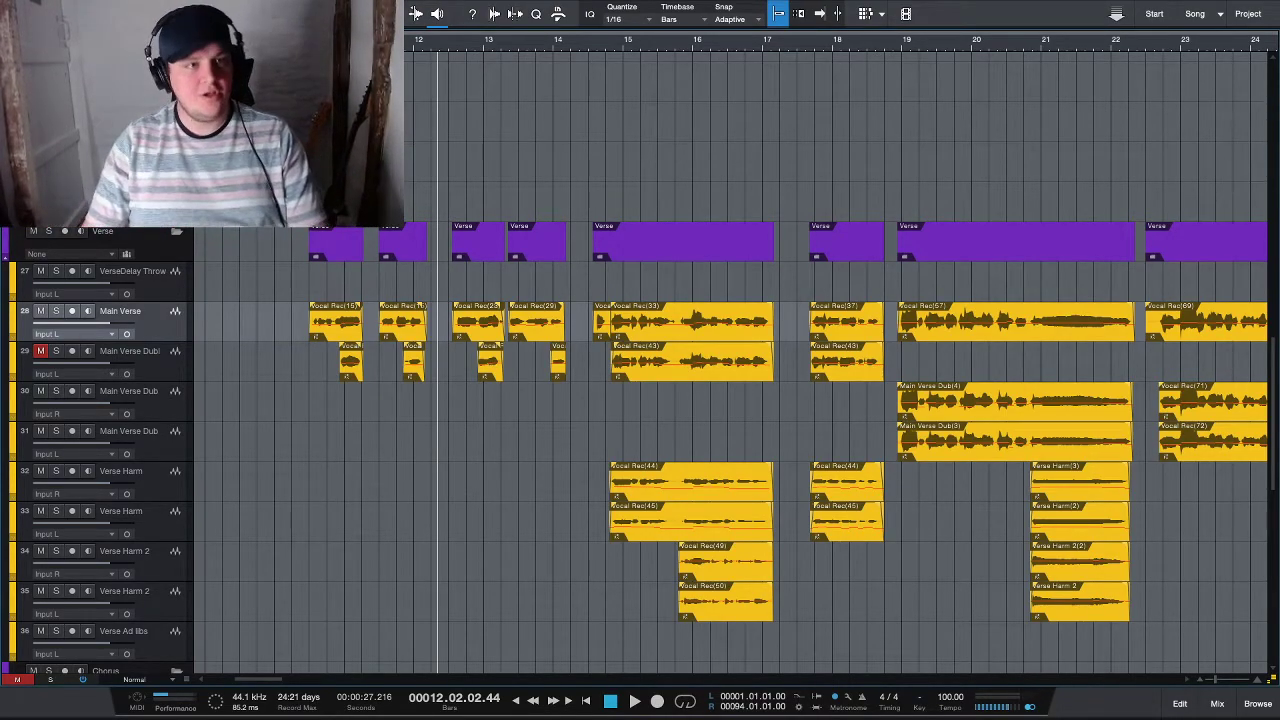
- Switch to OBS, review the properties of the Mic/Aux 2 audio source, and return to the full-screen Studio One song
{"action": "mouse_move", "coordinate": [640, 3]}
{"action": "key", "text": "ctrl+super+f"}
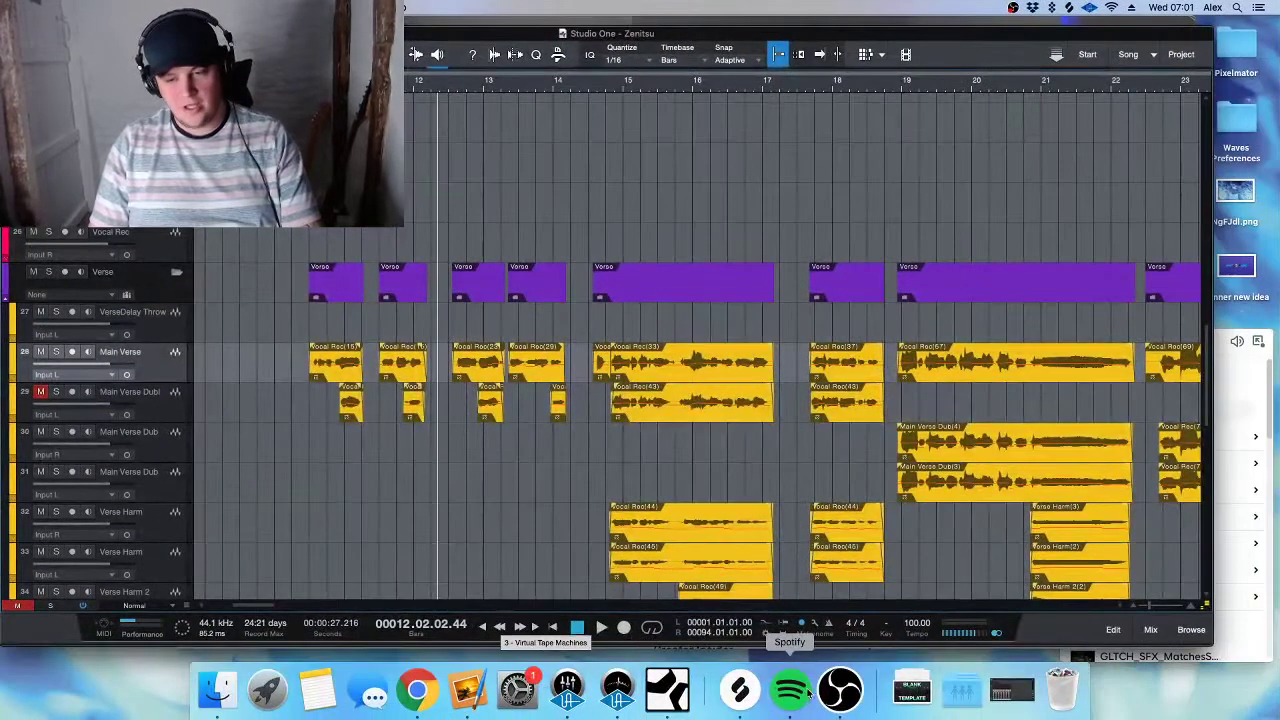
{"action": "left_click", "coordinate": [840, 690]}
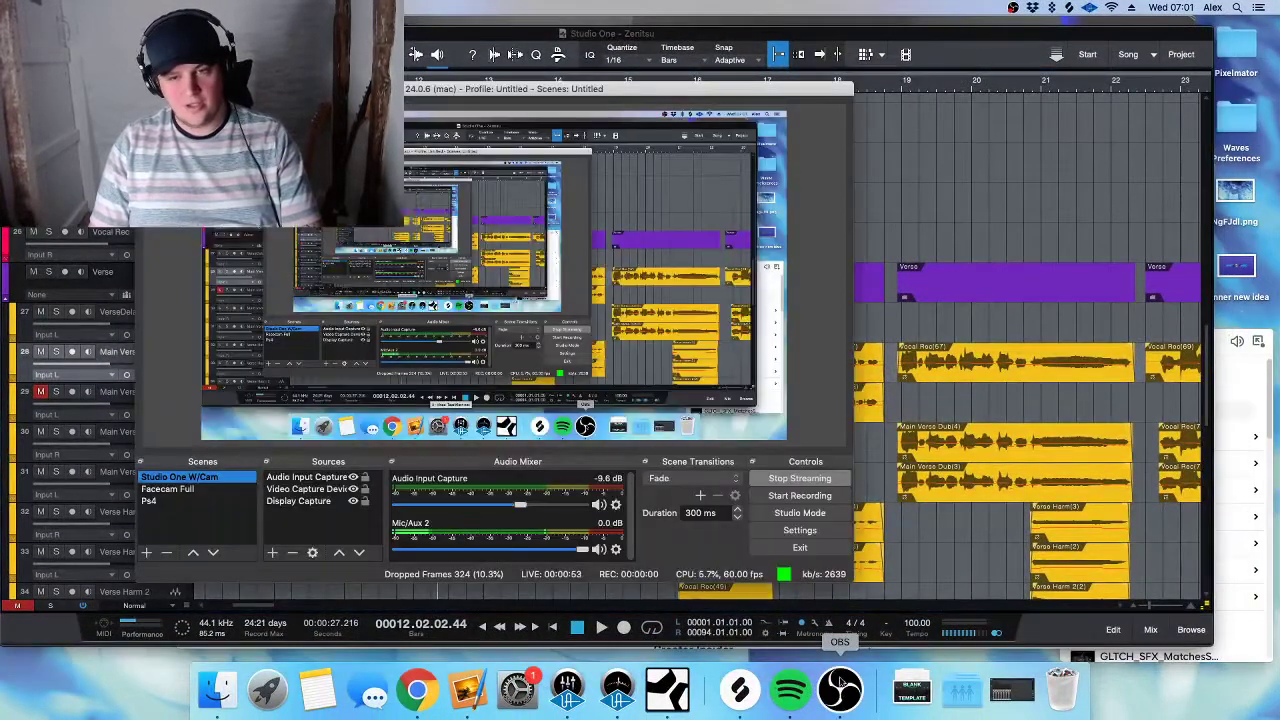
{"action": "left_click", "coordinate": [615, 549]}
{"action": "left_click", "coordinate": [645, 527]}
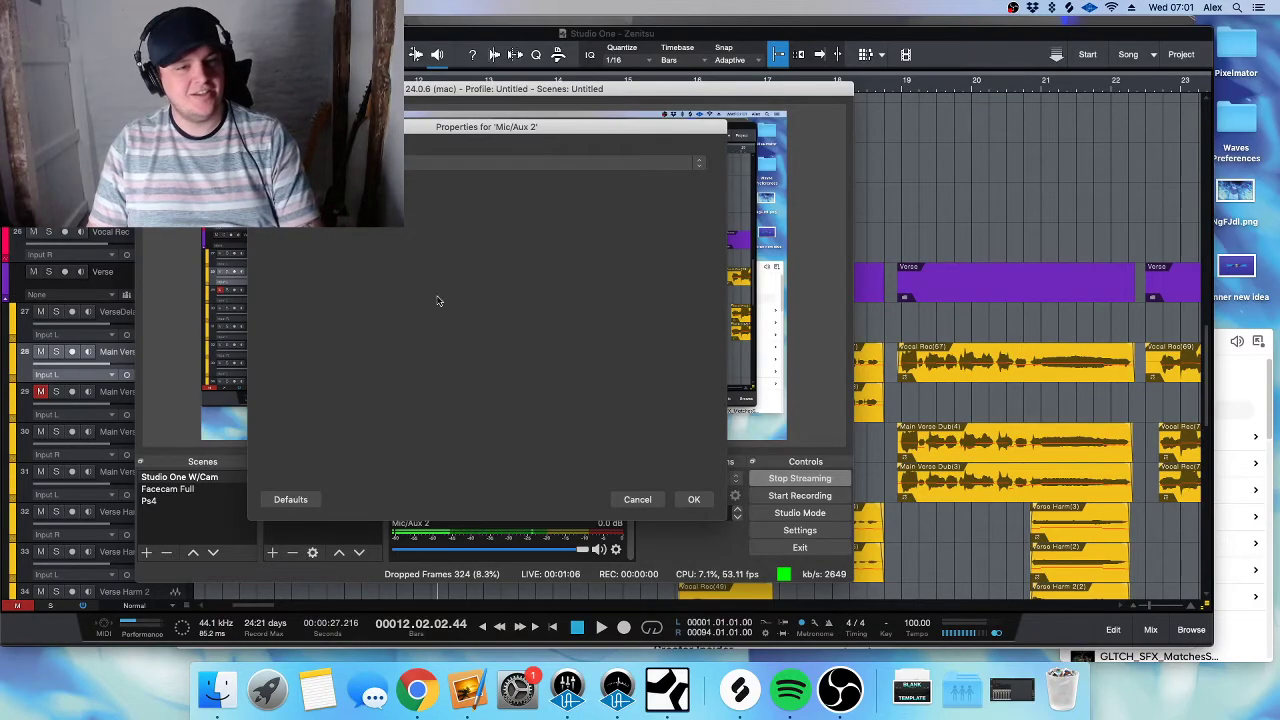
{"action": "left_click", "coordinate": [690, 498]}
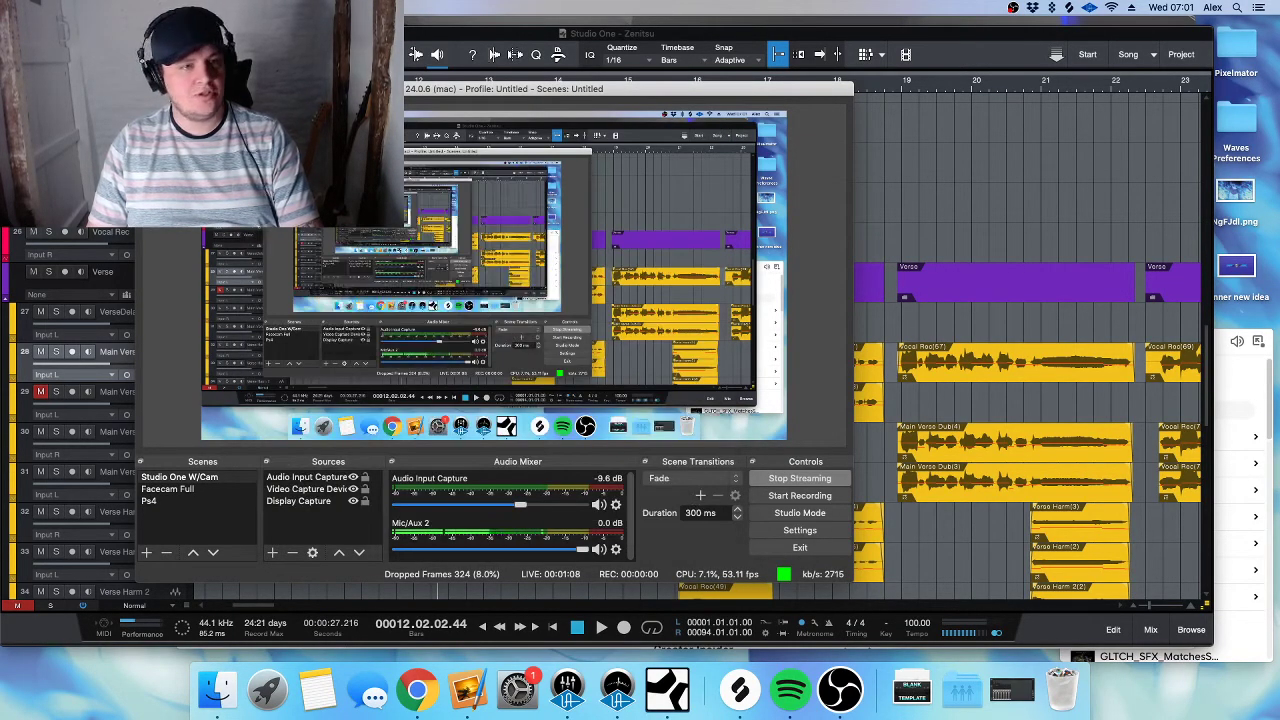
{"action": "left_click", "coordinate": [575, 274]}
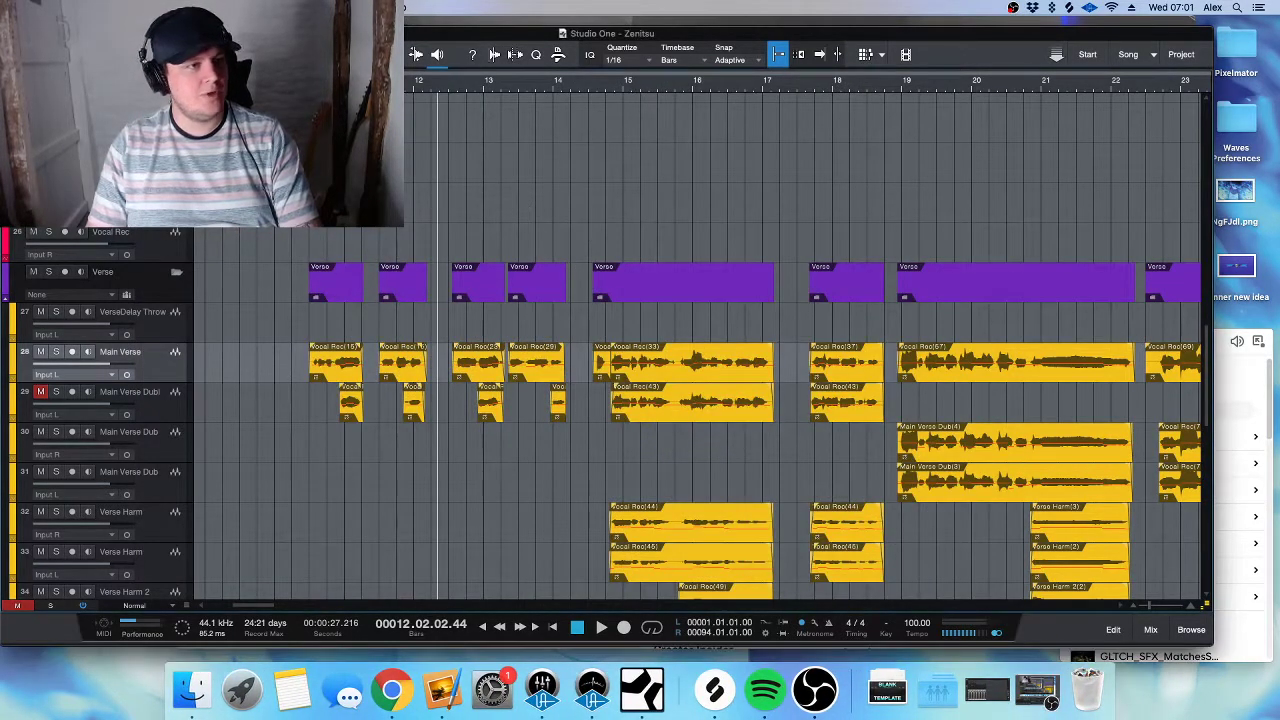
{"action": "key", "text": "ctrl+super+f"}
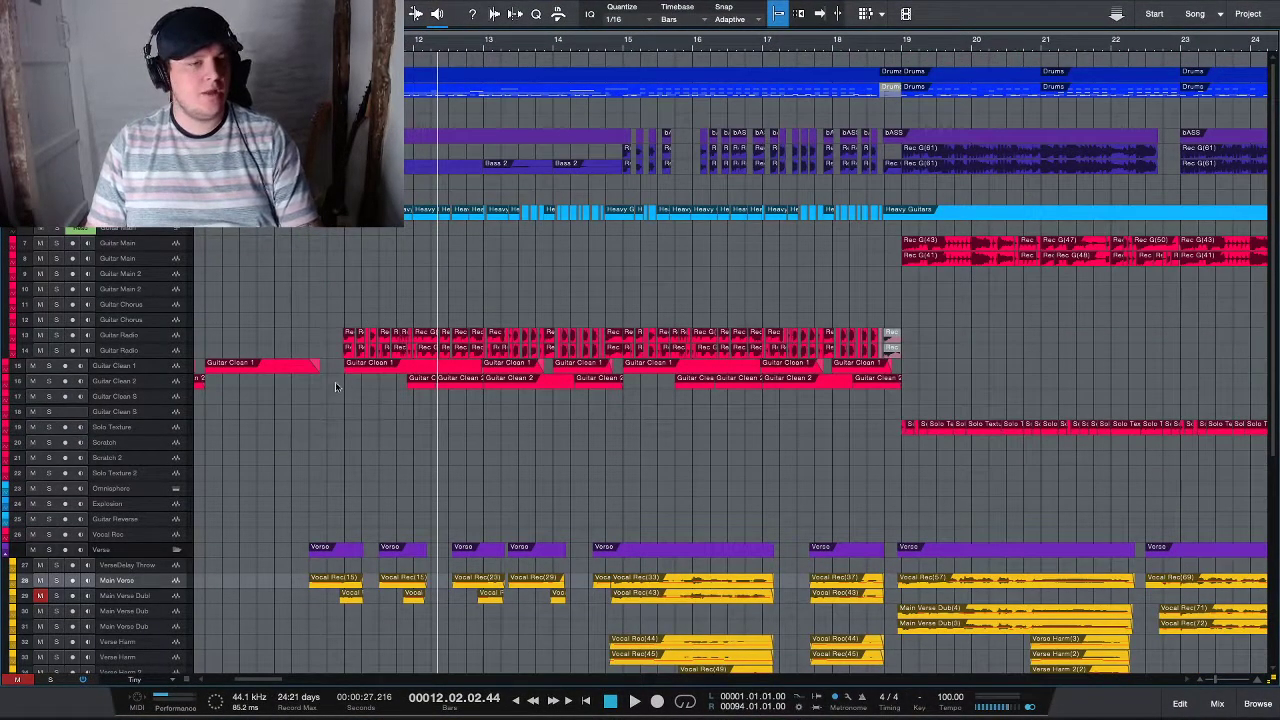
- Examine the song arrangement, focusing on how the verse and chorus vocal, double, harmony and ad-lib tracks are laid out
{"action": "scroll", "coordinate": [343, 400], "scroll_direction": "down", "scroll_amount": 3}
{"action": "key", "text": "shift+e"}
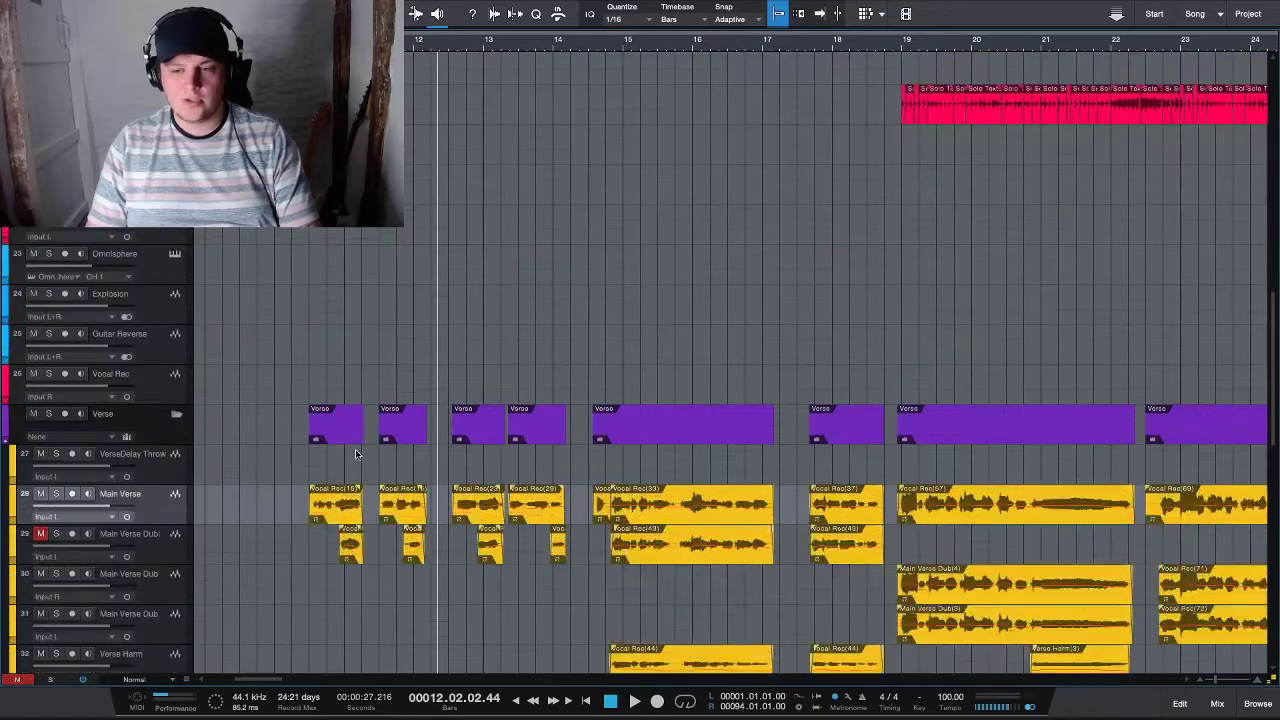
{"action": "scroll", "coordinate": [355, 452], "scroll_direction": "down", "scroll_amount": 5}
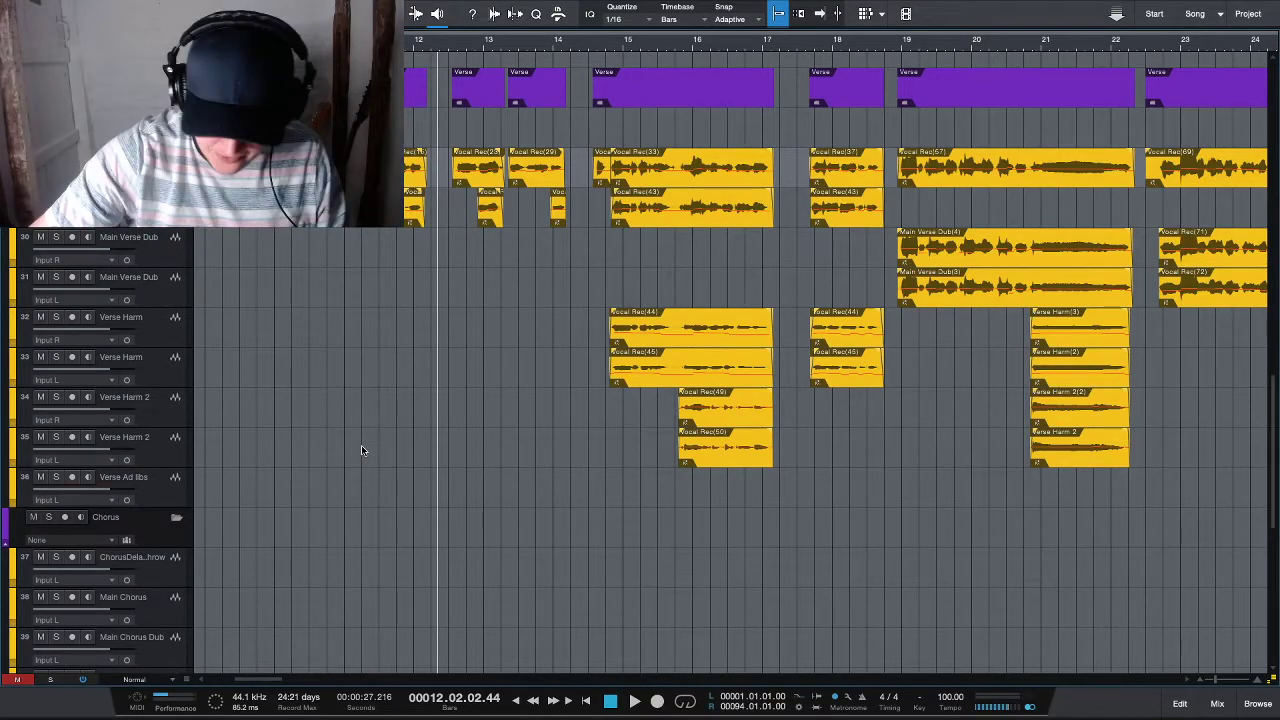
{"action": "scroll", "coordinate": [402, 380], "scroll_direction": "down", "scroll_amount": 5}
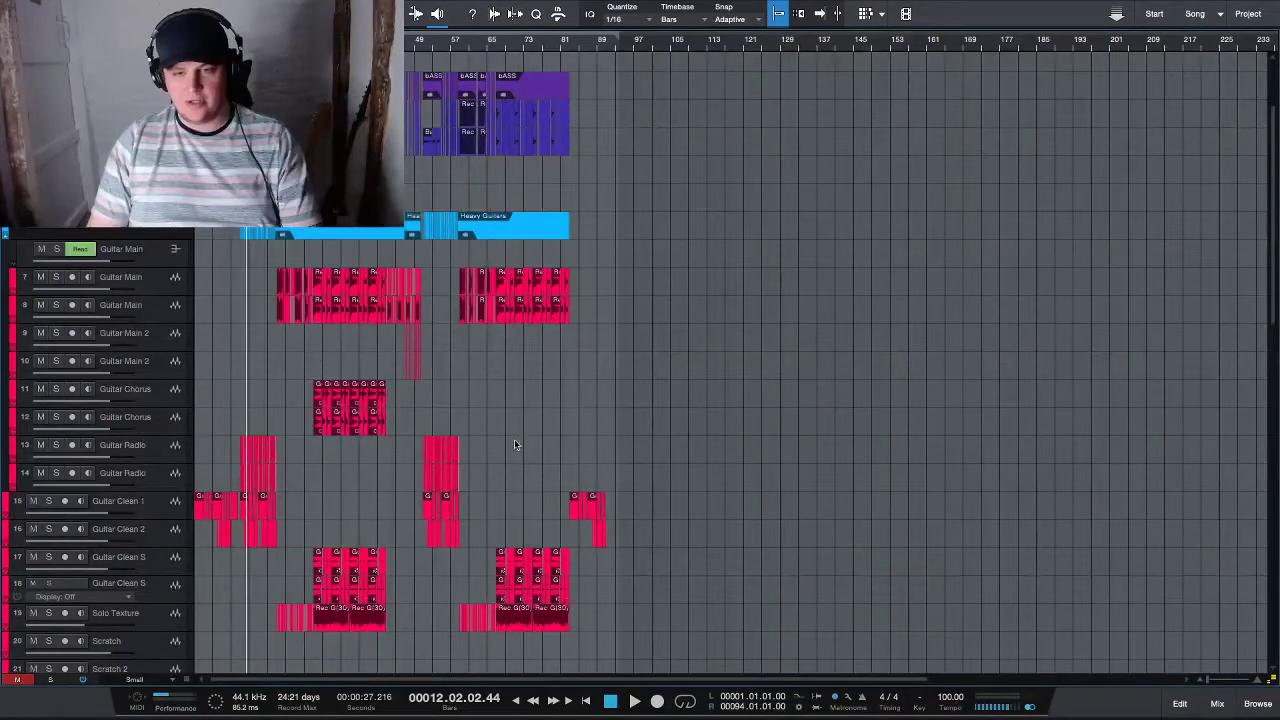
{"action": "scroll", "coordinate": [402, 380], "scroll_direction": "down", "scroll_amount": 4}
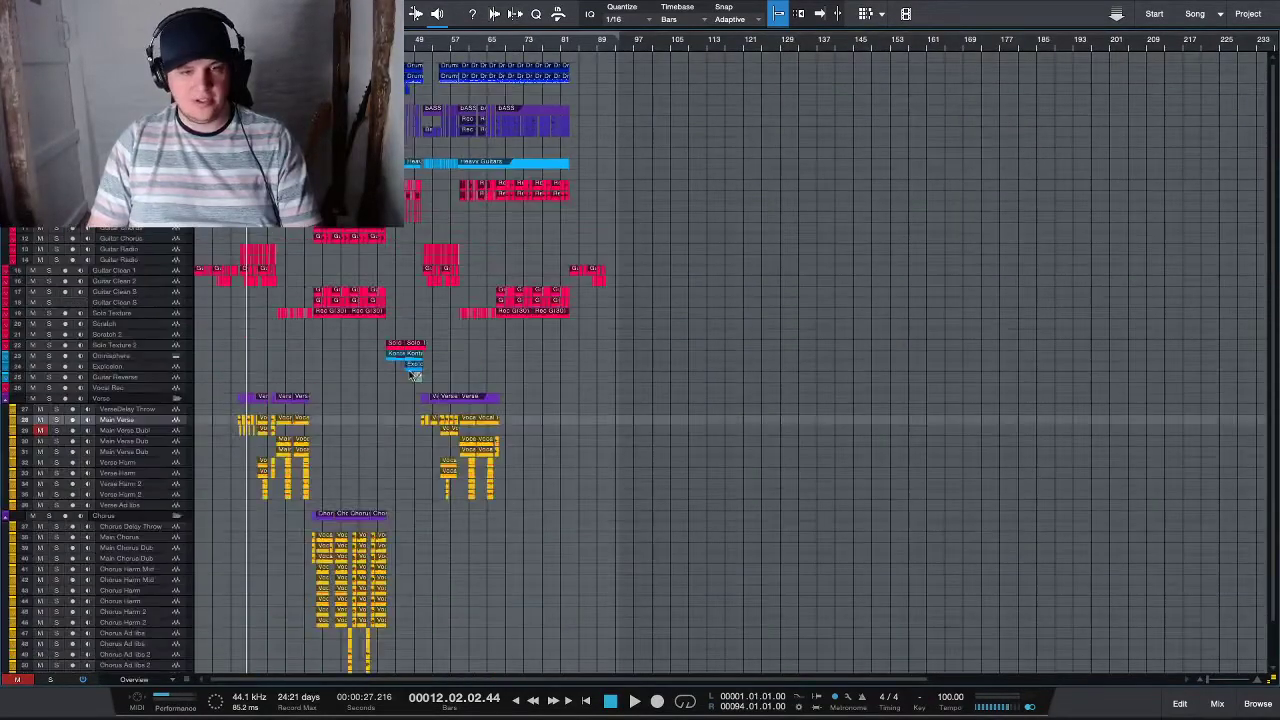
{"action": "scroll", "coordinate": [402, 381], "scroll_direction": "up", "scroll_amount": 3}
{"action": "scroll", "coordinate": [401, 385], "scroll_direction": "up", "scroll_amount": 8}
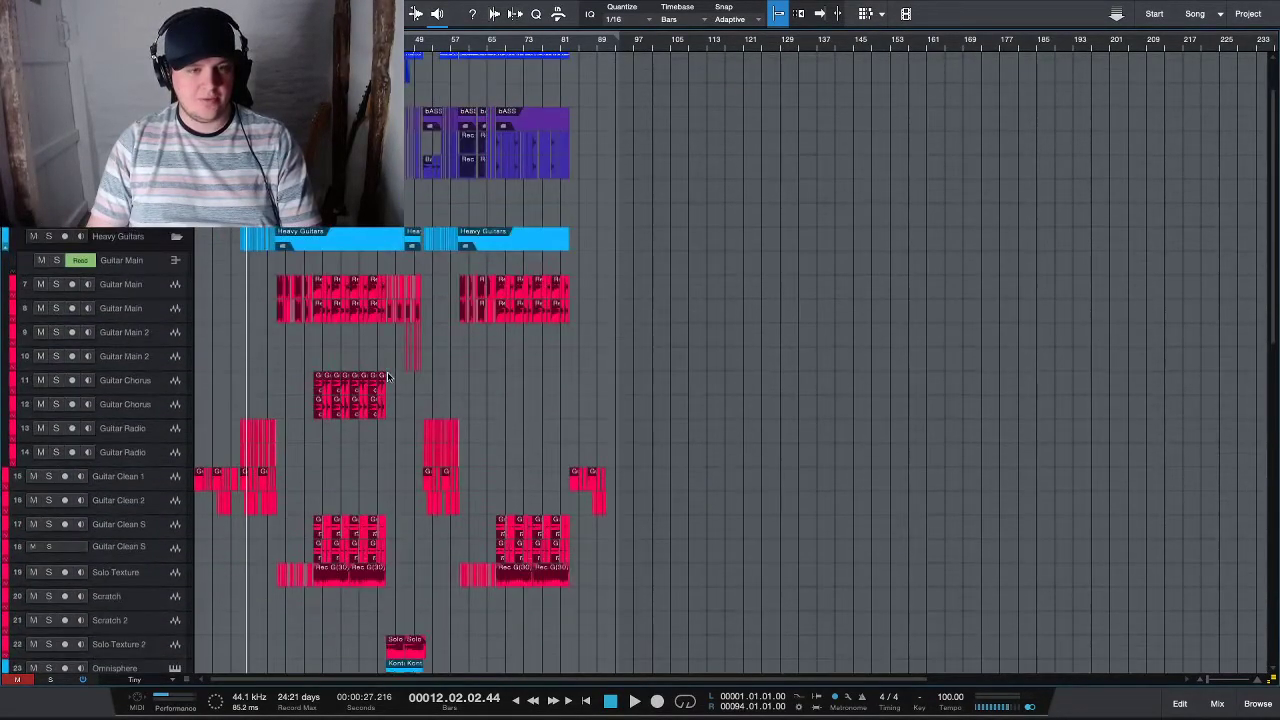
{"action": "scroll", "coordinate": [388, 376], "scroll_direction": "down", "scroll_amount": 2}
{"action": "scroll", "coordinate": [388, 376], "scroll_direction": "up", "scroll_amount": 3}
{"action": "scroll", "coordinate": [388, 376], "scroll_direction": "down", "scroll_amount": 10}
{"action": "scroll", "coordinate": [363, 397], "scroll_direction": "down", "scroll_amount": 3}
{"action": "scroll", "coordinate": [363, 397], "scroll_direction": "down", "scroll_amount": 2}
{"action": "scroll", "coordinate": [266, 449], "scroll_direction": "up", "scroll_amount": 3}
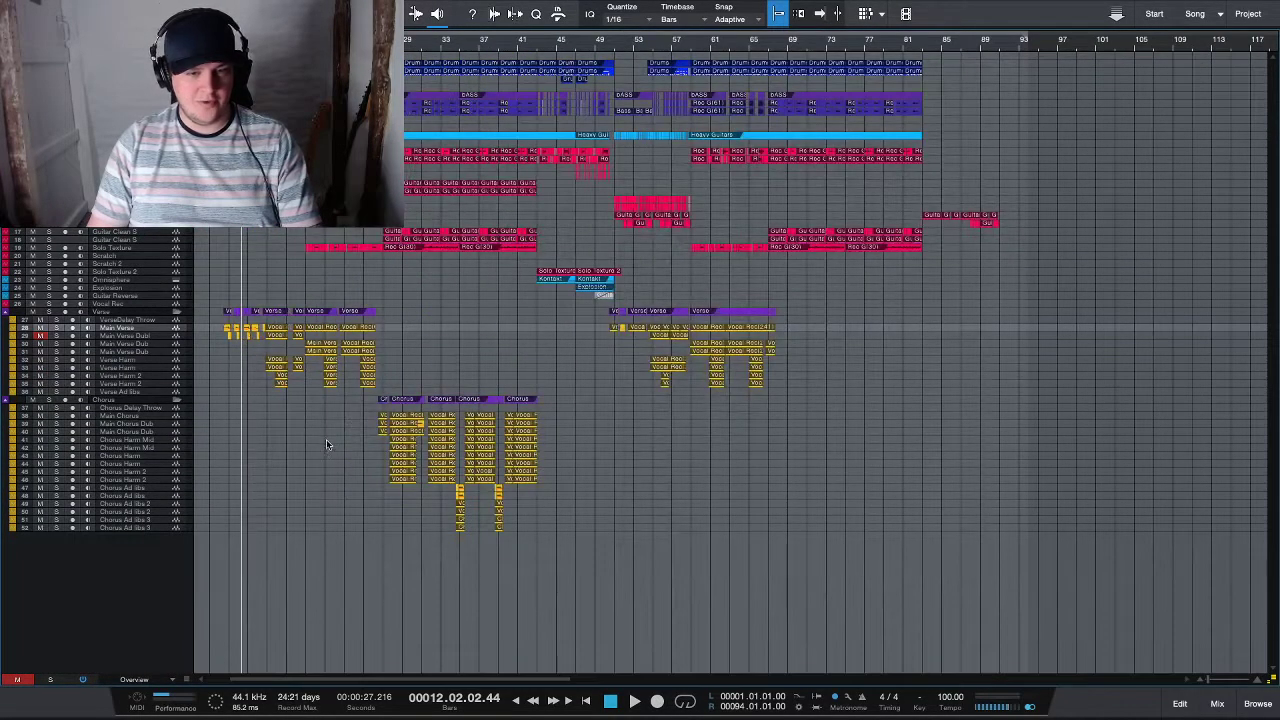
{"action": "scroll", "coordinate": [370, 441], "scroll_direction": "up", "scroll_amount": 1}
{"action": "scroll", "coordinate": [320, 452], "scroll_direction": "up", "scroll_amount": 2}
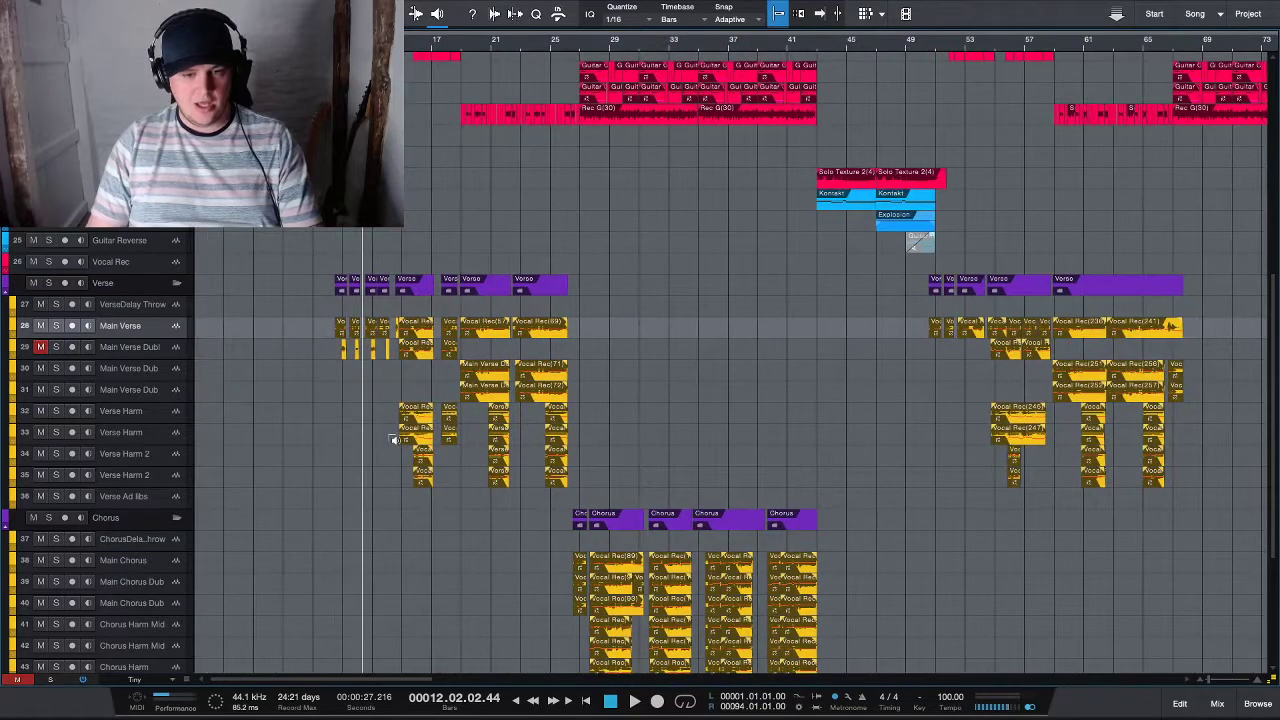
{"action": "scroll", "coordinate": [388, 436], "scroll_direction": "down", "scroll_amount": 1}
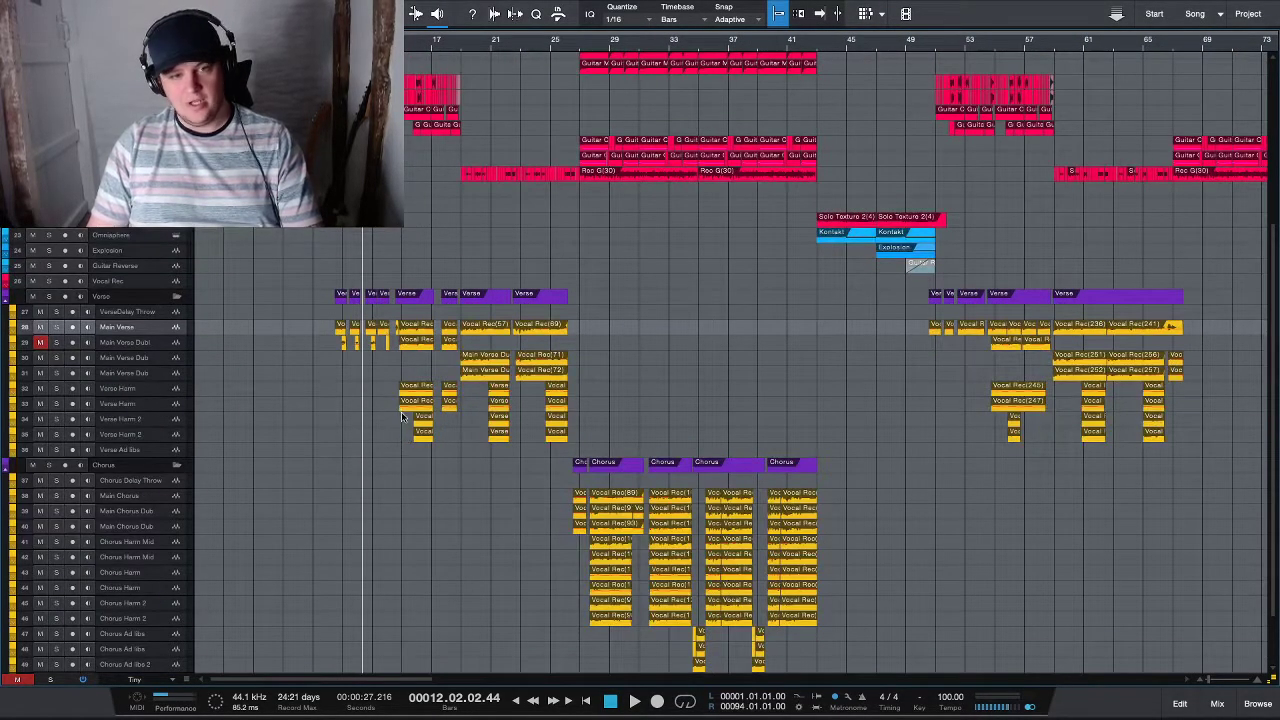
{"action": "scroll", "coordinate": [402, 418], "scroll_direction": "up", "scroll_amount": 2}
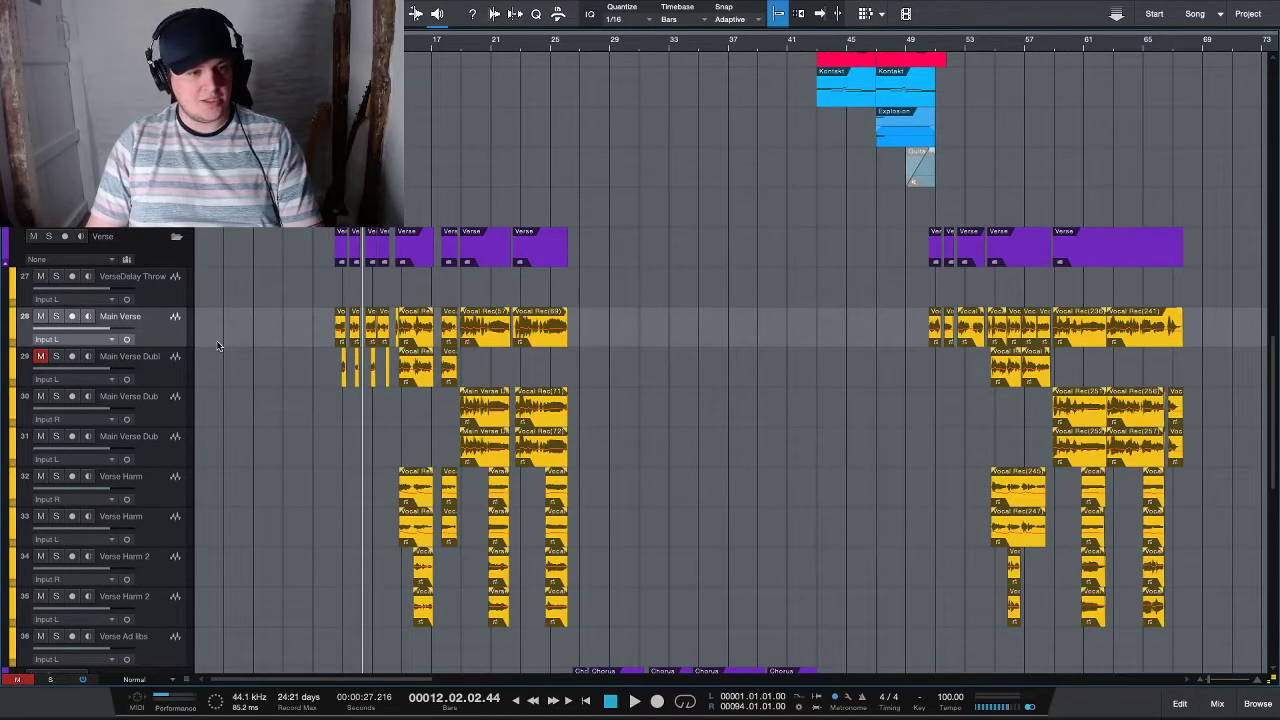
- Play the first verse with the Main Verse track soloed, and clear the solo after listening
{"action": "key", "text": "space"}
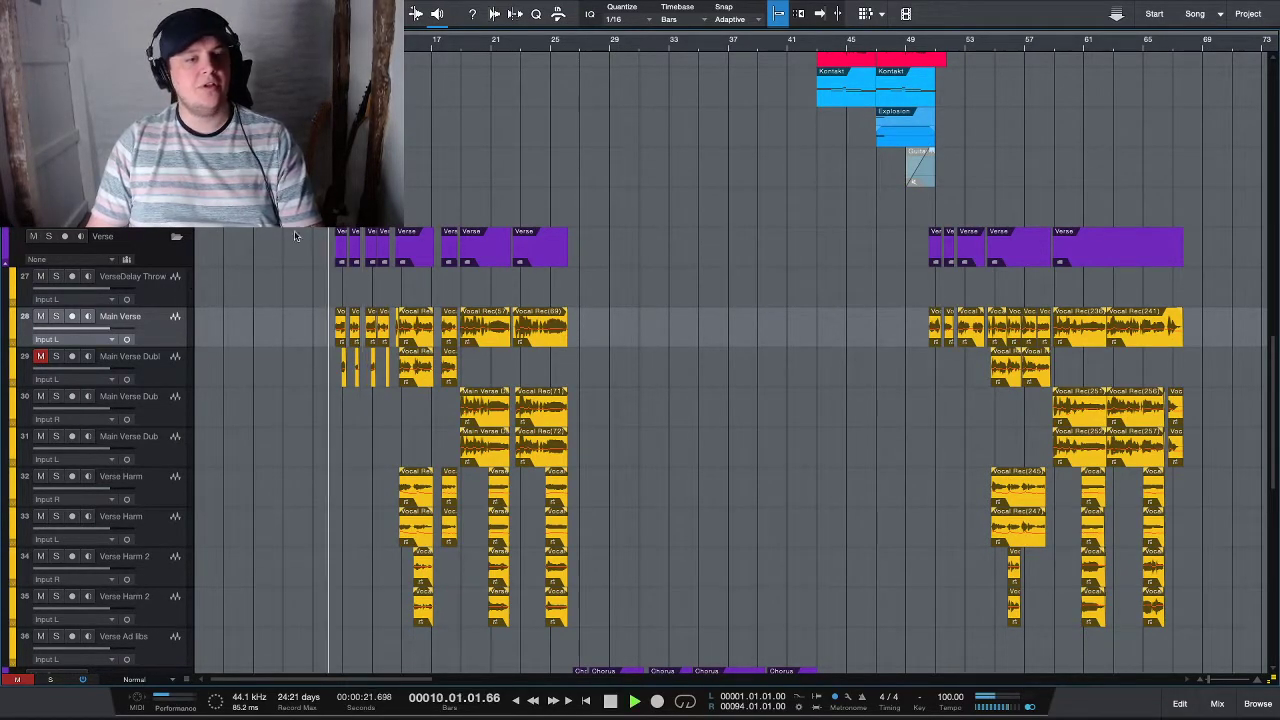
{"action": "left_click", "coordinate": [56, 316]}
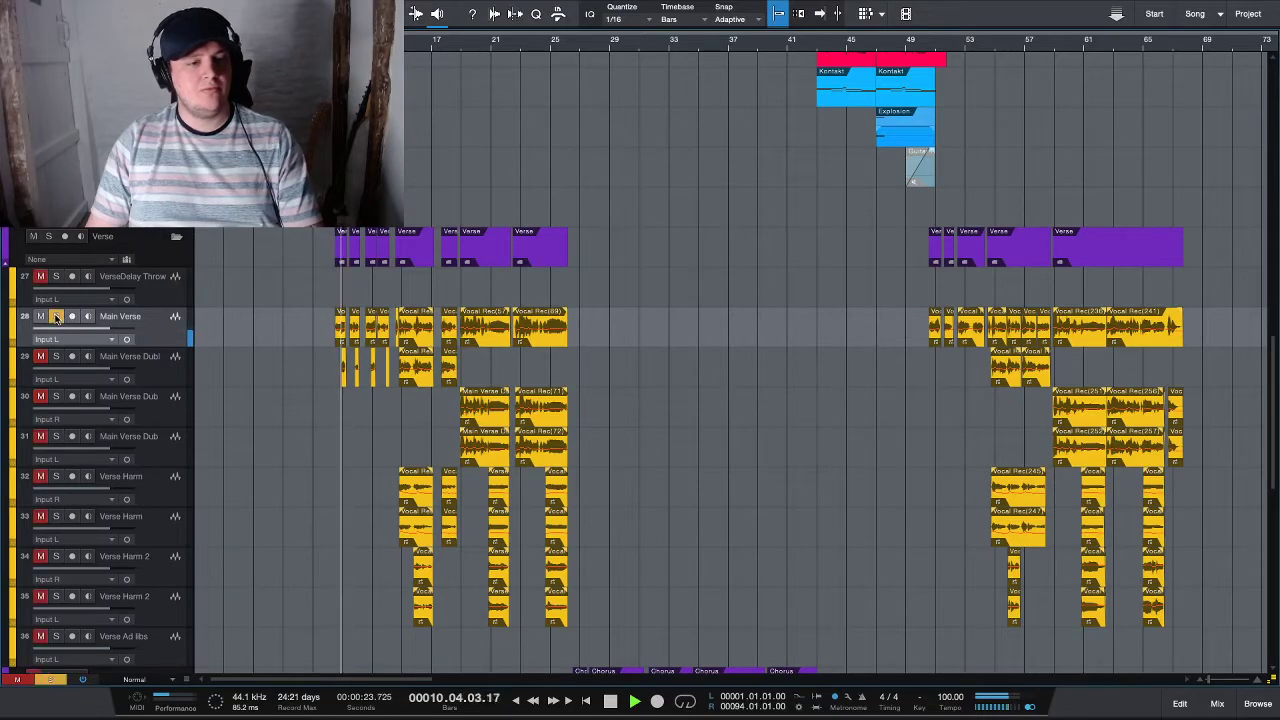
{"action": "left_click", "coordinate": [56, 316]}
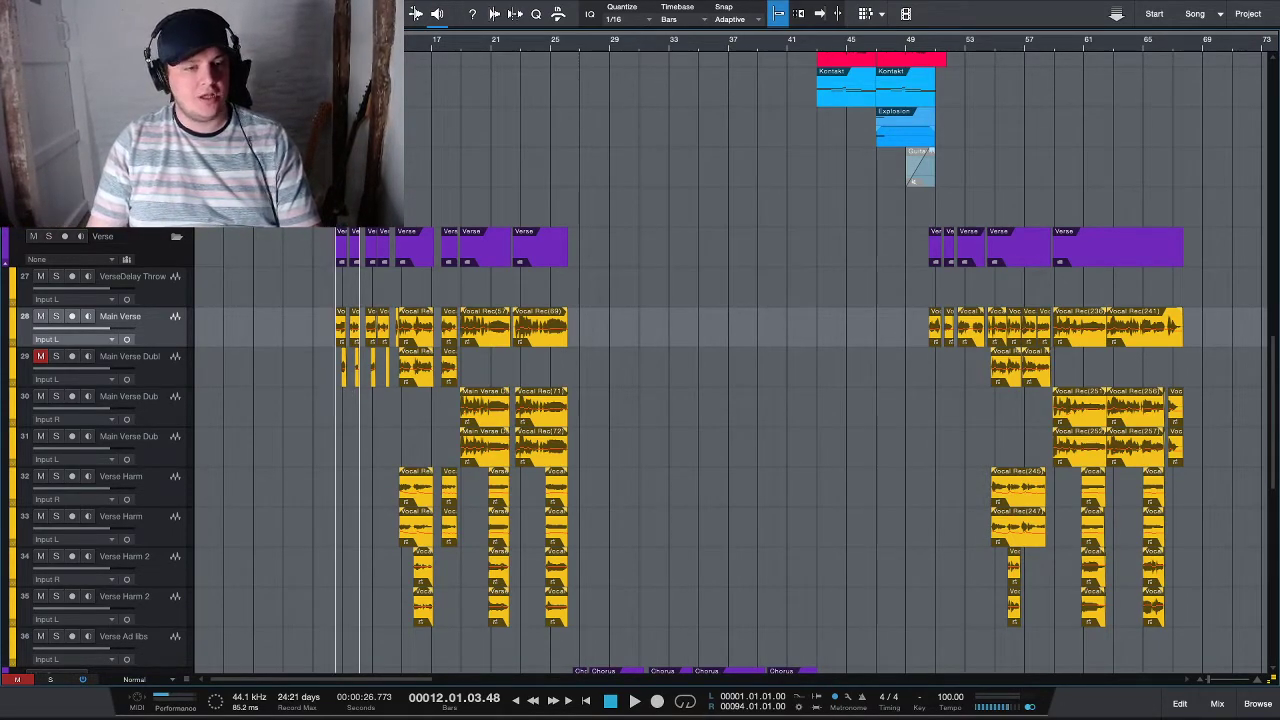
- Show the mixer and inspect the FabFilter Pro-Q 3 curve on the Main Verse channel while playing the vocal
{"action": "key", "text": "alt+e"}
{"action": "key", "text": "alt+e"}
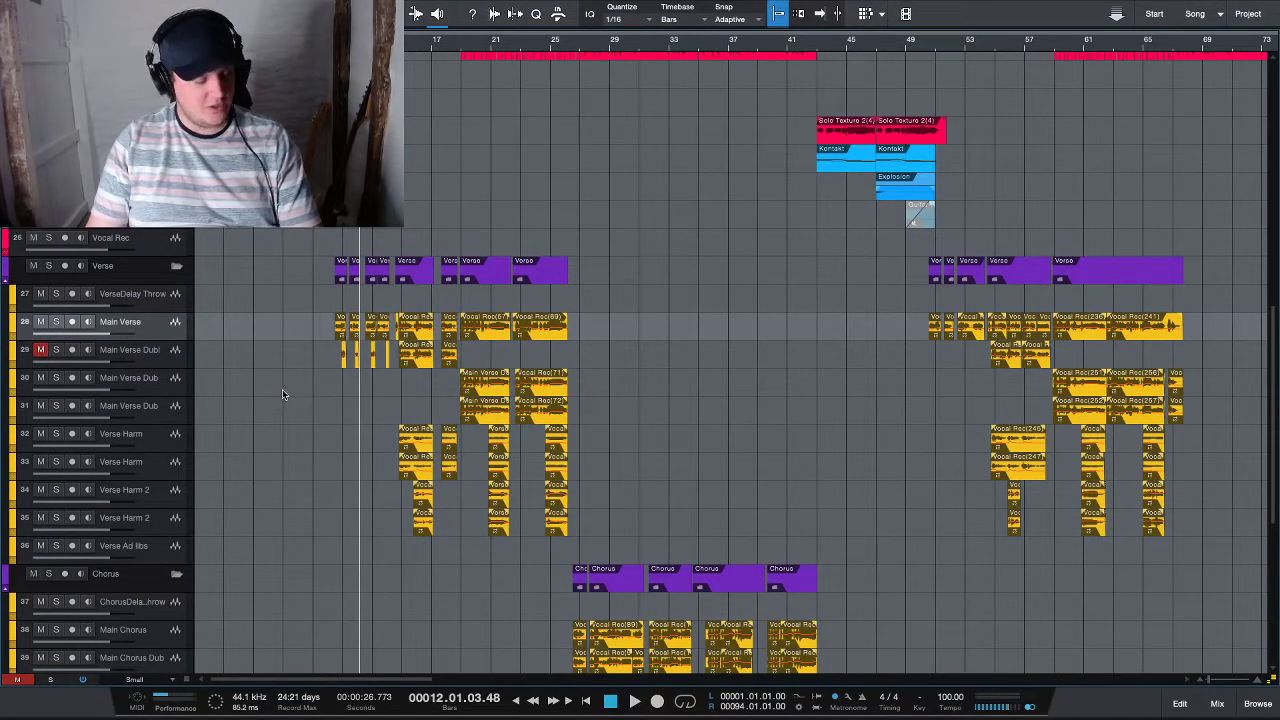
{"action": "key", "text": "e"}
{"action": "key", "text": "e"}
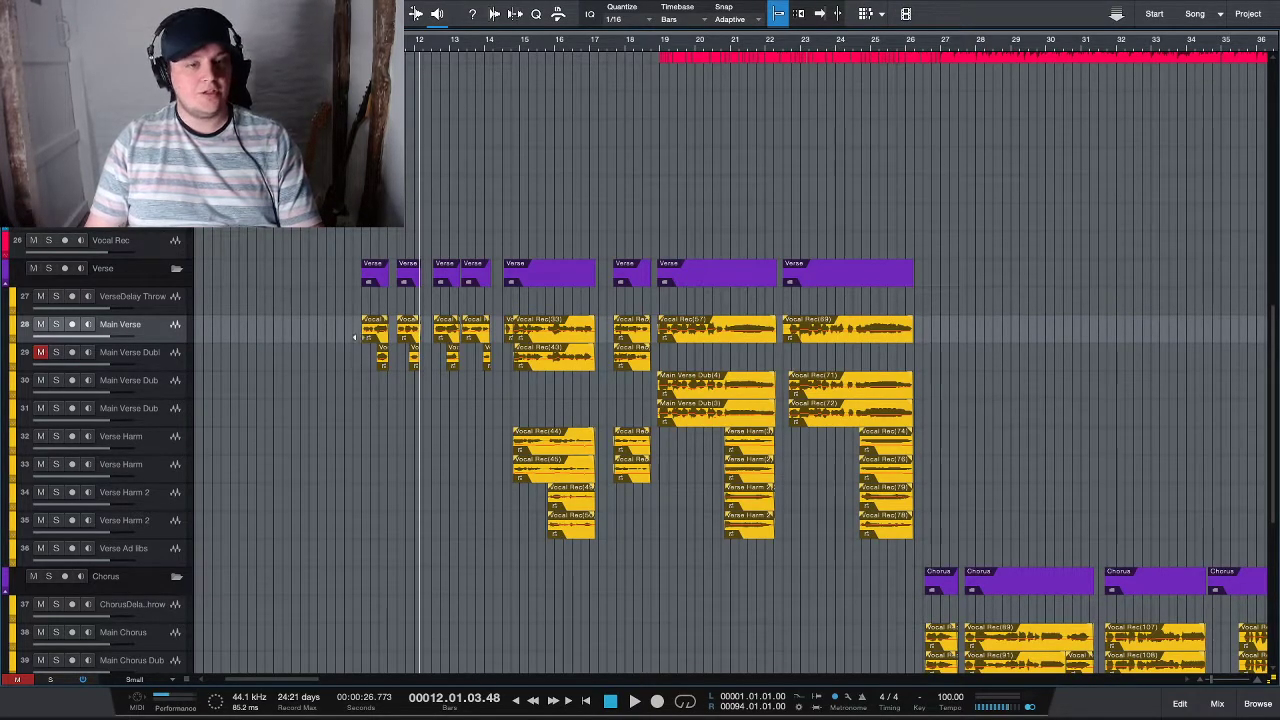
{"action": "scroll", "coordinate": [356, 340], "scroll_direction": "down", "scroll_amount": 3}
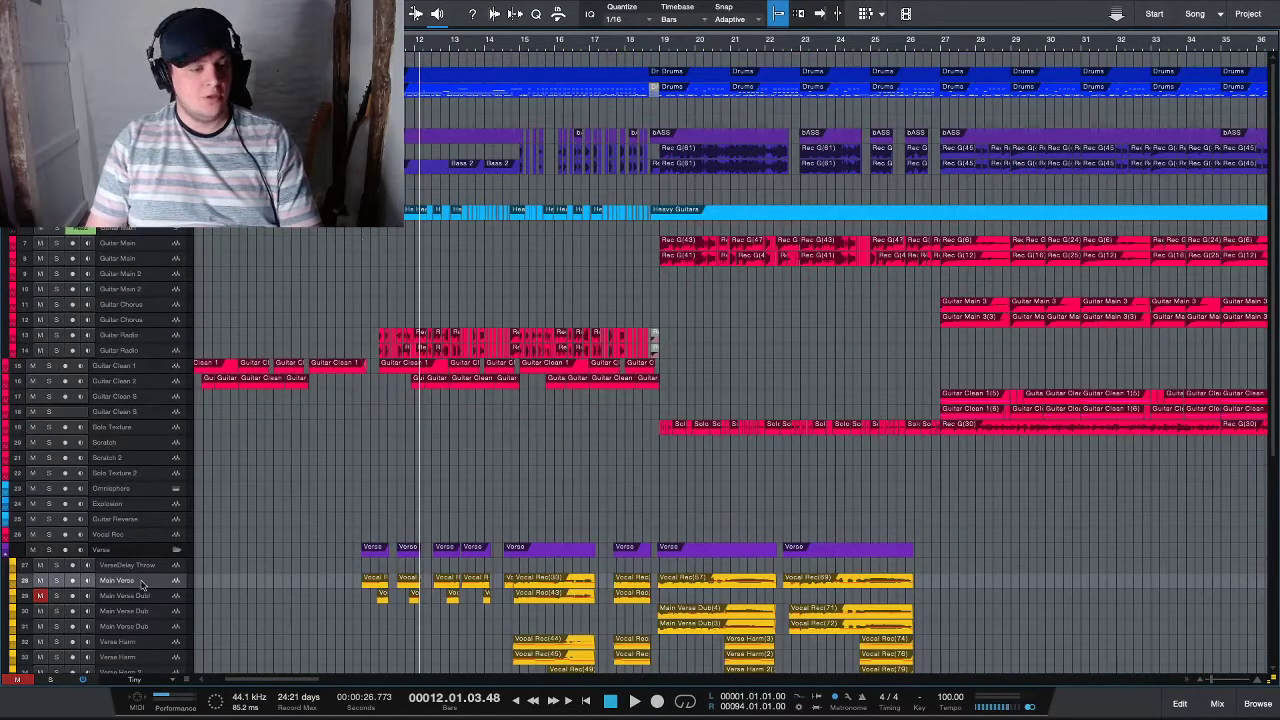
{"action": "key", "text": "F3"}
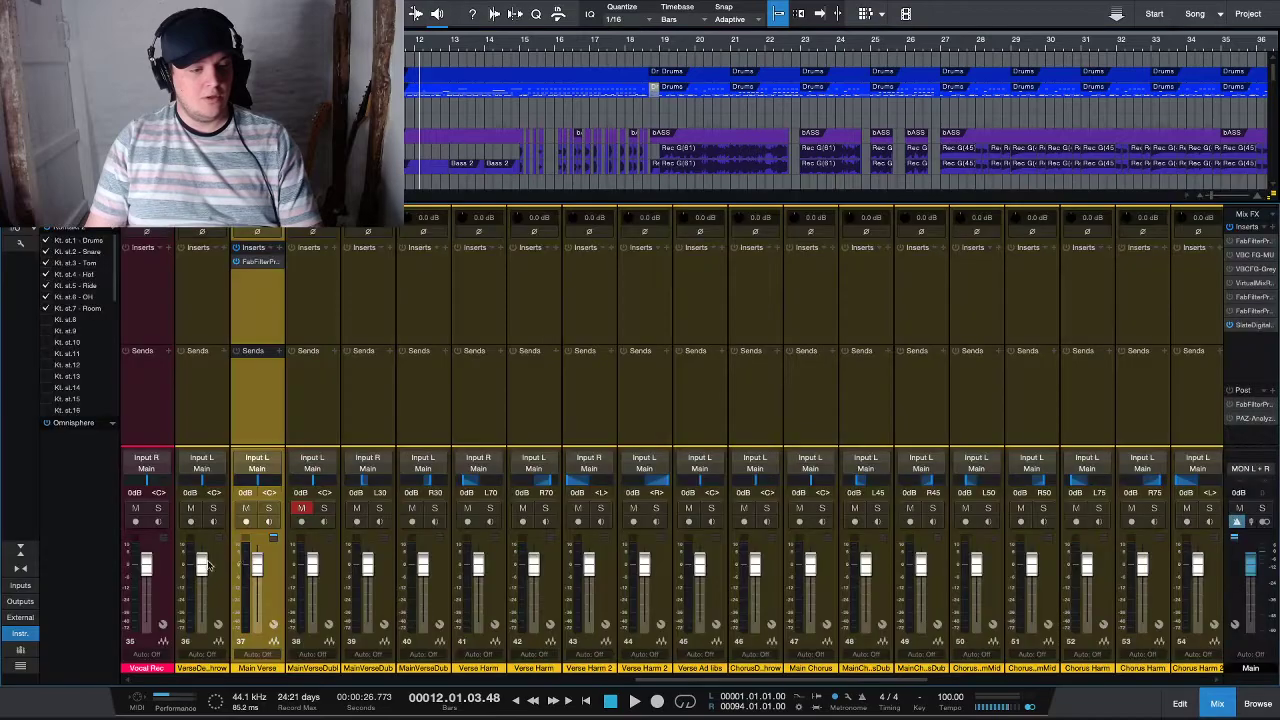
{"action": "left_click", "coordinate": [258, 262]}
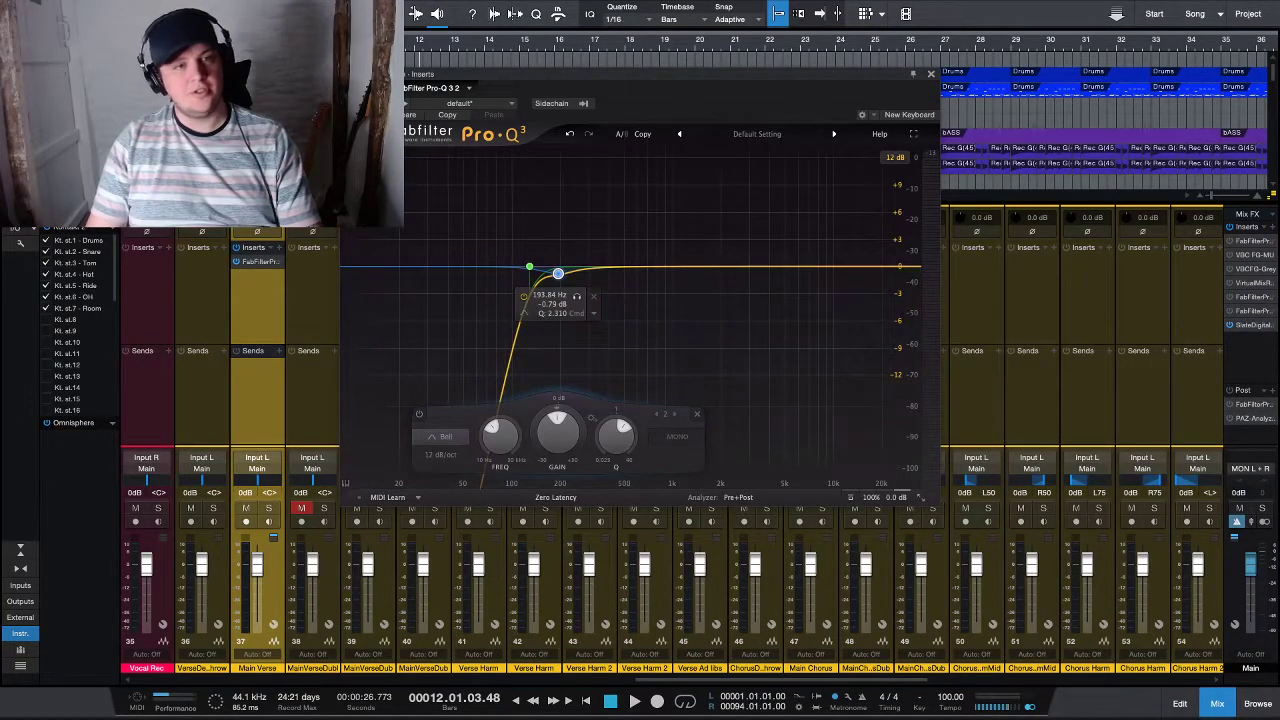
{"action": "key", "text": "space"}
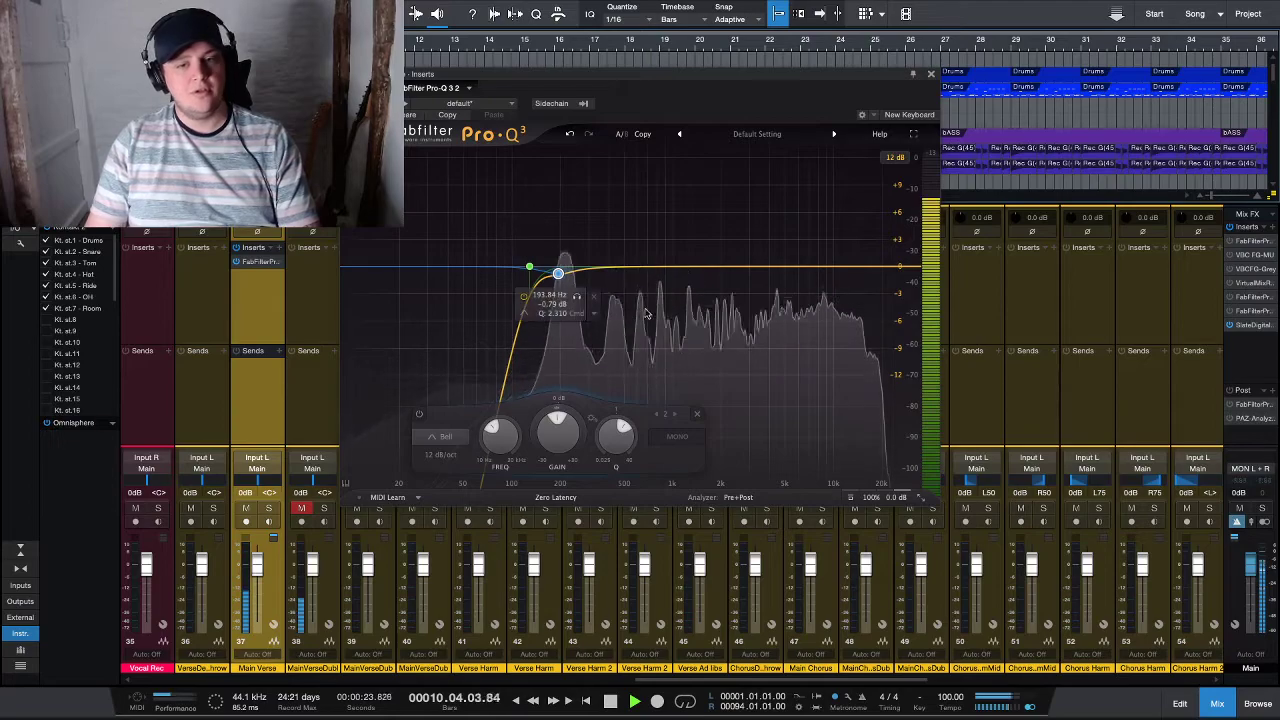
{"action": "key", "text": "space"}
{"action": "left_click", "coordinate": [931, 74]}
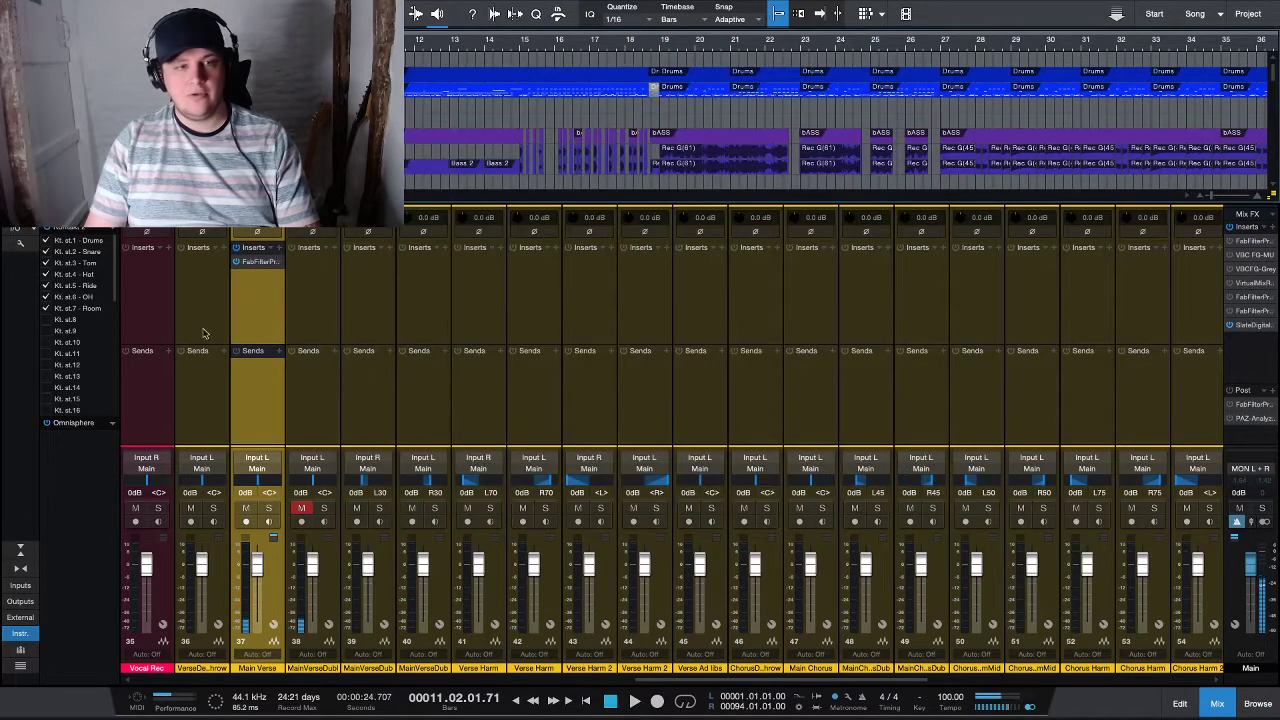
- Insert the mono RVox compressor after the Pro-Q 3 on the Main Verse channel
{"action": "left_click", "coordinate": [283, 255]}
{"action": "type", "text": "rv"}
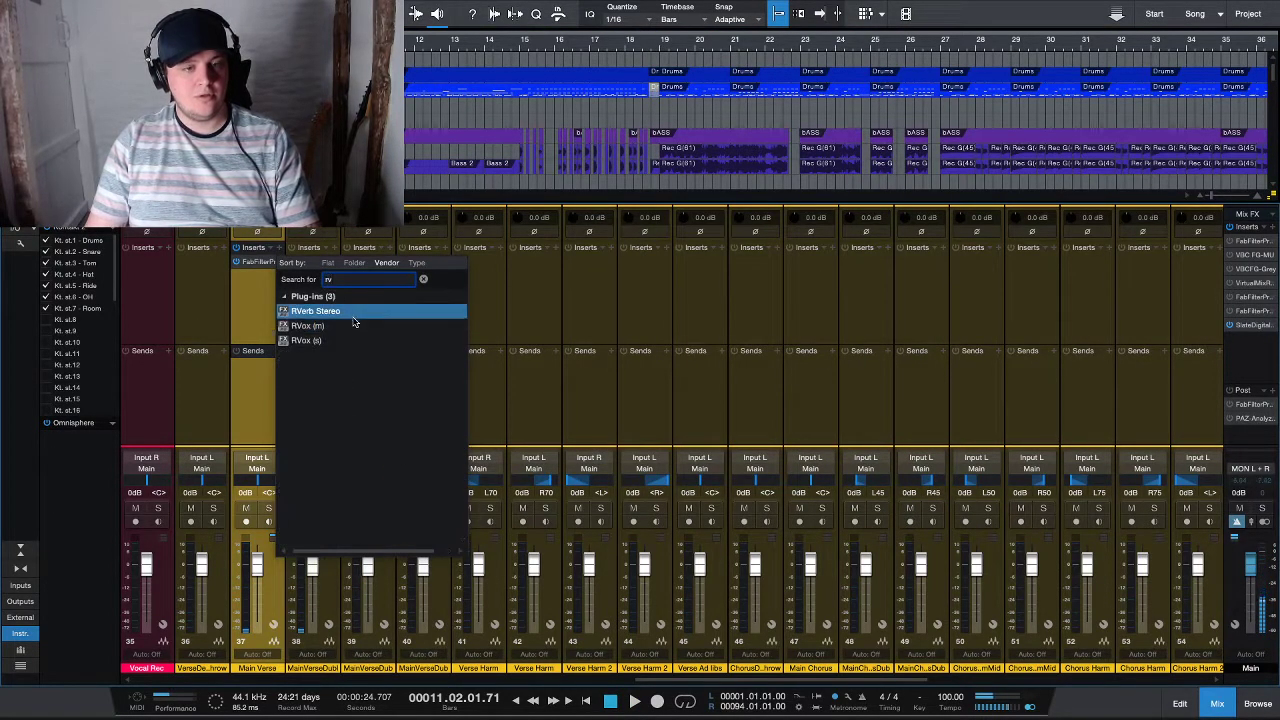
{"action": "left_click", "coordinate": [340, 327]}
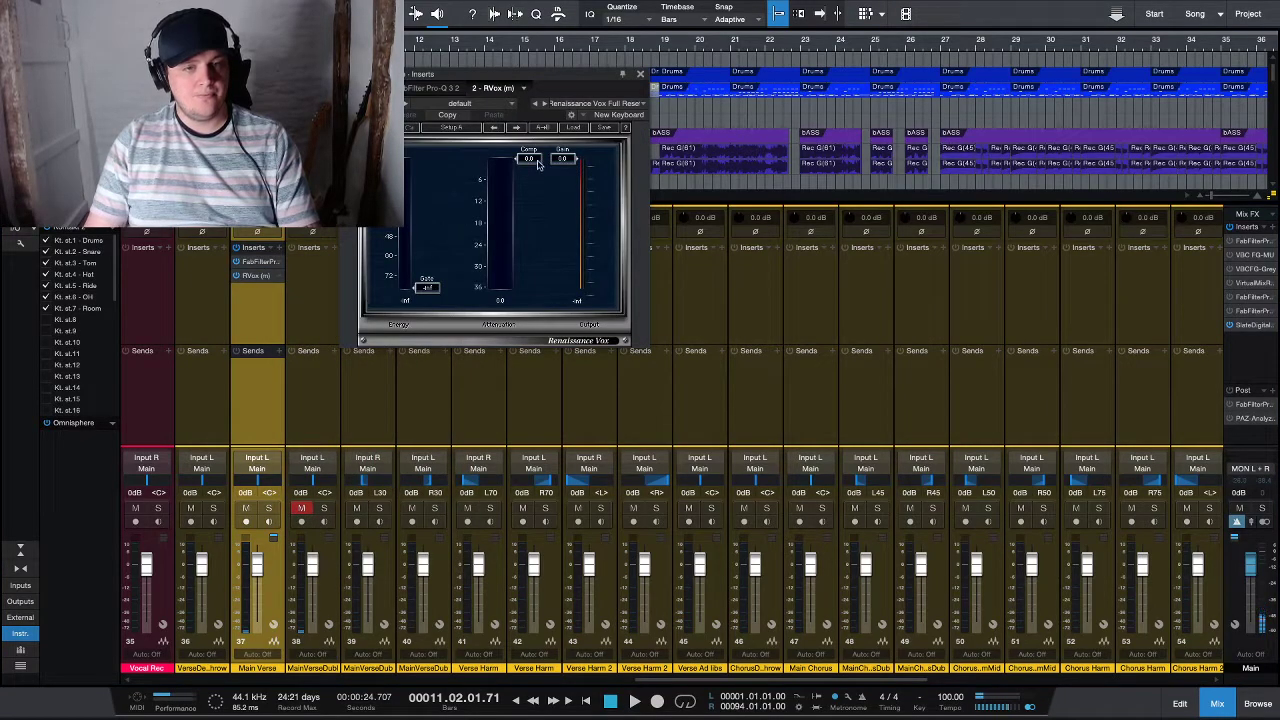
- Adjust RVox during playback to a compression of about -26.0 and a gain of about -13.9
{"action": "key", "text": "space"}
{"action": "left_click_drag", "start_coordinate": [539, 166], "coordinate": [539, 178]}
{"action": "key", "text": "space"}
{"action": "key", "text": "space"}
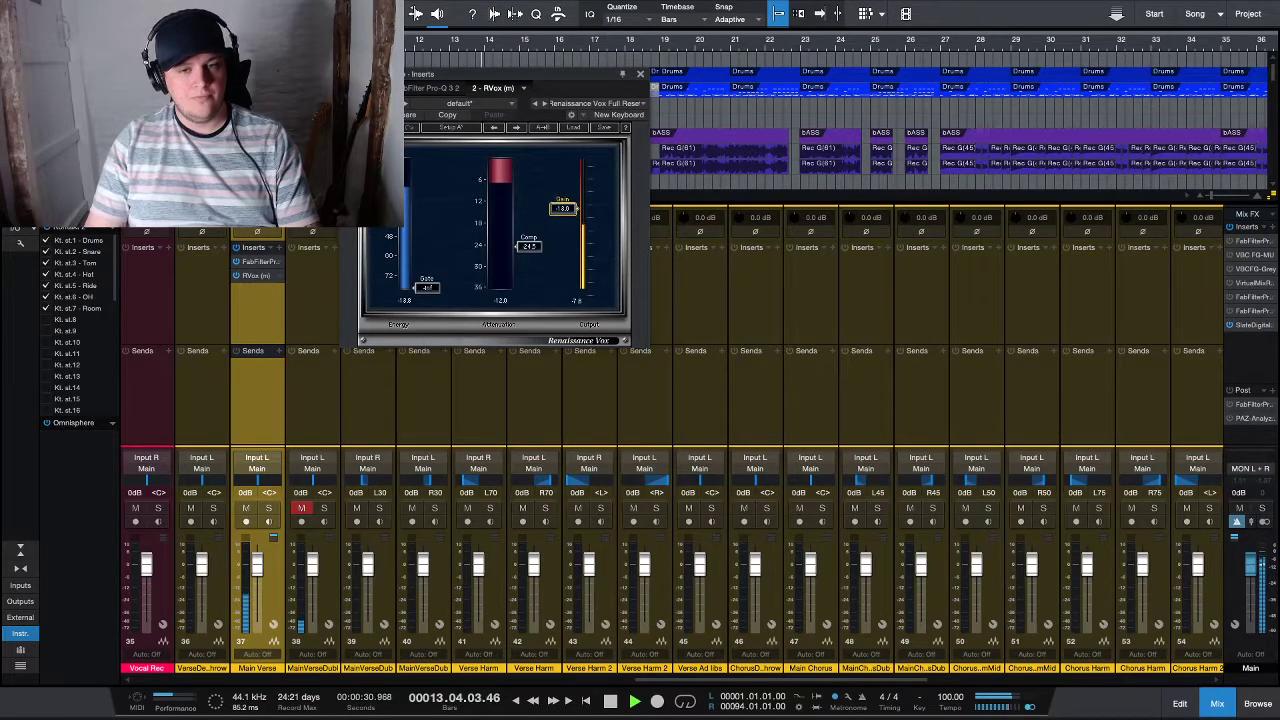
{"action": "left_click_drag", "start_coordinate": [517, 247], "coordinate": [515, 253]}
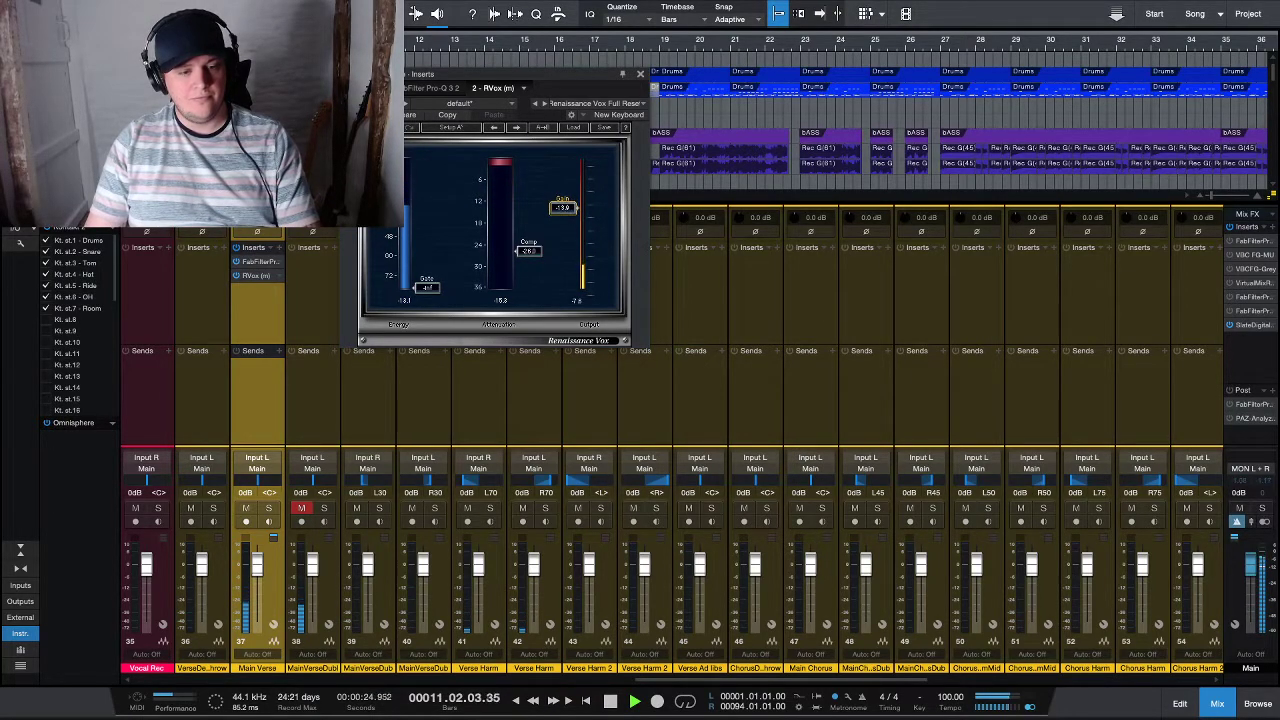
{"action": "left_click", "coordinate": [641, 74]}
- Add a narrow dynamic band to the Main Verse Pro-Q 3 at about 9.3 kHz with a Q of about 9.5
{"action": "left_click", "coordinate": [256, 262]}
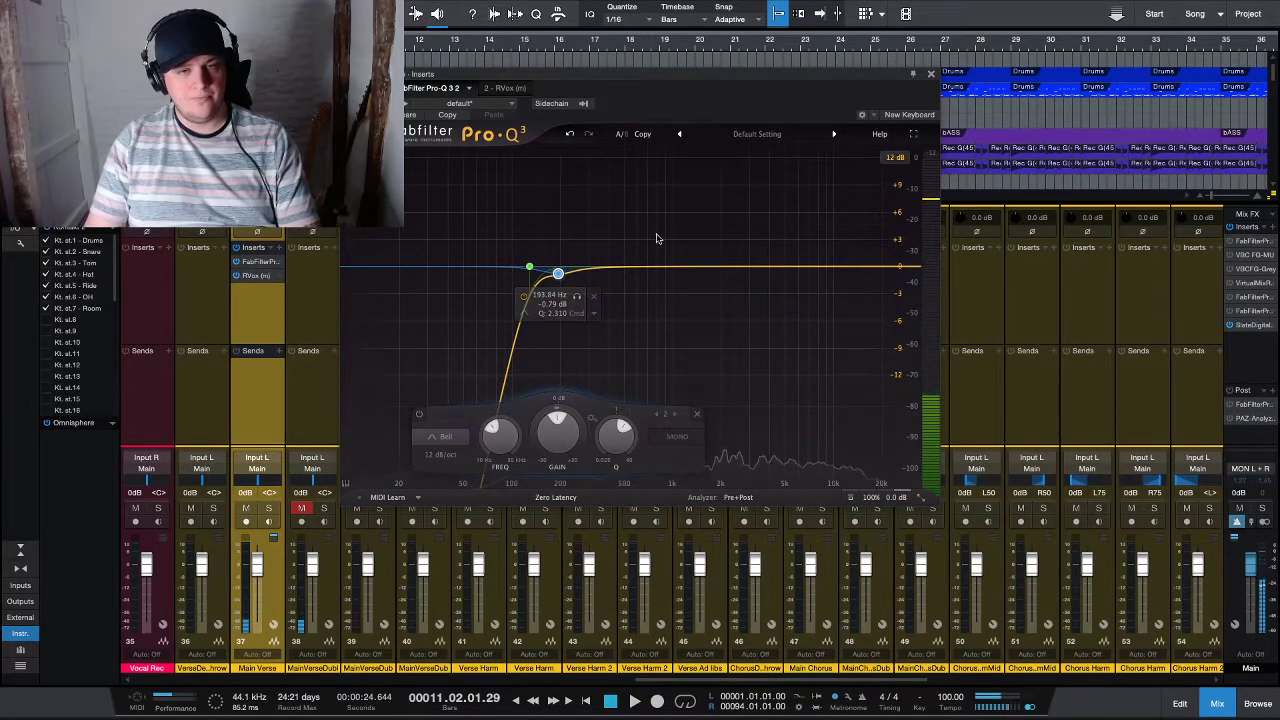
{"action": "mouse_move", "coordinate": [808, 268]}
{"action": "left_mouse_down"}
{"action": "mouse_move", "coordinate": [811, 206]}
{"action": "mouse_move", "coordinate": [824, 208]}
{"action": "mouse_move", "coordinate": [749, 147]}
{"action": "mouse_move", "coordinate": [811, 192]}
{"action": "mouse_move", "coordinate": [817, 269]}
{"action": "left_mouse_up"}
{"action": "scroll", "coordinate": [808, 248], "scroll_direction": "up", "scroll_amount": 4}
{"action": "key", "text": "space"}
{"action": "scroll", "coordinate": [824, 208], "scroll_direction": "up", "scroll_amount": 2}
{"action": "scroll", "coordinate": [766, 160], "scroll_direction": "up", "scroll_amount": 2}
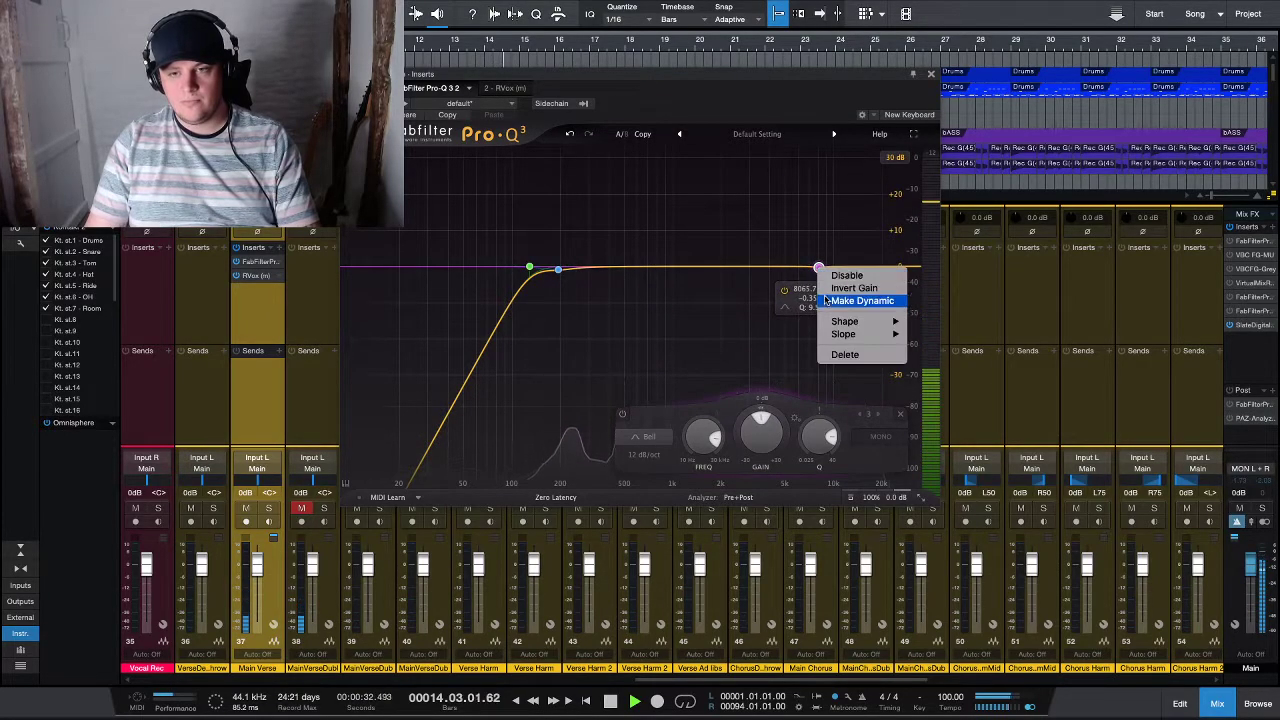
{"action": "left_click", "coordinate": [845, 300]}
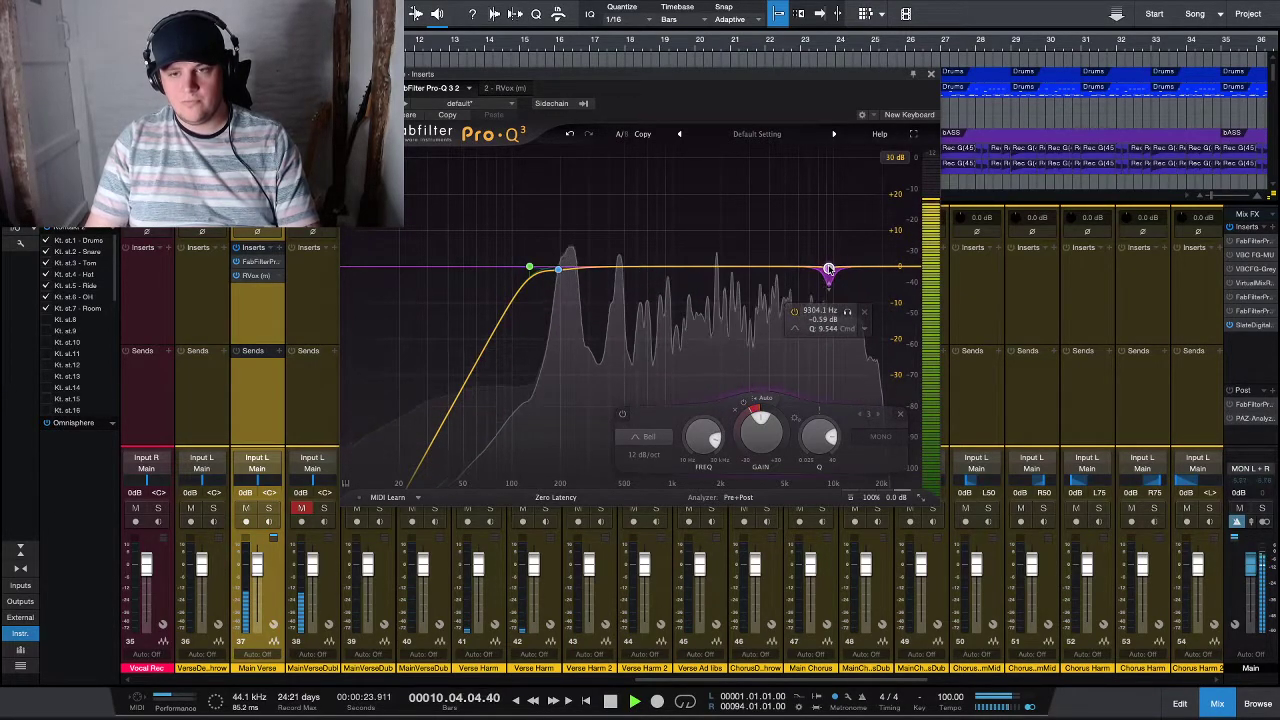
- Add a bell cut of about 4 dB near 434 Hz and lower the low-mid band to about -2.8 dB at 196 Hz
{"action": "left_click_drag", "start_coordinate": [578, 265], "coordinate": [616, 268]}
{"action": "scroll", "coordinate": [616, 275], "scroll_direction": "up", "scroll_amount": 2}
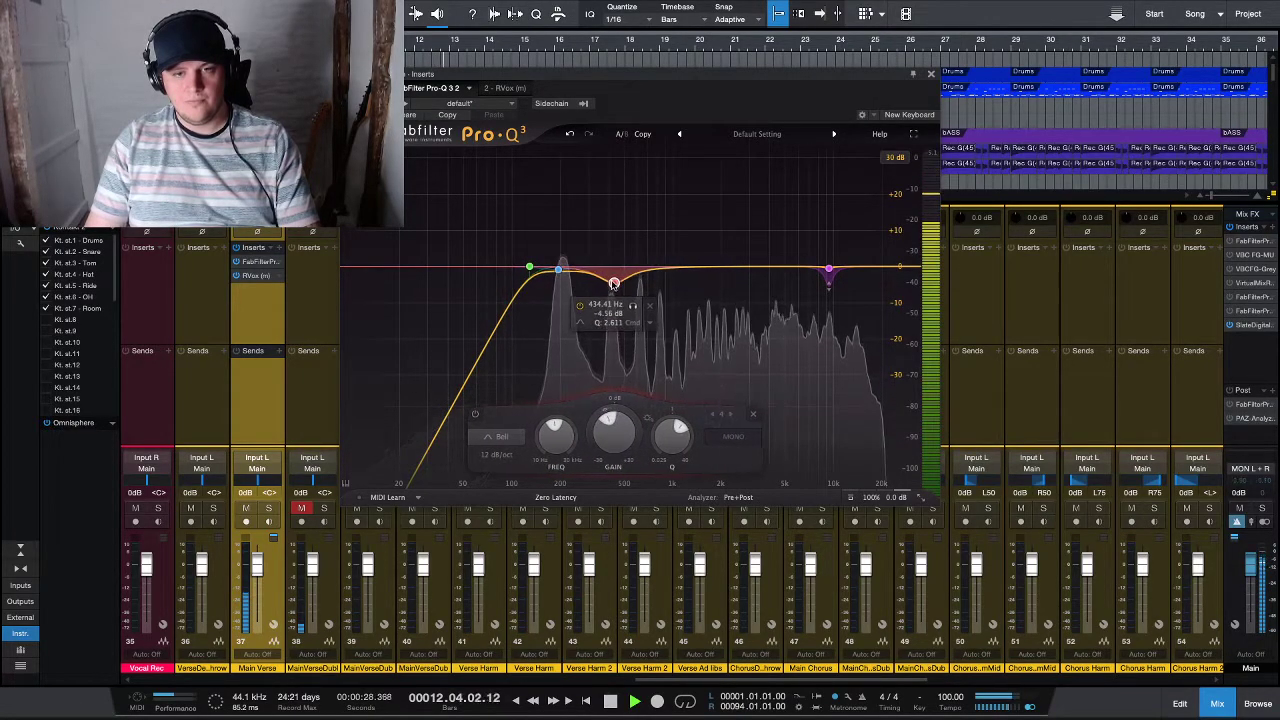
{"action": "left_click_drag", "start_coordinate": [557, 273], "coordinate": [559, 279]}
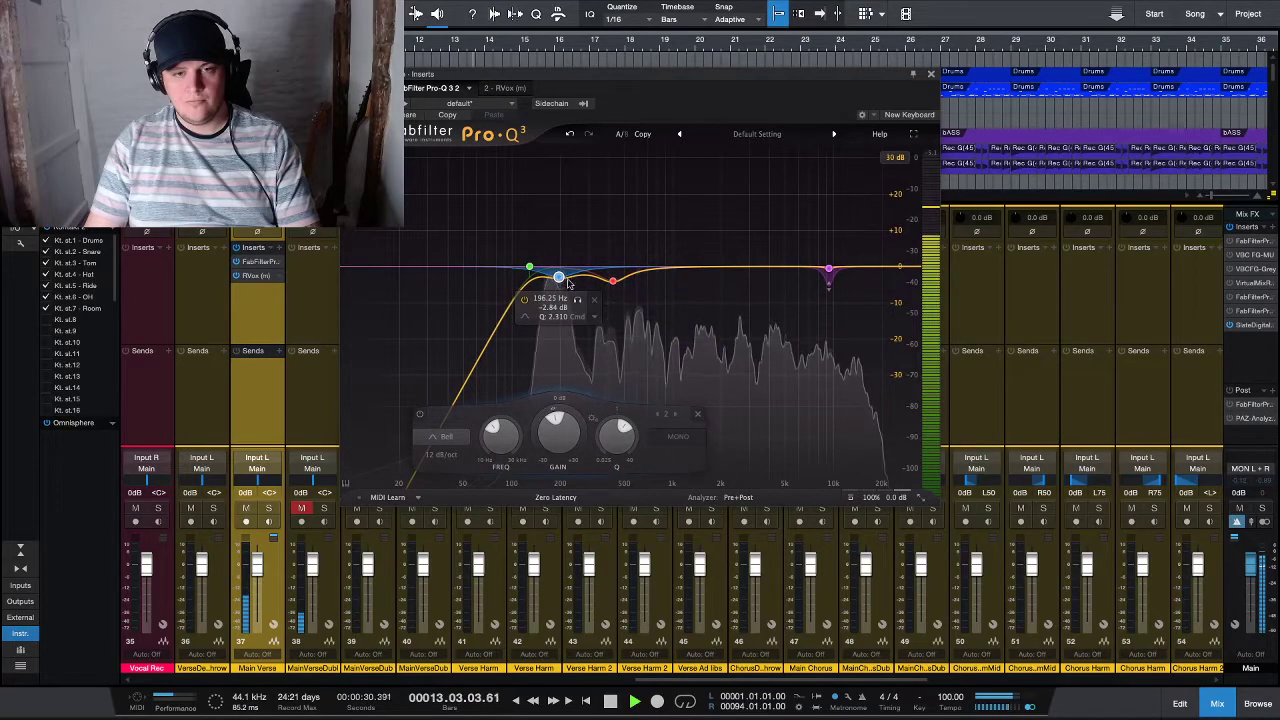
- Add a narrow bell cut of about 4.2 dB near 2 kHz with a Q of about 14.3 in the Main Verse Pro-Q 3
{"action": "left_click_drag", "start_coordinate": [734, 270], "coordinate": [728, 174]}
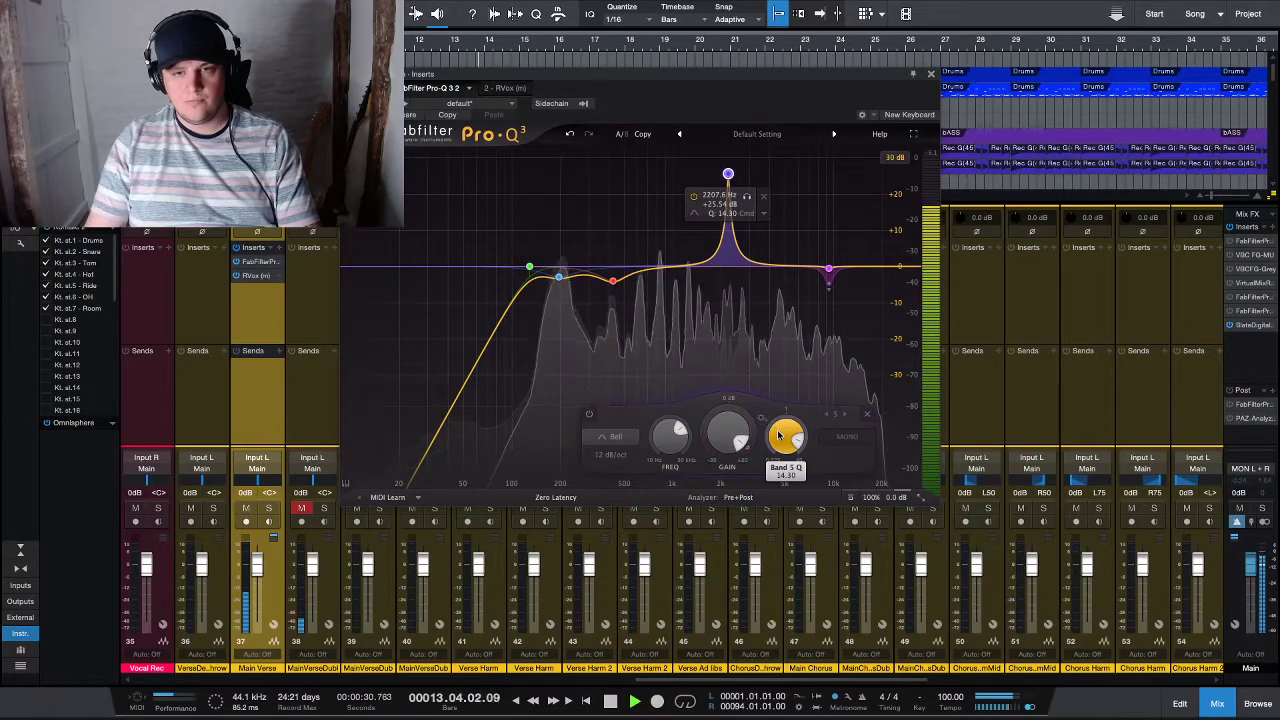
{"action": "left_click_drag", "start_coordinate": [778, 440], "coordinate": [777, 445]}
{"action": "left_click_drag", "start_coordinate": [672, 440], "coordinate": [674, 445]}
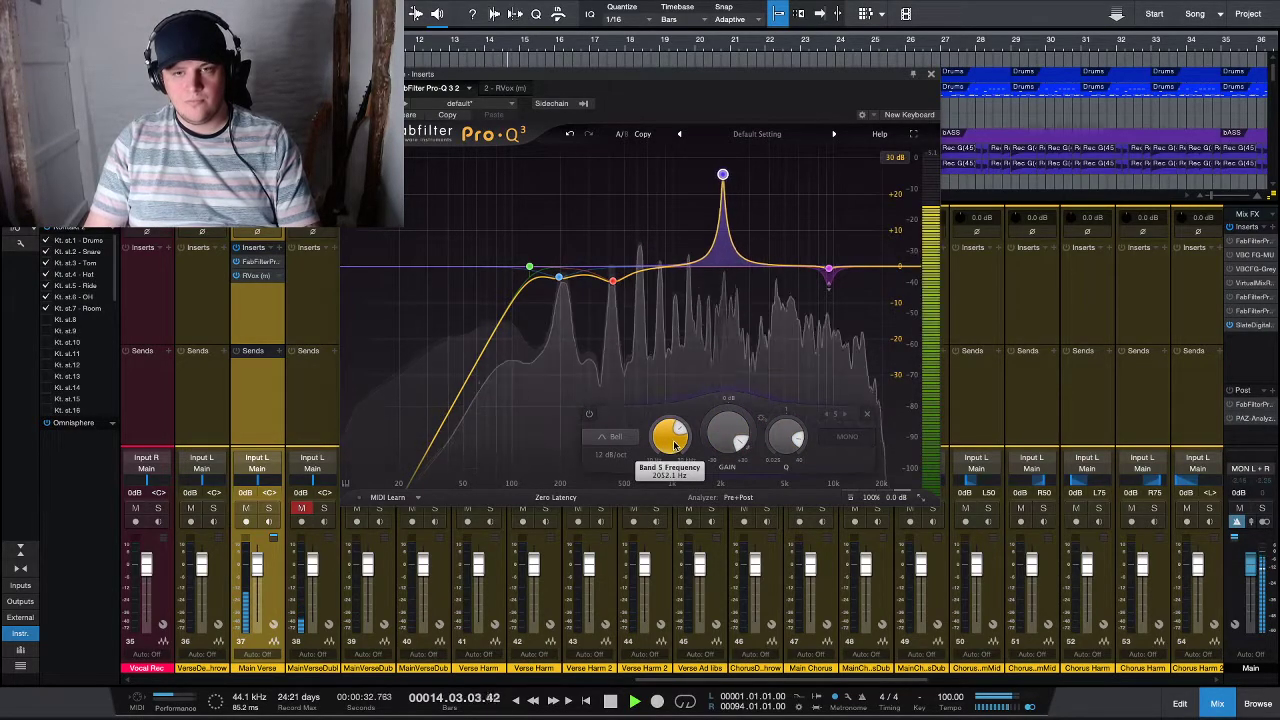
{"action": "double_click", "coordinate": [726, 438]}
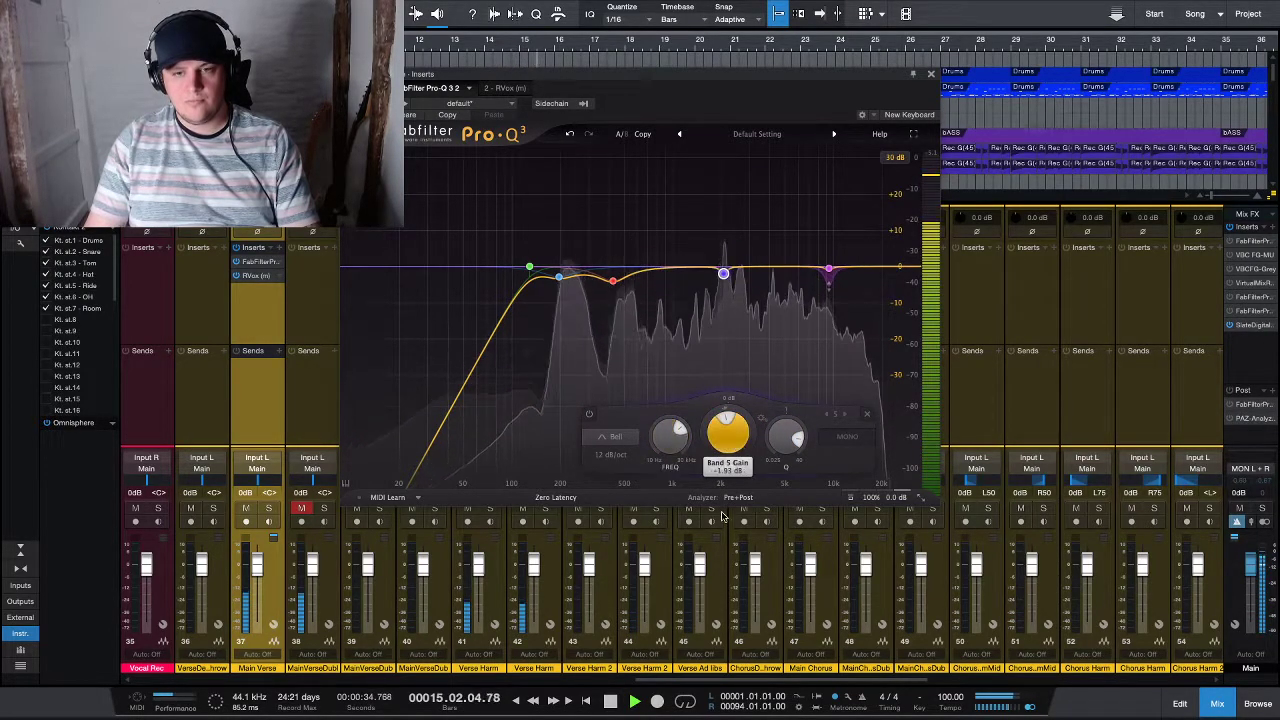
{"action": "scroll", "coordinate": [724, 440], "scroll_direction": "down", "scroll_amount": 3}
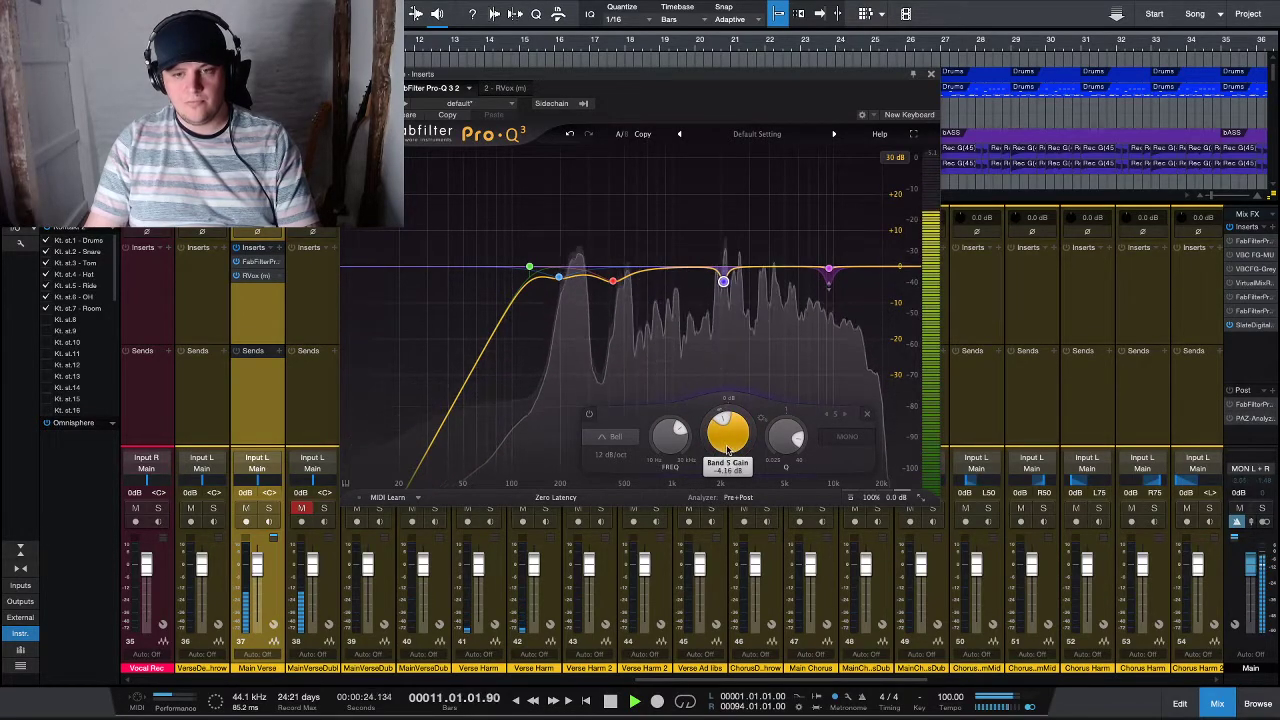
- Close the equalizer and mixer, enlarge the verse vocal tracks in the arrangement, and play the Main Verse track soloed
{"action": "left_click", "coordinate": [929, 75]}
{"action": "key", "text": "F3"}
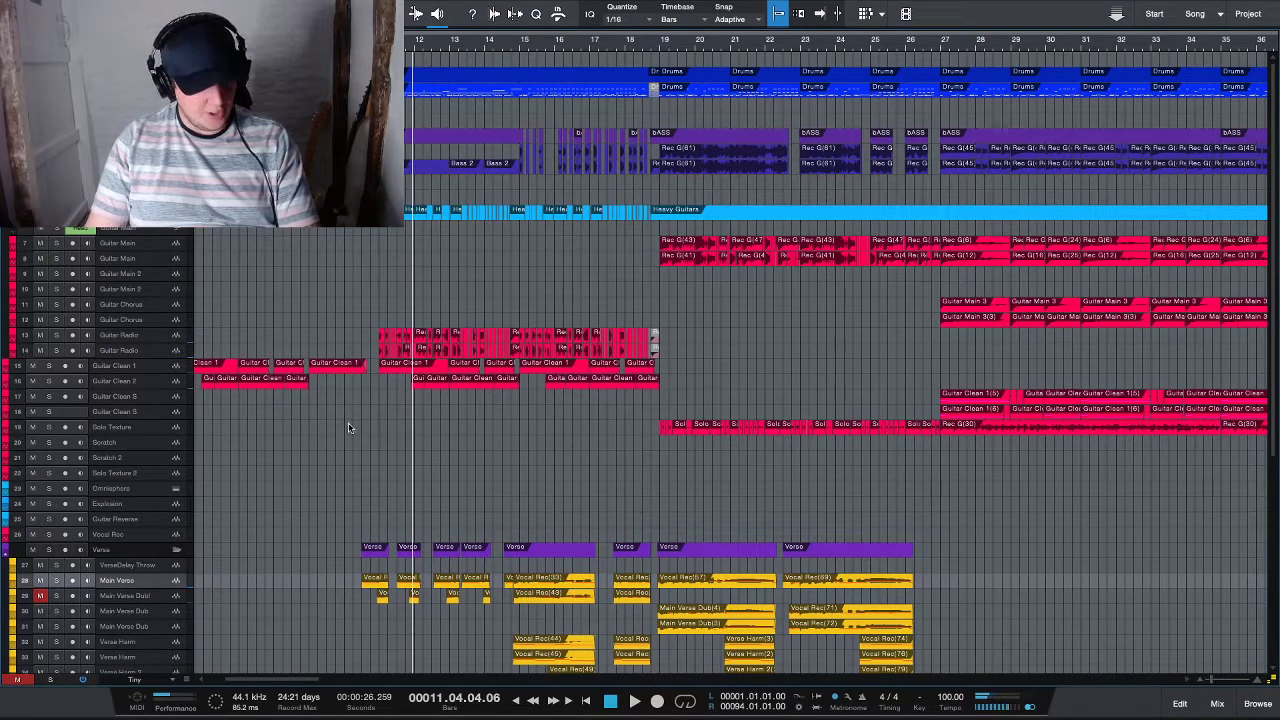
{"action": "scroll", "coordinate": [345, 532], "scroll_direction": "up", "scroll_amount": 5}
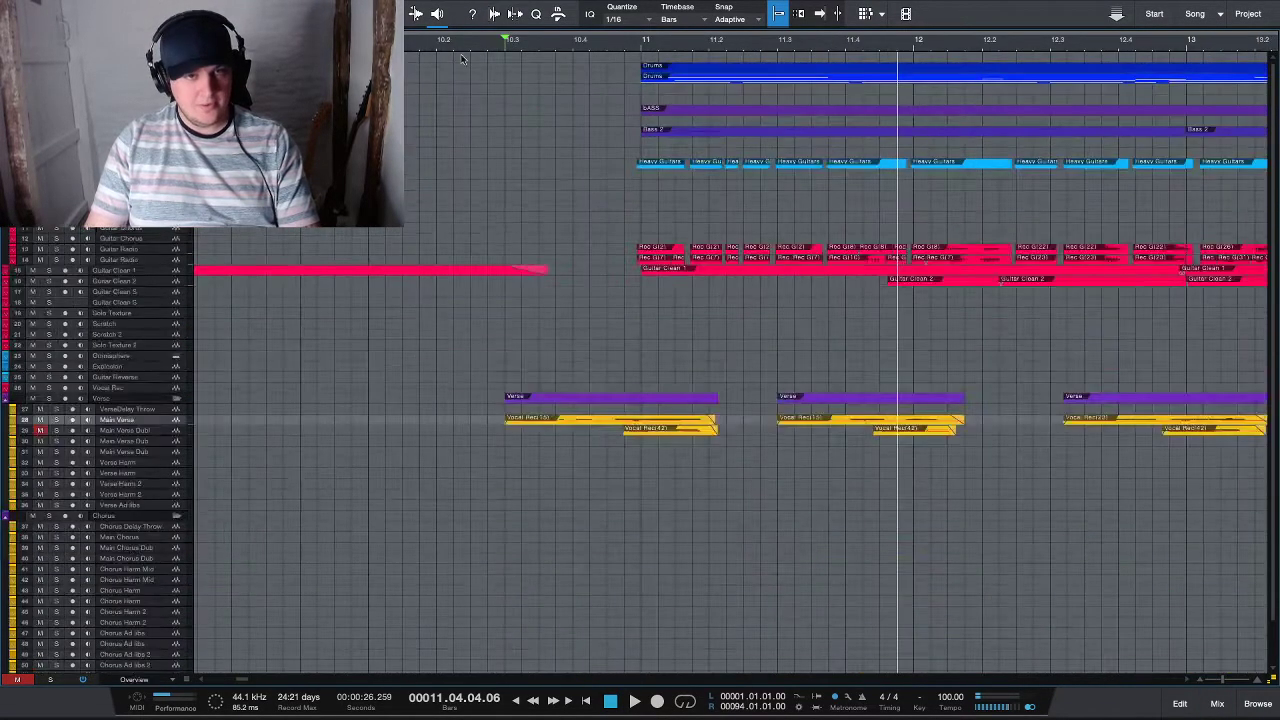
{"action": "scroll", "coordinate": [520, 398], "scroll_direction": "up", "scroll_amount": 5}
{"action": "scroll", "coordinate": [518, 437], "scroll_direction": "down", "scroll_amount": 3}
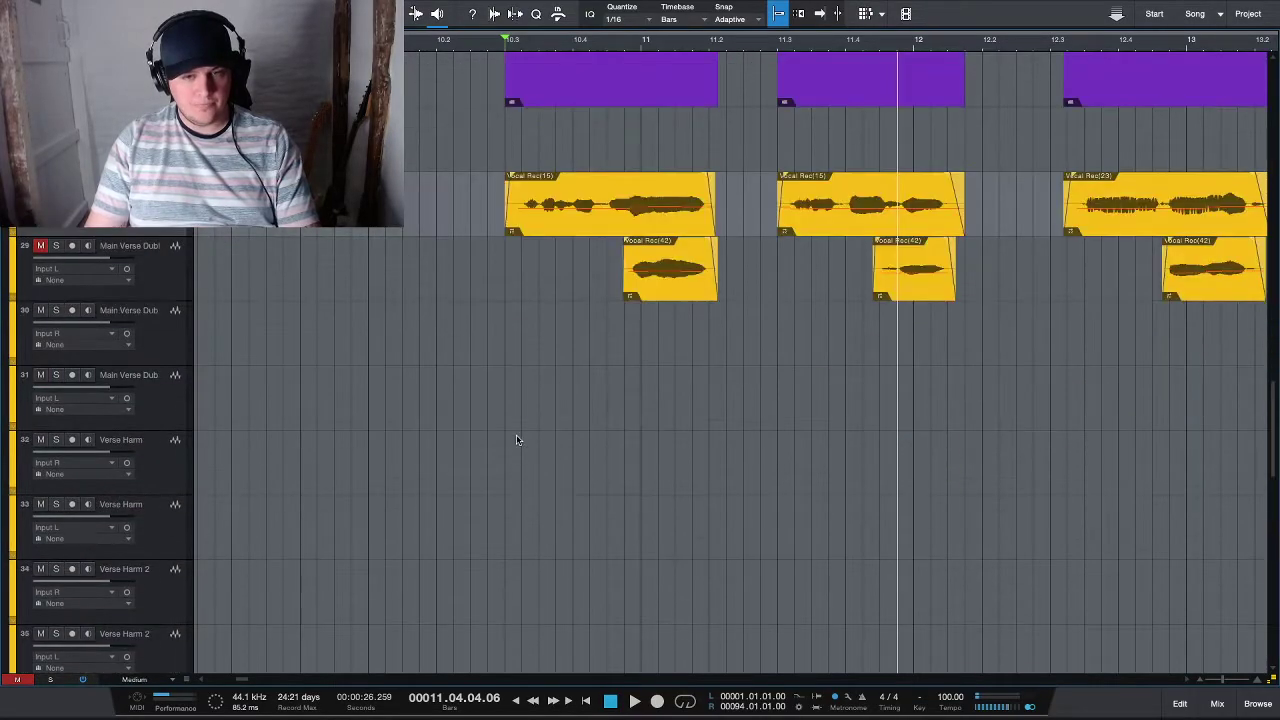
{"action": "scroll", "coordinate": [577, 283], "scroll_direction": "down", "scroll_amount": 3}
{"action": "scroll", "coordinate": [577, 283], "scroll_direction": "up", "scroll_amount": 1}
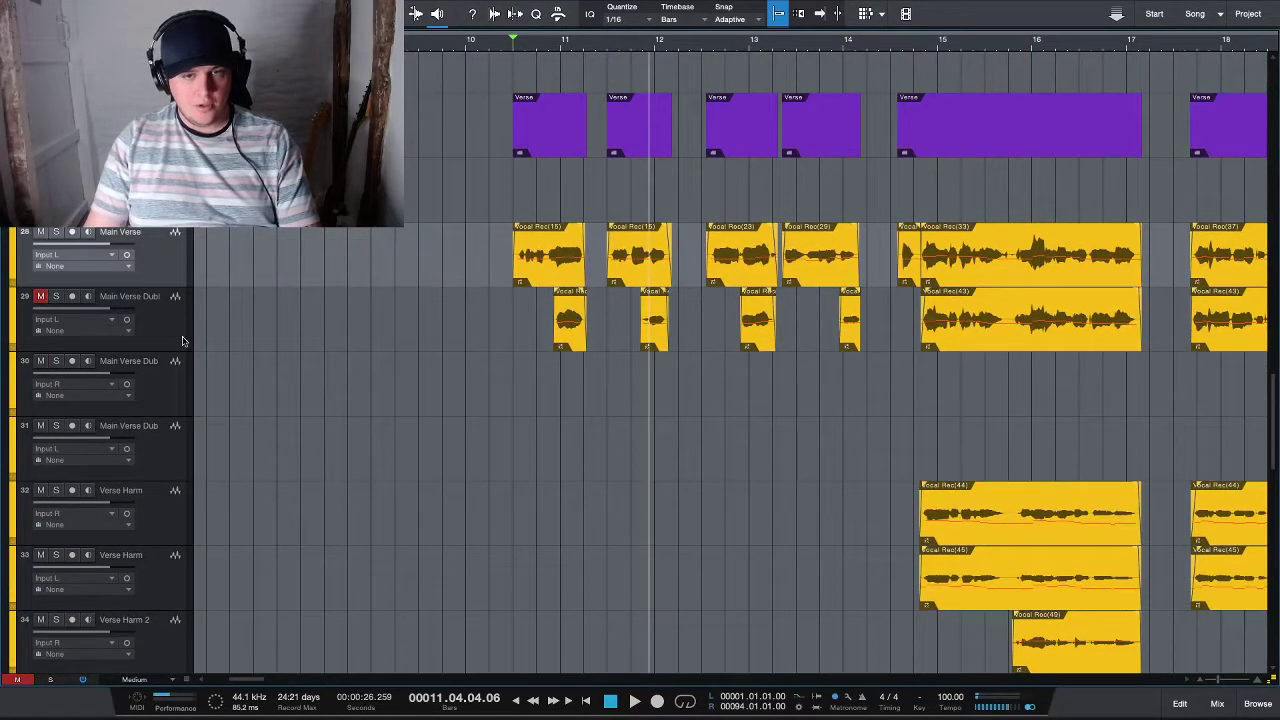
{"action": "left_click", "coordinate": [58, 232]}
{"action": "key", "text": "space"}
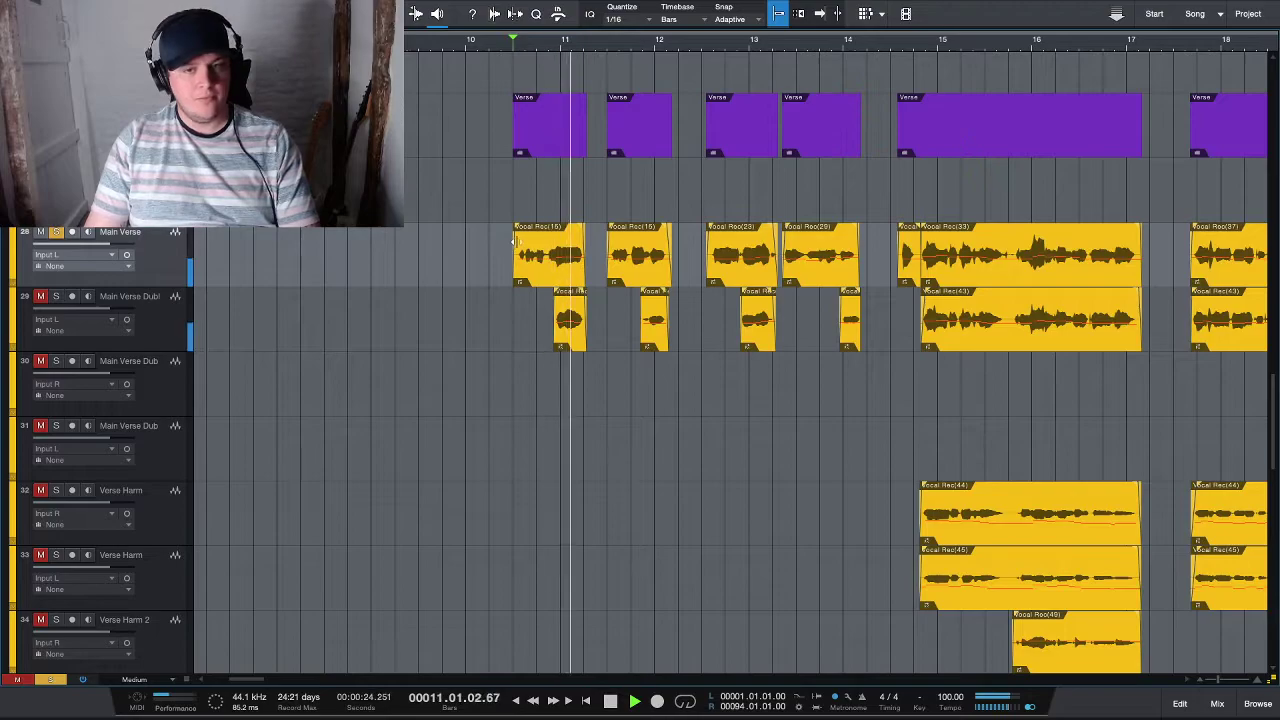
- Insert the mono NS1 noise suppressor on the Main Verse channel and move it ahead of the Pro-Q 3
{"action": "key", "text": "F3"}
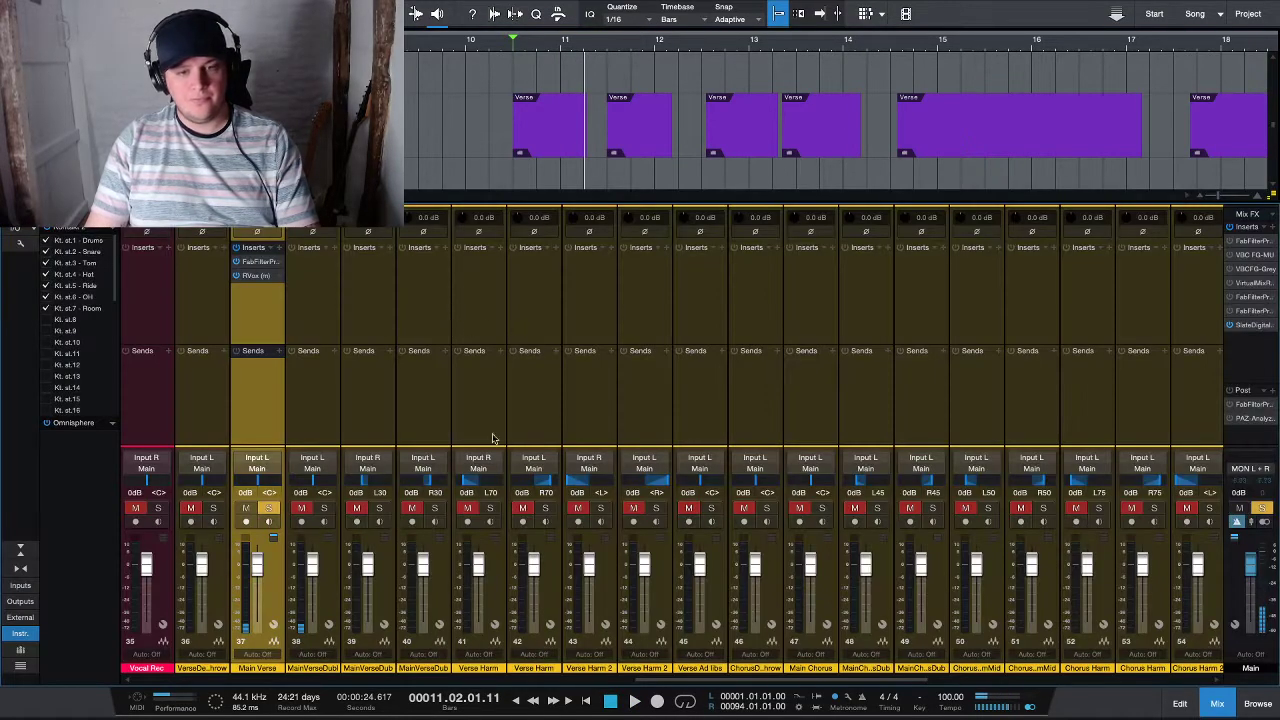
{"action": "left_click", "coordinate": [277, 253]}
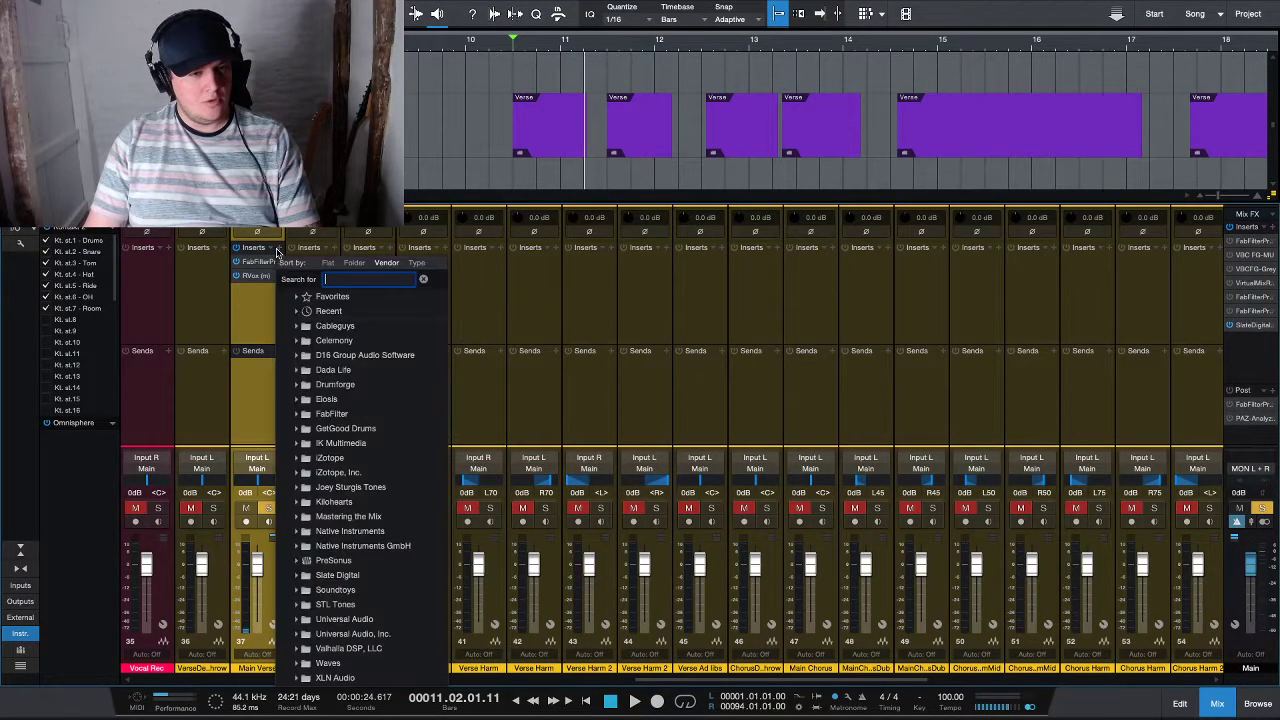
{"action": "type", "text": "ns1"}
{"action": "double_click", "coordinate": [341, 315]}
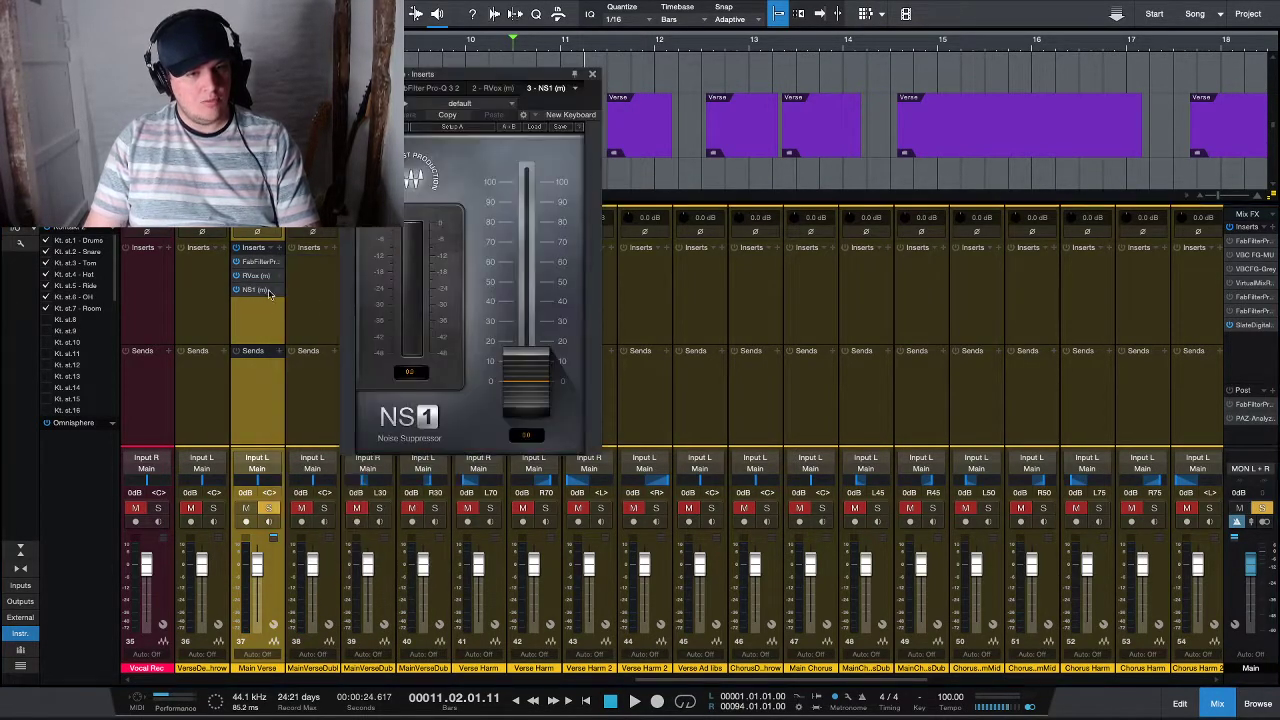
{"action": "left_click_drag", "start_coordinate": [255, 277], "coordinate": [254, 258]}
- Raise the NS1 suppression to about 14 during playback and close its window
{"action": "key", "text": "space"}
{"action": "mouse_move", "coordinate": [527, 374]}
{"action": "left_mouse_down"}
{"action": "mouse_move", "coordinate": [527, 328]}
{"action": "mouse_move", "coordinate": [530, 356]}
{"action": "left_mouse_up"}
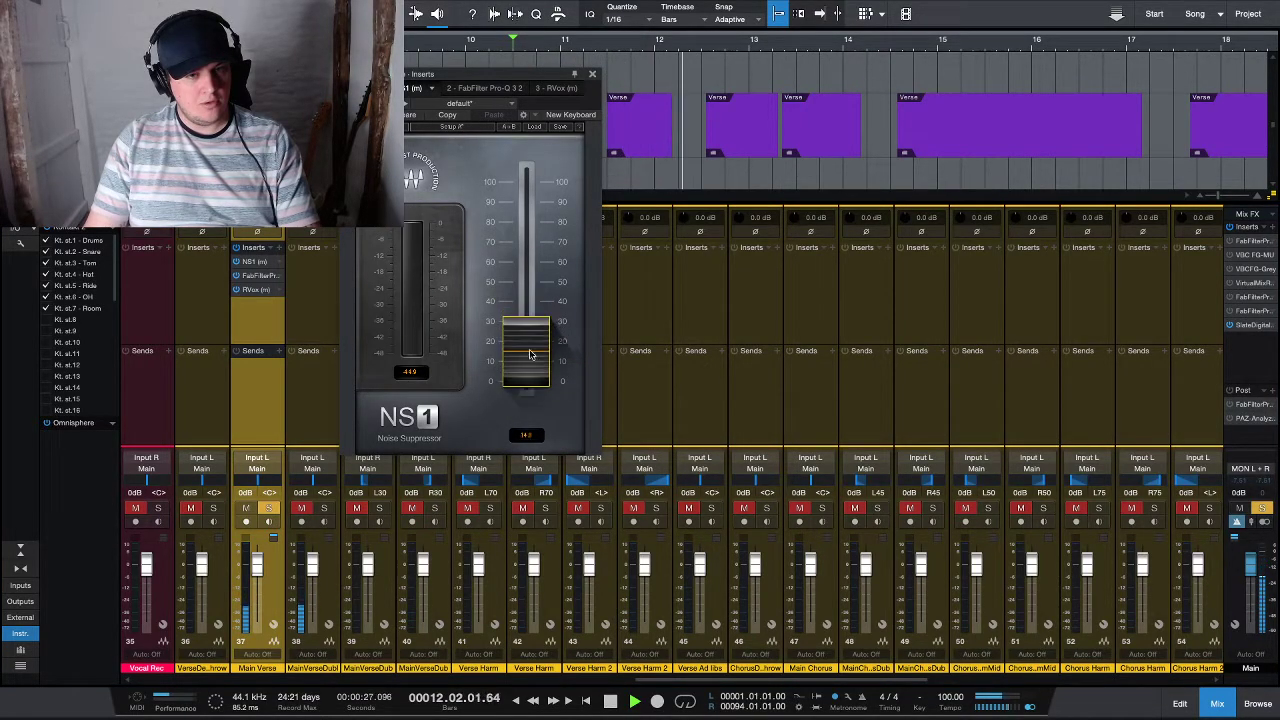
{"action": "left_click", "coordinate": [593, 75]}
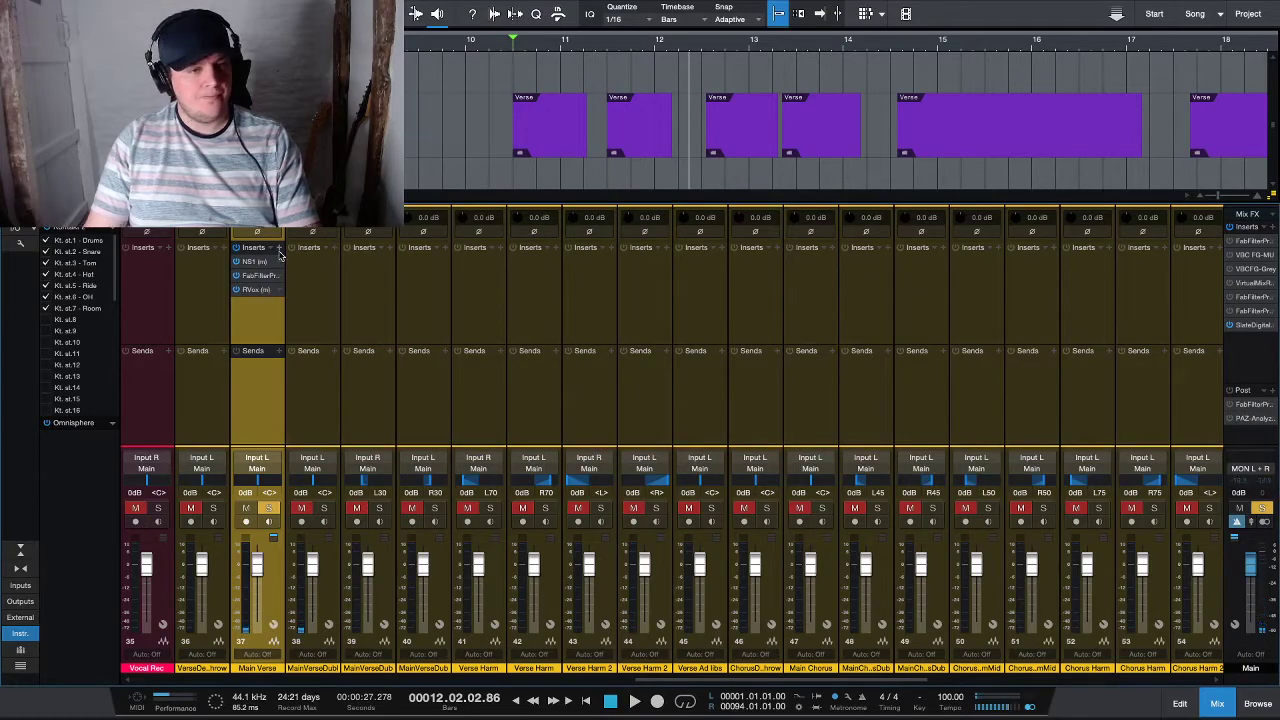
- Insert FabFilter Pro-C 2 on the Main Verse channel between the Pro-Q 3 and RVox
{"action": "left_click", "coordinate": [280, 248]}
{"action": "key", "text": "Up"}
{"action": "key", "text": "Up"}
{"action": "key", "text": "Up"}
{"action": "key", "text": "Up"}
{"action": "key", "text": "Up"}
{"action": "key", "text": "Up"}
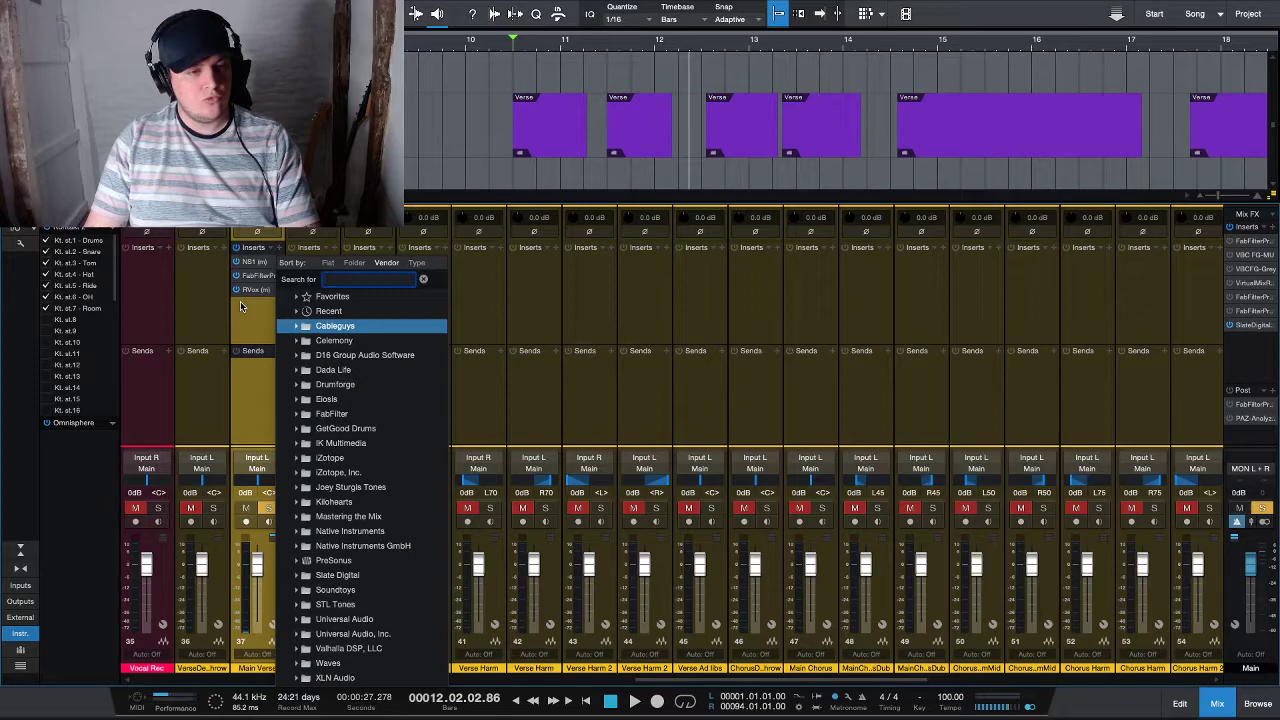
{"action": "left_click", "coordinate": [337, 296]}
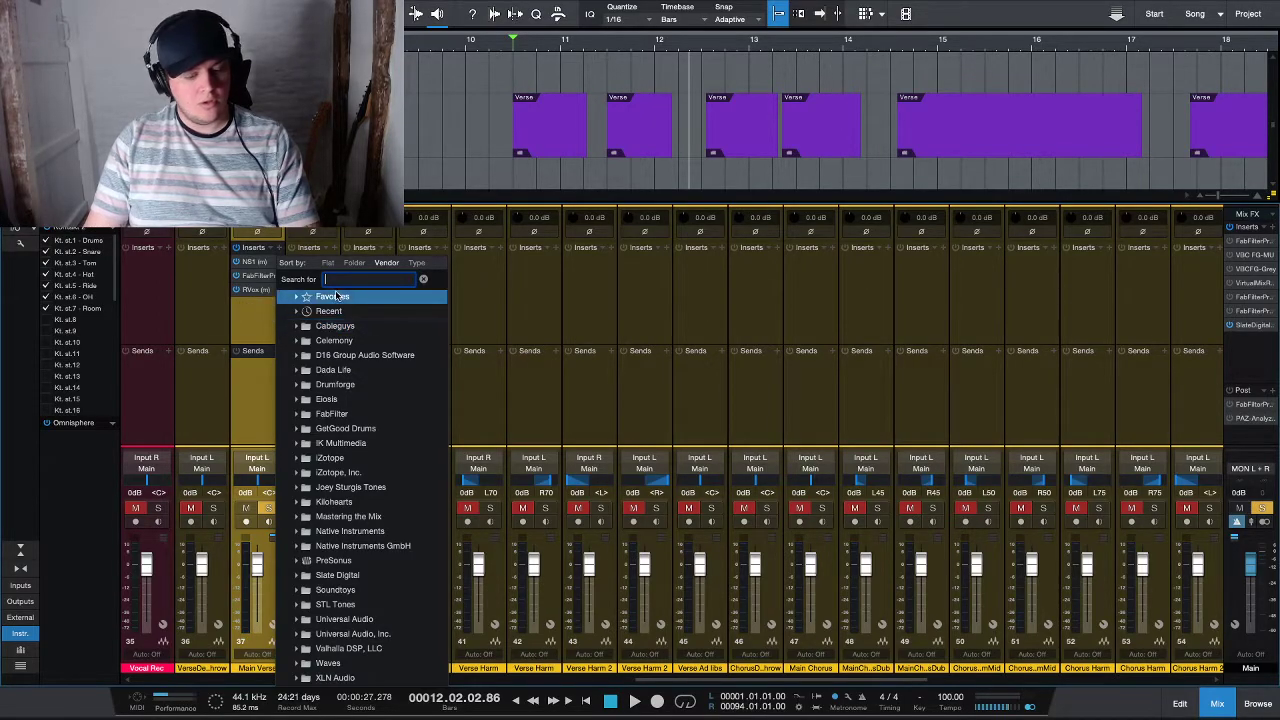
{"action": "left_click", "coordinate": [337, 296]}
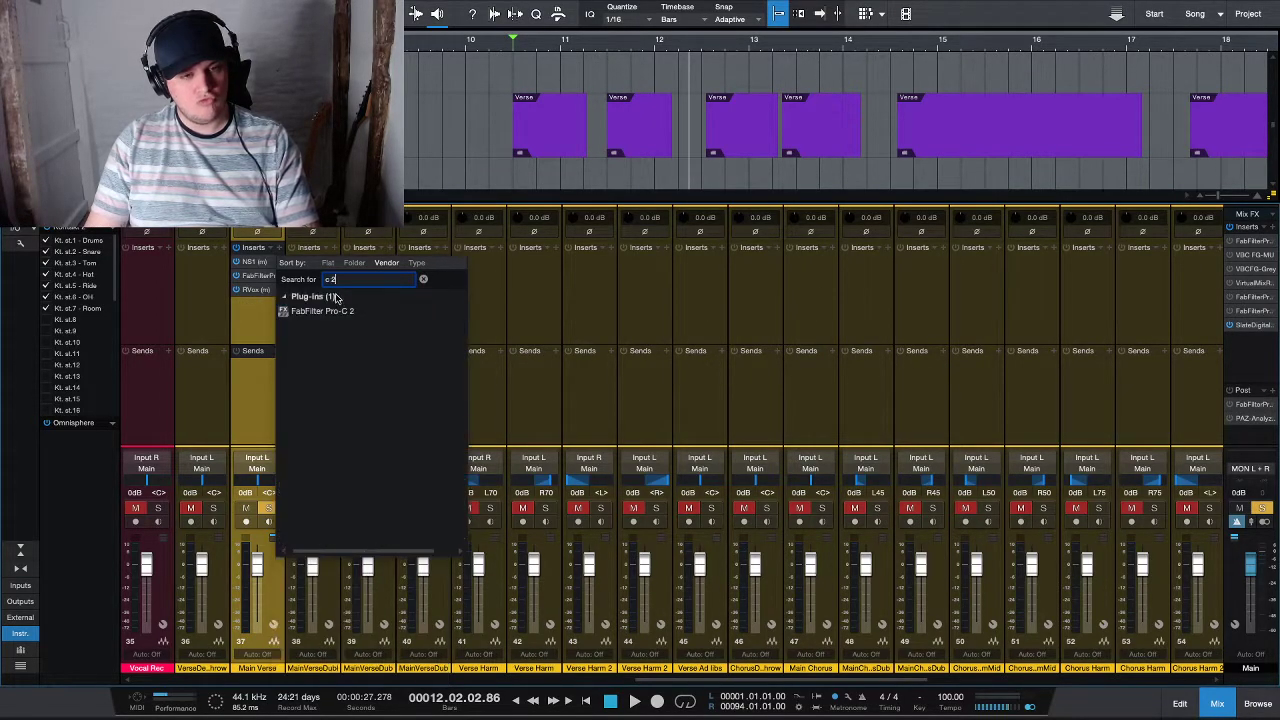
{"action": "key", "text": "Escape"}
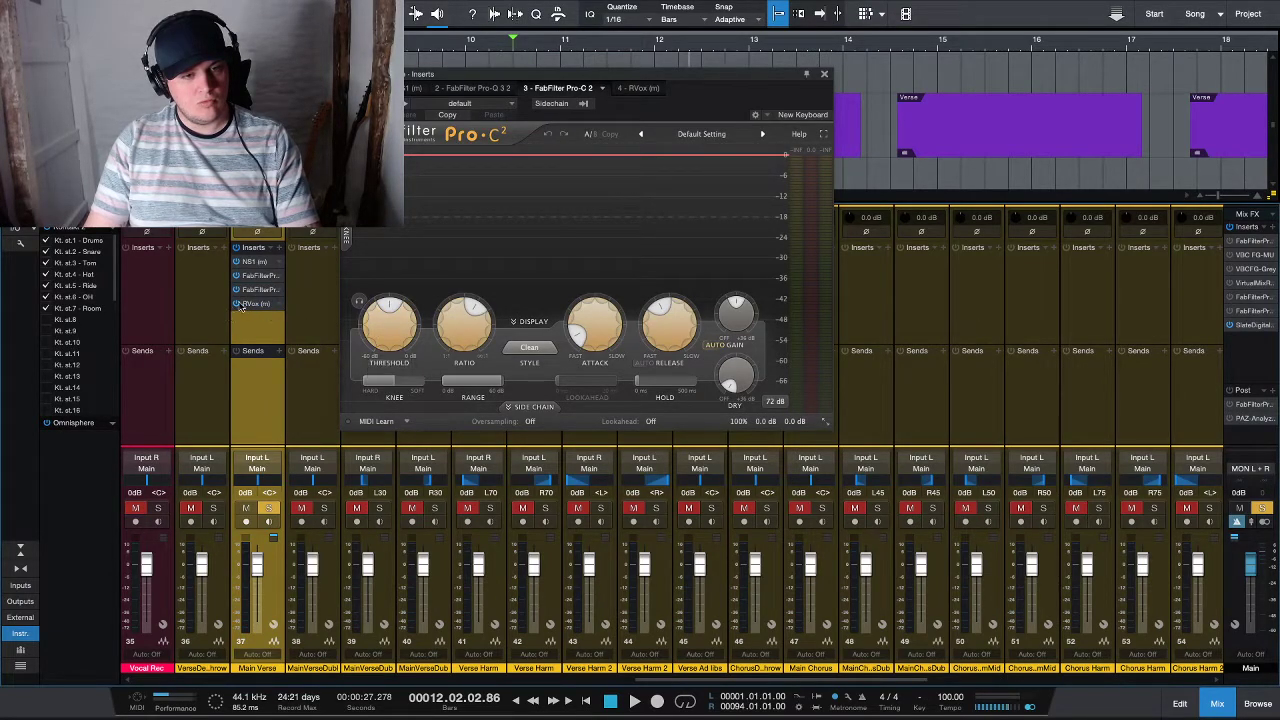
- Audition the Pro-C 2 threshold on the verse vocal and load the Punchy Vocals bM preset
{"action": "mouse_move", "coordinate": [386, 300]}
{"action": "key", "text": "space"}
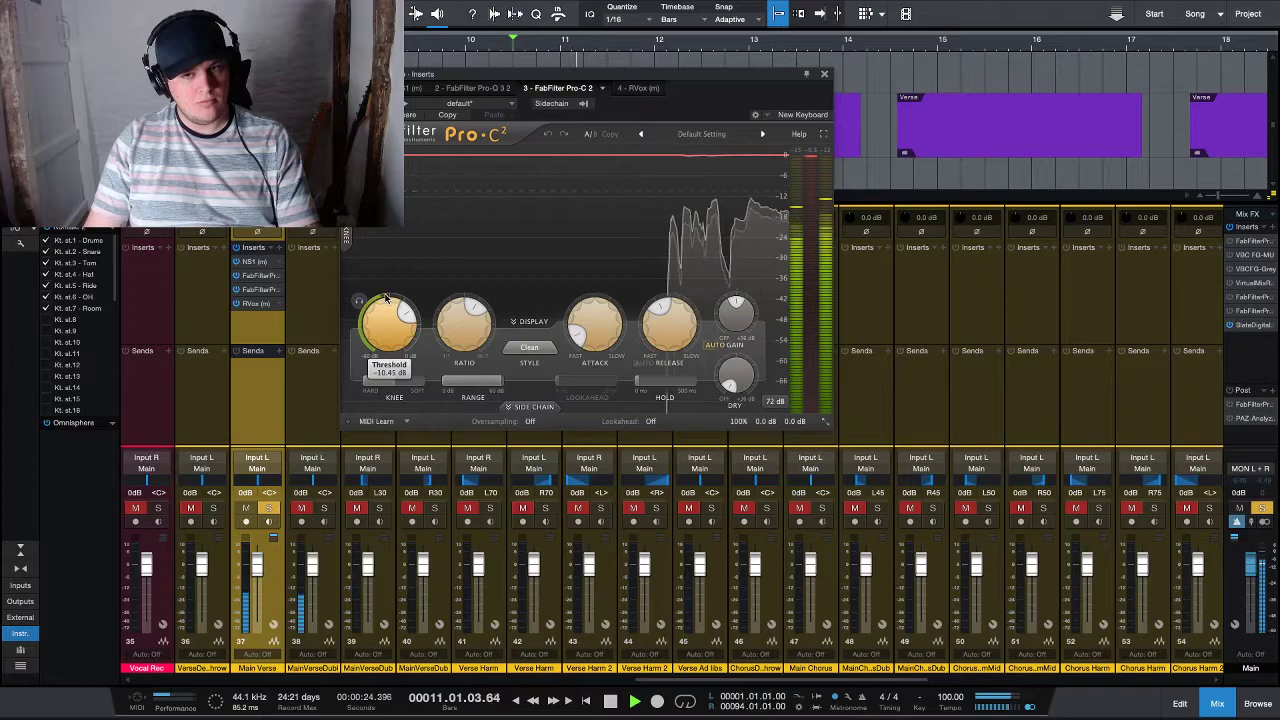
{"action": "left_click", "coordinate": [529, 347]}
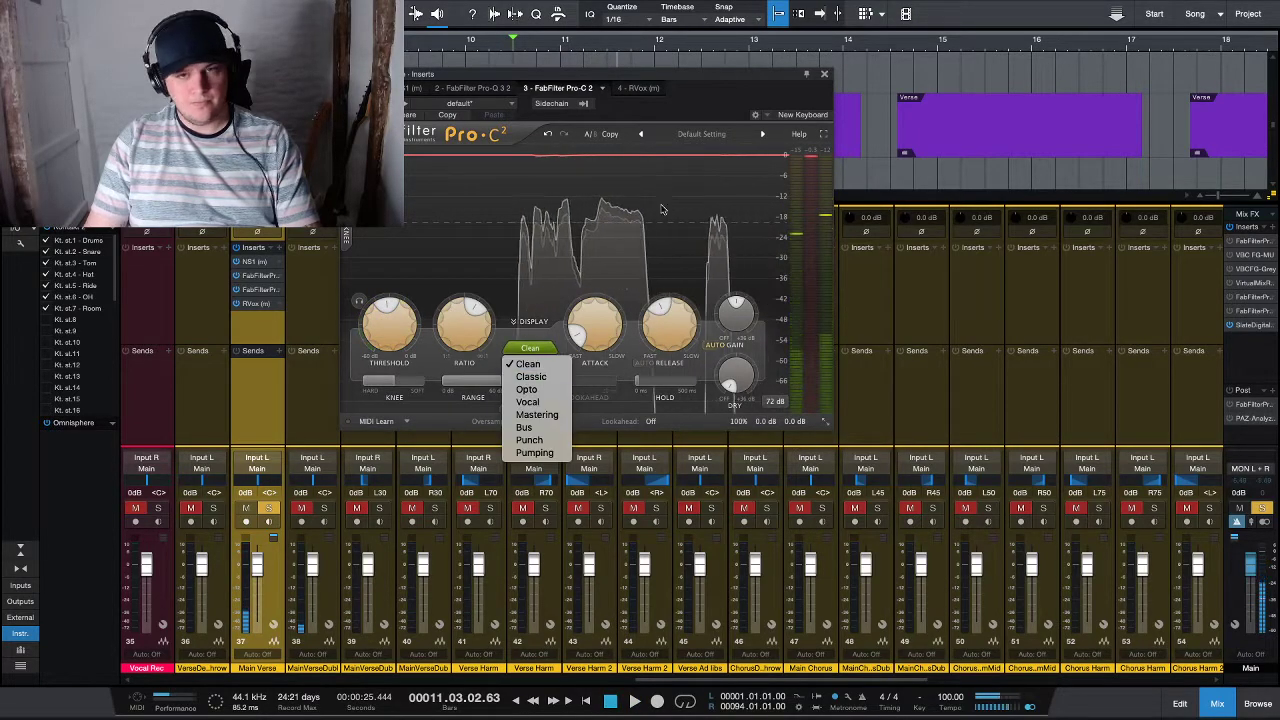
{"action": "left_click", "coordinate": [700, 133]}
{"action": "mouse_move", "coordinate": [700, 238]}
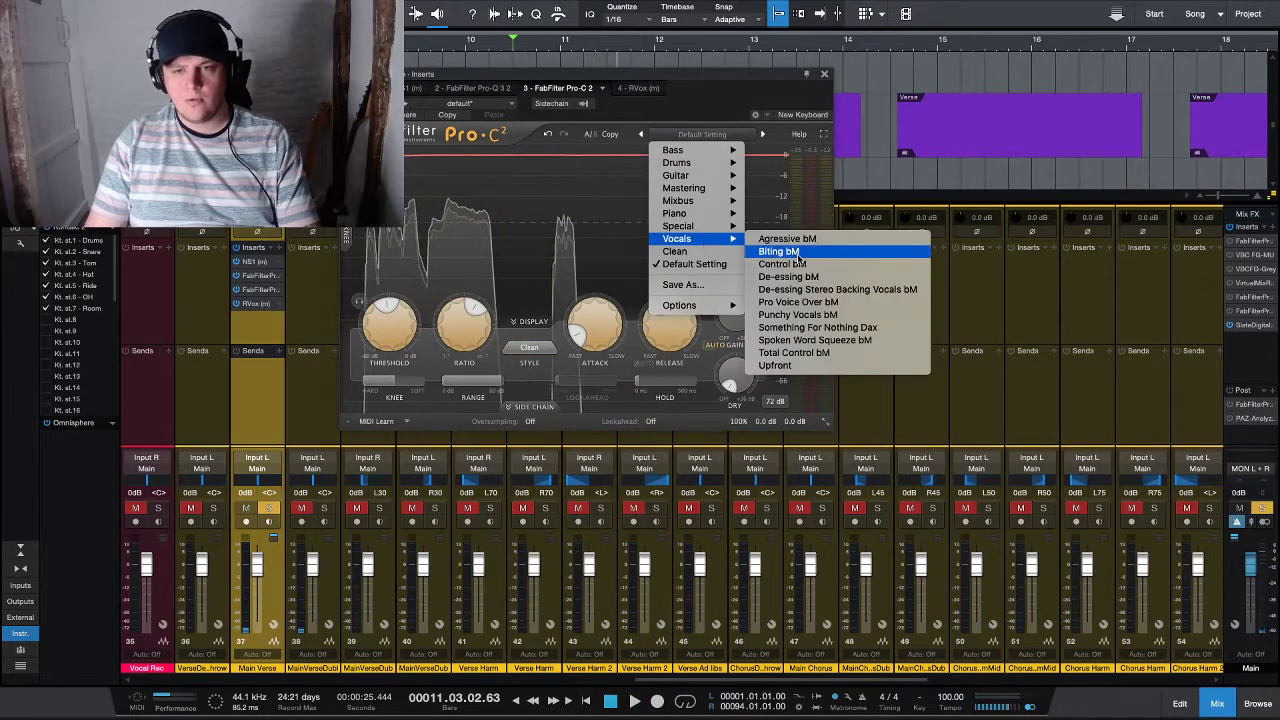
{"action": "left_click", "coordinate": [798, 314]}
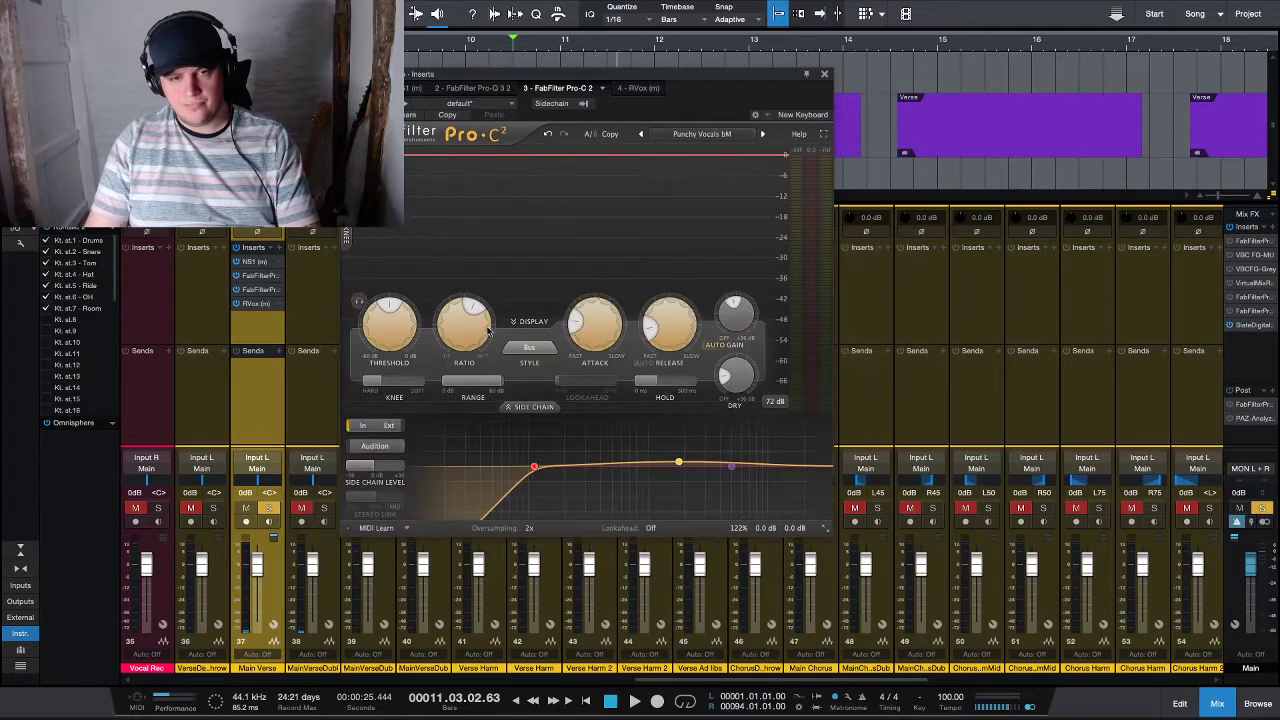
- Try different Pro-C 2 ratios, up to about 27:1, during playback
{"action": "key", "text": "space"}
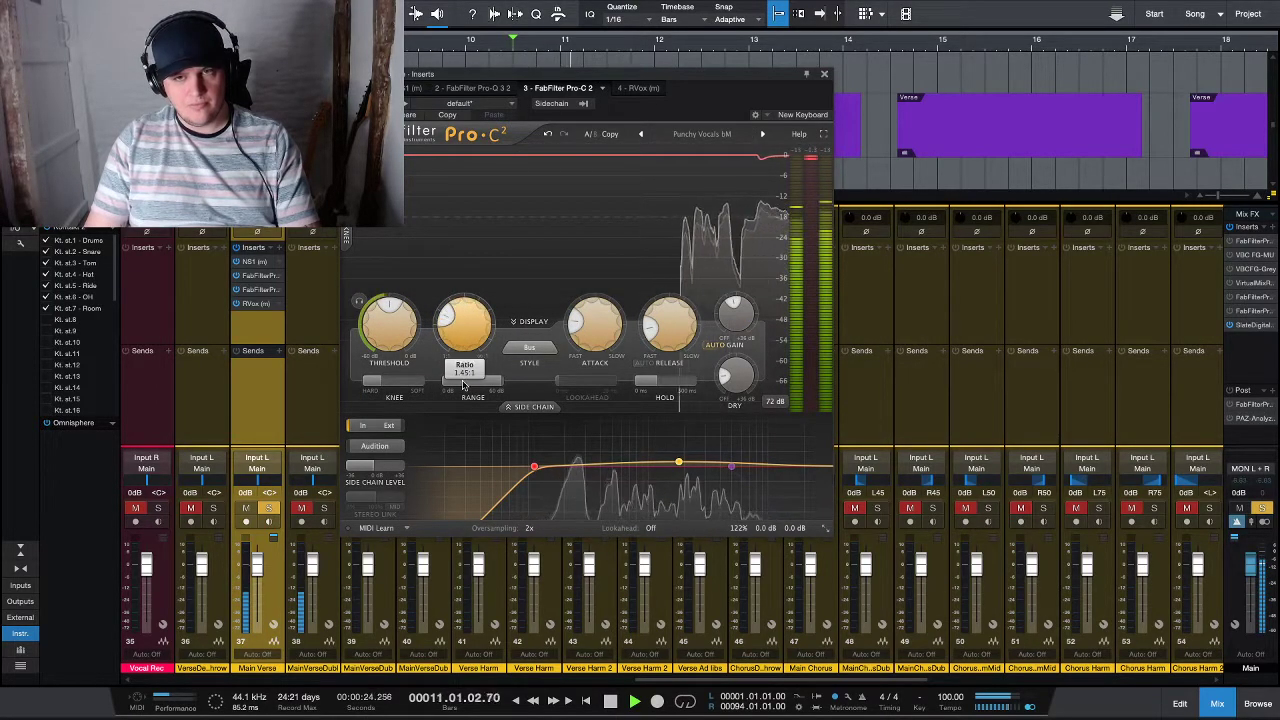
{"action": "scroll", "coordinate": [463, 386], "scroll_direction": "up", "scroll_amount": 10}
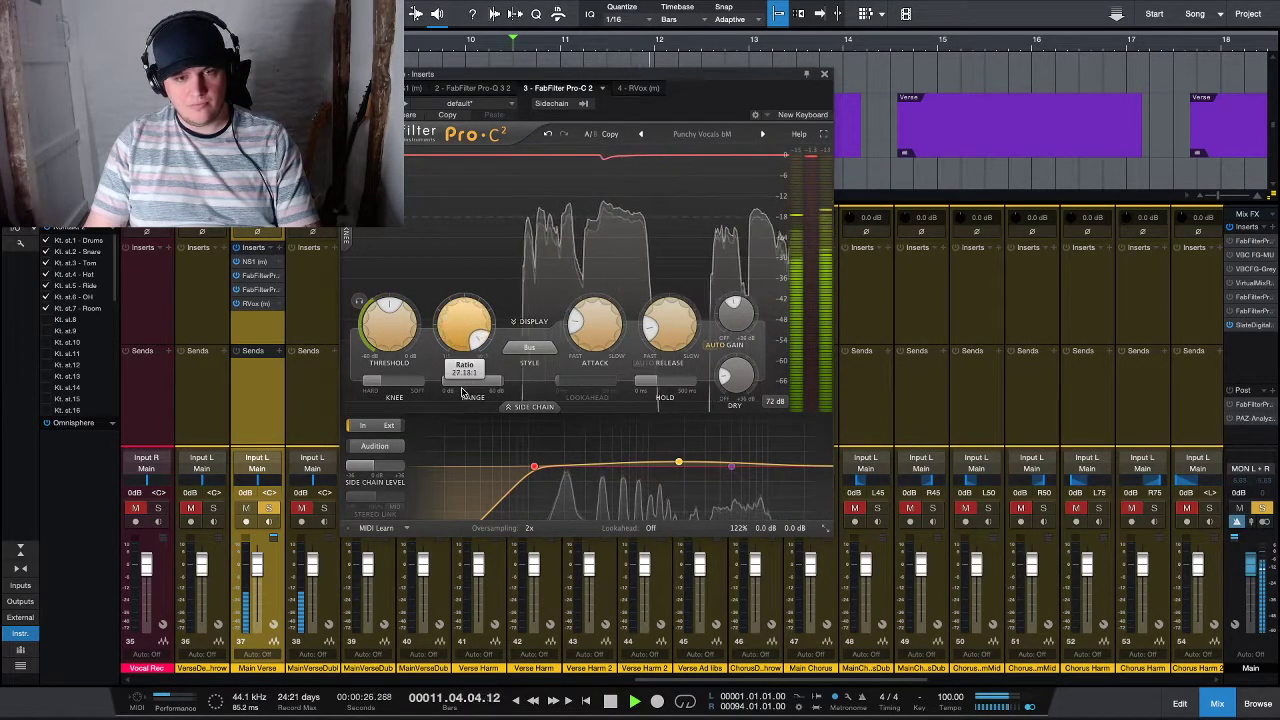
{"action": "scroll", "coordinate": [463, 388], "scroll_direction": "down", "scroll_amount": 10}
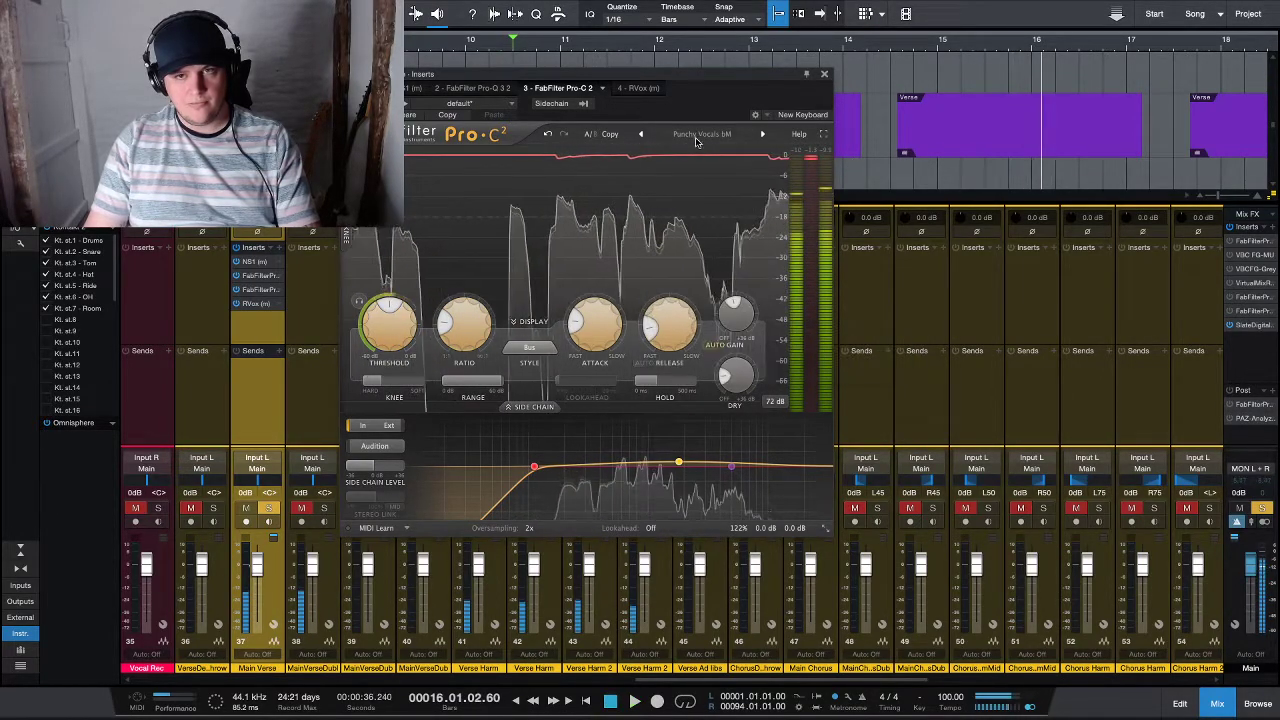
- Reload the Punchy Vocals bM preset, lower the Pro-C 2 threshold to about -23 dB during playback, and close the compressor
{"action": "left_click", "coordinate": [699, 136]}
{"action": "mouse_move", "coordinate": [700, 238]}
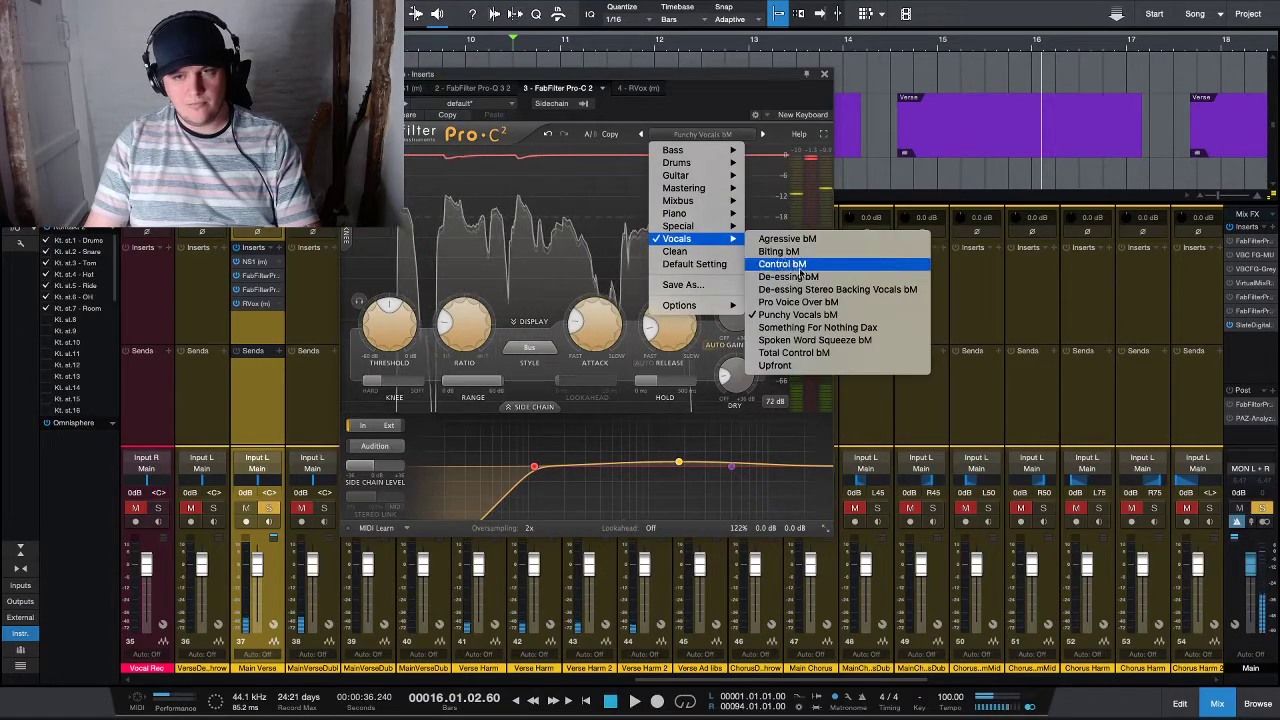
{"action": "left_click", "coordinate": [815, 317]}
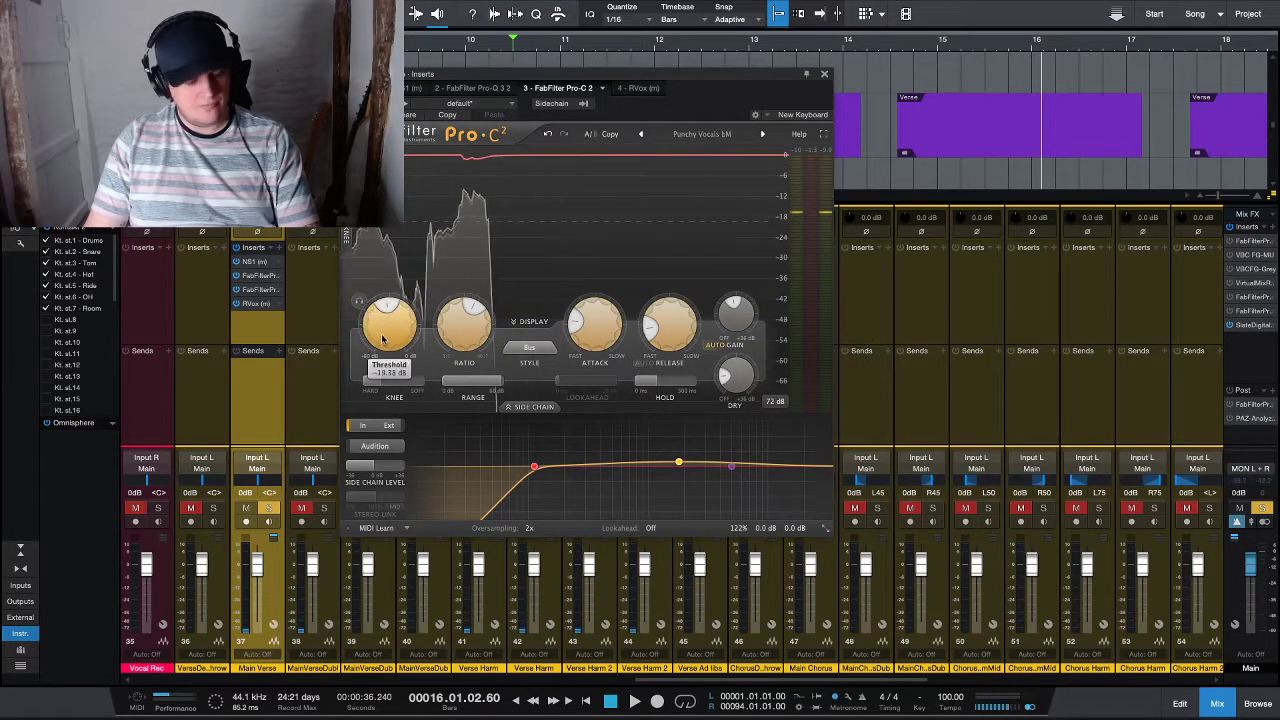
{"action": "left_click_drag", "start_coordinate": [390, 329], "coordinate": [389, 319]}
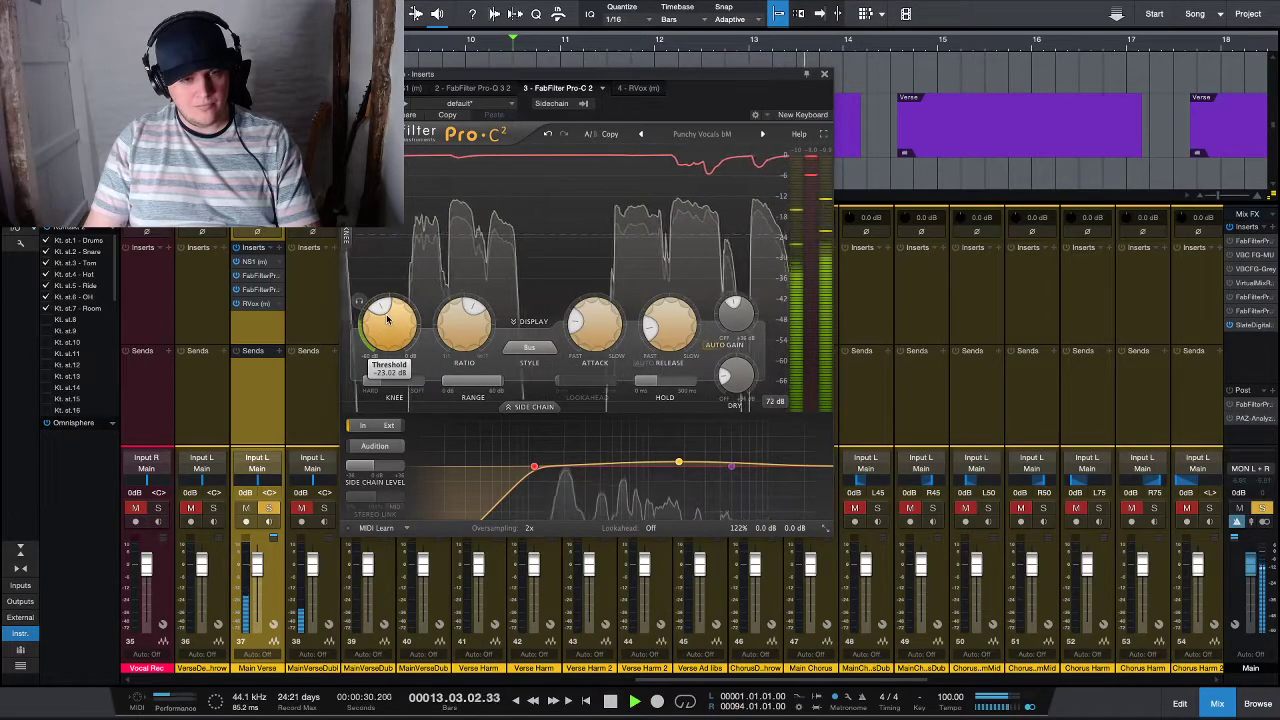
{"action": "left_click", "coordinate": [258, 291]}
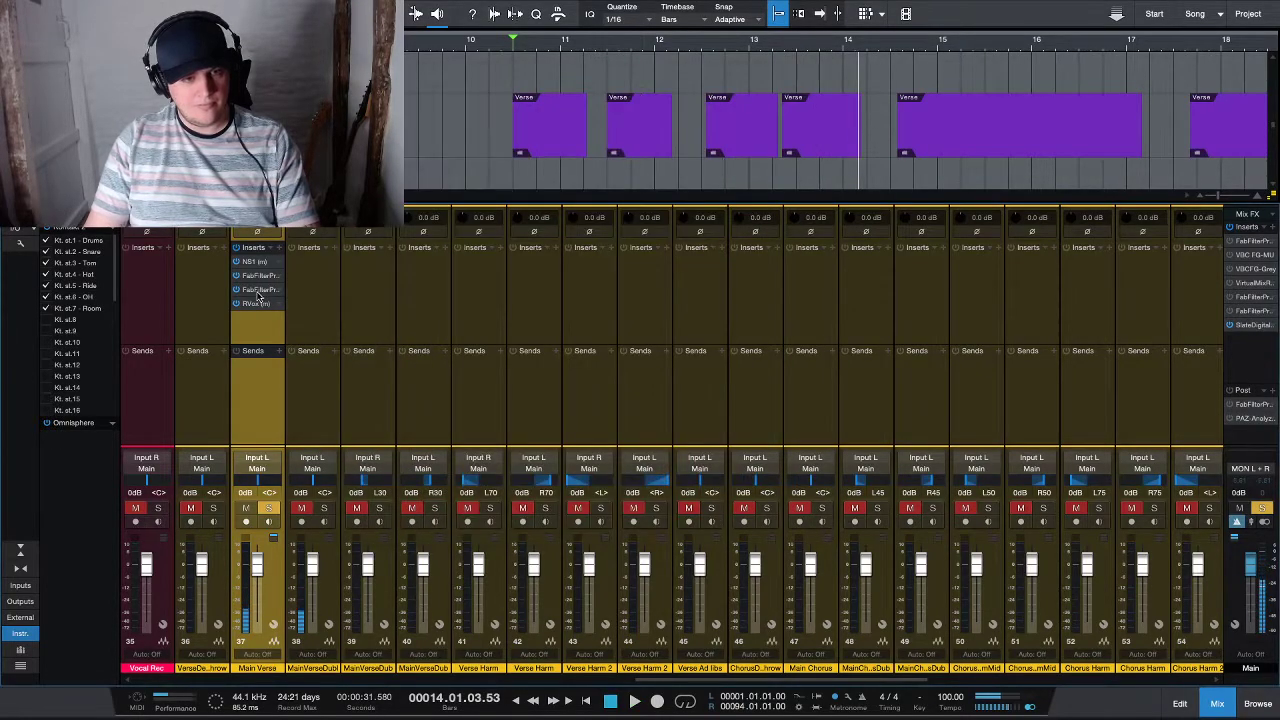
- Steepen the Pro-Q 3 low cut to 30 dB/oct and make the 196 Hz band a dynamic cut of about 1.2 dB with Q about 4.4
{"action": "left_click", "coordinate": [258, 276]}
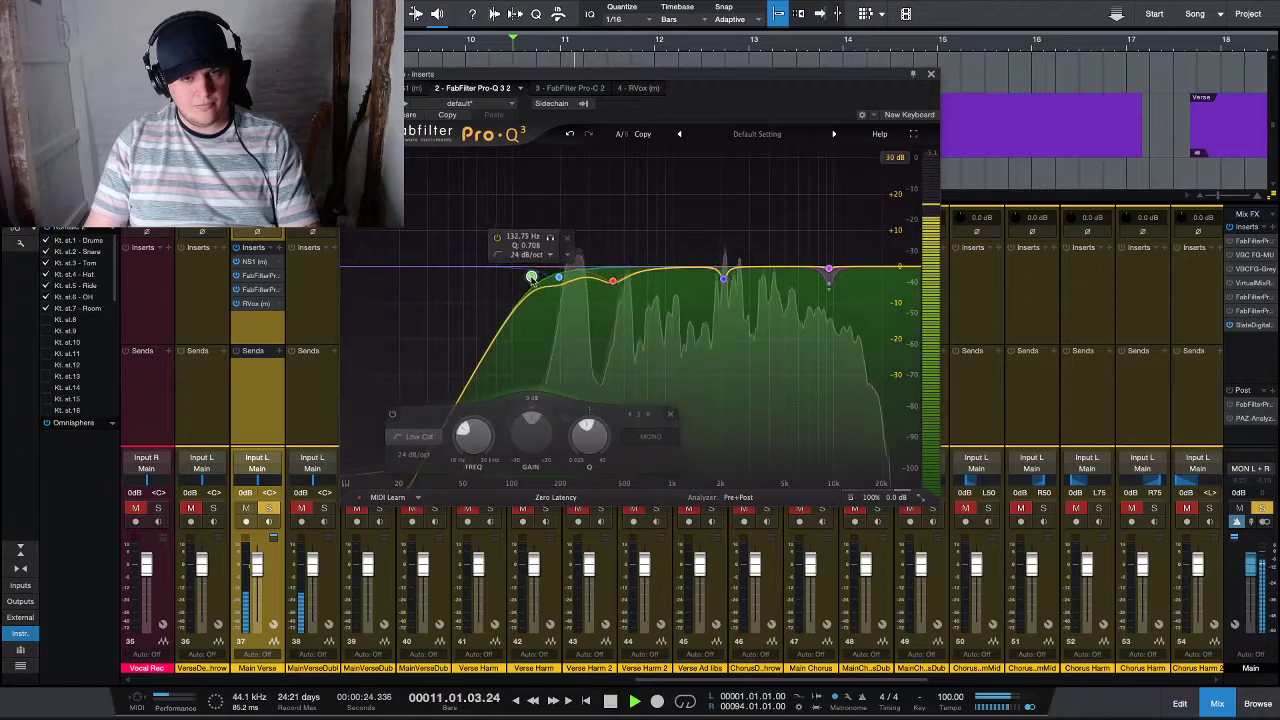
{"action": "left_click_drag", "start_coordinate": [559, 279], "coordinate": [561, 284]}
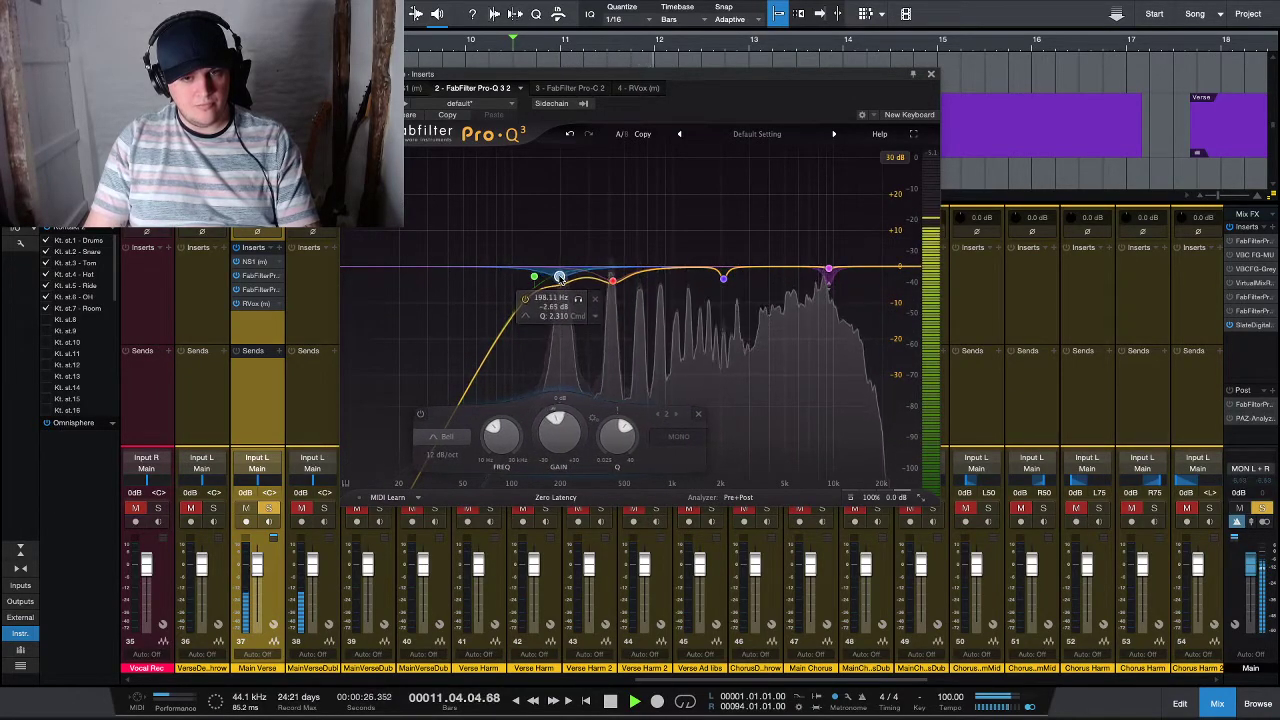
{"action": "left_click", "coordinate": [535, 277]}
{"action": "scroll", "coordinate": [537, 278], "scroll_direction": "up", "scroll_amount": 3}
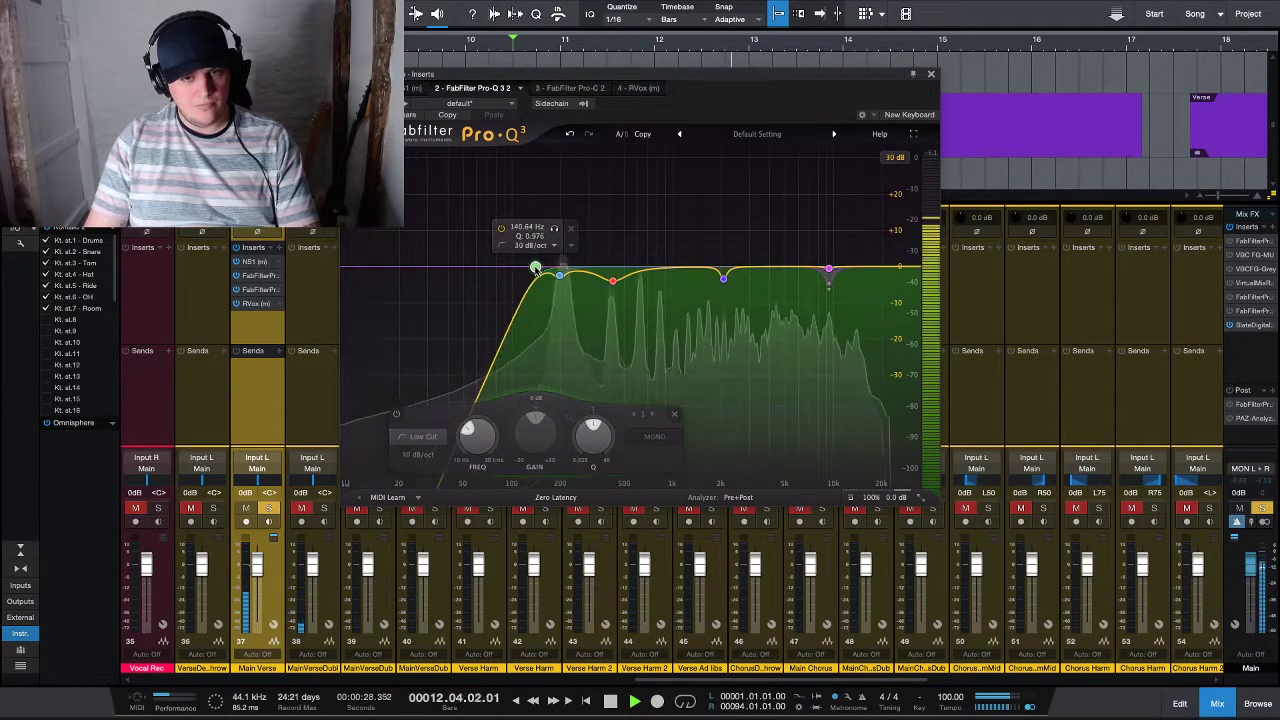
{"action": "left_click", "coordinate": [558, 281]}
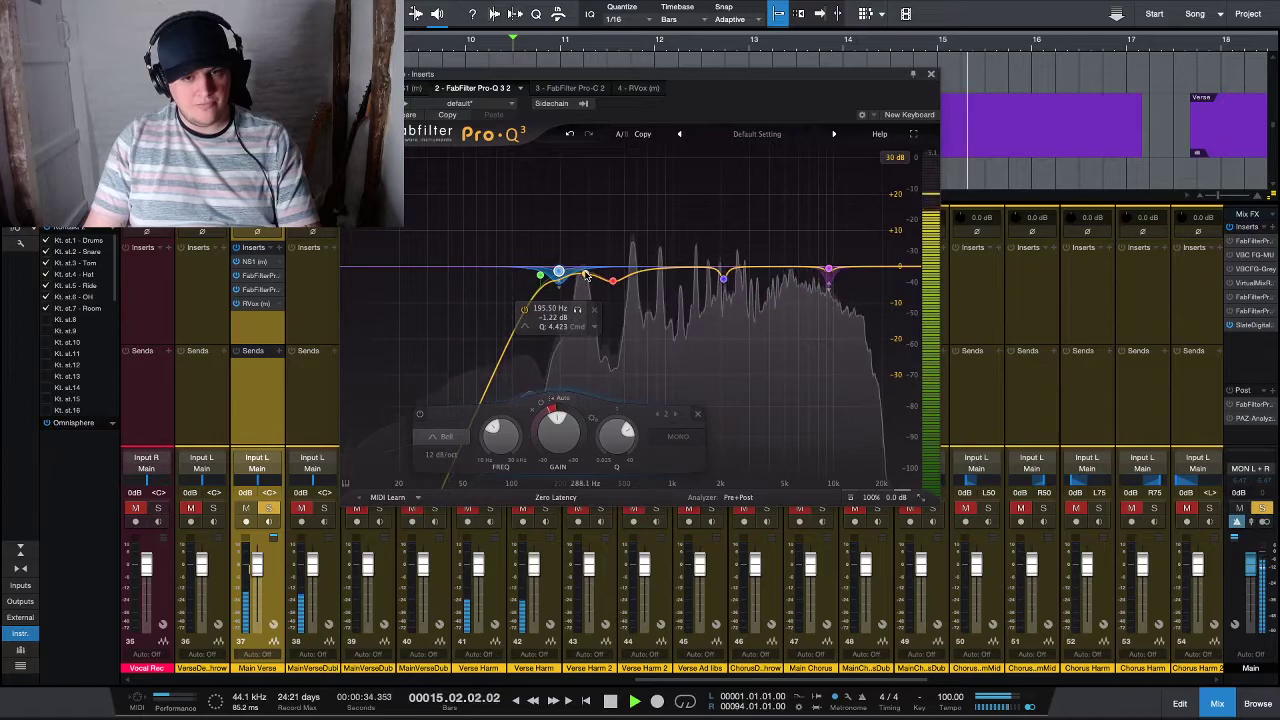
- Add a narrow Pro-Q 3 bell band near 900 Hz, boost it to find the resonance, cut it about 4 dB, and close the equalizer
{"action": "left_click_drag", "start_coordinate": [660, 268], "coordinate": [663, 186]}
{"action": "scroll", "coordinate": [666, 198], "scroll_direction": "up", "scroll_amount": 5}
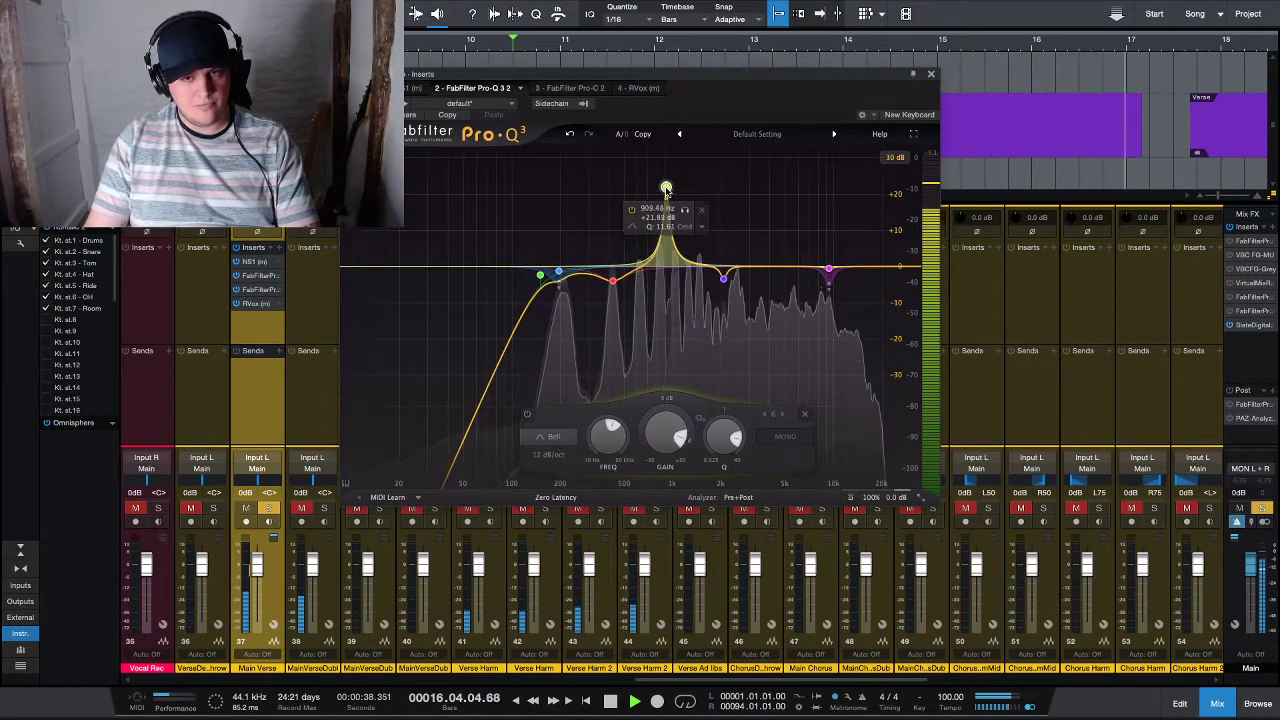
{"action": "scroll", "coordinate": [663, 186], "scroll_direction": "up", "scroll_amount": 4}
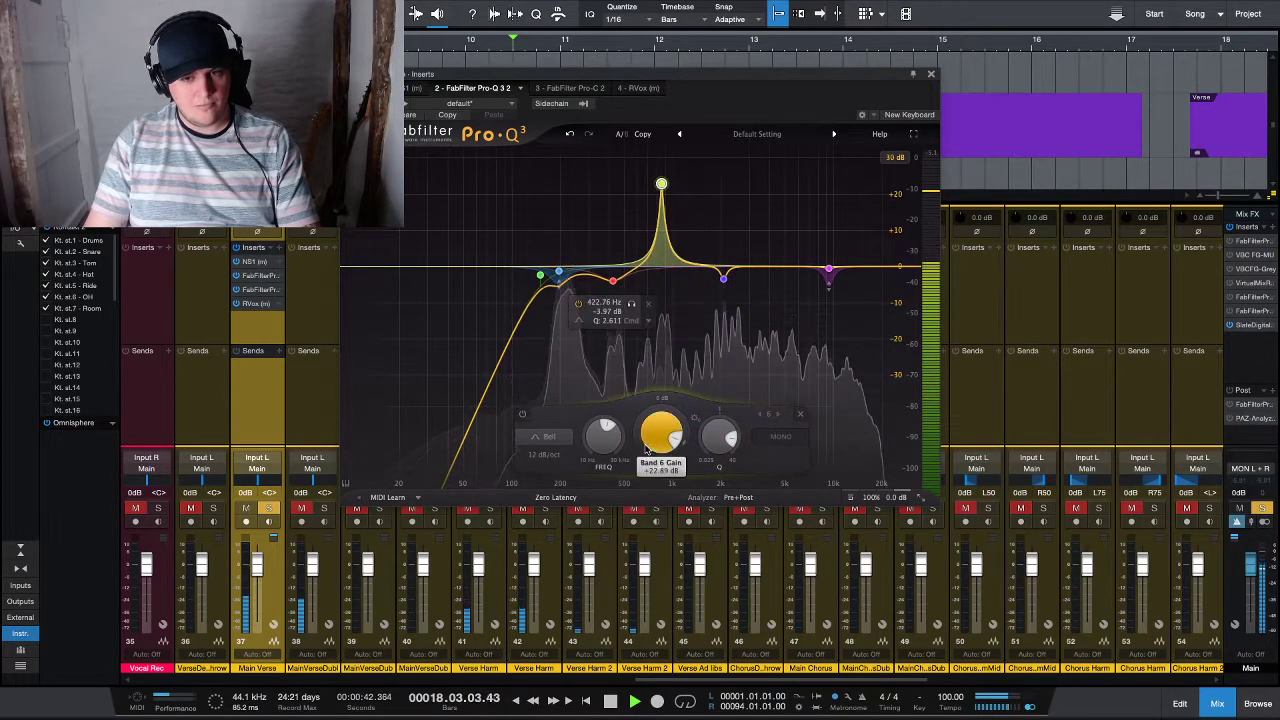
{"action": "scroll", "coordinate": [660, 440], "scroll_direction": "down", "scroll_amount": 10}
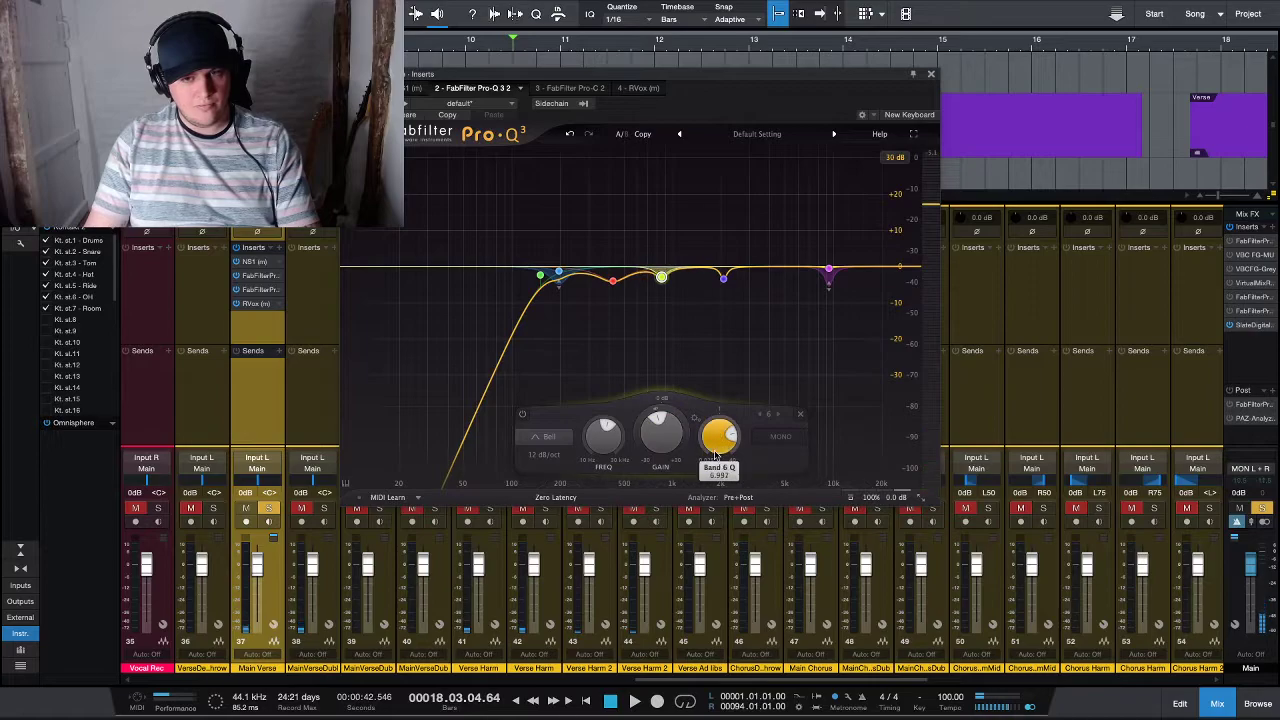
{"action": "key", "text": "space"}
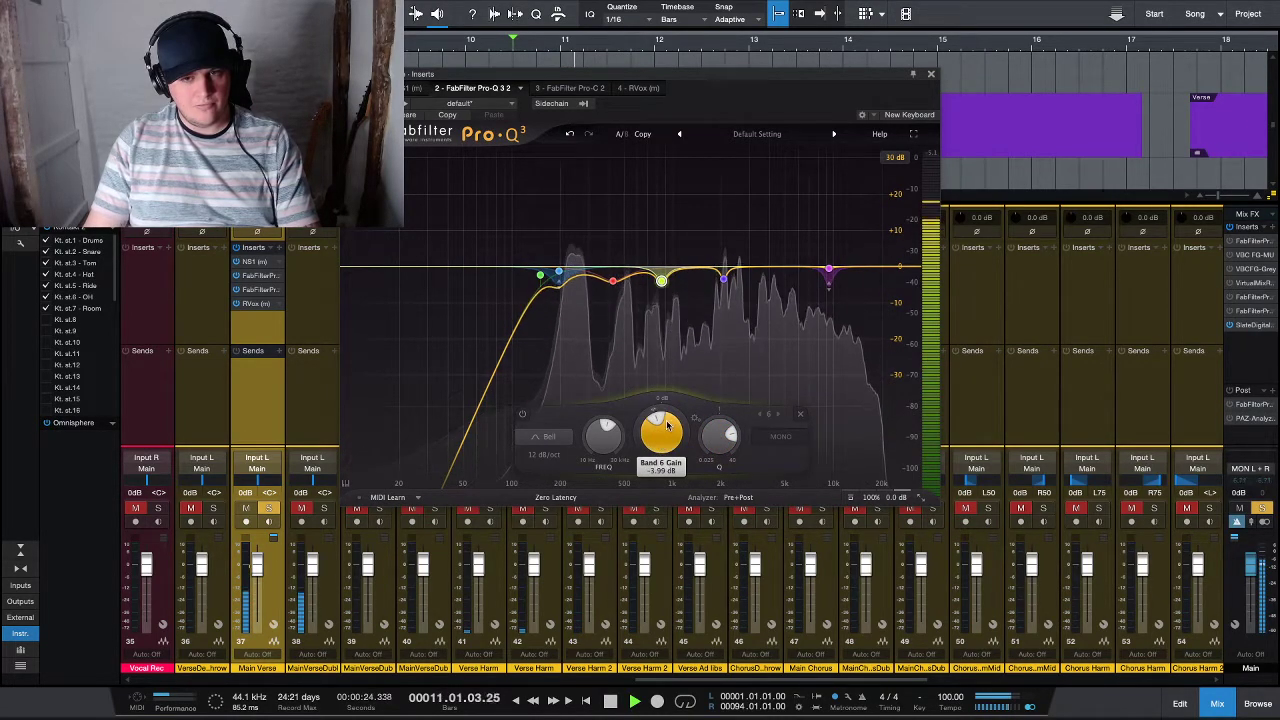
{"action": "left_click", "coordinate": [276, 328]}
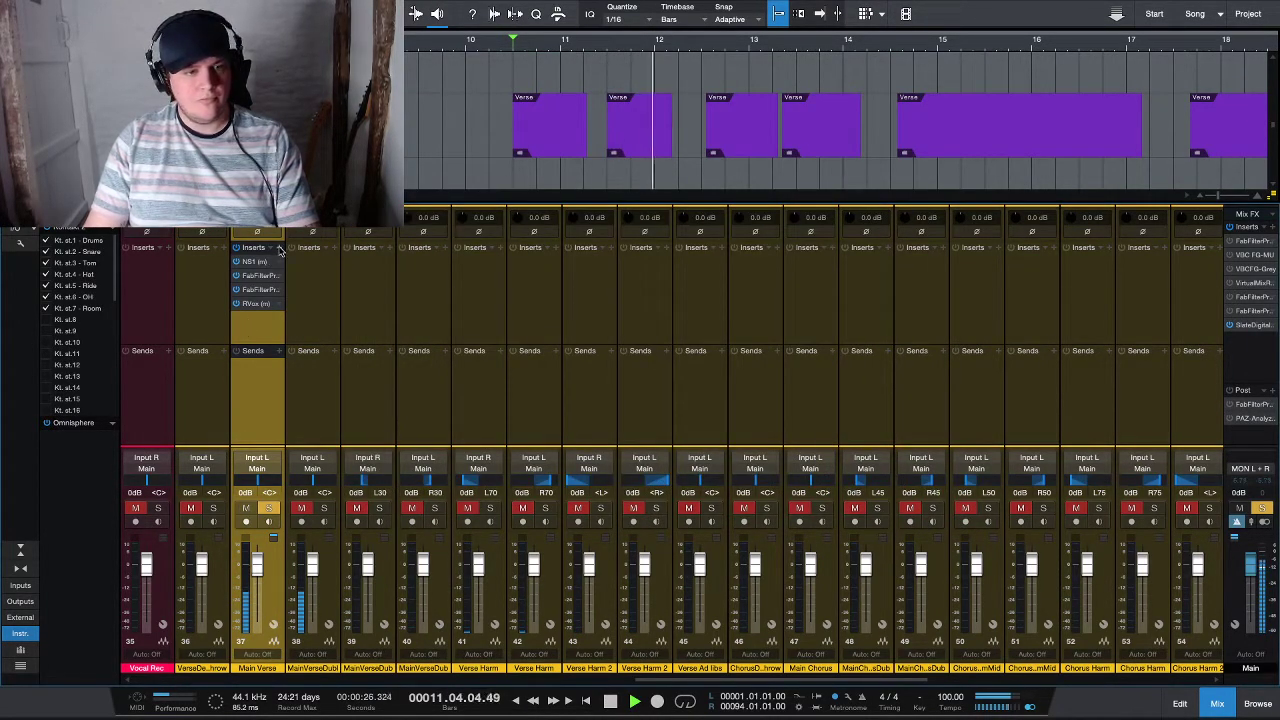
- Insert FabFilter Pro-DS after RVox on the Main Verse channel
{"action": "left_click", "coordinate": [281, 250]}
{"action": "type", "text": "fab"}
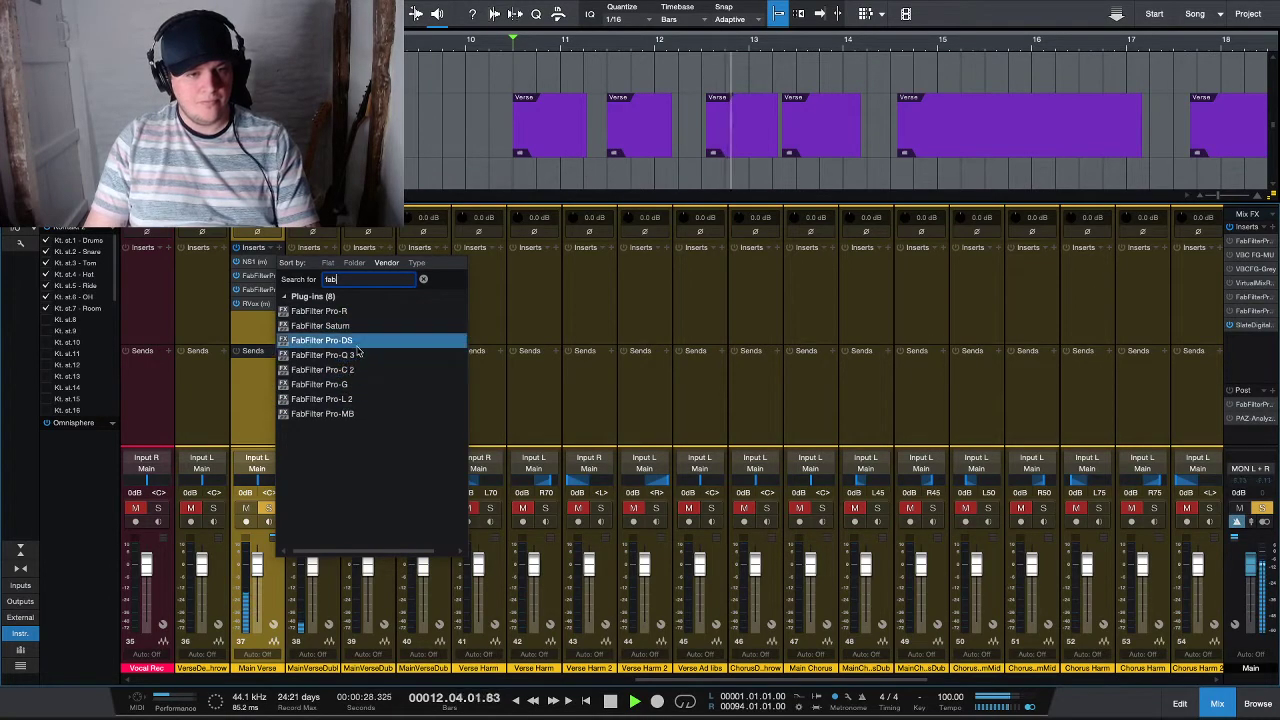
{"action": "left_click", "coordinate": [355, 343]}
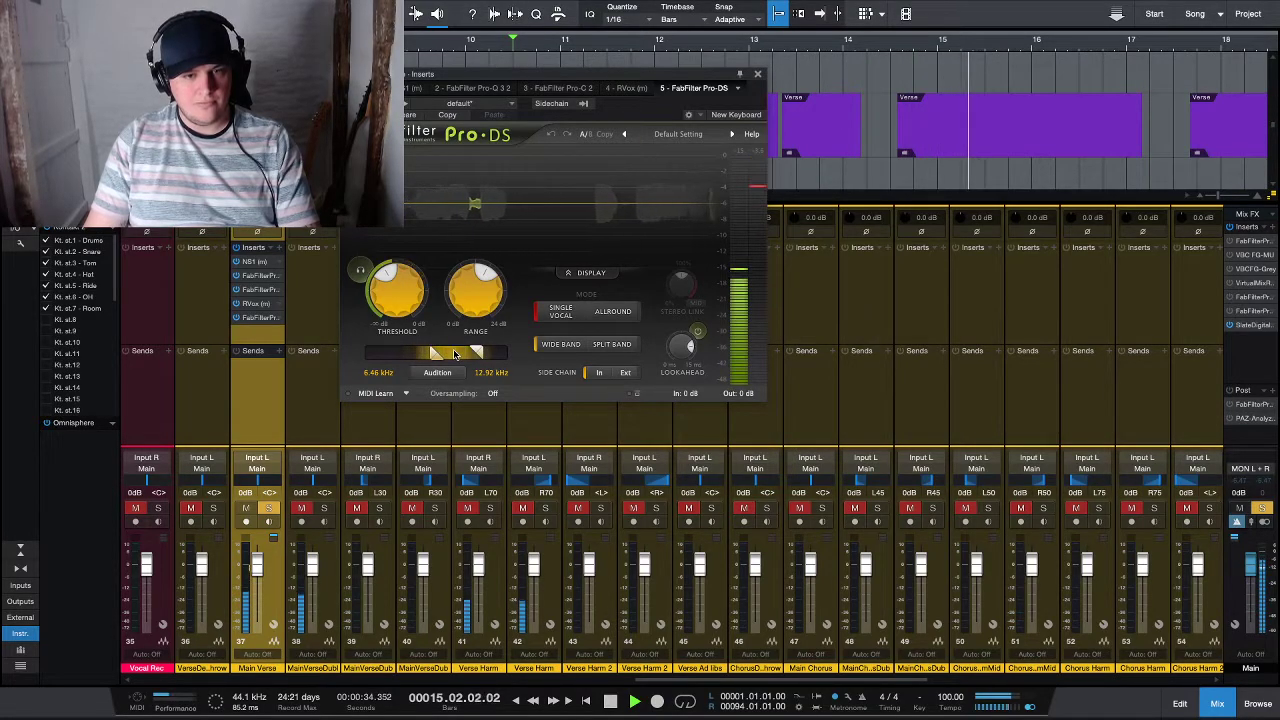
- Set the Pro-DS detection range to about 6.85–13.7 kHz and its threshold to about -30 dB during playback, and close it
{"action": "left_click_drag", "start_coordinate": [455, 355], "coordinate": [455, 366]}
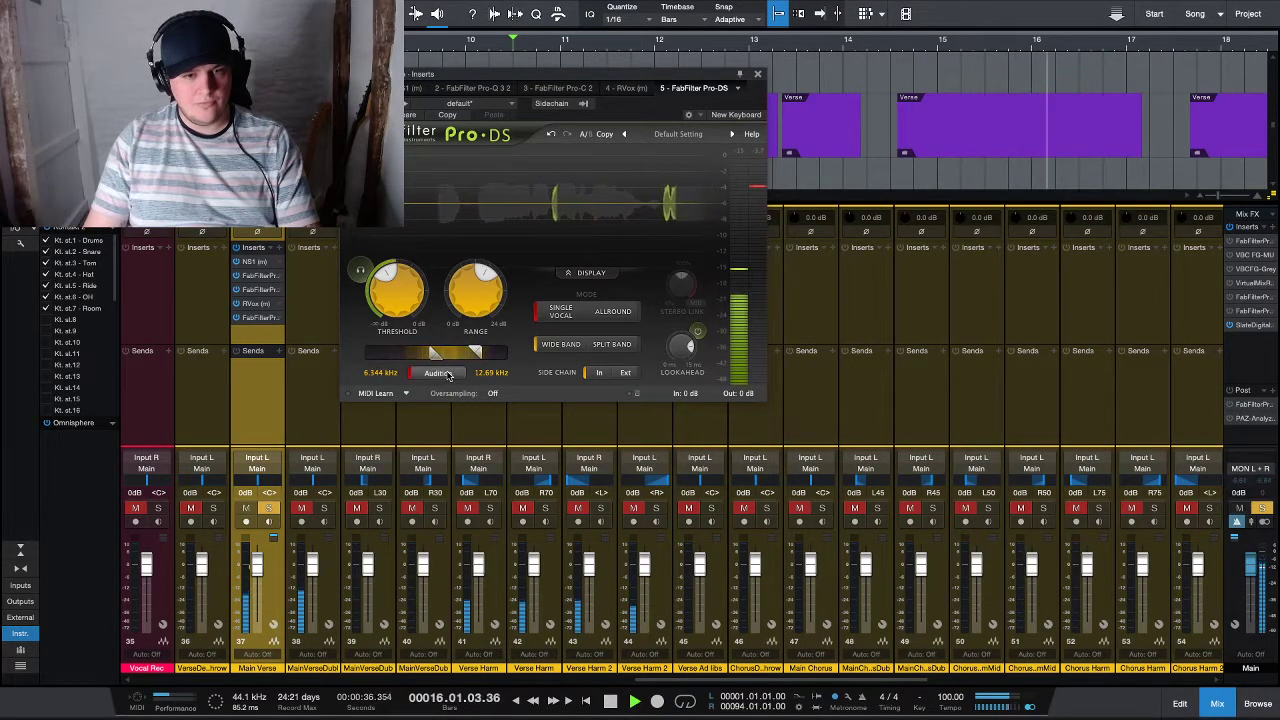
{"action": "left_click_drag", "start_coordinate": [455, 355], "coordinate": [455, 347]}
{"action": "scroll", "coordinate": [395, 290], "scroll_direction": "up", "scroll_amount": 3}
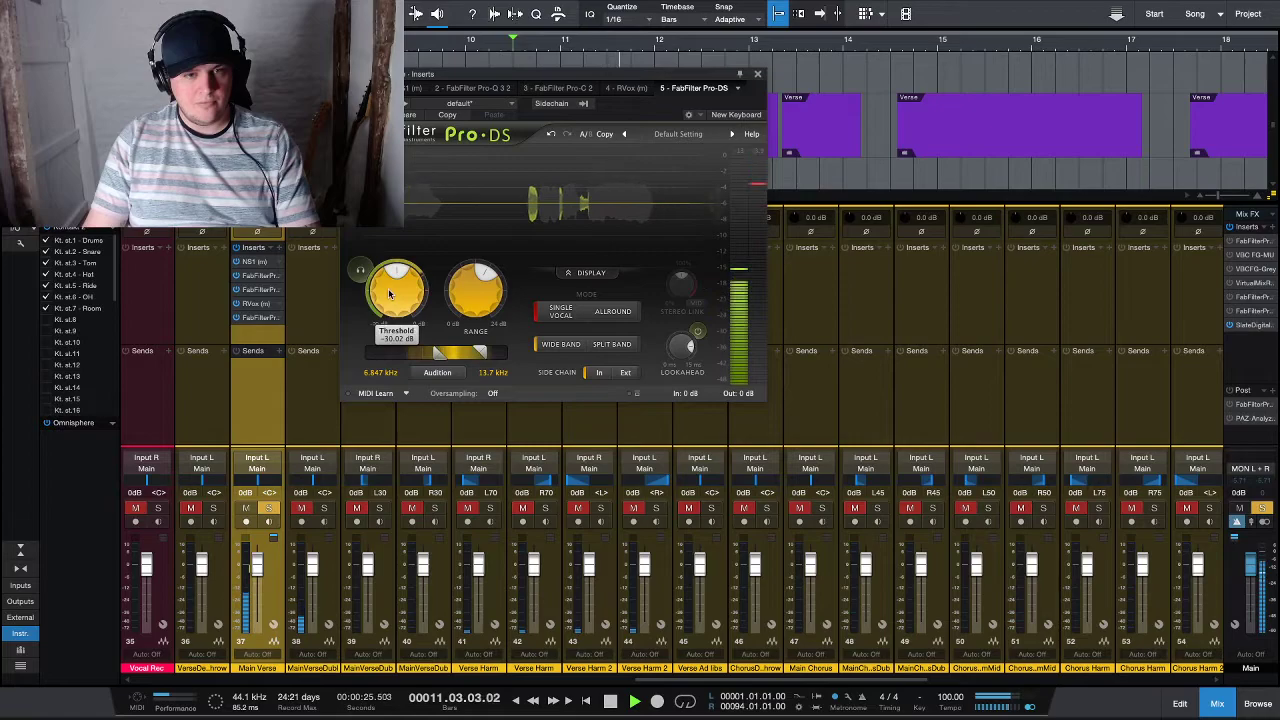
{"action": "key", "text": "Escape"}
{"action": "key", "text": "space"}
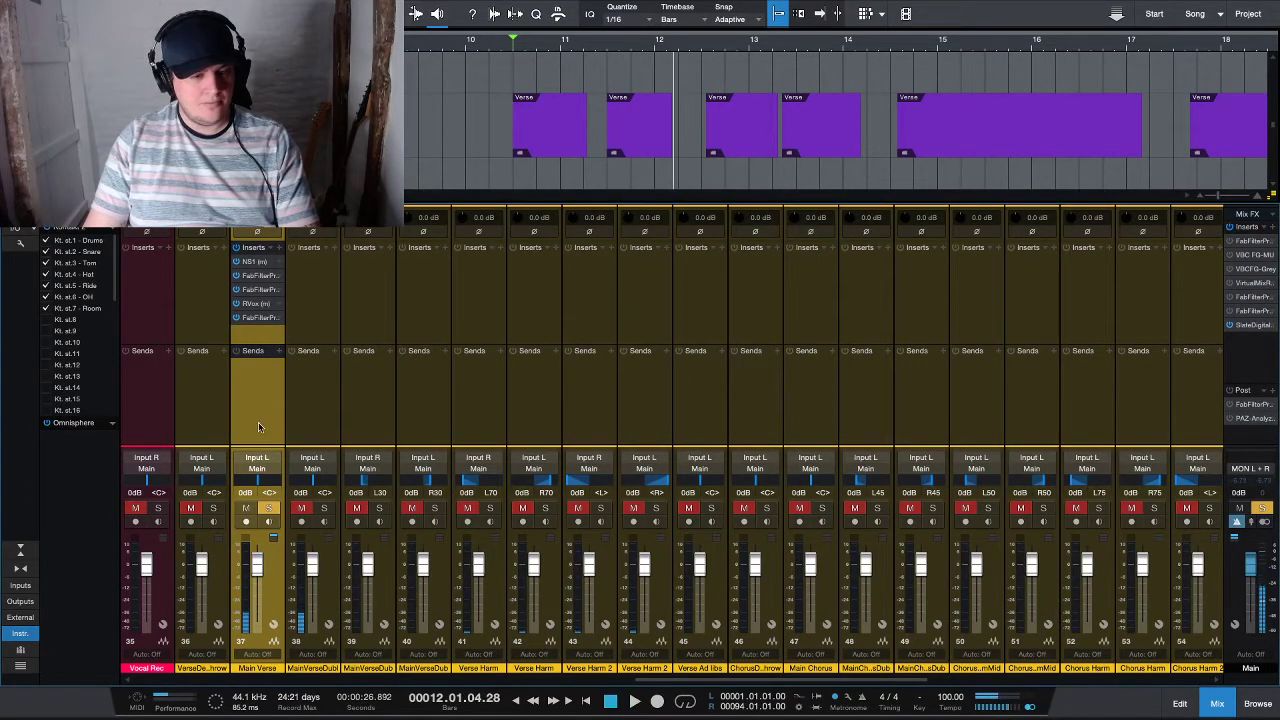
- Add a bus channel at the end of the mixer and name it Verse Verb
{"action": "scroll", "coordinate": [258, 422], "scroll_direction": "right", "scroll_amount": 5}
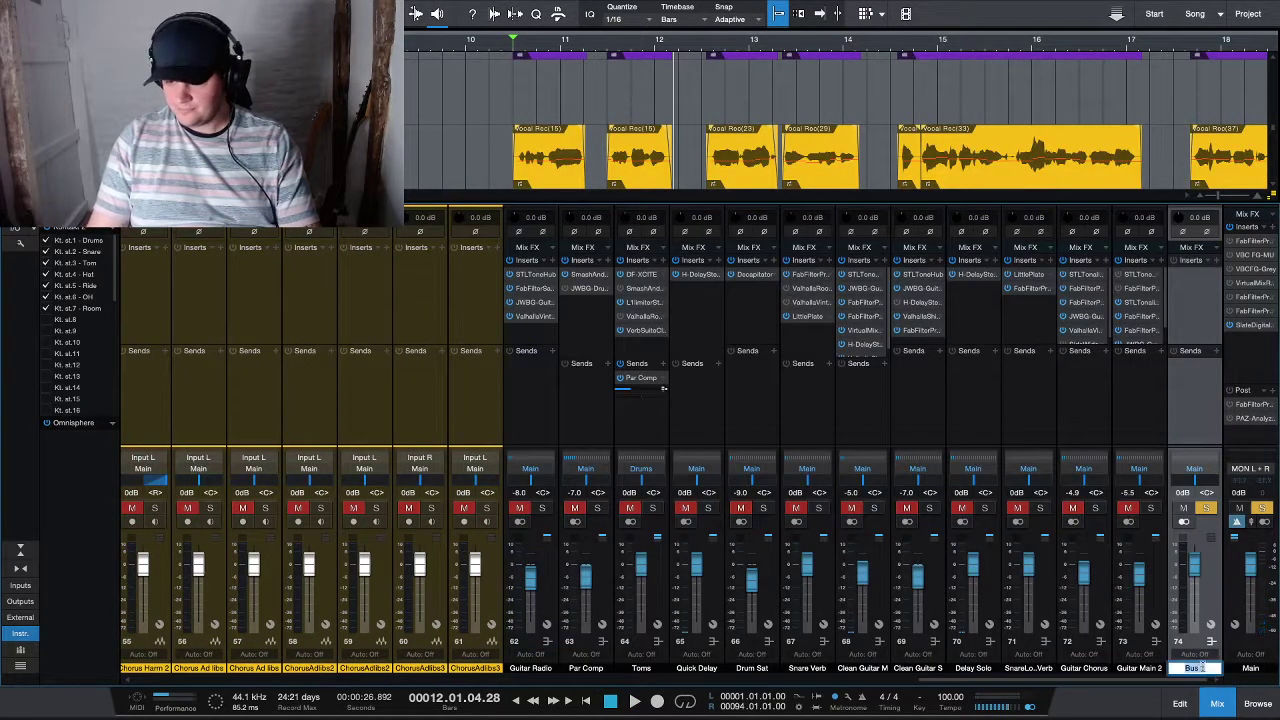
{"action": "type", "text": "Verb"}
{"action": "key", "text": "Return"}
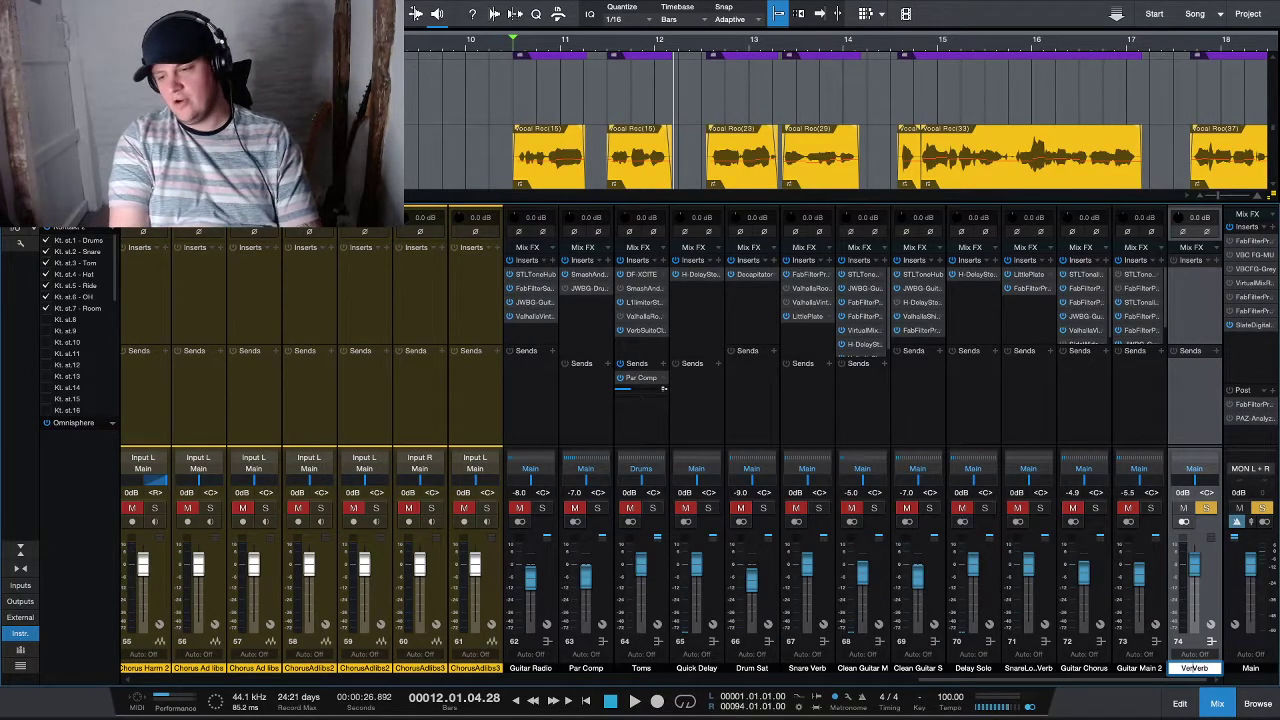
- Add another bus channel and name it Verse Delay
{"action": "key", "text": "shift+b"}
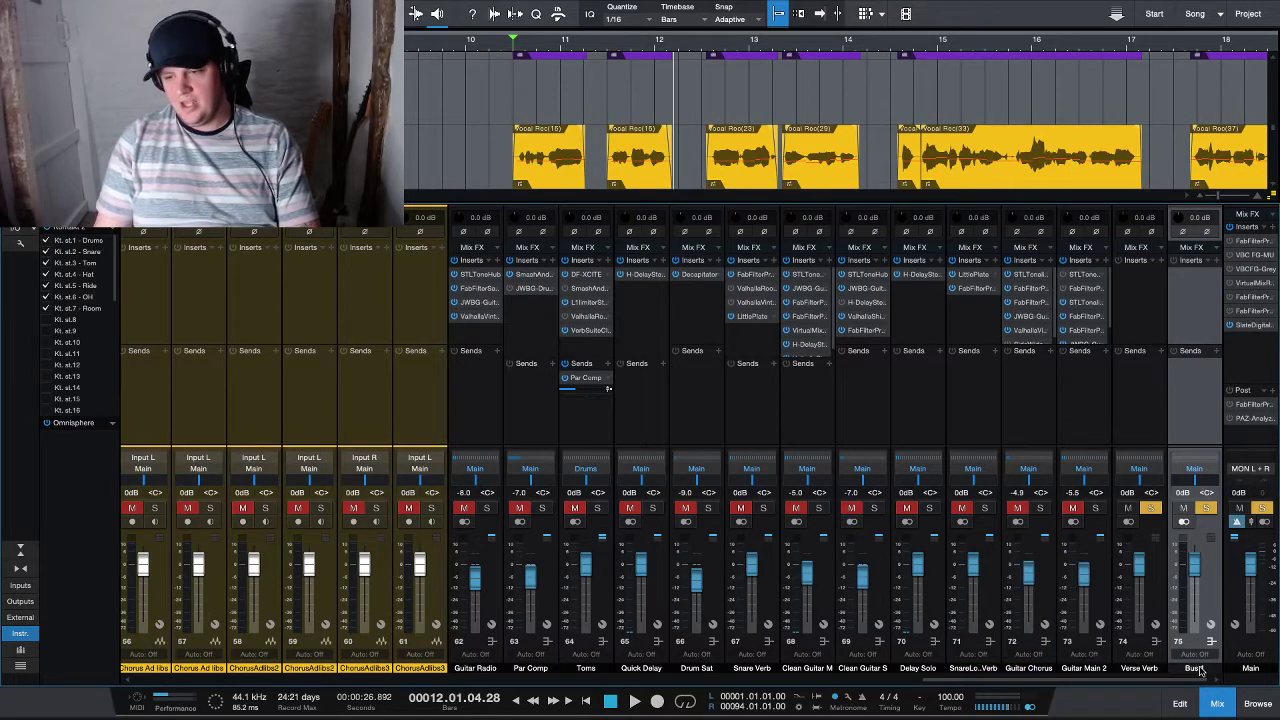
{"action": "double_click", "coordinate": [1199, 668]}
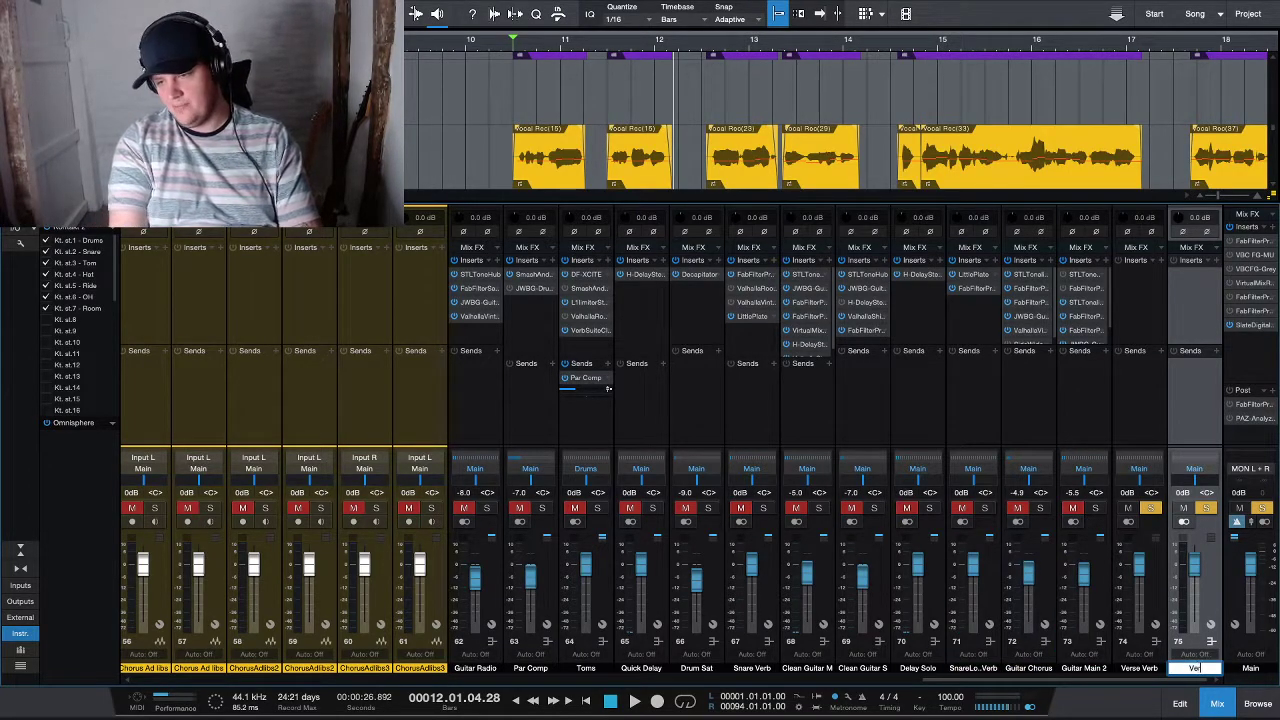
{"action": "type", "text": "Verse Delay"}
{"action": "key", "text": "Return"}
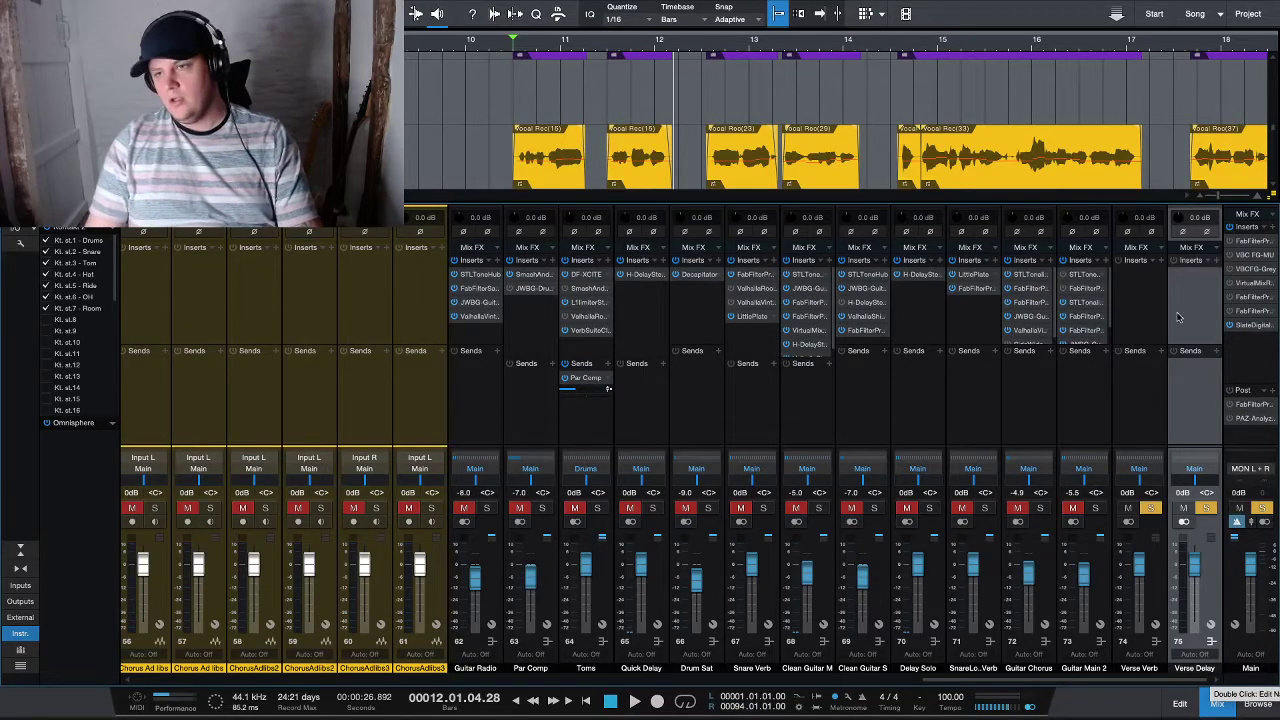
- Insert ValhallaVintageVerb on the Verse Verb bus, set its color to NOW, and close it
{"action": "left_click", "coordinate": [1163, 258]}
{"action": "type", "text": "va"}
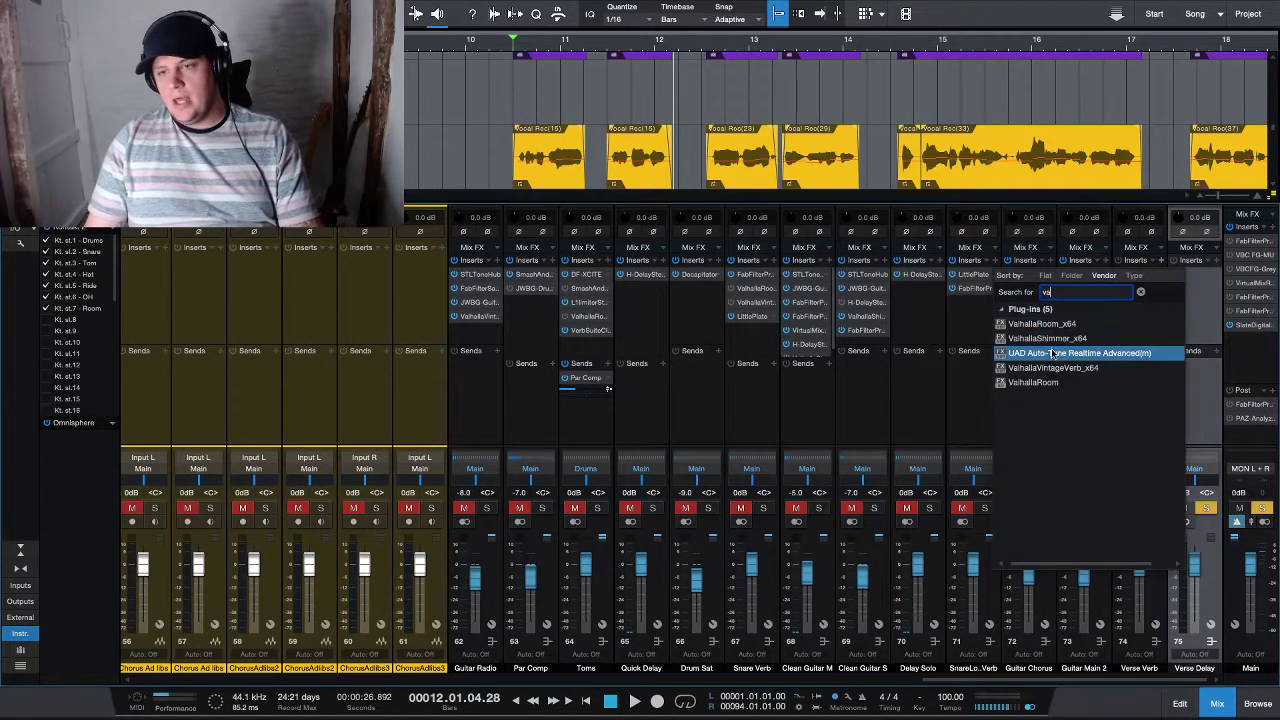
{"action": "double_click", "coordinate": [1060, 366]}
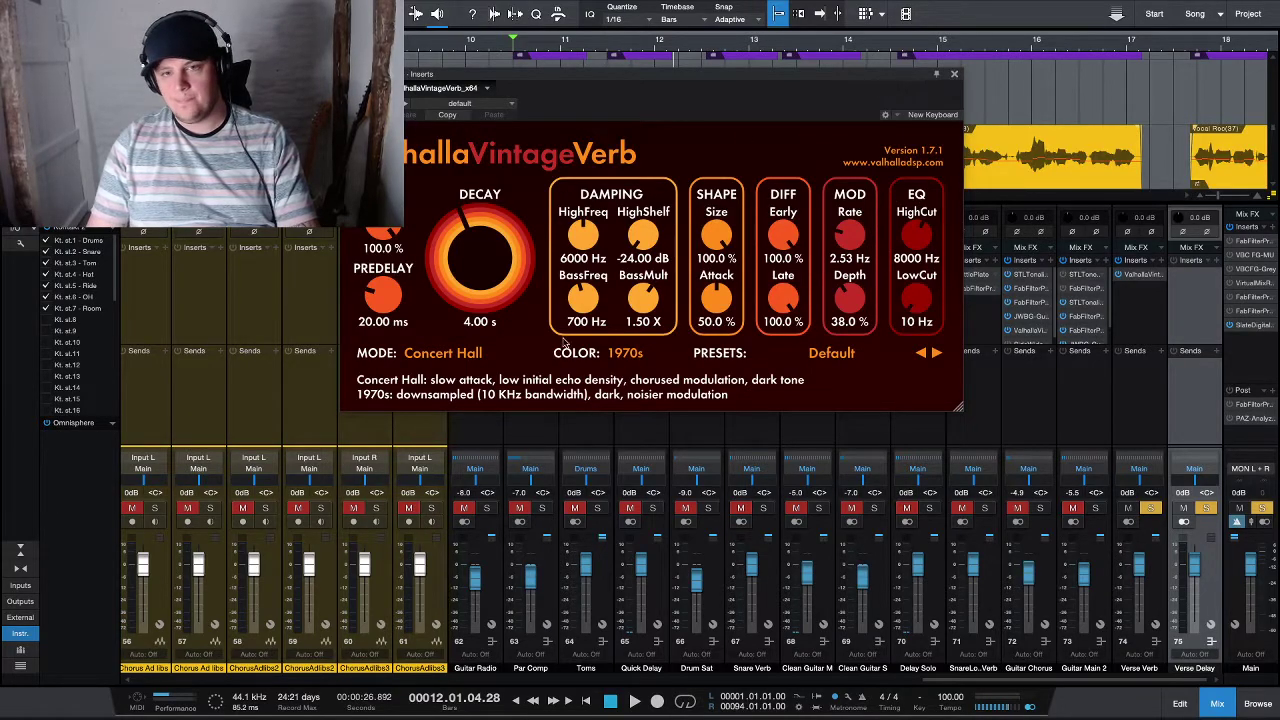
{"action": "left_click", "coordinate": [622, 356]}
{"action": "left_click", "coordinate": [630, 403]}
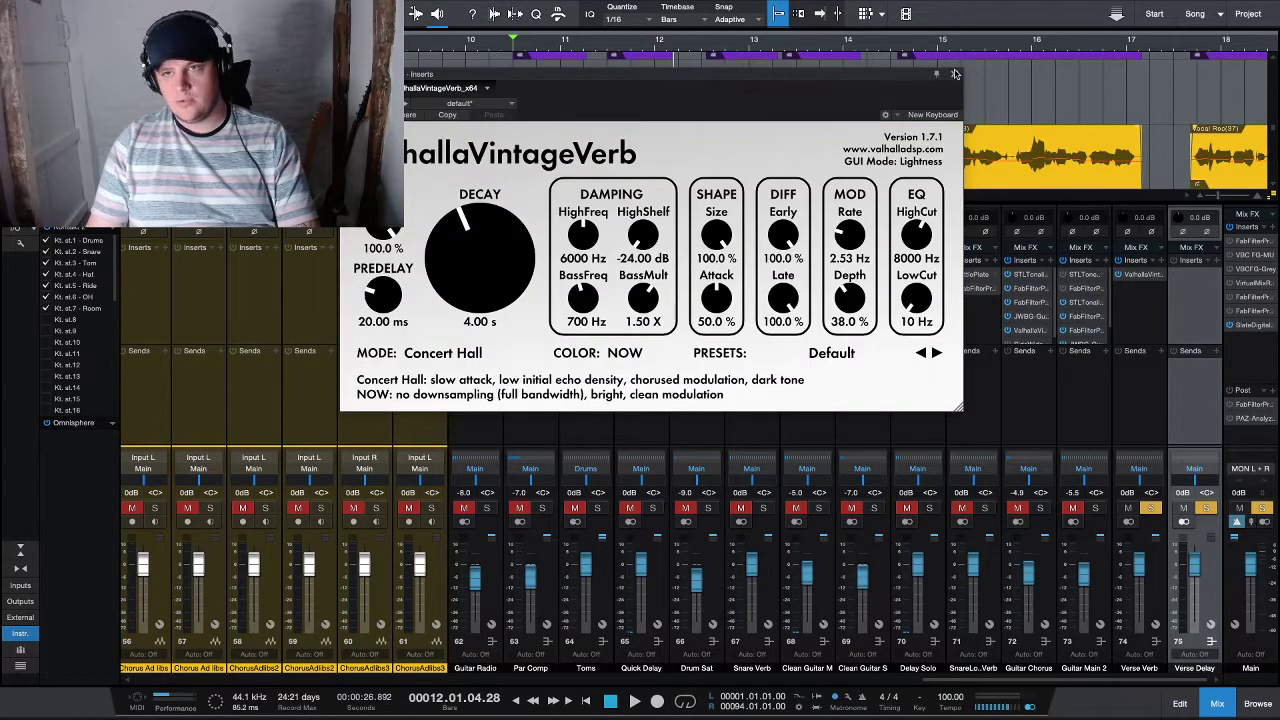
{"action": "left_click", "coordinate": [955, 74]}
- Insert H-Delay Stereo on the Verse Delay bus and set it to ping-pong mode with a 1/4 delay time
{"action": "left_click", "coordinate": [1218, 260]}
{"action": "type", "text": "del"}
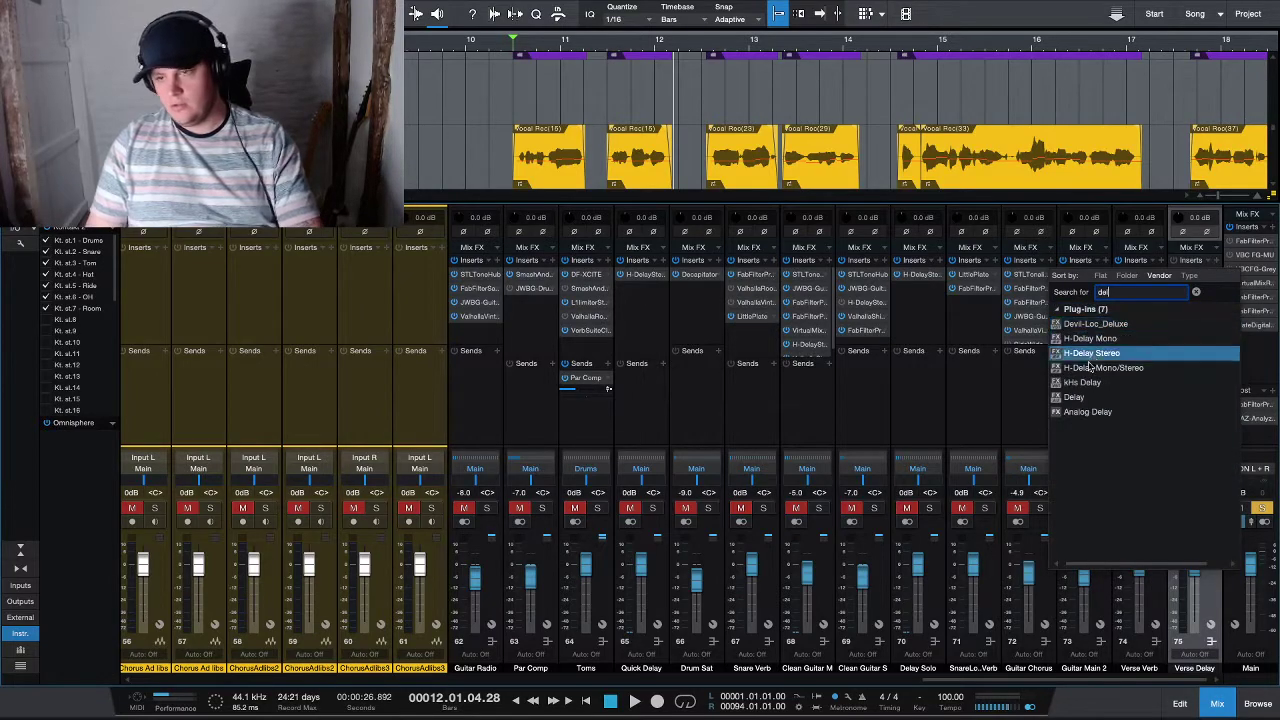
{"action": "double_click", "coordinate": [1093, 354]}
{"action": "left_click", "coordinate": [578, 153]}
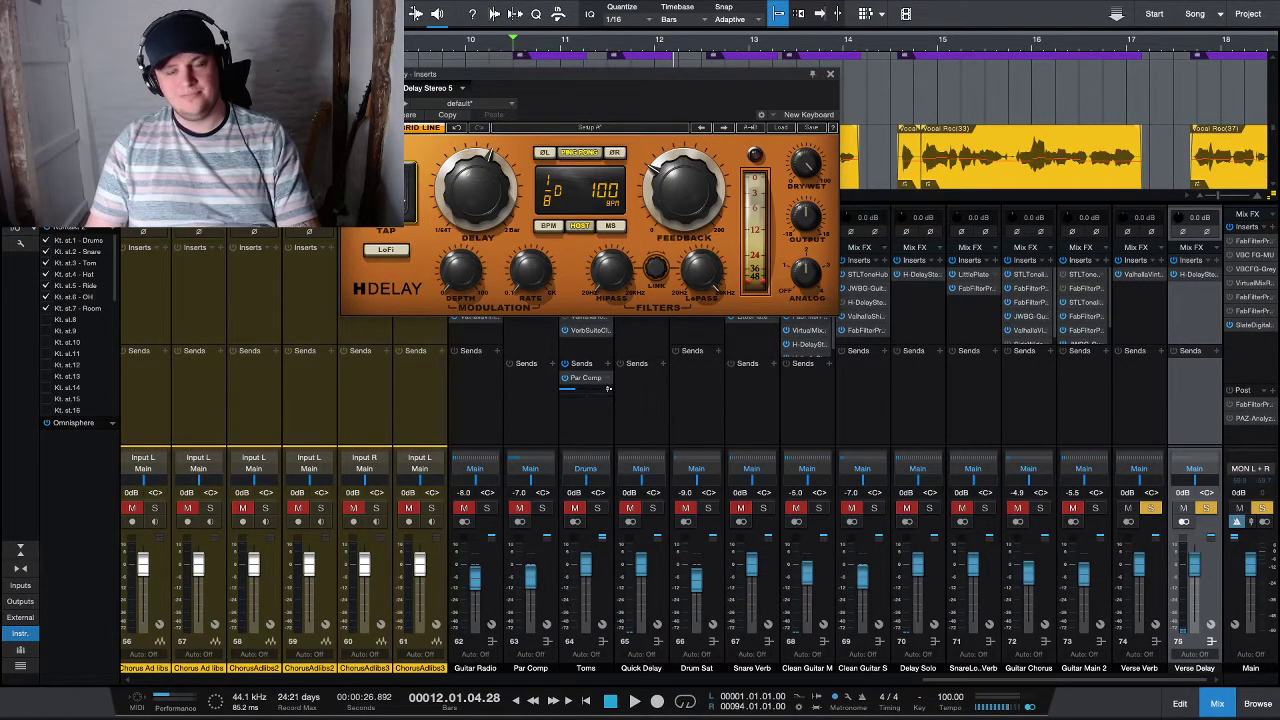
{"action": "left_click_drag", "start_coordinate": [476, 185], "coordinate": [476, 170]}
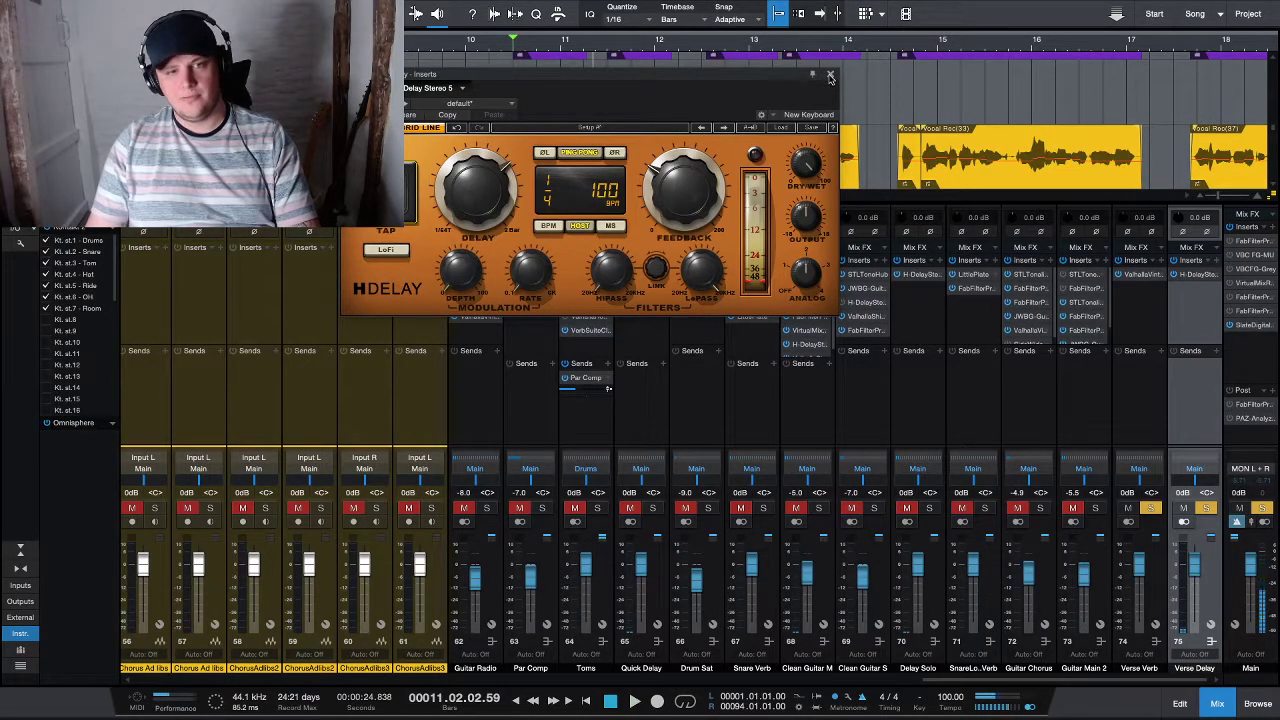
{"action": "left_click", "coordinate": [830, 76]}
- Reopen the Verse Delay bus's H-Delay, turn on LoFi, raise the high-pass filter, and close the plug-in
{"action": "left_click", "coordinate": [1201, 276]}
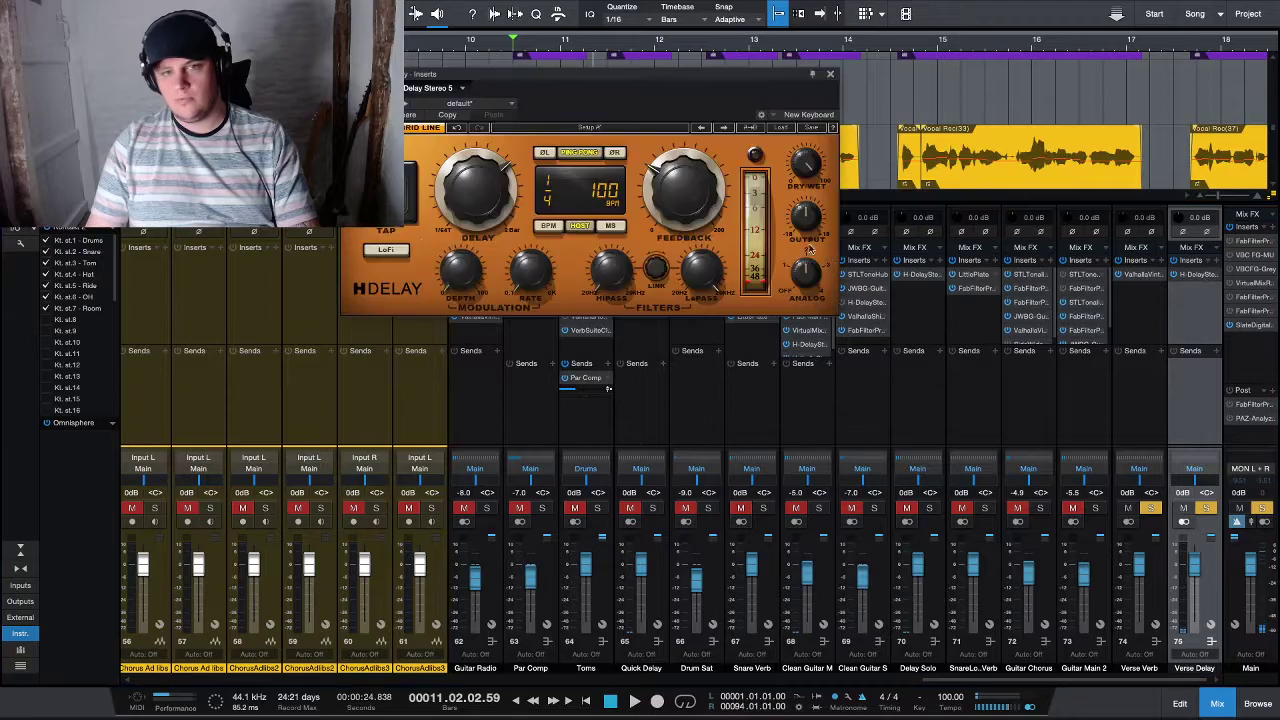
{"action": "left_click", "coordinate": [393, 255]}
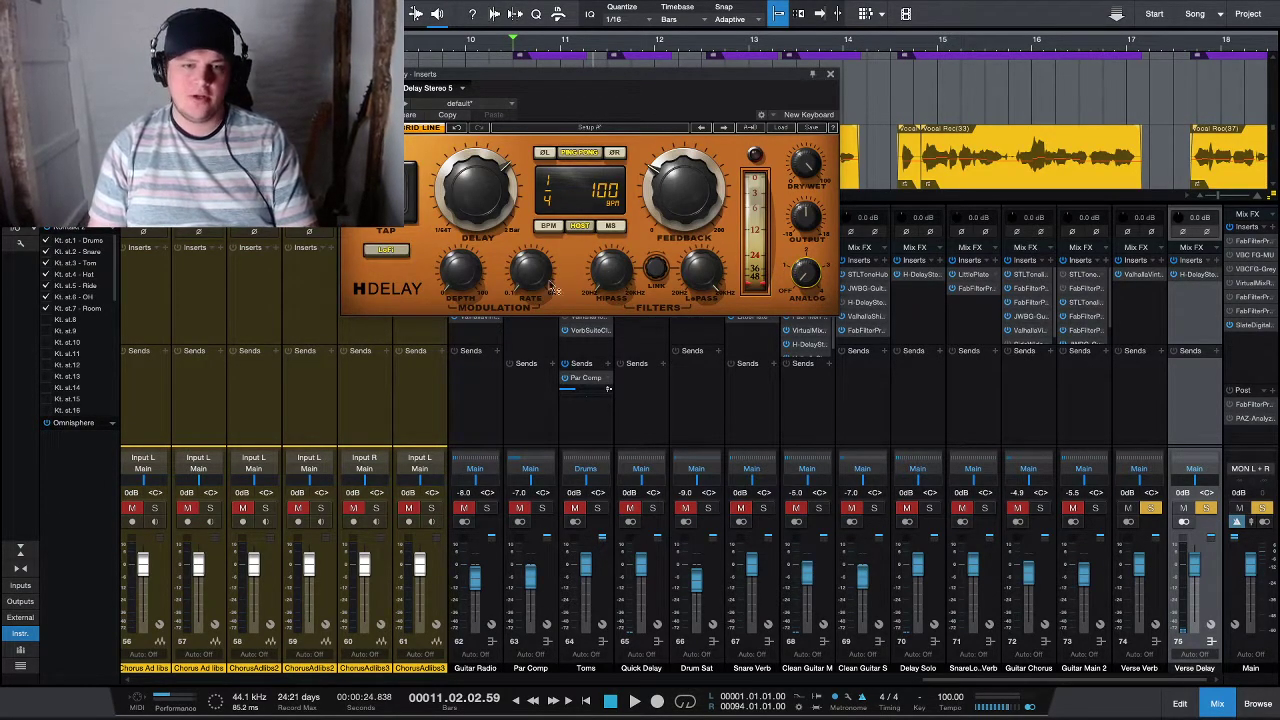
{"action": "left_click", "coordinate": [604, 268]}
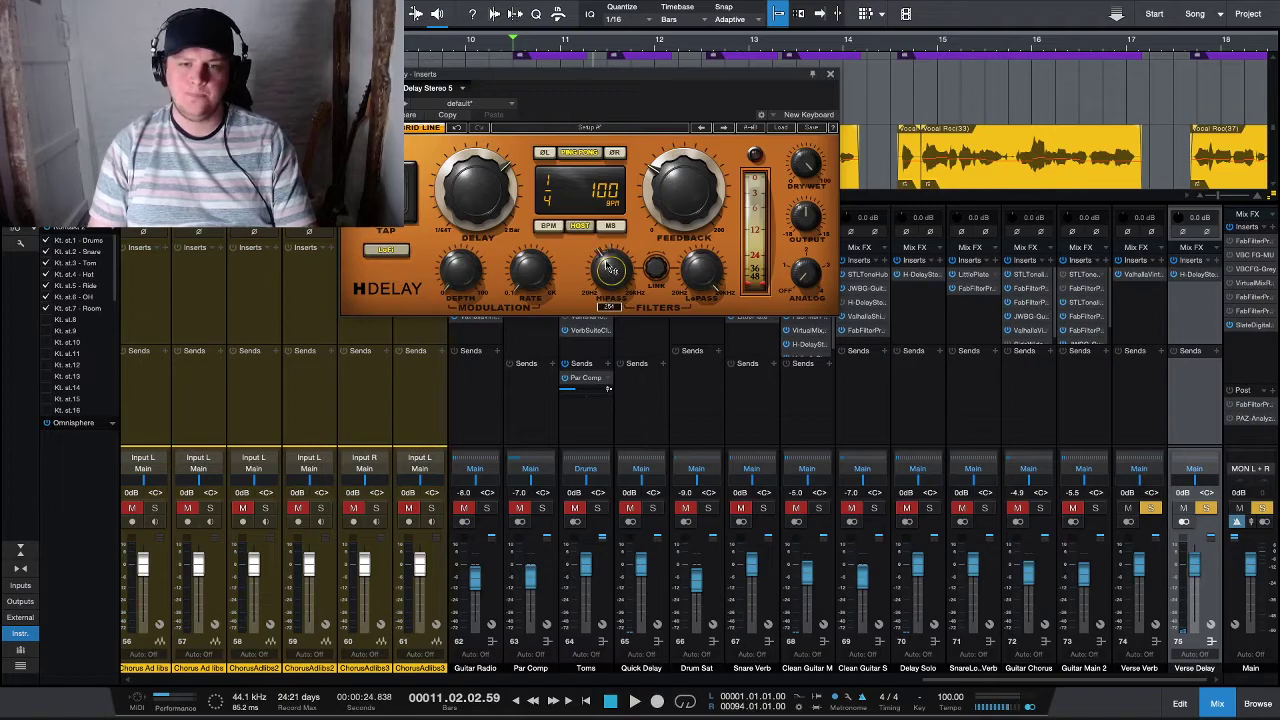
{"action": "left_click", "coordinate": [829, 76]}
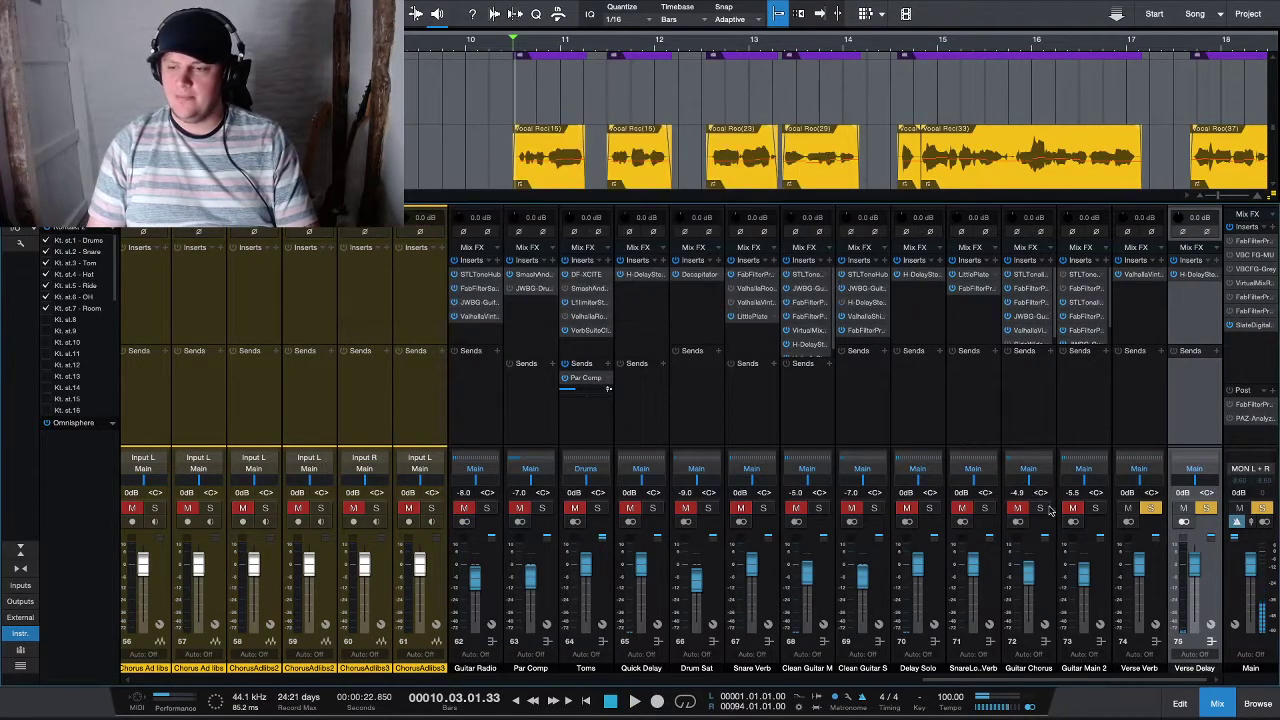
- Add a bus channel named 1/16 Delay and insert H-Delay Stereo on it
{"action": "scroll", "coordinate": [1200, 680], "scroll_direction": "right", "scroll_amount": 1}
{"action": "left_click", "coordinate": [1195, 668]}
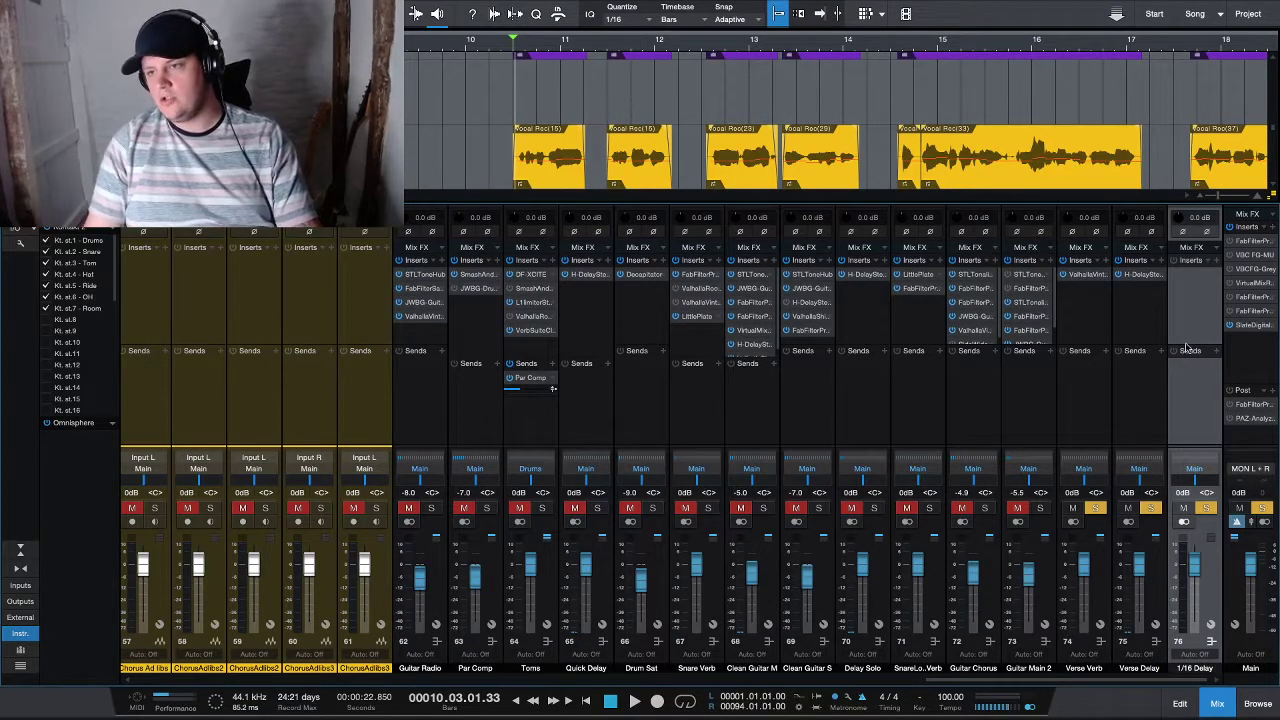
{"action": "left_click", "coordinate": [1214, 262]}
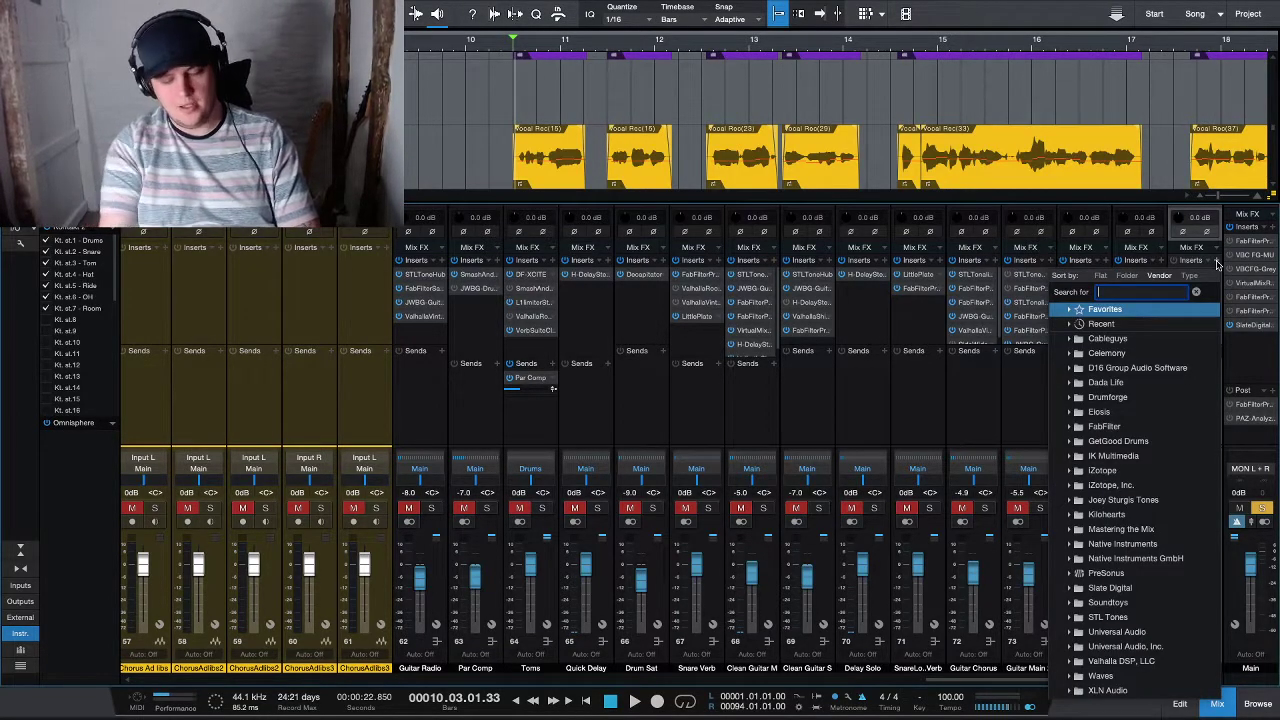
{"action": "type", "text": "del"}
{"action": "left_click", "coordinate": [1125, 354]}
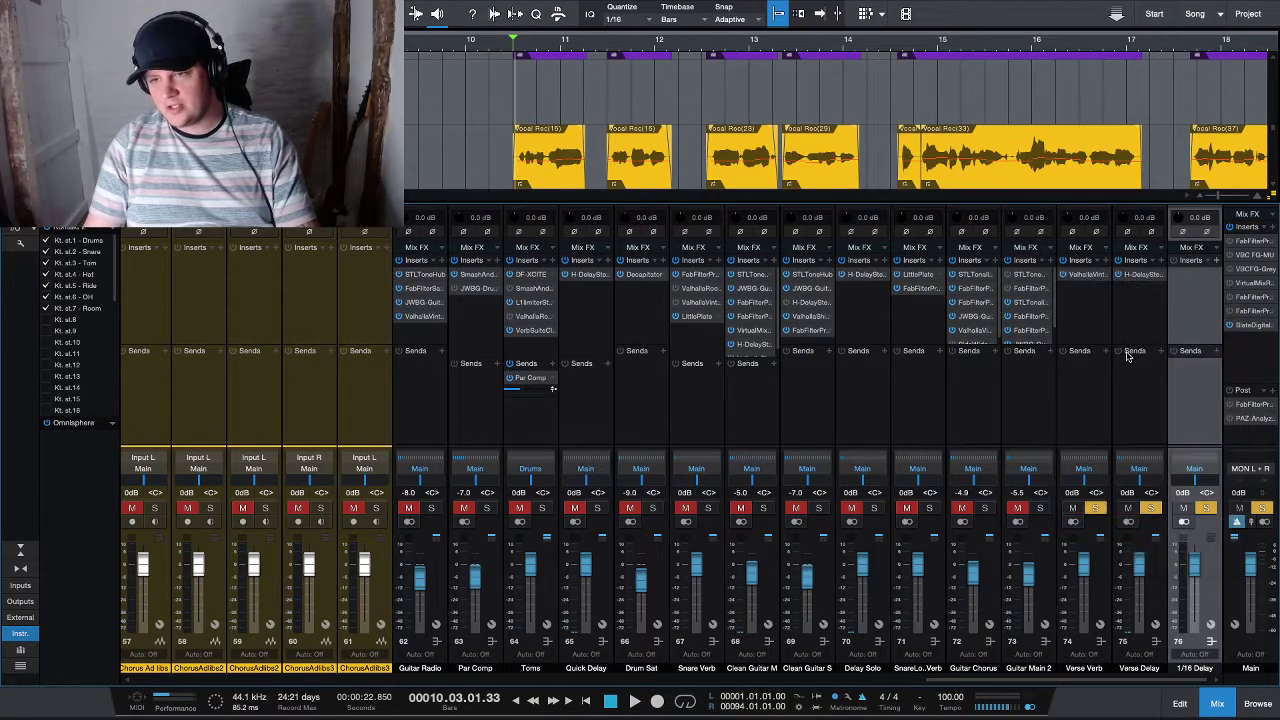
- Set the 1/16 Delay bus's H-Delay to ping-pong, 1/16 time and feedback 20, and raise its high-pass filter
{"action": "left_click", "coordinate": [580, 153]}
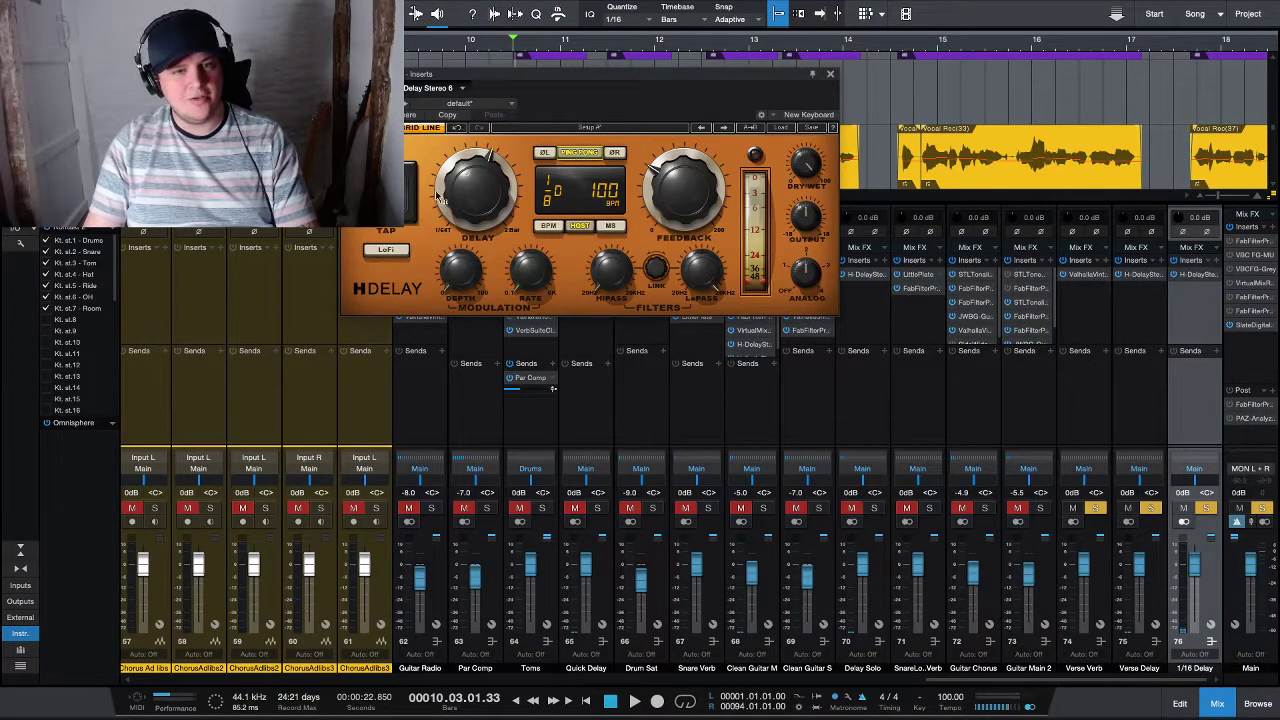
{"action": "scroll", "coordinate": [476, 188], "scroll_direction": "down", "scroll_amount": 4}
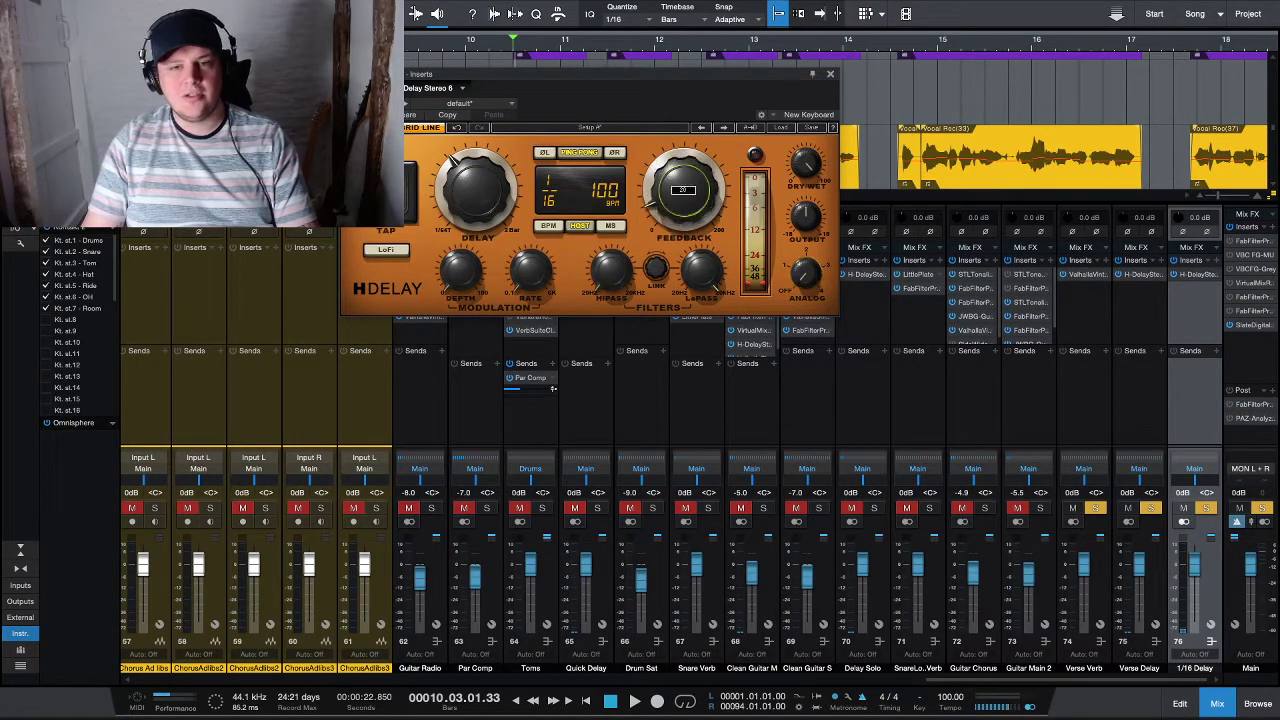
{"action": "mouse_move", "coordinate": [600, 282]}
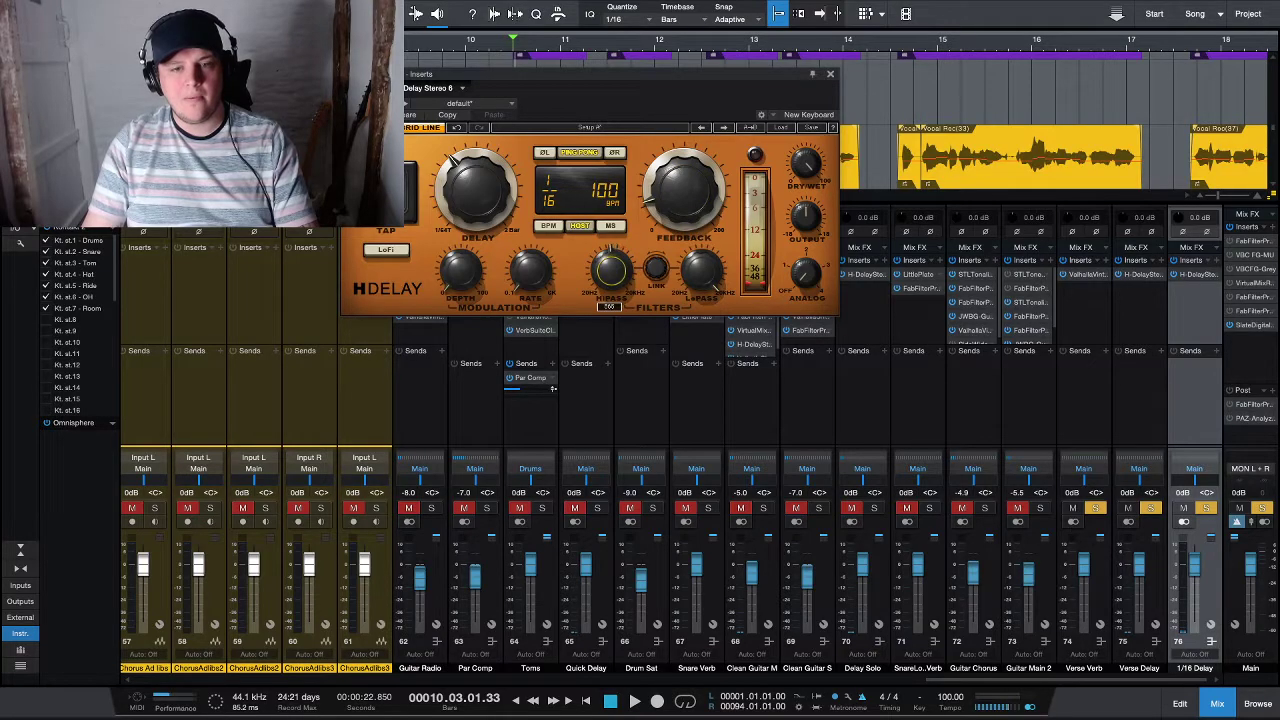
{"action": "left_click", "coordinate": [831, 76]}
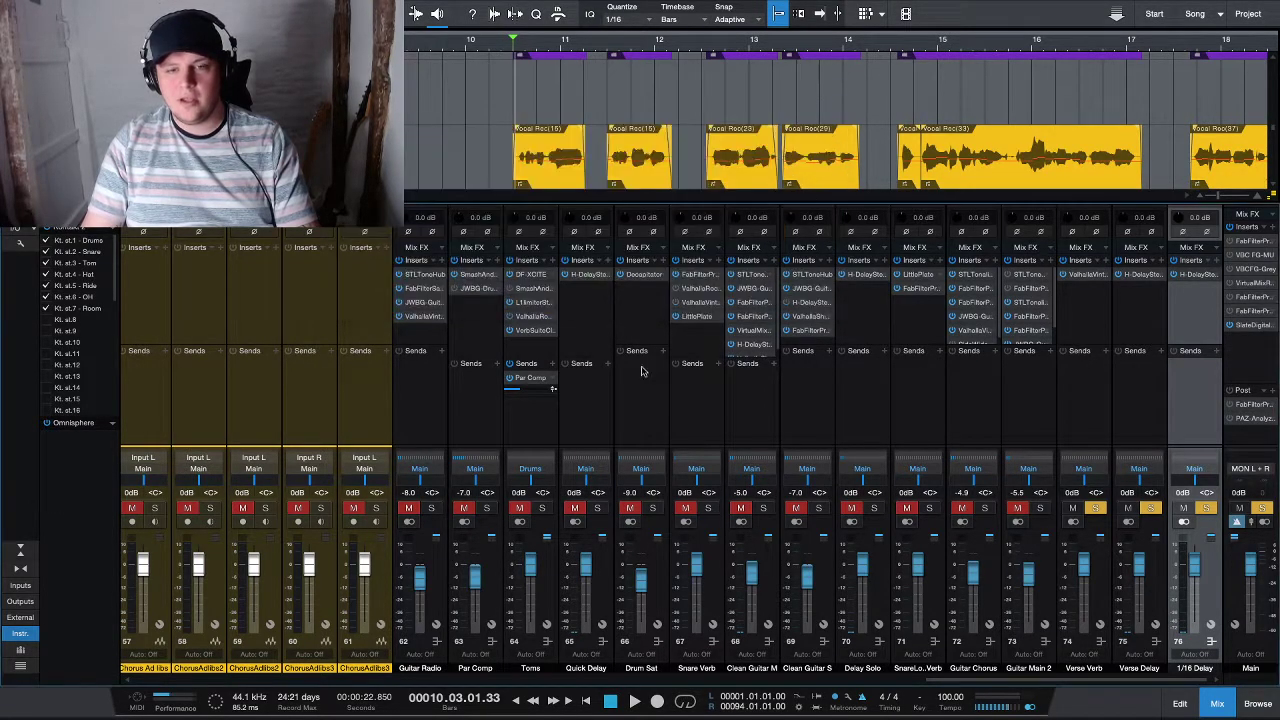
- Add a send from Main Verse to the 1/16 Delay bus and set a low send level while auditioning the vocal
{"action": "key", "text": "F3"}
{"action": "key", "text": "F3"}
{"action": "scroll", "coordinate": [265, 321], "scroll_direction": "left", "scroll_amount": 2}
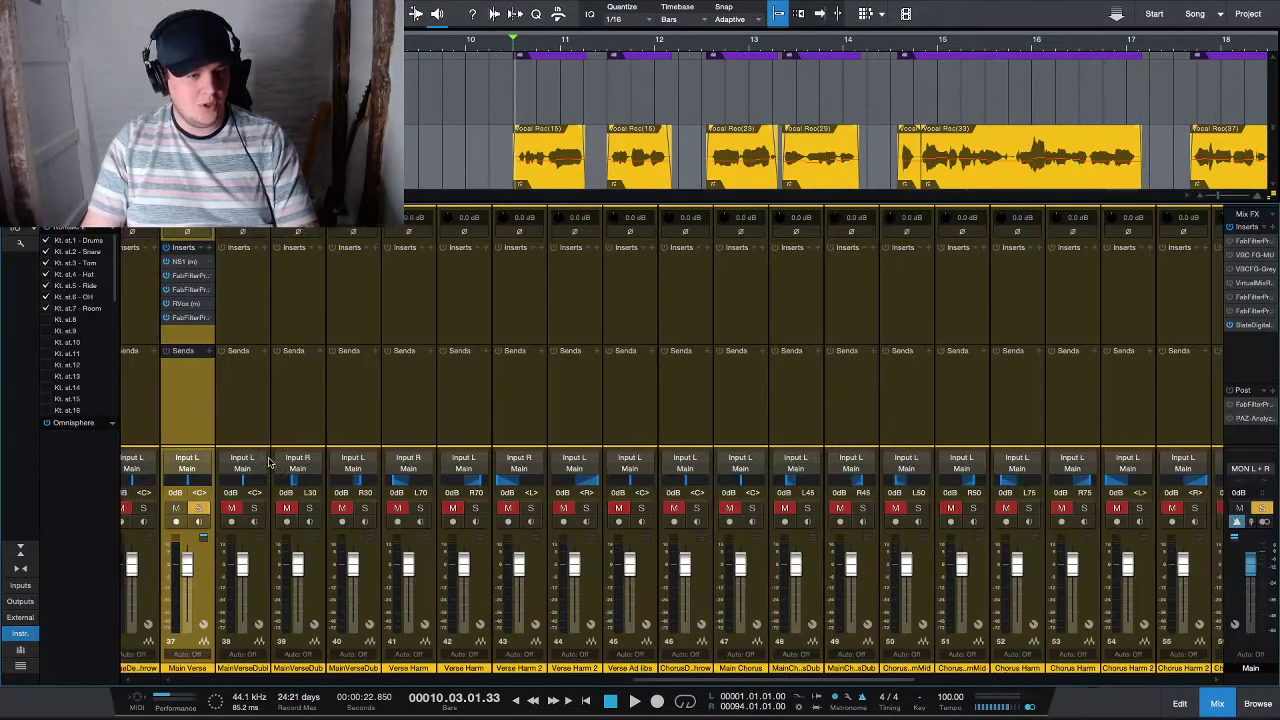
{"action": "left_click", "coordinate": [270, 352]}
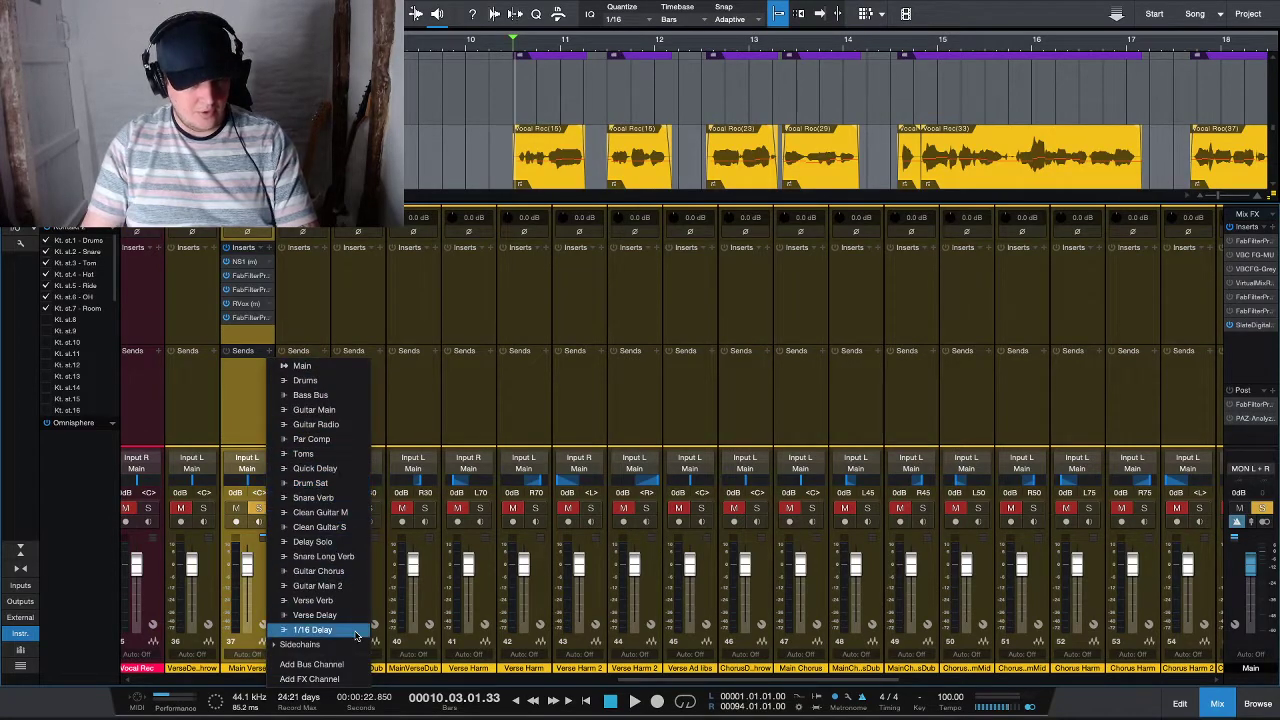
{"action": "left_click", "coordinate": [312, 629]}
{"action": "left_click_drag", "start_coordinate": [222, 383], "coordinate": [230, 381]}
{"action": "key", "text": "space"}
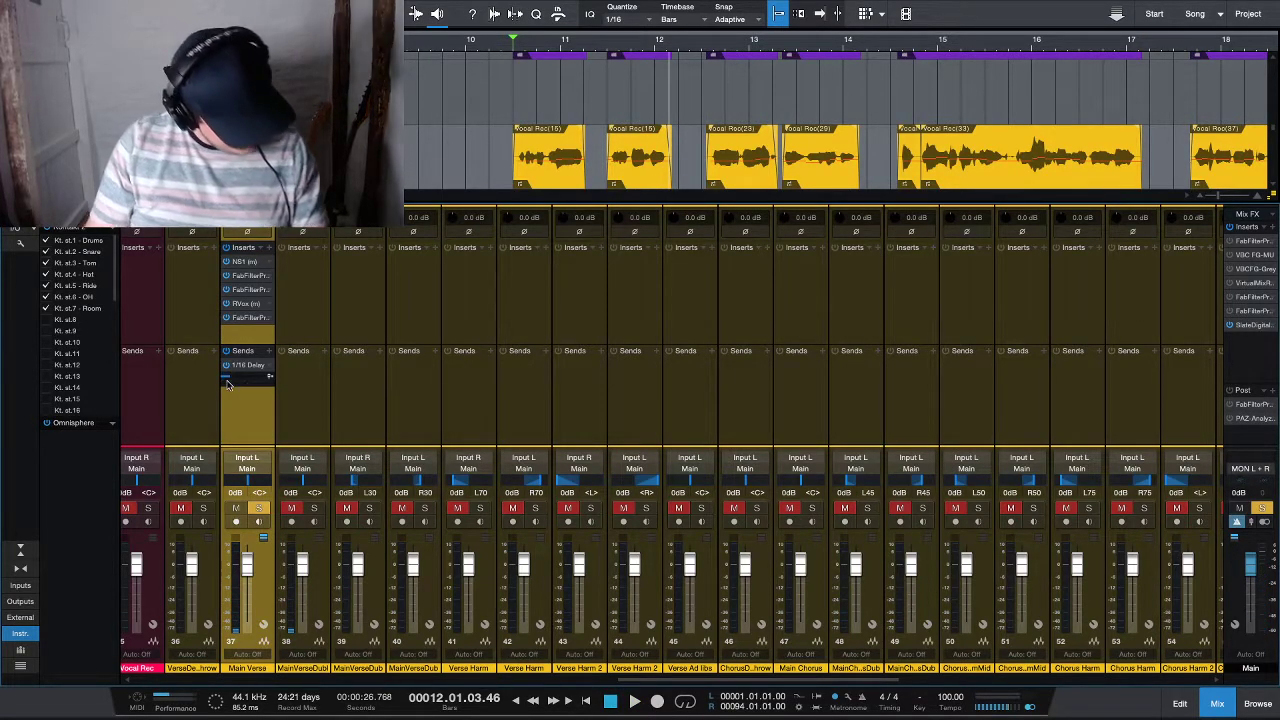
- Audition the vocal, add a send from Main Verse to the Verse Verb bus, and lower its send level to about -20.5
{"action": "mouse_move", "coordinate": [228, 385]}
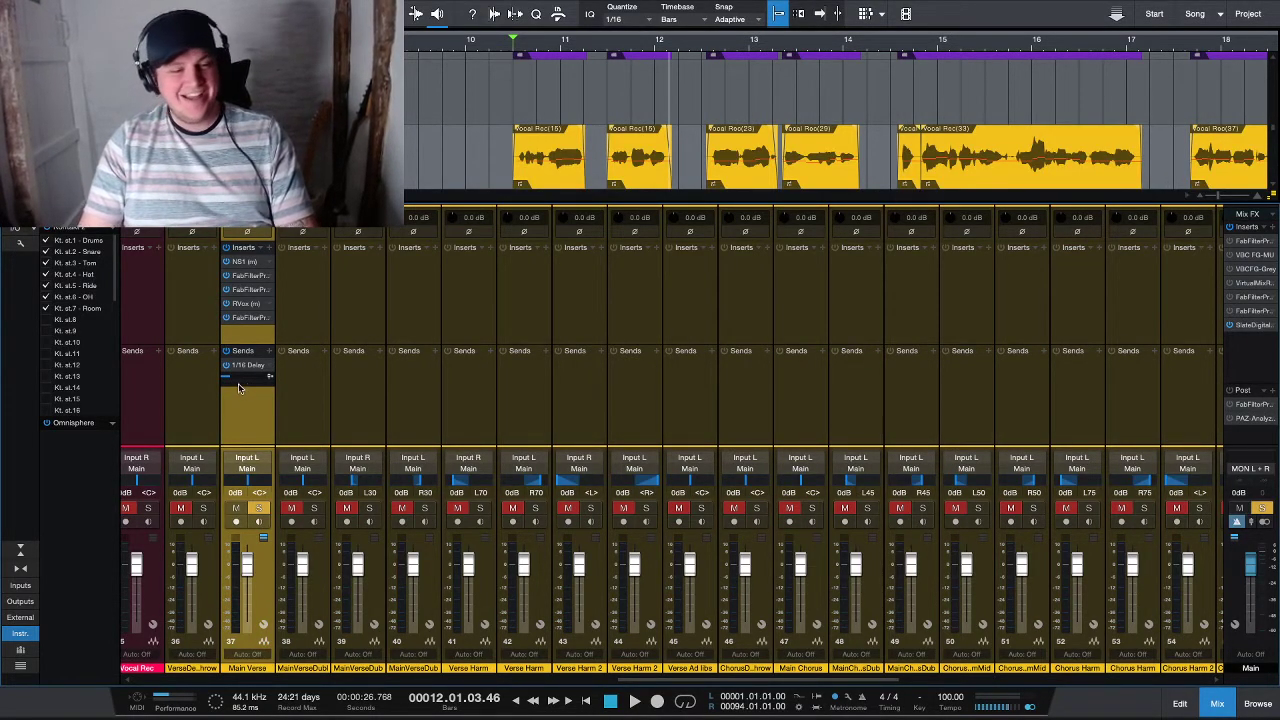
{"action": "key", "text": "space"}
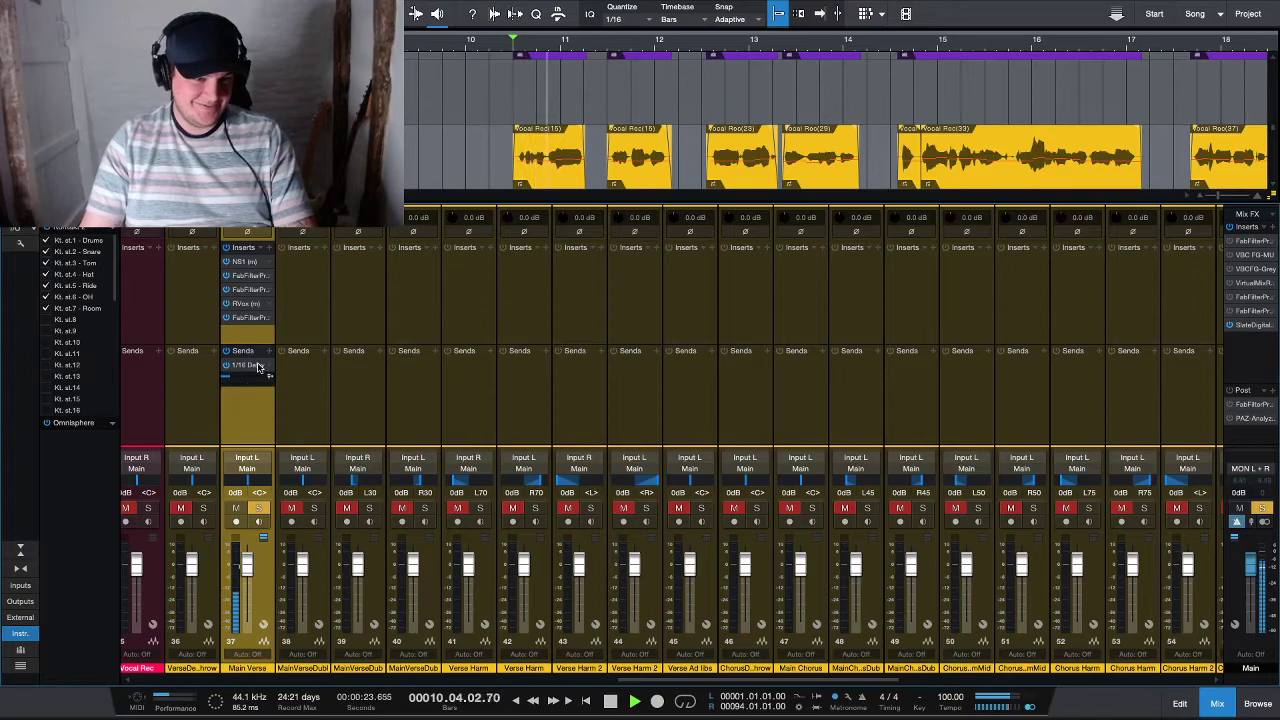
{"action": "left_click", "coordinate": [268, 353]}
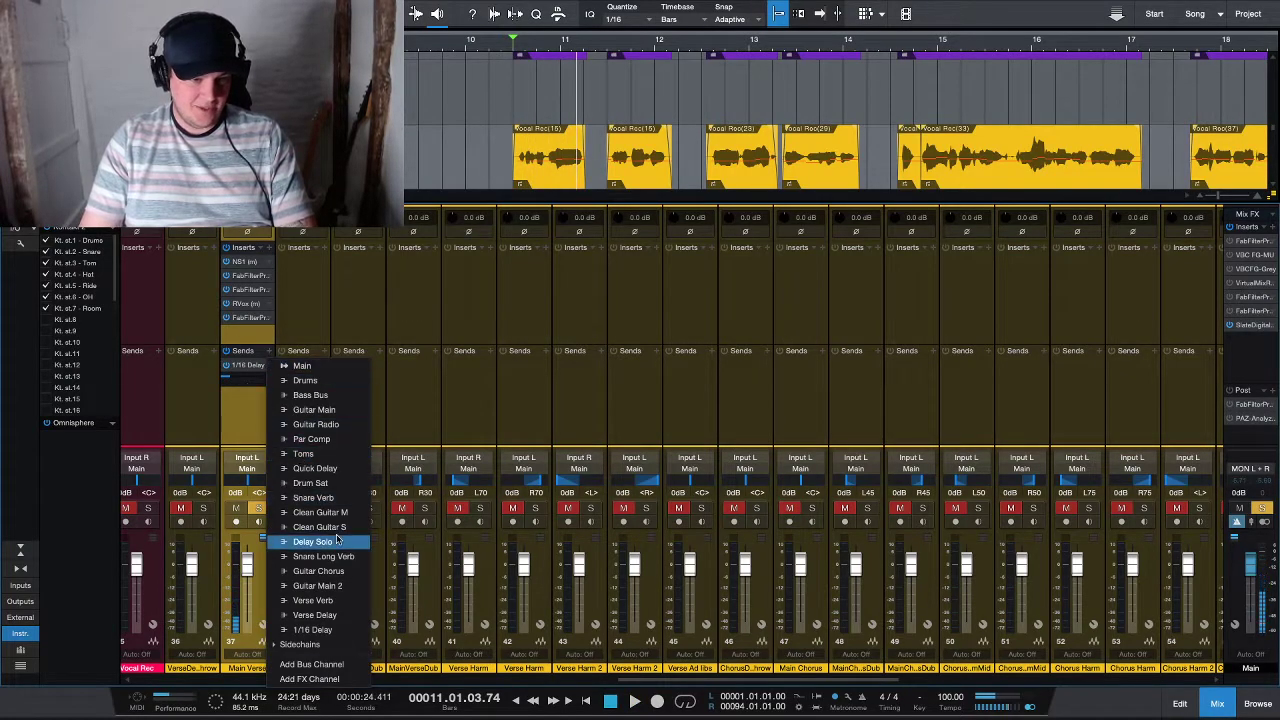
{"action": "left_click", "coordinate": [342, 602]}
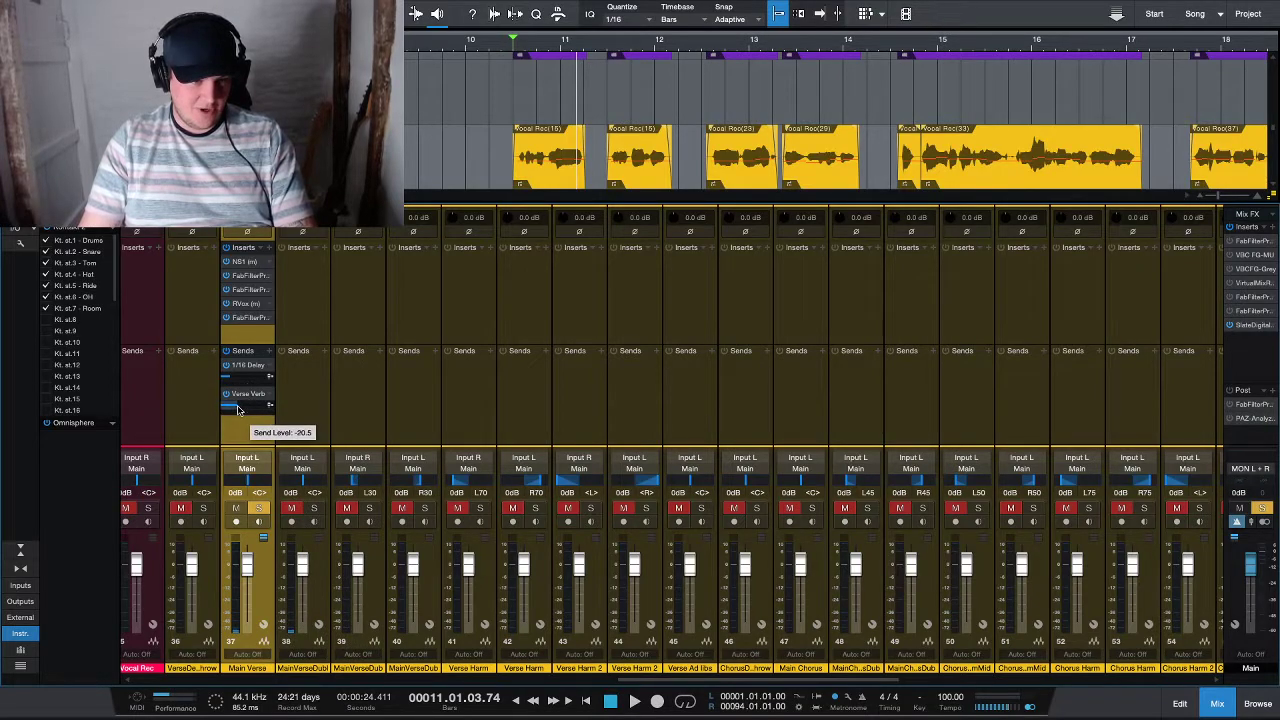
{"action": "left_click_drag", "start_coordinate": [253, 398], "coordinate": [255, 366]}
- Add a Main Verse send to the Verse Delay bus, move it above the other sends, and set a low level during playback
{"action": "left_click", "coordinate": [265, 363]}
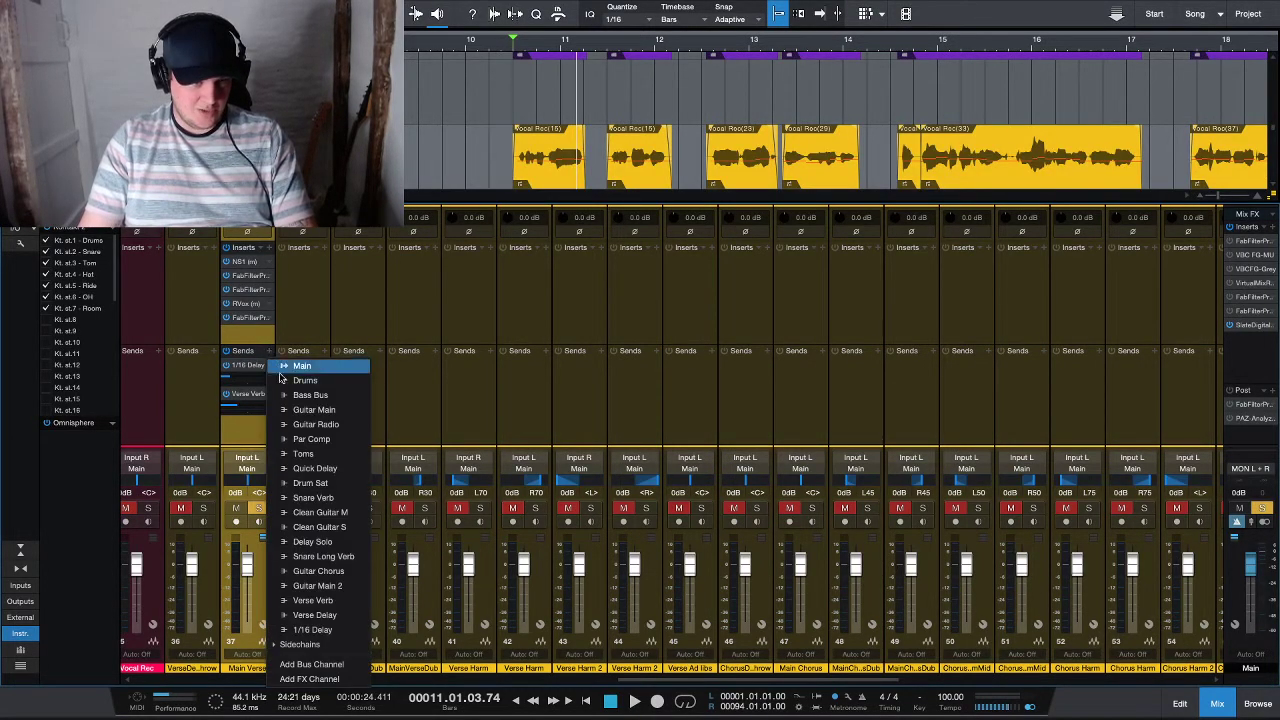
{"action": "left_click", "coordinate": [347, 622]}
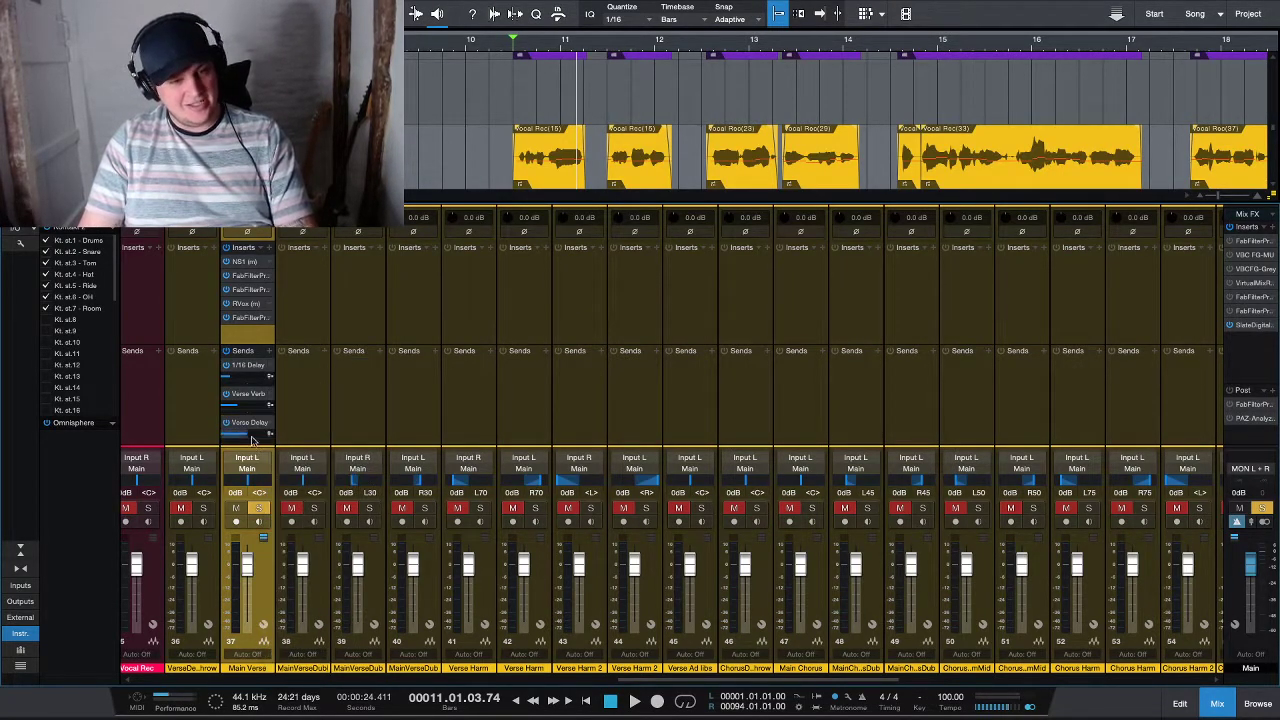
{"action": "left_click_drag", "start_coordinate": [251, 423], "coordinate": [266, 322]}
{"action": "left_click_drag", "start_coordinate": [262, 208], "coordinate": [262, 130]}
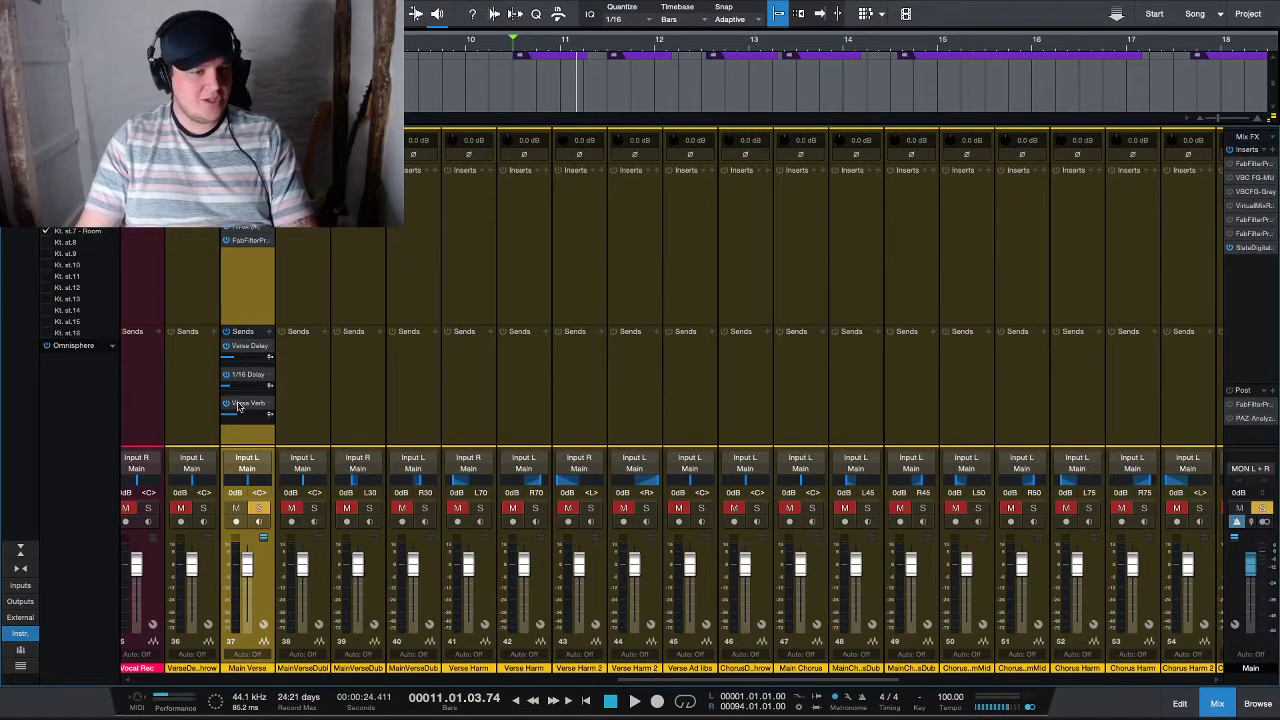
{"action": "key", "text": "space"}
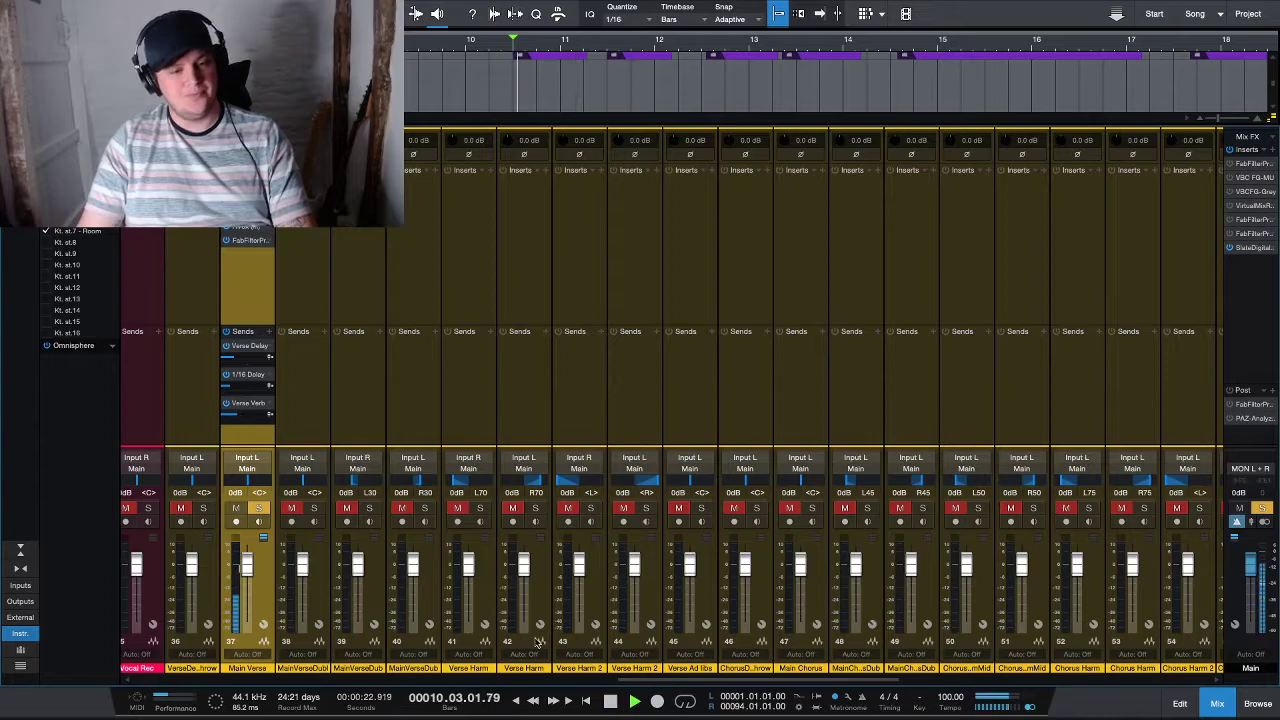
{"action": "left_click_drag", "start_coordinate": [236, 358], "coordinate": [239, 364]}
- Insert FabFilter Pro-Q 3 on the Verse Verb bus with a low cut at about 386 Hz and a high cut on the top end
{"action": "left_click_drag", "start_coordinate": [699, 681], "coordinate": [1165, 680]}
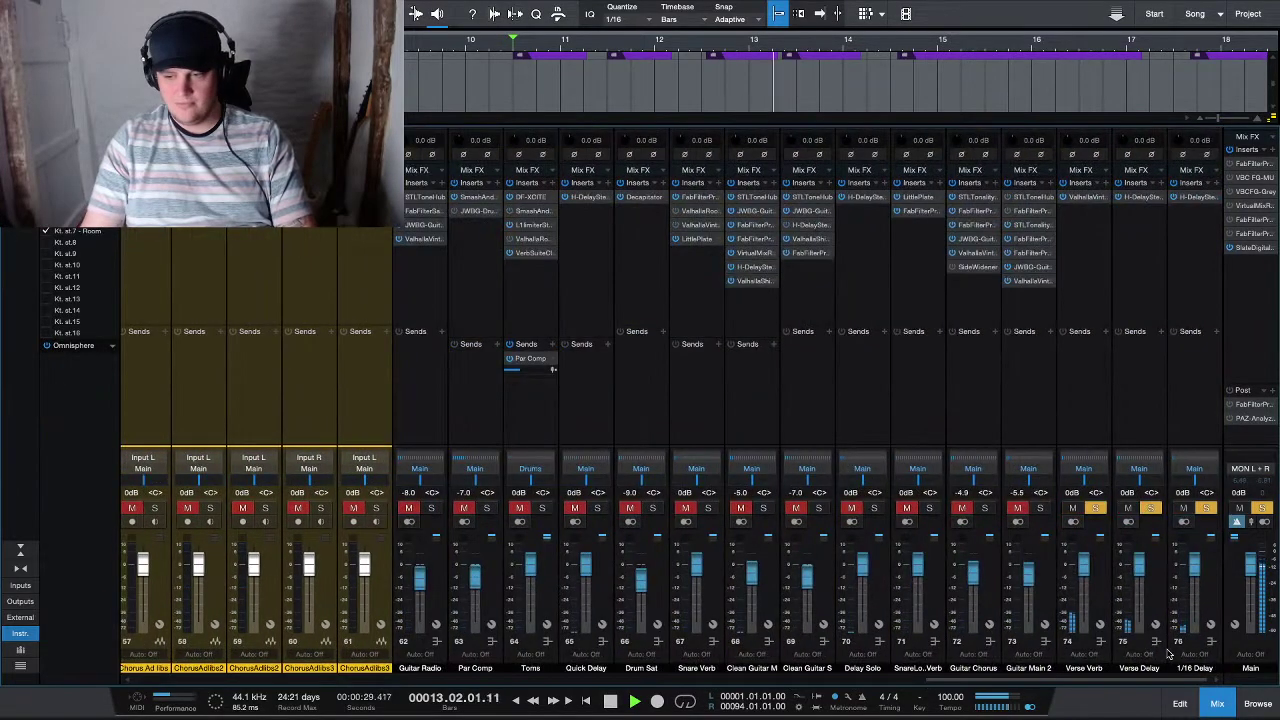
{"action": "left_click", "coordinate": [1097, 188]}
{"action": "type", "text": "pro"}
{"action": "key", "text": "Return"}
{"action": "left_click_drag", "start_coordinate": [375, 262], "coordinate": [606, 276]}
{"action": "left_click", "coordinate": [883, 268]}
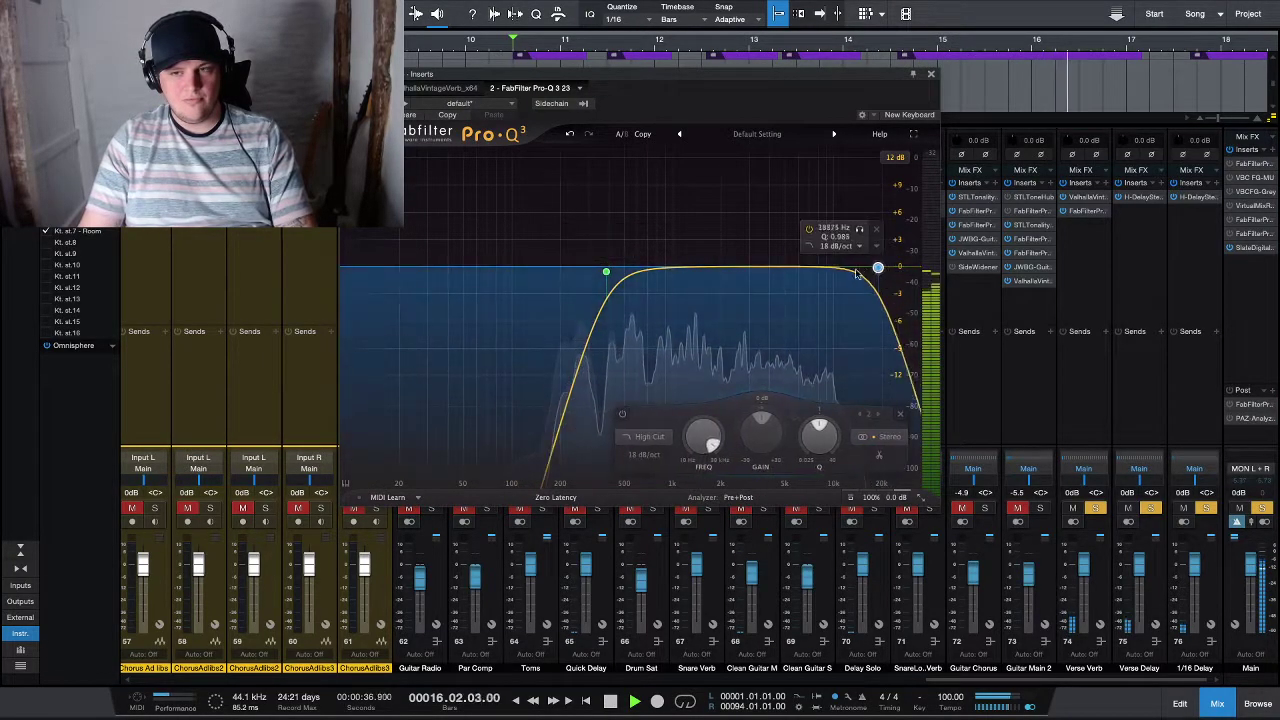
{"action": "left_click_drag", "start_coordinate": [866, 270], "coordinate": [780, 276]}
{"action": "left_click", "coordinate": [598, 273]}
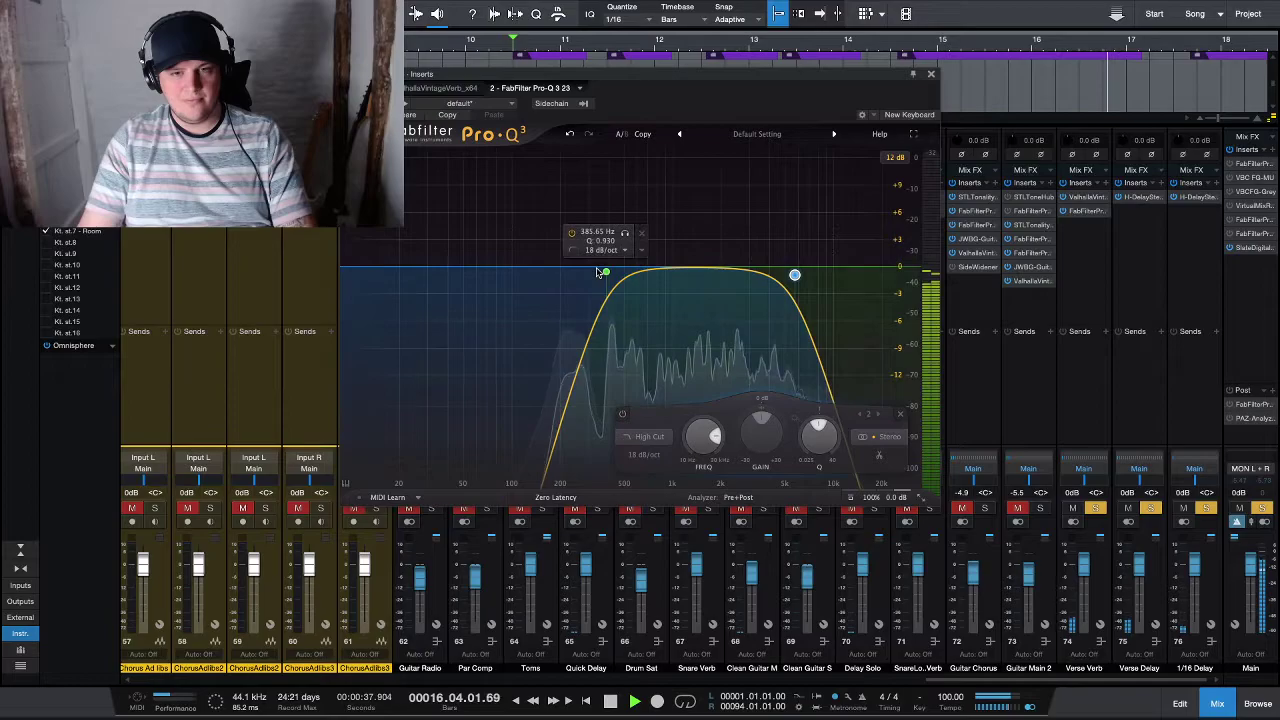
{"action": "left_click", "coordinate": [930, 74]}
- Stop playback and check the H-Delay settings on the Verse Delay bus
{"action": "mouse_move", "coordinate": [1150, 679]}
{"action": "left_mouse_down"}
{"action": "mouse_move", "coordinate": [352, 686]}
{"action": "mouse_move", "coordinate": [1150, 681]}
{"action": "left_mouse_up"}
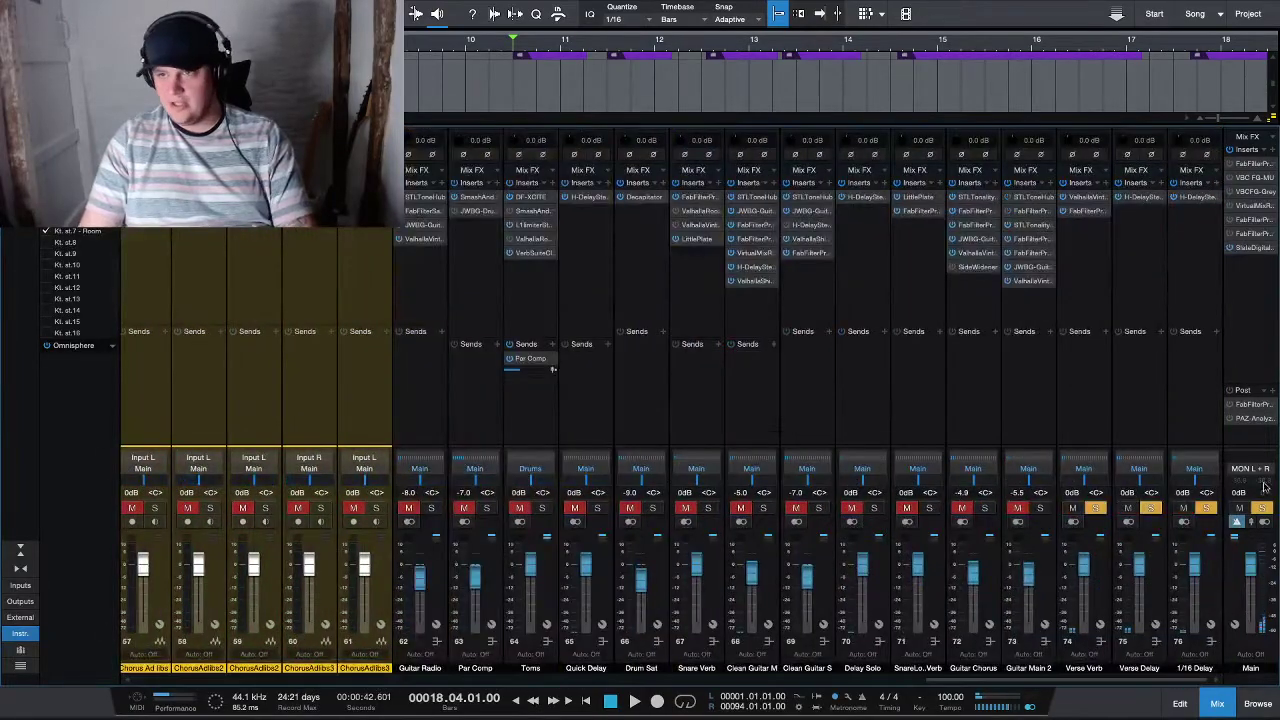
{"action": "left_click", "coordinate": [1136, 198]}
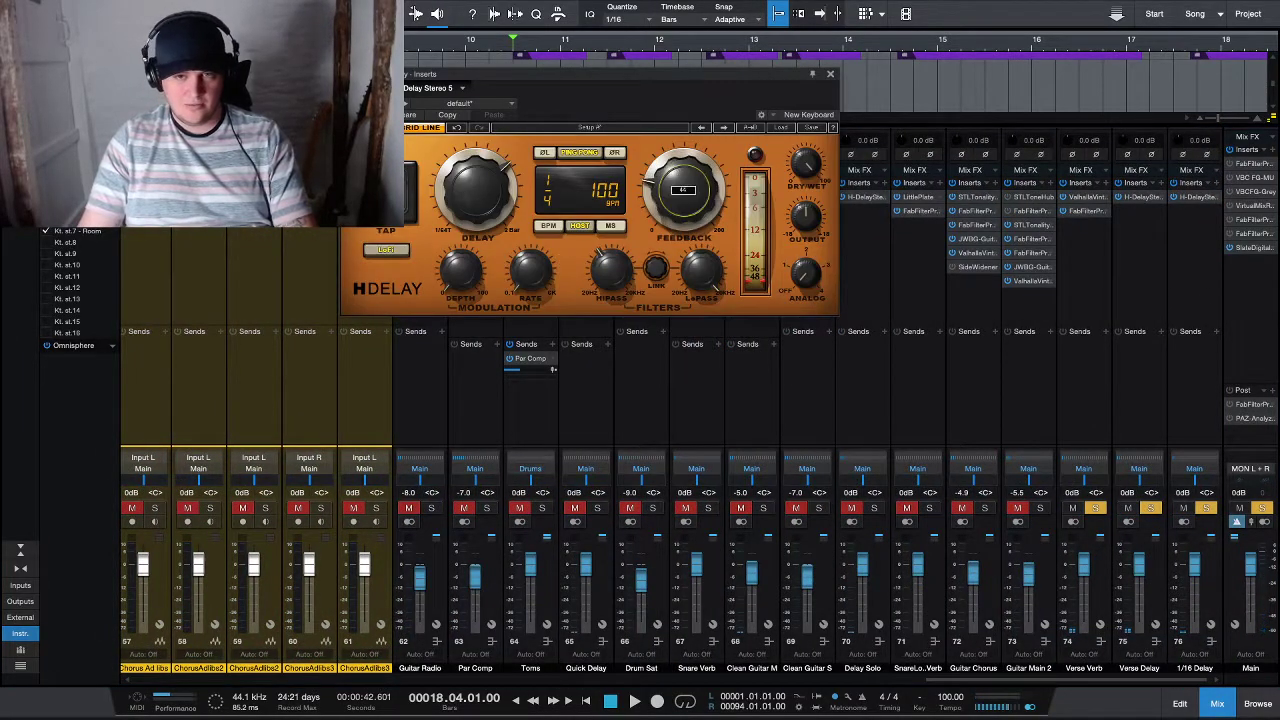
{"action": "left_click", "coordinate": [830, 76]}
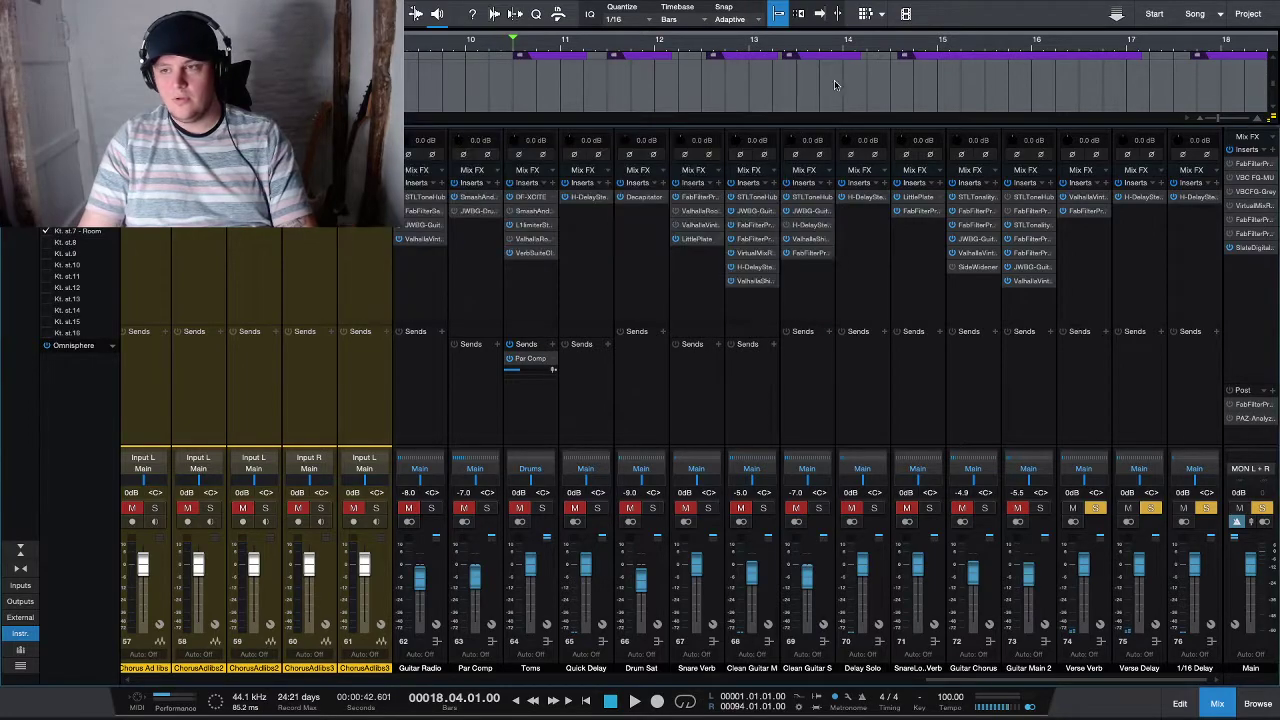
- Add a bus channel named Doubler
{"action": "key", "text": "b"}
{"action": "double_click", "coordinate": [1197, 669]}
{"action": "type", "text": "Doubler"}
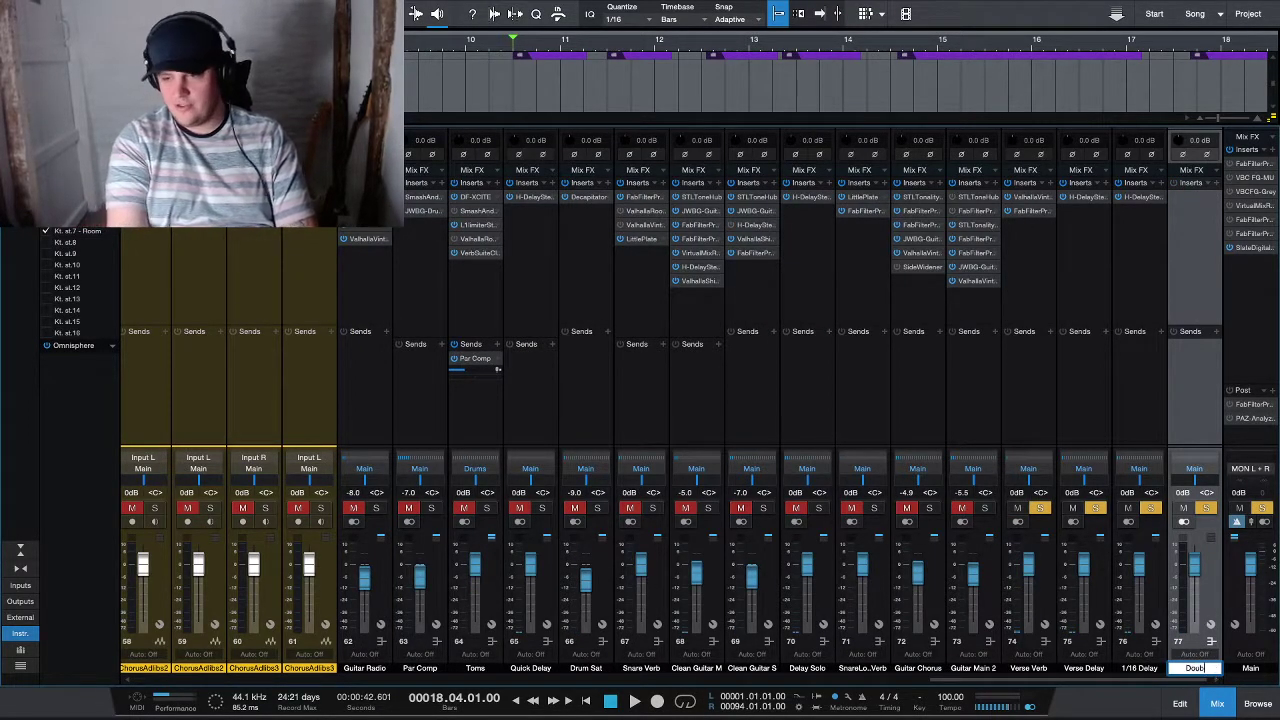
{"action": "key", "text": "Return"}
{"action": "double_click", "coordinate": [1190, 668]}
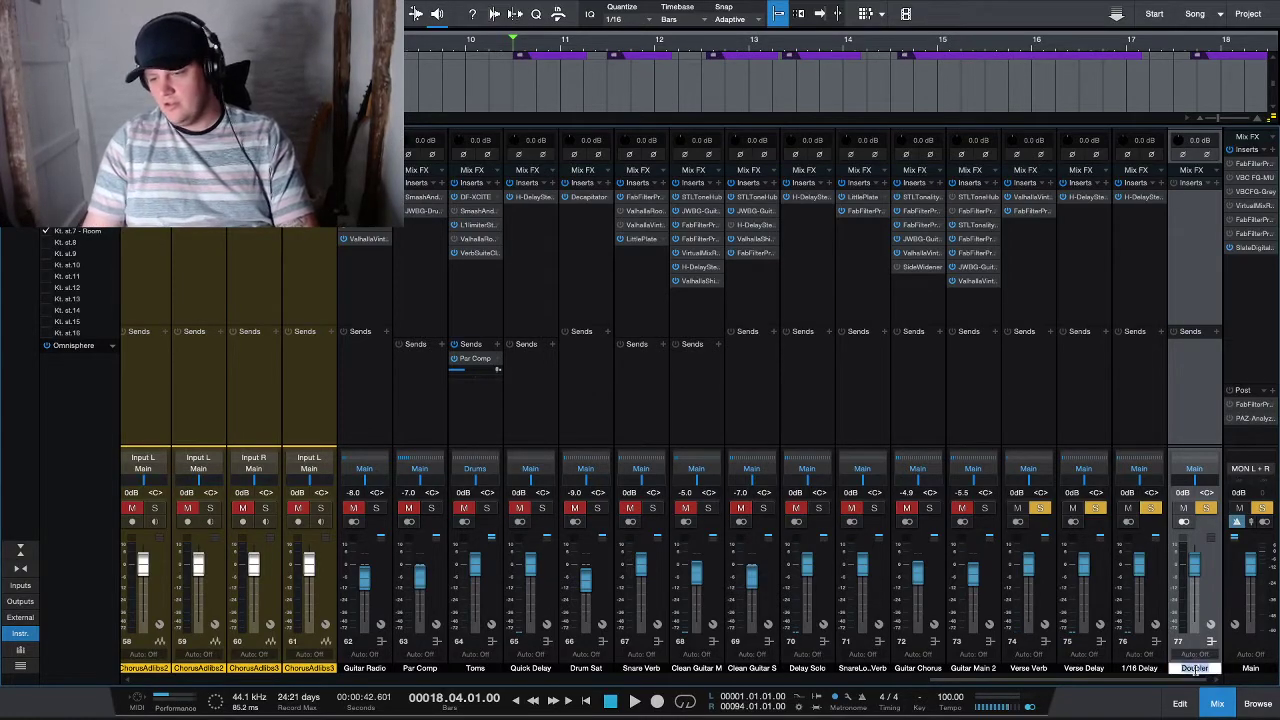
- Insert the Doubler4 Stereo plug-in on the Doubler bus
{"action": "left_click", "coordinate": [1216, 184]}
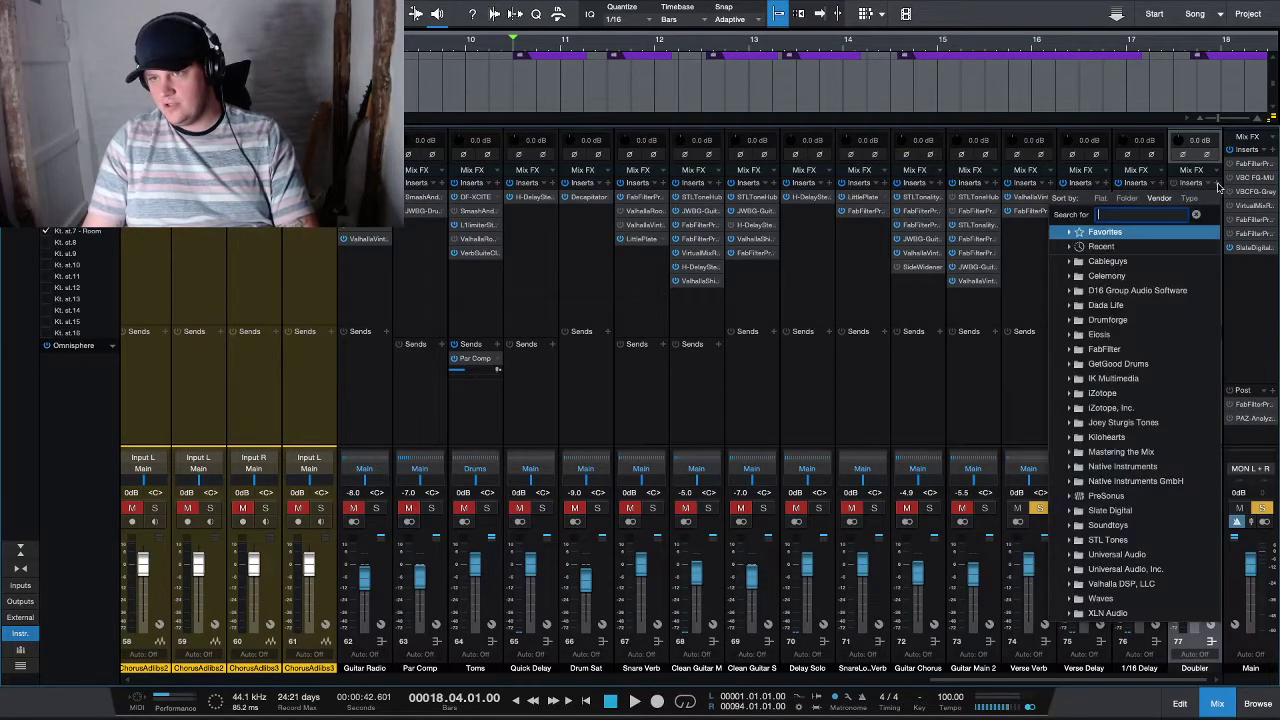
{"action": "type", "text": "doubler"}
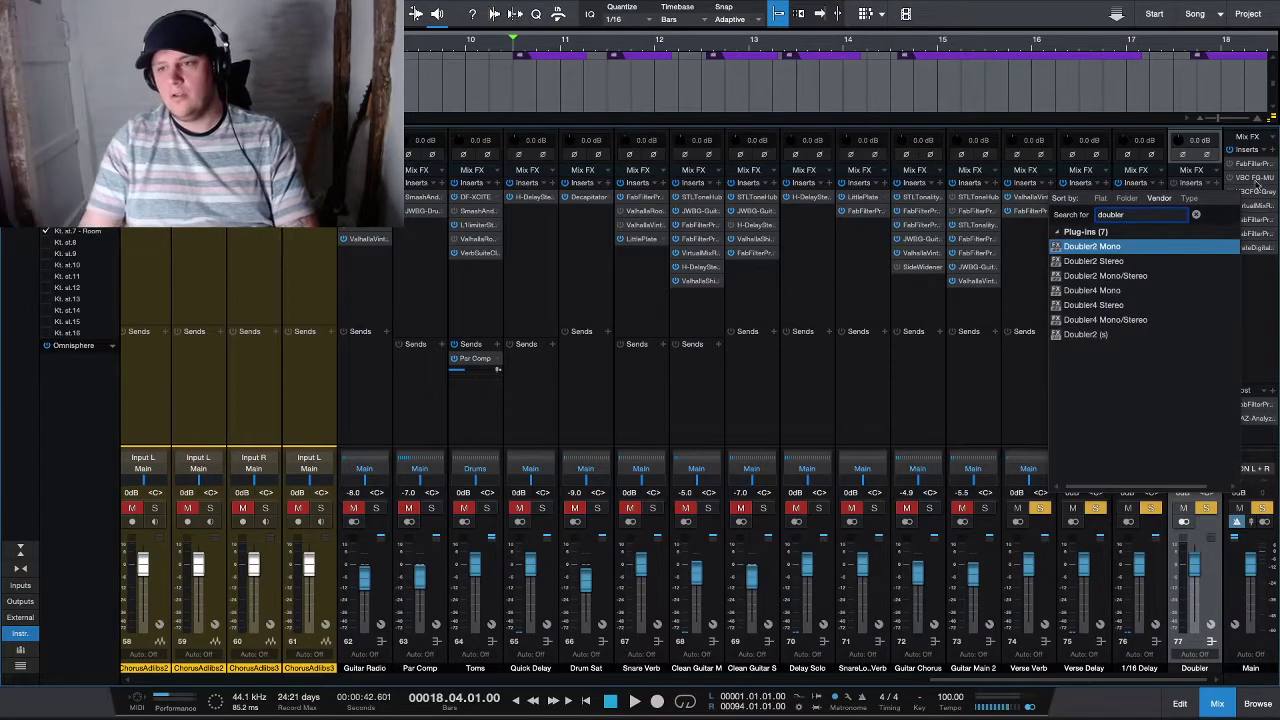
{"action": "key", "text": "Down"}
{"action": "key", "text": "Down"}
{"action": "key", "text": "Down"}
{"action": "key", "text": "Down"}
{"action": "key", "text": "Return"}
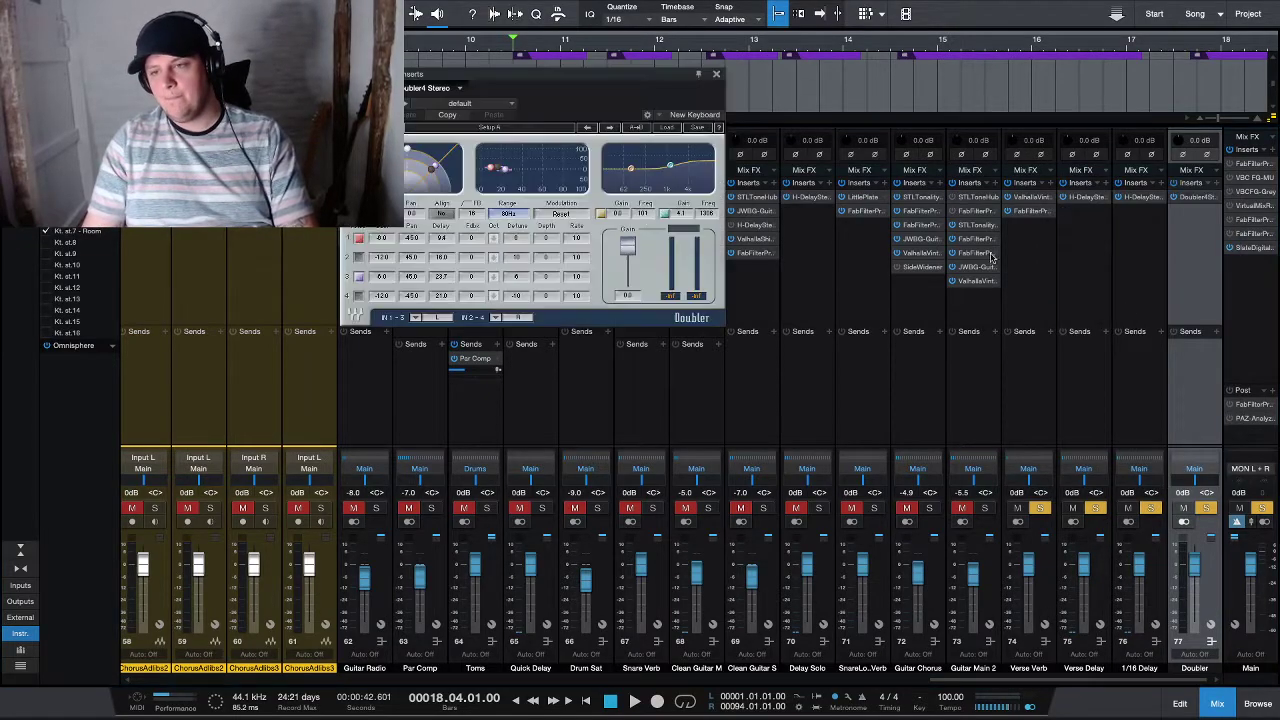
- Load the user preset A1 in the Doubler plug-in and close its window
{"action": "left_click", "coordinate": [664, 129]}
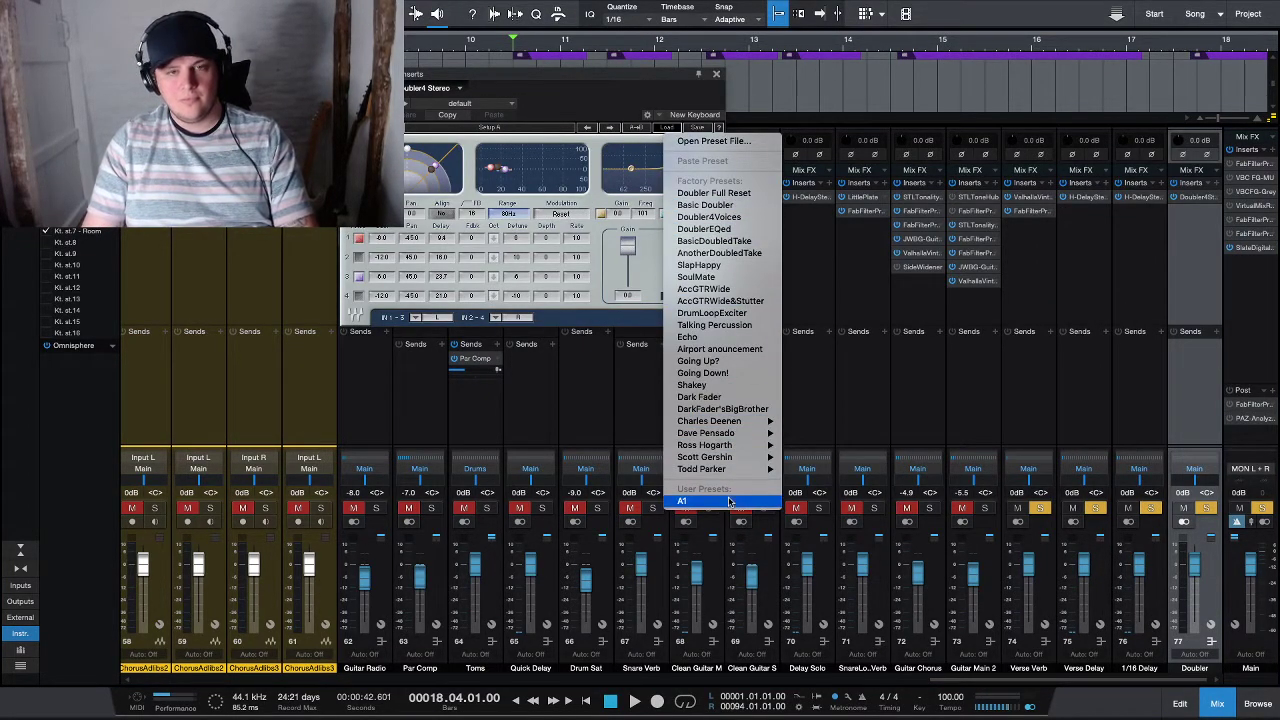
{"action": "left_click", "coordinate": [729, 501]}
{"action": "left_click", "coordinate": [716, 76]}
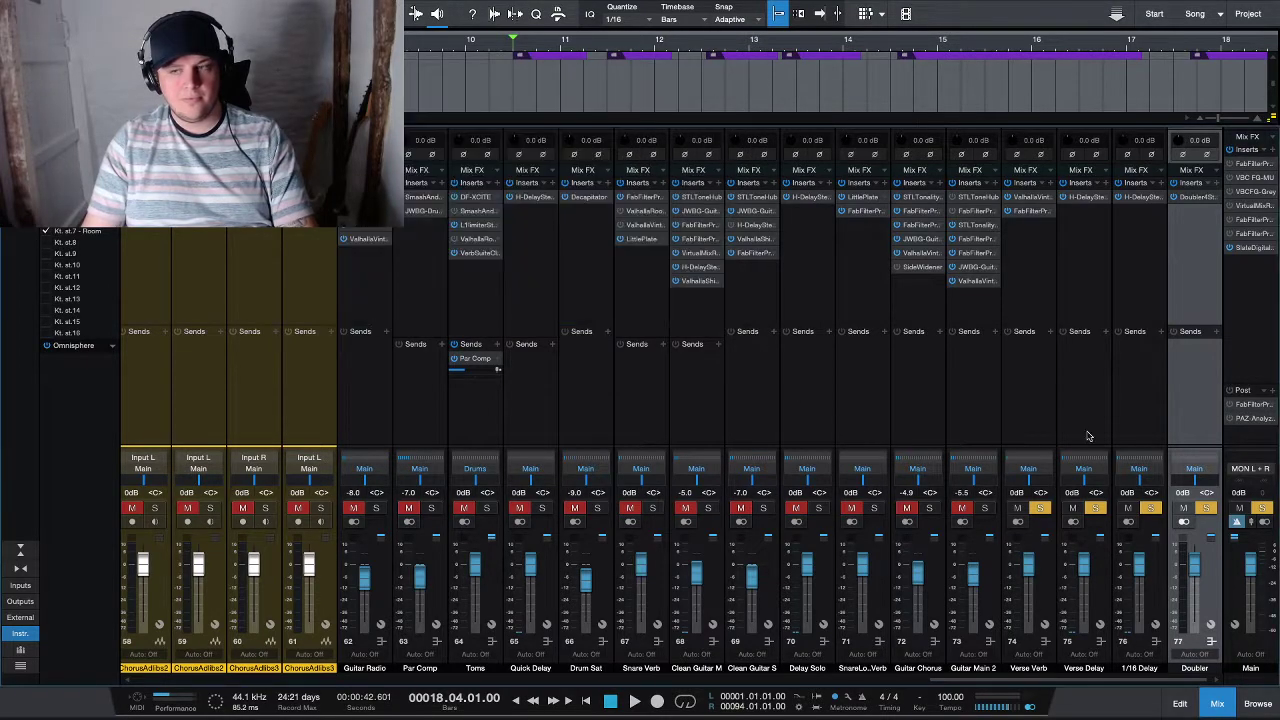
- Add a low-level send from Main Verse to the Doubler bus, place it above the Verse Verb send, and play the vocal
{"action": "key", "text": "F3"}
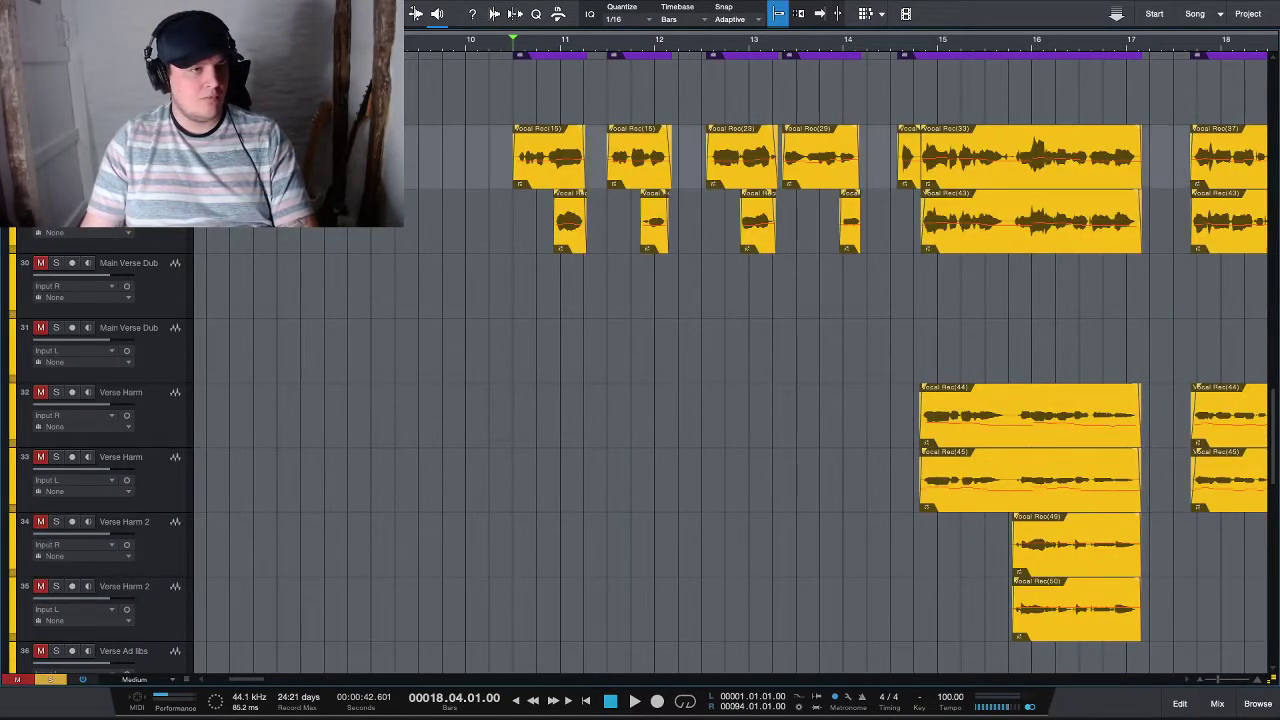
{"action": "key", "text": "F3"}
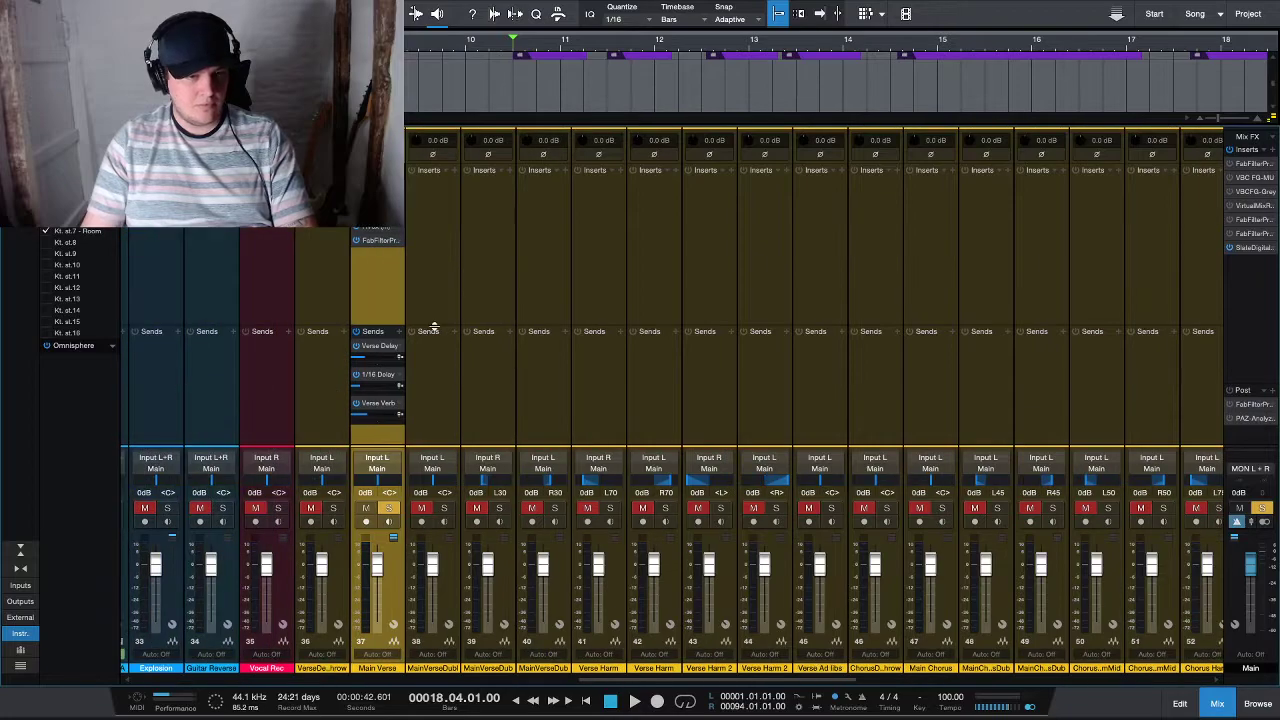
{"action": "left_click", "coordinate": [431, 331]}
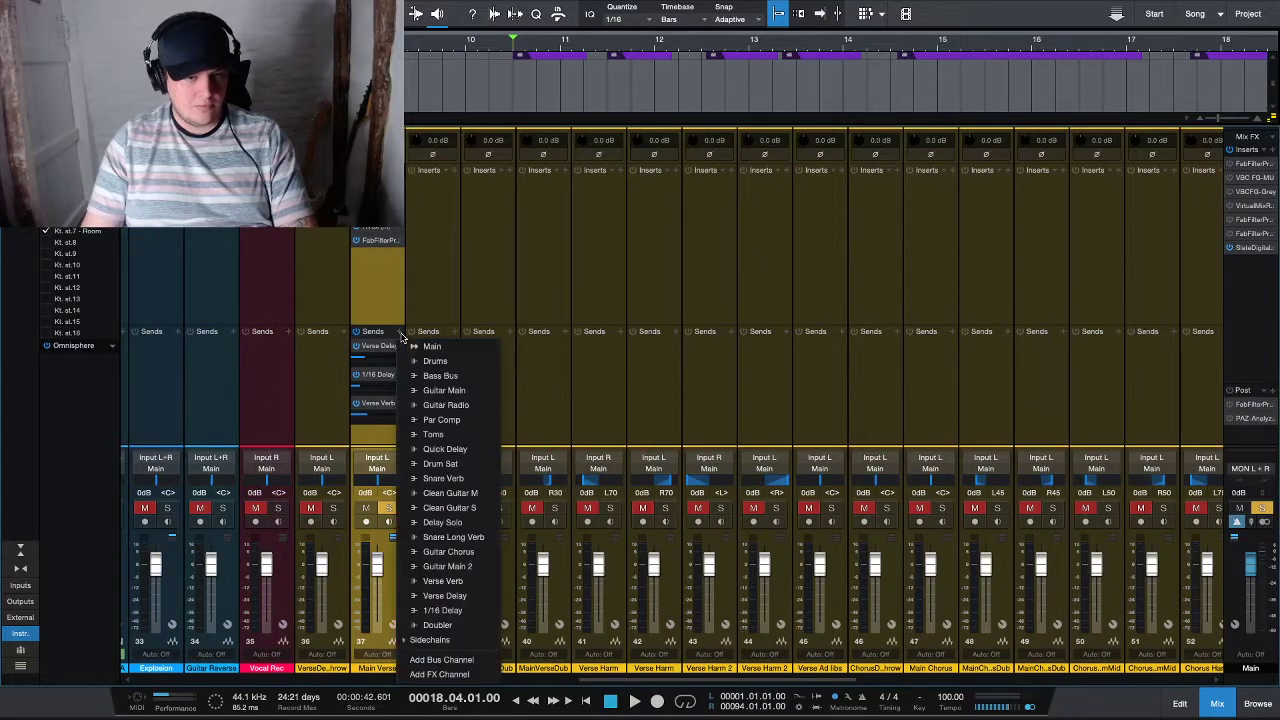
{"action": "left_click", "coordinate": [437, 624]}
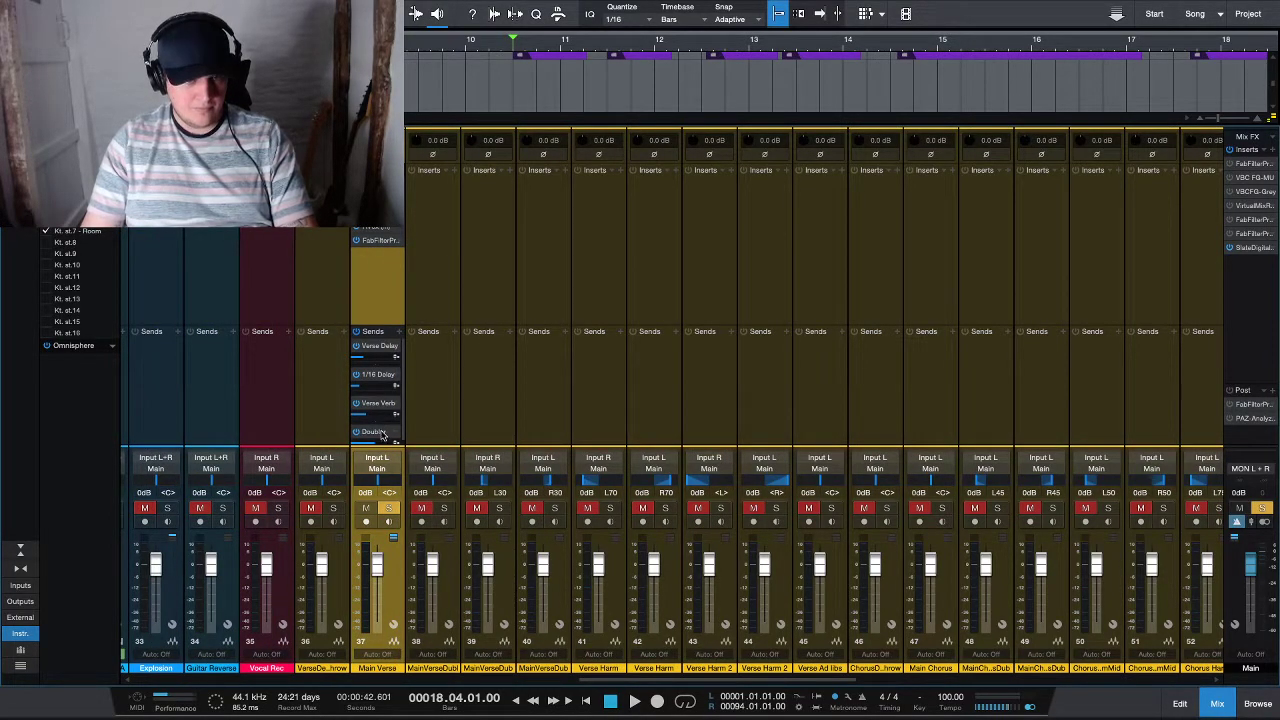
{"action": "left_click_drag", "start_coordinate": [381, 435], "coordinate": [360, 419]}
{"action": "key", "text": "space"}
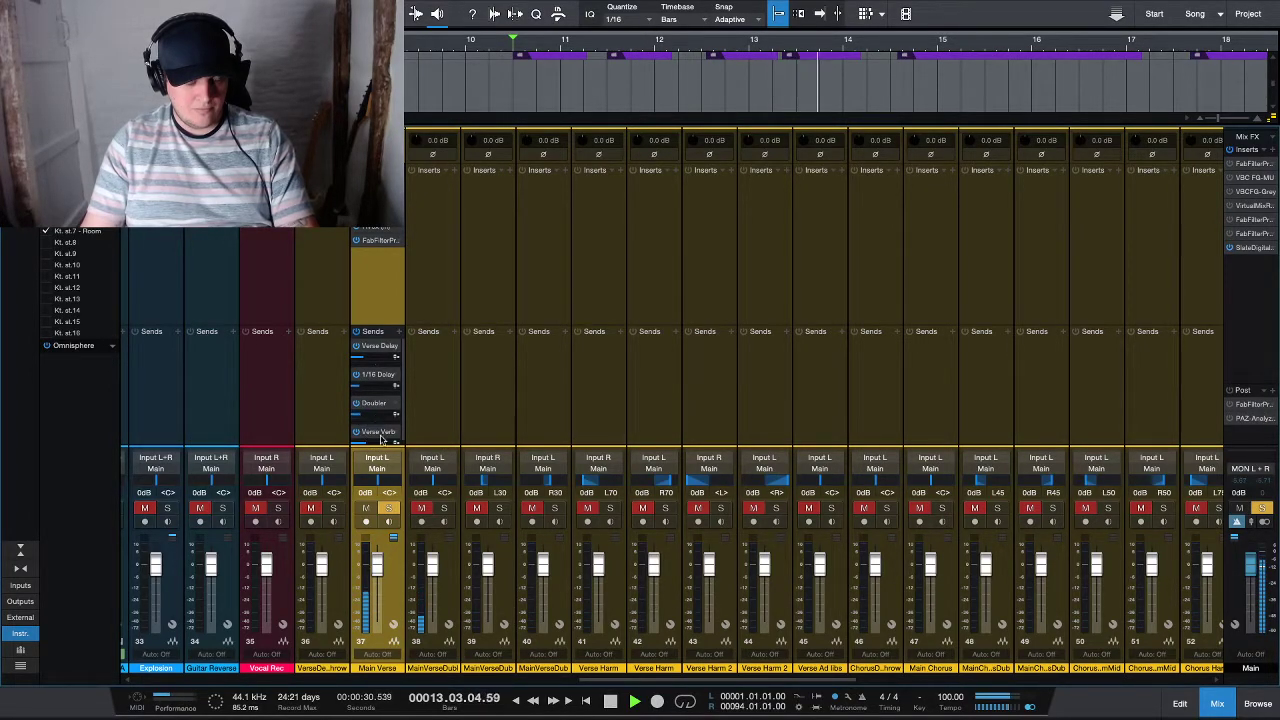
- Copy the Verse Verb bus's Pro-Q 3 ahead of H-Delay on the Verse Delay bus, and adjust the H-Delay low-pass filter
{"action": "left_click_drag", "start_coordinate": [700, 681], "coordinate": [1044, 681]}
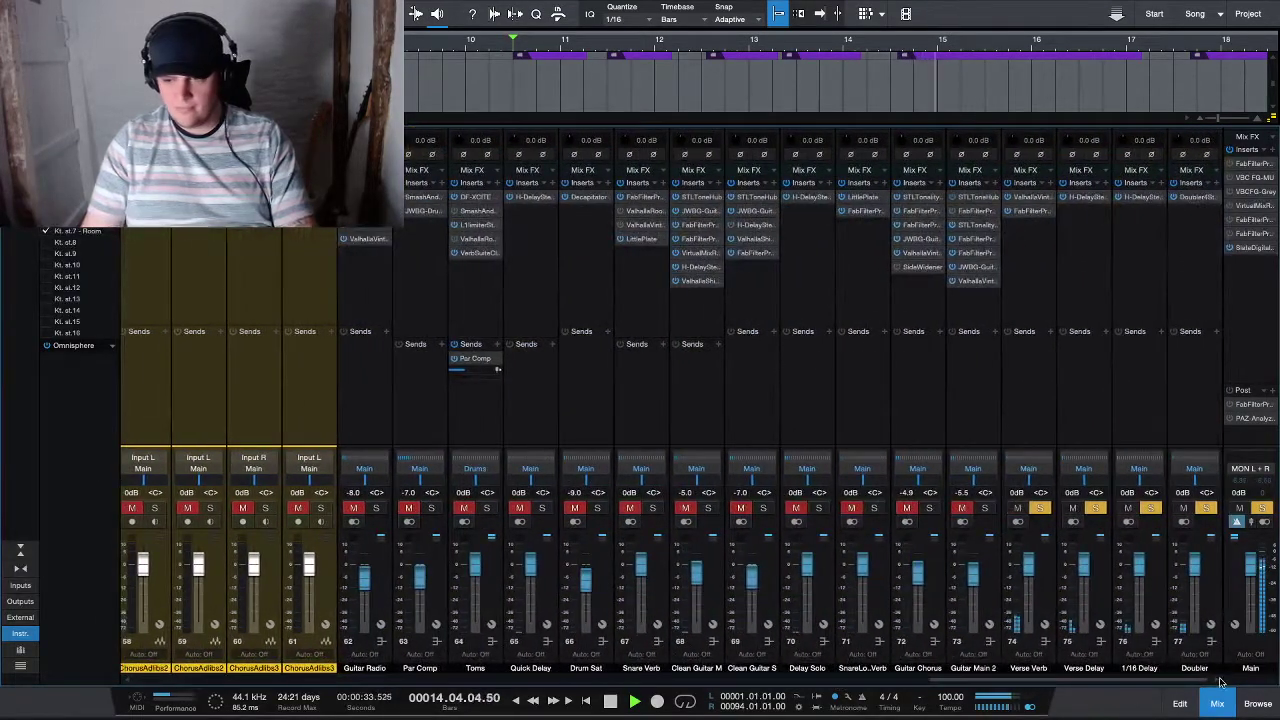
{"action": "left_click", "coordinate": [1079, 212]}
{"action": "left_click_drag", "start_coordinate": [1079, 213], "coordinate": [1032, 198]}
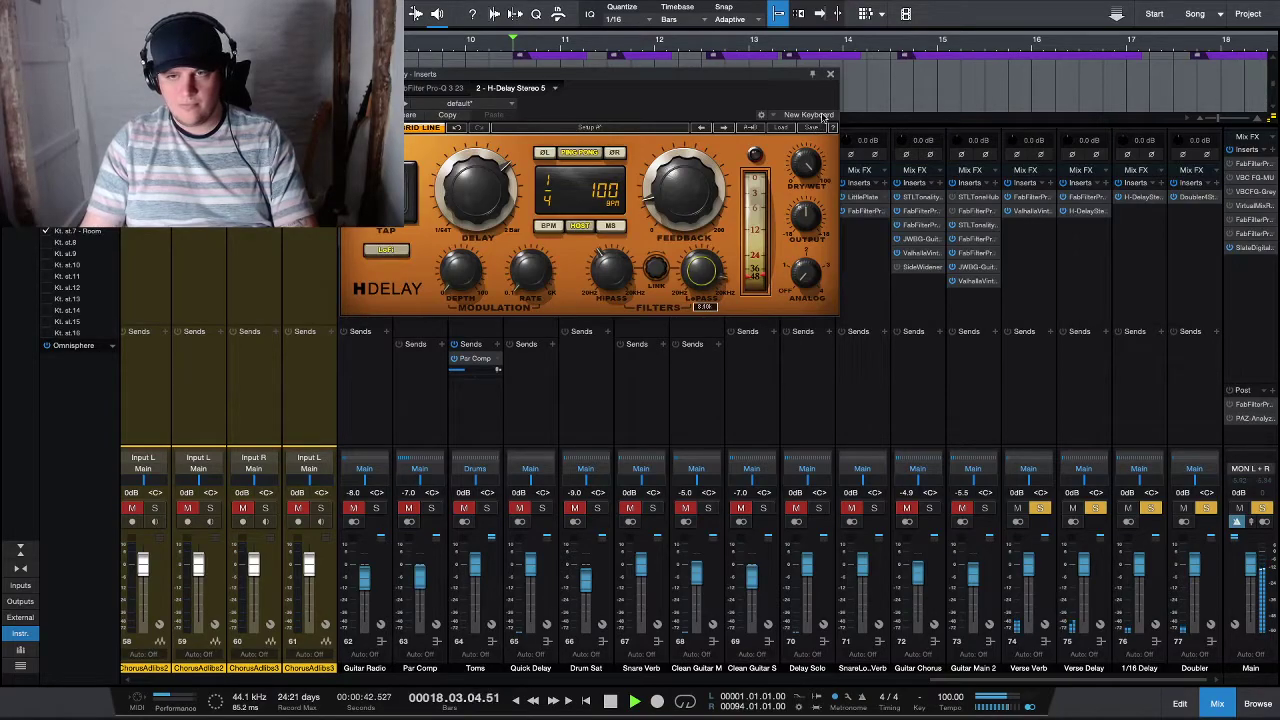
{"action": "left_click", "coordinate": [830, 73]}
- Insert SieQ on the Main Verse channel between RVox and FabFilter Pro-DS, and open it while playing the vocal
{"action": "scroll", "coordinate": [391, 322], "scroll_direction": "left", "scroll_amount": 10}
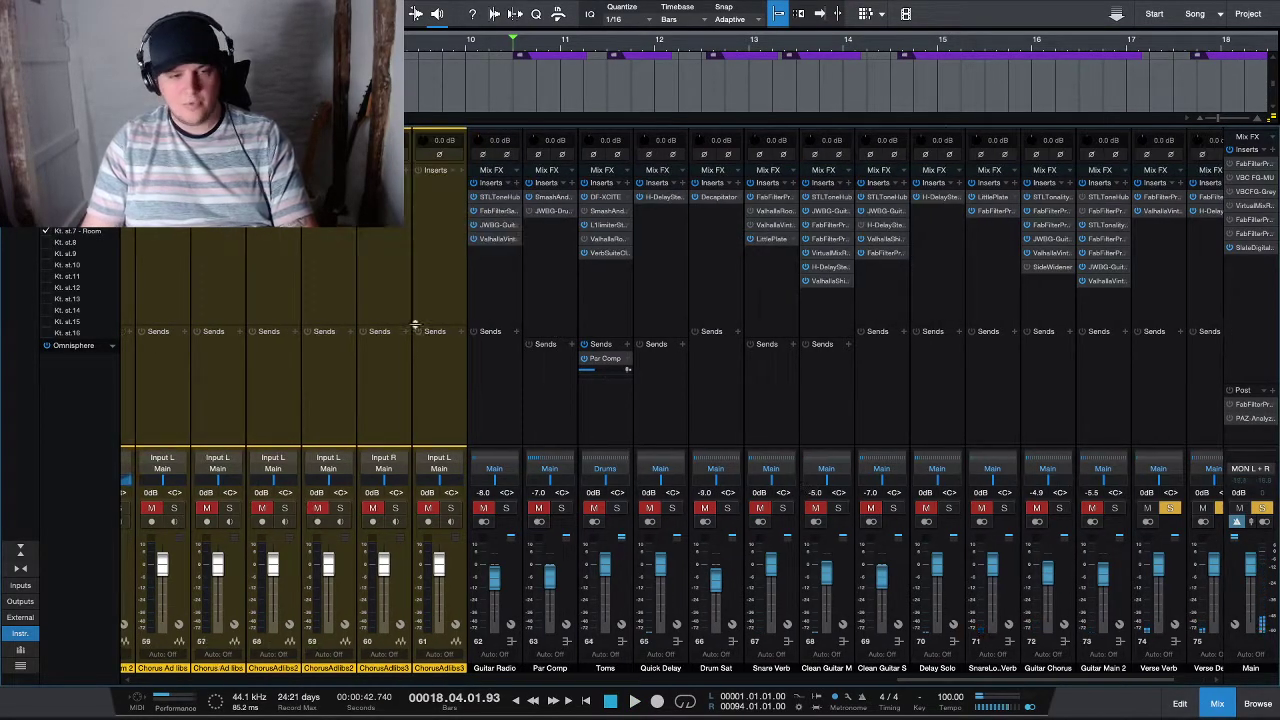
{"action": "scroll", "coordinate": [384, 320], "scroll_direction": "left", "scroll_amount": 2}
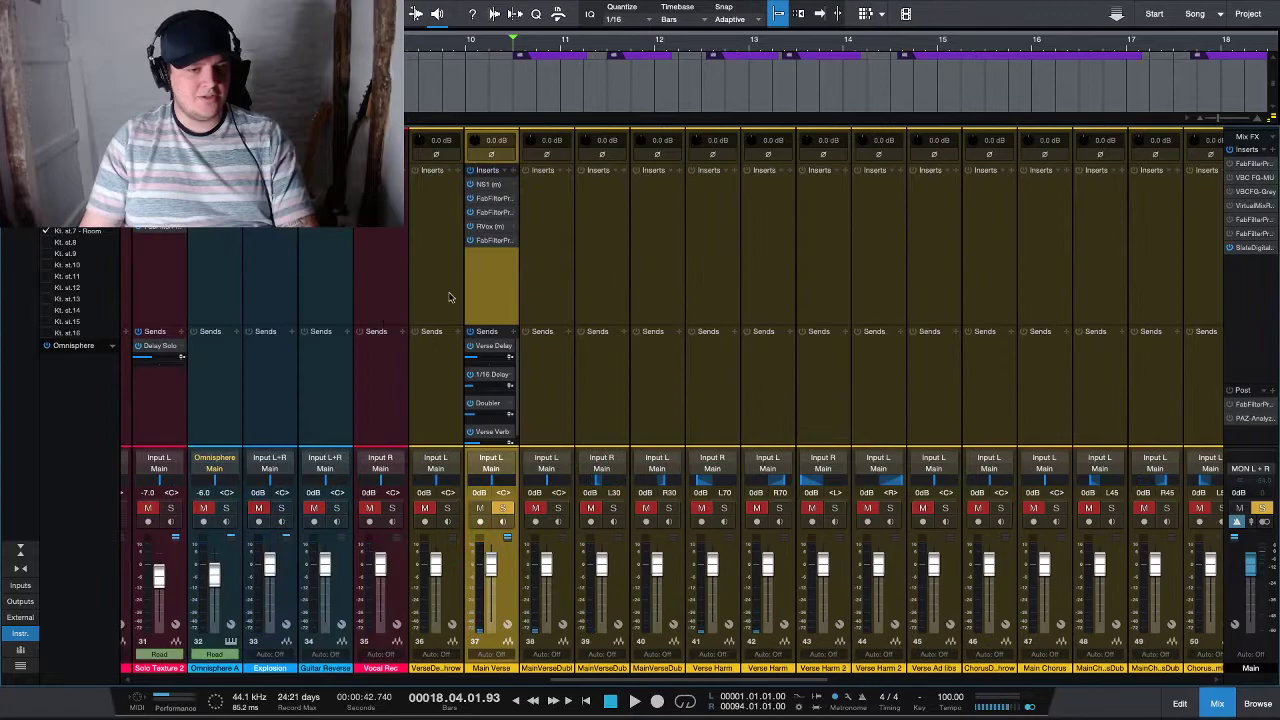
{"action": "left_click", "coordinate": [513, 171]}
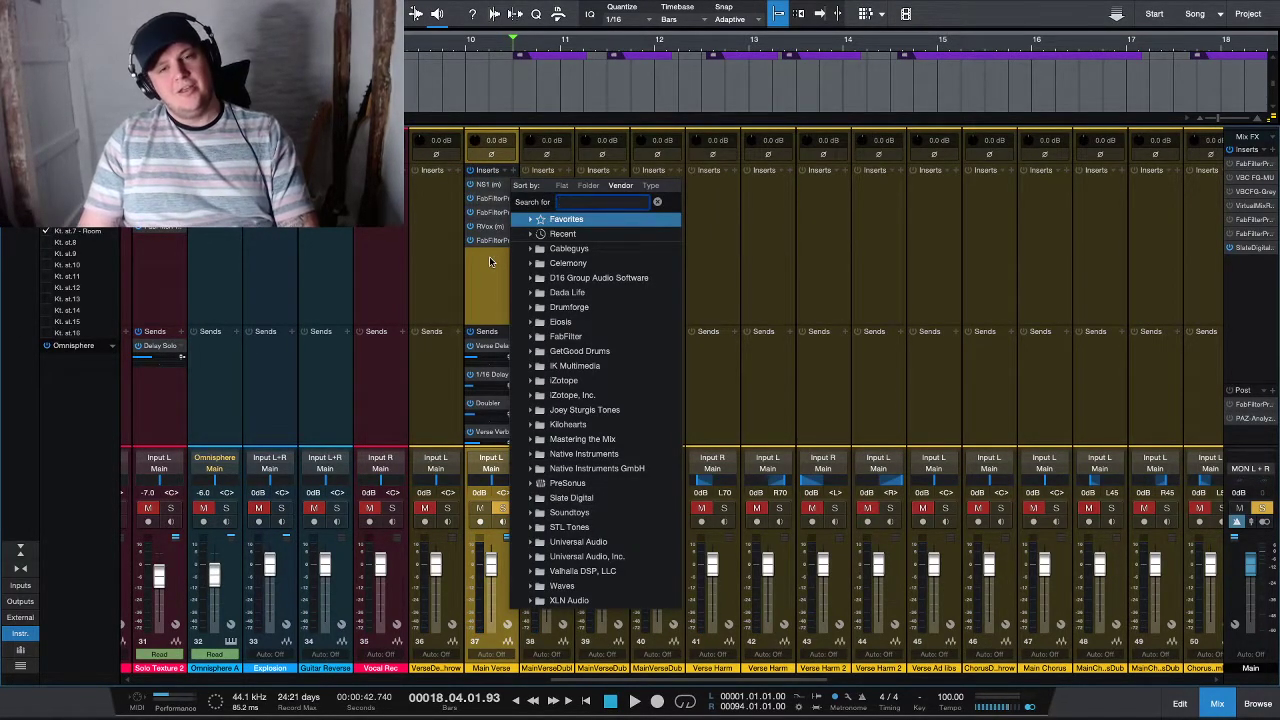
{"action": "type", "text": "shape"}
{"action": "key", "text": "Escape"}
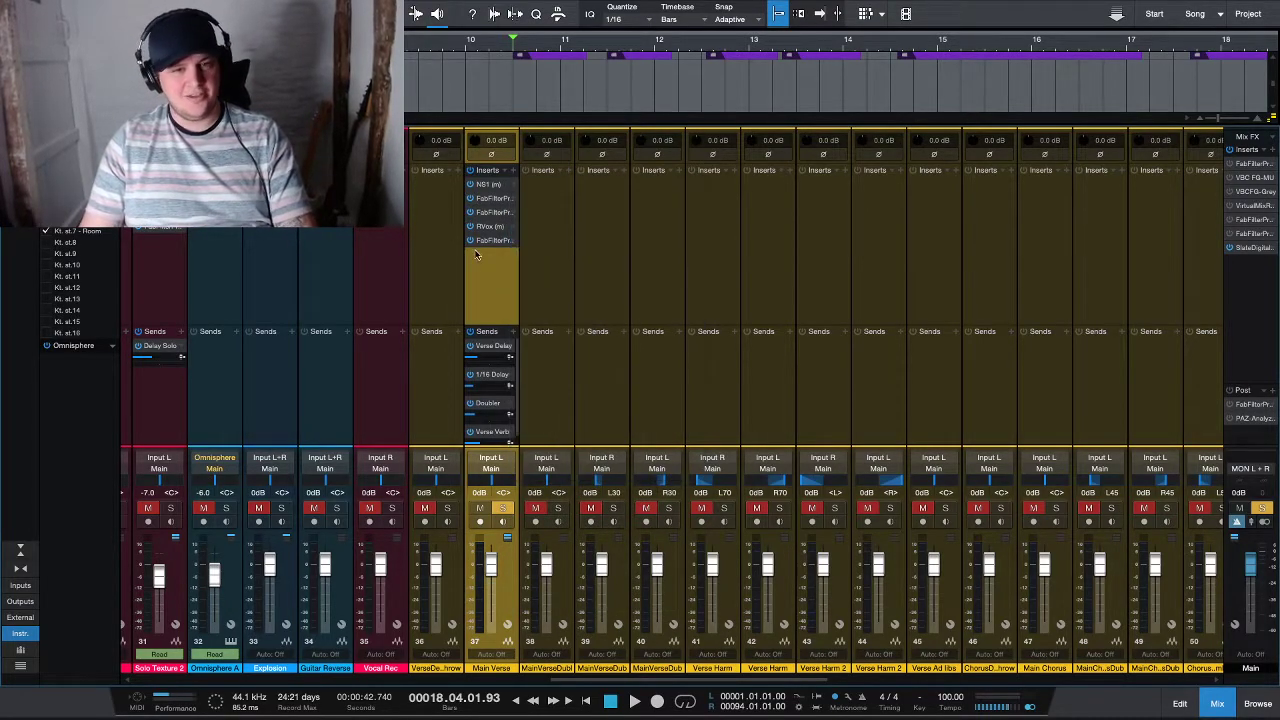
{"action": "left_click", "coordinate": [925, 80]}
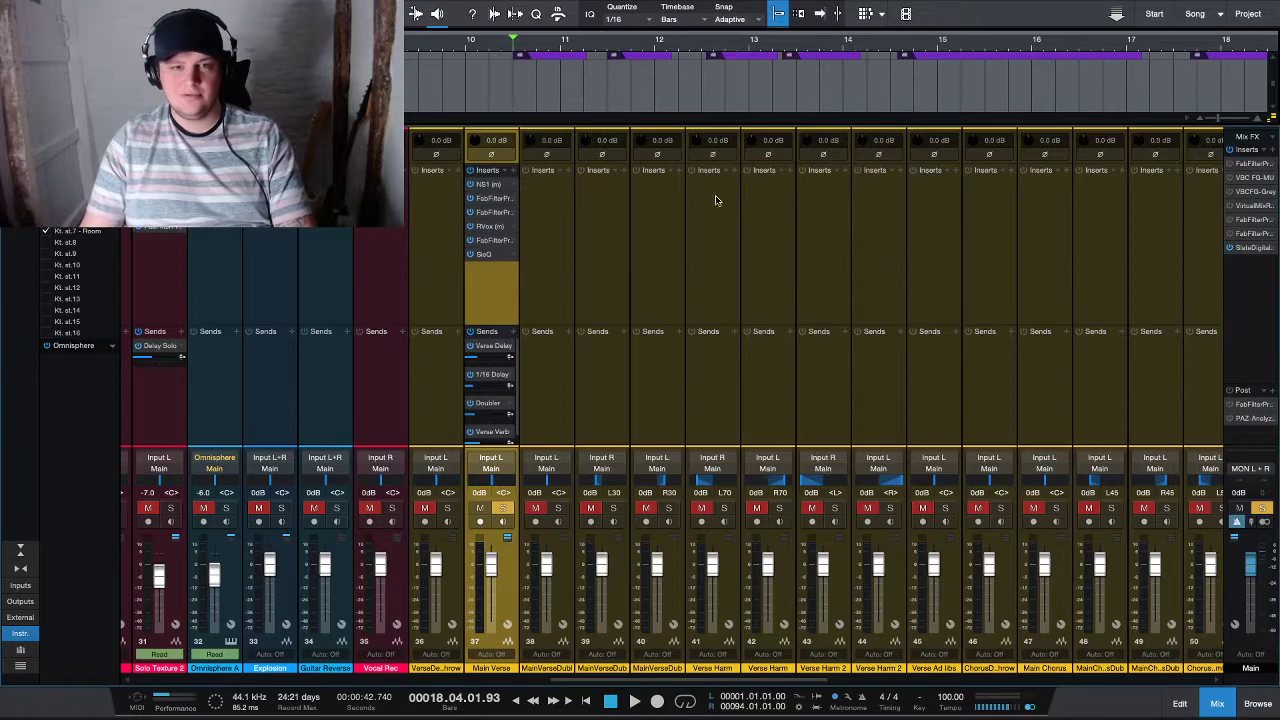
{"action": "left_click_drag", "start_coordinate": [497, 254], "coordinate": [498, 240]}
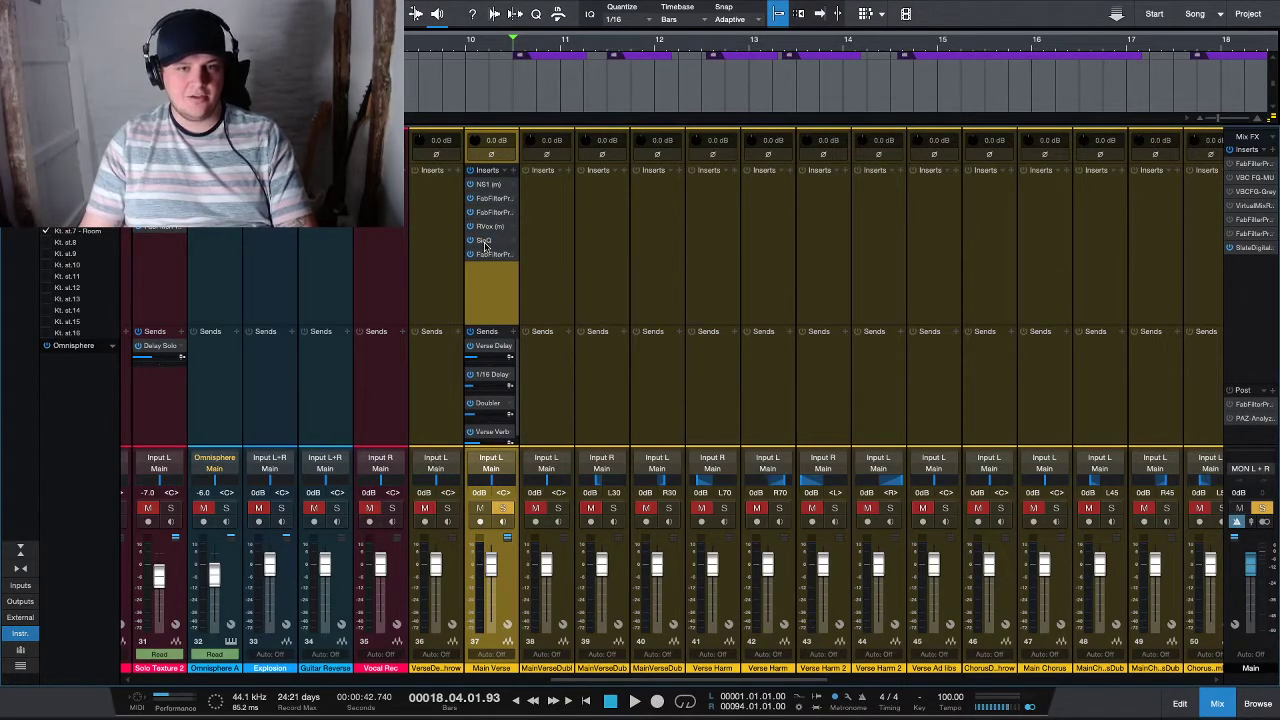
{"action": "left_click", "coordinate": [486, 244]}
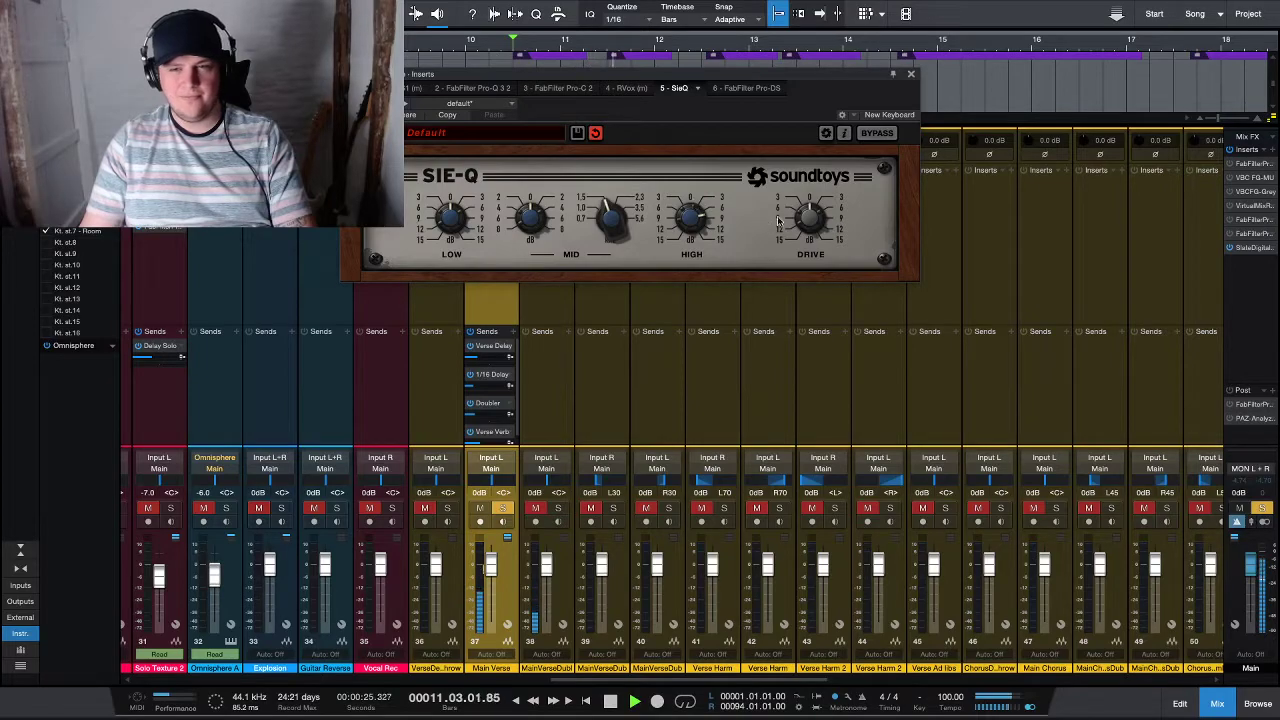
- Close SieQ and slightly adjust the threshold of FabFilter Pro-DS on the Main Verse channel while the vocal plays
{"action": "left_click", "coordinate": [910, 73]}
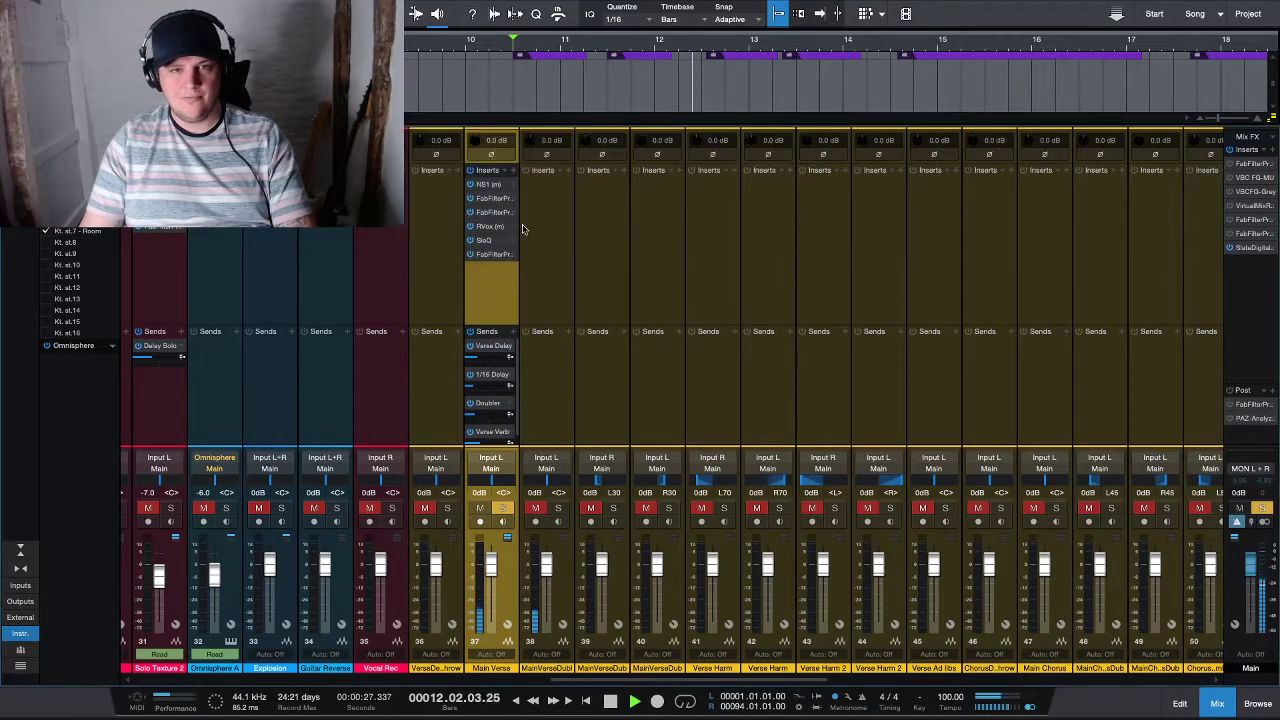
{"action": "left_click", "coordinate": [490, 254]}
{"action": "left_click_drag", "start_coordinate": [404, 300], "coordinate": [406, 313]}
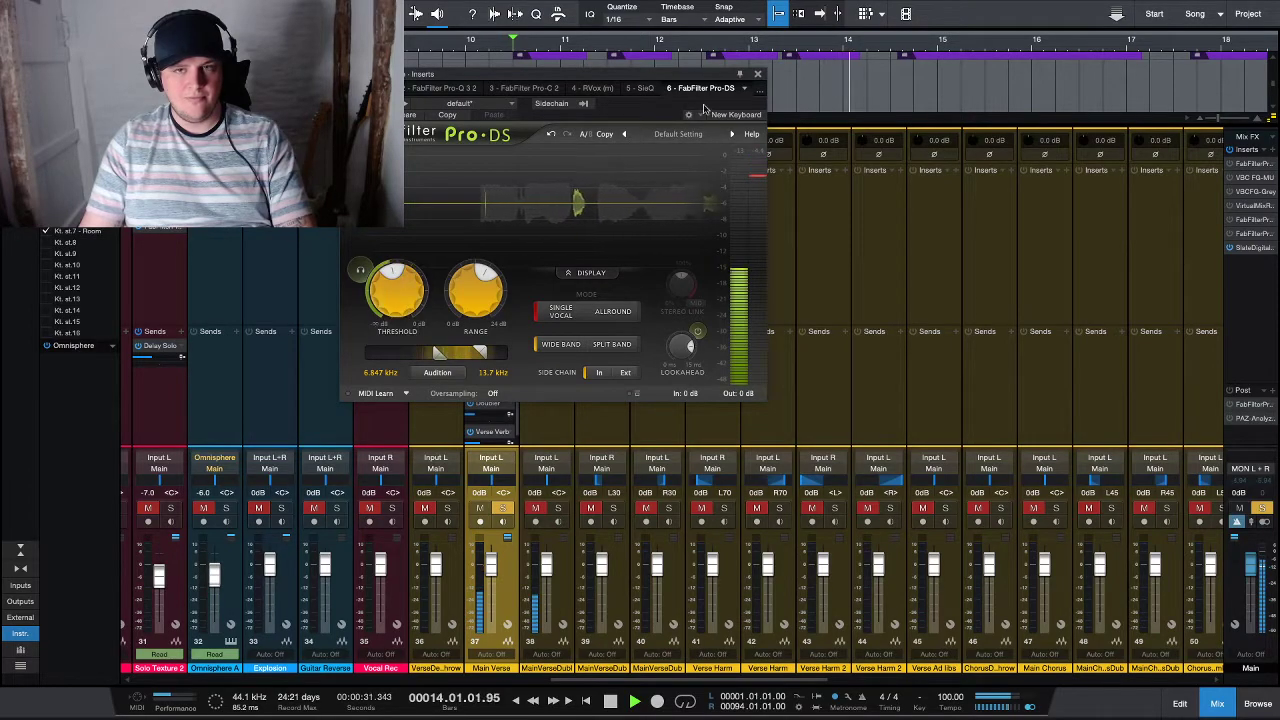
{"action": "left_click", "coordinate": [757, 73]}
- Add a dynamic bell band in the low mids, between 200 and 500 Hz, in Main Verse's Pro-Q 3
{"action": "left_click", "coordinate": [489, 199]}
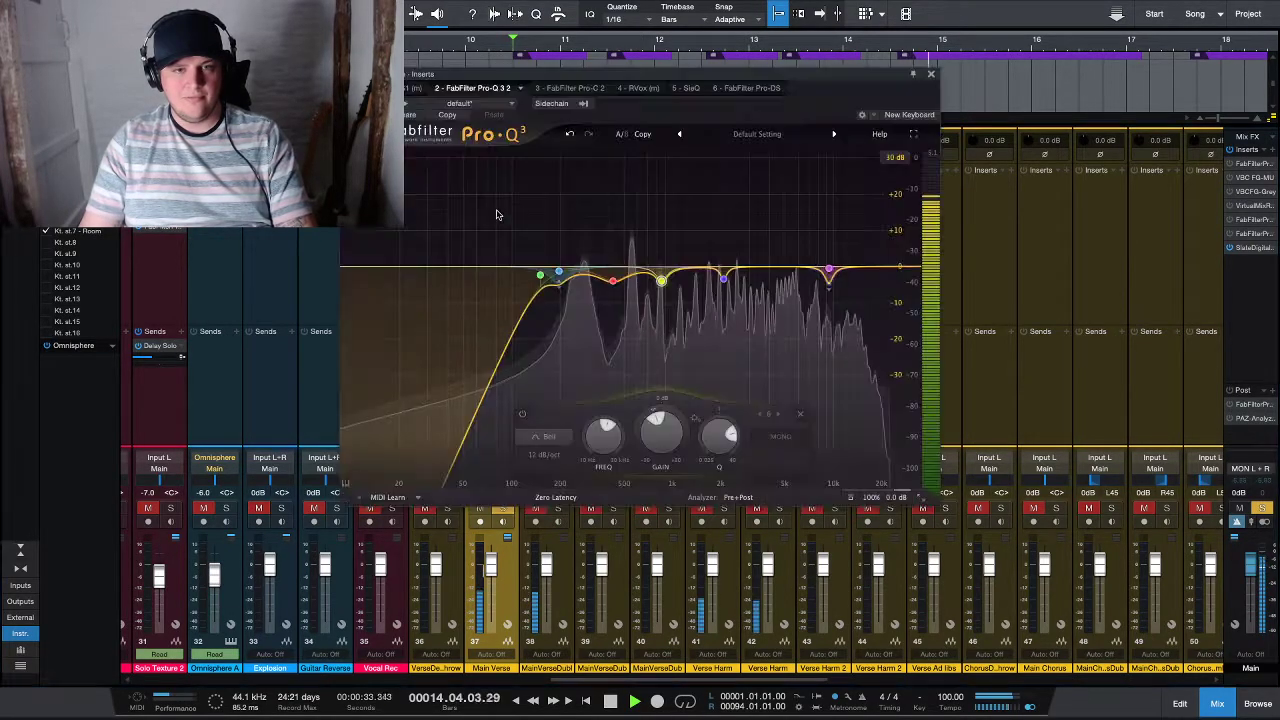
{"action": "mouse_move", "coordinate": [585, 272]}
{"action": "left_mouse_down"}
{"action": "mouse_move", "coordinate": [588, 210]}
{"action": "mouse_move", "coordinate": [583, 266]}
{"action": "left_mouse_up"}
{"action": "right_click", "coordinate": [584, 268]}
{"action": "left_click", "coordinate": [623, 306]}
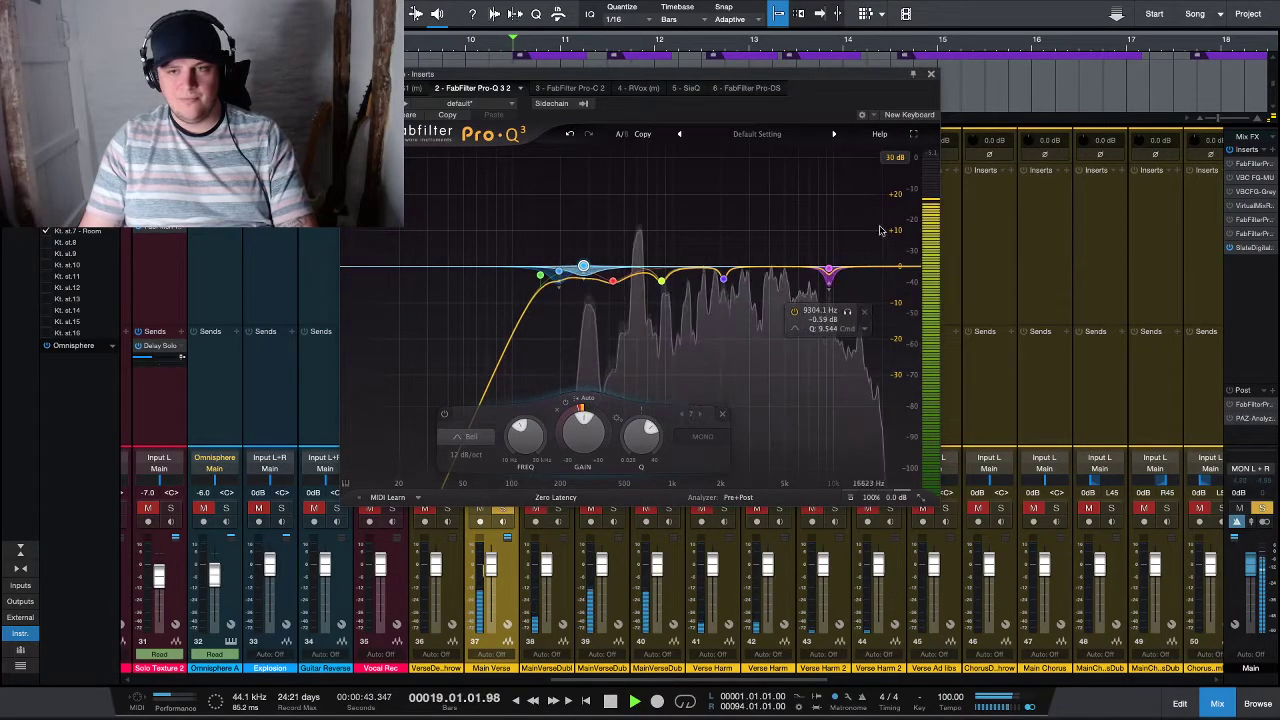
{"action": "left_click", "coordinate": [930, 74]}
- Insert Decapitator on the Main Verse channel and move it ahead of NS1 to the first insert slot
{"action": "key", "text": "F3"}
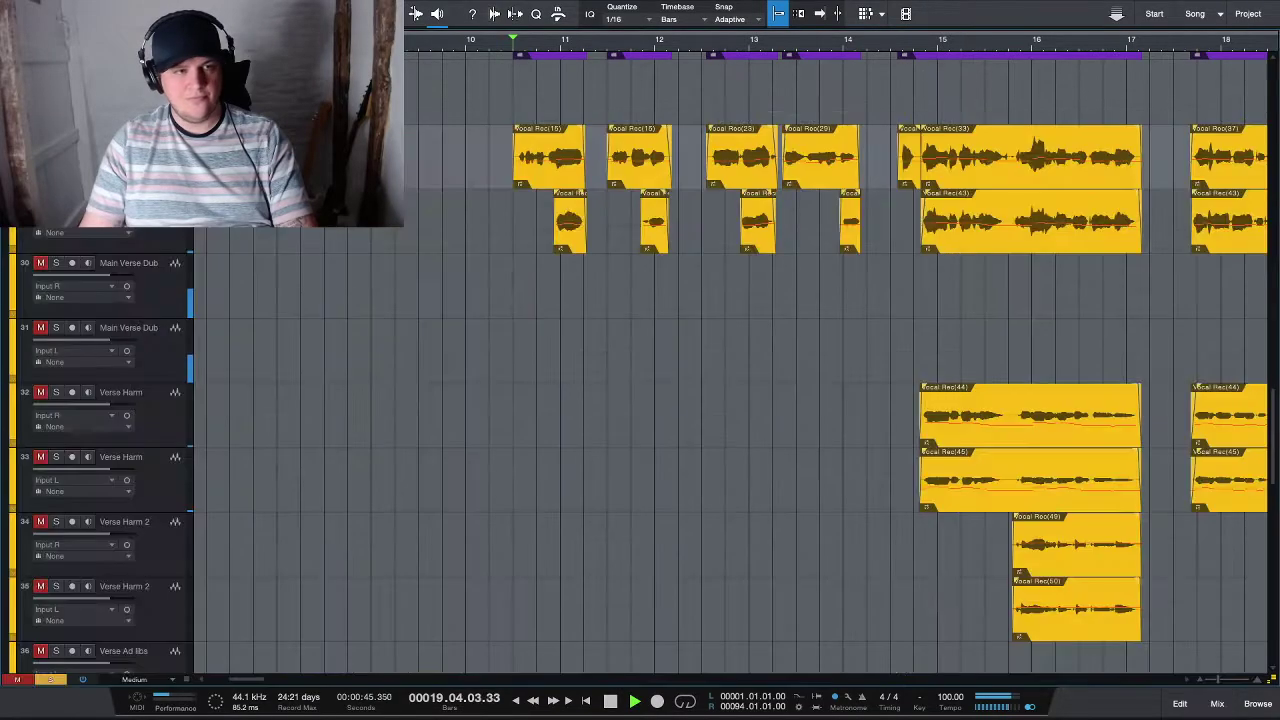
{"action": "scroll", "coordinate": [440, 310], "scroll_direction": "up", "scroll_amount": 3}
{"action": "scroll", "coordinate": [450, 316], "scroll_direction": "down", "scroll_amount": 3}
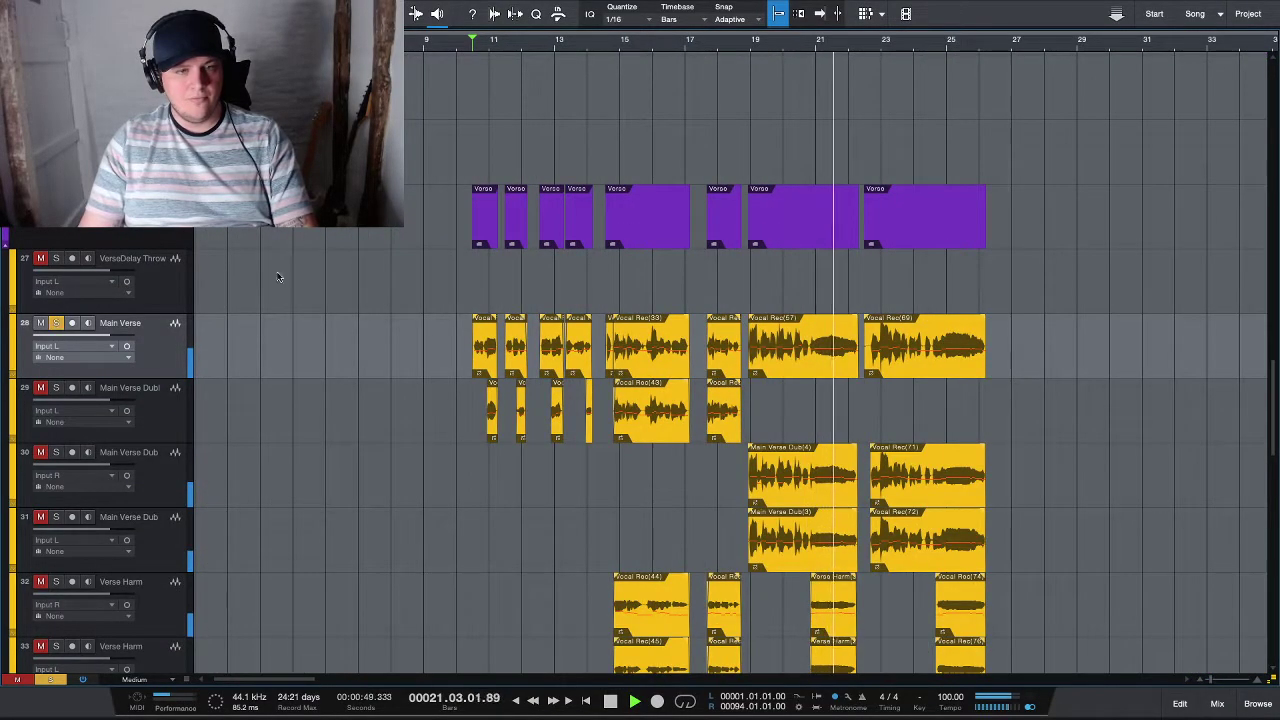
{"action": "key", "text": "F3"}
{"action": "key", "text": "space"}
{"action": "left_click", "coordinate": [512, 174]}
{"action": "type", "text": "deca"}
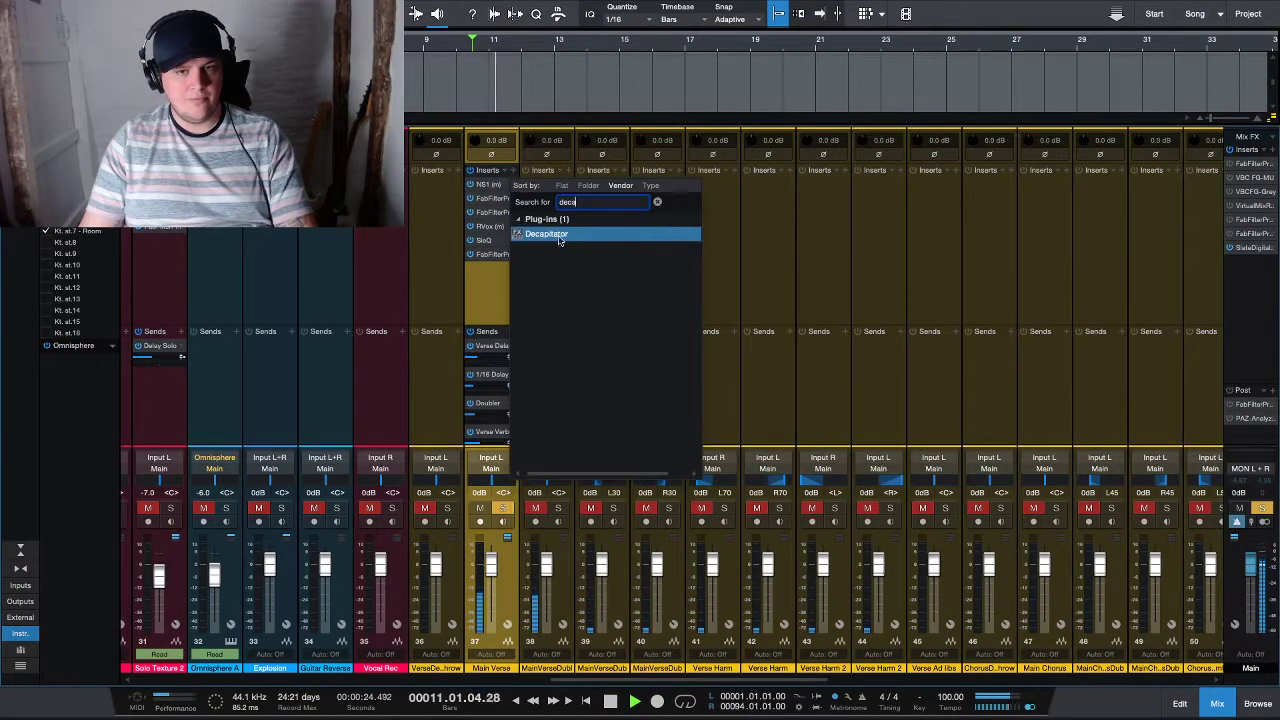
{"action": "key", "text": "Return"}
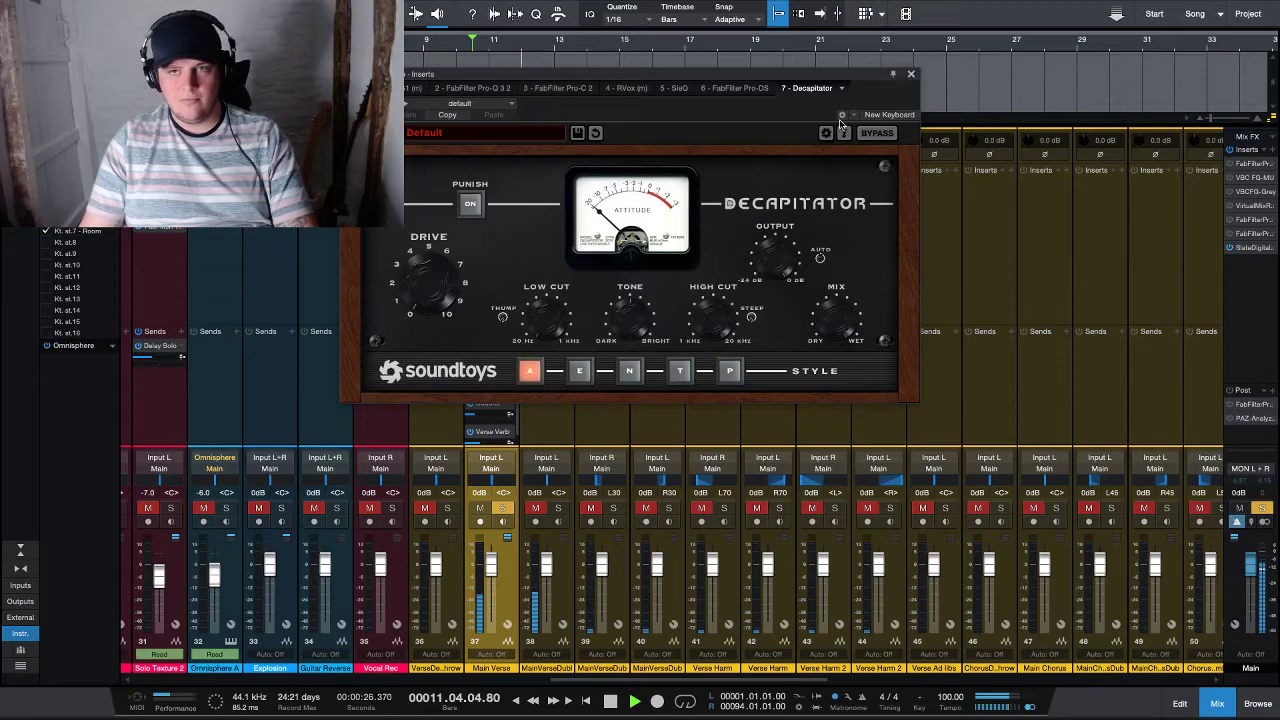
{"action": "left_click", "coordinate": [910, 74]}
{"action": "left_click_drag", "start_coordinate": [491, 190], "coordinate": [494, 187]}
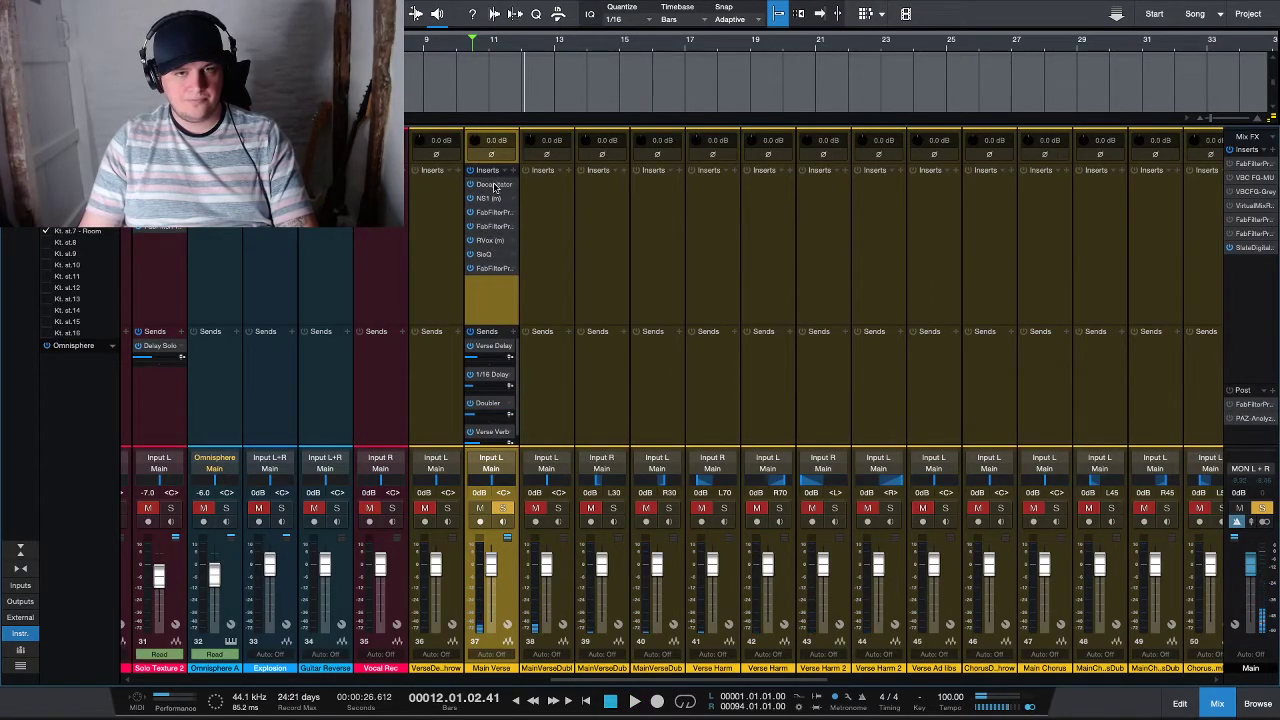
- Load the MildTubeVox vocal preset in Decapitator while the vocal plays, and close its window
{"action": "double_click", "coordinate": [494, 187]}
{"action": "key", "text": "space"}
{"action": "left_click", "coordinate": [498, 142]}
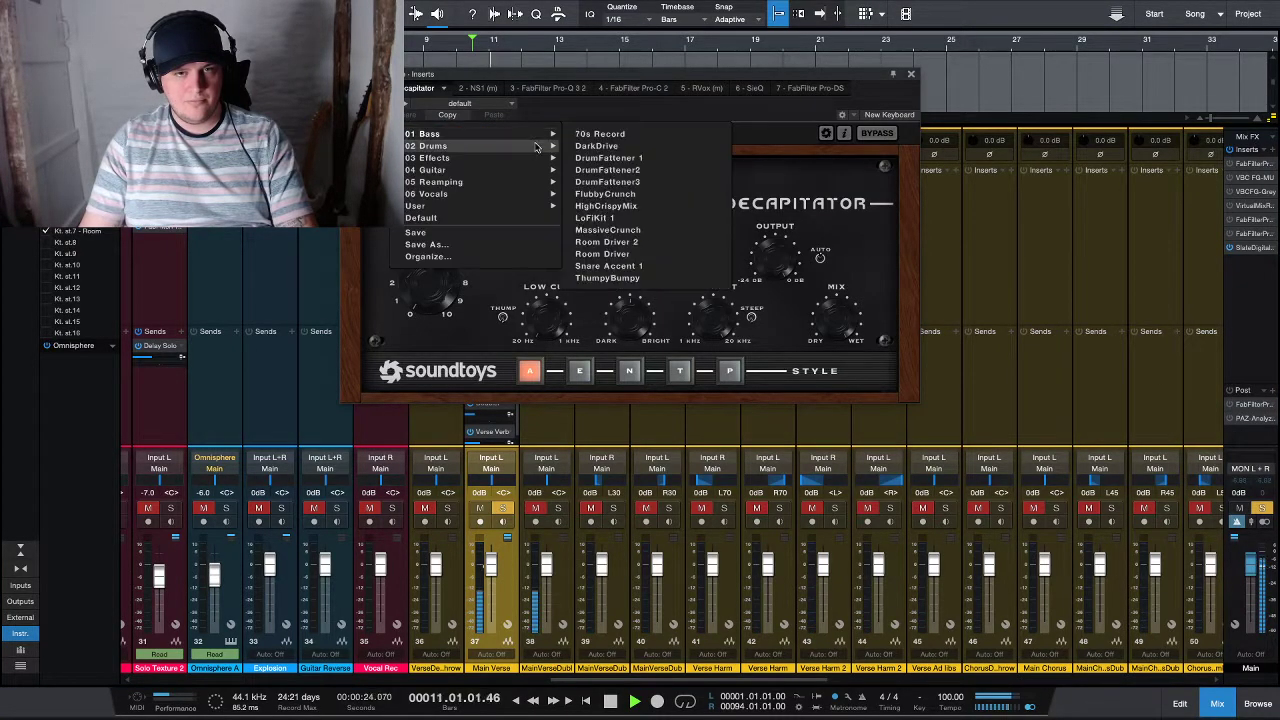
{"action": "mouse_move", "coordinate": [440, 194]}
{"action": "left_click", "coordinate": [603, 182]}
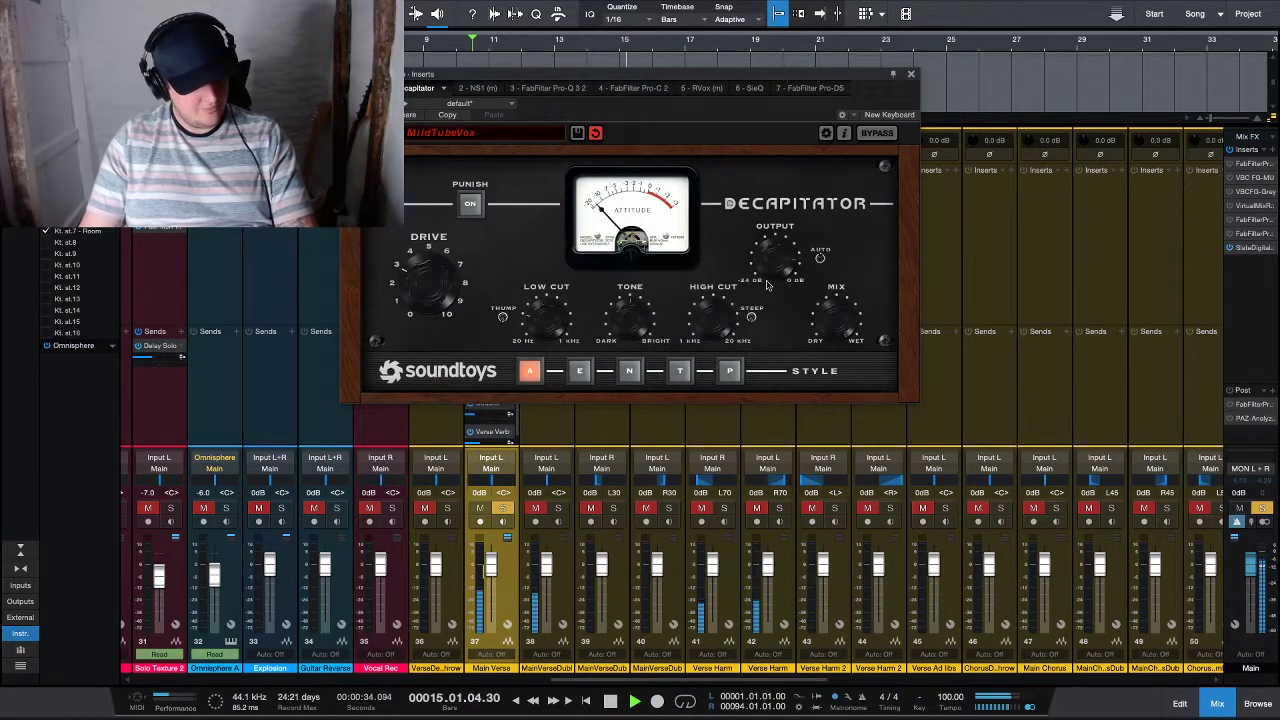
{"action": "left_click", "coordinate": [911, 75]}
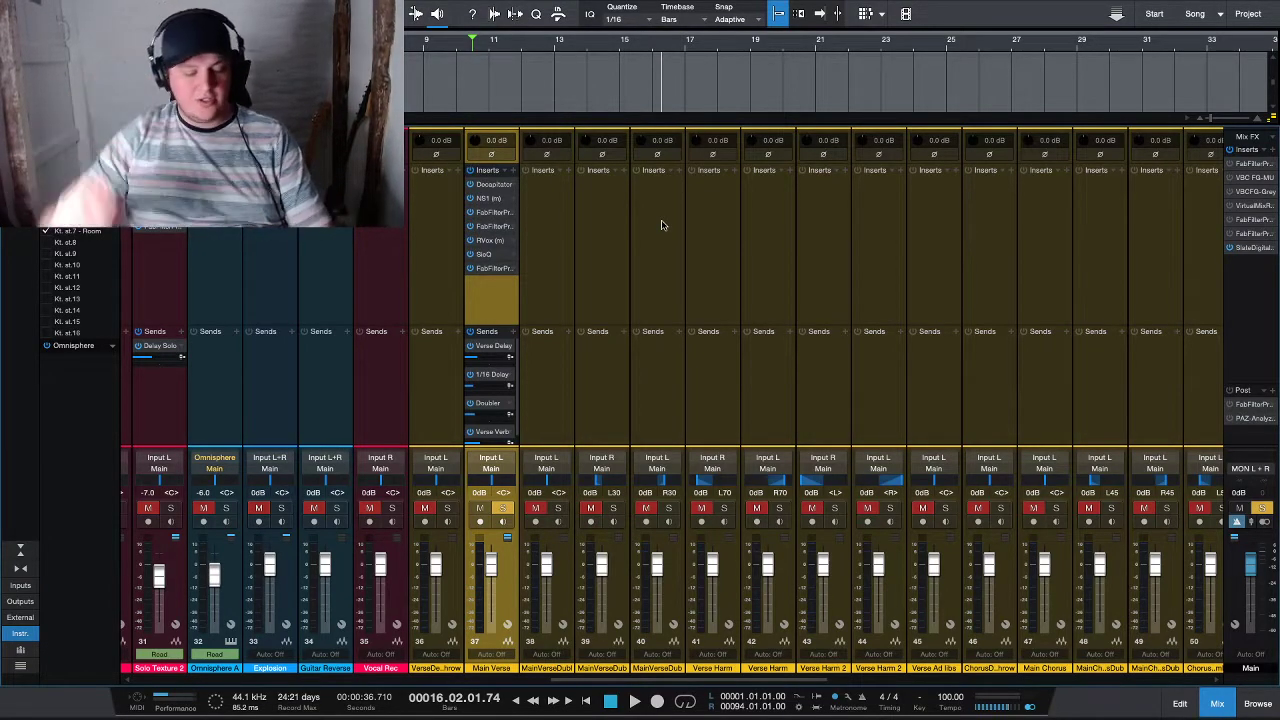
- Show the arrangement with small track heights and clear the Main Verse solo to bring back the full mix
{"action": "left_click", "coordinate": [1217, 704]}
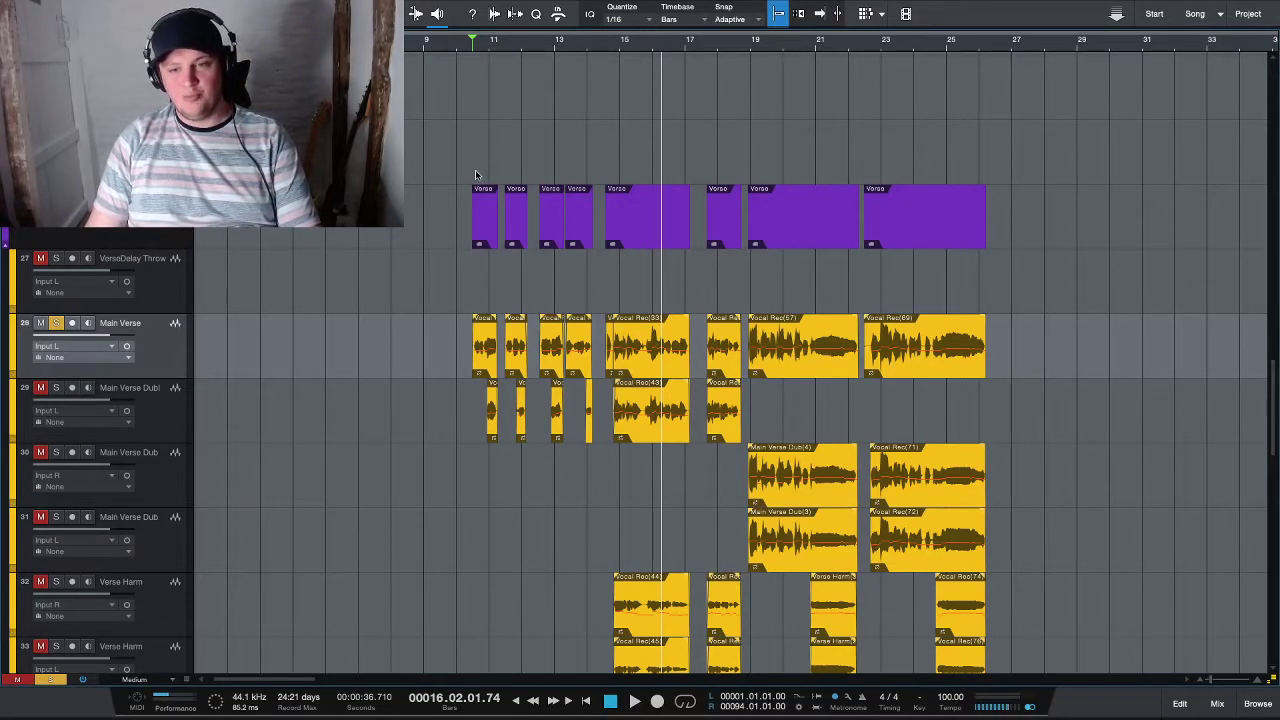
{"action": "key", "text": "shift+w"}
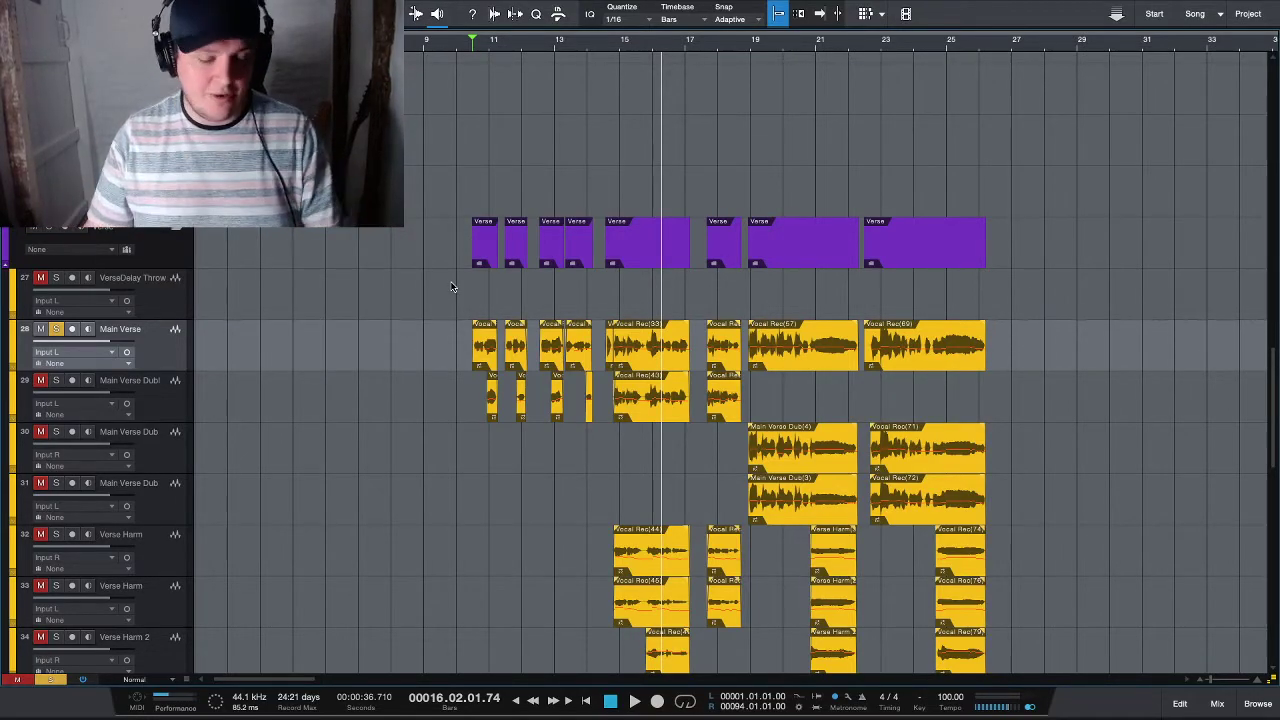
{"action": "key", "text": "alt+w"}
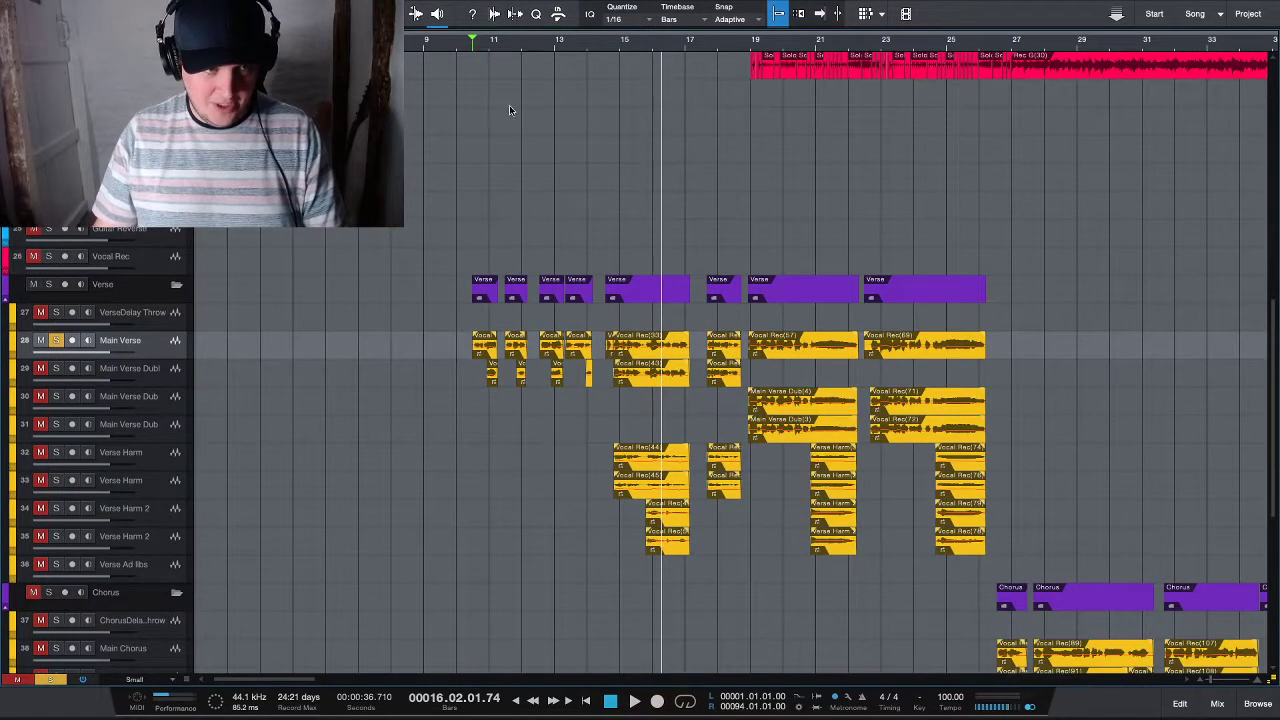
{"action": "left_click", "coordinate": [61, 343]}
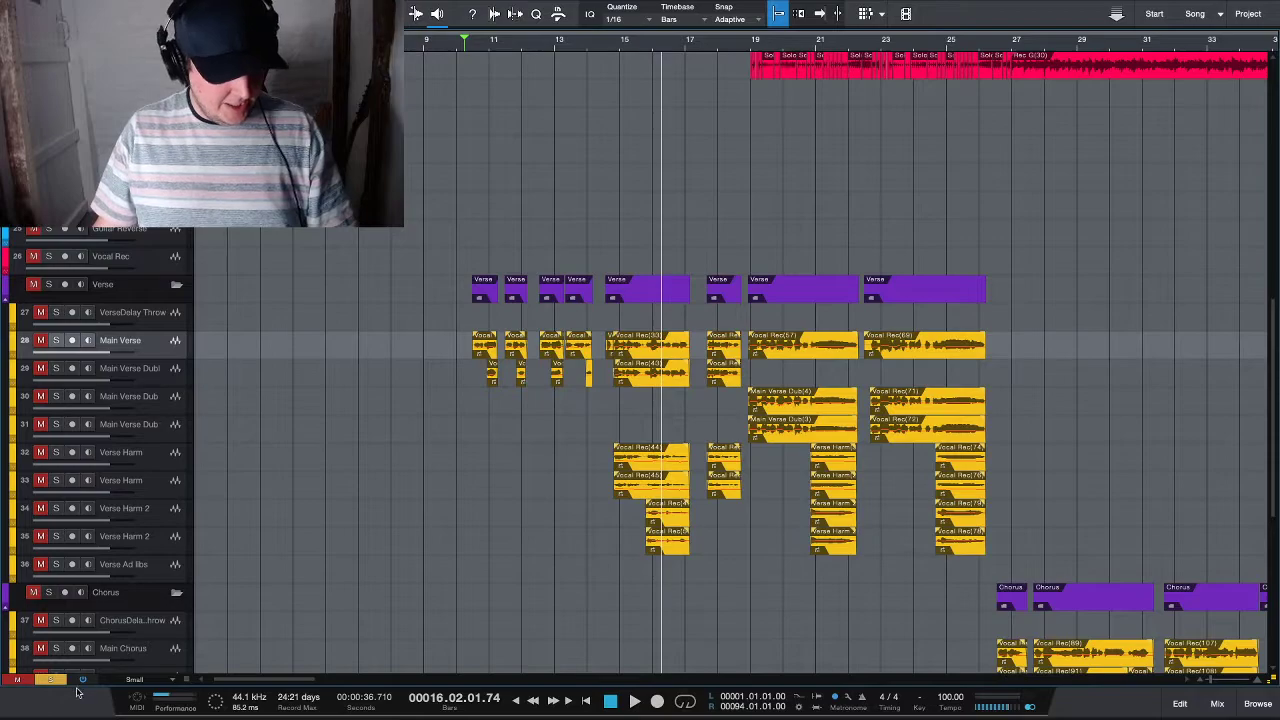
{"action": "left_click", "coordinate": [50, 679]}
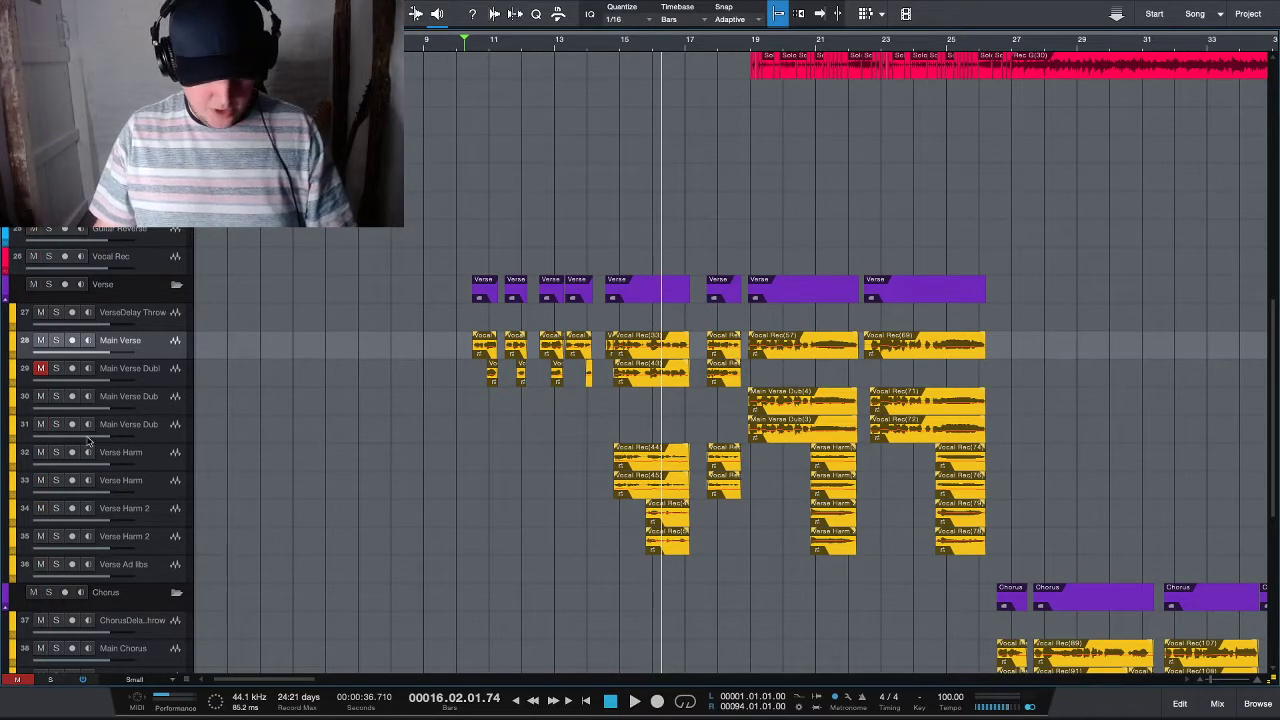
- Mute all verse tracks from Main Verse Dub (track 30) down to Verse Ad libs together
{"action": "left_click", "coordinate": [133, 565]}
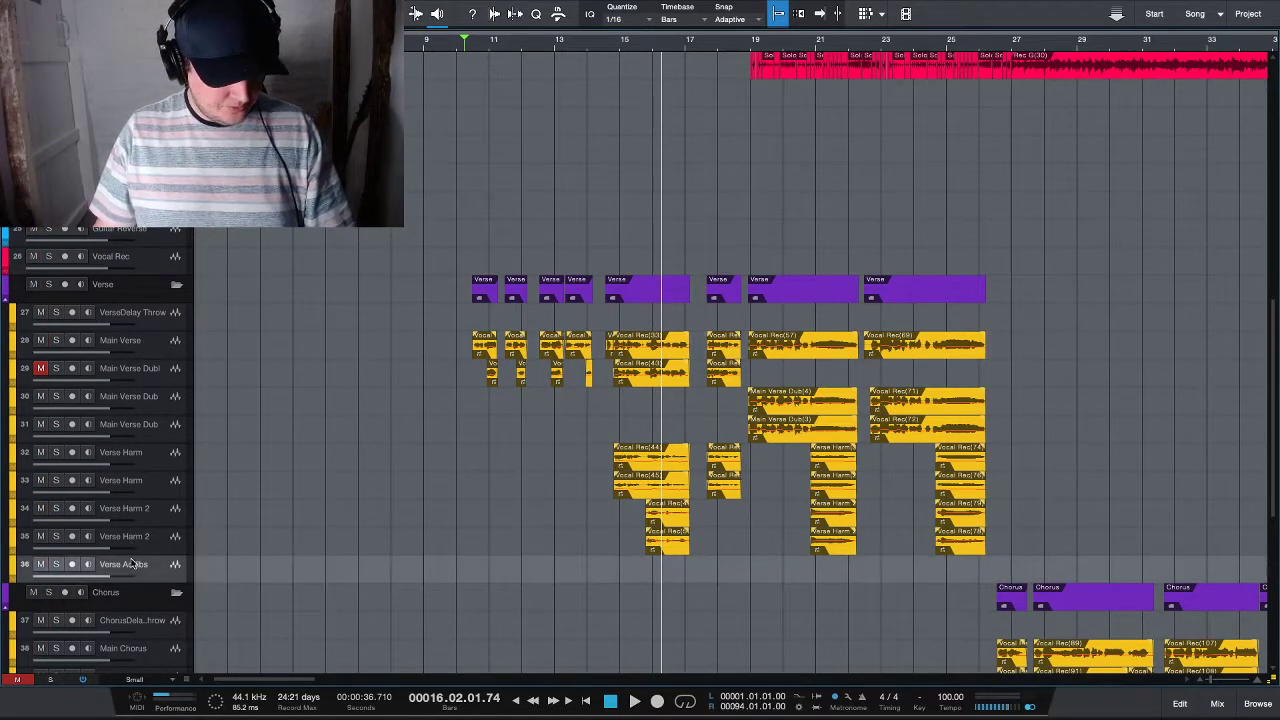
{"action": "left_click", "coordinate": [143, 398], "text": "shift"}
{"action": "left_click", "coordinate": [40, 396]}
- Play the full mix from just before the verse and lower the Main Verse fader to -2.0 dB
{"action": "left_click", "coordinate": [464, 42]}
{"action": "key", "text": "space"}
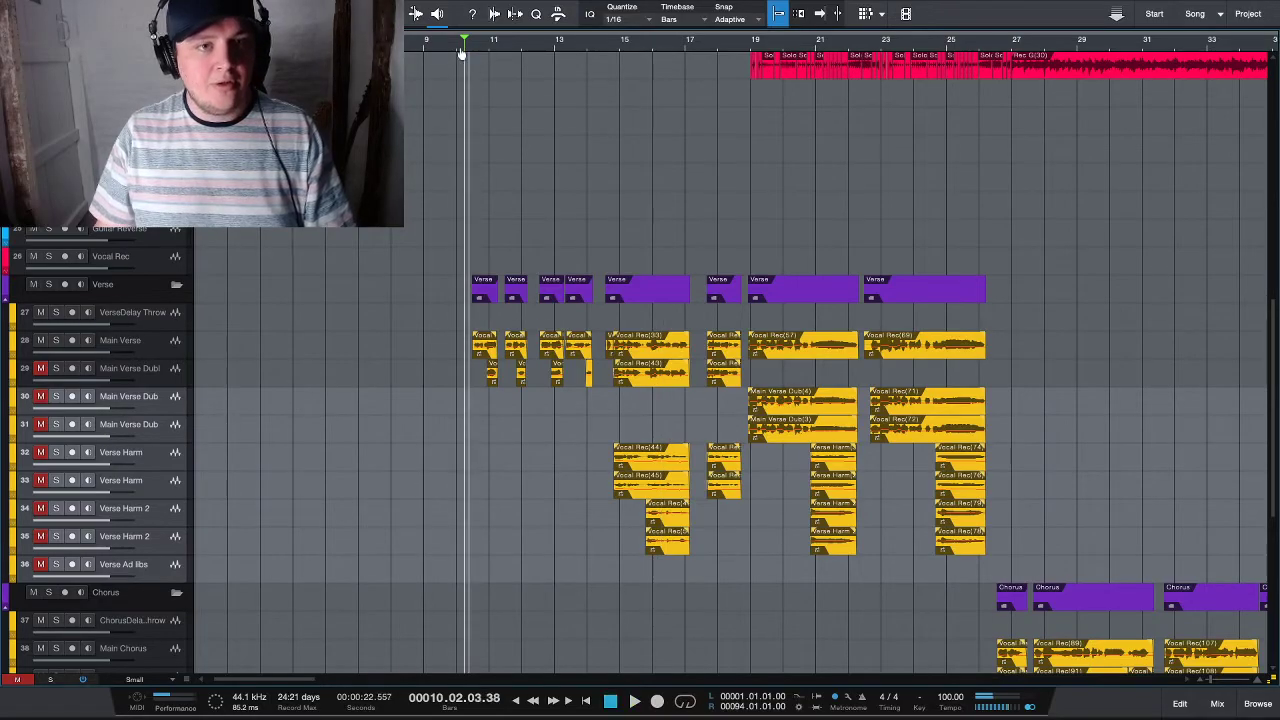
{"action": "left_click", "coordinate": [421, 510]}
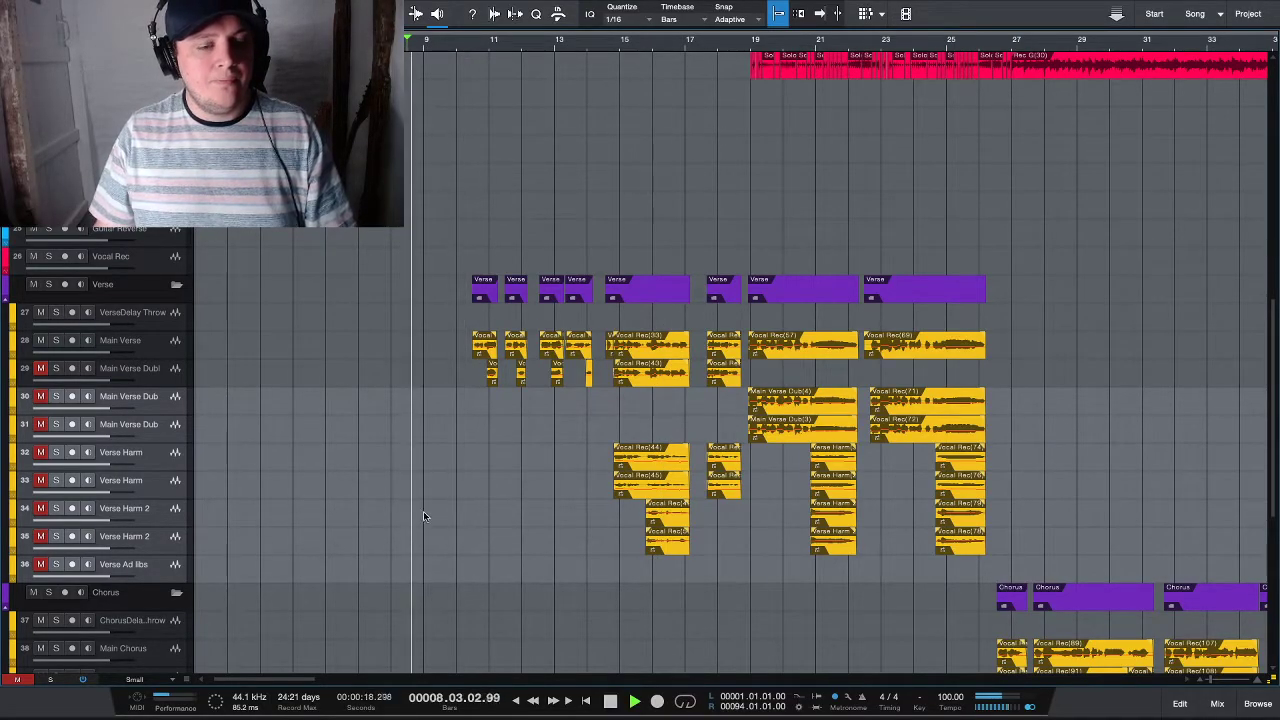
{"action": "scroll", "coordinate": [421, 510], "scroll_direction": "down", "scroll_amount": 4}
{"action": "scroll", "coordinate": [480, 523], "scroll_direction": "up", "scroll_amount": 6}
{"action": "scroll", "coordinate": [513, 521], "scroll_direction": "down", "scroll_amount": 5}
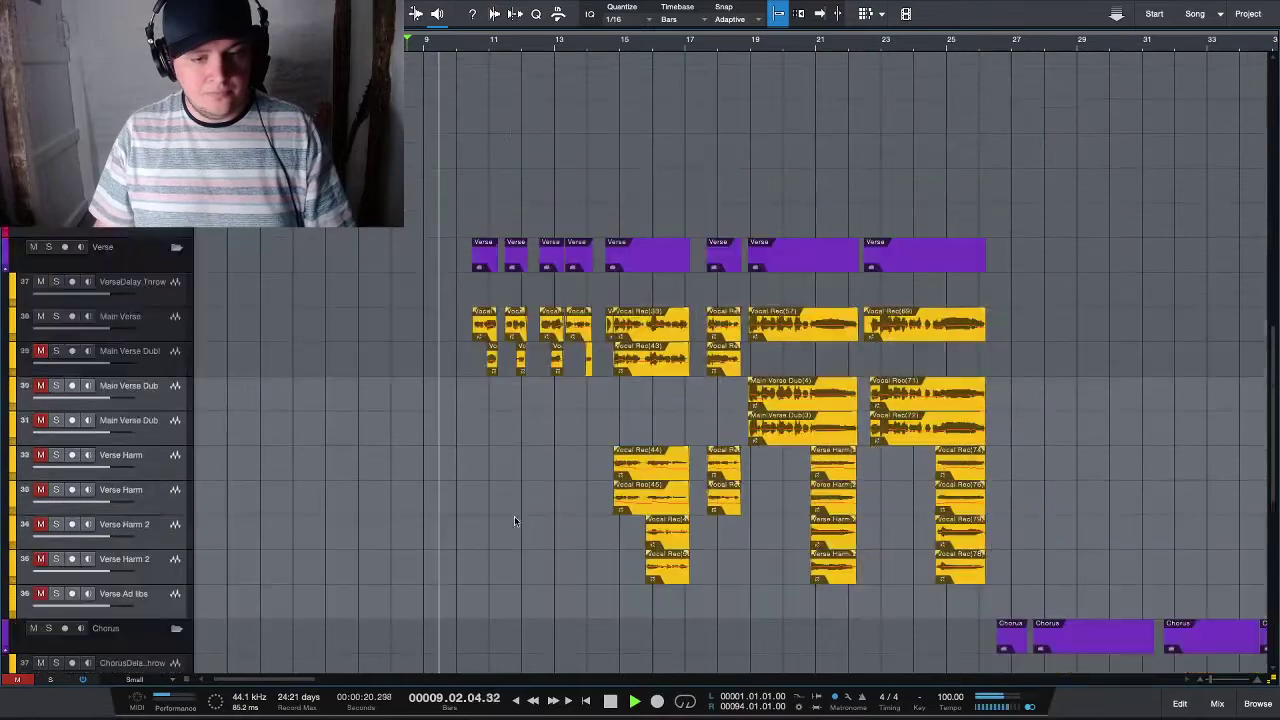
{"action": "scroll", "coordinate": [865, 483], "scroll_direction": "up", "scroll_amount": 2}
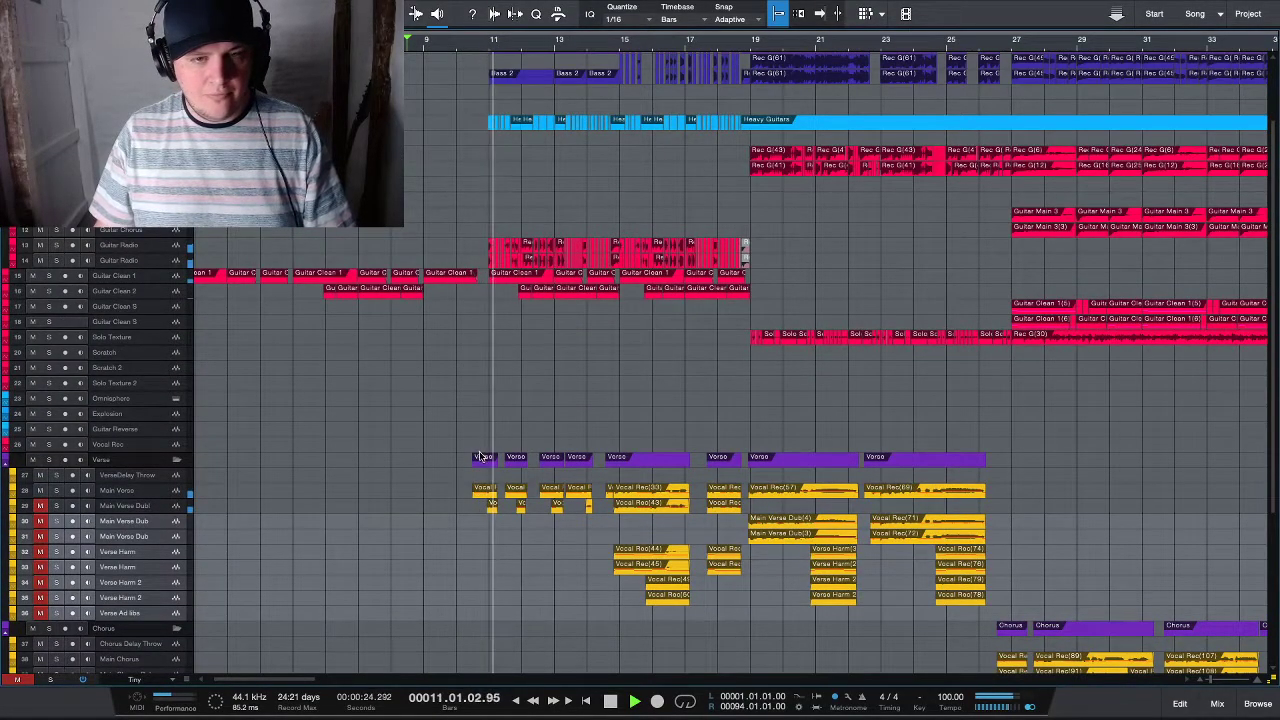
{"action": "key", "text": "F3"}
{"action": "left_click_drag", "start_coordinate": [490, 565], "coordinate": [490, 568]}
{"action": "left_click_drag", "start_coordinate": [490, 567], "coordinate": [490, 566]}
- Replay the mix from bar 9 and set the Main Verse fader to -3.0 dB
{"action": "mouse_move", "coordinate": [484, 443]}
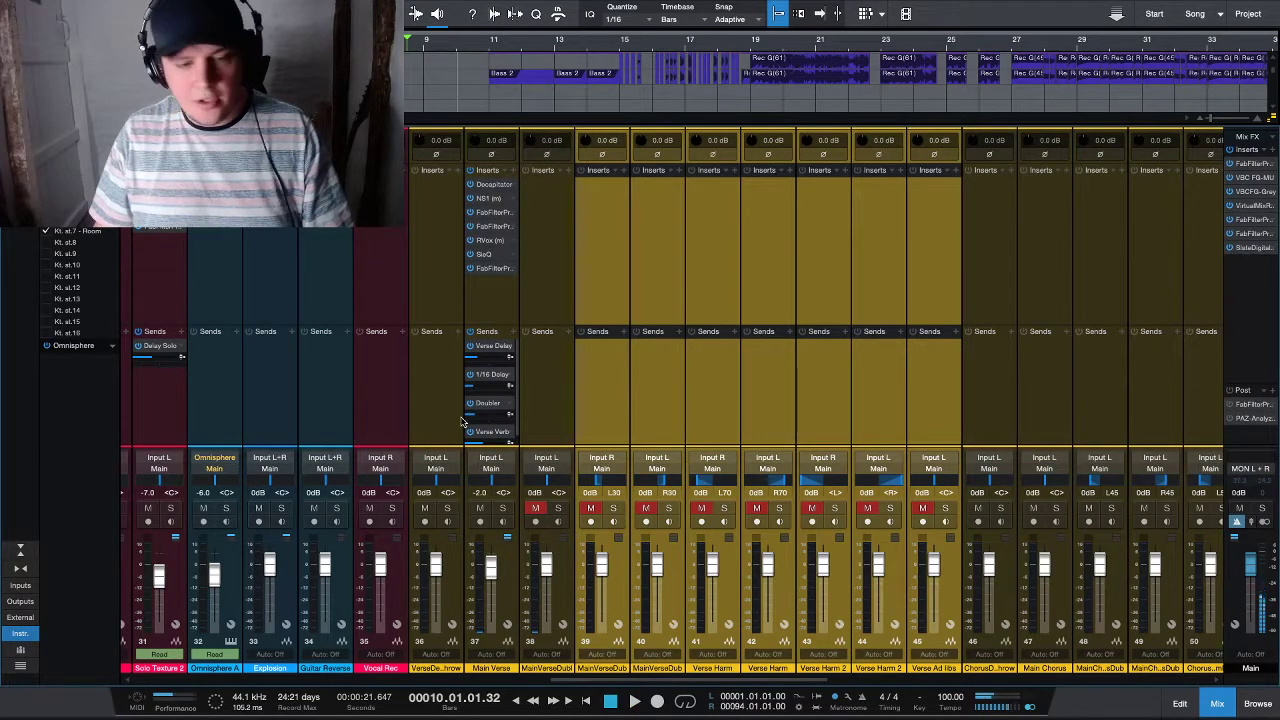
{"action": "key", "text": "space"}
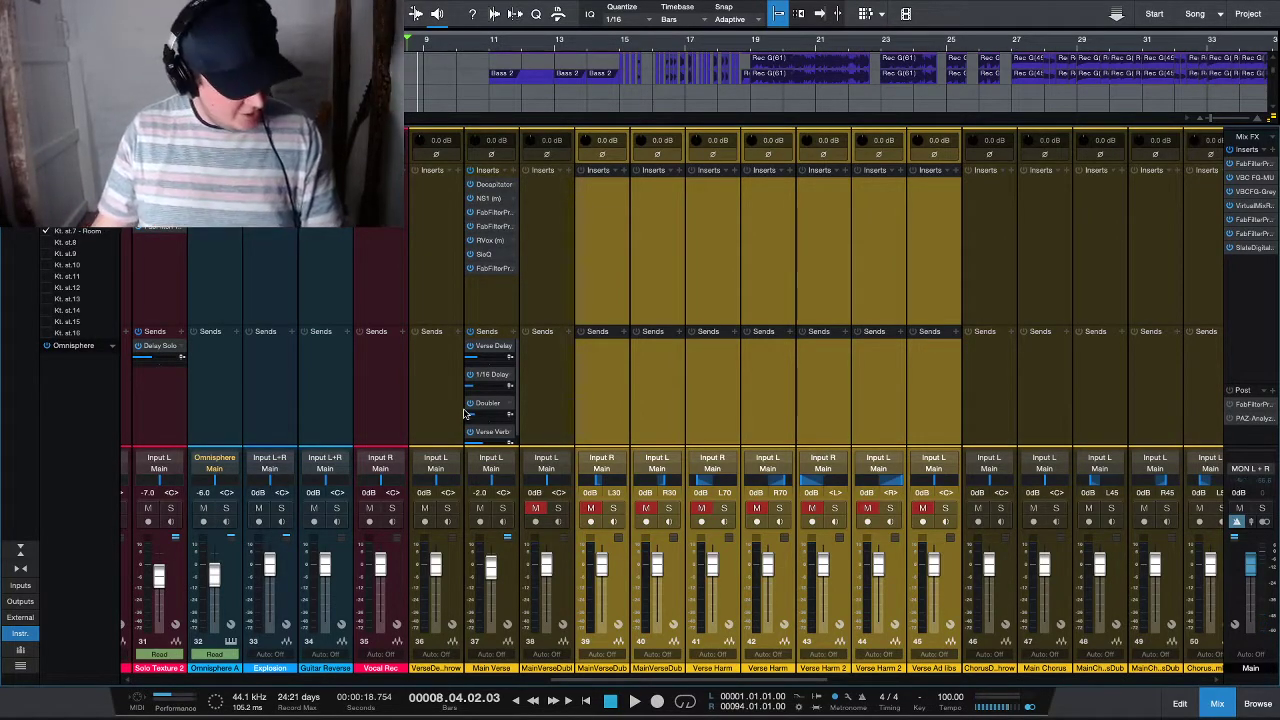
{"action": "key", "text": "space"}
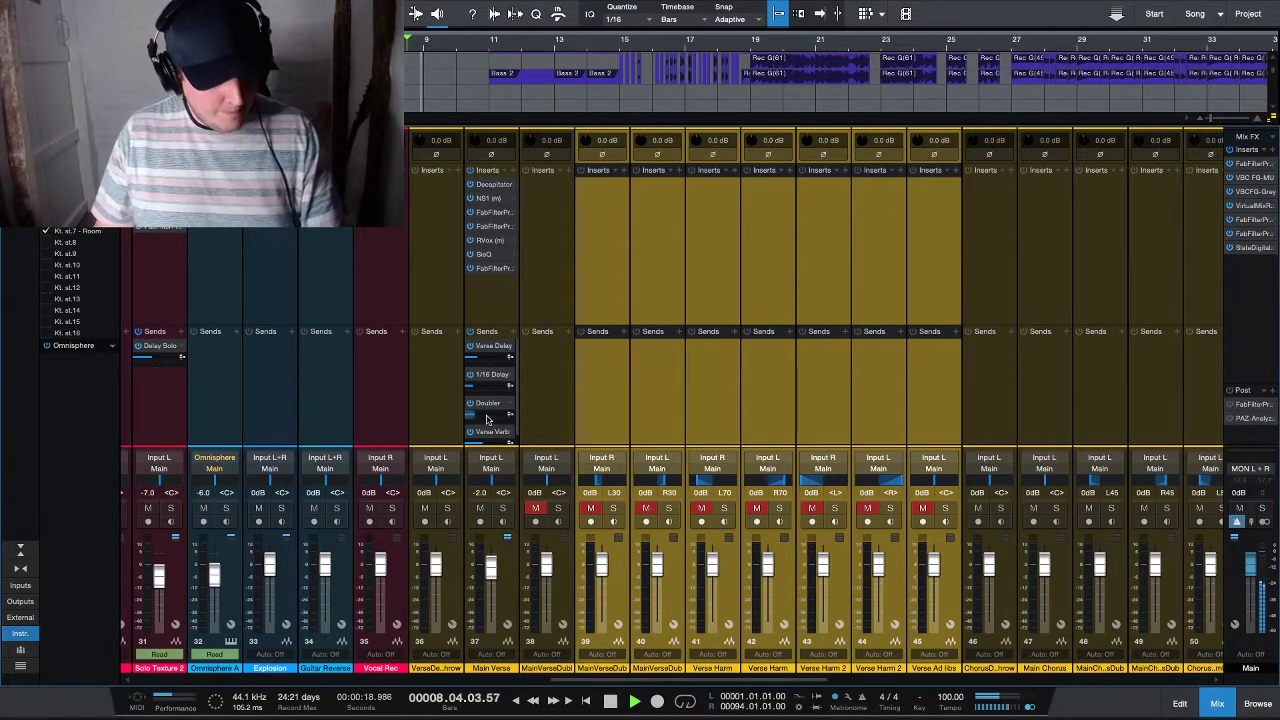
{"action": "mouse_move", "coordinate": [488, 418]}
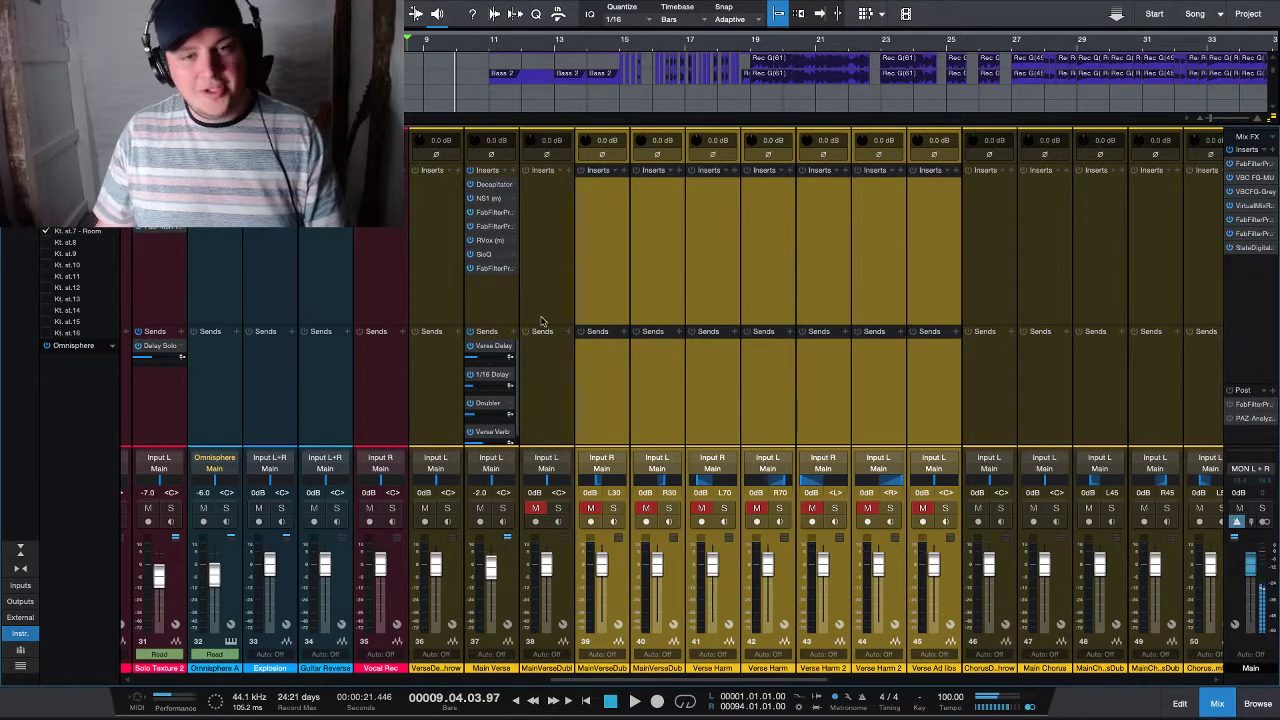
{"action": "mouse_move", "coordinate": [636, 4]}
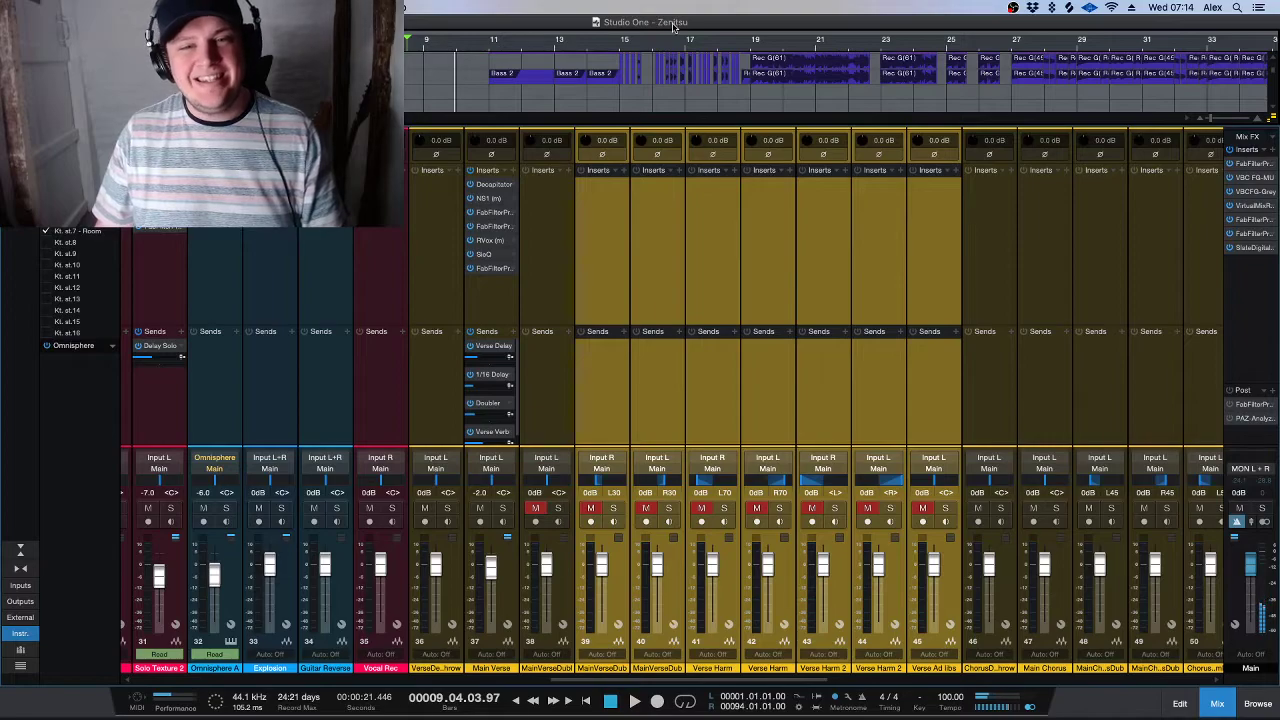
{"action": "key", "text": "F3"}
{"action": "left_click", "coordinate": [412, 48]}
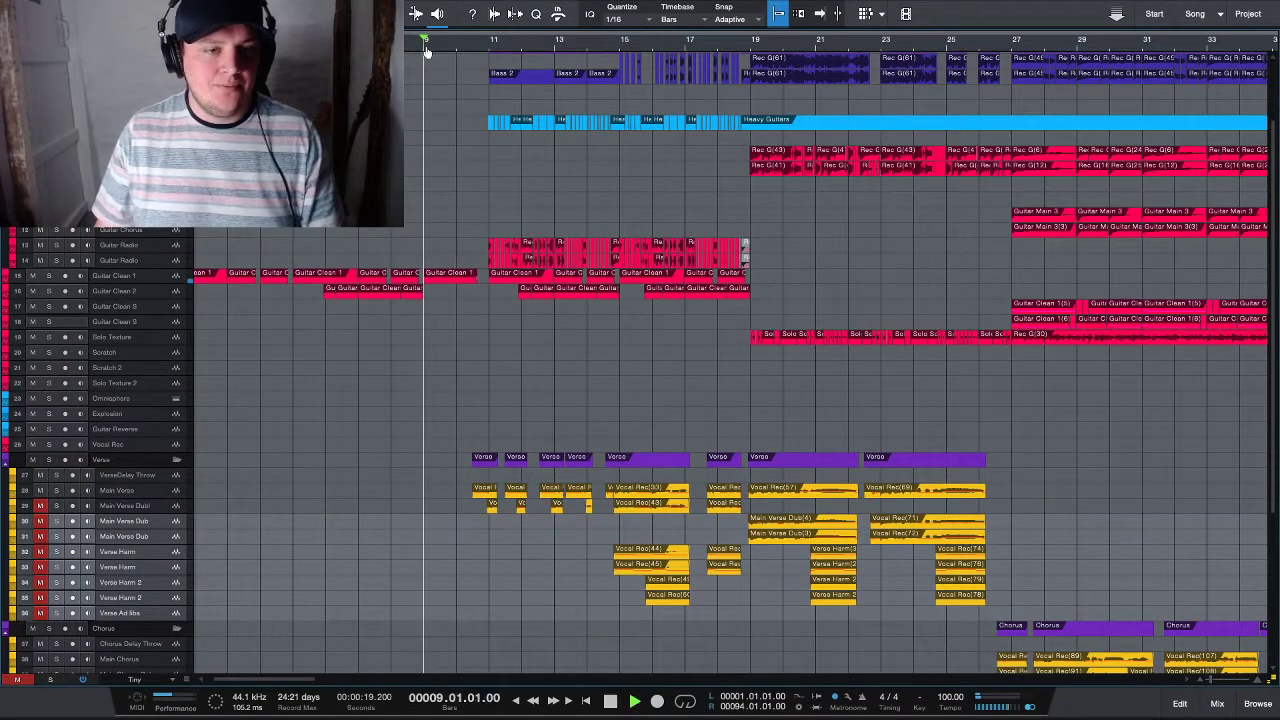
{"action": "scroll", "coordinate": [462, 475], "scroll_direction": "up", "scroll_amount": 3}
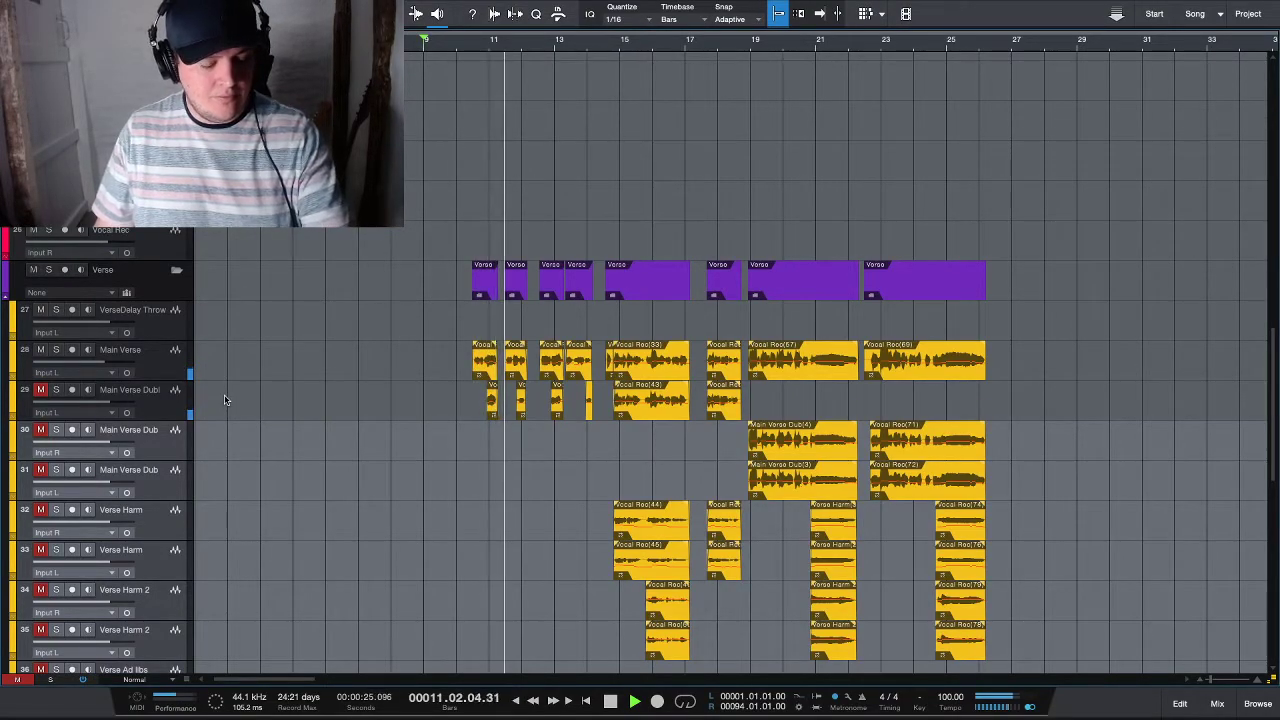
{"action": "key", "text": "F3"}
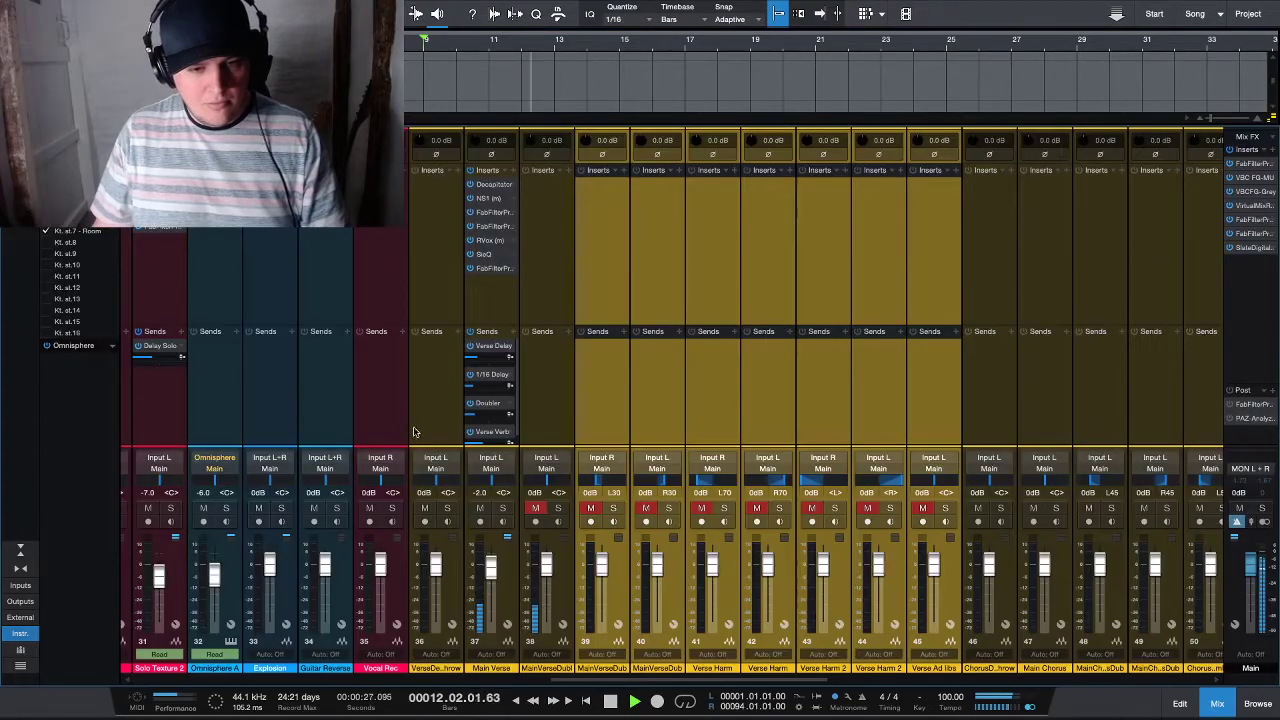
{"action": "left_click_drag", "start_coordinate": [490, 578], "coordinate": [490, 567]}
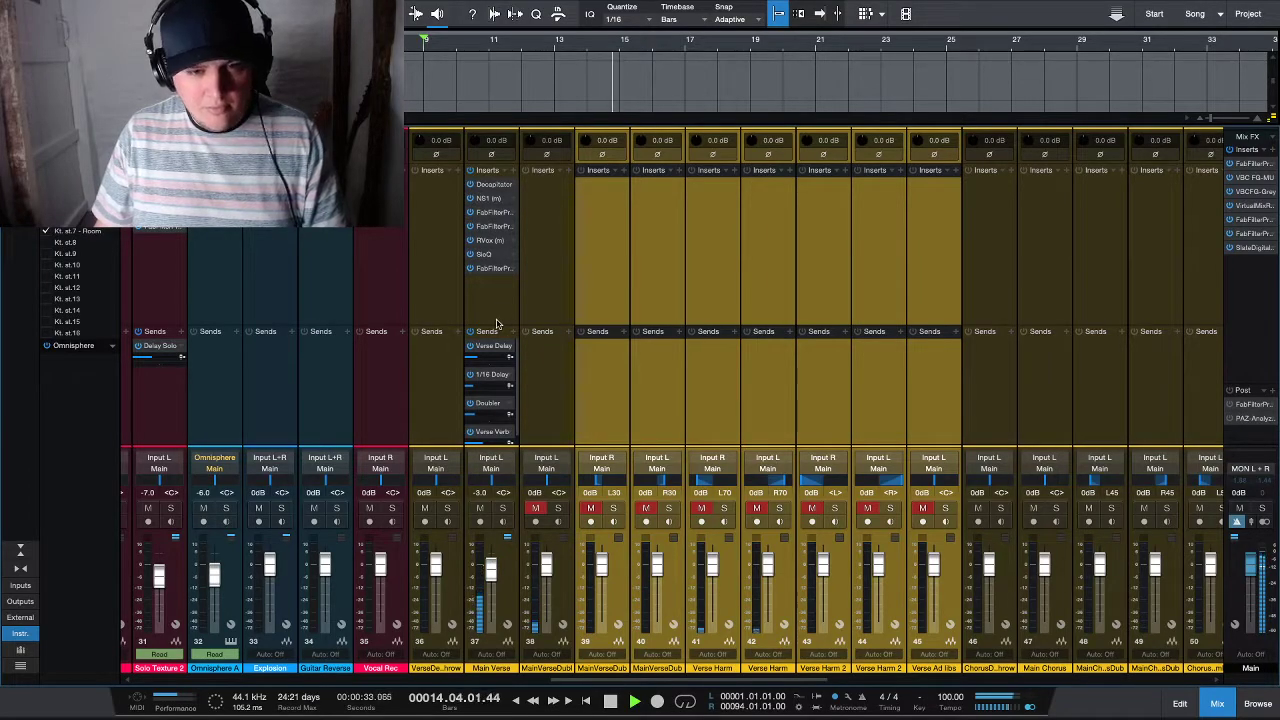
- Unmute and solo the Main Verse Dubl channel, and copy the NS1 insert from Main Verse onto it
{"action": "left_click_drag", "start_coordinate": [495, 316], "coordinate": [495, 302]}
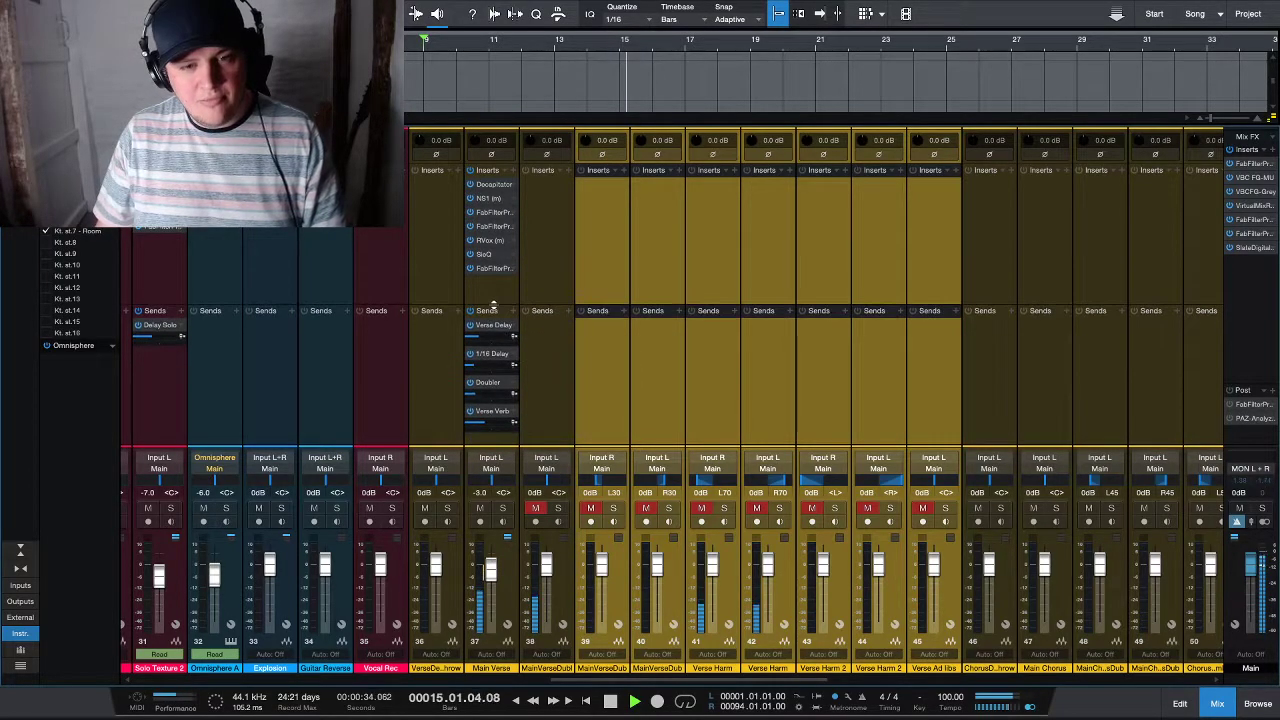
{"action": "left_click", "coordinate": [537, 509]}
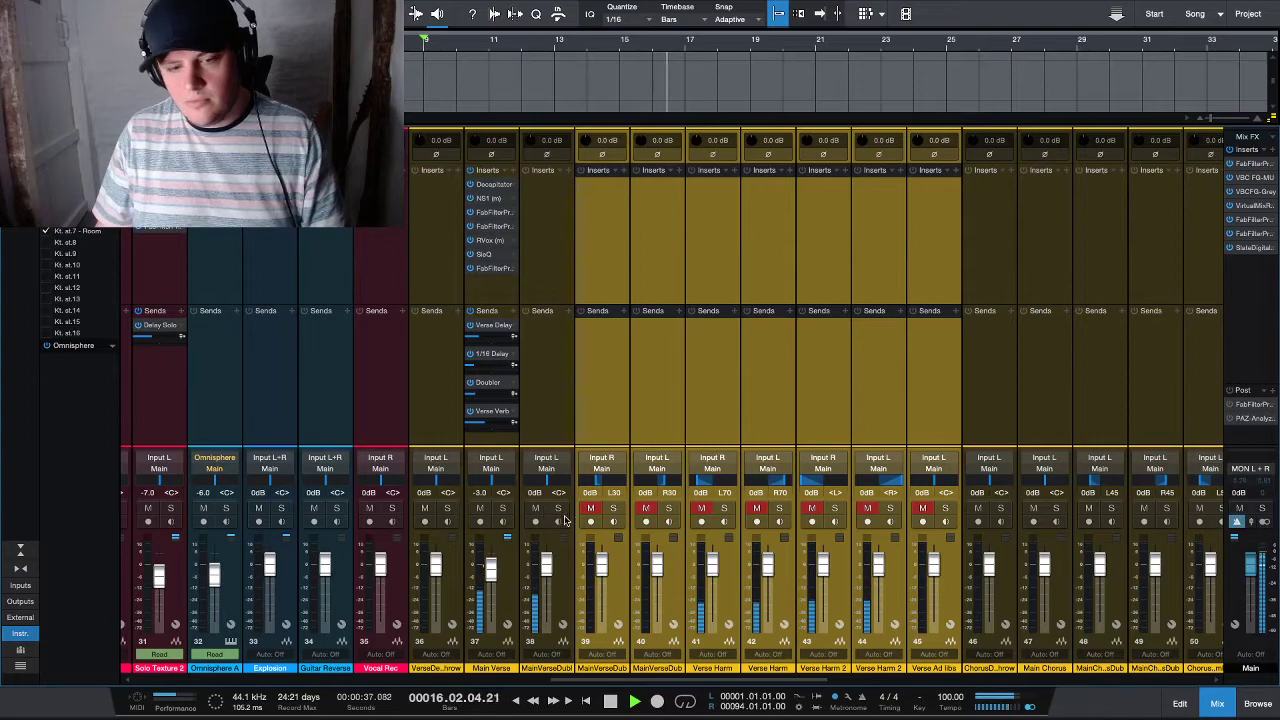
{"action": "left_click", "coordinate": [558, 509]}
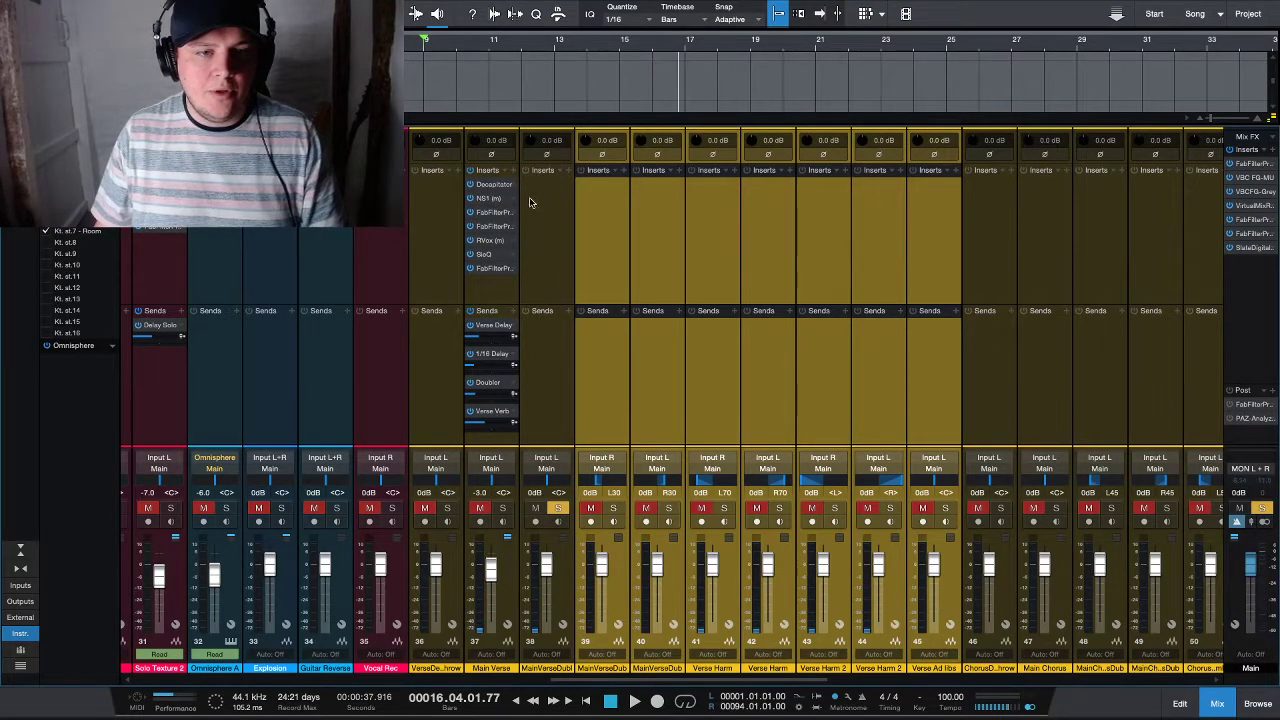
{"action": "left_click", "coordinate": [505, 199]}
{"action": "left_click", "coordinate": [593, 75]}
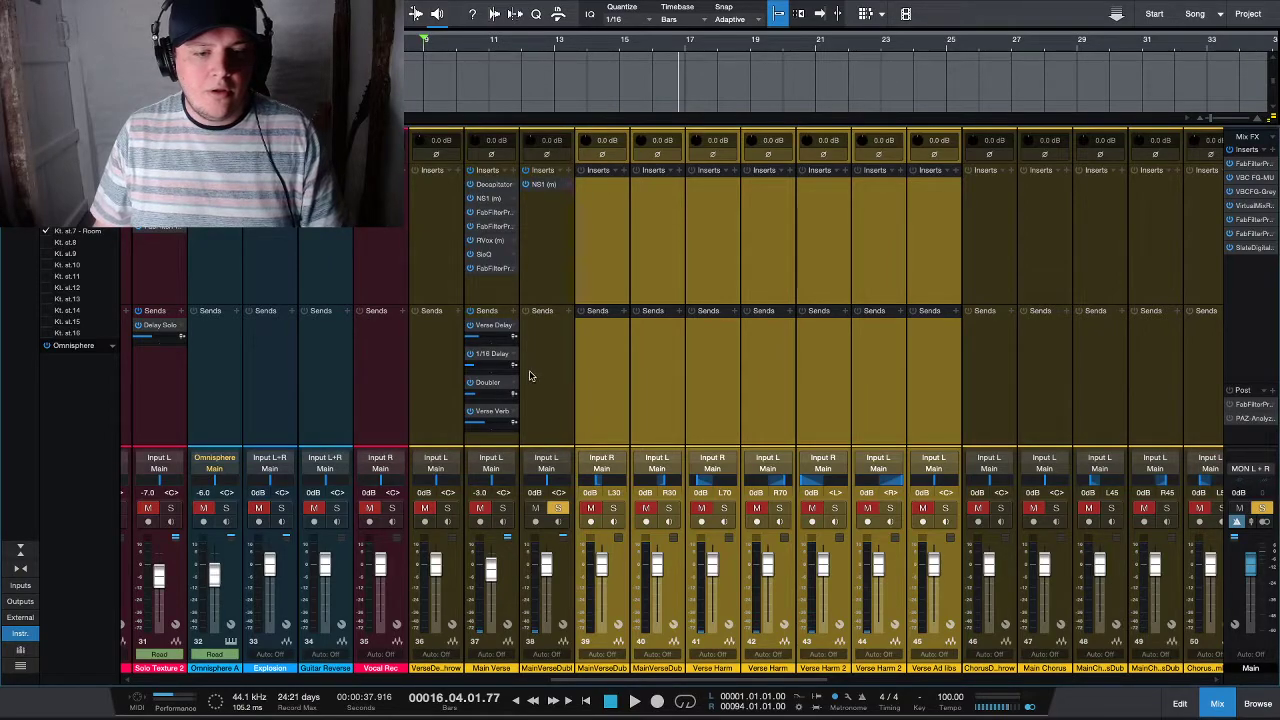
- Switch the Main Verse Dubl track from mono to stereo so its input is L+R
{"action": "key", "text": "F3"}
{"action": "left_click", "coordinate": [104, 399]}
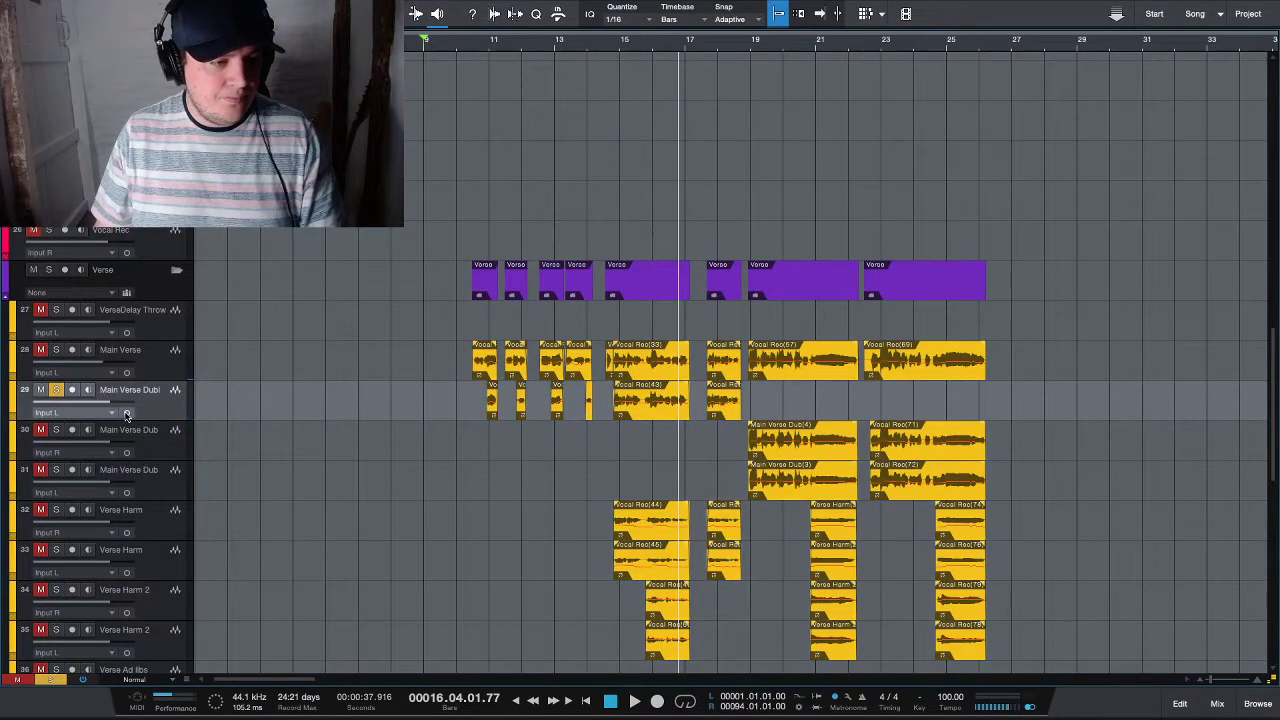
{"action": "key", "text": "F3"}
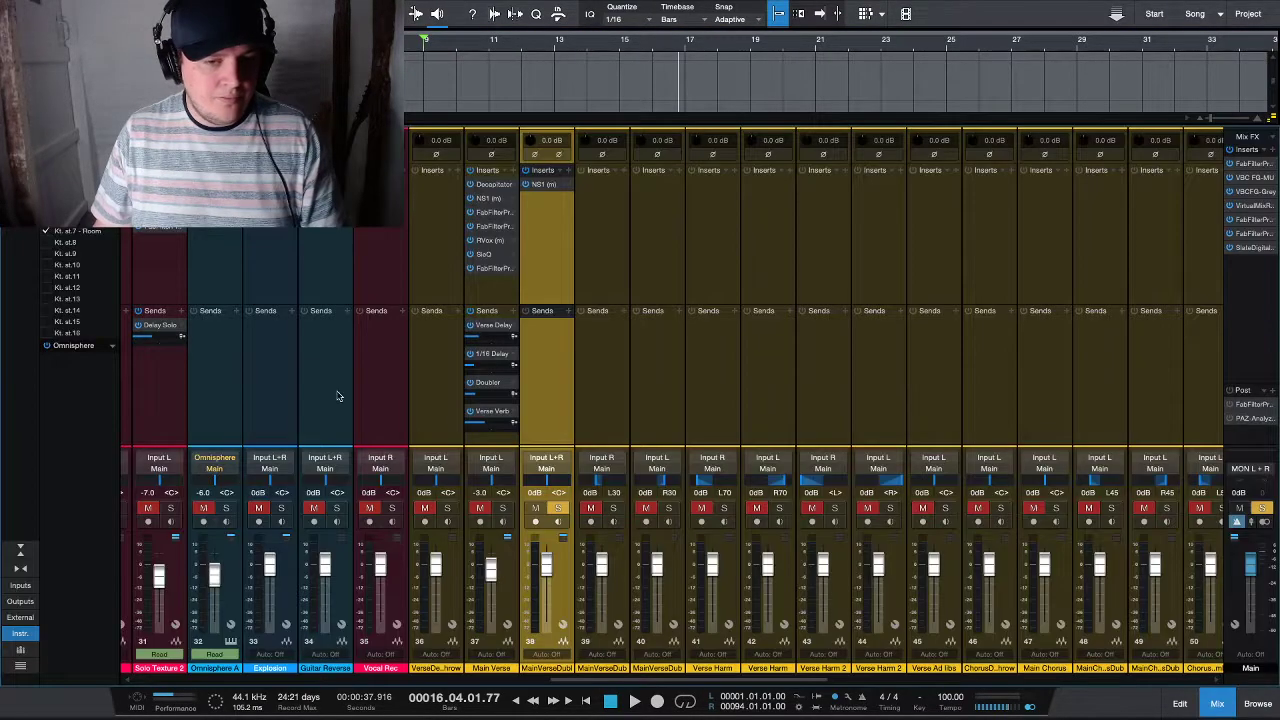
- Copy a FabFilter Pro-Q 3 from Main Verse to Main Verse Dubl, reset it to Default Setting and add a low cut
{"action": "left_click", "coordinate": [507, 225]}
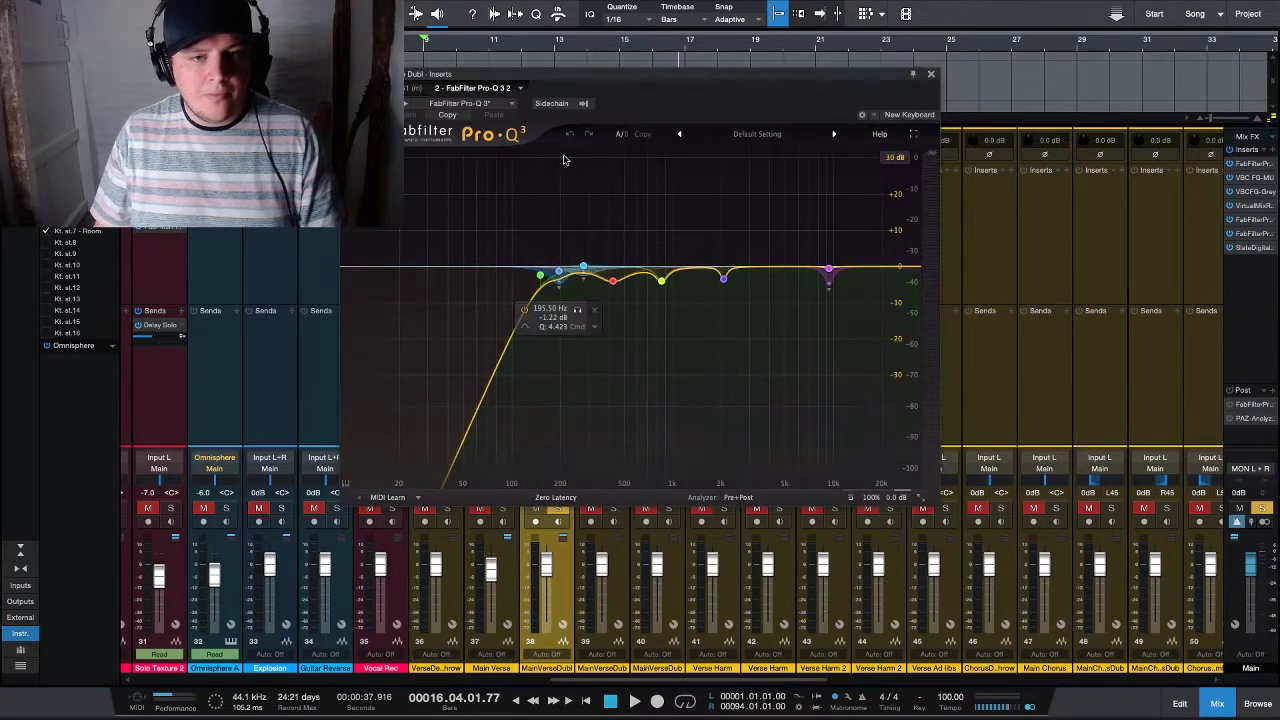
{"action": "left_click", "coordinate": [735, 135]}
{"action": "left_click", "coordinate": [745, 250]}
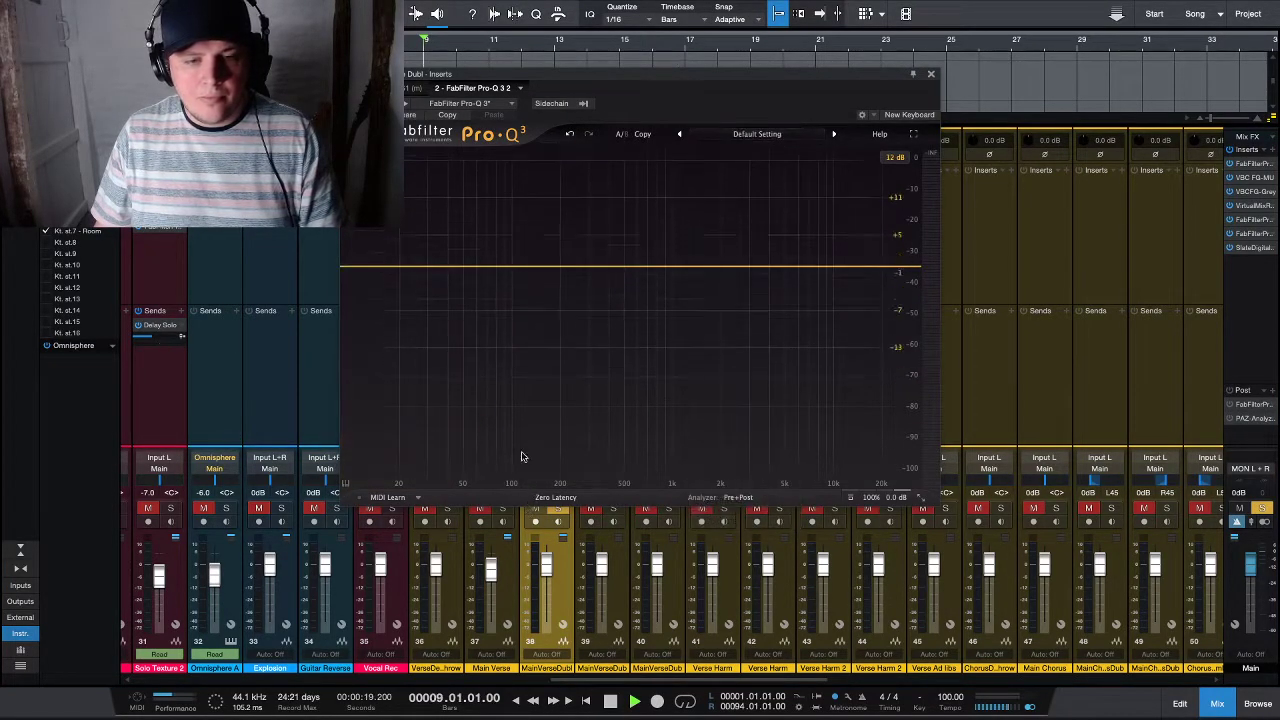
{"action": "left_click_drag", "start_coordinate": [381, 268], "coordinate": [587, 270]}
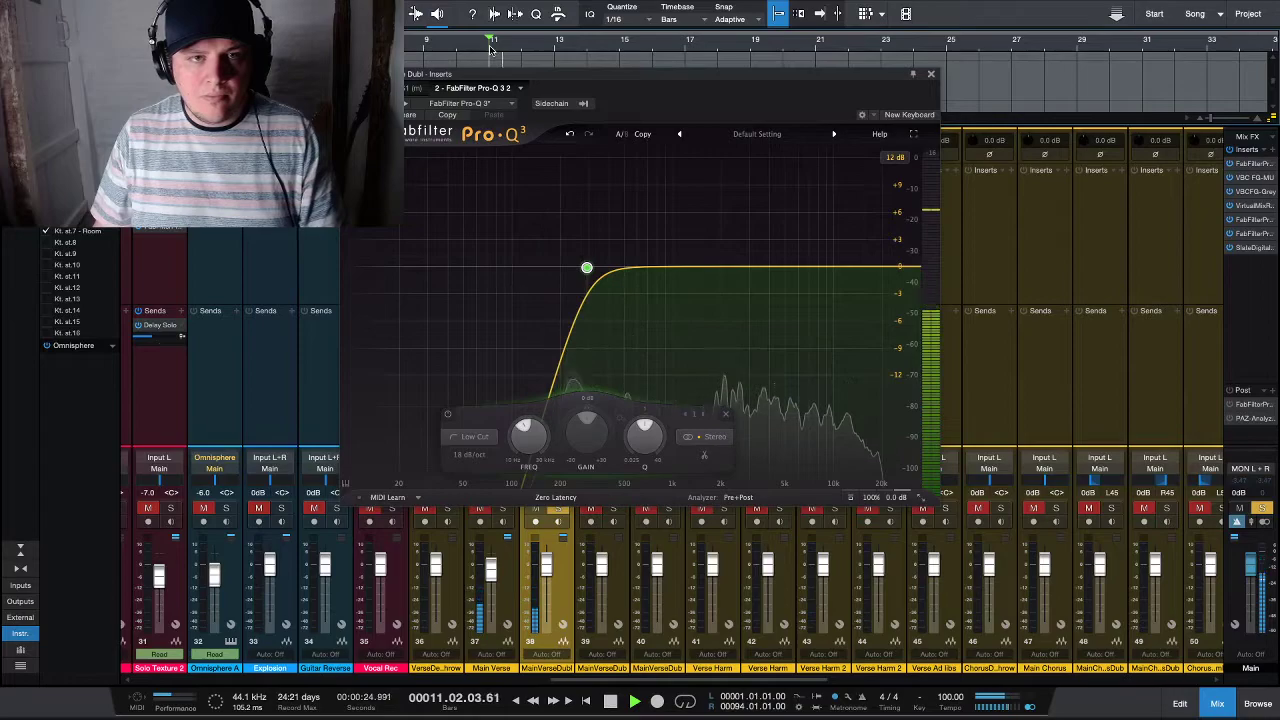
{"action": "key", "text": "space"}
{"action": "key", "text": "F3"}
{"action": "key", "text": "ctrl+w"}
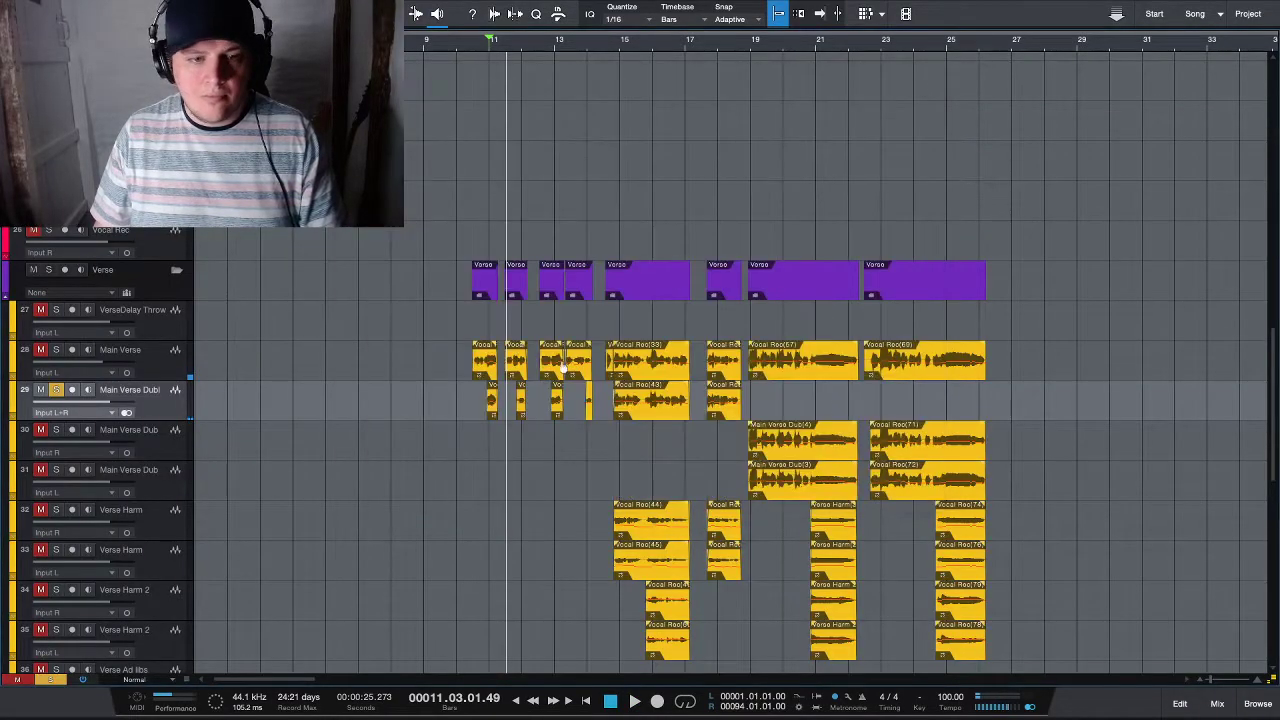
- Play the soloed double from bar 11 and copy the RVox insert from Main Verse to Main Verse Dubl
{"action": "scroll", "coordinate": [403, 368], "scroll_direction": "up", "scroll_amount": 3}
{"action": "scroll", "coordinate": [400, 366], "scroll_direction": "up", "scroll_amount": 1}
{"action": "key", "text": "space"}
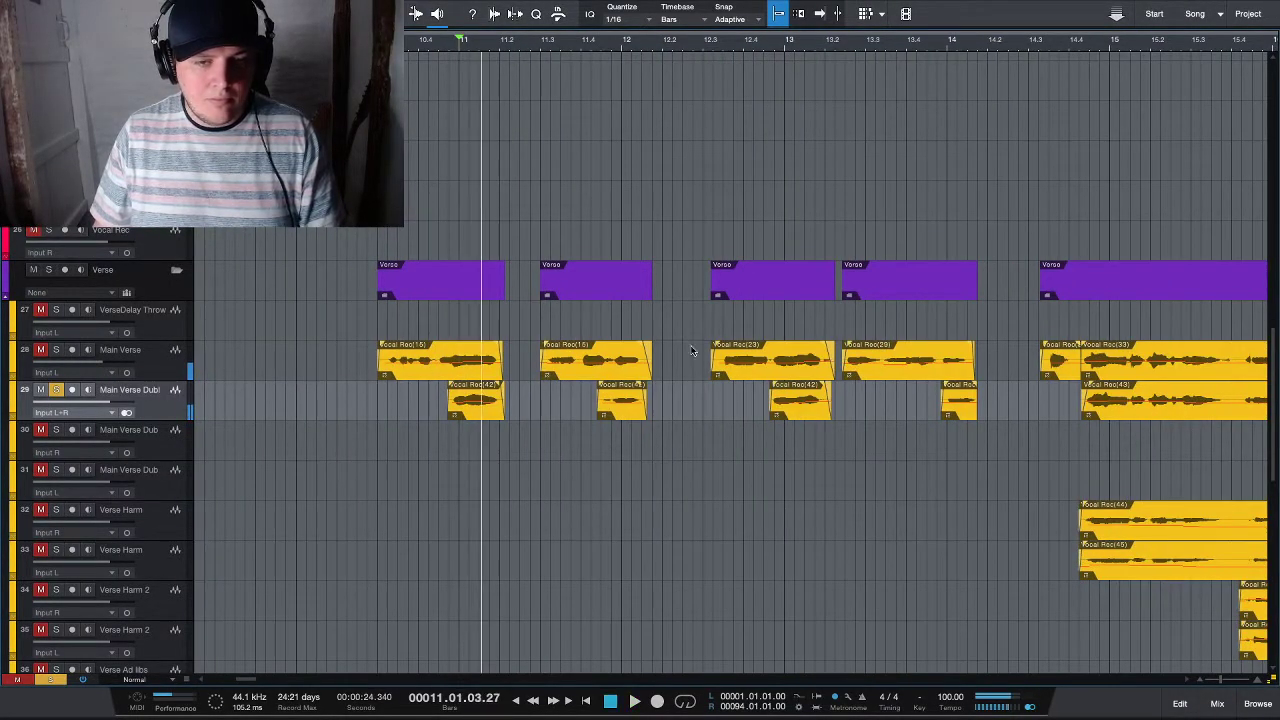
{"action": "key", "text": "F3"}
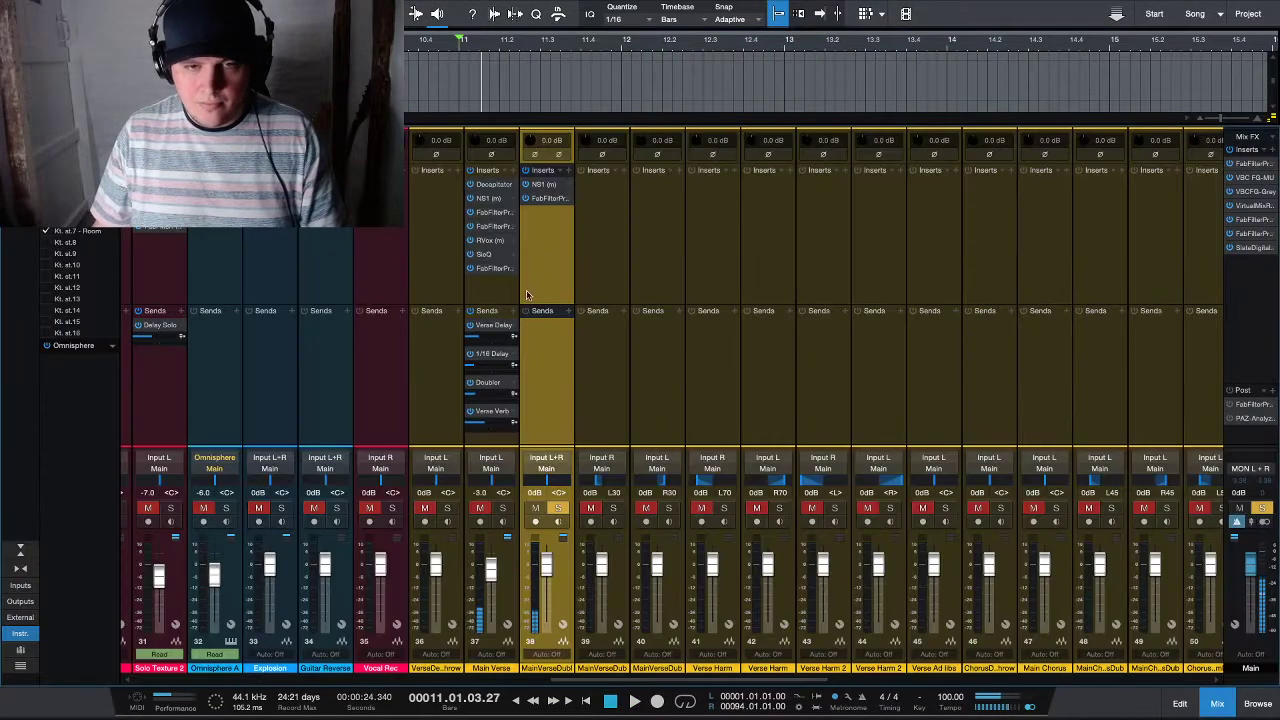
{"action": "left_click", "coordinate": [492, 240]}
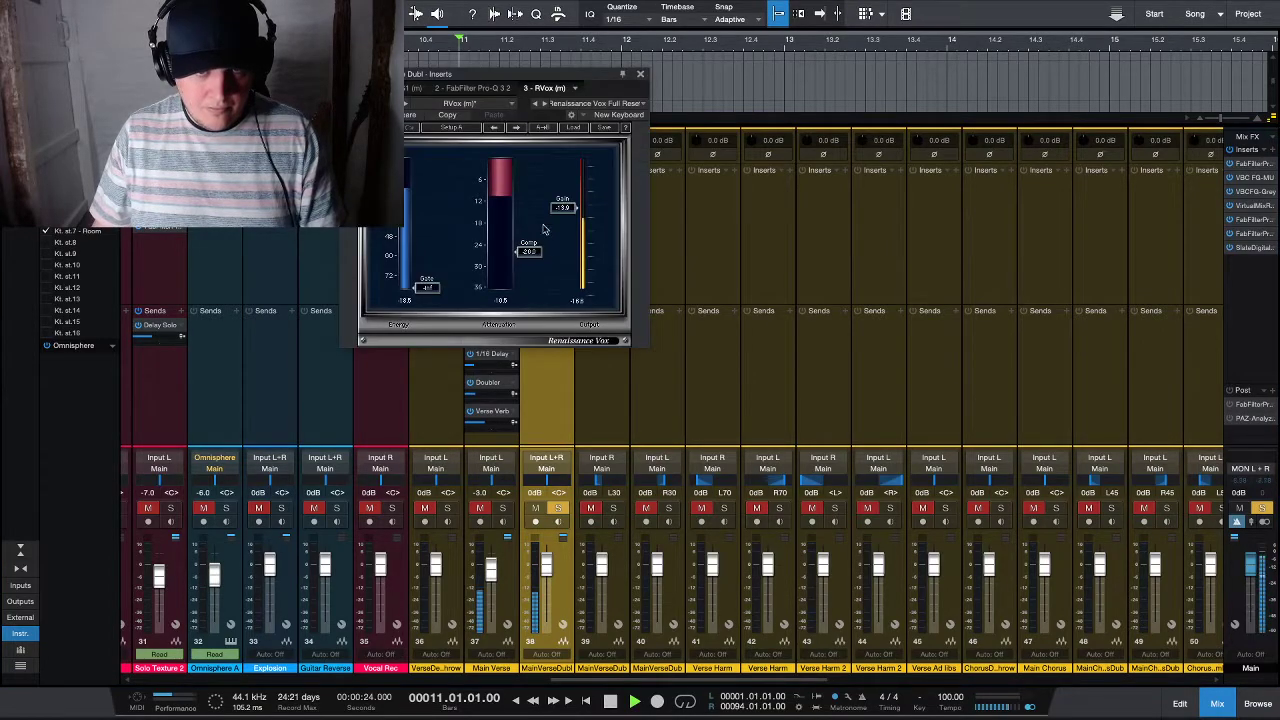
{"action": "left_click", "coordinate": [641, 76]}
- Add a Doubler4 Stereo insert to Main Verse Dubl and load its user preset A1
{"action": "left_click", "coordinate": [565, 172]}
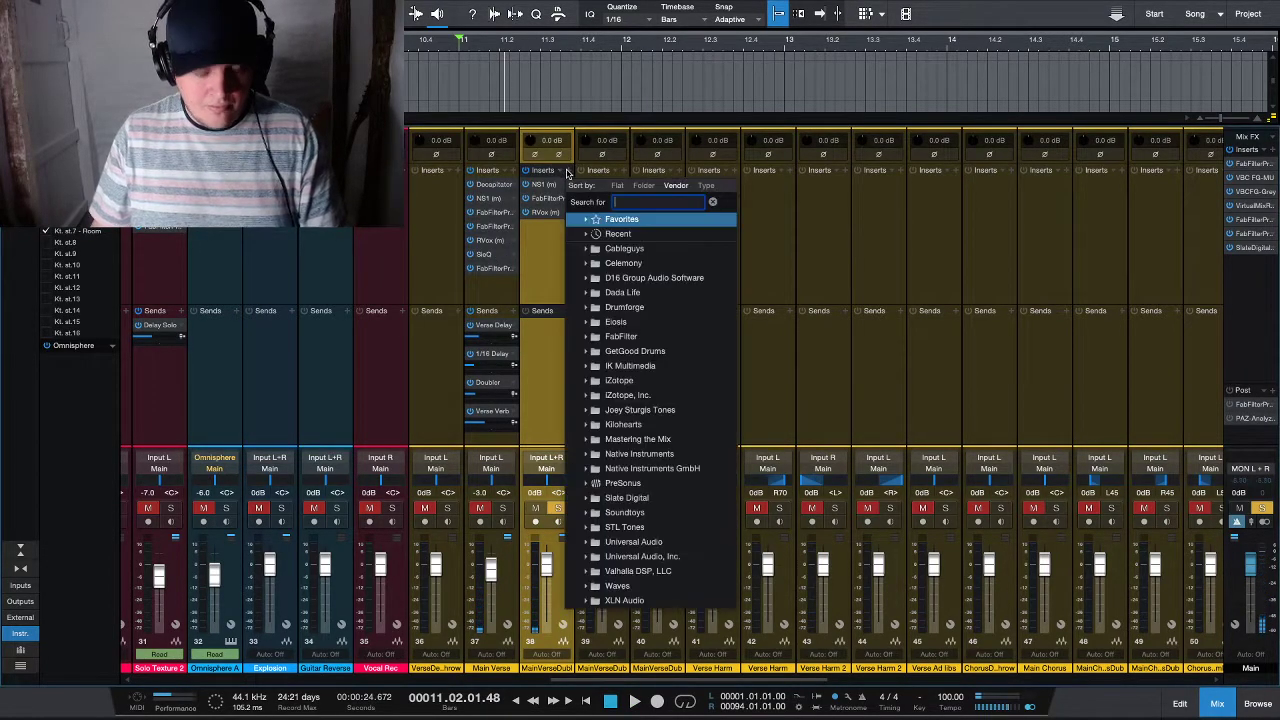
{"action": "type", "text": "doubl"}
{"action": "left_click", "coordinate": [742, 292]}
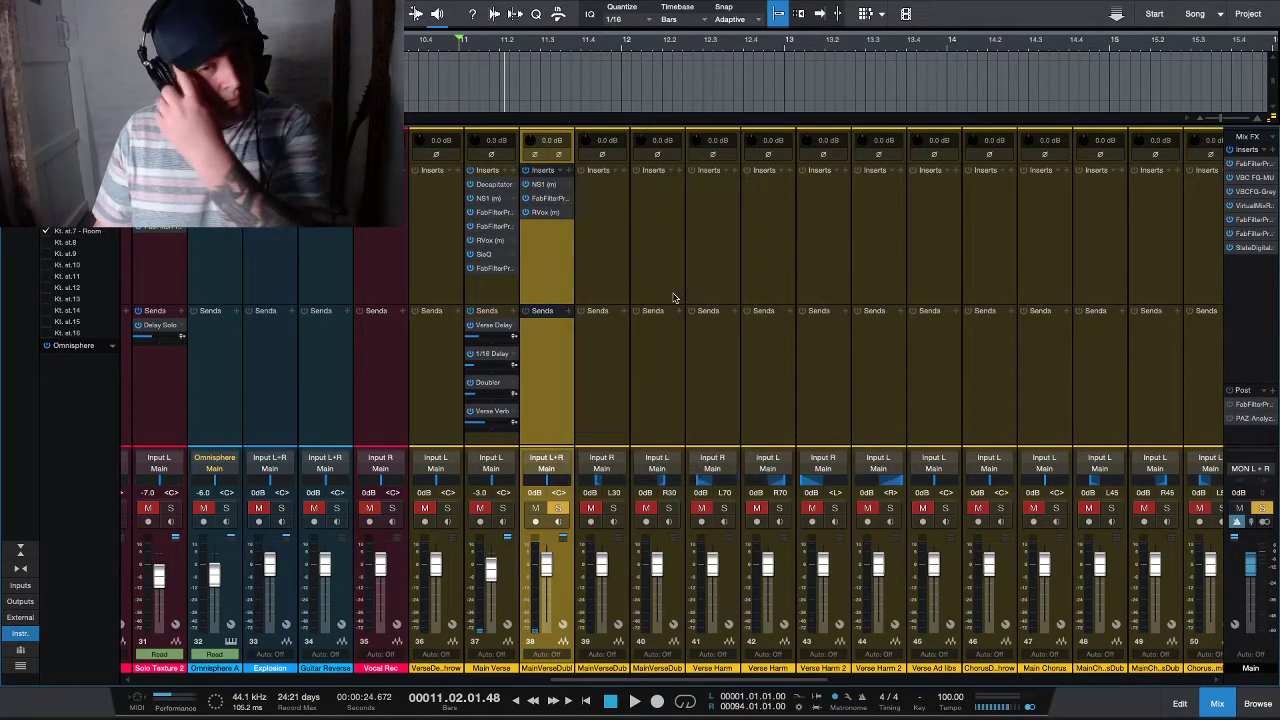
{"action": "left_click", "coordinate": [665, 128]}
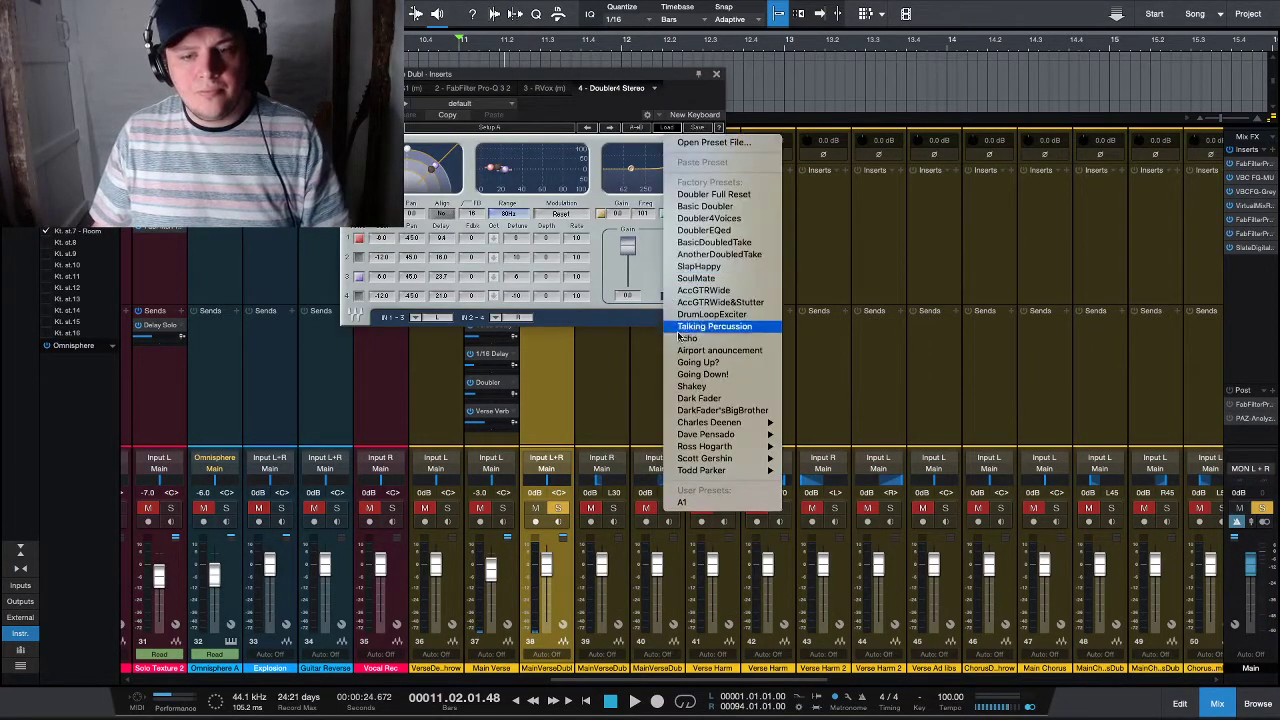
{"action": "left_click", "coordinate": [725, 500]}
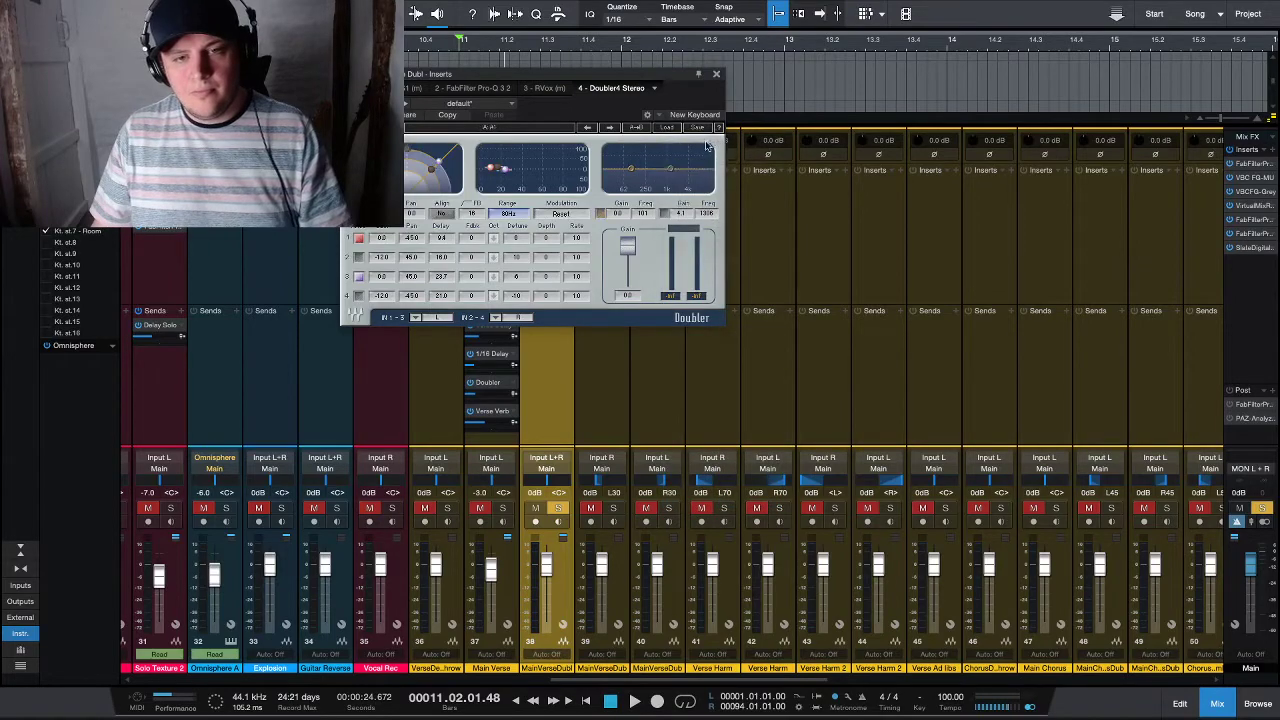
{"action": "left_click", "coordinate": [715, 75]}
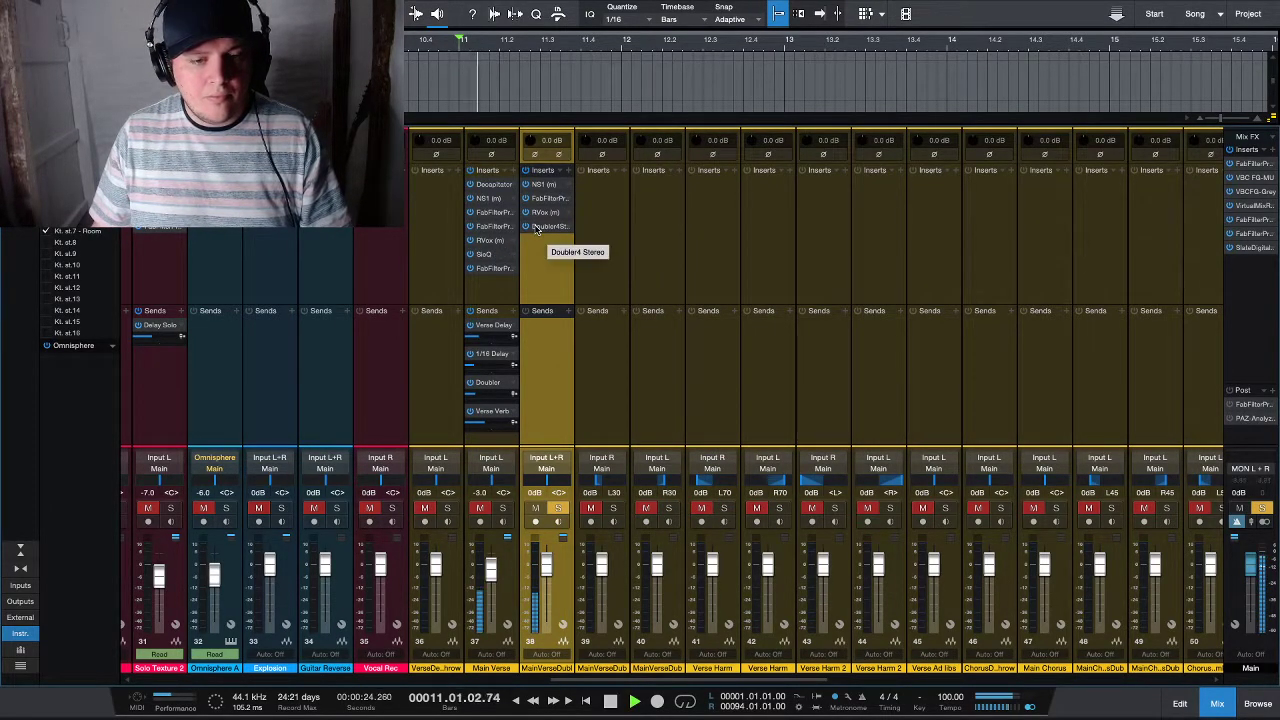
- Lower the Main Verse Dubl fader to -13.6 dB, add SieQ after the Doubler and adjust its High band
{"action": "left_click_drag", "start_coordinate": [546, 566], "coordinate": [546, 580]}
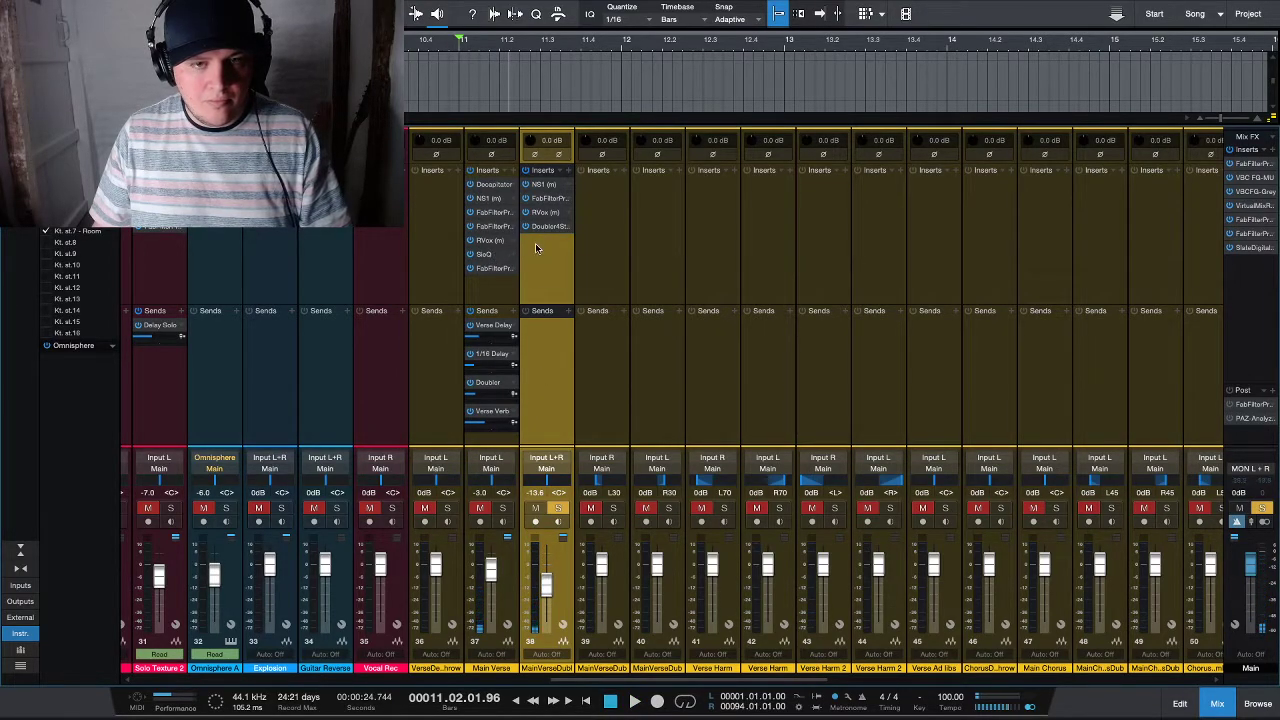
{"action": "left_click_drag", "start_coordinate": [535, 248], "coordinate": [537, 247]}
{"action": "left_click_drag", "start_coordinate": [703, 215], "coordinate": [711, 212]}
{"action": "key", "text": "space"}
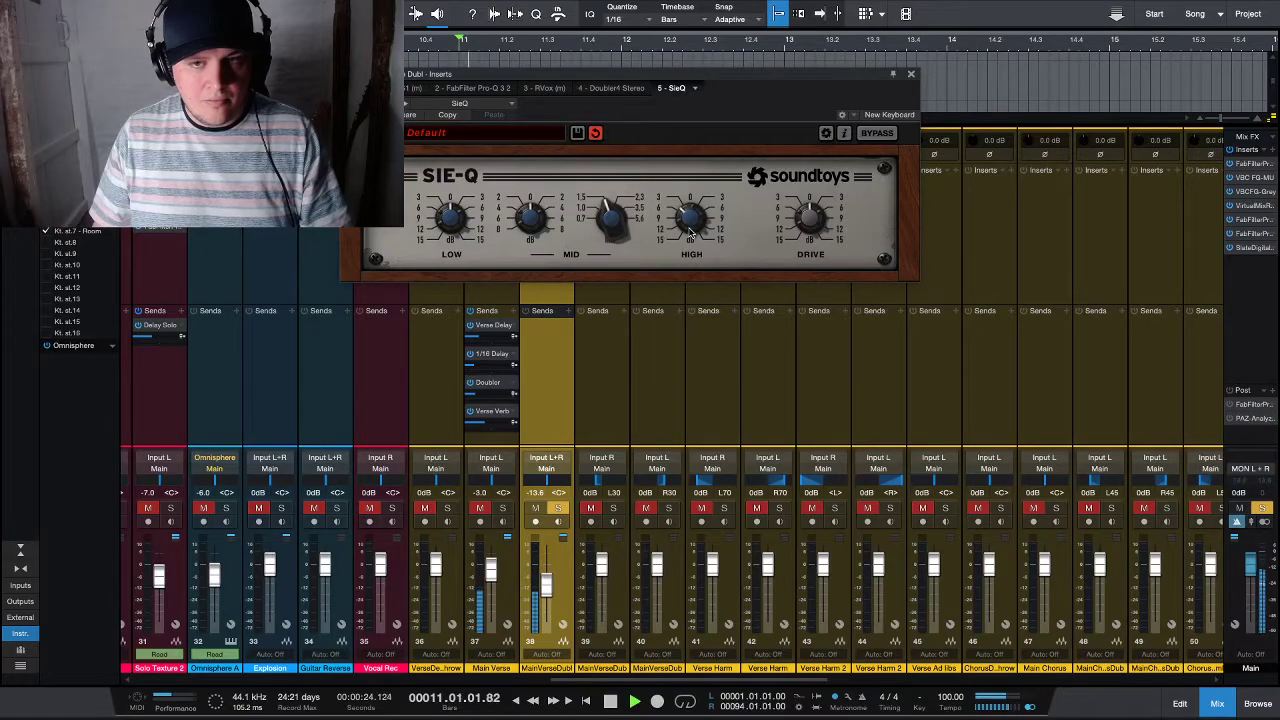
{"action": "left_click", "coordinate": [912, 74]}
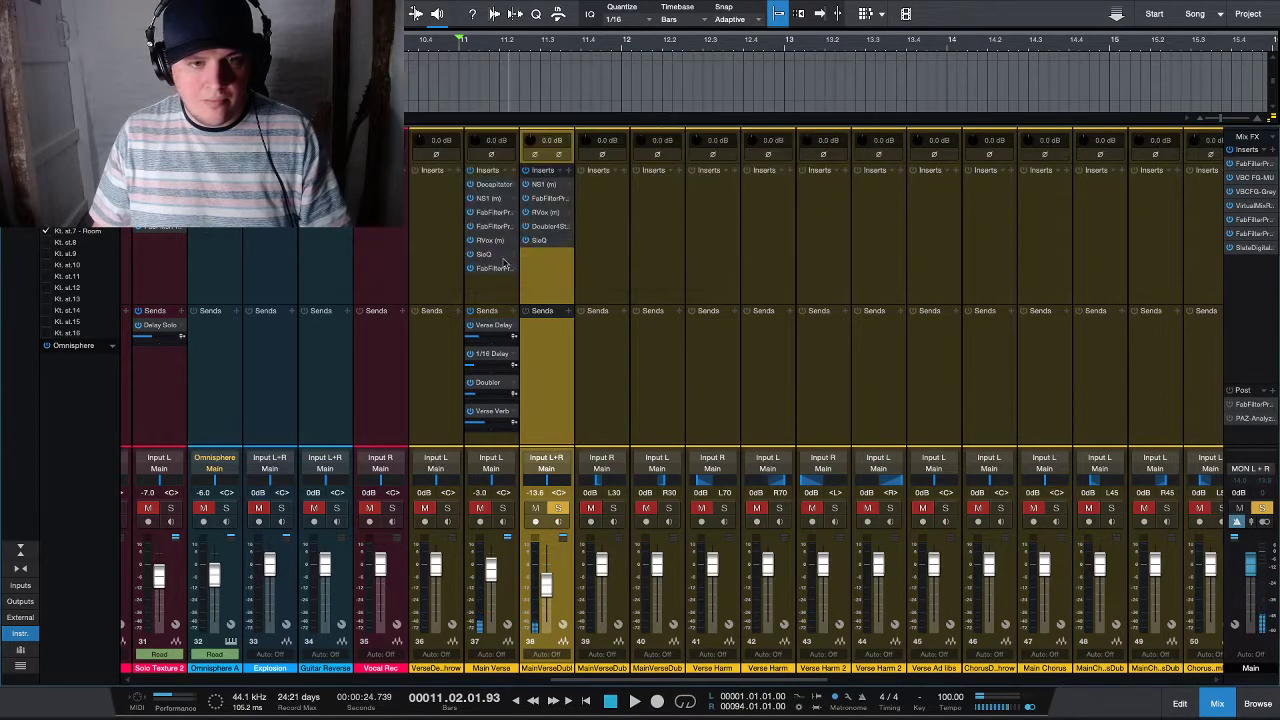
- Copy the FabFilter Pro-DS insert and the Verse Verb send from Main Verse to Main Verse Dubl
{"action": "left_click_drag", "start_coordinate": [493, 270], "coordinate": [555, 257]}
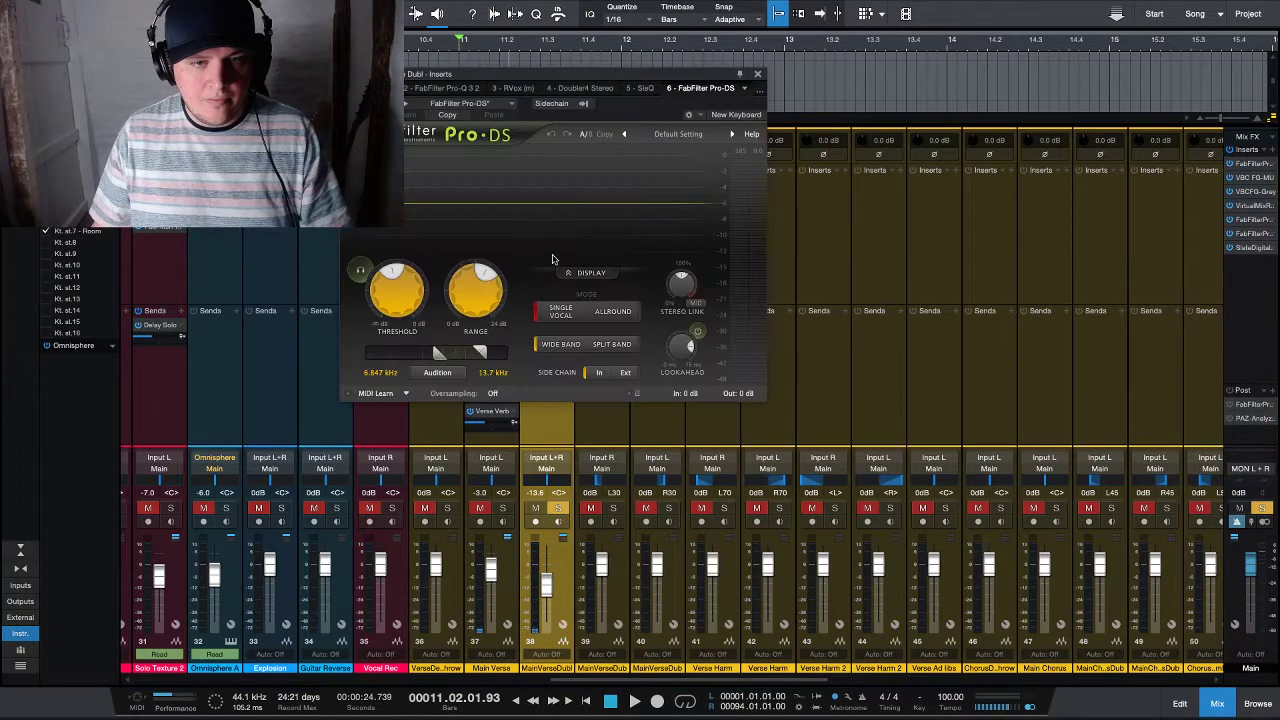
{"action": "left_click", "coordinate": [757, 77]}
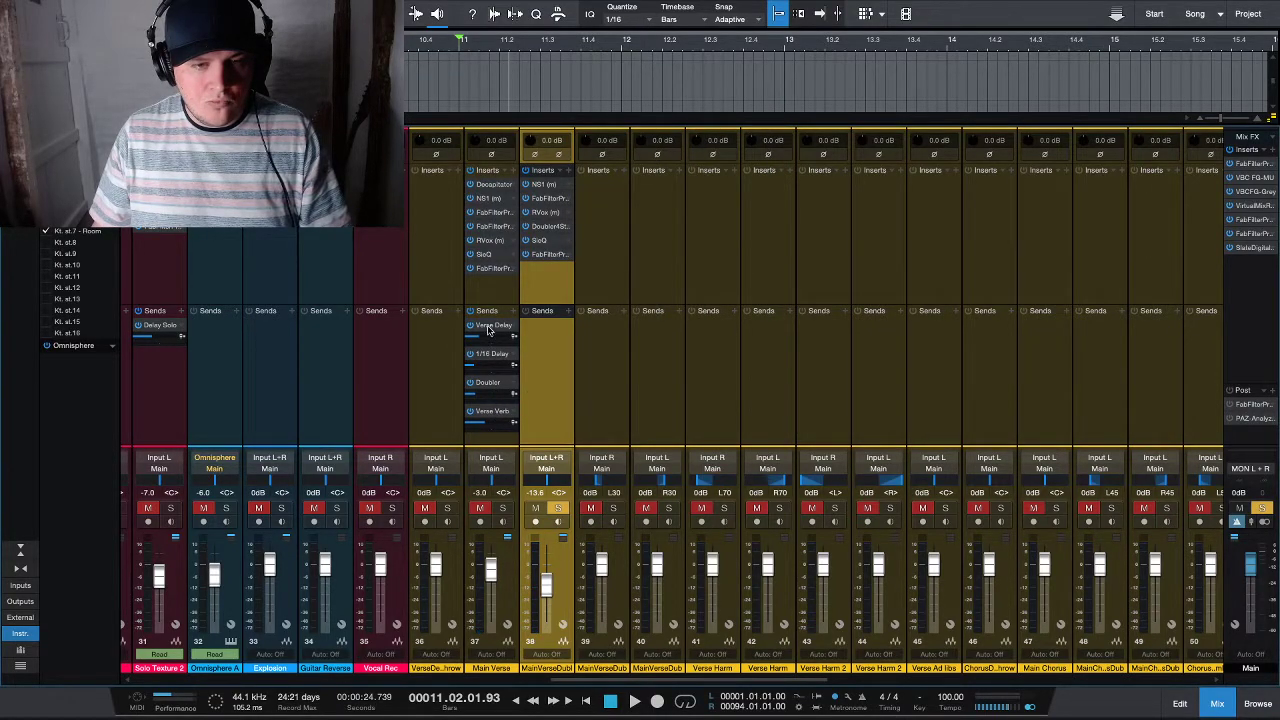
{"action": "left_click_drag", "start_coordinate": [525, 405], "coordinate": [527, 410]}
- Clear the solo, play the double in the full mix and set the Main Verse Dubl fader to about -19 dB
{"action": "left_click", "coordinate": [557, 508]}
{"action": "left_click", "coordinate": [504, 508]}
{"action": "key", "text": "space"}
{"action": "left_click_drag", "start_coordinate": [546, 588], "coordinate": [545, 589]}
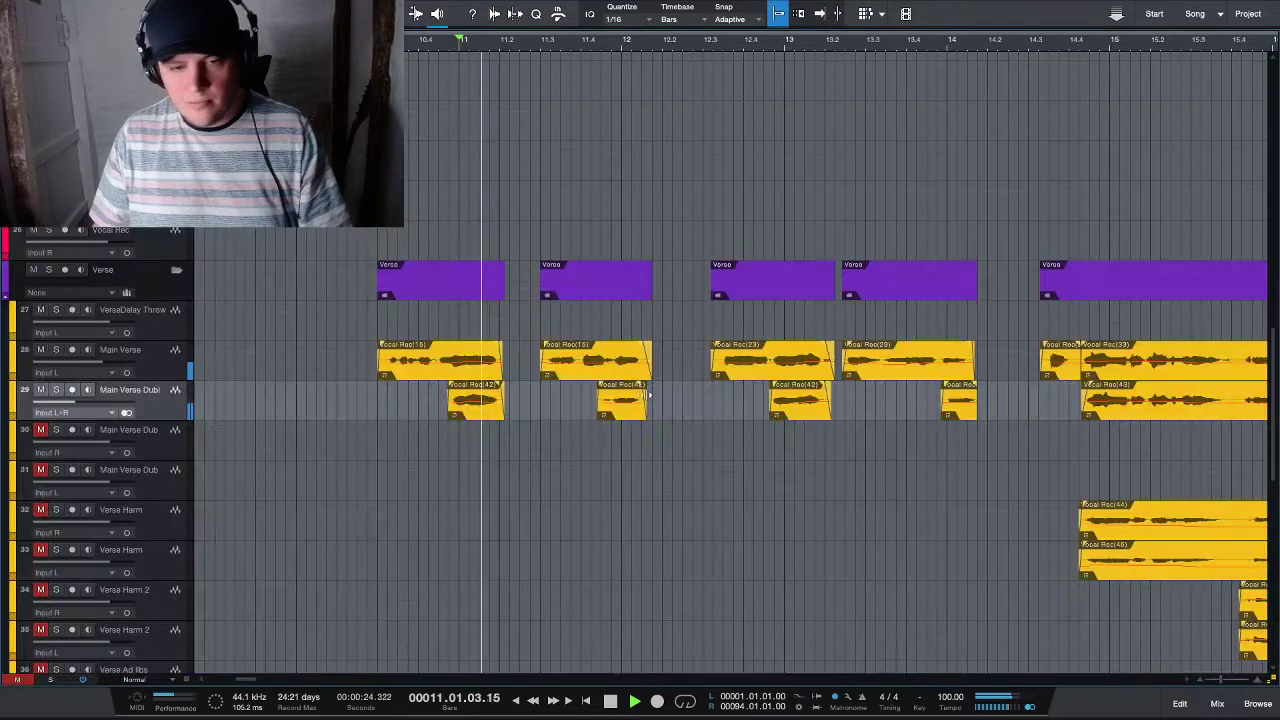
{"action": "key", "text": "F3"}
{"action": "mouse_move", "coordinate": [90, 404]}
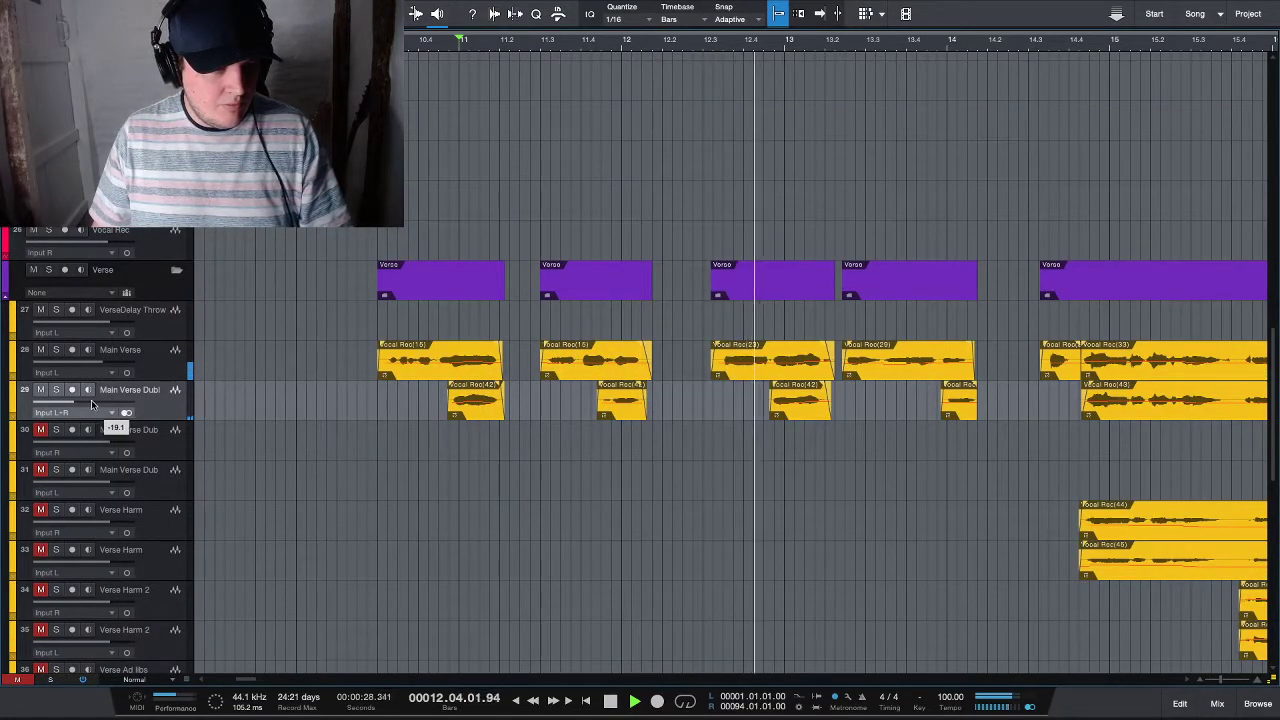
{"action": "scroll", "coordinate": [477, 434], "scroll_direction": "down", "scroll_amount": 1}
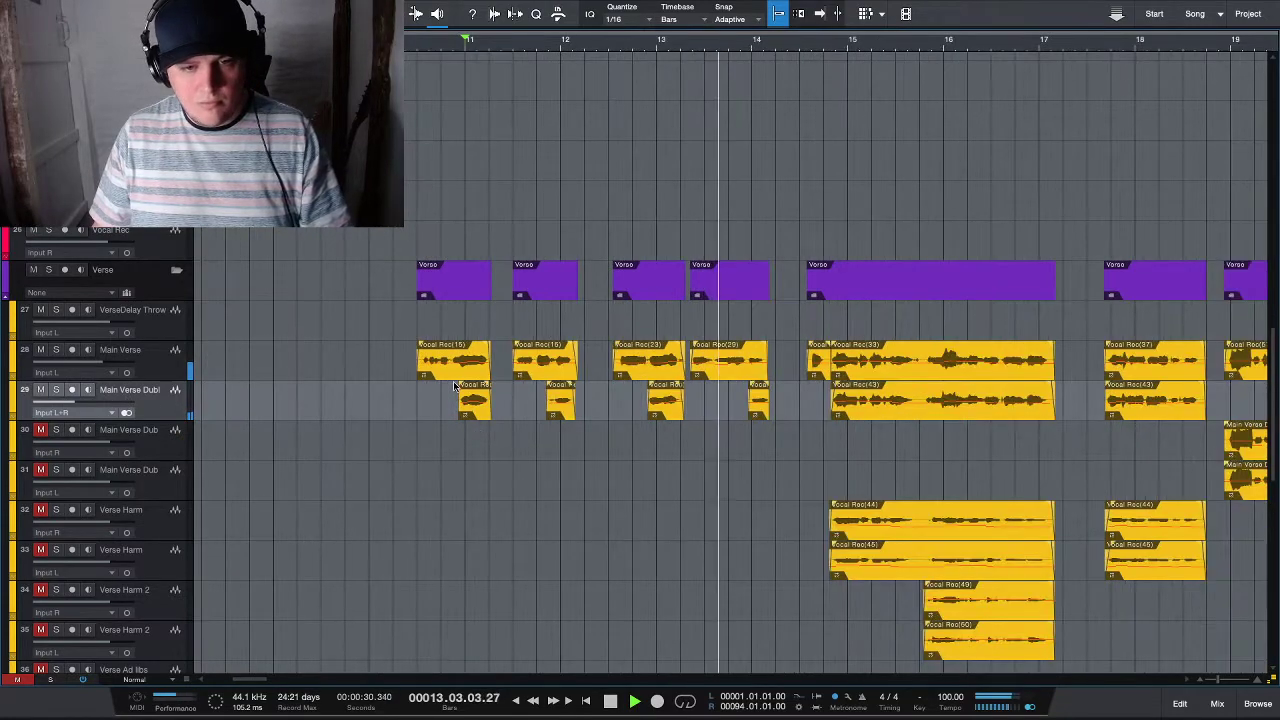
{"action": "key", "text": "space"}
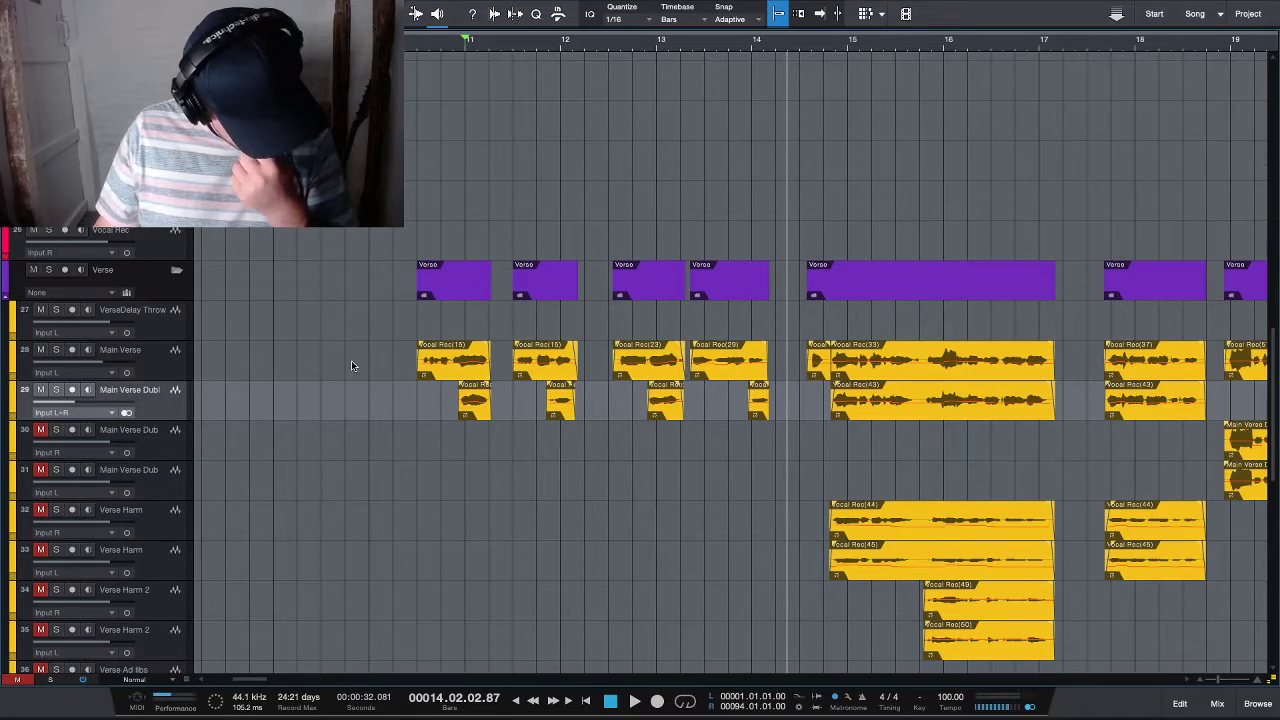
- Copy the first four Main Verse clips to the VerseDelay Throw track and trim the first copy to its last phrase
{"action": "left_click_drag", "start_coordinate": [340, 358], "coordinate": [791, 352]}
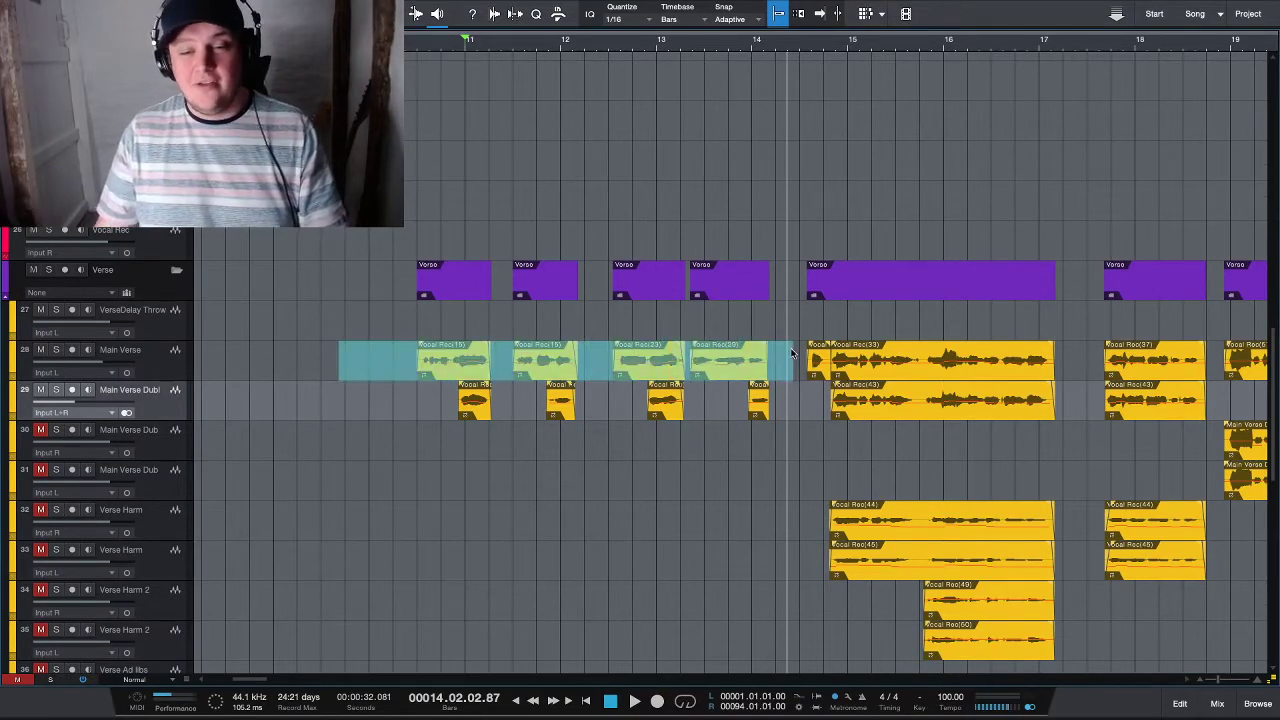
{"action": "left_click_drag", "start_coordinate": [706, 360], "coordinate": [706, 326]}
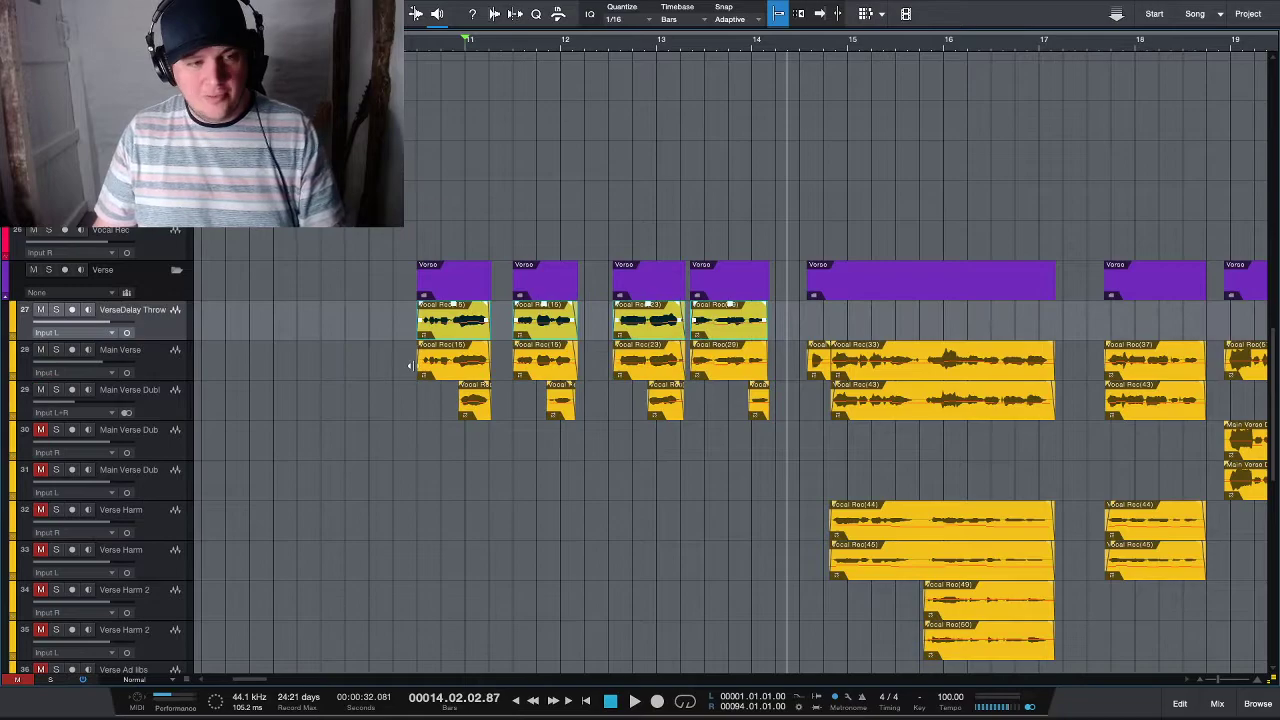
{"action": "scroll", "coordinate": [395, 330], "scroll_direction": "up", "scroll_amount": 3}
{"action": "scroll", "coordinate": [380, 325], "scroll_direction": "up", "scroll_amount": 5}
{"action": "left_click", "coordinate": [396, 331]}
{"action": "left_click_drag", "start_coordinate": [399, 331], "coordinate": [557, 341]}
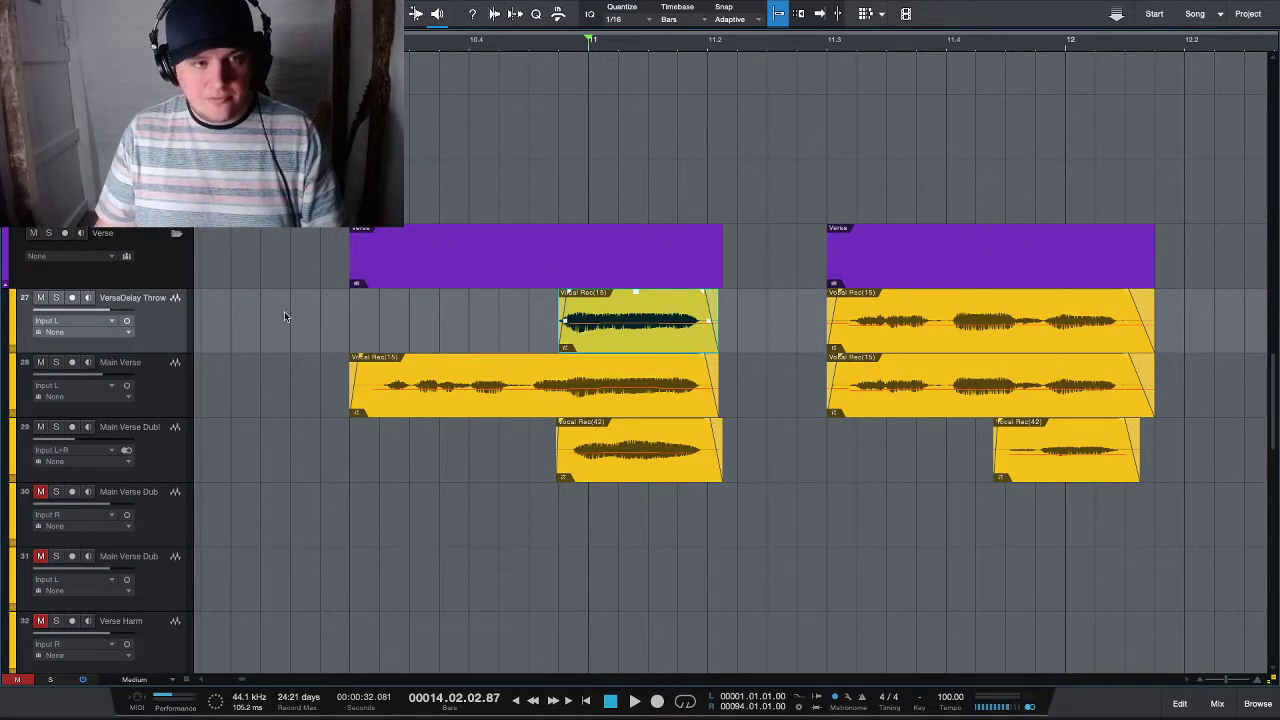
- Copy Main Verse's insert chain to VerseDelay Throw and add H-Delay Mono with a 1/4 delay and LoFi on
{"action": "key", "text": "F3"}
{"action": "left_click_drag", "start_coordinate": [490, 176], "coordinate": [448, 182]}
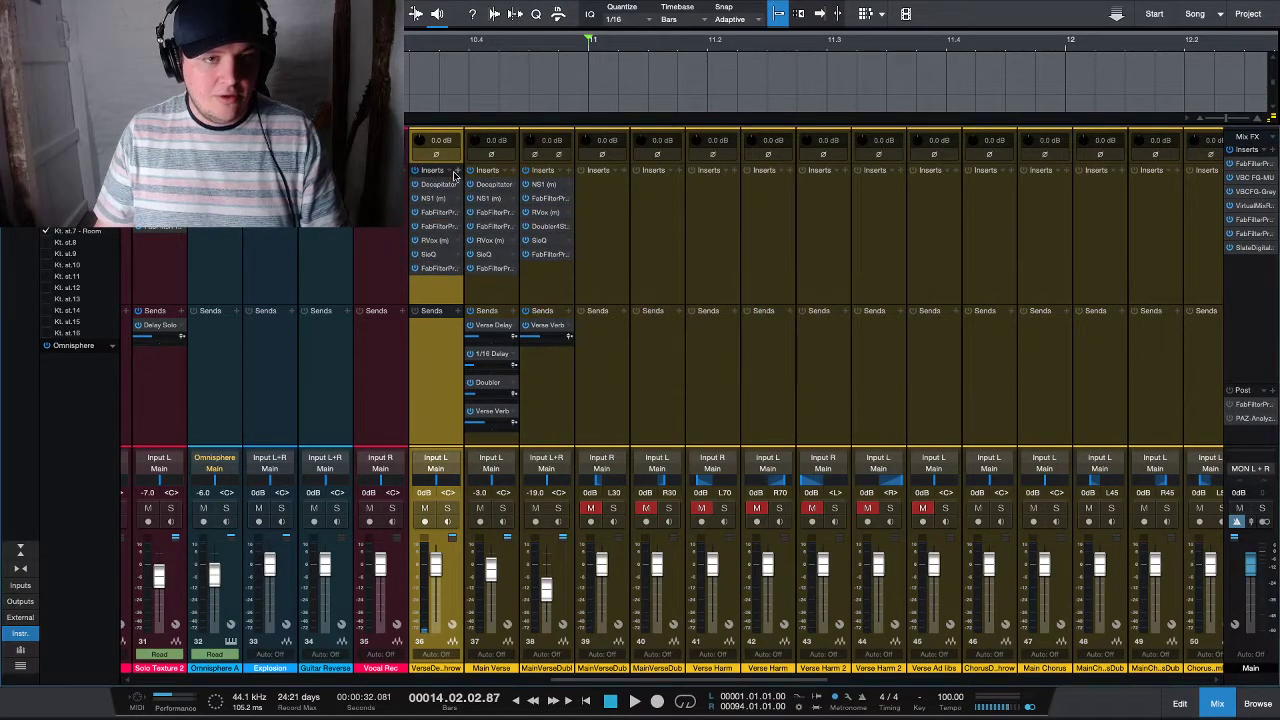
{"action": "left_click", "coordinate": [457, 175]}
{"action": "type", "text": "del"}
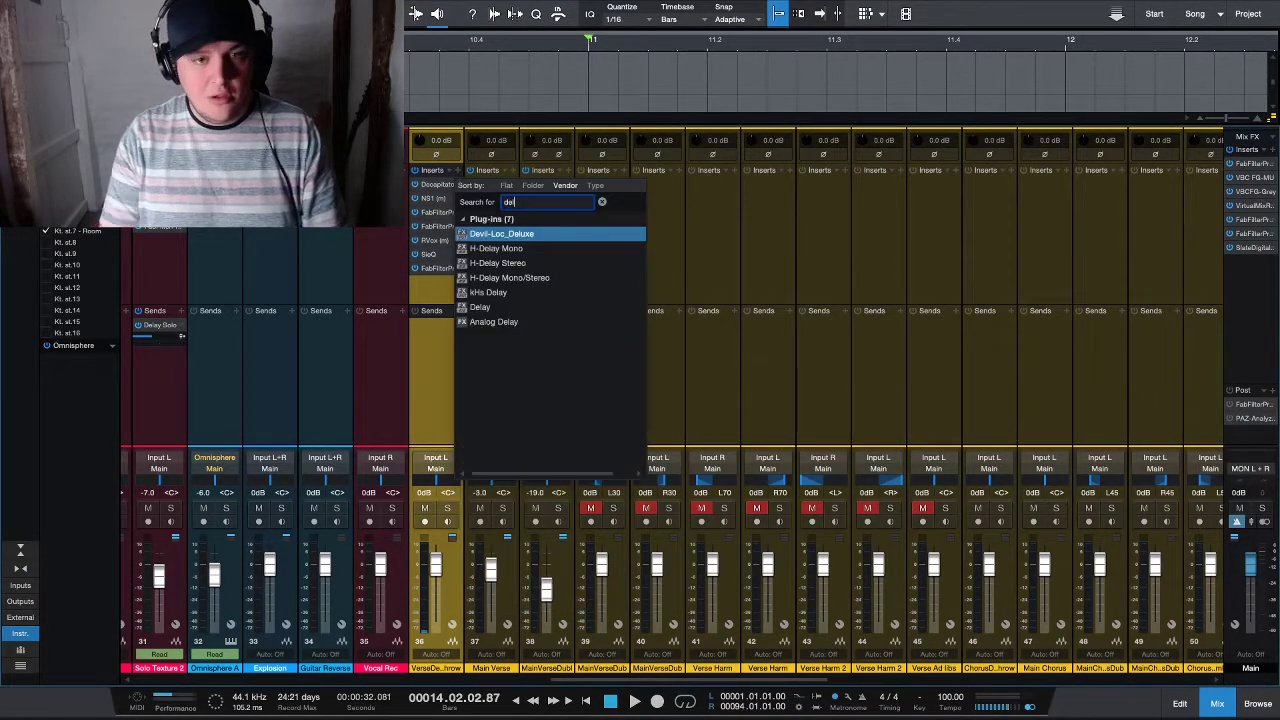
{"action": "left_click", "coordinate": [490, 249]}
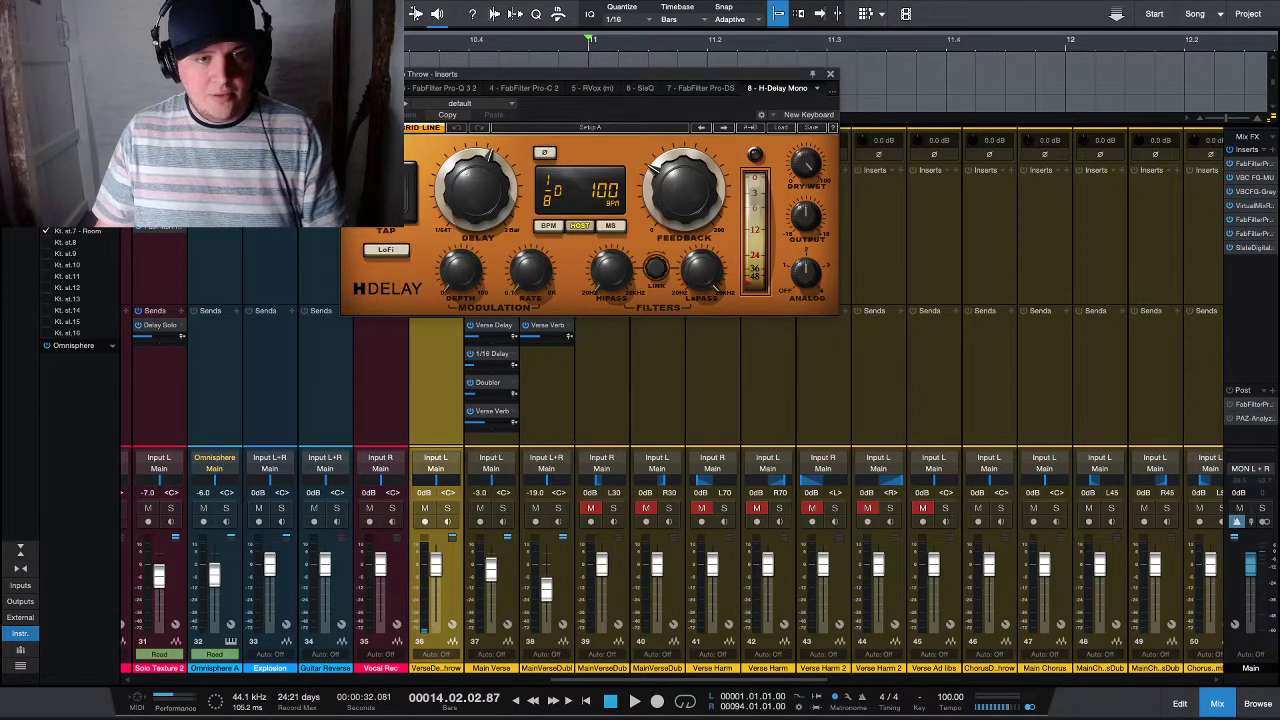
{"action": "left_click", "coordinate": [386, 249]}
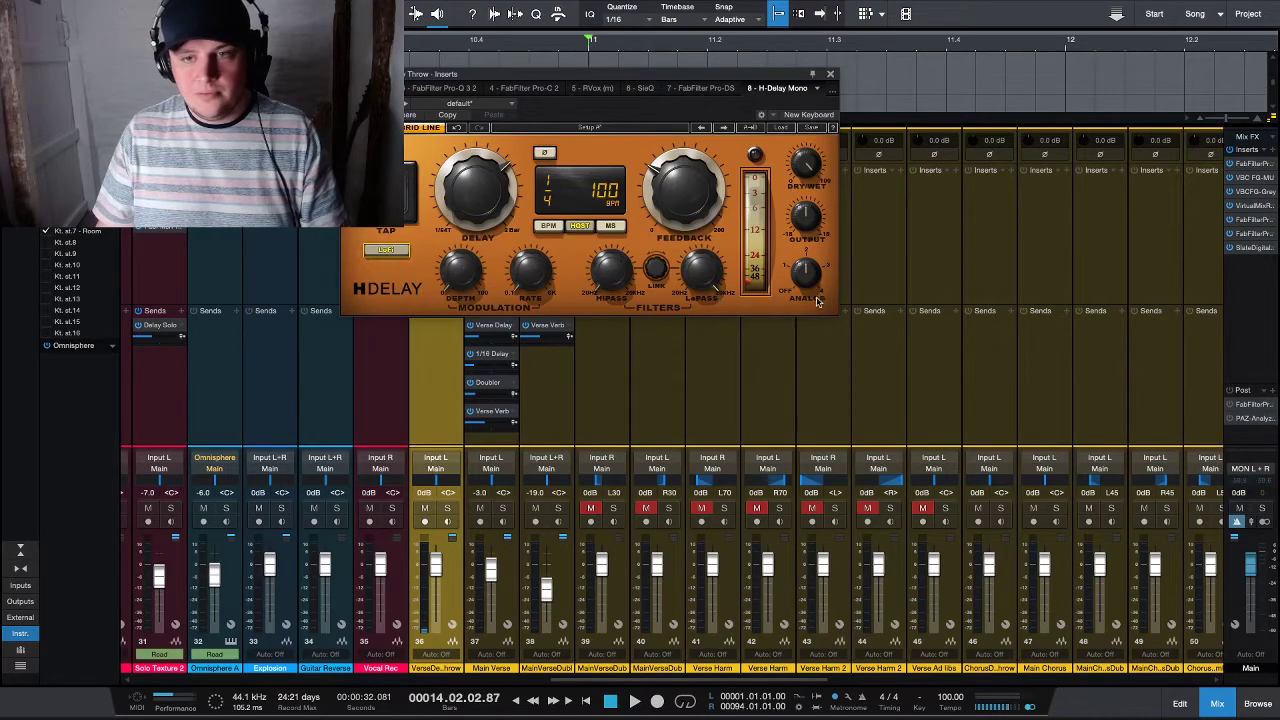
{"action": "left_click", "coordinate": [832, 76]}
- Trim the first throw clip's start to just after bar 11 and set the VerseDelay Throw fader to -20.2 dB against the mix
{"action": "left_click_drag", "start_coordinate": [432, 563], "coordinate": [437, 575]}
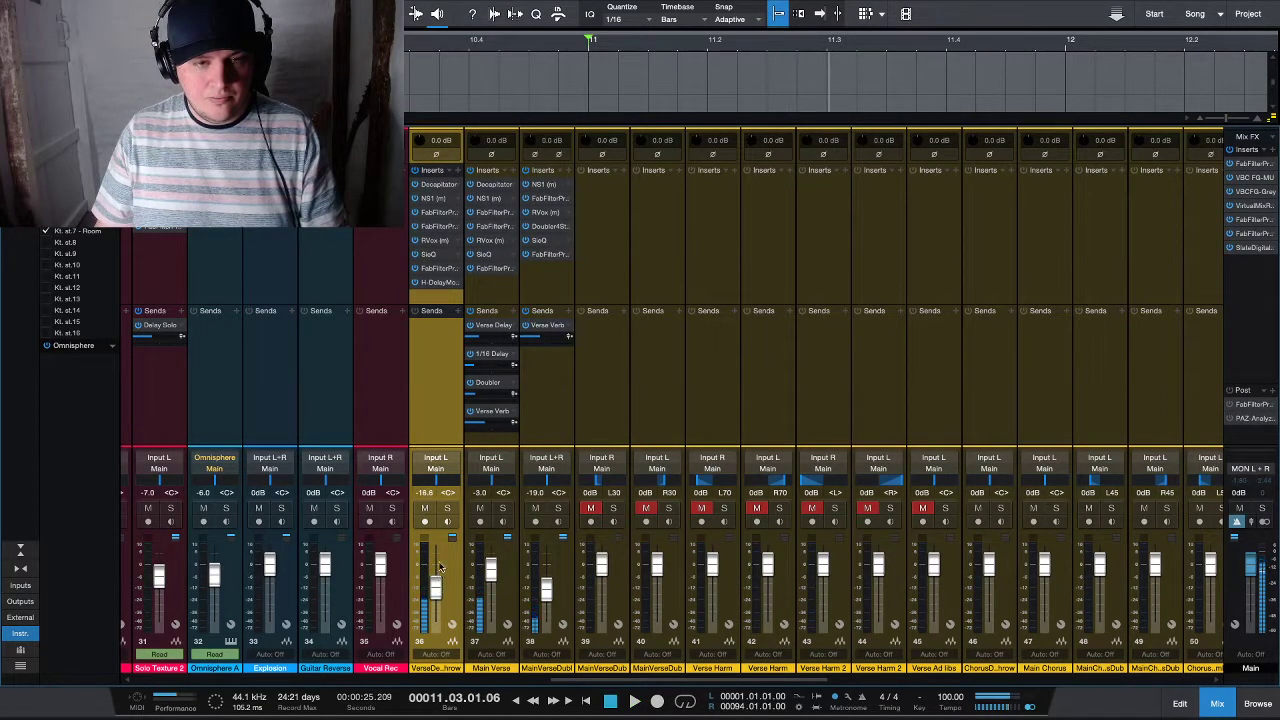
{"action": "key", "text": "space"}
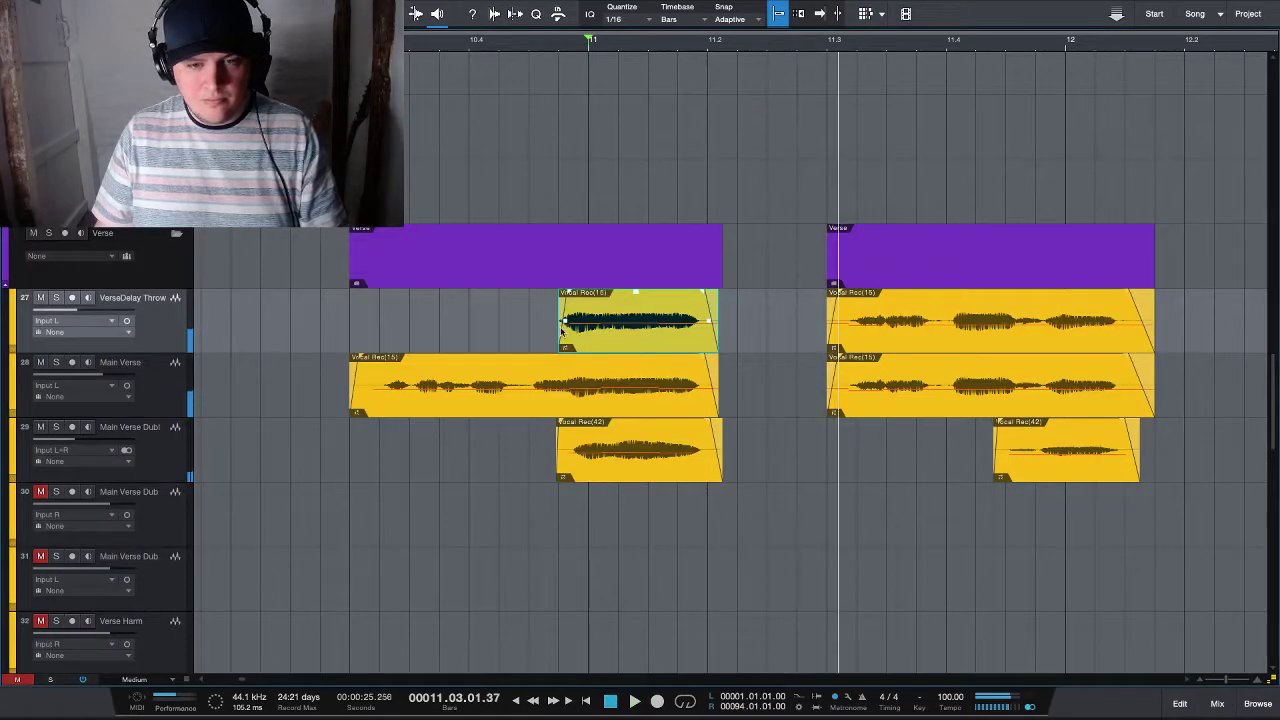
{"action": "left_click_drag", "start_coordinate": [553, 337], "coordinate": [592, 337]}
{"action": "left_click", "coordinate": [560, 46]}
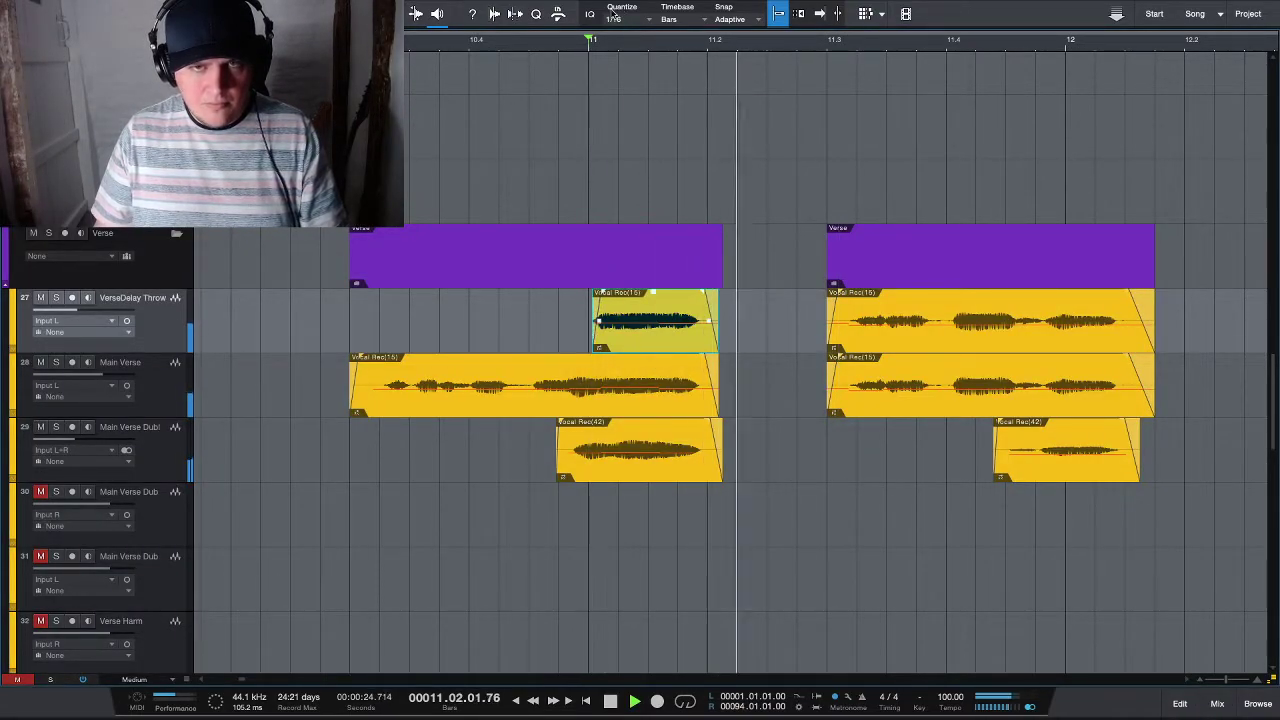
{"action": "key", "text": "space"}
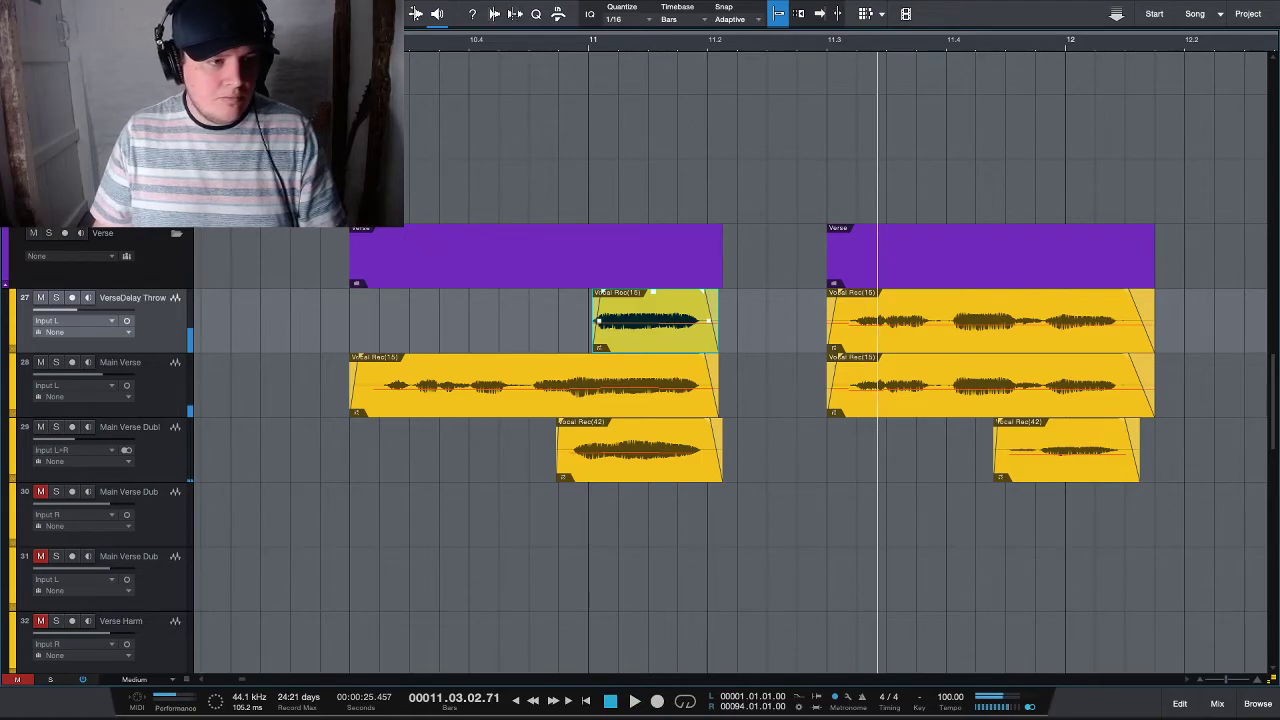
{"action": "left_click_drag", "start_coordinate": [83, 312], "coordinate": [78, 312]}
{"action": "key", "text": "F3"}
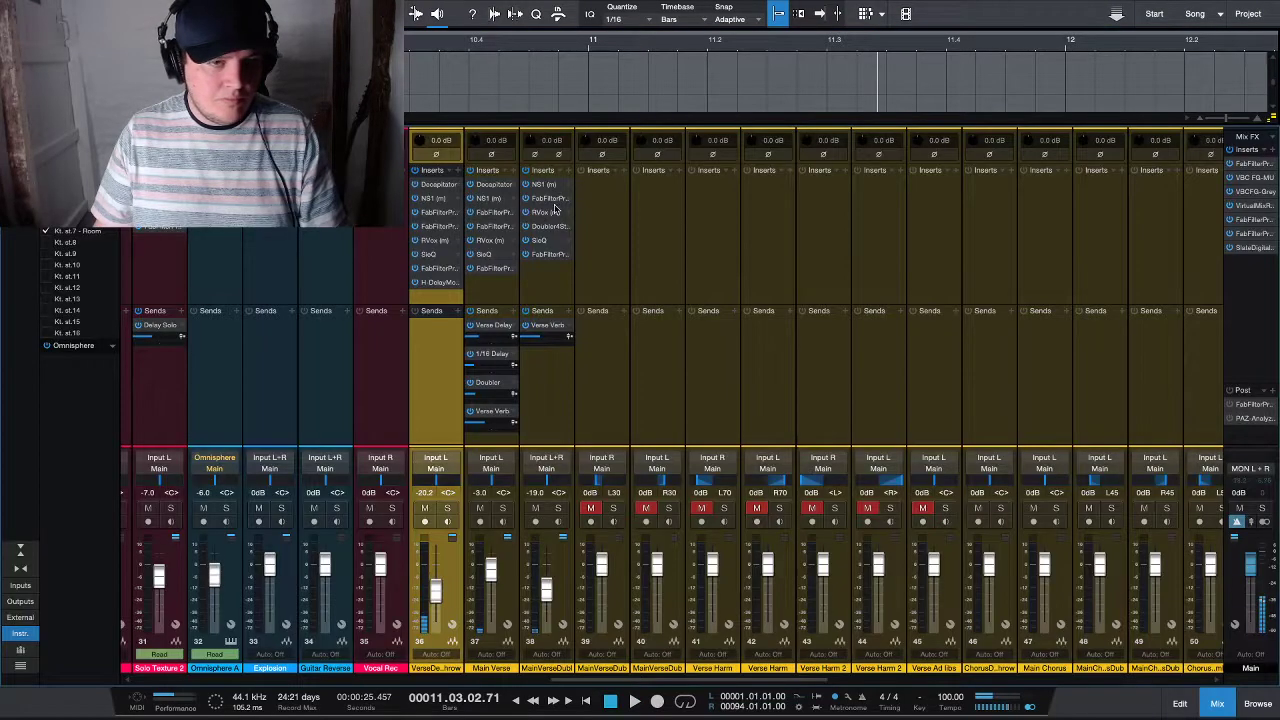
- Check the H-Delay on VerseDelay Throw, play the verse and trim the second throw clip's start to just before bar 12
{"action": "left_click", "coordinate": [437, 283]}
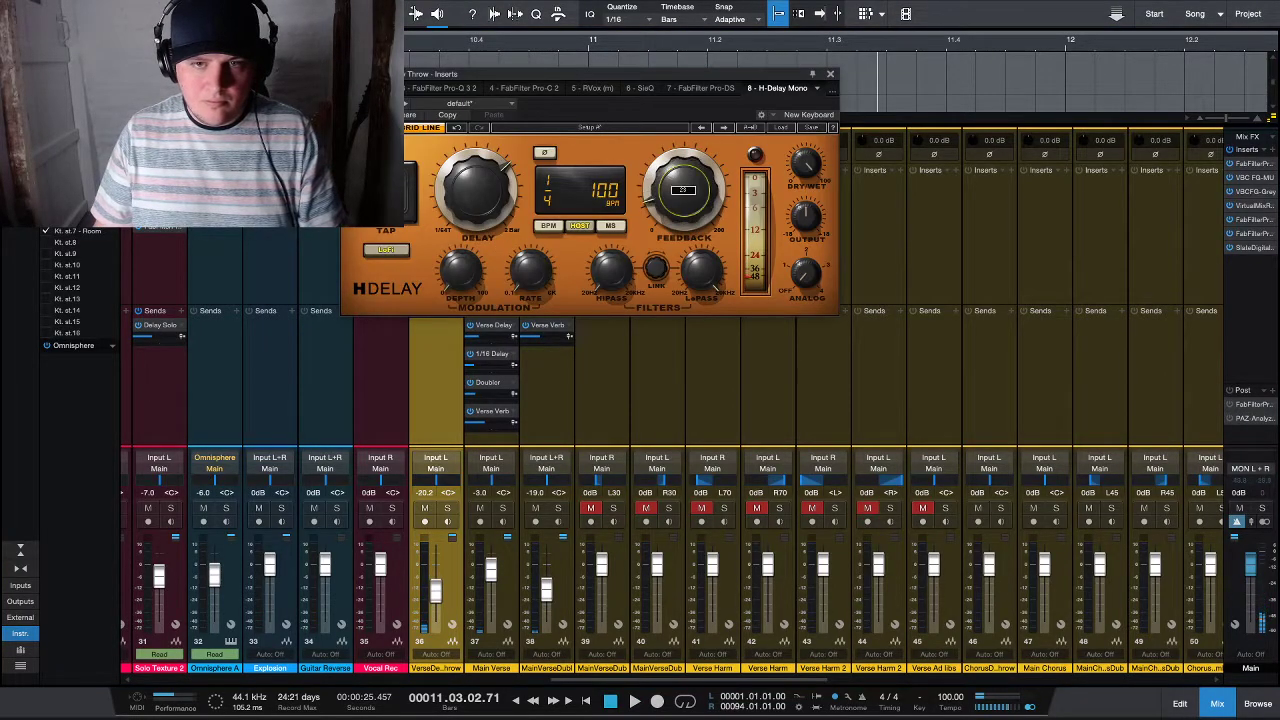
{"action": "left_click", "coordinate": [829, 73]}
{"action": "key", "text": "F3"}
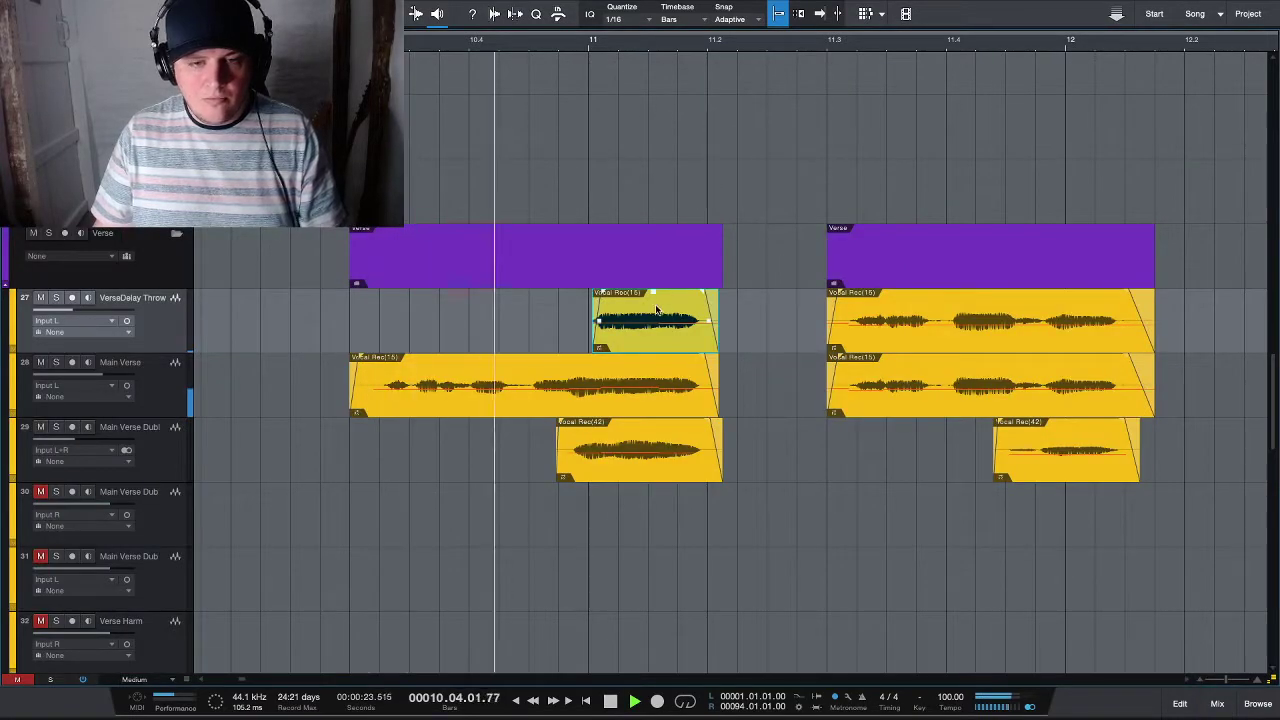
{"action": "key", "text": "space"}
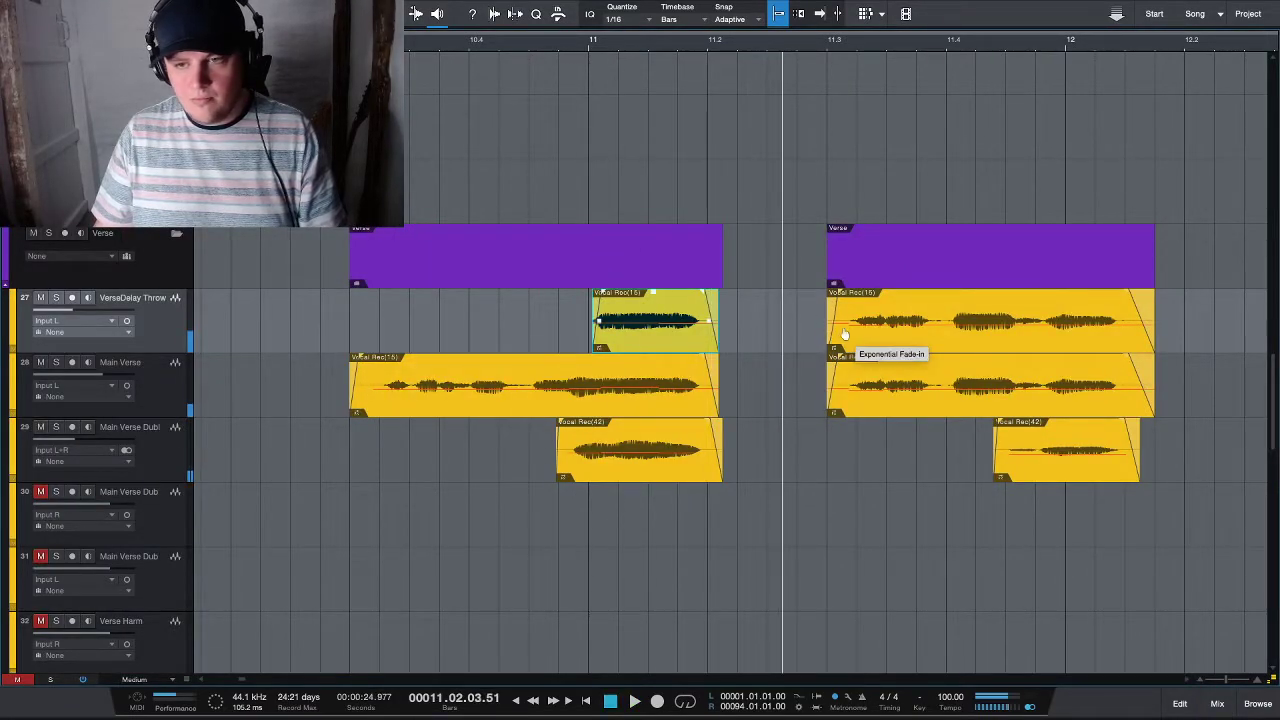
{"action": "left_click_drag", "start_coordinate": [828, 333], "coordinate": [1027, 331]}
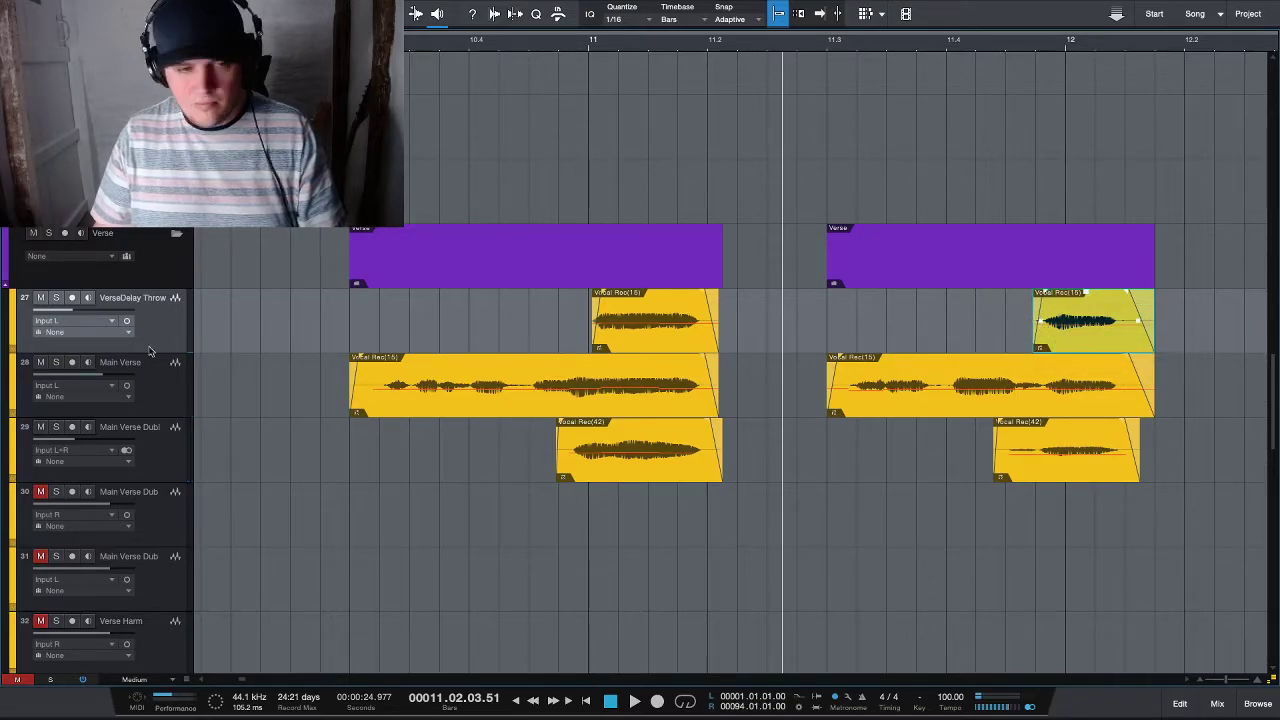
- Solo VerseDelay Throw, Main Verse and Main Verse Dubl together and play the first verse phrases
{"action": "left_click", "coordinate": [110, 445]}
{"action": "left_click", "coordinate": [140, 320], "text": "shift"}
{"action": "left_click", "coordinate": [57, 298]}
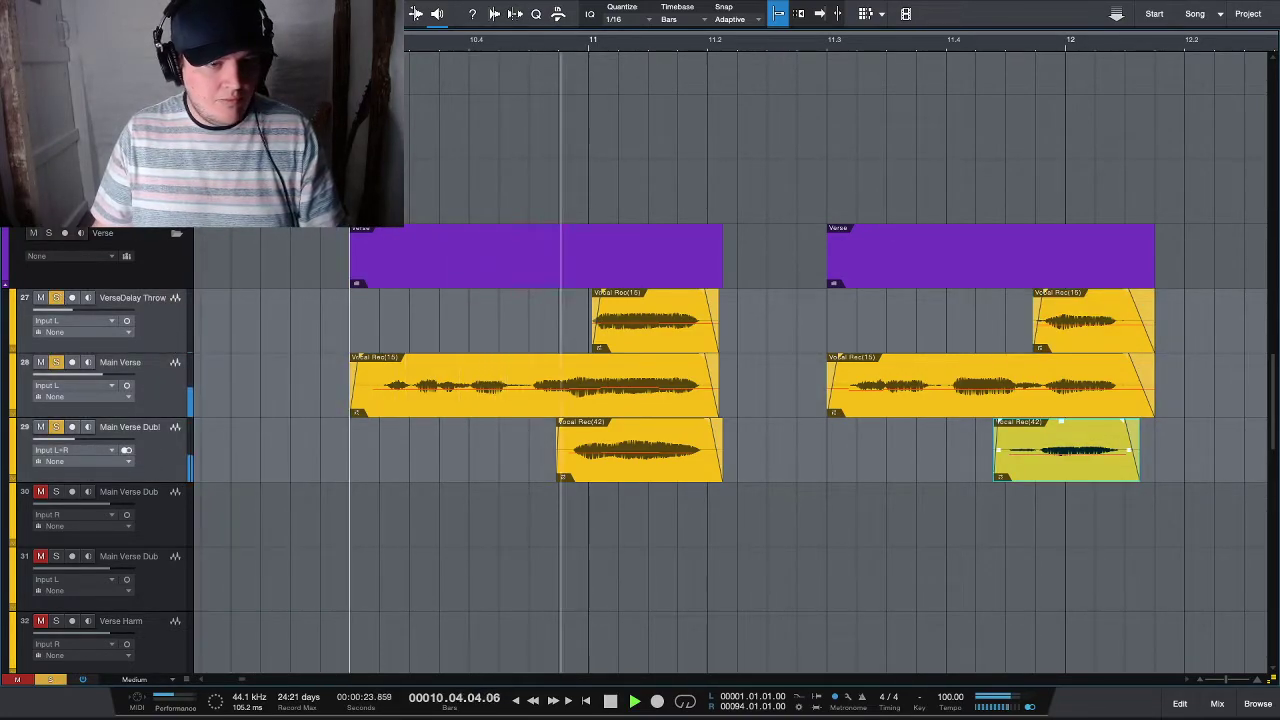
{"action": "key", "text": "space"}
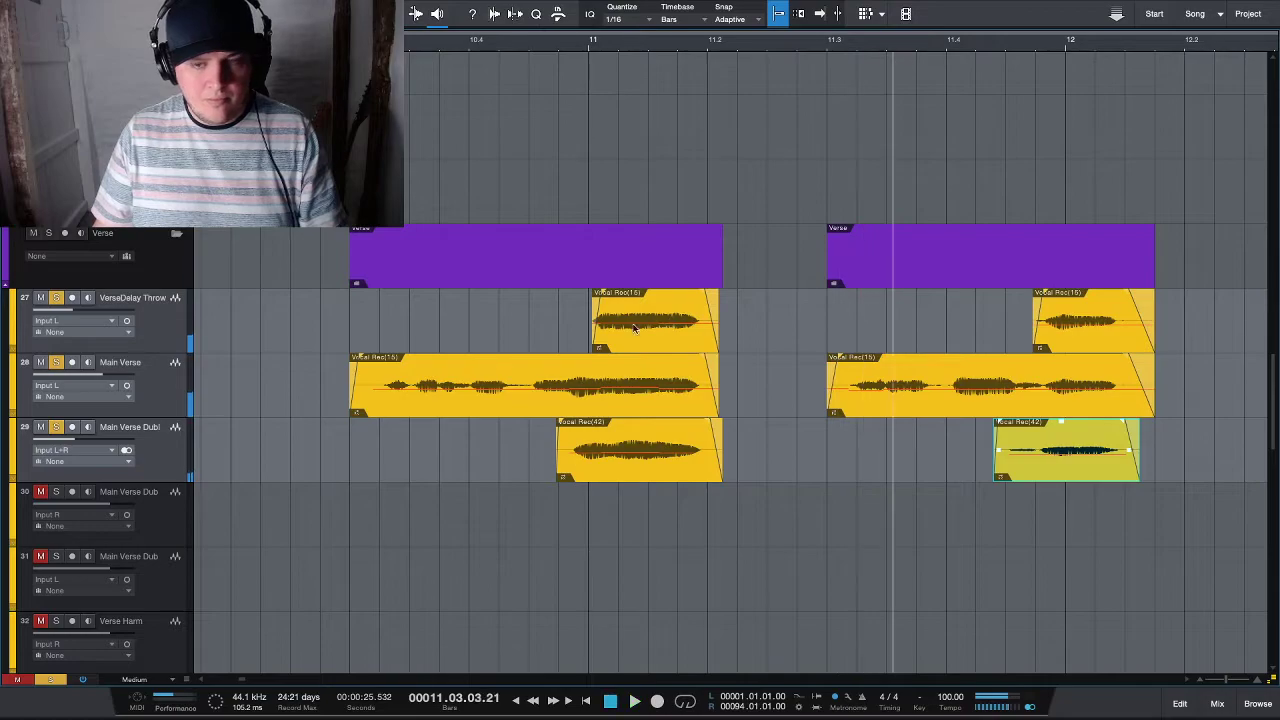
- Extend the first throw clip's start back to about half a beat before bar 11 and play the phrase
{"action": "scroll", "coordinate": [650, 343], "scroll_direction": "up", "scroll_amount": 5}
{"action": "left_click_drag", "start_coordinate": [509, 281], "coordinate": [364, 285]}
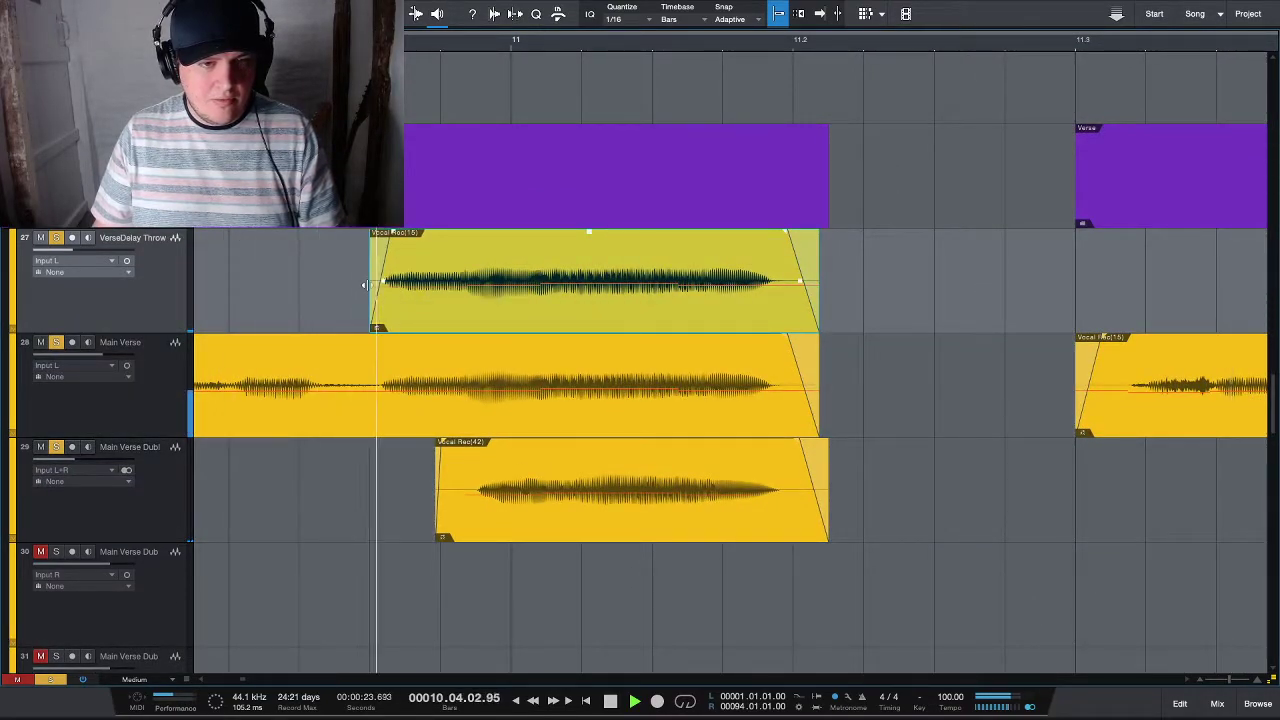
{"action": "left_click_drag", "start_coordinate": [364, 285], "coordinate": [375, 289]}
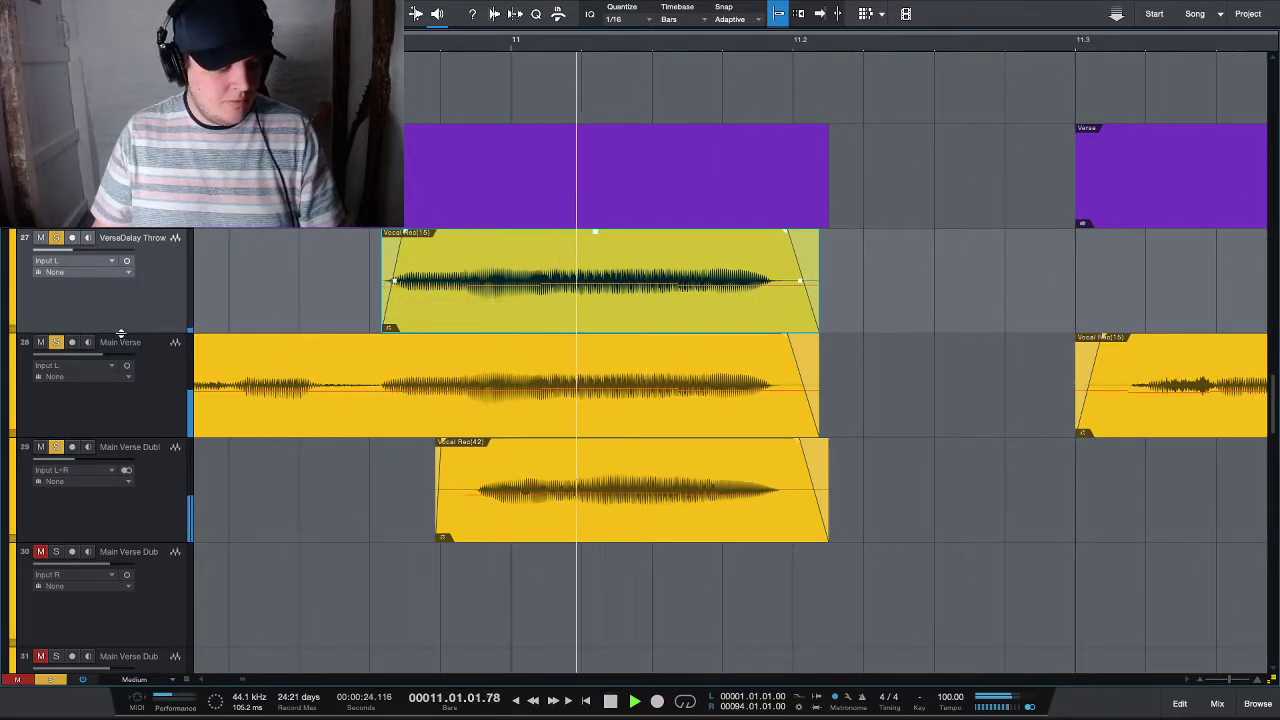
{"action": "key", "text": "space"}
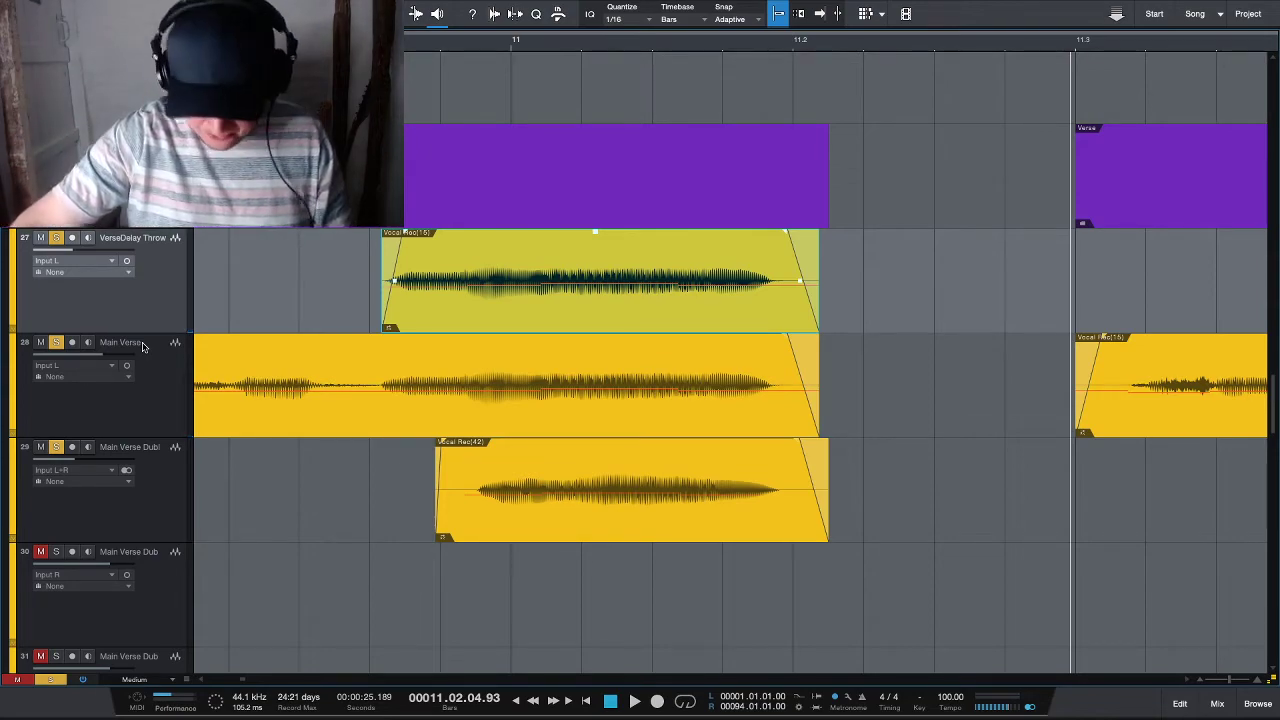
{"action": "key", "text": "space"}
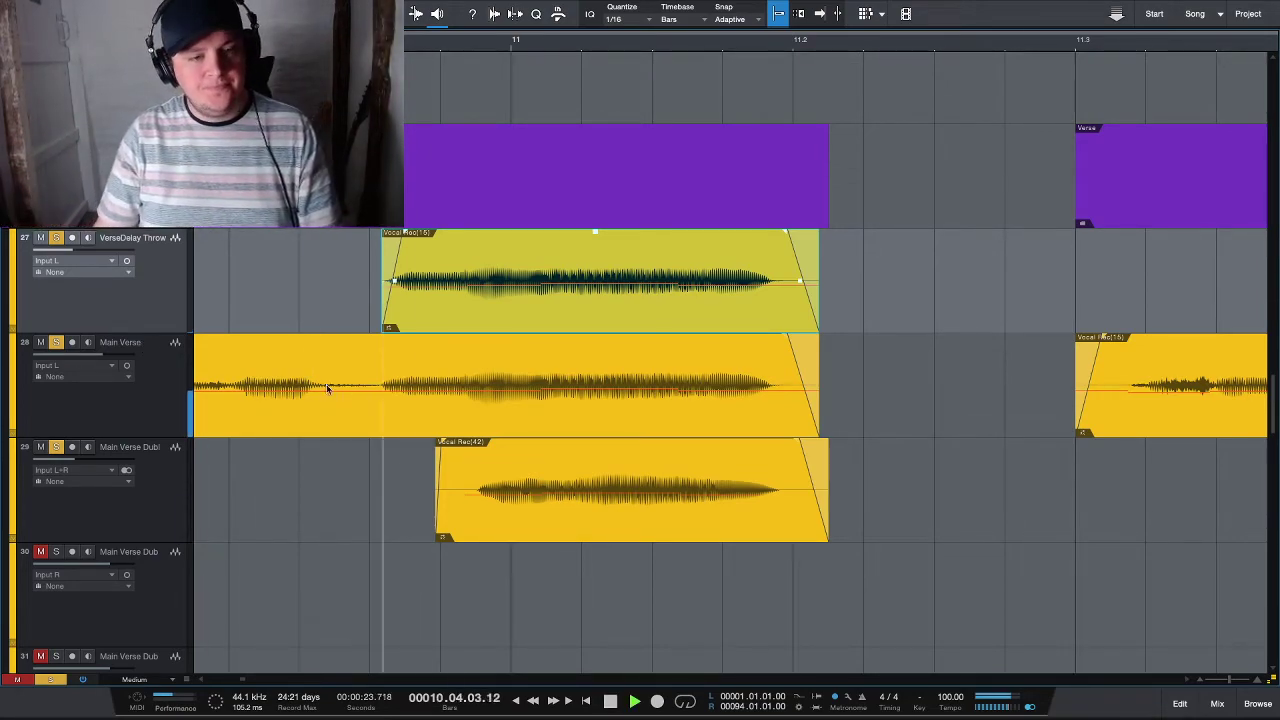
- Extend the second throw clip's start back to about half a beat before bar 12 and audition it
{"action": "key", "text": "w"}
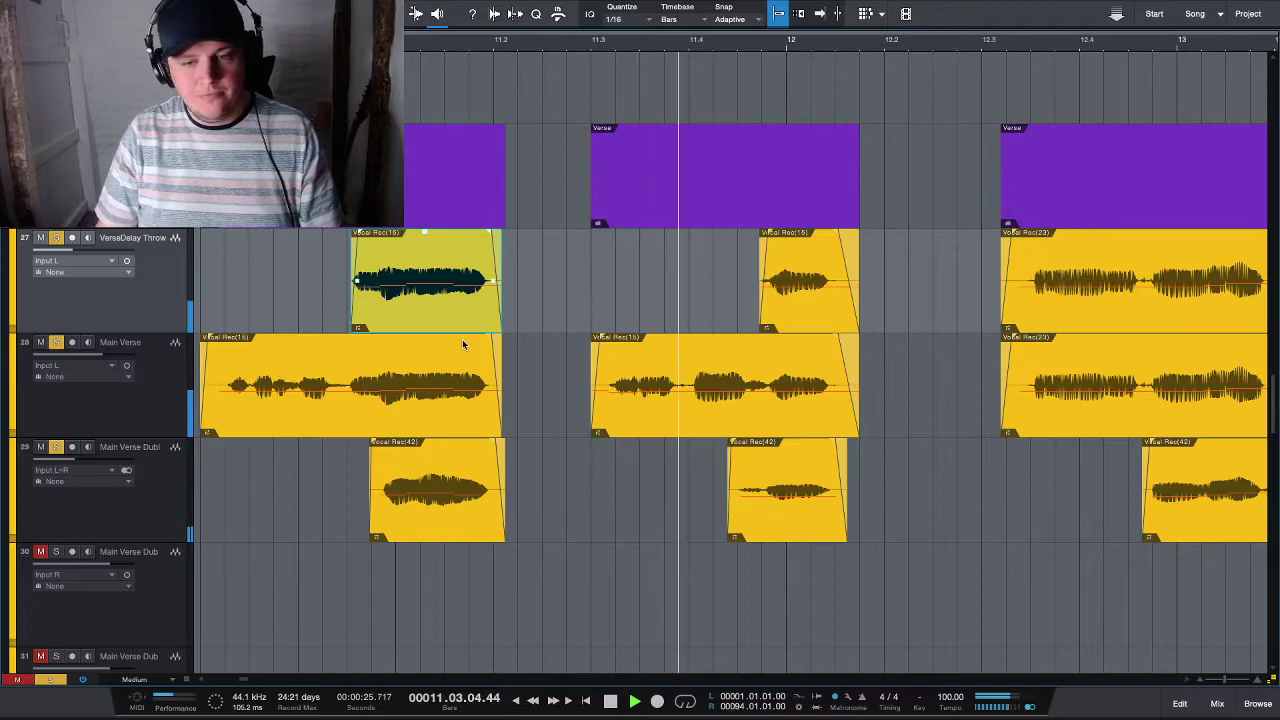
{"action": "key", "text": "w"}
{"action": "key", "text": "space"}
{"action": "key", "text": "e"}
{"action": "left_click_drag", "start_coordinate": [519, 295], "coordinate": [469, 289]}
{"action": "key", "text": "space"}
{"action": "key", "text": "space"}
{"action": "key", "text": "space"}
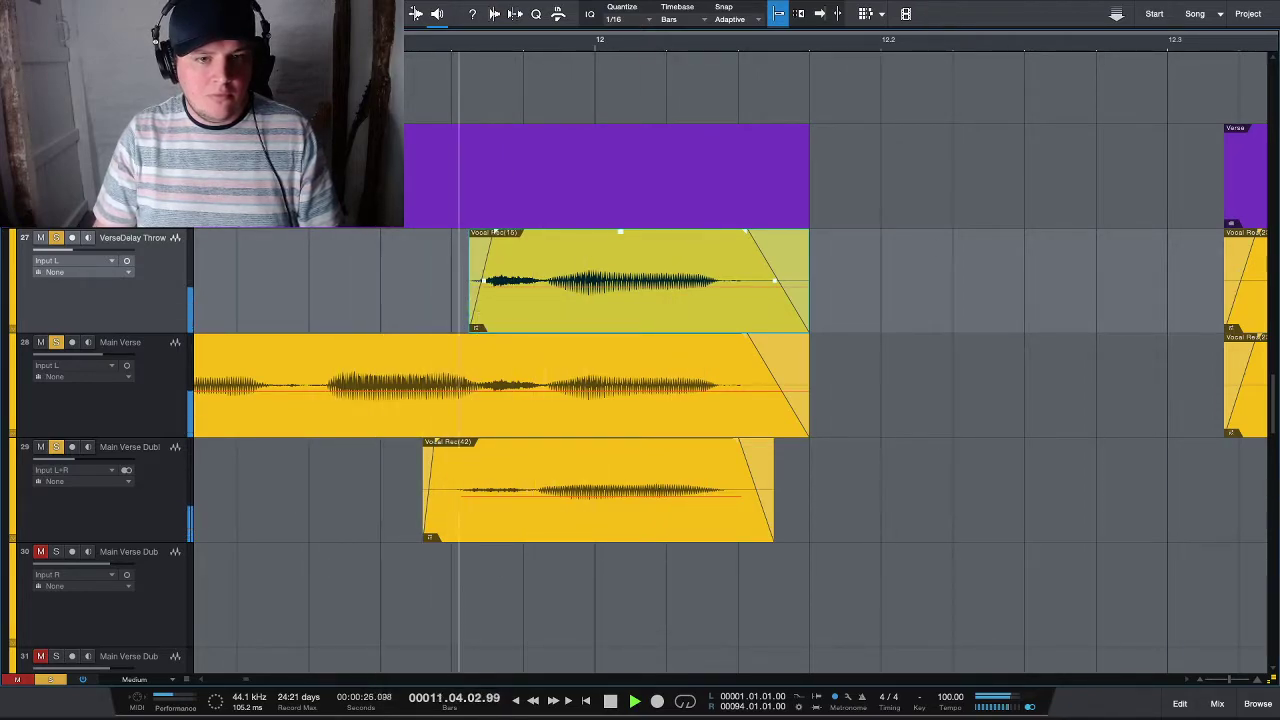
- Trim the third and fourth throw clips' starts to their last phrases, audition them, and delete the third clip
{"action": "scroll", "coordinate": [496, 363], "scroll_direction": "down", "scroll_amount": 5}
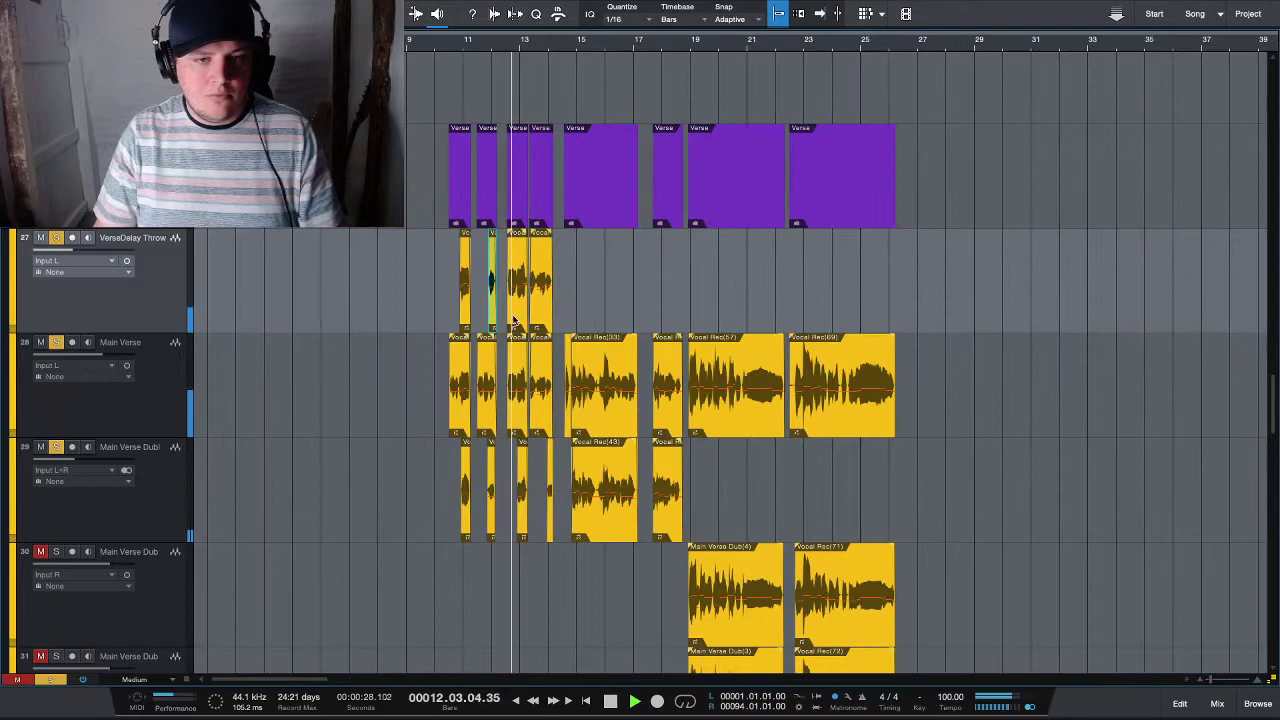
{"action": "scroll", "coordinate": [514, 314], "scroll_direction": "up", "scroll_amount": 3}
{"action": "scroll", "coordinate": [547, 318], "scroll_direction": "up", "scroll_amount": 3}
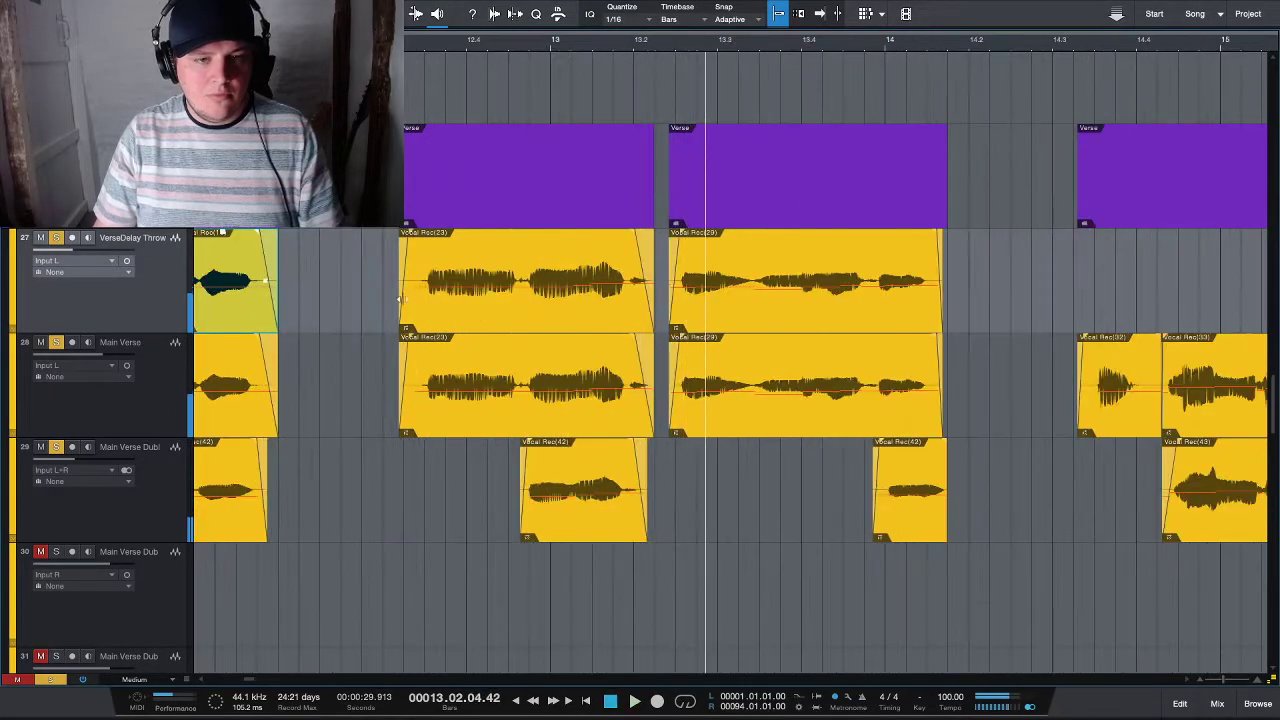
{"action": "left_click_drag", "start_coordinate": [393, 304], "coordinate": [522, 306]}
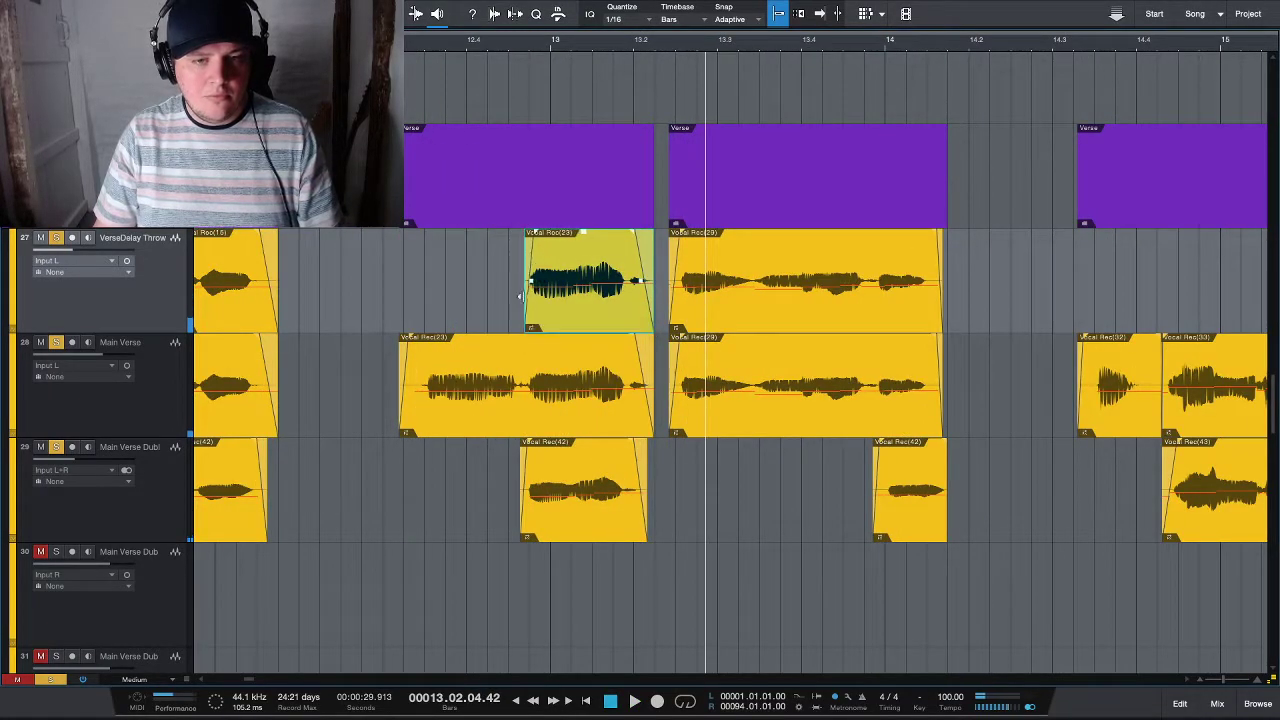
{"action": "left_click", "coordinate": [493, 45]}
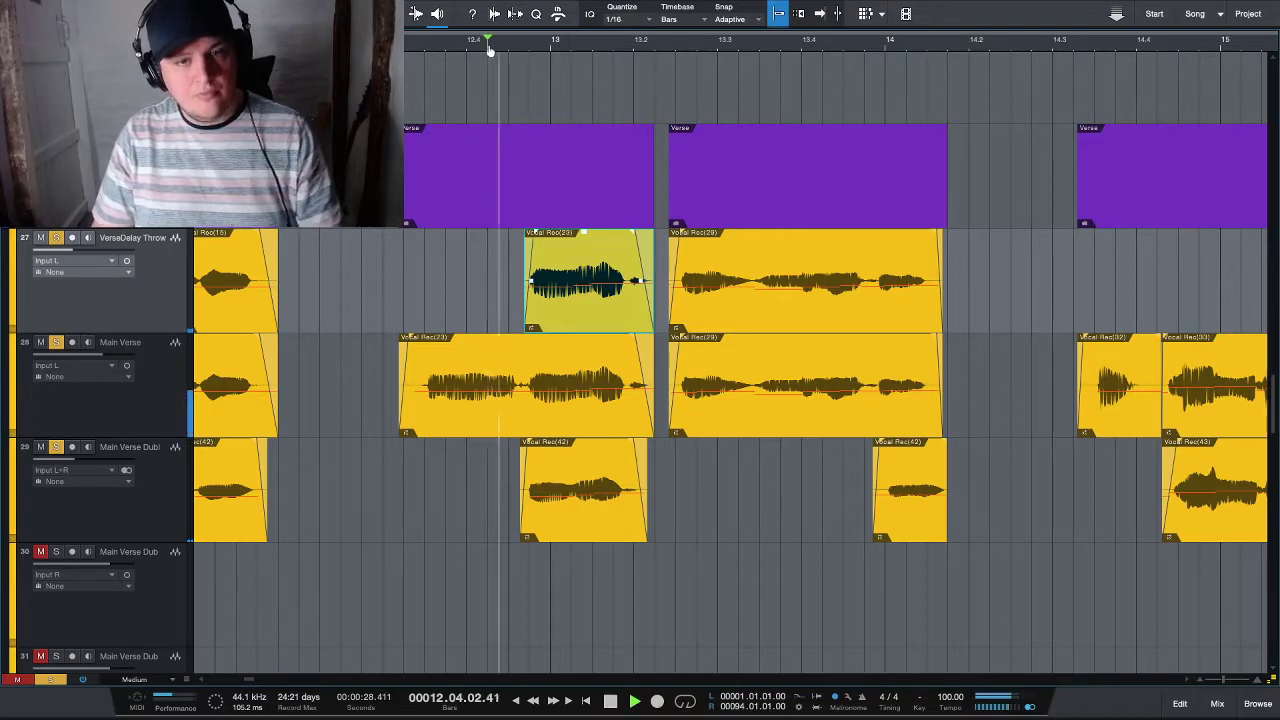
{"action": "left_click_drag", "start_coordinate": [647, 287], "coordinate": [855, 309]}
{"action": "key", "text": "Delete"}
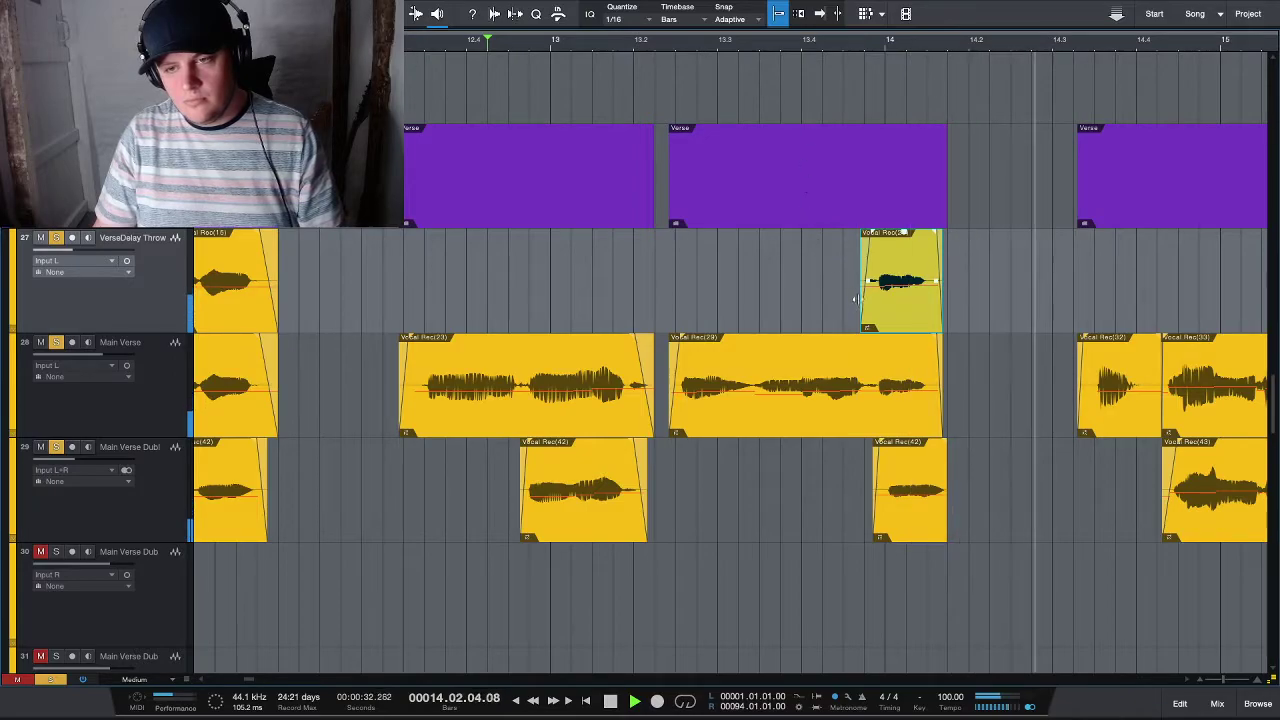
- Clear all track solos and play the verse in the full mix from bar 10
{"action": "scroll", "coordinate": [786, 320], "scroll_direction": "down", "scroll_amount": 3}
{"action": "scroll", "coordinate": [503, 290], "scroll_direction": "down", "scroll_amount": 1}
{"action": "left_click_drag", "start_coordinate": [614, 40], "coordinate": [430, 42]}
{"action": "key", "text": "shift+s"}
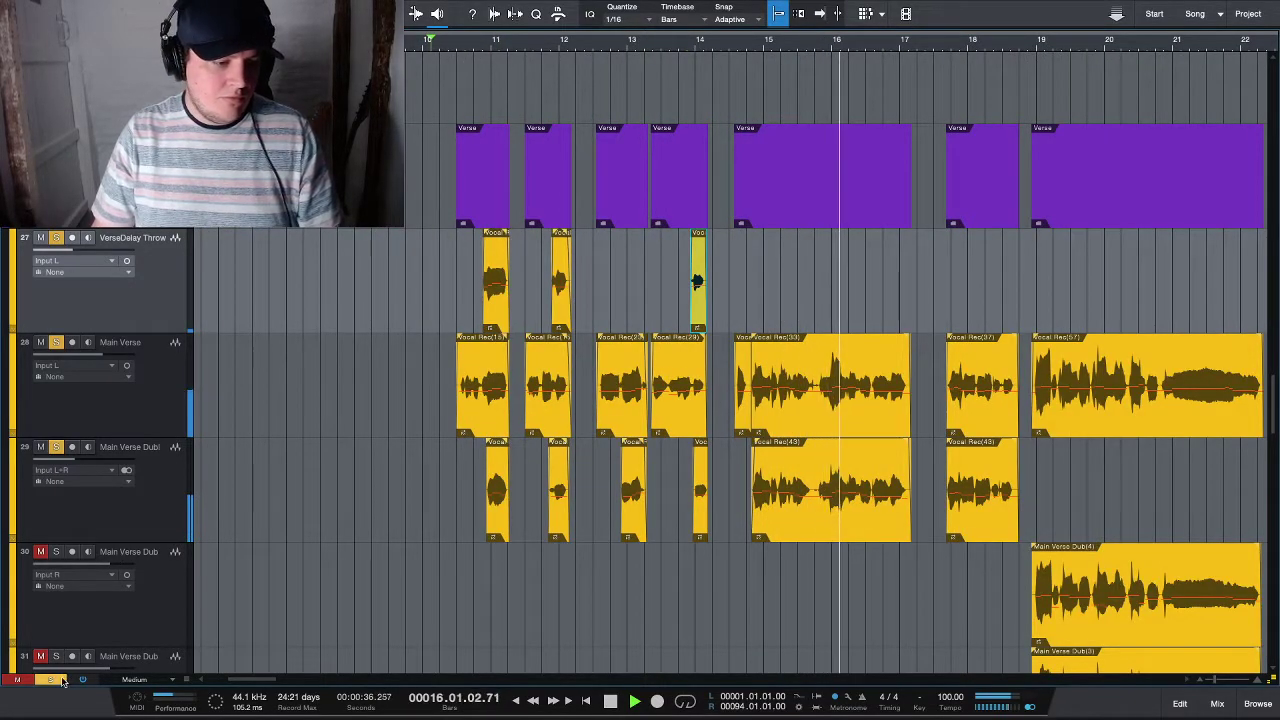
{"action": "key", "text": "space"}
{"action": "key", "text": "space"}
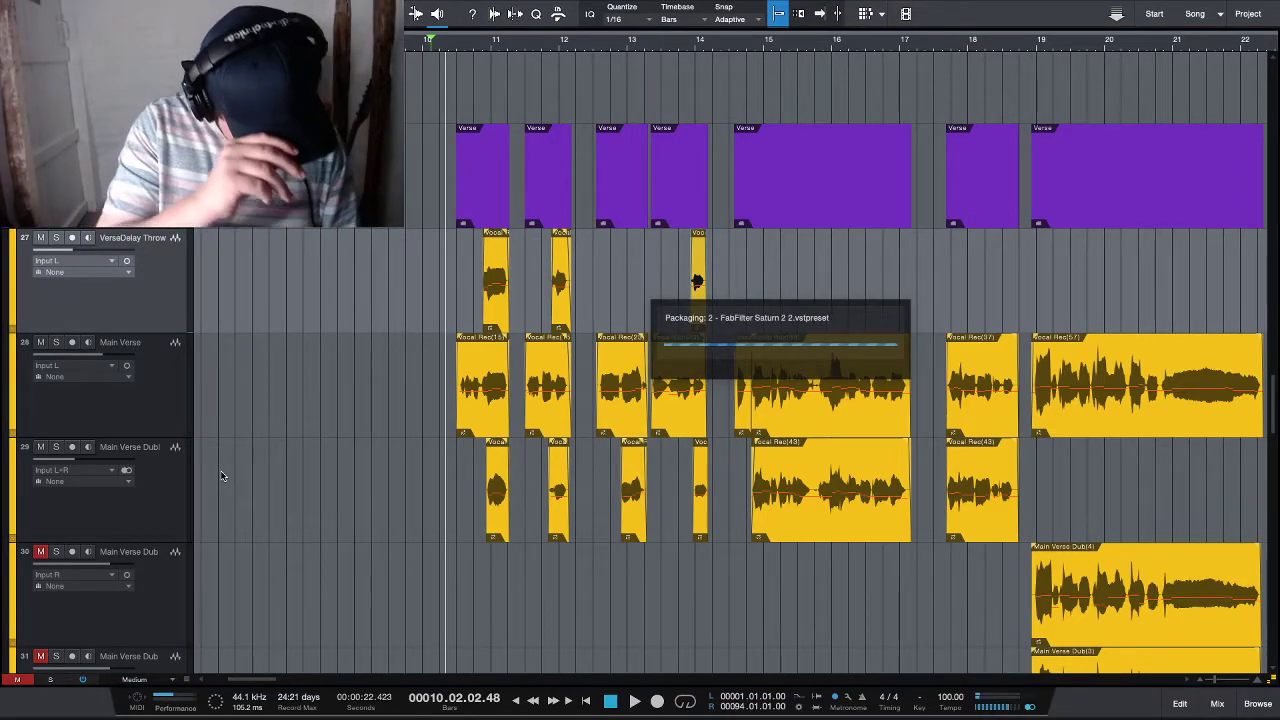
{"action": "key", "text": "space"}
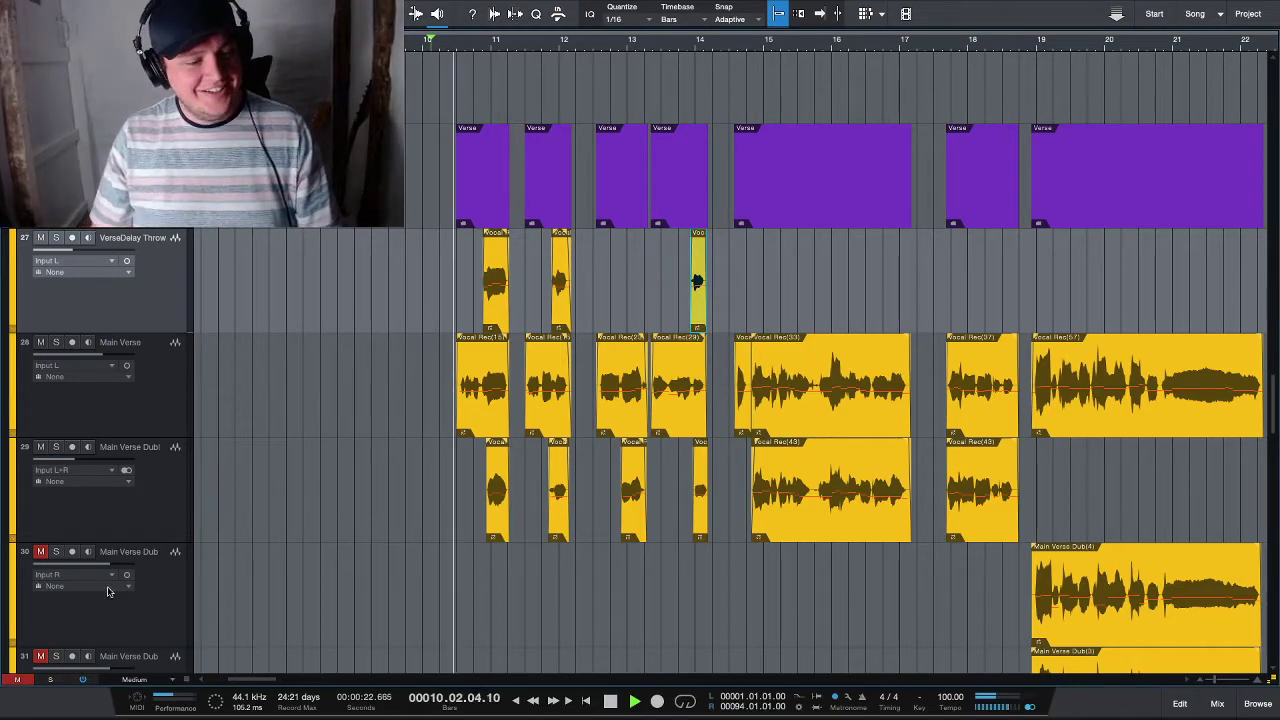
- Reduce the track heights to Normal and move the playback start marker to just before the first verse clip
{"action": "key", "text": "shift+w"}
{"action": "key", "text": "shift+w"}
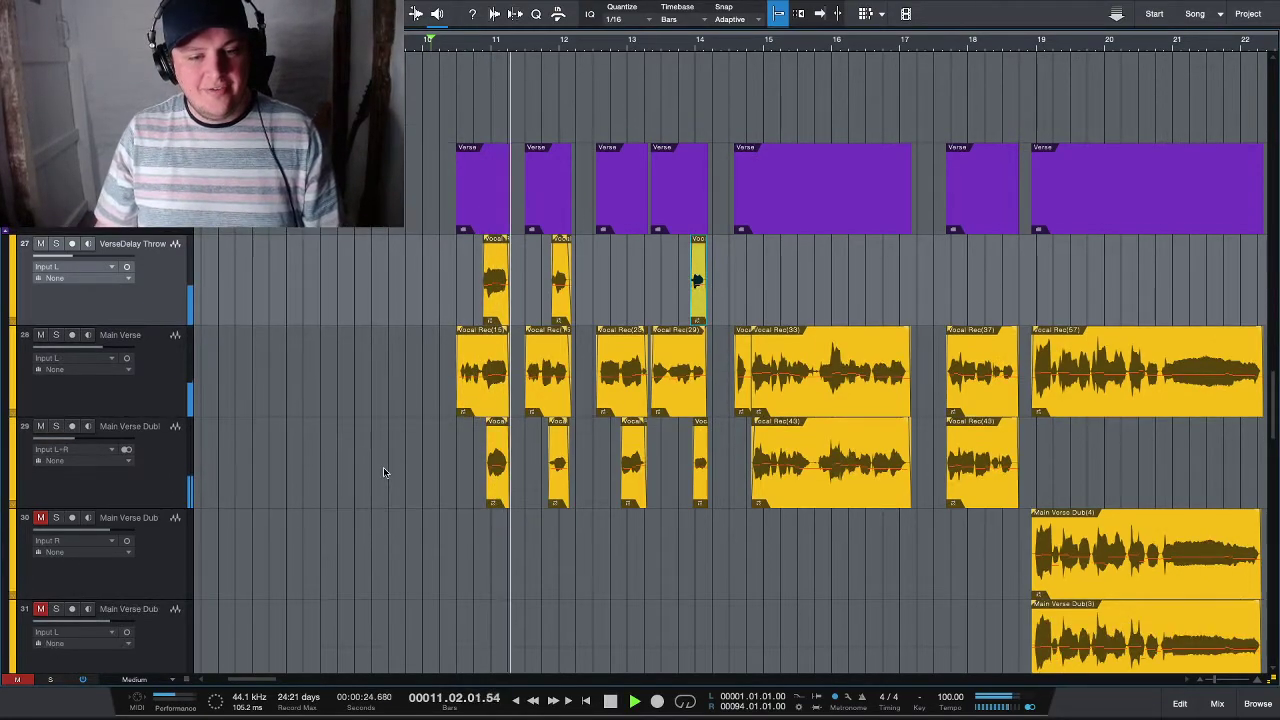
{"action": "key", "text": "shift+w"}
{"action": "key", "text": "shift+w"}
{"action": "key", "text": "shift+w"}
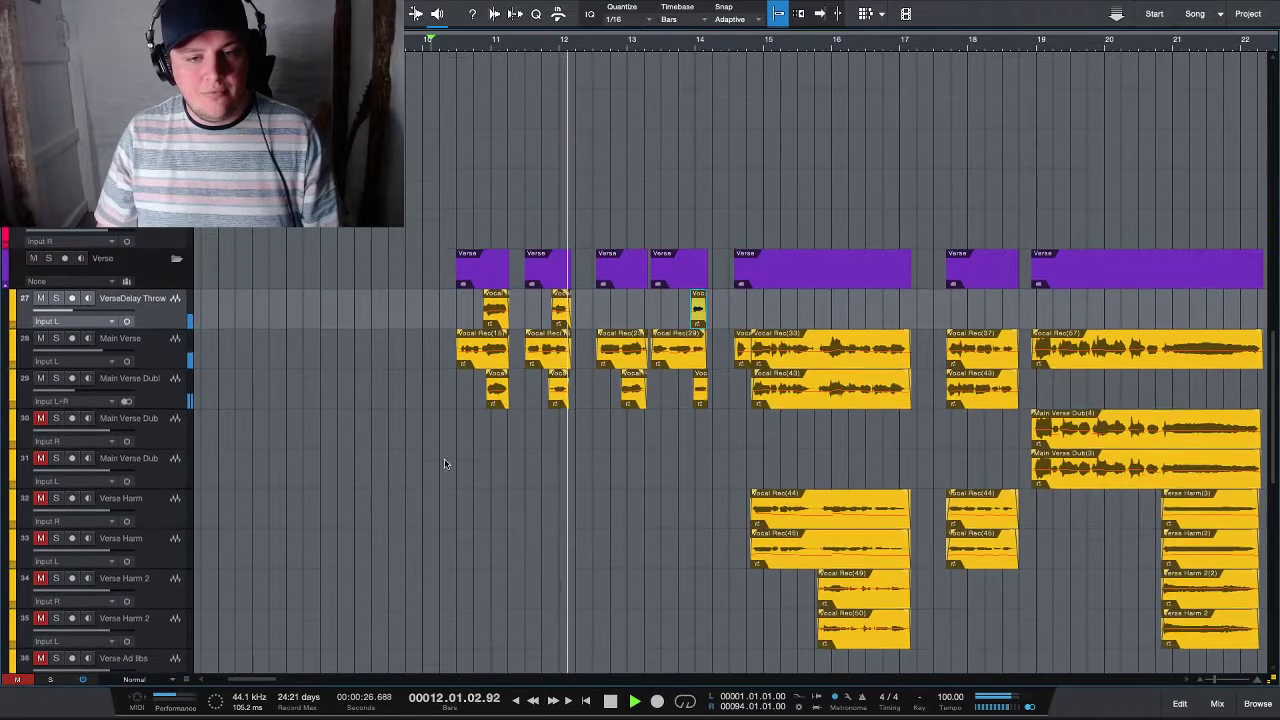
{"action": "left_click_drag", "start_coordinate": [428, 40], "coordinate": [453, 45]}
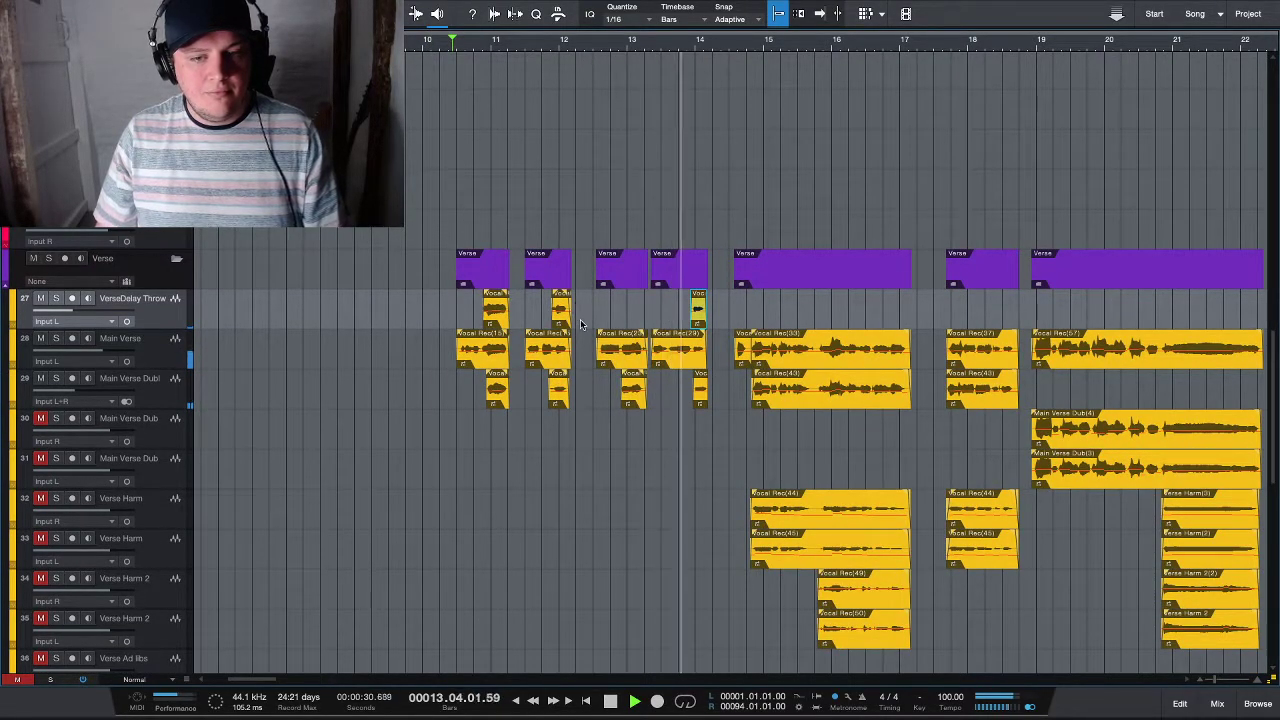
- Examine the Slate Digital FG-X on the Main bus while the verse plays, and close it
{"action": "key", "text": "Down"}
{"action": "key", "text": "F3"}
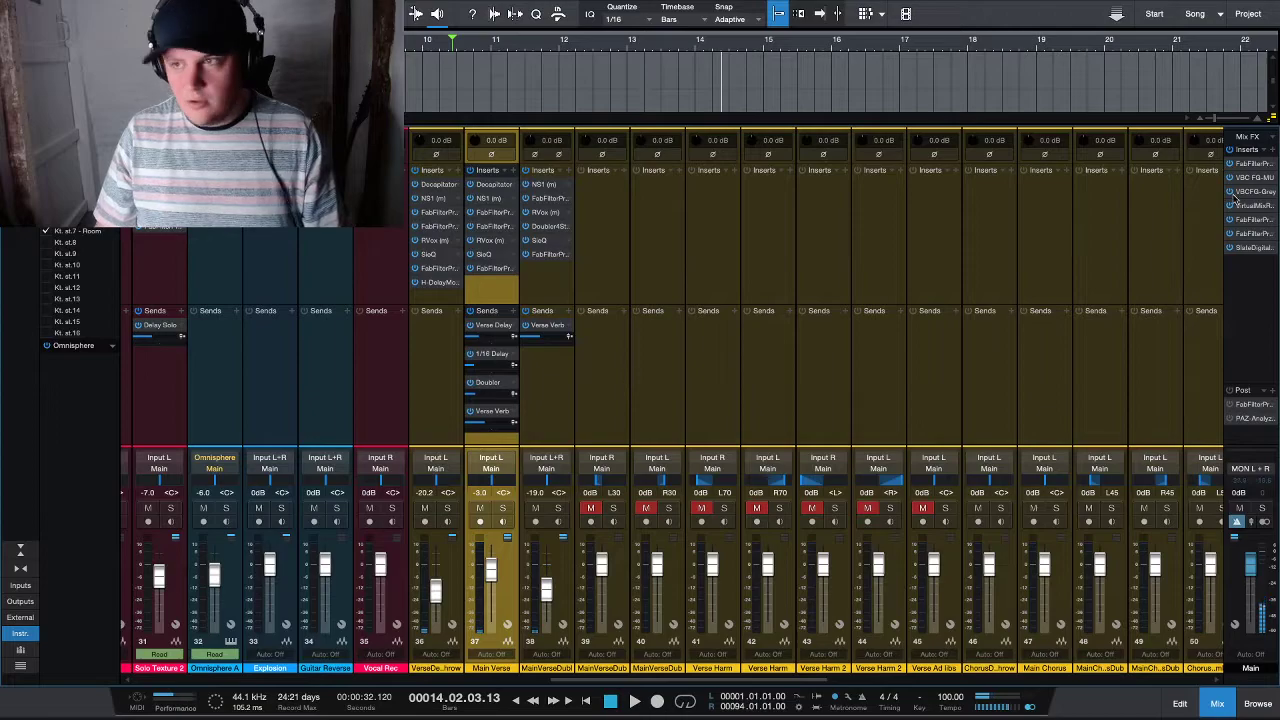
{"action": "left_click", "coordinate": [1254, 248]}
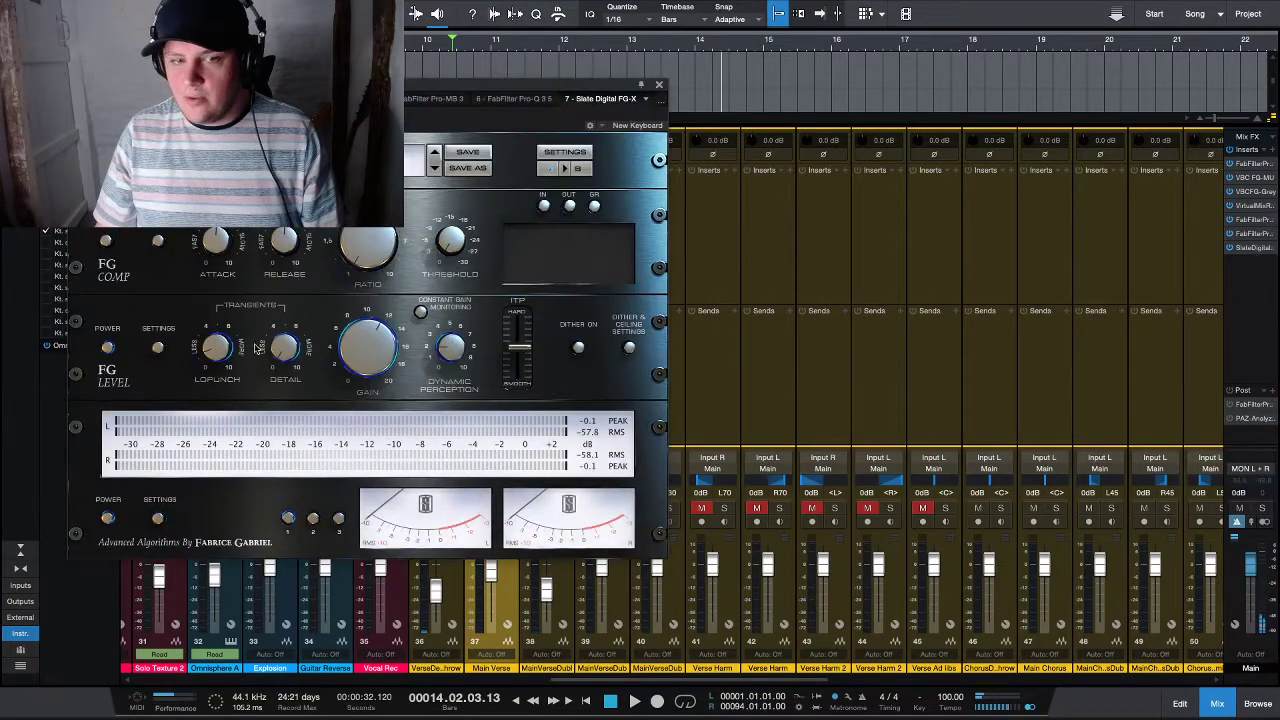
{"action": "key", "text": "space"}
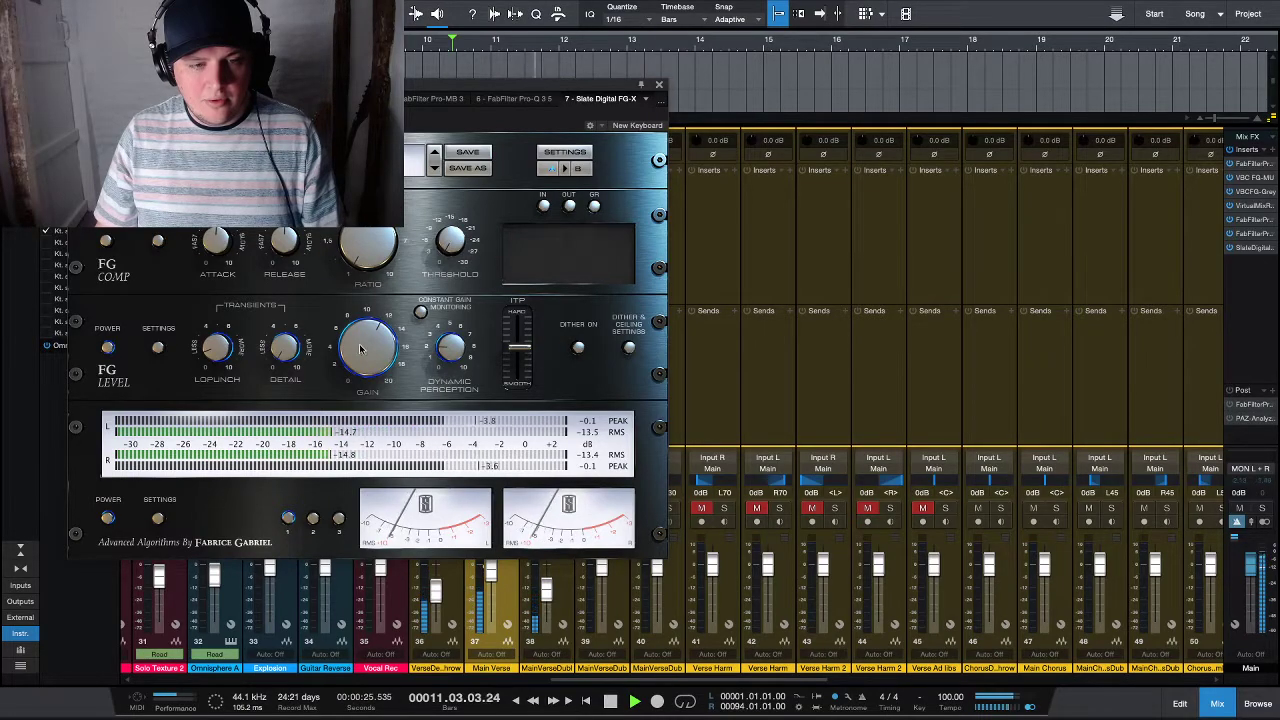
{"action": "left_click", "coordinate": [659, 83]}
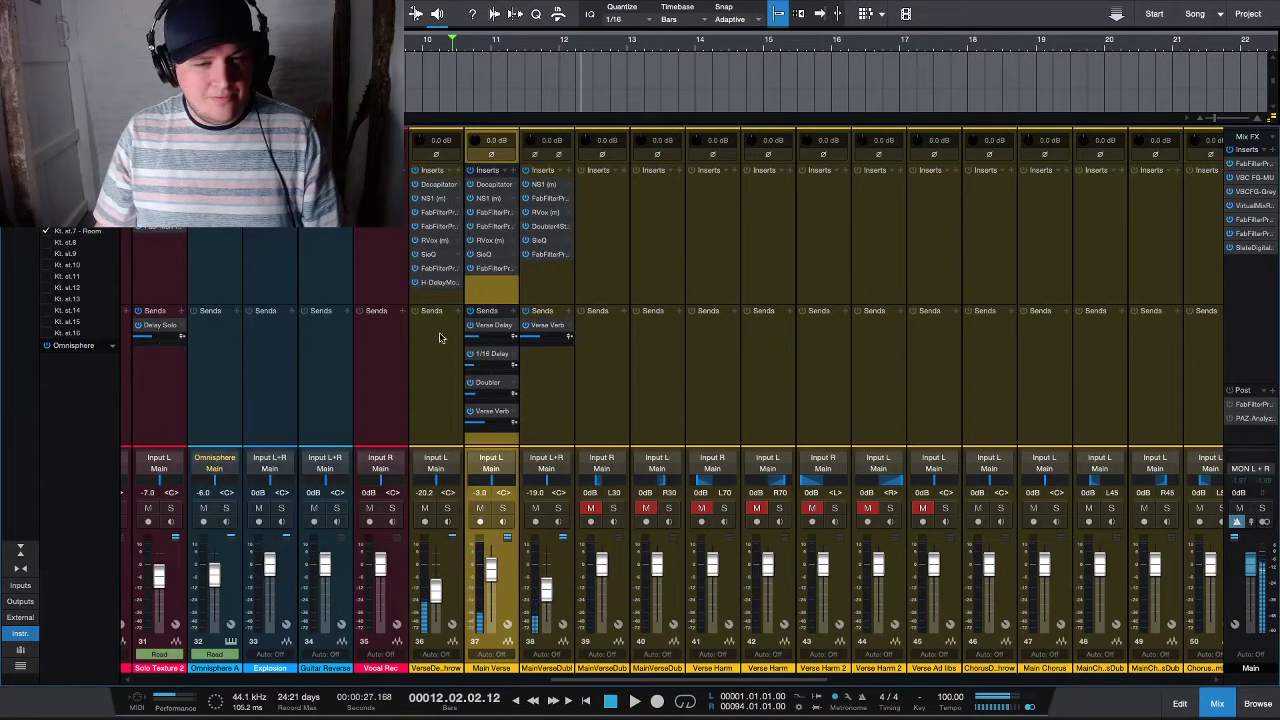
{"action": "key", "text": "F3"}
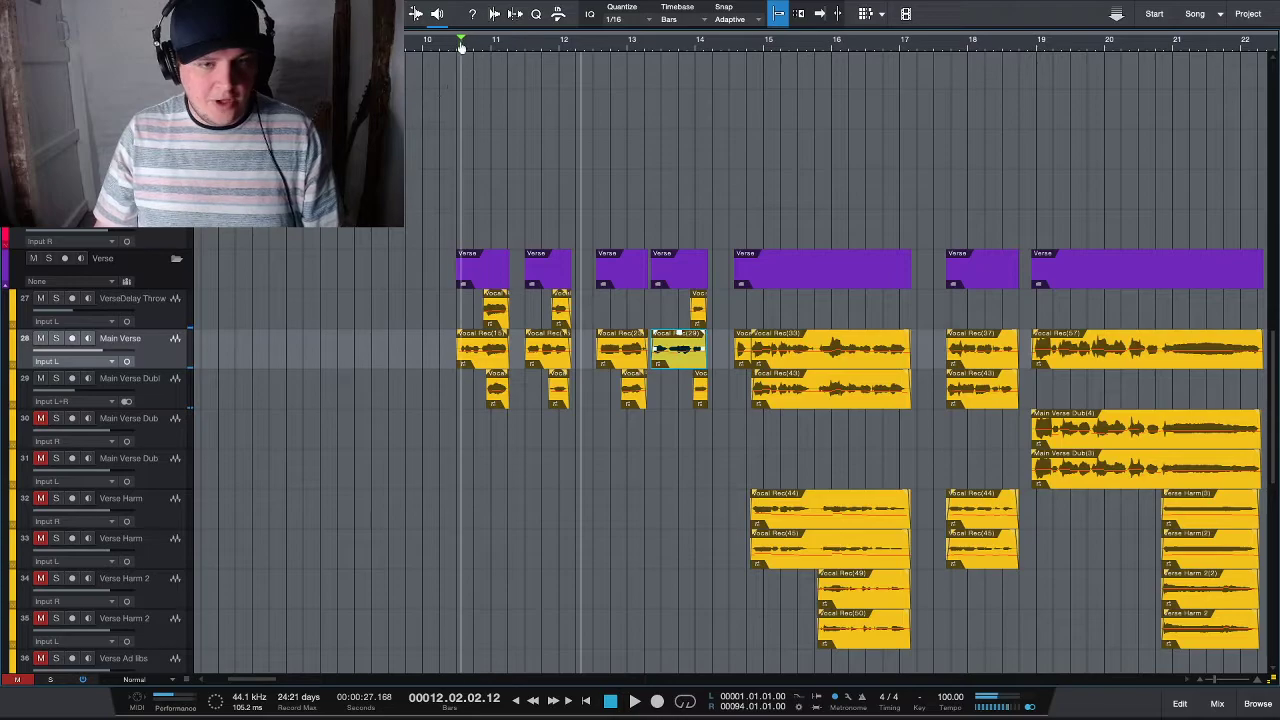
{"action": "key", "text": "F3"}
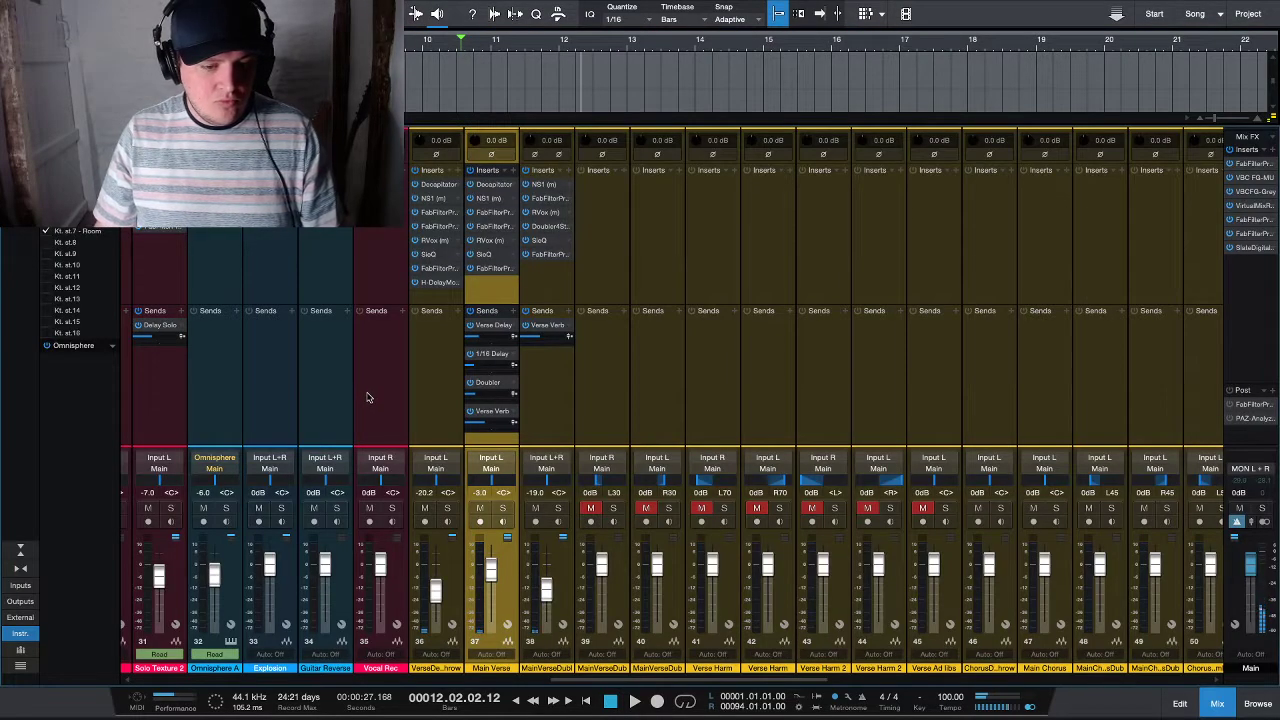
- Add the Howard Benson Vocals plug-in to Main Verse's inserts and place it directly after RVox
{"action": "left_click", "coordinate": [514, 173]}
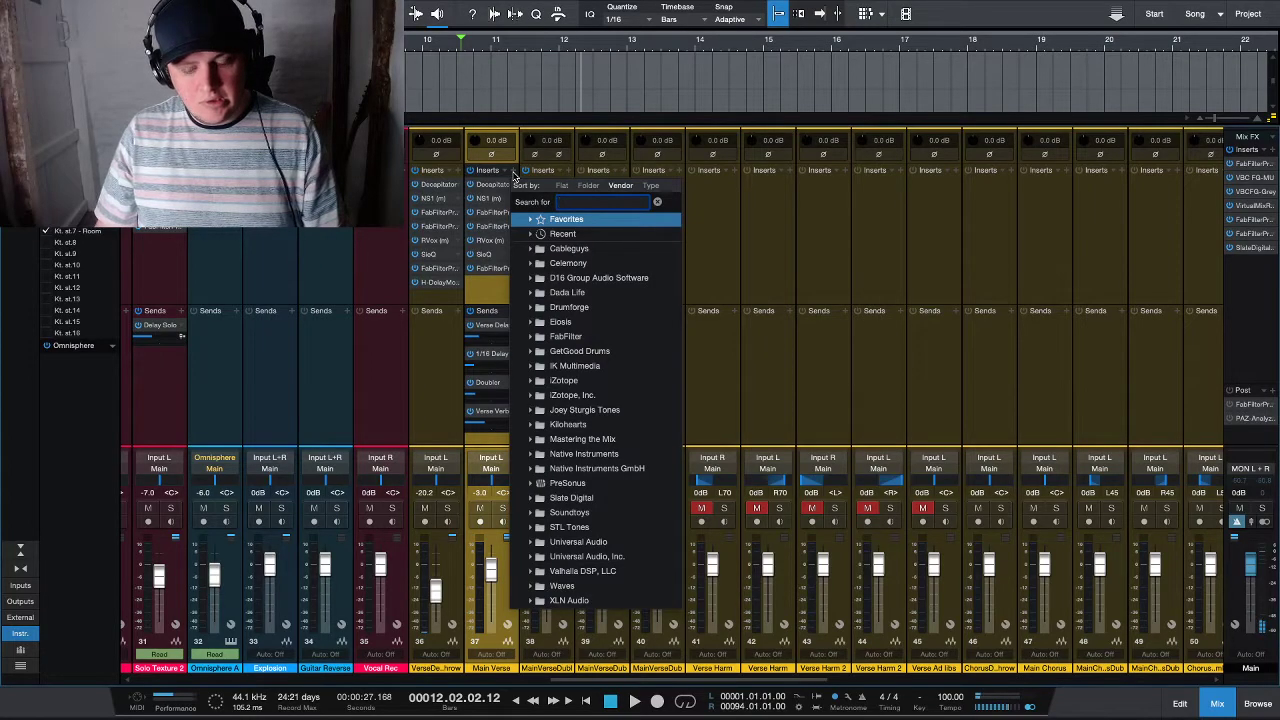
{"action": "type", "text": "verse"}
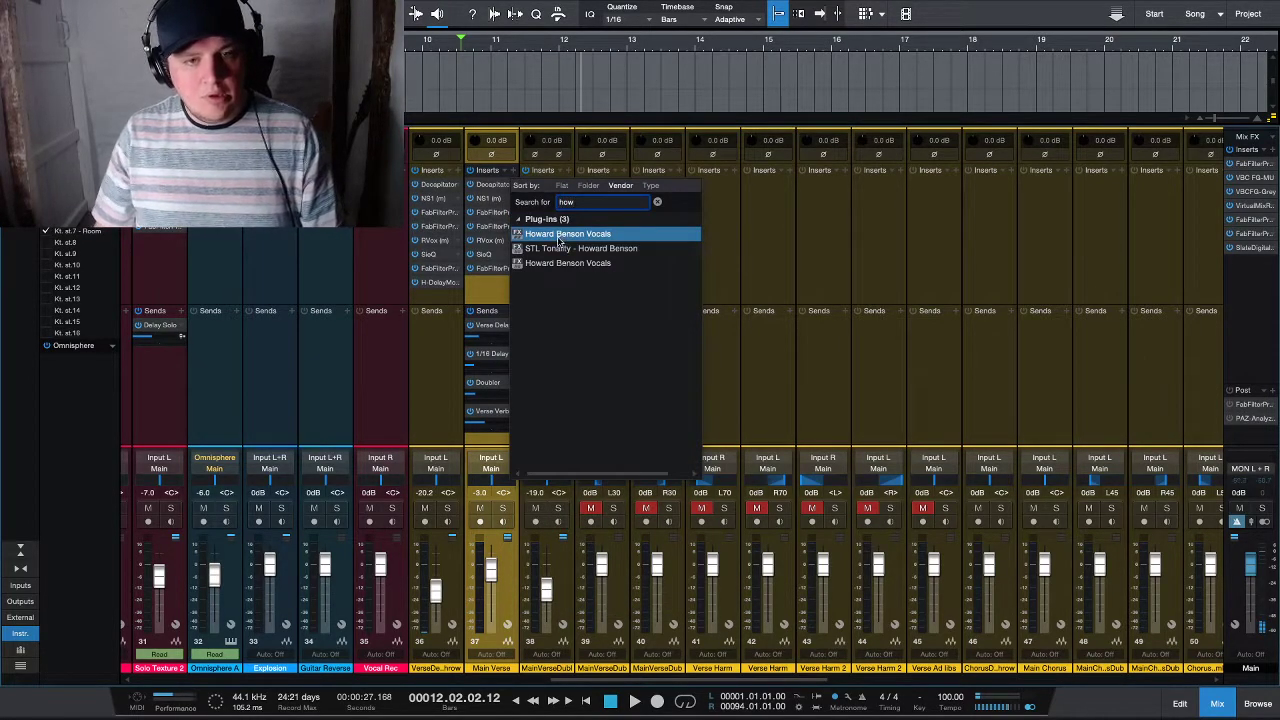
{"action": "left_click", "coordinate": [540, 232]}
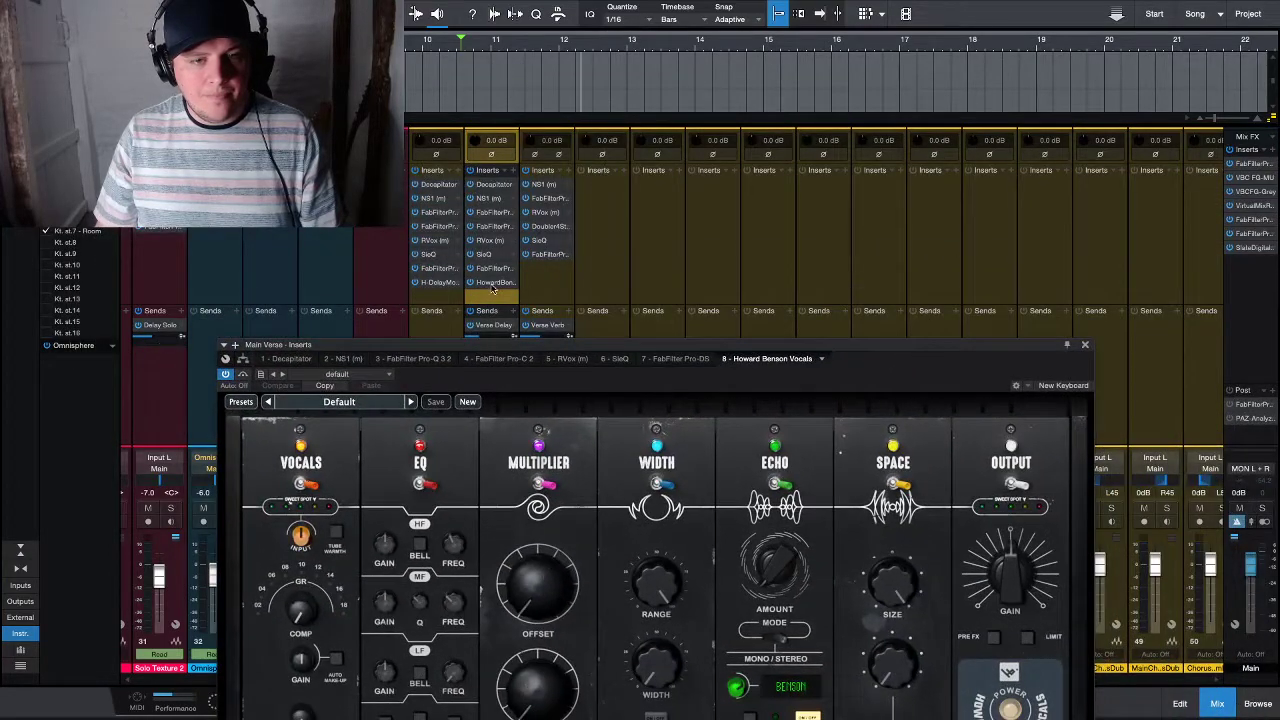
{"action": "left_click_drag", "start_coordinate": [492, 288], "coordinate": [504, 258]}
- In Howard Benson Vocals, switch off EQ, Multiplier, Echo and Space, enable Limit, raise Comp slightly and lower the output gain during playback
{"action": "left_click_drag", "start_coordinate": [530, 345], "coordinate": [551, 109]}
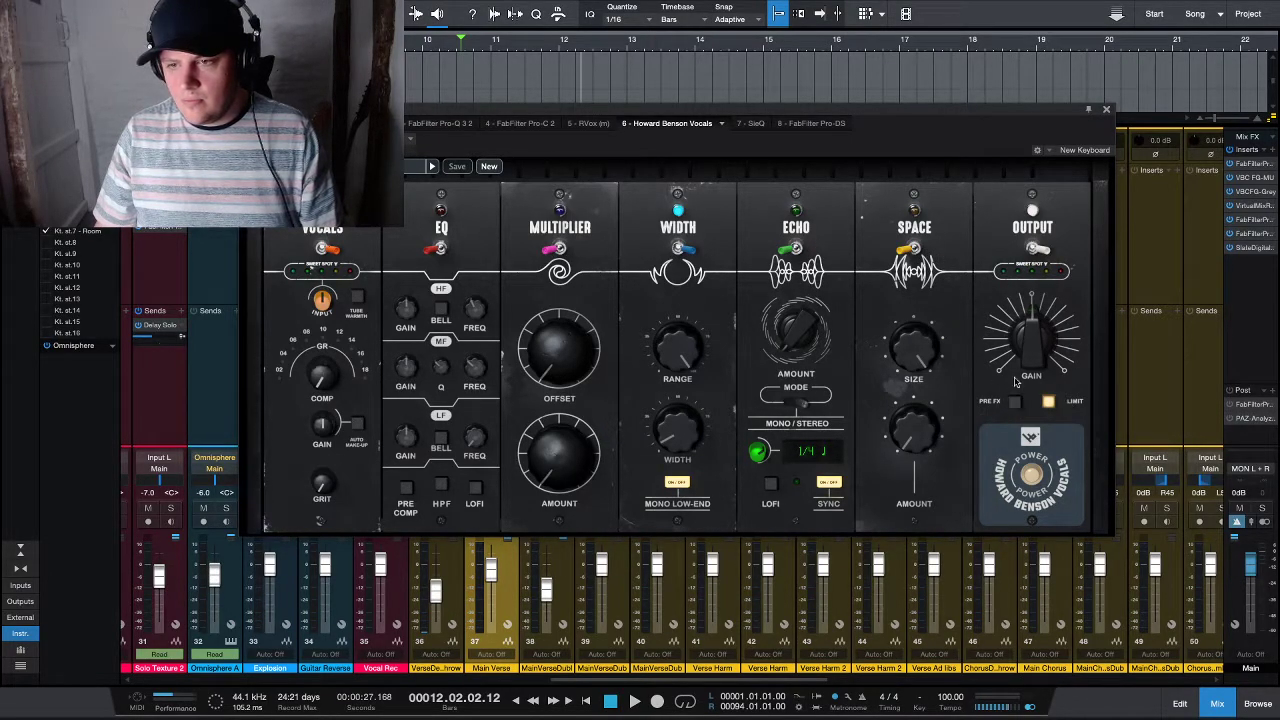
{"action": "key", "text": "space"}
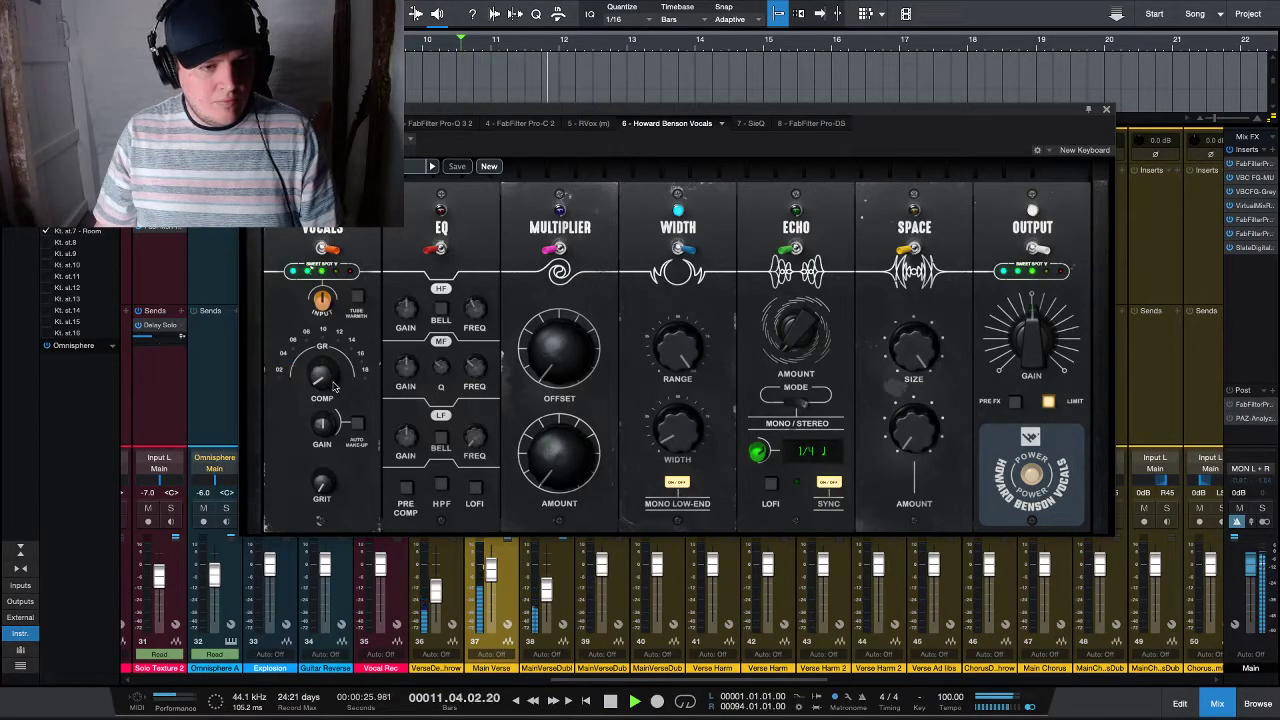
{"action": "left_click_drag", "start_coordinate": [1030, 338], "coordinate": [1030, 358]}
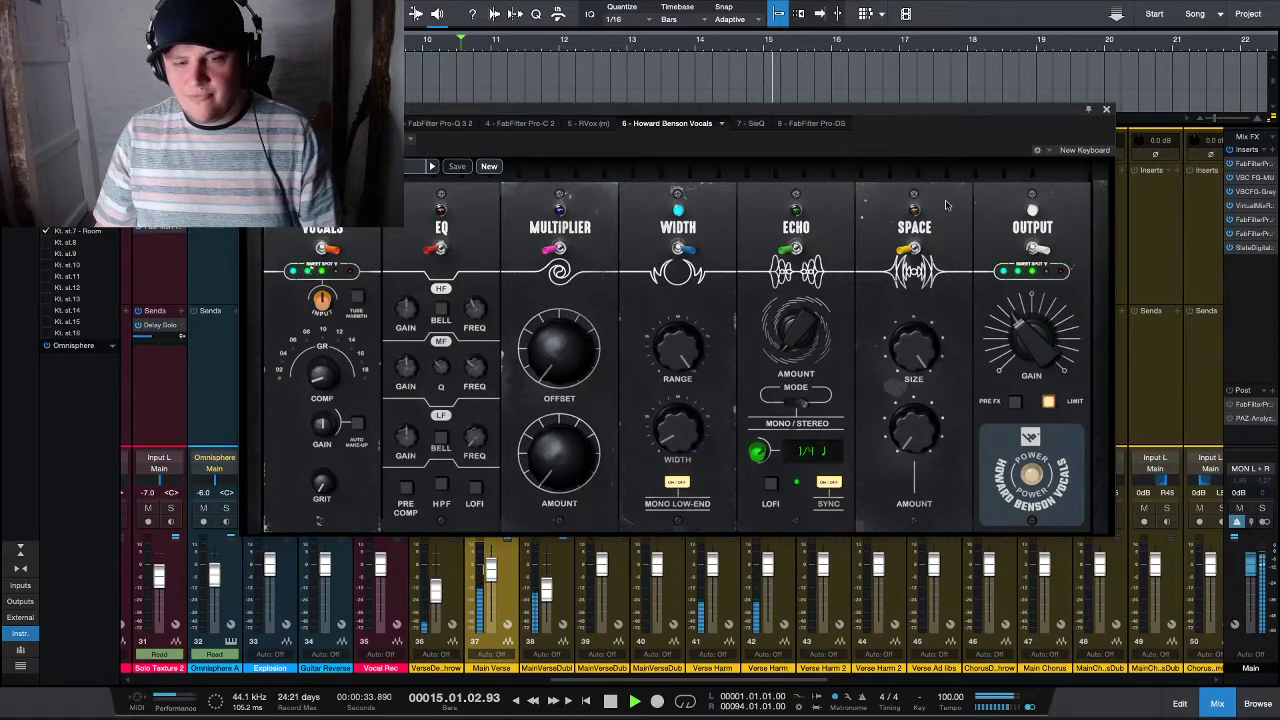
- Lower the Howard Benson Vocals output gain to about 38.4 during playback and close the plug-in
{"action": "left_click", "coordinate": [1106, 108]}
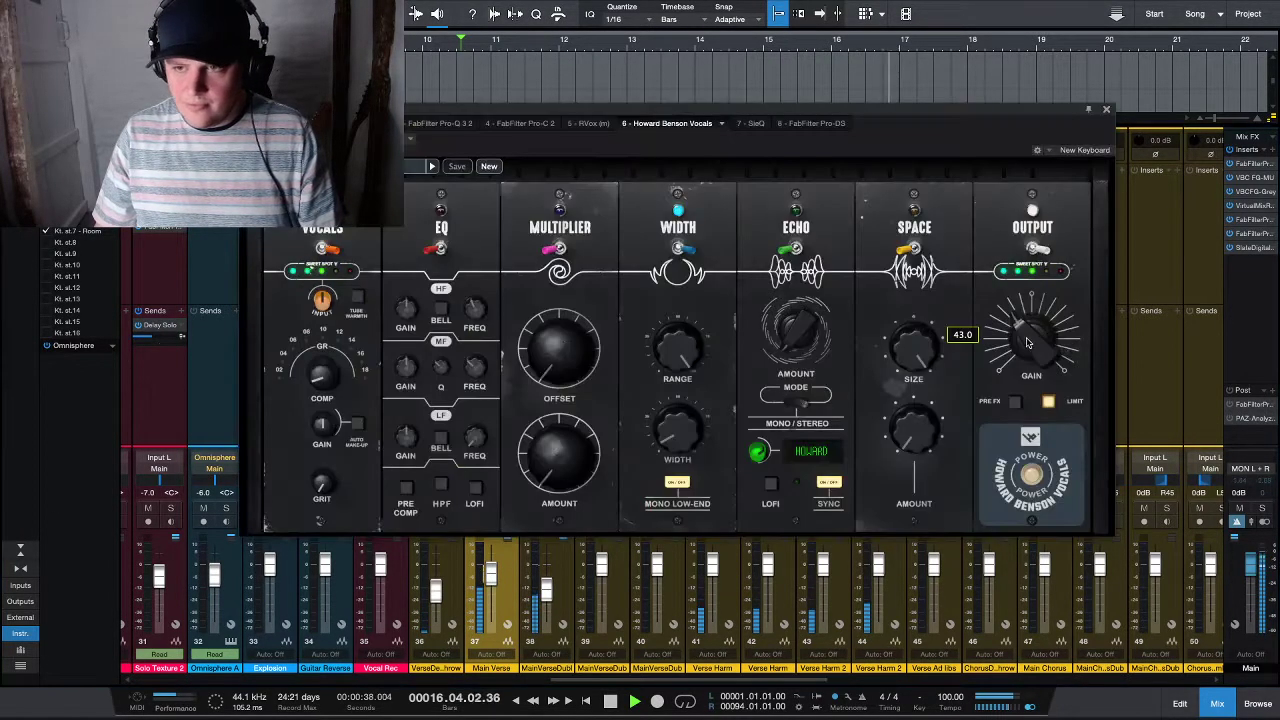
{"action": "mouse_move", "coordinate": [1028, 347]}
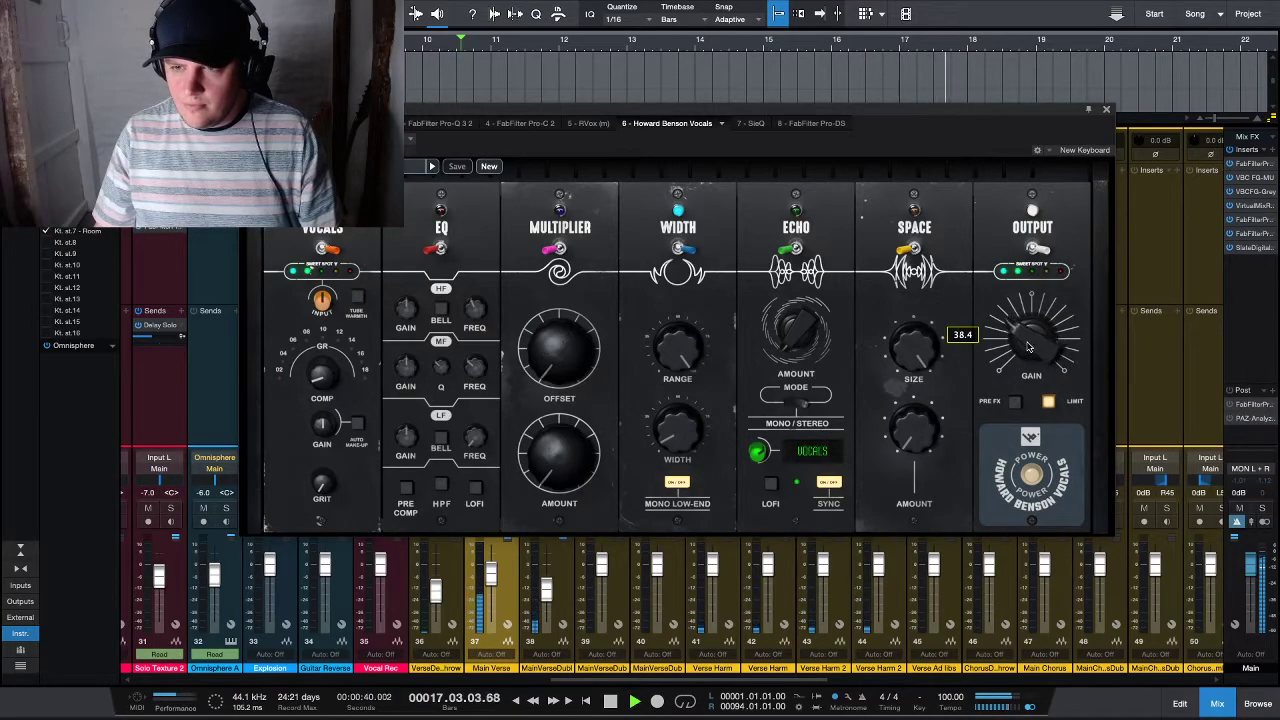
{"action": "left_click", "coordinate": [1106, 108]}
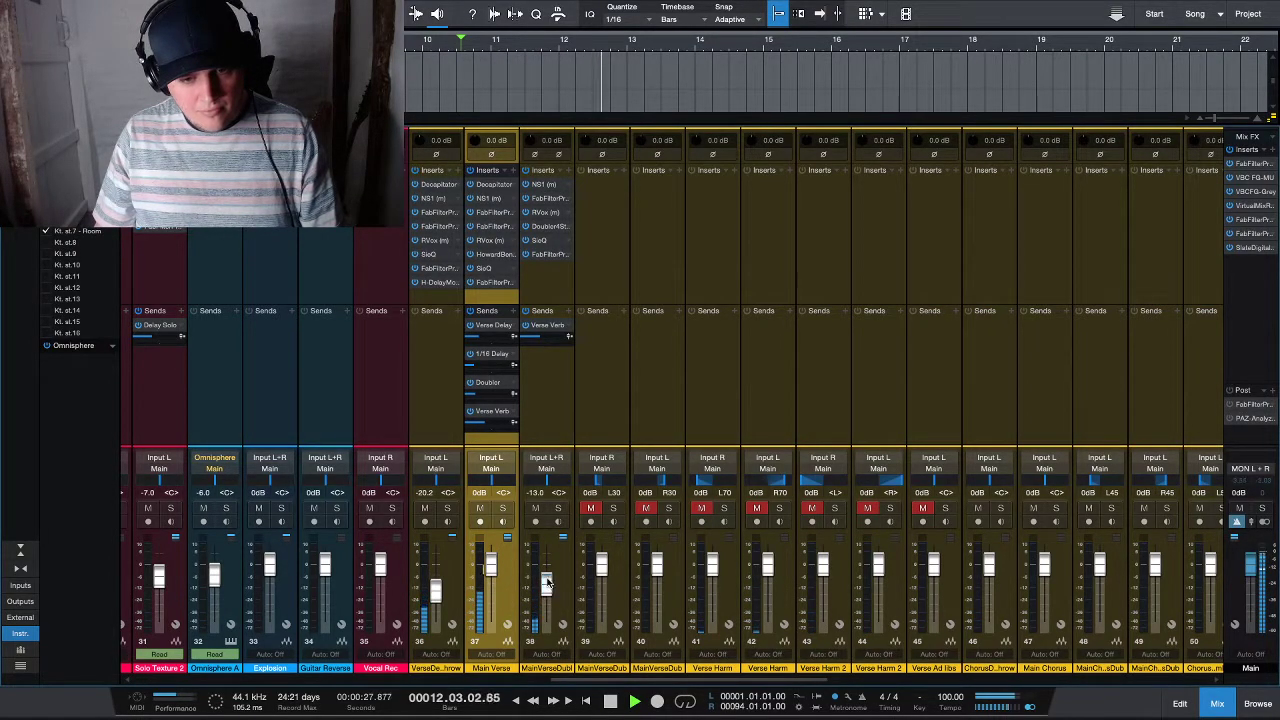
- Solo Main Verse Dubl and shape its Pro-Q 3 with an 18 dB/oct low cut near 450 Hz and a 12 dB/oct high cut near 8.5 kHz
{"action": "left_click", "coordinate": [557, 508]}
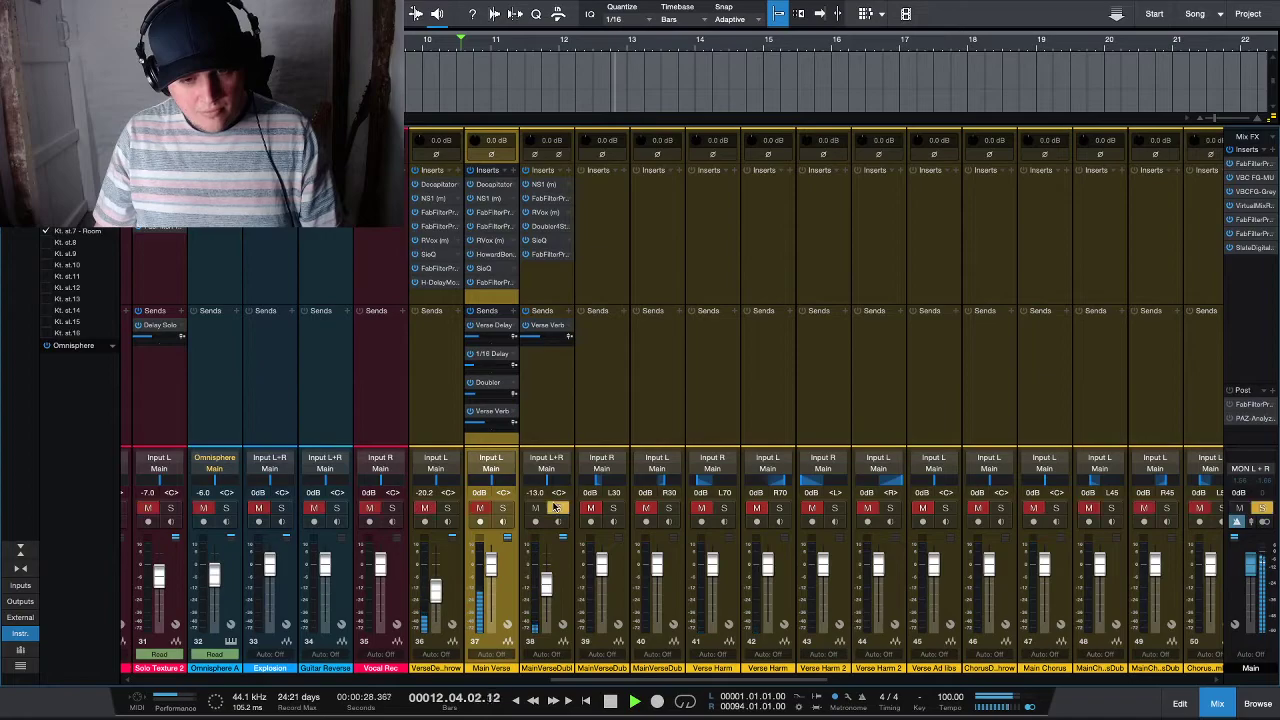
{"action": "left_click", "coordinate": [549, 205]}
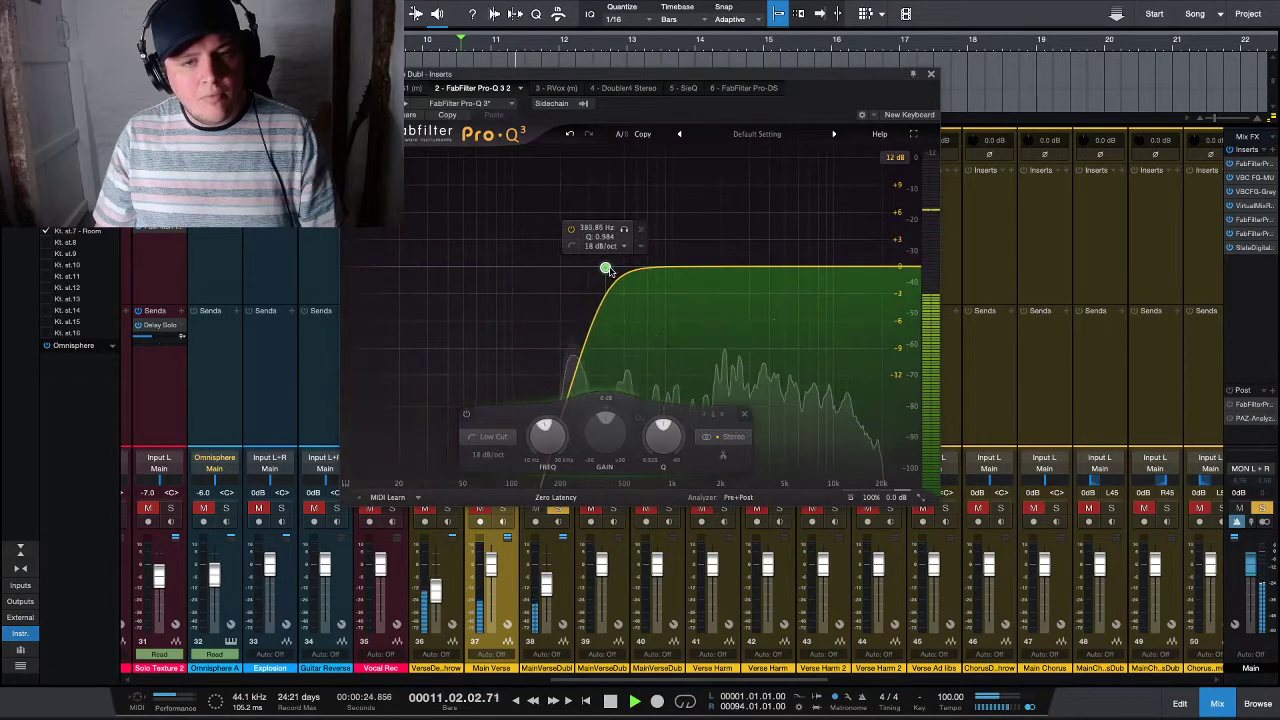
{"action": "left_click_drag", "start_coordinate": [586, 266], "coordinate": [618, 268]}
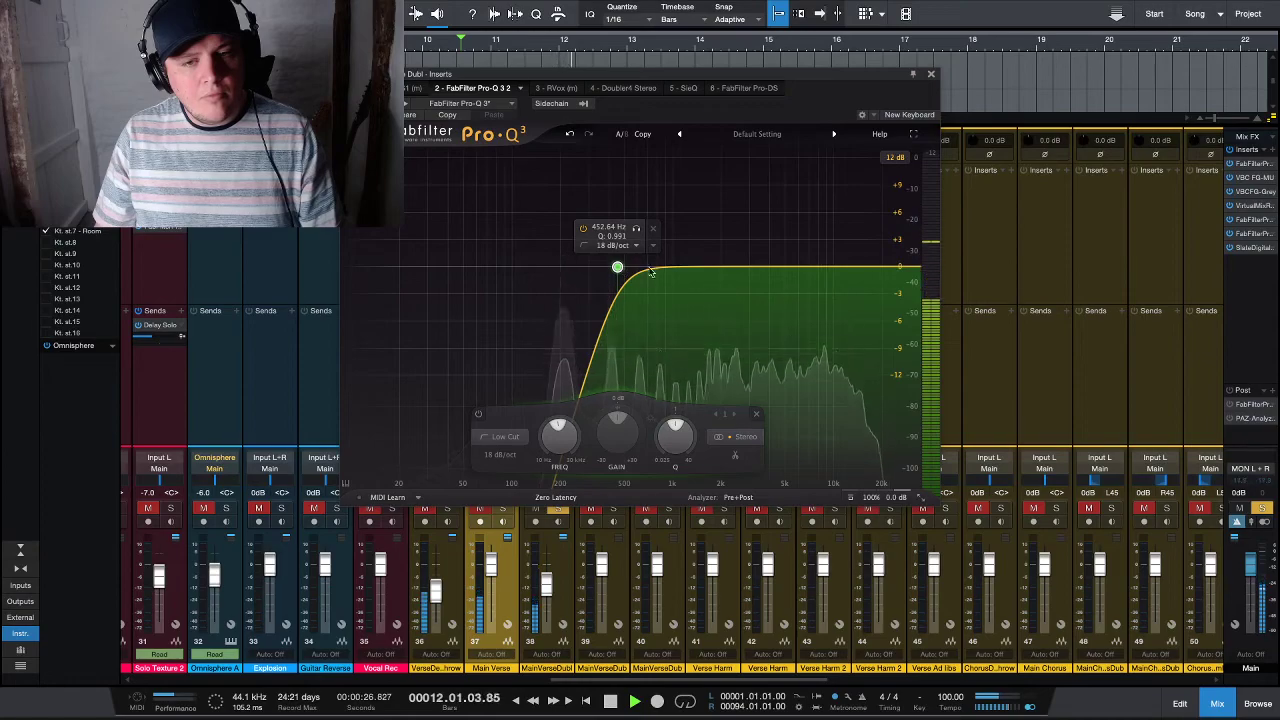
{"action": "left_click_drag", "start_coordinate": [902, 267], "coordinate": [822, 262]}
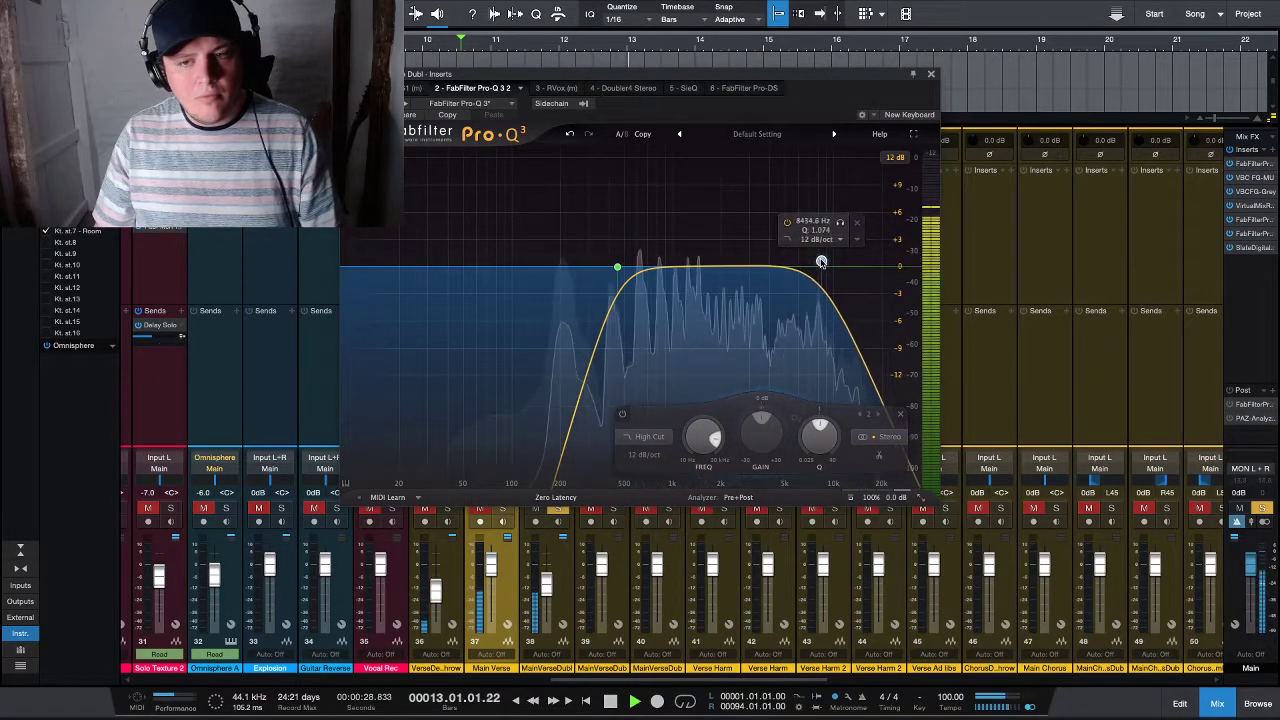
{"action": "left_click", "coordinate": [930, 73]}
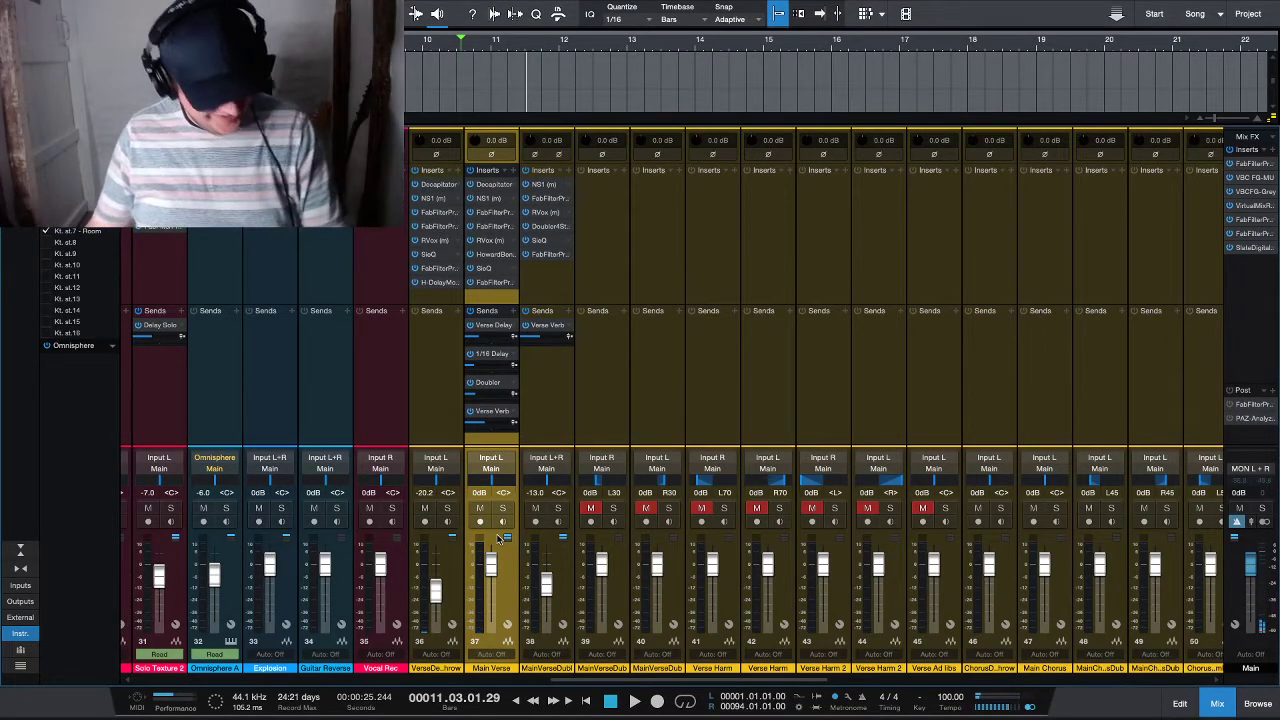
- Balance the verse vocals during playback, setting Main Verse Dubl to -18.0 dB and Main Verse to -2.0 dB
{"action": "key", "text": "space"}
{"action": "key", "text": "F3"}
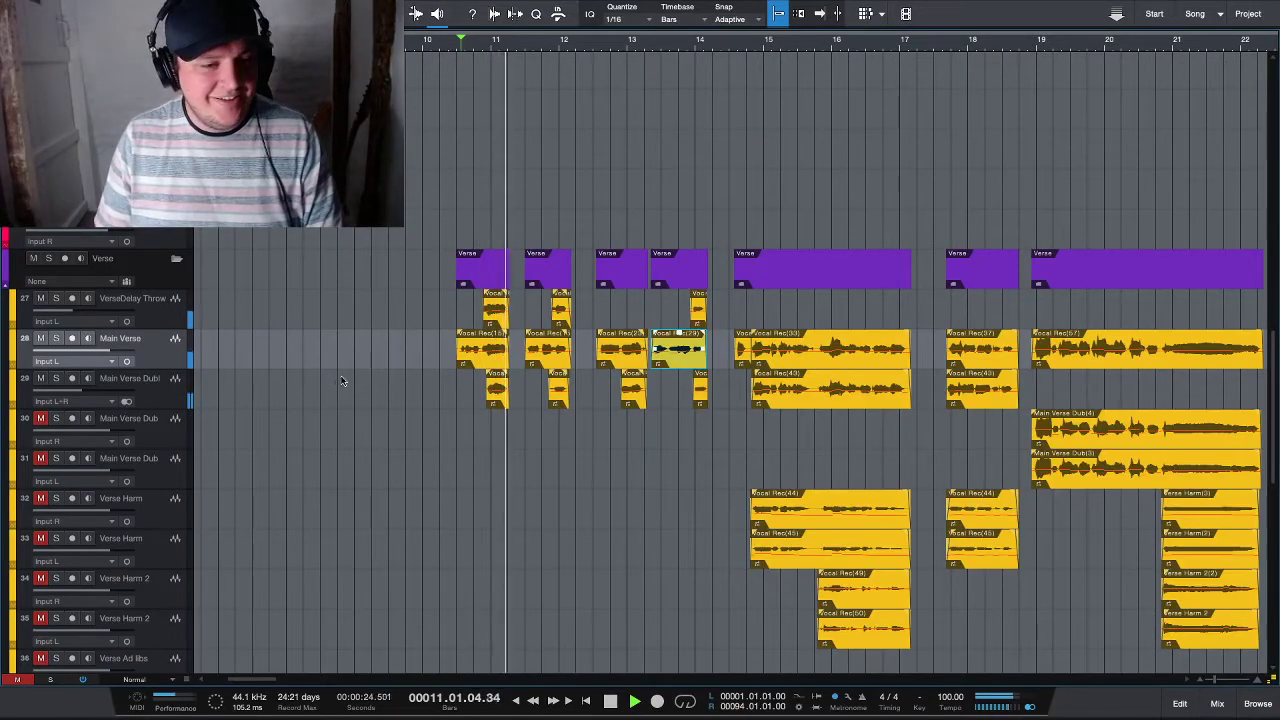
{"action": "key", "text": "F3"}
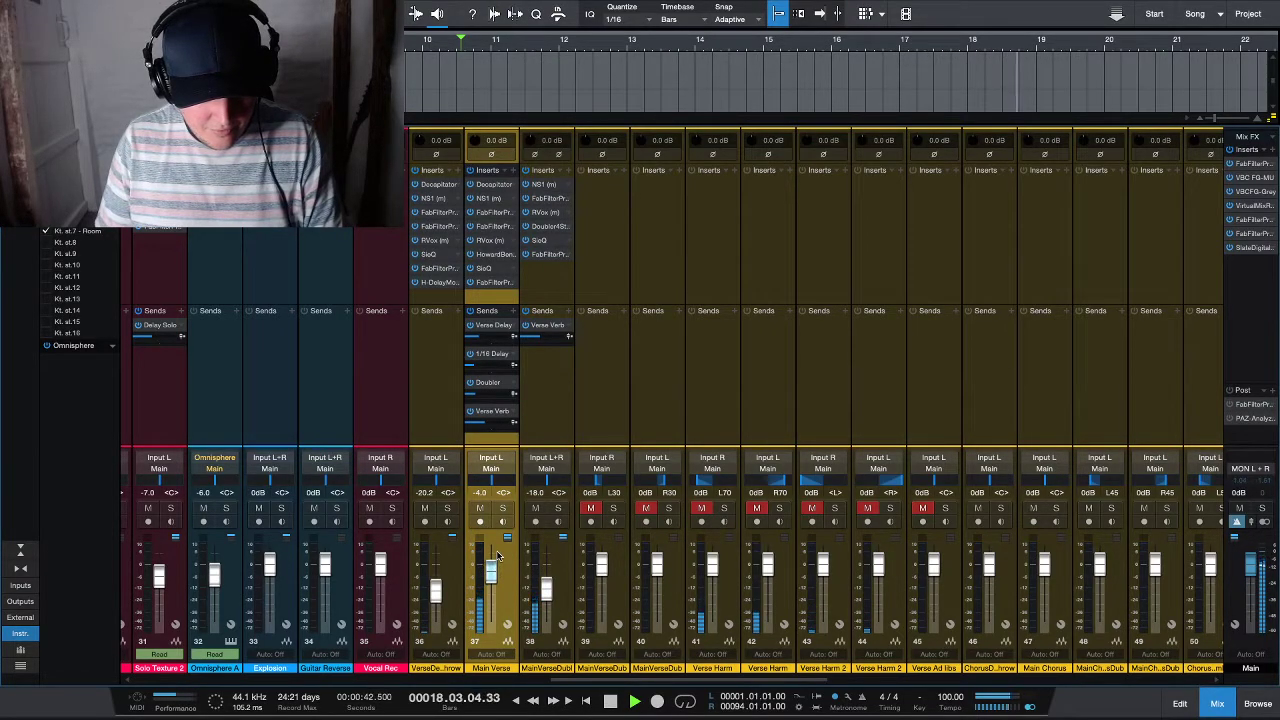
{"action": "left_click_drag", "start_coordinate": [497, 555], "coordinate": [497, 551]}
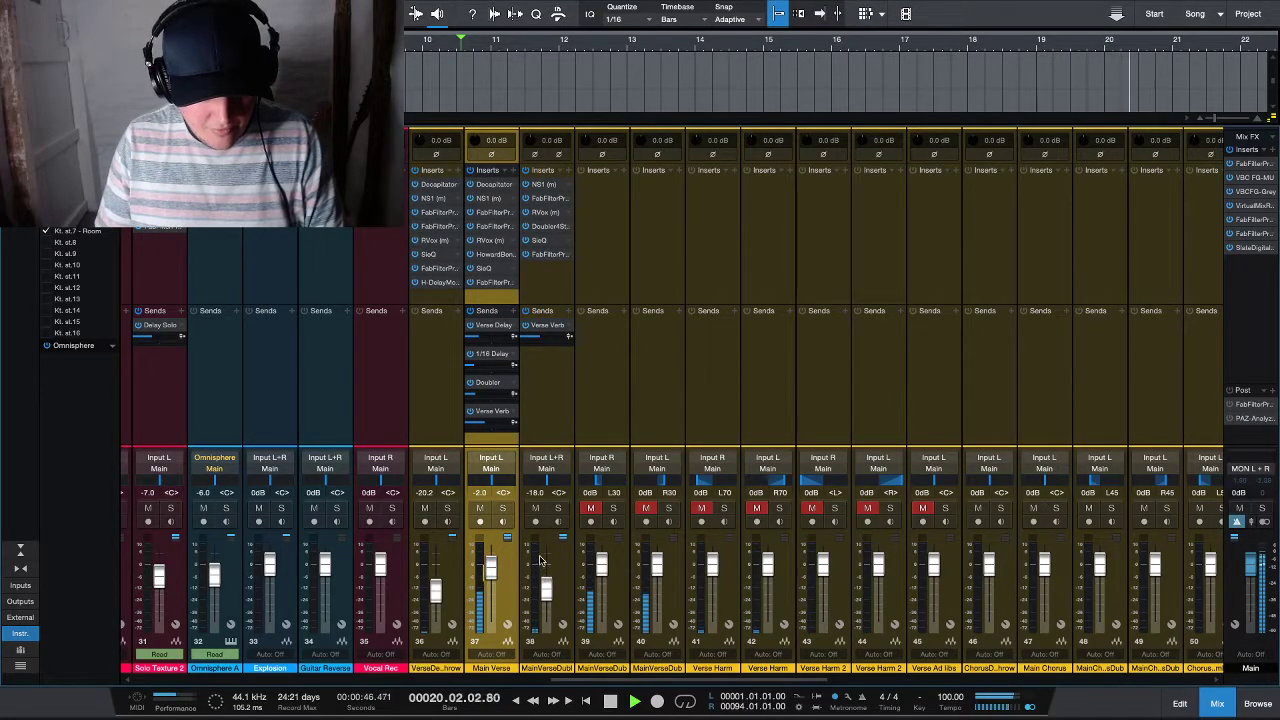
- Replay the verse from its start and add a narrow cut just below the 9.3 kHz band and a high cut in Main Verse's Pro-Q 3
{"action": "key", "text": "F3"}
{"action": "scroll", "coordinate": [664, 460], "scroll_direction": "down", "scroll_amount": 2}
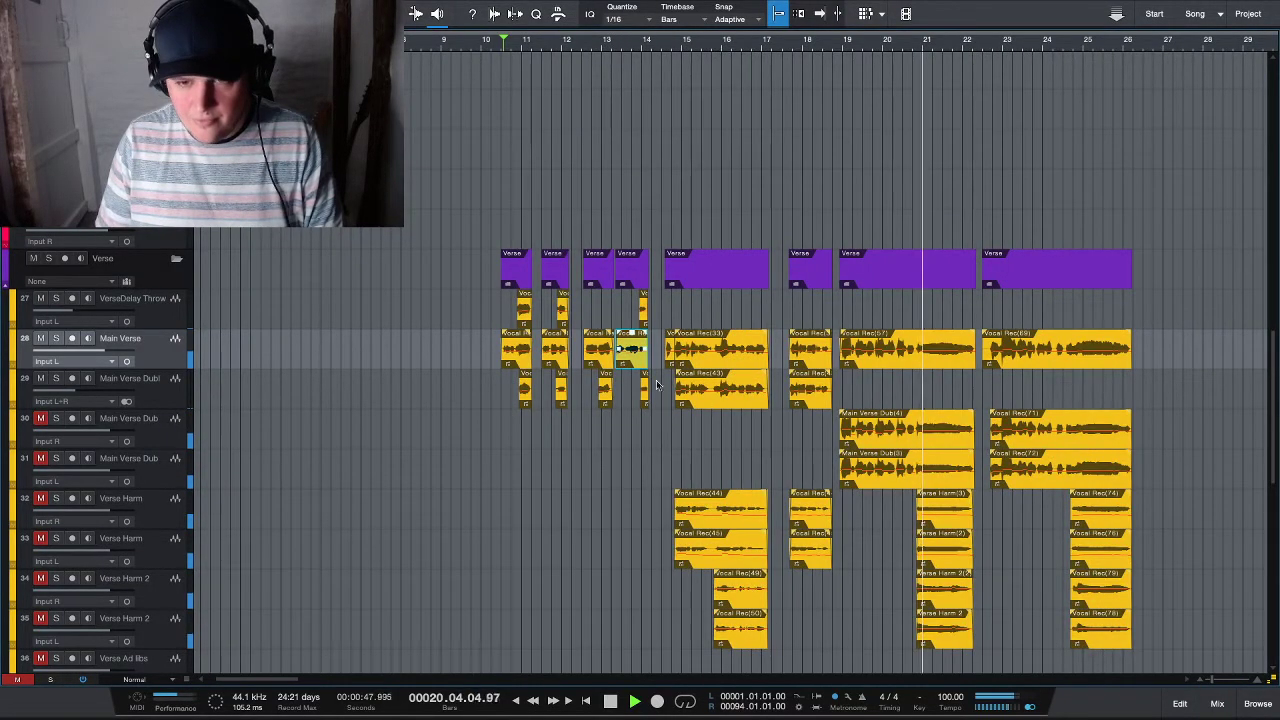
{"action": "left_click", "coordinate": [508, 66]}
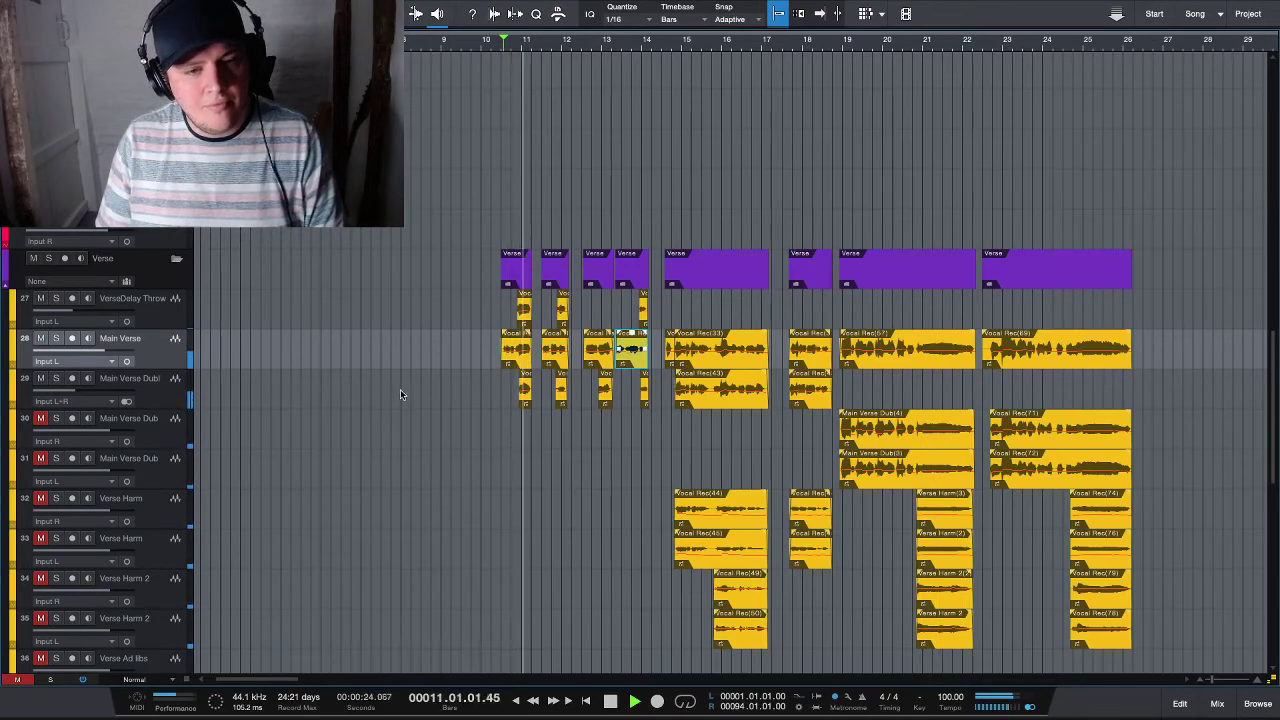
{"action": "key", "text": "F3"}
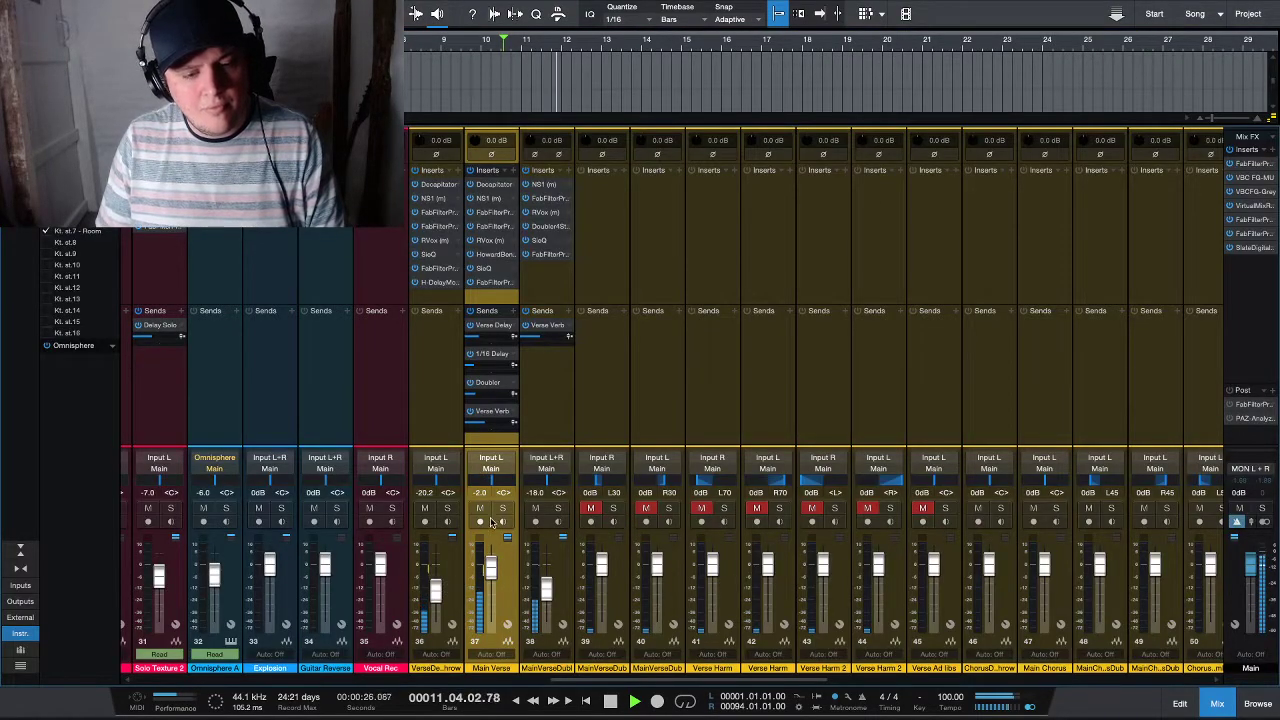
{"action": "left_click", "coordinate": [490, 216]}
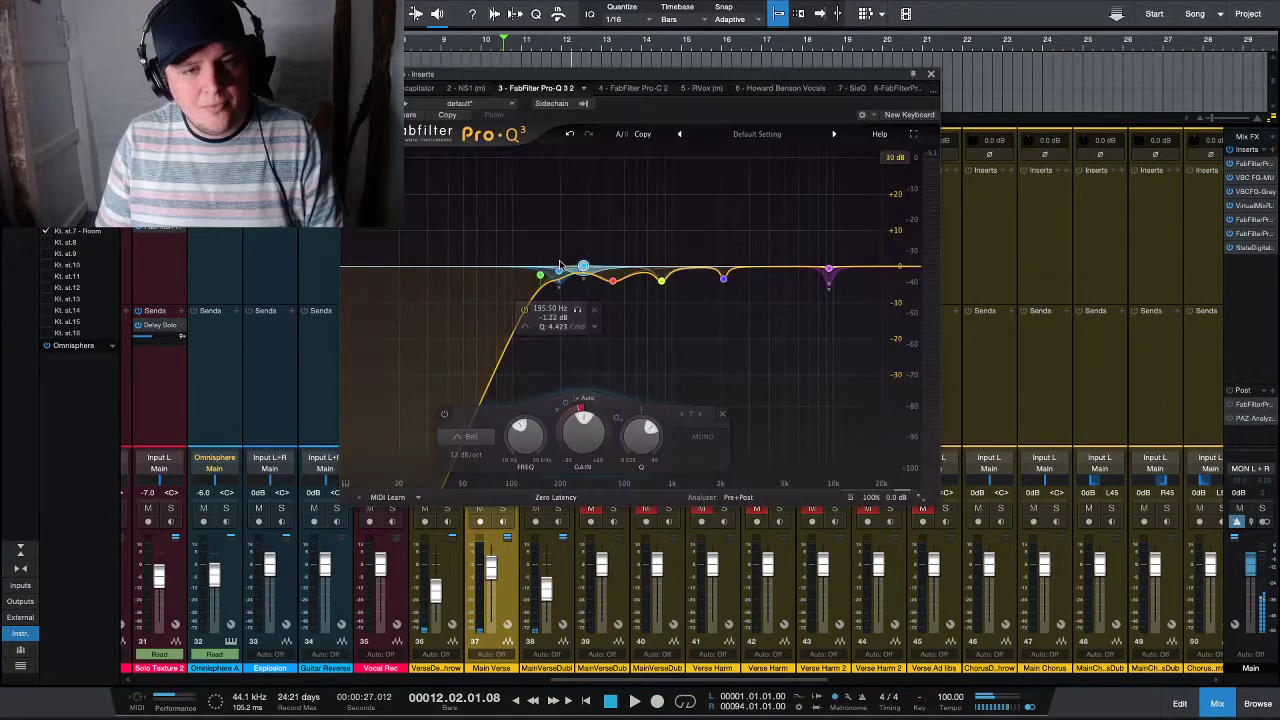
{"action": "left_click_drag", "start_coordinate": [795, 265], "coordinate": [816, 282]}
{"action": "scroll", "coordinate": [809, 183], "scroll_direction": "up", "scroll_amount": 5}
{"action": "left_click", "coordinate": [829, 270]}
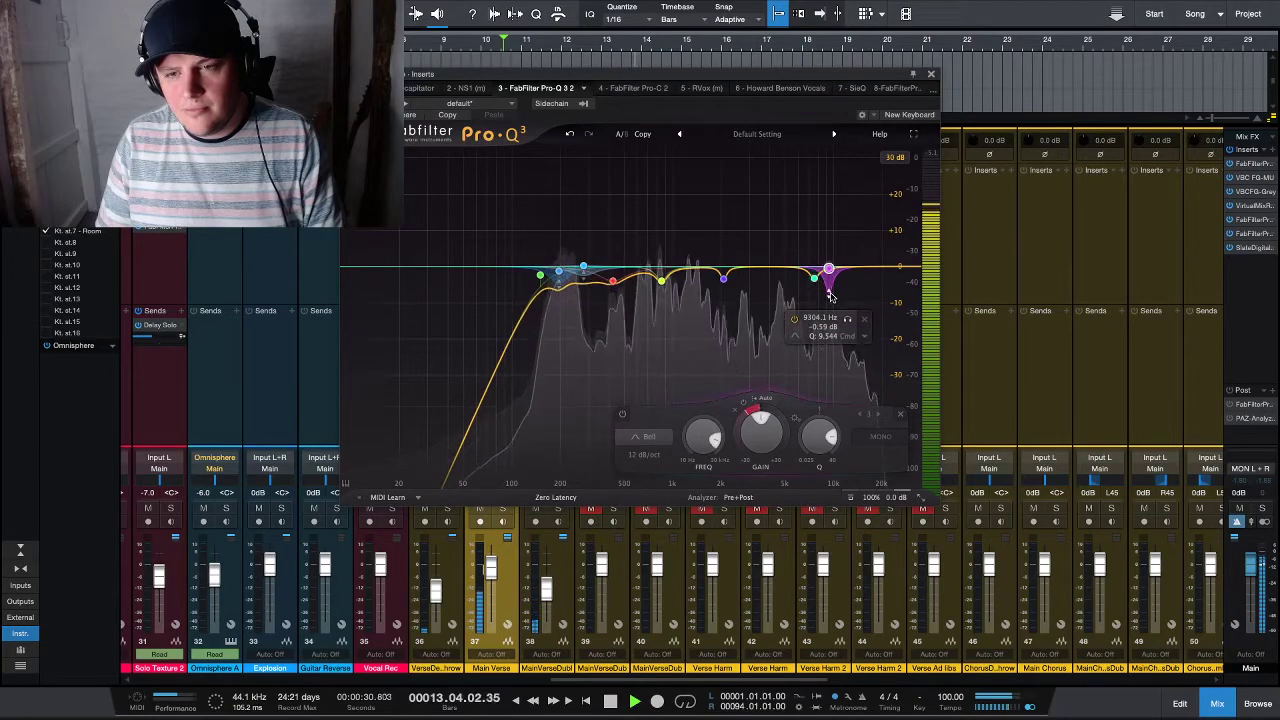
{"action": "left_click", "coordinate": [893, 269]}
{"action": "left_click_drag", "start_coordinate": [895, 269], "coordinate": [858, 264]}
{"action": "left_click", "coordinate": [930, 77]}
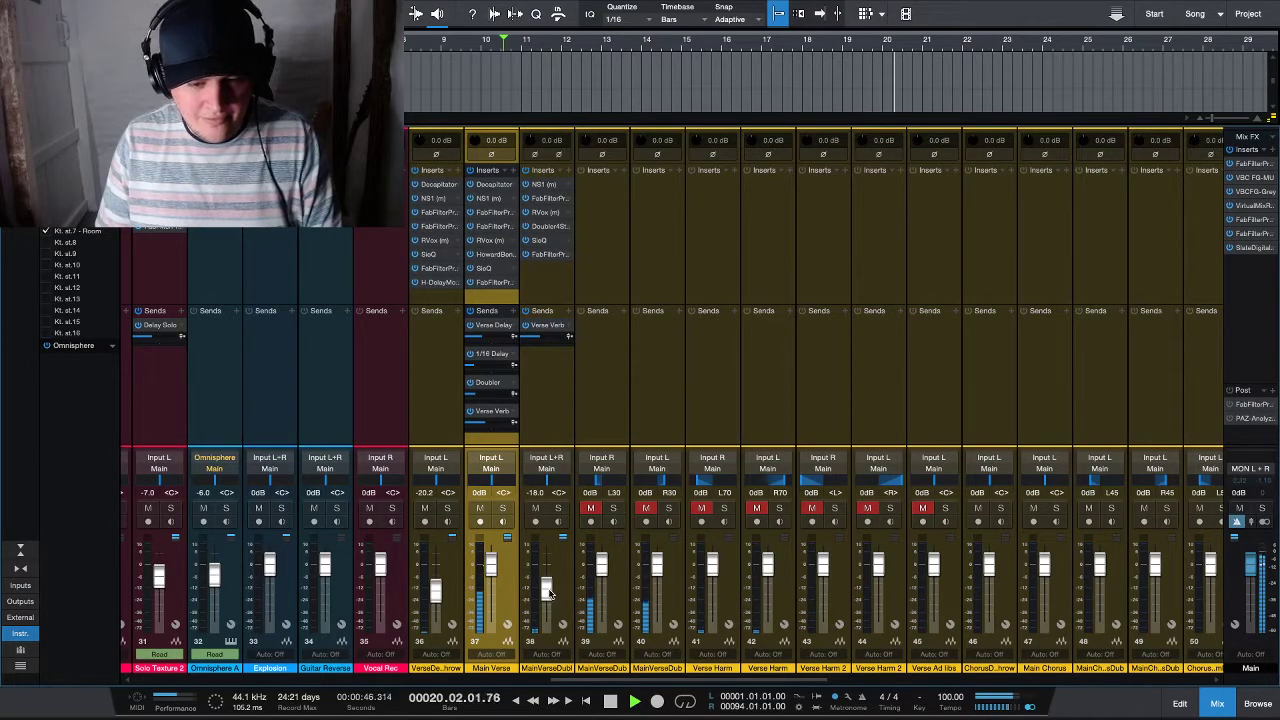
- Unmute and solo the two Main Verse Dub tracks and copy all of Main Verse's inserts onto both
{"action": "left_click", "coordinate": [591, 508]}
{"action": "left_click", "coordinate": [646, 508]}
{"action": "left_click", "coordinate": [613, 508]}
{"action": "left_click", "coordinate": [668, 508]}
{"action": "left_click_drag", "start_coordinate": [488, 172], "coordinate": [652, 195]}
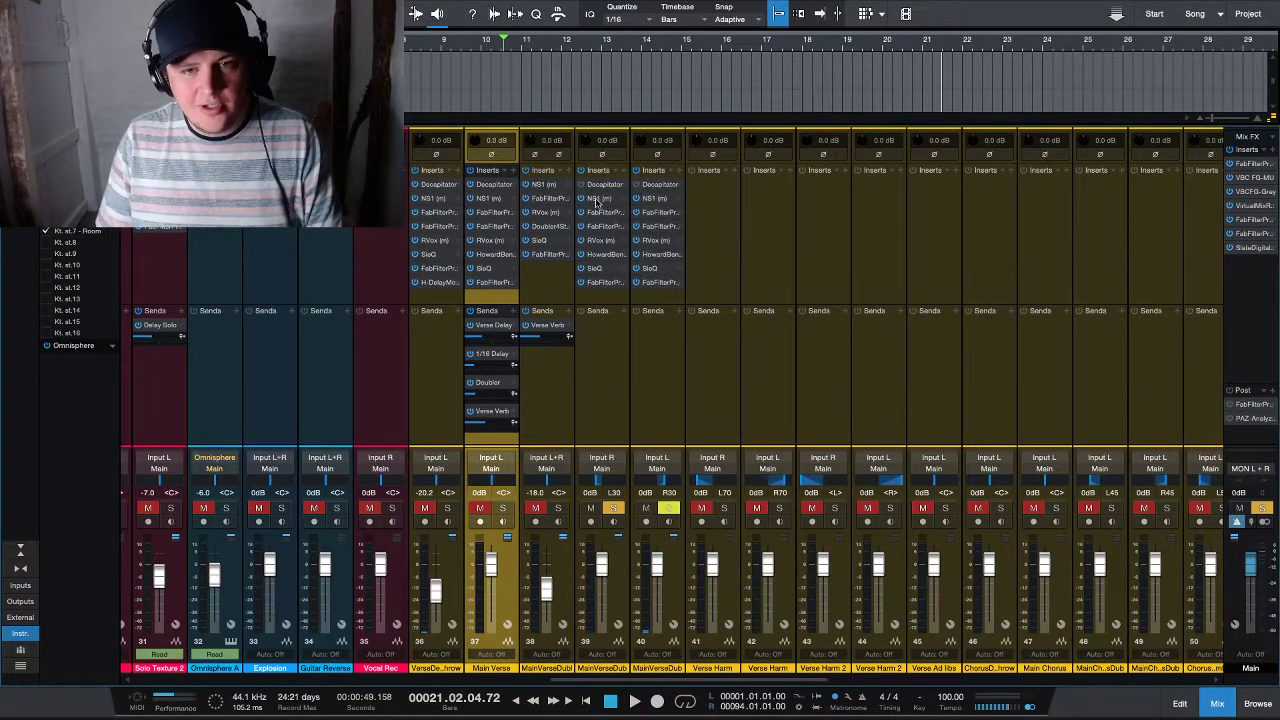
- Examine the copied Pro-DS and Howard Benson Vocals plug-ins on the Main Verse Dub tracks and close them
{"action": "double_click", "coordinate": [594, 284]}
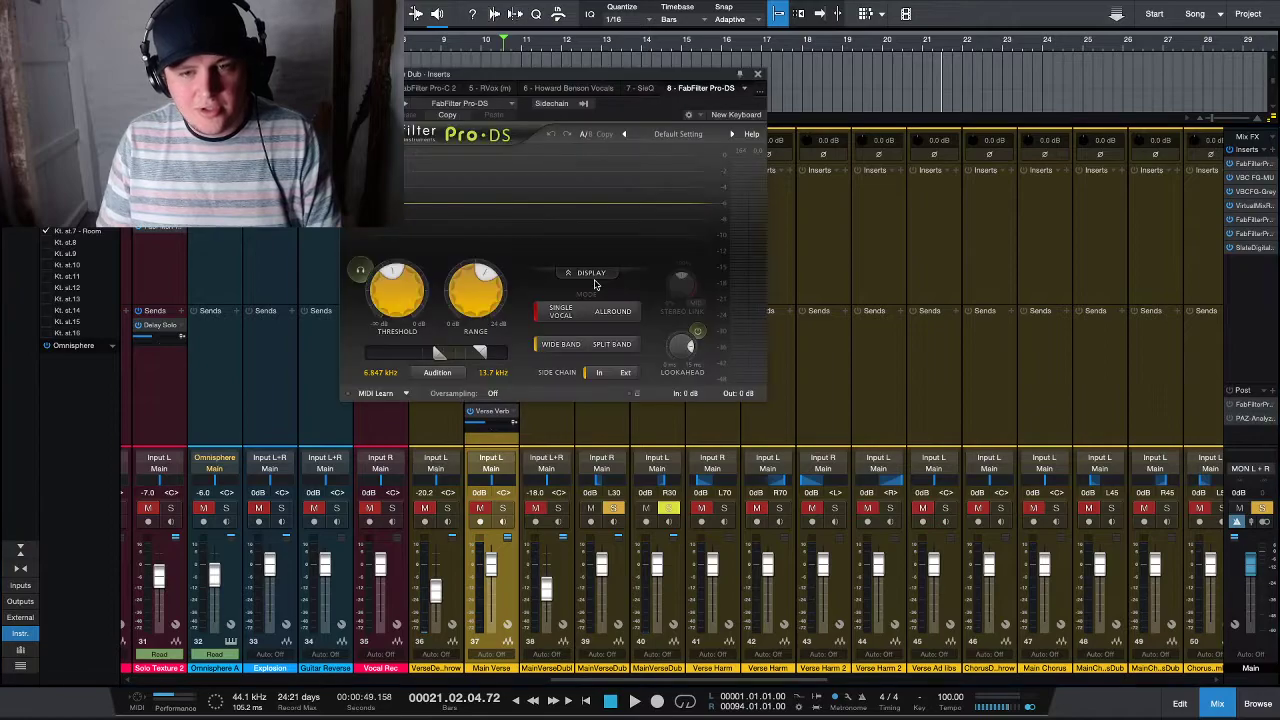
{"action": "left_click", "coordinate": [759, 76]}
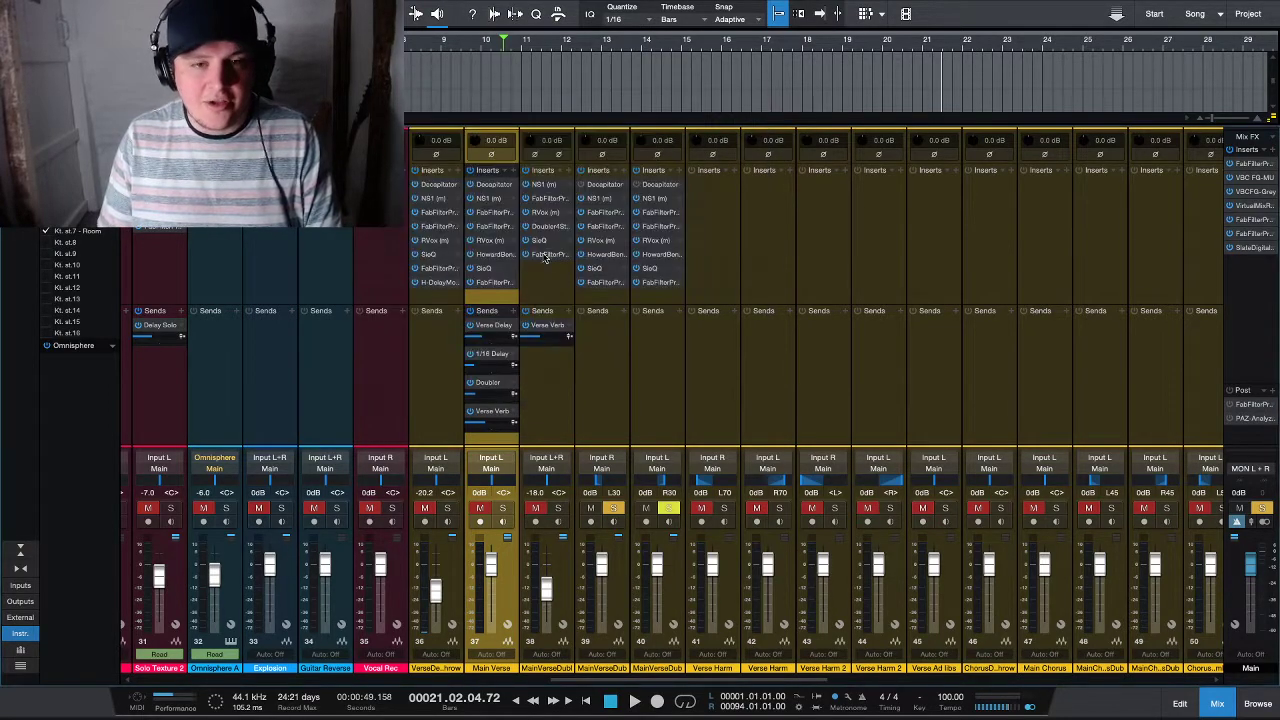
{"action": "double_click", "coordinate": [668, 254]}
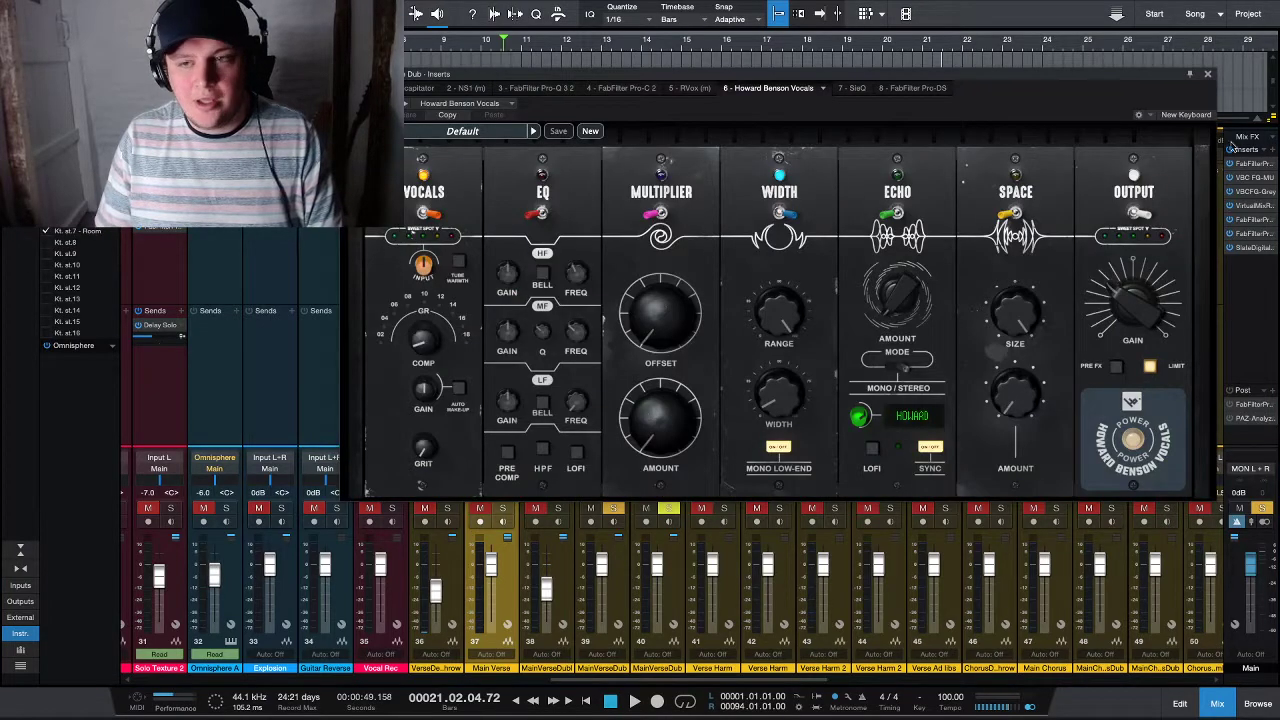
{"action": "left_click", "coordinate": [1210, 71]}
- Select the first Main Verse Dub channel and move the playback start marker to just before the dub clips near bar 19
{"action": "left_click", "coordinate": [618, 576]}
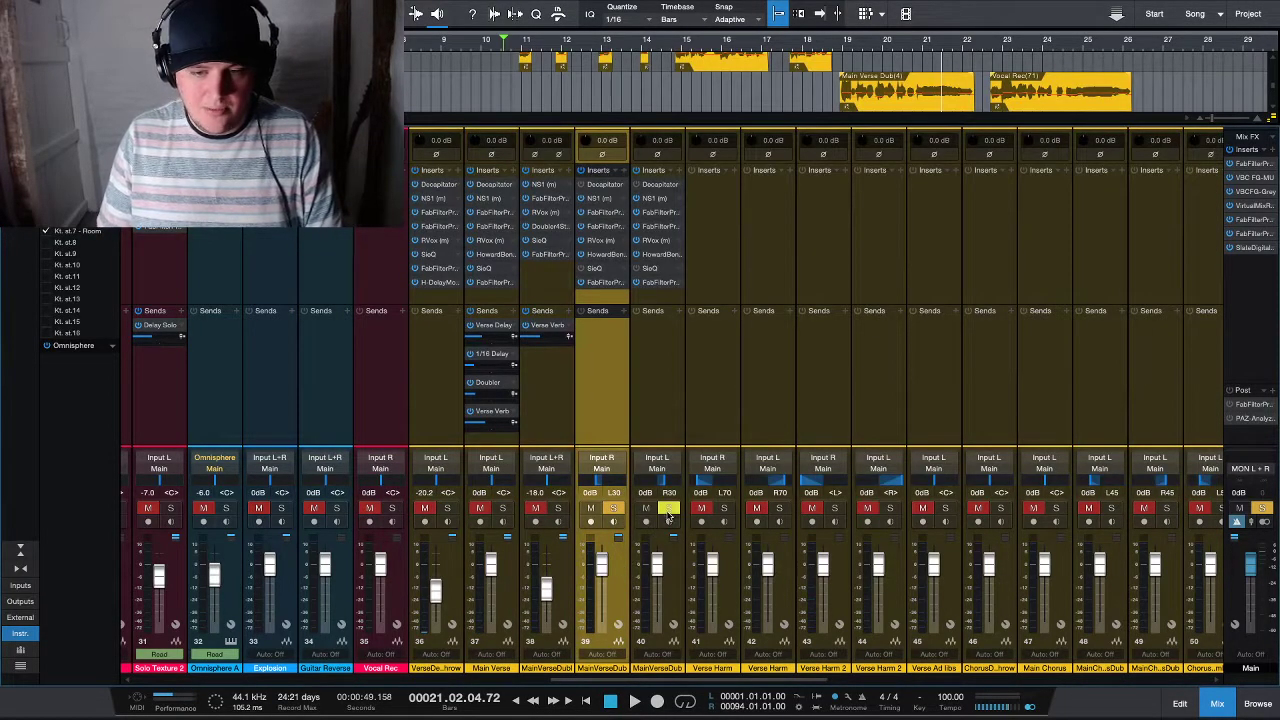
{"action": "key", "text": "F3"}
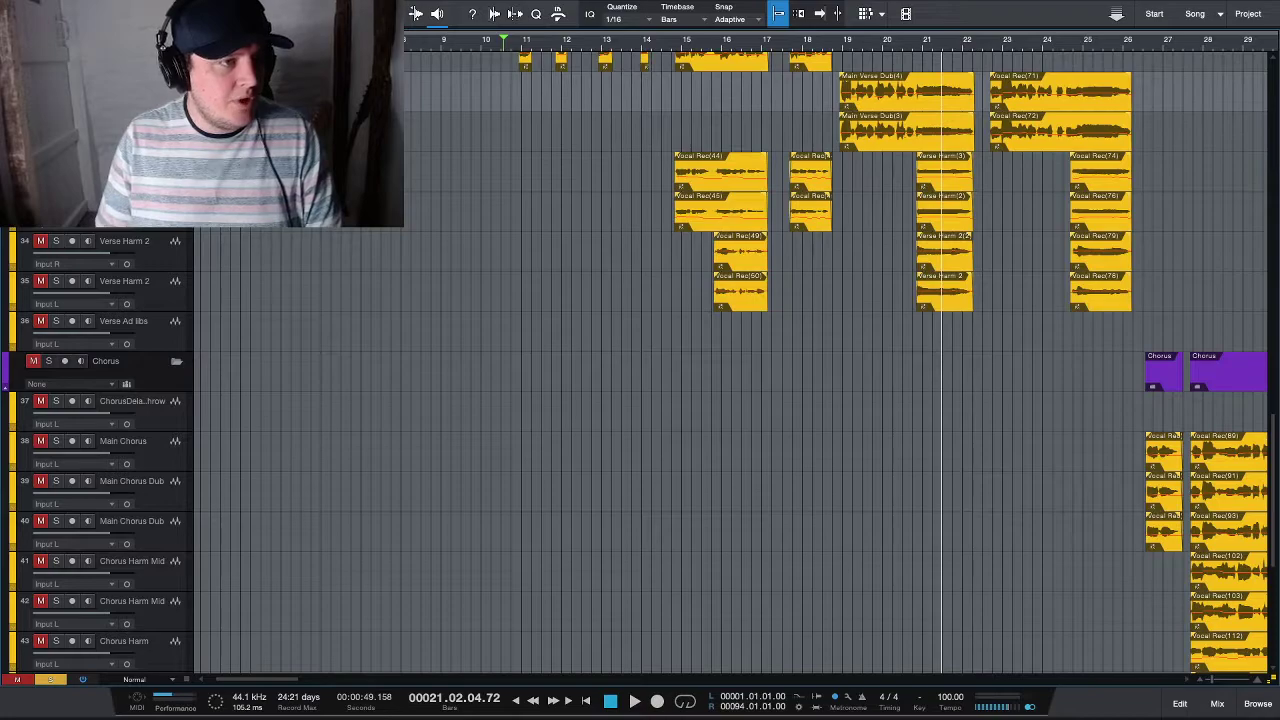
{"action": "scroll", "coordinate": [508, 300], "scroll_direction": "up", "scroll_amount": 5}
{"action": "left_click", "coordinate": [508, 67]}
{"action": "key", "text": "space"}
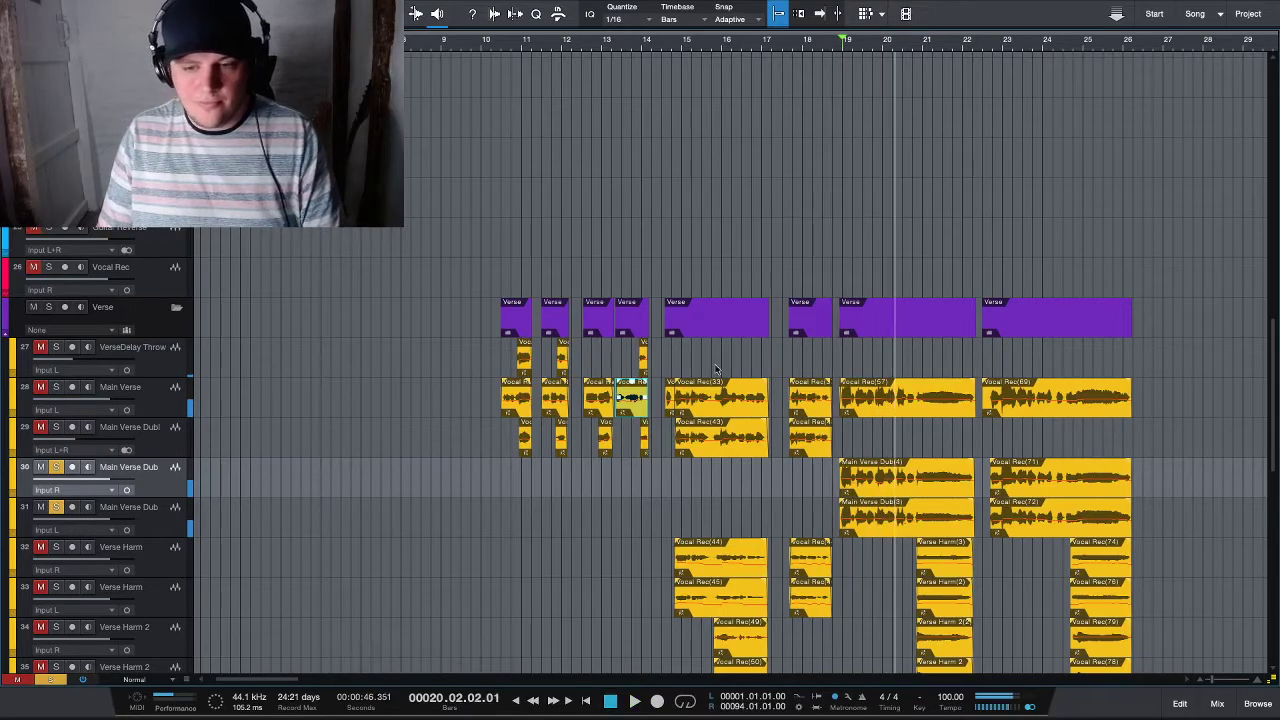
- Solo Main Verse with the dubs, set both Main Verse Dub faders to -14.0 dB and pan them to L45 and R45
{"action": "key", "text": "F3"}
{"action": "left_click", "coordinate": [502, 508]}
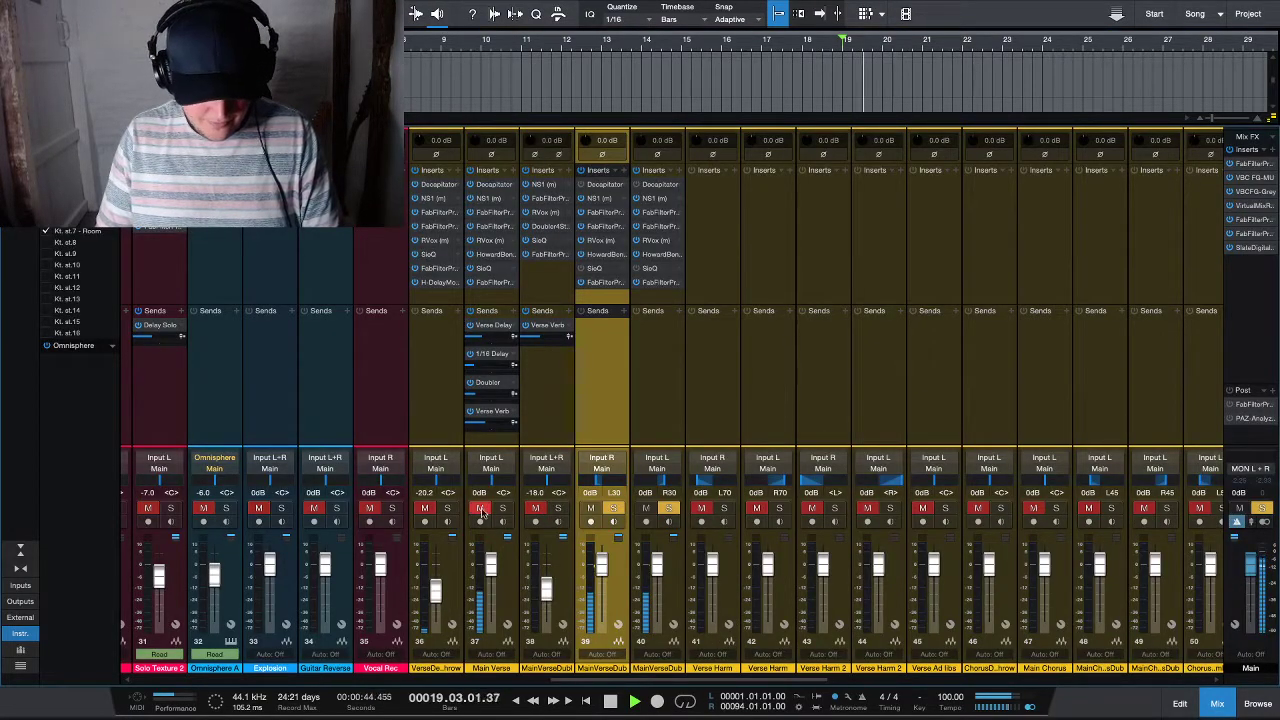
{"action": "left_click", "coordinate": [657, 566], "text": "shift"}
{"action": "left_click_drag", "start_coordinate": [657, 566], "coordinate": [658, 618]}
{"action": "left_click_drag", "start_coordinate": [606, 492], "coordinate": [662, 487]}
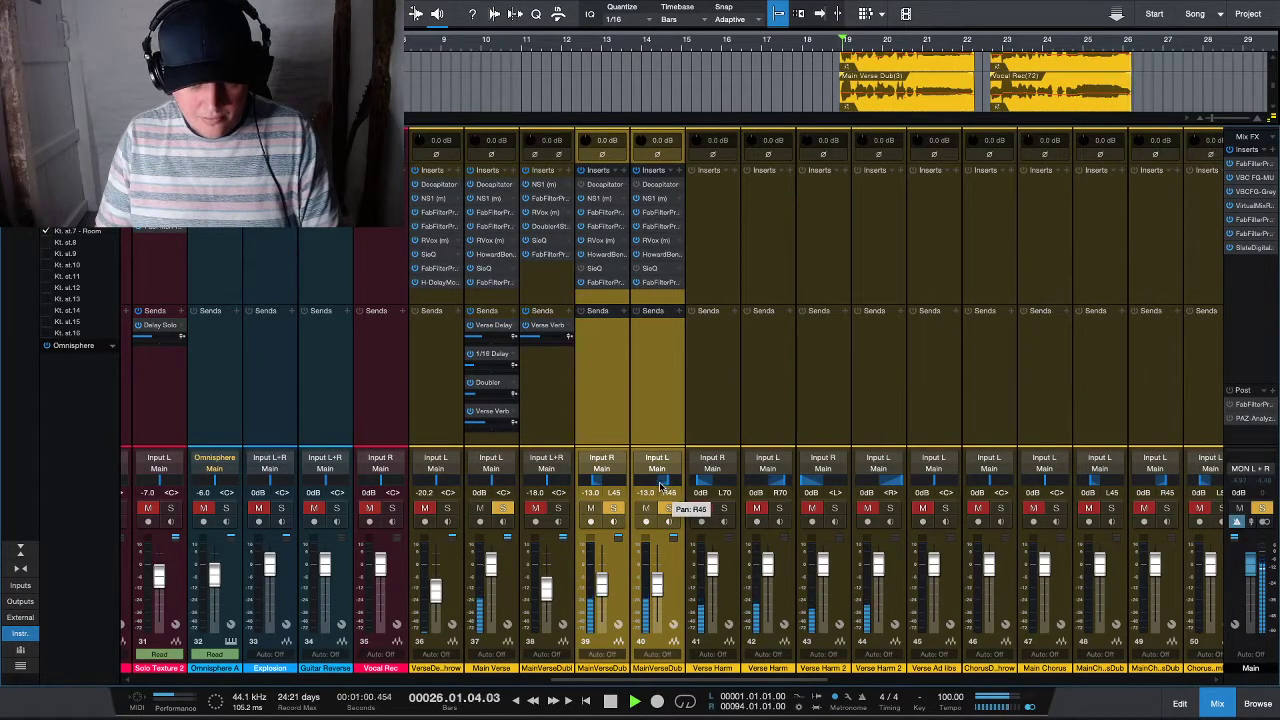
{"action": "left_click_drag", "start_coordinate": [600, 584], "coordinate": [597, 580]}
- Clear the vocal solos to hear the dubs in the full mix, and stop playback
{"action": "left_click", "coordinate": [534, 508]}
{"action": "left_click", "coordinate": [503, 508]}
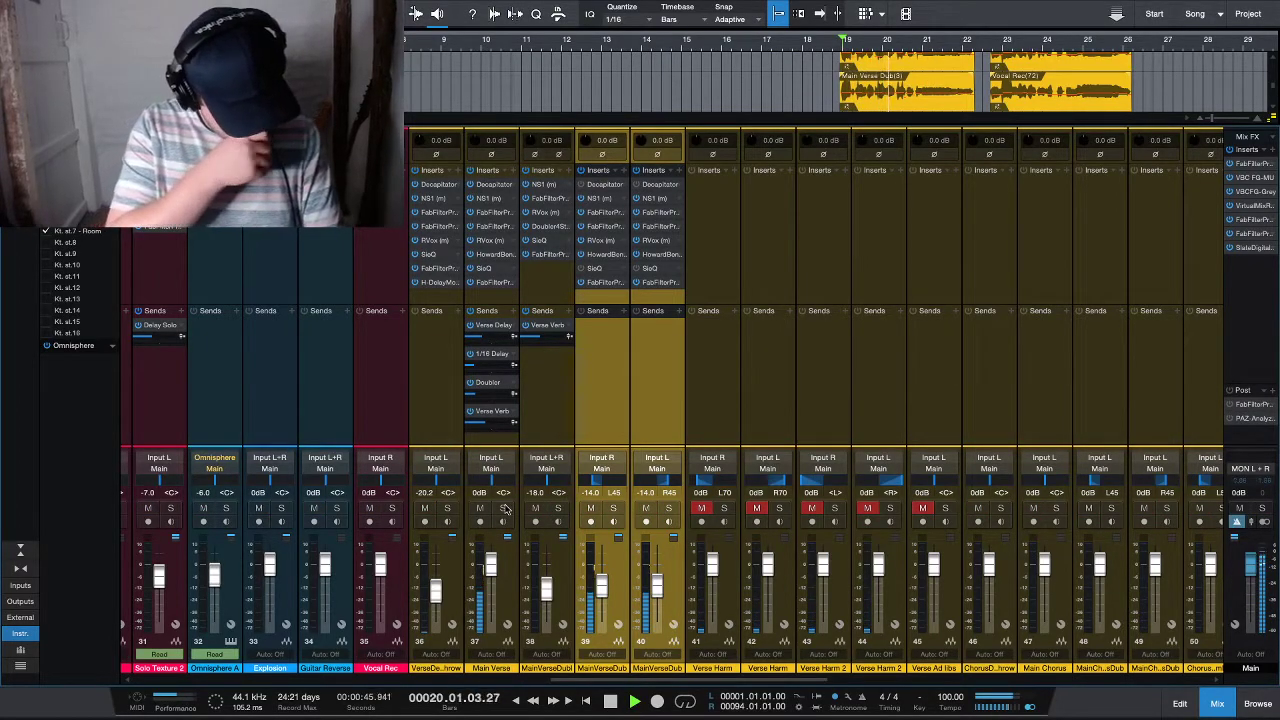
{"action": "key", "text": "space"}
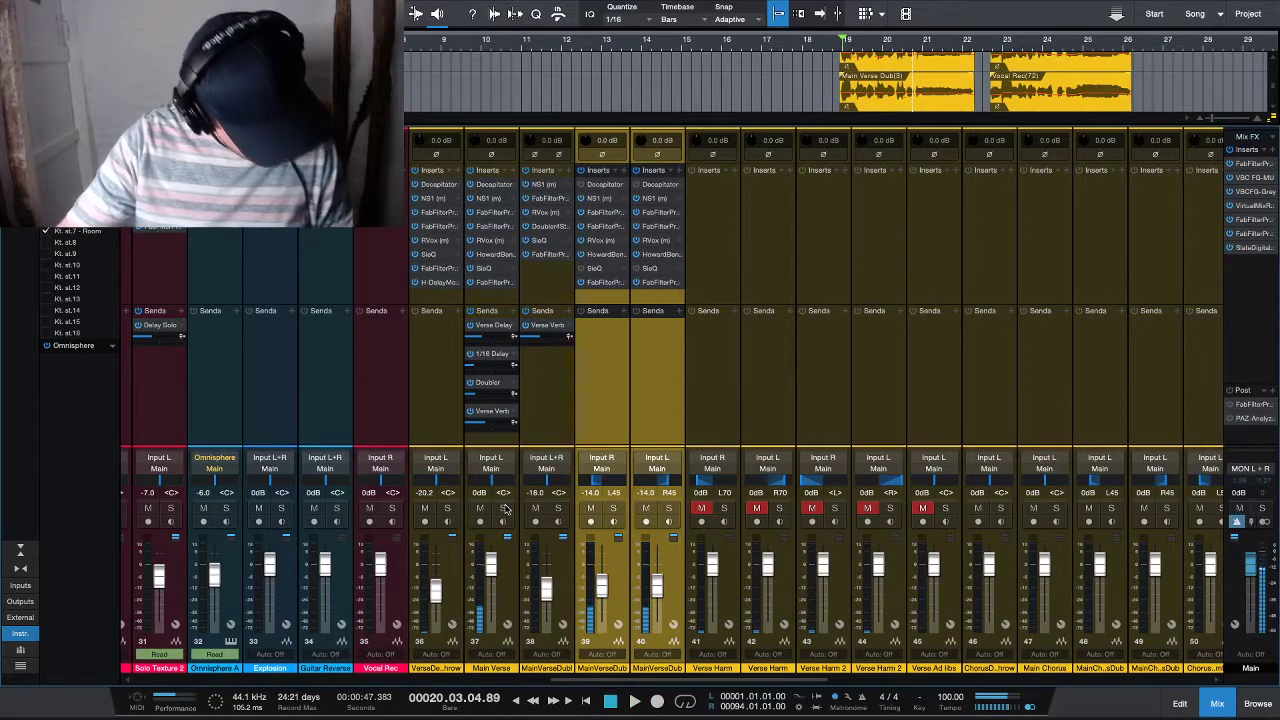
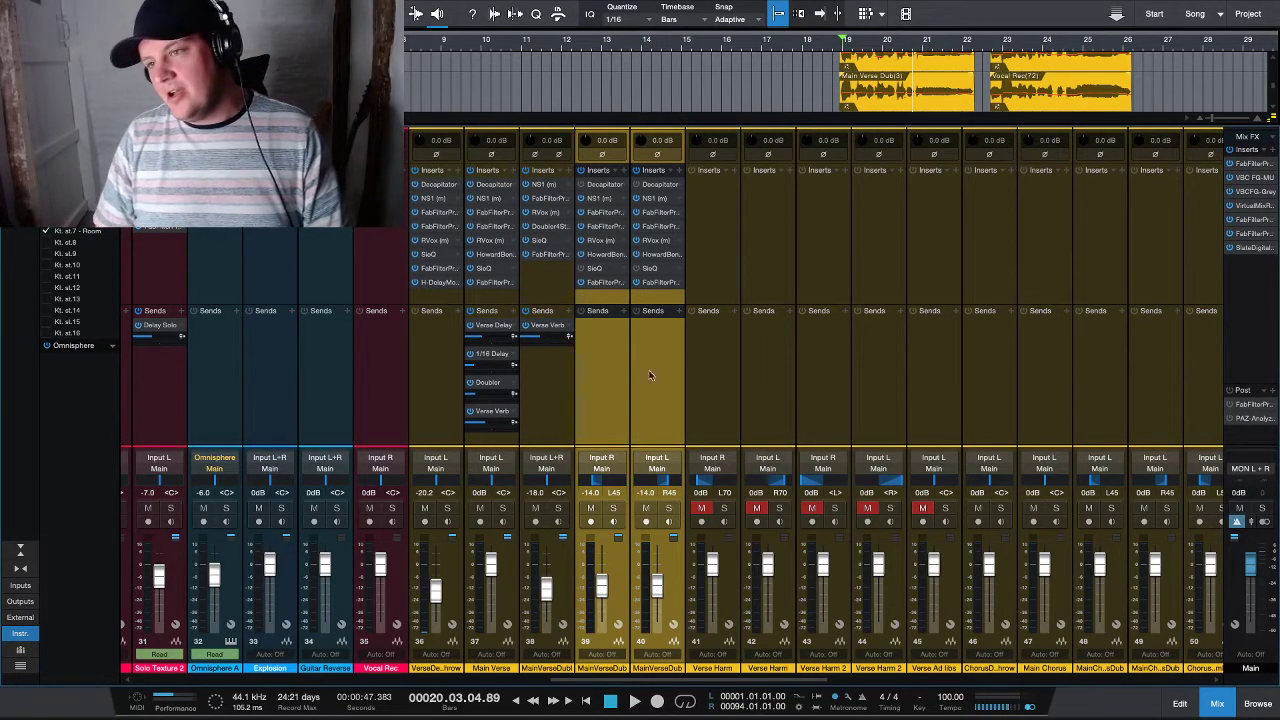
- Move the playback start marker in the arrangement back to just before the first verse clip
{"action": "key", "text": "F3"}
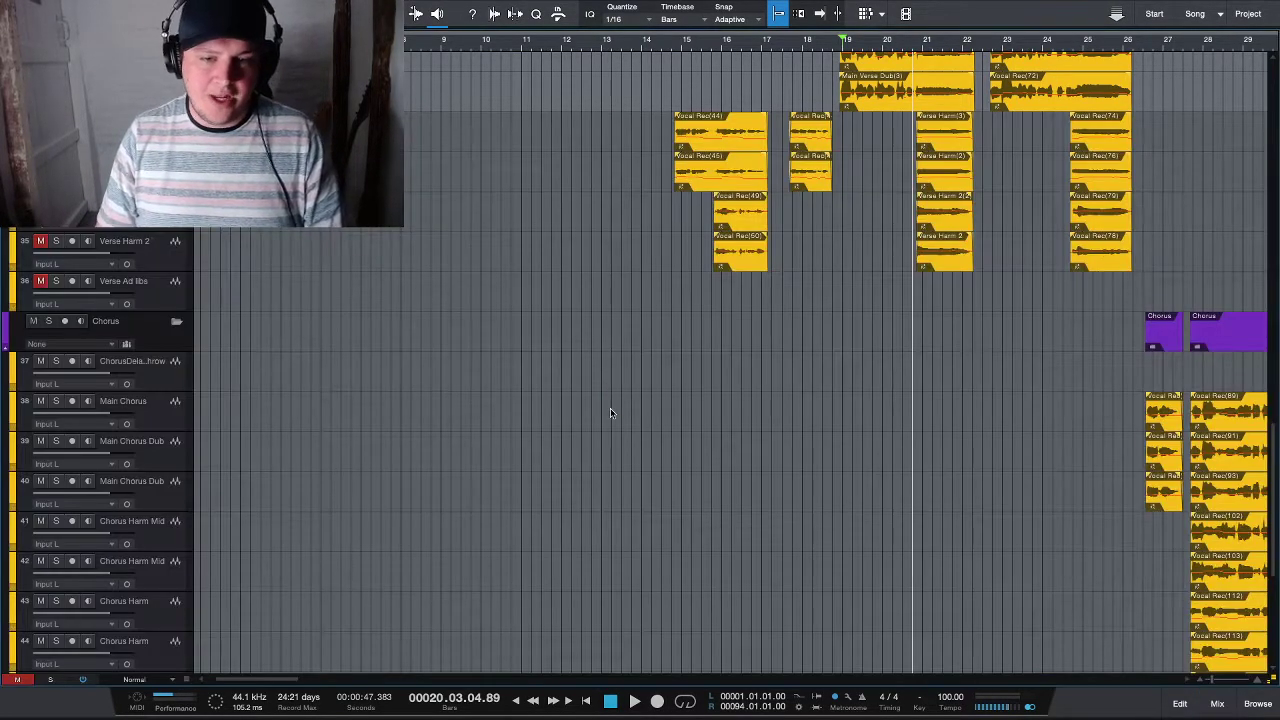
{"action": "scroll", "coordinate": [610, 395], "scroll_direction": "up", "scroll_amount": 3}
{"action": "left_click_drag", "start_coordinate": [840, 50], "coordinate": [500, 50]}
{"action": "scroll", "coordinate": [531, 268], "scroll_direction": "up", "scroll_amount": 1}
{"action": "key", "text": "space"}
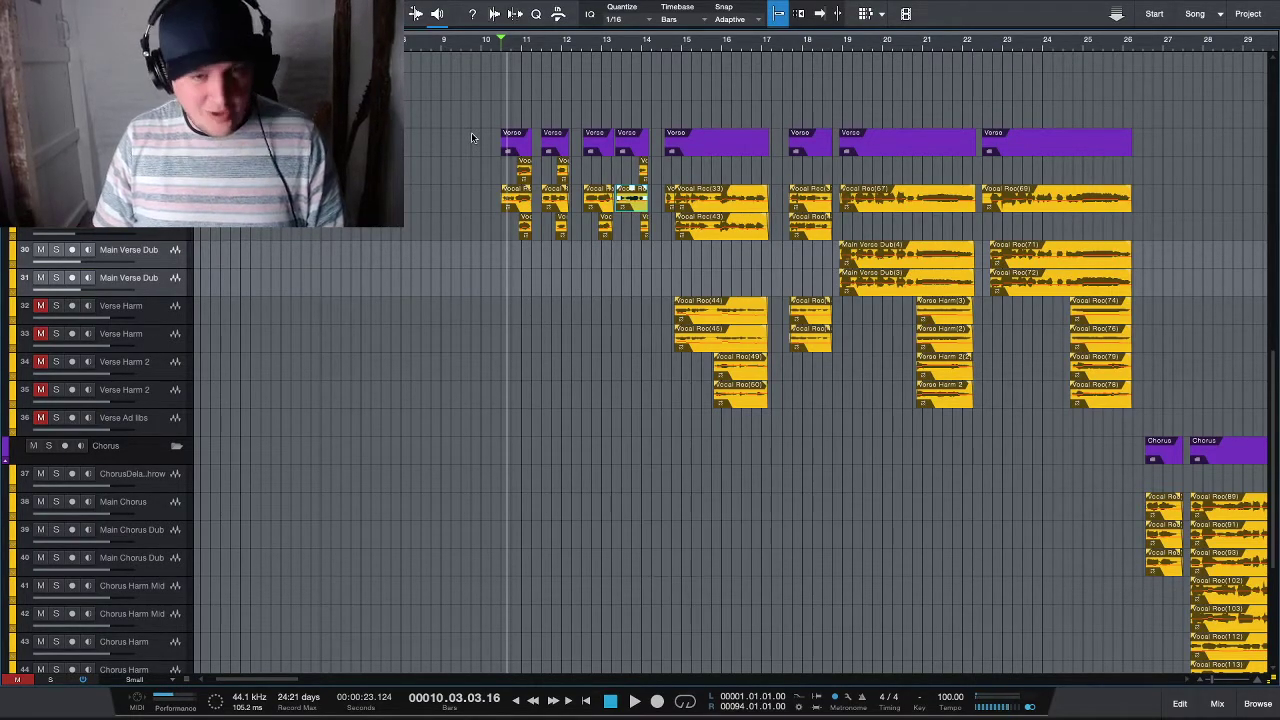
{"action": "scroll", "coordinate": [515, 315], "scroll_direction": "up", "scroll_amount": 6}
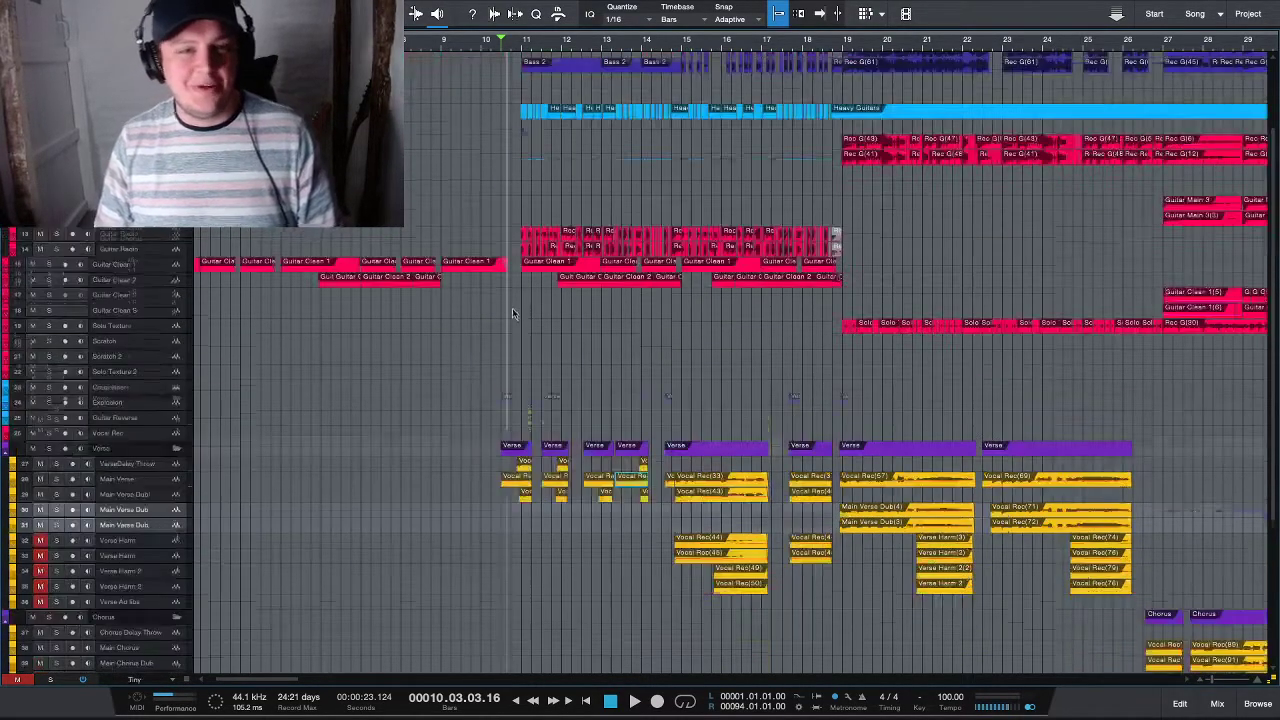
{"action": "scroll", "coordinate": [515, 315], "scroll_direction": "up", "scroll_amount": 2}
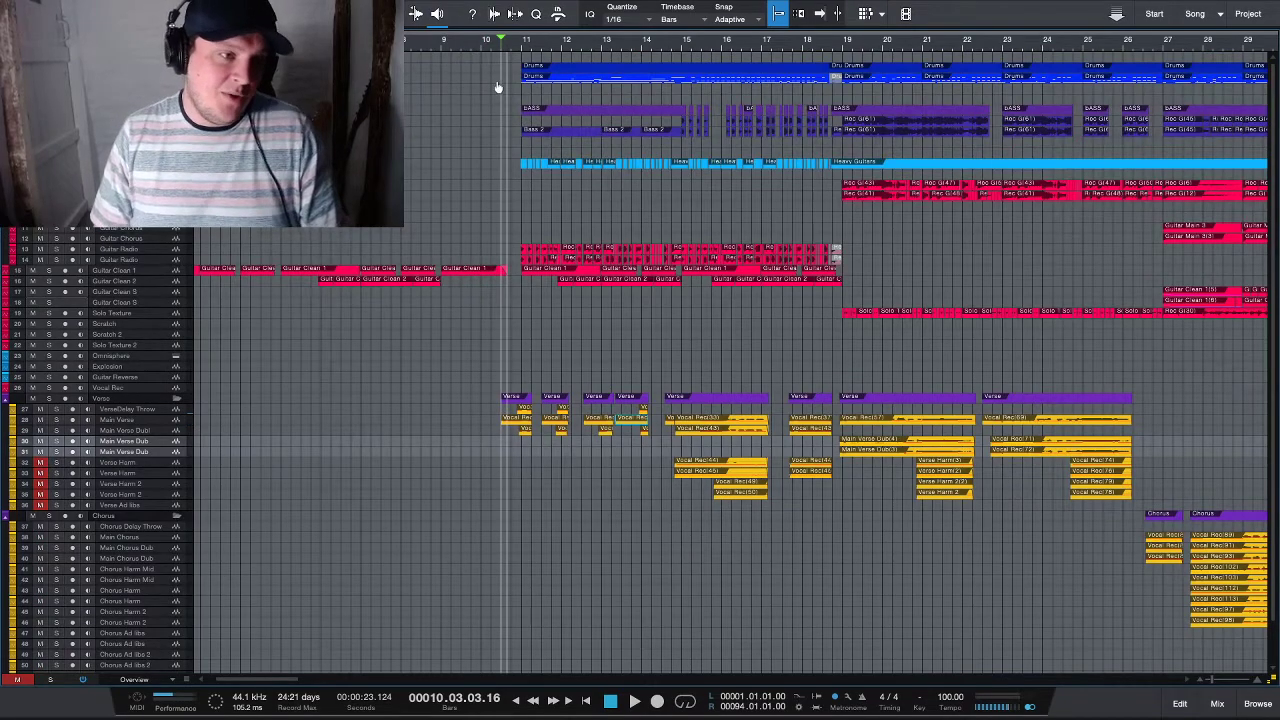
{"action": "scroll", "coordinate": [497, 87], "scroll_direction": "left", "scroll_amount": 3}
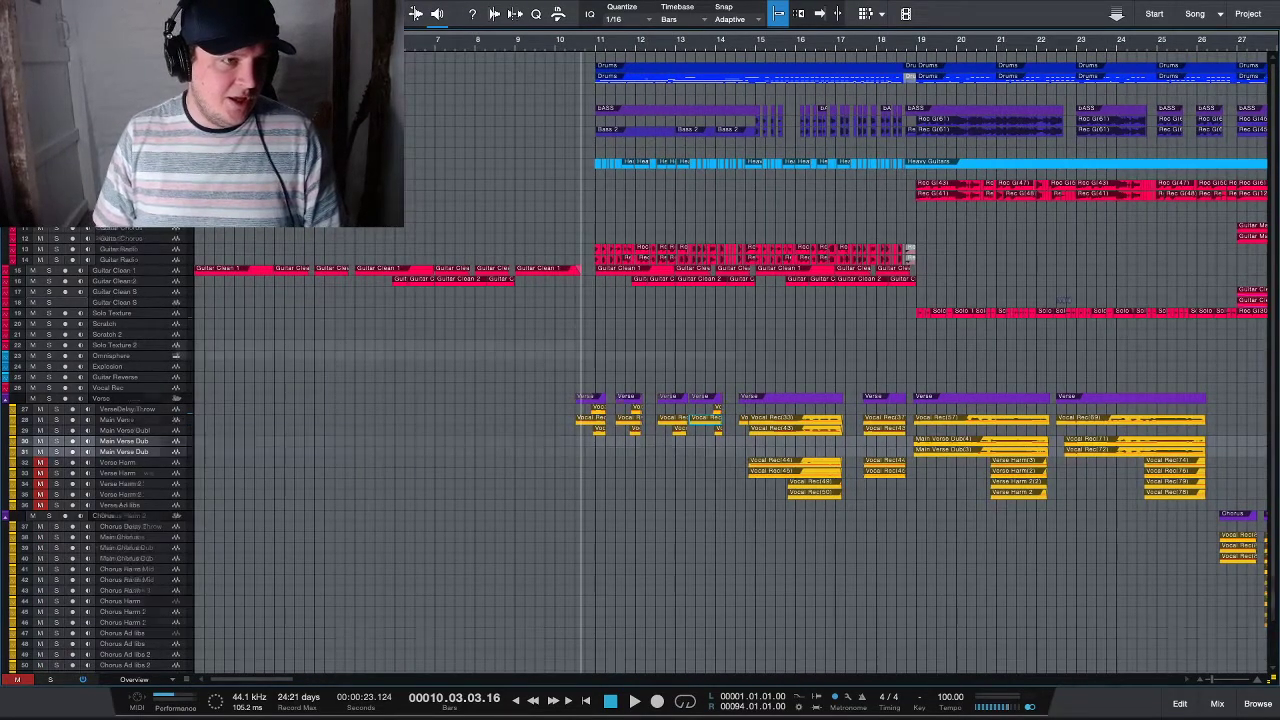
{"action": "scroll", "coordinate": [528, 263], "scroll_direction": "down", "scroll_amount": 2}
{"action": "scroll", "coordinate": [530, 270], "scroll_direction": "up", "scroll_amount": 3}
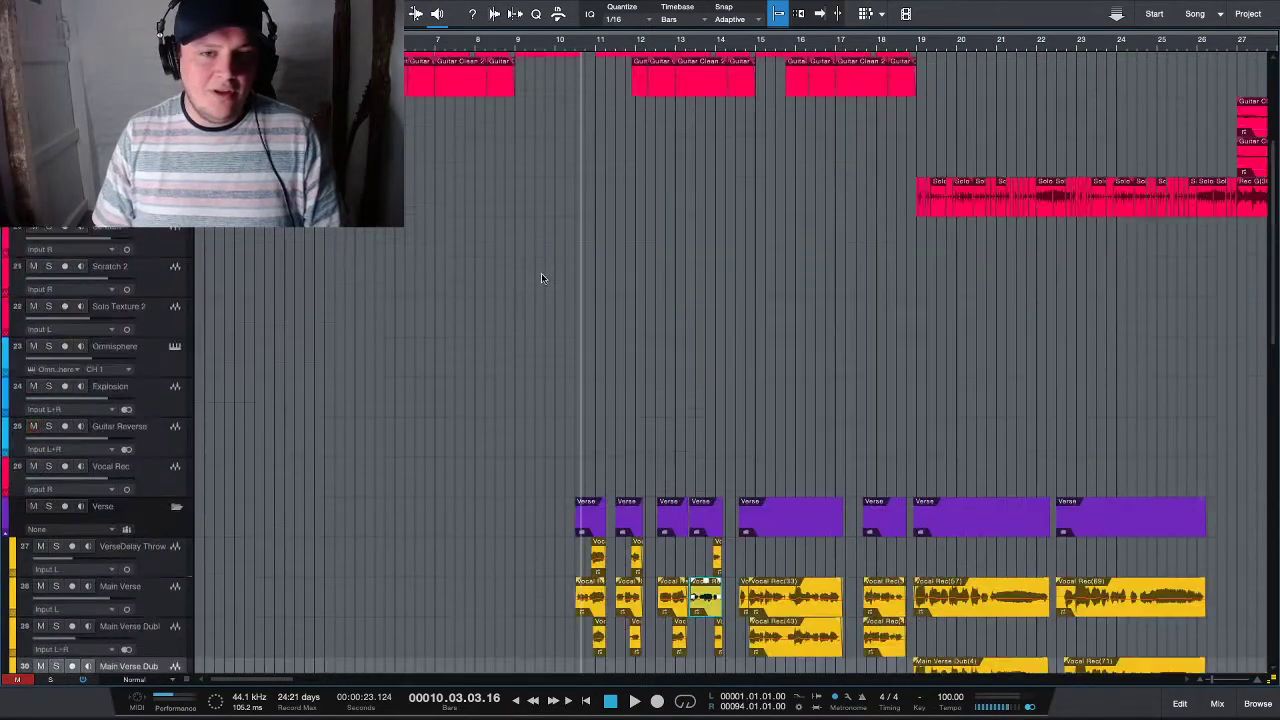
- Switch to UAD Console, inspect the Neve 1073 and 1176LN on the Analog 2 channel, and minimize Console
{"action": "scroll", "coordinate": [540, 280], "scroll_direction": "up", "scroll_amount": 2}
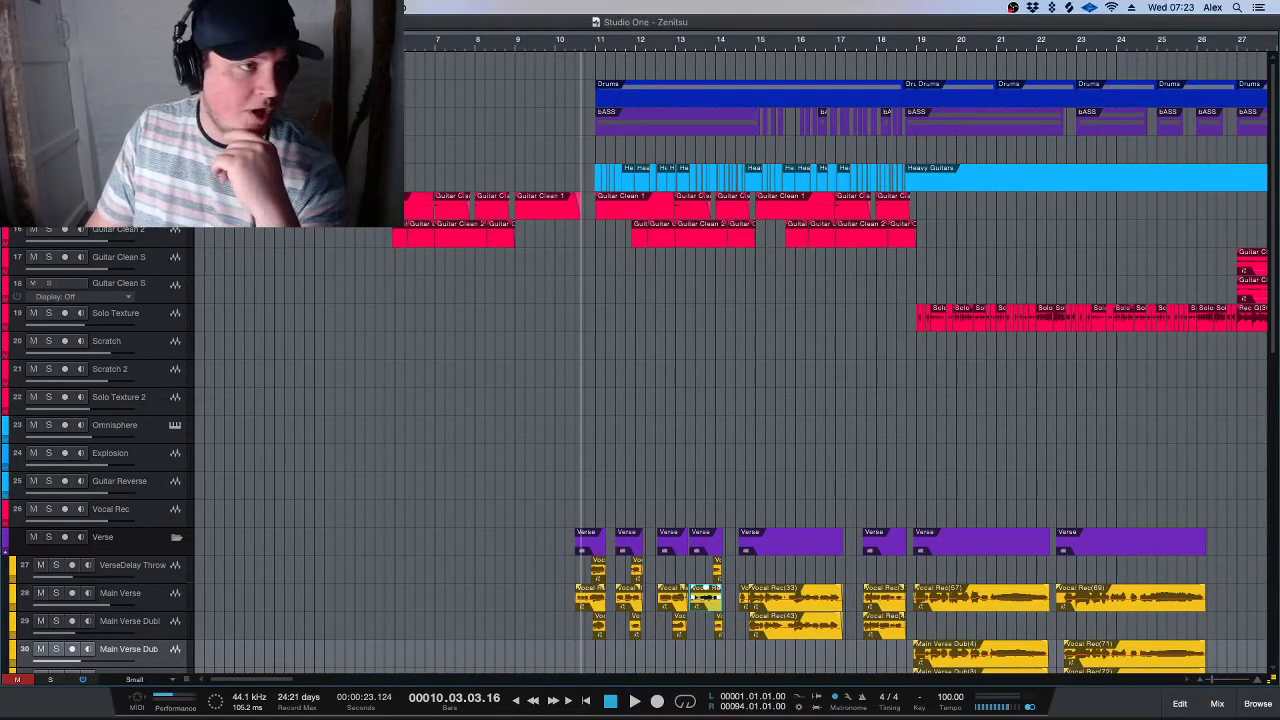
{"action": "key", "text": "ctrl+super+f"}
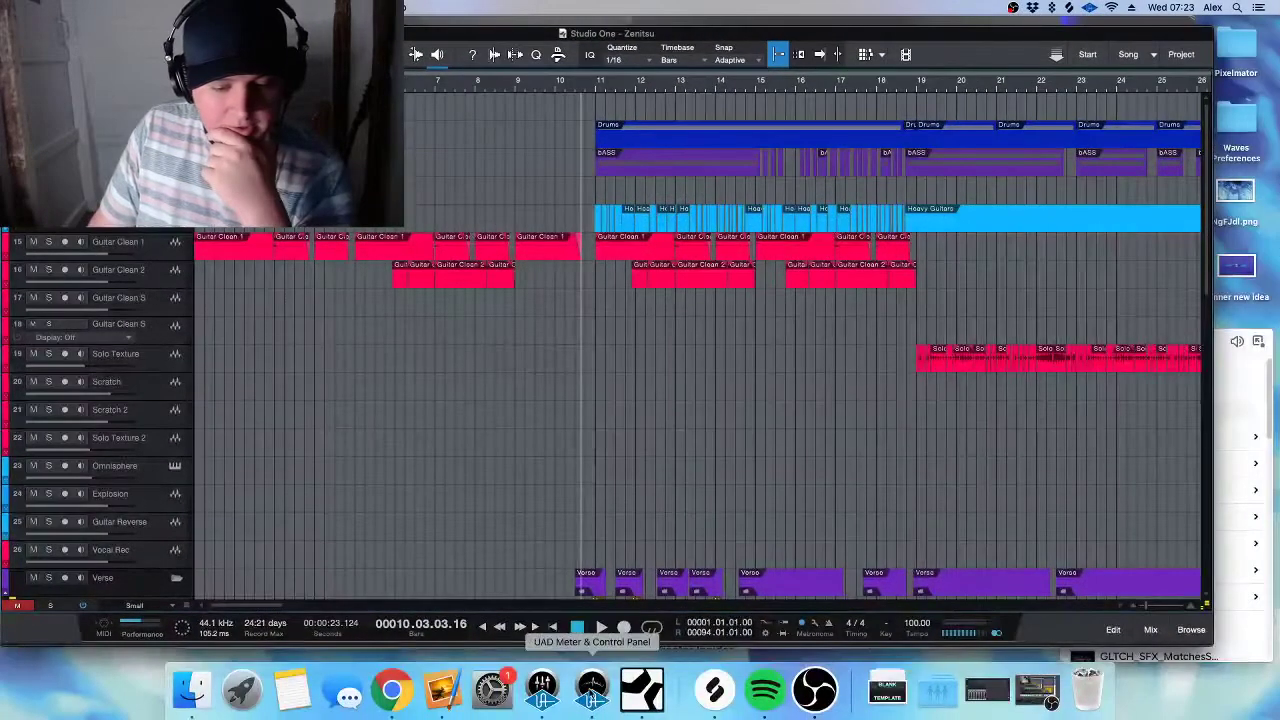
{"action": "left_click", "coordinate": [551, 694]}
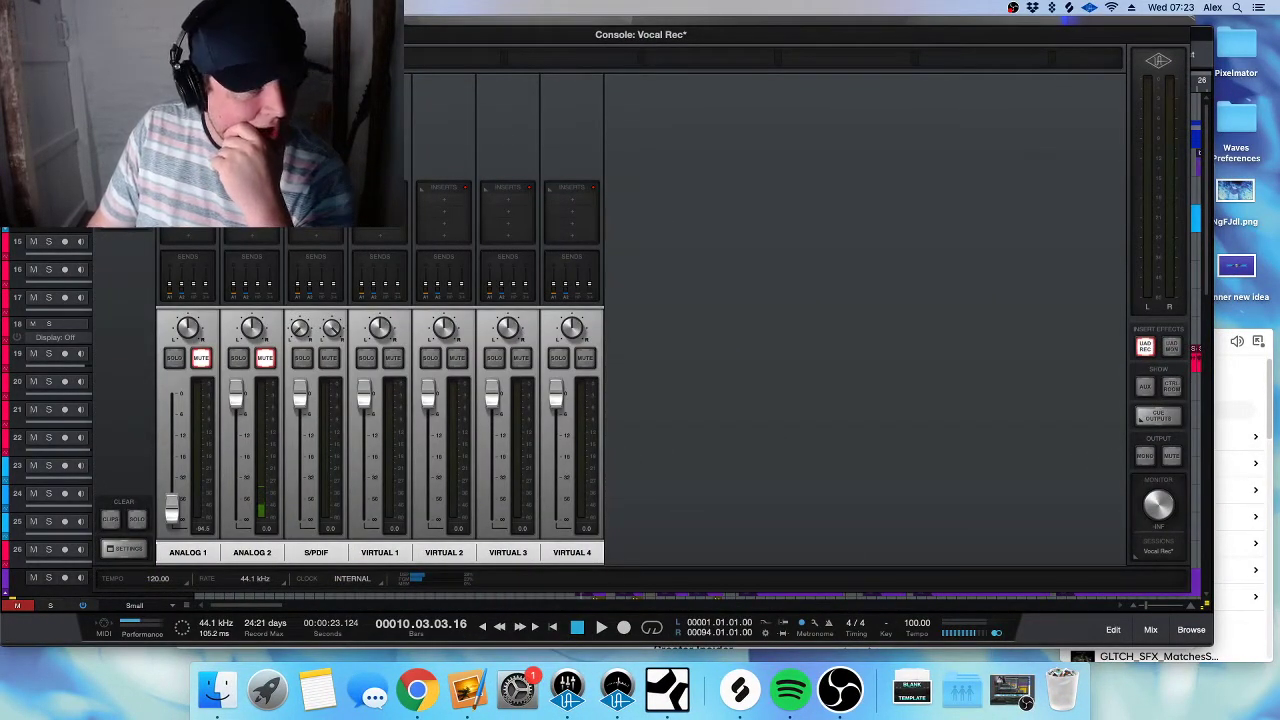
{"action": "left_click", "coordinate": [252, 200]}
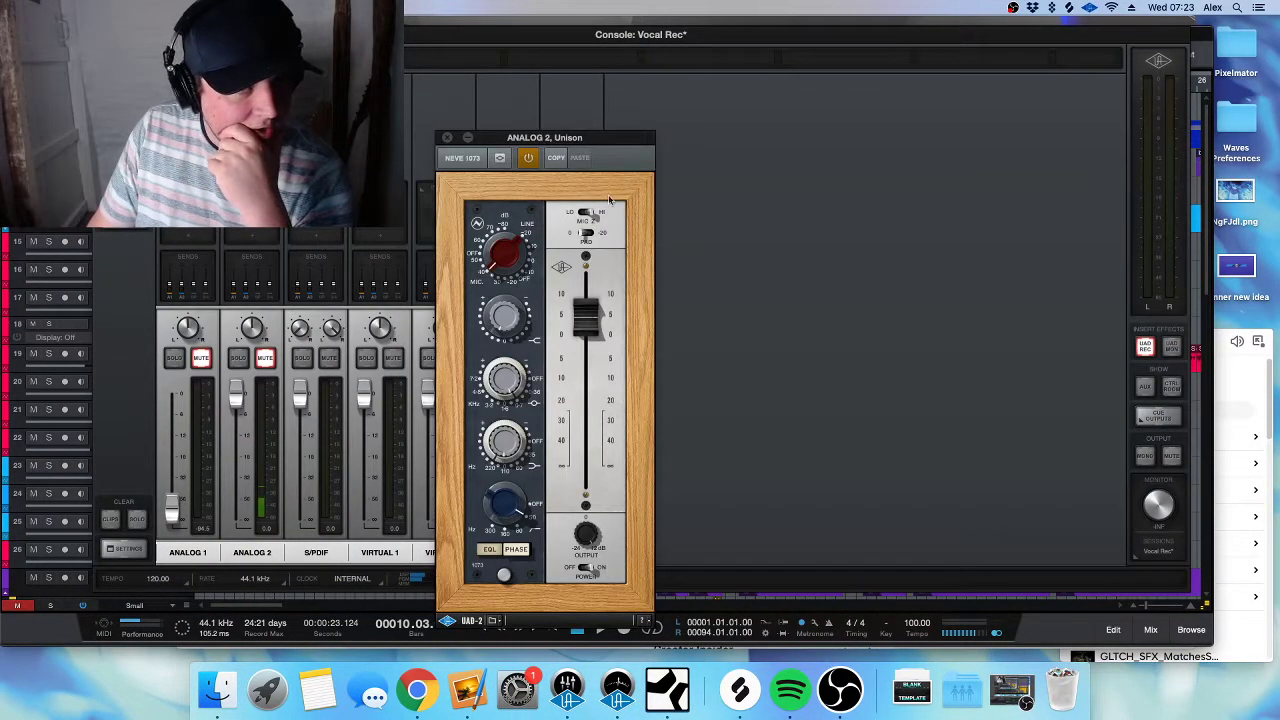
{"action": "left_click", "coordinate": [446, 138]}
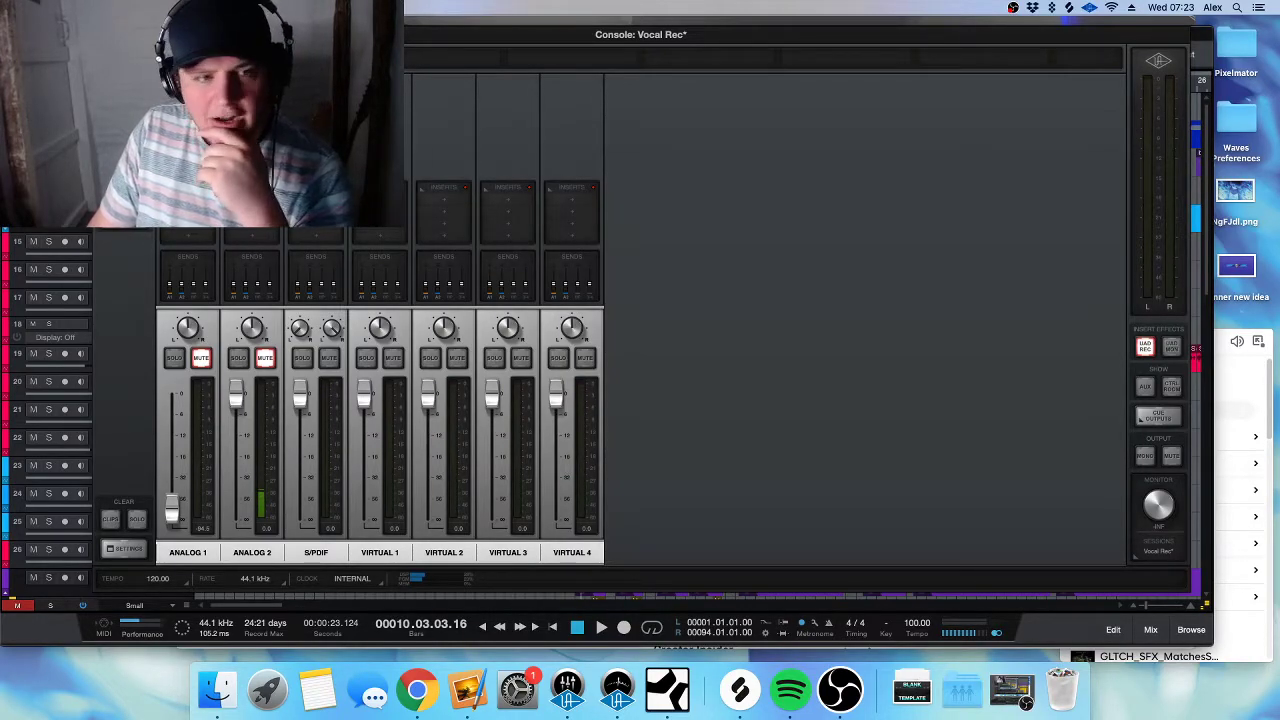
{"action": "left_click", "coordinate": [252, 210]}
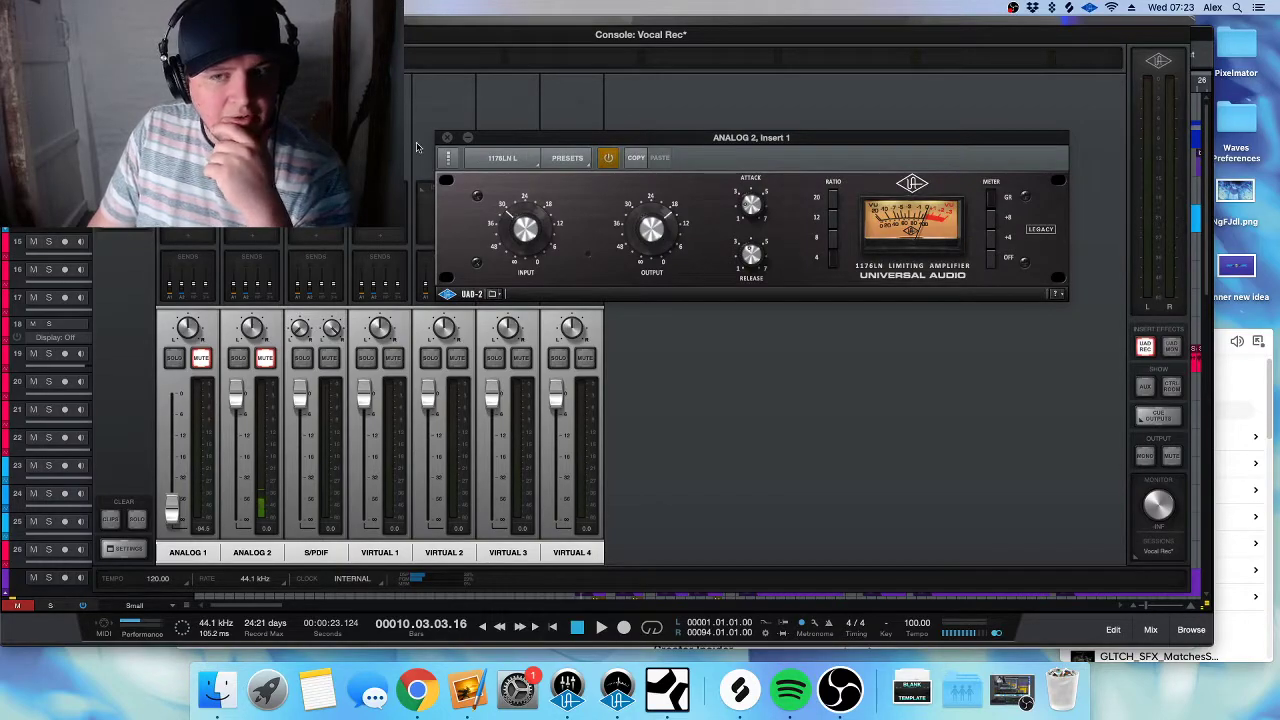
{"action": "left_click", "coordinate": [446, 138]}
{"action": "key", "text": "super+m"}
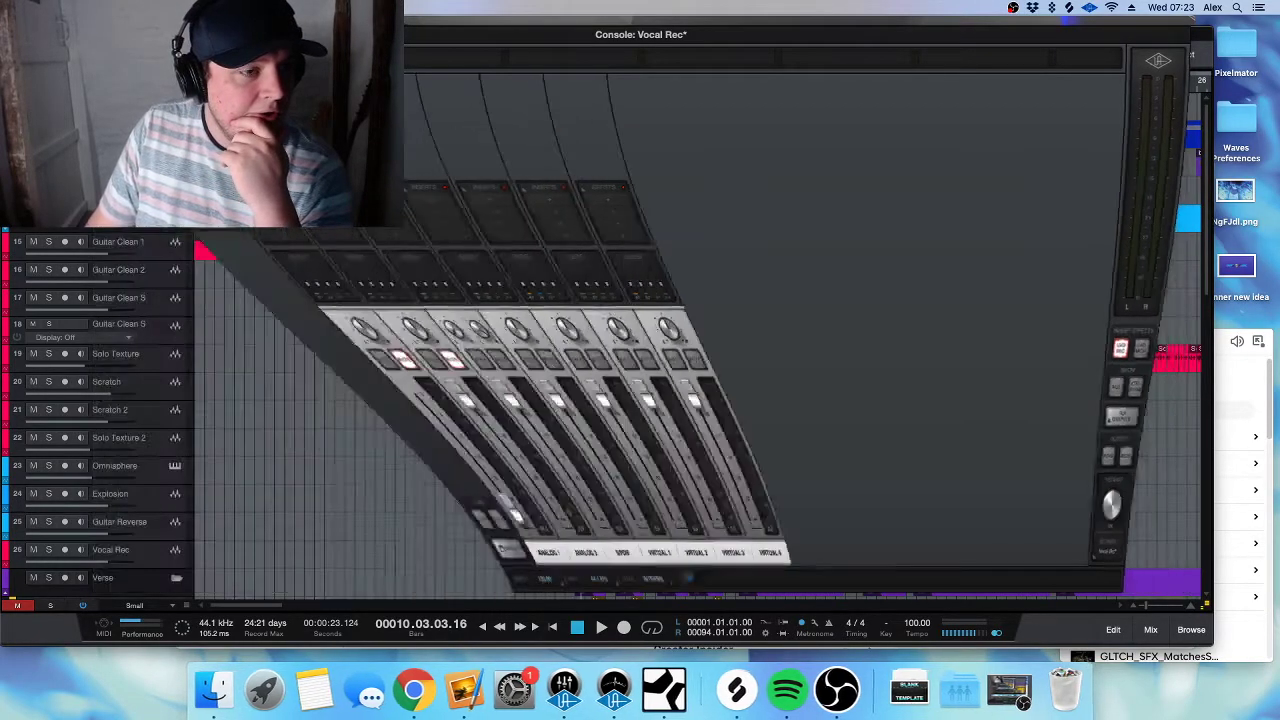
- Move the playback position to just before the first verse clip, around bar 10
{"action": "scroll", "coordinate": [585, 378], "scroll_direction": "down", "scroll_amount": 8}
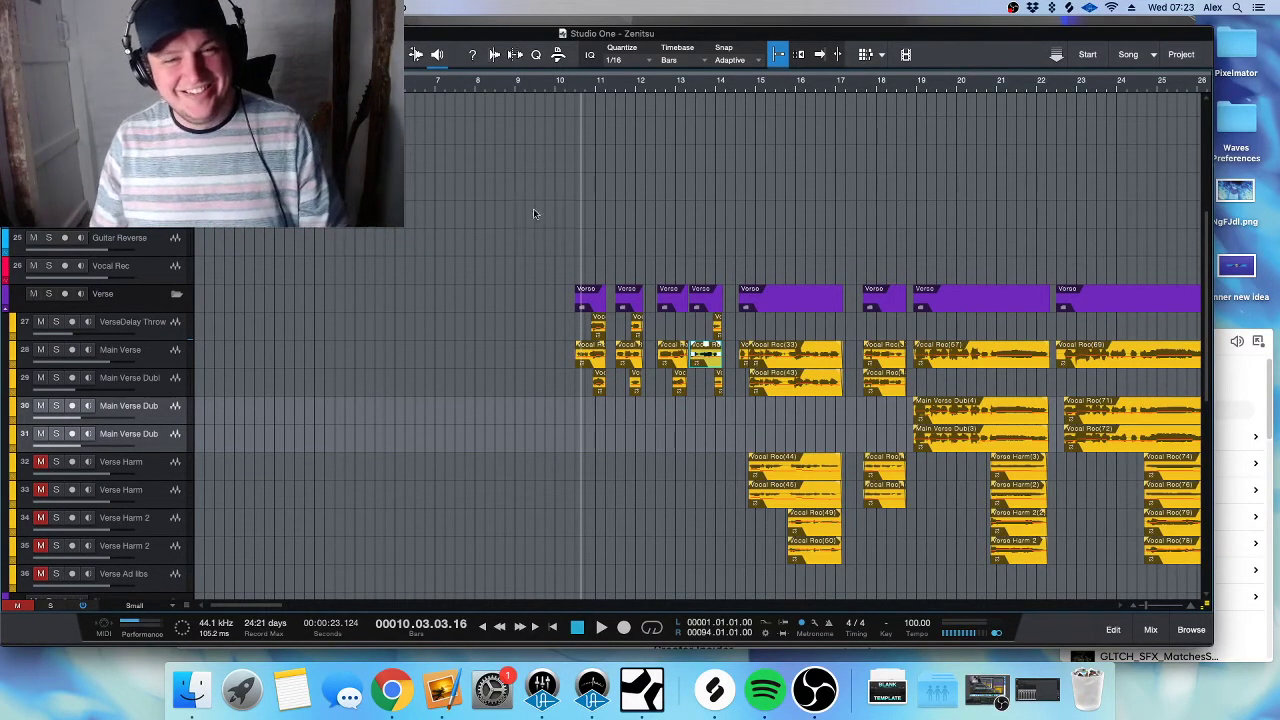
{"action": "left_click", "coordinate": [578, 88]}
{"action": "left_click_drag", "start_coordinate": [582, 94], "coordinate": [576, 90]}
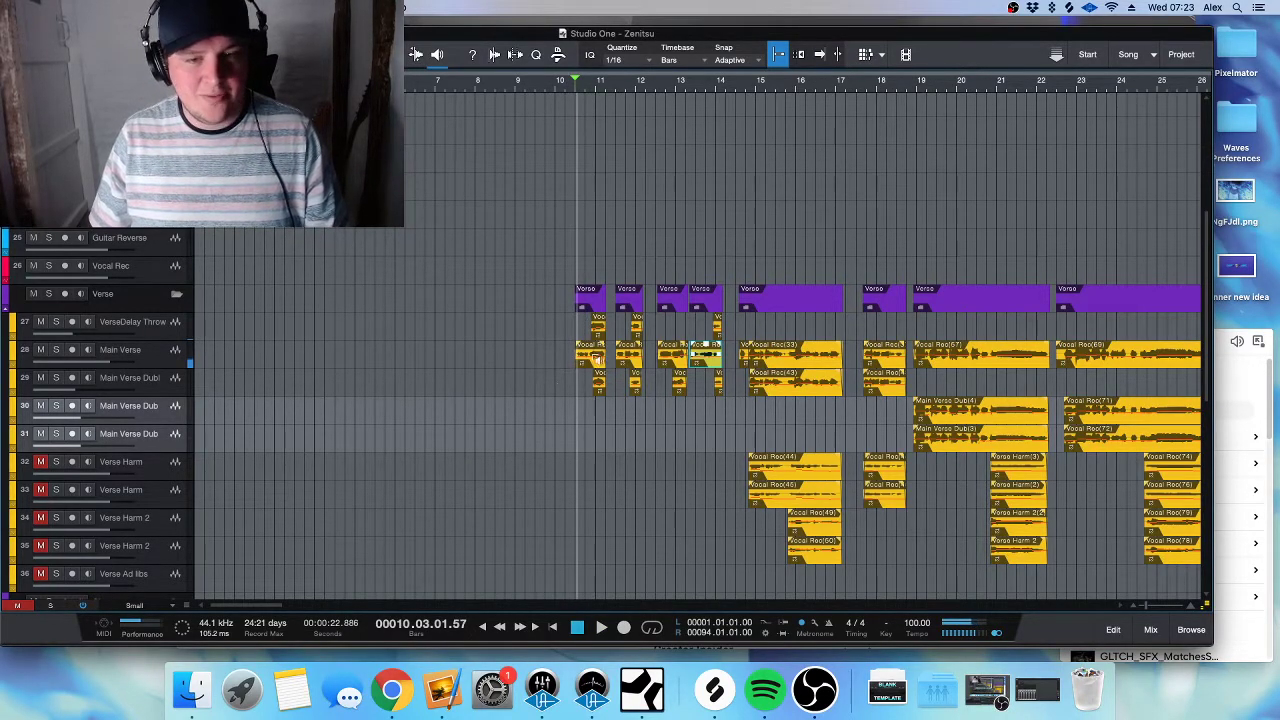
{"action": "scroll", "coordinate": [597, 357], "scroll_direction": "up", "scroll_amount": 3}
{"action": "scroll", "coordinate": [555, 210], "scroll_direction": "down", "scroll_amount": 3}
{"action": "left_click_drag", "start_coordinate": [566, 96], "coordinate": [541, 90]}
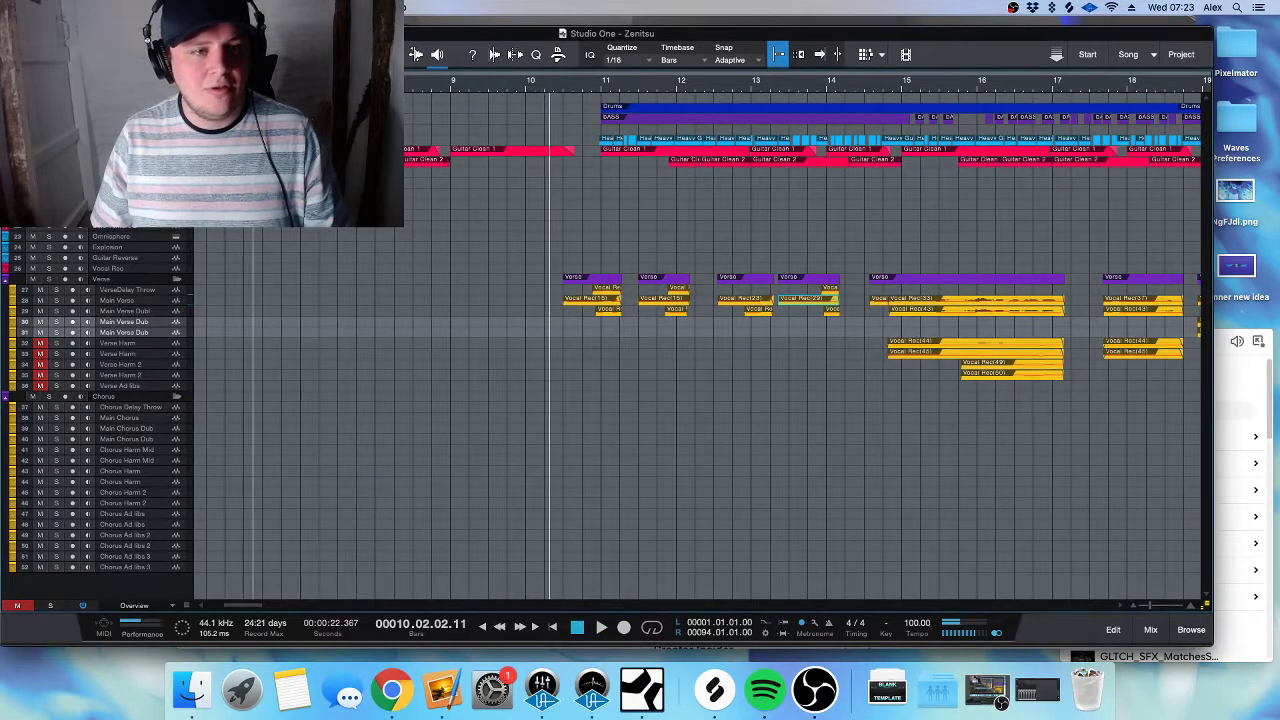
{"action": "scroll", "coordinate": [508, 88], "scroll_direction": "left", "scroll_amount": 5}
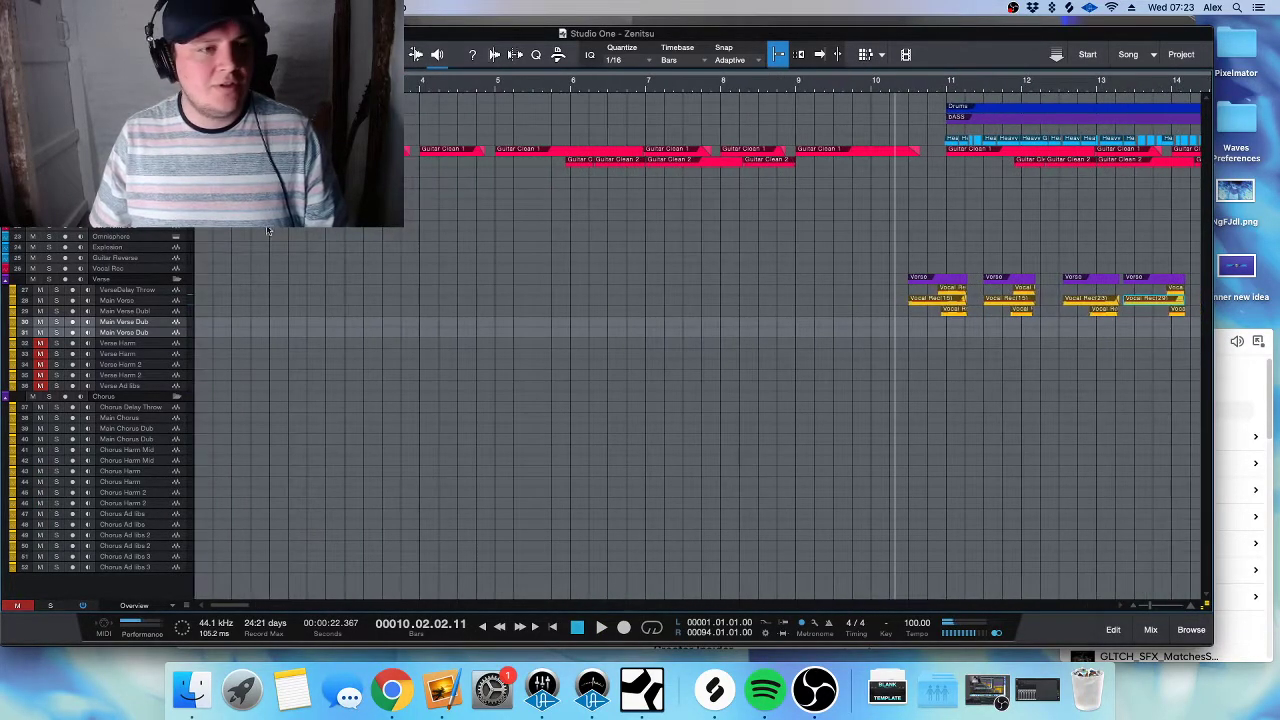
- Play the song from the beginning and look over the verse and chorus vocal tracks in the arrangement
{"action": "key", "text": "Home"}
{"action": "key", "text": "space"}
{"action": "scroll", "coordinate": [359, 269], "scroll_direction": "up", "scroll_amount": 3}
{"action": "scroll", "coordinate": [394, 308], "scroll_direction": "down", "scroll_amount": 4}
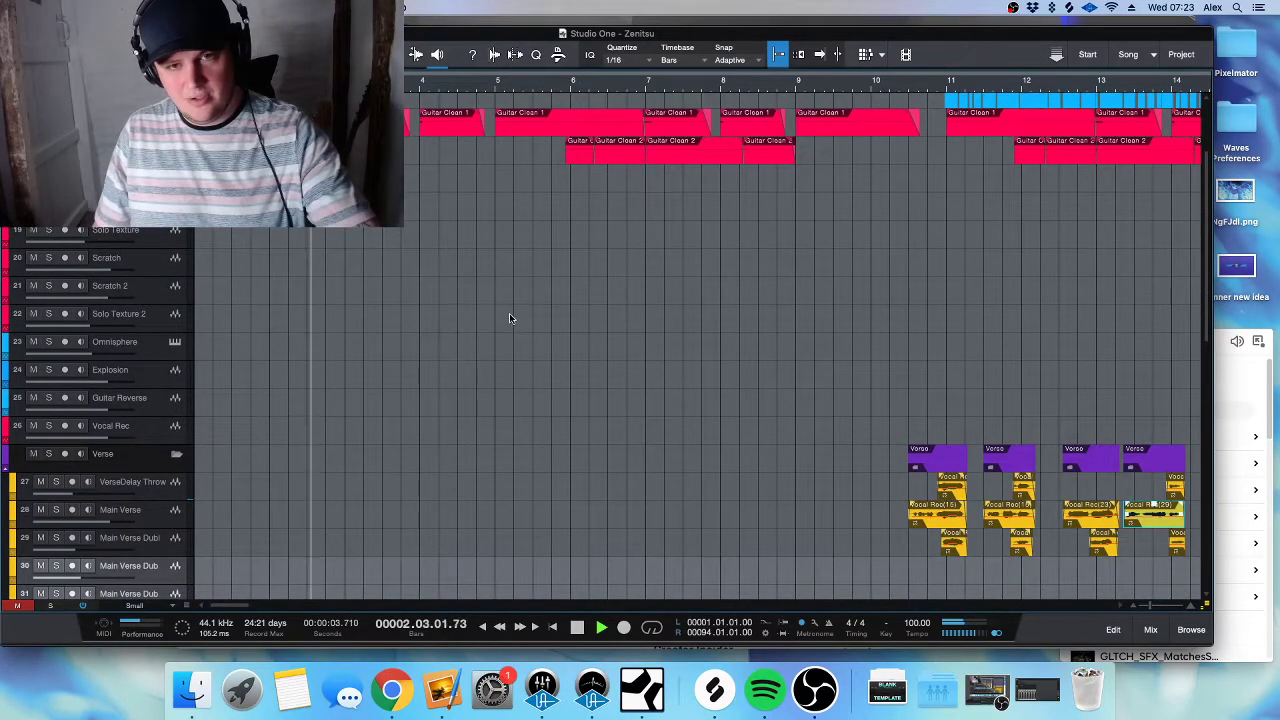
{"action": "scroll", "coordinate": [529, 334], "scroll_direction": "up", "scroll_amount": 1}
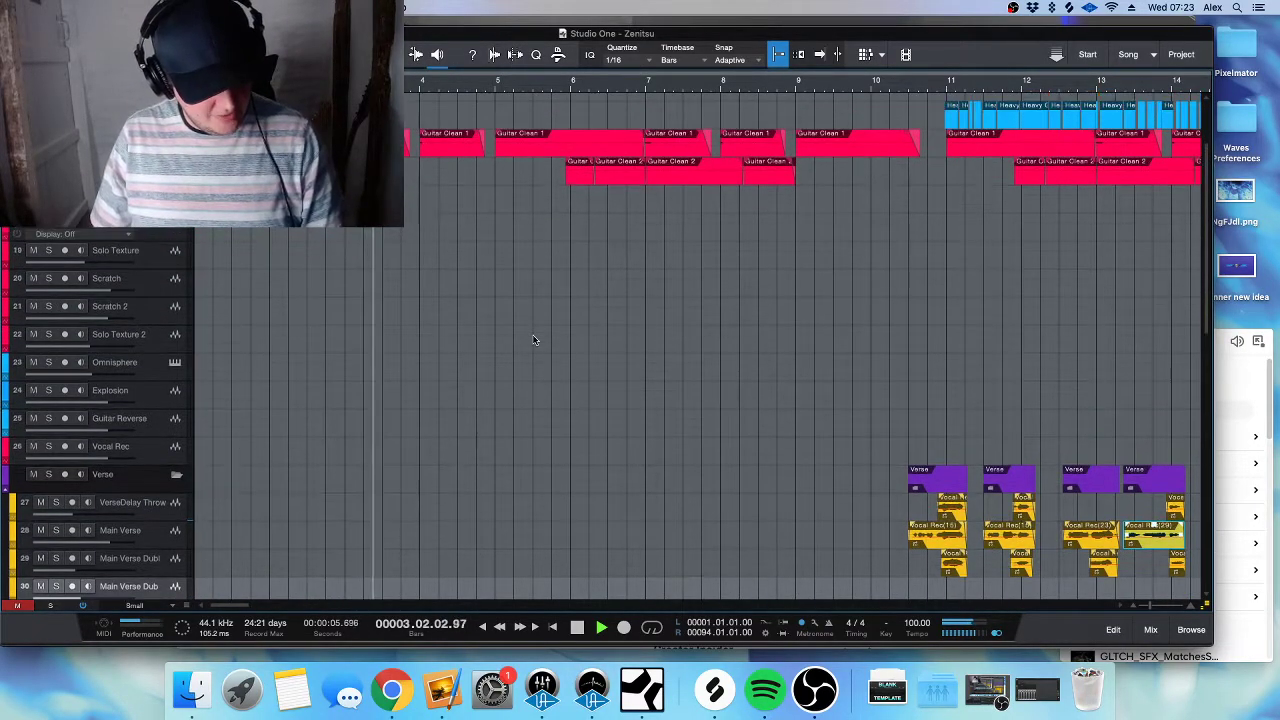
{"action": "key", "text": "w"}
{"action": "scroll", "coordinate": [534, 346], "scroll_direction": "down", "scroll_amount": 2}
{"action": "scroll", "coordinate": [337, 297], "scroll_direction": "down", "scroll_amount": 2}
{"action": "scroll", "coordinate": [337, 306], "scroll_direction": "up", "scroll_amount": 3}
{"action": "scroll", "coordinate": [349, 303], "scroll_direction": "down", "scroll_amount": 1}
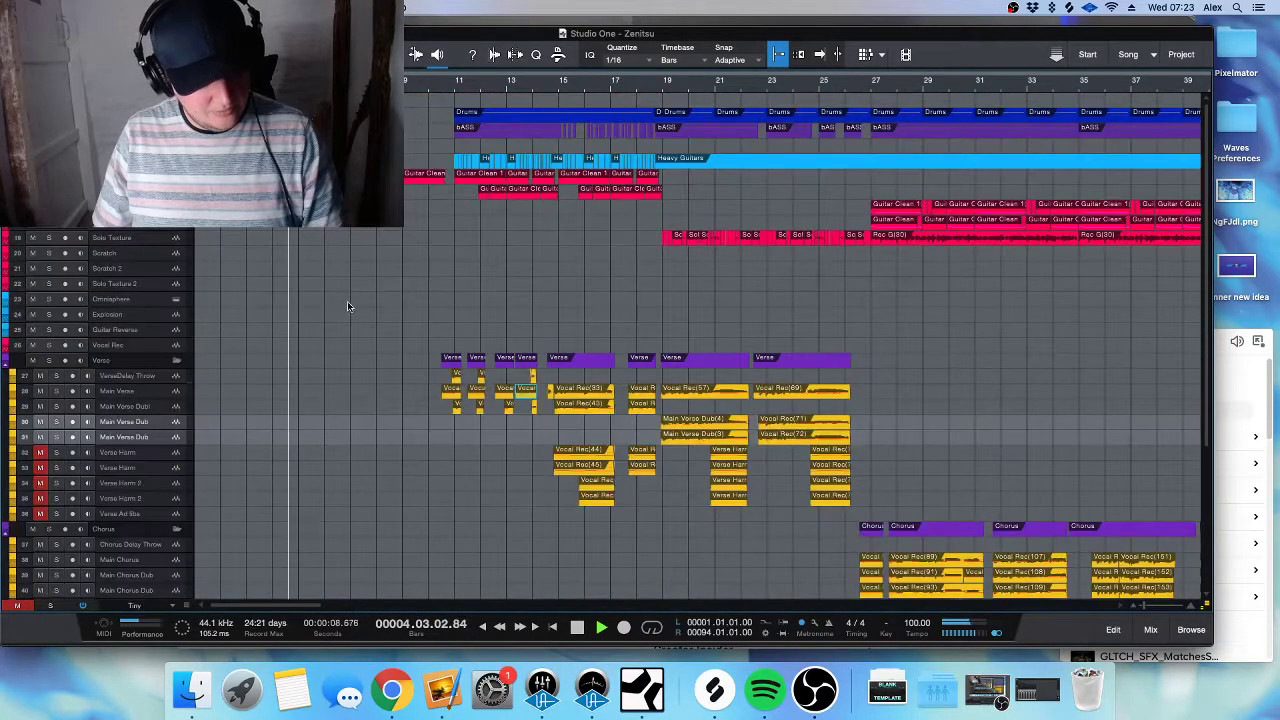
- Lower the Main Verse channel fader to -3.0 dB during playback and return Studio One to full screen
{"action": "left_click", "coordinate": [155, 393]}
{"action": "key", "text": "F3"}
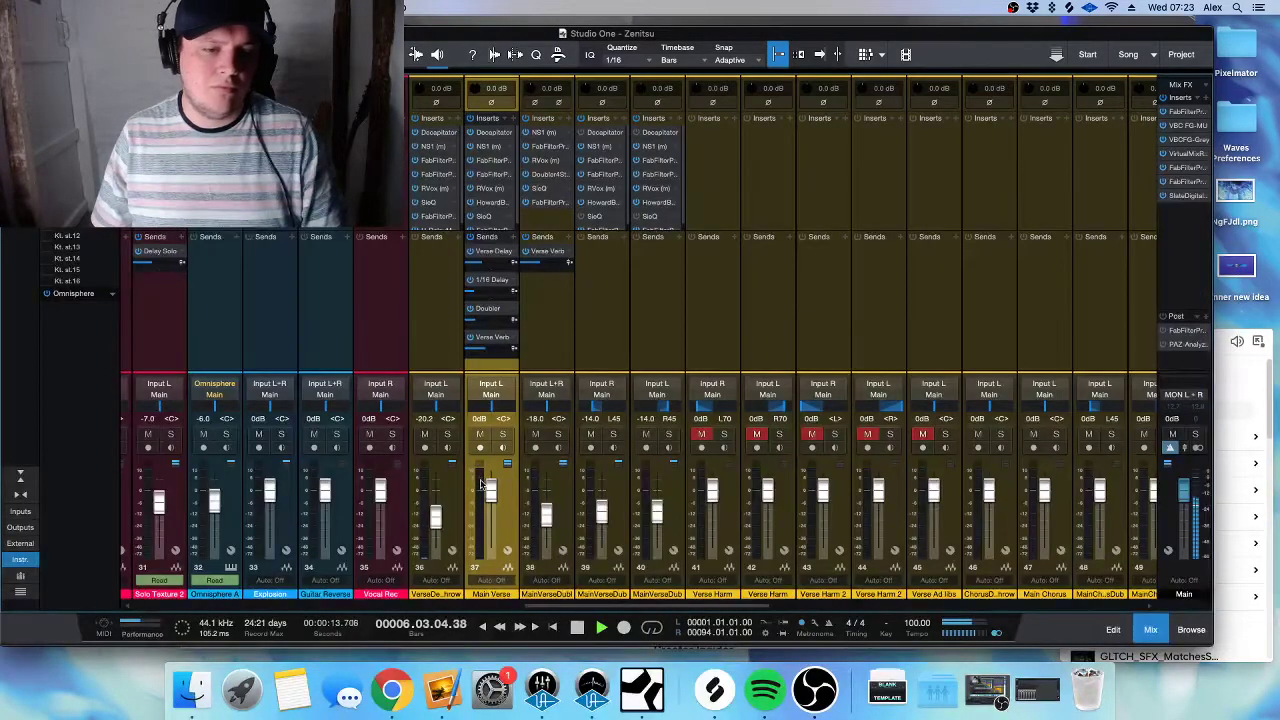
{"action": "key", "text": "ctrl+super+f"}
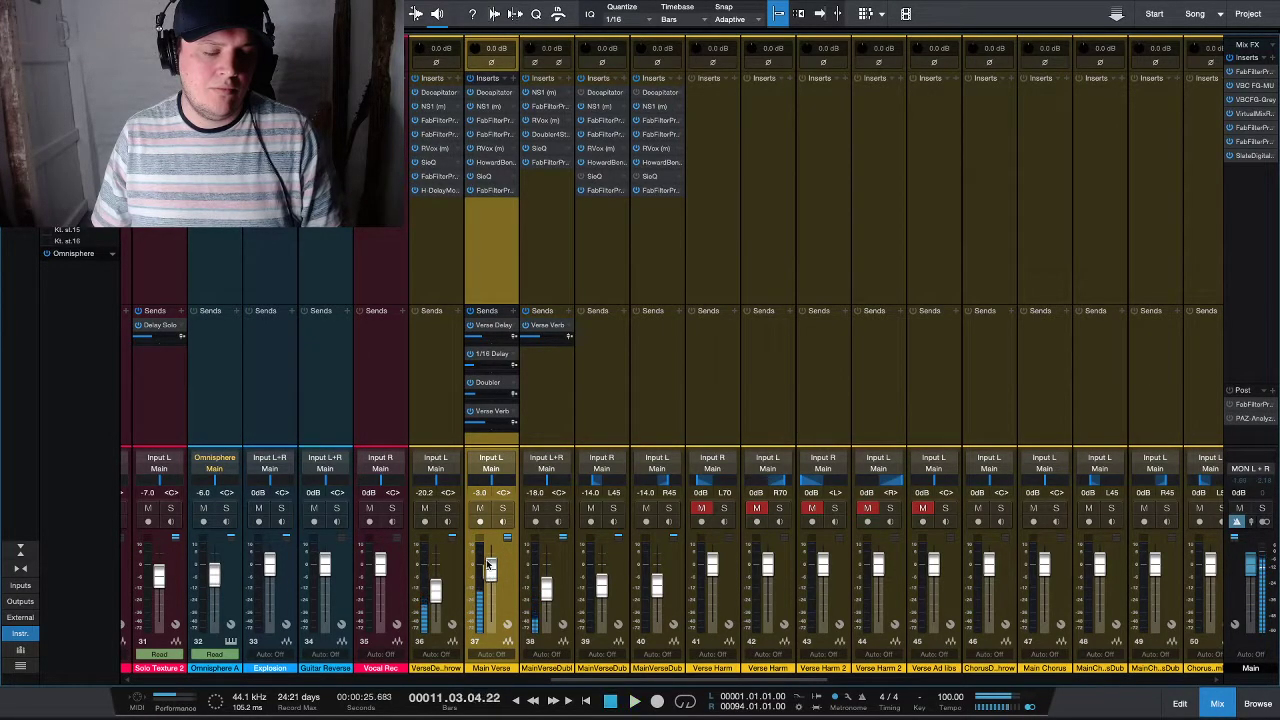
- Replay the first verse, reset the Main Verse fader to 0 dB and set its Howard Benson Vocals output gain to 33.6
{"action": "key", "text": "F3"}
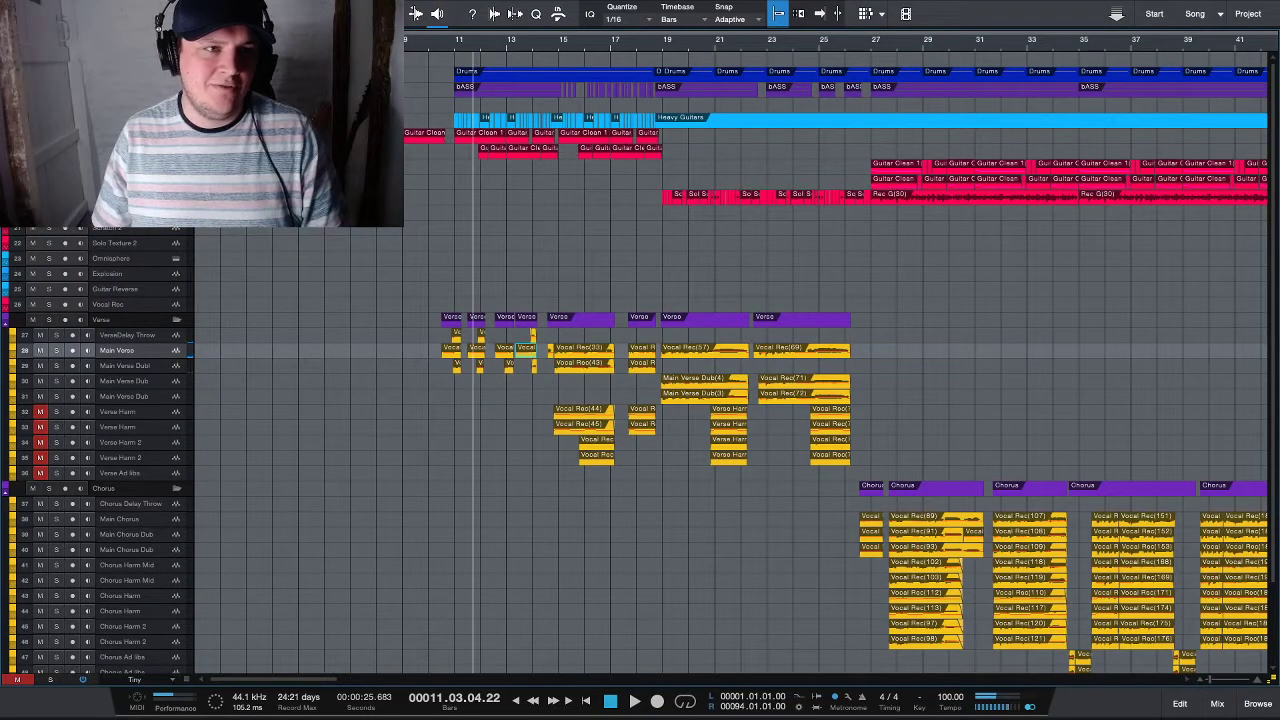
{"action": "key", "text": "space"}
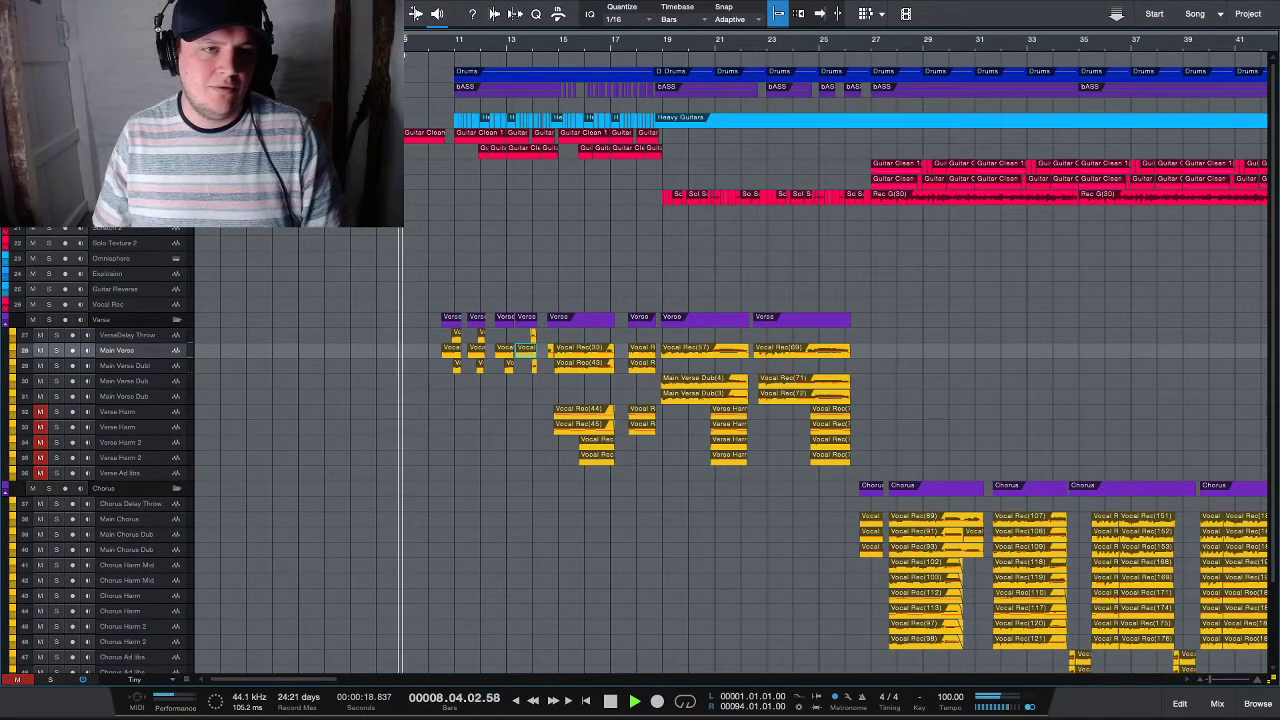
{"action": "key", "text": "F3"}
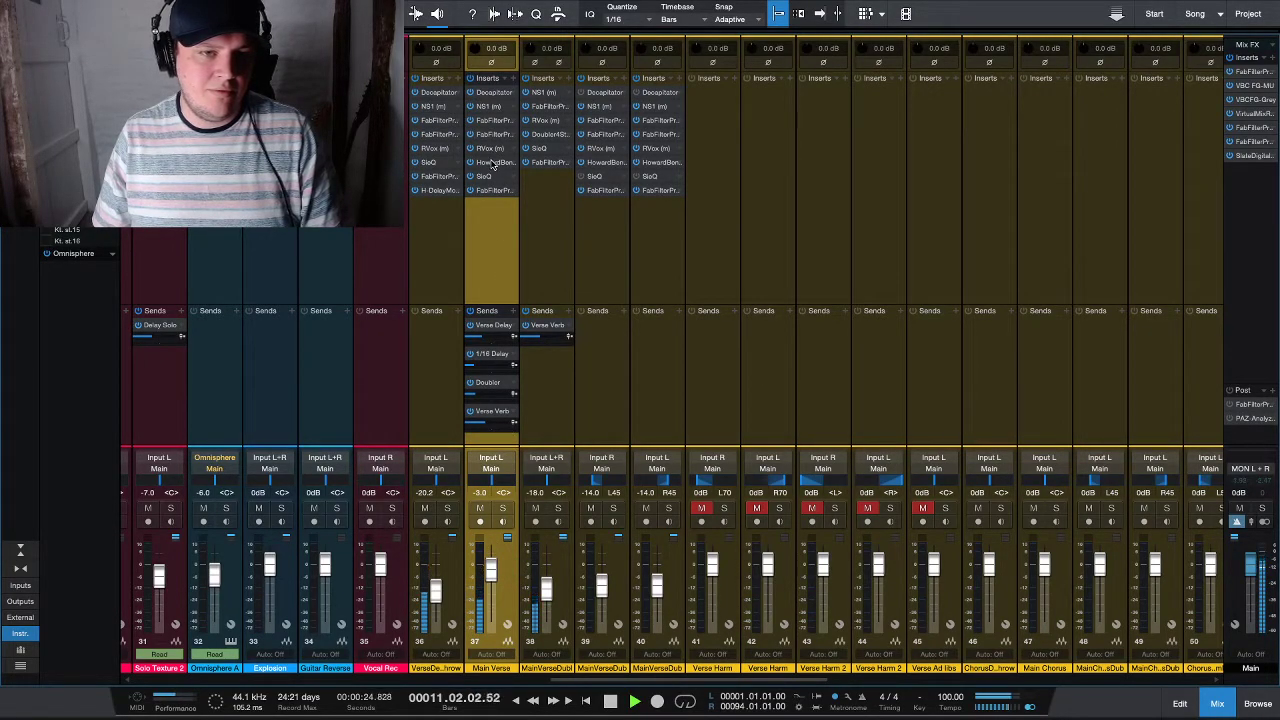
{"action": "key", "text": "F11"}
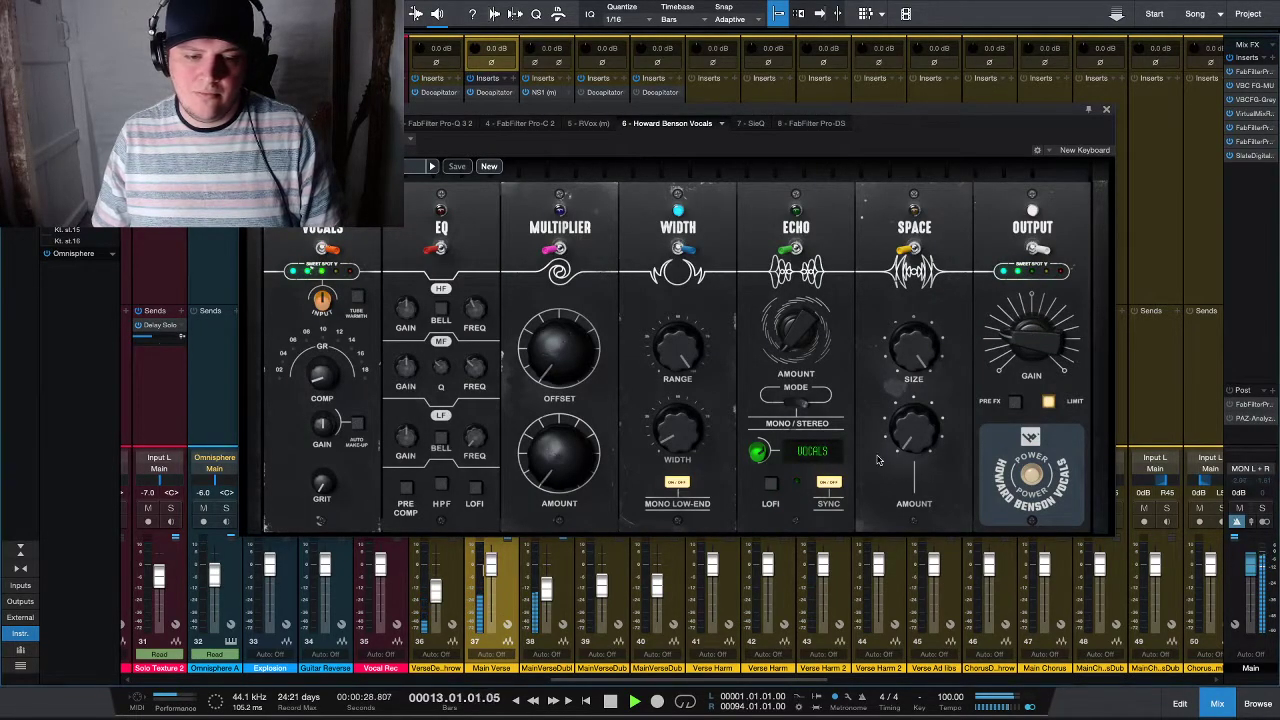
{"action": "left_click_drag", "start_coordinate": [1017, 345], "coordinate": [1019, 334]}
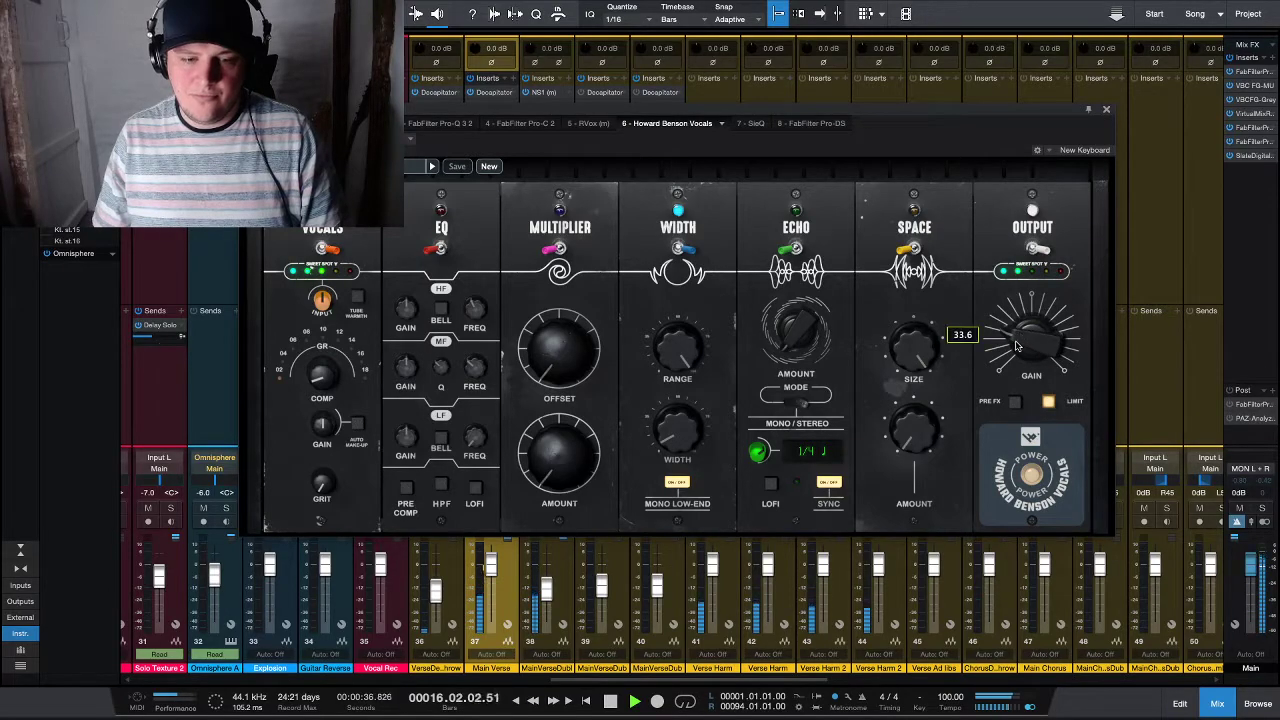
{"action": "left_click", "coordinate": [1106, 111]}
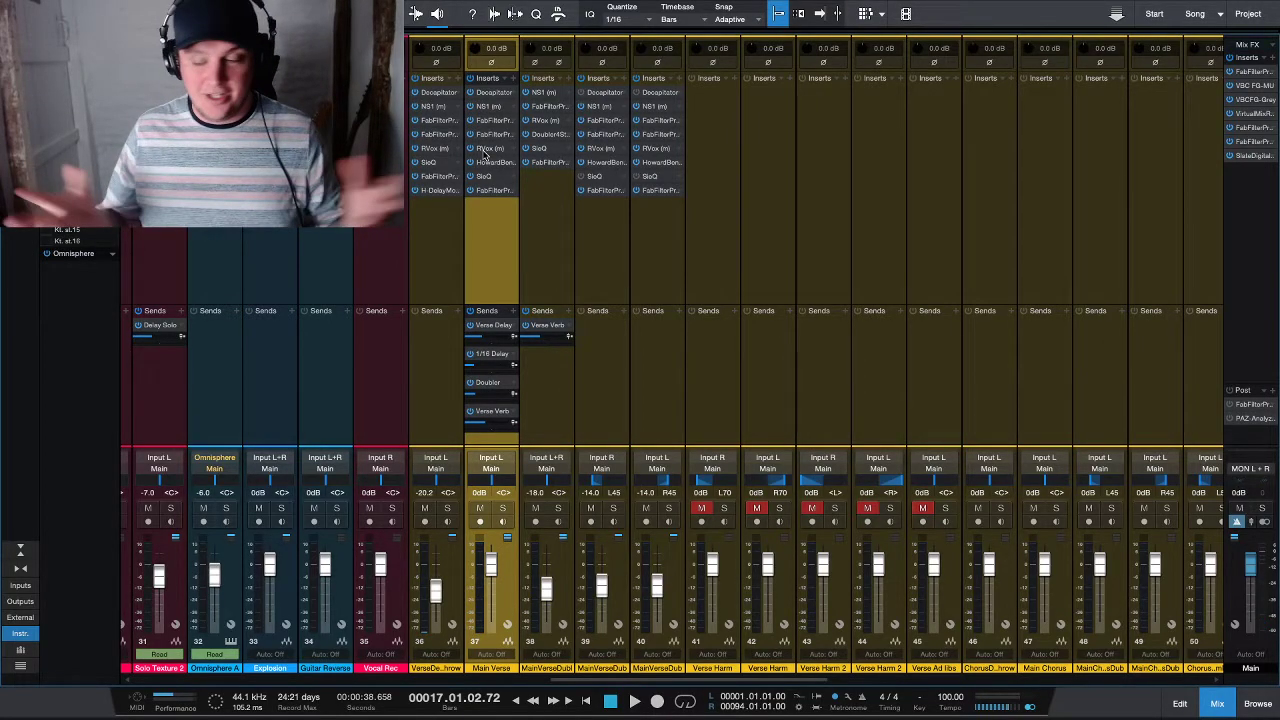
- Examine how the verse vocals, dubs, harmonies and chorus vocals are laid out across the arrangement
{"action": "key", "text": "F3"}
{"action": "scroll", "coordinate": [614, 506], "scroll_direction": "down", "scroll_amount": 2}
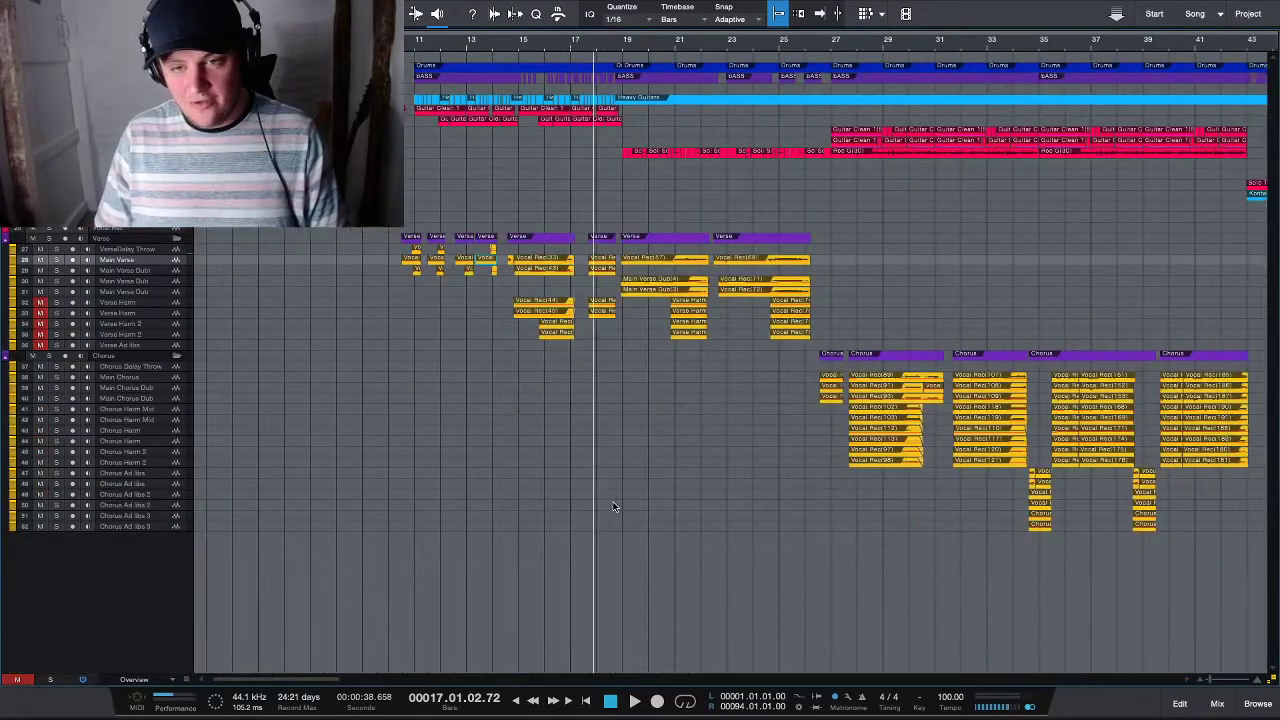
{"action": "scroll", "coordinate": [614, 506], "scroll_direction": "down", "scroll_amount": 3}
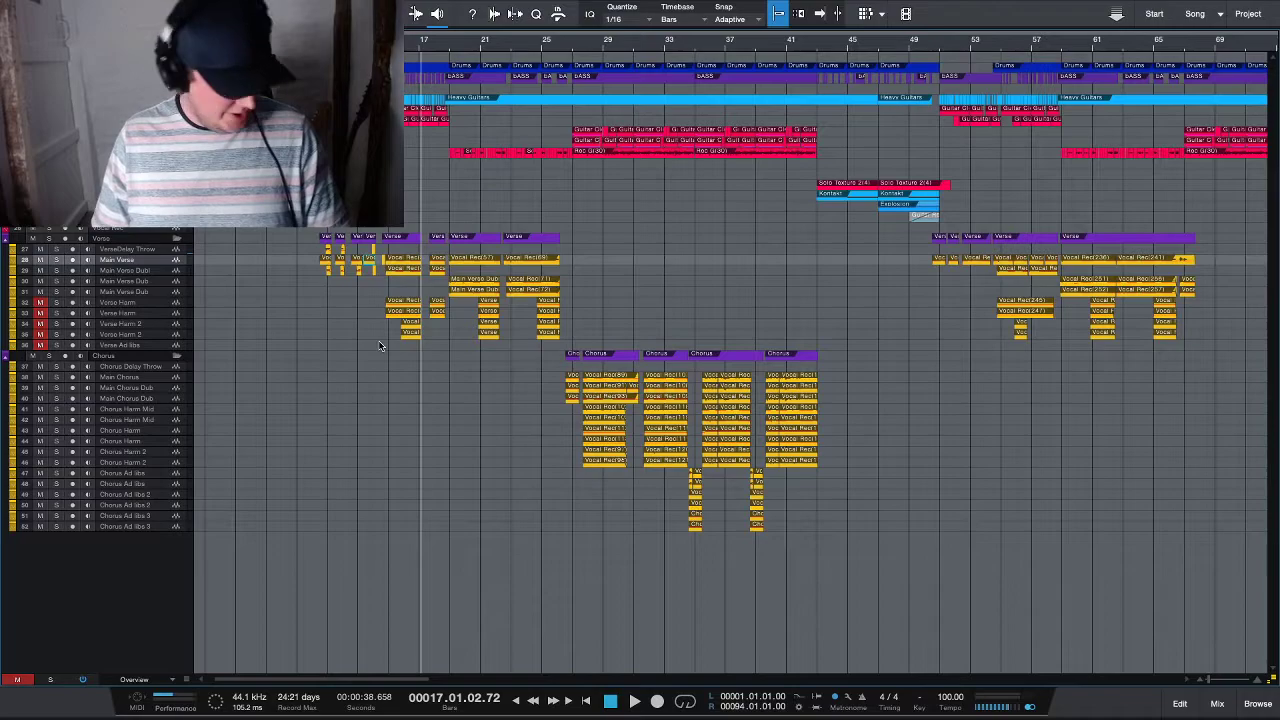
{"action": "scroll", "coordinate": [320, 329], "scroll_direction": "up", "scroll_amount": 3}
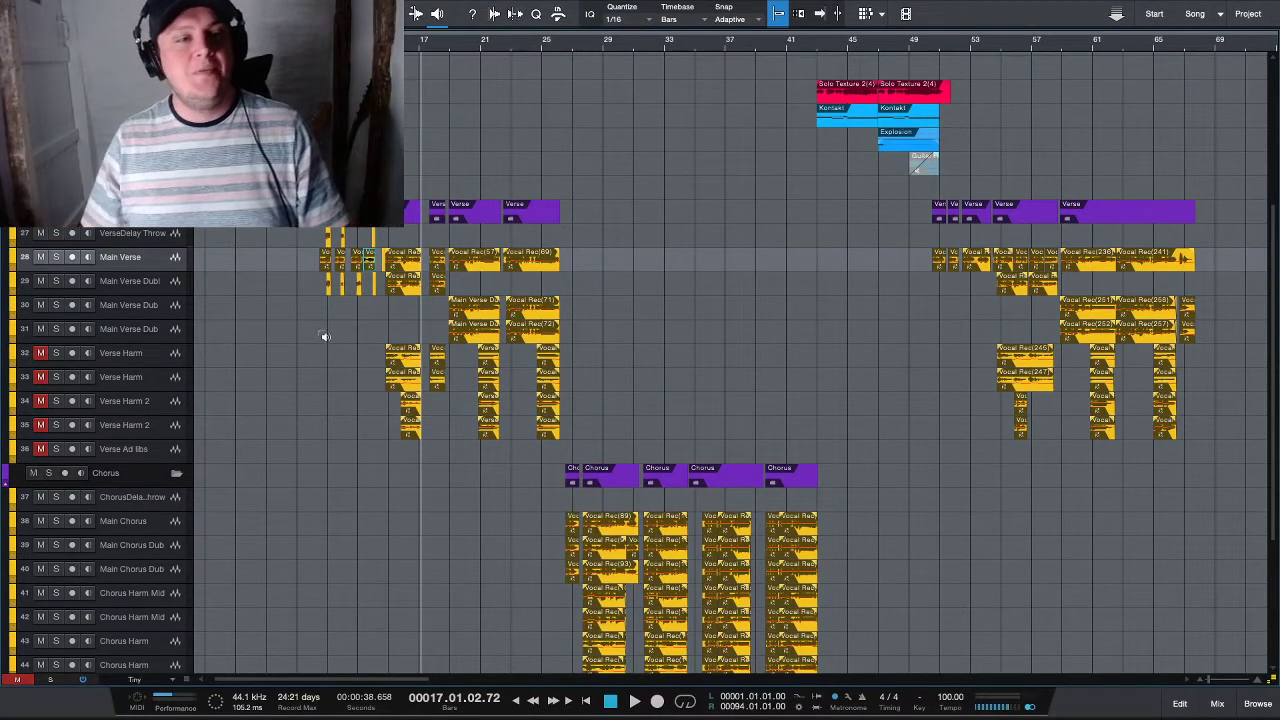
{"action": "scroll", "coordinate": [320, 333], "scroll_direction": "down", "scroll_amount": 2}
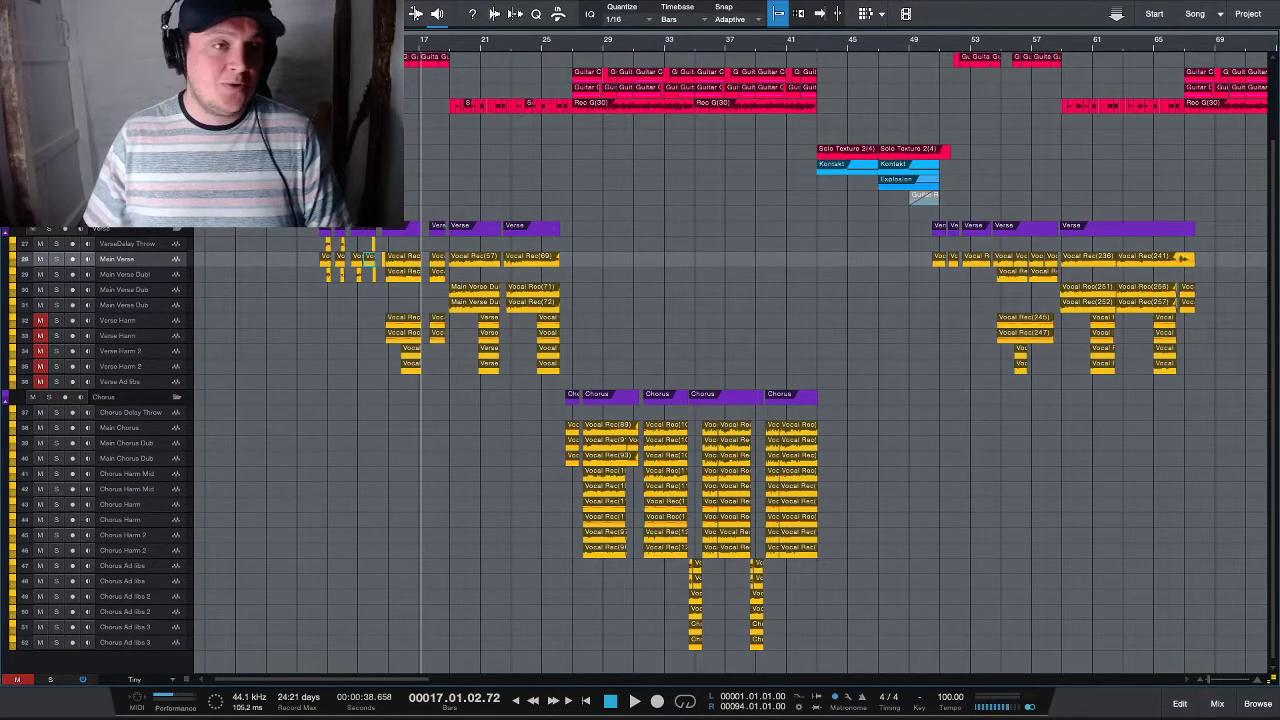
{"action": "scroll", "coordinate": [310, 245], "scroll_direction": "up", "scroll_amount": 3}
{"action": "scroll", "coordinate": [340, 265], "scroll_direction": "up", "scroll_amount": 2}
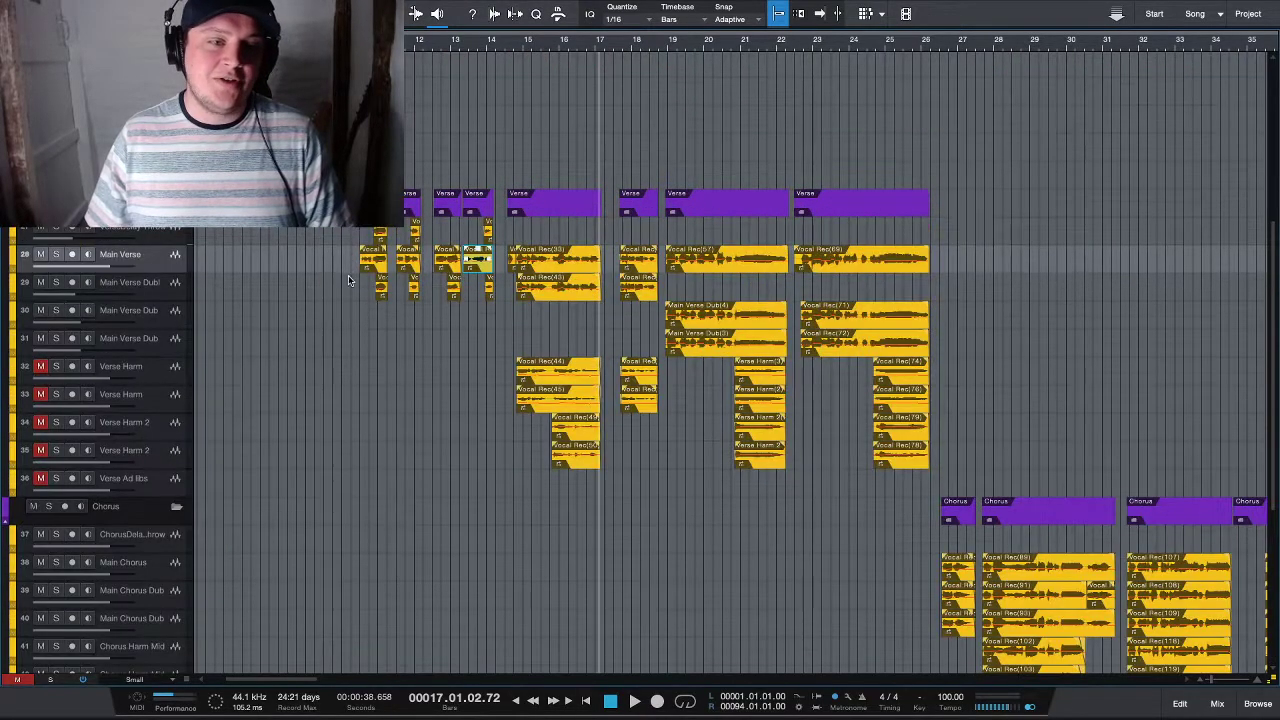
{"action": "scroll", "coordinate": [346, 276], "scroll_direction": "up", "scroll_amount": 1}
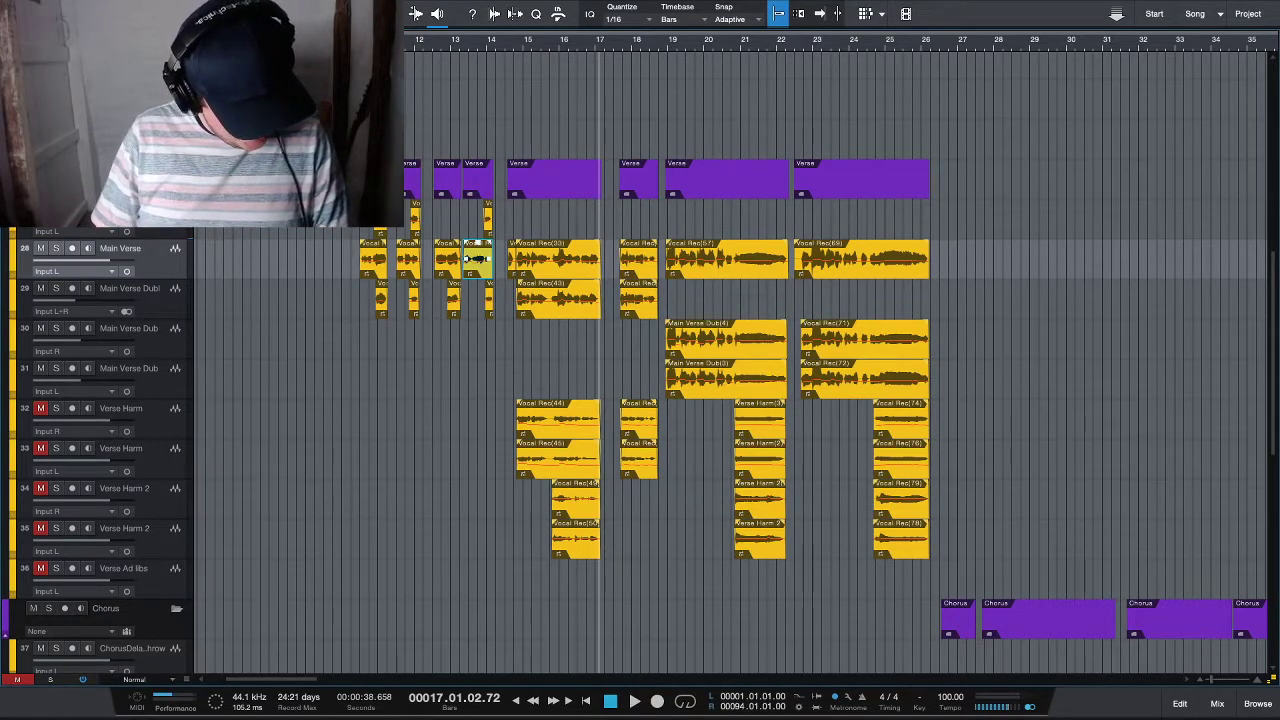
- Replay the first verse and set the Main Verse RVox gain to about -13.6, with the channel fader at 0 dB
{"action": "key", "text": "space"}
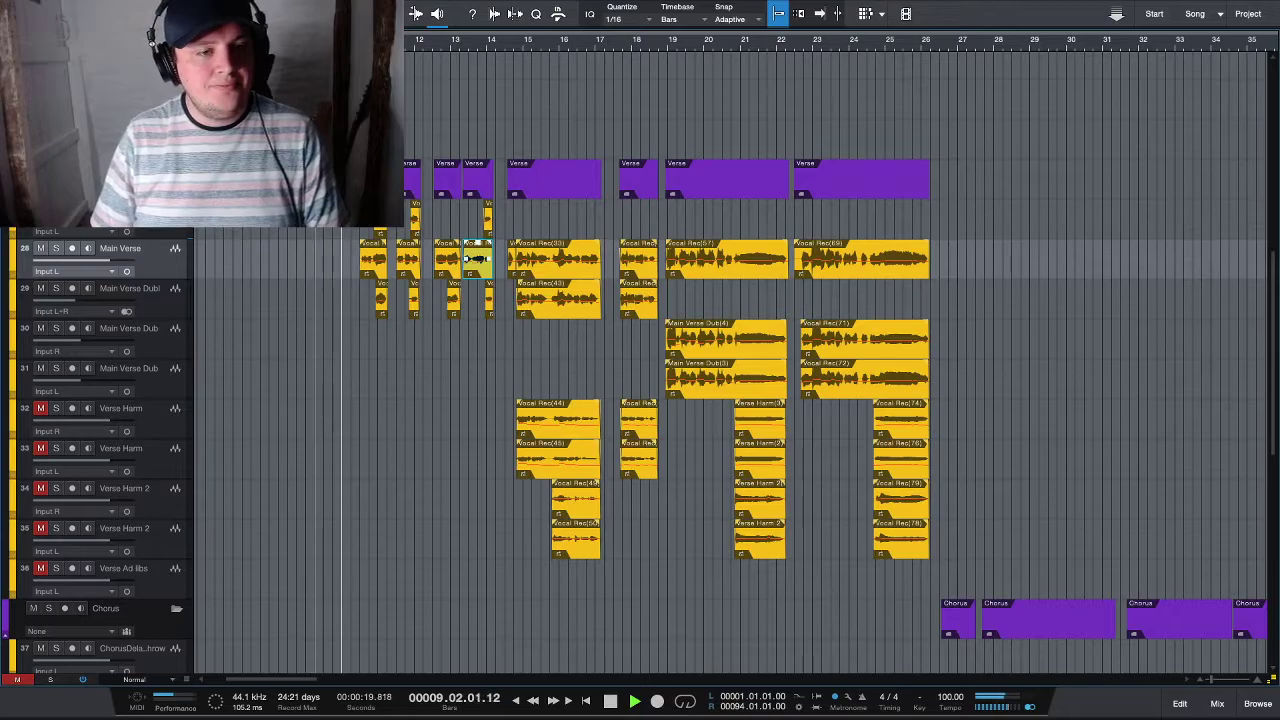
{"action": "key", "text": "F3"}
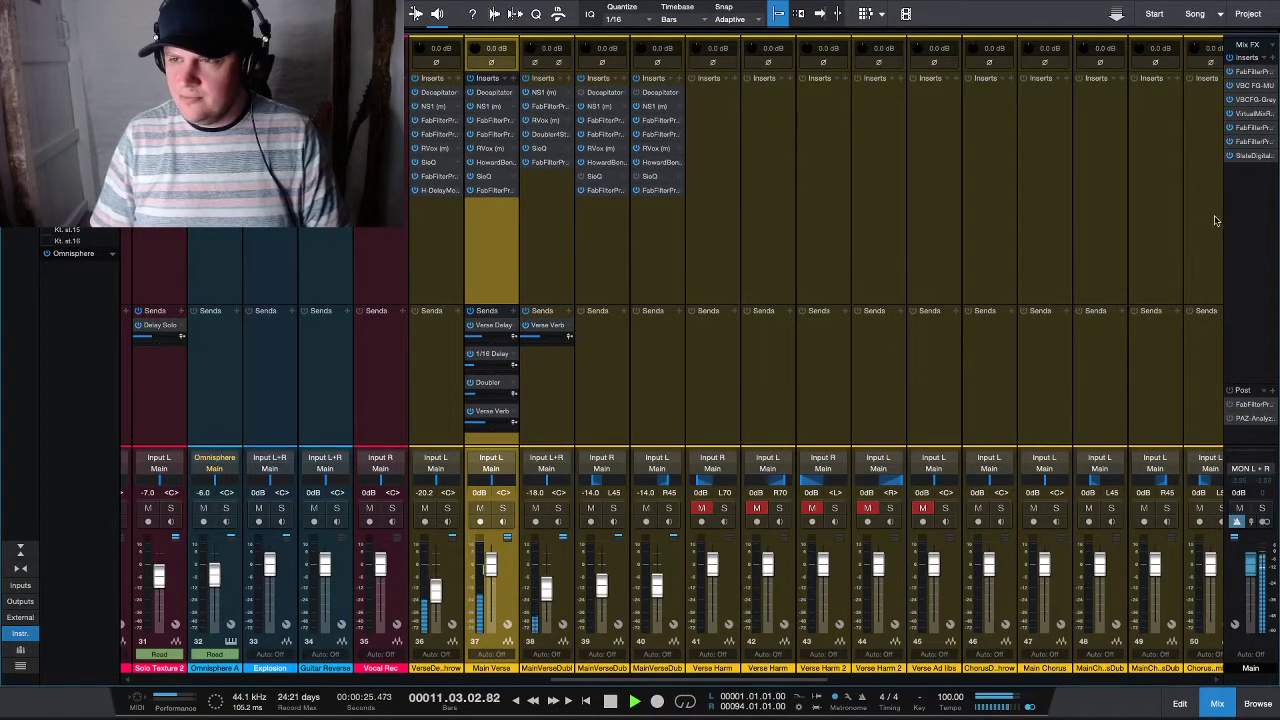
{"action": "left_click_drag", "start_coordinate": [490, 565], "coordinate": [490, 569]}
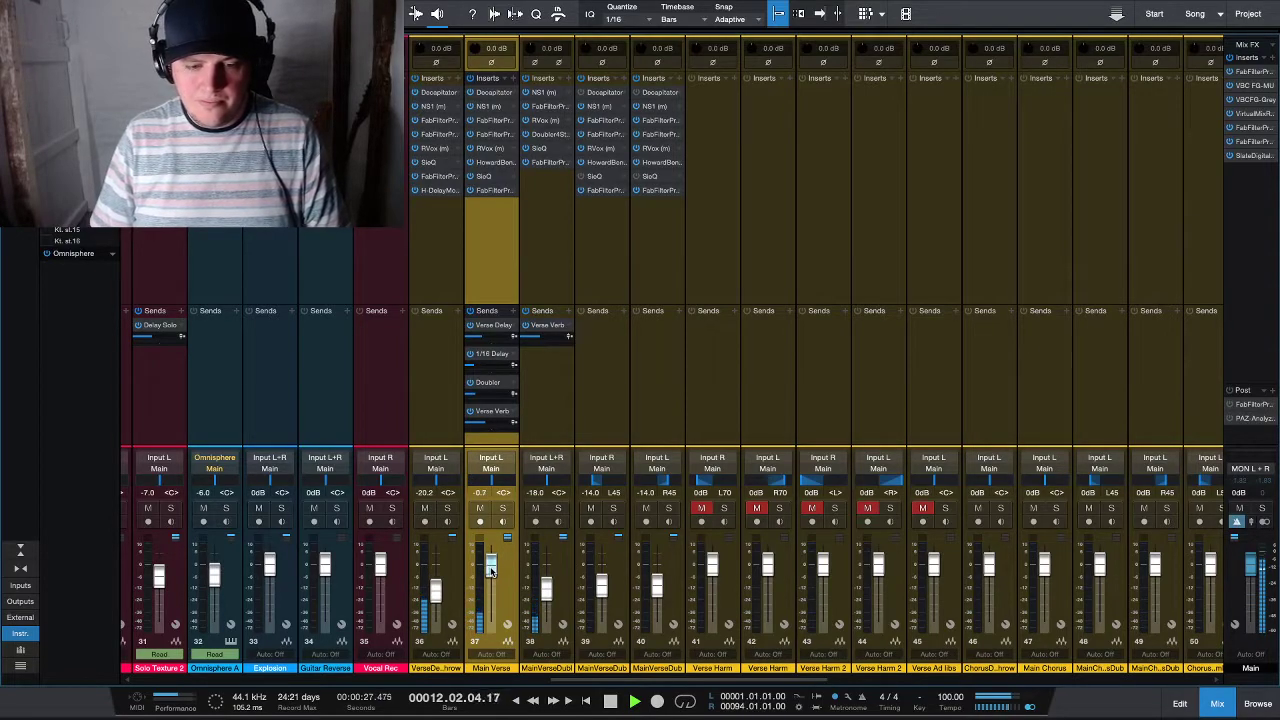
{"action": "left_click", "coordinate": [489, 149]}
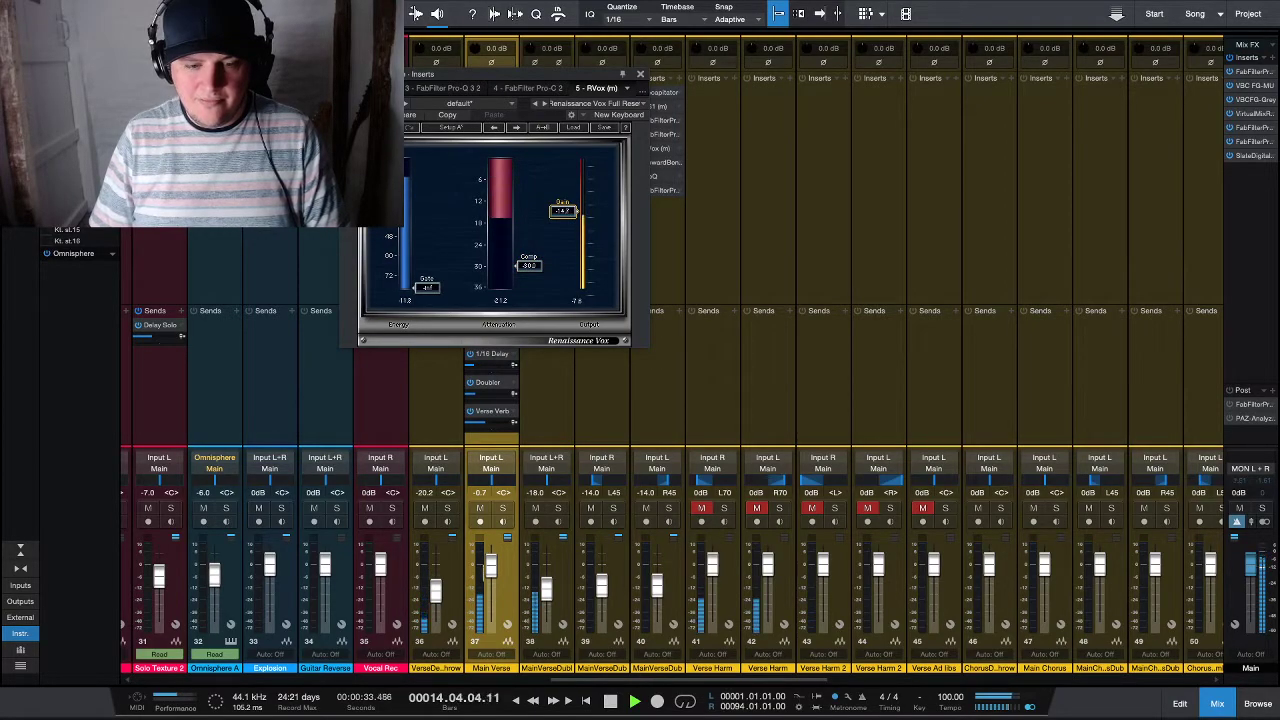
{"action": "left_click", "coordinate": [494, 569], "text": "alt"}
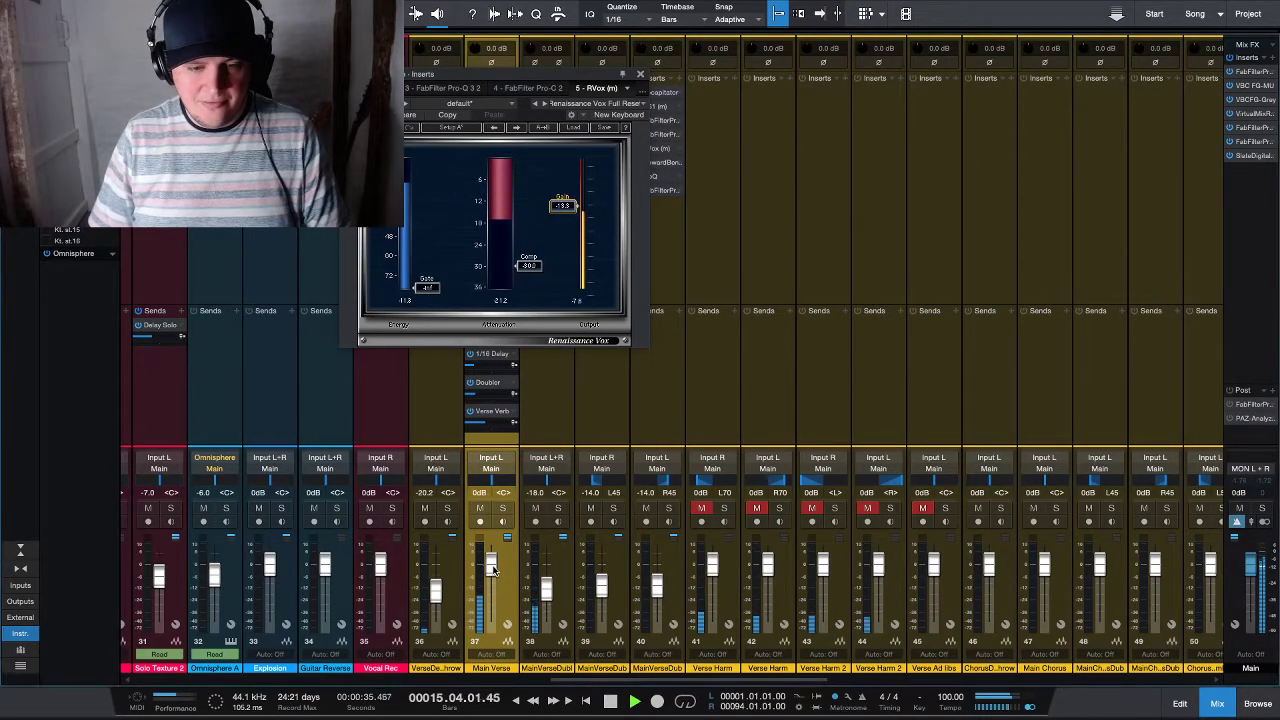
{"action": "left_click_drag", "start_coordinate": [557, 217], "coordinate": [557, 222]}
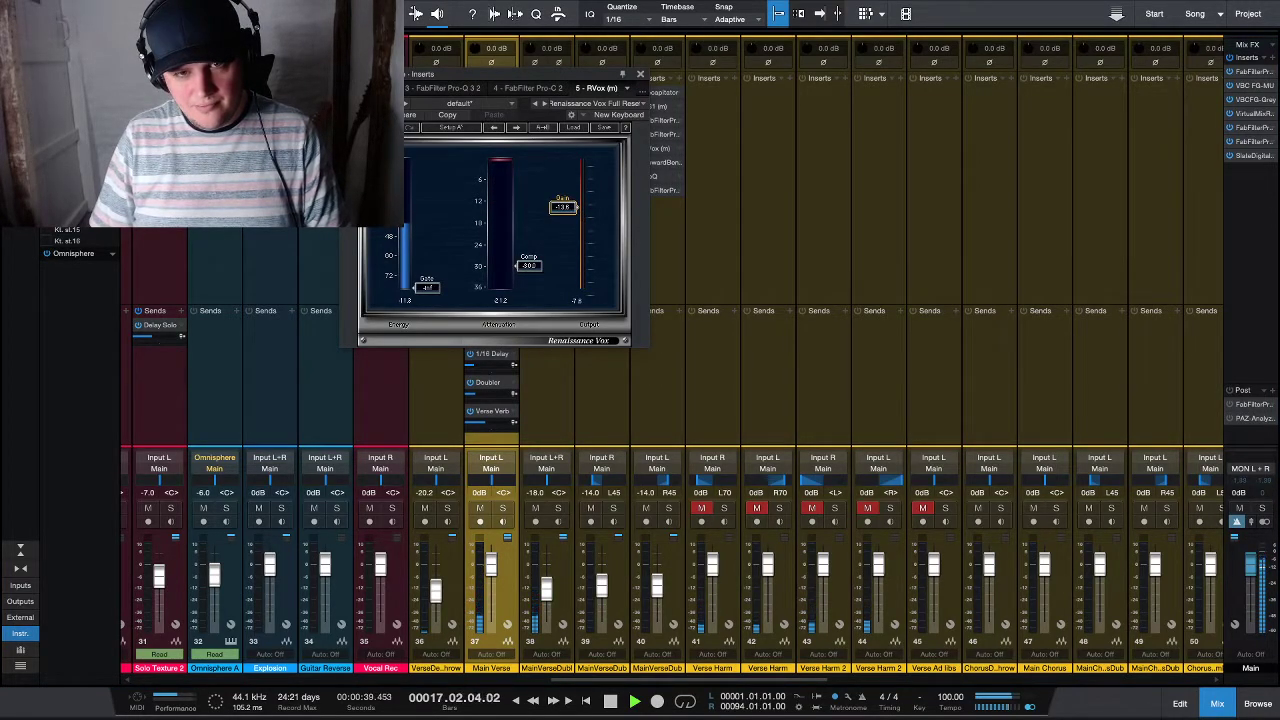
{"action": "left_click", "coordinate": [642, 75]}
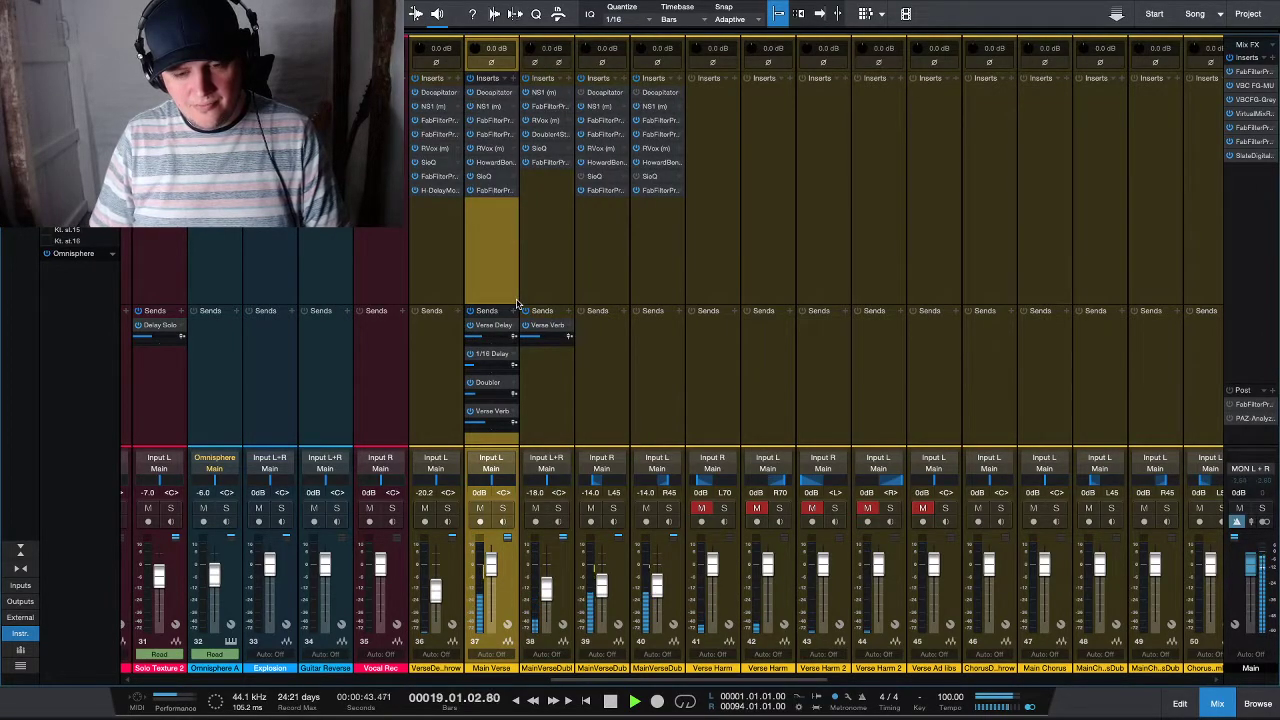
- Listen through the rest of the verse in the arrangement, keep the Verse Harm track muted and move playback back to the first verse
{"action": "key", "text": "F3"}
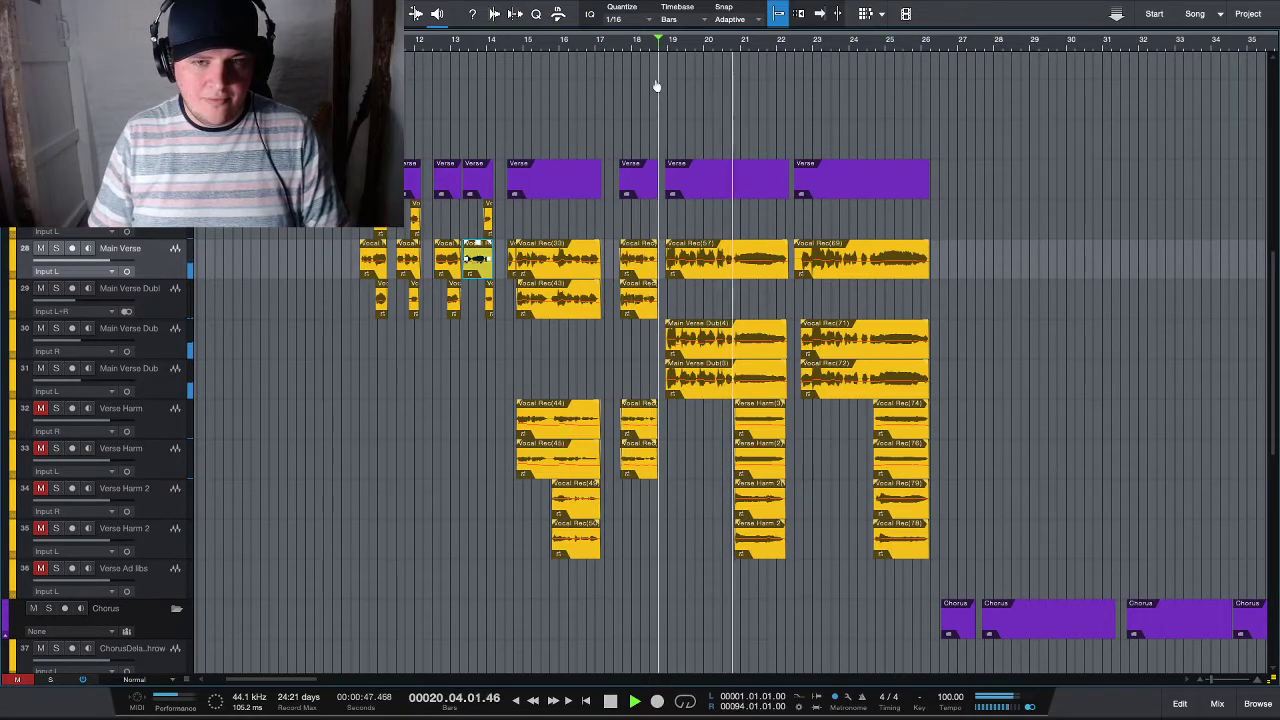
{"action": "scroll", "coordinate": [658, 83], "scroll_direction": "right", "scroll_amount": 3}
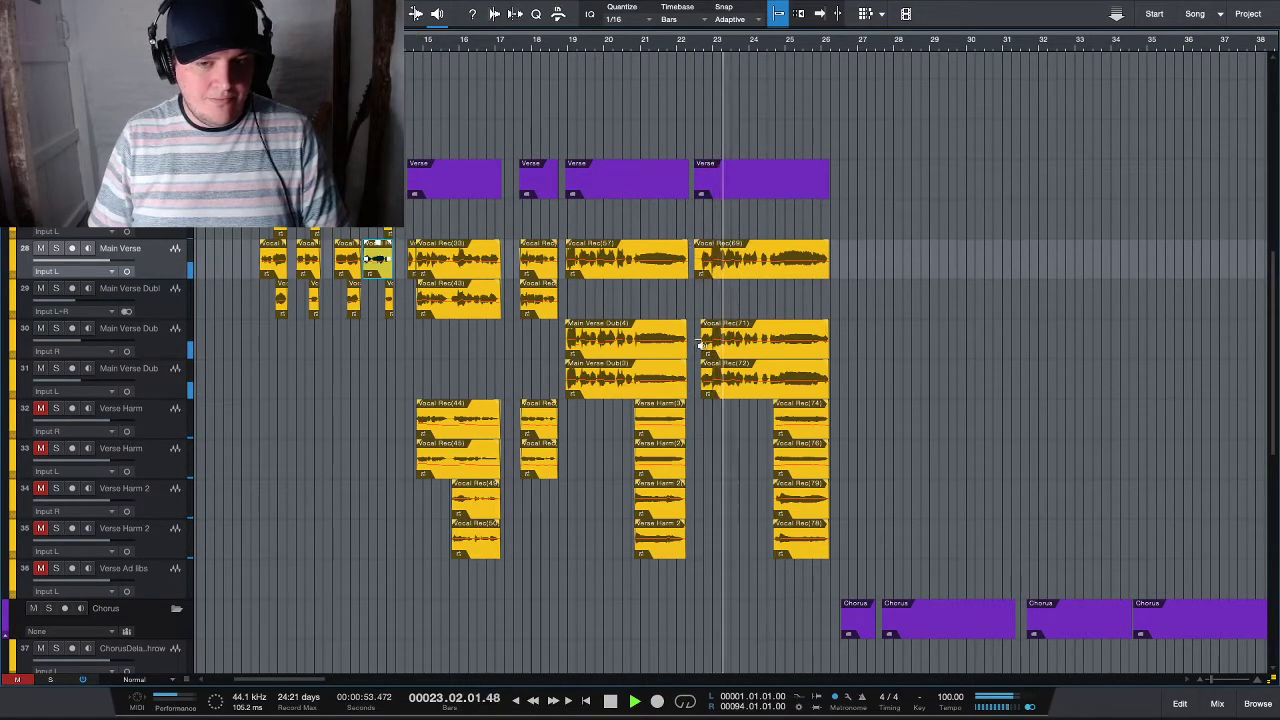
{"action": "scroll", "coordinate": [700, 300], "scroll_direction": "up", "scroll_amount": 5}
{"action": "left_click_drag", "start_coordinate": [714, 260], "coordinate": [797, 262]}
{"action": "scroll", "coordinate": [766, 297], "scroll_direction": "down", "scroll_amount": 6}
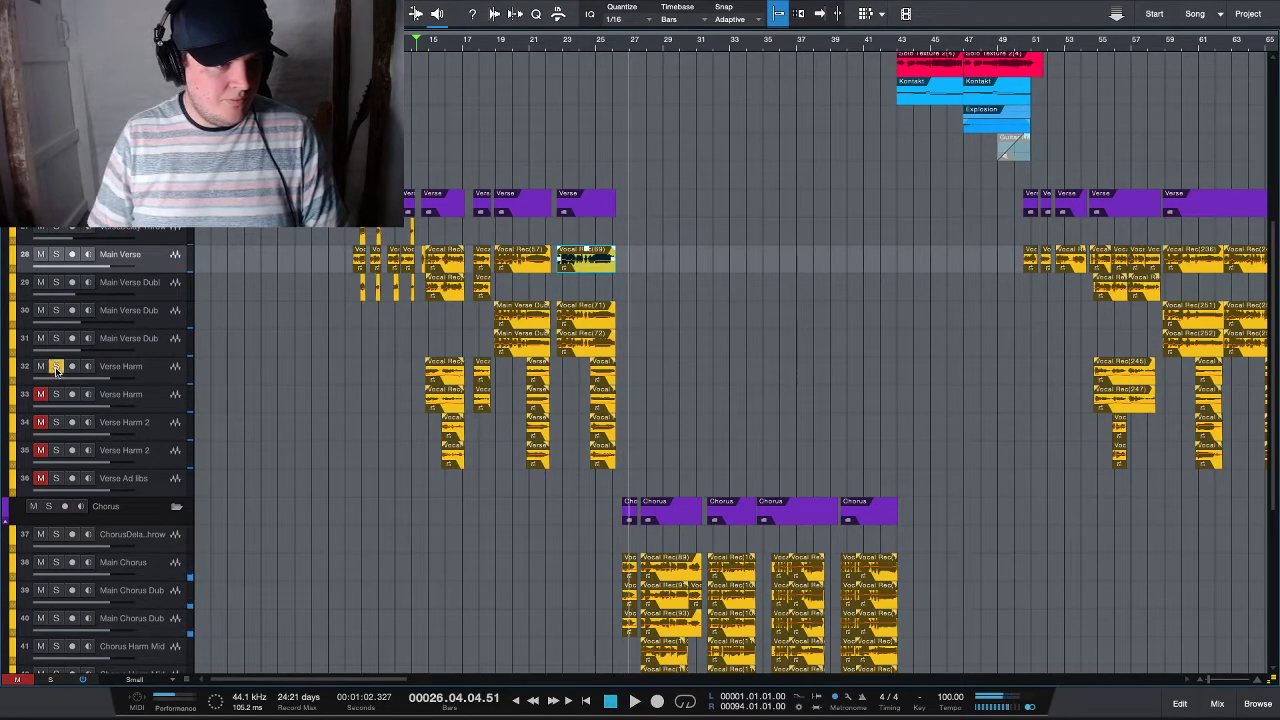
{"action": "left_click", "coordinate": [40, 366]}
{"action": "left_click_drag", "start_coordinate": [378, 42], "coordinate": [353, 42]}
{"action": "scroll", "coordinate": [352, 238], "scroll_direction": "up", "scroll_amount": 5}
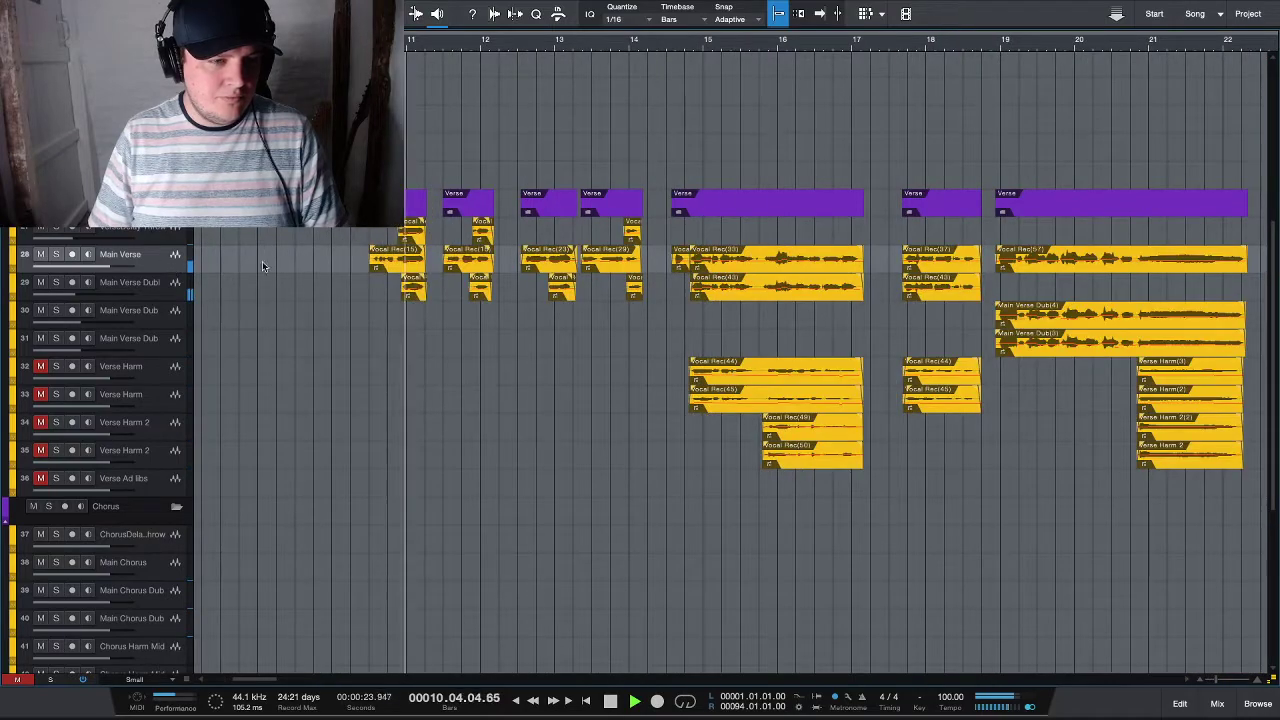
- Open the first Main Verse vocal event in the Melodyne editor and select all of its notes around bars 10 to 12
{"action": "double_click", "coordinate": [388, 262]}
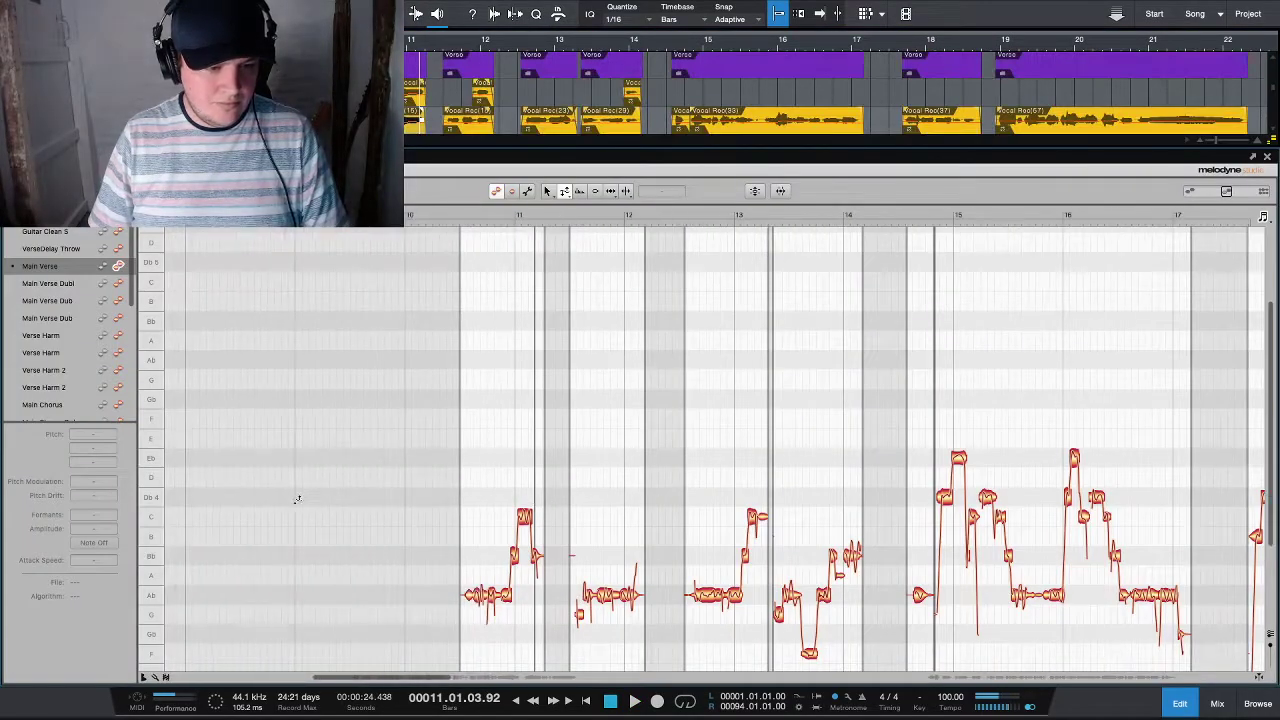
{"action": "scroll", "coordinate": [447, 469], "scroll_direction": "up", "scroll_amount": 5}
{"action": "scroll", "coordinate": [430, 477], "scroll_direction": "left", "scroll_amount": 15}
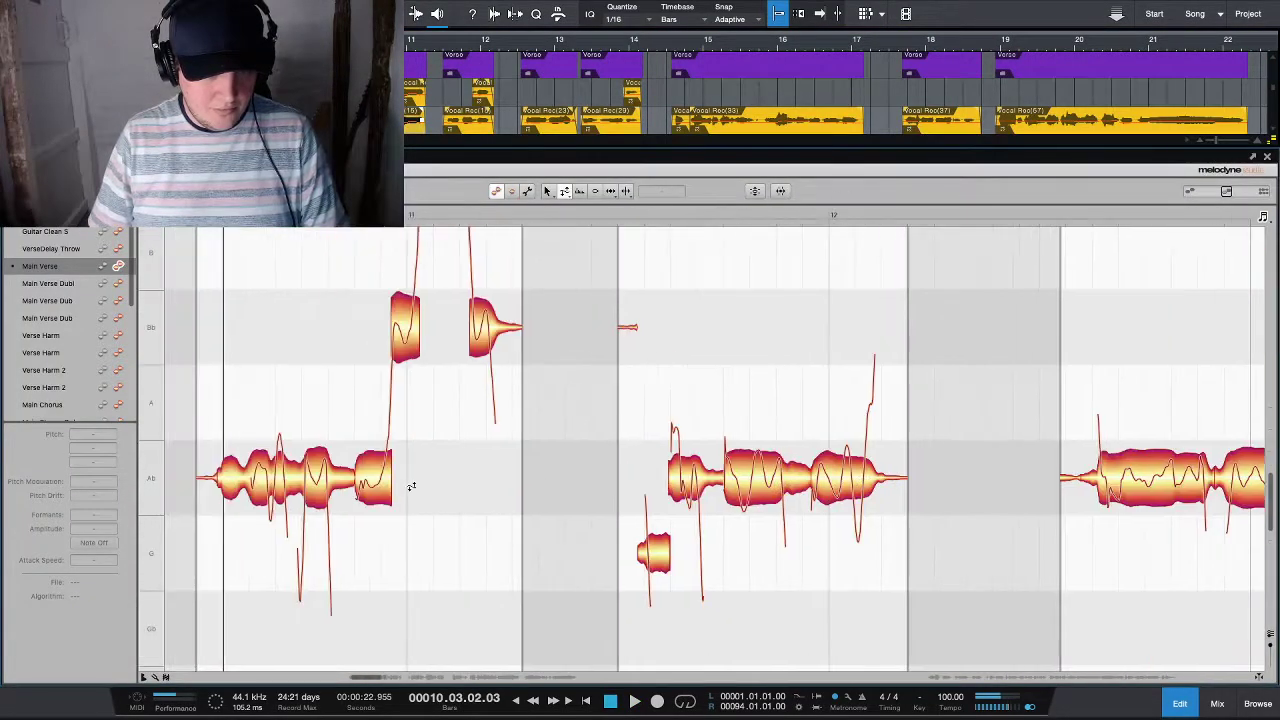
{"action": "scroll", "coordinate": [458, 490], "scroll_direction": "down", "scroll_amount": 5}
{"action": "scroll", "coordinate": [455, 486], "scroll_direction": "right", "scroll_amount": 9}
{"action": "scroll", "coordinate": [458, 486], "scroll_direction": "up", "scroll_amount": 5}
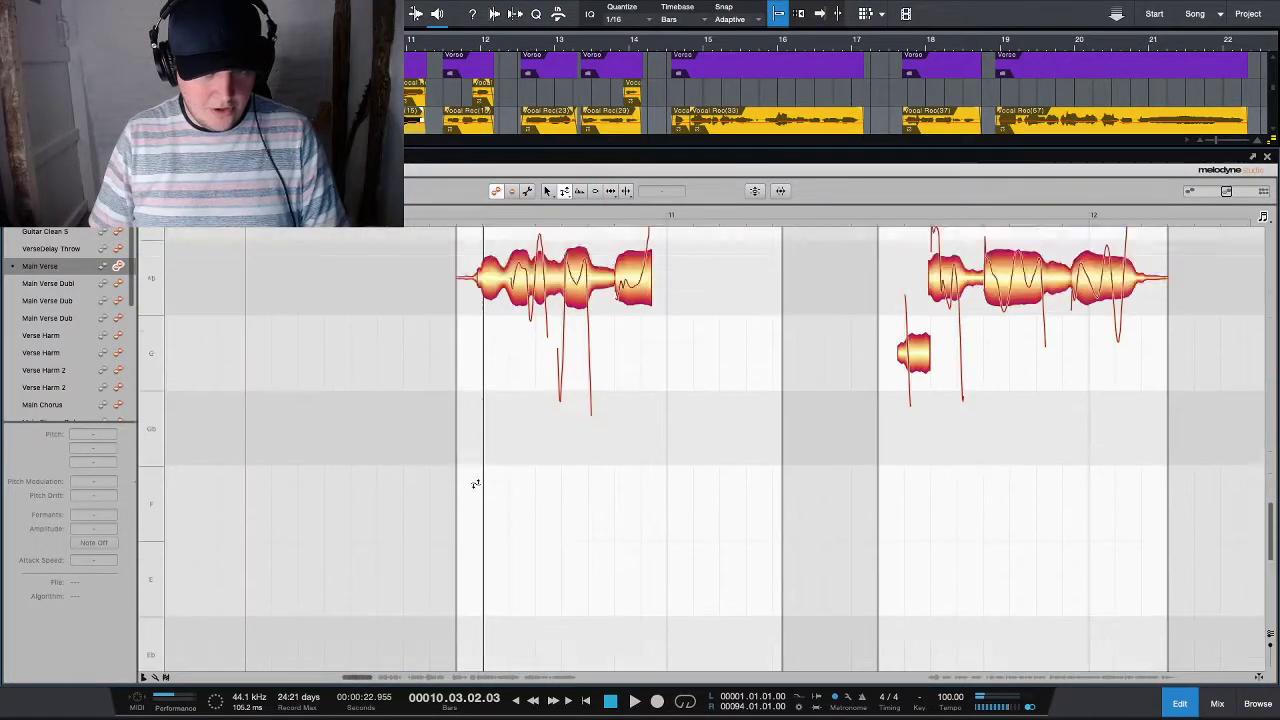
{"action": "left_click", "coordinate": [510, 377]}
{"action": "key", "text": "ctrl+a"}
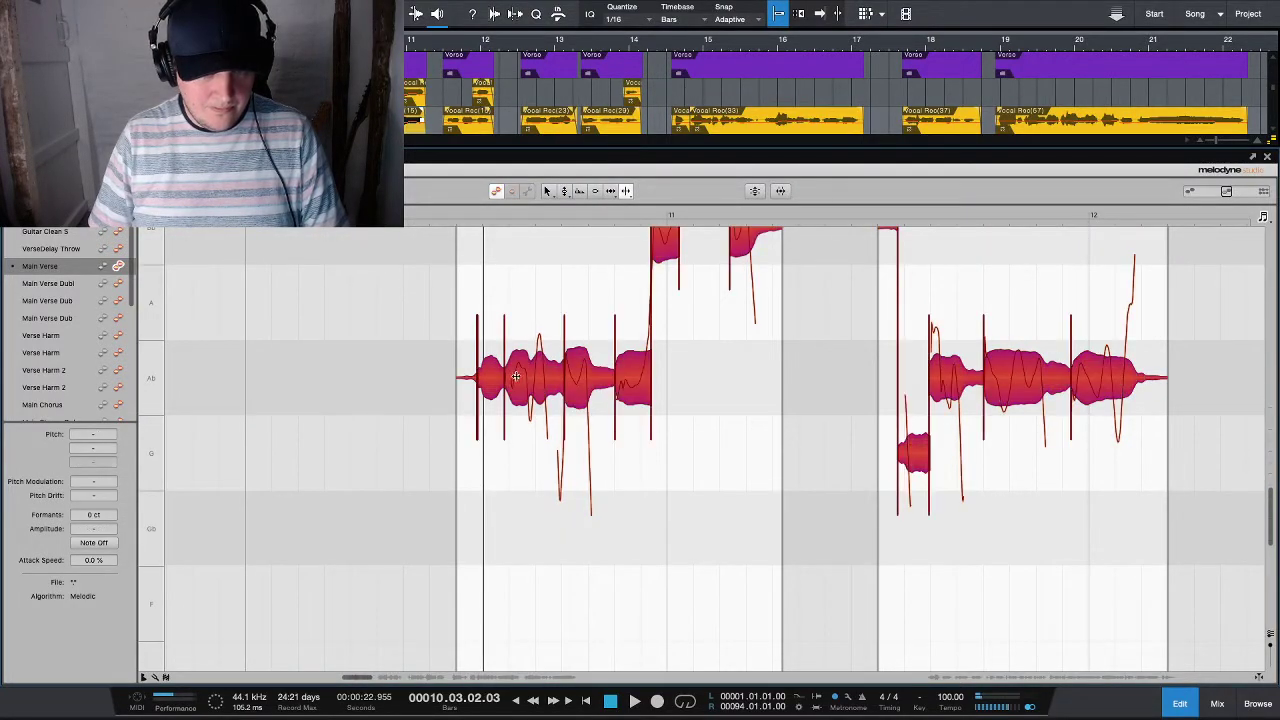
- Select the opening note of the first Main Verse phrase, replay it, and close the editor to hear it in the arrangement
{"action": "left_click", "coordinate": [493, 441]}
{"action": "left_click", "coordinate": [491, 380]}
{"action": "key", "text": "space"}
{"action": "key", "text": "F2"}
{"action": "key", "text": "space"}
{"action": "key", "text": "space"}
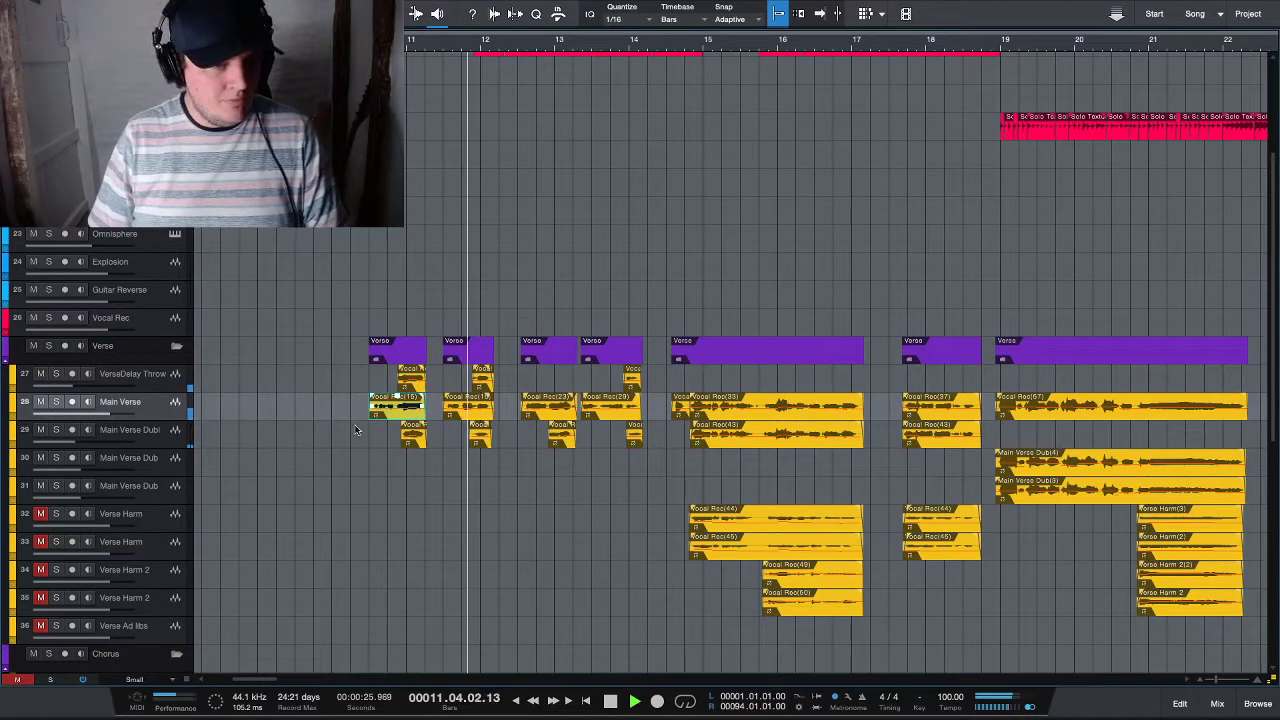
- Balance the Main Verse fader at -1.5 dB against MainVerseDubl at -16.0 dB, briefly soloing the Main Verse during playback
{"action": "key", "text": "F3"}
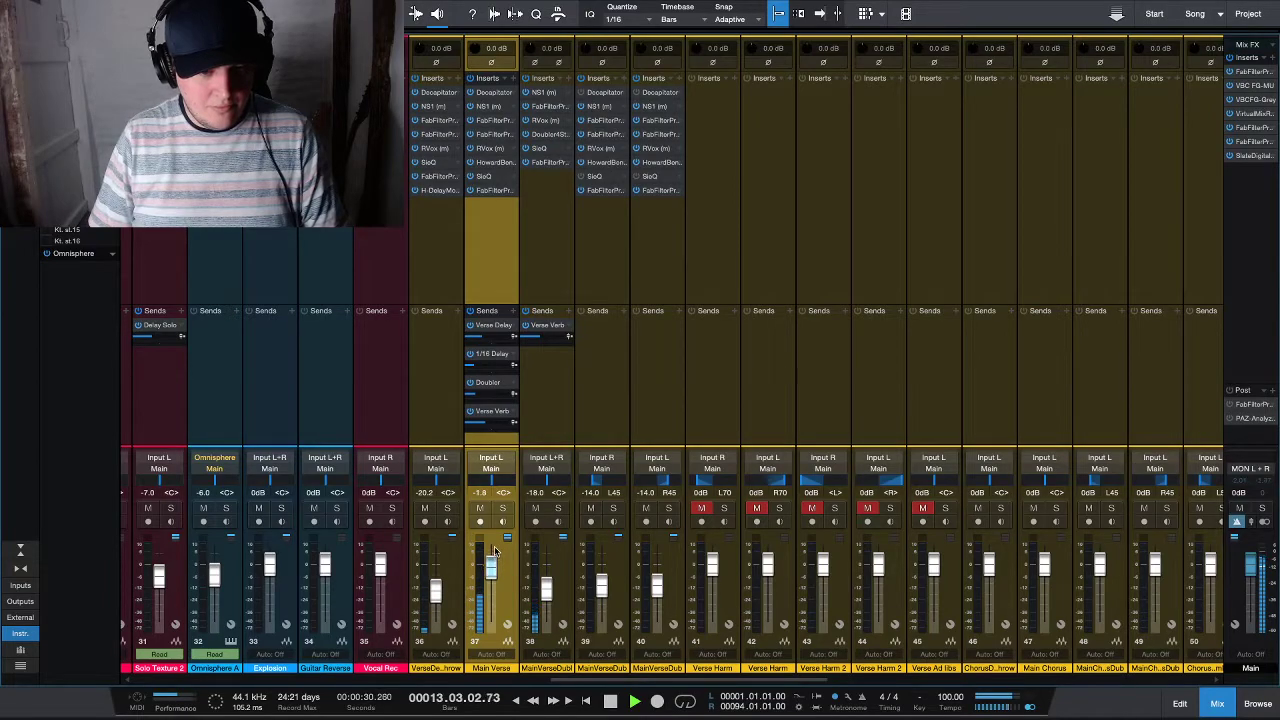
{"action": "left_click", "coordinate": [502, 509]}
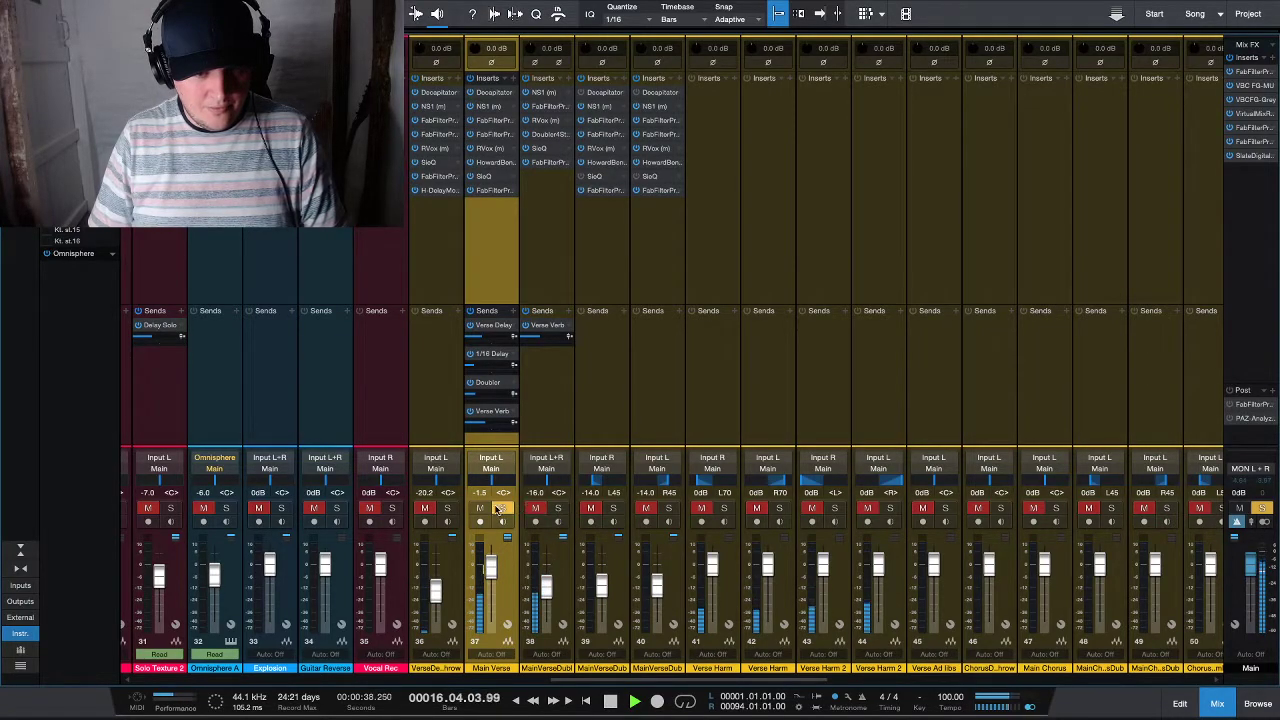
{"action": "left_click", "coordinate": [500, 509]}
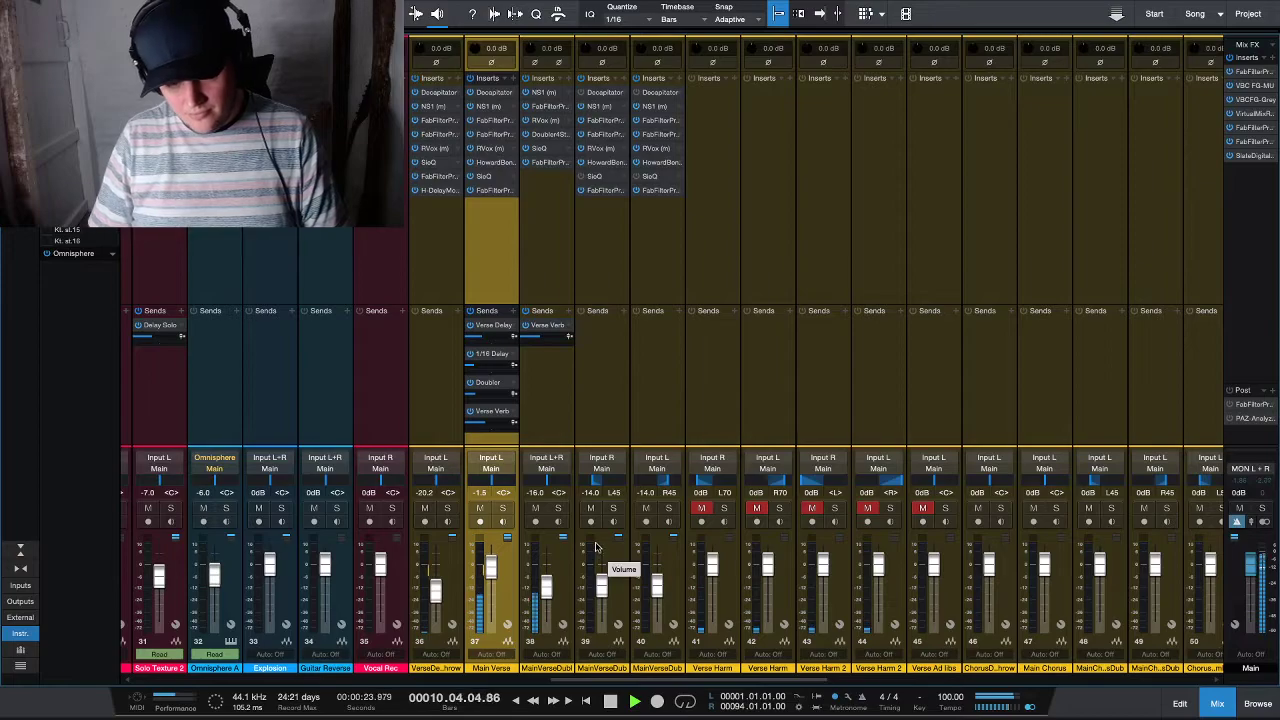
- Raise the VerseDelay Throw track volume to -12.6 dB while replaying the first verse, and solo the track
{"action": "key", "text": "F3"}
{"action": "mouse_move", "coordinate": [115, 443]}
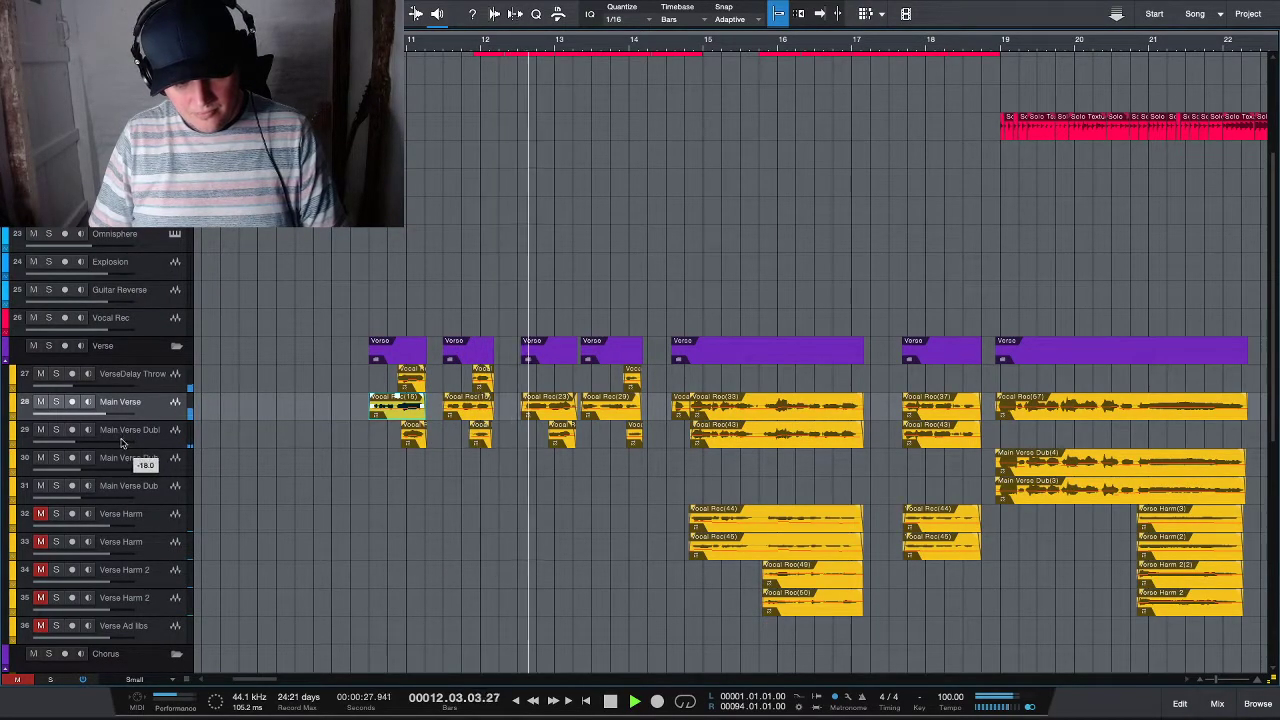
{"action": "key", "text": "KP_Subtract"}
{"action": "mouse_move", "coordinate": [97, 392]}
{"action": "left_click_drag", "start_coordinate": [97, 392], "coordinate": [103, 392]}
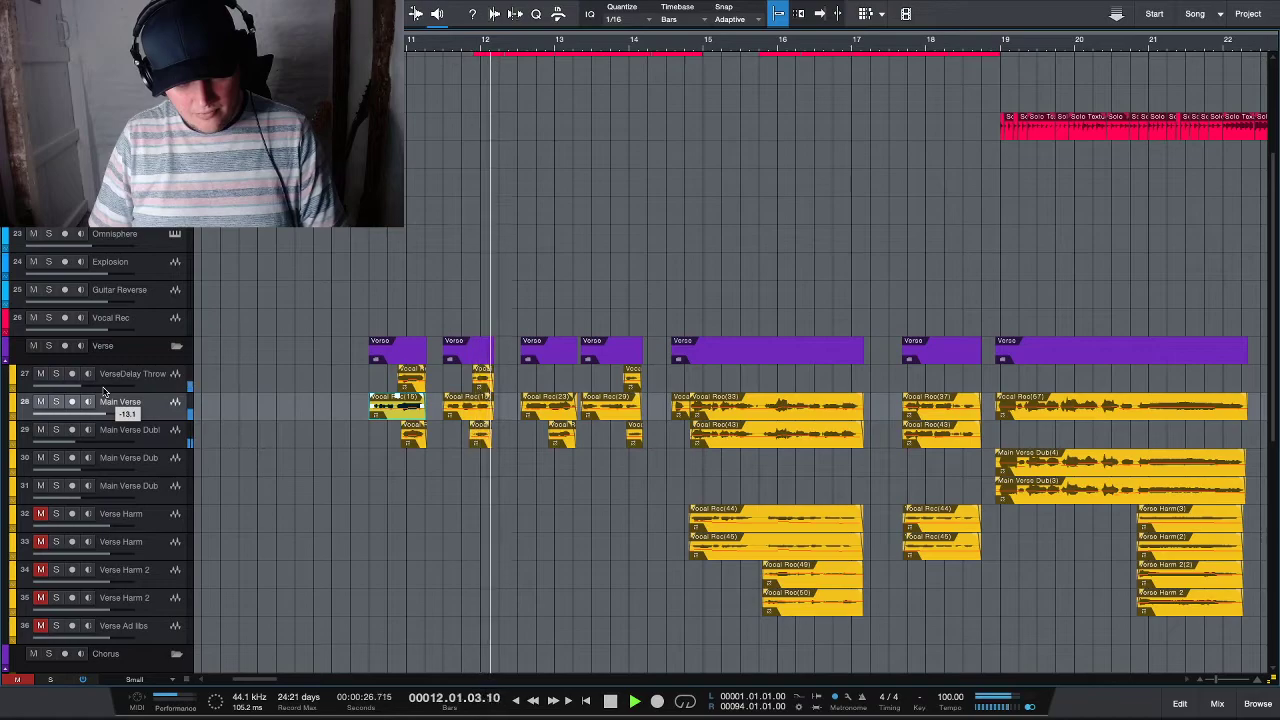
{"action": "left_click_drag", "start_coordinate": [103, 392], "coordinate": [104, 392]}
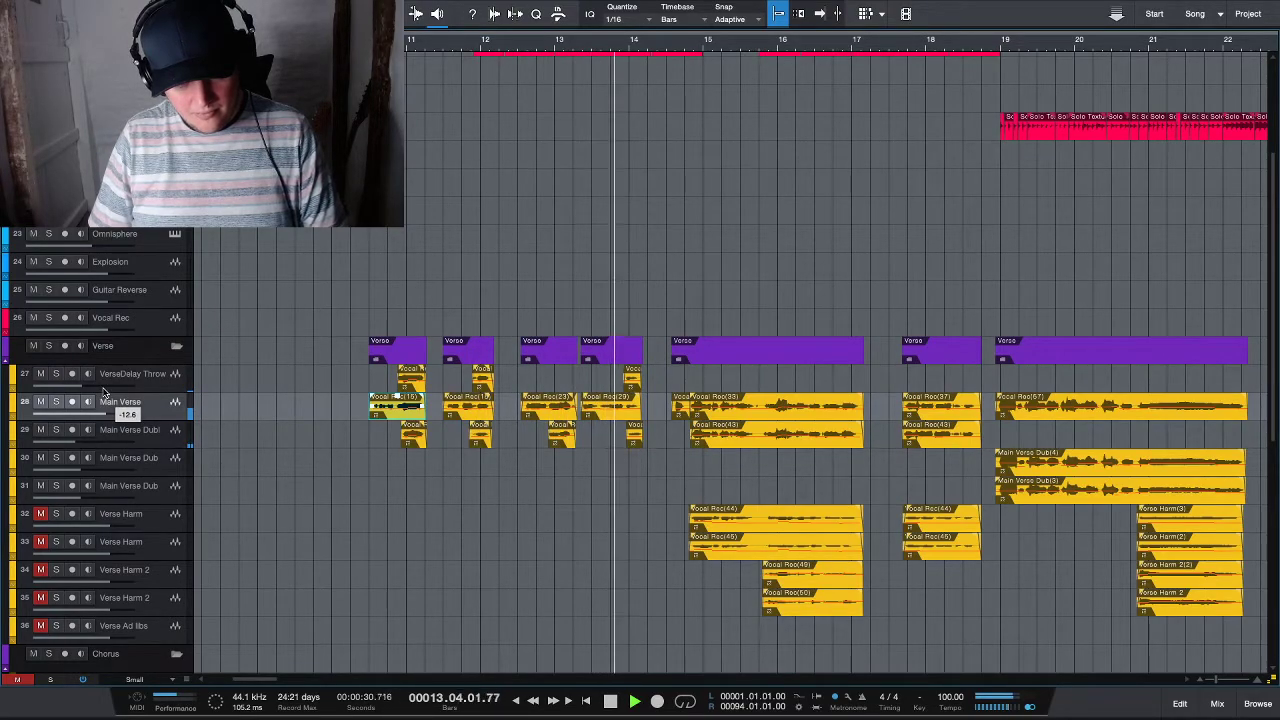
{"action": "left_click", "coordinate": [56, 373]}
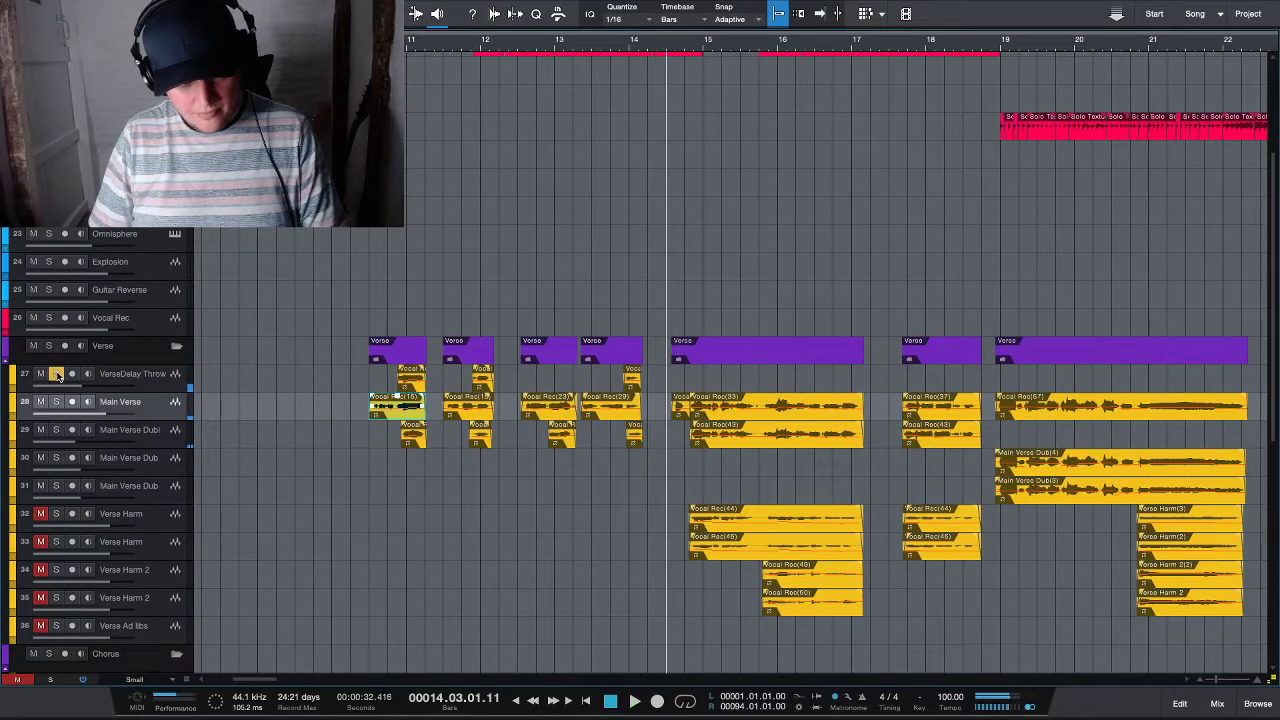
- Remove the SieQ plug-in from the VerseDelay Throw channel's inserts
{"action": "key", "text": "space"}
{"action": "key", "text": "space"}
{"action": "key", "text": "F3"}
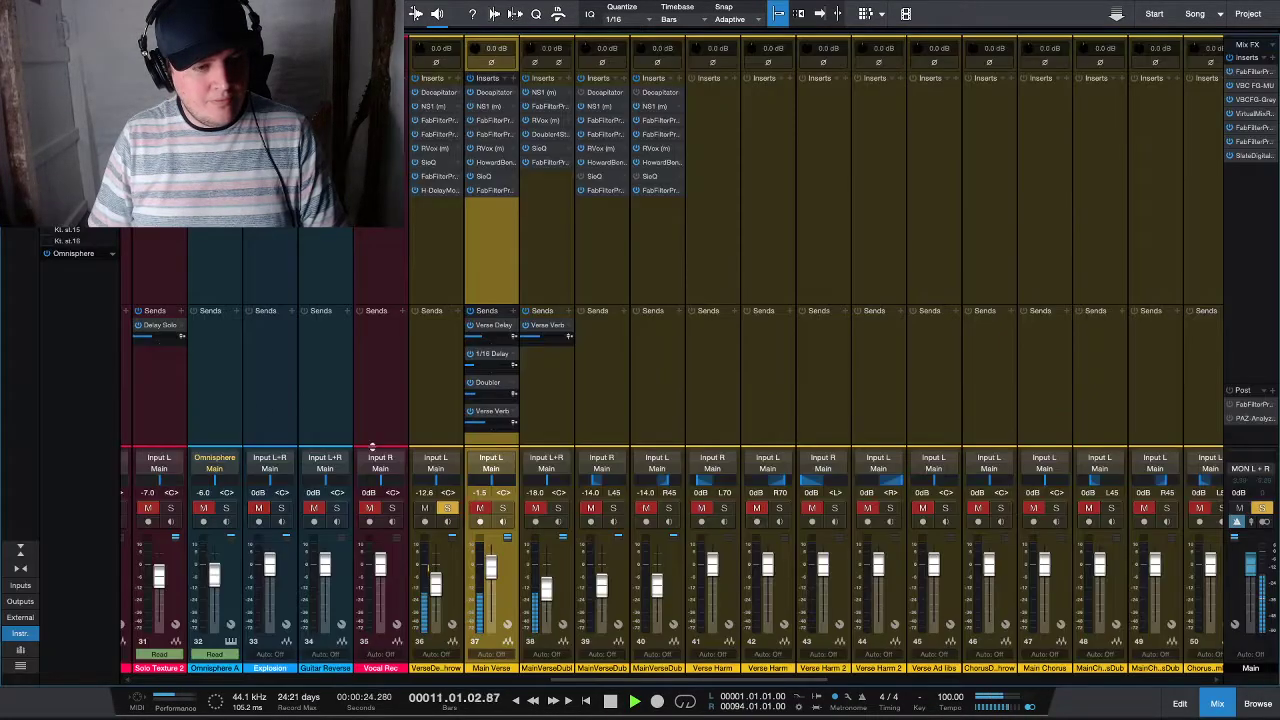
{"action": "left_click", "coordinate": [427, 274]}
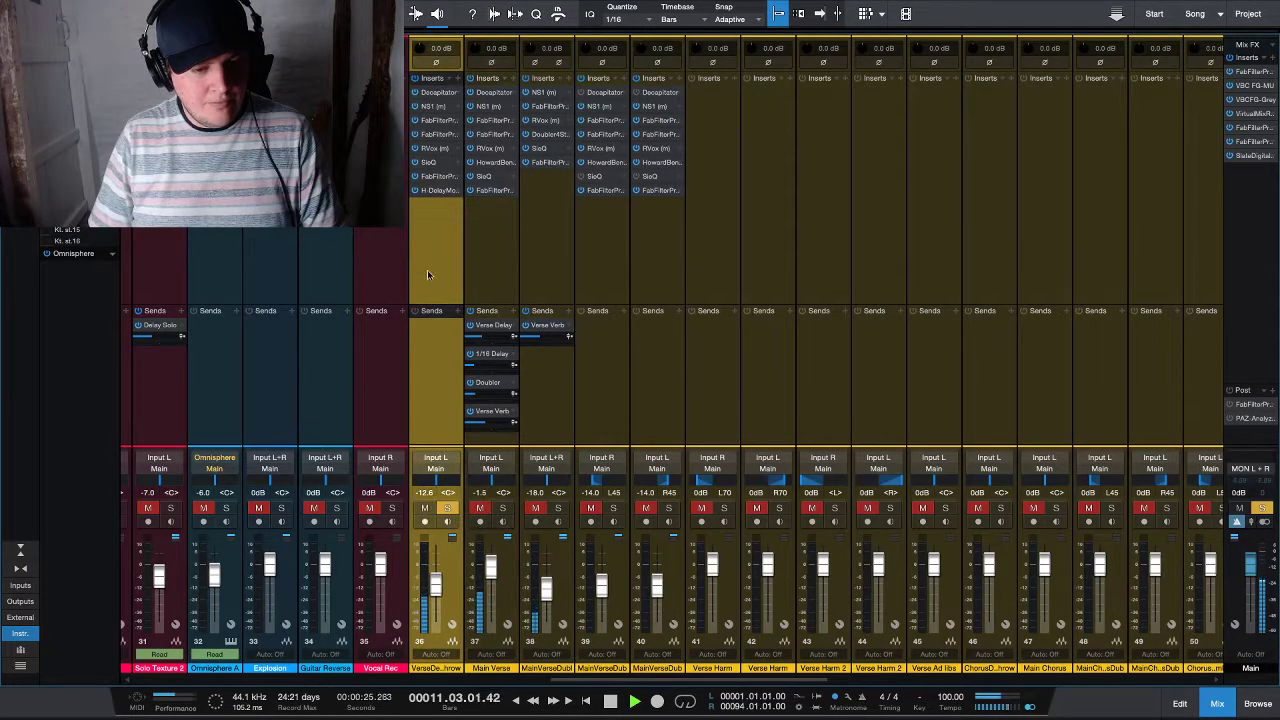
{"action": "left_click", "coordinate": [432, 162]}
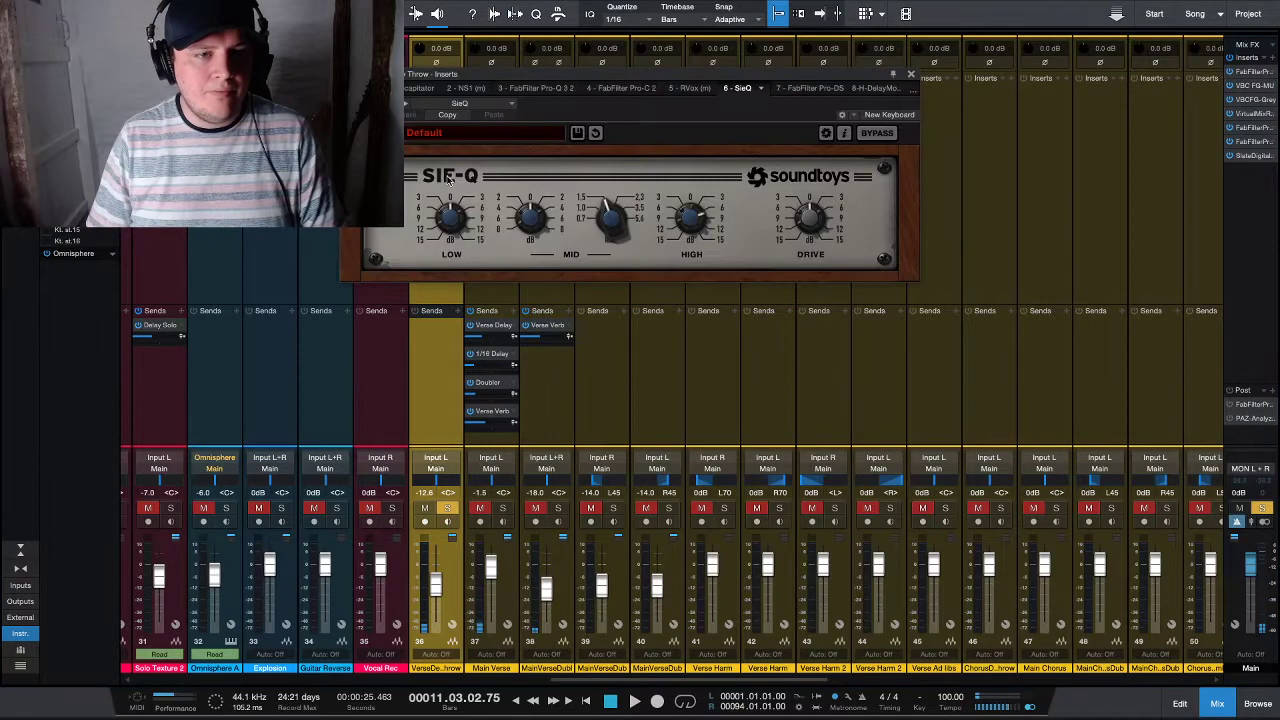
{"action": "left_click", "coordinate": [910, 77]}
{"action": "right_click", "coordinate": [456, 164]}
{"action": "left_click", "coordinate": [484, 291]}
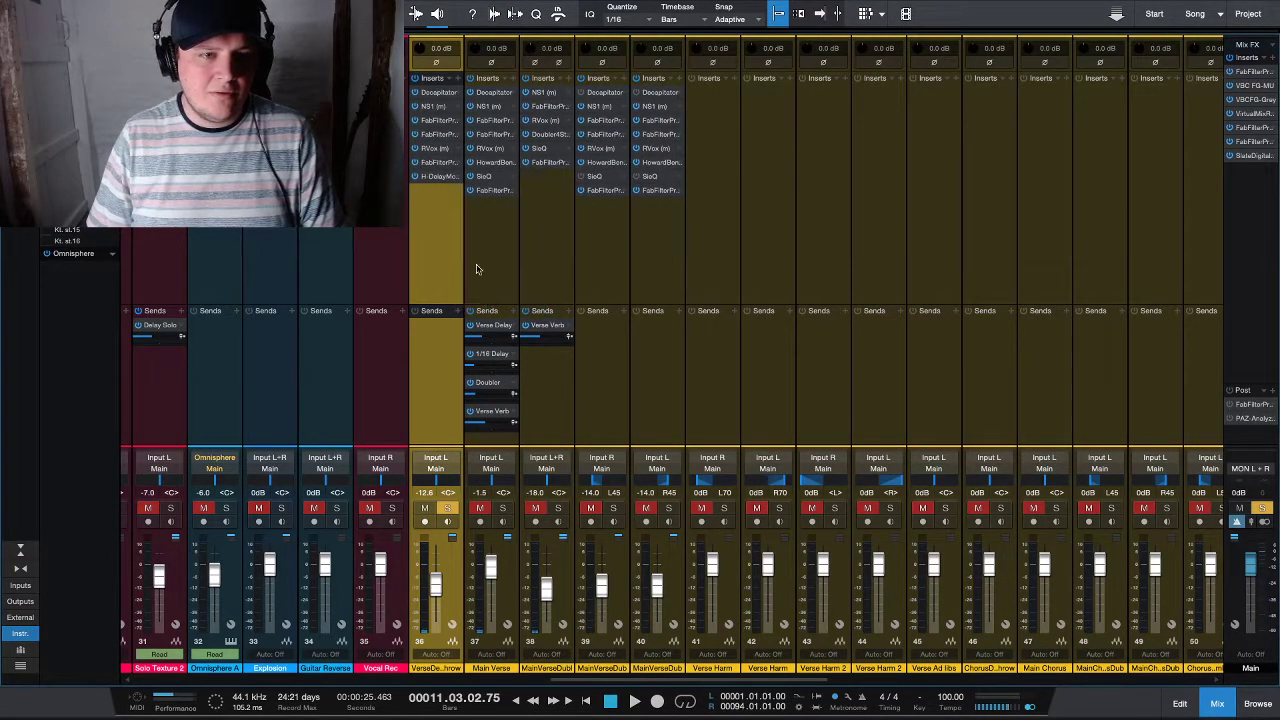
- Adjust the high-pass filter of the H-Delay on the VerseDelay Throw channel while auditioning the delay throw
{"action": "left_click", "coordinate": [440, 178]}
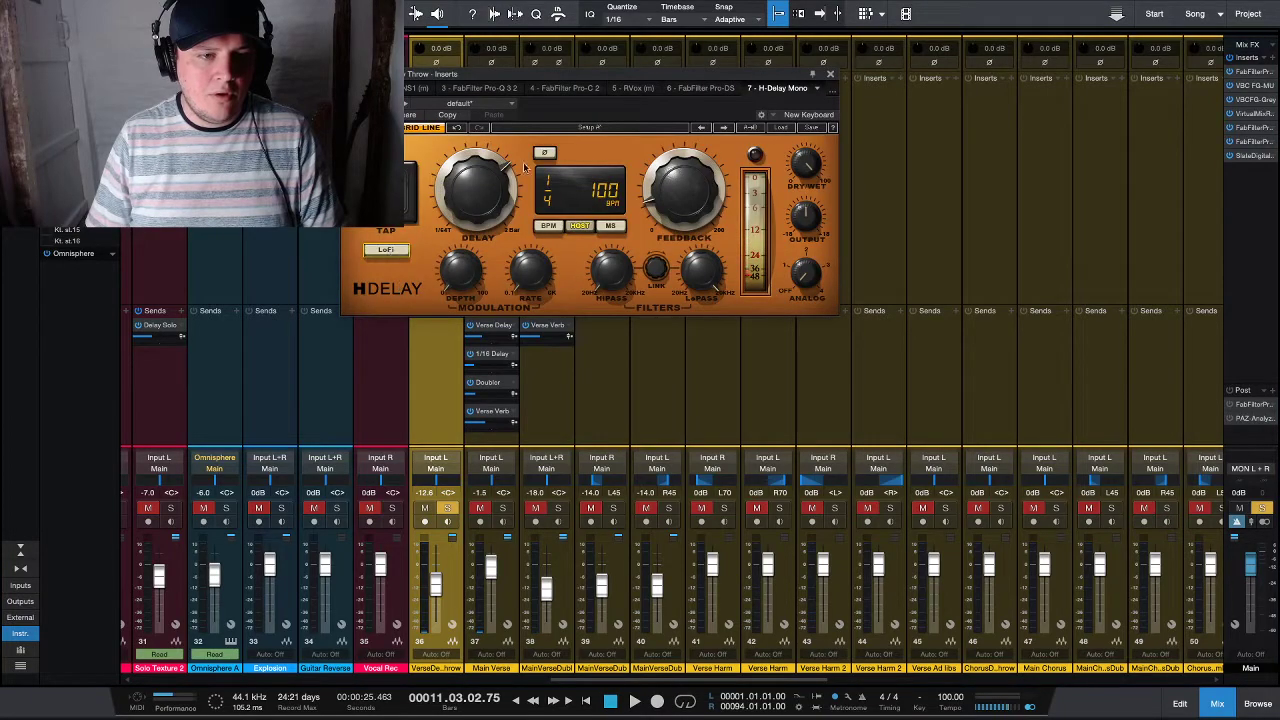
{"action": "left_click", "coordinate": [829, 77]}
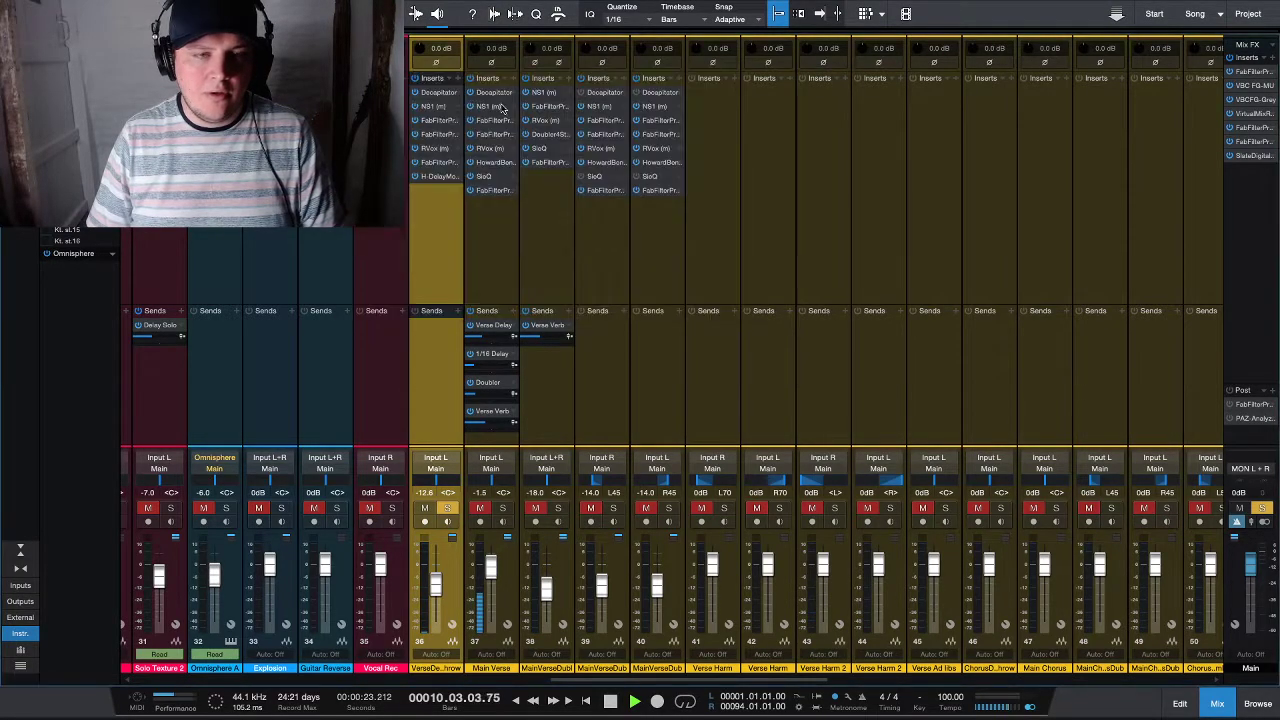
{"action": "left_click", "coordinate": [437, 176]}
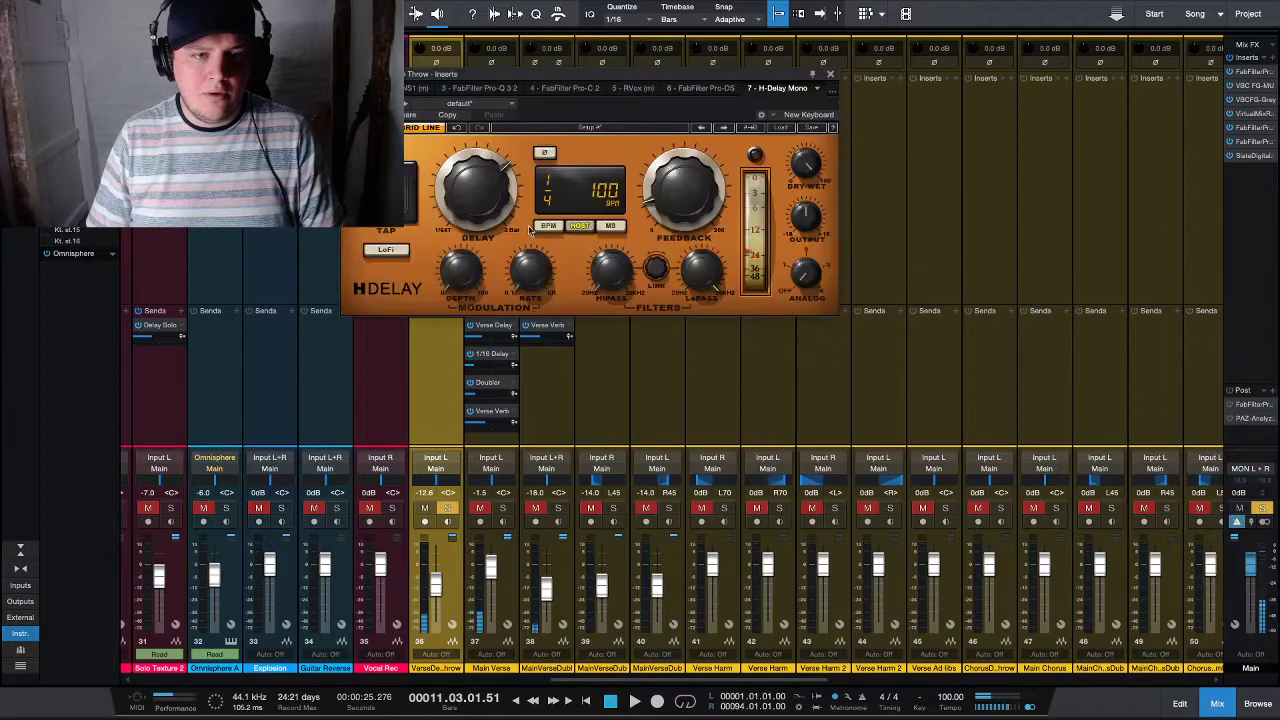
{"action": "mouse_move", "coordinate": [618, 290]}
{"action": "key", "text": "space"}
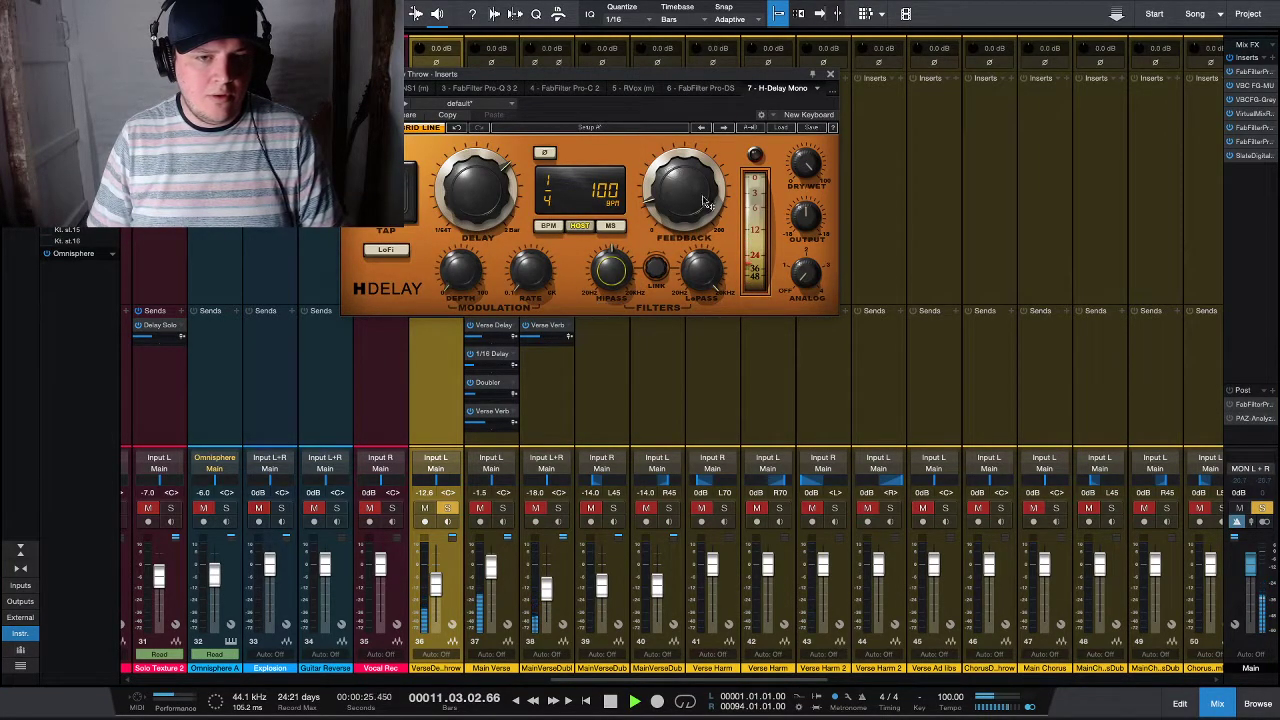
{"action": "left_click", "coordinate": [831, 72]}
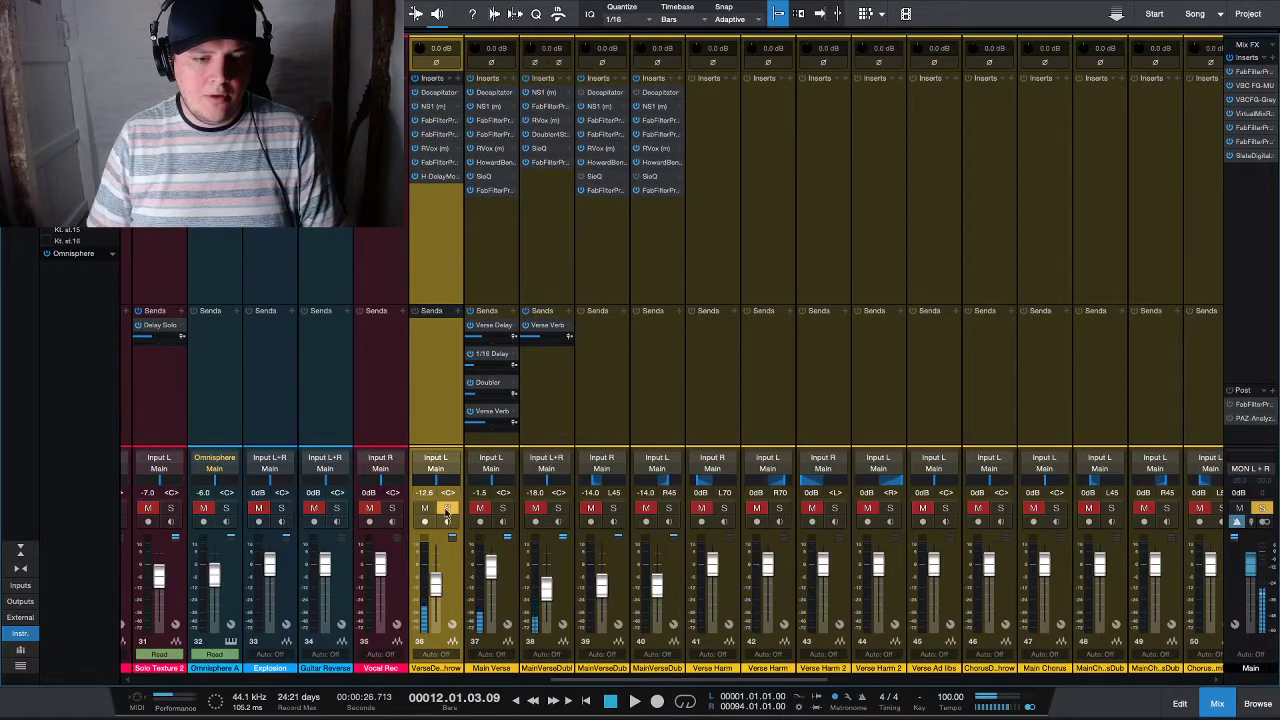
- Unsolo the VerseDelay Throw channel and start playback of the verse with the arrangement in view
{"action": "left_click", "coordinate": [447, 509]}
{"action": "key", "text": "space"}
{"action": "key", "text": "F3"}
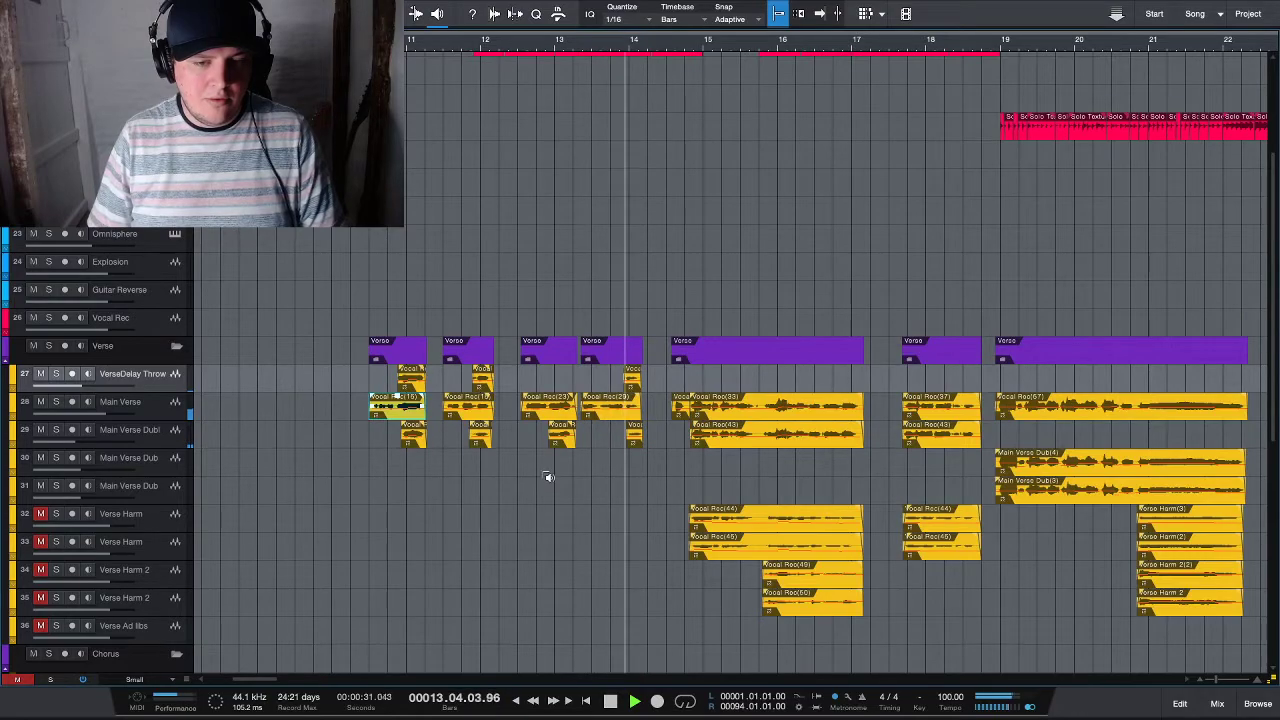
- Play the verse in the full mix and examine how the guitar tracks and verse vocals sit together
{"action": "scroll", "coordinate": [541, 469], "scroll_direction": "down", "scroll_amount": 3}
{"action": "scroll", "coordinate": [543, 475], "scroll_direction": "up", "scroll_amount": 3}
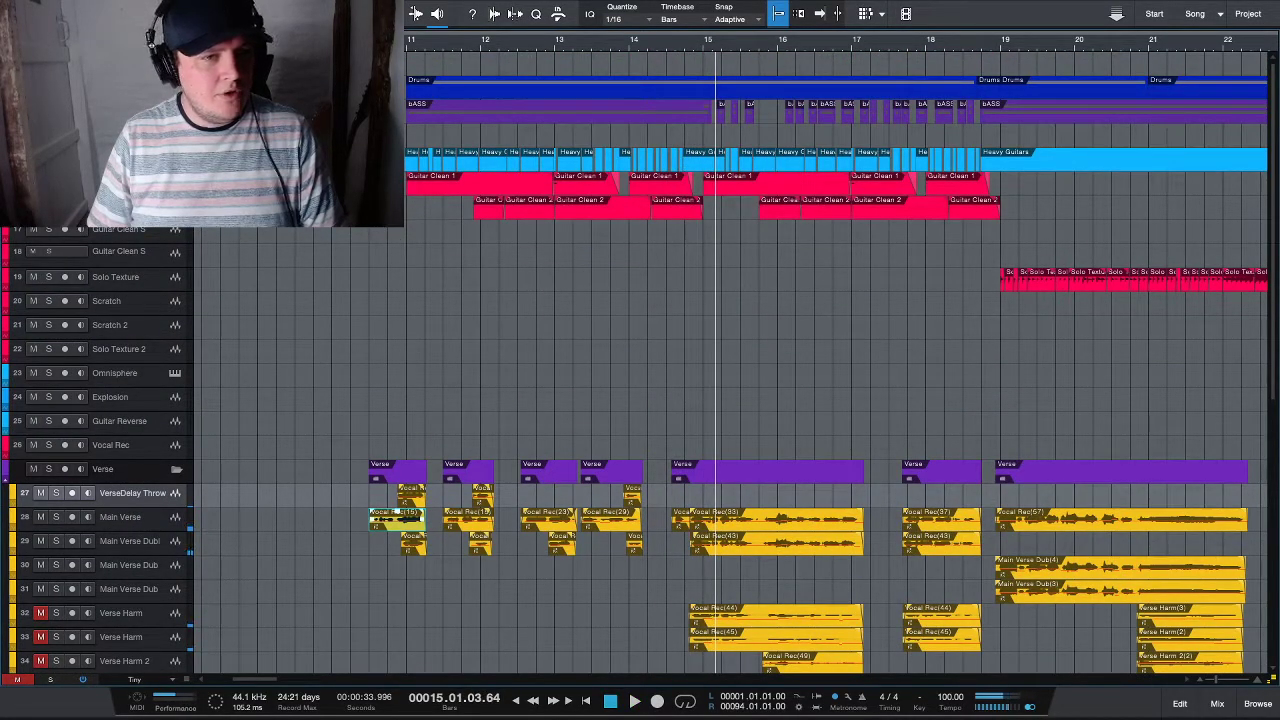
{"action": "scroll", "coordinate": [173, 305], "scroll_direction": "up", "scroll_amount": 3}
{"action": "key", "text": "space"}
{"action": "key", "text": "space"}
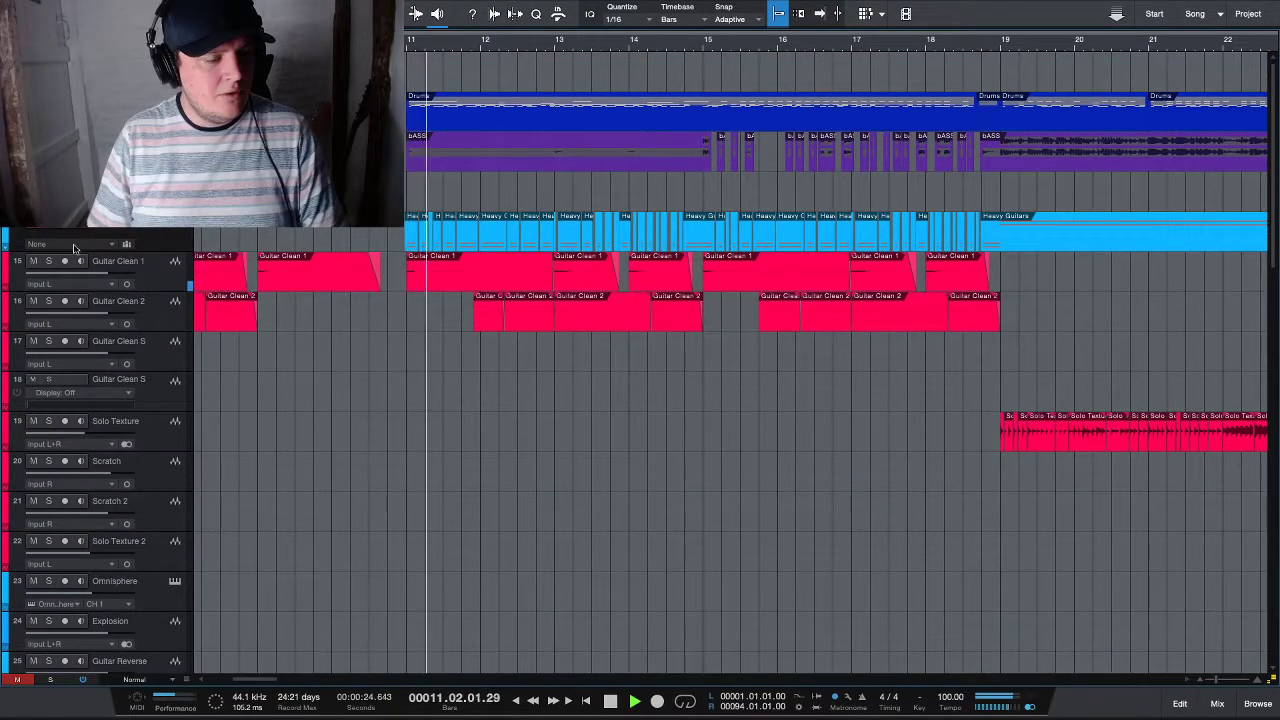
{"action": "scroll", "coordinate": [420, 405], "scroll_direction": "down", "scroll_amount": 5}
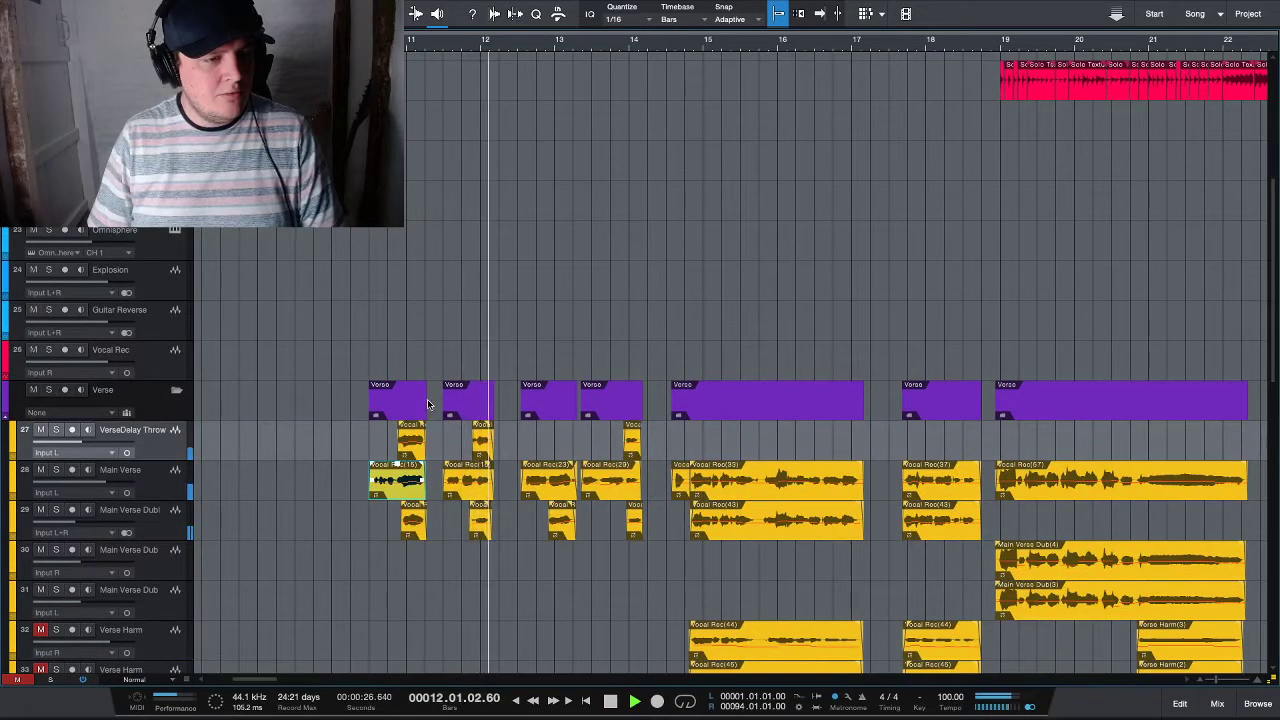
{"action": "scroll", "coordinate": [420, 408], "scroll_direction": "up", "scroll_amount": 5}
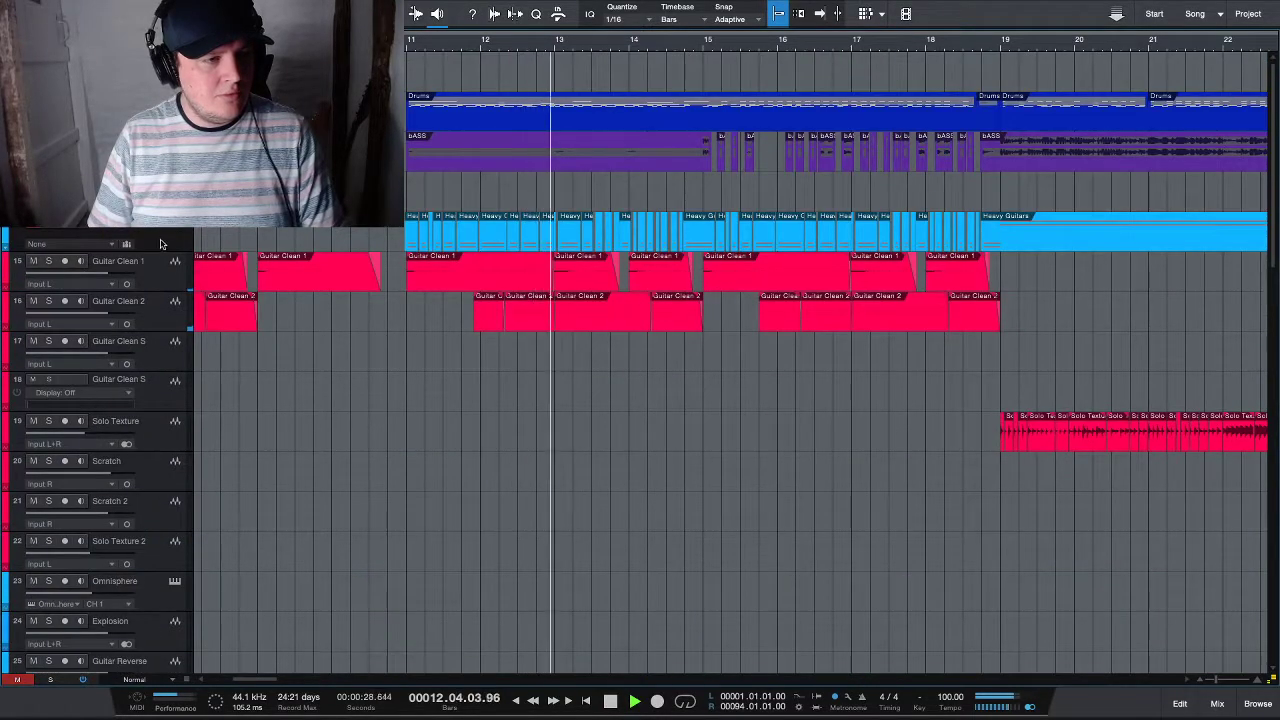
{"action": "scroll", "coordinate": [125, 262], "scroll_direction": "up", "scroll_amount": 2}
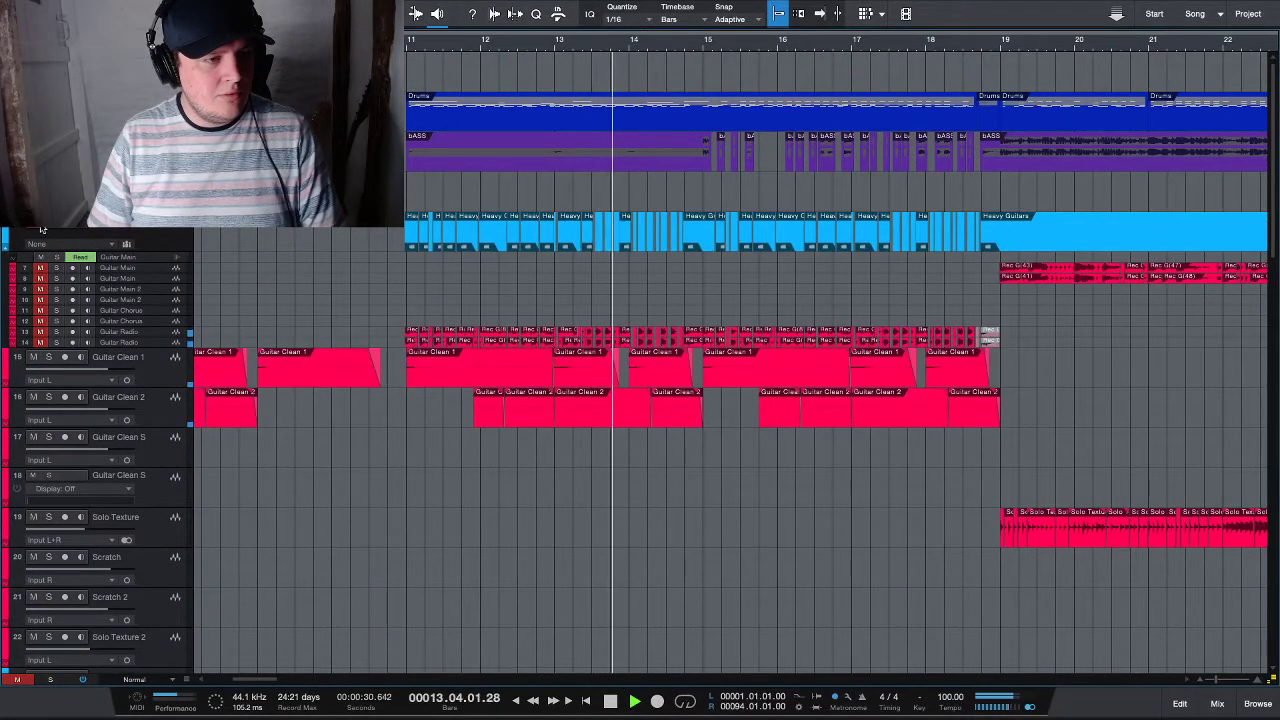
{"action": "scroll", "coordinate": [405, 320], "scroll_direction": "up", "scroll_amount": 3}
{"action": "scroll", "coordinate": [412, 328], "scroll_direction": "down", "scroll_amount": 2}
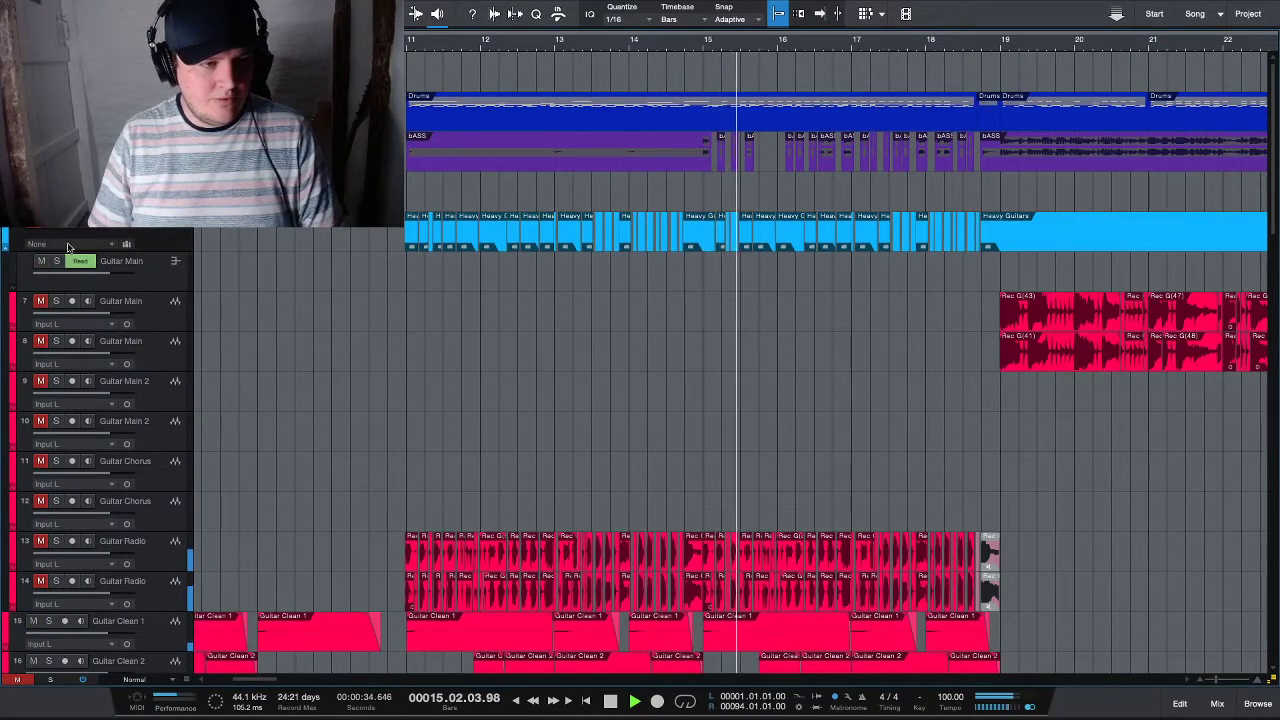
{"action": "scroll", "coordinate": [440, 545], "scroll_direction": "down", "scroll_amount": 8}
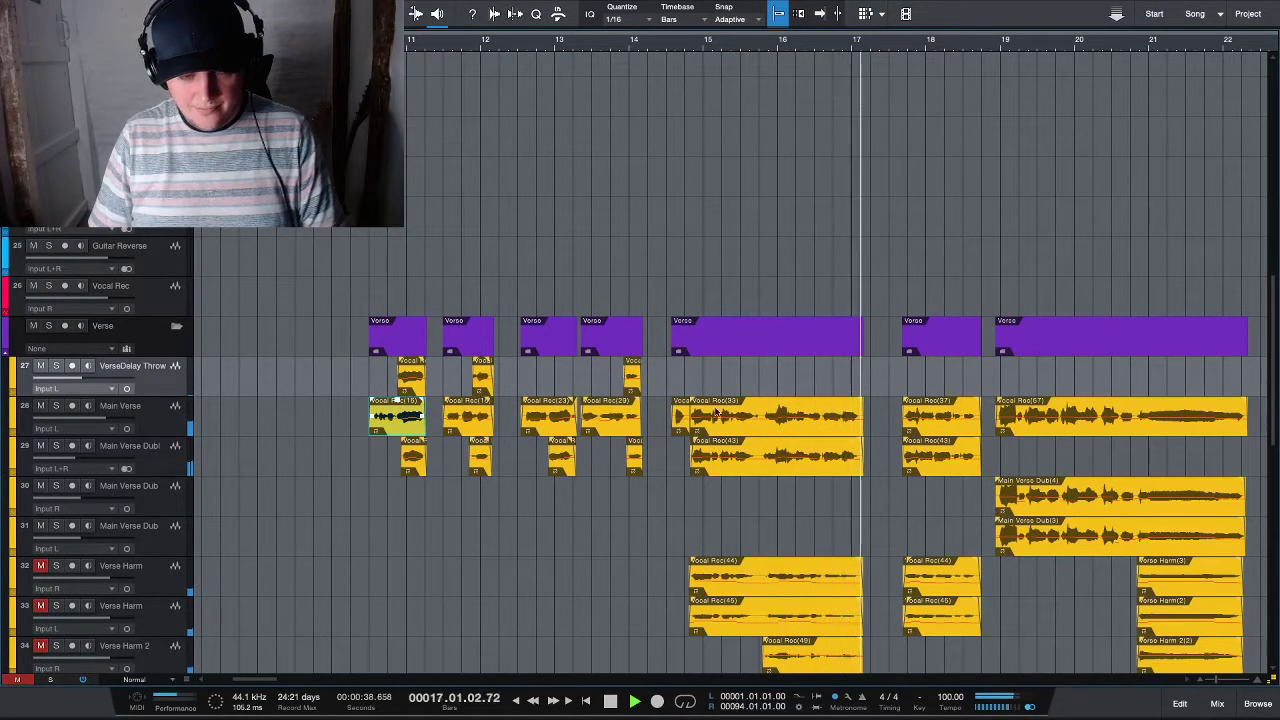
{"action": "scroll", "coordinate": [586, 423], "scroll_direction": "up", "scroll_amount": 8}
{"action": "scroll", "coordinate": [163, 239], "scroll_direction": "up", "scroll_amount": 3}
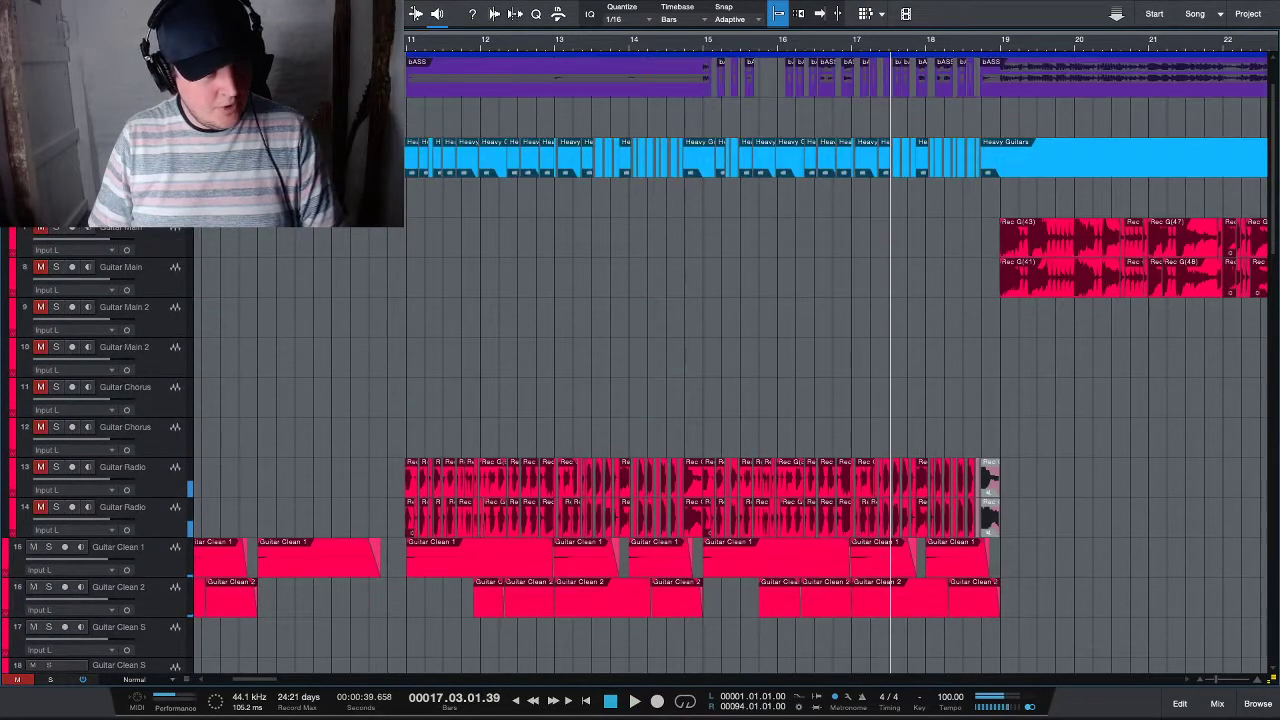
- Set the Guitar Radio bus level to -11.5 dB while the verse plays
{"action": "key", "text": "F3"}
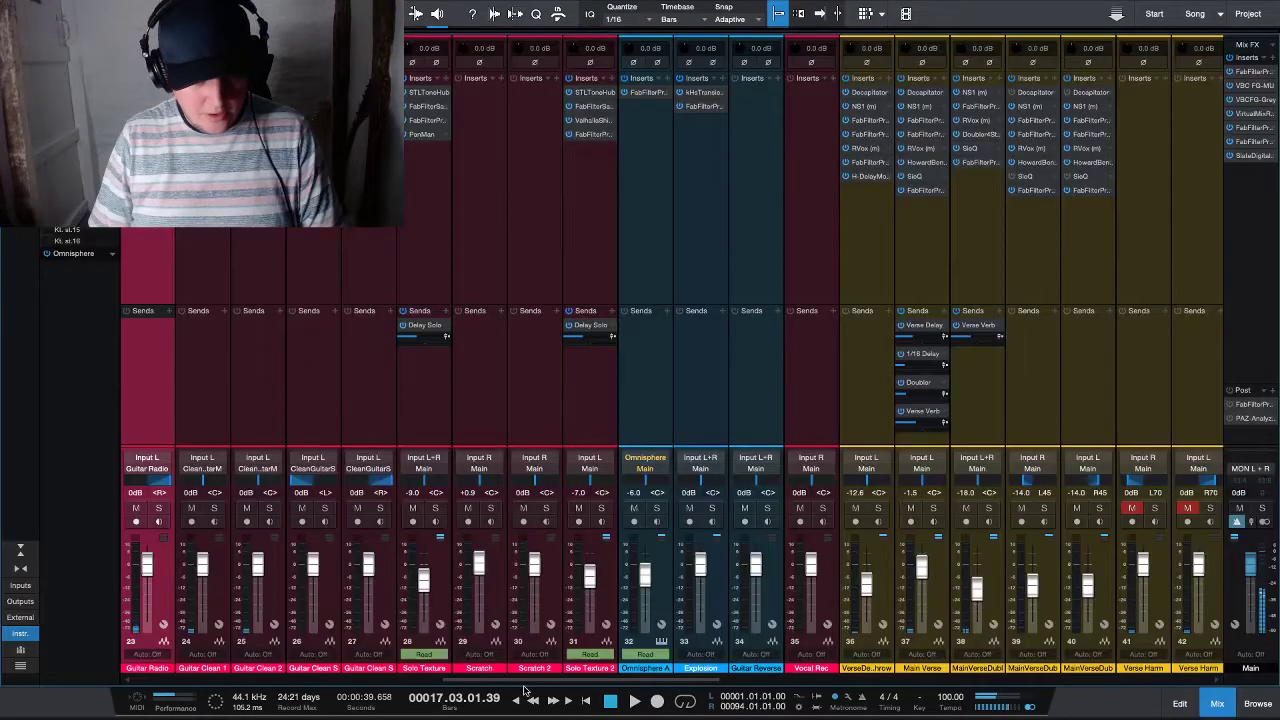
{"action": "left_click_drag", "start_coordinate": [640, 681], "coordinate": [1040, 681]}
{"action": "key", "text": "space"}
{"action": "left_click_drag", "start_coordinate": [507, 575], "coordinate": [507, 583]}
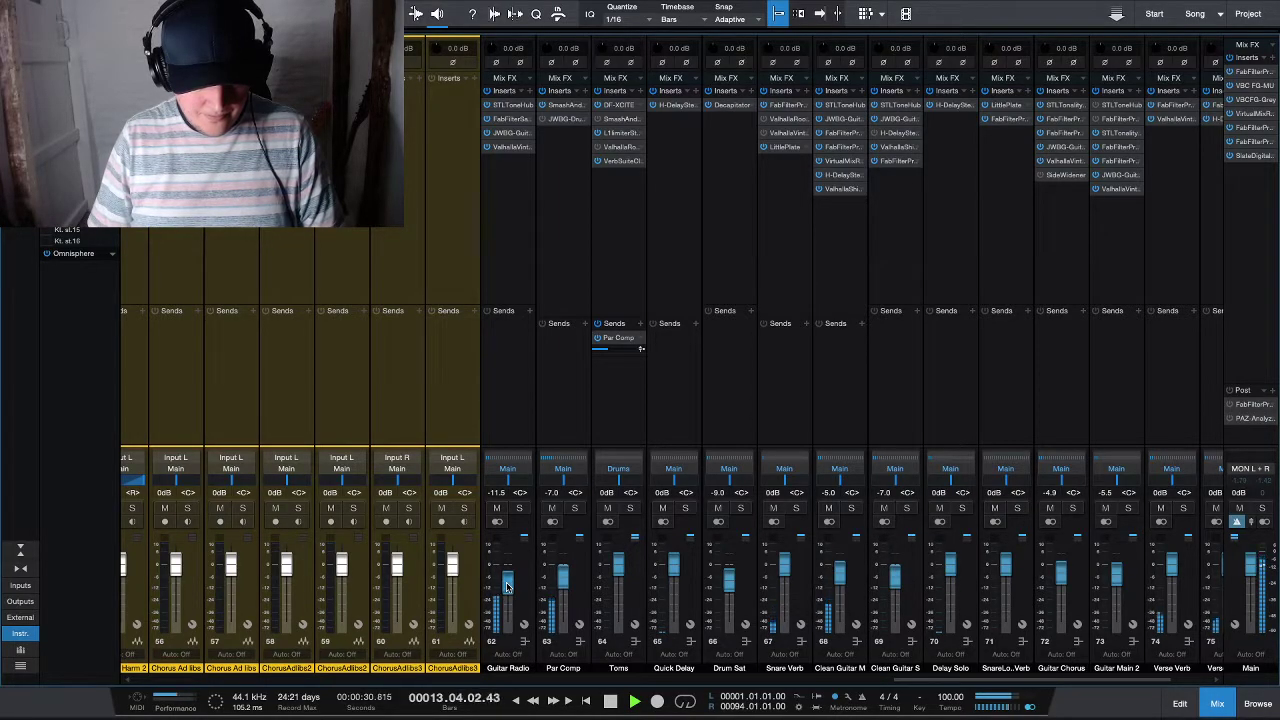
{"action": "key", "text": "F3"}
- Copy the long Main Verse event Vocal Rec(33) straight up onto the VerseDelay Throw track
{"action": "scroll", "coordinate": [515, 563], "scroll_direction": "down", "scroll_amount": 10}
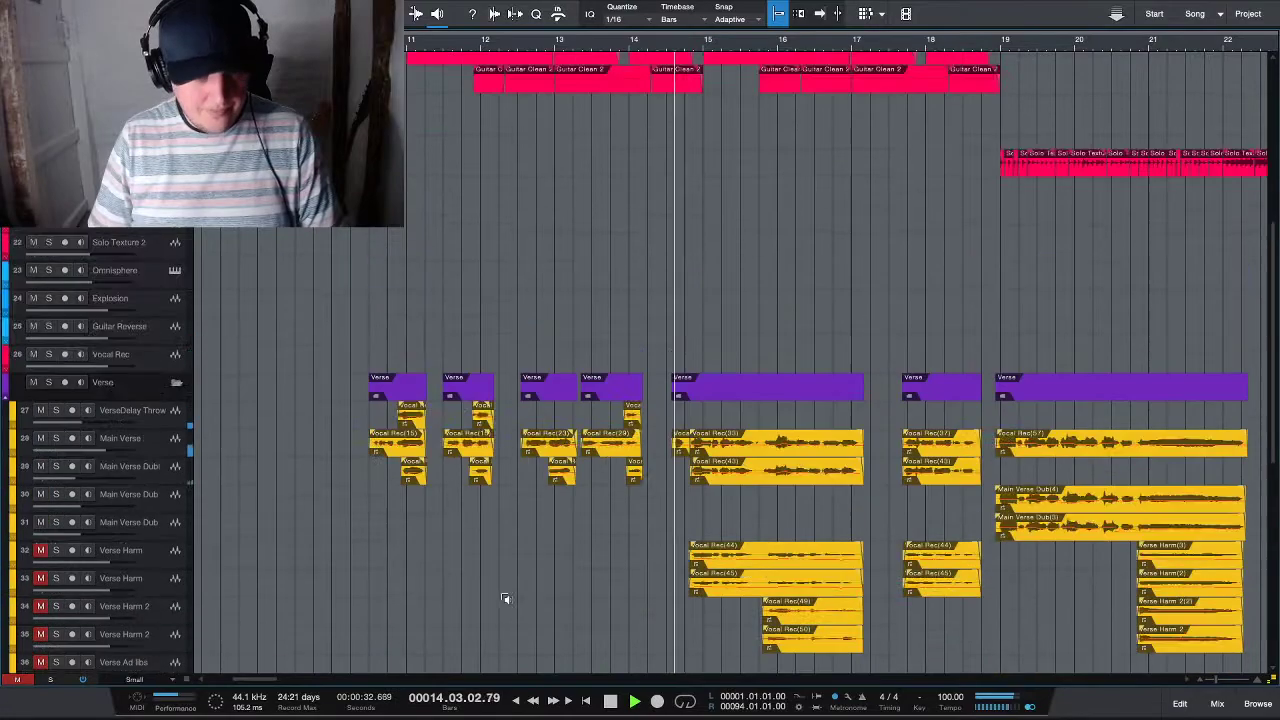
{"action": "scroll", "coordinate": [440, 350], "scroll_direction": "down", "scroll_amount": 3}
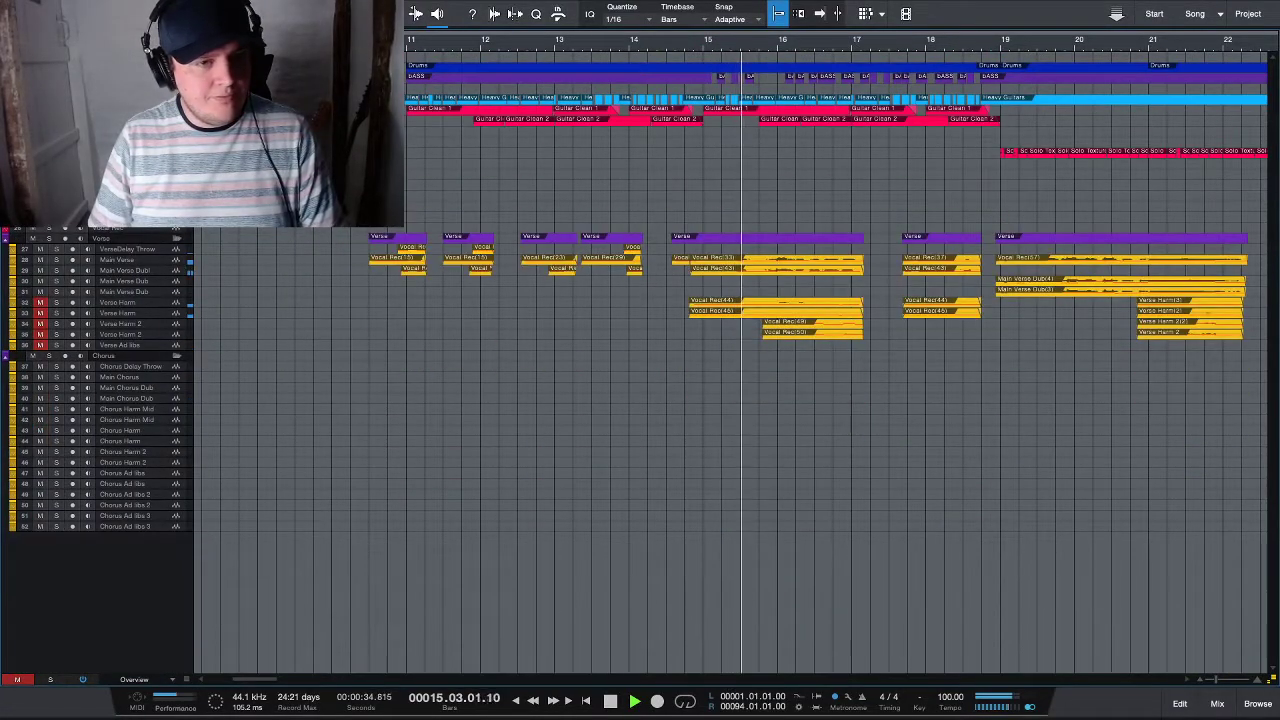
{"action": "scroll", "coordinate": [507, 221], "scroll_direction": "up", "scroll_amount": 2}
{"action": "scroll", "coordinate": [647, 268], "scroll_direction": "up", "scroll_amount": 3}
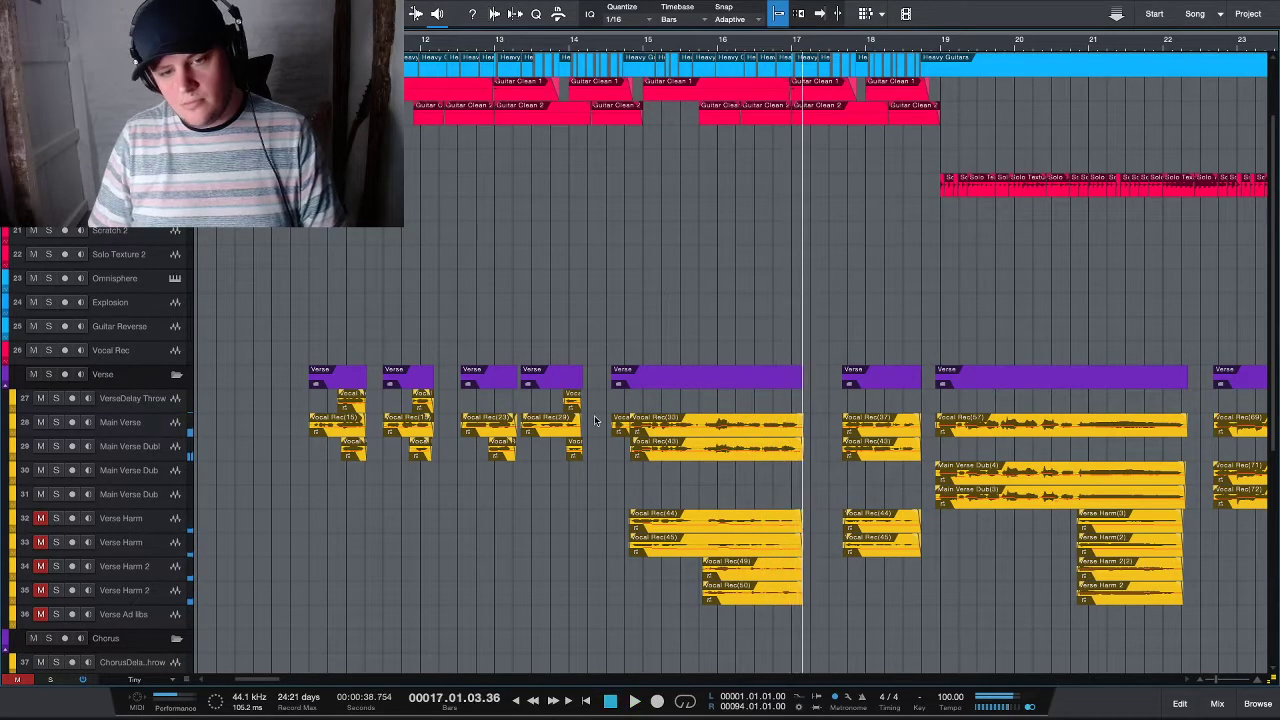
{"action": "left_click", "coordinate": [769, 424]}
{"action": "key", "text": "z"}
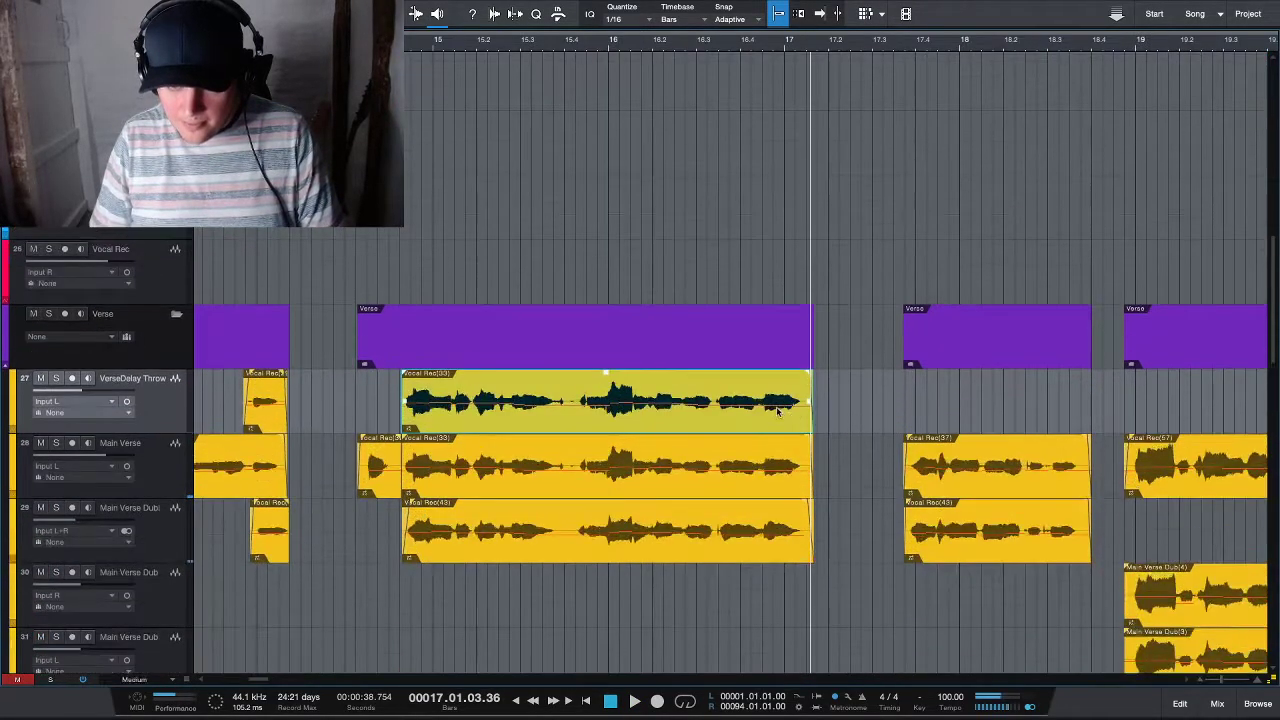
- Cut the copied Vocal Rec(33) event down to its last phrase, starting just before bar 17, and audition the throw
{"action": "left_click", "coordinate": [738, 405], "text": "alt"}
{"action": "left_click", "coordinate": [711, 406]}
{"action": "key", "text": "Delete"}
{"action": "left_click_drag", "start_coordinate": [738, 390], "coordinate": [730, 390]}
{"action": "key", "text": "z"}
{"action": "left_click", "coordinate": [643, 40]}
{"action": "key", "text": "space"}
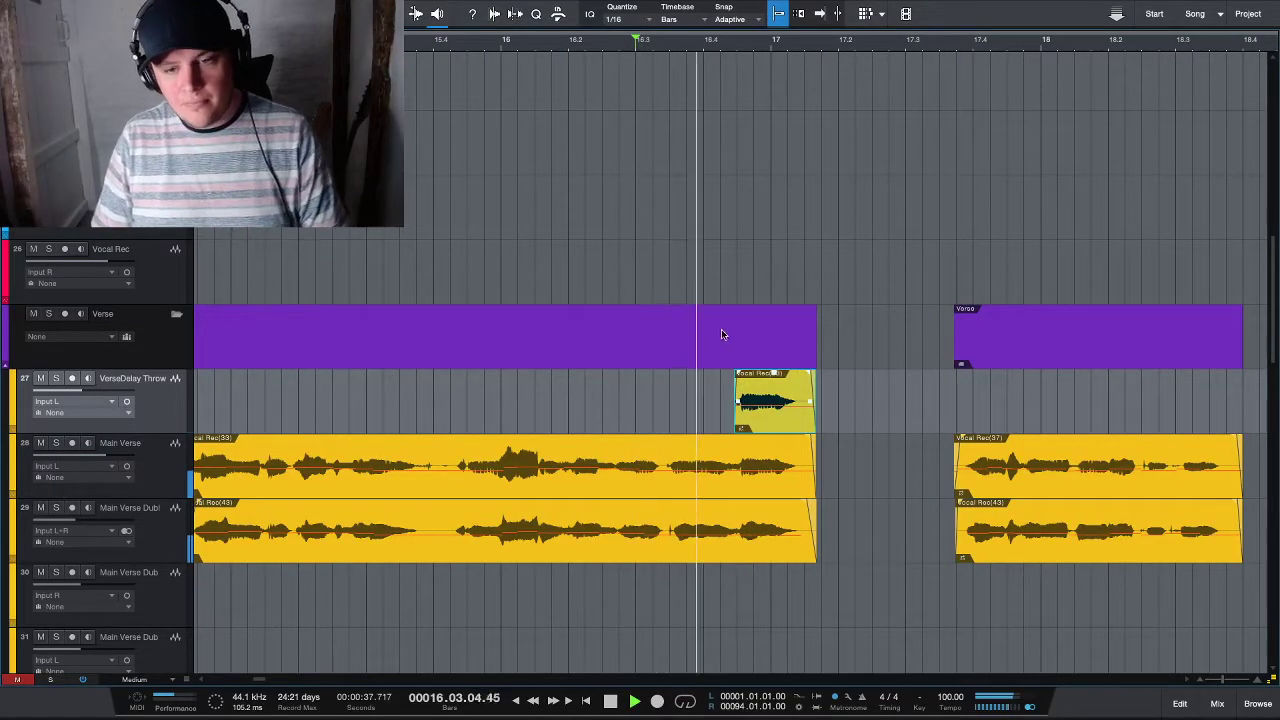
{"action": "key", "text": "space"}
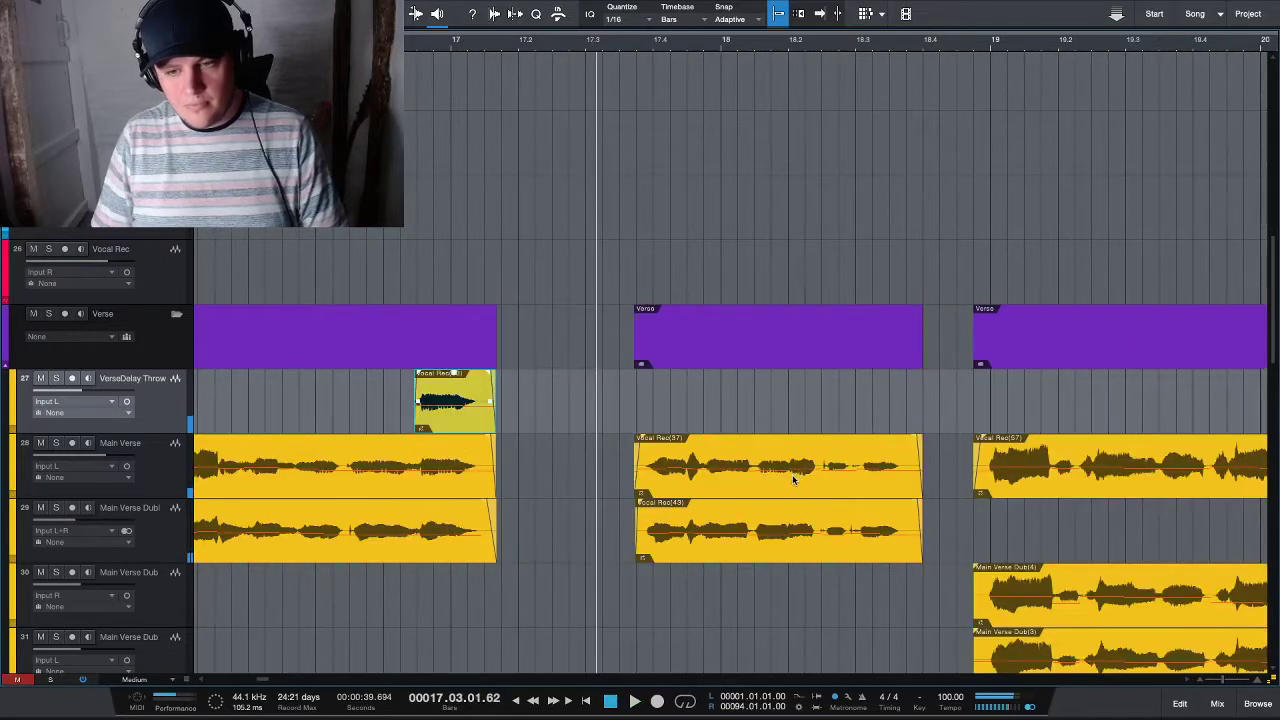
- Copy the Main Verse event Vocal Rec(37) onto the VerseDelay Throw track, trim its start to about 18.3, and audition it
{"action": "left_click", "coordinate": [806, 475]}
{"action": "key", "text": "space"}
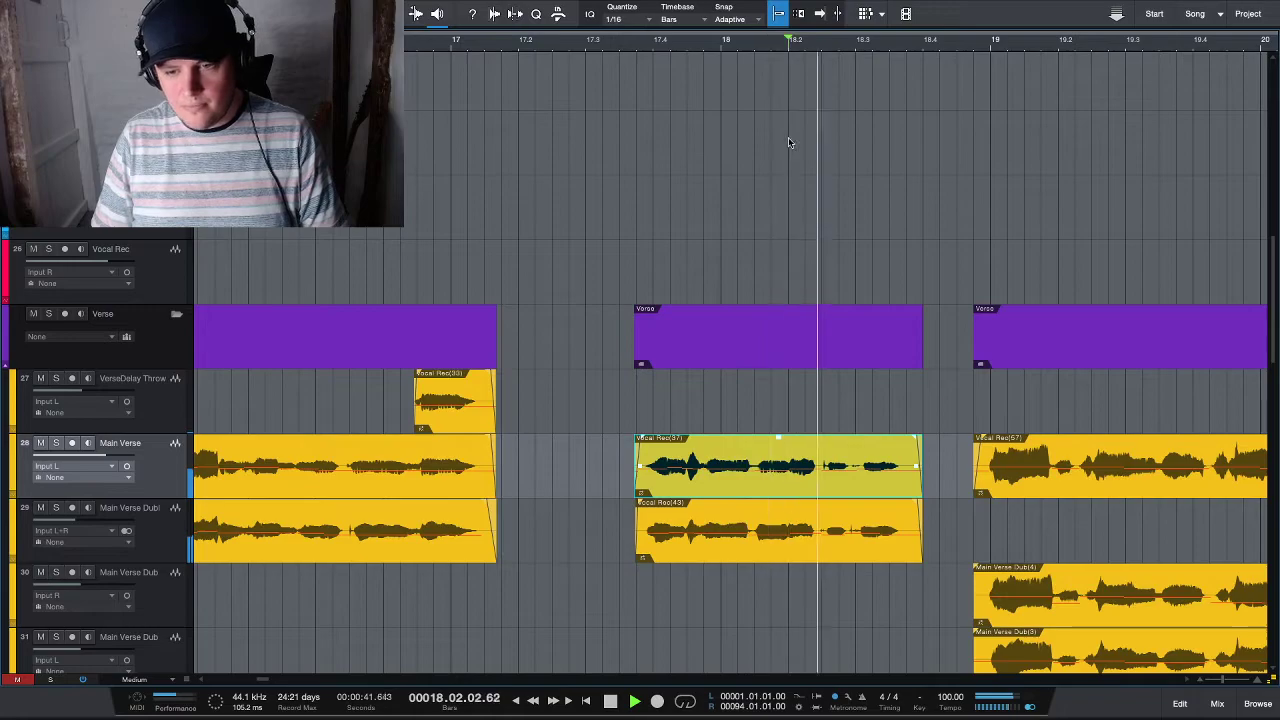
{"action": "key", "text": "space"}
{"action": "left_click_drag", "start_coordinate": [834, 464], "coordinate": [846, 402]}
{"action": "left_click_drag", "start_coordinate": [634, 411], "coordinate": [853, 422]}
{"action": "key", "text": "space"}
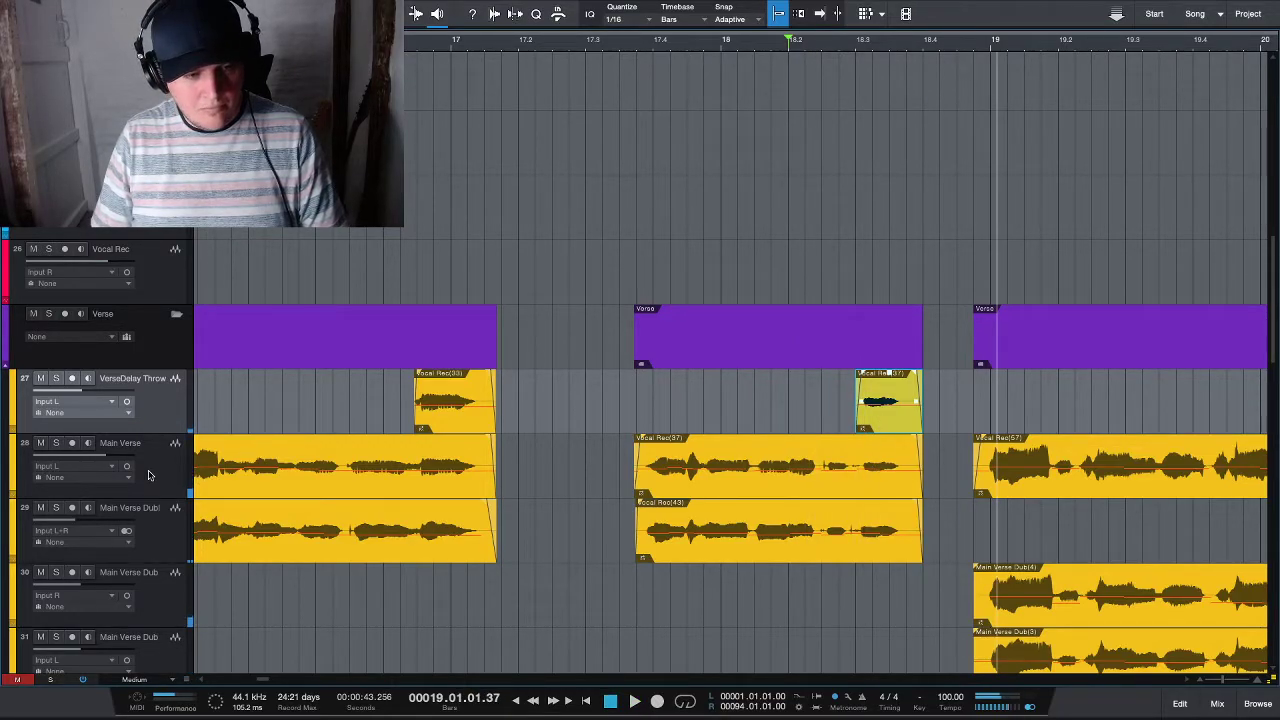
- Turn off Ping Pong in the H-Delay on the Verse Delay channel and audition the delay in the verse
{"action": "key", "text": "Down"}
{"action": "key", "text": "F3"}
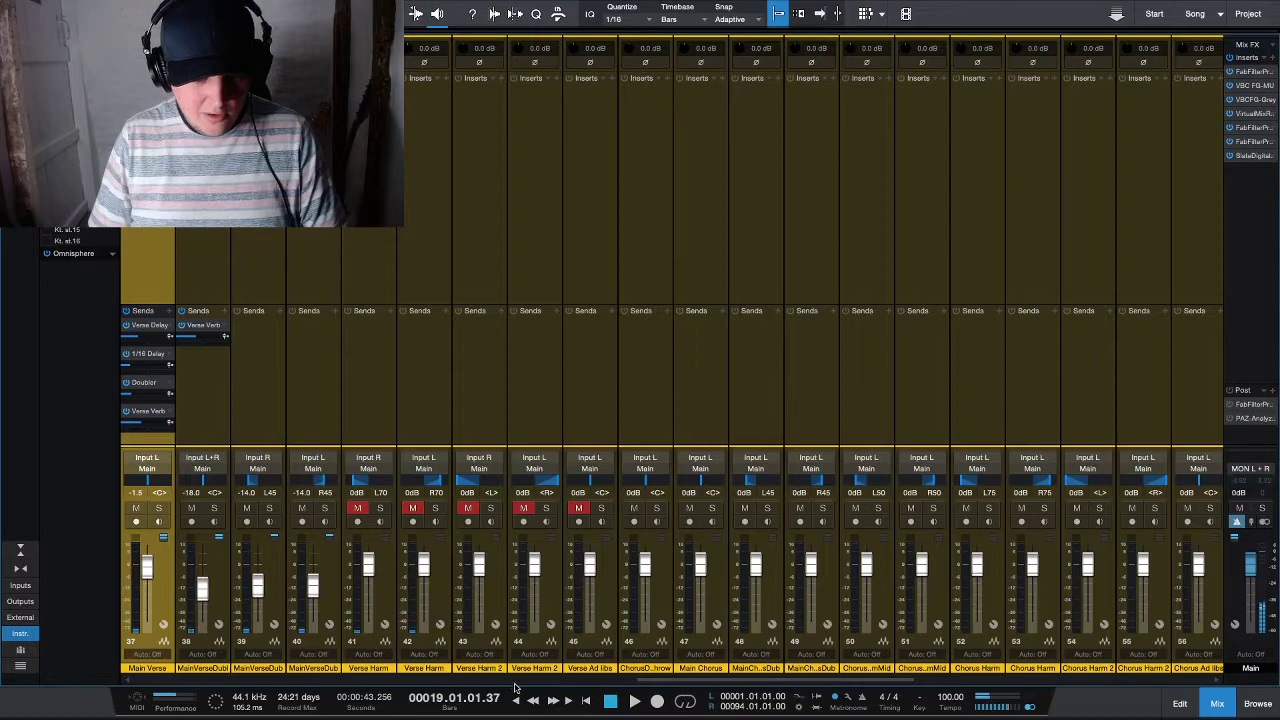
{"action": "left_click_drag", "start_coordinate": [790, 680], "coordinate": [1080, 680]}
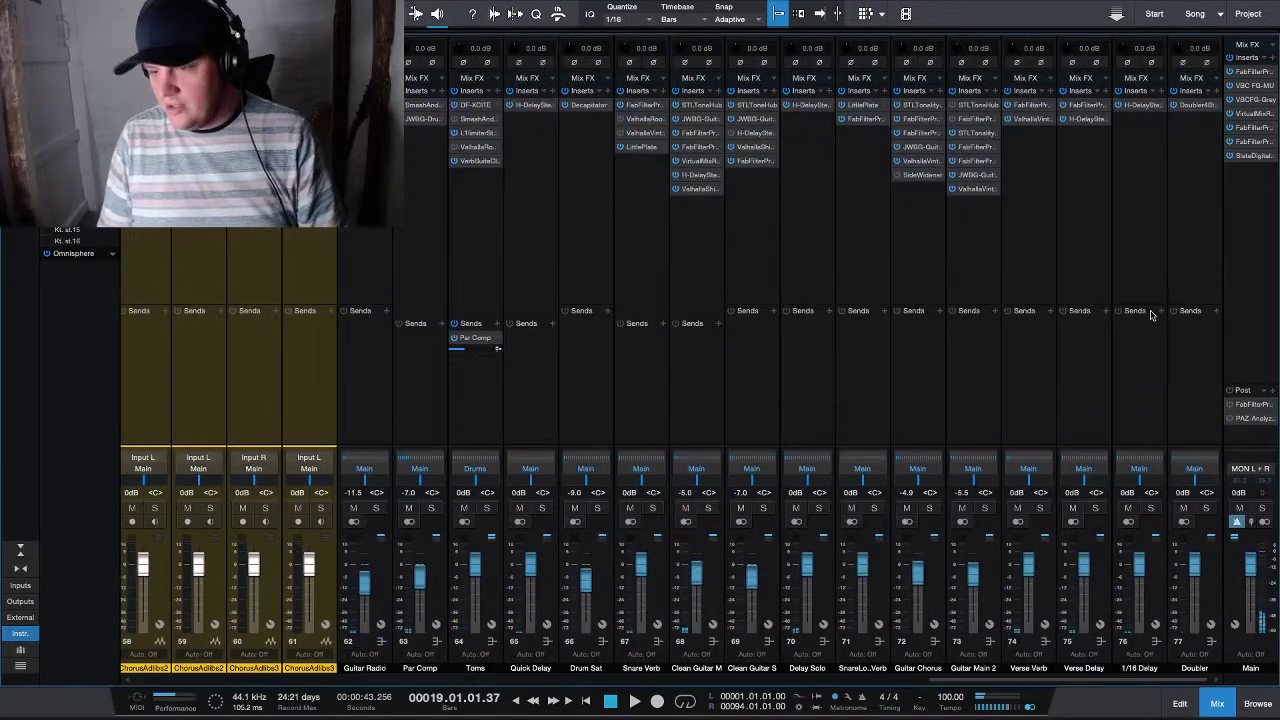
{"action": "left_click", "coordinate": [1137, 105]}
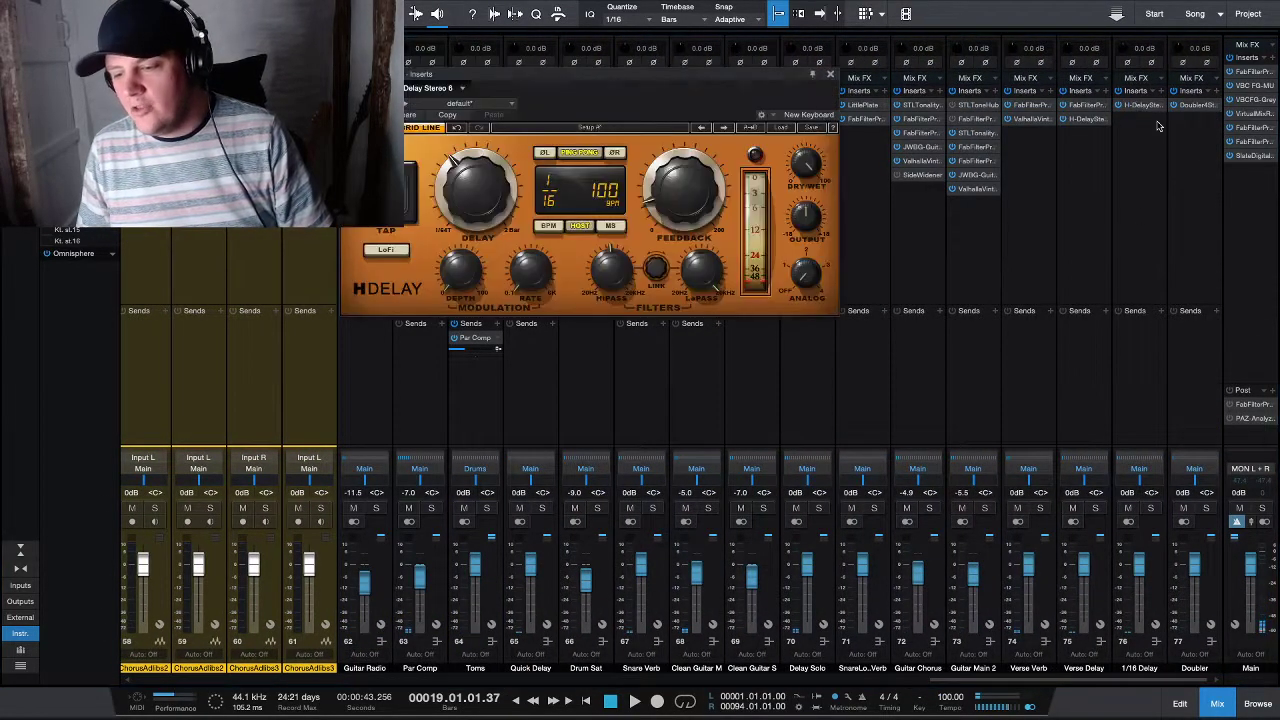
{"action": "left_click", "coordinate": [1087, 120]}
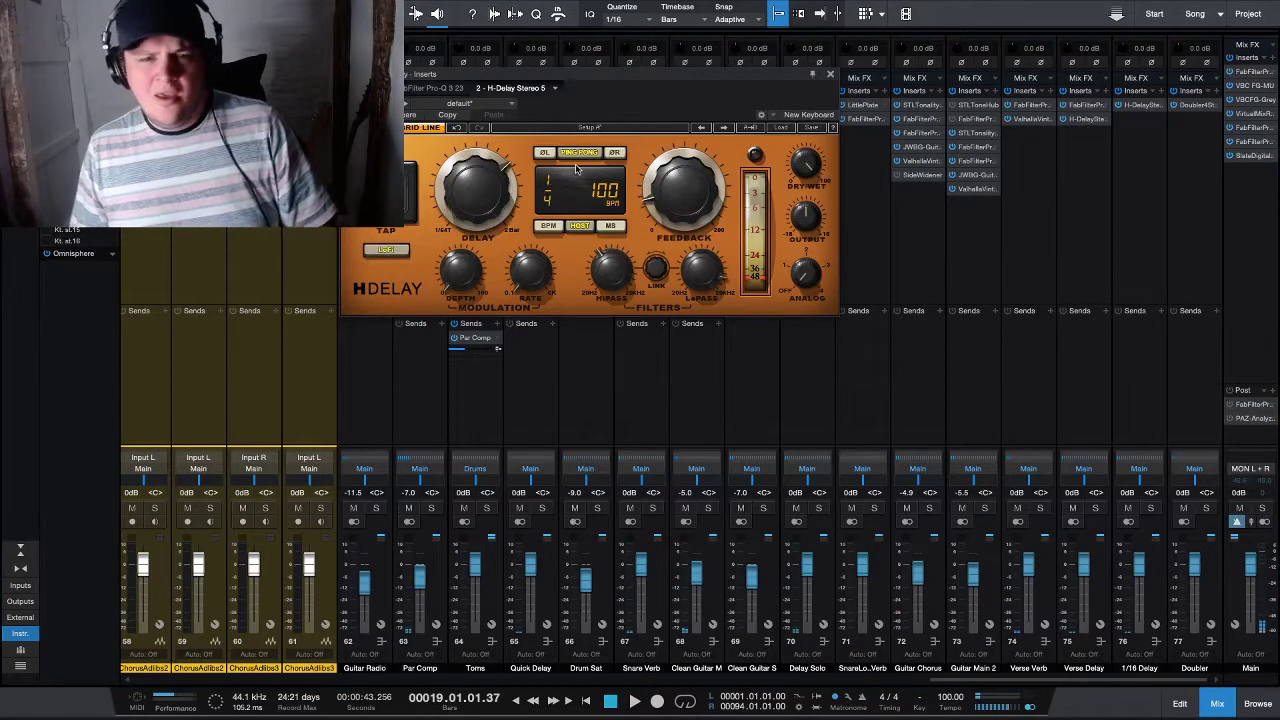
{"action": "key", "text": "space"}
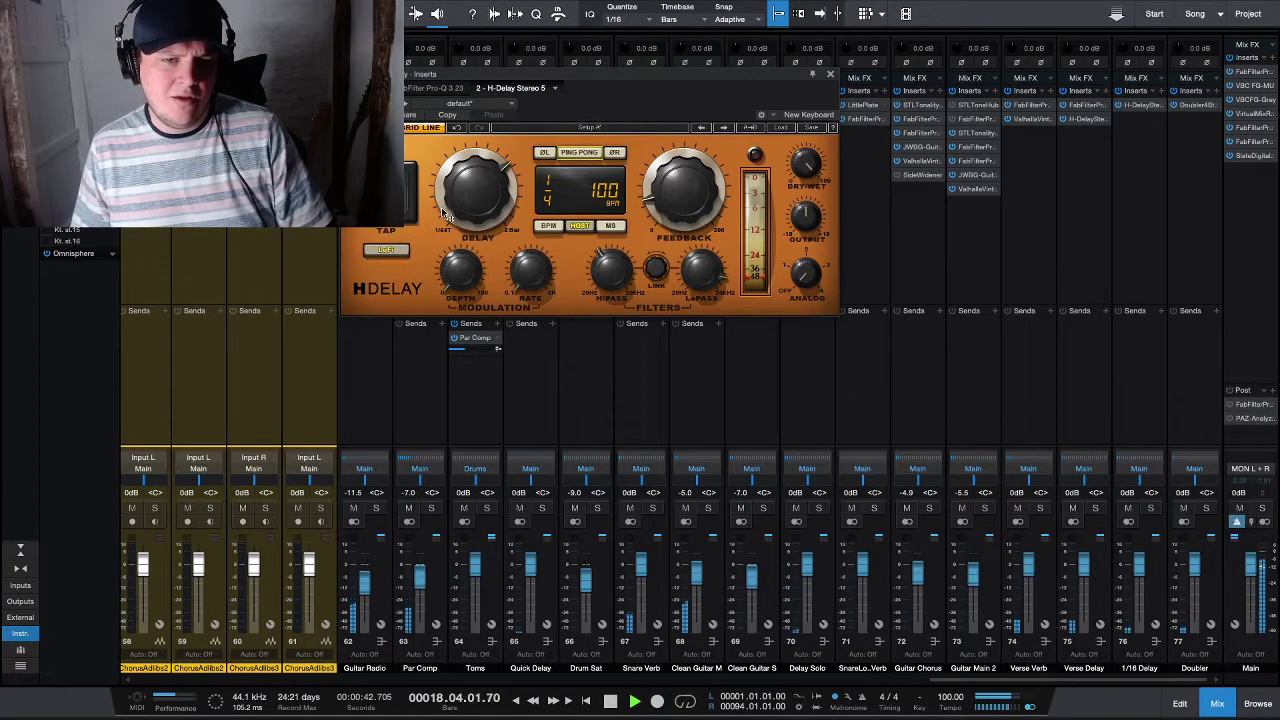
{"action": "left_click", "coordinate": [831, 77]}
{"action": "key", "text": "F3"}
- Save the song with the whole verse in view
{"action": "key", "text": "w"}
{"action": "key", "text": "w"}
{"action": "key", "text": "w"}
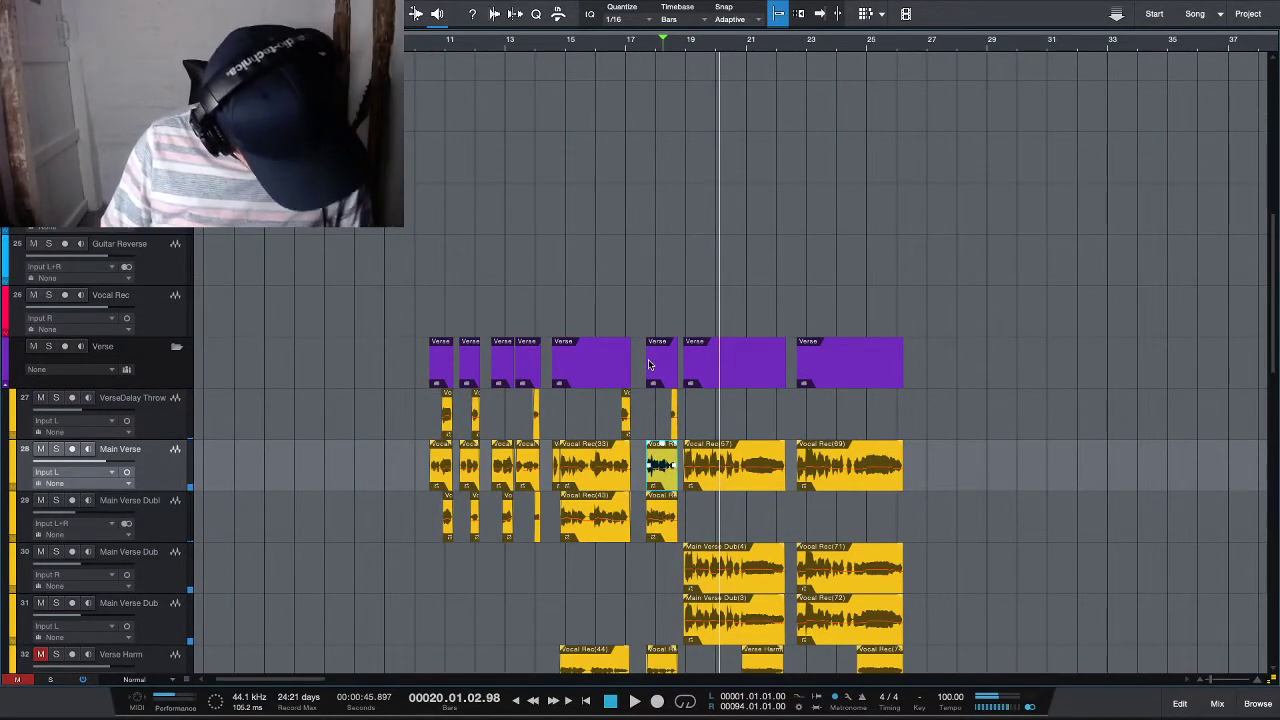
{"action": "key", "text": "ctrl+s"}
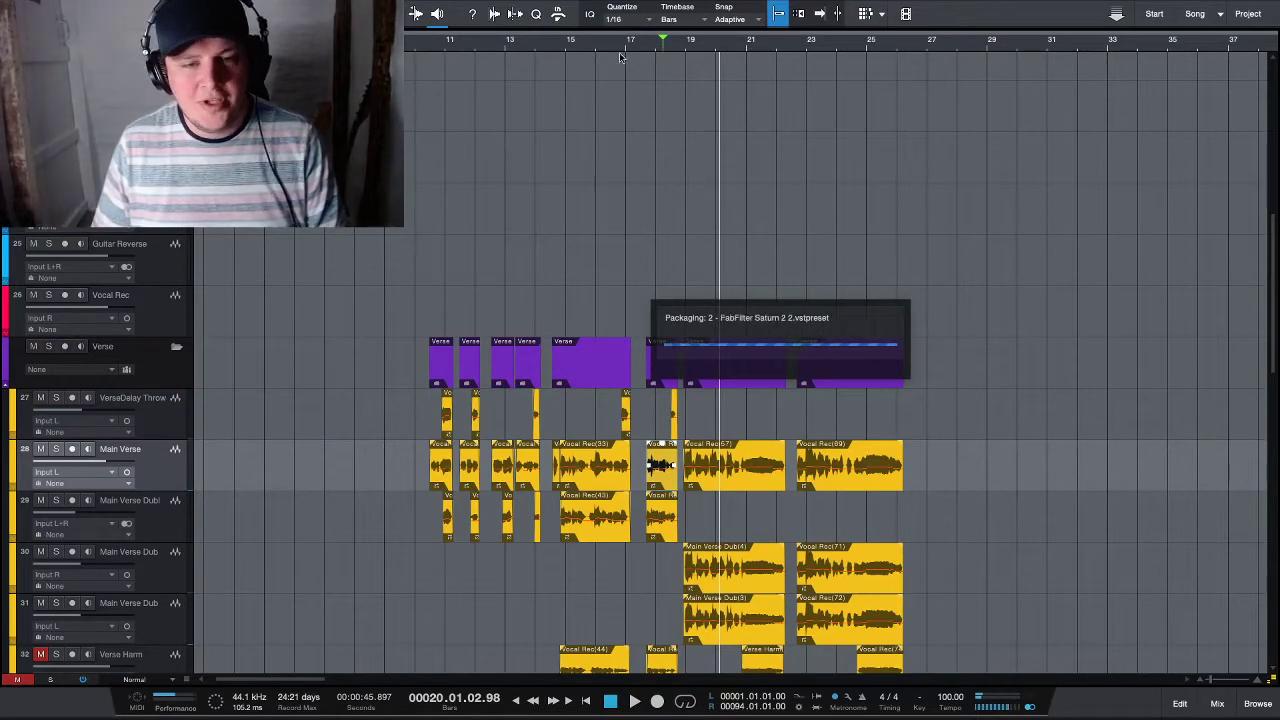
- Move the playback start to the verse's beginning, play from there and lower the Main Verse fader to -3.0 dB
{"action": "left_click_drag", "start_coordinate": [662, 48], "coordinate": [432, 52]}
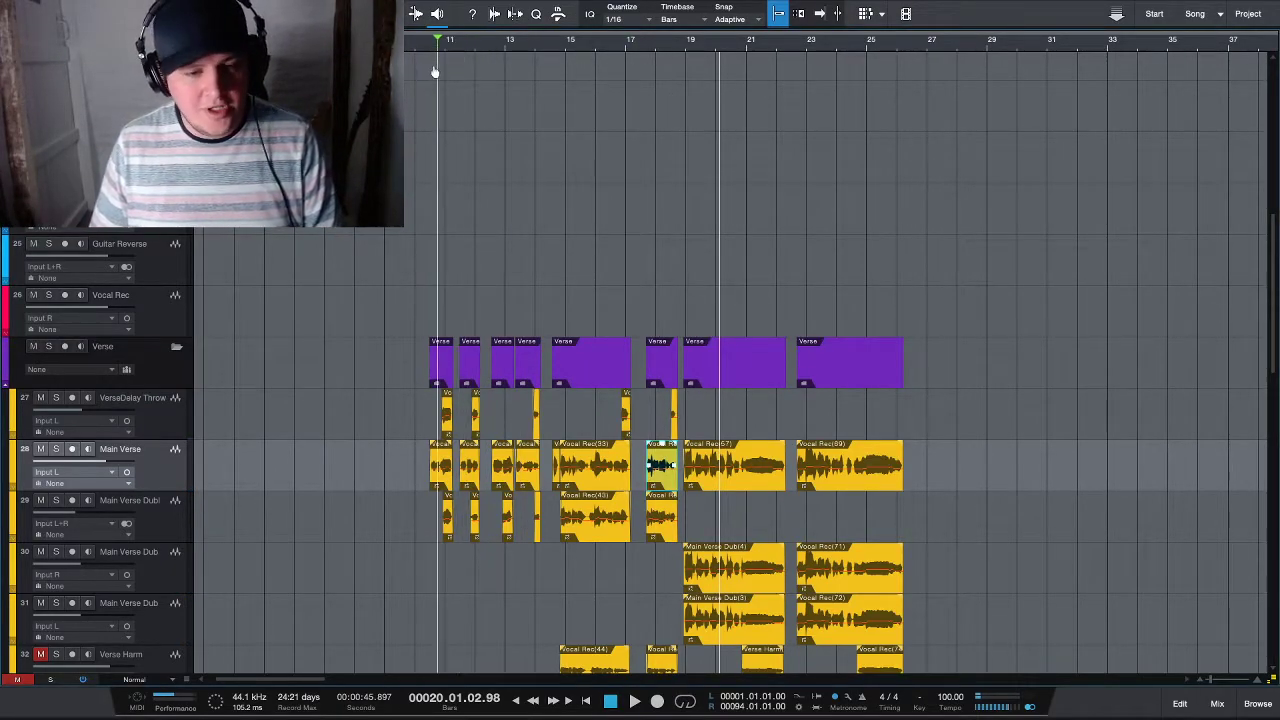
{"action": "key", "text": "space"}
{"action": "key", "text": "shift+w"}
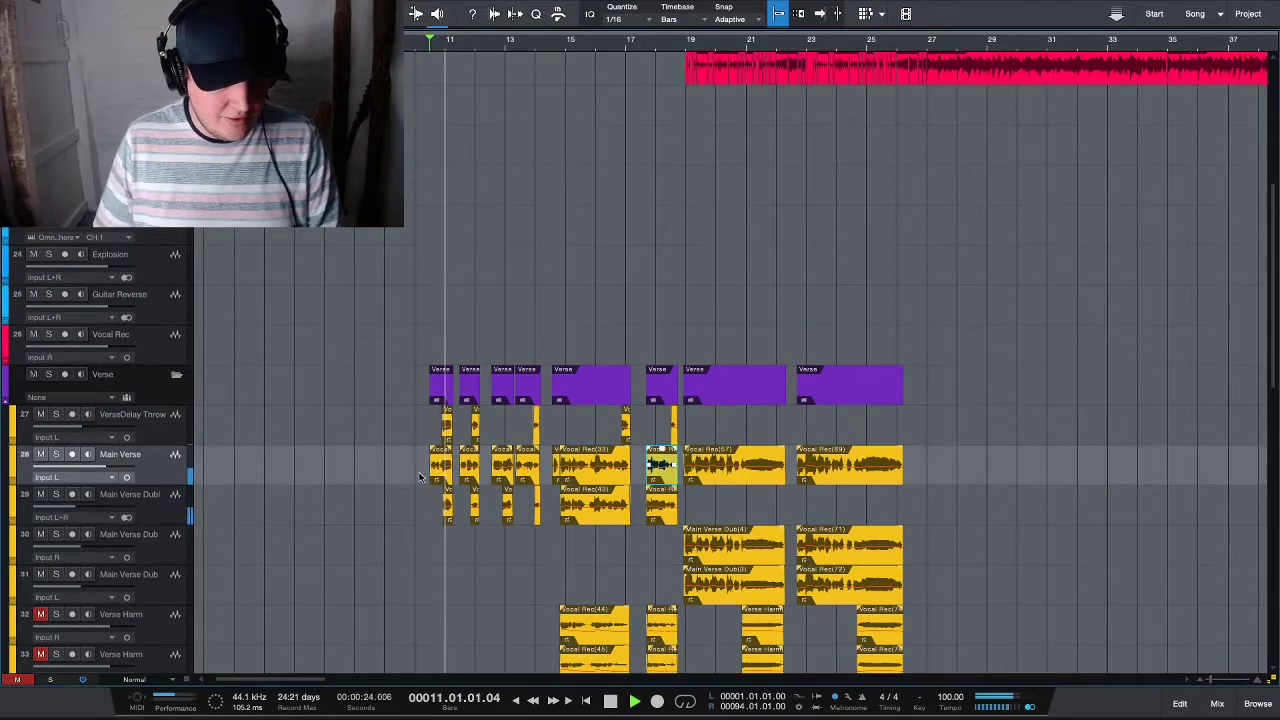
{"action": "key", "text": "F3"}
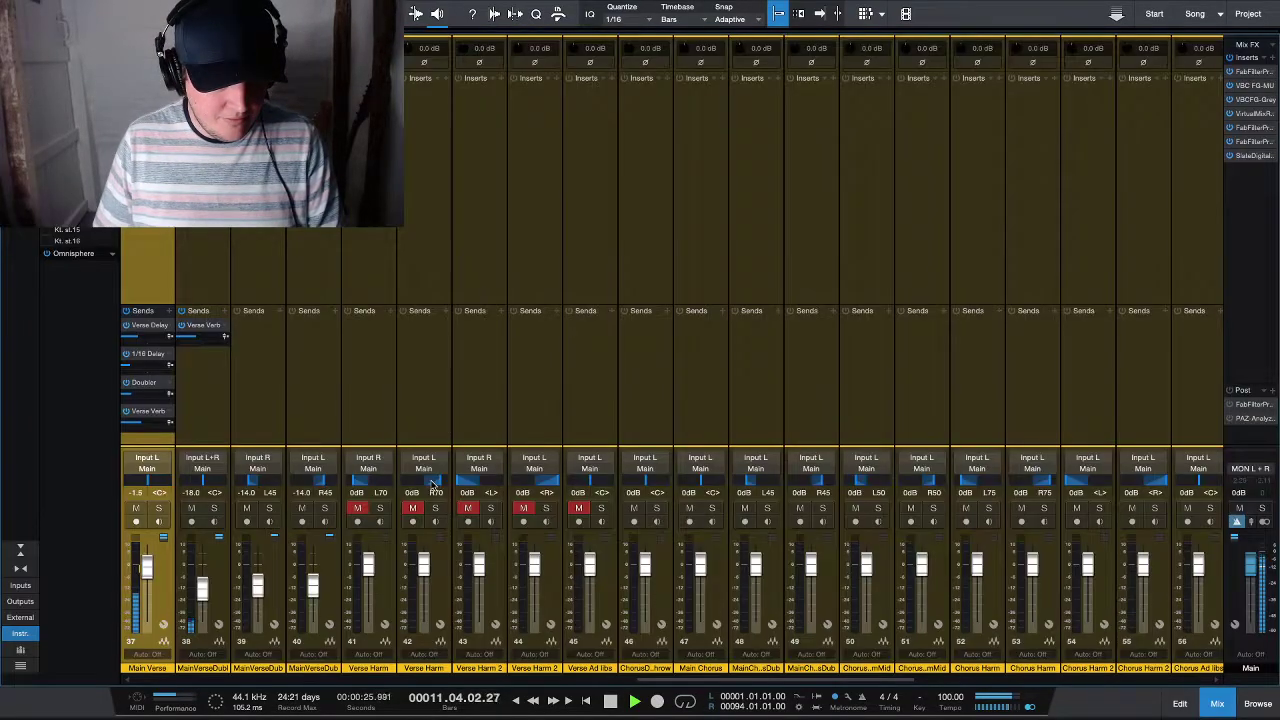
{"action": "scroll", "coordinate": [290, 510], "scroll_direction": "left", "scroll_amount": 4}
{"action": "left_click_drag", "start_coordinate": [356, 569], "coordinate": [356, 574]}
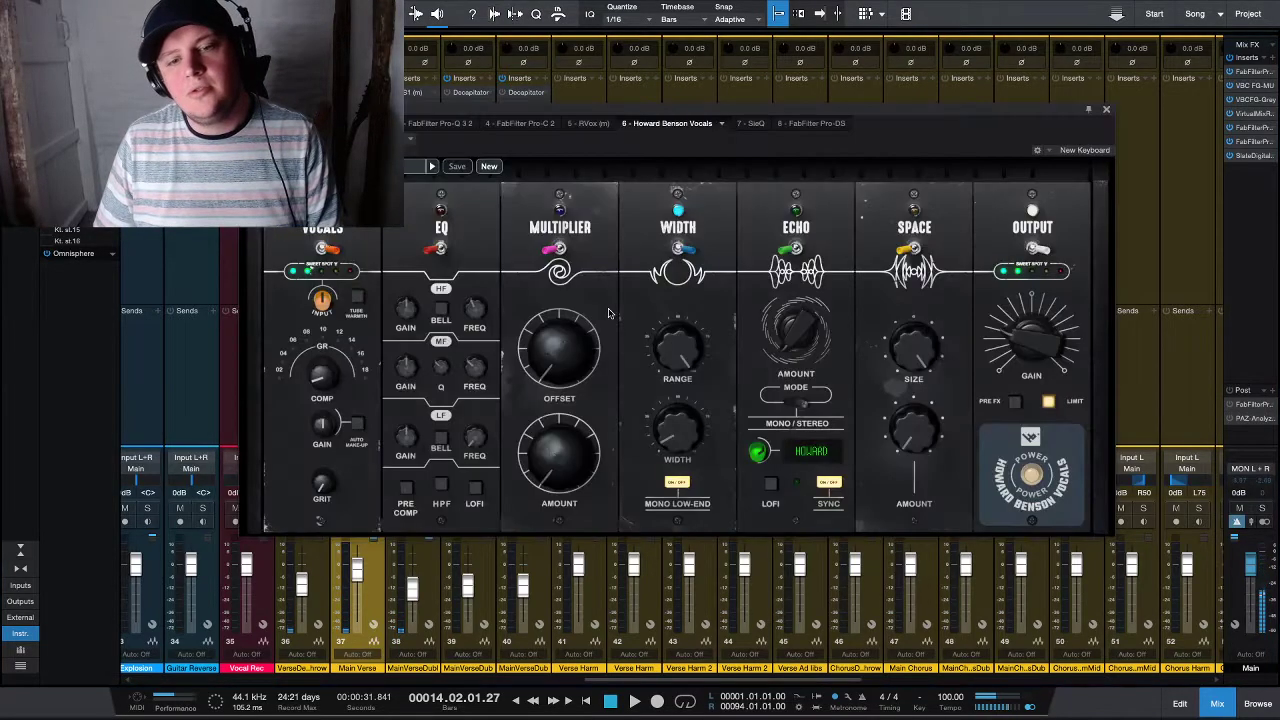
- In Howard Benson Vocals on Main Verse, set the compression to about 27.7 and turn on Tube Warmth
{"action": "key", "text": "space"}
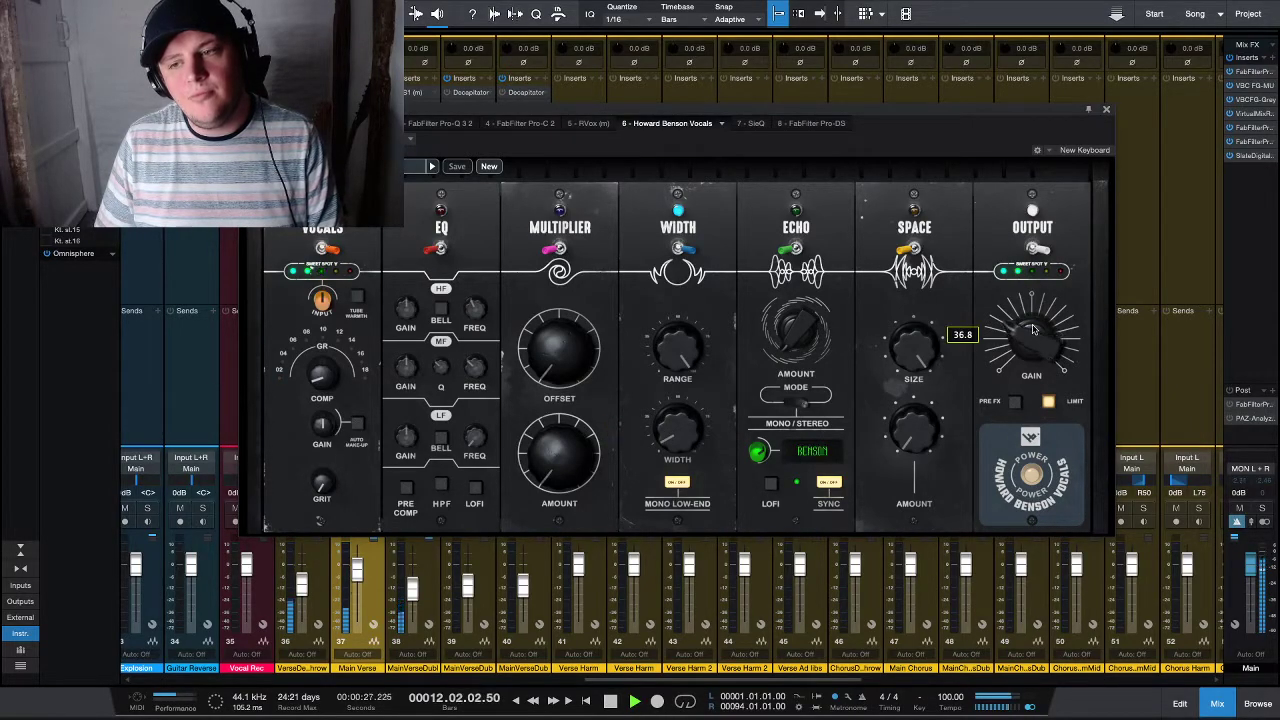
{"action": "mouse_move", "coordinate": [334, 381]}
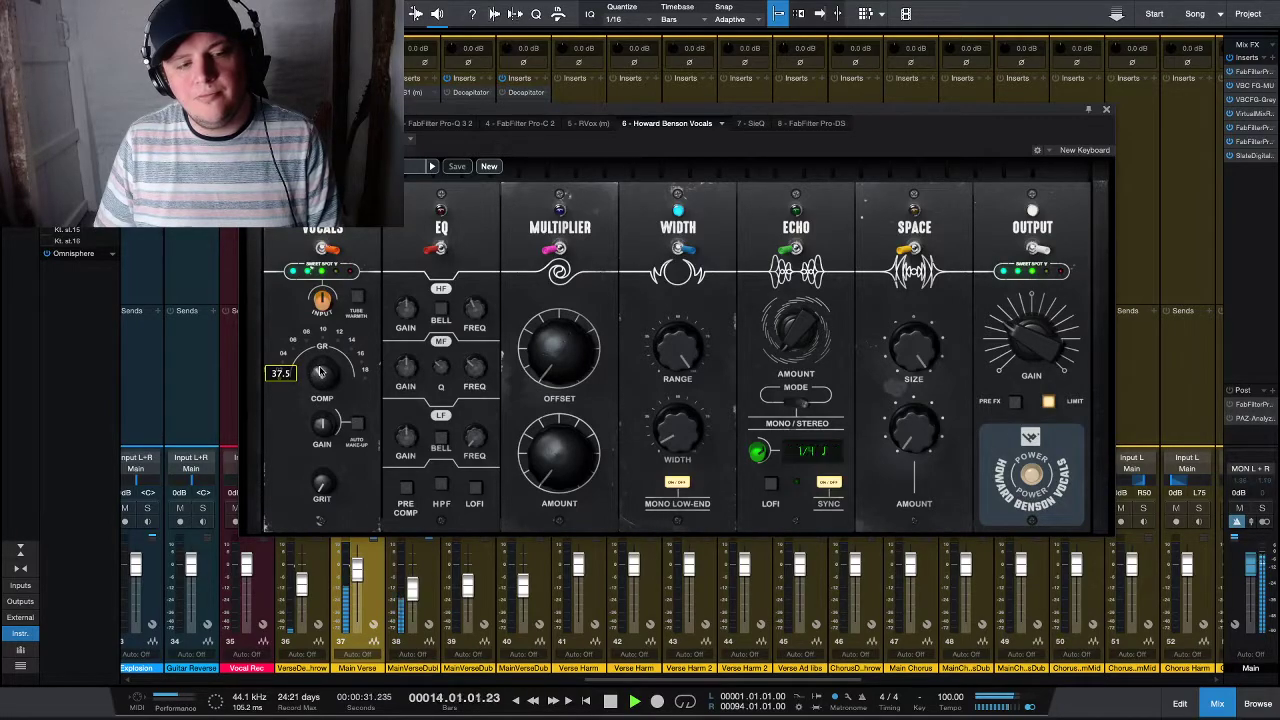
{"action": "mouse_move", "coordinate": [1048, 340]}
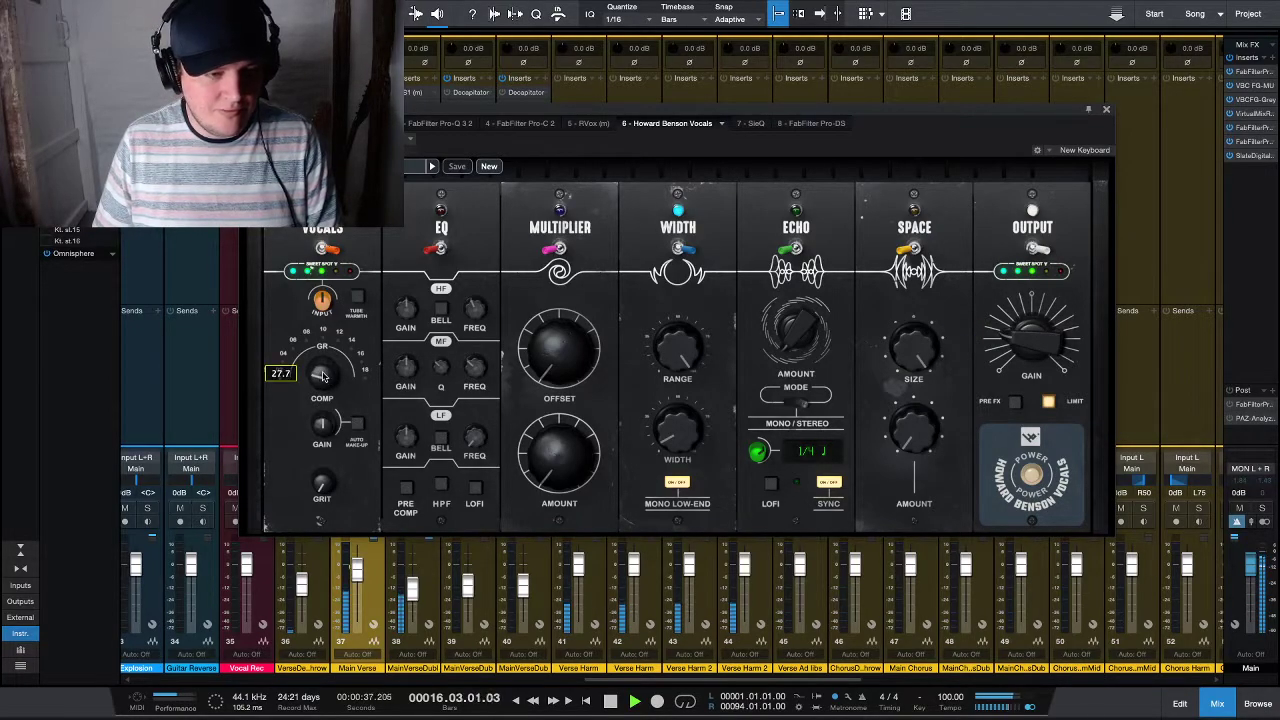
{"action": "left_click", "coordinate": [357, 297]}
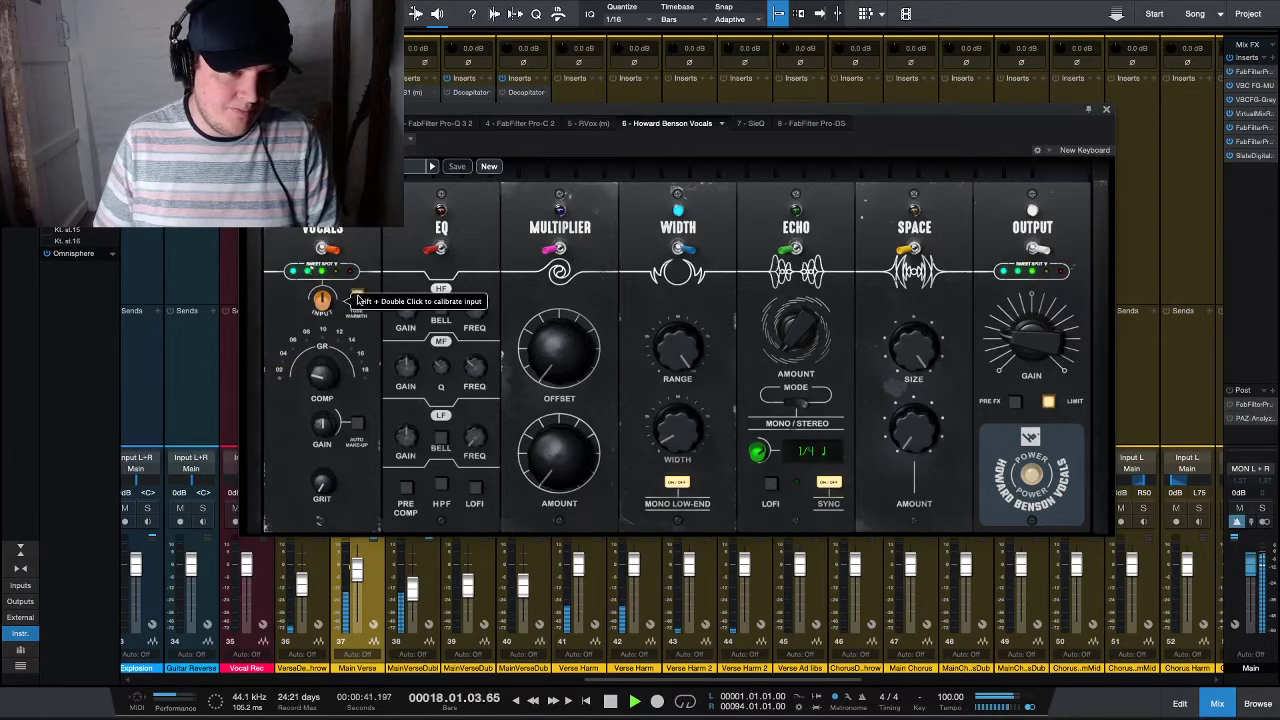
{"action": "left_click", "coordinate": [1106, 109]}
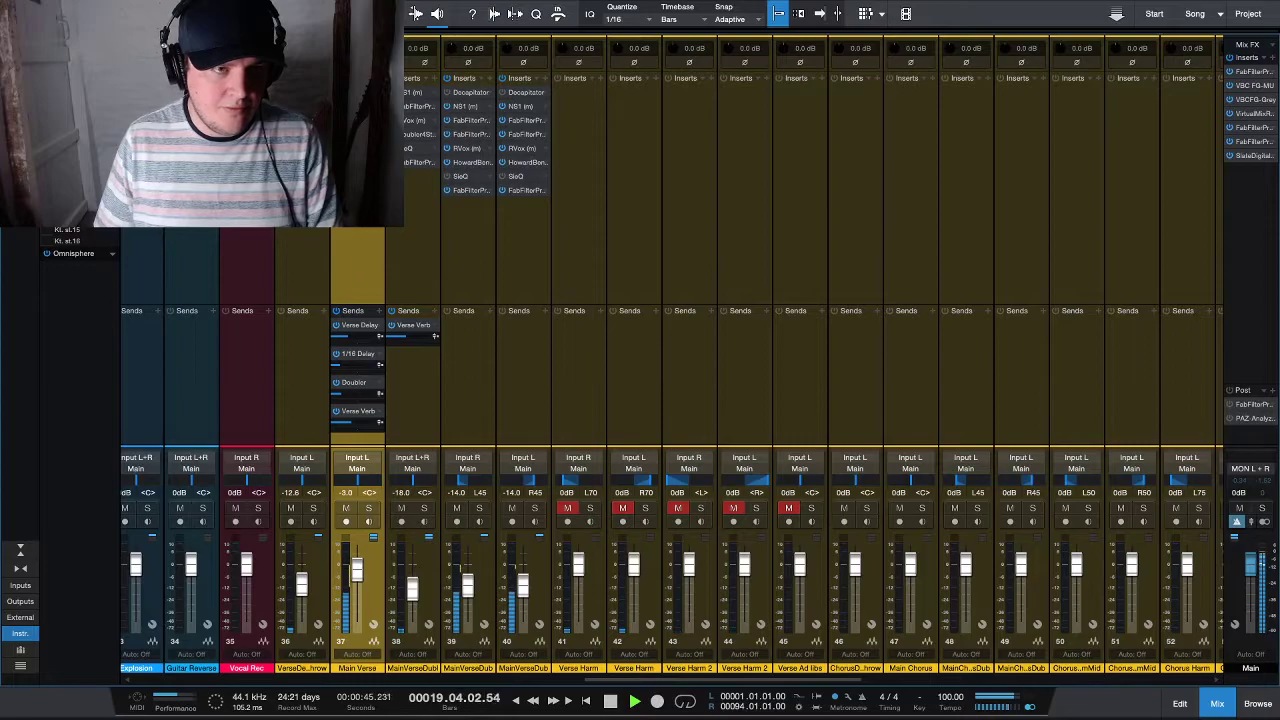
- Add Devil-Loc Deluxe to the Main Verse inserts and open its settings
{"action": "left_click", "coordinate": [380, 78]}
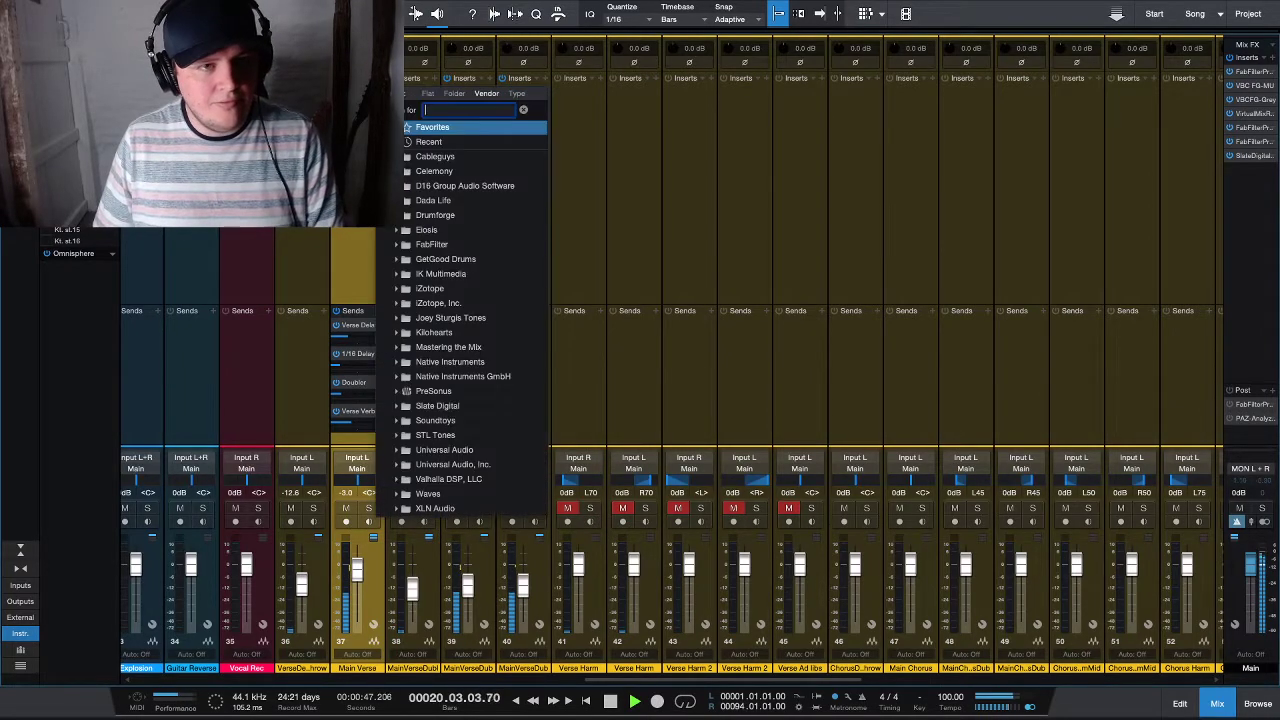
{"action": "type", "text": "dev"}
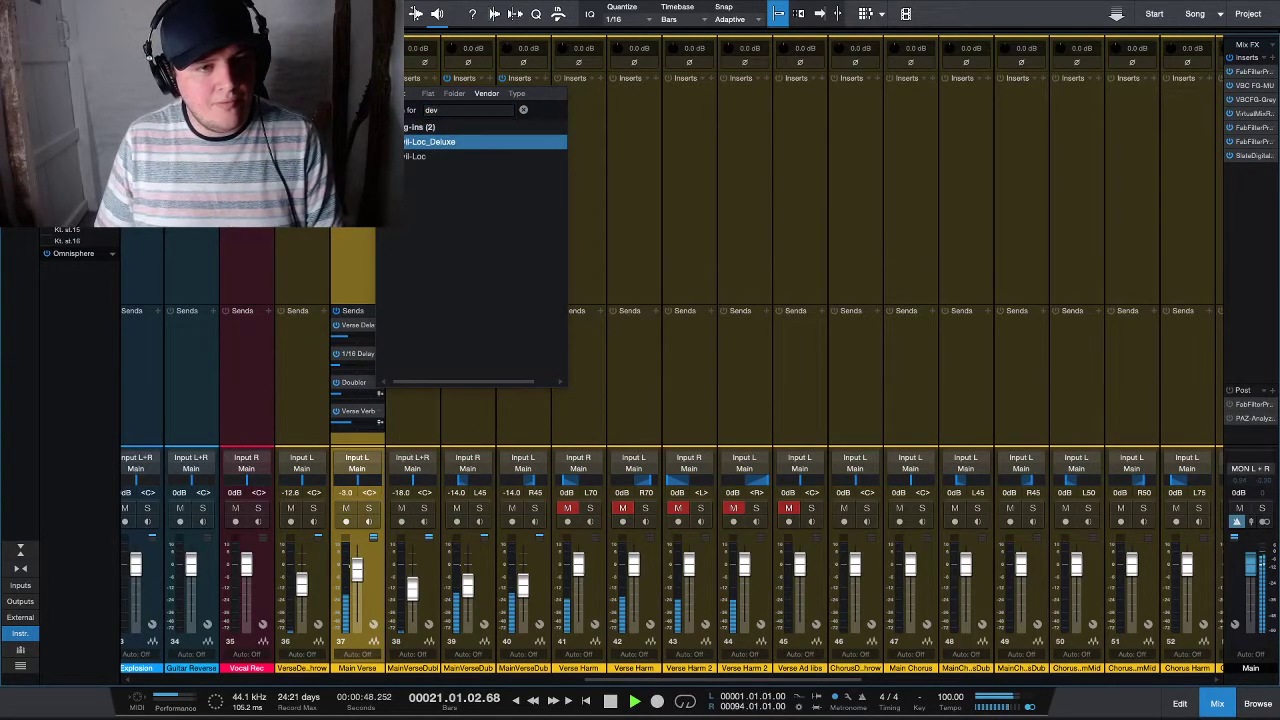
{"action": "key", "text": "Return"}
{"action": "left_click", "coordinate": [811, 108]}
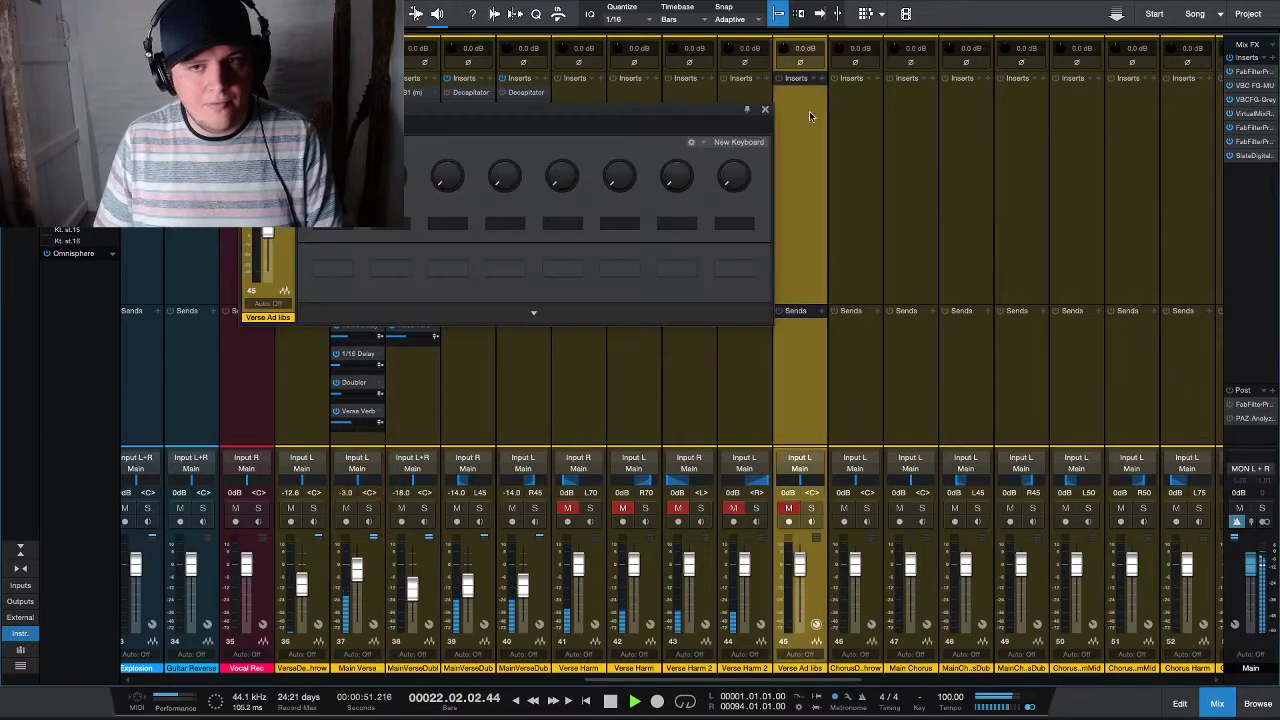
{"action": "left_click", "coordinate": [766, 110]}
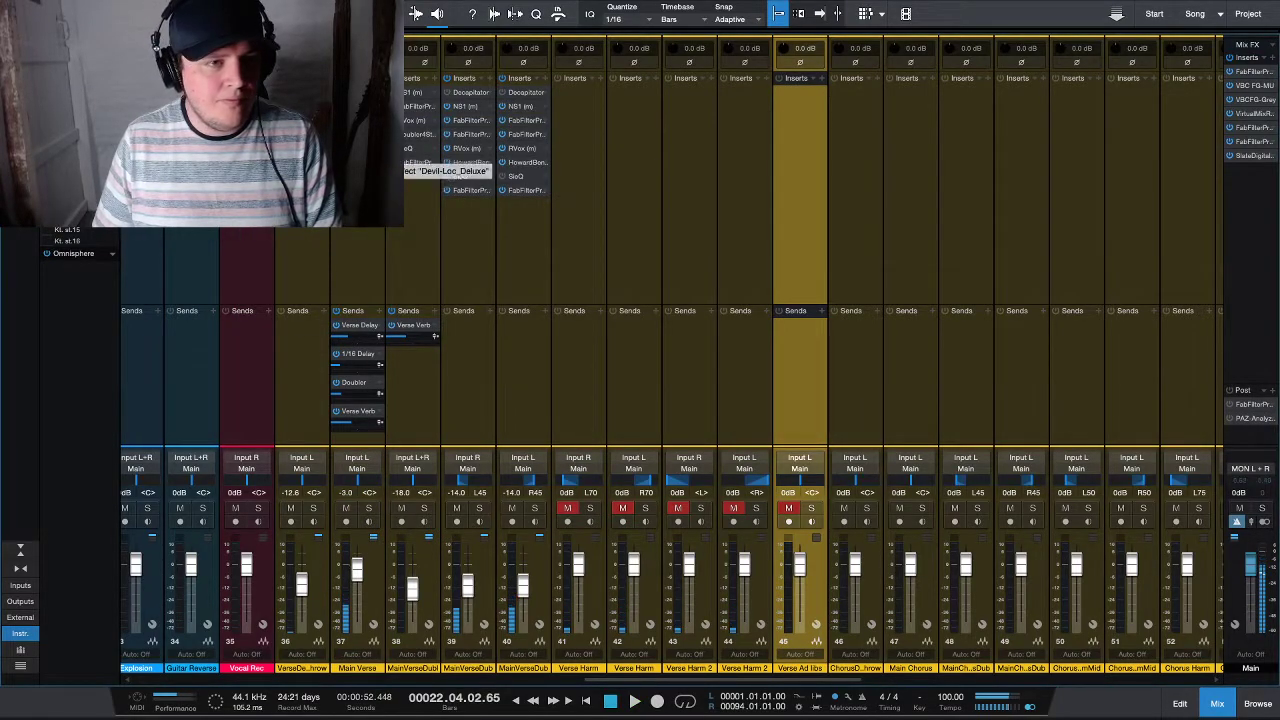
{"action": "double_click", "coordinate": [357, 120]}
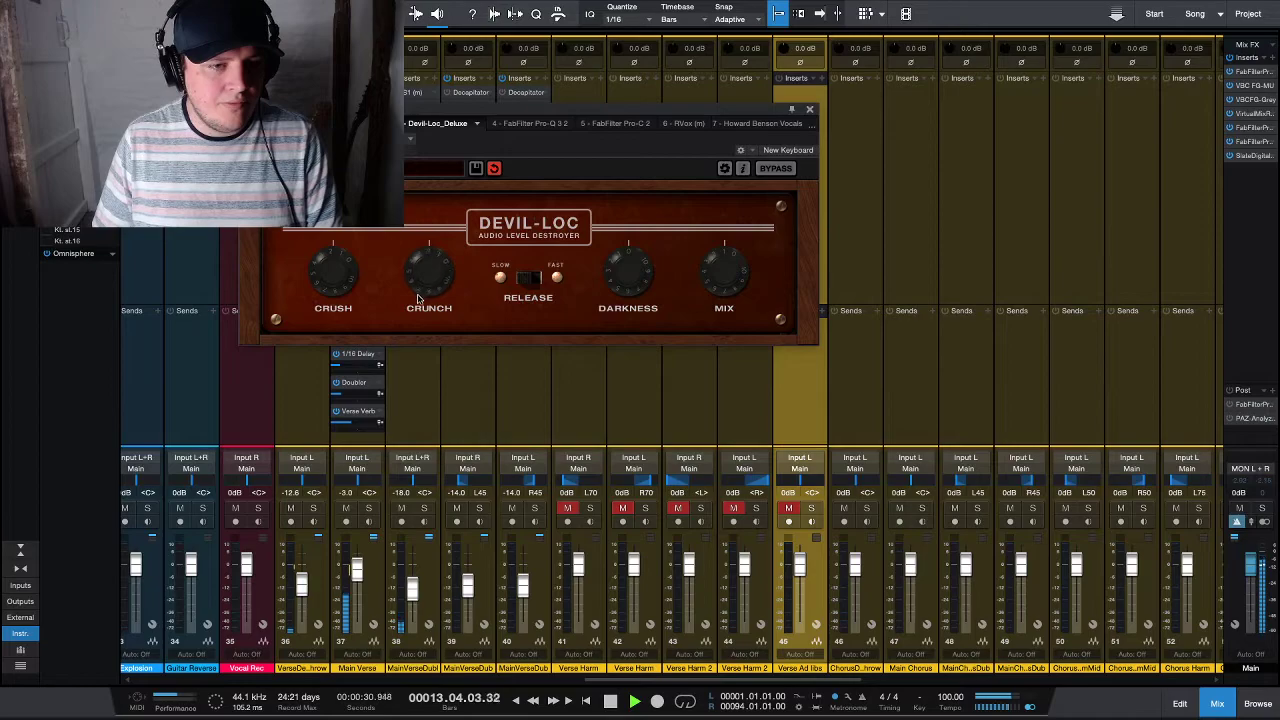
- Solo the Main Verse channel and audition Devil-Loc Deluxe on the vocal
{"action": "key", "text": "space"}
{"action": "left_click", "coordinate": [369, 509]}
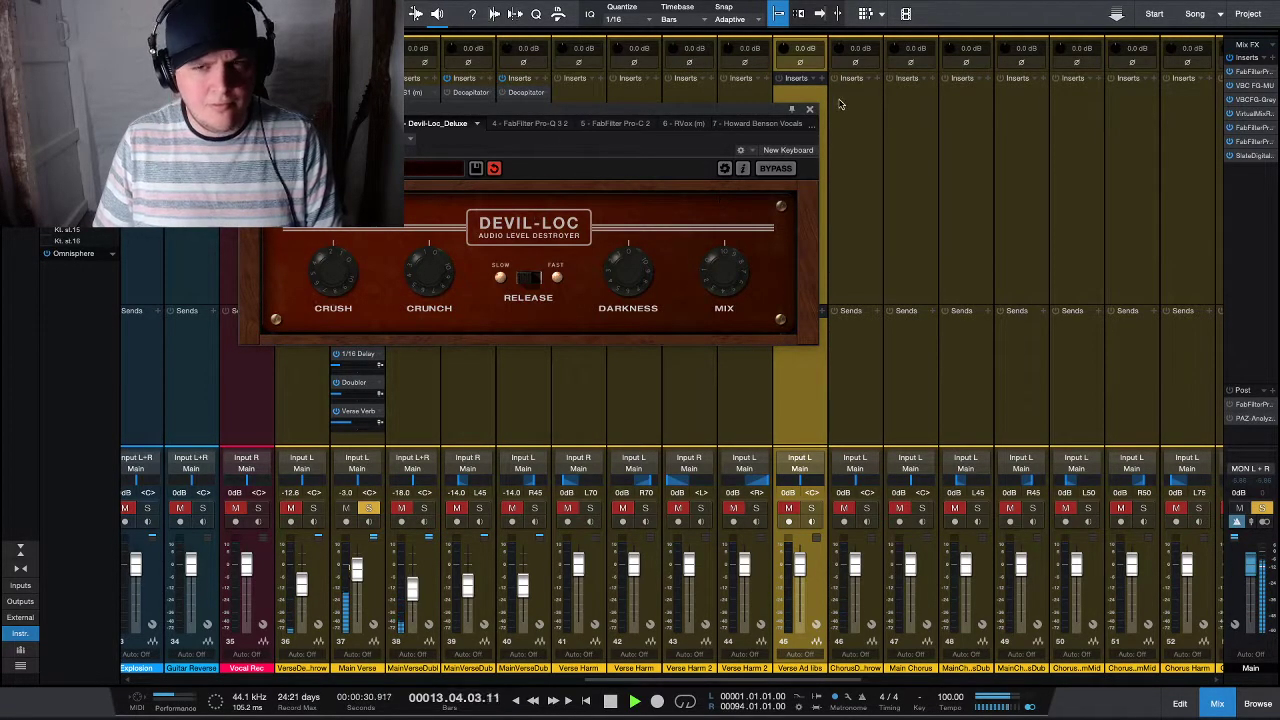
{"action": "left_click", "coordinate": [811, 112]}
{"action": "left_click", "coordinate": [357, 270]}
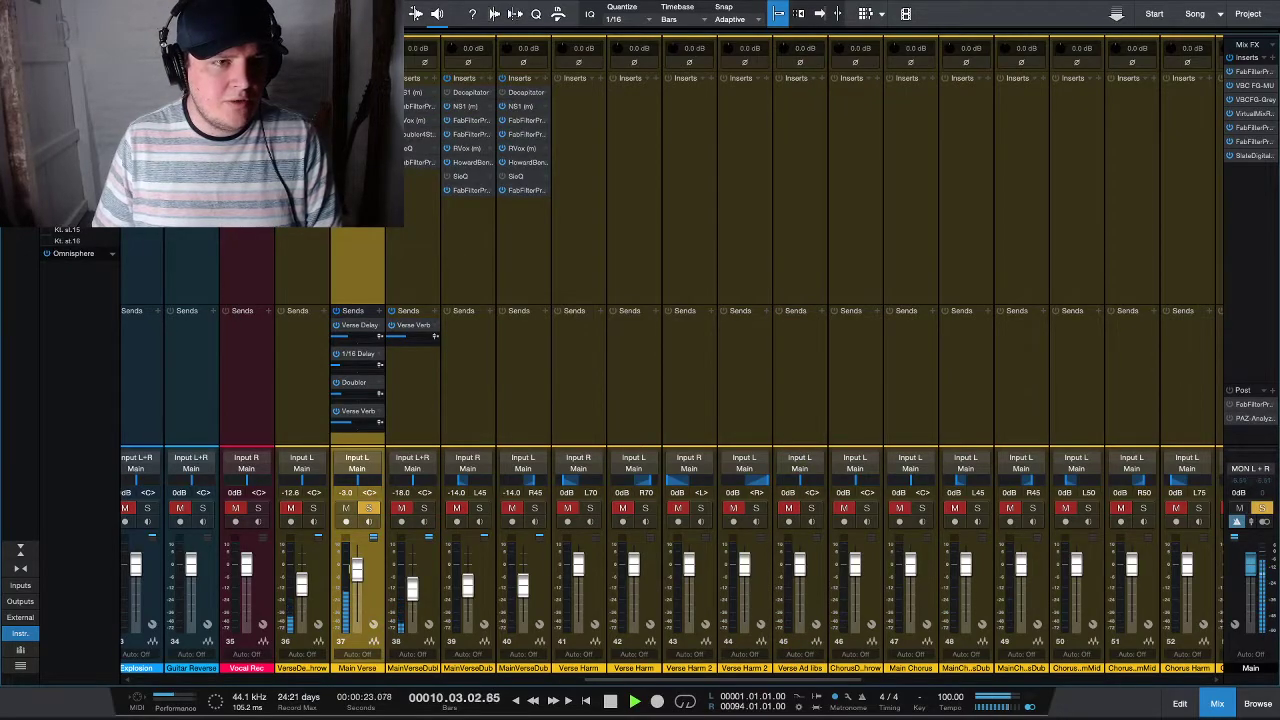
{"action": "double_click", "coordinate": [357, 120]}
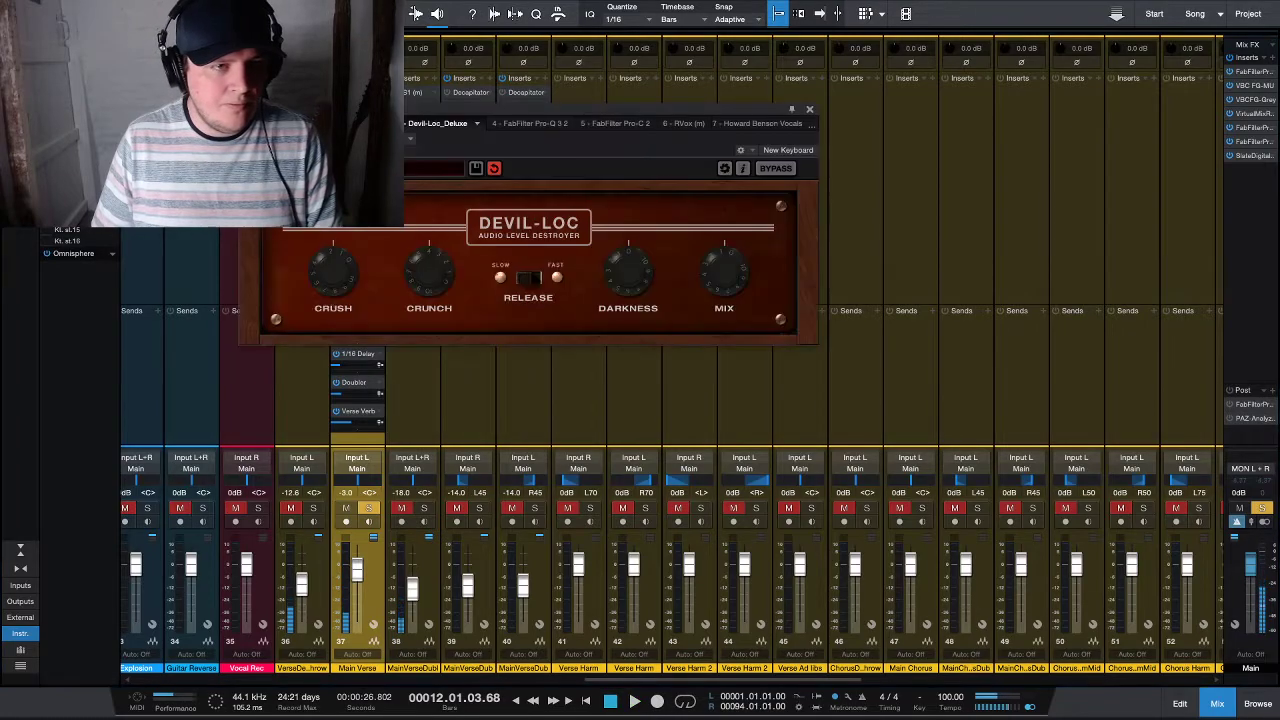
- In the Main Verse FabFilter Pro-Q 3, sweep for a harsh resonance and cut about 5.5 dB at 4590 Hz with Q 19.69
{"action": "left_click", "coordinate": [516, 124]}
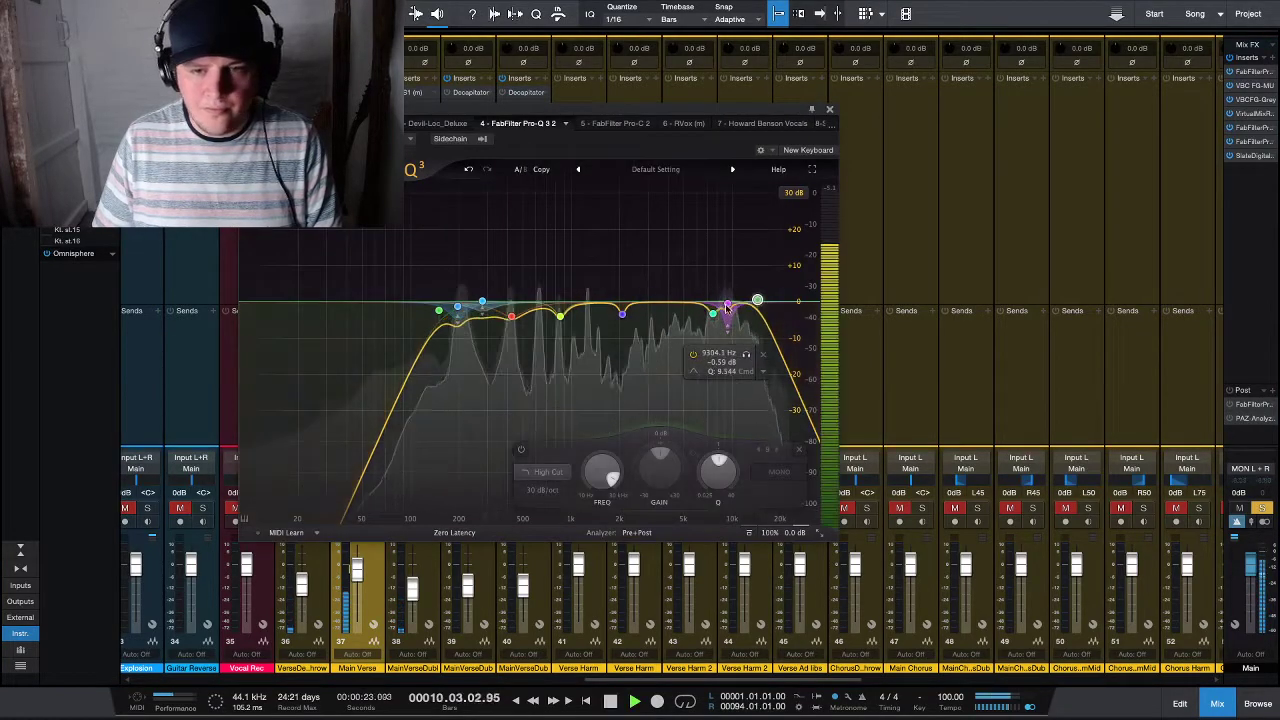
{"action": "left_click_drag", "start_coordinate": [692, 302], "coordinate": [677, 220]}
{"action": "scroll", "coordinate": [693, 253], "scroll_direction": "up", "scroll_amount": 5}
{"action": "scroll", "coordinate": [648, 226], "scroll_direction": "down", "scroll_amount": 3}
{"action": "left_click_drag", "start_coordinate": [660, 470], "coordinate": [656, 560]}
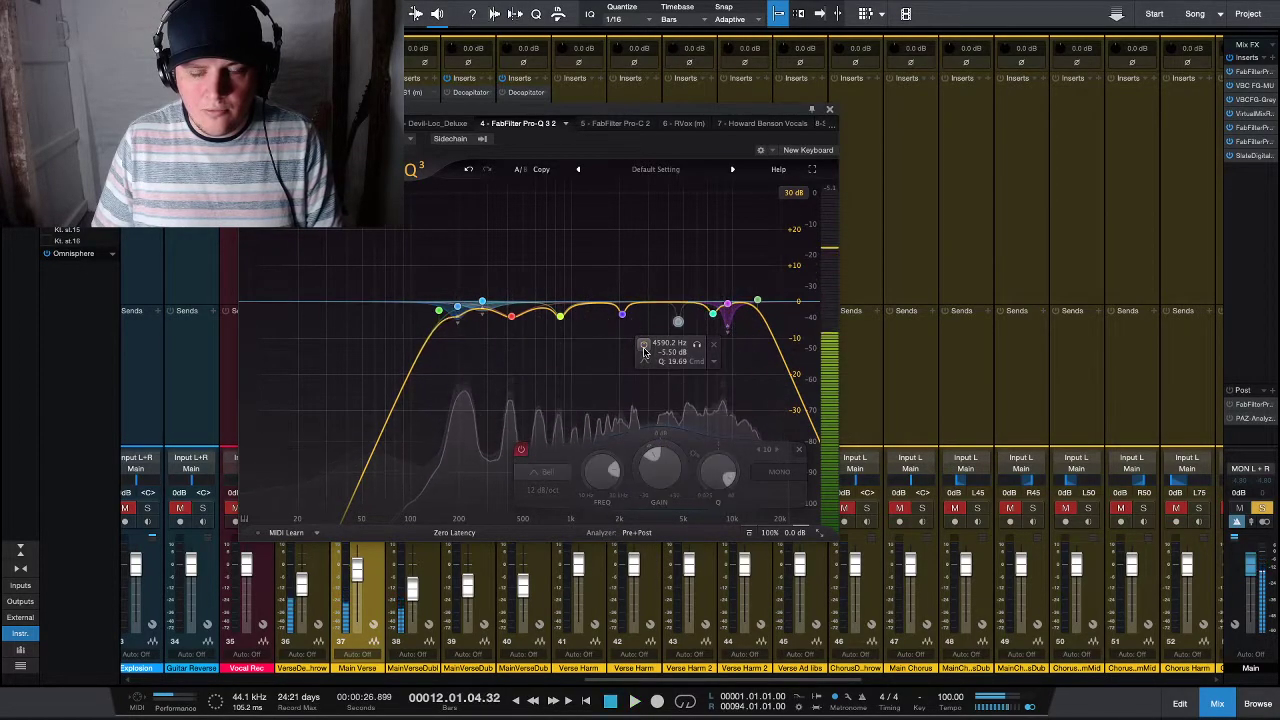
{"action": "left_click", "coordinate": [727, 305]}
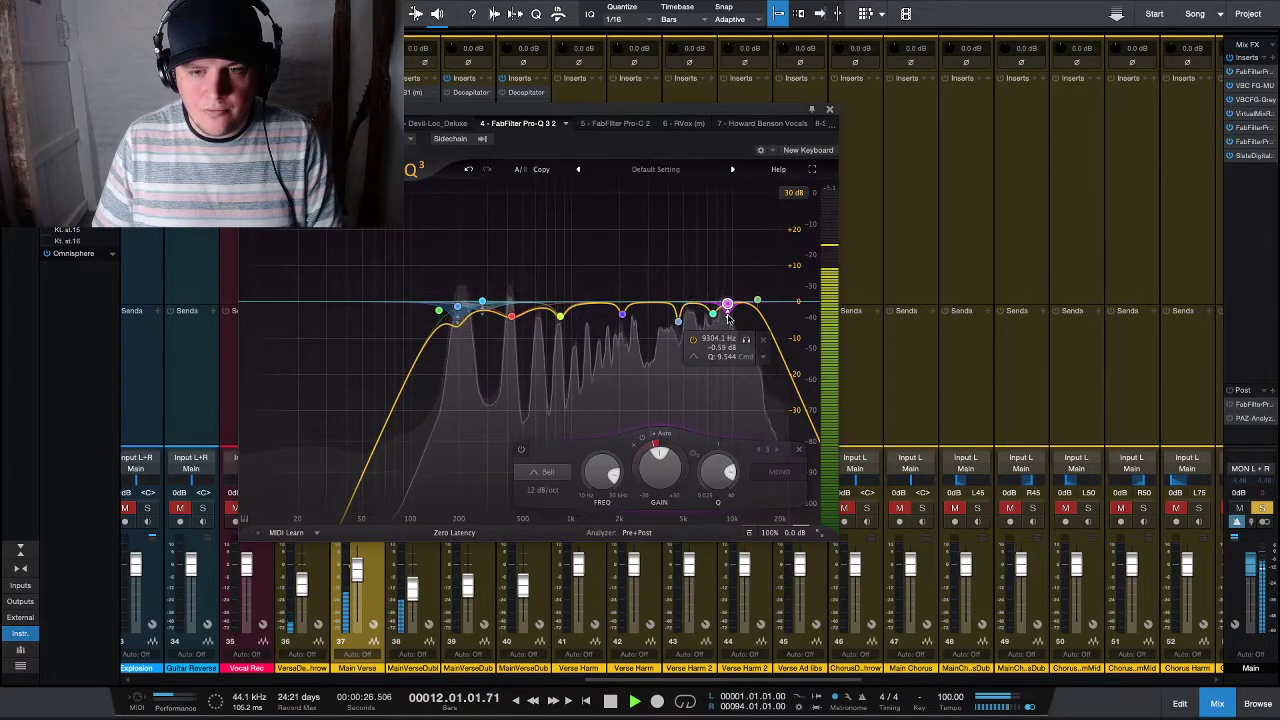
{"action": "key", "text": "space"}
{"action": "key", "text": "super+w"}
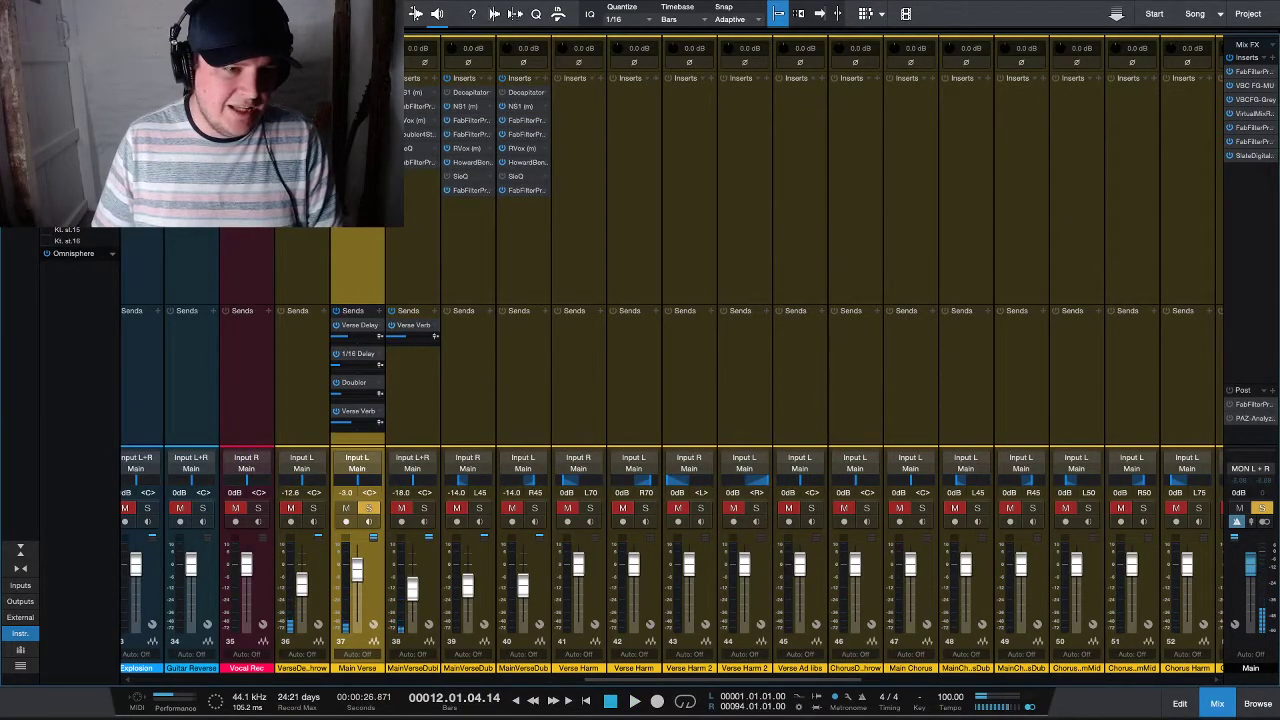
- Adjust the FabFilter Pro-DS threshold on Main Verse while auditioning the soloed vocal
{"action": "left_click", "coordinate": [357, 204]}
{"action": "key", "text": "space"}
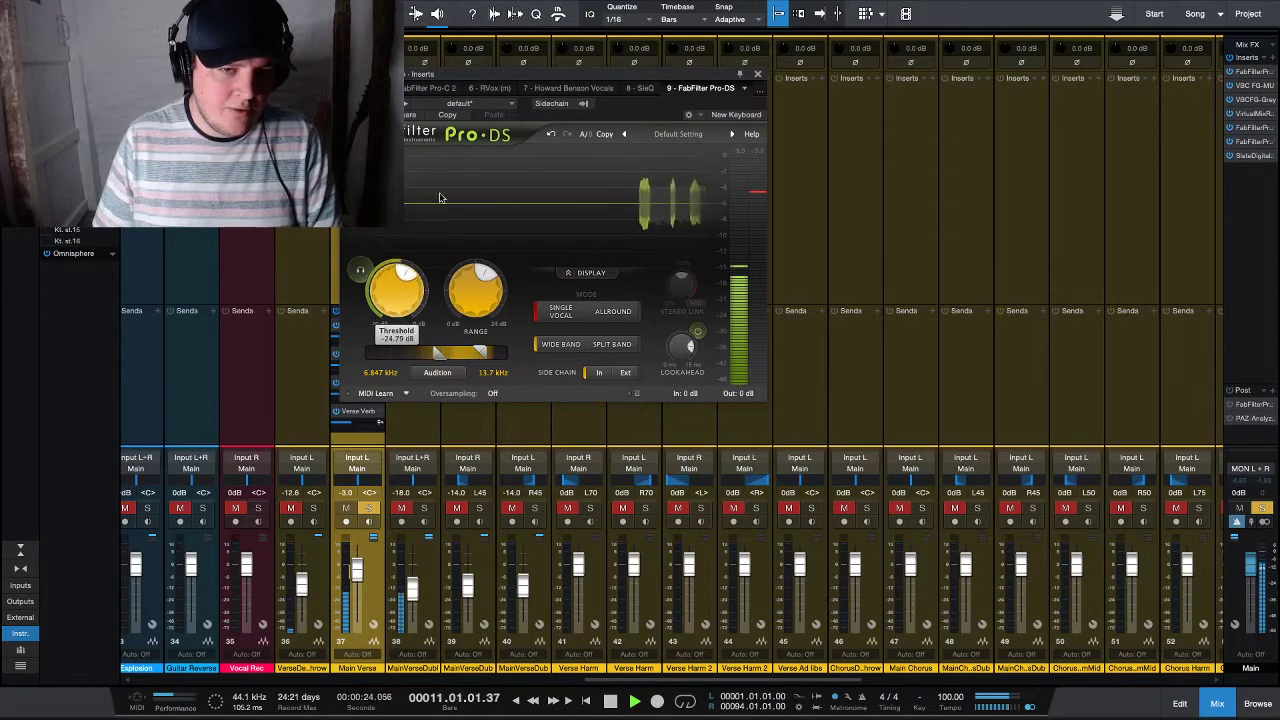
{"action": "left_click_drag", "start_coordinate": [392, 314], "coordinate": [396, 303]}
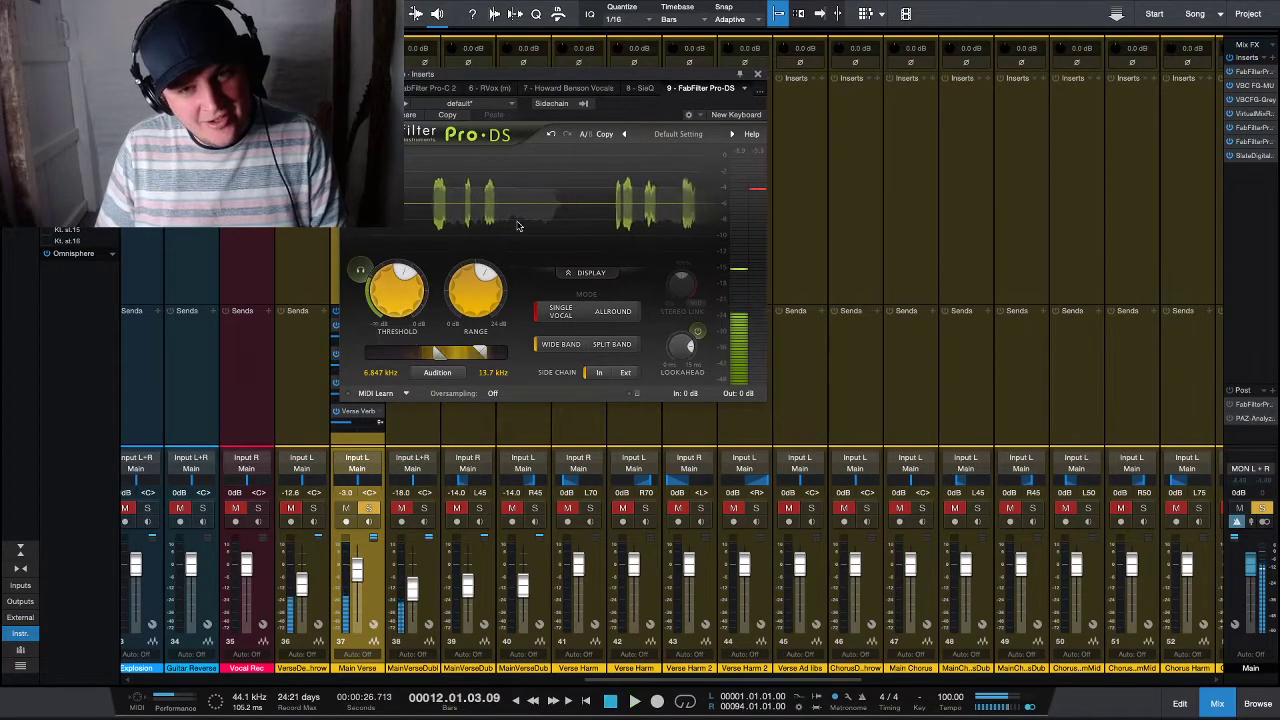
{"action": "key", "text": "space"}
{"action": "left_click", "coordinate": [757, 74]}
- Unsolo Main Verse and lower its fader to -4.8 dB while playing the full mix
{"action": "left_click", "coordinate": [368, 508]}
{"action": "key", "text": "space"}
{"action": "left_click_drag", "start_coordinate": [357, 568], "coordinate": [357, 575]}
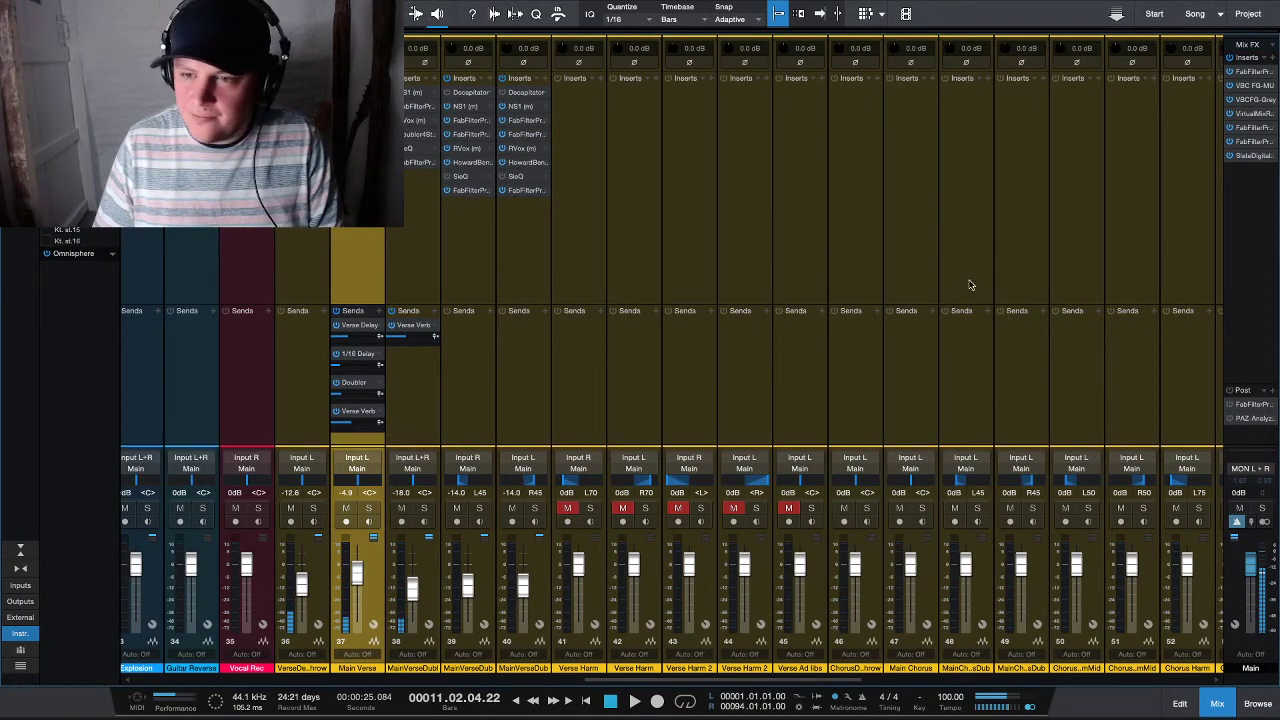
- Readjust the output gain in Howard Benson Vocals on Main Verse, and set the channel fader to -3.0 dB during playback
{"action": "key", "text": "space"}
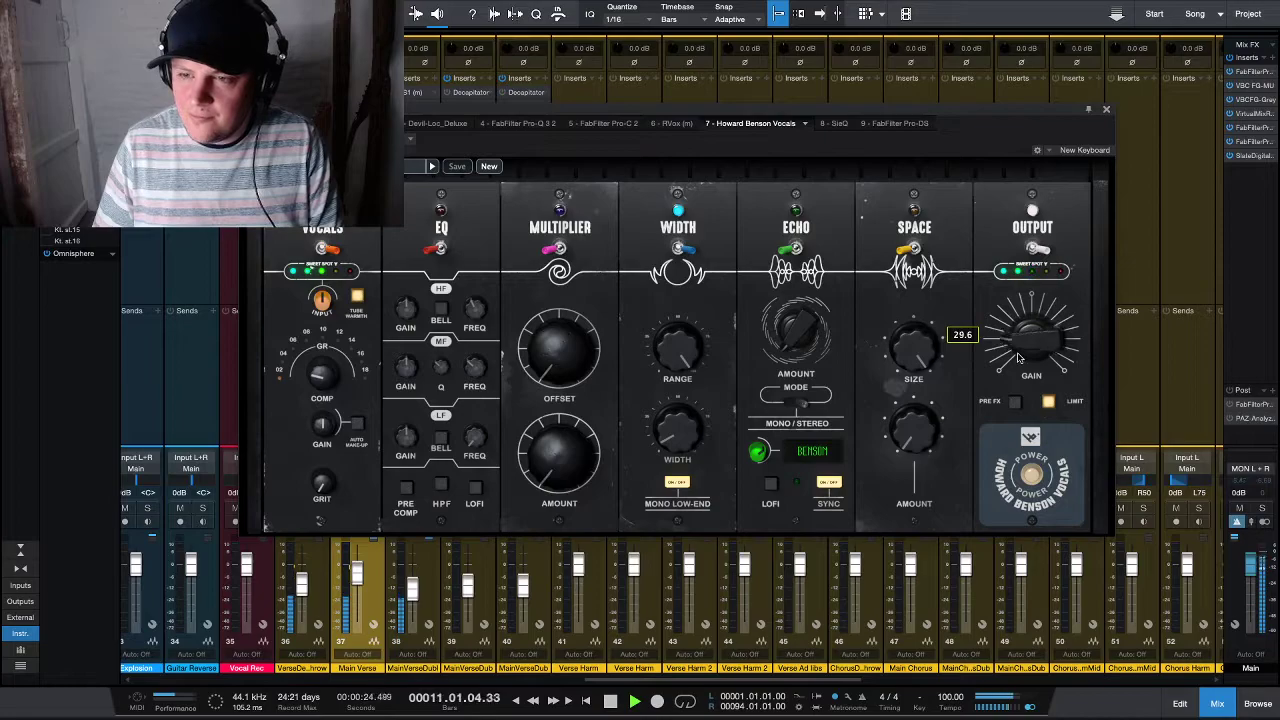
{"action": "left_click", "coordinate": [1105, 111]}
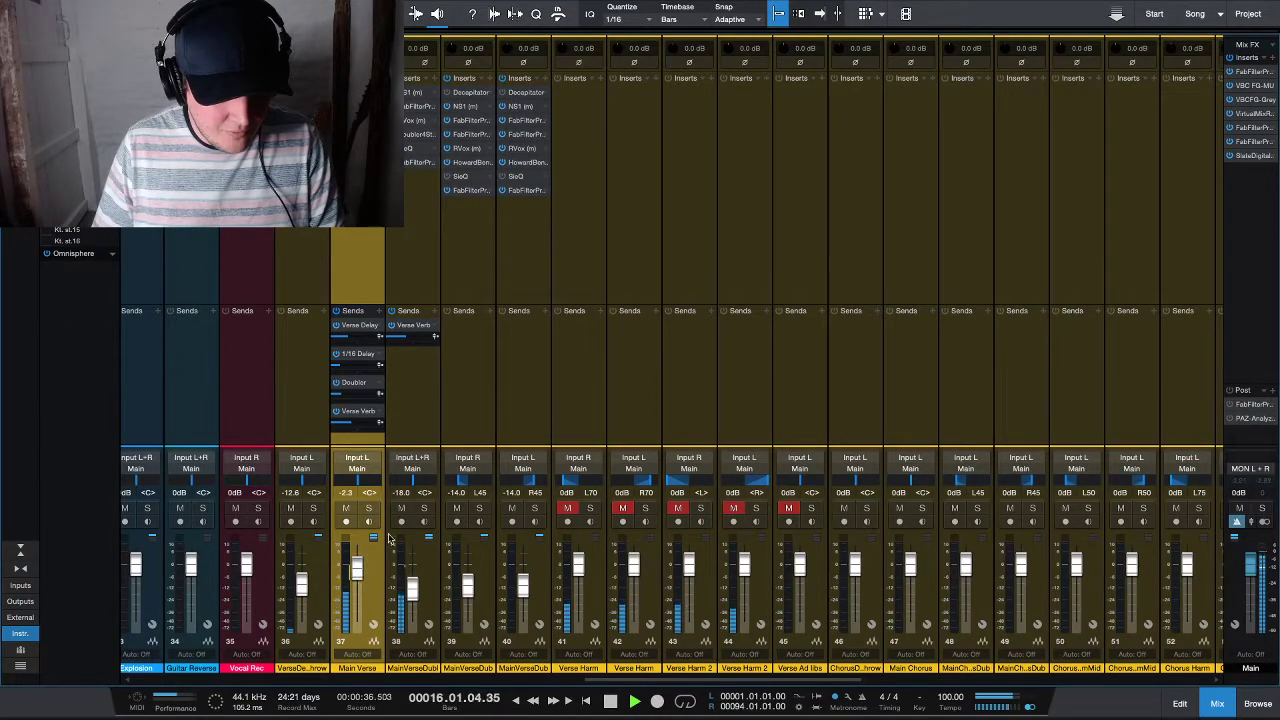
{"action": "left_click_drag", "start_coordinate": [360, 579], "coordinate": [364, 592]}
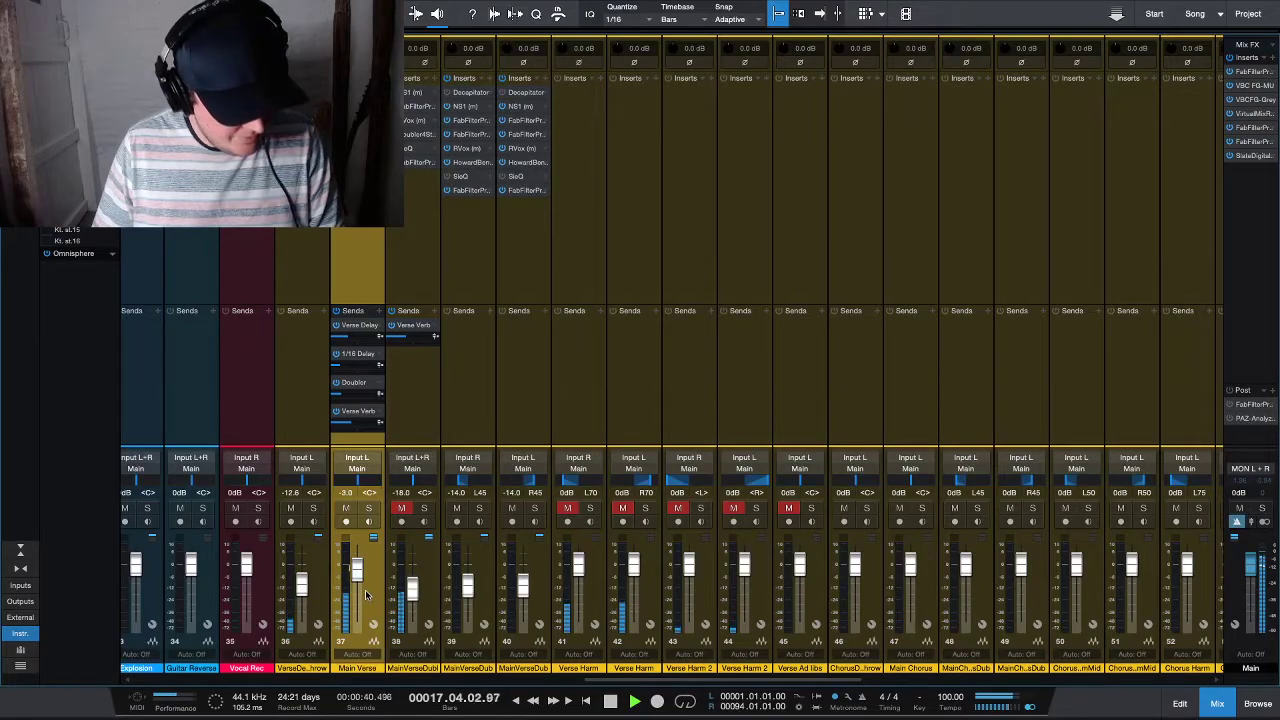
{"action": "key", "text": "space"}
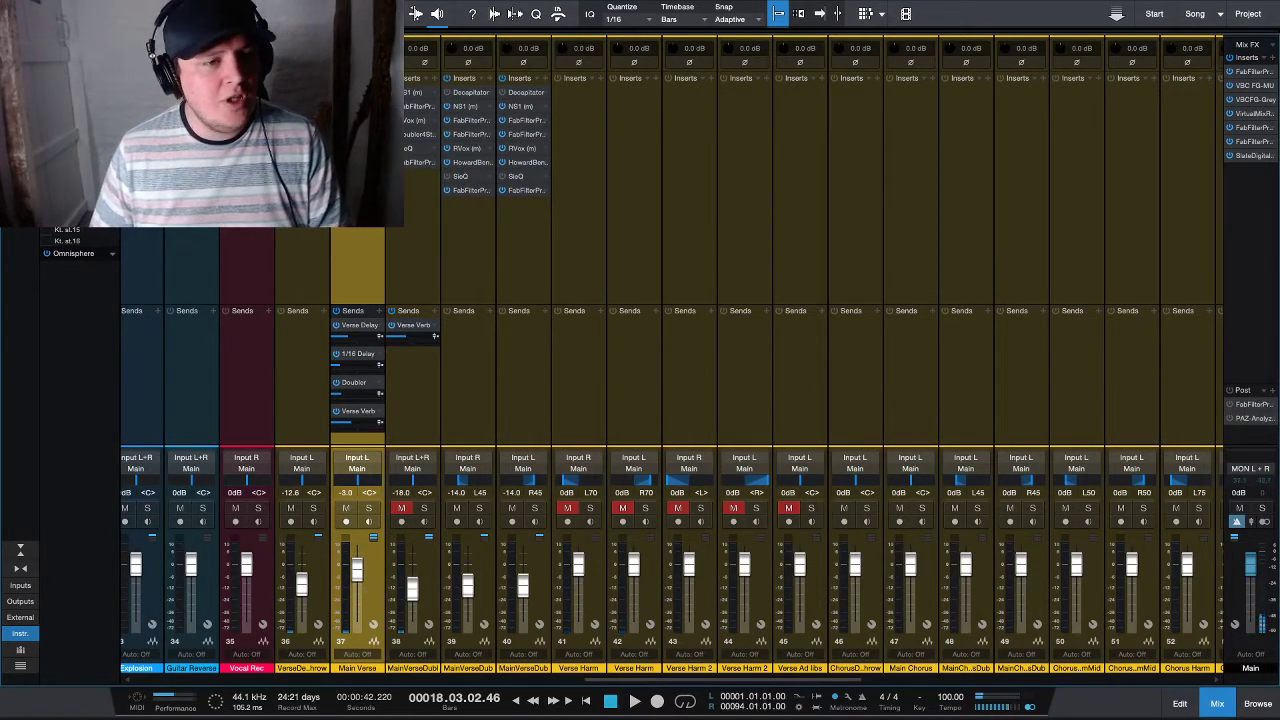
- Review the compression, multiplier, echo and output controls of Howard Benson Vocals on Main Verse
{"action": "left_click", "coordinate": [418, 176]}
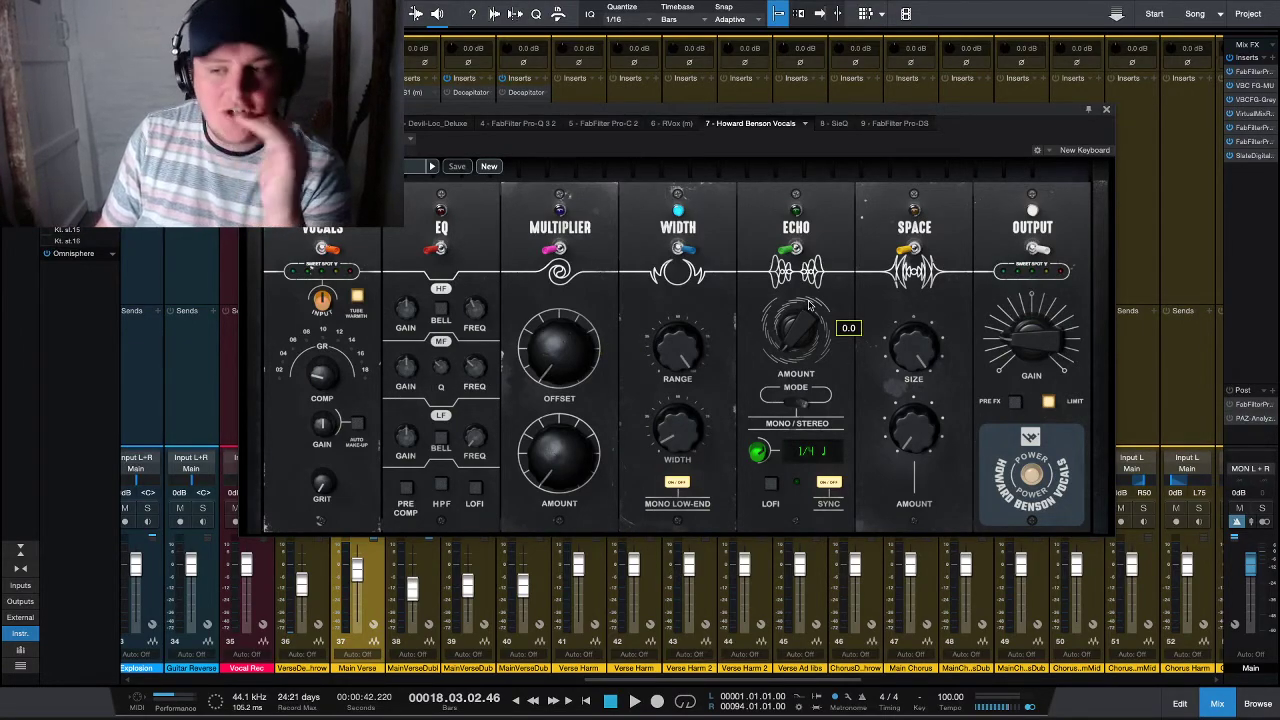
{"action": "mouse_move", "coordinate": [1003, 334]}
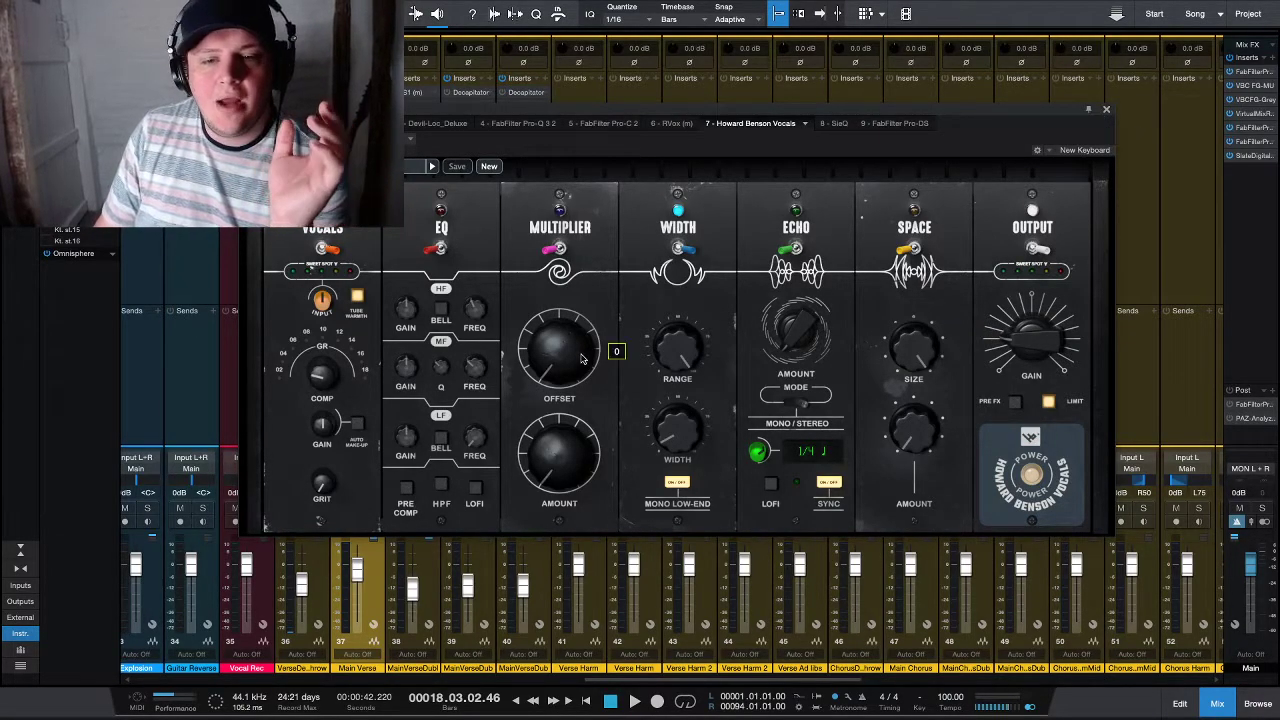
{"action": "mouse_move", "coordinate": [325, 377]}
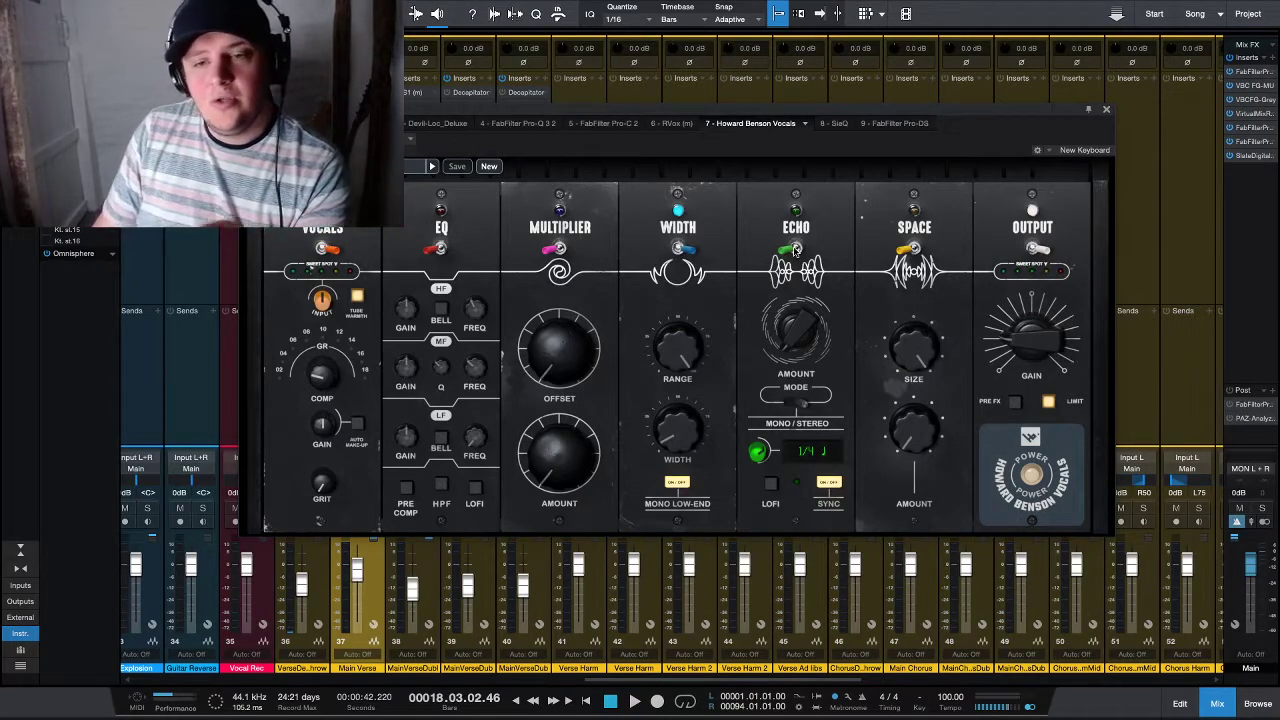
{"action": "left_click", "coordinate": [1106, 110]}
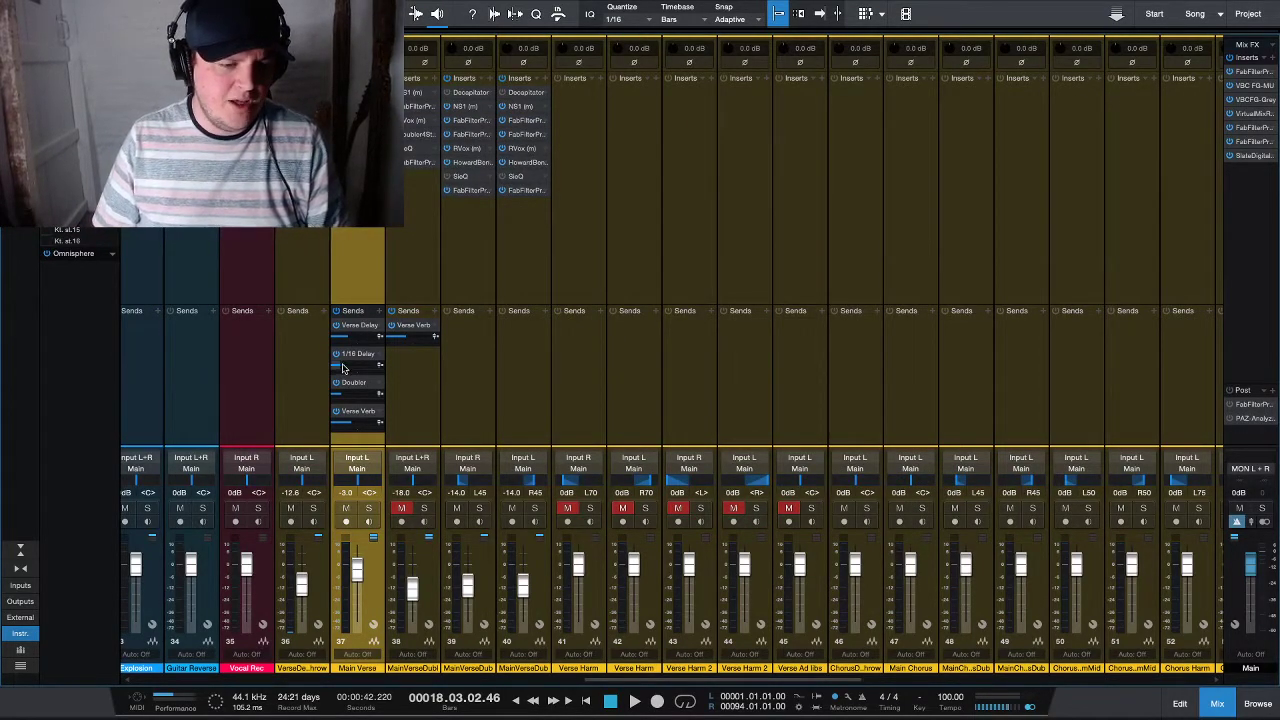
- Reduce the RVox compression and lower its gain on Main Verse during playback, and reset the channel fader to 0 dB
{"action": "key", "text": "space"}
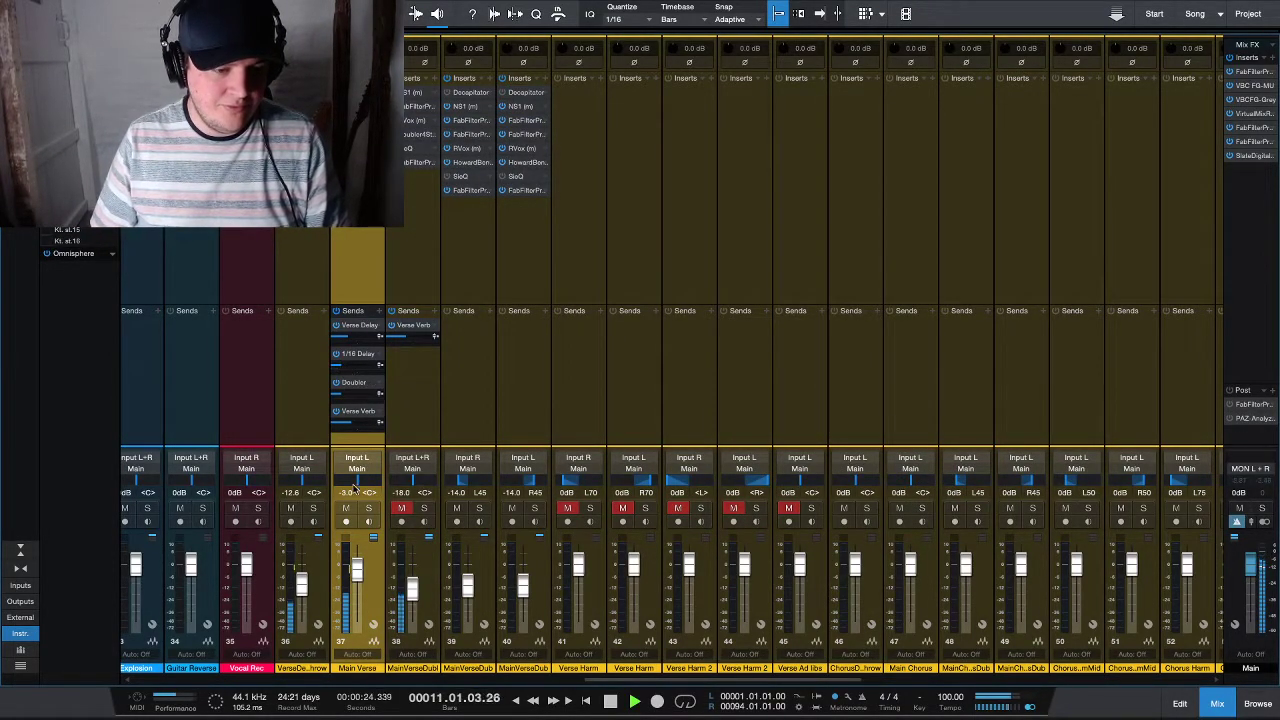
{"action": "double_click", "coordinate": [357, 162]}
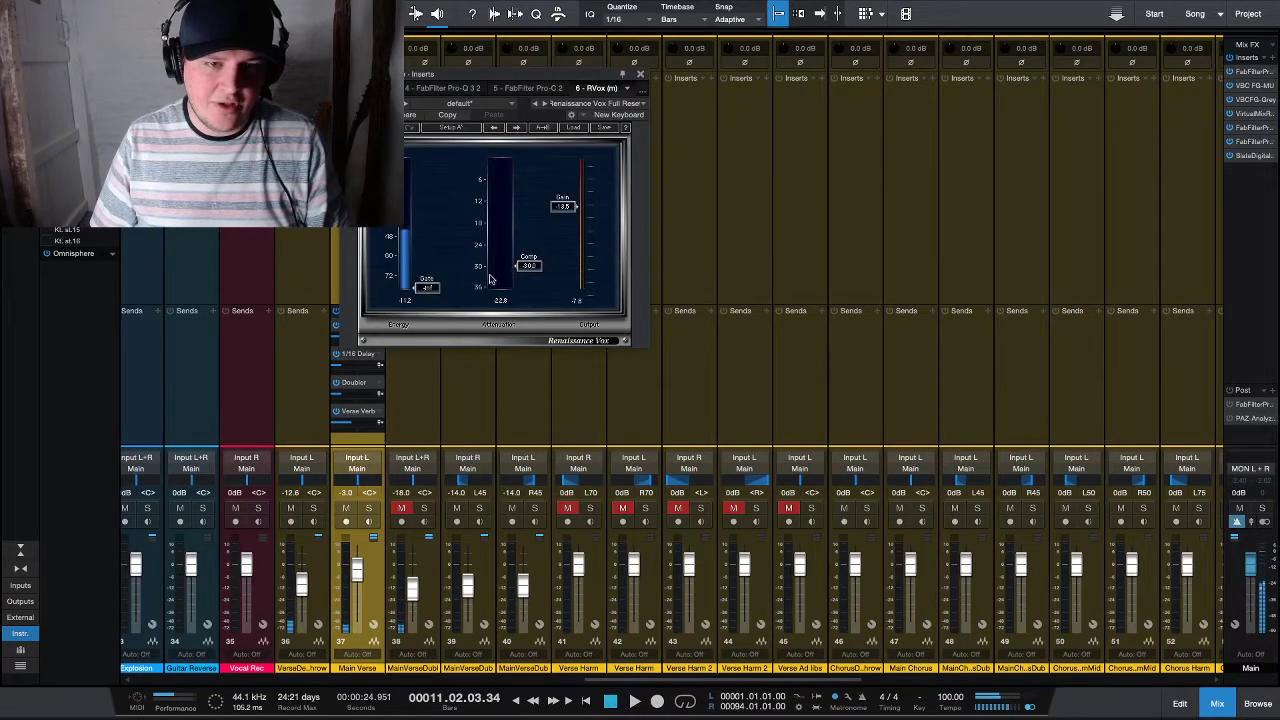
{"action": "left_click_drag", "start_coordinate": [528, 242], "coordinate": [566, 222]}
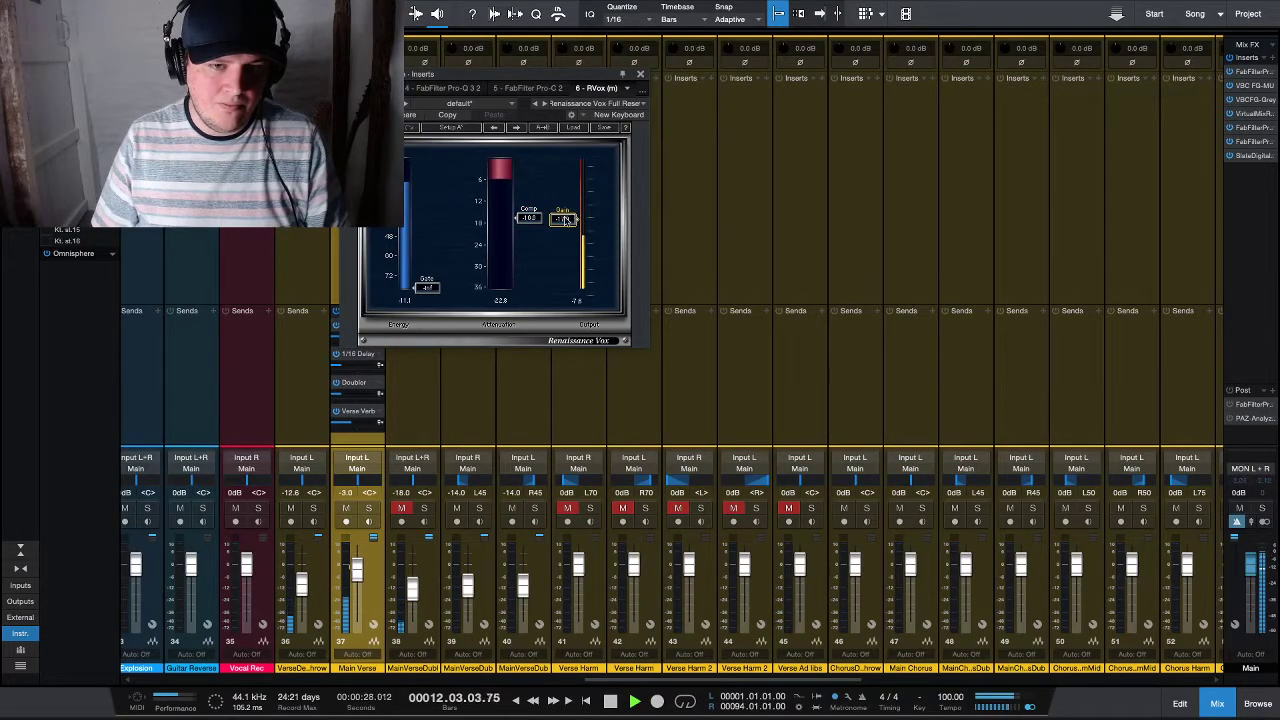
{"action": "left_click", "coordinate": [357, 568], "text": "alt"}
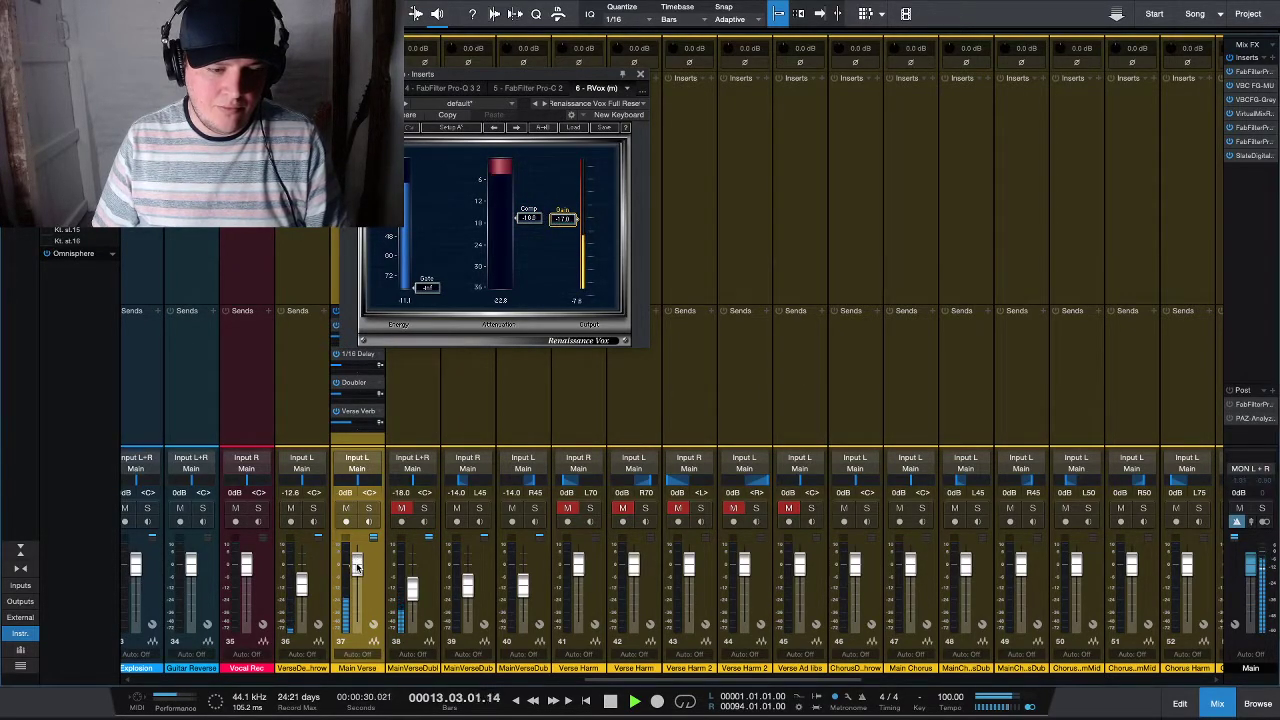
{"action": "left_click", "coordinate": [641, 74]}
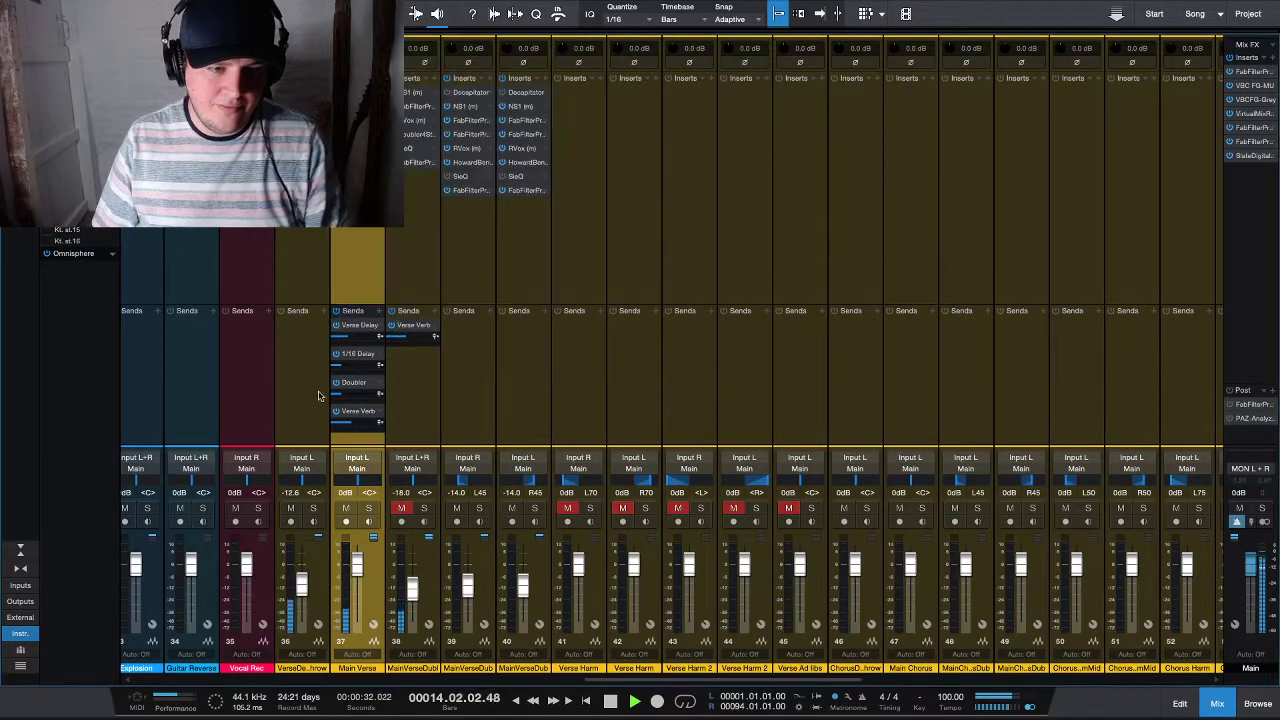
- Nudge the Verse Verb send level on Main Verse and readjust the channel's RVox gain and compression against the mix
{"action": "left_click_drag", "start_coordinate": [348, 424], "coordinate": [351, 425]}
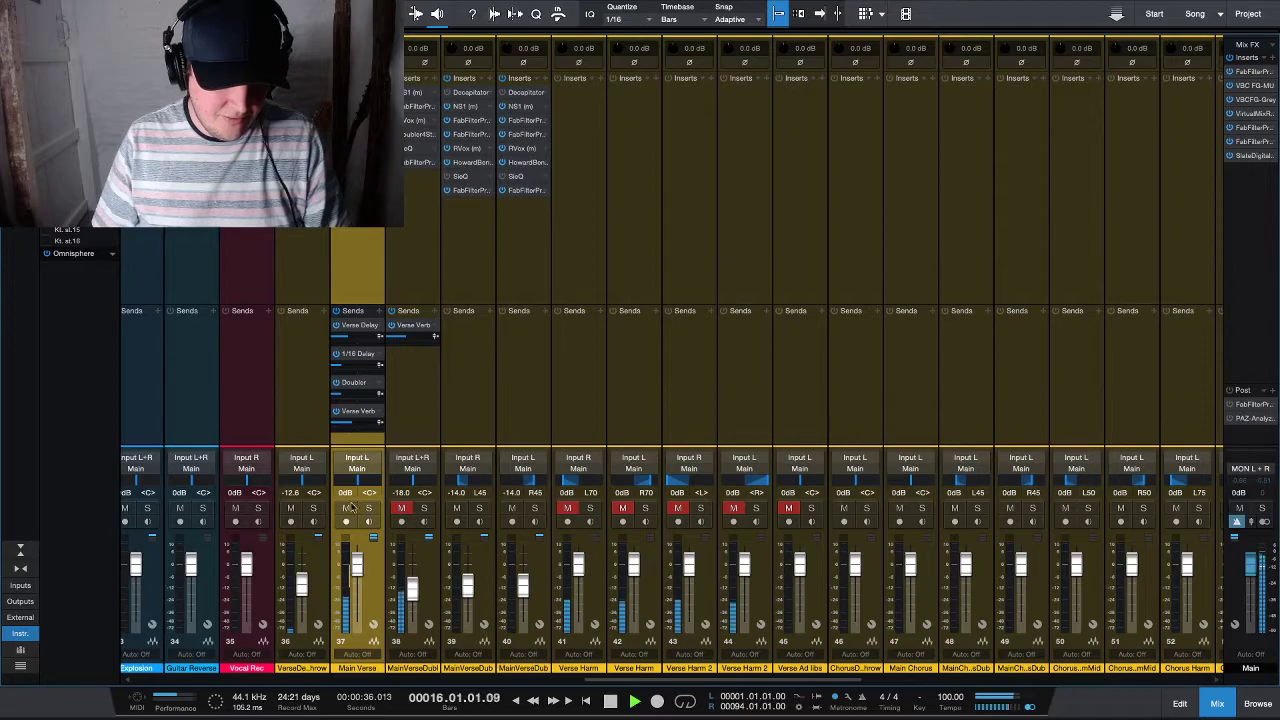
{"action": "double_click", "coordinate": [357, 162]}
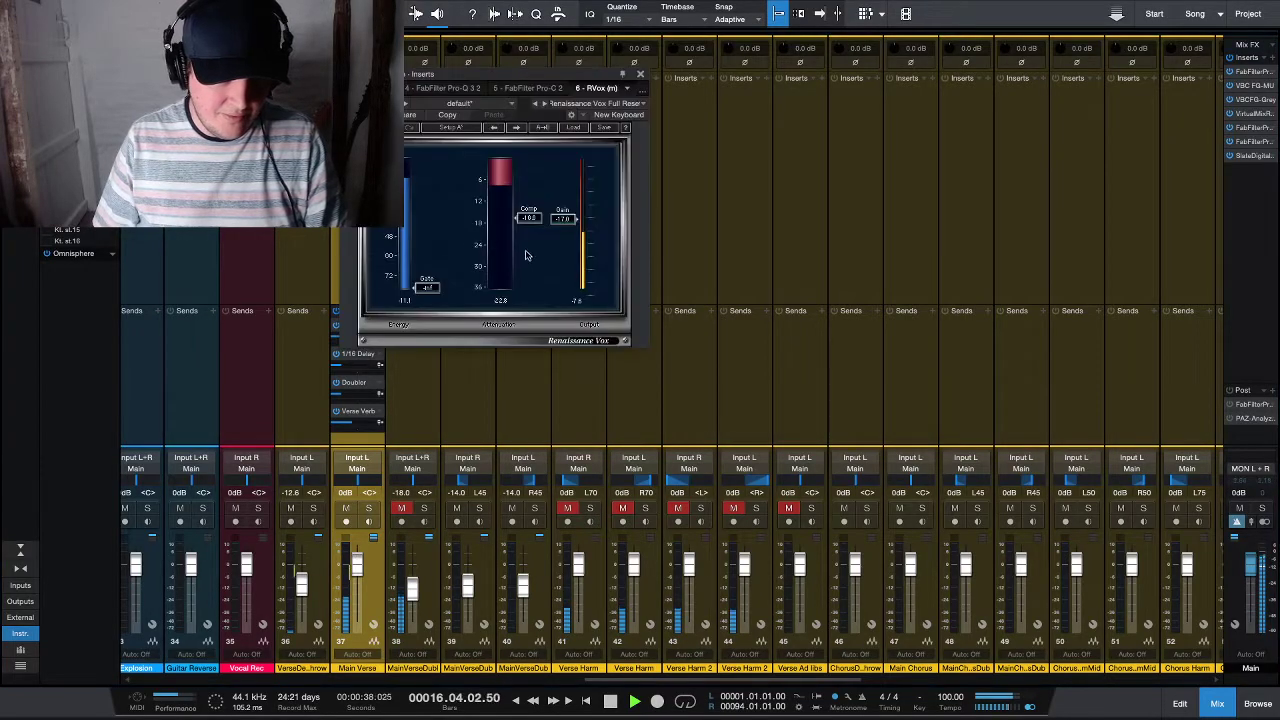
{"action": "left_click_drag", "start_coordinate": [565, 217], "coordinate": [528, 248]}
{"action": "left_click", "coordinate": [641, 74]}
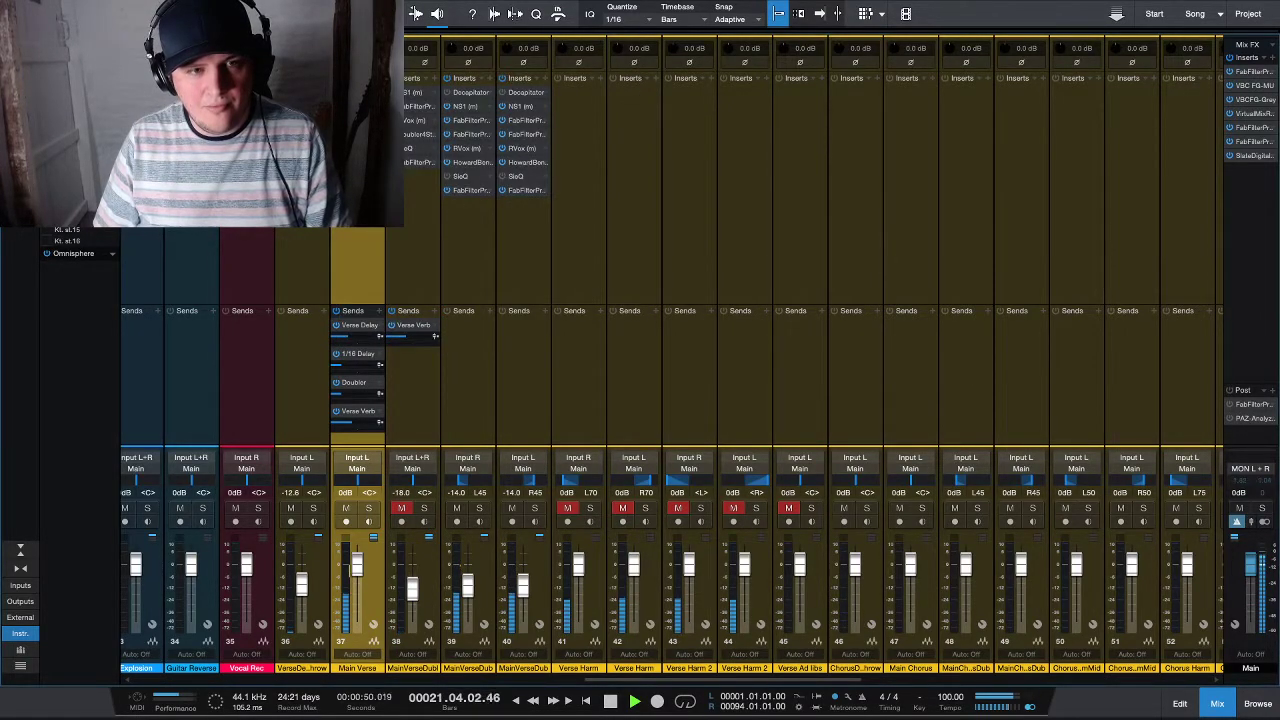
- Check the Comp and output Gain settings of Howard Benson Vocals on Main Verse while the mix plays
{"action": "double_click", "coordinate": [358, 176]}
{"action": "mouse_move", "coordinate": [320, 381]}
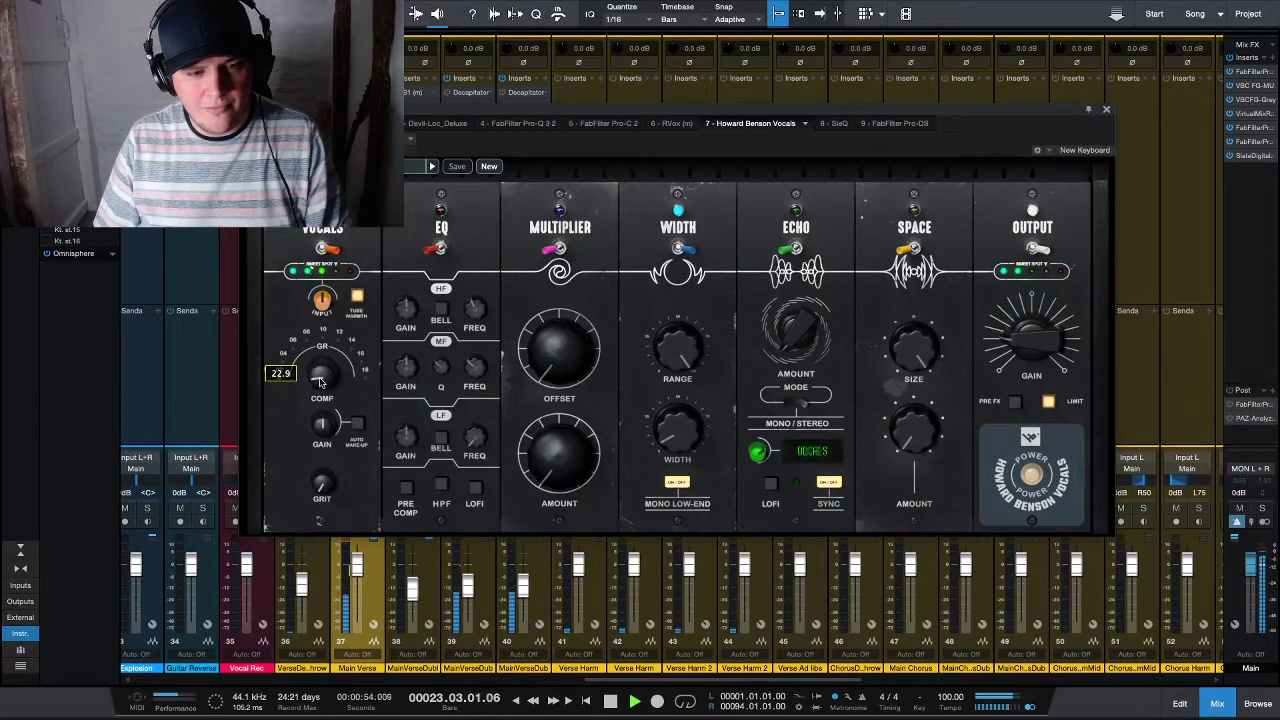
{"action": "mouse_move", "coordinate": [1010, 337]}
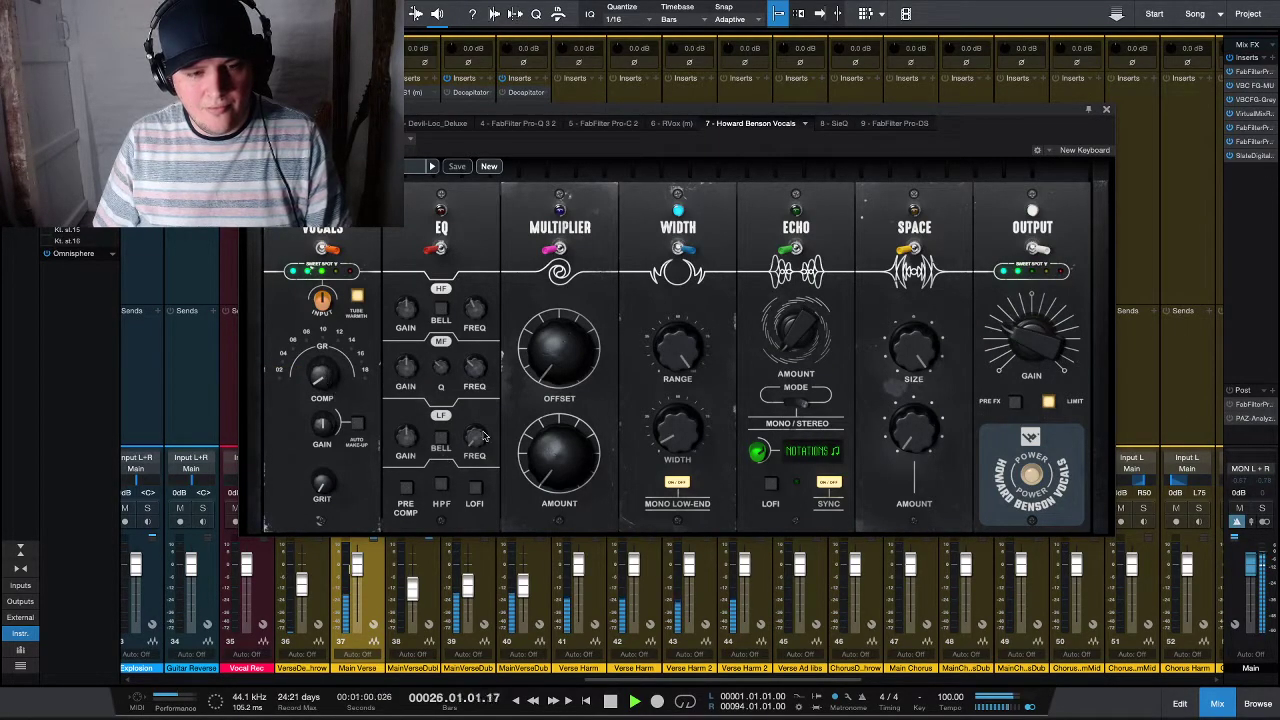
{"action": "left_click", "coordinate": [1106, 109]}
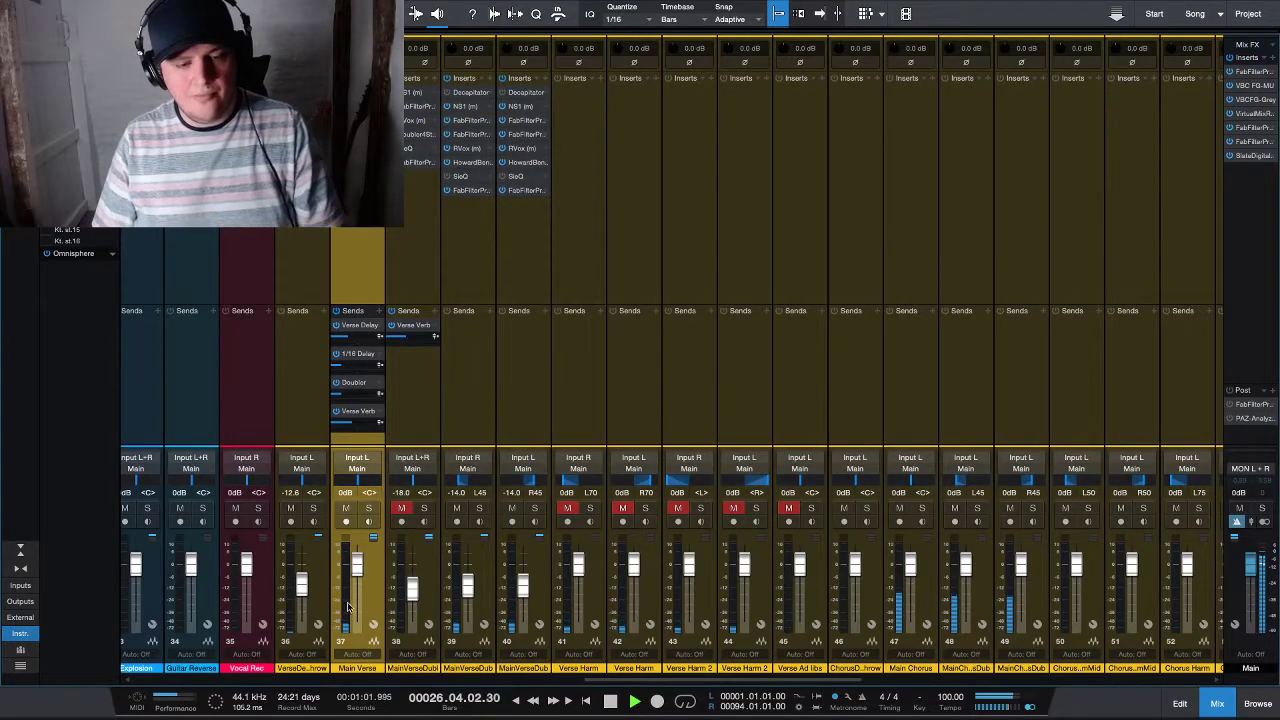
- Lower the Main Verse fader to -2.0 dB, unmute Main Verse Dubl at -12.5 dB, and save the song
{"action": "left_click_drag", "start_coordinate": [363, 575], "coordinate": [357, 567]}
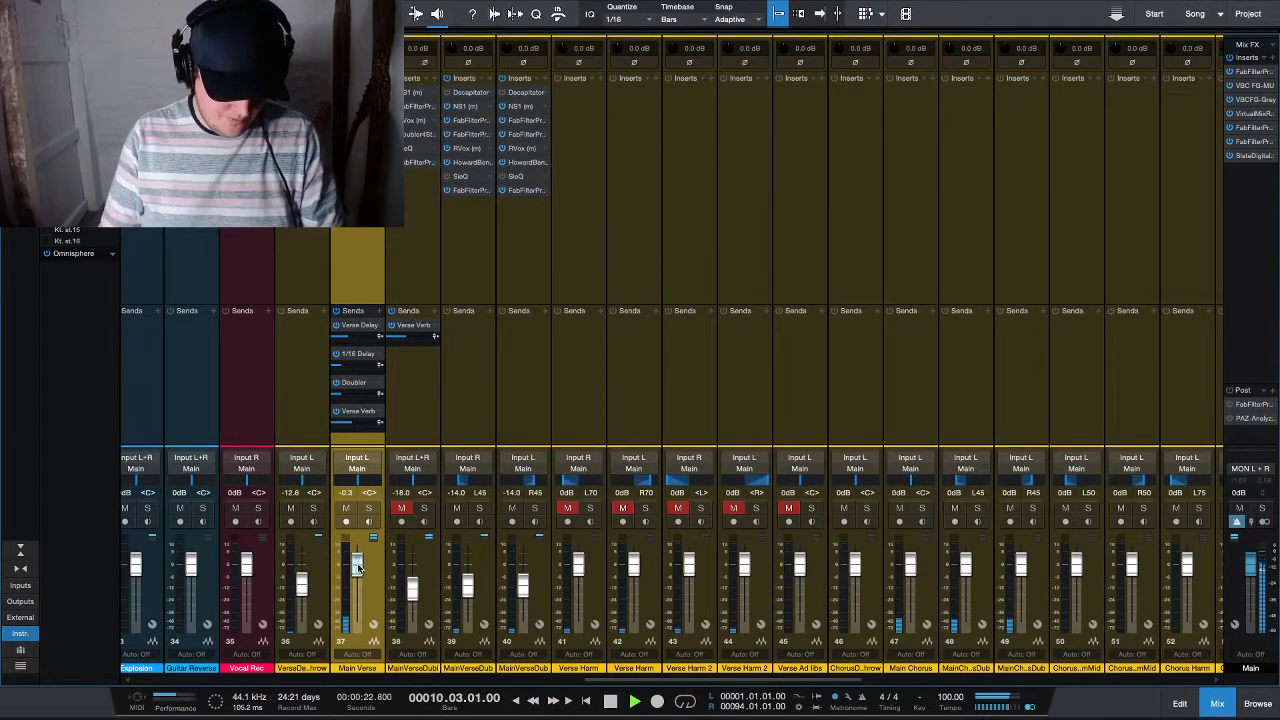
{"action": "left_click", "coordinate": [401, 508]}
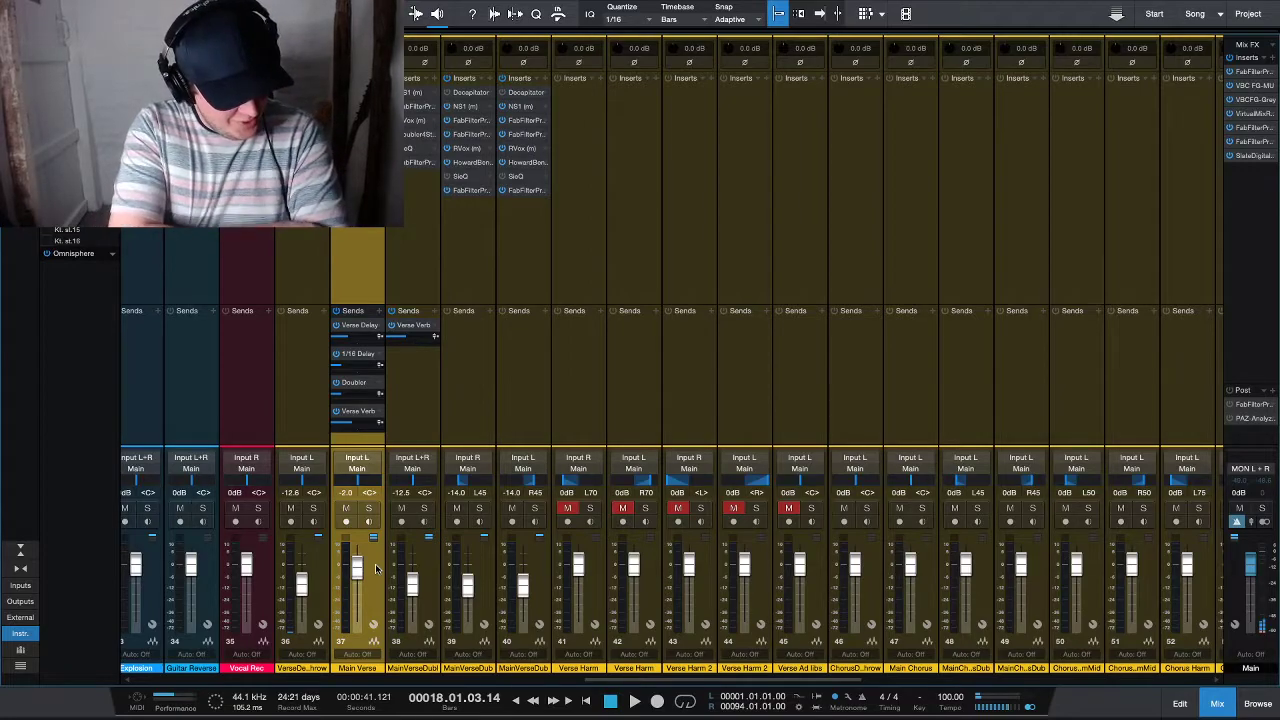
{"action": "key", "text": "ctrl+s"}
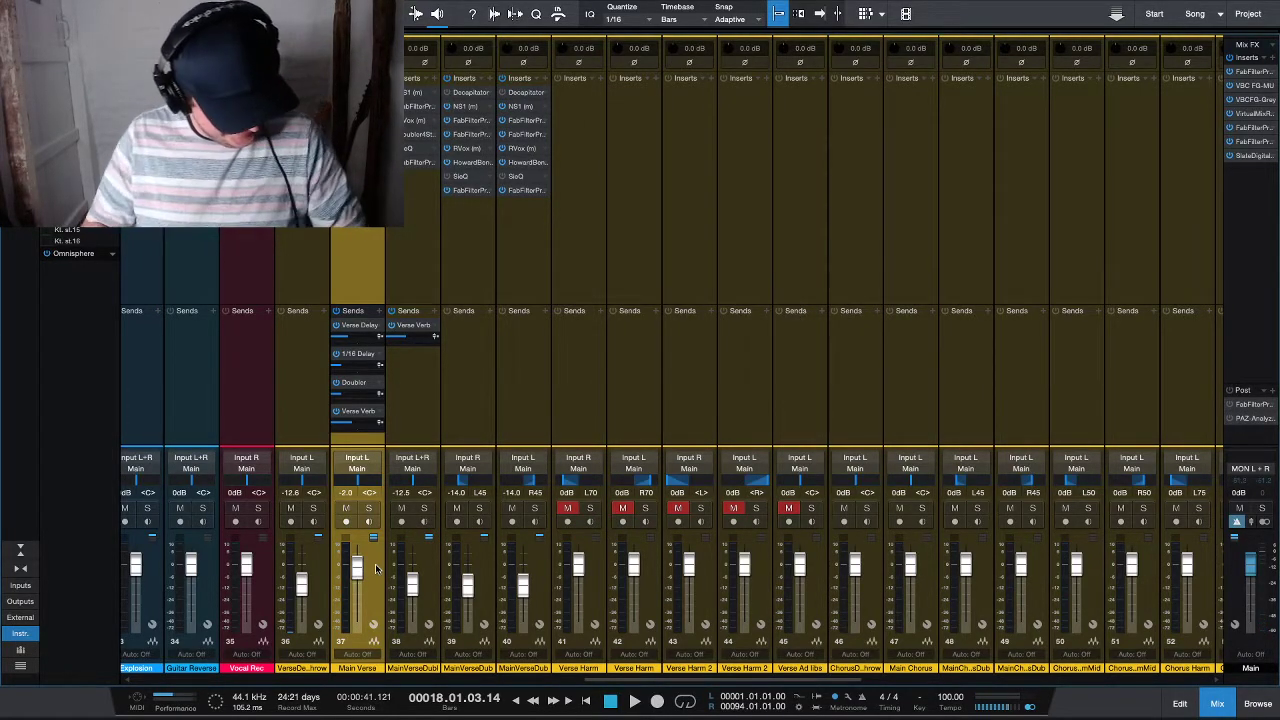
- Solo Main Verse and Main Verse Dubl together and lower the Dubl fader to about -17.9 dB during playback
{"action": "key", "text": "space"}
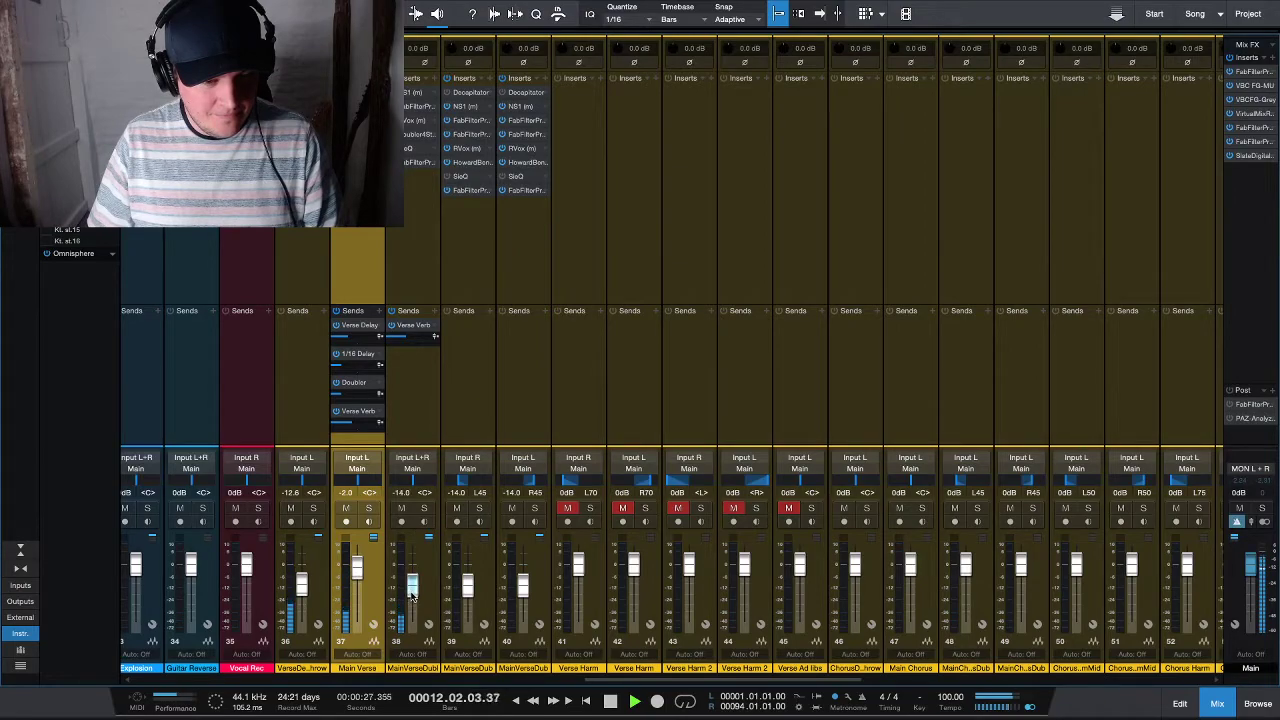
{"action": "key", "text": "space"}
{"action": "left_click", "coordinate": [425, 508]}
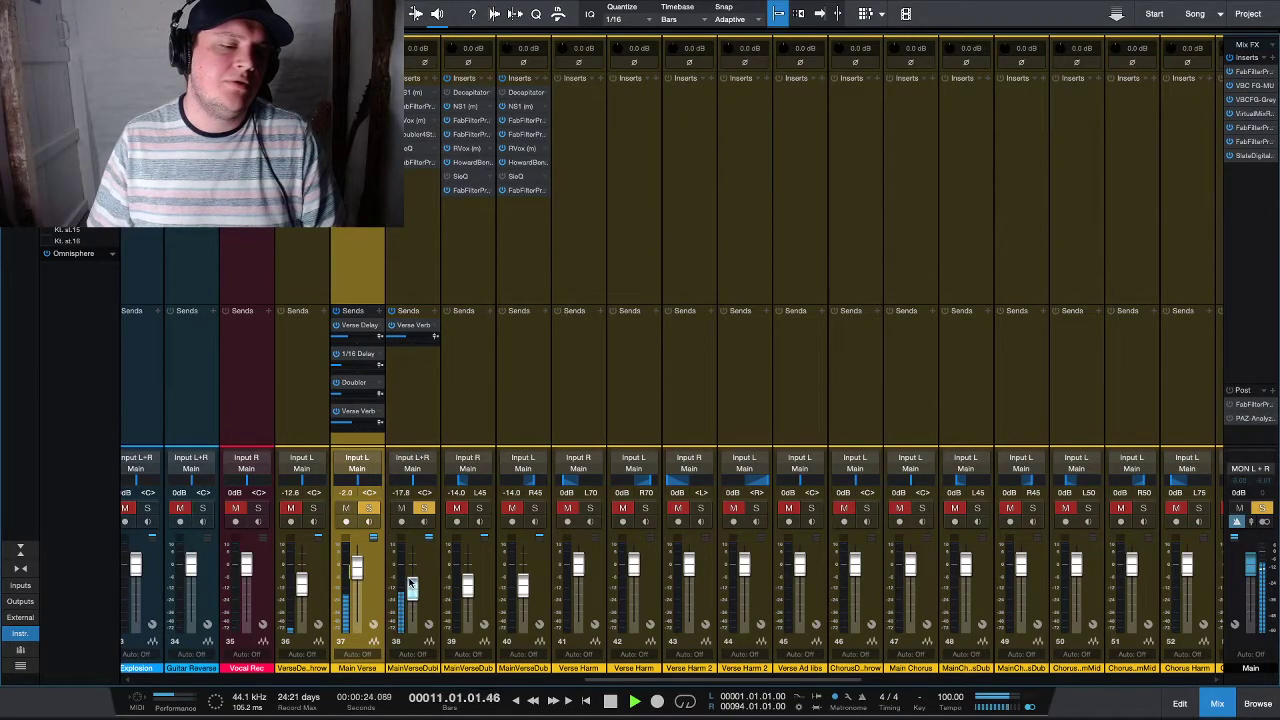
- Check the Doubler4 Stereo and SieQ settings on Main Verse Dubl while auditioning the soloed vocals
{"action": "left_click", "coordinate": [420, 137]}
{"action": "left_click", "coordinate": [715, 76]}
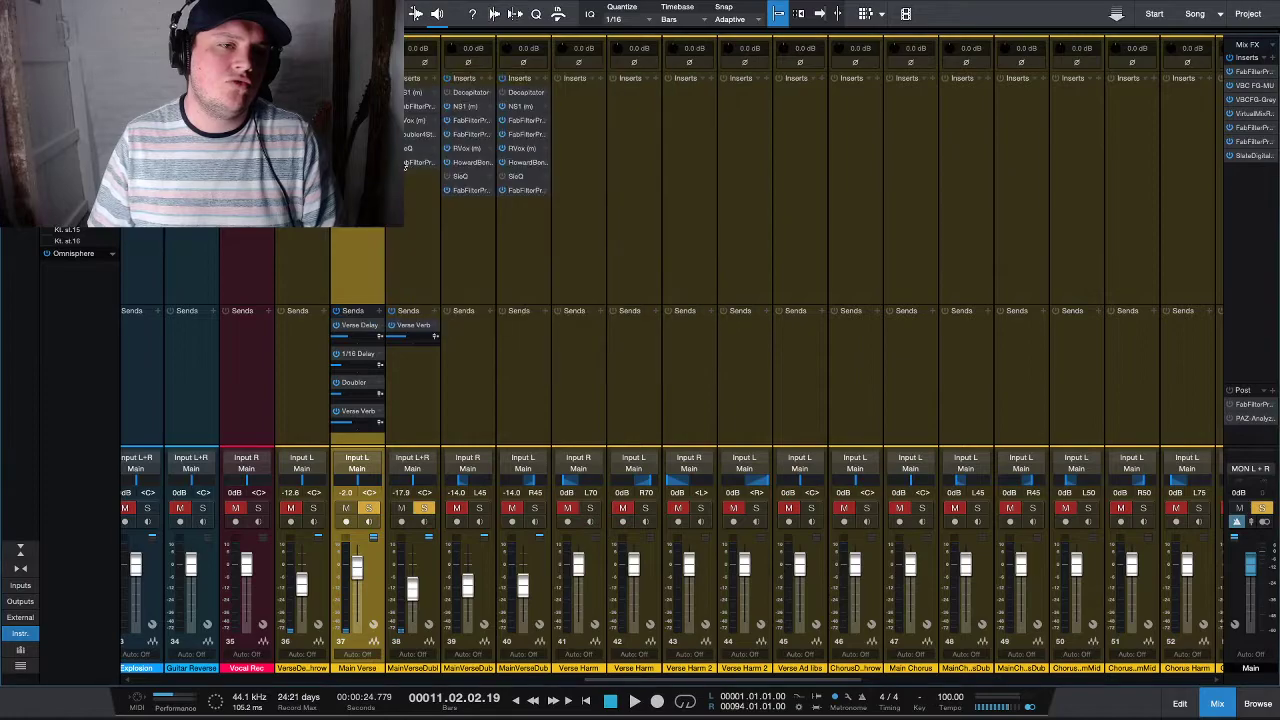
{"action": "left_click", "coordinate": [413, 150]}
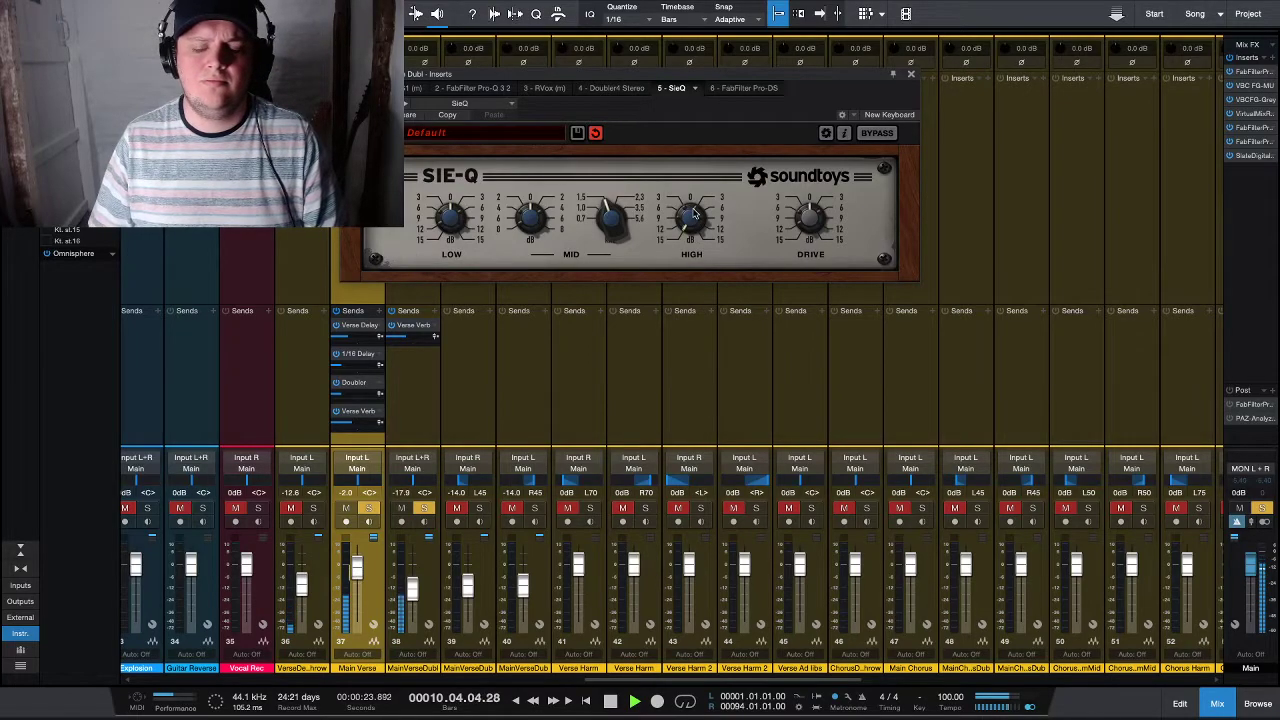
{"action": "left_click", "coordinate": [910, 76]}
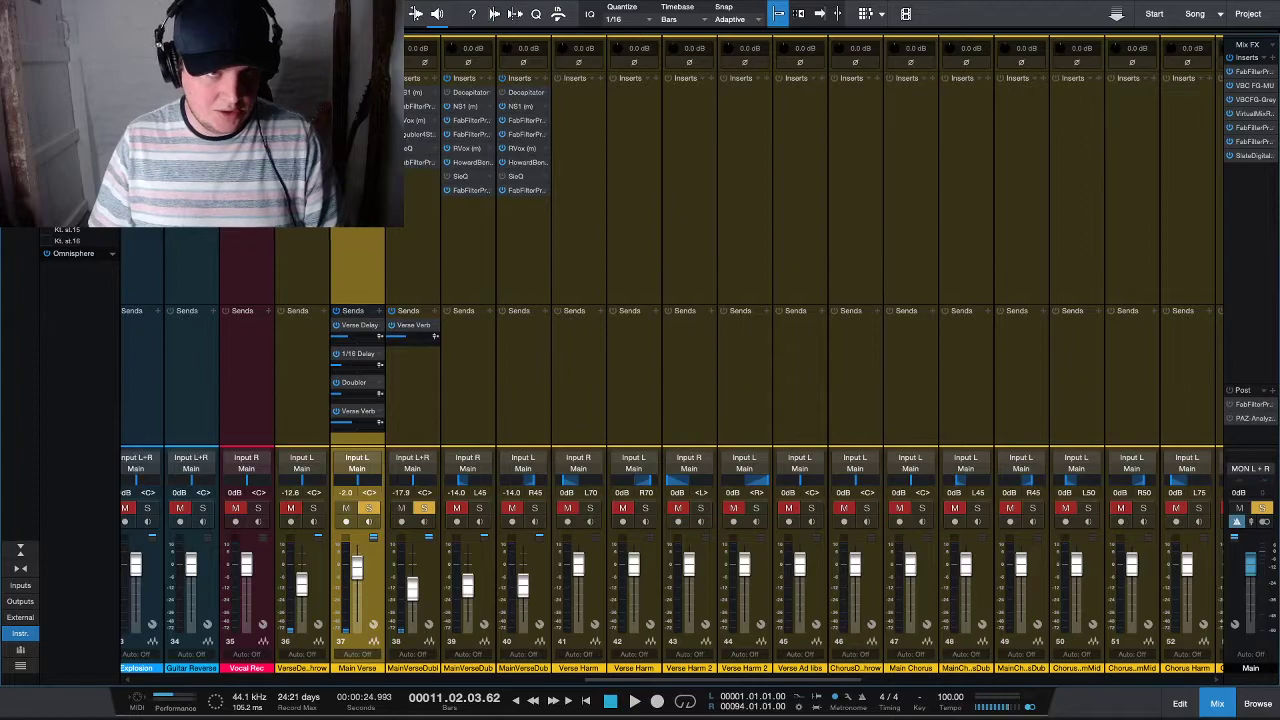
- Set Main Verse Dubl's Pro-Q 3 low cut to about 299 Hz and high cut to about 4092 Hz, and lower its fader to -23.0 dB
{"action": "double_click", "coordinate": [410, 107]}
{"action": "left_click_drag", "start_coordinate": [820, 263], "coordinate": [768, 253]}
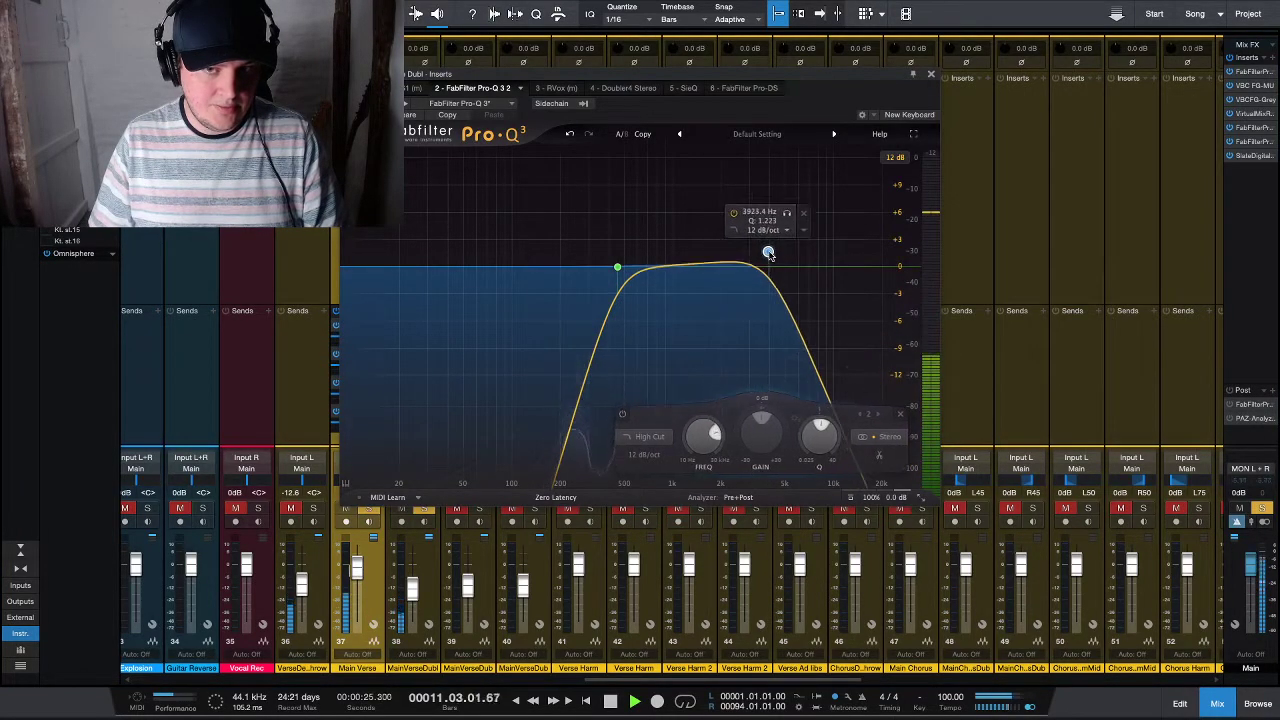
{"action": "left_click_drag", "start_coordinate": [616, 267], "coordinate": [589, 266]}
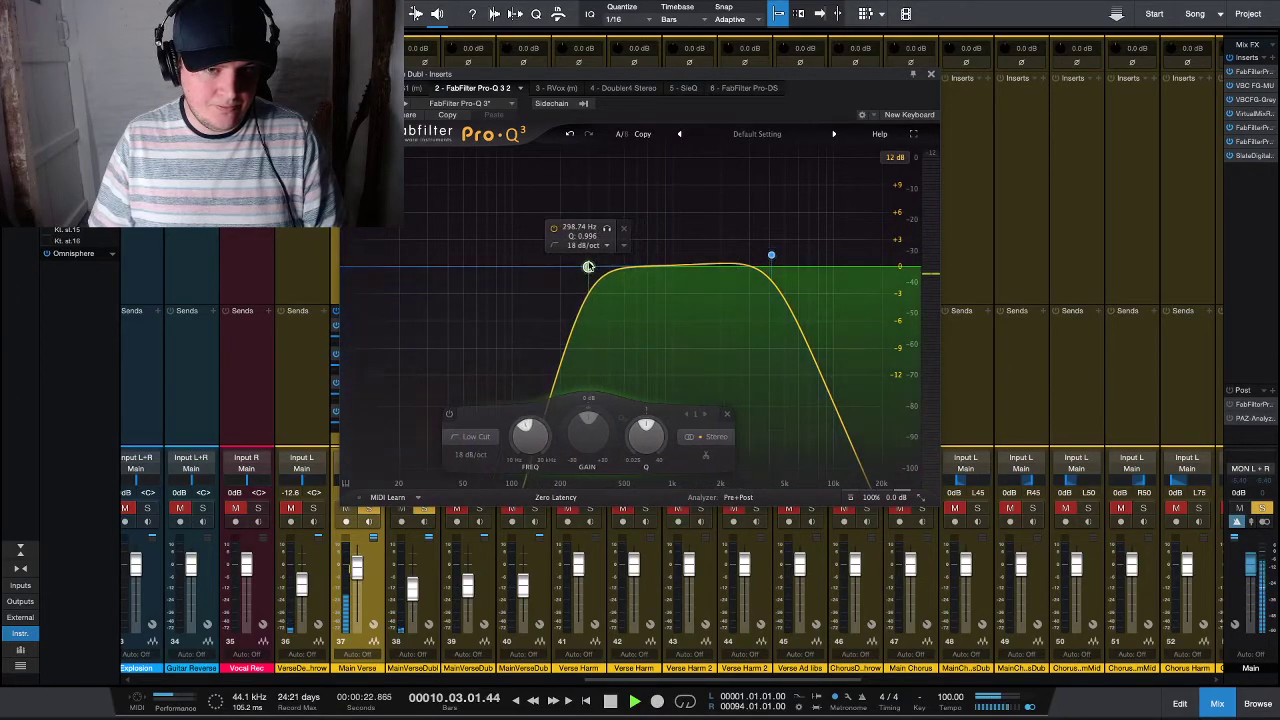
{"action": "left_click", "coordinate": [772, 260]}
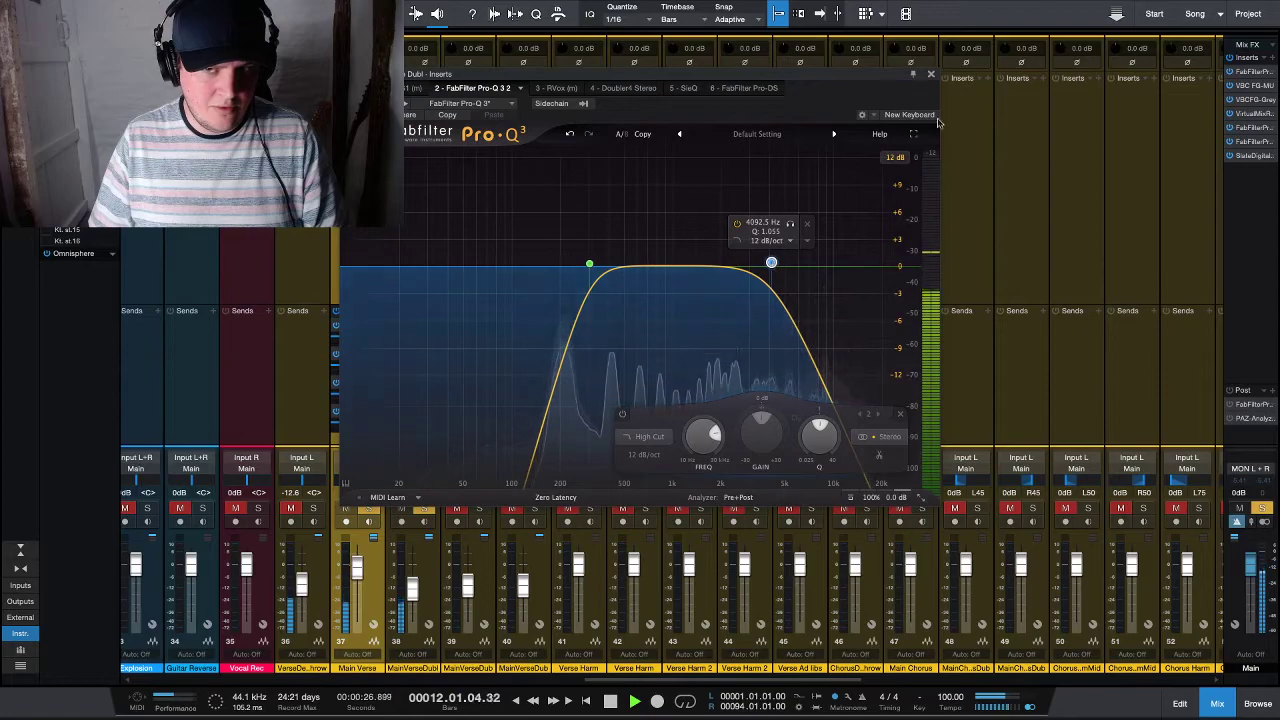
{"action": "left_click", "coordinate": [413, 565]}
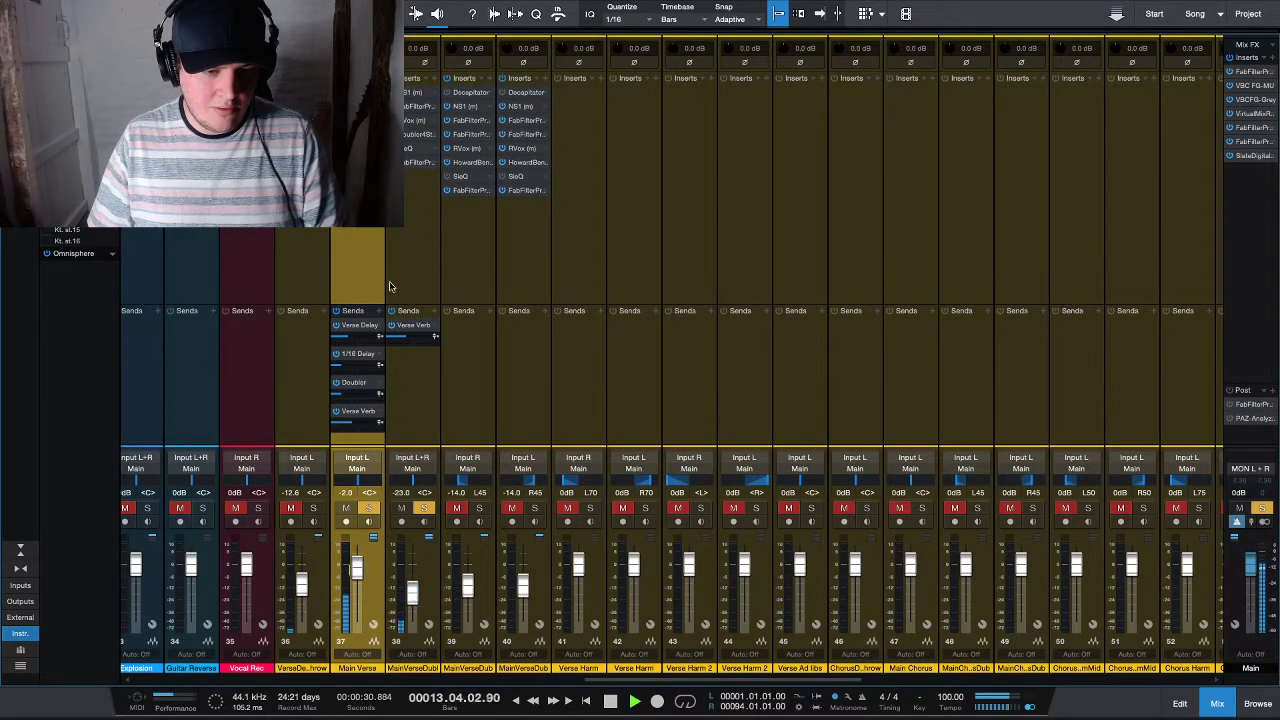
- In Pro-Q 3 on Main Verse, set the low cut to about 145 Hz and refine the low bell cut near 170 Hz
{"action": "double_click", "coordinate": [357, 134]}
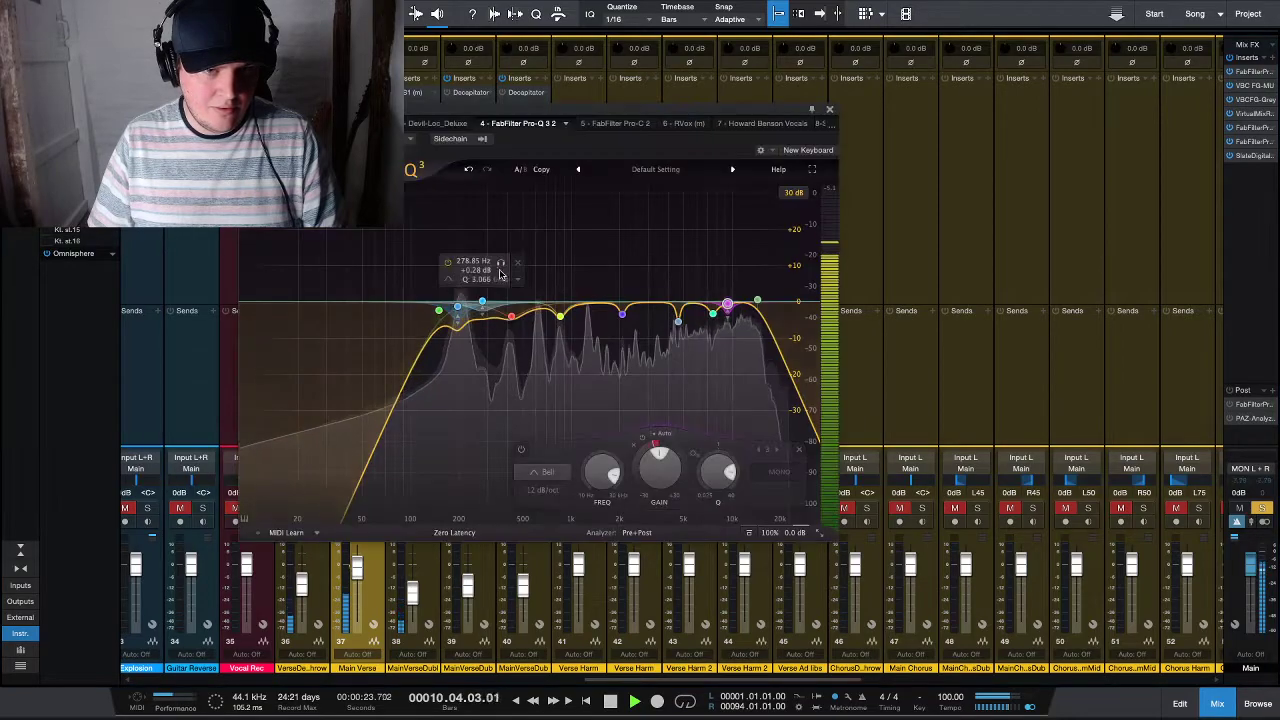
{"action": "left_click_drag", "start_coordinate": [436, 312], "coordinate": [437, 316]}
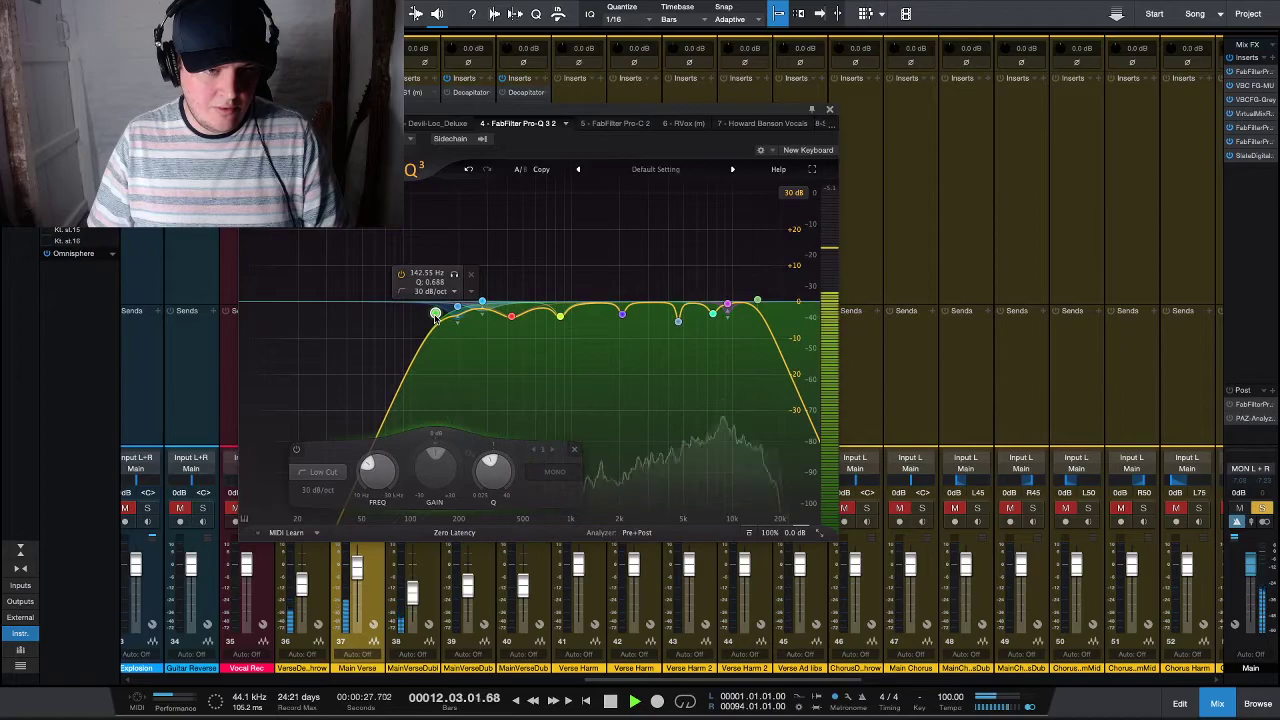
{"action": "left_click", "coordinate": [458, 309]}
{"action": "left_click_drag", "start_coordinate": [459, 310], "coordinate": [452, 313]}
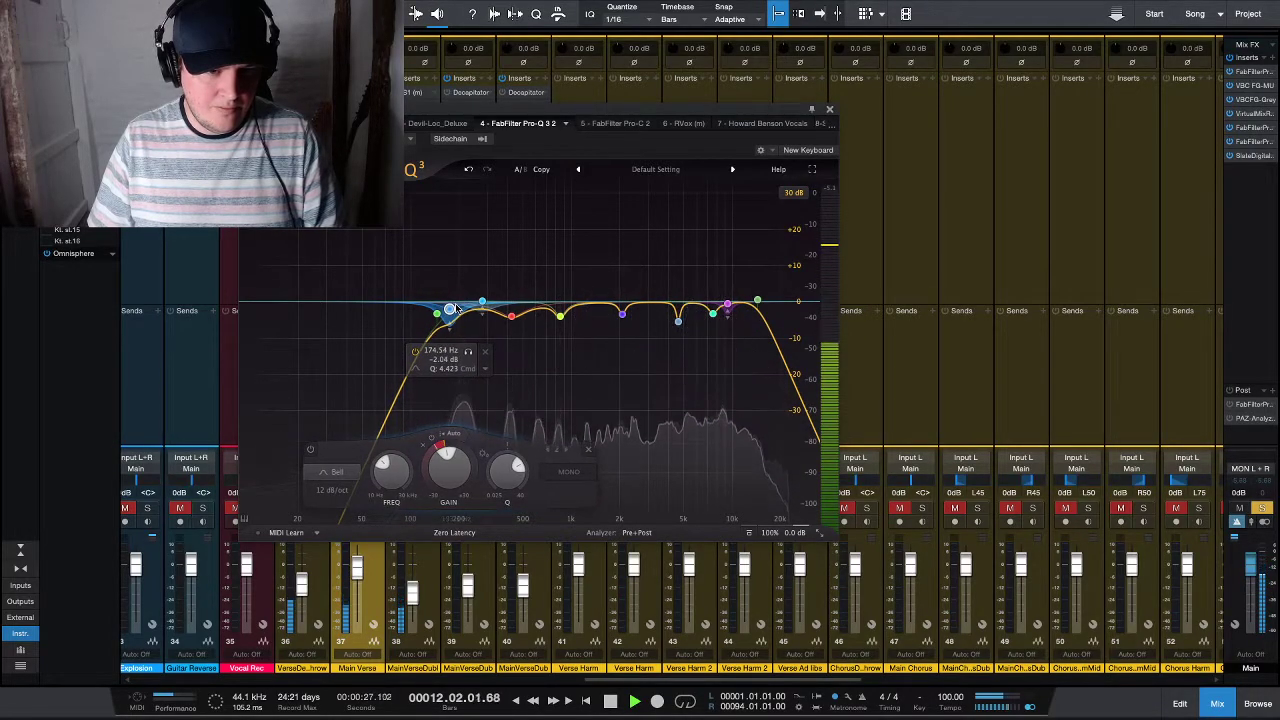
{"action": "scroll", "coordinate": [452, 308], "scroll_direction": "down", "scroll_amount": 3}
{"action": "left_click_drag", "start_coordinate": [451, 305], "coordinate": [450, 306]}
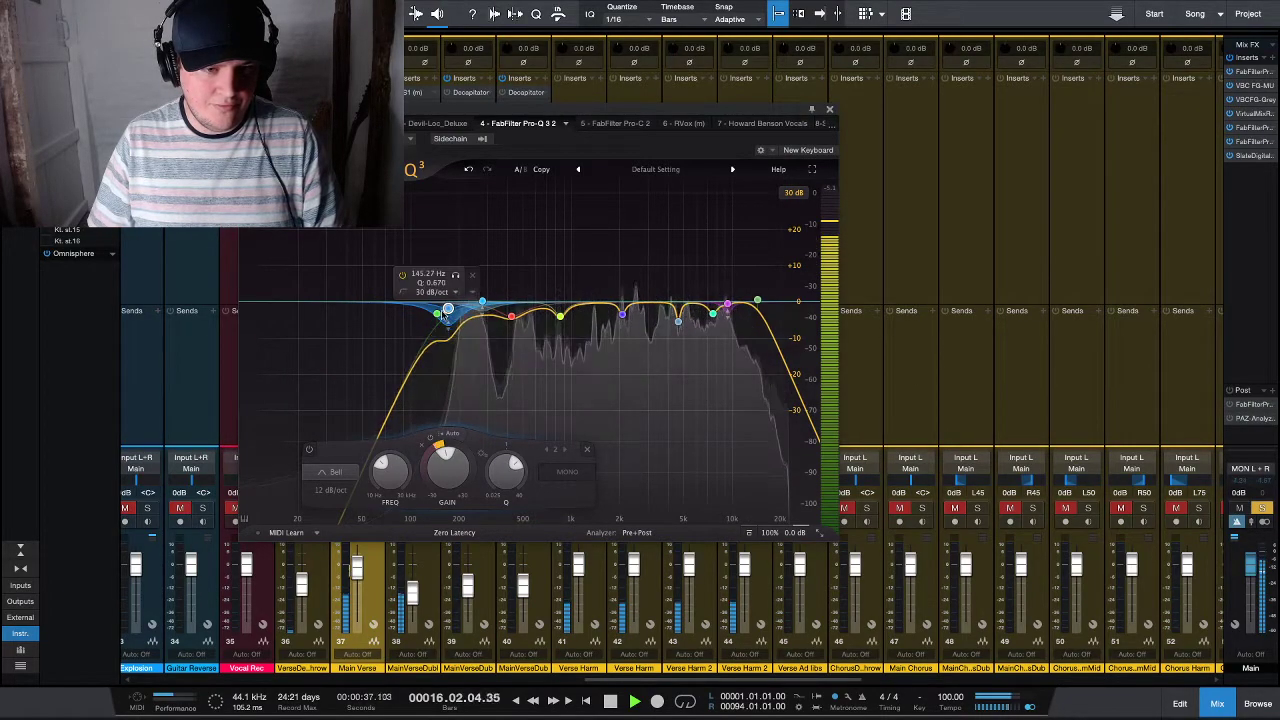
{"action": "left_click", "coordinate": [829, 109]}
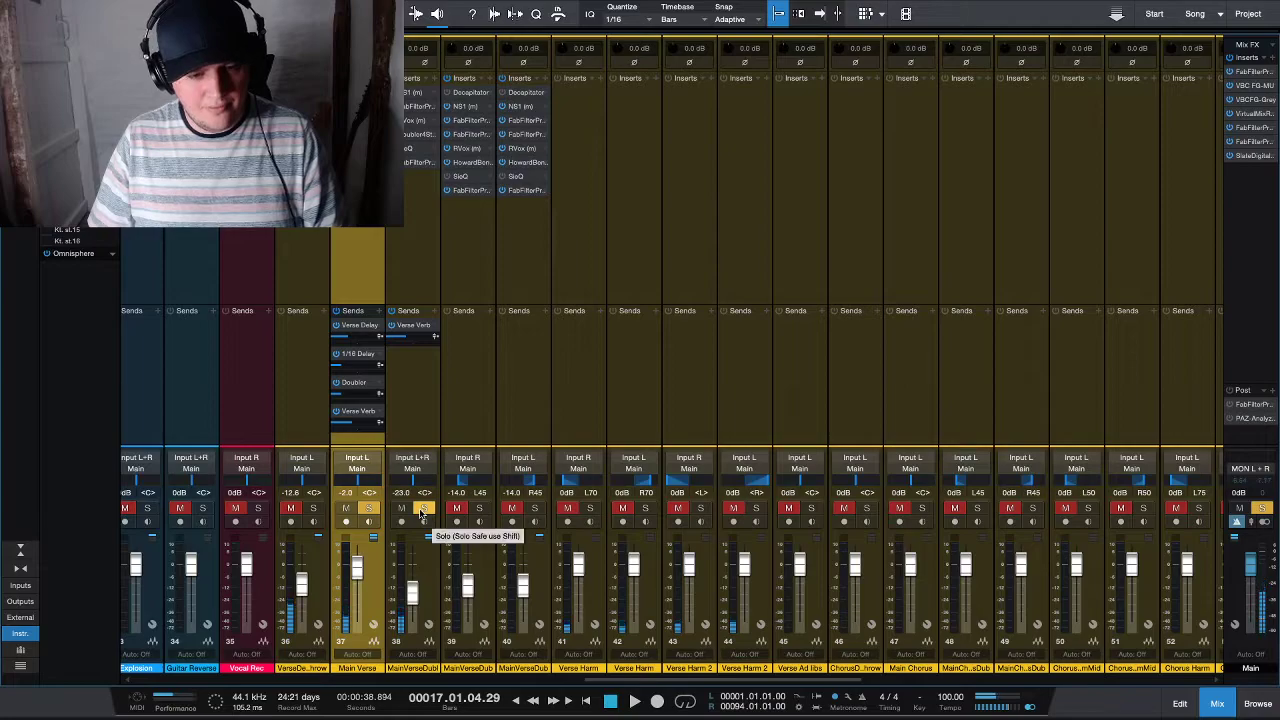
- Unsolo Main Verse Dubl and Main Verse, and set the Main Verse fader to -2.5 dB while playing the full mix
{"action": "left_click", "coordinate": [424, 509]}
{"action": "left_click", "coordinate": [369, 509]}
{"action": "key", "text": "space"}
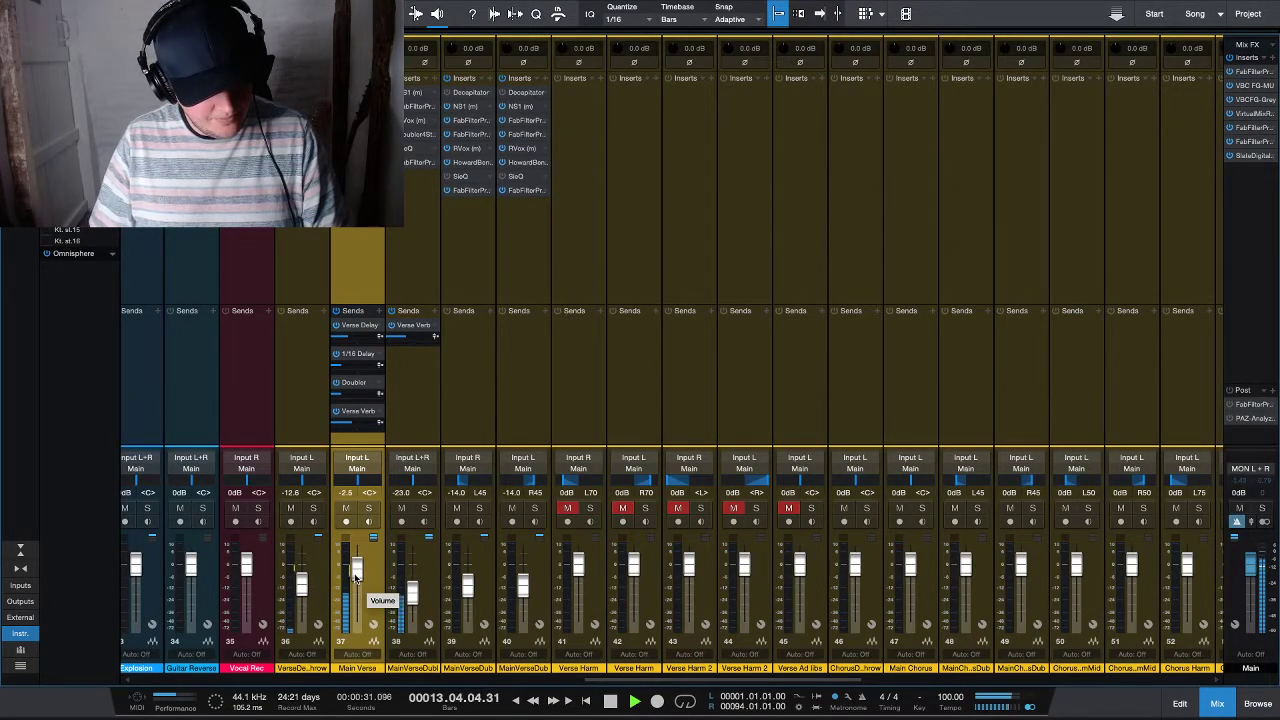
- Look through the arrangement's tracks and examine the pitch of the Main Verse event around bars 15 to 17 in Melodyne during playback
{"action": "key", "text": "F3"}
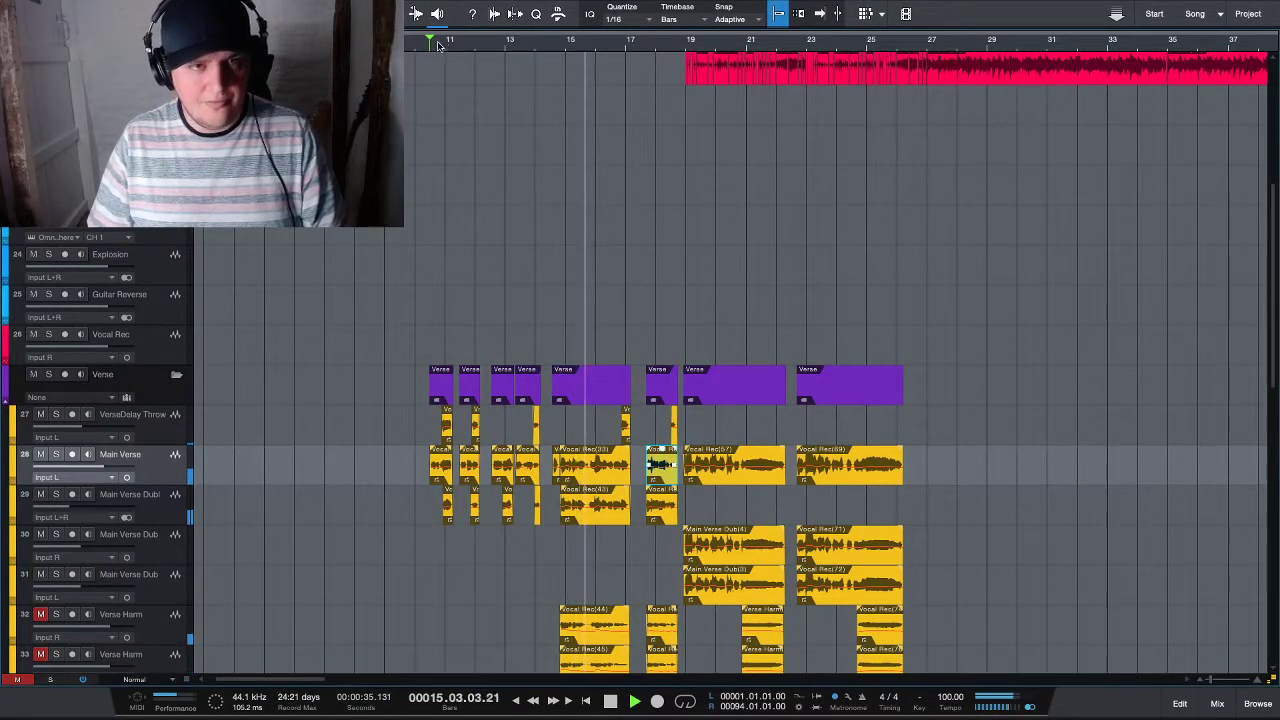
{"action": "scroll", "coordinate": [557, 269], "scroll_direction": "down", "scroll_amount": 5}
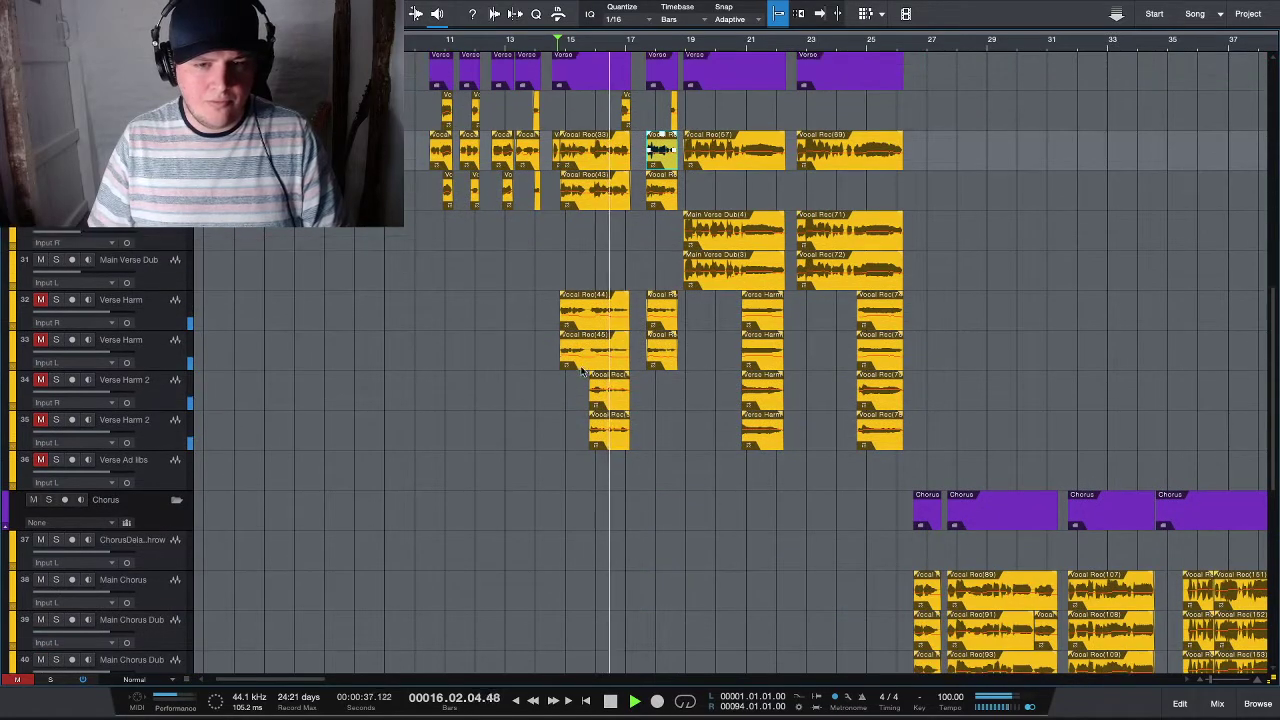
{"action": "scroll", "coordinate": [581, 370], "scroll_direction": "up", "scroll_amount": 10}
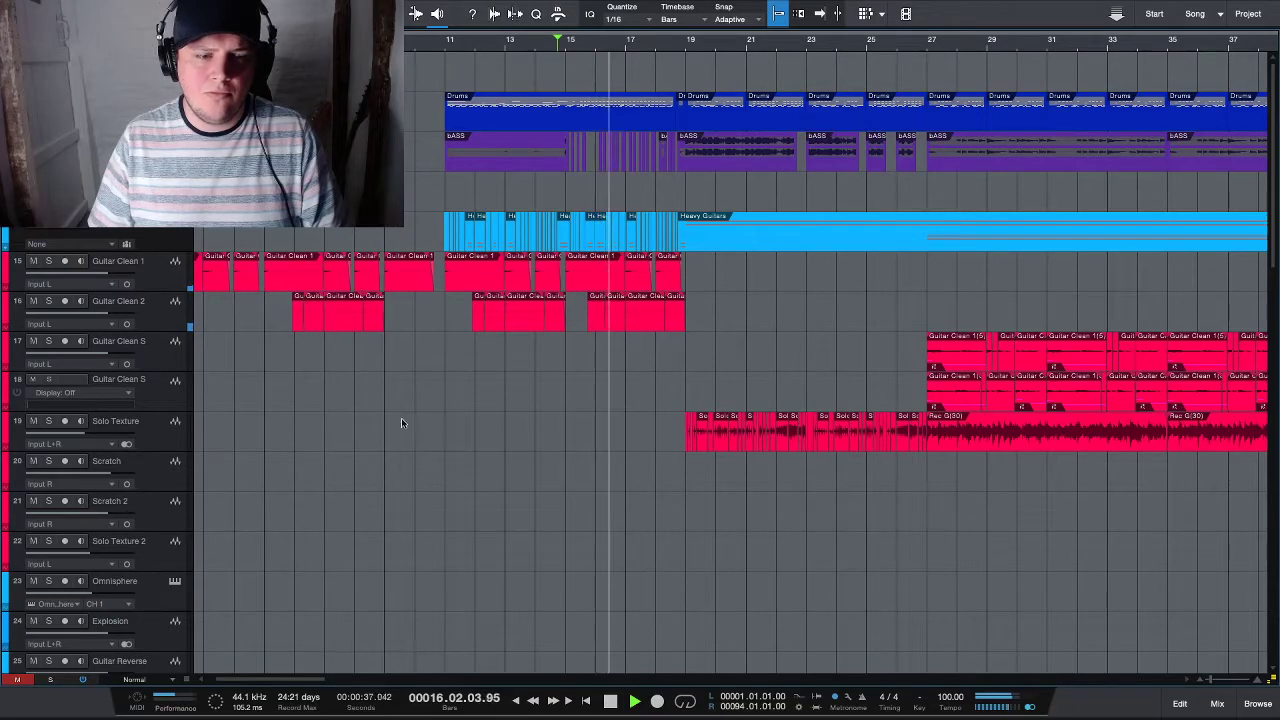
{"action": "scroll", "coordinate": [388, 418], "scroll_direction": "down", "scroll_amount": 10}
{"action": "double_click", "coordinate": [575, 432]}
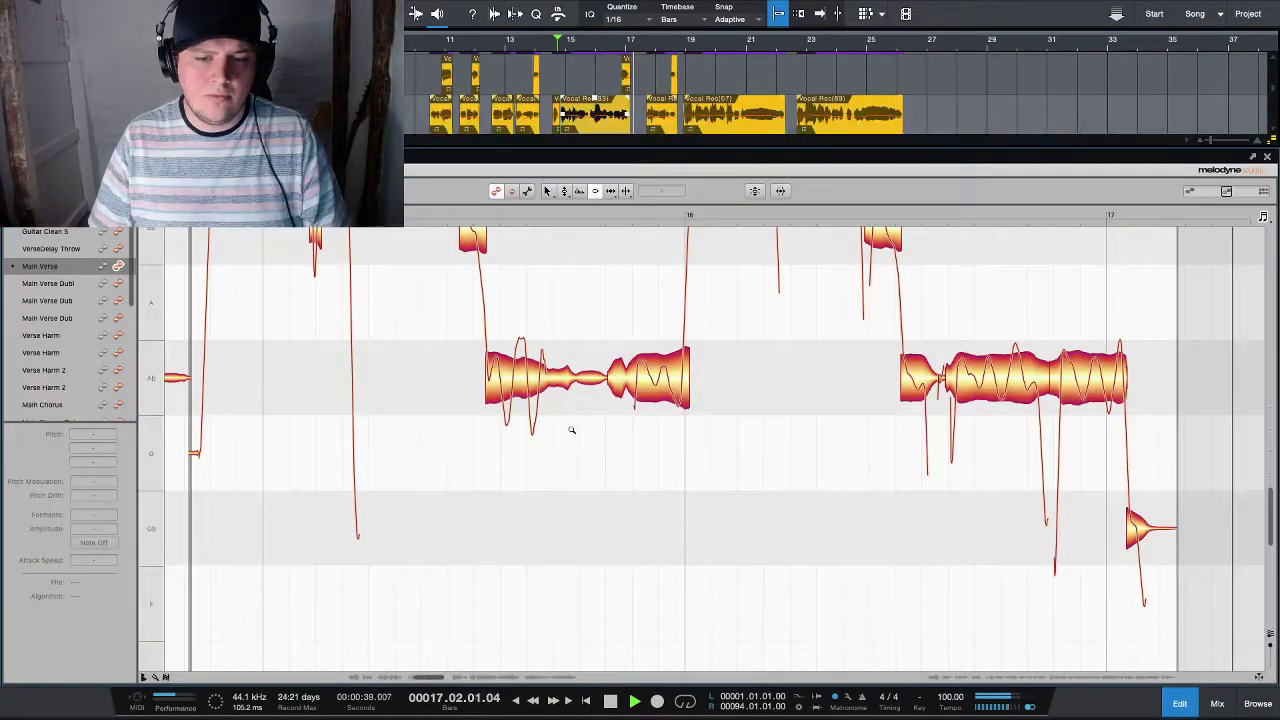
{"action": "double_click", "coordinate": [572, 430]}
{"action": "left_click_drag", "start_coordinate": [571, 429], "coordinate": [689, 477]}
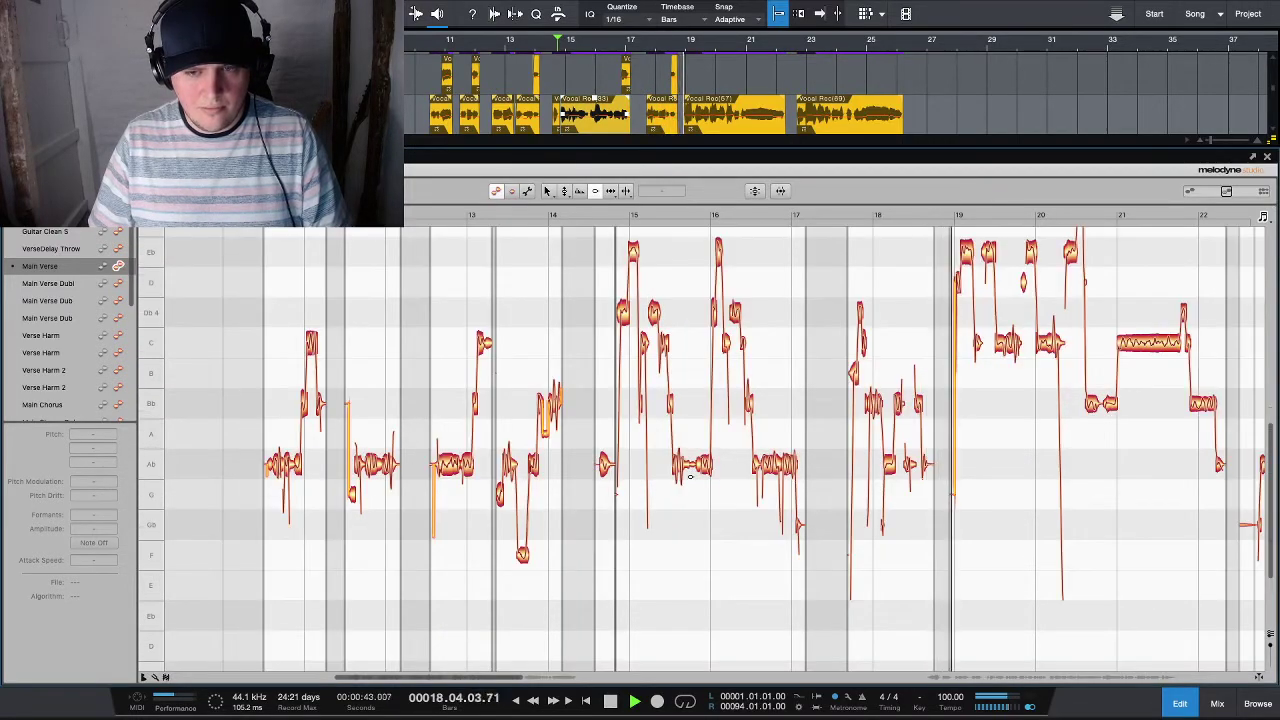
{"action": "key", "text": "F2"}
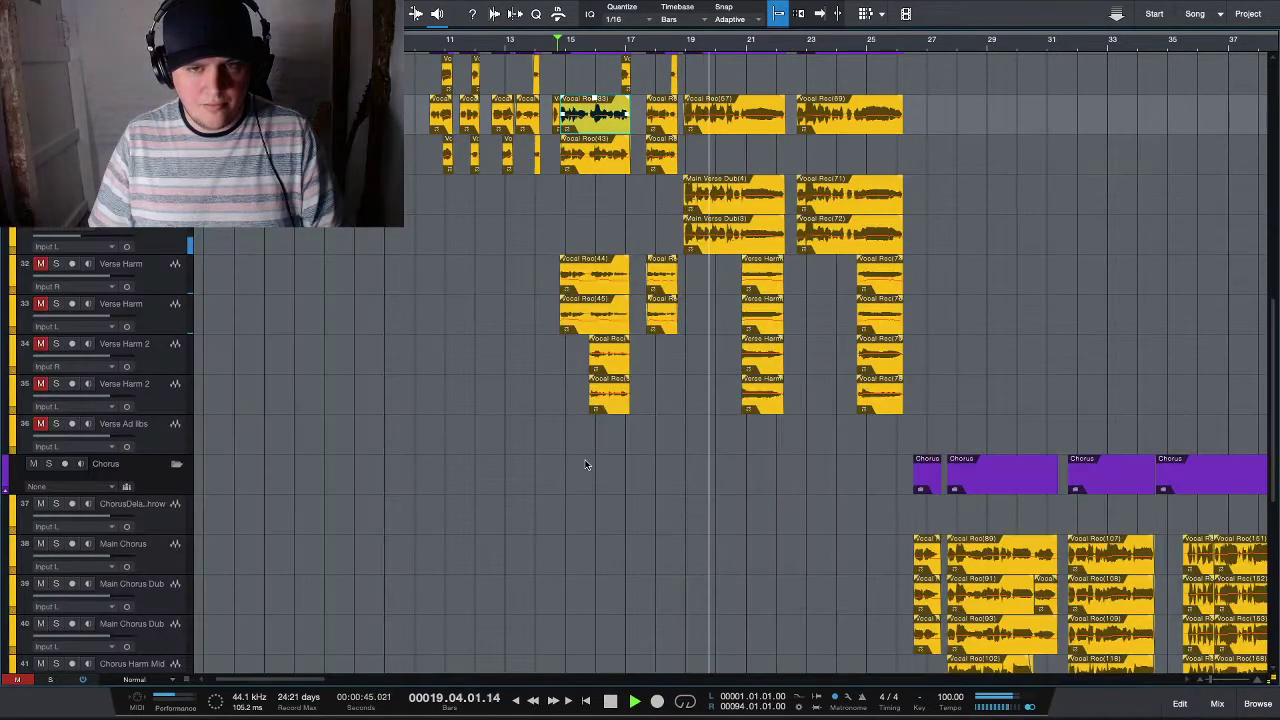
- Replay the verse from around bar 15 and examine the Reverse Cymbal channel's Pro-Q 3 curve
{"action": "scroll", "coordinate": [586, 464], "scroll_direction": "up", "scroll_amount": 10}
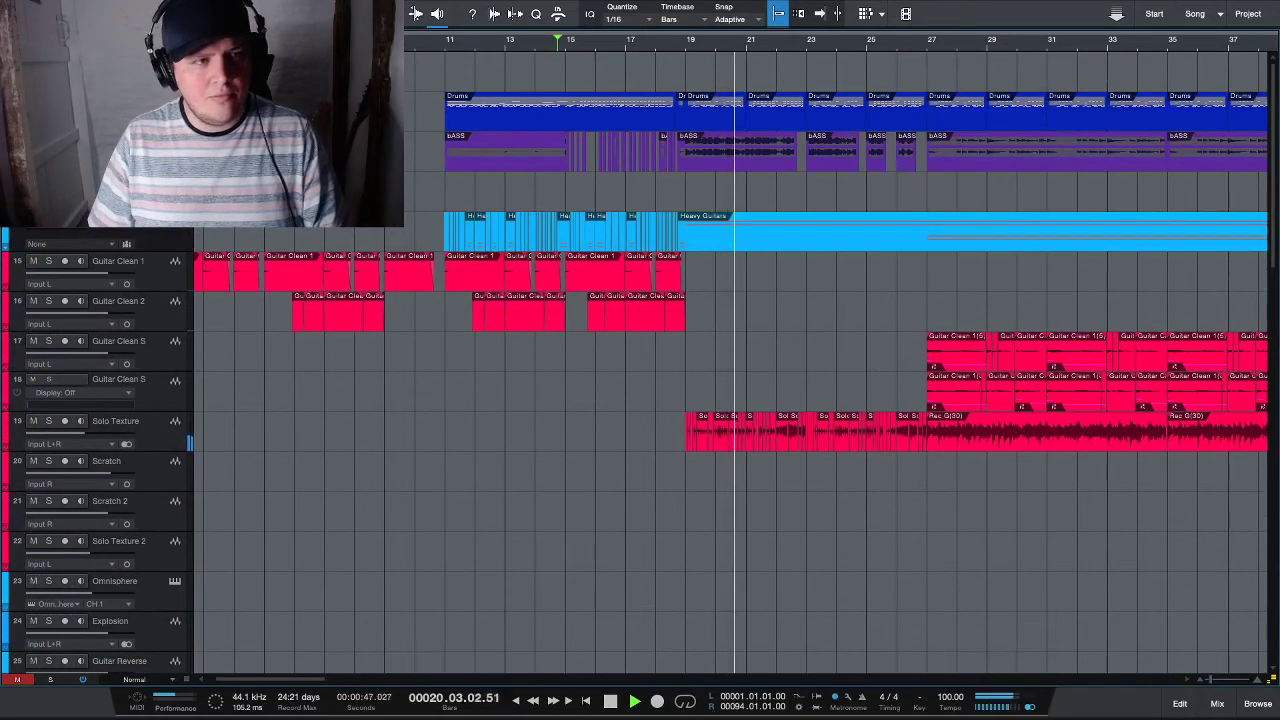
{"action": "key", "text": "space"}
{"action": "key", "text": "space"}
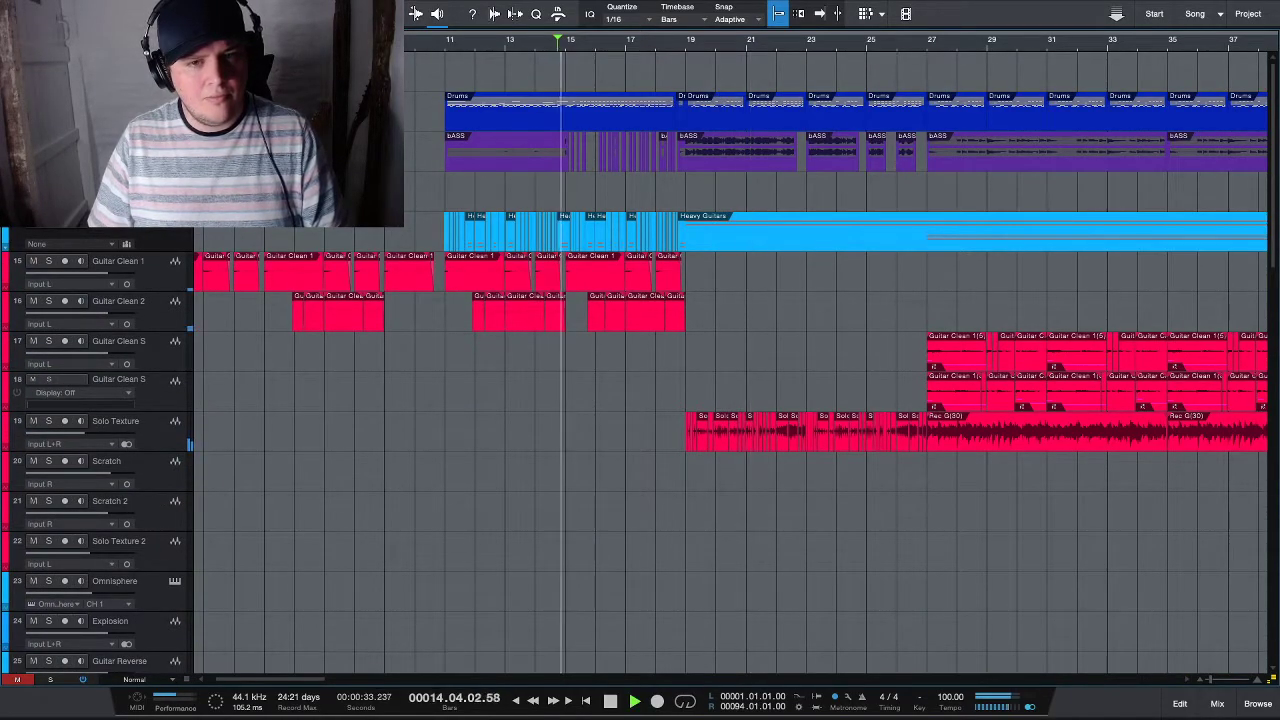
{"action": "key", "text": "F3"}
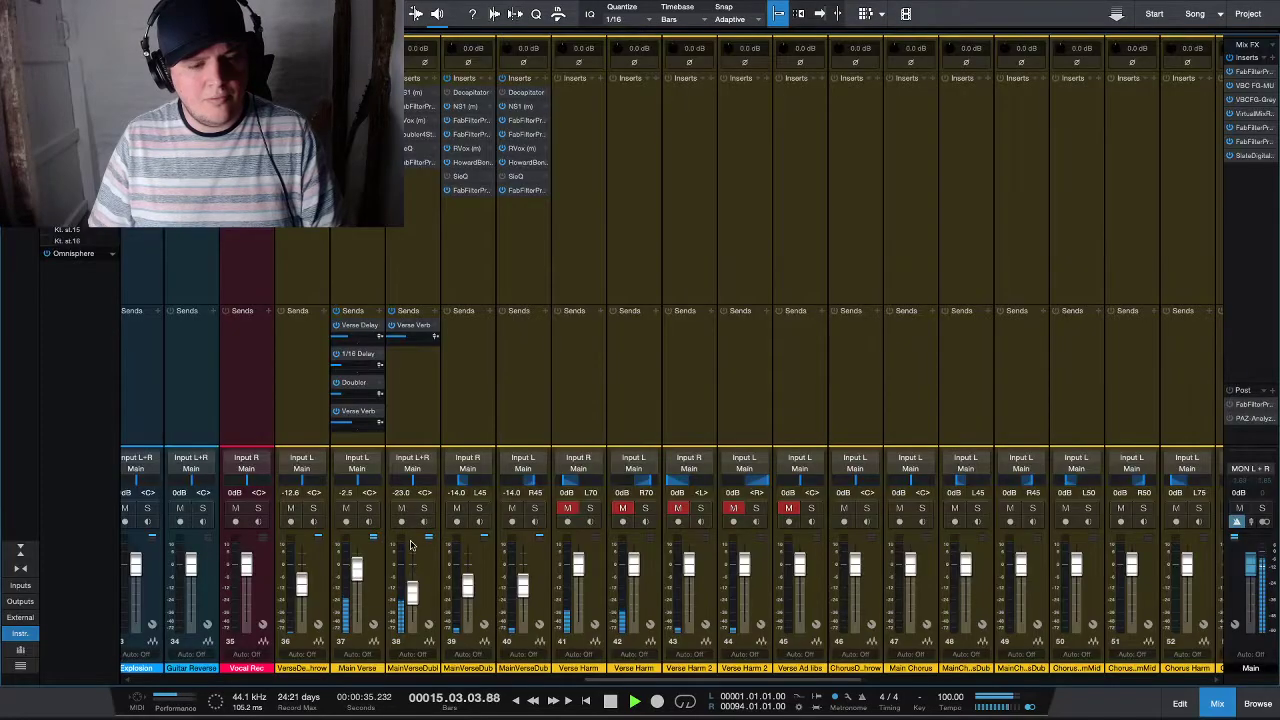
{"action": "key", "text": "F3"}
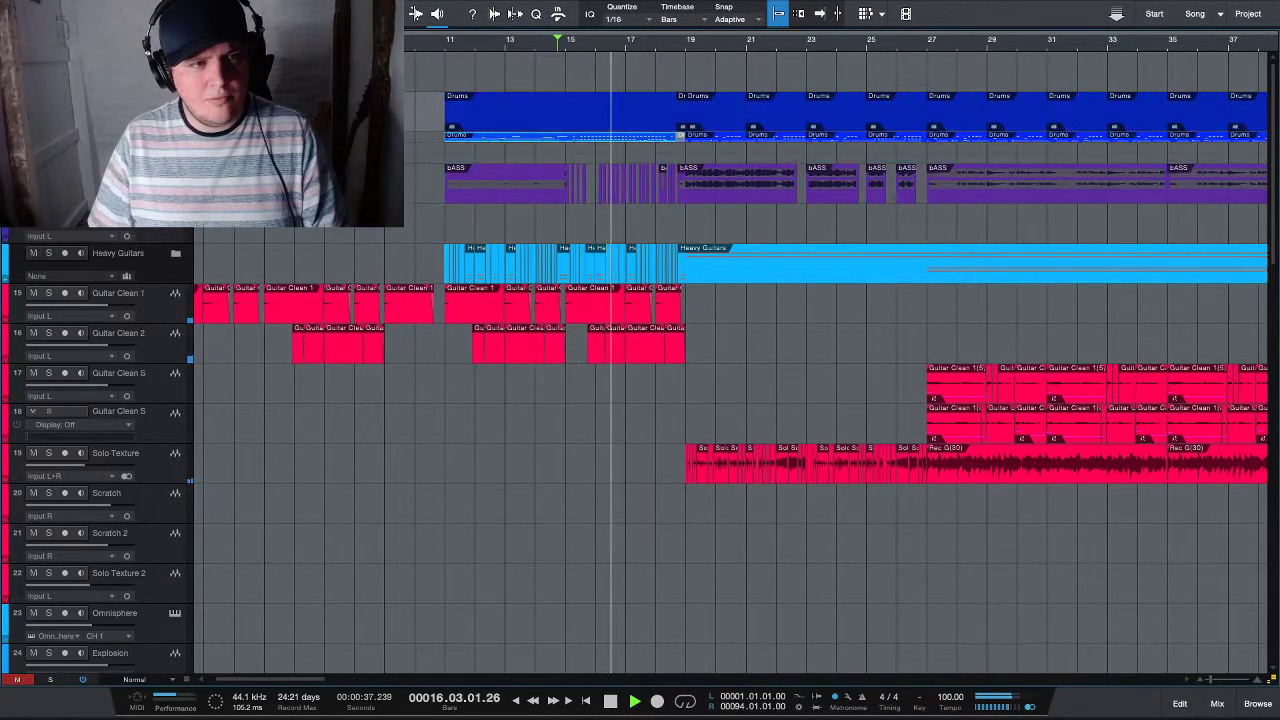
{"action": "key", "text": "F3"}
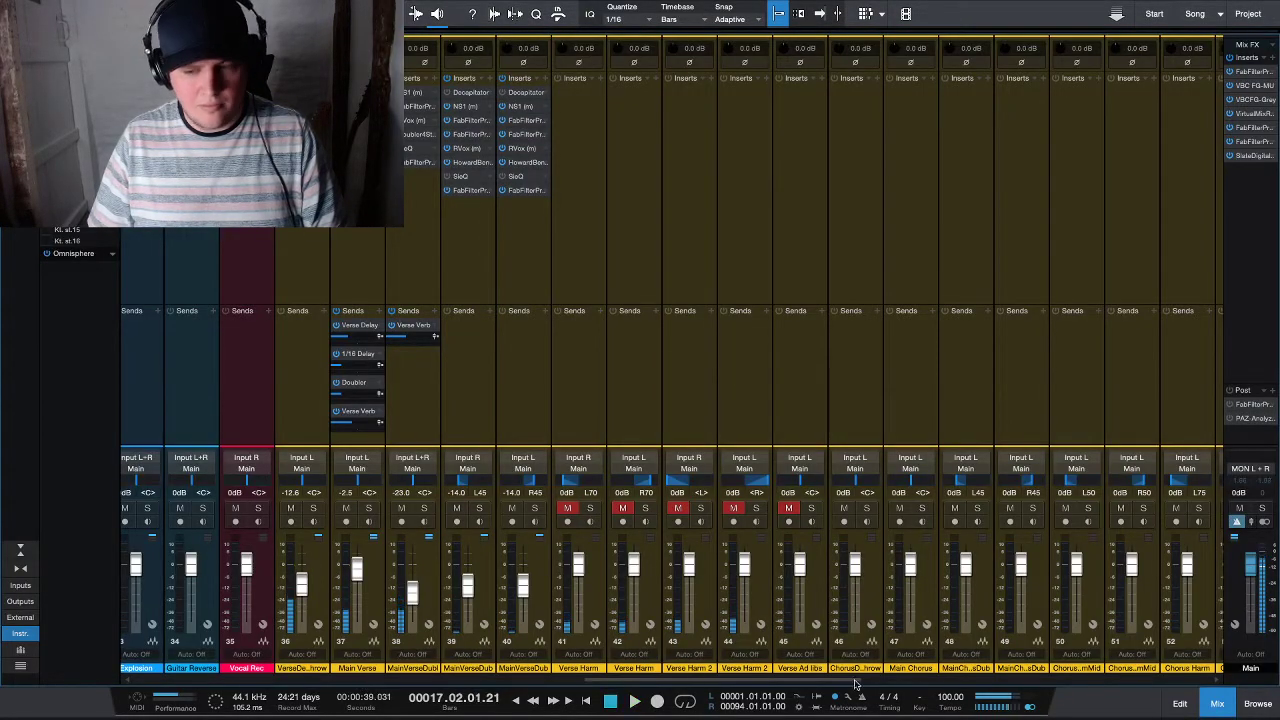
{"action": "left_click_drag", "start_coordinate": [940, 684], "coordinate": [407, 673]}
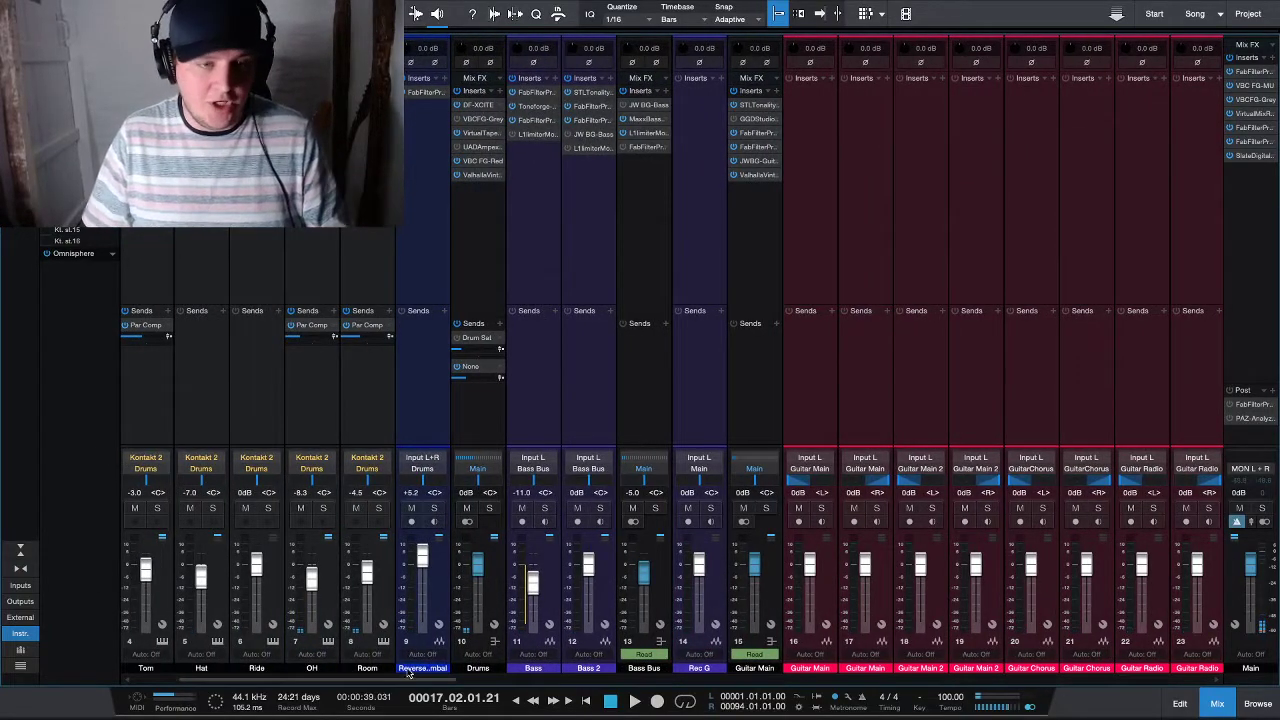
{"action": "left_click", "coordinate": [424, 135]}
{"action": "left_click", "coordinate": [421, 93]}
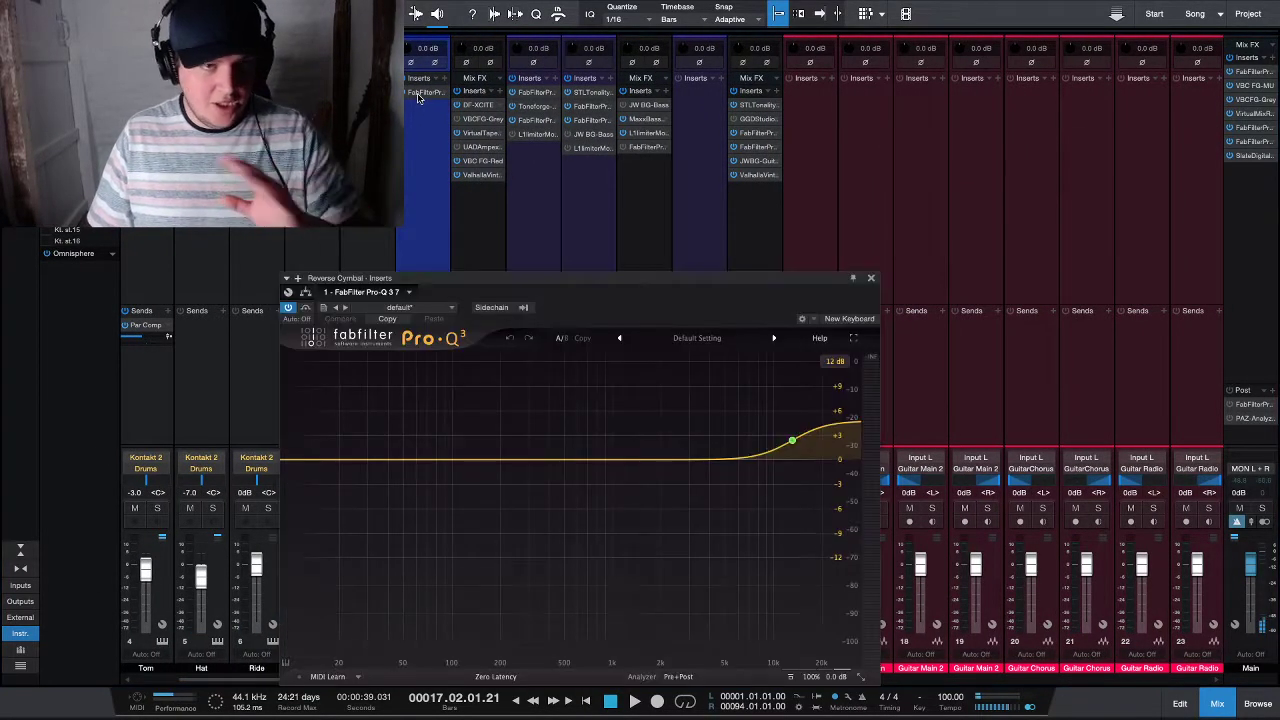
{"action": "left_click", "coordinate": [872, 278]}
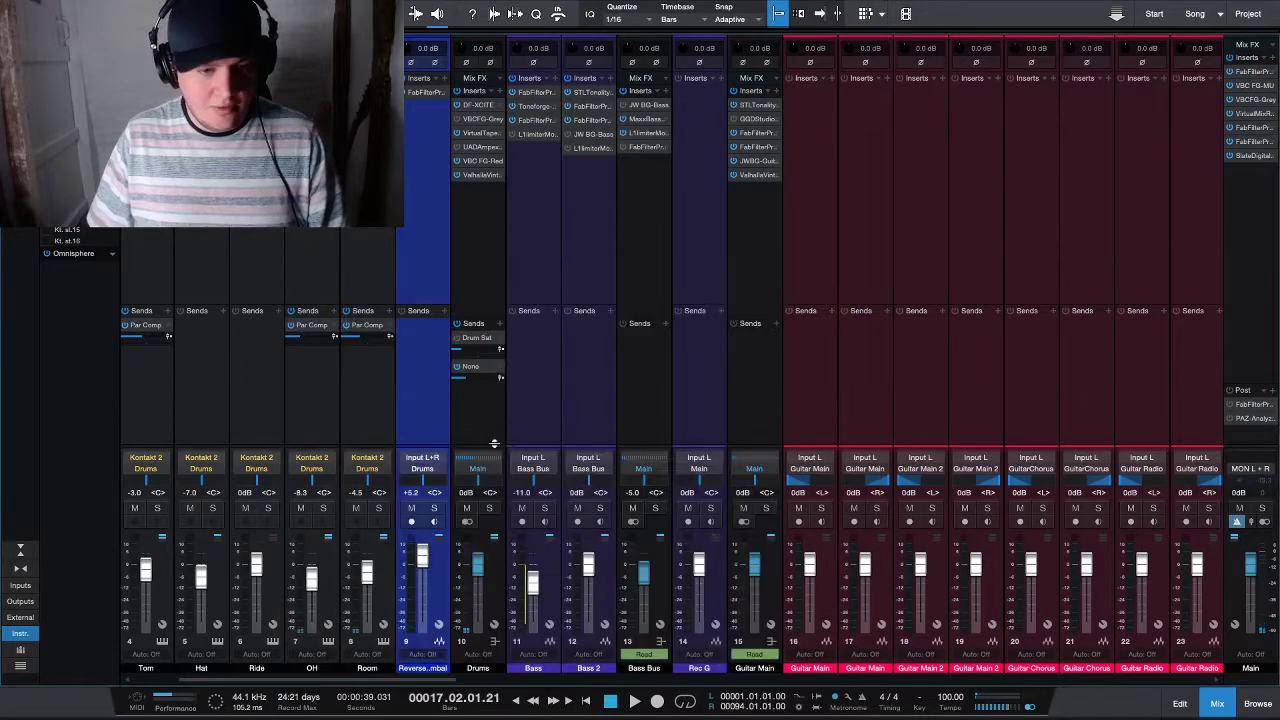
- Solo the OH and Room drum channels and set the OH channel's Pro-Q 3 high cut to about 14778 Hz
{"action": "scroll", "coordinate": [424, 505], "scroll_direction": "left", "scroll_amount": 3}
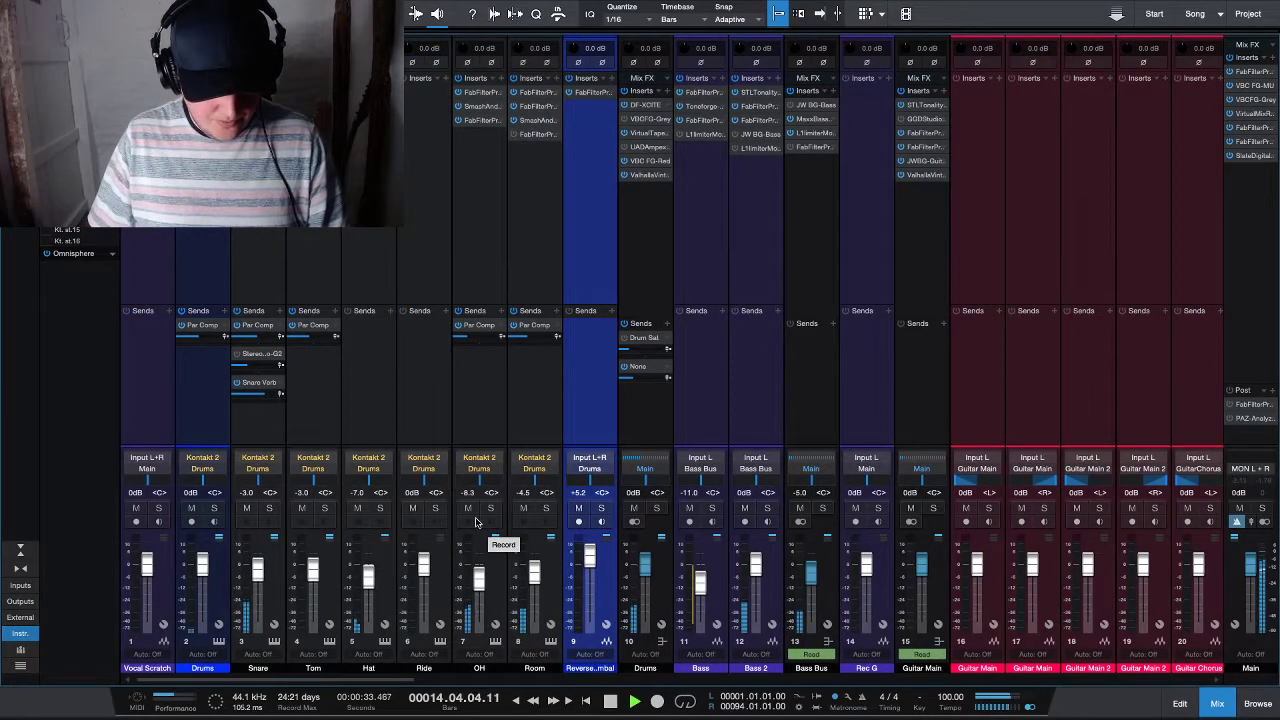
{"action": "left_click", "coordinate": [489, 509]}
{"action": "left_click", "coordinate": [549, 509]}
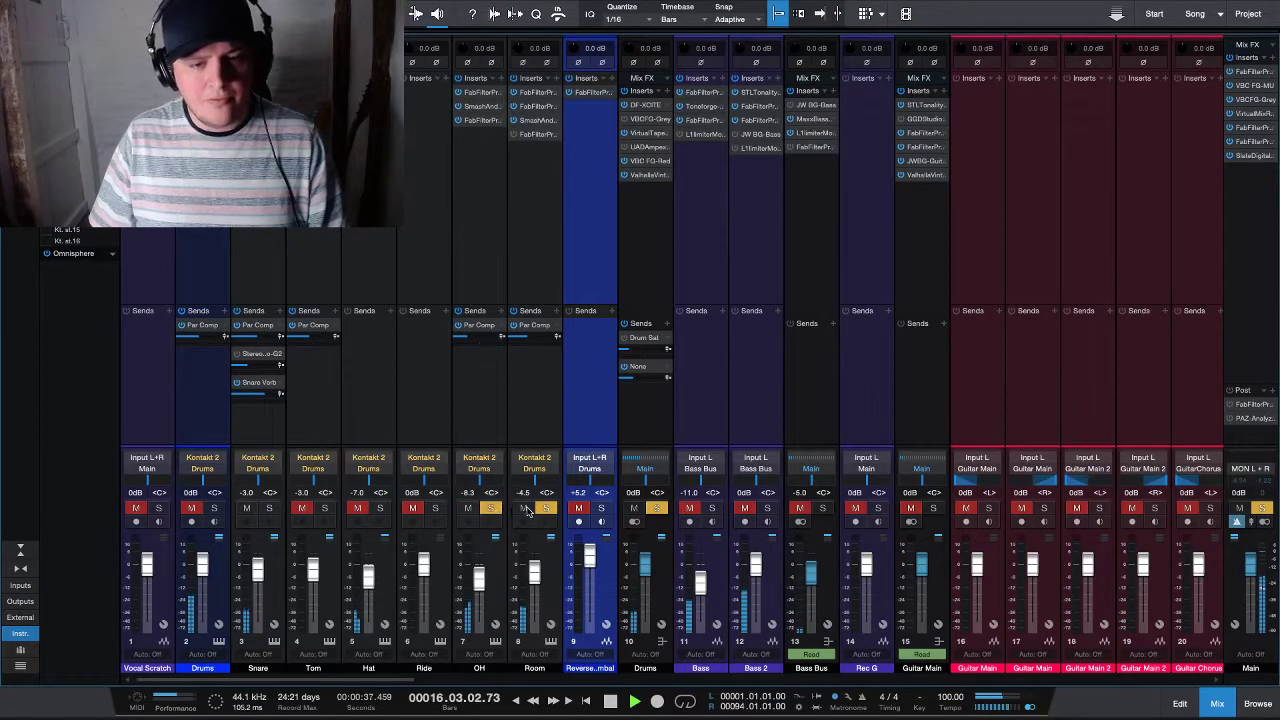
{"action": "left_click", "coordinate": [482, 95]}
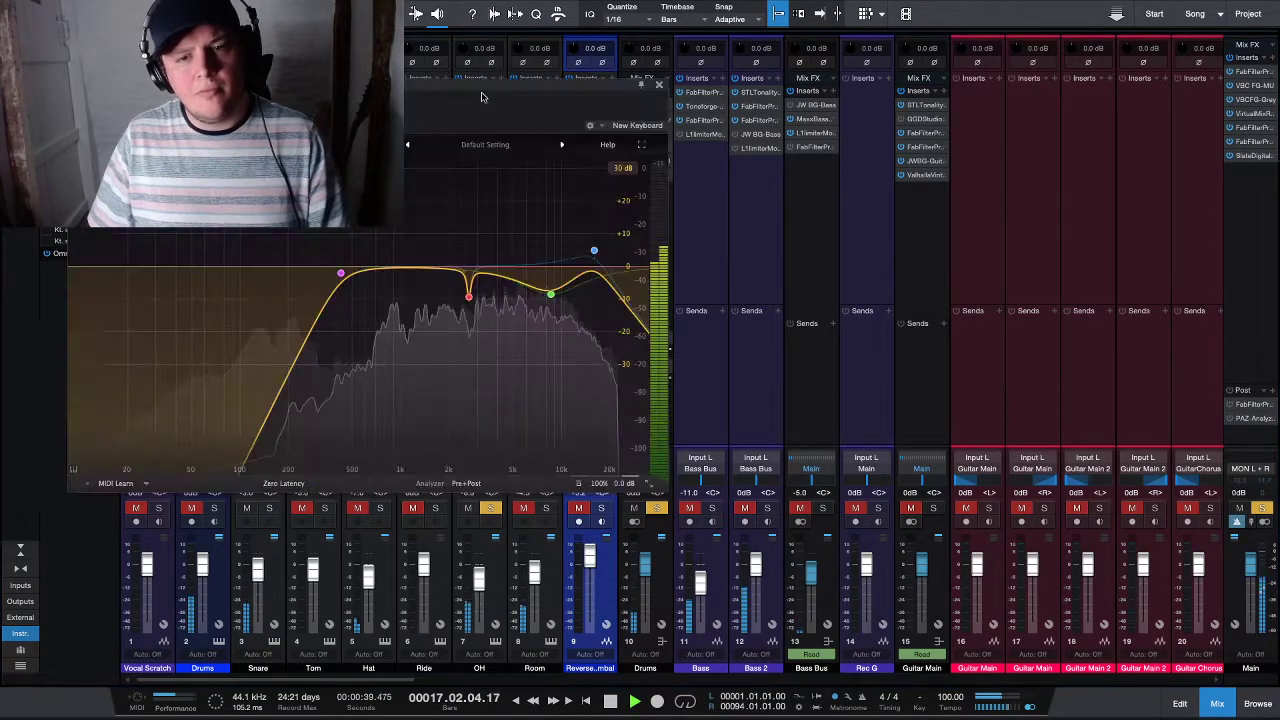
{"action": "left_click", "coordinate": [598, 265]}
{"action": "left_click_drag", "start_coordinate": [598, 265], "coordinate": [588, 255]}
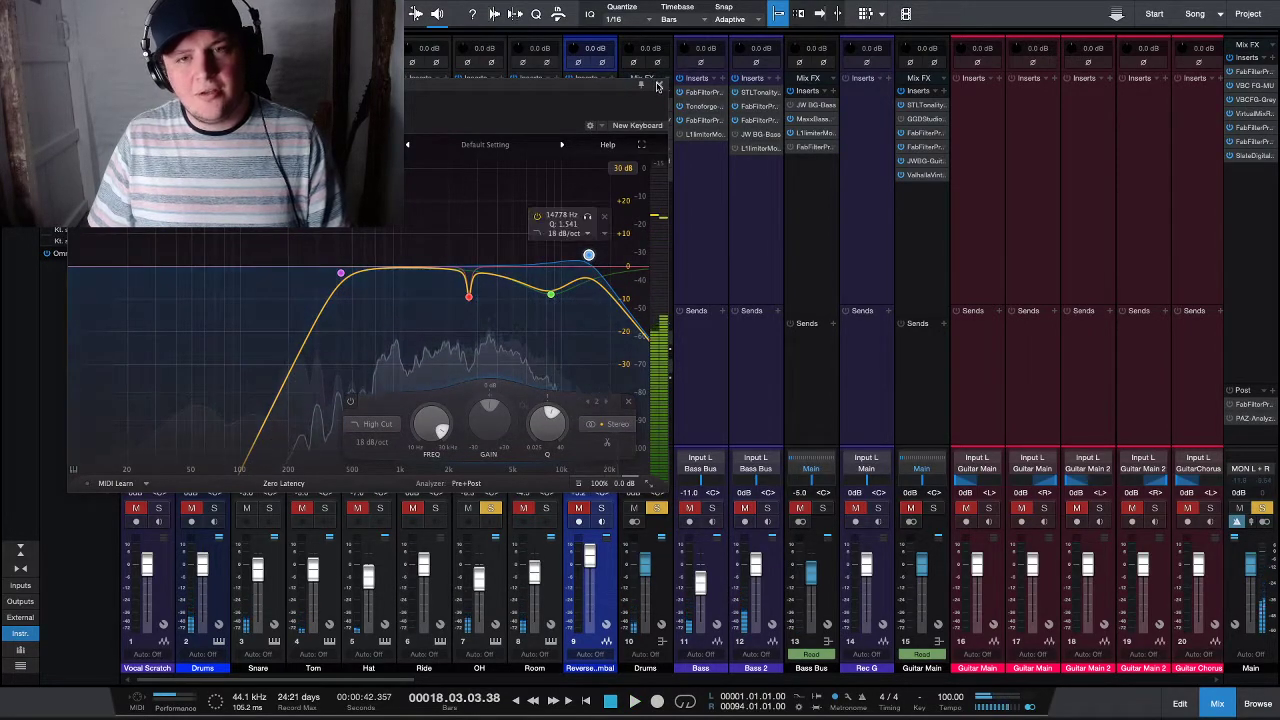
{"action": "left_click", "coordinate": [659, 84]}
- Clear all solos and replay the full mix from just before bar 15
{"action": "left_click", "coordinate": [490, 509]}
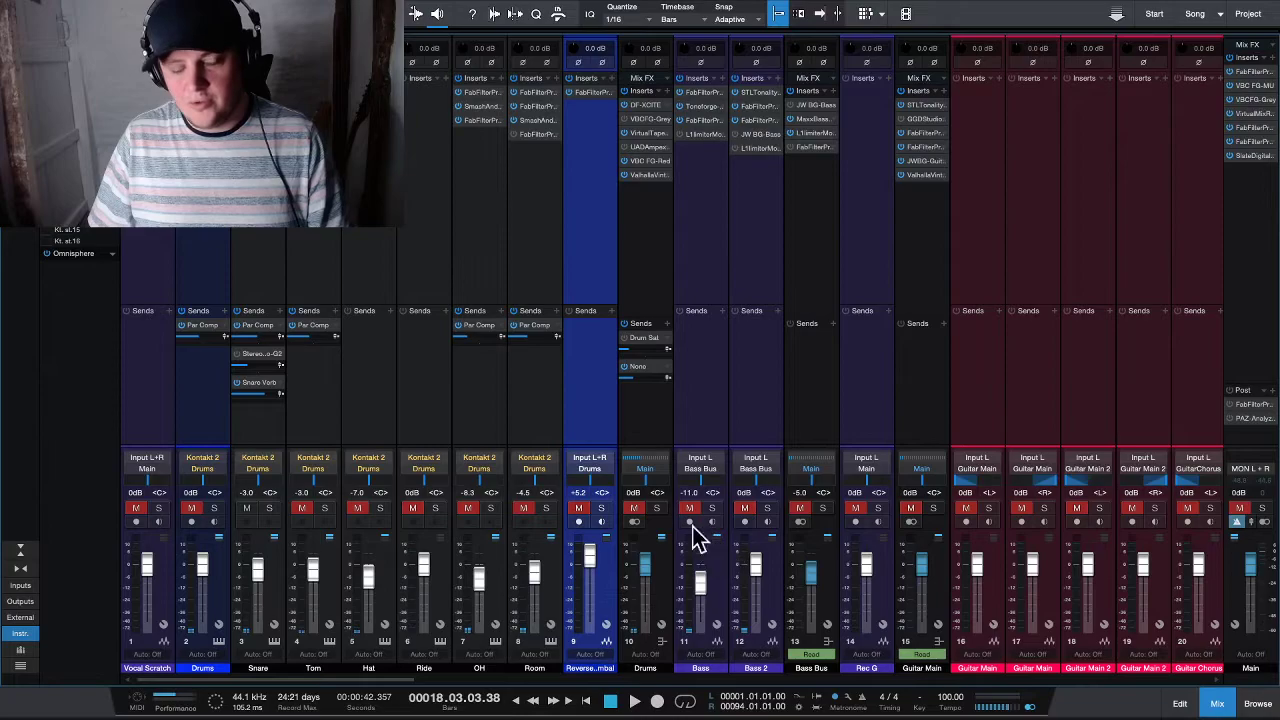
{"action": "key", "text": "F3"}
{"action": "left_click", "coordinate": [50, 679]}
{"action": "key", "text": "space"}
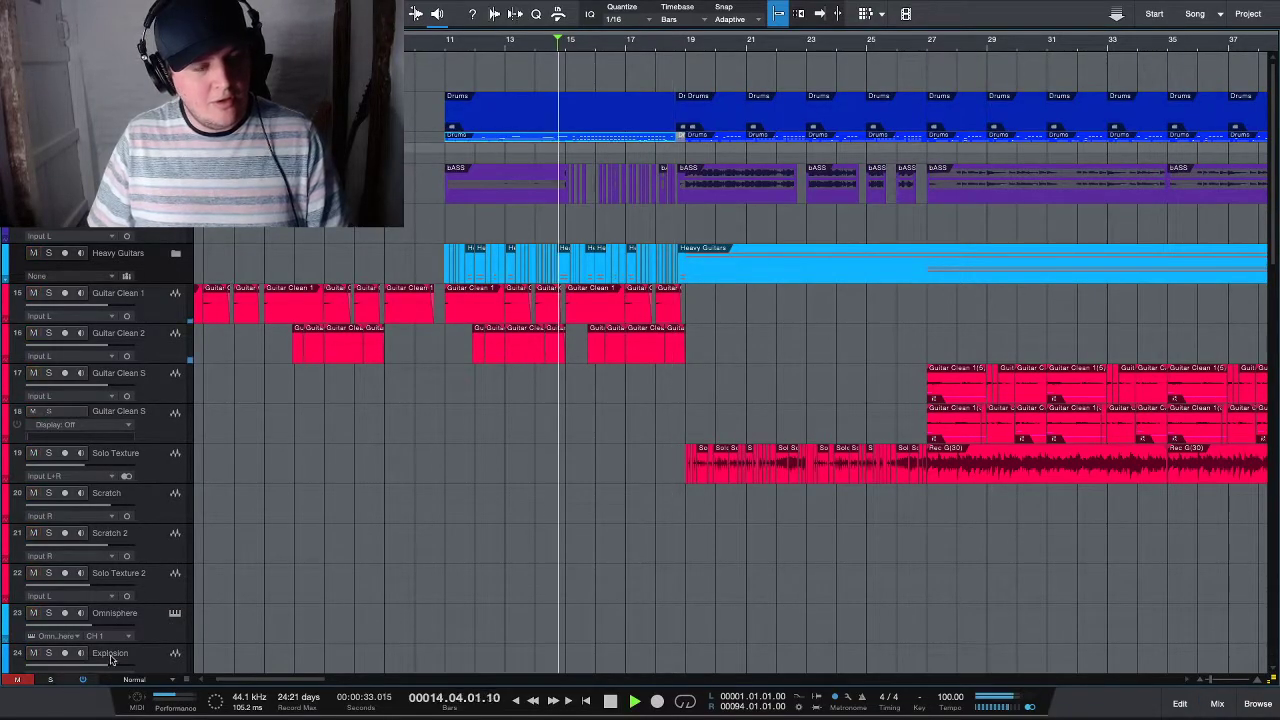
- Set the arrangement's track height to Small and unmute the two Verse Harm tracks, listening to them in the mix
{"action": "scroll", "coordinate": [608, 449], "scroll_direction": "down", "scroll_amount": 5}
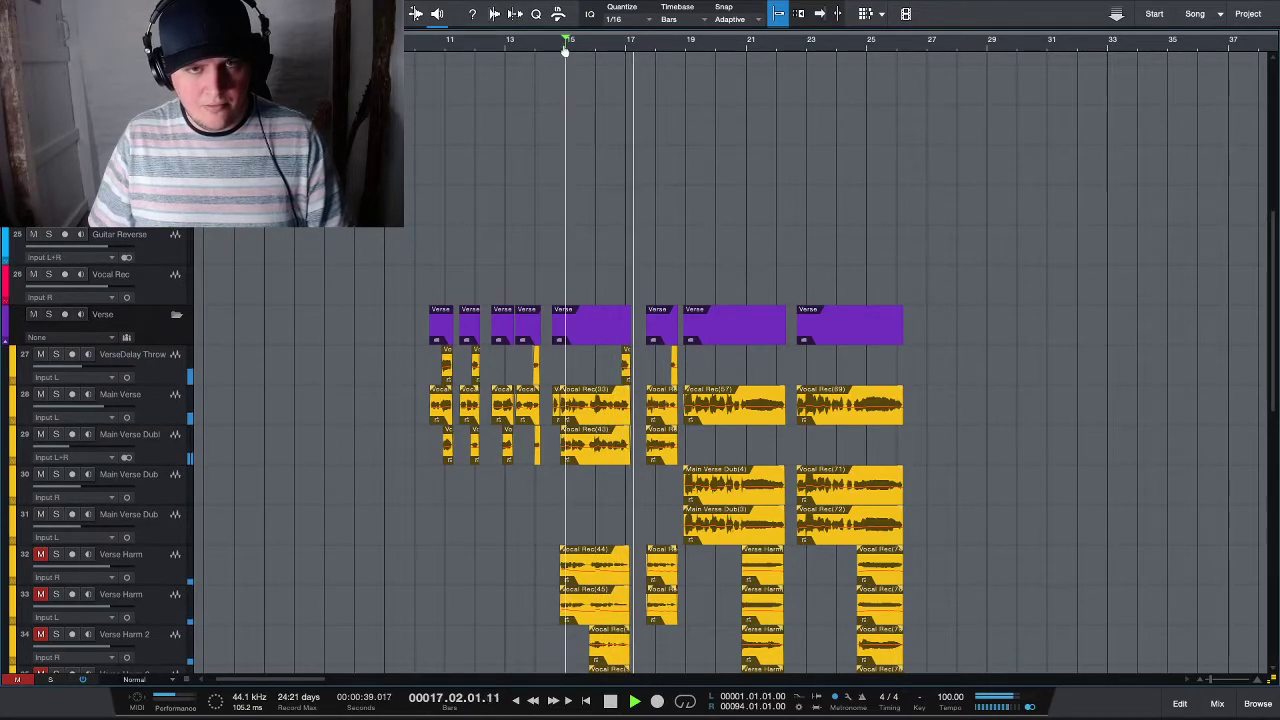
{"action": "key", "text": "shift+w"}
{"action": "key", "text": "shift+w"}
{"action": "key", "text": "shift+e"}
{"action": "scroll", "coordinate": [620, 400], "scroll_direction": "down", "scroll_amount": 3}
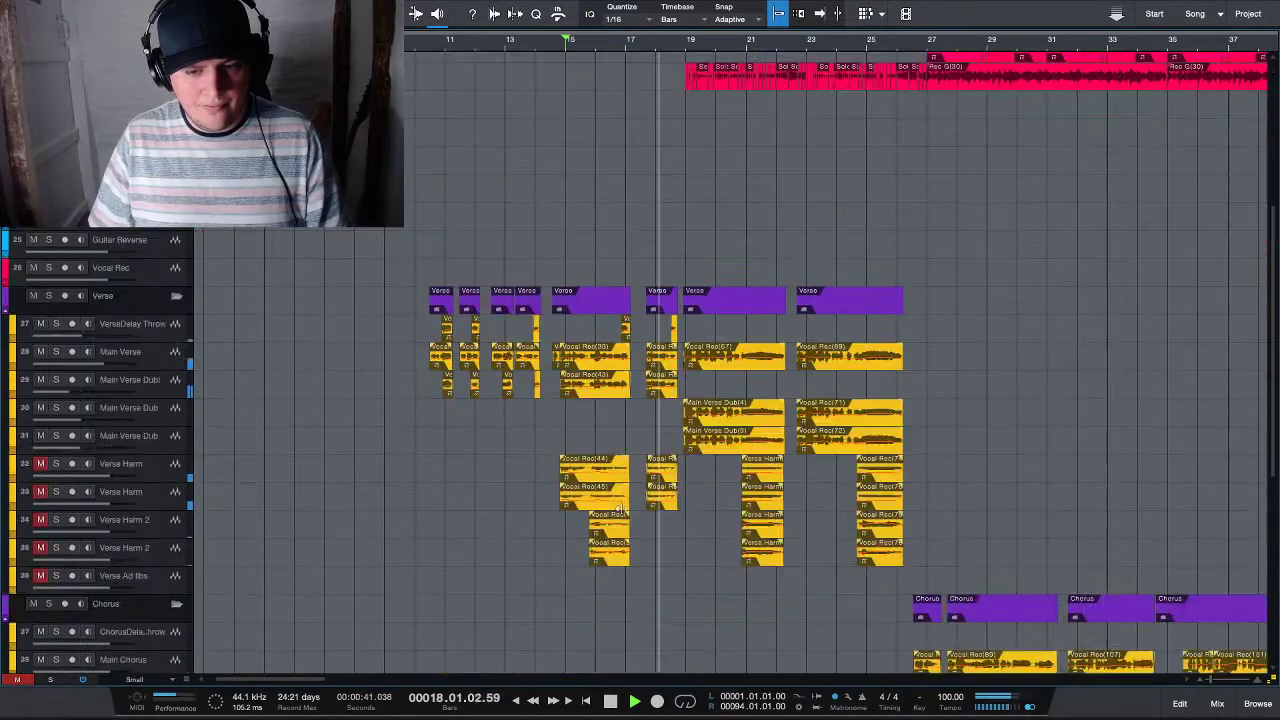
{"action": "left_click", "coordinate": [150, 472]}
{"action": "left_click", "coordinate": [120, 492], "text": "shift"}
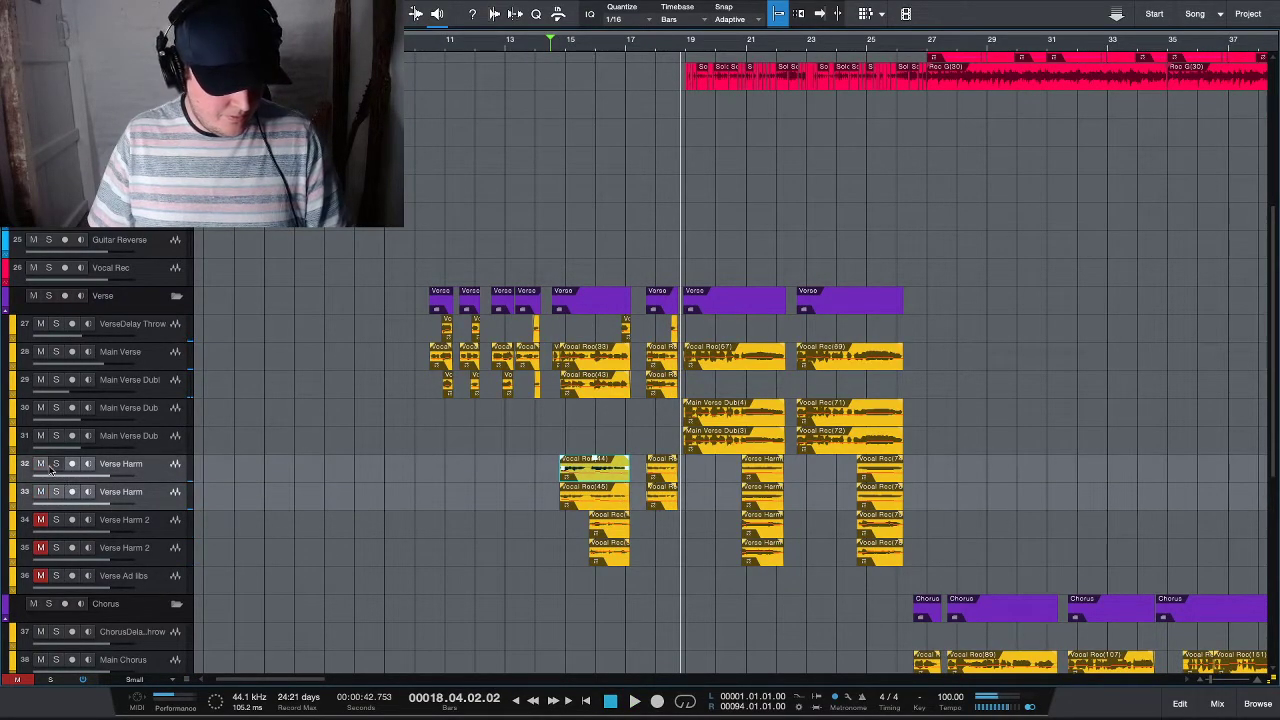
{"action": "key", "text": "F3"}
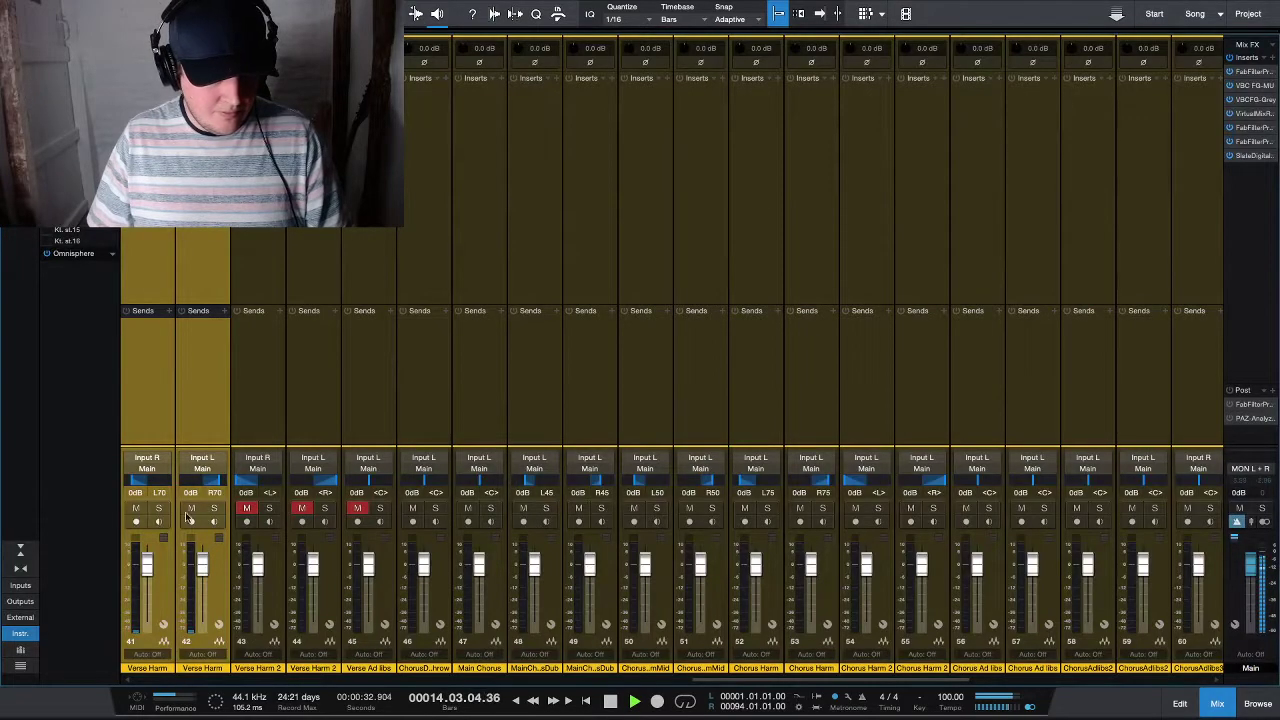
{"action": "left_click", "coordinate": [160, 510]}
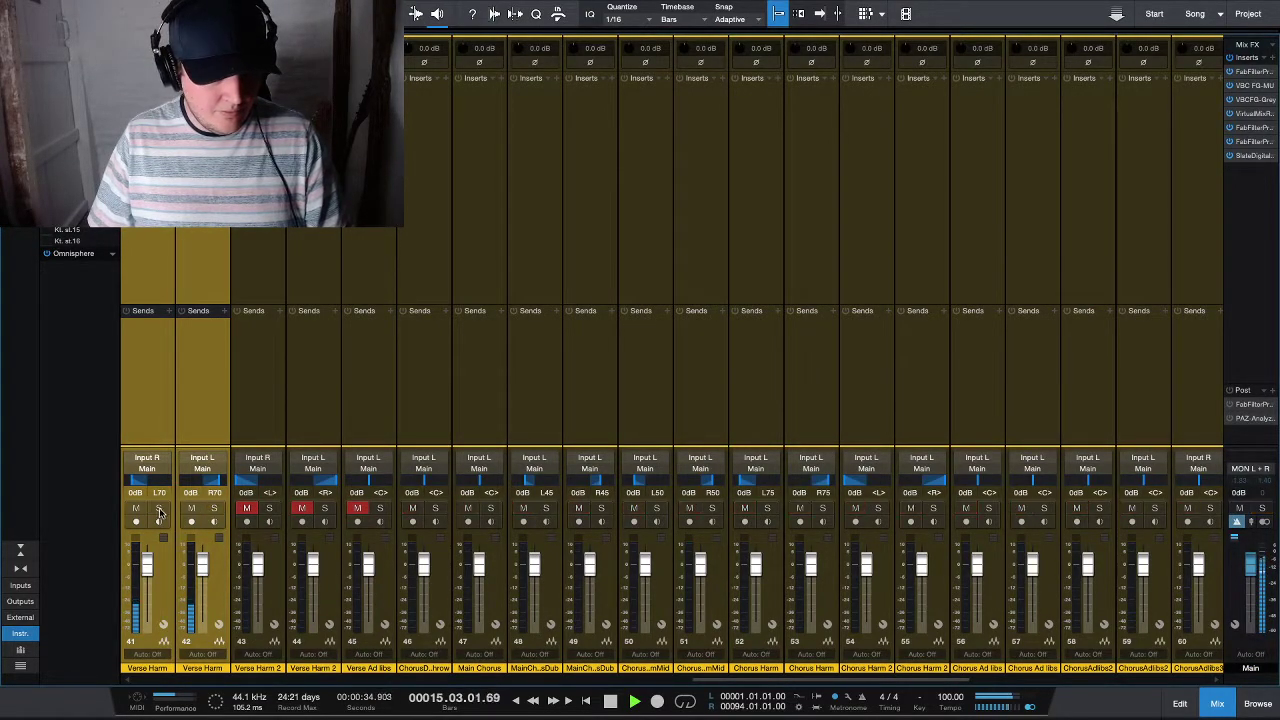
- Route the two Verse Harm channels to a new shared bus
{"action": "scroll", "coordinate": [208, 406], "scroll_direction": "left", "scroll_amount": 4}
{"action": "left_click", "coordinate": [407, 130], "text": "ctrl"}
{"action": "left_click", "coordinate": [407, 130], "text": "ctrl"}
{"action": "right_click", "coordinate": [406, 178]}
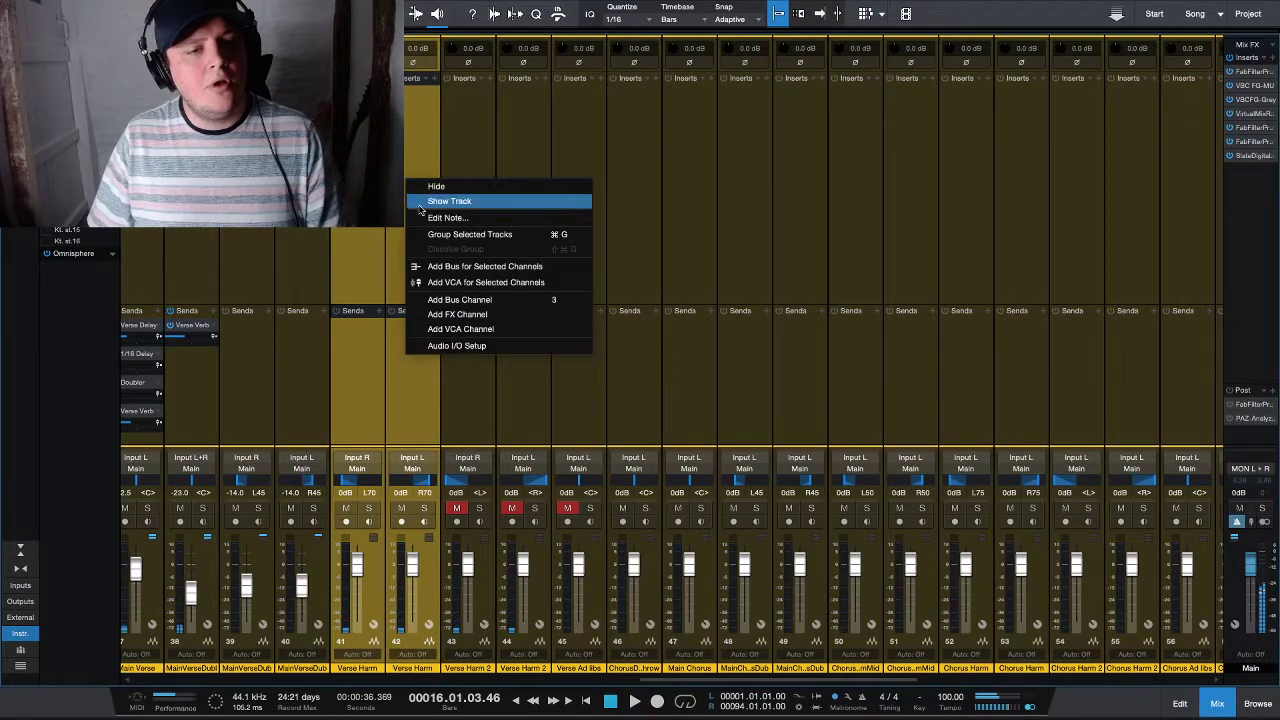
{"action": "left_click", "coordinate": [468, 268]}
- Insert FabFilter Pro-Q 3 on the new harmony bus and add a low cut at about 164 Hz
{"action": "left_click", "coordinate": [1212, 94]}
{"action": "type", "text": "pro-q"}
{"action": "left_click", "coordinate": [1112, 152]}
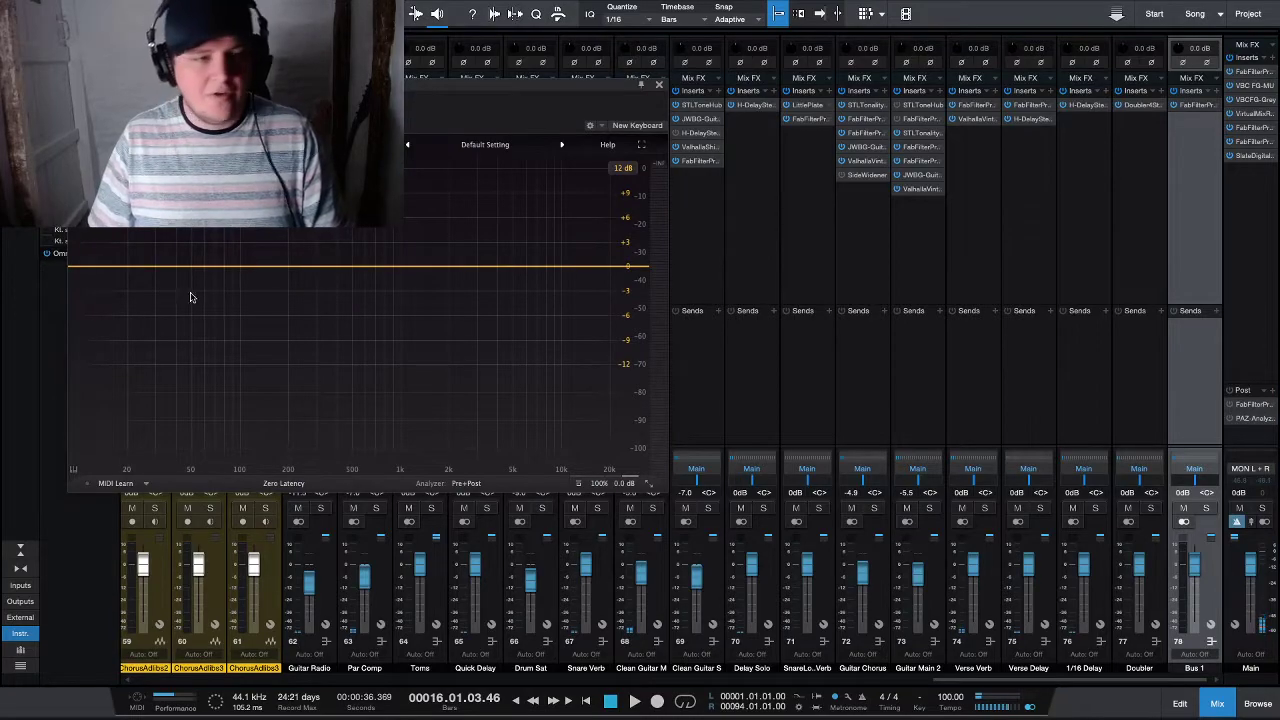
{"action": "left_click", "coordinate": [128, 267]}
{"action": "left_click_drag", "start_coordinate": [98, 267], "coordinate": [275, 271]}
{"action": "key", "text": "space"}
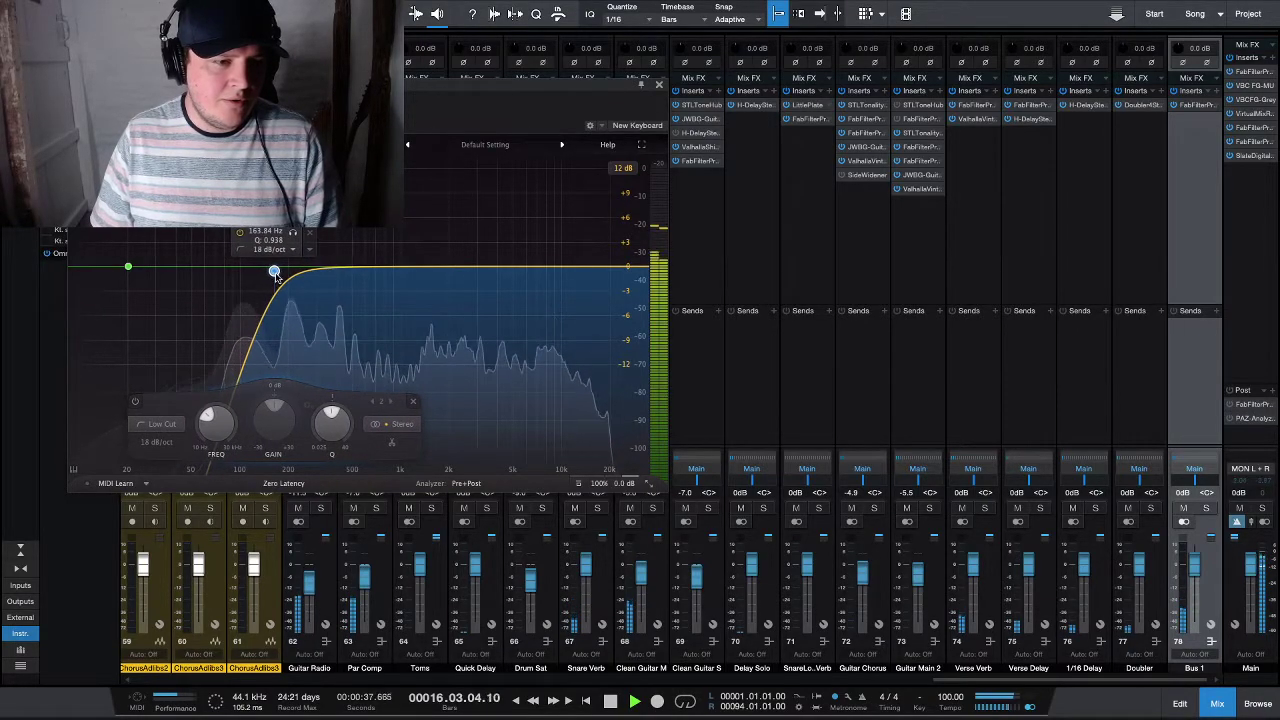
{"action": "left_click", "coordinate": [659, 84]}
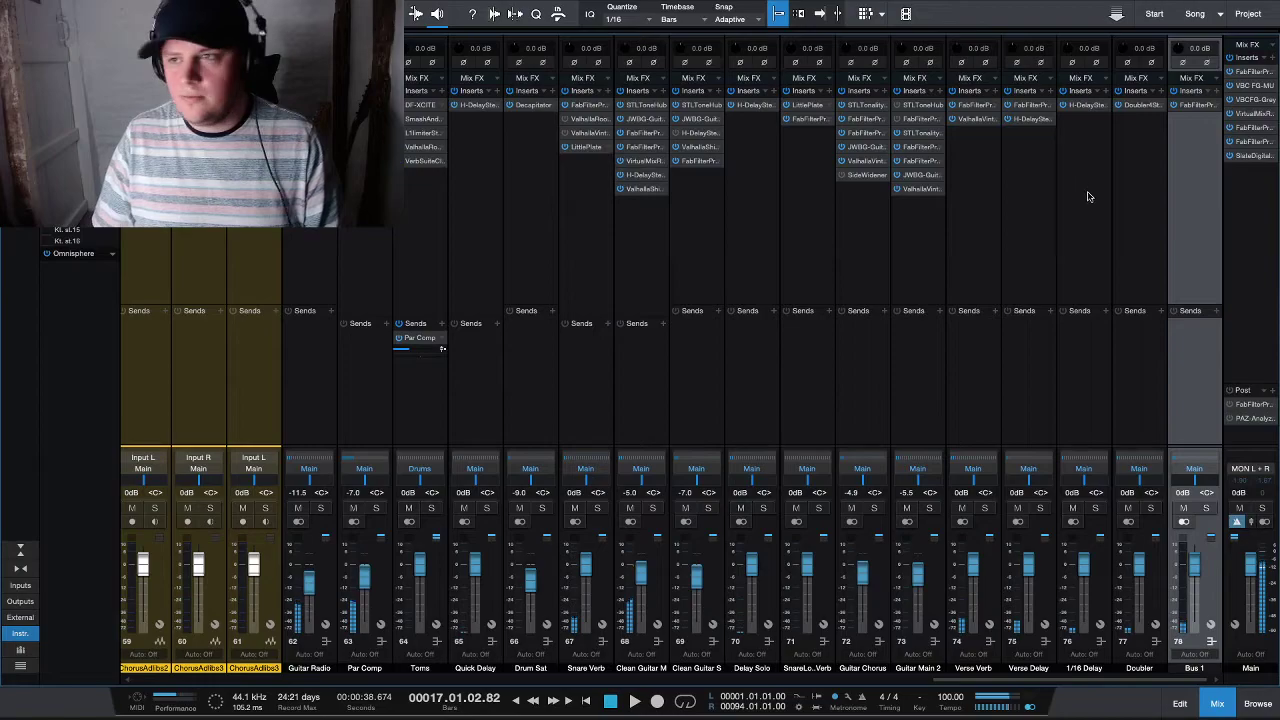
- Insert the Howard Benson Vocals plug-in after Pro-Q 3 on the harmony bus
{"action": "left_click", "coordinate": [1227, 90]}
{"action": "left_click", "coordinate": [1154, 153]}
{"action": "left_click", "coordinate": [1154, 153]}
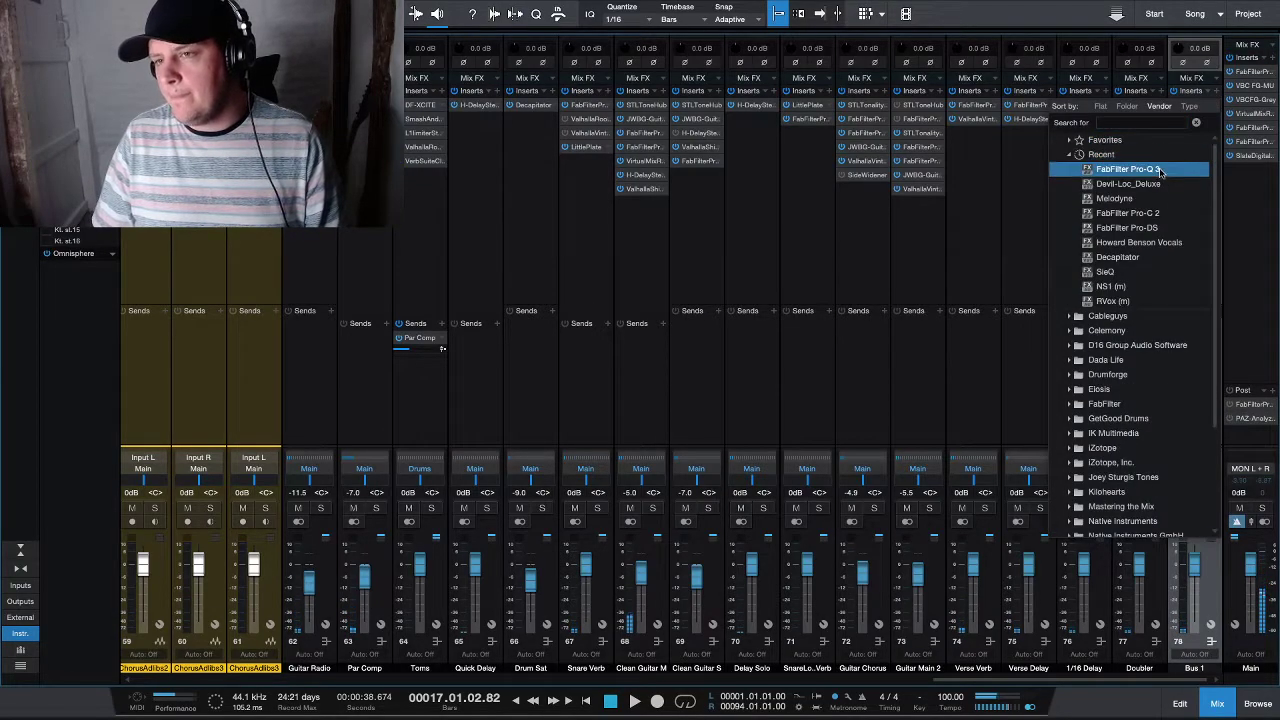
{"action": "left_click", "coordinate": [1171, 248]}
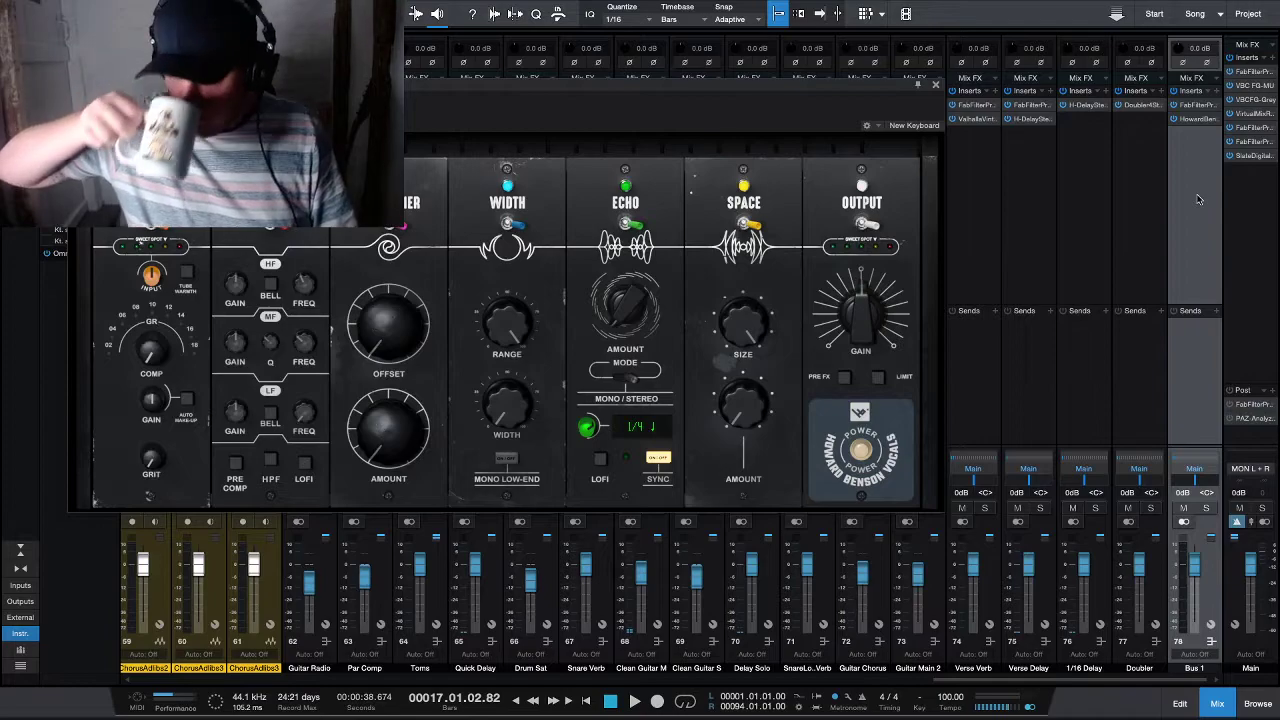
- Solo the harmony bus and rename it Low Harm
{"action": "left_click", "coordinate": [1206, 508]}
{"action": "left_click", "coordinate": [1190, 668]}
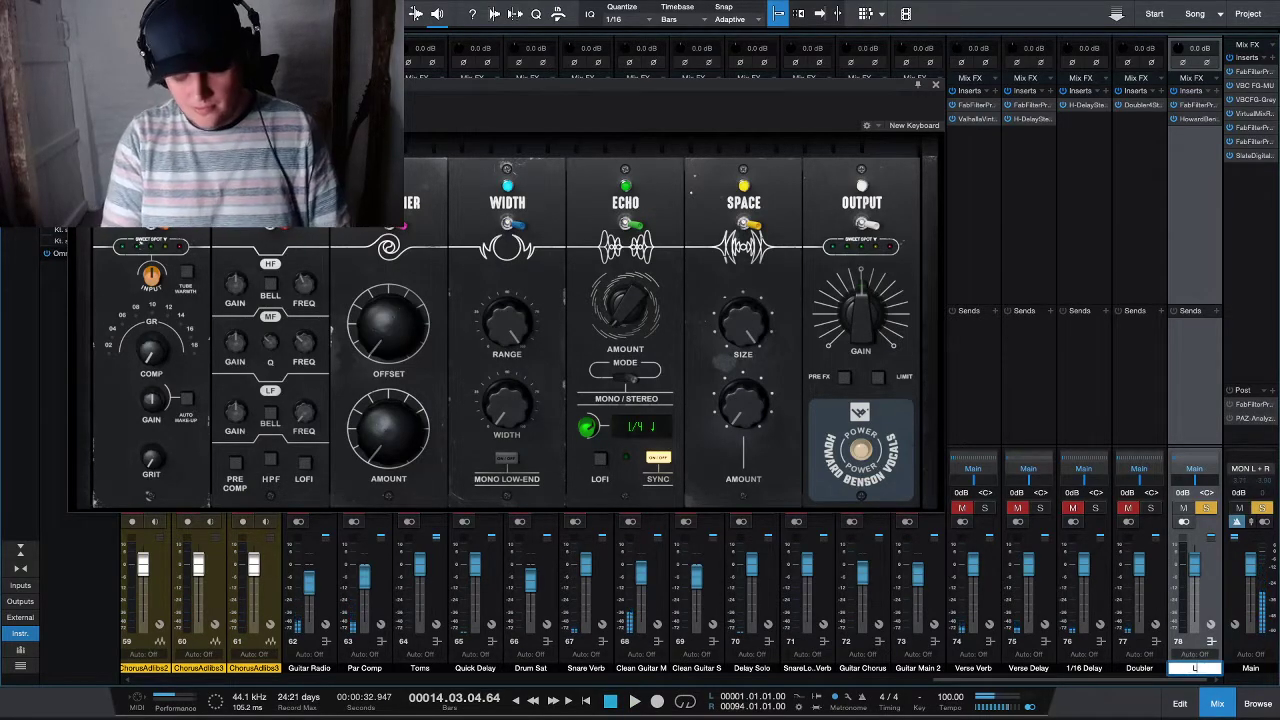
{"action": "key", "text": "Return"}
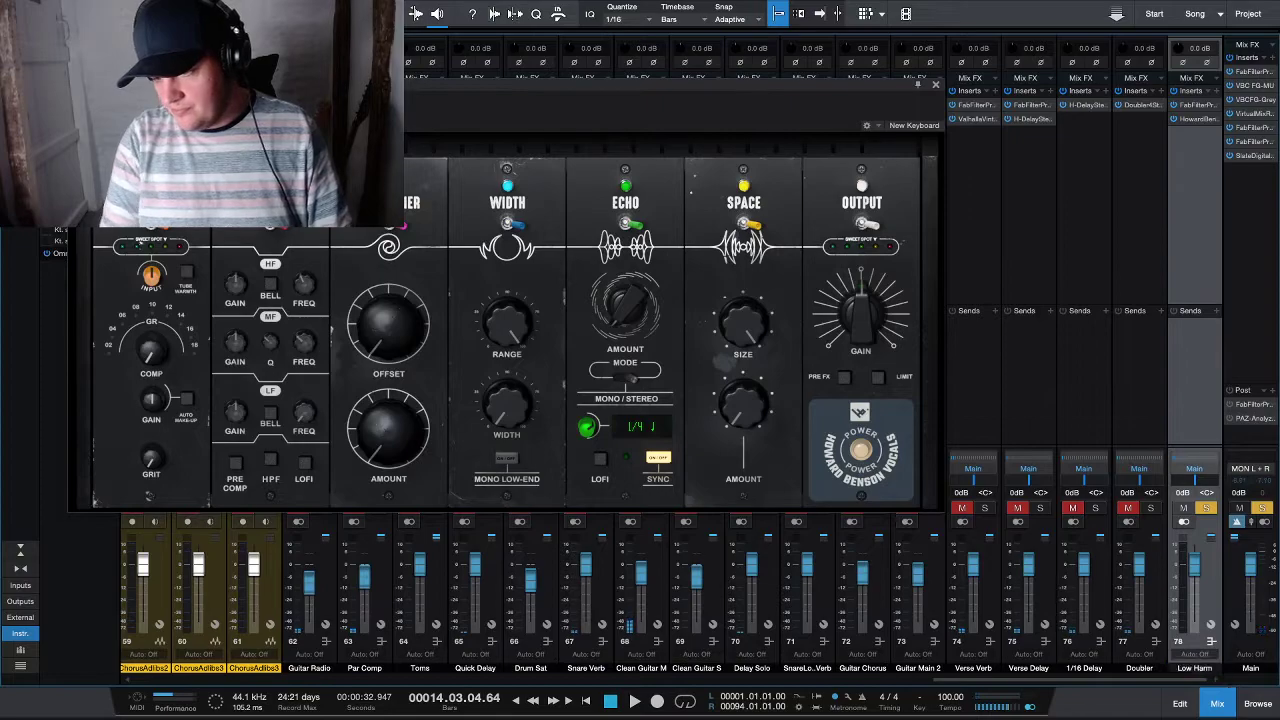
- In Howard Benson Vocals on Low Harm, raise the input, set Comp to about 28.5, and enable Pre Comp and HPF
{"action": "key", "text": "space"}
{"action": "mouse_move", "coordinate": [150, 347]}
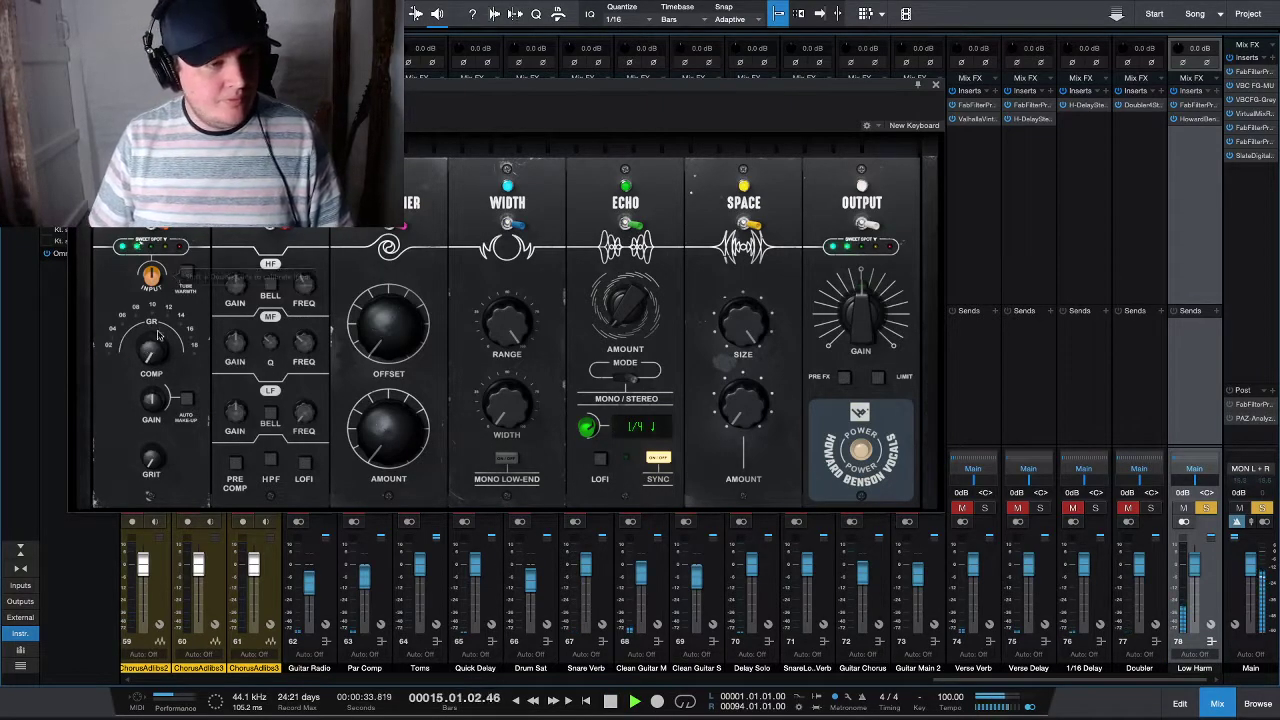
{"action": "left_click_drag", "start_coordinate": [150, 347], "coordinate": [147, 352]}
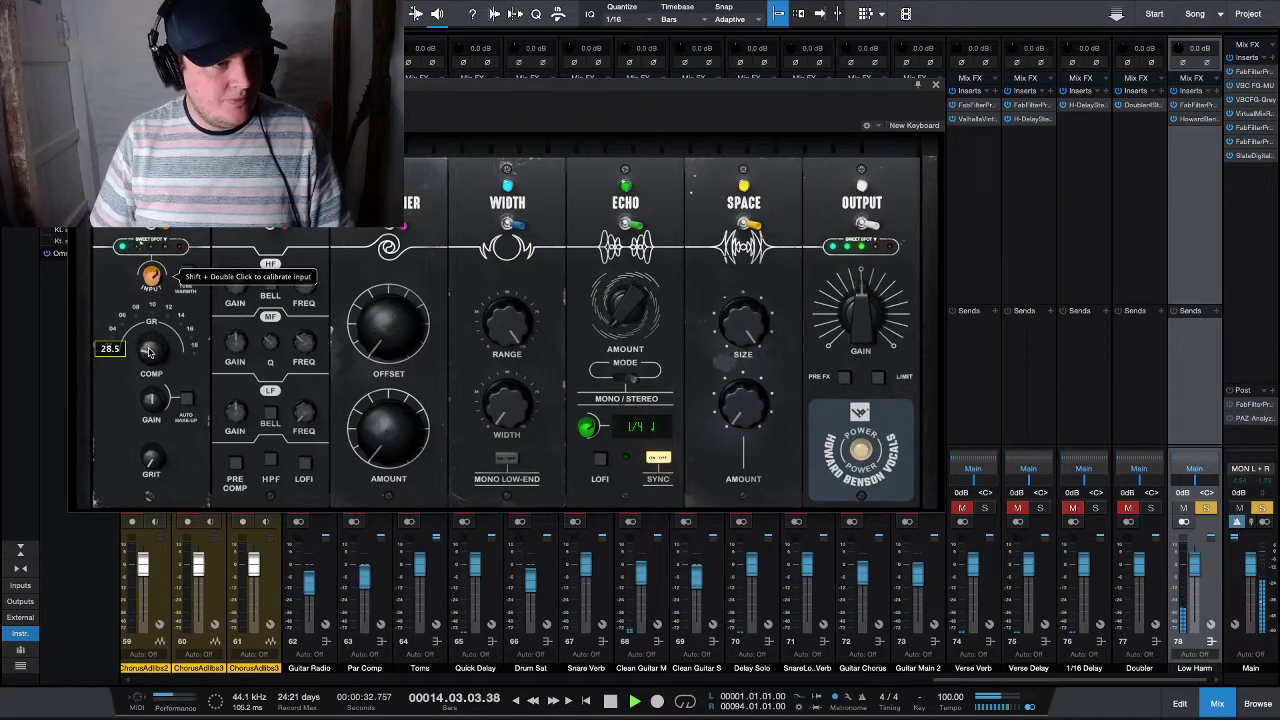
{"action": "mouse_move", "coordinate": [146, 338]}
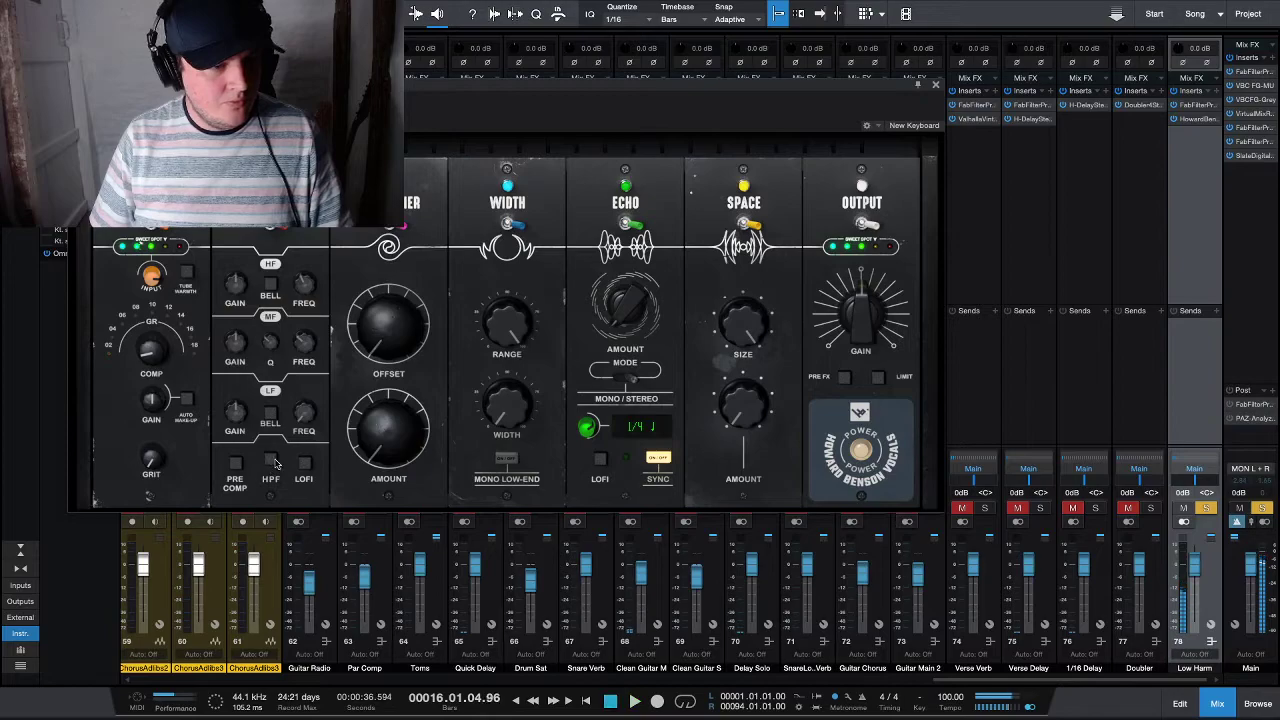
{"action": "left_click", "coordinate": [236, 465]}
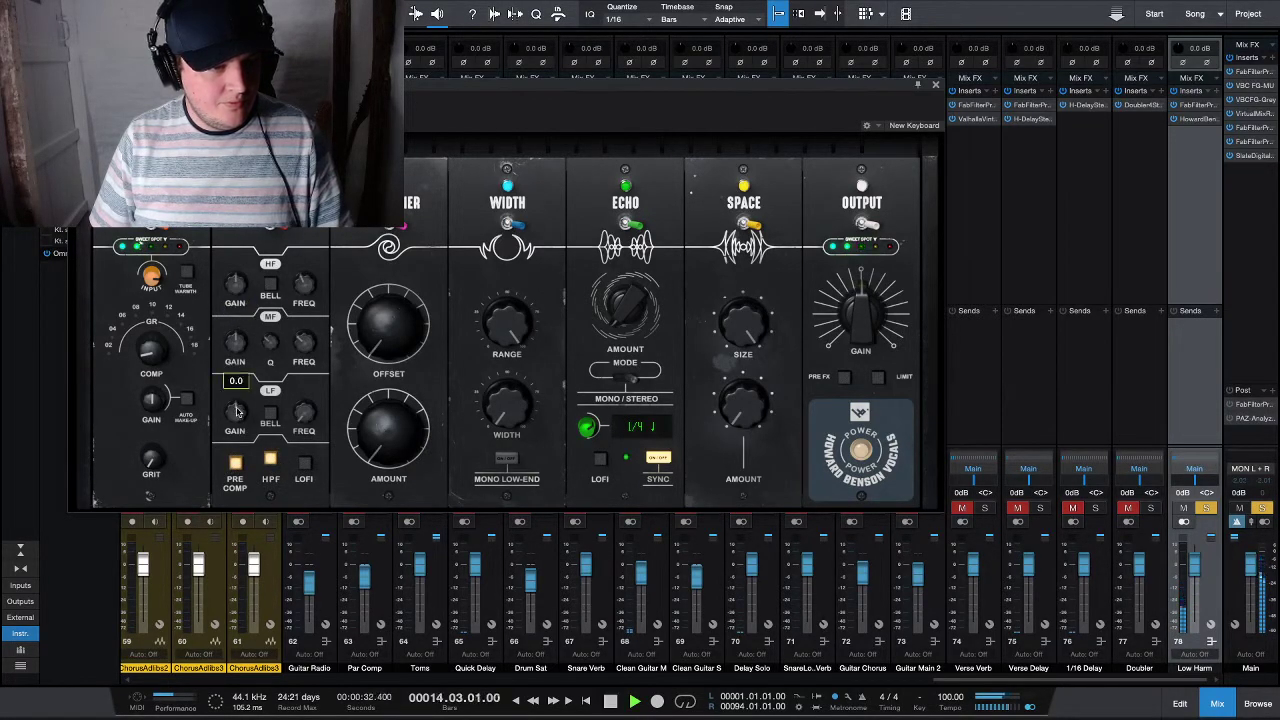
{"action": "left_click", "coordinate": [1205, 120]}
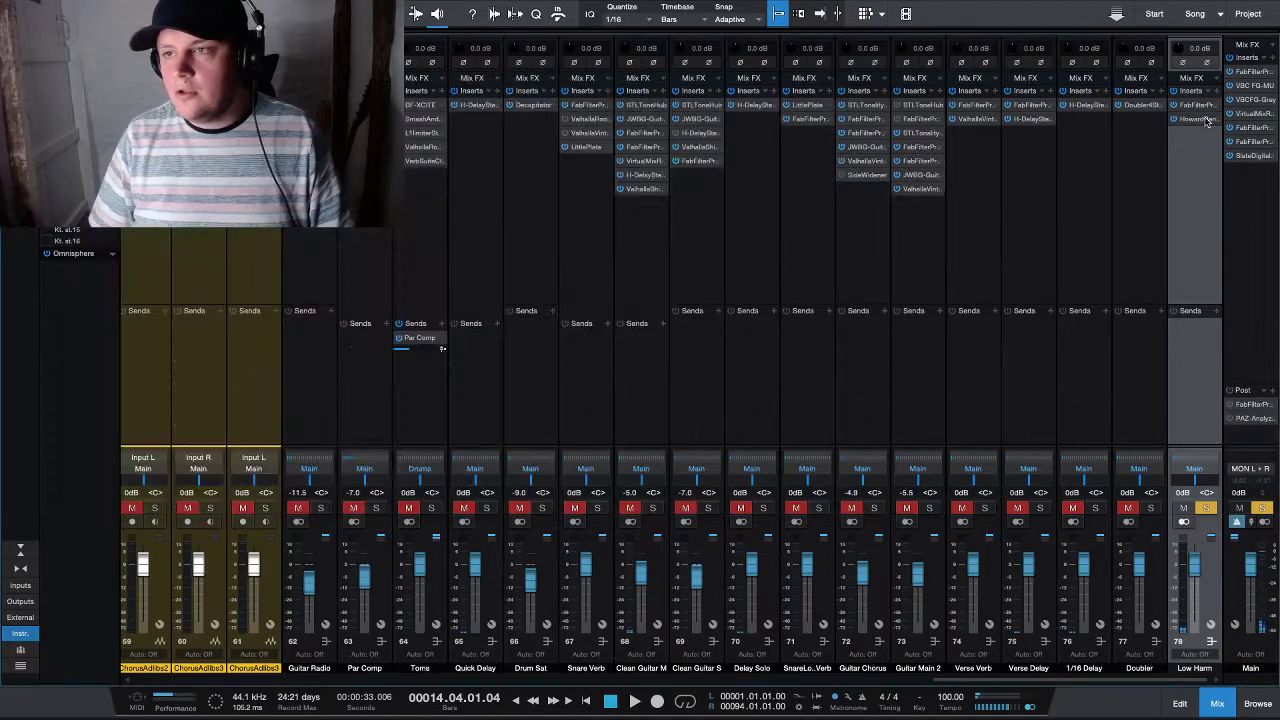
- In Pro-Q 3 on Low Harm, add a bell cut of about 4 dB near 223 Hz and move the low cut to about 172 Hz
{"action": "left_click", "coordinate": [1201, 106]}
{"action": "key", "text": "space"}
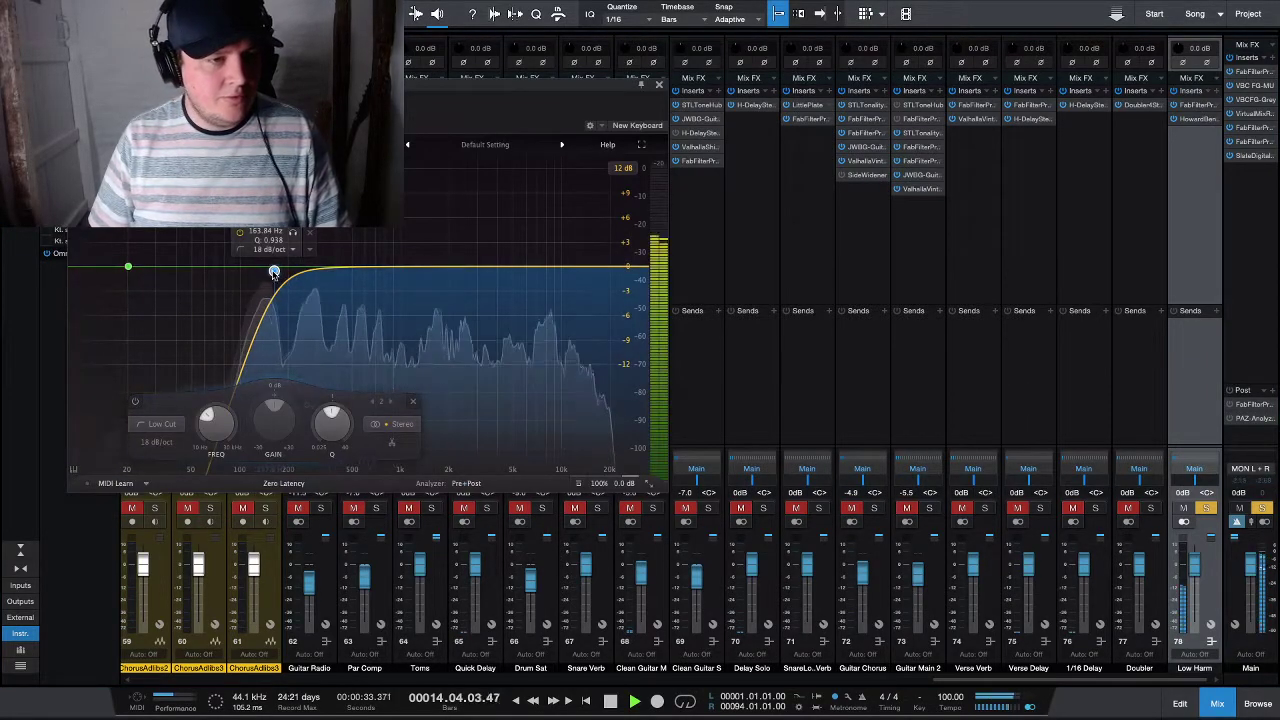
{"action": "left_click_drag", "start_coordinate": [278, 271], "coordinate": [248, 305]}
{"action": "scroll", "coordinate": [248, 305], "scroll_direction": "up", "scroll_amount": 5}
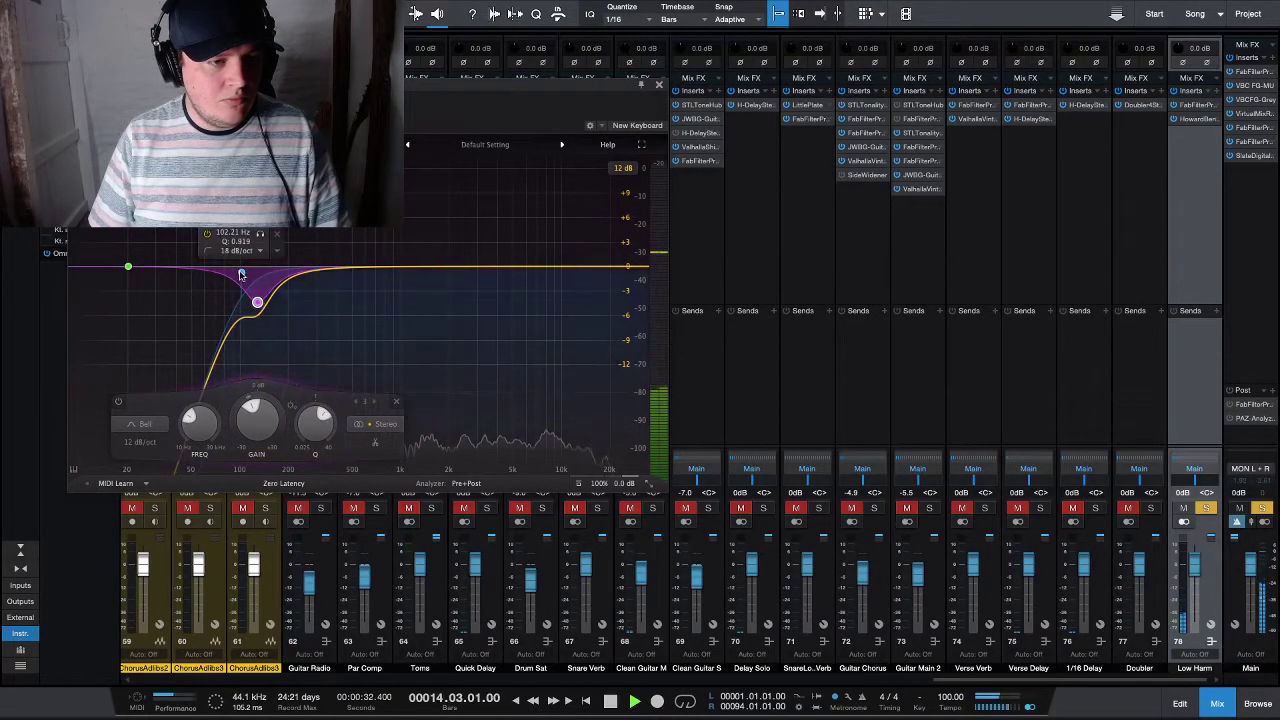
{"action": "left_click", "coordinate": [250, 283]}
{"action": "left_click_drag", "start_coordinate": [257, 301], "coordinate": [308, 329]}
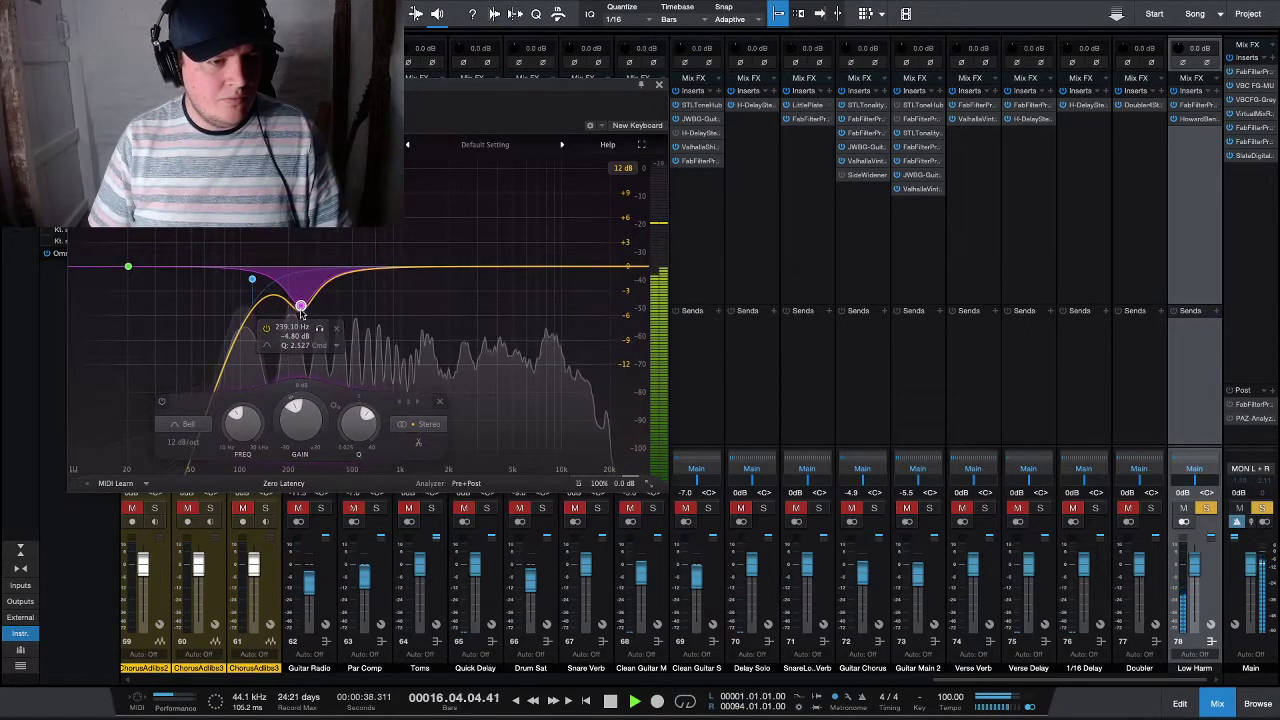
{"action": "key", "text": "space"}
{"action": "left_click_drag", "start_coordinate": [252, 279], "coordinate": [348, 269]}
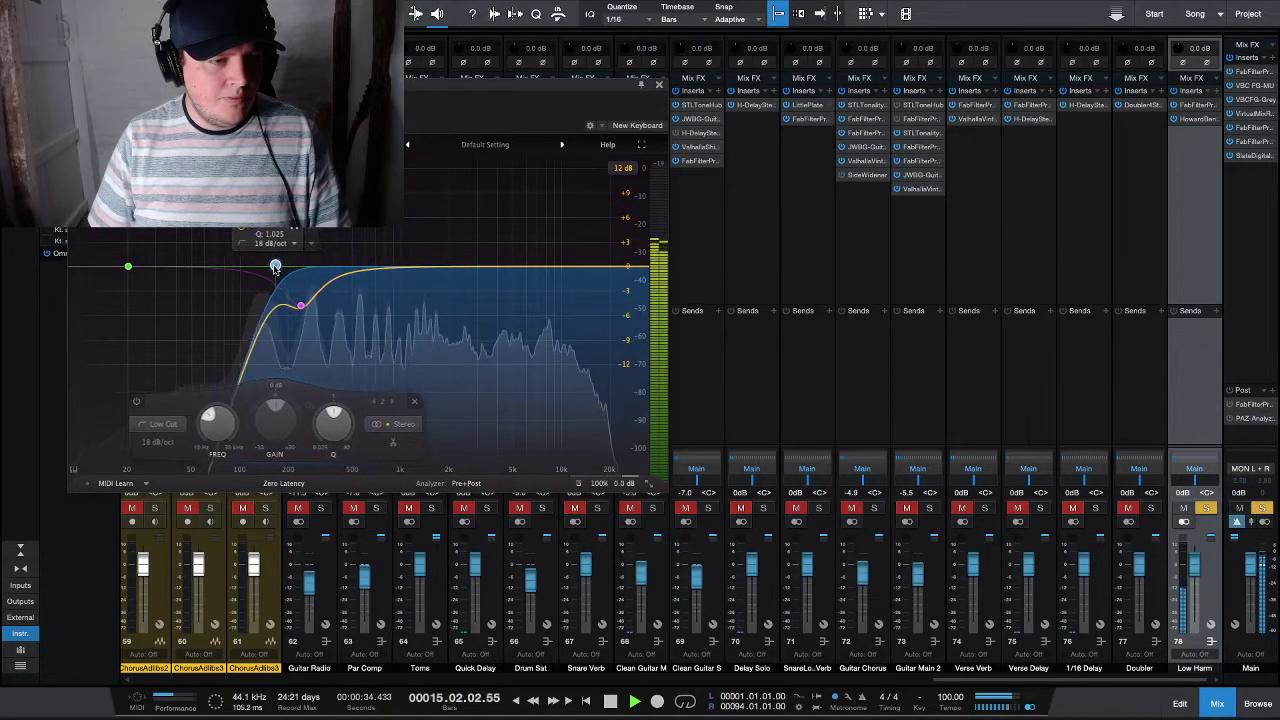
{"action": "left_click_drag", "start_coordinate": [261, 271], "coordinate": [293, 318]}
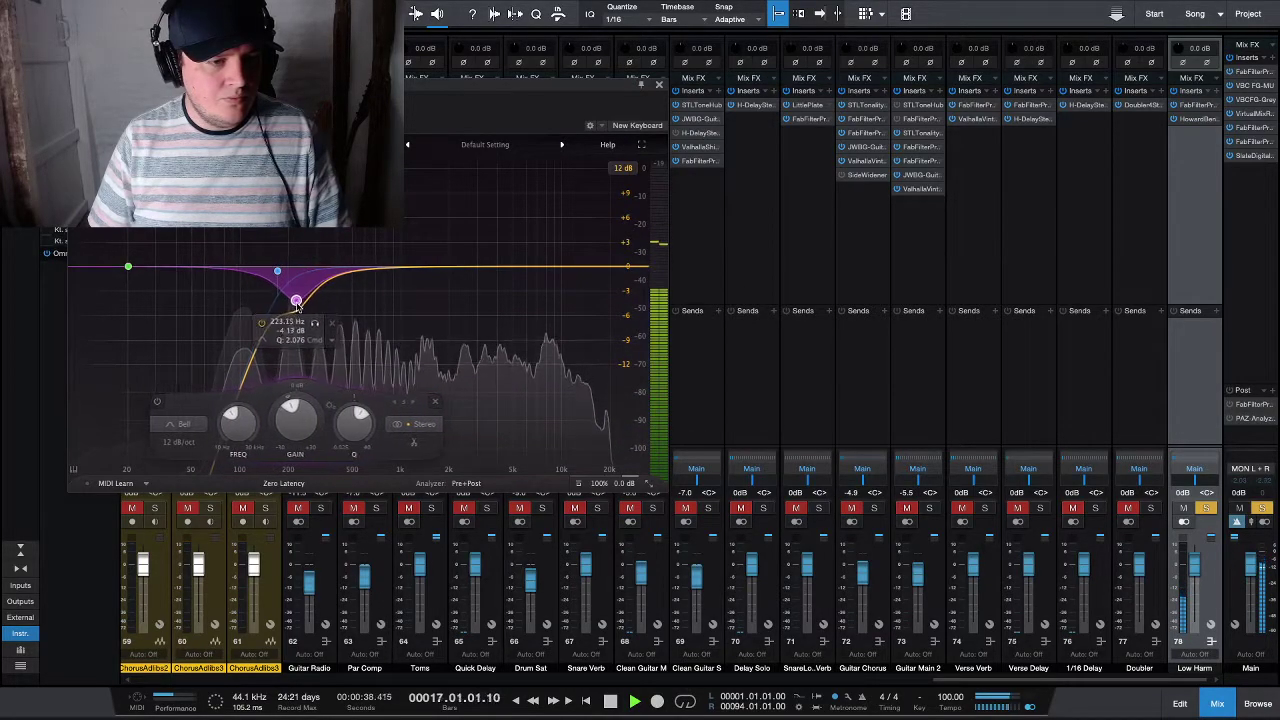
- Sweep for the boxy low mids, cut about 4 dB at about 440 Hz with Q near 1.4, and raise the low cut slightly
{"action": "left_click_drag", "start_coordinate": [482, 266], "coordinate": [335, 172]}
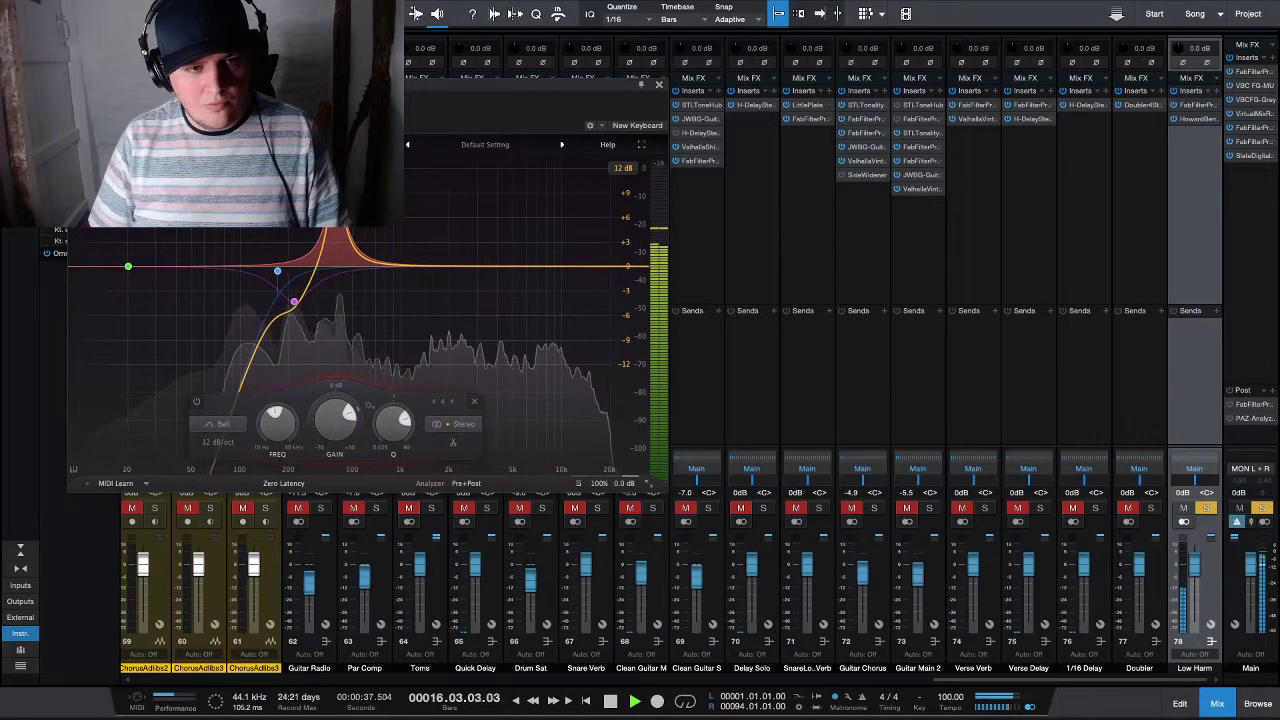
{"action": "left_click_drag", "start_coordinate": [343, 423], "coordinate": [397, 447]}
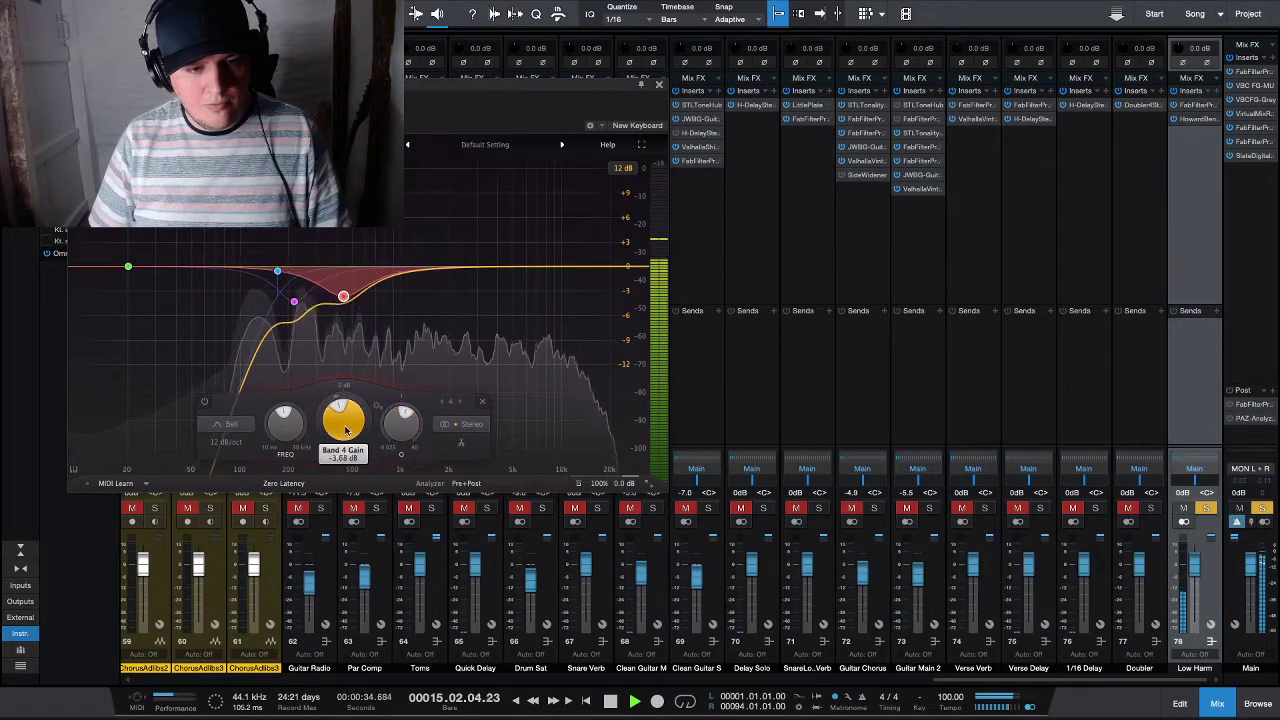
{"action": "scroll", "coordinate": [344, 424], "scroll_direction": "down", "scroll_amount": 2}
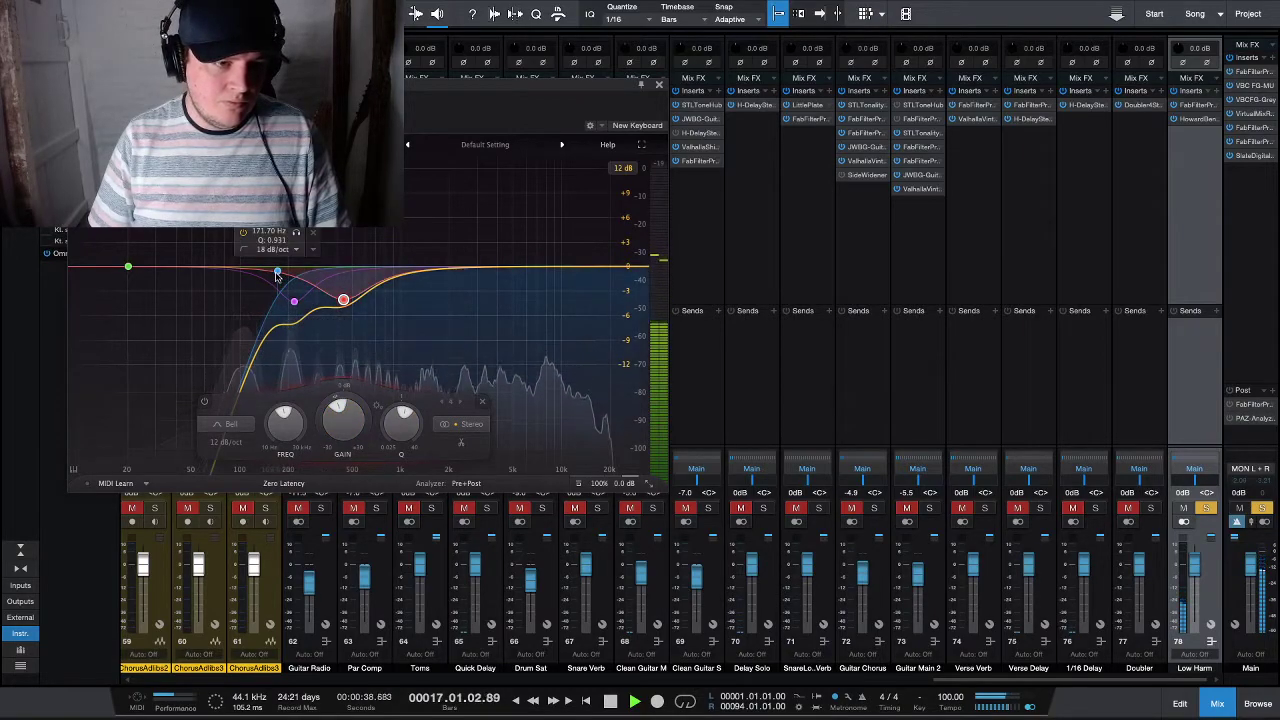
{"action": "left_click_drag", "start_coordinate": [278, 271], "coordinate": [287, 270]}
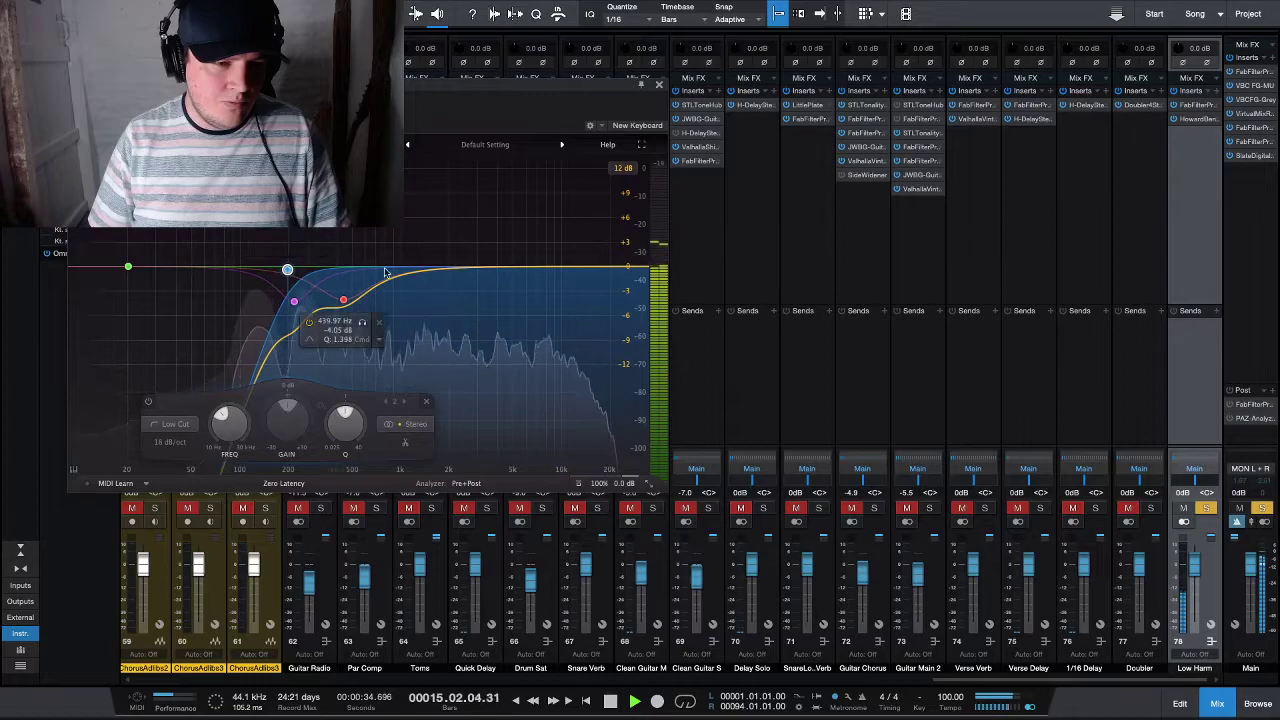
- Add a narrow bell cut at about 1 kHz to the Low Harm EQ
{"action": "left_click", "coordinate": [524, 262]}
{"action": "left_click_drag", "start_coordinate": [524, 262], "coordinate": [400, 247]}
{"action": "left_click_drag", "start_coordinate": [398, 457], "coordinate": [392, 524]}
- Sweep a boosted narrow bell through the upper mids and turn it into a cut at about 4.08 kHz
{"action": "left_click_drag", "start_coordinate": [548, 268], "coordinate": [498, 202]}
{"action": "key", "text": "space"}
{"action": "key", "text": "space"}
{"action": "scroll", "coordinate": [519, 206], "scroll_direction": "up", "scroll_amount": 5}
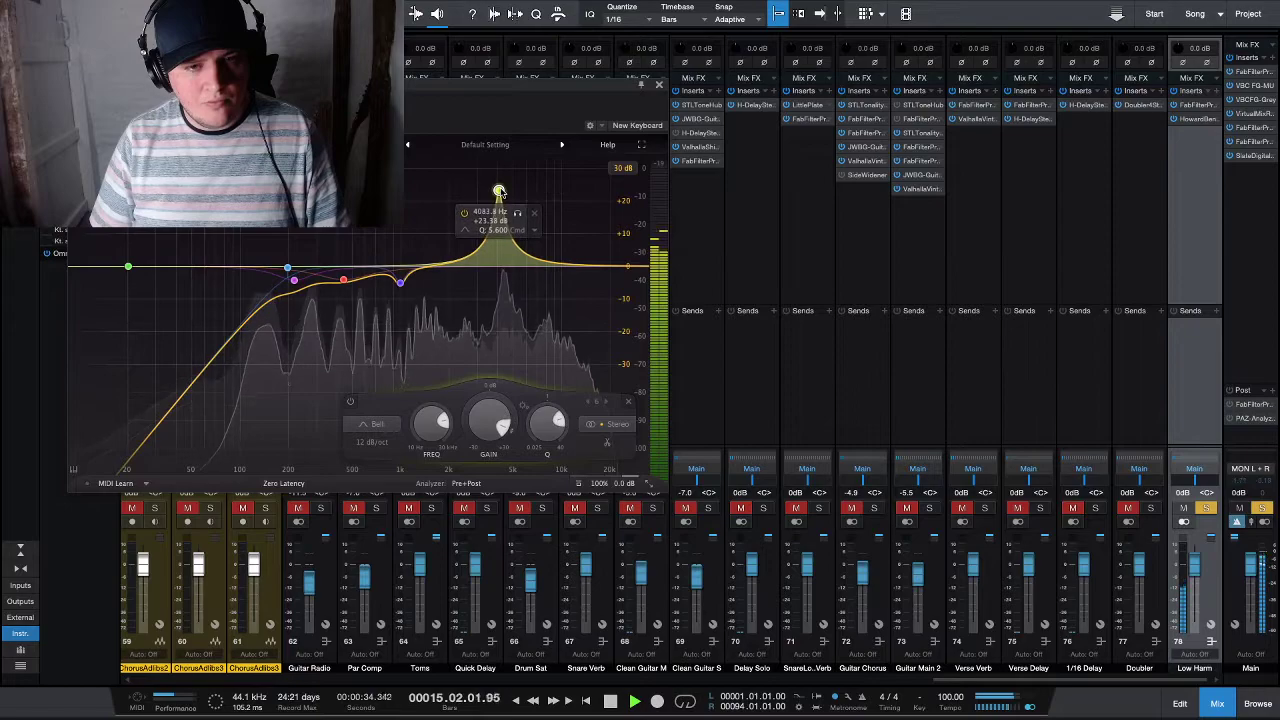
{"action": "scroll", "coordinate": [498, 202], "scroll_direction": "up", "scroll_amount": 2}
{"action": "left_click_drag", "start_coordinate": [489, 420], "coordinate": [499, 518]}
{"action": "scroll", "coordinate": [547, 422], "scroll_direction": "up", "scroll_amount": 2}
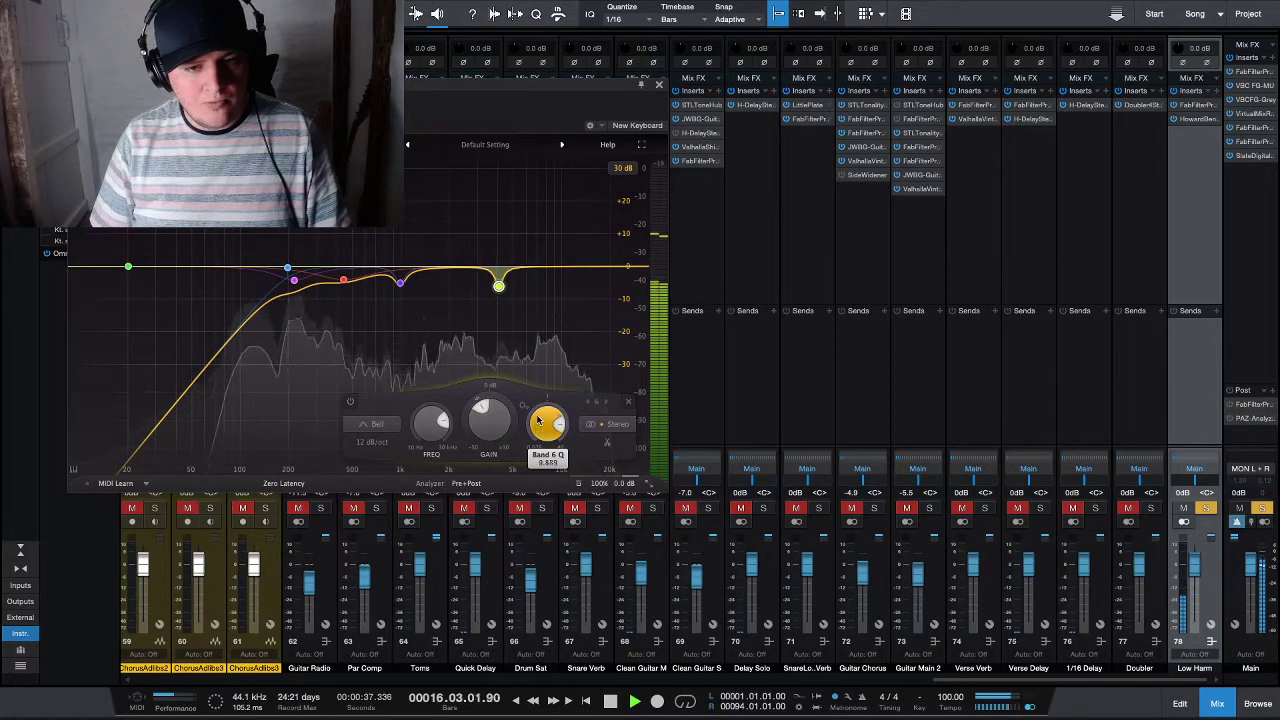
- Add a 36 dB/oct high cut at about 12.7 kHz and close the Low Harm EQ
{"action": "left_click", "coordinate": [627, 266]}
{"action": "left_click_drag", "start_coordinate": [627, 268], "coordinate": [571, 267]}
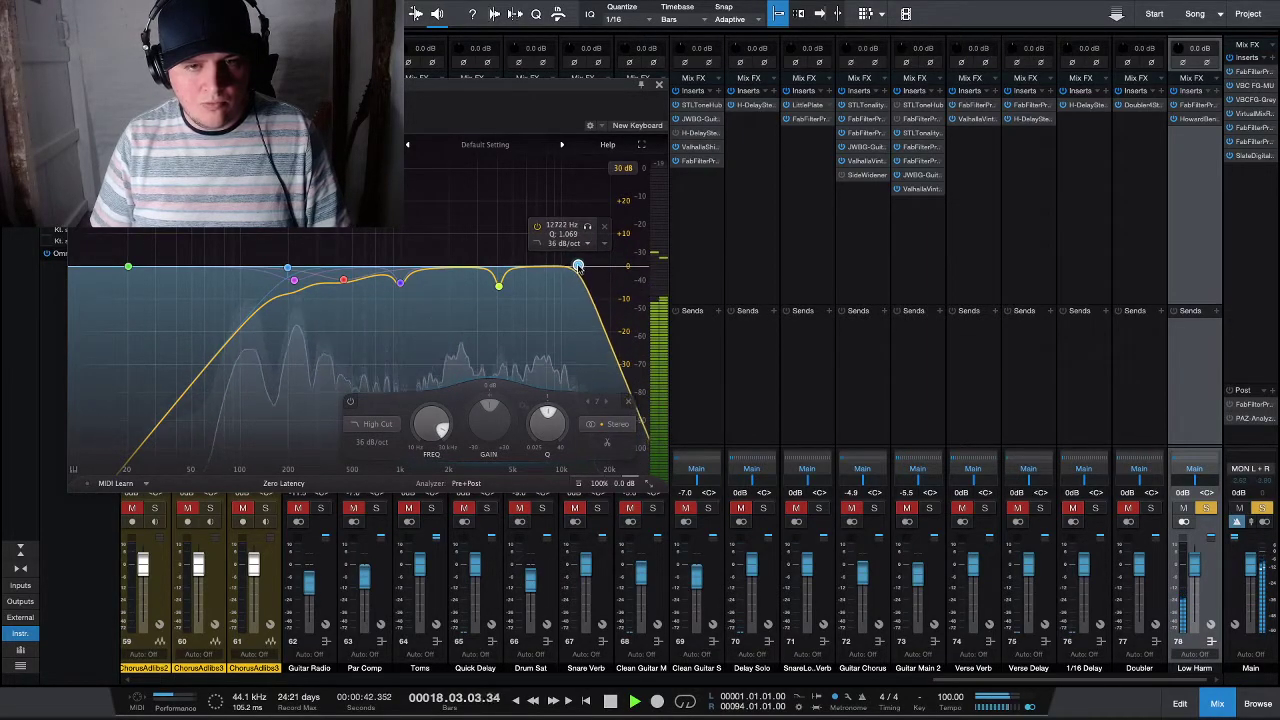
{"action": "left_click", "coordinate": [1190, 112]}
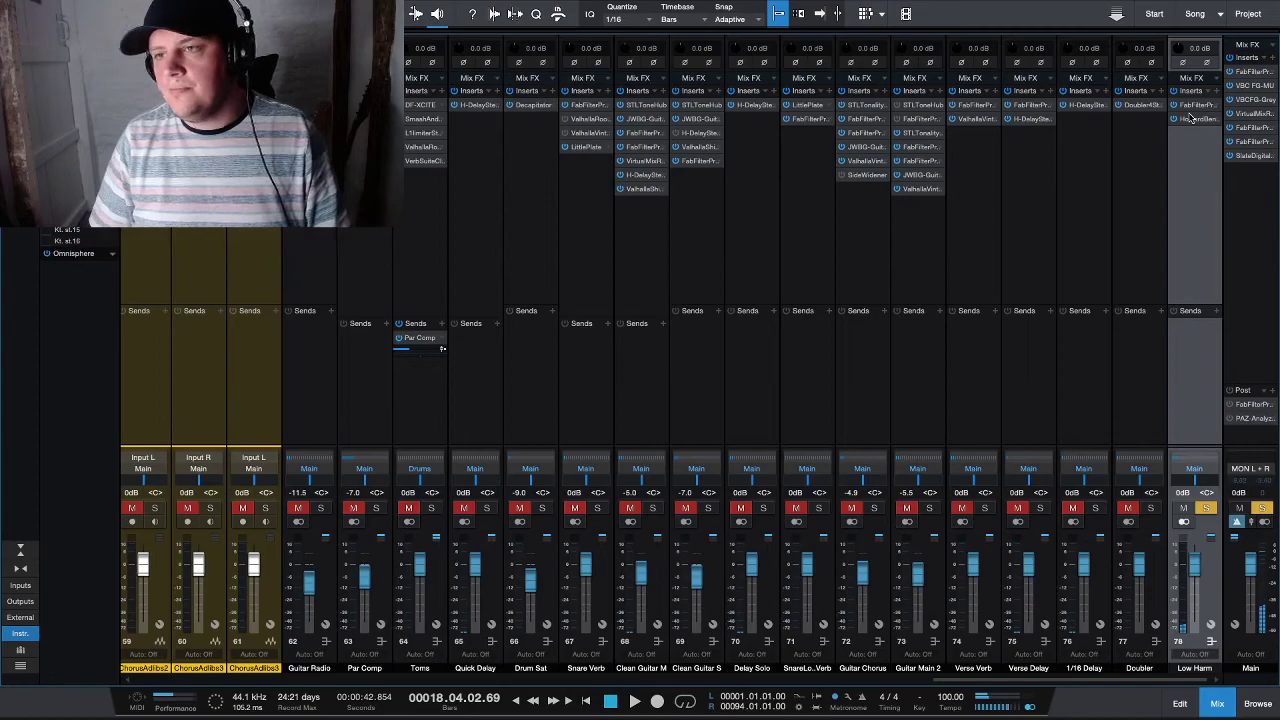
- With Low Harm playing unsoloed in the mix, lower its fader to -11.5 dB and set Howard Benson Vocals' Comp to about 32.6
{"action": "left_click", "coordinate": [1195, 119]}
{"action": "key", "text": "space"}
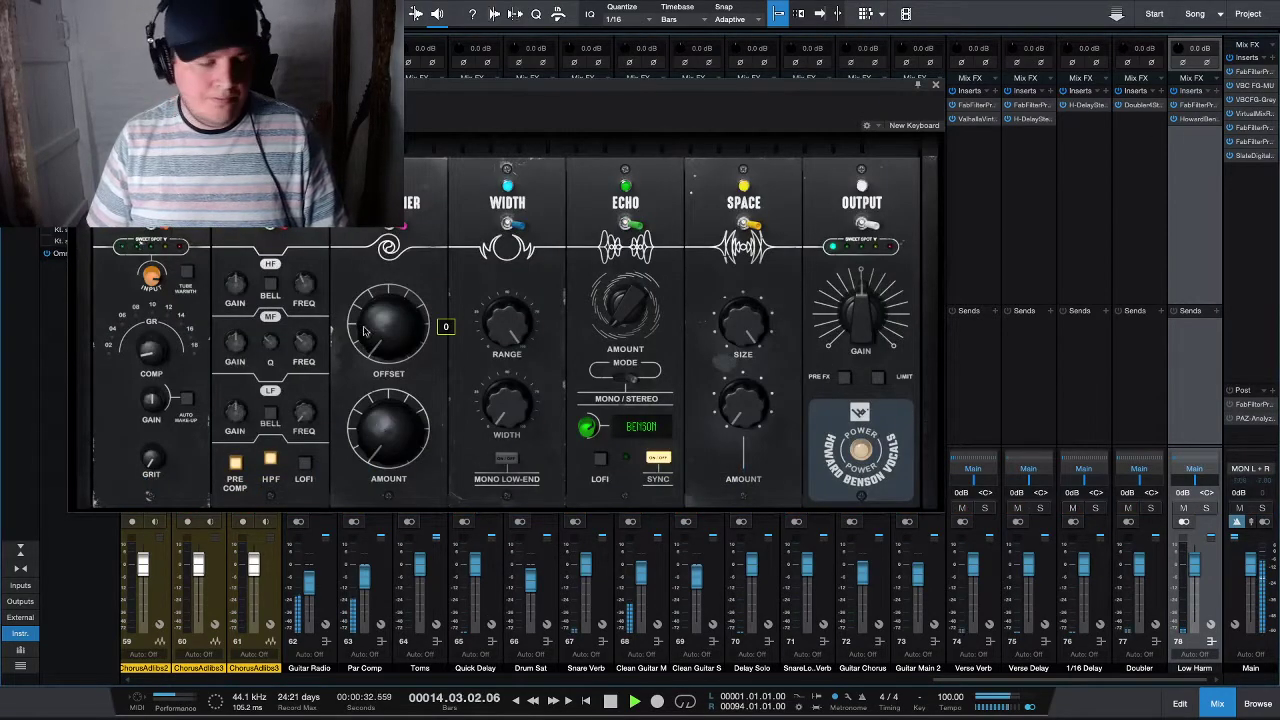
{"action": "left_click_drag", "start_coordinate": [860, 315], "coordinate": [867, 331]}
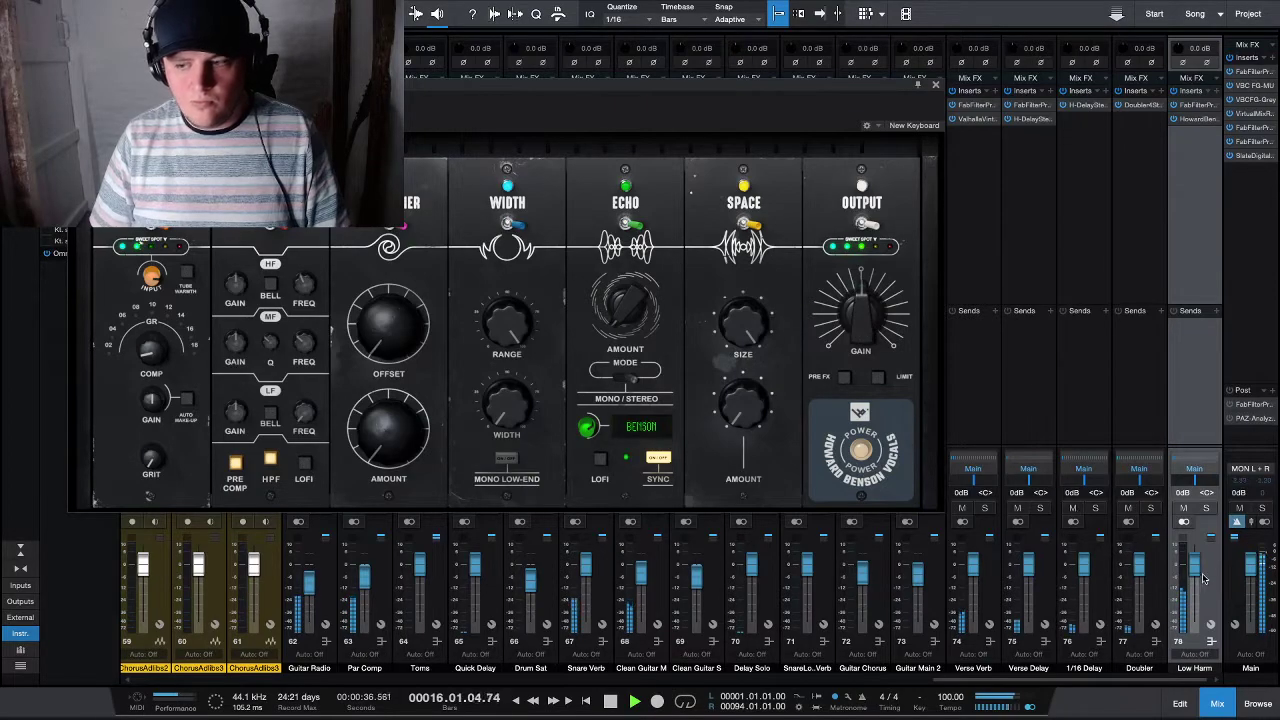
{"action": "left_click_drag", "start_coordinate": [1201, 572], "coordinate": [1201, 584]}
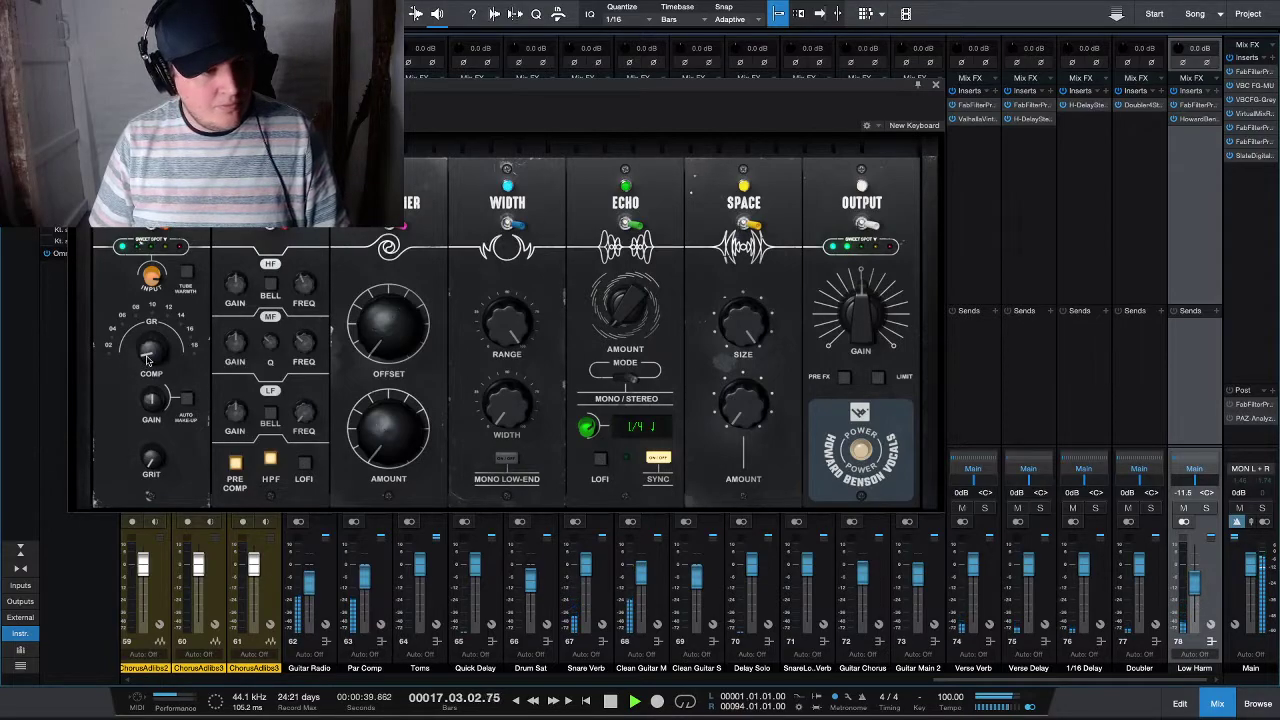
{"action": "mouse_move", "coordinate": [149, 357]}
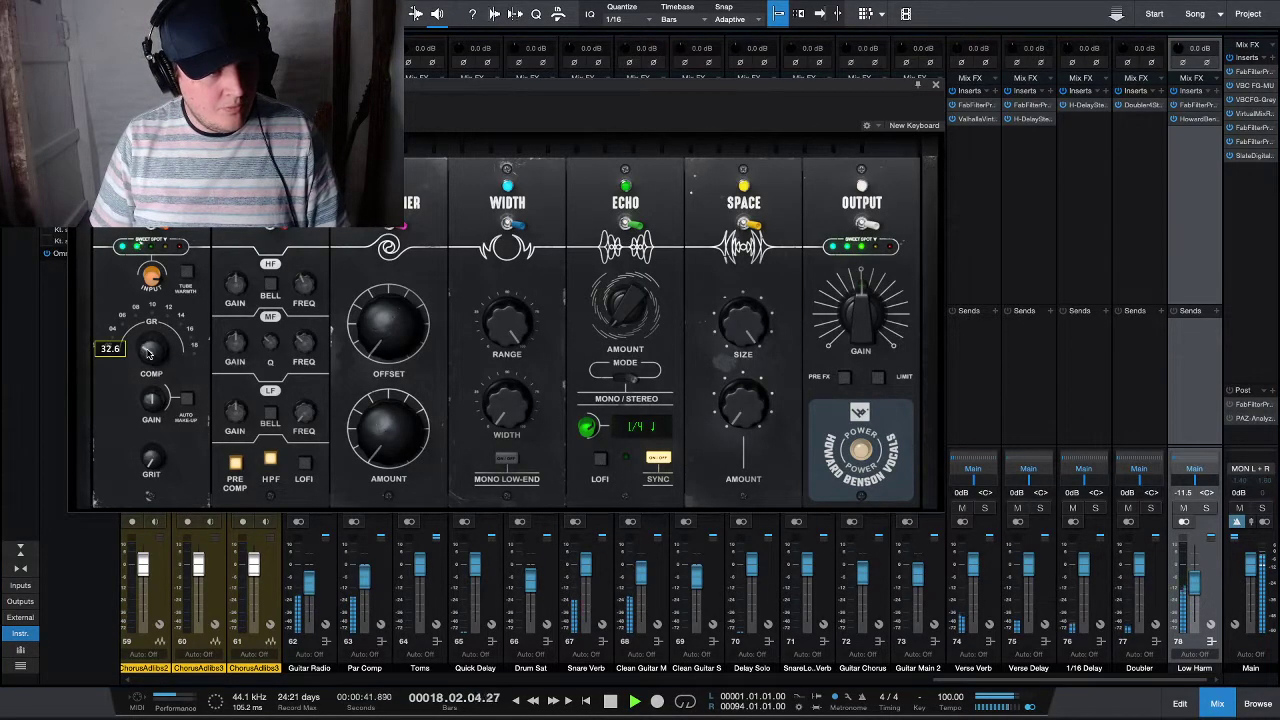
{"action": "key", "text": "space"}
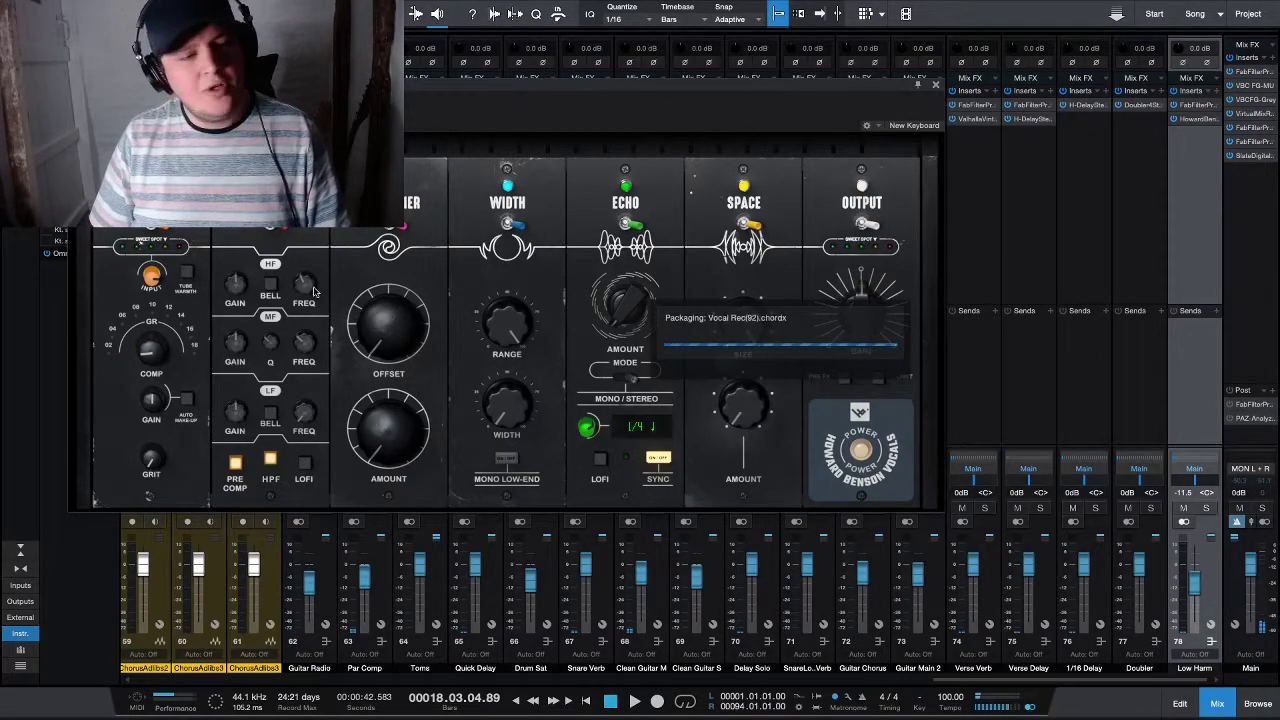
- Try a FabFilter plug-in after Howard Benson Vocals on Low Harm
{"action": "left_click", "coordinate": [934, 87]}
{"action": "left_click", "coordinate": [1215, 91]}
{"action": "type", "text": "rv"}
{"action": "left_click", "coordinate": [1124, 125]}
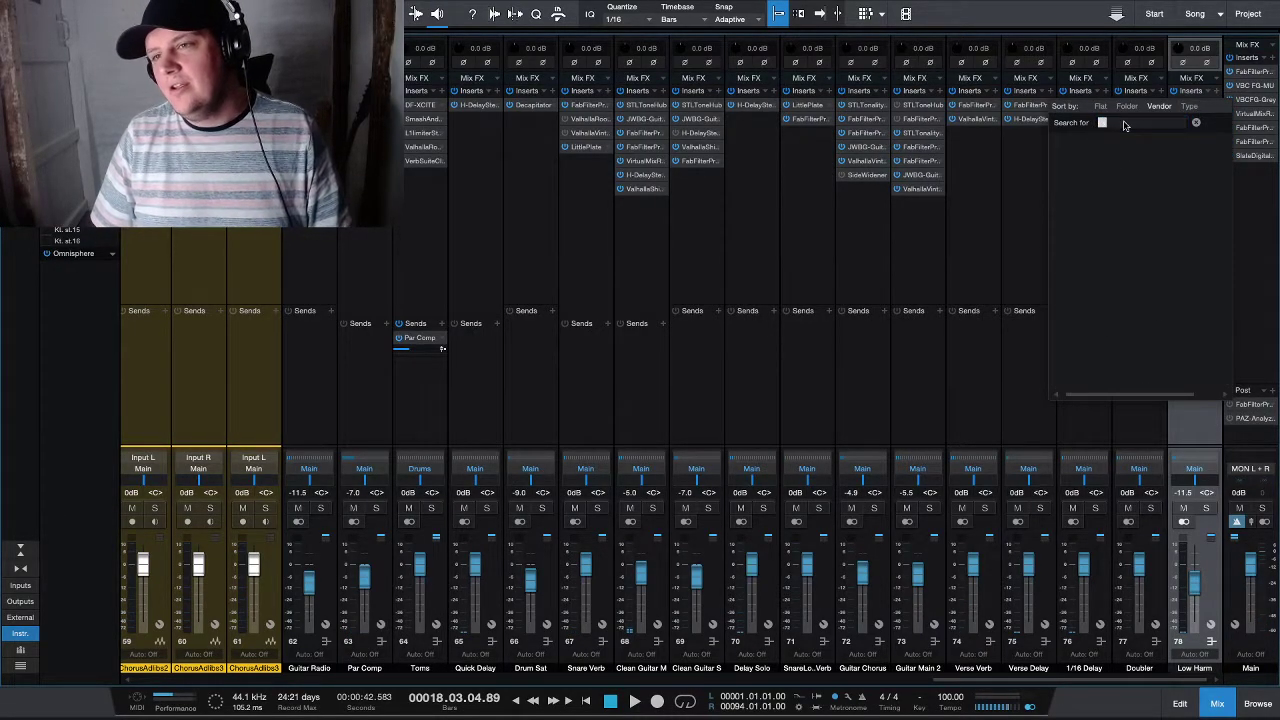
{"action": "key", "text": "Return"}
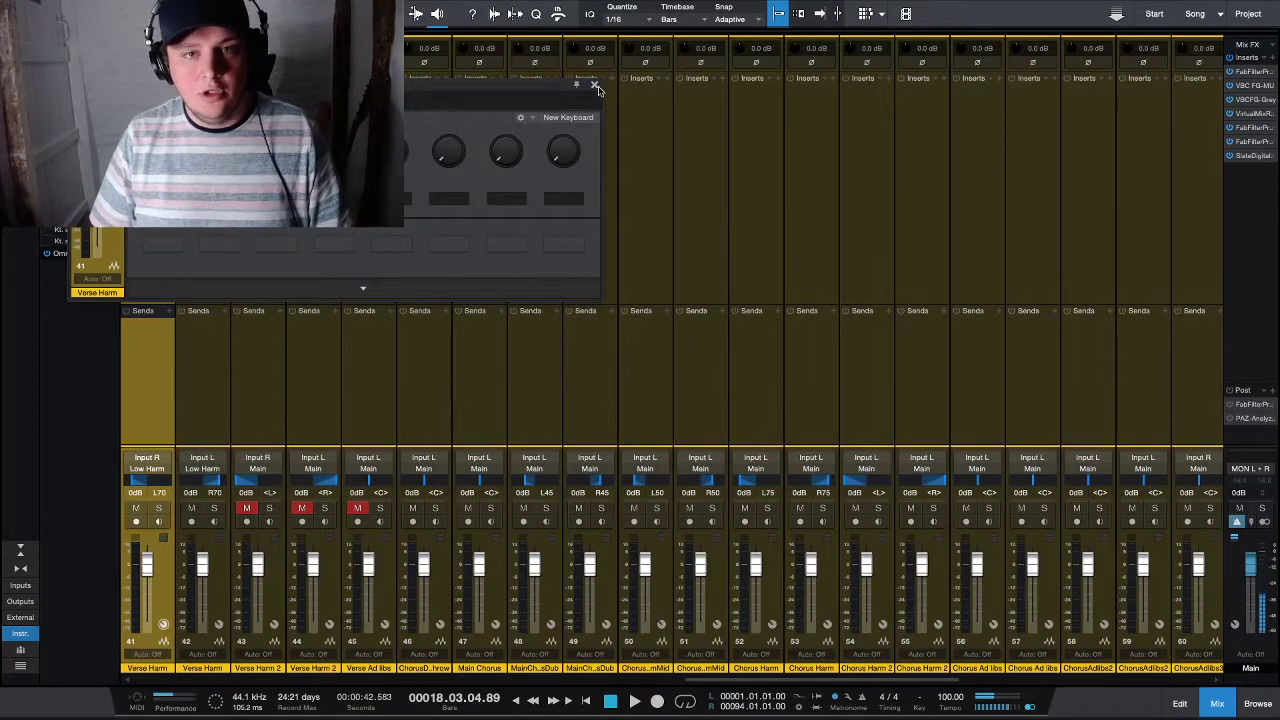
{"action": "left_click", "coordinate": [601, 88]}
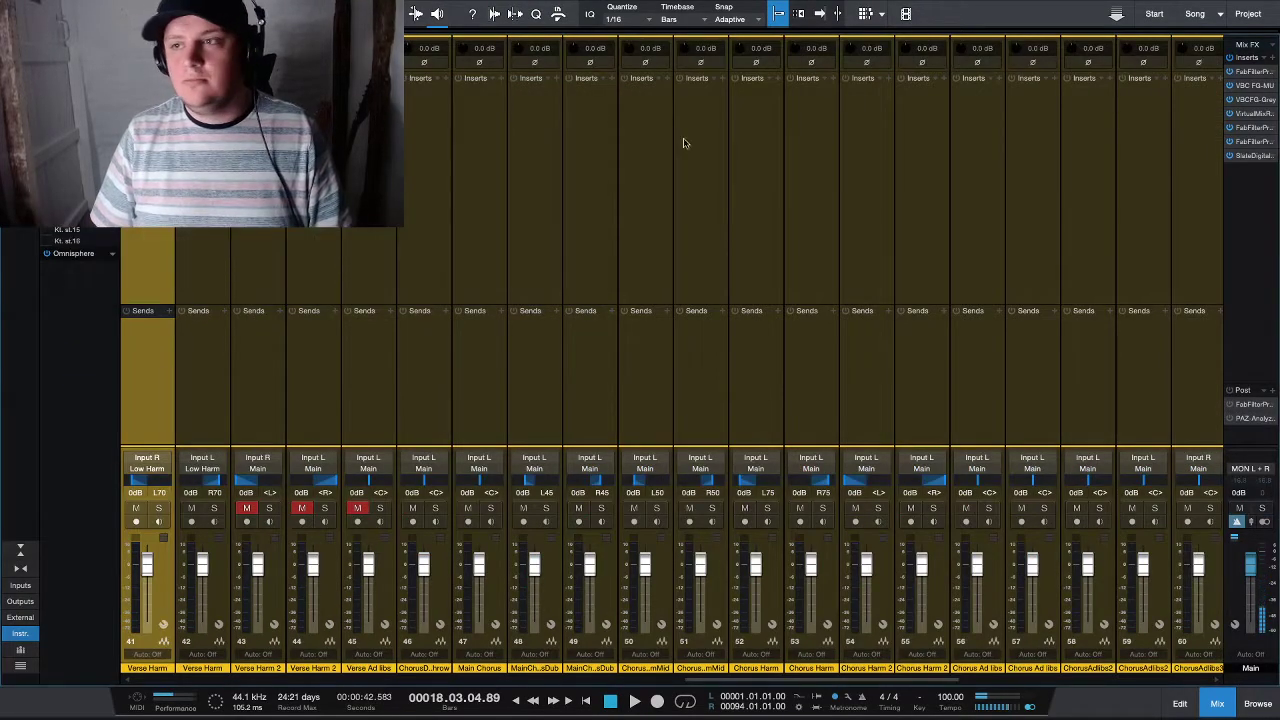
- Select both Verse Harm tracks in the arrangement, solo them and play them back
{"action": "key", "text": "F3"}
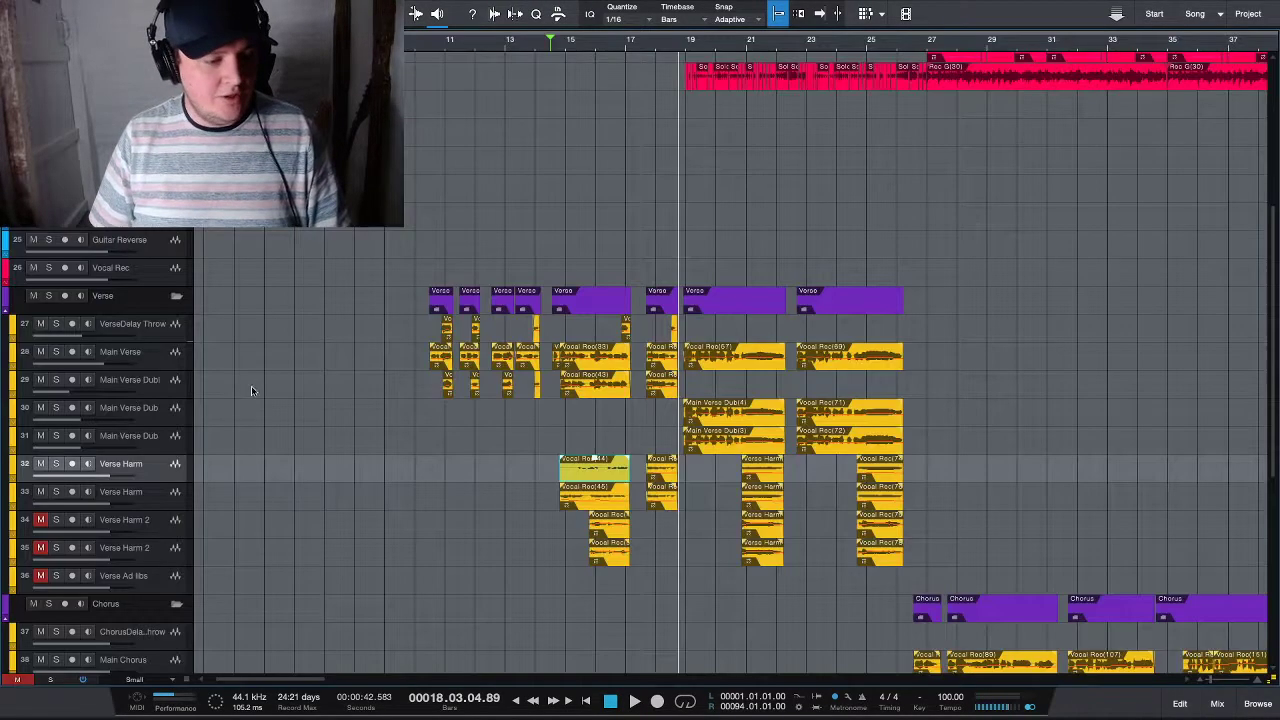
{"action": "left_click", "coordinate": [152, 504], "text": "shift"}
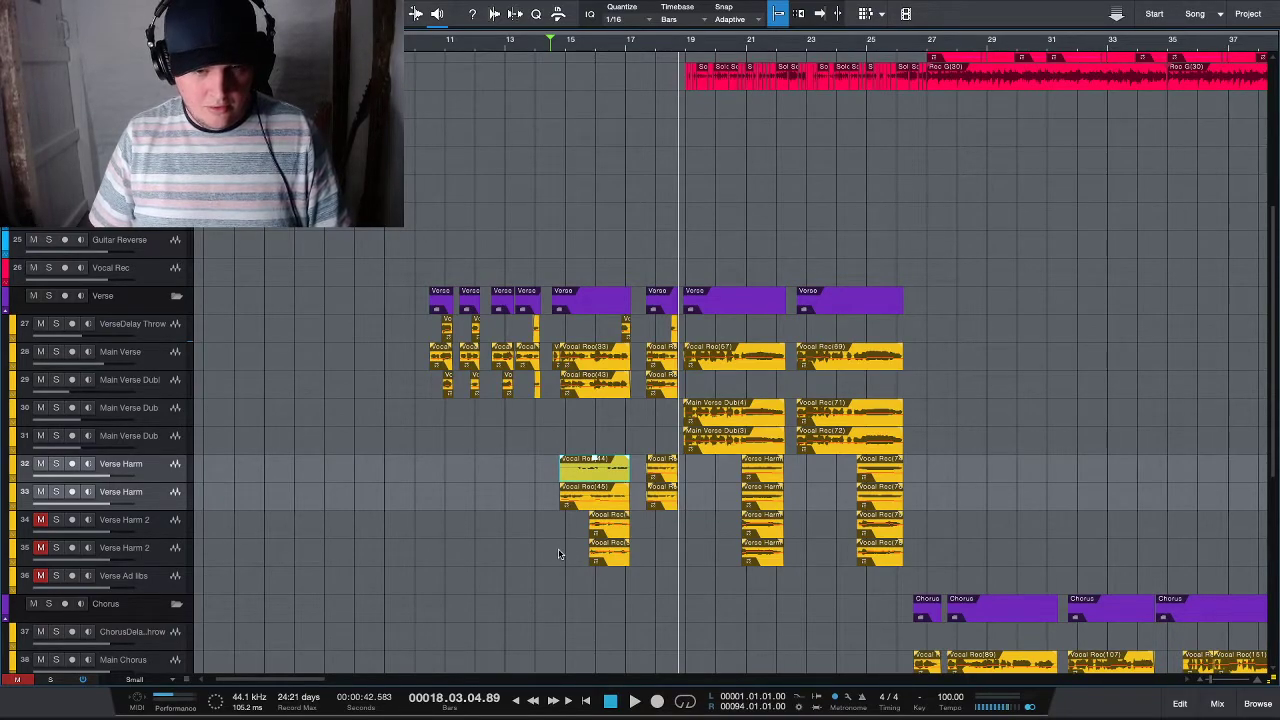
{"action": "key", "text": "Up"}
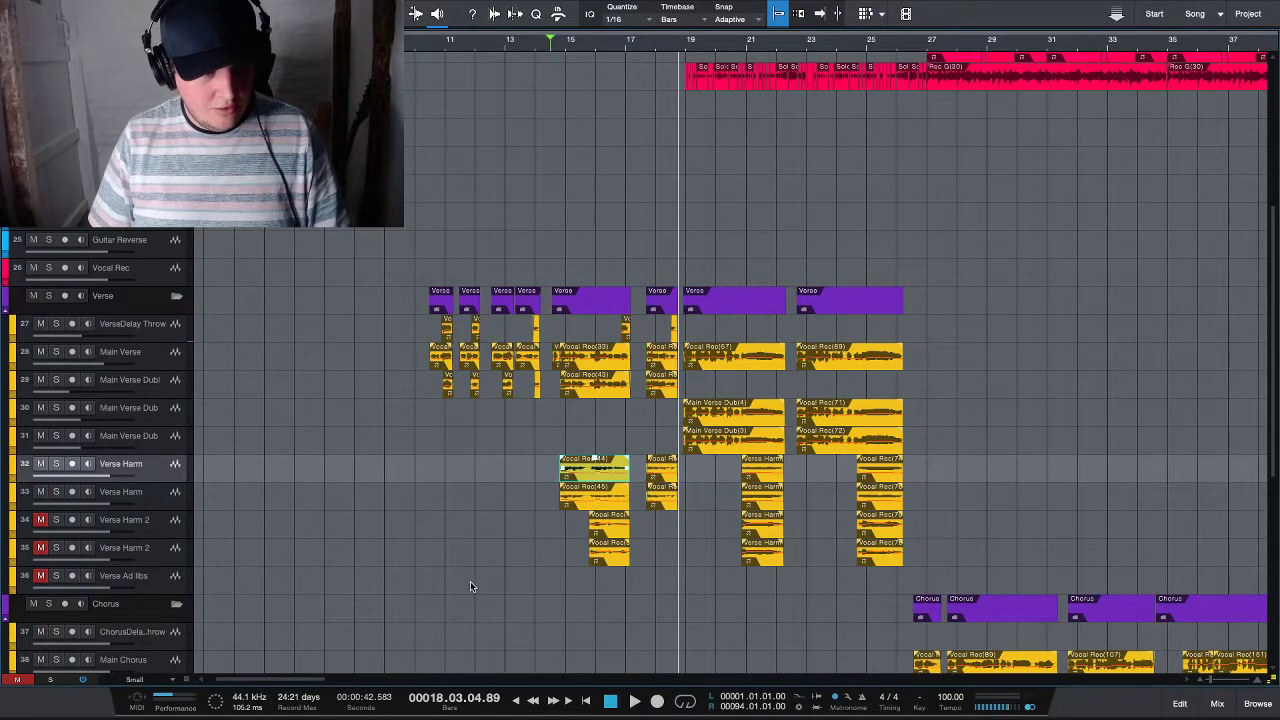
{"action": "key", "text": "F3"}
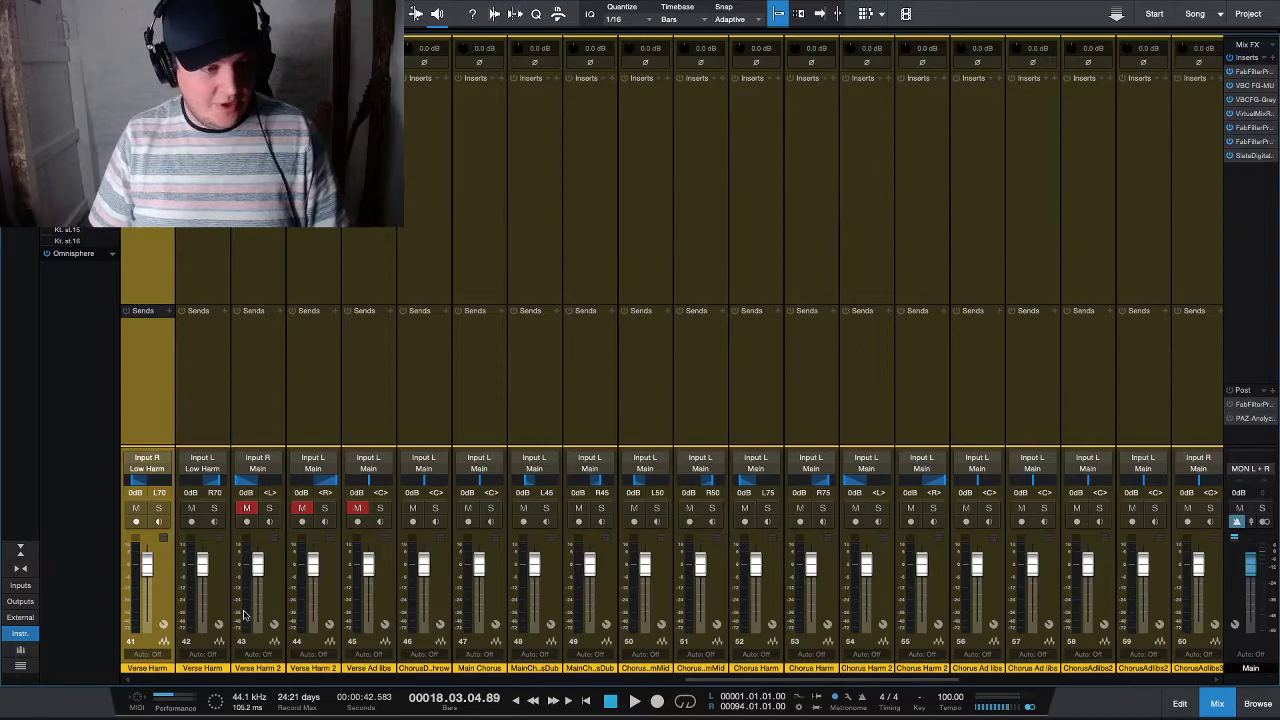
{"action": "key", "text": "F3"}
{"action": "left_click", "coordinate": [183, 500], "text": "shift"}
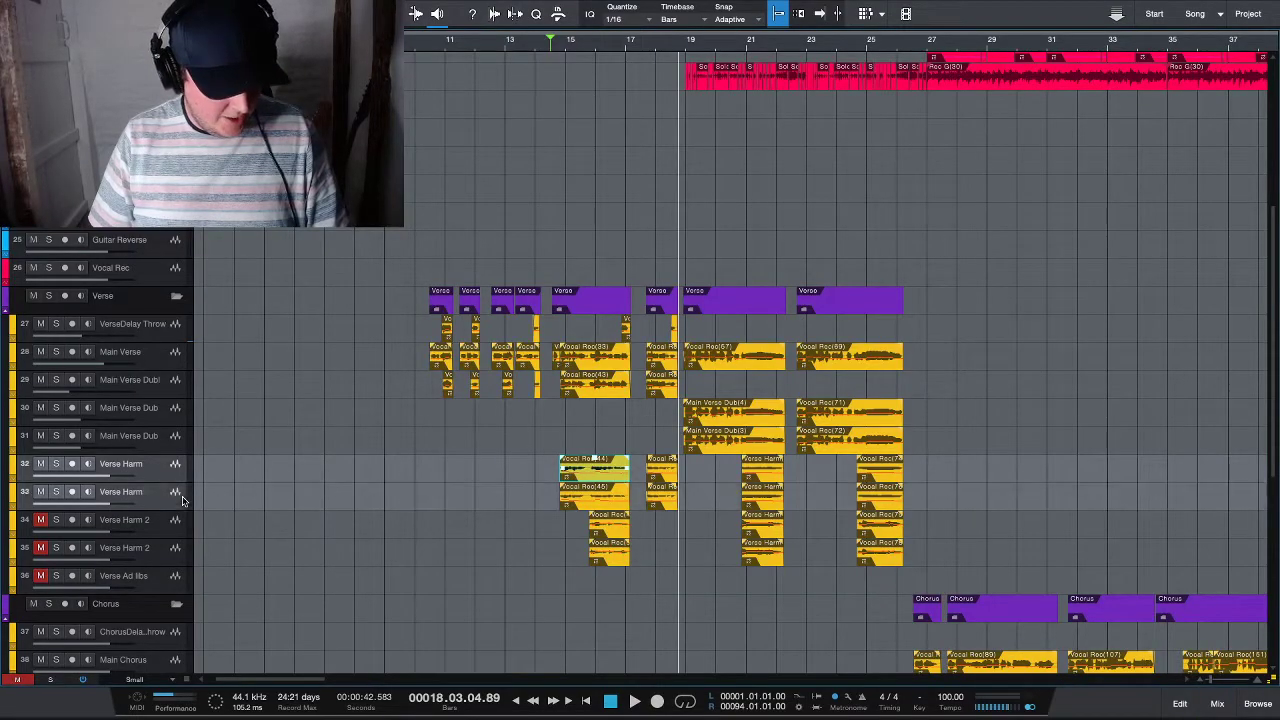
{"action": "left_click", "coordinate": [56, 464]}
{"action": "key", "text": "space"}
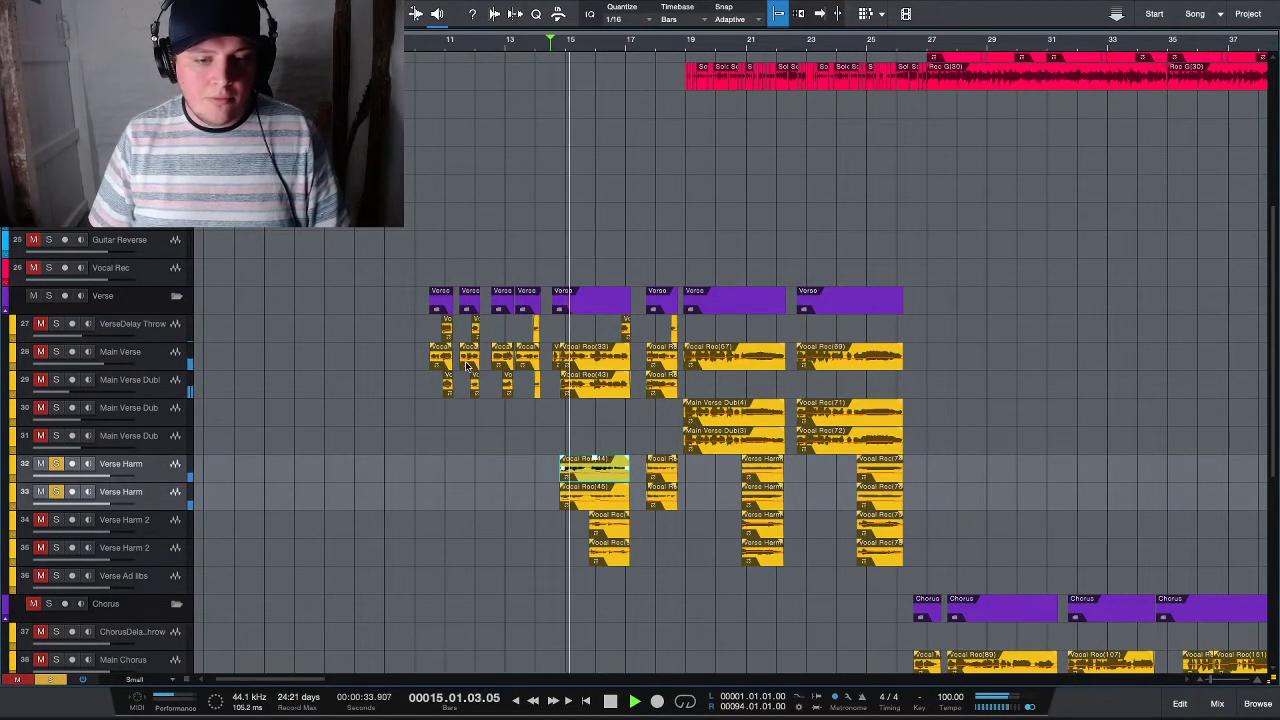
- Remove the FabFilter plug-in that follows Howard Benson Vocals on Low Harm
{"action": "key", "text": "F3"}
{"action": "scroll", "coordinate": [442, 348], "scroll_direction": "right", "scroll_amount": 10}
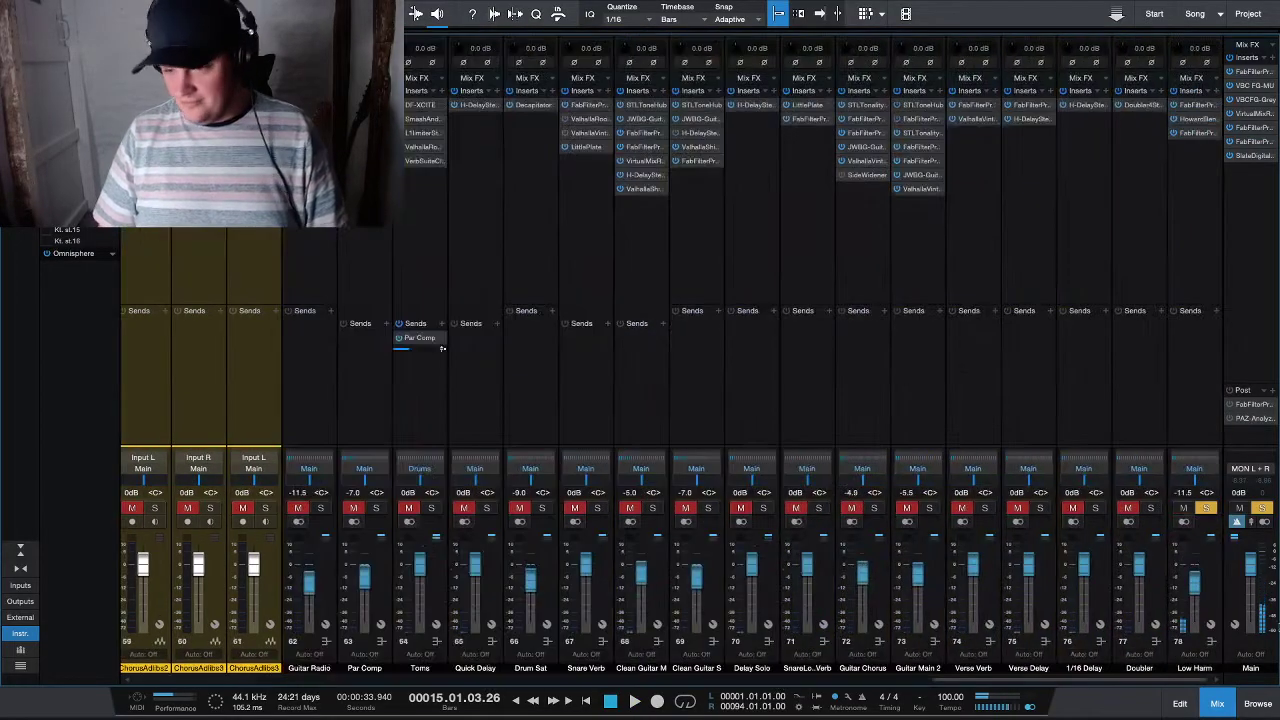
{"action": "left_click", "coordinate": [1200, 133]}
{"action": "right_click", "coordinate": [1219, 135]}
{"action": "left_click", "coordinate": [1158, 272]}
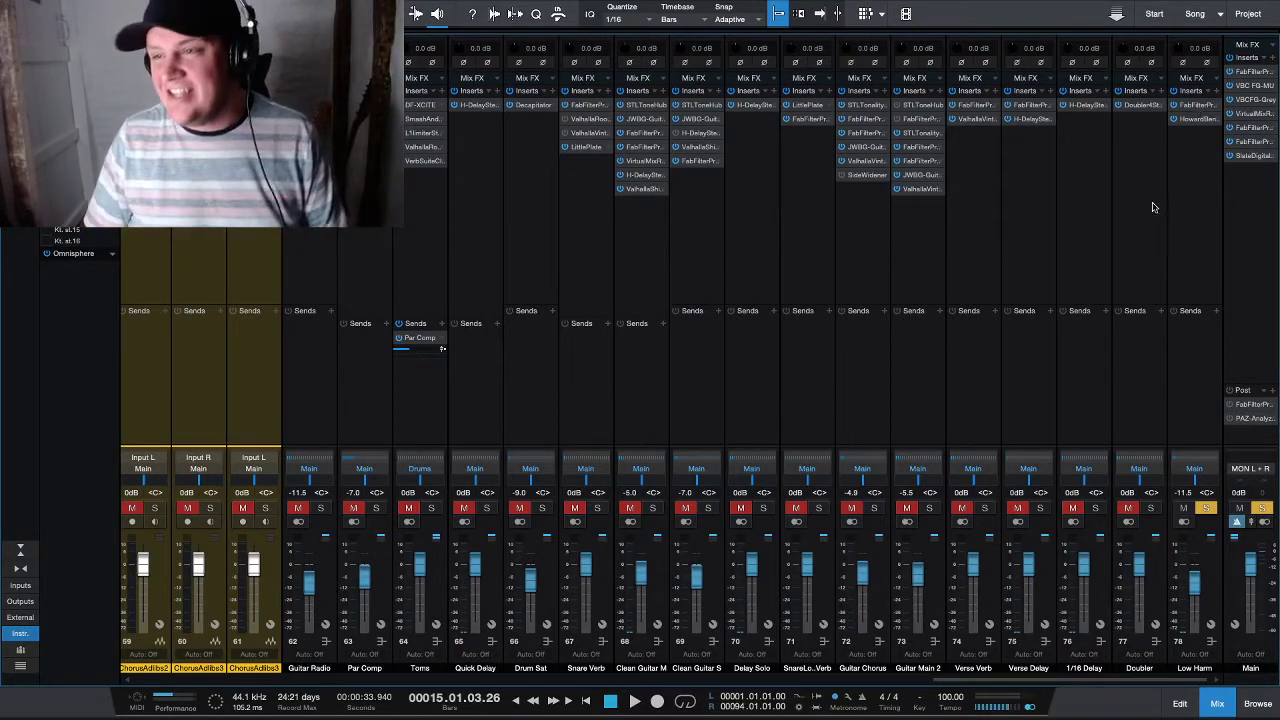
- Play the soloed verse harmonies in the arrangement from just before bar 15
{"action": "key", "text": "F3"}
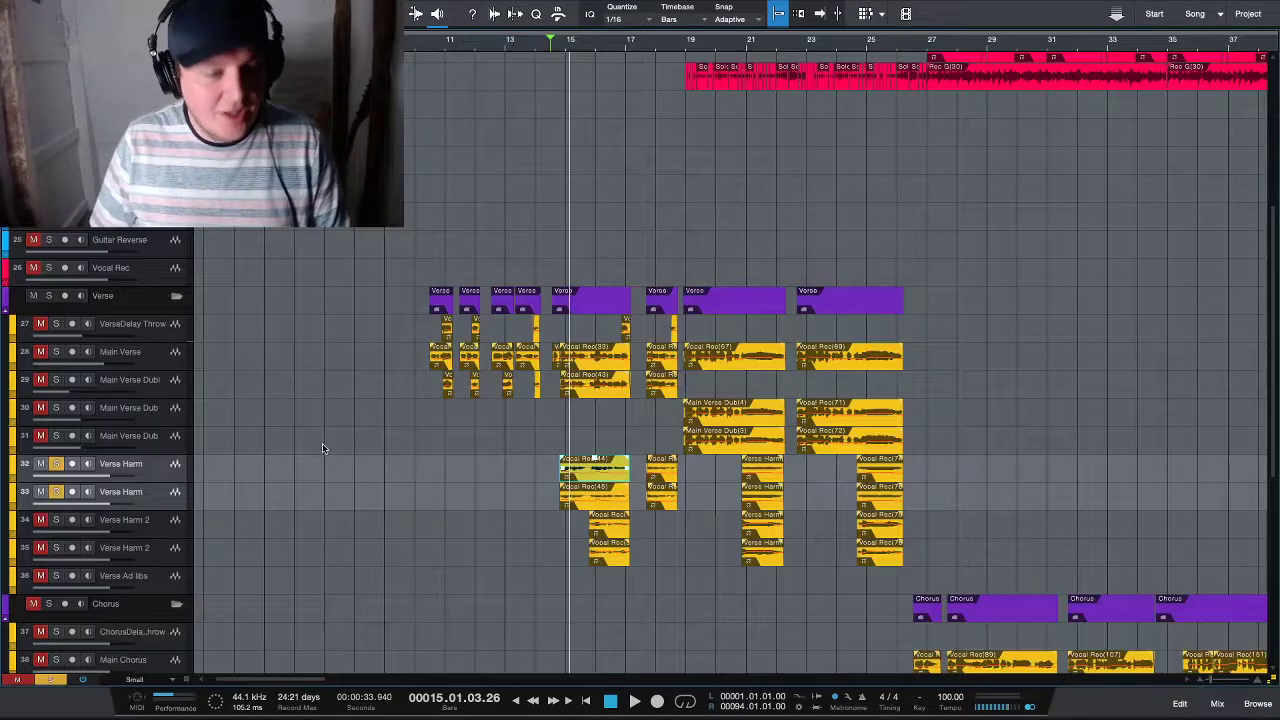
{"action": "left_click", "coordinate": [551, 44]}
{"action": "key", "text": "space"}
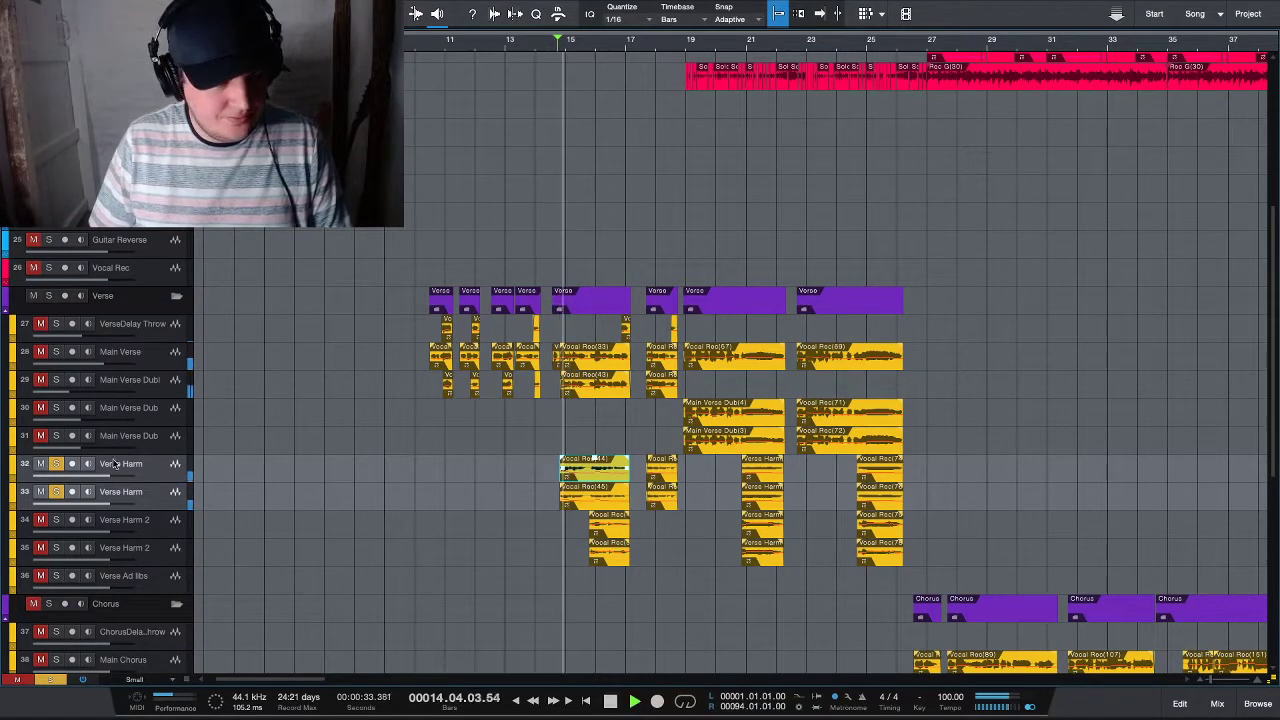
- Stop playback and insert RVox (s) after Howard Benson Vocals on the Low Harm bus
{"action": "key", "text": "F3"}
{"action": "left_click", "coordinate": [1072, 680]}
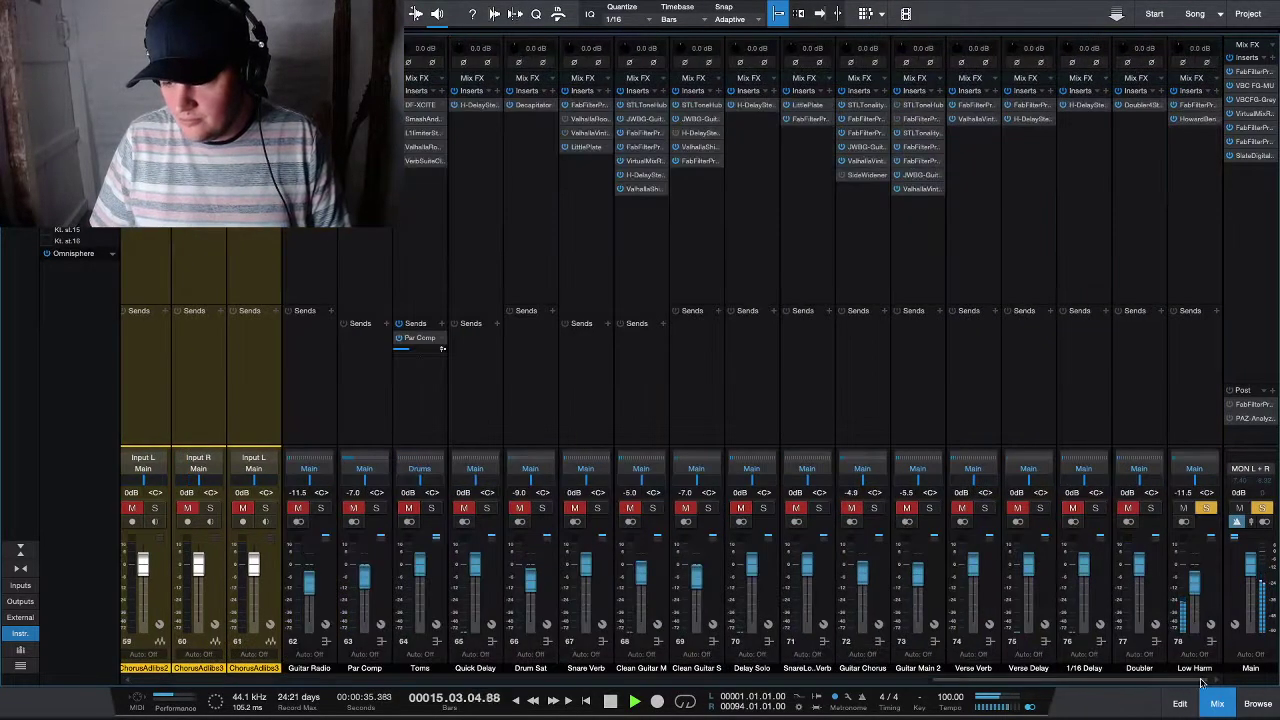
{"action": "key", "text": "space"}
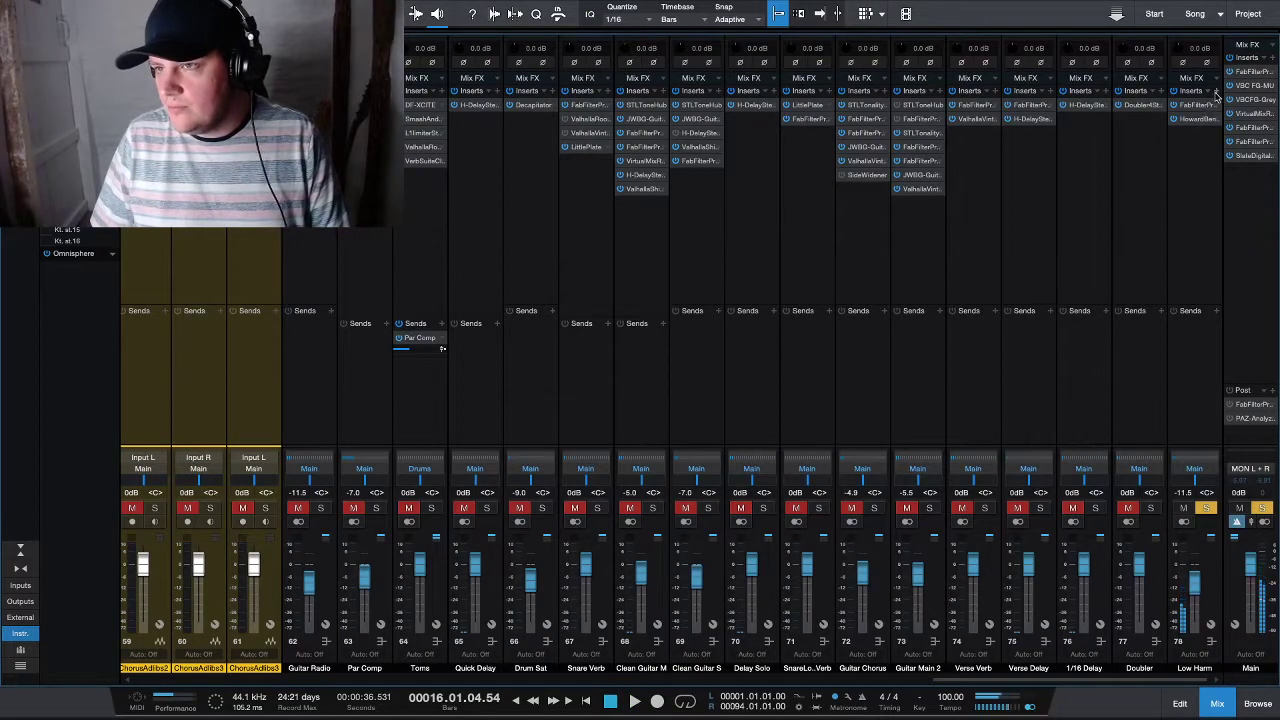
{"action": "type", "text": "howard"}
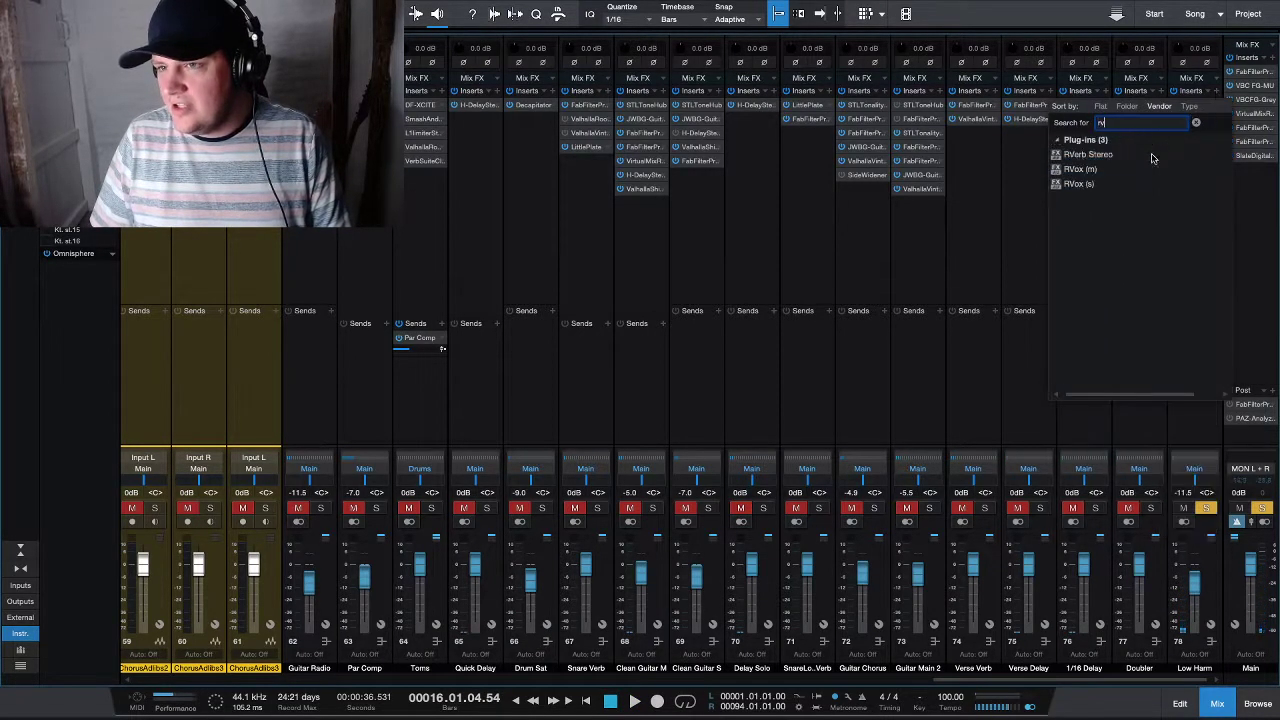
{"action": "left_click", "coordinate": [1128, 185]}
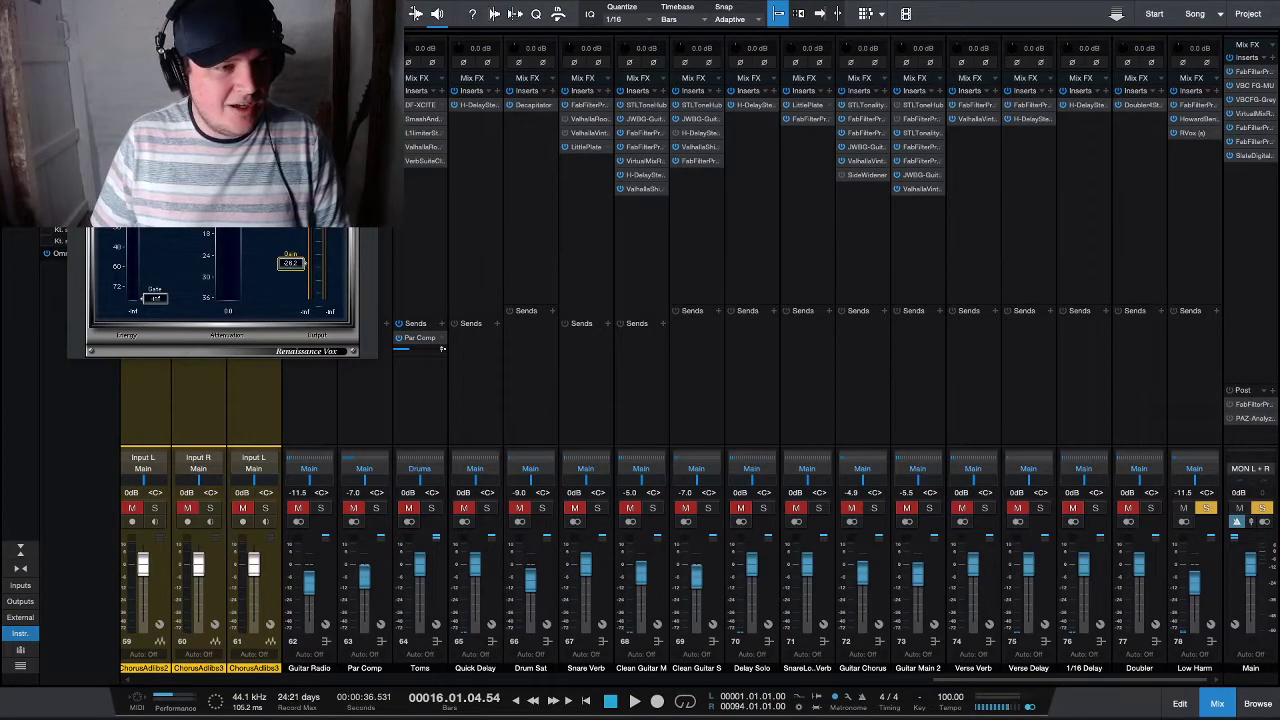
- Play the soloed harmonies and set RVox on Low Harm to -25.0 compression and -18.0 gain
{"action": "key", "text": "space"}
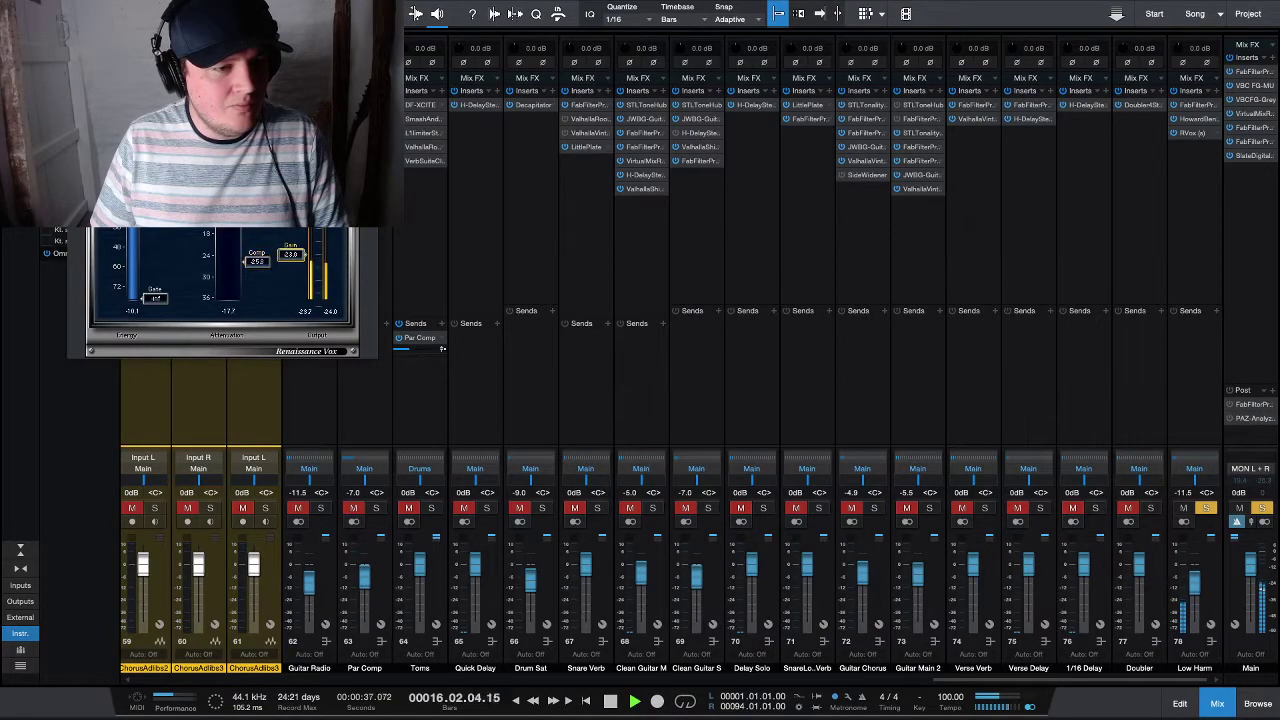
{"action": "left_click_drag", "start_coordinate": [291, 256], "coordinate": [290, 233]}
{"action": "key", "text": "space"}
{"action": "key", "text": "space"}
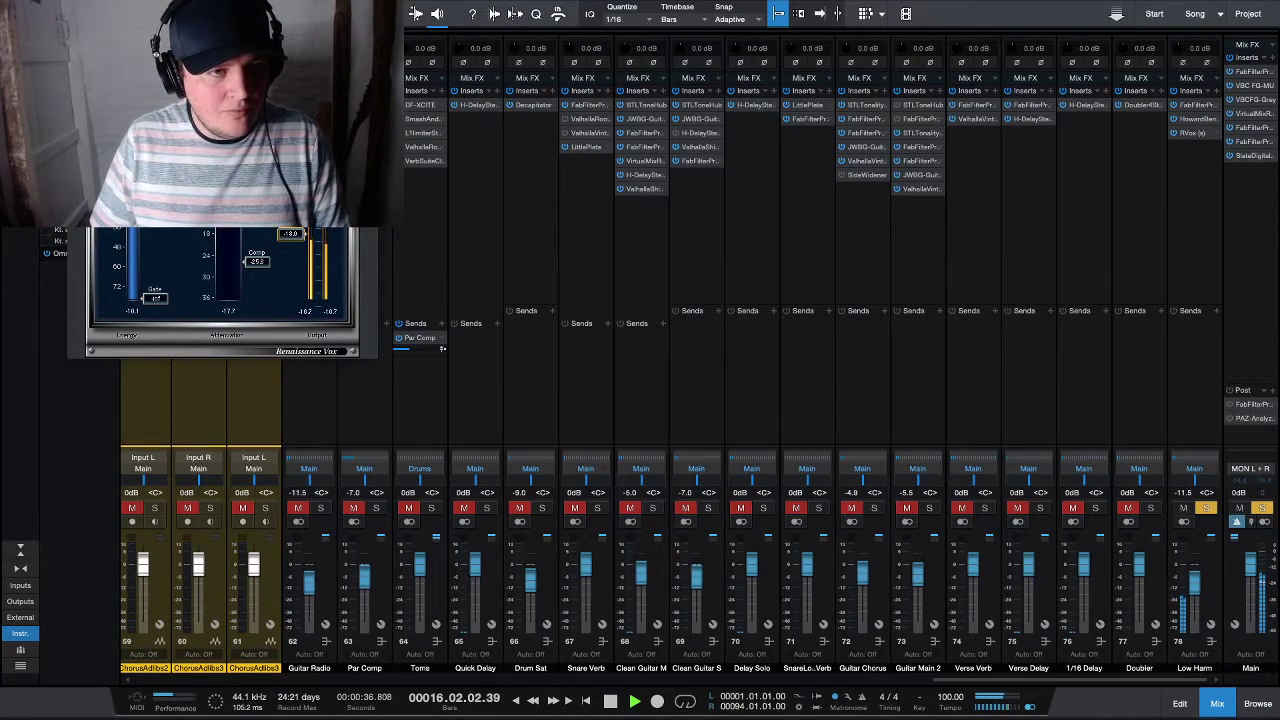
{"action": "left_click", "coordinate": [369, 75]}
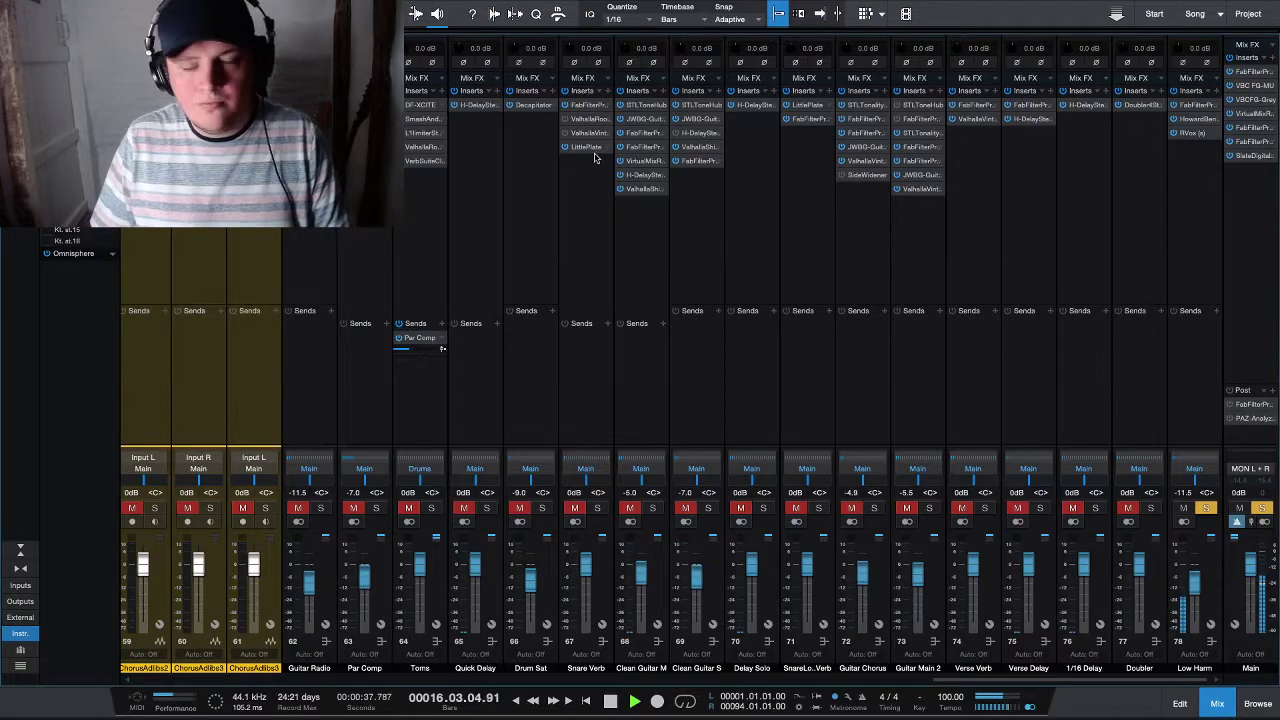
{"action": "key", "text": "space"}
- Insert Slate's Virtual Mix Rack after RVox on the Low Harm bus and clear its default modules
{"action": "left_click", "coordinate": [1215, 93]}
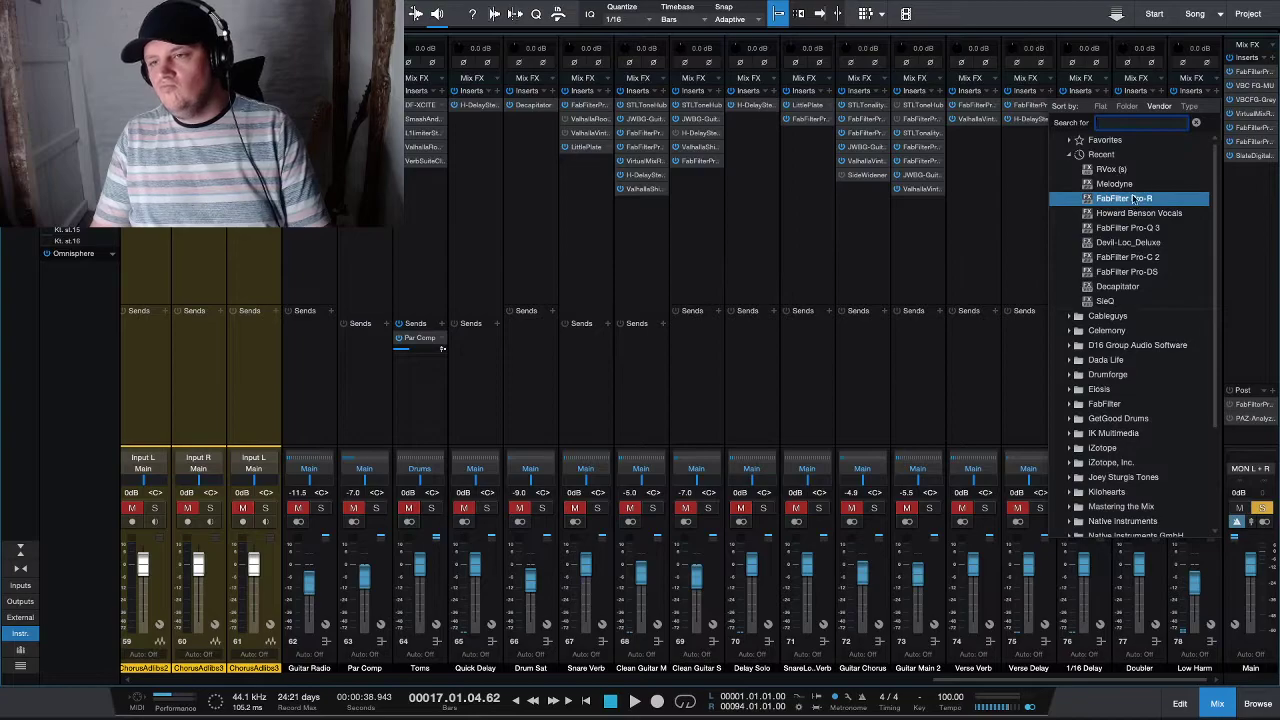
{"action": "type", "text": "slate"}
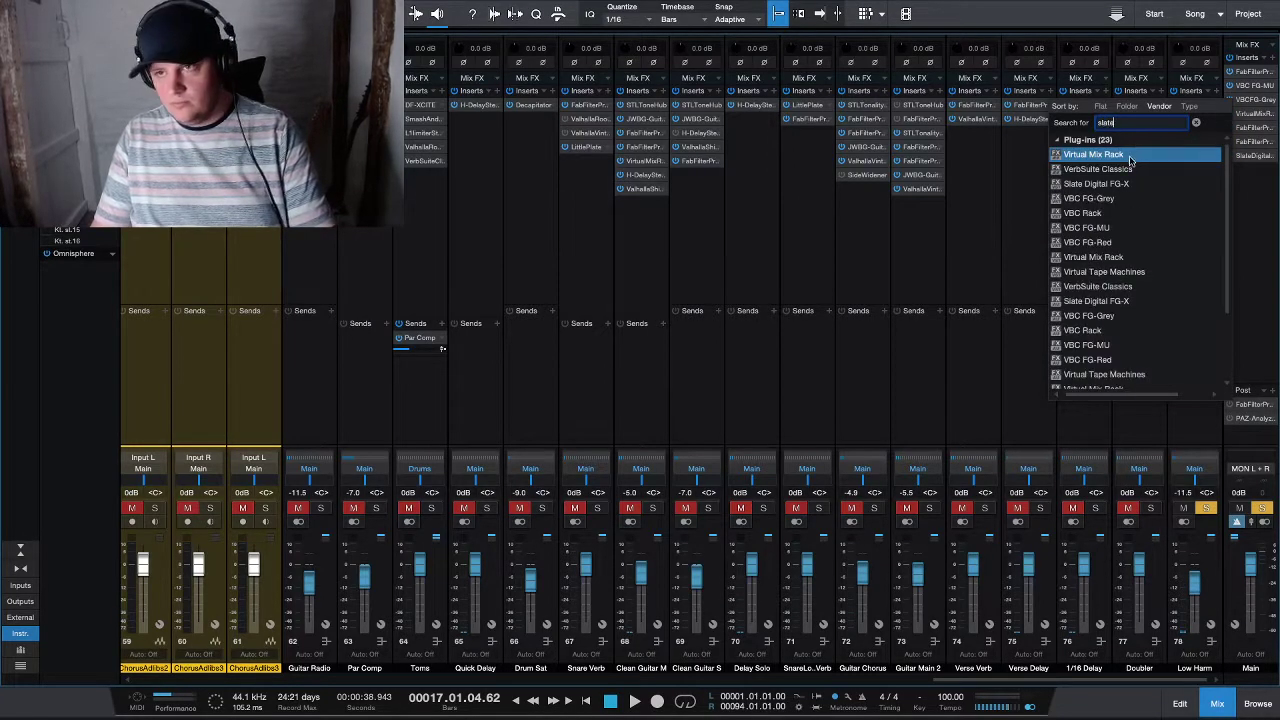
{"action": "left_click", "coordinate": [1129, 157]}
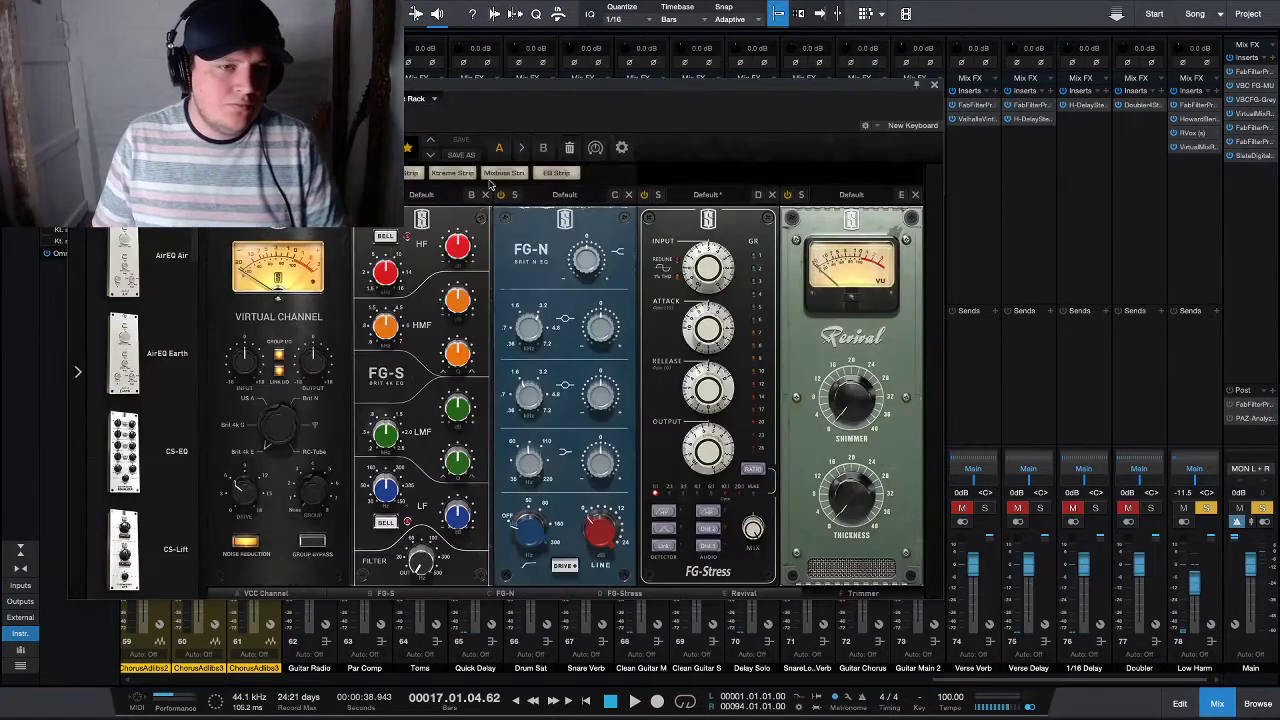
{"action": "left_click", "coordinate": [568, 148]}
- Load AirEQ Air into Low Harm's rack, boost Air by 3.86 dB and enable HiCut at 9.11 kHz
{"action": "left_click_drag", "start_coordinate": [180, 265], "coordinate": [264, 312]}
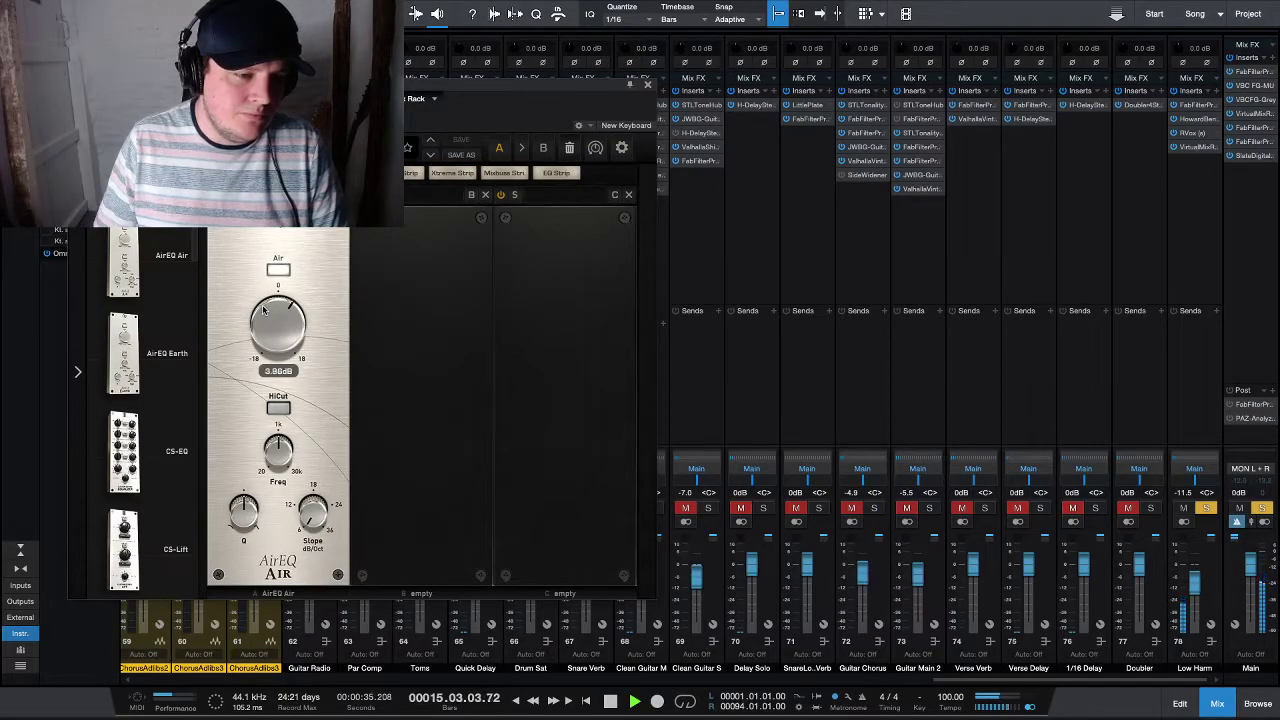
{"action": "left_click", "coordinate": [279, 409]}
{"action": "left_click_drag", "start_coordinate": [278, 448], "coordinate": [277, 466]}
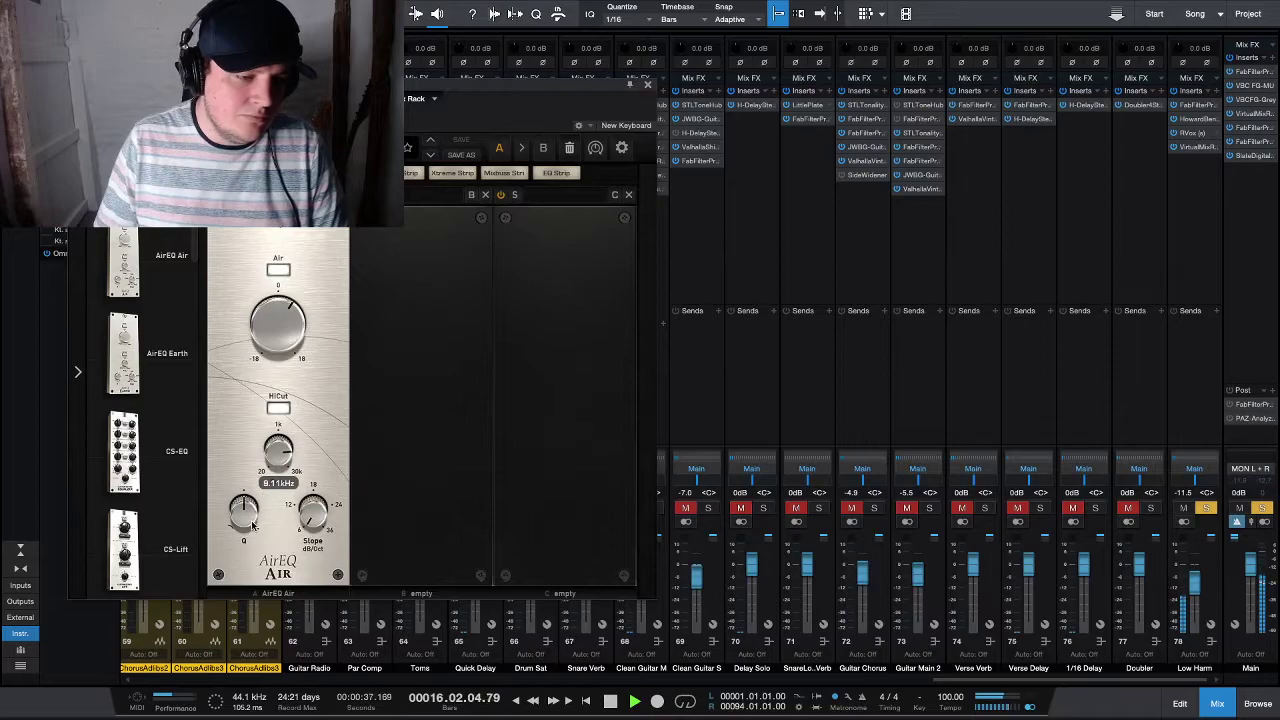
{"action": "left_click", "coordinate": [647, 84]}
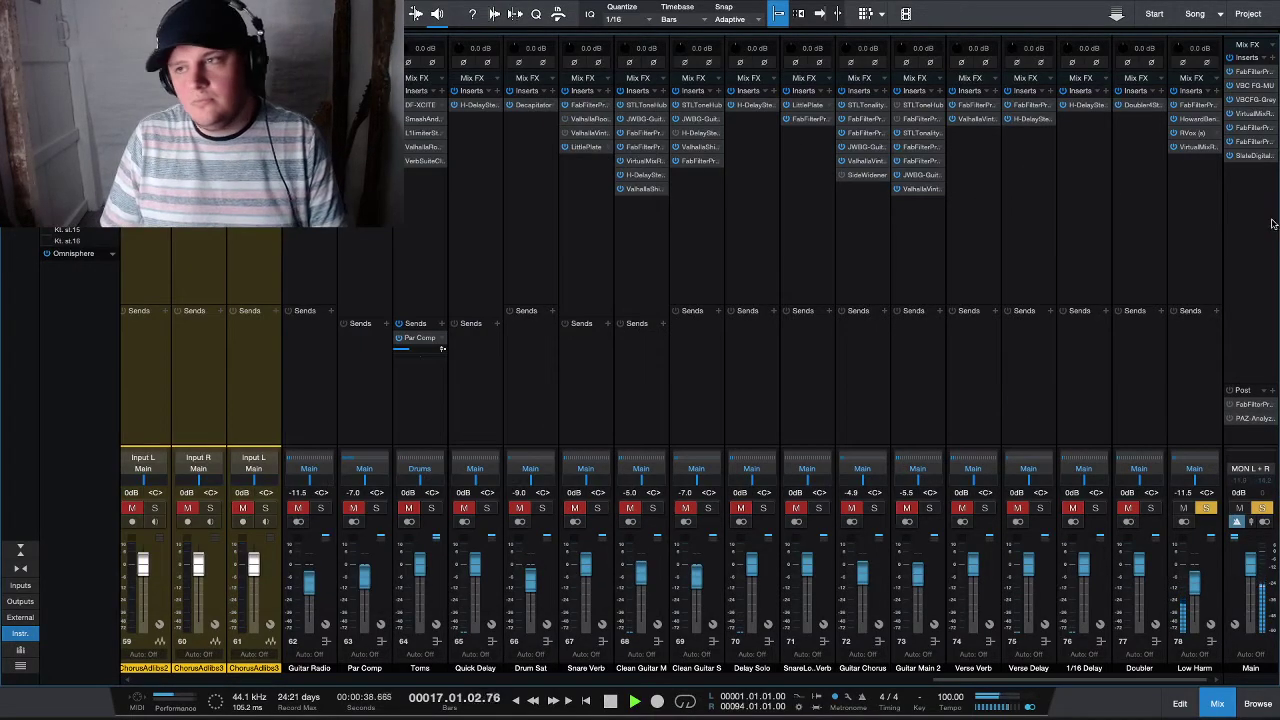
- Play the harmonies and adjust the Space size and amount in Howard Benson Vocals on Low Harm
{"action": "left_click", "coordinate": [1200, 120]}
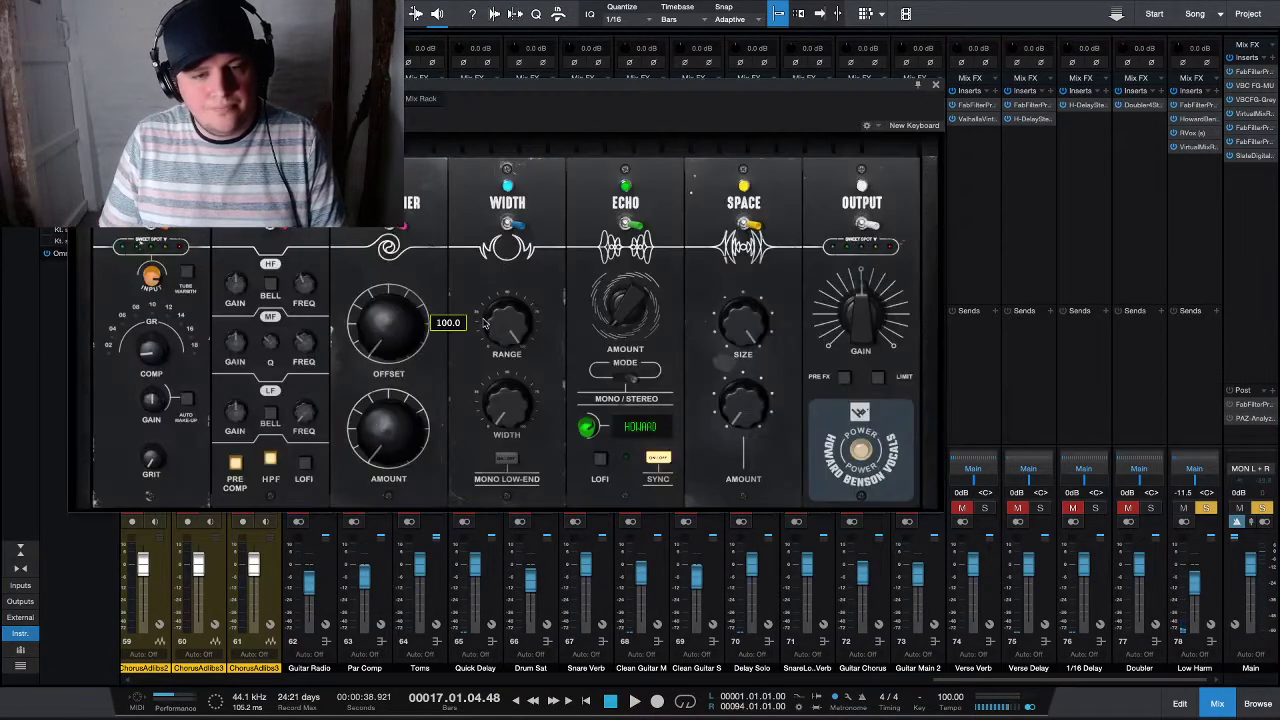
{"action": "key", "text": "space"}
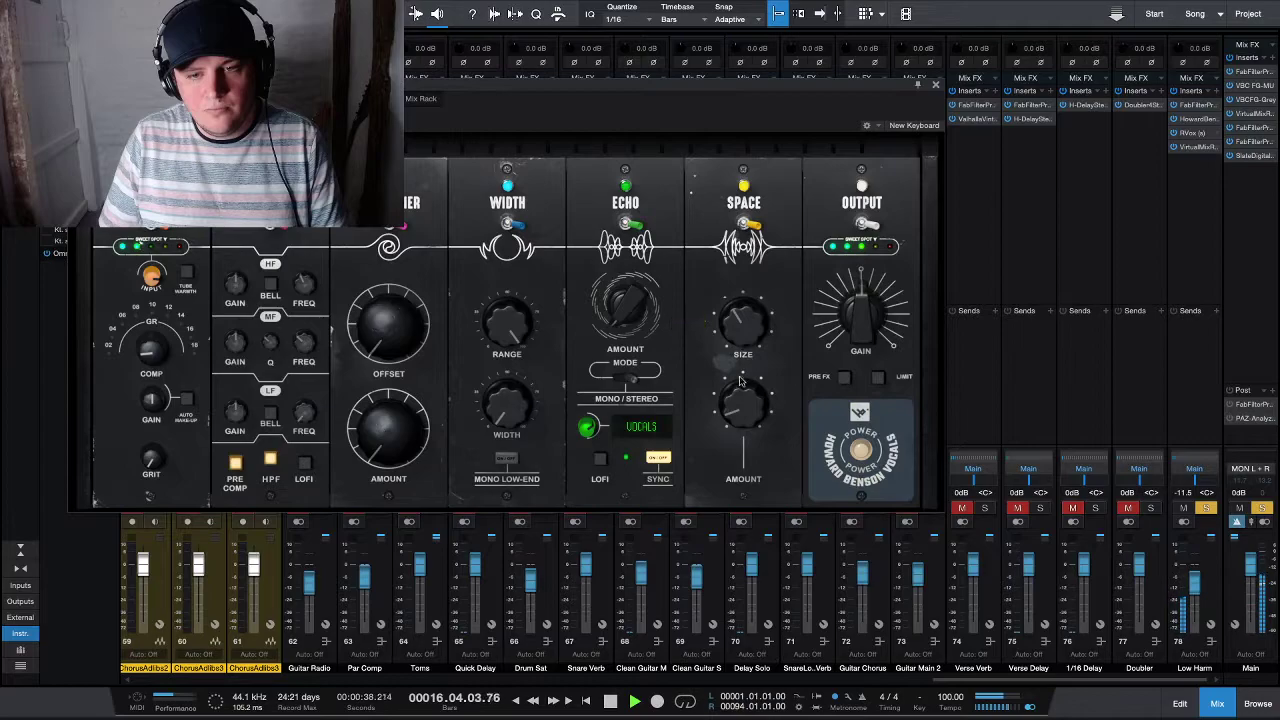
{"action": "key", "text": "space"}
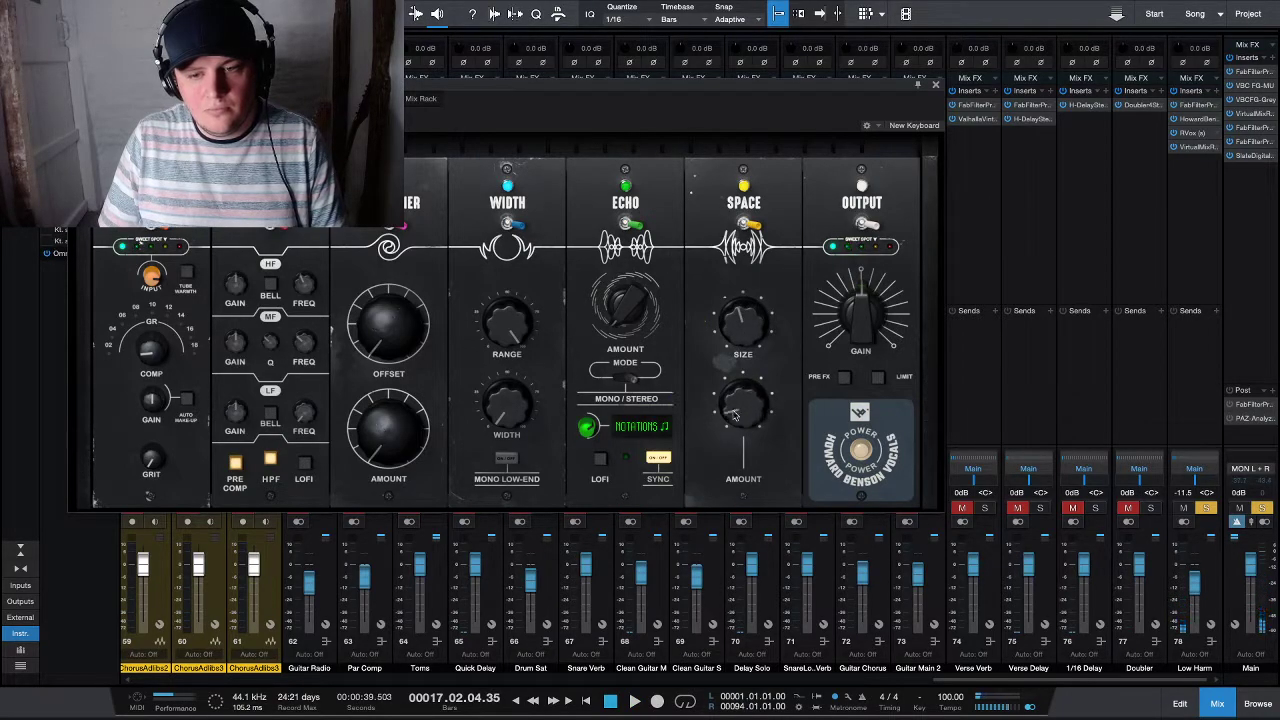
- Set the Low Harm Echo in Howard Benson Vocals to a lo-fi 1/4-note delay with amount 9.7
{"action": "left_click_drag", "start_coordinate": [620, 314], "coordinate": [621, 305]}
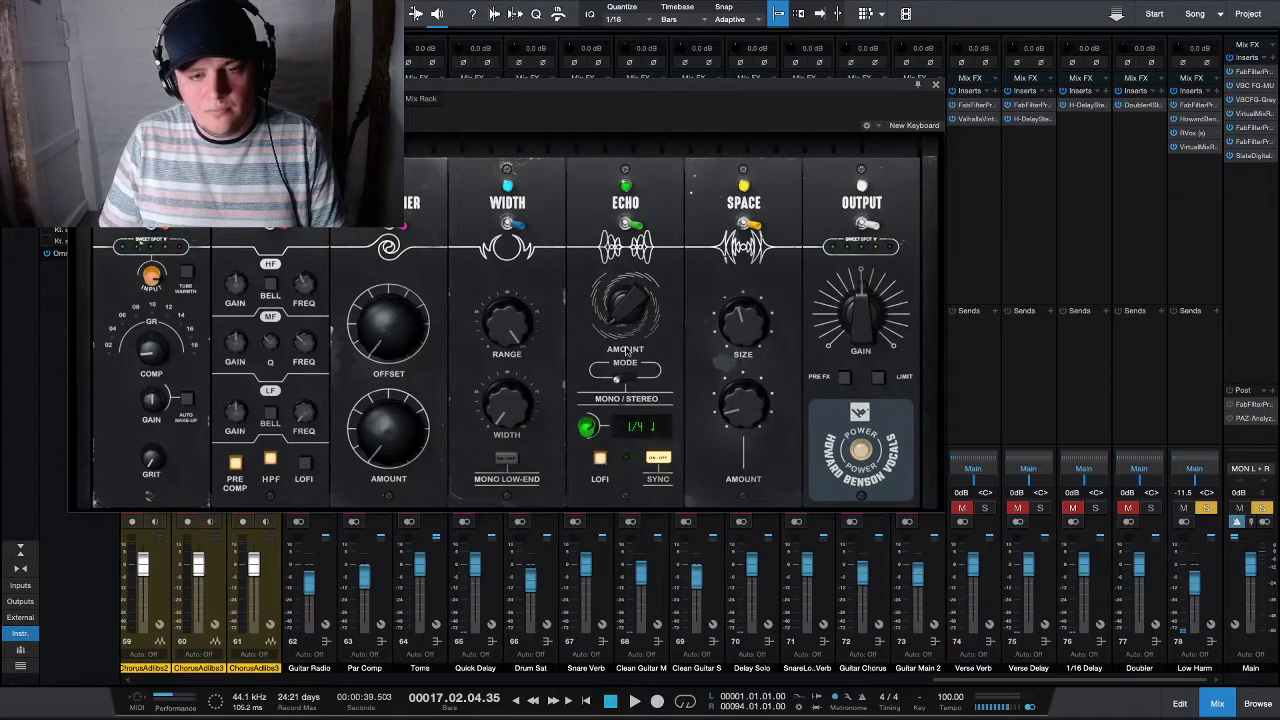
{"action": "key", "text": "space"}
{"action": "left_click_drag", "start_coordinate": [622, 318], "coordinate": [623, 308]}
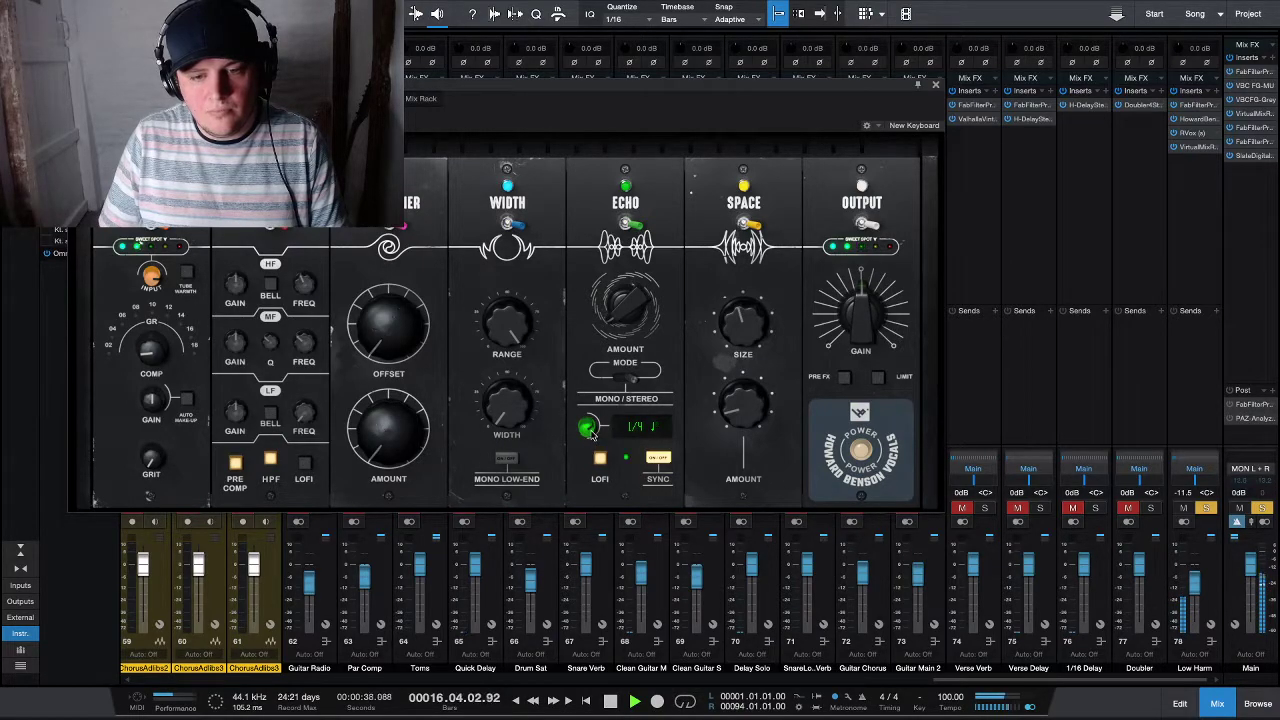
{"action": "left_click_drag", "start_coordinate": [639, 320], "coordinate": [633, 329]}
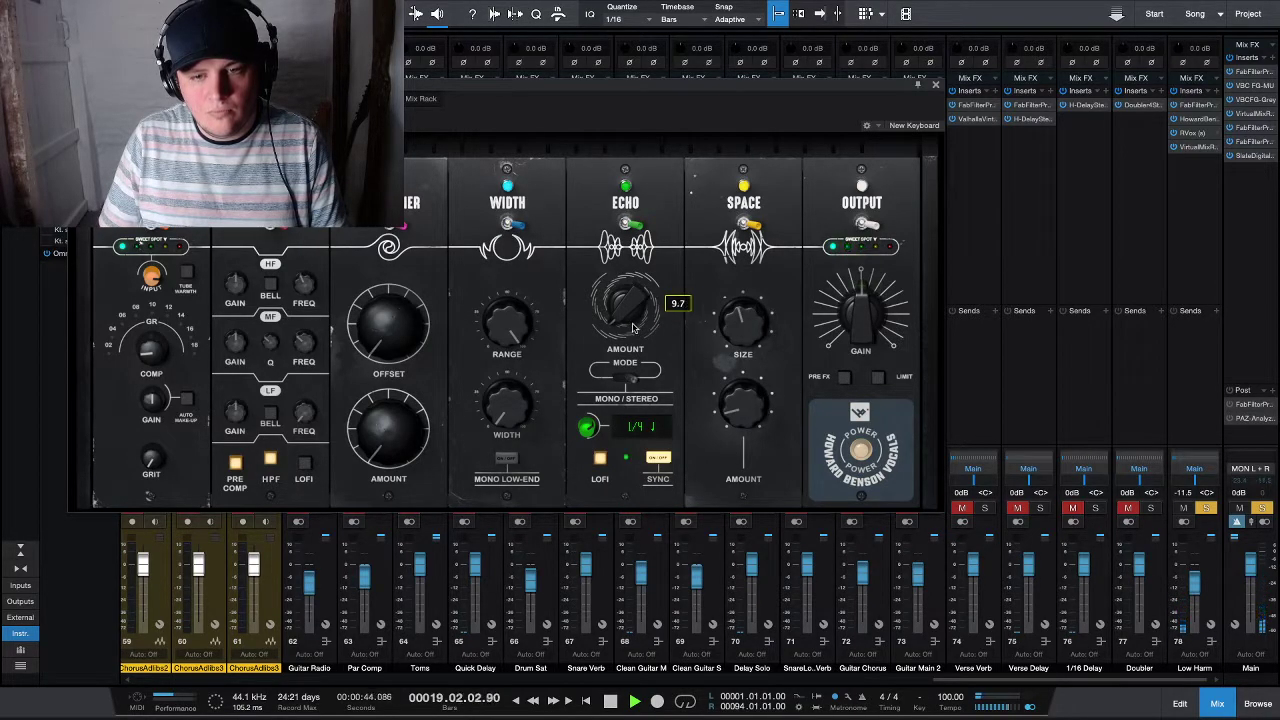
{"action": "key", "text": "space"}
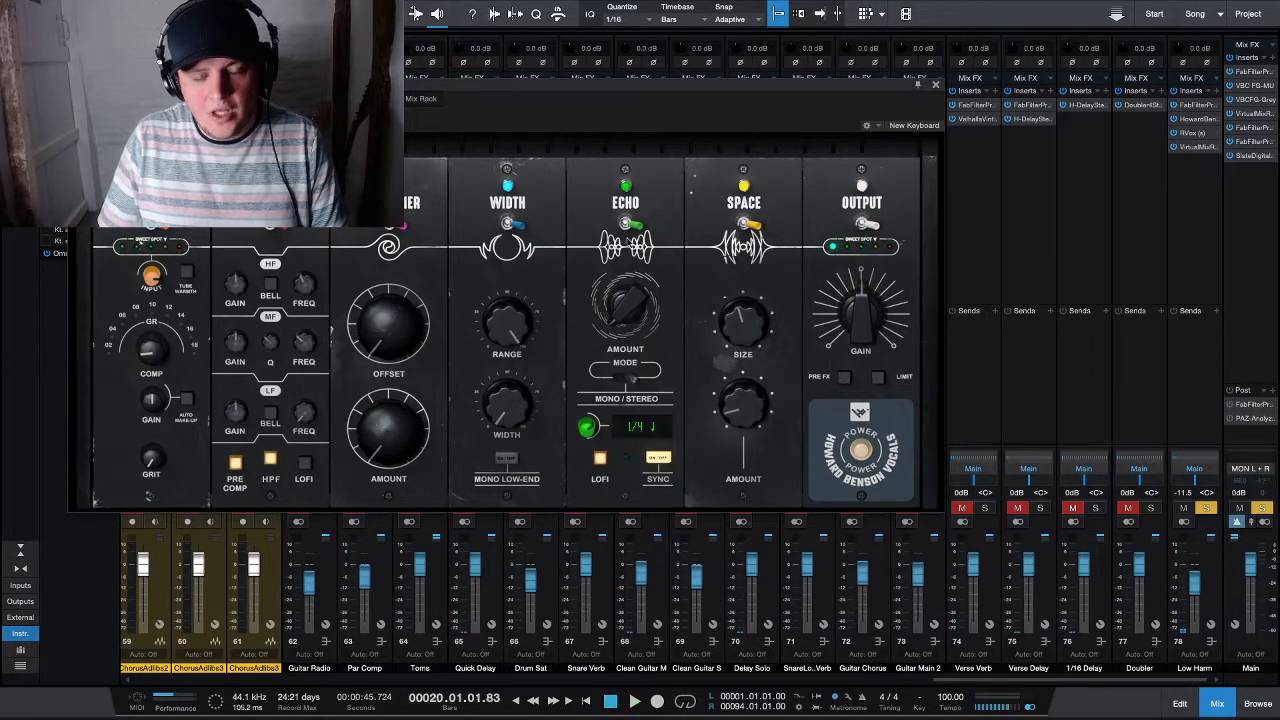
{"action": "mouse_move", "coordinate": [615, 326]}
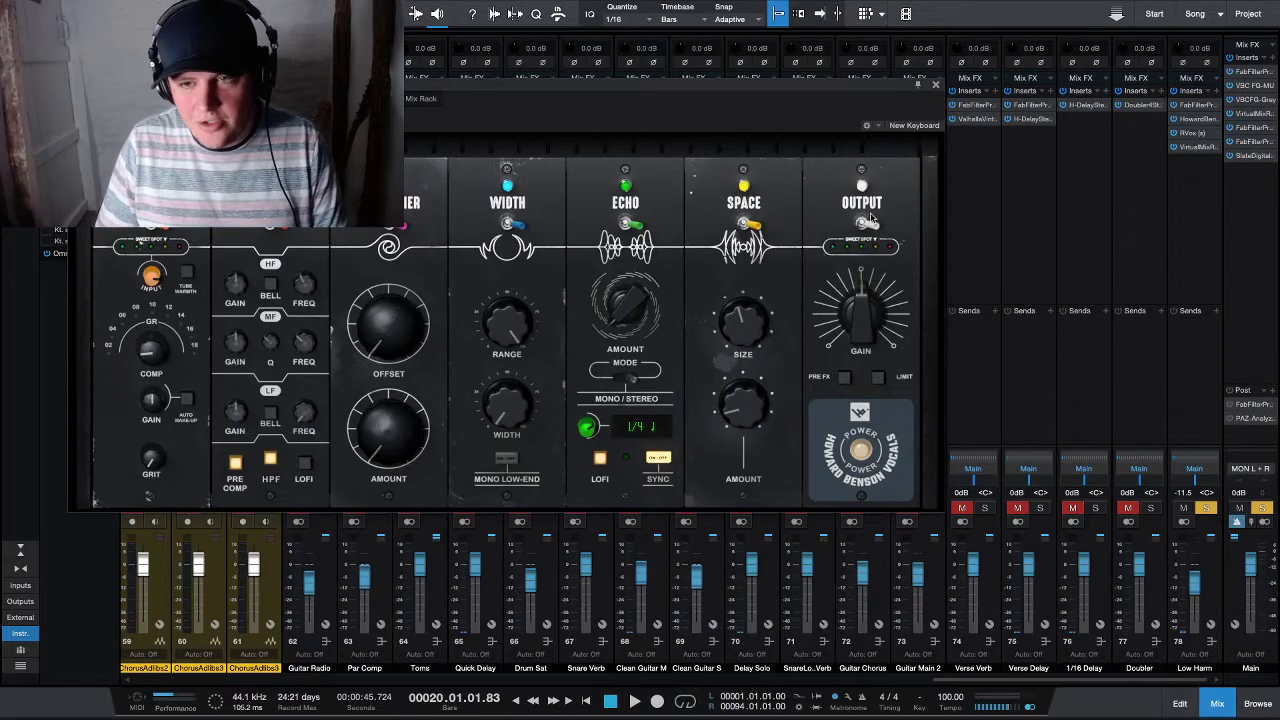
{"action": "left_click", "coordinate": [935, 84]}
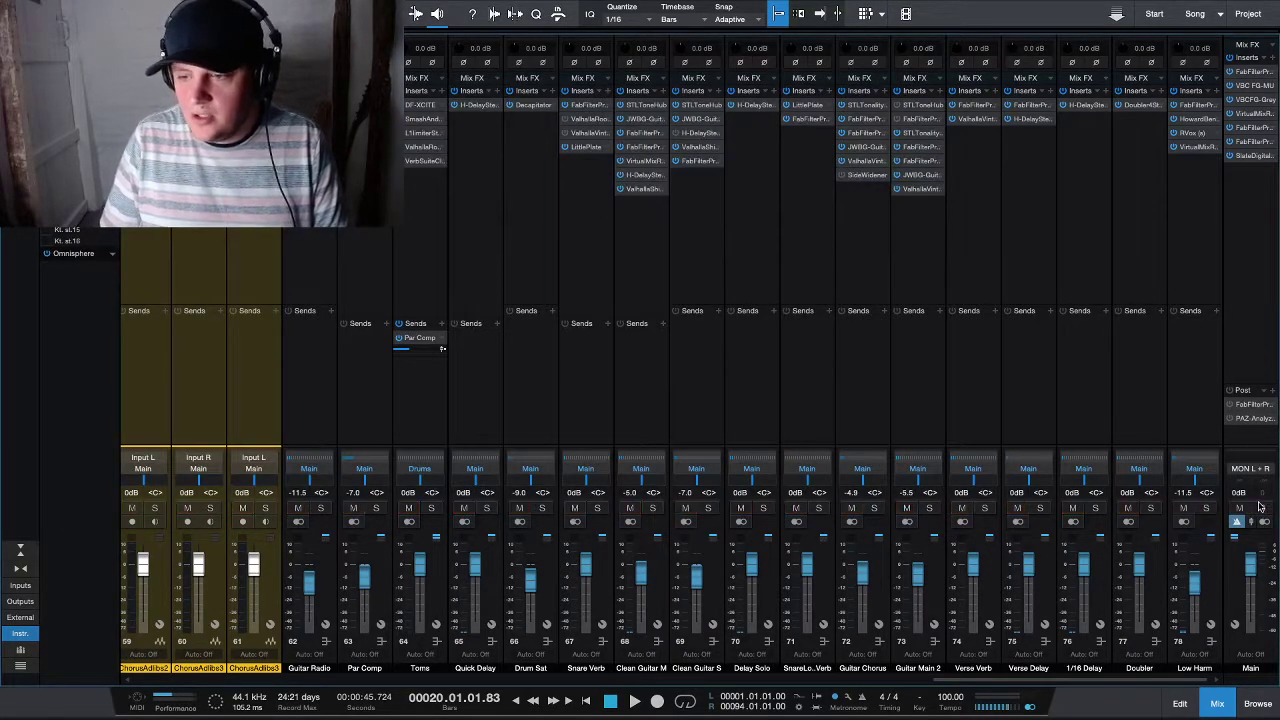
- Play the verse in the full mix and lower the Low Harm fader to -12.0 dB
{"action": "key", "text": "F3"}
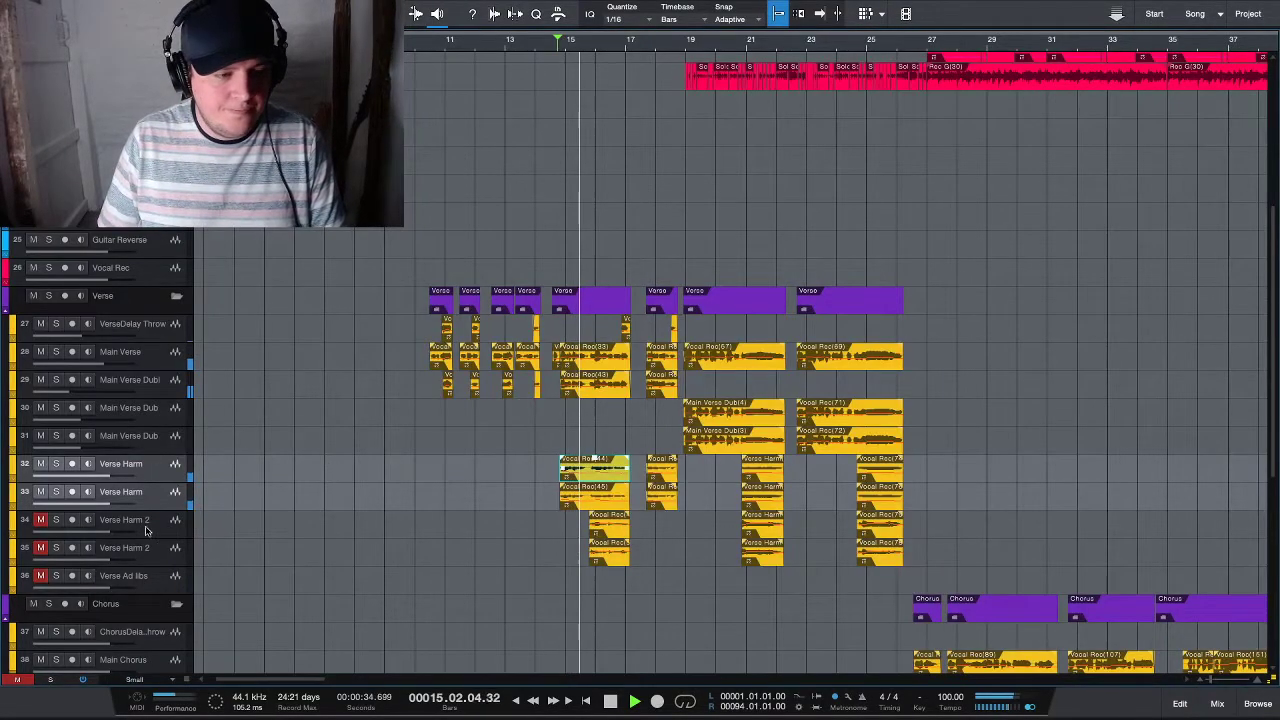
{"action": "key", "text": "alt+e"}
{"action": "key", "text": "F3"}
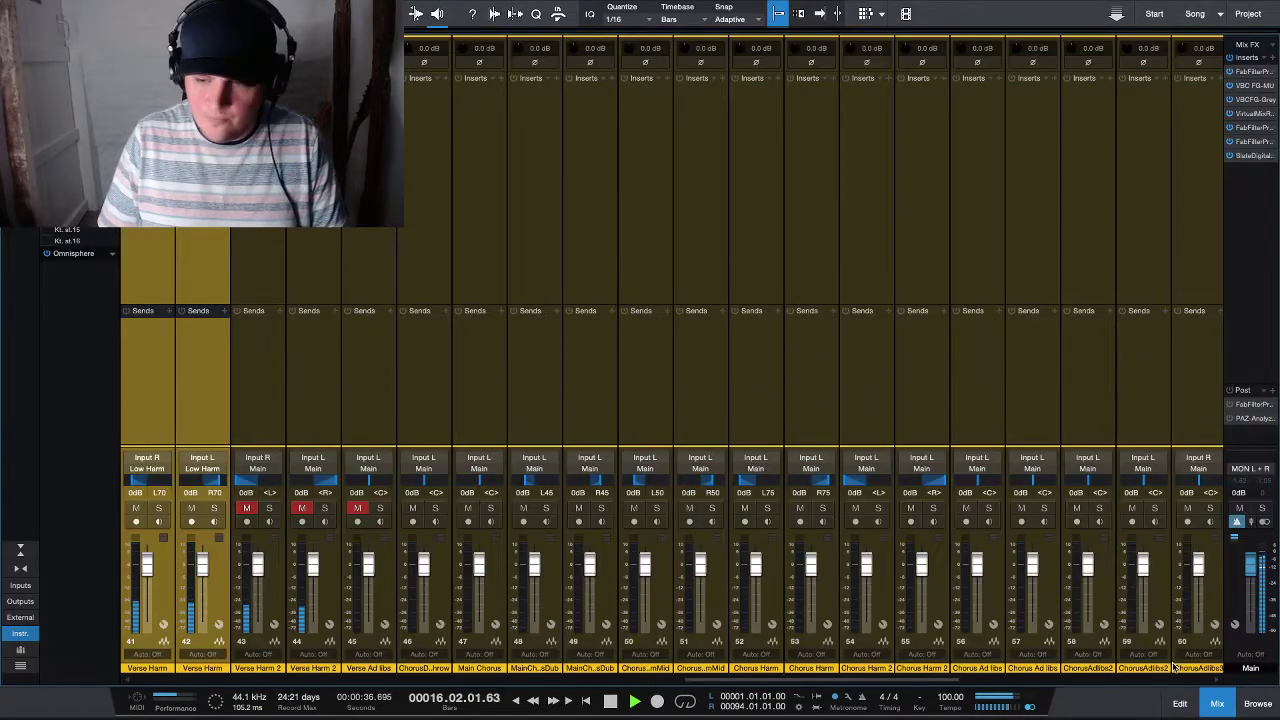
{"action": "scroll", "coordinate": [1178, 668], "scroll_direction": "right", "scroll_amount": 5}
{"action": "left_click_drag", "start_coordinate": [1193, 588], "coordinate": [1193, 590]}
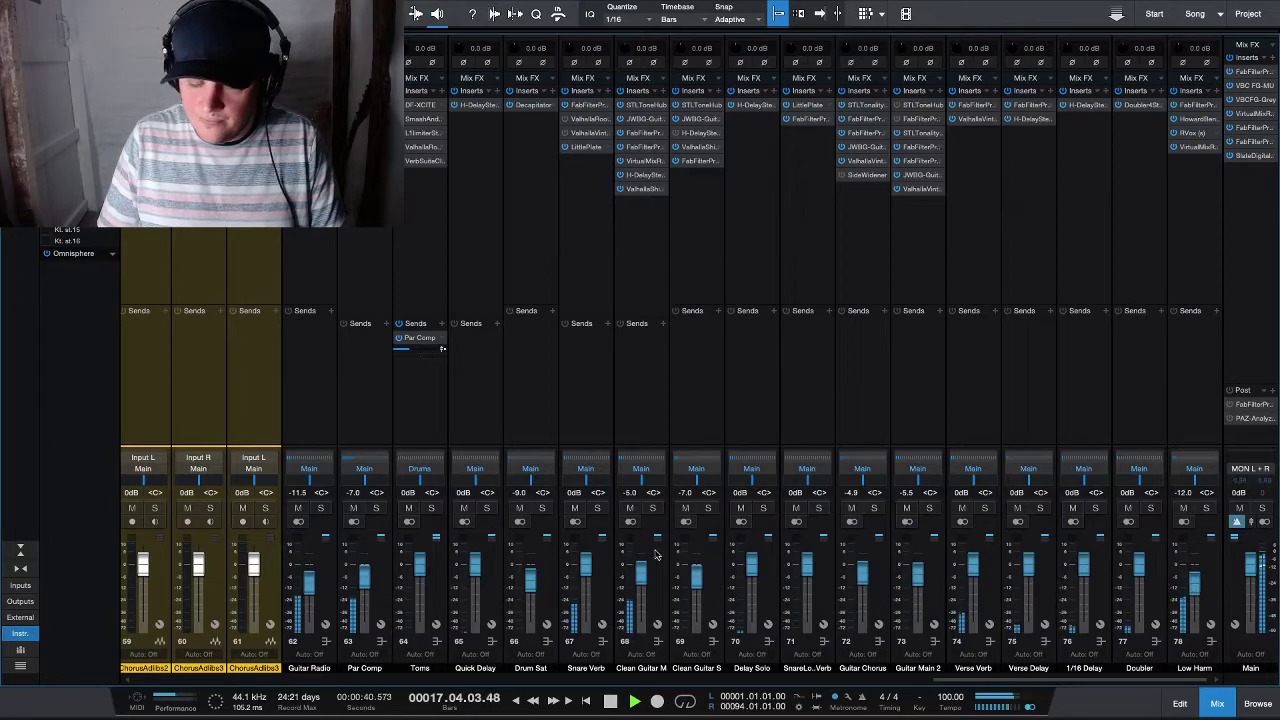
- Select both Verse Harm 2 tracks in the arrangement and unmute them
{"action": "key", "text": "F3"}
{"action": "left_click", "coordinate": [157, 555]}
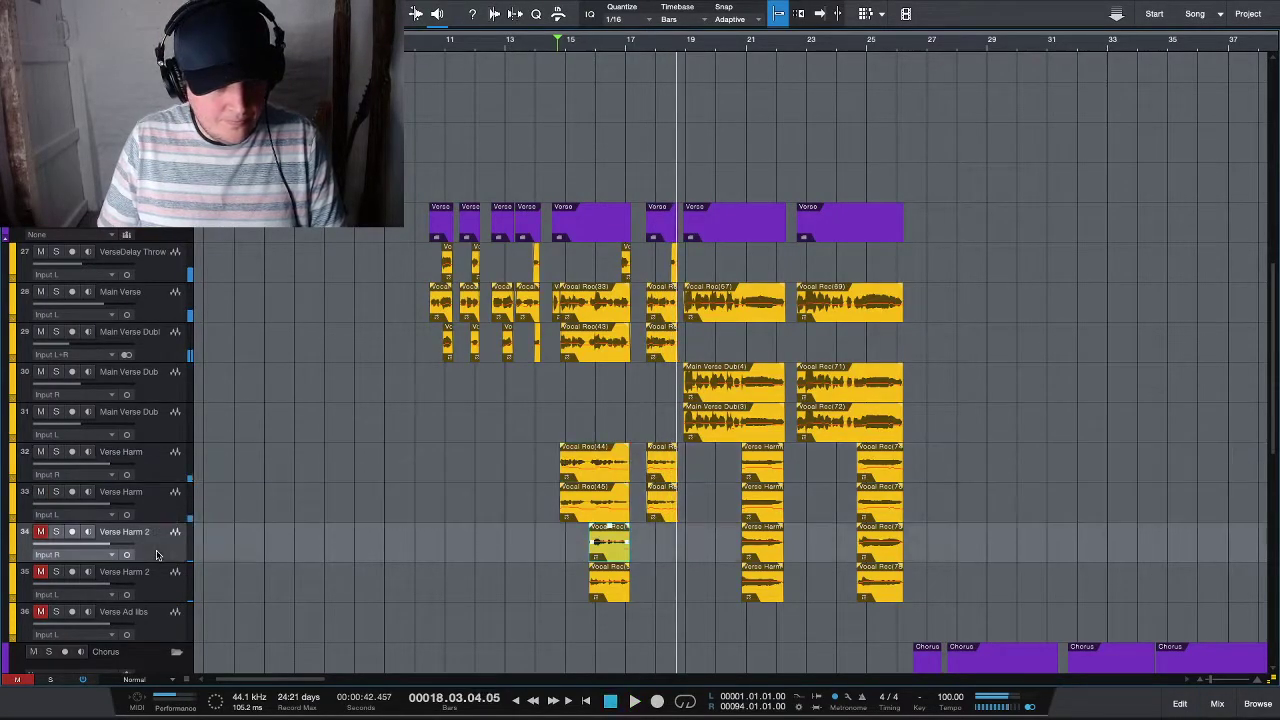
{"action": "left_click", "coordinate": [163, 584], "text": "shift"}
{"action": "left_click", "coordinate": [40, 532]}
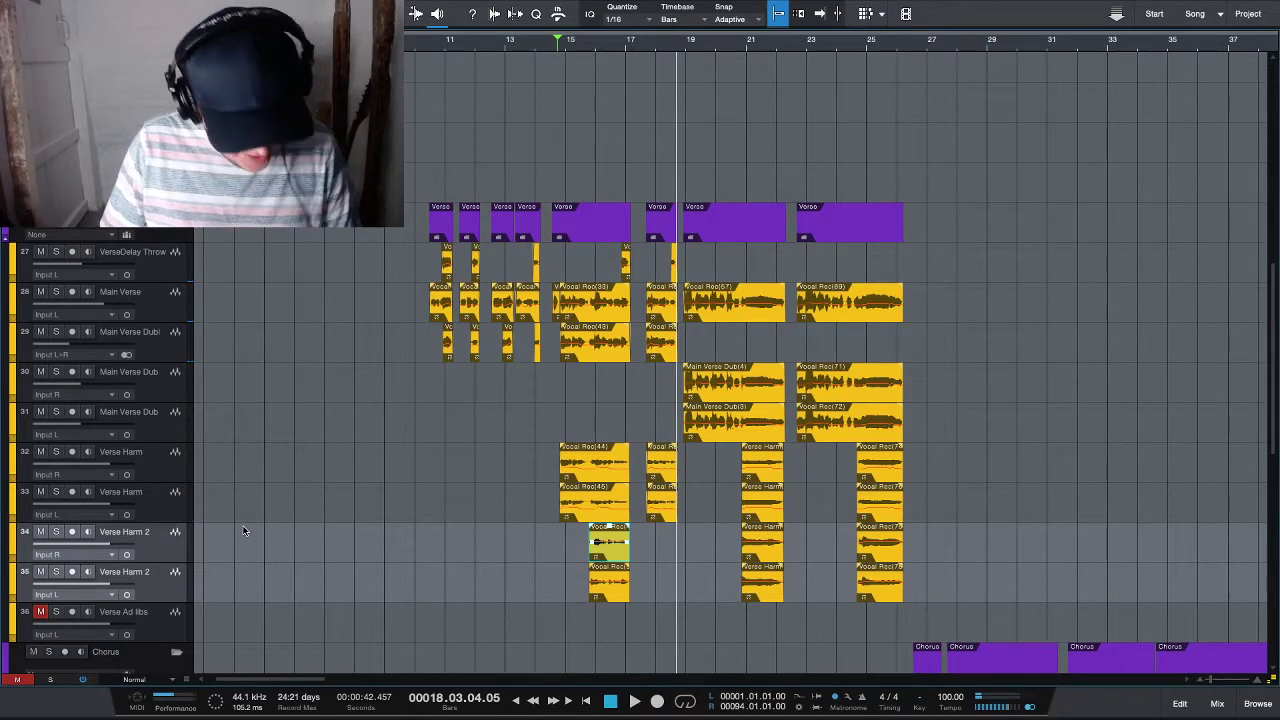
- Review the Howard Benson Vocals module settings on the Low Harm bus, from compression through to output
{"action": "key", "text": "F3"}
{"action": "scroll", "coordinate": [1212, 645], "scroll_direction": "right", "scroll_amount": 10}
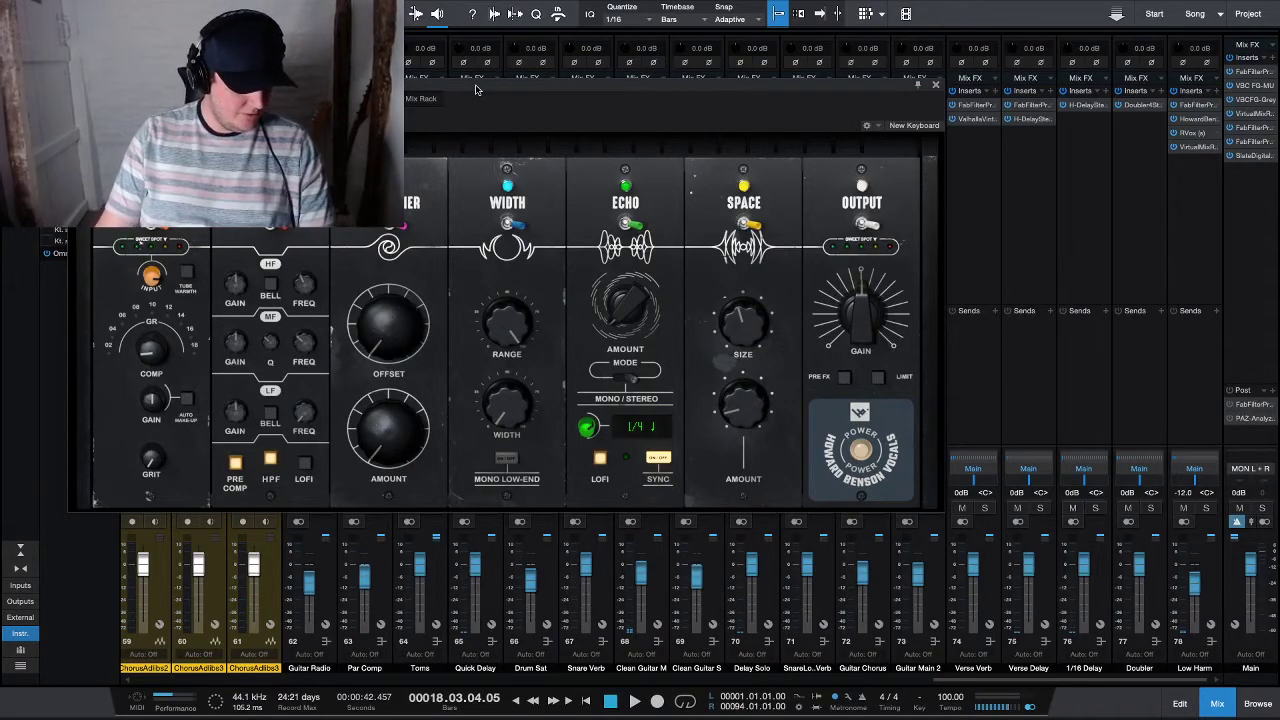
{"action": "left_click_drag", "start_coordinate": [502, 94], "coordinate": [620, 110]}
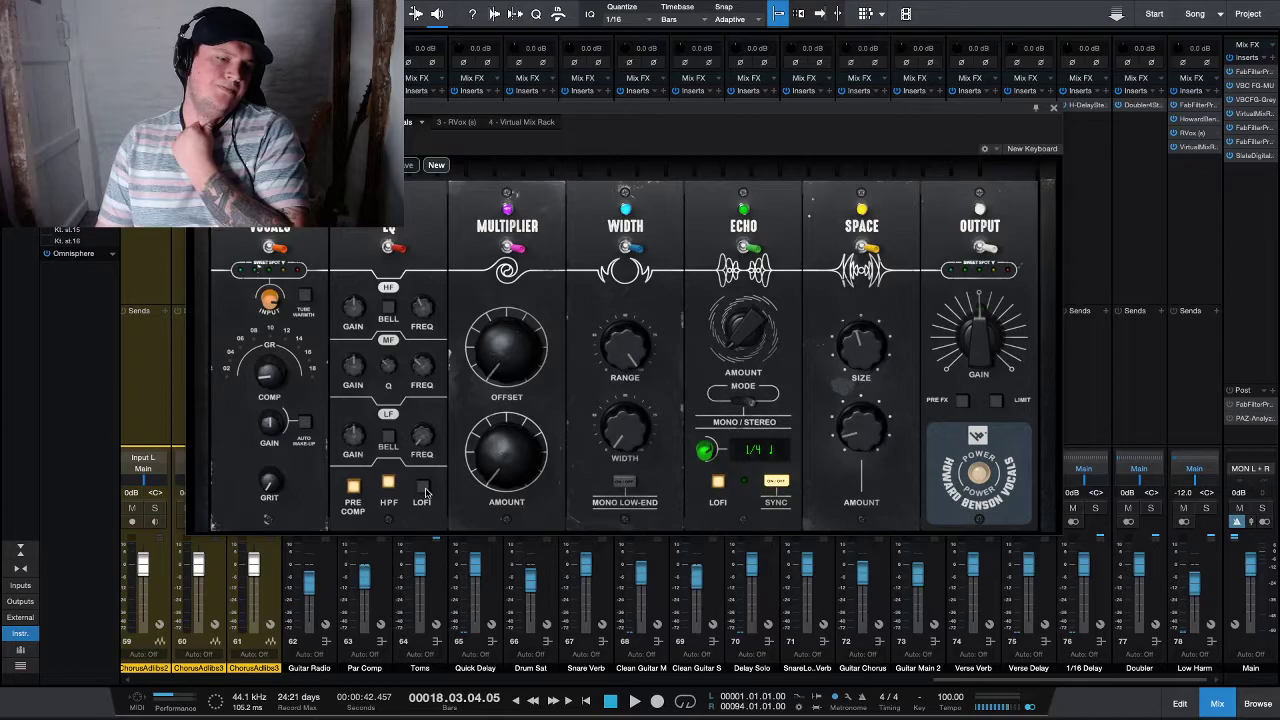
{"action": "mouse_move", "coordinate": [515, 333]}
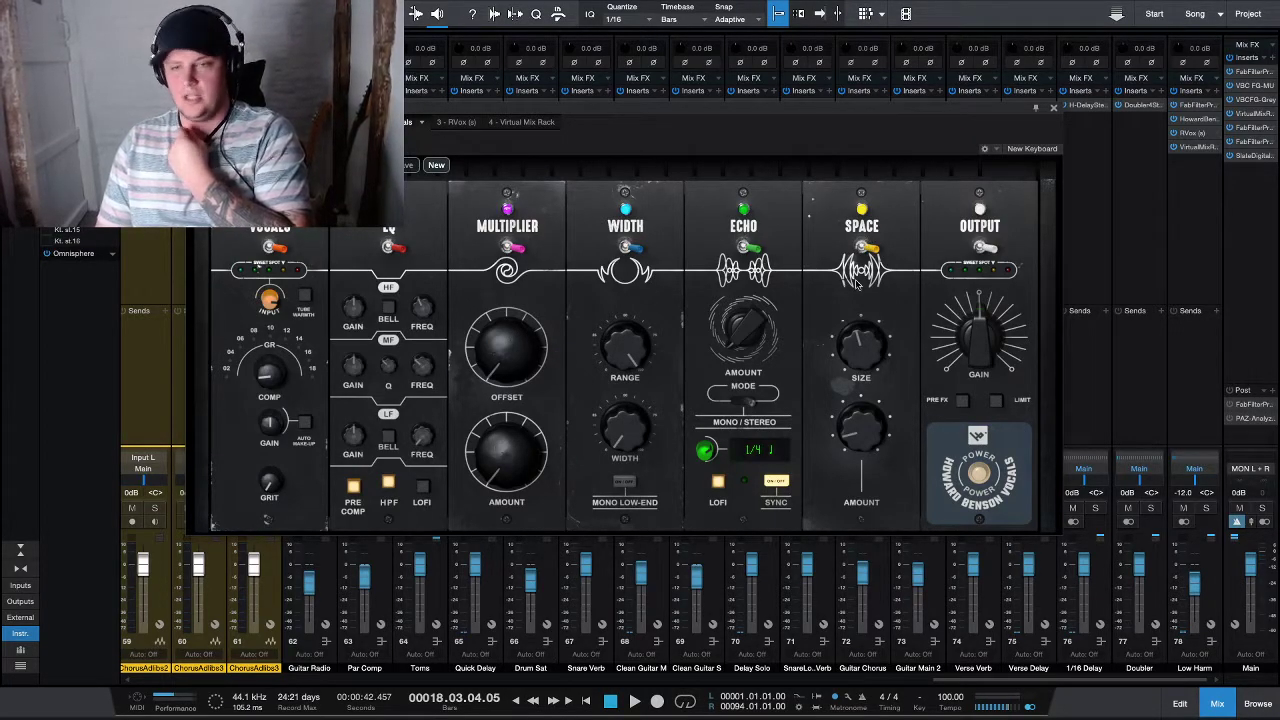
{"action": "mouse_move", "coordinate": [985, 340]}
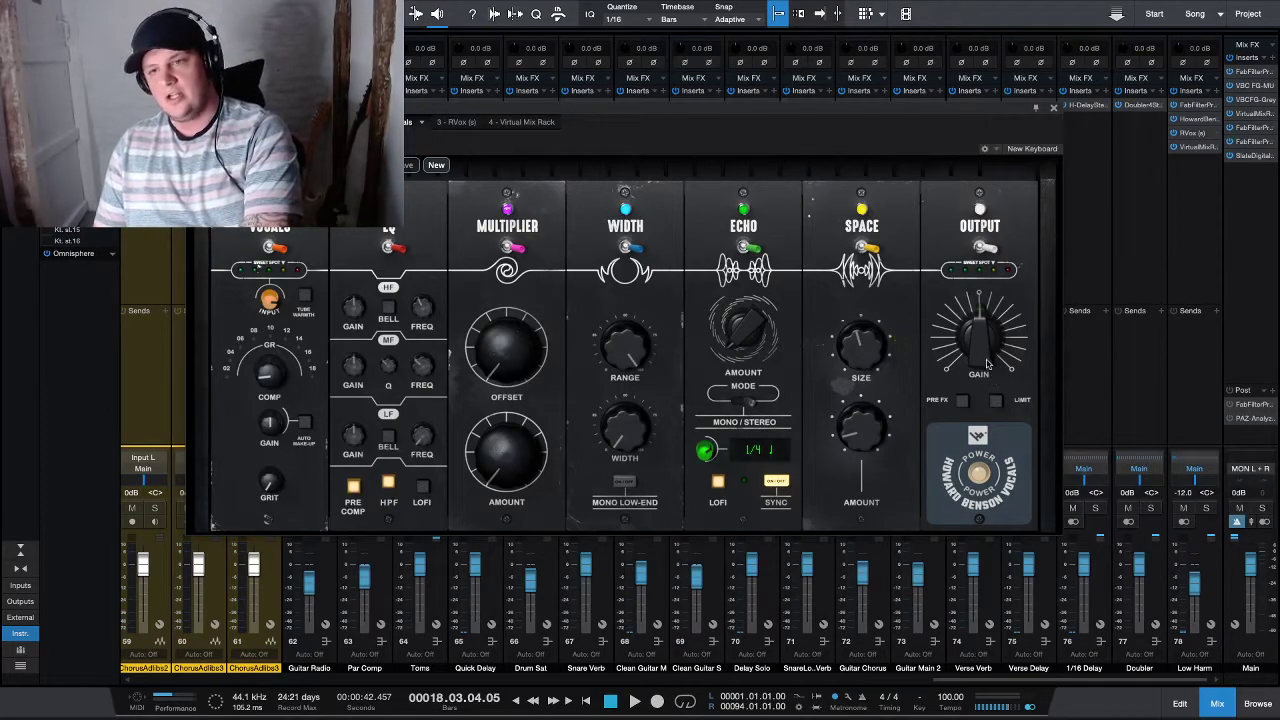
{"action": "mouse_move", "coordinate": [869, 454]}
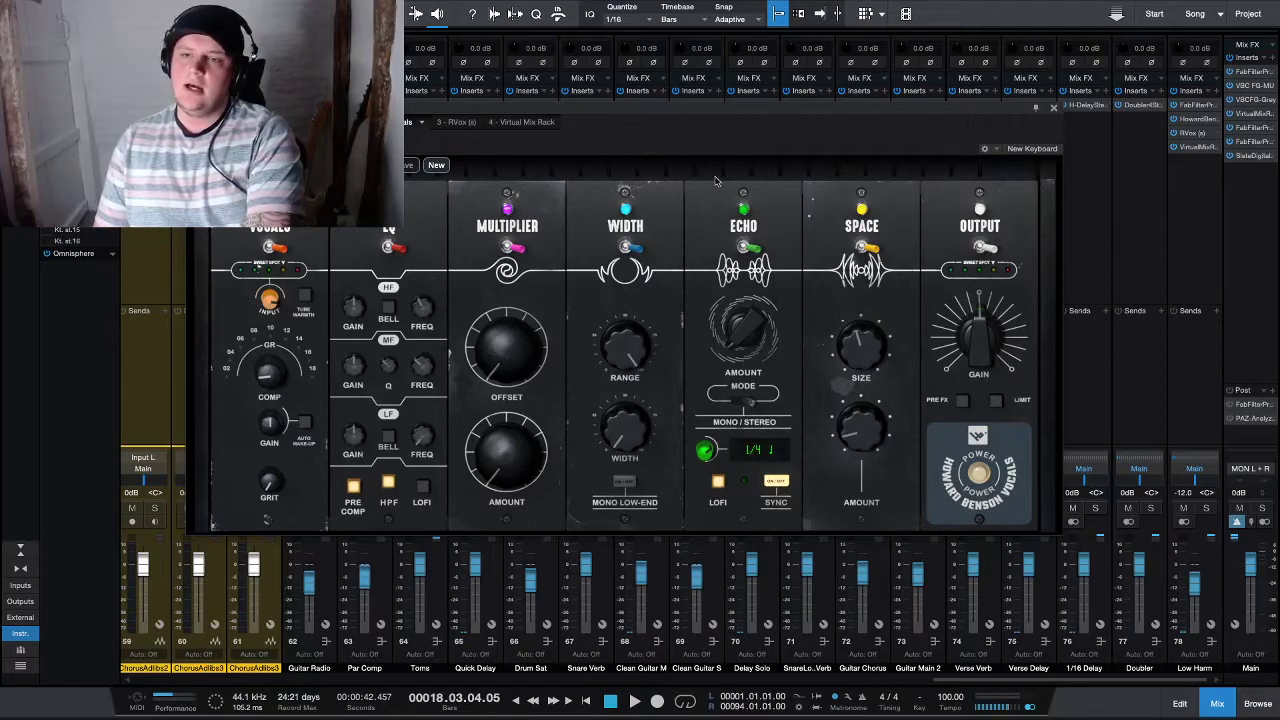
{"action": "mouse_move", "coordinate": [257, 366]}
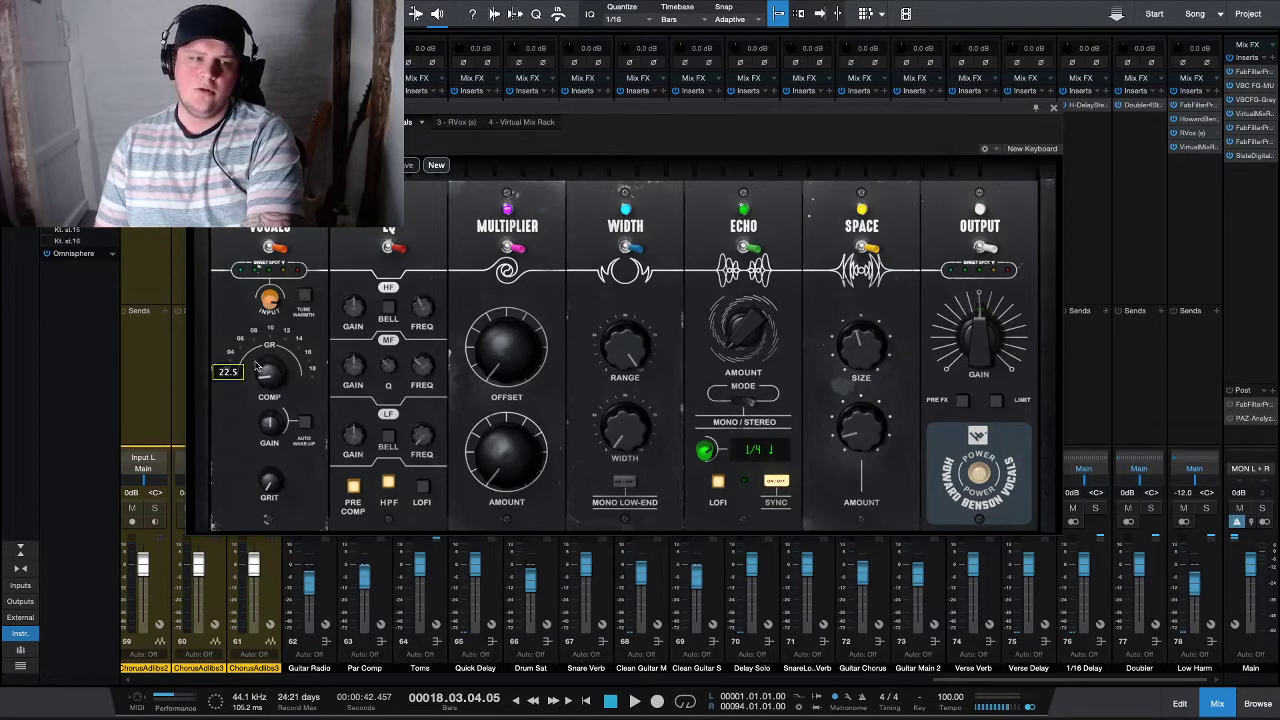
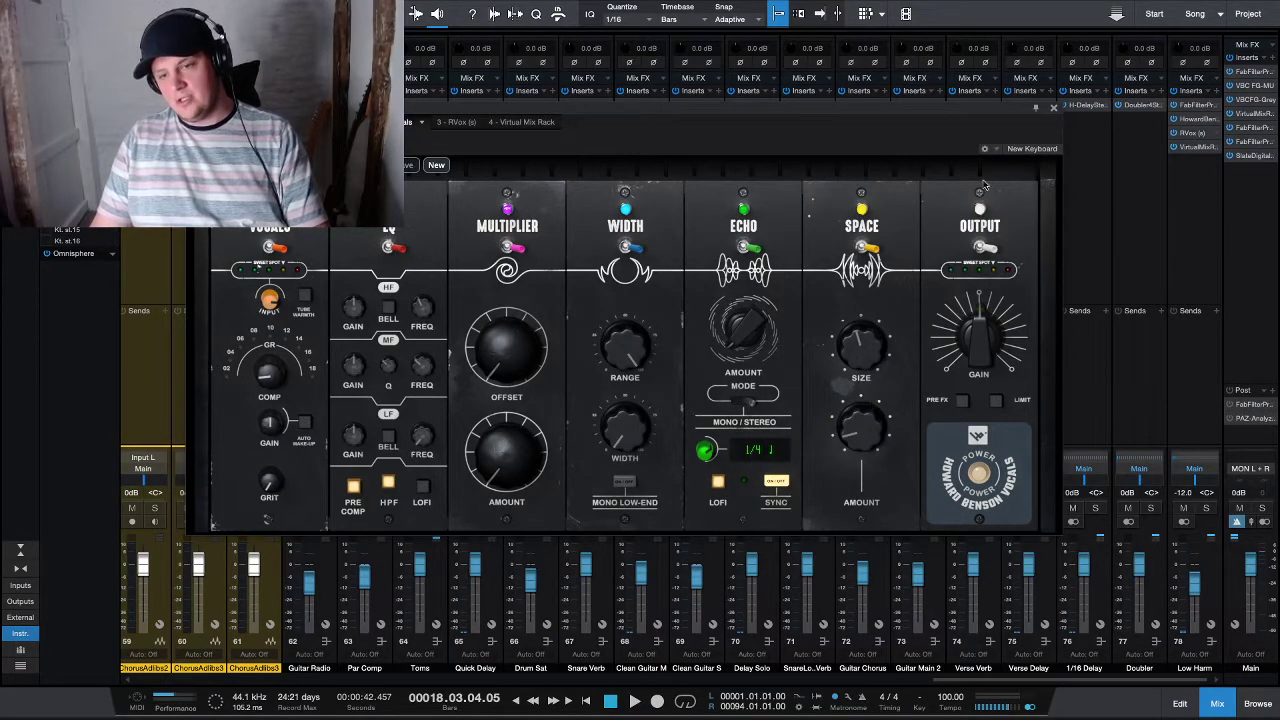
{"action": "left_click", "coordinate": [1052, 108]}
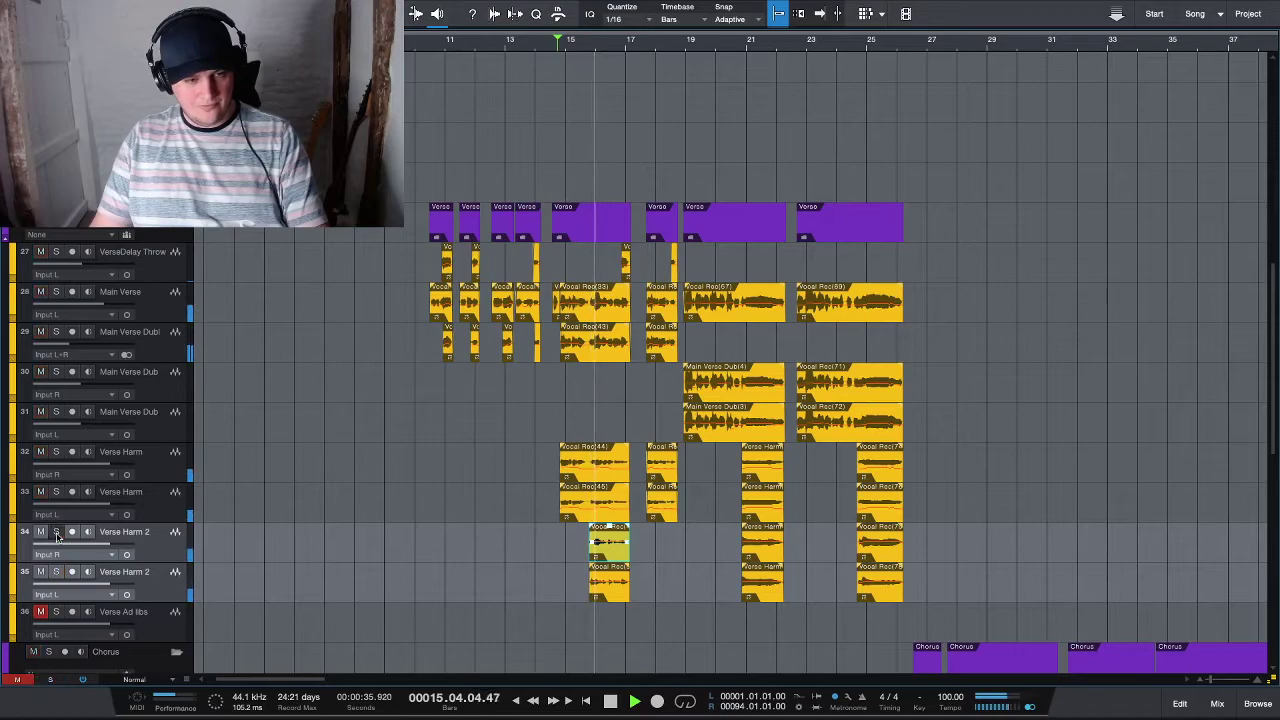
- Trim the starts of both Verse Harm 2 clips before bar 16, and shorten all four harmony clips' ends just past bar 17
{"action": "key", "text": "z"}
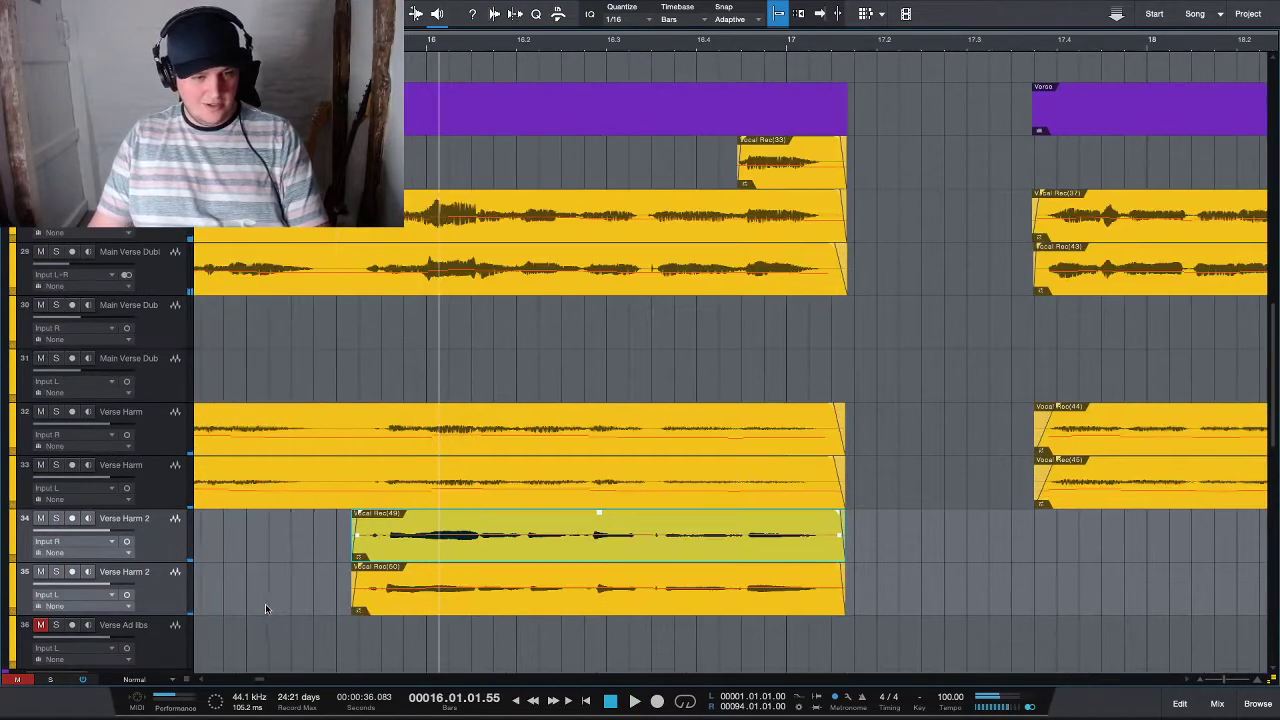
{"action": "mouse_move", "coordinate": [388, 537]}
{"action": "left_mouse_down"}
{"action": "mouse_move", "coordinate": [350, 536]}
{"action": "mouse_move", "coordinate": [377, 521]}
{"action": "left_mouse_up"}
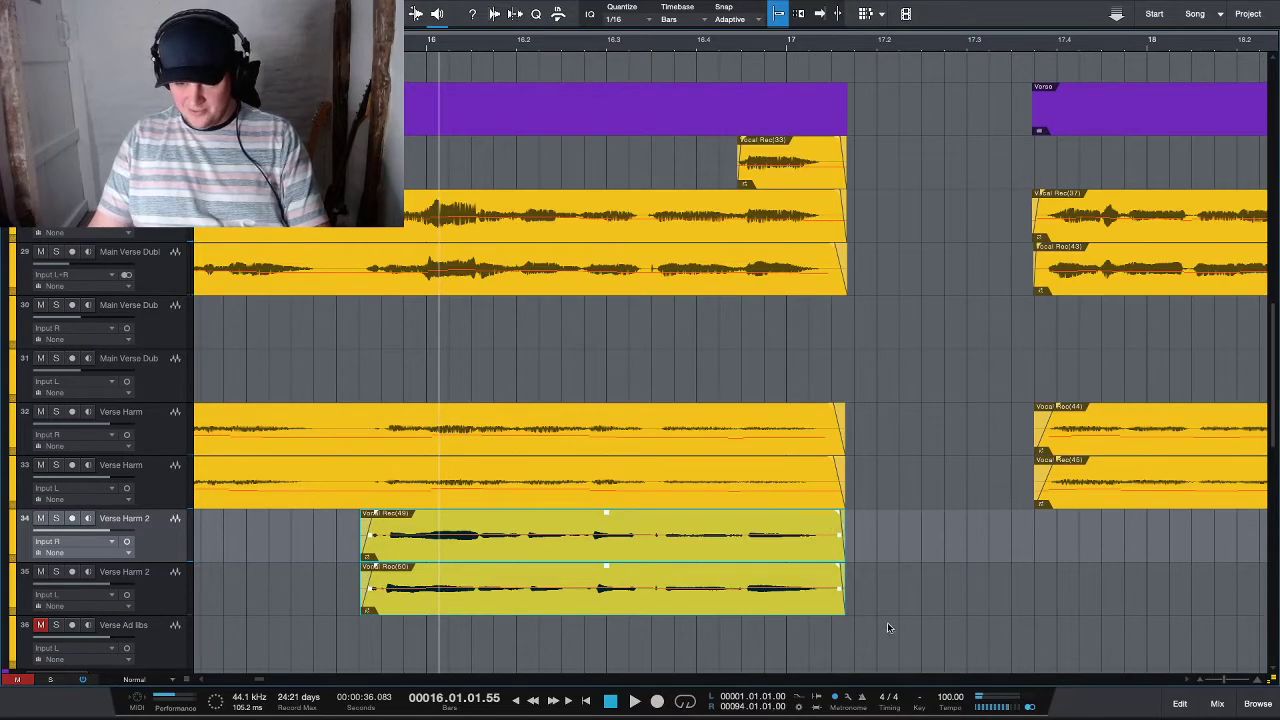
{"action": "left_click", "coordinate": [820, 430], "text": "shift"}
{"action": "left_click_drag", "start_coordinate": [845, 415], "coordinate": [832, 415]}
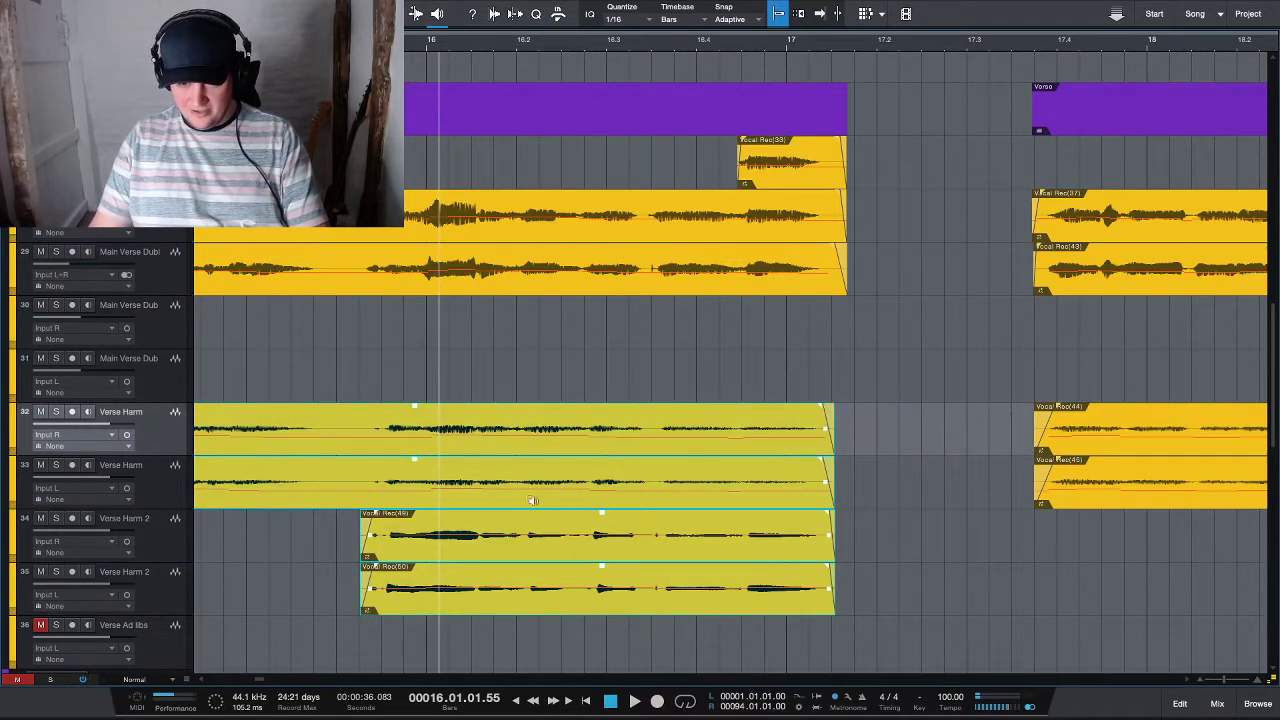
{"action": "key", "text": "alt+w"}
{"action": "key", "text": "w"}
{"action": "key", "text": "w"}
{"action": "key", "text": "w"}
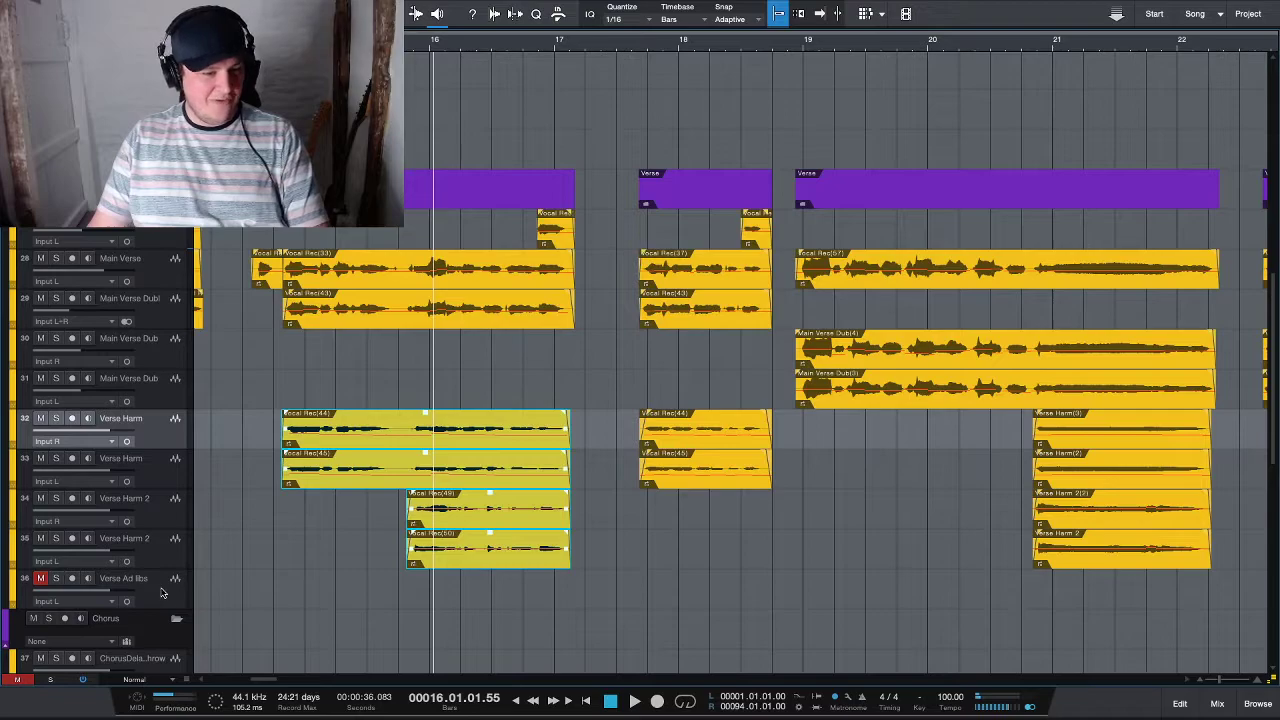
- Add a bus for the two selected Verse Harm 2 channels and name it High Harm
{"action": "left_click", "coordinate": [167, 548]}
{"action": "key", "text": "F3"}
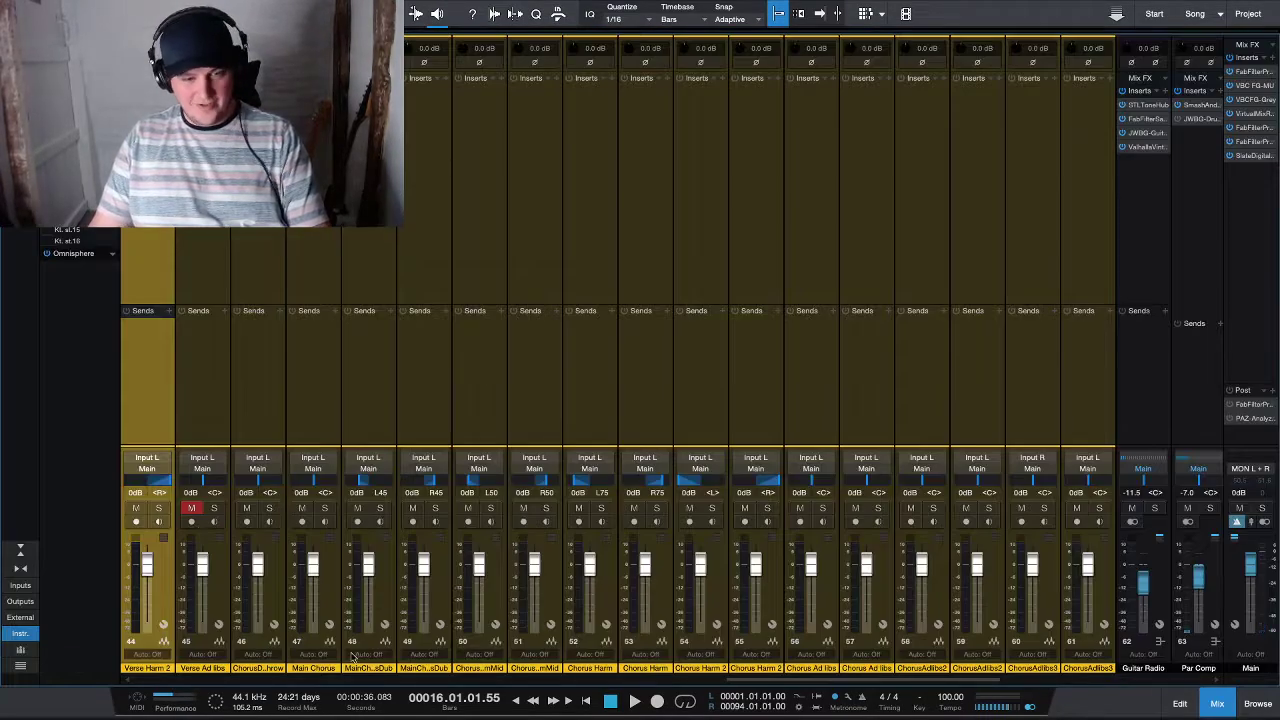
{"action": "left_click", "coordinate": [290, 596], "text": "shift"}
{"action": "right_click", "coordinate": [290, 596]}
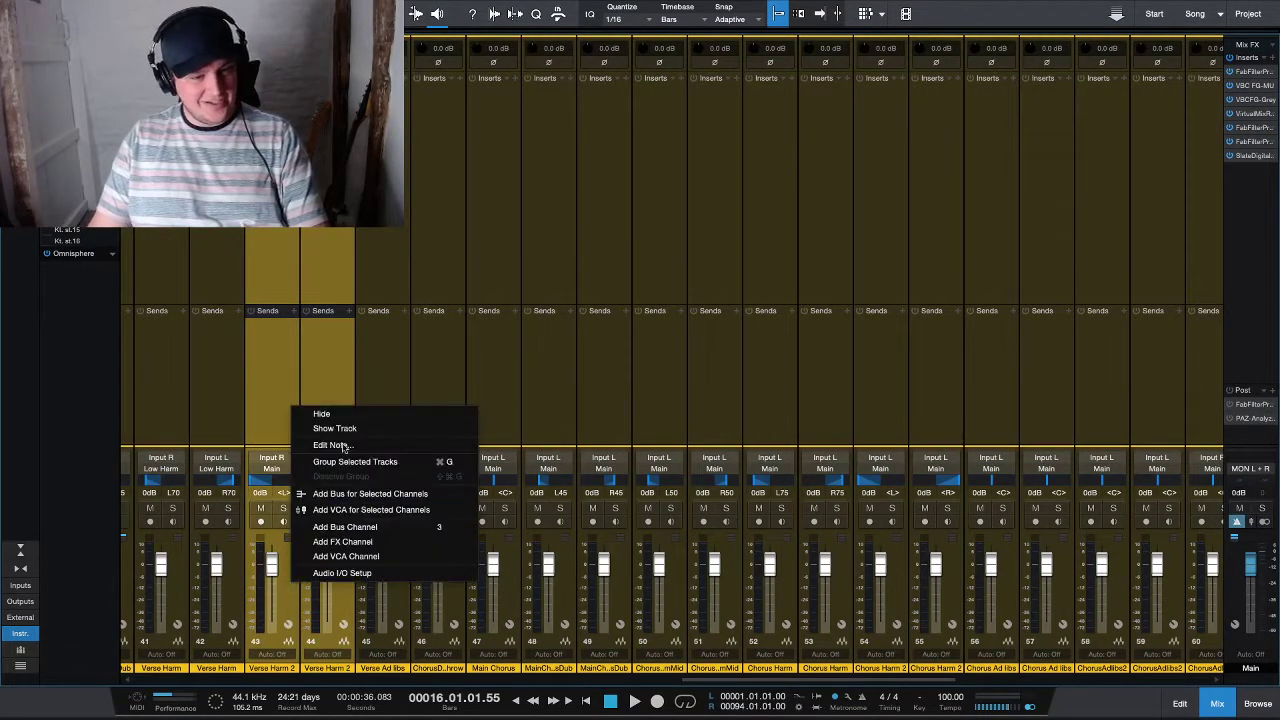
{"action": "left_click", "coordinate": [385, 494]}
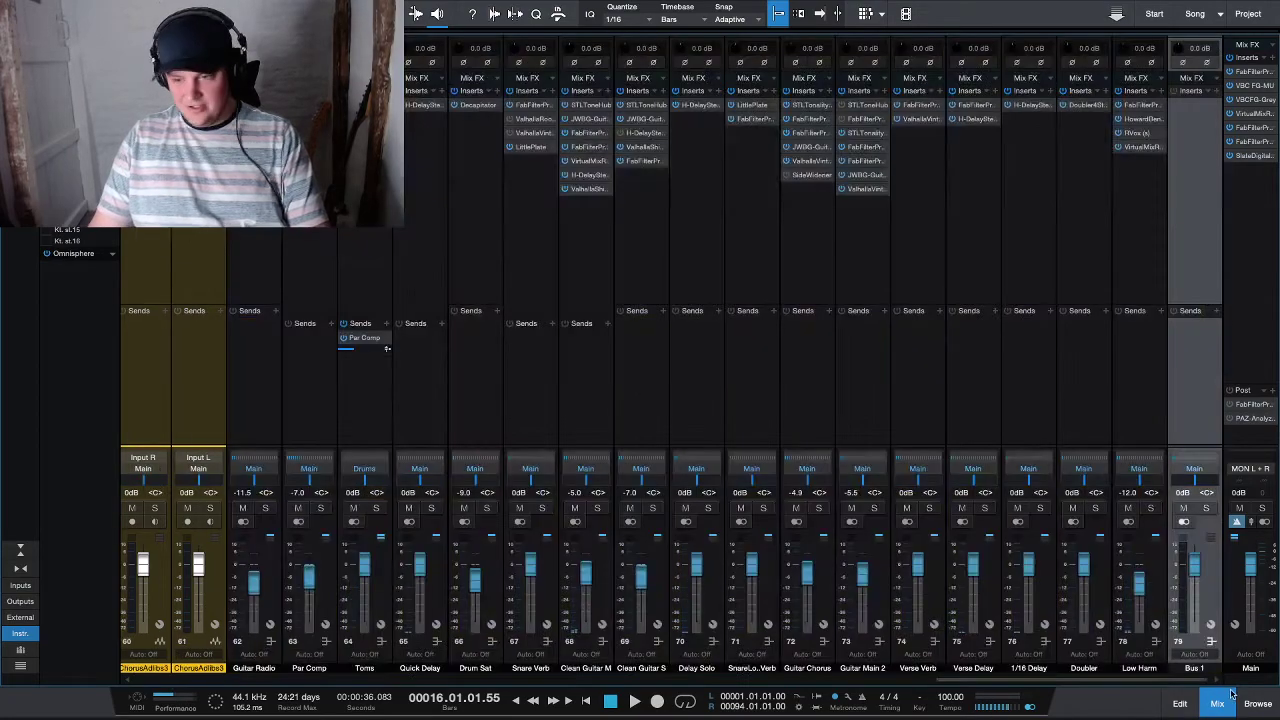
{"action": "double_click", "coordinate": [1190, 668]}
{"action": "type", "text": "High"}
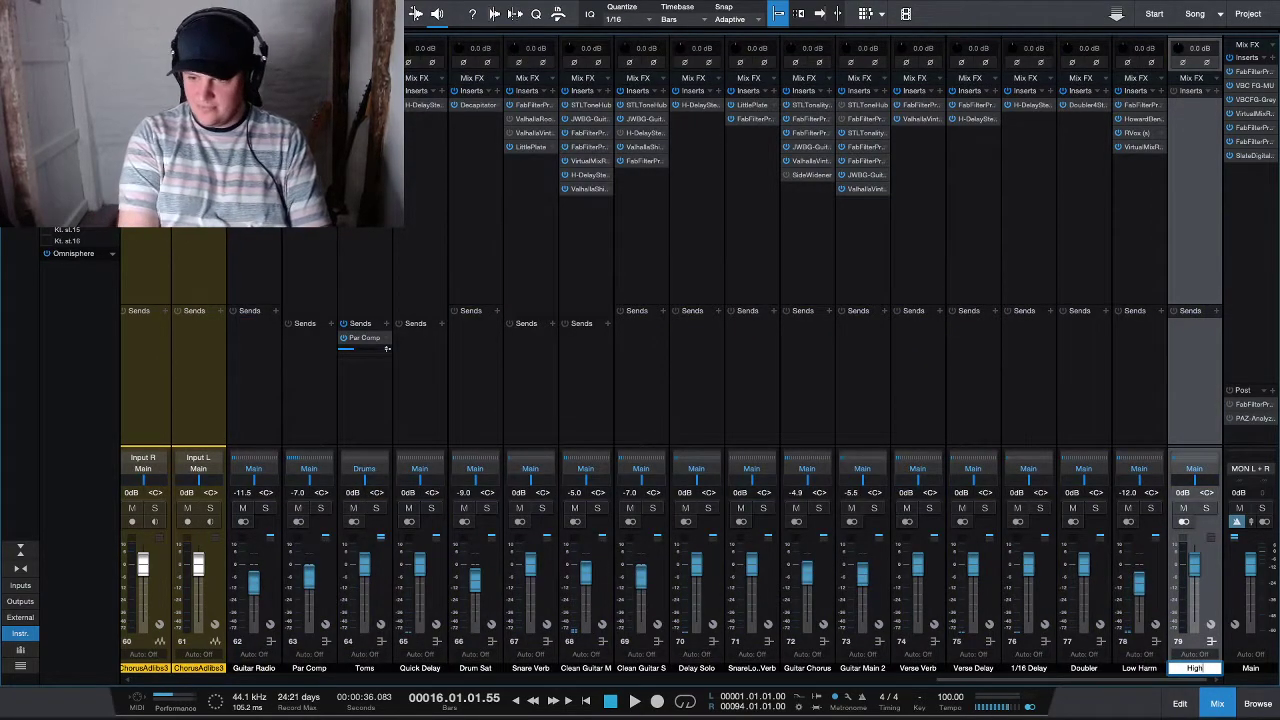
{"action": "type", "text": " Harm"}
{"action": "key", "text": "Return"}
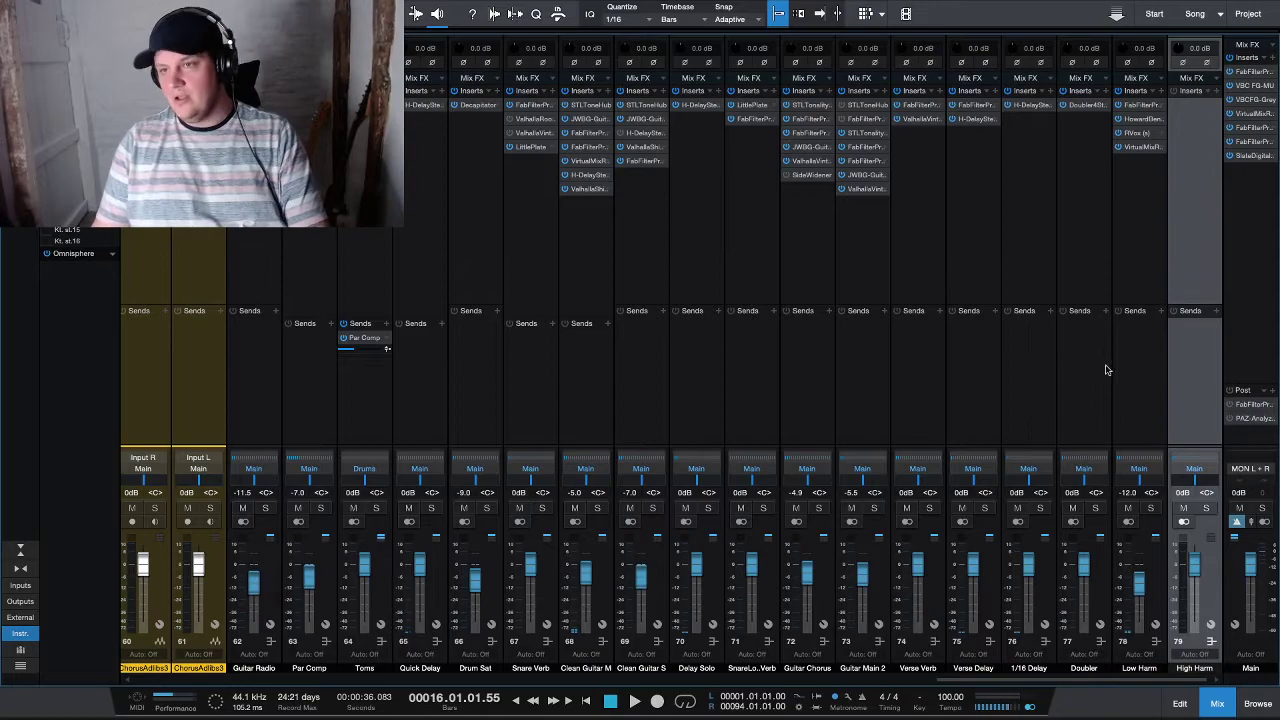
- Copy the Low Harm bus's insert chain onto High Harm and set the AirEQ Air gain to 0 dB in its Virtual Mix Rack
{"action": "left_click_drag", "start_coordinate": [1148, 87], "coordinate": [1189, 115]}
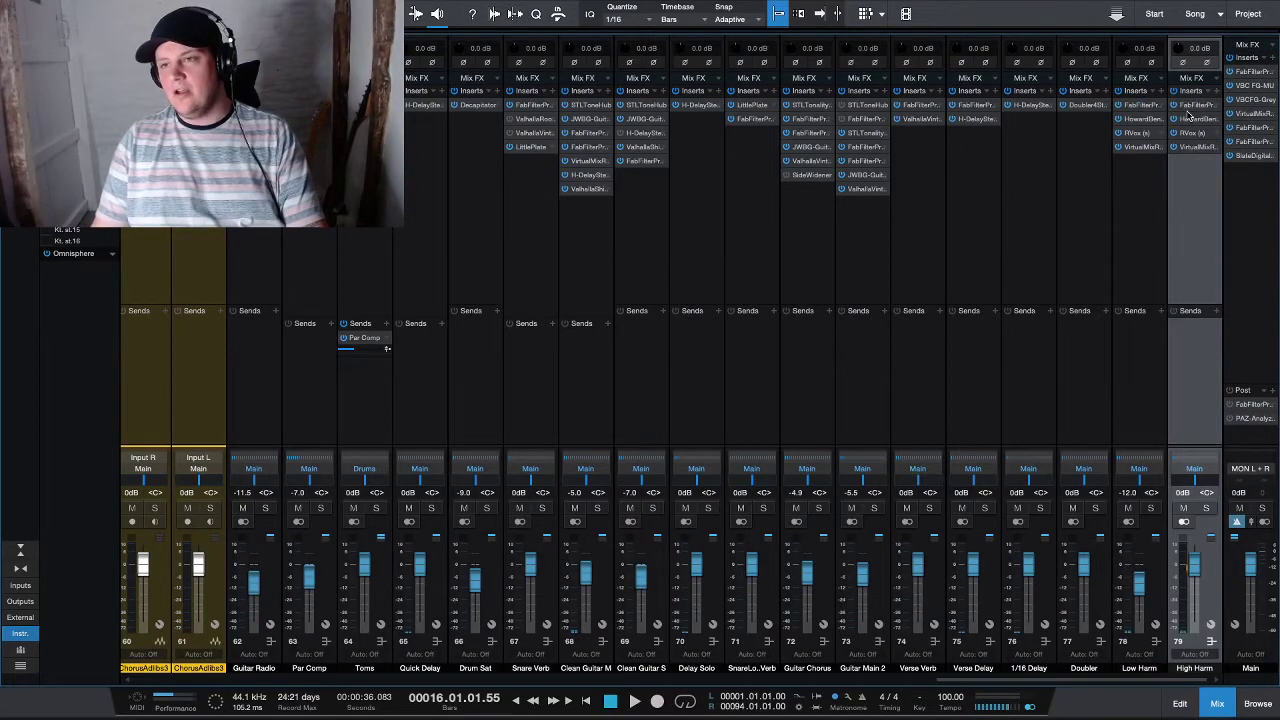
{"action": "left_click", "coordinate": [1192, 133]}
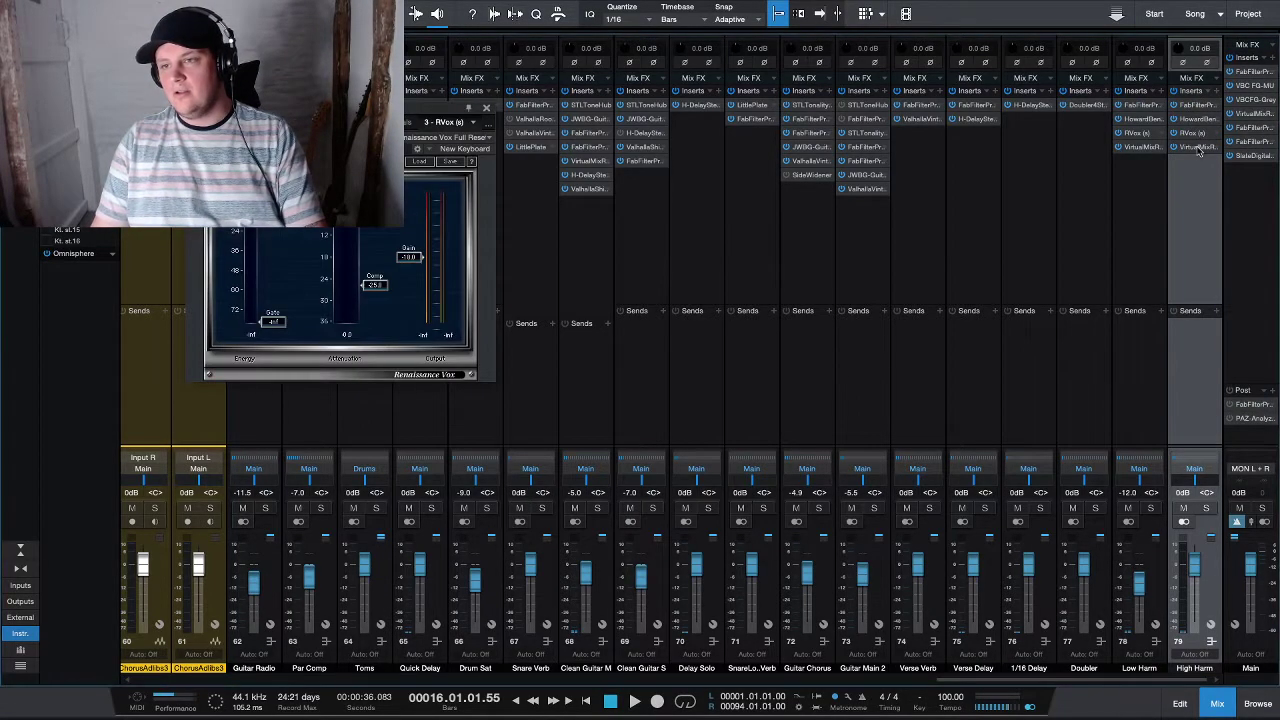
{"action": "left_click", "coordinate": [1196, 147]}
{"action": "left_click_drag", "start_coordinate": [404, 347], "coordinate": [404, 356]}
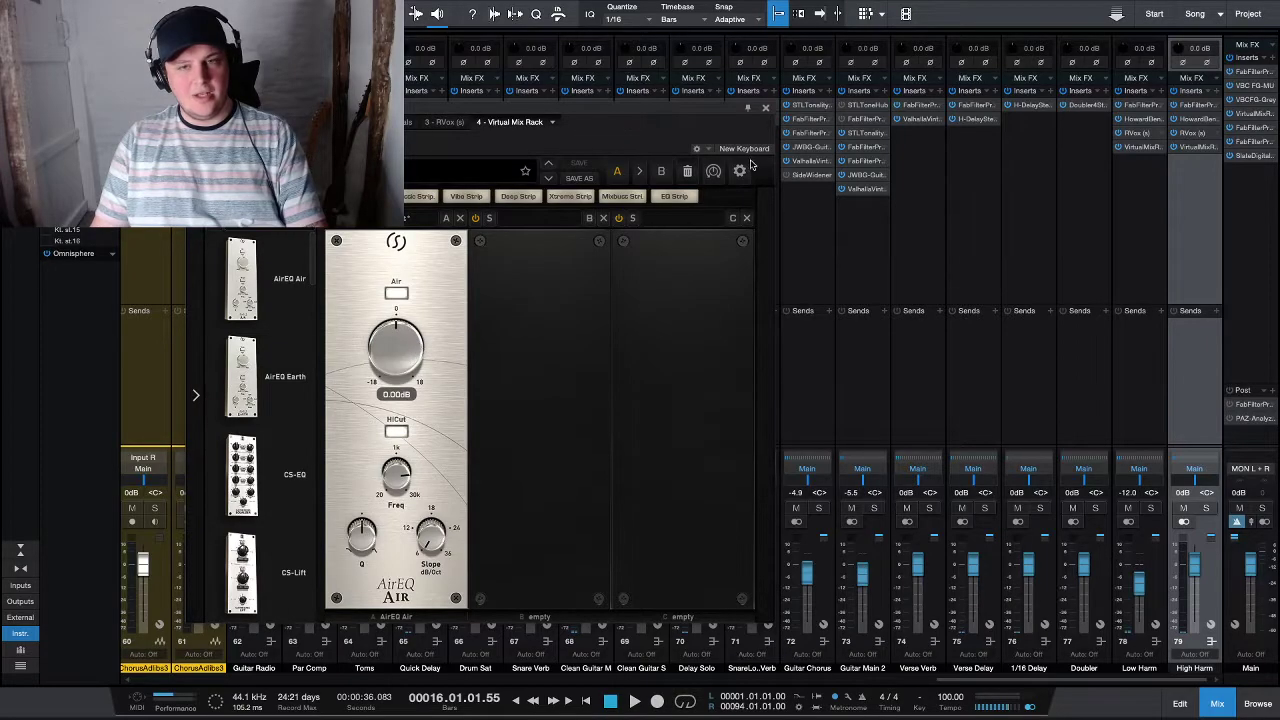
{"action": "left_click", "coordinate": [765, 108]}
- Lower the High Harm bus fader to -26.6 dB and save the song
{"action": "left_click_drag", "start_coordinate": [1194, 566], "coordinate": [1195, 598]}
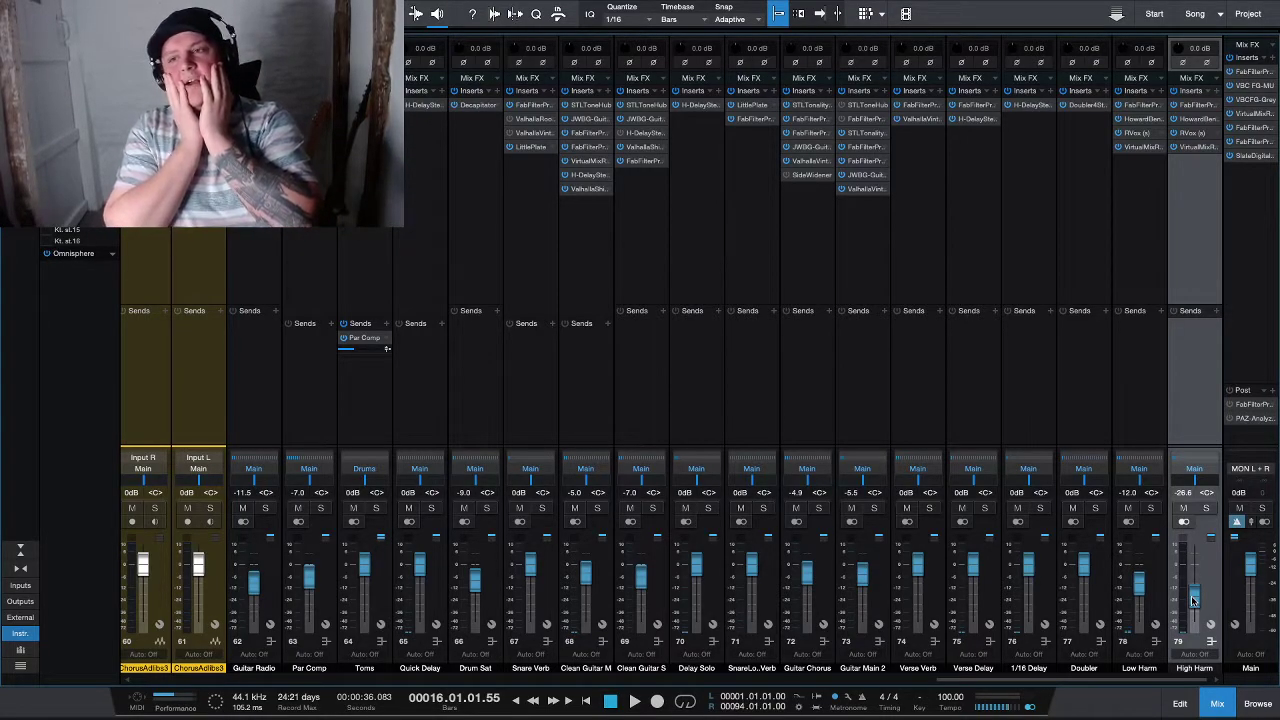
{"action": "left_click", "coordinate": [1146, 234]}
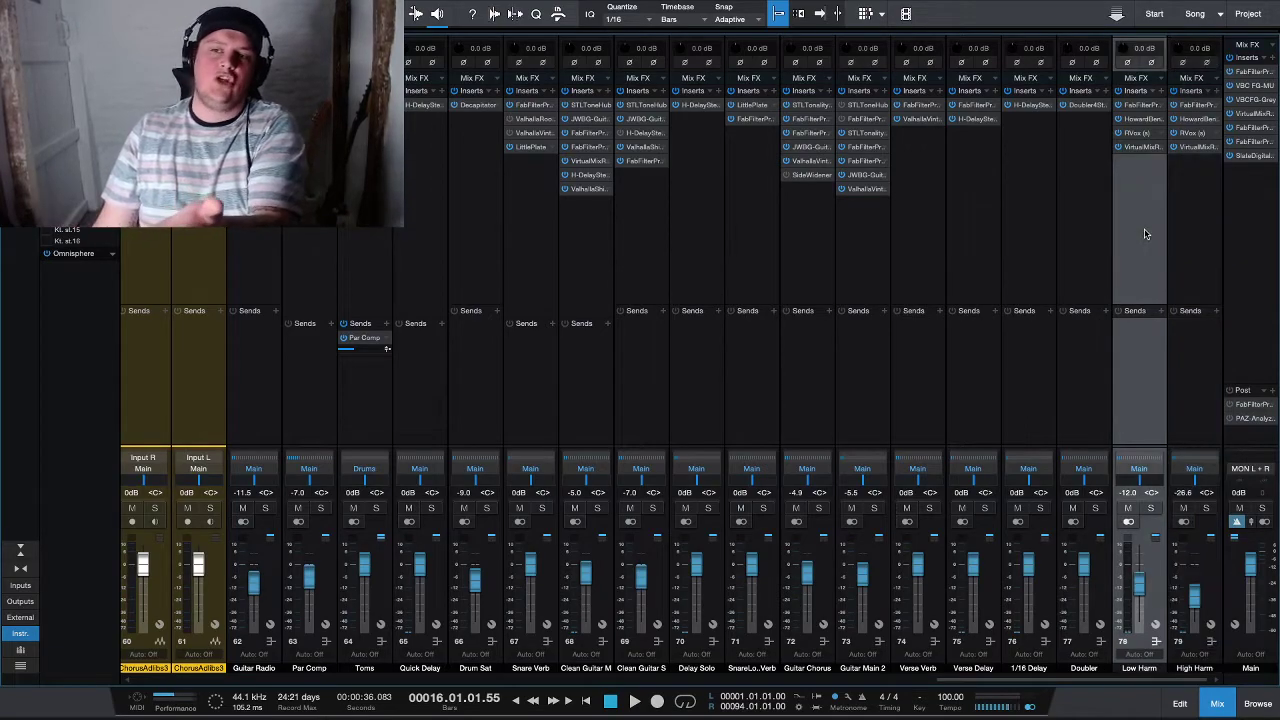
{"action": "scroll", "coordinate": [646, 310], "scroll_direction": "left", "scroll_amount": 10}
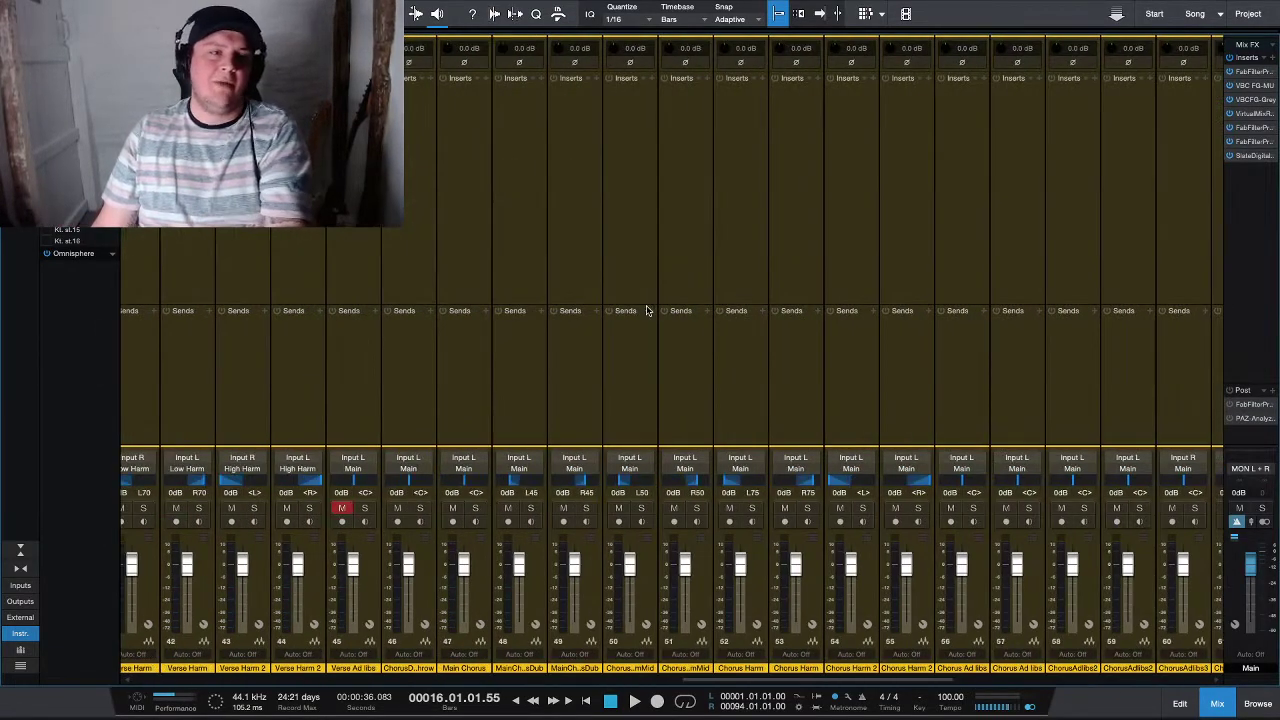
{"action": "scroll", "coordinate": [646, 310], "scroll_direction": "left", "scroll_amount": 4}
{"action": "left_click", "coordinate": [349, 240]}
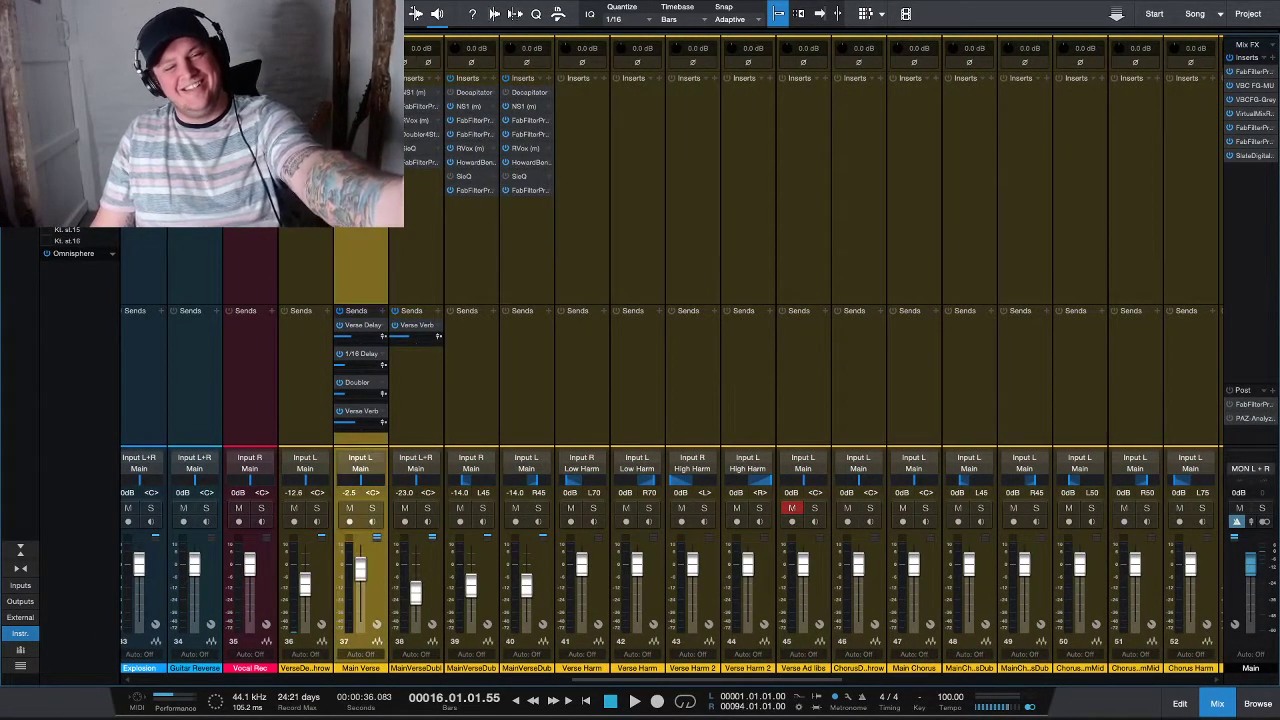
{"action": "scroll", "coordinate": [646, 400], "scroll_direction": "right", "scroll_amount": 1}
{"action": "left_click_drag", "start_coordinate": [730, 685], "coordinate": [1186, 635]}
{"action": "left_click", "coordinate": [1150, 181]}
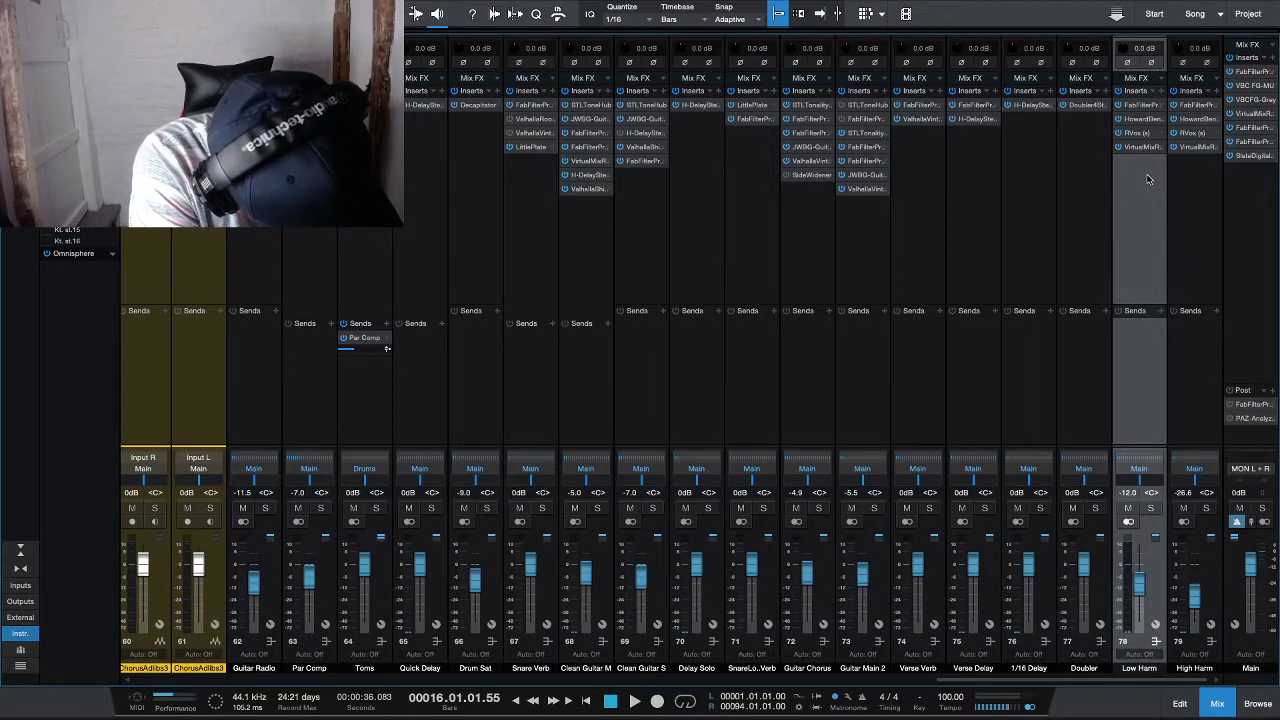
{"action": "key", "text": "ctrl+s"}
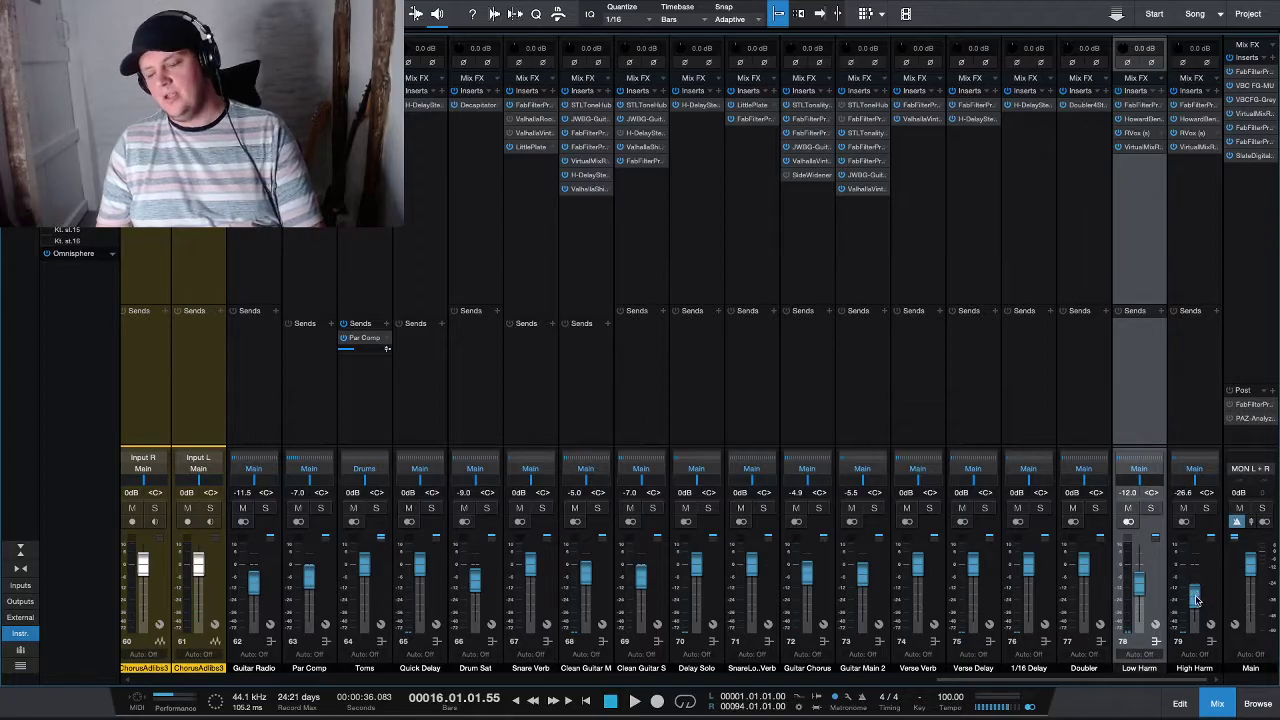
- Play the verse in the full mix from just before bar 15 and set the High Harm fader to -14.0 dB
{"action": "key", "text": "F3"}
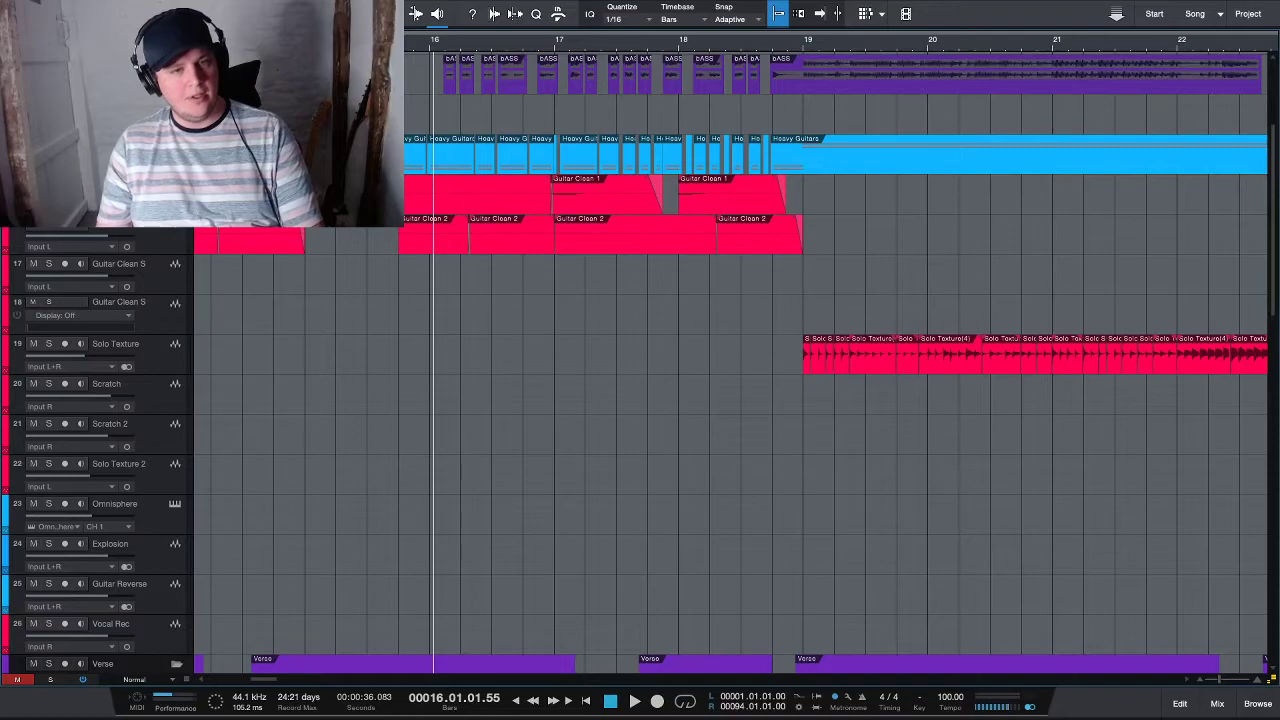
{"action": "key", "text": "w"}
{"action": "scroll", "coordinate": [408, 186], "scroll_direction": "left", "scroll_amount": 5}
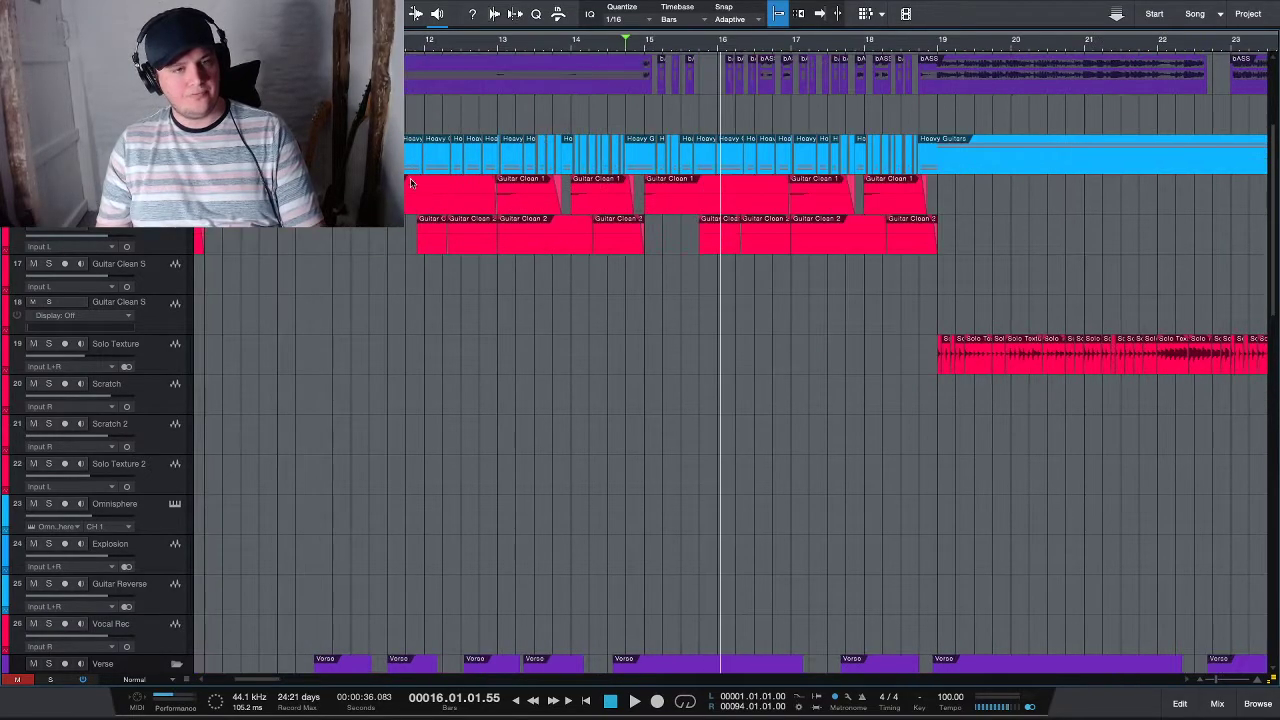
{"action": "key", "text": "shift+w"}
{"action": "key", "text": "shift+w"}
{"action": "key", "text": "shift+w"}
{"action": "key", "text": "space"}
{"action": "key", "text": "shift+e"}
{"action": "key", "text": "shift+e"}
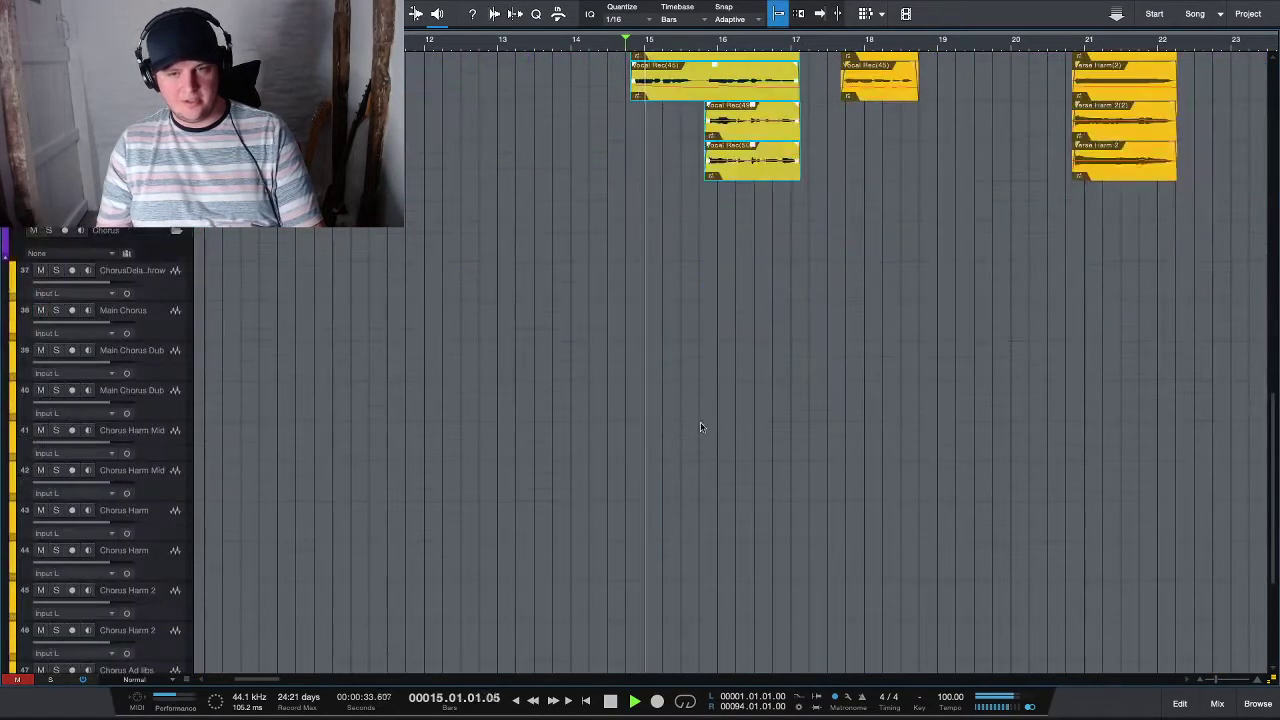
{"action": "key", "text": "F3"}
{"action": "scroll", "coordinate": [1163, 675], "scroll_direction": "right", "scroll_amount": 1}
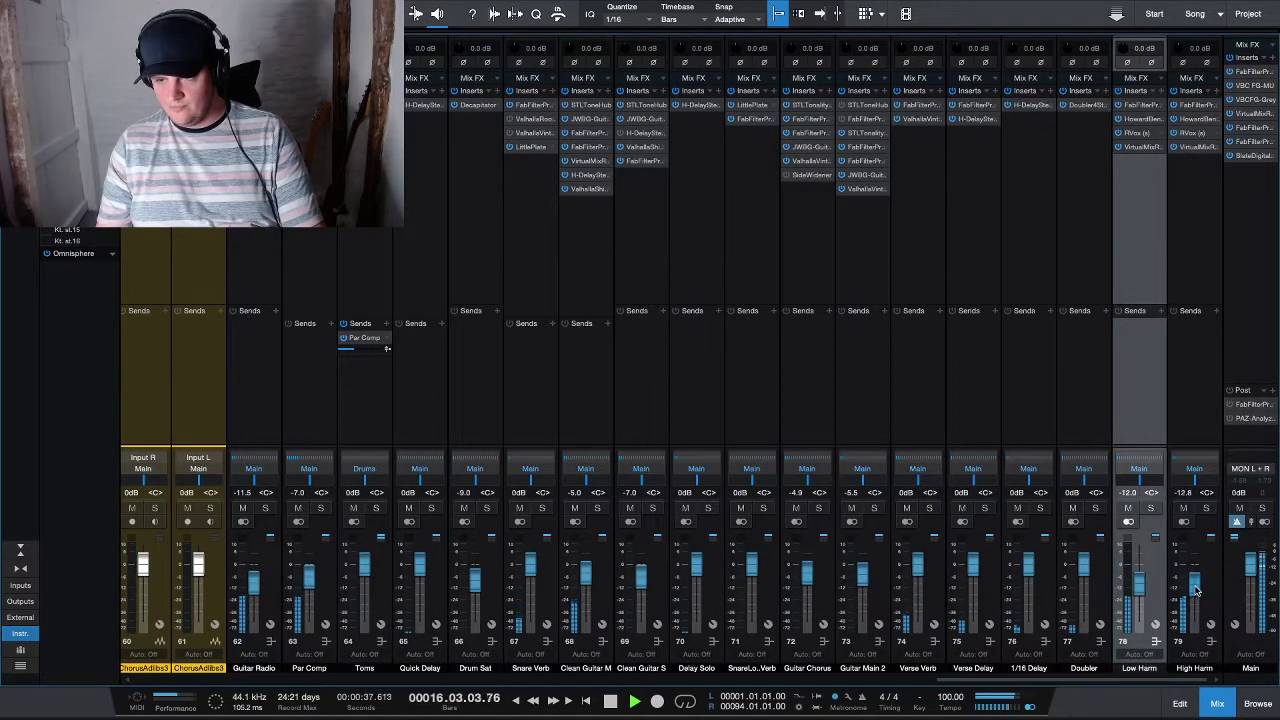
{"action": "left_click_drag", "start_coordinate": [1196, 590], "coordinate": [1199, 596]}
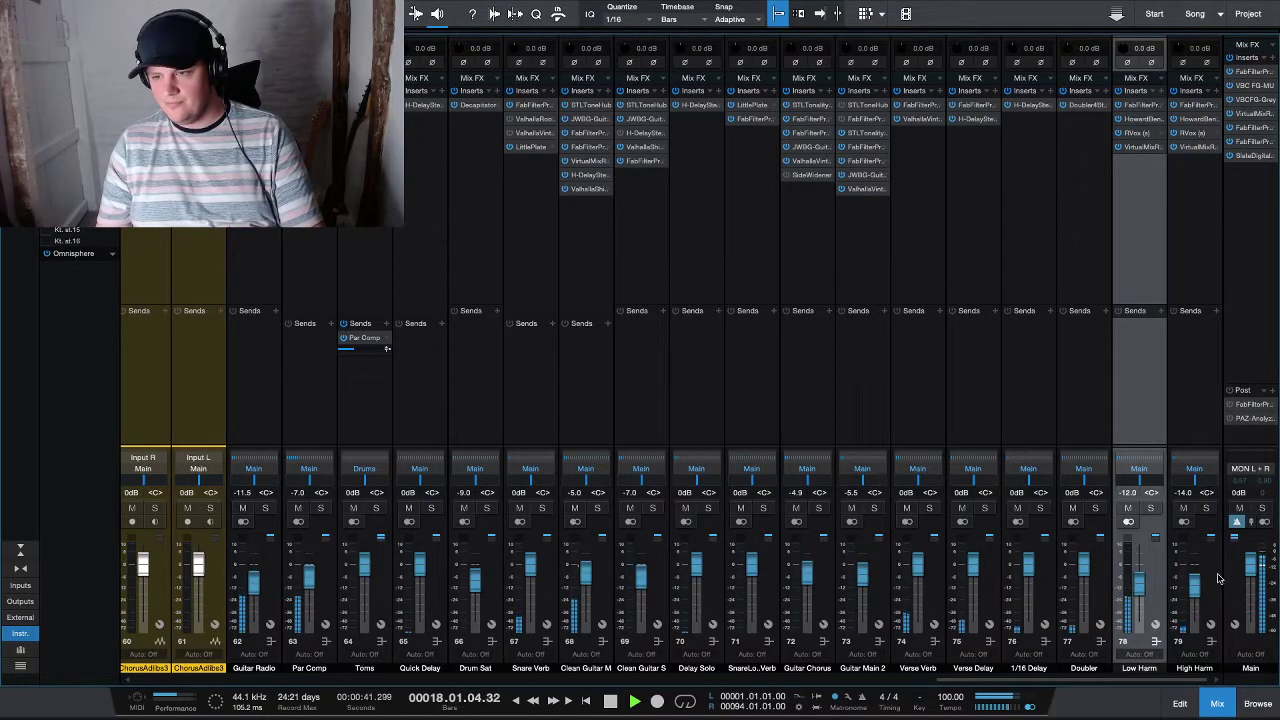
{"action": "key", "text": "space"}
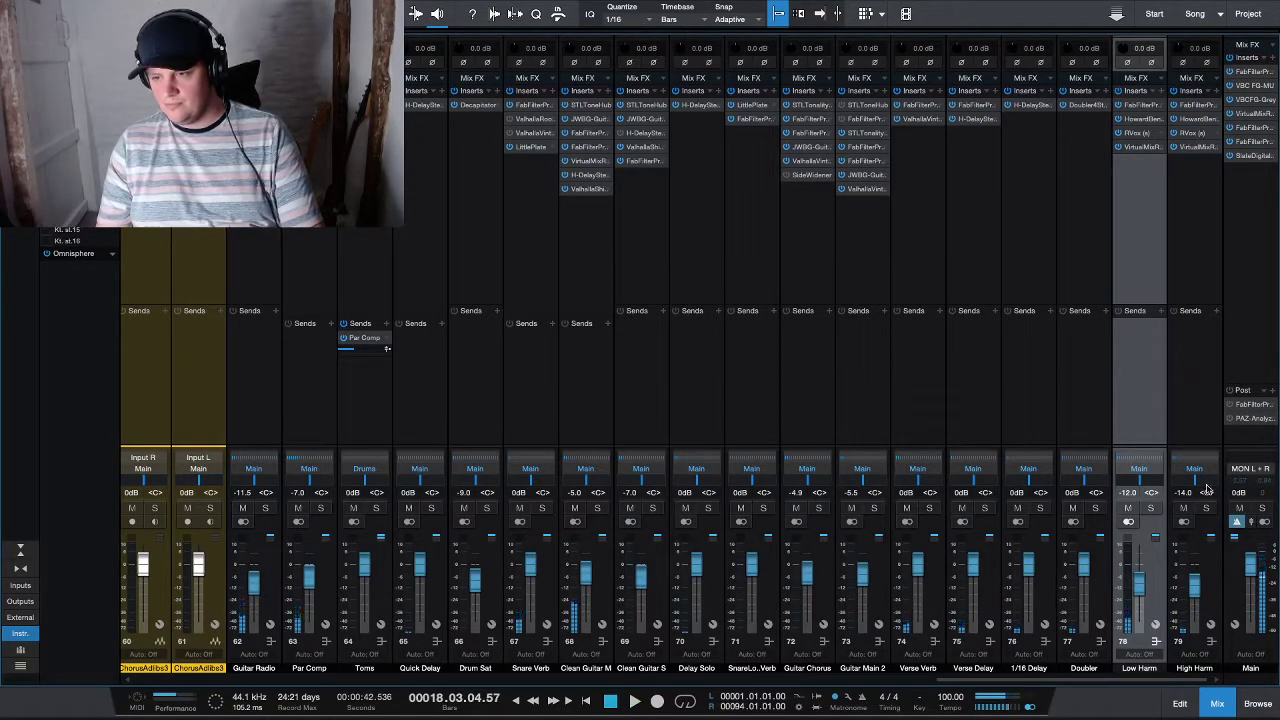
- Mute all the instrument tracks above the vocals, down to Guitar Reverse, and play the verse vocals on their own
{"action": "key", "text": "space"}
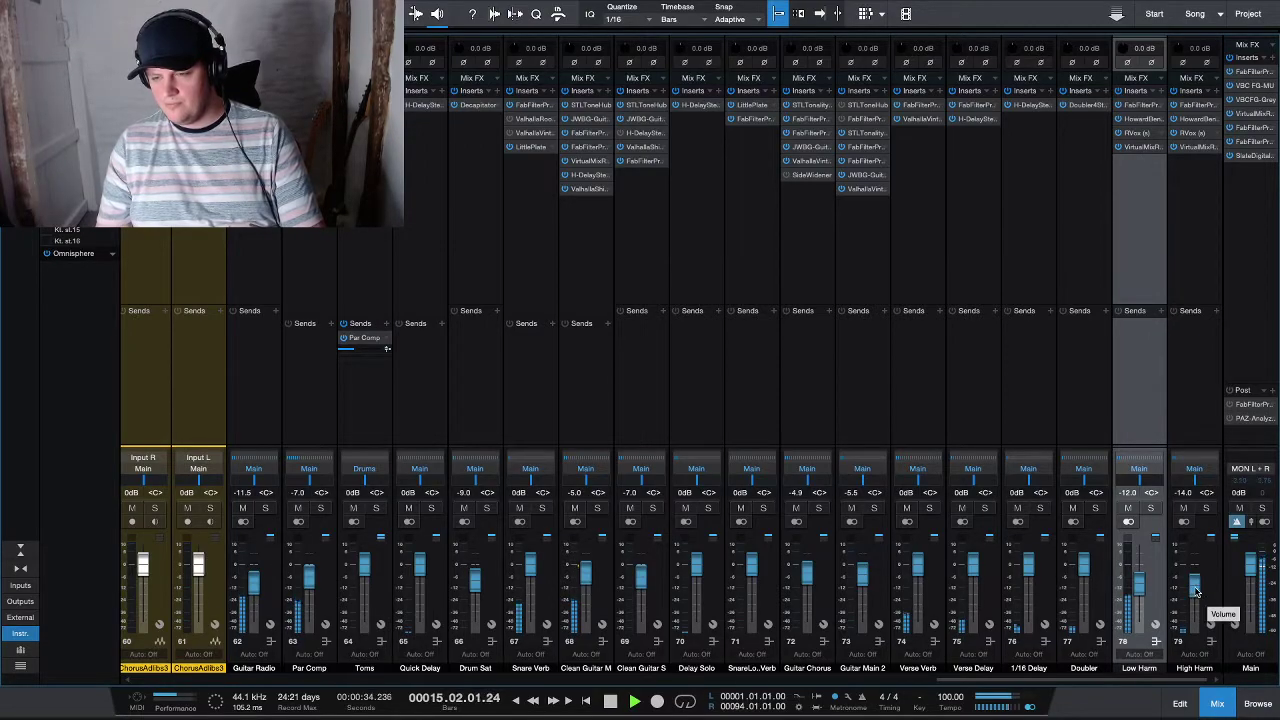
{"action": "left_click", "coordinate": [1217, 703]}
{"action": "scroll", "coordinate": [923, 511], "scroll_direction": "up", "scroll_amount": 10}
{"action": "key", "text": "space"}
{"action": "key", "text": "shift+w"}
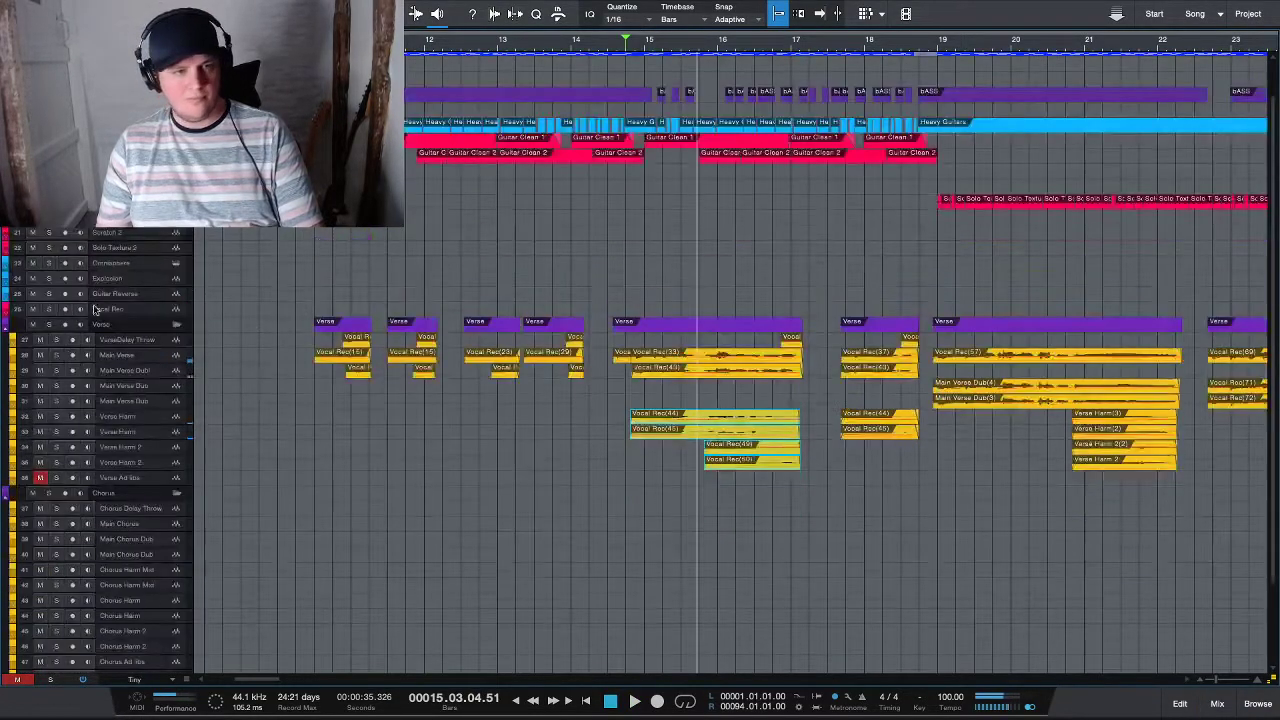
{"action": "left_click", "coordinate": [145, 309]}
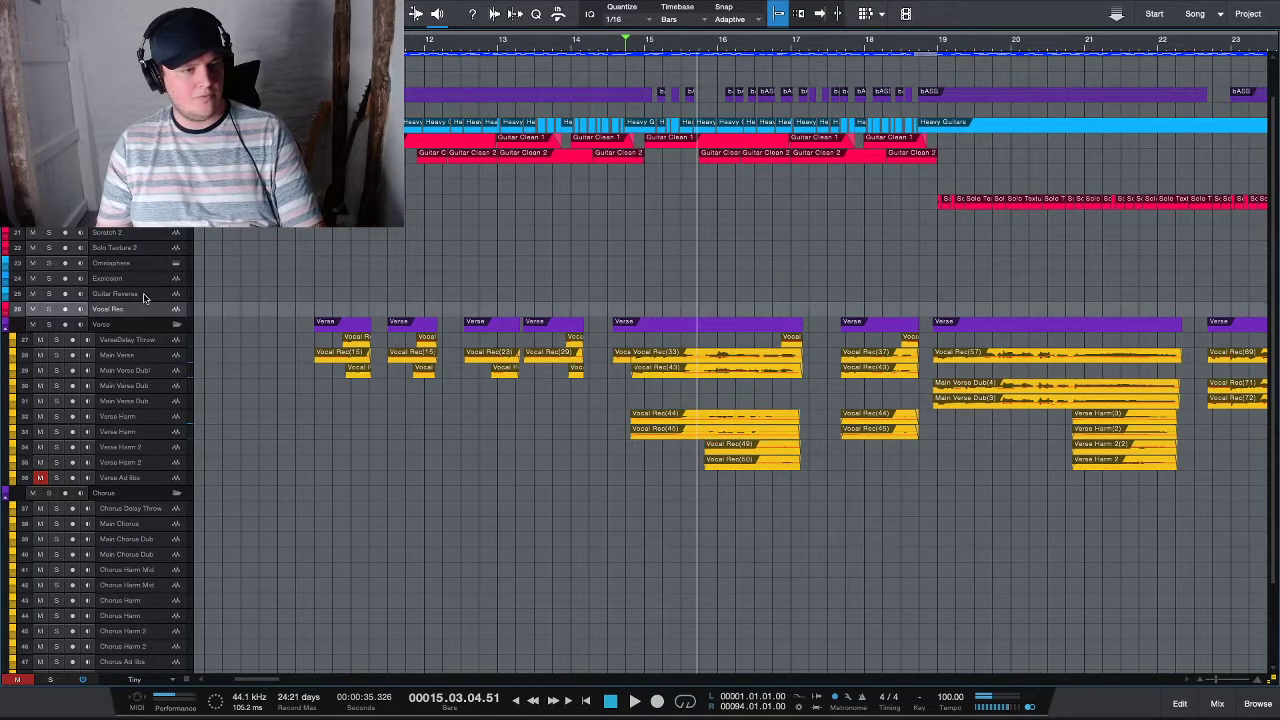
{"action": "left_click", "coordinate": [145, 297]}
{"action": "scroll", "coordinate": [146, 280], "scroll_direction": "up", "scroll_amount": 2}
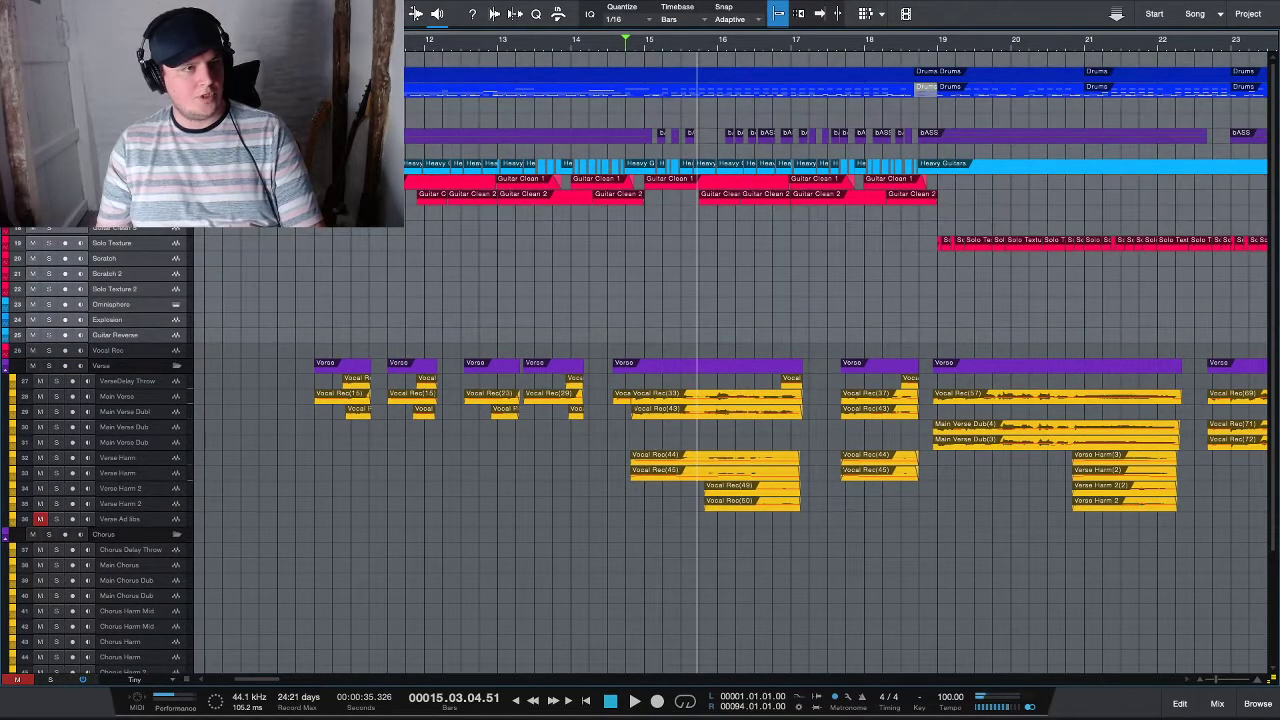
{"action": "key", "text": "m"}
{"action": "key", "text": "space"}
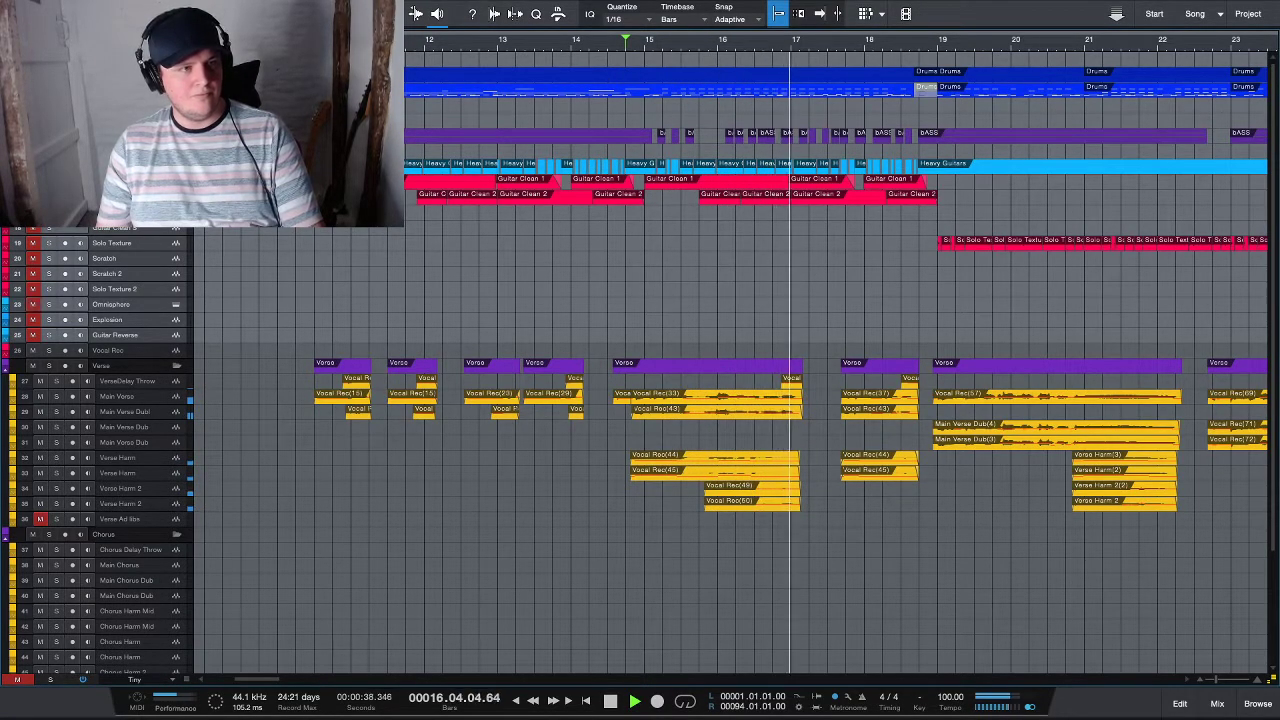
- Replay the verse vocals from just before bar 15 and raise the High Harm fader to -12.0 dB
{"action": "left_click", "coordinate": [622, 107]}
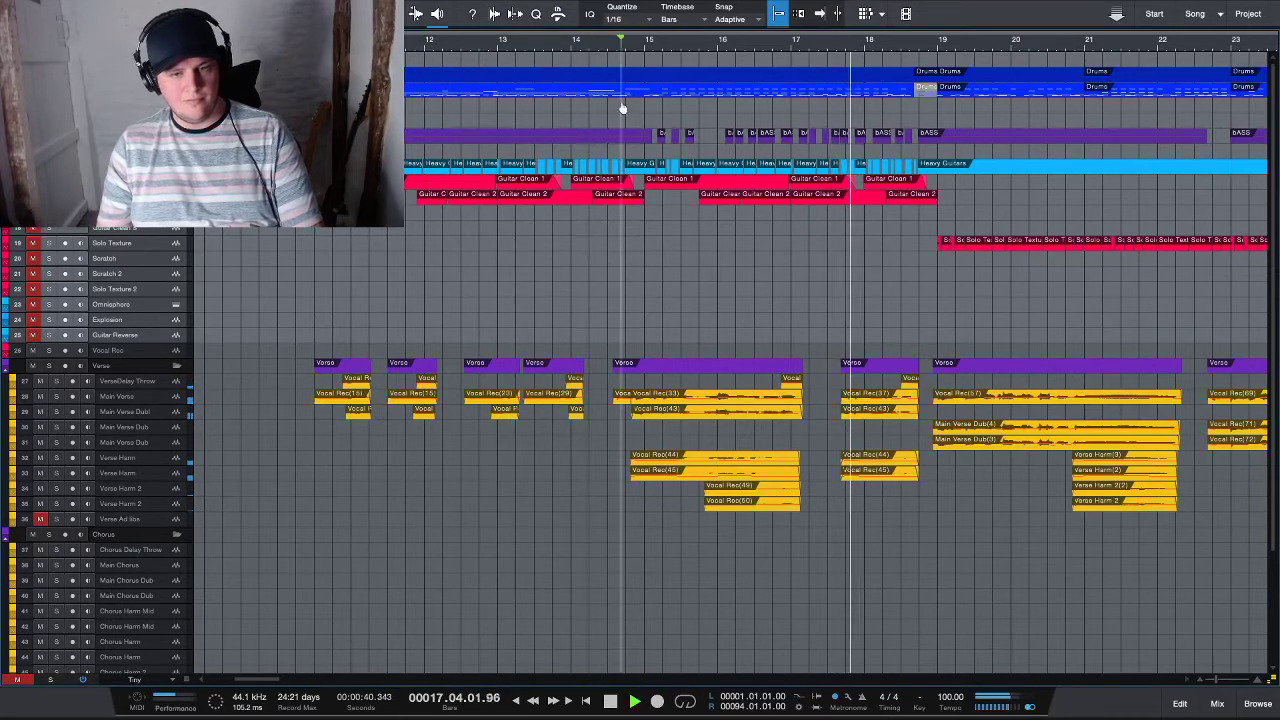
{"action": "scroll", "coordinate": [807, 506], "scroll_direction": "up", "scroll_amount": 2}
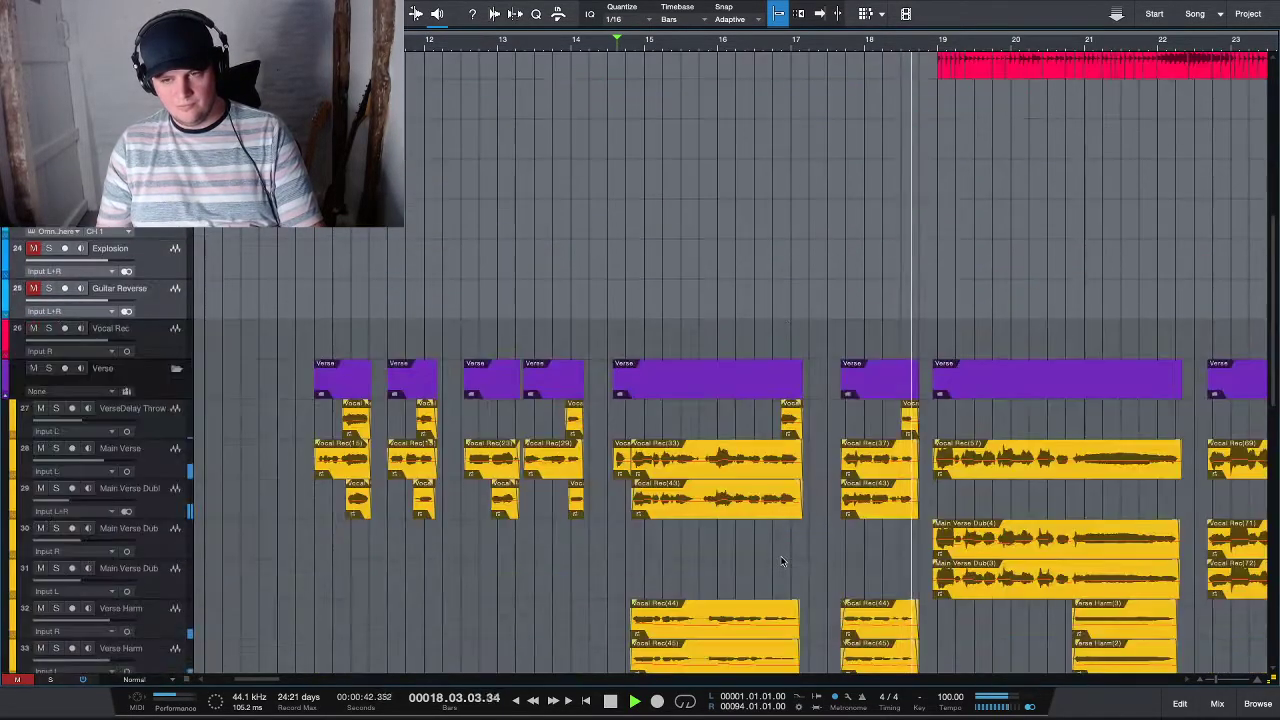
{"action": "scroll", "coordinate": [783, 561], "scroll_direction": "down", "scroll_amount": 3}
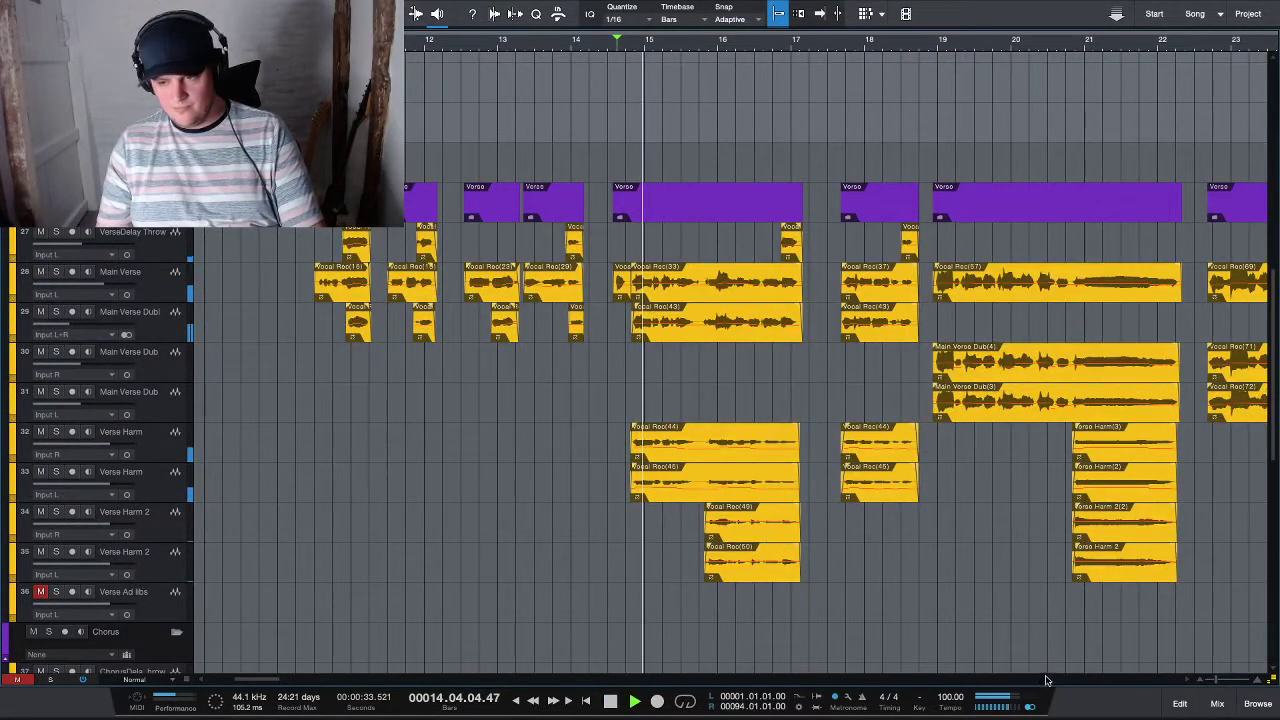
{"action": "key", "text": "F3"}
{"action": "scroll", "coordinate": [1100, 678], "scroll_direction": "right", "scroll_amount": 5}
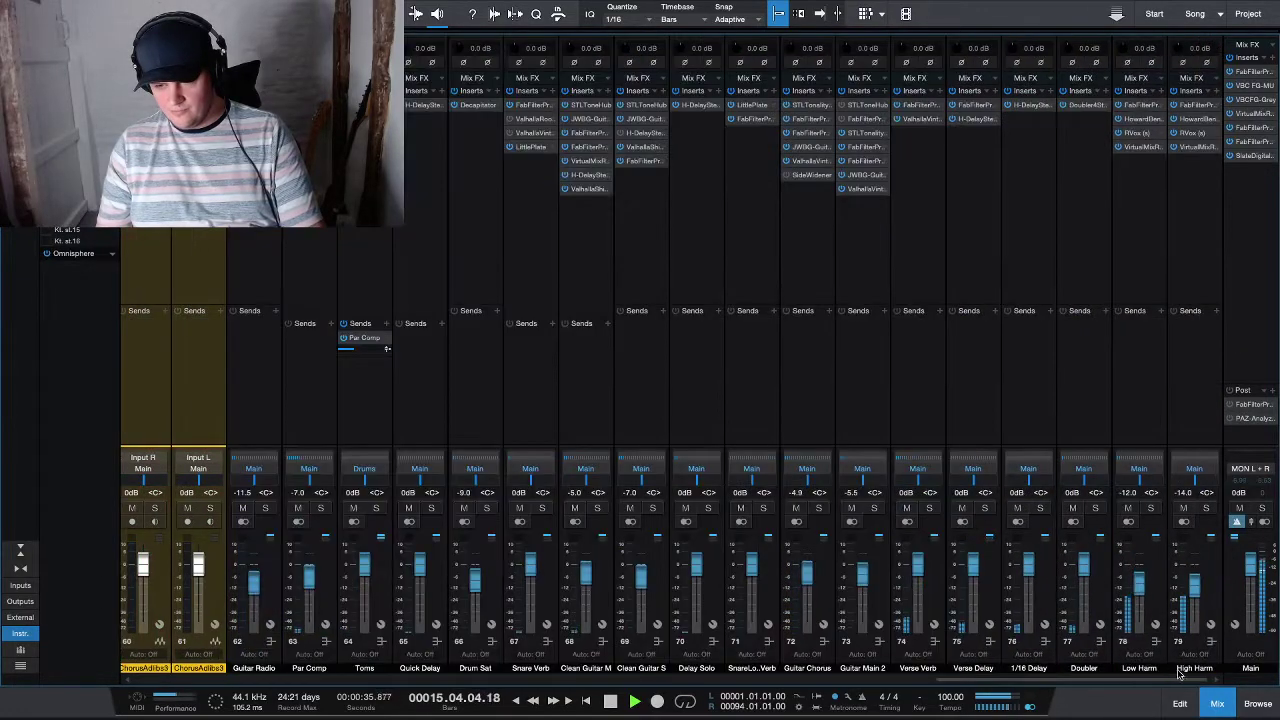
{"action": "left_click_drag", "start_coordinate": [1193, 590], "coordinate": [1192, 585]}
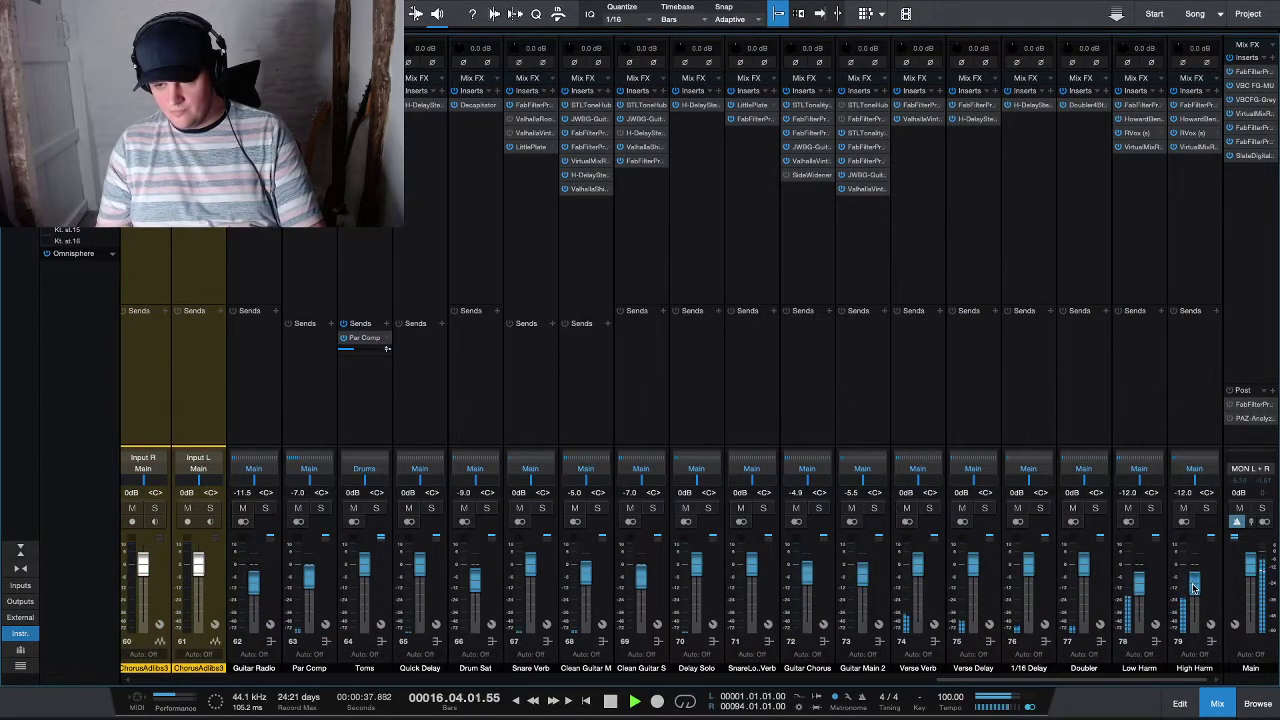
- Solo the High Harm bus and compare its Howard Benson Vocals settings with those on Low Harm
{"action": "left_click", "coordinate": [1206, 508]}
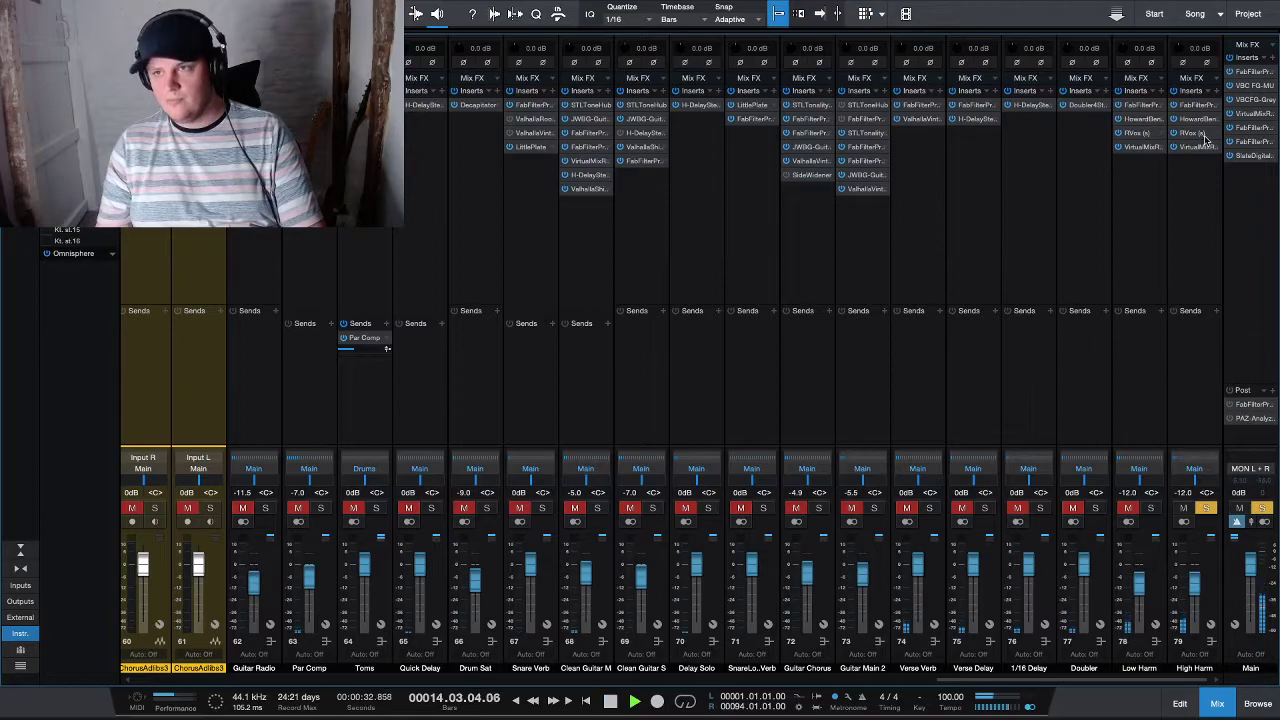
{"action": "key", "text": "space"}
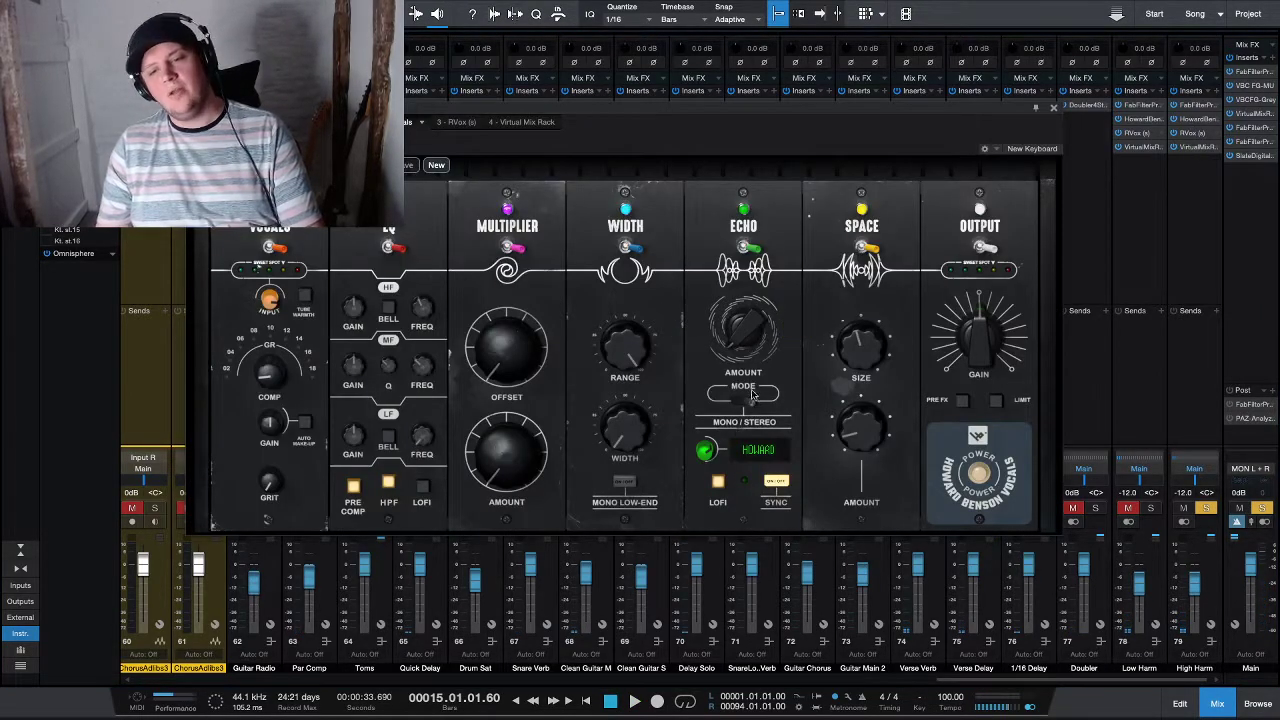
{"action": "left_click", "coordinate": [1053, 107]}
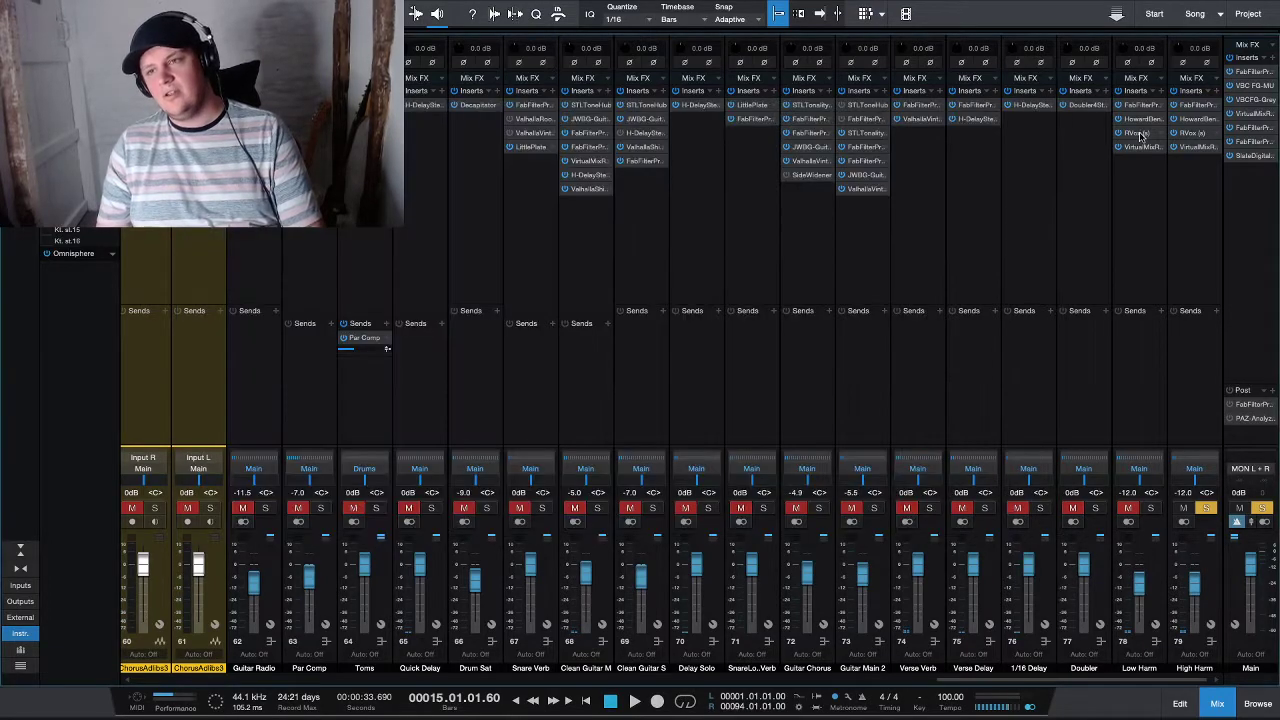
{"action": "left_click", "coordinate": [1139, 120]}
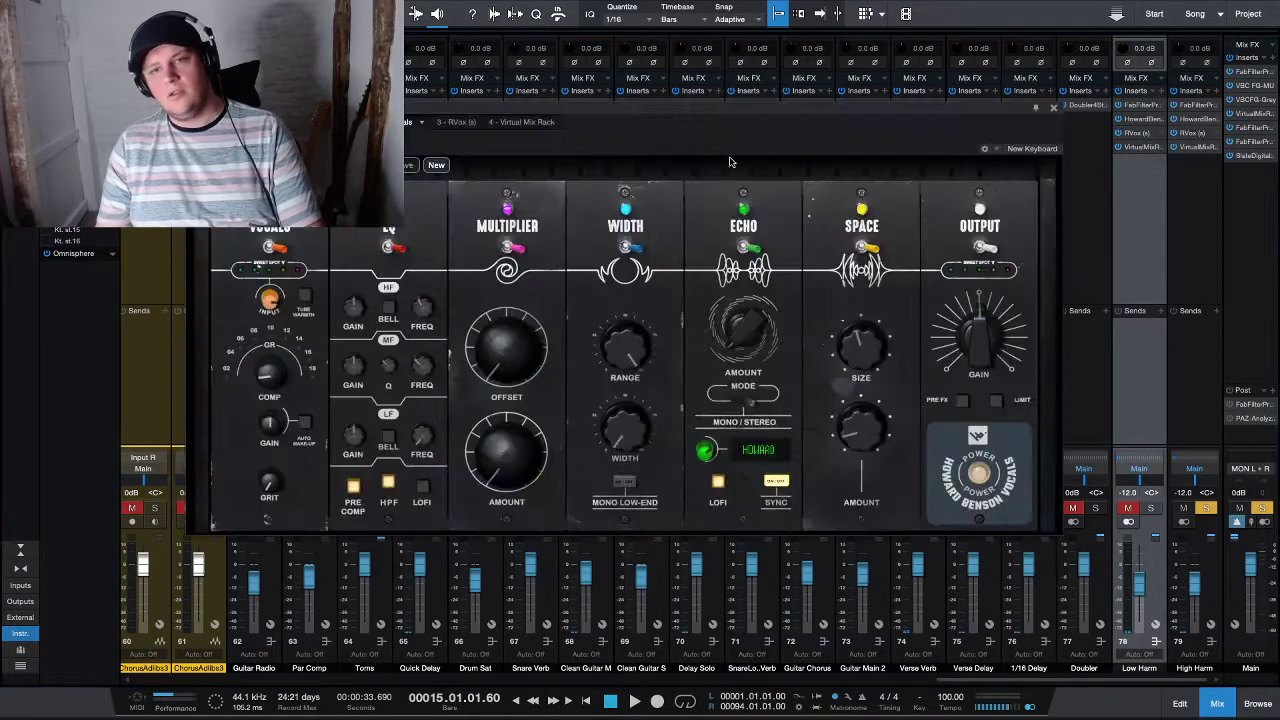
{"action": "left_click", "coordinate": [1053, 107]}
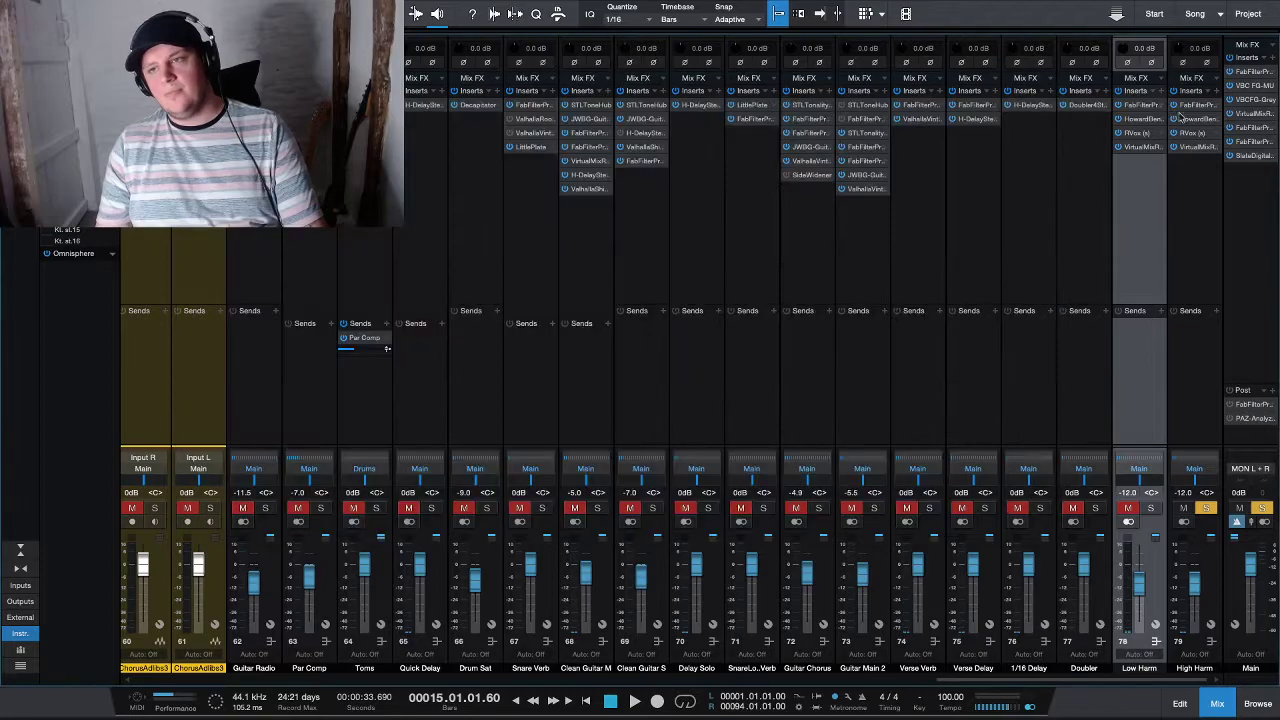
- Switch off the Echo section in the High Harm bus's Howard Benson Vocals plugin
{"action": "left_click", "coordinate": [1192, 120]}
{"action": "left_click", "coordinate": [758, 252]}
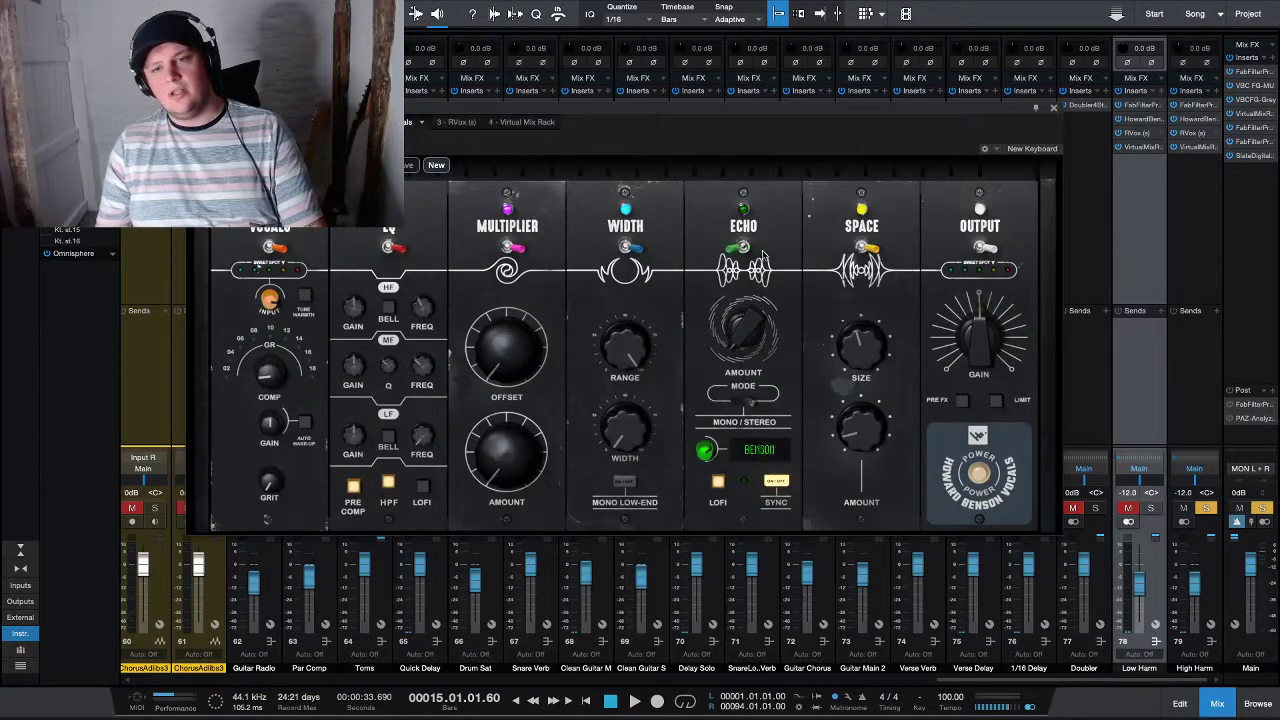
{"action": "left_click", "coordinate": [1053, 108]}
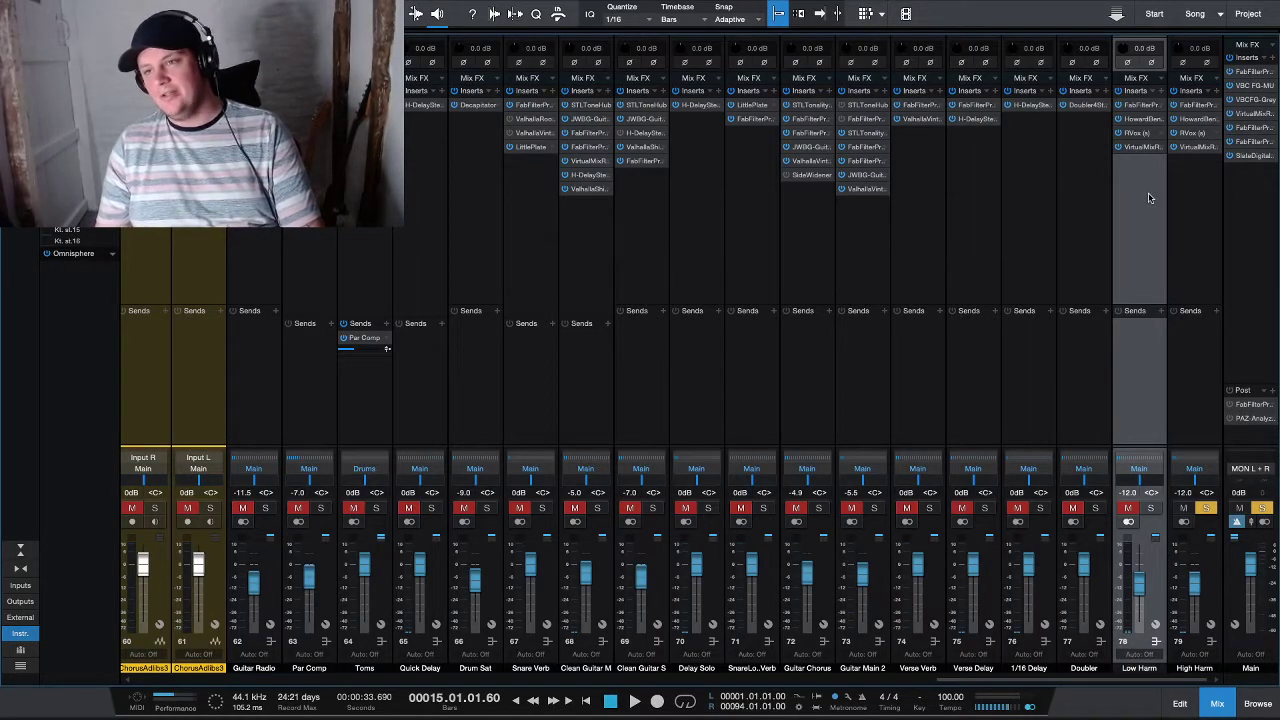
- Solo Low Harm together with High Harm, play them through bar 15 and lower the High Harm fader to -18.5 dB
{"action": "left_click", "coordinate": [1176, 243], "text": "ctrl"}
{"action": "key", "text": "s"}
{"action": "key", "text": "space"}
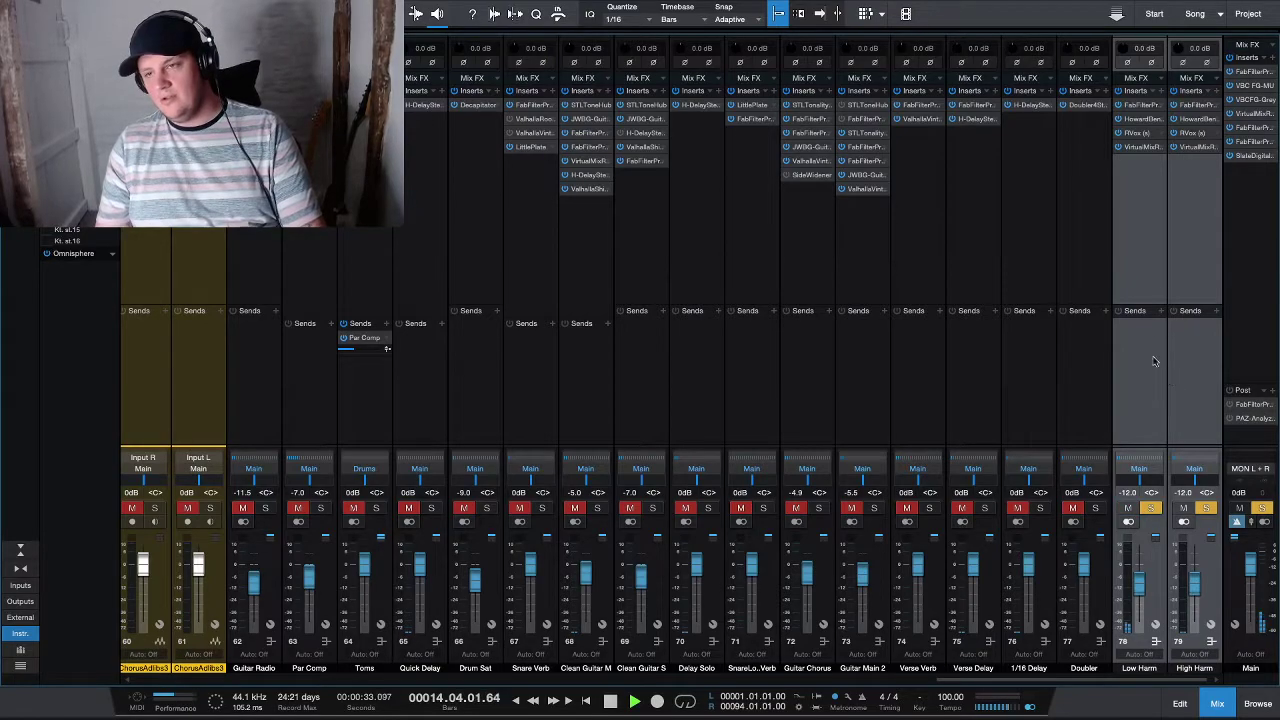
{"action": "key", "text": "F3"}
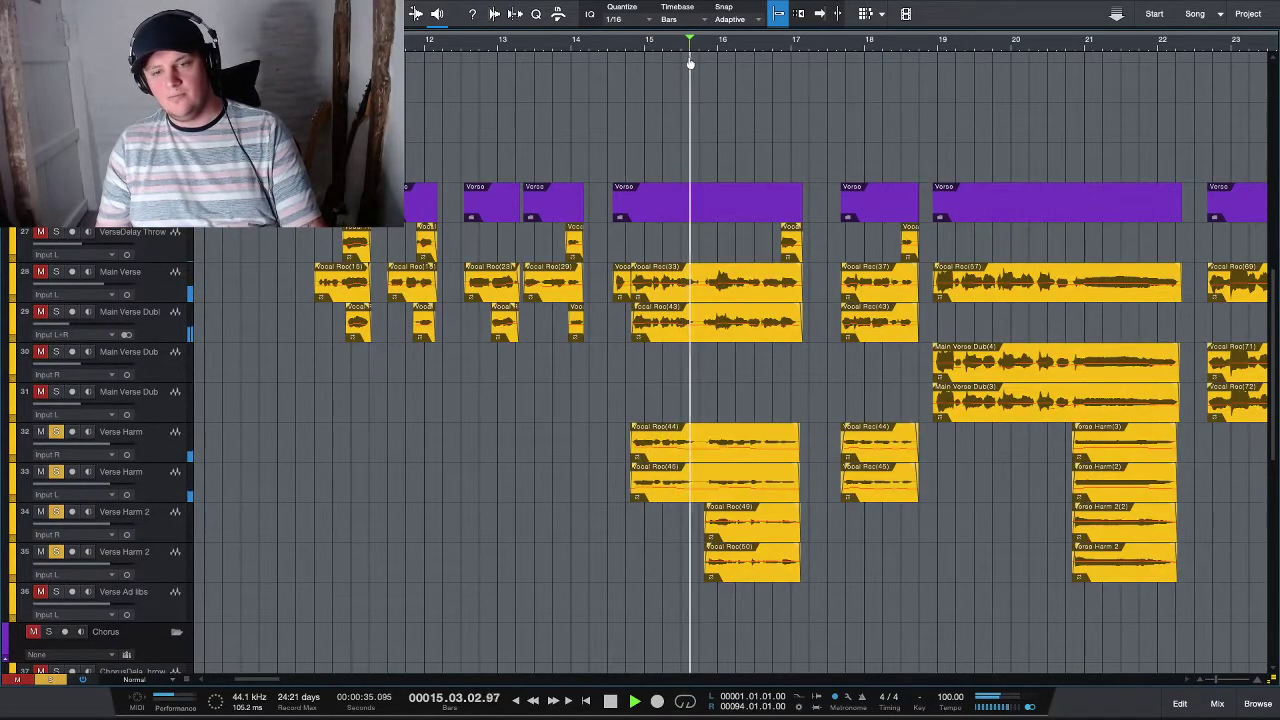
{"action": "key", "text": "F3"}
{"action": "left_click_drag", "start_coordinate": [1193, 576], "coordinate": [1195, 614]}
{"action": "left_click", "coordinate": [1195, 588]}
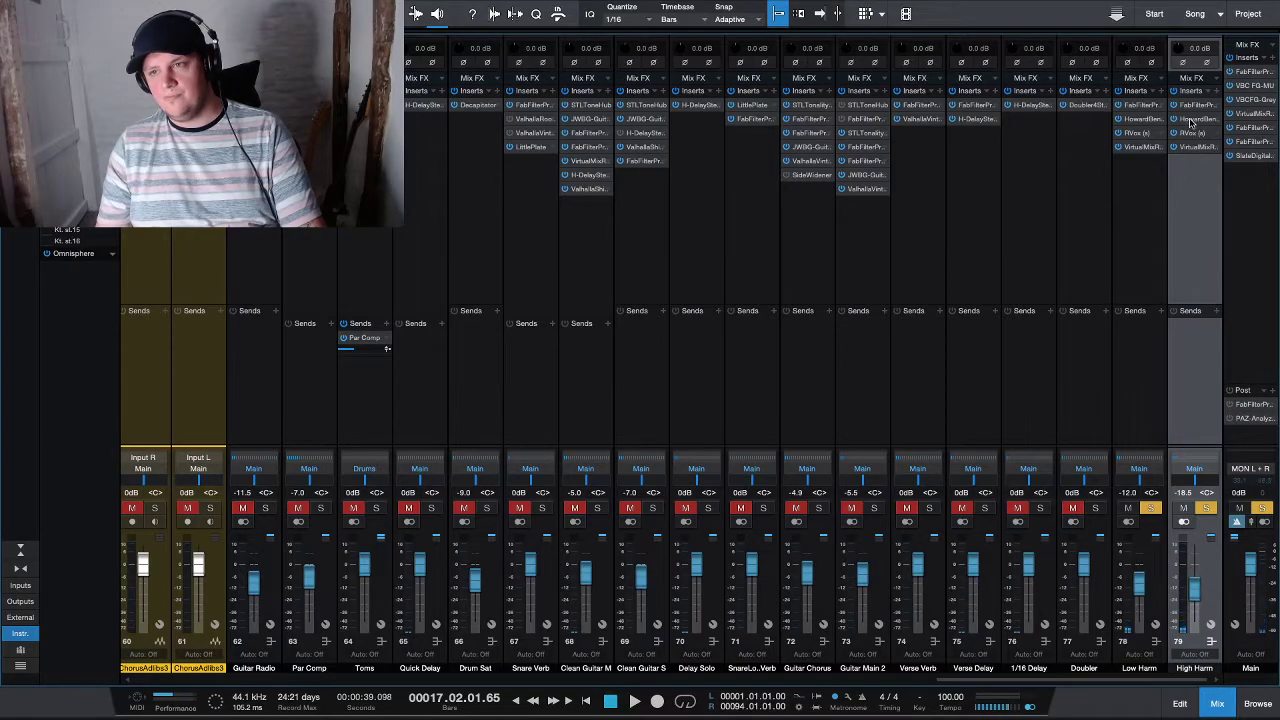
{"action": "left_click", "coordinate": [1190, 120]}
{"action": "left_click", "coordinate": [1053, 107]}
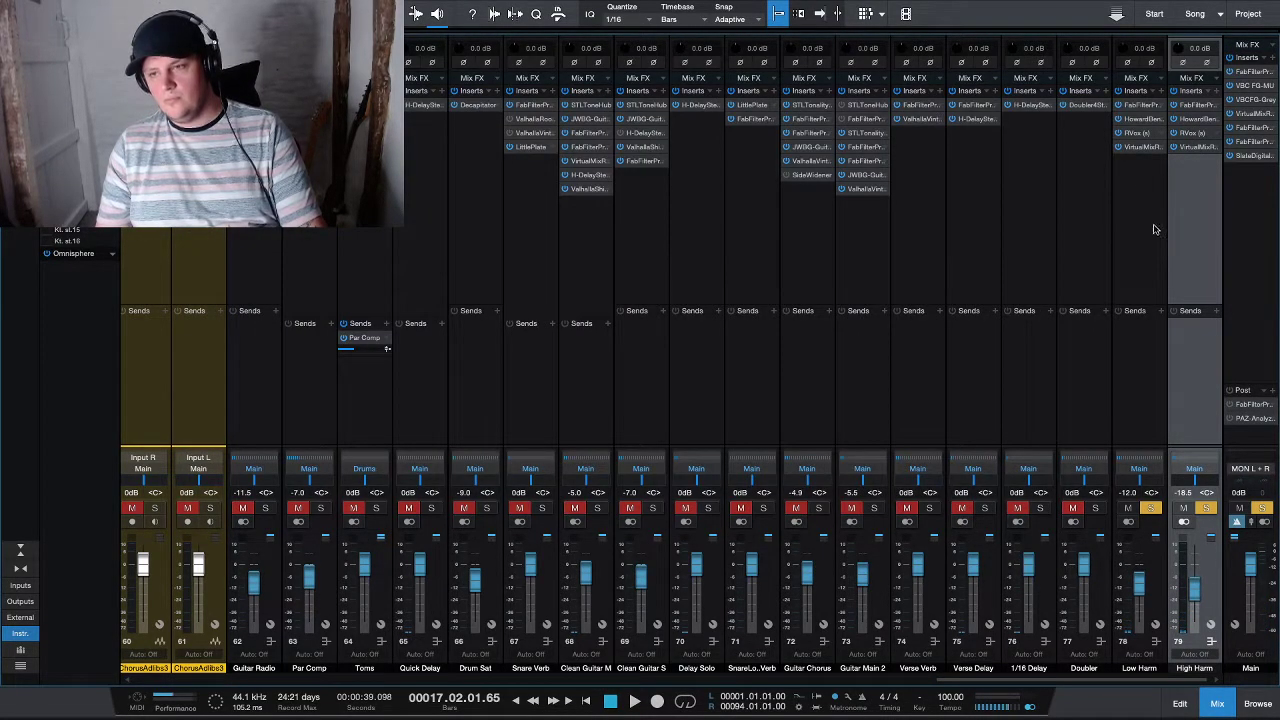
- Add a new channel after High Harm and name it Harmony Delay
{"action": "left_click", "coordinate": [1150, 228], "text": "ctrl"}
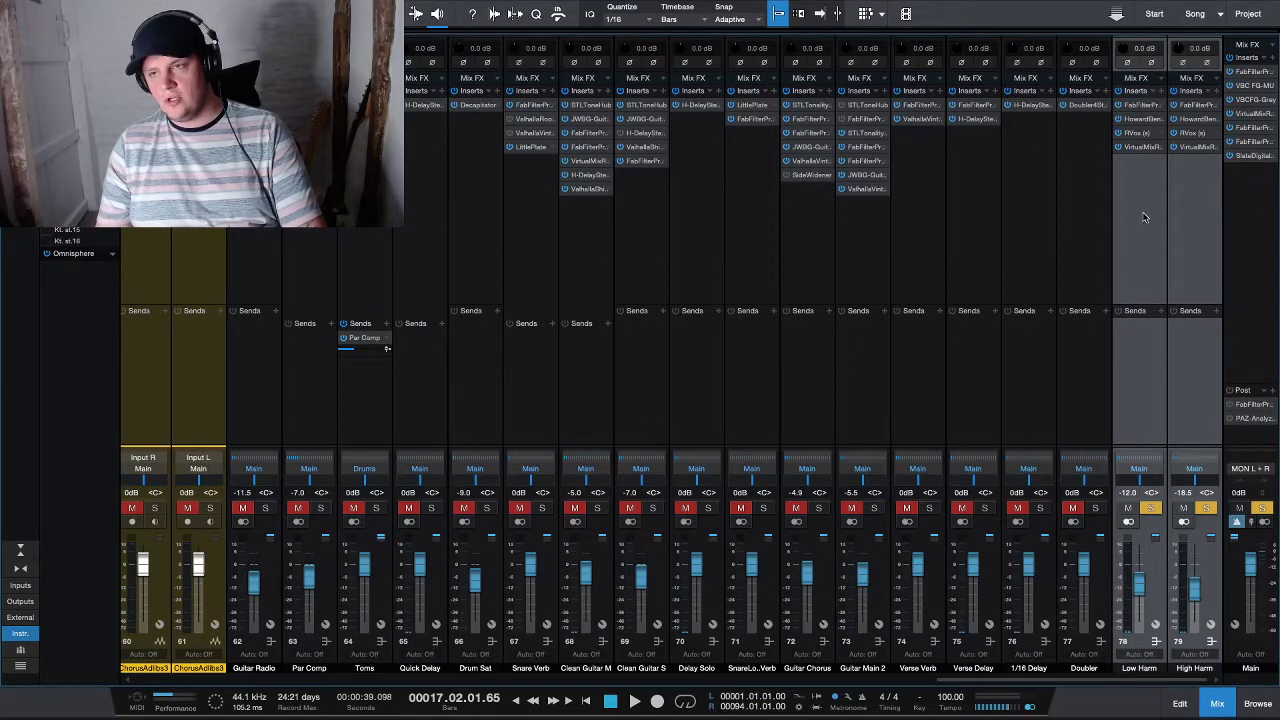
{"action": "left_click", "coordinate": [1188, 204]}
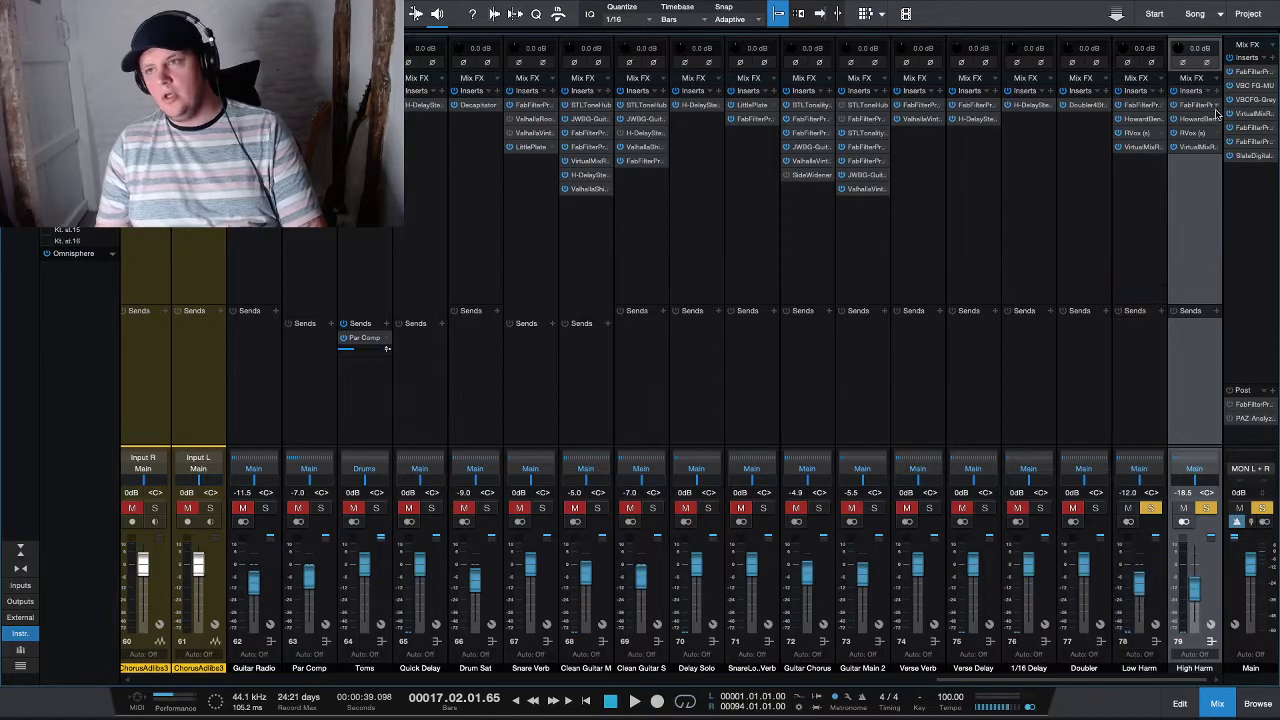
{"action": "left_click", "coordinate": [1147, 194], "text": "ctrl"}
{"action": "left_click", "coordinate": [1177, 236]}
{"action": "double_click", "coordinate": [1204, 665]}
{"action": "type", "text": "Adli"}
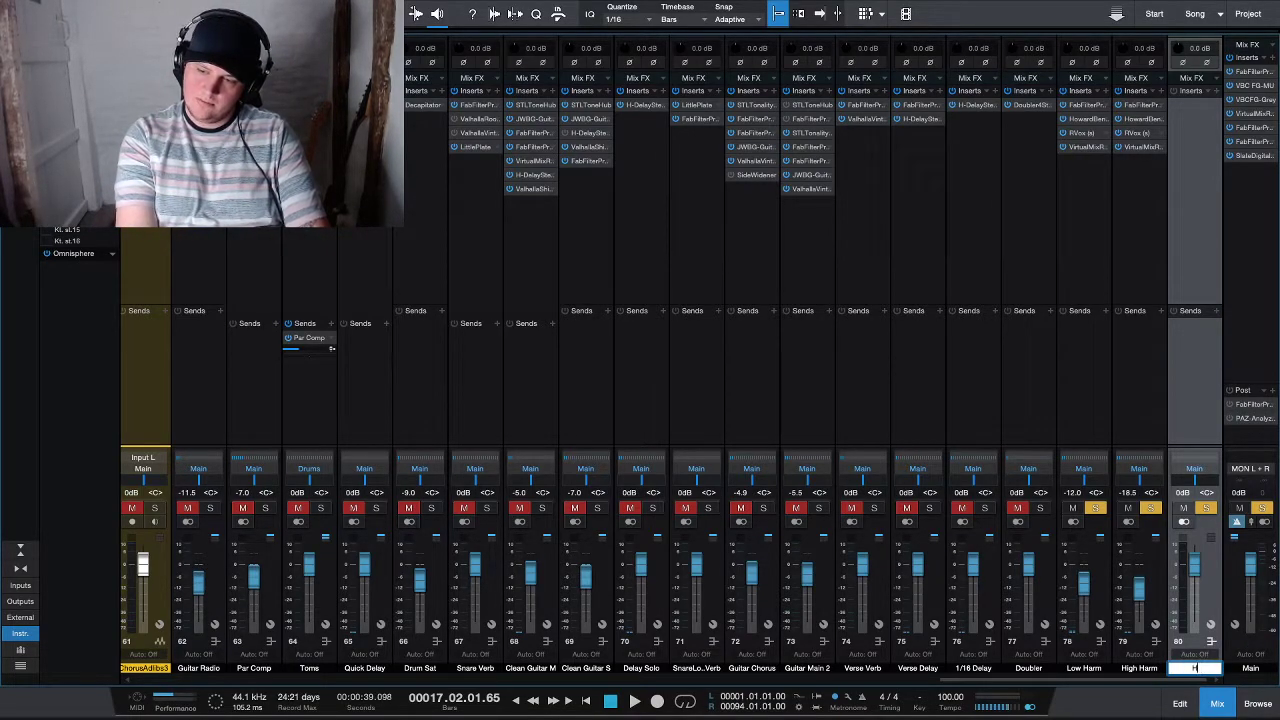
{"action": "type", "text": " Delay"}
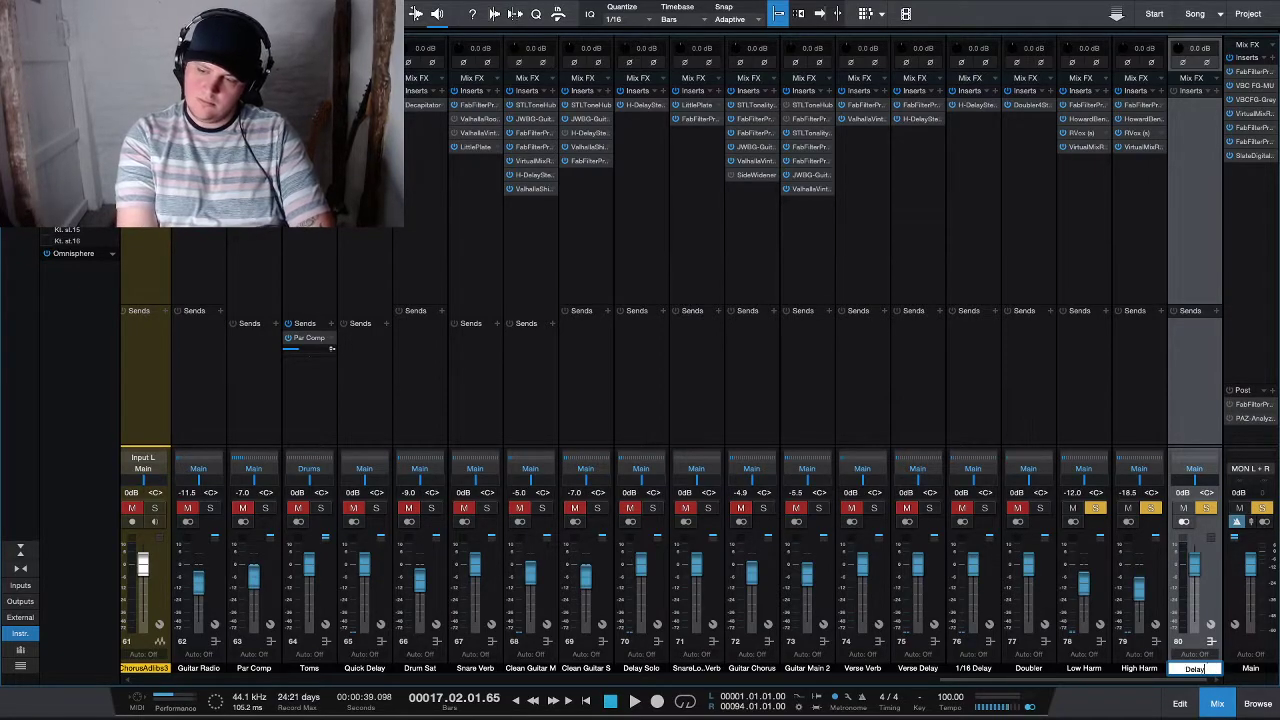
{"action": "key", "text": "Return"}
- Insert H-Delay on the Harmony Delay channel with host-synced ping-pong echoes, LoFi on and the high-pass filter raised
{"action": "left_click", "coordinate": [1216, 91]}
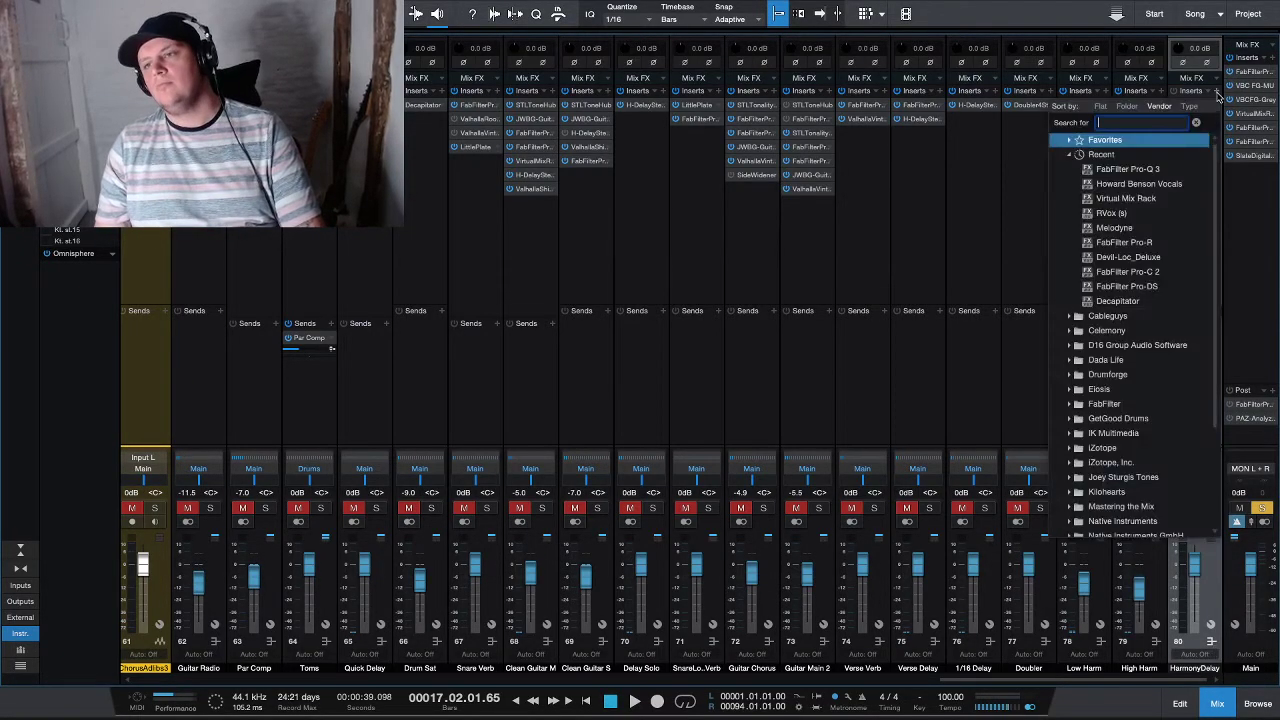
{"action": "type", "text": "de"}
{"action": "left_click", "coordinate": [1127, 229]}
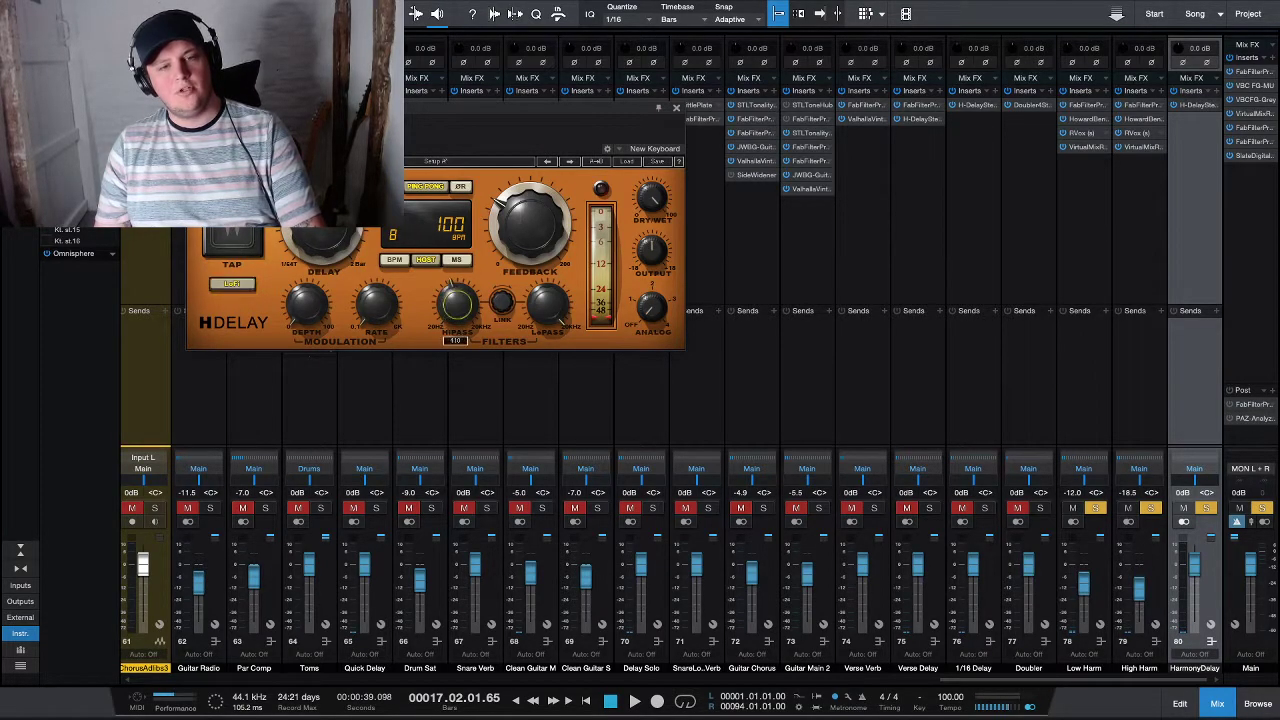
{"action": "left_click", "coordinate": [677, 109]}
- Add sends from both Low Harm and High Harm to Harmony Delay and adjust their levels during playback
{"action": "left_click", "coordinate": [1127, 265]}
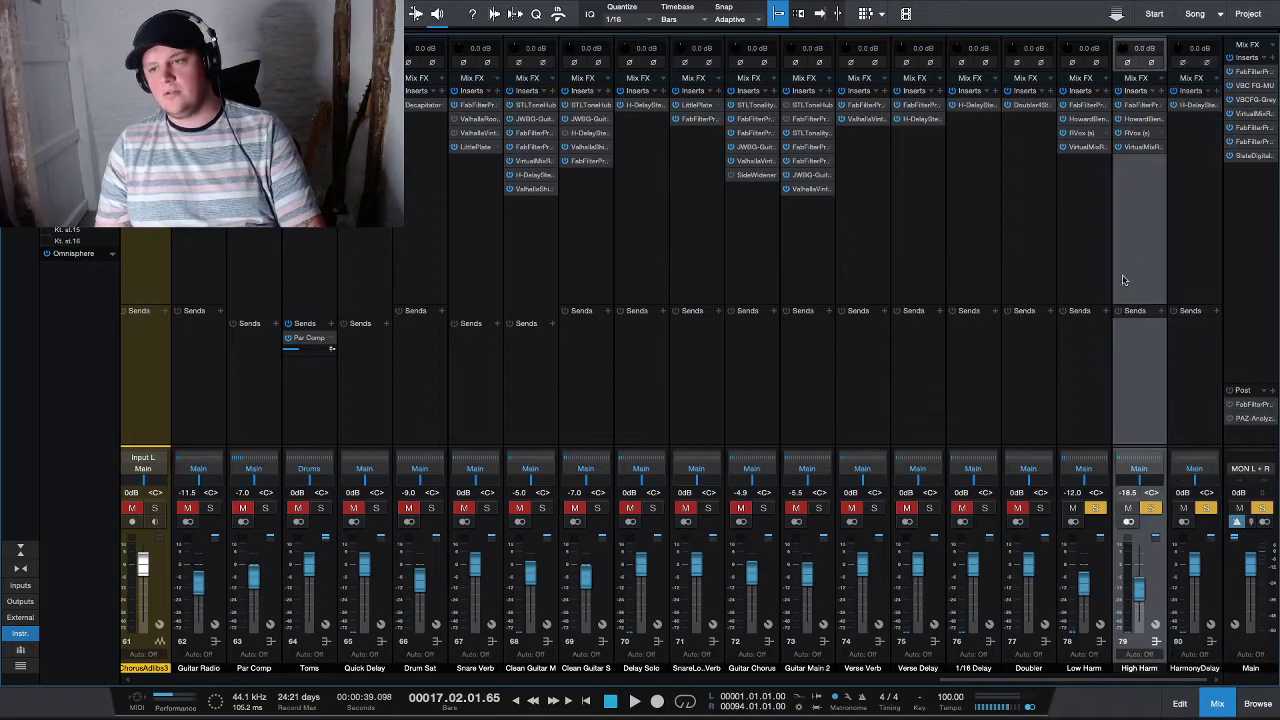
{"action": "left_click", "coordinate": [1095, 371], "text": "shift"}
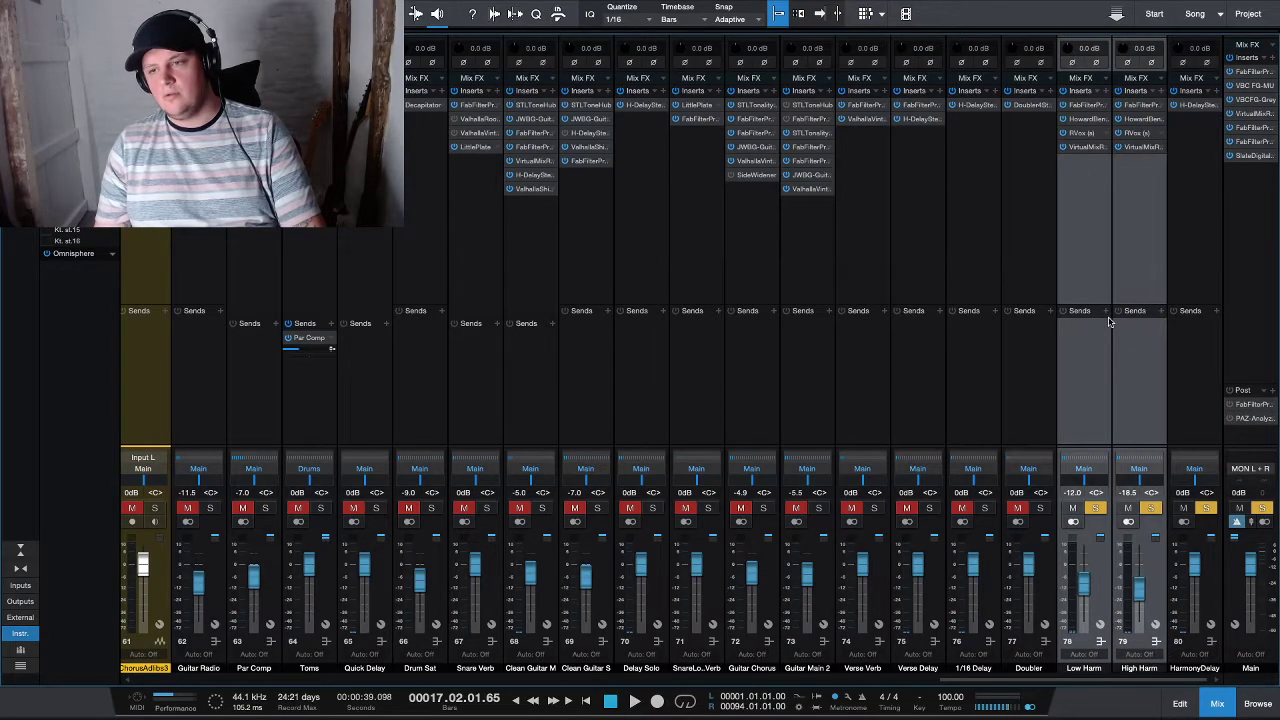
{"action": "left_click", "coordinate": [1110, 311]}
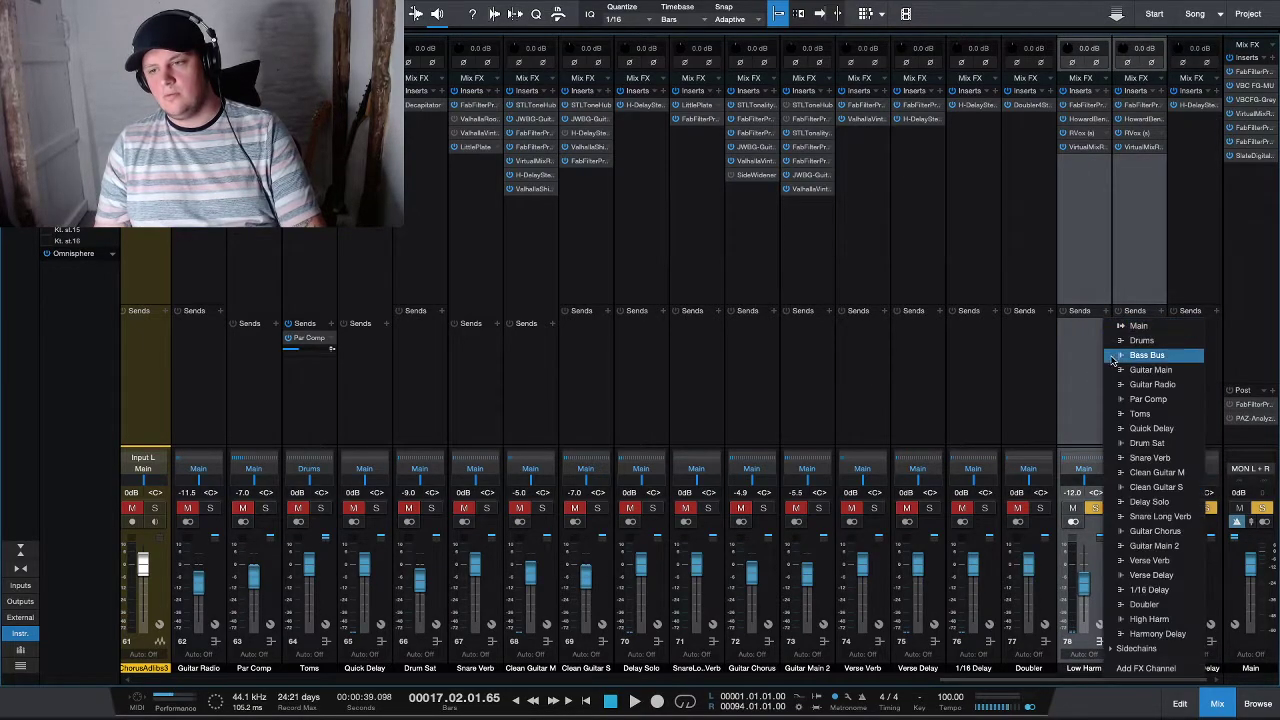
{"action": "left_click", "coordinate": [1181, 638]}
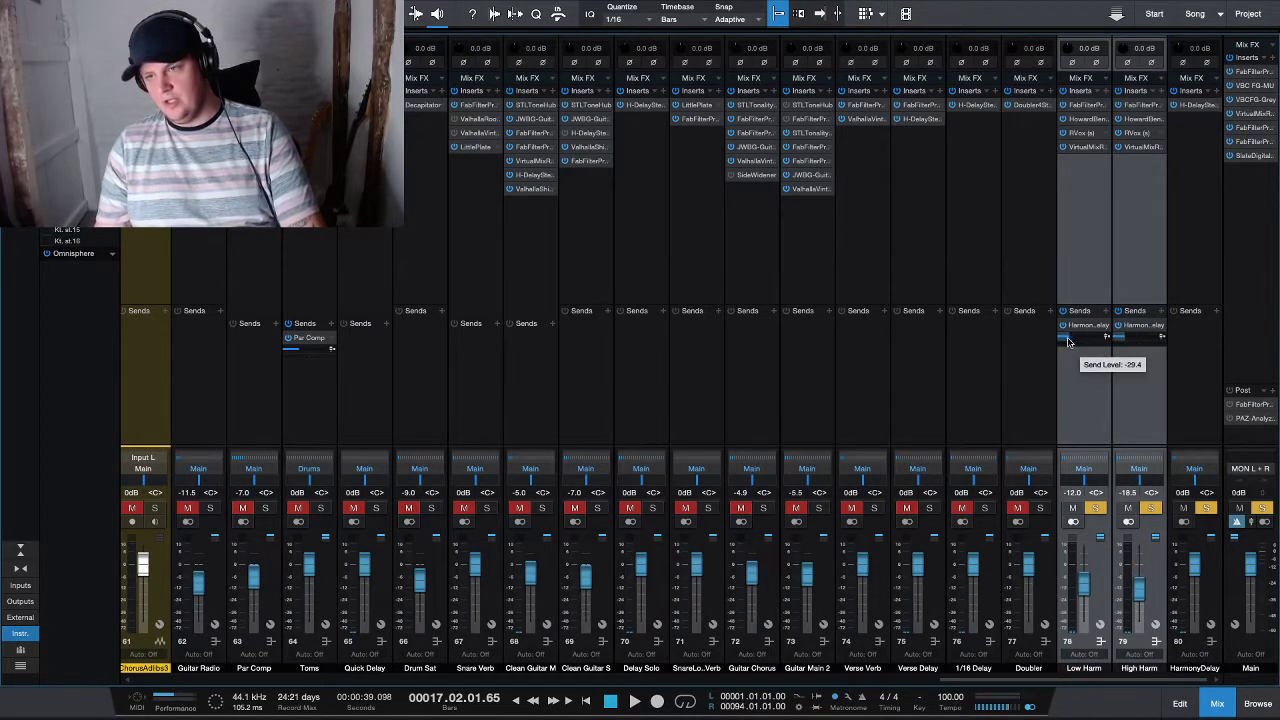
{"action": "mouse_move", "coordinate": [1069, 342]}
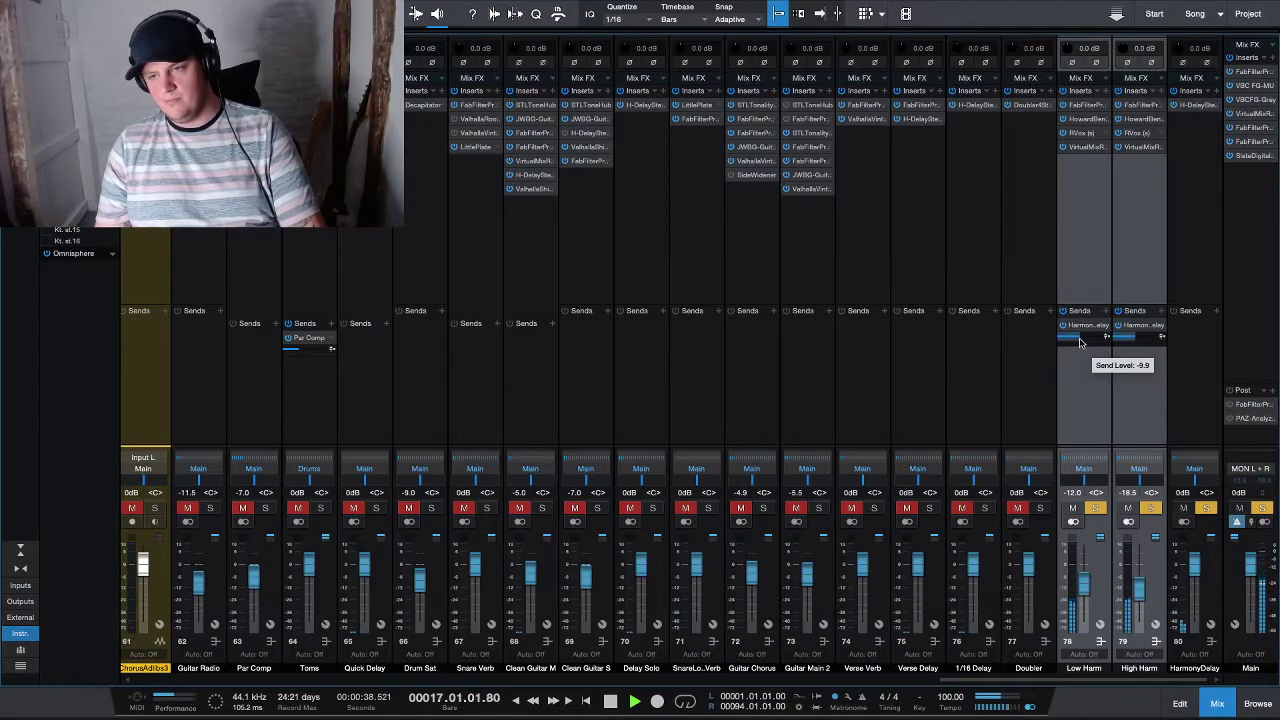
- Lower the feedback of the H-Delay on Harmony Delay while listening to the soloed harmonies
{"action": "left_click", "coordinate": [1199, 105]}
{"action": "left_click", "coordinate": [520, 232]}
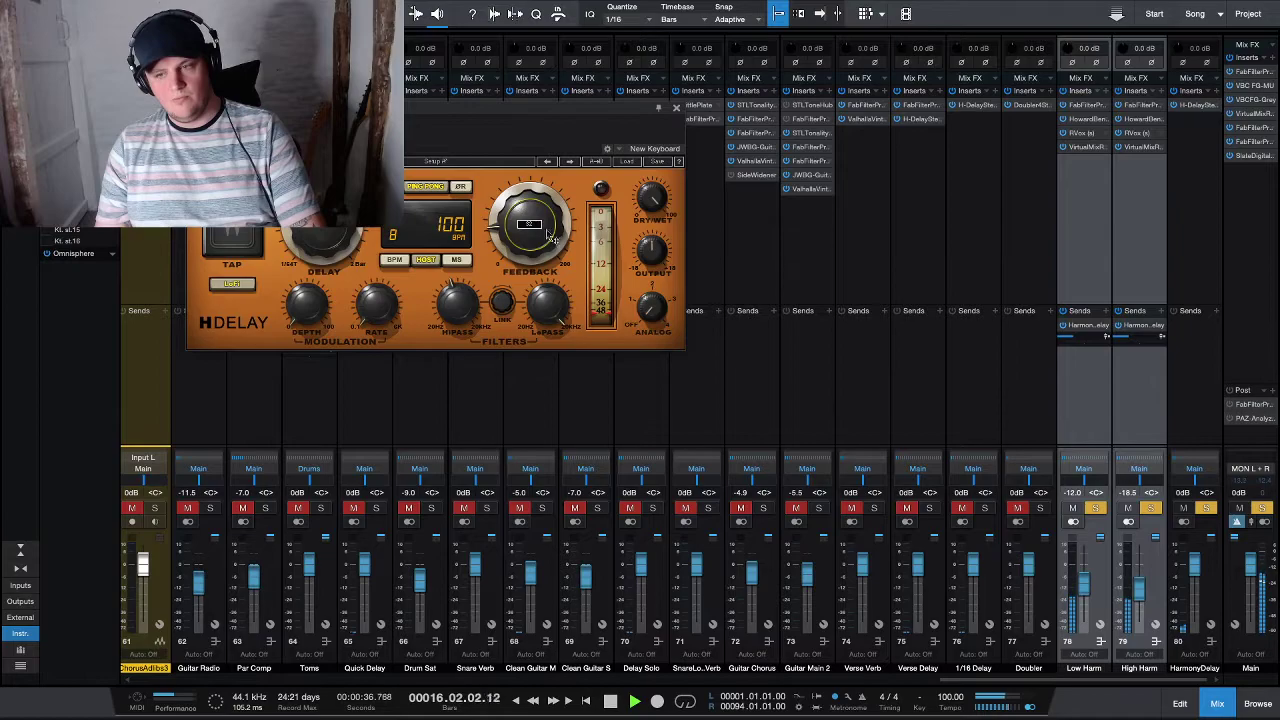
{"action": "left_click", "coordinate": [675, 108]}
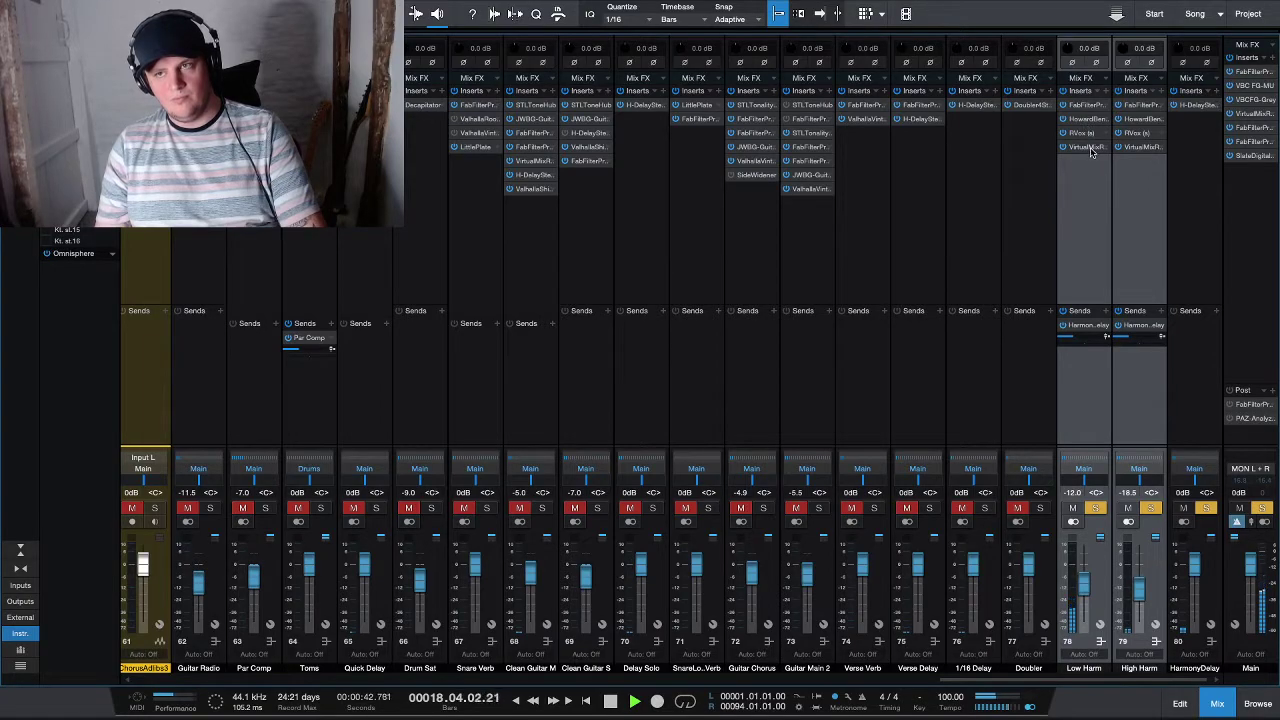
{"action": "left_click", "coordinate": [1089, 326]}
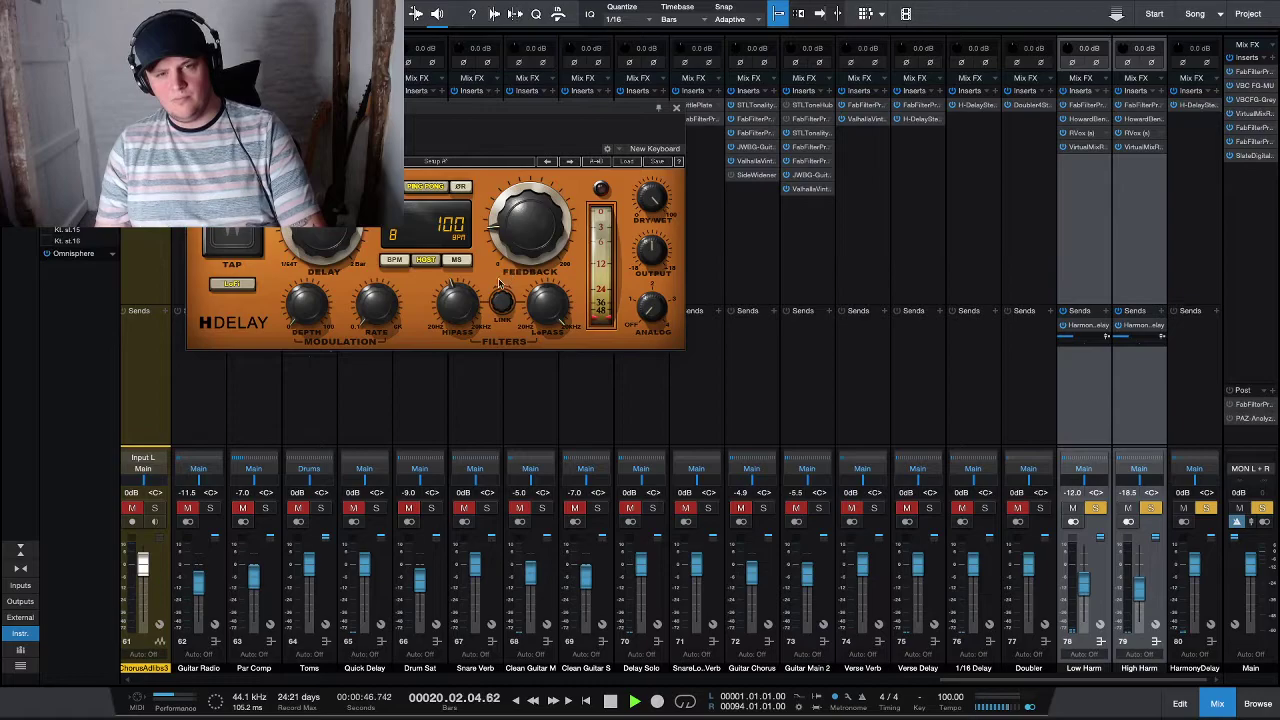
{"action": "mouse_move", "coordinate": [529, 223]}
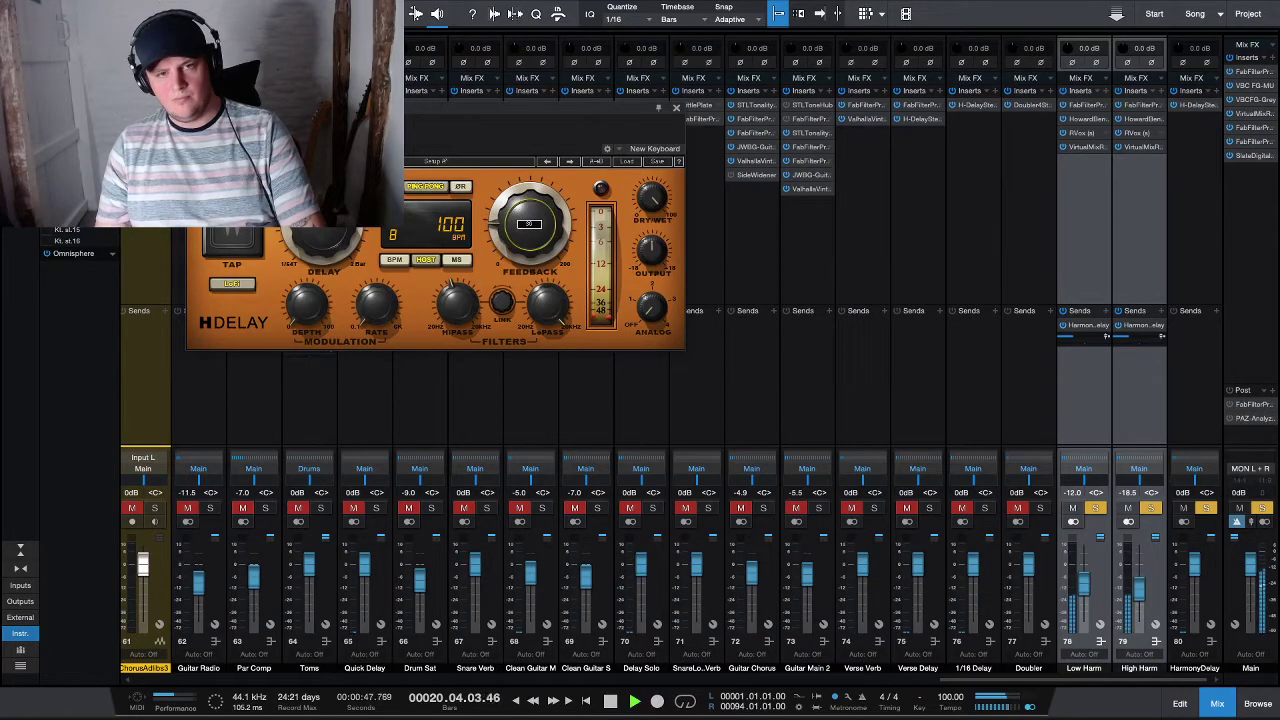
{"action": "left_click", "coordinate": [677, 108]}
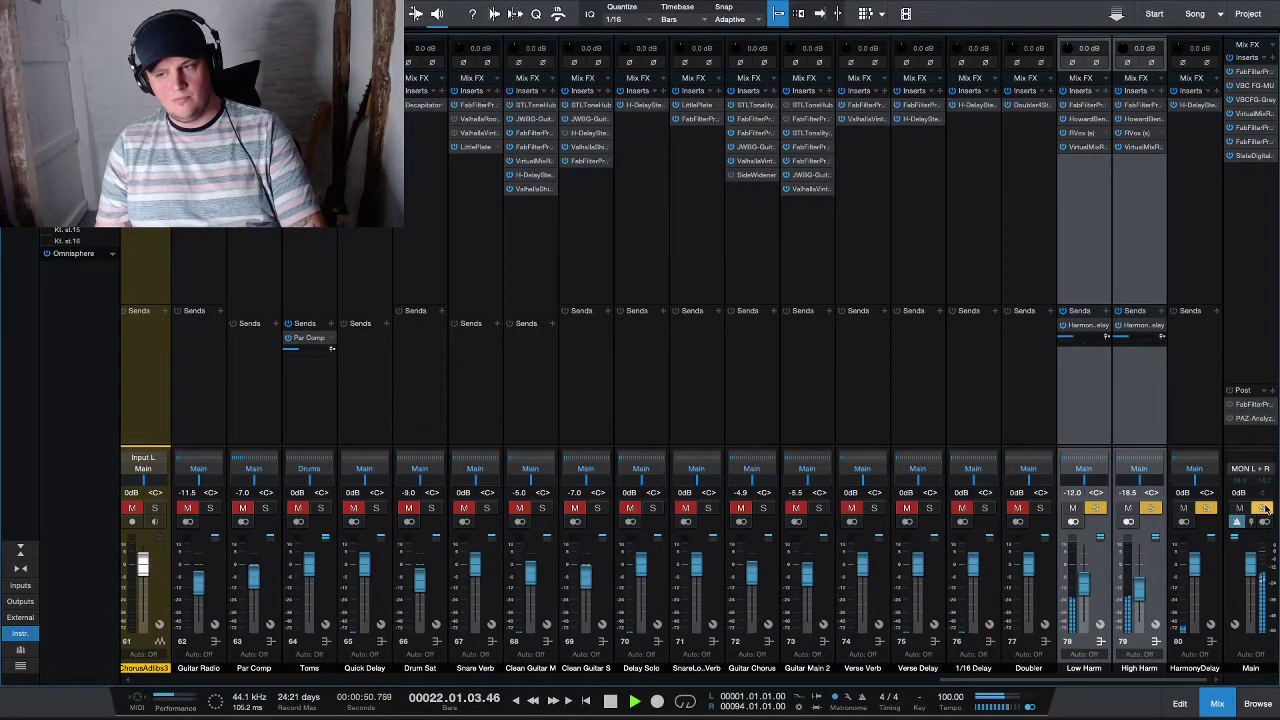
- Clear the harmony solos and replay all the verse vocals from just before bar 15
{"action": "key", "text": "F3"}
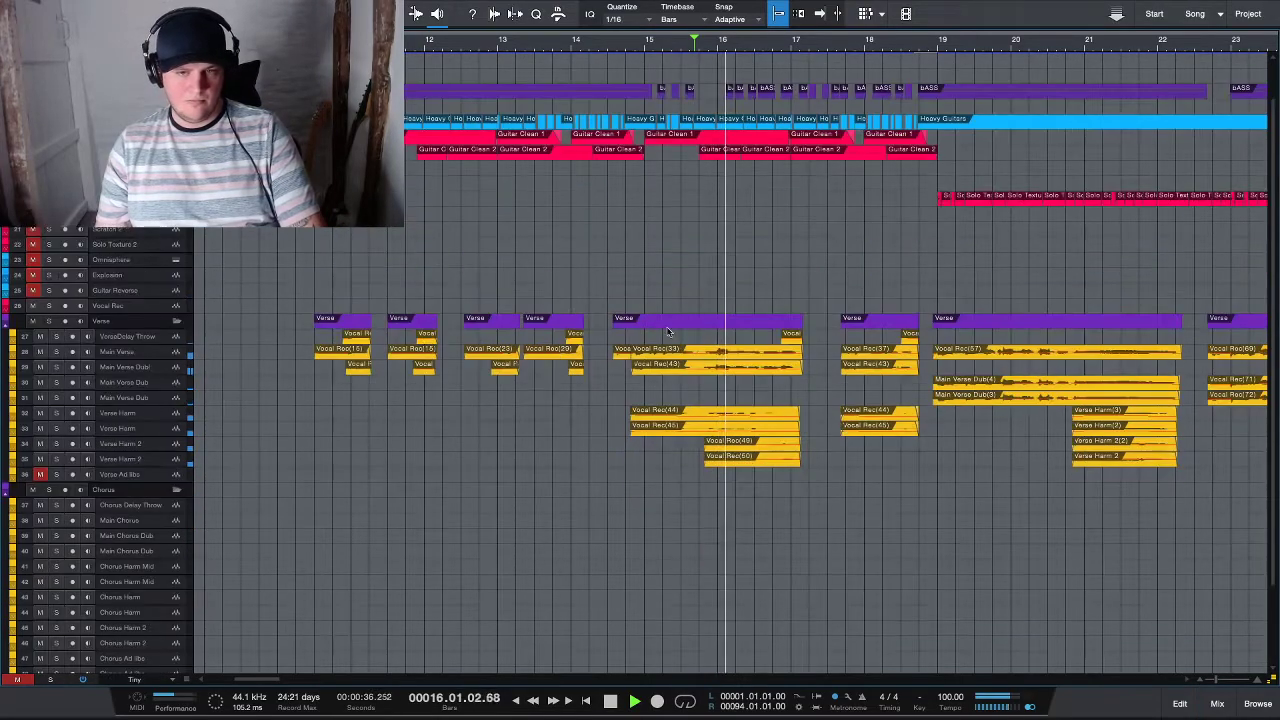
{"action": "scroll", "coordinate": [662, 320], "scroll_direction": "up", "scroll_amount": 1}
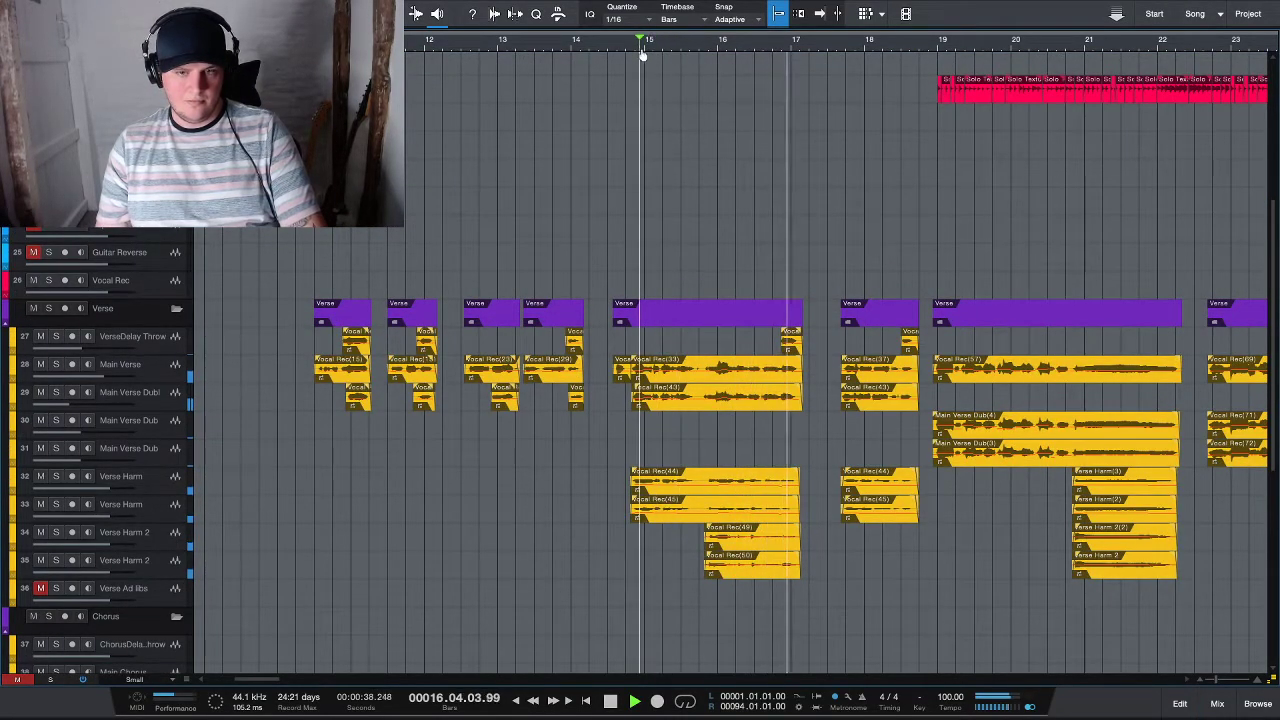
{"action": "scroll", "coordinate": [676, 396], "scroll_direction": "up", "scroll_amount": 1}
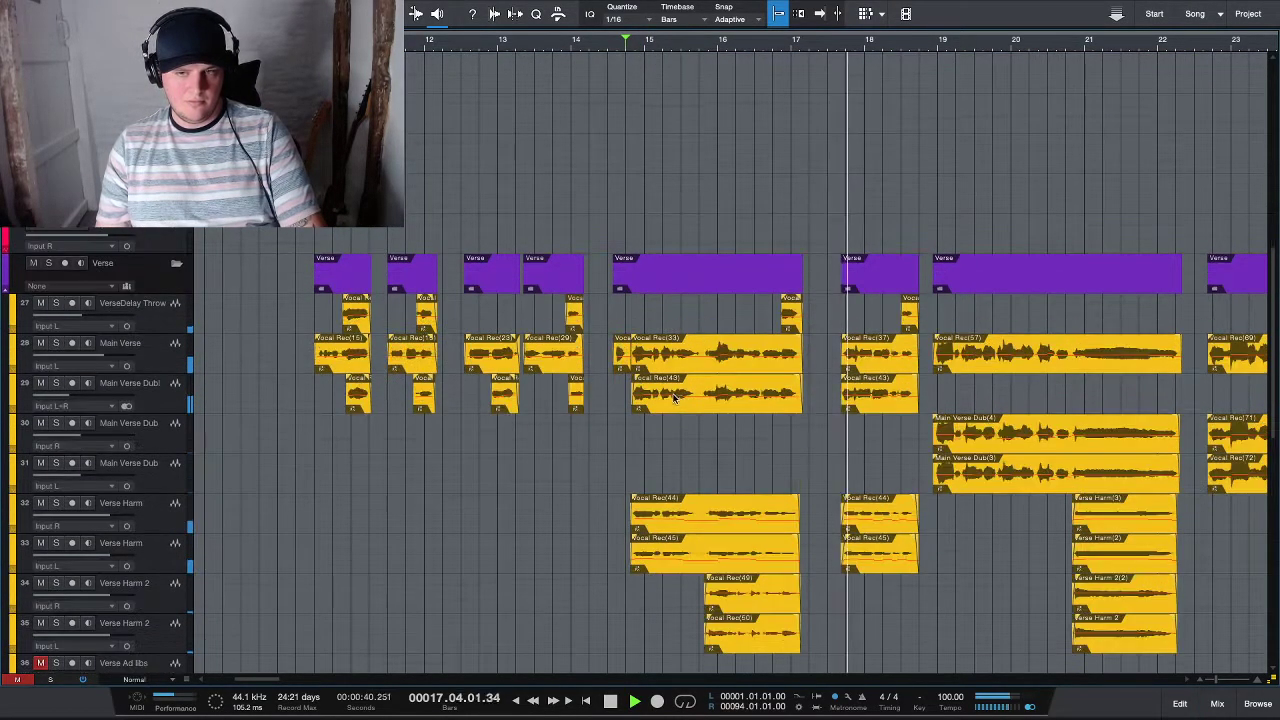
{"action": "scroll", "coordinate": [676, 396], "scroll_direction": "up", "scroll_amount": 2}
{"action": "scroll", "coordinate": [722, 422], "scroll_direction": "up", "scroll_amount": 1}
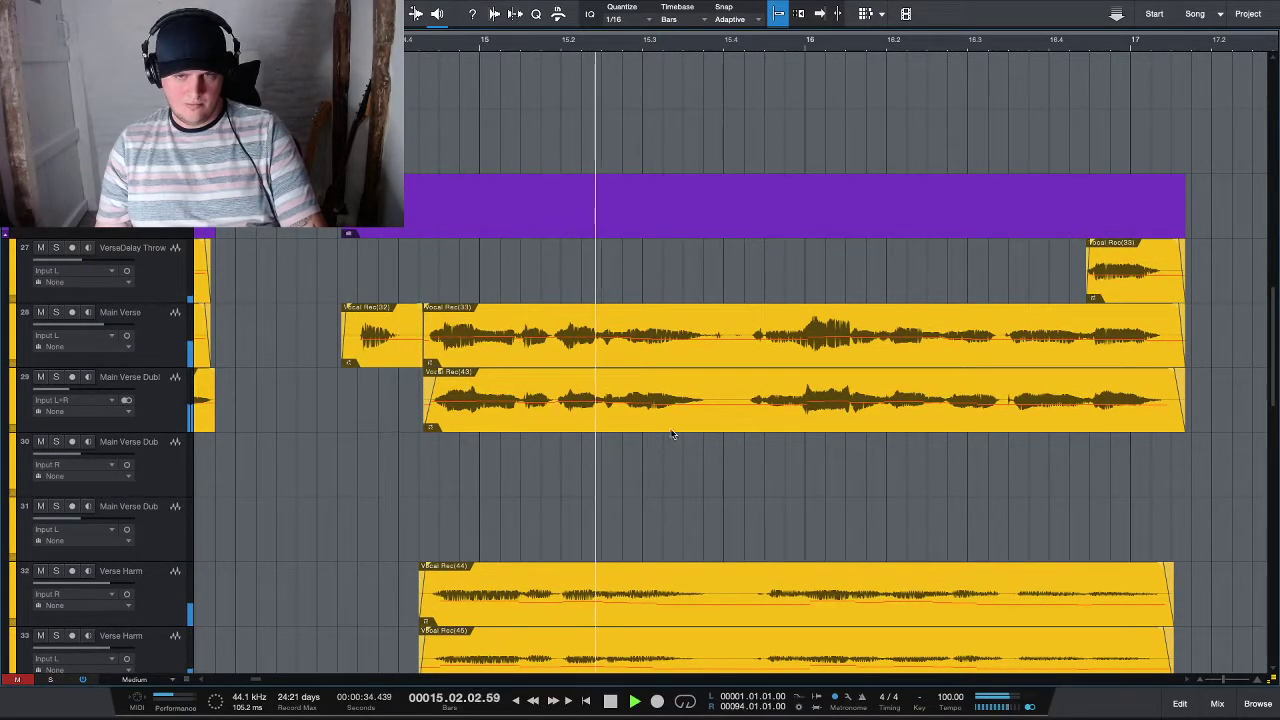
{"action": "key", "text": "space"}
- Cut out the quiet gap before bar 16 in the Main Verse Dubl clip and add short fades at the cut ends
{"action": "scroll", "coordinate": [724, 448], "scroll_direction": "up", "scroll_amount": 1}
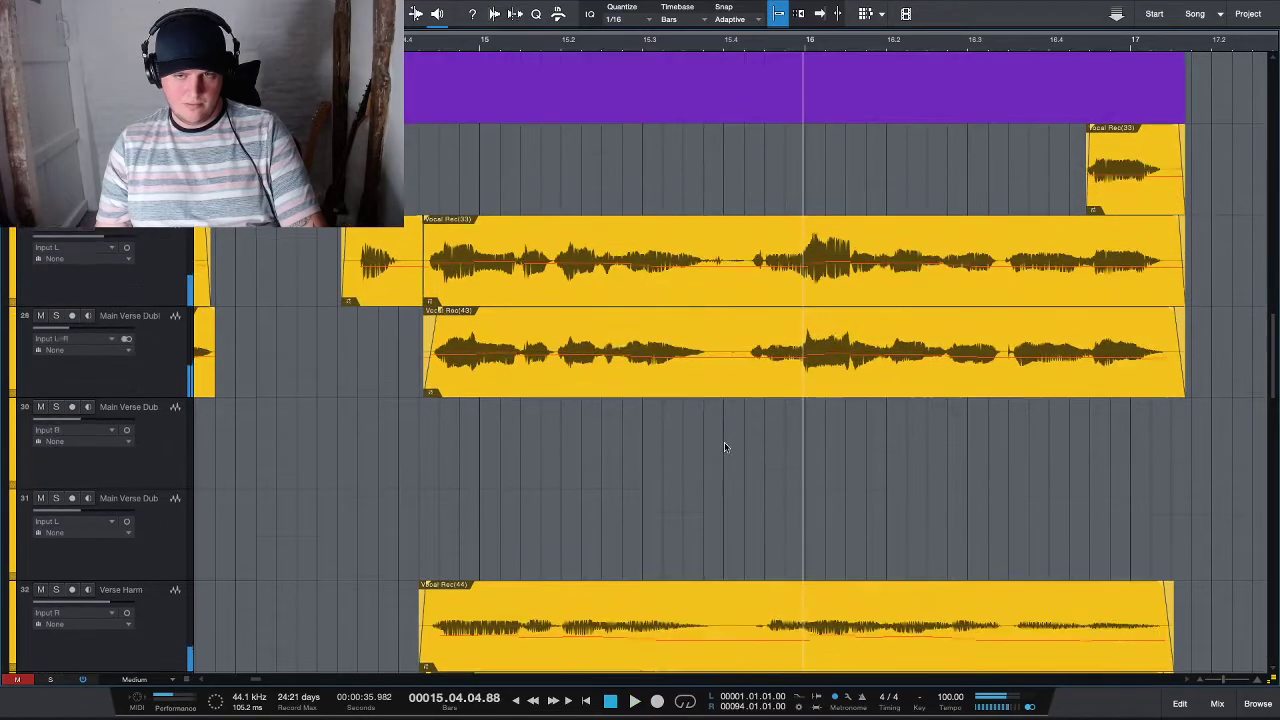
{"action": "scroll", "coordinate": [724, 448], "scroll_direction": "up", "scroll_amount": 3}
{"action": "left_click_drag", "start_coordinate": [700, 485], "coordinate": [731, 244]}
{"action": "scroll", "coordinate": [740, 322], "scroll_direction": "down", "scroll_amount": 3}
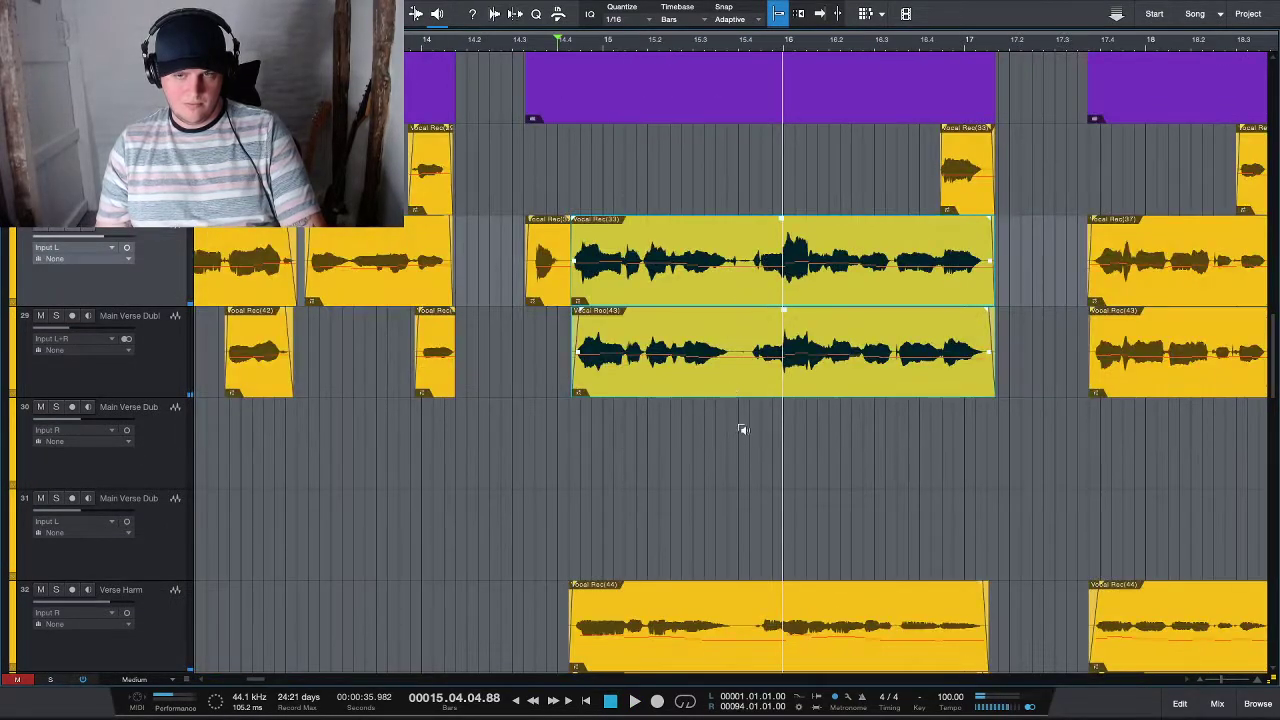
{"action": "scroll", "coordinate": [737, 428], "scroll_direction": "up", "scroll_amount": 2}
{"action": "left_click", "coordinate": [737, 352]}
{"action": "left_click", "coordinate": [728, 345], "text": "alt"}
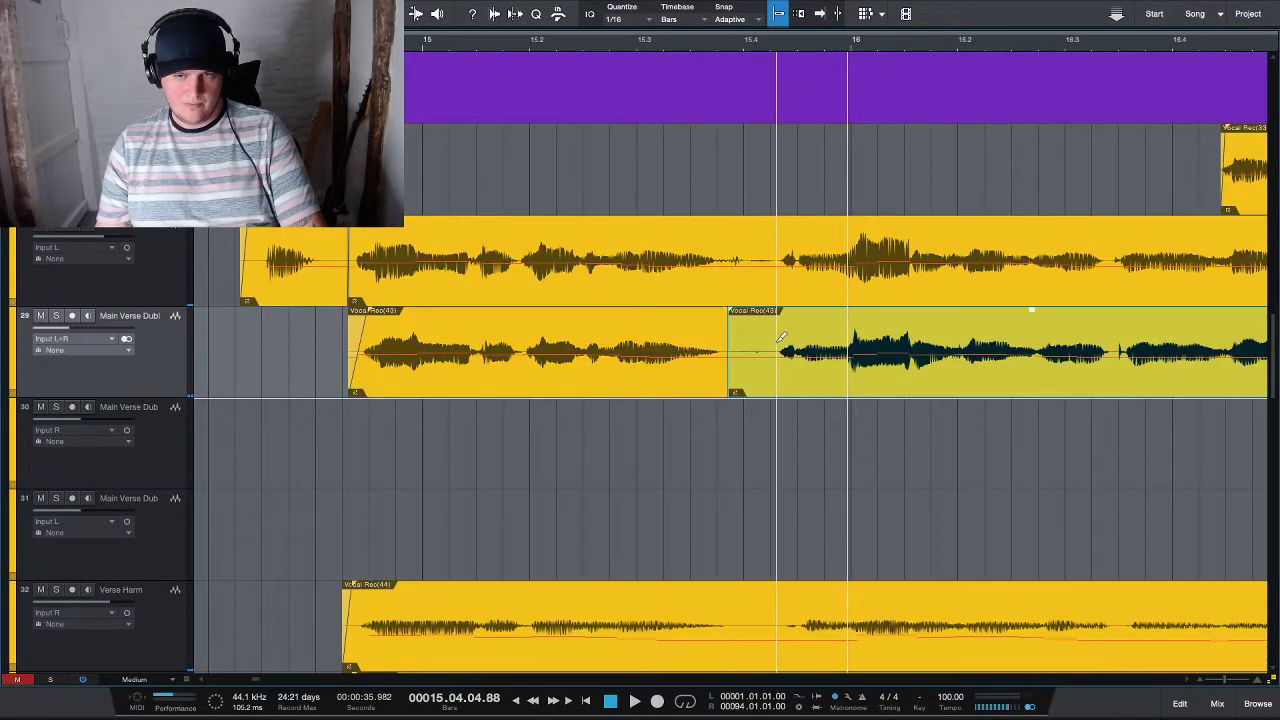
{"action": "left_click", "coordinate": [778, 337], "text": "alt"}
{"action": "key", "text": "Delete"}
{"action": "left_click", "coordinate": [724, 333], "text": "shift"}
{"action": "left_click_drag", "start_coordinate": [728, 330], "coordinate": [723, 325]}
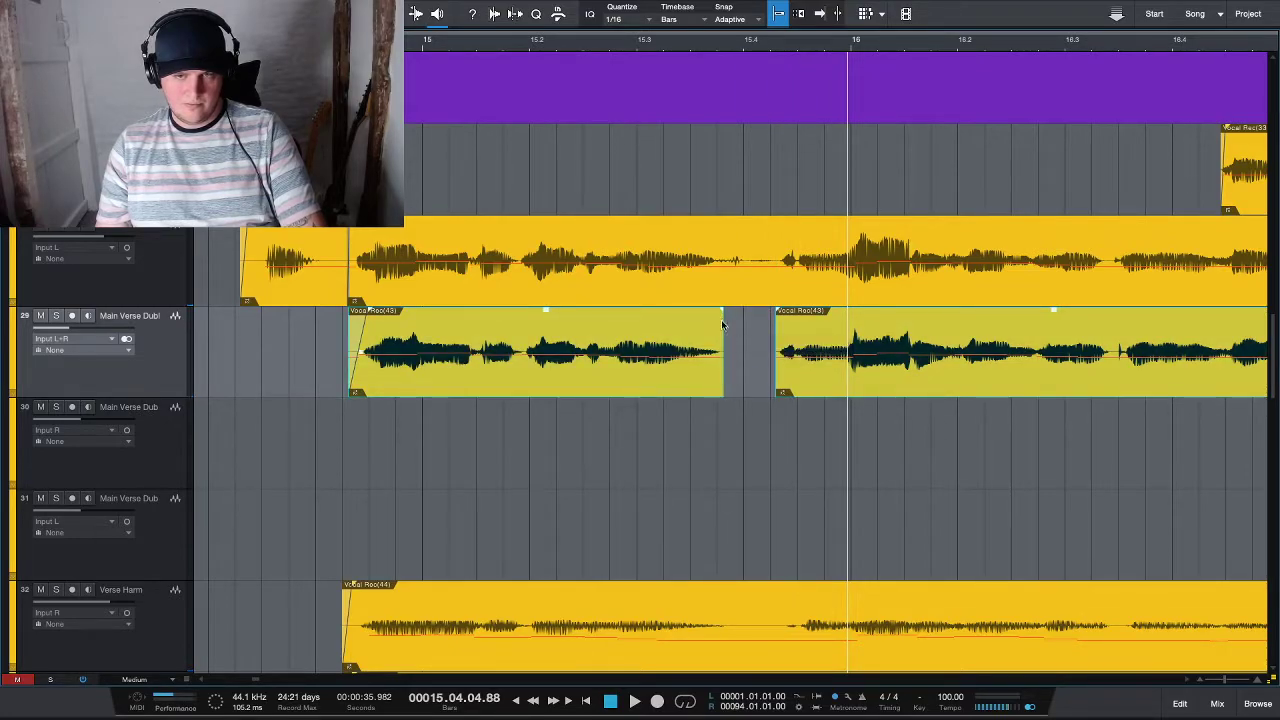
- Replay the verse vocals from just before bar 15 to check the edited double against the Main Verse track
{"action": "left_click", "coordinate": [293, 245]}
{"action": "key", "text": "space"}
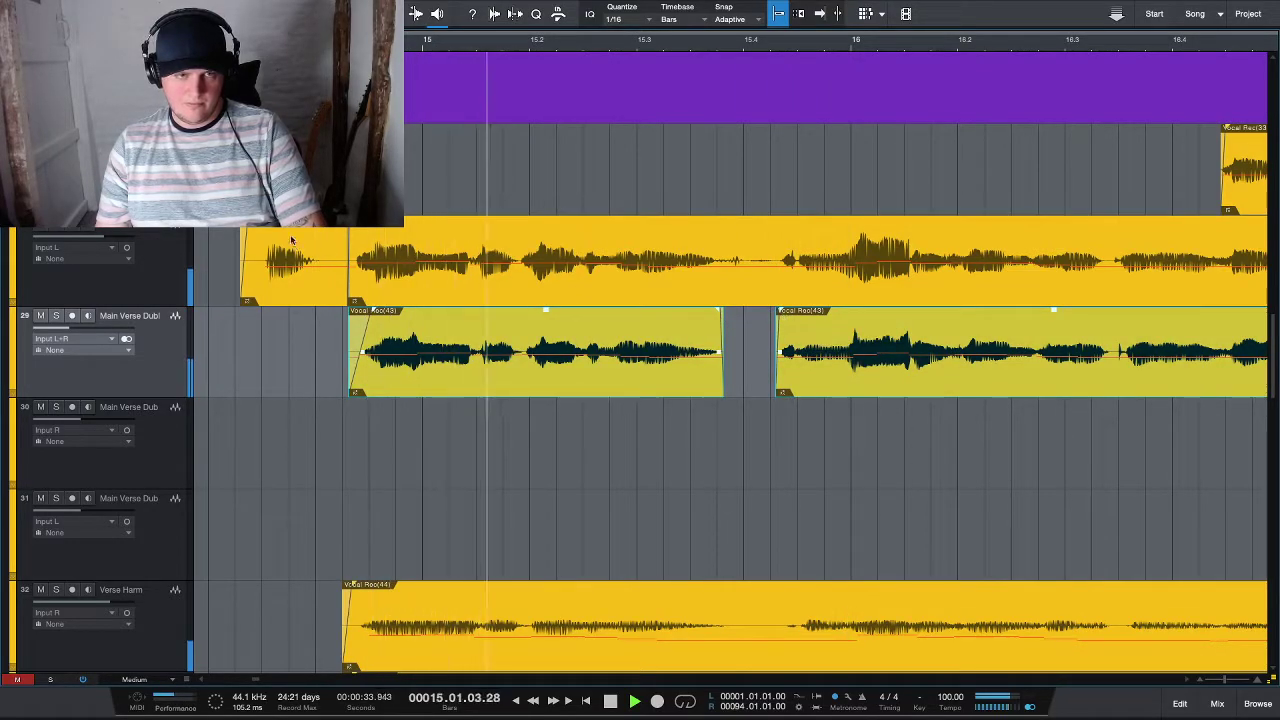
{"action": "key", "text": "space"}
{"action": "left_click", "coordinate": [208, 40]}
{"action": "key", "text": "space"}
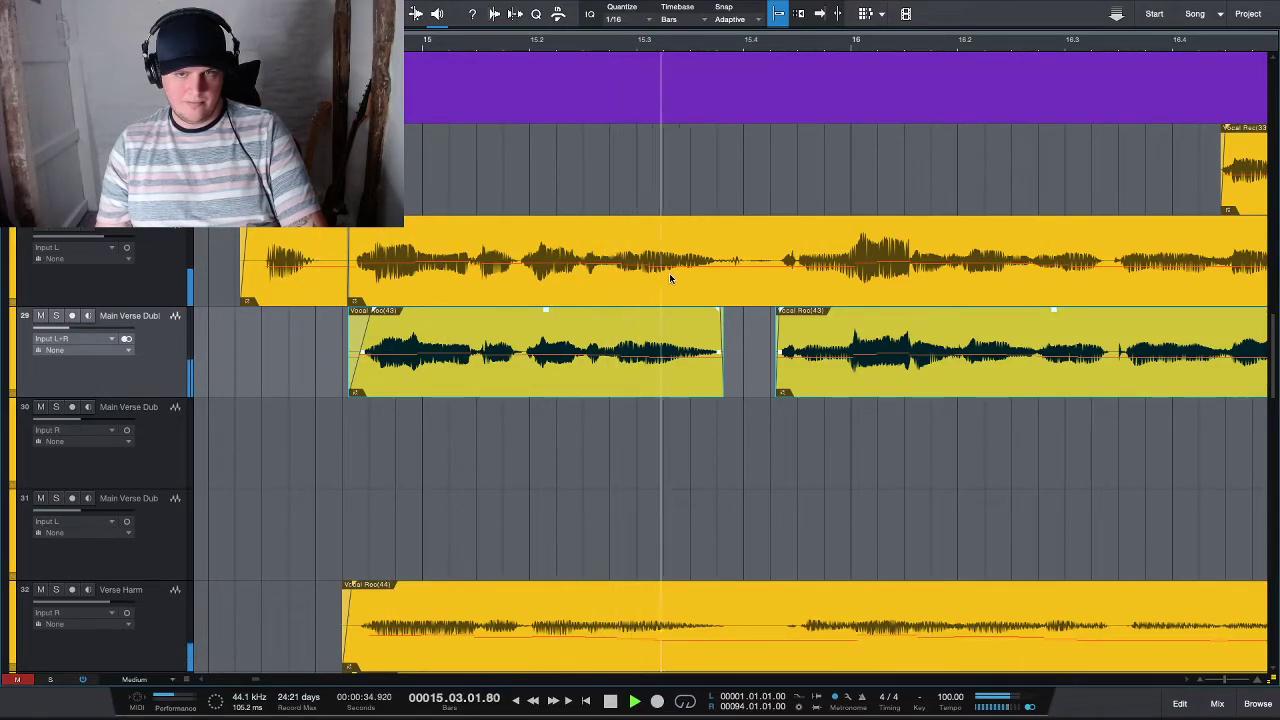
{"action": "key", "text": "space"}
- Open the Main Verse clip in Melodyne and separate the short quiet note before bar 16 from the note in front of it
{"action": "double_click", "coordinate": [734, 266]}
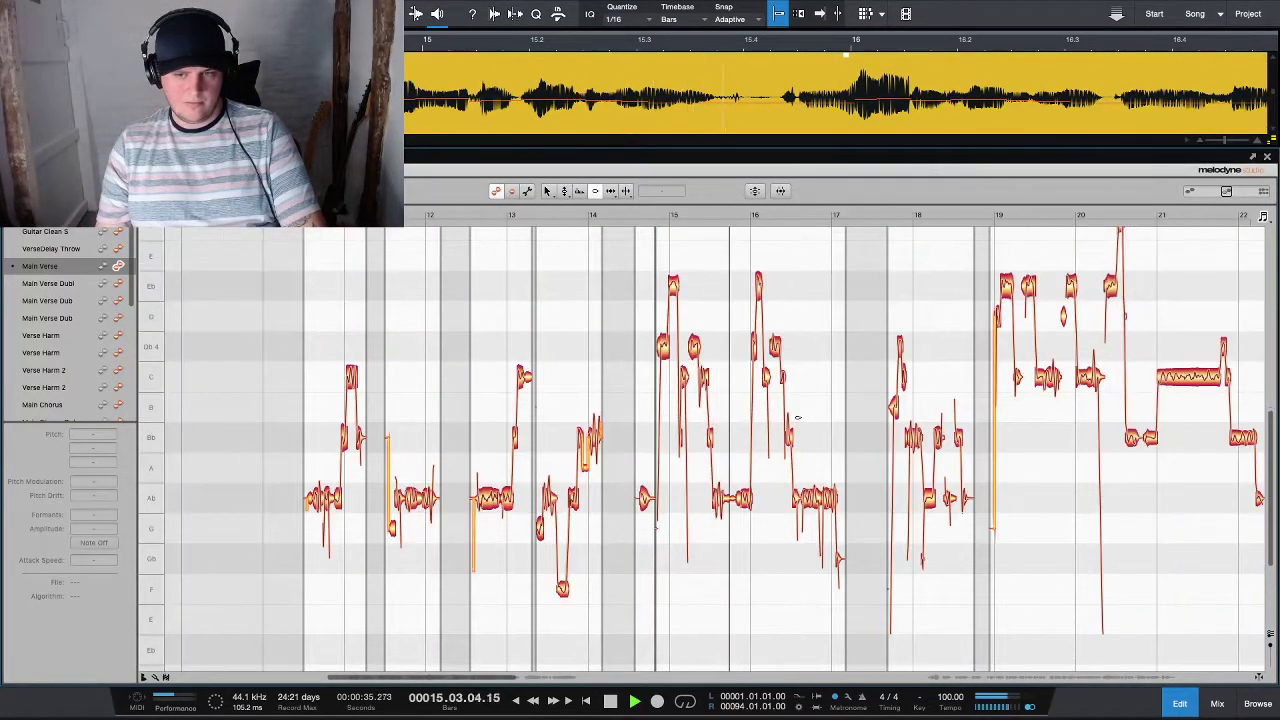
{"action": "scroll", "coordinate": [720, 513], "scroll_direction": "up", "scroll_amount": 5}
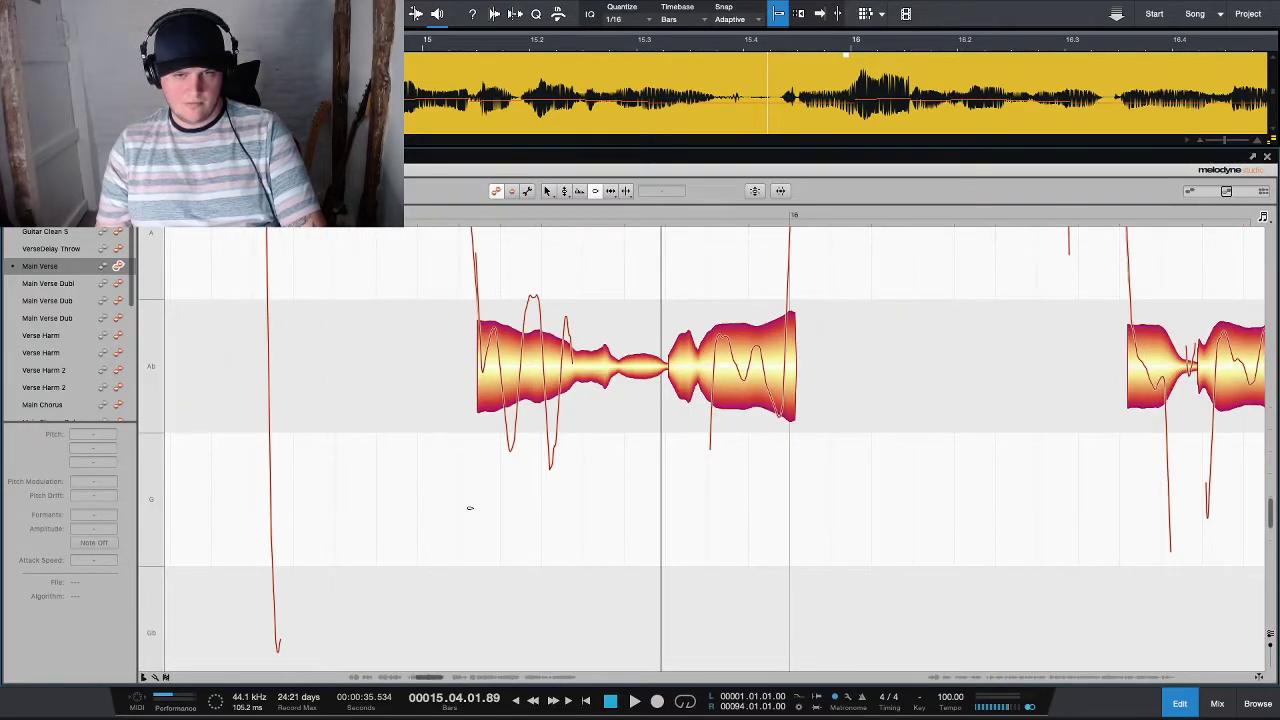
{"action": "left_click", "coordinate": [626, 191]}
{"action": "left_click", "coordinate": [620, 367]}
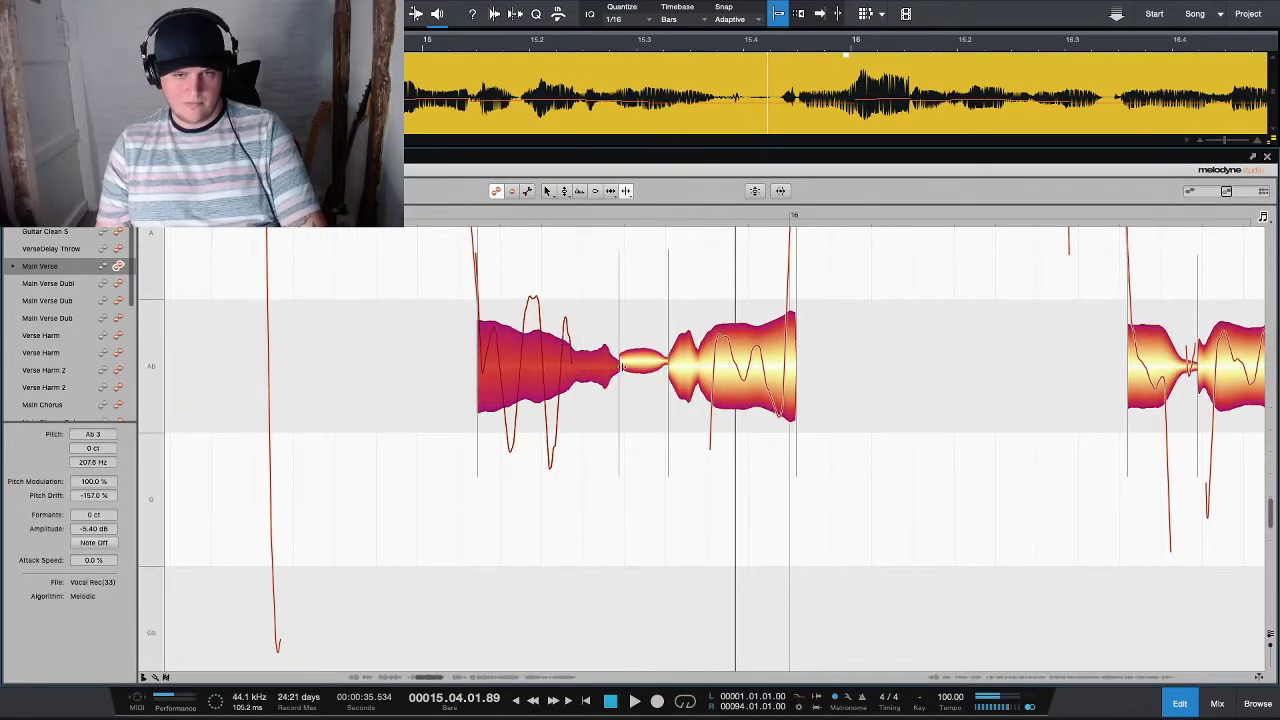
{"action": "double_click", "coordinate": [620, 367]}
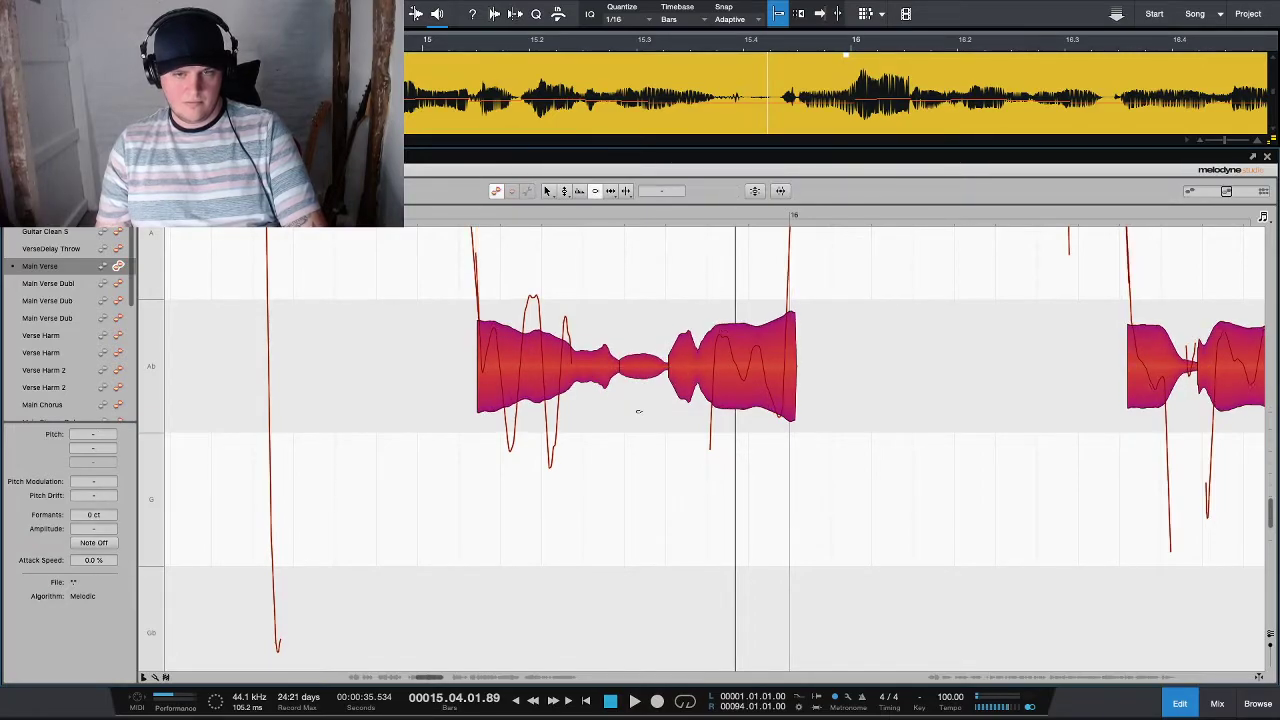
- Lower the amplitude of the short quiet note before bar 16 in Main Verse and play the passage back
{"action": "key", "text": "ctrl+a"}
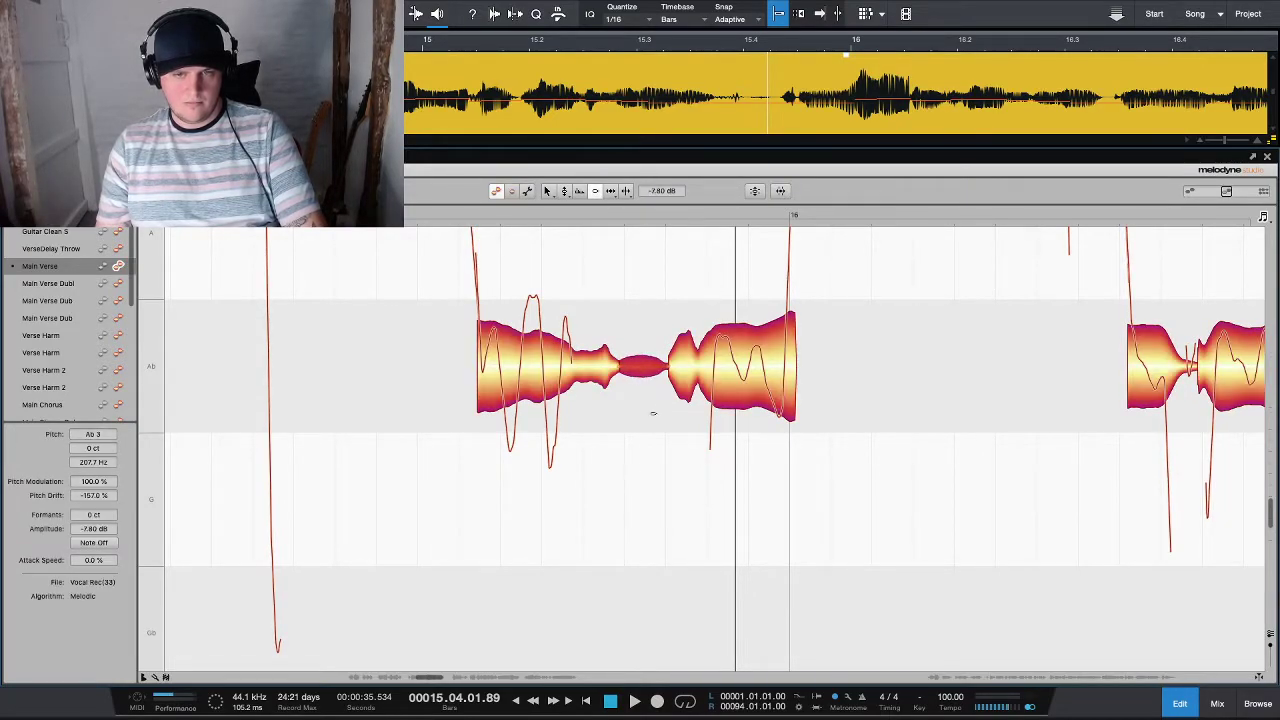
{"action": "left_click", "coordinate": [618, 368]}
{"action": "key", "text": "F6"}
{"action": "key", "text": "F2"}
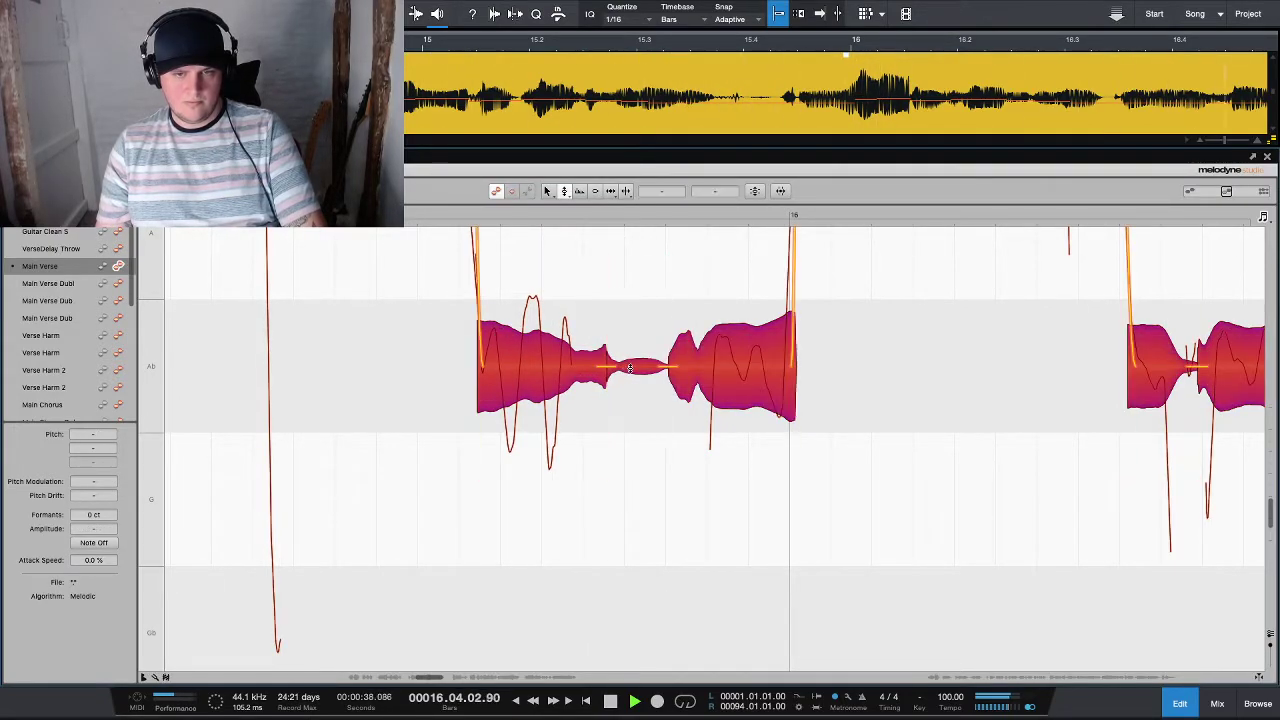
{"action": "key", "text": "ctrl+a"}
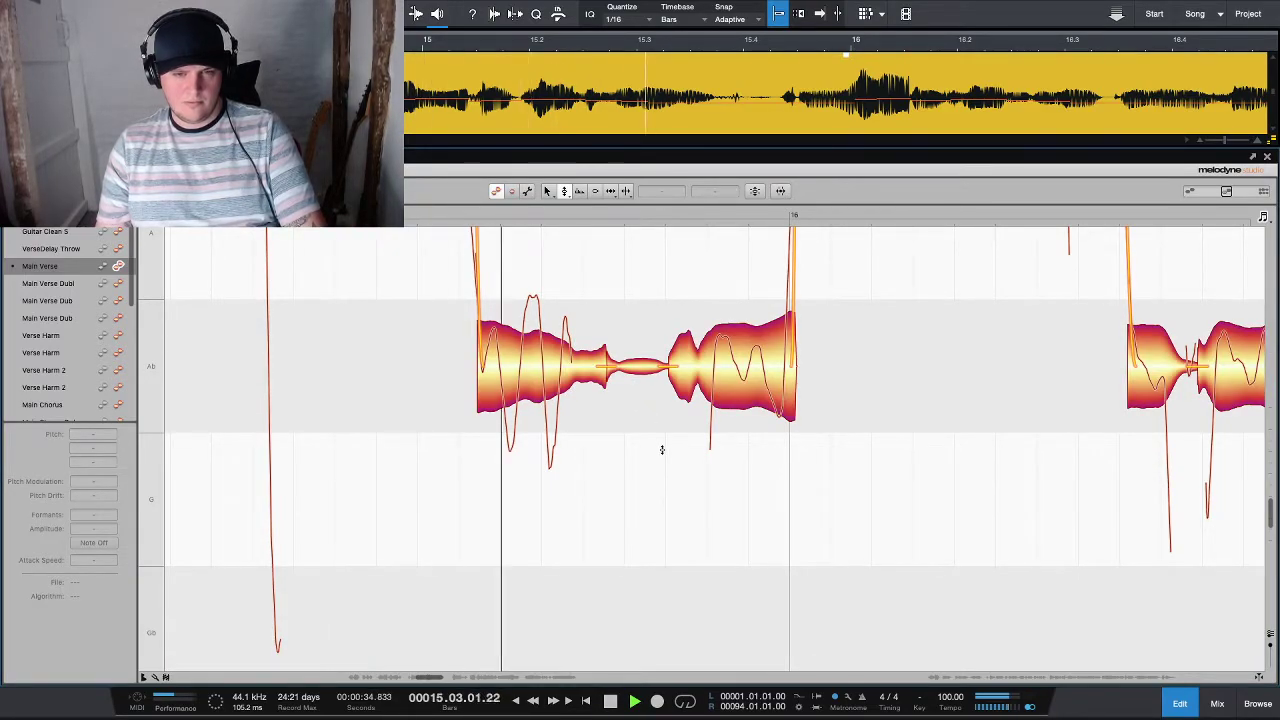
- Move the separation ahead of the quiet note before bar 16 slightly earlier, listen back and close the Melodyne editor
{"action": "left_click", "coordinate": [605, 368]}
{"action": "double_click", "coordinate": [600, 368]}
{"action": "left_click_drag", "start_coordinate": [598, 368], "coordinate": [594, 368]}
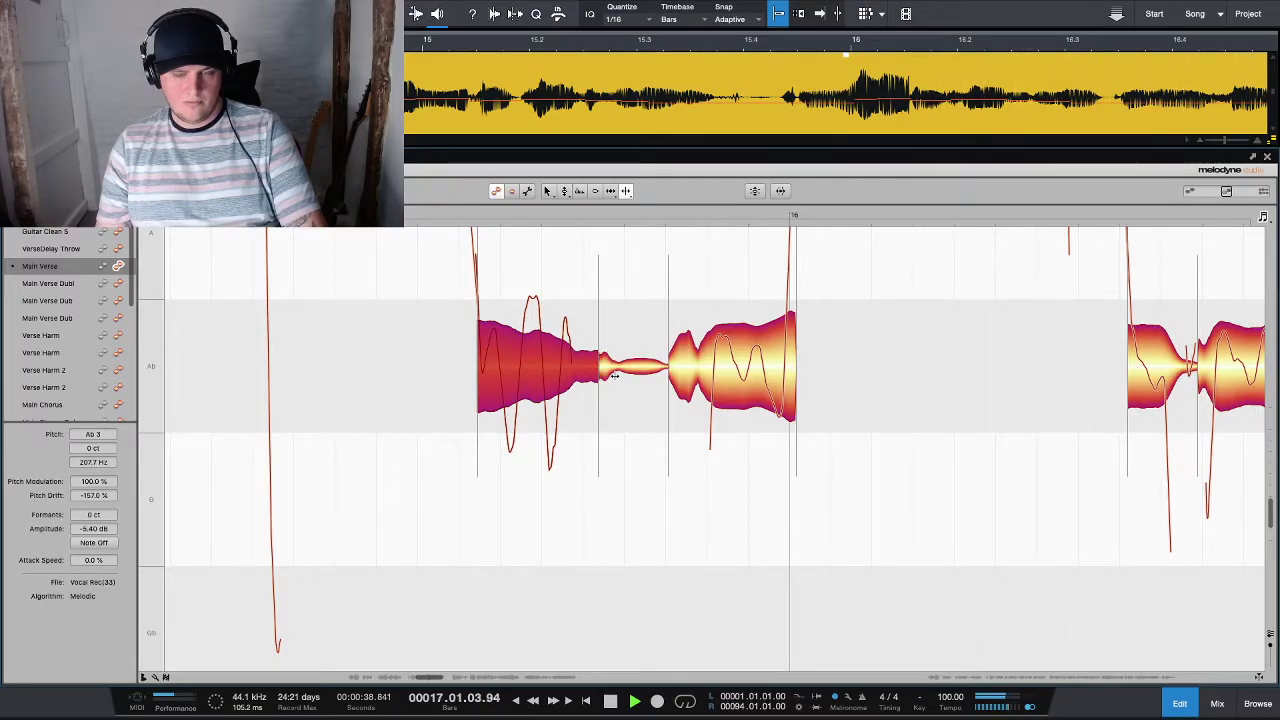
{"action": "key", "text": "ctrl+a"}
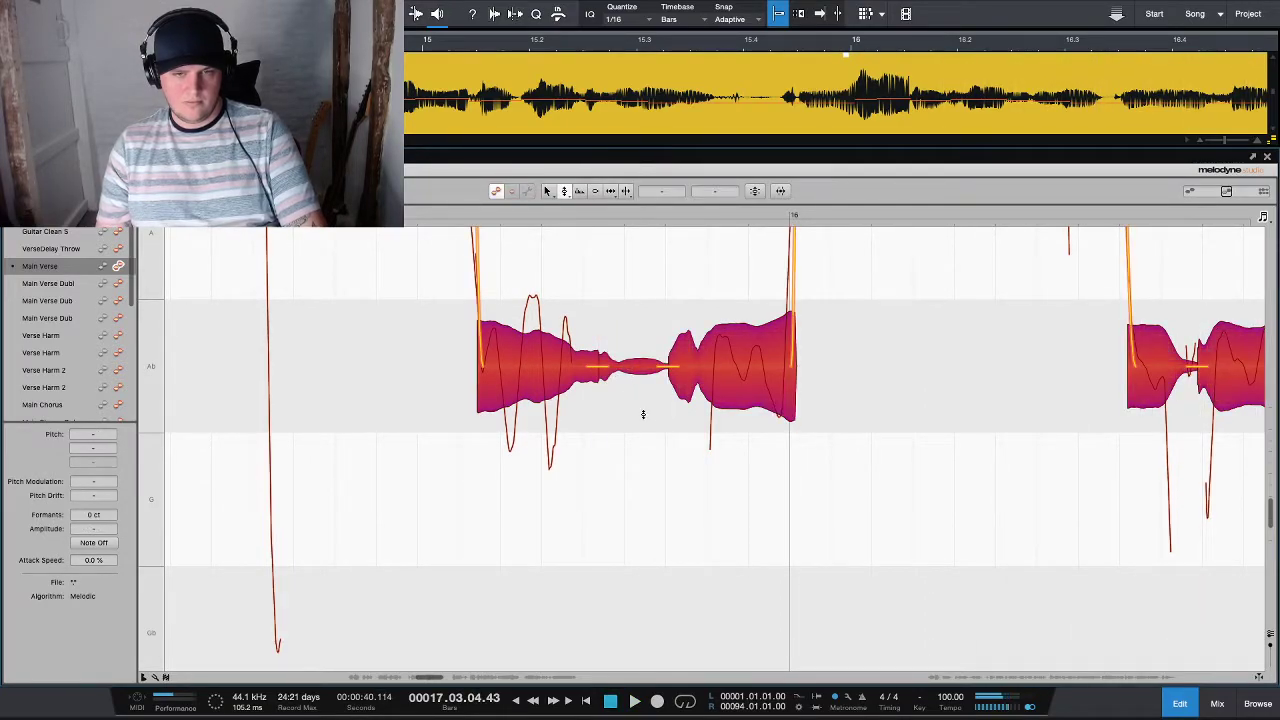
{"action": "left_click", "coordinate": [666, 432]}
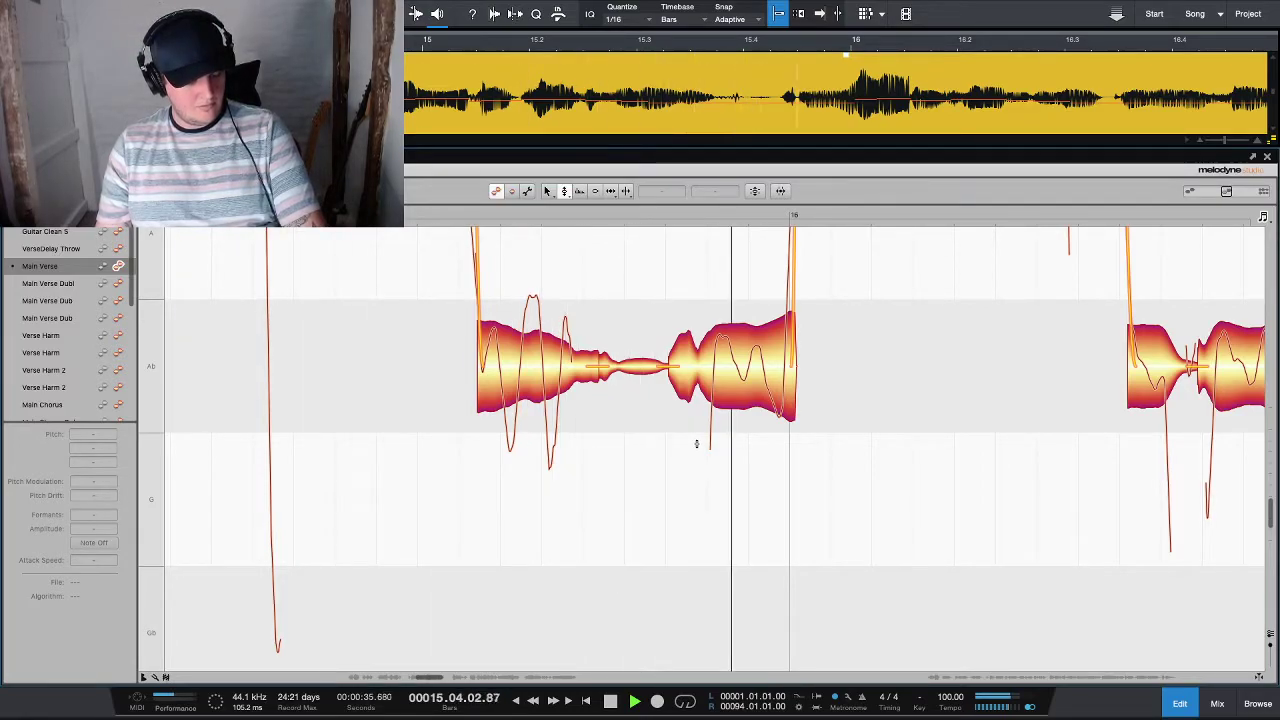
{"action": "key", "text": "F2"}
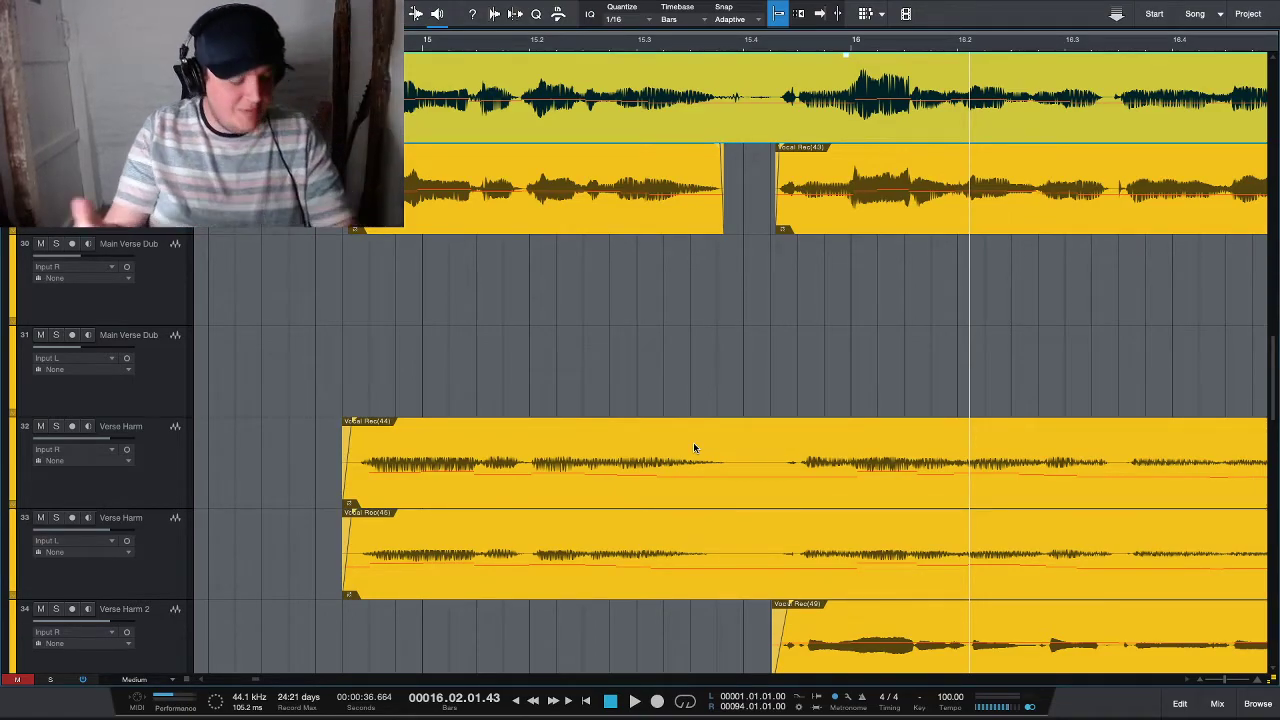
- Deselect the Main Verse clip and survey all the verse vocal tracks across bars 11 to 26
{"action": "scroll", "coordinate": [271, 330], "scroll_direction": "up", "scroll_amount": 2}
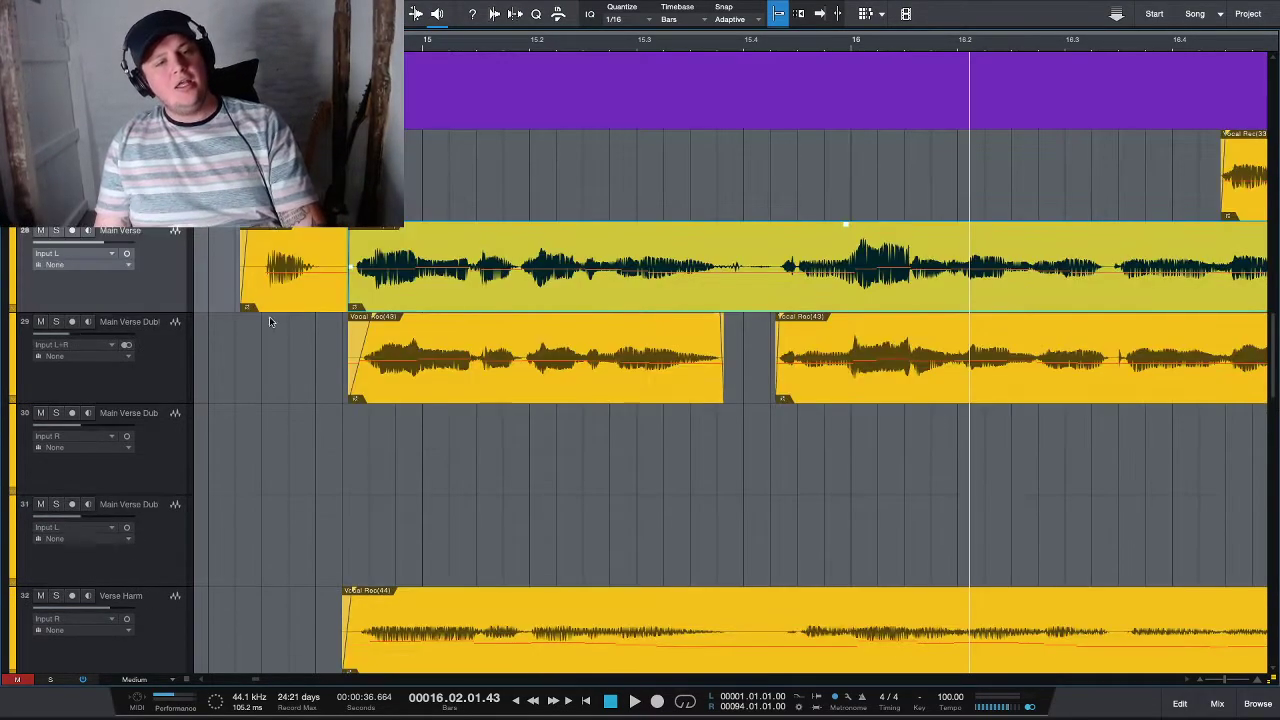
{"action": "left_click", "coordinate": [271, 397]}
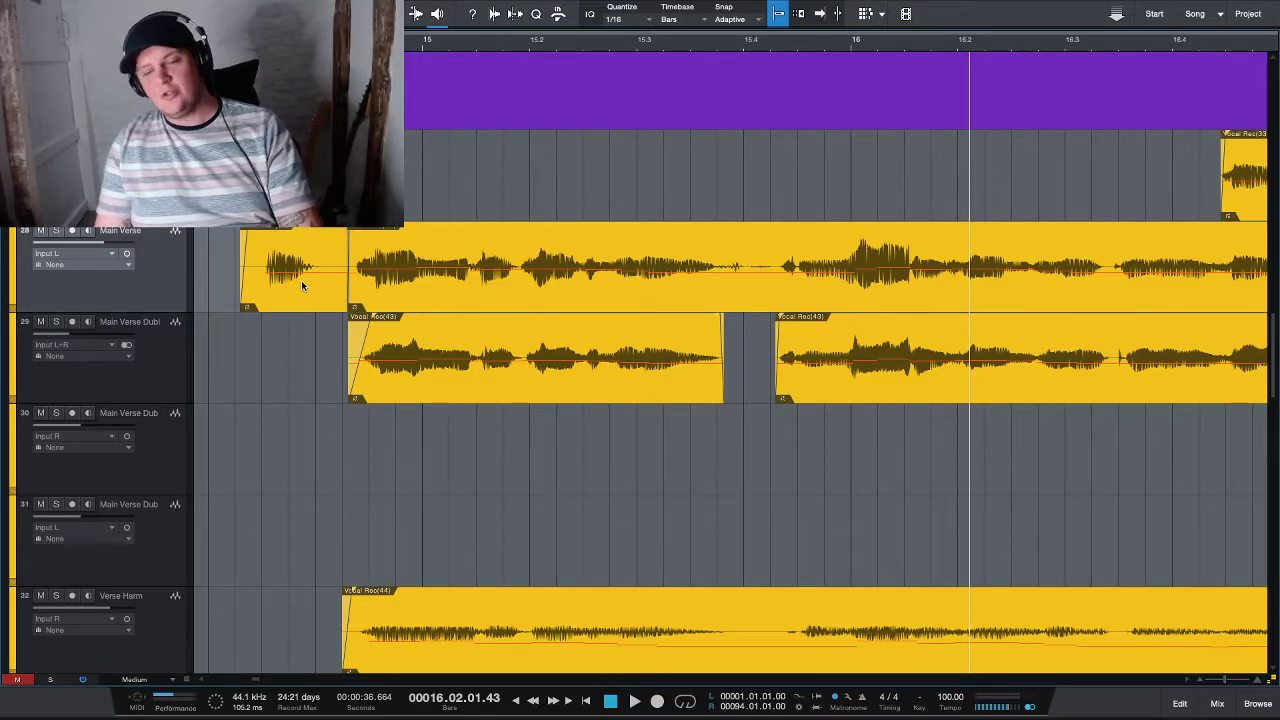
{"action": "key", "text": "shift+w"}
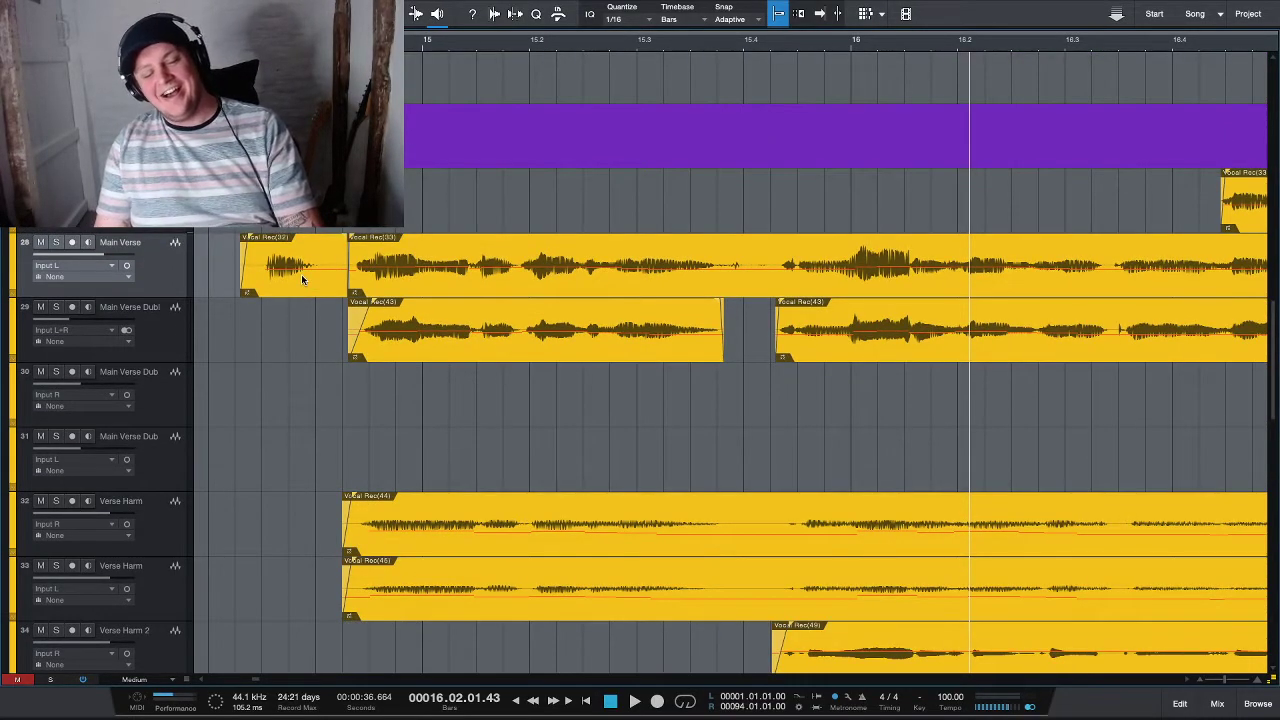
{"action": "key", "text": "w"}
{"action": "key", "text": "w"}
{"action": "key", "text": "w"}
{"action": "key", "text": "w"}
{"action": "key", "text": "shift+w"}
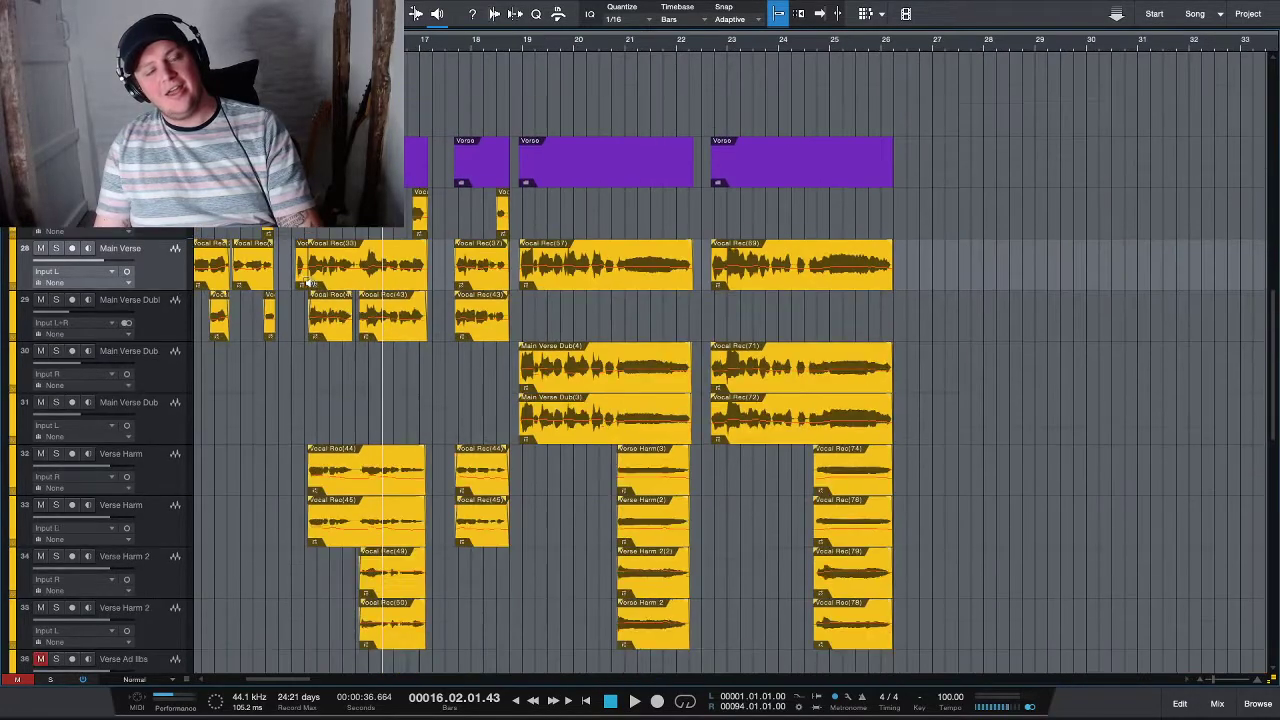
{"action": "scroll", "coordinate": [303, 278], "scroll_direction": "left", "scroll_amount": 3}
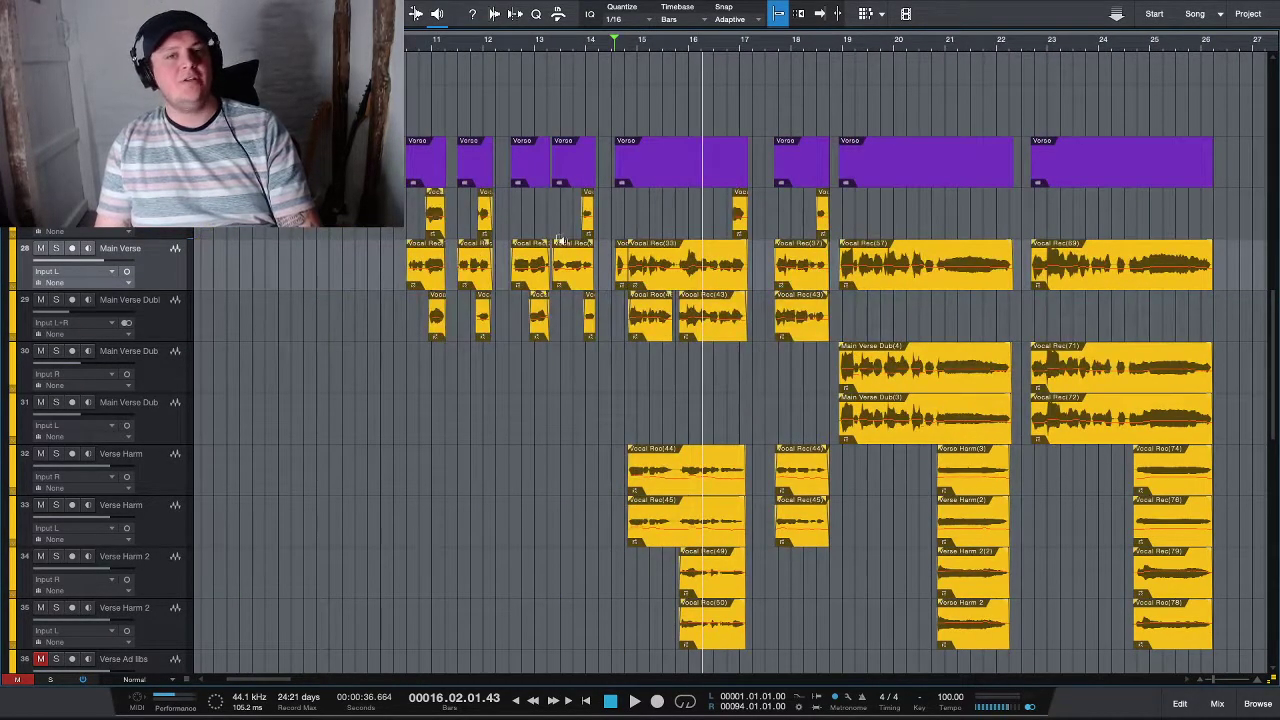
{"action": "key", "text": "shift+w"}
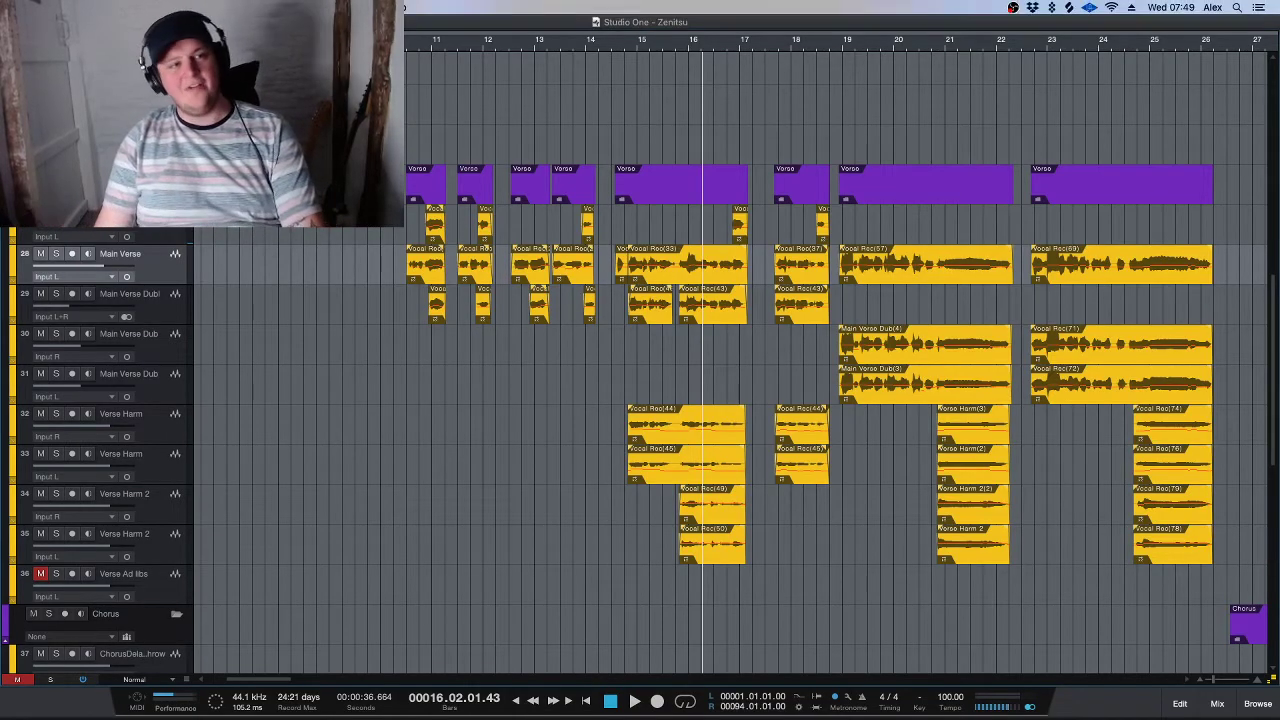
- Leave full screen, quit and reopen Chrome, and search Google for "divide book"
{"action": "key", "text": "ctrl+super+f"}
{"action": "right_click", "coordinate": [392, 690]}
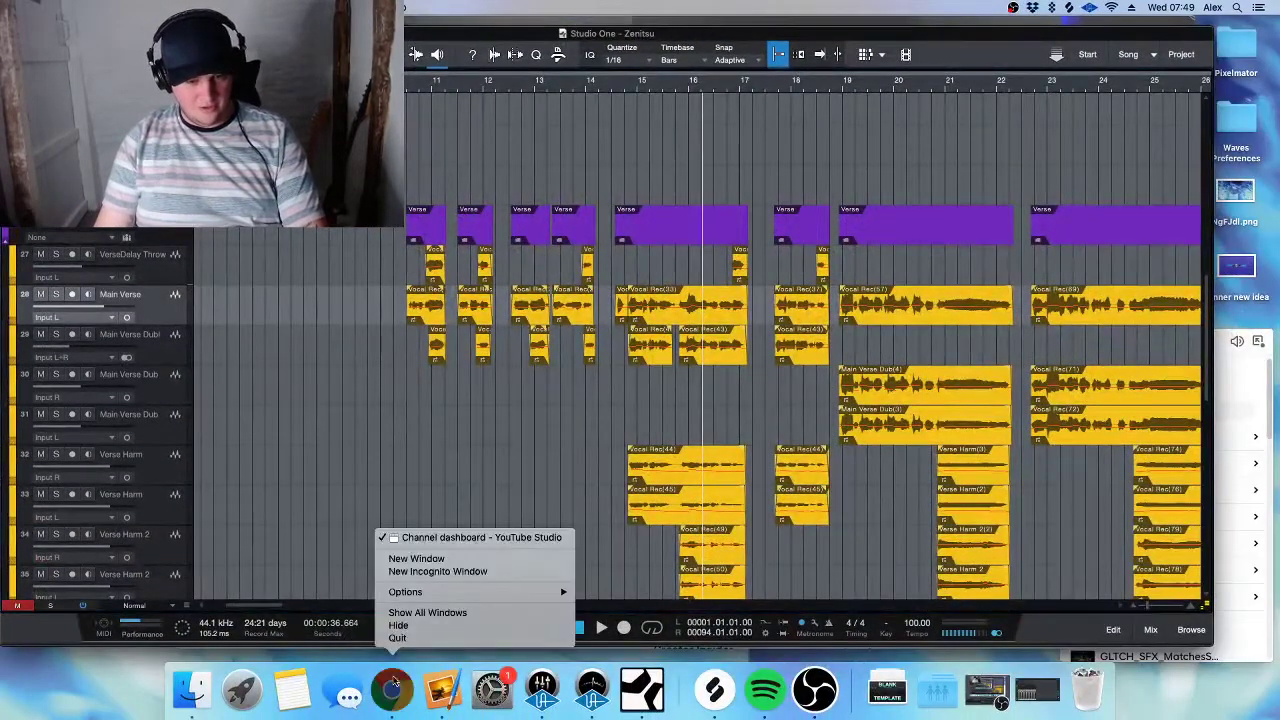
{"action": "left_click", "coordinate": [397, 638]}
{"action": "left_click", "coordinate": [392, 690]}
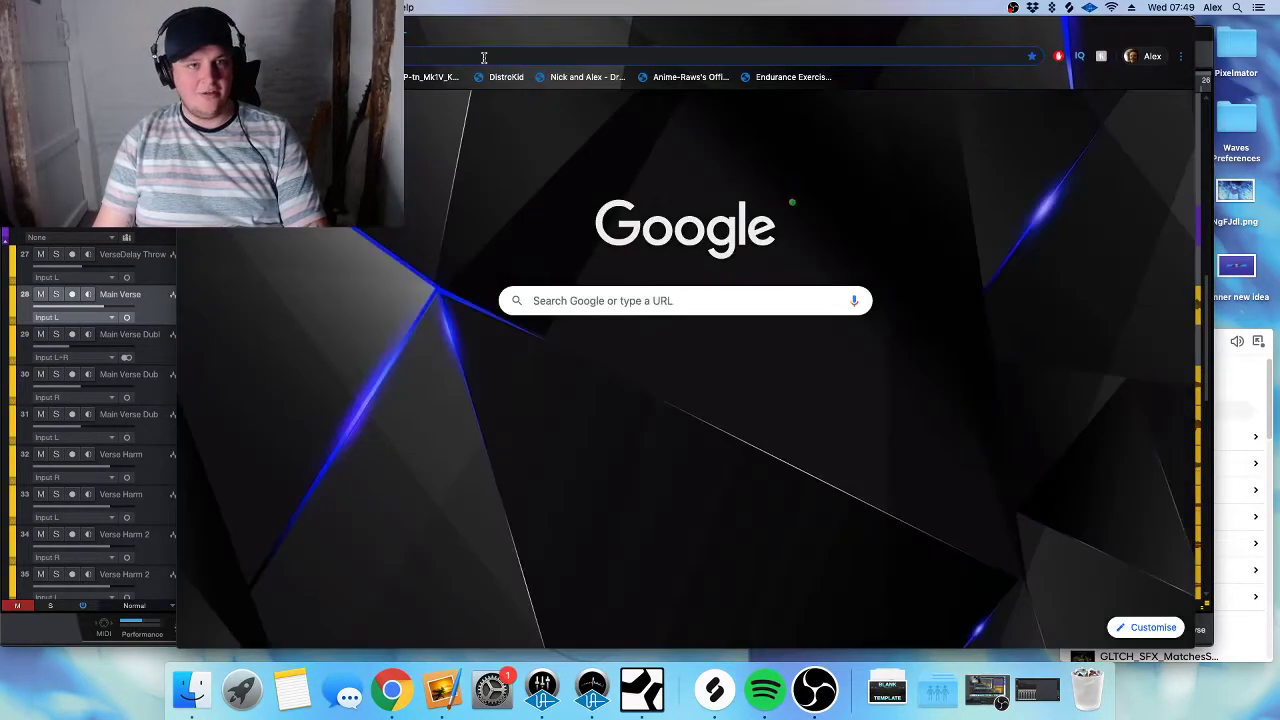
{"action": "left_click", "coordinate": [485, 57]}
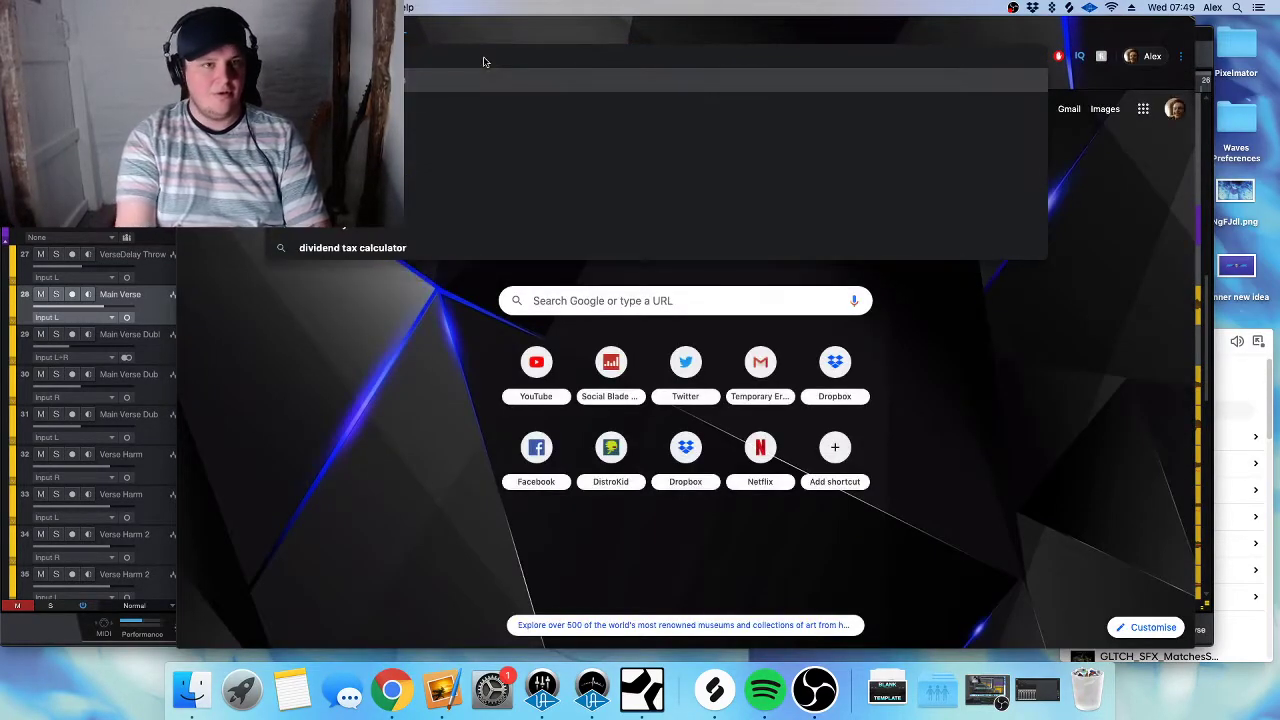
{"action": "type", "text": "dis"}
{"action": "type", "text": "vide book"}
{"action": "key", "text": "Return"}
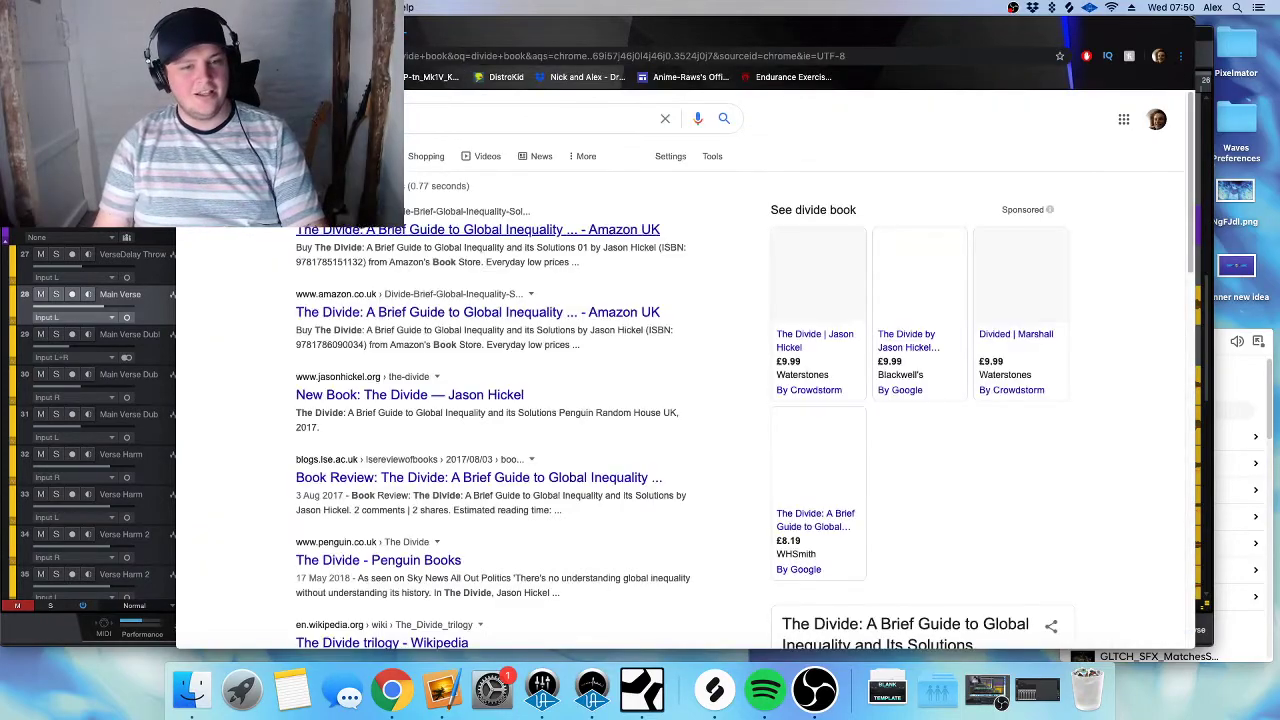
- Show the image results for the book search and preview the cover of The Divide by Elizabeth Kay
{"action": "left_click", "coordinate": [372, 156]}
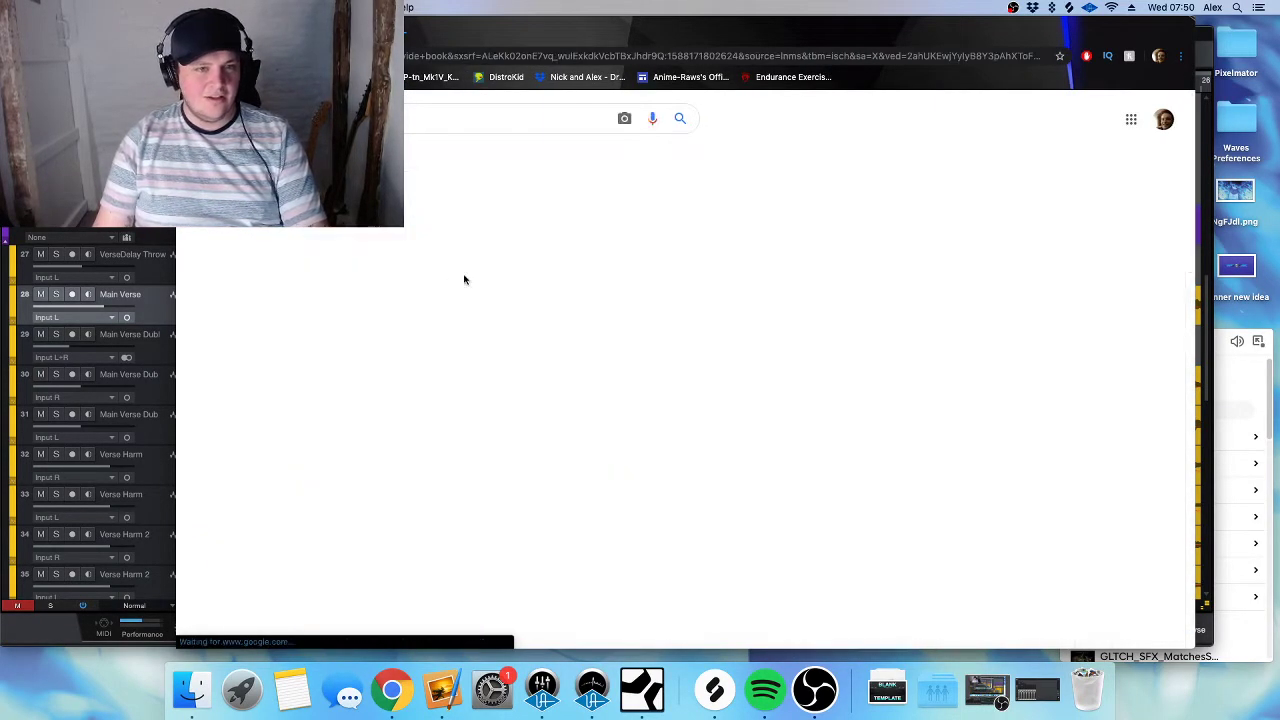
{"action": "scroll", "coordinate": [922, 254], "scroll_direction": "down", "scroll_amount": 1}
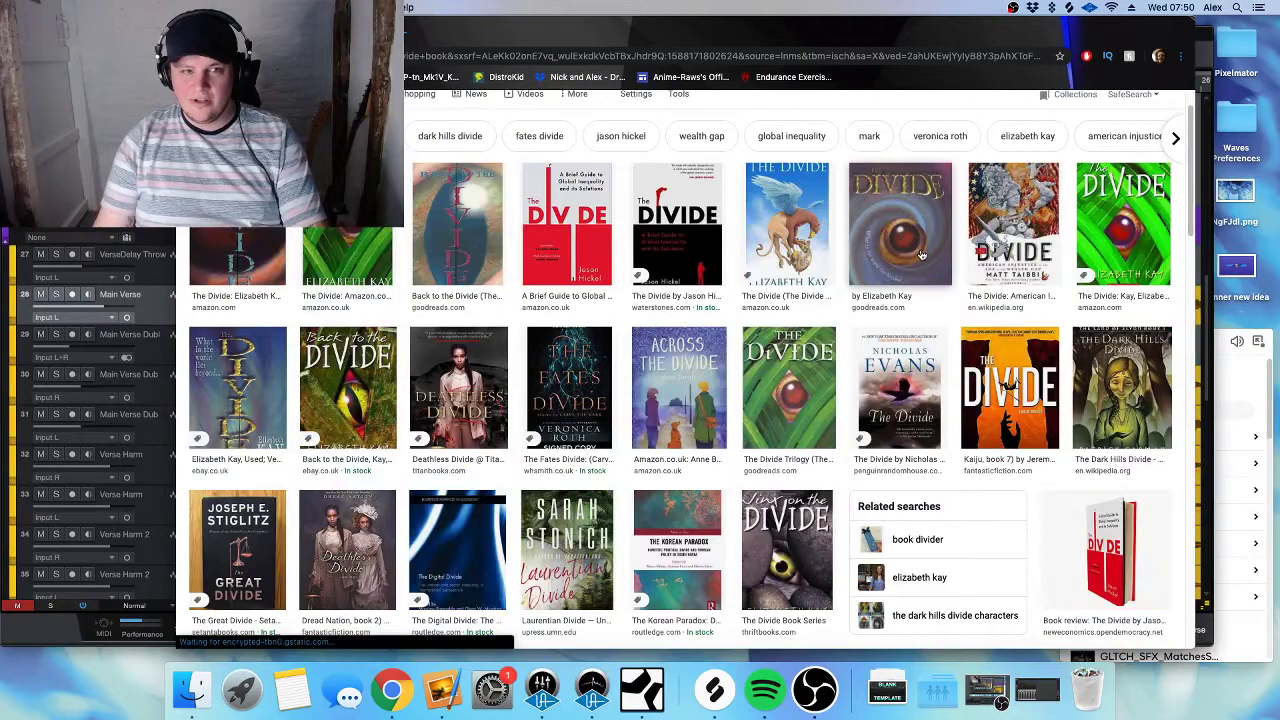
{"action": "left_click", "coordinate": [230, 265]}
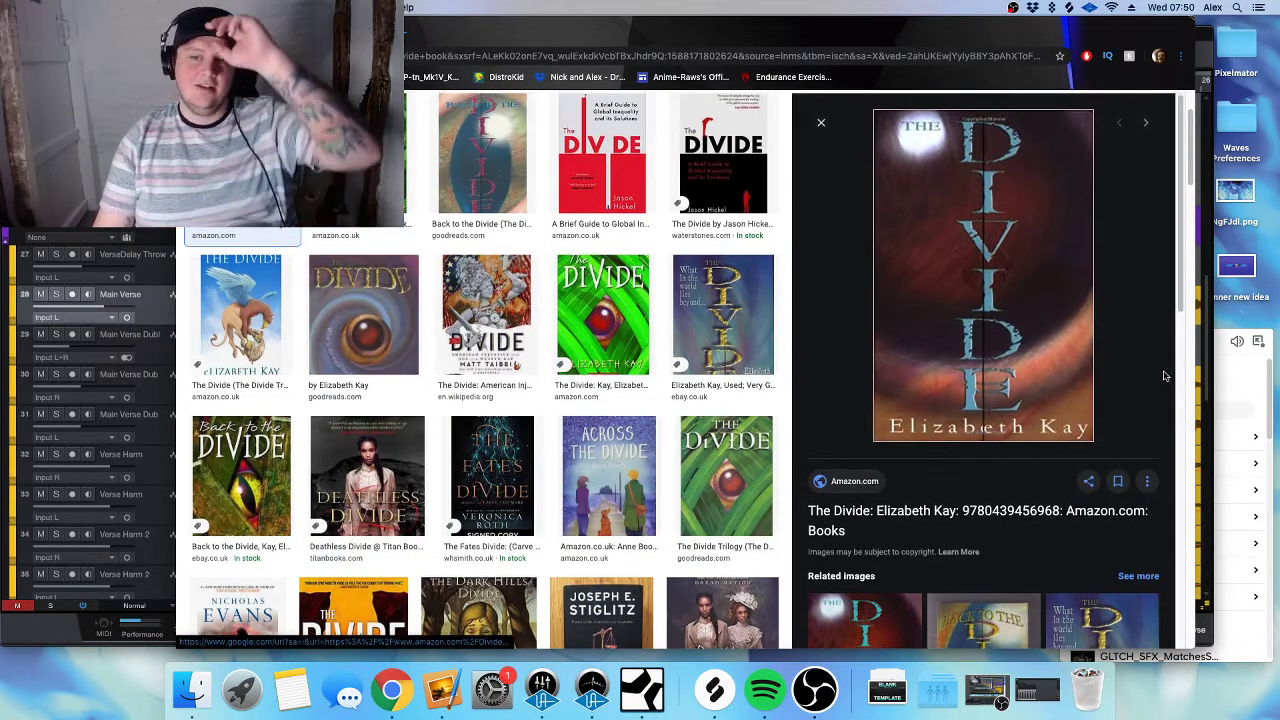
{"action": "scroll", "coordinate": [1160, 400], "scroll_direction": "up", "scroll_amount": 2}
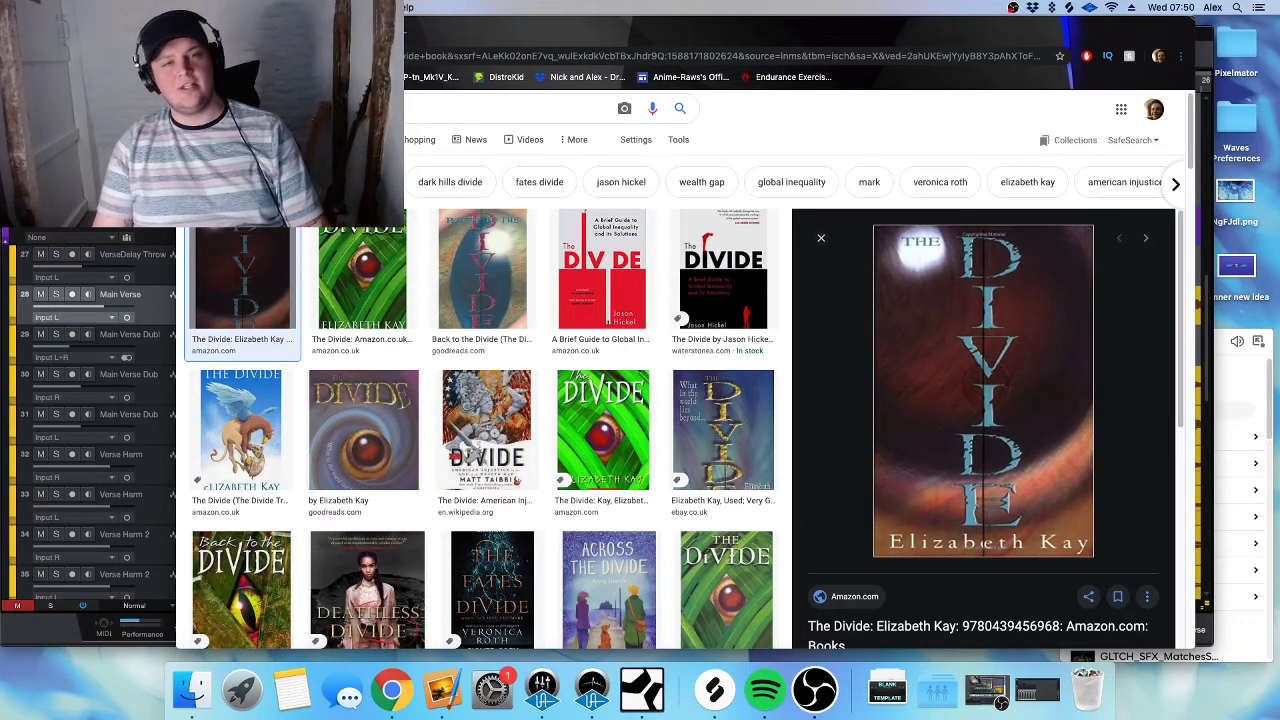
- Bring up Pixelmator's file picker, preview DivideMusic Logo New and an enlarged DivideMusic Logo.pdf, and dismiss it without opening a file
{"action": "key", "text": "super+Tab"}
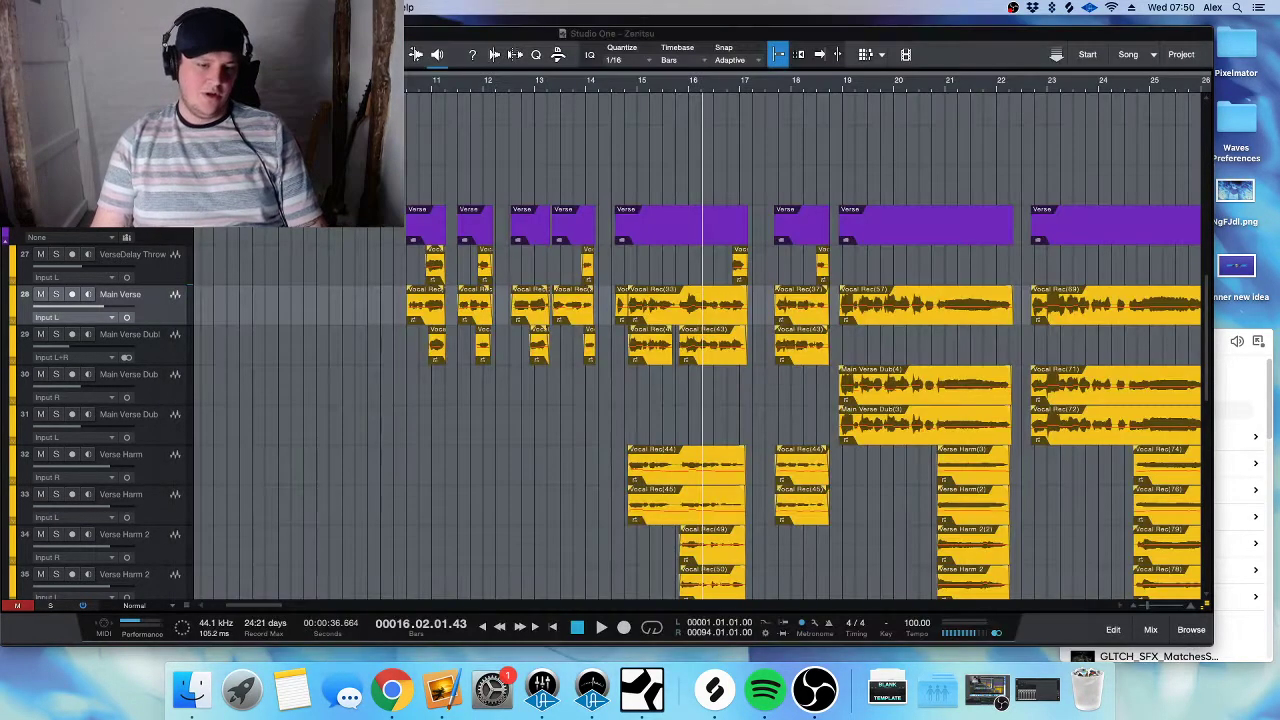
{"action": "left_click", "coordinate": [436, 684]}
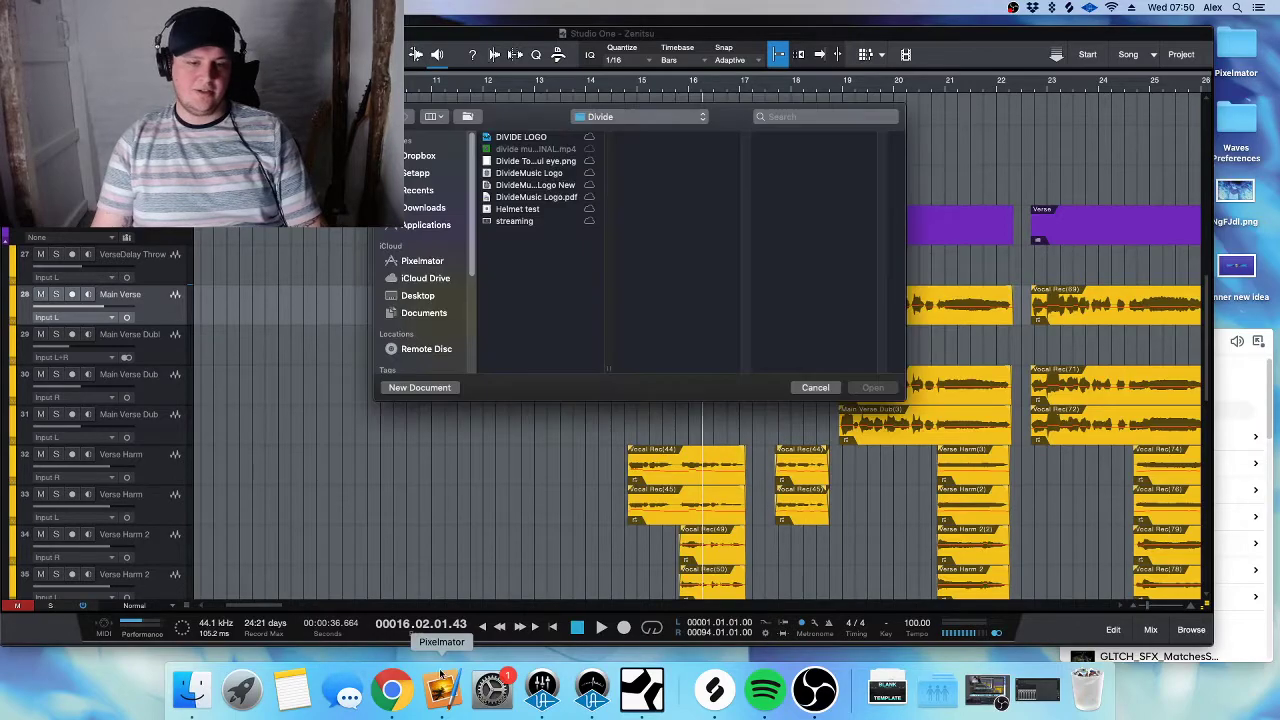
{"action": "left_click", "coordinate": [530, 185]}
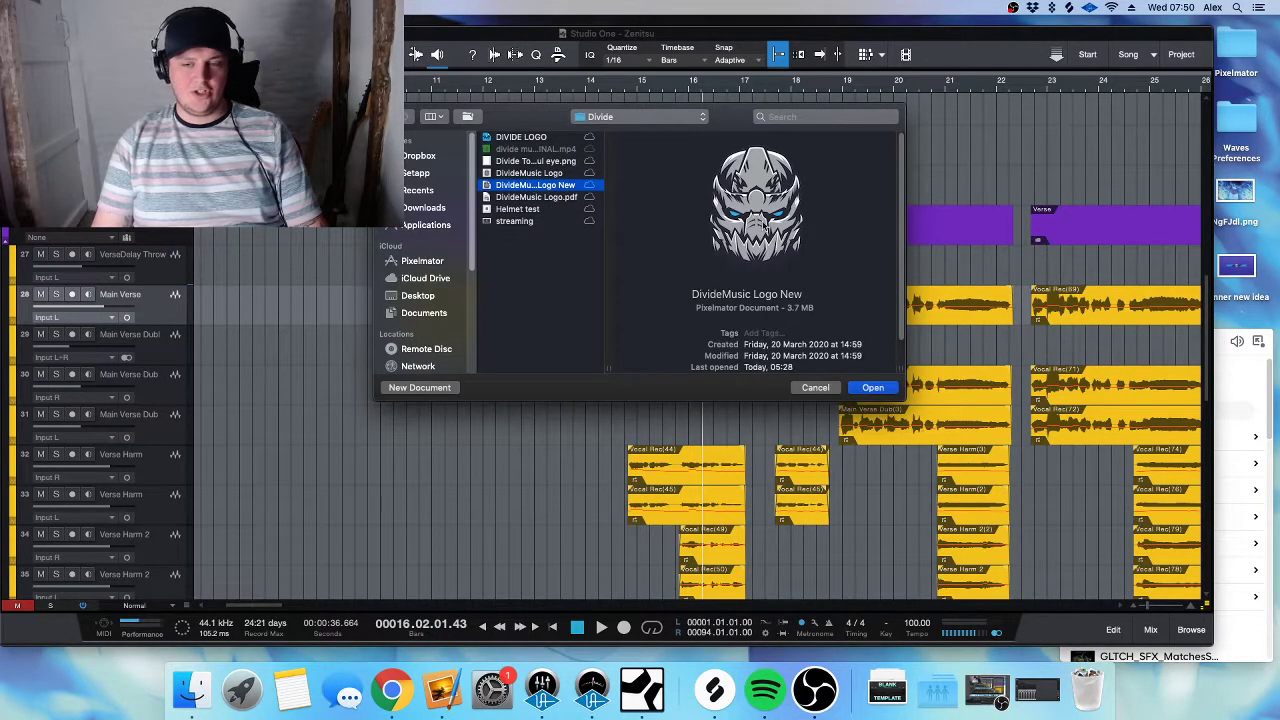
{"action": "left_click", "coordinate": [536, 197]}
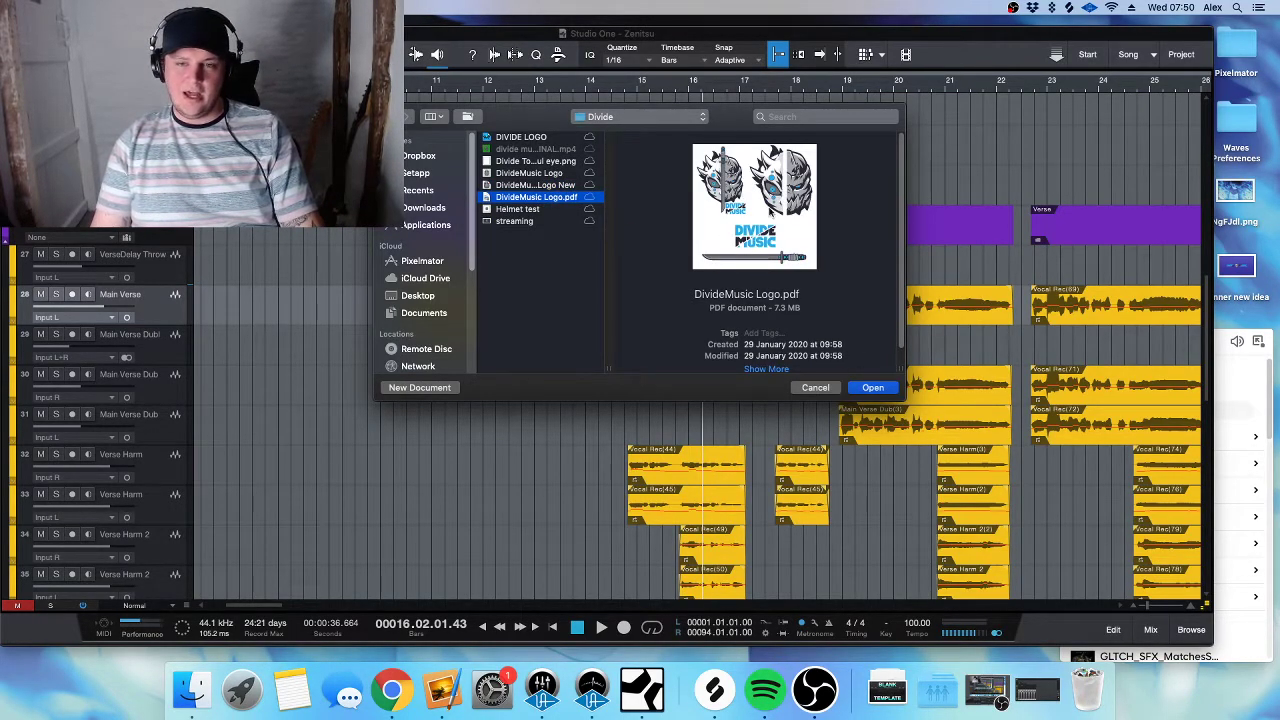
{"action": "left_click_drag", "start_coordinate": [902, 395], "coordinate": [1090, 544]}
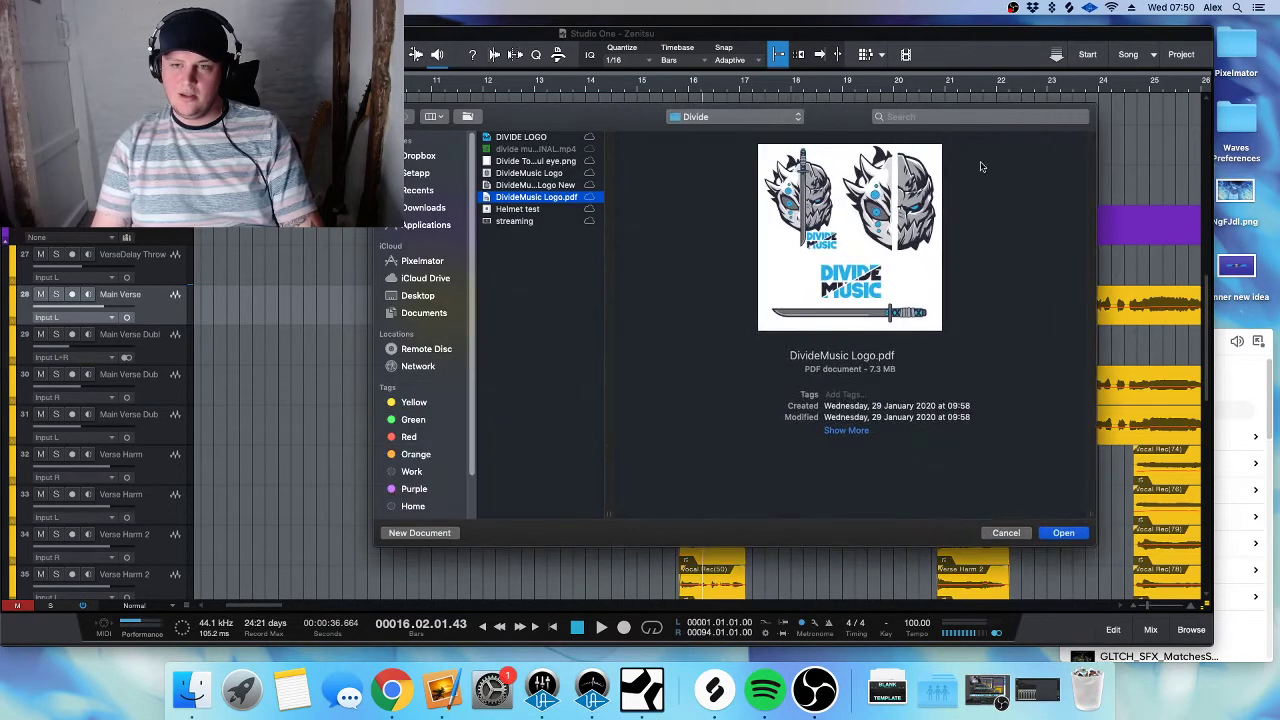
{"action": "left_click_drag", "start_coordinate": [858, 119], "coordinate": [754, 121]}
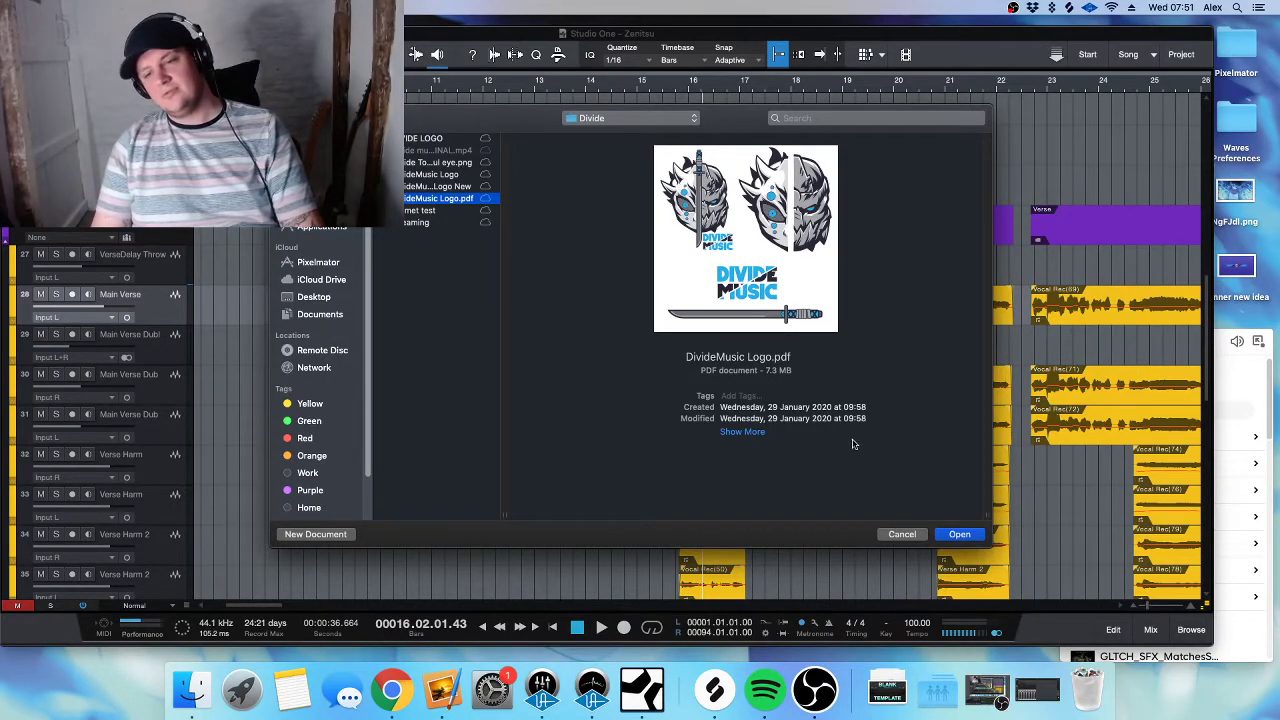
{"action": "left_click", "coordinate": [899, 534]}
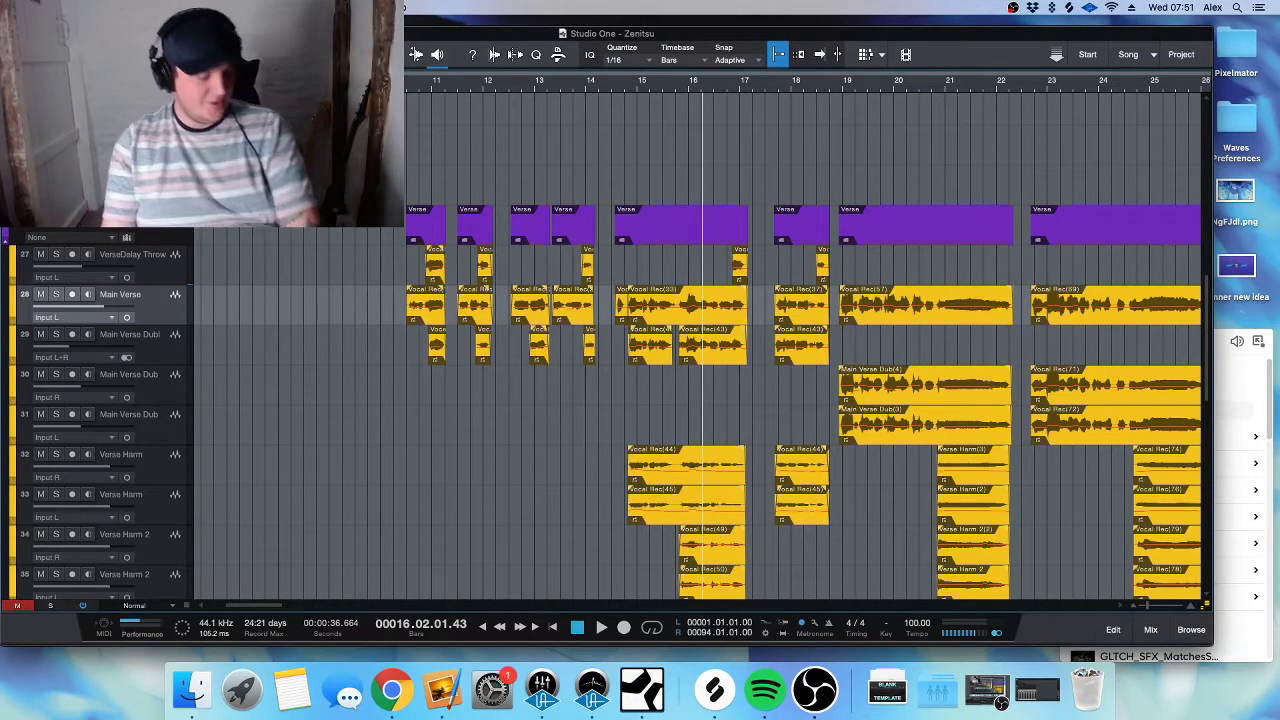
- Play the song in Studio One from bar 10.2 and follow the opening Main Verse and Main Verse Dubl clips
{"action": "left_click", "coordinate": [396, 84]}
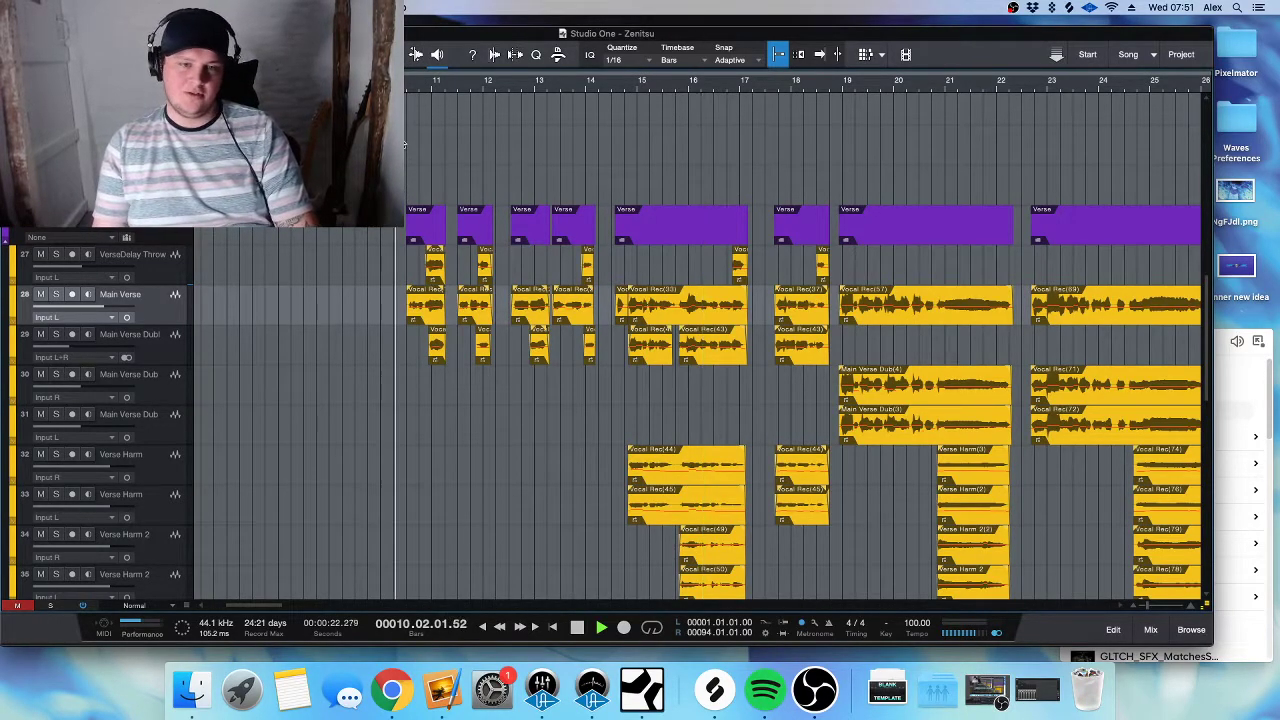
{"action": "scroll", "coordinate": [382, 383], "scroll_direction": "up", "scroll_amount": 3}
{"action": "scroll", "coordinate": [383, 383], "scroll_direction": "down", "scroll_amount": 3}
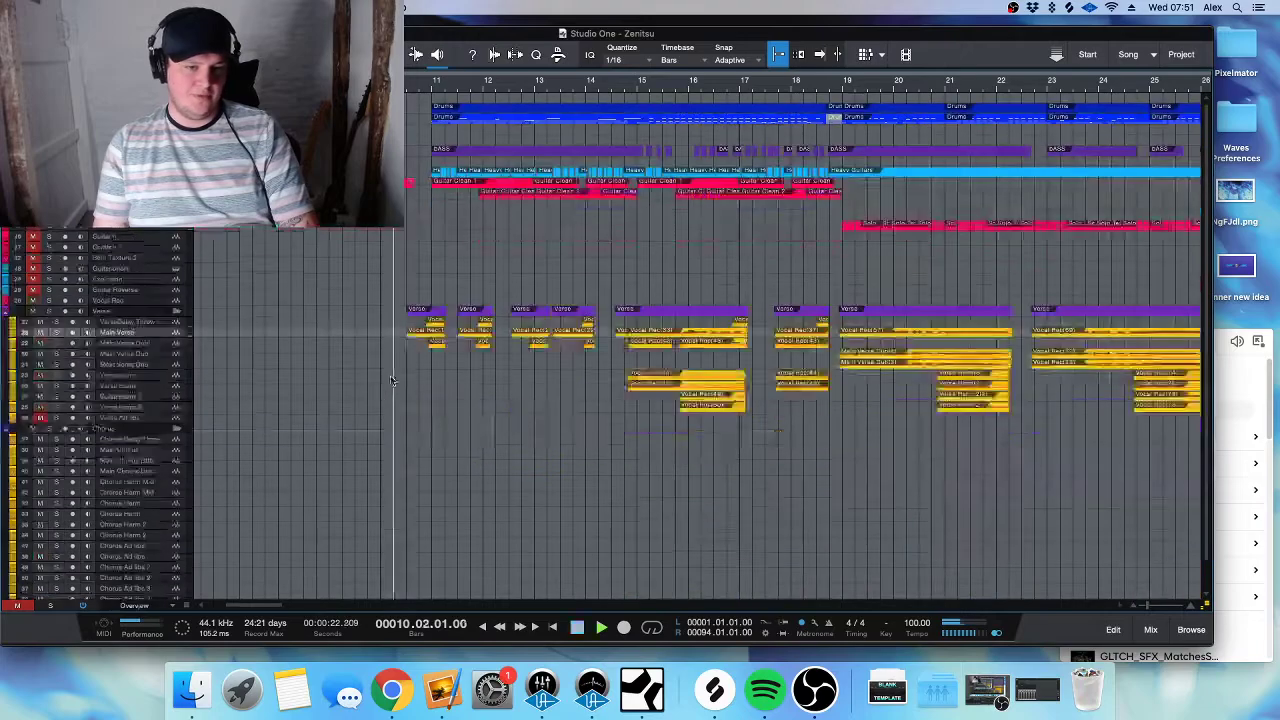
{"action": "key", "text": "space"}
{"action": "scroll", "coordinate": [407, 347], "scroll_direction": "up", "scroll_amount": 5}
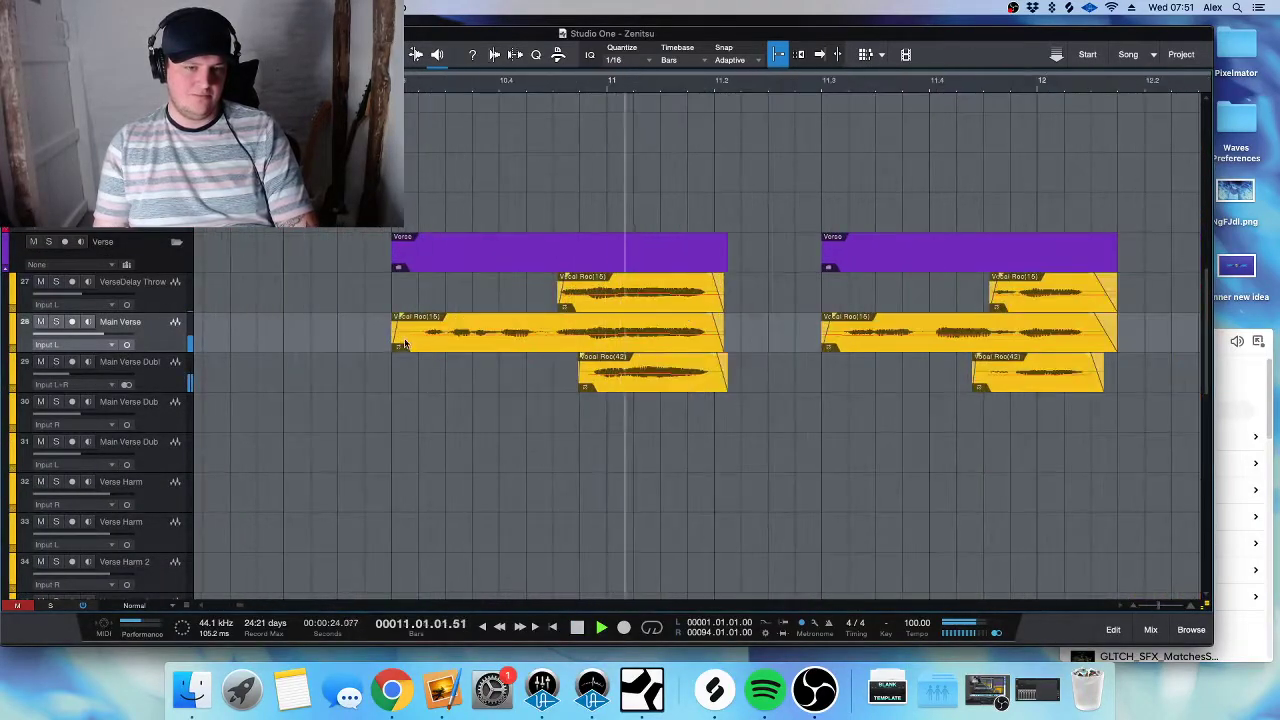
- Follow the playing verse vocals from bar 11 to bar 18 across the main, double and harmony clips
{"action": "scroll", "coordinate": [474, 387], "scroll_direction": "down", "scroll_amount": 3}
{"action": "scroll", "coordinate": [476, 393], "scroll_direction": "down", "scroll_amount": 2}
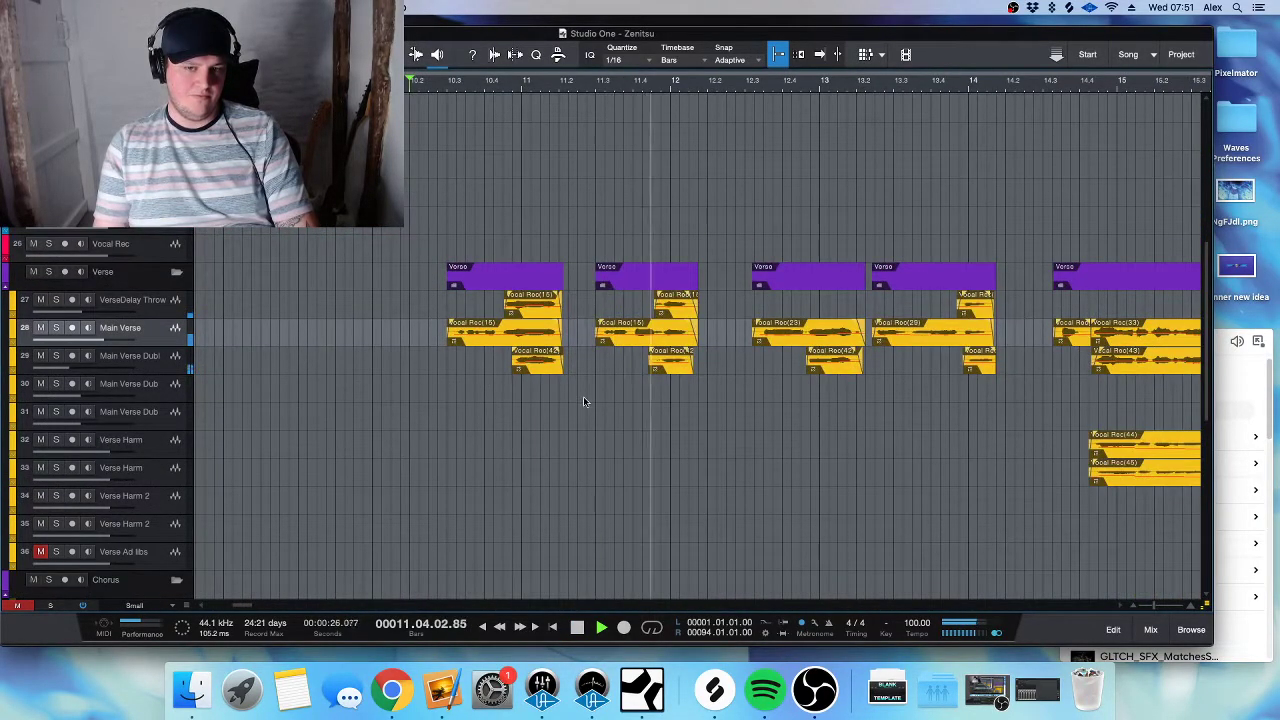
{"action": "scroll", "coordinate": [609, 431], "scroll_direction": "right", "scroll_amount": 3}
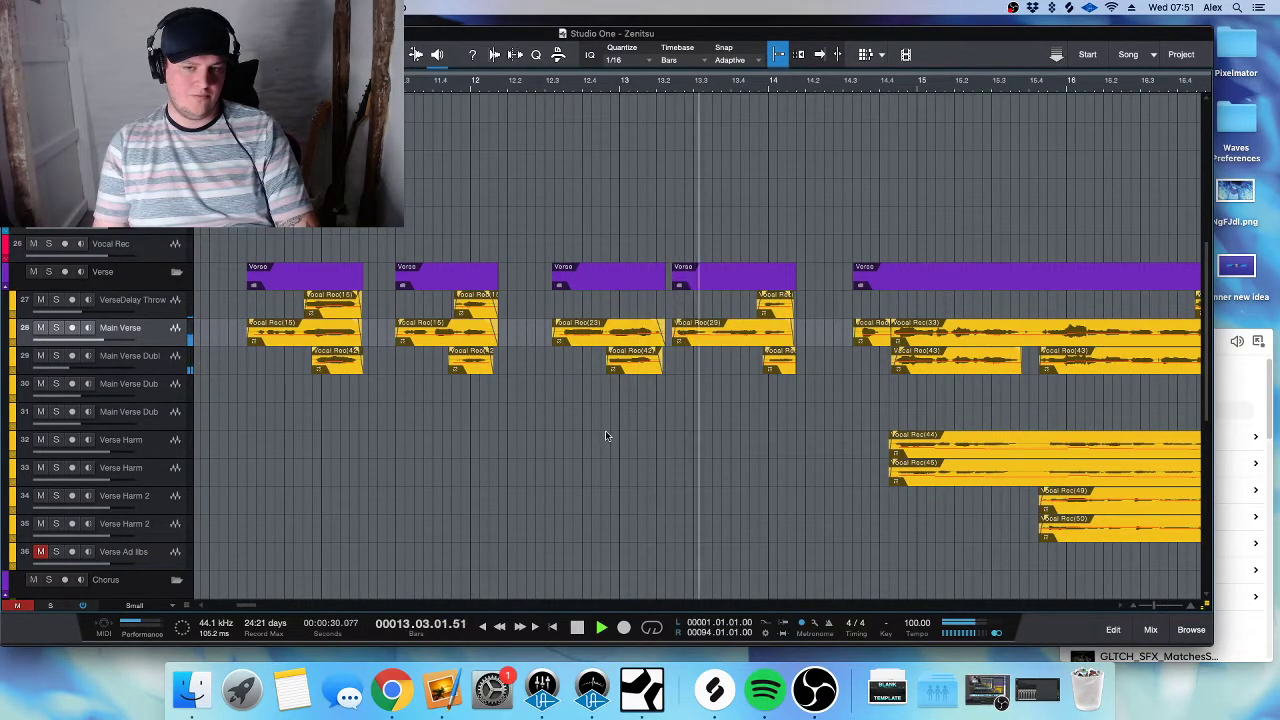
{"action": "scroll", "coordinate": [651, 486], "scroll_direction": "right", "scroll_amount": 5}
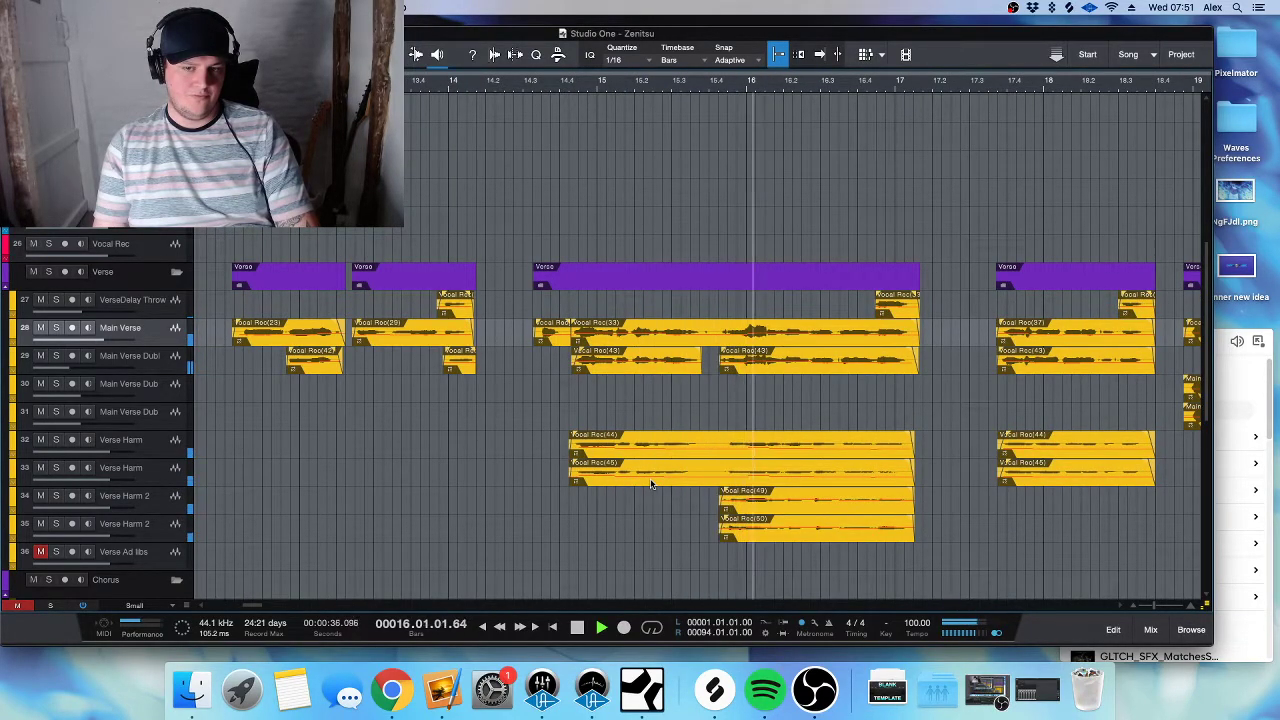
{"action": "scroll", "coordinate": [651, 486], "scroll_direction": "right", "scroll_amount": 5}
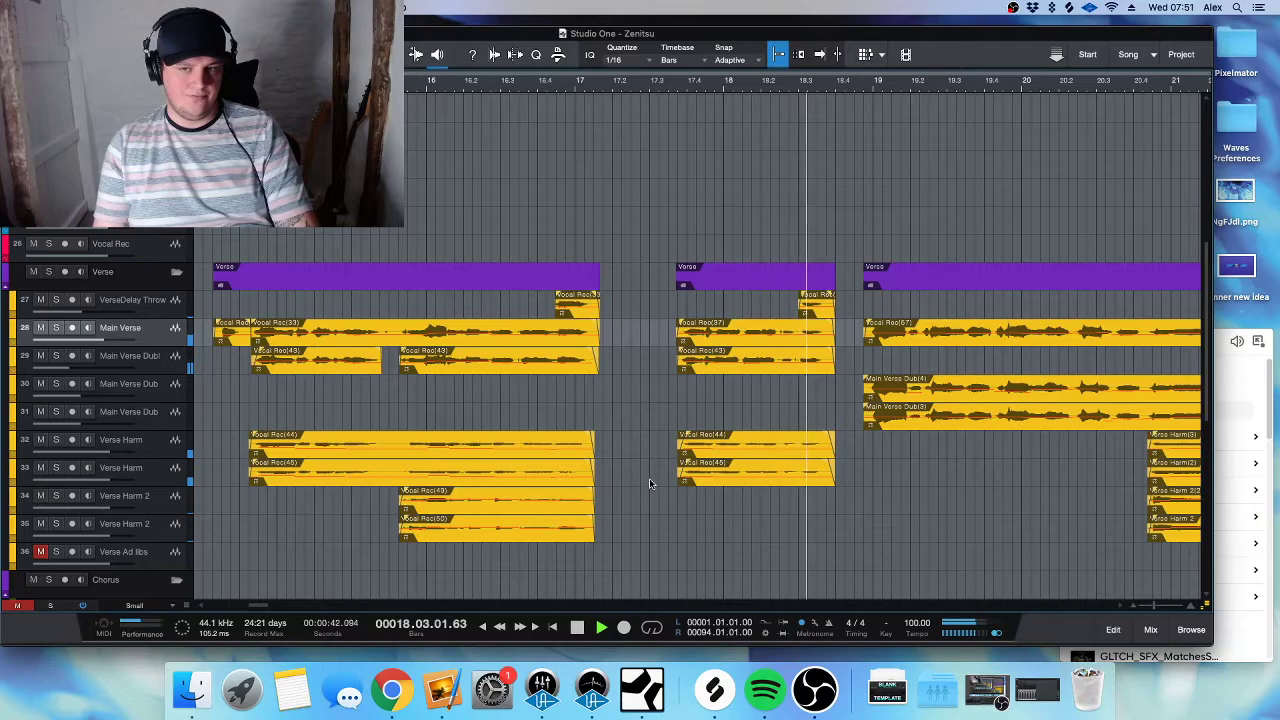
- Replay the phrase from bar 18.1 with larger waveforms, and audition it with both Verse Harm tracks, 32 and 33, muted
{"action": "left_click", "coordinate": [740, 80]}
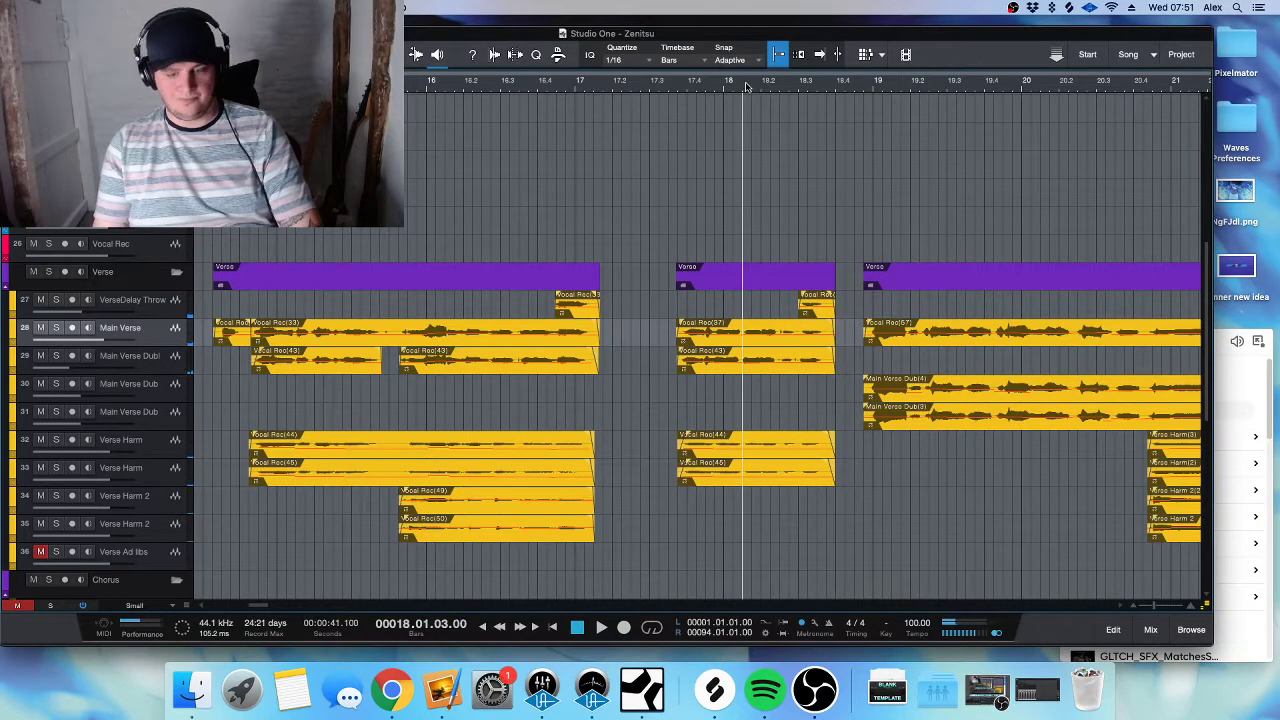
{"action": "key", "text": "space"}
{"action": "key", "text": "space"}
{"action": "key", "text": "shift+e"}
{"action": "scroll", "coordinate": [799, 478], "scroll_direction": "down", "scroll_amount": 1}
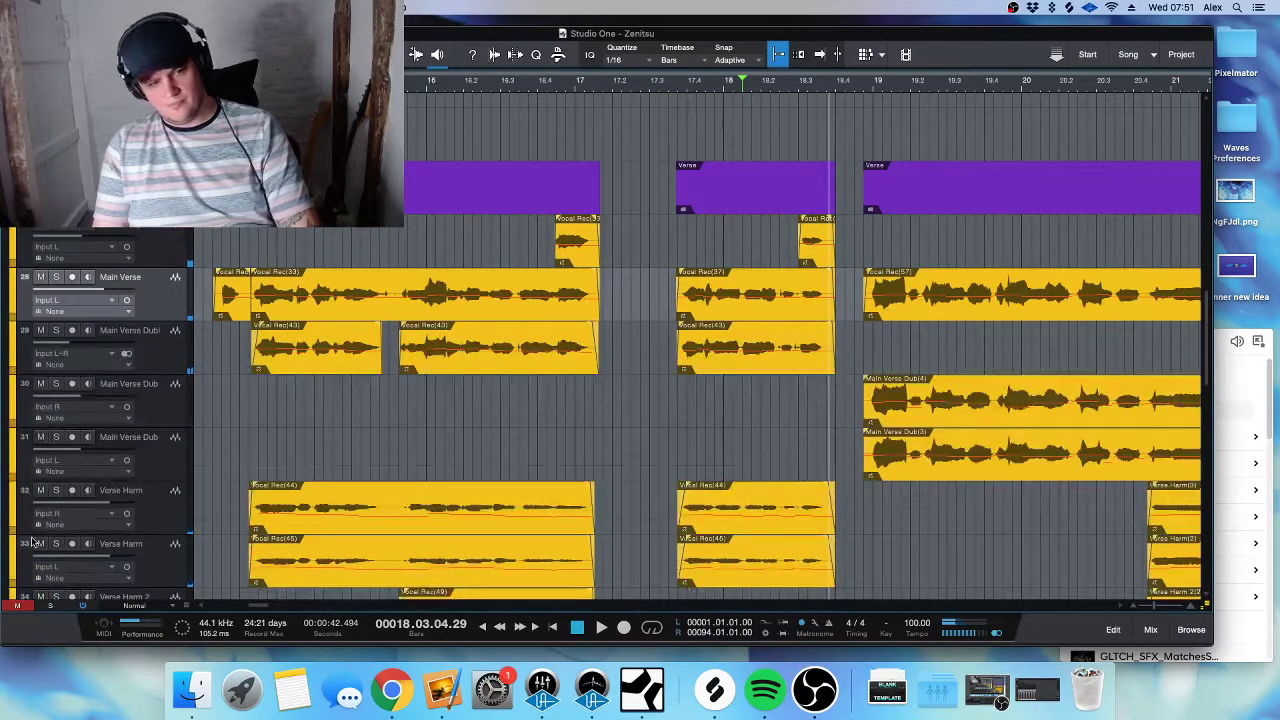
{"action": "left_click", "coordinate": [34, 494]}
{"action": "key", "text": "space"}
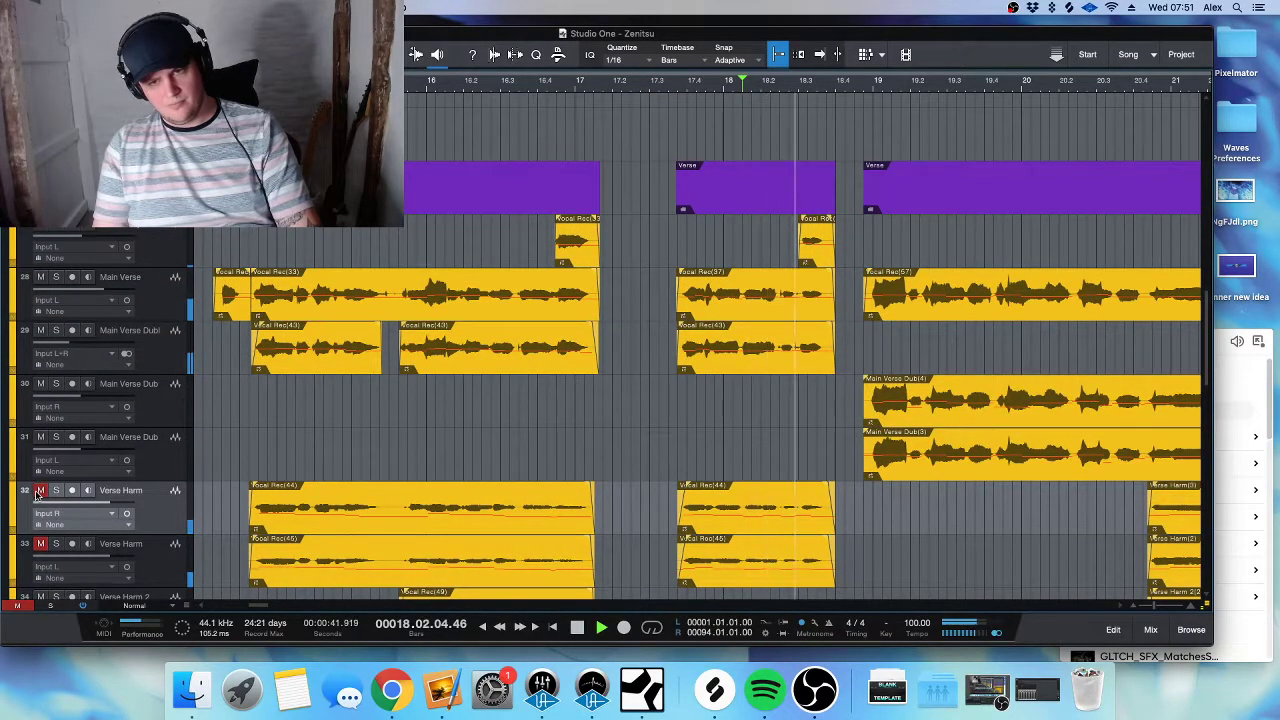
- Unmute Verse Harm track 32 and replay the bar 18 phrase with only track 33 muted
{"action": "left_click", "coordinate": [40, 491]}
{"action": "key", "text": "space"}
{"action": "key", "text": "space"}
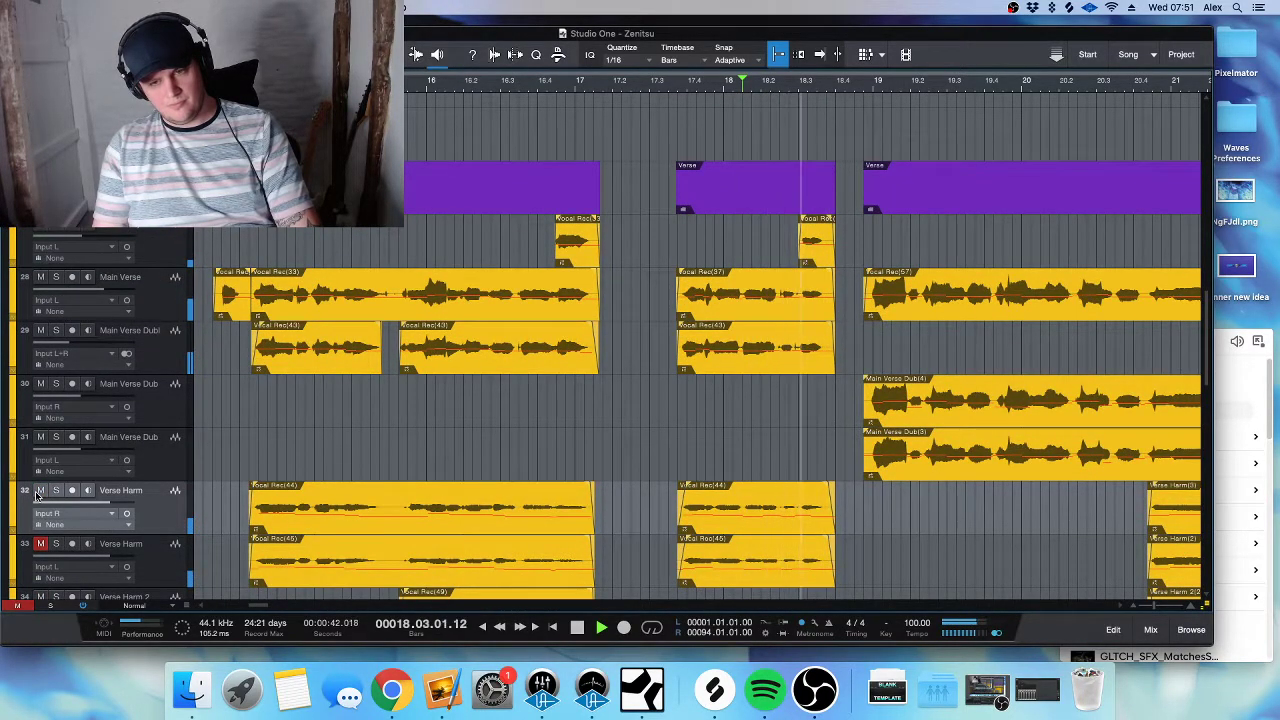
- Audition the bar 18 phrase with Verse Harm track 32 muted and track 33 audible
{"action": "left_click", "coordinate": [40, 478]}
{"action": "left_click", "coordinate": [41, 491]}
{"action": "key", "text": "space"}
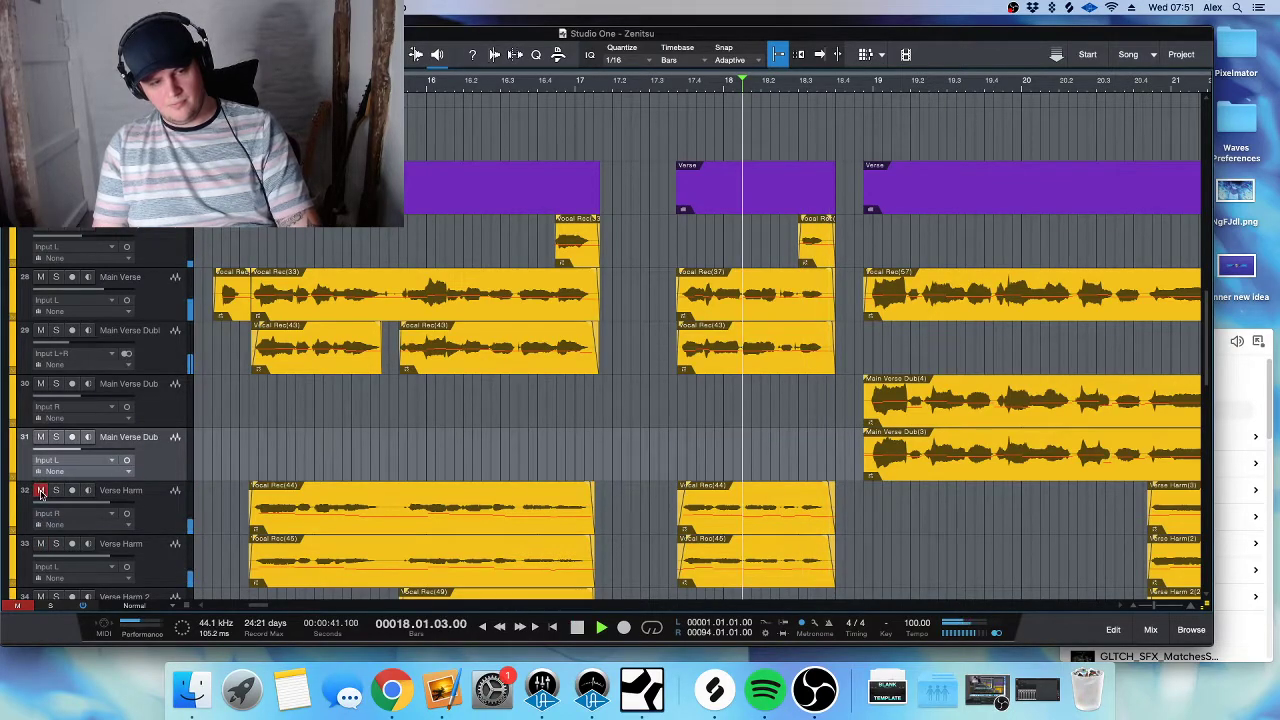
{"action": "key", "text": "space"}
{"action": "key", "text": "space"}
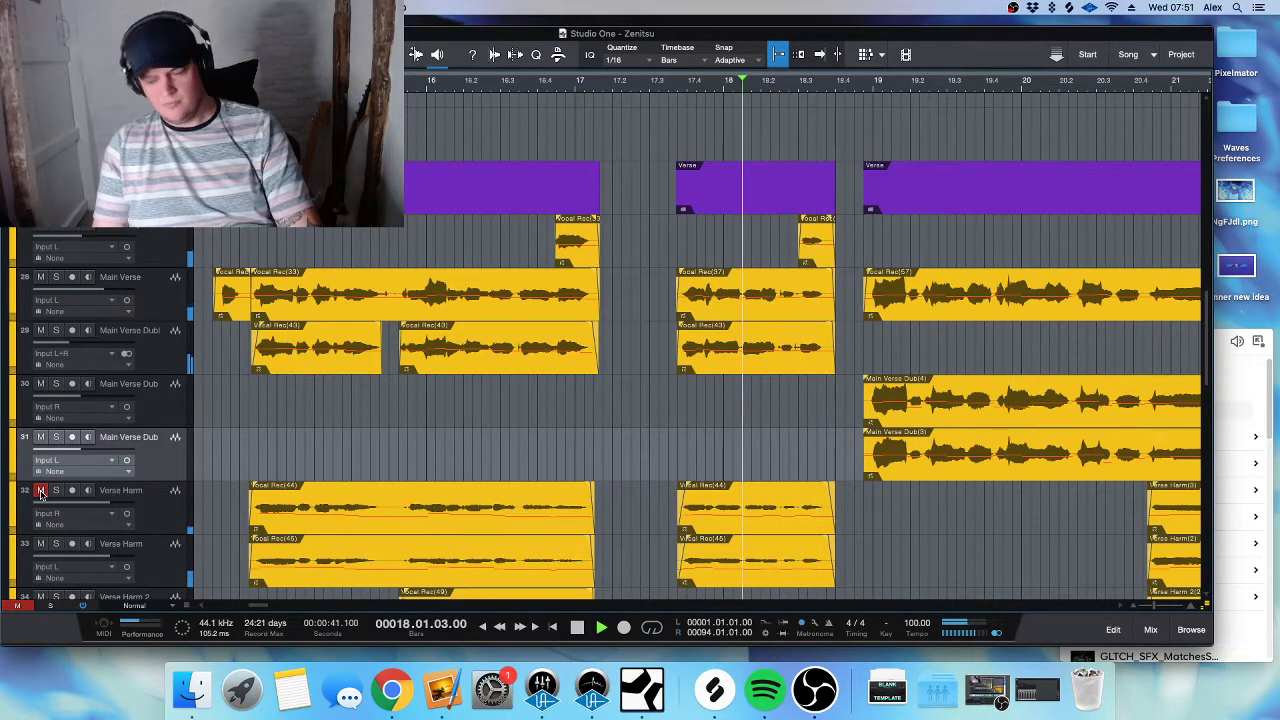
- Swap the mute from Verse Harm track 32 back to track 33 and replay the bar 18 phrase
{"action": "left_click", "coordinate": [40, 491]}
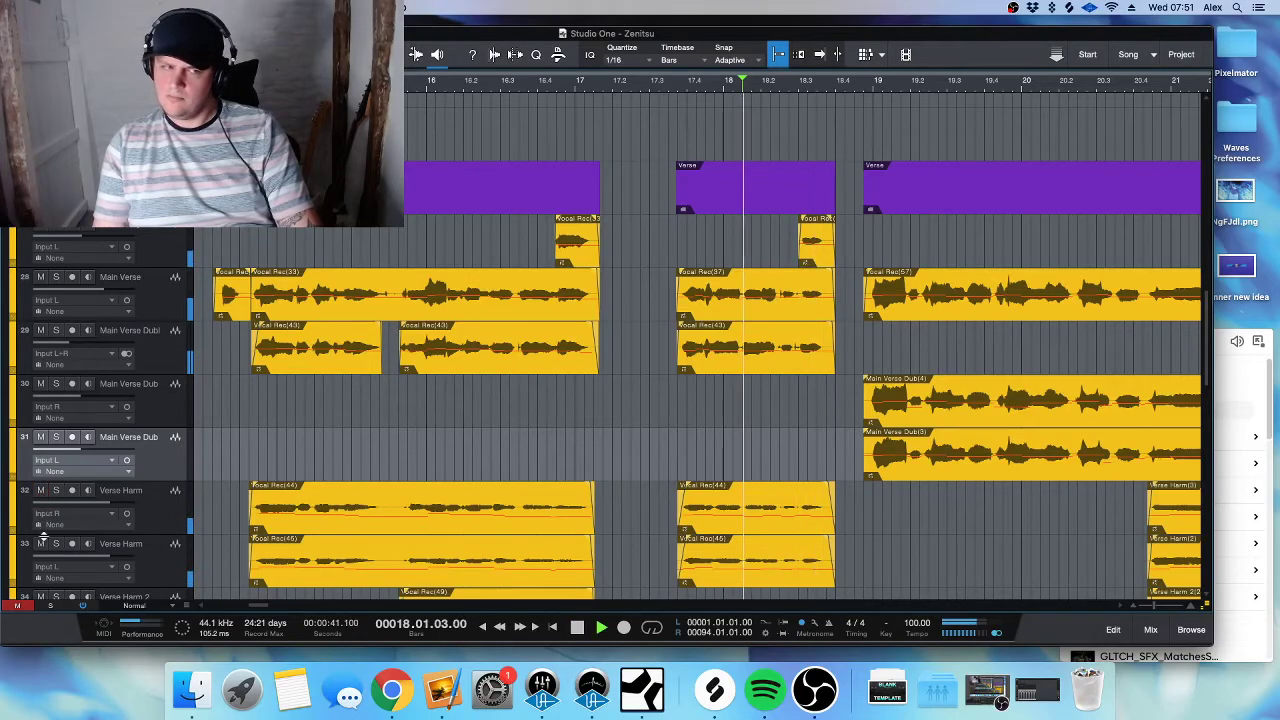
{"action": "key", "text": "space"}
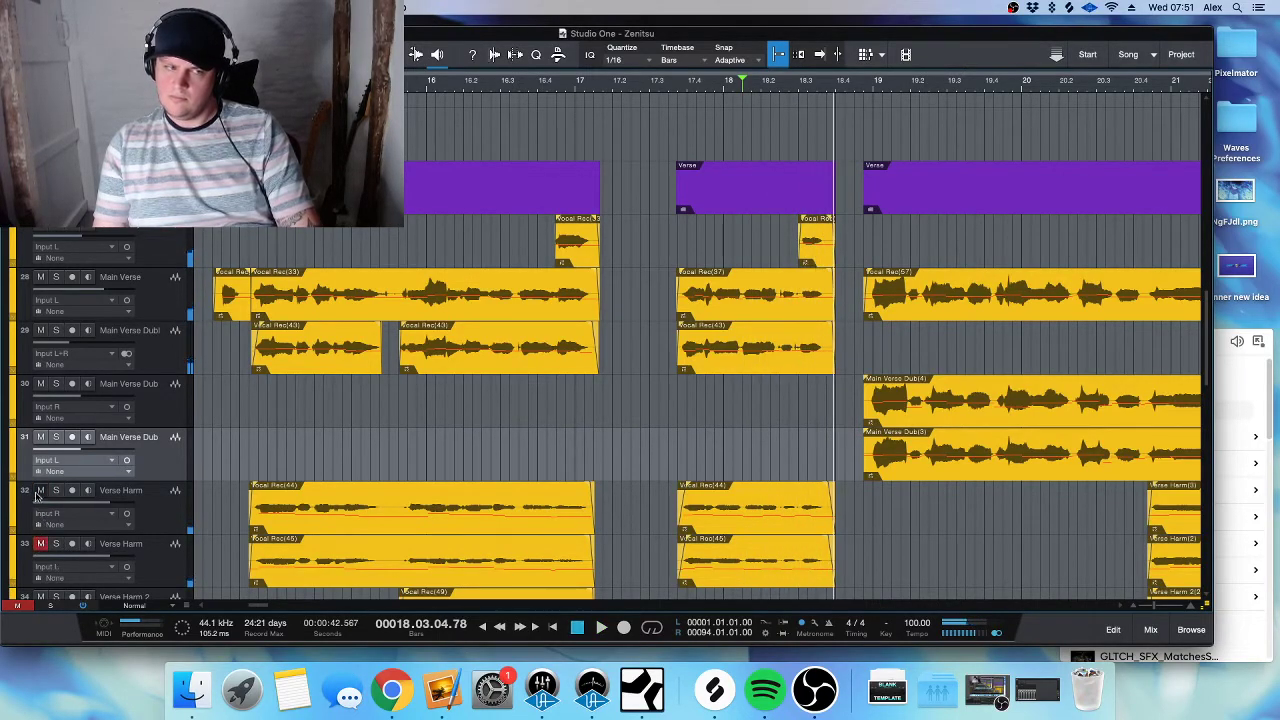
{"action": "key", "text": "space"}
{"action": "key", "text": "space"}
- Examine the pitch notes of track 32's Verse Harm clip around bar 18 in Melodyne during playback, and close the editor
{"action": "double_click", "coordinate": [790, 500]}
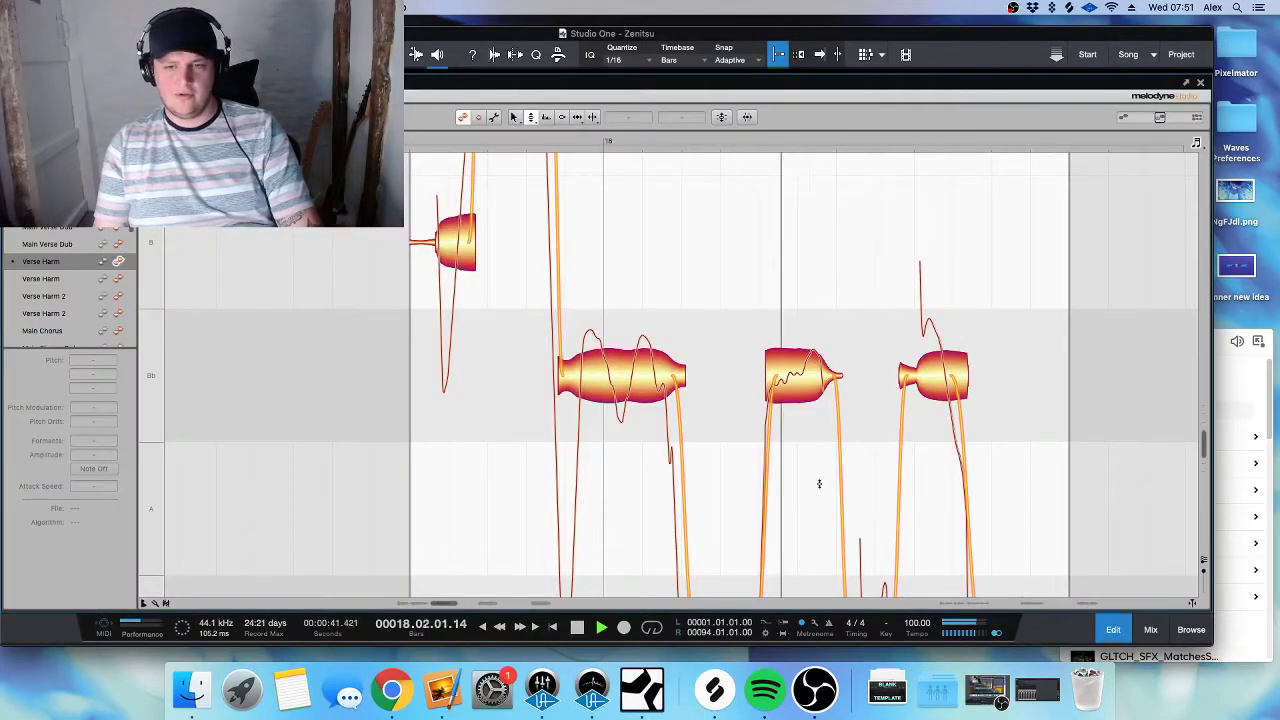
{"action": "scroll", "coordinate": [818, 484], "scroll_direction": "down", "scroll_amount": 3}
{"action": "key", "text": "space"}
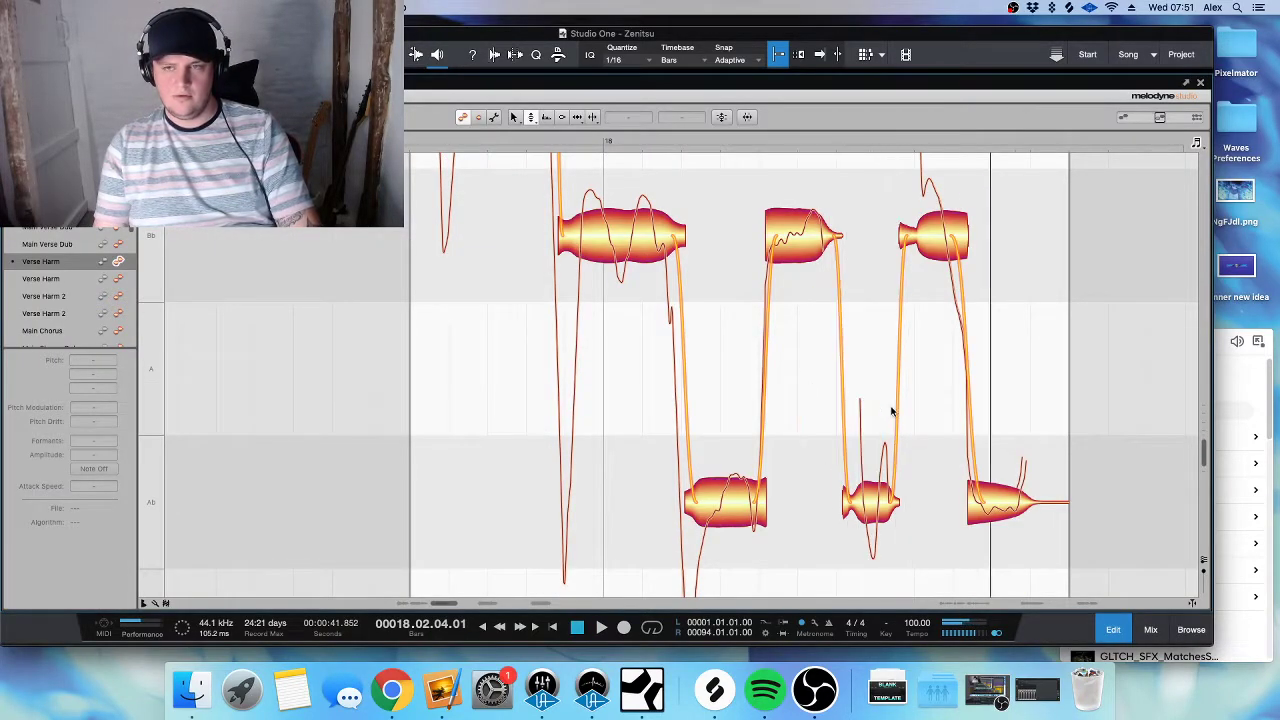
{"action": "scroll", "coordinate": [895, 420], "scroll_direction": "up", "scroll_amount": 1}
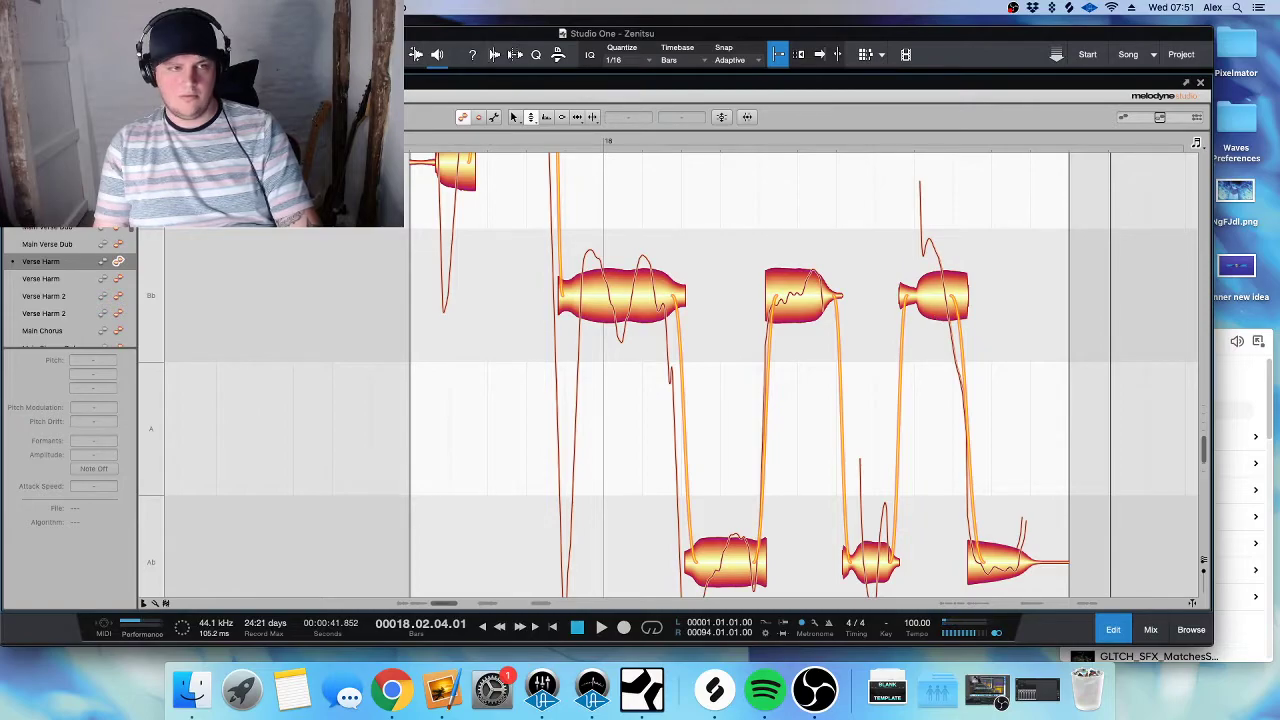
{"action": "key", "text": "F2"}
- Replay the song from bar 18.1 with track 33 still muted, and continue playback from the end of the phrase
{"action": "scroll", "coordinate": [748, 314], "scroll_direction": "up", "scroll_amount": 3}
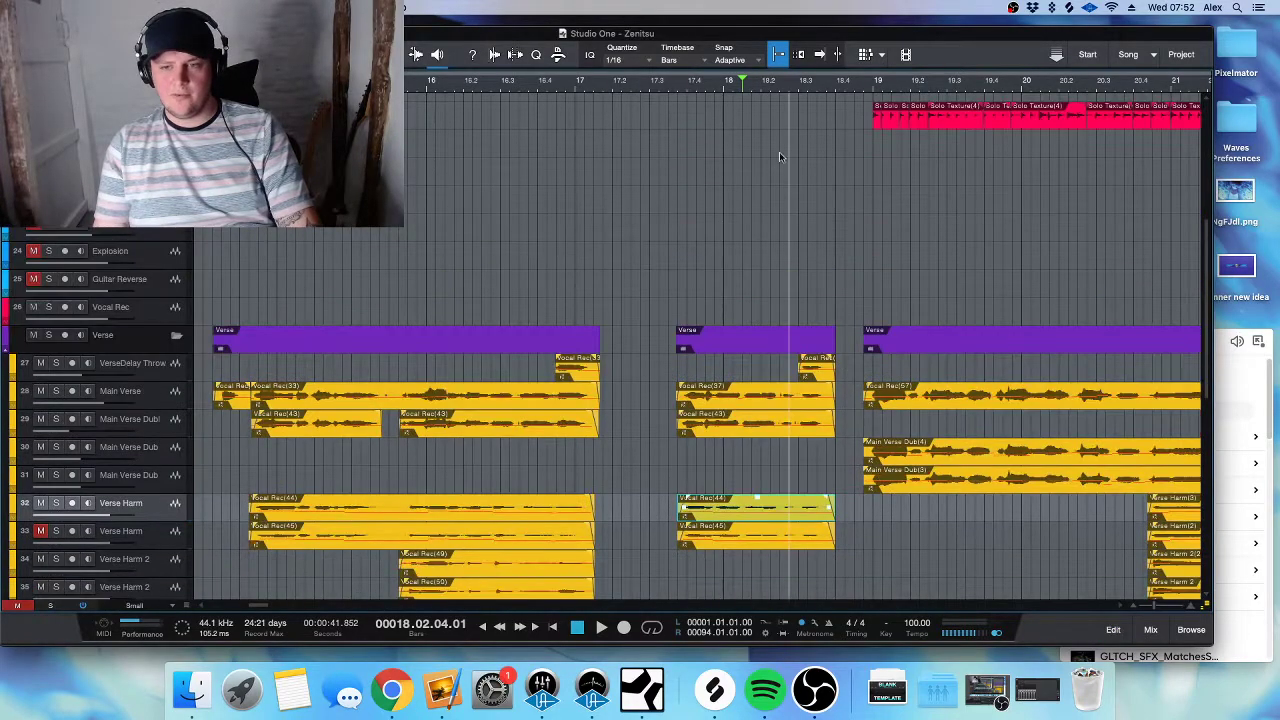
{"action": "left_click", "coordinate": [743, 87]}
{"action": "key", "text": "space"}
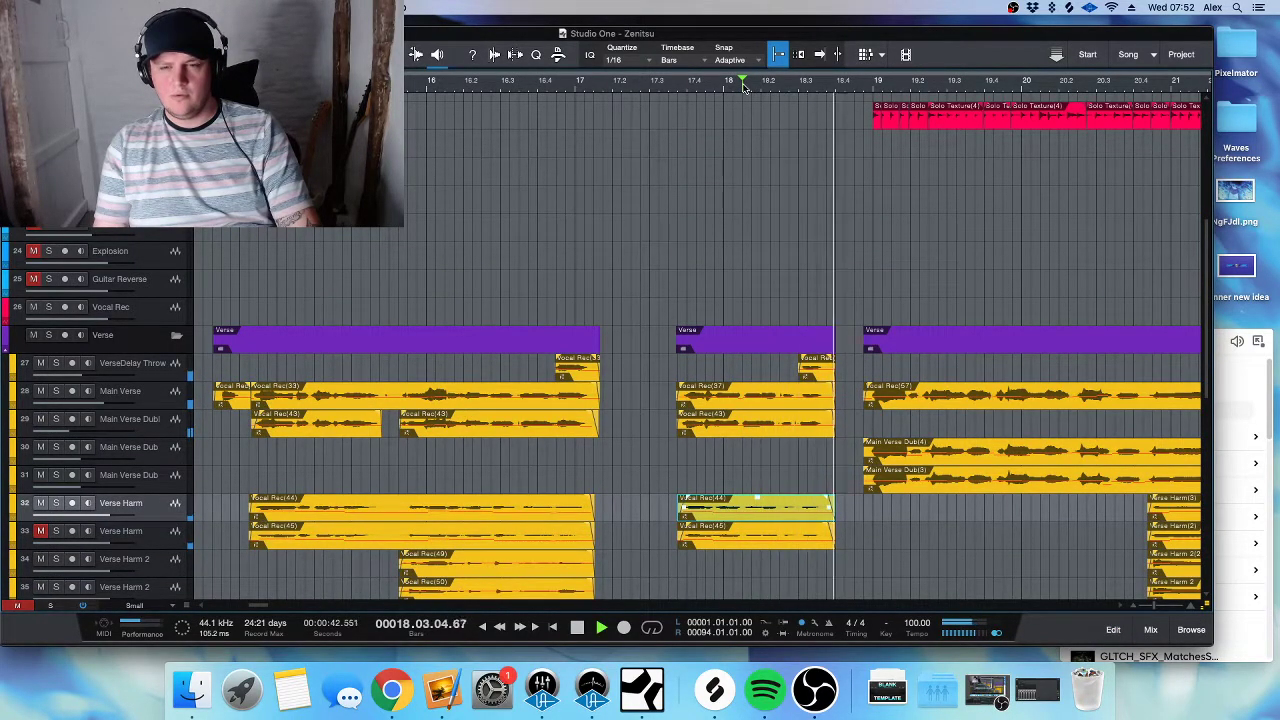
{"action": "left_click", "coordinate": [838, 120]}
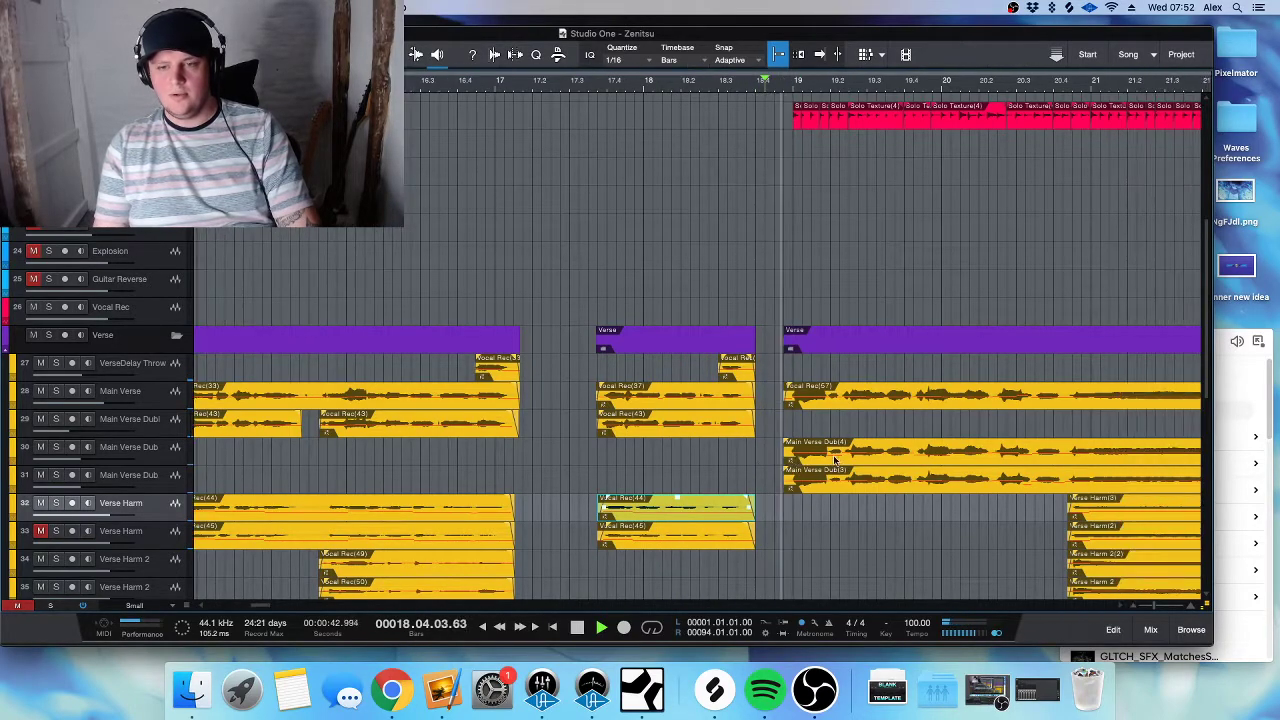
- Unmute Verse Harm track 33 and follow playback of the remaining verse clips through bar 22
{"action": "scroll", "coordinate": [715, 459], "scroll_direction": "down", "scroll_amount": 3}
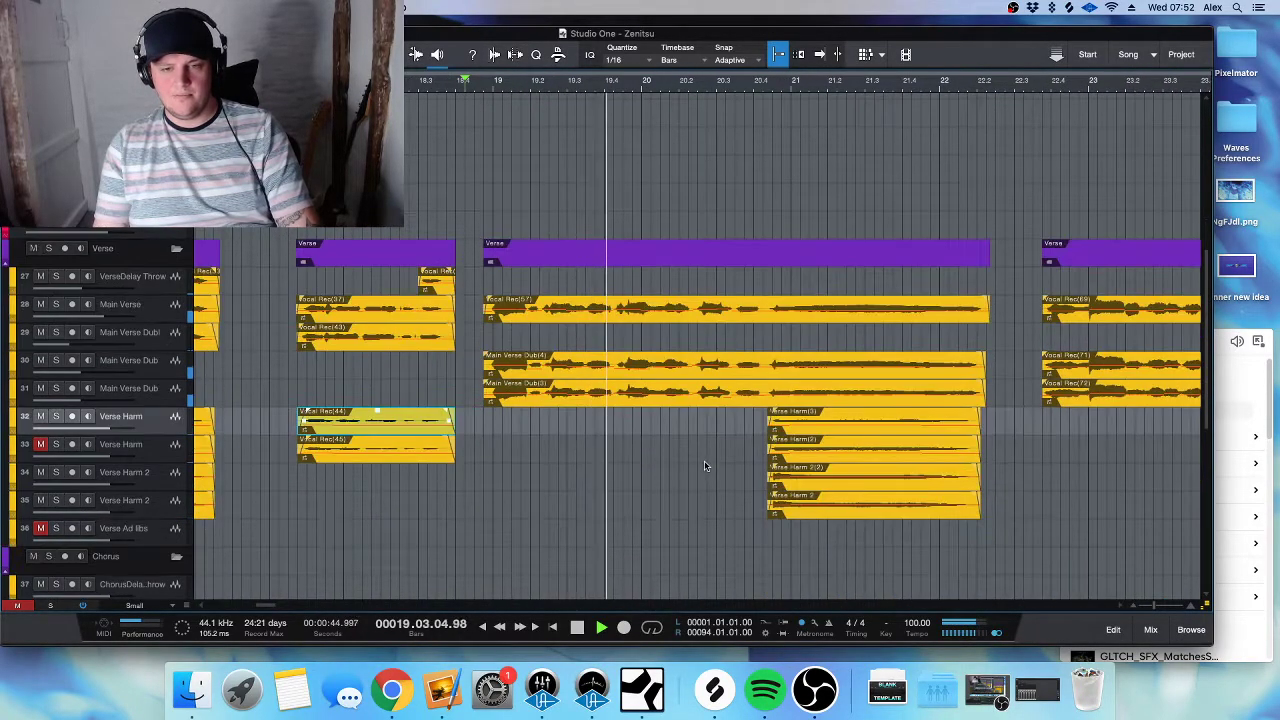
{"action": "left_click", "coordinate": [40, 444]}
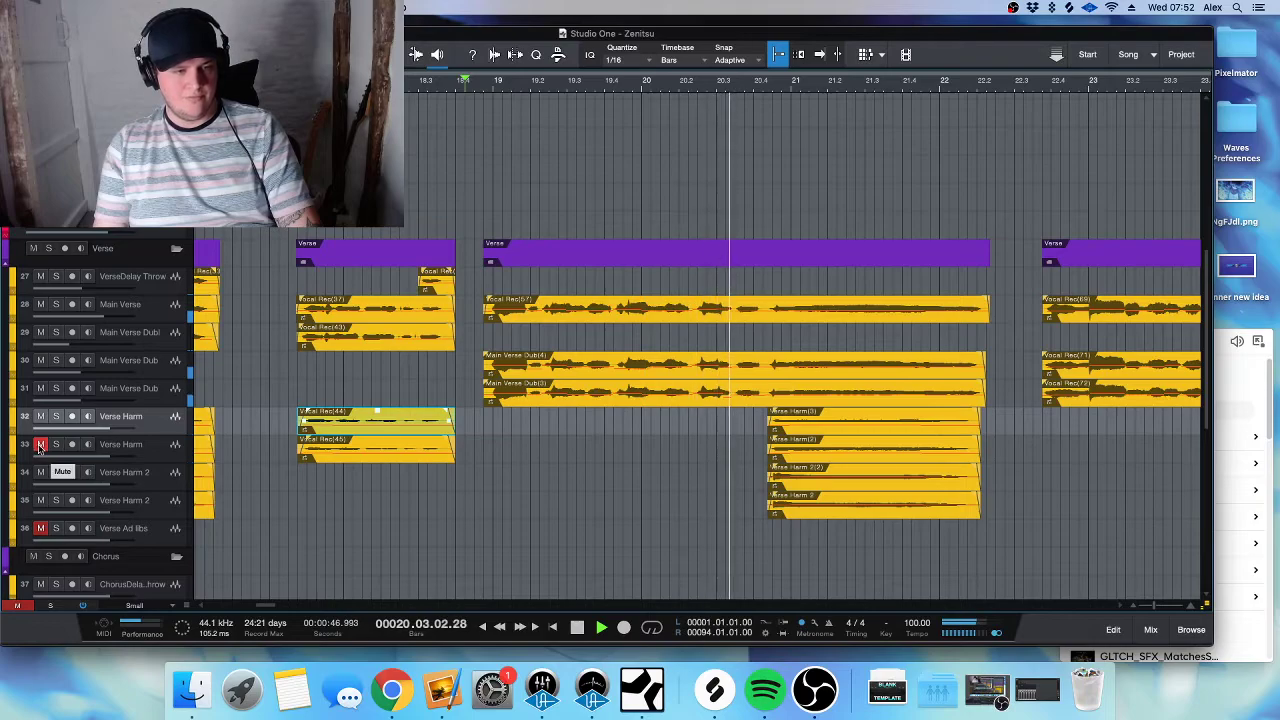
{"action": "left_click", "coordinate": [40, 528]}
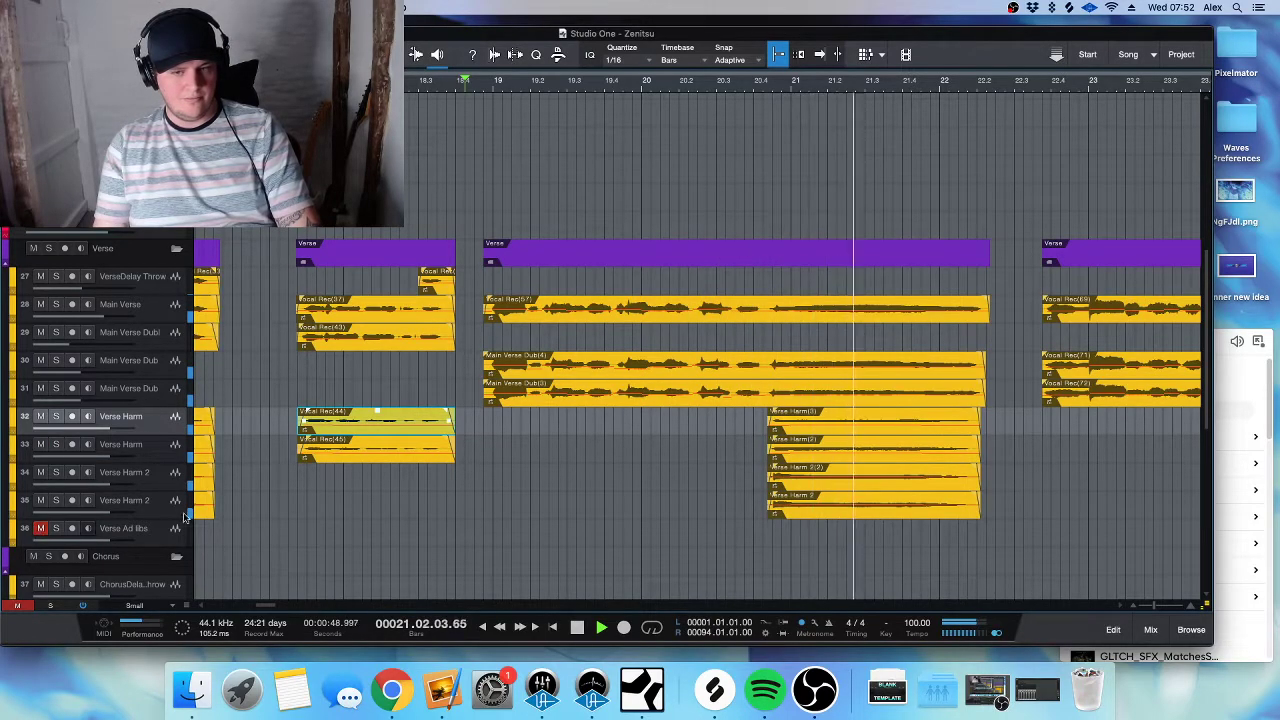
{"action": "scroll", "coordinate": [430, 508], "scroll_direction": "down", "scroll_amount": 5}
{"action": "scroll", "coordinate": [428, 506], "scroll_direction": "right", "scroll_amount": 1}
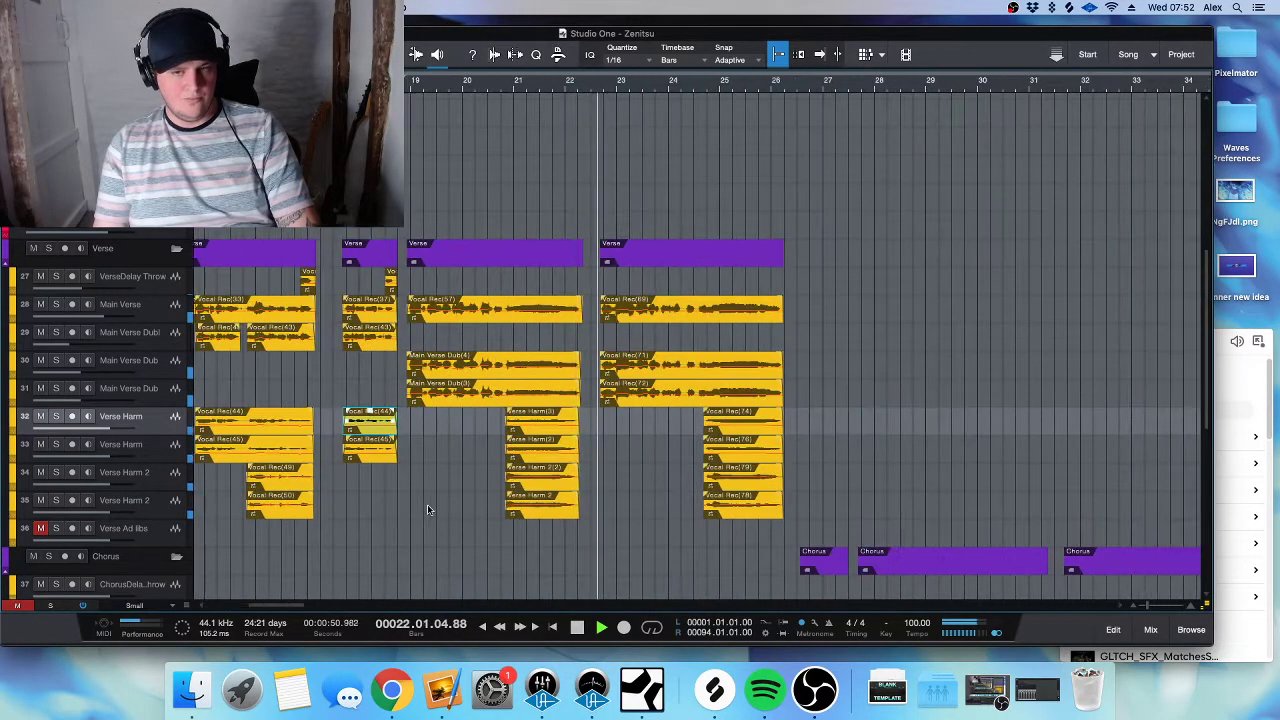
- Stop playback and select the Solo Texture 2 track
{"action": "scroll", "coordinate": [430, 511], "scroll_direction": "down", "scroll_amount": 3}
{"action": "key", "text": "space"}
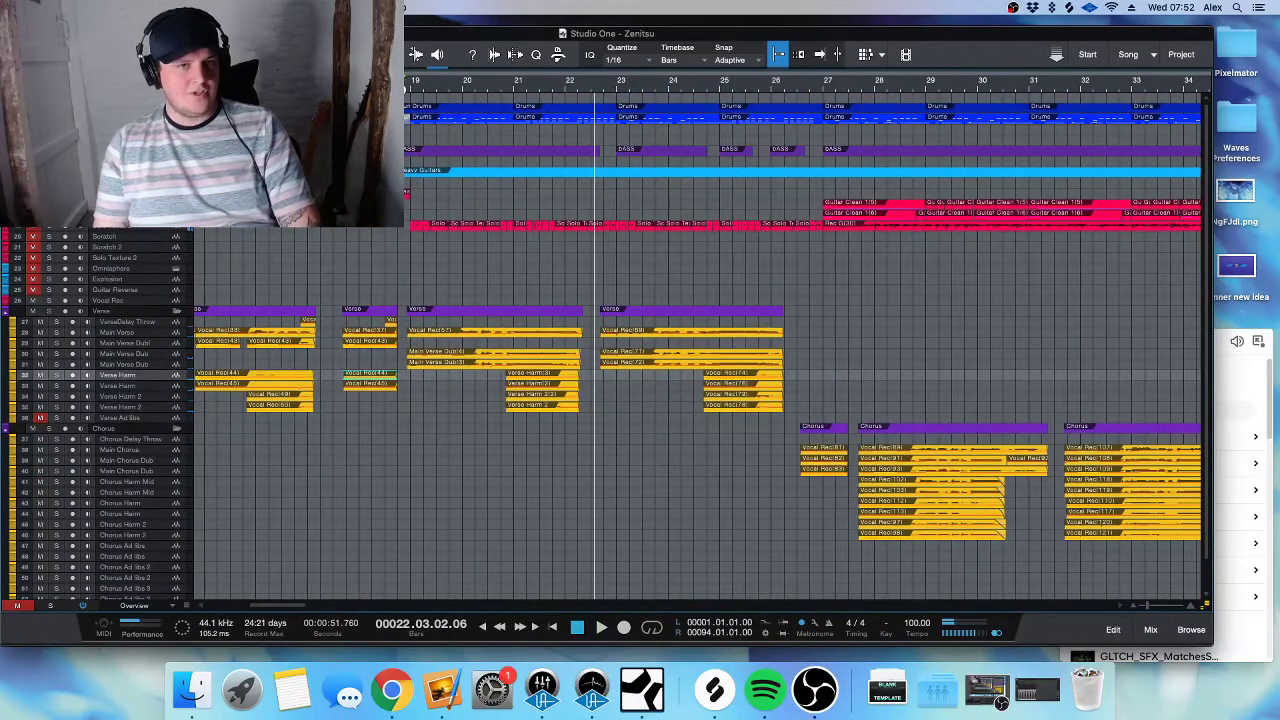
{"action": "left_click", "coordinate": [143, 292]}
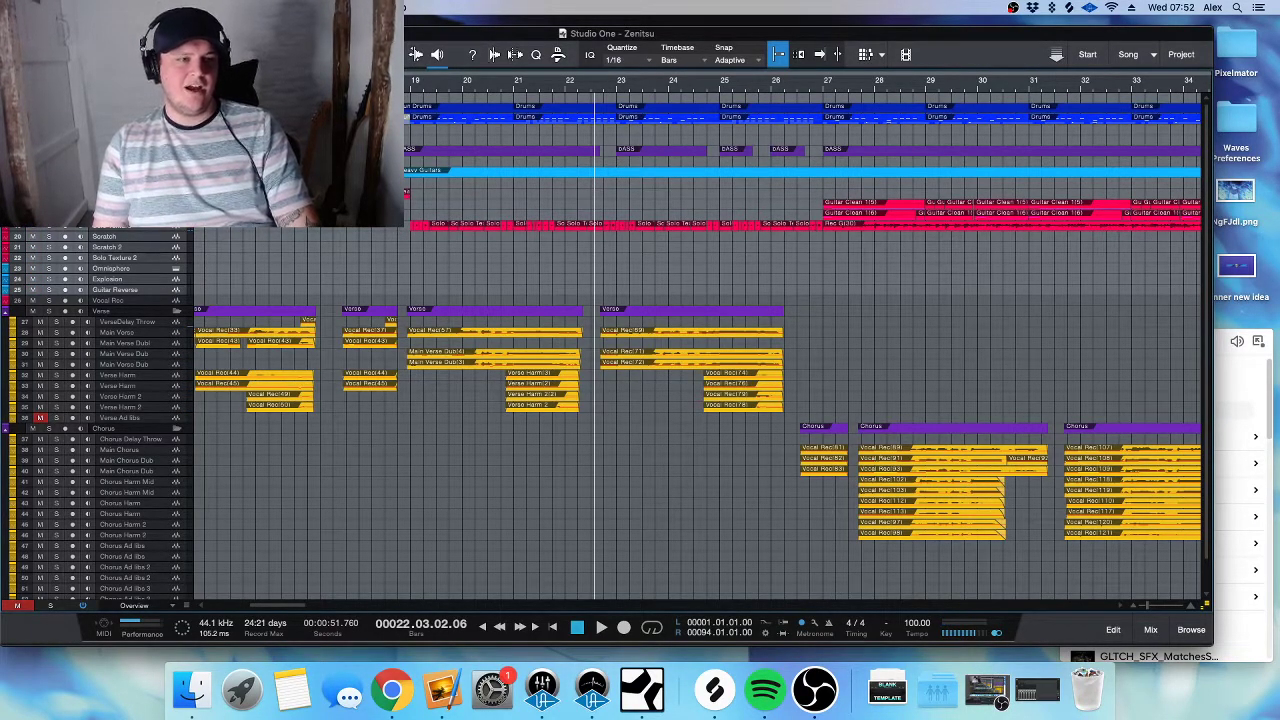
{"action": "left_click", "coordinate": [142, 258]}
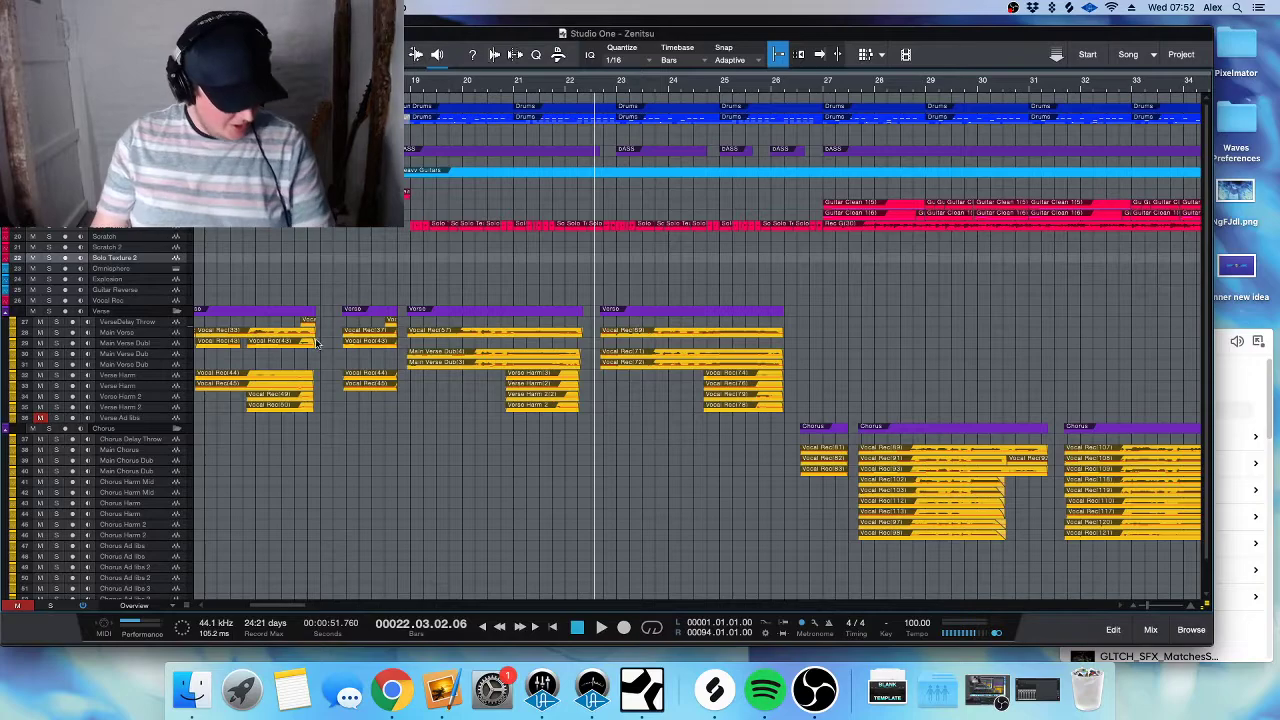
- Play the song from just before bar 19 through the verse vocals up to the start of the chorus
{"action": "scroll", "coordinate": [471, 237], "scroll_direction": "left", "scroll_amount": 8}
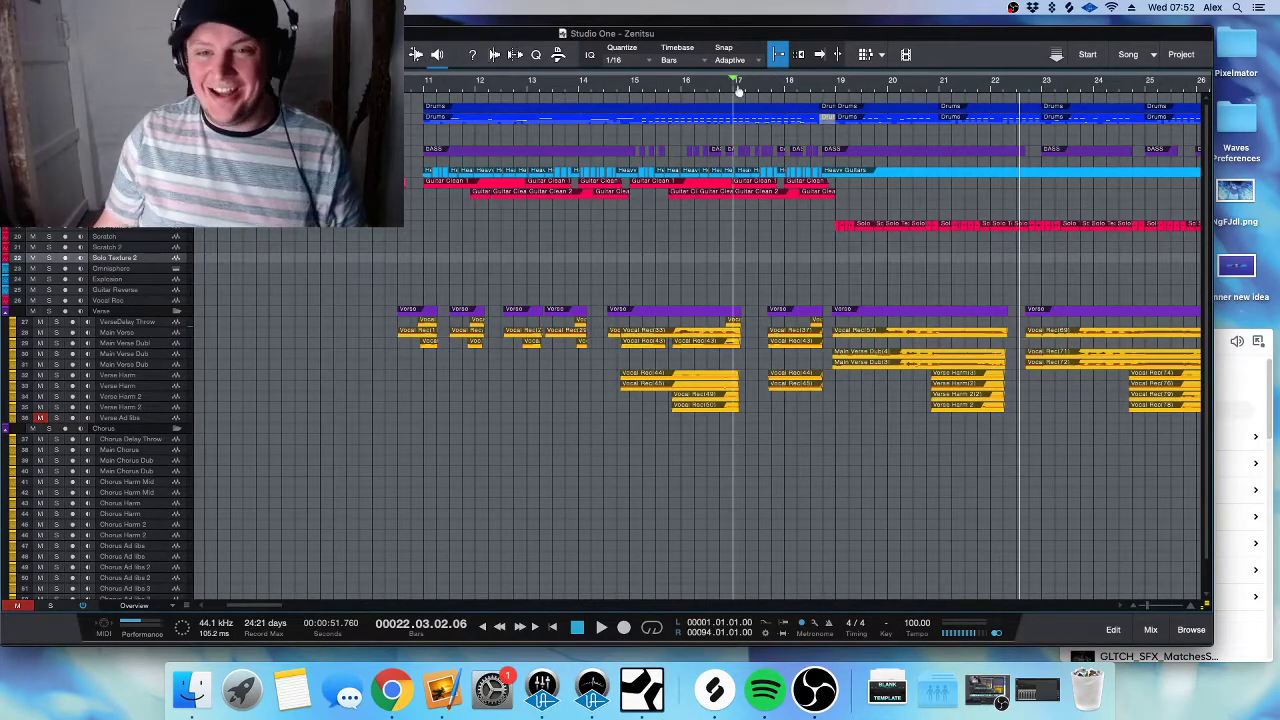
{"action": "scroll", "coordinate": [1020, 160], "scroll_direction": "right", "scroll_amount": 4}
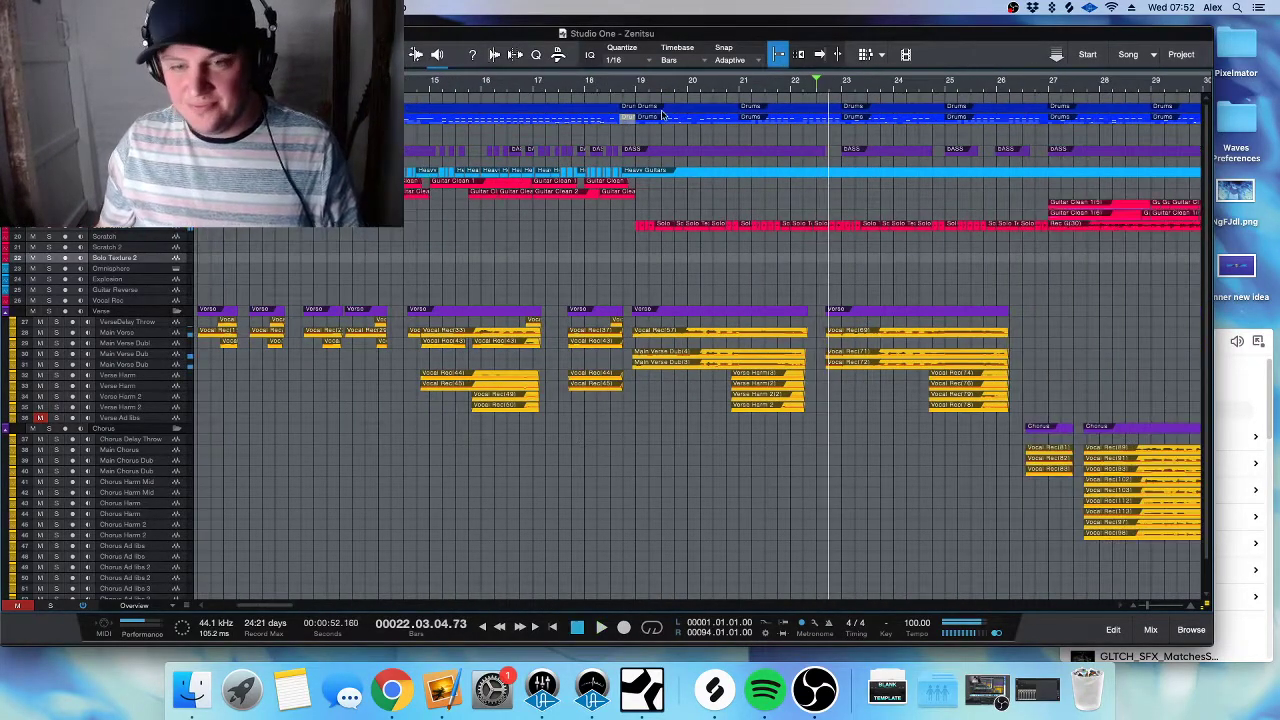
{"action": "left_click", "coordinate": [627, 108]}
{"action": "key", "text": "space"}
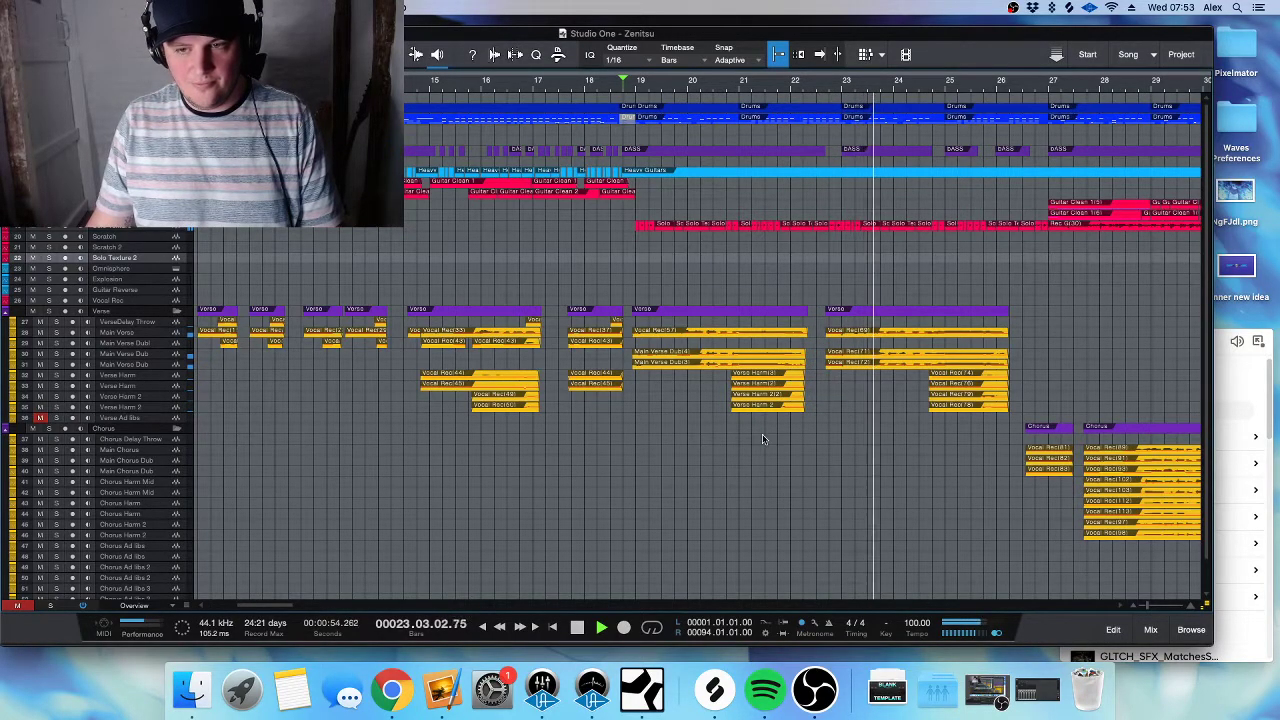
{"action": "scroll", "coordinate": [764, 439], "scroll_direction": "up", "scroll_amount": 3}
{"action": "scroll", "coordinate": [764, 443], "scroll_direction": "down", "scroll_amount": 10}
{"action": "scroll", "coordinate": [765, 445], "scroll_direction": "down", "scroll_amount": 2}
{"action": "scroll", "coordinate": [778, 430], "scroll_direction": "up", "scroll_amount": 3}
{"action": "scroll", "coordinate": [782, 428], "scroll_direction": "up", "scroll_amount": 4}
{"action": "scroll", "coordinate": [770, 428], "scroll_direction": "down", "scroll_amount": 3}
{"action": "scroll", "coordinate": [630, 435], "scroll_direction": "down", "scroll_amount": 2}
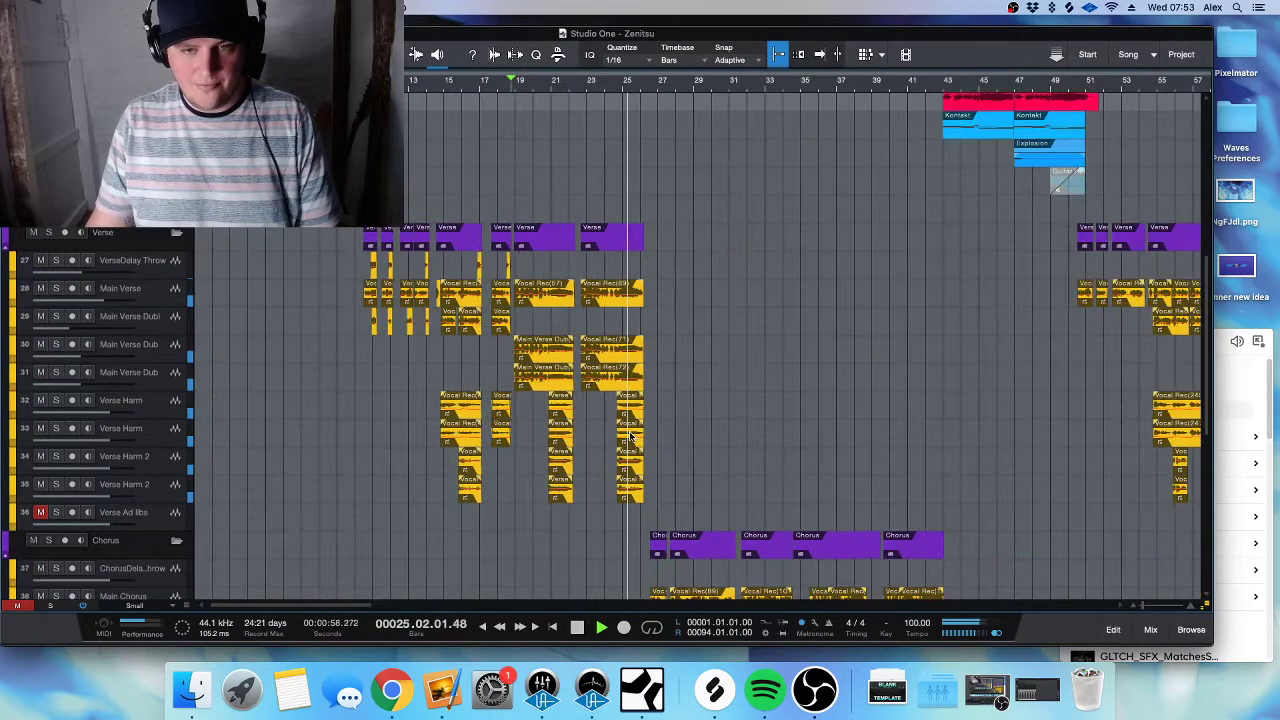
{"action": "scroll", "coordinate": [629, 431], "scroll_direction": "down", "scroll_amount": 3}
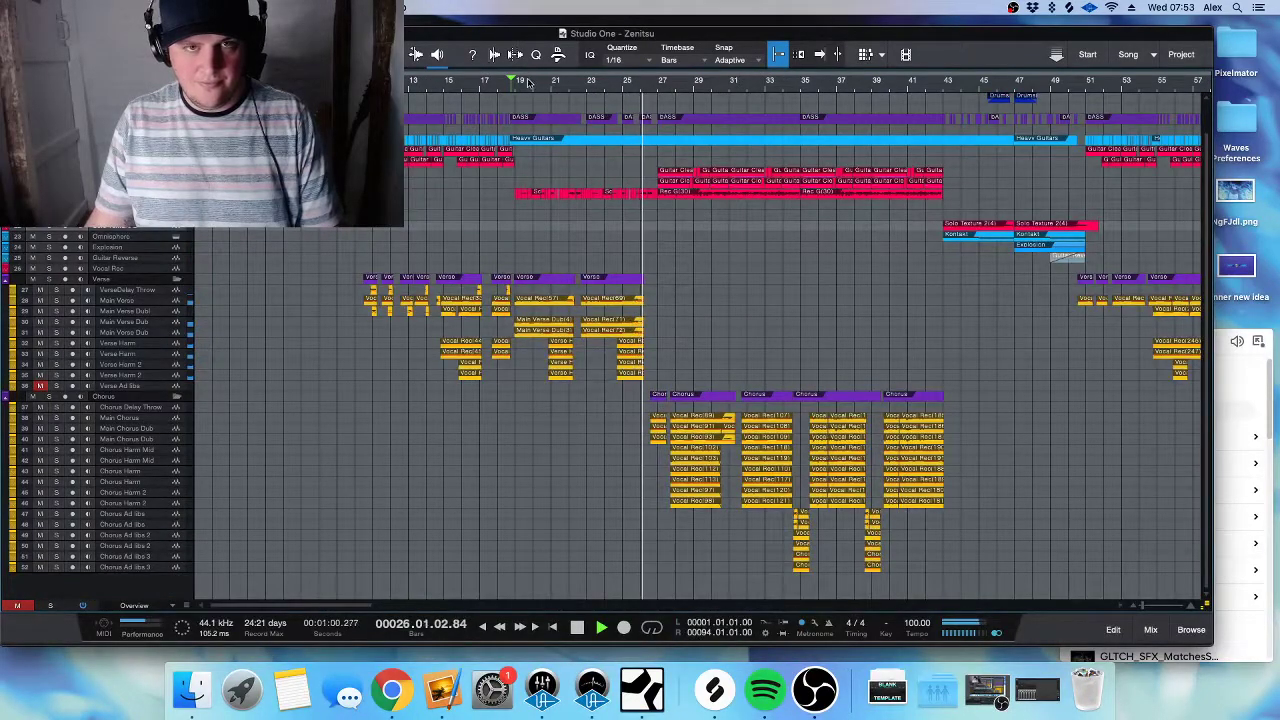
{"action": "scroll", "coordinate": [520, 88], "scroll_direction": "up", "scroll_amount": 3}
{"action": "scroll", "coordinate": [432, 256], "scroll_direction": "down", "scroll_amount": 2}
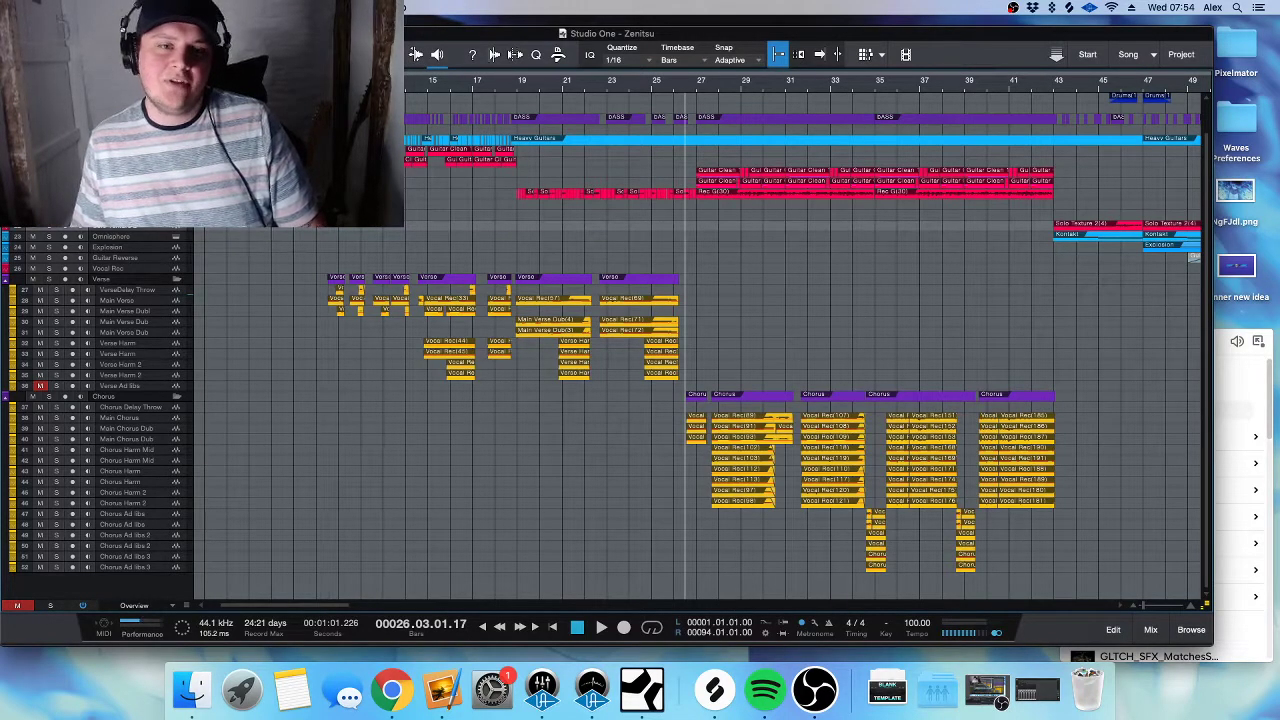
- Switch to Chrome and examine Divide Music's future subscriber and view projections on Social Blade
{"action": "left_click", "coordinate": [392, 690]}
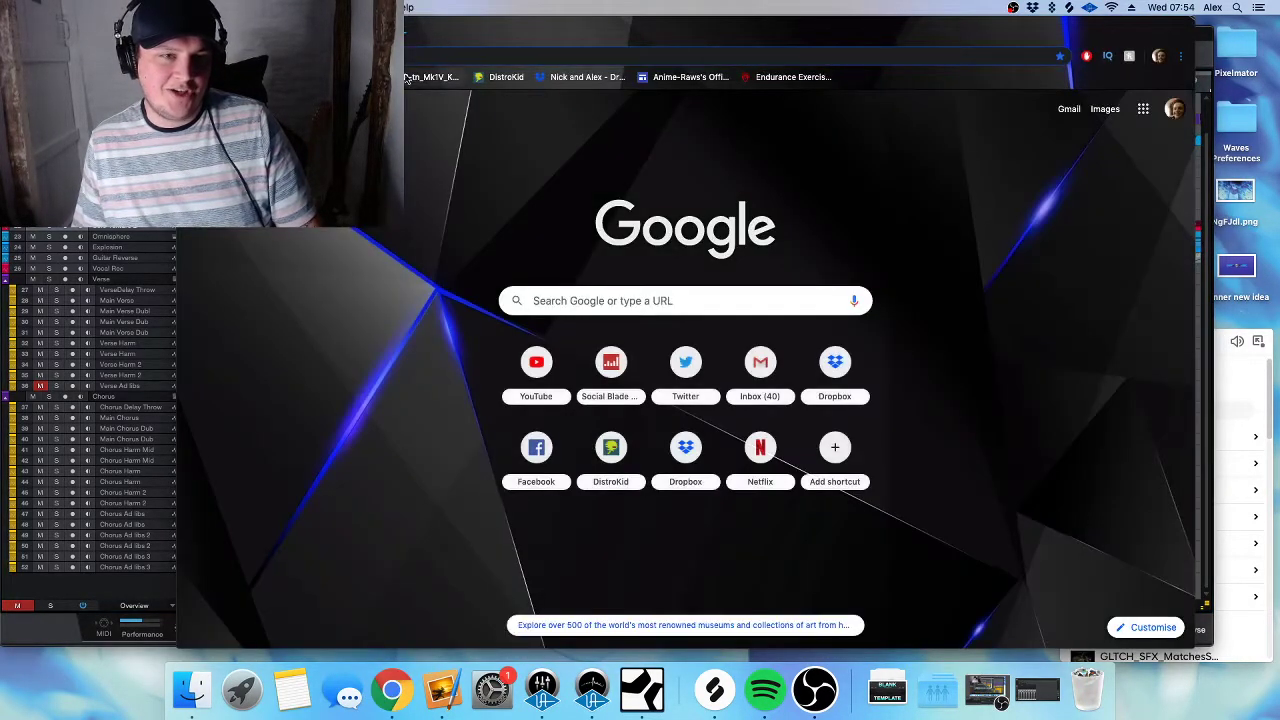
{"action": "left_click", "coordinate": [410, 78]}
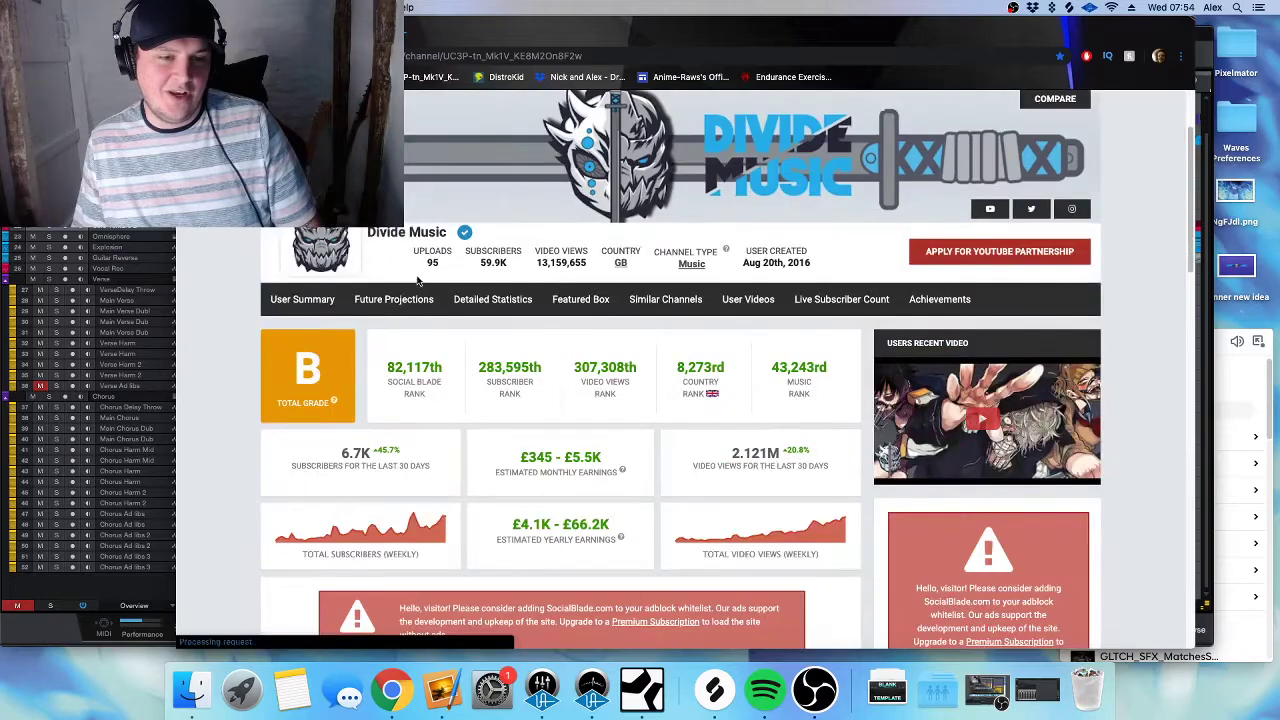
{"action": "scroll", "coordinate": [253, 358], "scroll_direction": "down", "scroll_amount": 5}
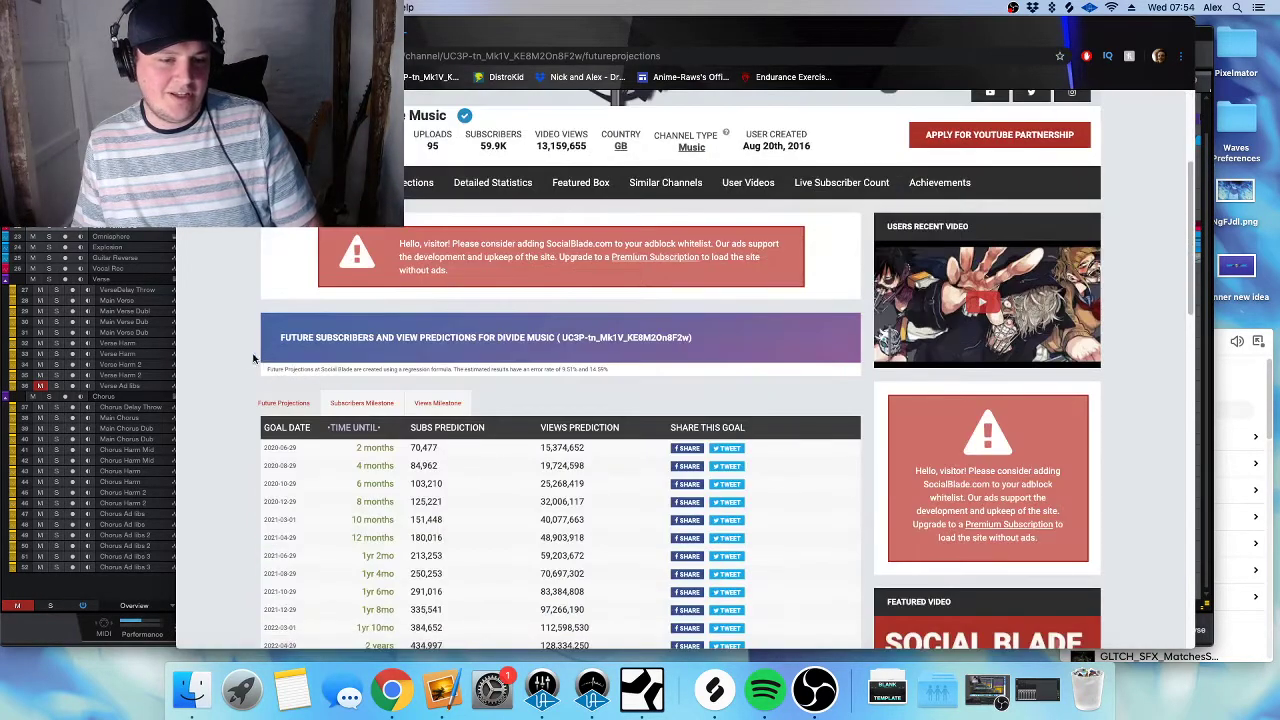
{"action": "scroll", "coordinate": [246, 355], "scroll_direction": "up", "scroll_amount": 3}
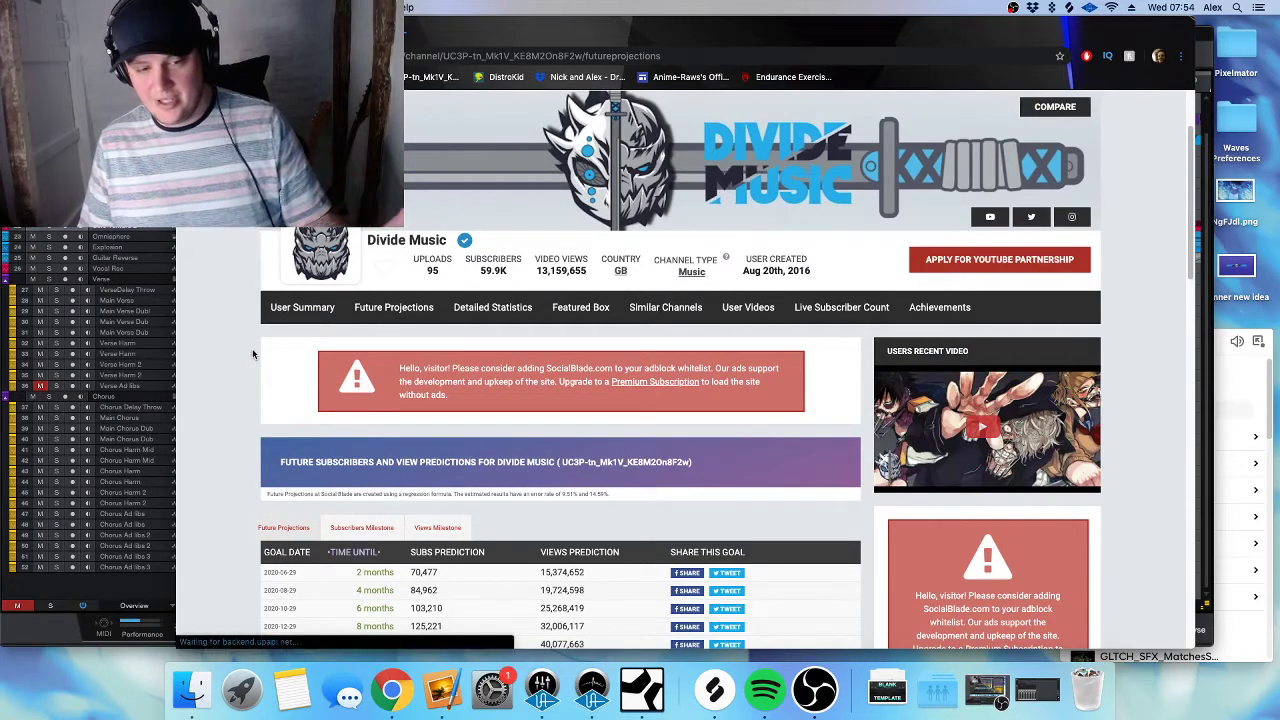
{"action": "scroll", "coordinate": [252, 355], "scroll_direction": "down", "scroll_amount": 10}
{"action": "scroll", "coordinate": [340, 505], "scroll_direction": "up", "scroll_amount": 3}
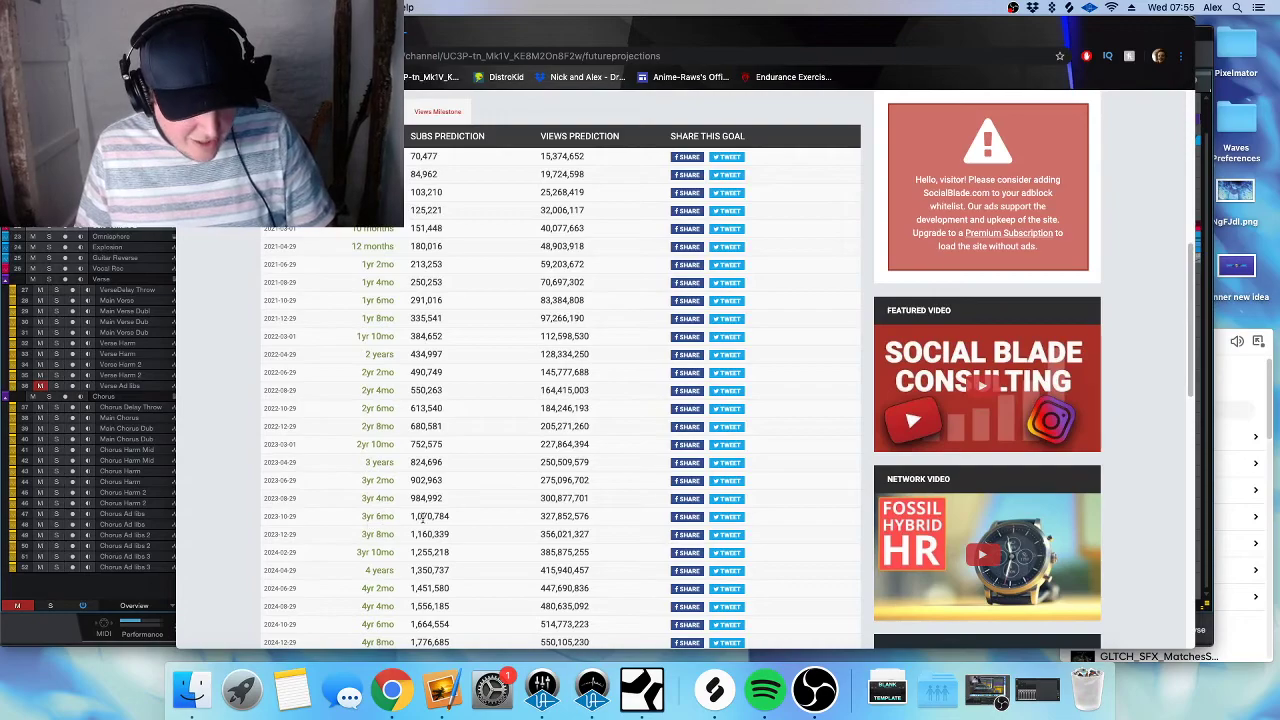
- Highlight the 3yr 6mo and 6-month rows in the subscriber predictions, and return to the channel summary
{"action": "left_click_drag", "start_coordinate": [372, 517], "coordinate": [263, 517]}
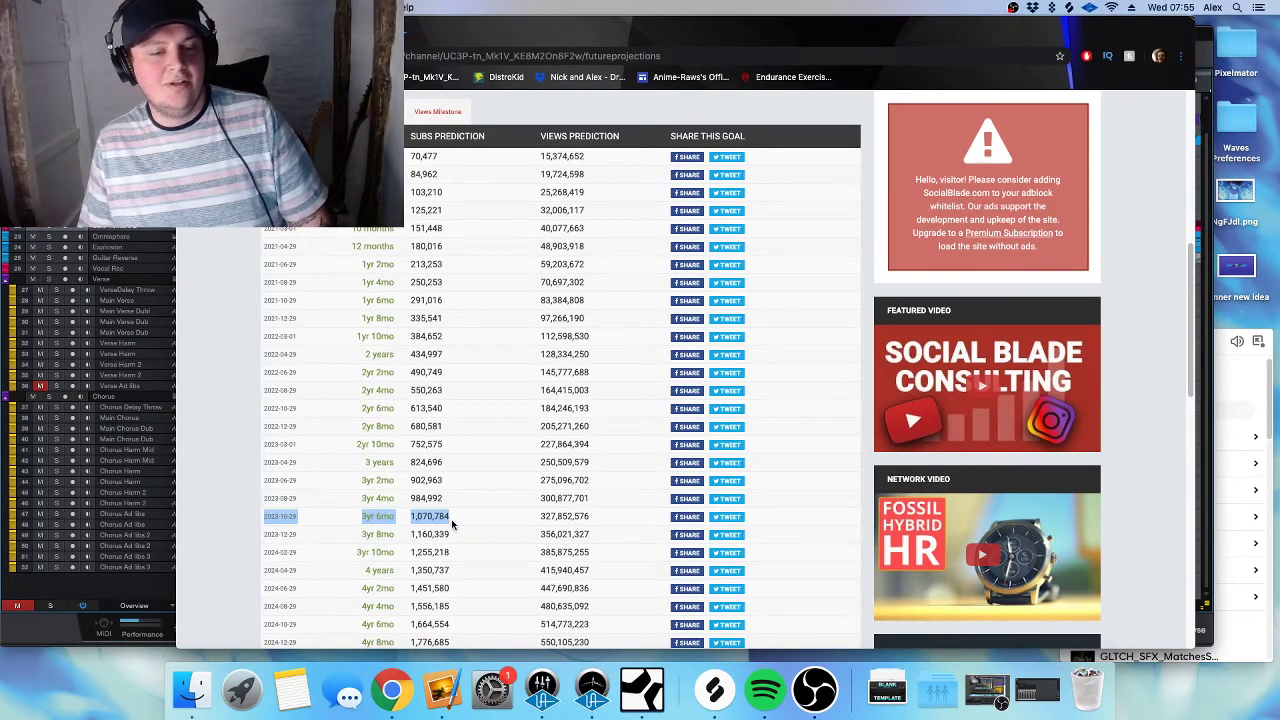
{"action": "left_click_drag", "start_coordinate": [377, 517], "coordinate": [589, 517]}
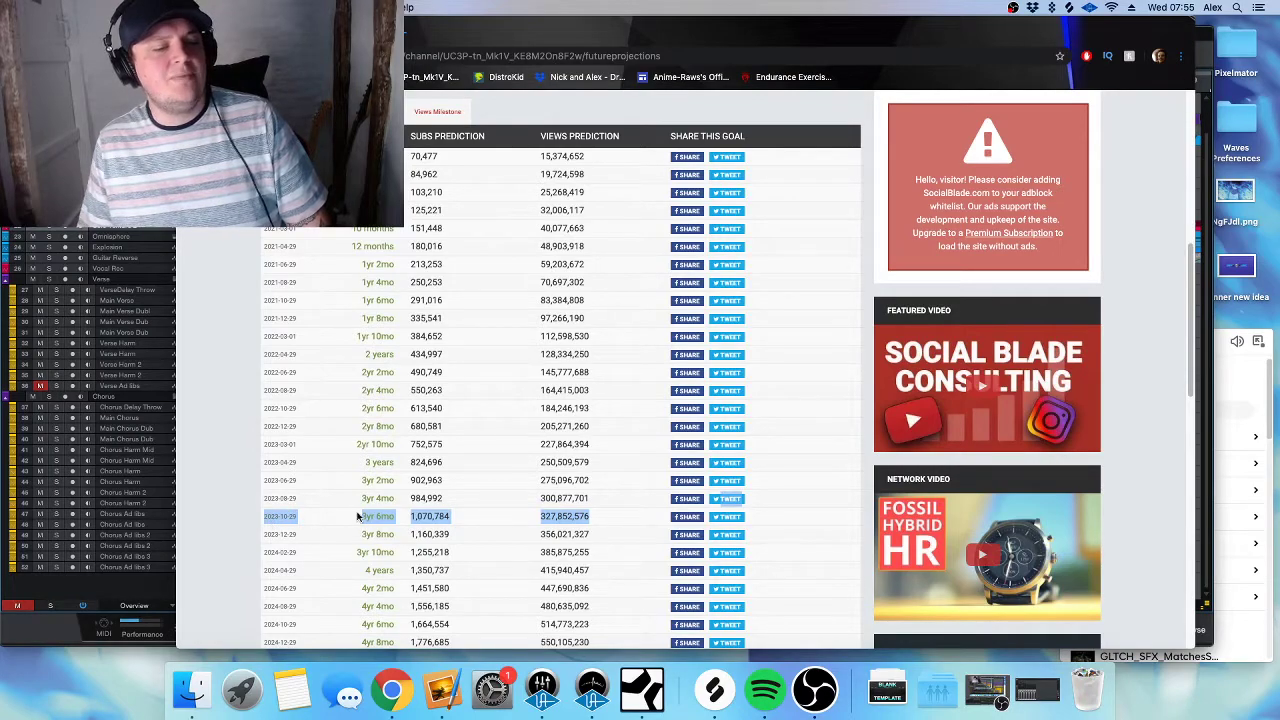
{"action": "left_click", "coordinate": [447, 516]}
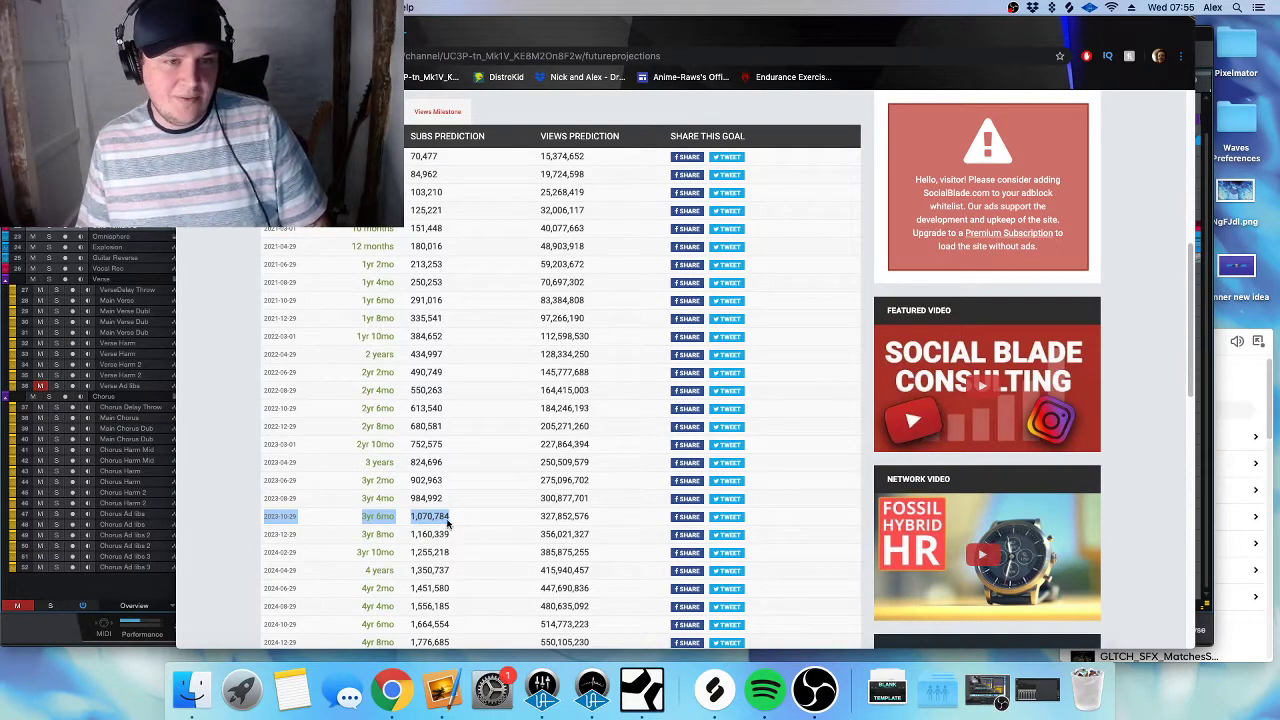
{"action": "left_click_drag", "start_coordinate": [446, 196], "coordinate": [426, 333]}
{"action": "scroll", "coordinate": [426, 333], "scroll_direction": "up", "scroll_amount": 3}
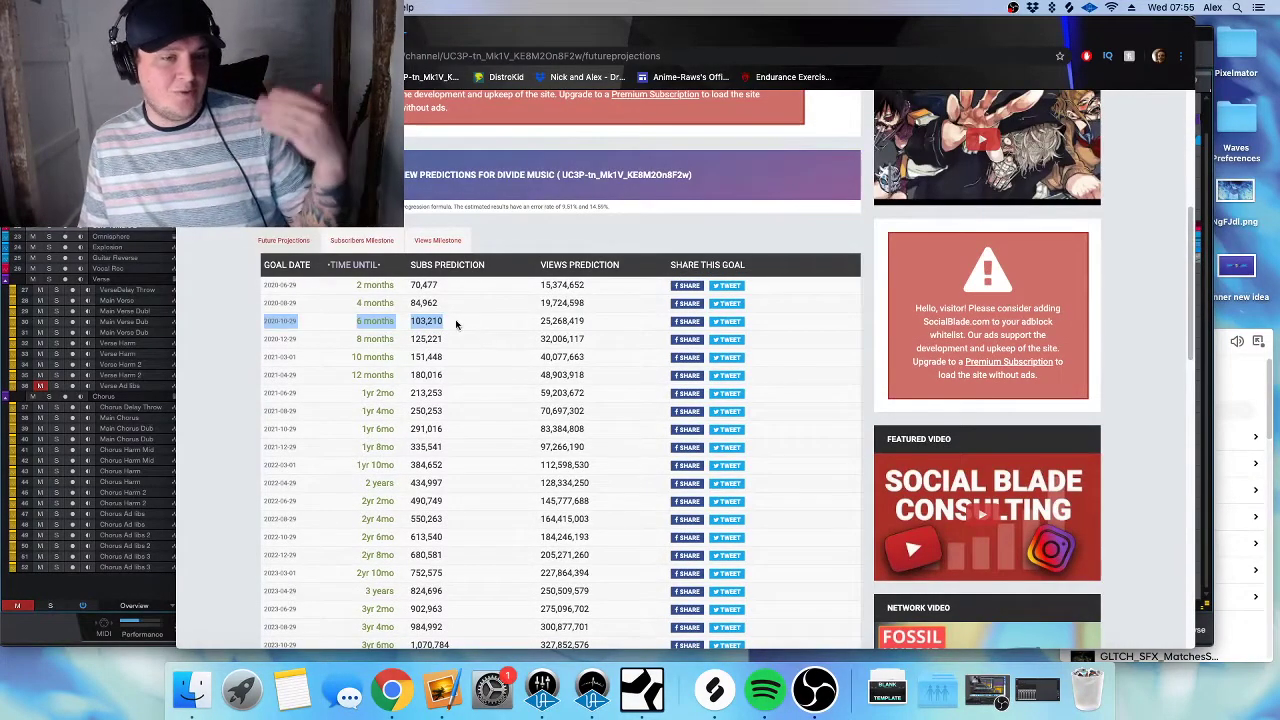
{"action": "scroll", "coordinate": [193, 294], "scroll_direction": "up", "scroll_amount": 8}
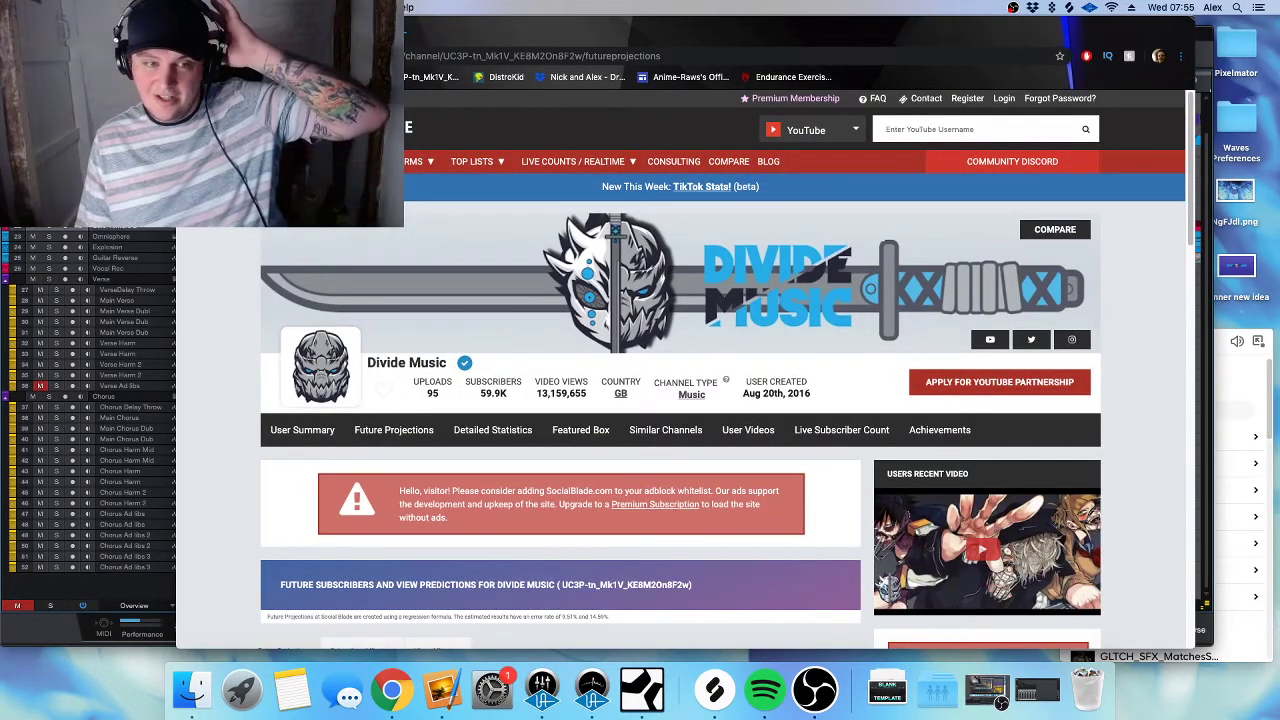
- Switch back to Studio One and listen to the layered verse vocals from the start of the first verse
{"action": "key", "text": "super+Tab"}
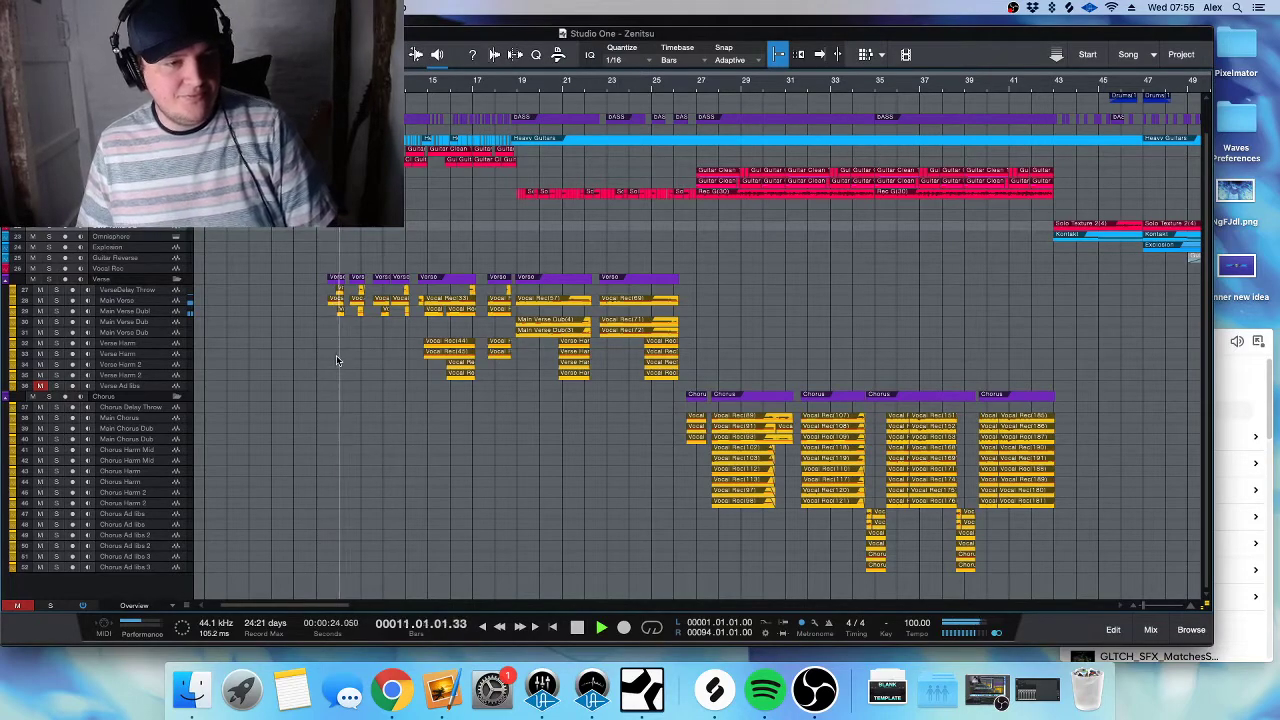
{"action": "scroll", "coordinate": [348, 385], "scroll_direction": "up", "scroll_amount": 1}
{"action": "scroll", "coordinate": [350, 388], "scroll_direction": "up", "scroll_amount": 1}
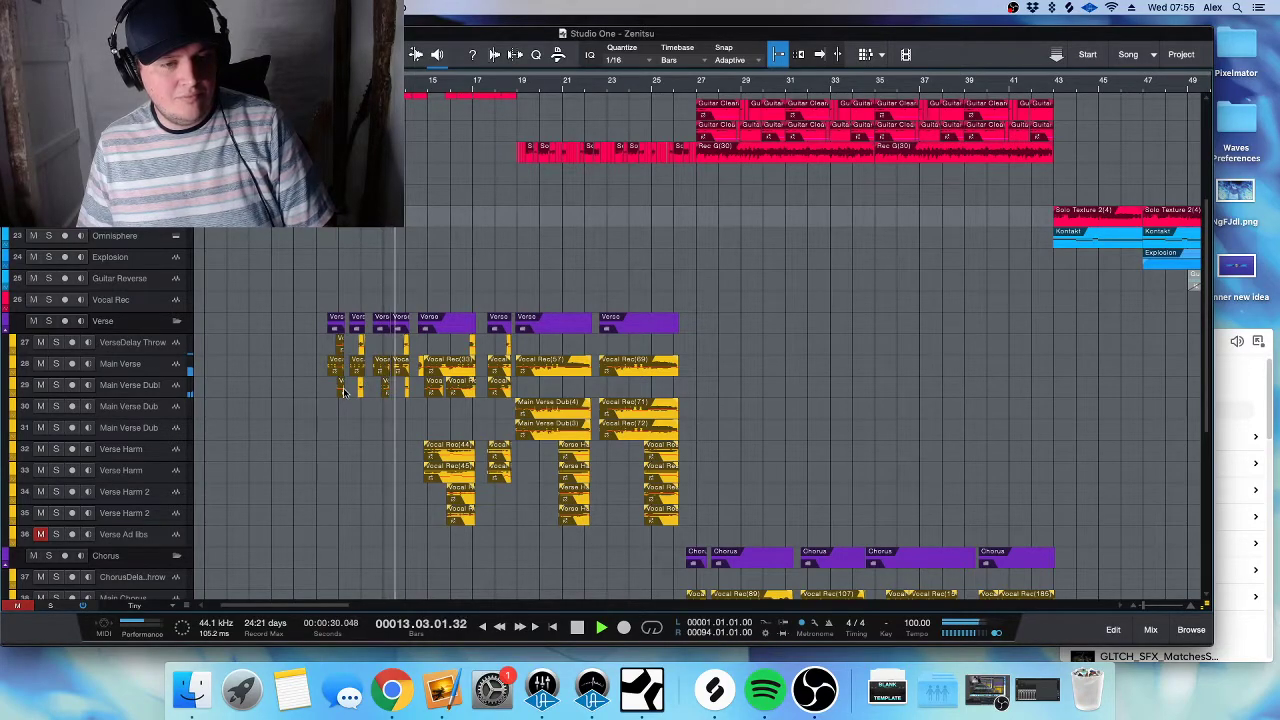
{"action": "scroll", "coordinate": [400, 408], "scroll_direction": "up", "scroll_amount": 3}
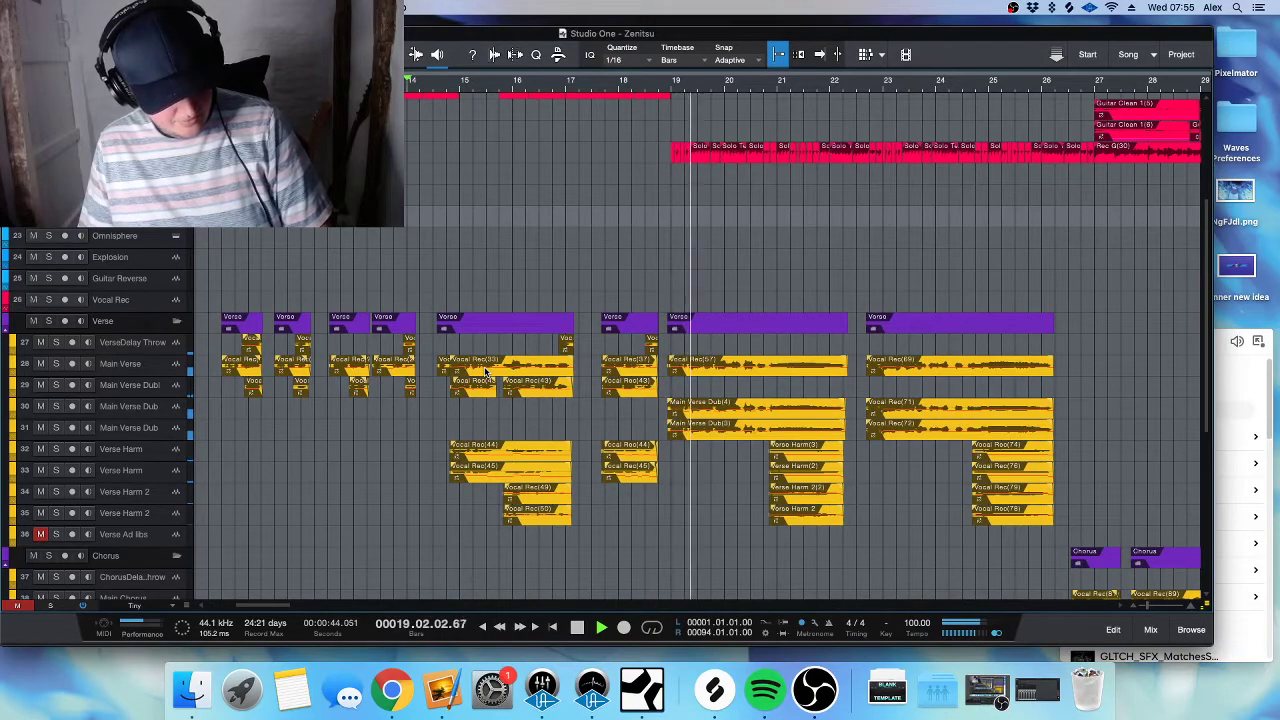
{"action": "scroll", "coordinate": [476, 450], "scroll_direction": "down", "scroll_amount": 3}
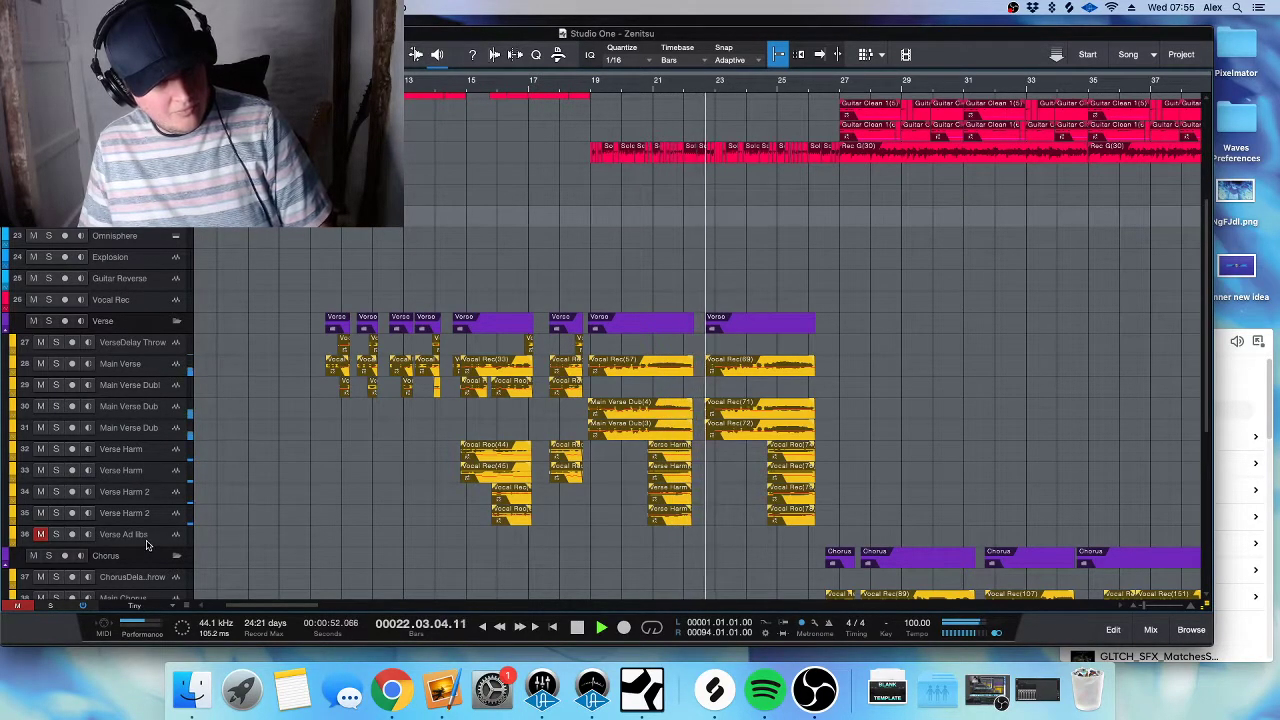
- Audition the Main Verse track in solo from the start of the verse, and take it out of solo
{"action": "left_click", "coordinate": [145, 368]}
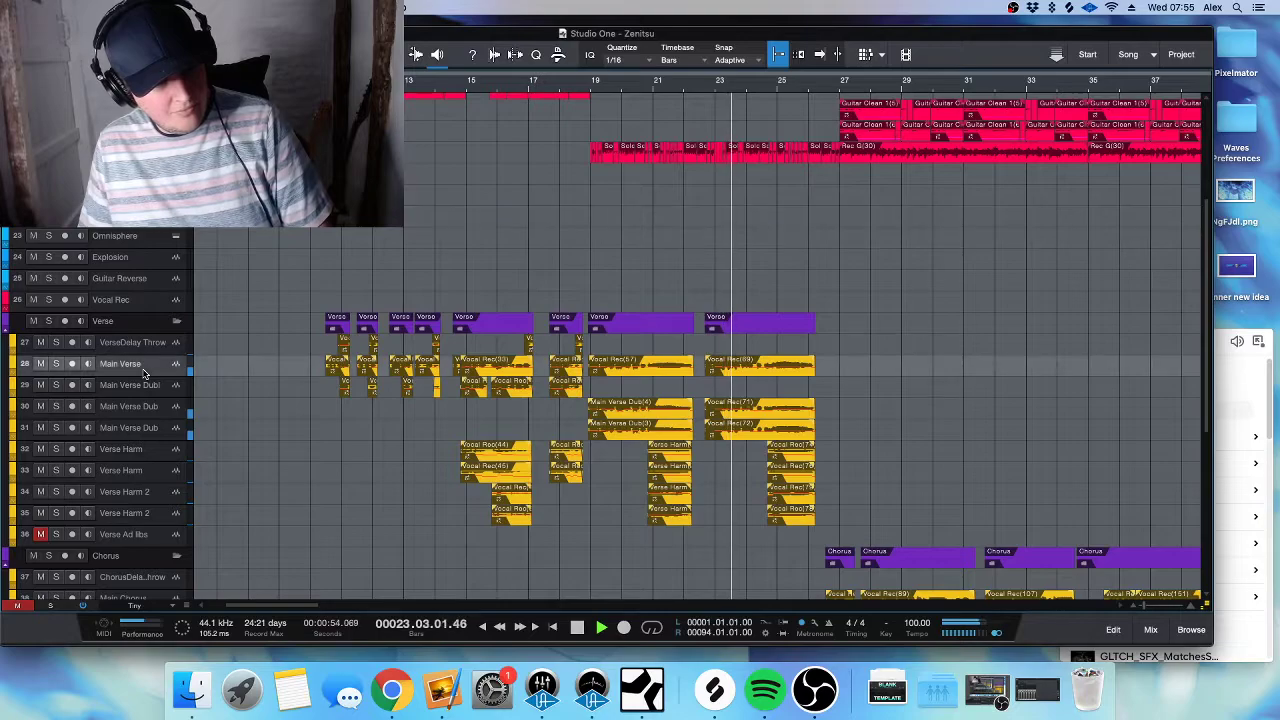
{"action": "left_click", "coordinate": [55, 364]}
{"action": "key", "text": "space"}
{"action": "key", "text": "space"}
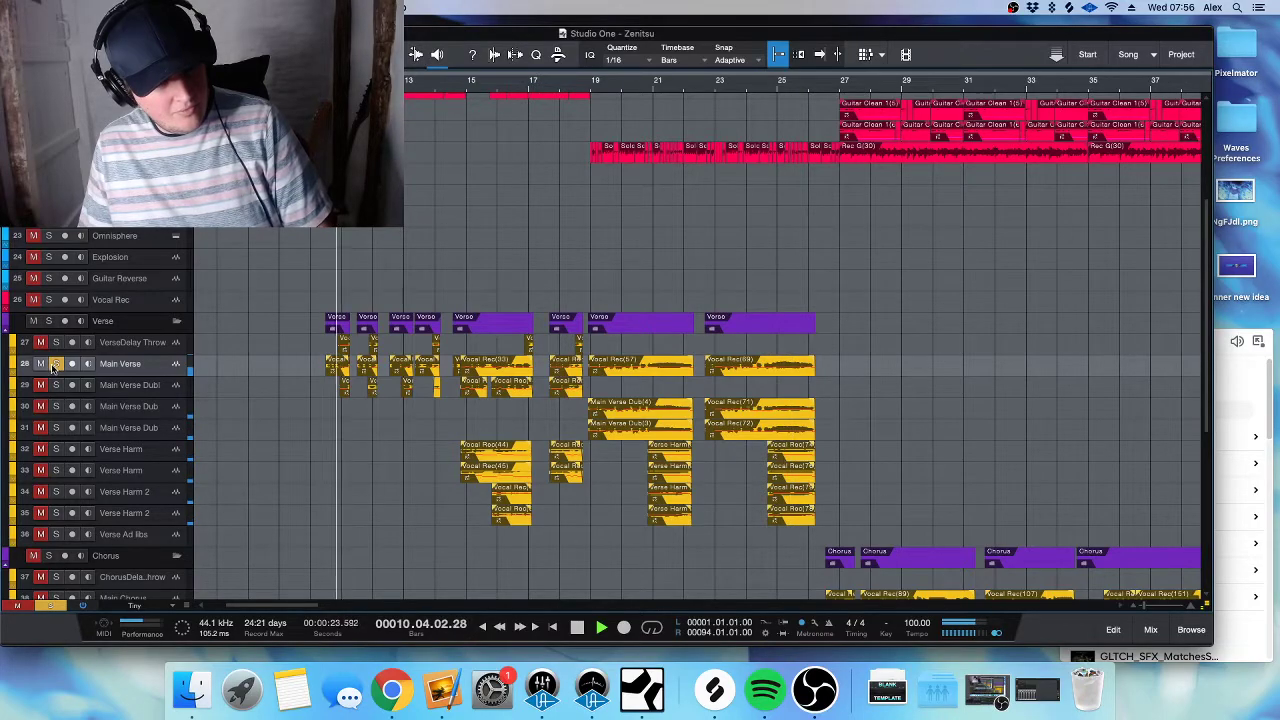
{"action": "left_click", "coordinate": [55, 364]}
{"action": "key", "text": "space"}
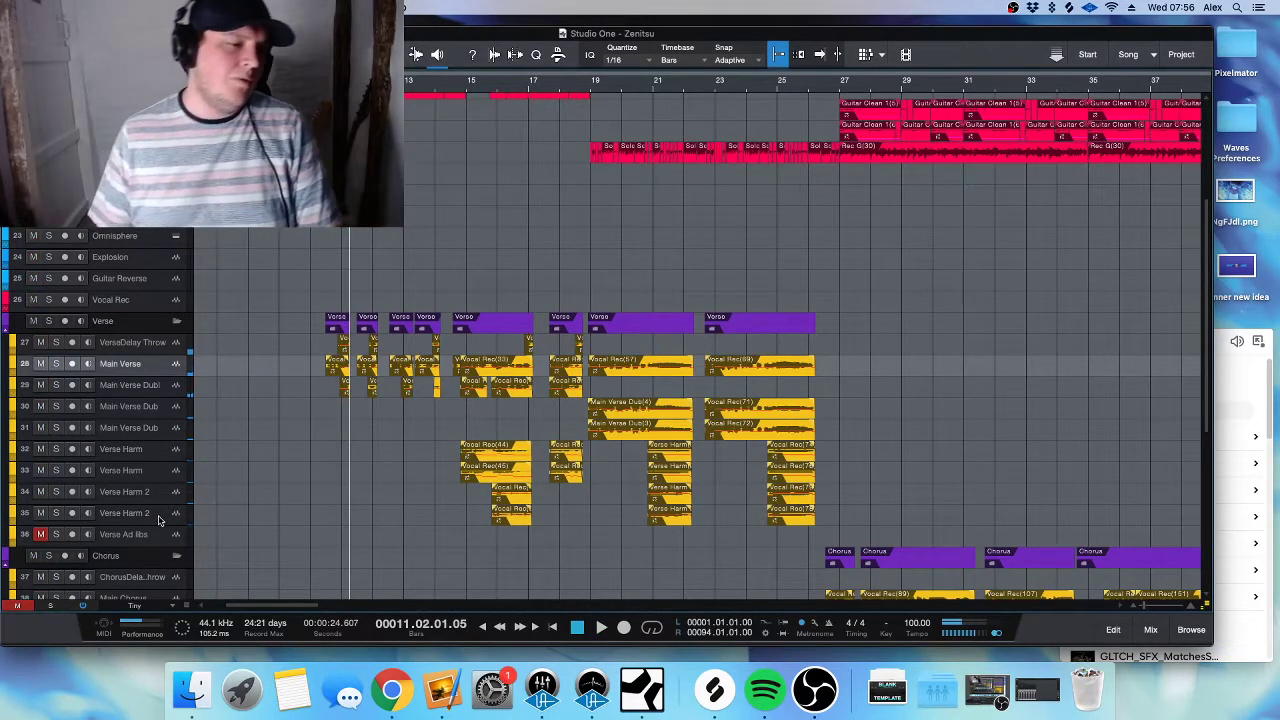
- Play the first two verse vocal phrases around bar 11 with enlarged waveforms, and stop playback
{"action": "scroll", "coordinate": [328, 312], "scroll_direction": "up", "scroll_amount": 5}
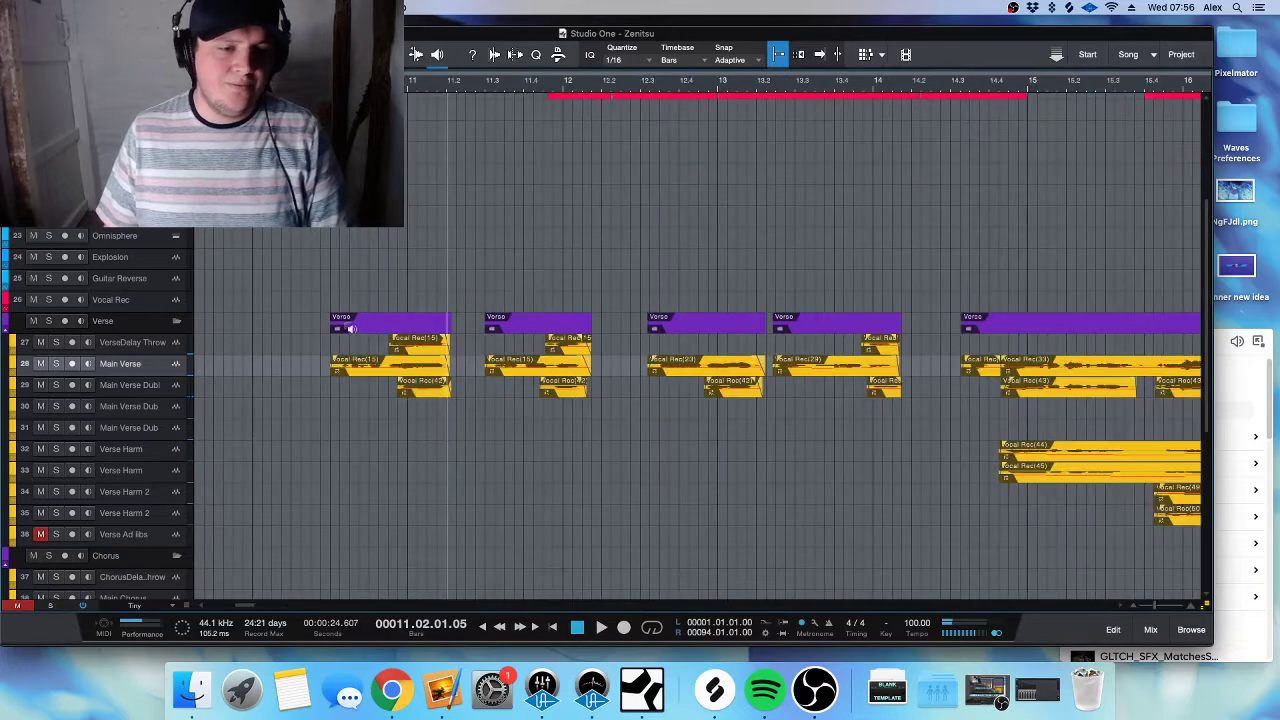
{"action": "scroll", "coordinate": [345, 324], "scroll_direction": "up", "scroll_amount": 2}
{"action": "key", "text": "space"}
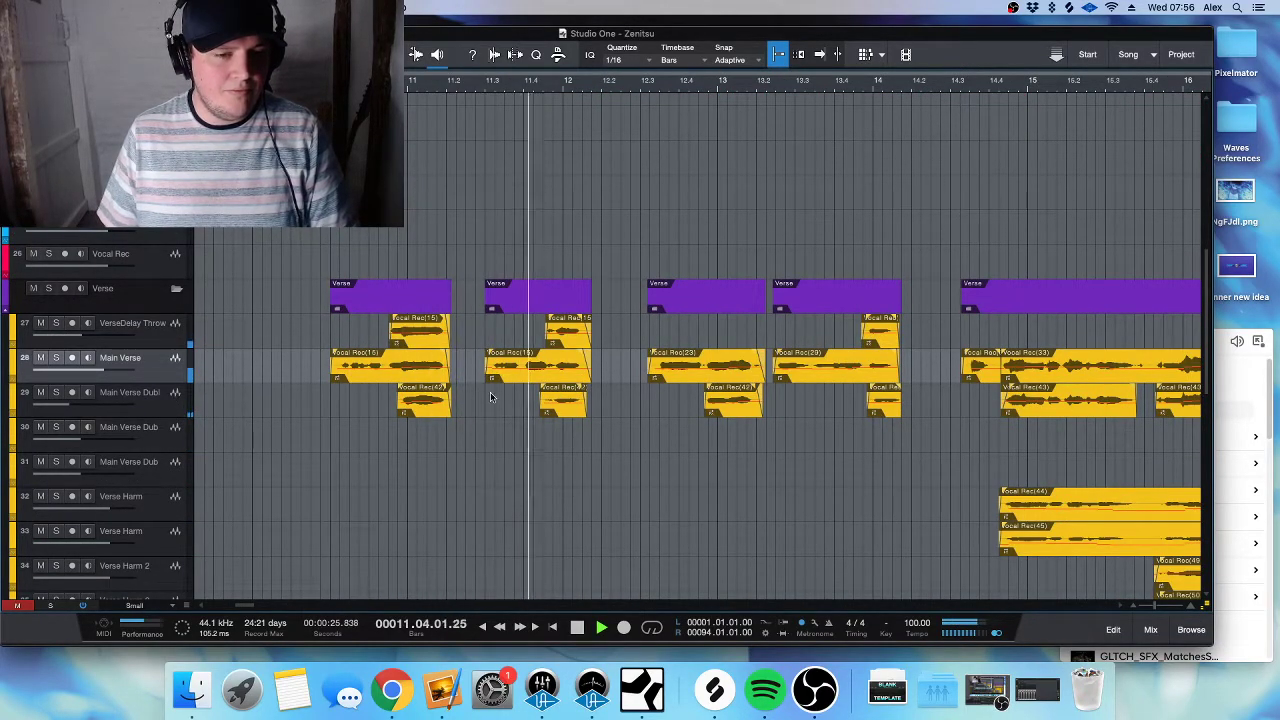
{"action": "left_click", "coordinate": [499, 159]}
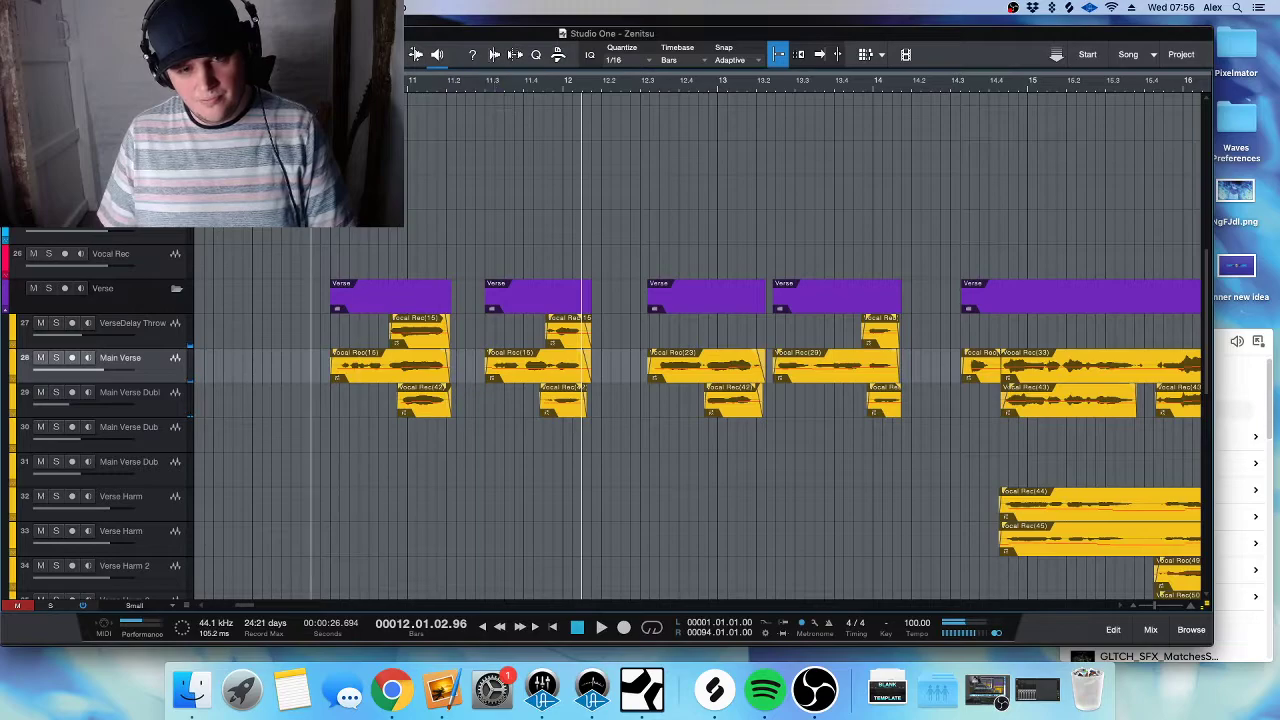
- Show the mixer and inspect the Main Verse channel's Decapitator, Devil-Loc Deluxe, FabFilter Pro-C 2 and Pro-Q 3 settings
{"action": "key", "text": "F3"}
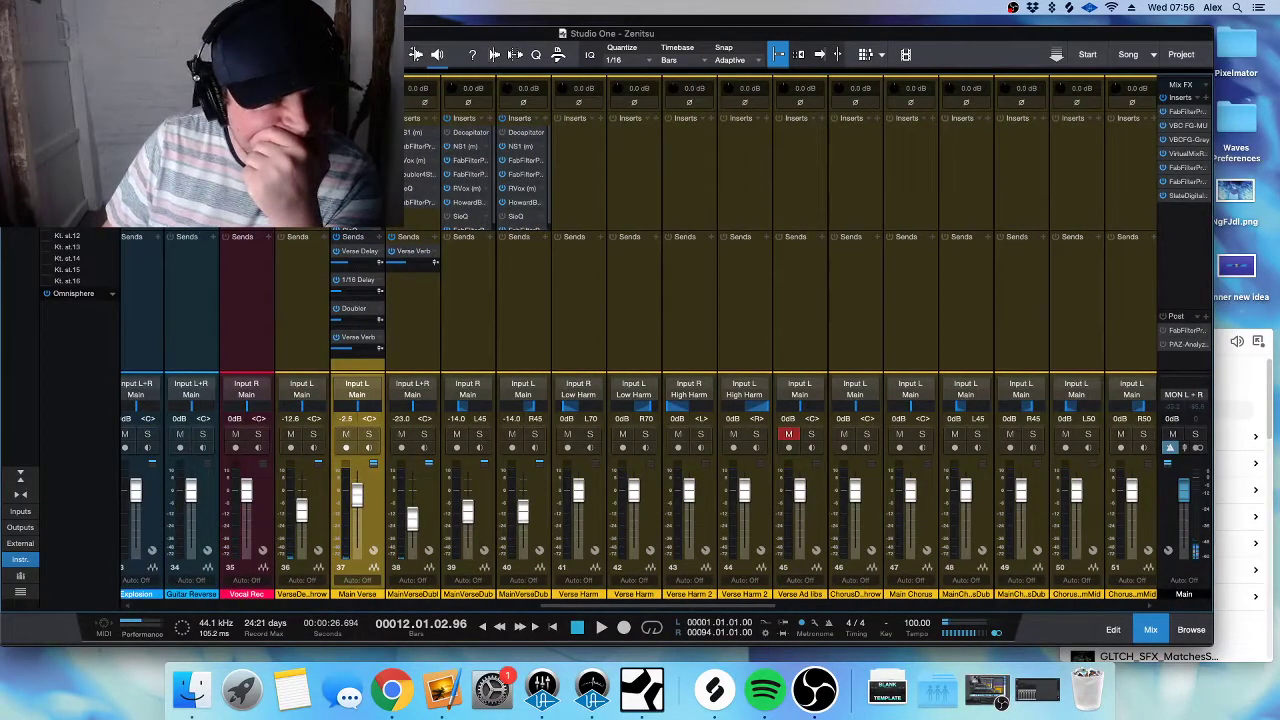
{"action": "left_click", "coordinate": [365, 132]}
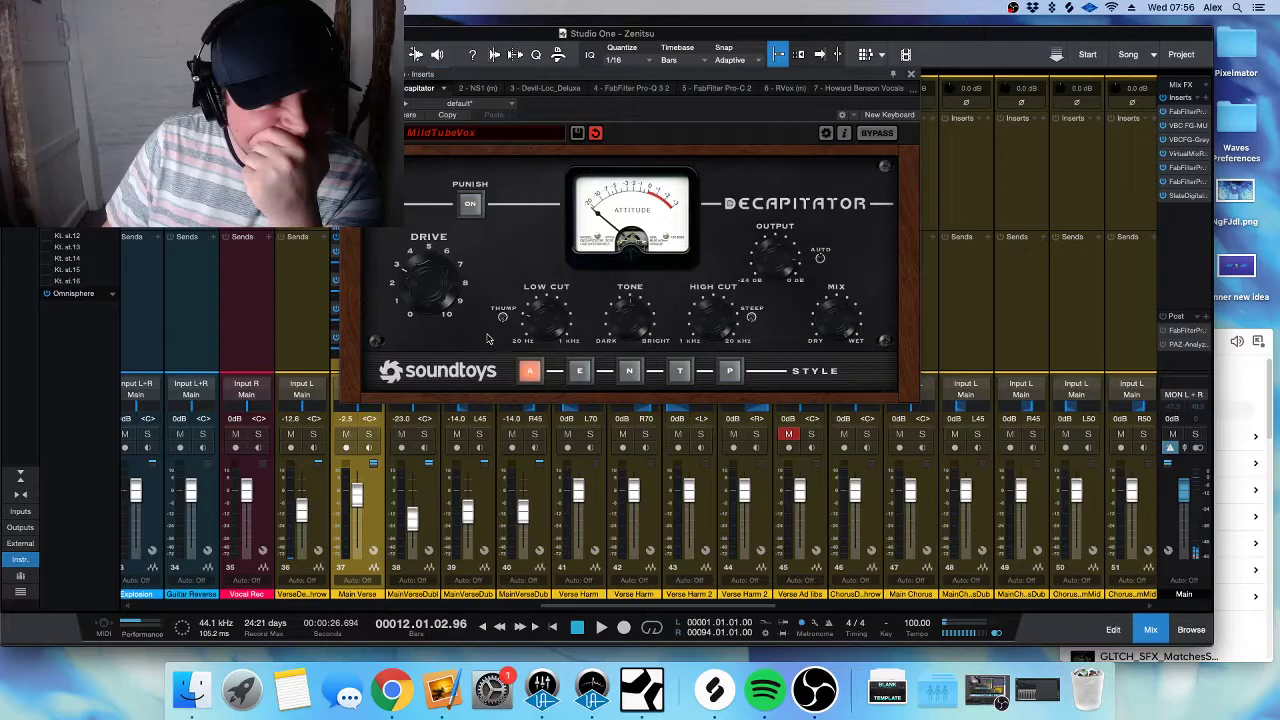
{"action": "left_click", "coordinate": [910, 75]}
{"action": "left_click", "coordinate": [365, 160]}
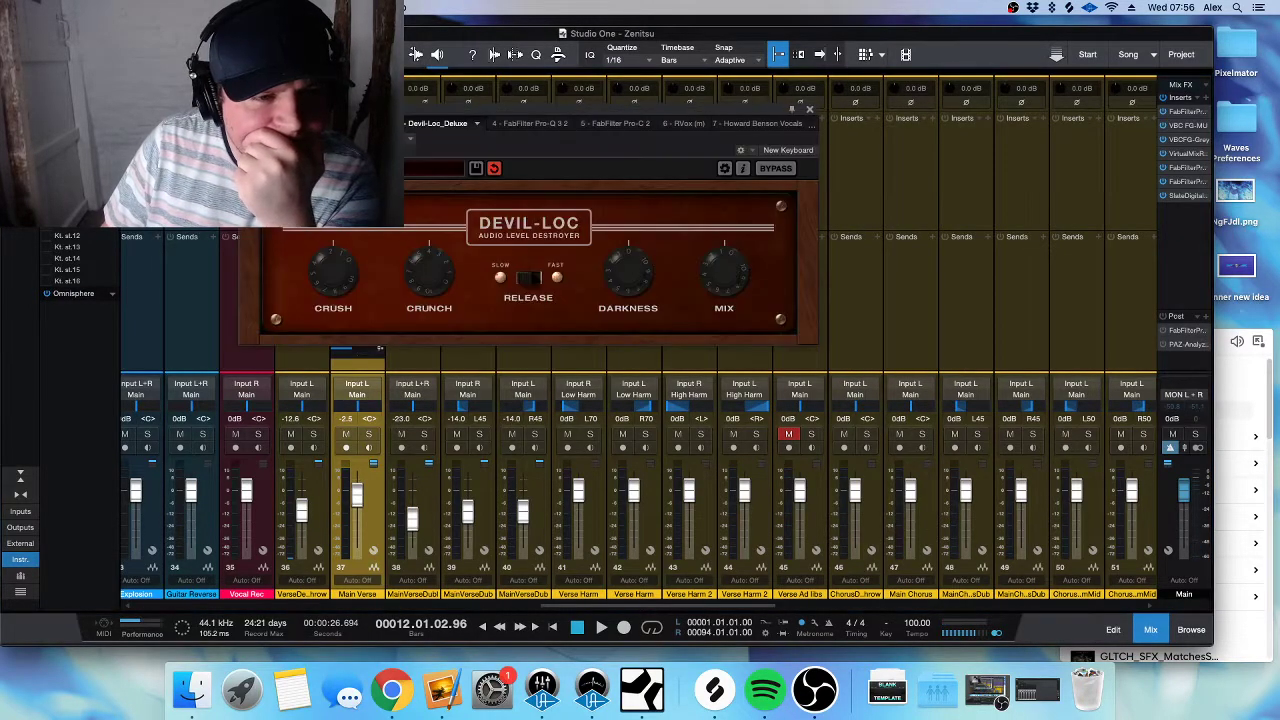
{"action": "left_click", "coordinate": [808, 109]}
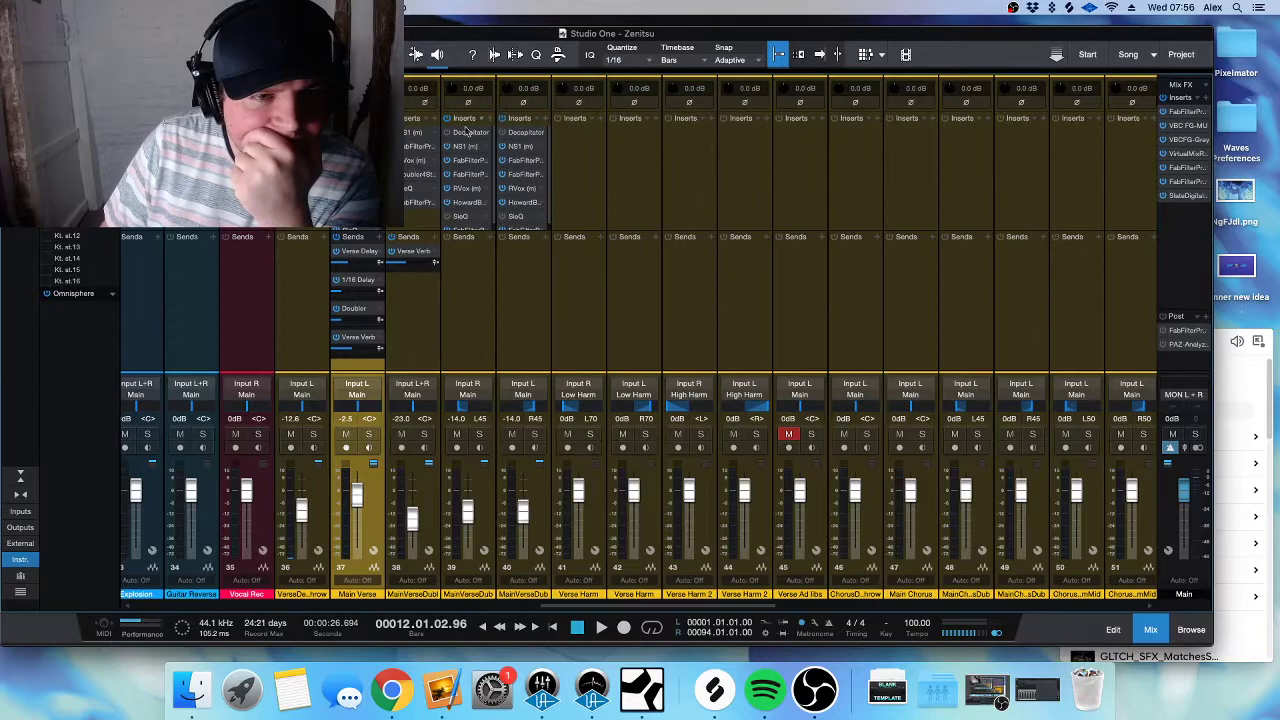
{"action": "left_click", "coordinate": [365, 188]}
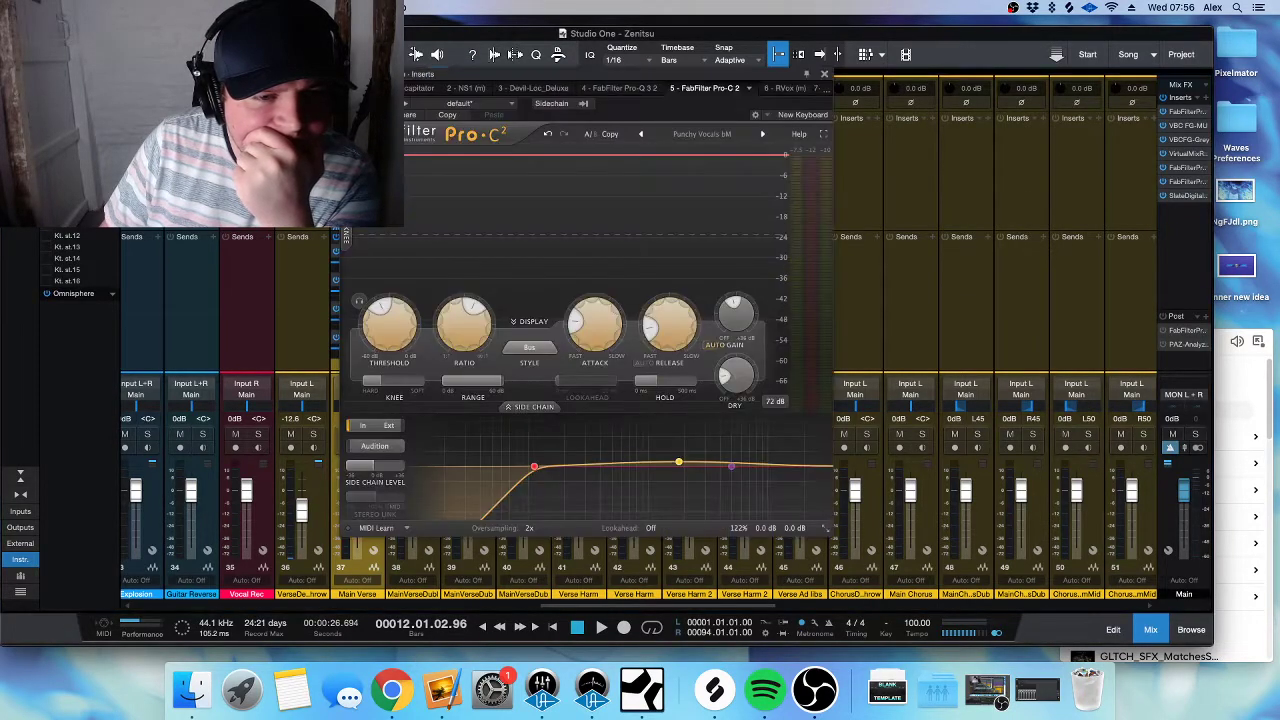
{"action": "left_click", "coordinate": [622, 89]}
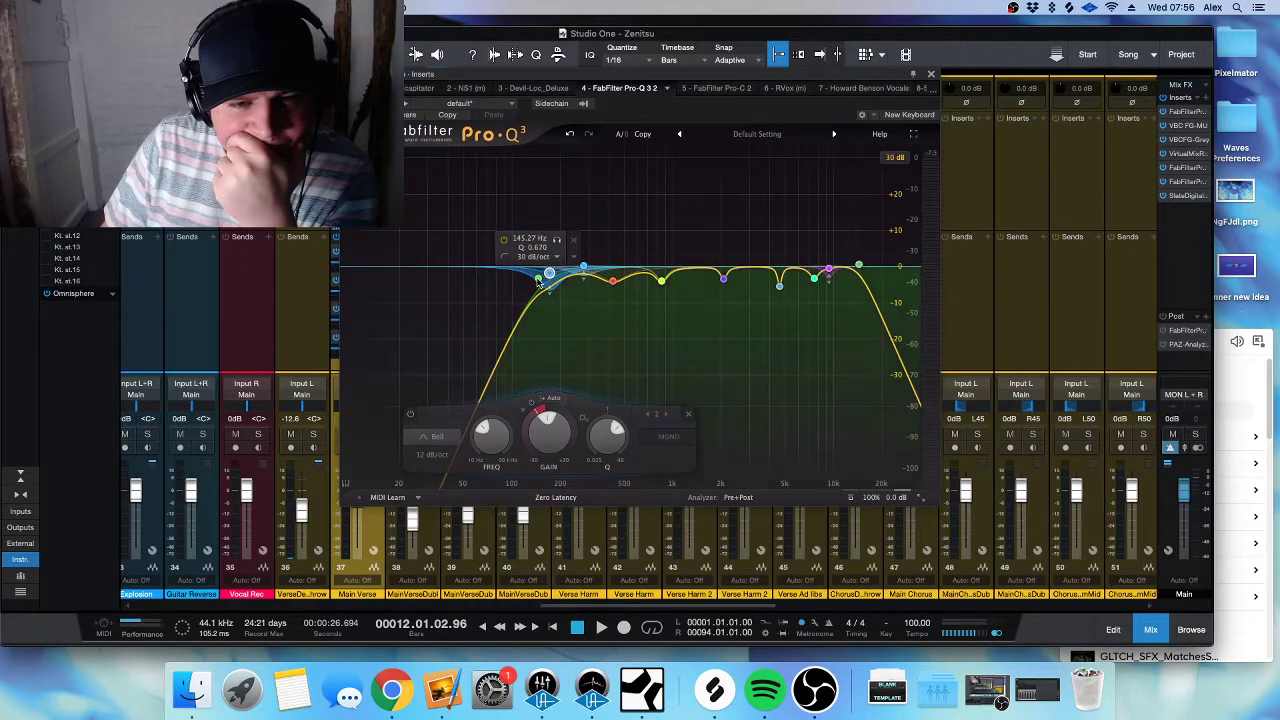
- Lower the low cut and tune the low-mid bell to about 190 Hz in Main Verse's Pro-Q 3 during verse playback
{"action": "mouse_move", "coordinate": [537, 283]}
{"action": "left_mouse_down"}
{"action": "mouse_move", "coordinate": [525, 272]}
{"action": "mouse_move", "coordinate": [558, 270]}
{"action": "left_mouse_up"}
{"action": "key", "text": "space"}
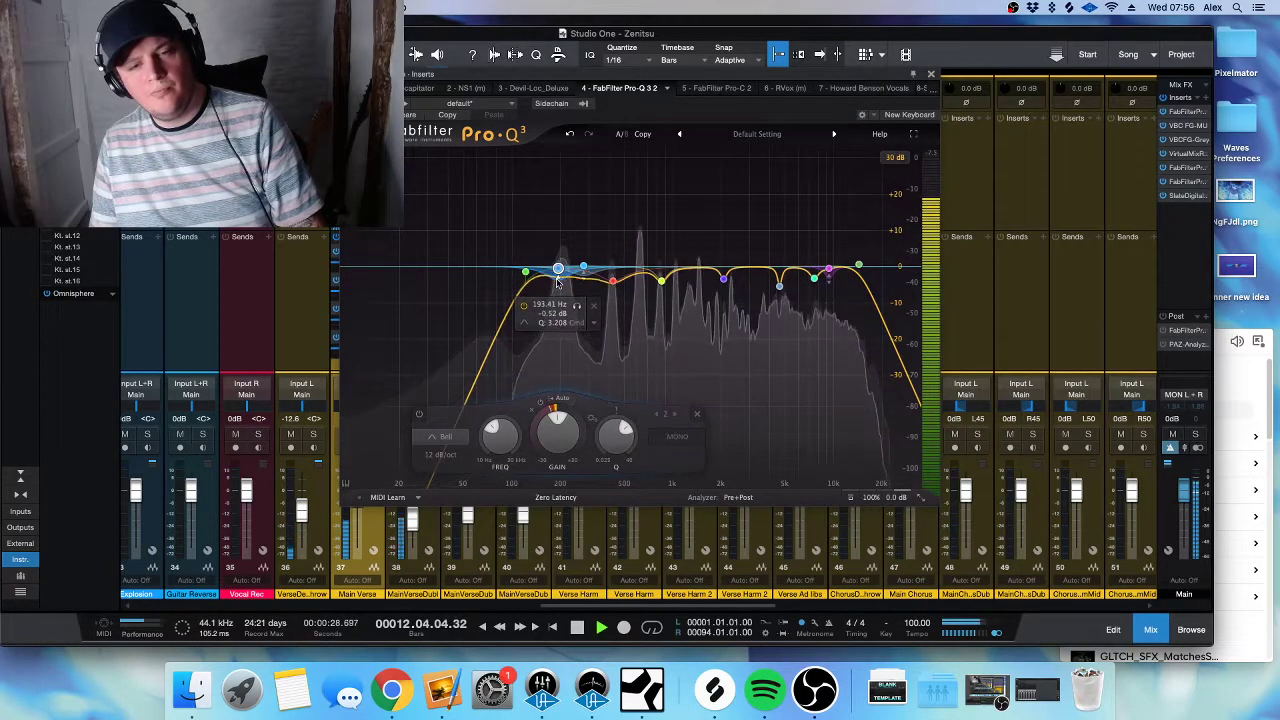
{"action": "left_click_drag", "start_coordinate": [558, 270], "coordinate": [550, 274]}
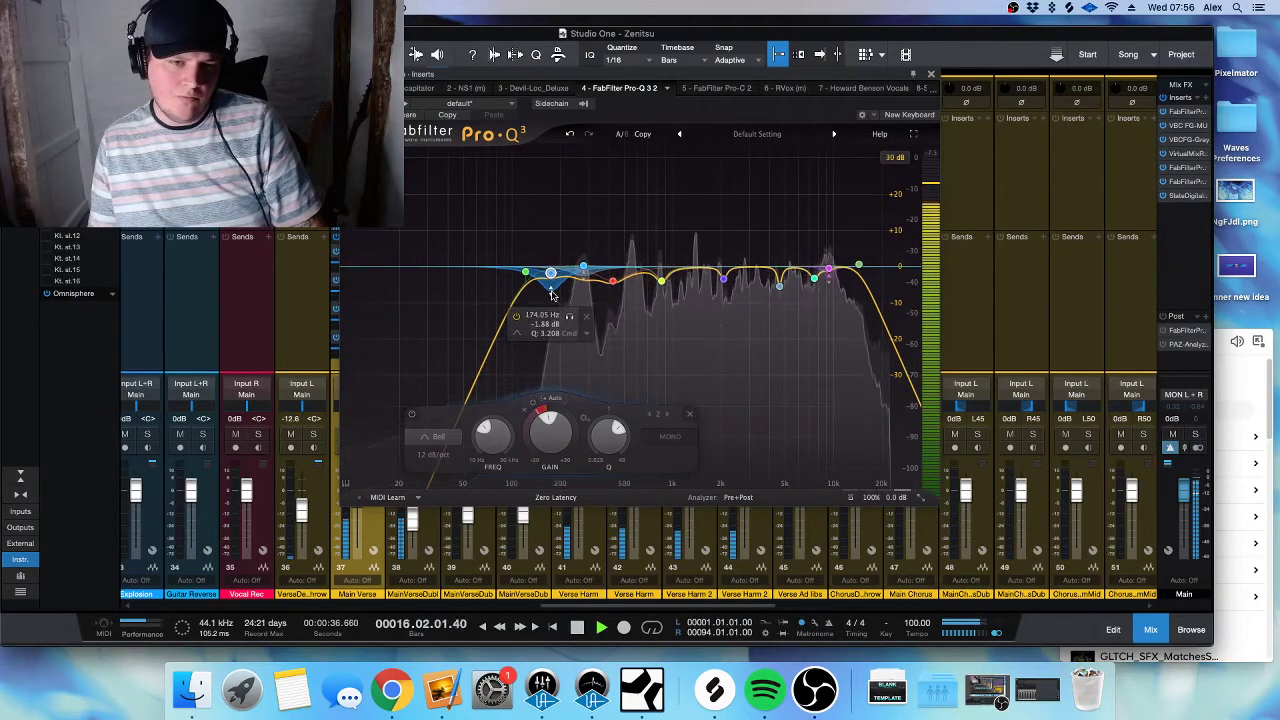
{"action": "left_click_drag", "start_coordinate": [550, 273], "coordinate": [557, 273]}
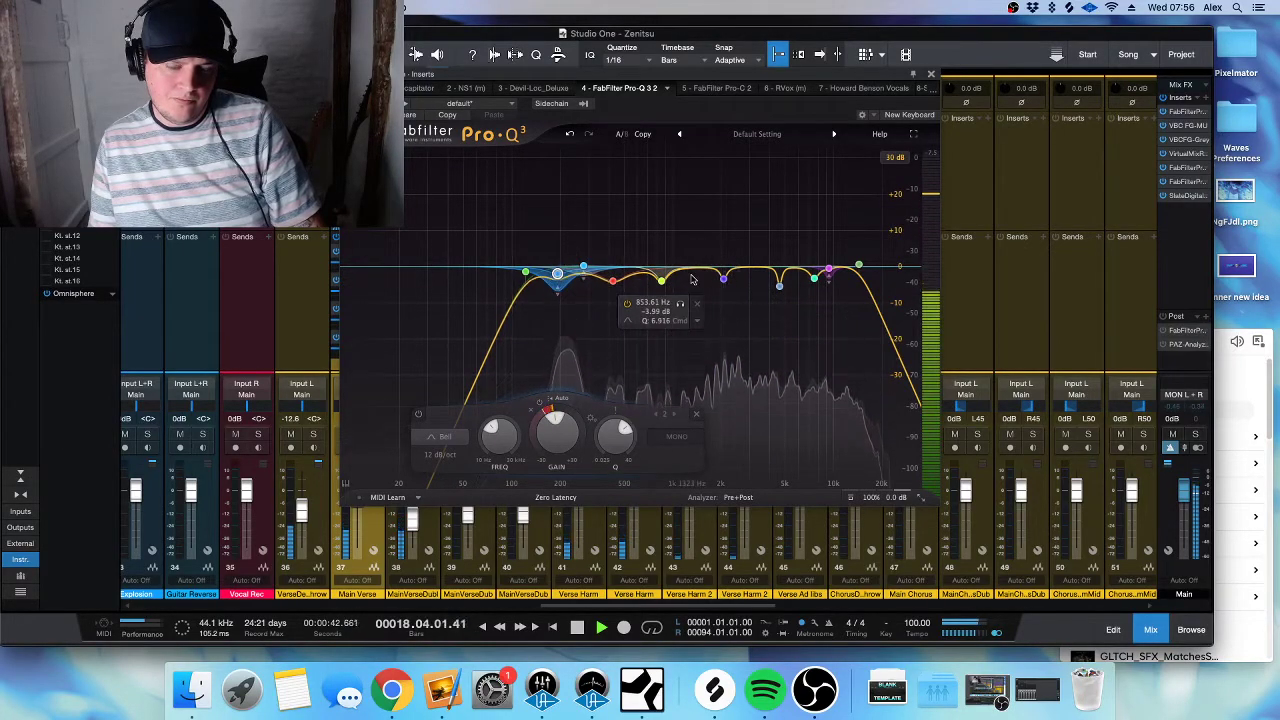
- Close the equalizer and set the Main Verse track's volume to -1.5 dB in the arrangement while the first verse plays
{"action": "left_click", "coordinate": [930, 74]}
{"action": "key", "text": "F3"}
{"action": "scroll", "coordinate": [605, 462], "scroll_direction": "down", "scroll_amount": 5}
{"action": "scroll", "coordinate": [610, 462], "scroll_direction": "right", "scroll_amount": 4}
{"action": "scroll", "coordinate": [667, 375], "scroll_direction": "up", "scroll_amount": 3}
{"action": "scroll", "coordinate": [667, 375], "scroll_direction": "right", "scroll_amount": 4}
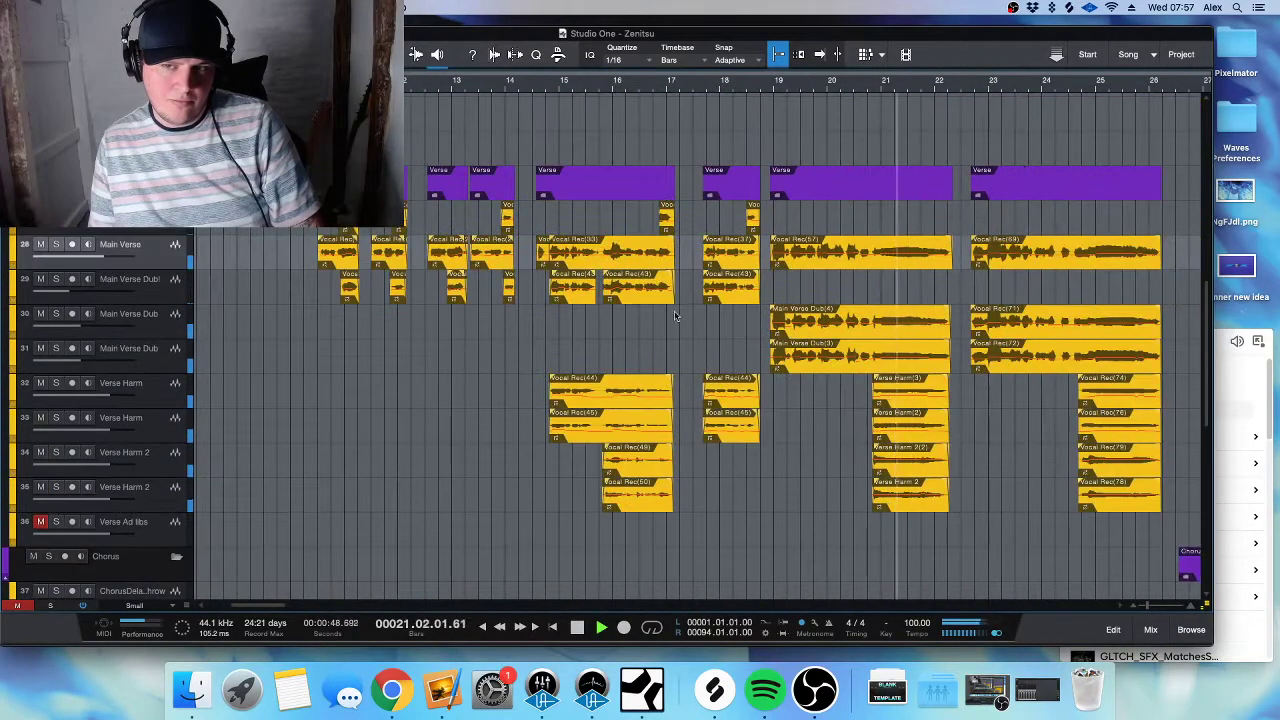
{"action": "mouse_move", "coordinate": [125, 261]}
{"action": "left_click_drag", "start_coordinate": [125, 261], "coordinate": [134, 261]}
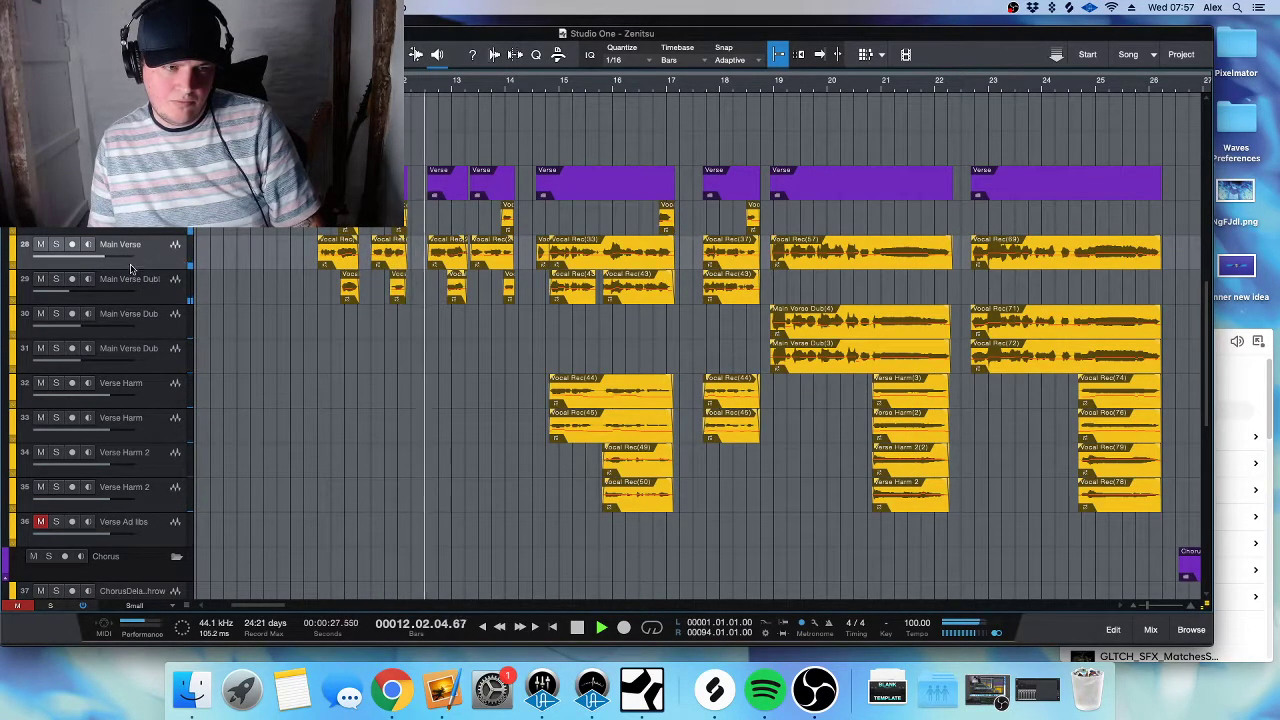
{"action": "left_click_drag", "start_coordinate": [150, 259], "coordinate": [168, 262]}
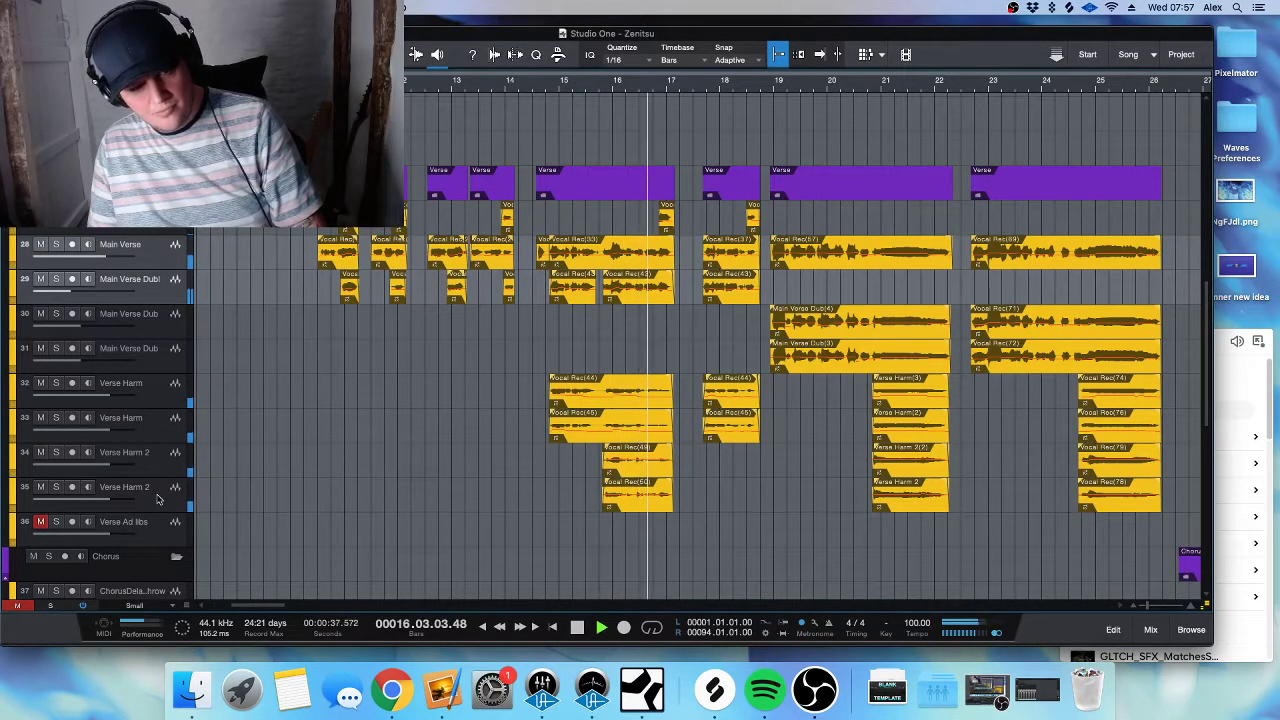
- Check the Low Harm and High Harm bus channels in the mixer, and listen to the end of the first verse in the arrangement
{"action": "left_click", "coordinate": [1150, 629]}
{"action": "scroll", "coordinate": [1150, 605], "scroll_direction": "right", "scroll_amount": 5}
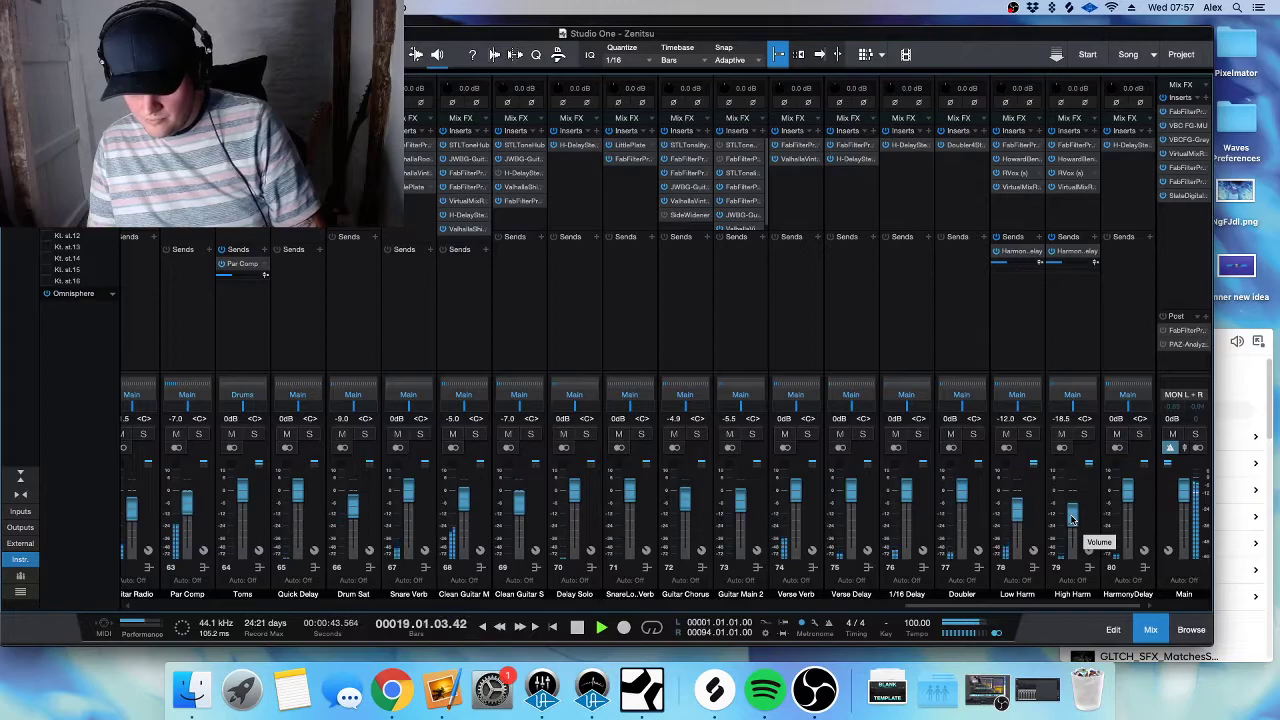
{"action": "key", "text": "F3"}
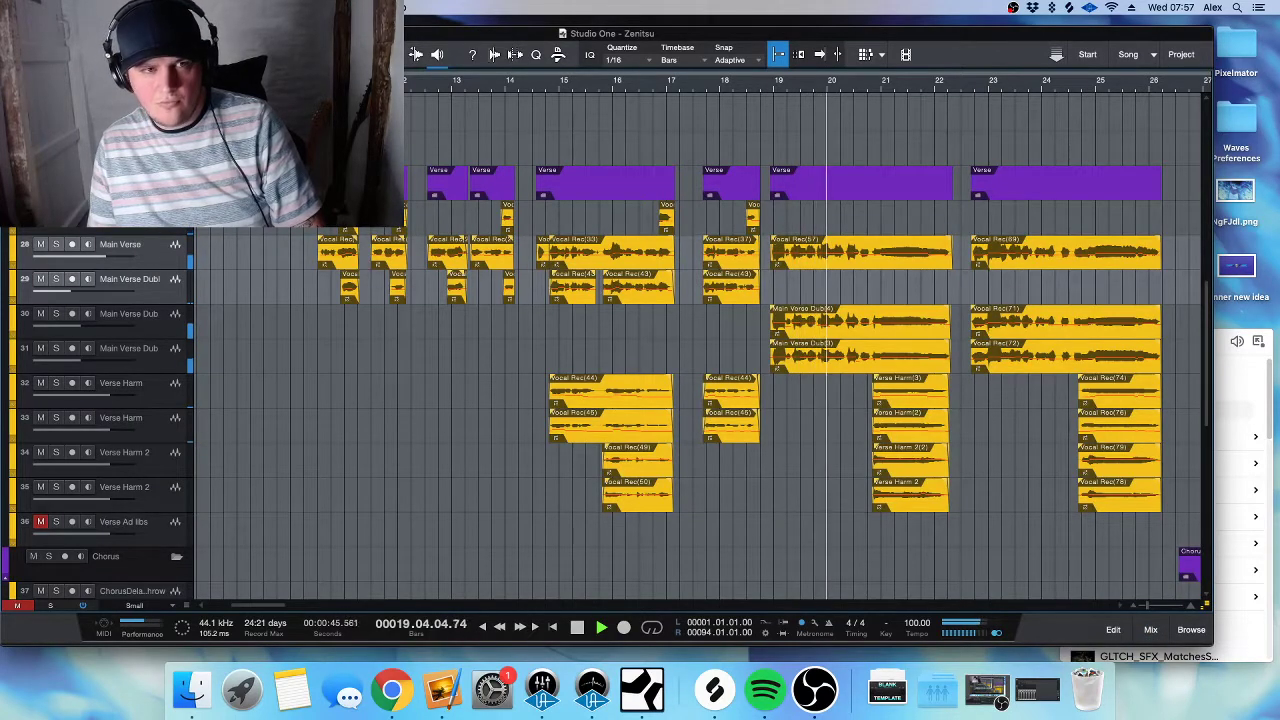
{"action": "scroll", "coordinate": [757, 363], "scroll_direction": "right", "scroll_amount": 5}
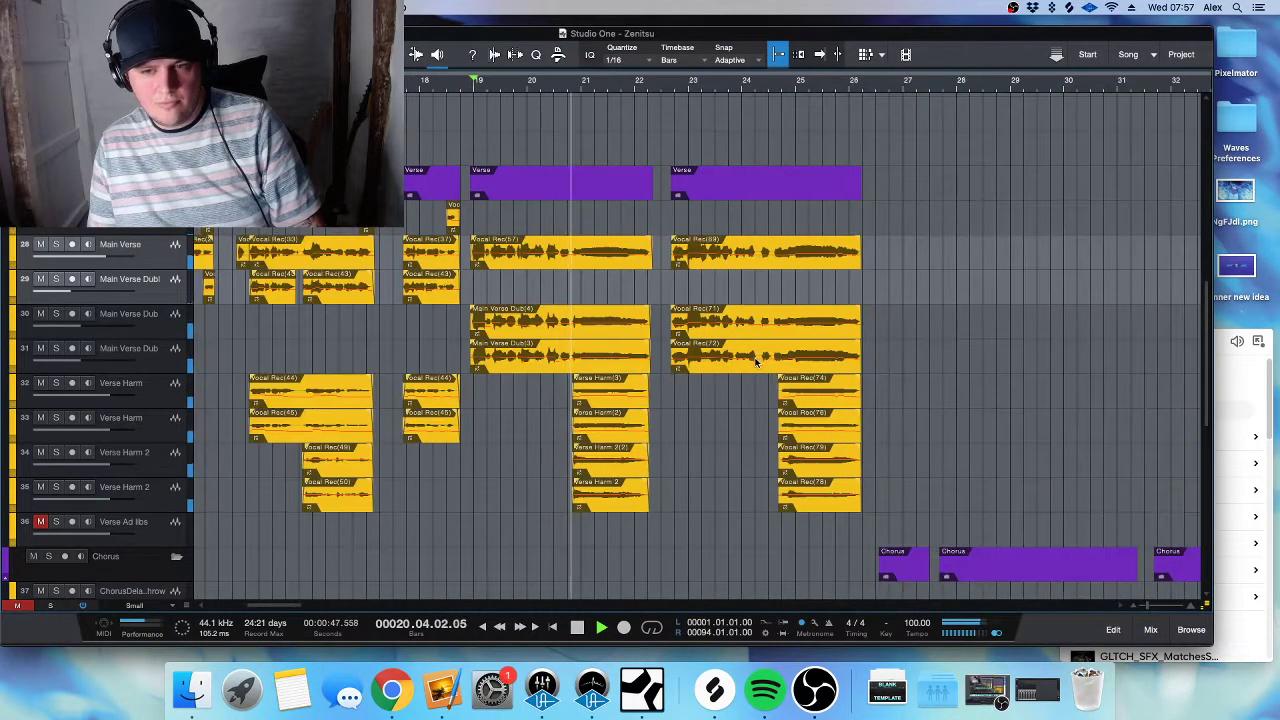
{"action": "mouse_move", "coordinate": [110, 258]}
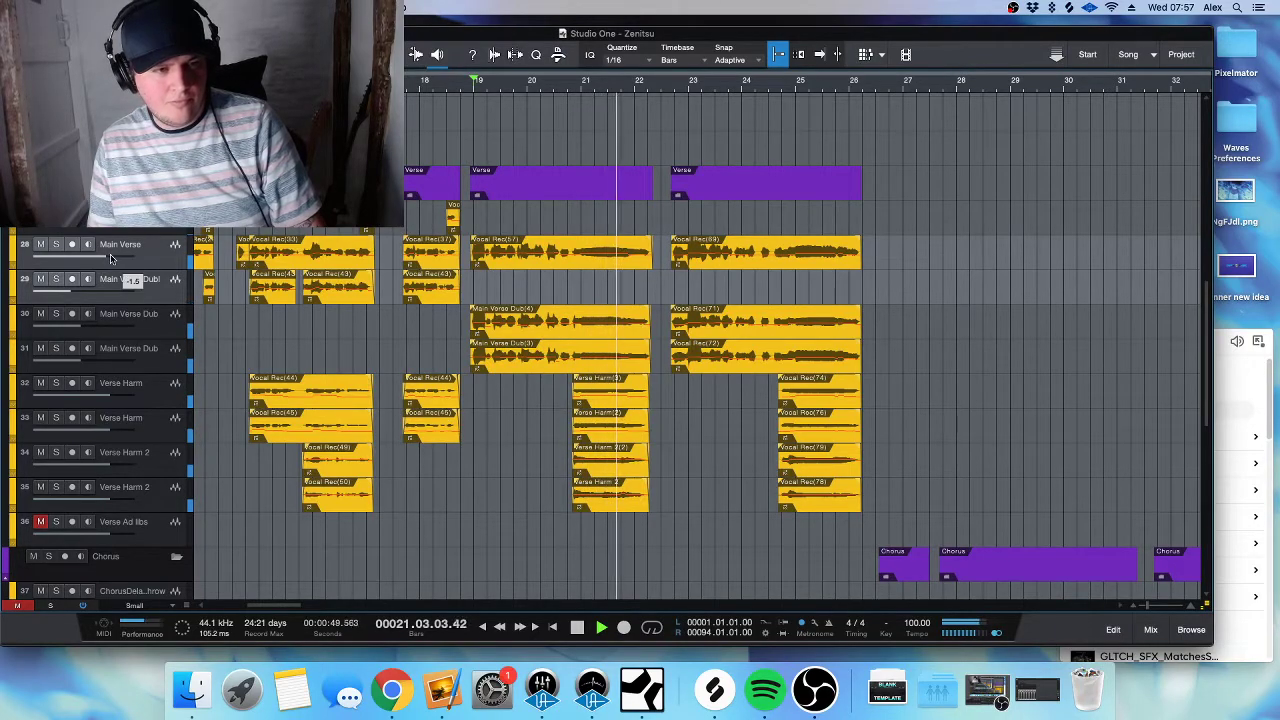
- Locate the second verse in the arrangement and play its opening vocal phrases from around bar 50
{"action": "key", "text": "w"}
{"action": "key", "text": "w"}
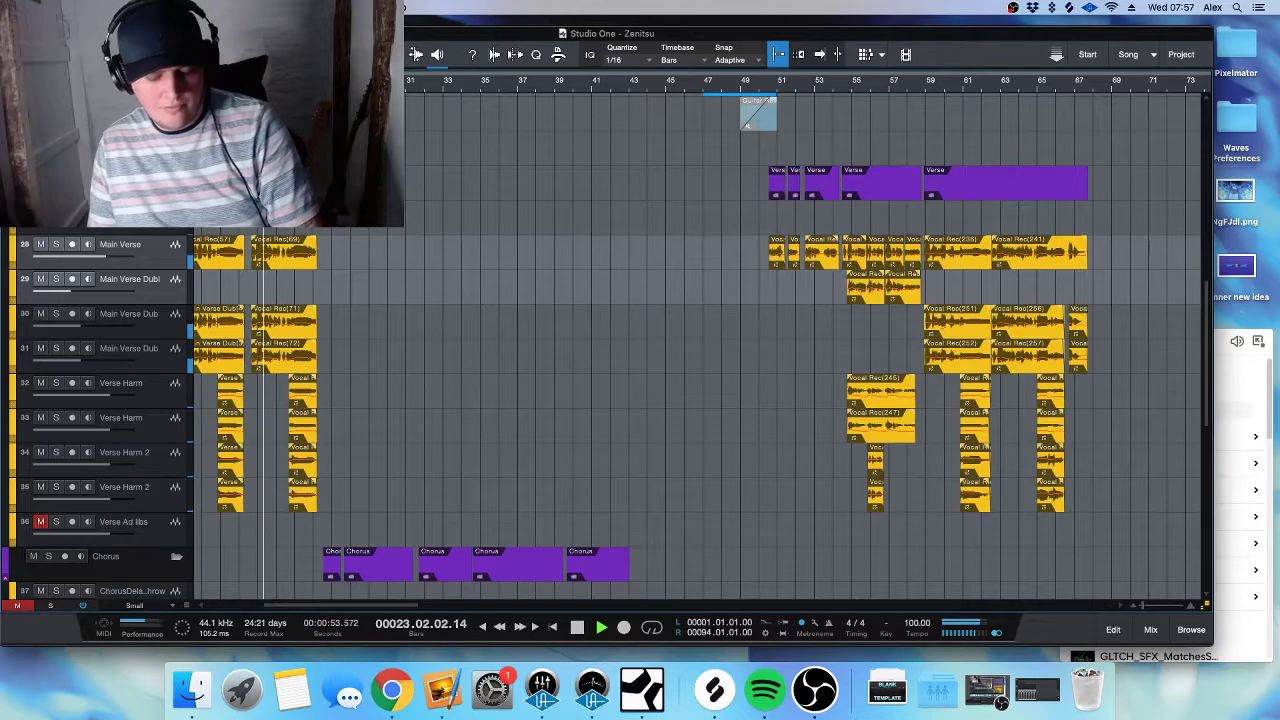
{"action": "key", "text": "w"}
{"action": "key", "text": "w"}
{"action": "key", "text": "w"}
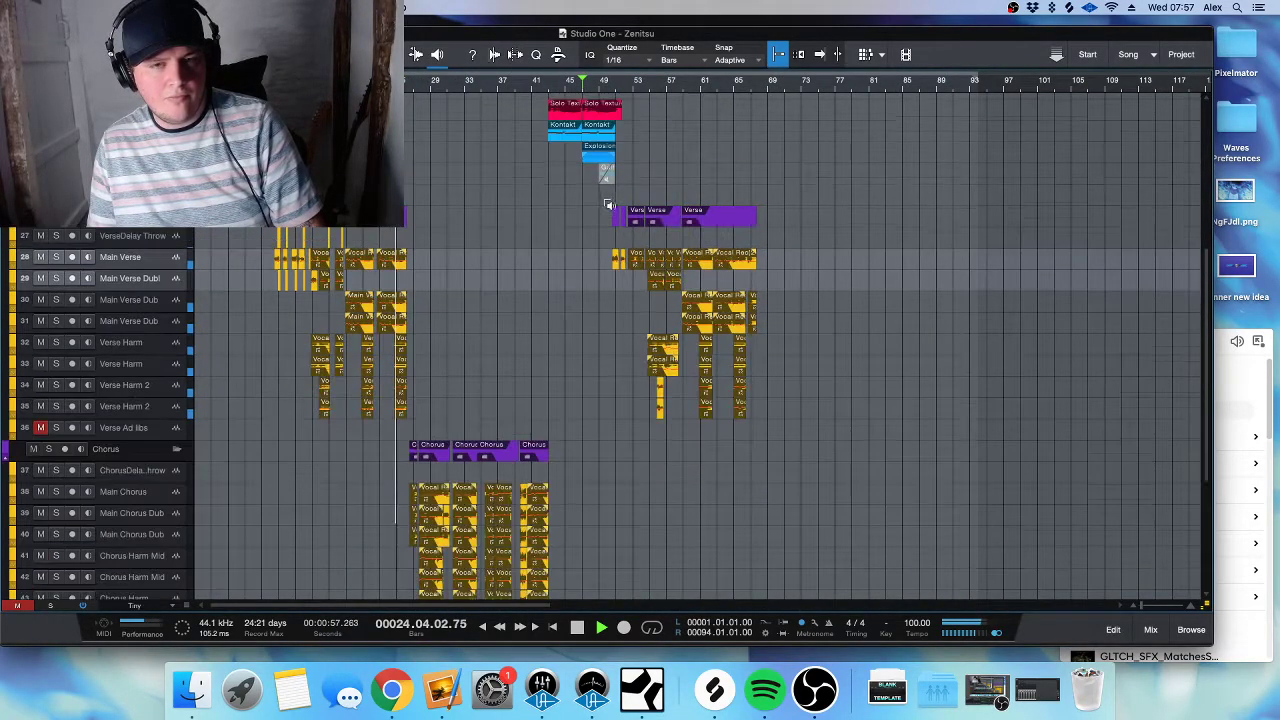
{"action": "key", "text": "shift+w"}
{"action": "key", "text": "e"}
{"action": "key", "text": "e"}
{"action": "key", "text": "e"}
{"action": "key", "text": "shift+e"}
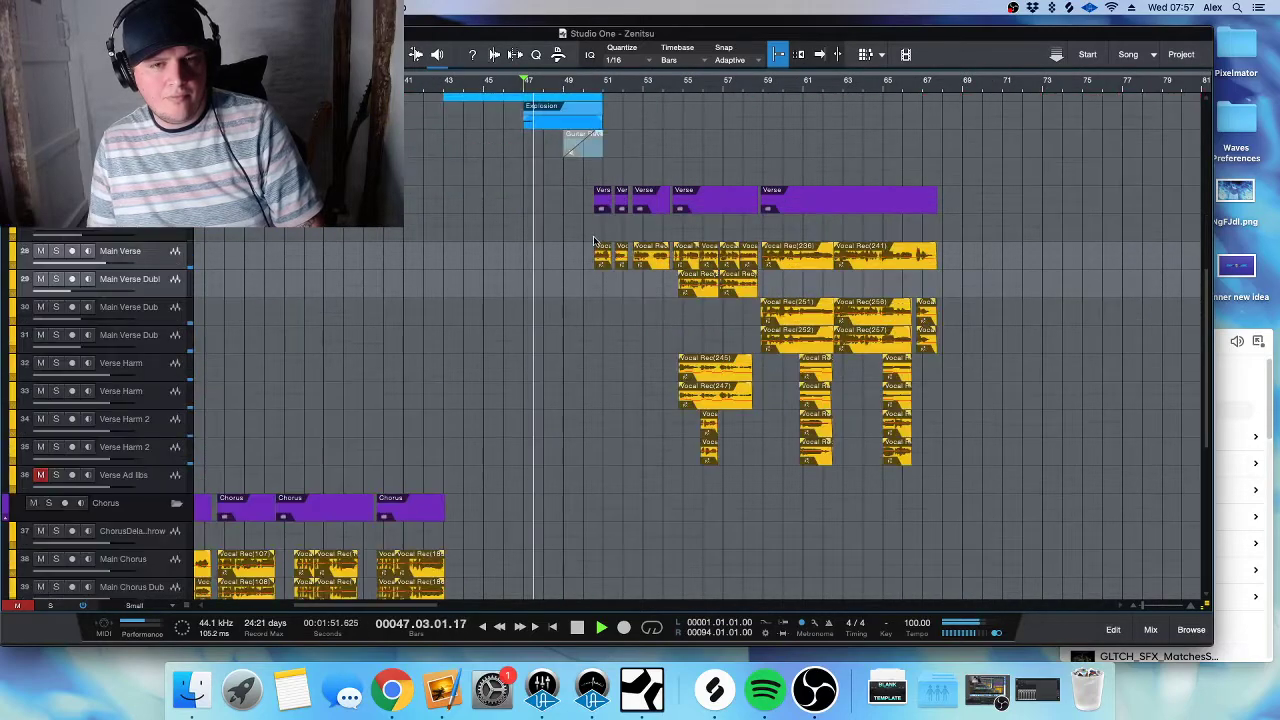
{"action": "key", "text": "shift+w"}
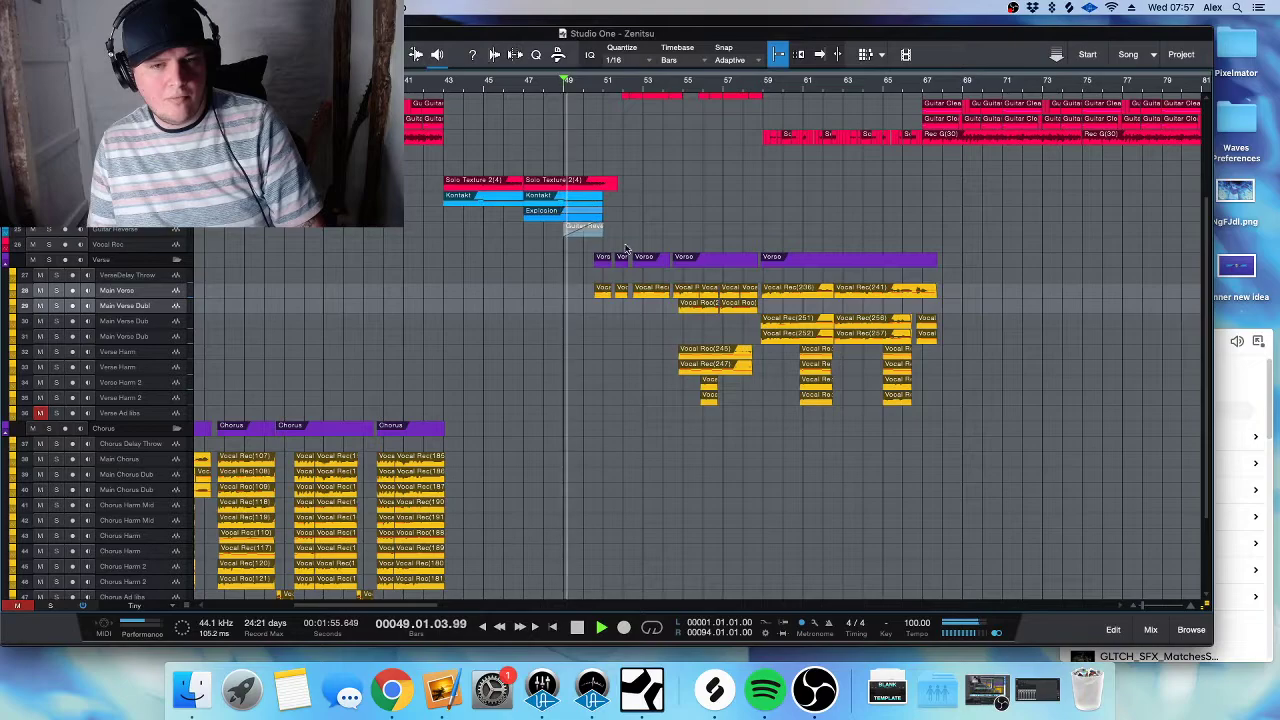
{"action": "key", "text": "e"}
{"action": "key", "text": "e"}
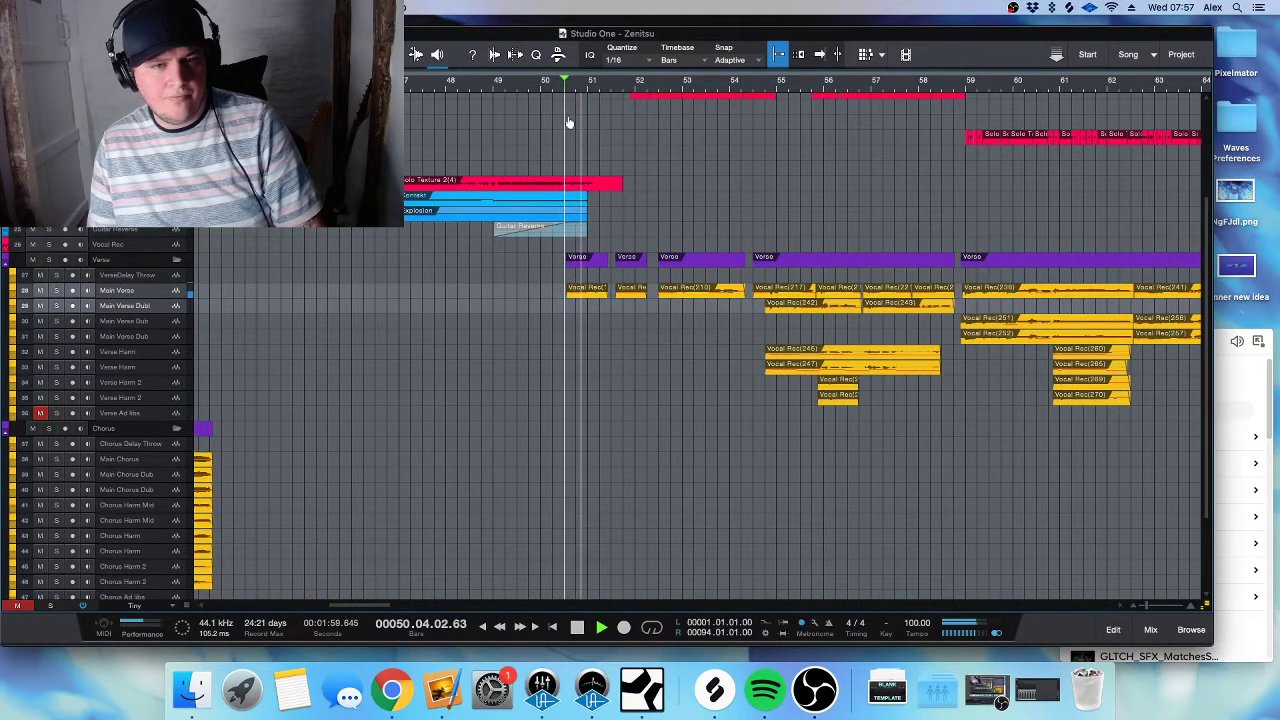
{"action": "key", "text": "shift+e"}
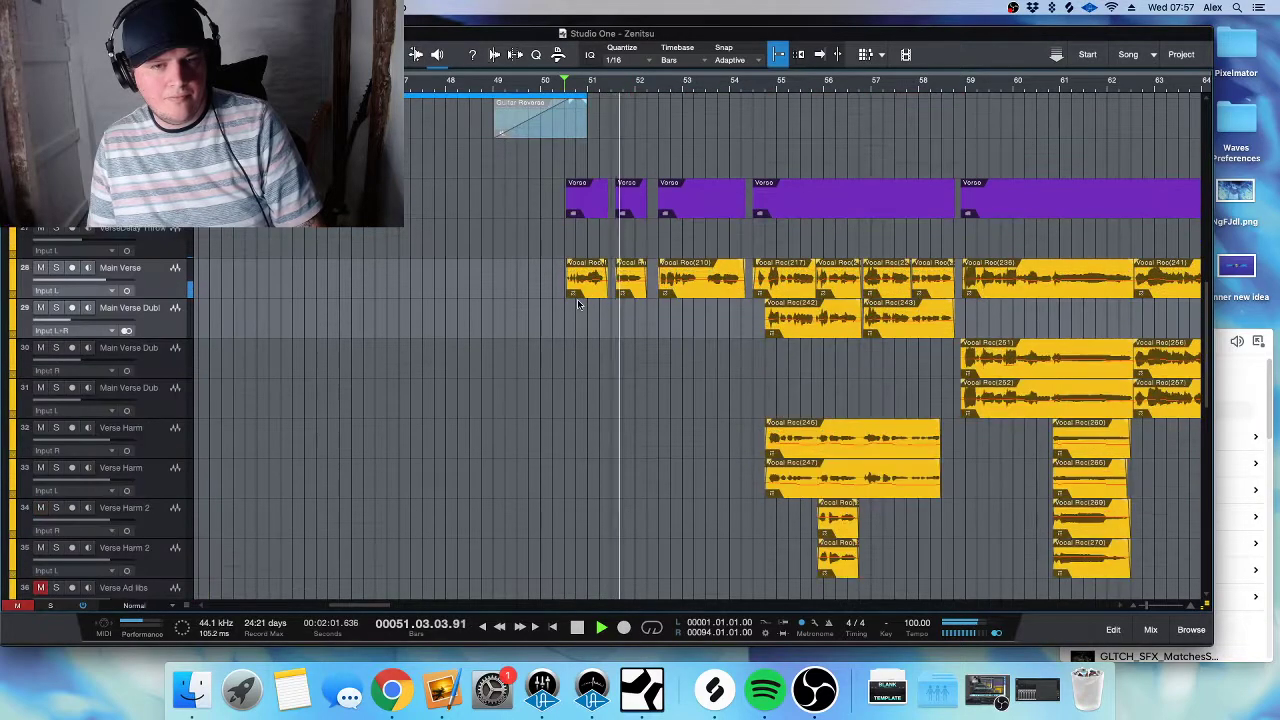
{"action": "key", "text": "shift+w"}
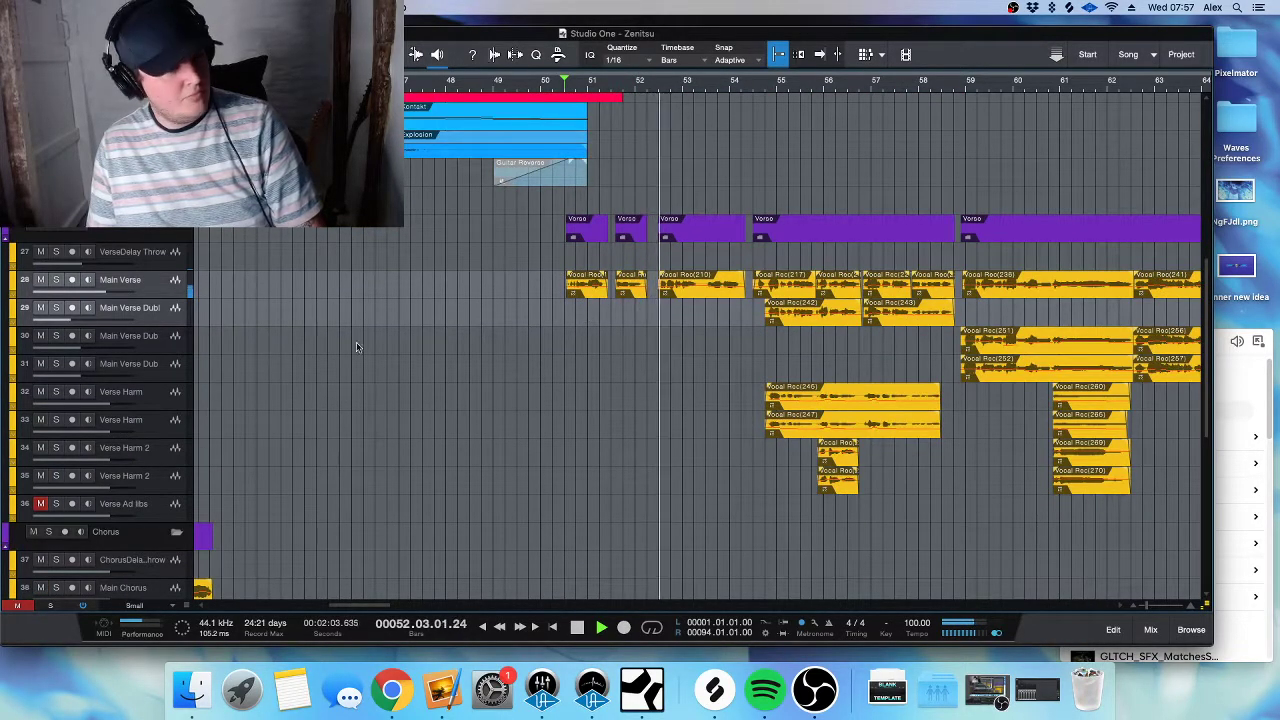
- Stop playback and inspect the first second-verse vocal phrase on the Main Verse track up close
{"action": "key", "text": "w"}
{"action": "key", "text": "w"}
{"action": "key", "text": "w"}
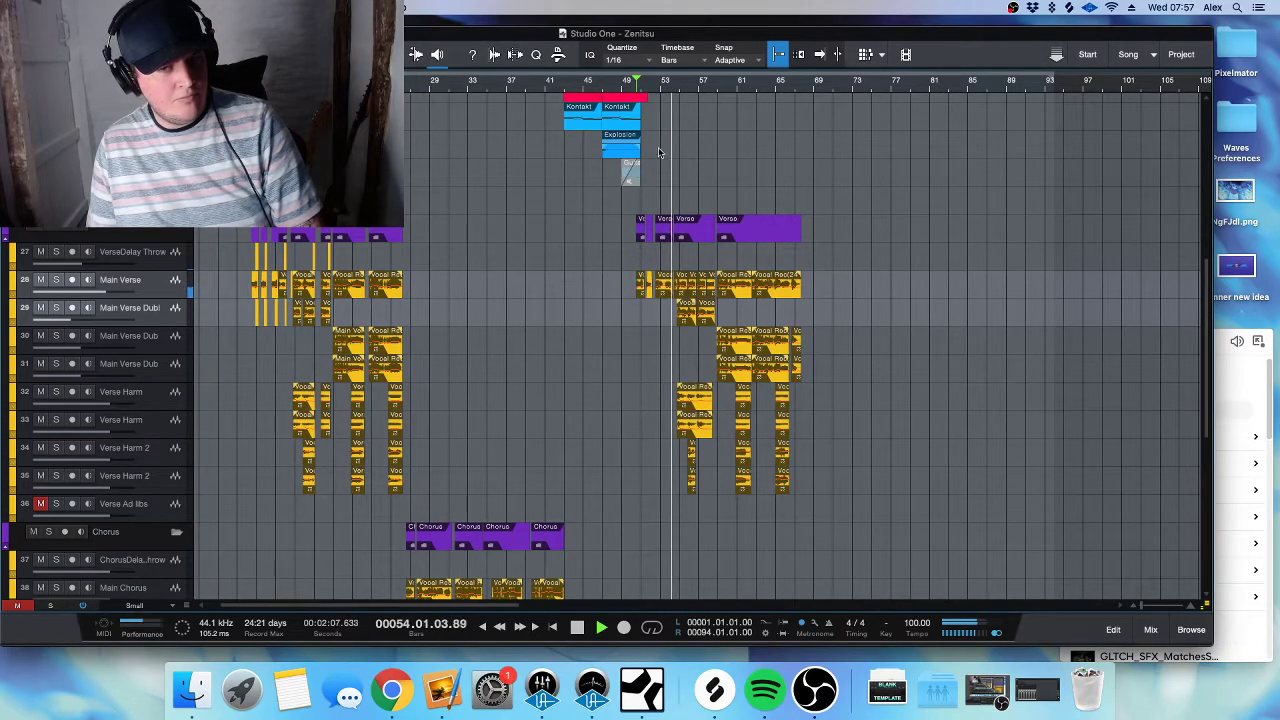
{"action": "key", "text": "space"}
{"action": "key", "text": "e"}
{"action": "key", "text": "e"}
{"action": "key", "text": "e"}
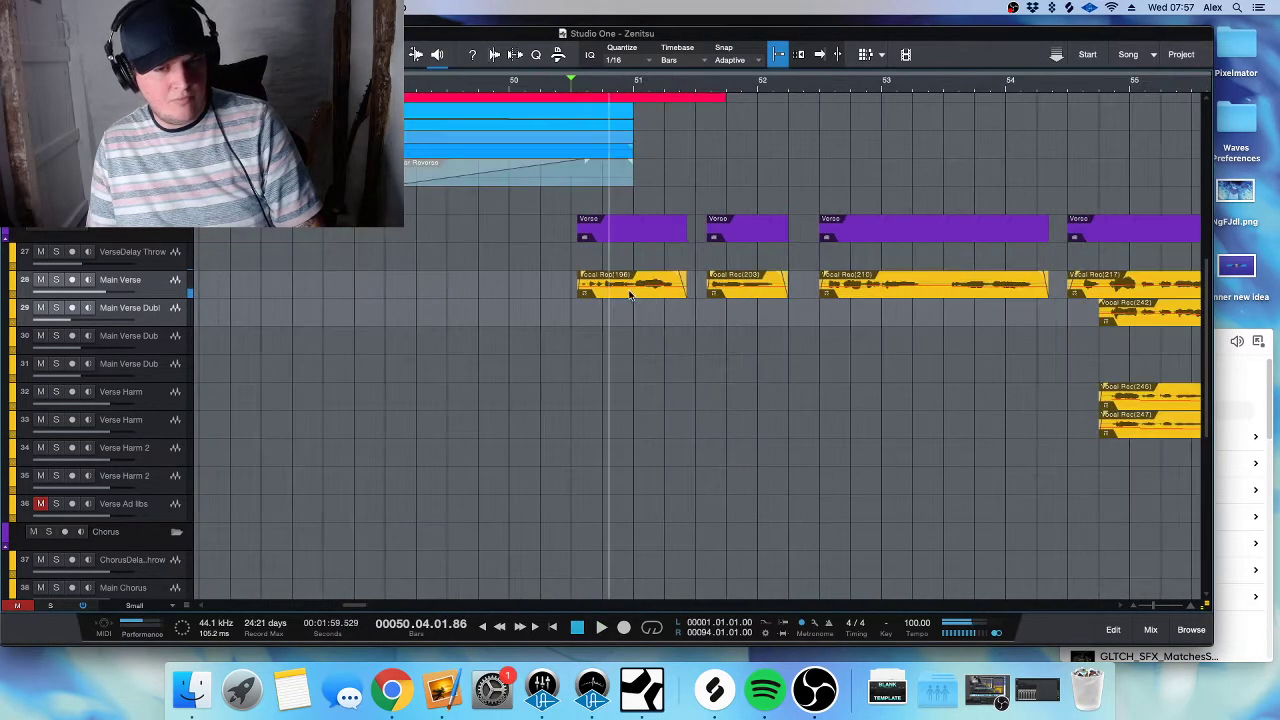
- Check the verse channels in the mixer and play the first verse from around bar 11 for comparison
{"action": "key", "text": "F3"}
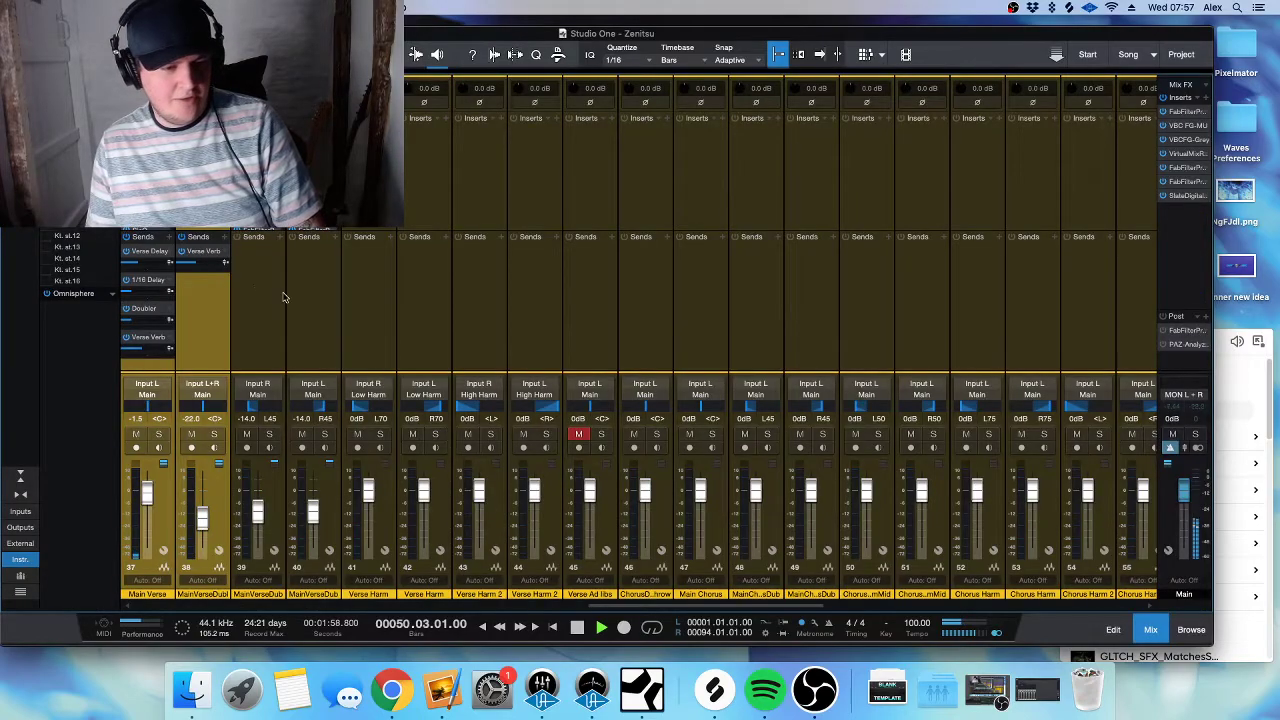
{"action": "key", "text": "F3"}
{"action": "key", "text": "w"}
{"action": "key", "text": "w"}
{"action": "key", "text": "w"}
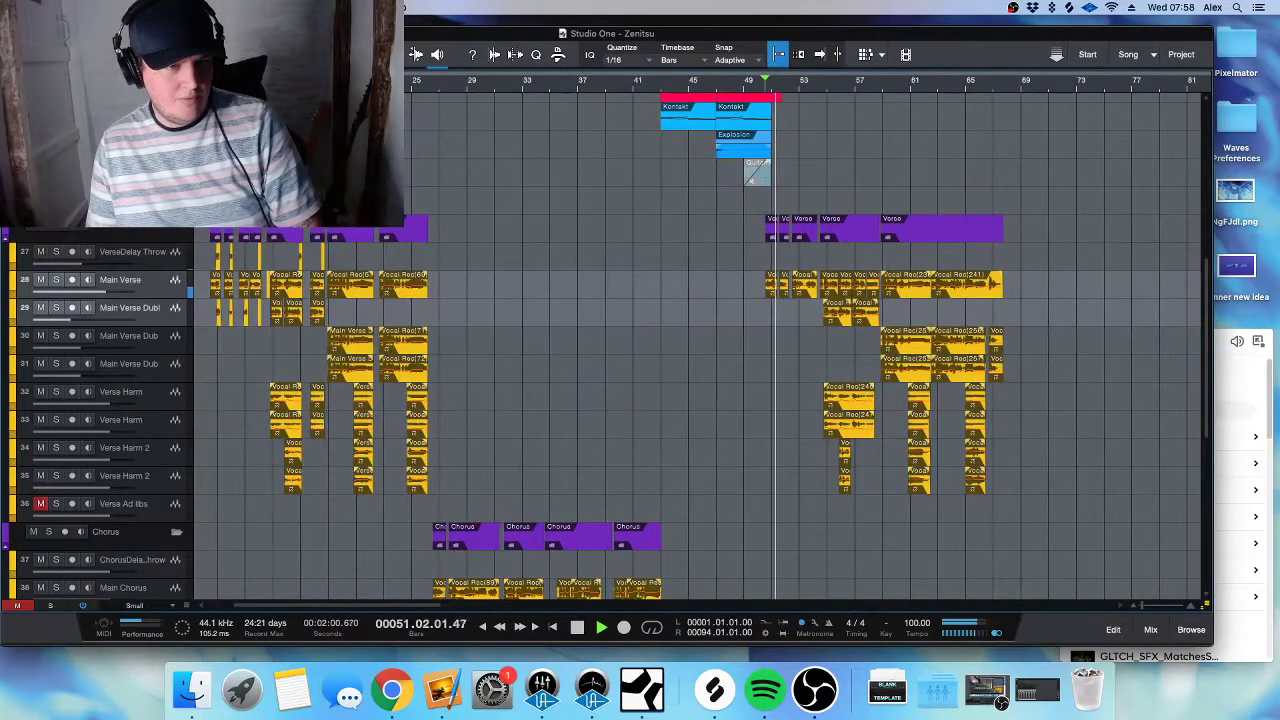
{"action": "scroll", "coordinate": [700, 340], "scroll_direction": "left", "scroll_amount": 1}
{"action": "left_click", "coordinate": [258, 81]}
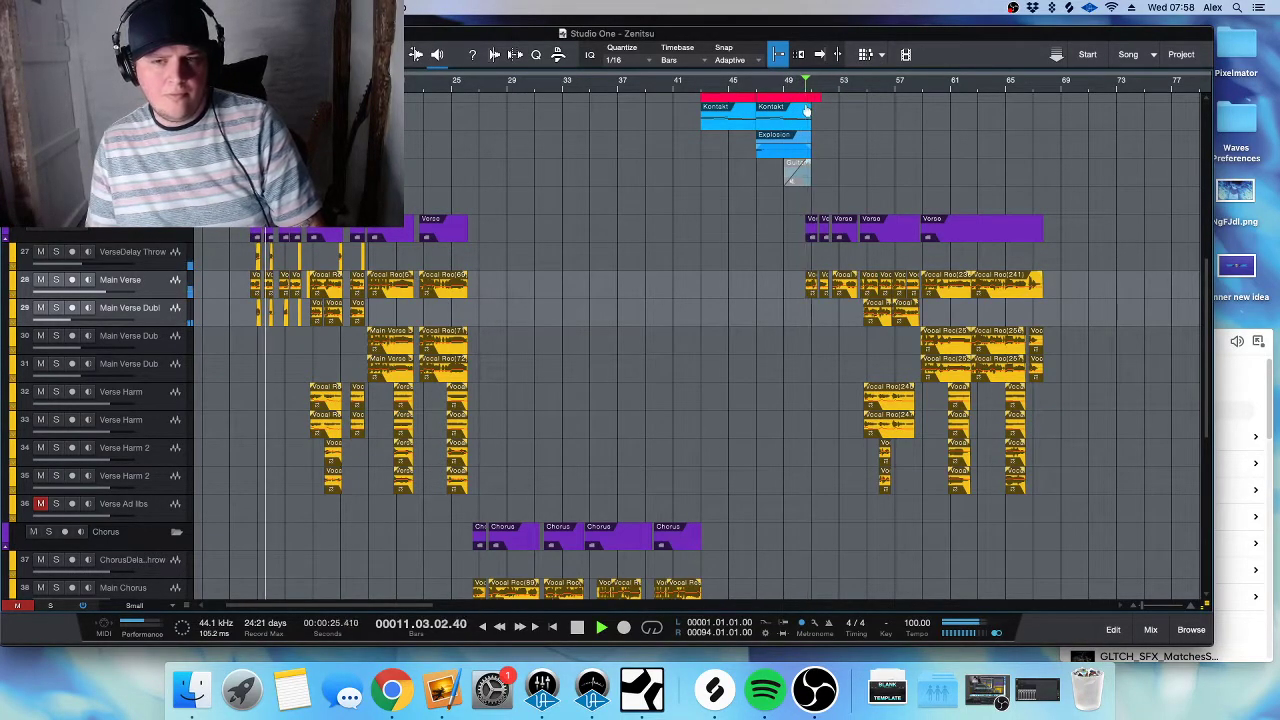
- View the opening second-verse vocal clip in Melodyne, return to the arrangement and stop playback
{"action": "double_click", "coordinate": [810, 285]}
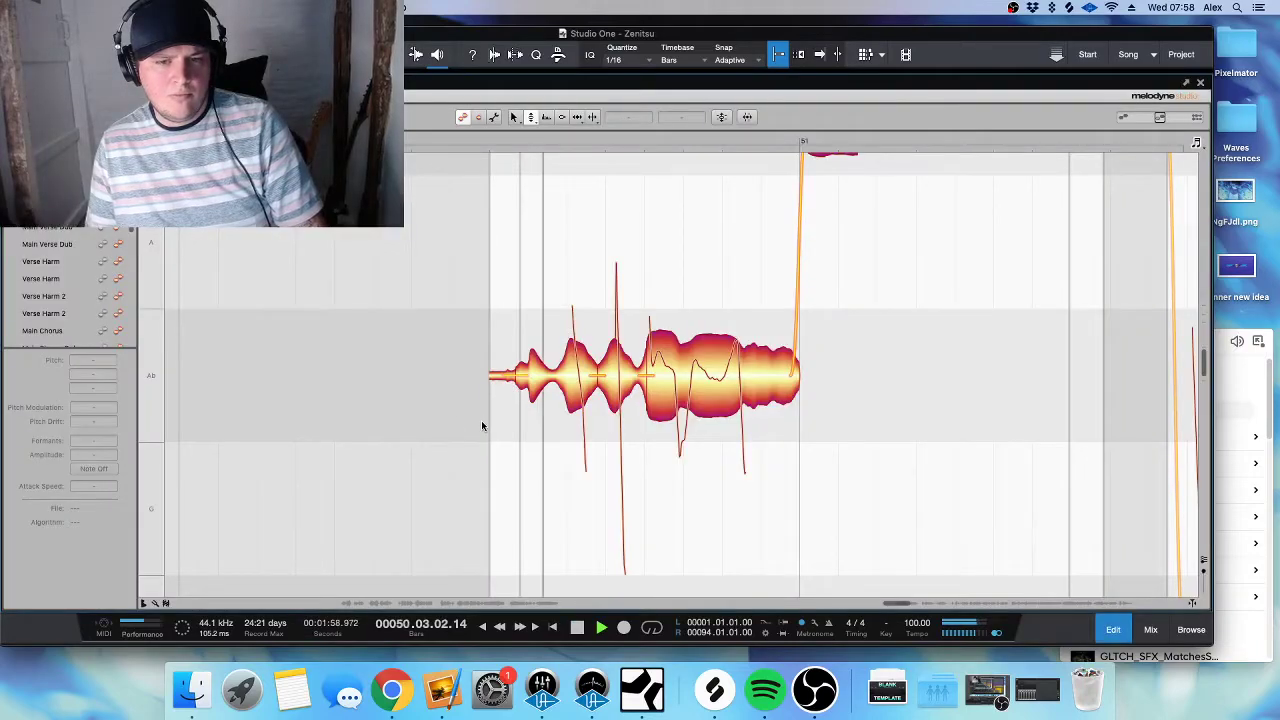
{"action": "key", "text": "F2"}
{"action": "key", "text": "space"}
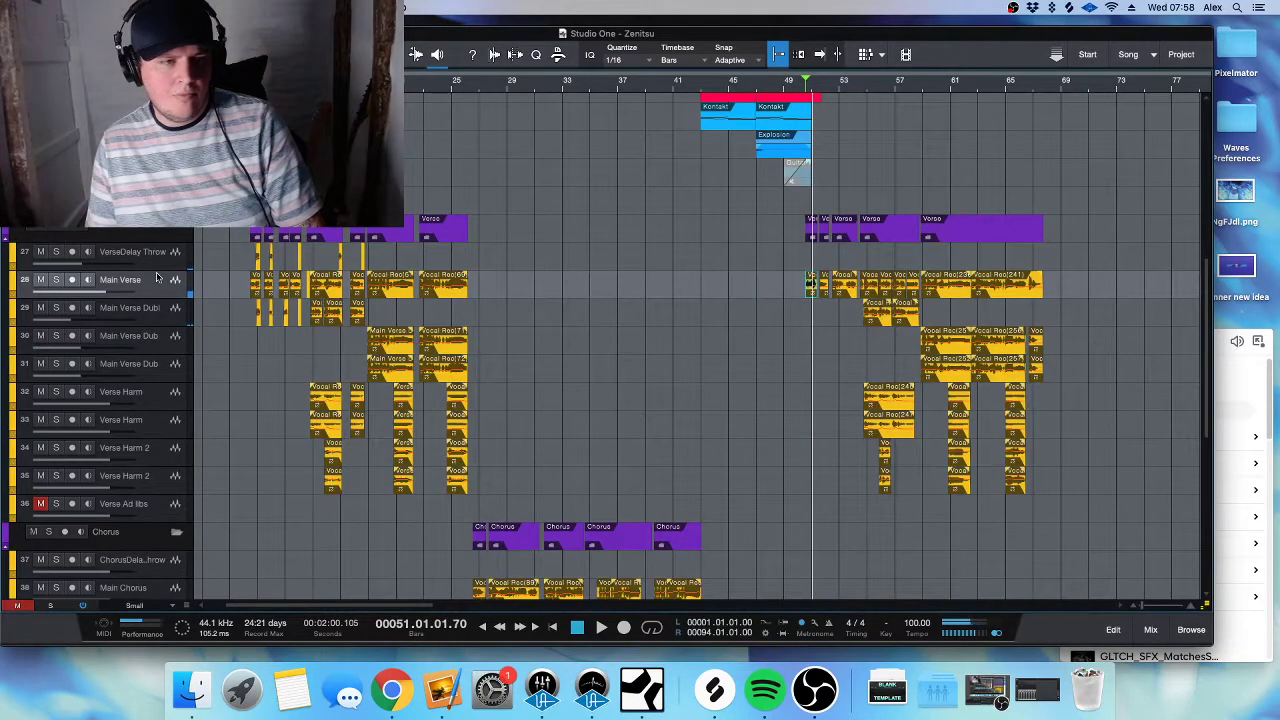
- Move the Main Verse channel's Pro-Q 3 insert ahead of Devil-Loc Deluxe, open it and audition the second-verse opening
{"action": "key", "text": "F3"}
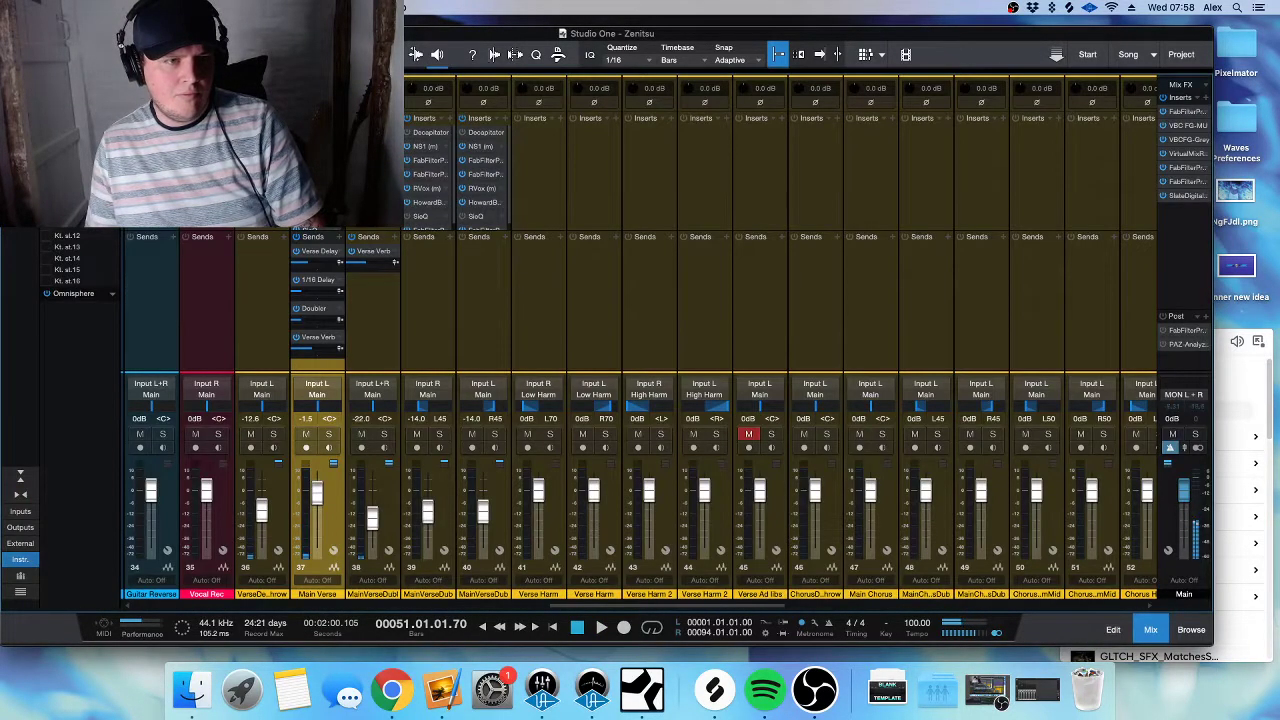
{"action": "double_click", "coordinate": [318, 174]}
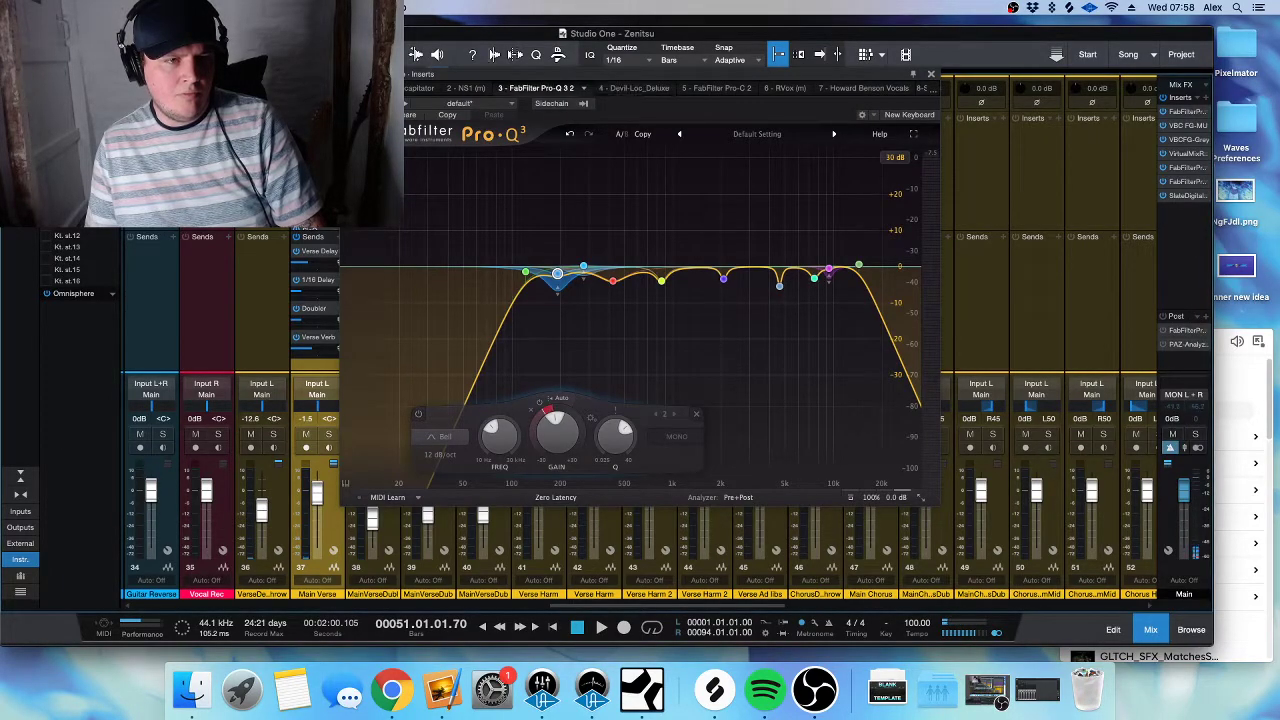
{"action": "key", "text": "space"}
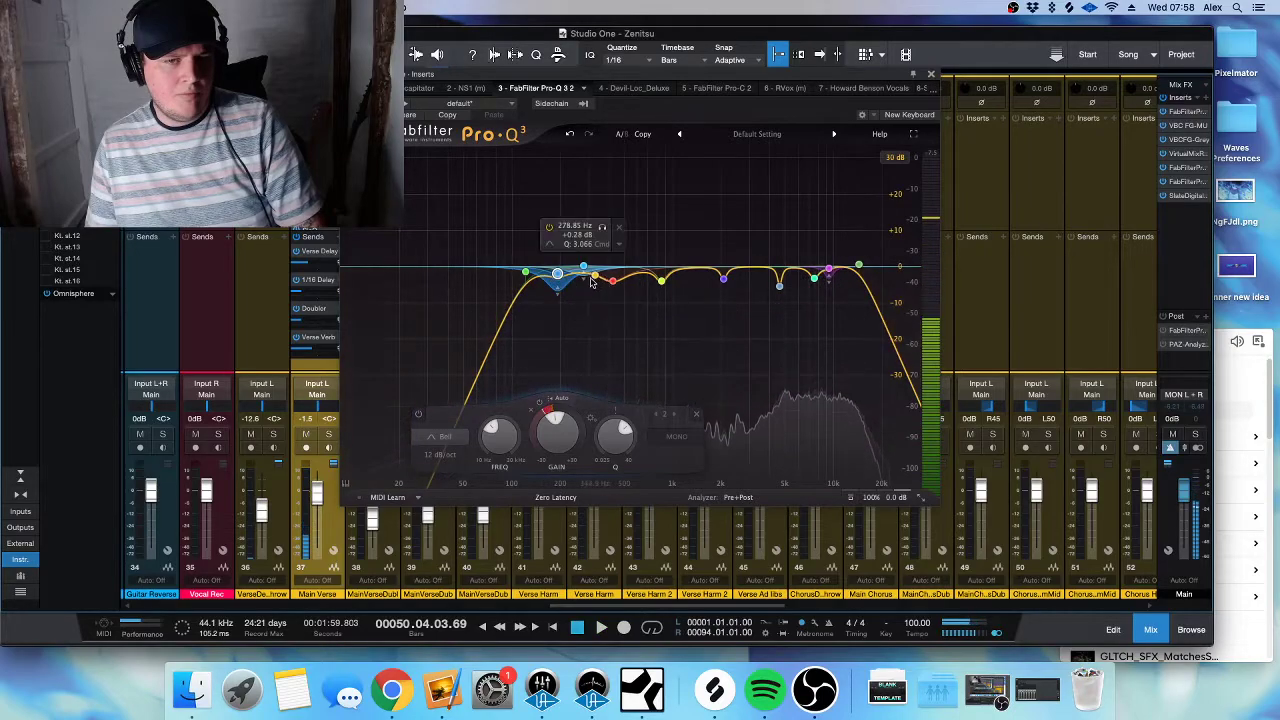
{"action": "key", "text": "space"}
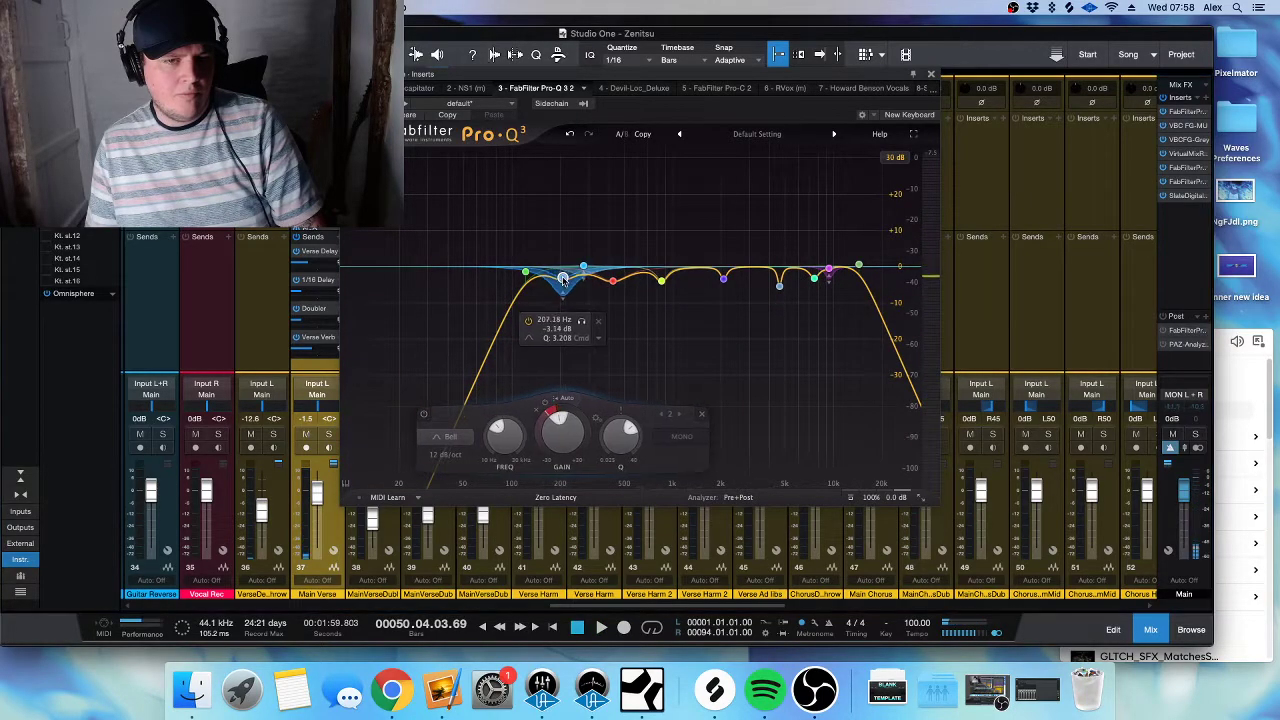
- Set the low-mid bell to about 207 Hz and -1.3 dB, raise the low cut slightly, and return to the arrangement with playback stopped
{"action": "mouse_move", "coordinate": [557, 274]}
{"action": "left_mouse_down"}
{"action": "mouse_move", "coordinate": [563, 290]}
{"action": "mouse_move", "coordinate": [560, 269]}
{"action": "left_mouse_up"}
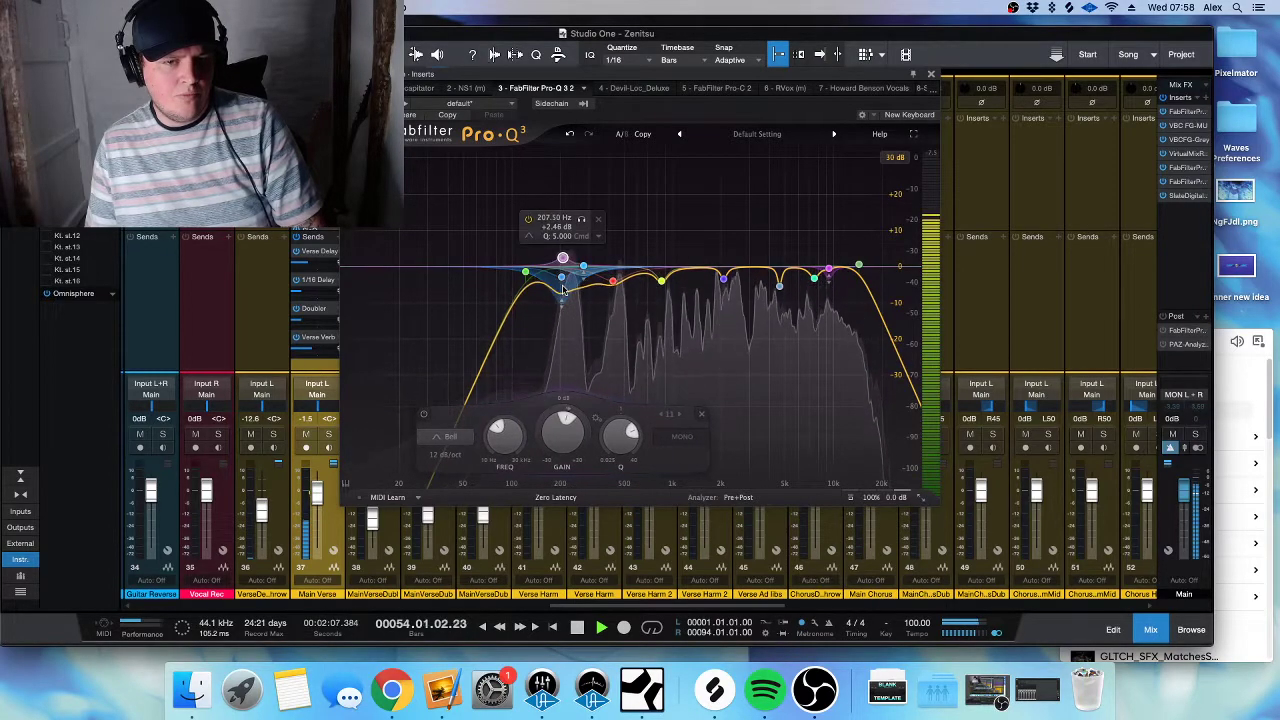
{"action": "left_click_drag", "start_coordinate": [562, 258], "coordinate": [563, 278]}
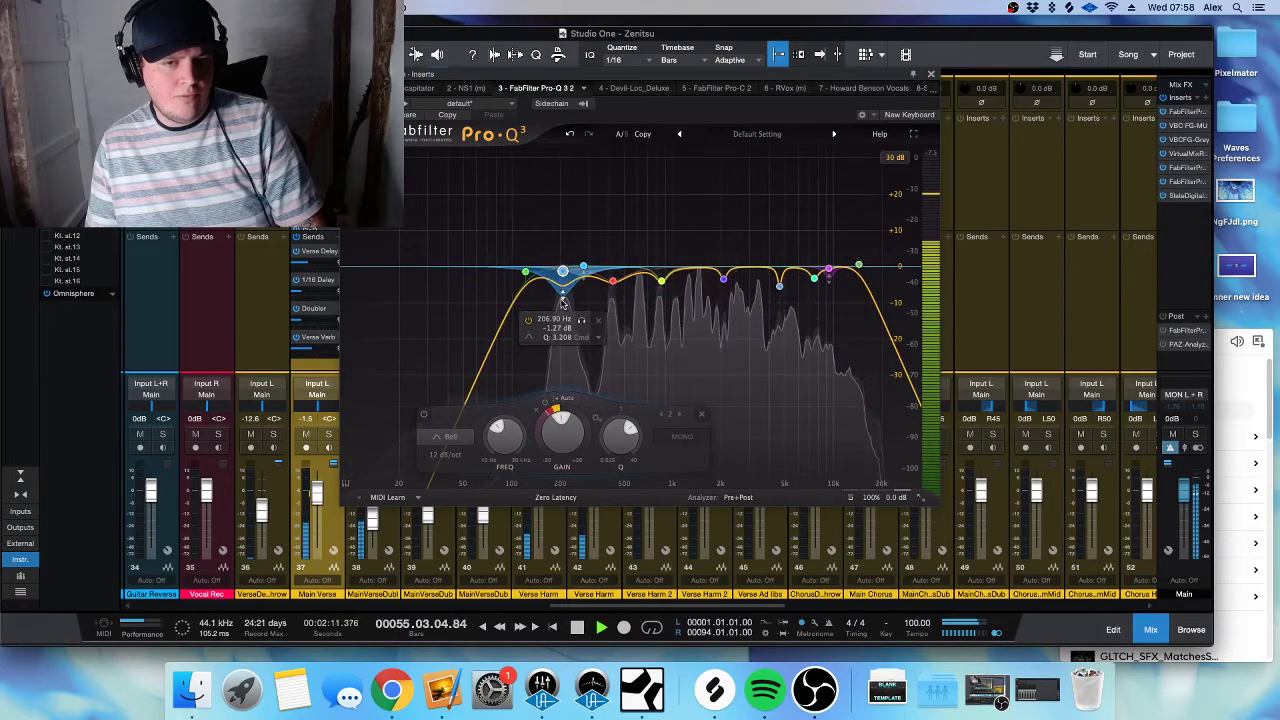
{"action": "left_click_drag", "start_coordinate": [526, 274], "coordinate": [537, 276]}
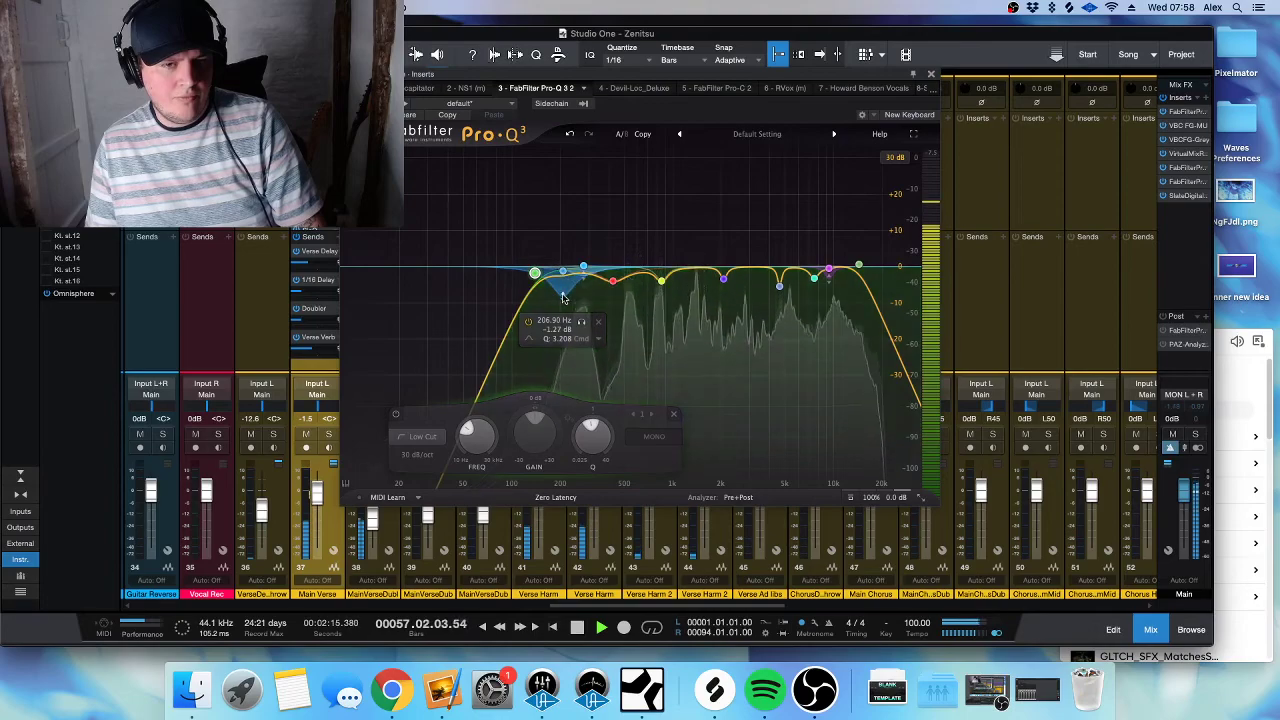
{"action": "left_click", "coordinate": [563, 293]}
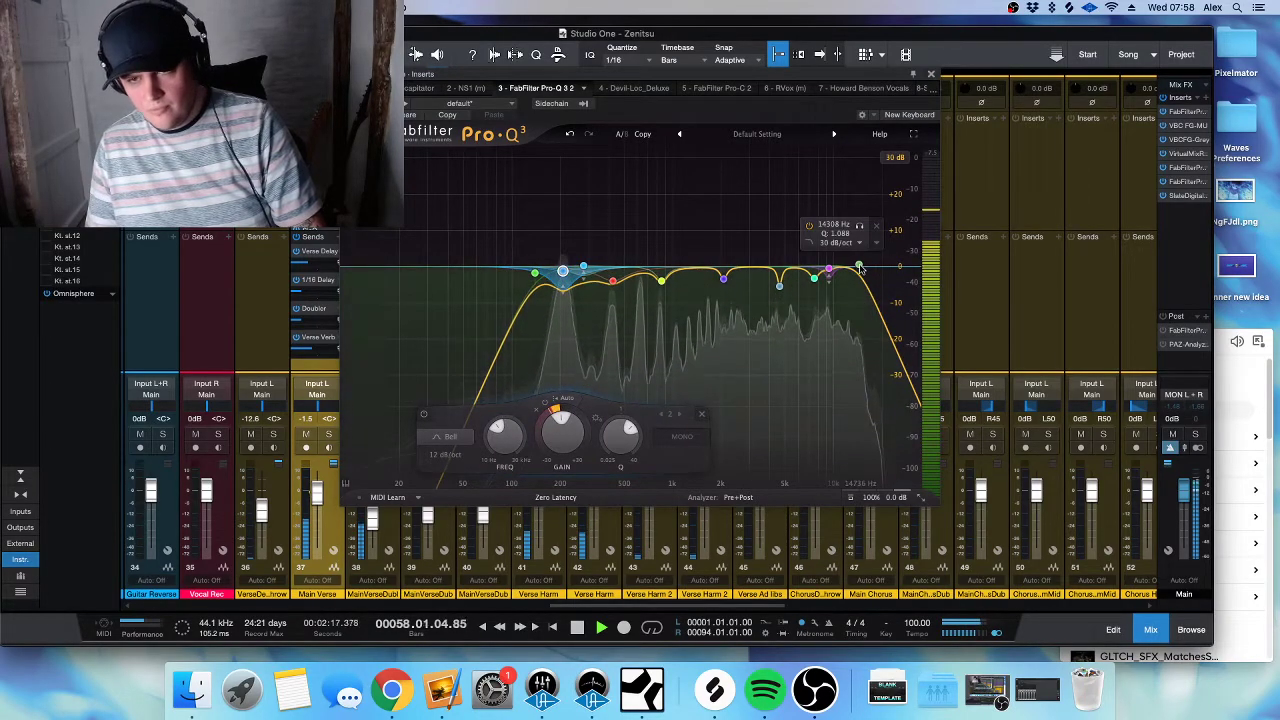
{"action": "left_click", "coordinate": [931, 74]}
{"action": "key", "text": "F3"}
{"action": "key", "text": "space"}
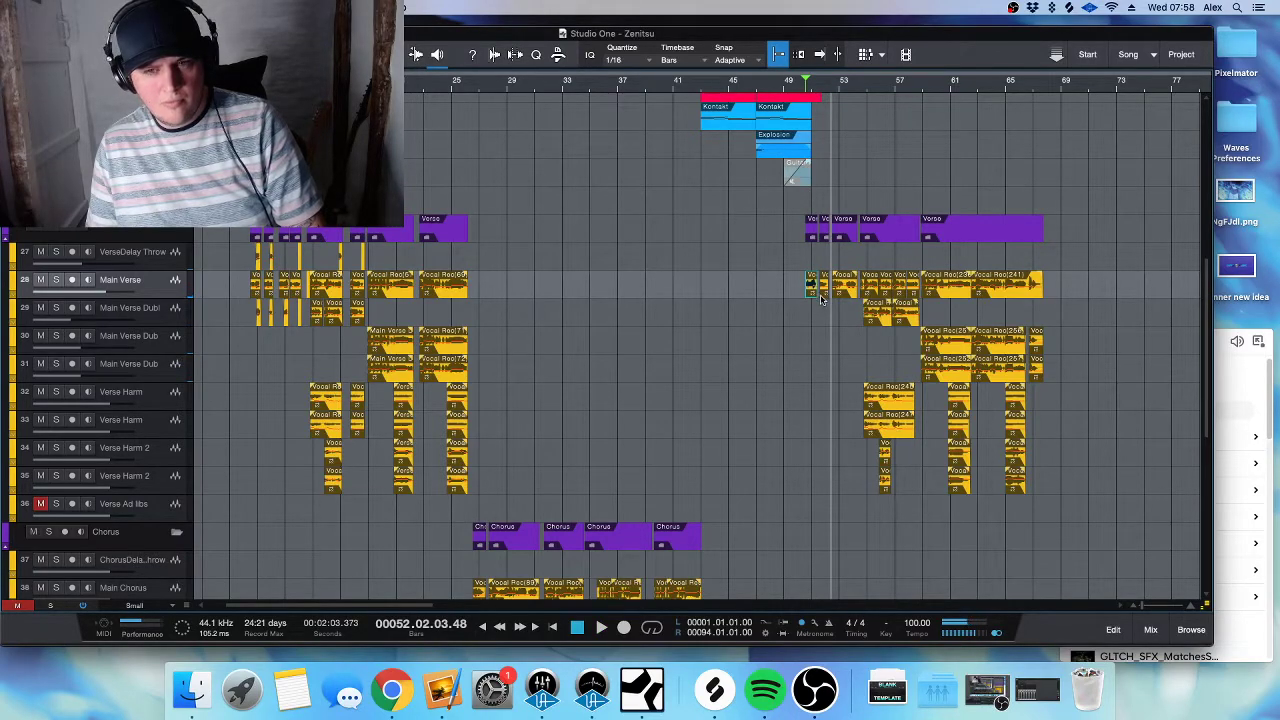
- Copy the first two second-verse Main Verse phrases onto the VerseDelay Throw track and trim them to their endings
{"action": "key", "text": "alt+z"}
{"action": "left_click", "coordinate": [705, 285]}
{"action": "key", "text": "shift+e"}
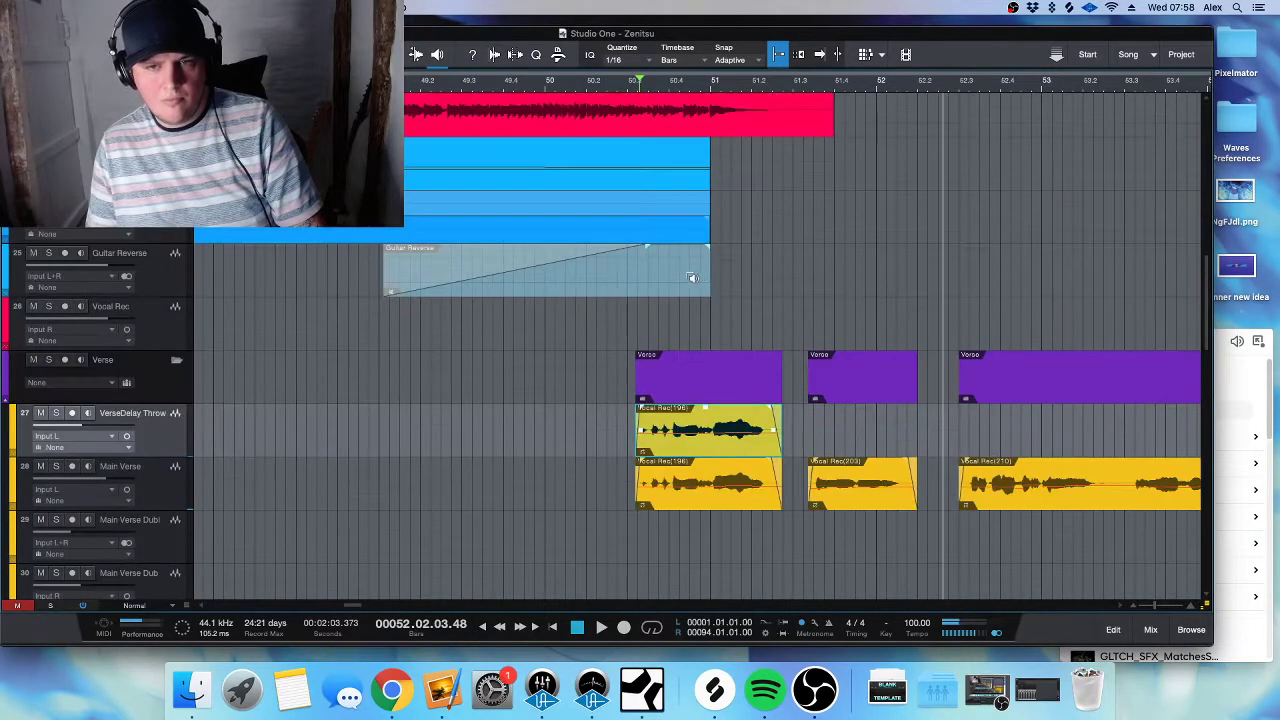
{"action": "left_click_drag", "start_coordinate": [628, 437], "coordinate": [724, 440]}
{"action": "key", "text": "space"}
{"action": "left_click_drag", "start_coordinate": [825, 485], "coordinate": [855, 443]}
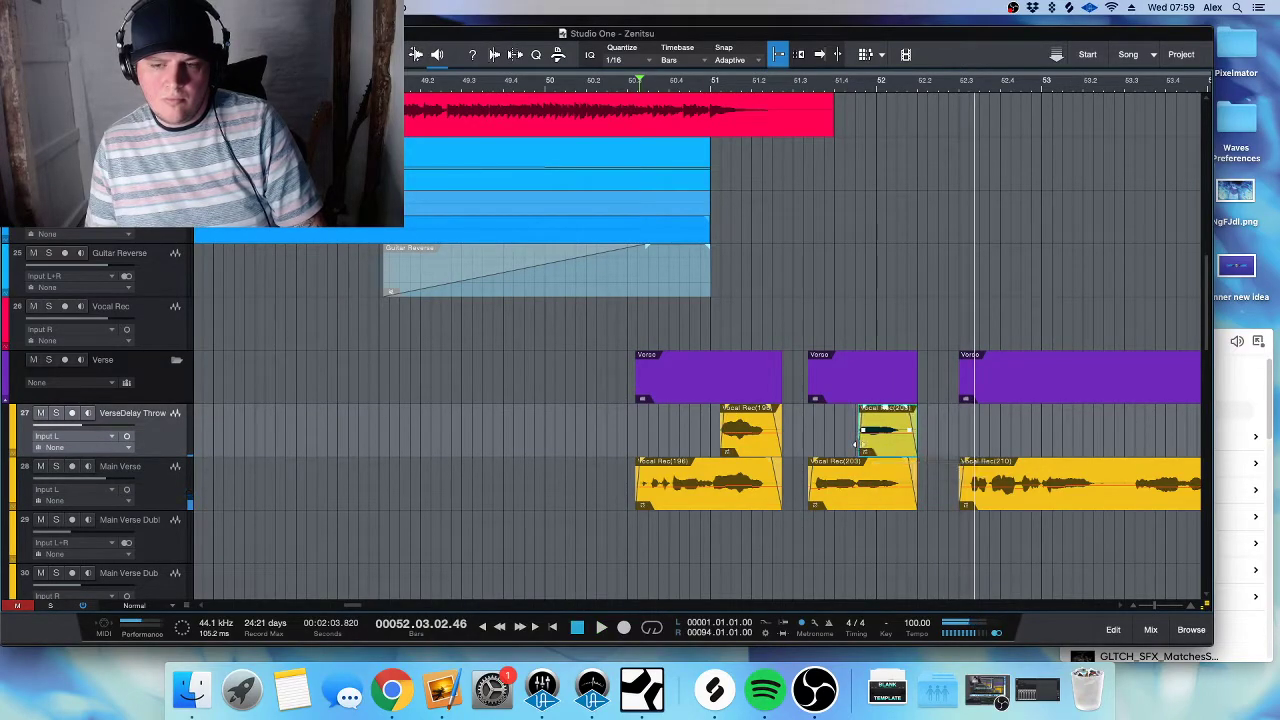
- Stop playback at the second-verse delay clips and show the VerseDelay Throw track's automation
{"action": "key", "text": "space"}
{"action": "scroll", "coordinate": [727, 447], "scroll_direction": "up", "scroll_amount": 3}
{"action": "left_click_drag", "start_coordinate": [763, 440], "coordinate": [743, 440]}
{"action": "scroll", "coordinate": [743, 440], "scroll_direction": "down", "scroll_amount": 5}
{"action": "left_click", "coordinate": [176, 413]}
{"action": "left_click", "coordinate": [118, 428]}
{"action": "left_click", "coordinate": [120, 460]}
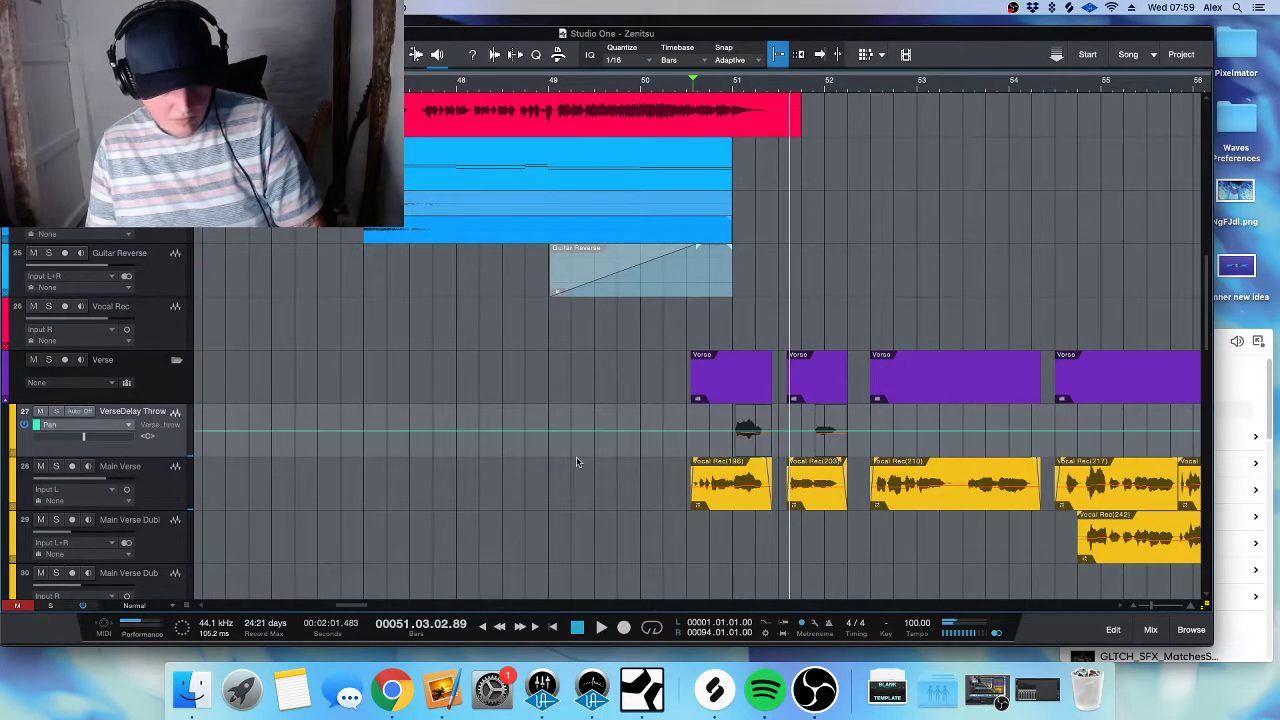
{"action": "mouse_move", "coordinate": [686, 436]}
{"action": "left_mouse_down"}
{"action": "mouse_move", "coordinate": [706, 438]}
{"action": "mouse_move", "coordinate": [688, 443]}
{"action": "left_mouse_up"}
{"action": "right_click", "coordinate": [686, 440]}
{"action": "key", "text": "Escape"}
{"action": "key", "text": "Delete"}
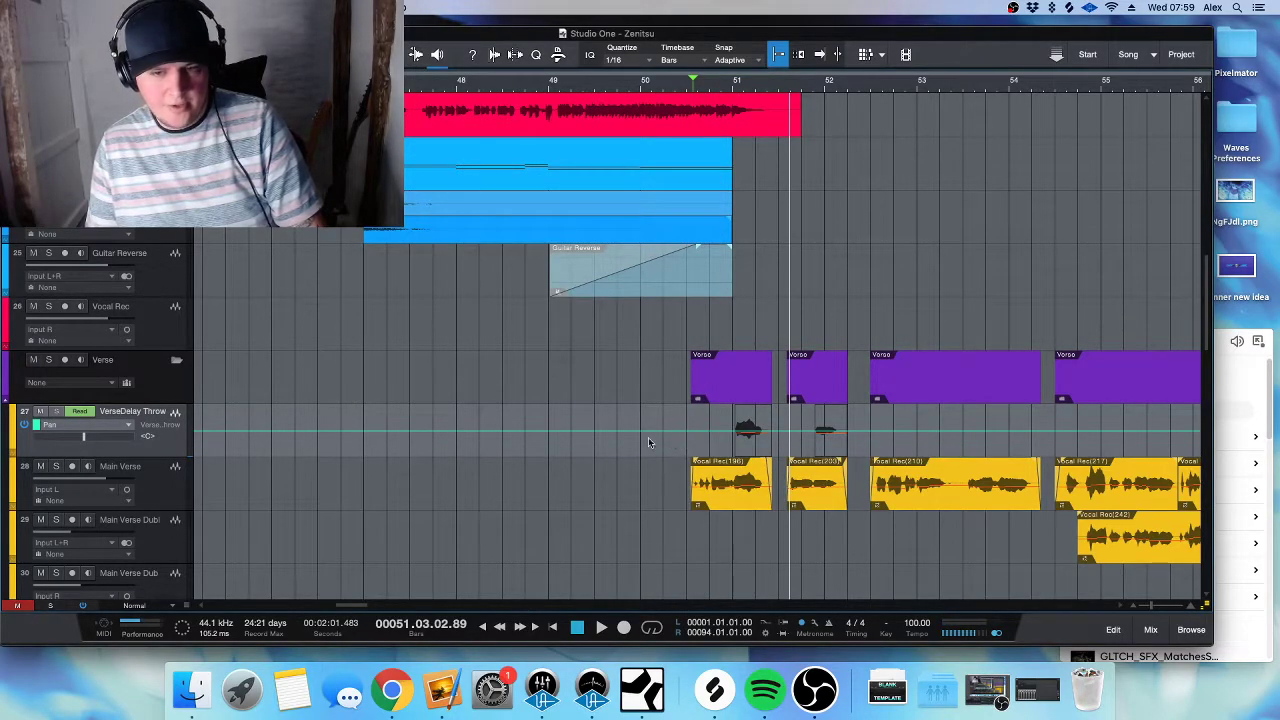
- Lower VerseDelay Throw's volume automation to -19.4 dB from just before the second verse, audition the throws, and hide the automation
{"action": "left_click", "coordinate": [110, 426]}
{"action": "left_click", "coordinate": [112, 445]}
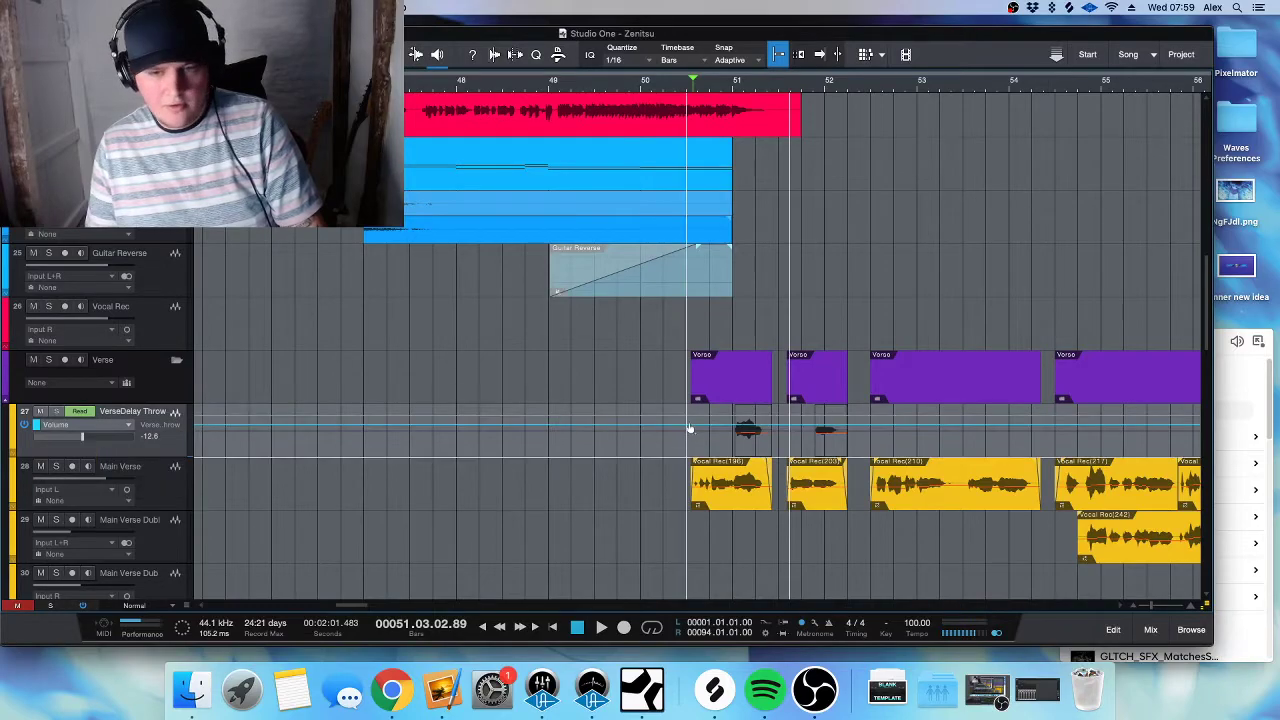
{"action": "left_click_drag", "start_coordinate": [686, 429], "coordinate": [686, 437]}
{"action": "key", "text": "space"}
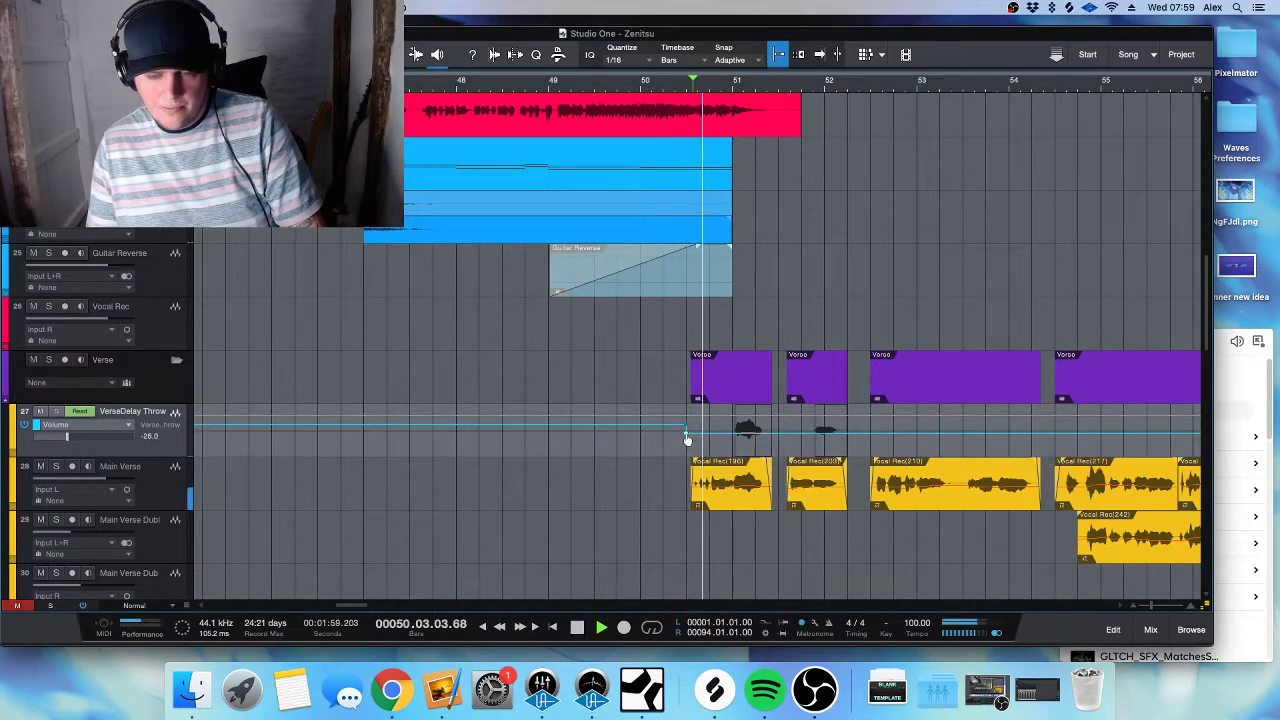
{"action": "left_click_drag", "start_coordinate": [686, 438], "coordinate": [687, 430]}
{"action": "key", "text": "space"}
{"action": "key", "text": "space"}
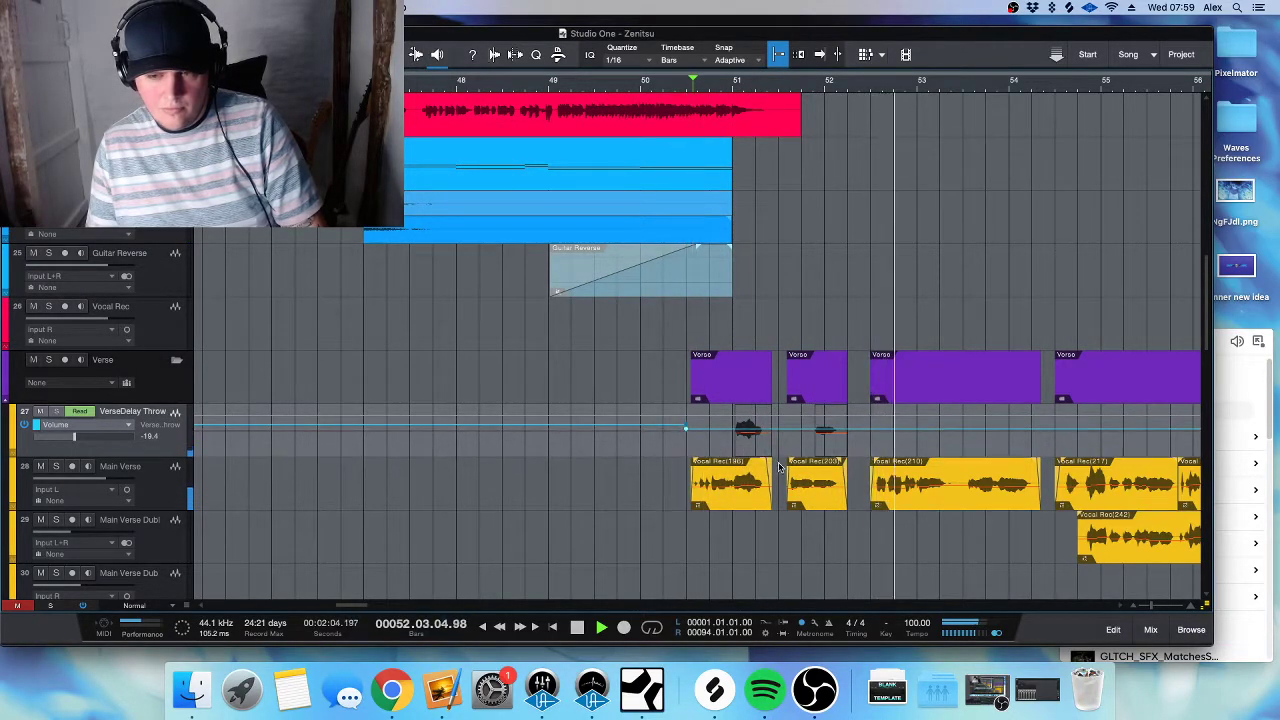
{"action": "key", "text": "a"}
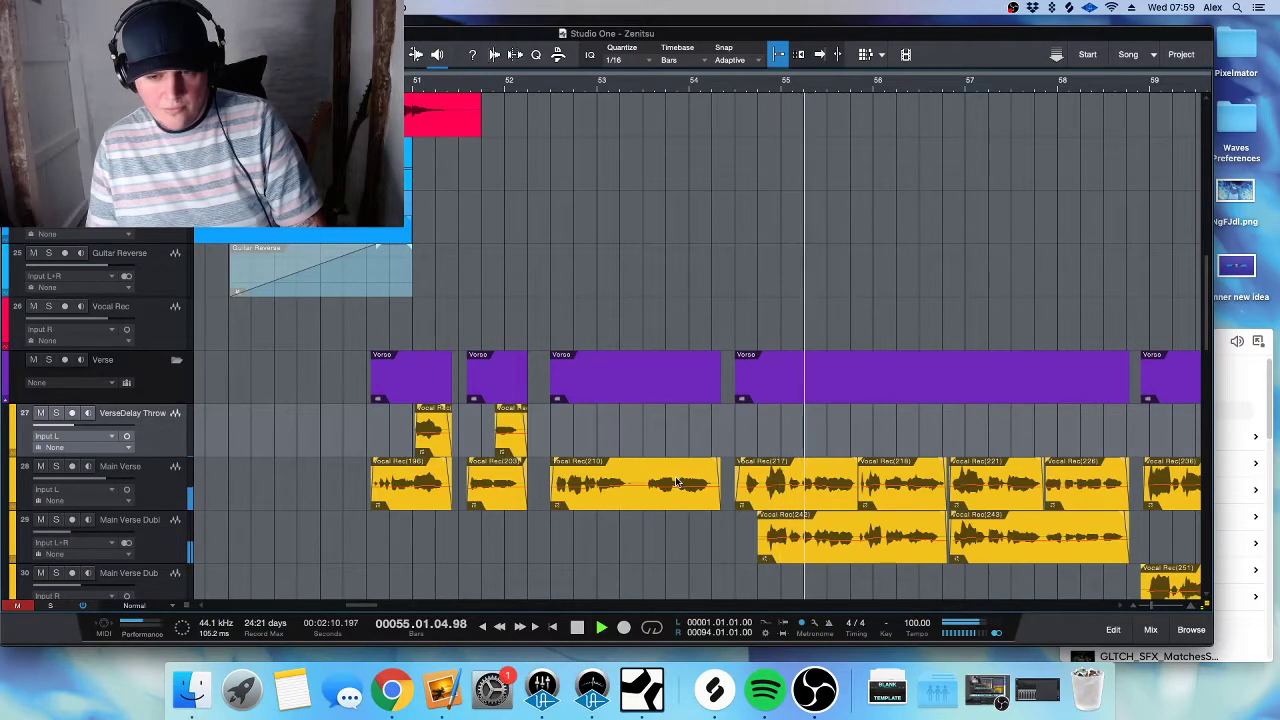
- Listen through the second verse while examining its vocal layers, return the playhead to bar 47 and stop playback
{"action": "key", "text": "w"}
{"action": "key", "text": "w"}
{"action": "key", "text": "shift+w"}
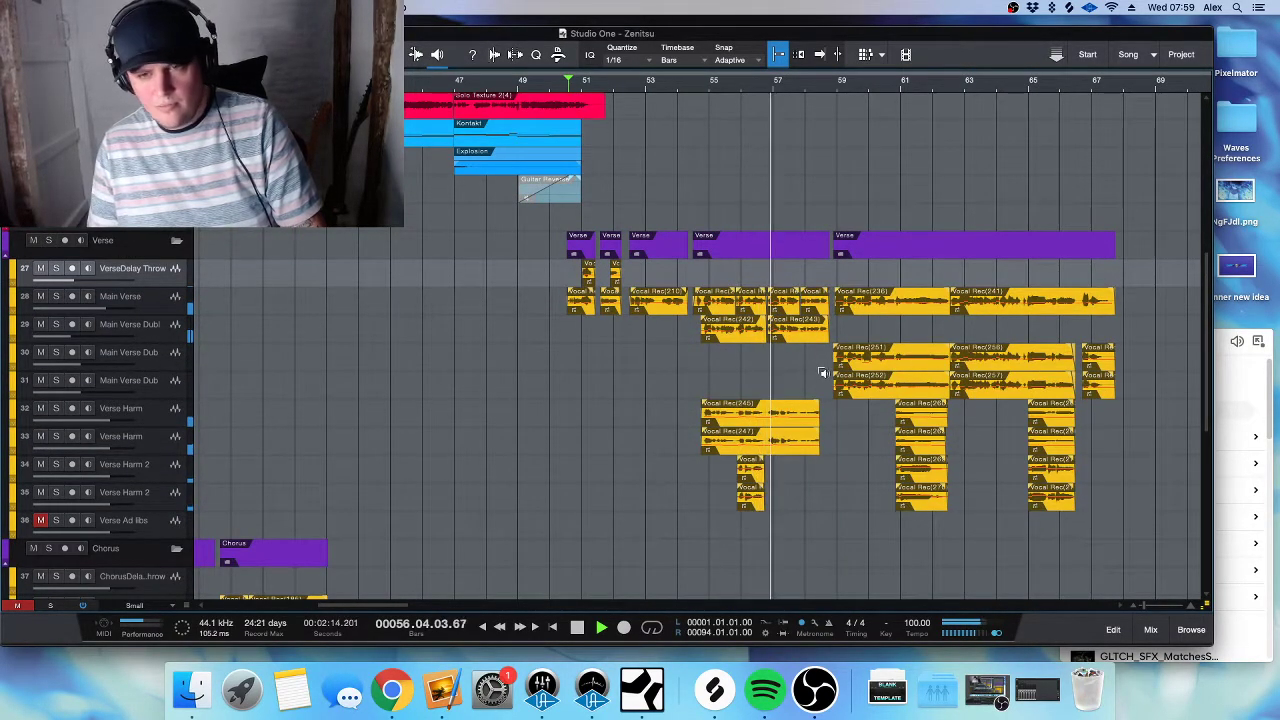
{"action": "key", "text": "e"}
{"action": "key", "text": "e"}
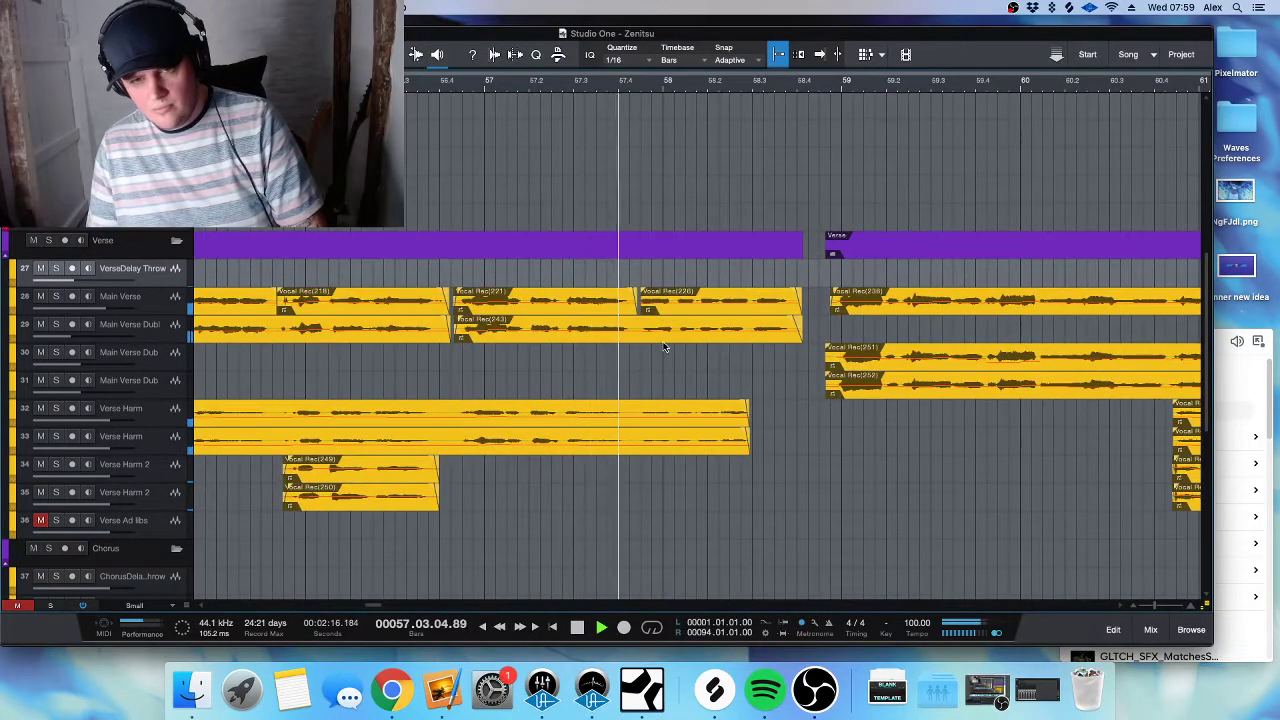
{"action": "key", "text": "w"}
{"action": "key", "text": "w"}
{"action": "key", "text": "w"}
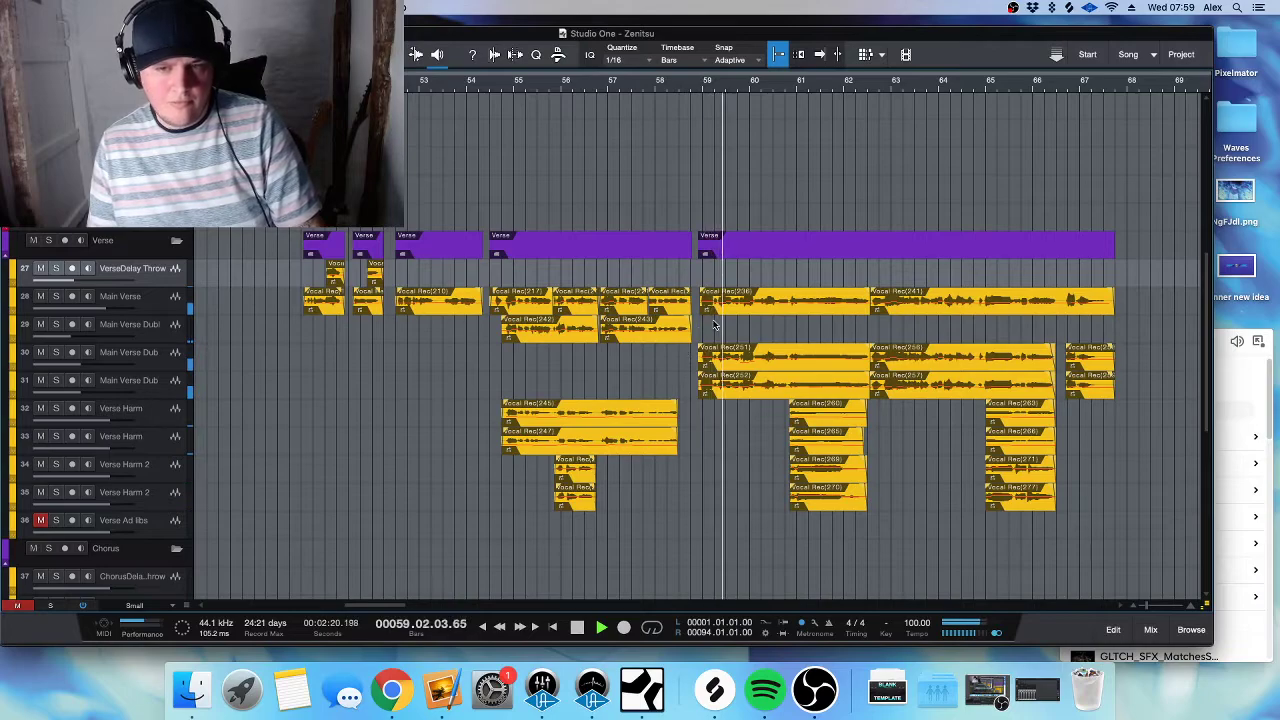
{"action": "key", "text": "w"}
{"action": "key", "text": "shift+w"}
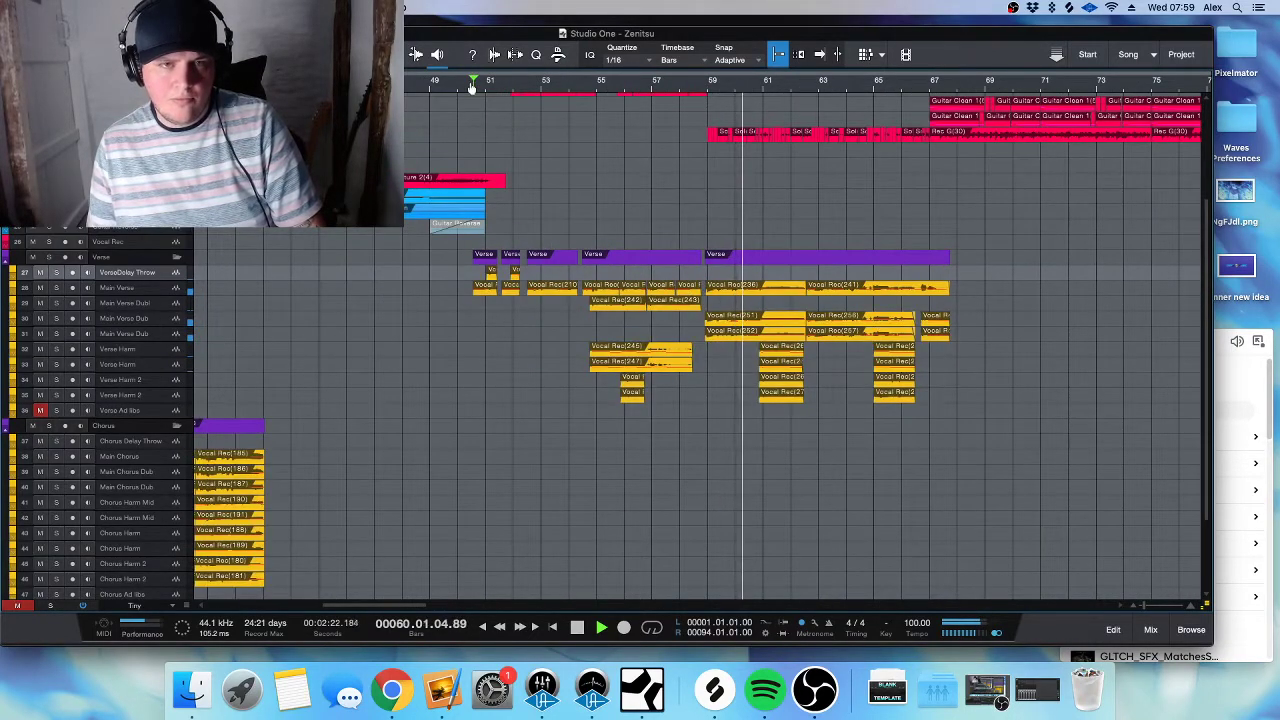
{"action": "key", "text": "w"}
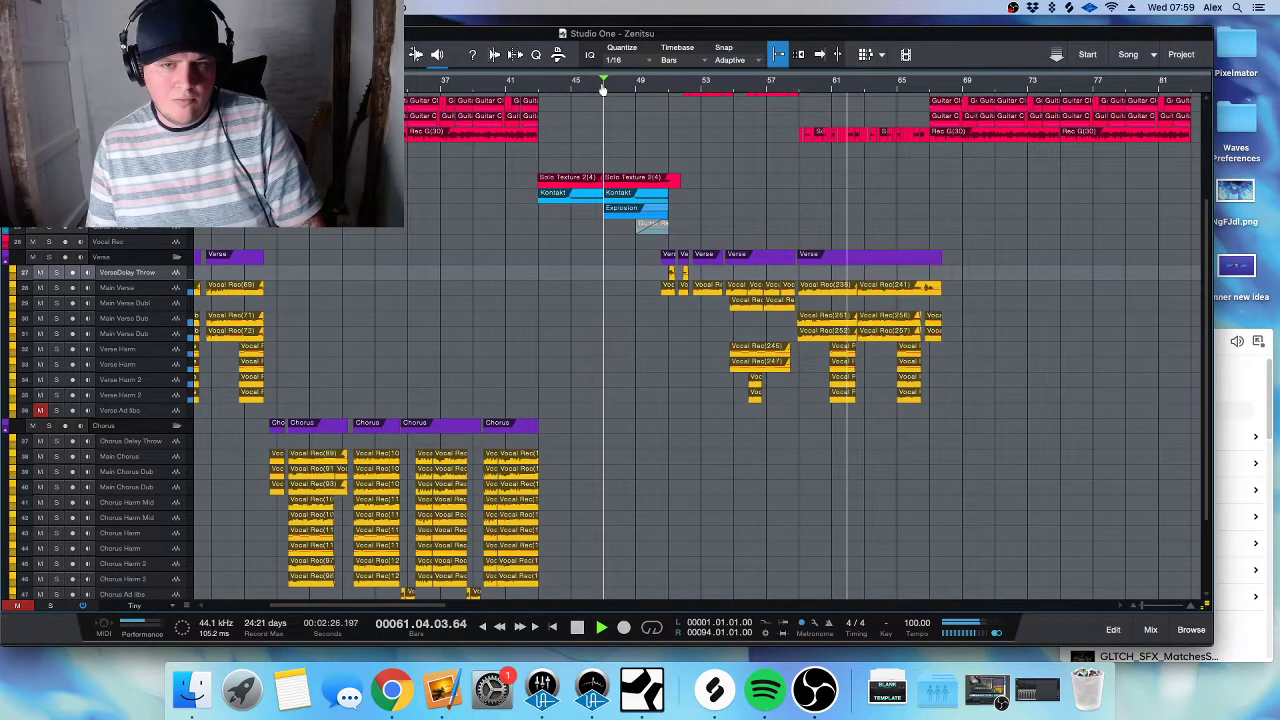
{"action": "left_click", "coordinate": [603, 88]}
{"action": "key", "text": "space"}
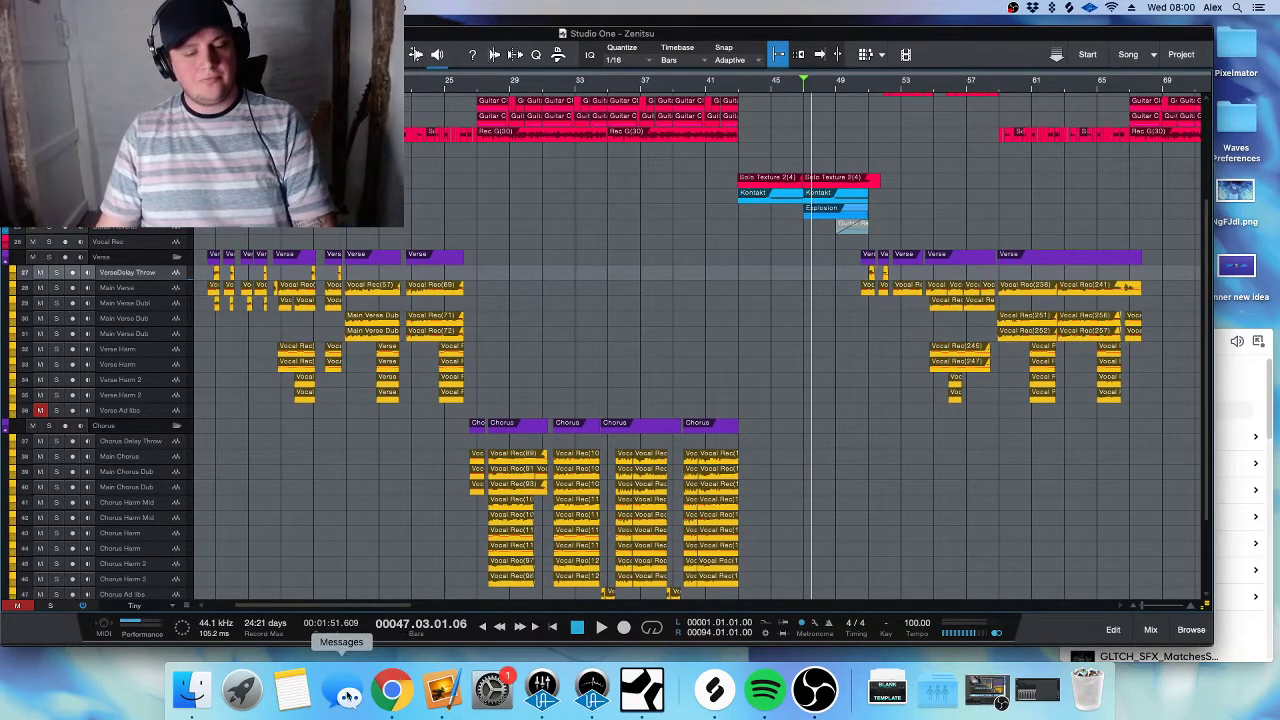
- View the first-verse vocals, switch to Notes to review the song lyrics, and return to the arrangement
{"action": "scroll", "coordinate": [280, 655], "scroll_direction": "left", "scroll_amount": 5}
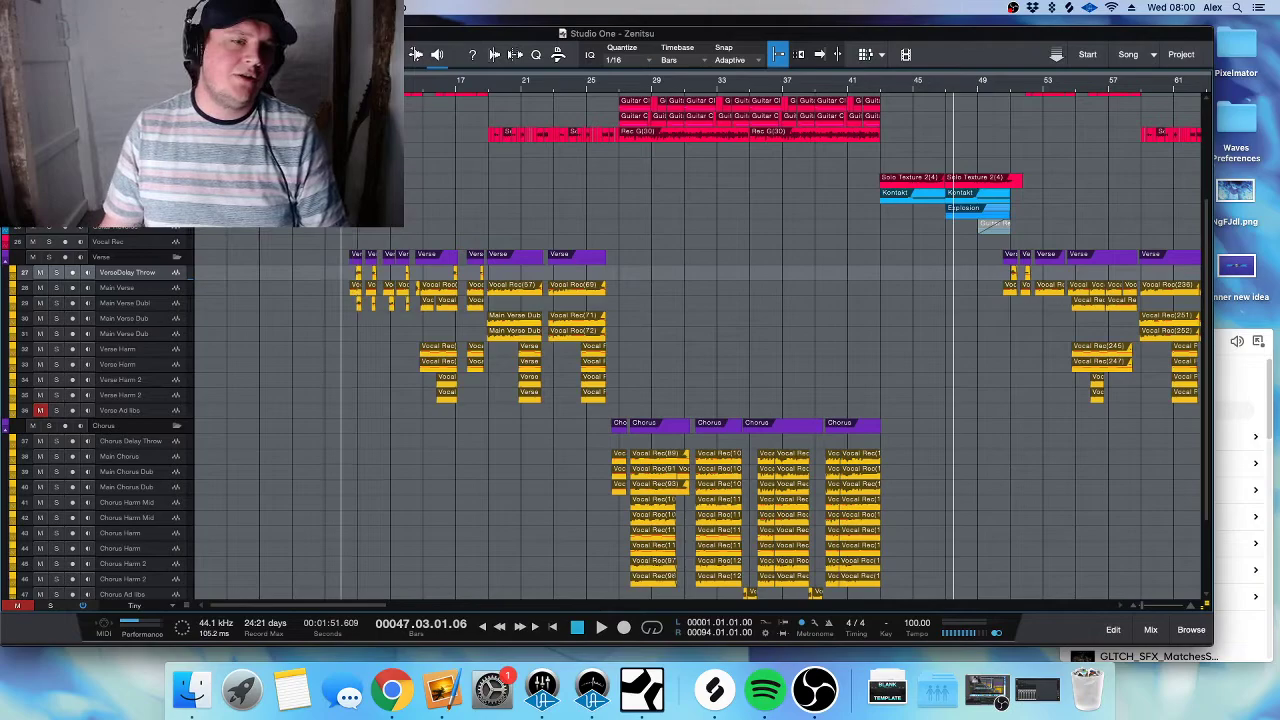
{"action": "scroll", "coordinate": [332, 293], "scroll_direction": "up", "scroll_amount": 5}
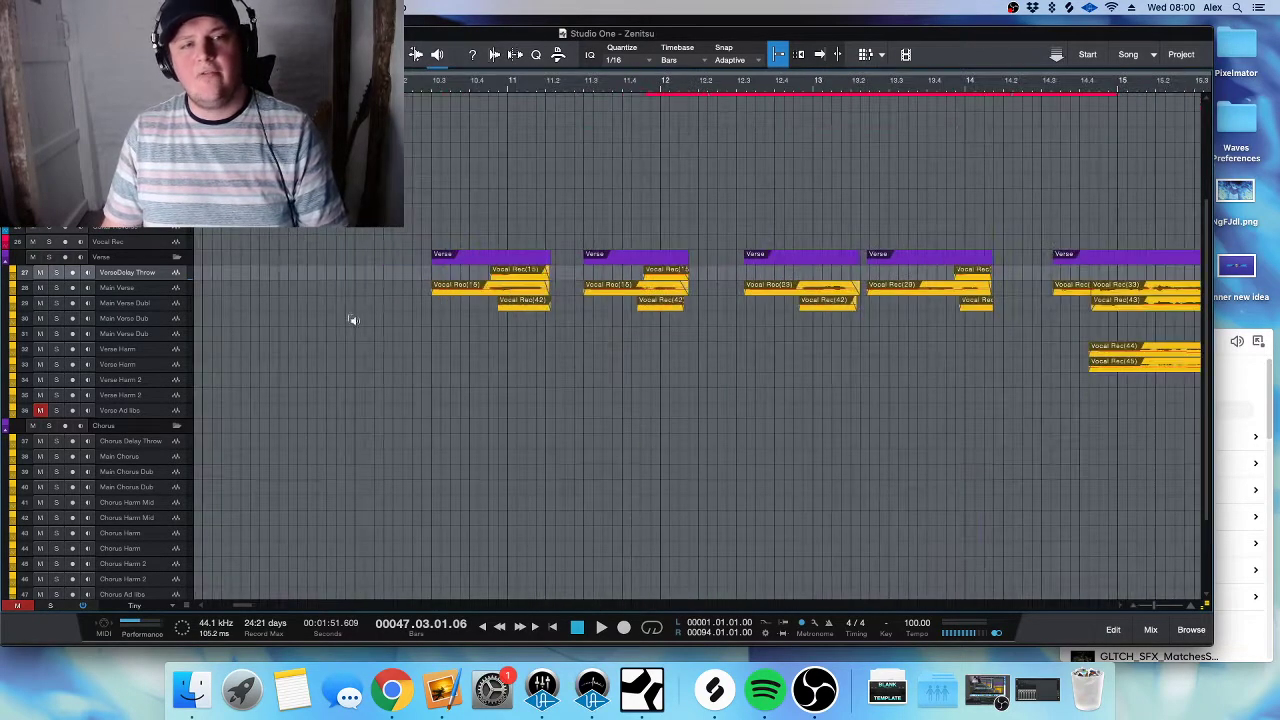
{"action": "scroll", "coordinate": [363, 320], "scroll_direction": "down", "scroll_amount": 3}
{"action": "scroll", "coordinate": [362, 321], "scroll_direction": "up", "scroll_amount": 4}
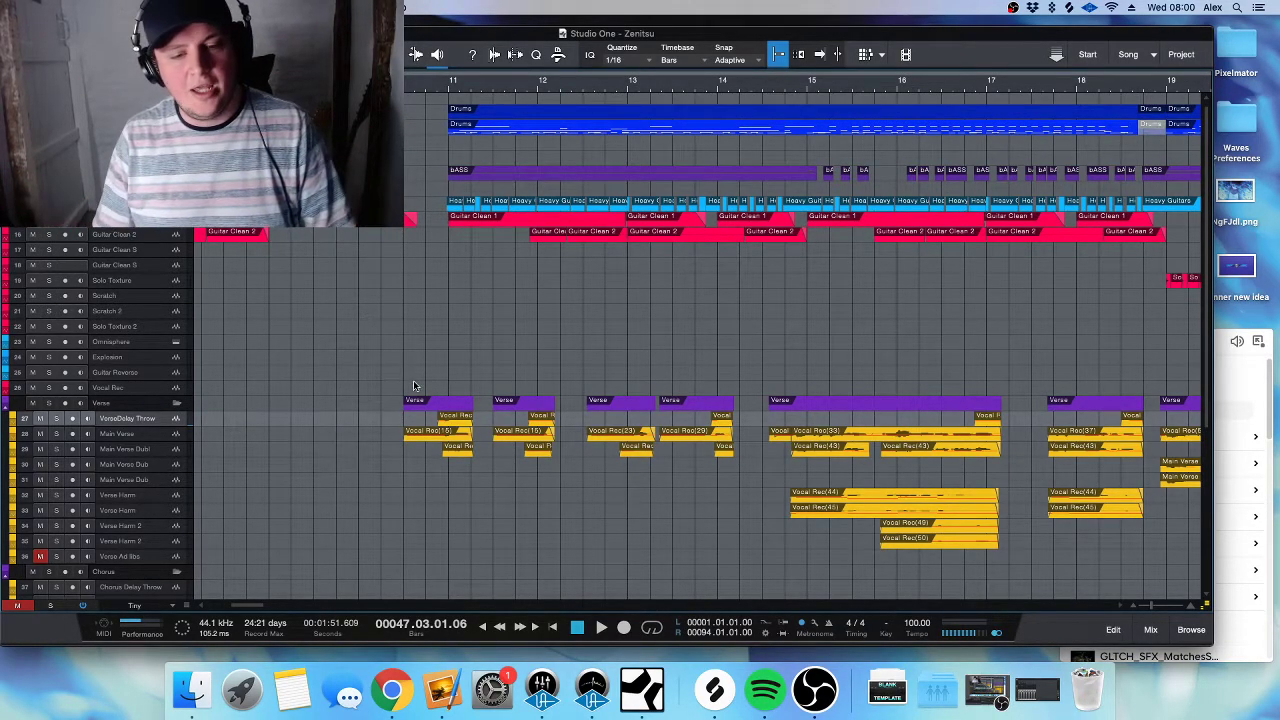
{"action": "key", "text": "shift+e"}
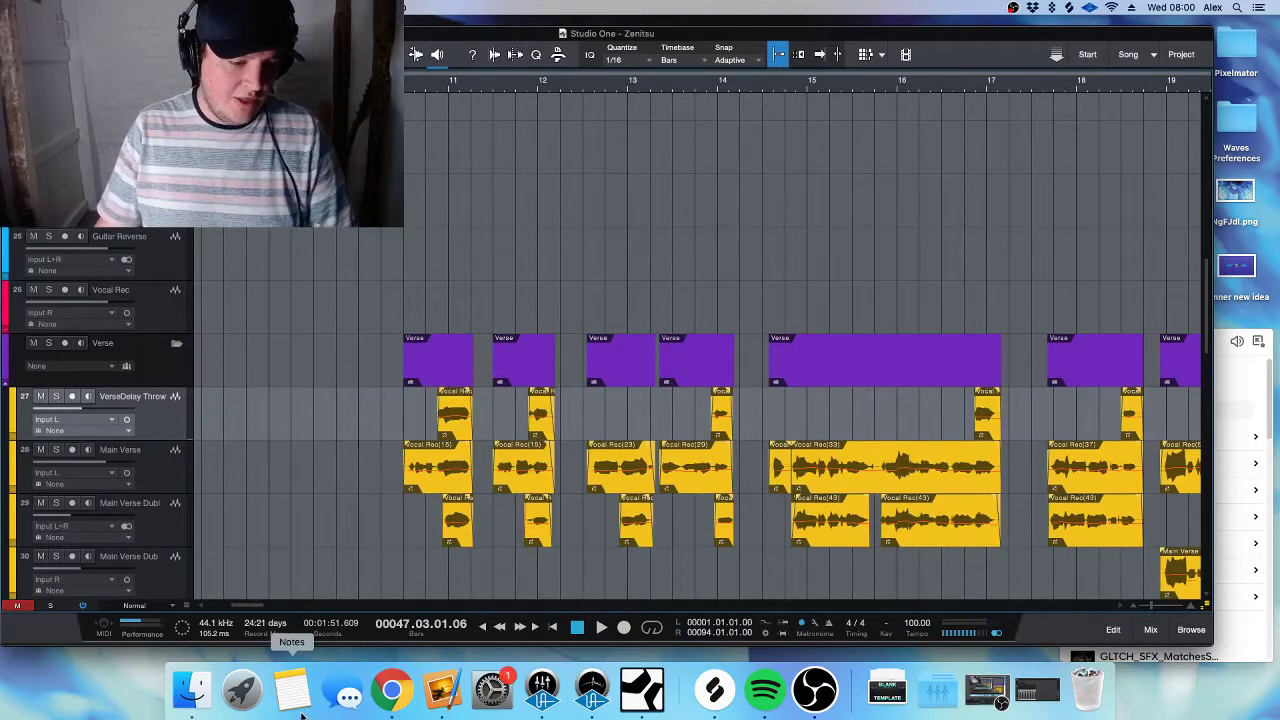
{"action": "left_click", "coordinate": [301, 710]}
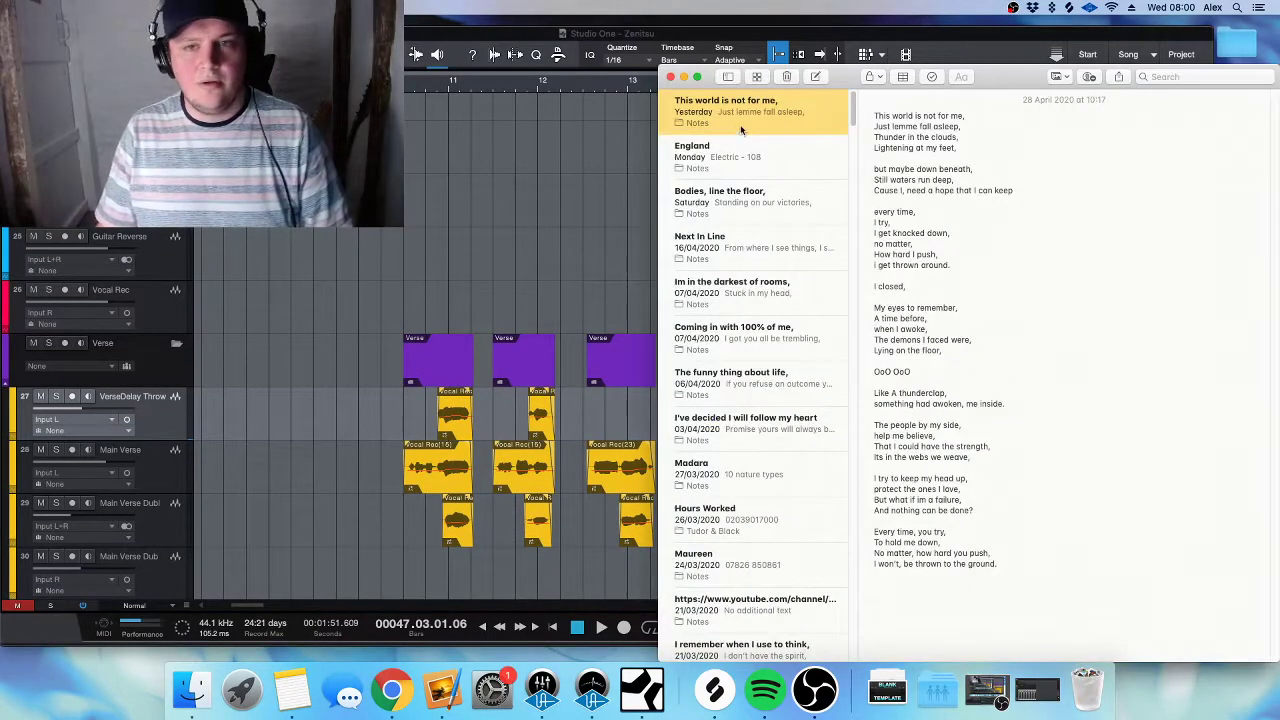
{"action": "left_click_drag", "start_coordinate": [903, 76], "coordinate": [458, 191]}
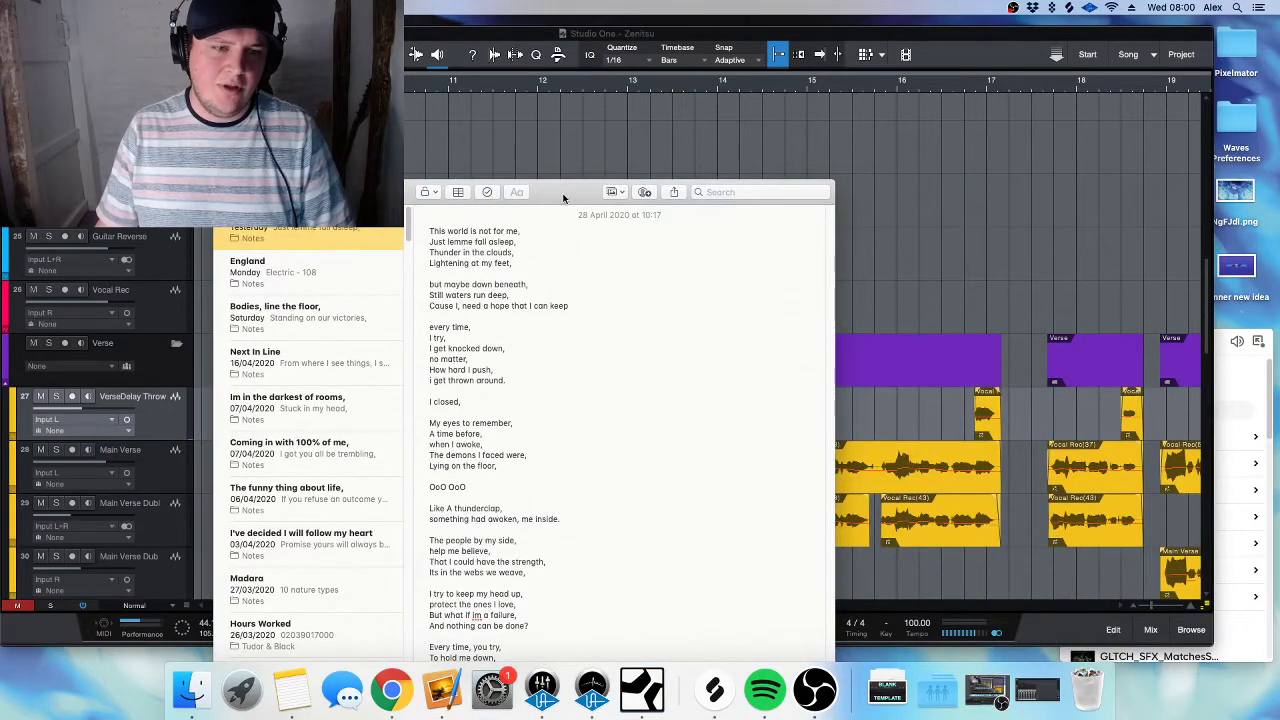
{"action": "left_click_drag", "start_coordinate": [558, 203], "coordinate": [497, 76]}
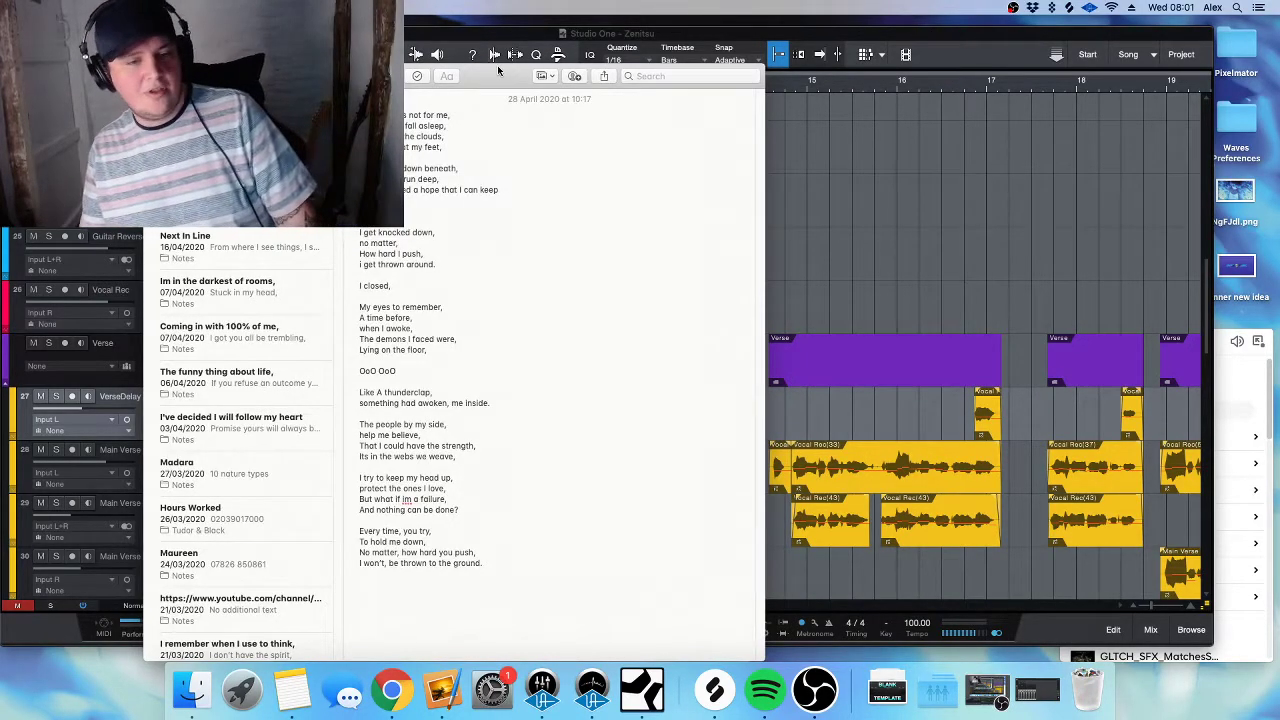
{"action": "left_click_drag", "start_coordinate": [497, 69], "coordinate": [462, 67]}
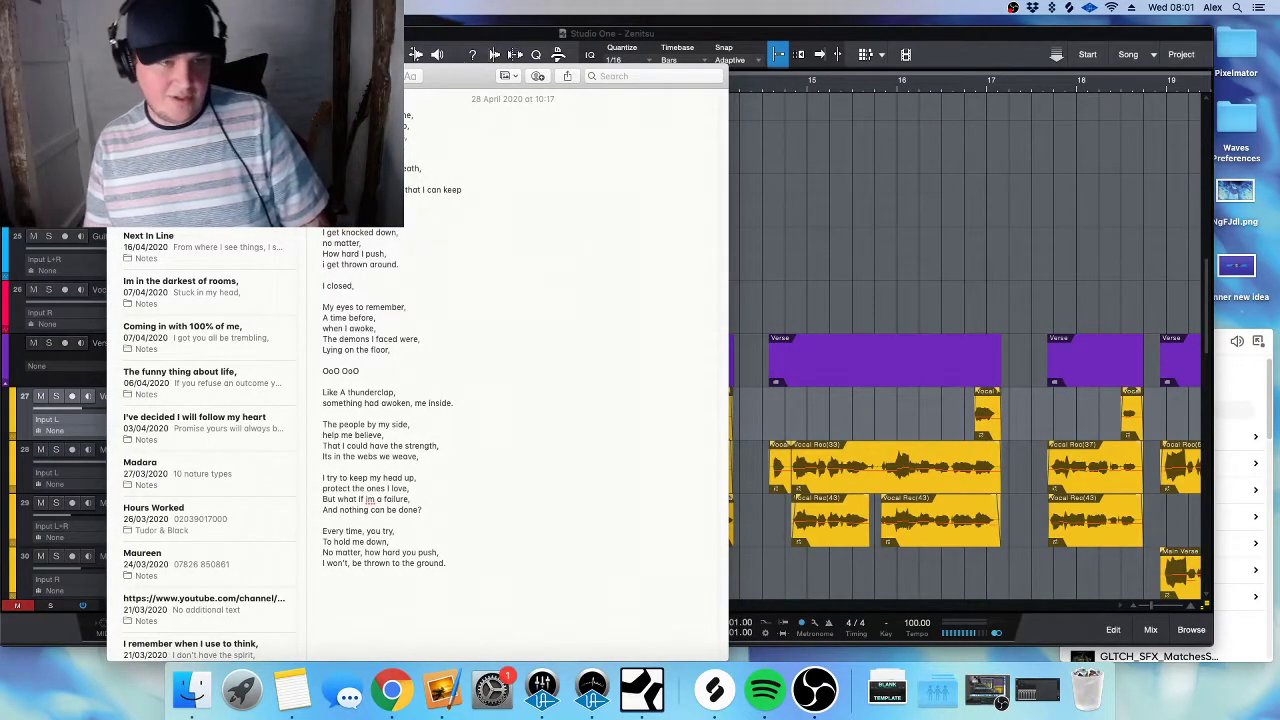
{"action": "key", "text": "super+h"}
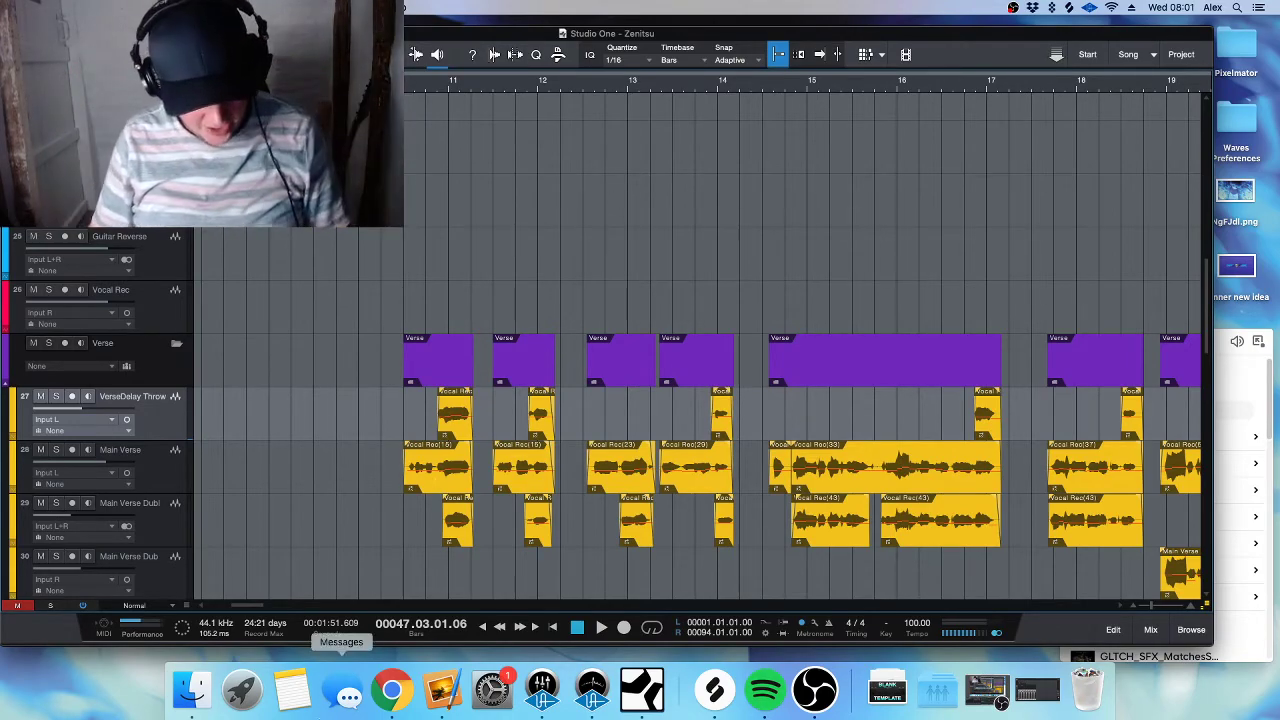
{"action": "left_click", "coordinate": [348, 690]}
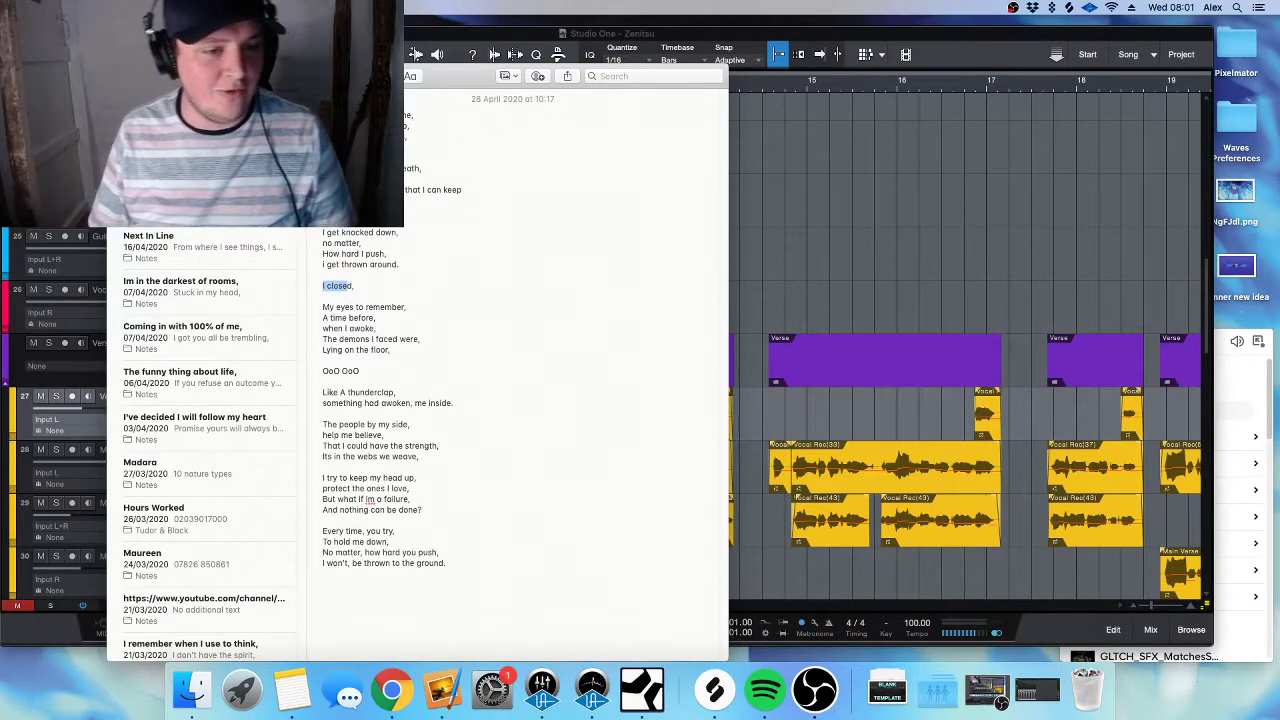
{"action": "key", "text": "super+m"}
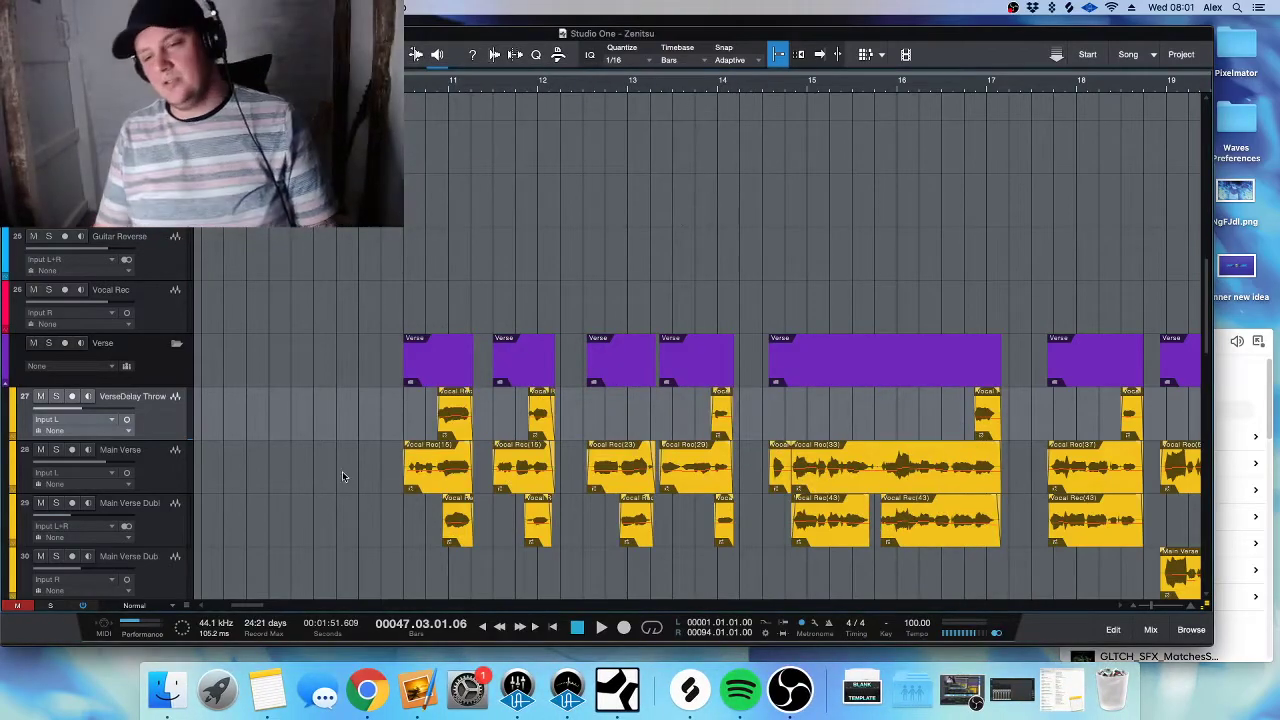
- Play the first verse from about bar 10 and examine its Main Verse, double and harmony clips
{"action": "key", "text": "w"}
{"action": "key", "text": "w"}
{"action": "key", "text": "w"}
{"action": "key", "text": "alt+w"}
{"action": "key", "text": "alt+w"}
{"action": "key", "text": "alt+w"}
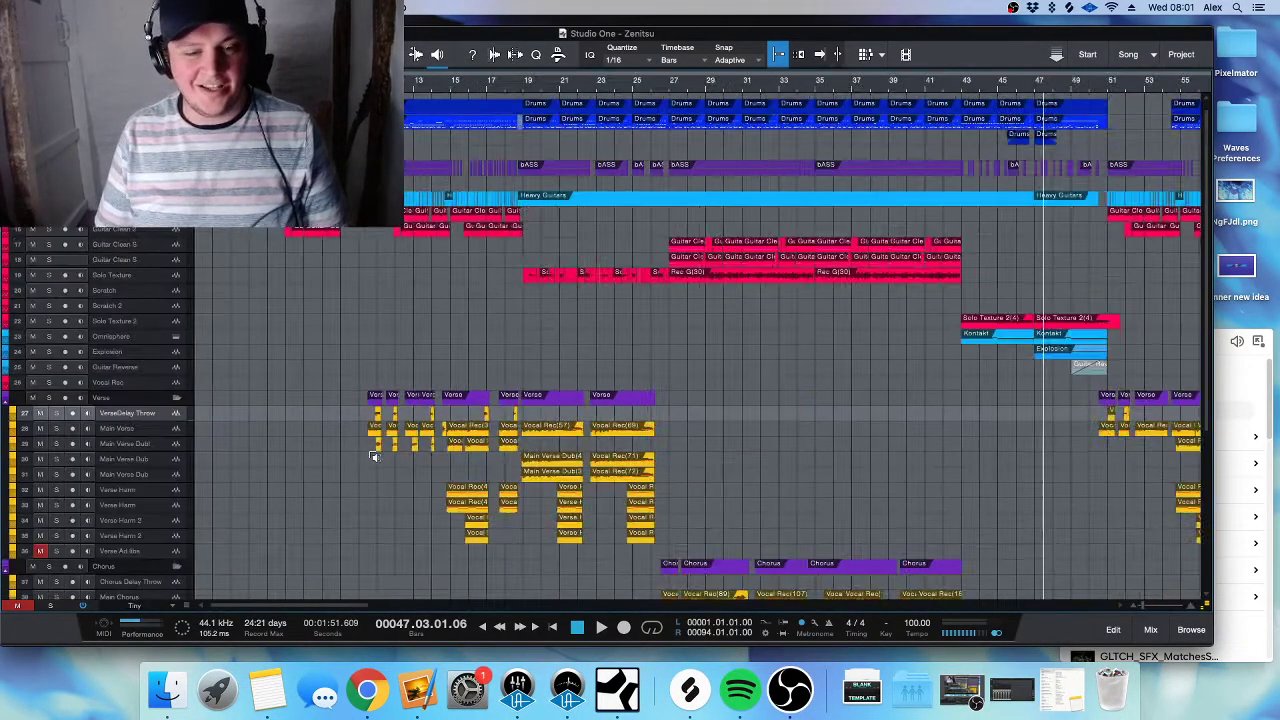
{"action": "scroll", "coordinate": [365, 455], "scroll_direction": "down", "scroll_amount": 5}
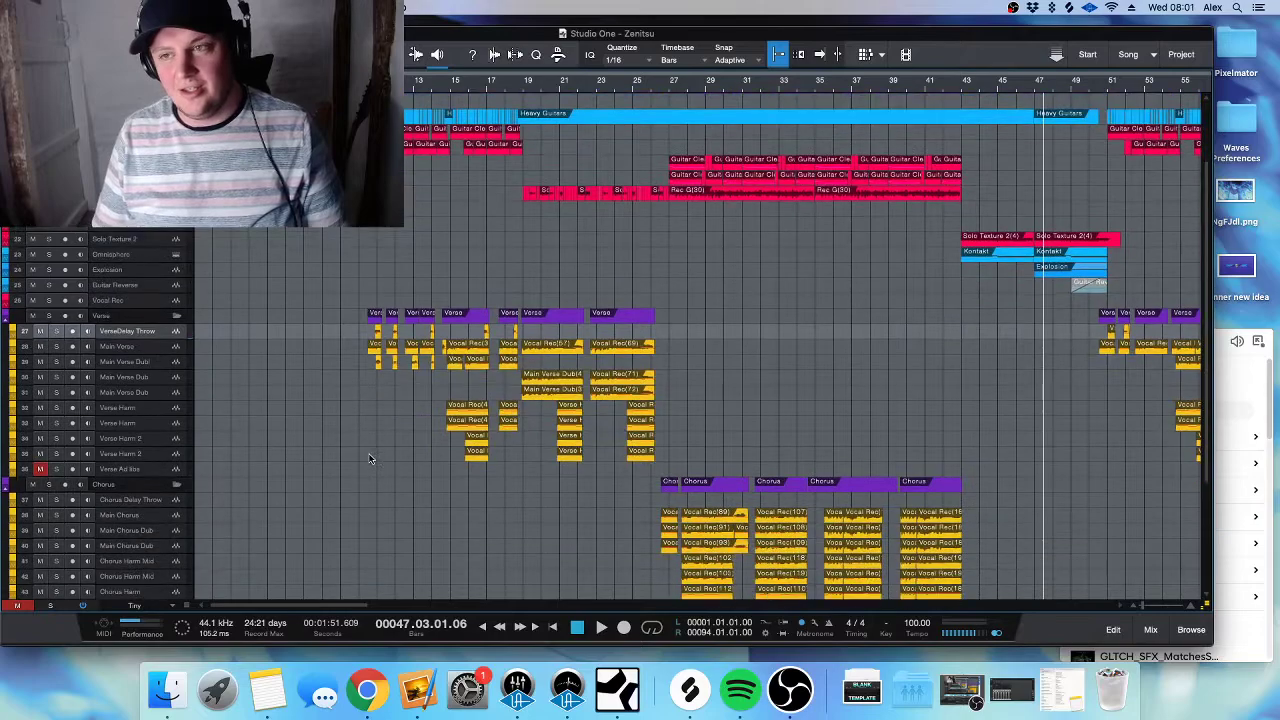
{"action": "key", "text": "alt+w"}
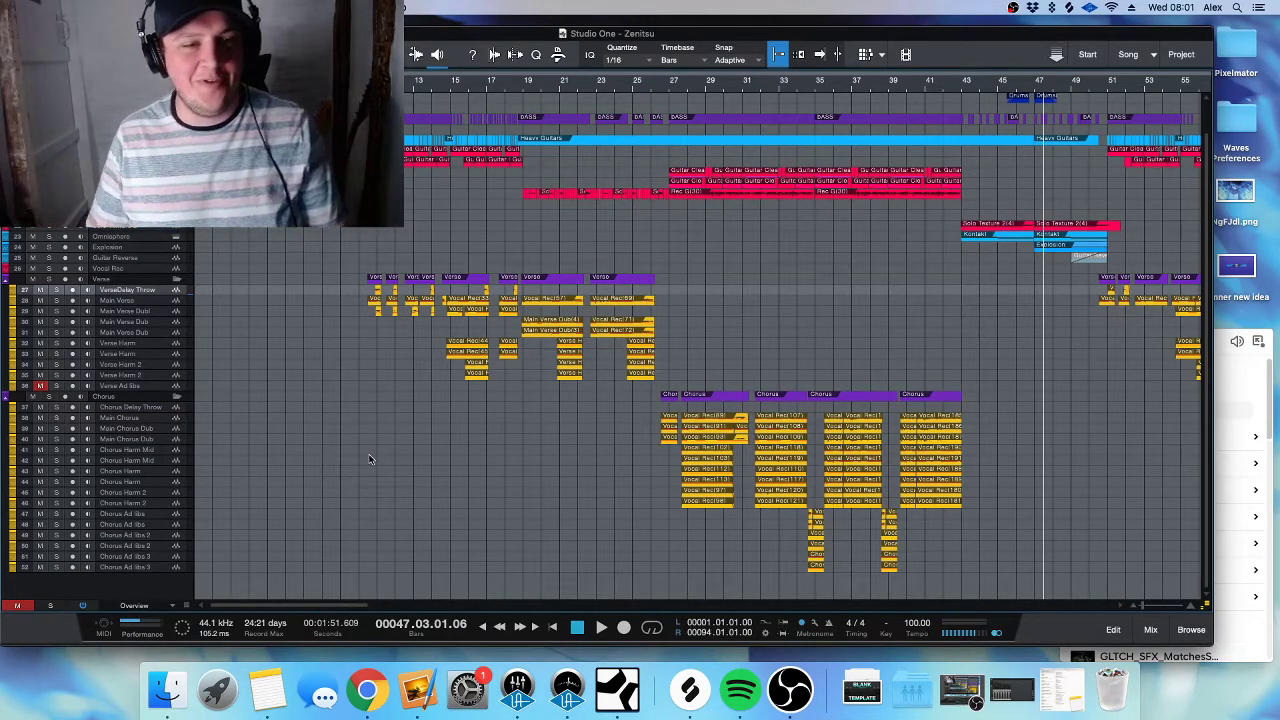
{"action": "key", "text": "shift+e"}
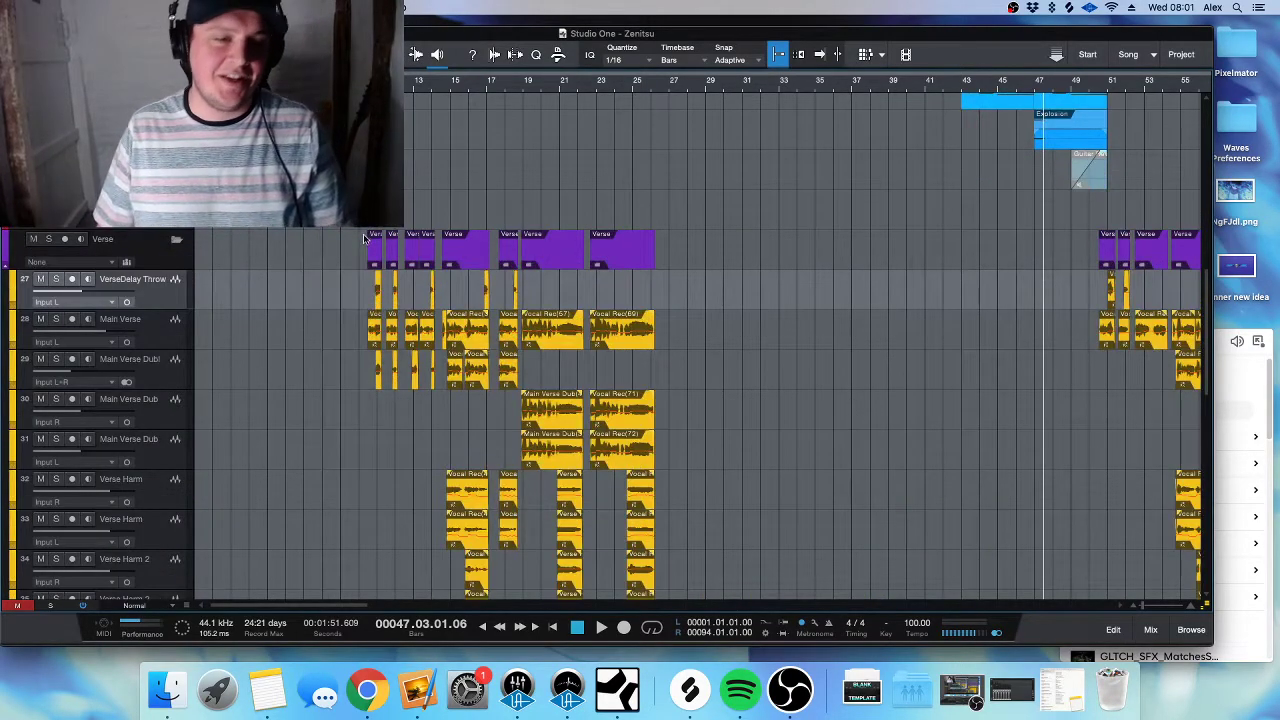
{"action": "left_click", "coordinate": [359, 80]}
{"action": "key", "text": "space"}
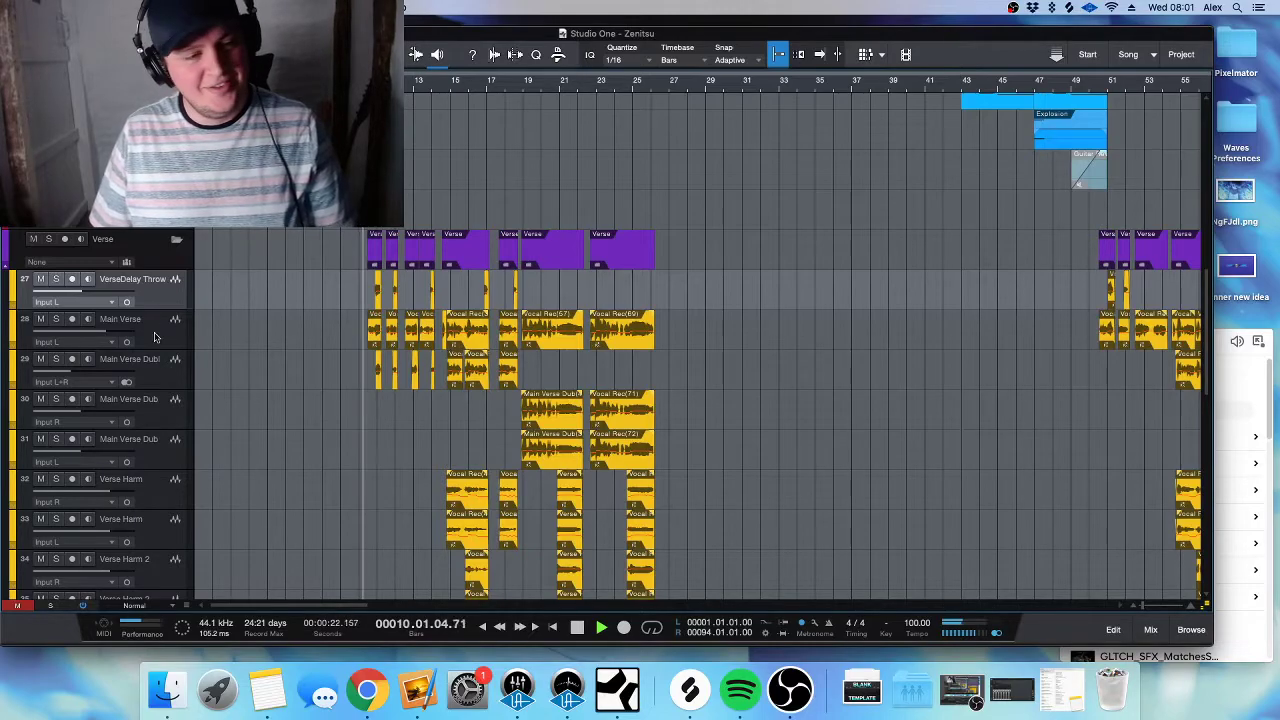
{"action": "key", "text": "shift+w"}
{"action": "key", "text": "shift+w"}
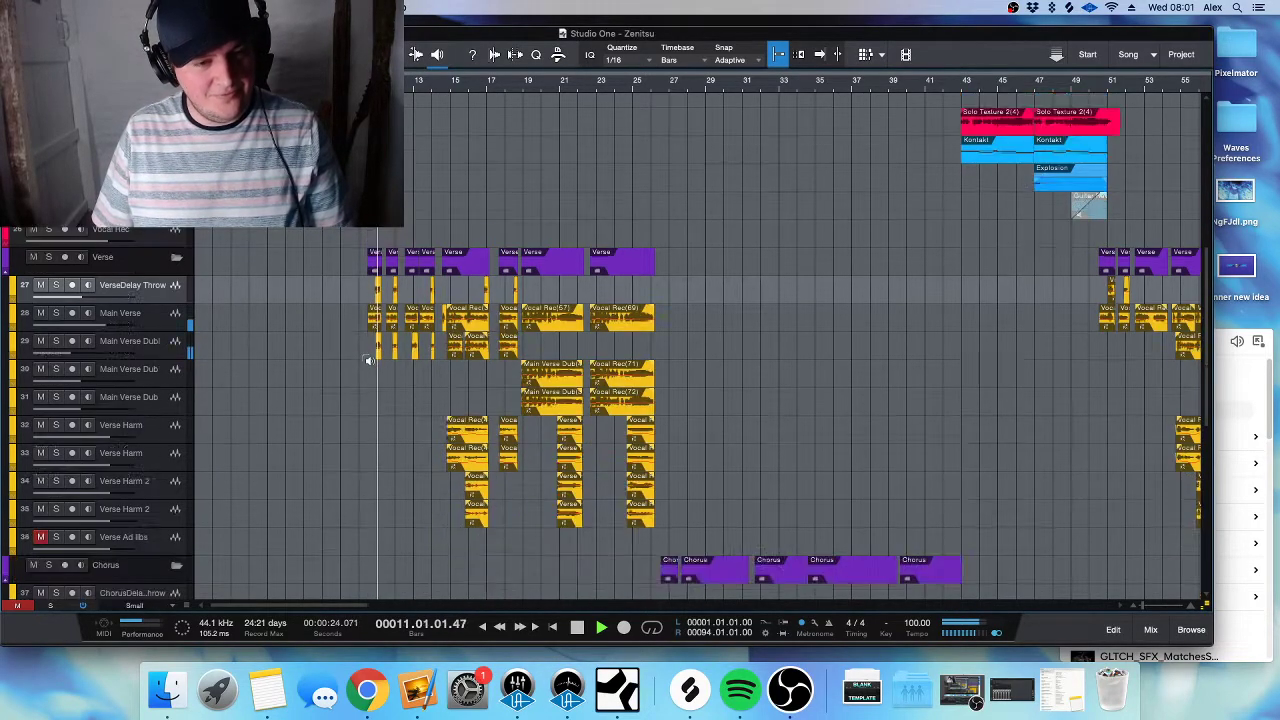
{"action": "key", "text": "e"}
{"action": "key", "text": "shift+e"}
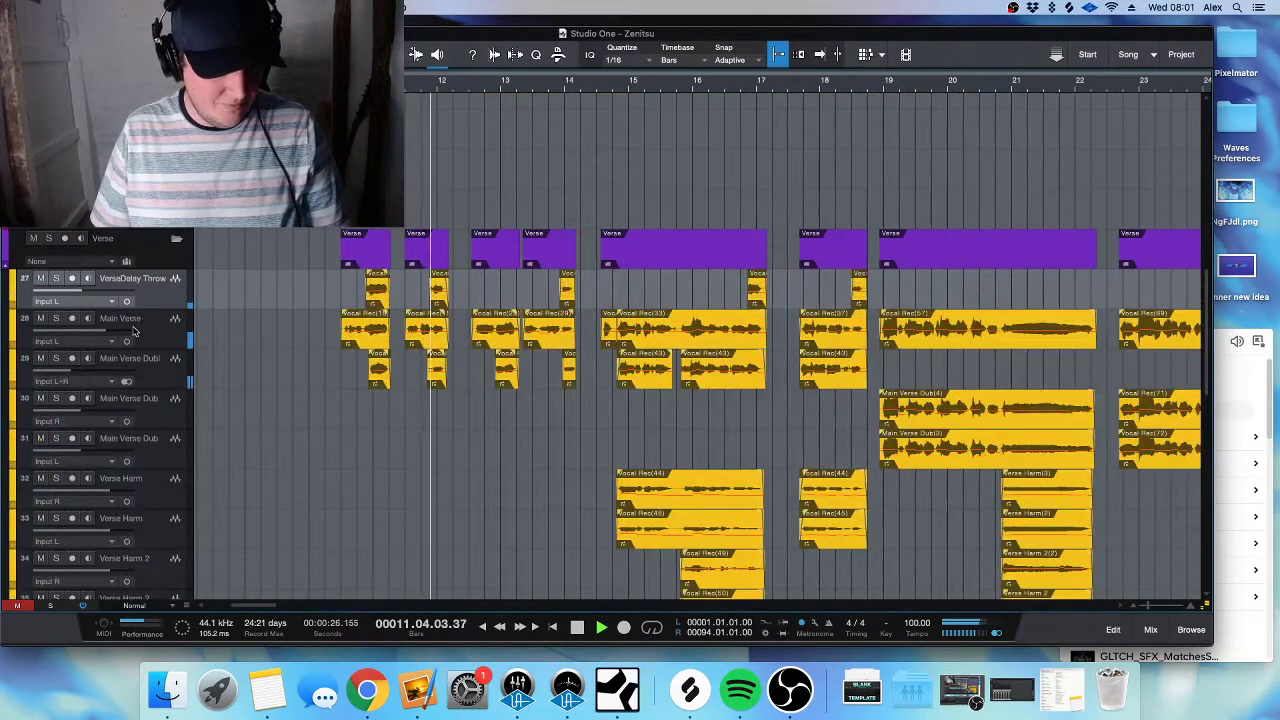
- Audition the first verse again from bar 14 beat 3 and open the Main Verse channel's Howard Benson Vocals insert in the mixer
{"action": "key", "text": "F3"}
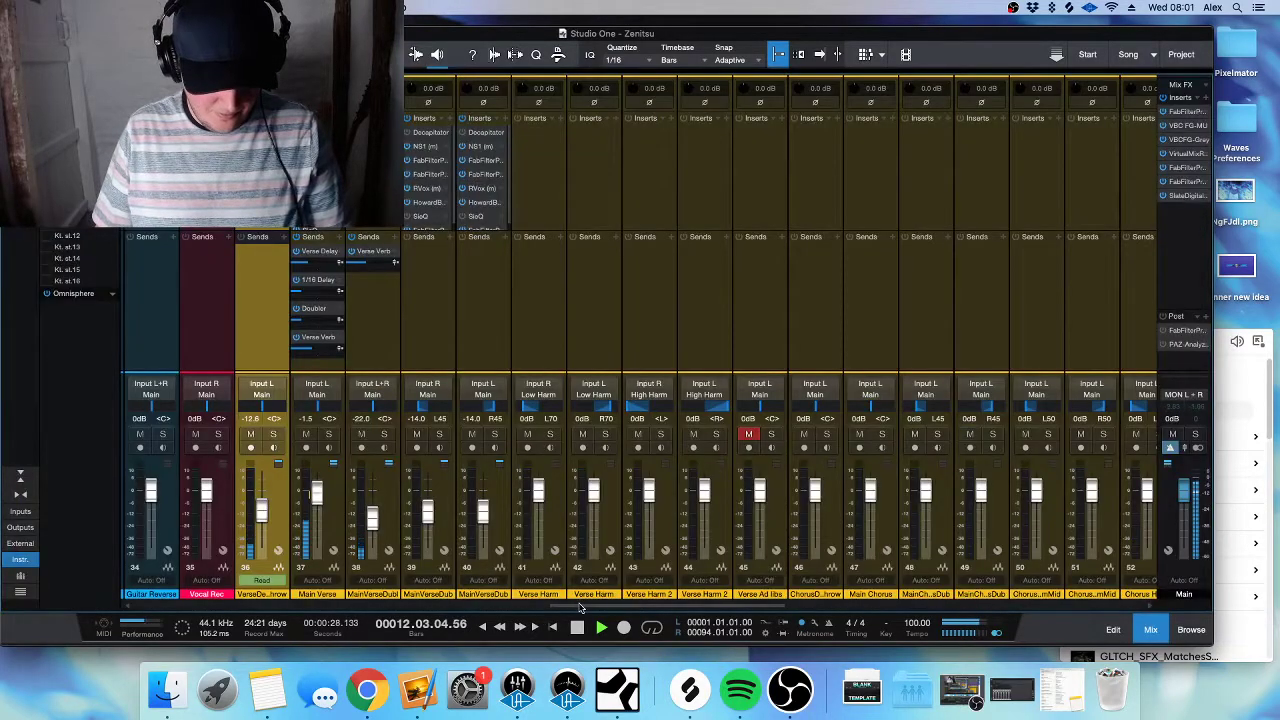
{"action": "scroll", "coordinate": [585, 608], "scroll_direction": "right", "scroll_amount": 2}
{"action": "scroll", "coordinate": [585, 608], "scroll_direction": "left", "scroll_amount": 6}
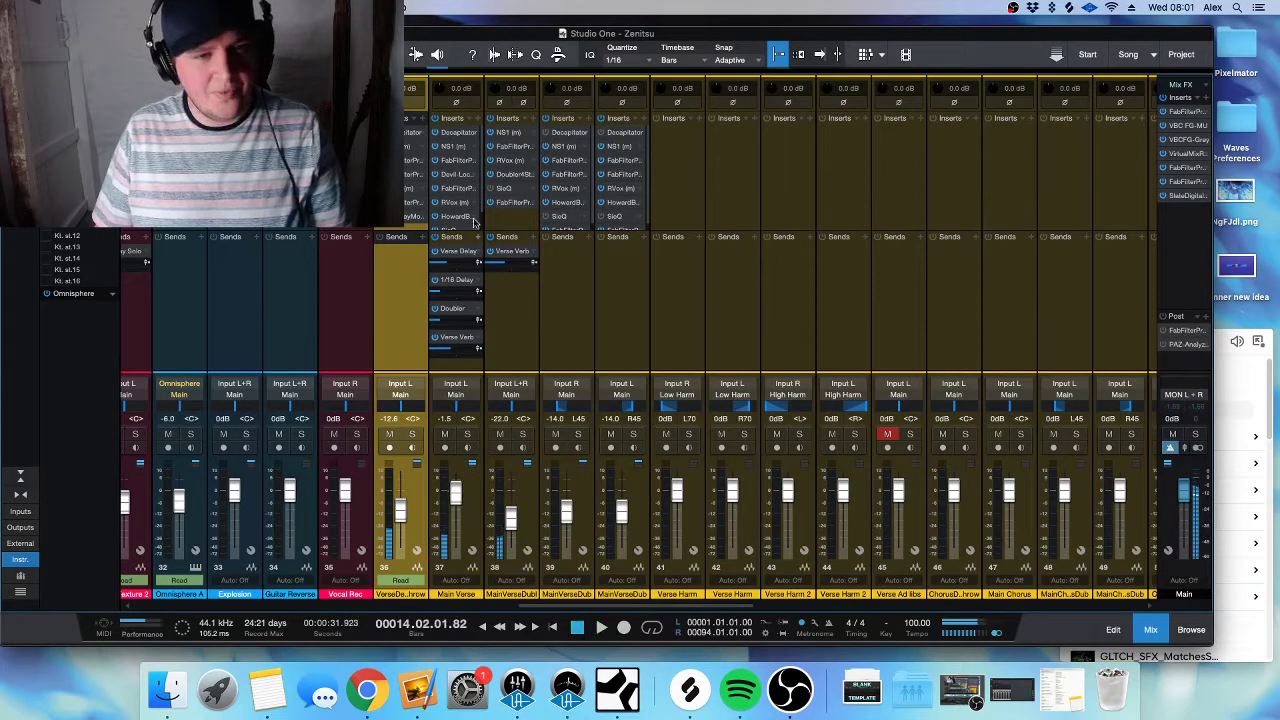
{"action": "key", "text": "F3"}
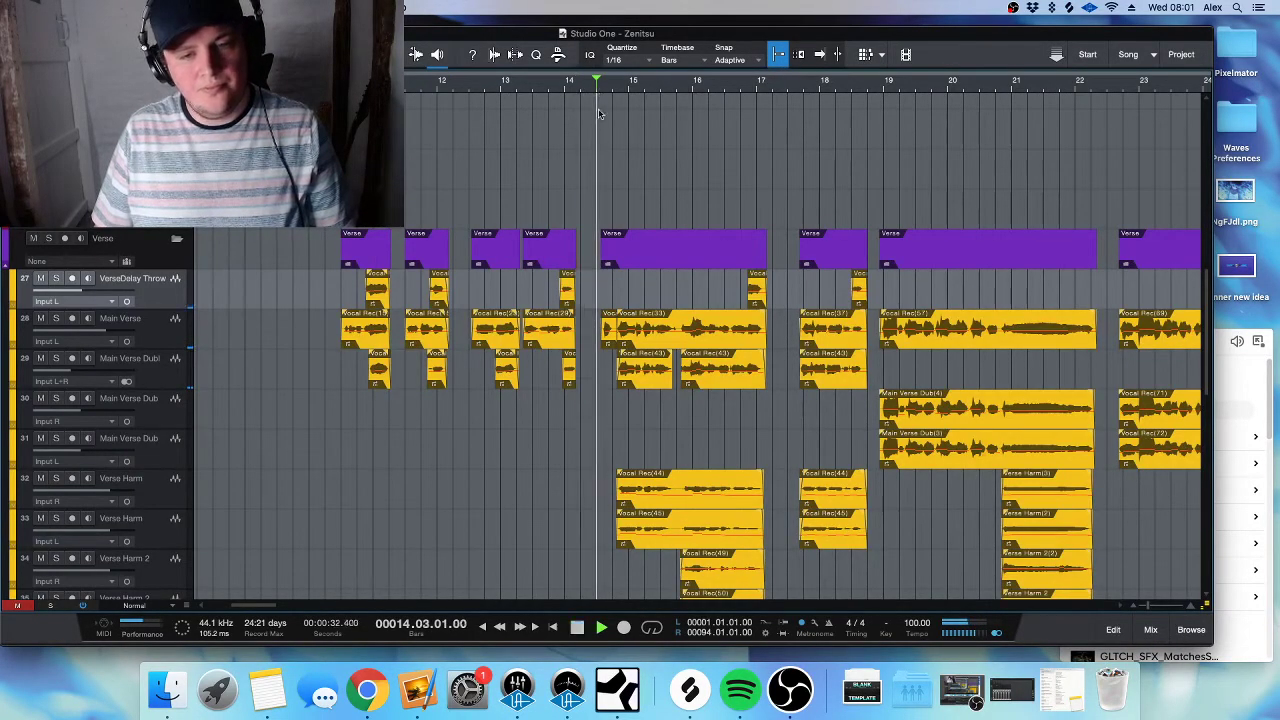
{"action": "key", "text": "F3"}
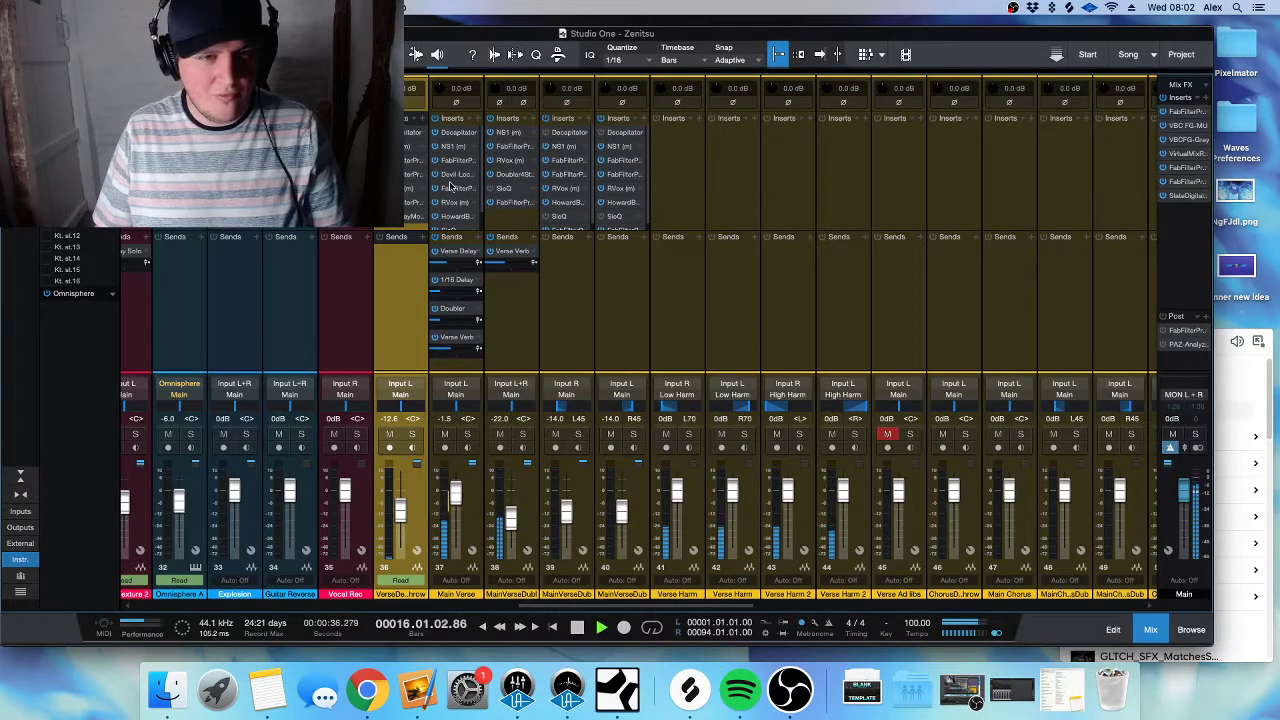
{"action": "left_click", "coordinate": [456, 216]}
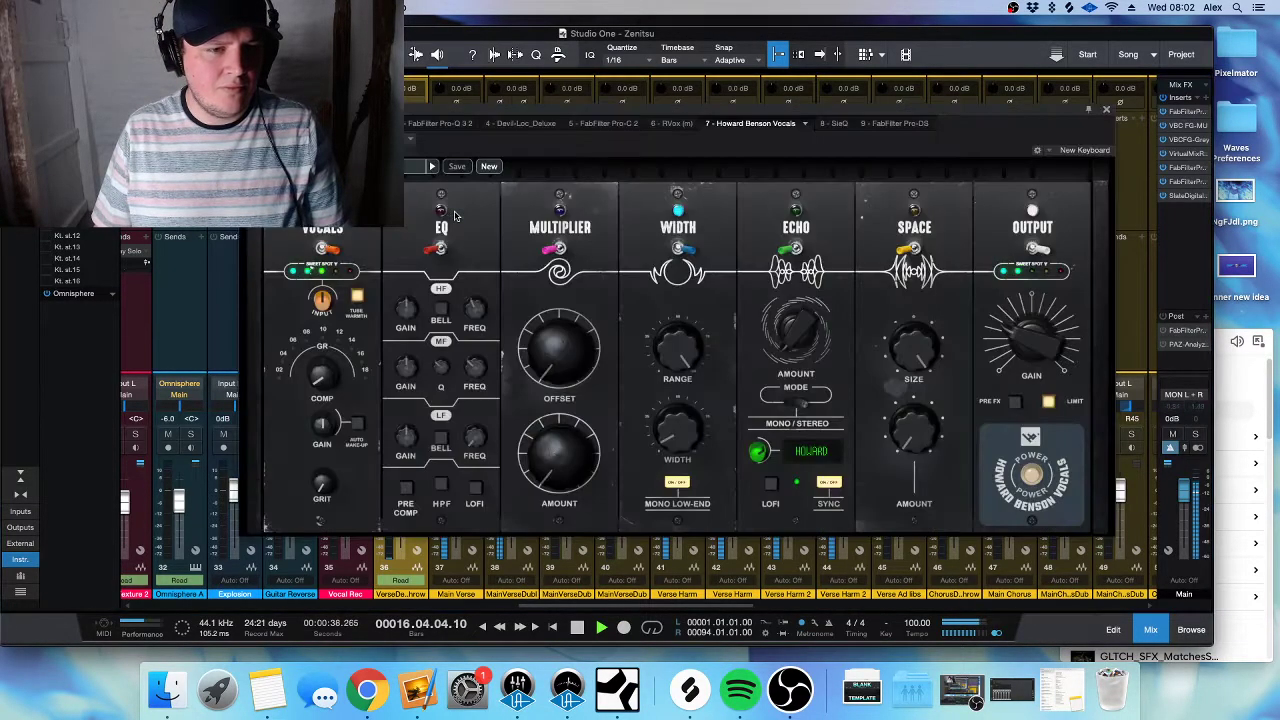
- Close Howard Benson Vocals and lower the compression threshold of the Main Verse channel's RVox insert to about -36
{"action": "mouse_move", "coordinate": [325, 380]}
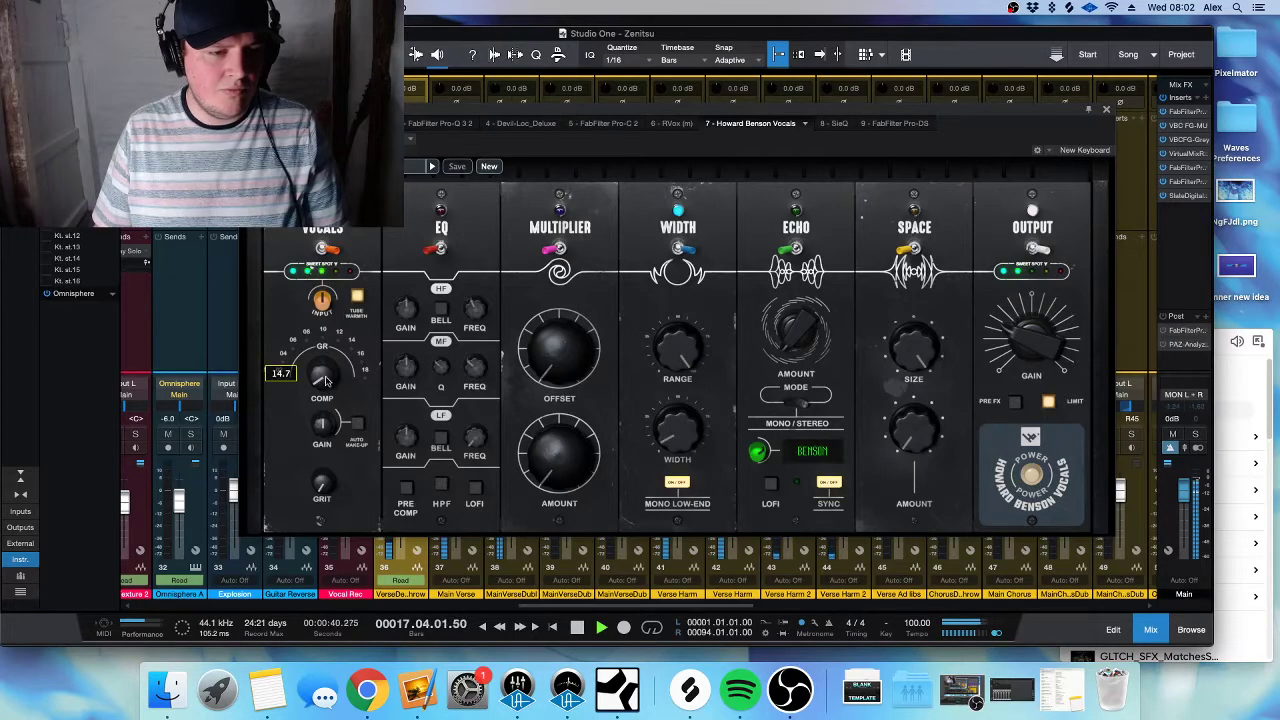
{"action": "left_click", "coordinate": [1106, 109]}
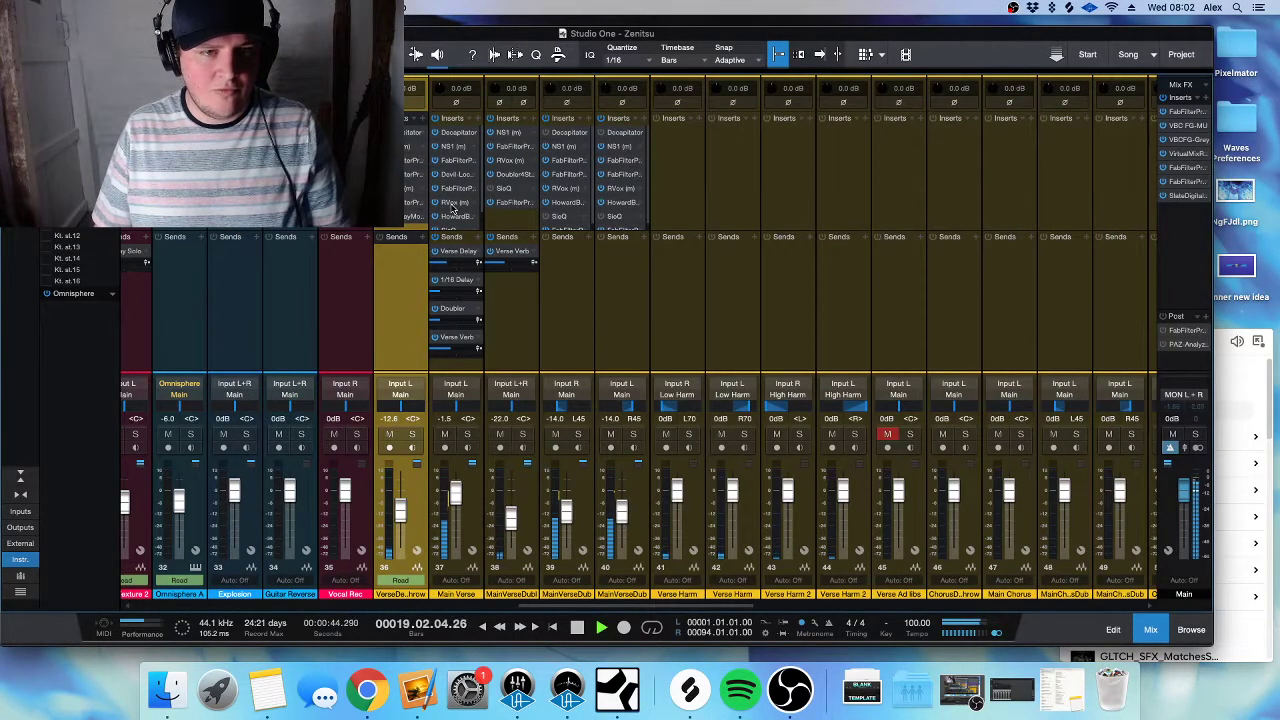
{"action": "left_click", "coordinate": [452, 204]}
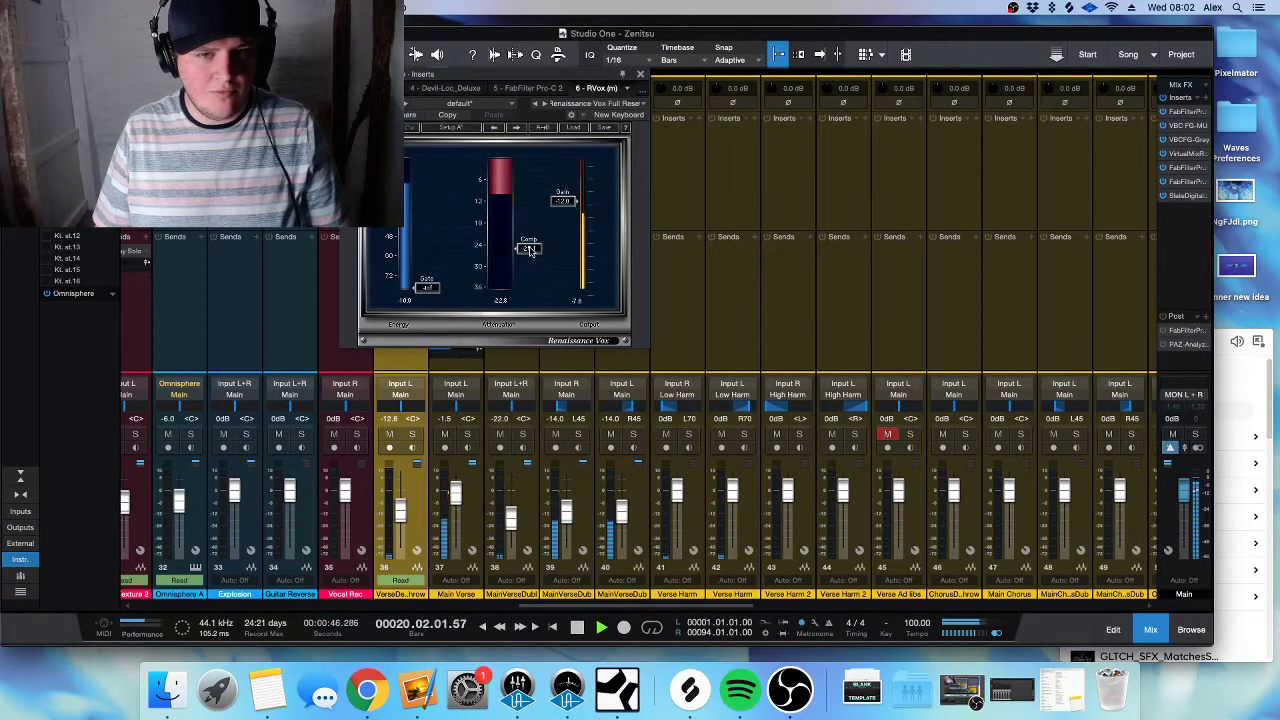
{"action": "left_click_drag", "start_coordinate": [530, 250], "coordinate": [530, 278]}
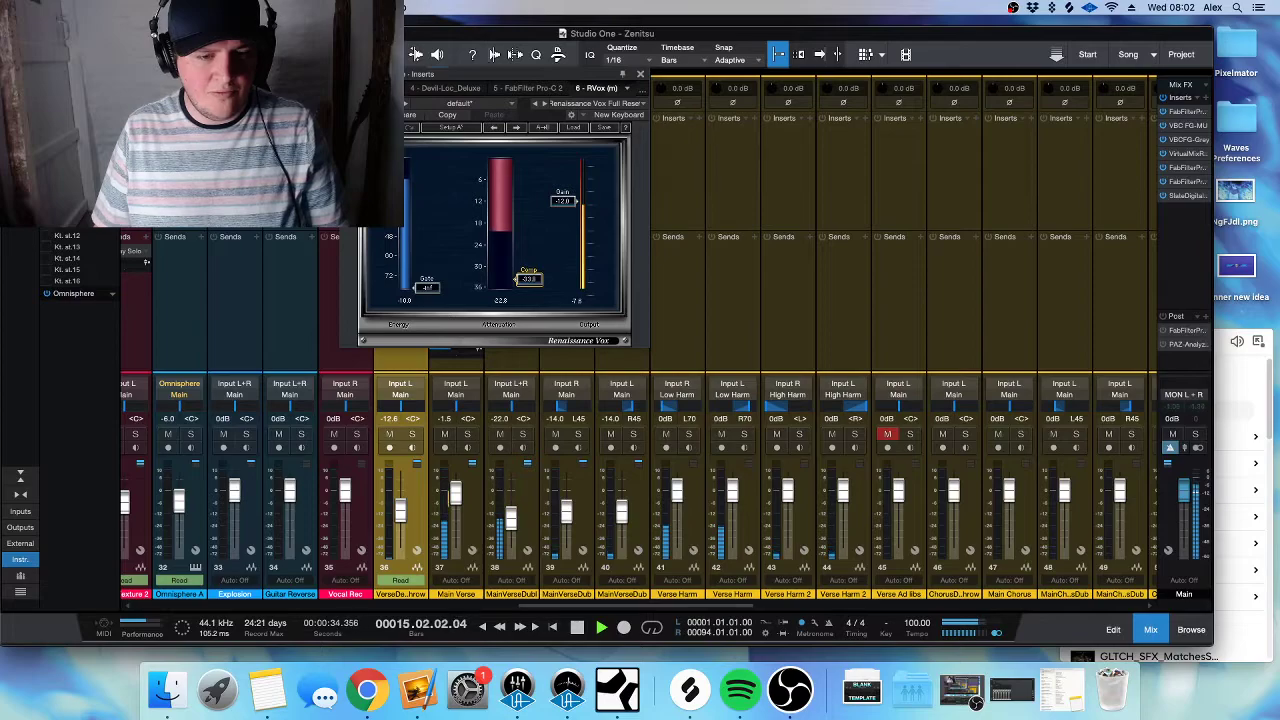
{"action": "left_click_drag", "start_coordinate": [530, 279], "coordinate": [530, 288]}
{"action": "mouse_move", "coordinate": [563, 201]}
{"action": "left_mouse_down"}
{"action": "mouse_move", "coordinate": [563, 214]}
{"action": "mouse_move", "coordinate": [563, 201]}
{"action": "left_mouse_up"}
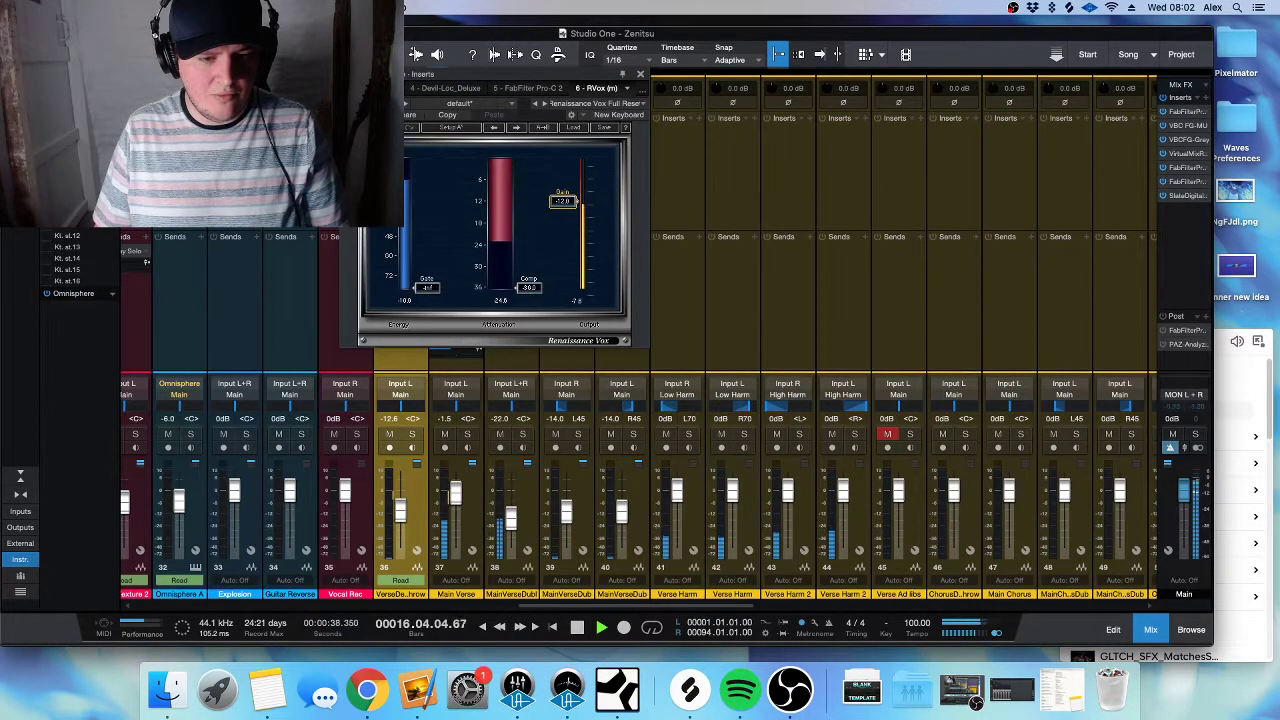
{"action": "left_click", "coordinate": [641, 77]}
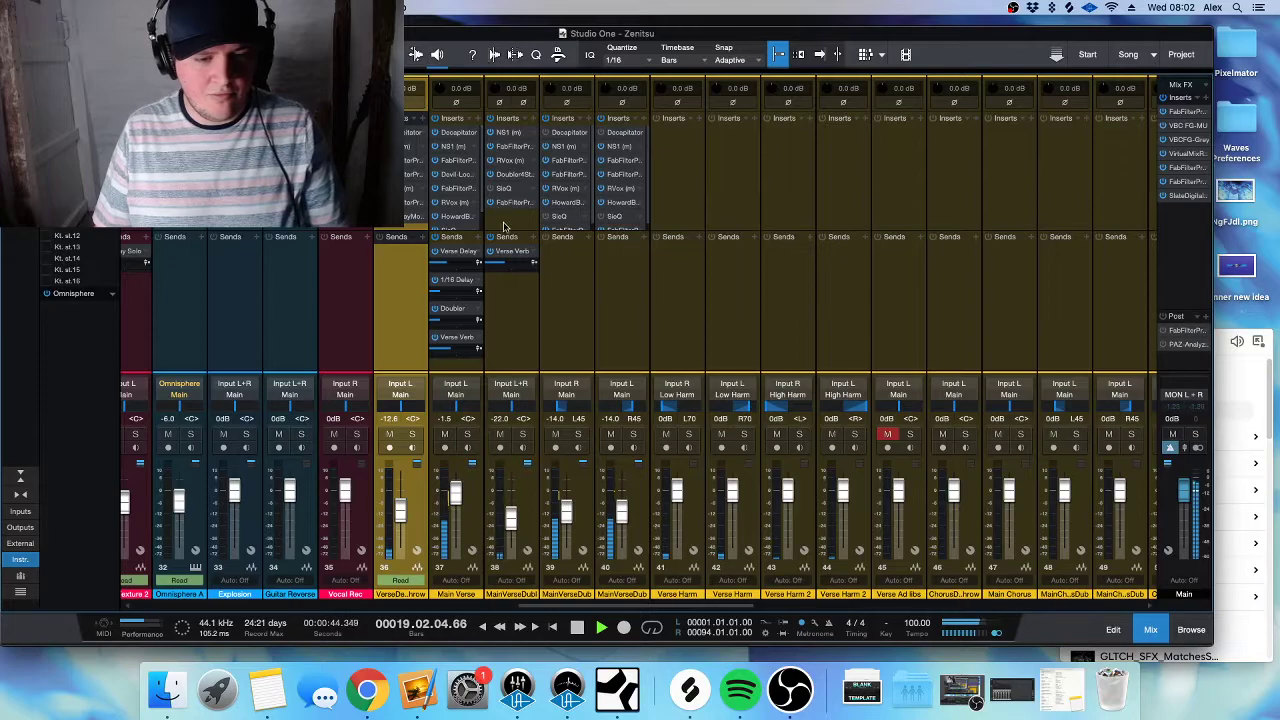
- Shift the low-mid red band in the Main Verse channel's FabFilter Pro-Q 3 to about 406 Hz at -3.1 dB
{"action": "left_click", "coordinate": [455, 160]}
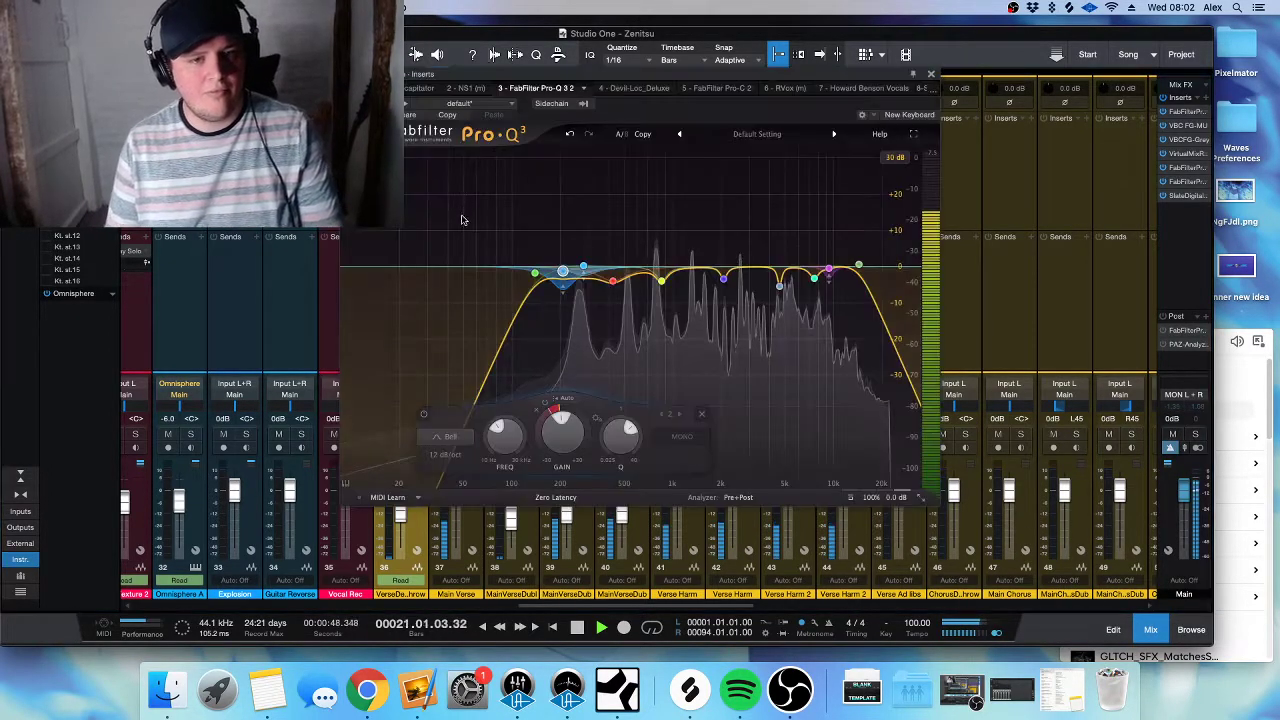
{"action": "mouse_move", "coordinate": [618, 287]}
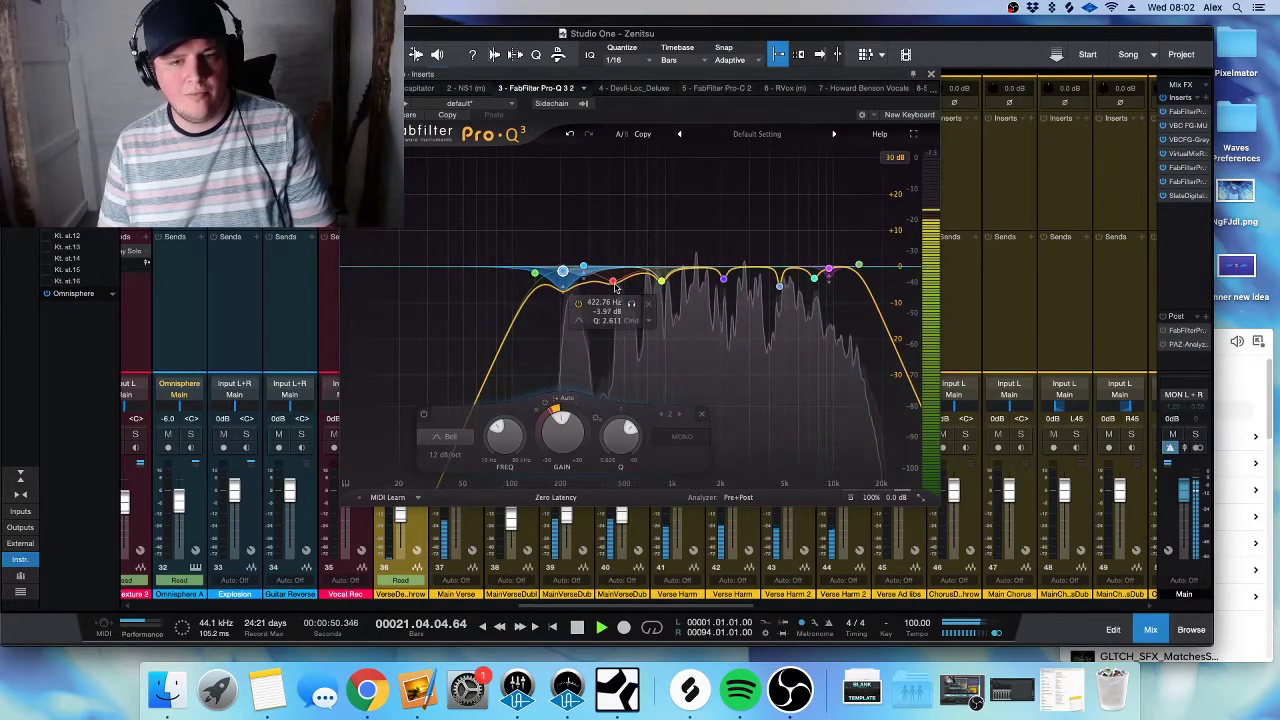
{"action": "left_click_drag", "start_coordinate": [617, 289], "coordinate": [608, 278]}
{"action": "mouse_move", "coordinate": [585, 280]}
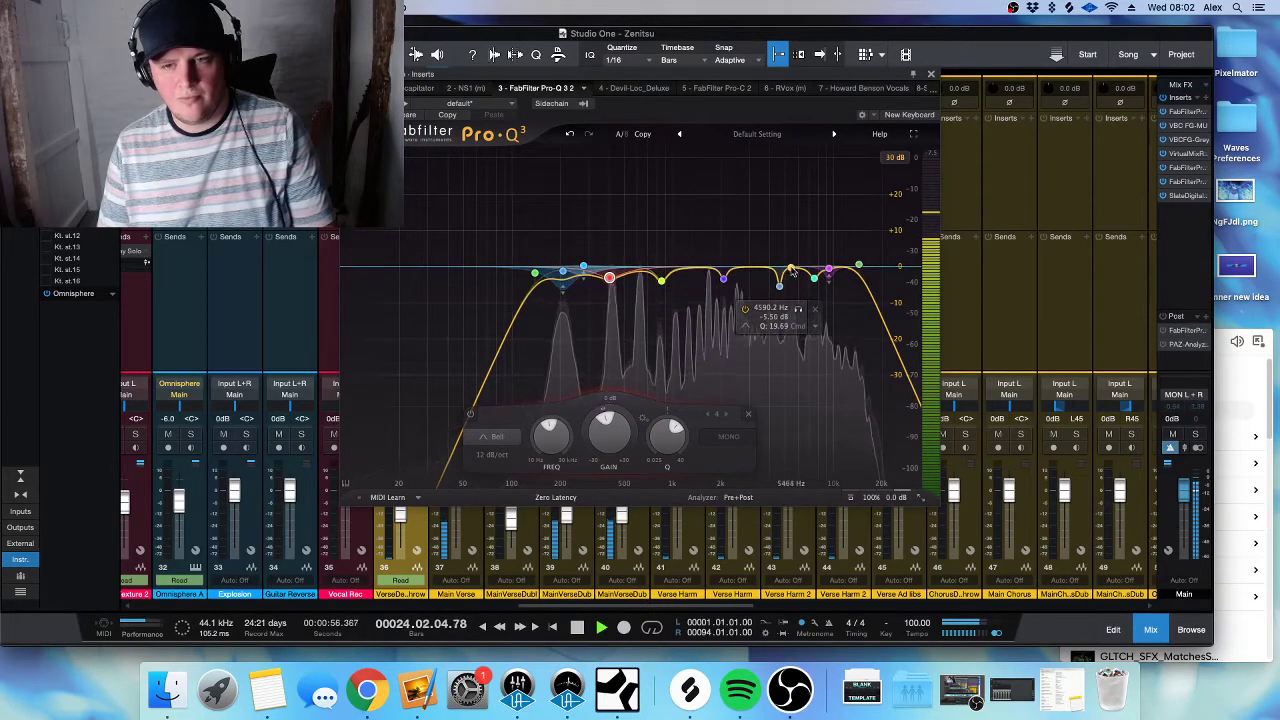
- Add a narrow Pro-Q 3 band at about 2823 Hz with Q about 15.5 and -1.6 dB gain, and make it dynamic
{"action": "left_click_drag", "start_coordinate": [792, 269], "coordinate": [745, 187]}
{"action": "scroll", "coordinate": [743, 179], "scroll_direction": "up", "scroll_amount": 2}
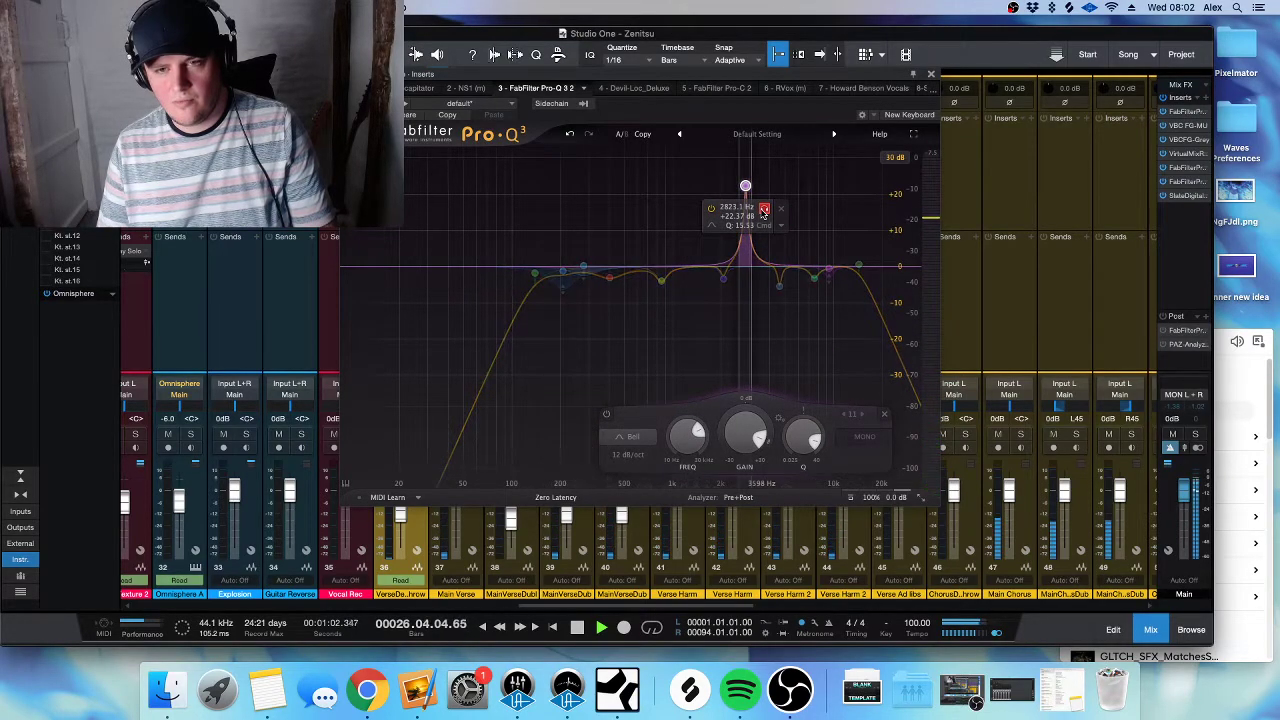
{"action": "key", "text": "space"}
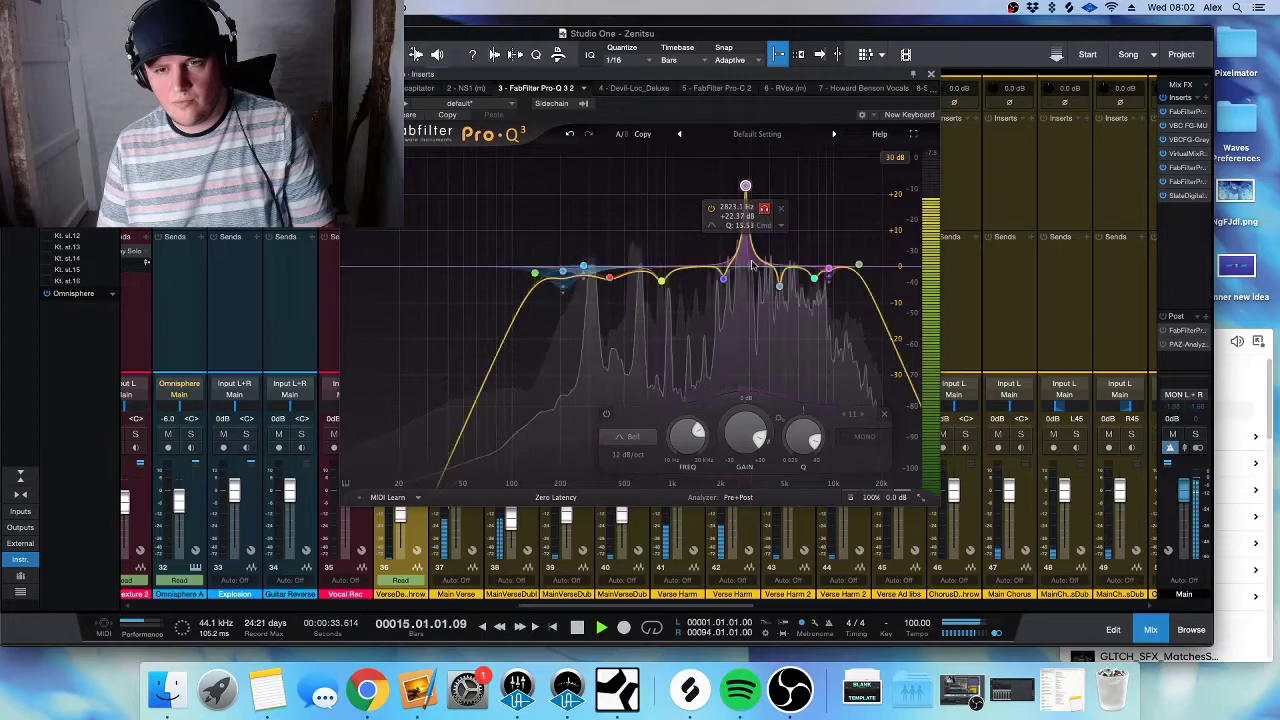
{"action": "left_click_drag", "start_coordinate": [735, 428], "coordinate": [743, 511]}
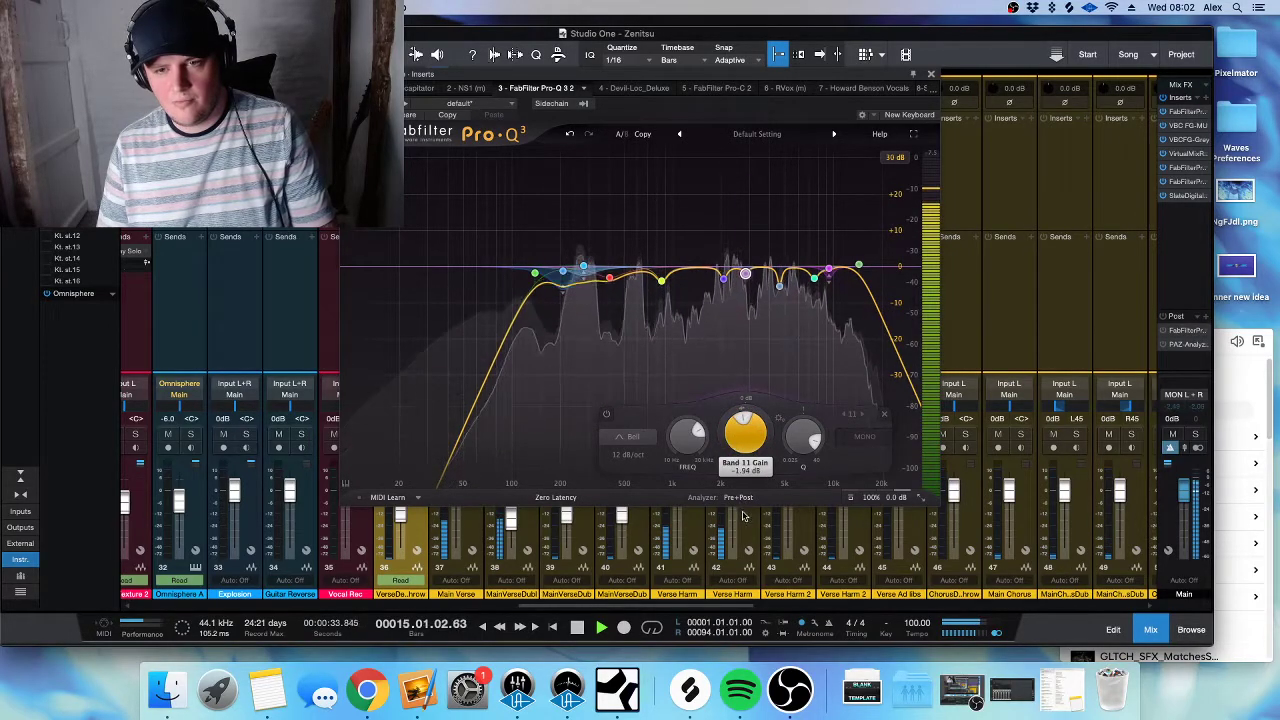
{"action": "right_click", "coordinate": [745, 272]}
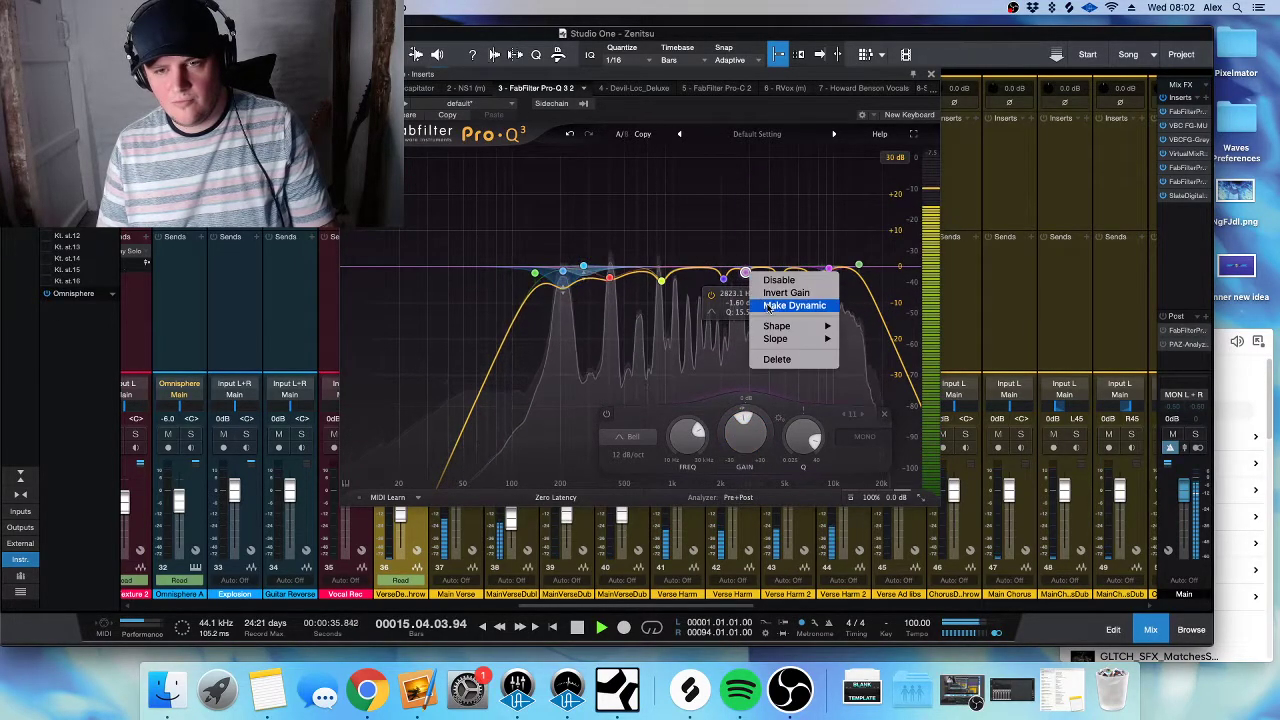
{"action": "left_click", "coordinate": [768, 306]}
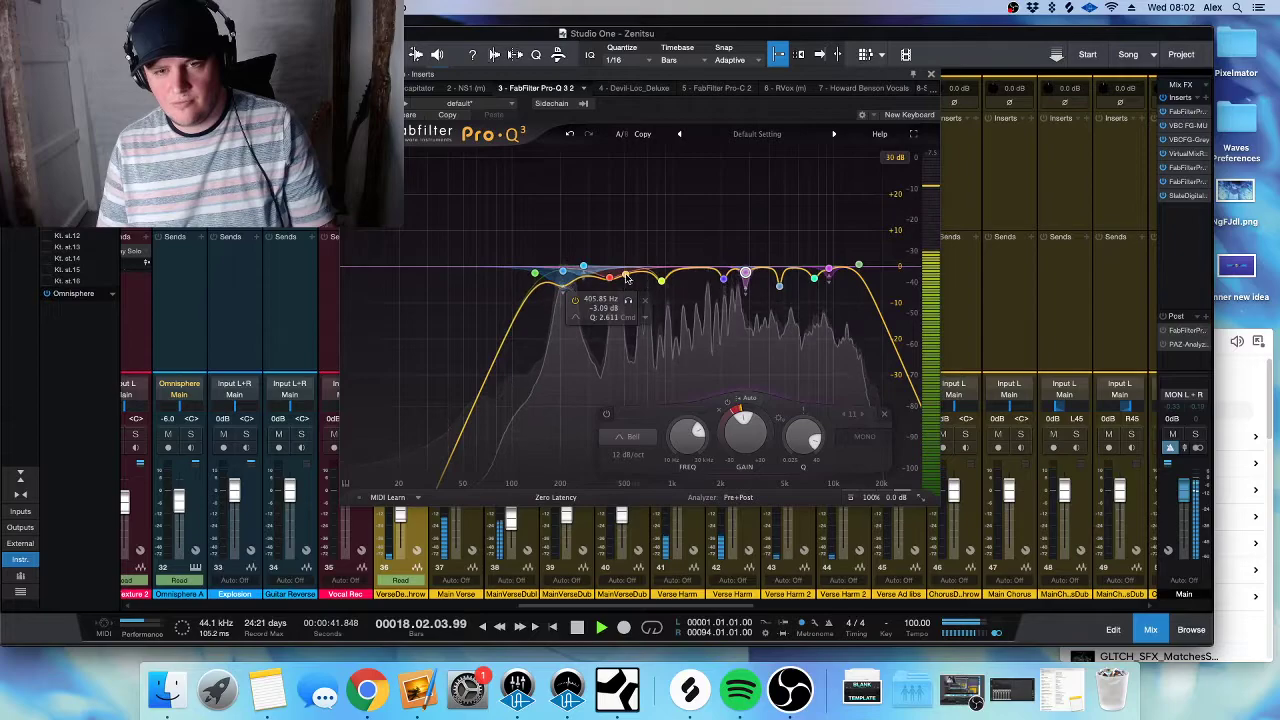
- Close the equalizer, return to the arrangement and save the song
{"action": "left_click", "coordinate": [931, 75]}
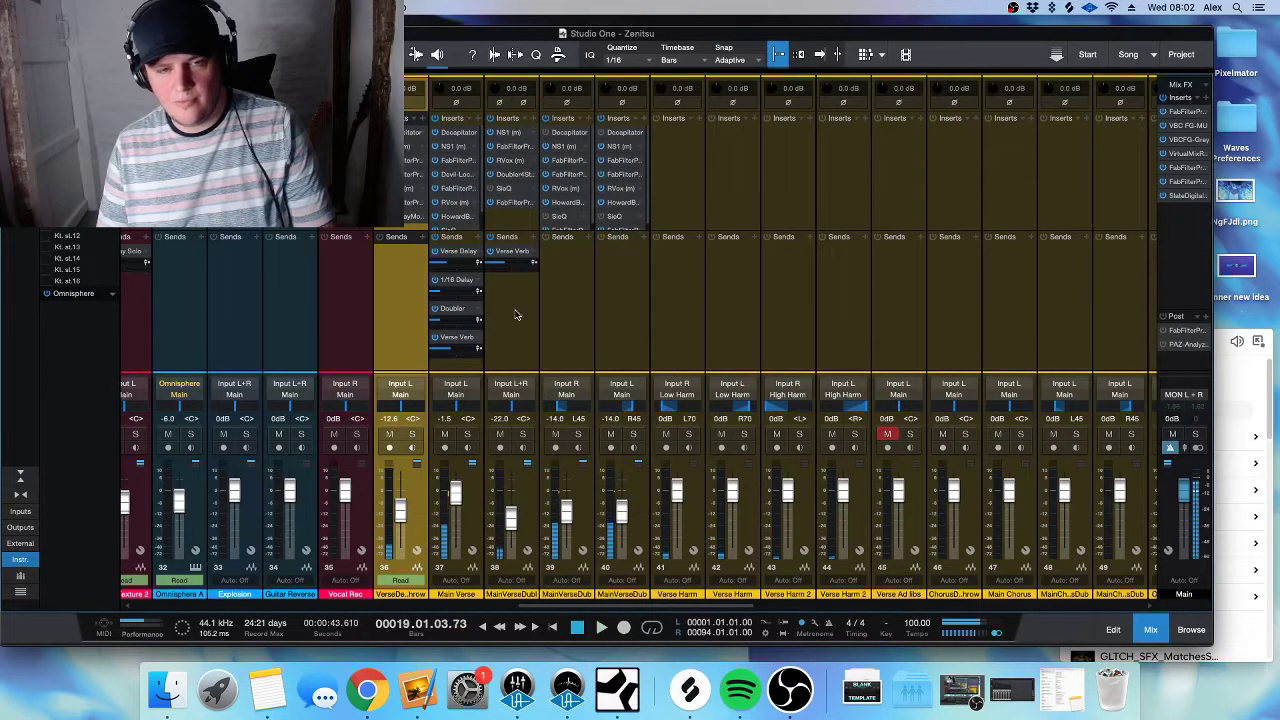
{"action": "key", "text": "F3"}
{"action": "key", "text": "super+s"}
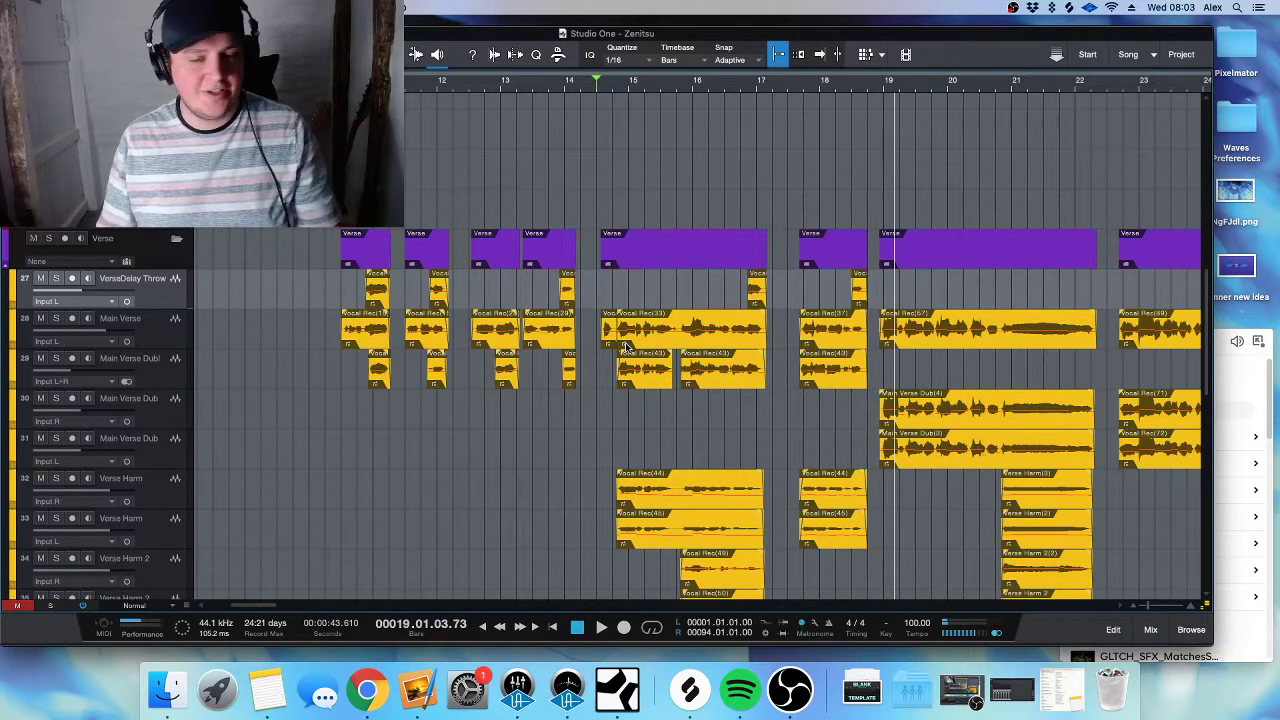
- Examine the layout of the verse and chorus vocal clips across both verses in the arrangement
{"action": "key", "text": "w"}
{"action": "key", "text": "shift+w"}
{"action": "key", "text": "shift+w"}
{"action": "key", "text": "shift+w"}
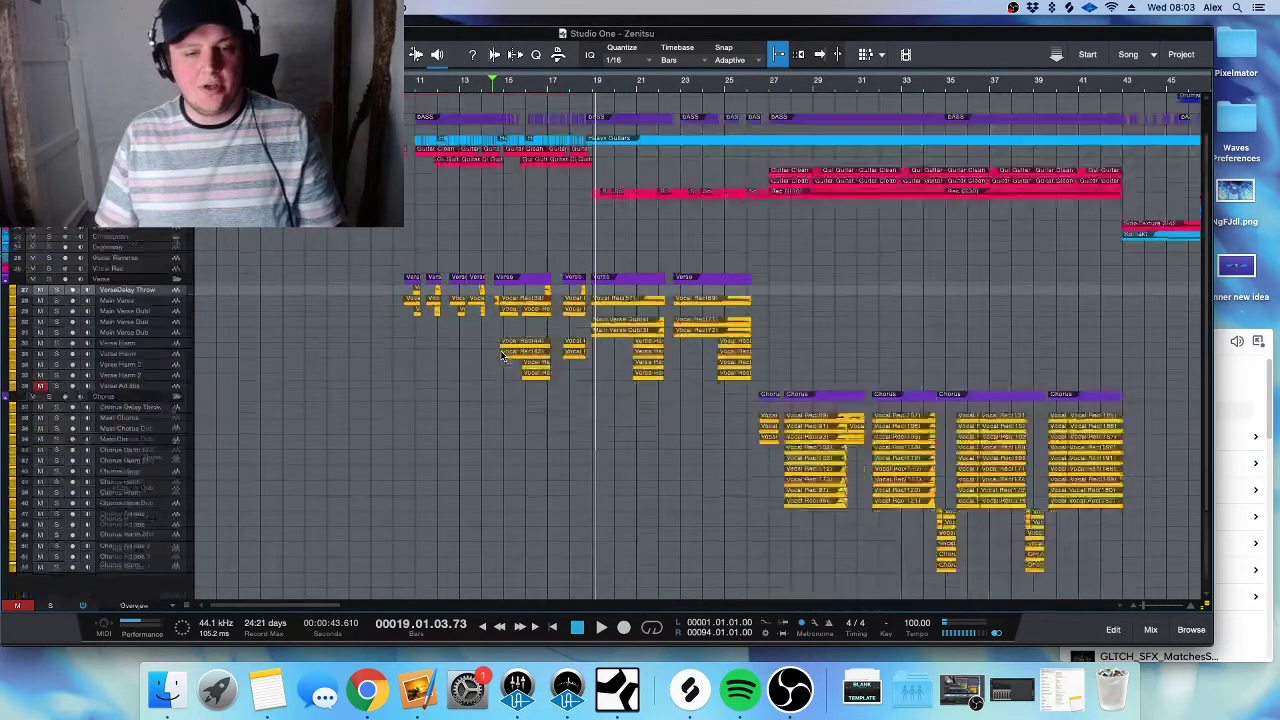
{"action": "key", "text": "shift+e"}
{"action": "key", "text": "shift+e"}
{"action": "key", "text": "shift+w"}
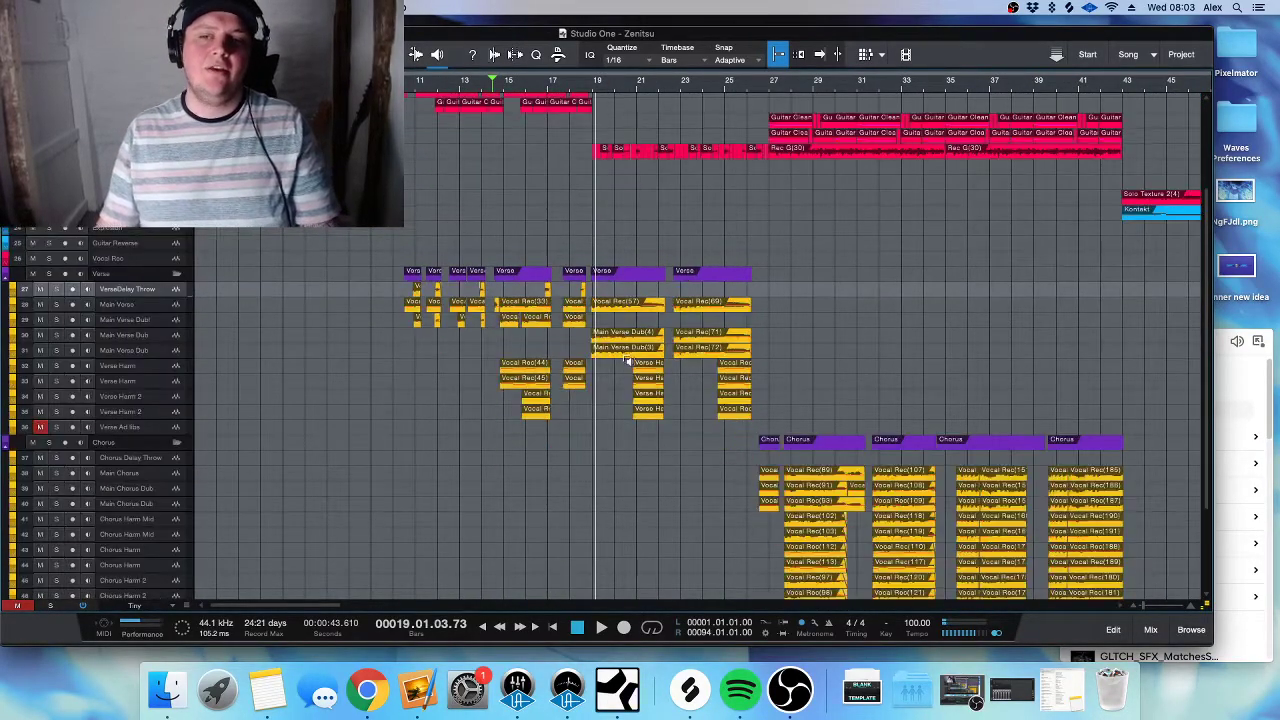
{"action": "key", "text": "w"}
{"action": "scroll", "coordinate": [336, 360], "scroll_direction": "down", "scroll_amount": 3}
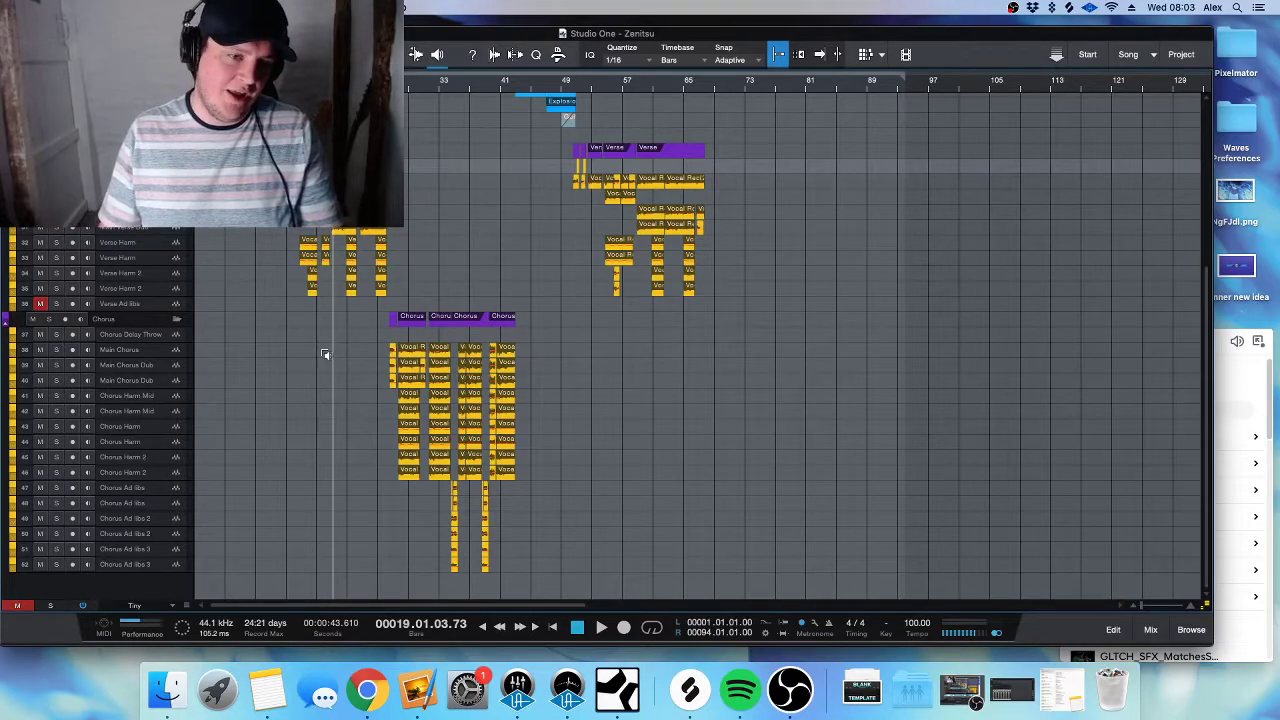
{"action": "key", "text": "e"}
{"action": "key", "text": "e"}
{"action": "key", "text": "w"}
{"action": "scroll", "coordinate": [323, 346], "scroll_direction": "left", "scroll_amount": 2}
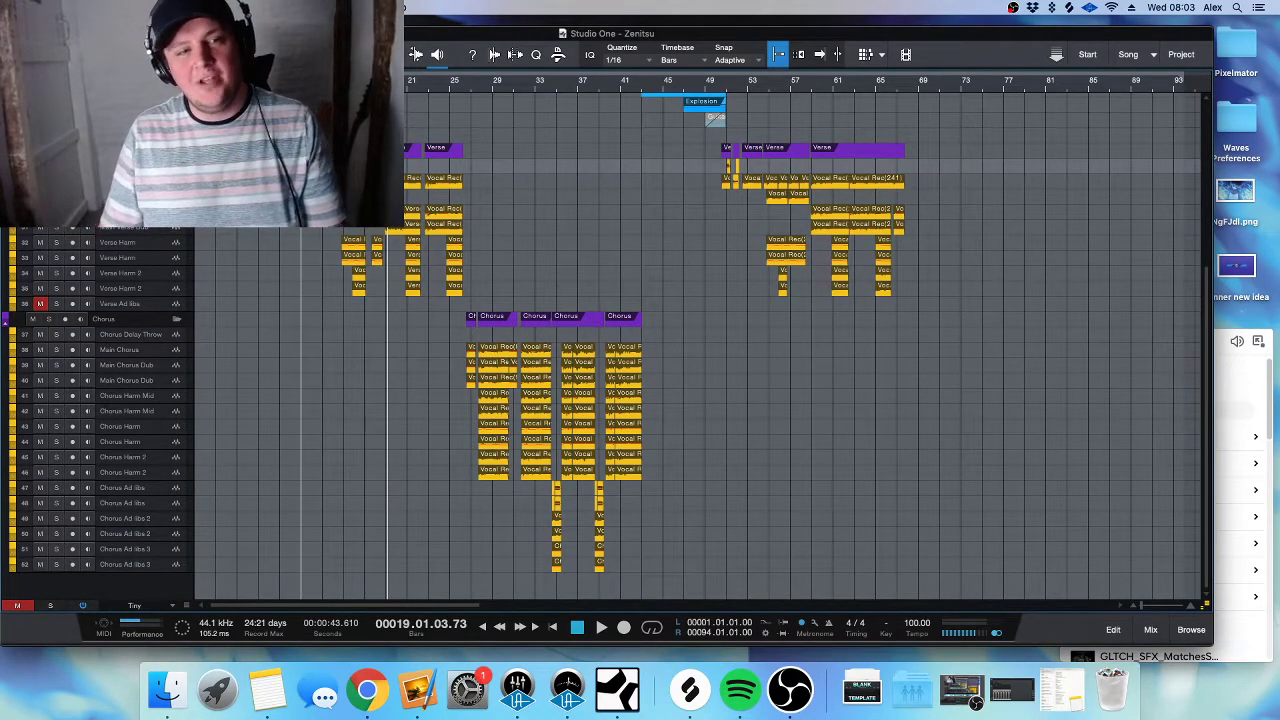
{"action": "key", "text": "e"}
{"action": "key", "text": "e"}
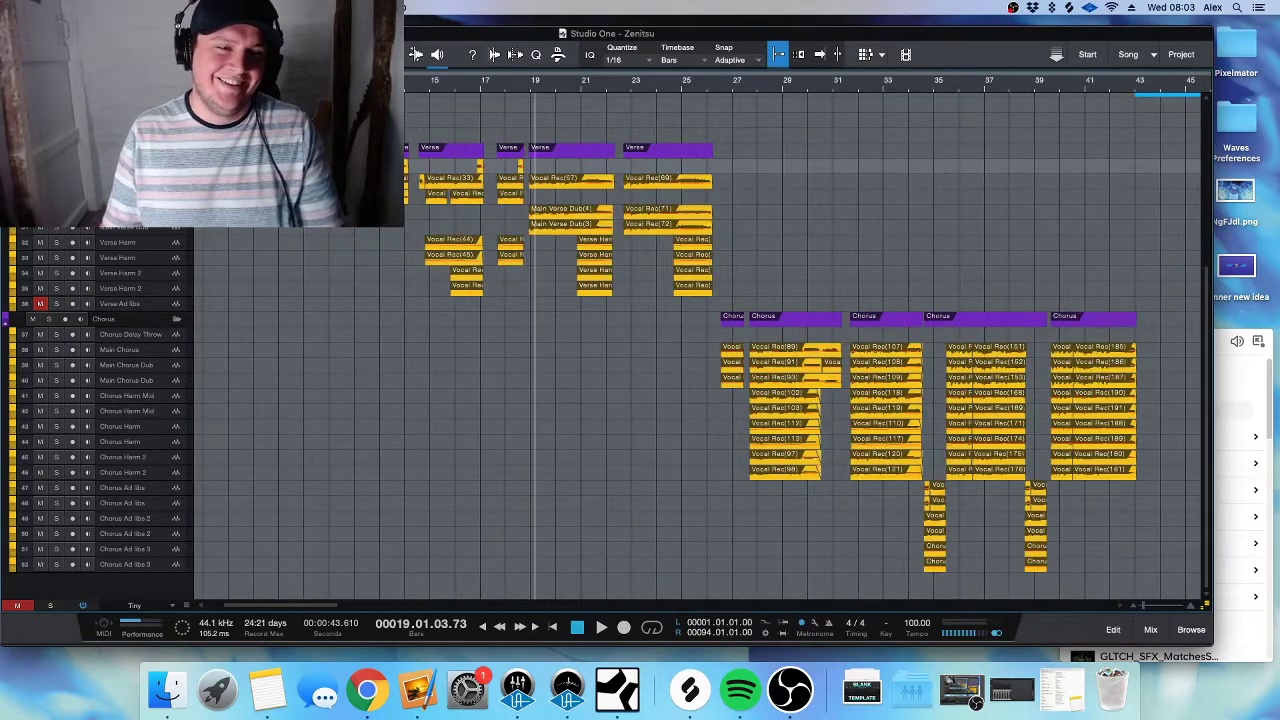
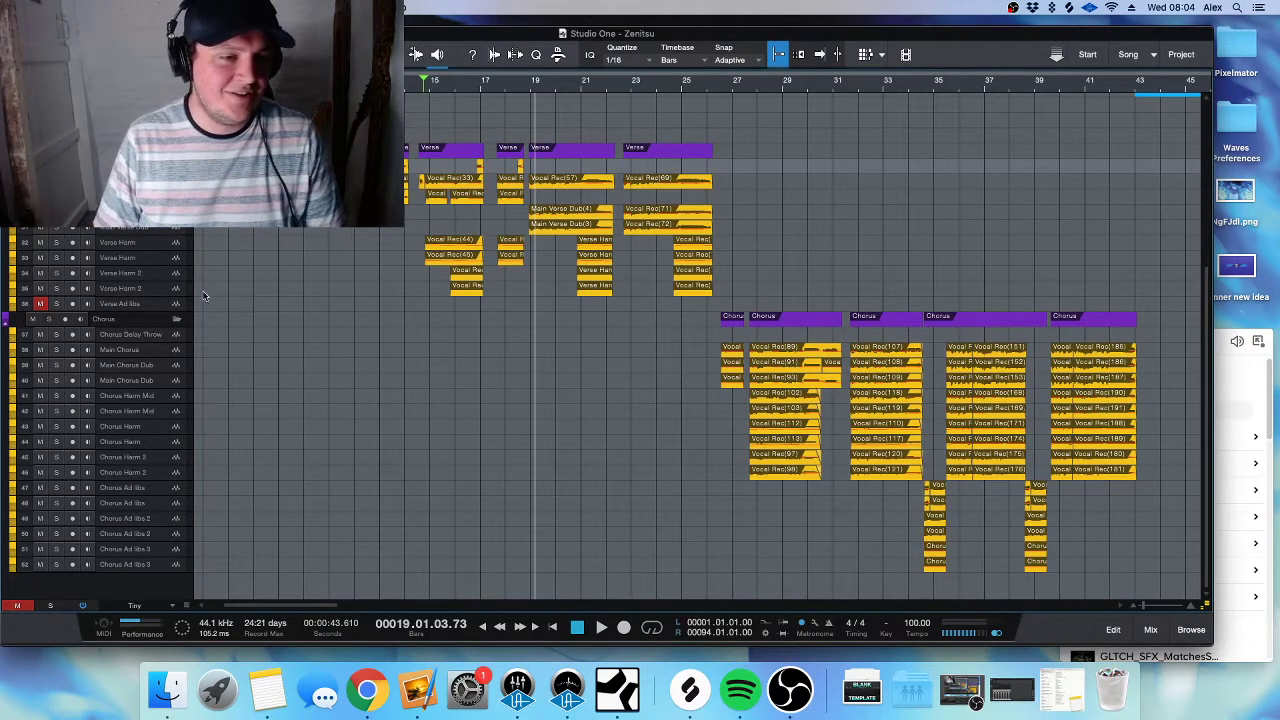
- Play the first verse from about bar 10, examine the verse channels in the mixer and stop playback at bar 12
{"action": "key", "text": "shift+e"}
{"action": "key", "text": "shift+e"}
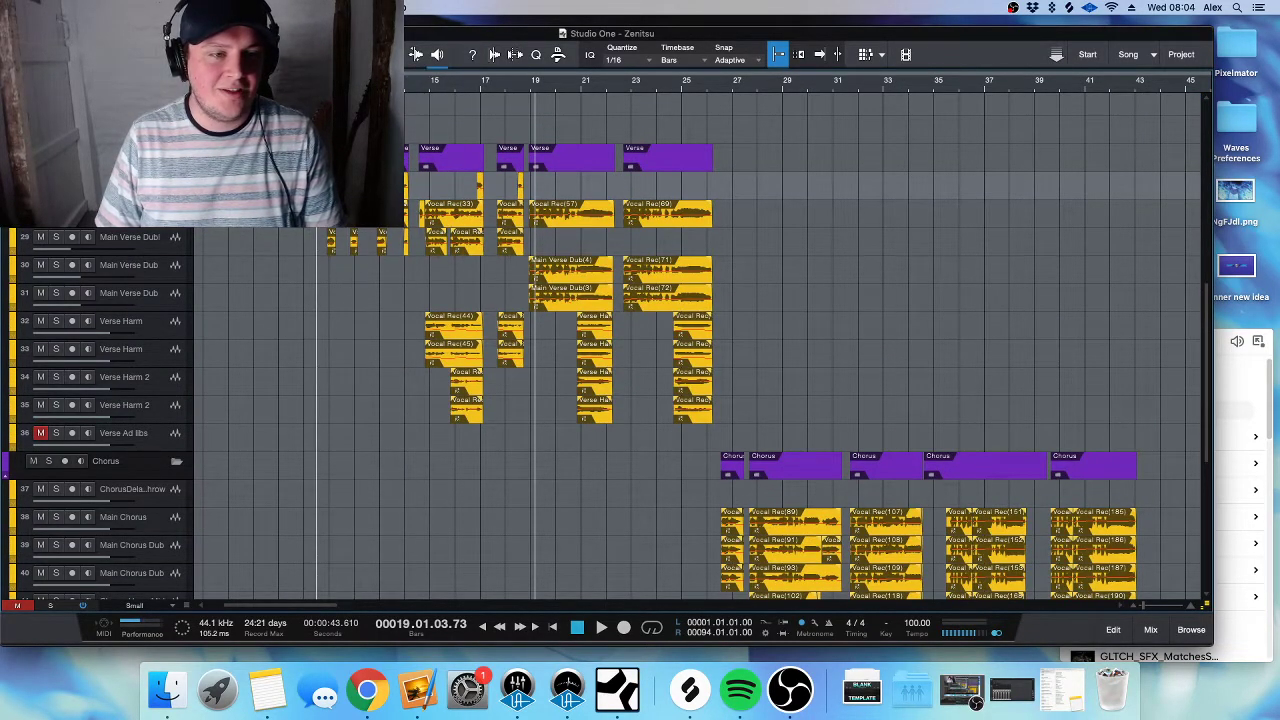
{"action": "key", "text": "e"}
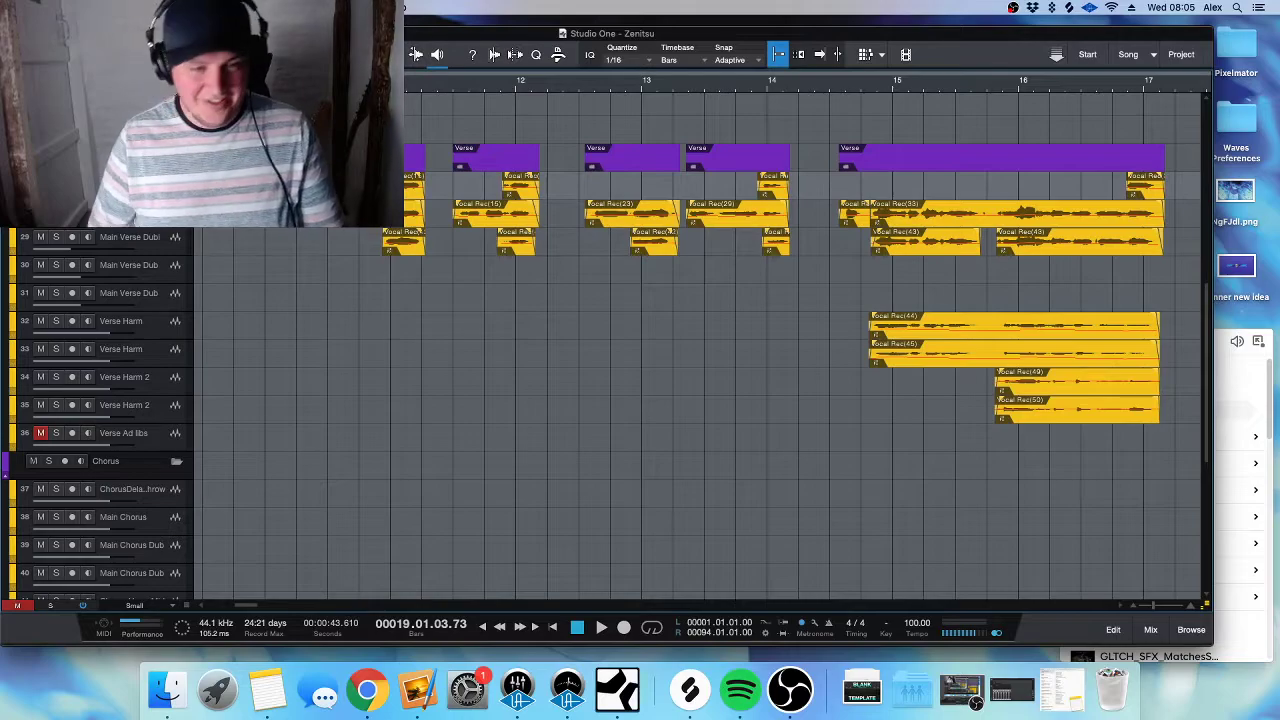
{"action": "scroll", "coordinate": [412, 338], "scroll_direction": "down", "scroll_amount": 2}
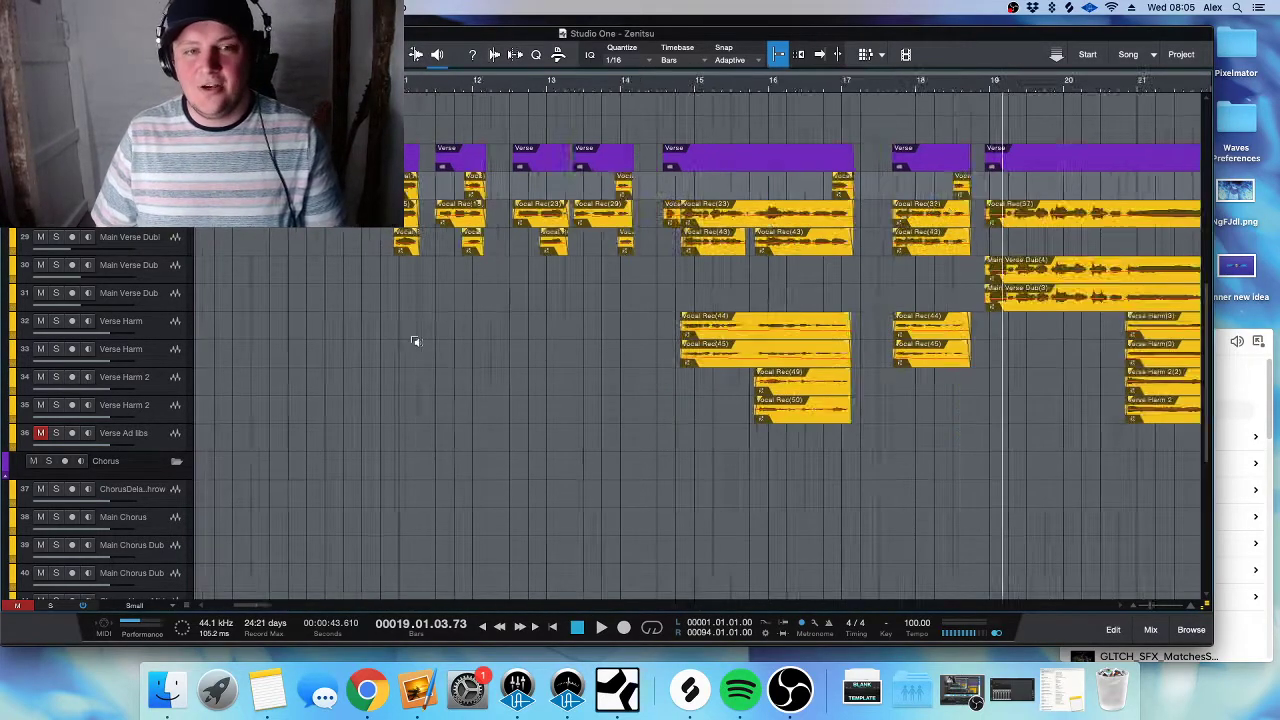
{"action": "scroll", "coordinate": [409, 338], "scroll_direction": "down", "scroll_amount": 3}
{"action": "left_click", "coordinate": [388, 338]}
{"action": "key", "text": "space"}
{"action": "scroll", "coordinate": [417, 339], "scroll_direction": "down", "scroll_amount": 2}
{"action": "scroll", "coordinate": [399, 261], "scroll_direction": "up", "scroll_amount": 1}
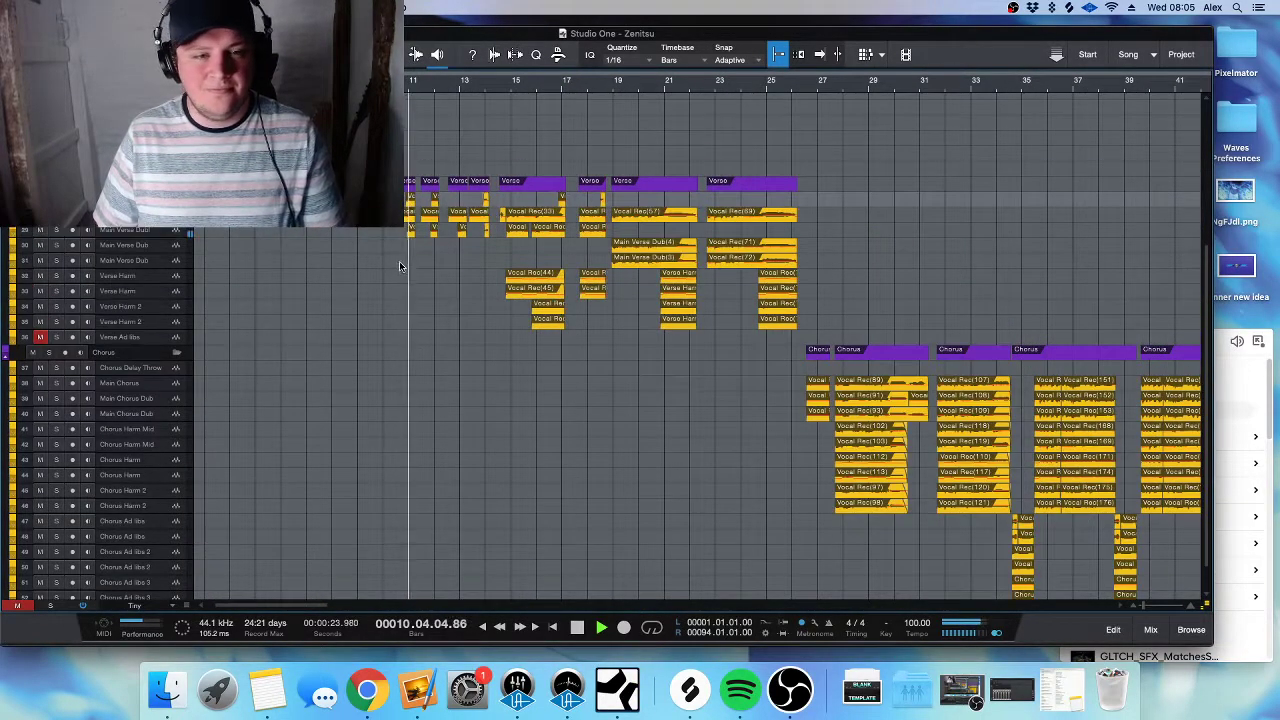
{"action": "key", "text": "F3"}
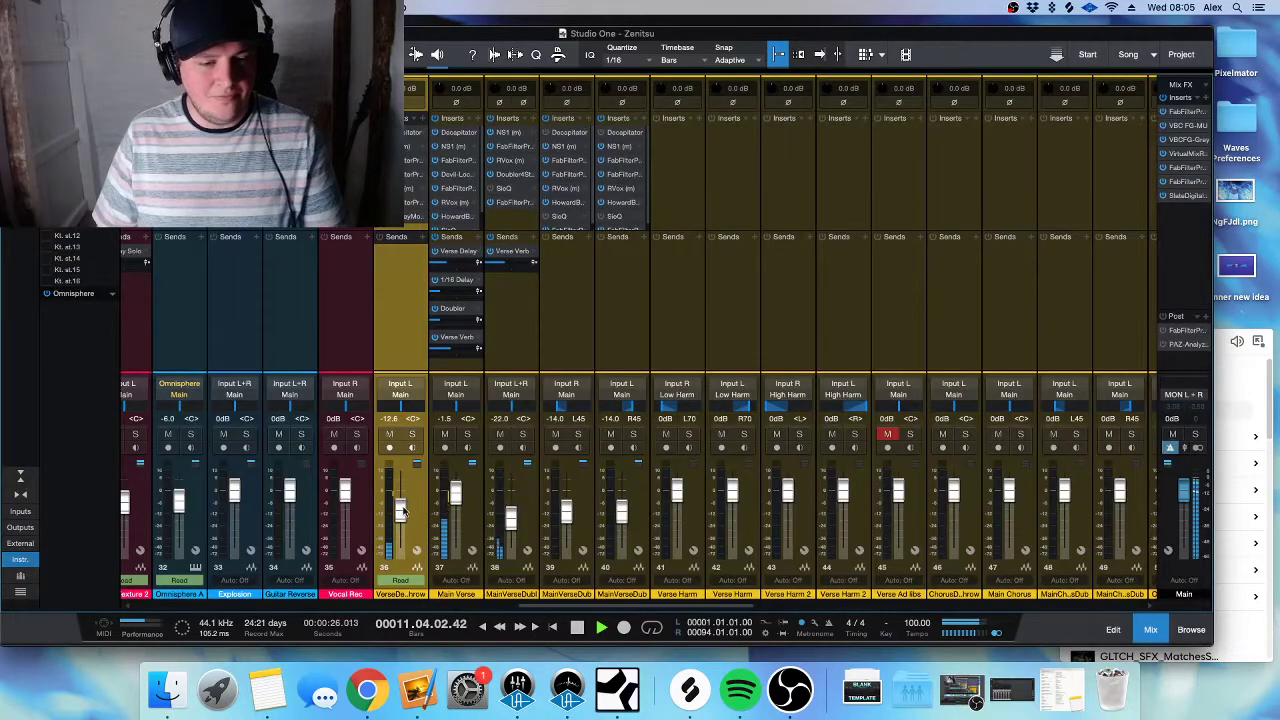
{"action": "key", "text": "space"}
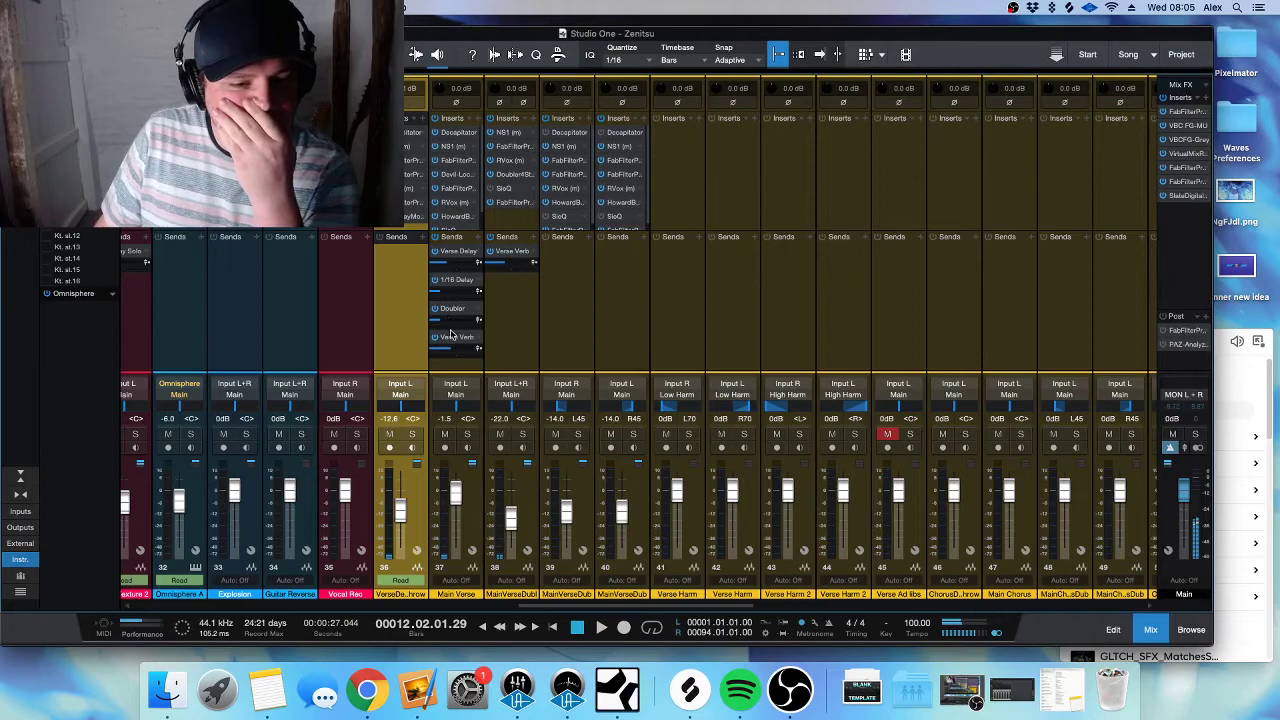
- Check the Main Verse channel's SieQ insert and set the faders to -2.0 dB for Main Verse and -19.0 dB for its stereo double
{"action": "scroll", "coordinate": [453, 204], "scroll_direction": "down", "scroll_amount": 2}
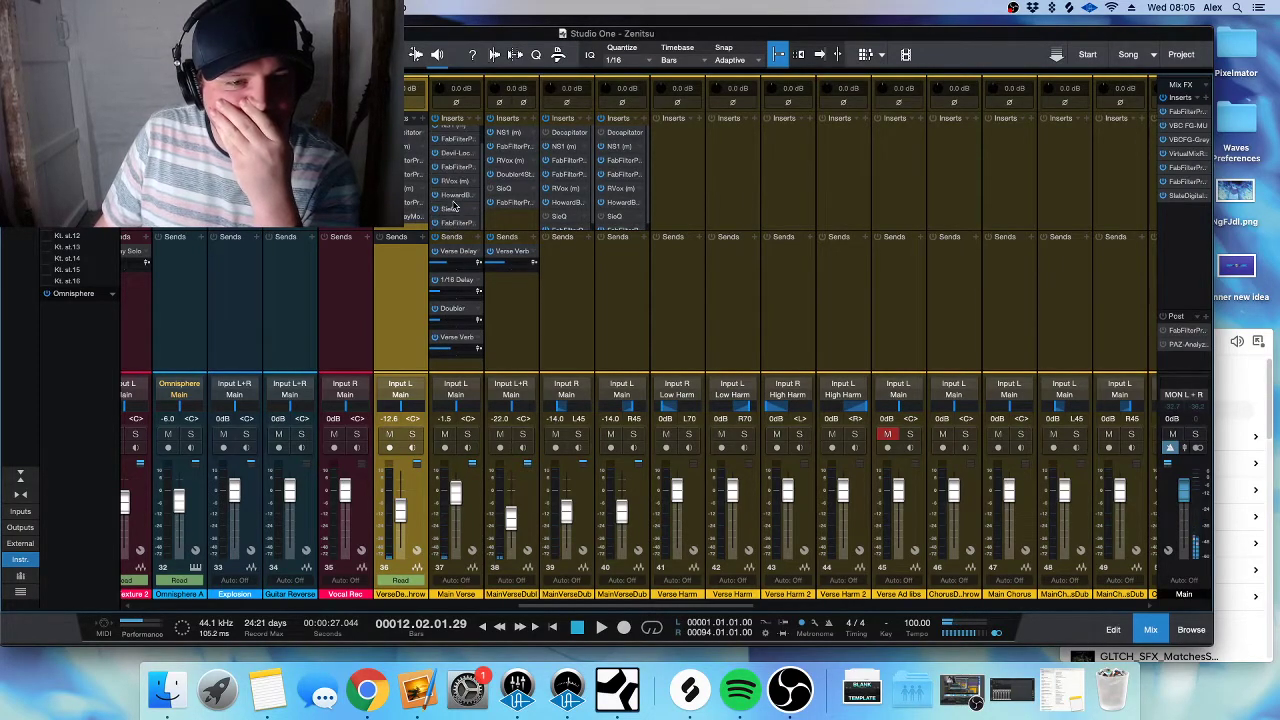
{"action": "left_click", "coordinate": [455, 209]}
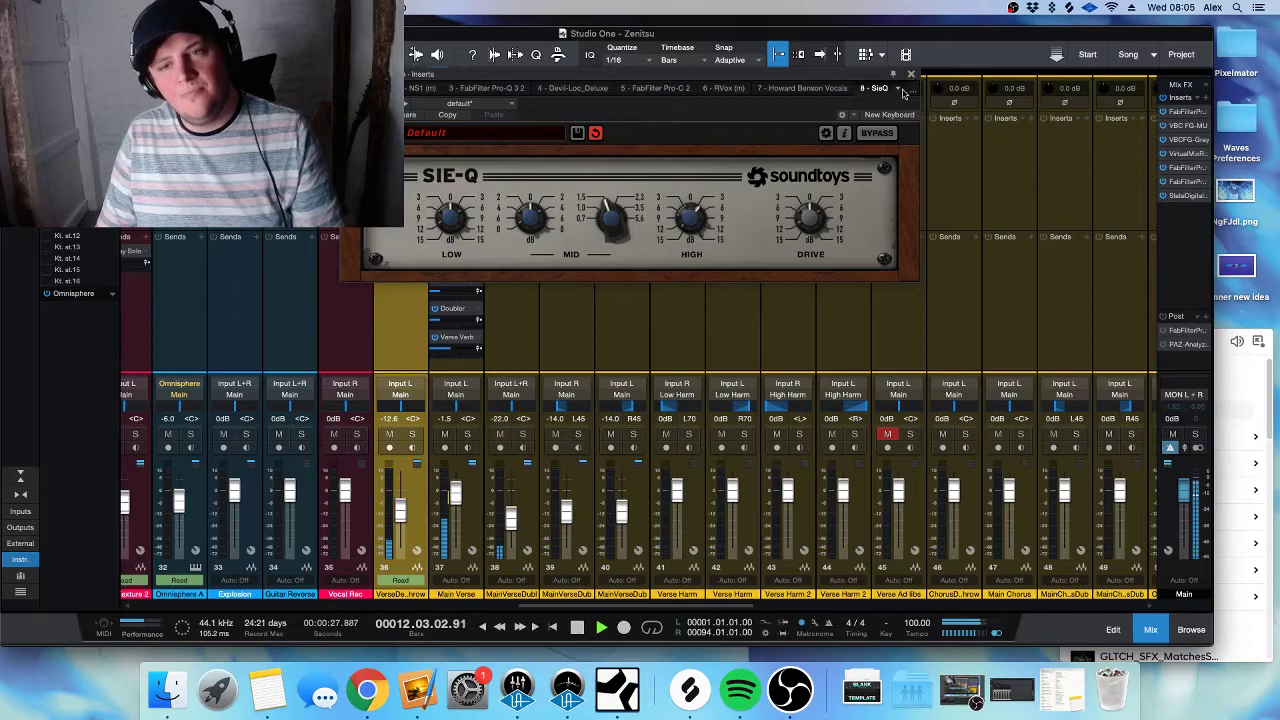
{"action": "left_click", "coordinate": [910, 76]}
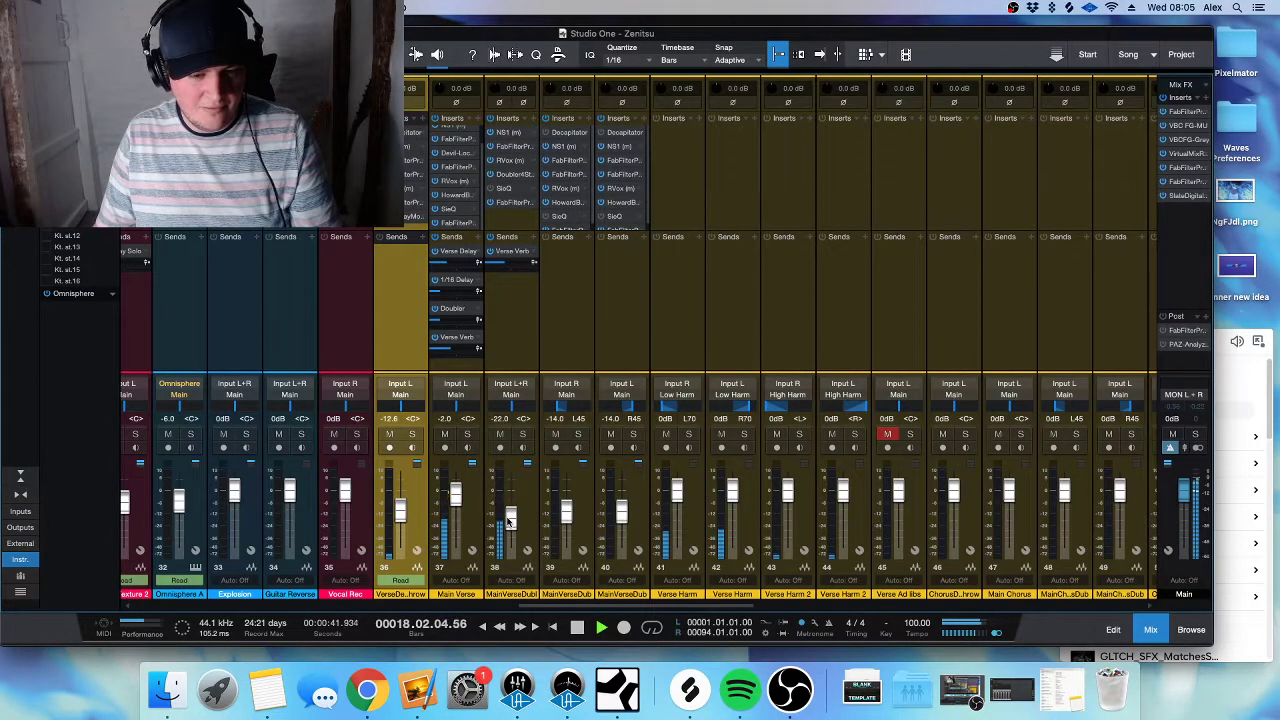
{"action": "left_click_drag", "start_coordinate": [508, 520], "coordinate": [509, 521]}
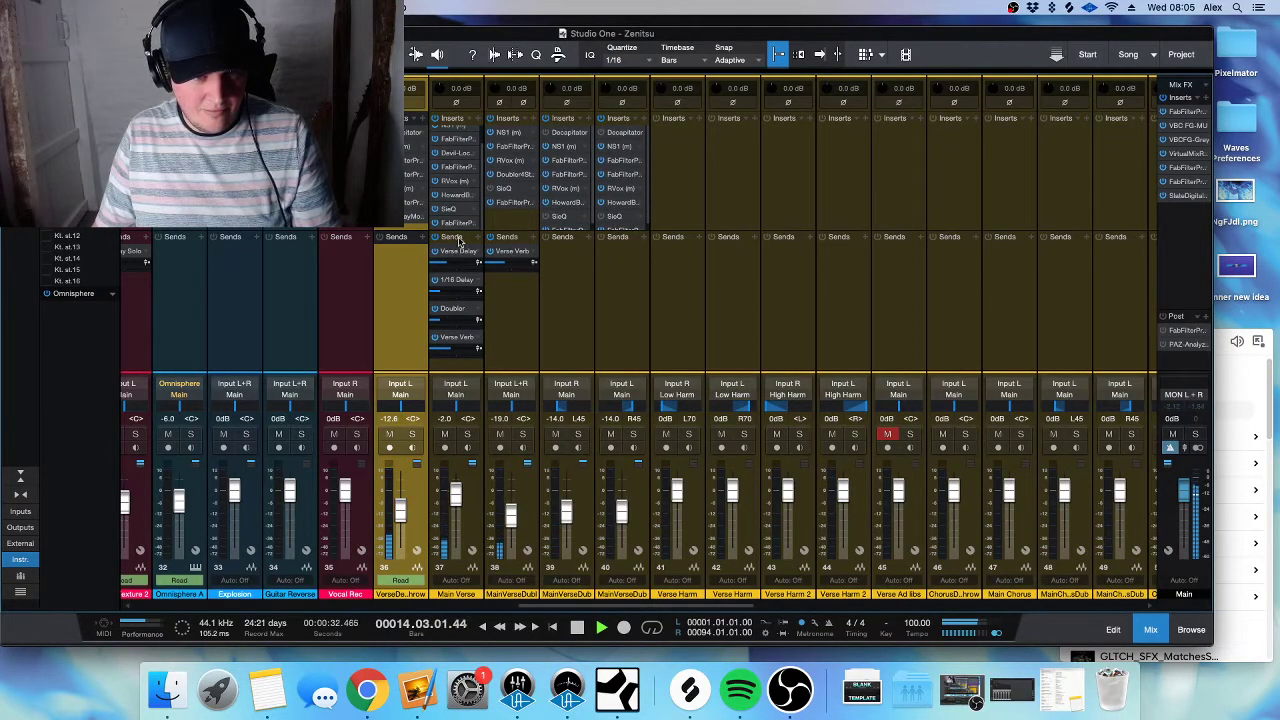
- Return to the arrangement, listen through the first verse's later vocal layers and save the song
{"action": "key", "text": "F3"}
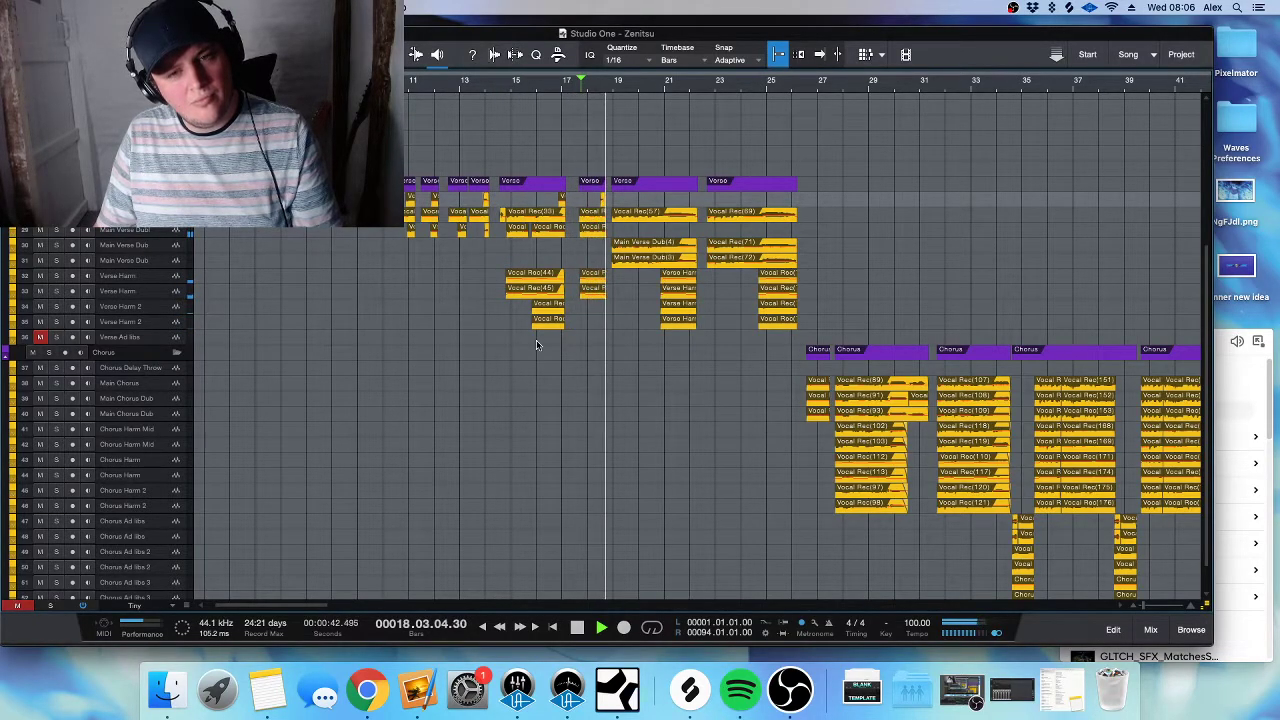
{"action": "scroll", "coordinate": [536, 340], "scroll_direction": "right", "scroll_amount": 5}
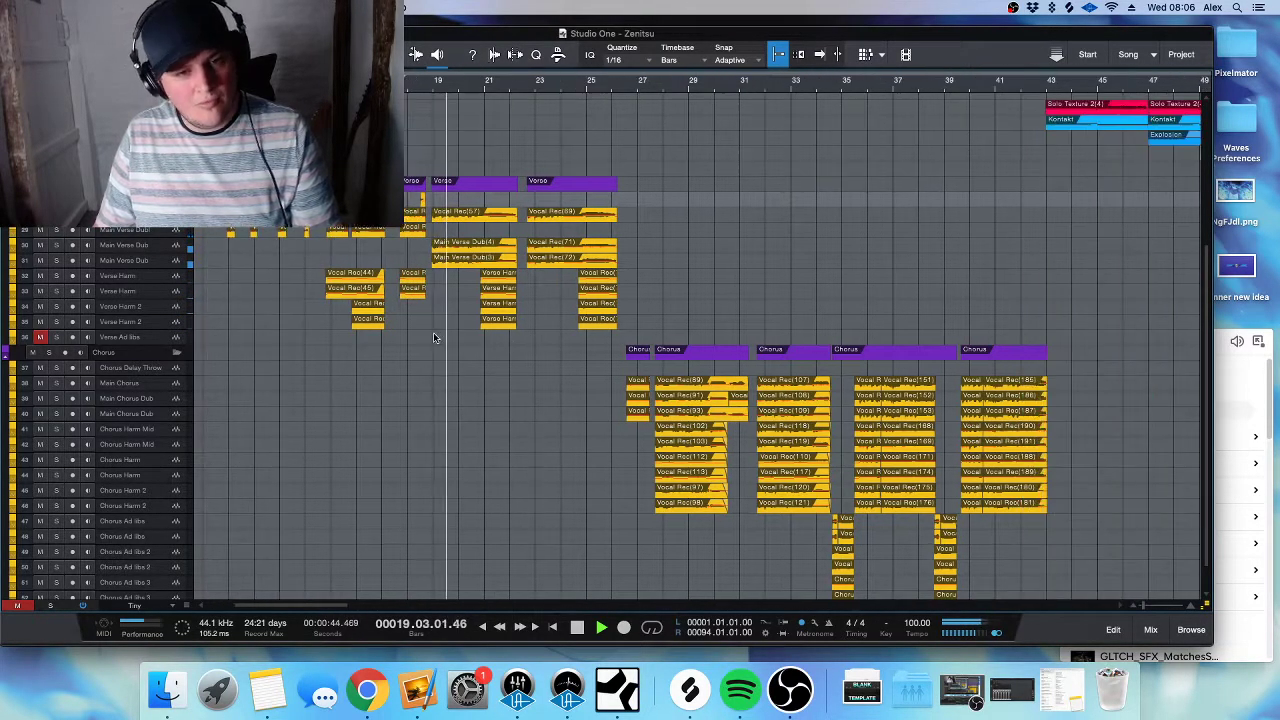
{"action": "scroll", "coordinate": [433, 337], "scroll_direction": "up", "scroll_amount": 2}
{"action": "key", "text": "super+s"}
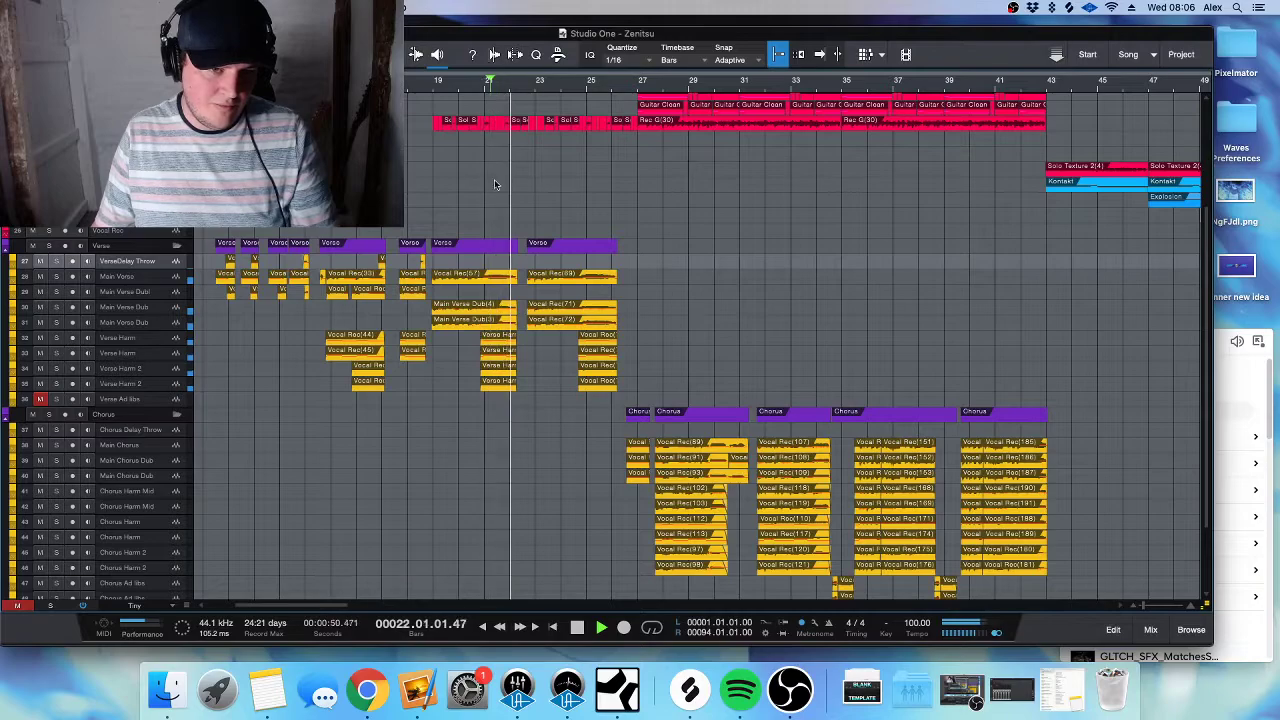
- Copy the first verse's lead phrase at bars 19–22 onto the VerseDelay Throw track, trim its start to bar 21 and play it
{"action": "scroll", "coordinate": [493, 141], "scroll_direction": "up", "scroll_amount": 3}
{"action": "scroll", "coordinate": [476, 296], "scroll_direction": "up", "scroll_amount": 3}
{"action": "left_click_drag", "start_coordinate": [476, 296], "coordinate": [476, 268]}
{"action": "left_click_drag", "start_coordinate": [385, 264], "coordinate": [442, 258]}
{"action": "key", "text": "space"}
{"action": "key", "text": "space"}
{"action": "scroll", "coordinate": [490, 248], "scroll_direction": "up", "scroll_amount": 3}
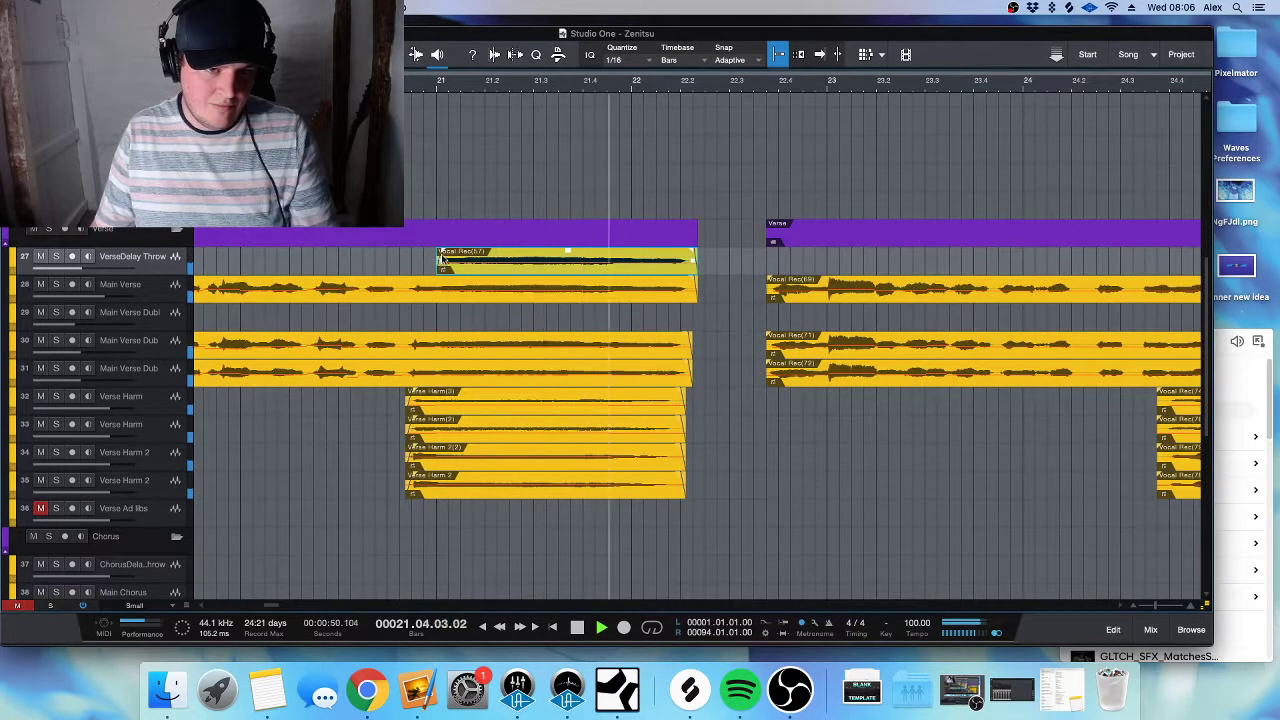
- Listen through the end of the first verse into the chorus's opening and stop playback at bar 28
{"action": "scroll", "coordinate": [463, 304], "scroll_direction": "down", "scroll_amount": 3}
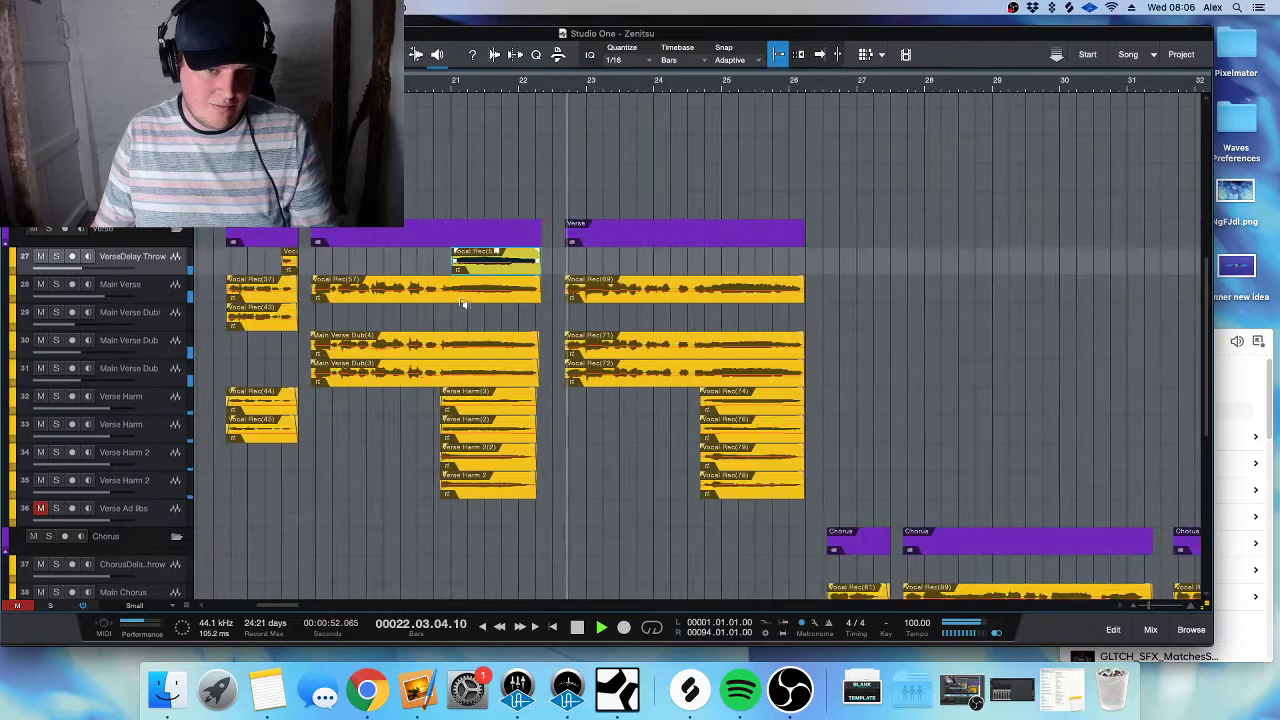
{"action": "scroll", "coordinate": [463, 304], "scroll_direction": "right", "scroll_amount": 2}
{"action": "scroll", "coordinate": [464, 298], "scroll_direction": "down", "scroll_amount": 1}
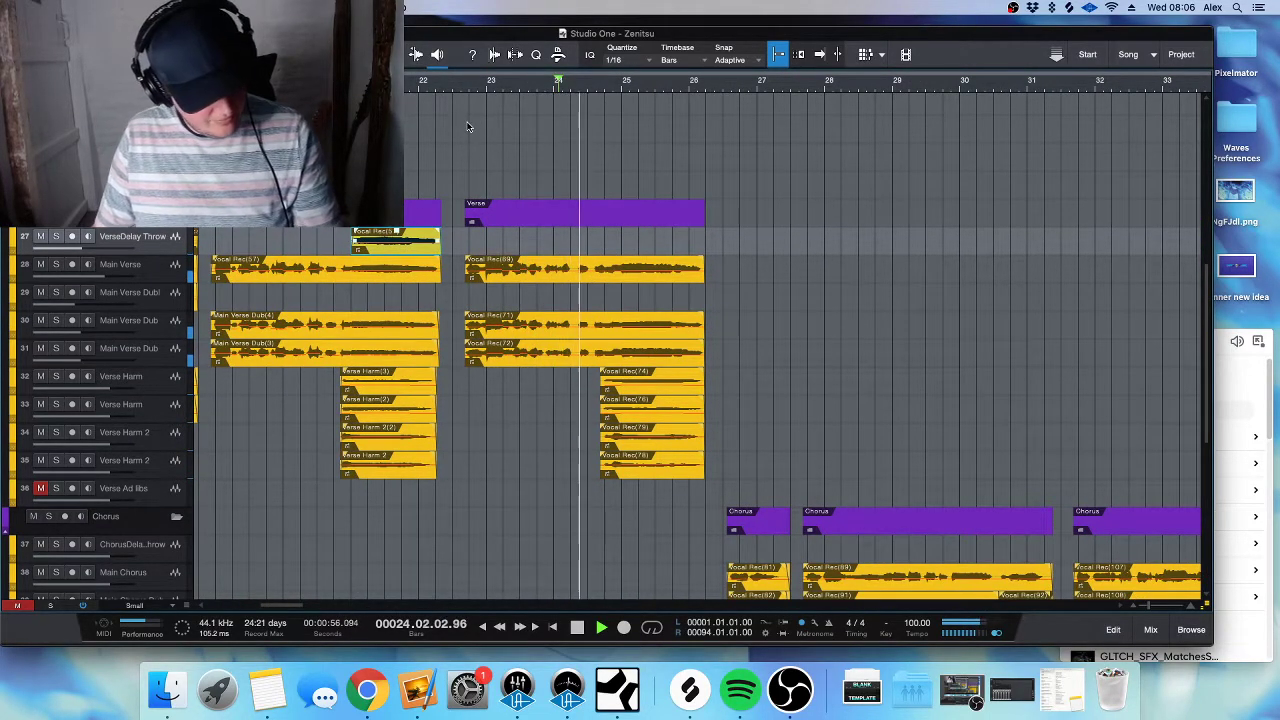
{"action": "left_click", "coordinate": [557, 88]}
{"action": "scroll", "coordinate": [633, 415], "scroll_direction": "down", "scroll_amount": 1}
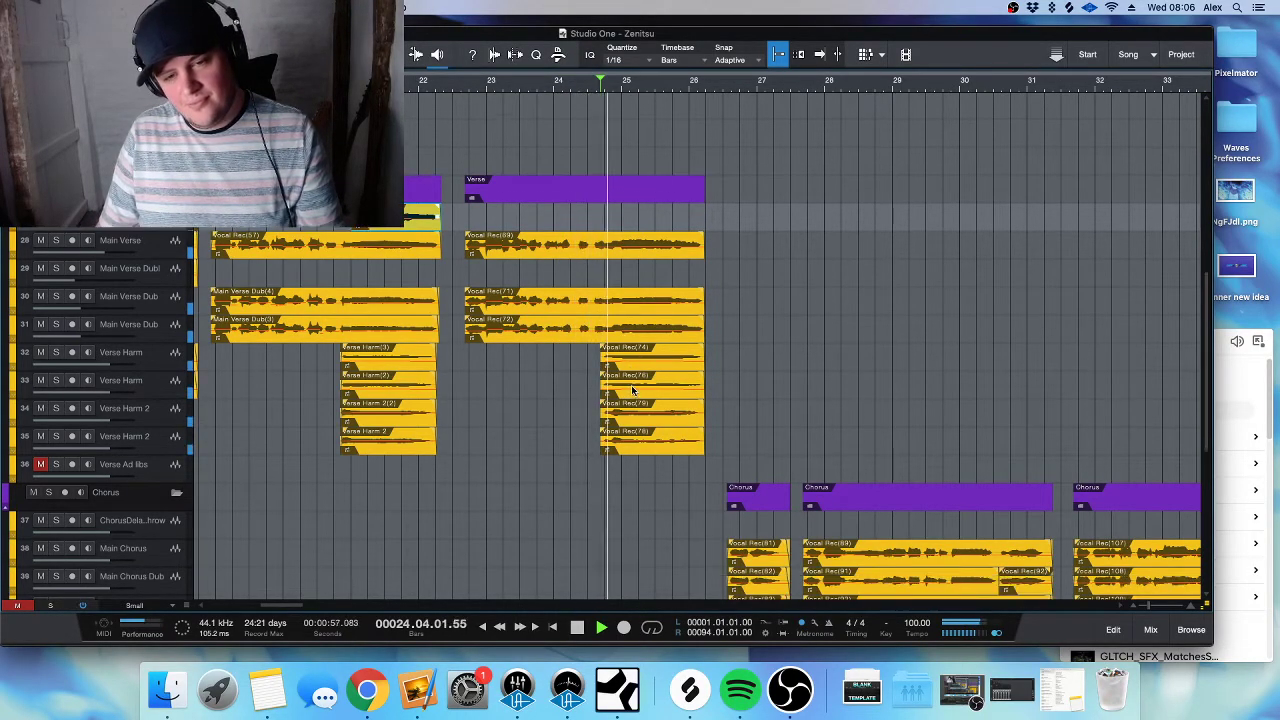
{"action": "scroll", "coordinate": [633, 415], "scroll_direction": "right", "scroll_amount": 2}
{"action": "scroll", "coordinate": [591, 411], "scroll_direction": "down", "scroll_amount": 2}
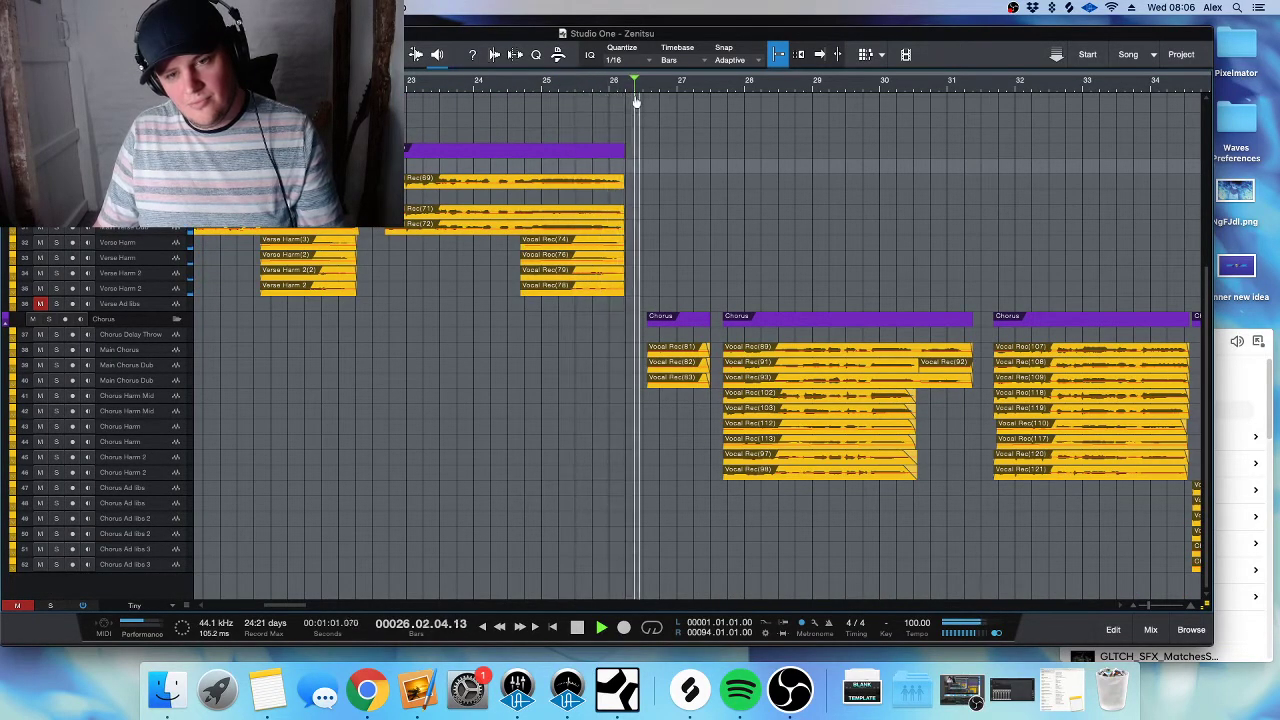
{"action": "scroll", "coordinate": [600, 409], "scroll_direction": "down", "scroll_amount": 4}
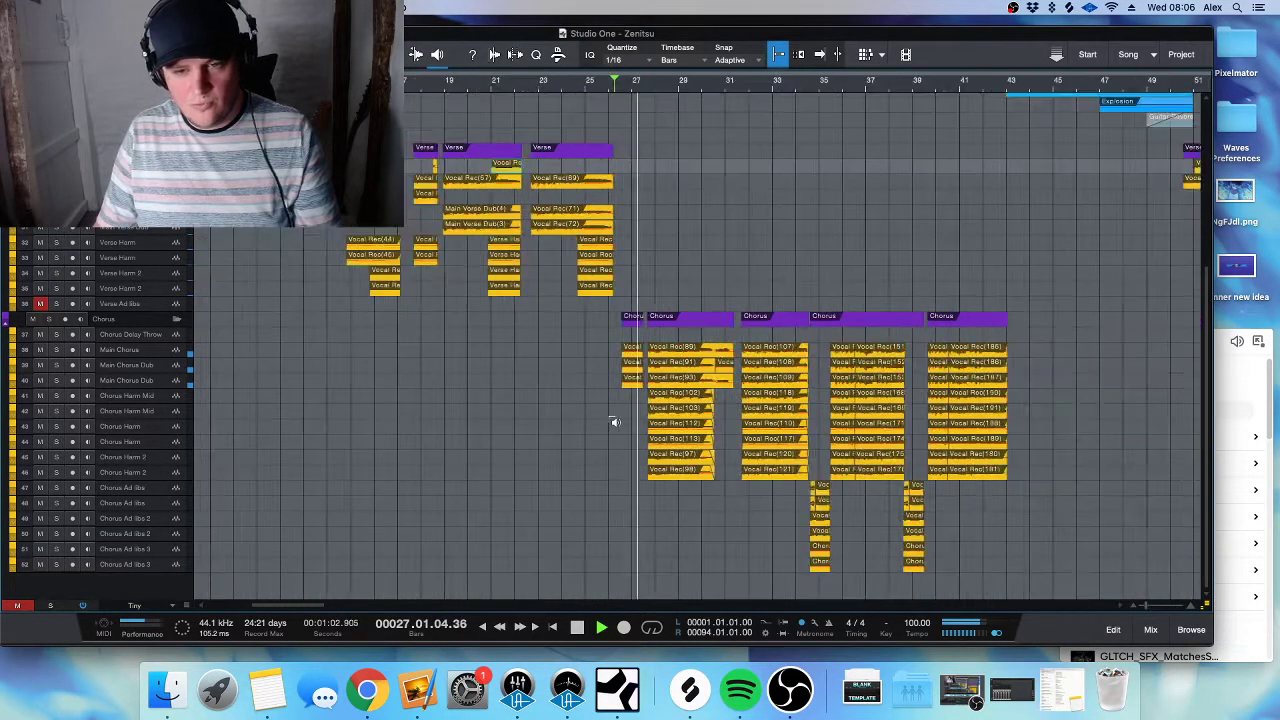
{"action": "scroll", "coordinate": [570, 437], "scroll_direction": "down", "scroll_amount": 3}
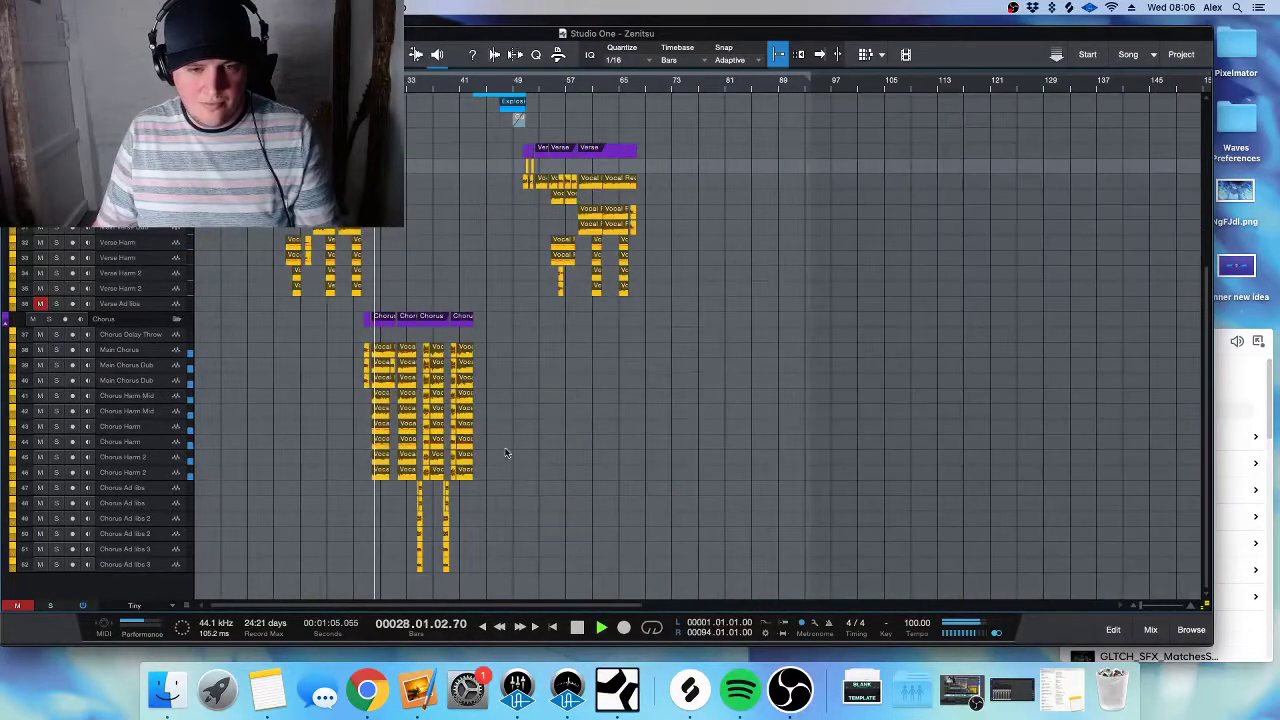
{"action": "scroll", "coordinate": [360, 335], "scroll_direction": "up", "scroll_amount": 6}
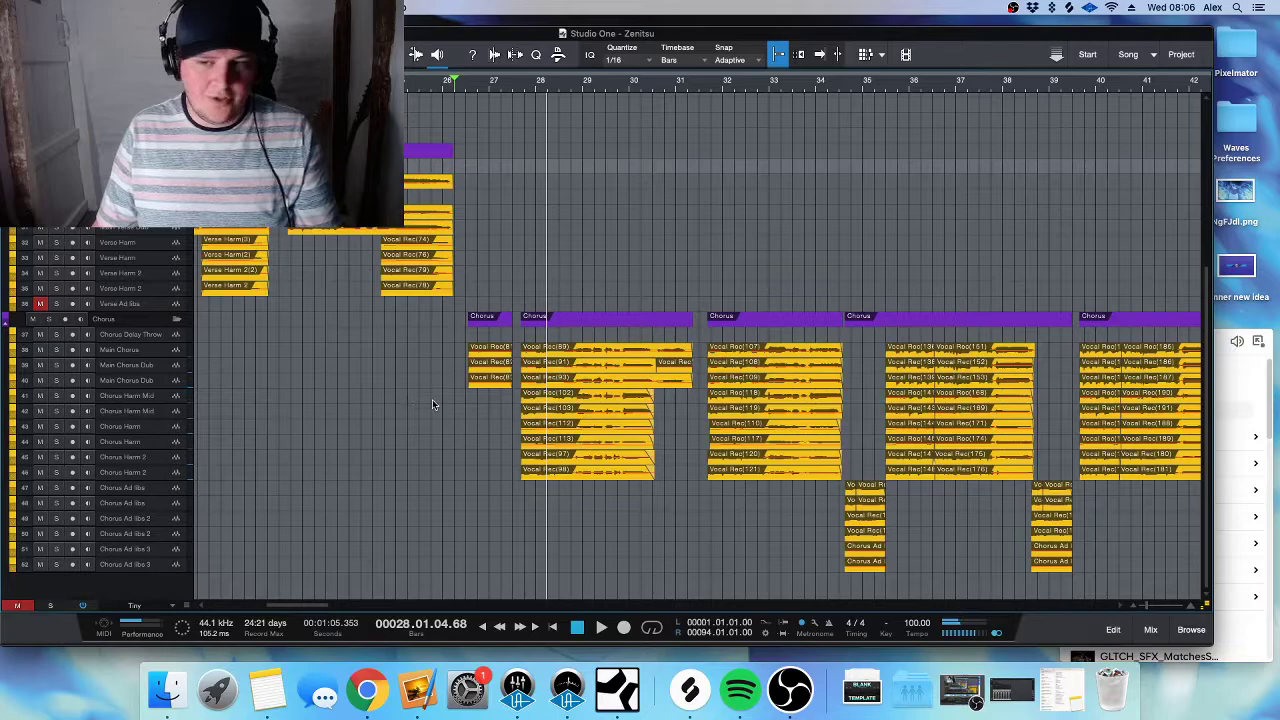
- Examine the second verse's vocal clips in the arrangement and play its opening phrase from about bar 50
{"action": "scroll", "coordinate": [433, 403], "scroll_direction": "down", "scroll_amount": 3}
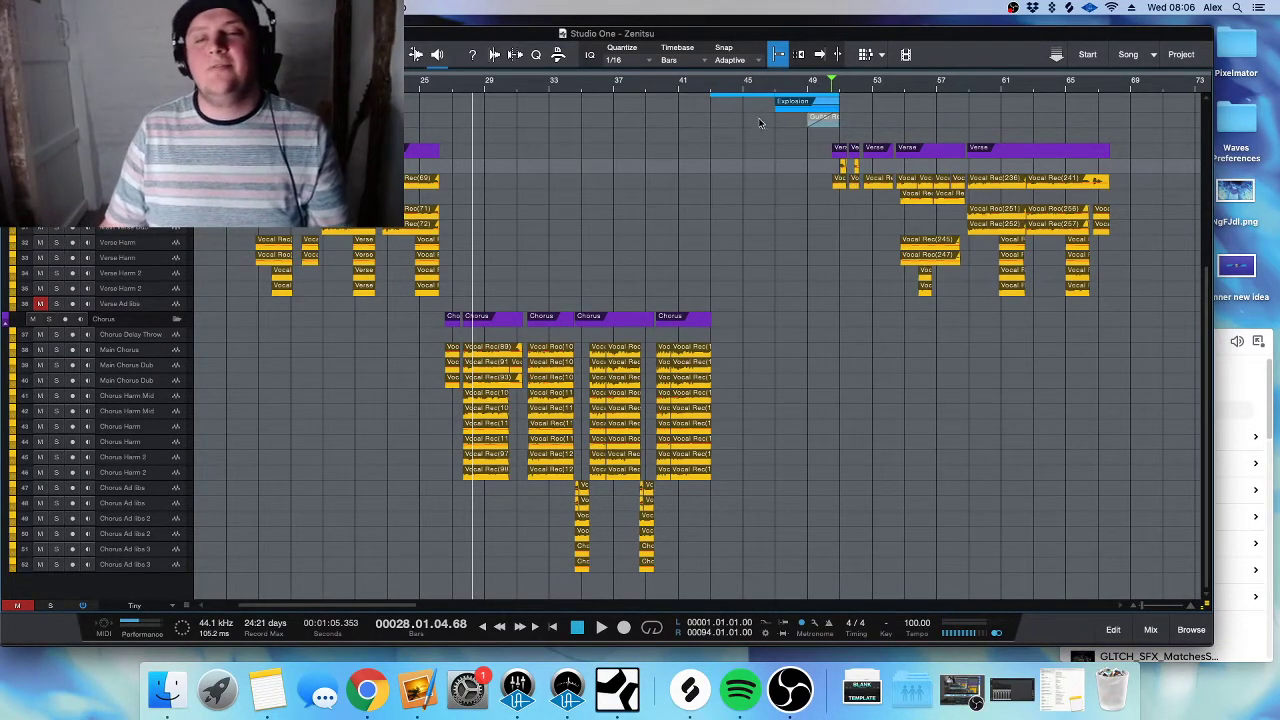
{"action": "scroll", "coordinate": [760, 122], "scroll_direction": "up", "scroll_amount": 5}
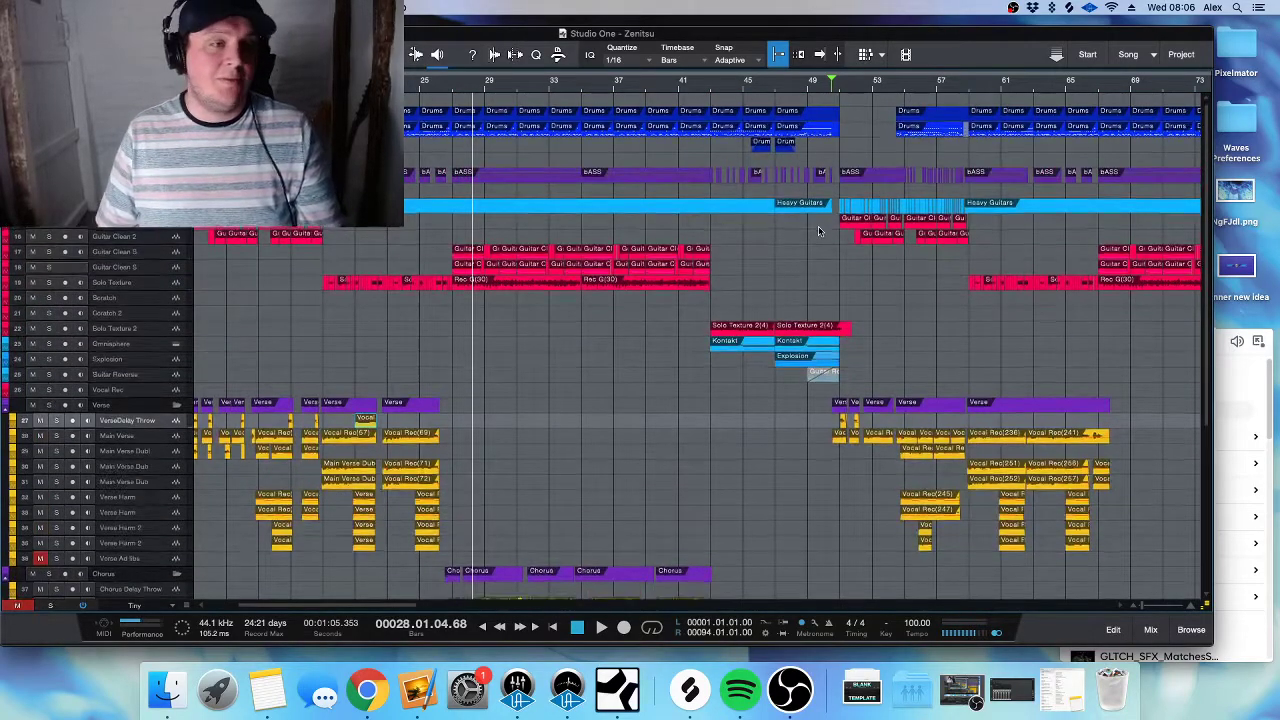
{"action": "scroll", "coordinate": [818, 230], "scroll_direction": "down", "scroll_amount": 5}
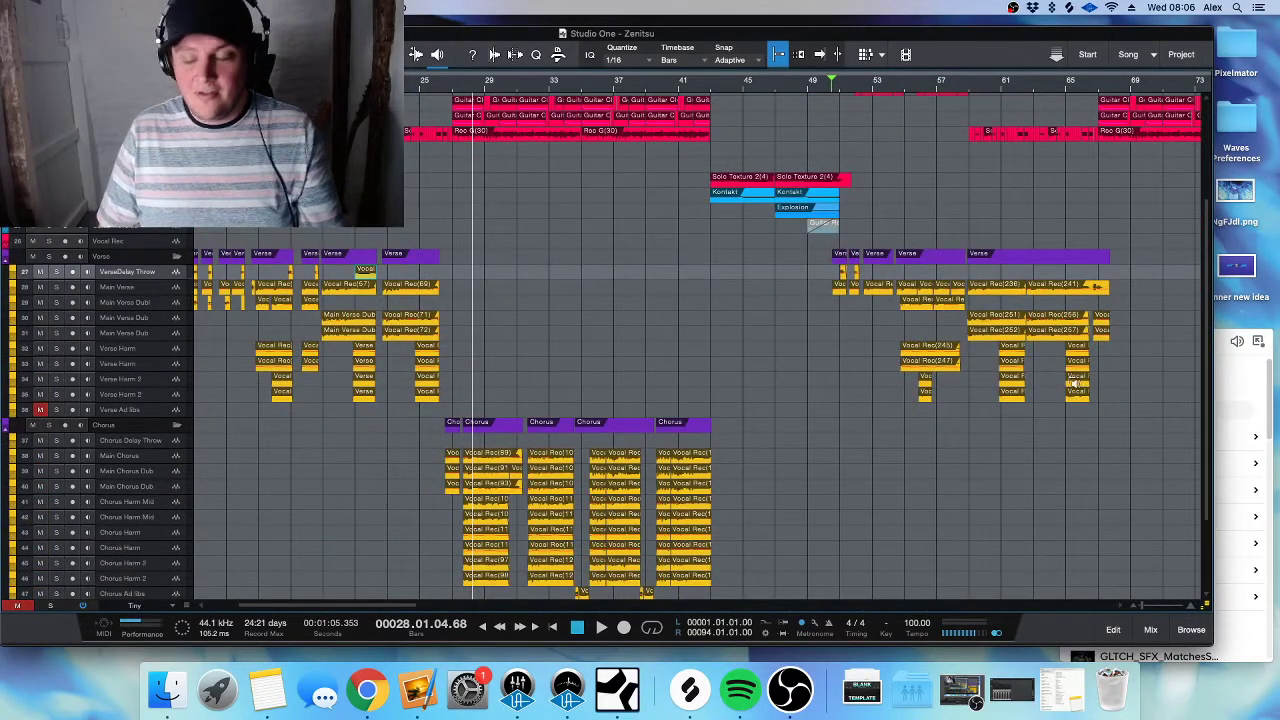
{"action": "key", "text": "shift+e"}
{"action": "key", "text": "space"}
{"action": "scroll", "coordinate": [984, 380], "scroll_direction": "right", "scroll_amount": 2}
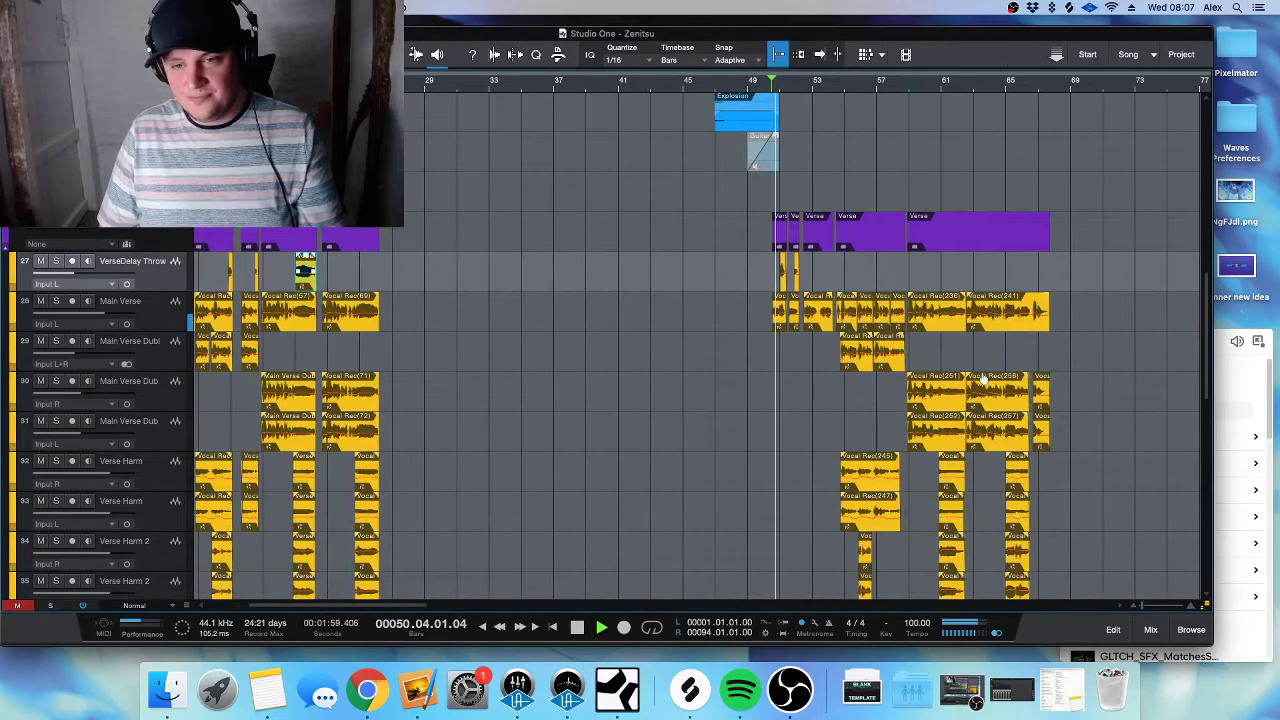
{"action": "key", "text": "shift+w"}
{"action": "key", "text": "shift+e"}
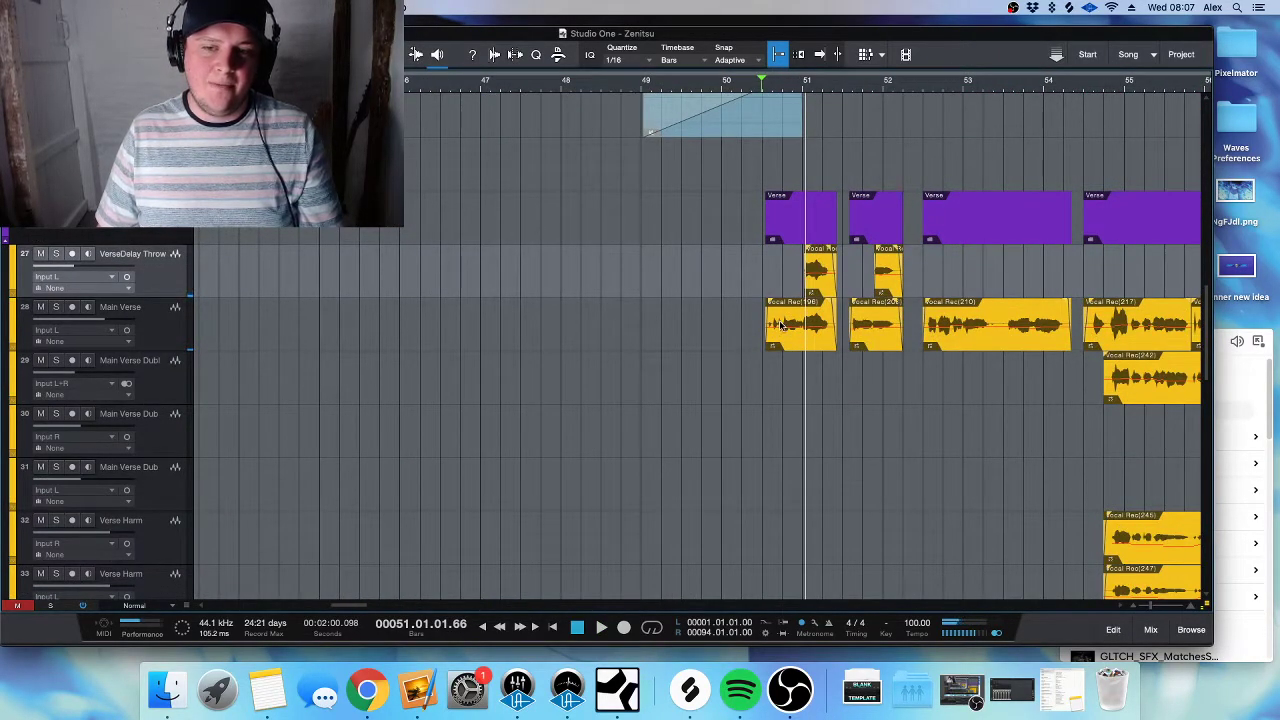
{"action": "key", "text": "space"}
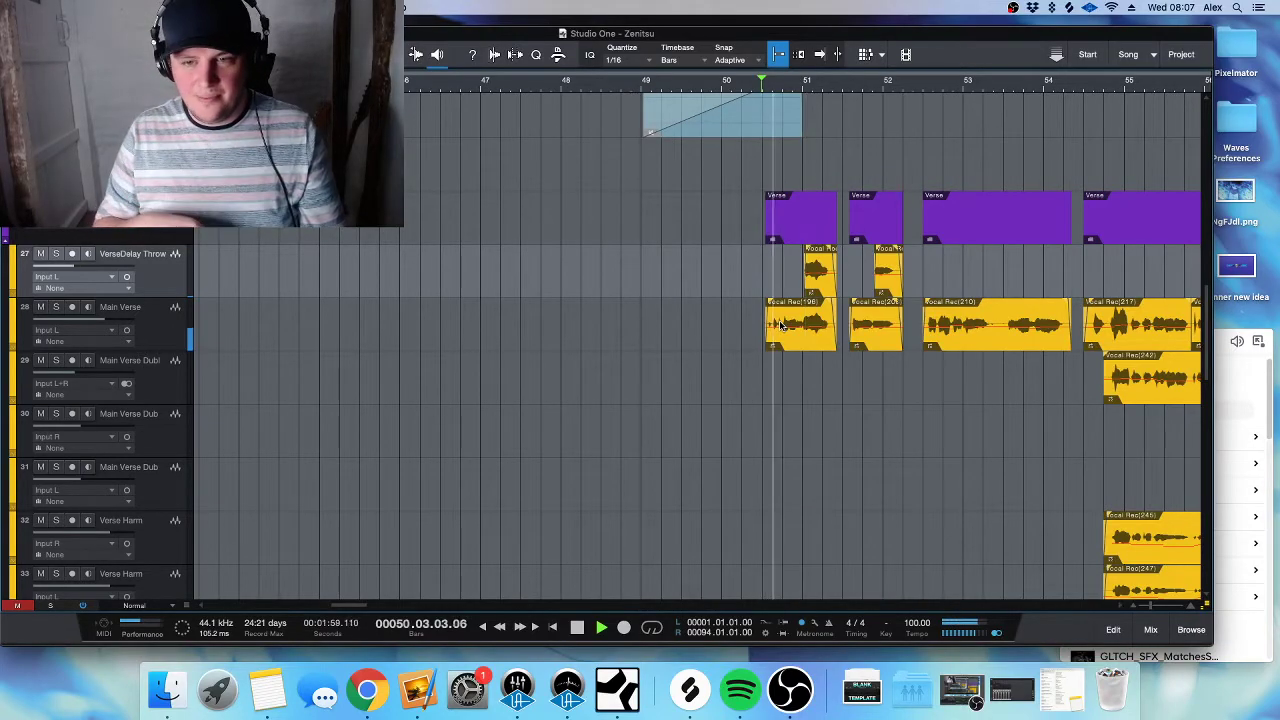
- Lower the volume of the opening notes in the second verse's first Main Verse clip with Melodyne and check it in playback
{"action": "double_click", "coordinate": [782, 325]}
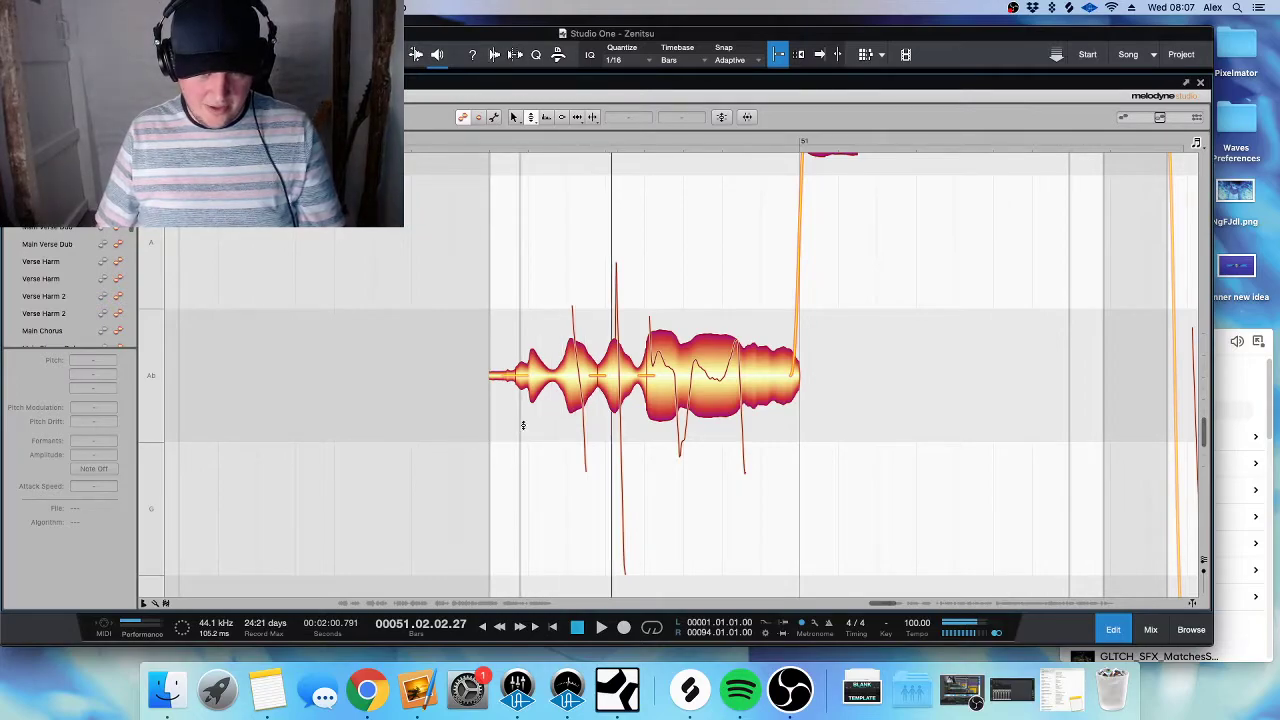
{"action": "left_click", "coordinate": [603, 384]}
{"action": "left_click_drag", "start_coordinate": [601, 404], "coordinate": [576, 387]}
{"action": "key", "text": "F6"}
{"action": "double_click", "coordinate": [556, 373]}
{"action": "key", "text": "F2"}
{"action": "key", "text": "super+z"}
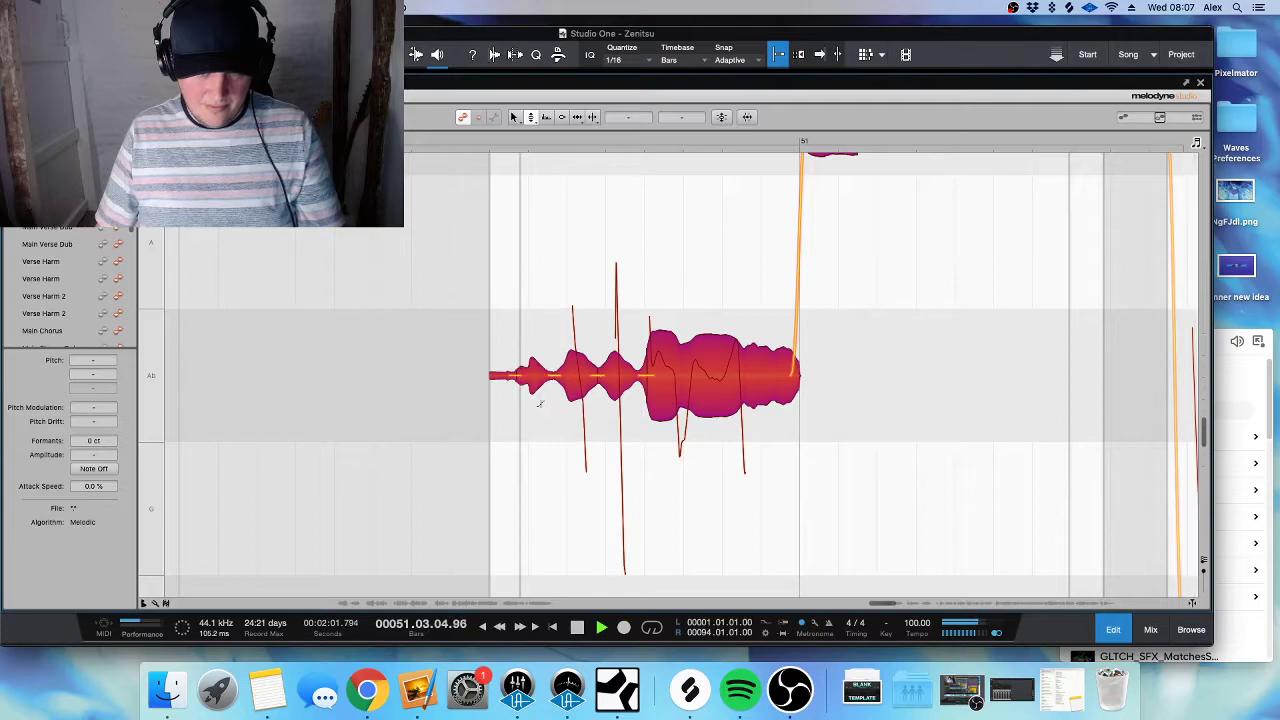
{"action": "left_click", "coordinate": [634, 447]}
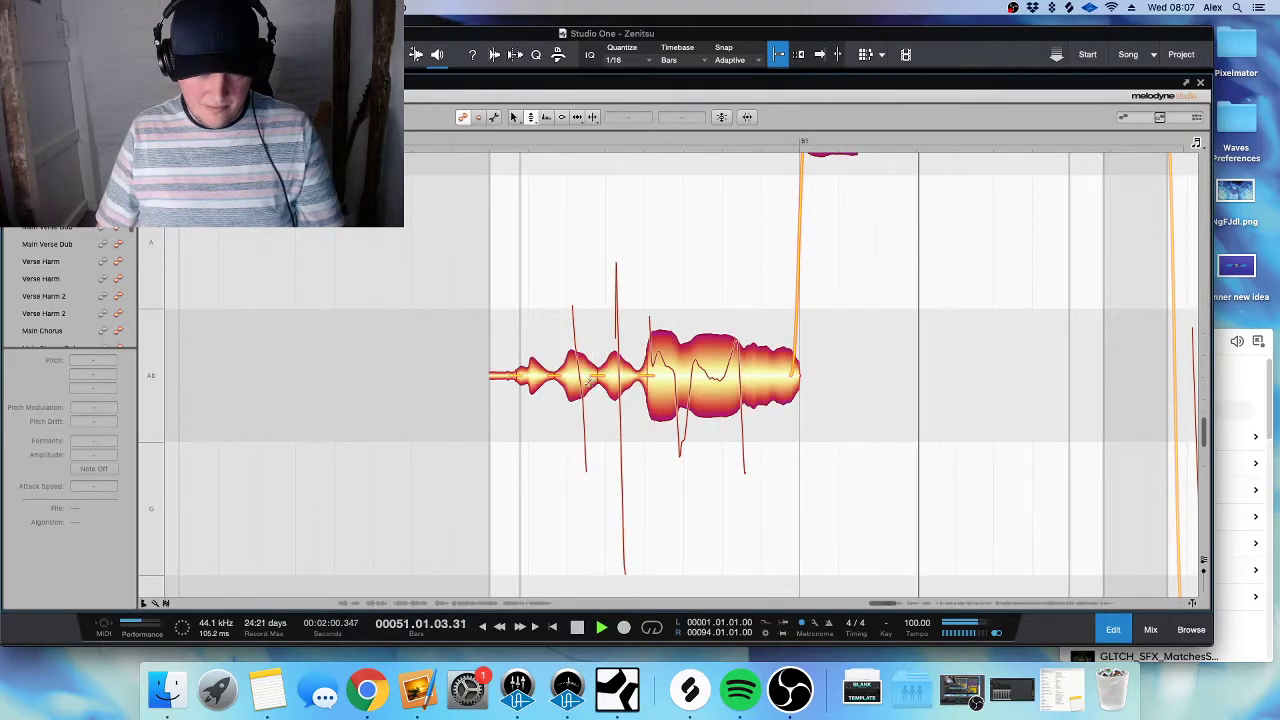
{"action": "key", "text": "F2"}
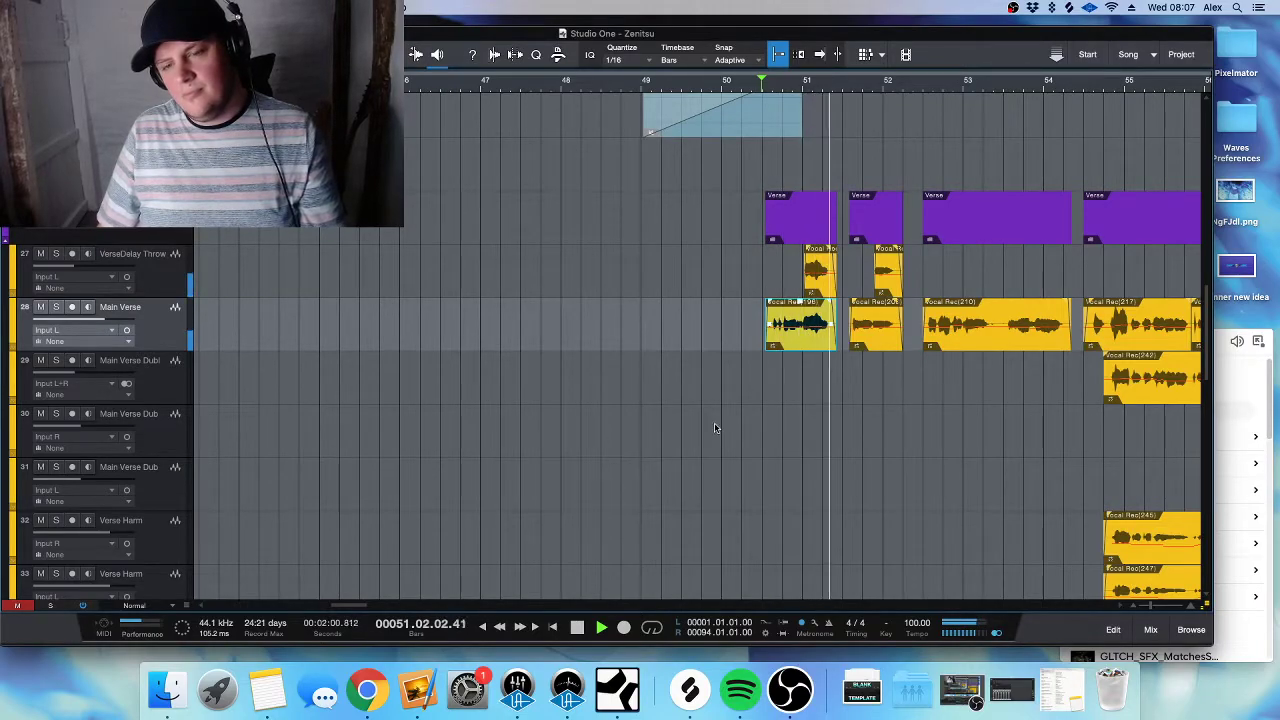
- Listen through the second verse's lead, double and harmony layers from bar 51 to about bar 59
{"action": "scroll", "coordinate": [713, 428], "scroll_direction": "right", "scroll_amount": 3}
{"action": "scroll", "coordinate": [690, 350], "scroll_direction": "right", "scroll_amount": 3}
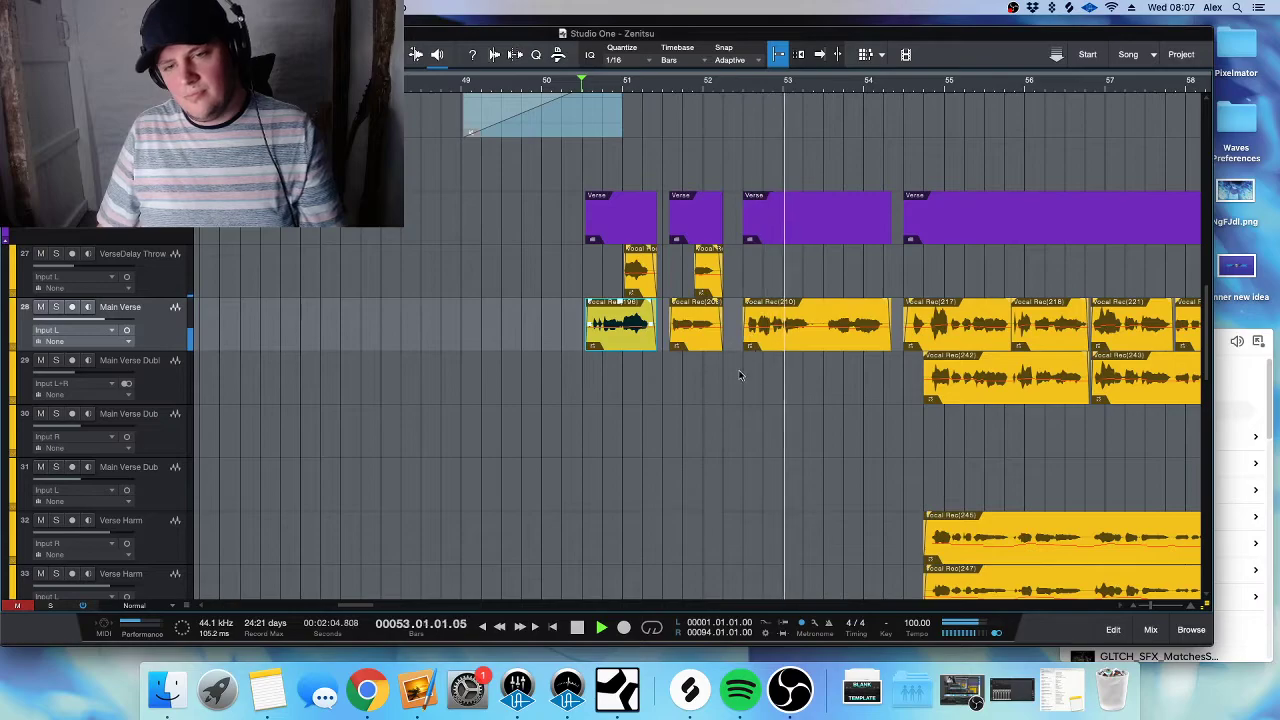
{"action": "scroll", "coordinate": [737, 376], "scroll_direction": "down", "scroll_amount": 3}
{"action": "scroll", "coordinate": [737, 371], "scroll_direction": "down", "scroll_amount": 2}
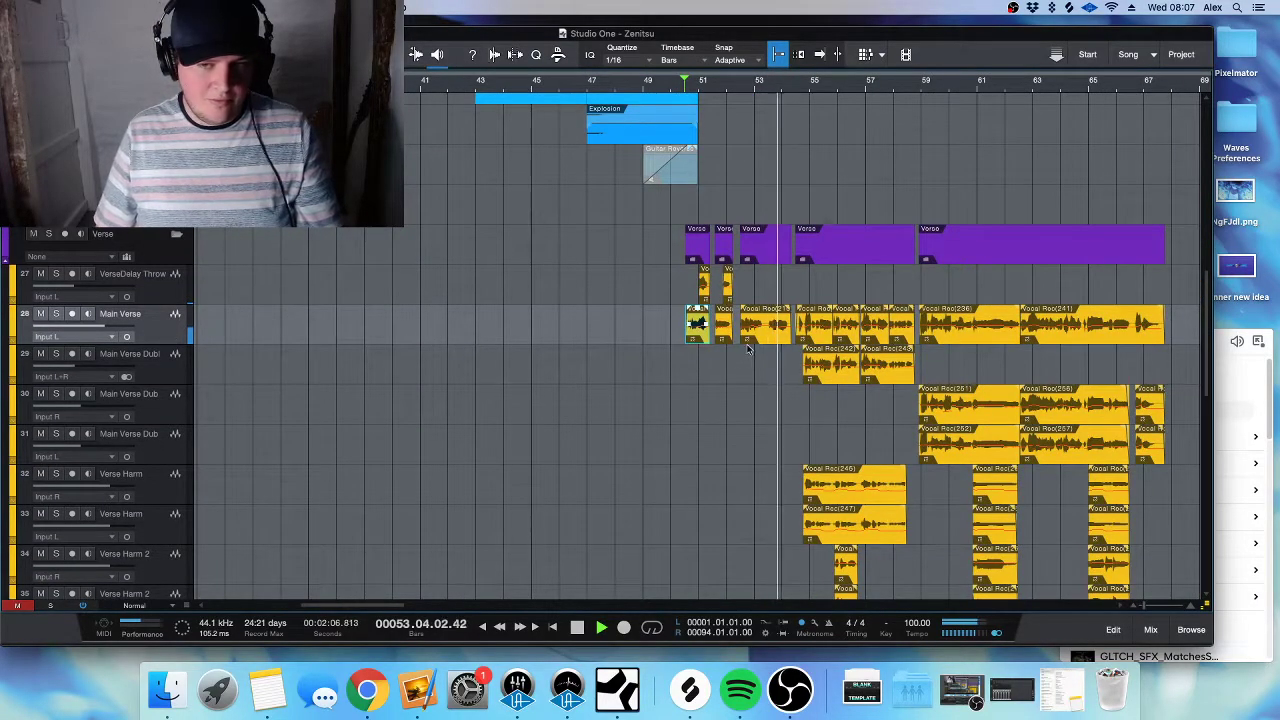
{"action": "scroll", "coordinate": [750, 350], "scroll_direction": "right", "scroll_amount": 5}
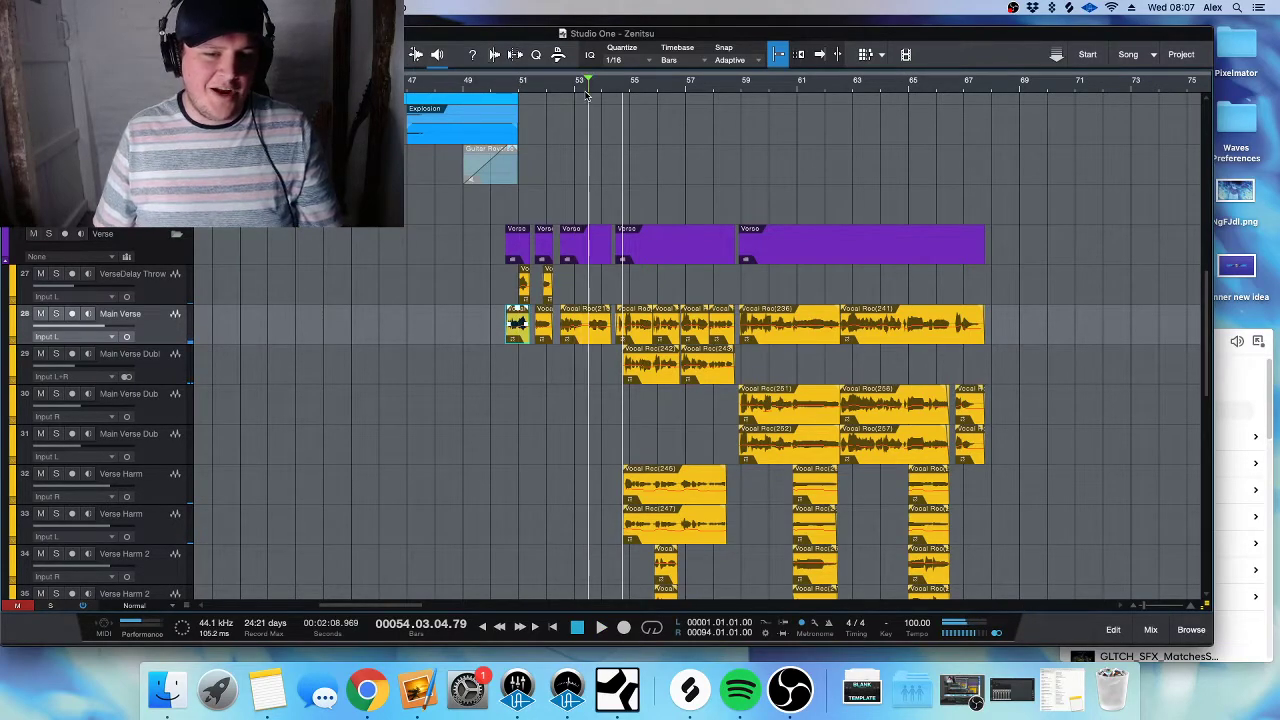
{"action": "left_click", "coordinate": [591, 175]}
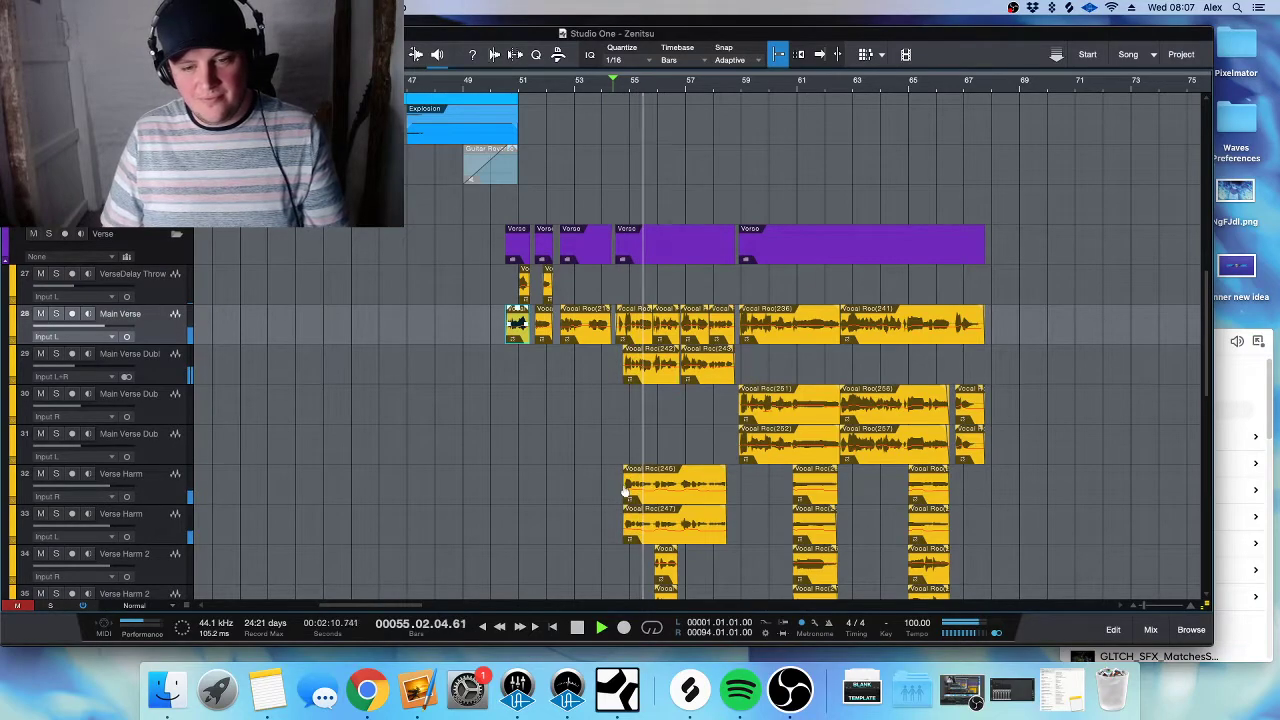
{"action": "scroll", "coordinate": [624, 490], "scroll_direction": "down", "scroll_amount": 3}
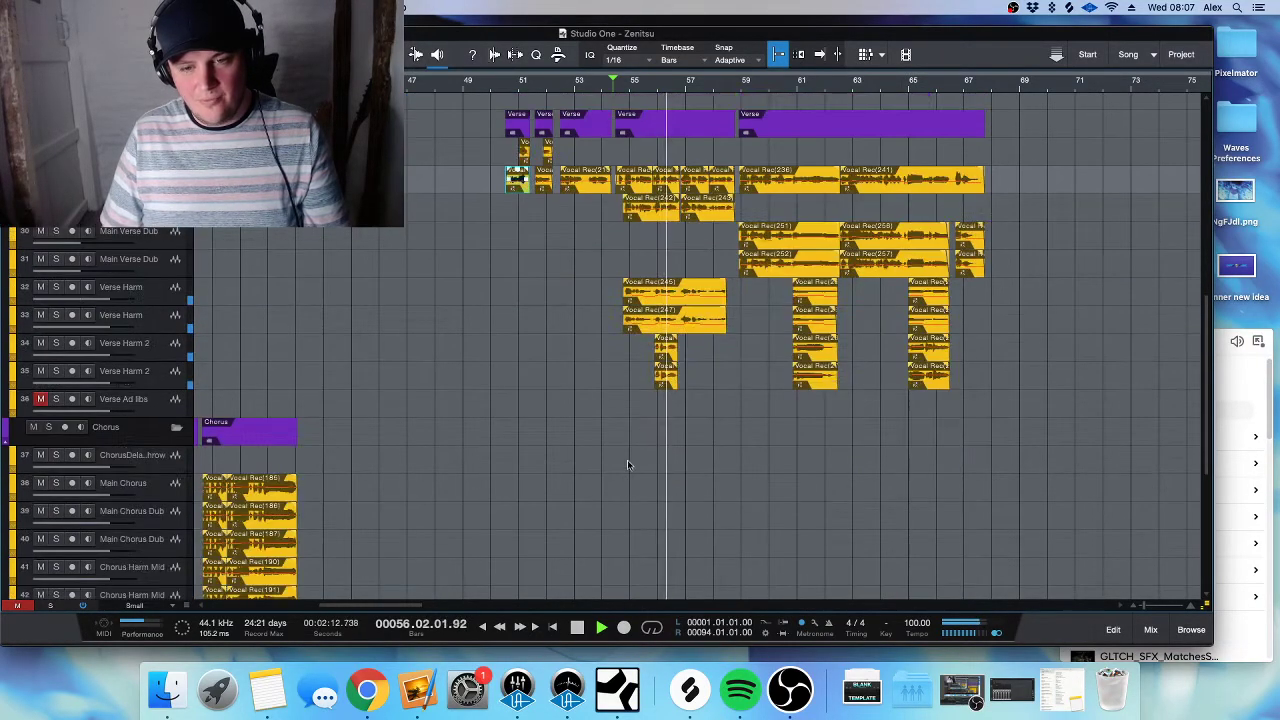
{"action": "scroll", "coordinate": [680, 358], "scroll_direction": "up", "scroll_amount": 1}
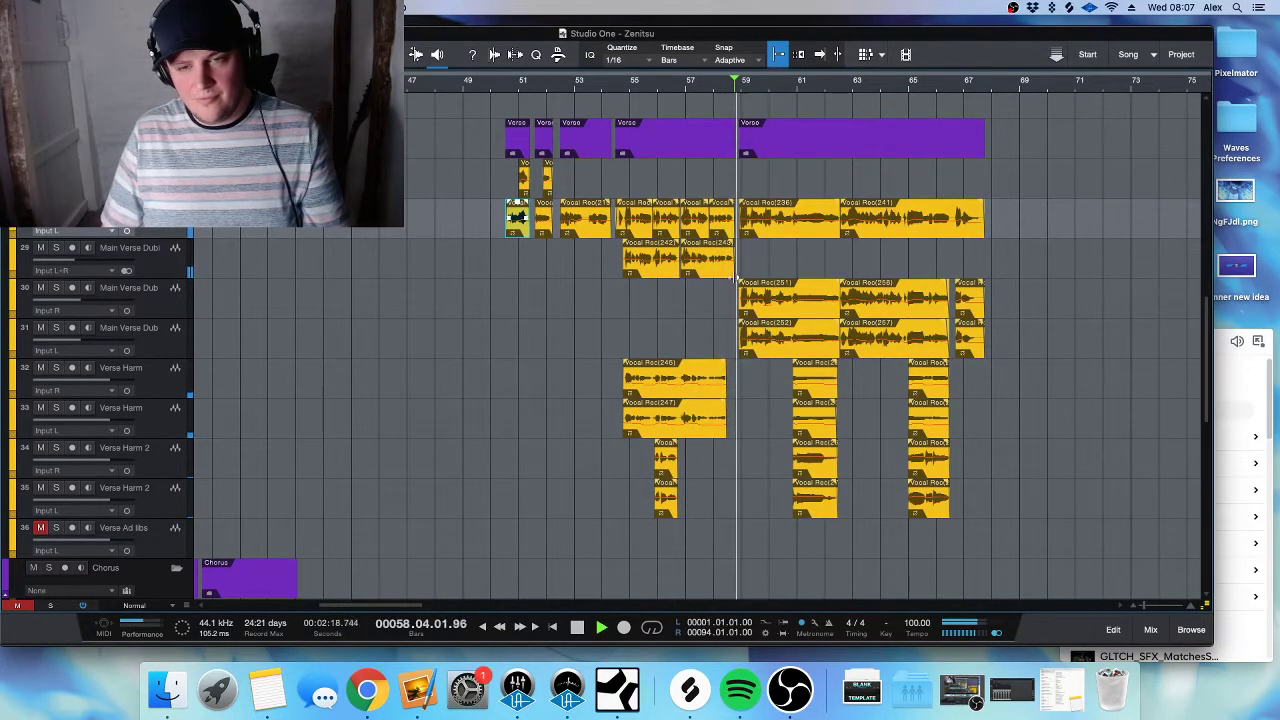
- Trim the starts of the Main Verse and both Main Verse Dub clips near bar 59 and fade in the doubles over about 15 ms
{"action": "scroll", "coordinate": [757, 358], "scroll_direction": "up", "scroll_amount": 10}
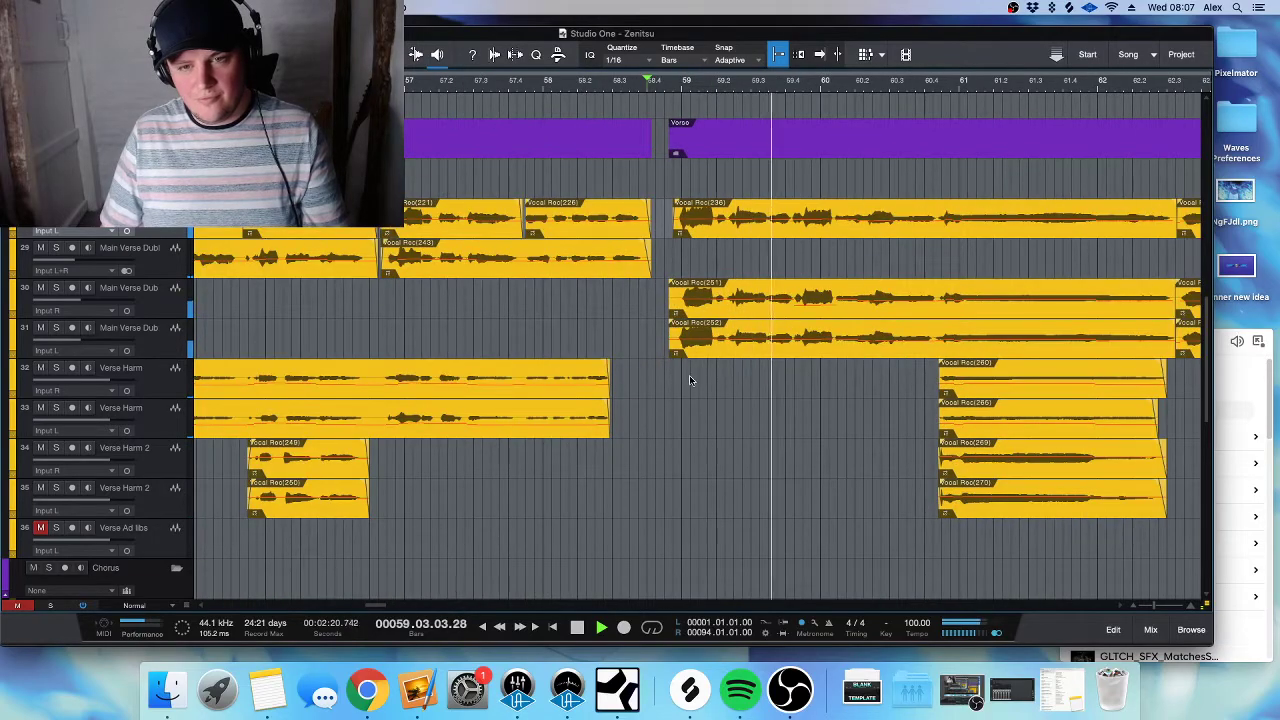
{"action": "left_click", "coordinate": [672, 340]}
{"action": "left_click_drag", "start_coordinate": [655, 299], "coordinate": [679, 298]}
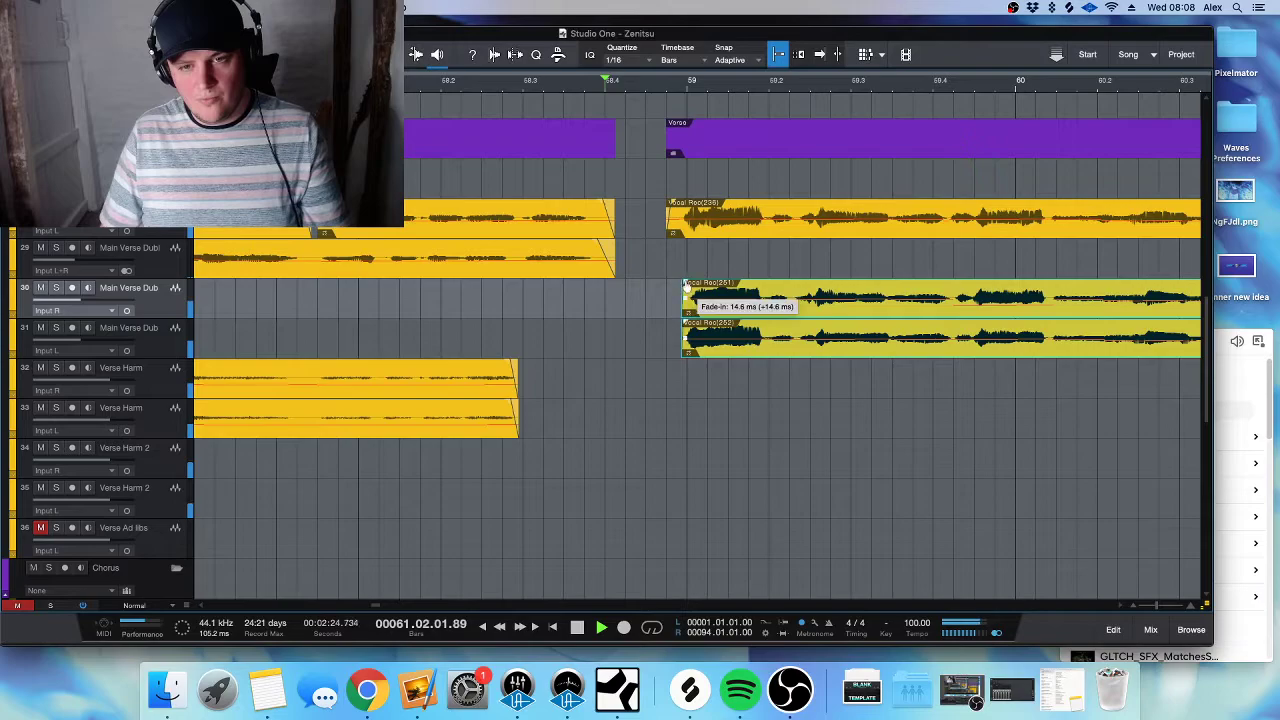
{"action": "left_click_drag", "start_coordinate": [660, 228], "coordinate": [670, 228]}
- Listen to the remaining second verse vocals from about bar 62 up to bar 68
{"action": "scroll", "coordinate": [650, 415], "scroll_direction": "down", "scroll_amount": 5}
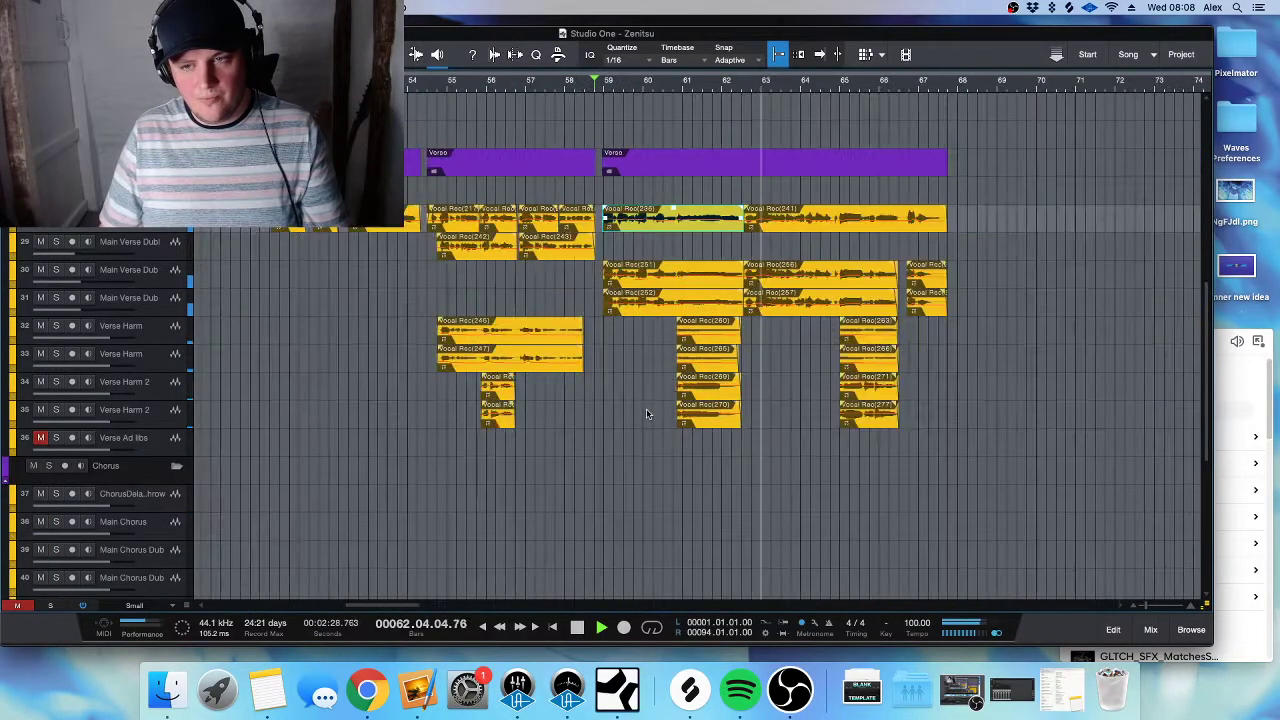
{"action": "scroll", "coordinate": [647, 413], "scroll_direction": "right", "scroll_amount": 3}
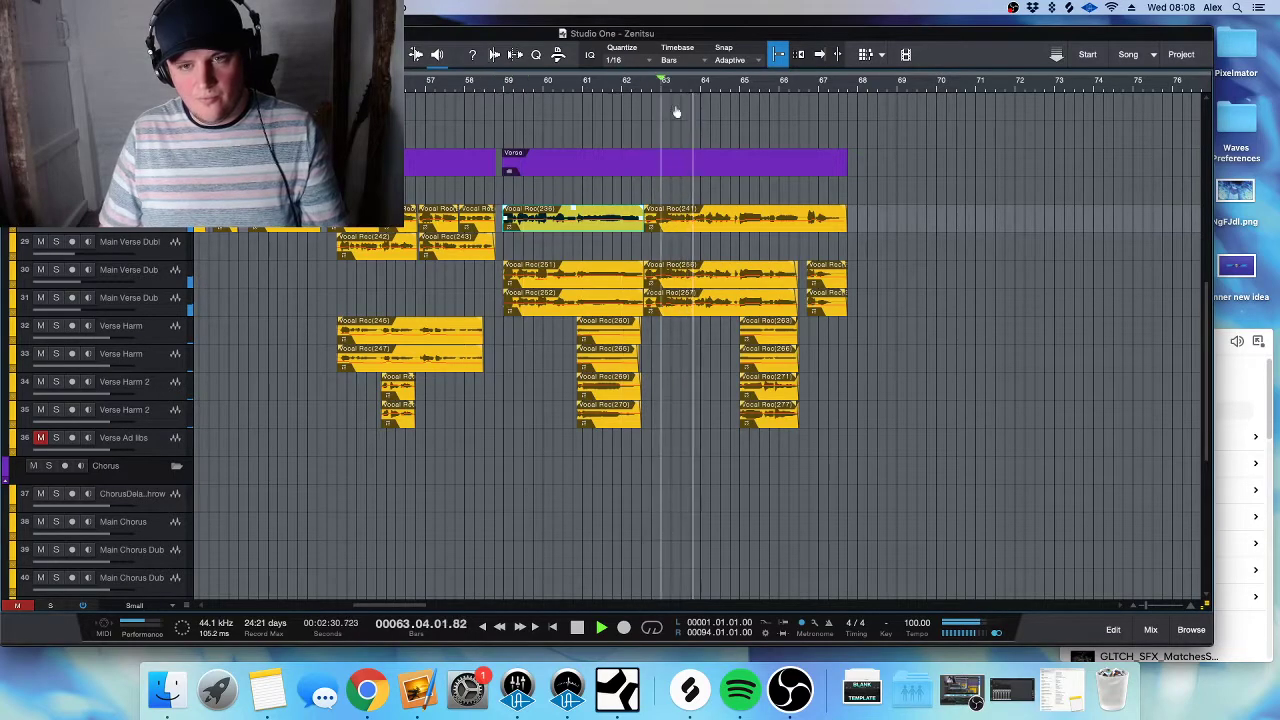
{"action": "left_click", "coordinate": [432, 137]}
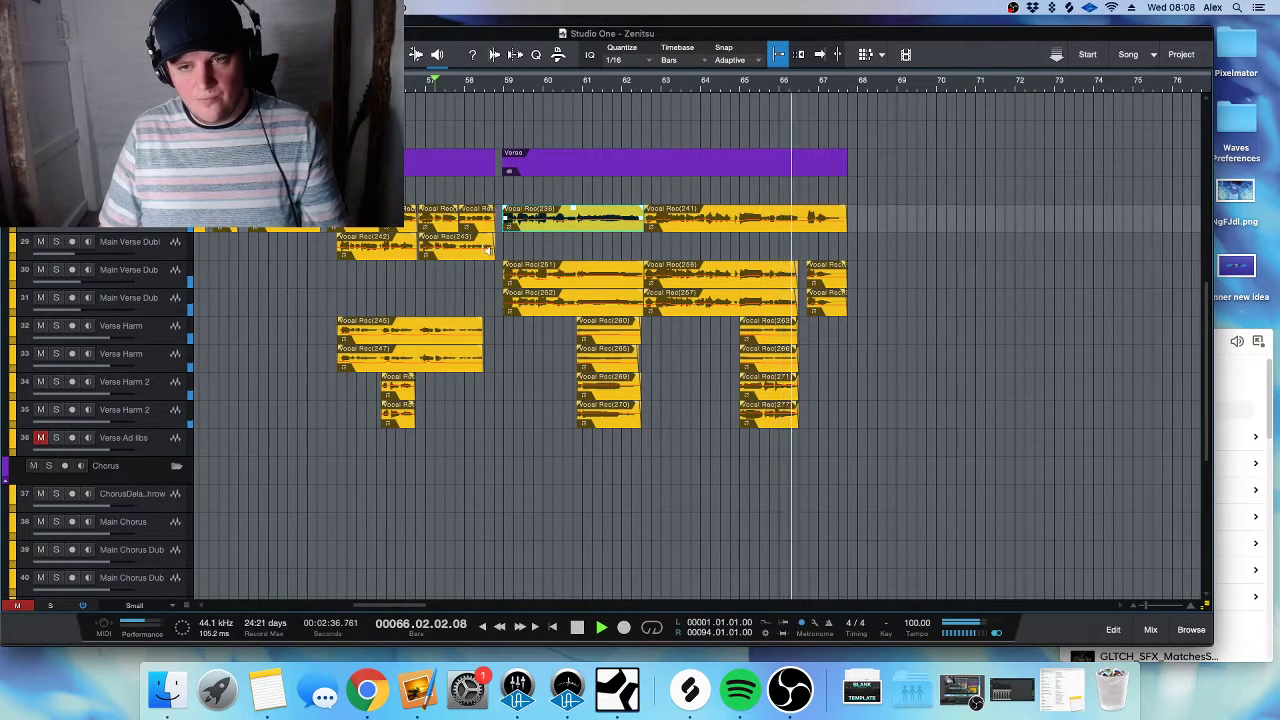
{"action": "key", "text": "w"}
{"action": "key", "text": "w"}
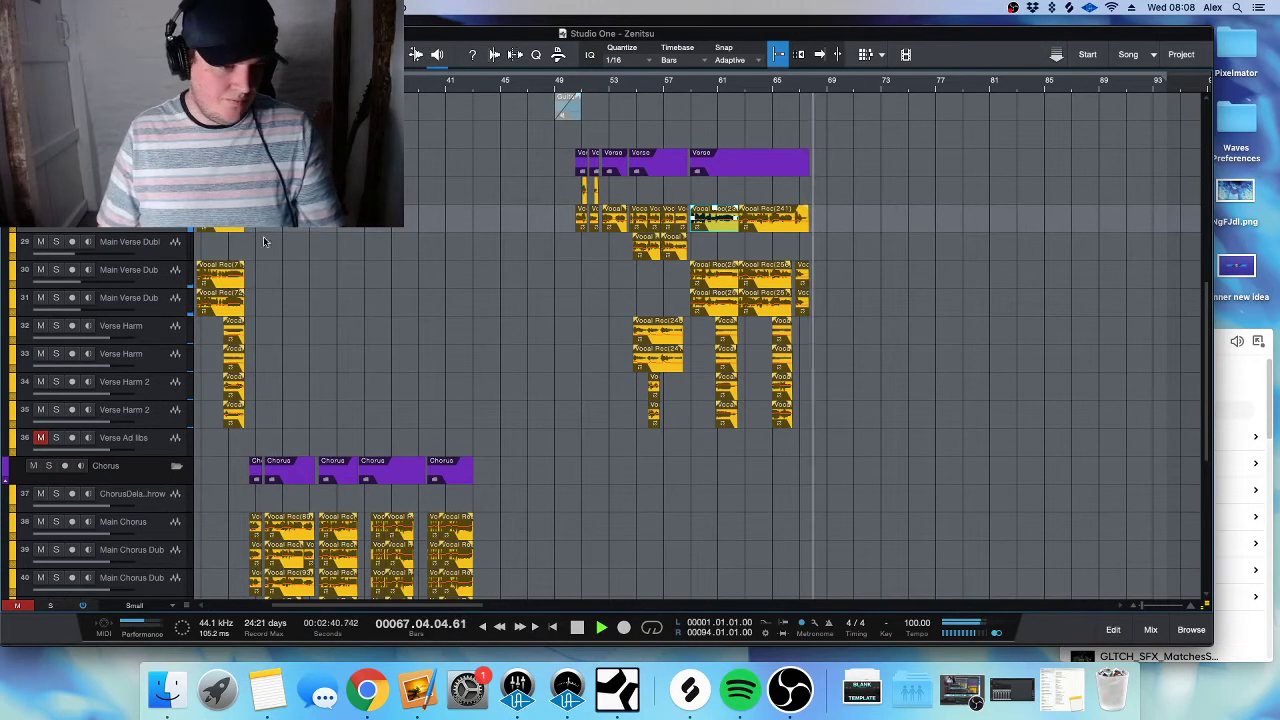
- Add a bus channel for the Main Chorus track and its two Main Chorus Dub tracks
{"action": "scroll", "coordinate": [259, 398], "scroll_direction": "down", "scroll_amount": 5}
{"action": "left_click", "coordinate": [146, 311]}
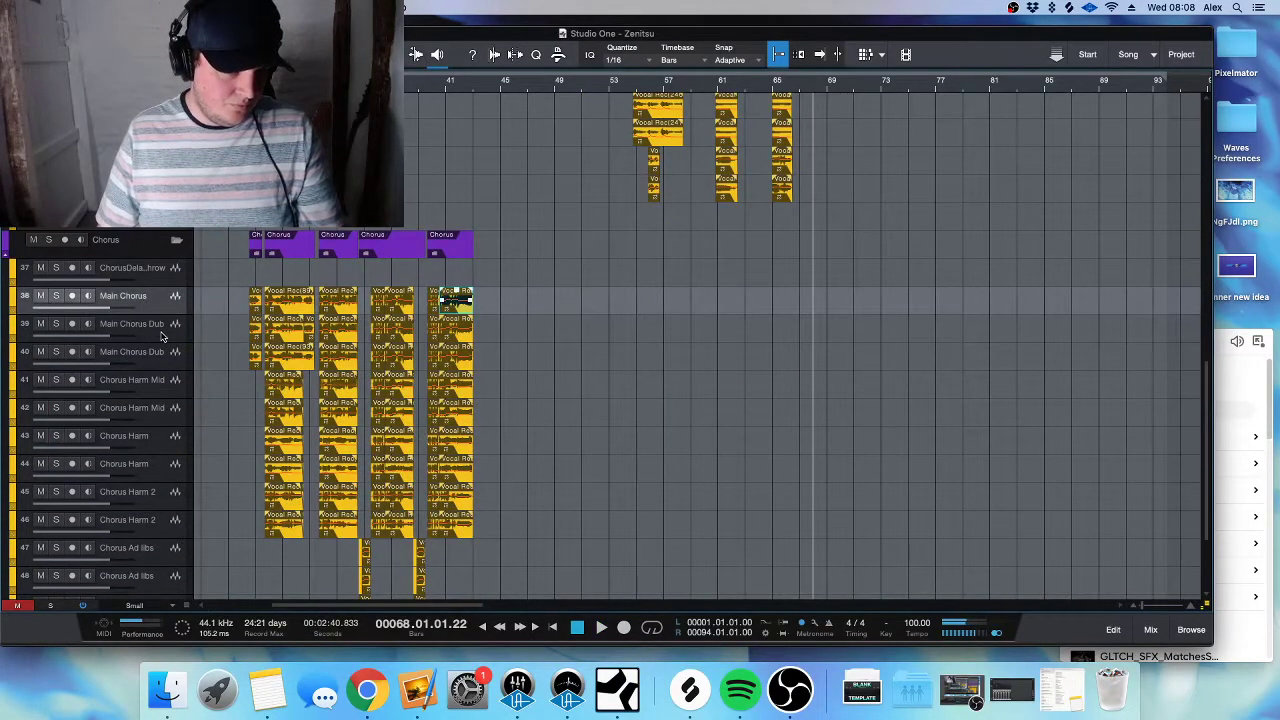
{"action": "key", "text": "F3"}
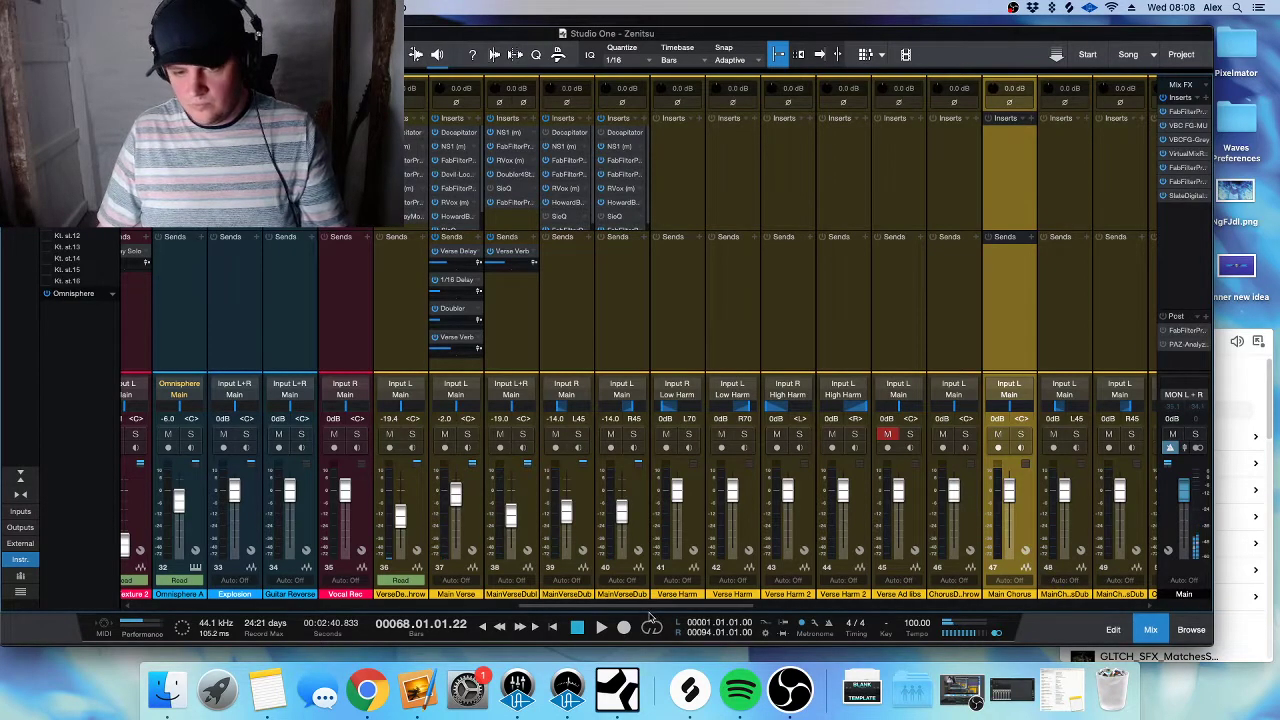
{"action": "scroll", "coordinate": [770, 608], "scroll_direction": "right", "scroll_amount": 8}
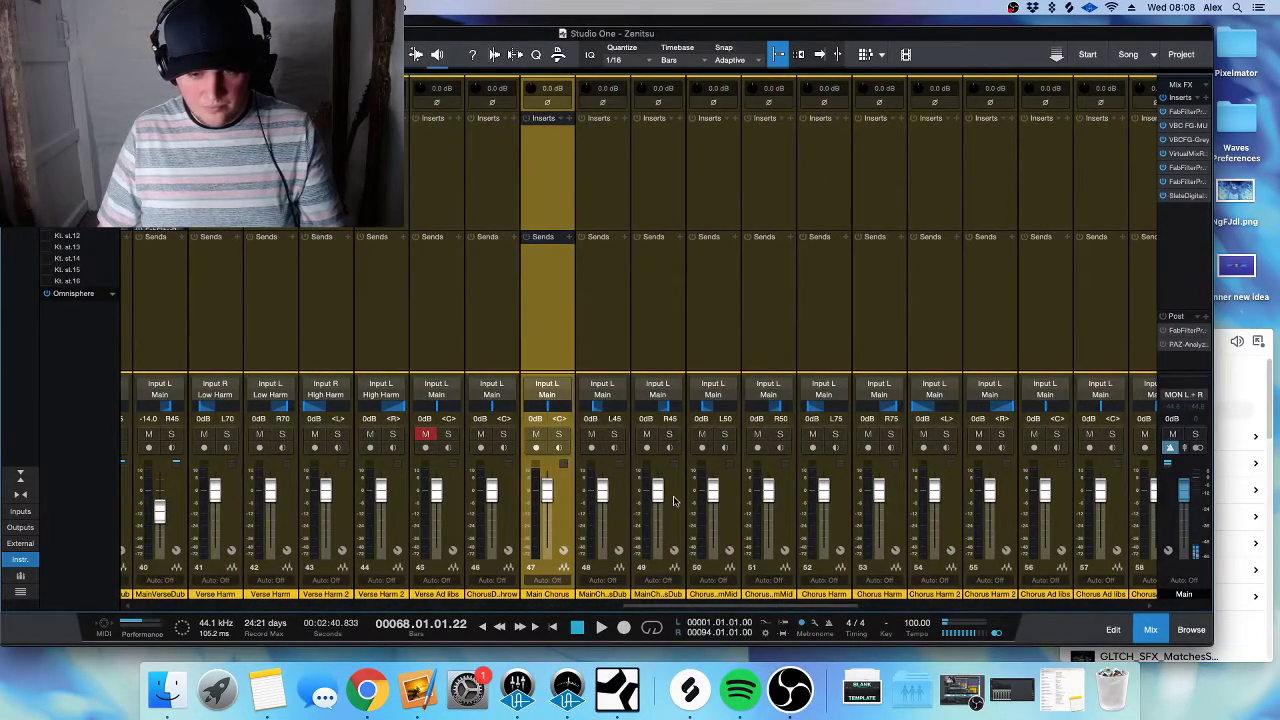
{"action": "left_click", "coordinate": [674, 500], "text": "shift"}
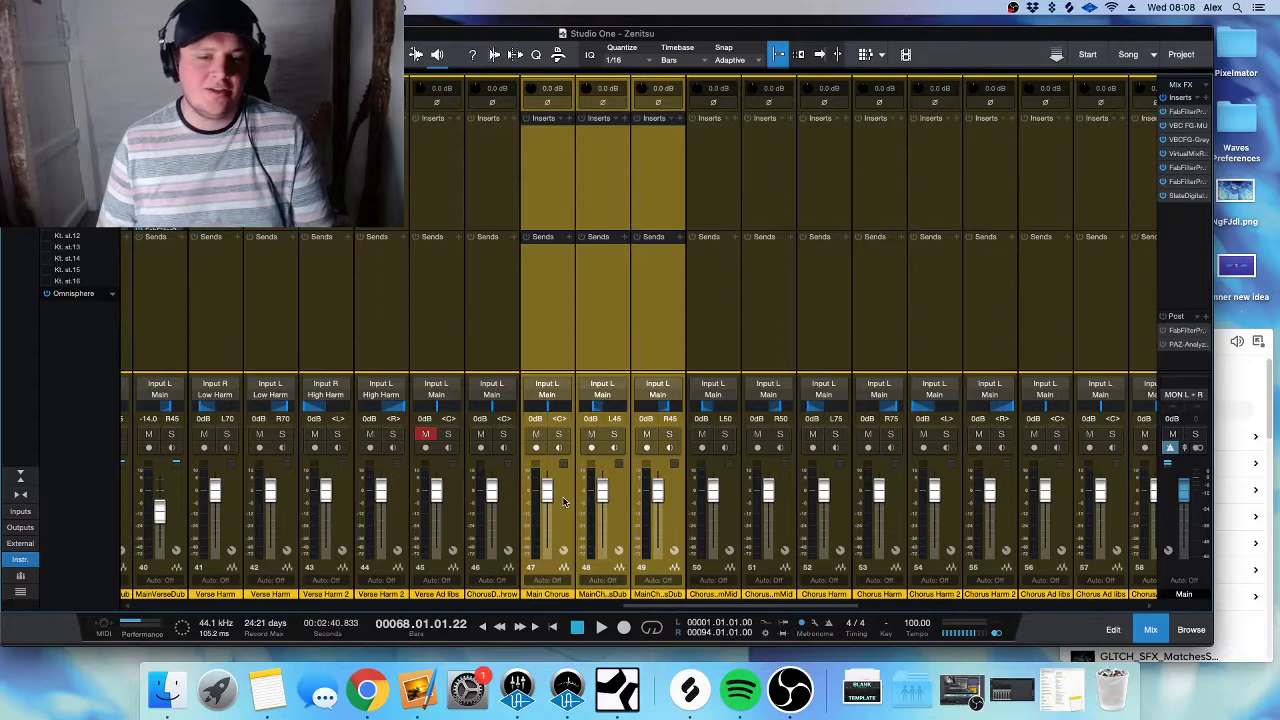
{"action": "right_click", "coordinate": [561, 500]}
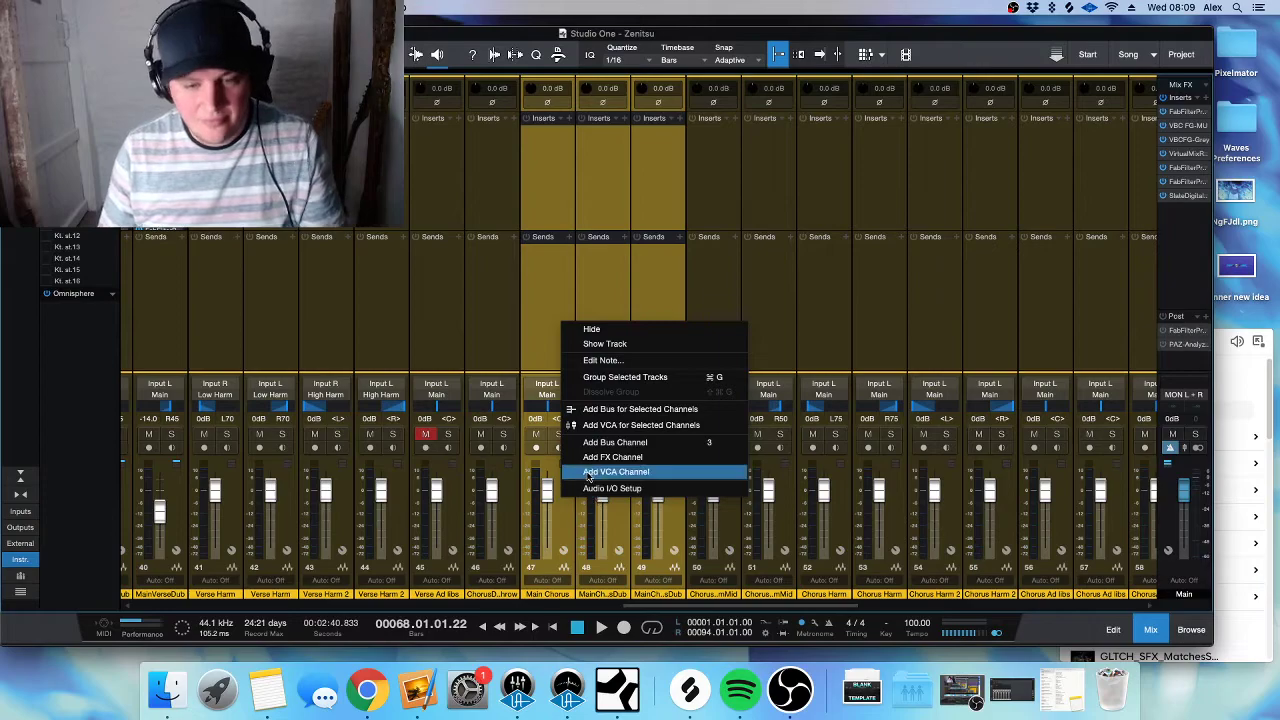
{"action": "left_click", "coordinate": [642, 410]}
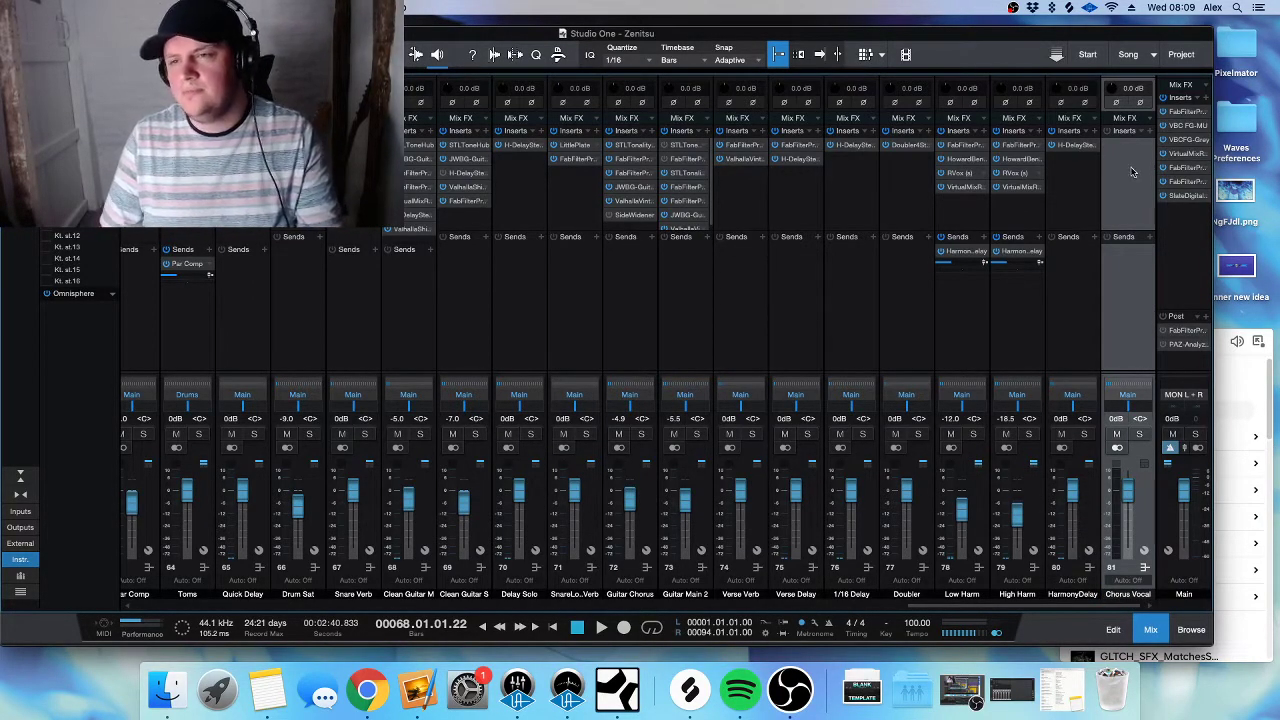
- Insert FabFilter Pro-Q 3 on the Chorus Vocal bus and close its window
{"action": "left_click", "coordinate": [1147, 132]}
{"action": "type", "text": "pro-q"}
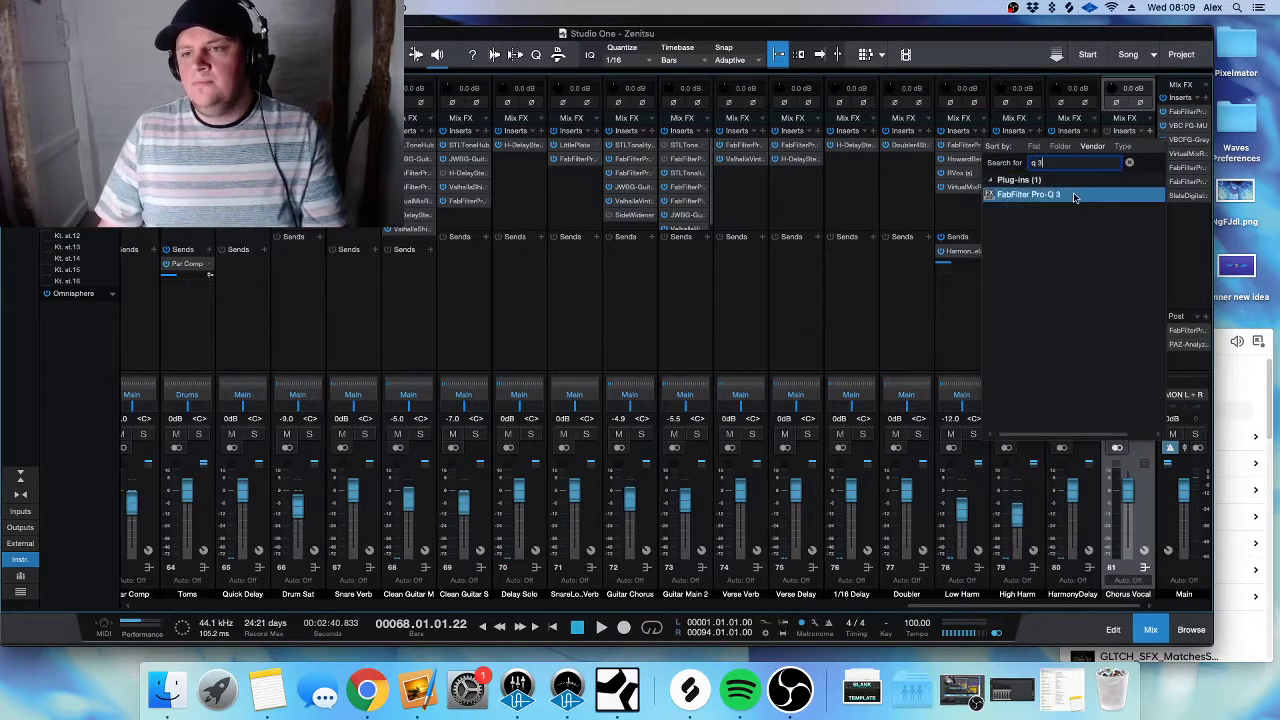
{"action": "key", "text": "Return"}
{"action": "left_click", "coordinate": [930, 74]}
- Solo the Main Chorus and both Main Chorus Dub tracks while playing the first chorus from about bar 26
{"action": "key", "text": "F3"}
{"action": "scroll", "coordinate": [401, 294], "scroll_direction": "down", "scroll_amount": 5}
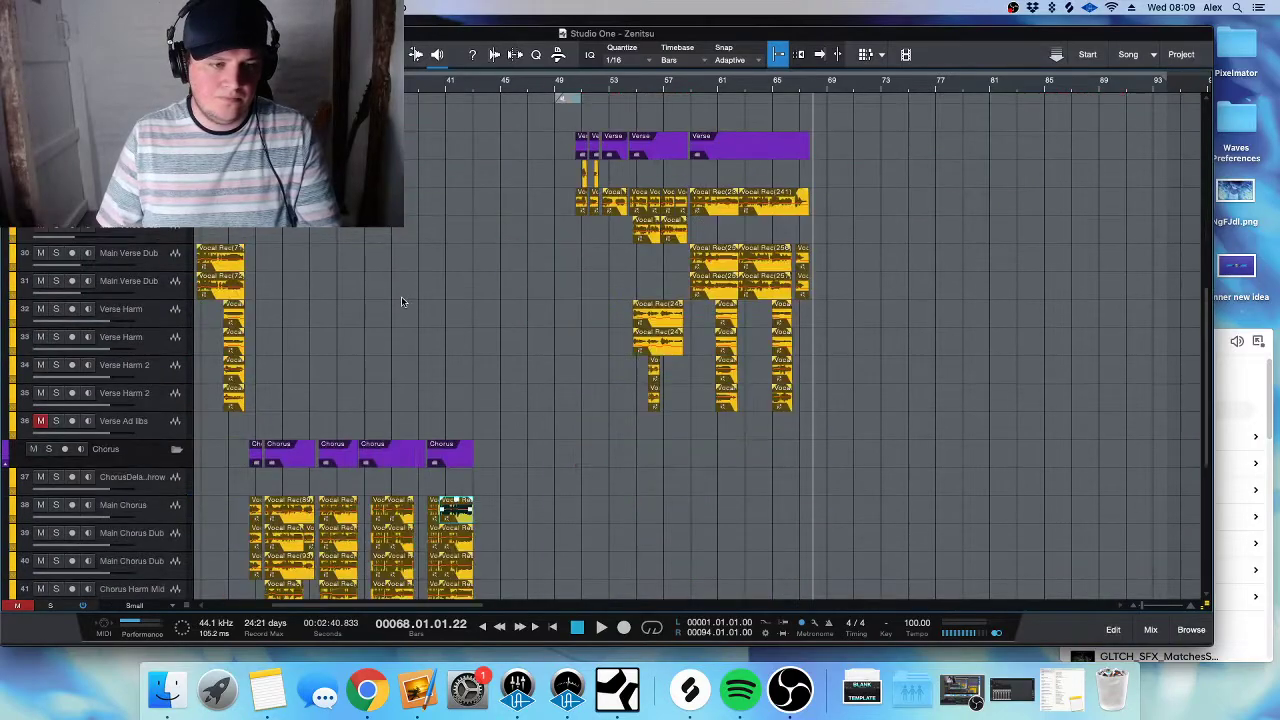
{"action": "scroll", "coordinate": [586, 371], "scroll_direction": "up", "scroll_amount": 3}
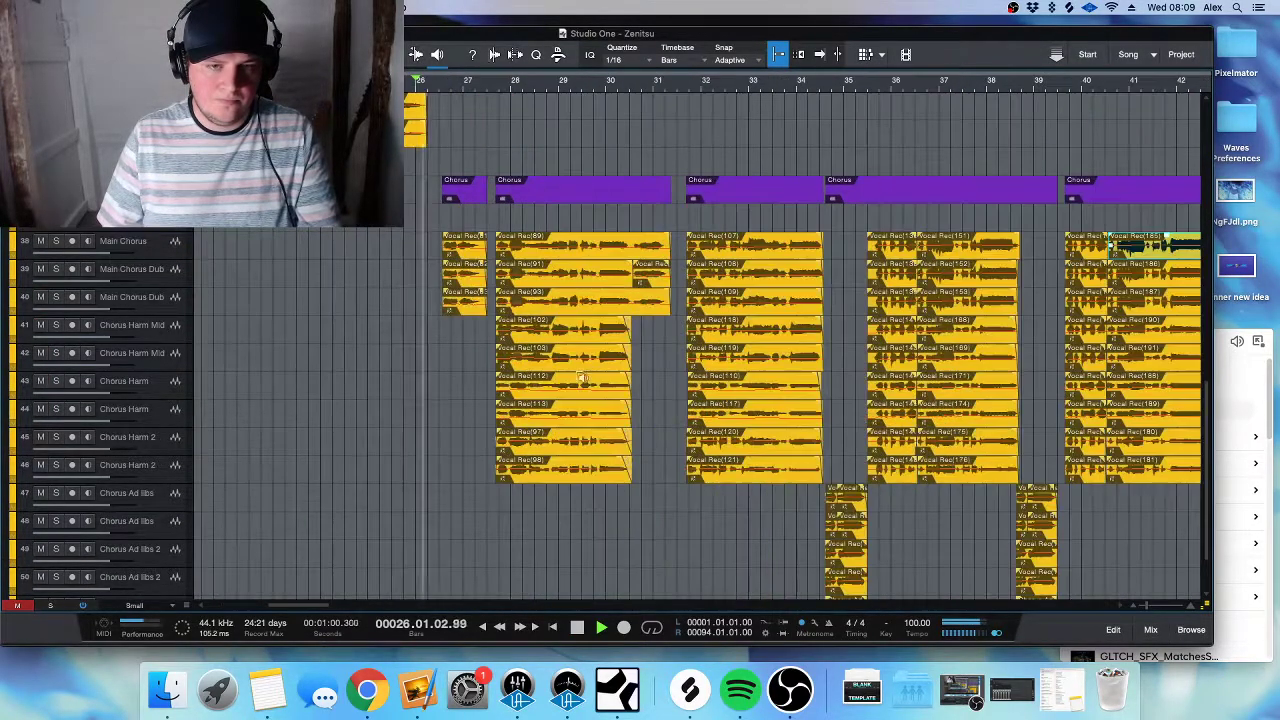
{"action": "left_click", "coordinate": [56, 241]}
{"action": "left_click", "coordinate": [56, 297]}
{"action": "left_click", "coordinate": [56, 269]}
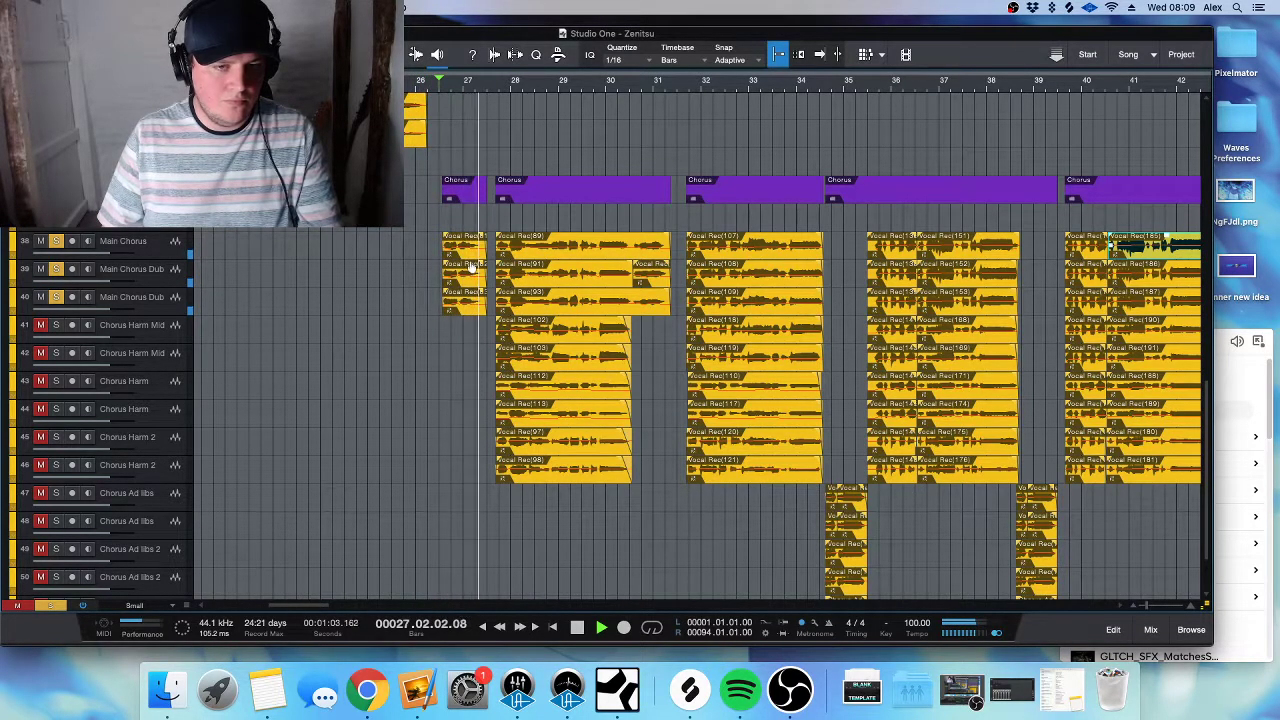
- Cut the low end of the Chorus Vocal bus in Pro-Q 3 and dip it by about 3.4 dB near 200 Hz
{"action": "key", "text": "F3"}
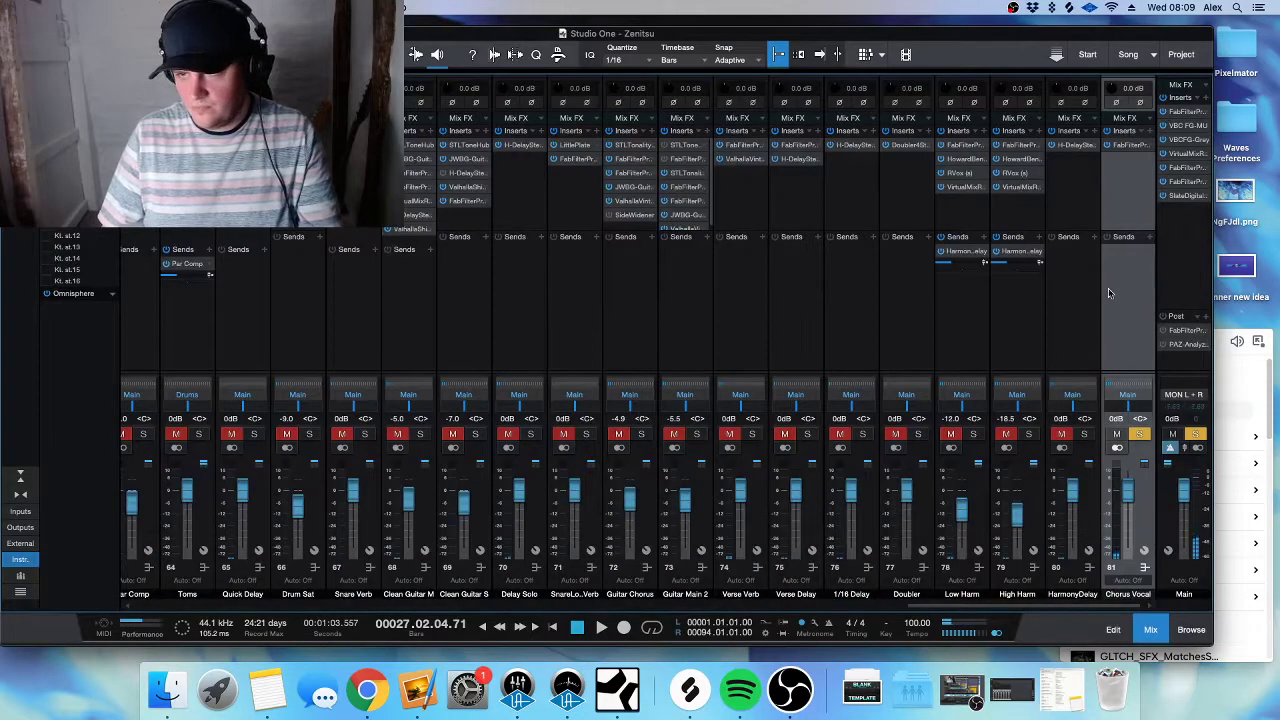
{"action": "double_click", "coordinate": [1128, 145]}
{"action": "left_click_drag", "start_coordinate": [437, 280], "coordinate": [561, 303]}
{"action": "key", "text": "space"}
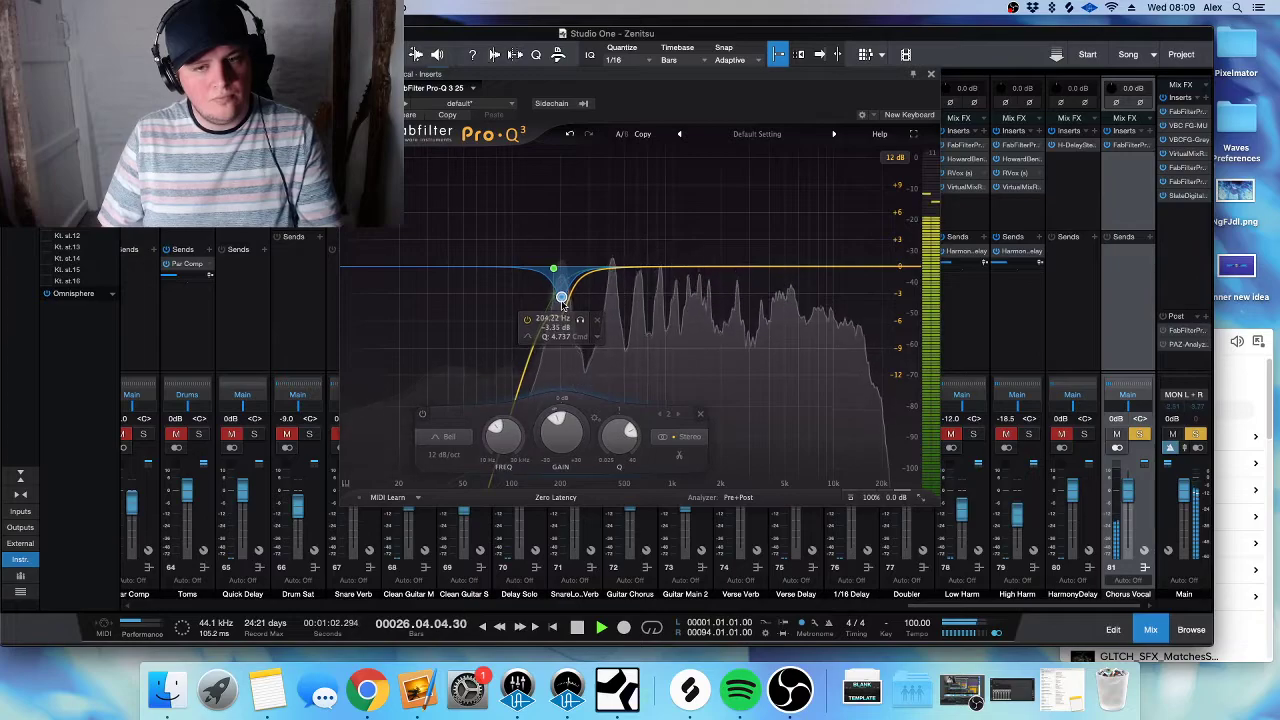
- Add dips to the Chorus Vocal EQ at about 539 Hz (-1.35 dB), 2568 Hz (-2.2 dB) and 3866 Hz (-3.63 dB, Q 18)
{"action": "left_click_drag", "start_coordinate": [786, 268], "coordinate": [630, 268]}
{"action": "left_click_drag", "start_coordinate": [758, 263], "coordinate": [770, 221]}
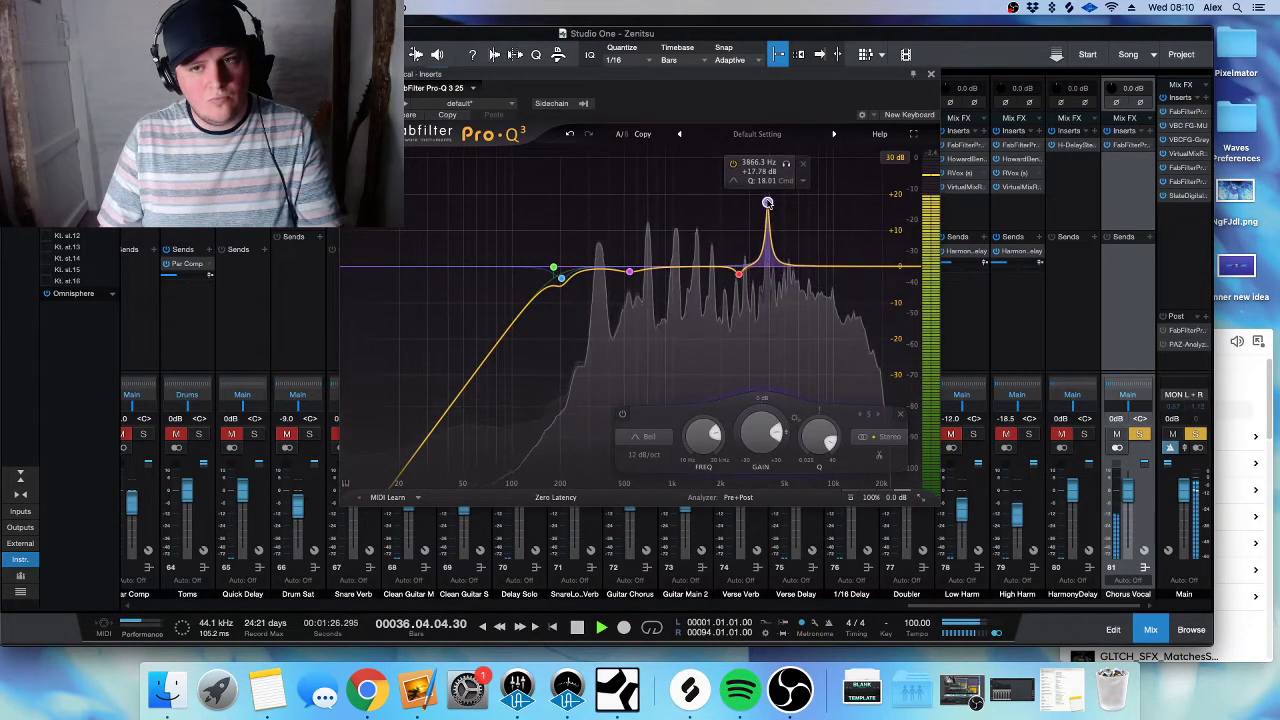
{"action": "left_click_drag", "start_coordinate": [761, 432], "coordinate": [759, 495]}
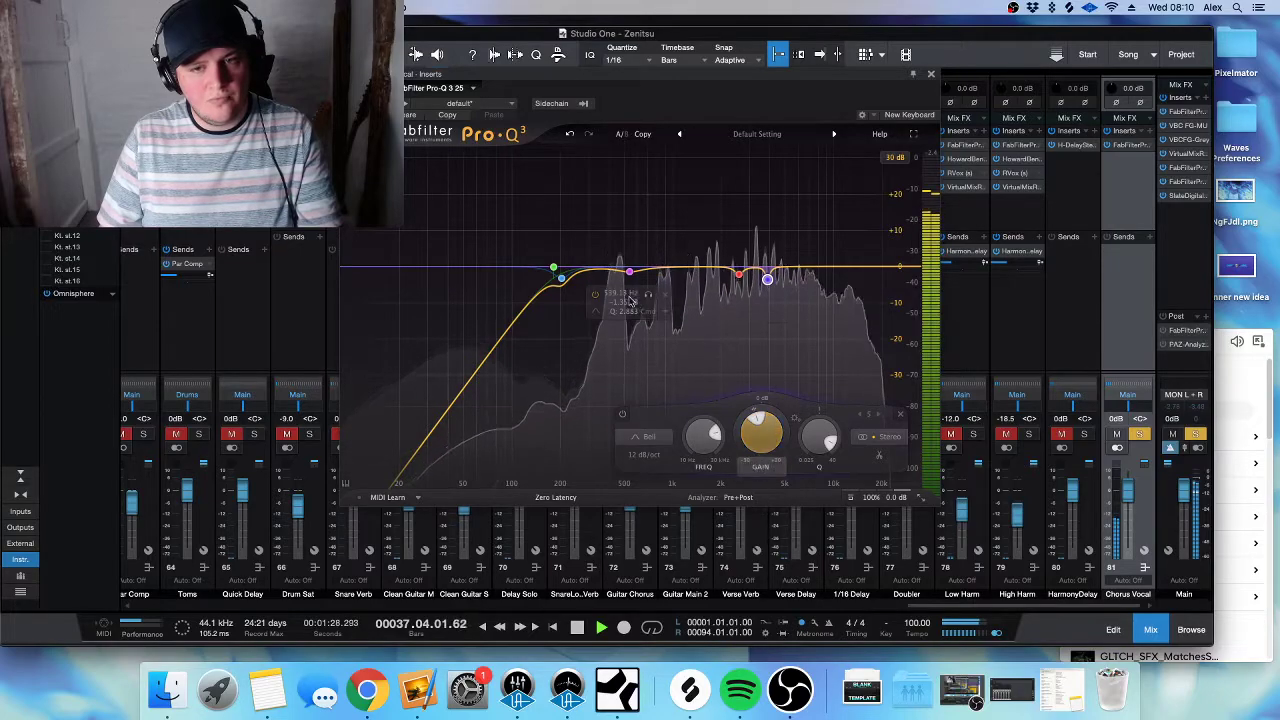
- Sweep for harsh resonances in the chorus vocal and add narrow cuts between 200 and 500 Hz (about -3.85 dB) and just above 1 kHz
{"action": "left_click_drag", "start_coordinate": [607, 267], "coordinate": [607, 203]}
{"action": "left_click_drag", "start_coordinate": [606, 432], "coordinate": [601, 503]}
{"action": "key", "text": "space"}
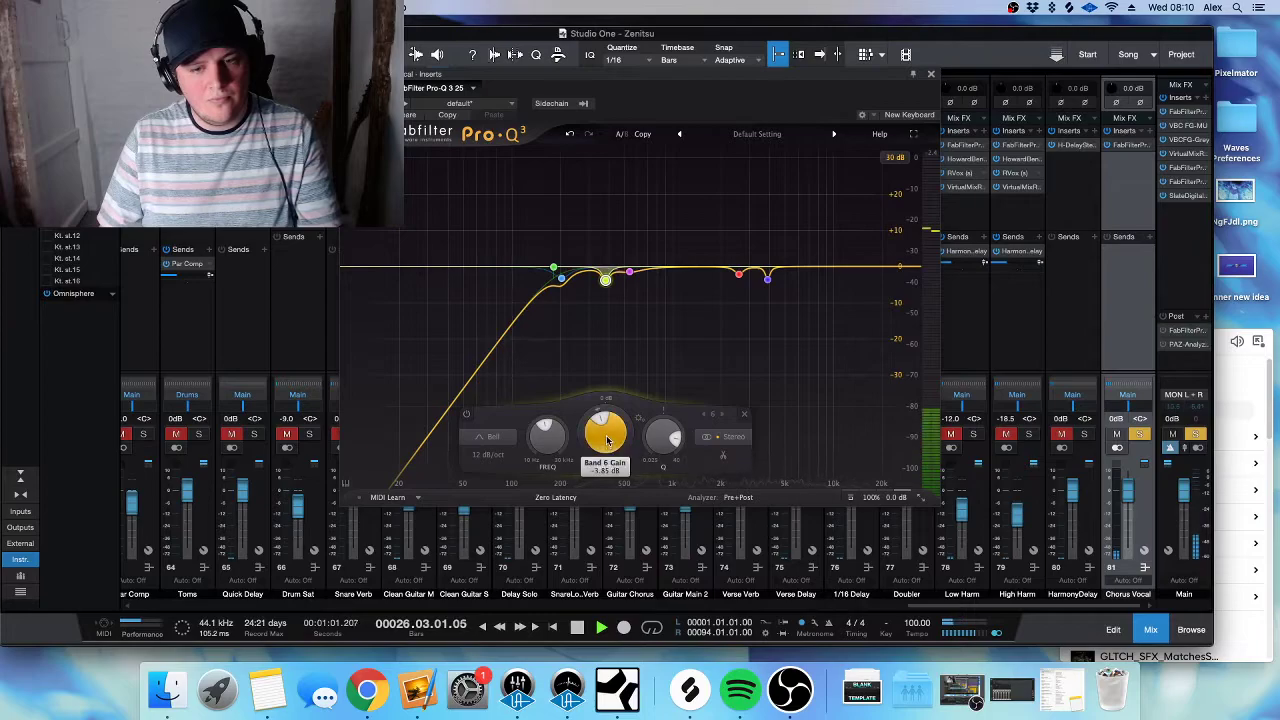
{"action": "left_click_drag", "start_coordinate": [688, 266], "coordinate": [689, 180]}
{"action": "scroll", "coordinate": [689, 188], "scroll_direction": "up", "scroll_amount": 5}
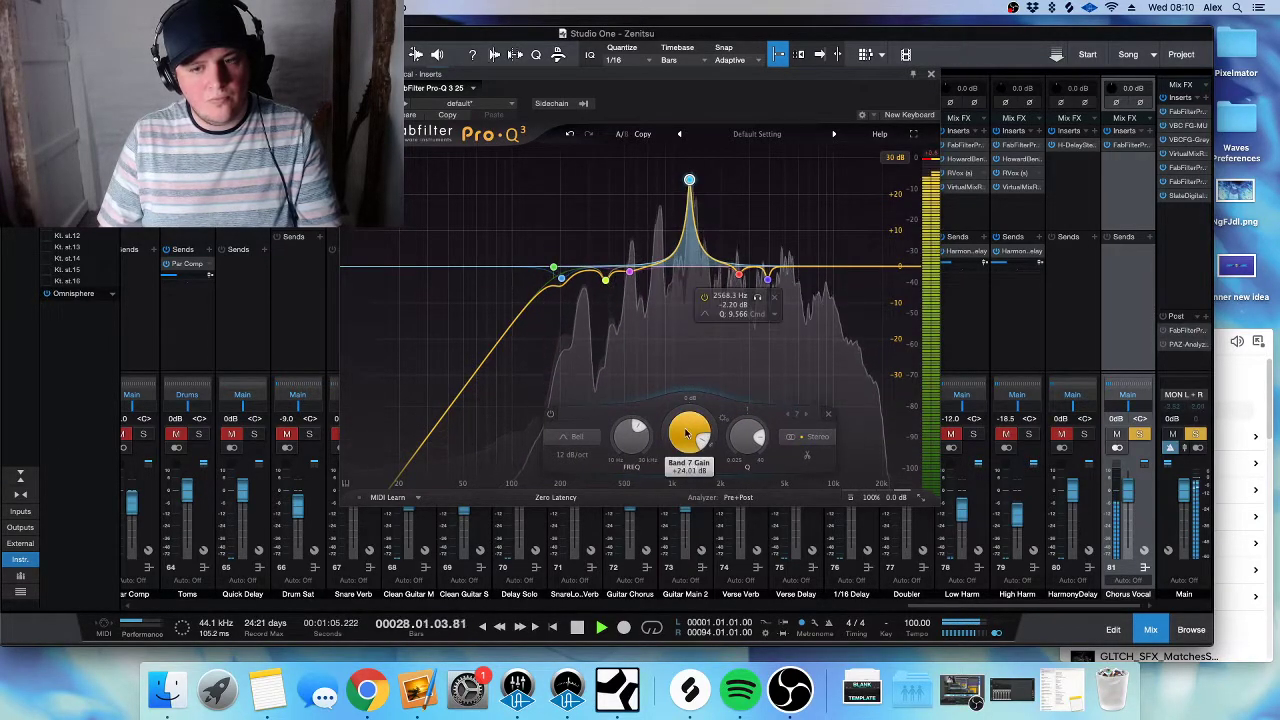
{"action": "double_click", "coordinate": [689, 432]}
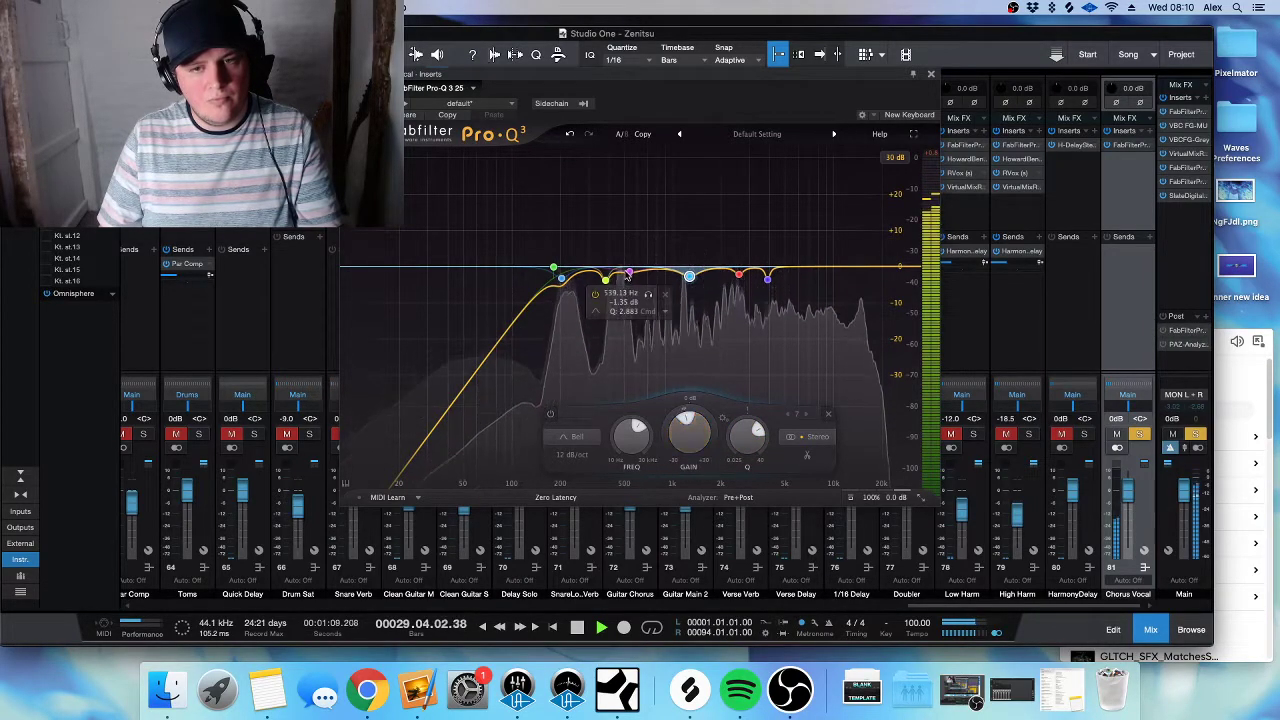
- Boost the 539 Hz band of the Chorus Vocal EQ to find the resonance, then turn it into a deeper cut slightly lower in frequency
{"action": "mouse_move", "coordinate": [630, 276]}
{"action": "left_click_drag", "start_coordinate": [630, 276], "coordinate": [624, 206]}
{"action": "left_click_drag", "start_coordinate": [632, 456], "coordinate": [628, 500]}
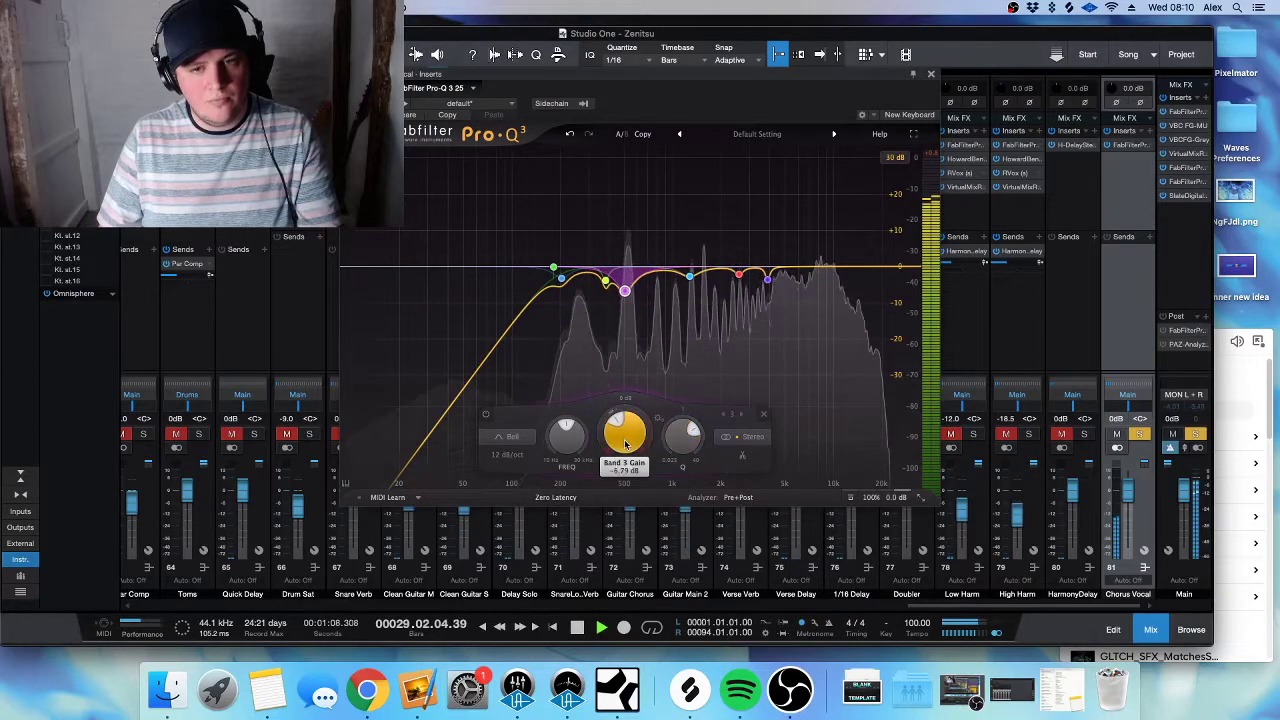
{"action": "left_click_drag", "start_coordinate": [624, 283], "coordinate": [620, 291]}
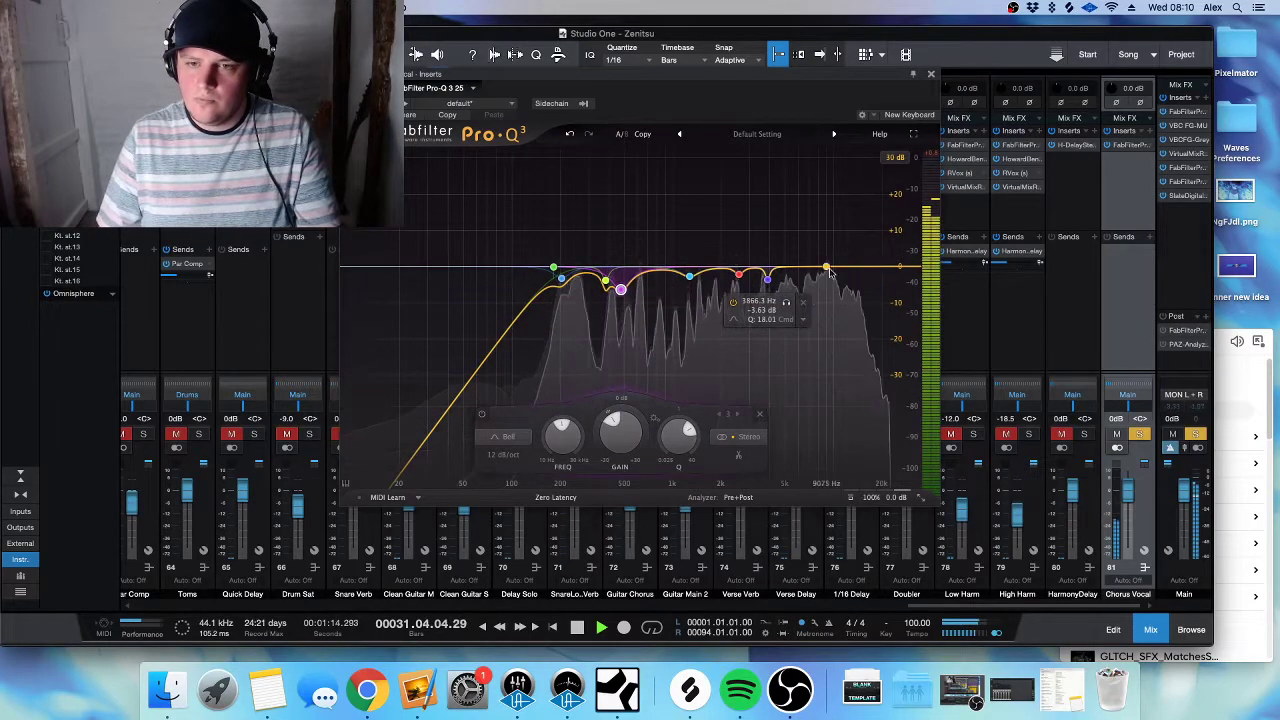
{"action": "left_click", "coordinate": [1020, 203]}
{"action": "key", "text": "space"}
- Lower both Main Chorus Dub channels together to -8.0 dB against the lead chorus vocal during playback
{"action": "key", "text": "F3"}
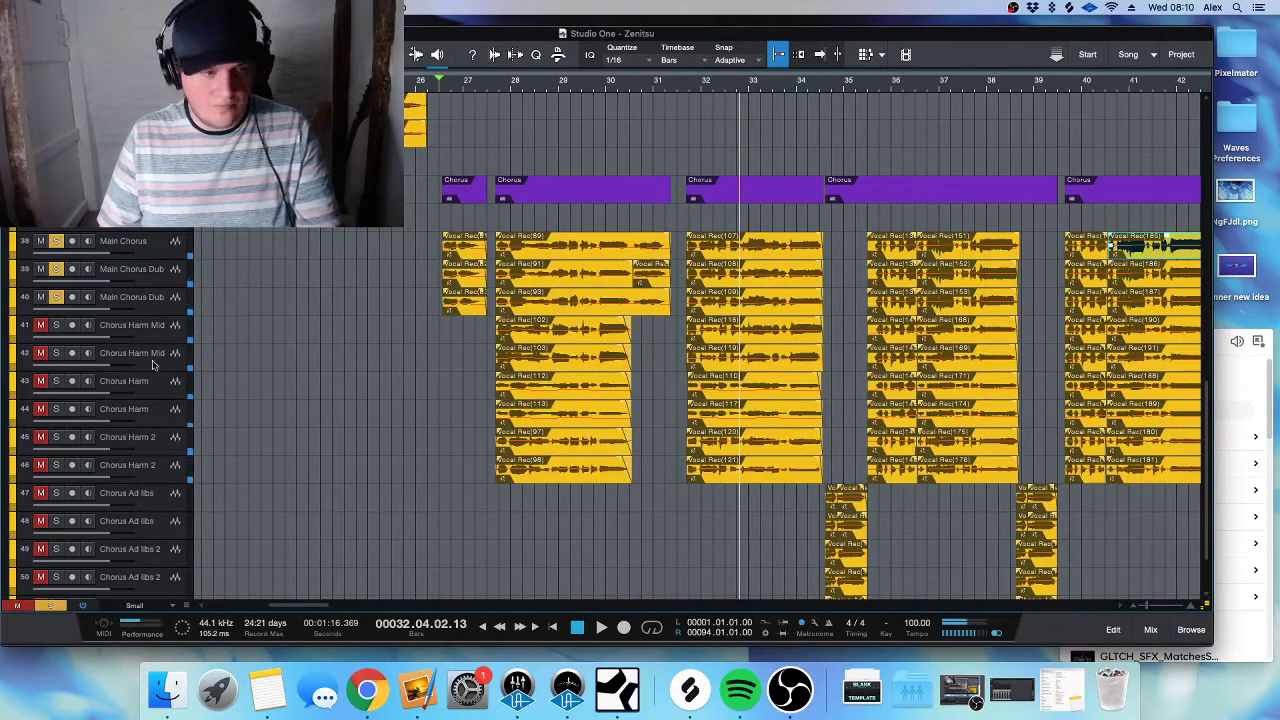
{"action": "left_click", "coordinate": [150, 302]}
{"action": "left_click", "coordinate": [149, 278], "text": "shift"}
{"action": "key", "text": "F3"}
{"action": "key", "text": "space"}
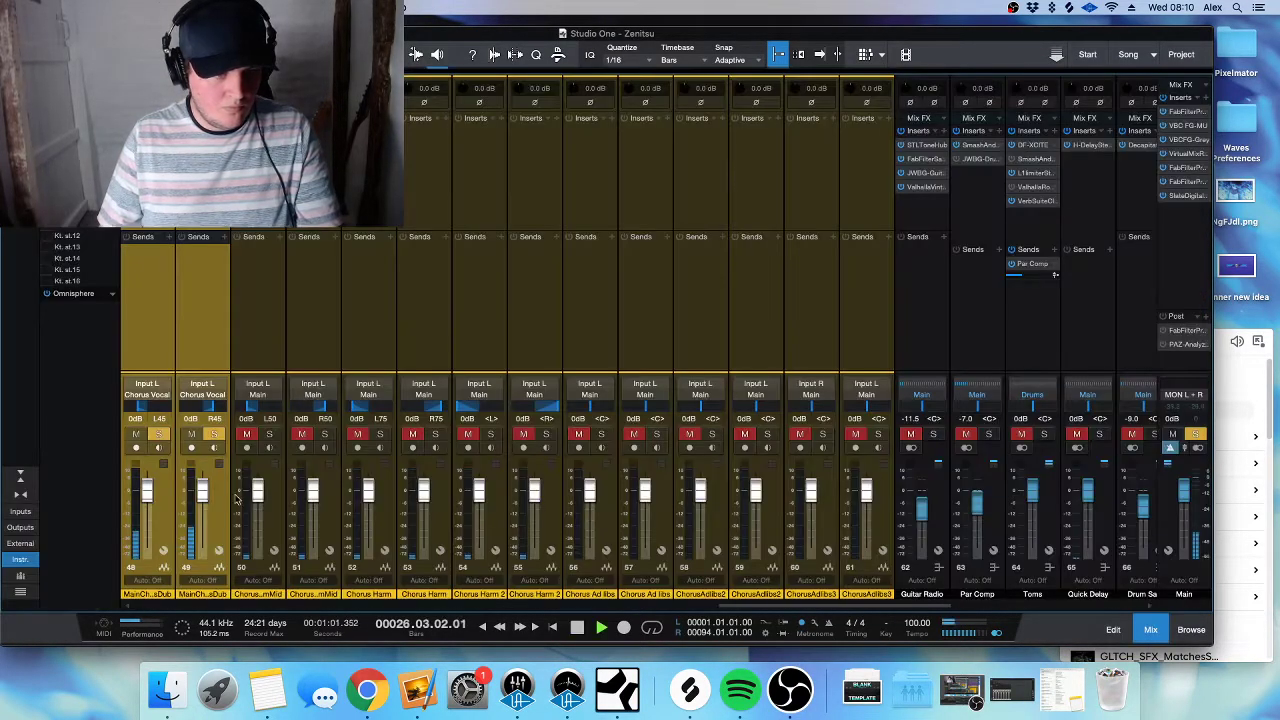
{"action": "scroll", "coordinate": [244, 521], "scroll_direction": "left", "scroll_amount": 3}
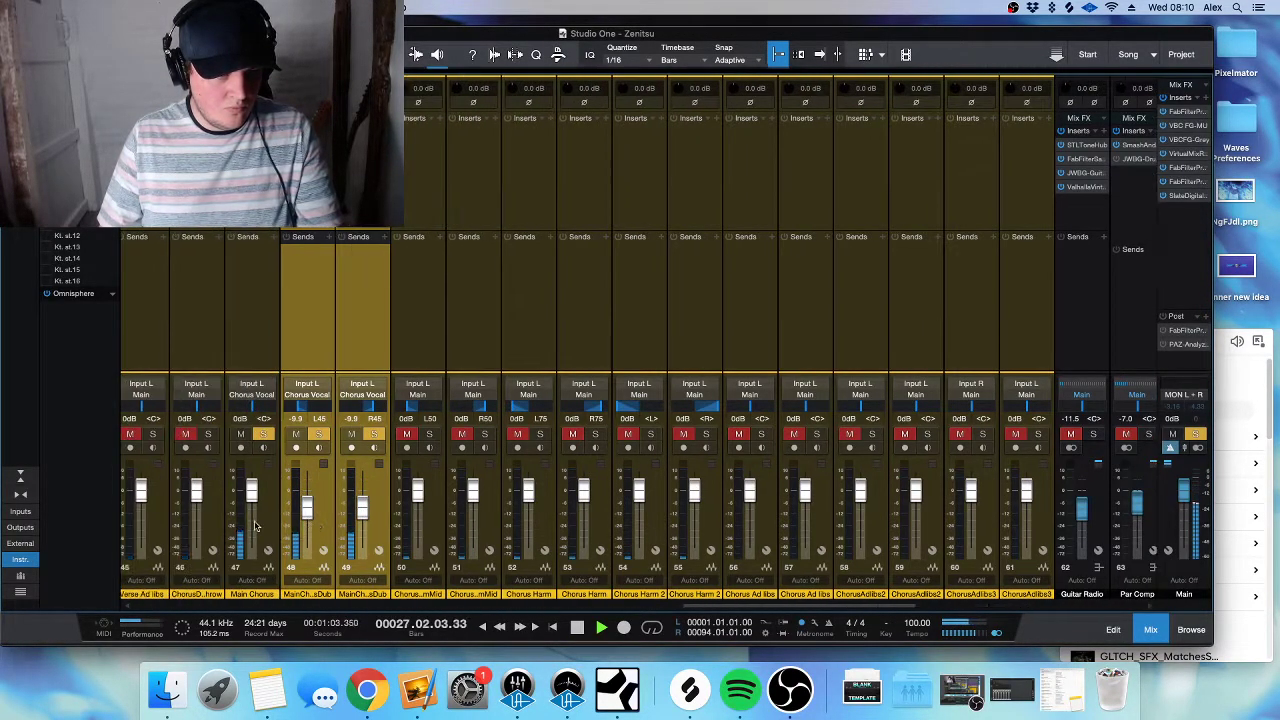
{"action": "left_click_drag", "start_coordinate": [298, 506], "coordinate": [305, 497]}
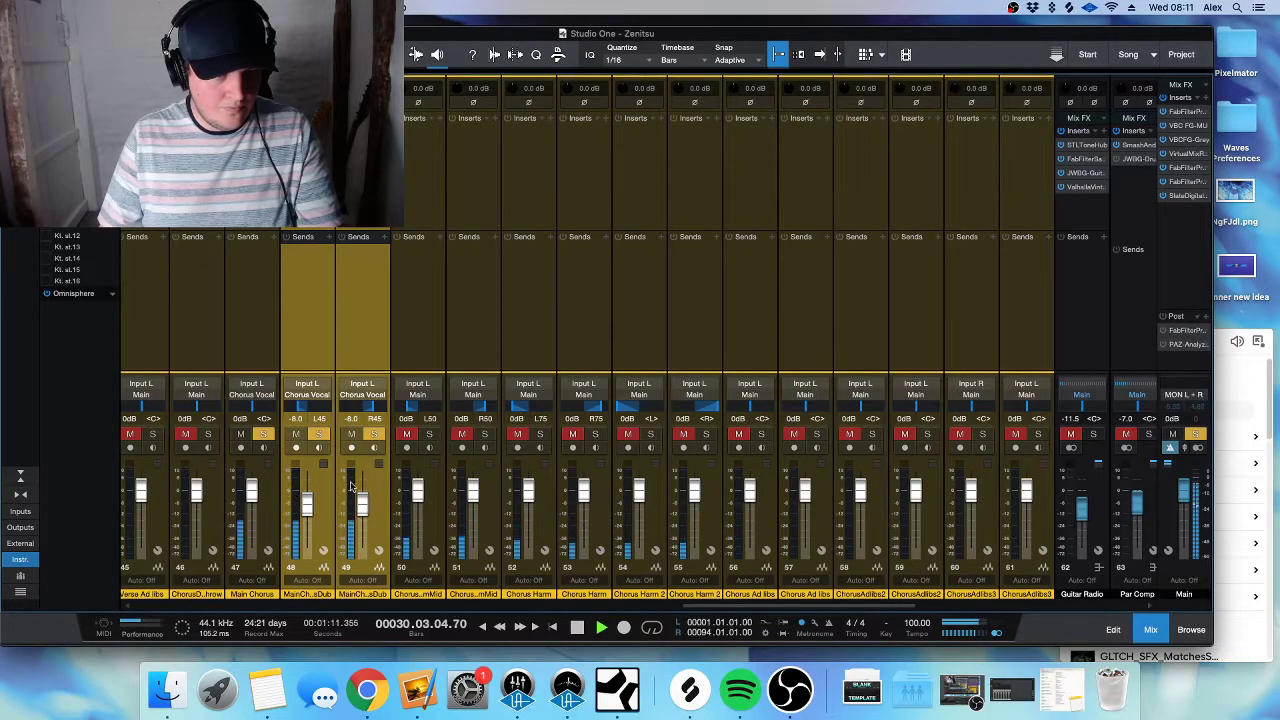
- Replay the phrase around bar 30 and open the first Main Chorus Dub clip in Melodyne
{"action": "key", "text": "F3"}
{"action": "key", "text": "space"}
{"action": "left_click_drag", "start_coordinate": [607, 101], "coordinate": [640, 250]}
{"action": "key", "text": "space"}
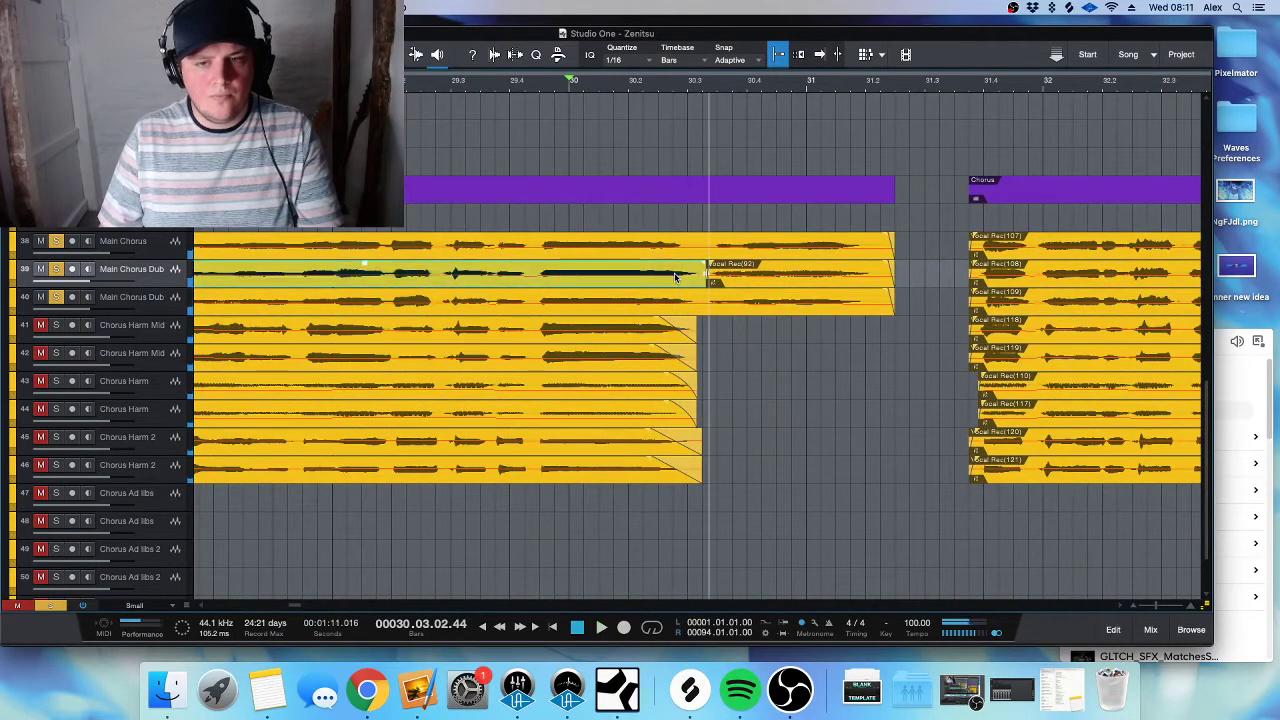
{"action": "double_click", "coordinate": [675, 277]}
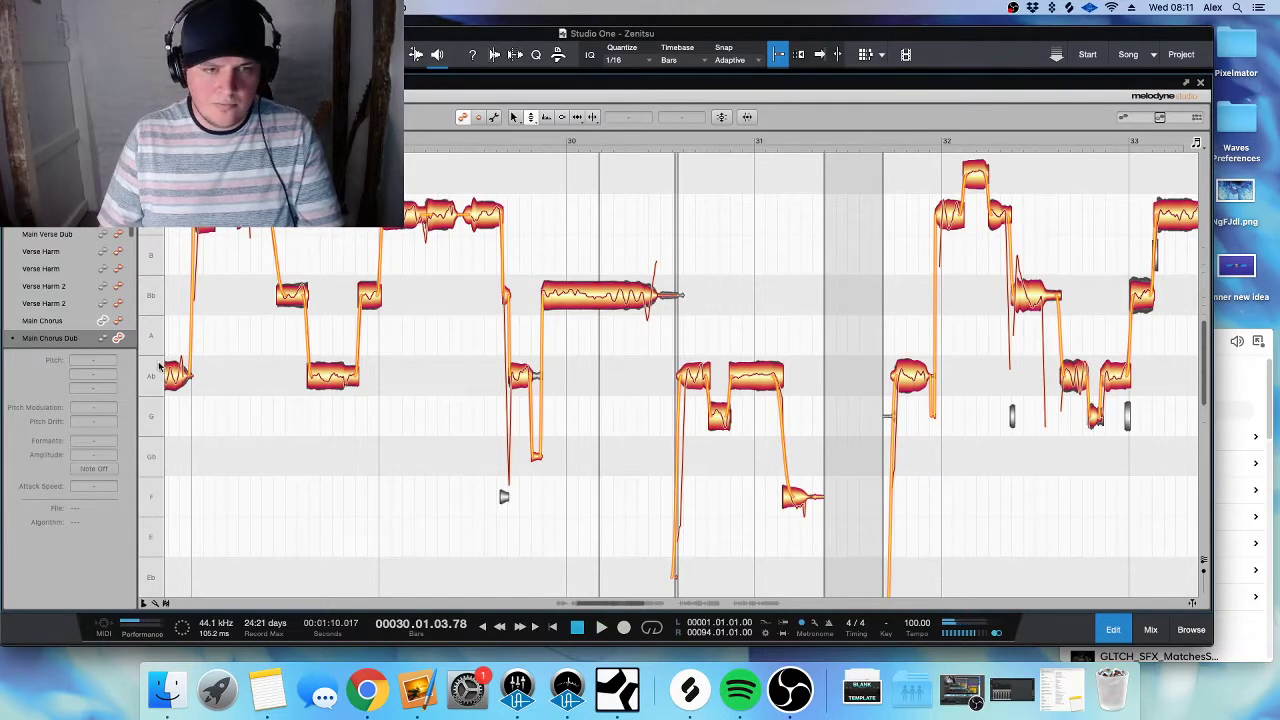
- Tighten the end of the held Bb3 note after bar 30 in the second Main Chorus Dub with Melodyne and check it in playback
{"action": "scroll", "coordinate": [112, 338], "scroll_direction": "down", "scroll_amount": 3}
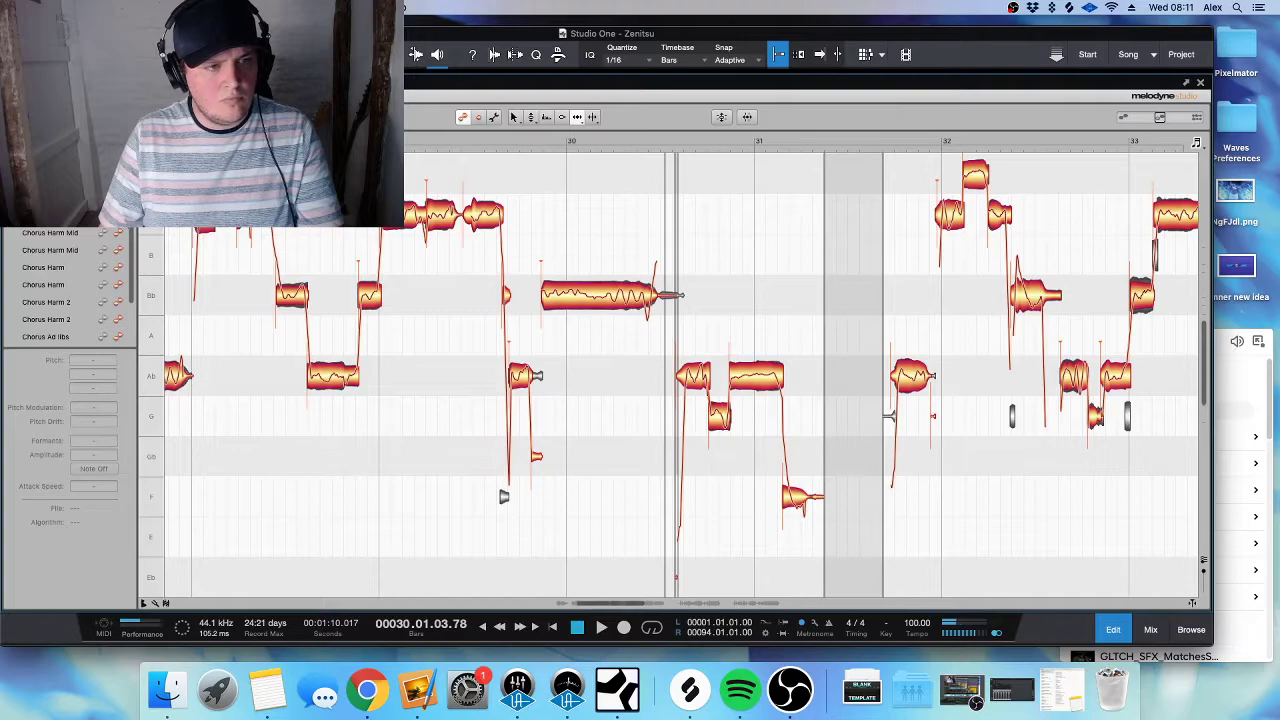
{"action": "left_click_drag", "start_coordinate": [676, 295], "coordinate": [673, 312]}
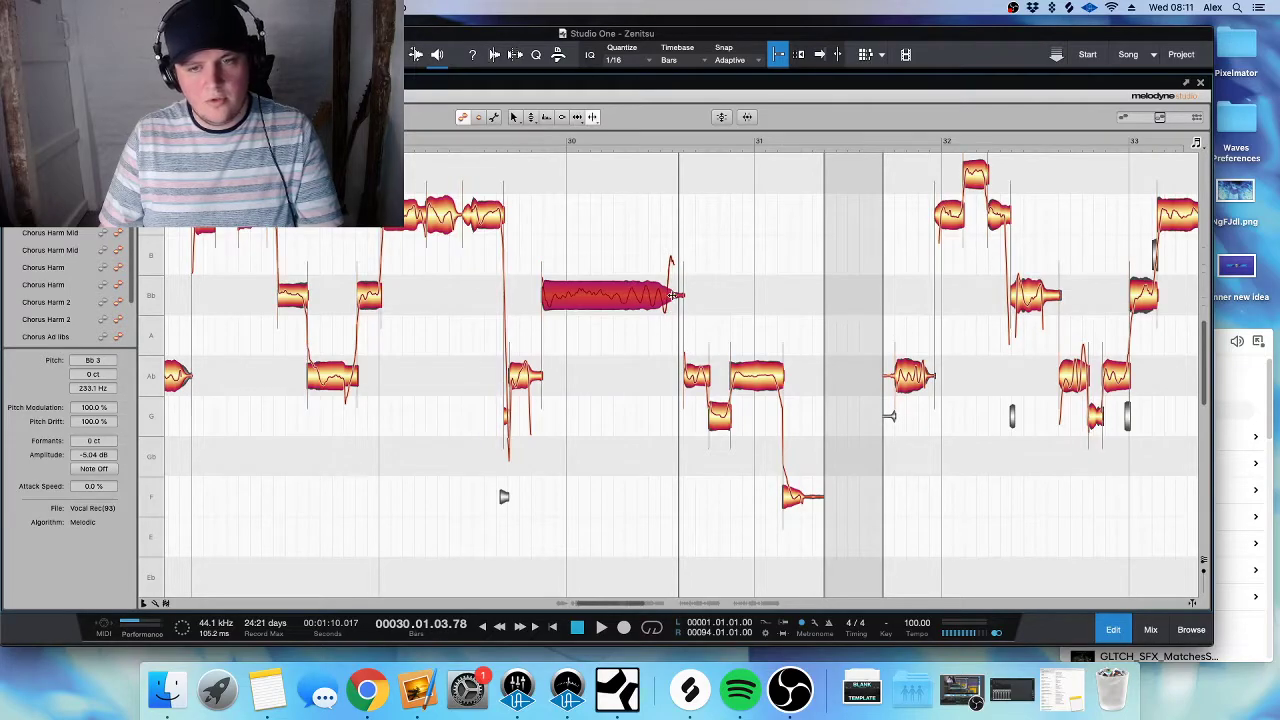
{"action": "left_click_drag", "start_coordinate": [672, 295], "coordinate": [641, 304]}
{"action": "key", "text": "F2"}
{"action": "key", "text": "space"}
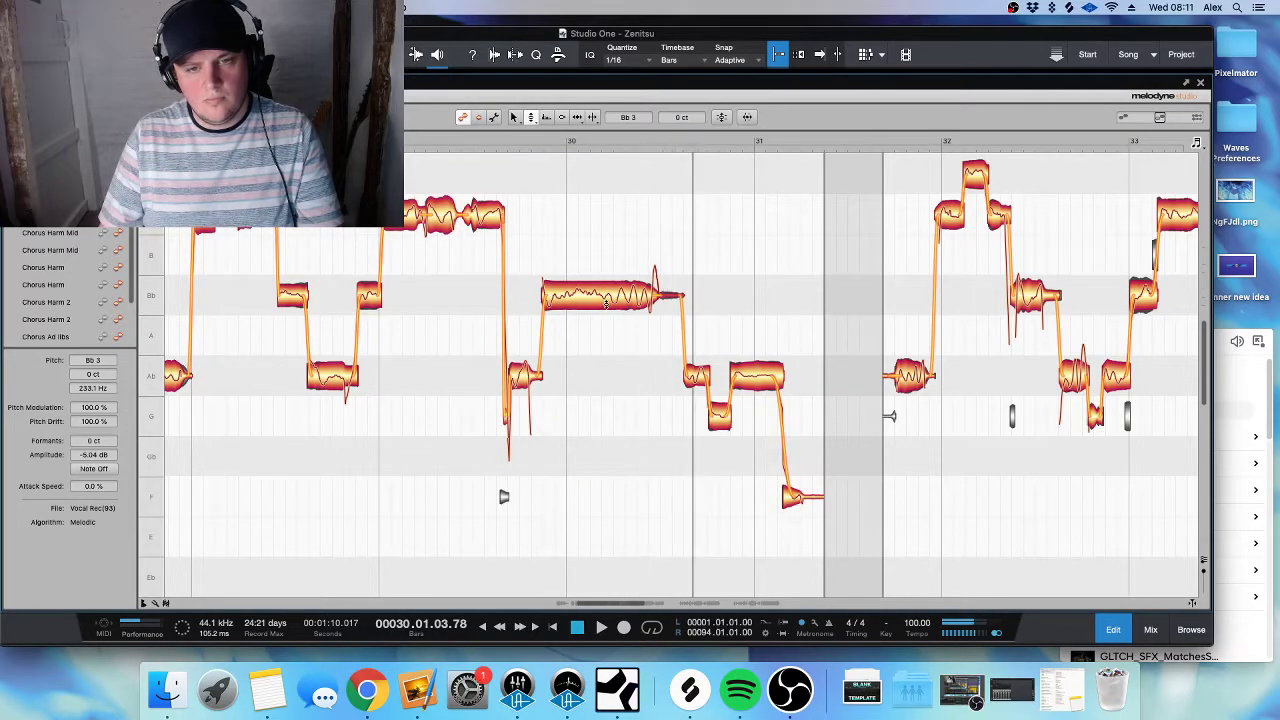
{"action": "key", "text": "F2"}
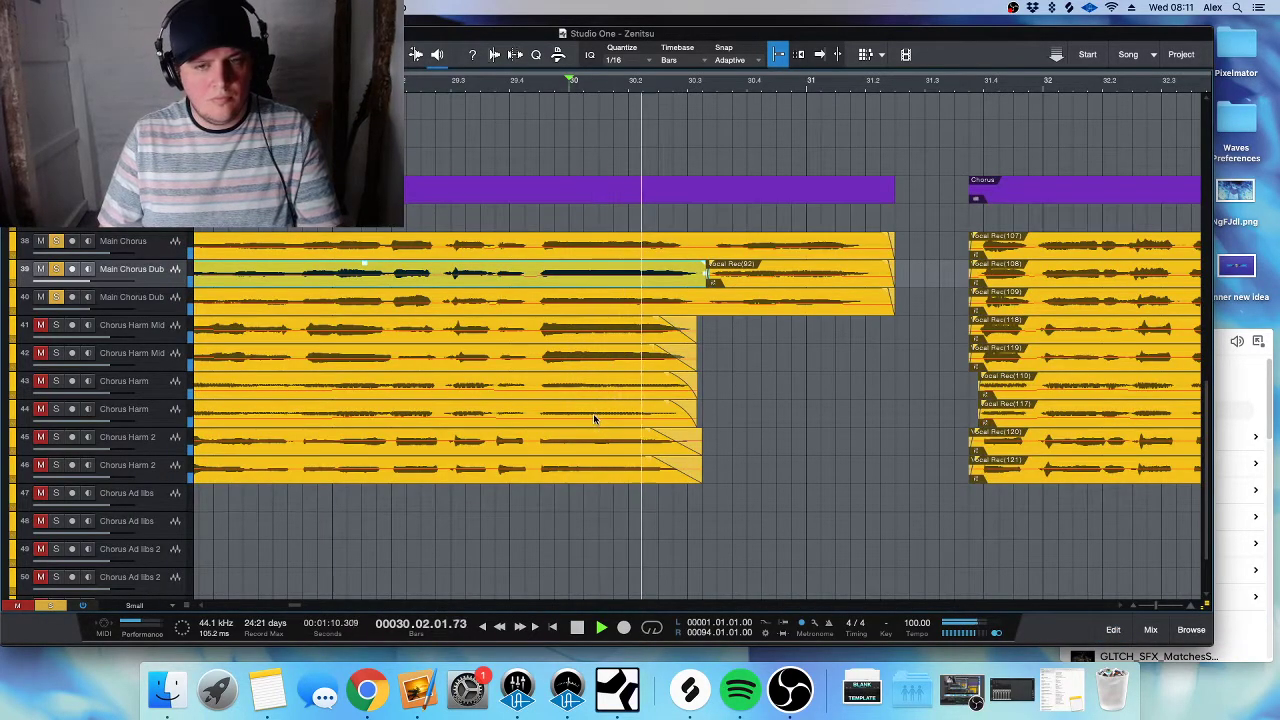
{"action": "key", "text": "space"}
{"action": "key", "text": "space"}
{"action": "key", "text": "space"}
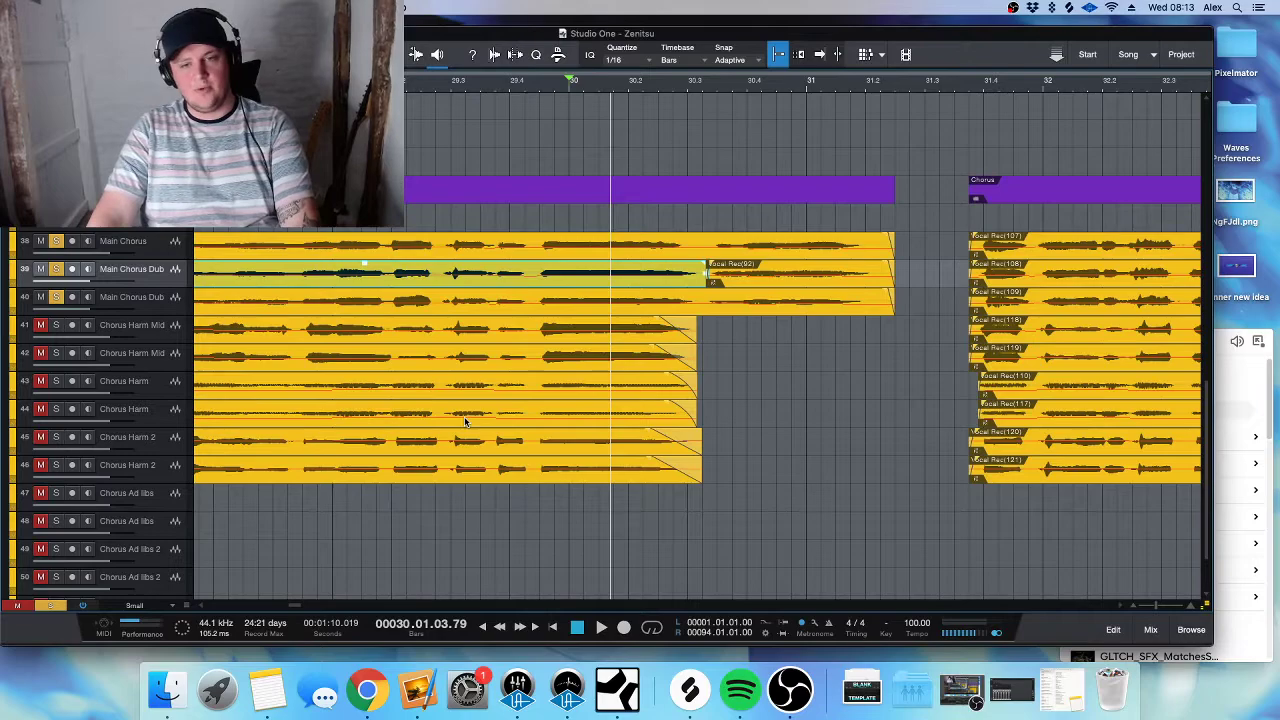
- Examine the pan and level settings of both Main Chorus Dub channels in the mixer
{"action": "key", "text": "w"}
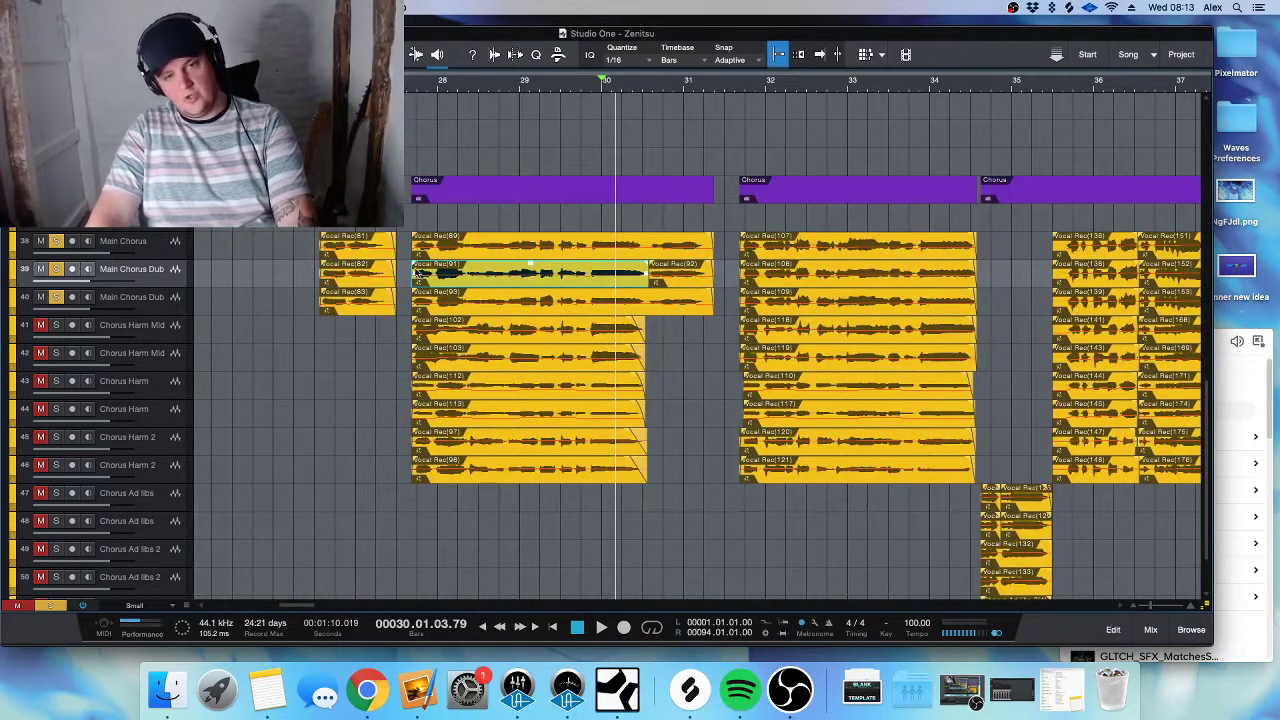
{"action": "left_click", "coordinate": [150, 308], "text": "shift"}
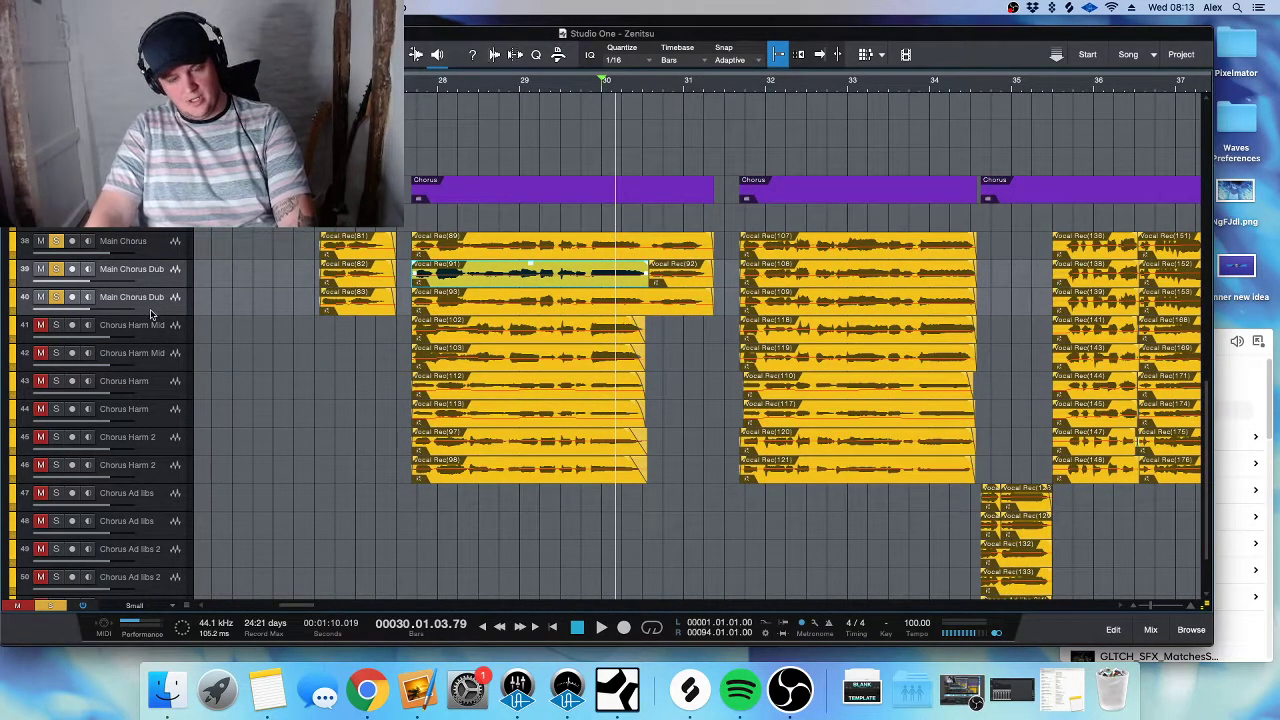
{"action": "key", "text": "F3"}
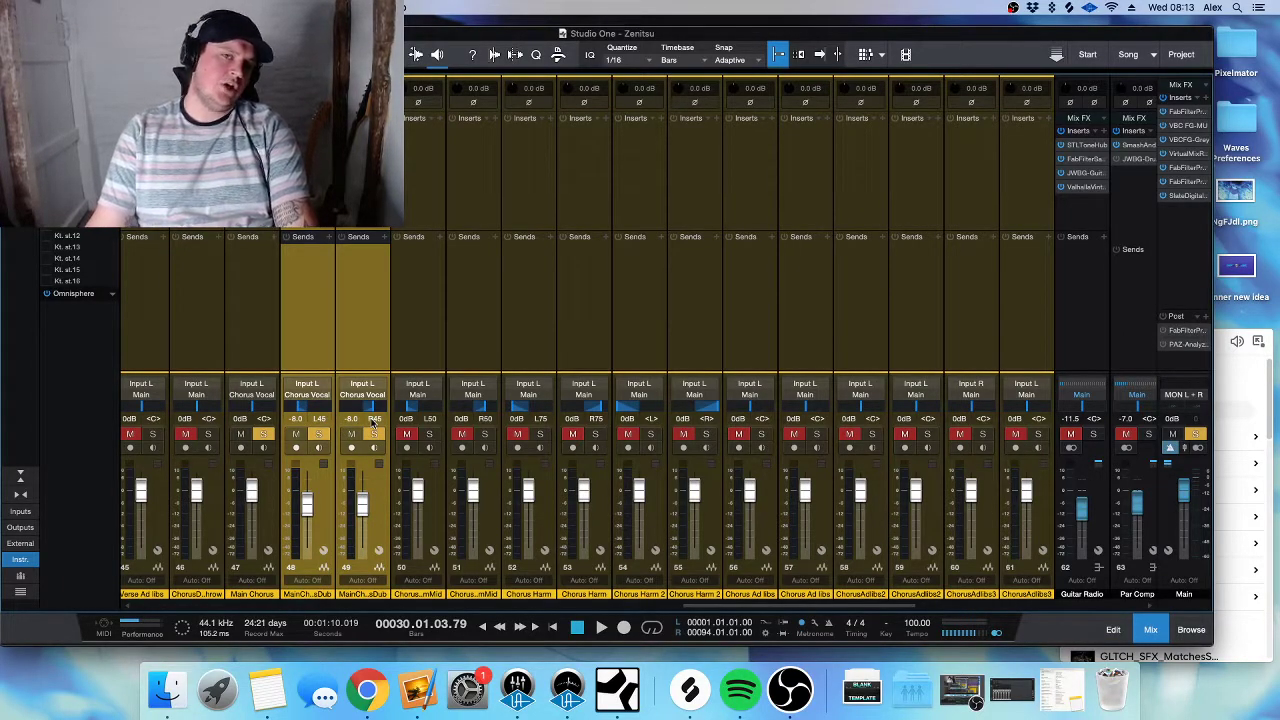
{"action": "key", "text": "F3"}
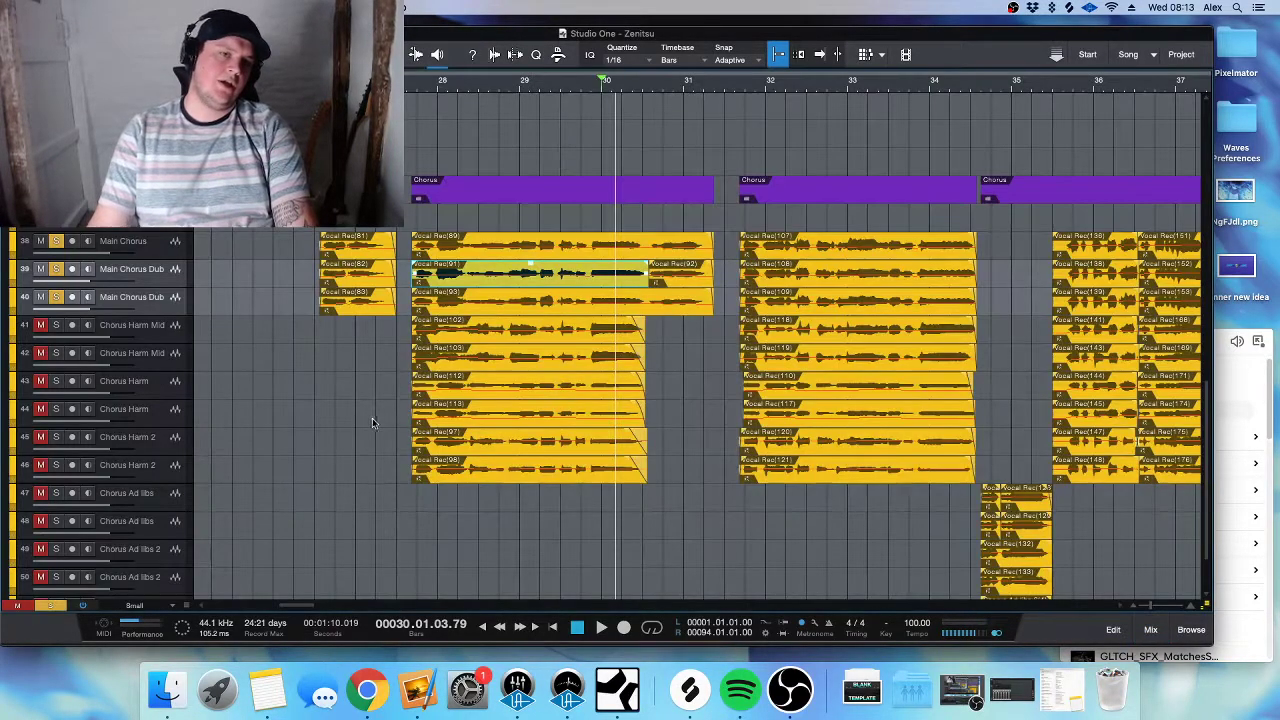
- Look over the Chorus Harm Mid, Chorus Harm and Chorus Harm 2 tracks and their clips in the arrangement
{"action": "left_click", "coordinate": [169, 330]}
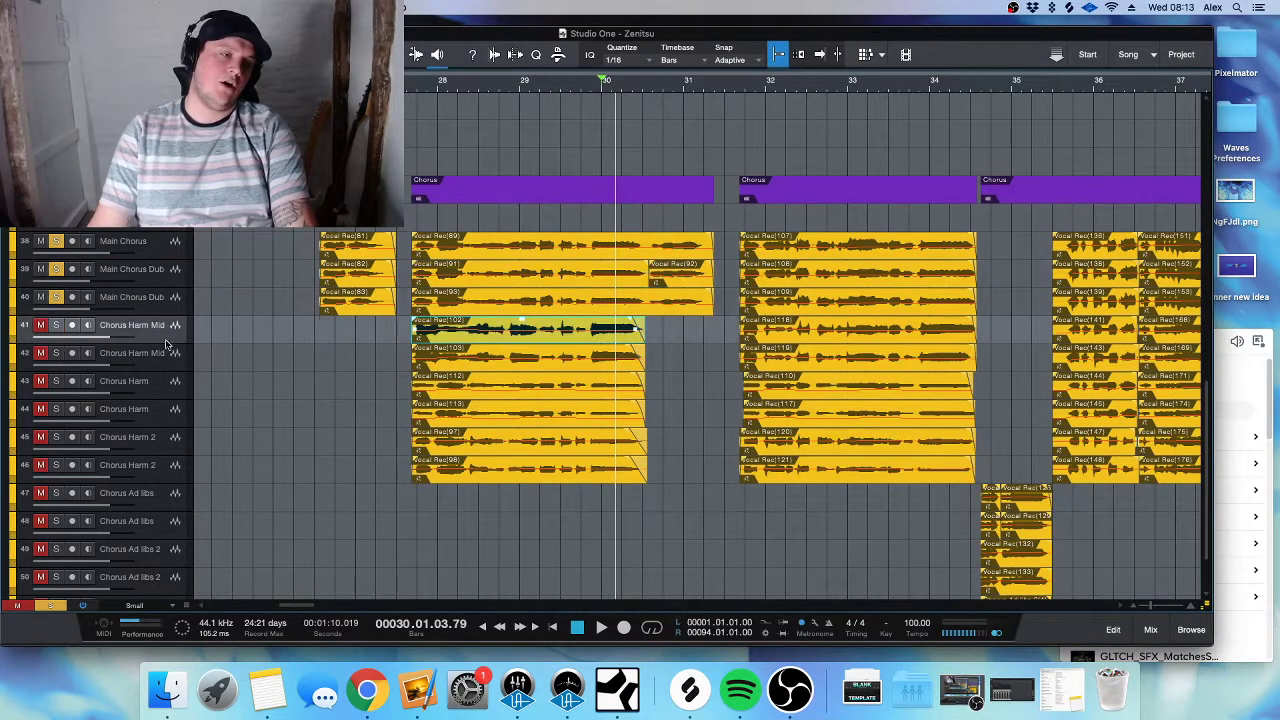
{"action": "left_click", "coordinate": [159, 448]}
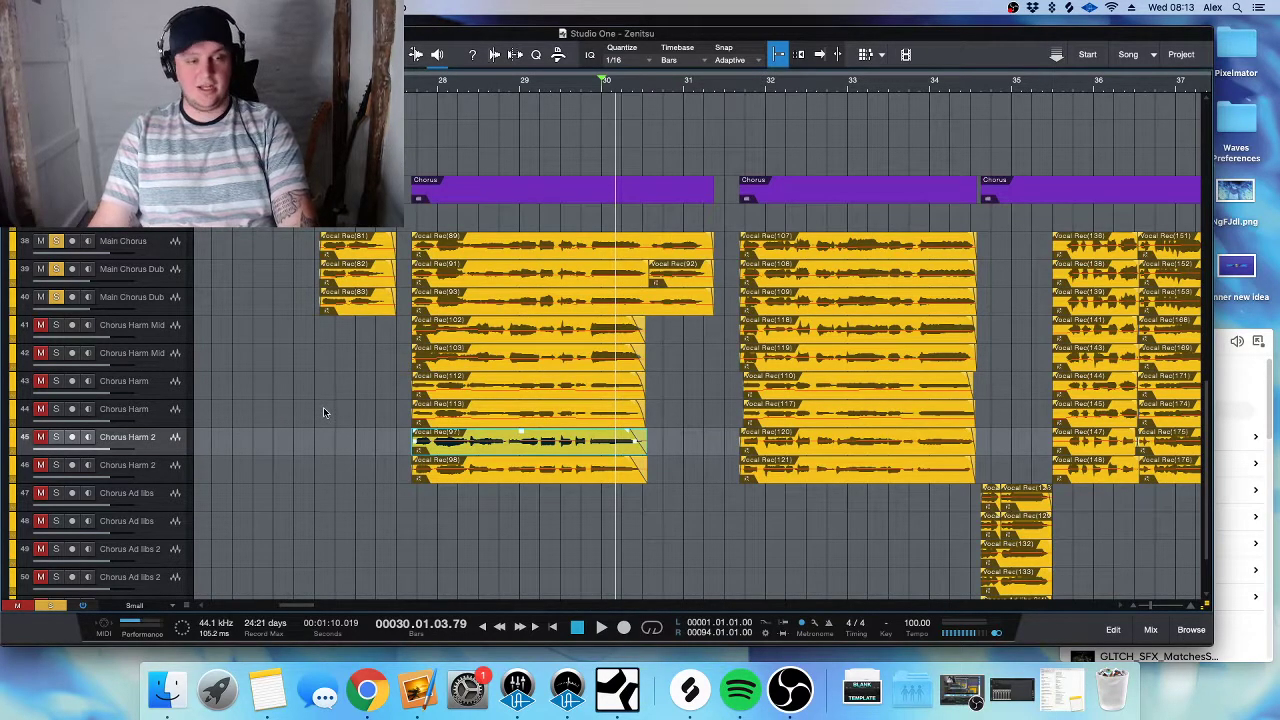
{"action": "scroll", "coordinate": [330, 413], "scroll_direction": "down", "scroll_amount": 3}
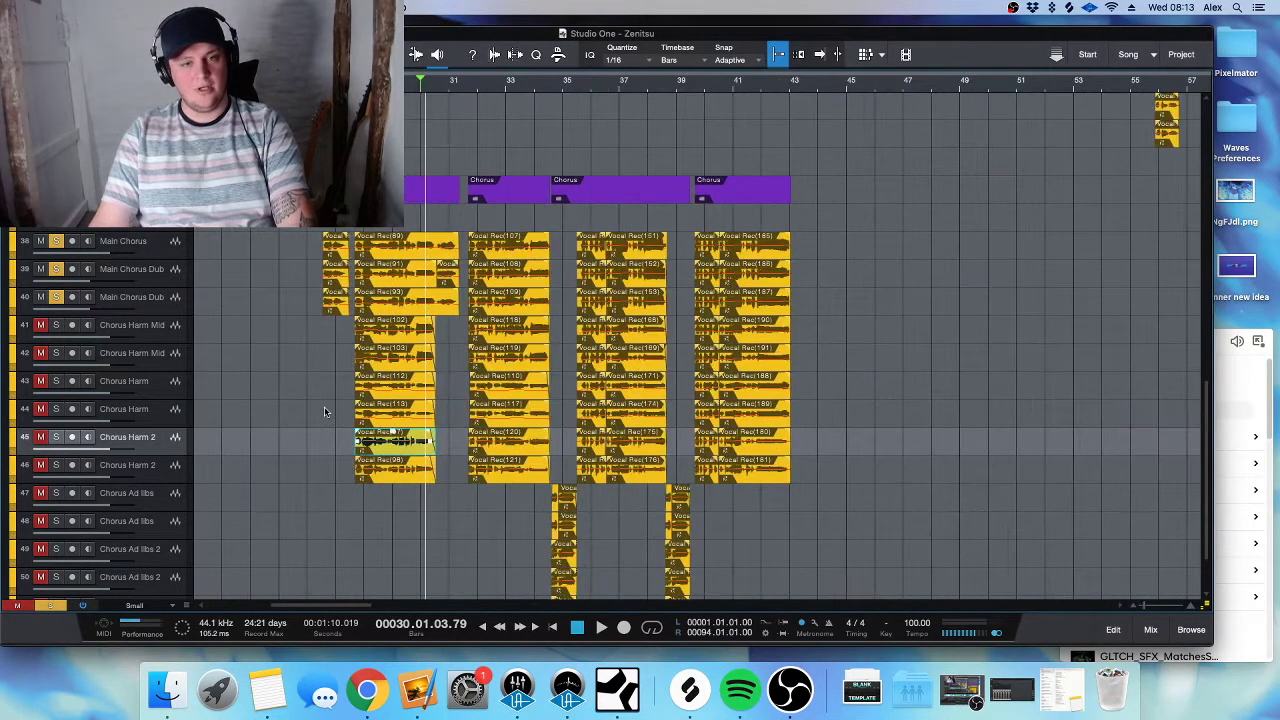
{"action": "scroll", "coordinate": [328, 412], "scroll_direction": "down", "scroll_amount": 3}
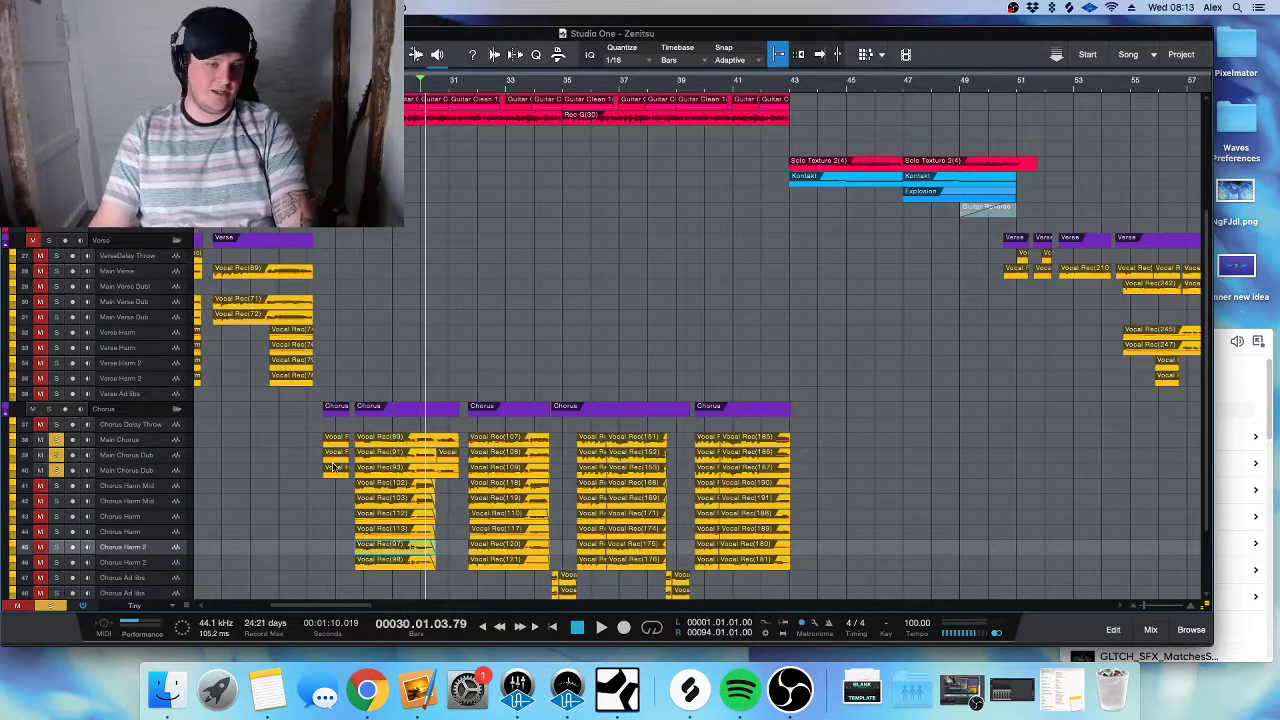
{"action": "scroll", "coordinate": [333, 466], "scroll_direction": "up", "scroll_amount": 3}
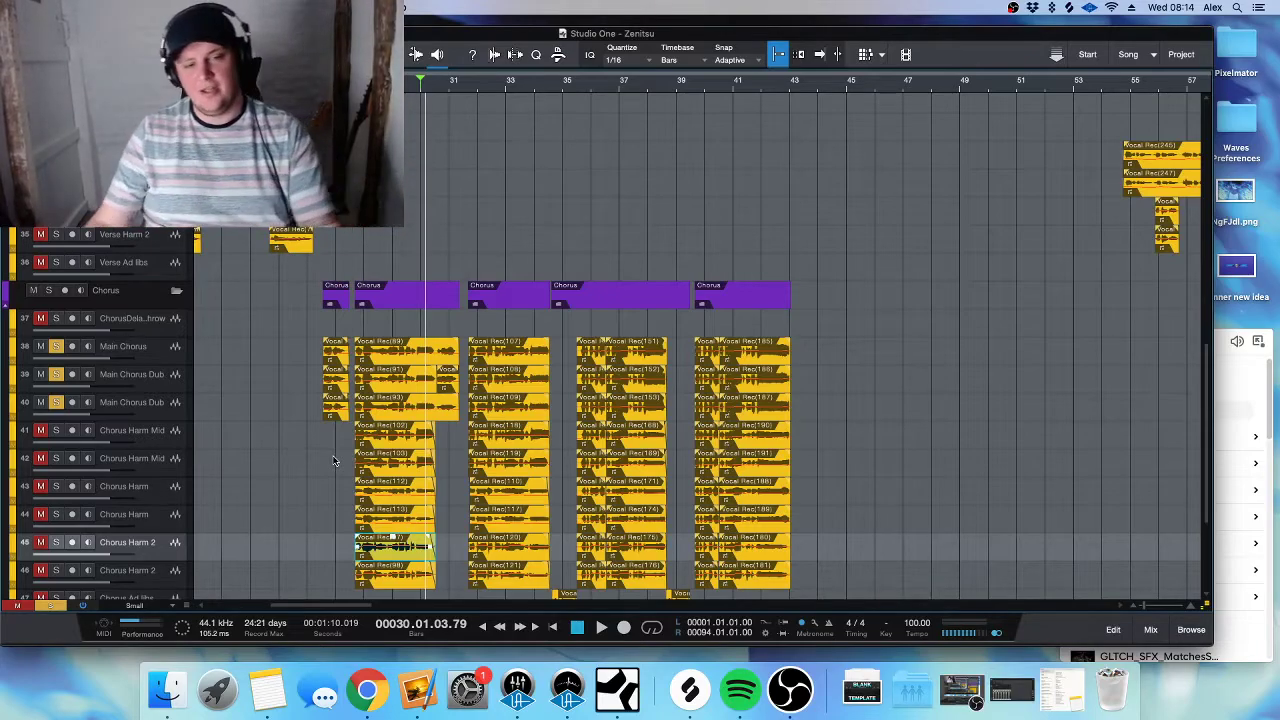
{"action": "key", "text": "alt+w"}
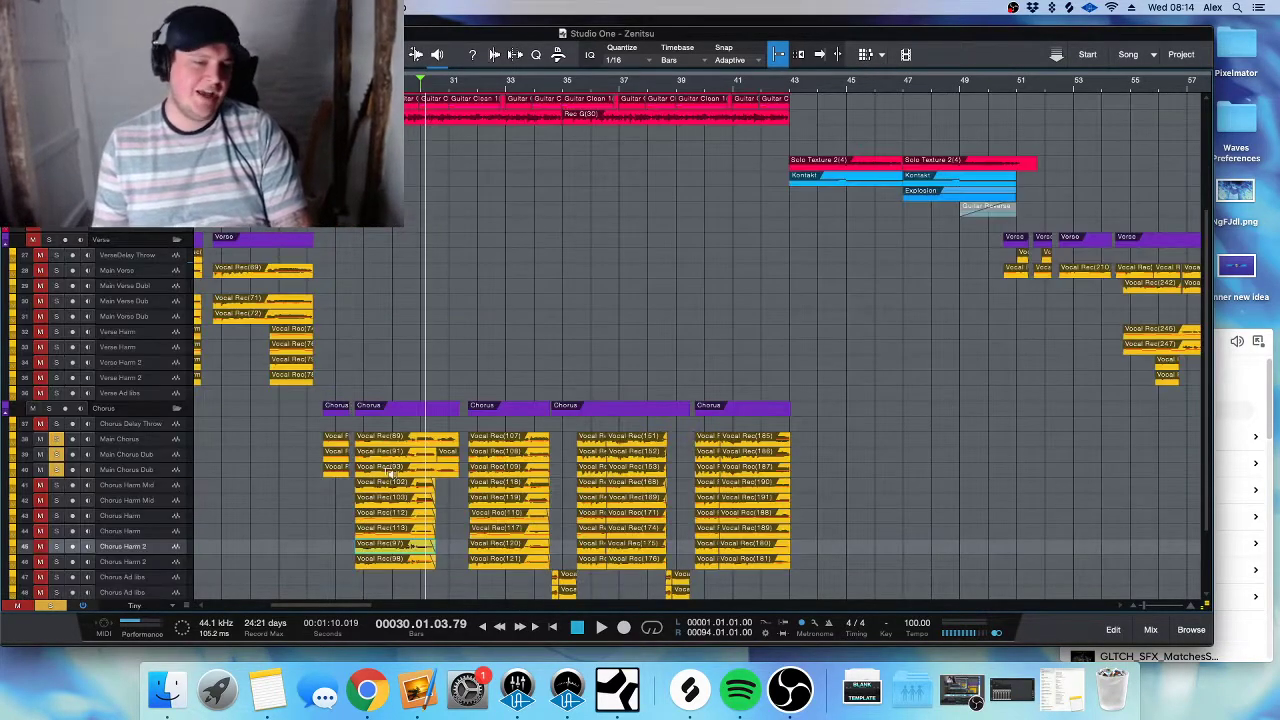
{"action": "key", "text": "alt+e"}
{"action": "key", "text": "alt+e"}
- Replay the soloed chorus vocals and lower both Main Chorus Dub channels together to -9.4 dB
{"action": "key", "text": "space"}
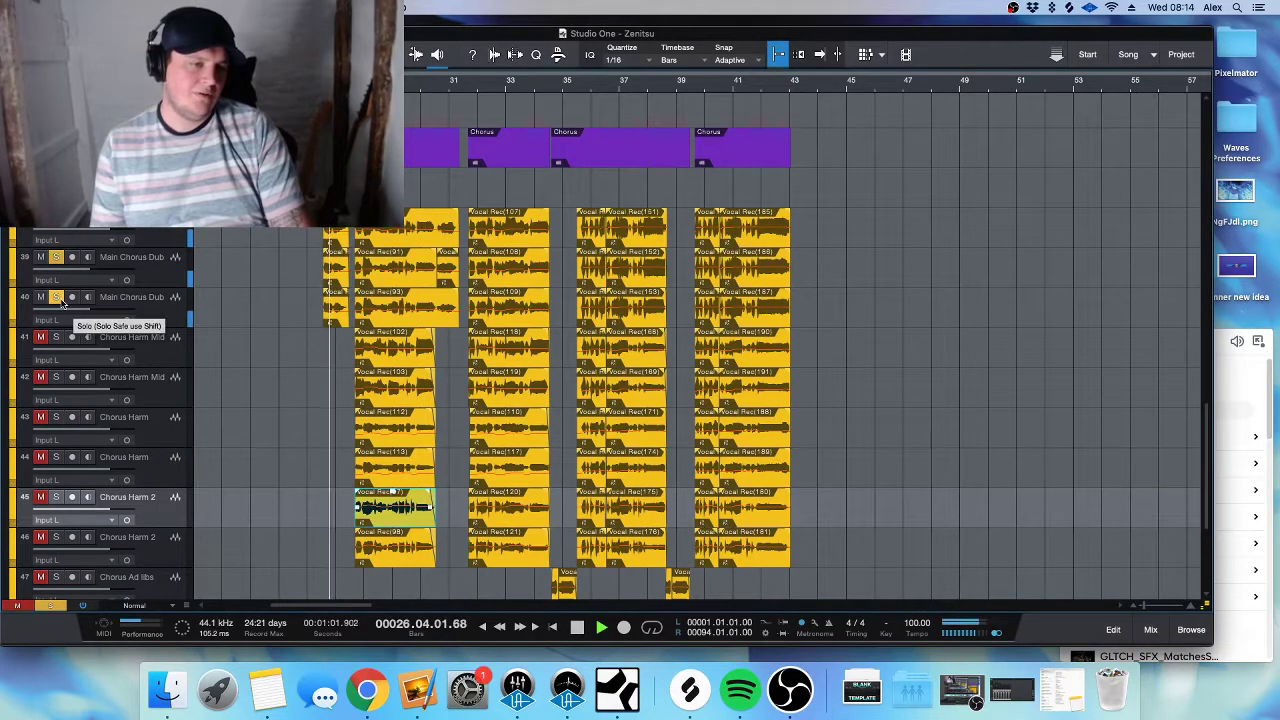
{"action": "left_click", "coordinate": [159, 307]}
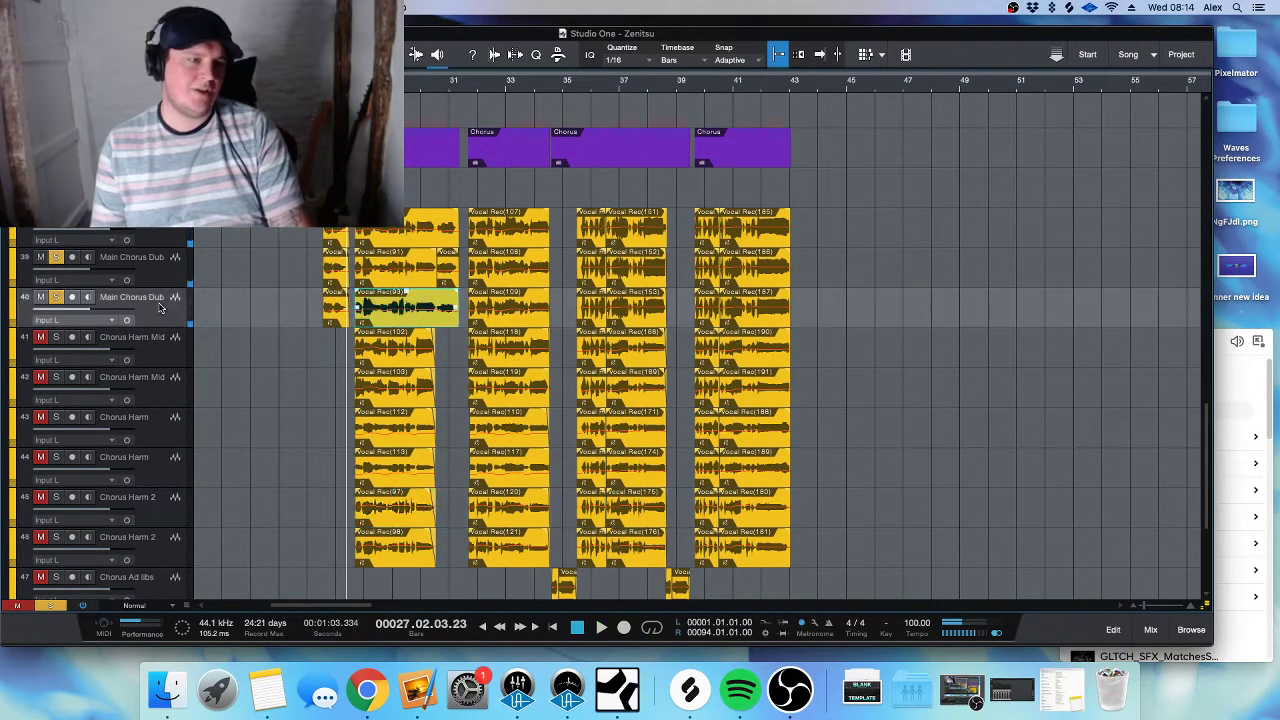
{"action": "left_click", "coordinate": [165, 276], "text": "shift"}
{"action": "key", "text": "F3"}
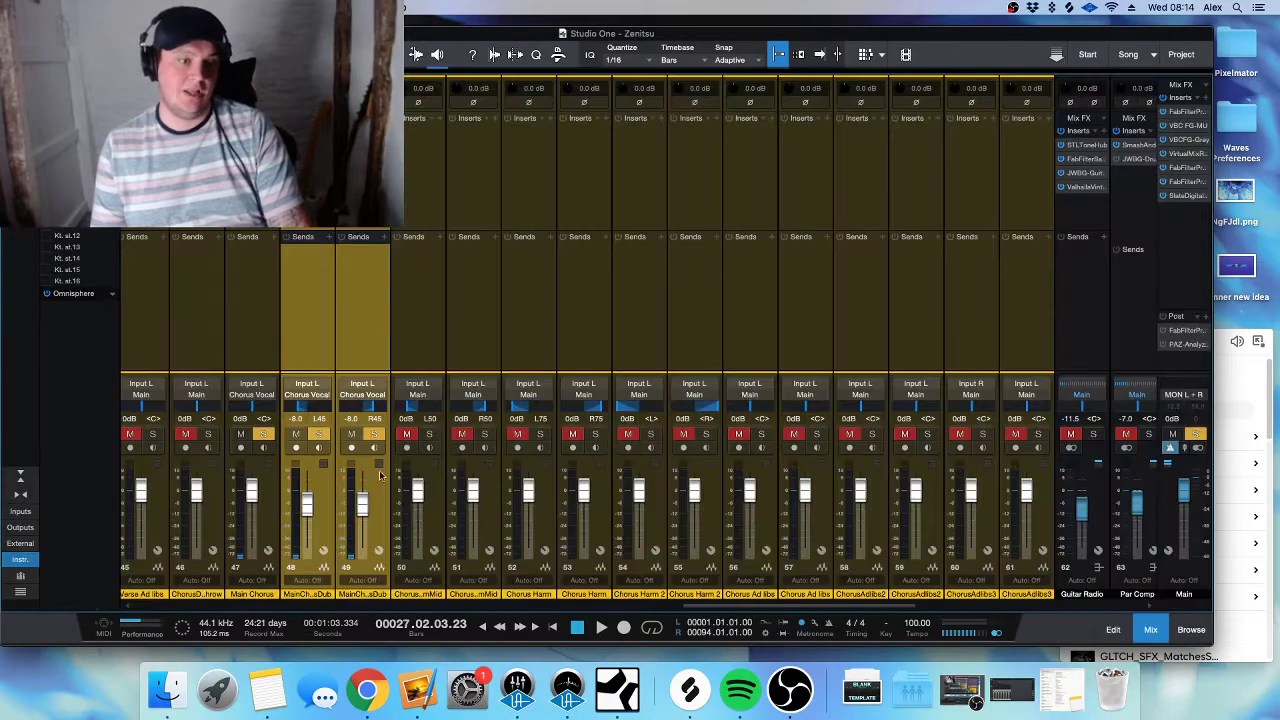
{"action": "left_click_drag", "start_coordinate": [310, 508], "coordinate": [309, 509]}
{"action": "key", "text": "space"}
- Narrow the panning of the two Main Chorus Dub channels to L30 and R30 and check it in playback
{"action": "left_click_drag", "start_coordinate": [298, 407], "coordinate": [286, 406]}
{"action": "mouse_move", "coordinate": [372, 412]}
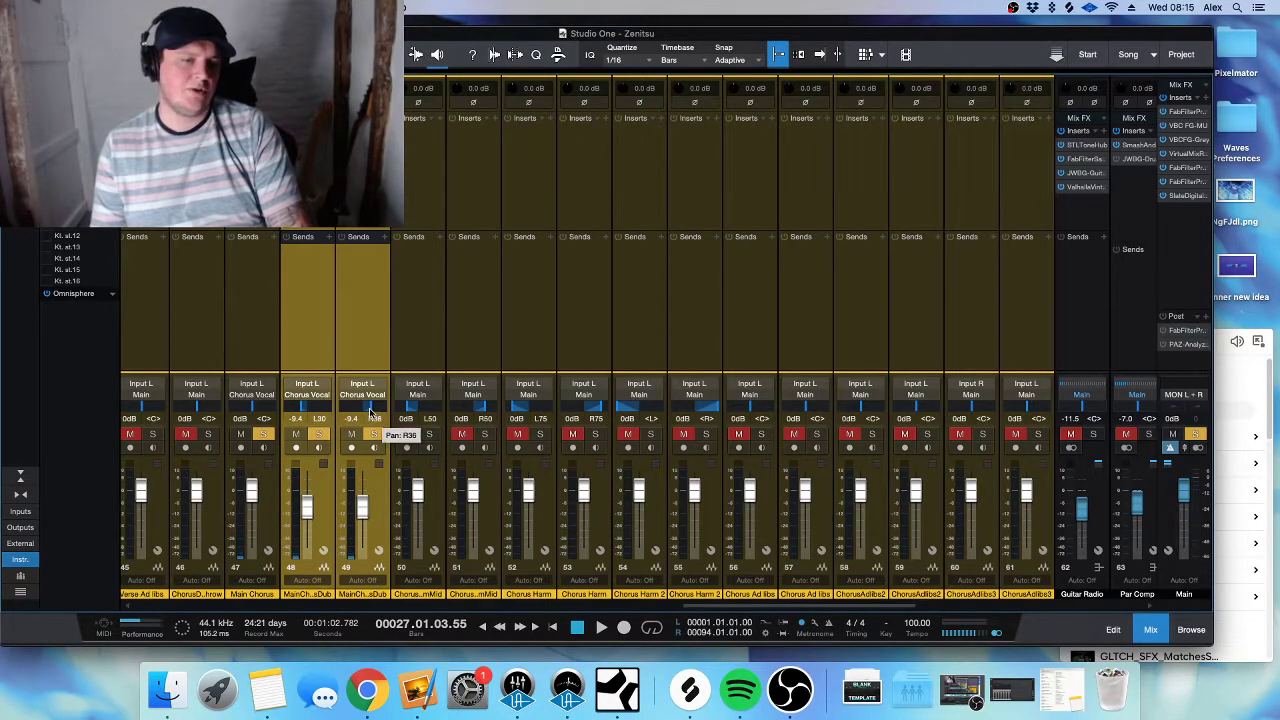
{"action": "left_click_drag", "start_coordinate": [368, 410], "coordinate": [380, 413]}
{"action": "key", "text": "space"}
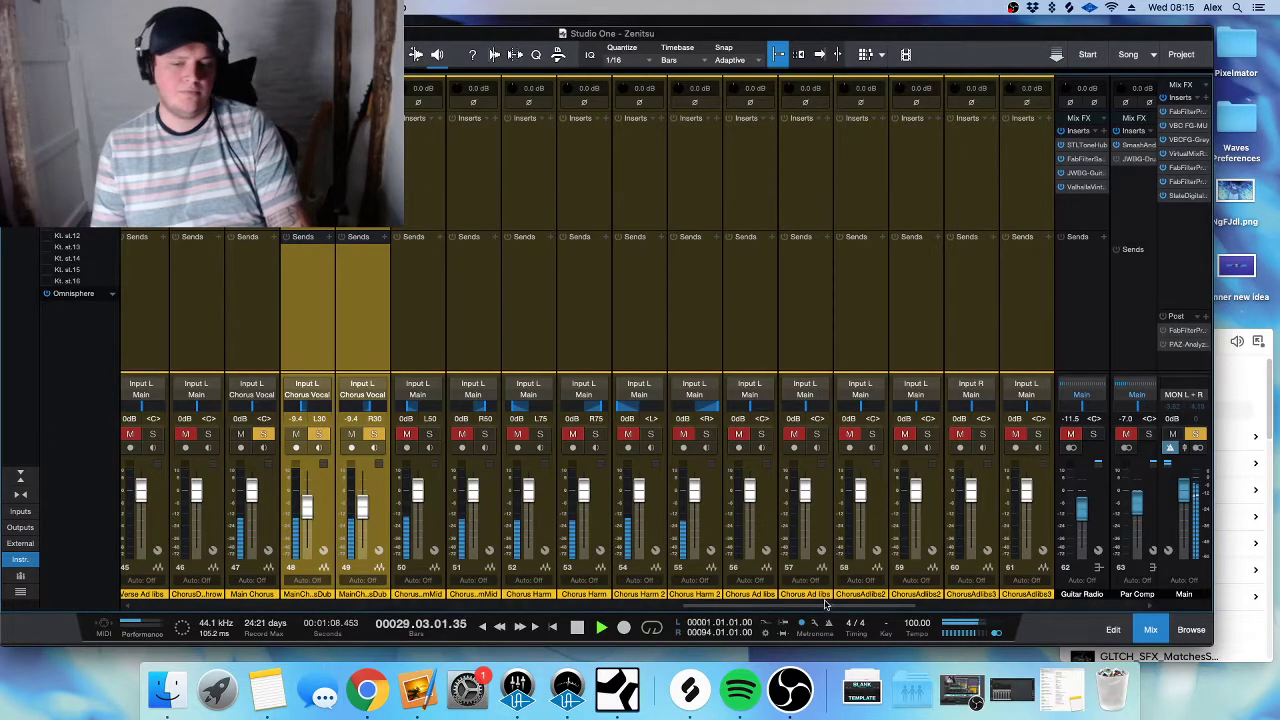
- Clear the active solos and mutes and replay the chorus with the full mix from about bar 27
{"action": "scroll", "coordinate": [1005, 595], "scroll_direction": "right", "scroll_amount": 5}
{"action": "scroll", "coordinate": [1005, 595], "scroll_direction": "right", "scroll_amount": 5}
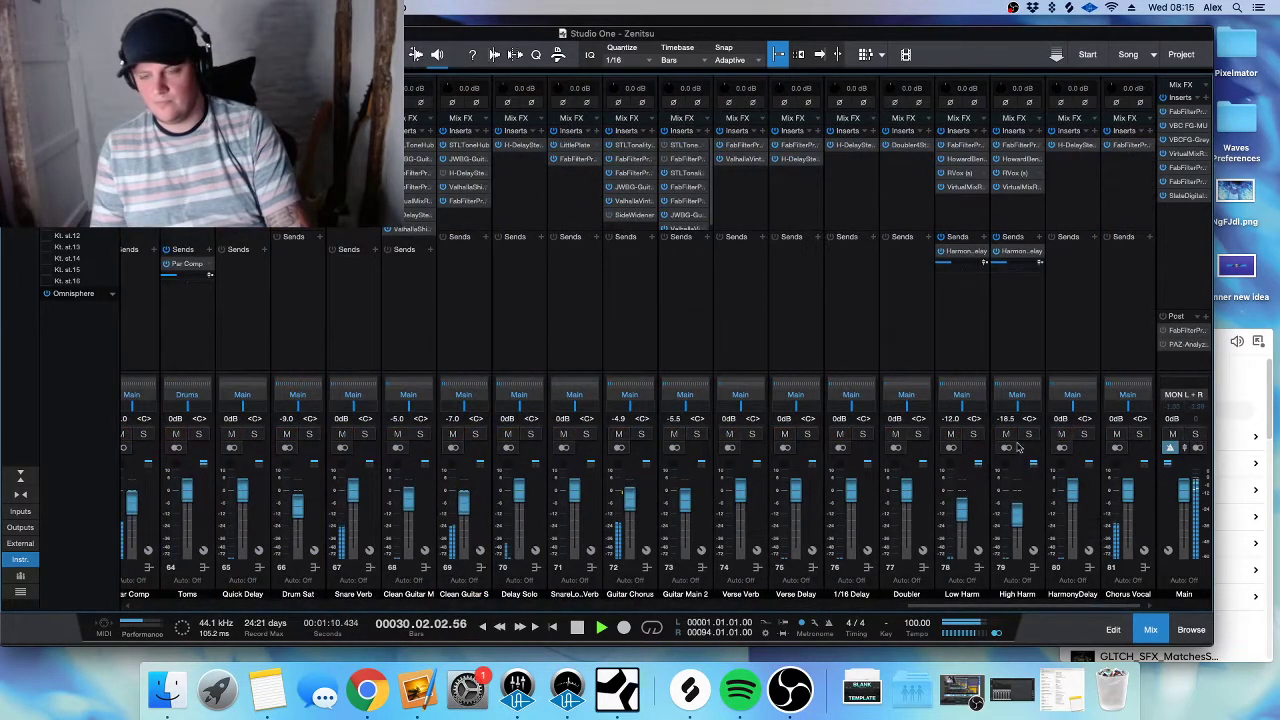
{"action": "key", "text": "space"}
{"action": "key", "text": "F3"}
{"action": "key", "text": "space"}
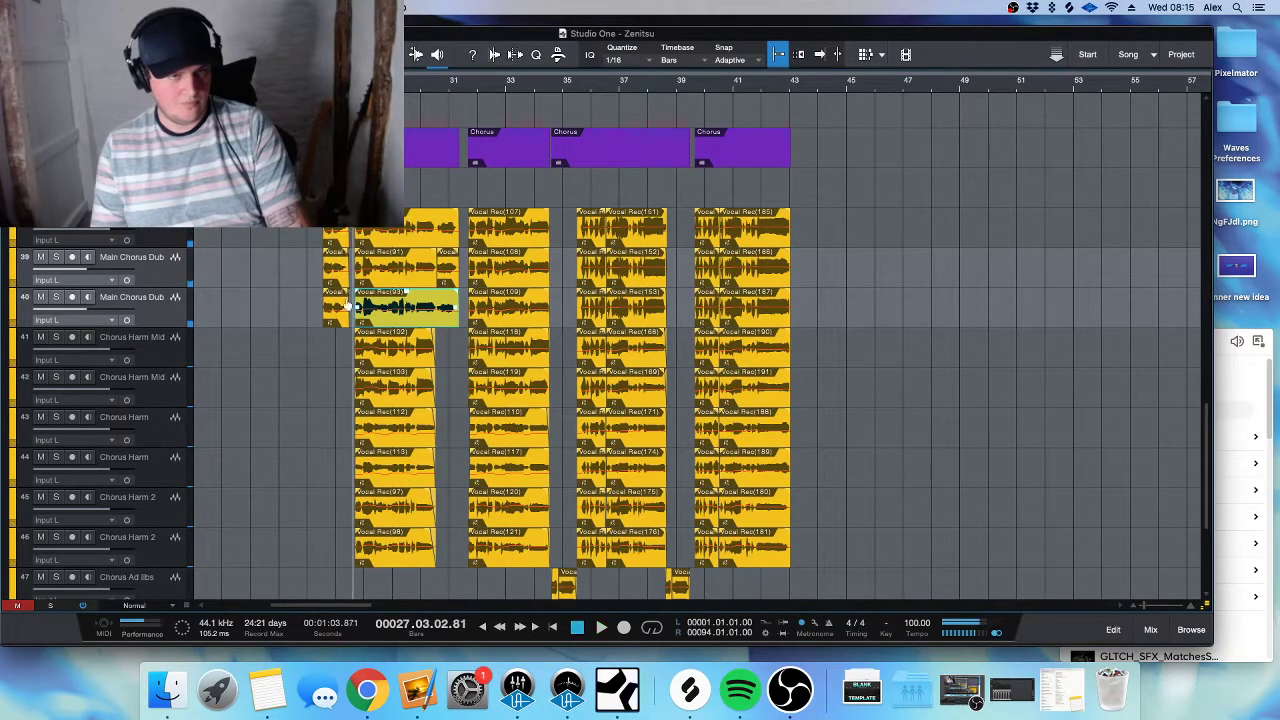
- Mute all six chorus harmony tracks, from Chorus Harm Mid to Chorus Harm 2, replay, and find the Chorus Vocal bus in the mixer
{"action": "scroll", "coordinate": [347, 355], "scroll_direction": "up", "scroll_amount": 5}
{"action": "left_click", "coordinate": [114, 349]}
{"action": "left_click", "coordinate": [170, 552], "text": "shift"}
{"action": "left_click", "coordinate": [40, 337]}
{"action": "key", "text": "space"}
{"action": "scroll", "coordinate": [391, 294], "scroll_direction": "down", "scroll_amount": 3}
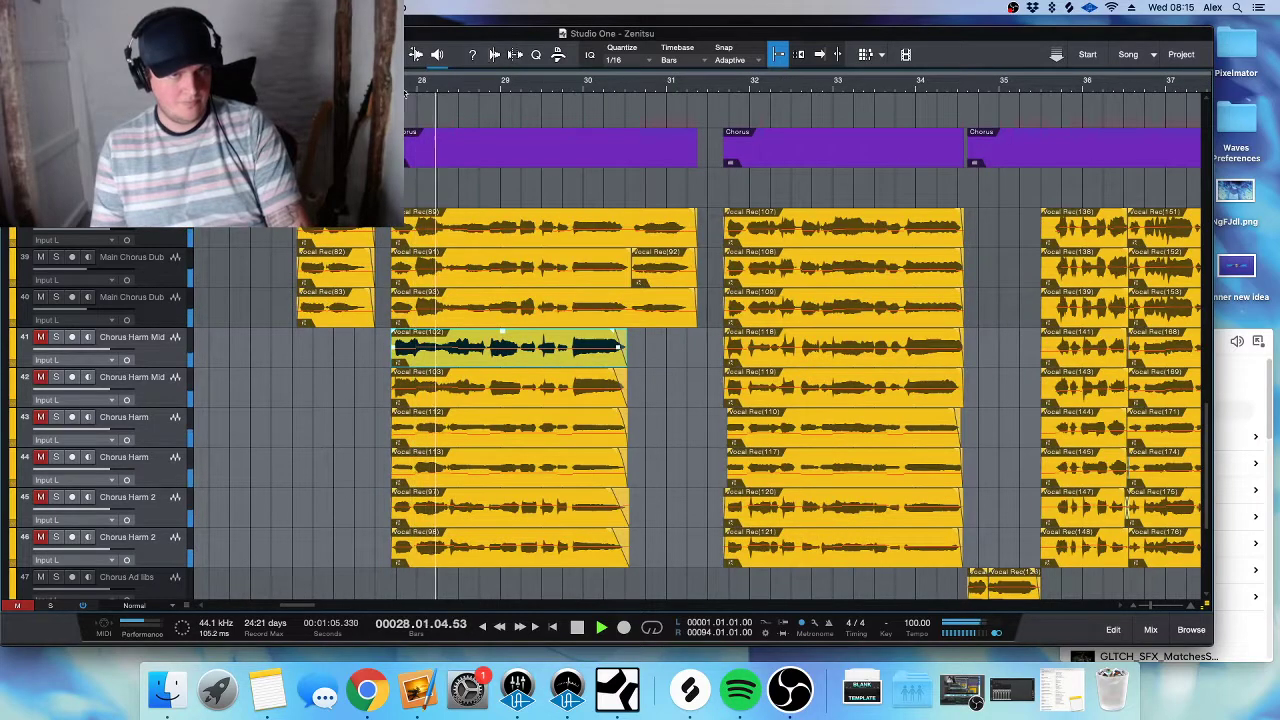
{"action": "key", "text": "F3"}
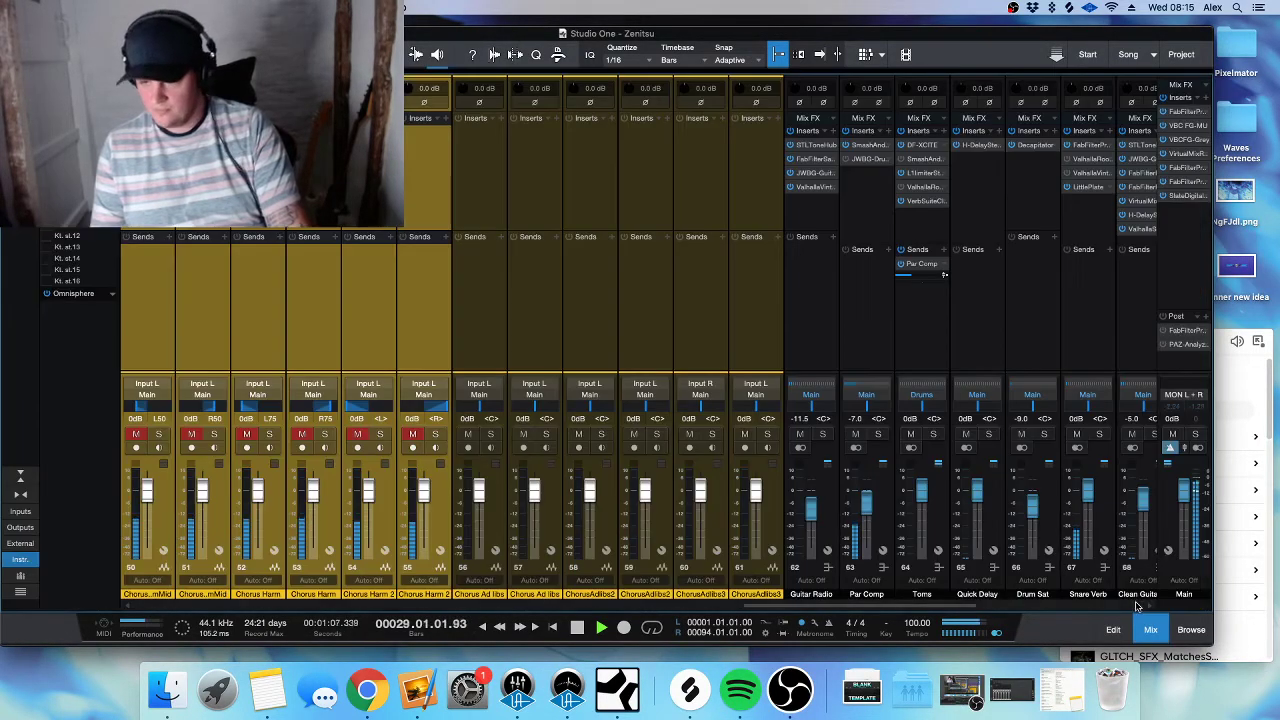
{"action": "scroll", "coordinate": [1127, 237], "scroll_direction": "down", "scroll_amount": 5}
{"action": "key", "text": "space"}
{"action": "left_click", "coordinate": [1128, 236]}
{"action": "left_click", "coordinate": [1149, 132]}
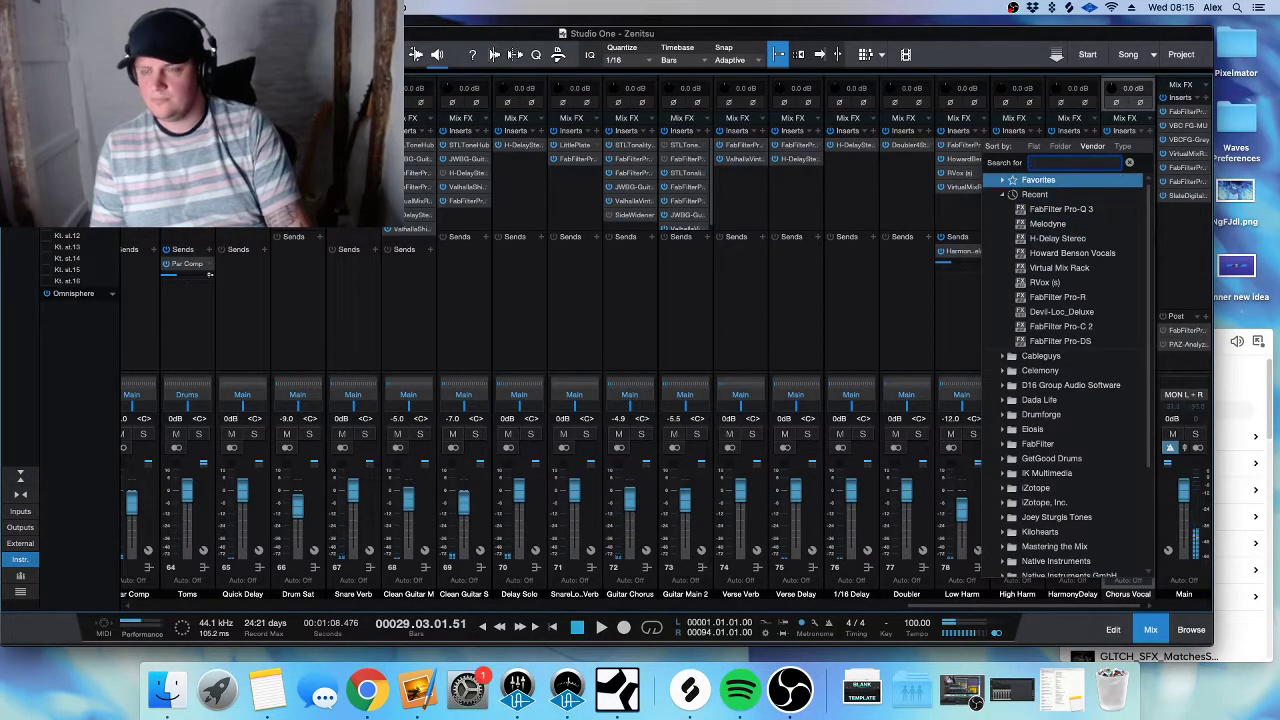
{"action": "type", "text": "c"}
{"action": "left_click", "coordinate": [1129, 162]}
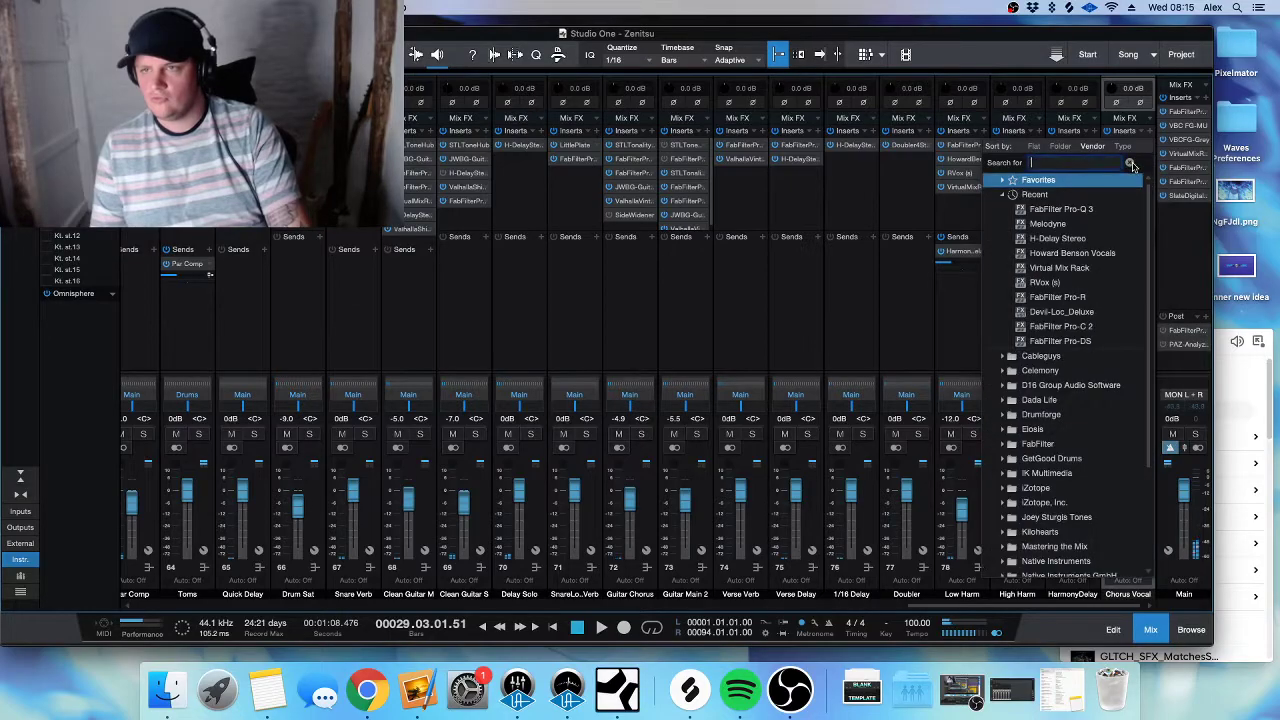
{"action": "left_click", "coordinate": [1170, 269]}
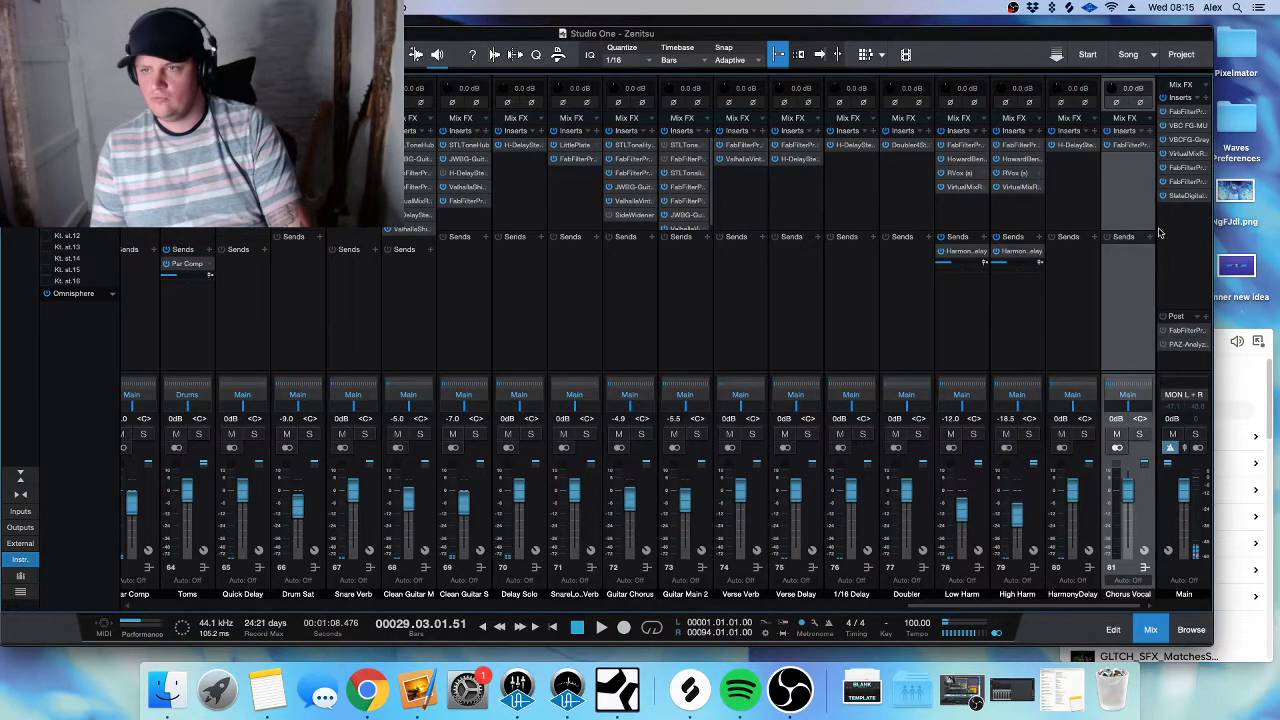
- Try a Decapitator ahead of the EQ on the Chorus Vocal bus and remove it
{"action": "left_click", "coordinate": [1148, 131]}
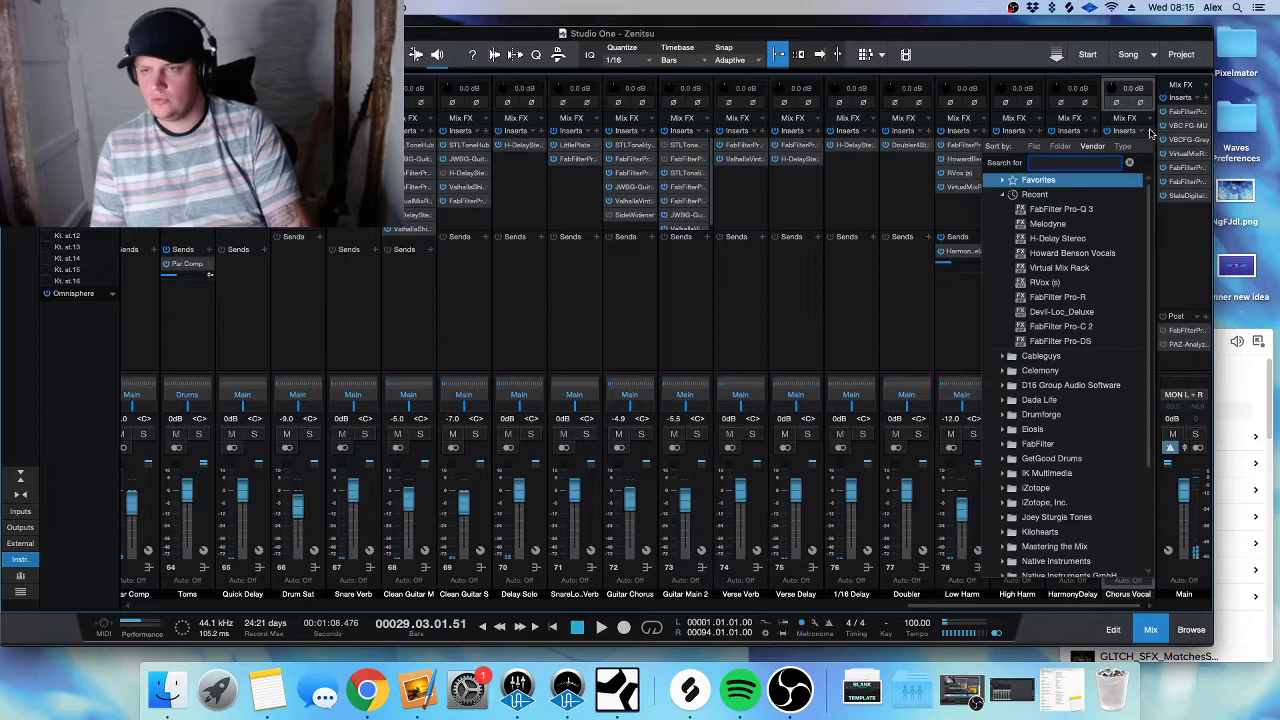
{"action": "type", "text": "de"}
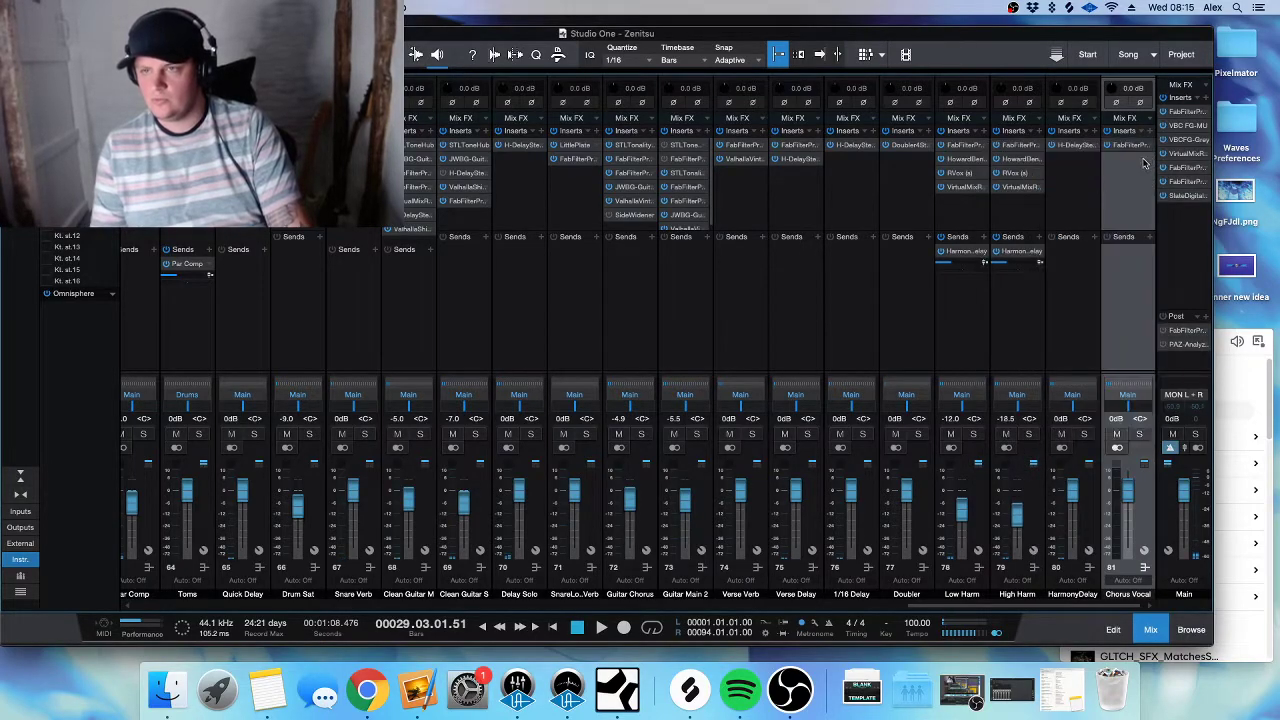
{"action": "key", "text": "Return"}
{"action": "left_click_drag", "start_coordinate": [1130, 145], "coordinate": [1116, 146]}
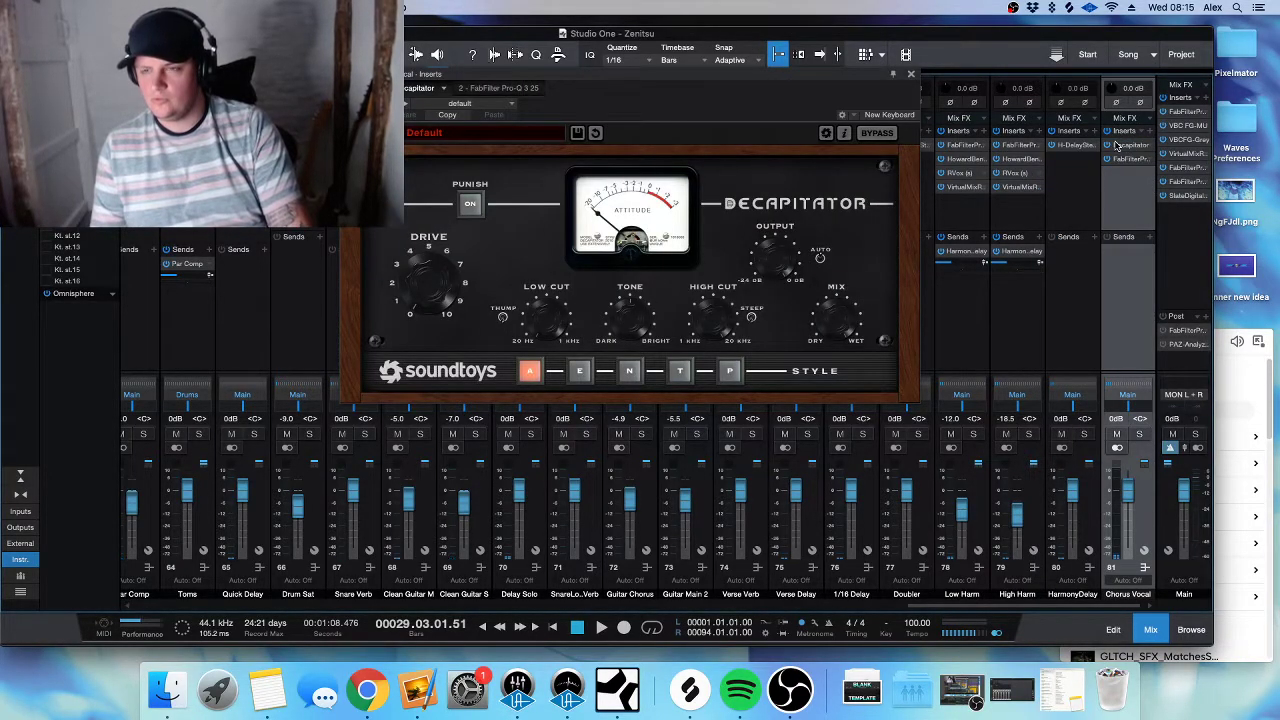
{"action": "right_click", "coordinate": [1146, 147]}
{"action": "left_click", "coordinate": [1168, 280]}
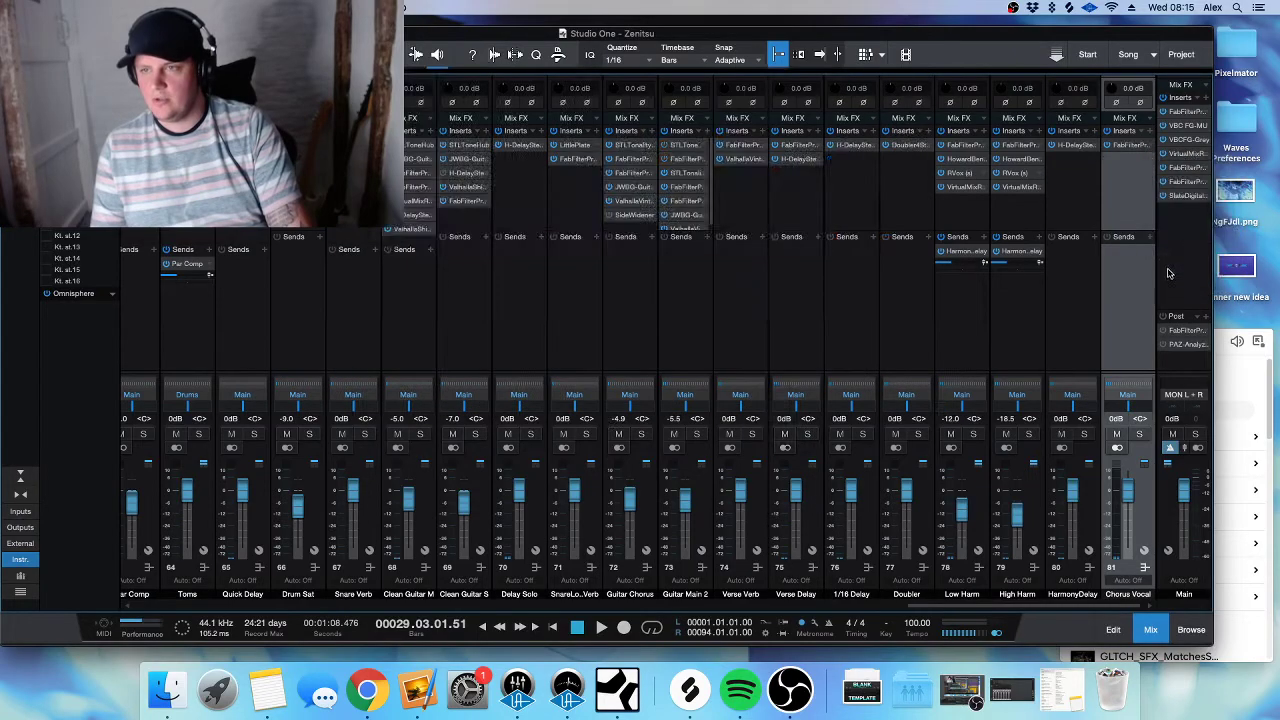
- Insert Devil-Loc Deluxe ahead of the EQ on the Chorus Vocal bus and lower its Mix during playback
{"action": "left_click", "coordinate": [1150, 133]}
{"action": "type", "text": "dev"}
{"action": "key", "text": "Return"}
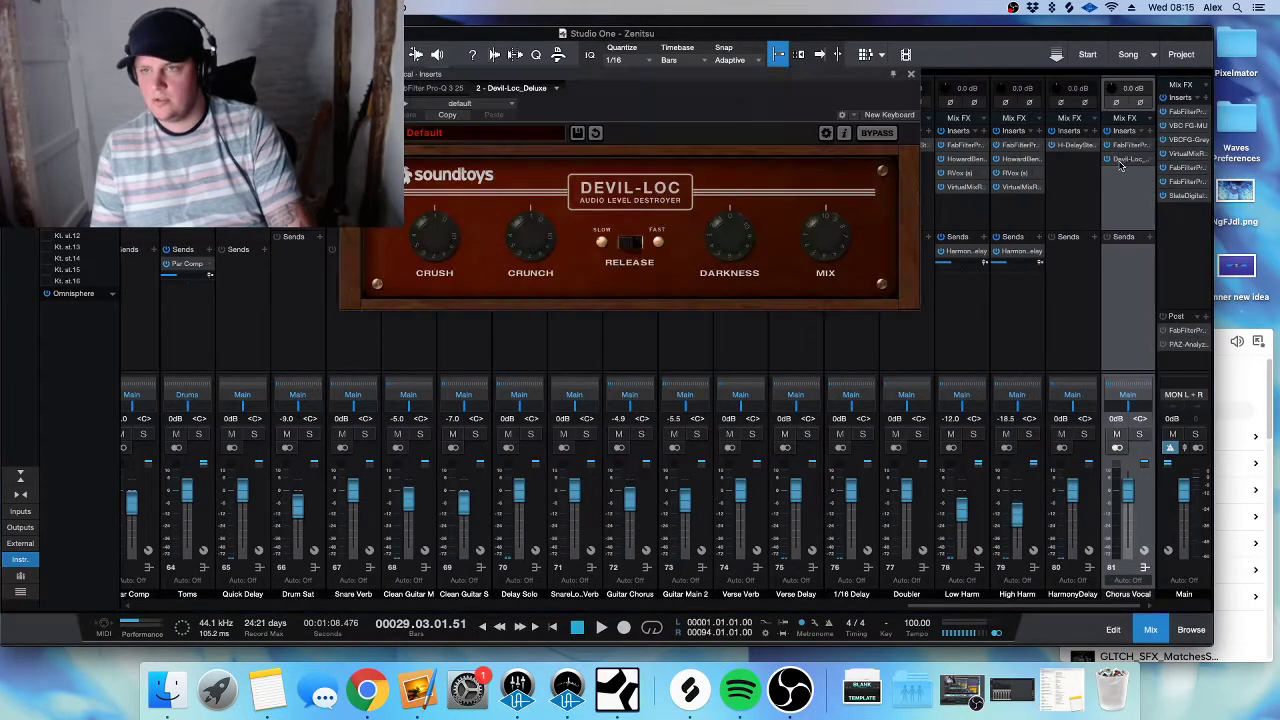
{"action": "left_click_drag", "start_coordinate": [1124, 148], "coordinate": [1116, 143]}
{"action": "key", "text": "space"}
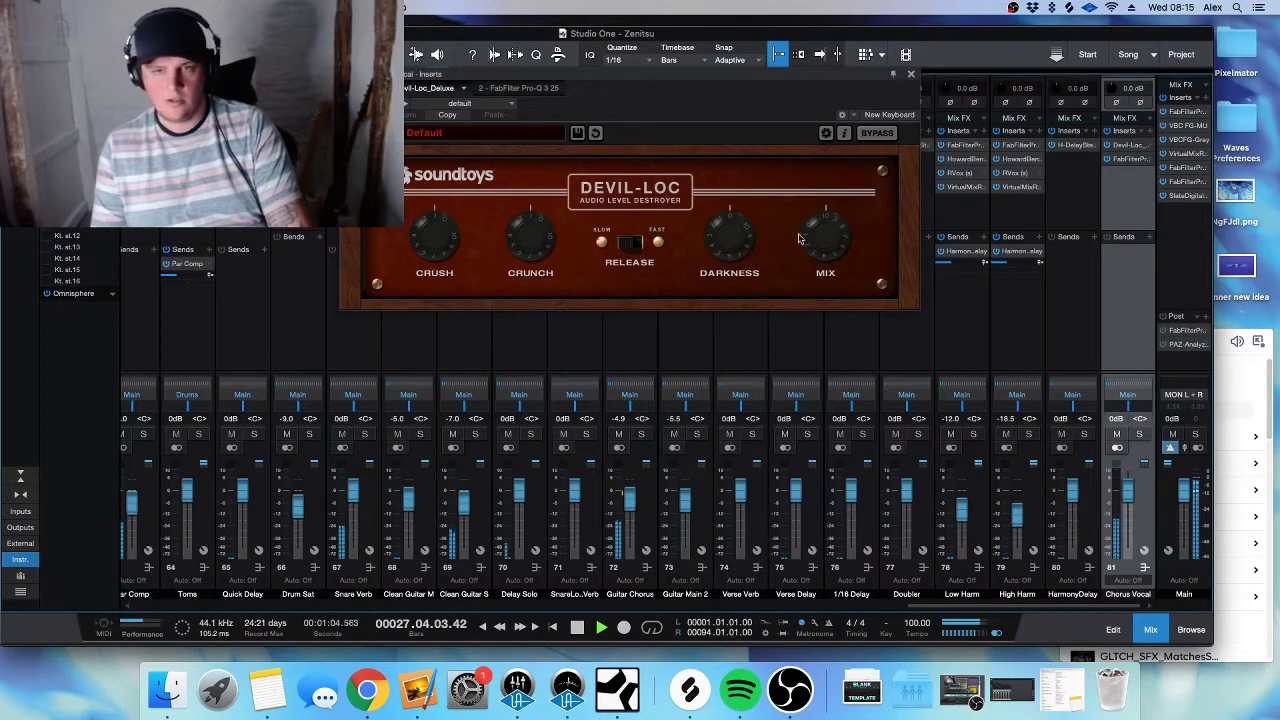
{"action": "left_click_drag", "start_coordinate": [817, 220], "coordinate": [817, 232]}
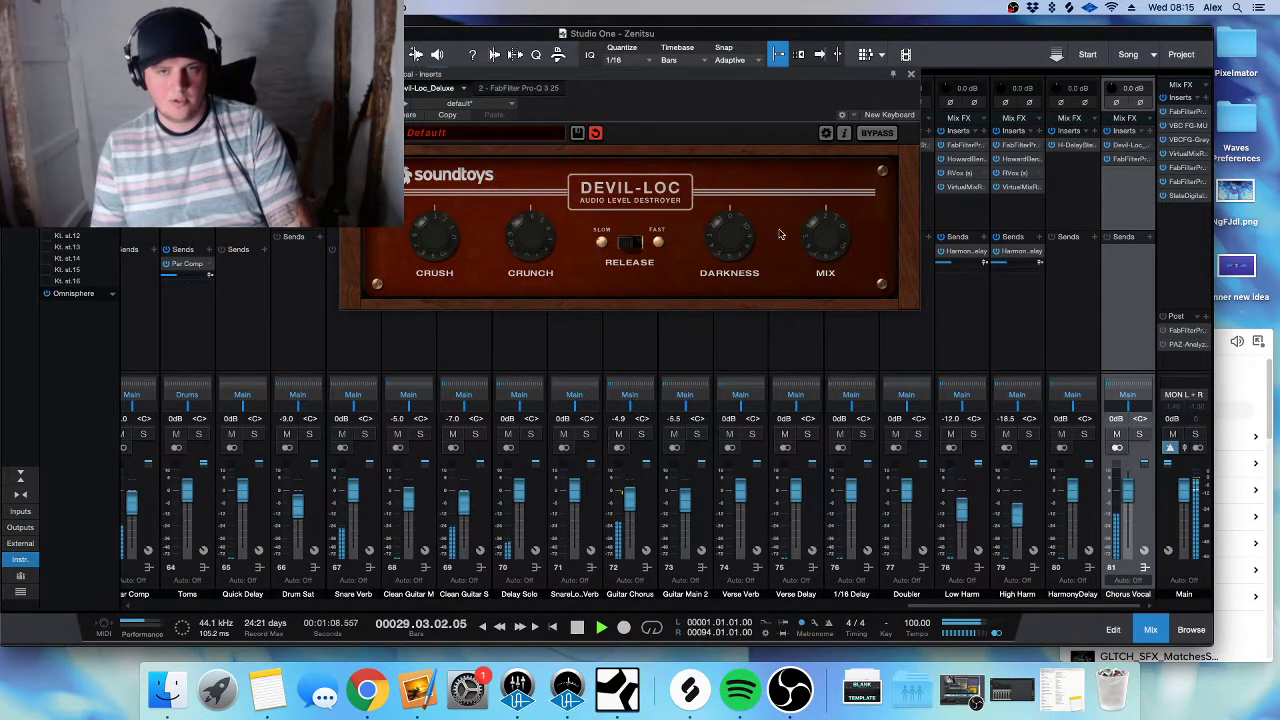
{"action": "left_click_drag", "start_coordinate": [820, 253], "coordinate": [820, 264]}
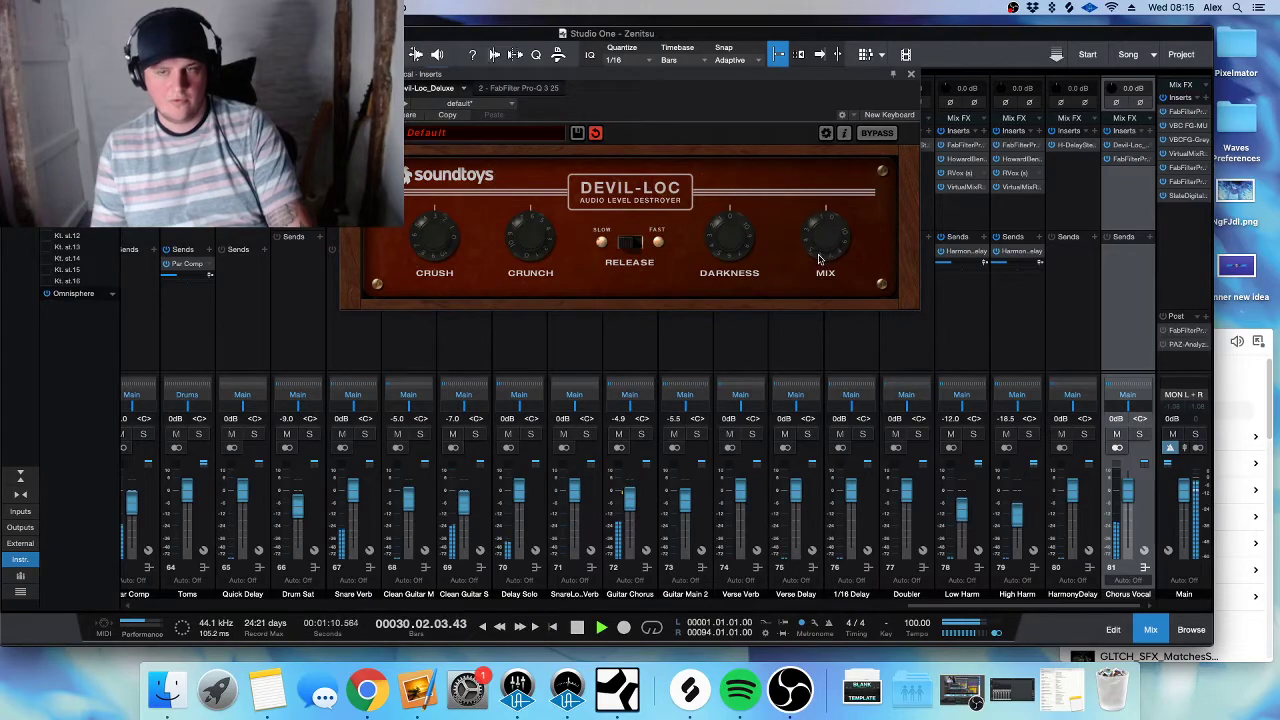
- Add RVox (s) after the EQ on the Chorus Vocal bus, with compression at about -27 dB and gain at about -13 dB
{"action": "left_click", "coordinate": [910, 75]}
{"action": "left_click", "coordinate": [1148, 131]}
{"action": "type", "text": "rv"}
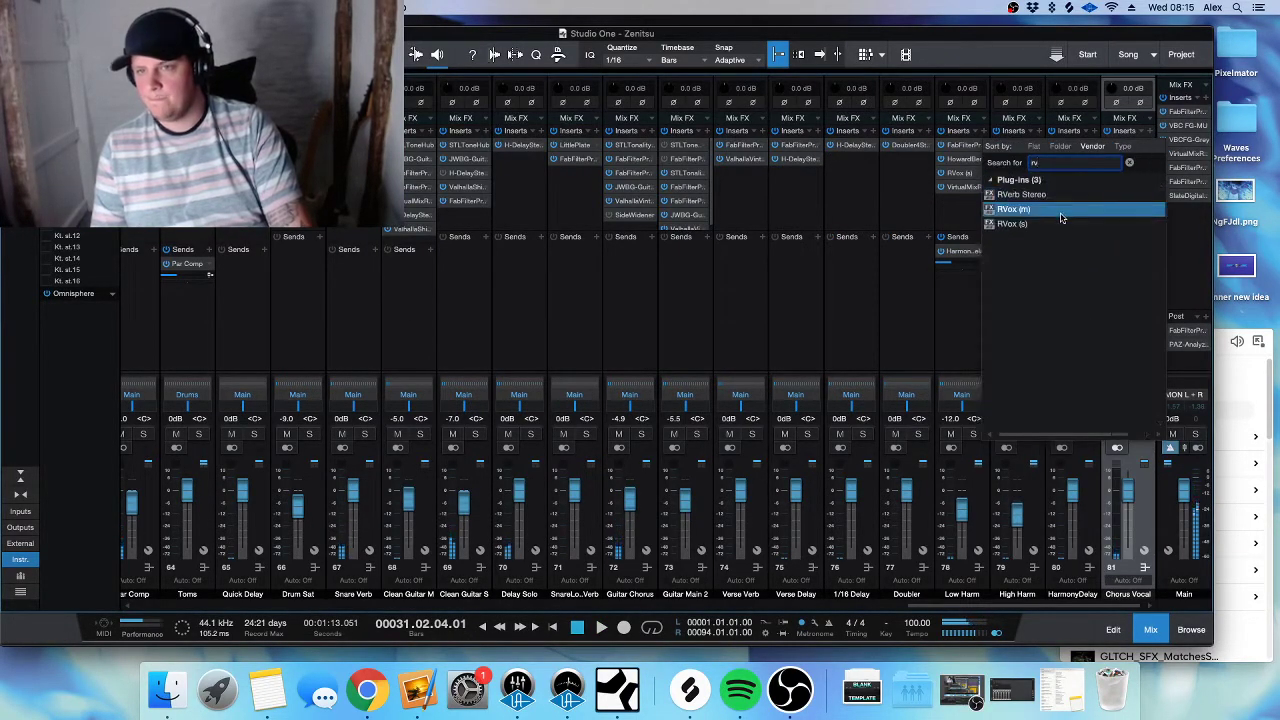
{"action": "left_click", "coordinate": [1060, 224]}
{"action": "key", "text": "space"}
{"action": "left_click_drag", "start_coordinate": [530, 160], "coordinate": [528, 257]}
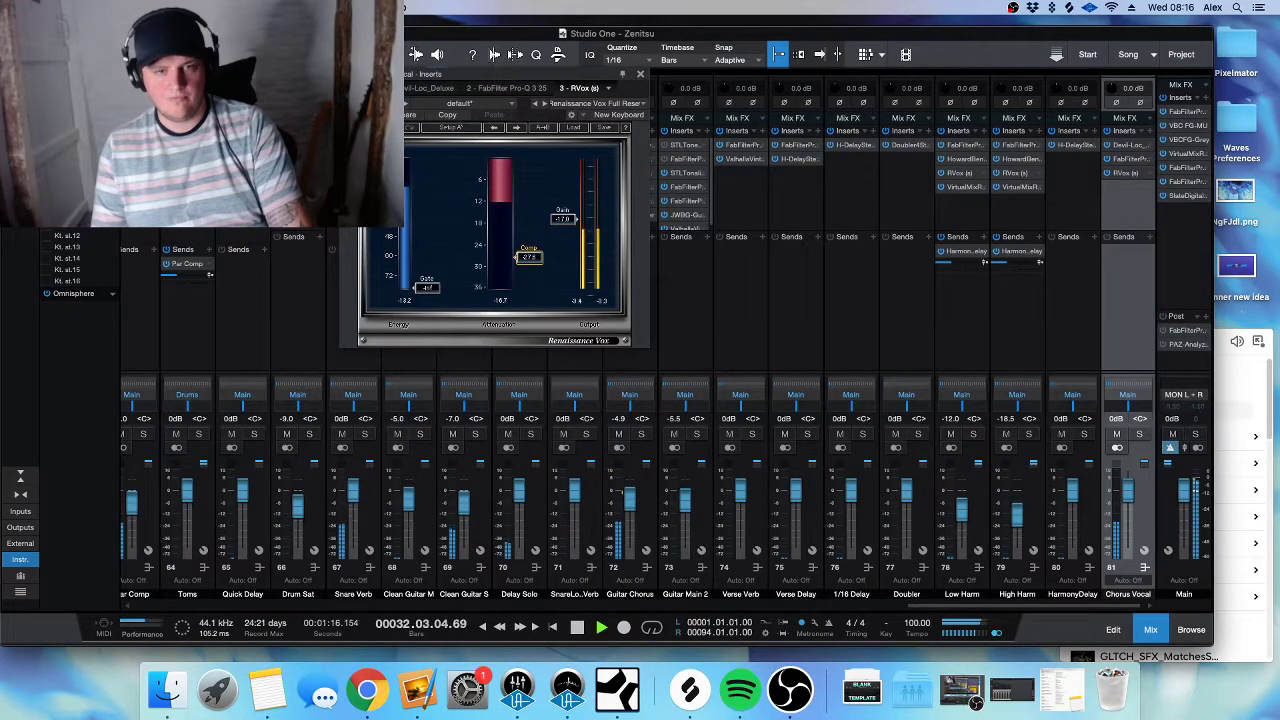
{"action": "left_click", "coordinate": [640, 74]}
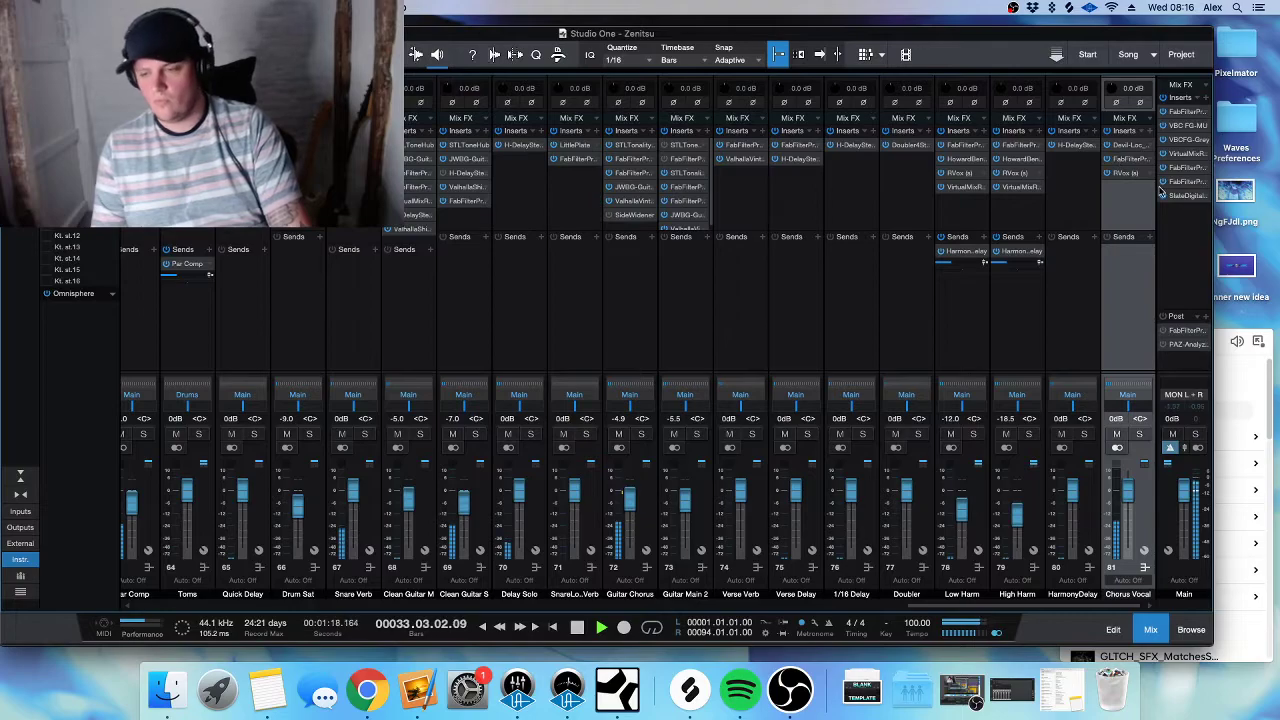
- Add Howard Benson Vocals after RVox on the Chorus Vocal bus and adjust its input level during playback
{"action": "left_click", "coordinate": [1149, 132]}
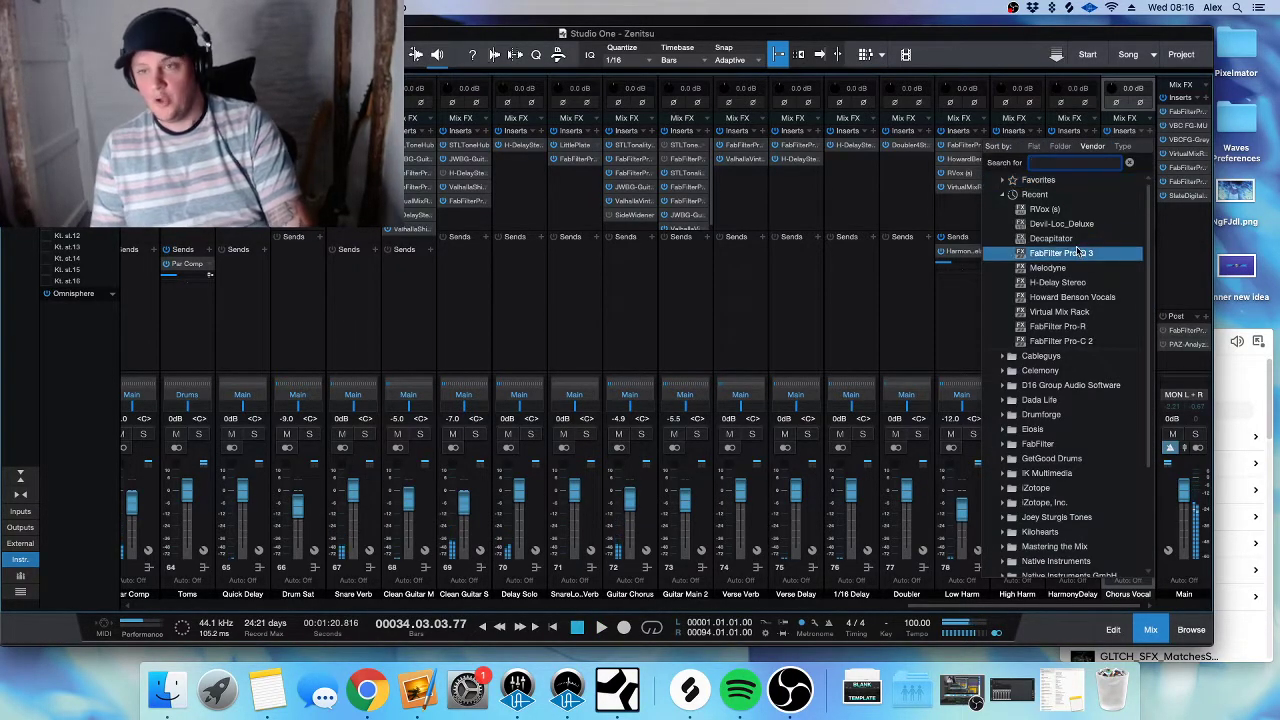
{"action": "left_click", "coordinate": [1103, 305]}
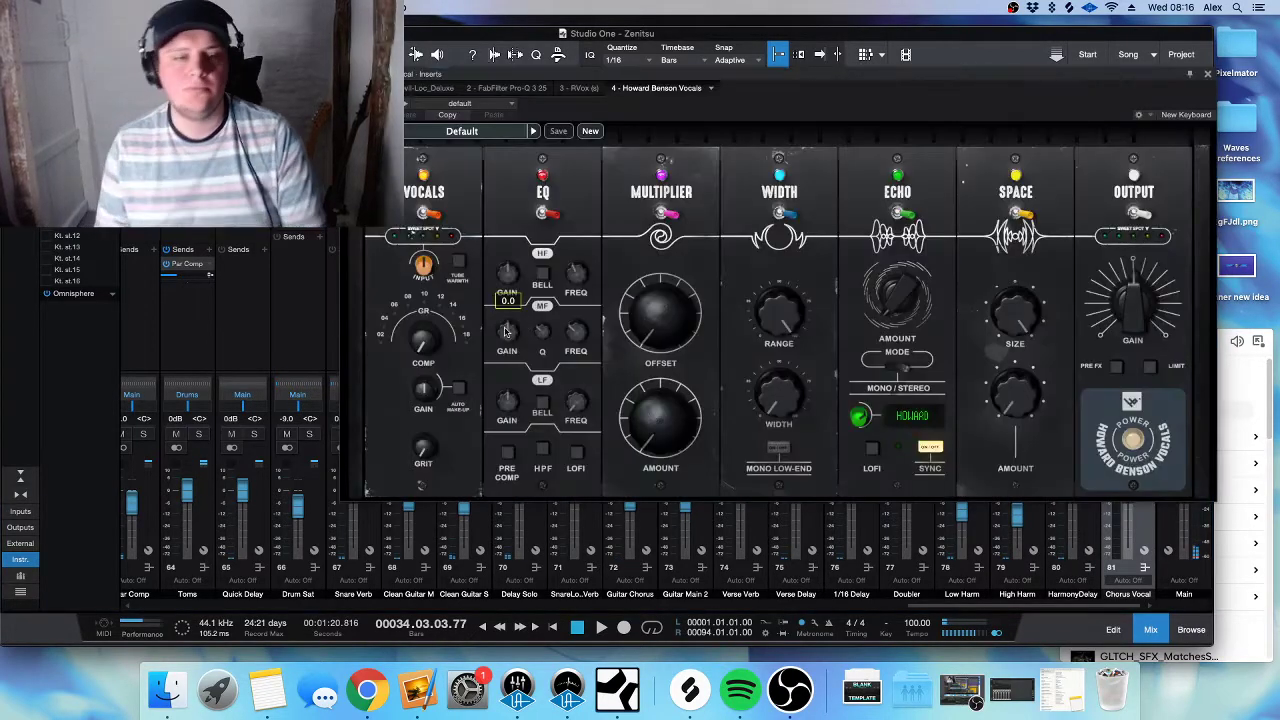
{"action": "key", "text": "space"}
{"action": "scroll", "coordinate": [426, 272], "scroll_direction": "up", "scroll_amount": 5}
{"action": "key", "text": "space"}
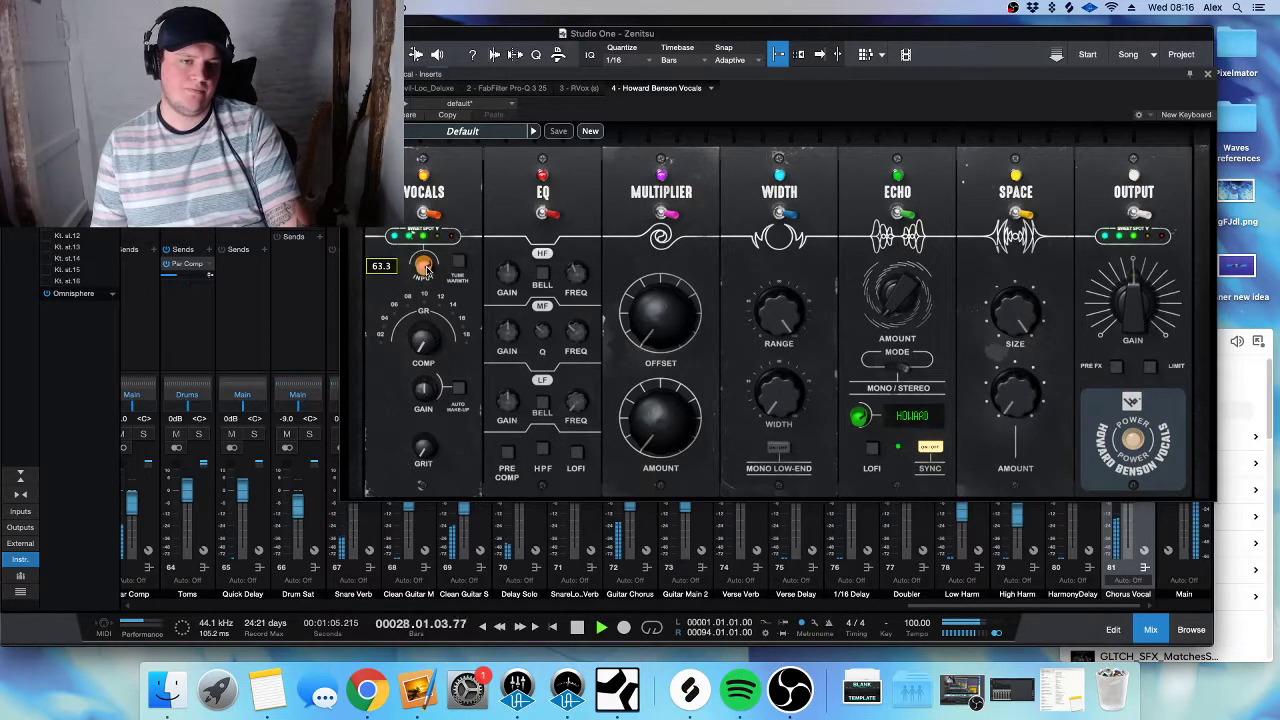
- Adjust the compression in Howard Benson Vocals and enable Limit and Pre FX in its output section
{"action": "mouse_move", "coordinate": [420, 338]}
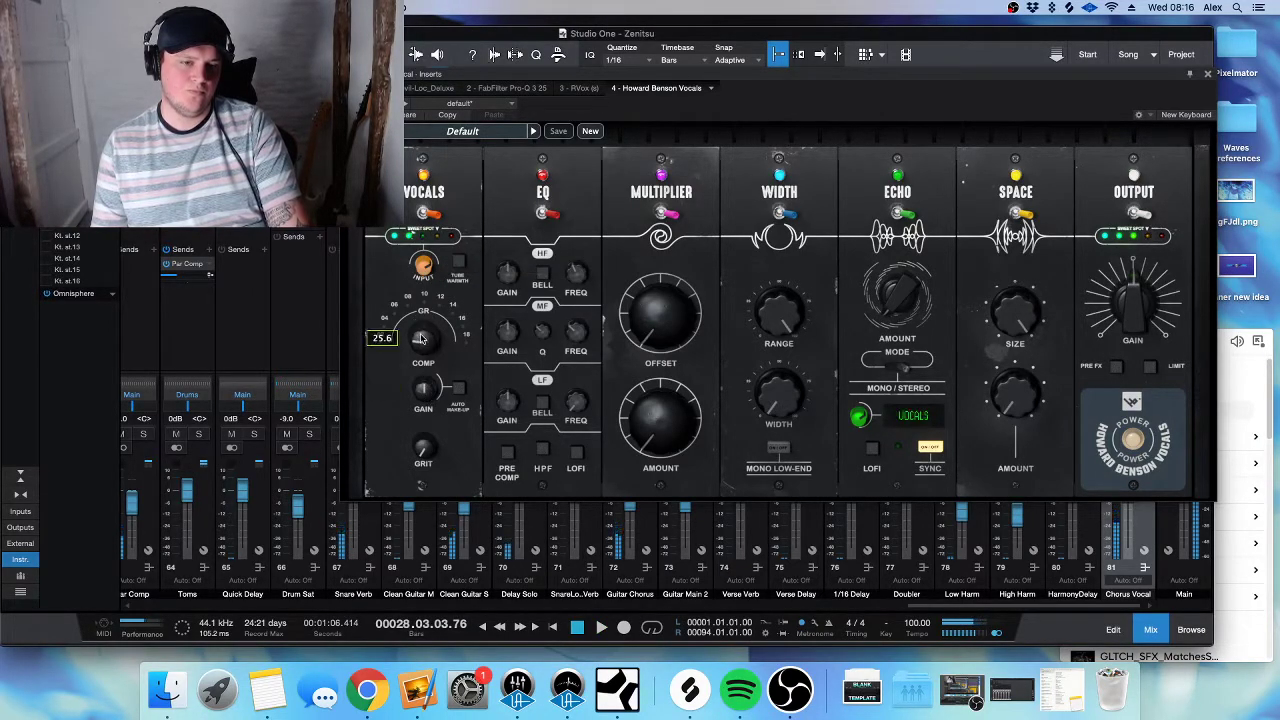
{"action": "mouse_move", "coordinate": [430, 444]}
{"action": "scroll", "coordinate": [430, 444], "scroll_direction": "up", "scroll_amount": 10}
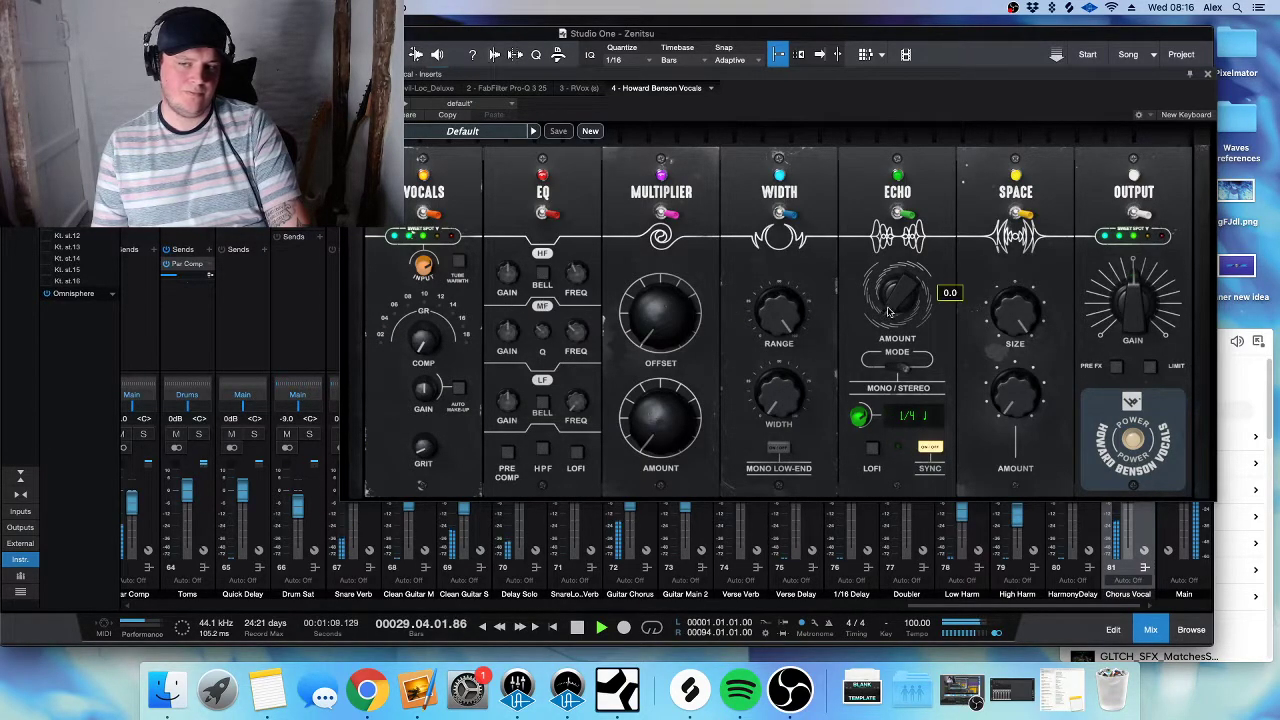
{"action": "left_click", "coordinate": [1150, 366]}
{"action": "left_click", "coordinate": [1116, 366]}
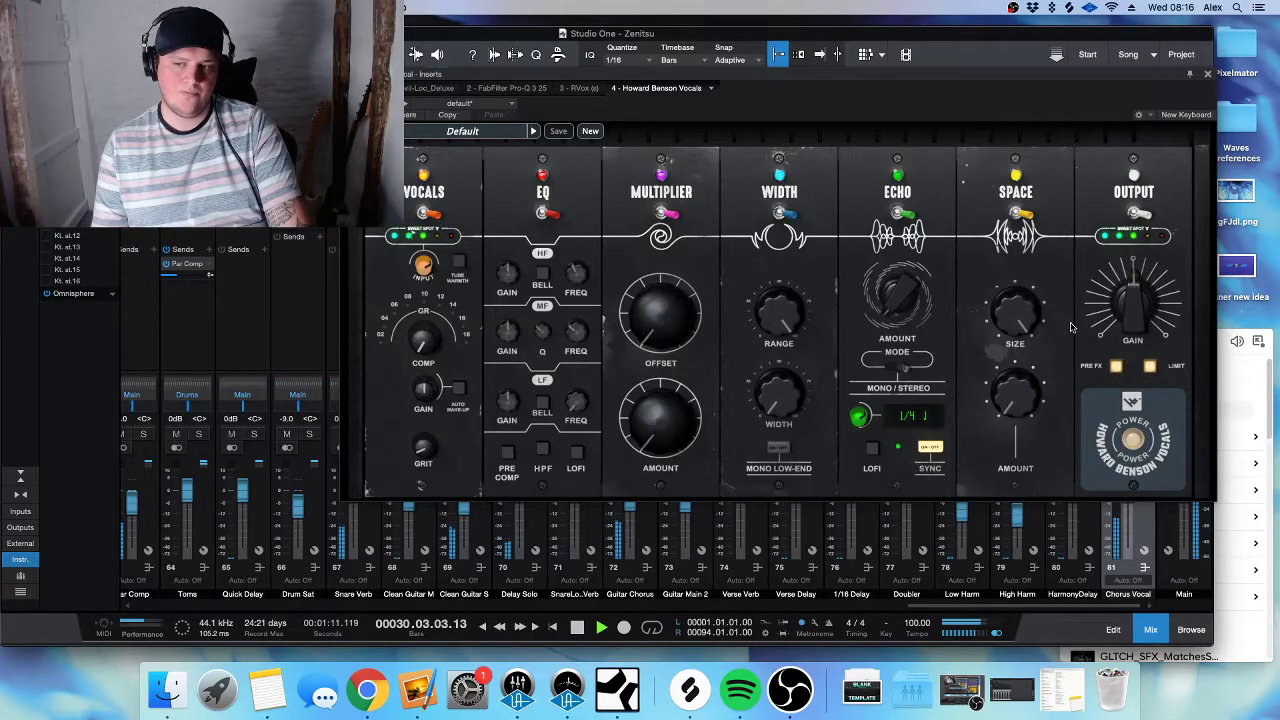
- Turn on Mono Low-End in Howard Benson Vocals and raise its Width to about 21.5 during playback
{"action": "left_click", "coordinate": [778, 447]}
{"action": "left_click_drag", "start_coordinate": [778, 402], "coordinate": [776, 389]}
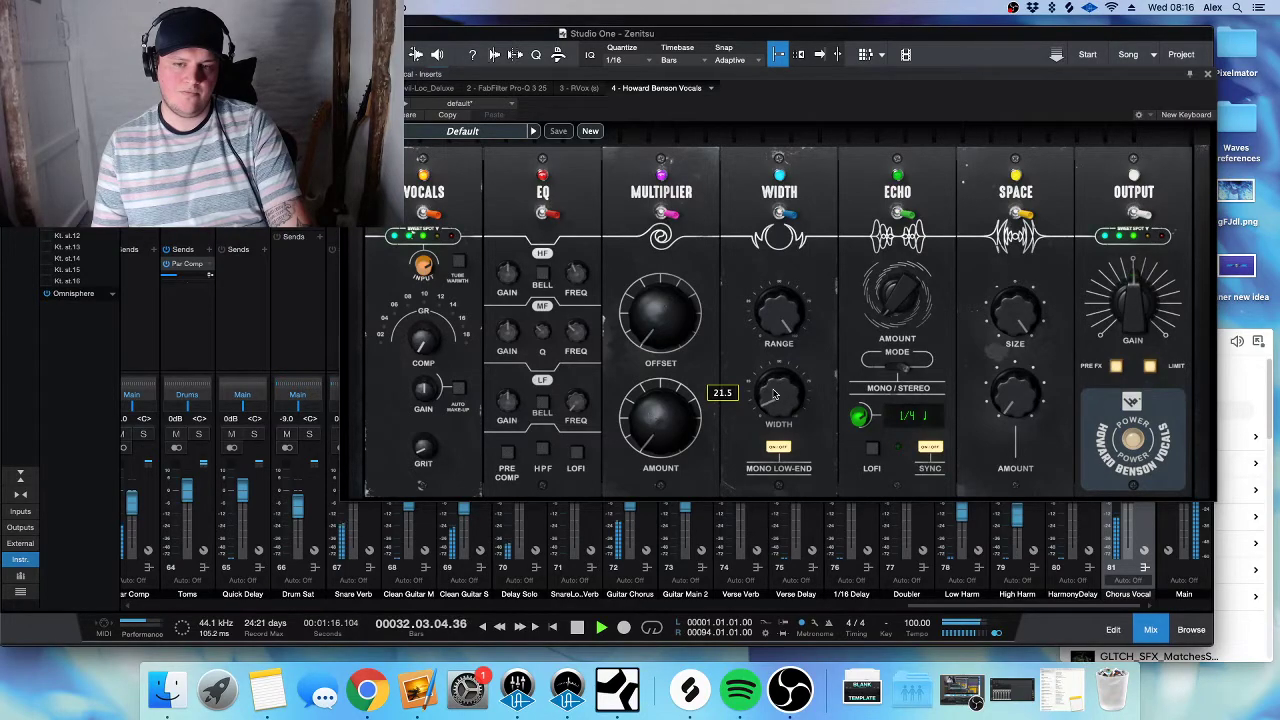
{"action": "left_click", "coordinate": [1210, 75]}
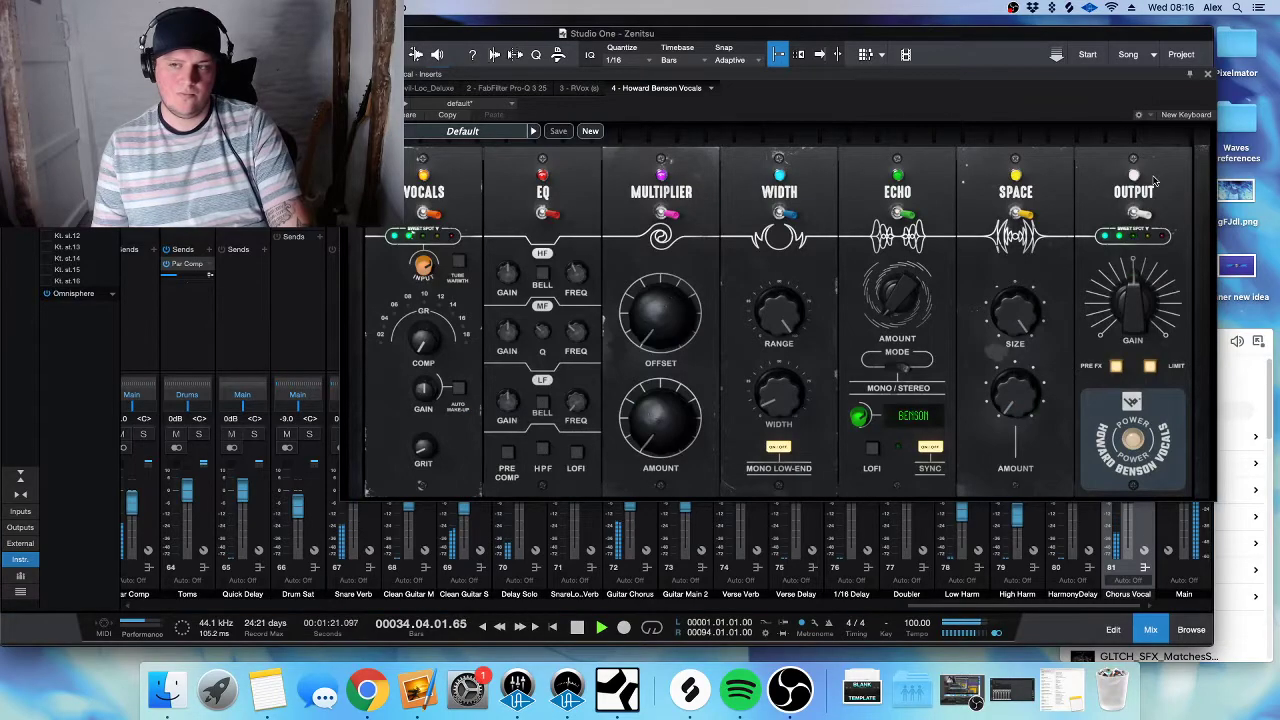
{"action": "key", "text": "space"}
{"action": "left_click", "coordinate": [1207, 75]}
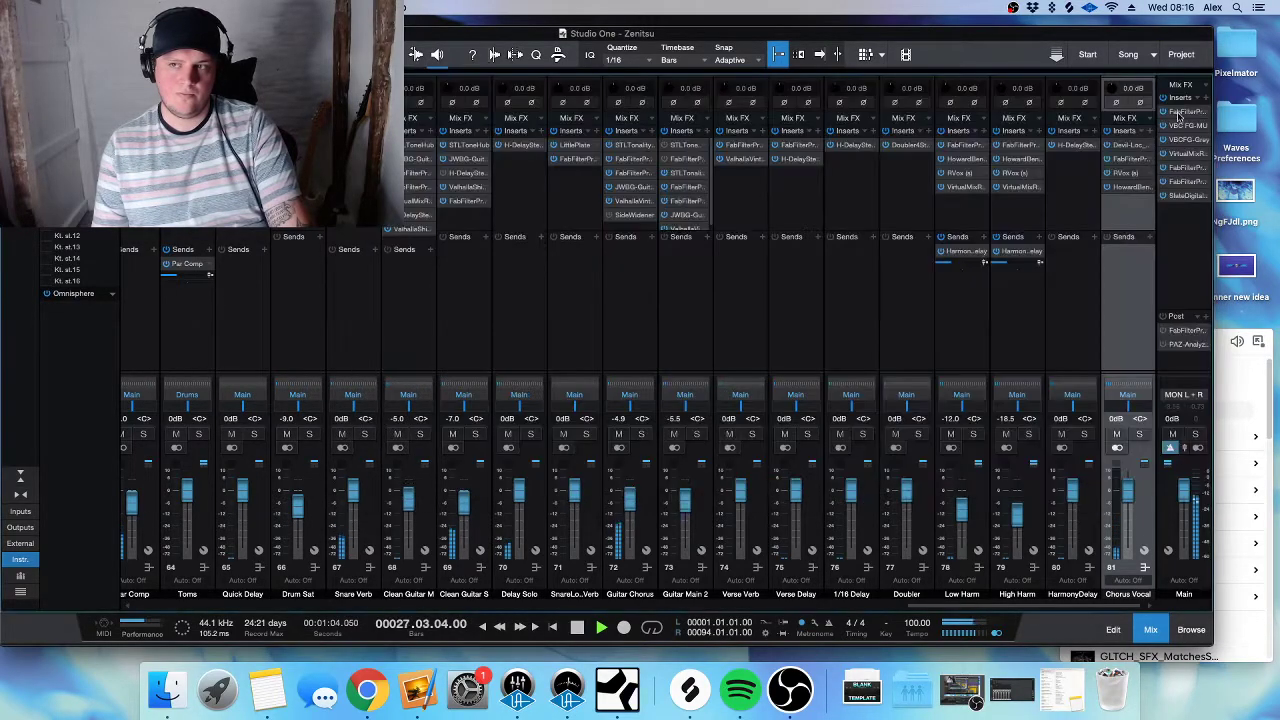
- Add a narrow bell cut at about 680 Hz with a Q of about 17.5 in the Chorus Vocal bus's Pro-Q 3
{"action": "left_click", "coordinate": [1128, 175]}
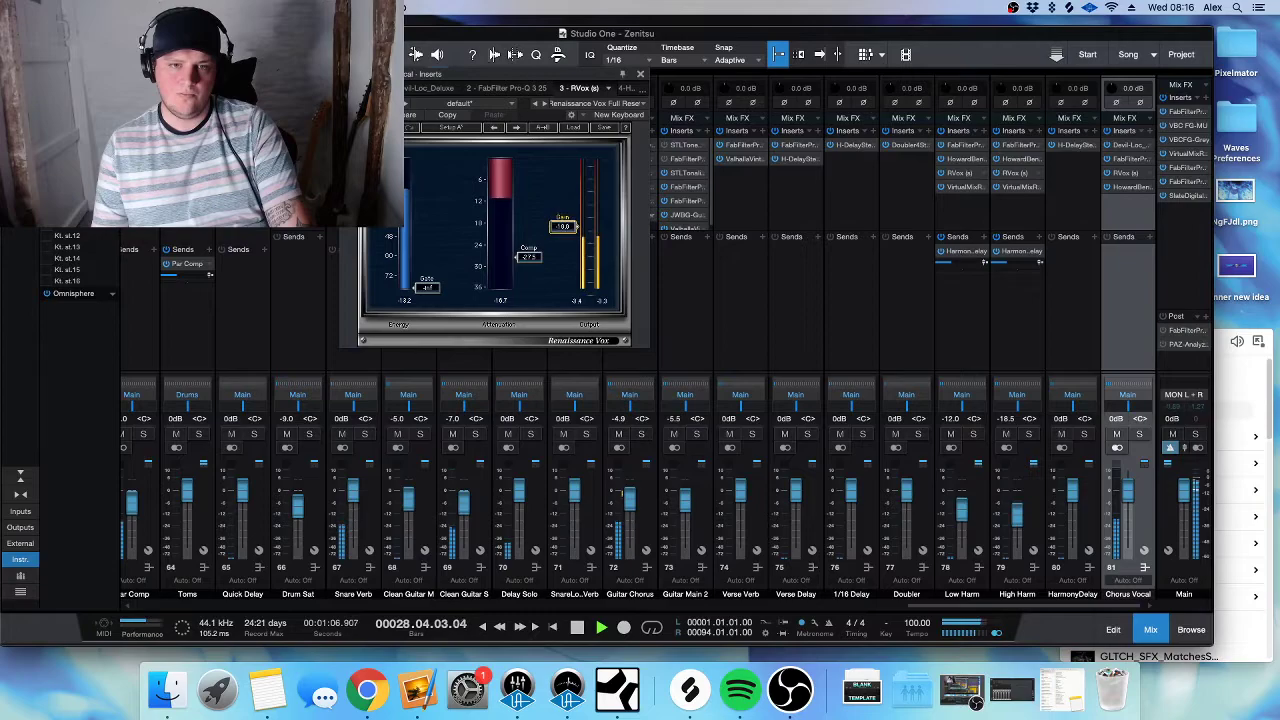
{"action": "left_click", "coordinate": [640, 74]}
{"action": "key", "text": "space"}
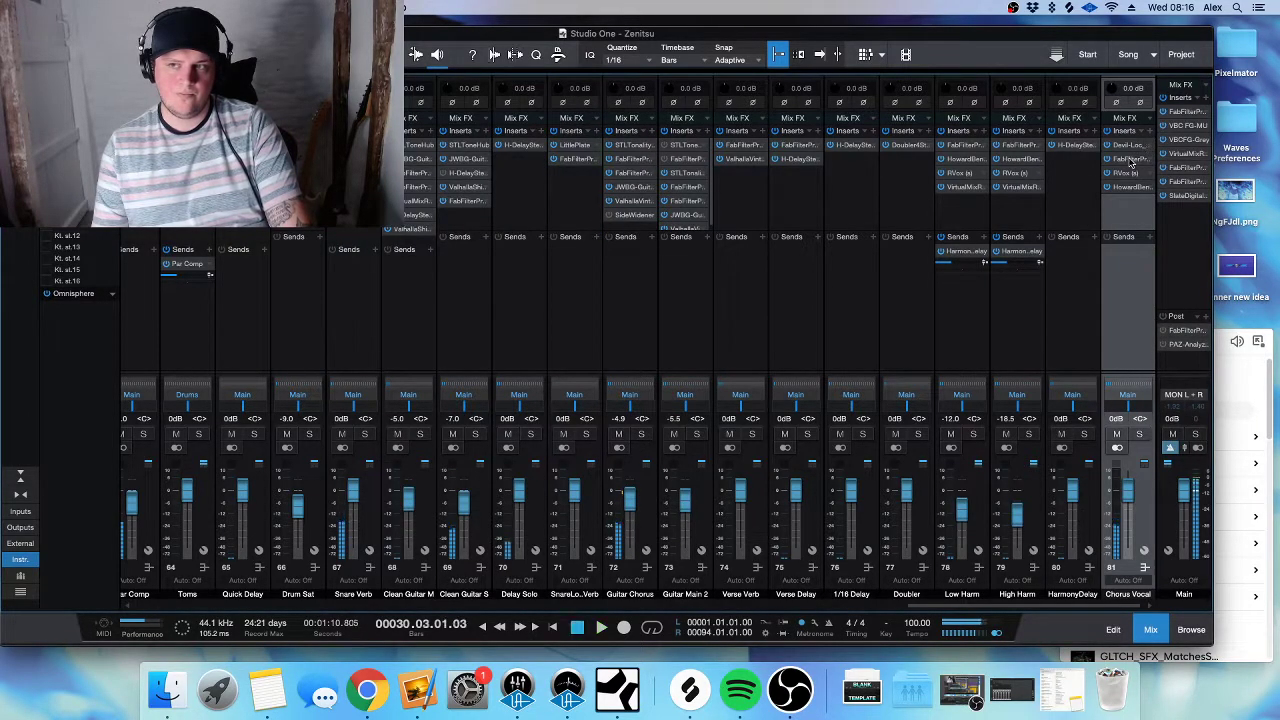
{"action": "left_click", "coordinate": [1130, 159]}
{"action": "key", "text": "space"}
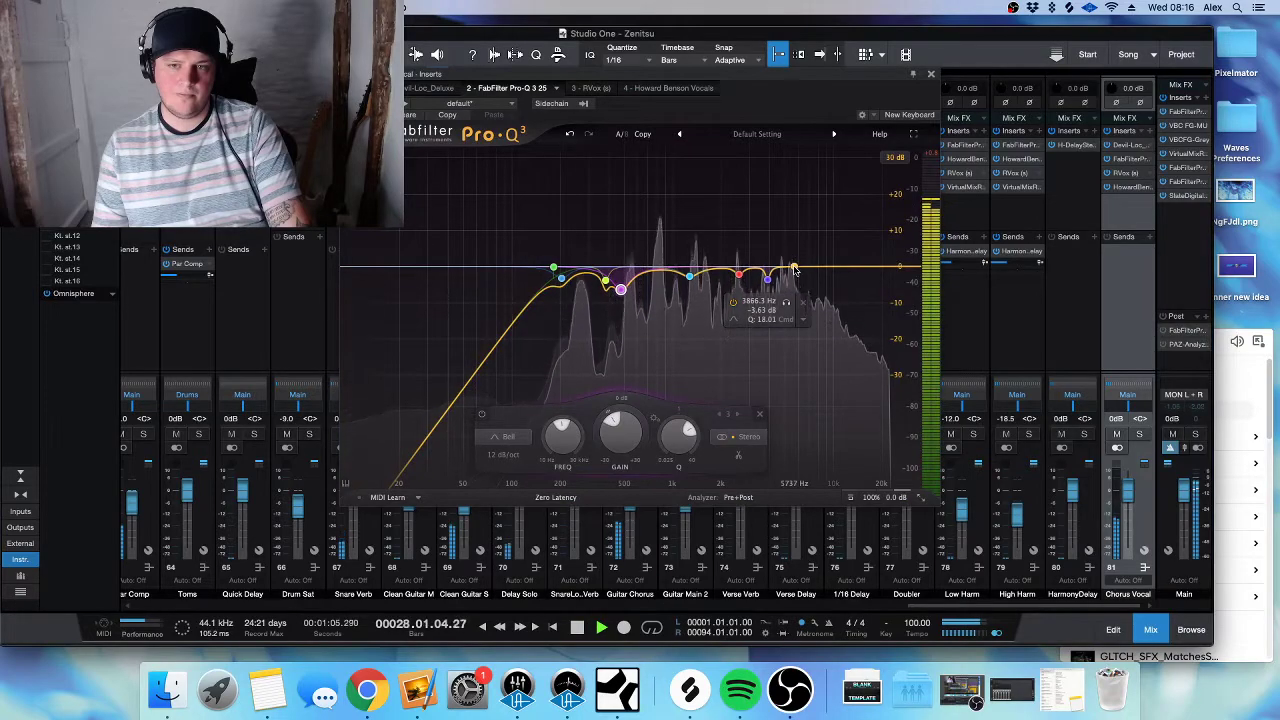
{"action": "left_click_drag", "start_coordinate": [795, 270], "coordinate": [710, 199]}
{"action": "mouse_move", "coordinate": [661, 197]}
{"action": "left_mouse_down"}
{"action": "mouse_move", "coordinate": [636, 194]}
{"action": "mouse_move", "coordinate": [650, 186]}
{"action": "left_mouse_up"}
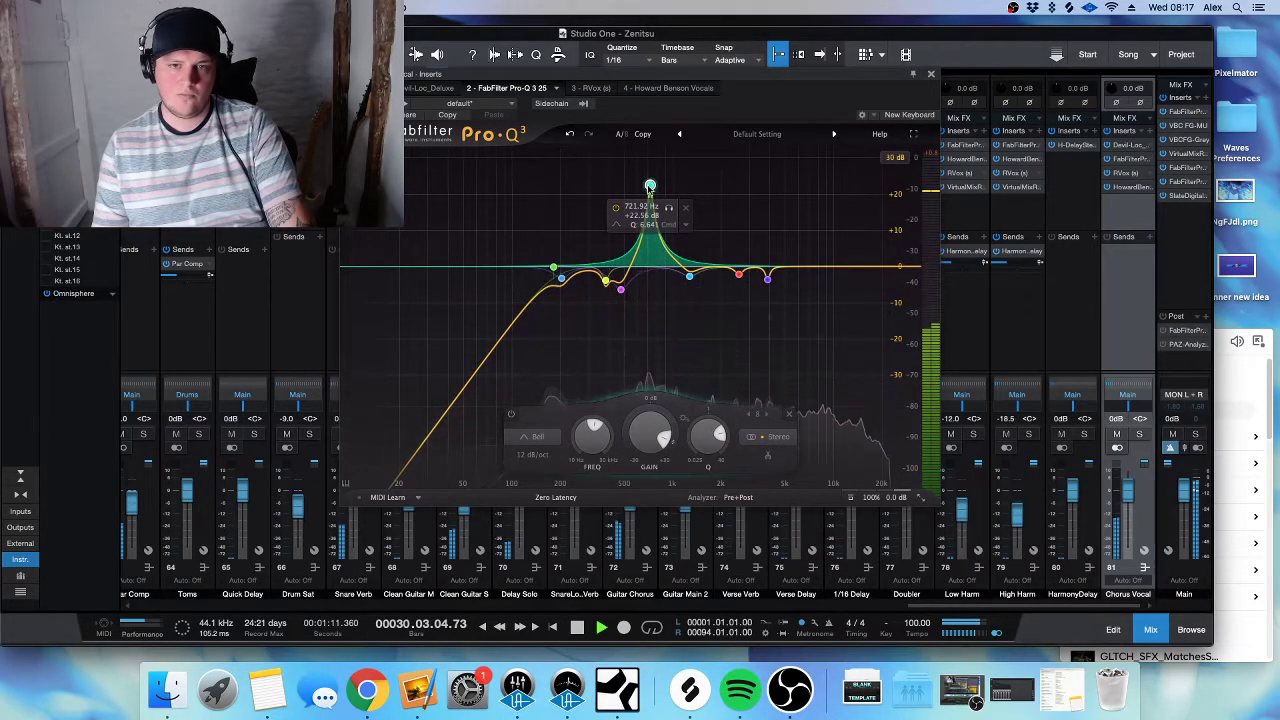
{"action": "key", "text": "super+s"}
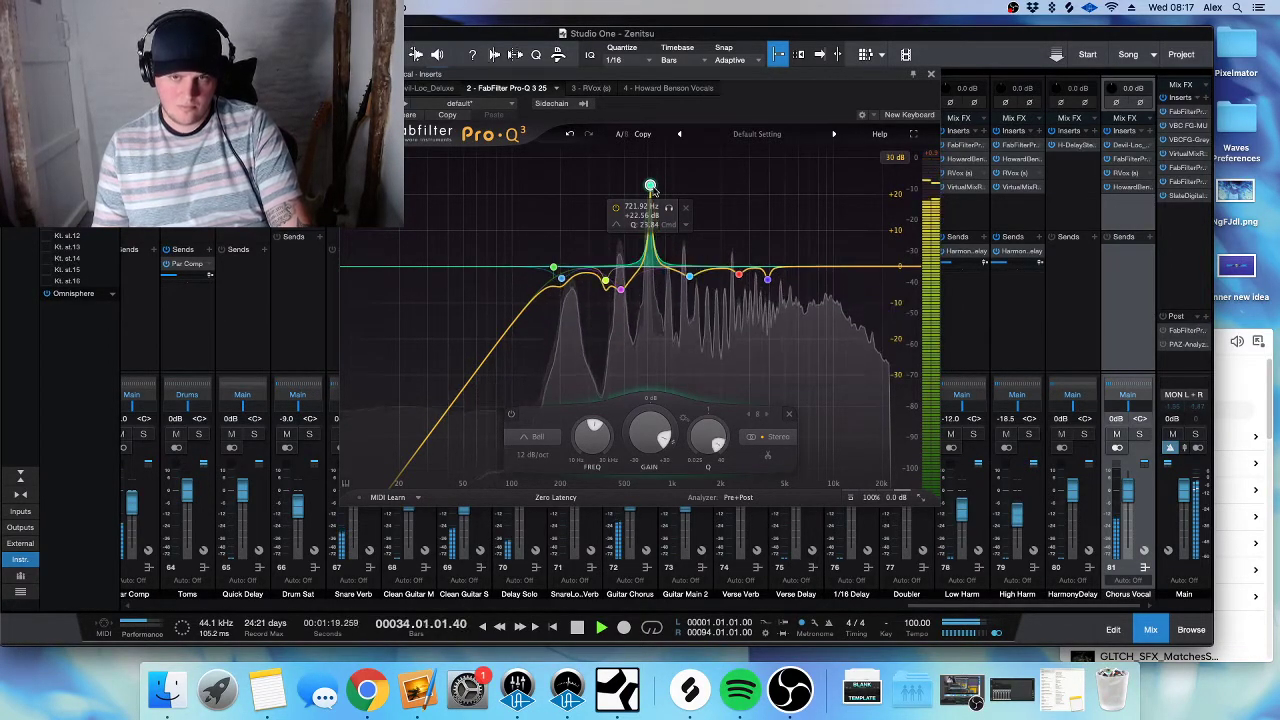
{"action": "left_click_drag", "start_coordinate": [652, 190], "coordinate": [648, 186]}
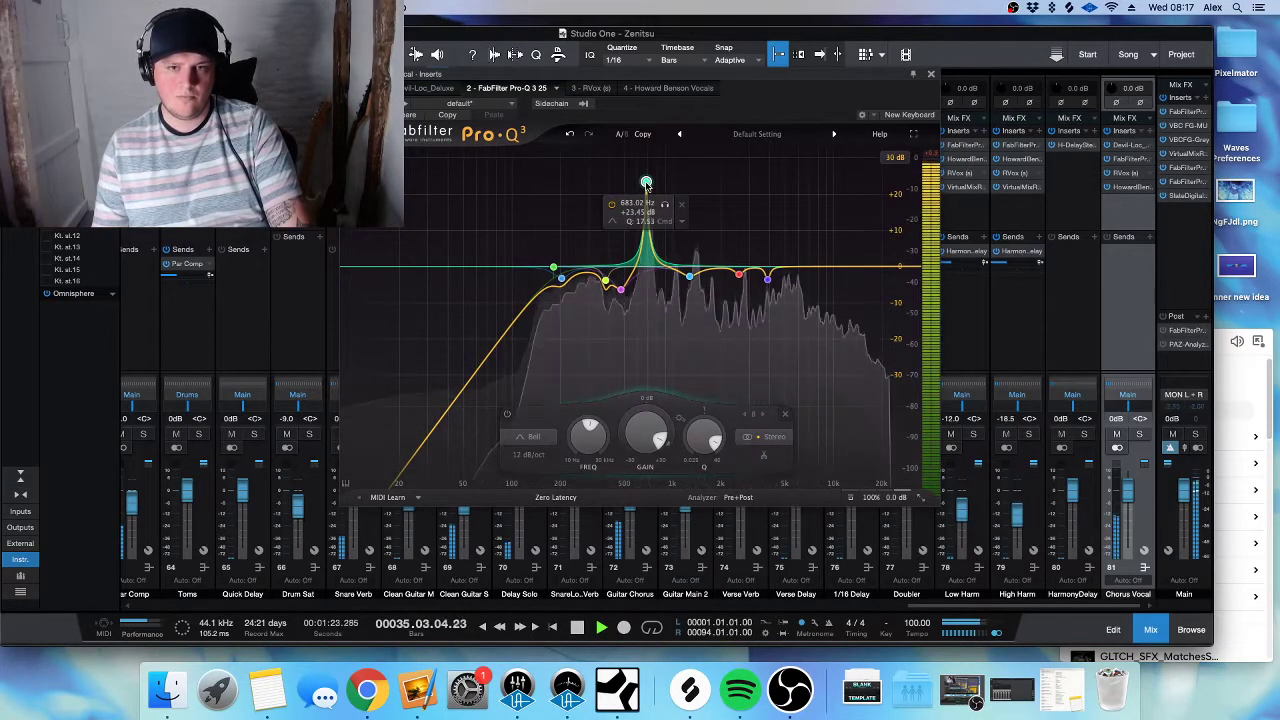
{"action": "scroll", "coordinate": [643, 463], "scroll_direction": "down", "scroll_amount": 5}
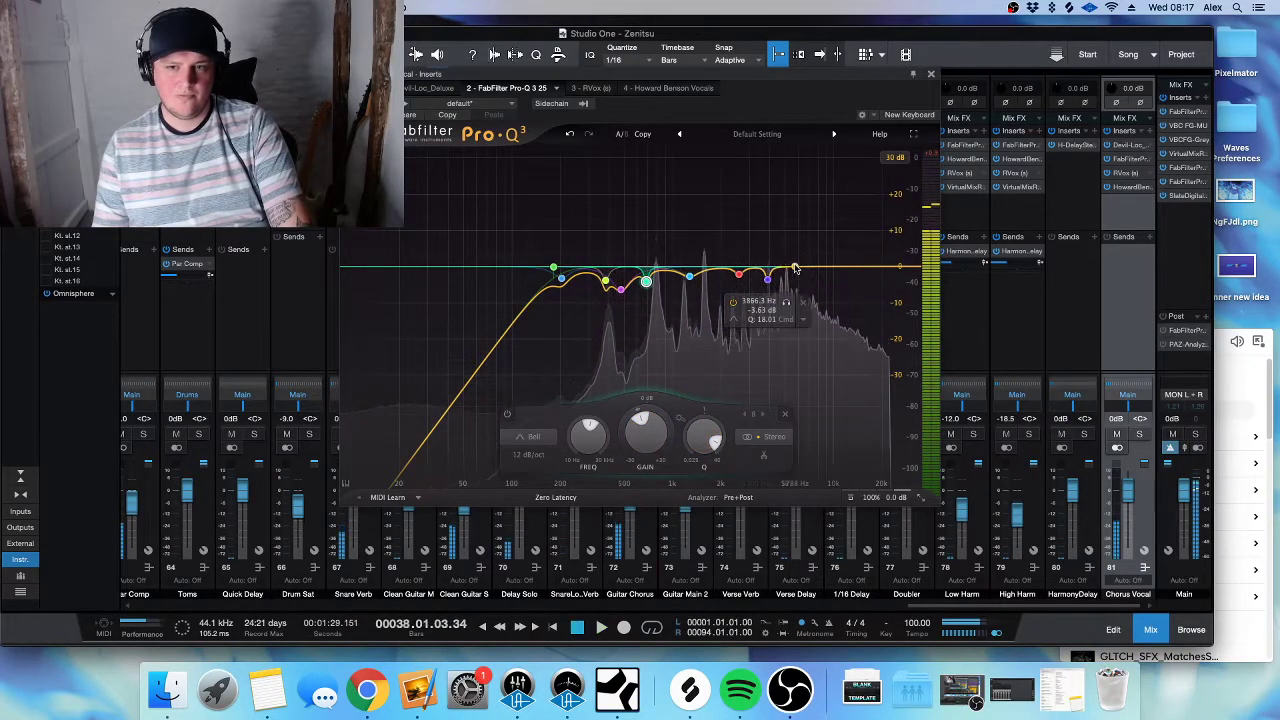
- Add another narrow bell cut of about 3 dB near 6 kHz to the Chorus Vocal EQ and close it
{"action": "left_click_drag", "start_coordinate": [796, 268], "coordinate": [797, 183]}
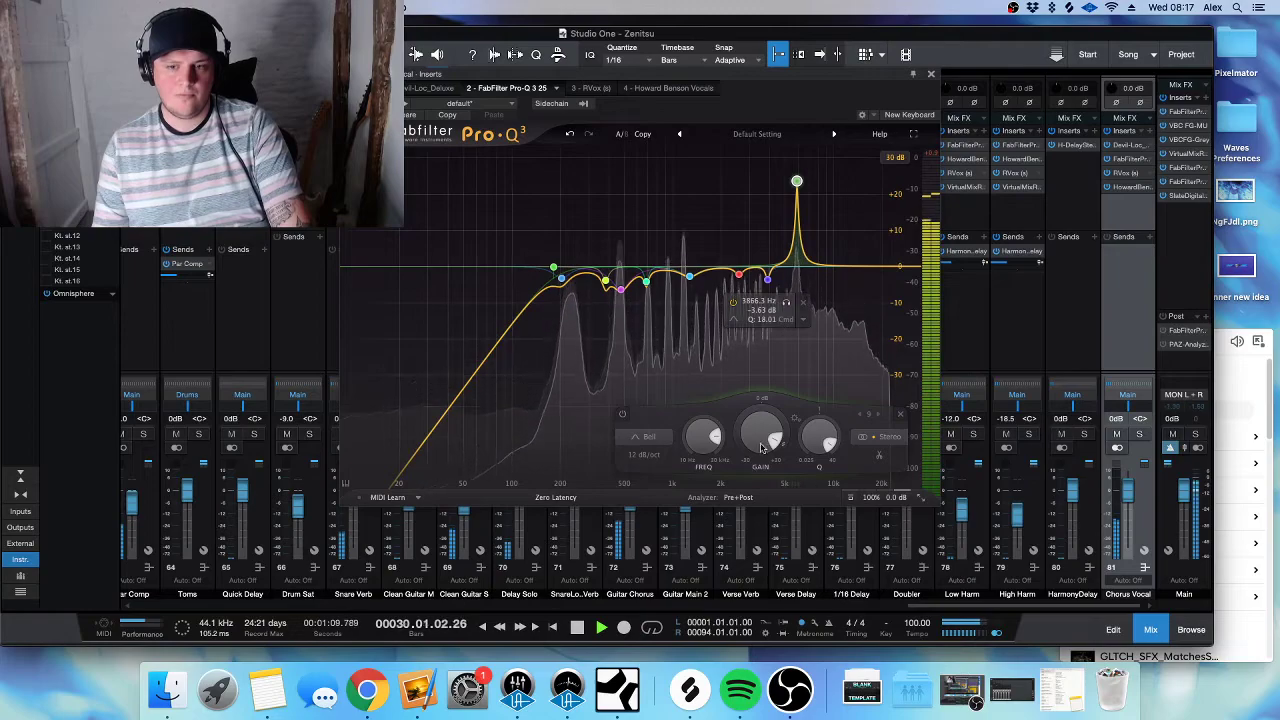
{"action": "left_click_drag", "start_coordinate": [760, 440], "coordinate": [765, 498]}
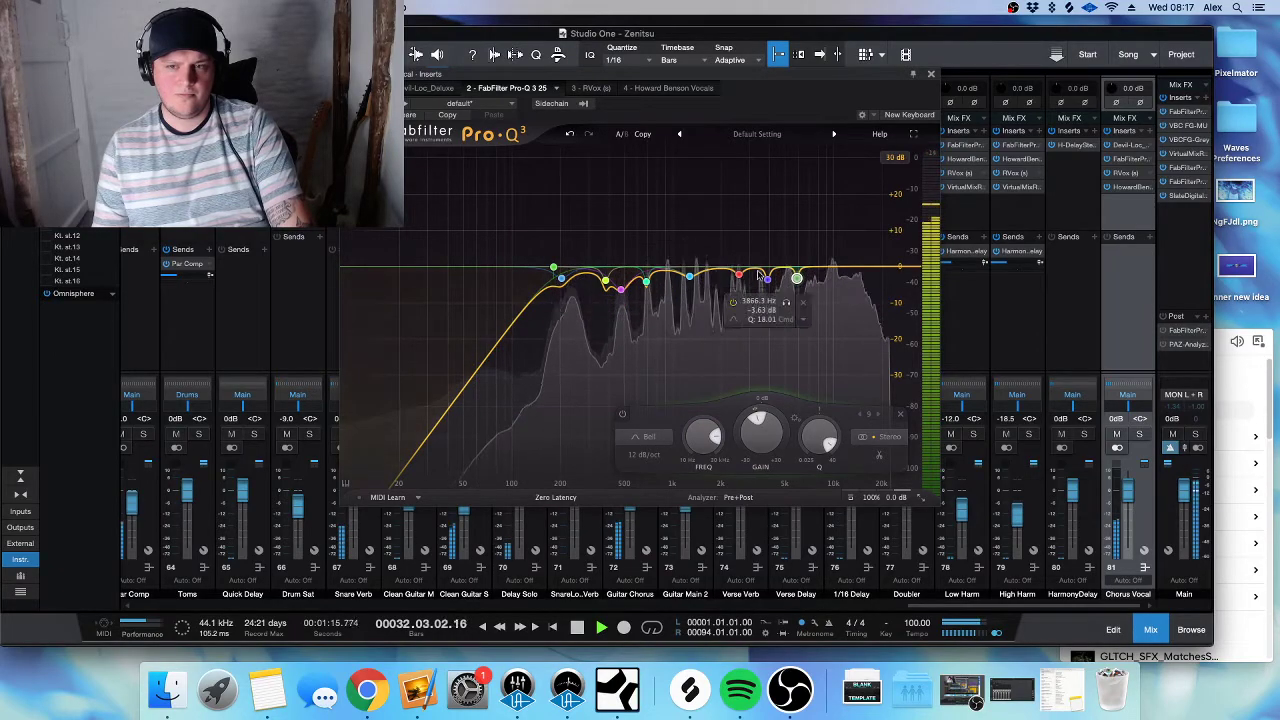
{"action": "left_click", "coordinate": [931, 76]}
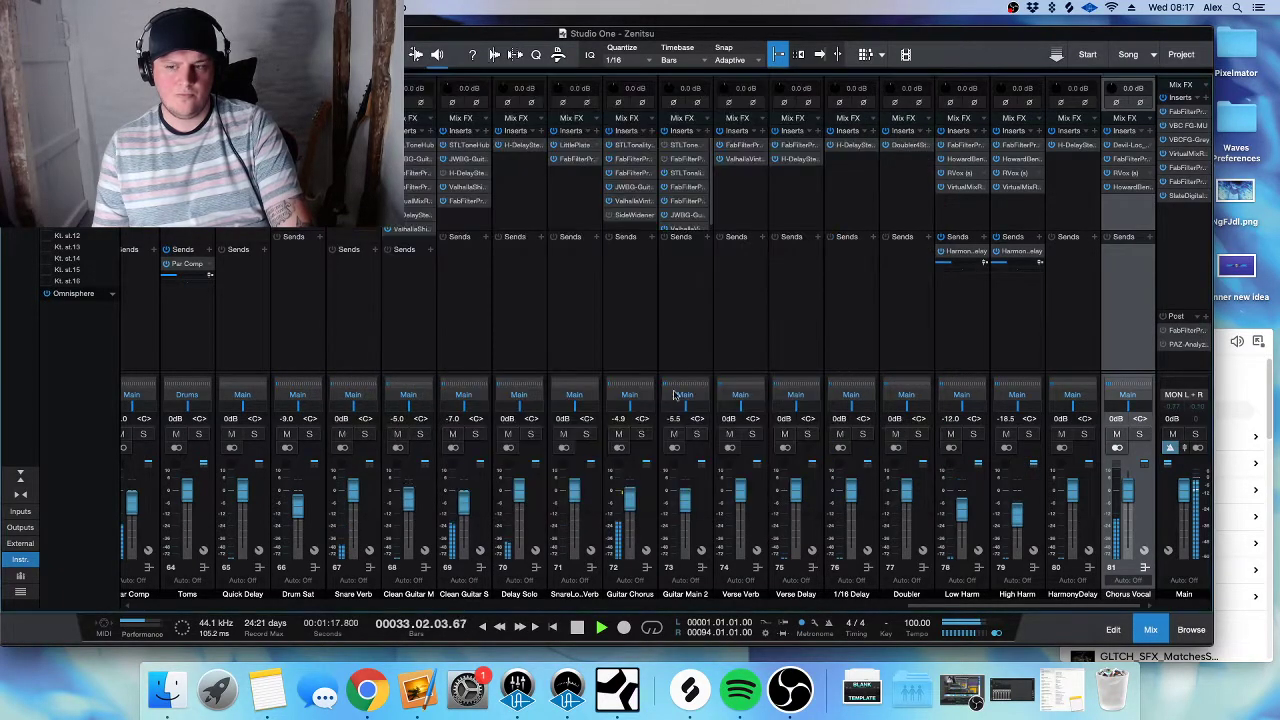
{"action": "left_click", "coordinate": [153, 279]}
{"action": "key", "text": "F3"}
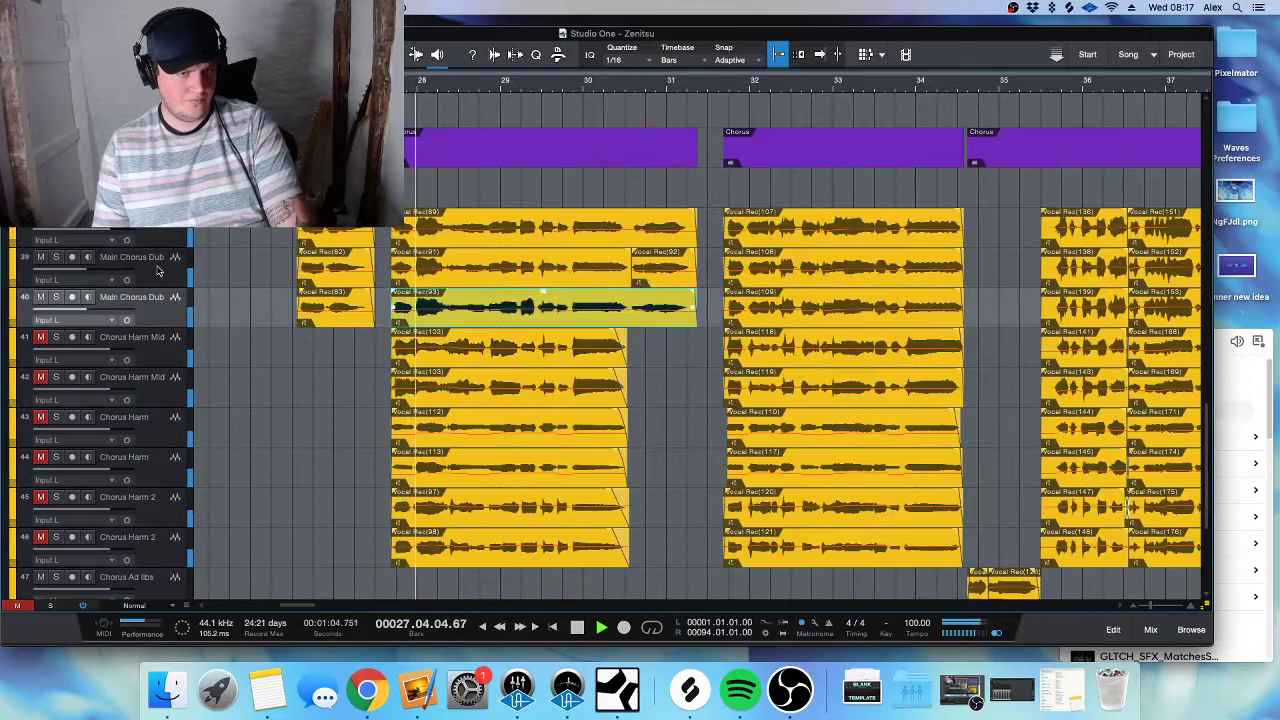
{"action": "key", "text": "Up"}
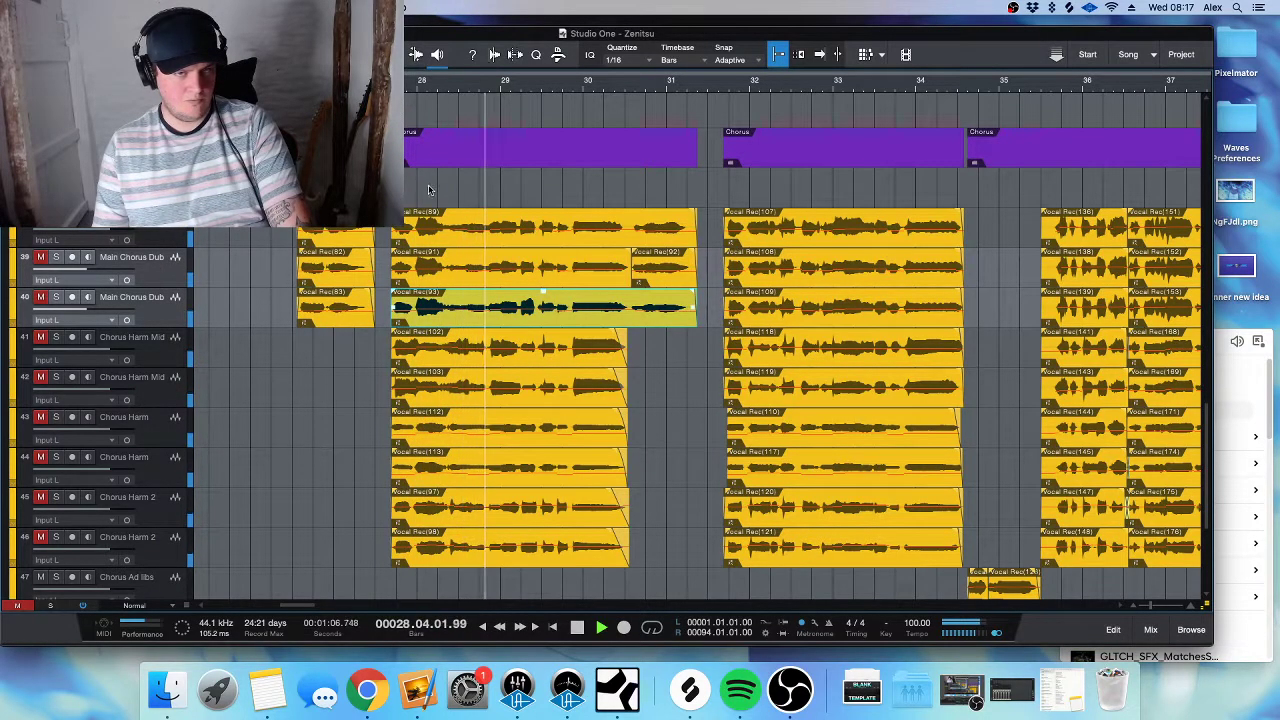
{"action": "key", "text": "F3"}
{"action": "left_click_drag", "start_coordinate": [879, 605], "coordinate": [1107, 612]}
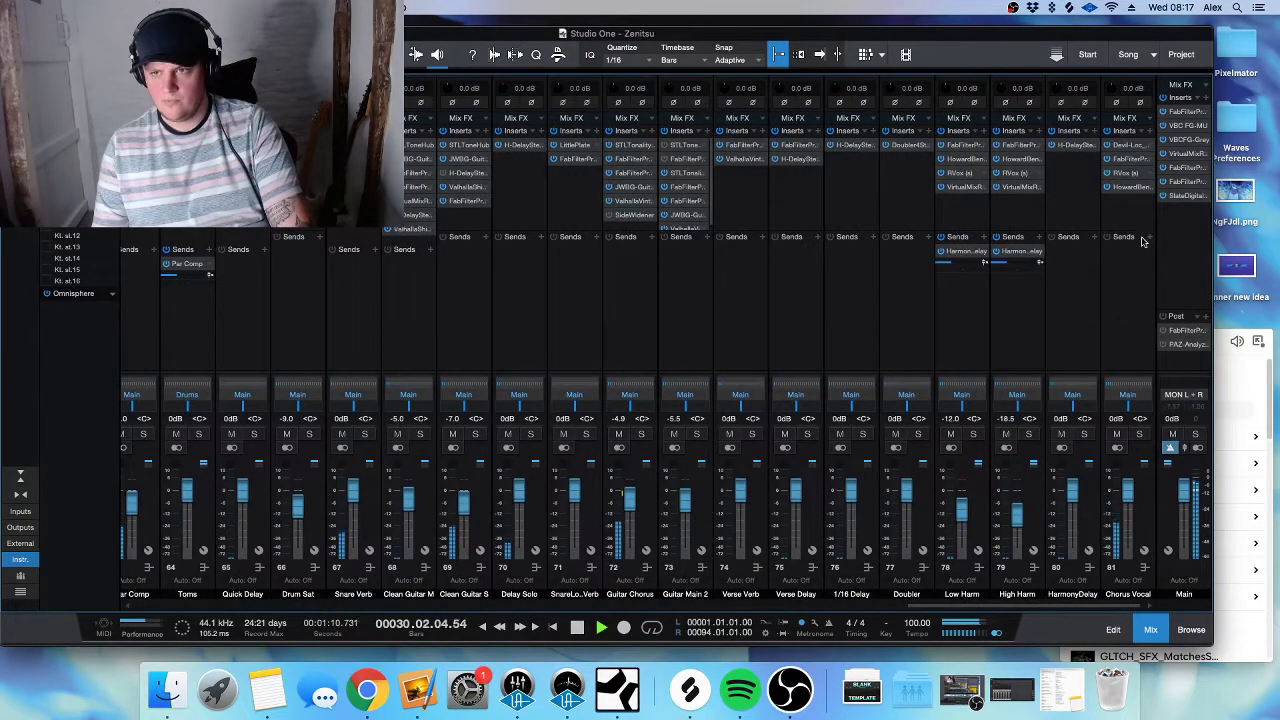
- Add a send from the Chorus Vocal bus to Verse Verb at about -13.8 dB
{"action": "left_click", "coordinate": [1145, 238]}
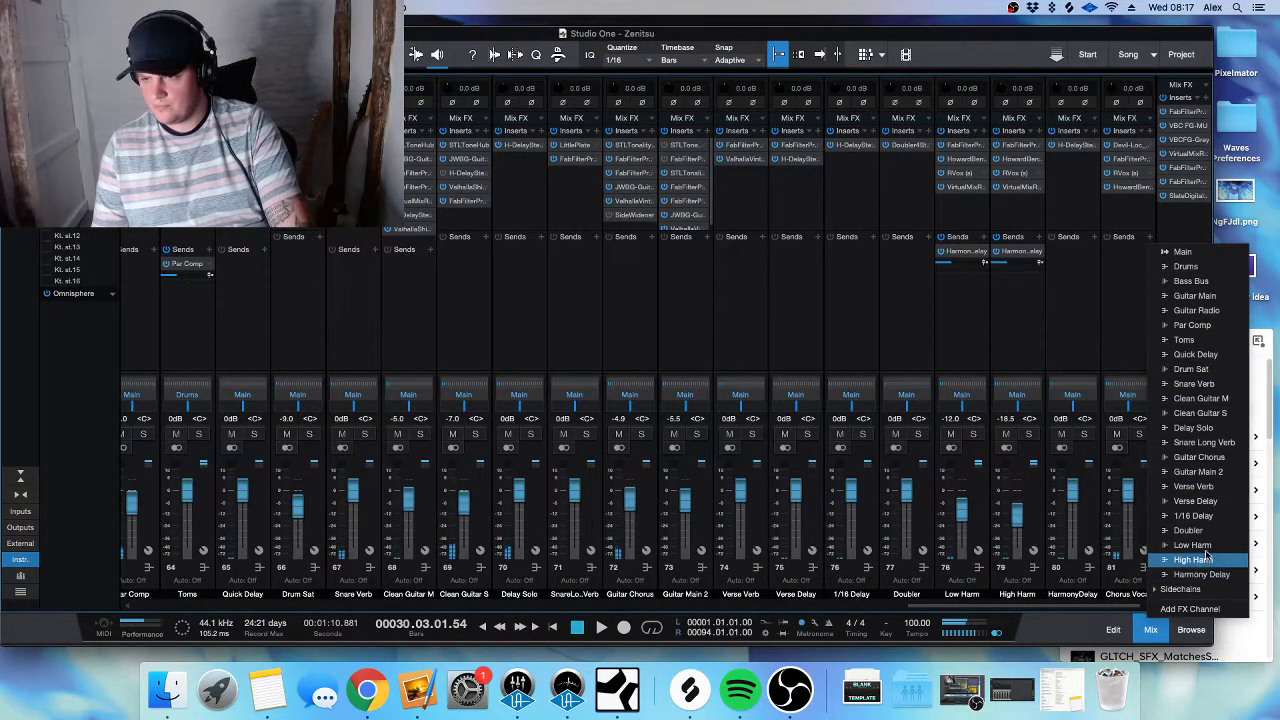
{"action": "left_click", "coordinate": [1208, 489]}
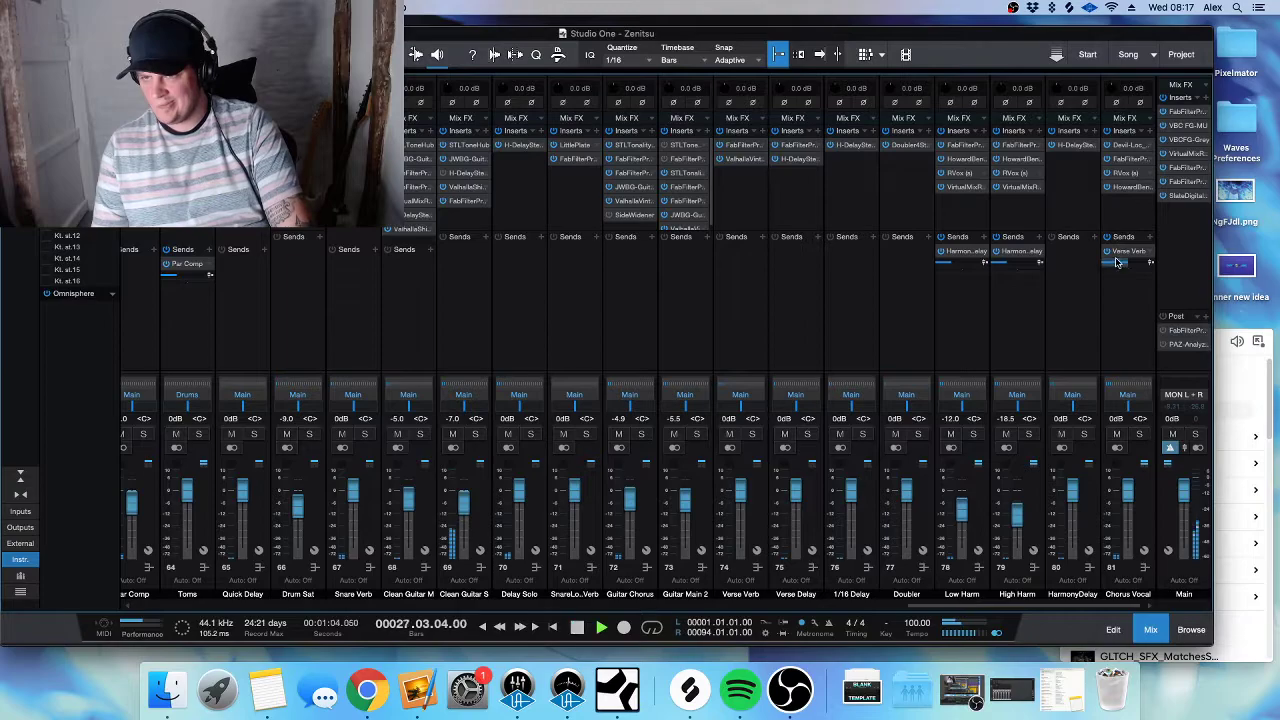
{"action": "left_click_drag", "start_coordinate": [1117, 262], "coordinate": [1112, 263]}
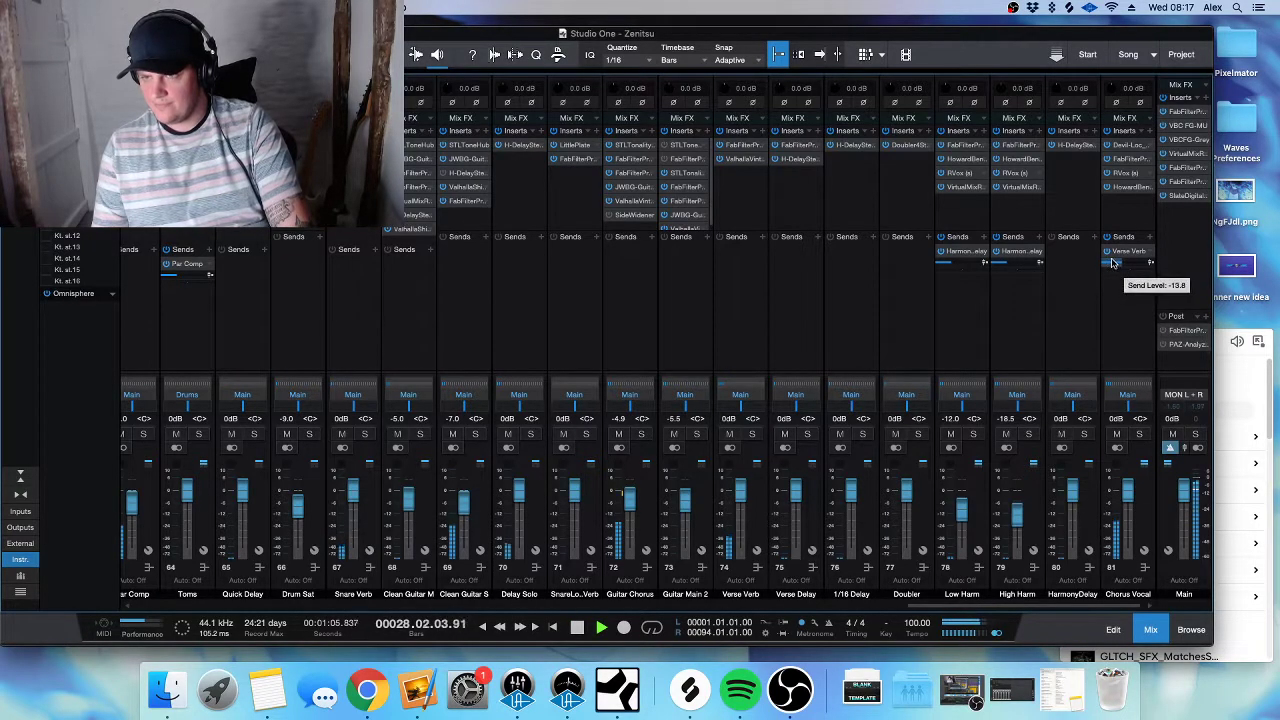
- Add a second send from the Chorus Vocal bus to Verse Delay and adjust its level
{"action": "left_click", "coordinate": [1150, 237]}
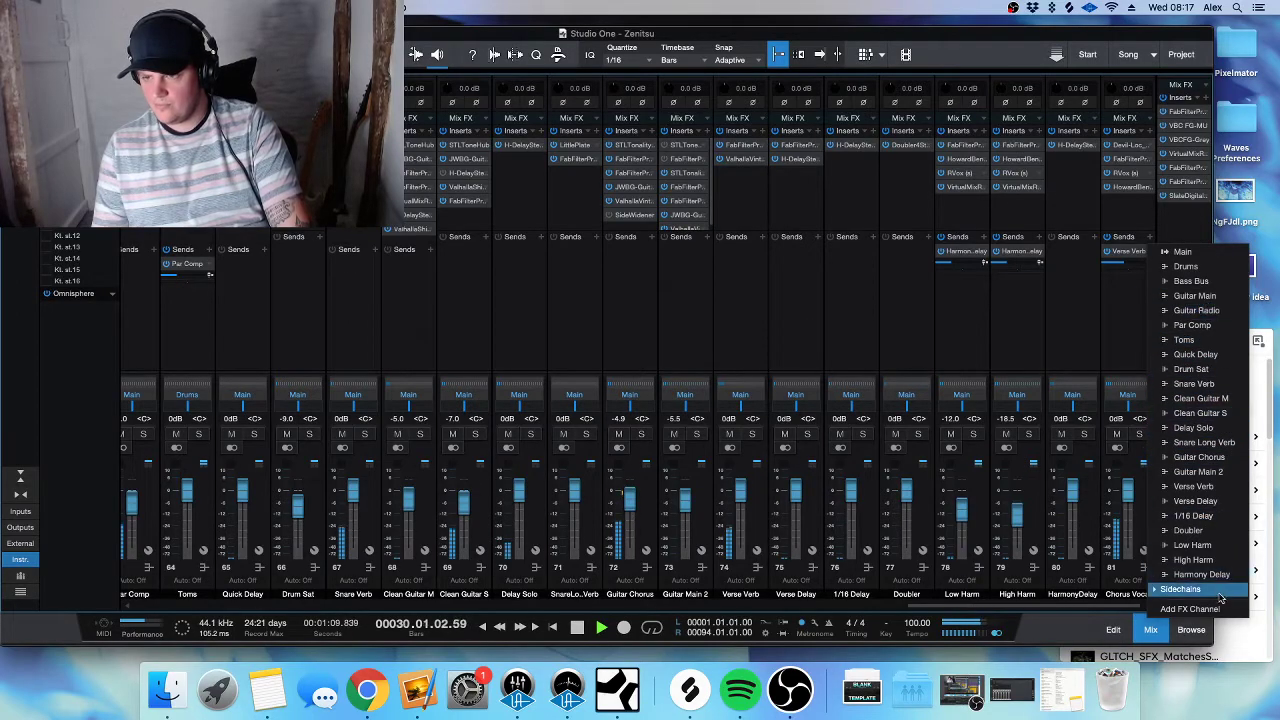
{"action": "left_click", "coordinate": [1204, 503]}
{"action": "left_click_drag", "start_coordinate": [1117, 292], "coordinate": [1119, 291]}
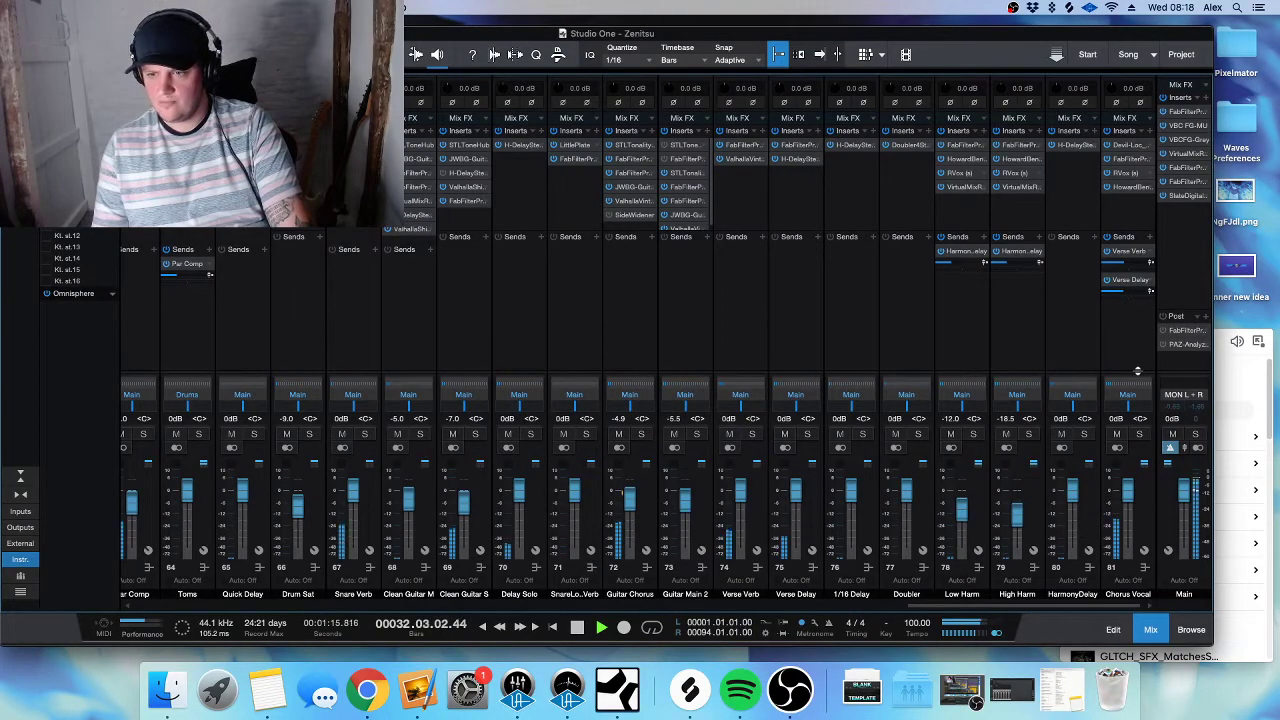
- Create a new bus channel after Chorus Vocal and name it Chorus delay
{"action": "key", "text": "shift+b"}
{"action": "double_click", "coordinate": [1128, 594]}
{"action": "type", "text": "Chorus delay"}
{"action": "key", "text": "Return"}
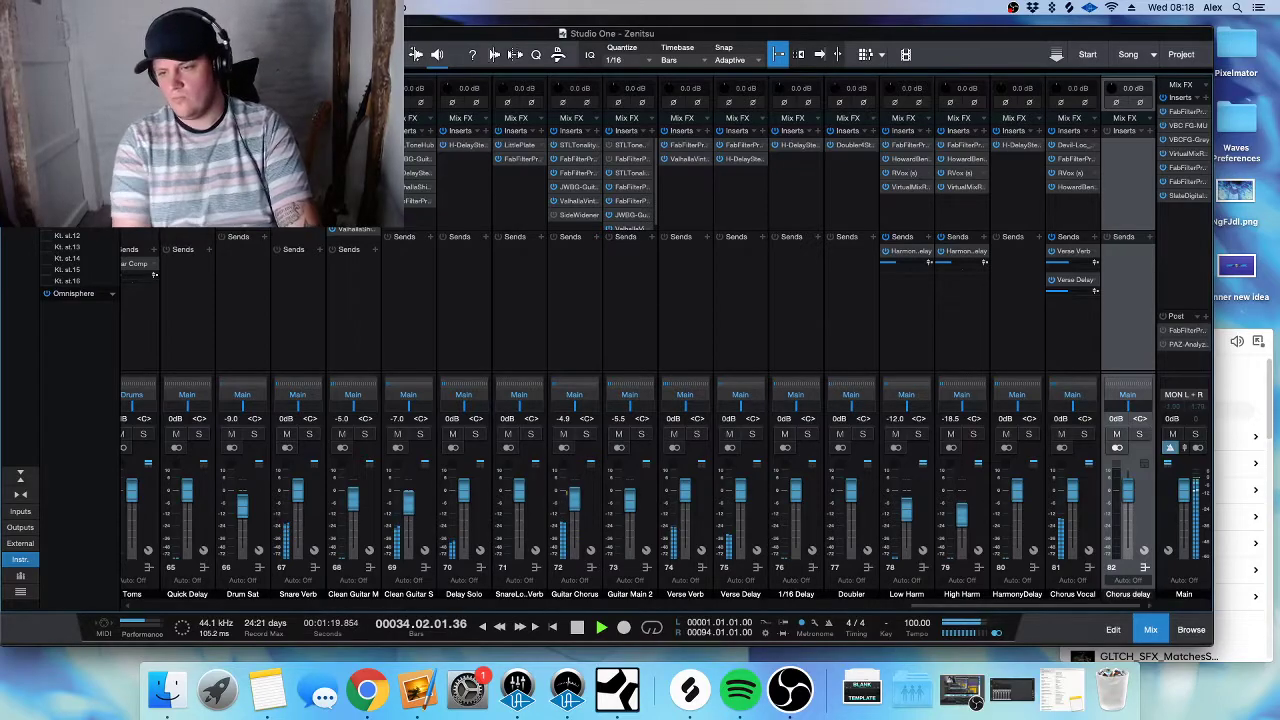
- Insert H-Delay Stereo on the Chorus delay bus and add a send to that bus from Chorus Vocal
{"action": "left_click", "coordinate": [1150, 133]}
{"action": "left_click", "coordinate": [1087, 273]}
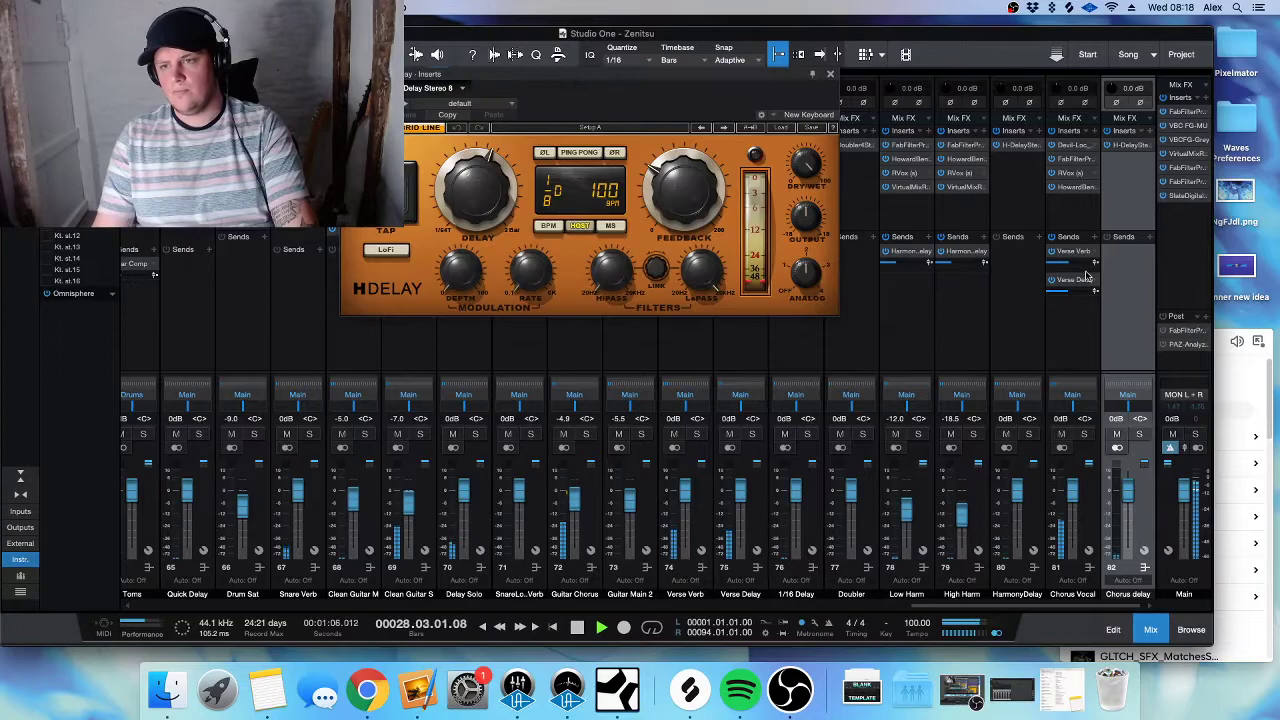
{"action": "left_click", "coordinate": [1097, 243]}
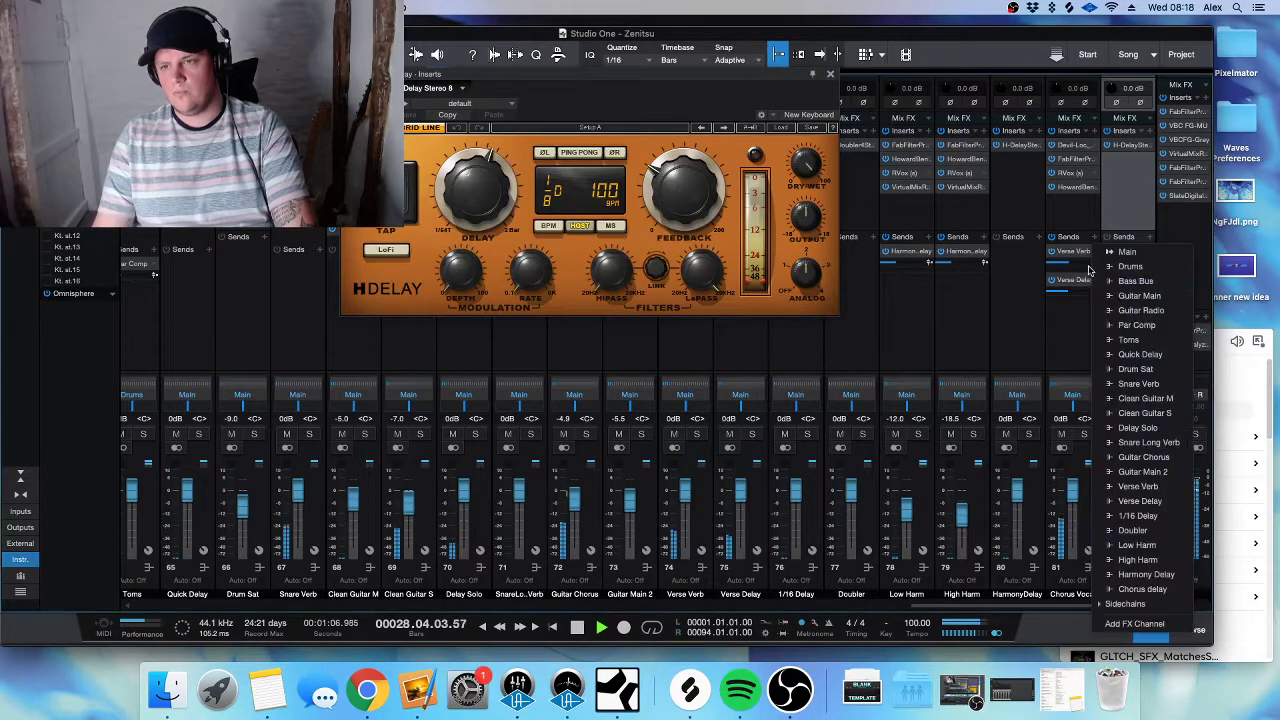
{"action": "left_click", "coordinate": [1143, 600]}
- Set H-Delay to Ping Pong with LoFi on and a 1/4 delay time, and adjust its feedback during playback
{"action": "left_click", "coordinate": [585, 154]}
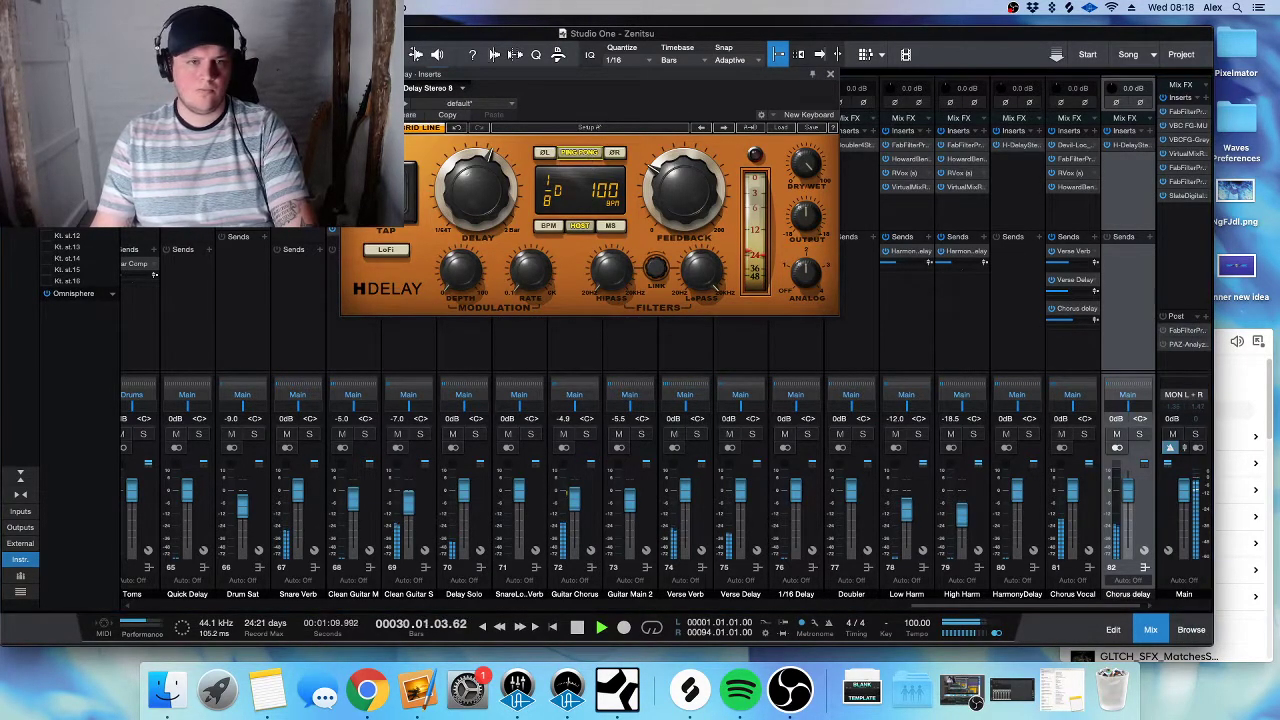
{"action": "left_click", "coordinate": [393, 255]}
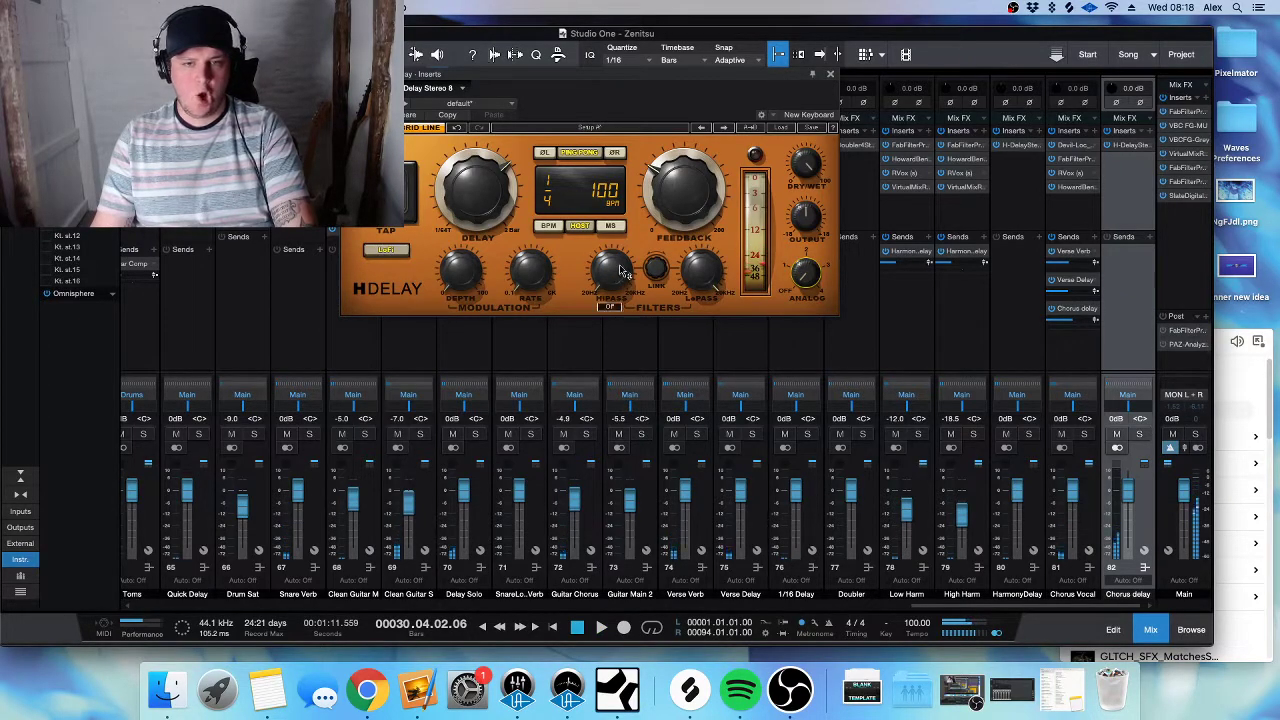
{"action": "left_click", "coordinate": [828, 74]}
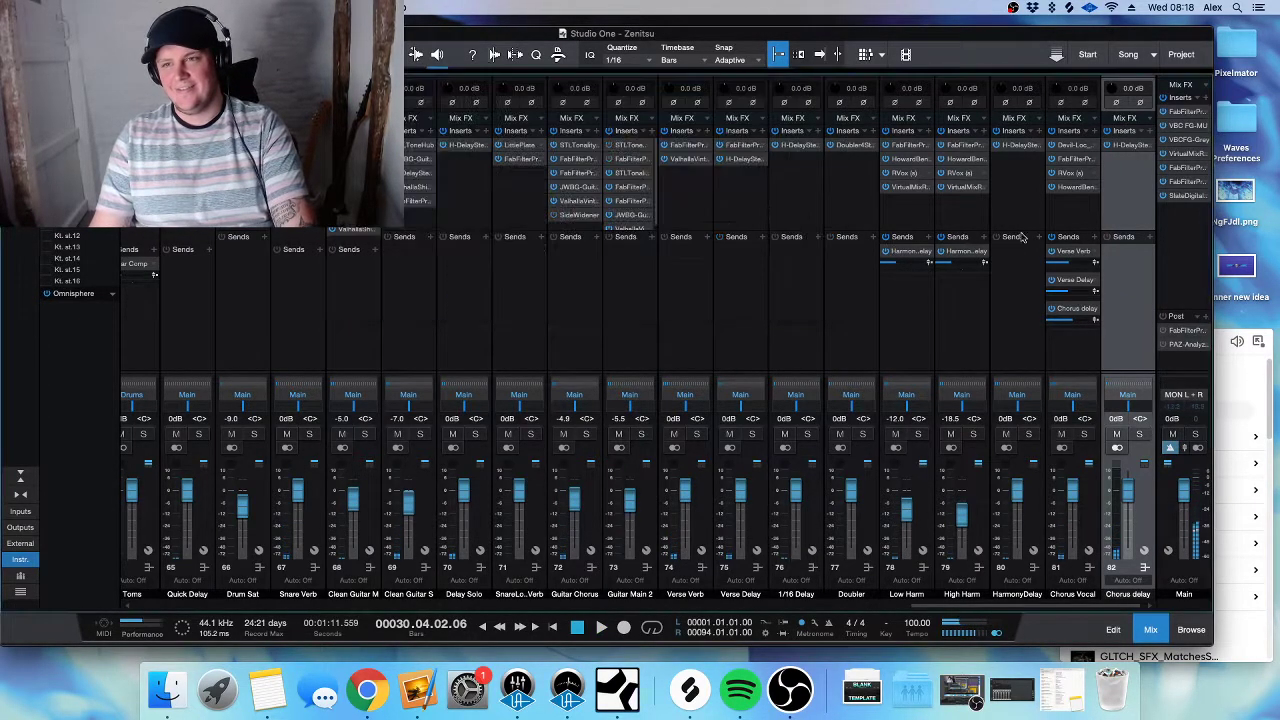
{"action": "left_click", "coordinate": [1133, 148]}
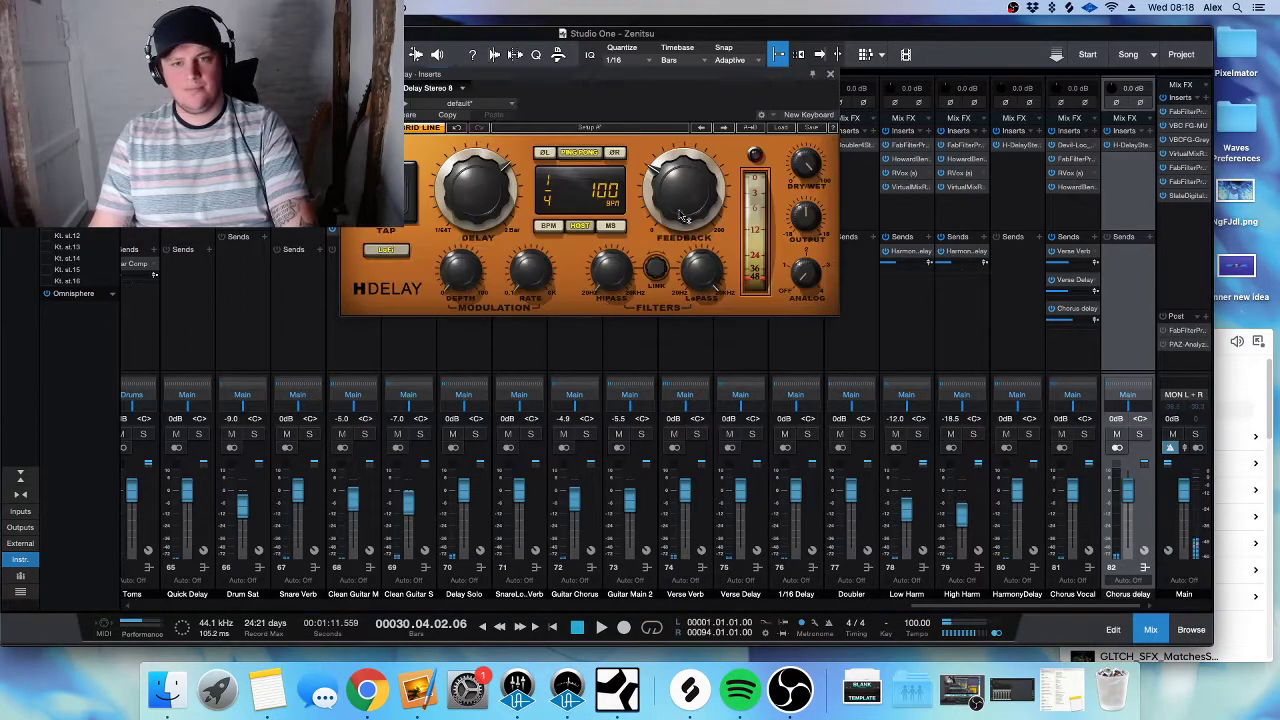
{"action": "key", "text": "space"}
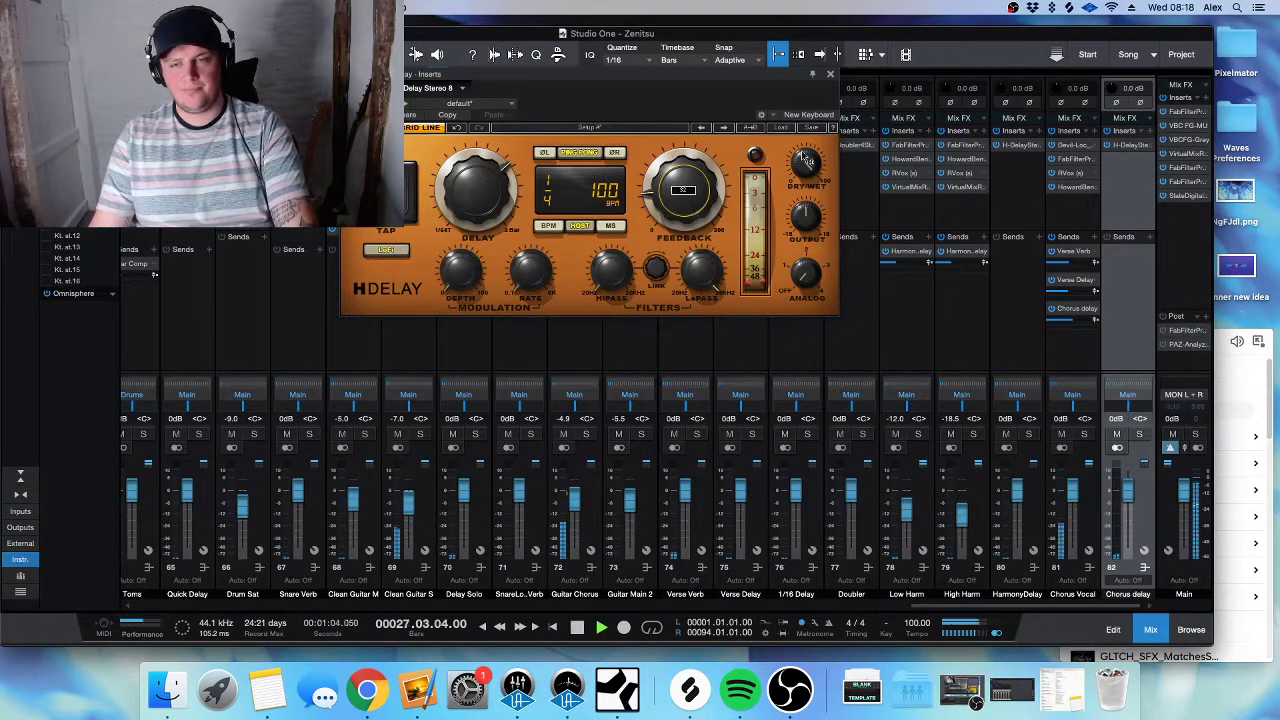
{"action": "left_click", "coordinate": [829, 74]}
- Place the Chorus delay send first on the Chorus Vocal bus and remove its Verse Delay send
{"action": "mouse_move", "coordinate": [1059, 321]}
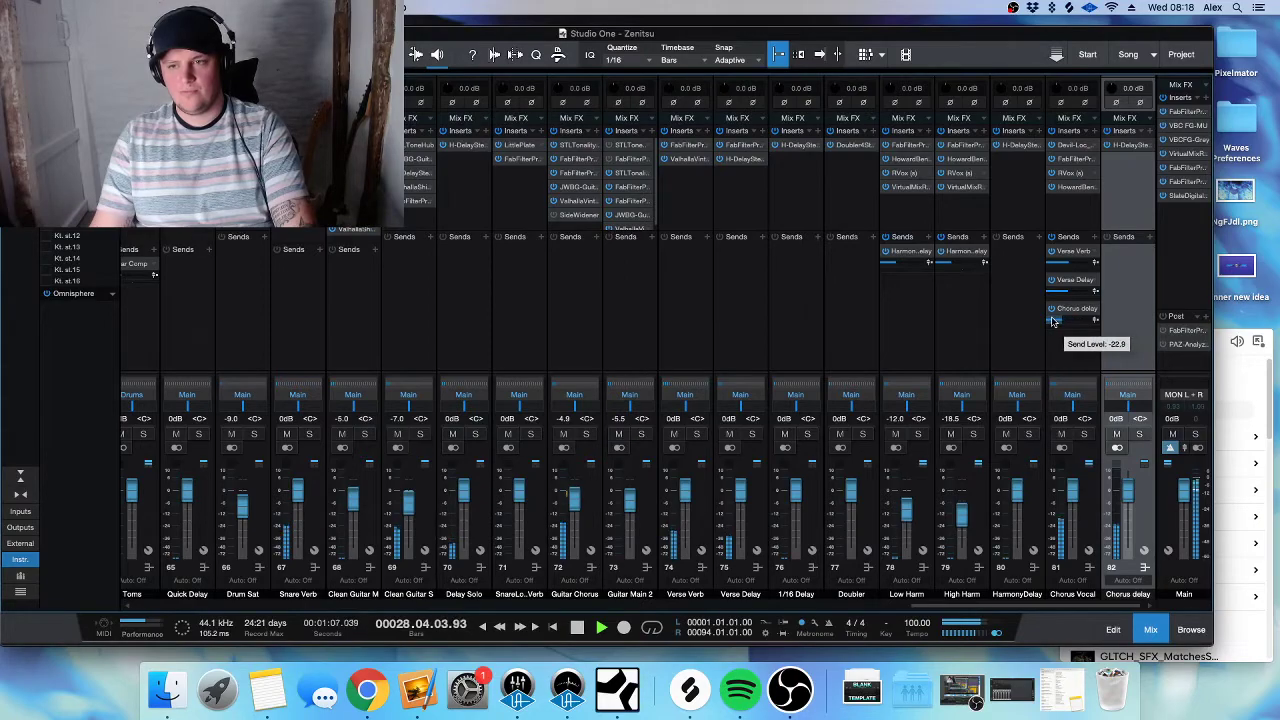
{"action": "left_click_drag", "start_coordinate": [1071, 309], "coordinate": [1070, 253]}
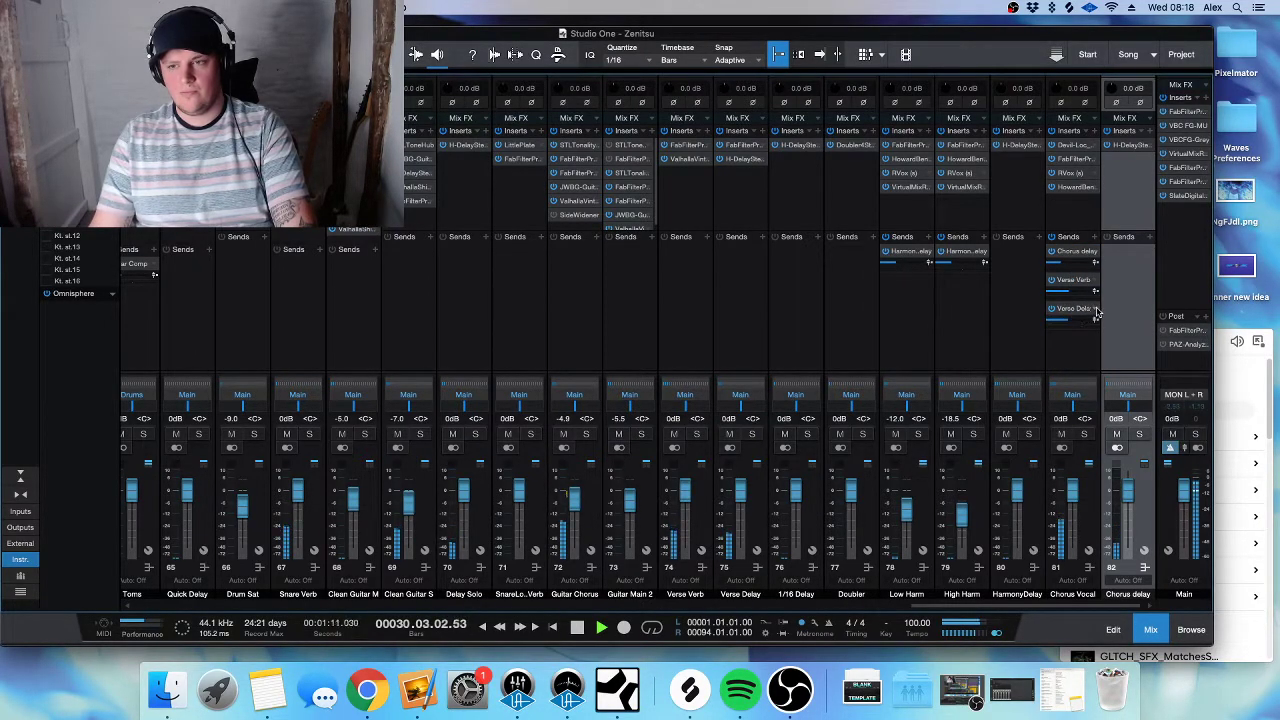
{"action": "left_click", "coordinate": [1096, 313]}
{"action": "left_click", "coordinate": [1143, 648]}
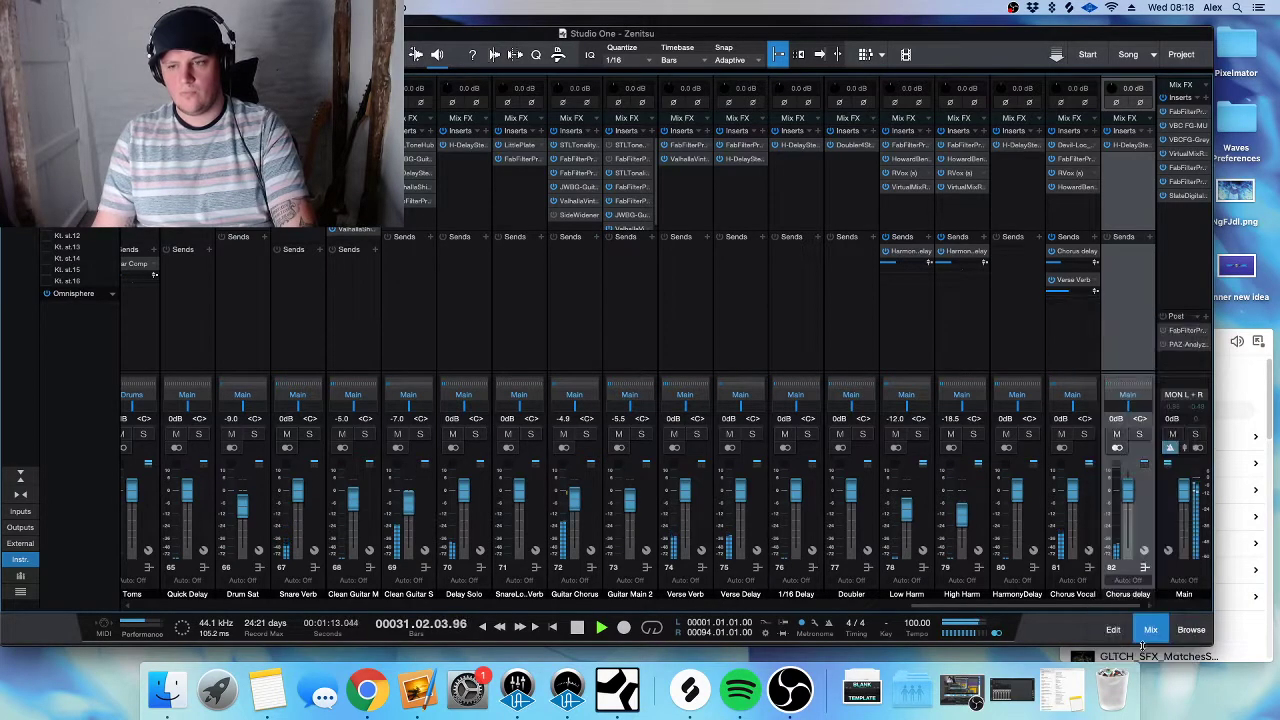
- Fine-tune the Chorus Vocal bus's Chorus delay send at about -21.6 and its Verse Verb send during playback
{"action": "mouse_move", "coordinate": [1064, 269]}
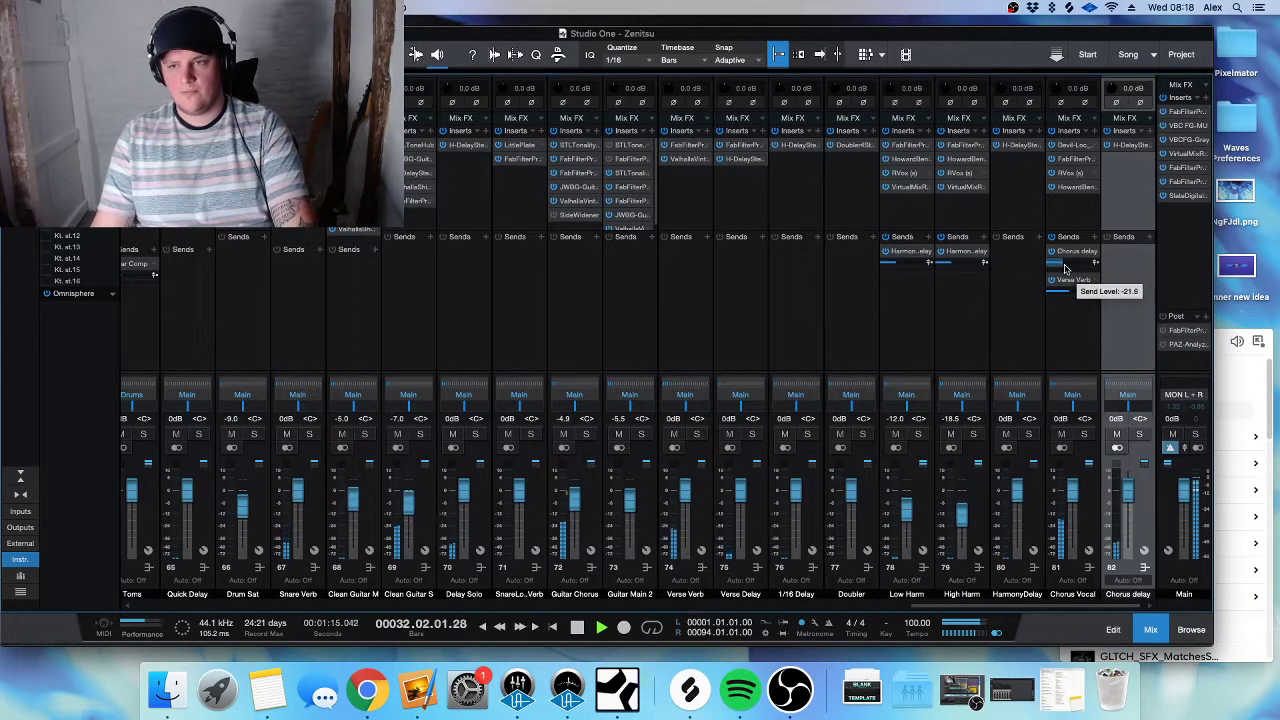
{"action": "mouse_move", "coordinate": [1066, 269]}
{"action": "left_mouse_down"}
{"action": "mouse_move", "coordinate": [1070, 294]}
{"action": "mouse_move", "coordinate": [1061, 266]}
{"action": "left_mouse_up"}
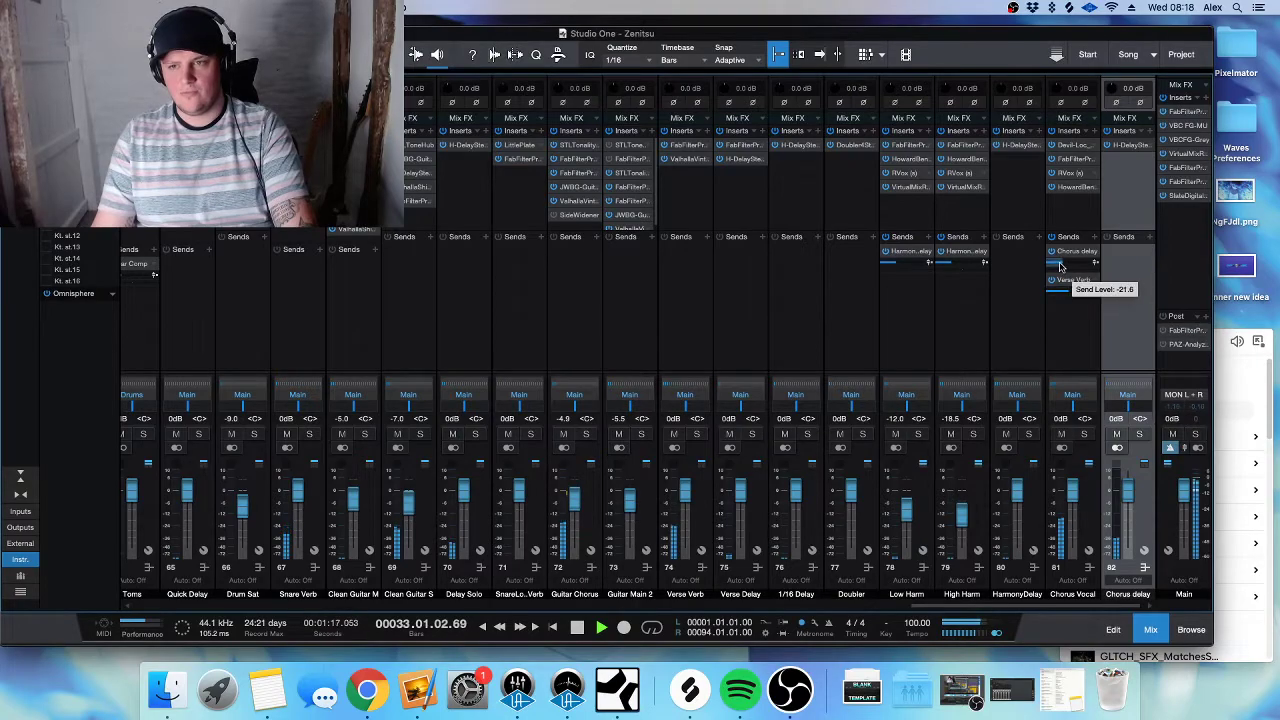
{"action": "mouse_move", "coordinate": [1073, 294]}
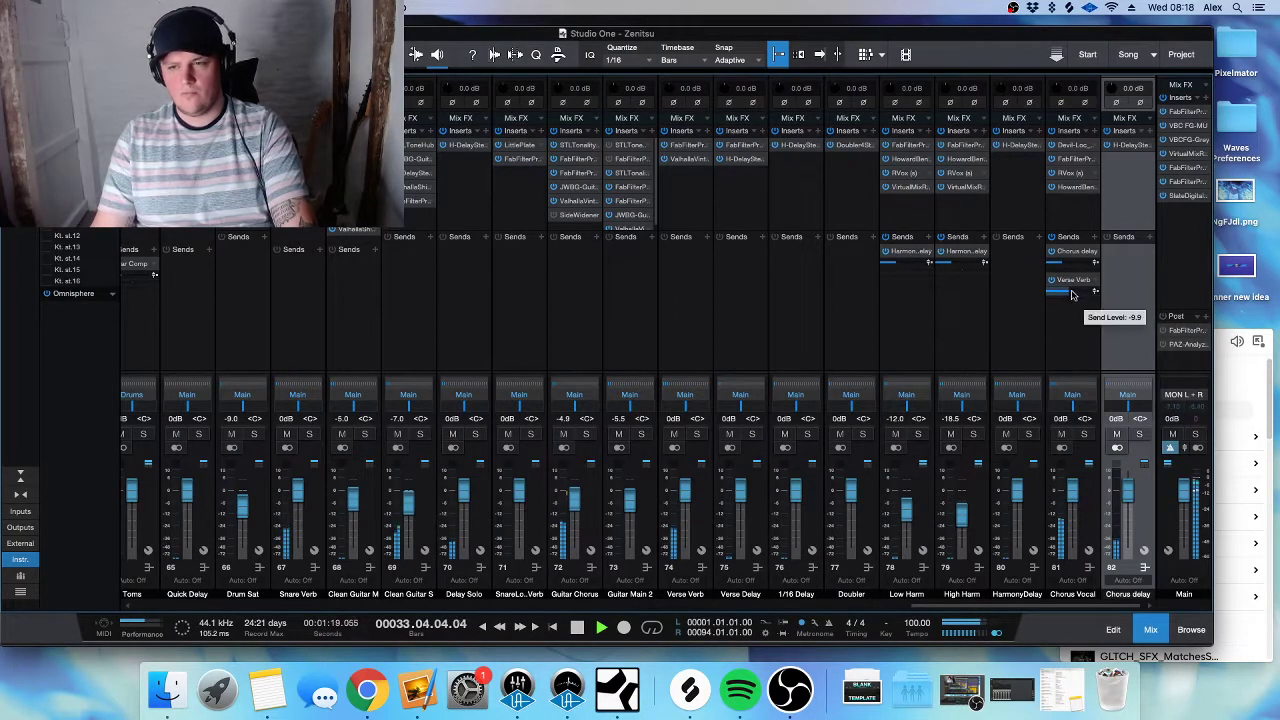
{"action": "left_click_drag", "start_coordinate": [1069, 297], "coordinate": [1070, 296]}
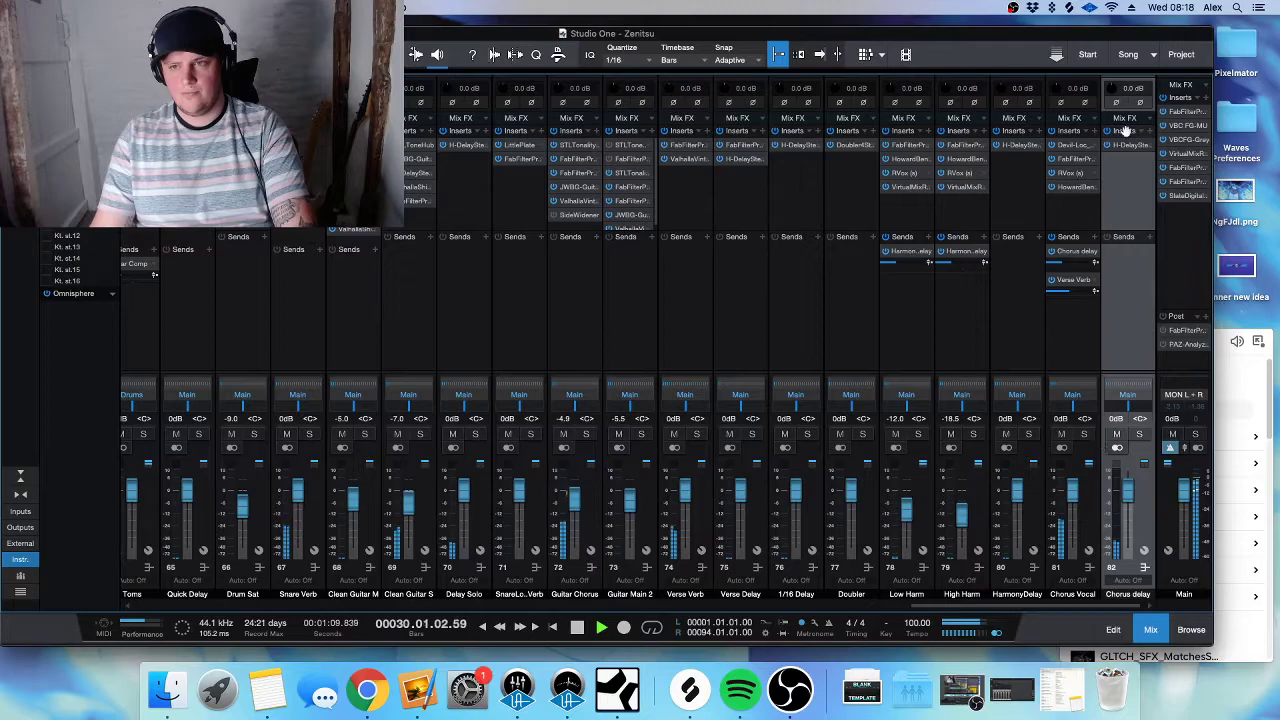
- Insert FabFilter Pro-DS at the end of the Chorus Vocal bus's effect chain
{"action": "left_click", "coordinate": [1095, 150]}
{"action": "key", "text": "space"}
{"action": "left_click", "coordinate": [1095, 132]}
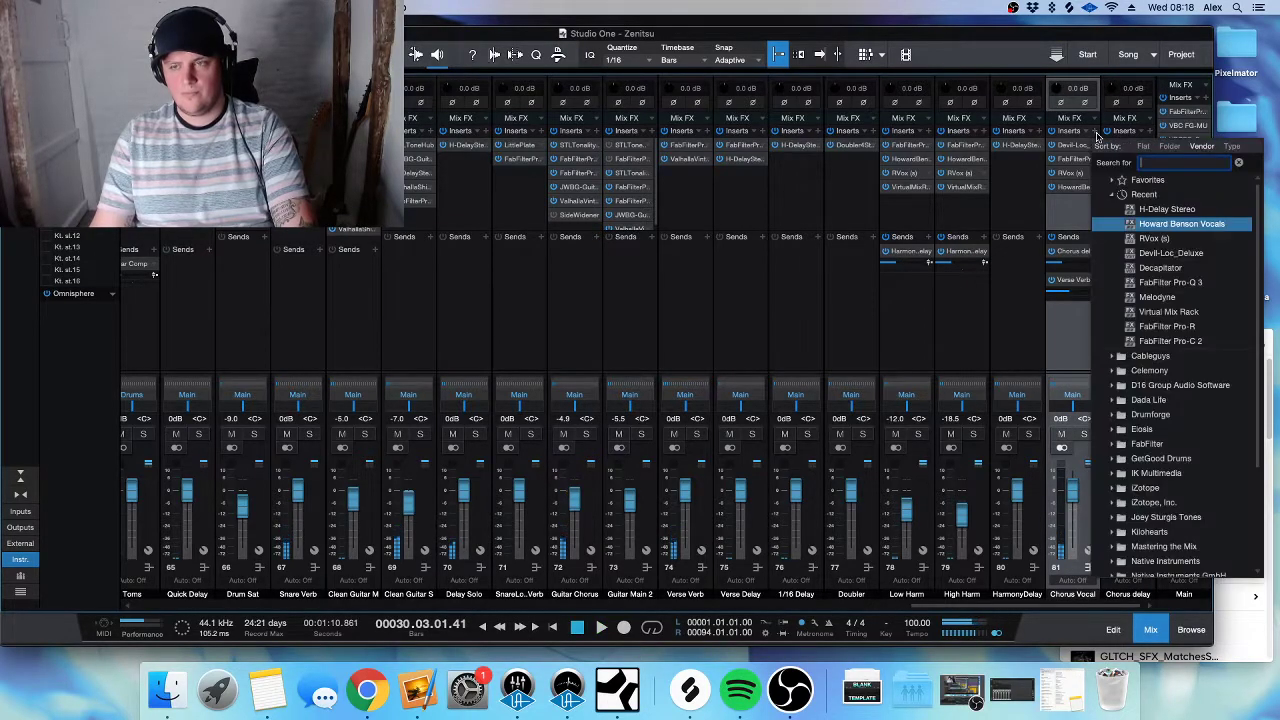
{"action": "type", "text": "fab"}
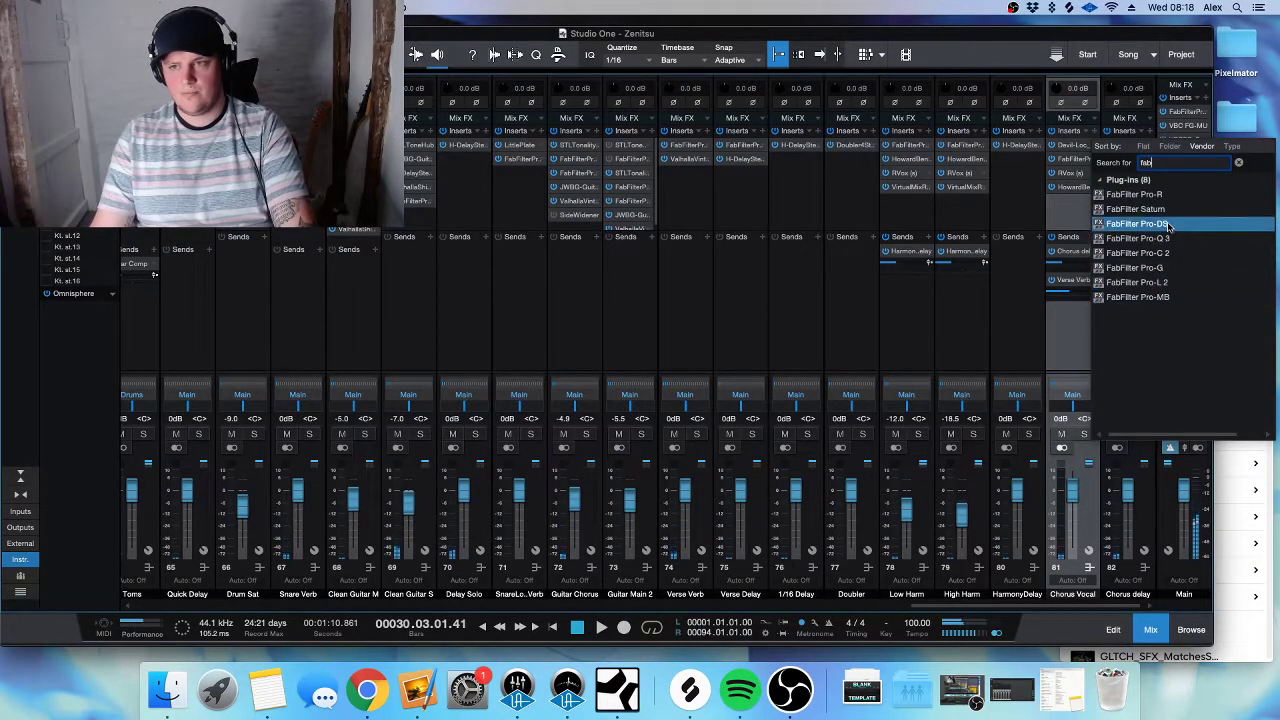
{"action": "double_click", "coordinate": [1137, 224]}
- Set the Pro-DS threshold to about -31 dB and its detection band to 6.308–12.62 kHz while auditioning during playback
{"action": "key", "text": "space"}
{"action": "left_click_drag", "start_coordinate": [395, 285], "coordinate": [395, 291]}
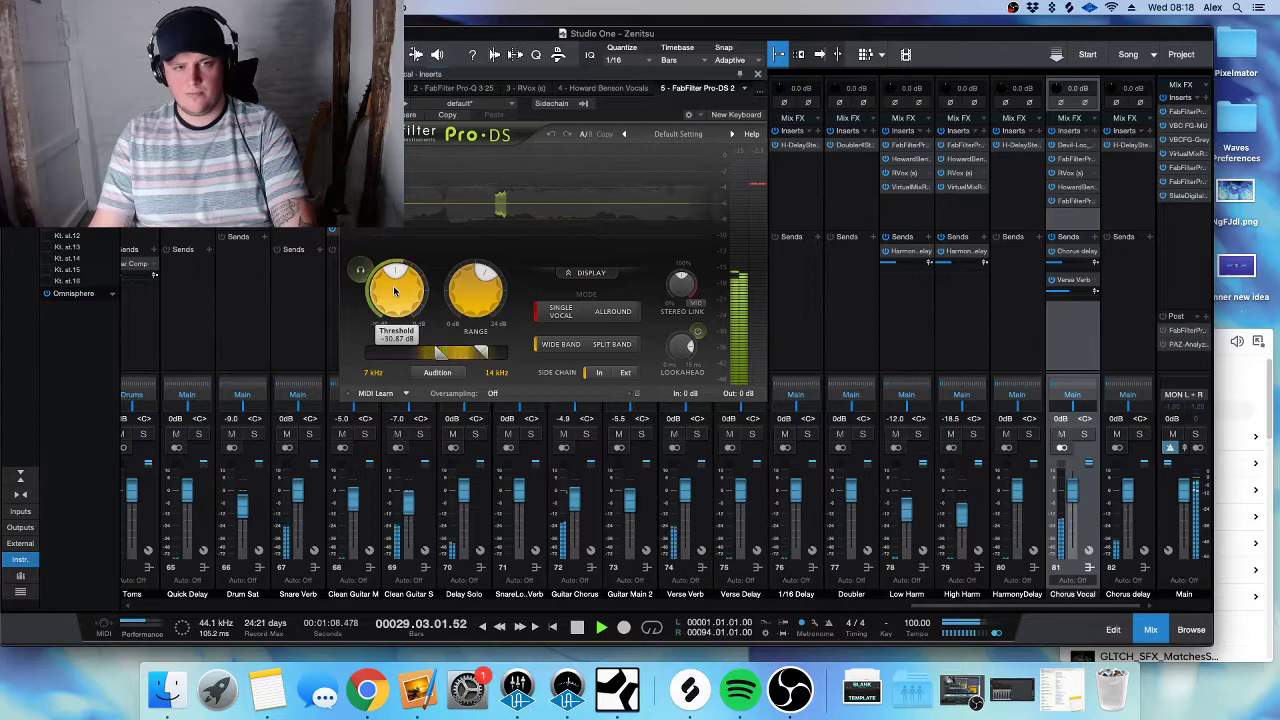
{"action": "scroll", "coordinate": [453, 360], "scroll_direction": "down", "scroll_amount": 2}
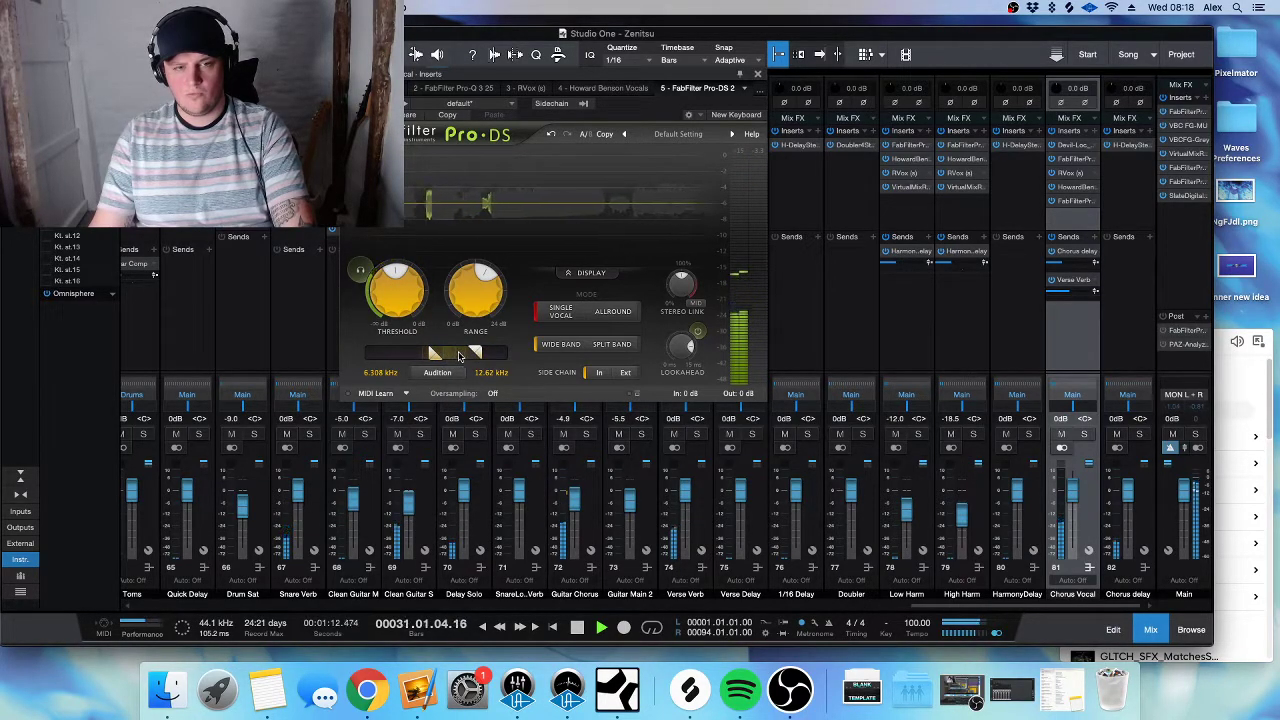
{"action": "left_click", "coordinate": [452, 372]}
{"action": "scroll", "coordinate": [452, 365], "scroll_direction": "up", "scroll_amount": 1}
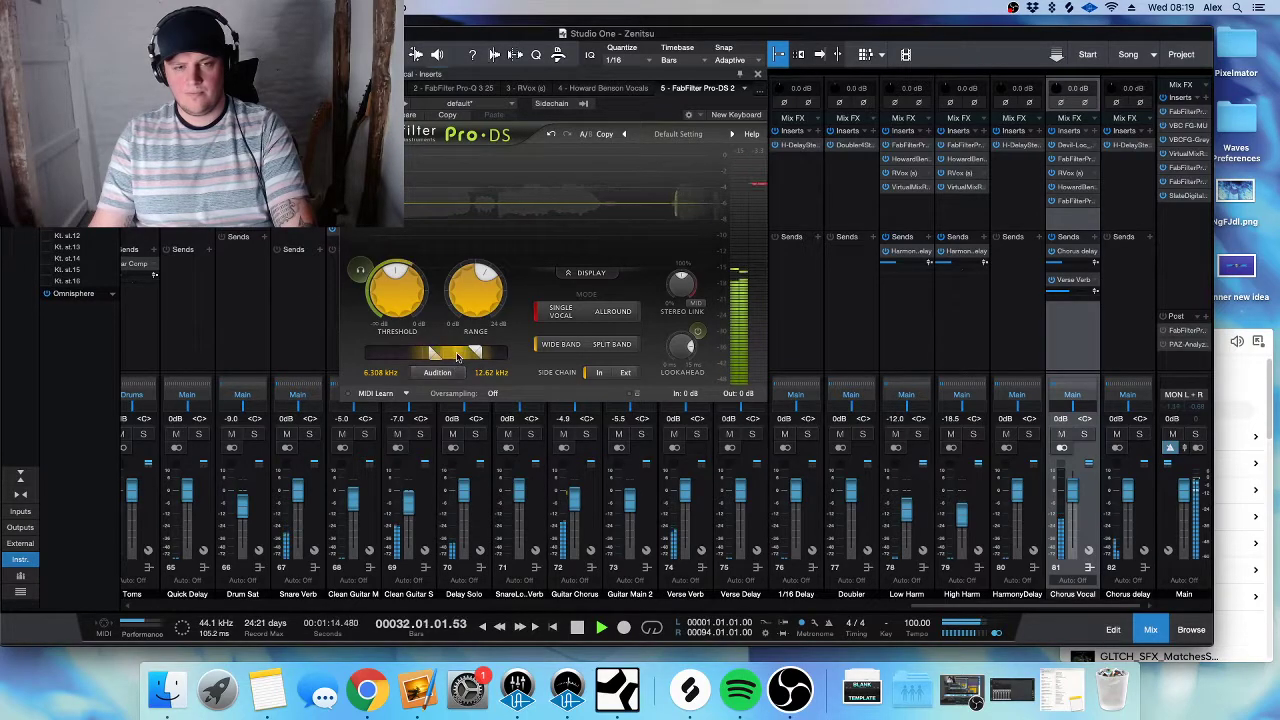
{"action": "left_click", "coordinate": [757, 74]}
- Stop playback and unmute the two Main Chorus Dub tracks in the arrangement
{"action": "key", "text": "F3"}
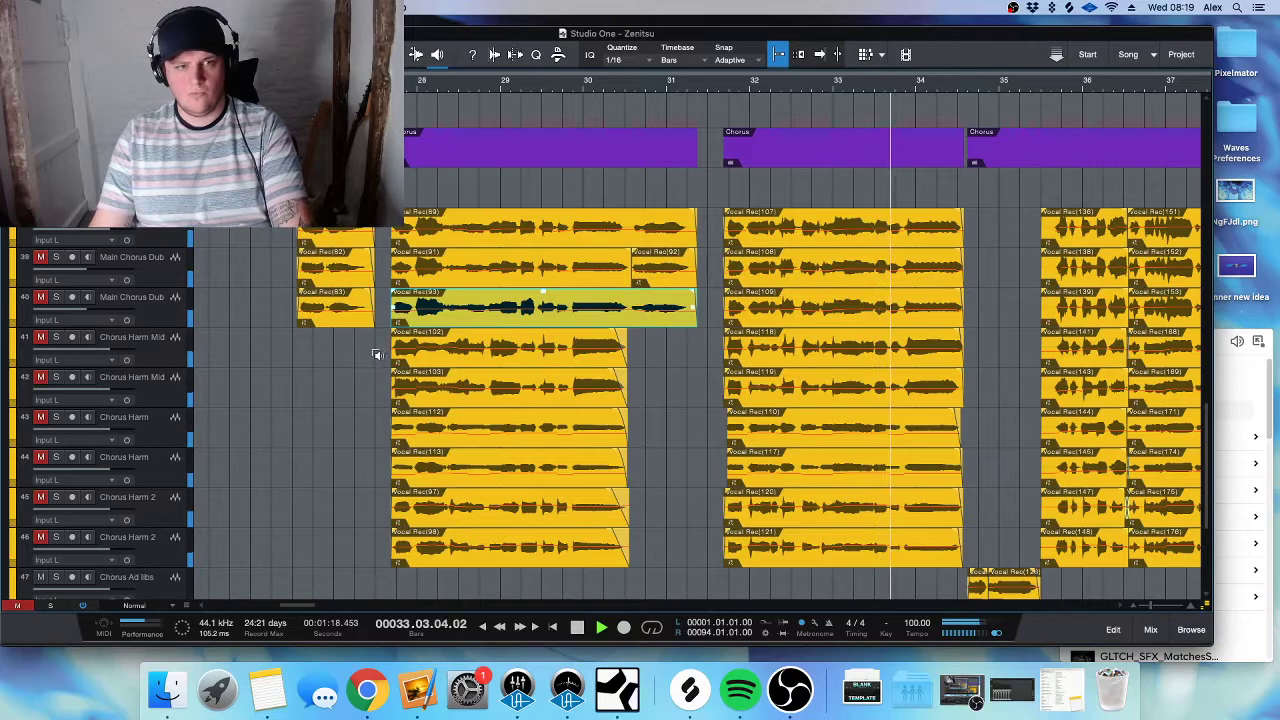
{"action": "key", "text": "w"}
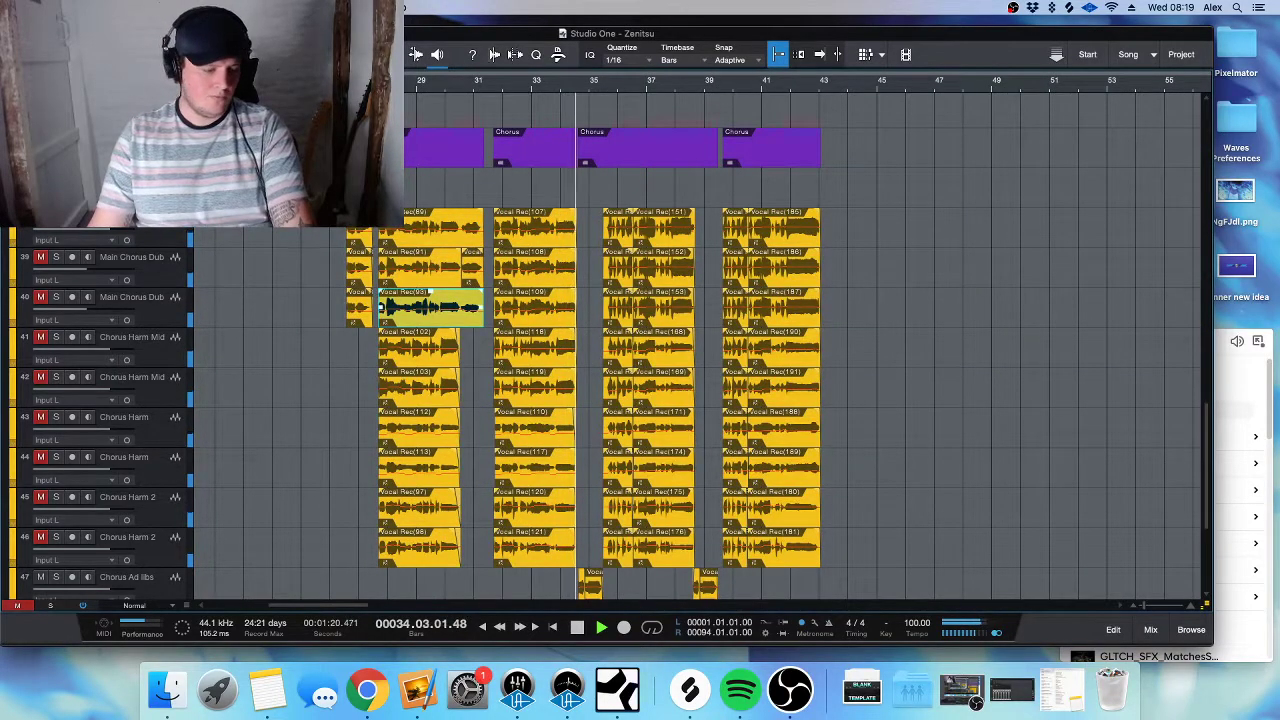
{"action": "key", "text": "space"}
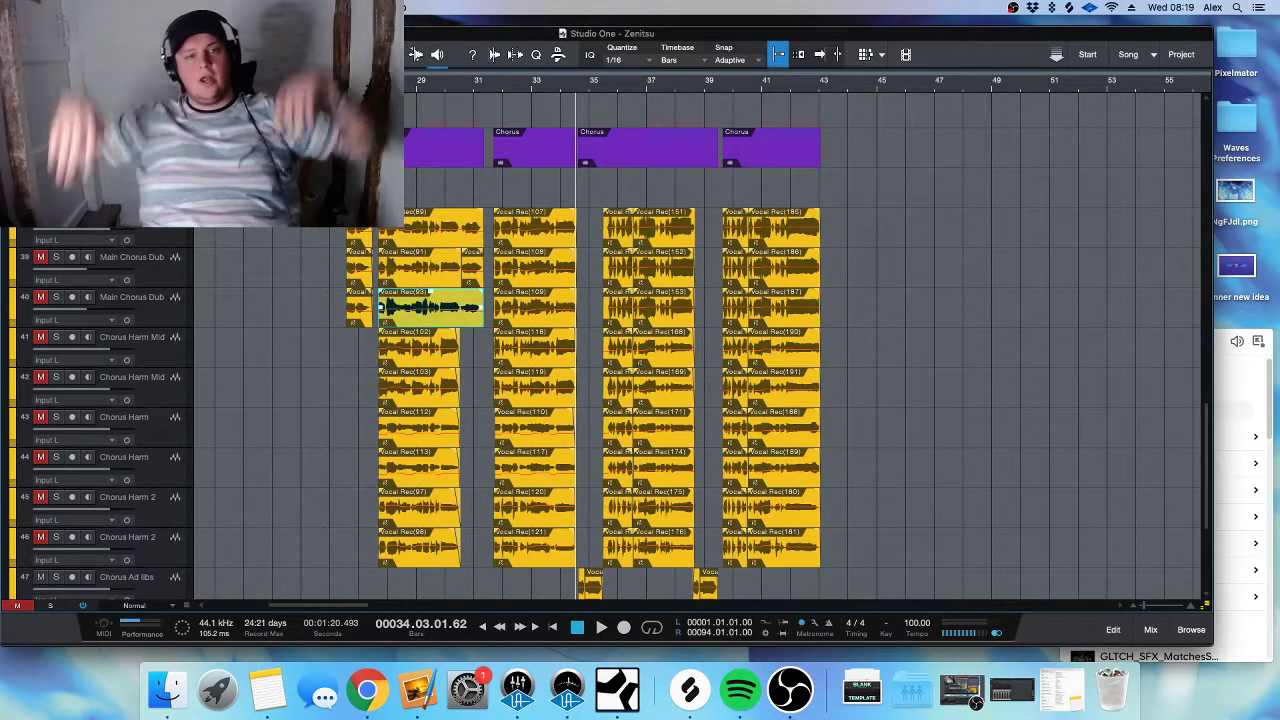
{"action": "scroll", "coordinate": [366, 297], "scroll_direction": "up", "scroll_amount": 5}
{"action": "scroll", "coordinate": [366, 297], "scroll_direction": "up", "scroll_amount": 3}
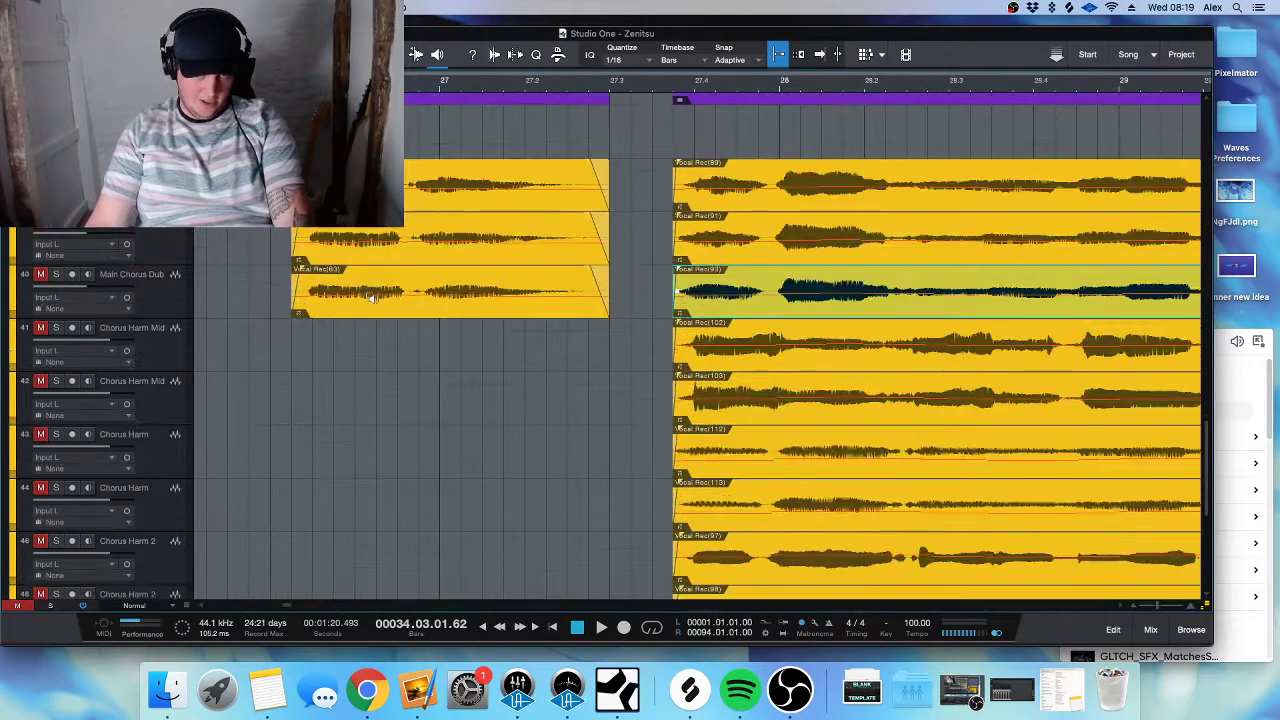
{"action": "scroll", "coordinate": [380, 300], "scroll_direction": "down", "scroll_amount": 2}
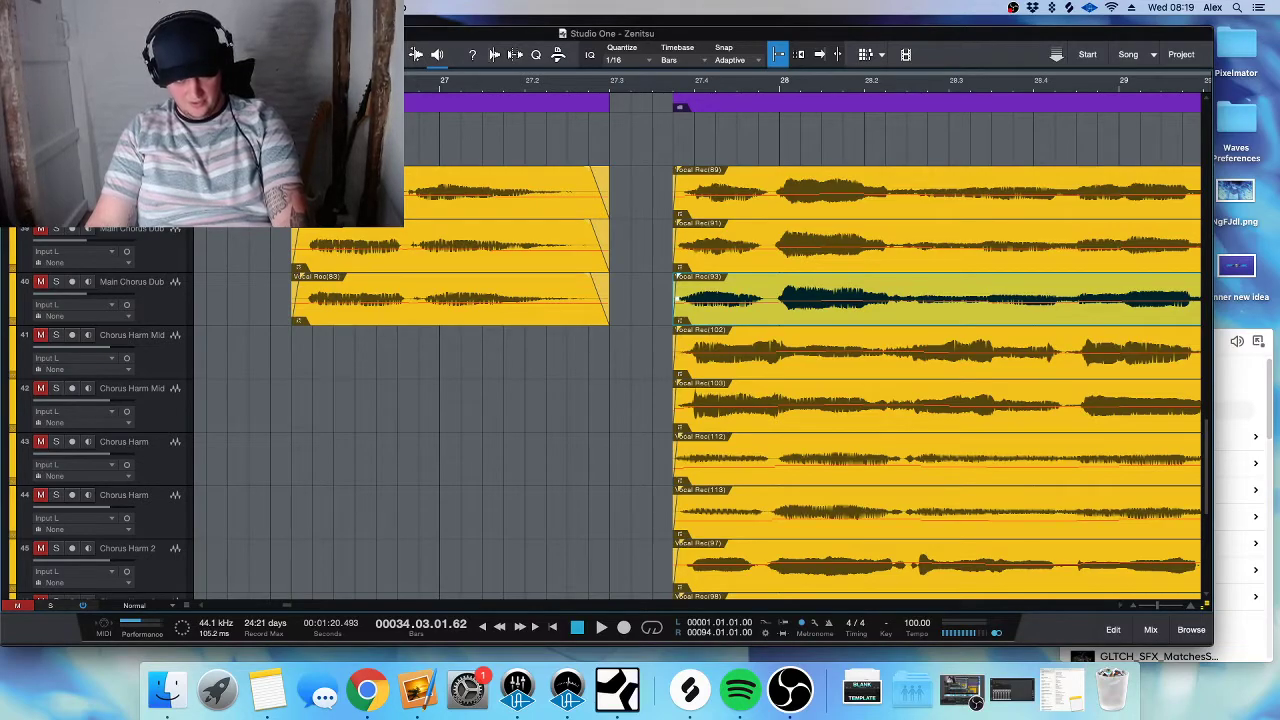
{"action": "left_click", "coordinate": [590, 195]}
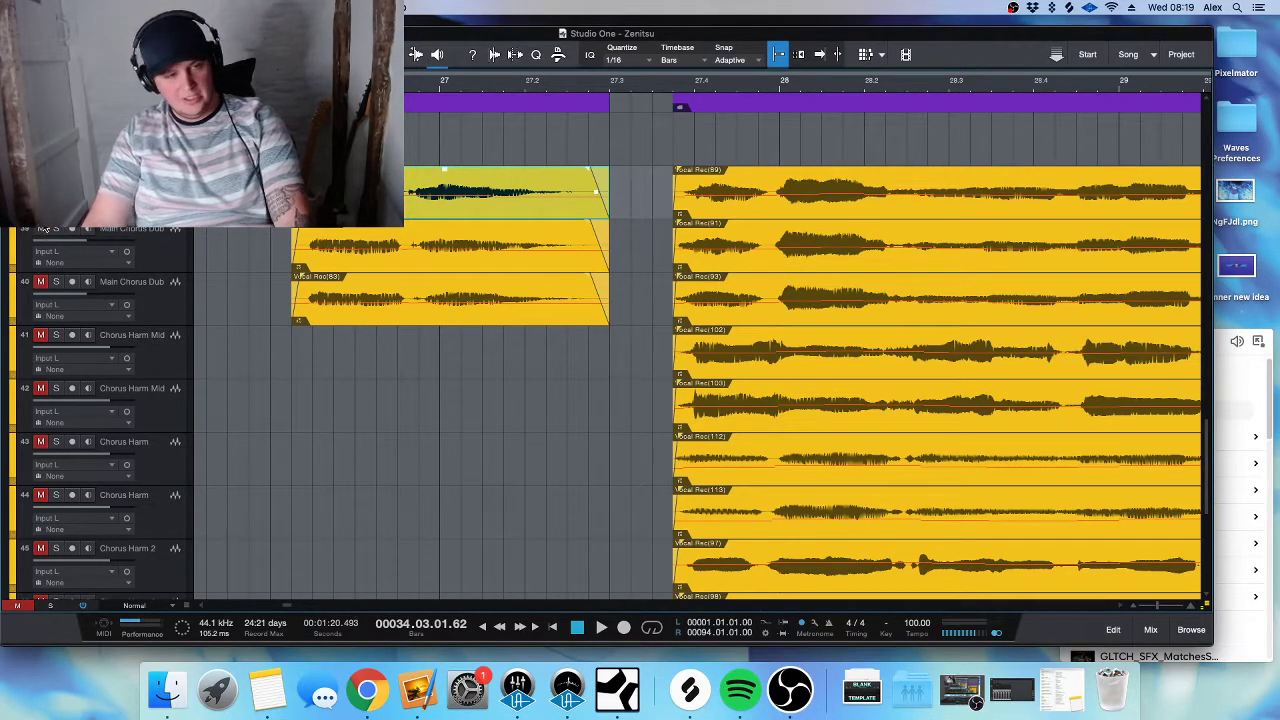
{"action": "left_click", "coordinate": [160, 307]}
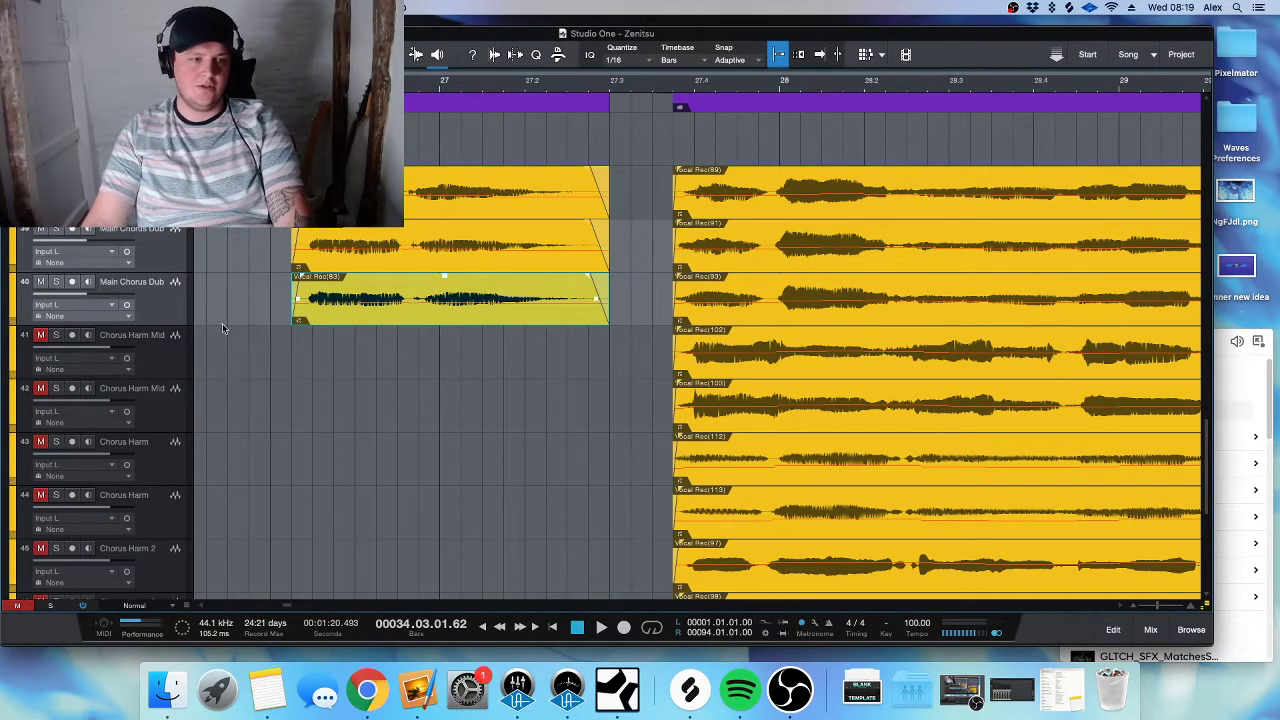
- Play the chorus and solo the two Main Chorus Dub channels in the mixer to hear them alone
{"action": "scroll", "coordinate": [370, 300], "scroll_direction": "down", "scroll_amount": 2}
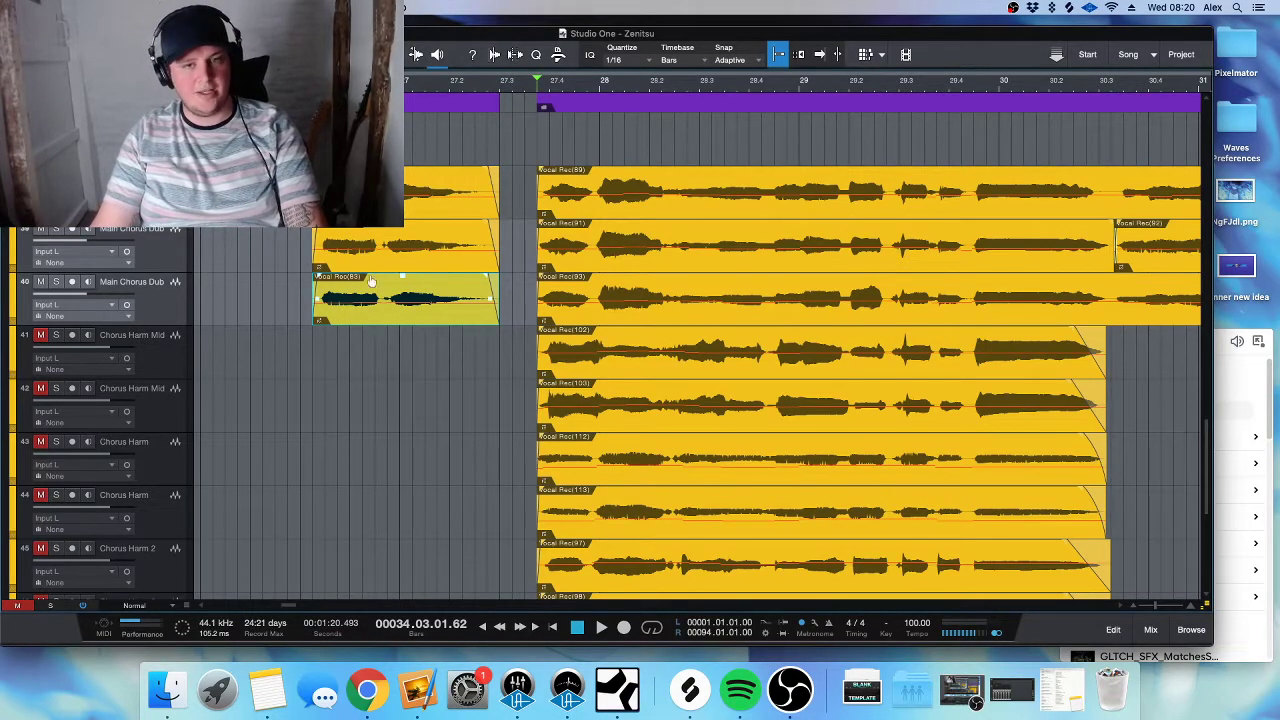
{"action": "key", "text": "space"}
{"action": "key", "text": "F3"}
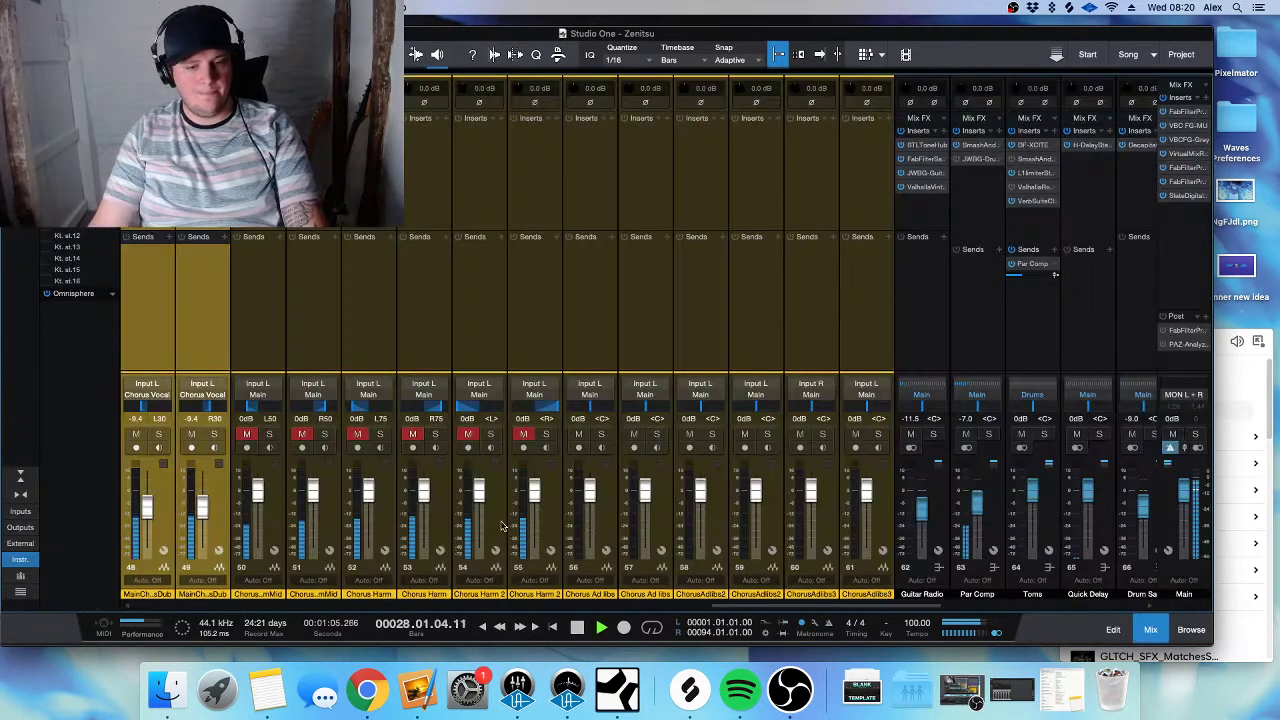
{"action": "key", "text": "s"}
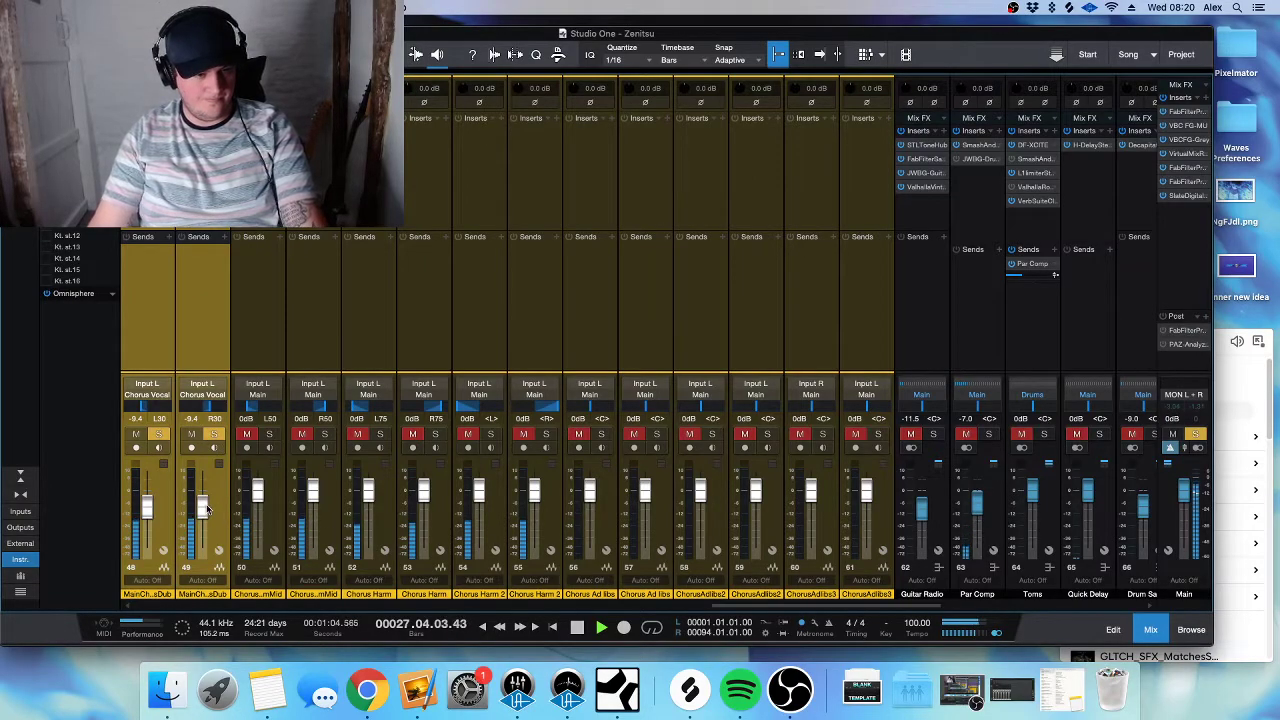
- Compare the soloed Main Chorus vocal with and without the dubs, then play the full mix with the dubs unmuted
{"action": "scroll", "coordinate": [362, 503], "scroll_direction": "left", "scroll_amount": 5}
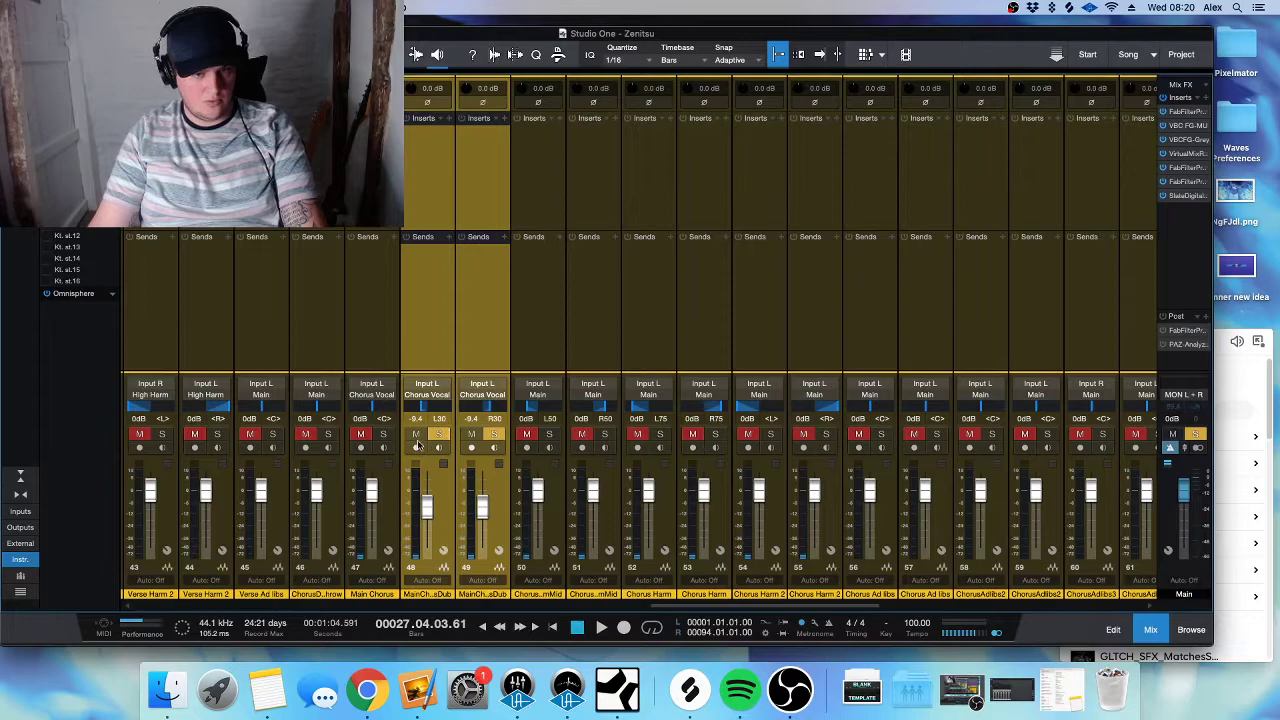
{"action": "left_click", "coordinate": [441, 433]}
{"action": "left_click", "coordinate": [388, 436]}
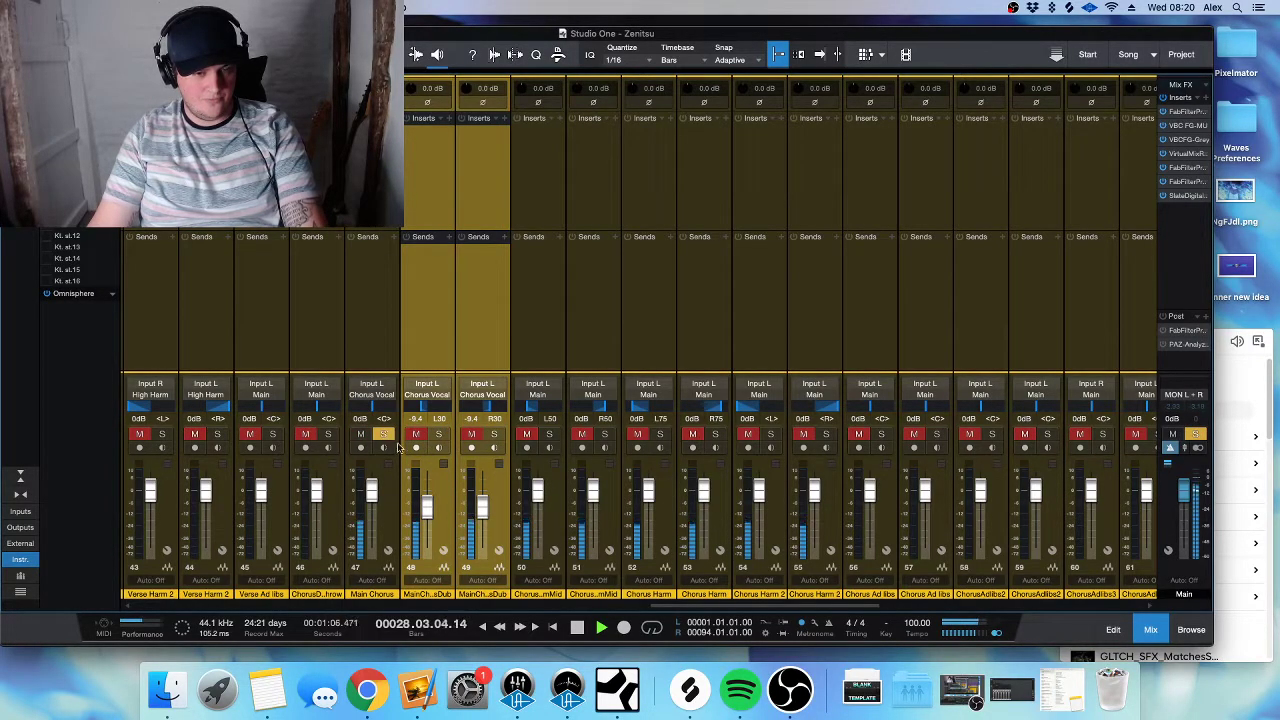
{"action": "left_click", "coordinate": [415, 435]}
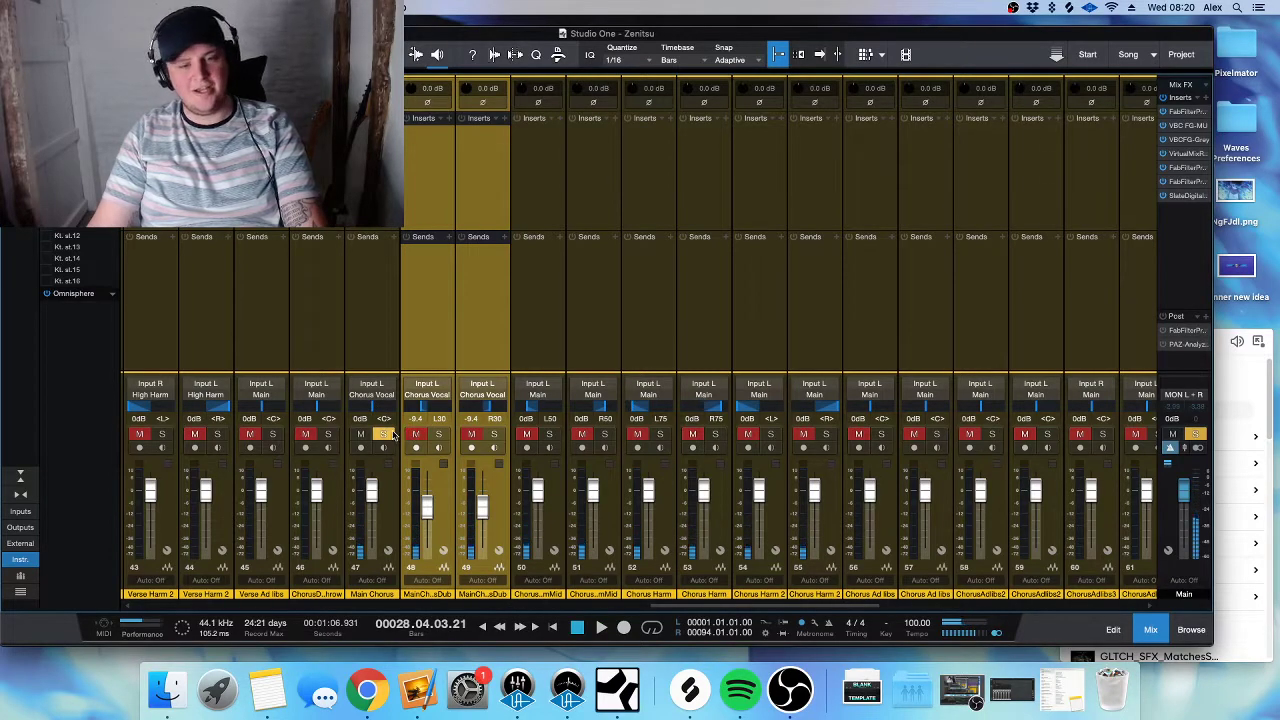
{"action": "key", "text": "space"}
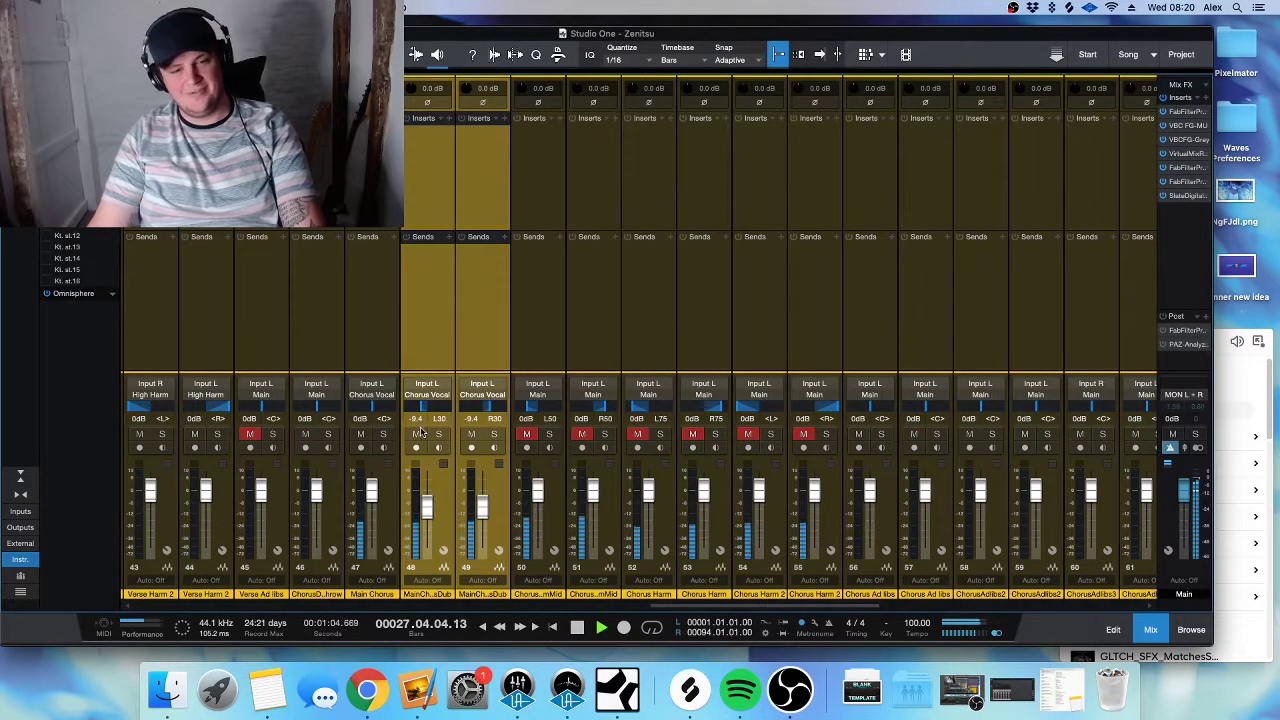
- Check Devil-Loc on the Chorus Vocal bus and compare the chorus with the Main Chorus Dub channels muted and unmuted
{"action": "scroll", "coordinate": [692, 597], "scroll_direction": "right", "scroll_amount": 10}
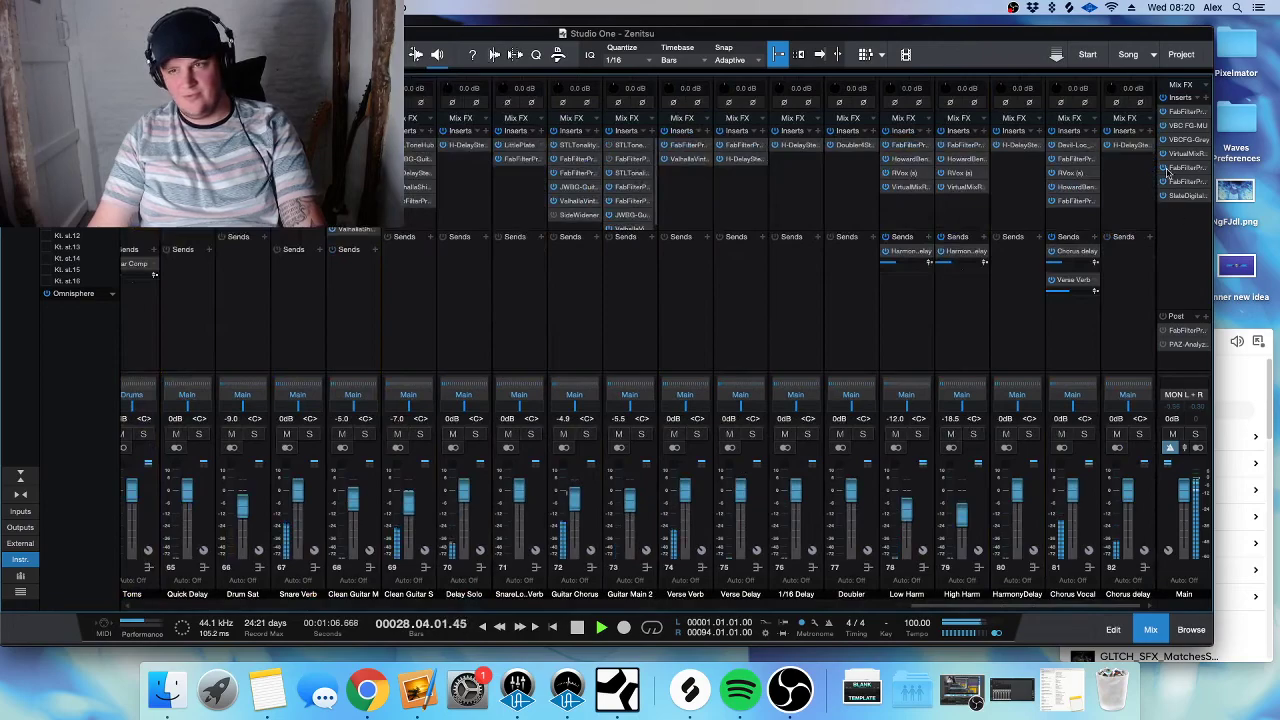
{"action": "left_click", "coordinate": [1075, 147]}
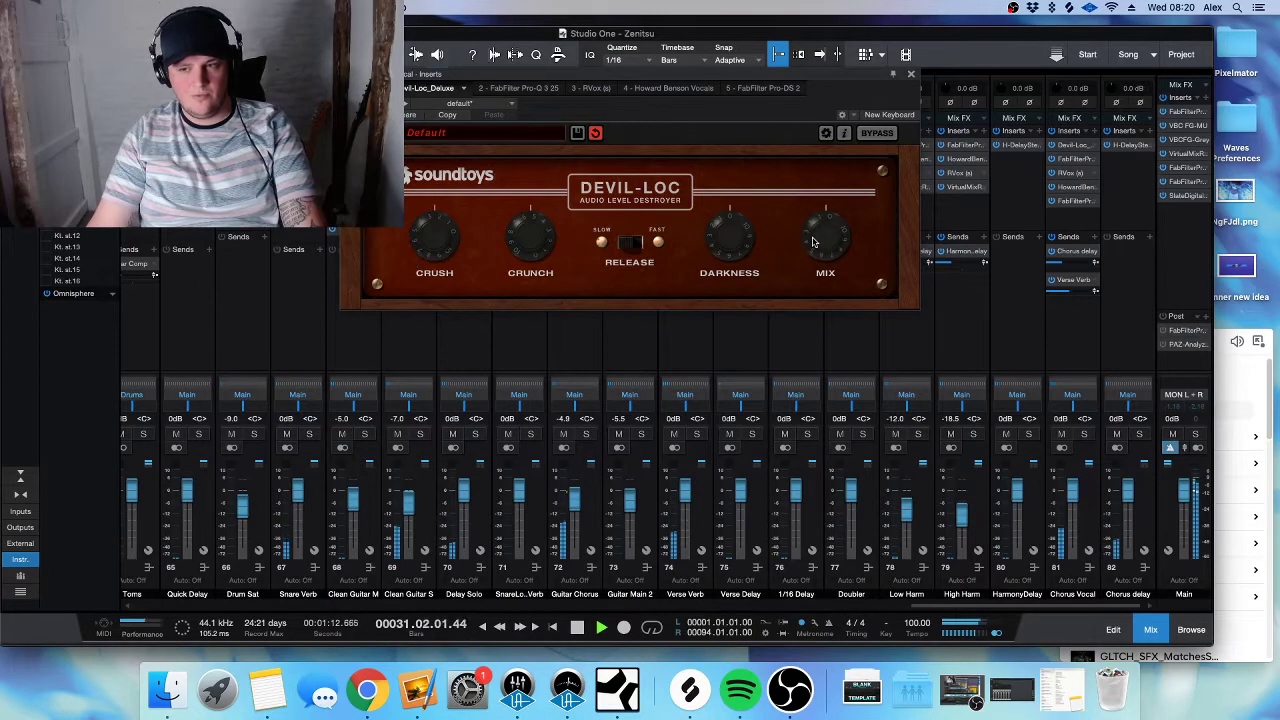
{"action": "left_click", "coordinate": [1113, 489]}
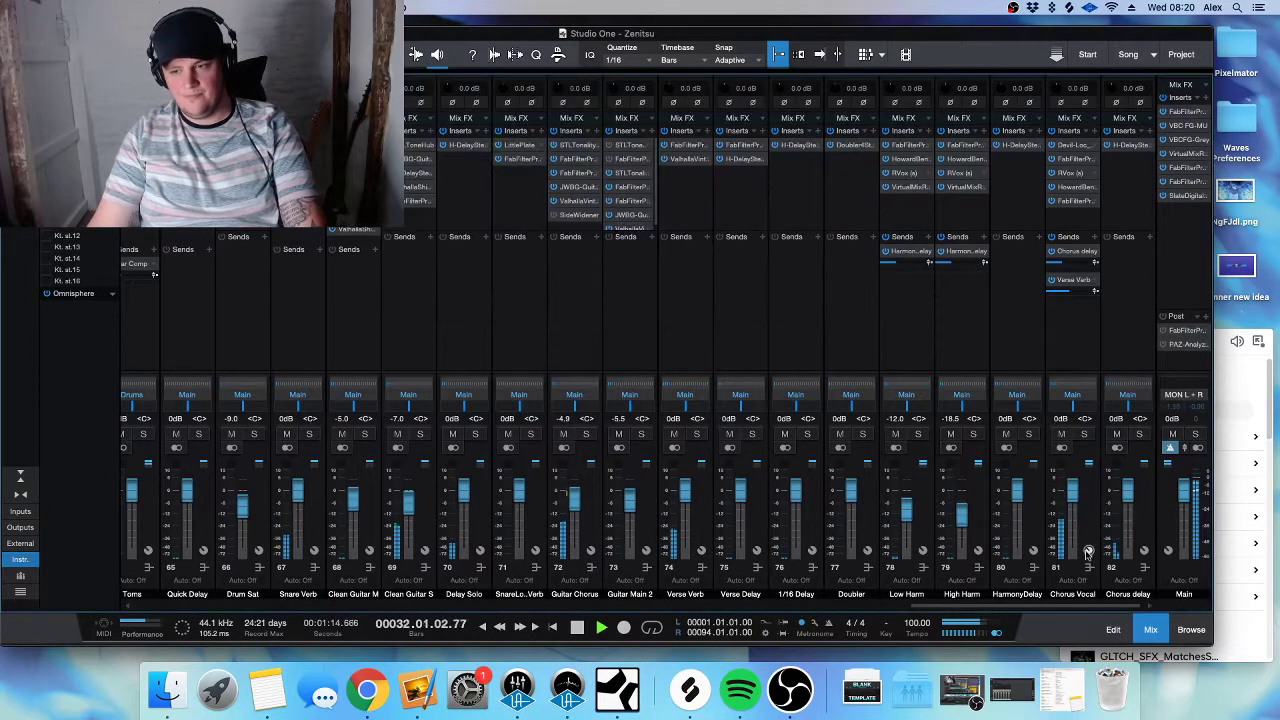
{"action": "left_click_drag", "start_coordinate": [1100, 605], "coordinate": [660, 620]}
{"action": "scroll", "coordinate": [660, 620], "scroll_direction": "right", "scroll_amount": 10}
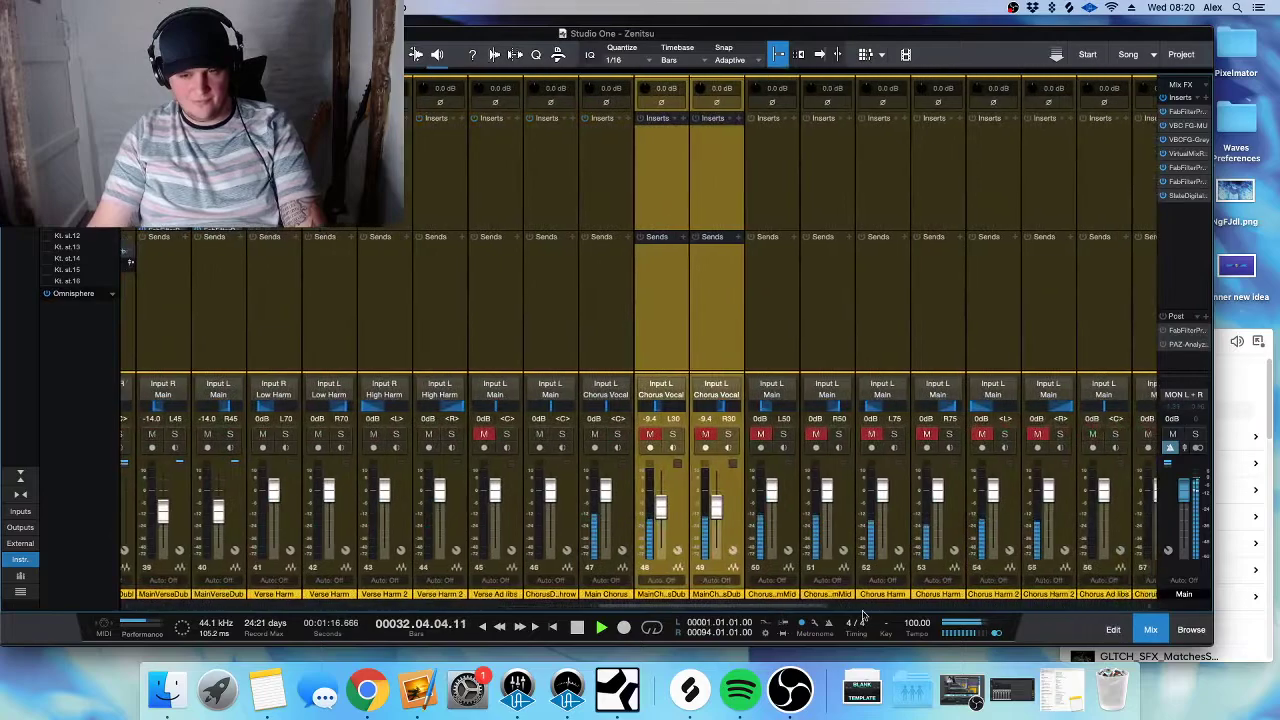
{"action": "scroll", "coordinate": [680, 610], "scroll_direction": "left", "scroll_amount": 2}
{"action": "scroll", "coordinate": [680, 610], "scroll_direction": "left", "scroll_amount": 2}
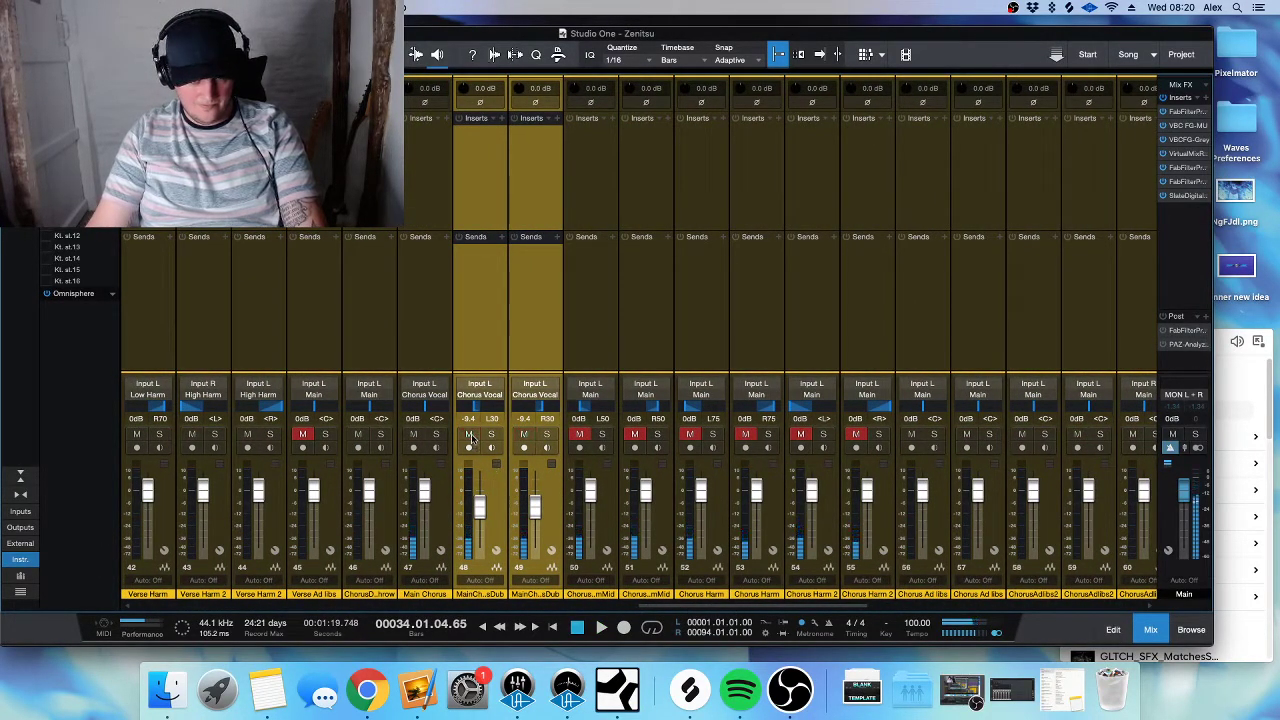
- Take both Main Chorus Dub channels off the Chorus Vocal bus by routing them to Main, and add a new bus for them
{"action": "right_click", "coordinate": [488, 397]}
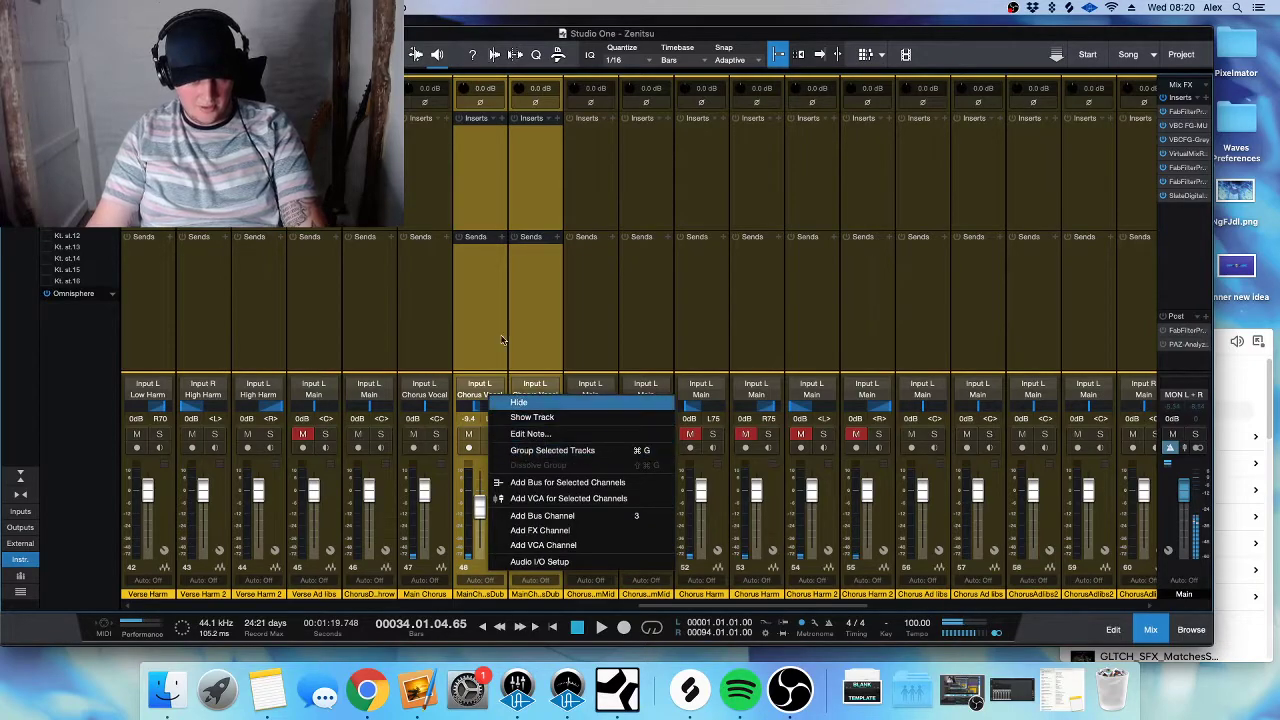
{"action": "left_click", "coordinate": [486, 393]}
{"action": "left_click", "coordinate": [482, 394]}
{"action": "left_click", "coordinate": [491, 23]}
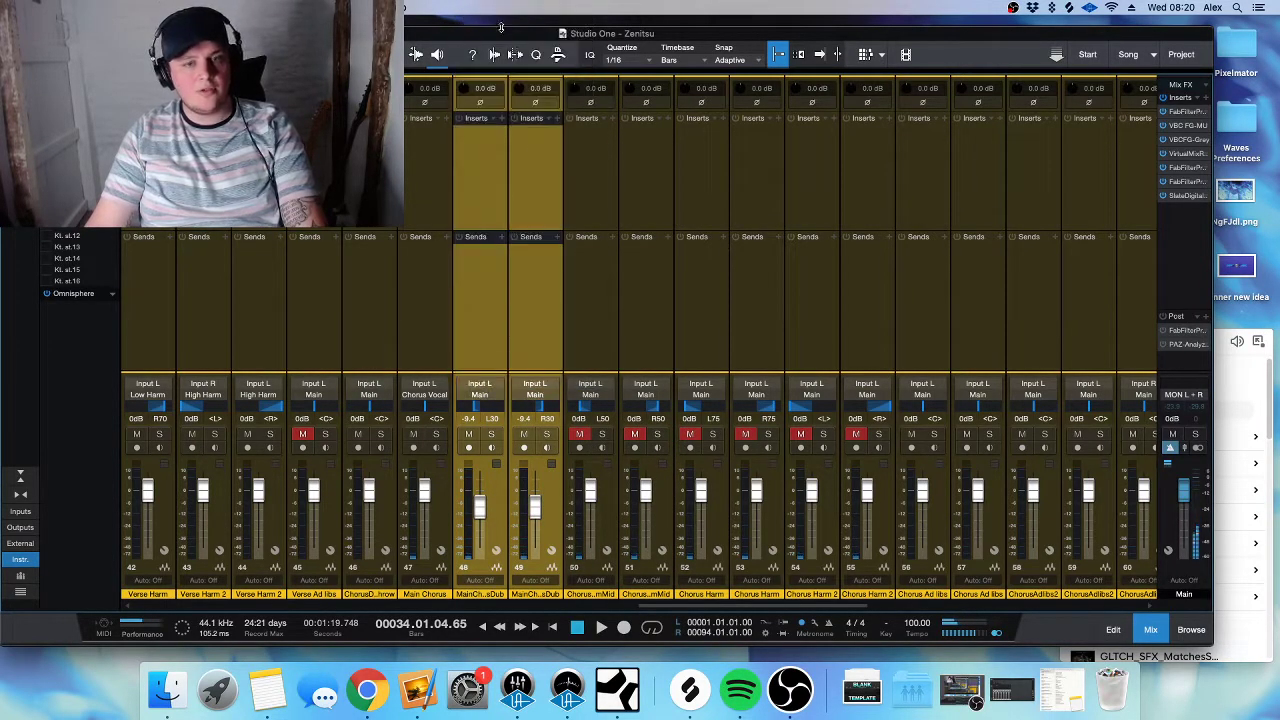
{"action": "right_click", "coordinate": [488, 395]}
{"action": "left_click", "coordinate": [567, 479]}
- Rename the new bus as Chorus Dub and copy all inserts from the Chorus Vocal bus onto it
{"action": "left_click_drag", "start_coordinate": [1135, 608], "coordinate": [672, 625]}
{"action": "key", "text": "F3"}
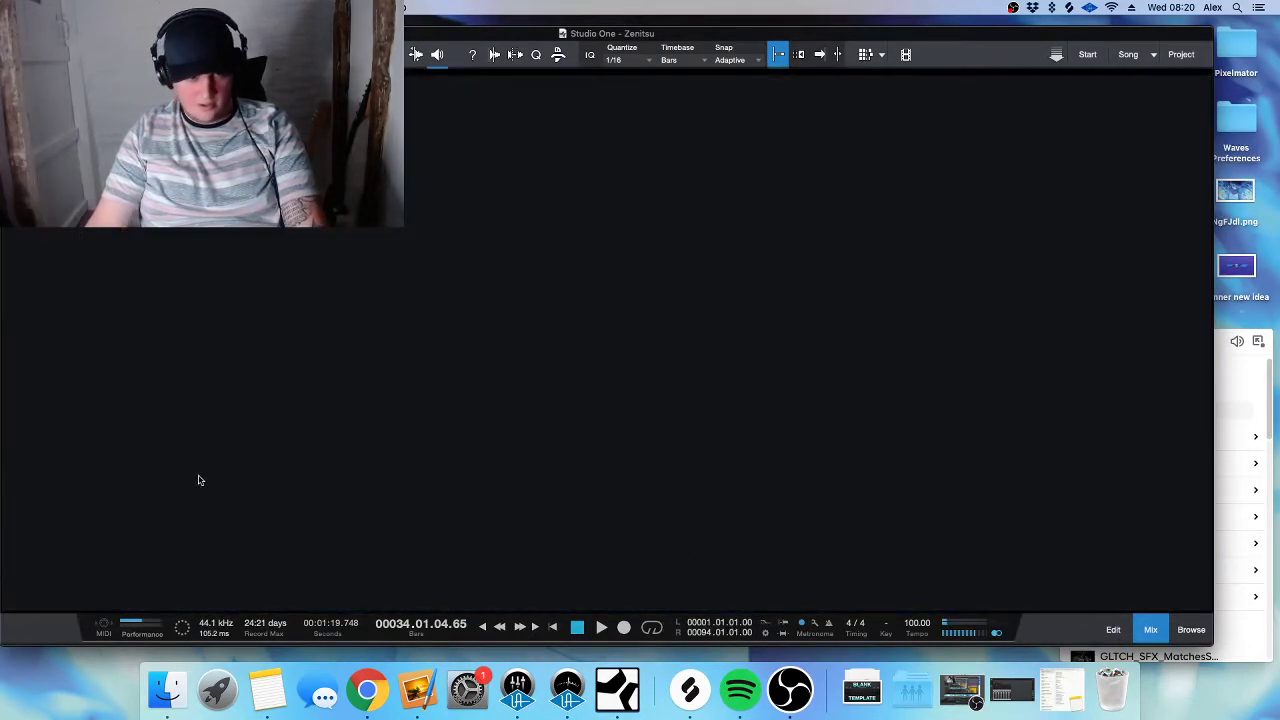
{"action": "left_click", "coordinate": [150, 293]}
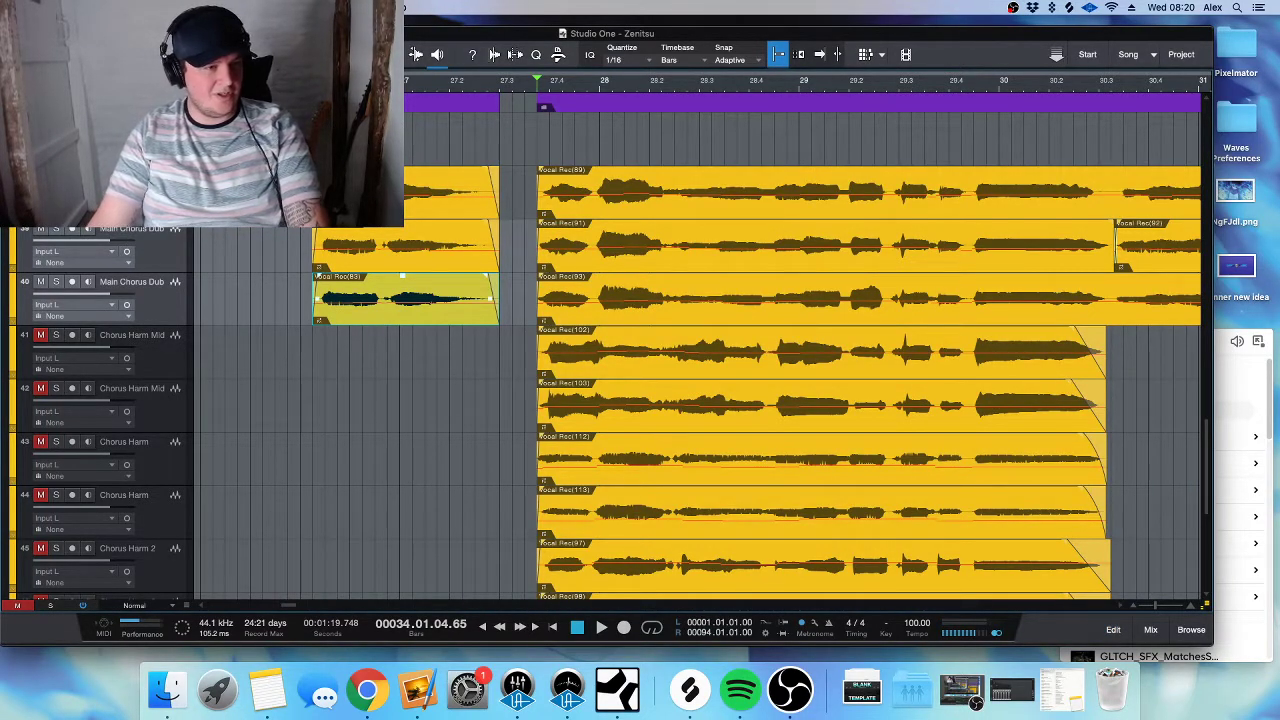
{"action": "left_click", "coordinate": [1150, 629]}
{"action": "scroll", "coordinate": [1112, 500], "scroll_direction": "right", "scroll_amount": 10}
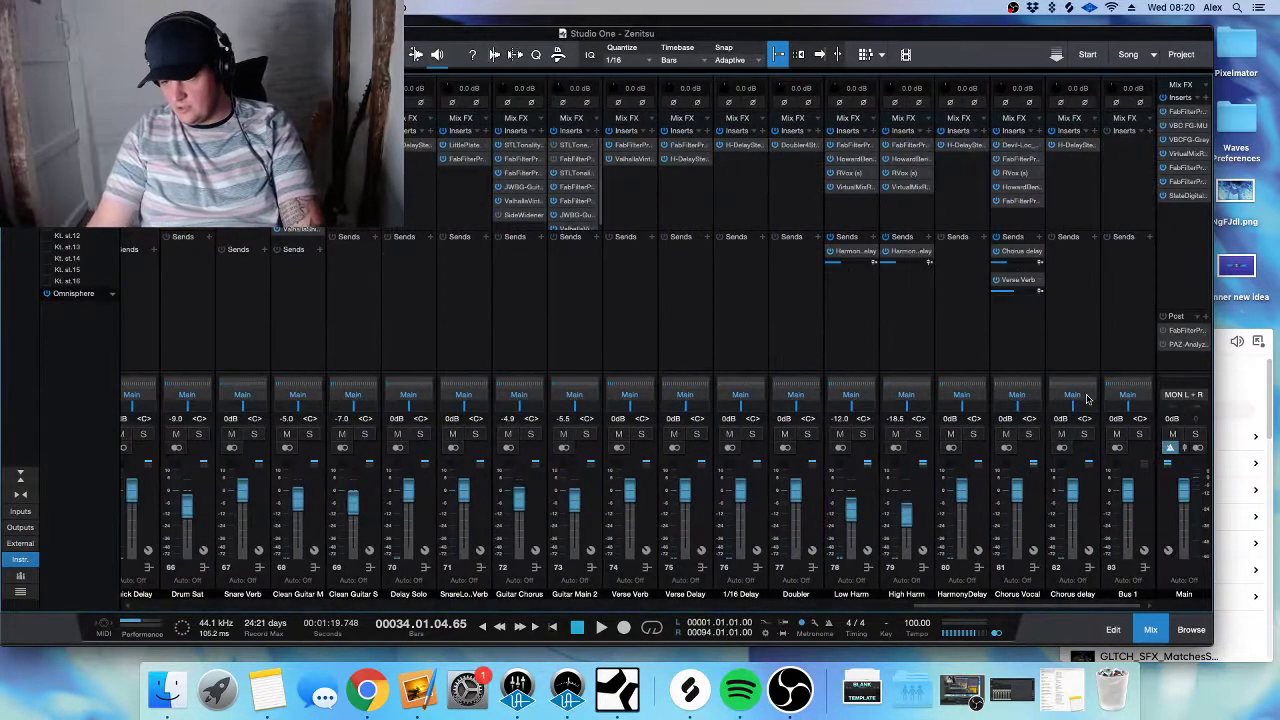
{"action": "left_click", "coordinate": [1127, 594]}
{"action": "double_click", "coordinate": [1127, 594]}
{"action": "type", "text": "Chorus Bus"}
{"action": "key", "text": "Return"}
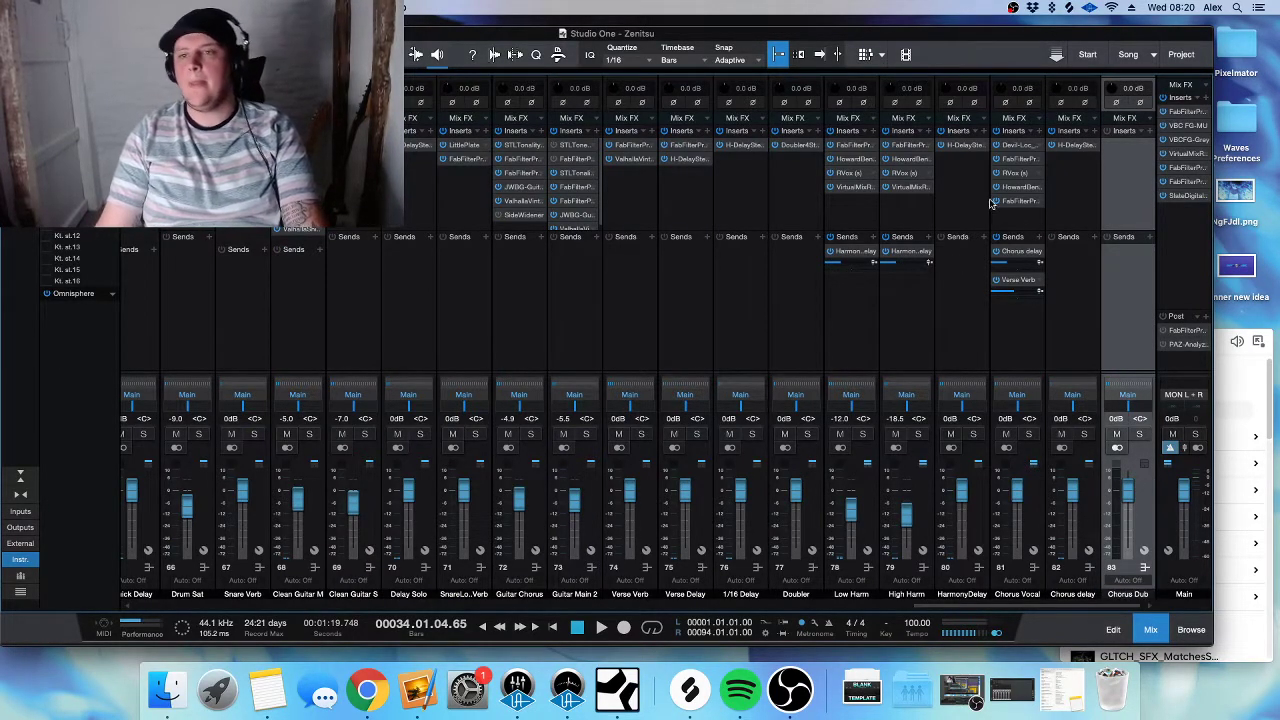
{"action": "left_click_drag", "start_coordinate": [1018, 135], "coordinate": [1146, 137]}
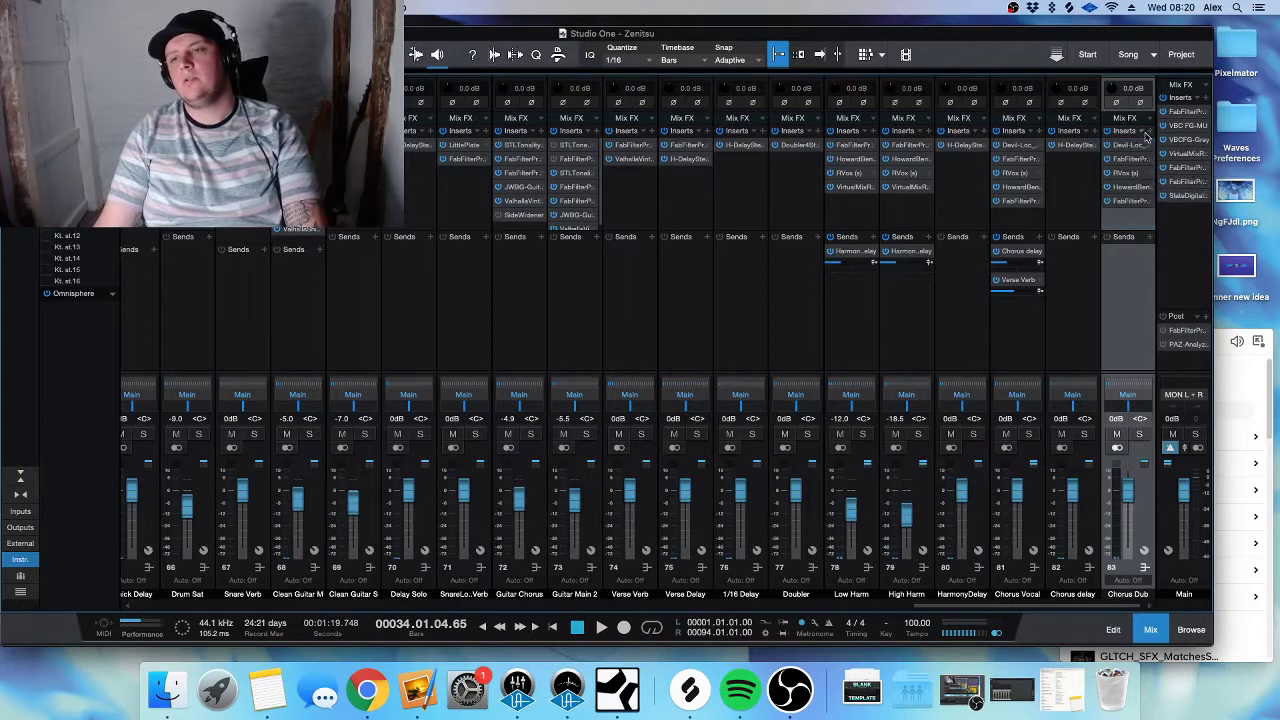
{"action": "left_click", "coordinate": [1148, 135]}
{"action": "type", "text": "dou"}
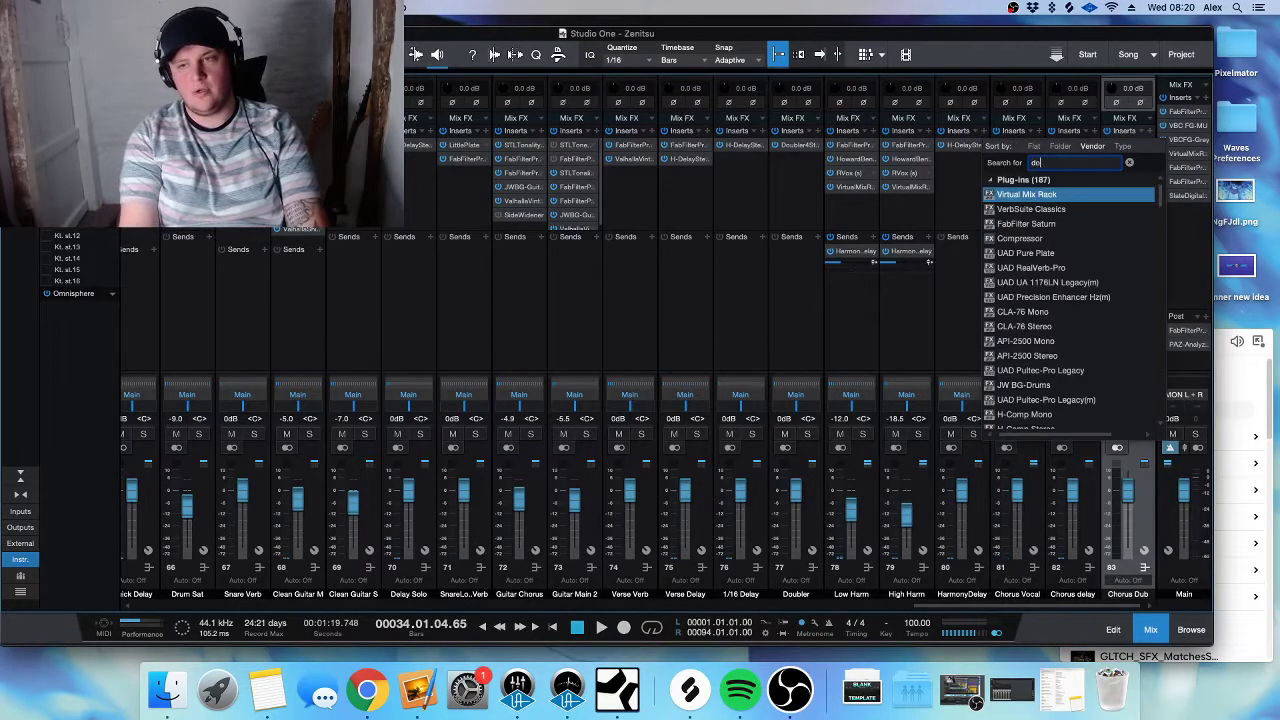
{"action": "key", "text": "BackSpace"}
{"action": "key", "text": "BackSpace"}
{"action": "key", "text": "BackSpace"}
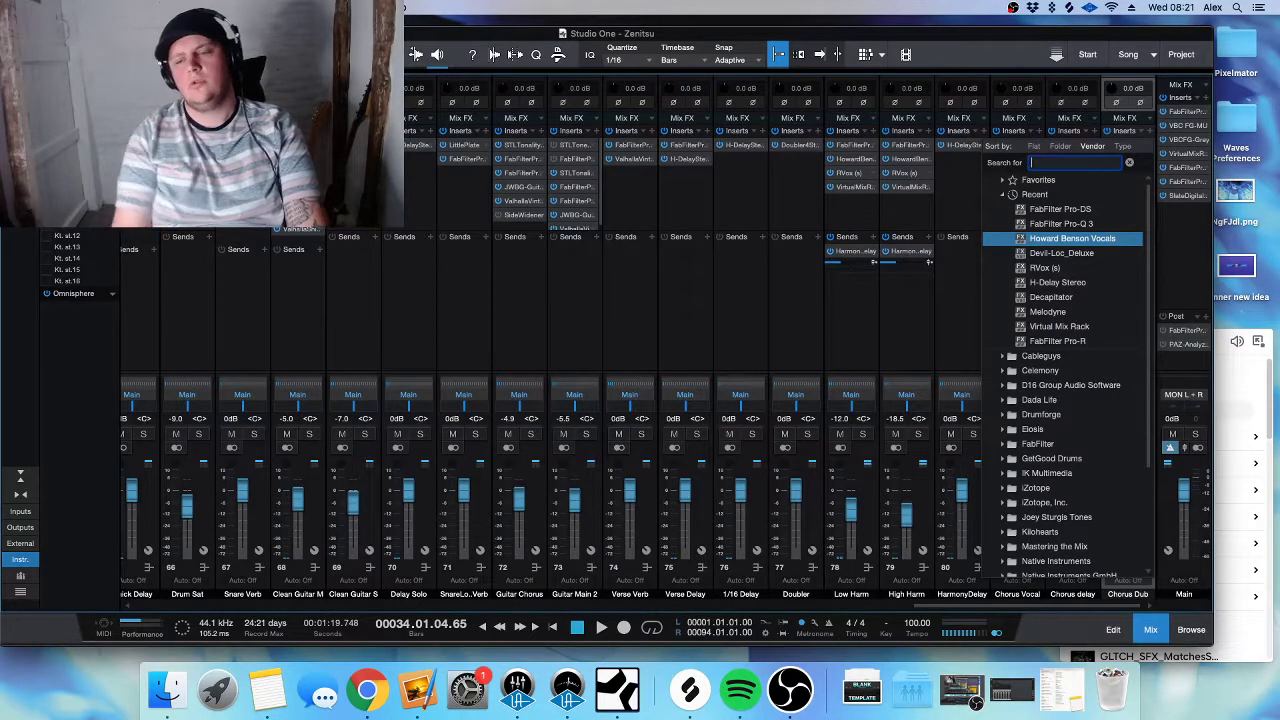
{"action": "key", "text": "Escape"}
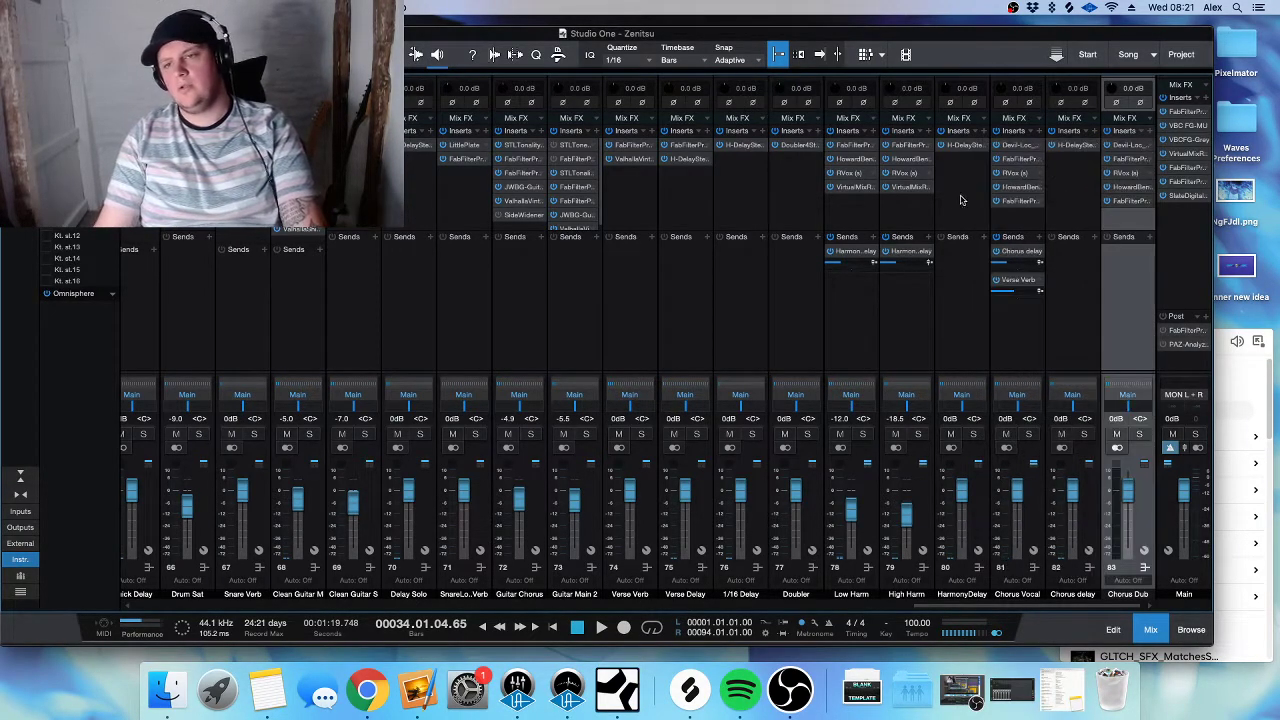
- Solo the Chorus Dub and Chorus Vocal buses during playback and set the Chorus Dub level to -12.5 dB
{"action": "left_click", "coordinate": [1128, 159]}
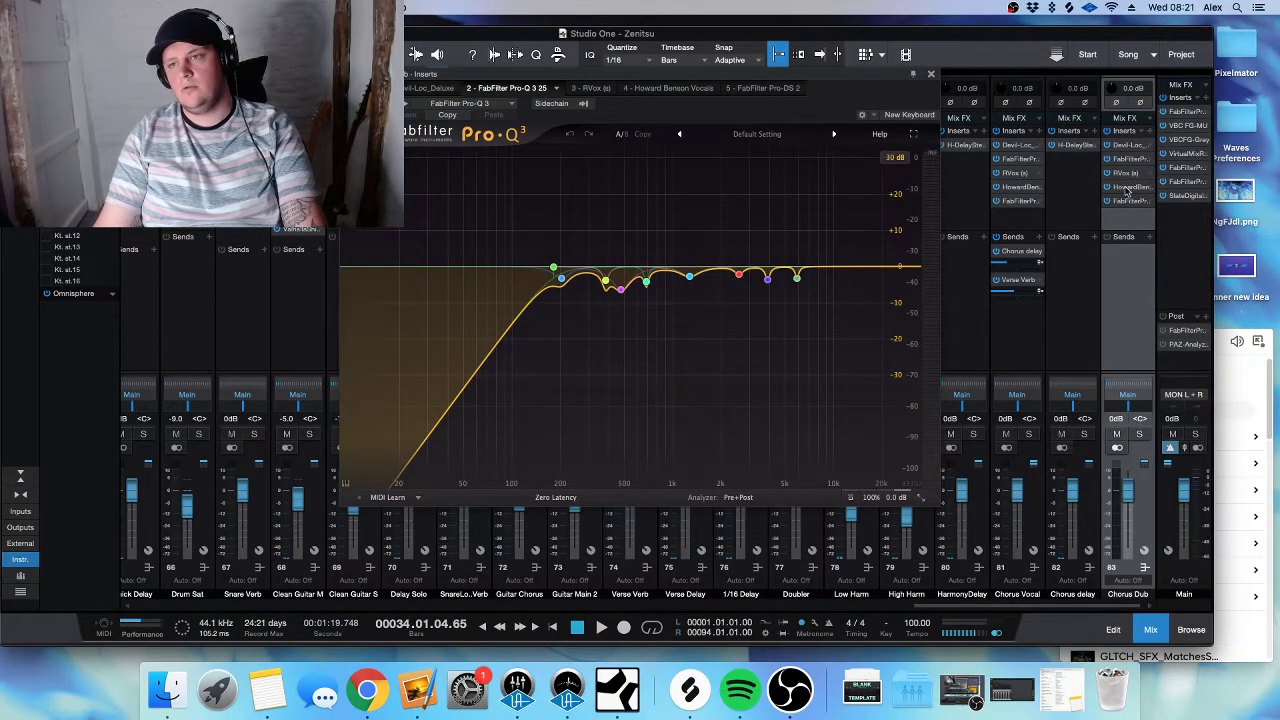
{"action": "left_click", "coordinate": [1140, 433]}
{"action": "key", "text": "space"}
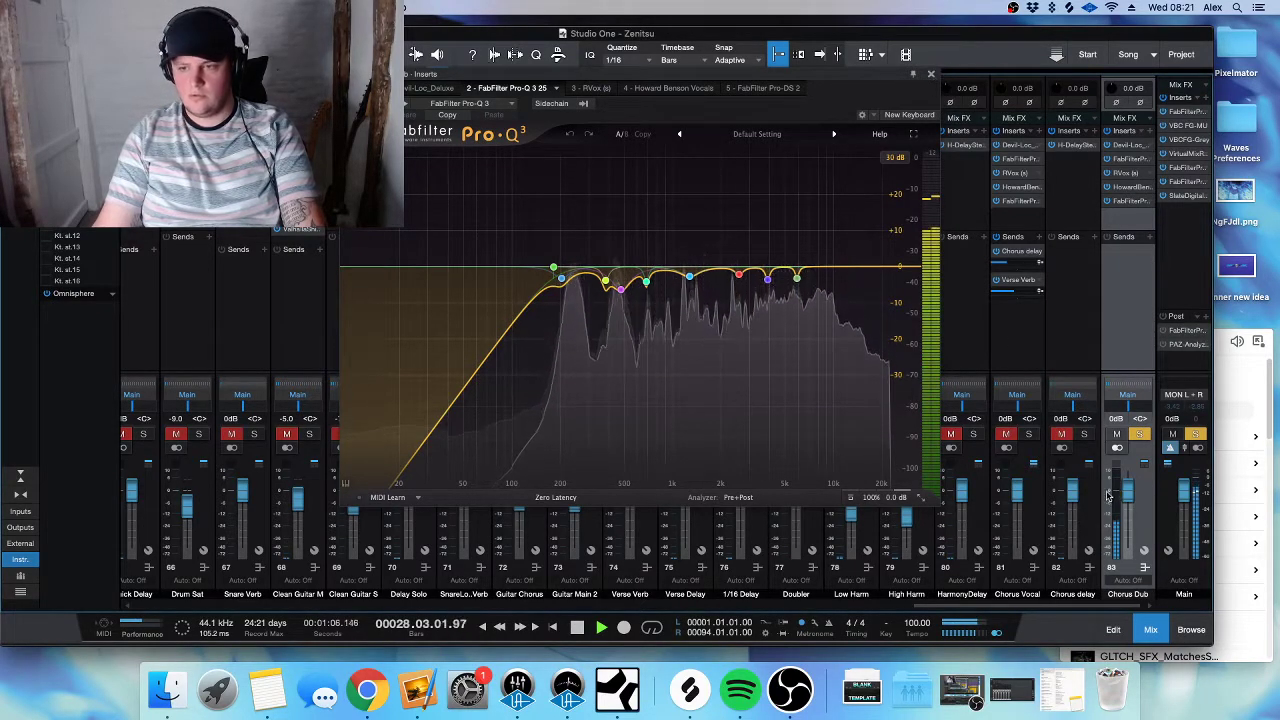
{"action": "left_click_drag", "start_coordinate": [1128, 490], "coordinate": [1128, 519]}
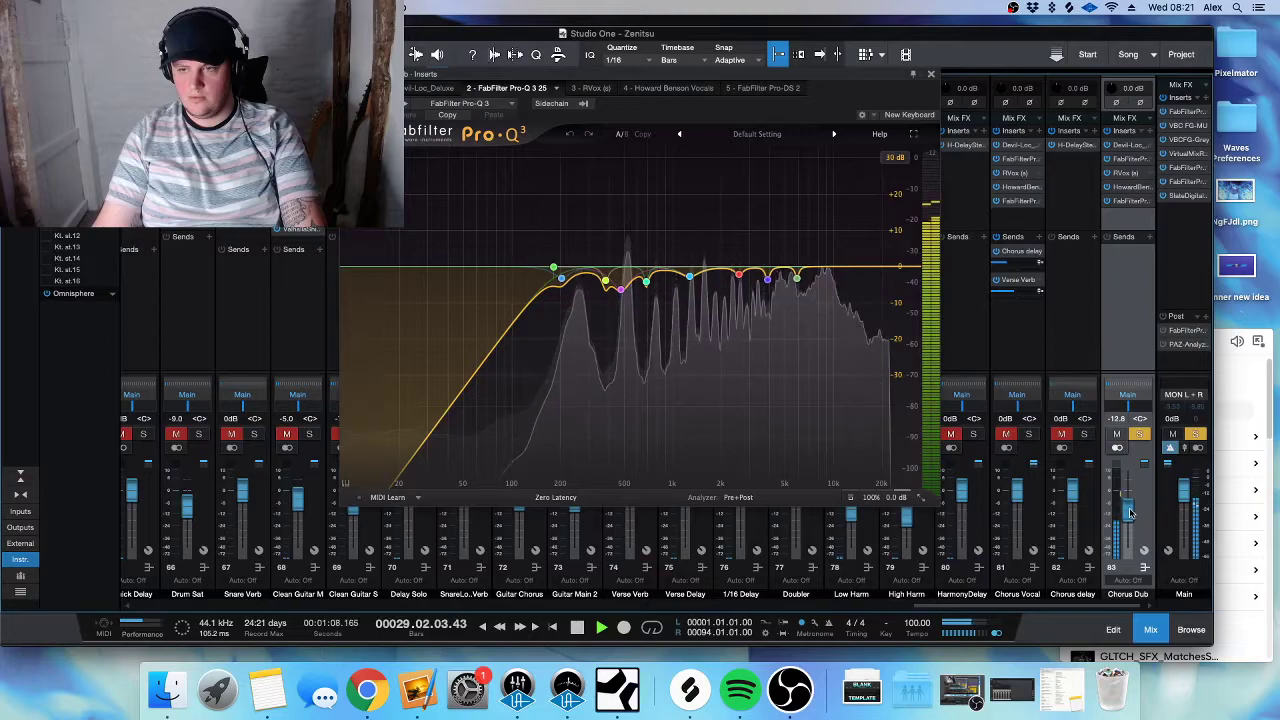
{"action": "left_click", "coordinate": [1005, 434]}
{"action": "left_click", "coordinate": [1028, 434]}
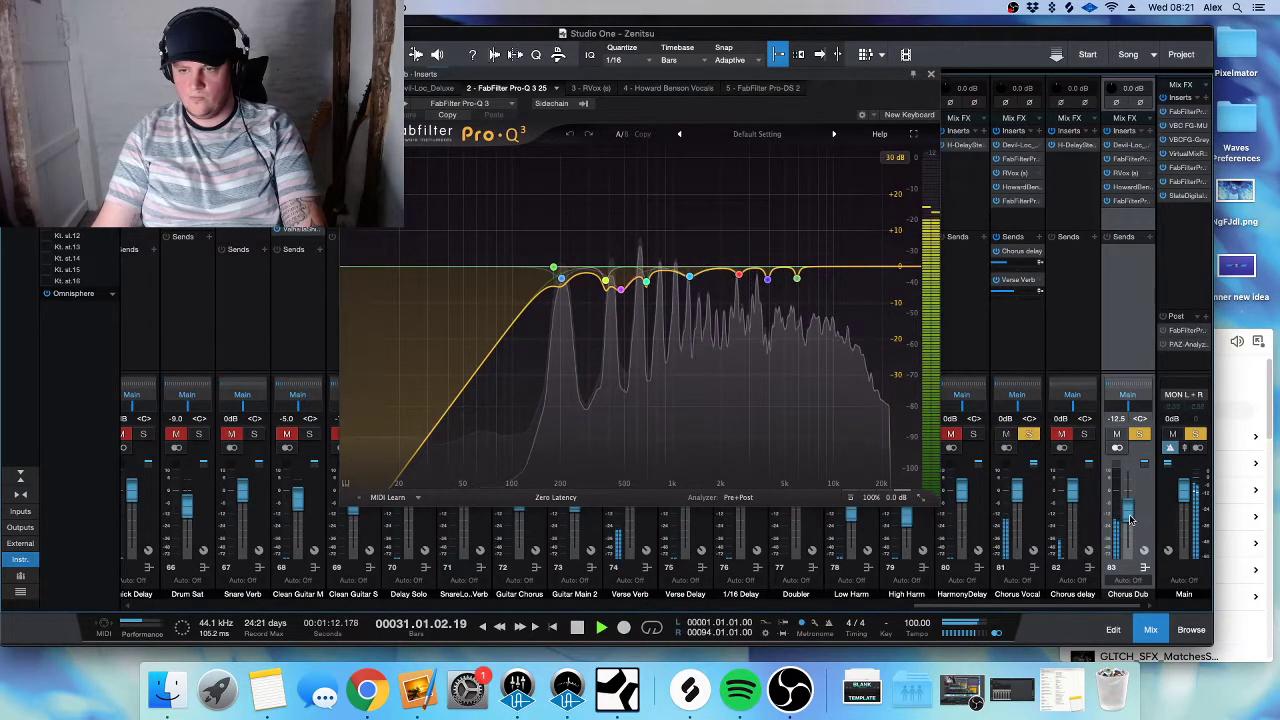
{"action": "mouse_move", "coordinate": [1128, 516]}
{"action": "left_mouse_down"}
{"action": "mouse_move", "coordinate": [1131, 530]}
{"action": "mouse_move", "coordinate": [1126, 497]}
{"action": "left_mouse_up"}
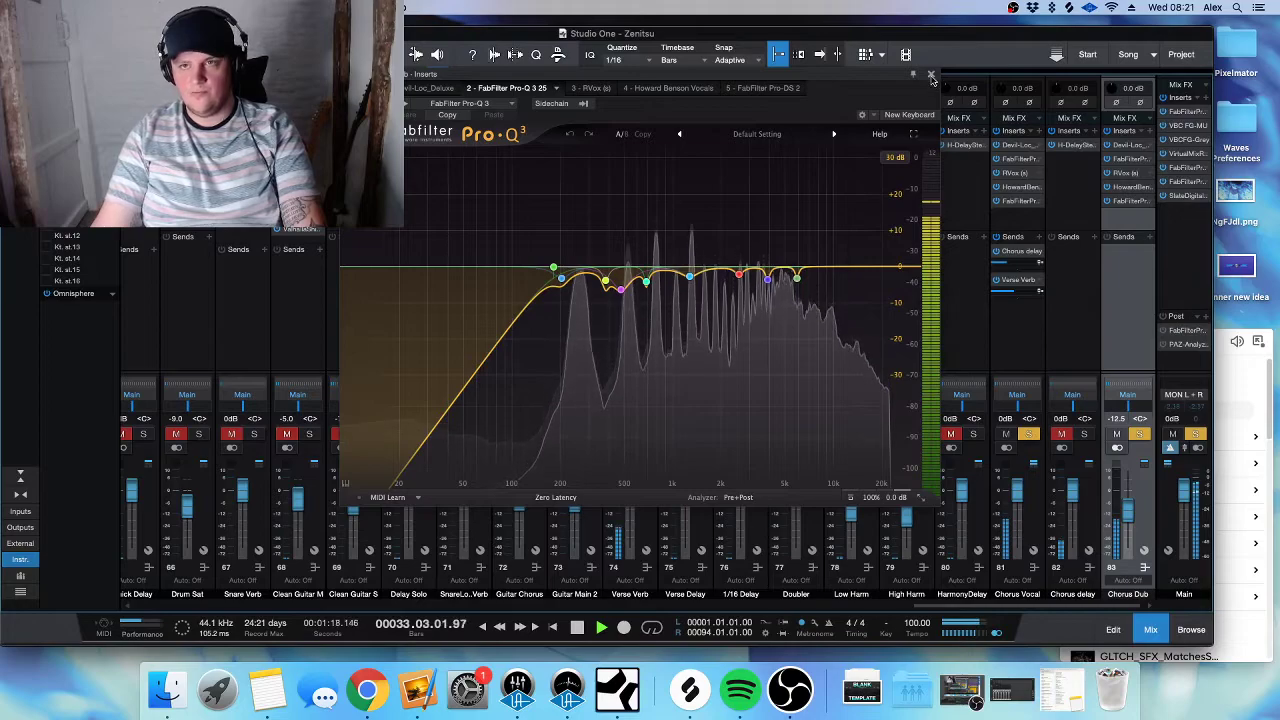
- Close the equalizer window, clear all solos and replay the full mix from the start of the second Chorus part
{"action": "left_click", "coordinate": [1196, 440]}
{"action": "left_click", "coordinate": [1196, 440]}
{"action": "key", "text": "F3"}
{"action": "left_click", "coordinate": [535, 134]}
{"action": "key", "text": "shift+w"}
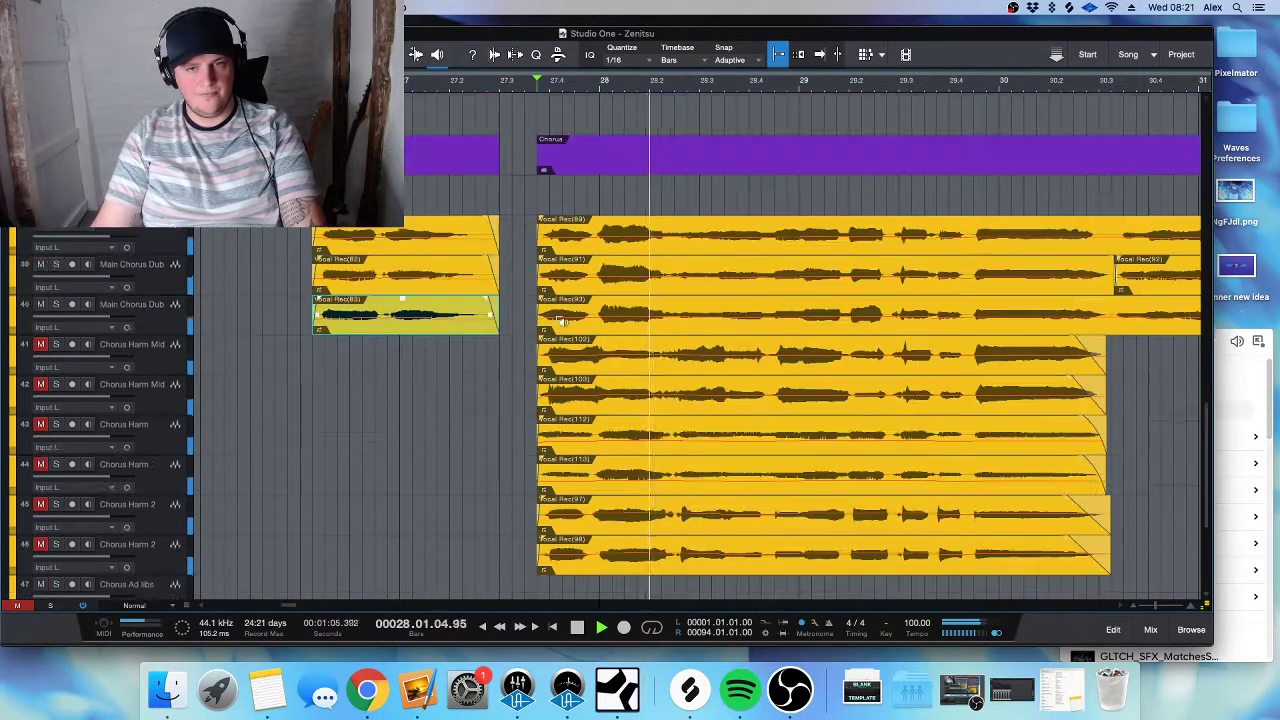
{"action": "key", "text": "w"}
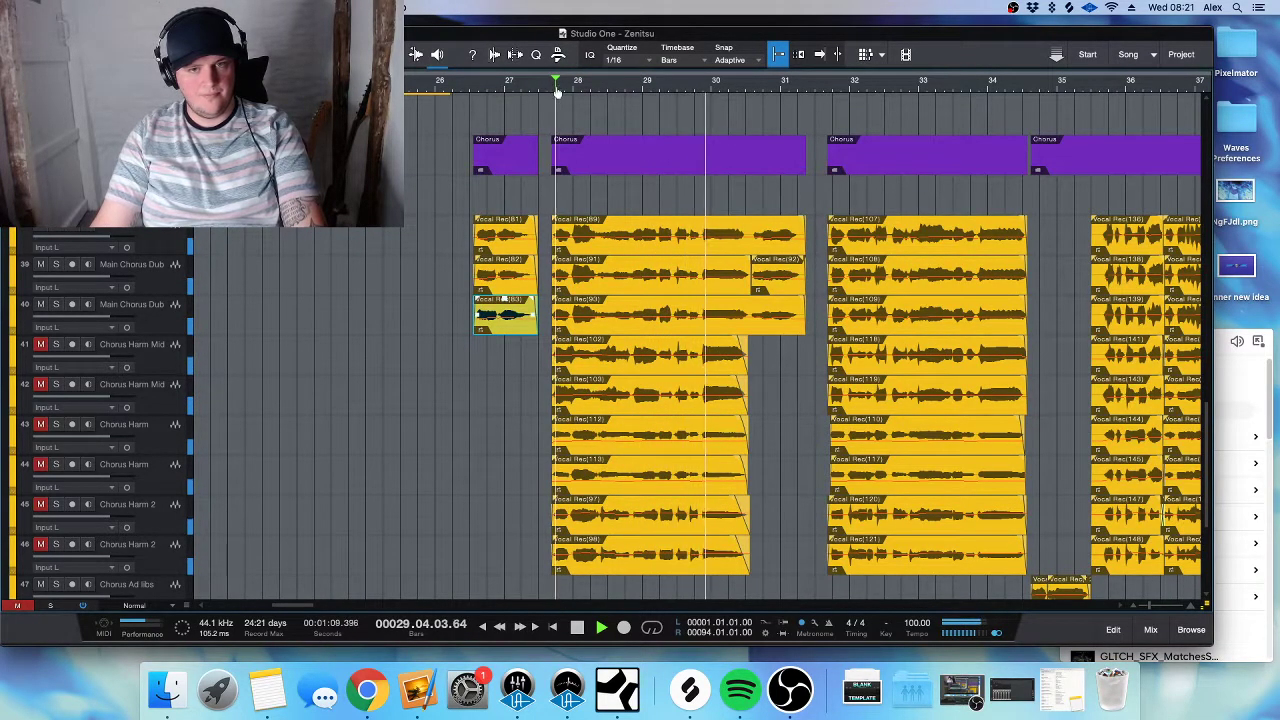
- Set the Chorus Vocal bus level to -1.5 dB and the Chorus Dub bus level to -12.0 dB
{"action": "key", "text": "F3"}
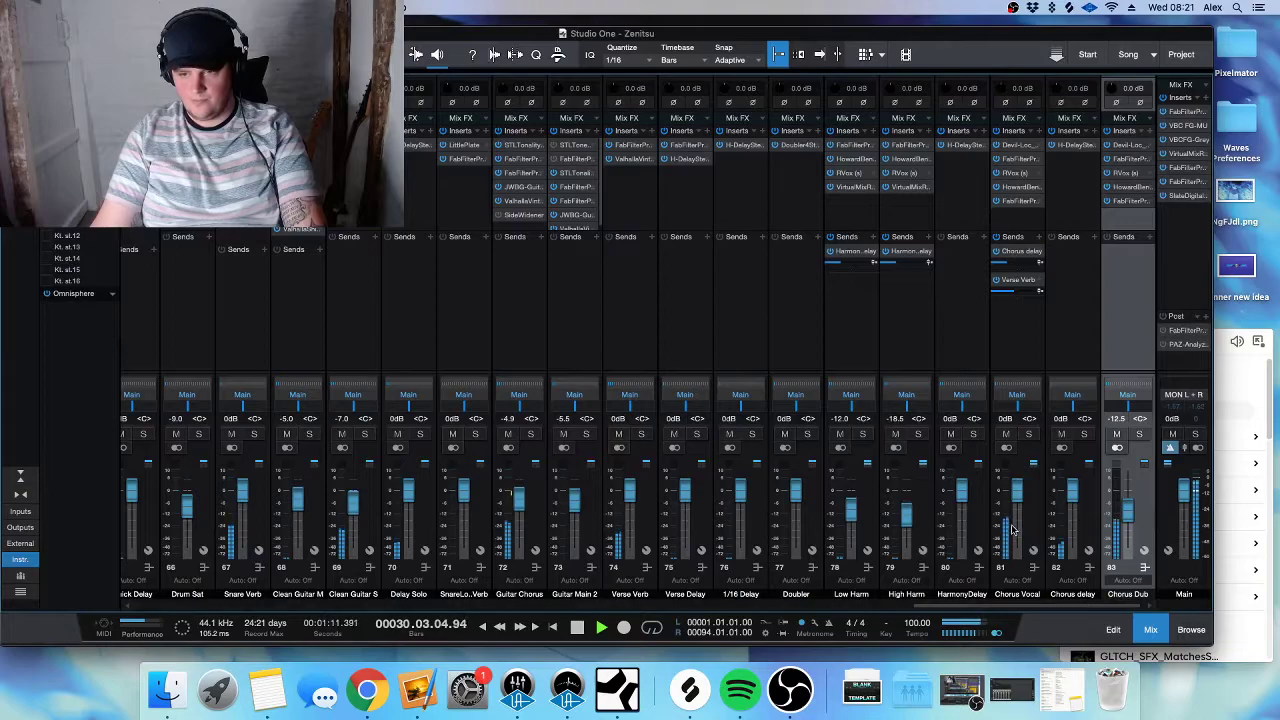
{"action": "left_click_drag", "start_coordinate": [1019, 489], "coordinate": [1021, 484]}
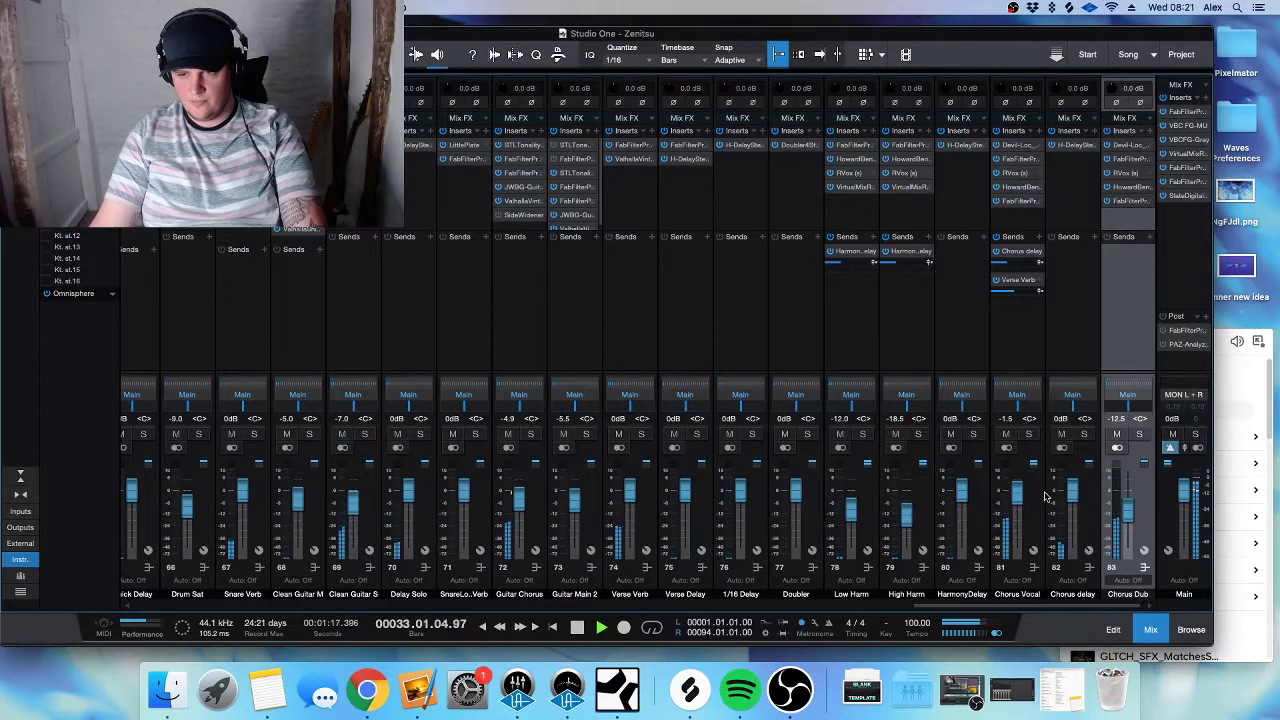
{"action": "mouse_move", "coordinate": [1129, 526]}
{"action": "left_mouse_down"}
{"action": "mouse_move", "coordinate": [1128, 496]}
{"action": "mouse_move", "coordinate": [1130, 512]}
{"action": "left_mouse_up"}
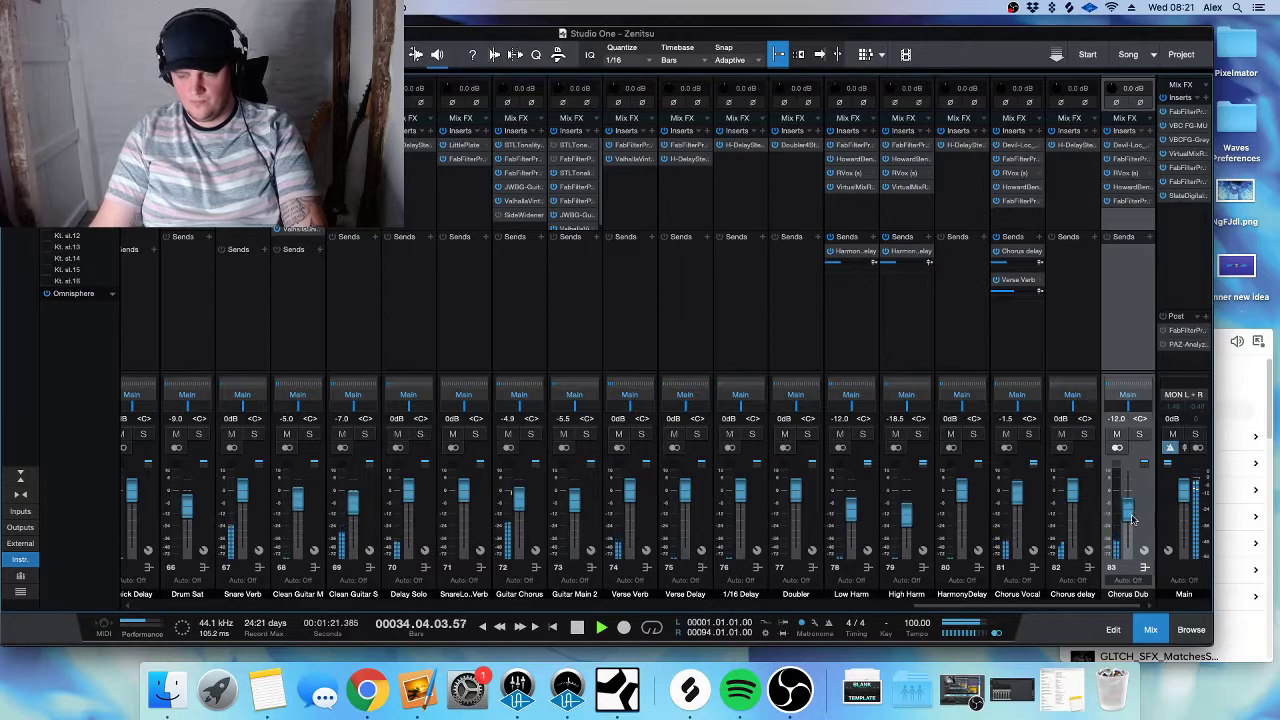
- Unmute both Chorus Harm Mid tracks, select them together and stop playback
{"action": "key", "text": "F3"}
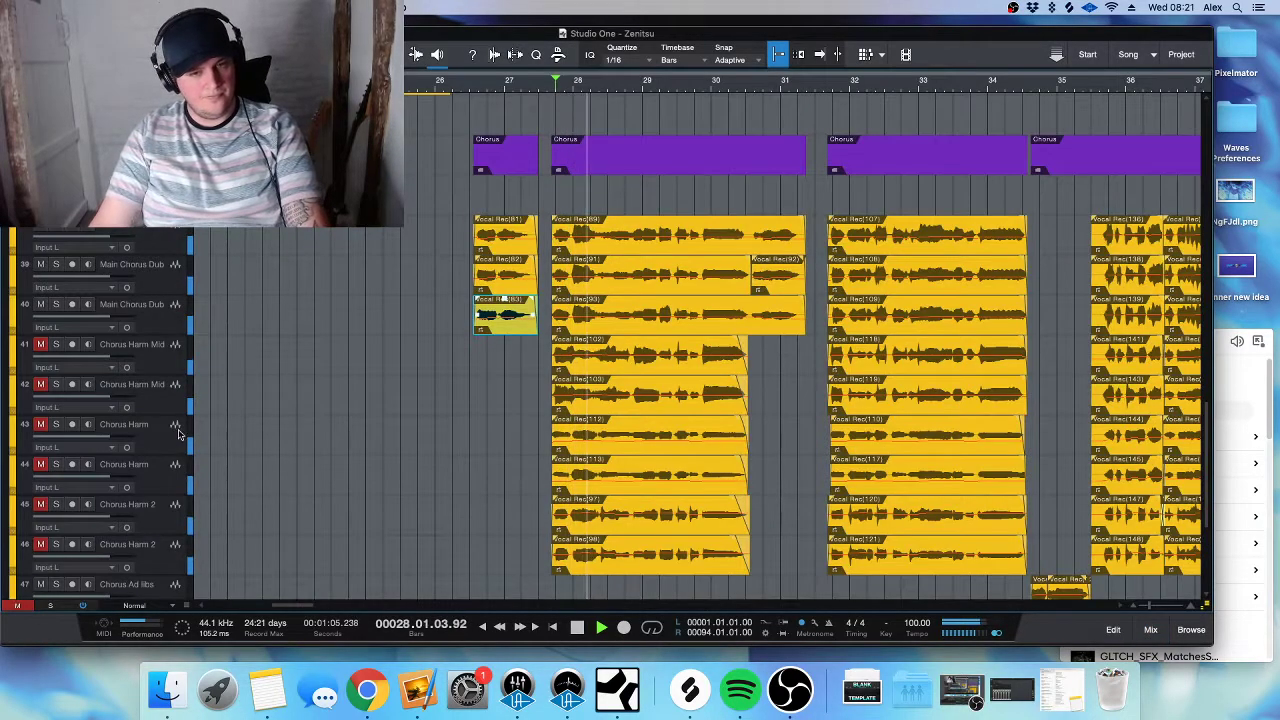
{"action": "left_click", "coordinate": [40, 344]}
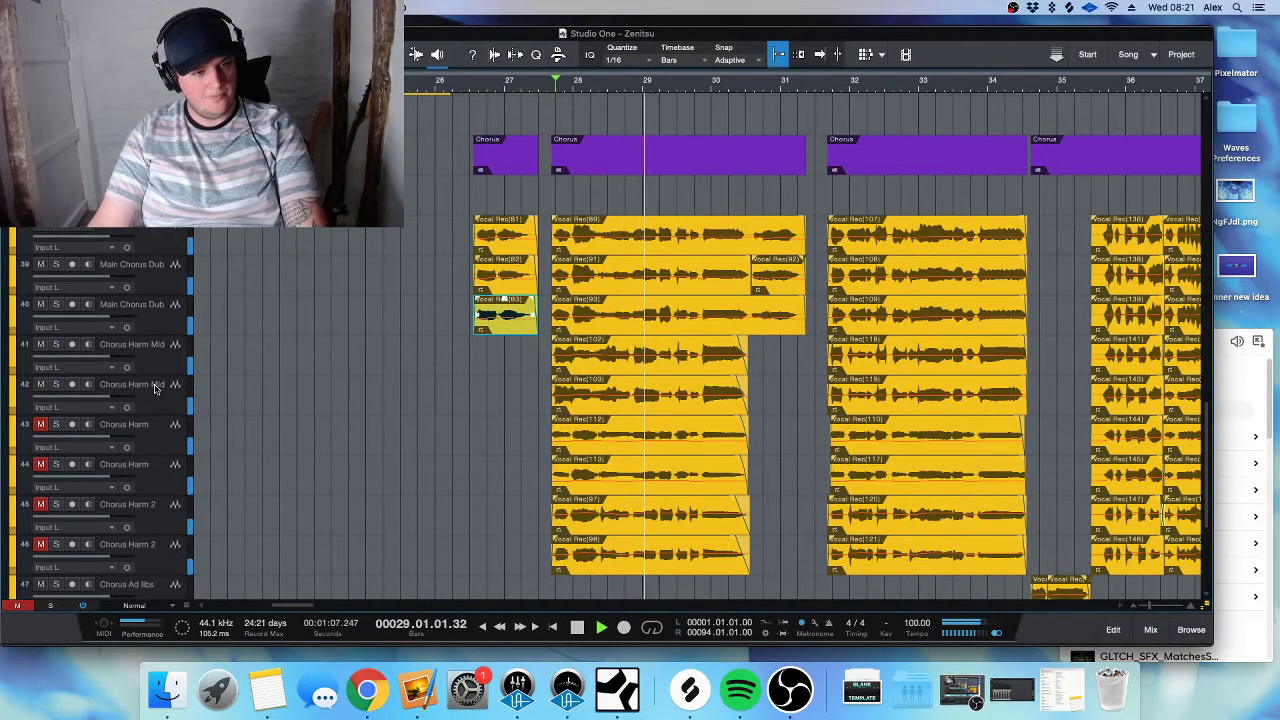
{"action": "left_click", "coordinate": [38, 386]}
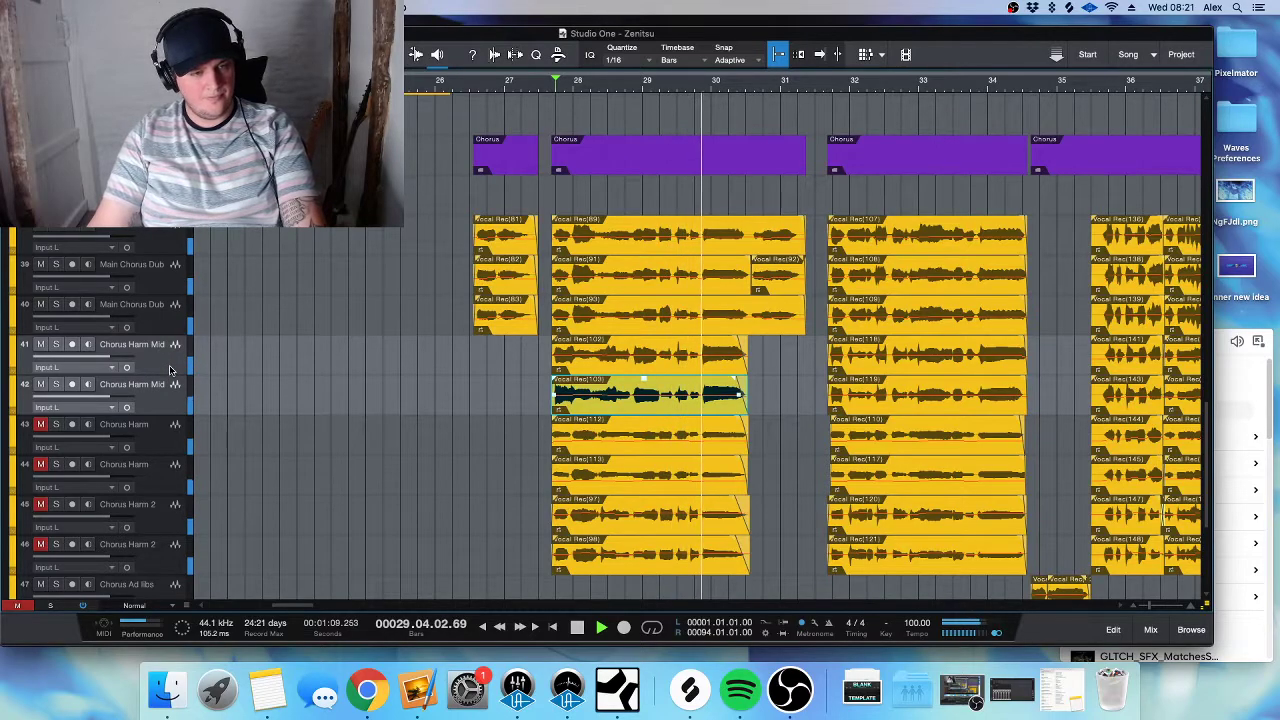
{"action": "key", "text": "space"}
{"action": "right_click", "coordinate": [162, 366]}
{"action": "key", "text": "Escape"}
- Add a new bus for the two selected Chorus Harm Mid channels and name it Mid Harm Chorus
{"action": "key", "text": "F3"}
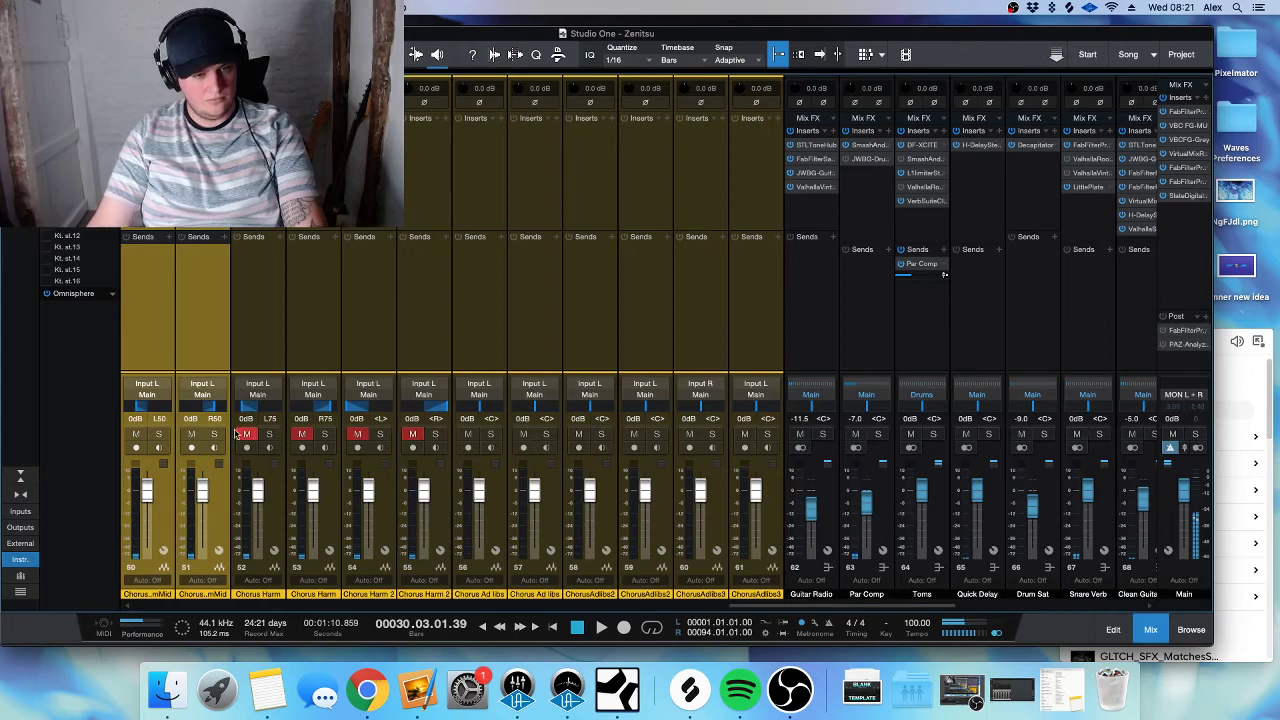
{"action": "right_click", "coordinate": [200, 395]}
{"action": "left_click", "coordinate": [255, 480]}
{"action": "double_click", "coordinate": [1128, 595]}
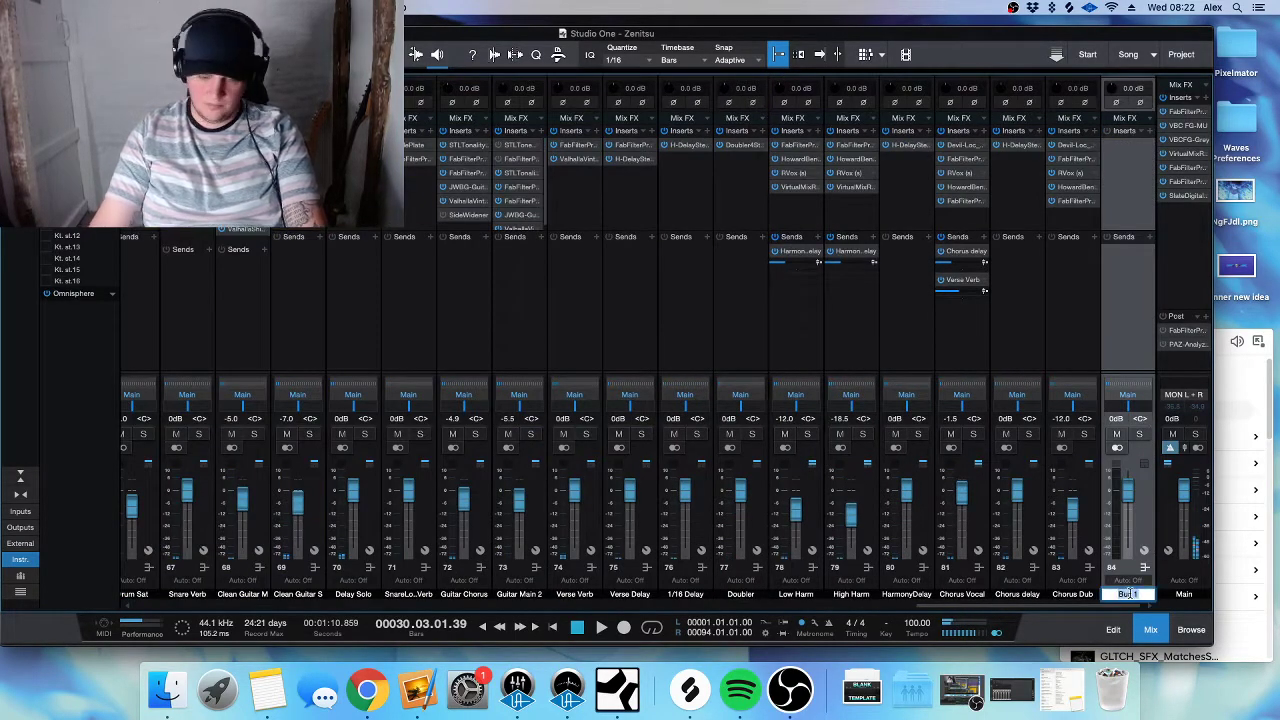
{"action": "type", "text": "Mid Harm"}
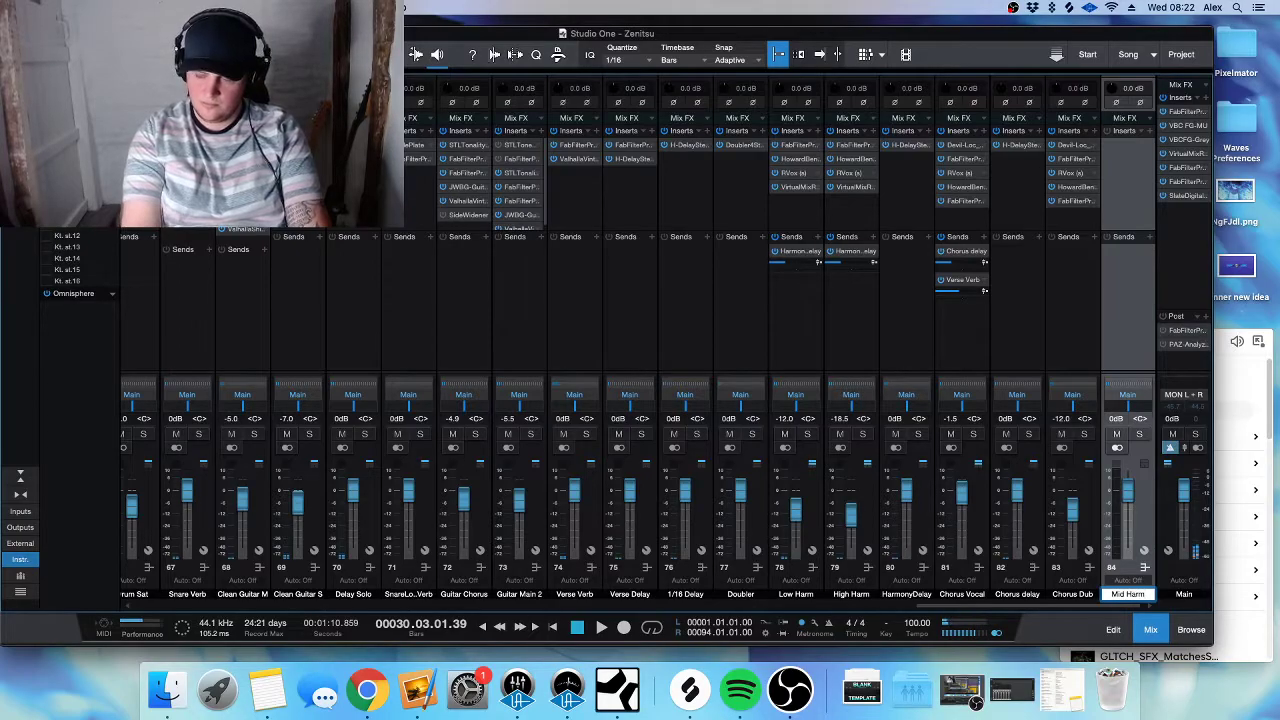
{"action": "key", "text": "Return"}
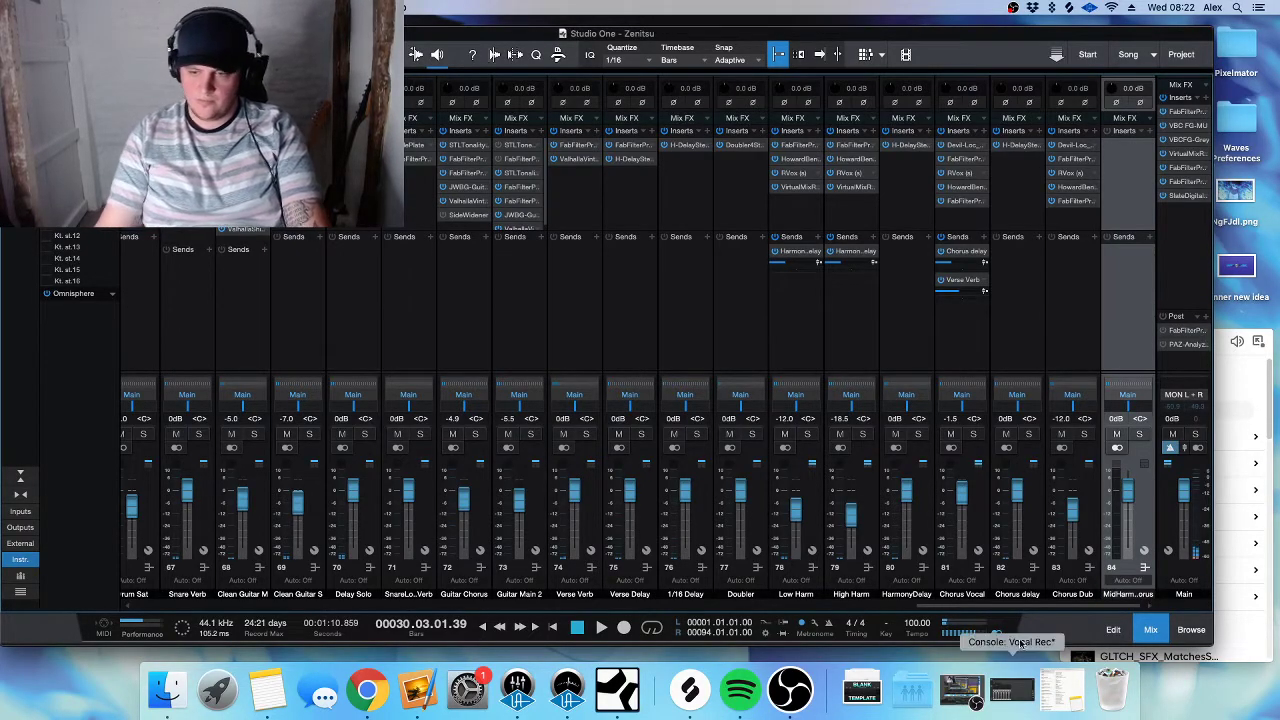
{"action": "scroll", "coordinate": [997, 612], "scroll_direction": "left", "scroll_amount": 2}
{"action": "scroll", "coordinate": [997, 612], "scroll_direction": "left", "scroll_amount": 3}
{"action": "key", "text": "F3"}
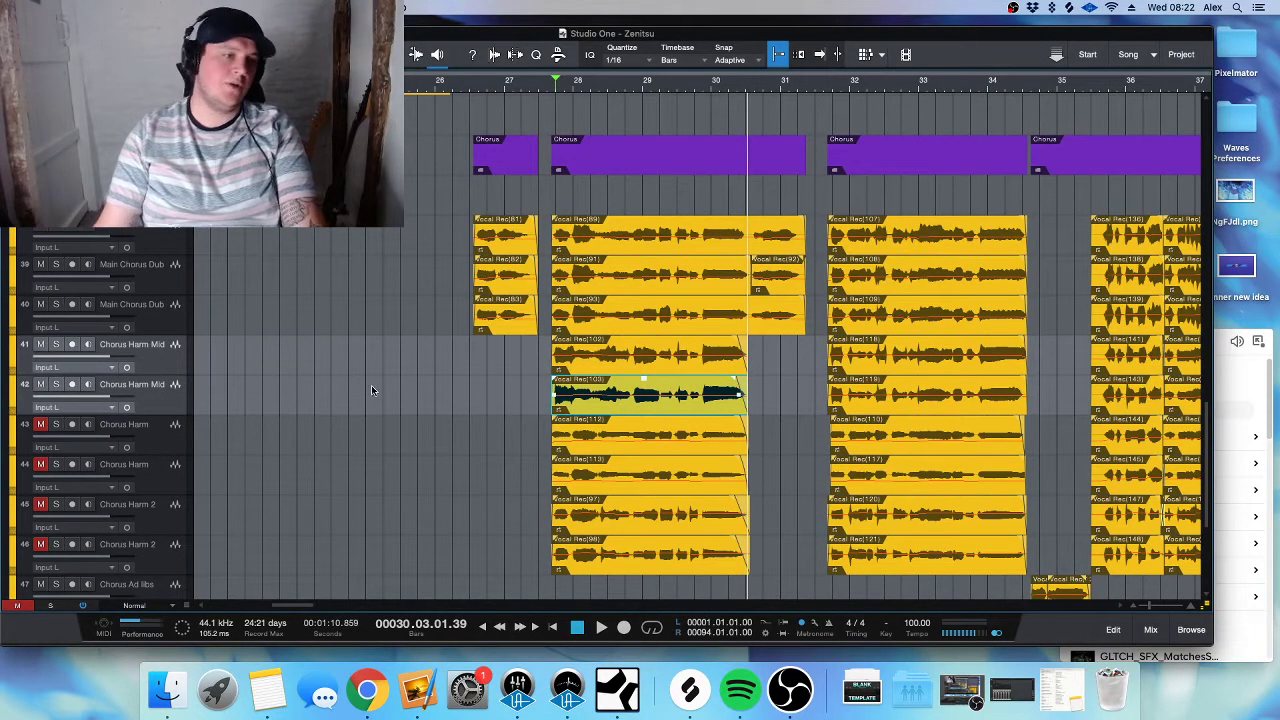
{"action": "key", "text": "F3"}
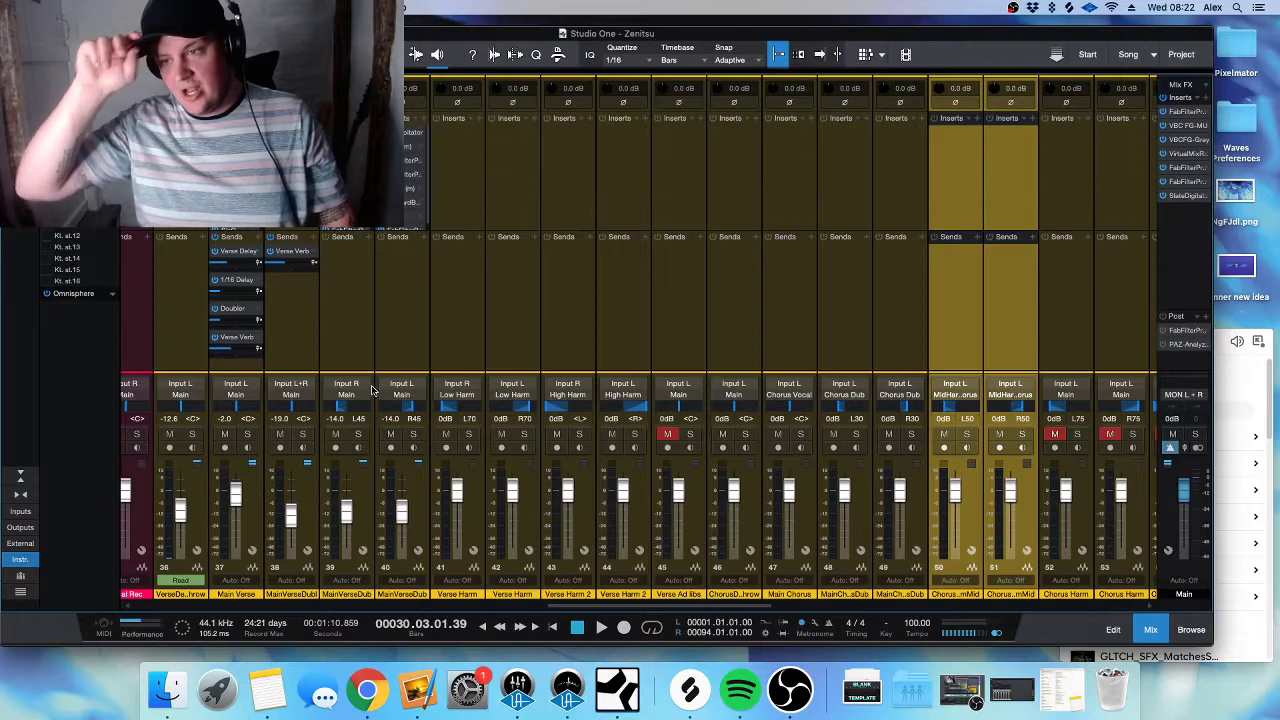
{"action": "key", "text": "F3"}
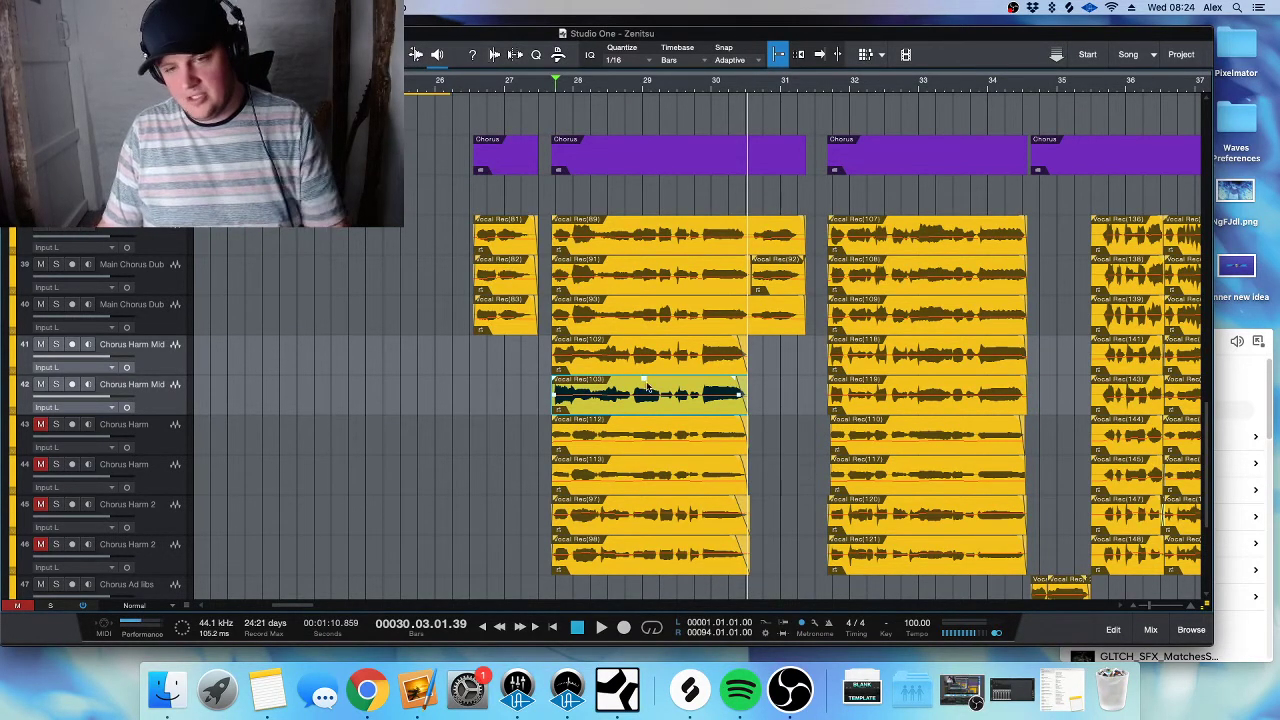
- Bring up the mixing console and select the MidHarm Chorus bus channel
{"action": "scroll", "coordinate": [548, 396], "scroll_direction": "up", "scroll_amount": 3}
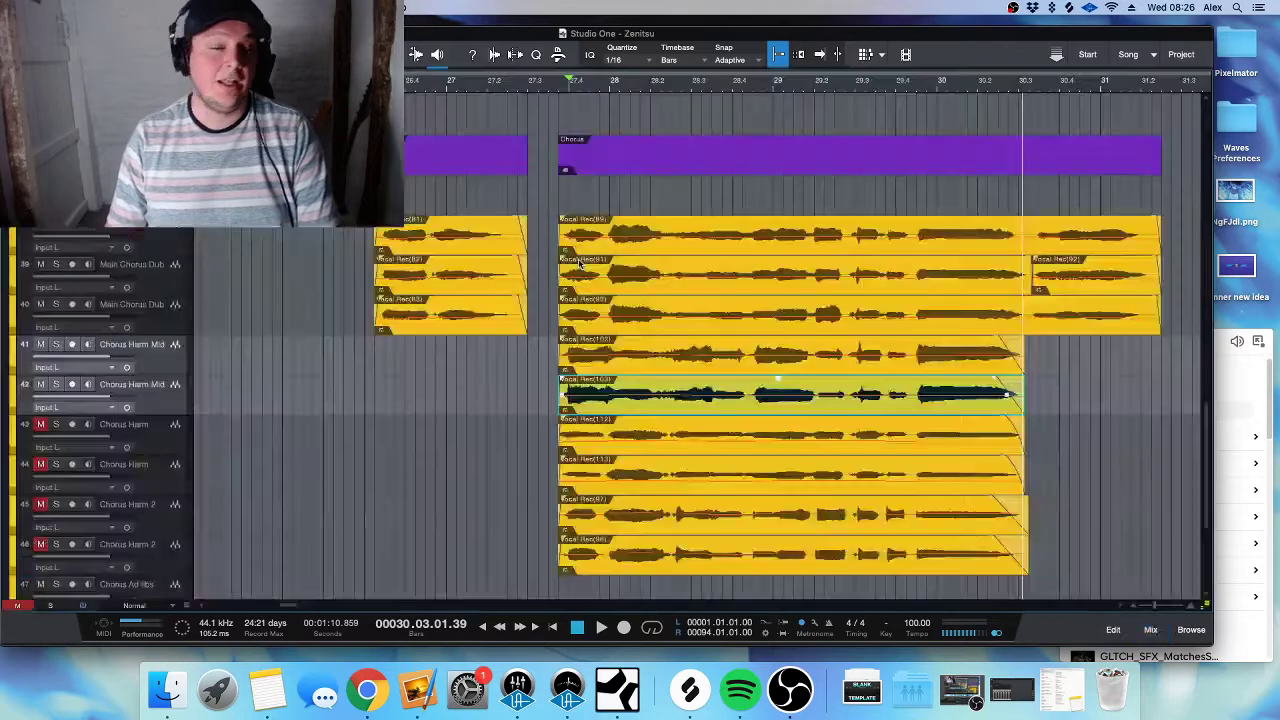
{"action": "key", "text": "w"}
{"action": "key", "text": "shift+w"}
{"action": "key", "text": "w"}
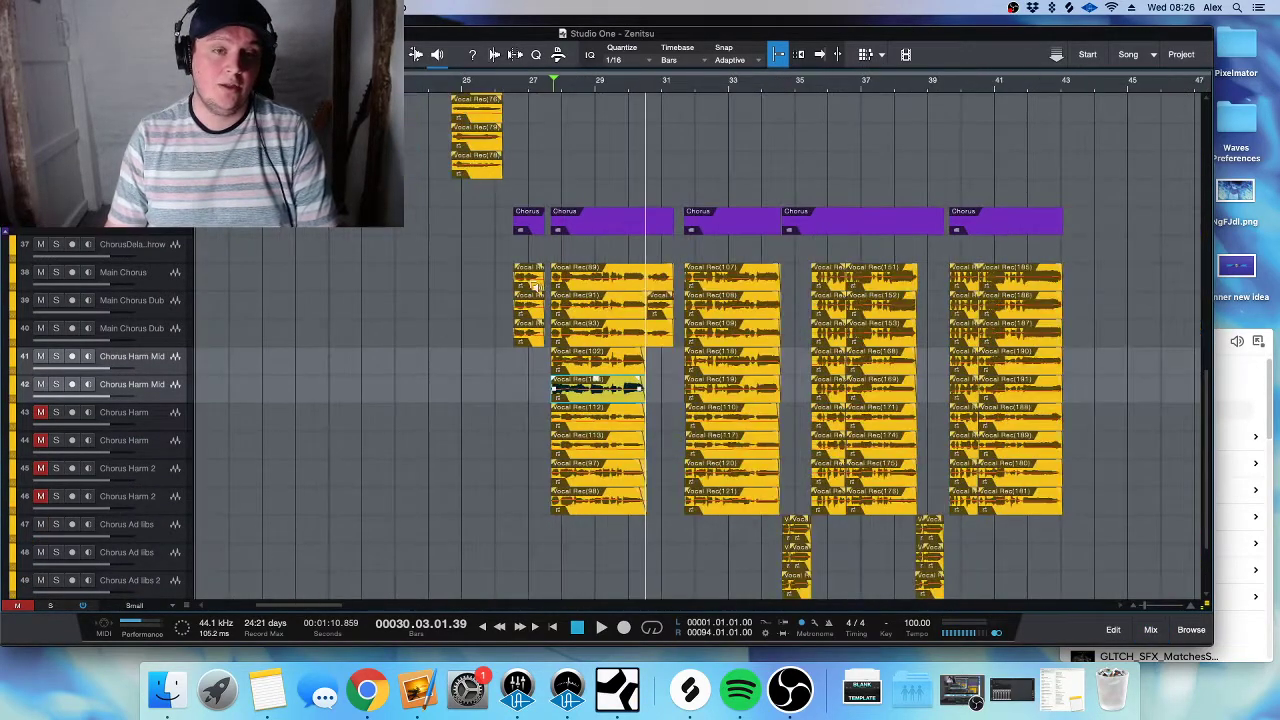
{"action": "key", "text": "shift+w"}
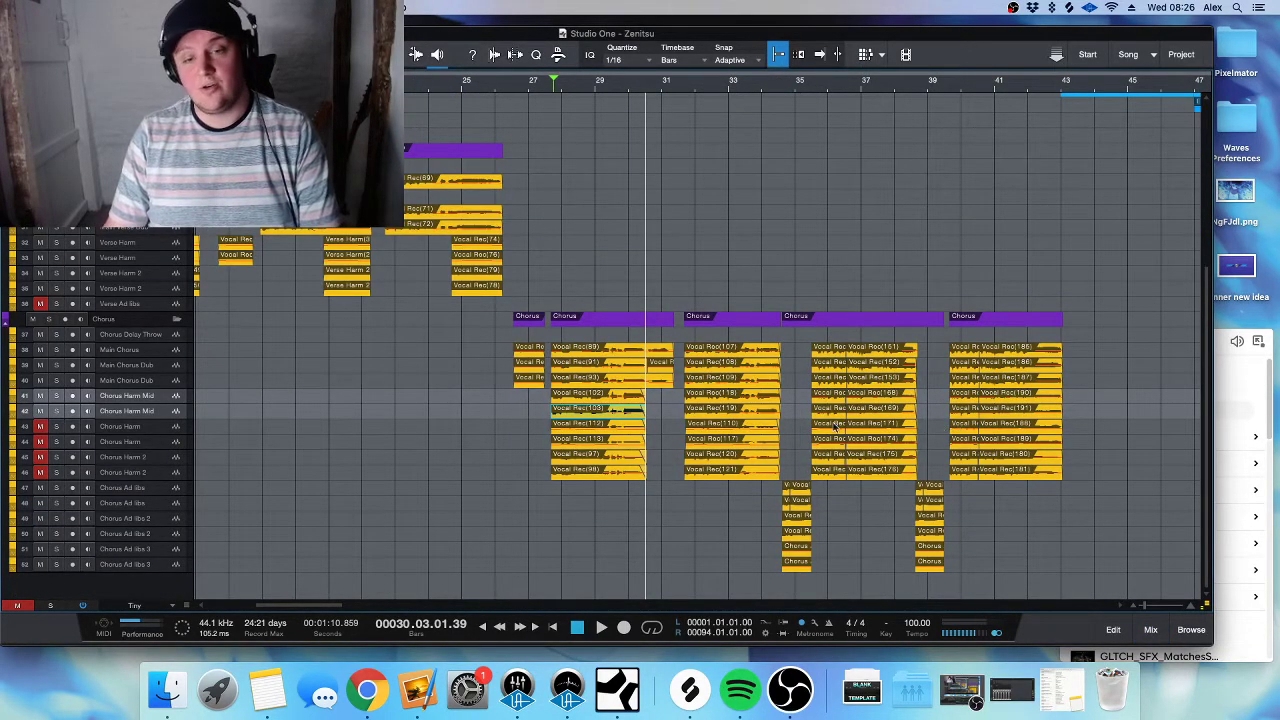
{"action": "key", "text": "F3"}
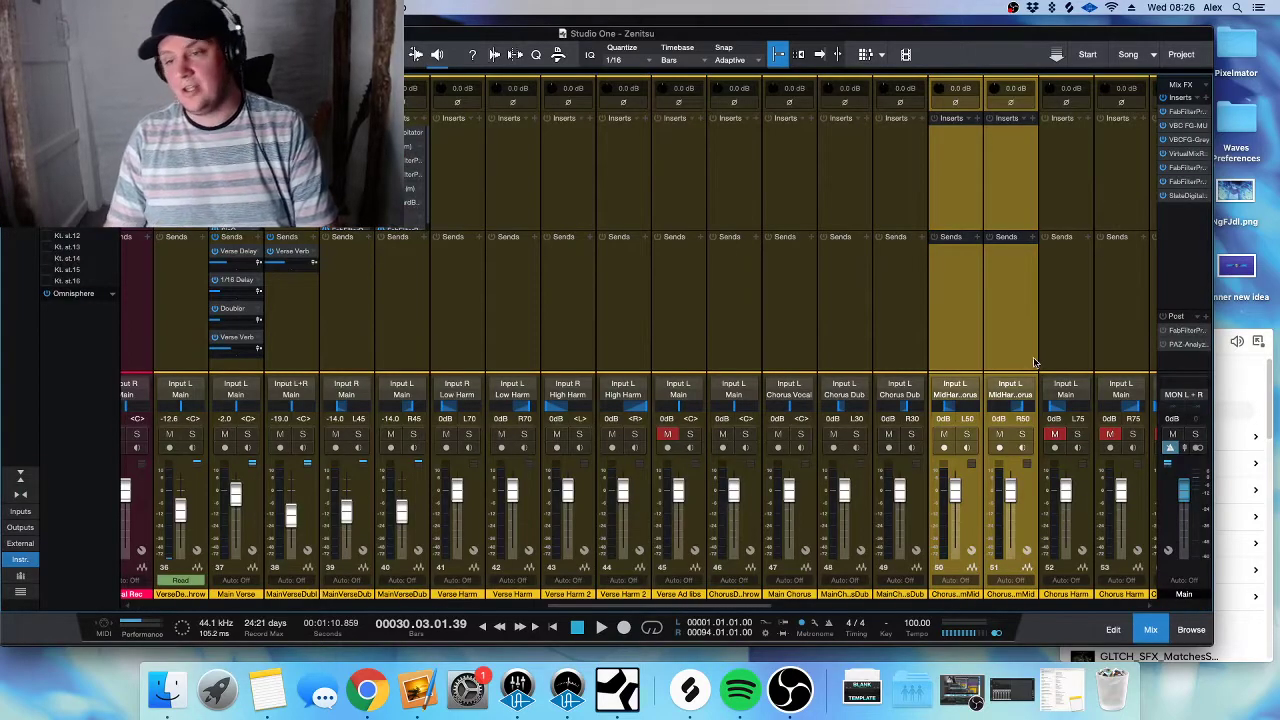
{"action": "scroll", "coordinate": [1038, 352], "scroll_direction": "left", "scroll_amount": 2}
{"action": "scroll", "coordinate": [1038, 352], "scroll_direction": "right", "scroll_amount": 3}
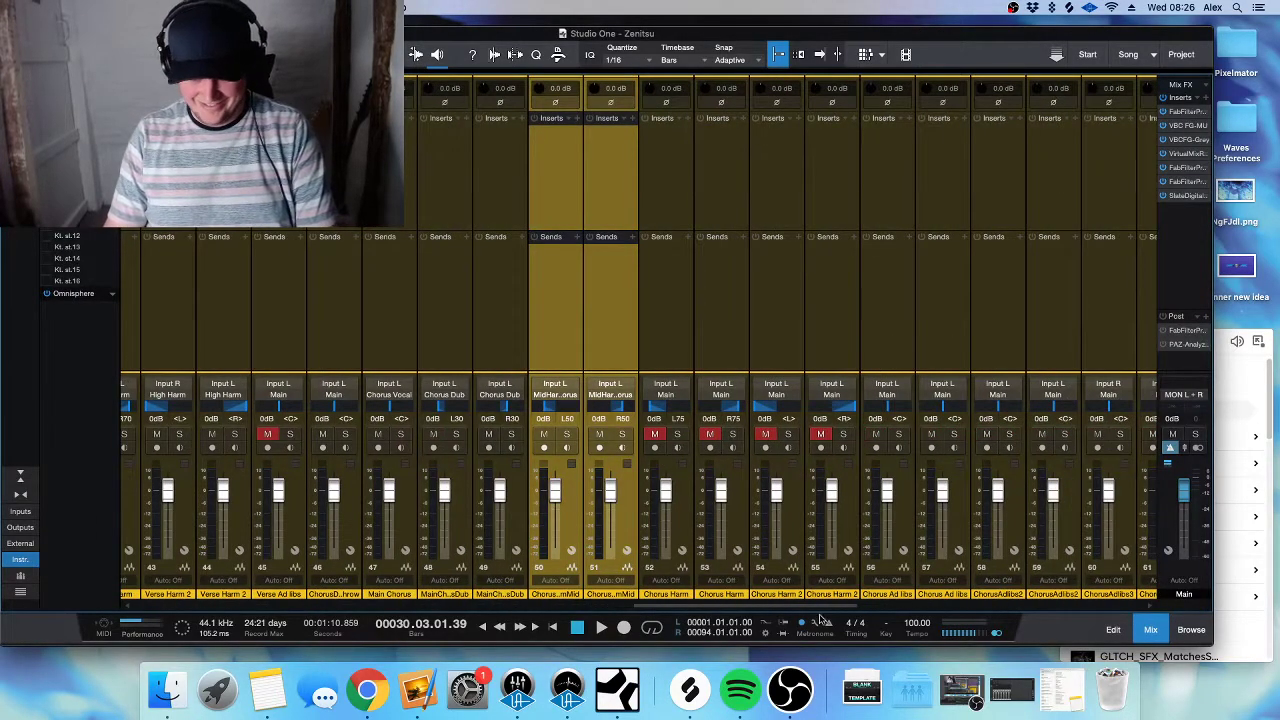
{"action": "scroll", "coordinate": [1006, 615], "scroll_direction": "right", "scroll_amount": 5}
{"action": "scroll", "coordinate": [1006, 615], "scroll_direction": "right", "scroll_amount": 8}
{"action": "left_click", "coordinate": [1108, 432]}
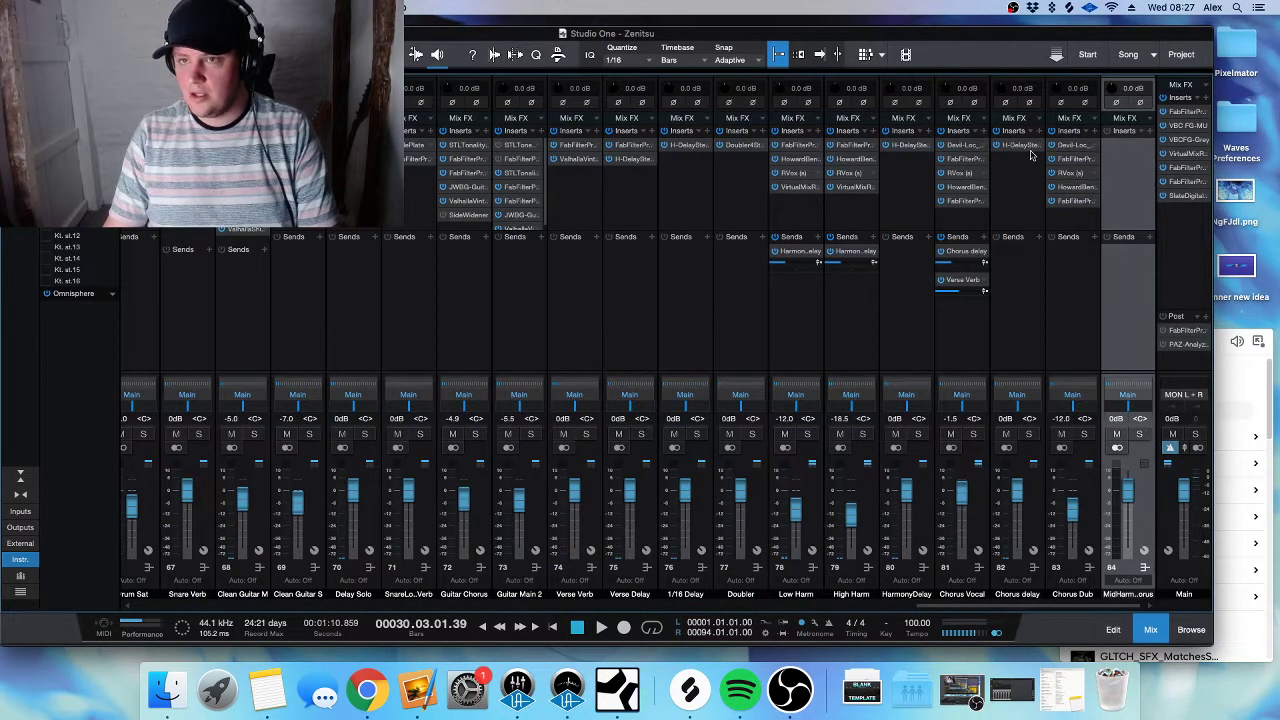
- Play the chorus and compare the MidHarm Chorus bus soloed and within the full mix
{"action": "key", "text": "space"}
{"action": "left_click", "coordinate": [1140, 434]}
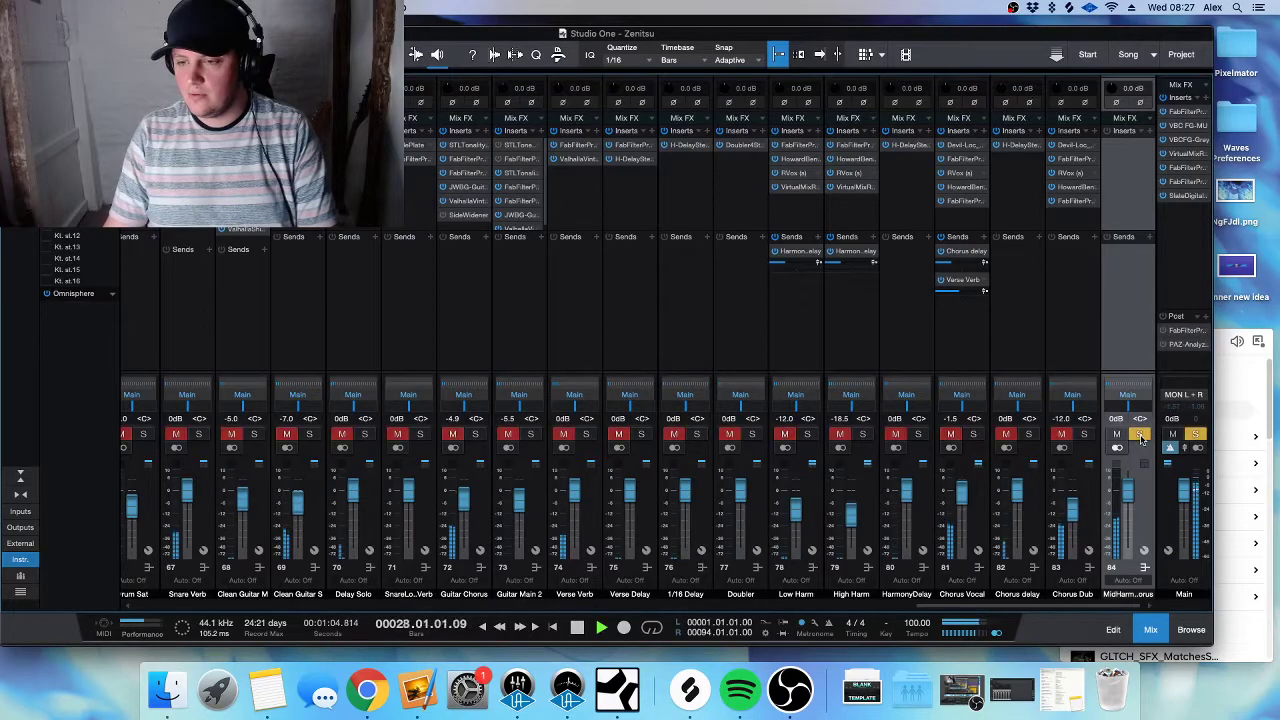
{"action": "left_click", "coordinate": [1140, 434]}
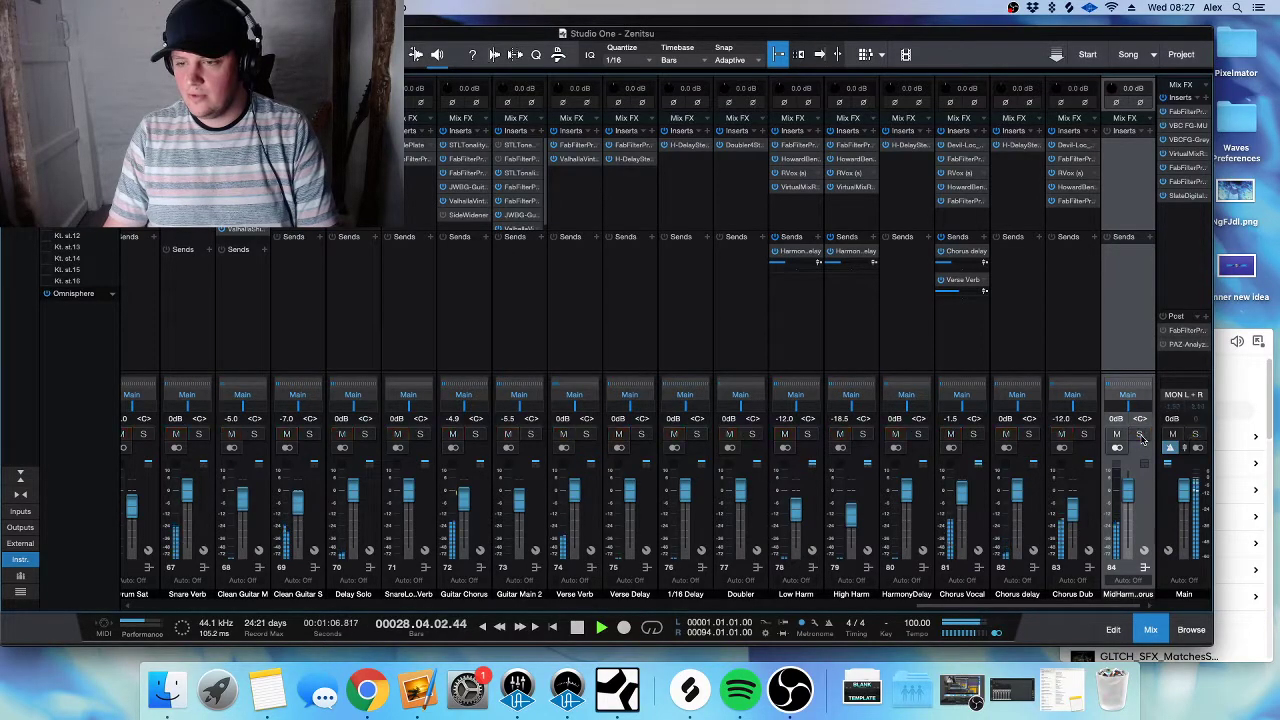
{"action": "left_click", "coordinate": [1140, 434]}
{"action": "left_click", "coordinate": [1140, 434]}
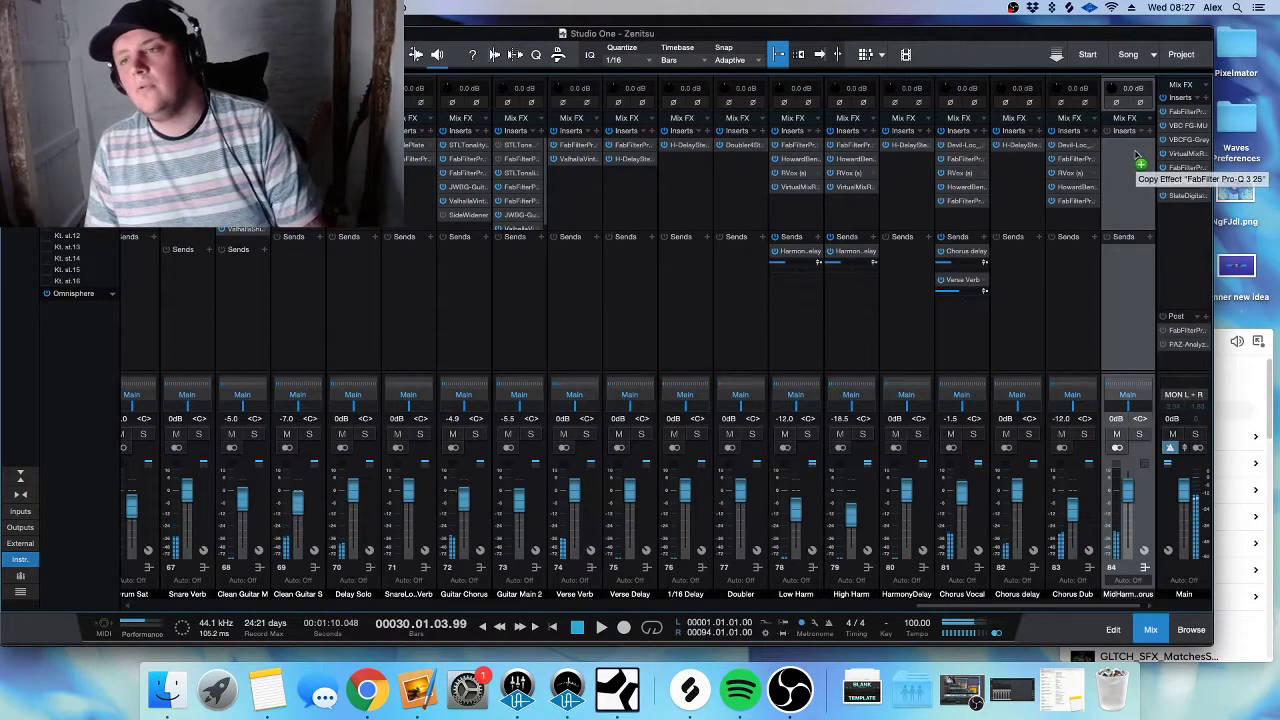
- Copy the FabFilter Pro-Q 3 from the Chorus Vocal bus to the MidHarm Chorus bus and raise its low-cut frequency
{"action": "left_click", "coordinate": [962, 159]}
{"action": "left_click_drag", "start_coordinate": [554, 270], "coordinate": [577, 278]}
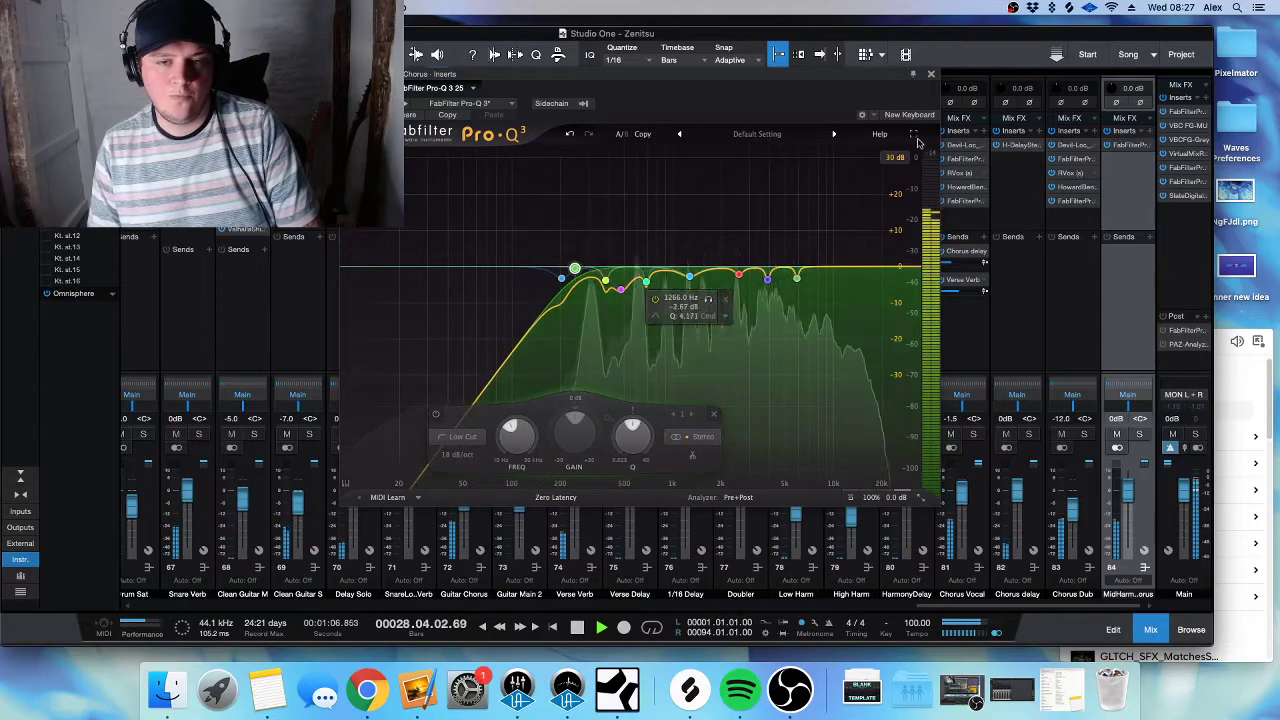
{"action": "left_click", "coordinate": [930, 73]}
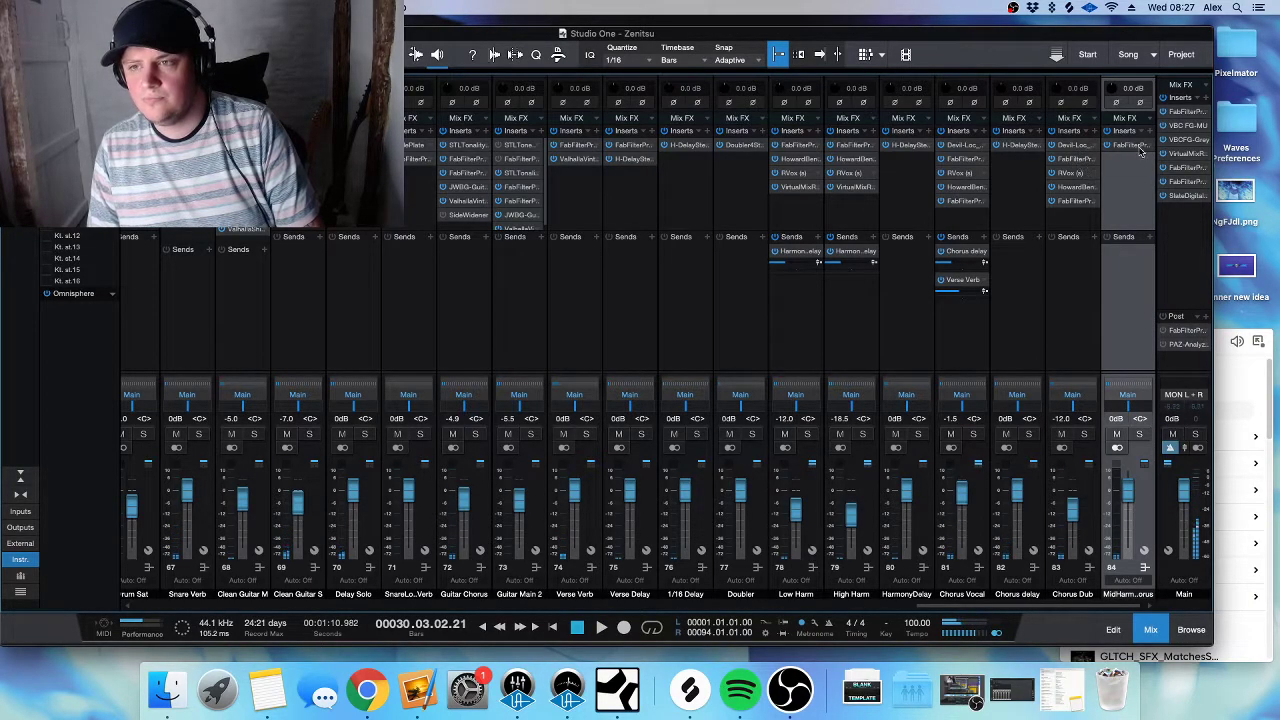
- Insert FabFilter Pro-C 2 on the MidHarm Chorus bus and load the vocal preset Punchy Vocals bM
{"action": "left_click", "coordinate": [1149, 132]}
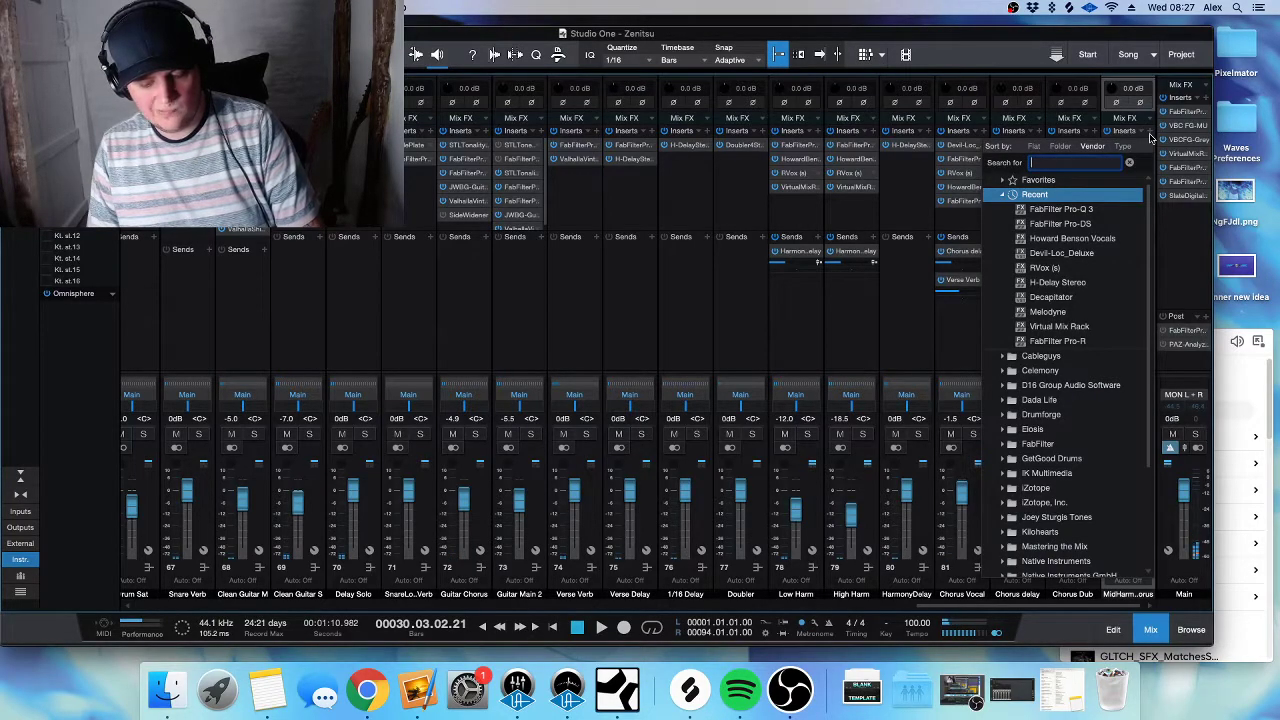
{"action": "type", "text": "c 2"}
{"action": "double_click", "coordinate": [1083, 192]}
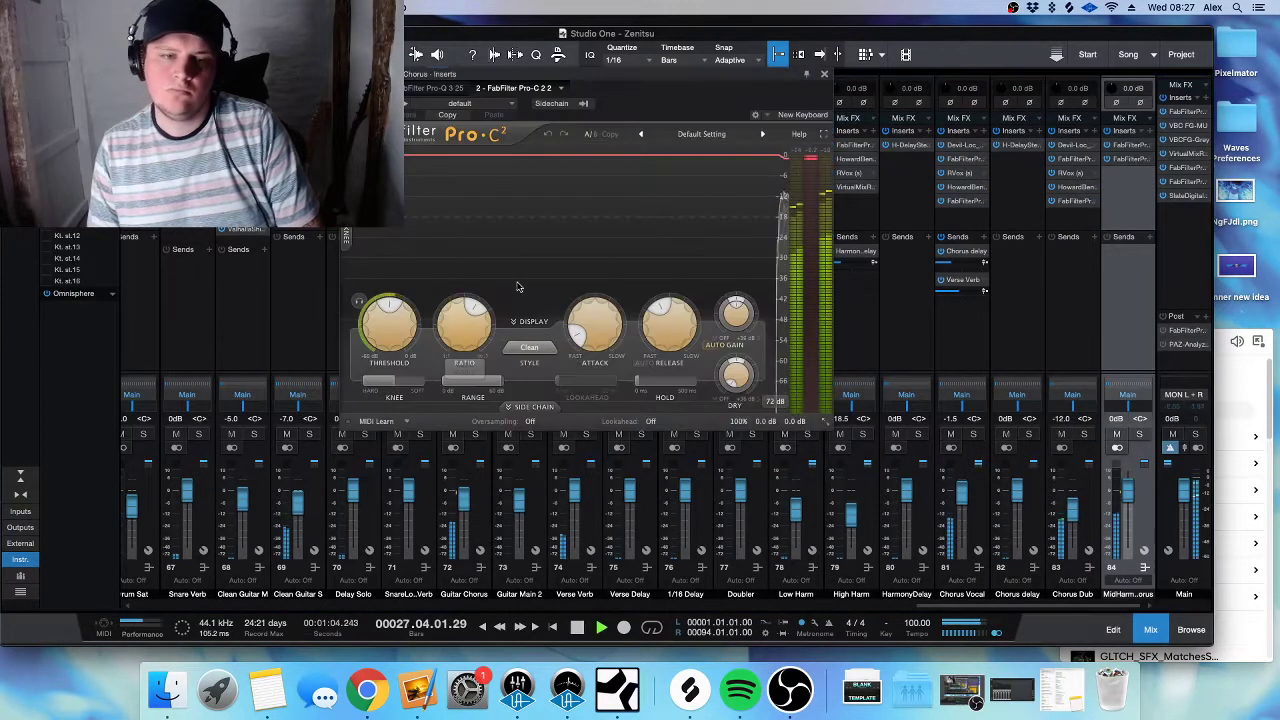
{"action": "left_click", "coordinate": [701, 134]}
{"action": "mouse_move", "coordinate": [731, 240]}
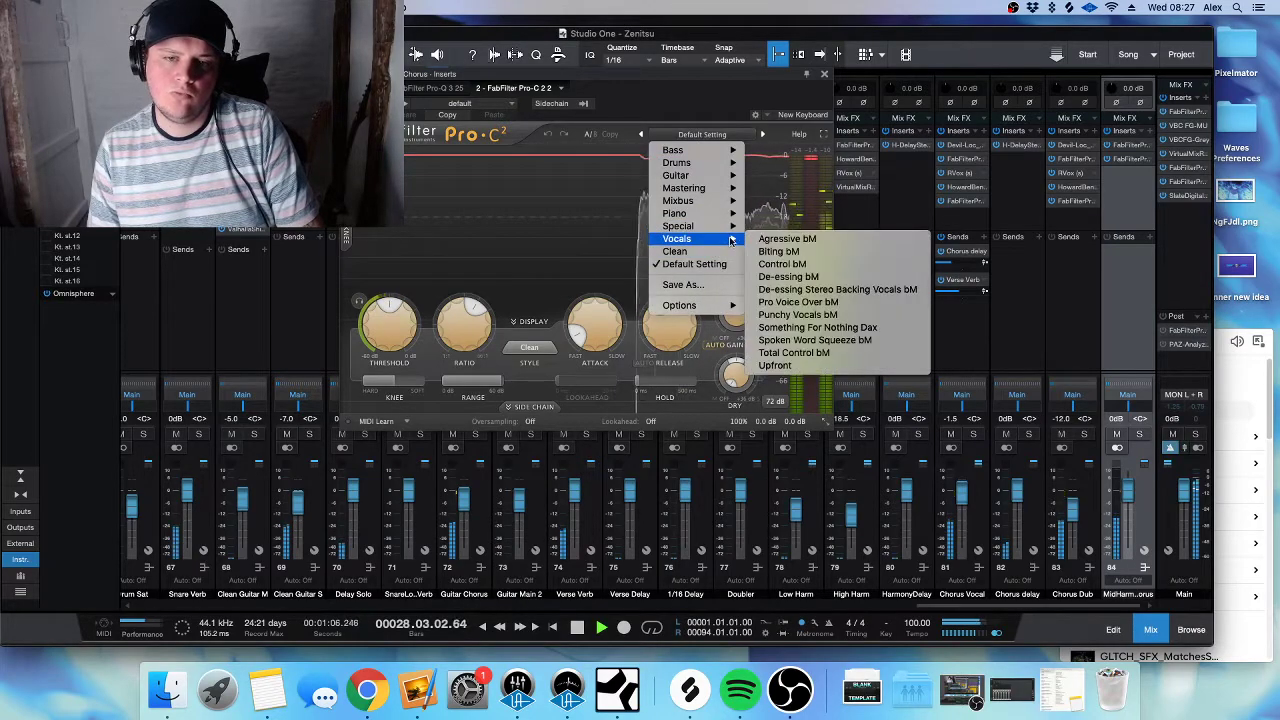
{"action": "left_click", "coordinate": [834, 316]}
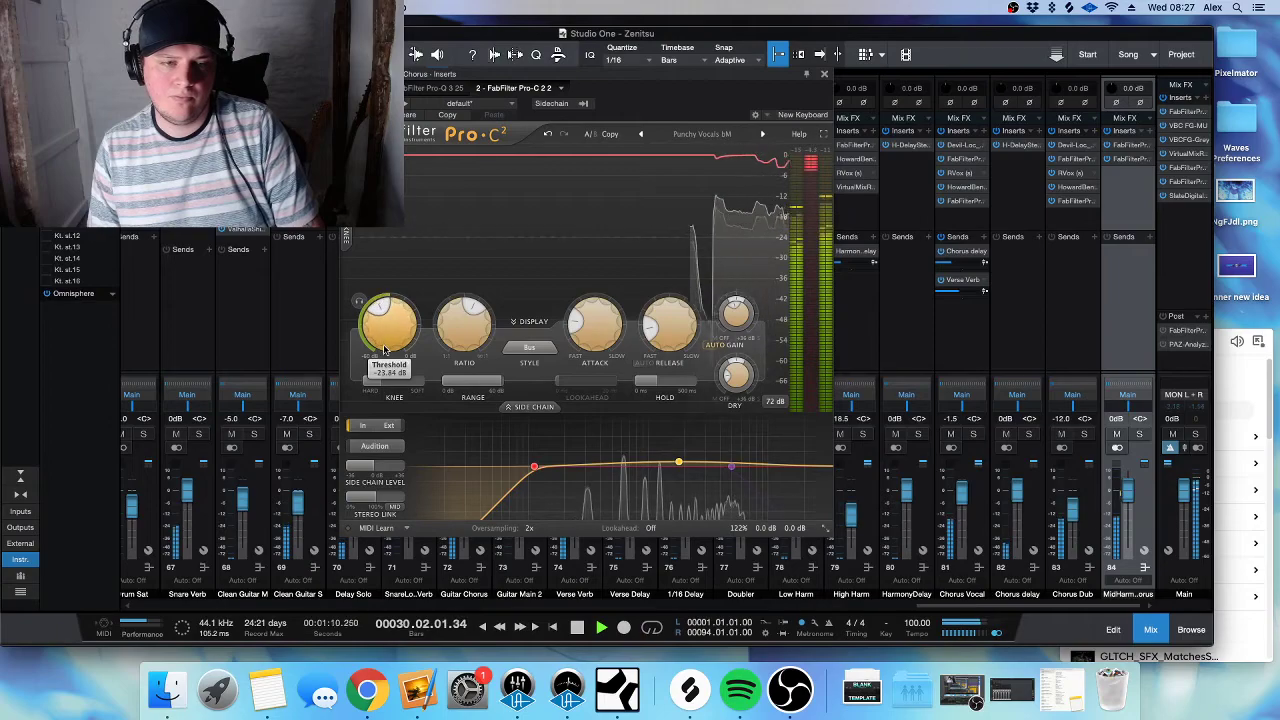
{"action": "left_click", "coordinate": [824, 76]}
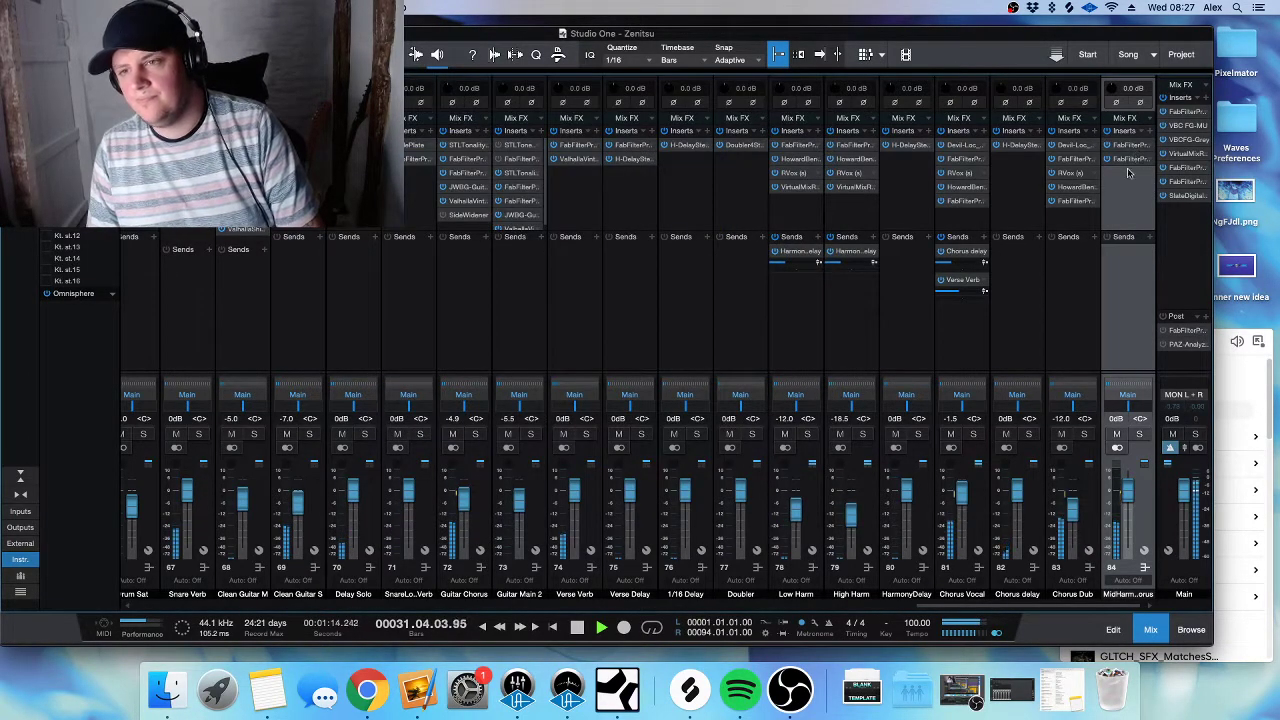
- Copy RVox from the Chorus Dub bus to the MidHarm Chorus bus and lower that bus's fader to -5.0 dB
{"action": "left_click_drag", "start_coordinate": [1095, 176], "coordinate": [1127, 174]}
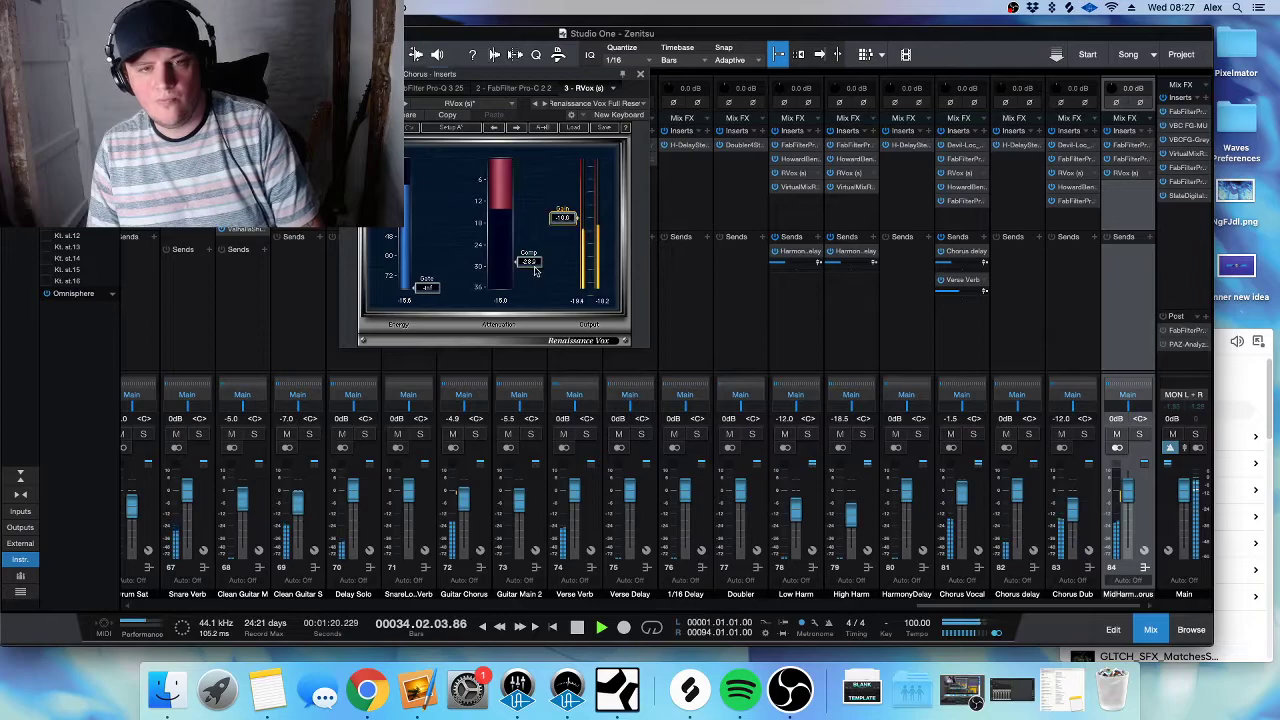
{"action": "left_click", "coordinate": [641, 76]}
{"action": "left_click_drag", "start_coordinate": [1131, 497], "coordinate": [1132, 505]}
{"action": "key", "text": "space"}
- Solo the Chorus Vocal bus and adjust the high-frequency EQ gain in its Howard Benson Vocals plug-in during playback
{"action": "left_click", "coordinate": [1149, 132]}
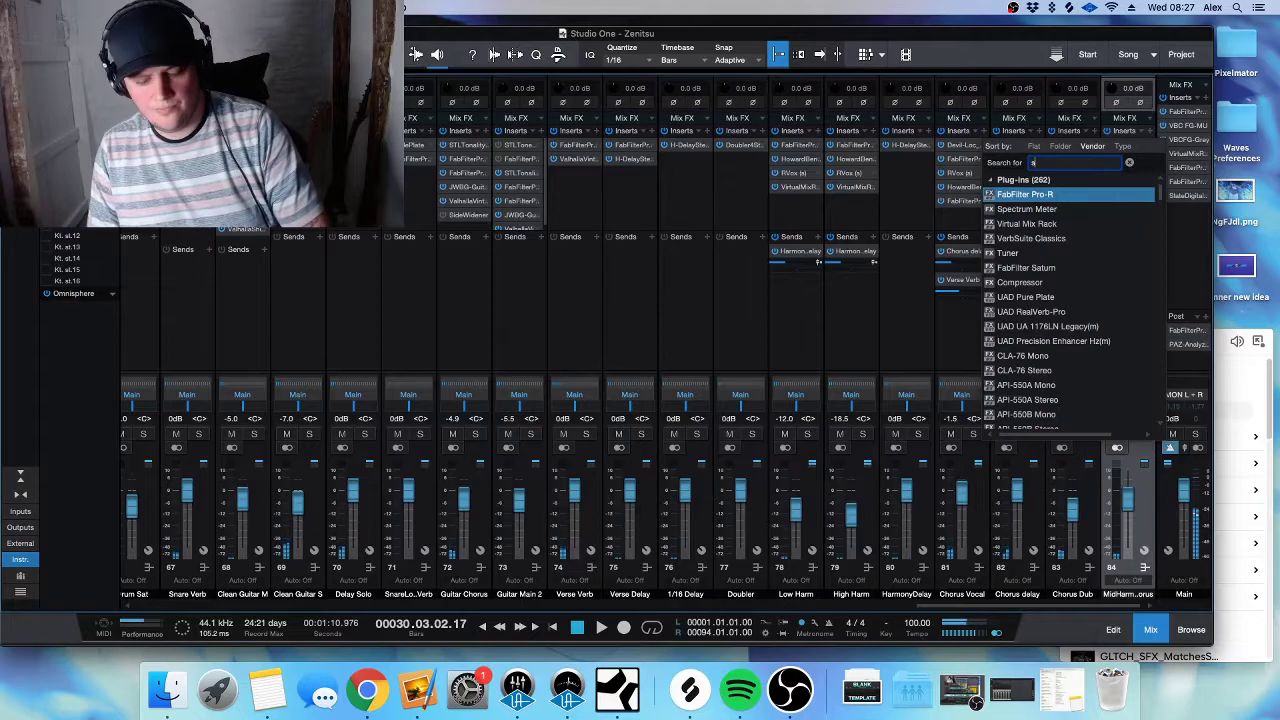
{"action": "left_click", "coordinate": [963, 200]}
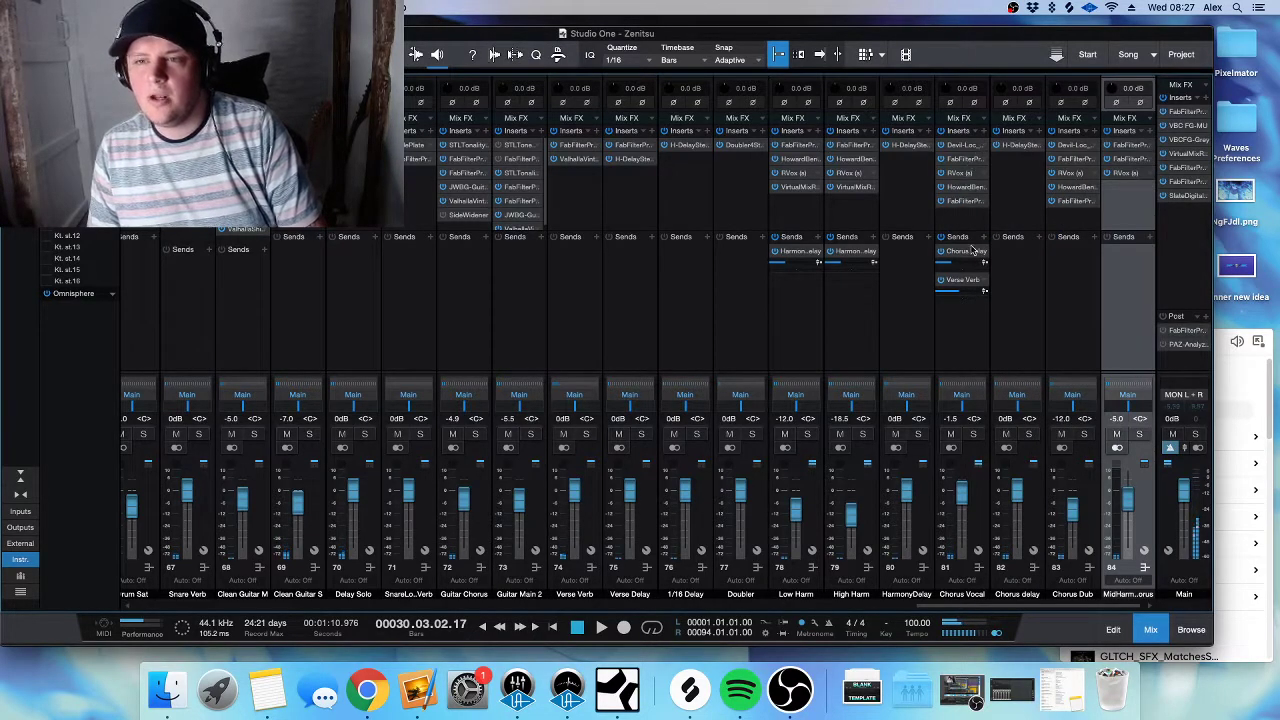
{"action": "key", "text": "space"}
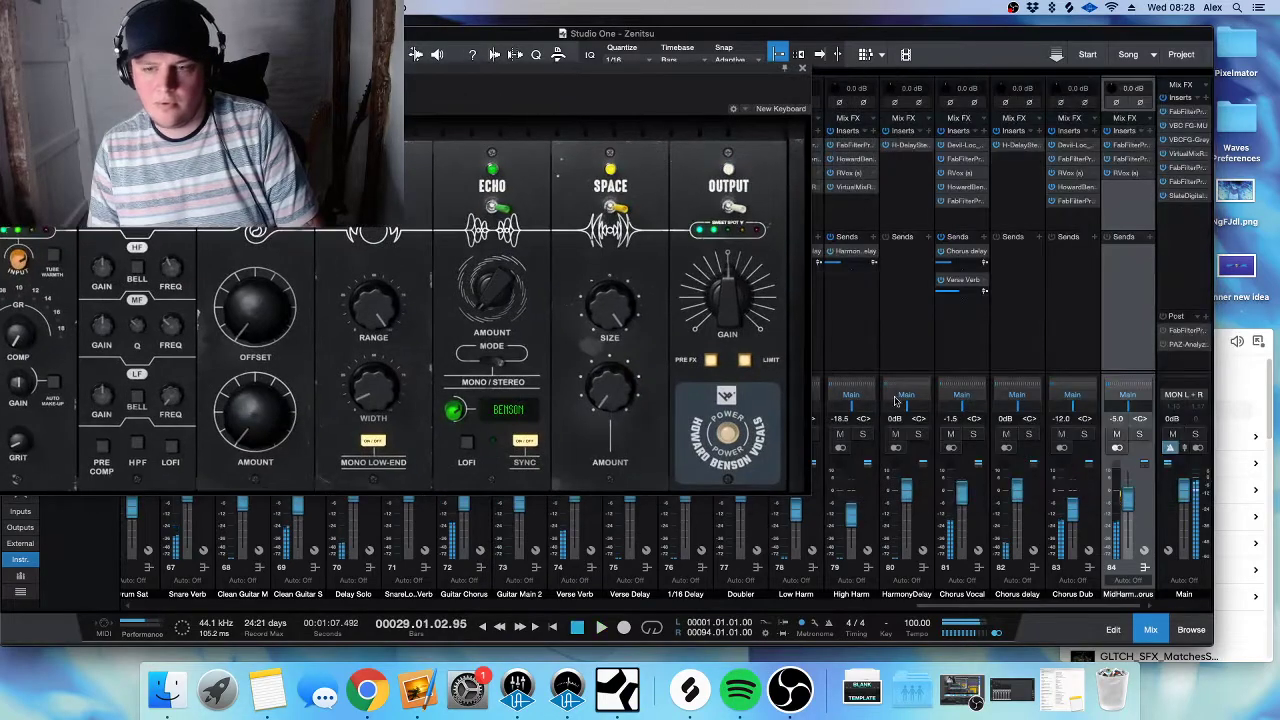
{"action": "left_click", "coordinate": [973, 433]}
{"action": "key", "text": "space"}
{"action": "key", "text": "space"}
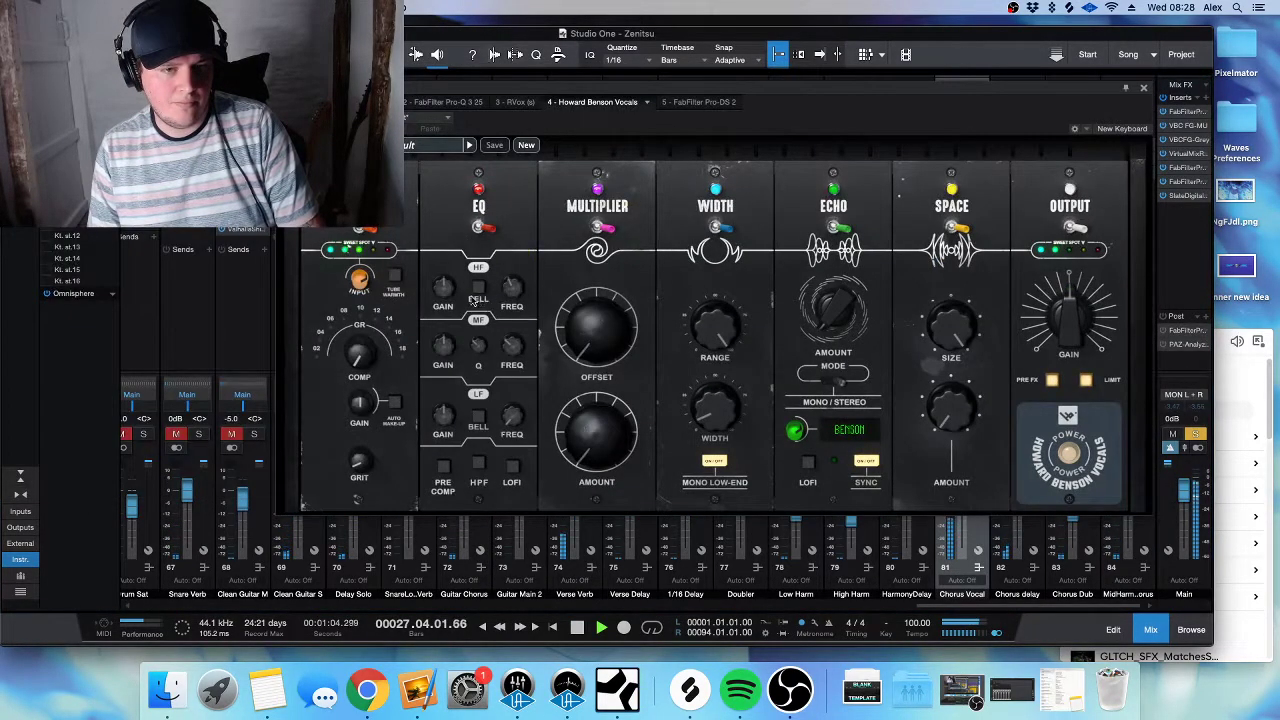
{"action": "mouse_move", "coordinate": [441, 288]}
{"action": "mouse_move", "coordinate": [441, 288]}
{"action": "left_mouse_down"}
{"action": "mouse_move", "coordinate": [437, 275]}
{"action": "mouse_move", "coordinate": [455, 289]}
{"action": "left_mouse_up"}
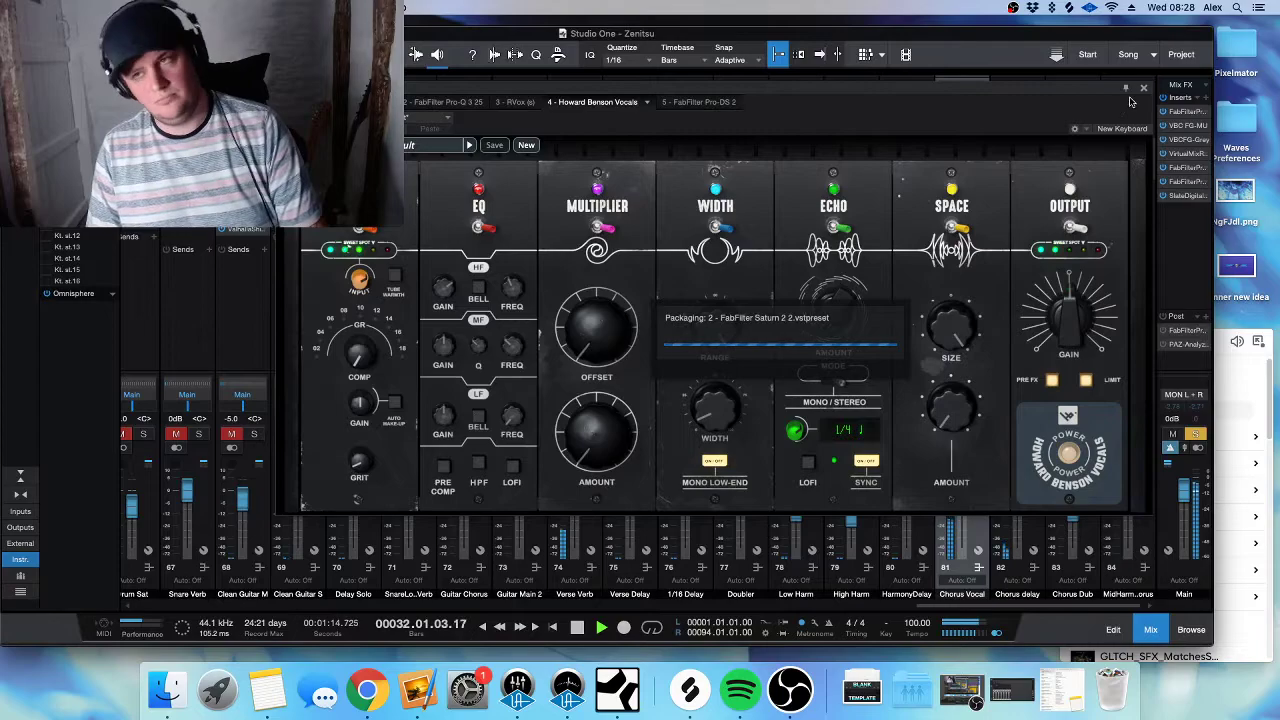
{"action": "key", "text": "space"}
{"action": "key", "text": "super+w"}
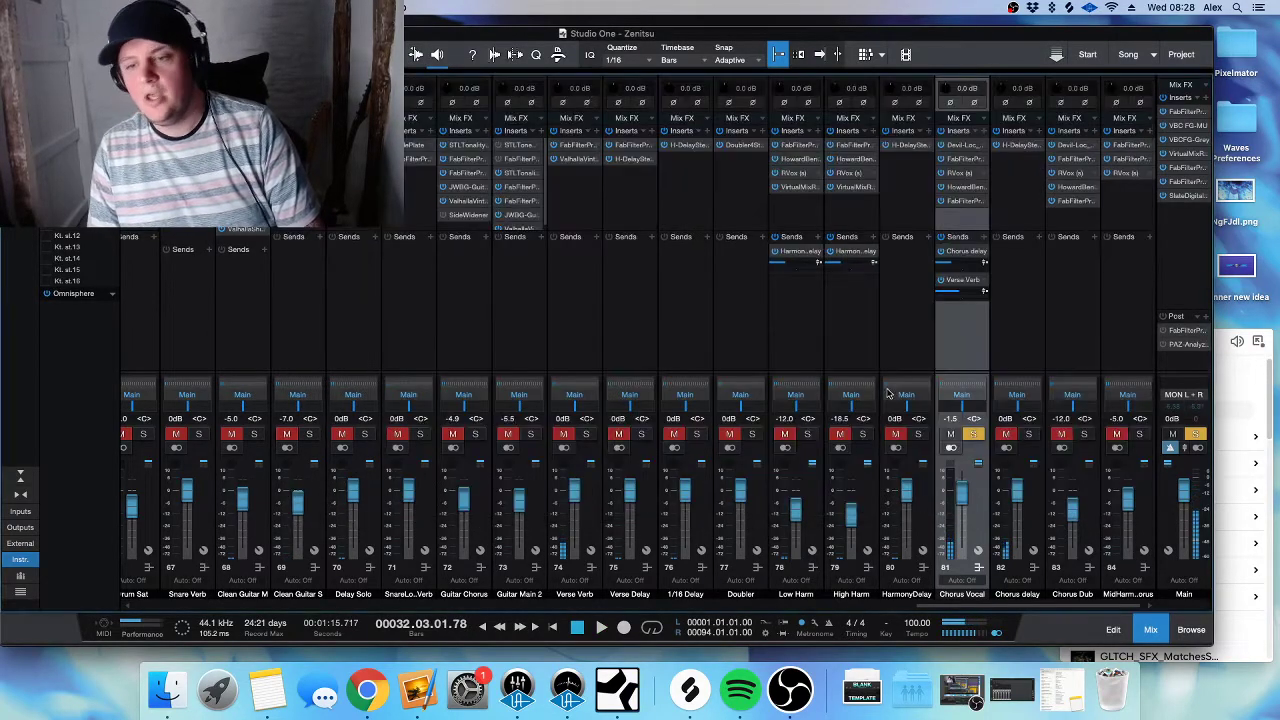
- Examine the Devil-Loc Deluxe settings on the Chorus Vocal bus
{"action": "left_click", "coordinate": [963, 147]}
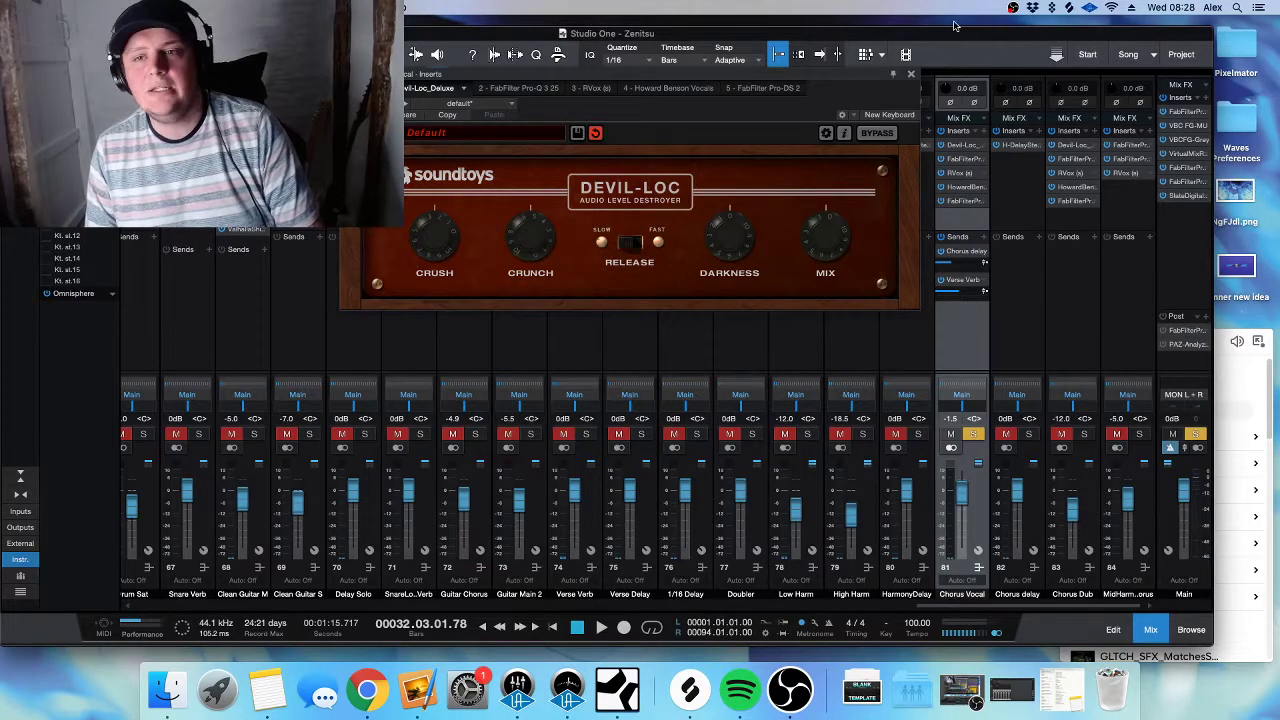
{"action": "left_click", "coordinate": [911, 75]}
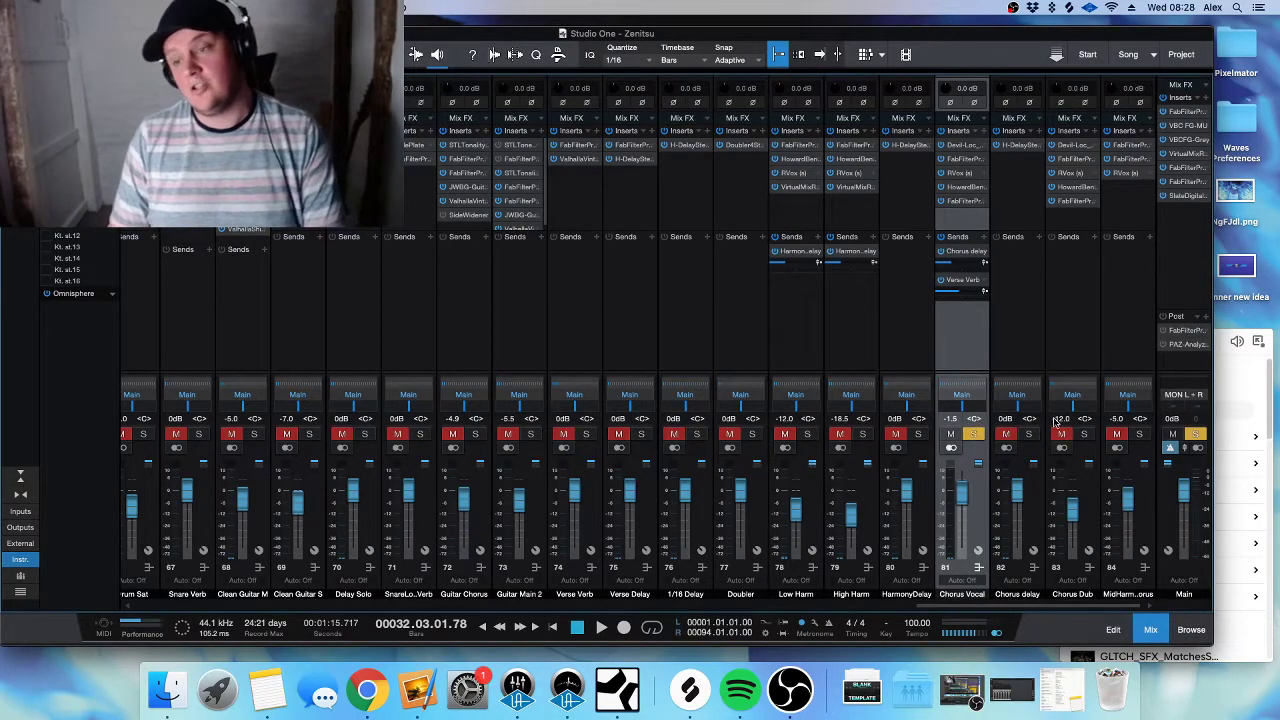
- Return to the arrangement, solo the Guitar Main, Guitar Chorus and Guitar Radio tracks with the vocal, and play the chorus
{"action": "key", "text": "F3"}
{"action": "scroll", "coordinate": [675, 412], "scroll_direction": "up", "scroll_amount": 5}
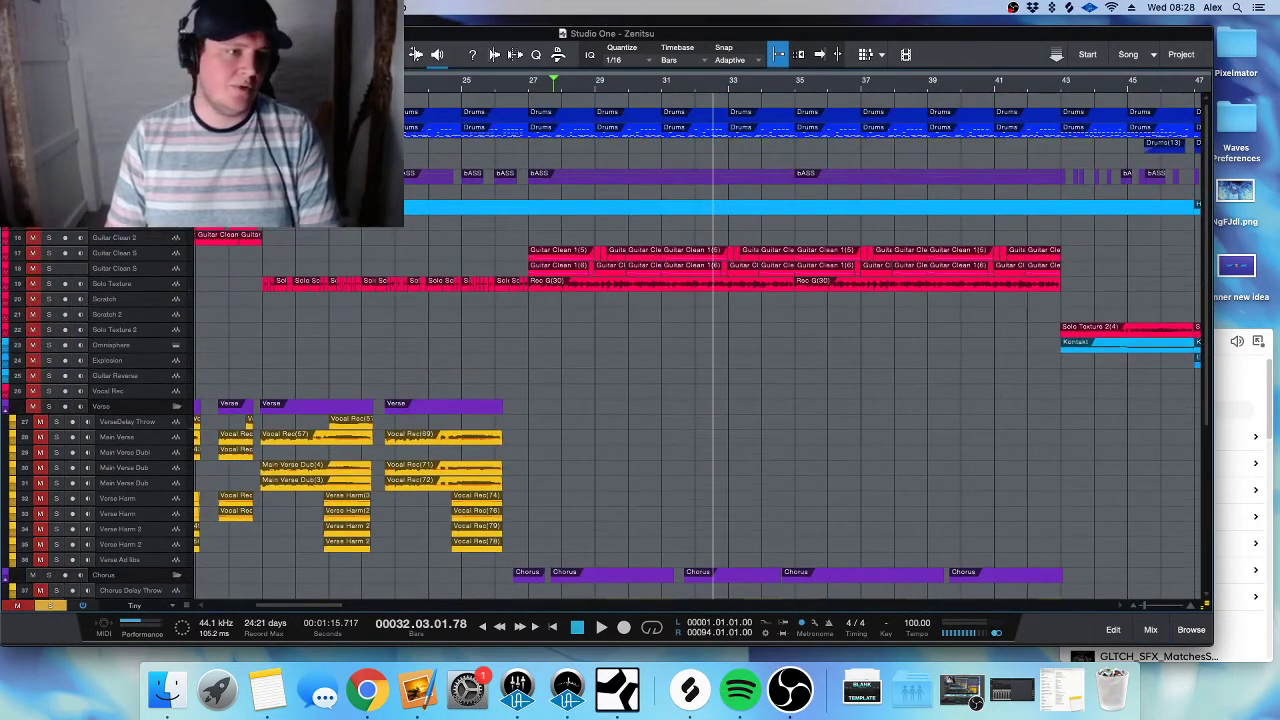
{"action": "scroll", "coordinate": [675, 412], "scroll_direction": "up", "scroll_amount": 3}
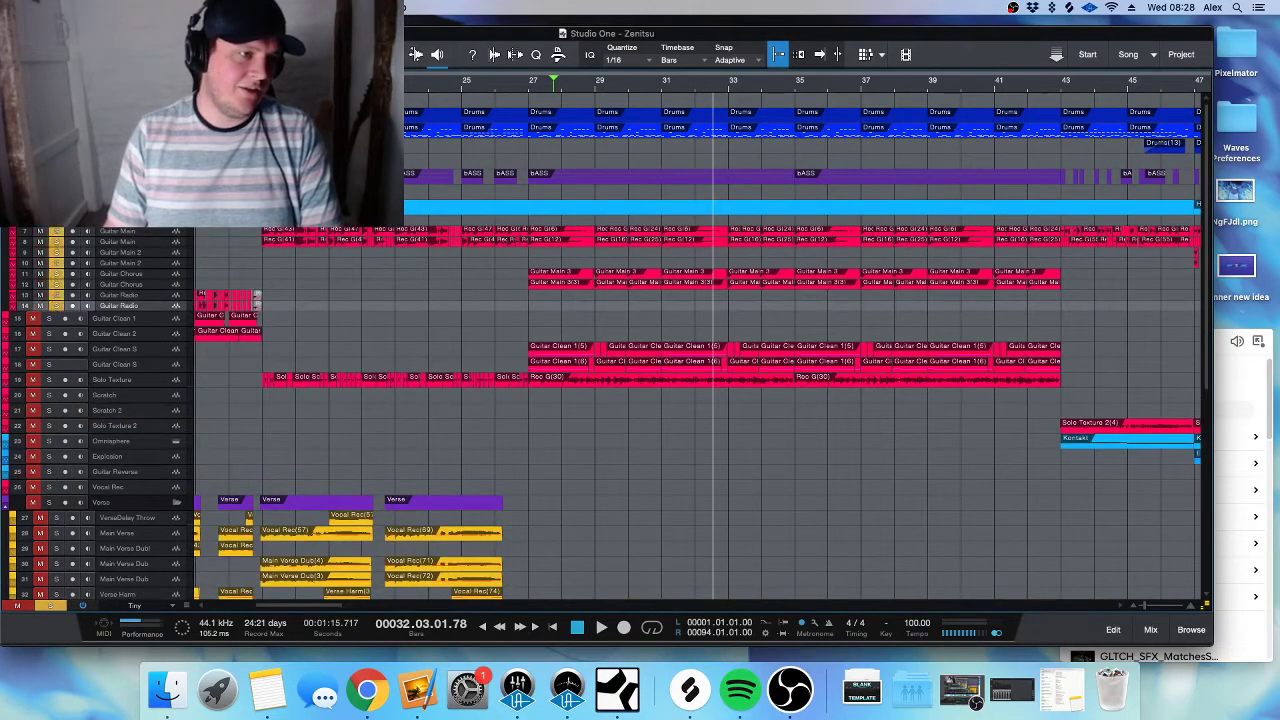
{"action": "scroll", "coordinate": [519, 333], "scroll_direction": "down", "scroll_amount": 10}
{"action": "left_click", "coordinate": [560, 258]}
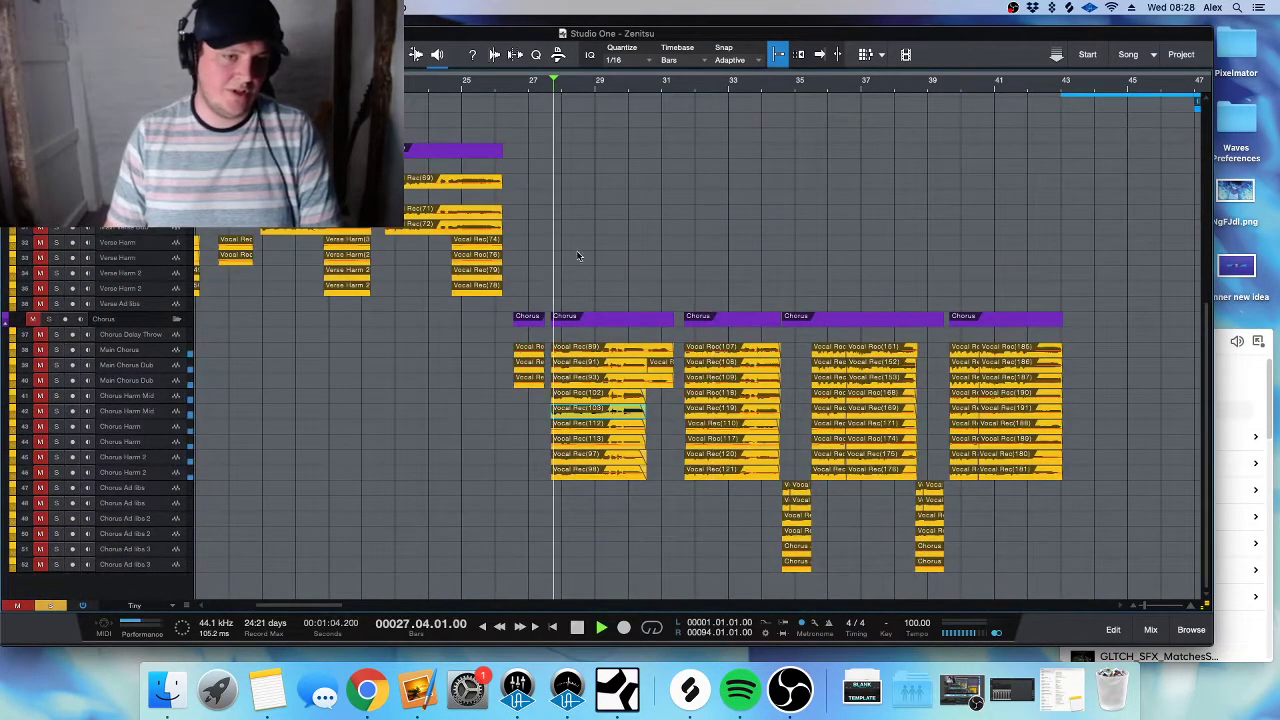
- Add the first Guitar Clean S track and the Solo Texture track to the soloed tracks
{"action": "scroll", "coordinate": [621, 263], "scroll_direction": "up", "scroll_amount": 5}
{"action": "scroll", "coordinate": [621, 258], "scroll_direction": "up", "scroll_amount": 2}
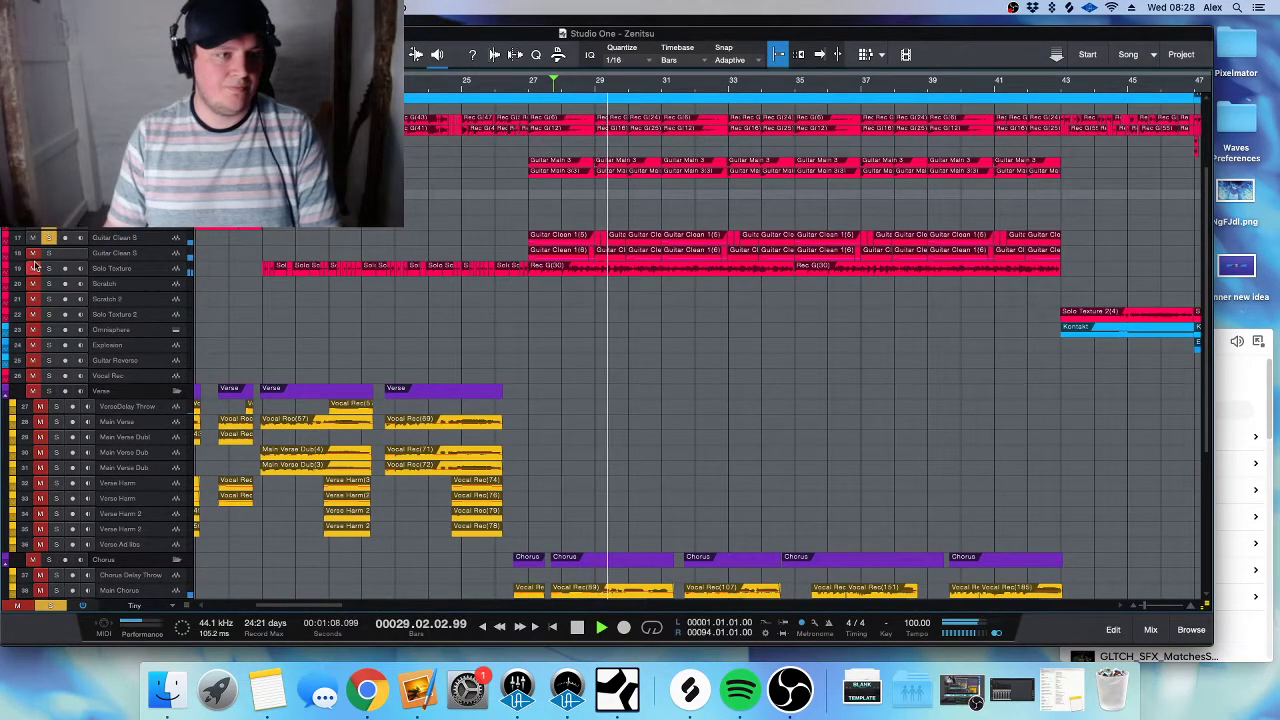
{"action": "left_click", "coordinate": [47, 269]}
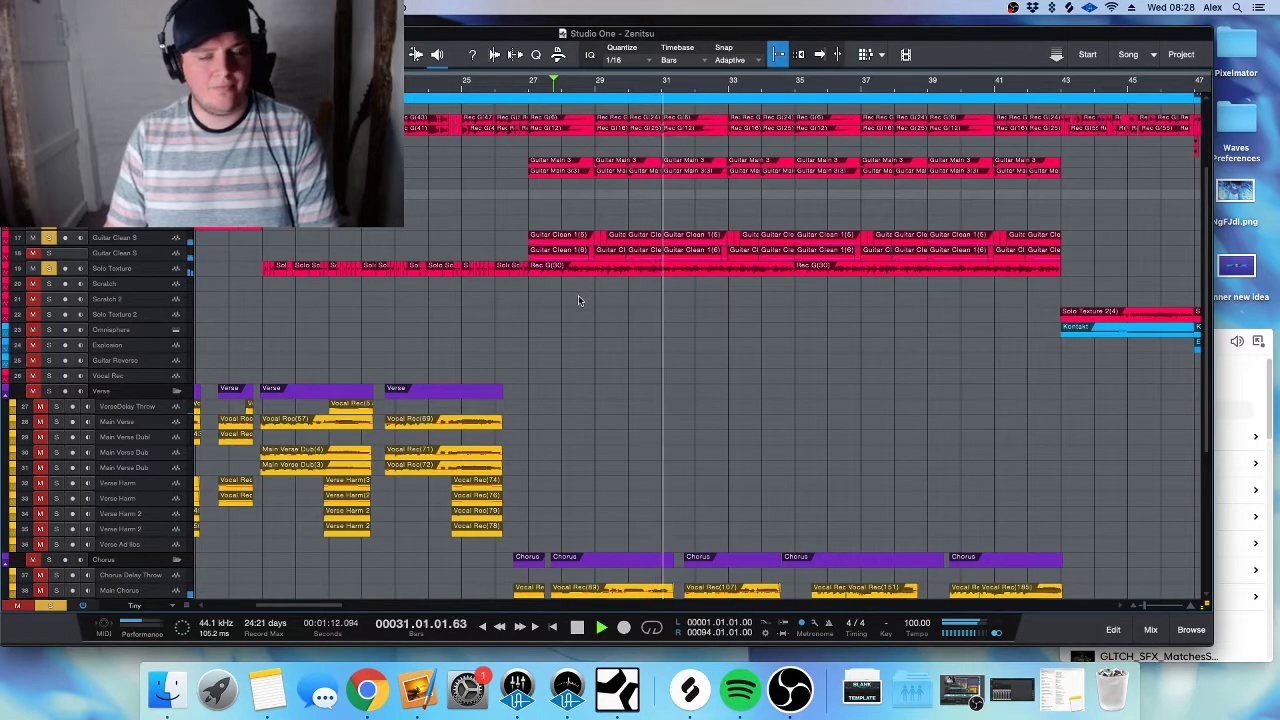
- Replay the chorus and toggle solo on individual guitar tracks, including the second Guitar Clean S track
{"action": "scroll", "coordinate": [598, 307], "scroll_direction": "up", "scroll_amount": 3}
{"action": "scroll", "coordinate": [537, 334], "scroll_direction": "up", "scroll_amount": 1}
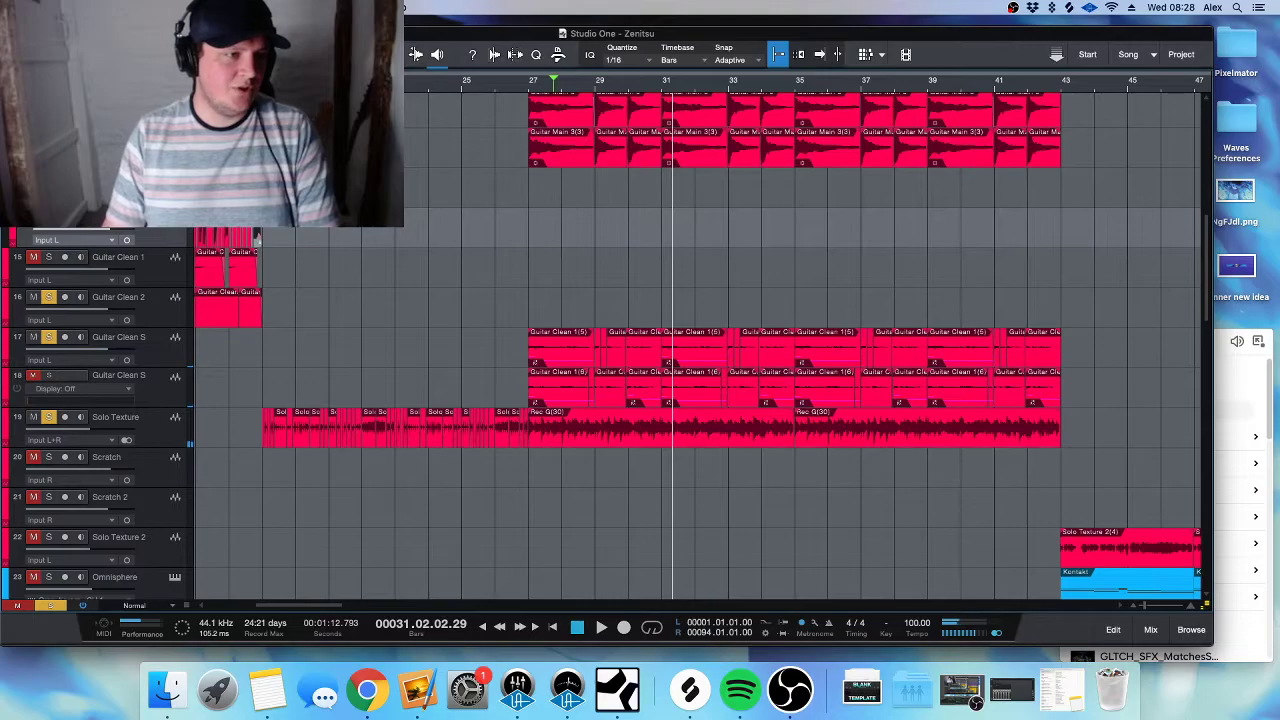
{"action": "scroll", "coordinate": [120, 266], "scroll_direction": "up", "scroll_amount": 9}
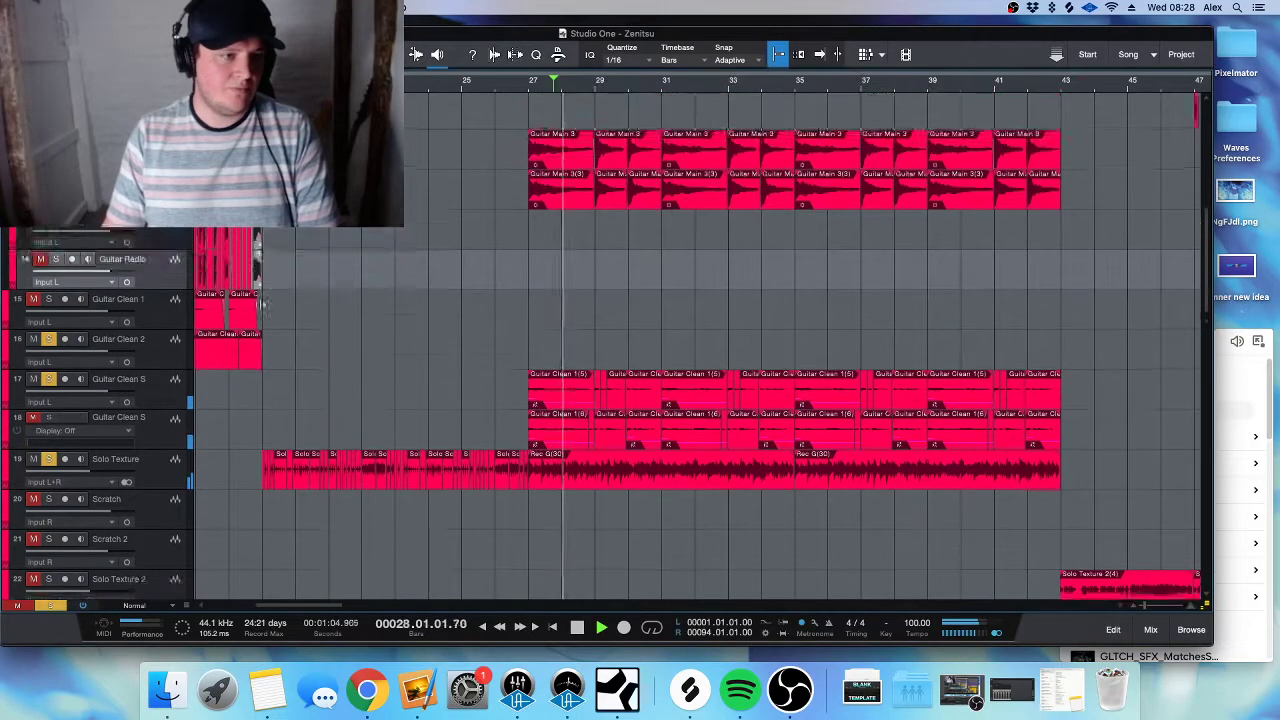
{"action": "left_click", "coordinate": [57, 429]}
{"action": "scroll", "coordinate": [300, 446], "scroll_direction": "down", "scroll_amount": 9}
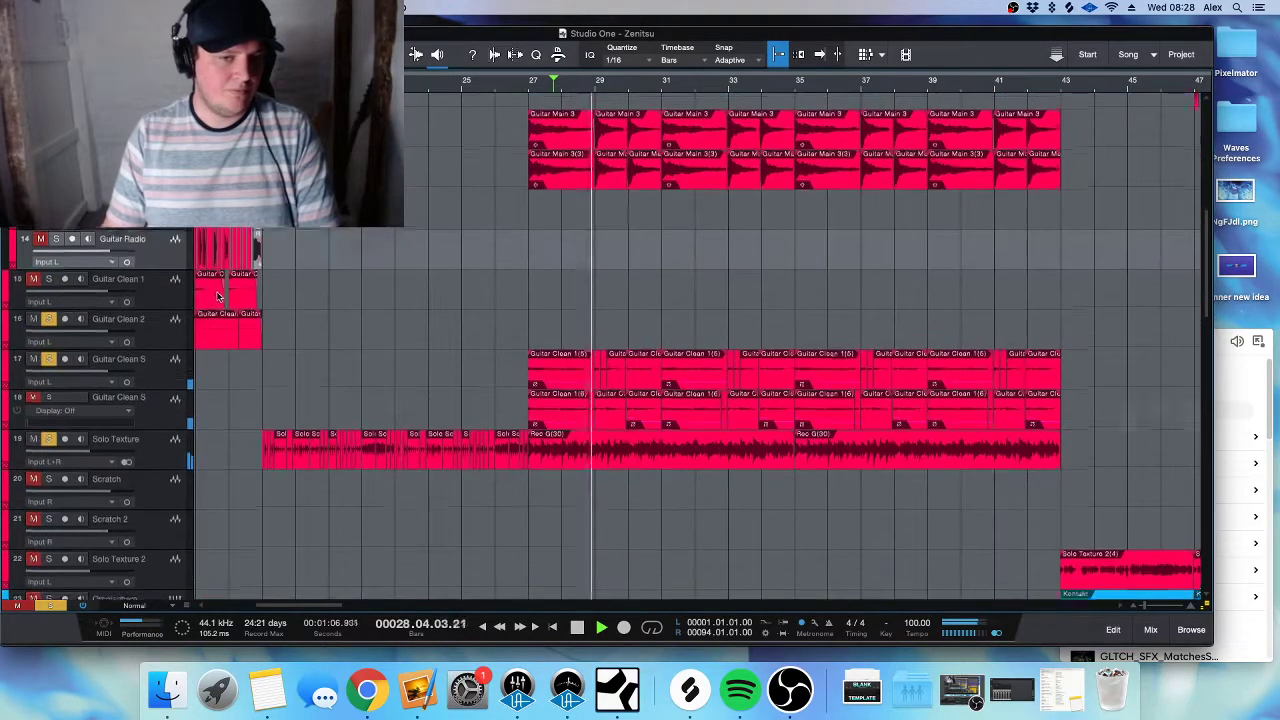
{"action": "scroll", "coordinate": [225, 290], "scroll_direction": "up", "scroll_amount": 9}
{"action": "left_click", "coordinate": [57, 367]}
{"action": "left_click", "coordinate": [57, 325]}
{"action": "scroll", "coordinate": [430, 353], "scroll_direction": "down", "scroll_amount": 8}
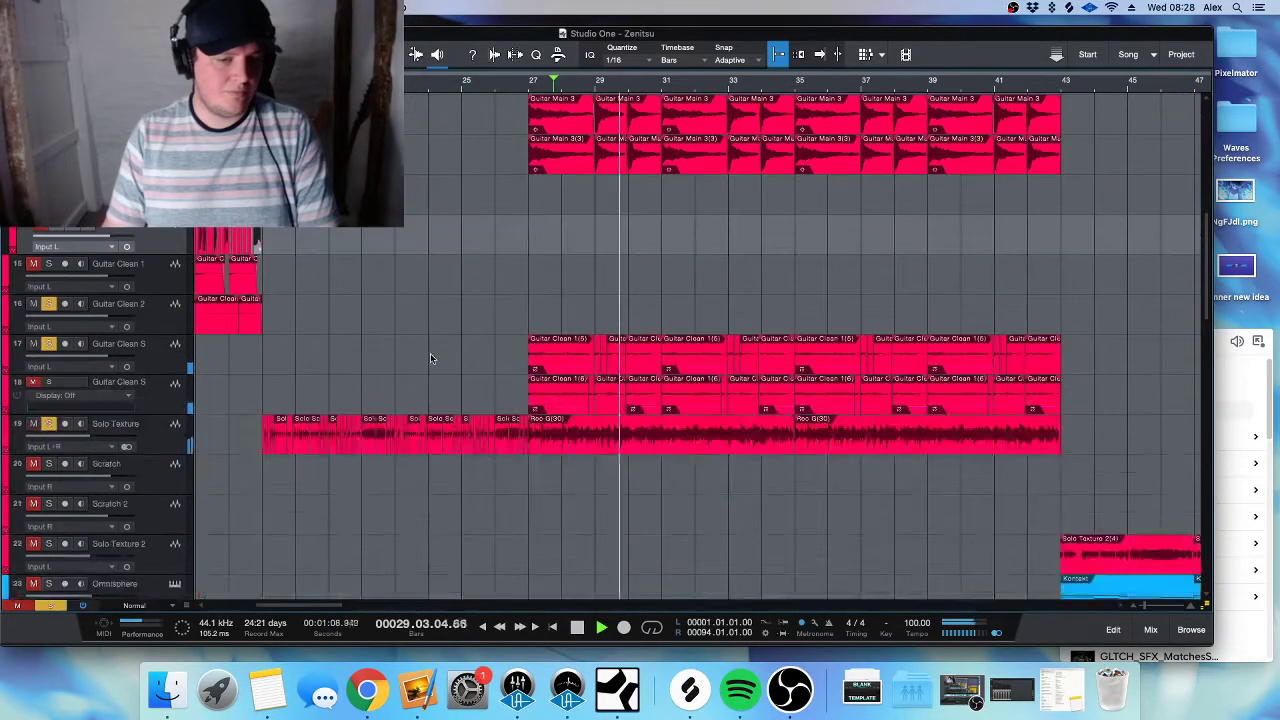
{"action": "left_click", "coordinate": [49, 382]}
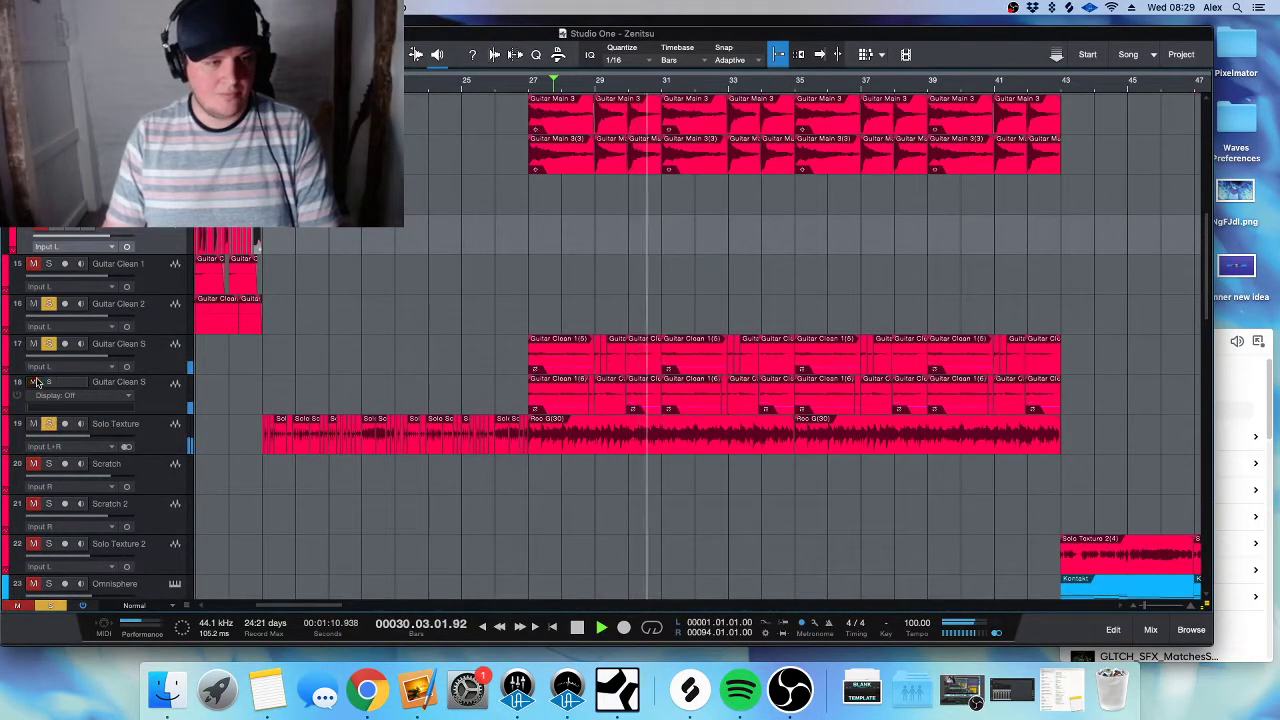
- Stop playback, clear all solos and mutes, and go to the chorus harmony tracks
{"action": "left_click", "coordinate": [161, 400]}
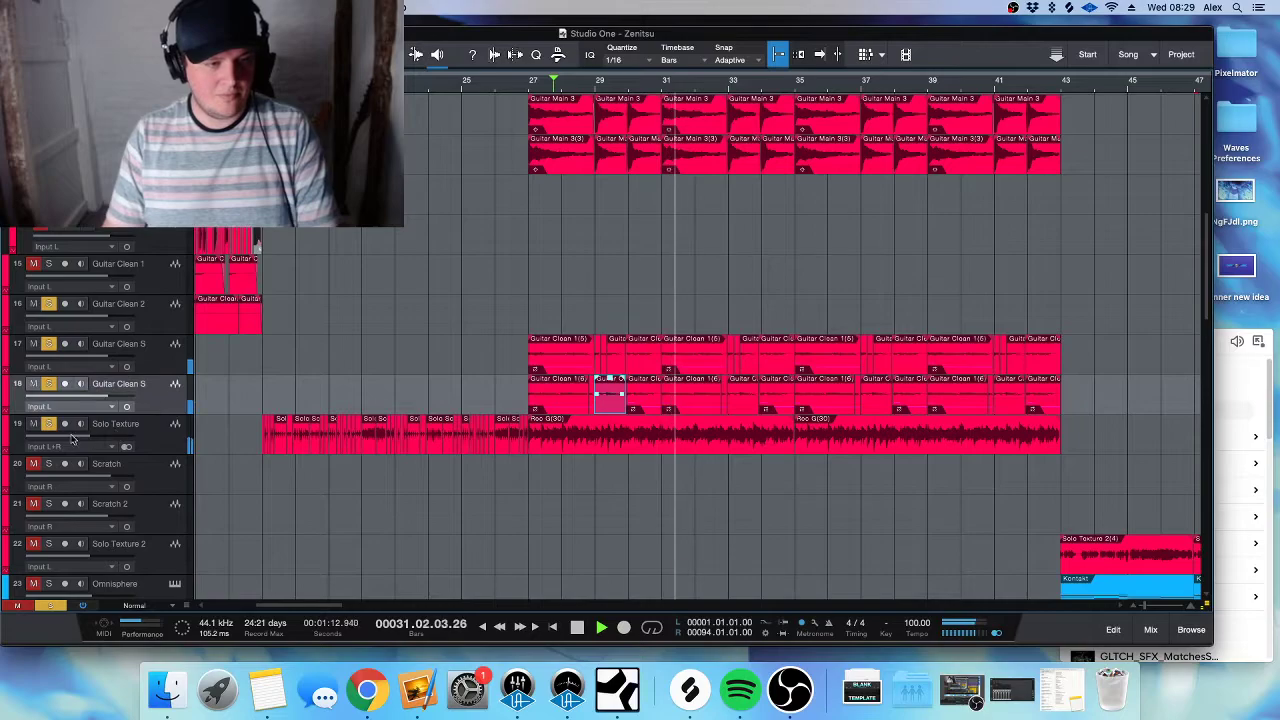
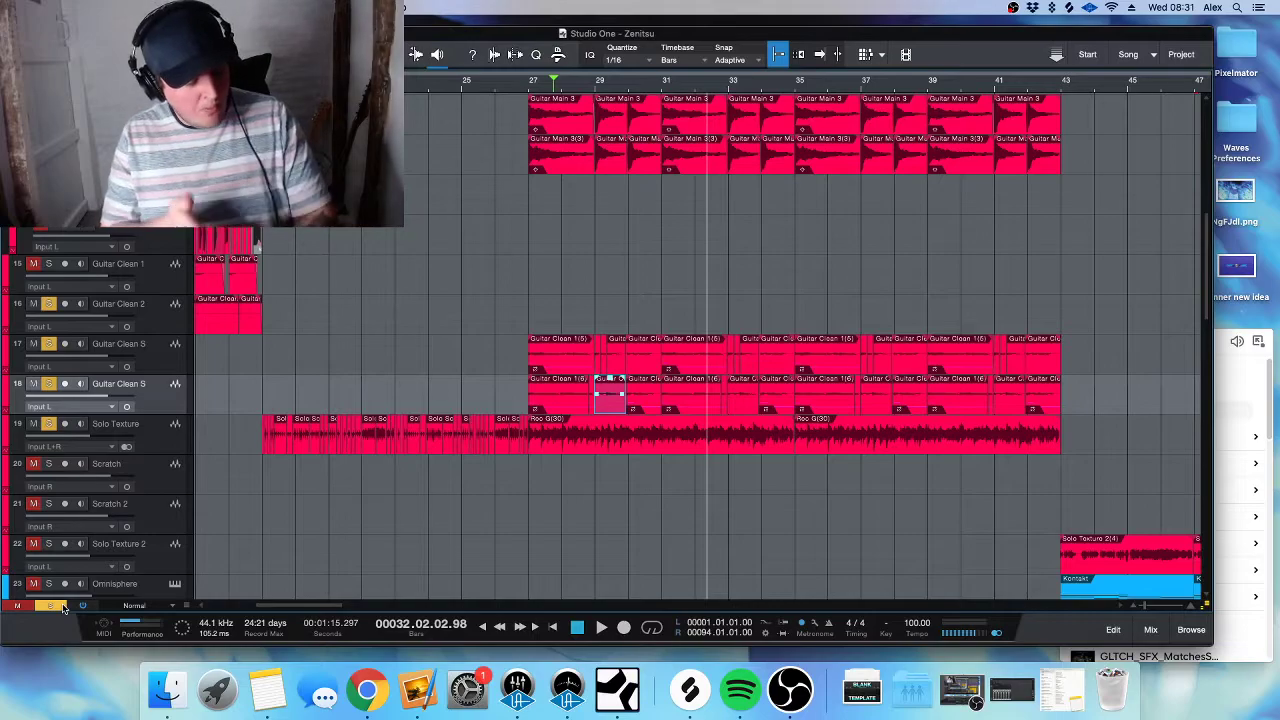
{"action": "key", "text": "space"}
{"action": "scroll", "coordinate": [518, 248], "scroll_direction": "down", "scroll_amount": 2}
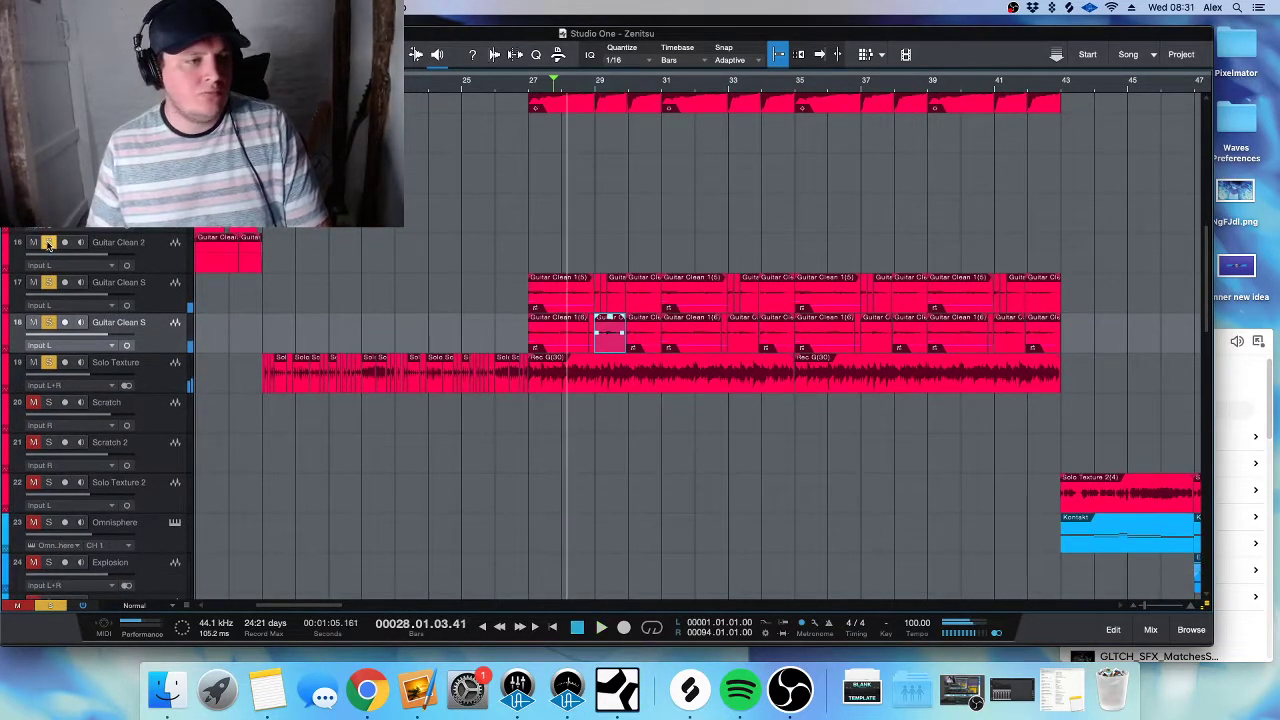
{"action": "scroll", "coordinate": [322, 393], "scroll_direction": "down", "scroll_amount": 4}
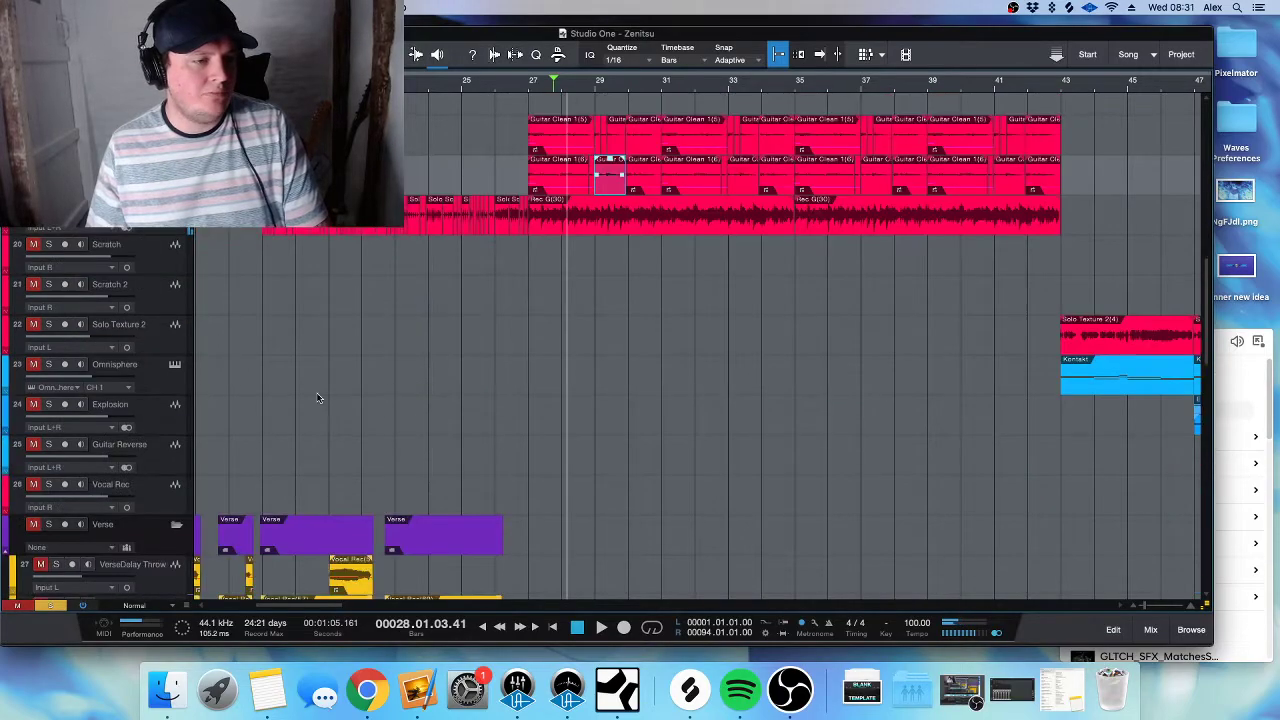
{"action": "scroll", "coordinate": [322, 390], "scroll_direction": "down", "scroll_amount": 20}
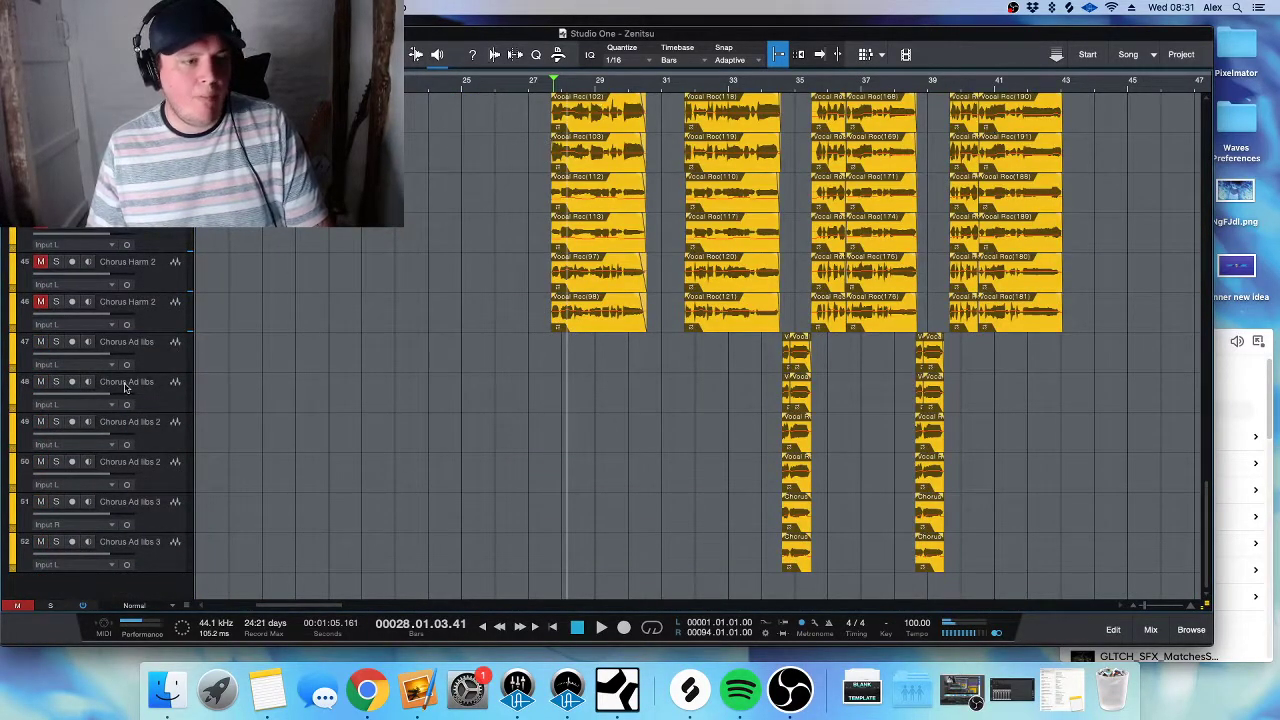
{"action": "left_click", "coordinate": [17, 605]}
{"action": "scroll", "coordinate": [485, 288], "scroll_direction": "up", "scroll_amount": 4}
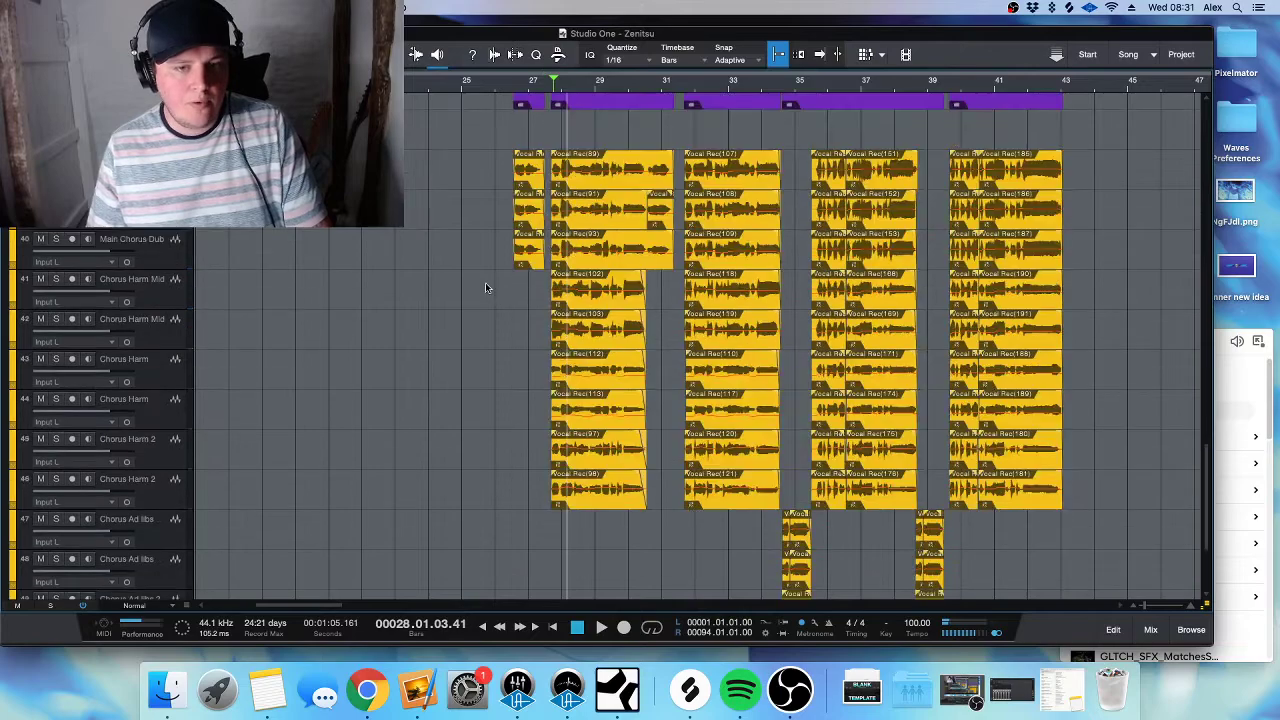
- Mute both Chorus Harm and both Chorus Harm 2 tracks together and play the chorus
{"action": "left_click", "coordinate": [145, 508]}
{"action": "left_click", "coordinate": [161, 398], "text": "shift"}
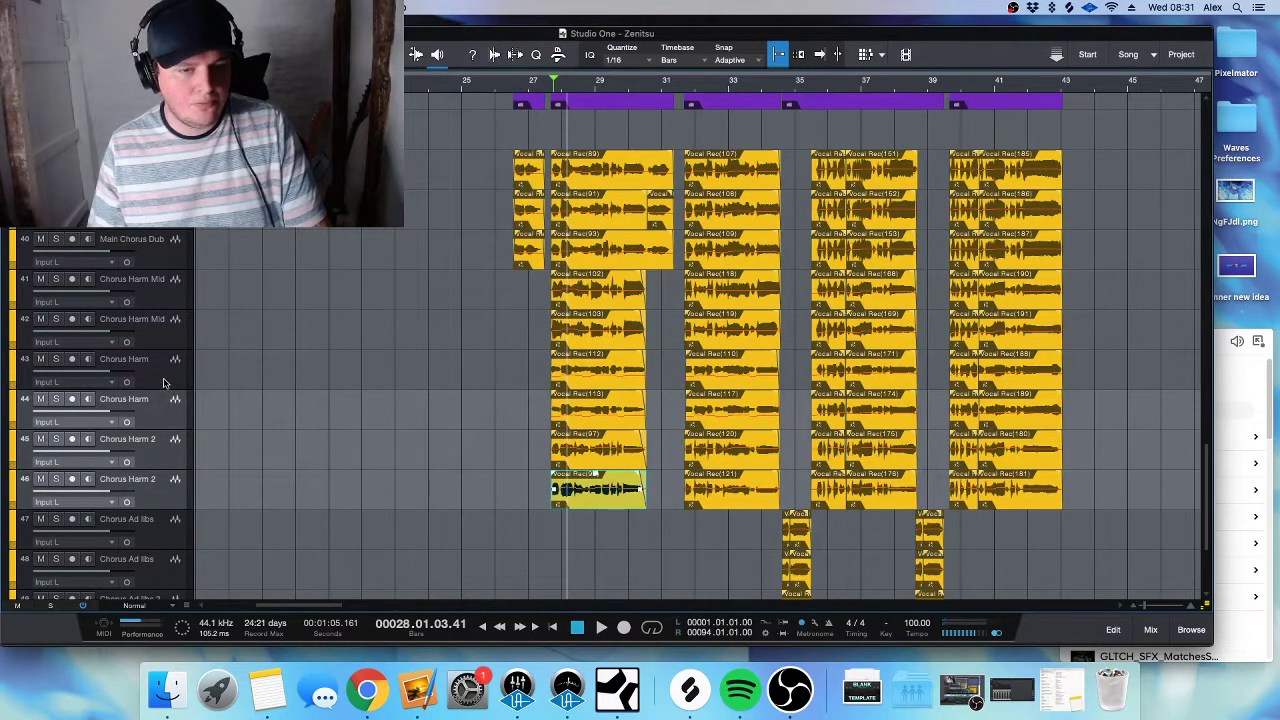
{"action": "left_click", "coordinate": [165, 383], "text": "shift"}
{"action": "left_click", "coordinate": [40, 358]}
{"action": "key", "text": "space"}
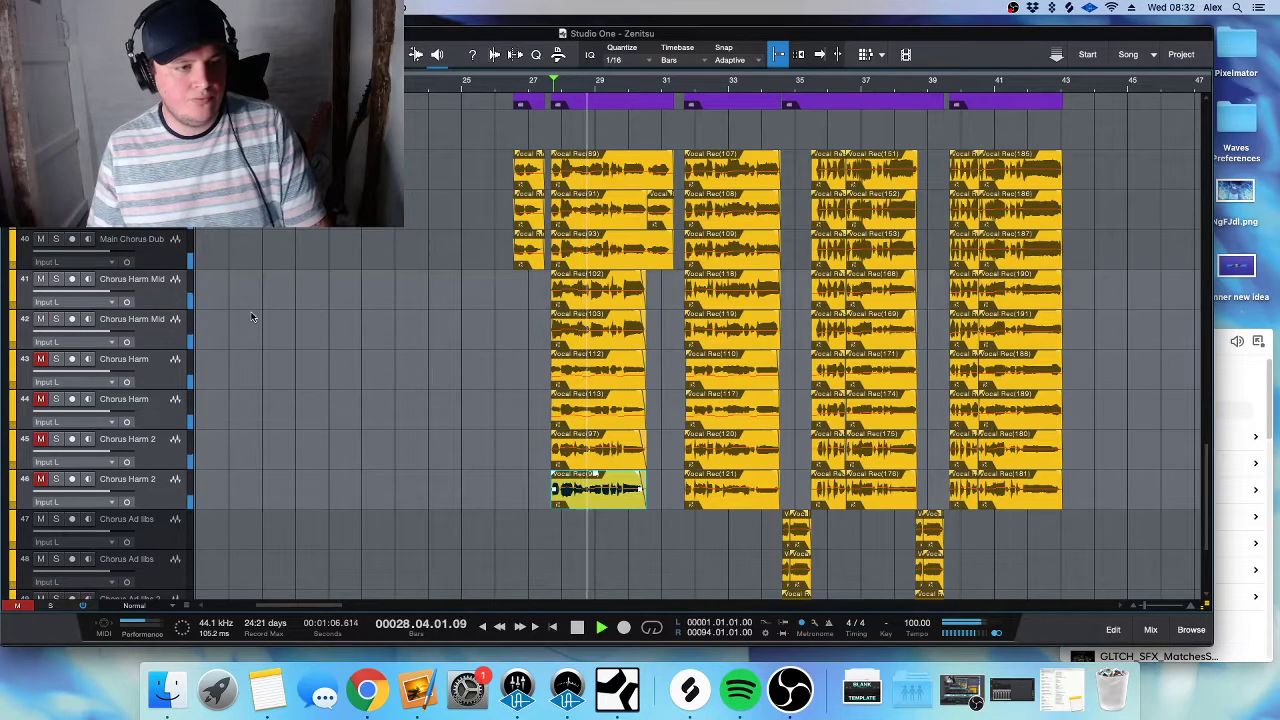
- Unmute the two Chorus Harm tracks and solo them to hear that pair alone
{"action": "left_click", "coordinate": [82, 368]}
{"action": "key", "text": "space"}
{"action": "left_click", "coordinate": [42, 361]}
{"action": "key", "text": "space"}
{"action": "left_click", "coordinate": [54, 361]}
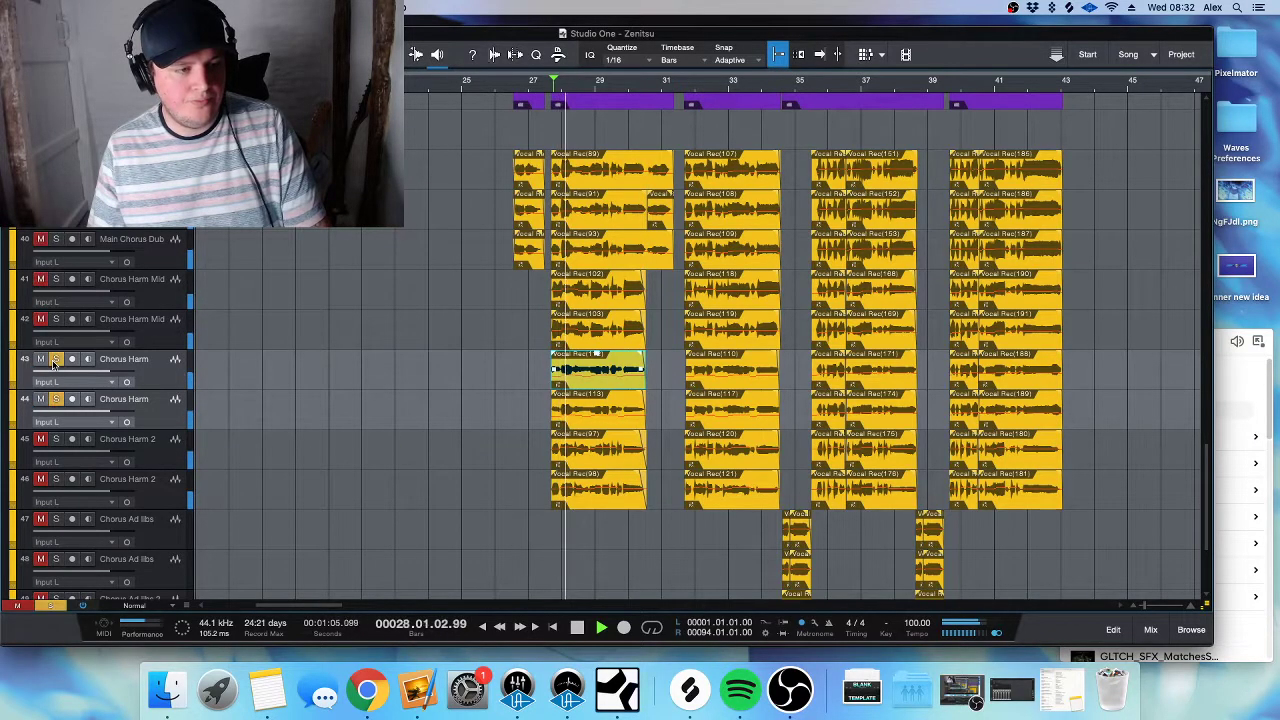
- Find the harmony buses in the mixer and route both Chorus Harm channels to the Low Harm bus
{"action": "key", "text": "F3"}
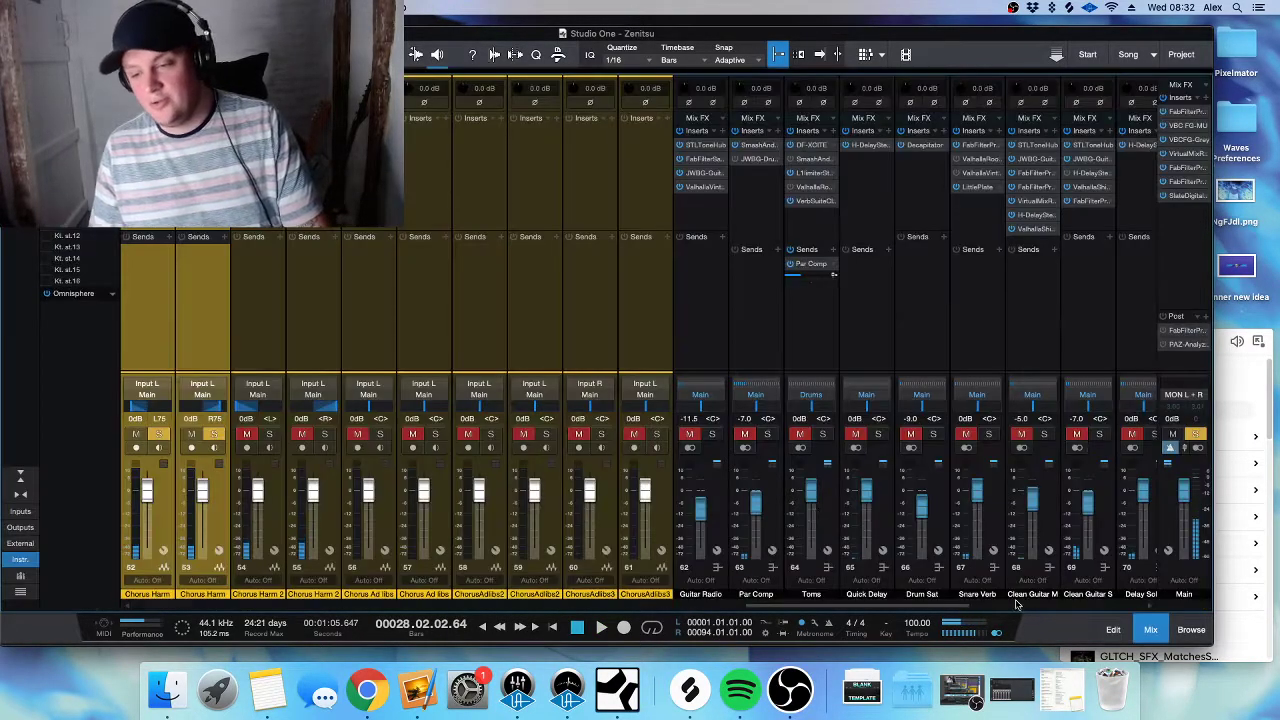
{"action": "left_click", "coordinate": [1100, 604]}
{"action": "key", "text": "space"}
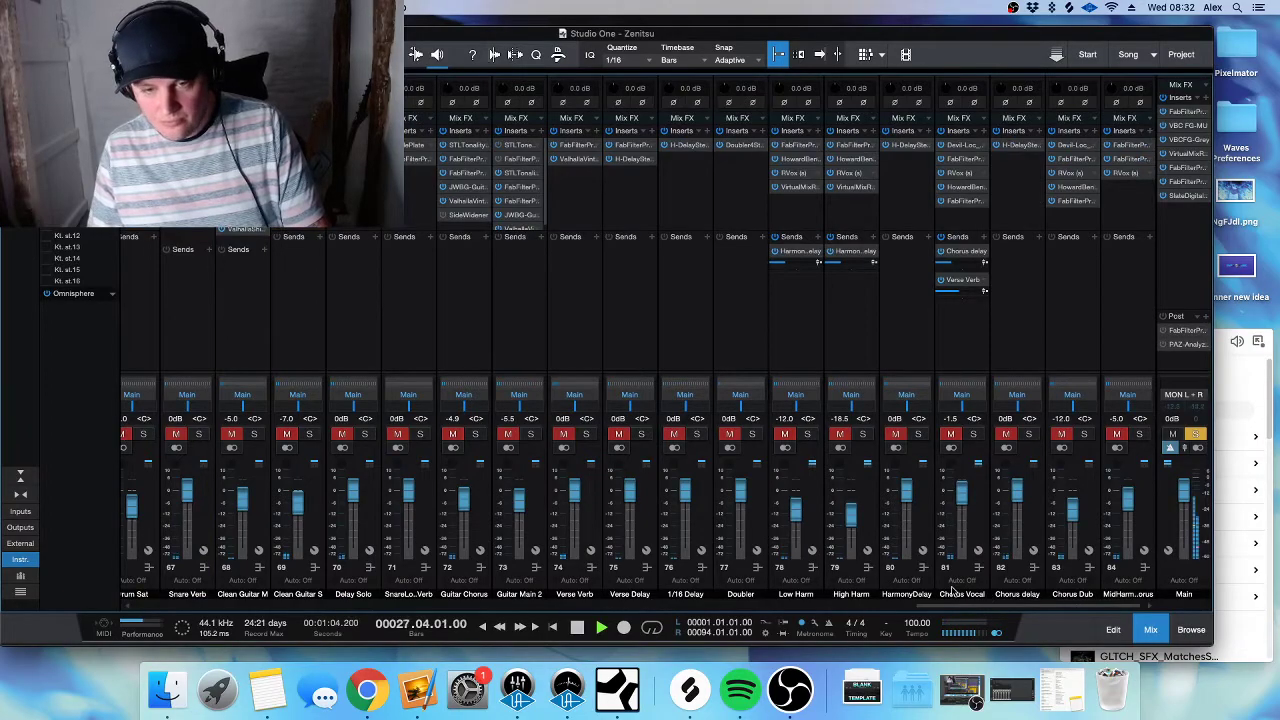
{"action": "left_click_drag", "start_coordinate": [1077, 605], "coordinate": [838, 612]}
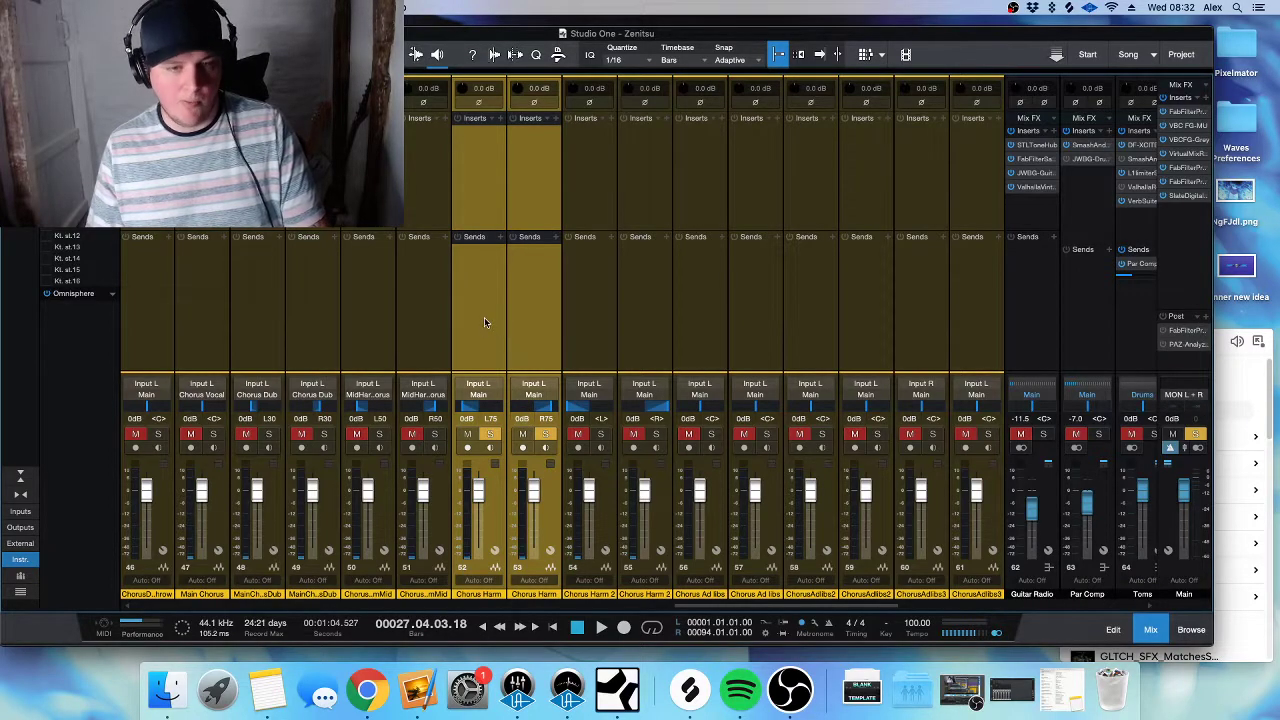
{"action": "left_click", "coordinate": [478, 394]}
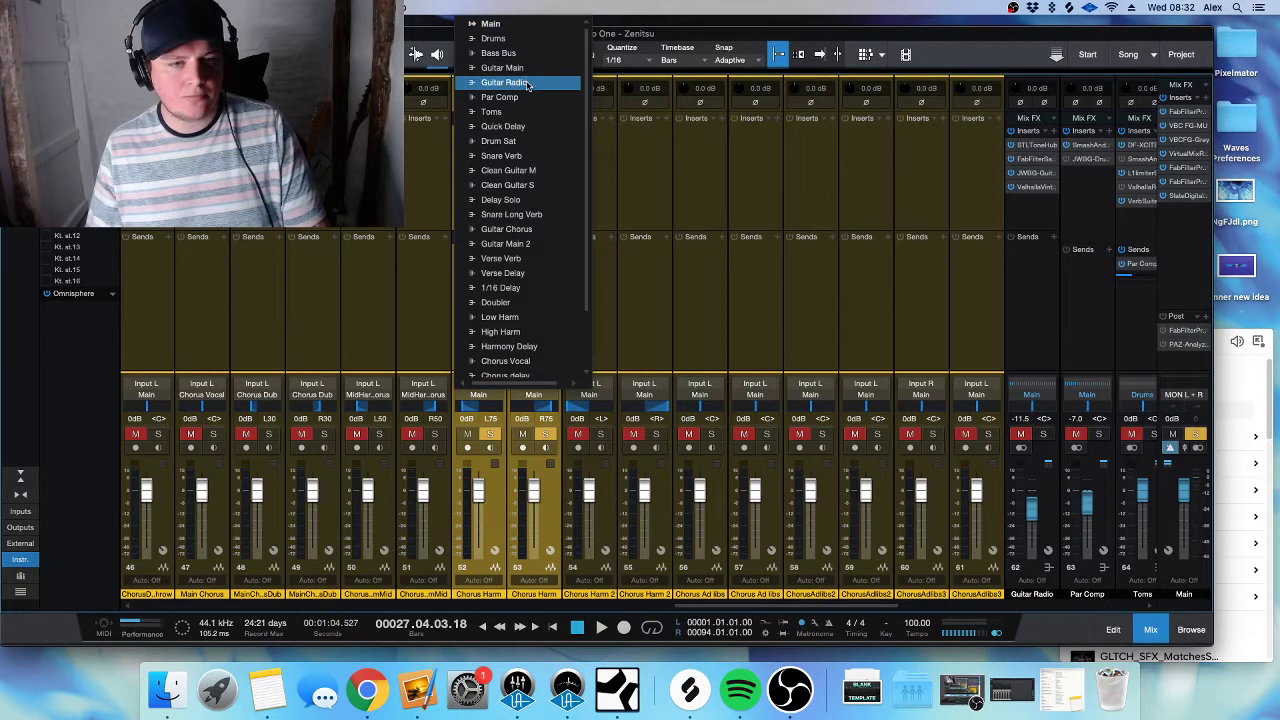
{"action": "scroll", "coordinate": [545, 350], "scroll_direction": "down", "scroll_amount": 2}
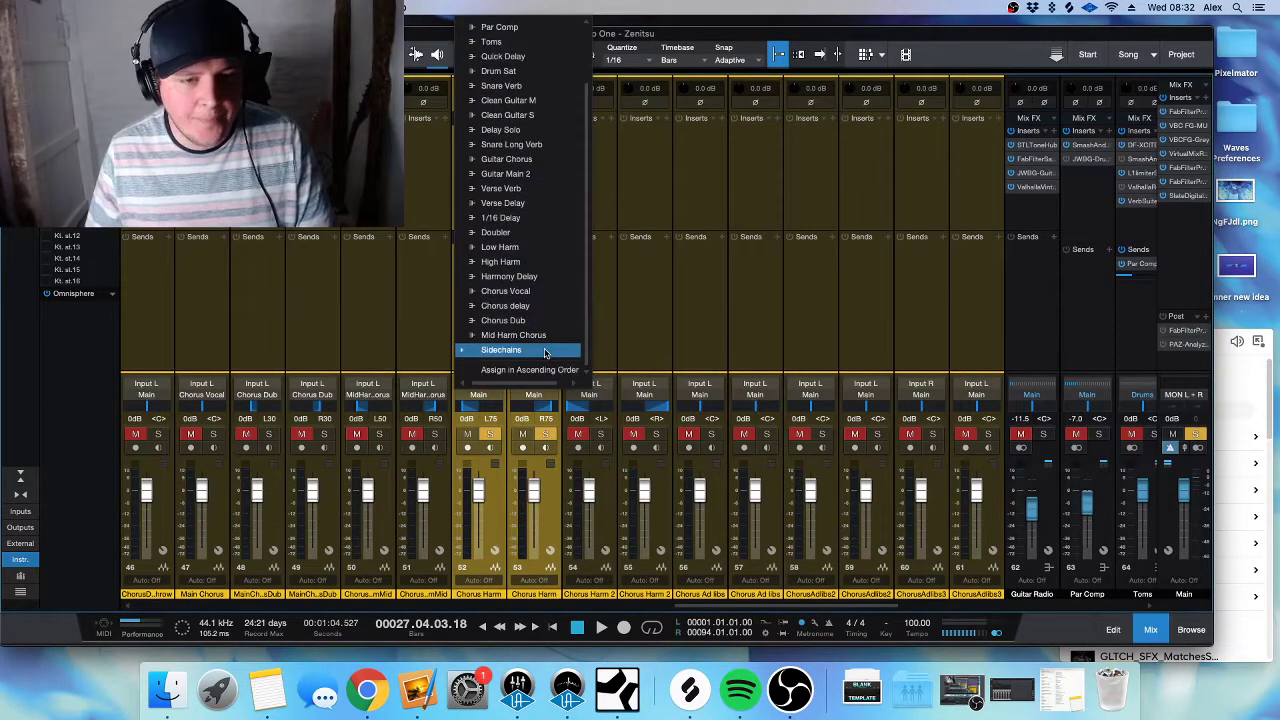
{"action": "left_click", "coordinate": [545, 352]}
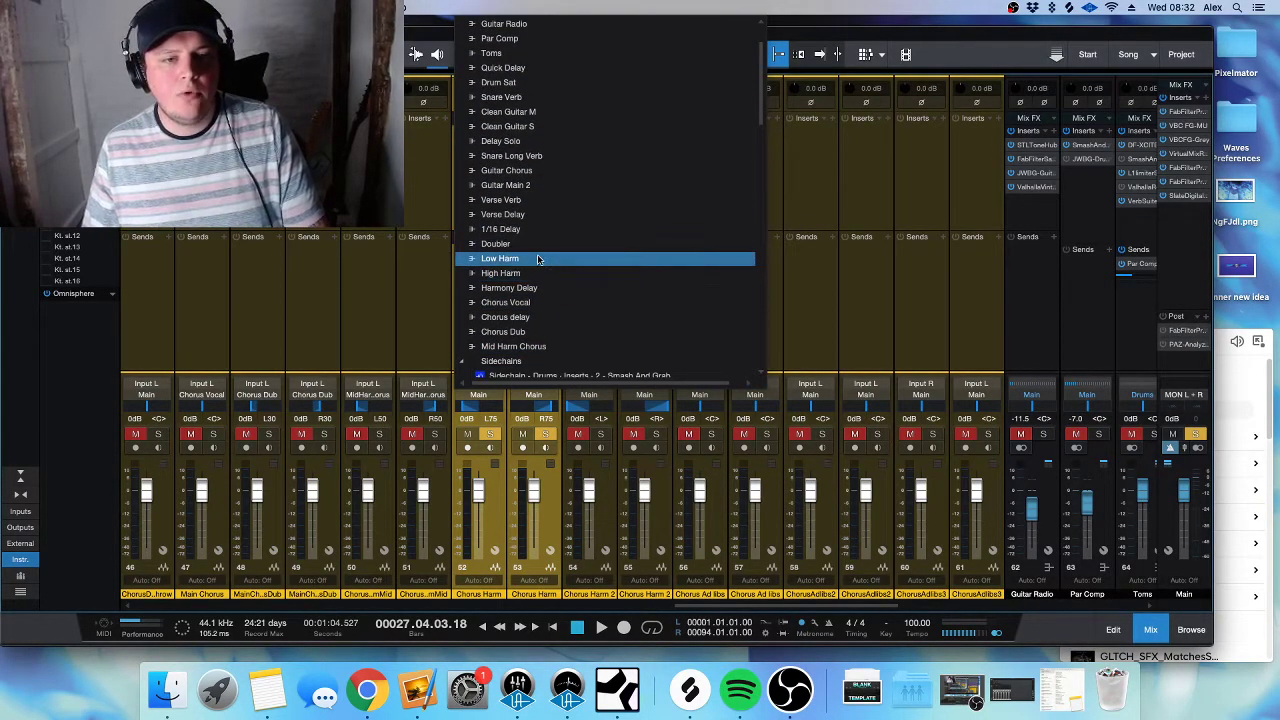
{"action": "left_click", "coordinate": [538, 259]}
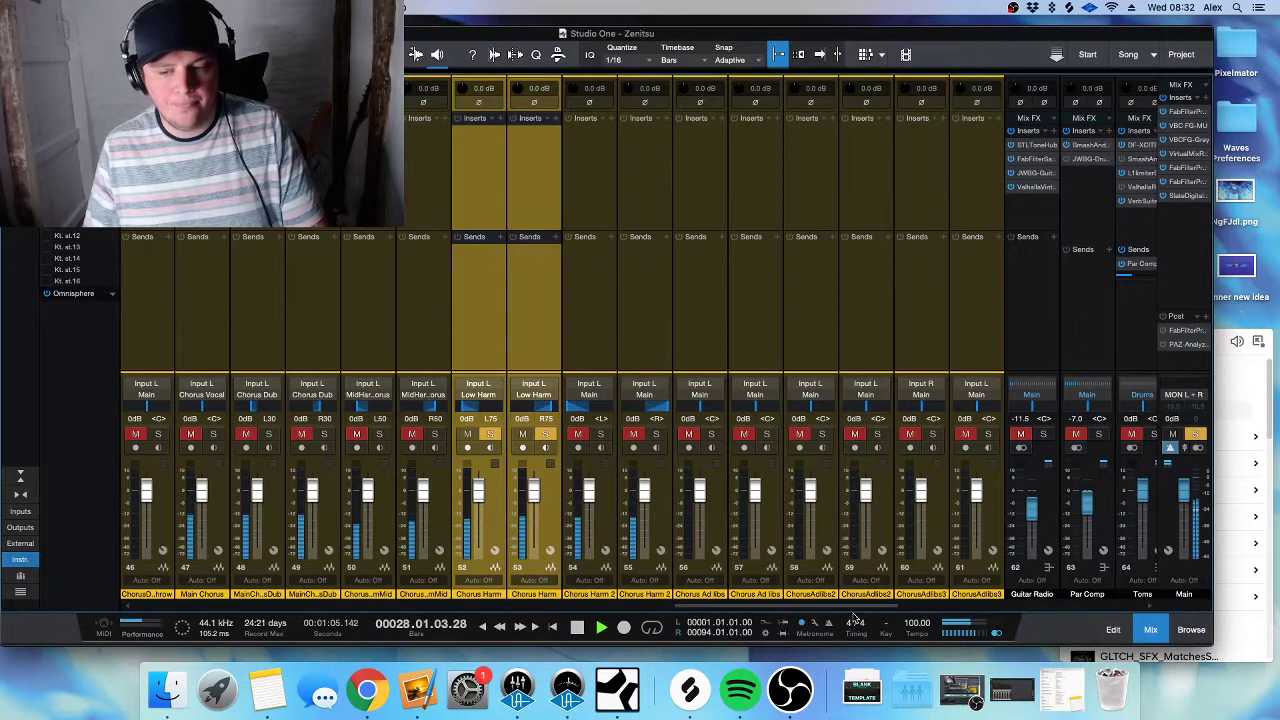
- Listen to the Low Harm bus, adding the Chorus Harm Mid and Main Chorus Dub tracks to the soloed tracks
{"action": "scroll", "coordinate": [862, 604], "scroll_direction": "right", "scroll_amount": 10}
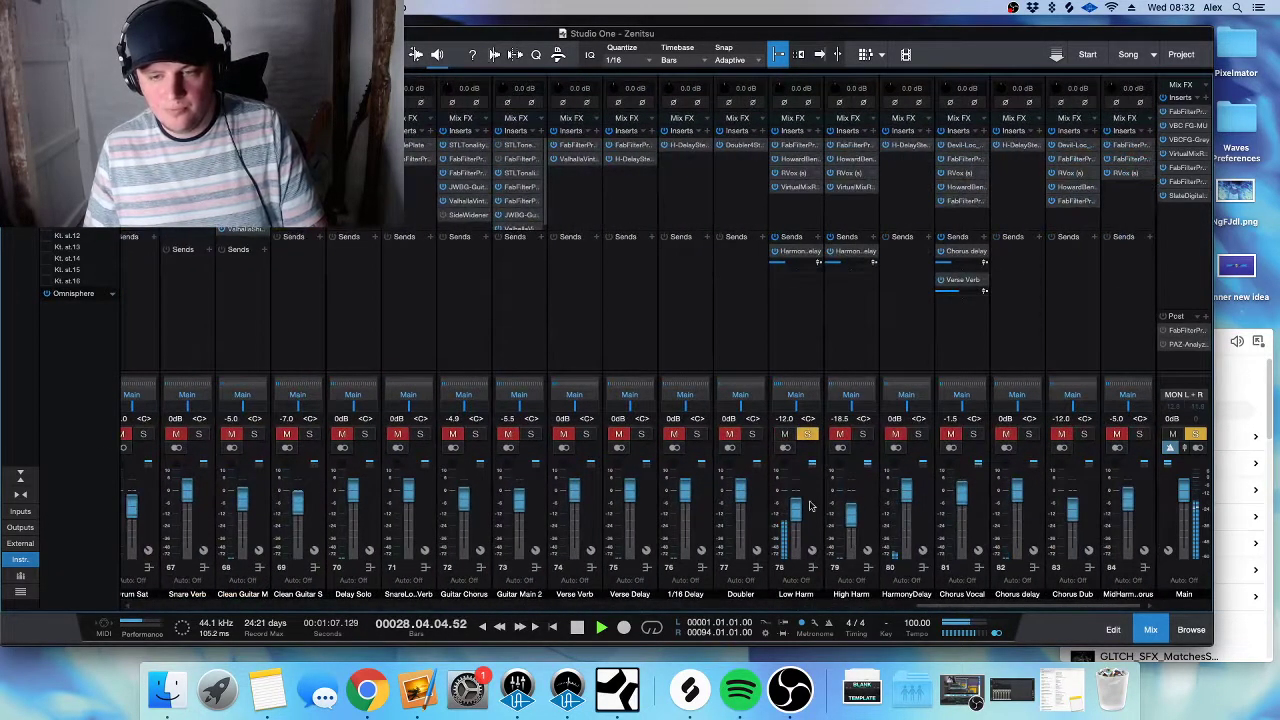
{"action": "key", "text": "F3"}
{"action": "left_click", "coordinate": [56, 318]}
{"action": "left_click", "coordinate": [56, 278]}
{"action": "left_click", "coordinate": [56, 238]}
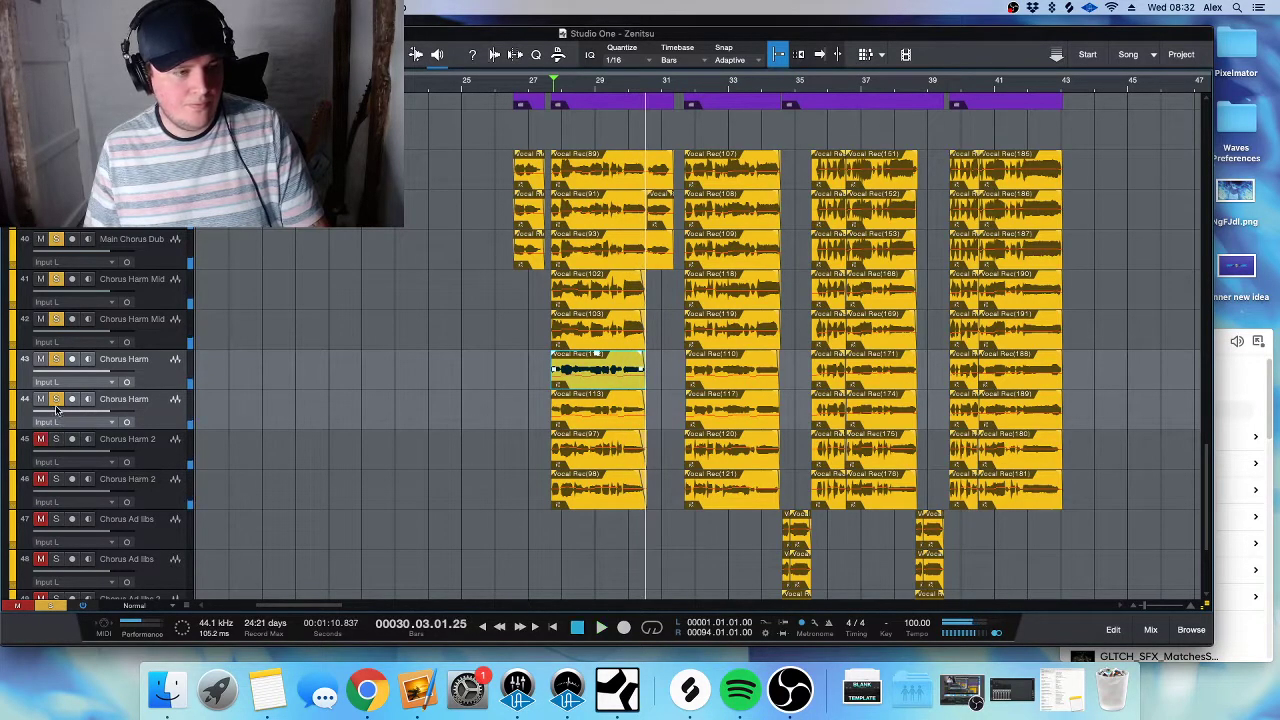
- Clear the solos, route both Chorus Harm 2 channels to the High Harm bus and unmute them
{"action": "left_click", "coordinate": [50, 606]}
{"action": "left_click", "coordinate": [152, 494]}
{"action": "left_click", "coordinate": [162, 460], "text": "shift"}
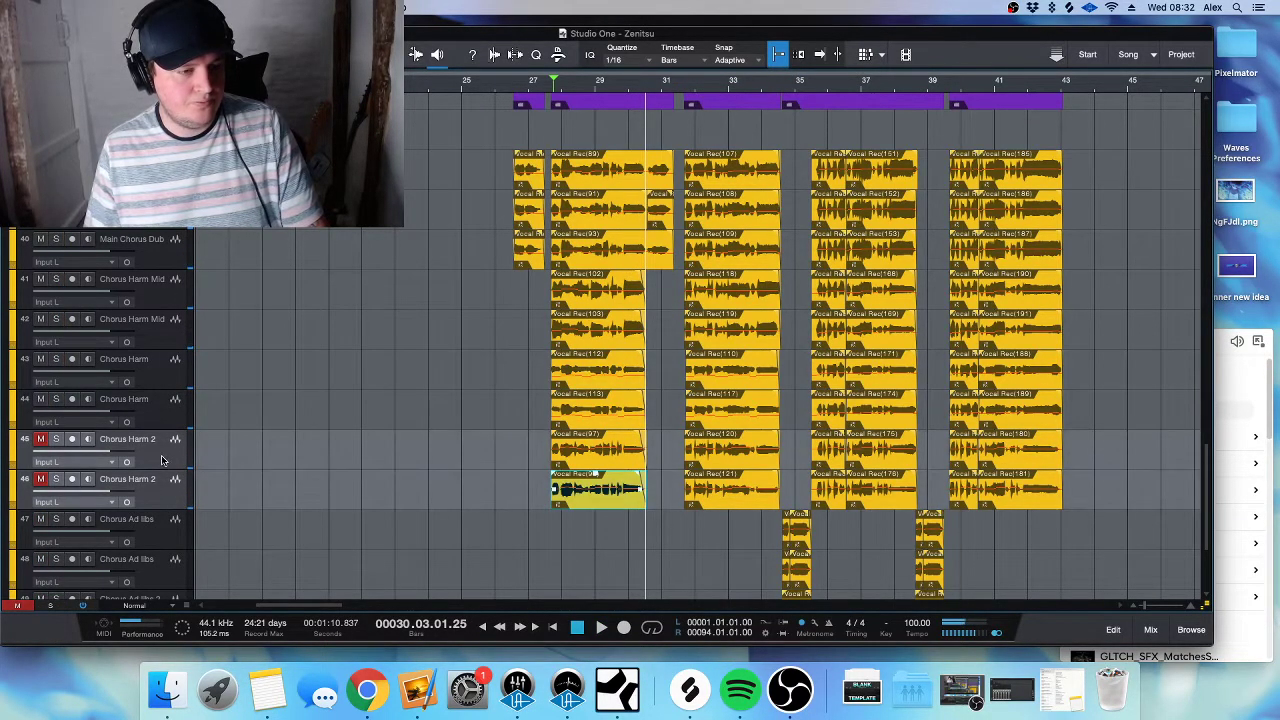
{"action": "key", "text": "F3"}
{"action": "left_click", "coordinate": [205, 395]}
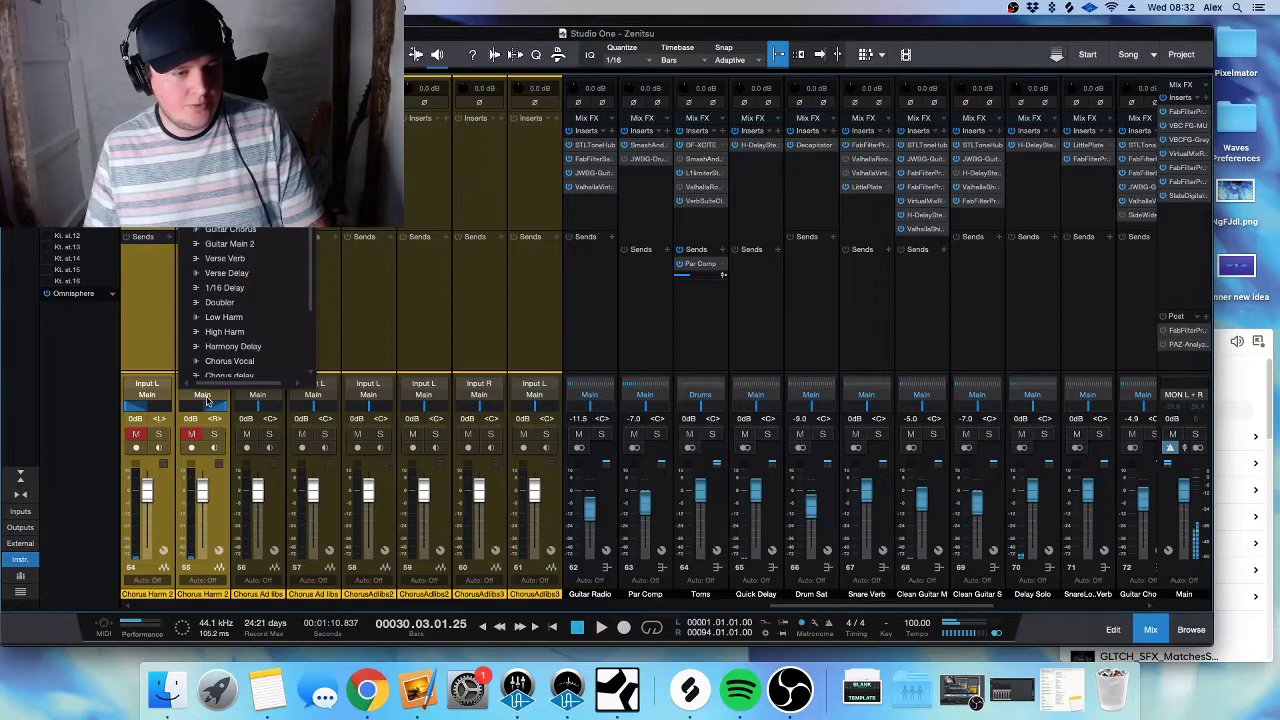
{"action": "left_click", "coordinate": [248, 274]}
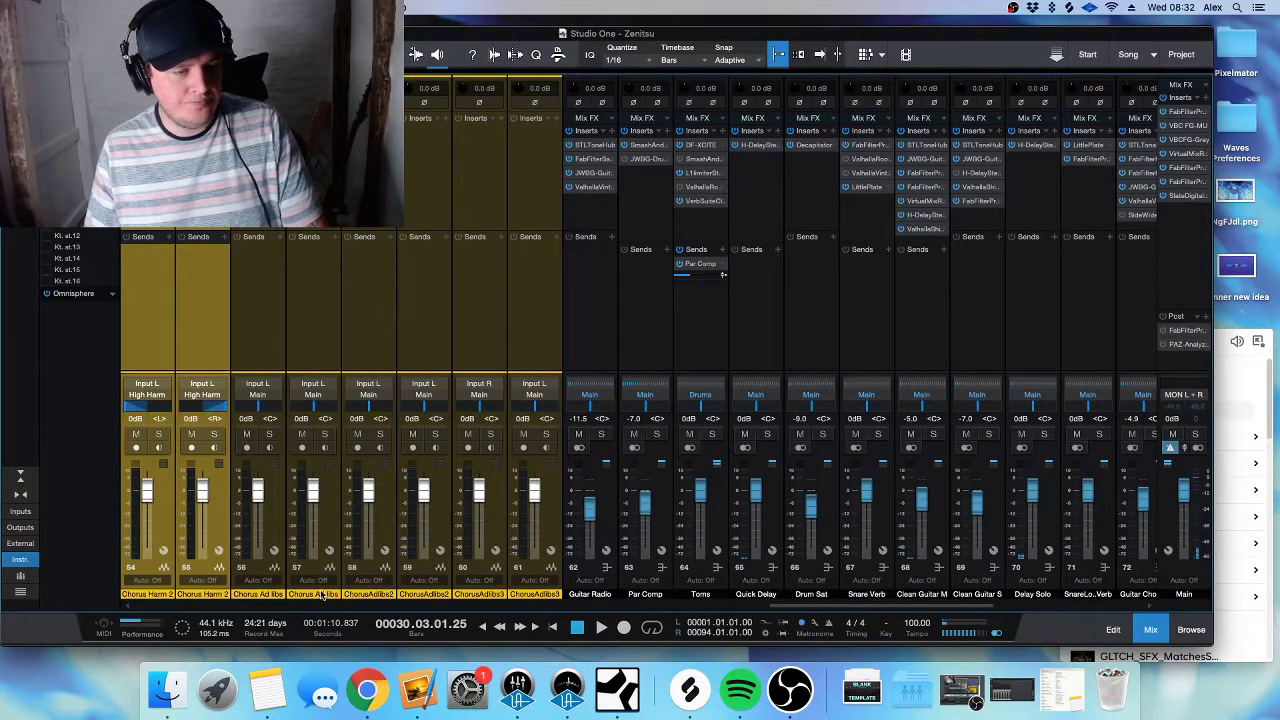
{"action": "key", "text": "F3"}
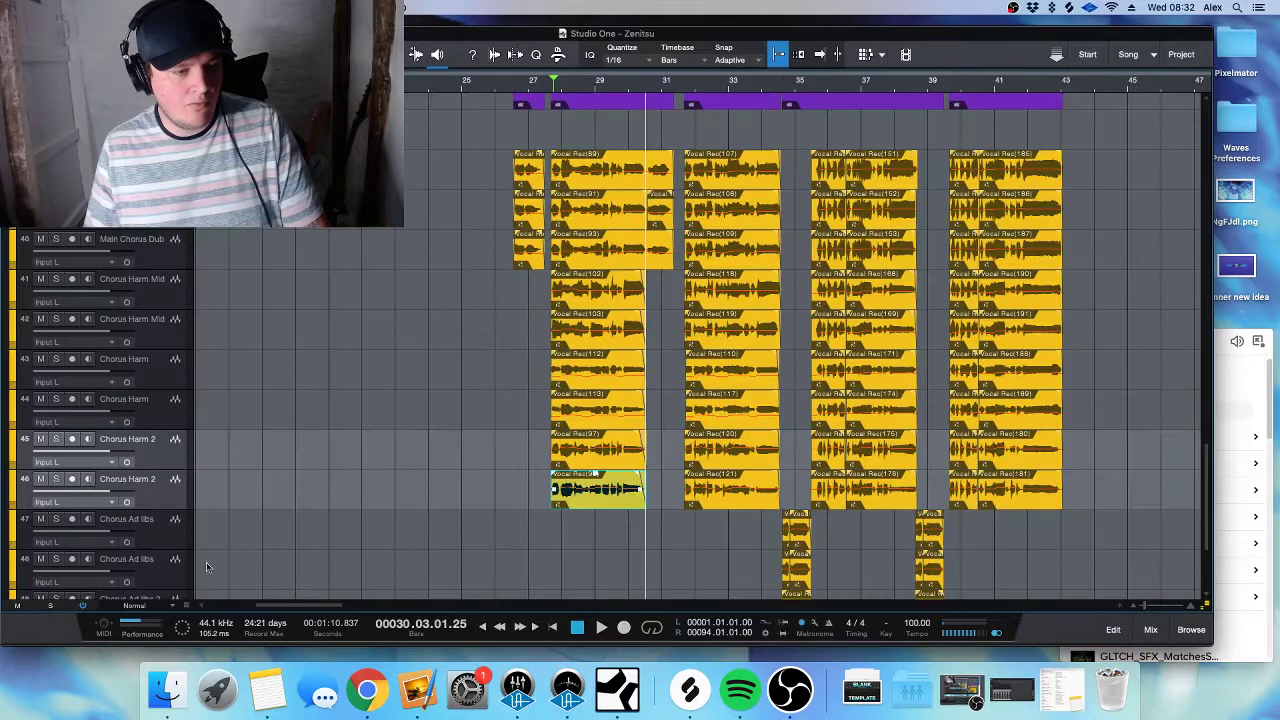
- Select the channels from Main Chorus through Chorus Harm 2 and review their bus routing and panning in the mixer
{"action": "left_click", "coordinate": [178, 495]}
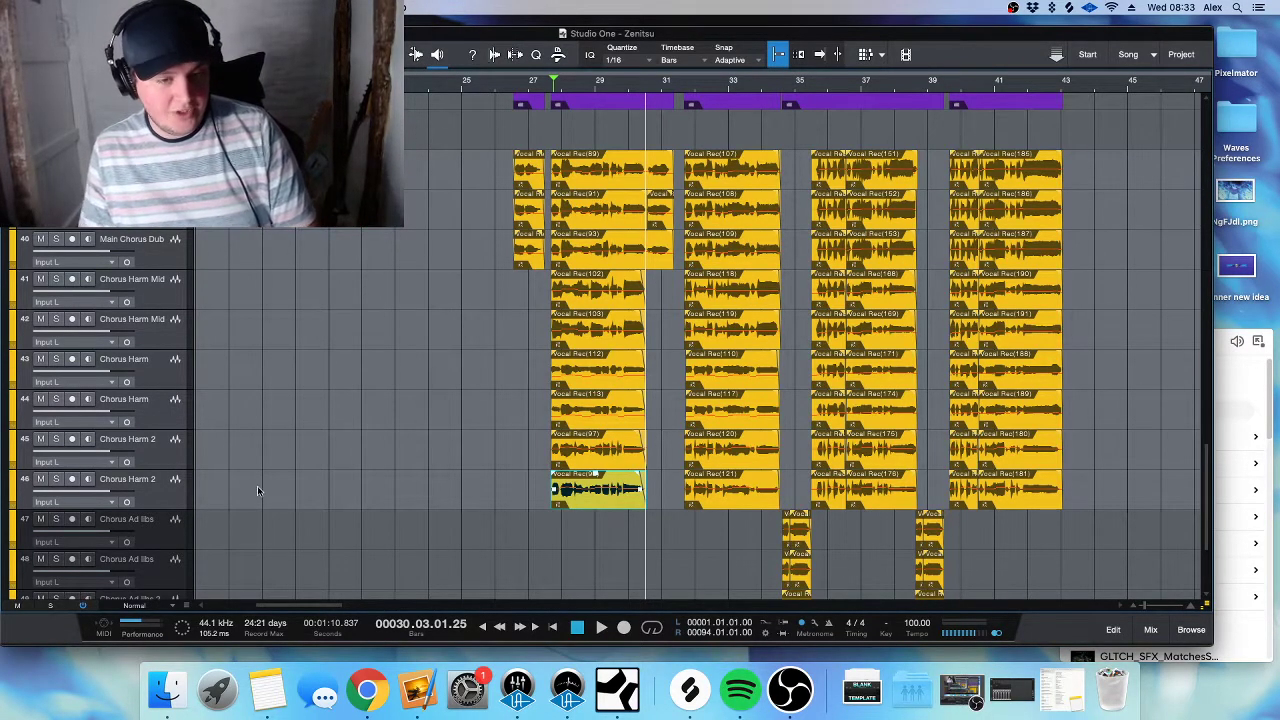
{"action": "key", "text": "F3"}
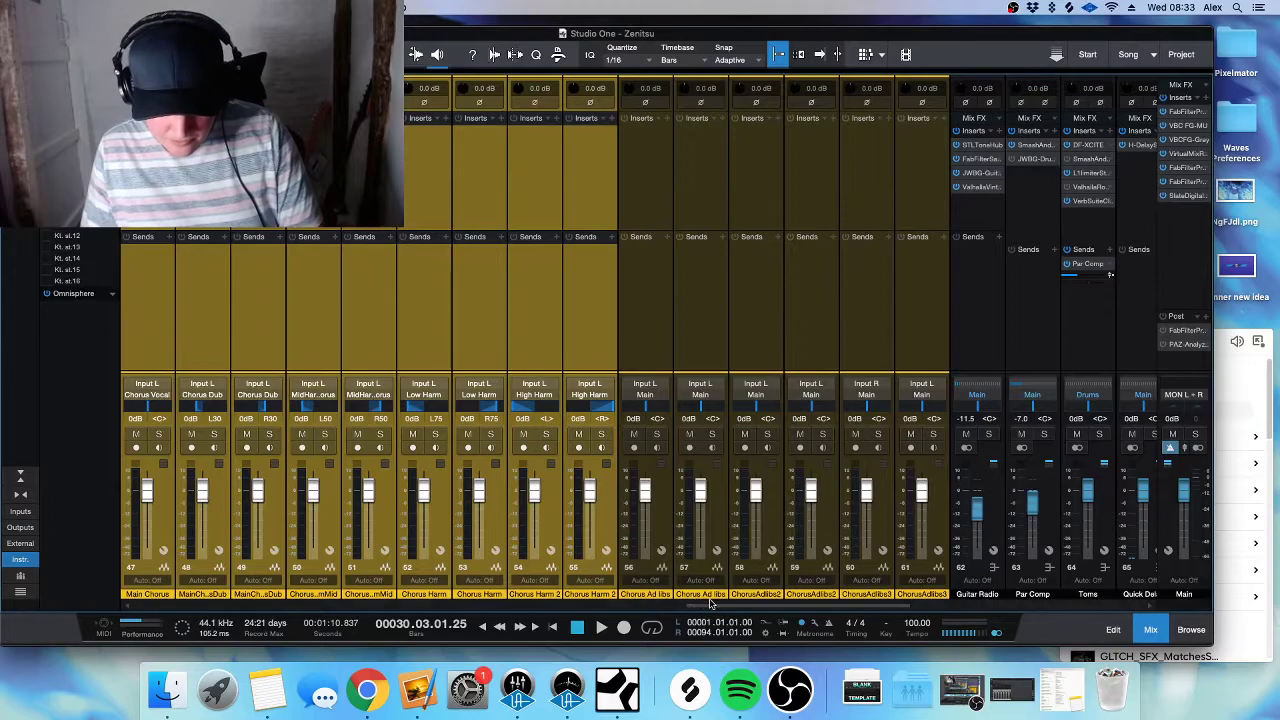
{"action": "scroll", "coordinate": [709, 500], "scroll_direction": "left", "scroll_amount": 3}
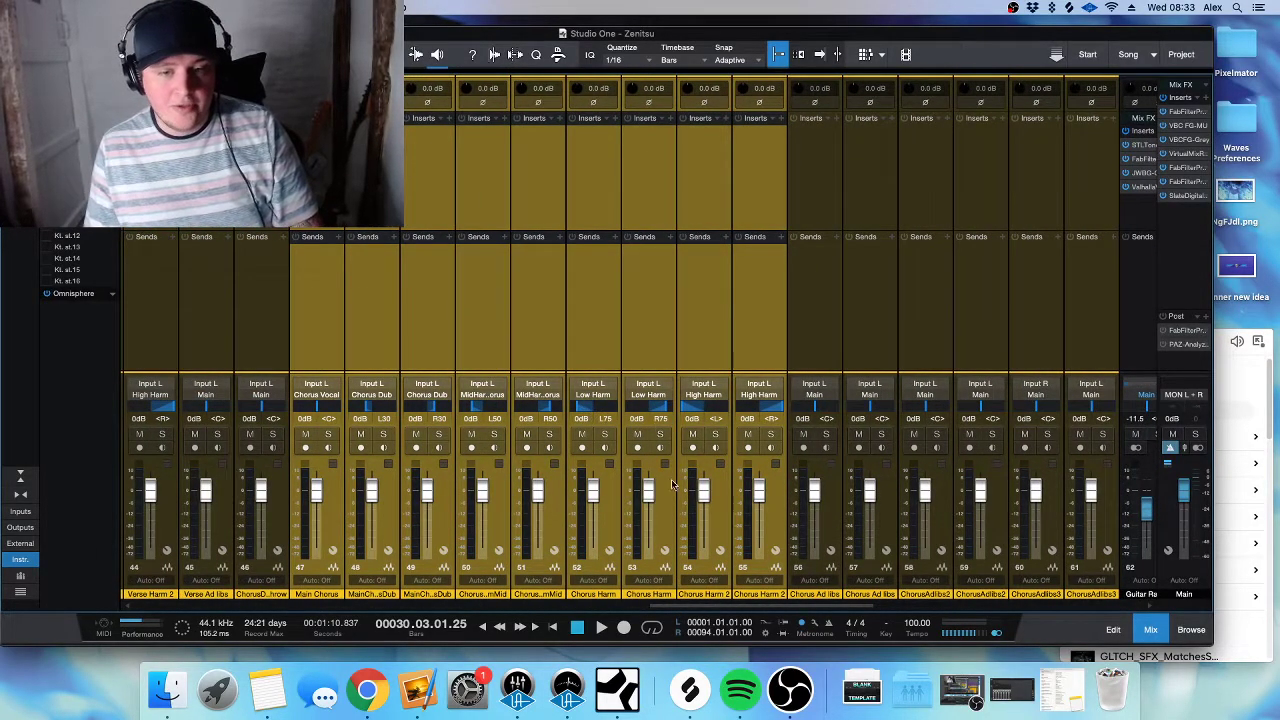
{"action": "scroll", "coordinate": [647, 609], "scroll_direction": "left", "scroll_amount": 2}
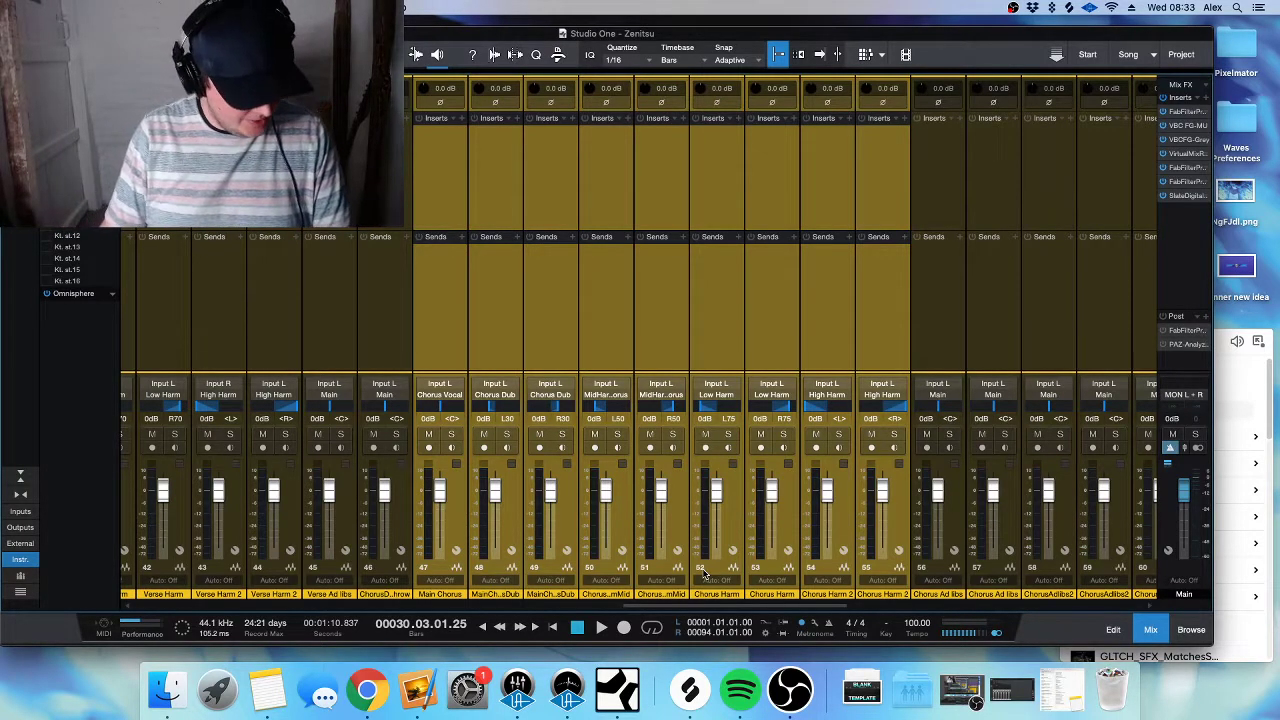
{"action": "key", "text": "F3"}
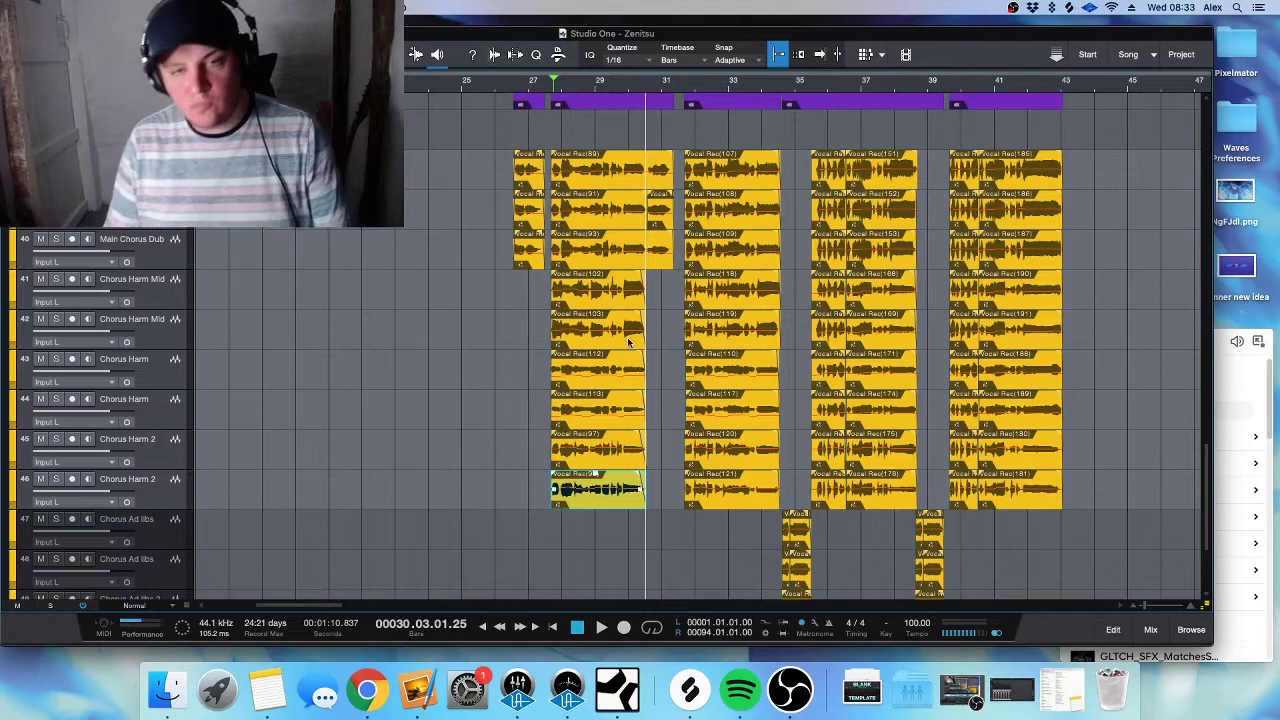
- Shrink the tracks to Small height and play the chorus from bar 26 with the chorus vocal tracks soloed
{"action": "left_click", "coordinate": [548, 82]}
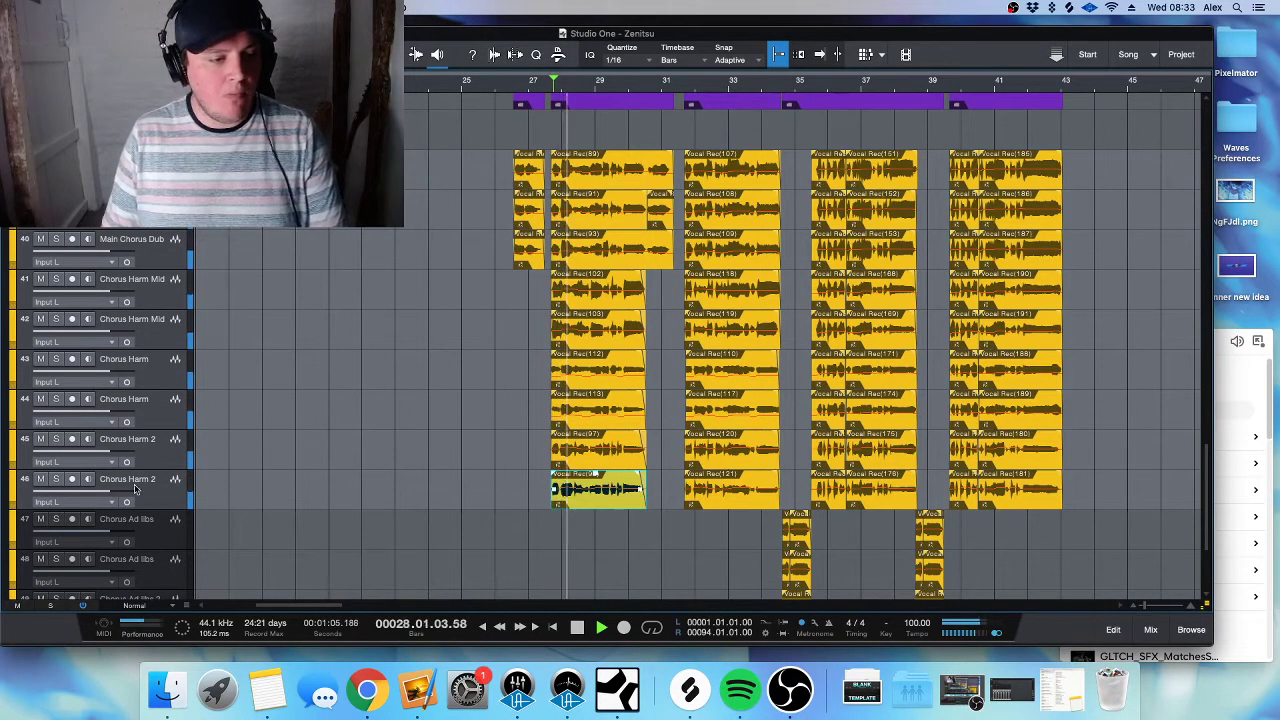
{"action": "key", "text": "shift+w"}
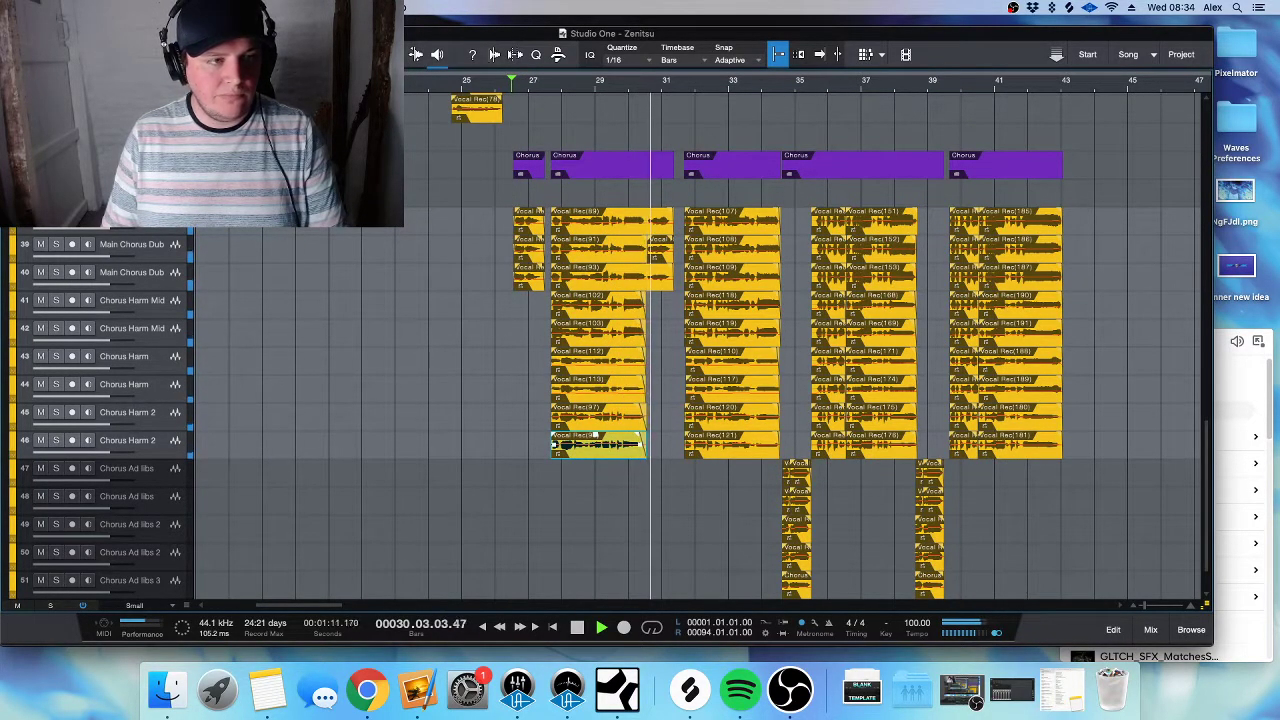
{"action": "key", "text": "s"}
{"action": "key", "text": "space"}
{"action": "key", "text": "space"}
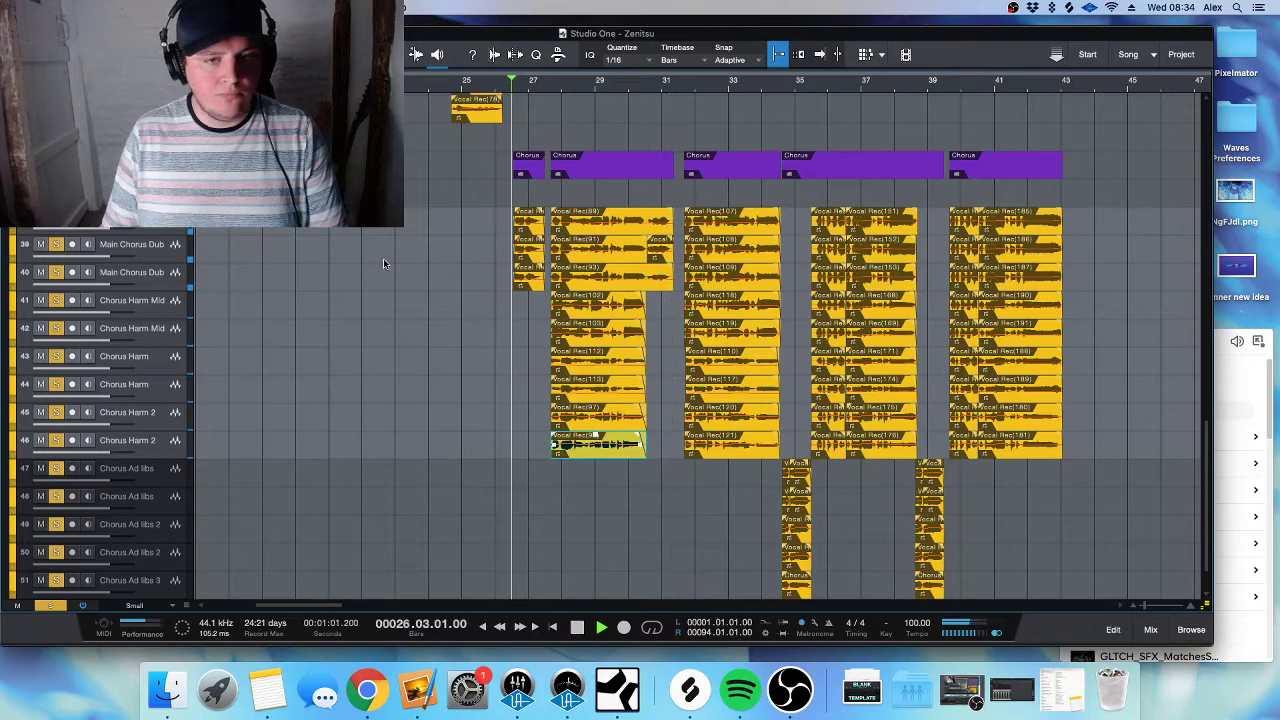
- Check the vocal bus levels in the mixer during playback and follow the chorus to the Chorus Ad libs tracks
{"action": "left_click", "coordinate": [1150, 629]}
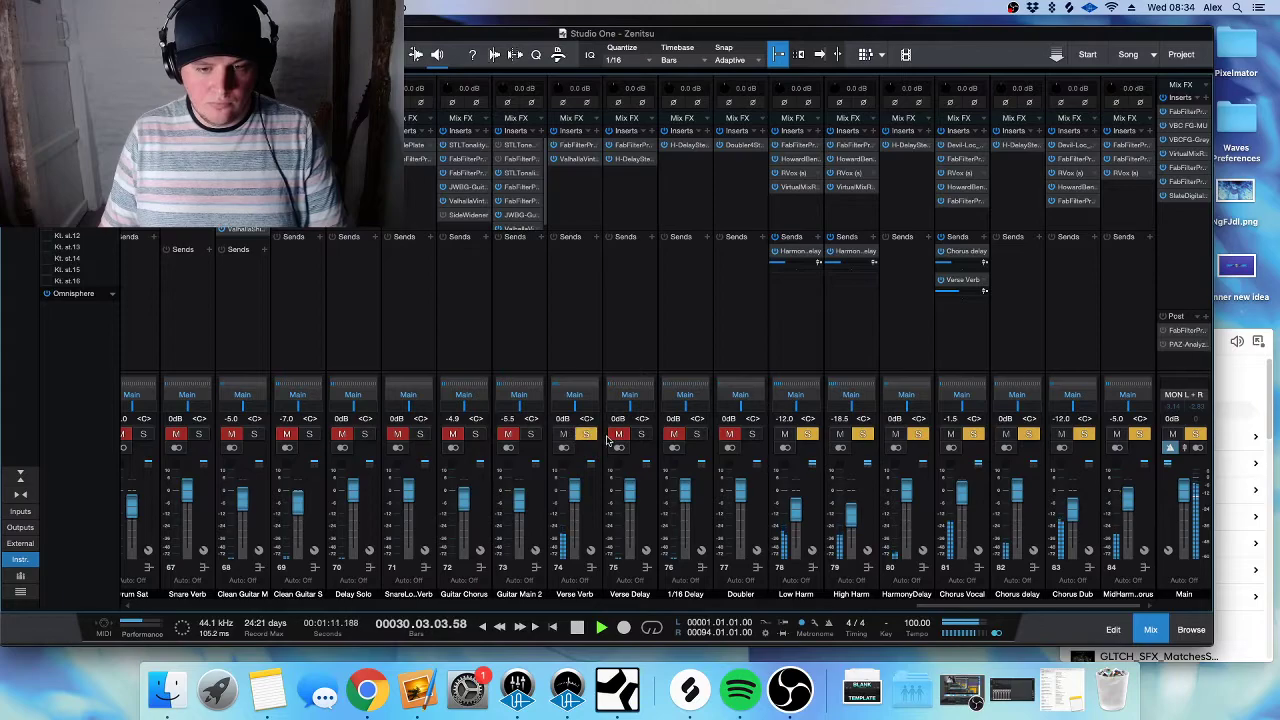
{"action": "scroll", "coordinate": [660, 500], "scroll_direction": "left", "scroll_amount": 2}
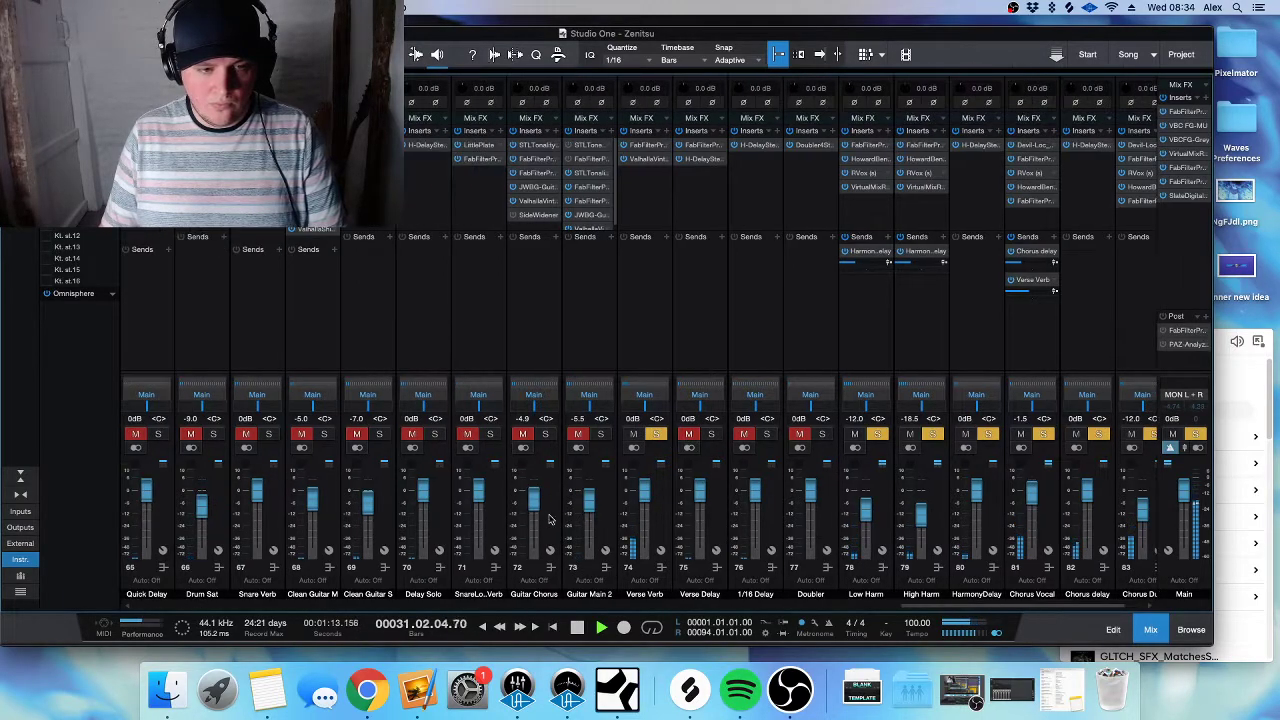
{"action": "key", "text": "F3"}
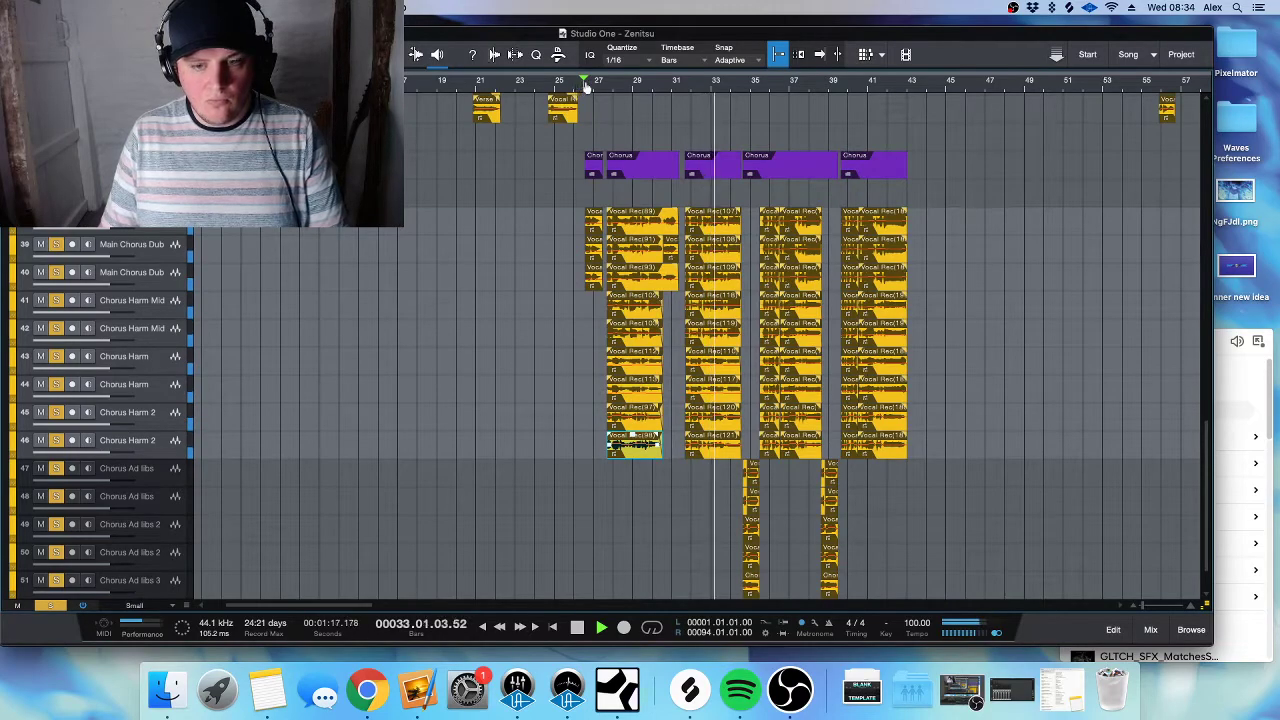
{"action": "scroll", "coordinate": [620, 471], "scroll_direction": "right", "scroll_amount": 3}
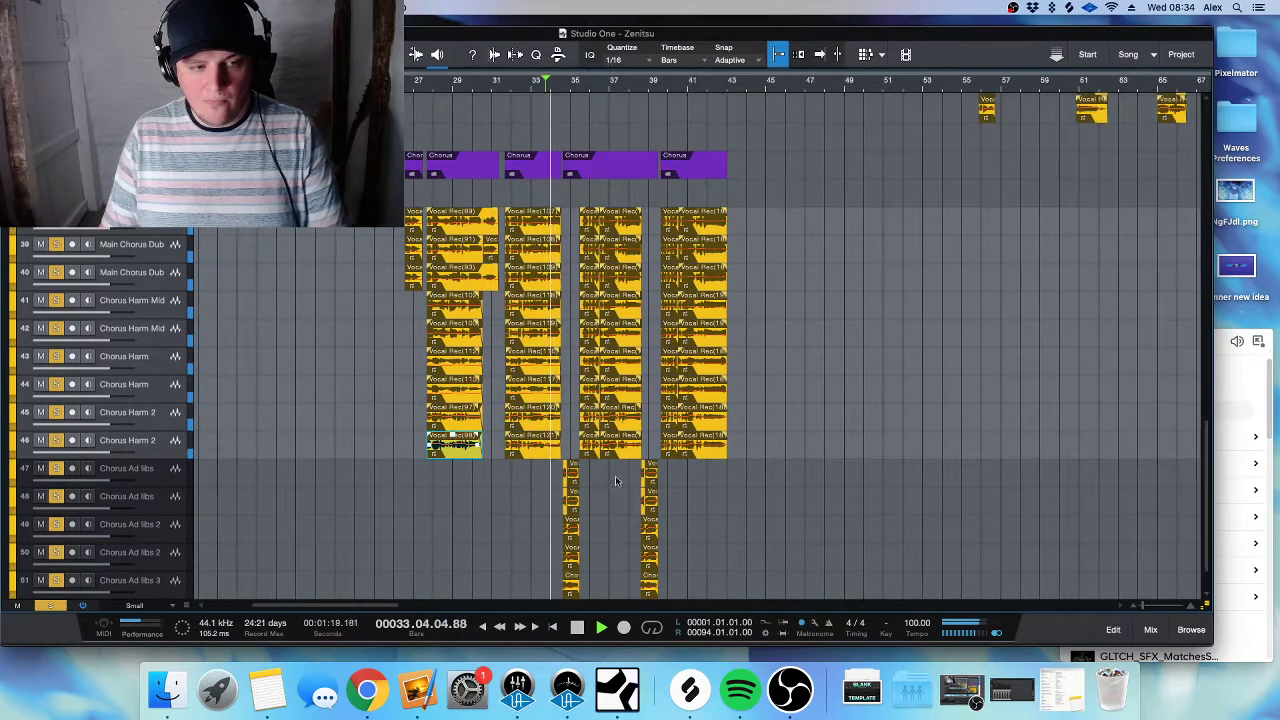
{"action": "scroll", "coordinate": [528, 514], "scroll_direction": "down", "scroll_amount": 2}
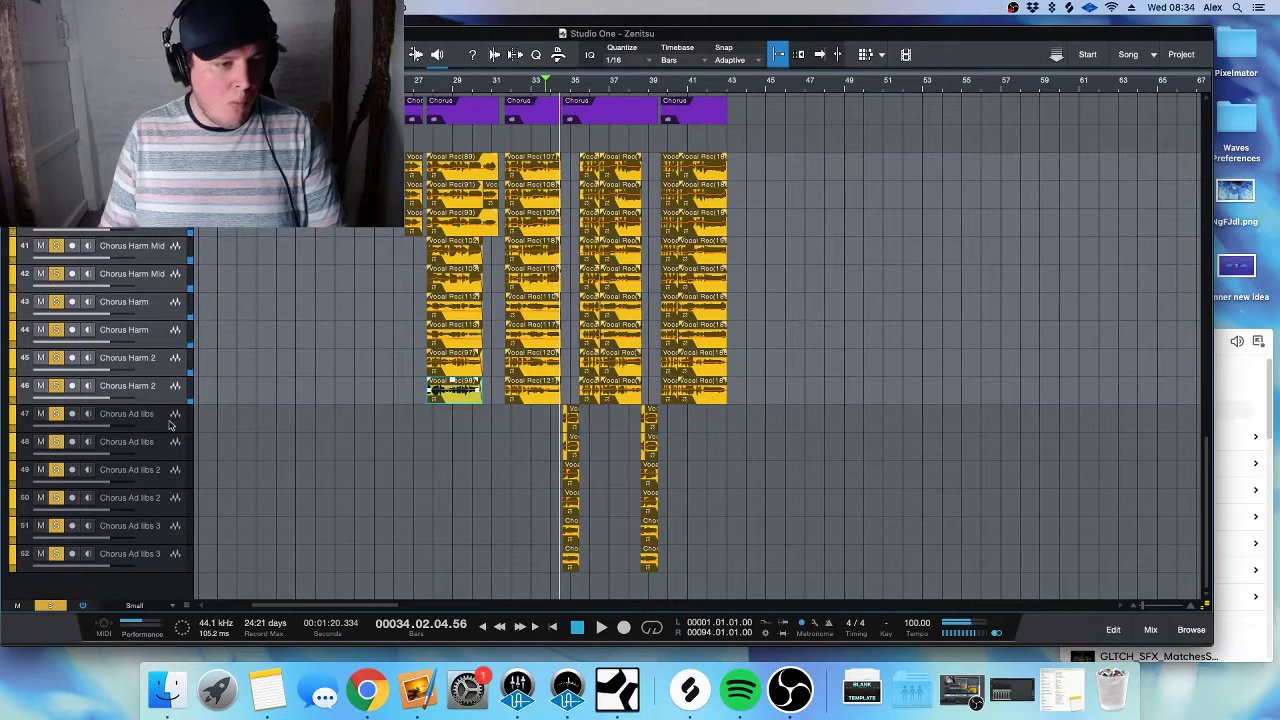
- Select all six tracks from Chorus Ad libs through Chorus Ad libs 3 and bring their channels up in the mixer
{"action": "left_click", "coordinate": [170, 424]}
{"action": "left_click", "coordinate": [149, 560], "text": "shift"}
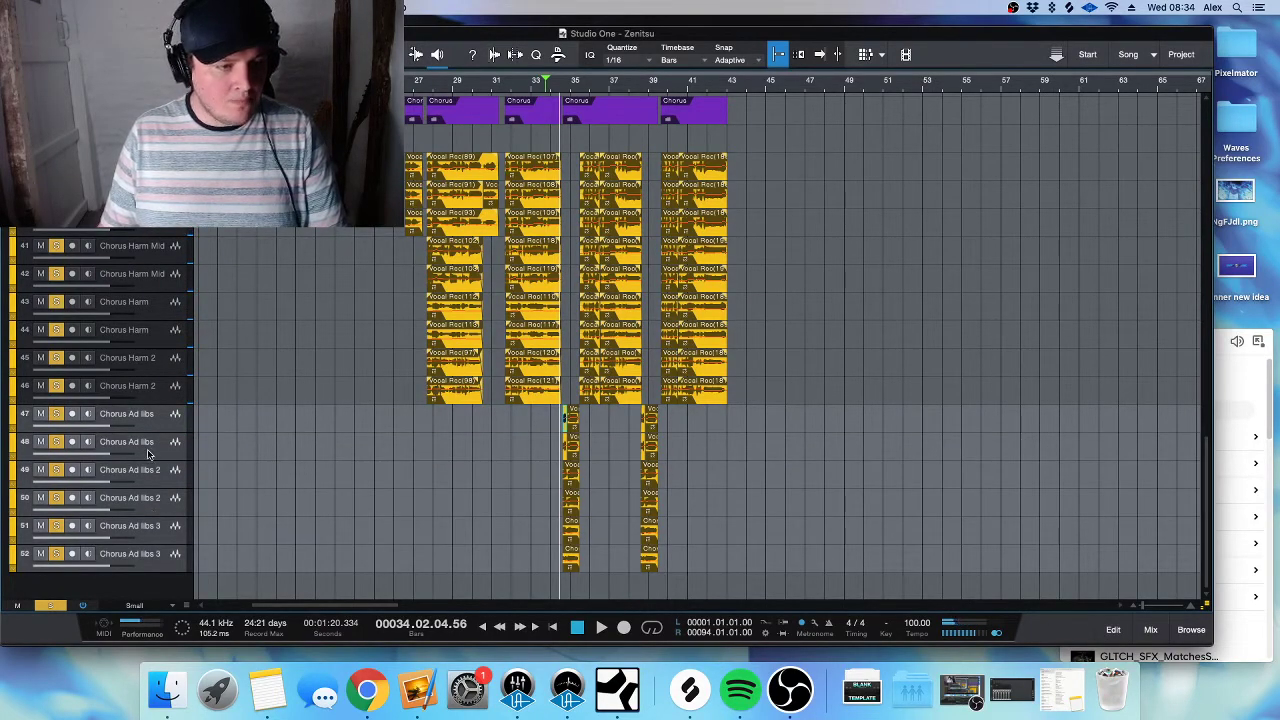
{"action": "key", "text": "F3"}
{"action": "scroll", "coordinate": [390, 485], "scroll_direction": "left", "scroll_amount": 4}
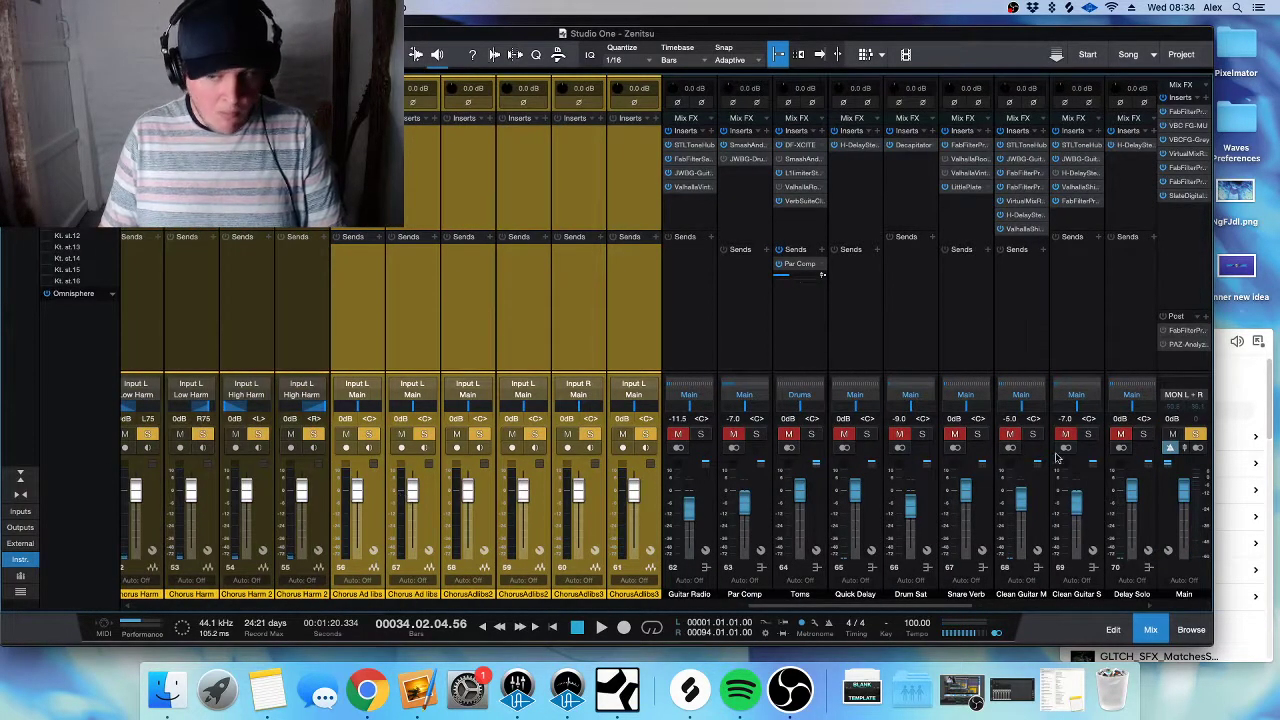
- Clear the existing solos, solo only the two Chorus Ad libs channels and play them back
{"action": "left_click", "coordinate": [1194, 435]}
{"action": "left_click", "coordinate": [376, 500]}
{"action": "left_click", "coordinate": [426, 492], "text": "shift"}
{"action": "left_click", "coordinate": [424, 434]}
{"action": "key", "text": "space"}
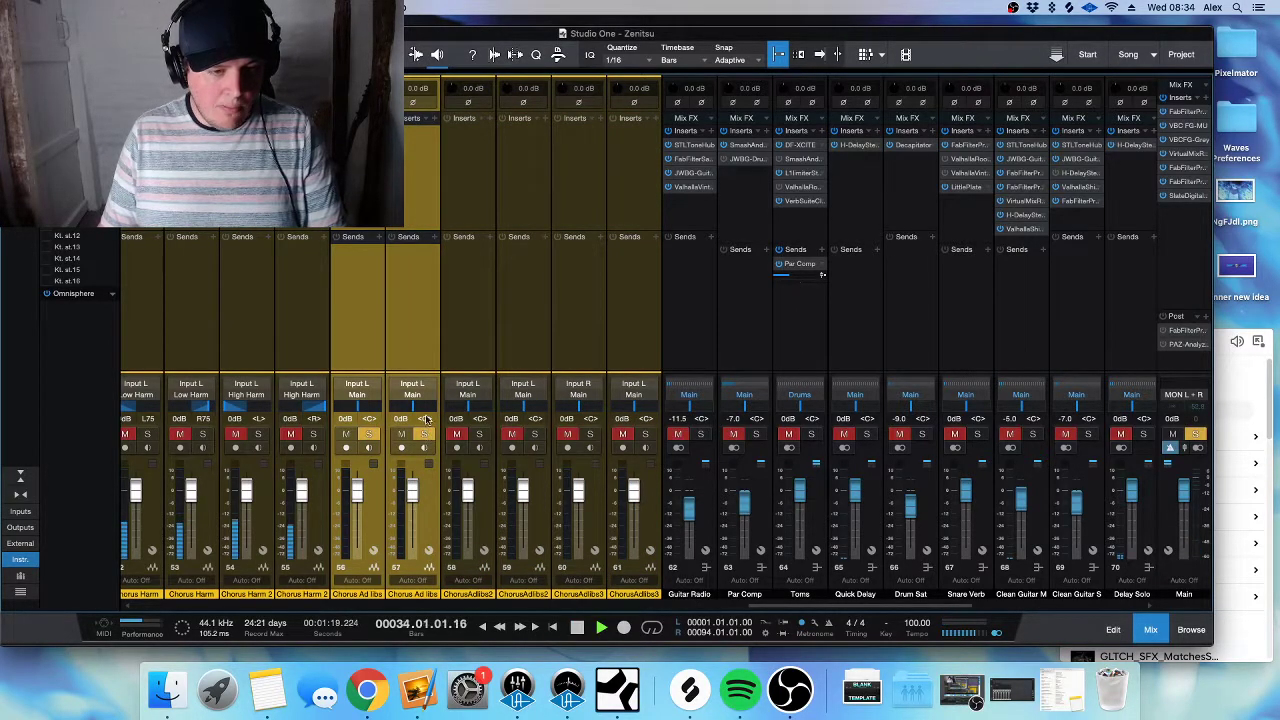
- Zoom the arrangement in on the chorus ad lib clips around bar 34 and play the soloed pair
{"action": "key", "text": "F3"}
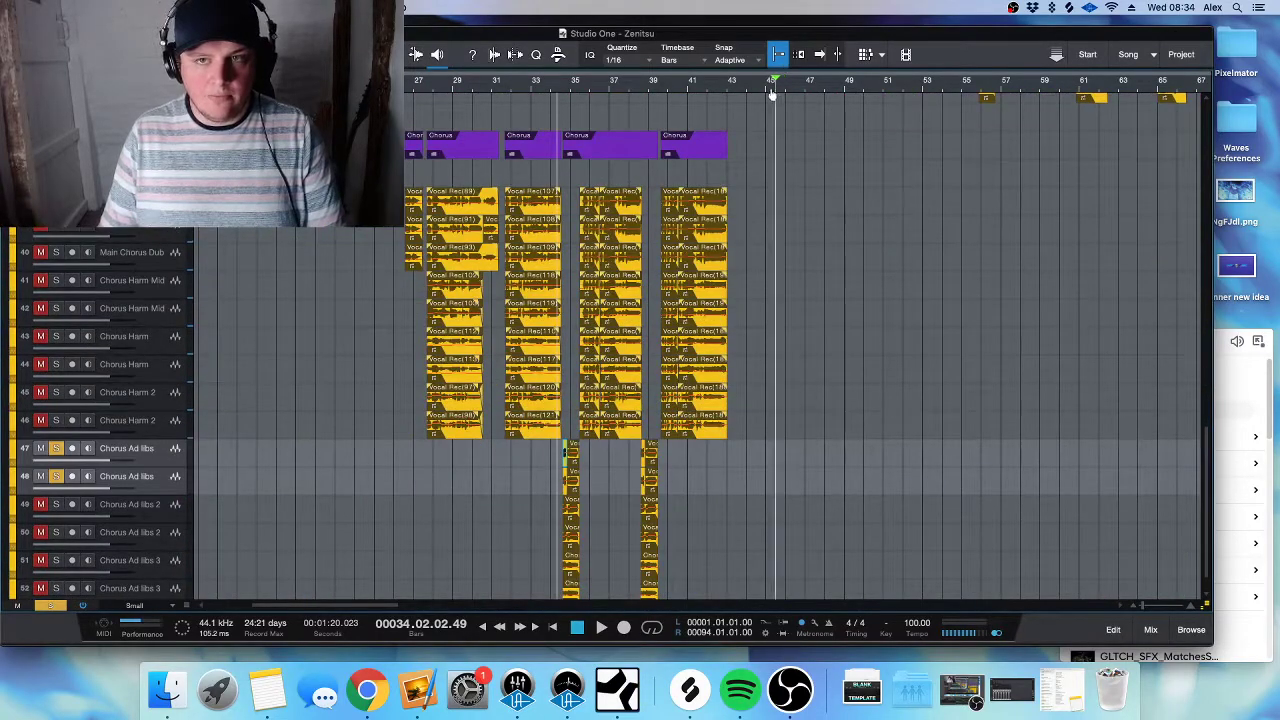
{"action": "key", "text": "e"}
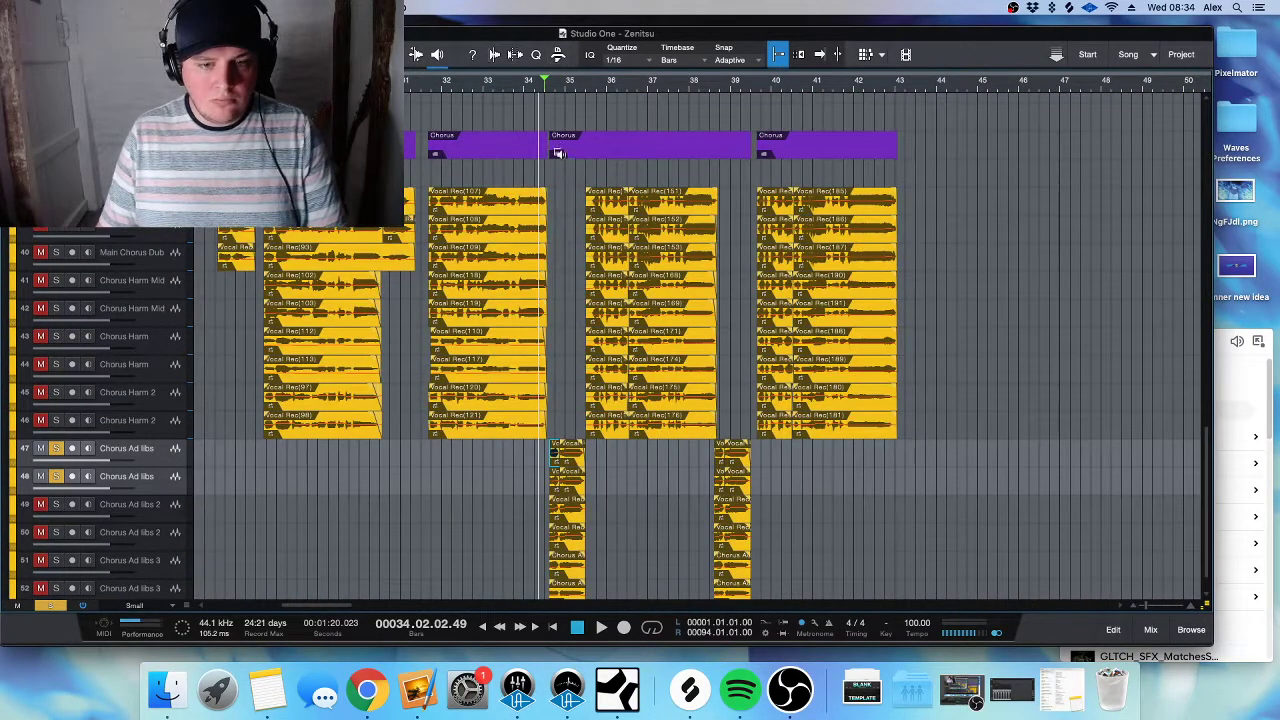
{"action": "key", "text": "e"}
{"action": "key", "text": "e"}
{"action": "key", "text": "space"}
{"action": "scroll", "coordinate": [539, 375], "scroll_direction": "down", "scroll_amount": 1}
{"action": "key", "text": "space"}
- Pan the Chorus Ad libs pair to L30 and R30, the Ad libs 2 pair to L50 and R50, and the Ad libs 3 pair fully left and right
{"action": "key", "text": "F3"}
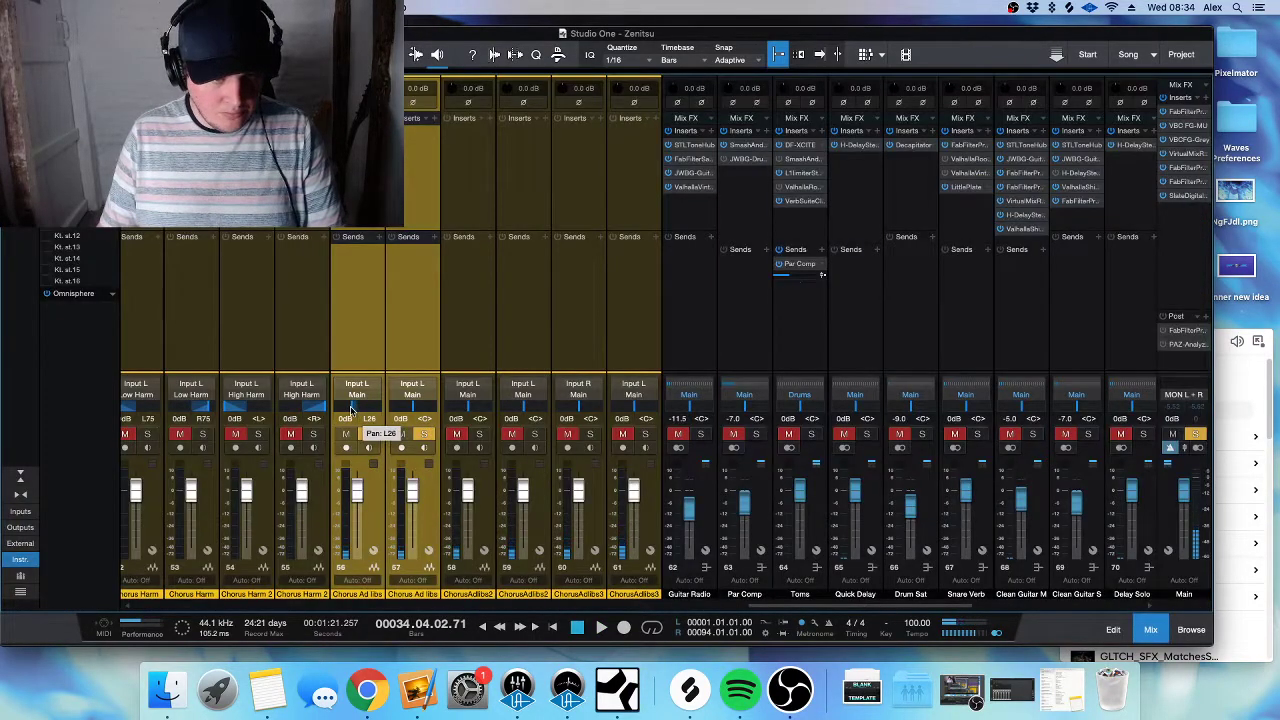
{"action": "left_click_drag", "start_coordinate": [410, 408], "coordinate": [487, 418]}
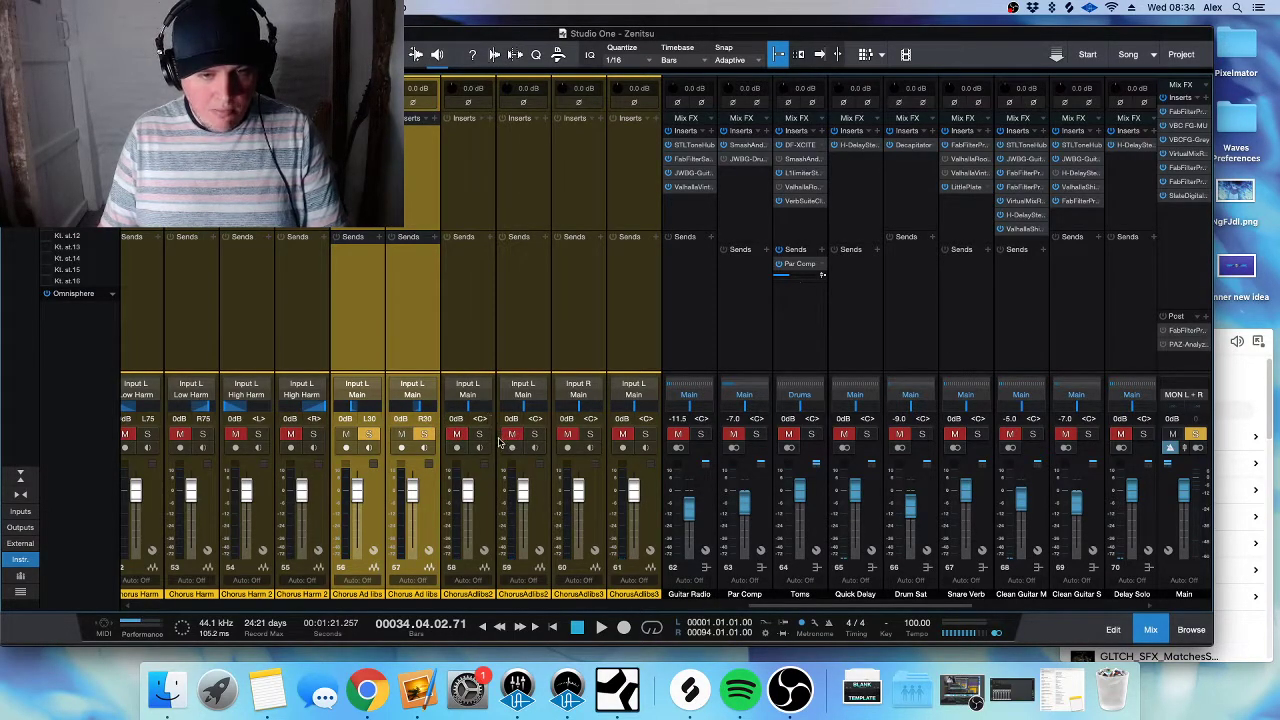
{"action": "key", "text": "space"}
{"action": "left_click_drag", "start_coordinate": [478, 416], "coordinate": [455, 410]}
{"action": "left_click_drag", "start_coordinate": [532, 413], "coordinate": [549, 409]}
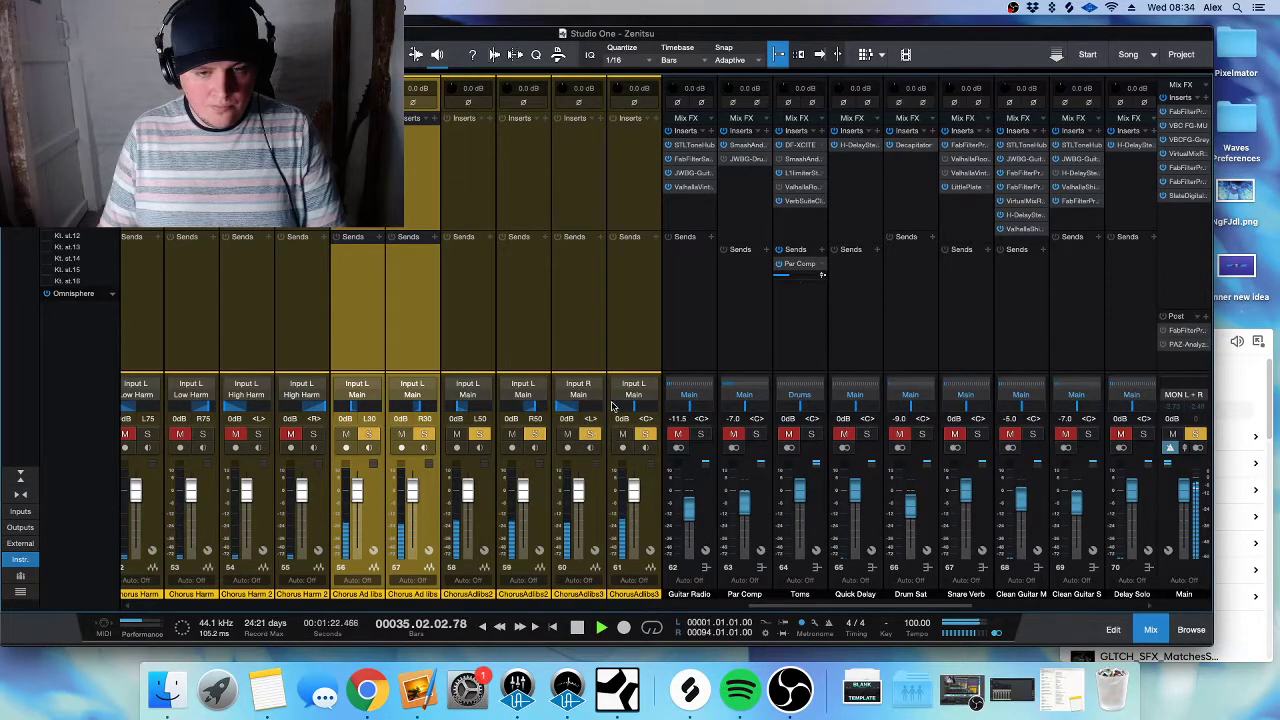
{"action": "key", "text": "space"}
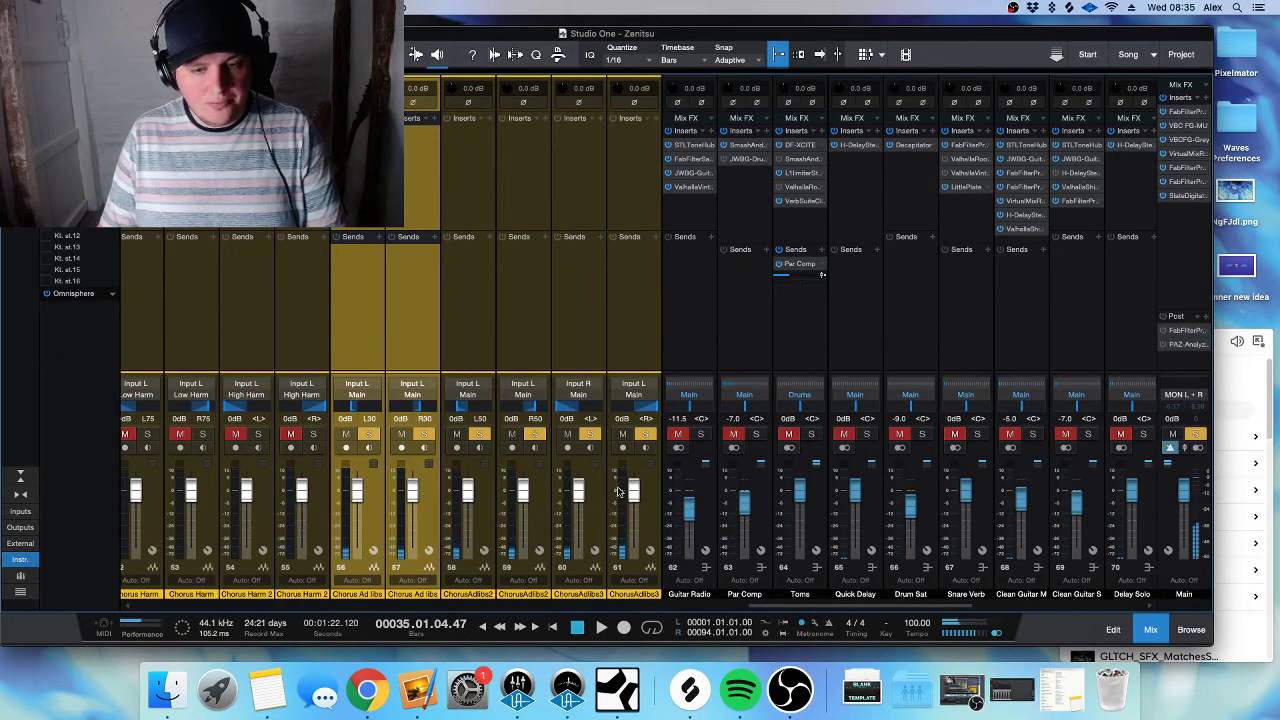
- Lower both Chorus Ad libs 3 channels to about -7.5 dB and both Ad libs 2 channels to about -7.6 dB while auditioning
{"action": "key", "text": "space"}
{"action": "left_click_drag", "start_coordinate": [633, 497], "coordinate": [580, 506]}
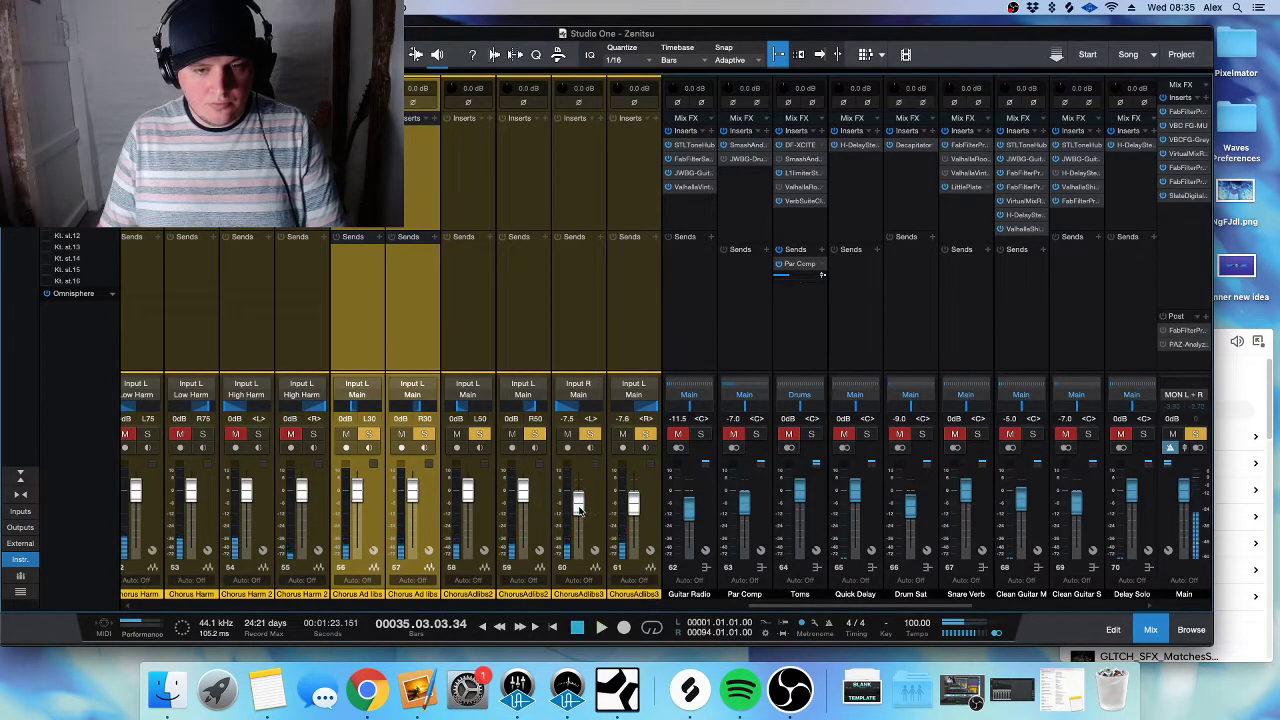
{"action": "left_click", "coordinate": [533, 500]}
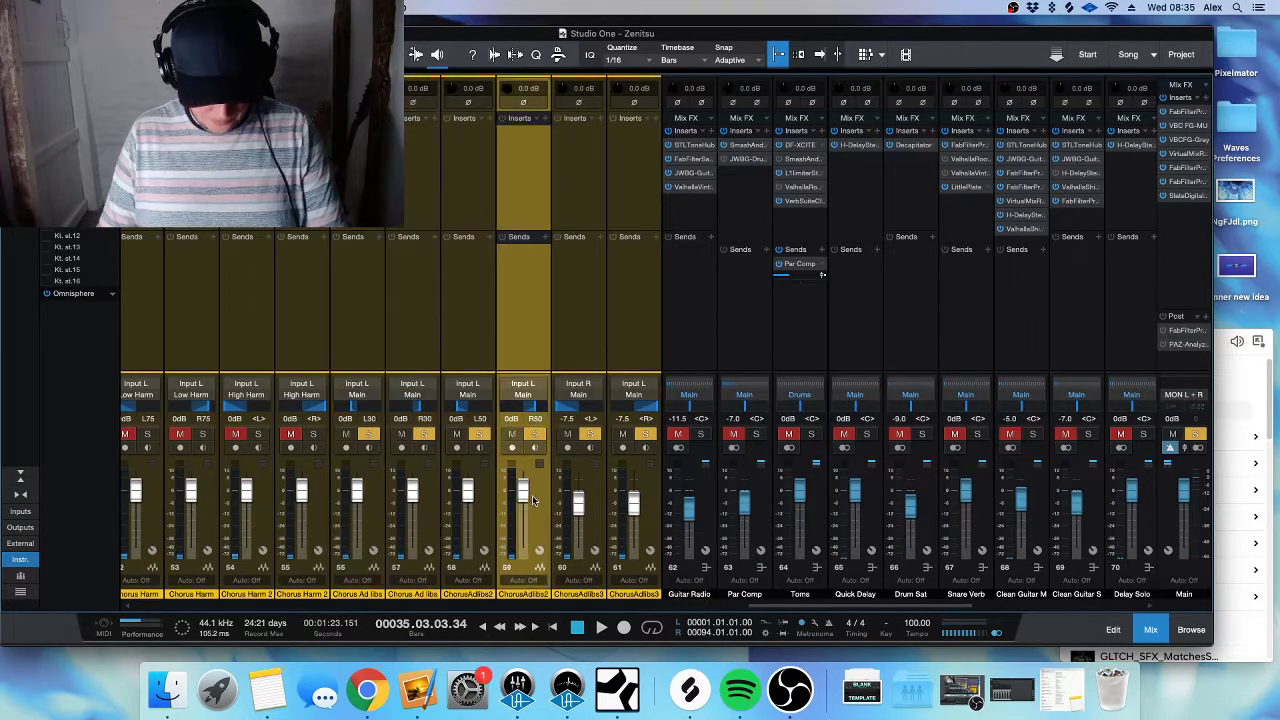
{"action": "left_click", "coordinate": [485, 502], "text": "shift"}
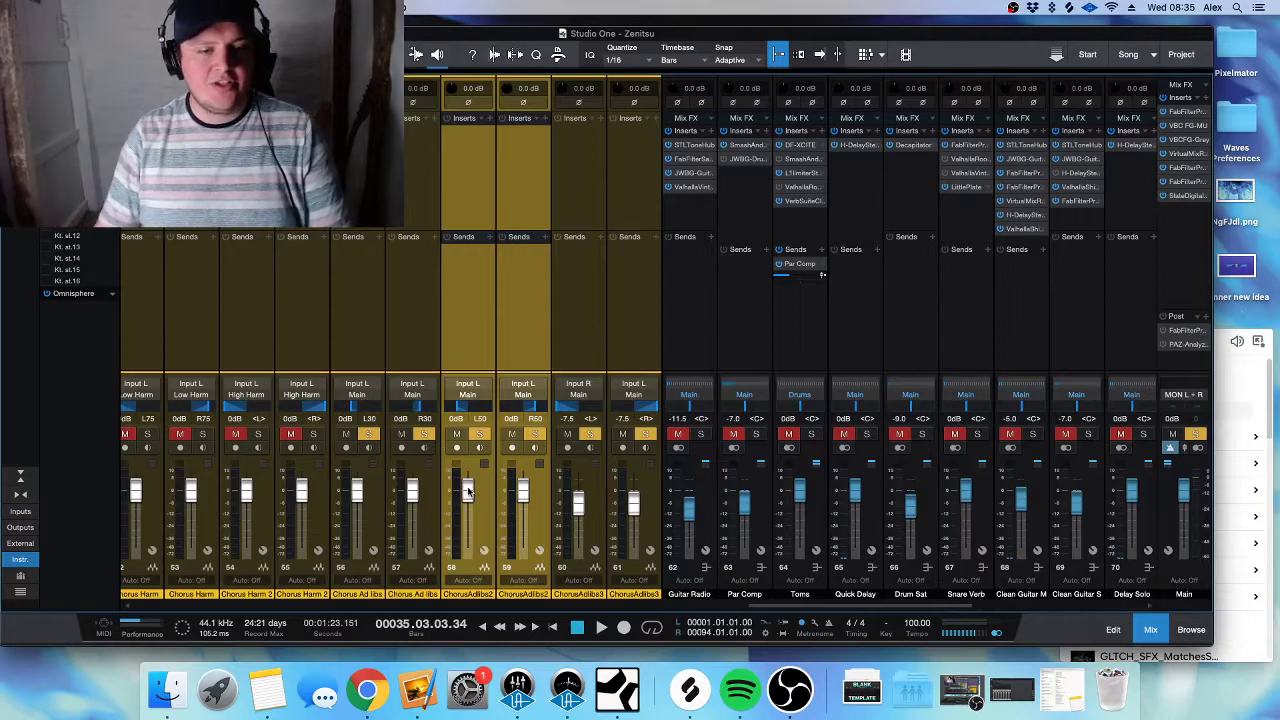
{"action": "left_click_drag", "start_coordinate": [467, 497], "coordinate": [470, 503]}
{"action": "key", "text": "space"}
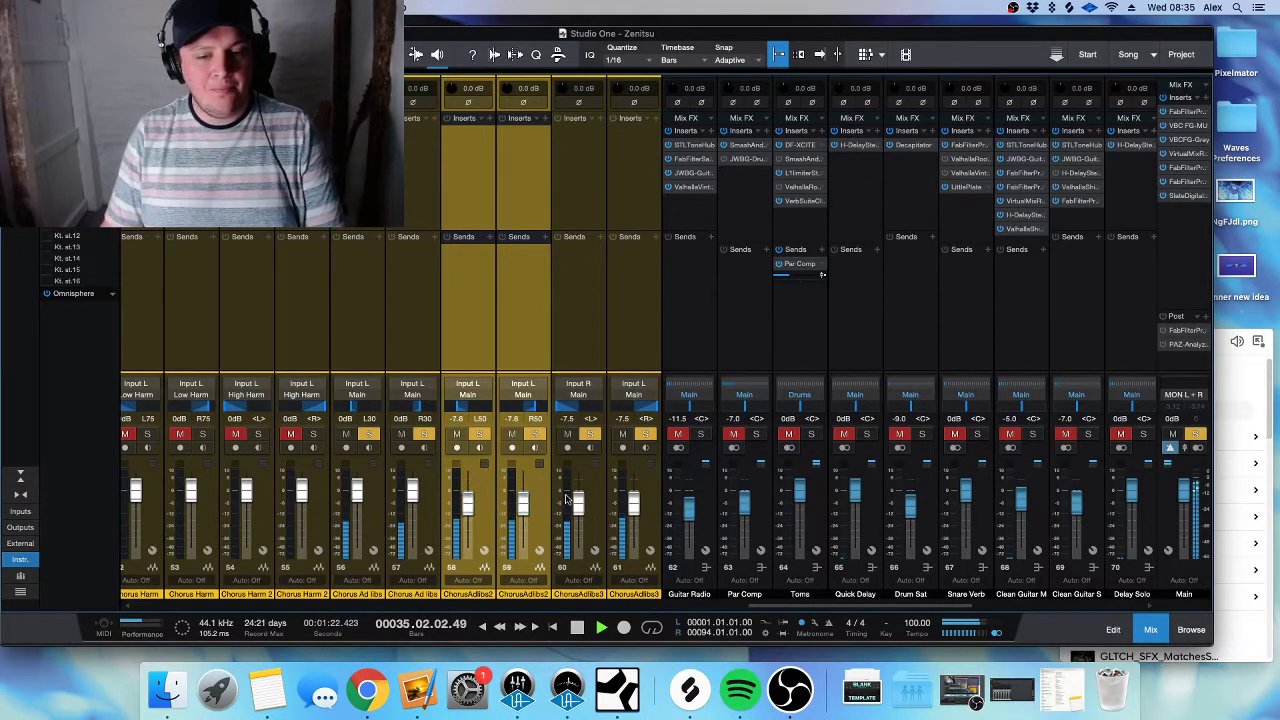
{"action": "key", "text": "space"}
- Lower both Chorus Ad libs 3 channels to about -17 dB and both Ad libs 2 channels to about -8 dB during playback
{"action": "left_click", "coordinate": [576, 500]}
{"action": "left_click", "coordinate": [633, 500], "text": "shift"}
{"action": "key", "text": "space"}
{"action": "left_click_drag", "start_coordinate": [633, 500], "coordinate": [636, 519]}
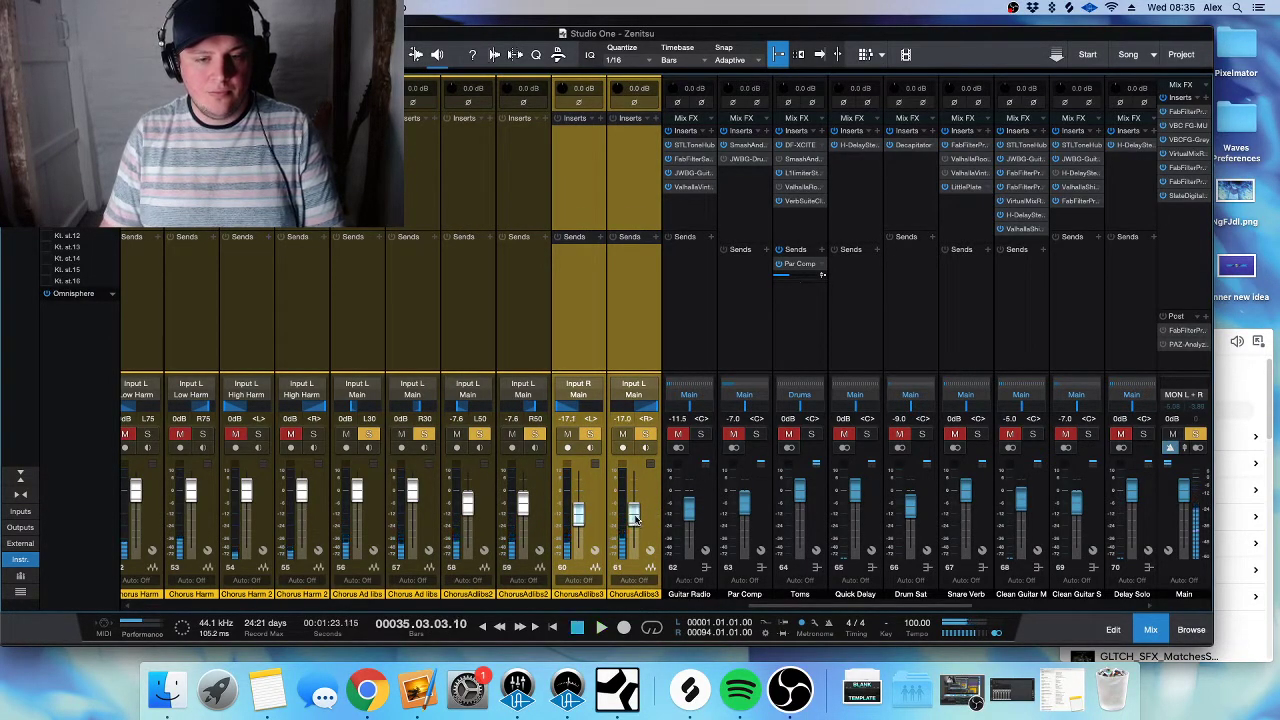
{"action": "left_click", "coordinate": [477, 517]}
{"action": "left_click", "coordinate": [525, 507], "text": "shift"}
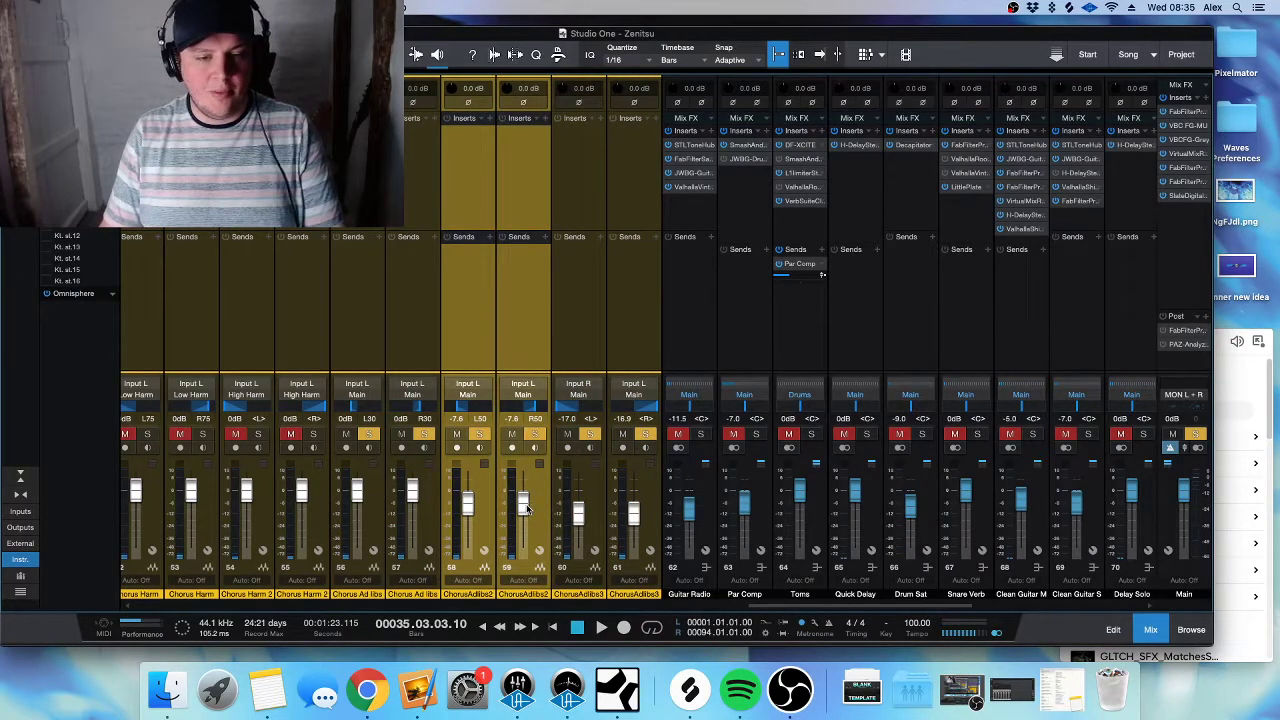
{"action": "key", "text": "space"}
{"action": "left_click_drag", "start_coordinate": [521, 511], "coordinate": [523, 507]}
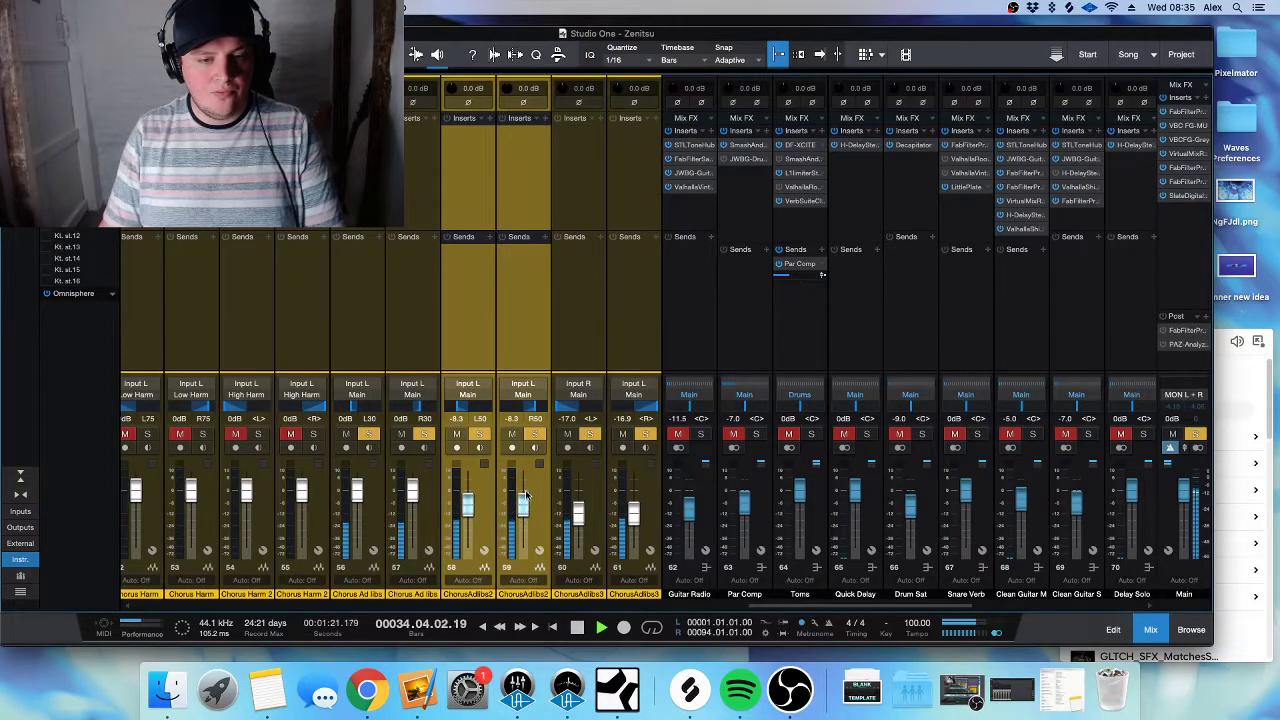
- Reselect the Chorus Ad libs 3 pair and lower both channels to about -27 dB during playback
{"action": "left_click", "coordinate": [578, 505]}
{"action": "left_click", "coordinate": [634, 510], "text": "shift"}
{"action": "left_click", "coordinate": [646, 518]}
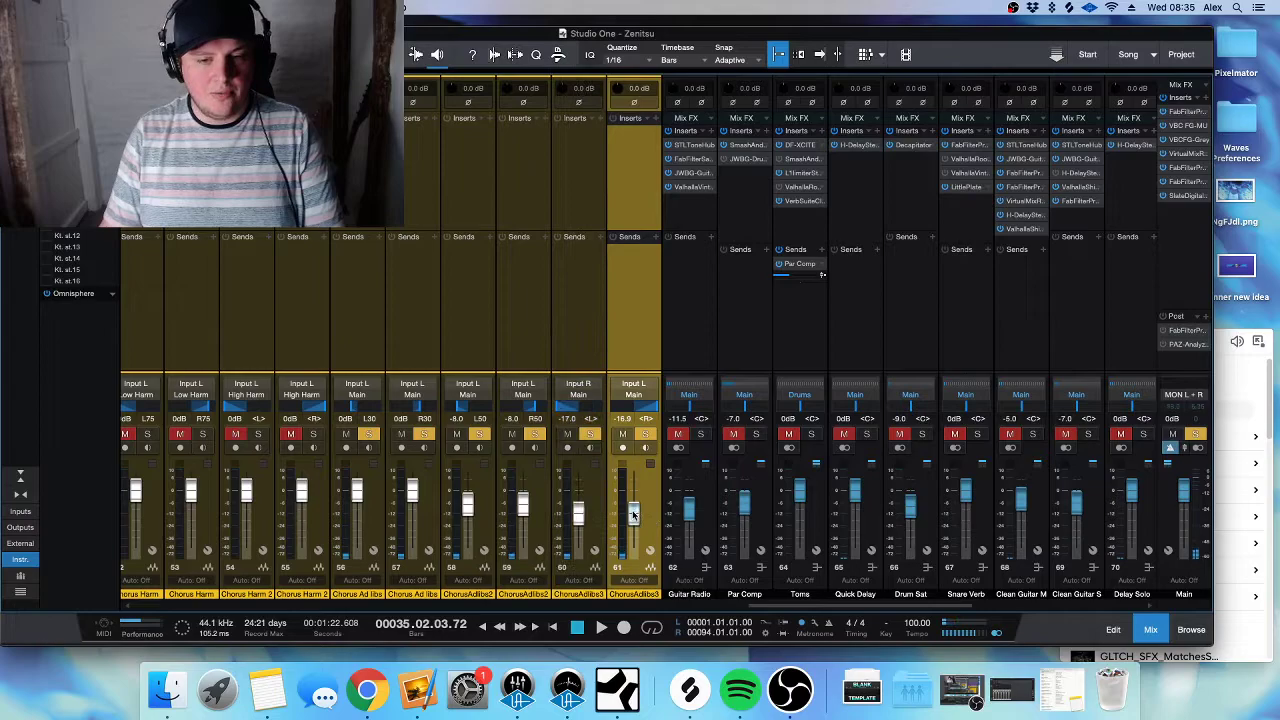
{"action": "left_click", "coordinate": [598, 503]}
{"action": "left_click", "coordinate": [650, 511], "text": "shift"}
{"action": "key", "text": "space"}
{"action": "left_click_drag", "start_coordinate": [637, 516], "coordinate": [634, 527]}
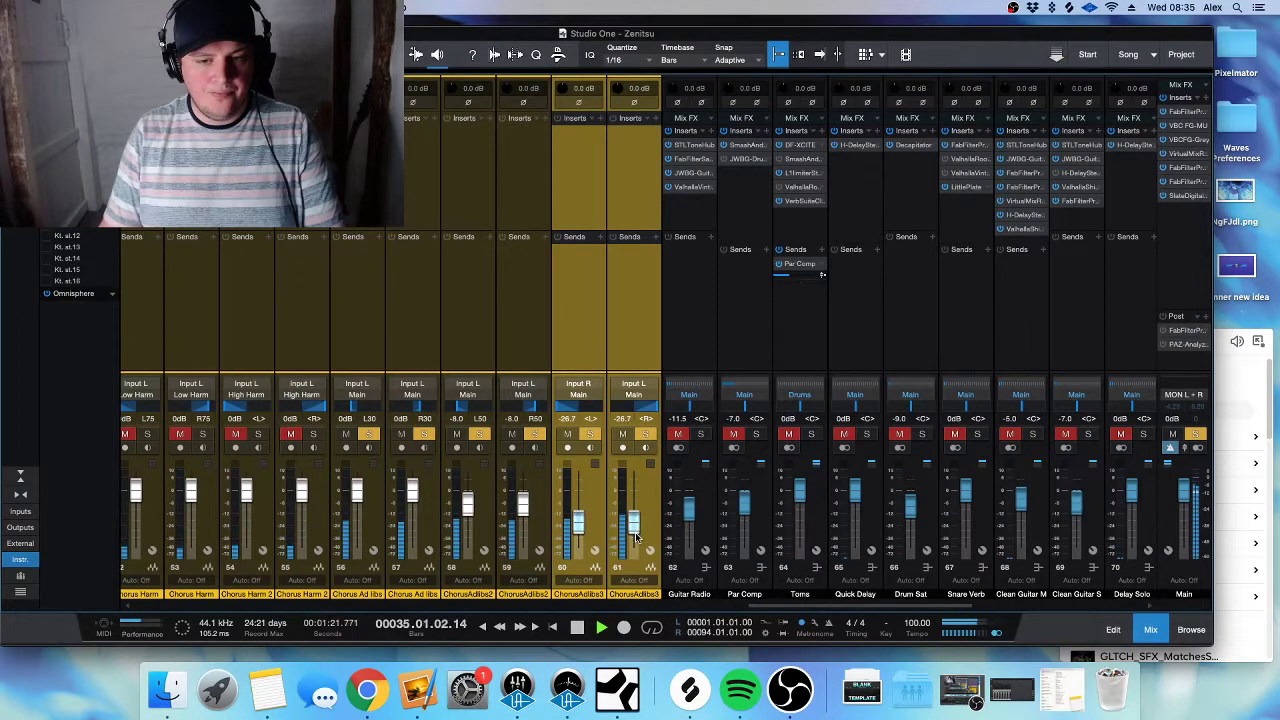
- Create a bus for all six selected chorus ad lib channels and name it OoO
{"action": "left_click", "coordinate": [430, 496], "text": "shift"}
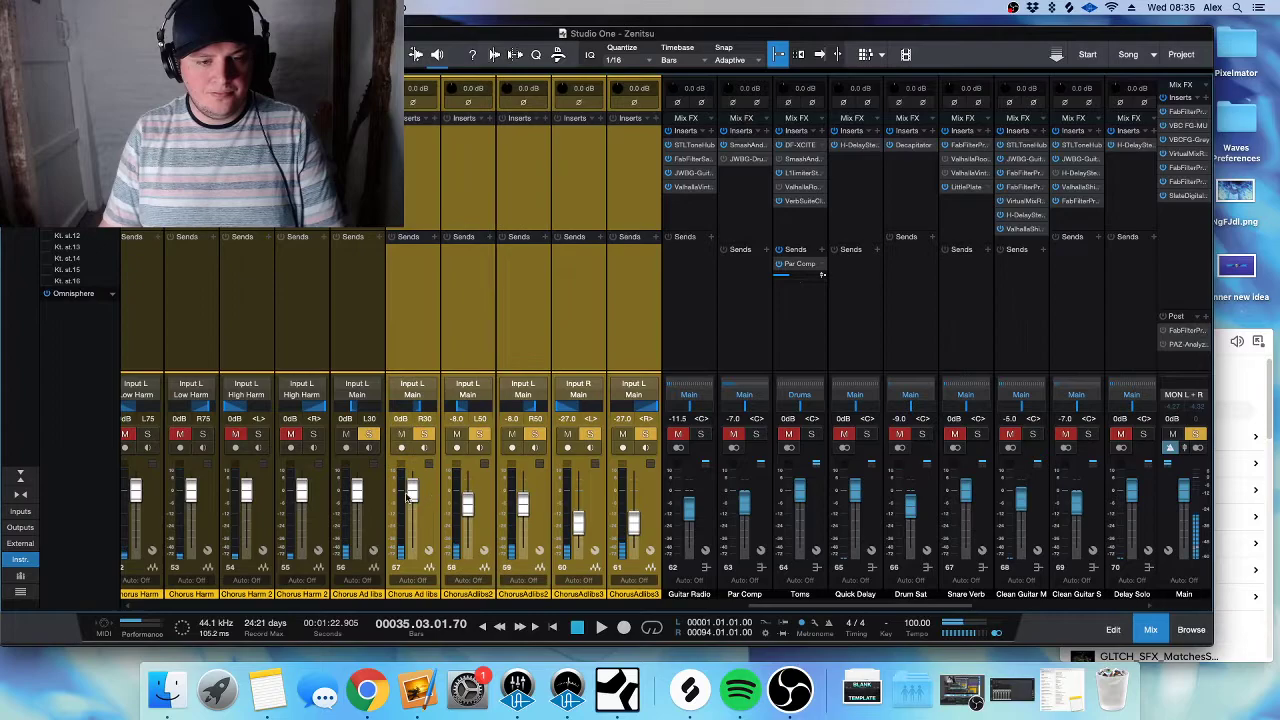
{"action": "left_click", "coordinate": [380, 497], "text": "shift"}
{"action": "right_click", "coordinate": [380, 497]}
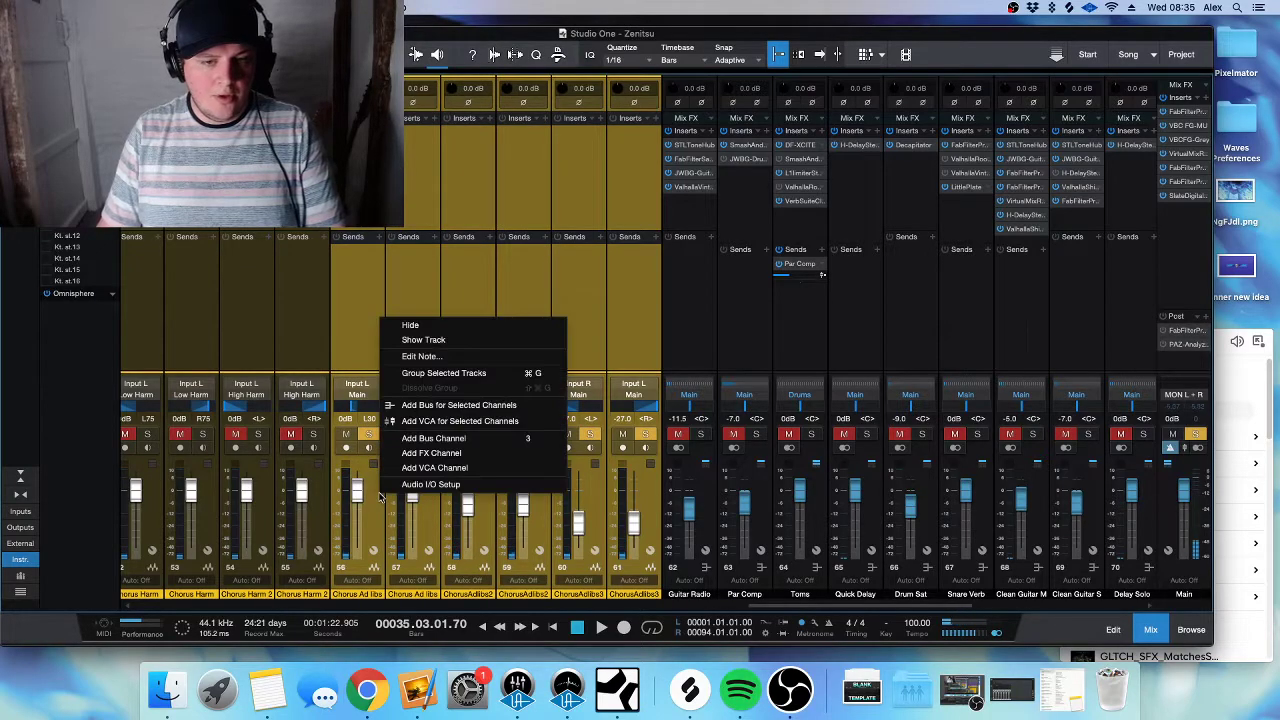
{"action": "left_click", "coordinate": [447, 405]}
{"action": "double_click", "coordinate": [1128, 595]}
{"action": "type", "text": "Ooo"}
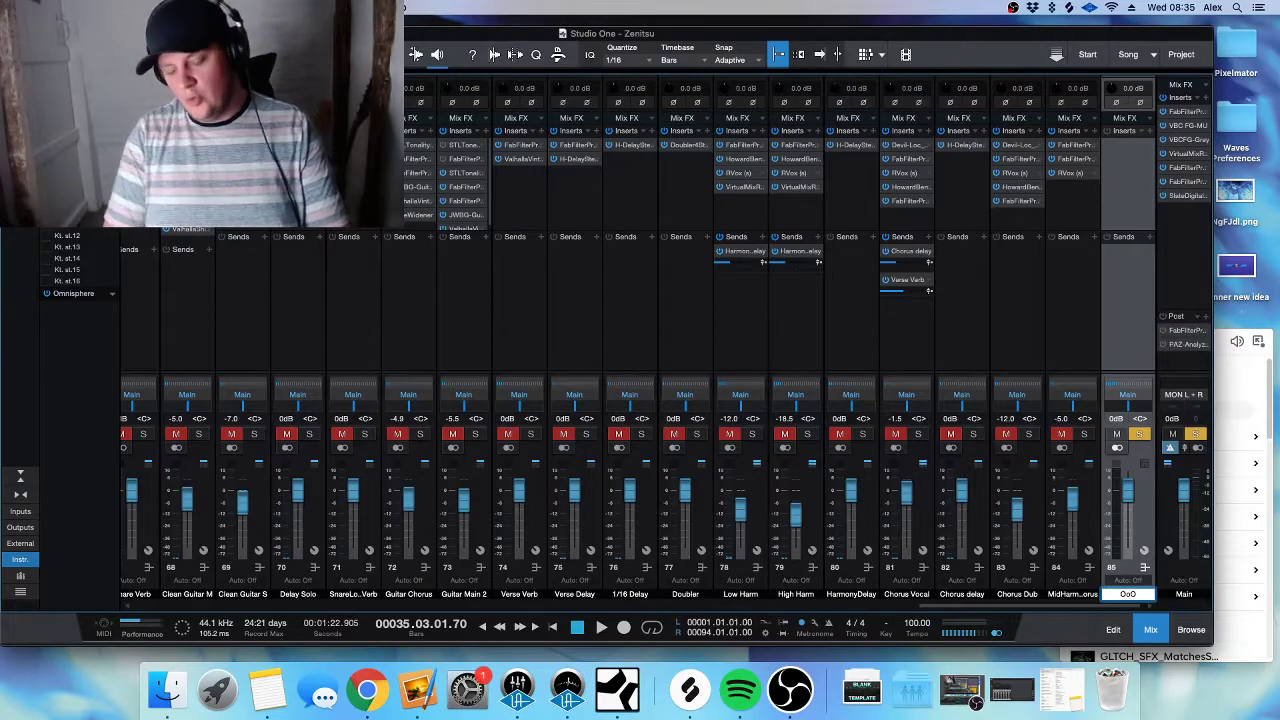
{"action": "key", "text": "Return"}
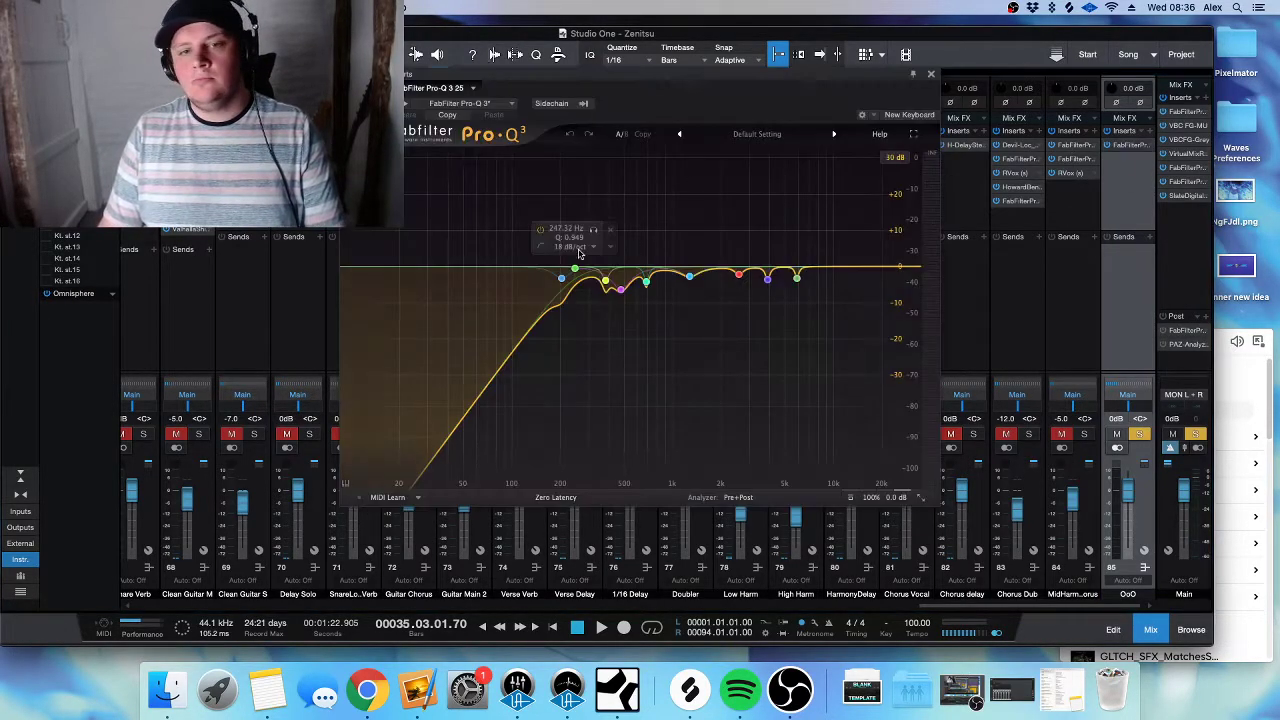
- Reset the FabFilter Pro-Q 3 on the OoO bus to its default and add a 24 dB/oct low cut at about 260 Hz
{"action": "left_click", "coordinate": [795, 137]}
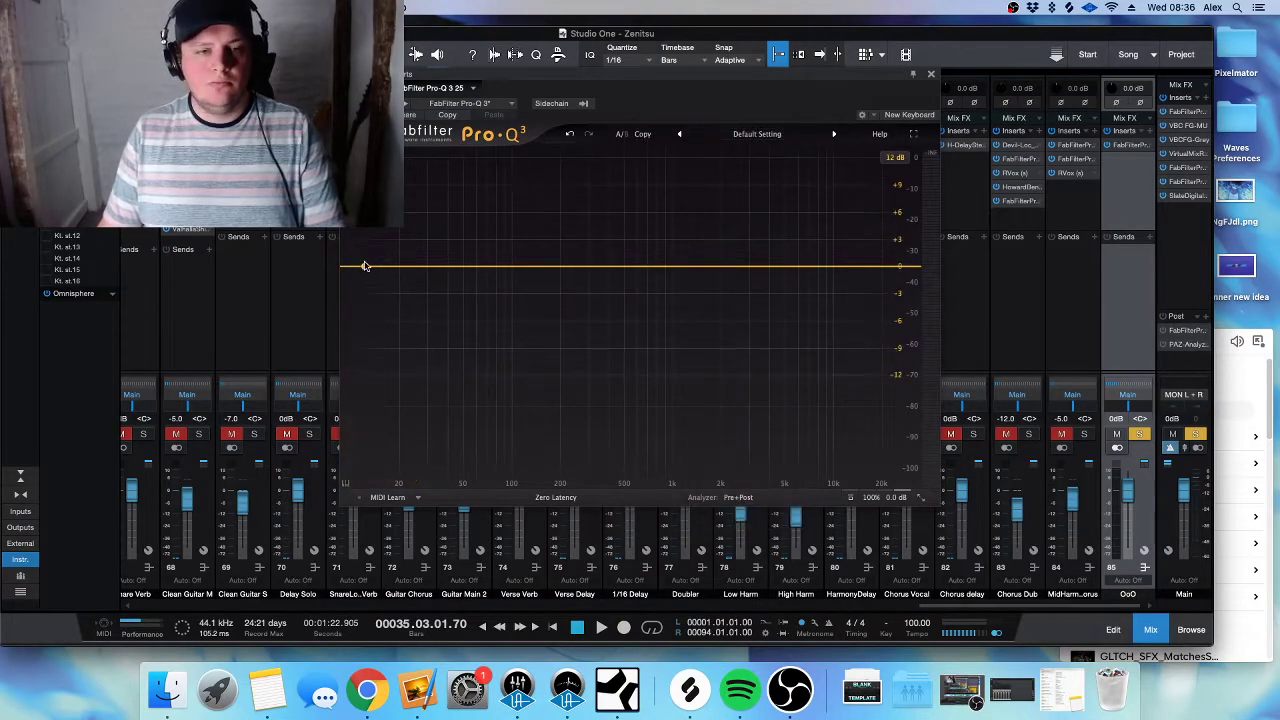
{"action": "left_click", "coordinate": [343, 266]}
{"action": "left_click_drag", "start_coordinate": [343, 266], "coordinate": [578, 270]}
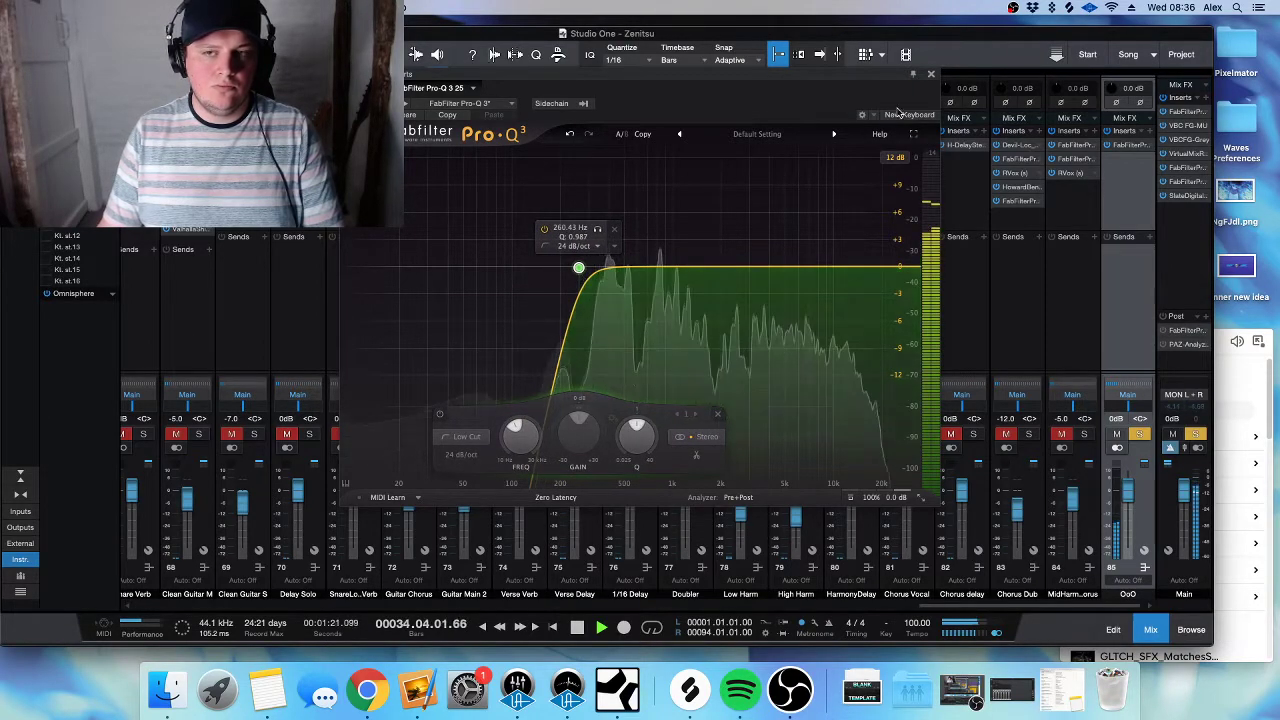
{"action": "key", "text": "super+w"}
- Raise both Chorus Ad libs 3 channels to about -10.5 dB and play the ad libs back
{"action": "scroll", "coordinate": [395, 418], "scroll_direction": "left", "scroll_amount": 5}
{"action": "scroll", "coordinate": [395, 418], "scroll_direction": "left", "scroll_amount": 9}
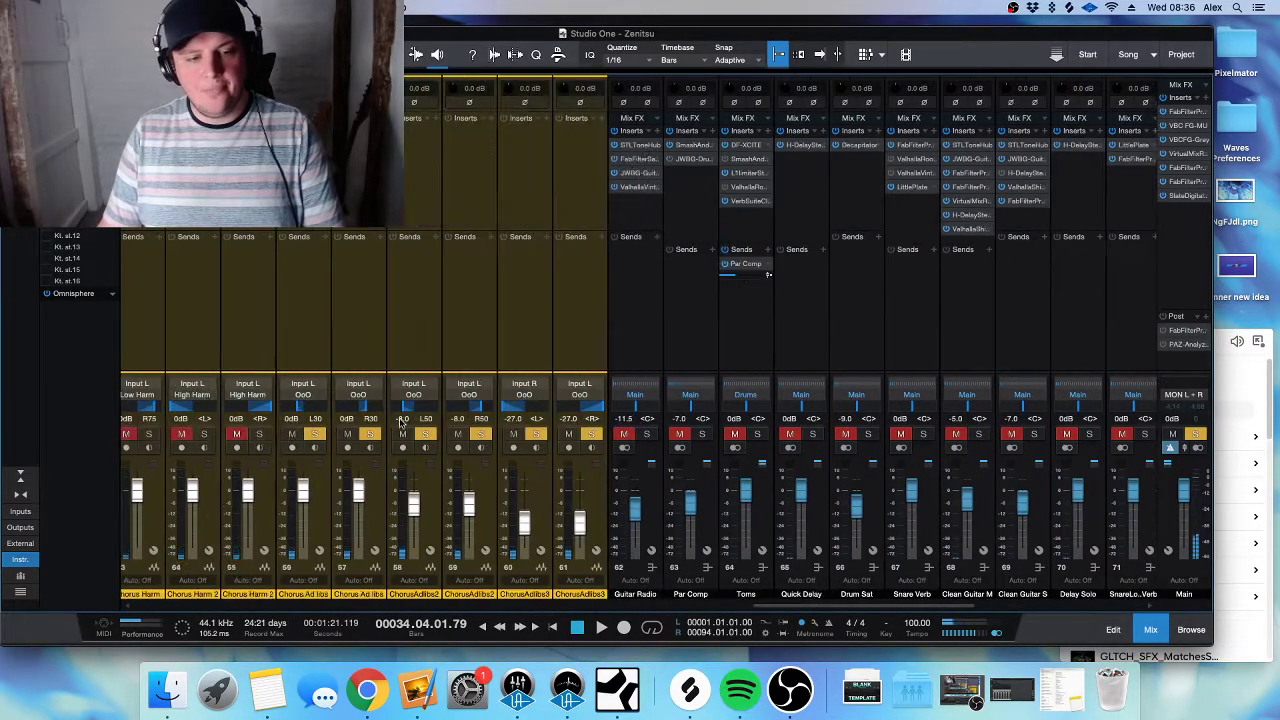
{"action": "left_click", "coordinate": [595, 507]}
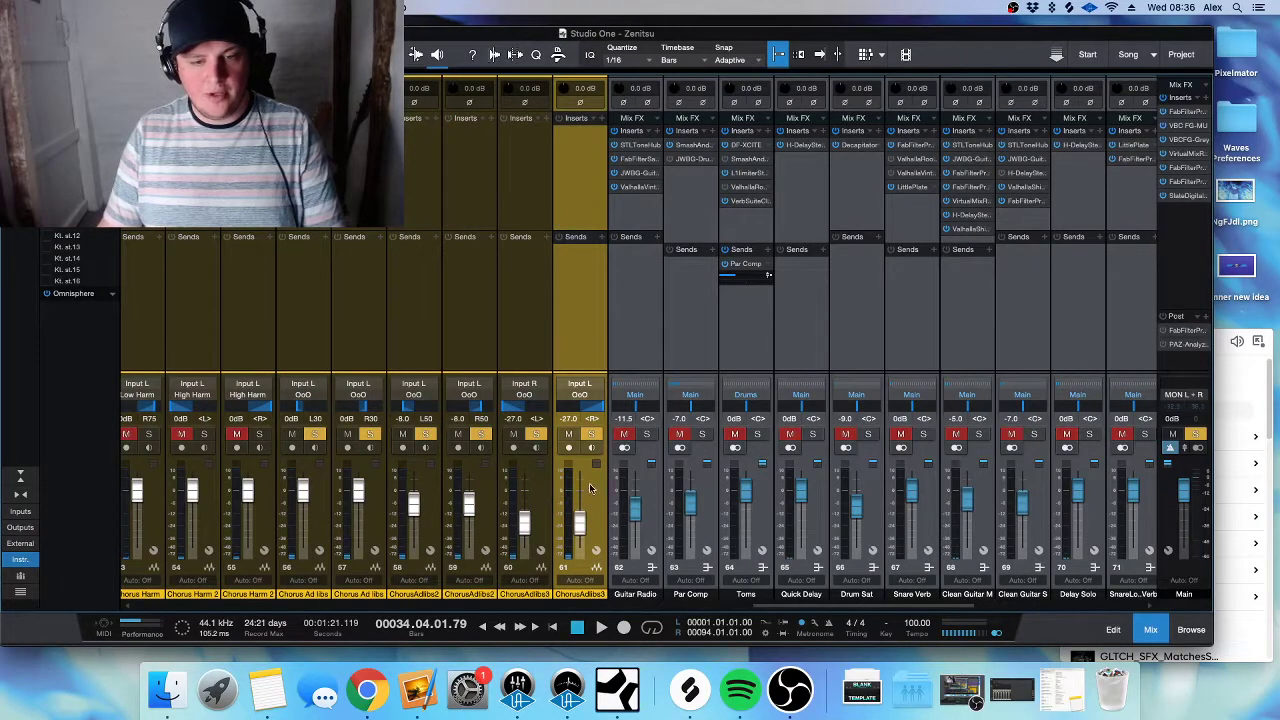
{"action": "left_click", "coordinate": [525, 515], "text": "shift"}
{"action": "key", "text": "space"}
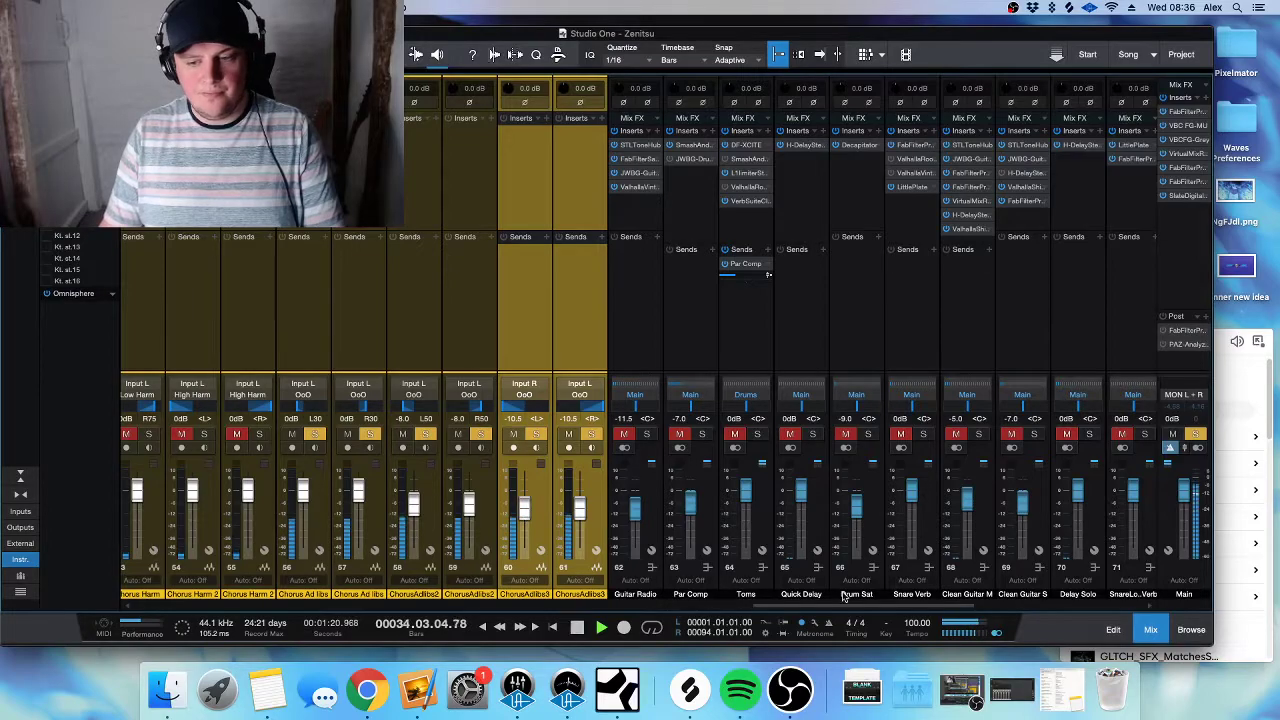
- In the OoO bus EQ, add a bell cut of about -3.2 dB near 397 Hz and a second, higher bell cut of about -1.8 dB
{"action": "scroll", "coordinate": [1076, 212], "scroll_direction": "right", "scroll_amount": 14}
{"action": "left_click", "coordinate": [1128, 146]}
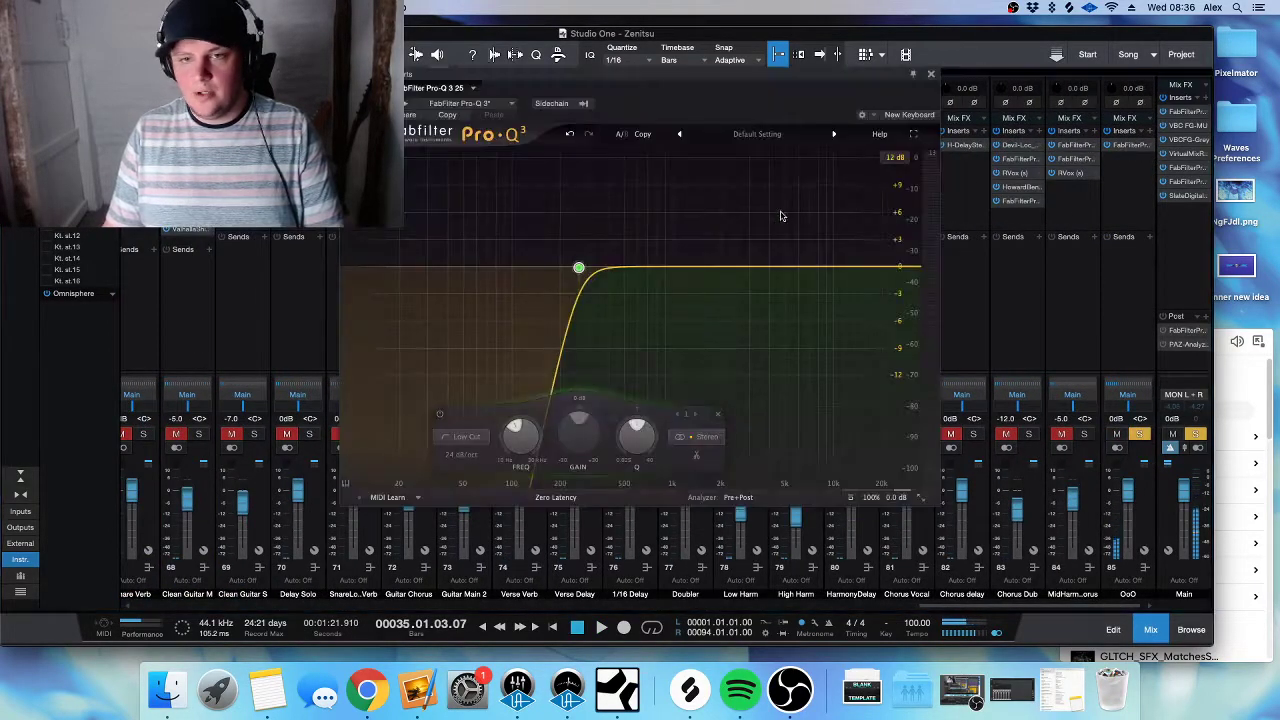
{"action": "mouse_move", "coordinate": [620, 266]}
{"action": "left_mouse_down"}
{"action": "mouse_move", "coordinate": [620, 201]}
{"action": "mouse_move", "coordinate": [603, 189]}
{"action": "mouse_move", "coordinate": [607, 281]}
{"action": "left_mouse_up"}
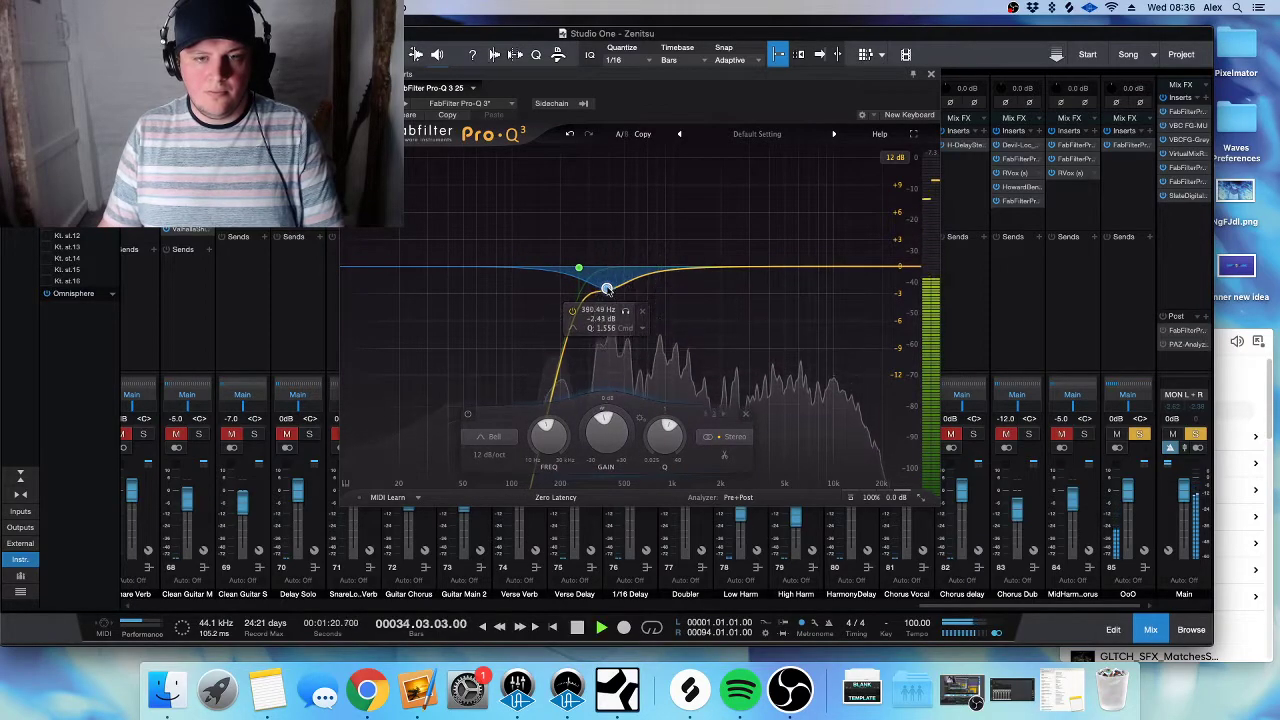
{"action": "left_click_drag", "start_coordinate": [729, 264], "coordinate": [660, 163]}
{"action": "scroll", "coordinate": [666, 152], "scroll_direction": "down", "scroll_amount": 4}
{"action": "scroll", "coordinate": [749, 177], "scroll_direction": "down", "scroll_amount": 2}
{"action": "scroll", "coordinate": [660, 163], "scroll_direction": "up", "scroll_amount": 4}
{"action": "left_click_drag", "start_coordinate": [650, 441], "coordinate": [657, 515]}
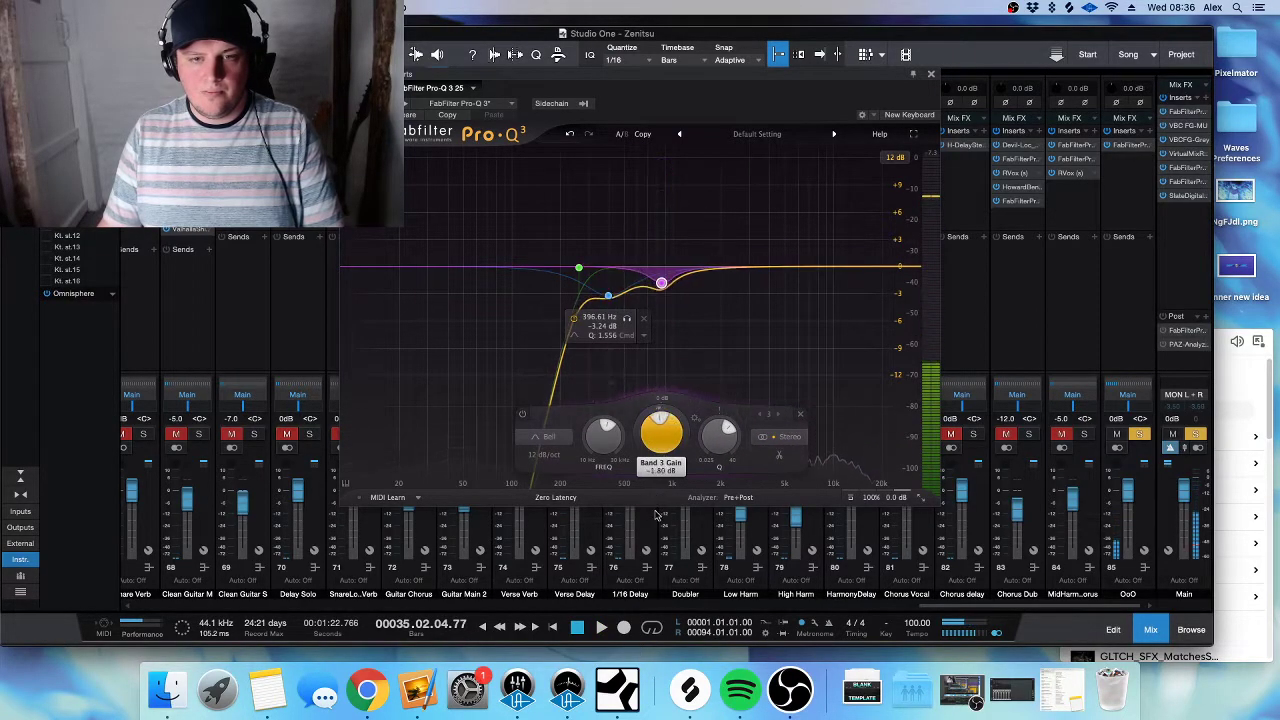
- Sweep a fourth EQ band as a narrow boost to find a resonance, settling near 2353 Hz with a Q of about 21
{"action": "key", "text": "space"}
{"action": "left_click_drag", "start_coordinate": [780, 266], "coordinate": [733, 133]}
{"action": "scroll", "coordinate": [791, 181], "scroll_direction": "up", "scroll_amount": 3}
{"action": "scroll", "coordinate": [766, 157], "scroll_direction": "up", "scroll_amount": 3}
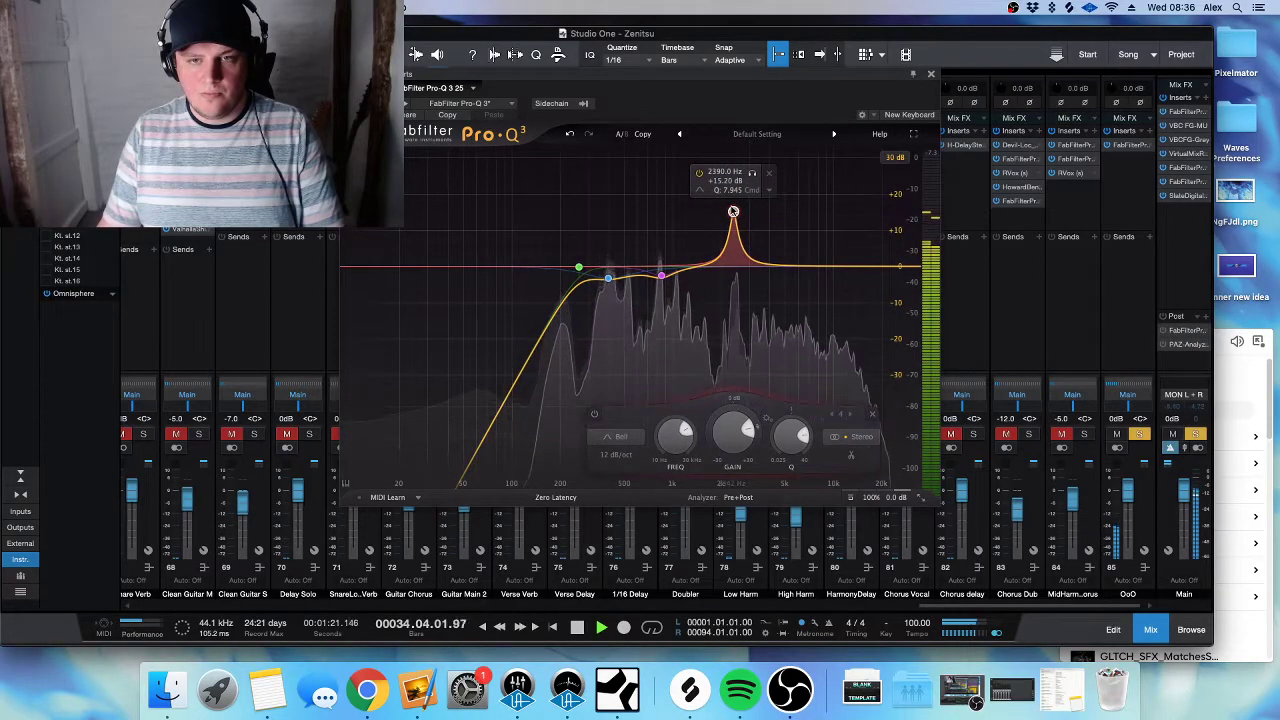
{"action": "left_click_drag", "start_coordinate": [733, 212], "coordinate": [733, 200]}
{"action": "scroll", "coordinate": [788, 432], "scroll_direction": "up", "scroll_amount": 3}
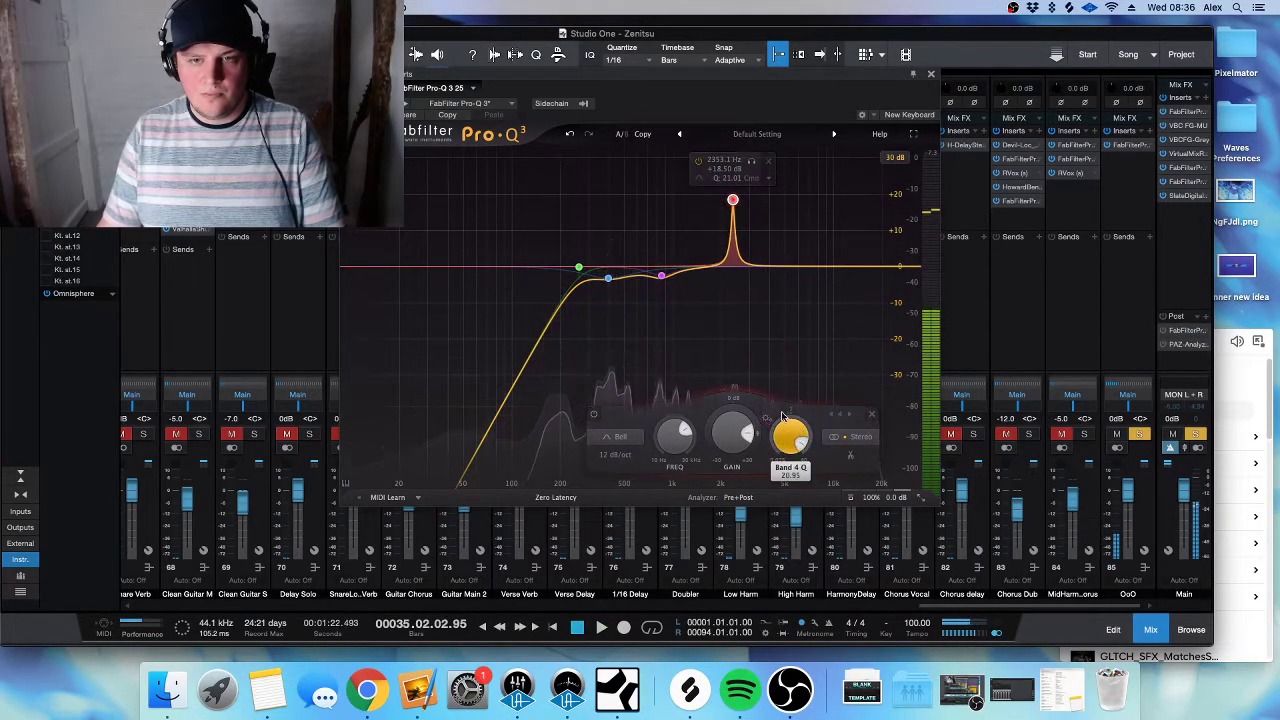
{"action": "scroll", "coordinate": [731, 434], "scroll_direction": "up", "scroll_amount": 5}
- Turn the narrow band near 2353 Hz into a gentle cut while listening, and close the OoO bus EQ
{"action": "key", "text": "space"}
{"action": "scroll", "coordinate": [731, 440], "scroll_direction": "down", "scroll_amount": 15}
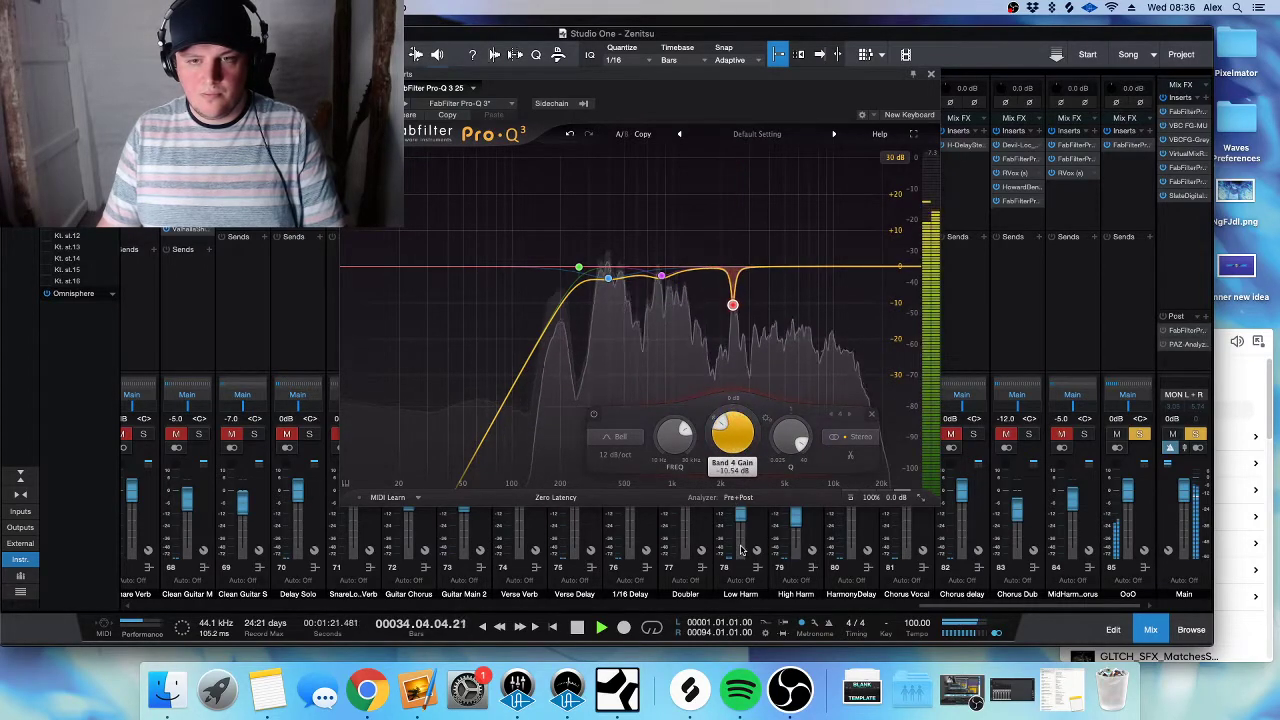
{"action": "key", "text": "space"}
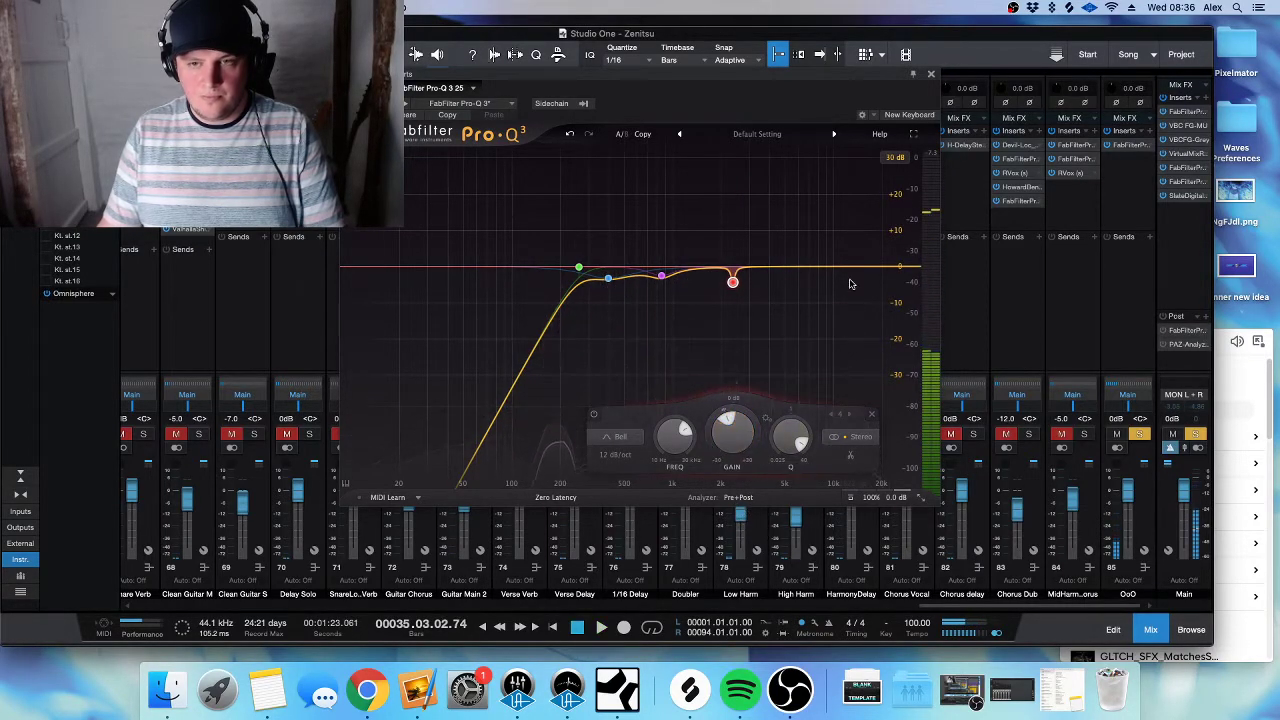
{"action": "left_click", "coordinate": [930, 73]}
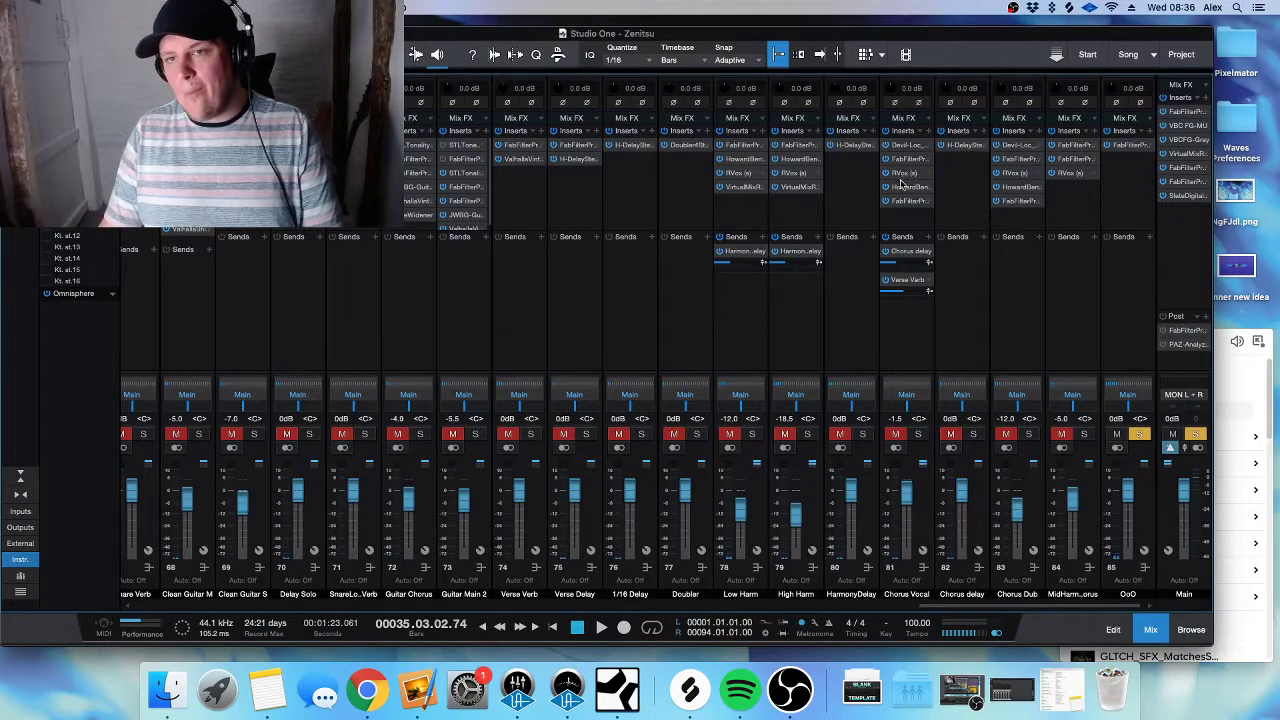
- Add Howard Benson Vocals to the OoO bus and turn on its tube warmth while playing the ad libs
{"action": "left_click", "coordinate": [1150, 167]}
{"action": "key", "text": "space"}
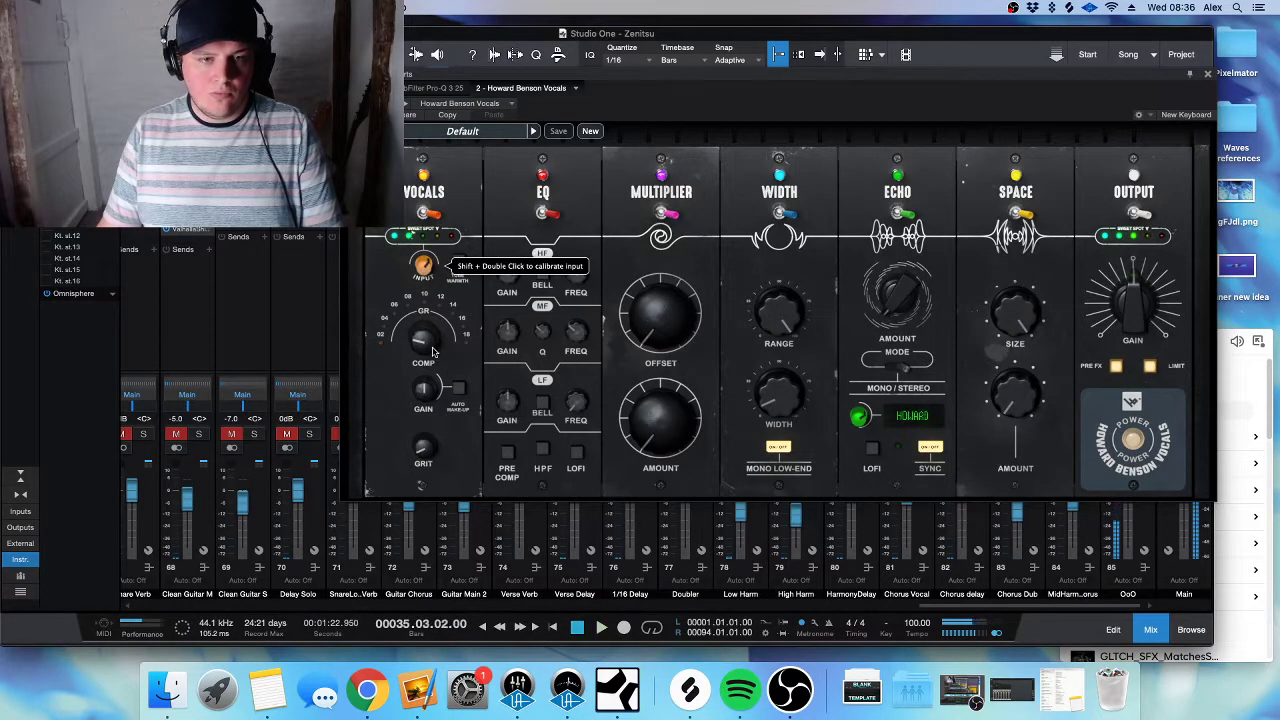
{"action": "mouse_move", "coordinate": [428, 342]}
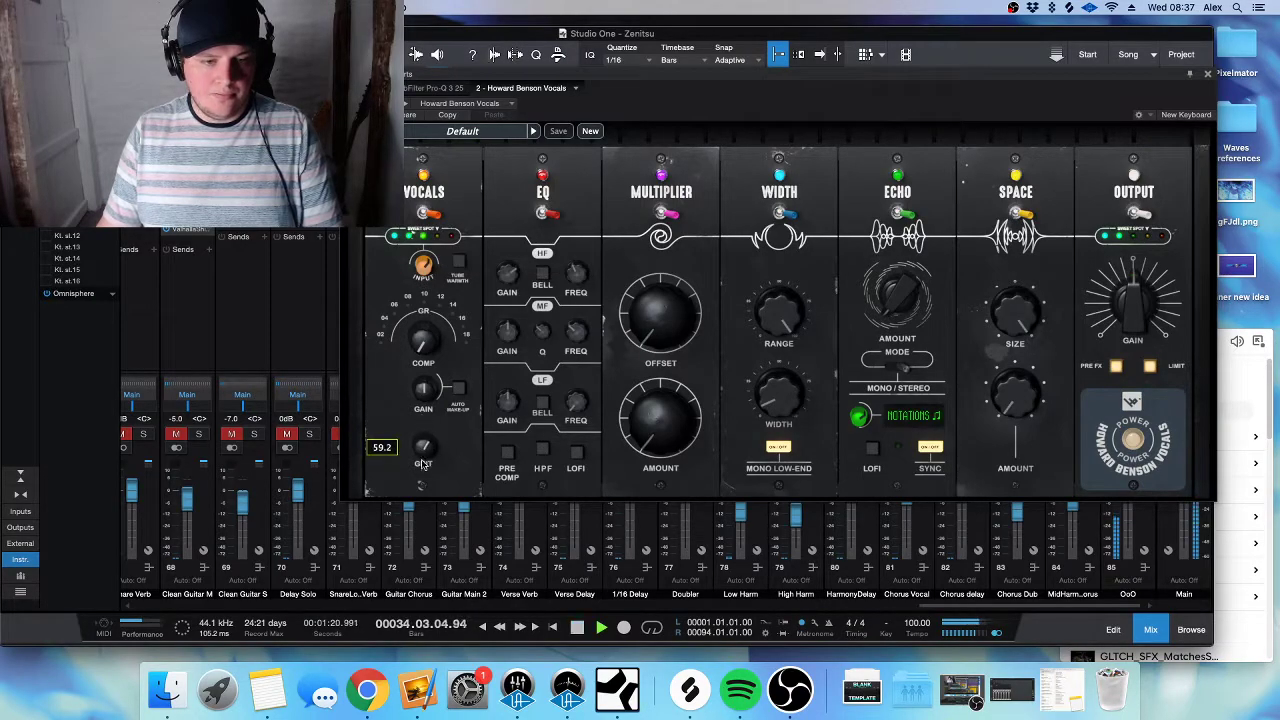
{"action": "left_click", "coordinate": [458, 262]}
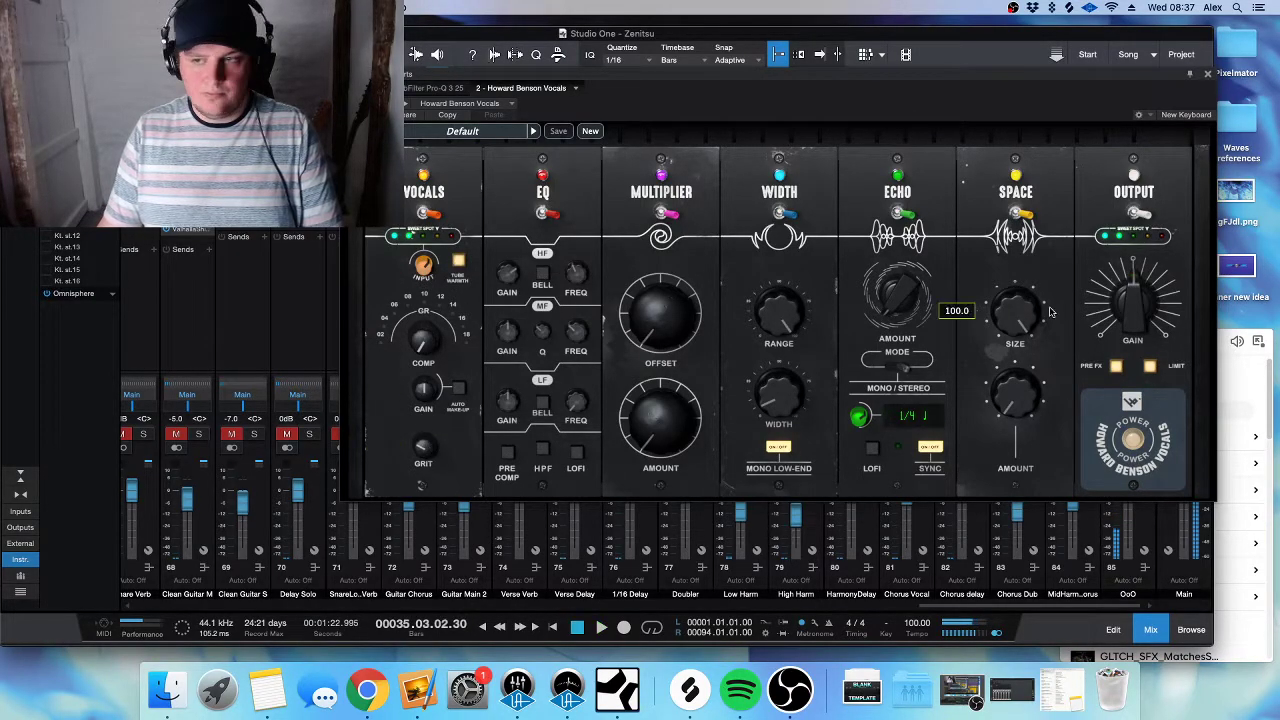
- Lower the Howard Benson Vocals output gain, raise the multiplier's offset and amount slightly while listening, and close the plug-in
{"action": "left_click_drag", "start_coordinate": [1122, 305], "coordinate": [1123, 305]}
{"action": "key", "text": "space"}
{"action": "key", "text": "space"}
{"action": "left_click_drag", "start_coordinate": [780, 392], "coordinate": [776, 336]}
{"action": "mouse_move", "coordinate": [653, 418]}
{"action": "key", "text": "space"}
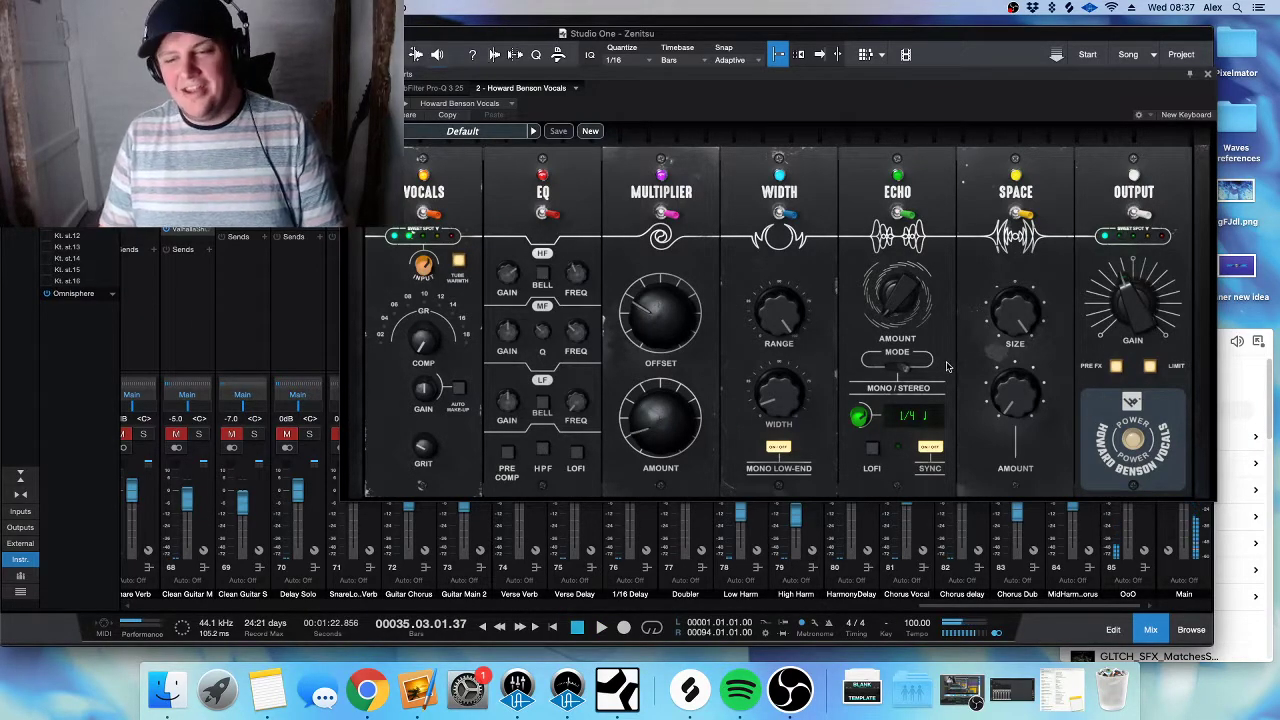
{"action": "left_click", "coordinate": [1210, 76]}
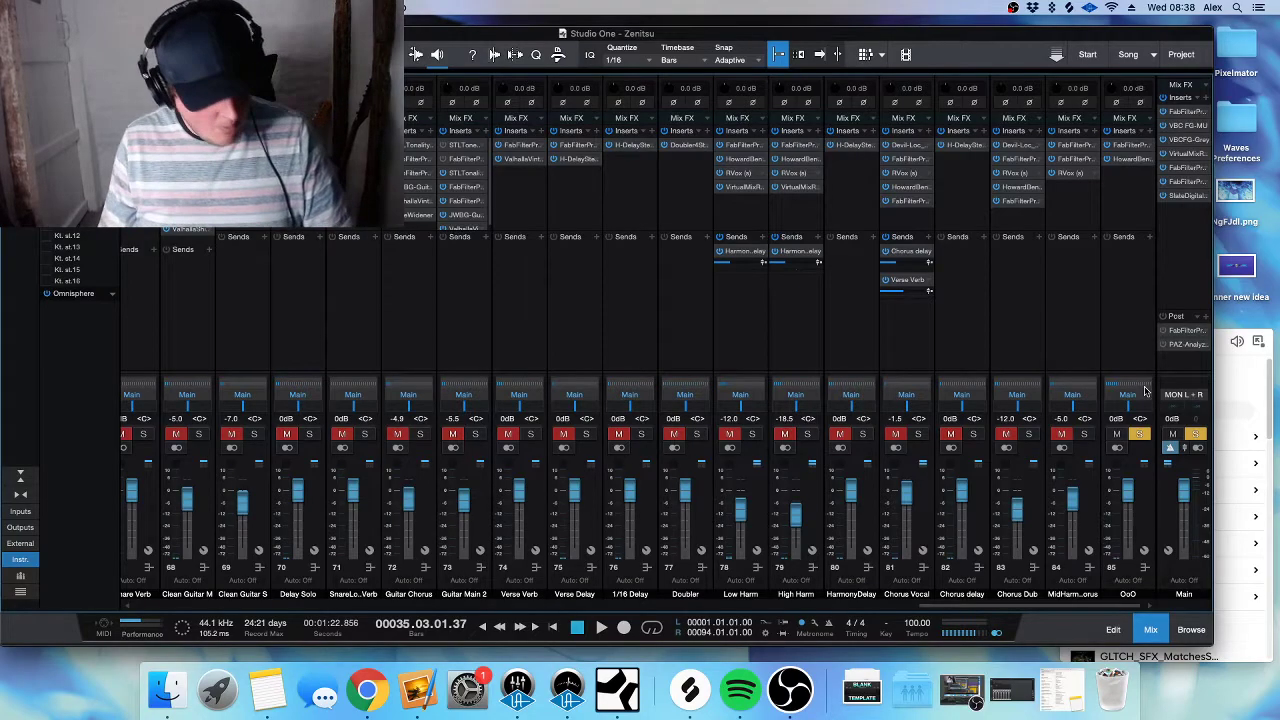
- Return to the arrangement, bring the whole chorus into view and play the soloed ad libs from about bar 34
{"action": "key", "text": "F3"}
{"action": "key", "text": "w"}
{"action": "key", "text": "w"}
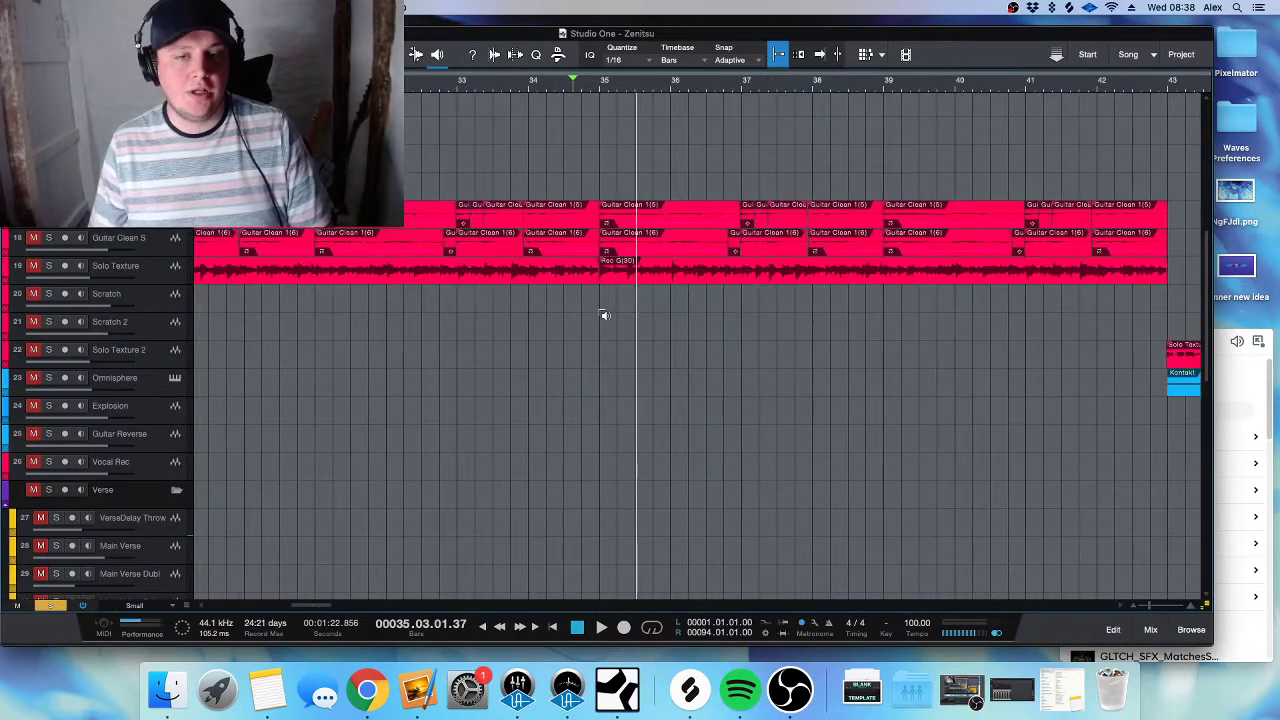
{"action": "key", "text": "alt+w"}
{"action": "scroll", "coordinate": [586, 325], "scroll_direction": "down", "scroll_amount": 5}
{"action": "key", "text": "alt+w"}
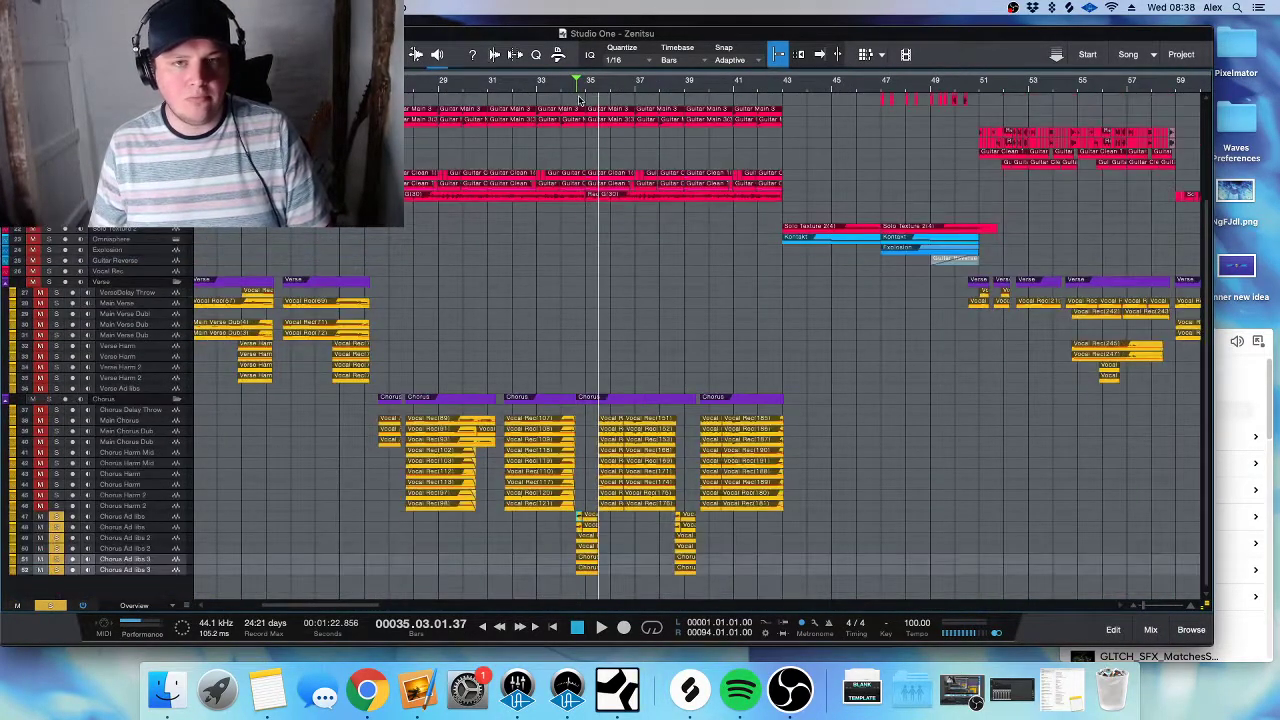
{"action": "left_click", "coordinate": [520, 82]}
{"action": "key", "text": "space"}
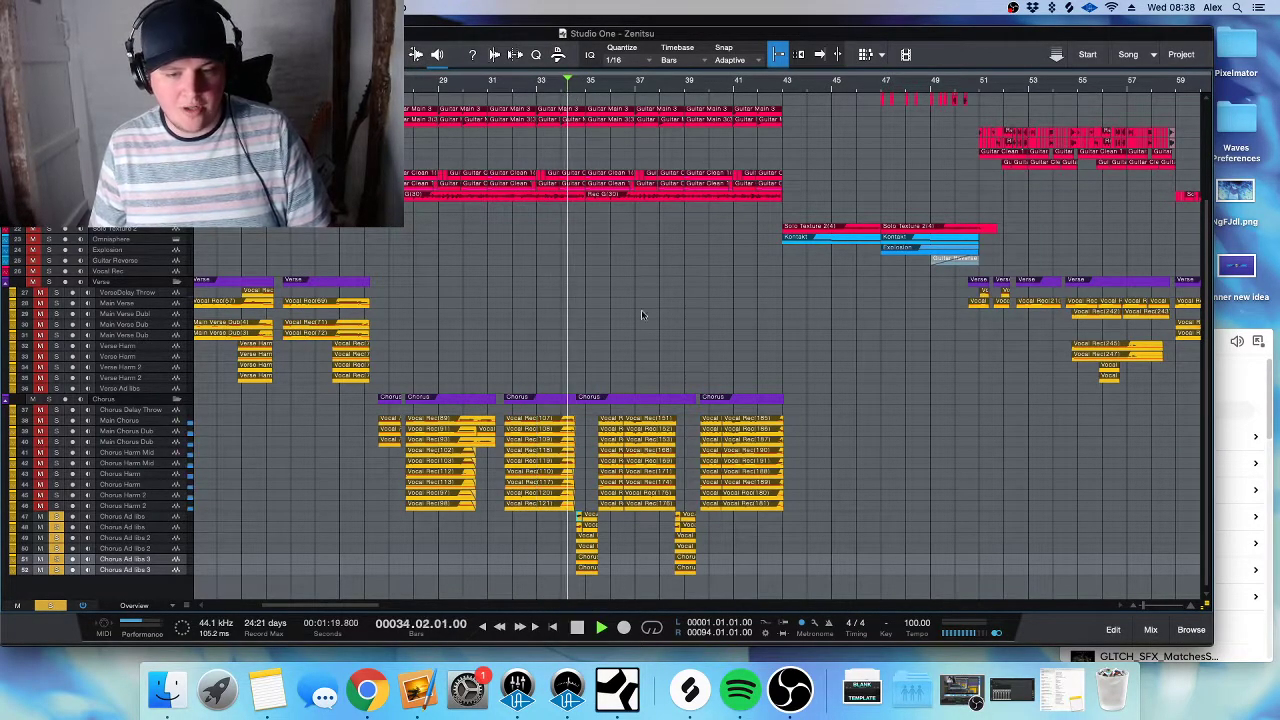
- Reopen Howard Benson Vocals on the OoO bus and enable the EQ's high-pass filter, leaving the pre-compressor option off
{"action": "left_click", "coordinate": [1150, 629]}
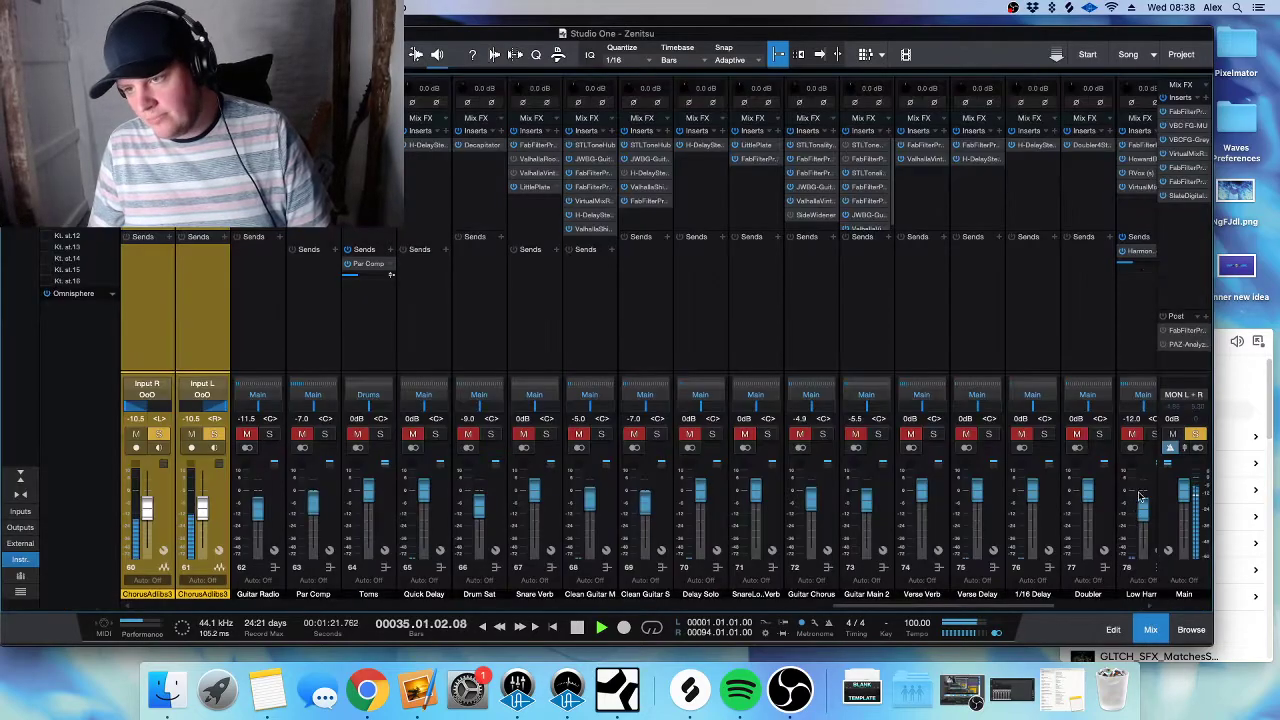
{"action": "scroll", "coordinate": [1110, 604], "scroll_direction": "right", "scroll_amount": 5}
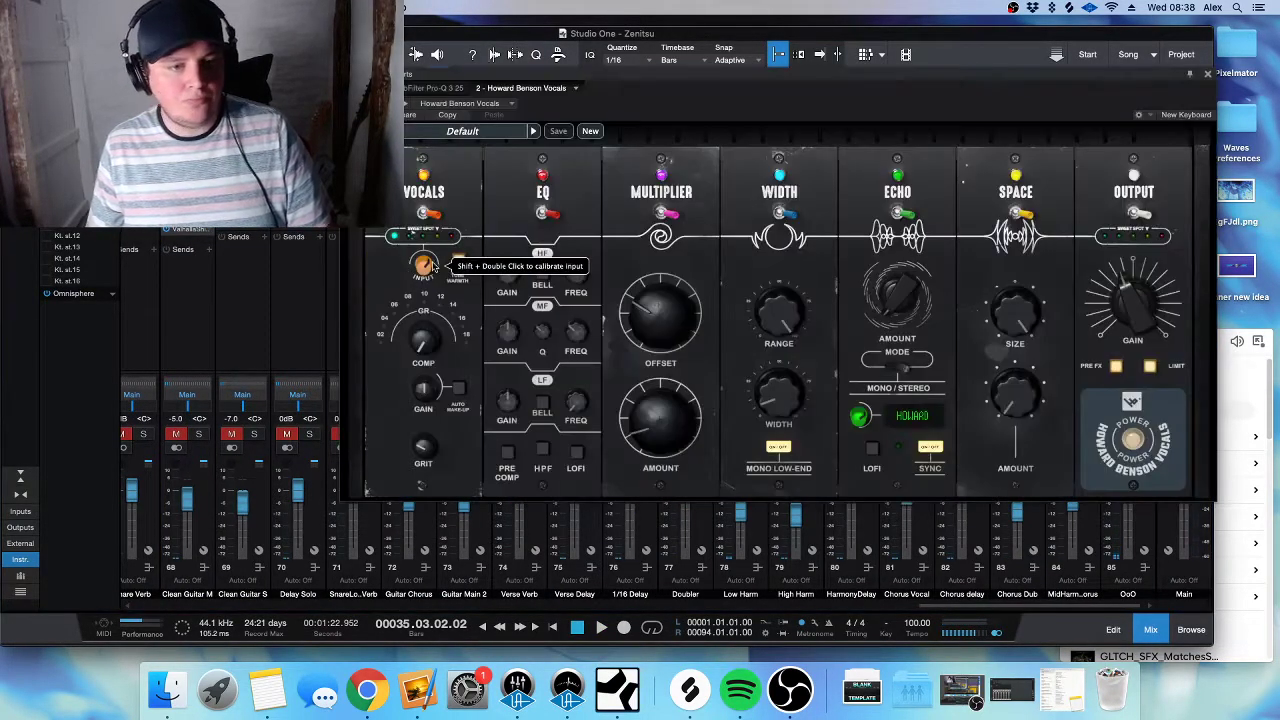
{"action": "key", "text": "space"}
{"action": "scroll", "coordinate": [510, 279], "scroll_direction": "up", "scroll_amount": 3}
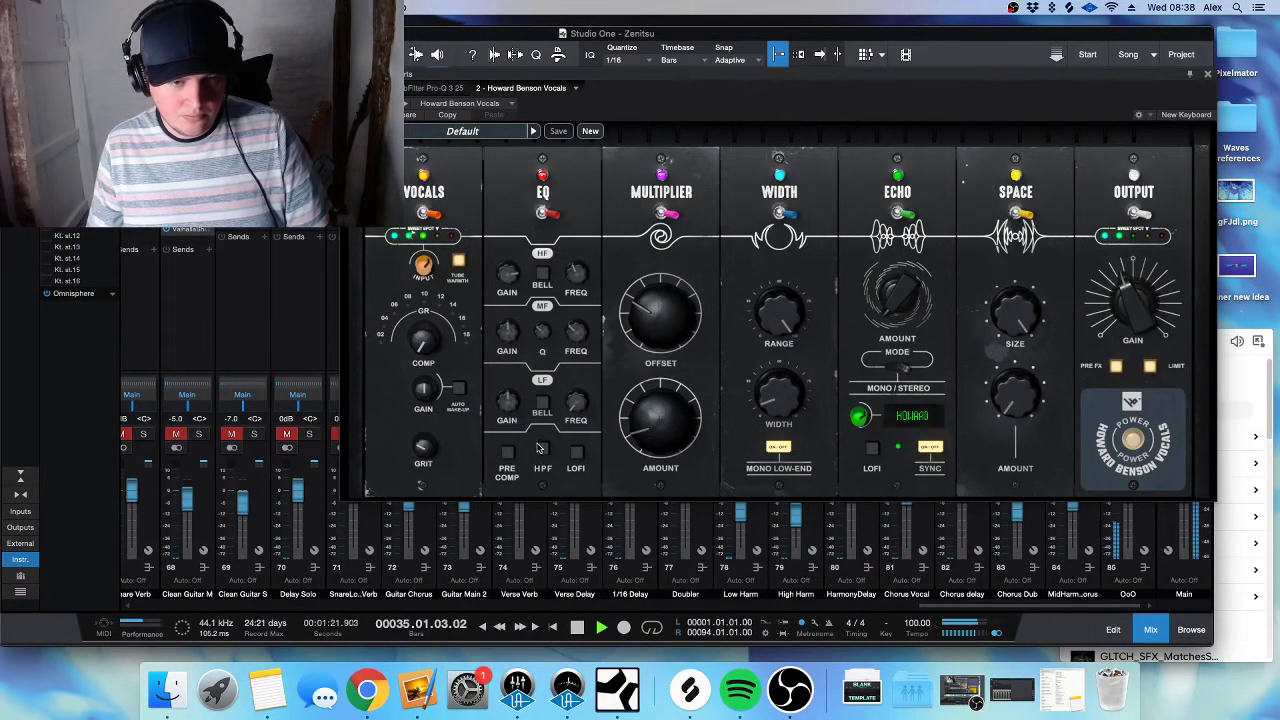
{"action": "left_click", "coordinate": [508, 451]}
{"action": "left_click", "coordinate": [541, 452]}
{"action": "left_click", "coordinate": [508, 451]}
- Adjust the mid-frequency EQ band by ear in Howard Benson Vocals during playback, and close the plug-in
{"action": "mouse_move", "coordinate": [507, 342]}
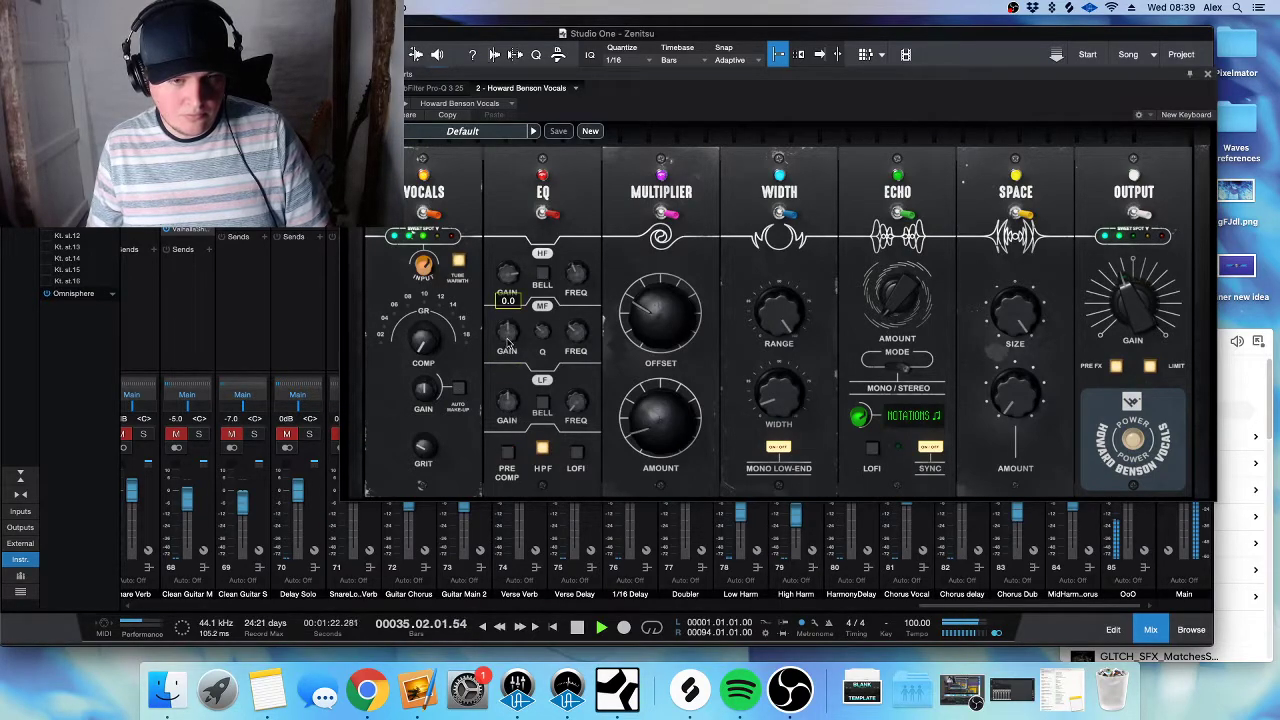
{"action": "mouse_move", "coordinate": [575, 336]}
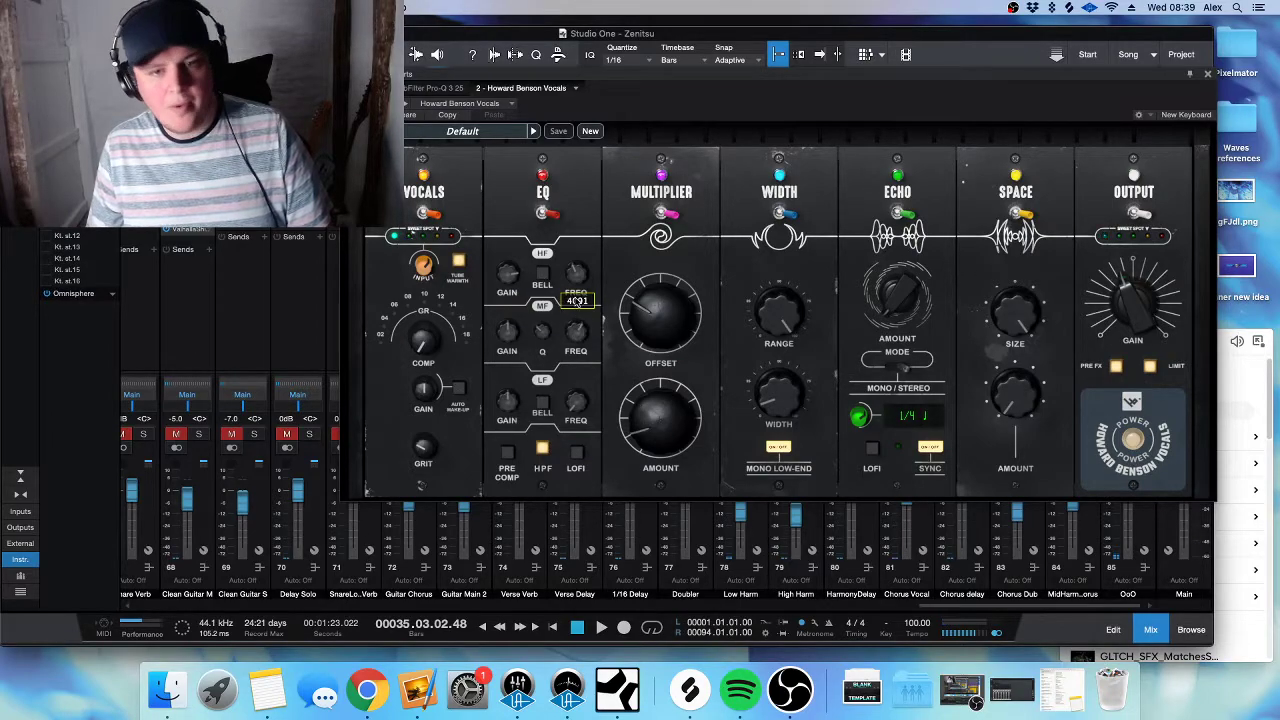
{"action": "left_click_drag", "start_coordinate": [519, 345], "coordinate": [561, 440]}
{"action": "mouse_move", "coordinate": [509, 333]}
{"action": "left_mouse_down"}
{"action": "mouse_move", "coordinate": [508, 362]}
{"action": "mouse_move", "coordinate": [511, 316]}
{"action": "mouse_move", "coordinate": [512, 331]}
{"action": "mouse_move", "coordinate": [567, 326]}
{"action": "mouse_move", "coordinate": [569, 297]}
{"action": "mouse_move", "coordinate": [510, 320]}
{"action": "mouse_move", "coordinate": [510, 308]}
{"action": "mouse_move", "coordinate": [512, 342]}
{"action": "left_mouse_up"}
{"action": "key", "text": "space"}
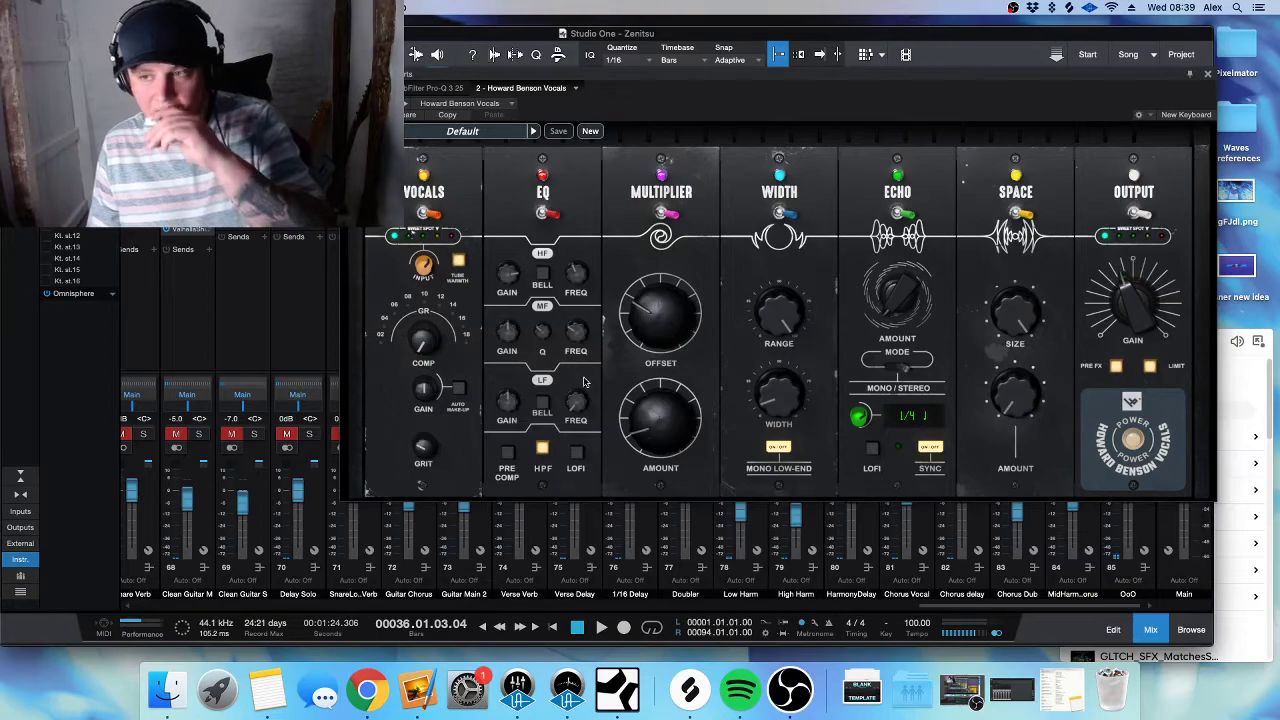
{"action": "left_click", "coordinate": [1209, 75]}
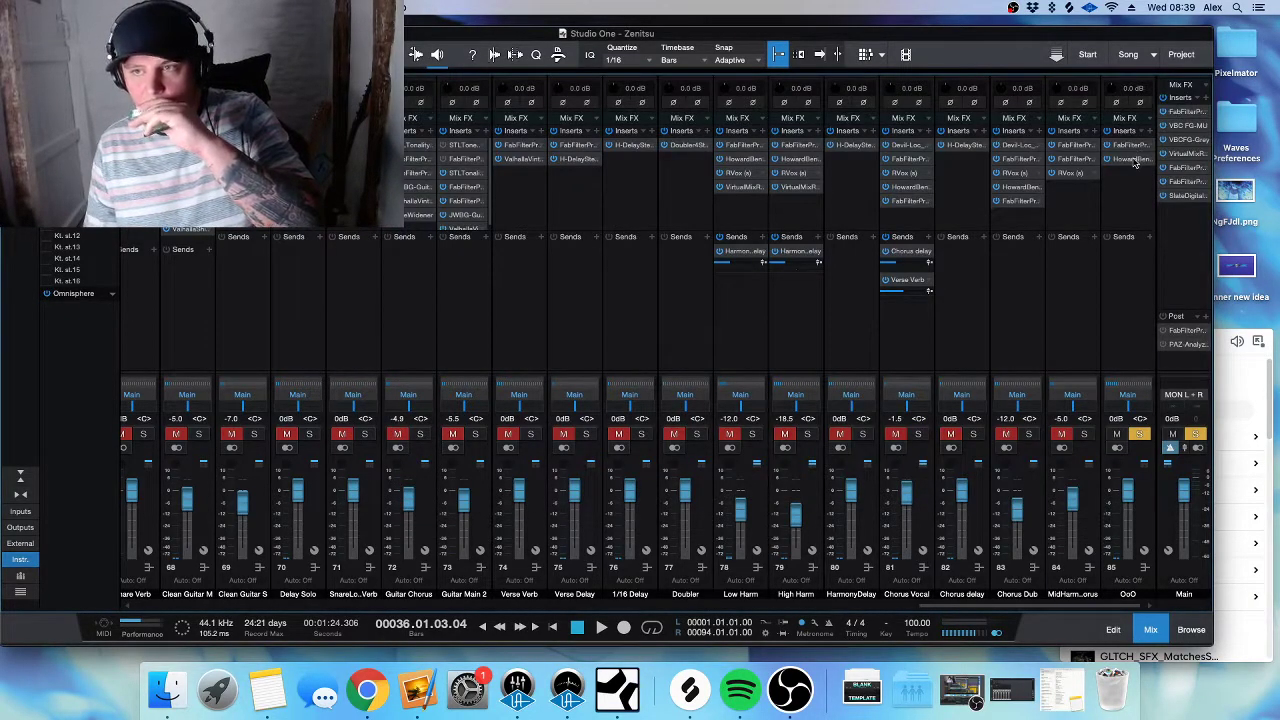
- Insert ValhallaVintageVerb after Howard Benson Vocals on the OoO bus
{"action": "left_click", "coordinate": [1149, 132]}
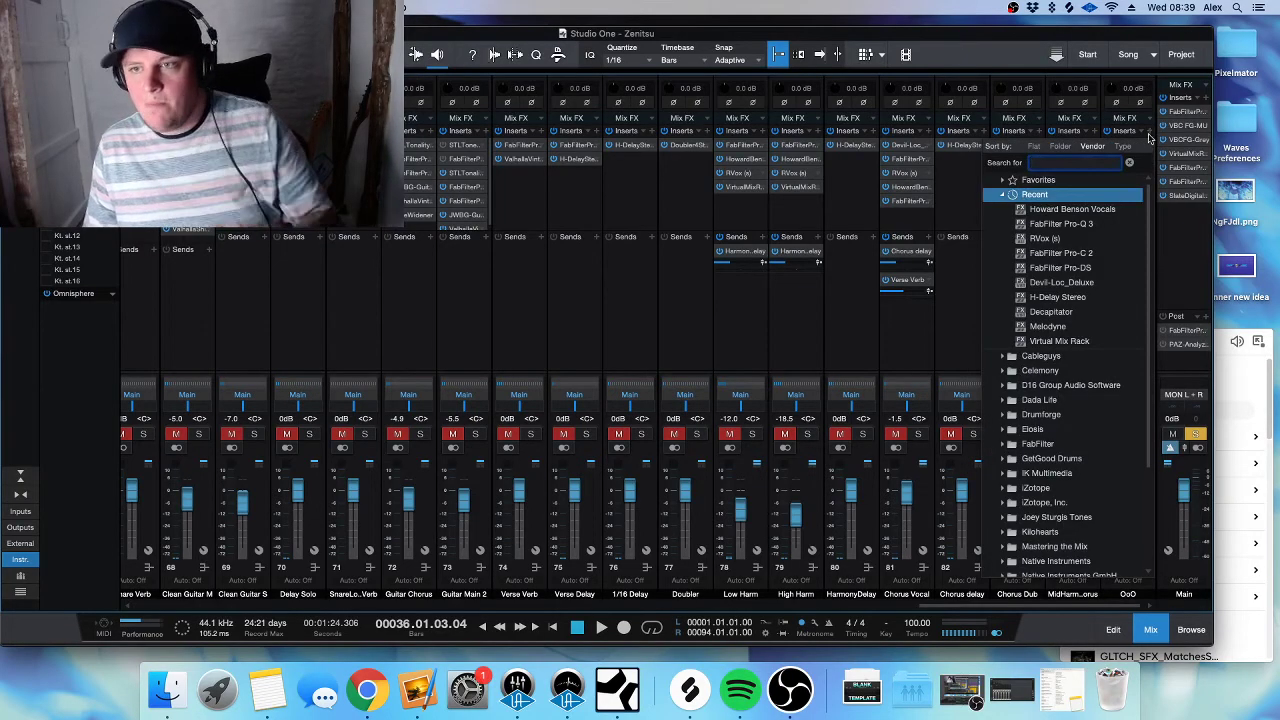
{"action": "type", "text": "va"}
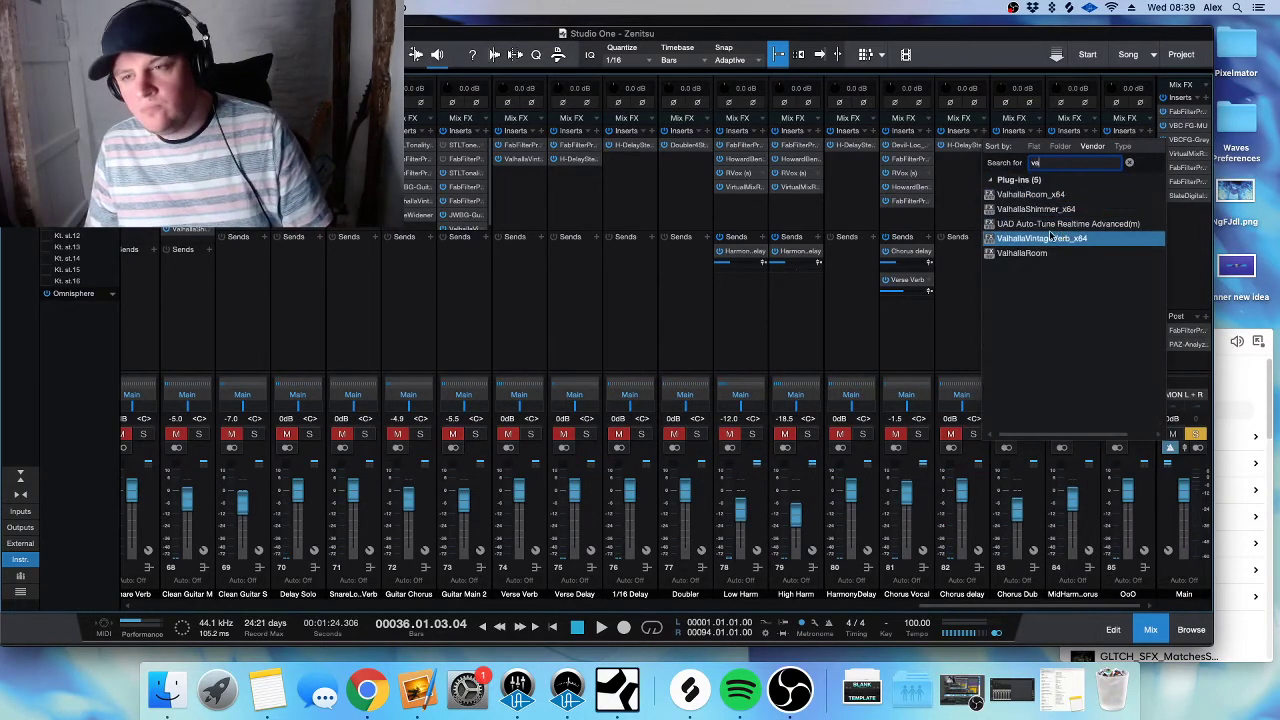
{"action": "double_click", "coordinate": [1075, 238]}
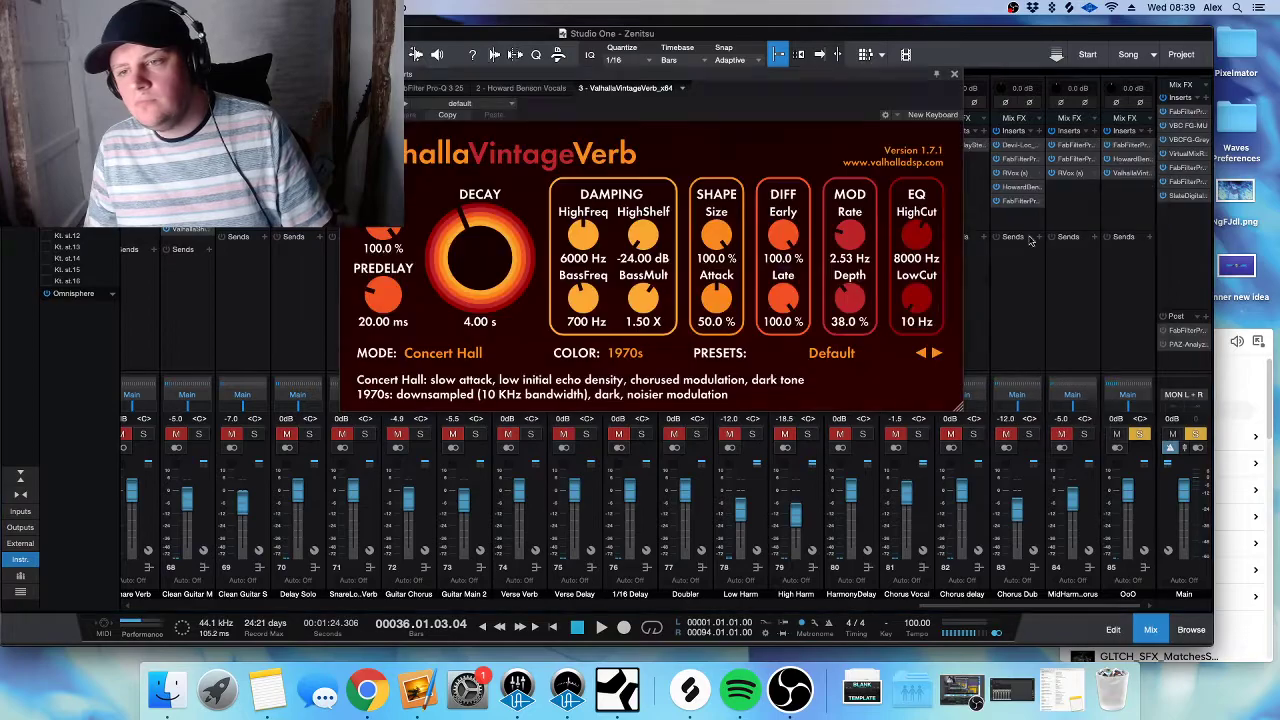
- Set the reverb to about 17.2% mix, 2.54 s decay, 4950 Hz high cut and 610 Hz low cut during playback
{"action": "mouse_move", "coordinate": [380, 240]}
{"action": "left_mouse_down"}
{"action": "mouse_move", "coordinate": [378, 258]}
{"action": "mouse_move", "coordinate": [375, 234]}
{"action": "left_mouse_up"}
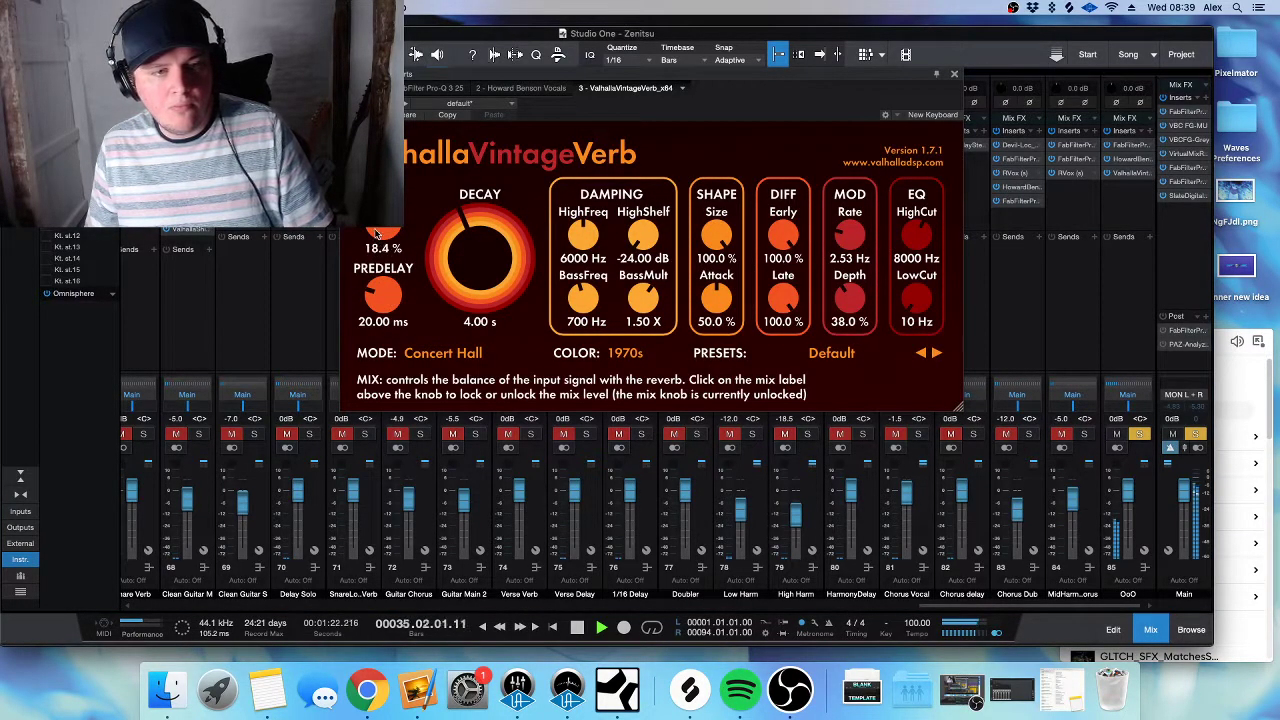
{"action": "left_click_drag", "start_coordinate": [450, 248], "coordinate": [447, 268]}
{"action": "mouse_move", "coordinate": [916, 297]}
{"action": "left_mouse_down"}
{"action": "mouse_move", "coordinate": [914, 250]}
{"action": "mouse_move", "coordinate": [922, 296]}
{"action": "left_mouse_up"}
{"action": "key", "text": "space"}
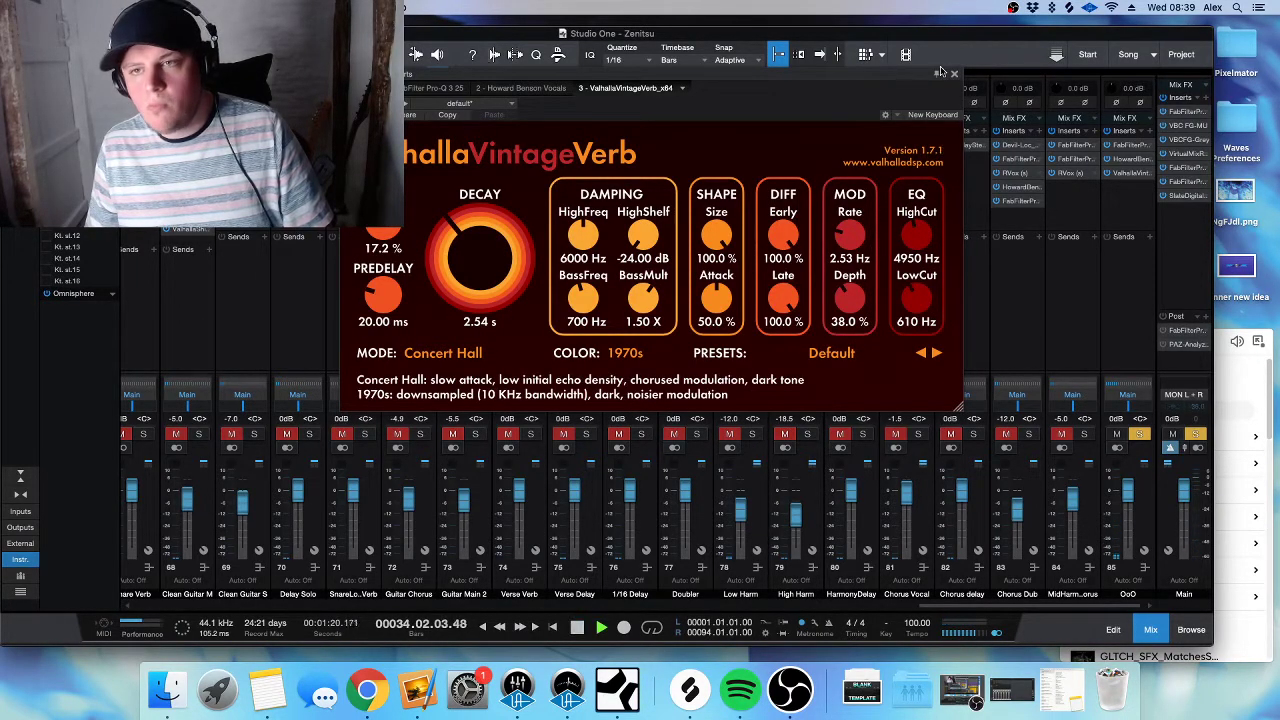
- Audition the NOW reverb color, settle on 1980s, and close ValhallaVintageVerb
{"action": "left_click", "coordinate": [625, 352]}
{"action": "left_click", "coordinate": [643, 405]}
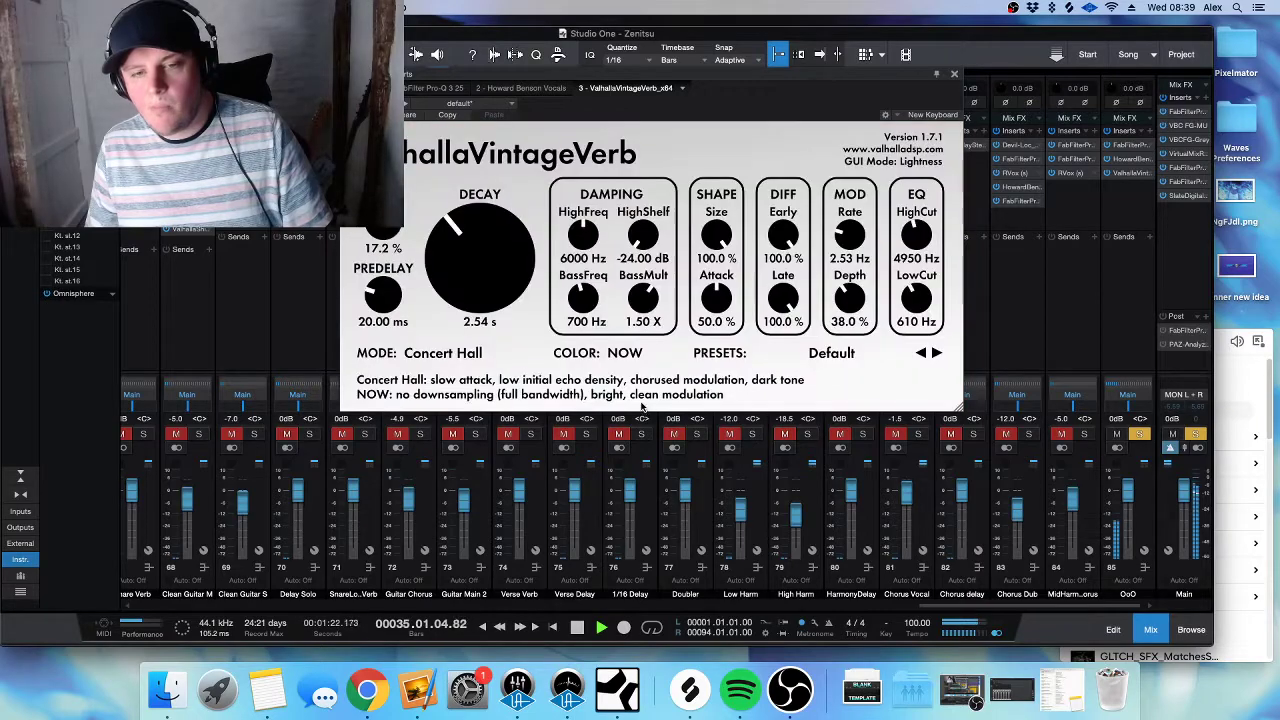
{"action": "left_click", "coordinate": [625, 352]}
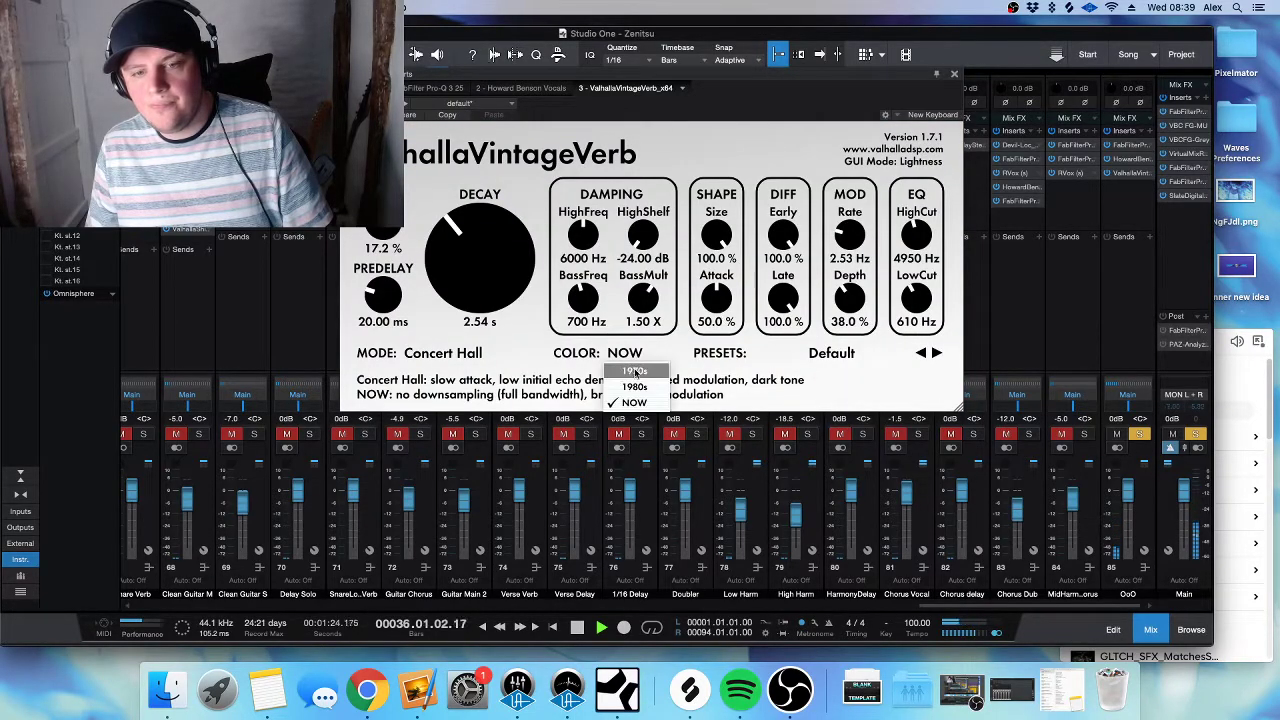
{"action": "left_click", "coordinate": [640, 390]}
{"action": "left_click", "coordinate": [955, 76]}
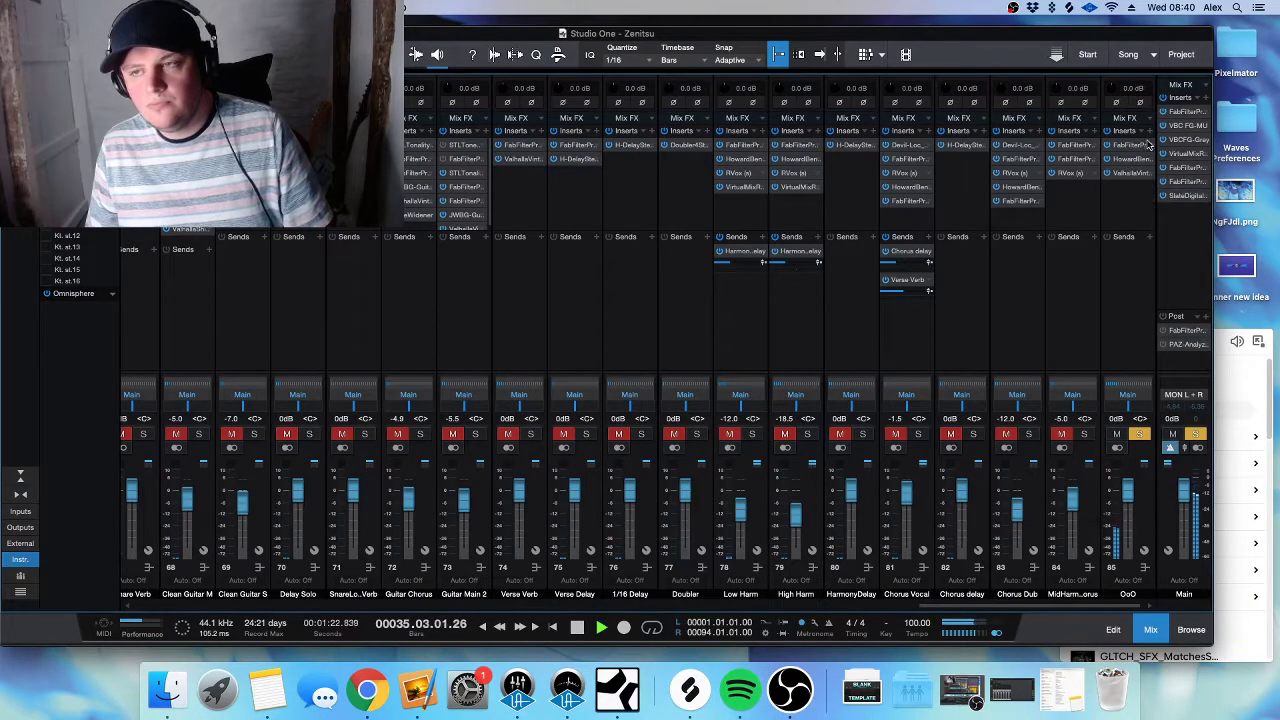
- Unsolo the OoO bus and lower its fader to about -3.5 dB against the full mix
{"action": "left_click", "coordinate": [1139, 433]}
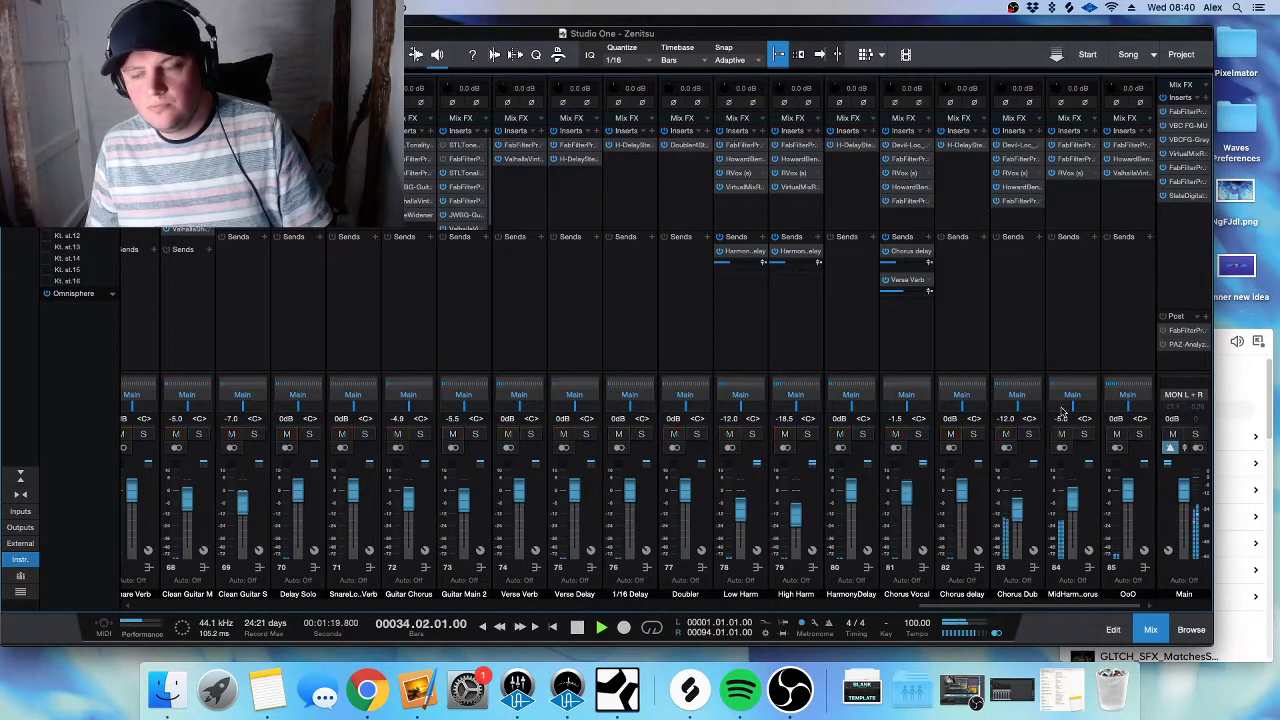
{"action": "left_click_drag", "start_coordinate": [1130, 490], "coordinate": [1131, 495]}
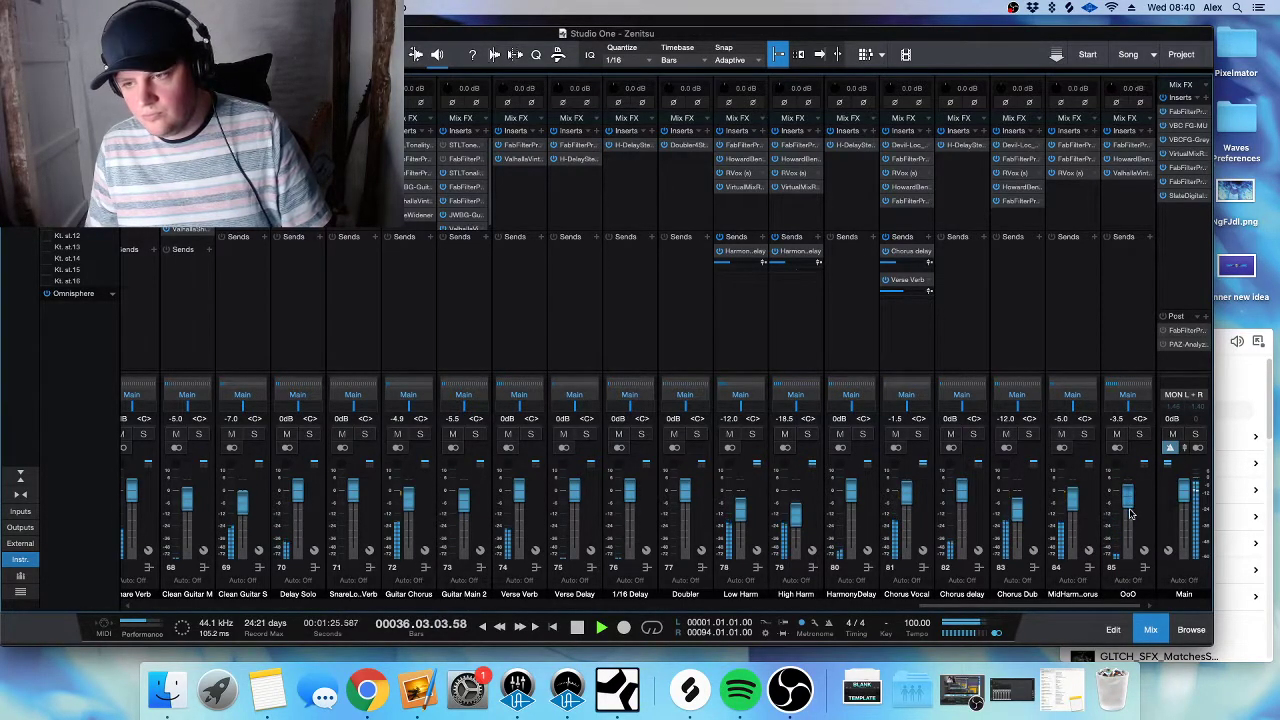
- Listen to the full mix through the chorus and the following section in the arrangement
{"action": "key", "text": "F3"}
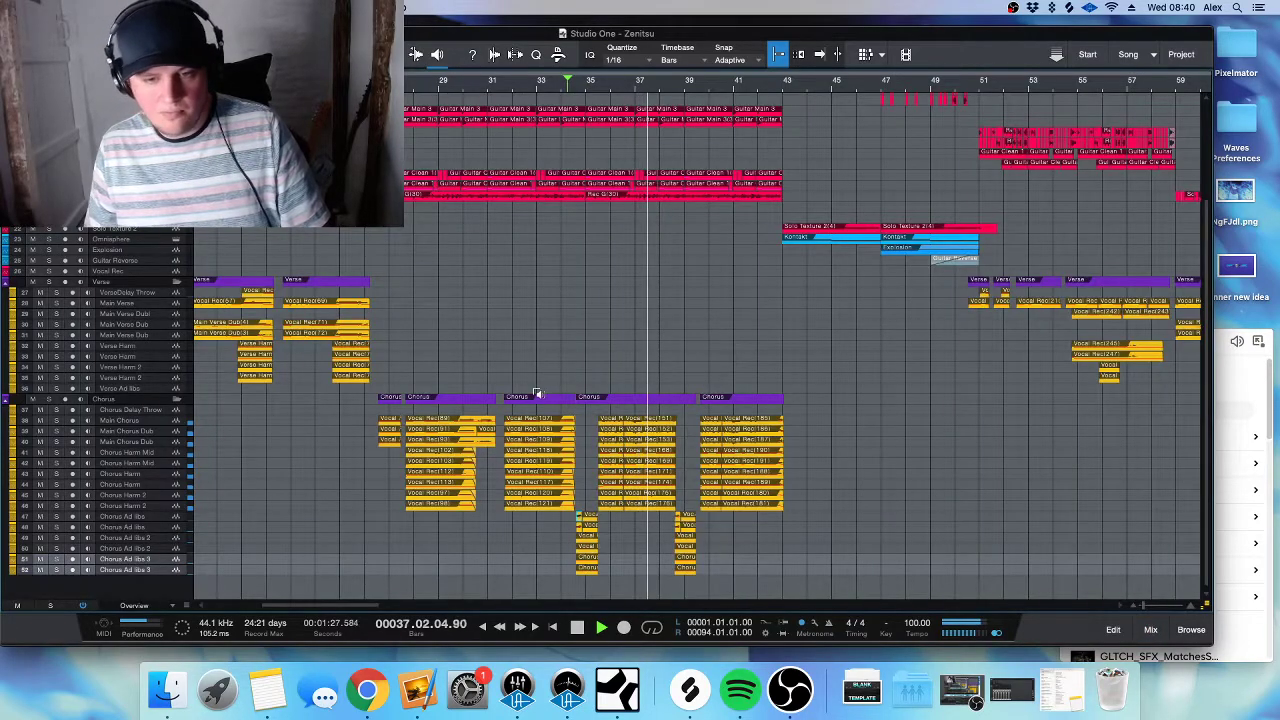
{"action": "key", "text": "shift+w"}
{"action": "key", "text": "shift+e"}
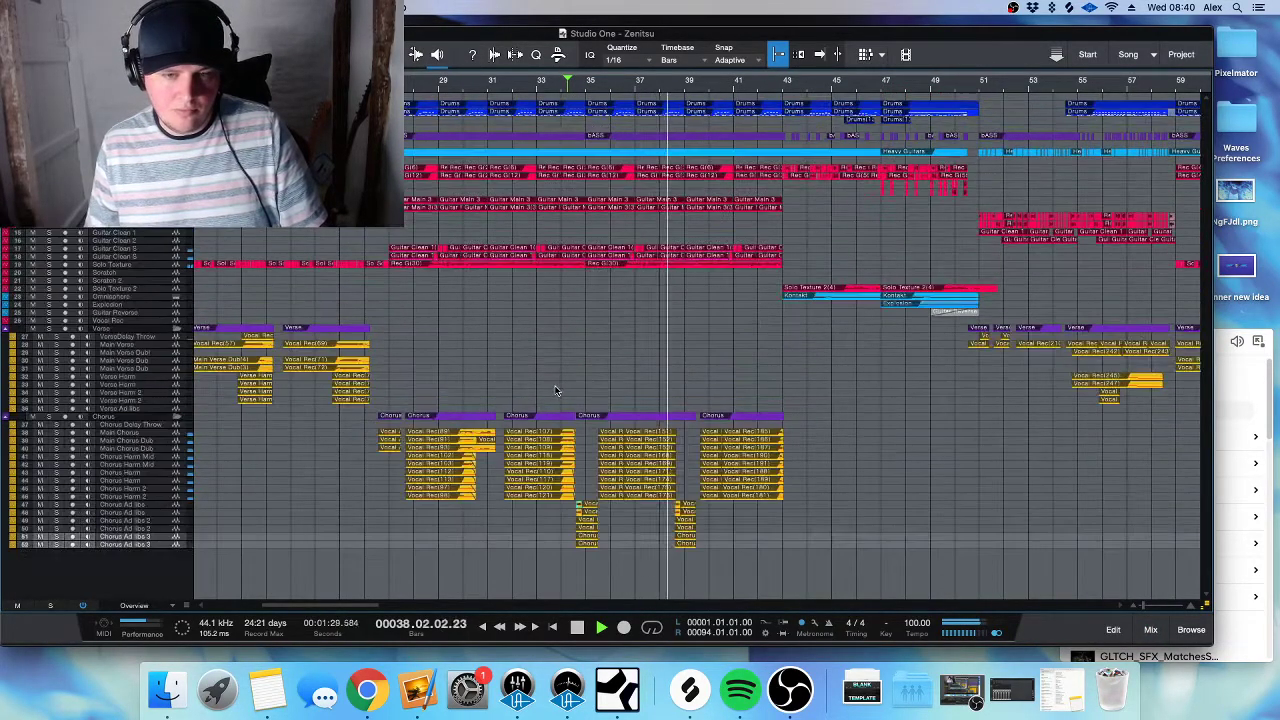
{"action": "key", "text": "shift+e"}
{"action": "key", "text": "shift+w"}
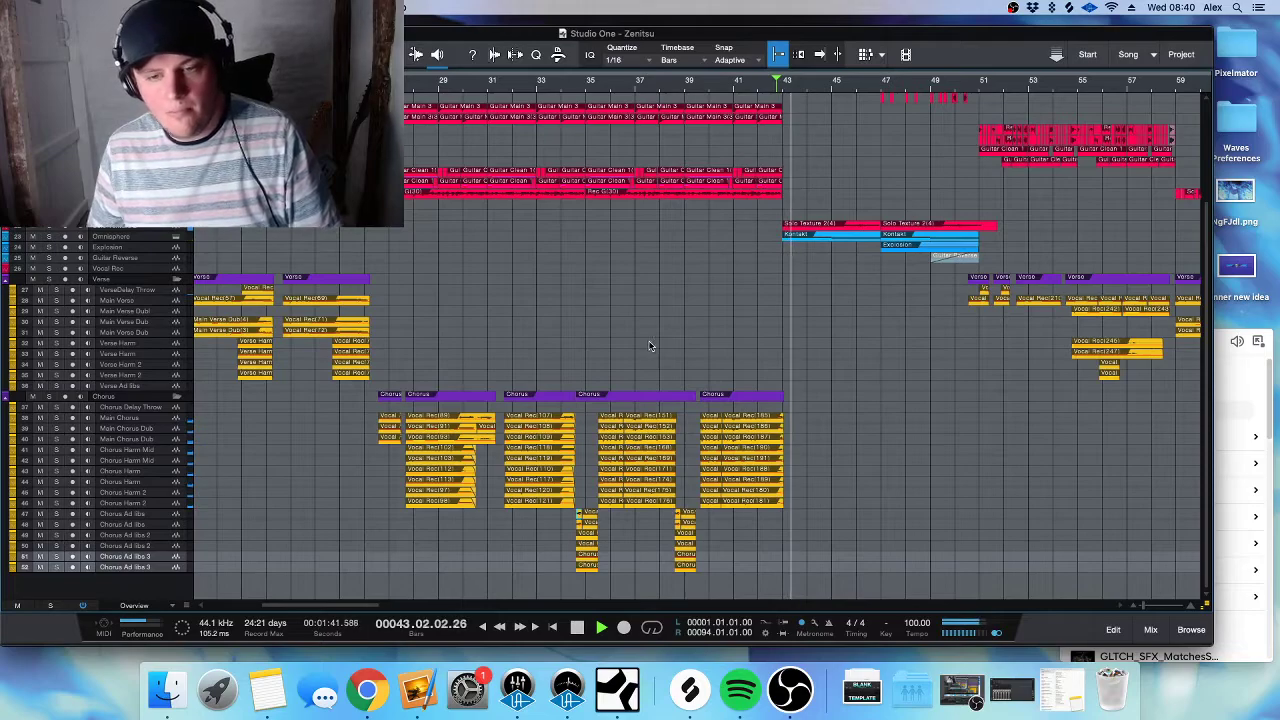
{"action": "scroll", "coordinate": [650, 347], "scroll_direction": "right", "scroll_amount": 3}
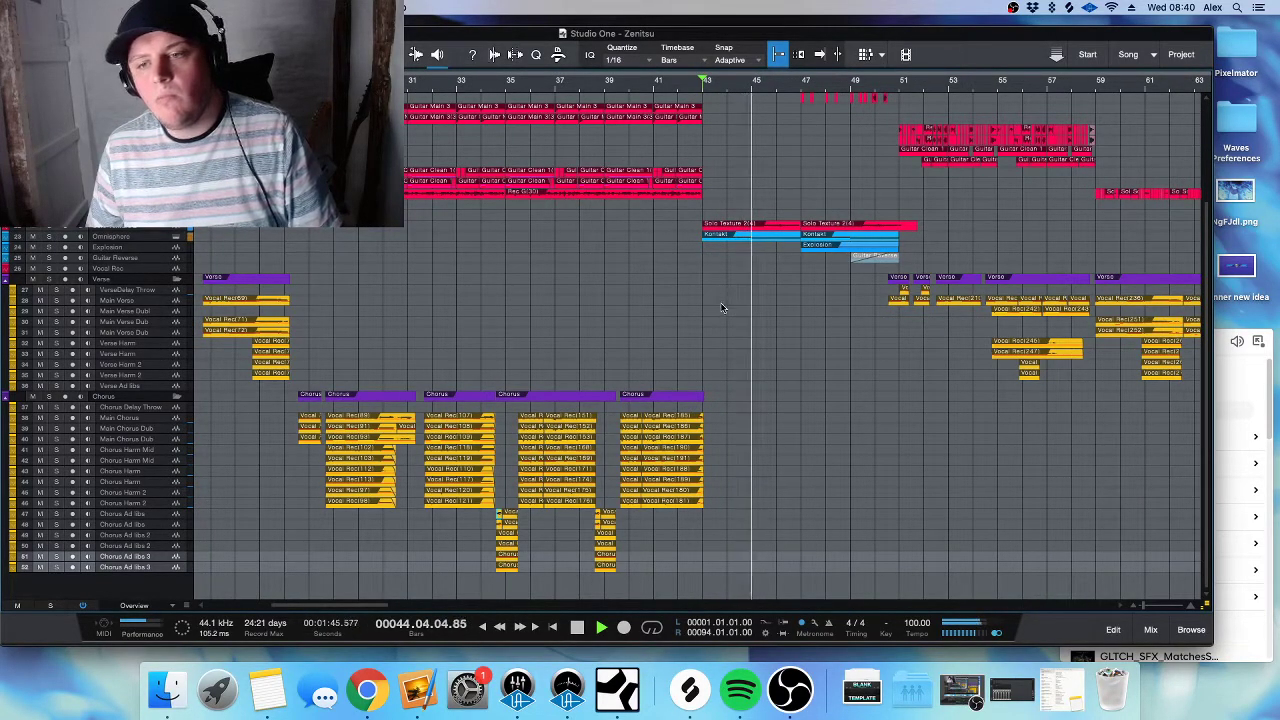
- Solo both Guitar Main tracks, play them from bar 43, and clear the solos
{"action": "key", "text": "shift+e"}
{"action": "scroll", "coordinate": [723, 309], "scroll_direction": "up", "scroll_amount": 5}
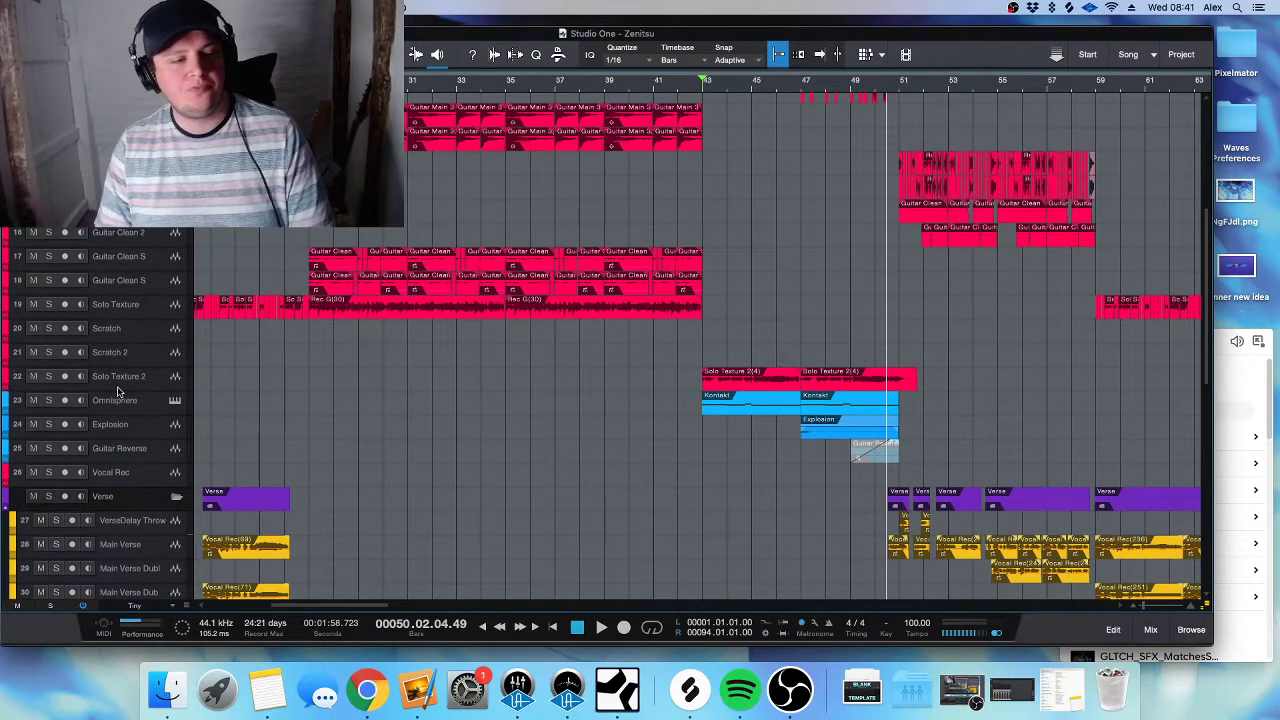
{"action": "scroll", "coordinate": [564, 438], "scroll_direction": "up", "scroll_amount": 5}
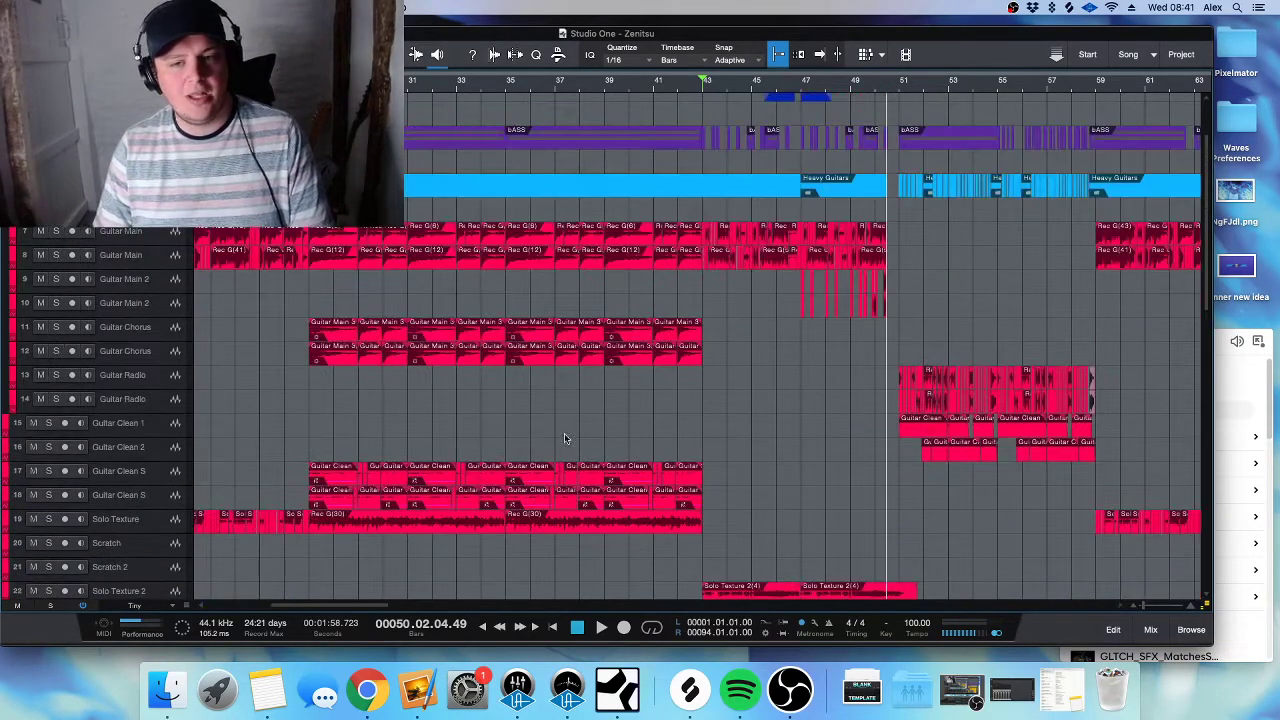
{"action": "left_click", "coordinate": [56, 231]}
{"action": "left_click", "coordinate": [56, 255]}
{"action": "key", "text": "space"}
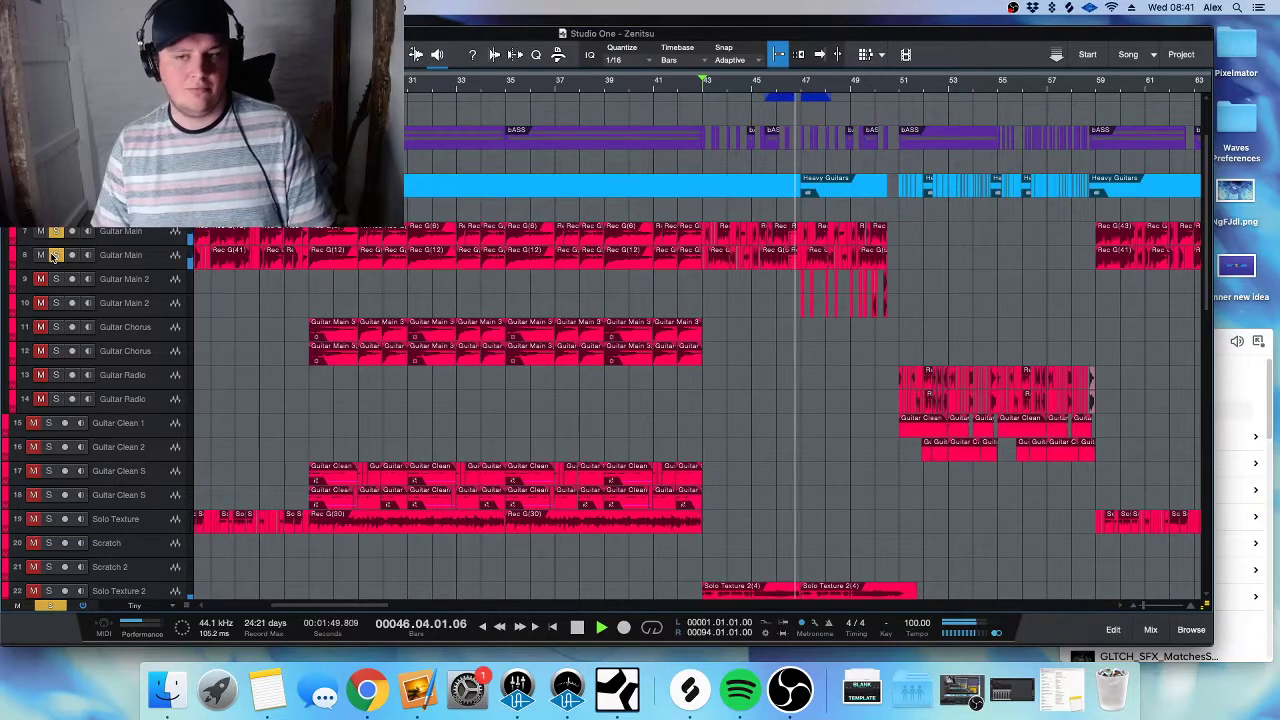
{"action": "left_click", "coordinate": [55, 256]}
{"action": "left_click", "coordinate": [50, 605]}
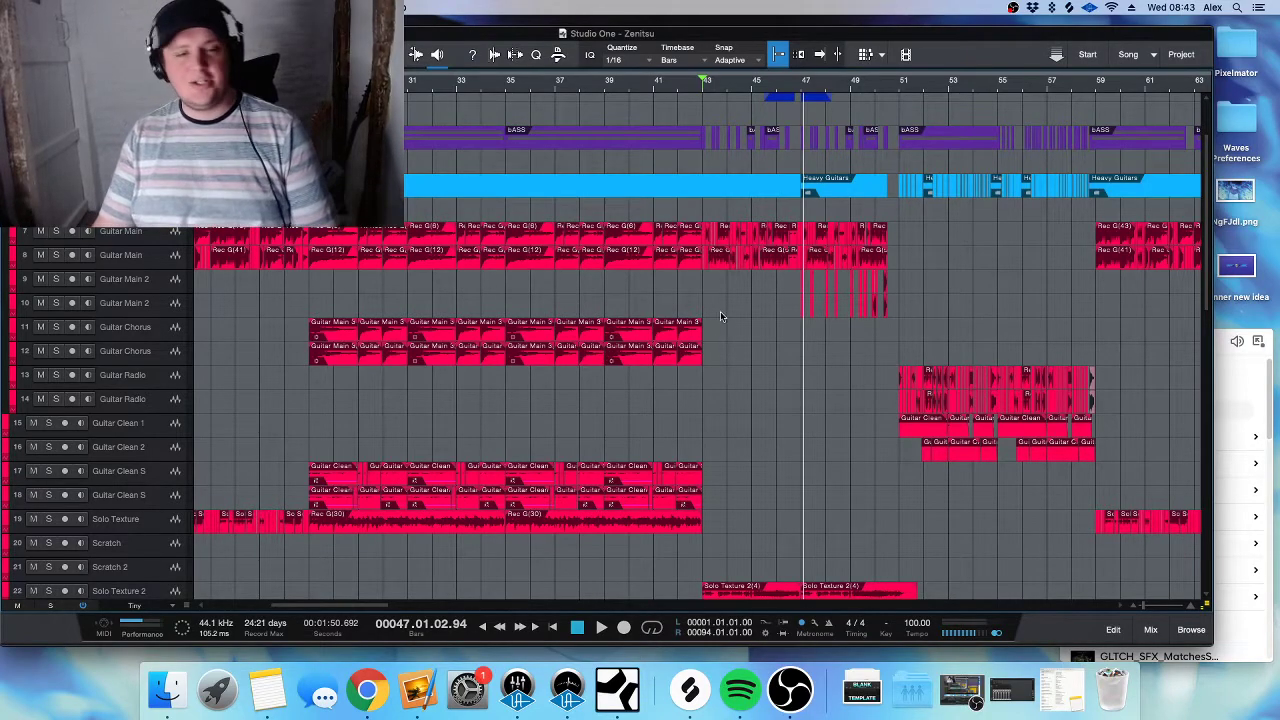
{"action": "scroll", "coordinate": [728, 285], "scroll_direction": "left", "scroll_amount": 3}
{"action": "scroll", "coordinate": [728, 280], "scroll_direction": "down", "scroll_amount": 5}
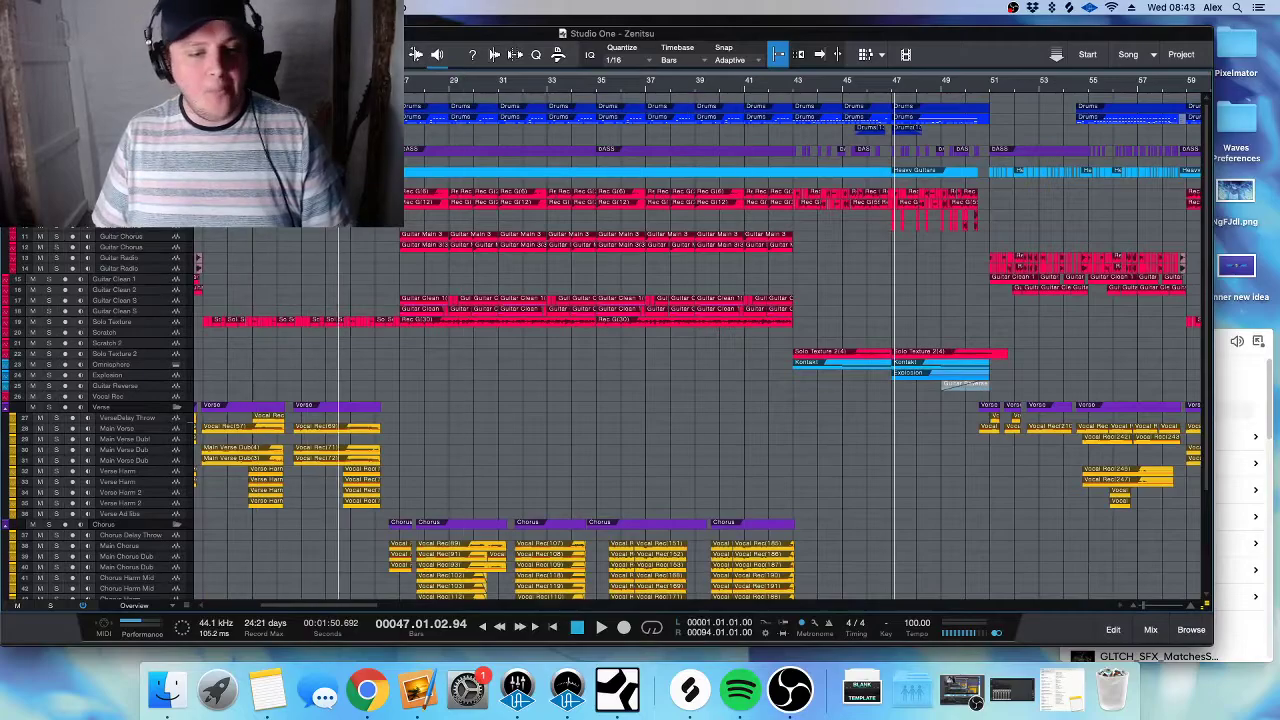
{"action": "scroll", "coordinate": [707, 268], "scroll_direction": "up", "scroll_amount": 3}
{"action": "scroll", "coordinate": [345, 474], "scroll_direction": "down", "scroll_amount": 2}
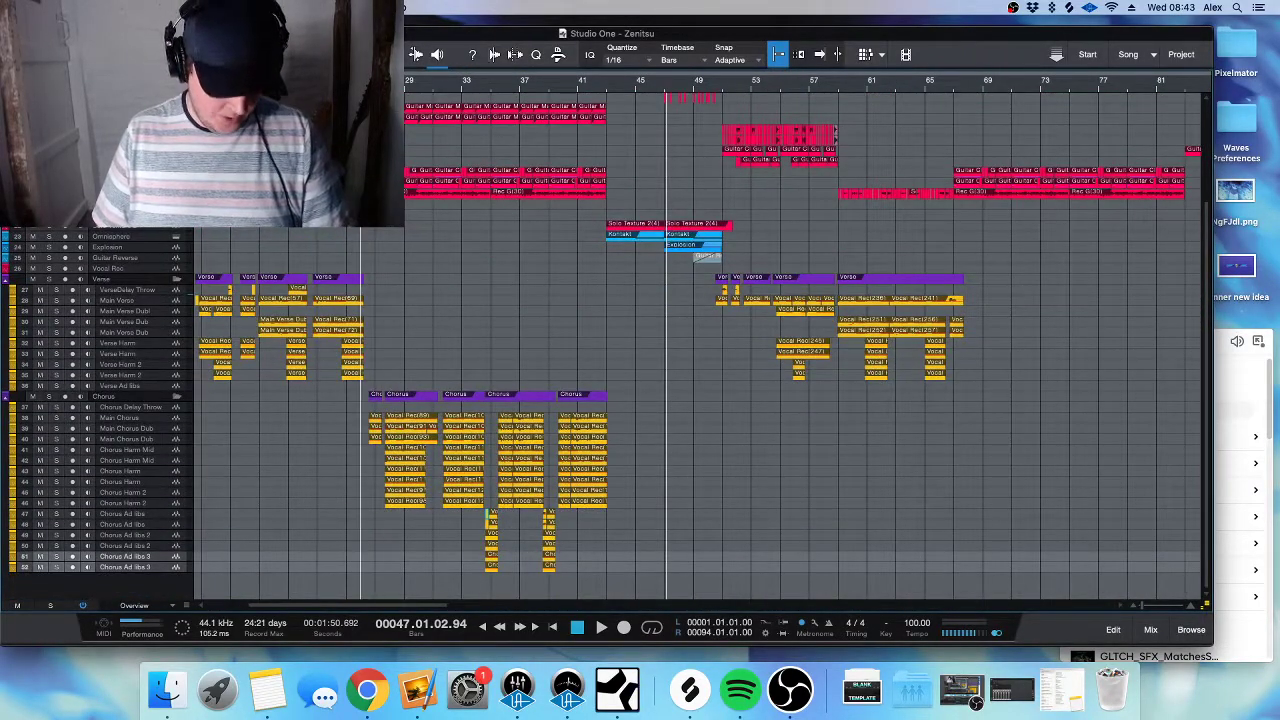
- Play the song from about bar 10 and examine the first verse's vocal clips up close
{"action": "scroll", "coordinate": [509, 97], "scroll_direction": "left", "scroll_amount": 5}
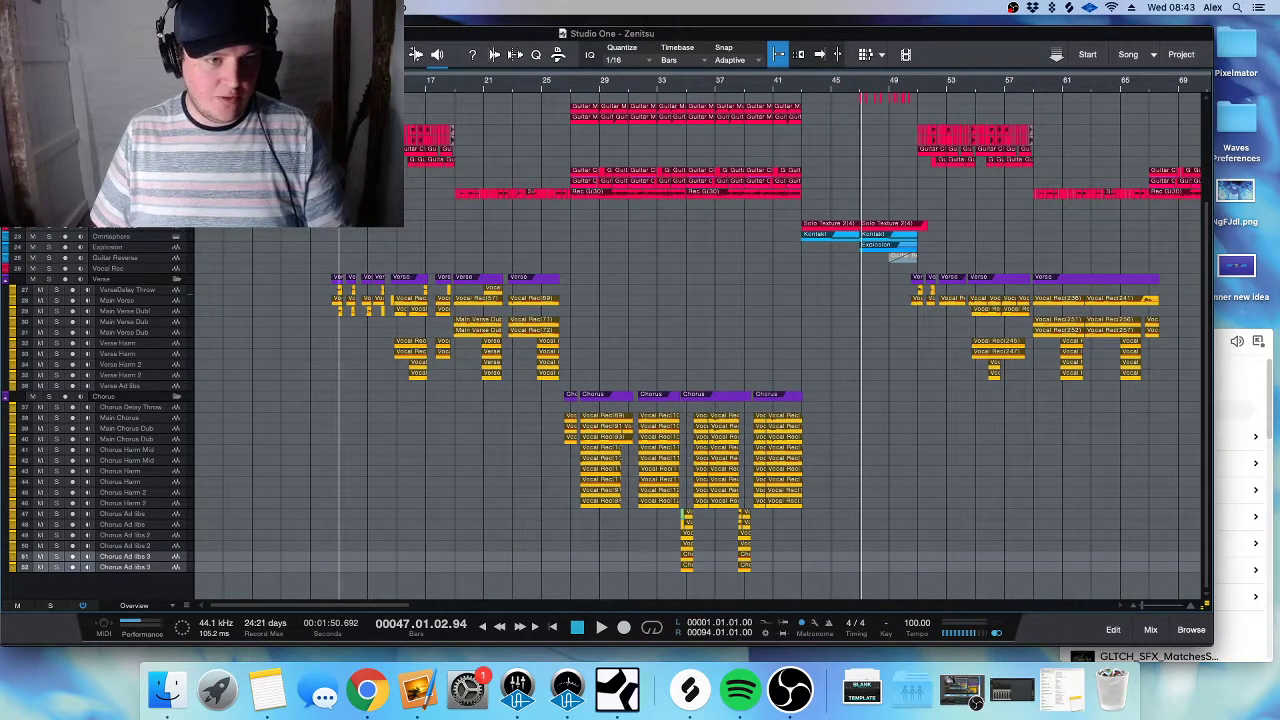
{"action": "left_click", "coordinate": [325, 80]}
{"action": "key", "text": "space"}
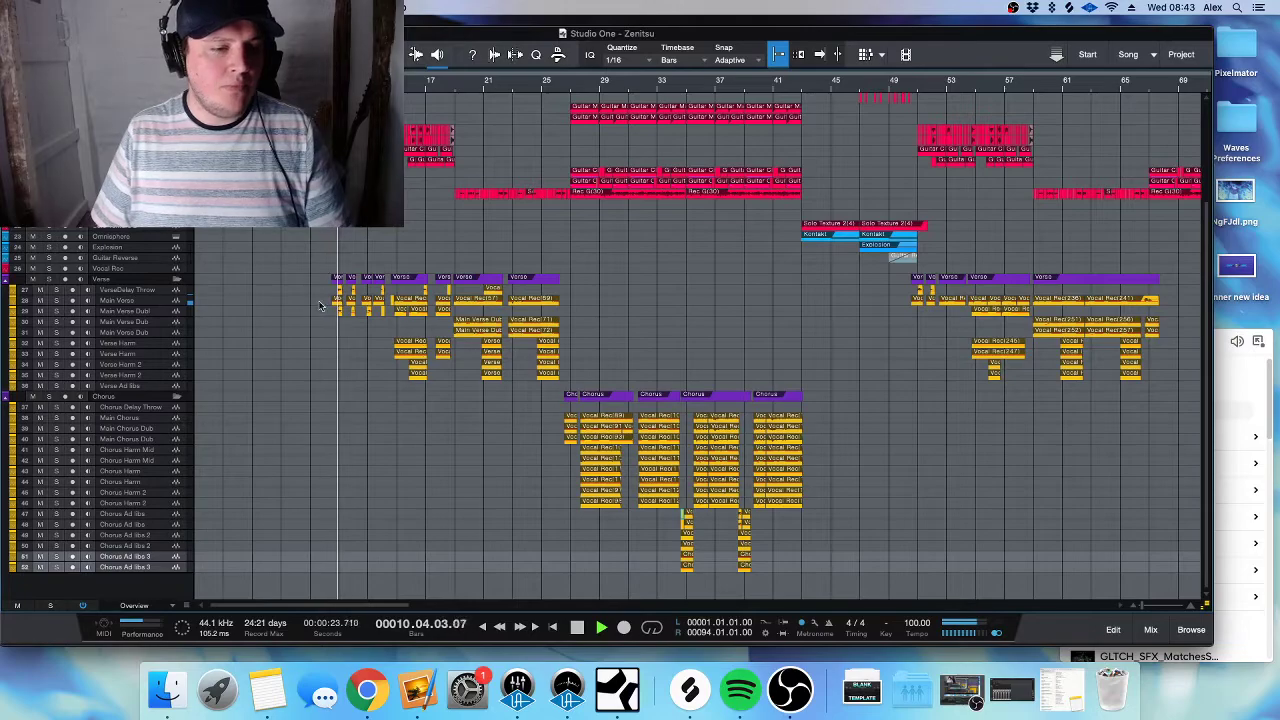
{"action": "scroll", "coordinate": [330, 300], "scroll_direction": "up", "scroll_amount": 8}
{"action": "scroll", "coordinate": [371, 343], "scroll_direction": "up", "scroll_amount": 5}
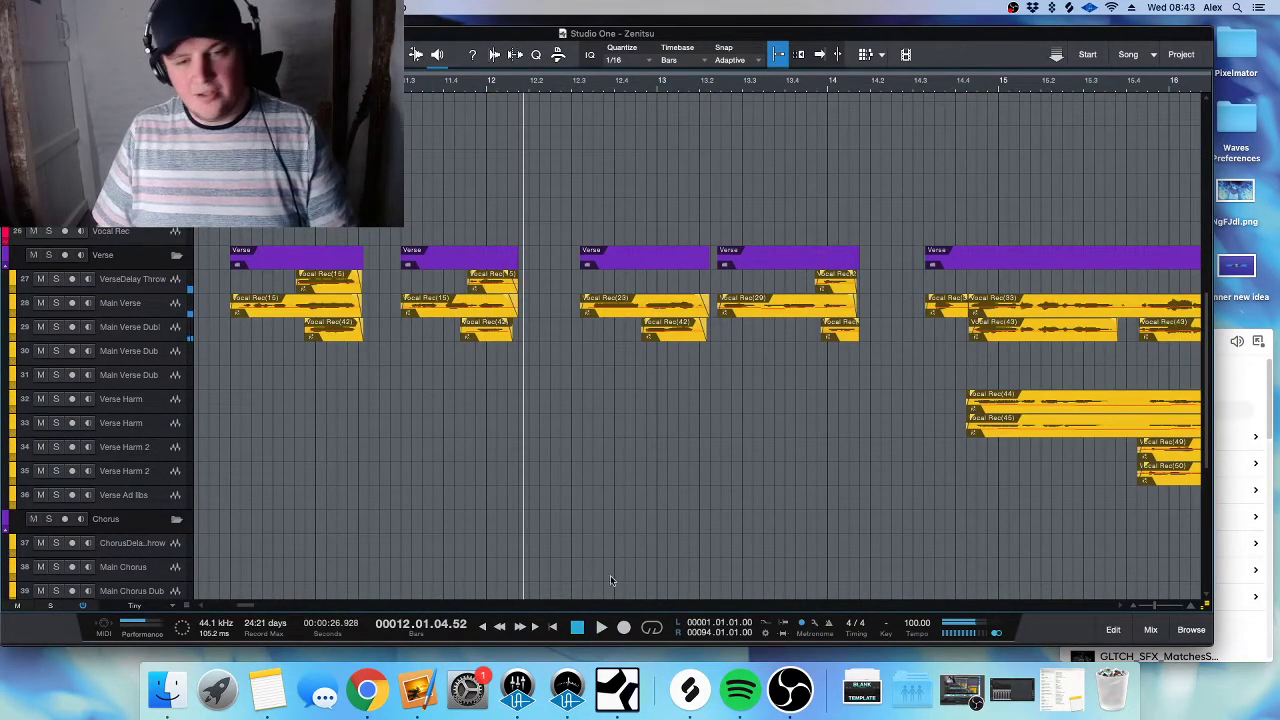
- Select the Main Verse track and check its channel and neighbouring verse channels in the console during playback
{"action": "key", "text": "F3"}
{"action": "left_click_drag", "start_coordinate": [944, 604], "coordinate": [840, 610]}
{"action": "key", "text": "F3"}
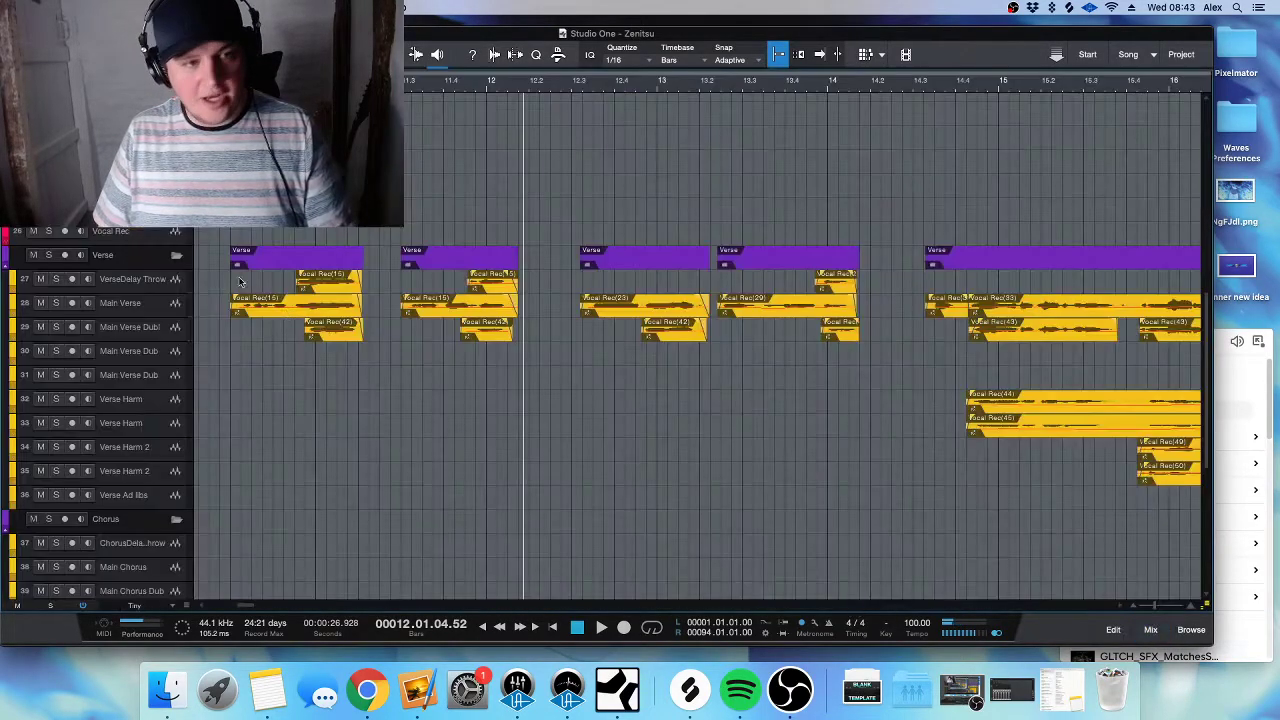
{"action": "left_click", "coordinate": [151, 310]}
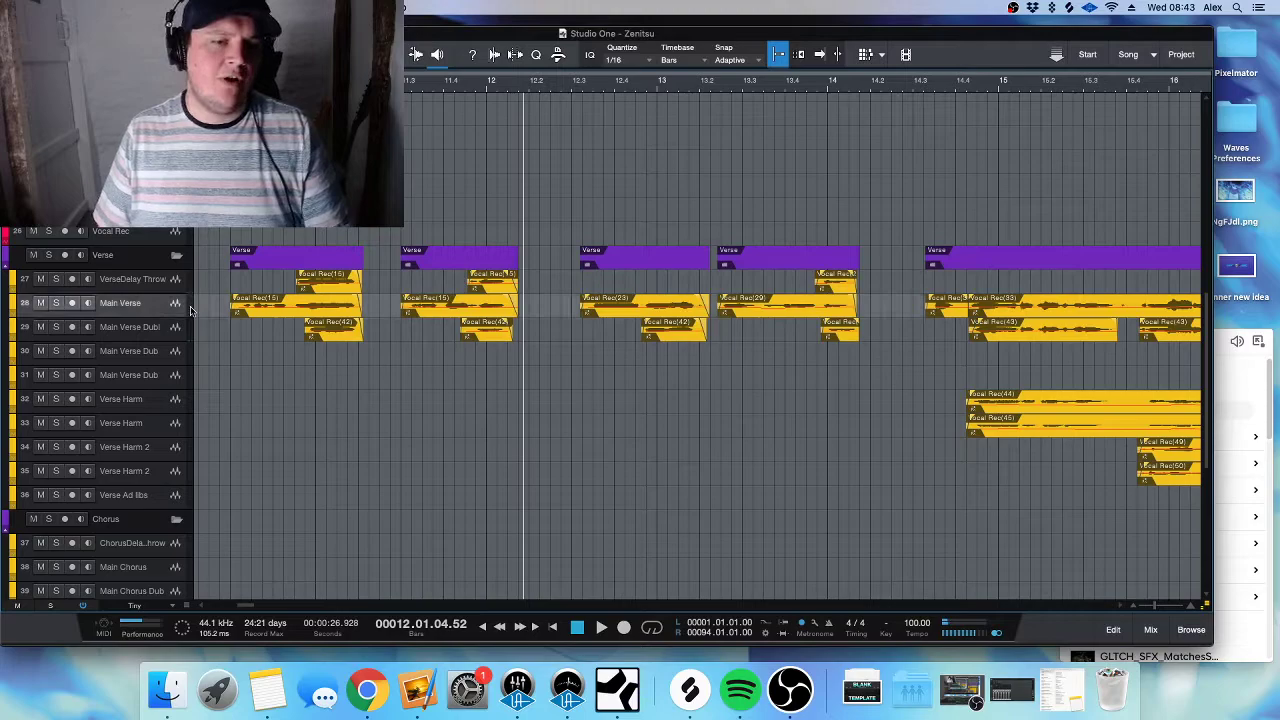
{"action": "scroll", "coordinate": [341, 325], "scroll_direction": "up", "scroll_amount": 5}
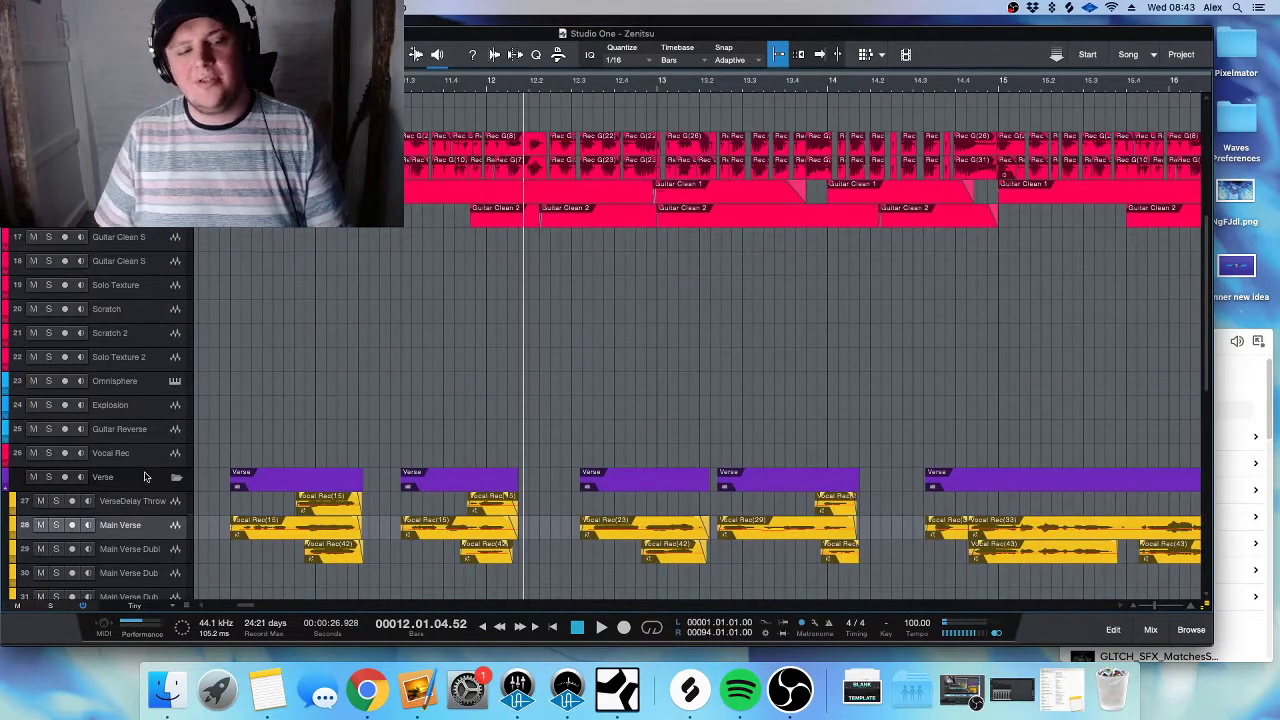
{"action": "key", "text": "F3"}
{"action": "key", "text": "space"}
{"action": "left_click_drag", "start_coordinate": [146, 497], "coordinate": [203, 517]}
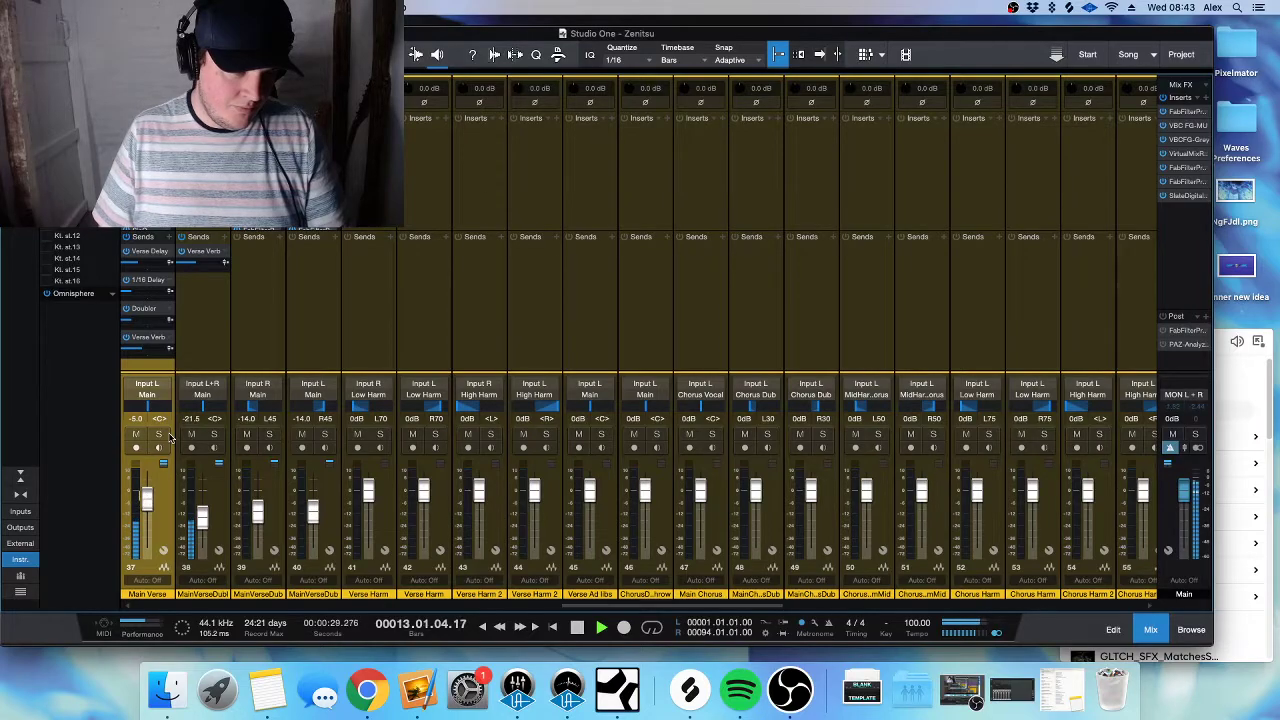
{"action": "scroll", "coordinate": [249, 277], "scroll_direction": "left", "scroll_amount": 3}
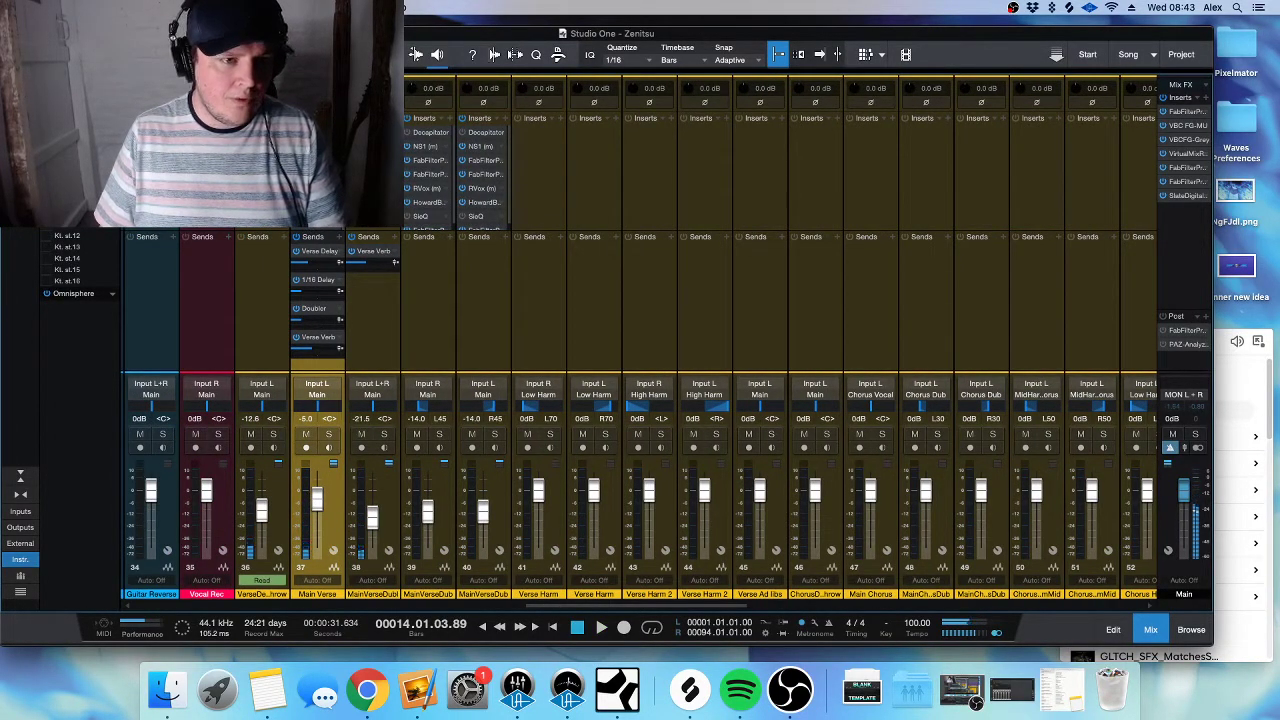
- Inspect the Soundtoys SIE-Q settings on the verse vocal during playback and close the plug-in
{"action": "double_click", "coordinate": [421, 216]}
{"action": "key", "text": "space"}
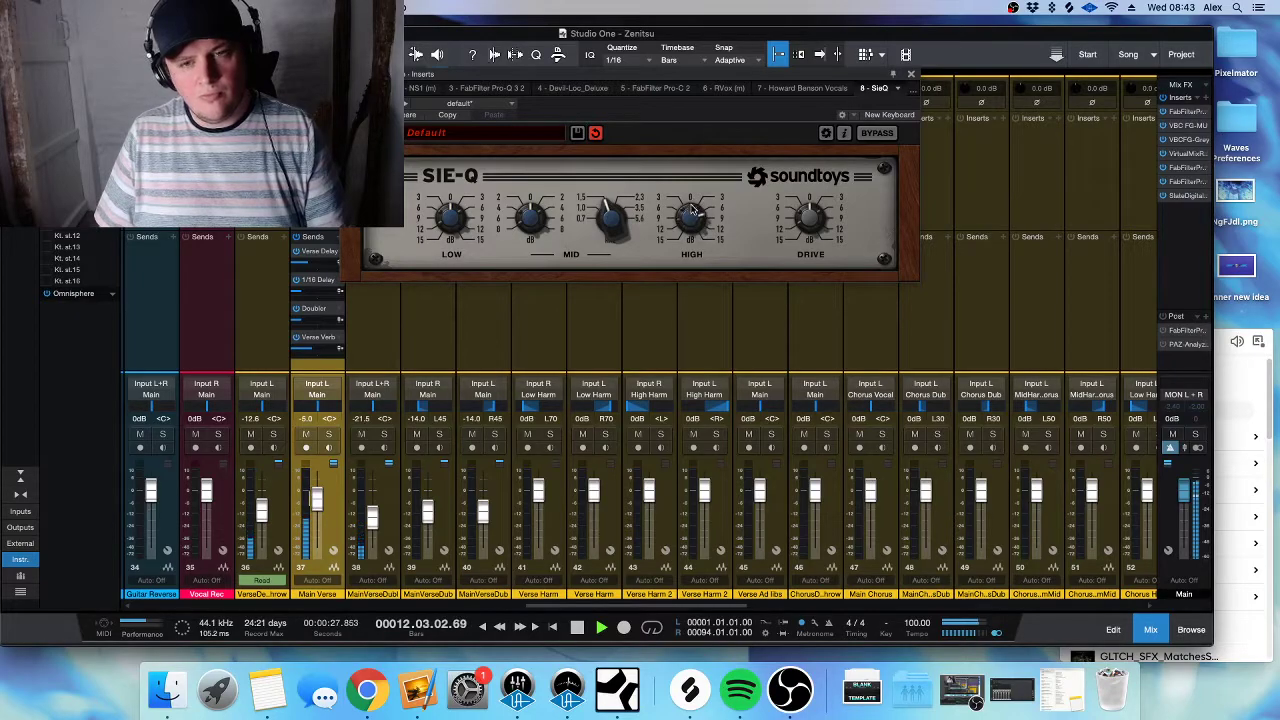
{"action": "left_click", "coordinate": [912, 75]}
{"action": "key", "text": "space"}
- Fine-tune the Main Verse channel's send level to Verse Verb while the verse plays
{"action": "mouse_move", "coordinate": [320, 353]}
{"action": "left_click_drag", "start_coordinate": [320, 353], "coordinate": [314, 352]}
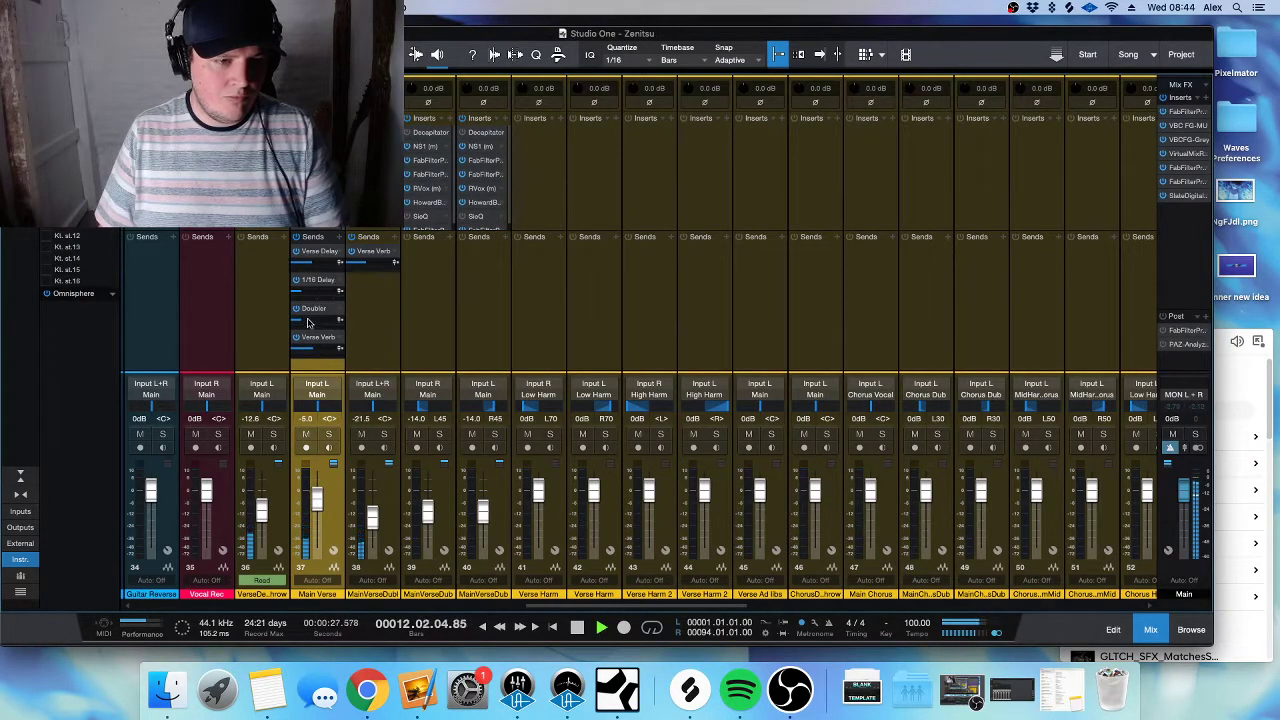
{"action": "left_click_drag", "start_coordinate": [310, 349], "coordinate": [313, 351]}
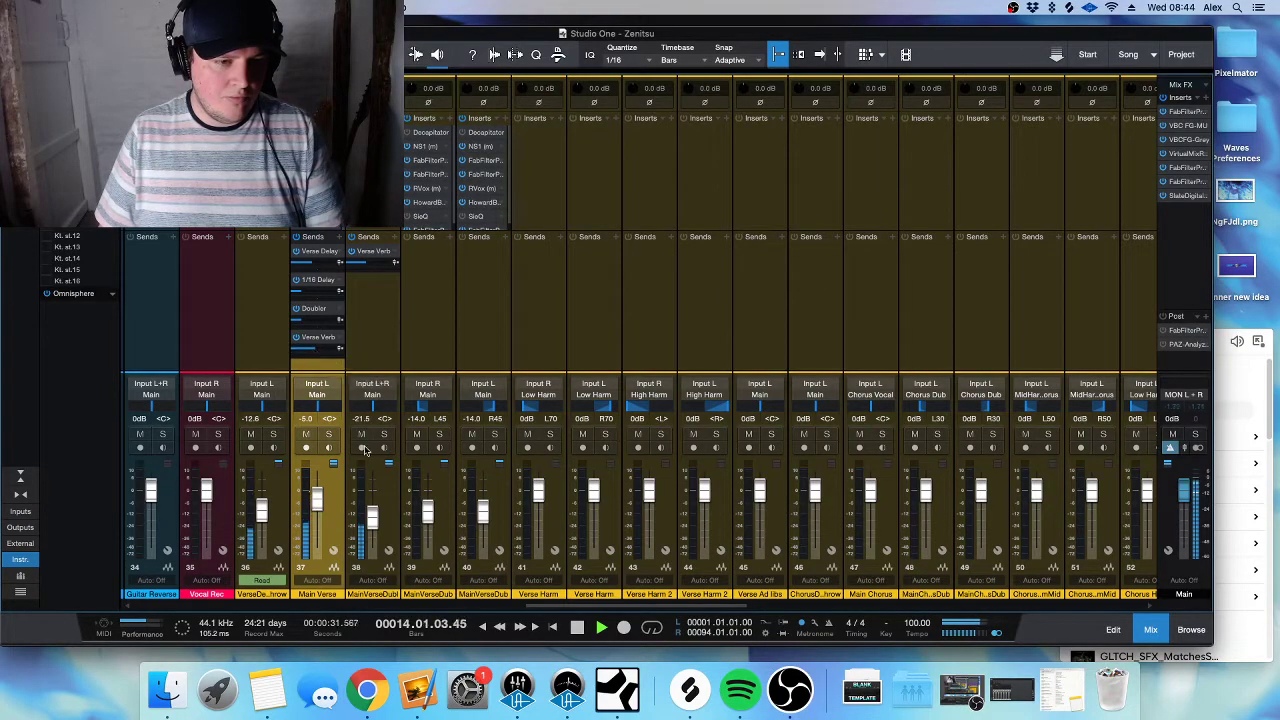
- Find the Verse Verb return among the effect channels and check it against the verse during playback
{"action": "left_click_drag", "start_coordinate": [400, 606], "coordinate": [1205, 609]}
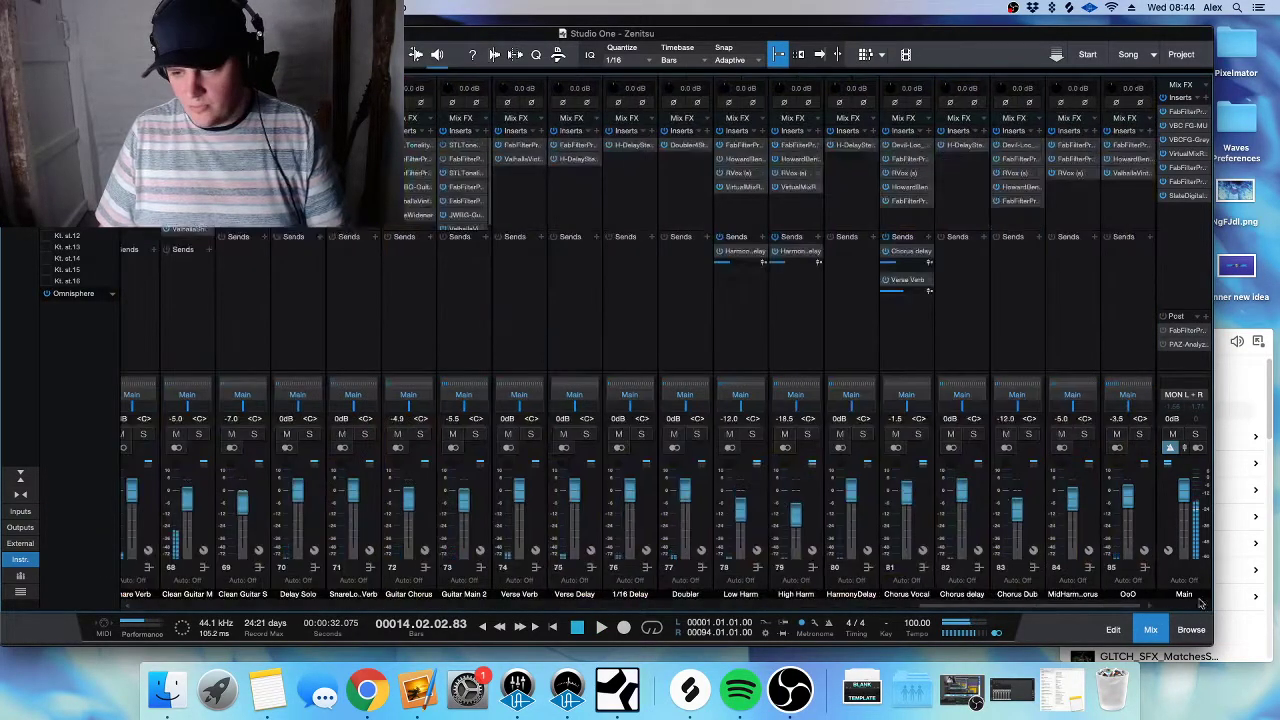
{"action": "scroll", "coordinate": [750, 460], "scroll_direction": "left", "scroll_amount": 2}
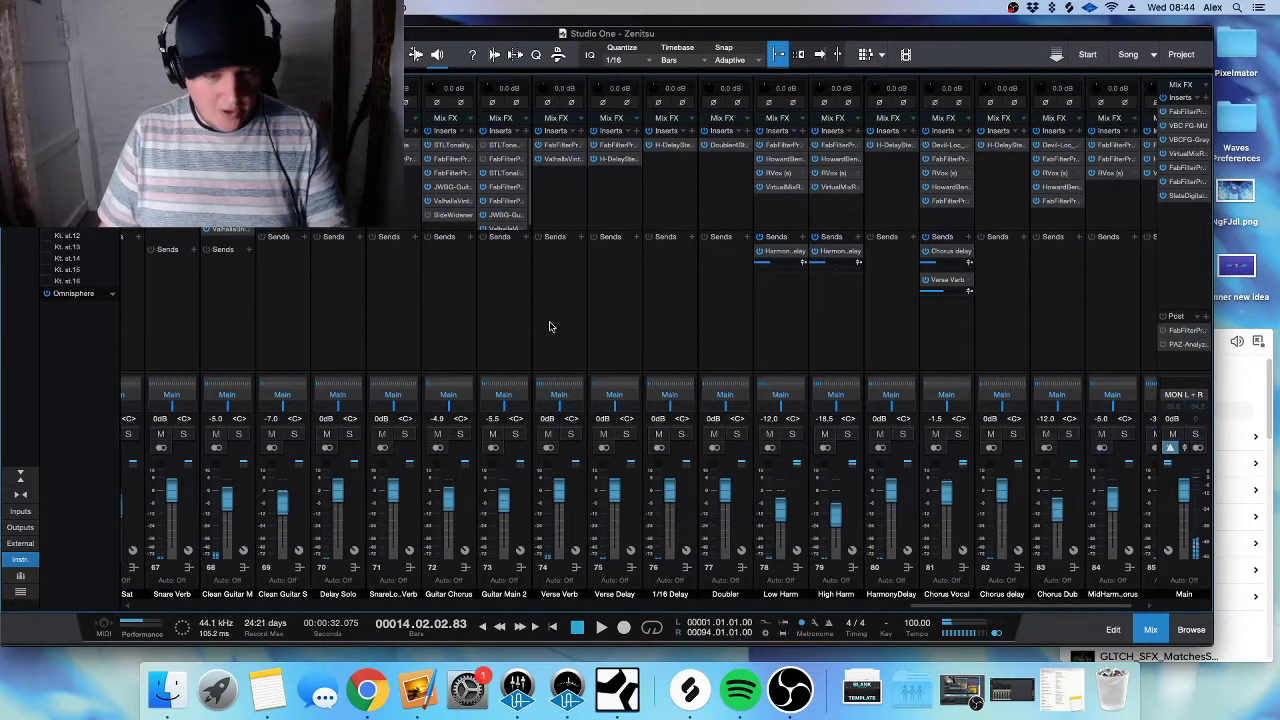
{"action": "left_click", "coordinate": [566, 199]}
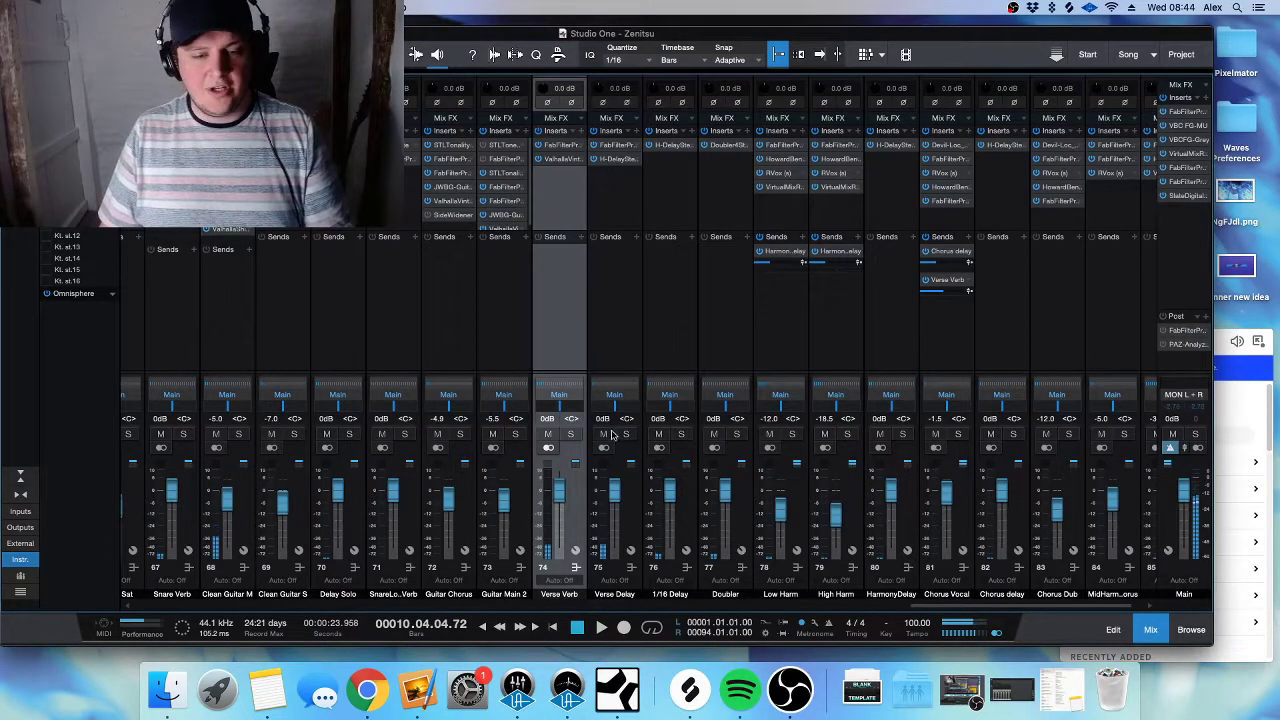
{"action": "key", "text": "F3"}
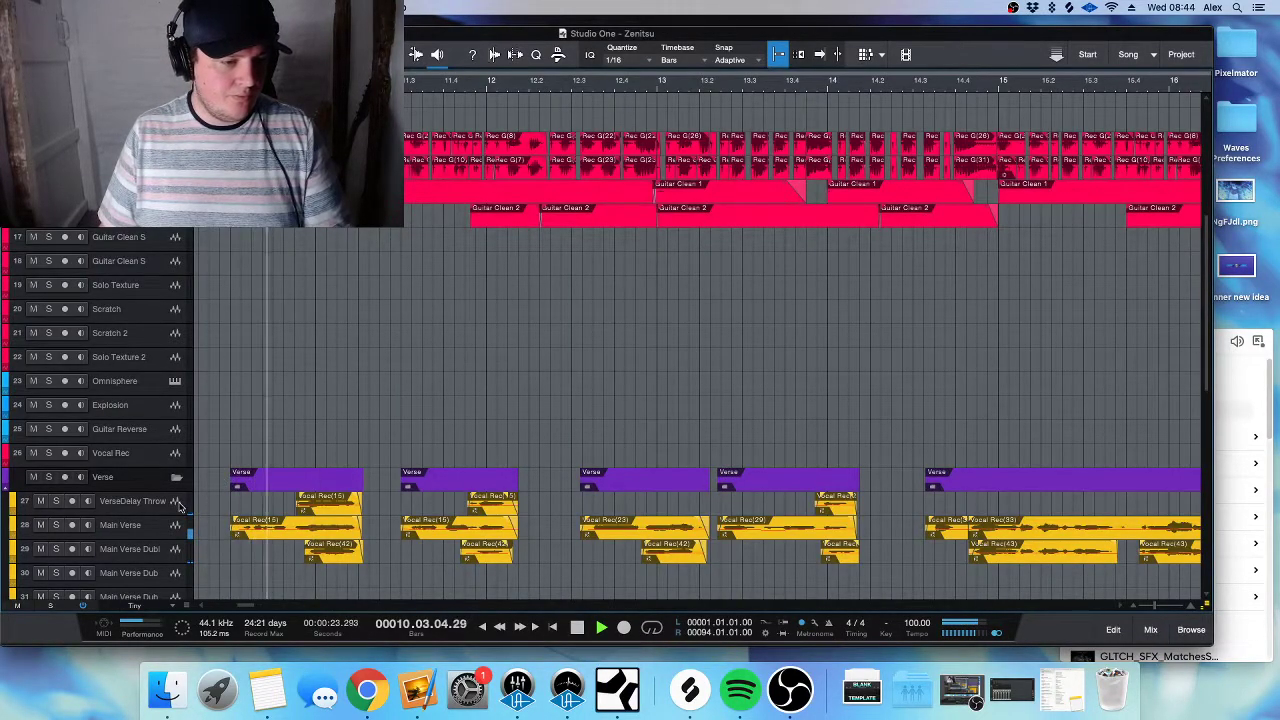
{"action": "key", "text": "F3"}
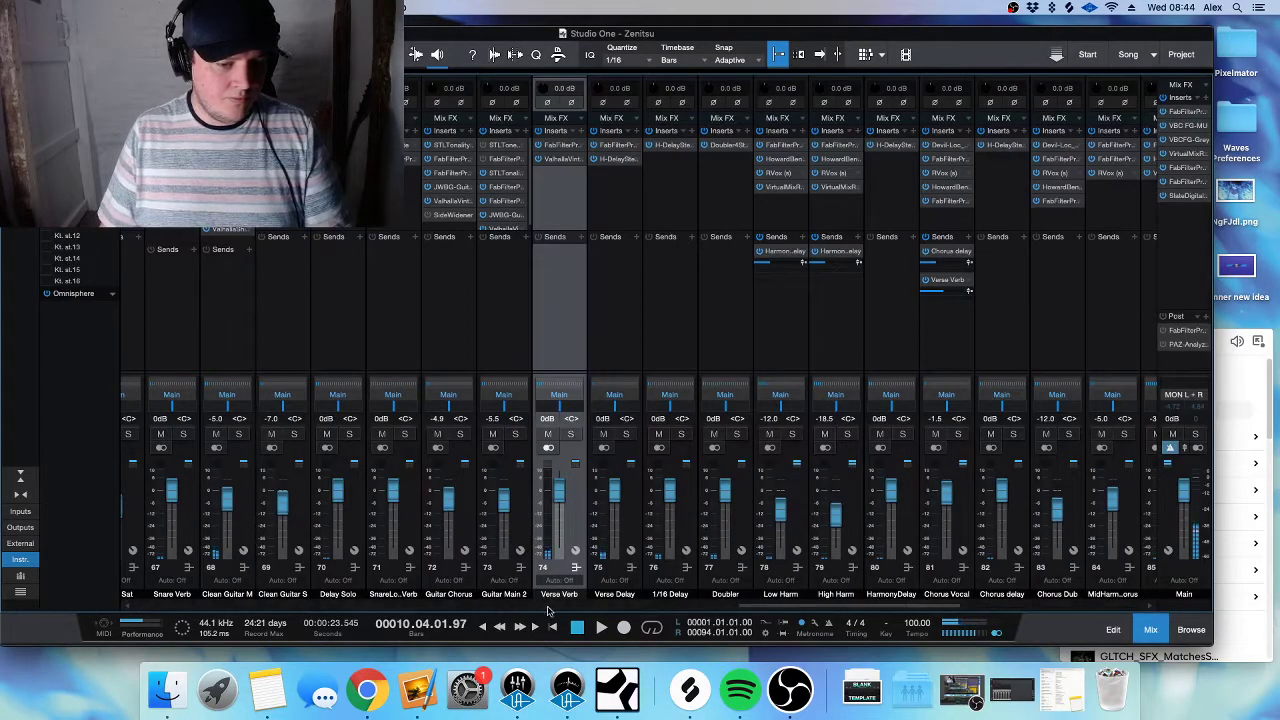
- Return to the Main Verse channel and adjust its Verse Verb and Verse Delay send levels during playback
{"action": "scroll", "coordinate": [548, 611], "scroll_direction": "left", "scroll_amount": 15}
{"action": "key", "text": "F3"}
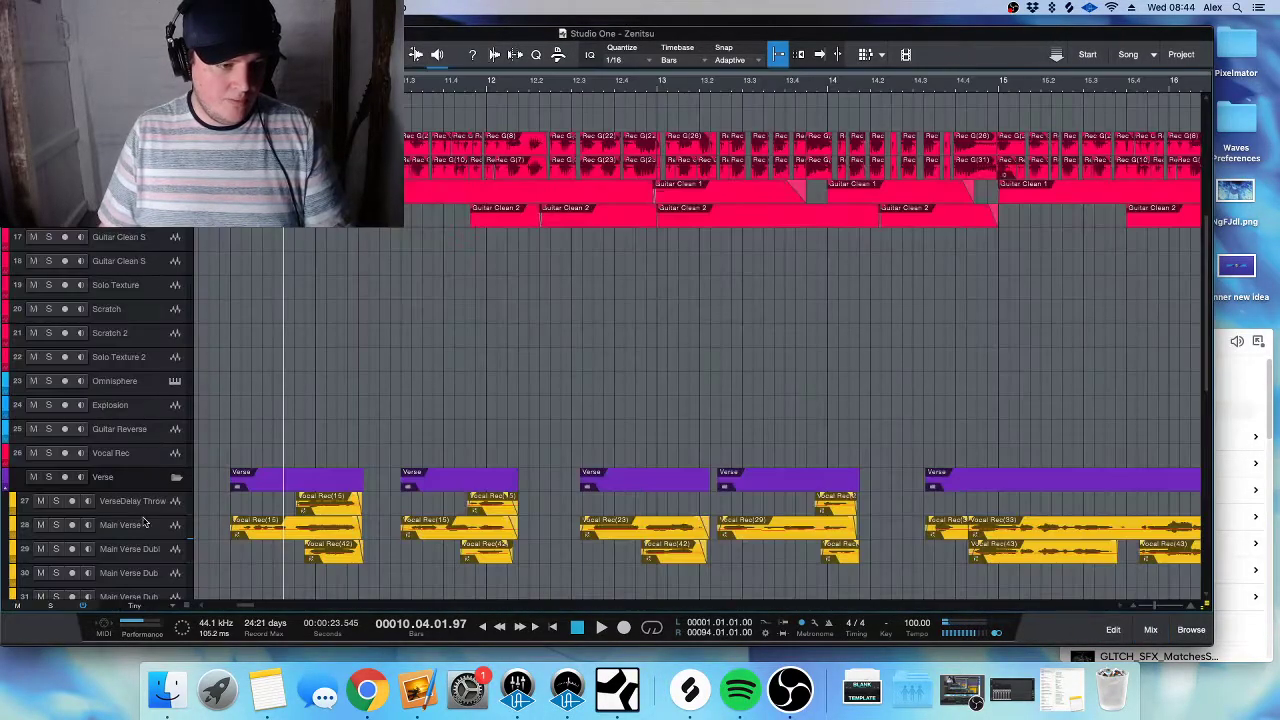
{"action": "left_click", "coordinate": [152, 537]}
{"action": "key", "text": "F3"}
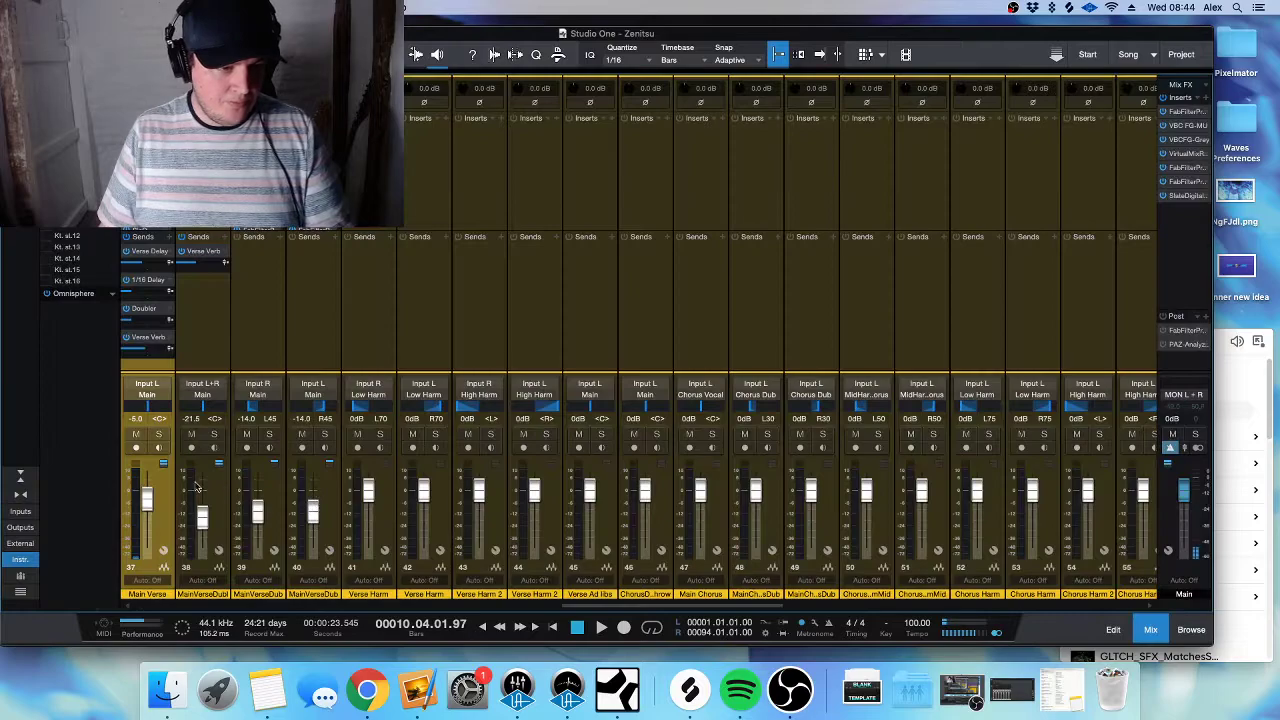
{"action": "left_click_drag", "start_coordinate": [146, 338], "coordinate": [141, 352]}
{"action": "key", "text": "space"}
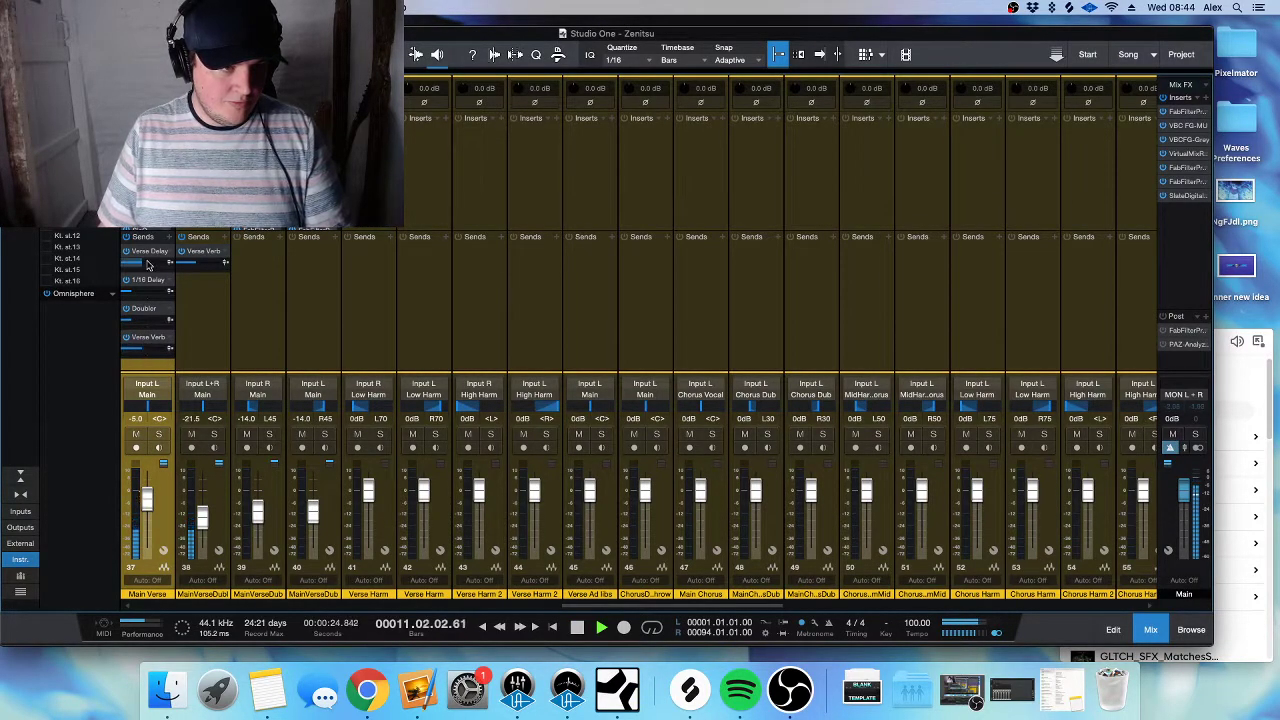
{"action": "left_click_drag", "start_coordinate": [145, 263], "coordinate": [150, 264]}
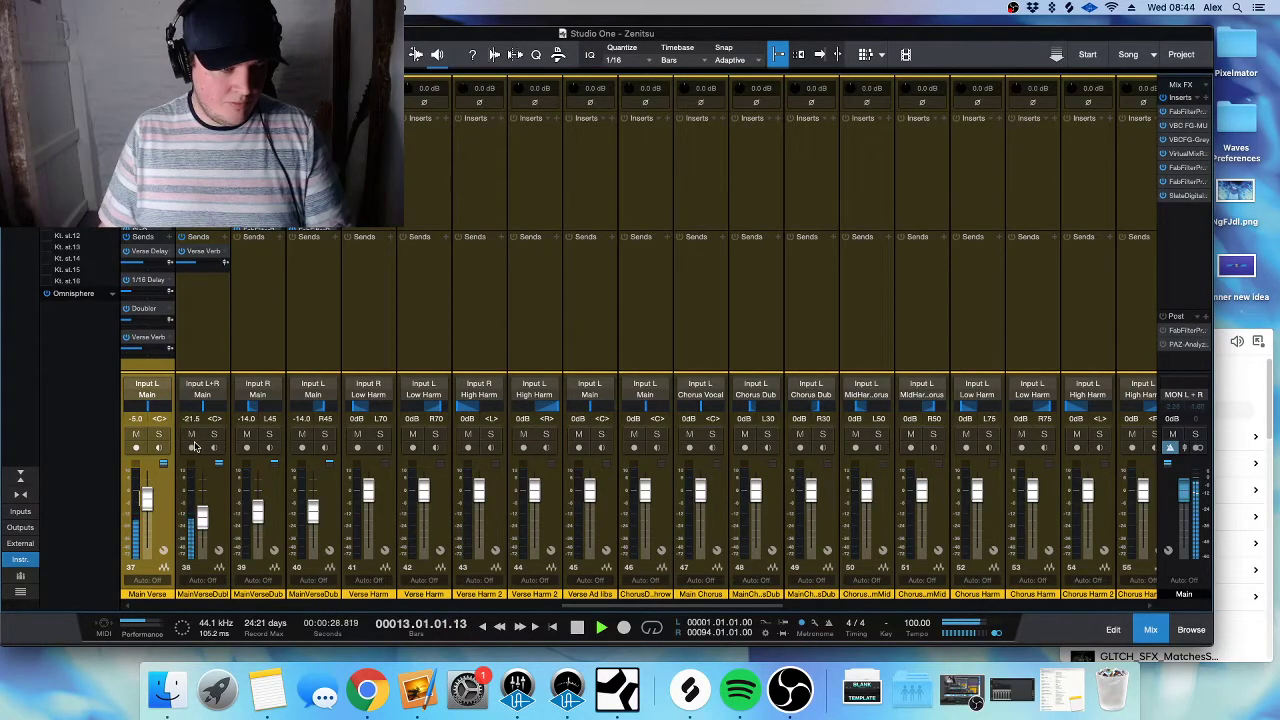
- Locate the verse delay throw track in the arrangement and solo its channel in the console
{"action": "key", "text": "F3"}
{"action": "key", "text": "z"}
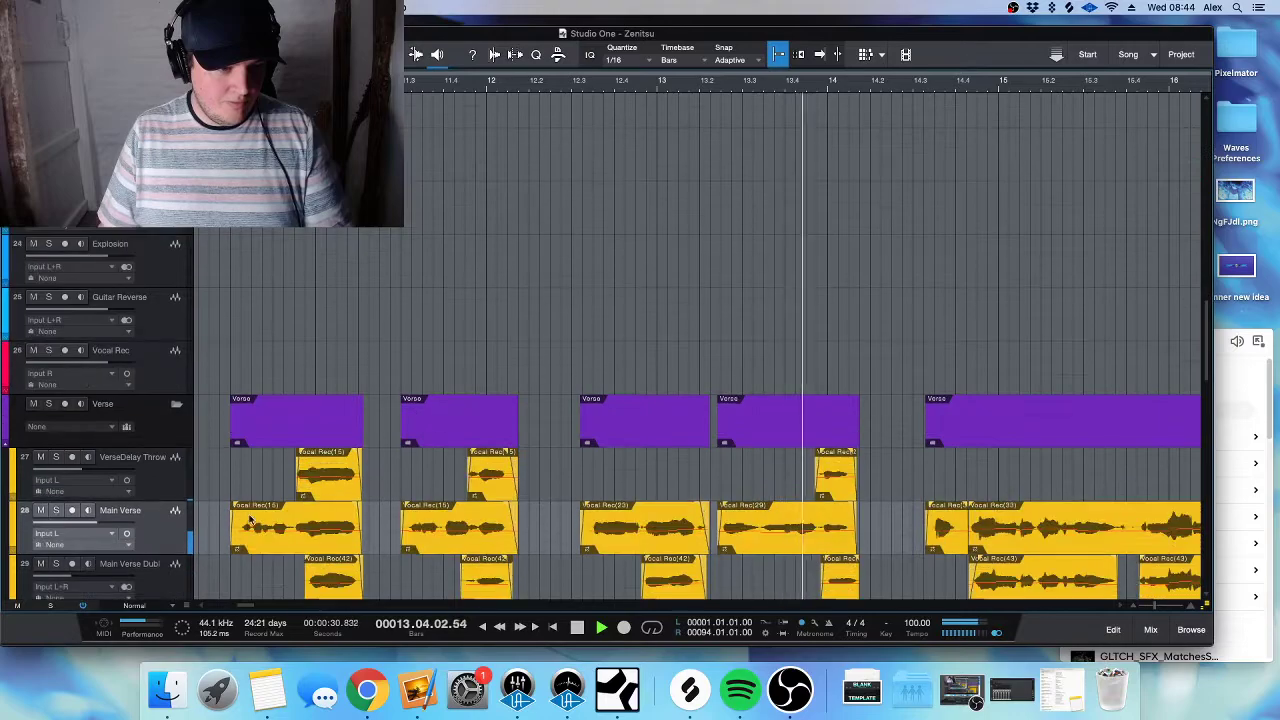
{"action": "left_click", "coordinate": [182, 486]}
{"action": "key", "text": "F3"}
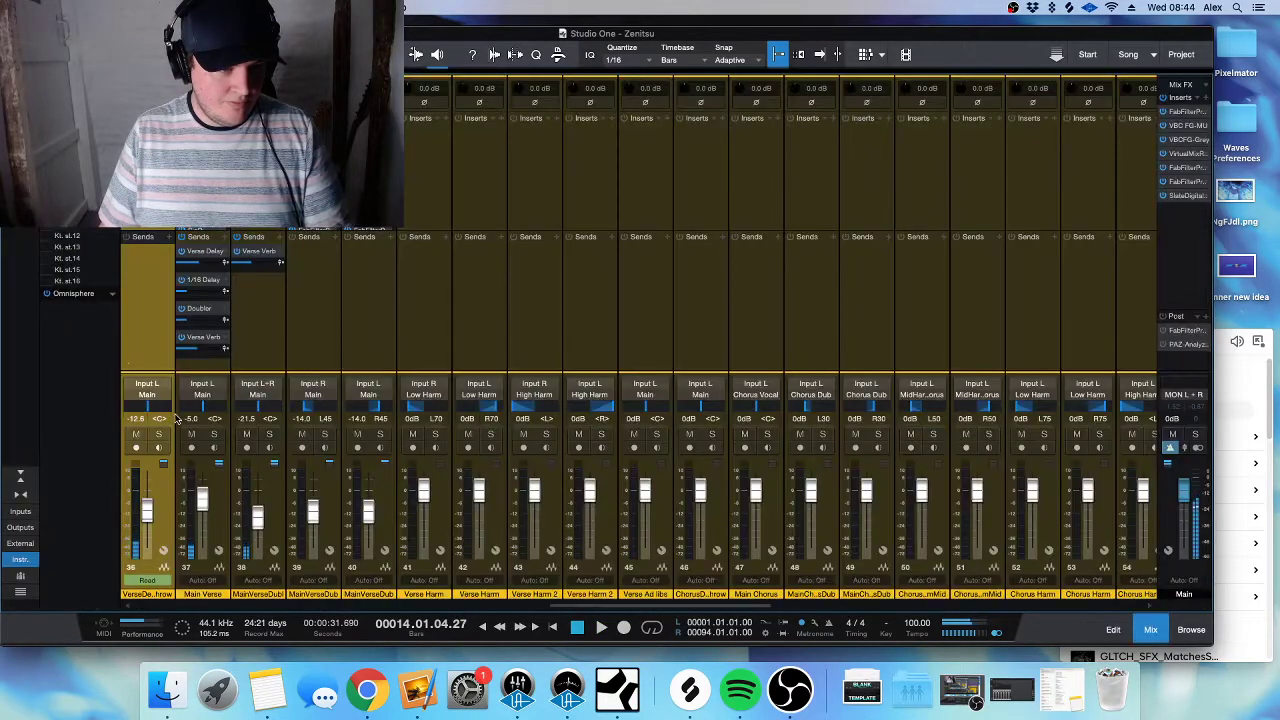
{"action": "left_click", "coordinate": [159, 435]}
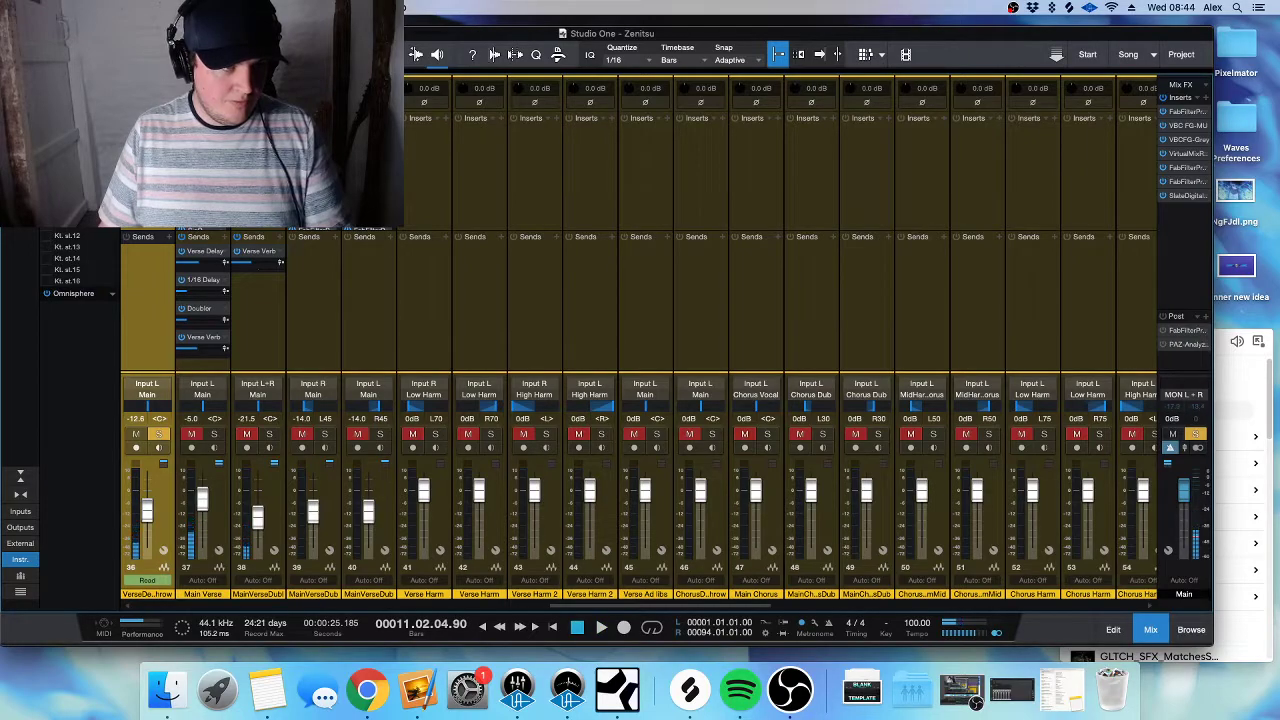
- Narrow the delay throw's Pro-Q 3 with a 30 dB/oct high cut near 3.8 kHz and a higher 30 dB/oct low cut, and clear the solo
{"action": "left_click", "coordinate": [147, 152]}
{"action": "left_click", "coordinate": [910, 267]}
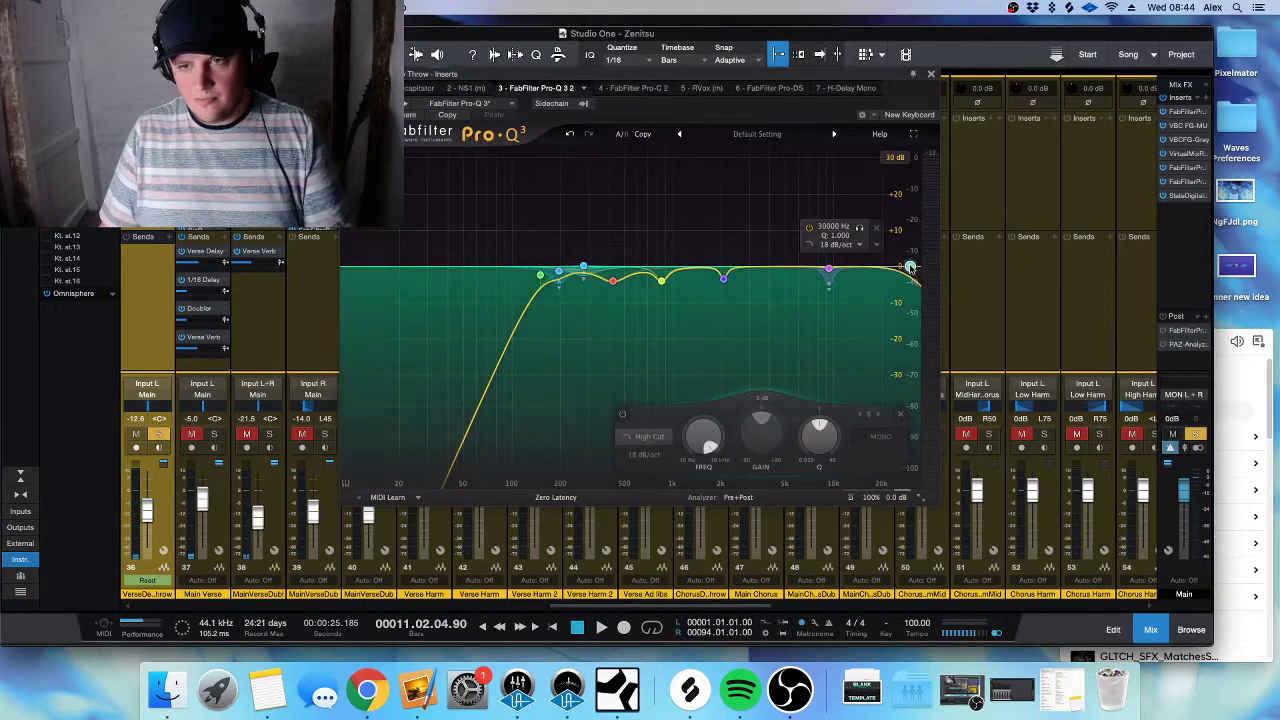
{"action": "key", "text": "space"}
{"action": "left_click_drag", "start_coordinate": [910, 267], "coordinate": [765, 262]}
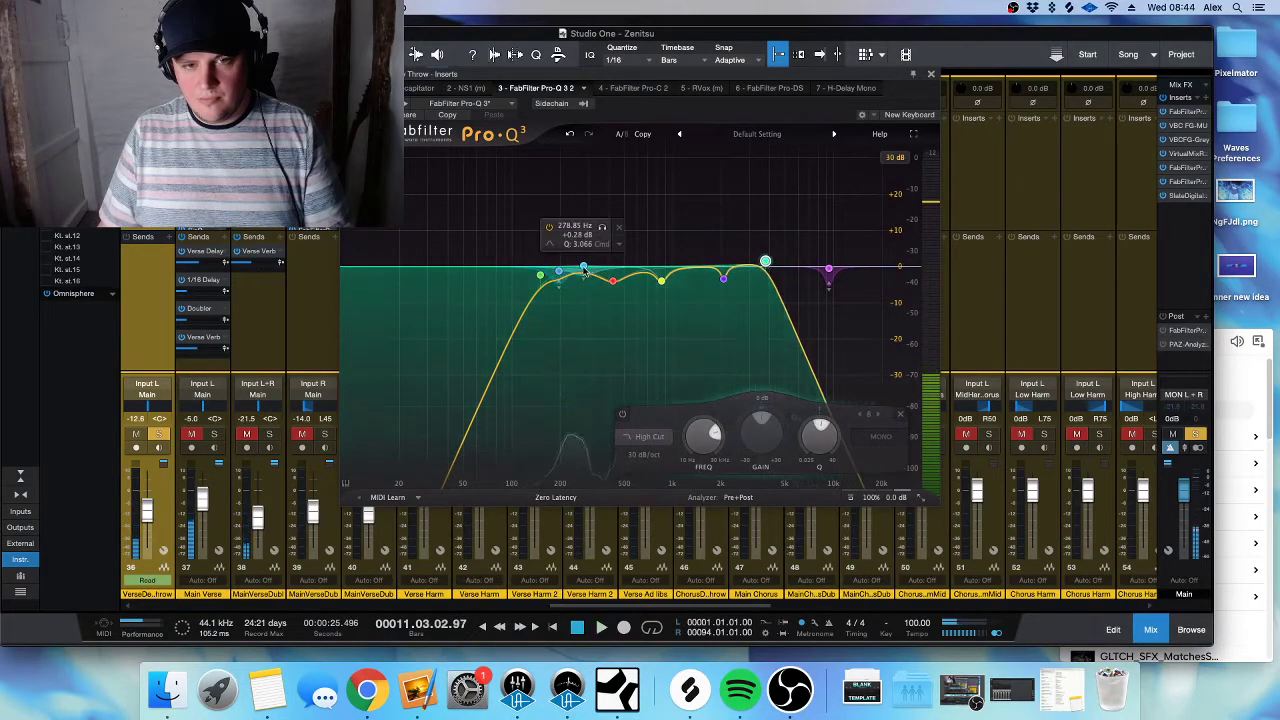
{"action": "left_click_drag", "start_coordinate": [535, 280], "coordinate": [618, 270]}
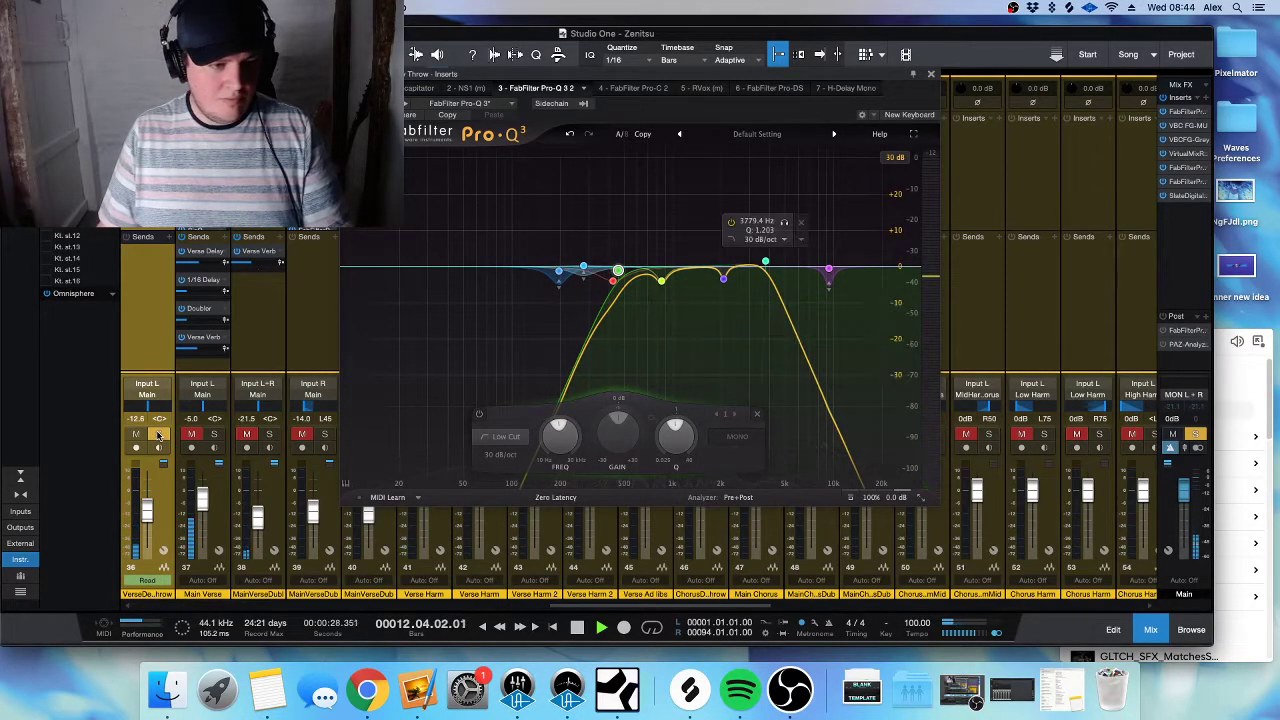
{"action": "left_click", "coordinate": [159, 434]}
{"action": "left_click", "coordinate": [931, 76]}
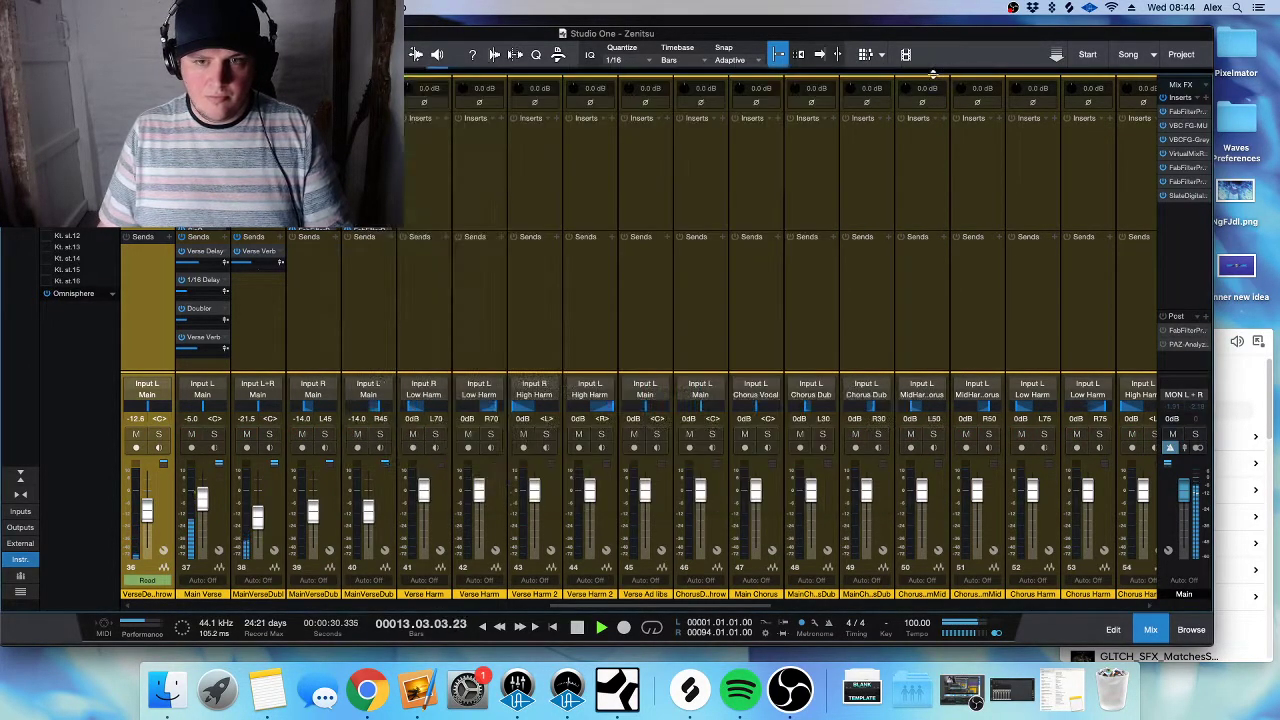
- Listen to the verse with the filtered delay throw, replaying it from the first vocal clip in the arrangement
{"action": "key", "text": "F3"}
{"action": "scroll", "coordinate": [425, 488], "scroll_direction": "down", "scroll_amount": 9}
{"action": "scroll", "coordinate": [431, 488], "scroll_direction": "down", "scroll_amount": 5}
{"action": "scroll", "coordinate": [442, 410], "scroll_direction": "up", "scroll_amount": 5}
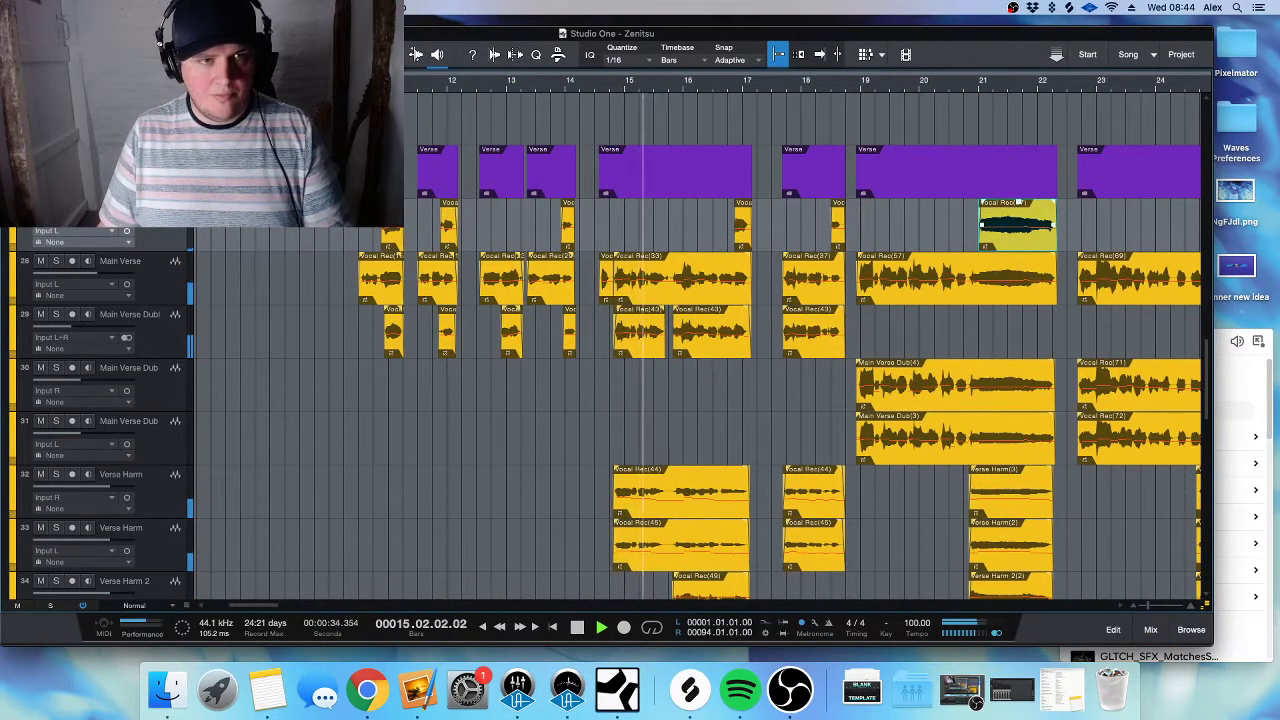
{"action": "scroll", "coordinate": [600, 400], "scroll_direction": "right", "scroll_amount": 4}
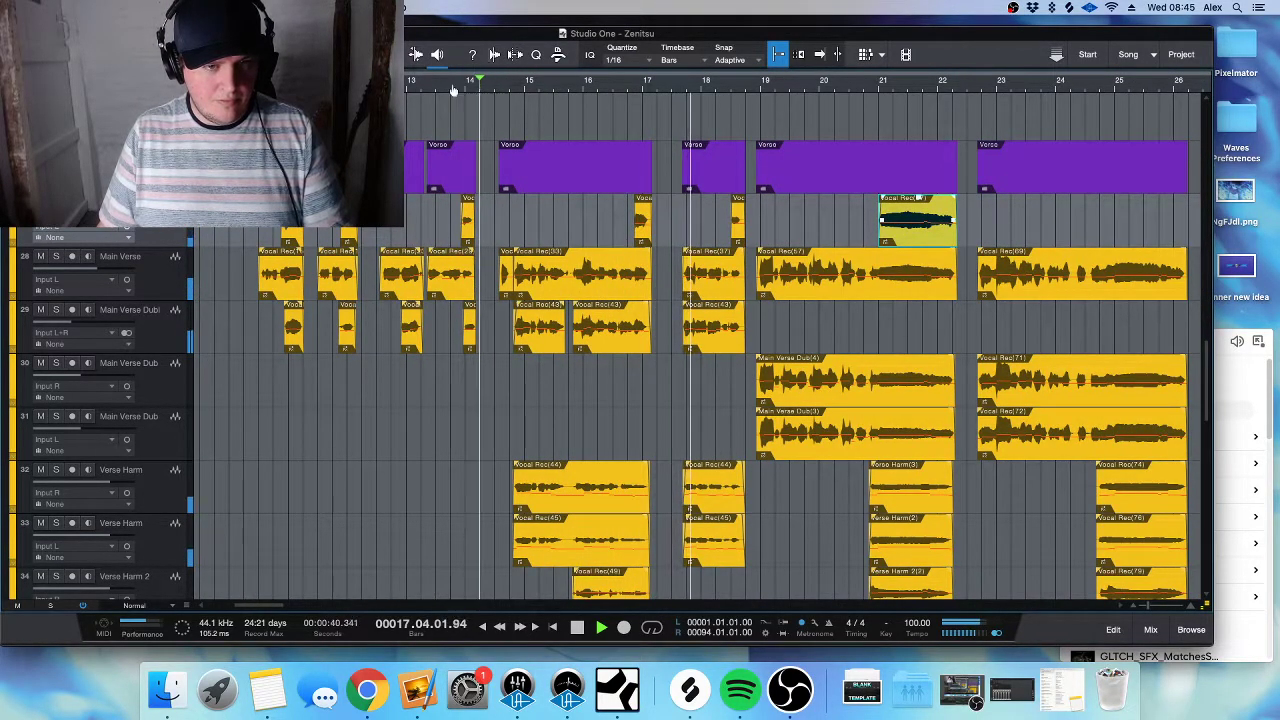
{"action": "left_click", "coordinate": [258, 80]}
{"action": "mouse_move", "coordinate": [106, 268]}
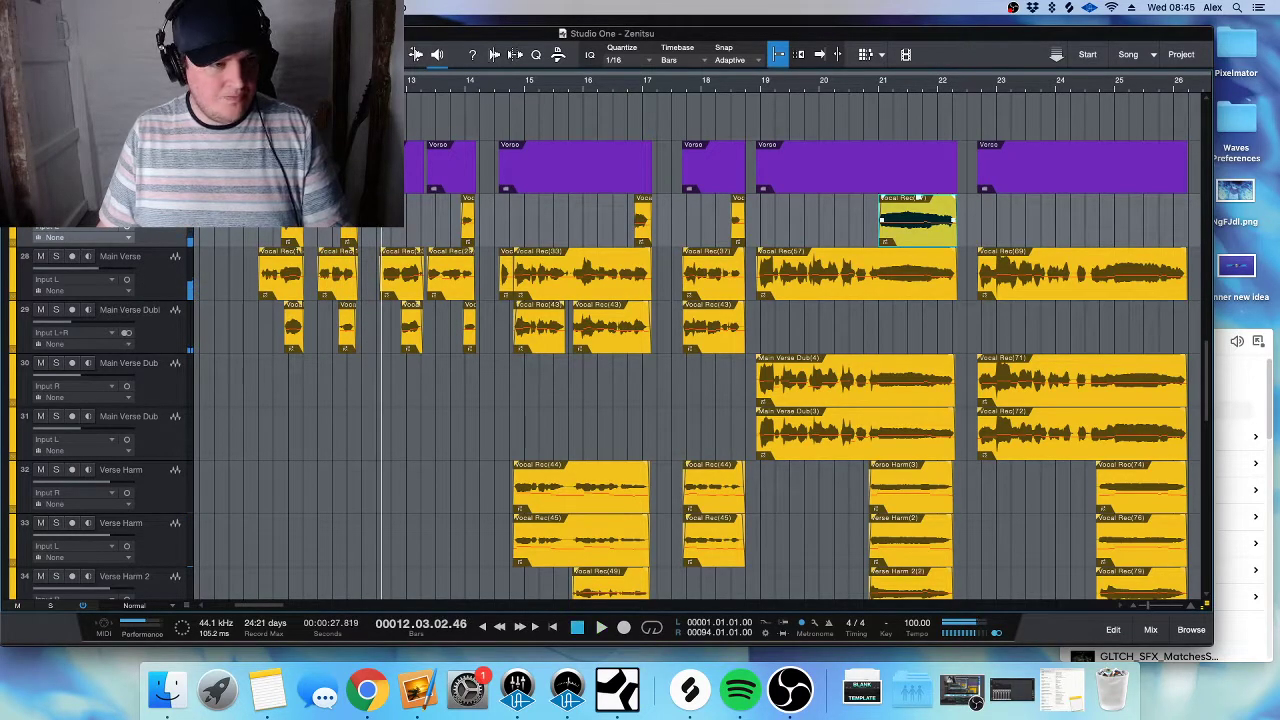
- Adjust the delay throw track's automation so its level rises just after bar 12.2, play the passage, and return to the clip view
{"action": "left_click_drag", "start_coordinate": [146, 245], "coordinate": [146, 231]}
{"action": "key", "text": "shift+e"}
{"action": "key", "text": "e"}
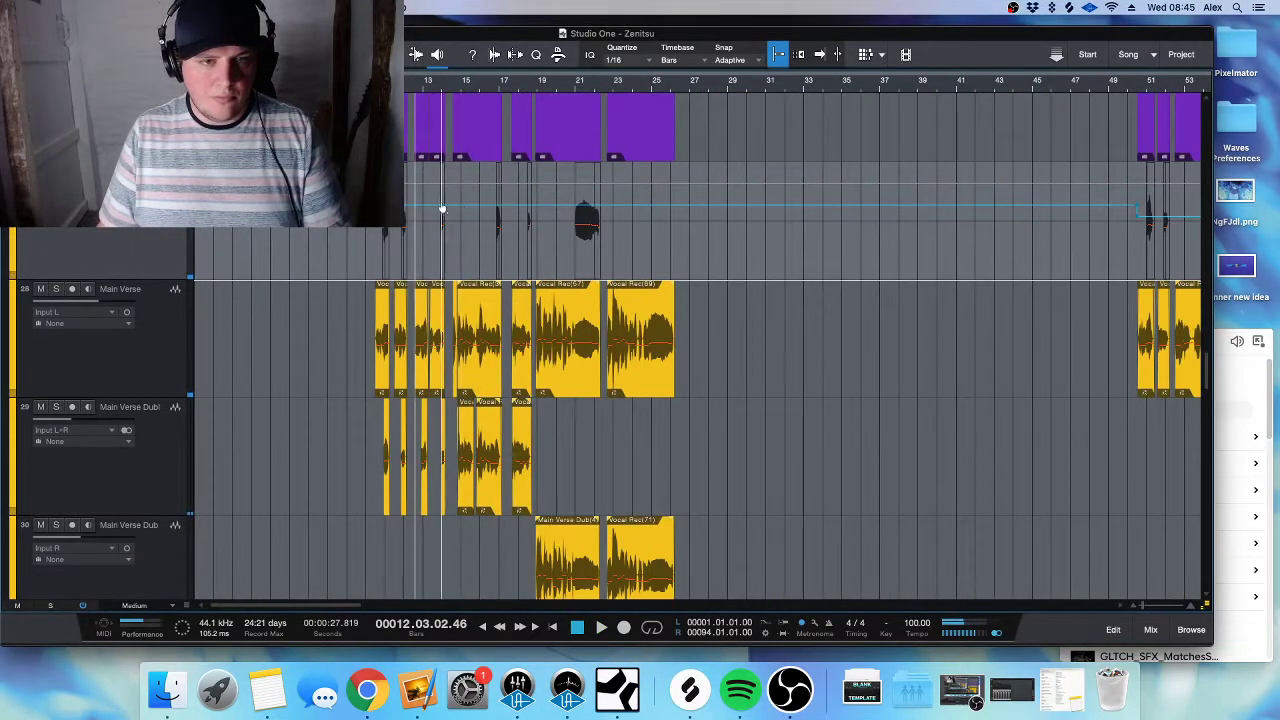
{"action": "key", "text": "e"}
{"action": "key", "text": "space"}
{"action": "left_click_drag", "start_coordinate": [481, 217], "coordinate": [479, 218]}
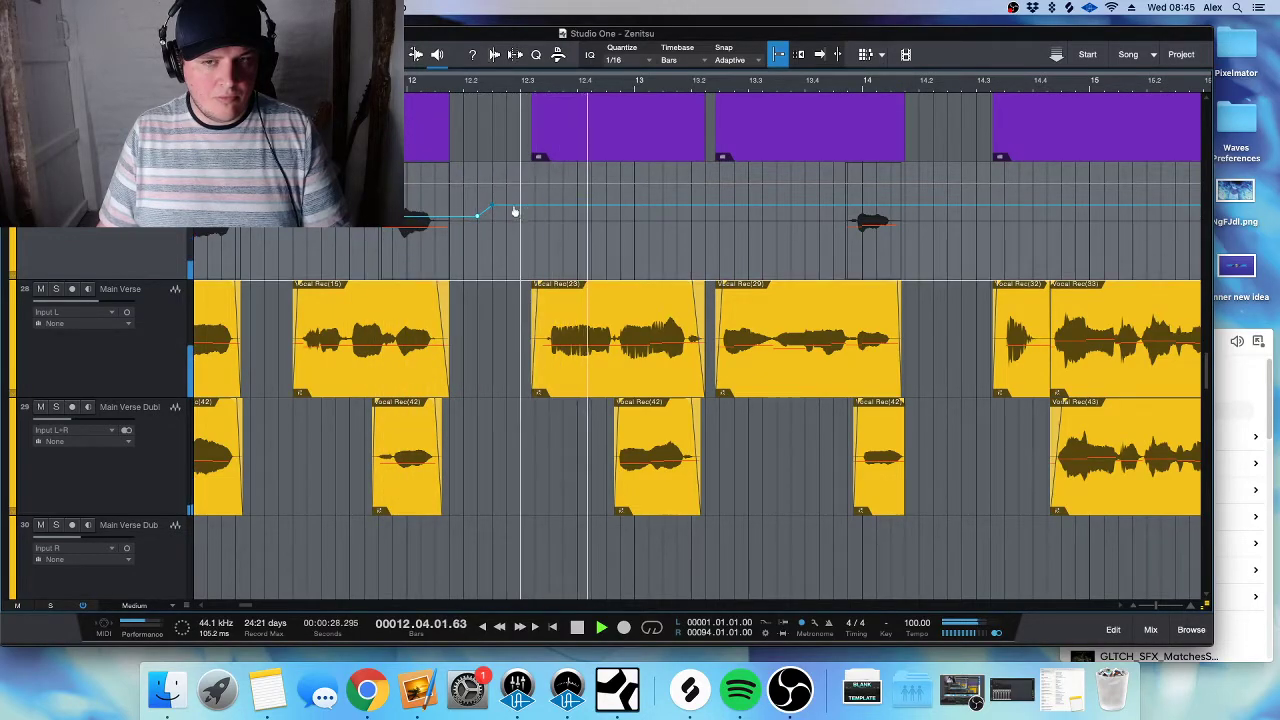
{"action": "key", "text": "a"}
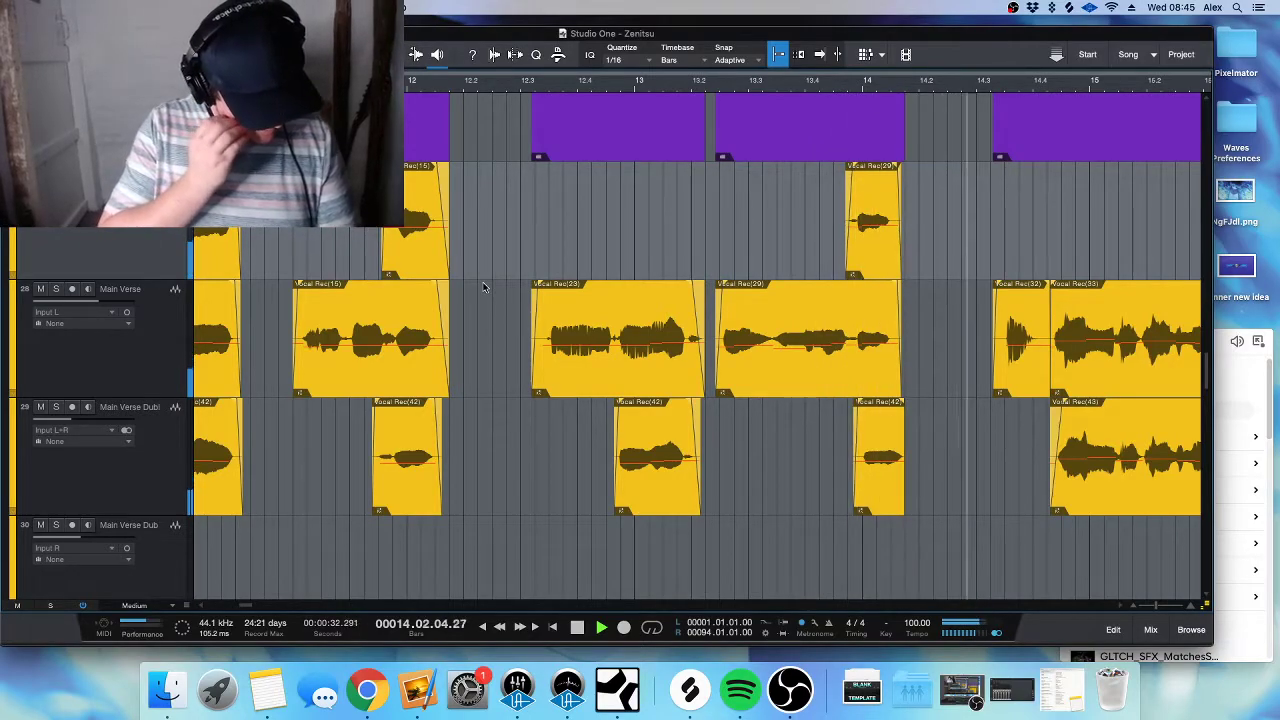
{"action": "key", "text": "space"}
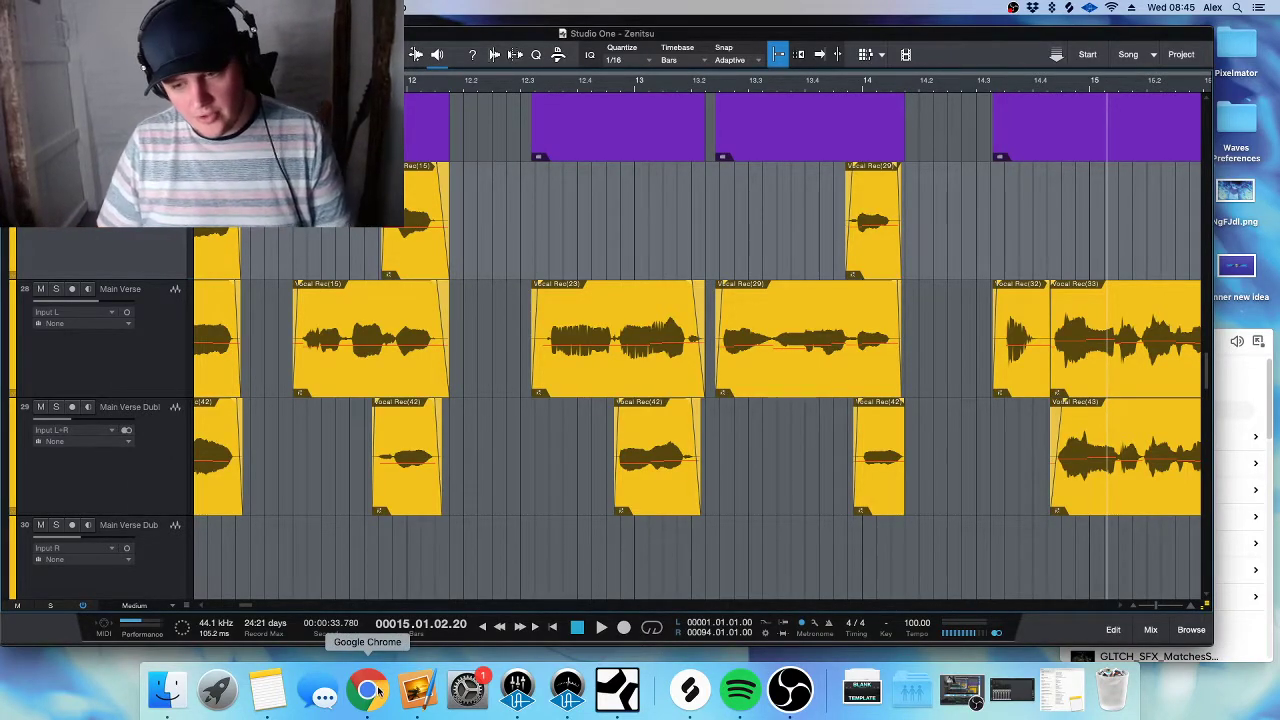
{"action": "scroll", "coordinate": [350, 515], "scroll_direction": "down", "scroll_amount": 5}
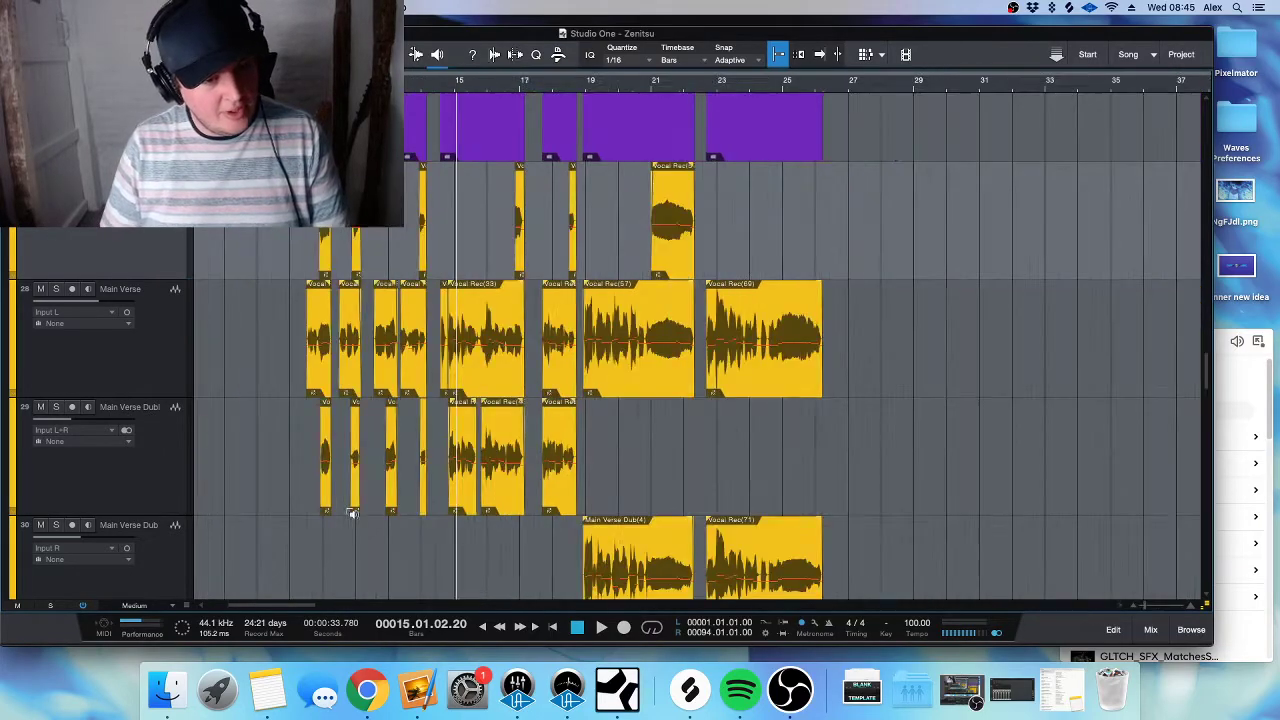
{"action": "scroll", "coordinate": [345, 514], "scroll_direction": "down", "scroll_amount": 1}
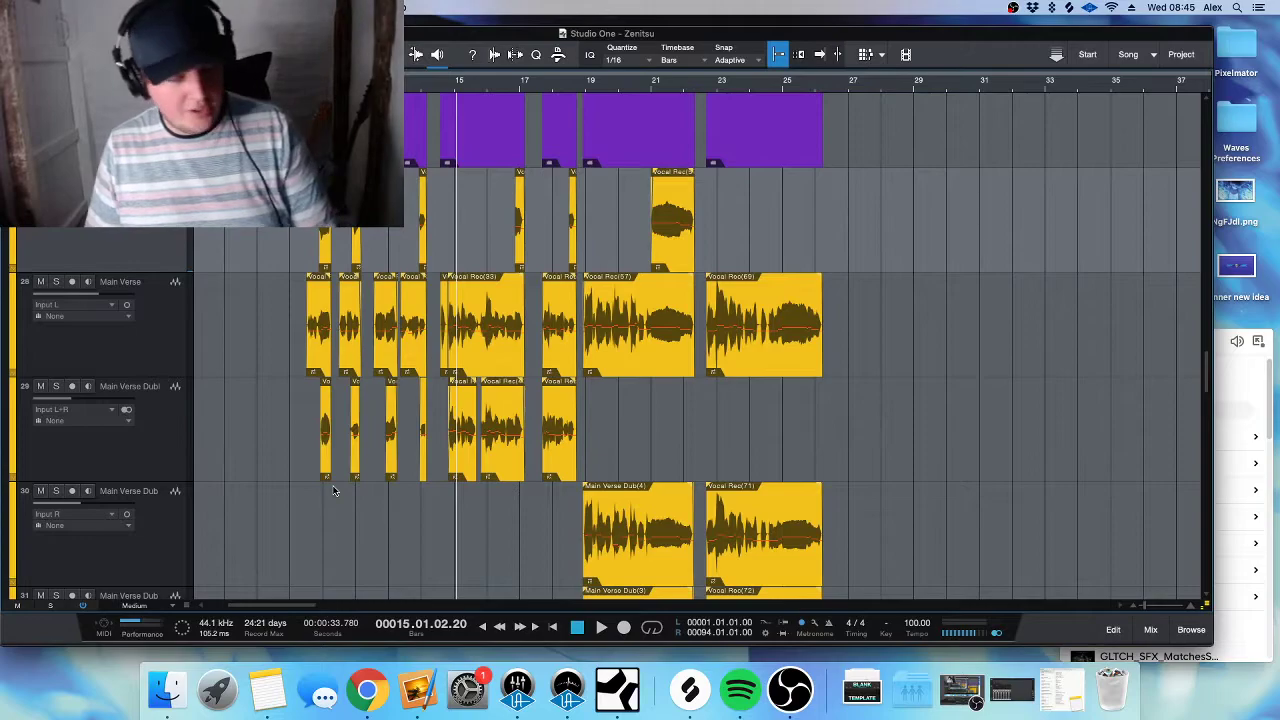
{"action": "scroll", "coordinate": [333, 480], "scroll_direction": "down", "scroll_amount": 1}
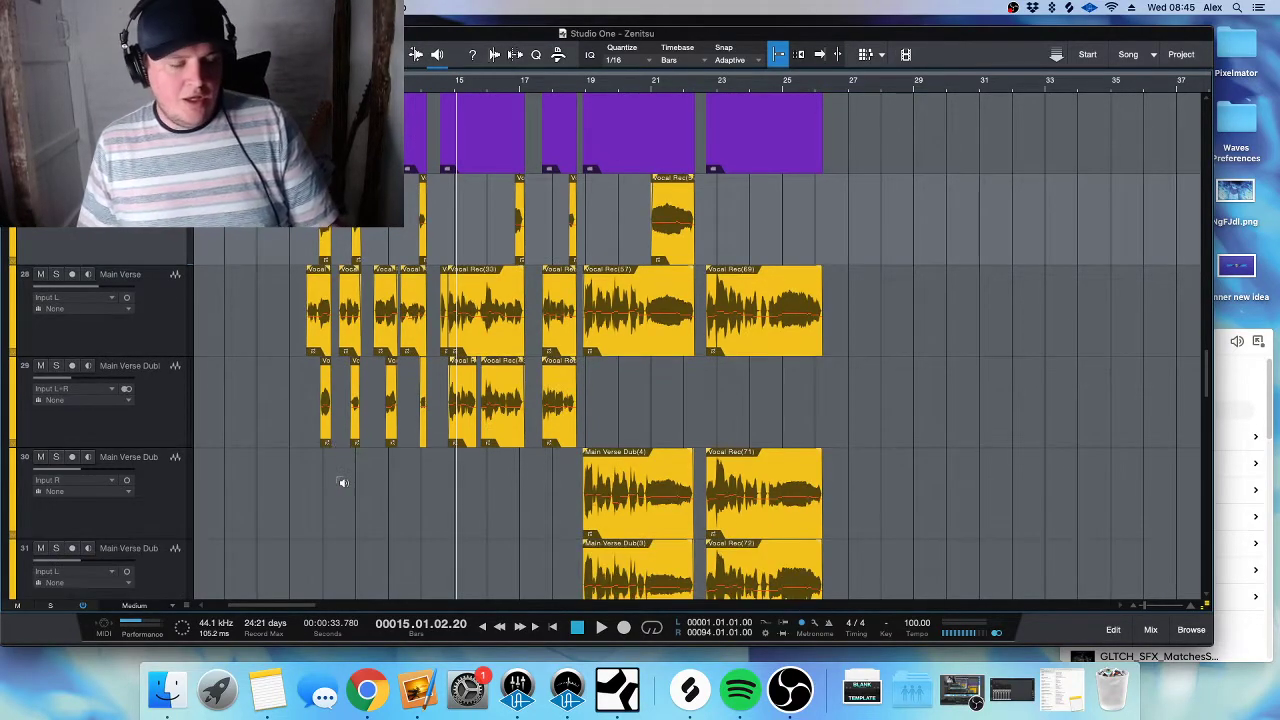
{"action": "scroll", "coordinate": [335, 476], "scroll_direction": "down", "scroll_amount": 1}
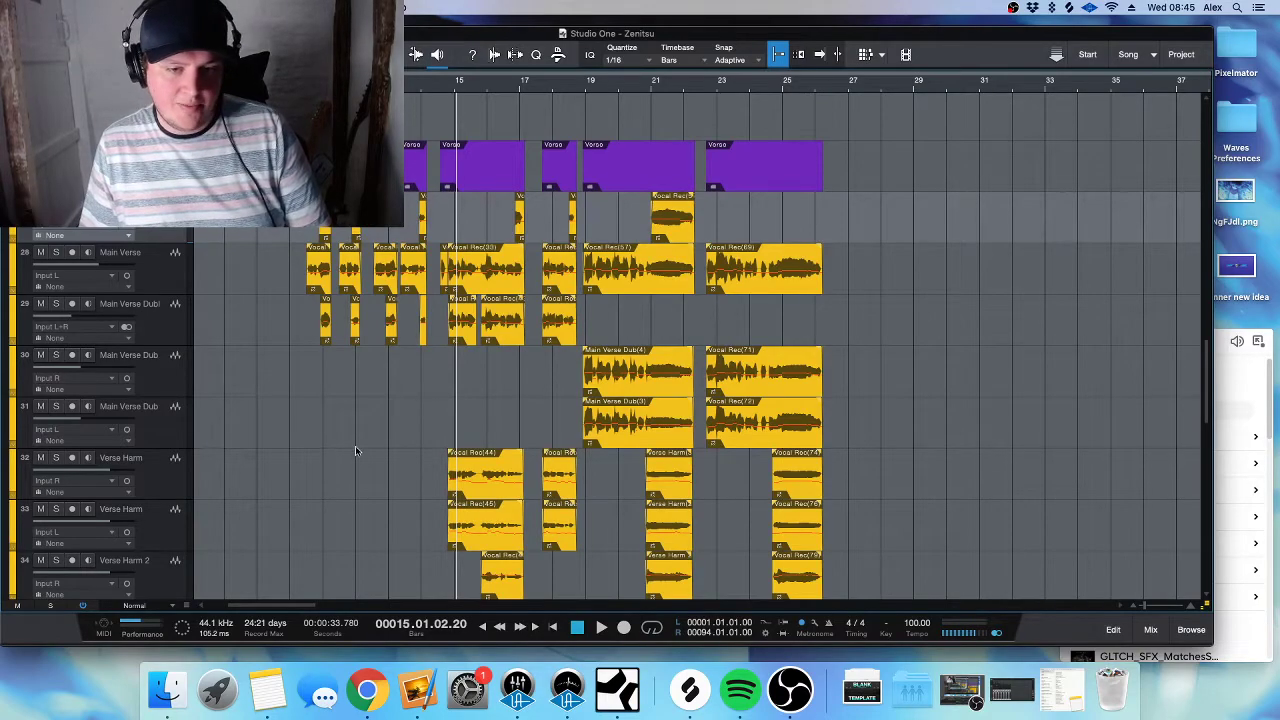
{"action": "scroll", "coordinate": [355, 449], "scroll_direction": "down", "scroll_amount": 2}
{"action": "scroll", "coordinate": [355, 449], "scroll_direction": "up", "scroll_amount": 1}
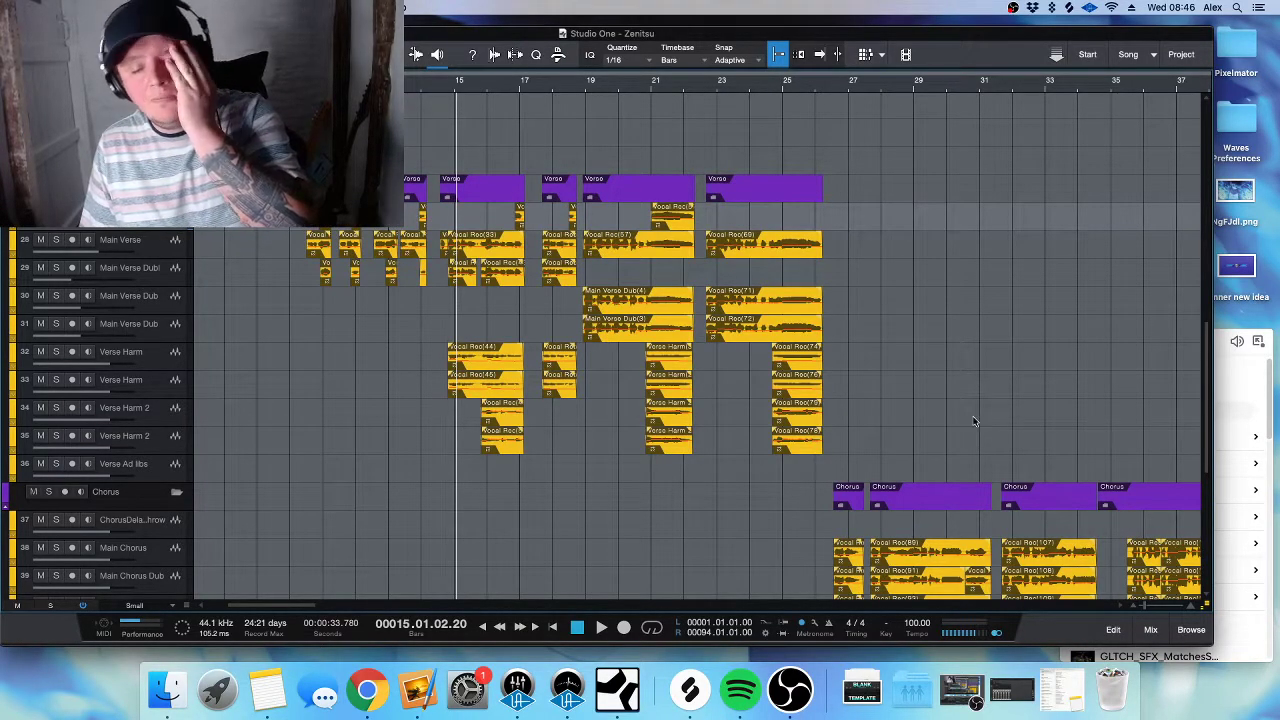
- Switch to Chrome and search Google for "studio one 4 professional"
{"action": "left_click", "coordinate": [383, 662]}
{"action": "left_click", "coordinate": [447, 51]}
{"action": "type", "text": "studio one"}
{"action": "type", "text": " 4"}
{"action": "key", "text": "Return"}
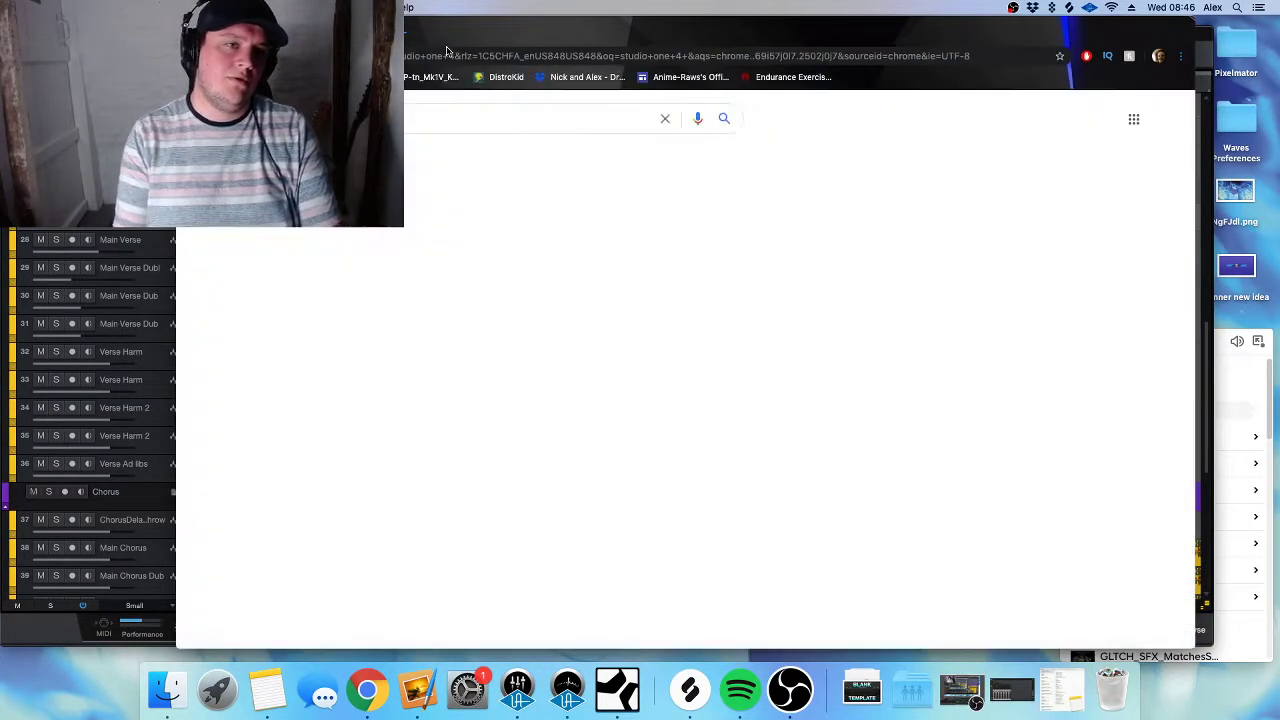
{"action": "left_click", "coordinate": [426, 110]}
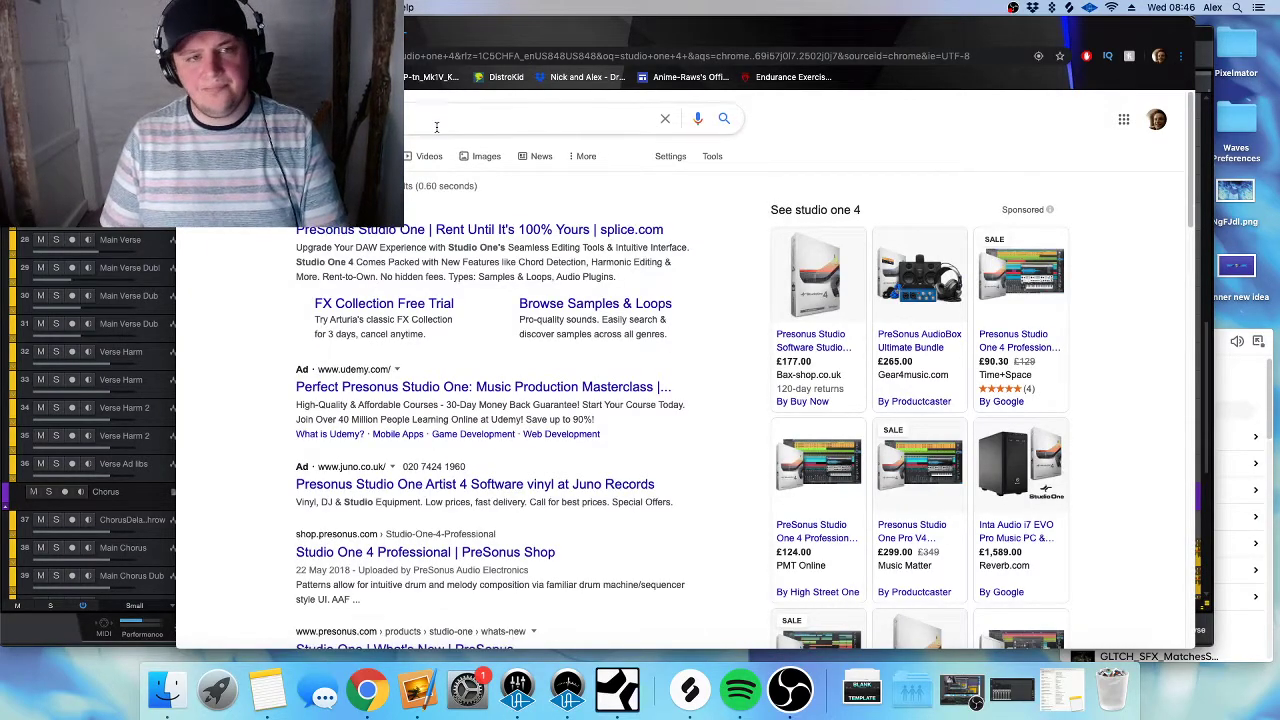
{"action": "type", "text": "pro"}
{"action": "key", "text": "Down"}
{"action": "key", "text": "Return"}
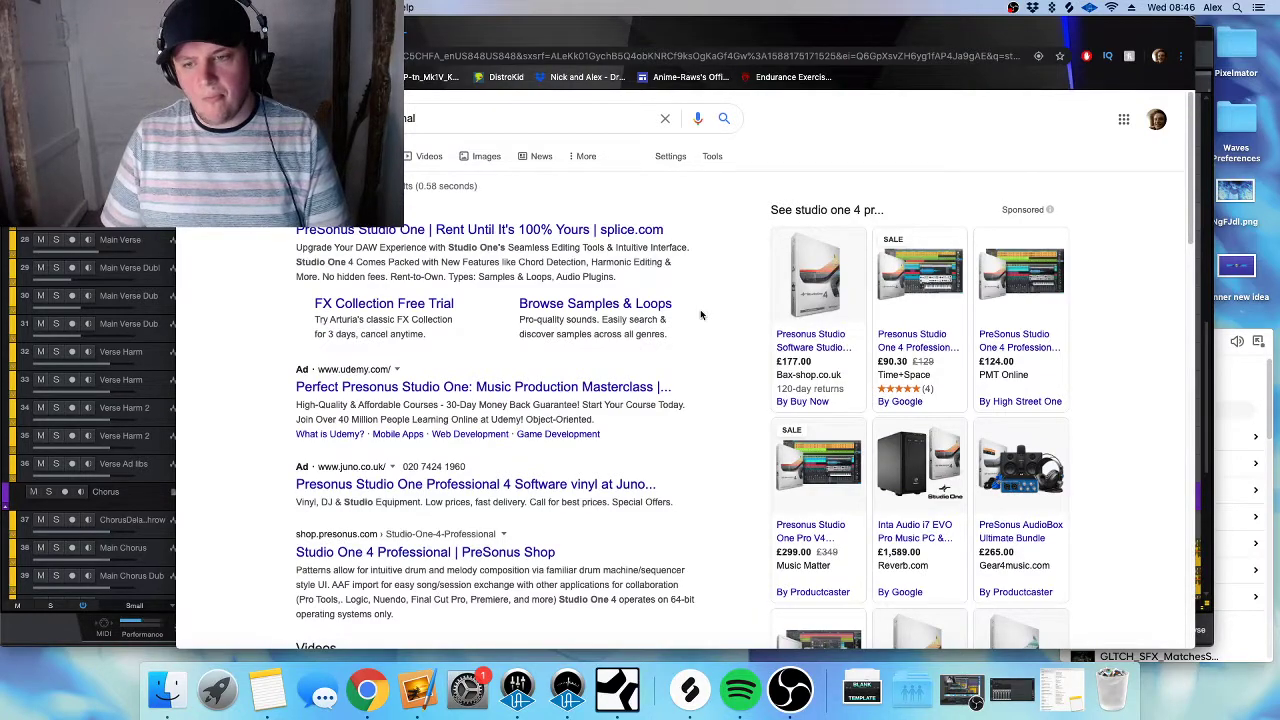
- Open the PreSonus Shop page for Studio One 4 Professional from the results and highlight its current price
{"action": "scroll", "coordinate": [697, 349], "scroll_direction": "down", "scroll_amount": 1}
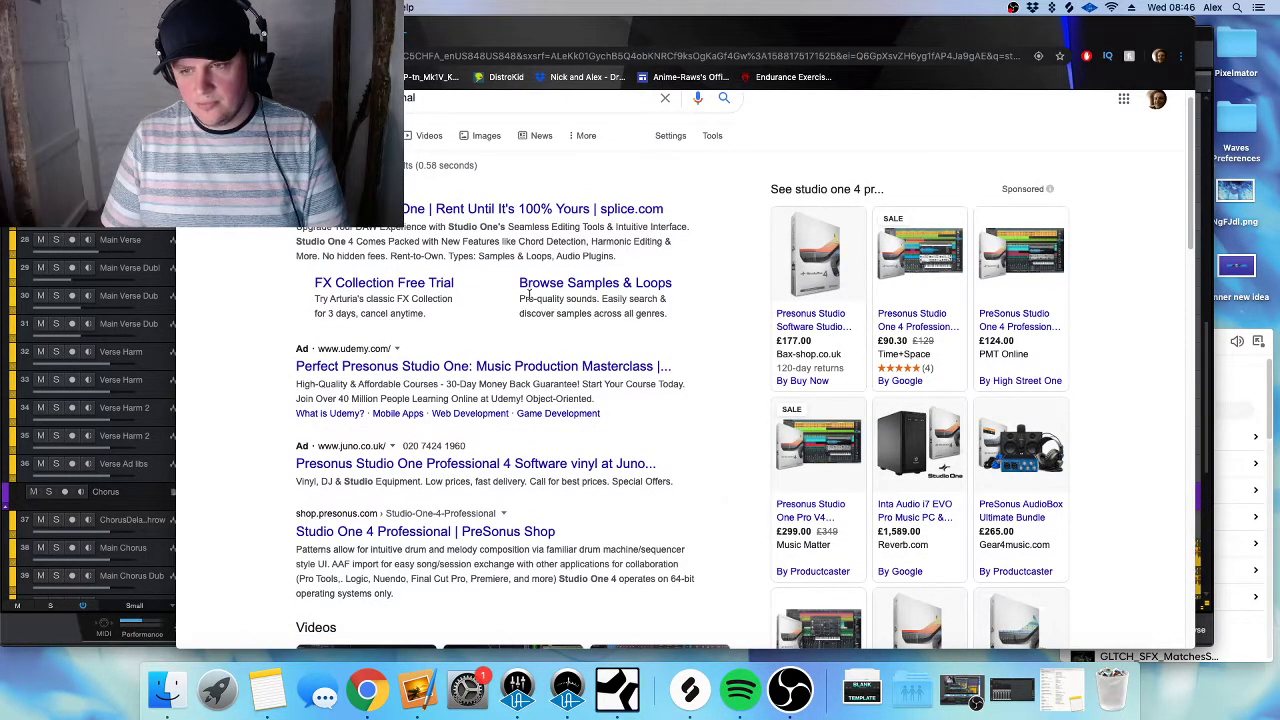
{"action": "left_click", "coordinate": [520, 463]}
{"action": "key", "text": "super+bracketleft"}
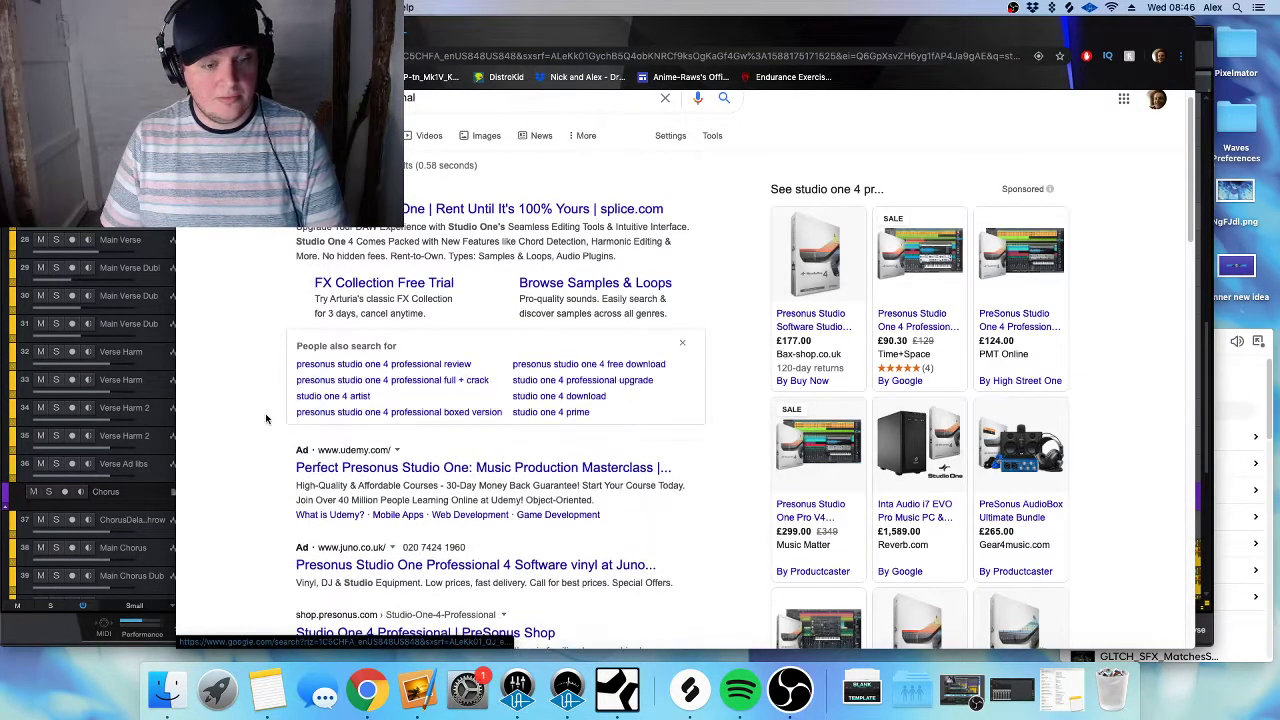
{"action": "scroll", "coordinate": [267, 418], "scroll_direction": "down", "scroll_amount": 5}
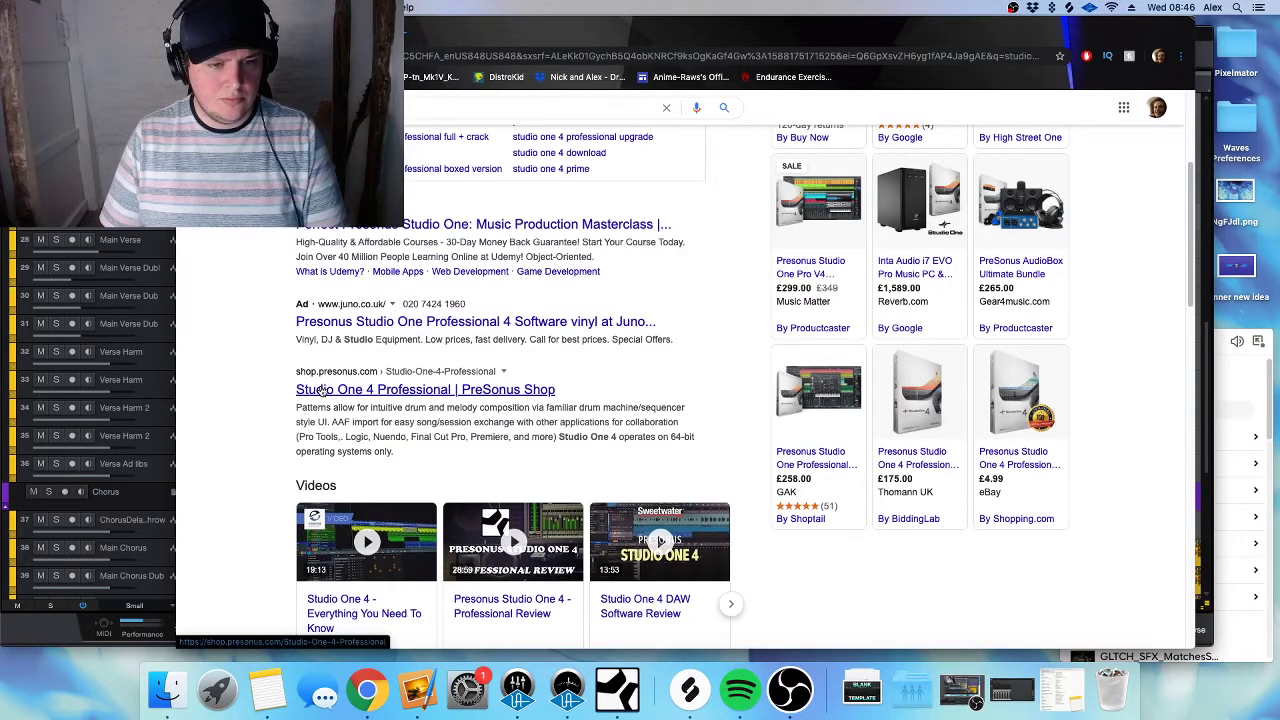
{"action": "left_click", "coordinate": [322, 390]}
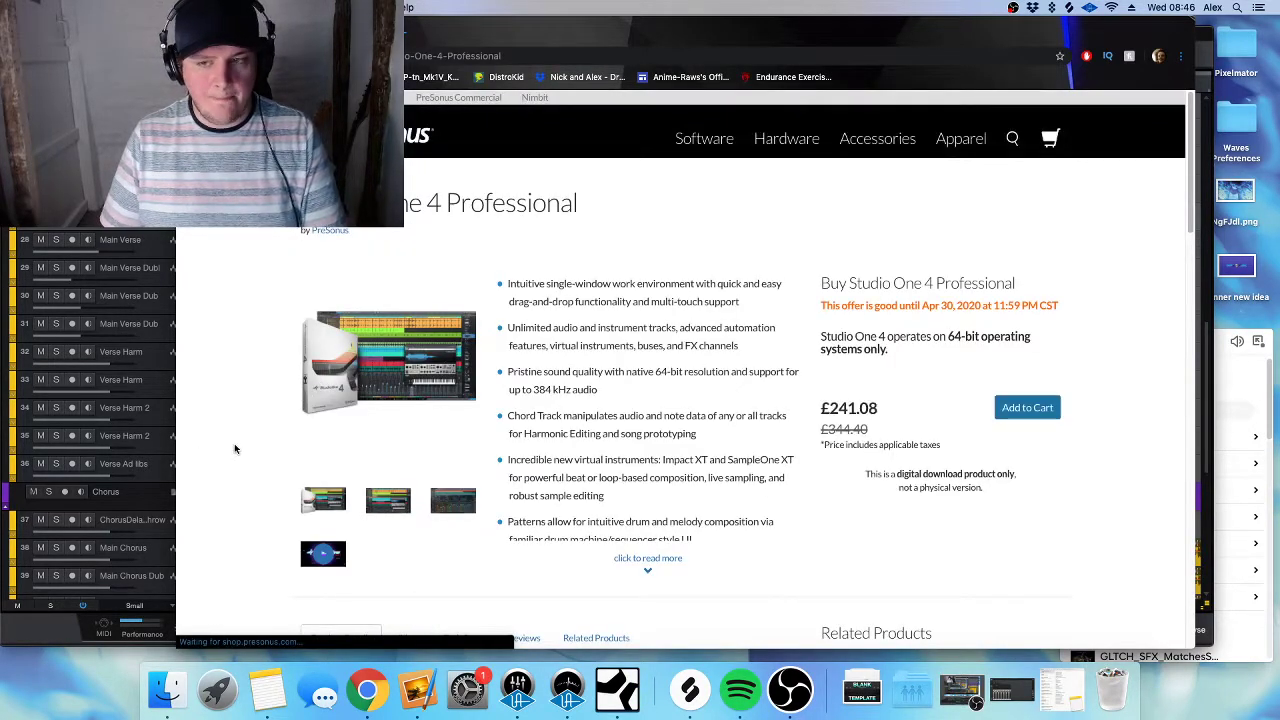
{"action": "left_click_drag", "start_coordinate": [892, 409], "coordinate": [841, 408]}
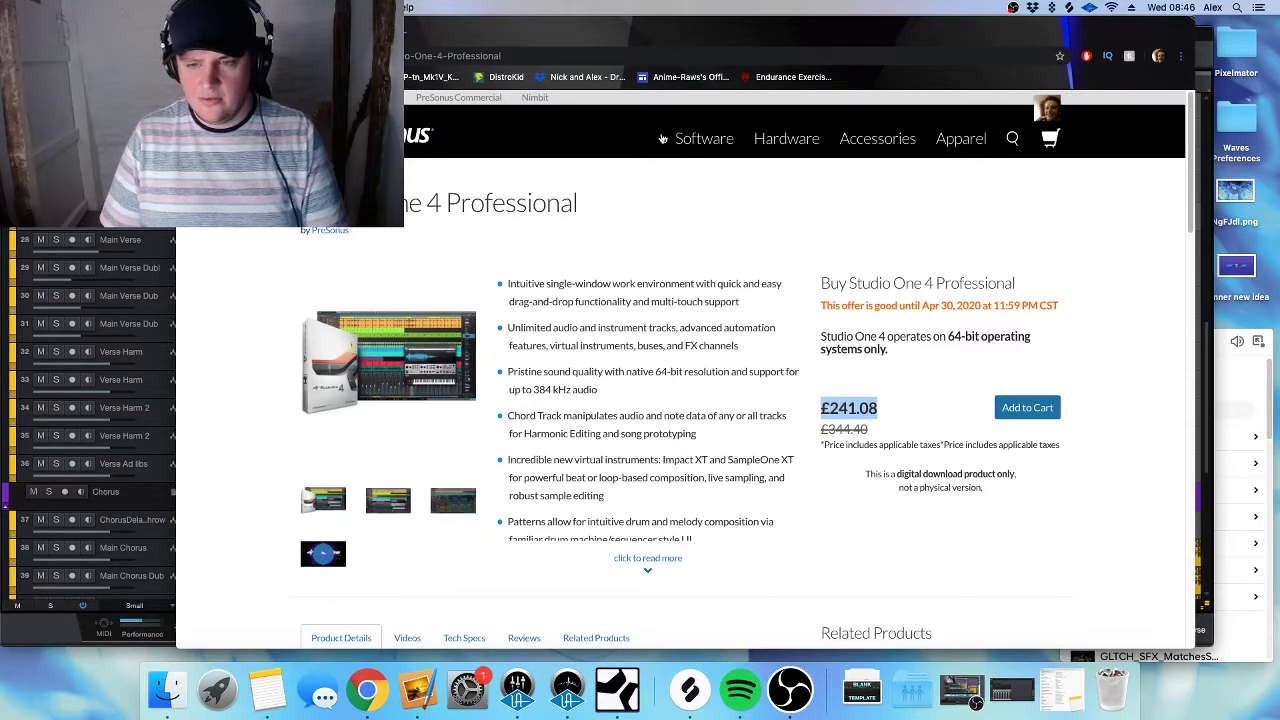
- Search Google for "pounds to dollar" in a new tab and convert 241.08 pounds sterling to US dollars
{"action": "key", "text": "super+t"}
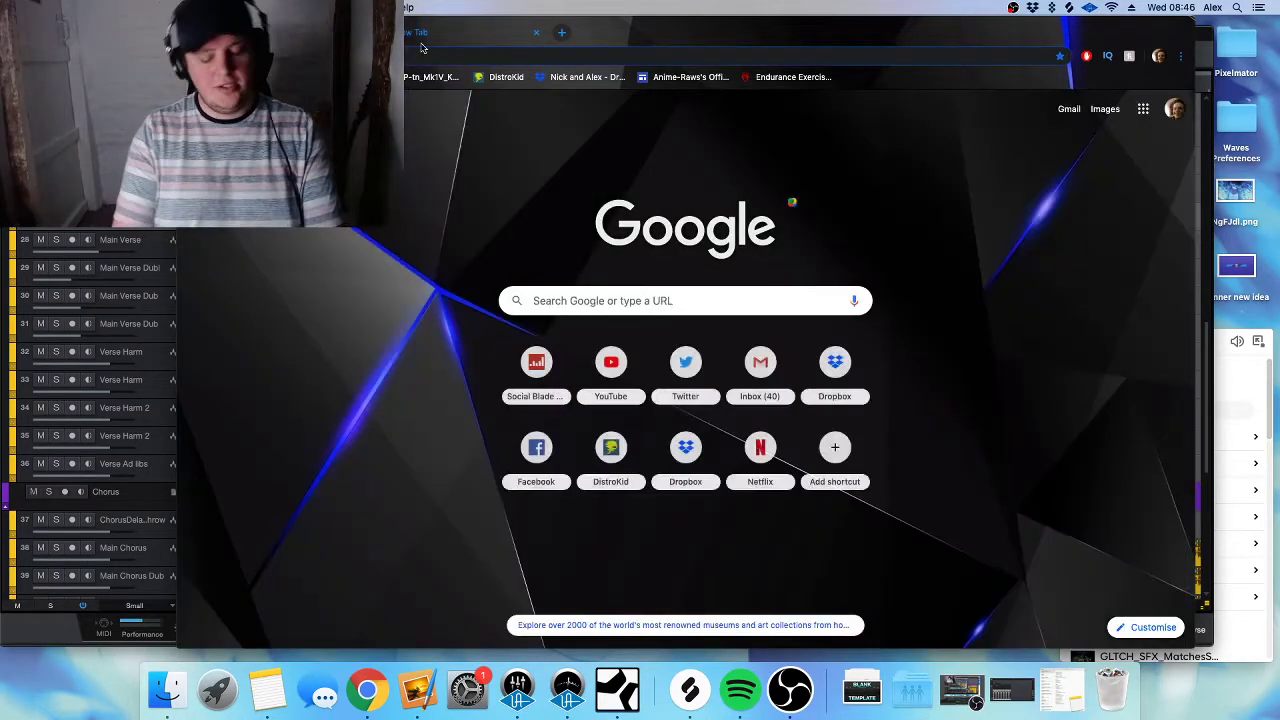
{"action": "type", "text": "pound"}
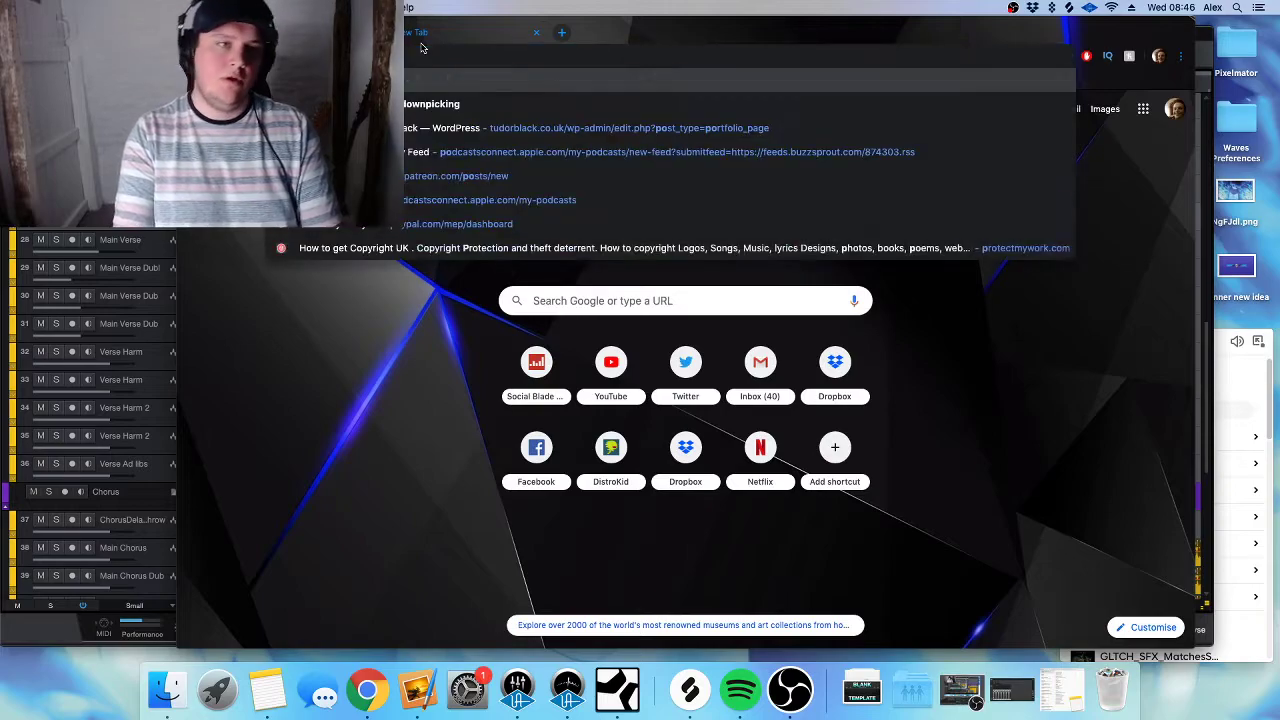
{"action": "key", "text": "Return"}
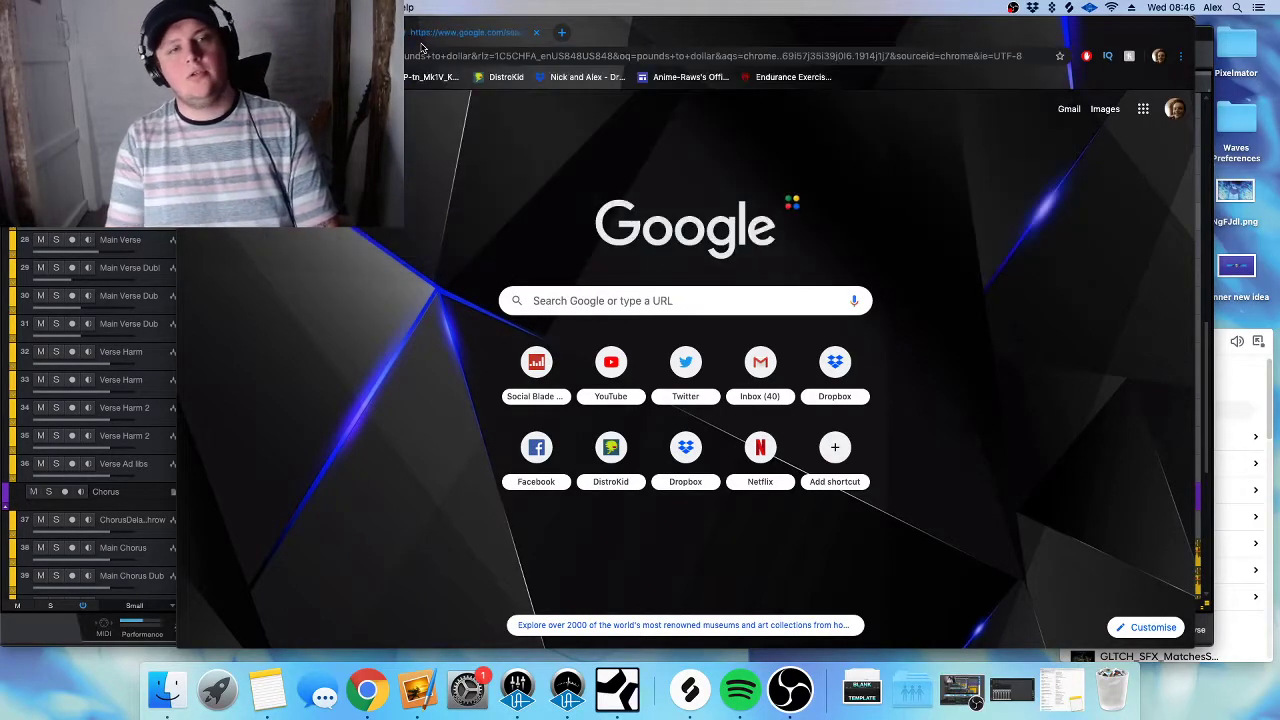
{"action": "left_click", "coordinate": [343, 330]}
{"action": "type", "text": "241.08"}
{"action": "left_click", "coordinate": [316, 340]}
{"action": "key", "text": "Delete"}
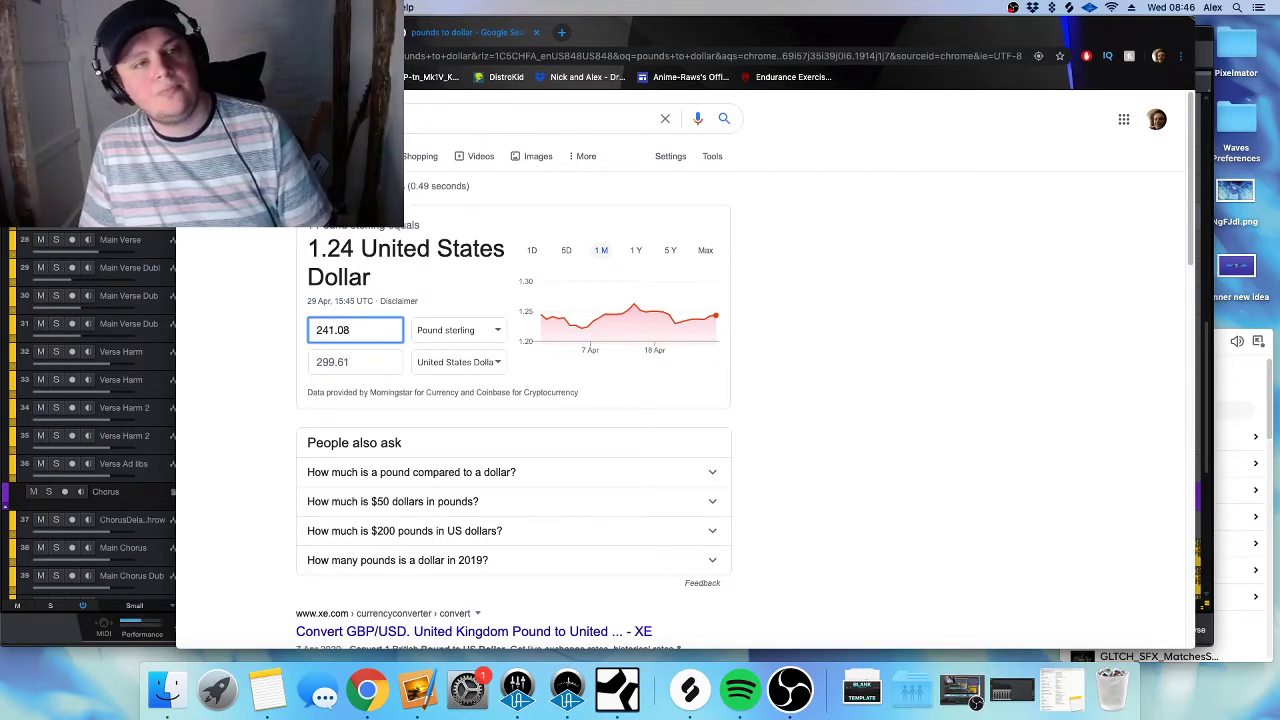
- Close the Studio One product page and currency converter pages and return to the Zenitsu song in Studio One
{"action": "left_click", "coordinate": [330, 33]}
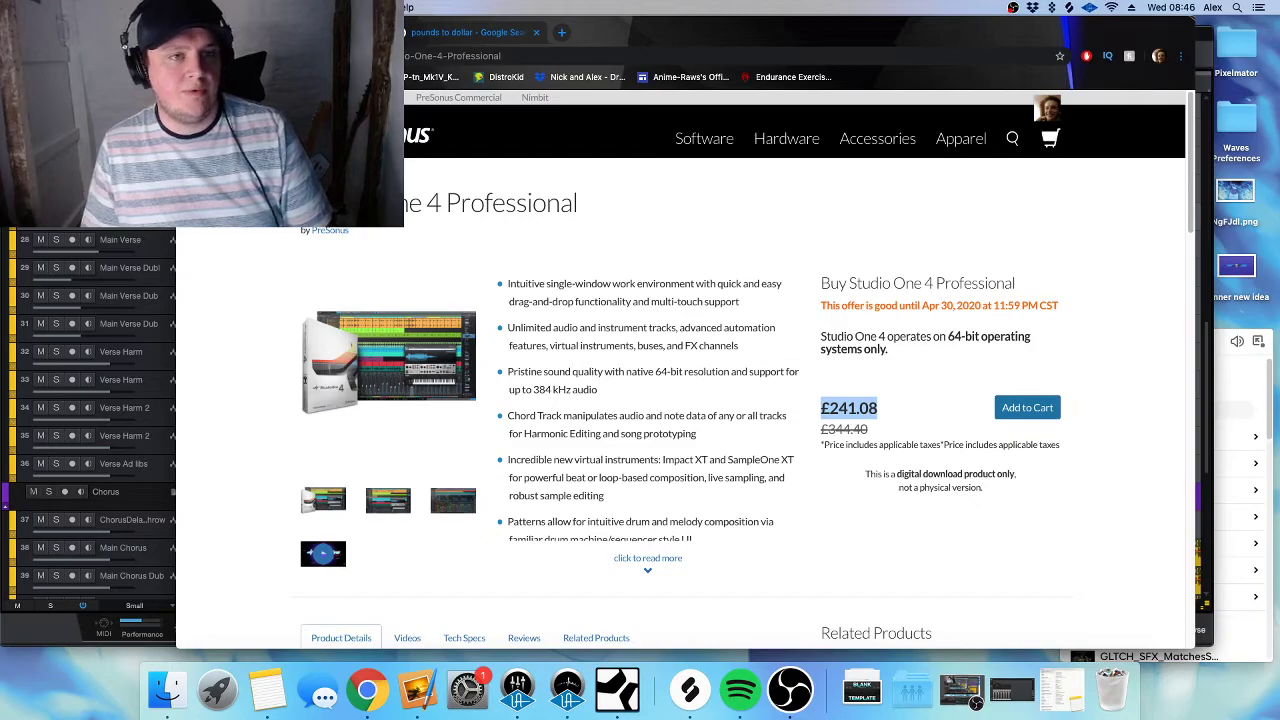
{"action": "key", "text": "super+w"}
{"action": "key", "text": "super+w"}
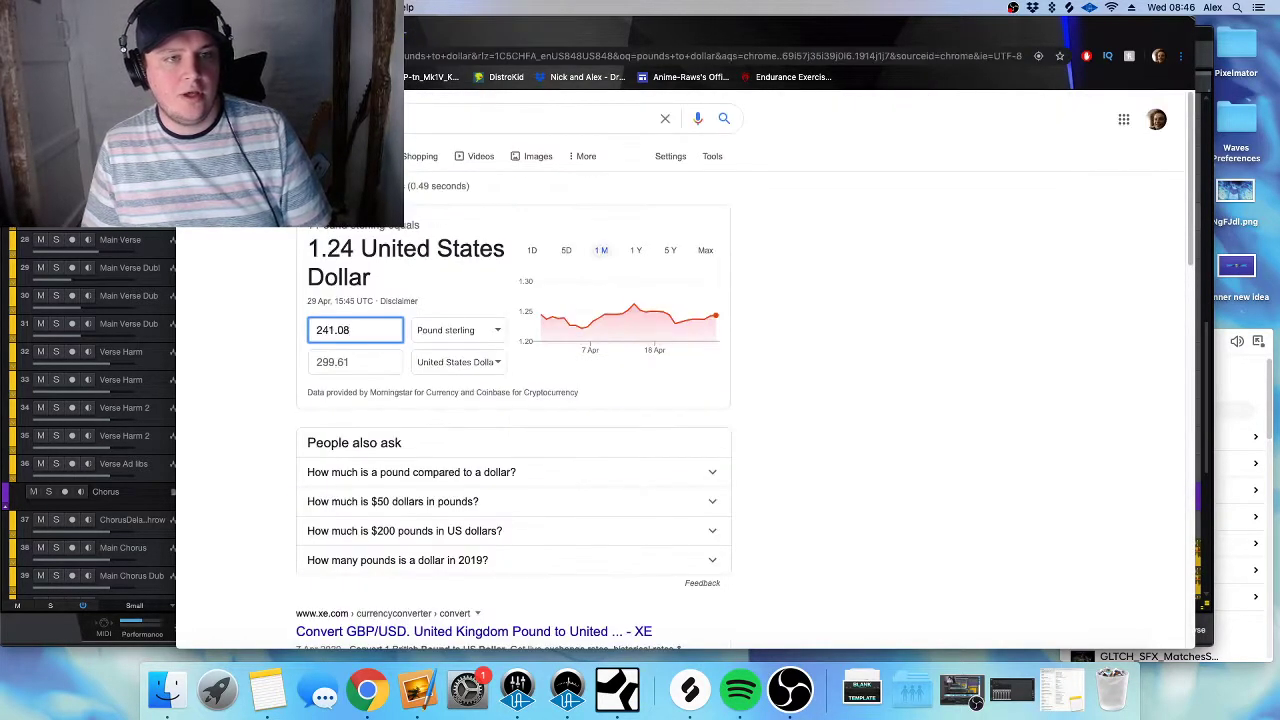
{"action": "key", "text": "super+w"}
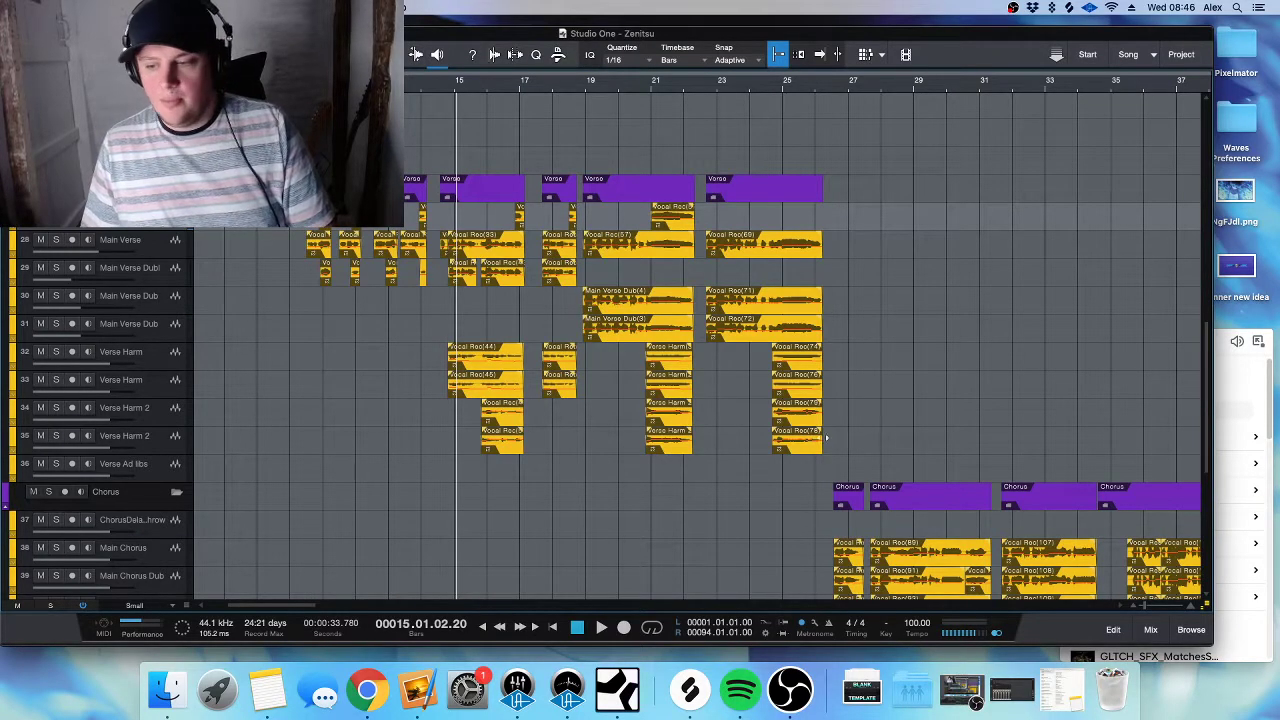
- Play the verse from around bar 10 while checking the Slate Digital FG-X on the Main channel, and close the plug-in
{"action": "left_click", "coordinate": [1150, 629]}
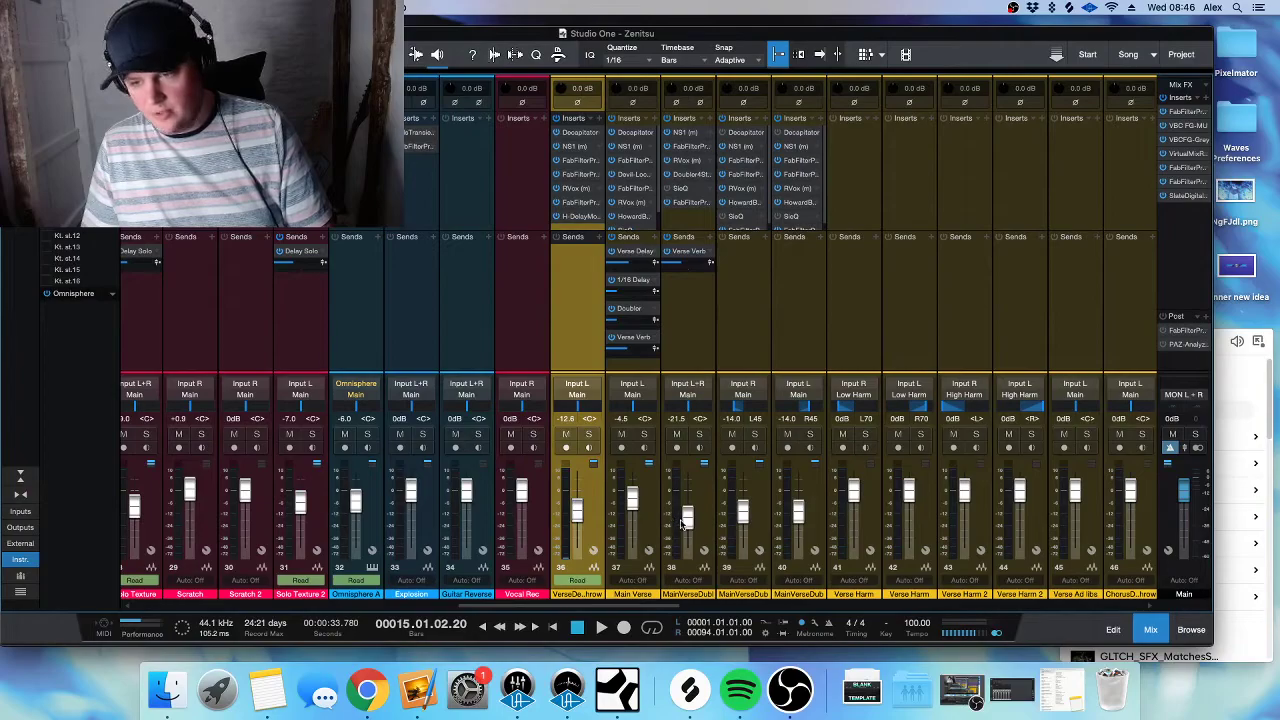
{"action": "left_click_drag", "start_coordinate": [666, 606], "coordinate": [1096, 606]}
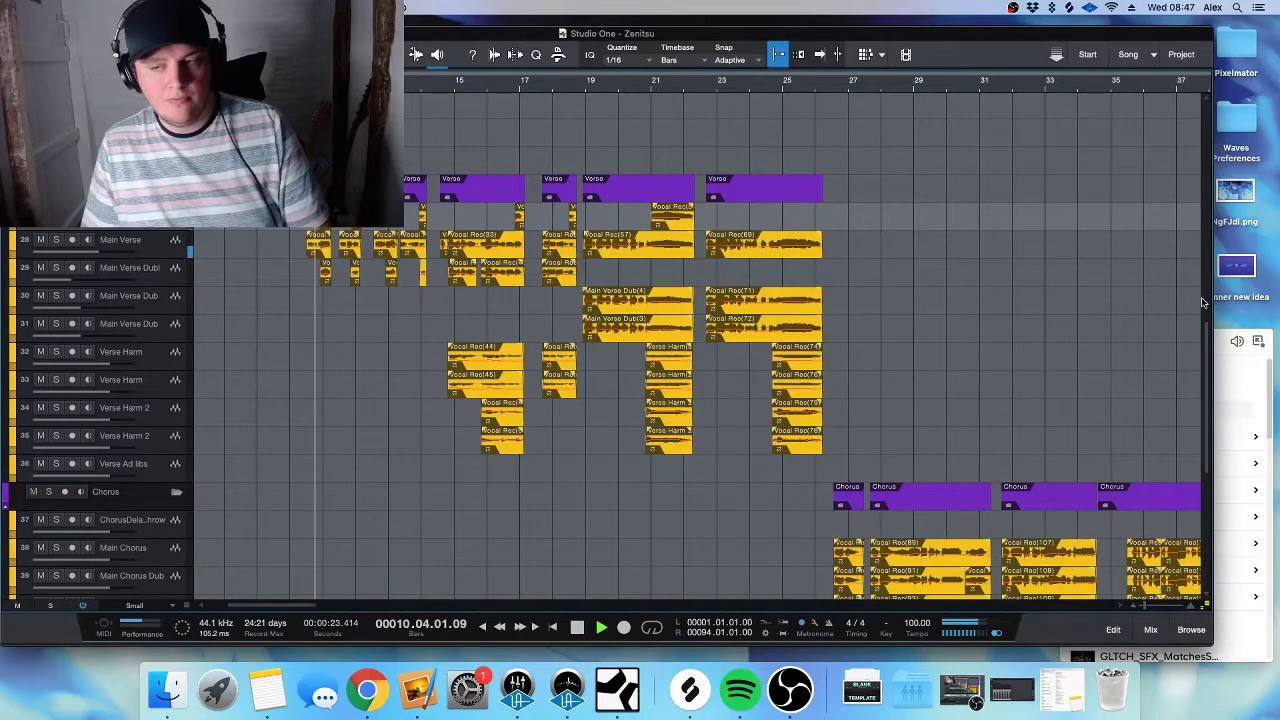
{"action": "key", "text": "F3"}
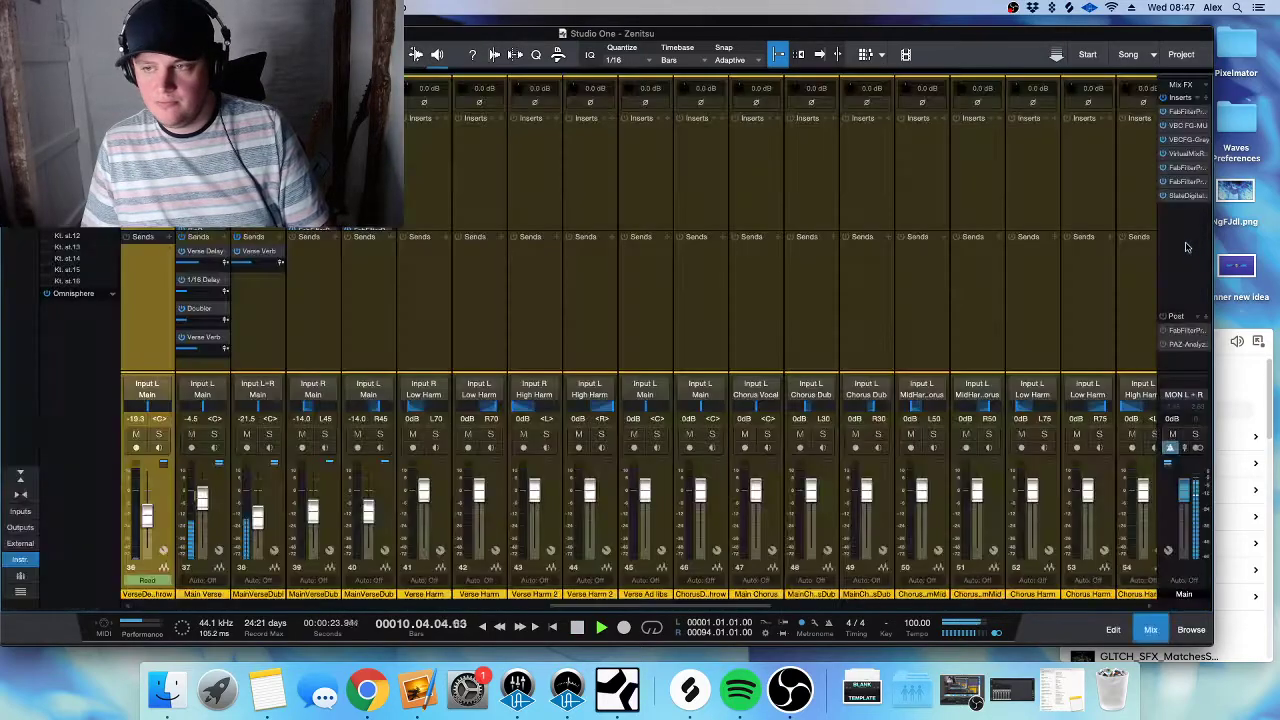
{"action": "left_click", "coordinate": [1187, 196]}
{"action": "key", "text": "F3"}
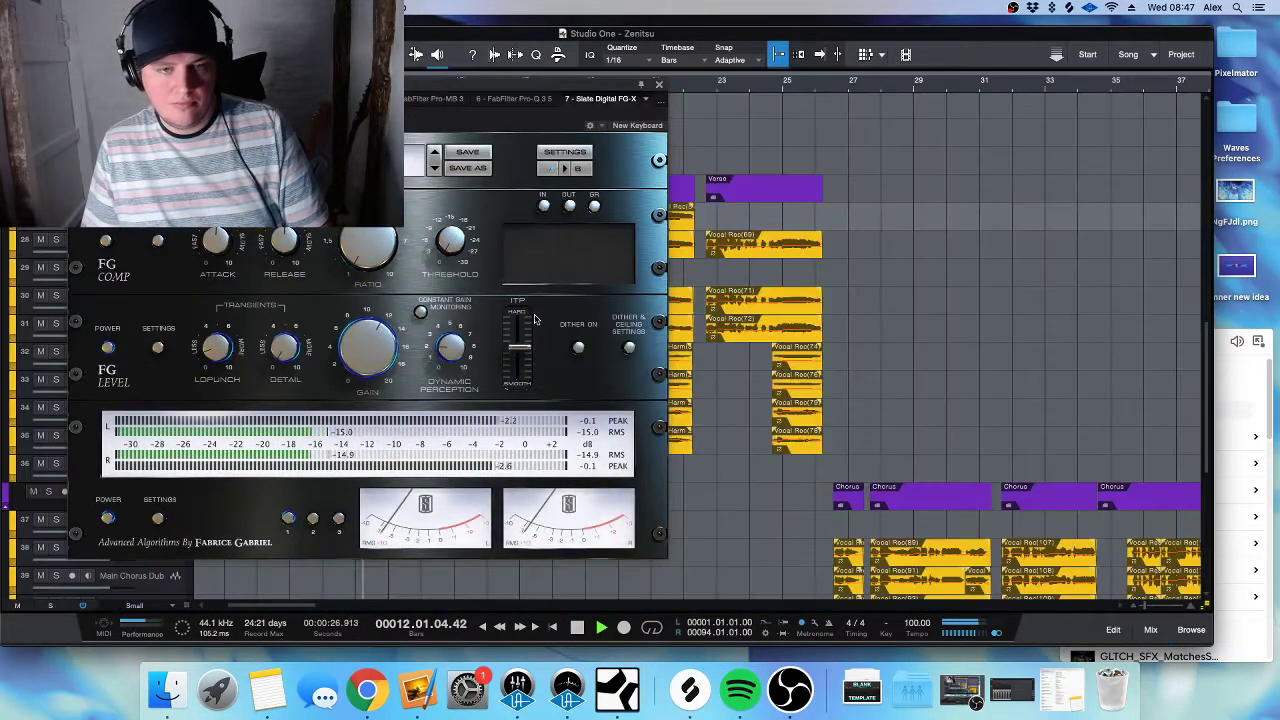
{"action": "left_click", "coordinate": [659, 84]}
- Play the song from the start of the chorus near bar 27 and bring the chorus vocal tracks into close view
{"action": "key", "text": "w"}
{"action": "key", "text": "w"}
{"action": "key", "text": "w"}
{"action": "key", "text": "shift+w"}
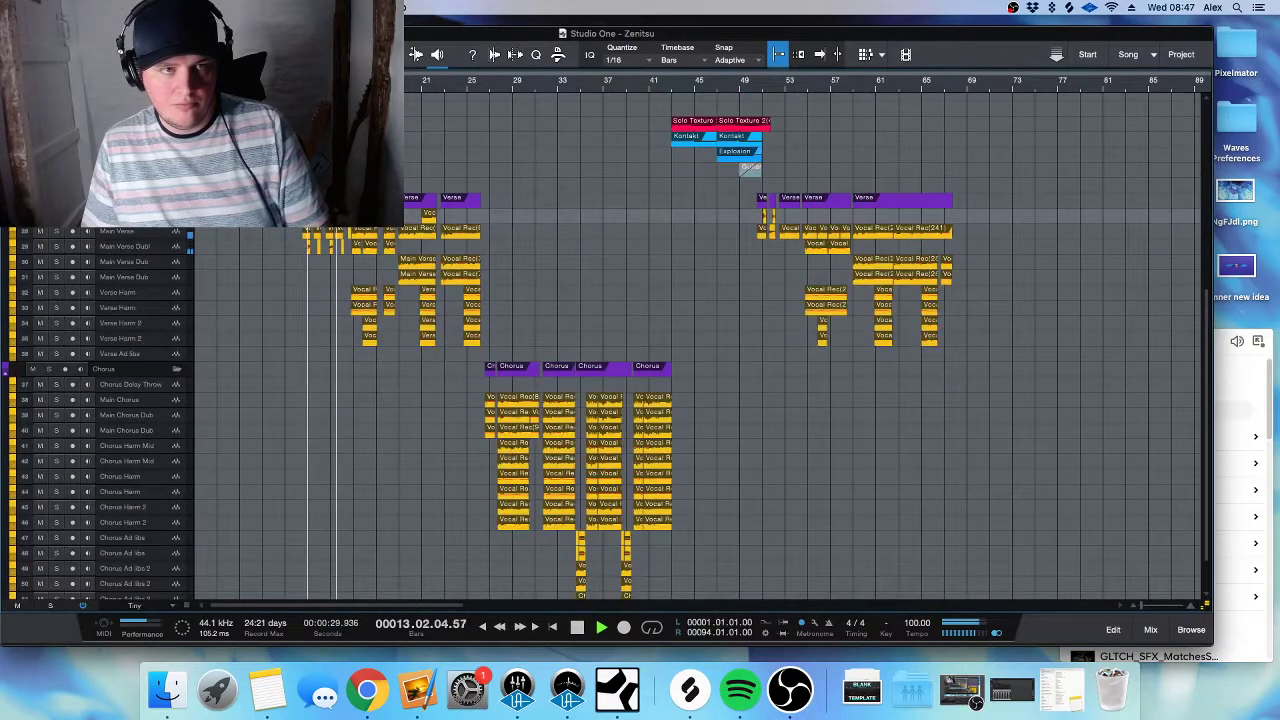
{"action": "left_click", "coordinate": [481, 103]}
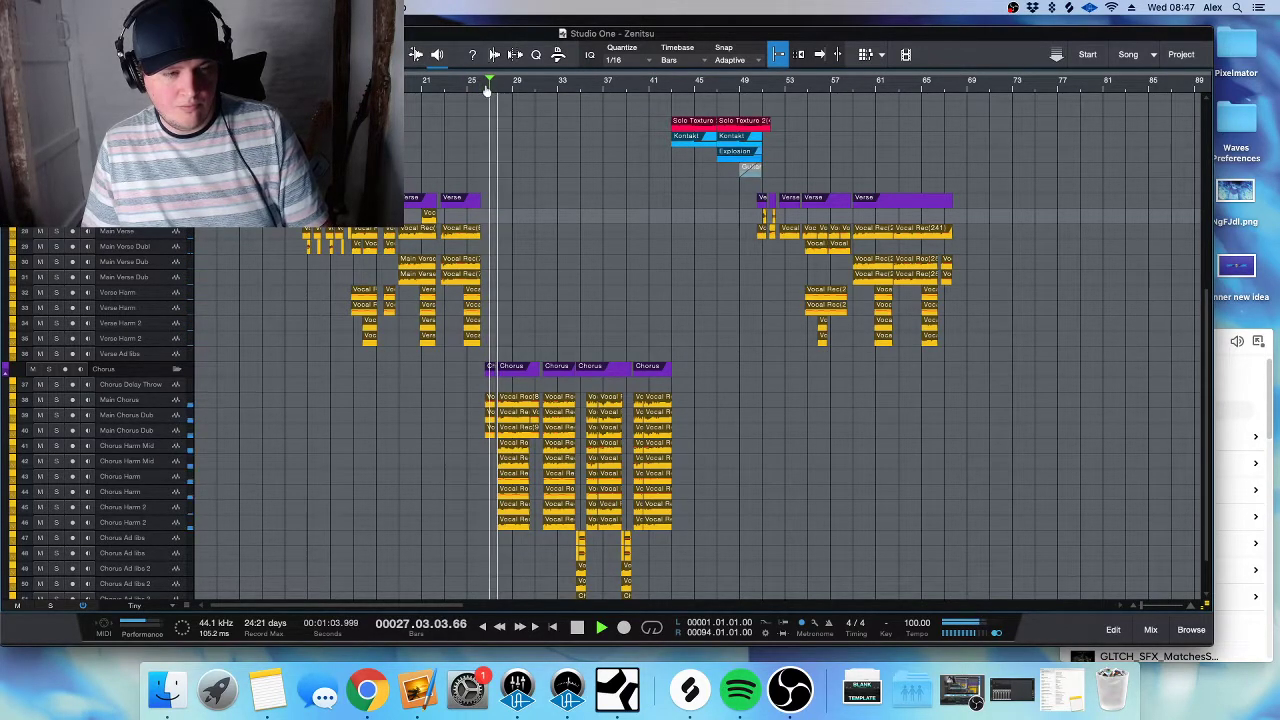
{"action": "key", "text": "z"}
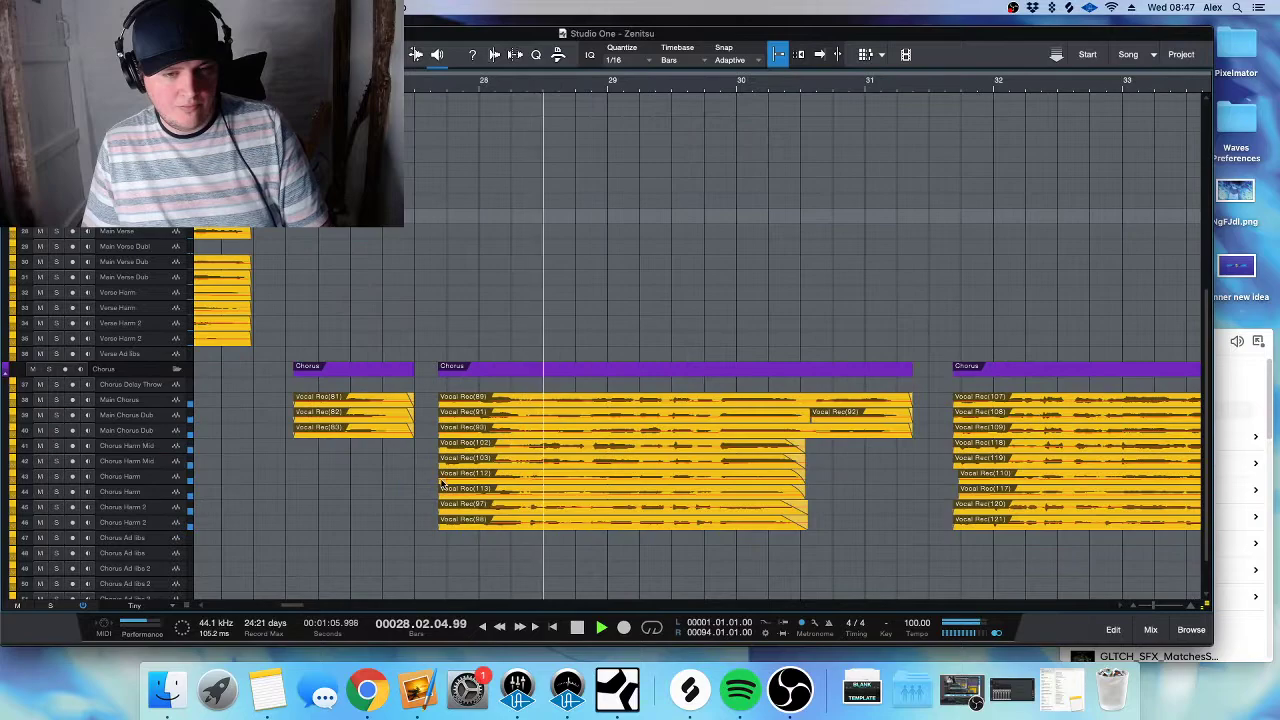
{"action": "key", "text": "alt+e"}
{"action": "scroll", "coordinate": [168, 413], "scroll_direction": "down", "scroll_amount": 4}
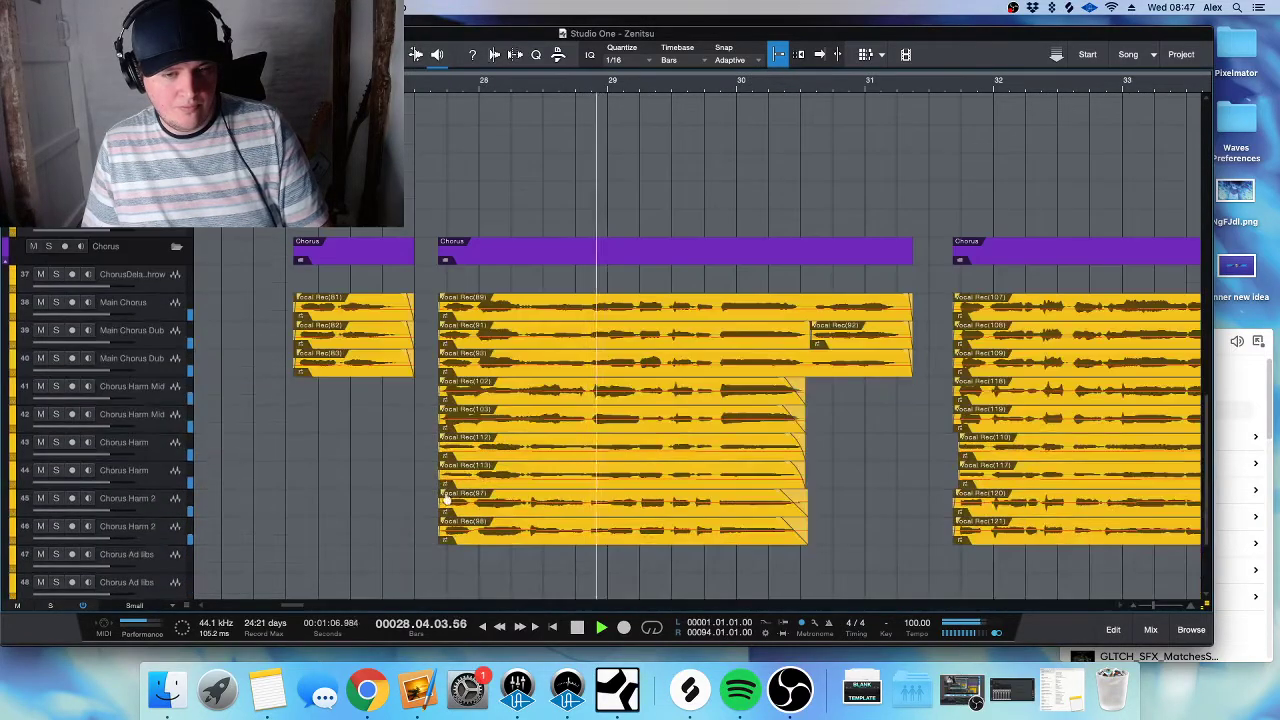
- Compare the chorus with both Chorus Harm Mid tracks muted and unmuted, and audition the pair soloed before clearing the solo
{"action": "left_click", "coordinate": [168, 413]}
{"action": "left_click", "coordinate": [57, 395], "text": "shift"}
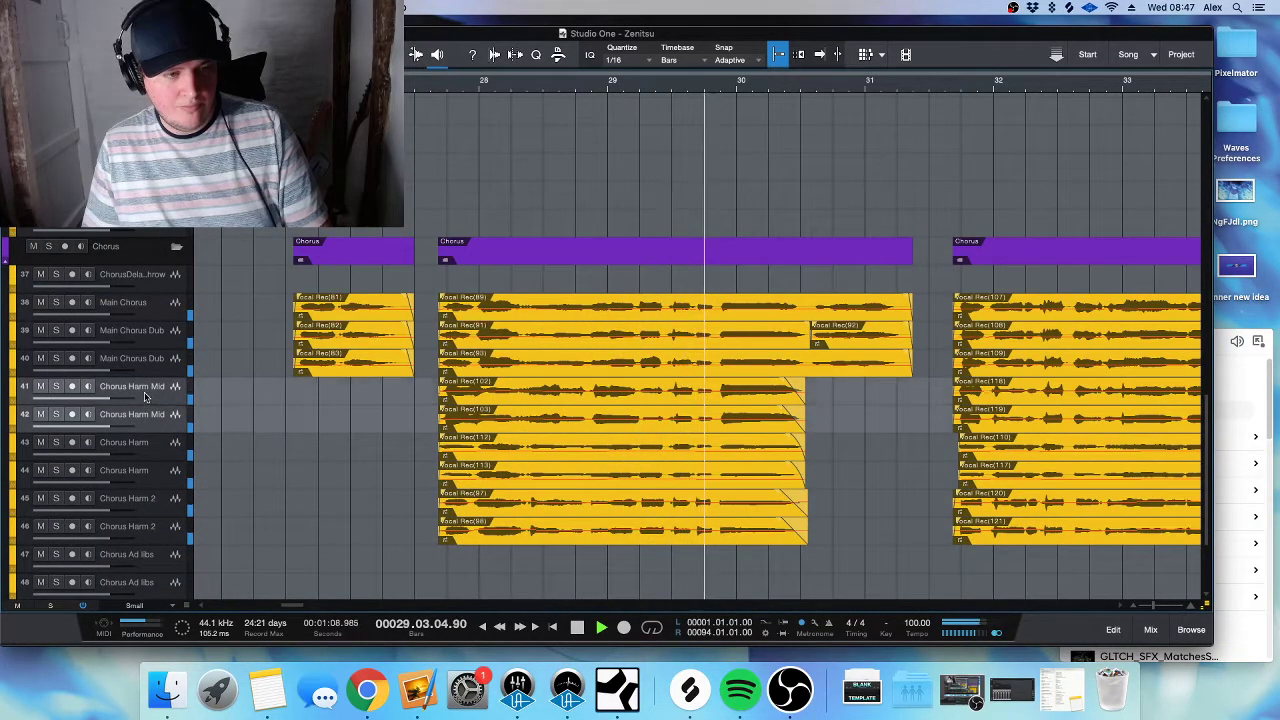
{"action": "left_click", "coordinate": [41, 386]}
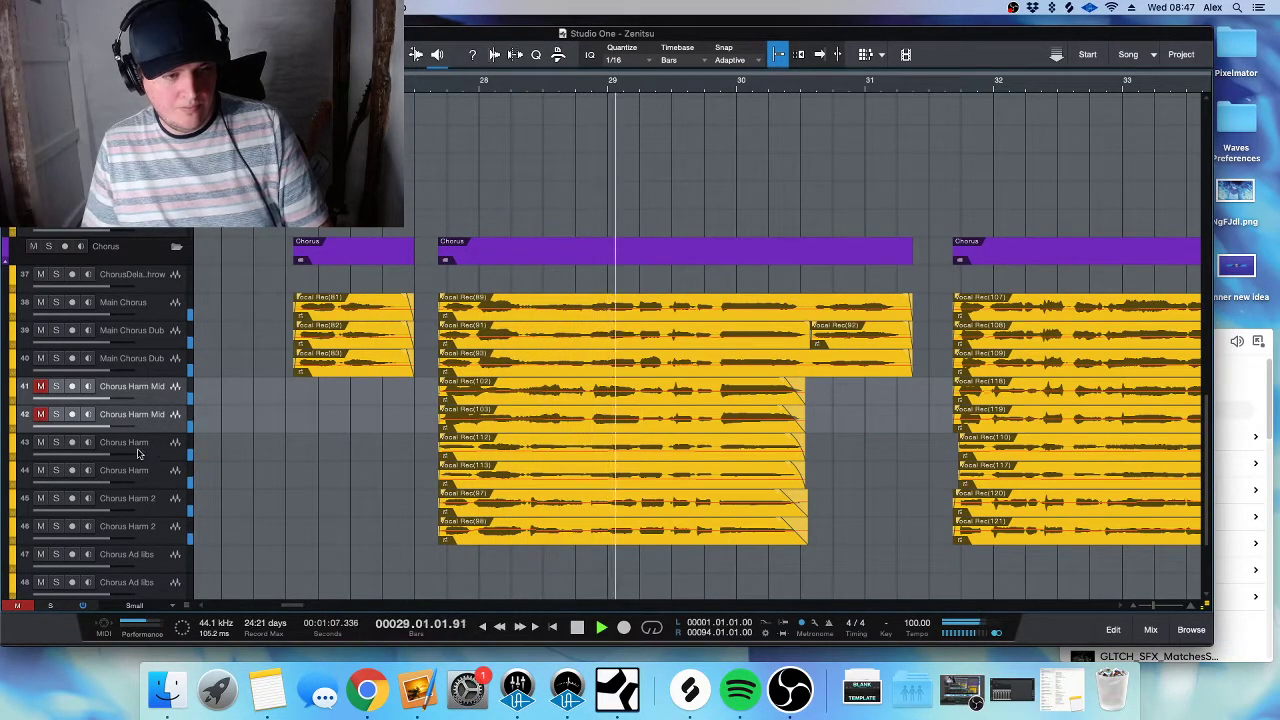
{"action": "left_click", "coordinate": [41, 414]}
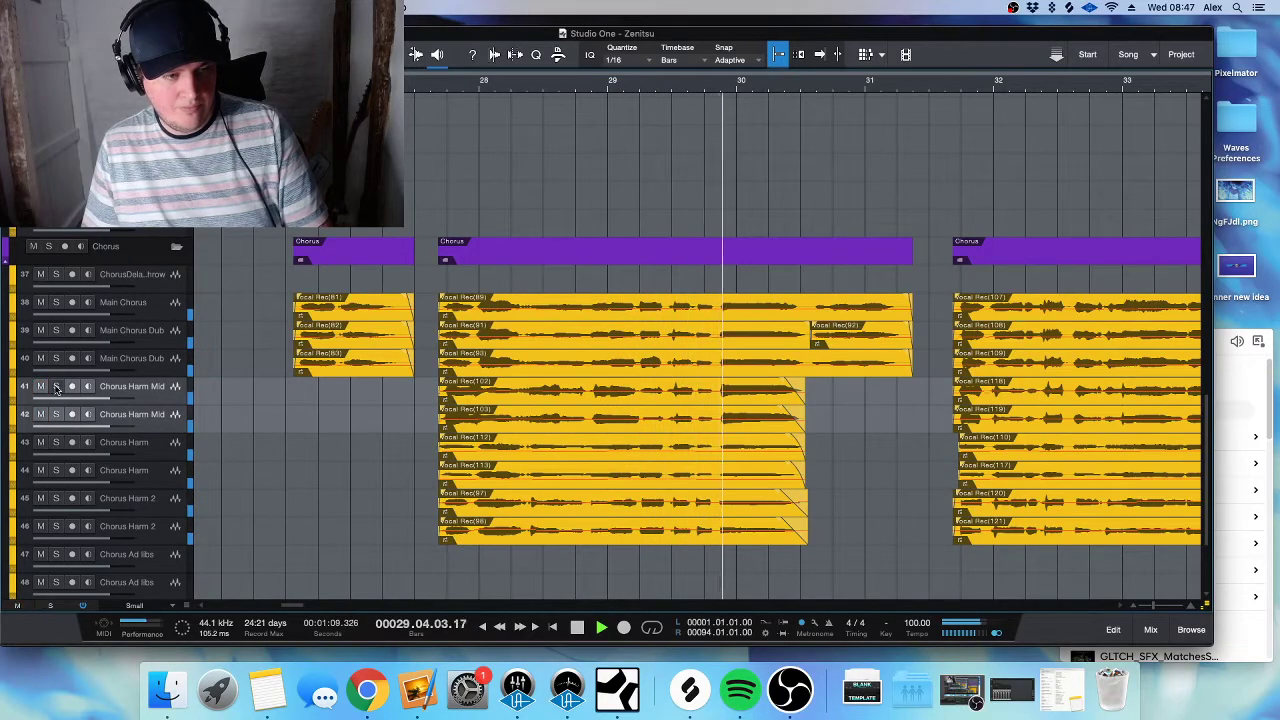
{"action": "left_click", "coordinate": [56, 386]}
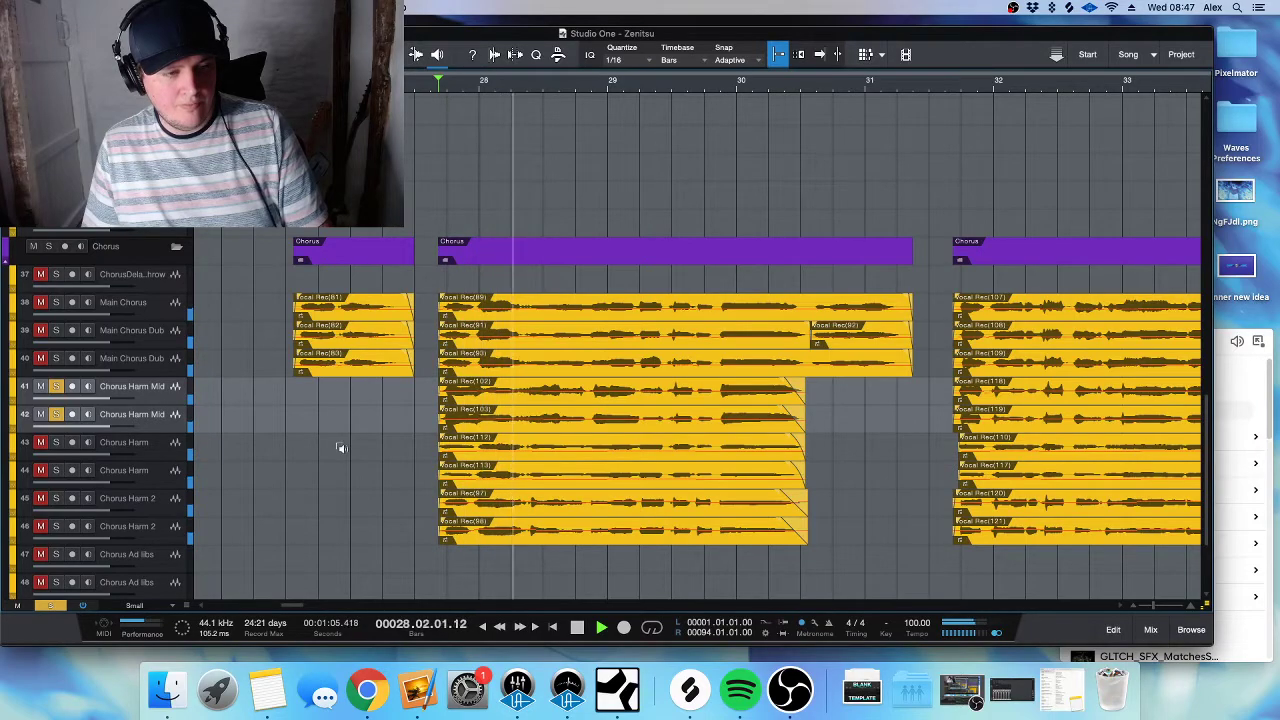
{"action": "key", "text": "w"}
{"action": "key", "text": "s"}
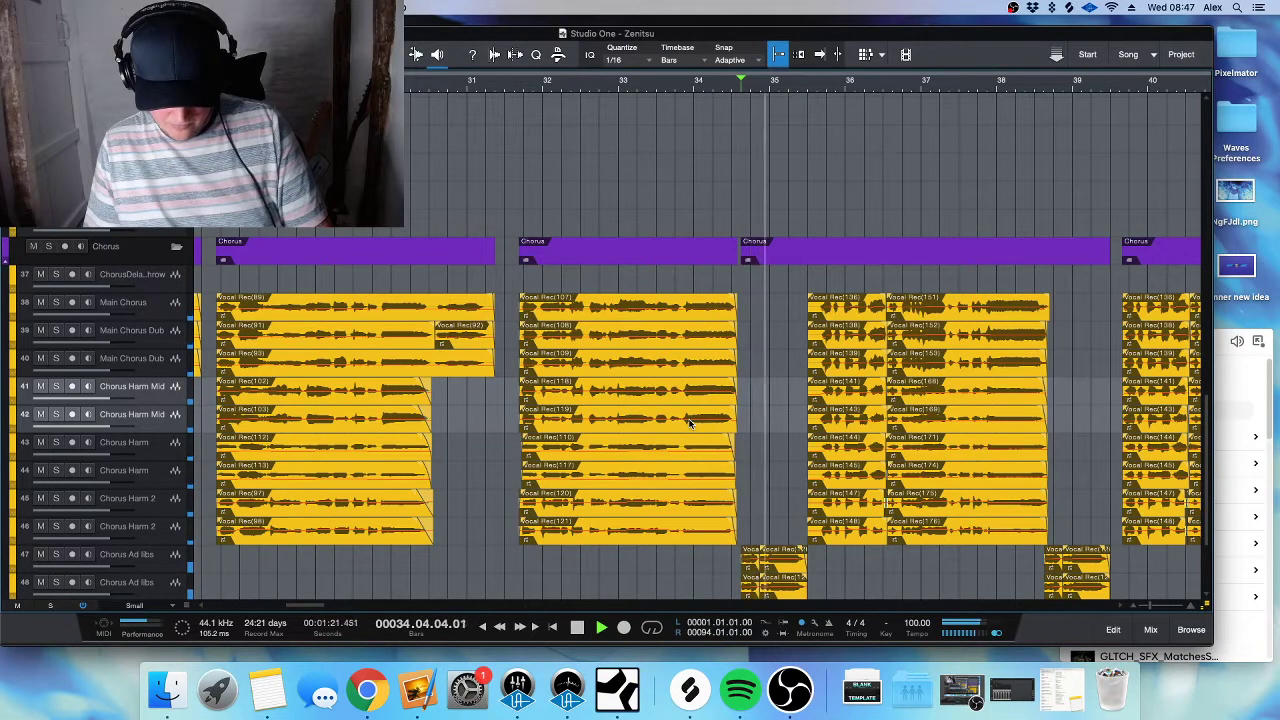
- Solo the OoO bus in the console while the chorus ad libs play around bar 34
{"action": "key", "text": "F3"}
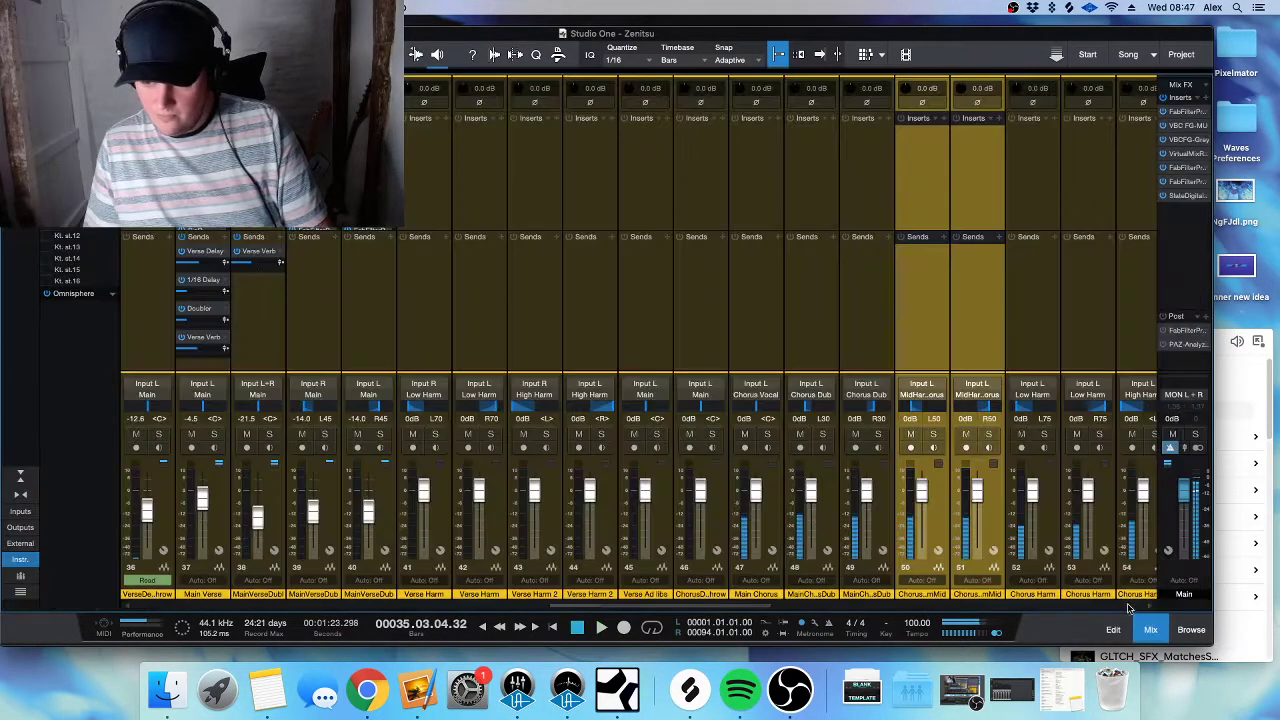
{"action": "scroll", "coordinate": [1128, 607], "scroll_direction": "right", "scroll_amount": 10}
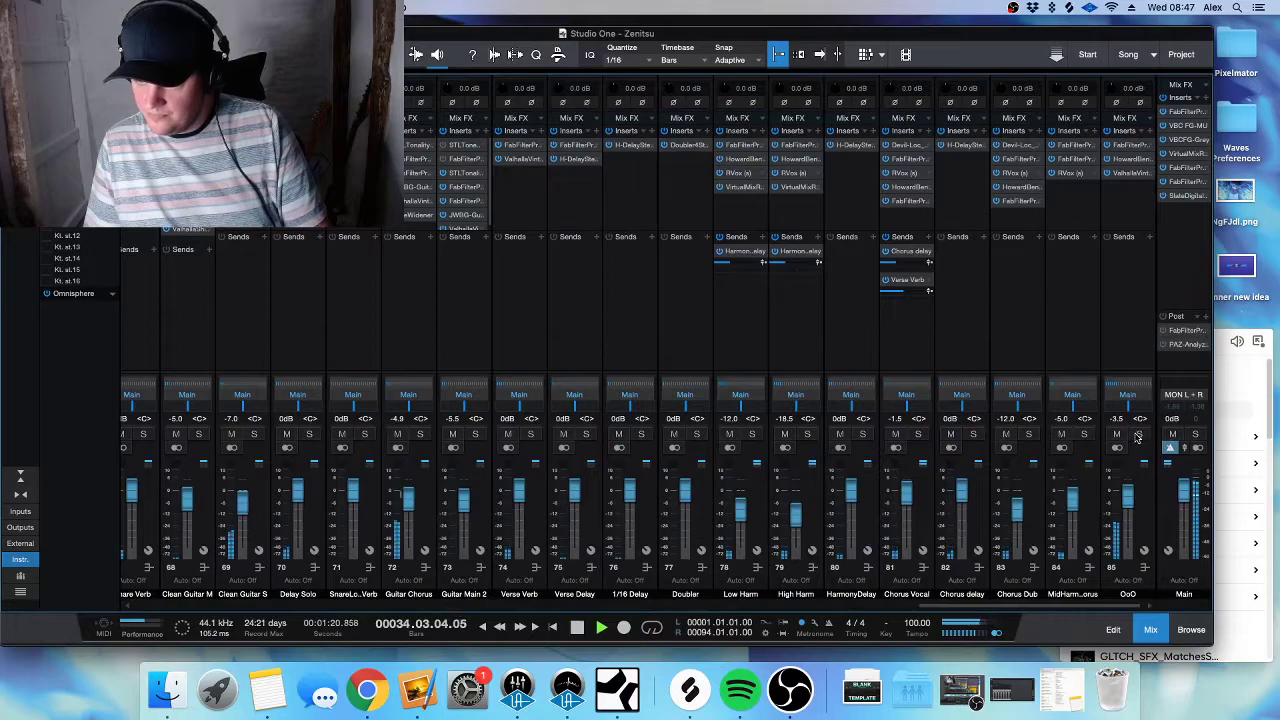
{"action": "left_click", "coordinate": [1138, 434]}
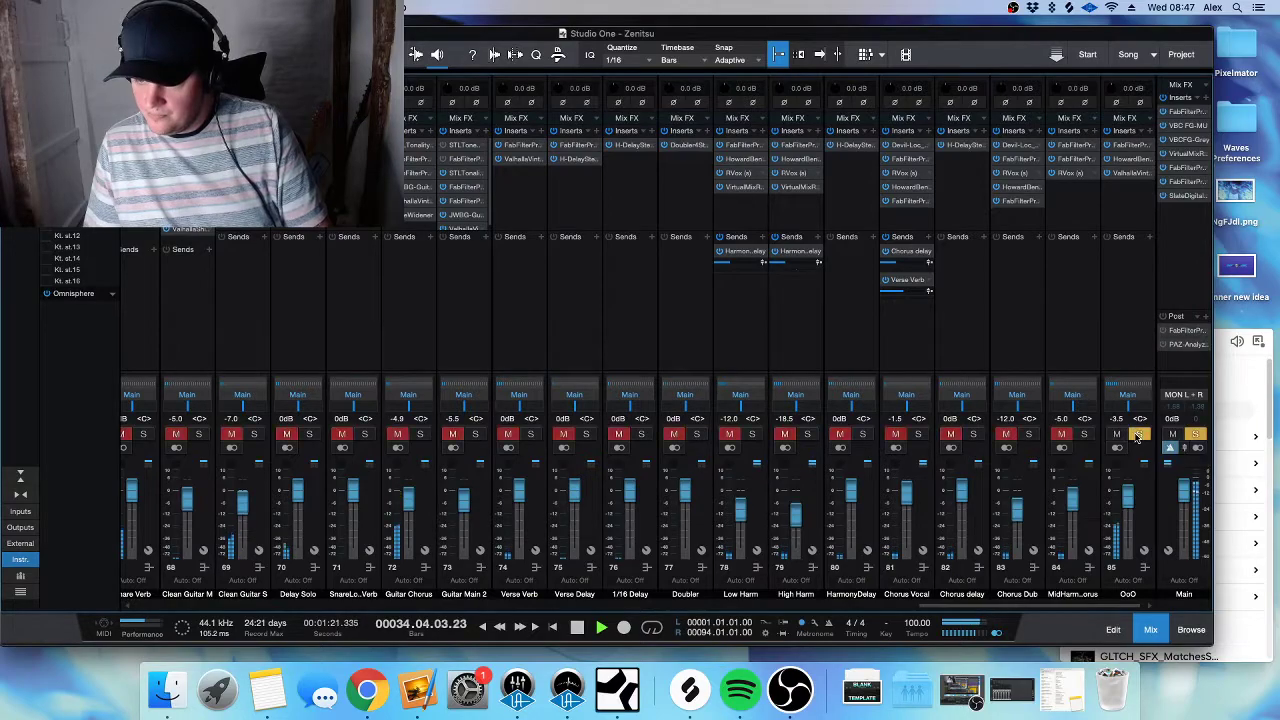
- Open Pro-Q 3 on the OoO bus and set its high-shelf boost around 4.8 kHz while auditioning the ad libs
{"action": "double_click", "coordinate": [1134, 147]}
{"action": "key", "text": "space"}
{"action": "left_click_drag", "start_coordinate": [867, 267], "coordinate": [784, 266]}
{"action": "key", "text": "space"}
- Add a 36 dB/oct high cut and set the high shelf to about +5.8 dB in the OoO EQ, audition it, and clear the solo
{"action": "left_click", "coordinate": [908, 265]}
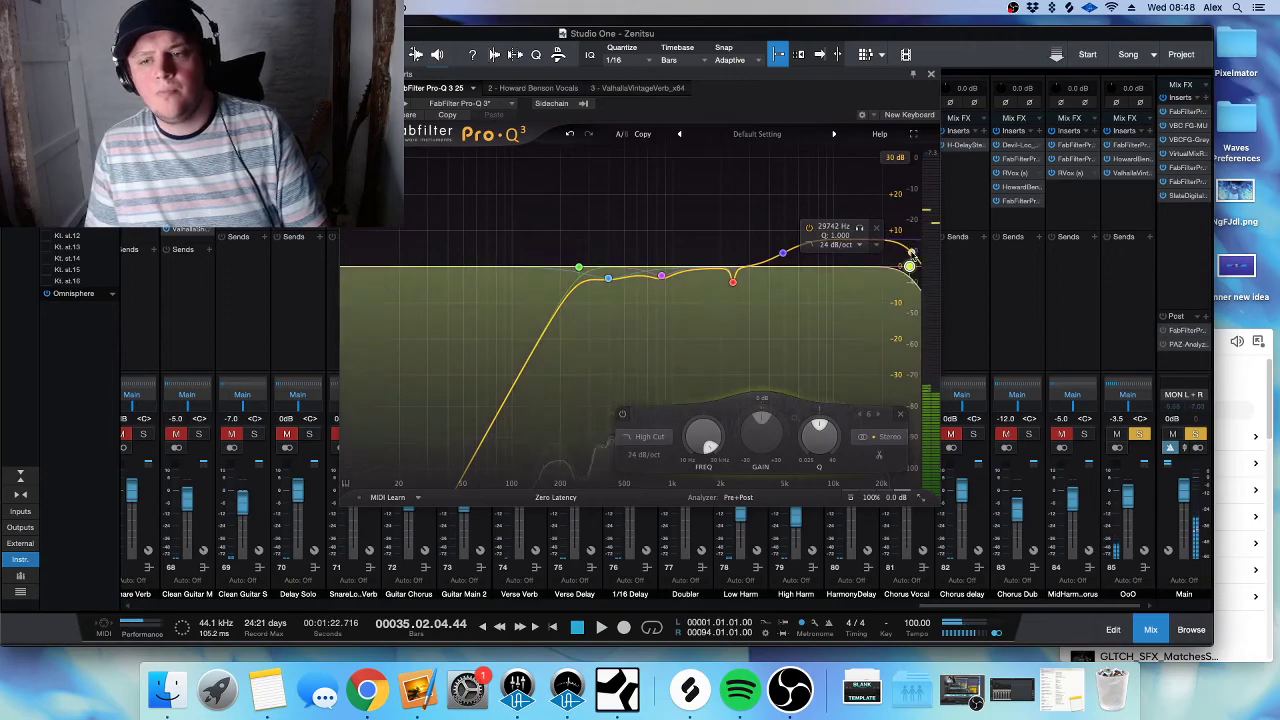
{"action": "left_click_drag", "start_coordinate": [908, 268], "coordinate": [839, 258]}
{"action": "key", "text": "space"}
{"action": "key", "text": "space"}
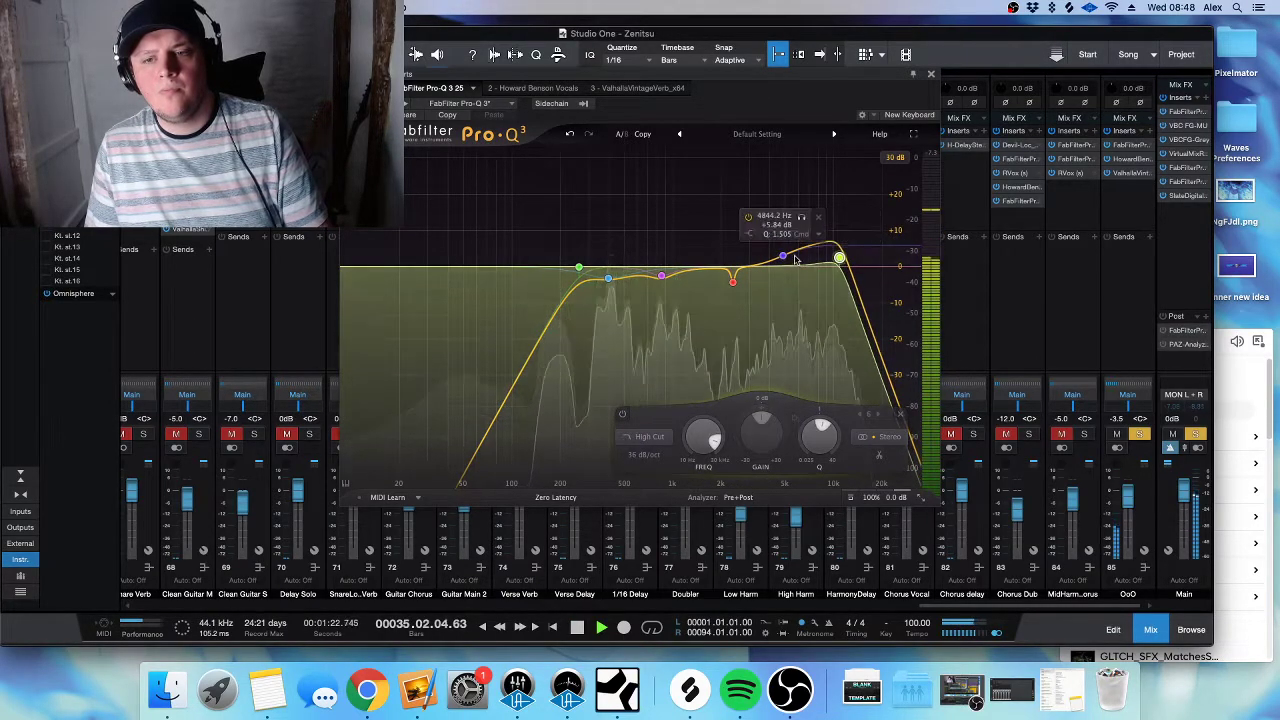
{"action": "key", "text": "space"}
{"action": "left_click", "coordinate": [932, 75]}
{"action": "left_click", "coordinate": [1192, 436]}
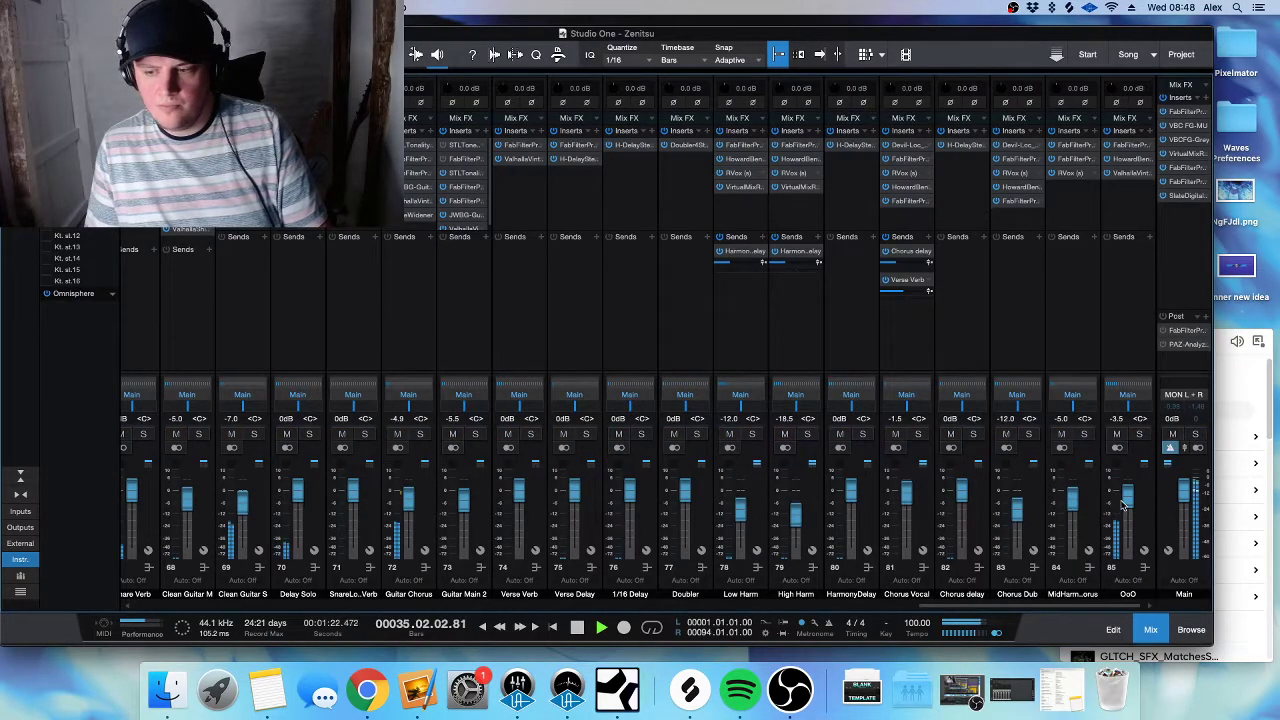
- Set the OoO bus's ValhallaVintageVerb mix to 24.8 % and its fader to -2.5 dB
{"action": "left_click", "coordinate": [1125, 174]}
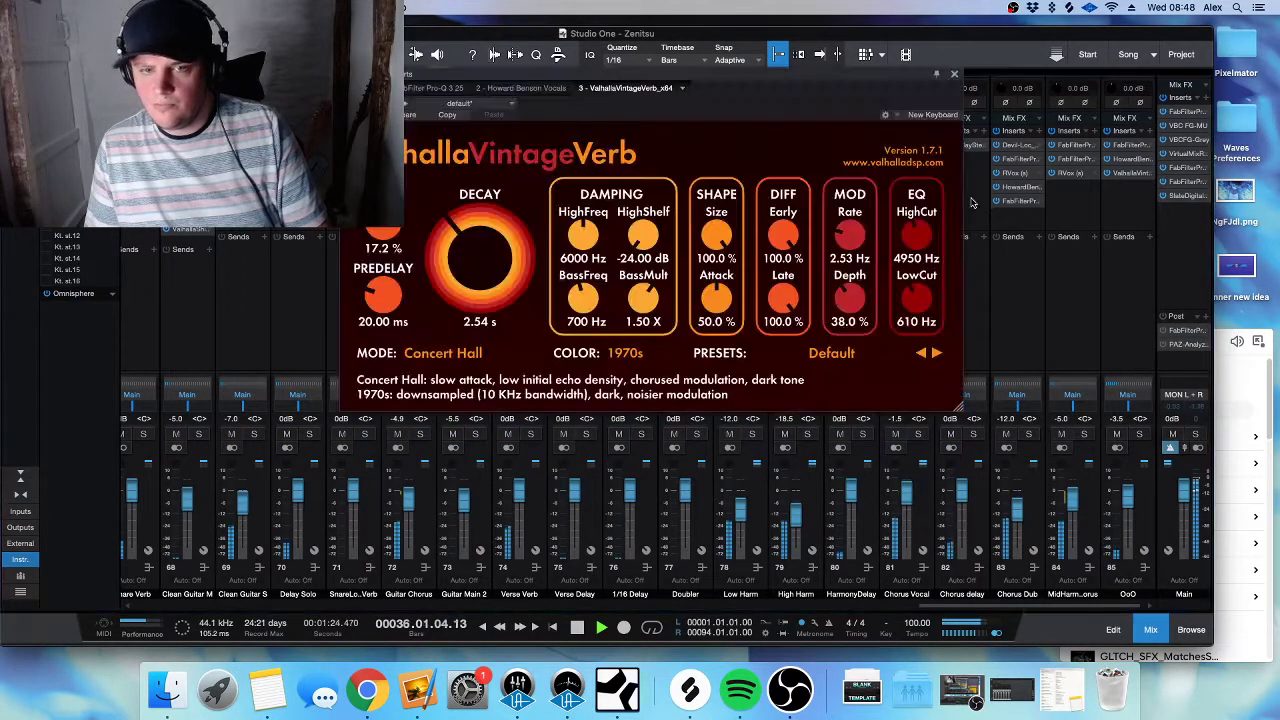
{"action": "left_click_drag", "start_coordinate": [372, 242], "coordinate": [368, 232]}
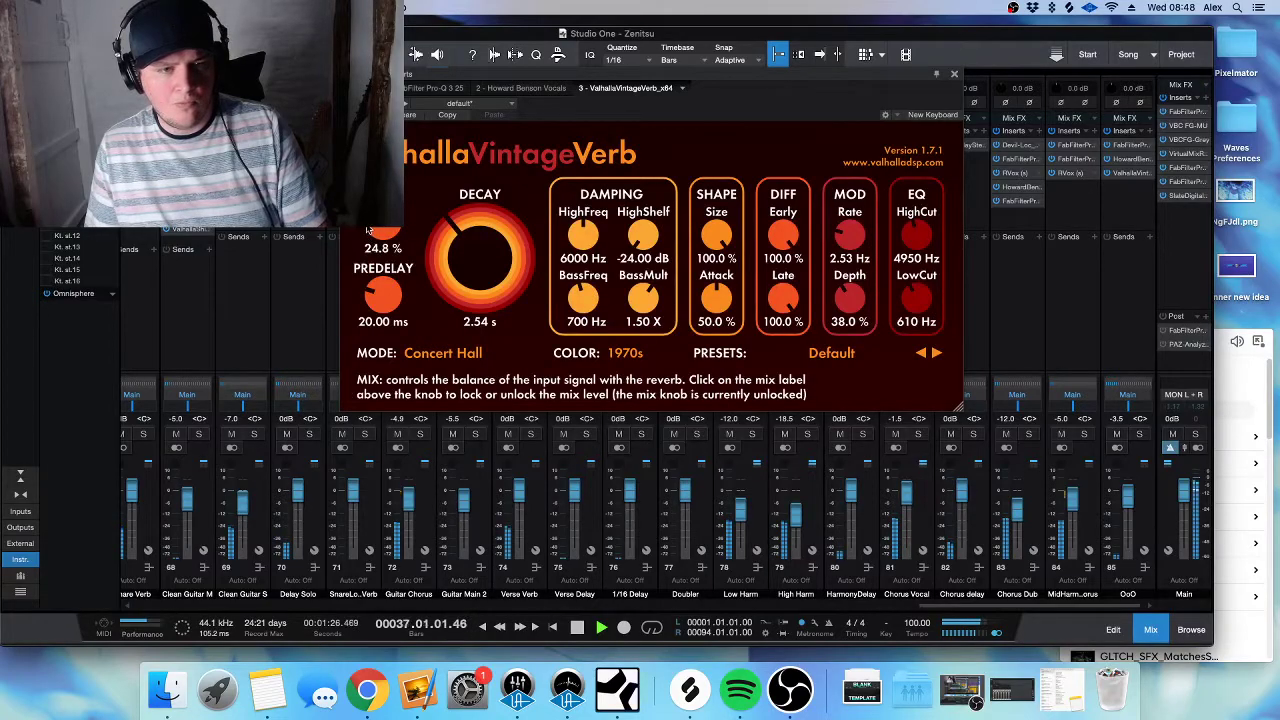
{"action": "left_click", "coordinate": [954, 75]}
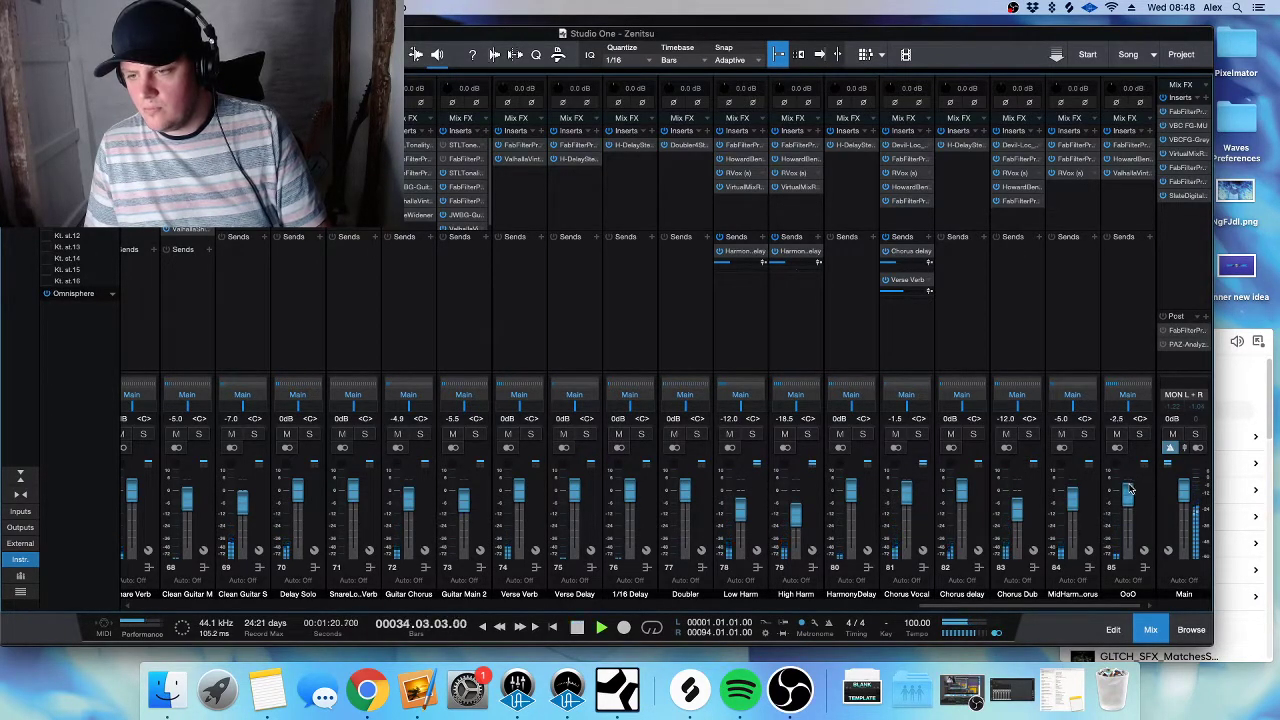
- Solo the Chorus folder track in the arrangement and play the chorus vocals from about bar 35
{"action": "key", "text": "F3"}
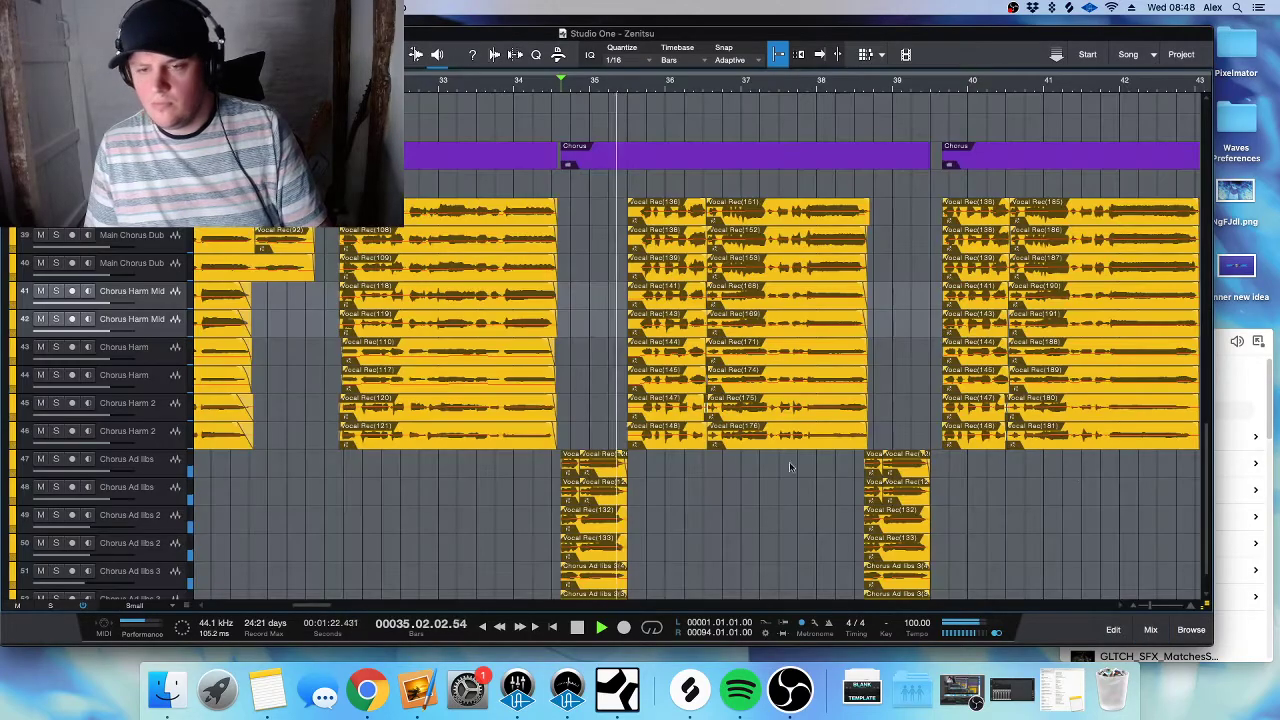
{"action": "scroll", "coordinate": [693, 480], "scroll_direction": "down", "scroll_amount": 3}
{"action": "scroll", "coordinate": [693, 480], "scroll_direction": "down", "scroll_amount": 3}
{"action": "scroll", "coordinate": [693, 480], "scroll_direction": "down", "scroll_amount": 3}
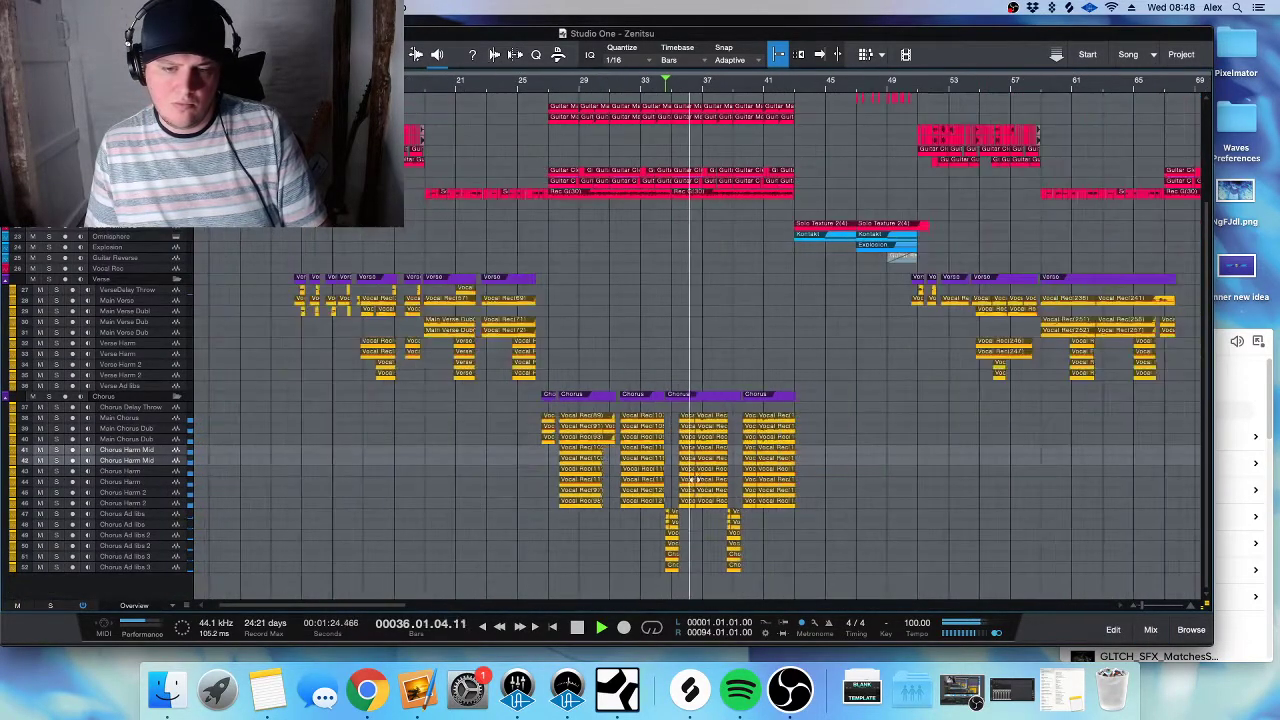
{"action": "scroll", "coordinate": [700, 475], "scroll_direction": "up", "scroll_amount": 5}
{"action": "scroll", "coordinate": [620, 495], "scroll_direction": "up", "scroll_amount": 4}
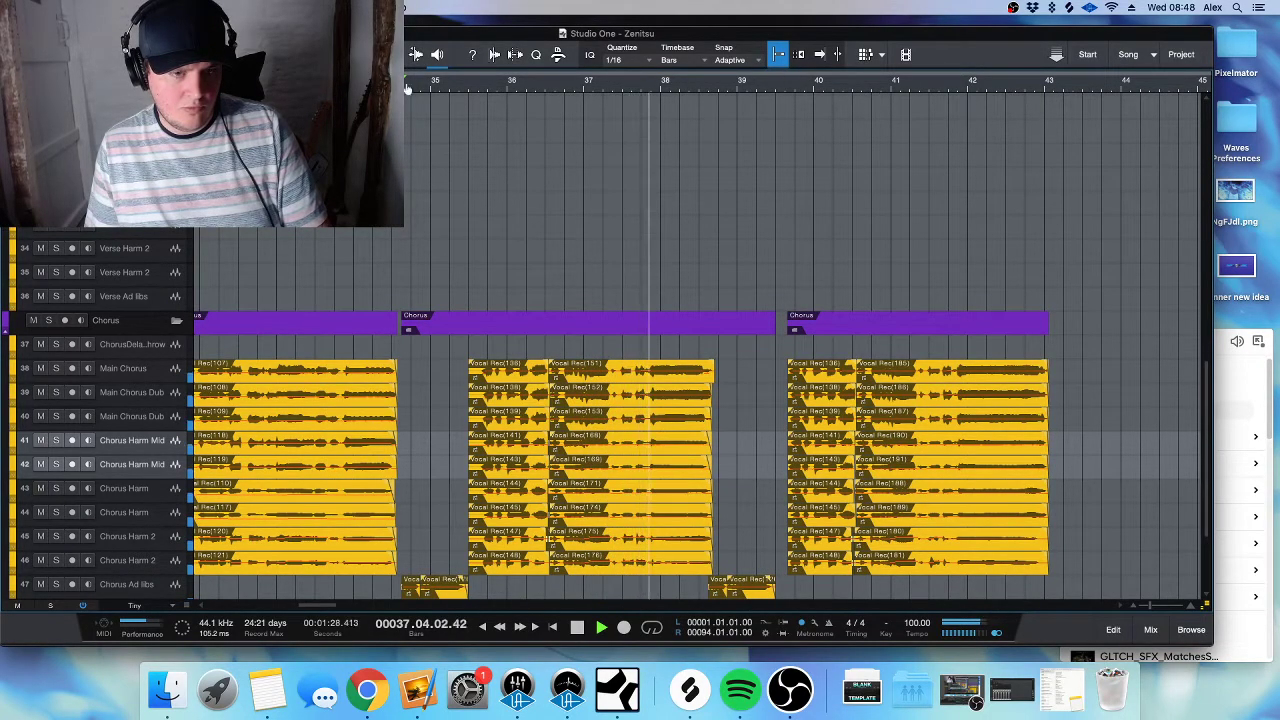
{"action": "left_click", "coordinate": [48, 320]}
{"action": "key", "text": "space"}
{"action": "key", "text": "space"}
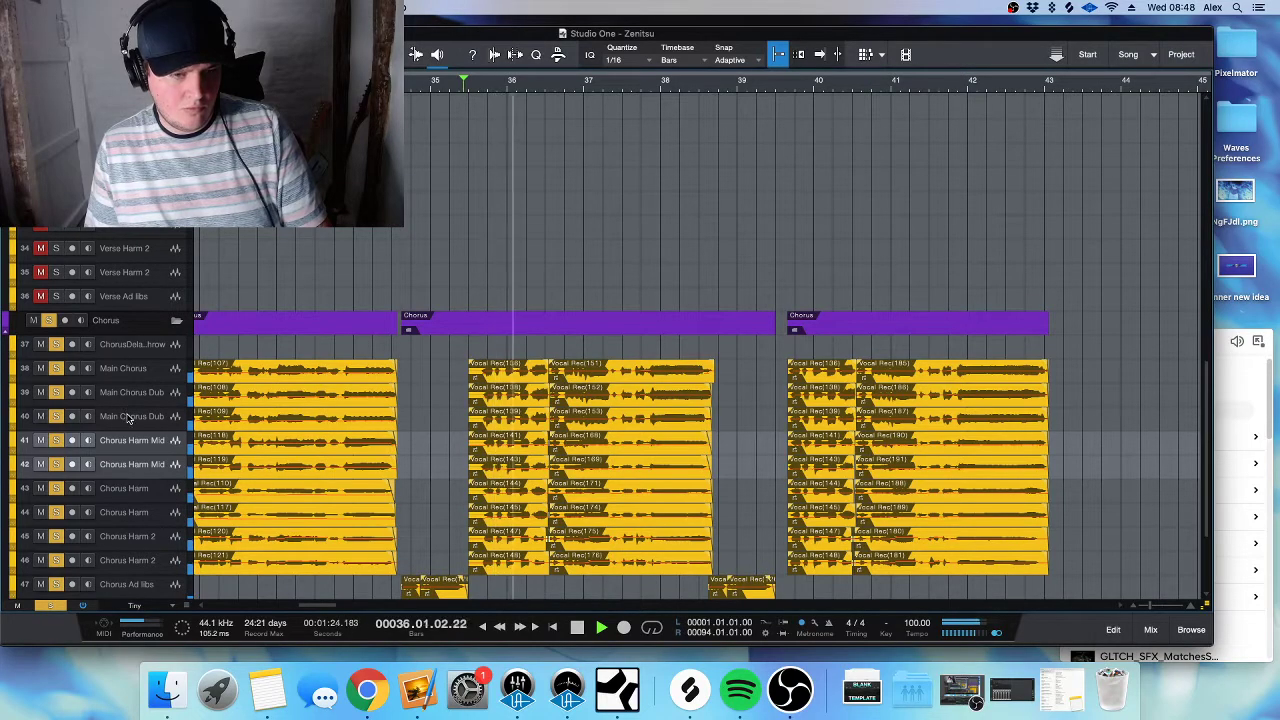
- Look over the High Harm and Low Harm bus channels in the console
{"action": "key", "text": "F3"}
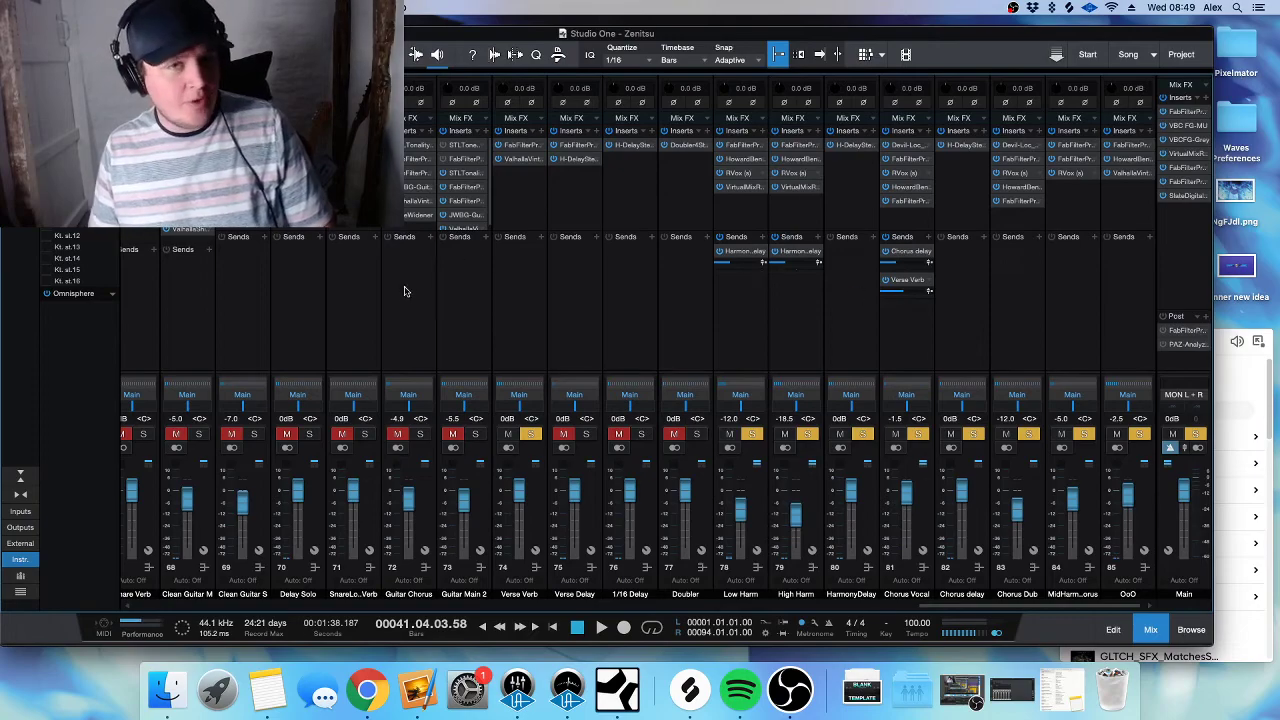
{"action": "left_click", "coordinate": [796, 294]}
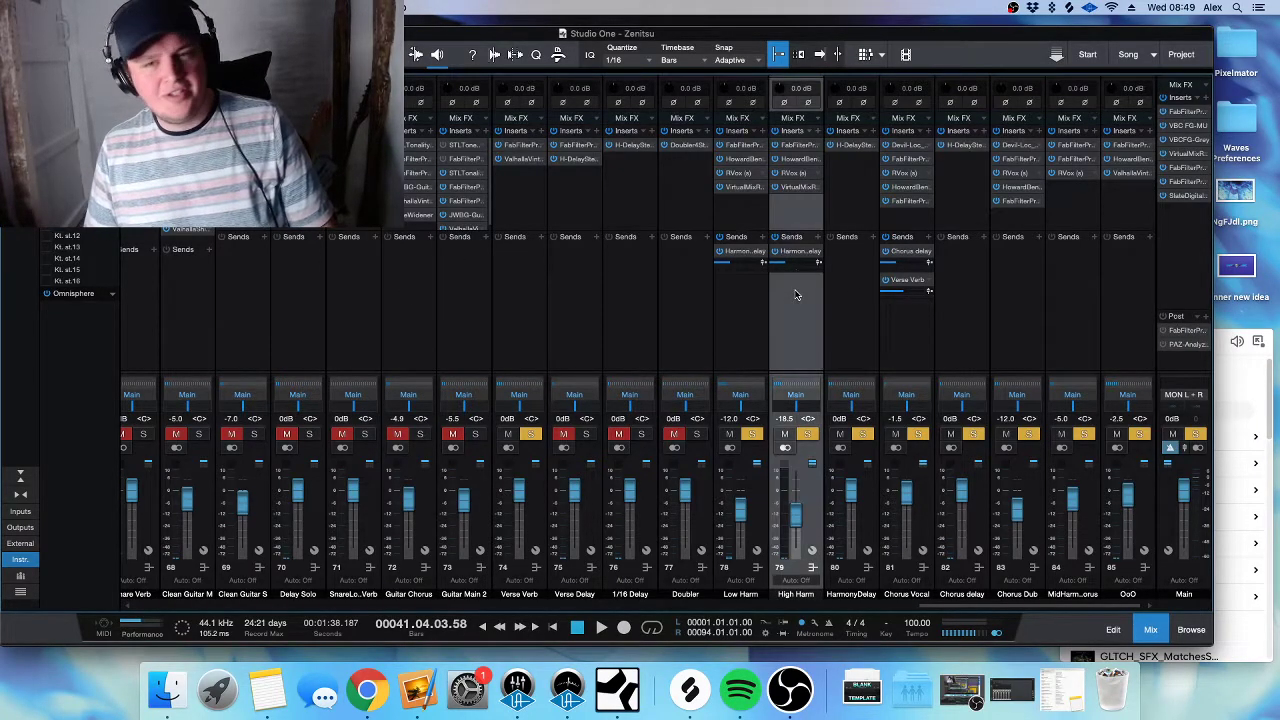
{"action": "left_click", "coordinate": [745, 327]}
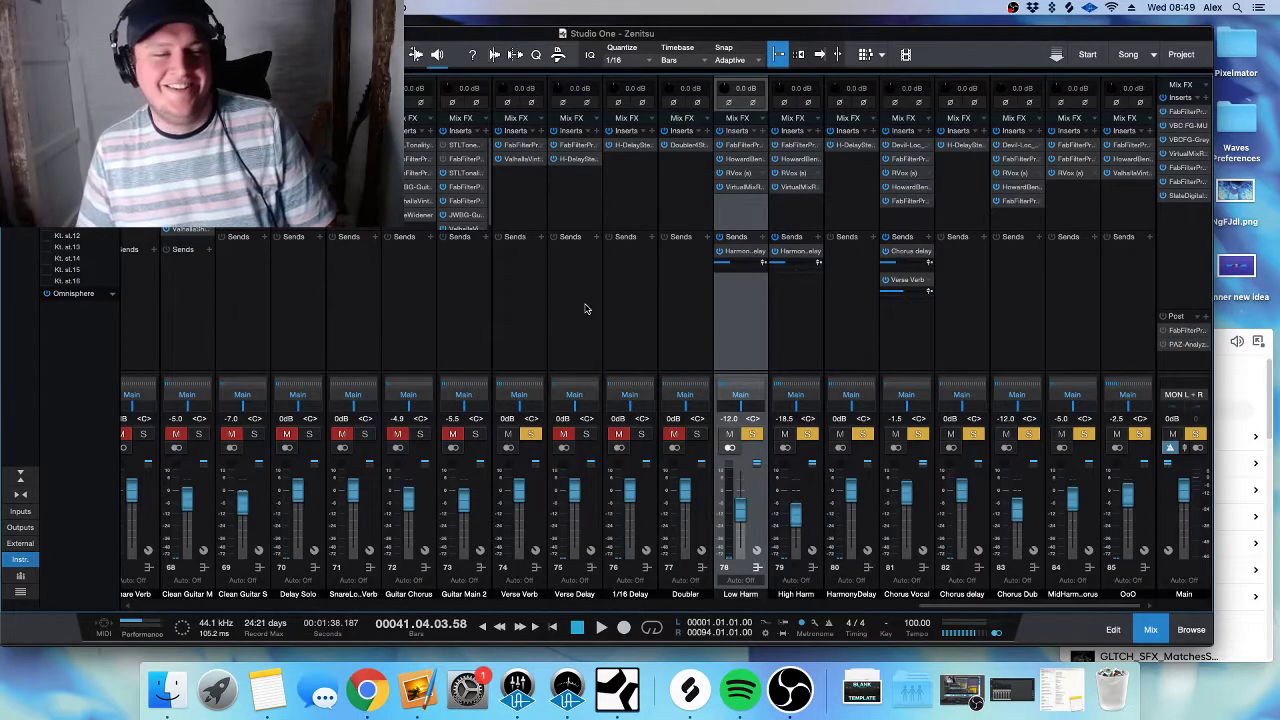
- Replay the soloed chorus vocals from about bar 35 and bring the Chorus Harm 2 tracks into close view
{"action": "key", "text": "F3"}
{"action": "scroll", "coordinate": [617, 242], "scroll_direction": "down", "scroll_amount": 3}
{"action": "scroll", "coordinate": [542, 314], "scroll_direction": "down", "scroll_amount": 3}
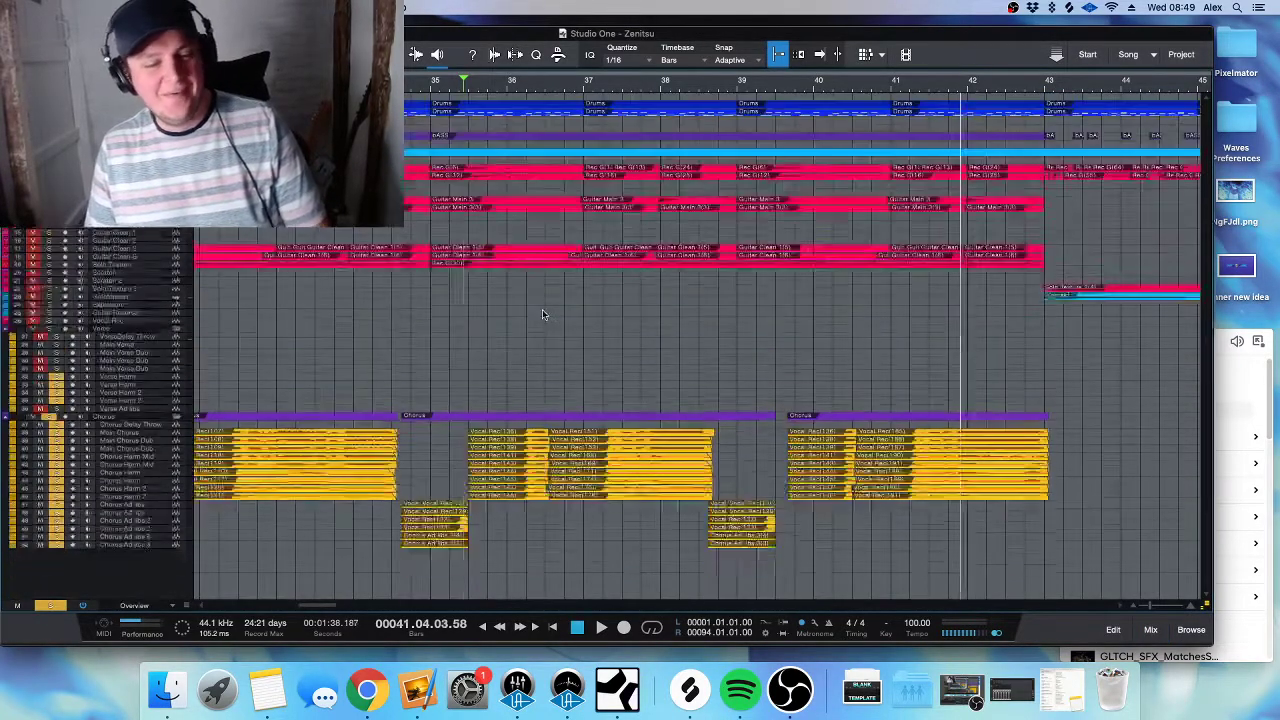
{"action": "key", "text": "space"}
{"action": "scroll", "coordinate": [502, 377], "scroll_direction": "up", "scroll_amount": 4}
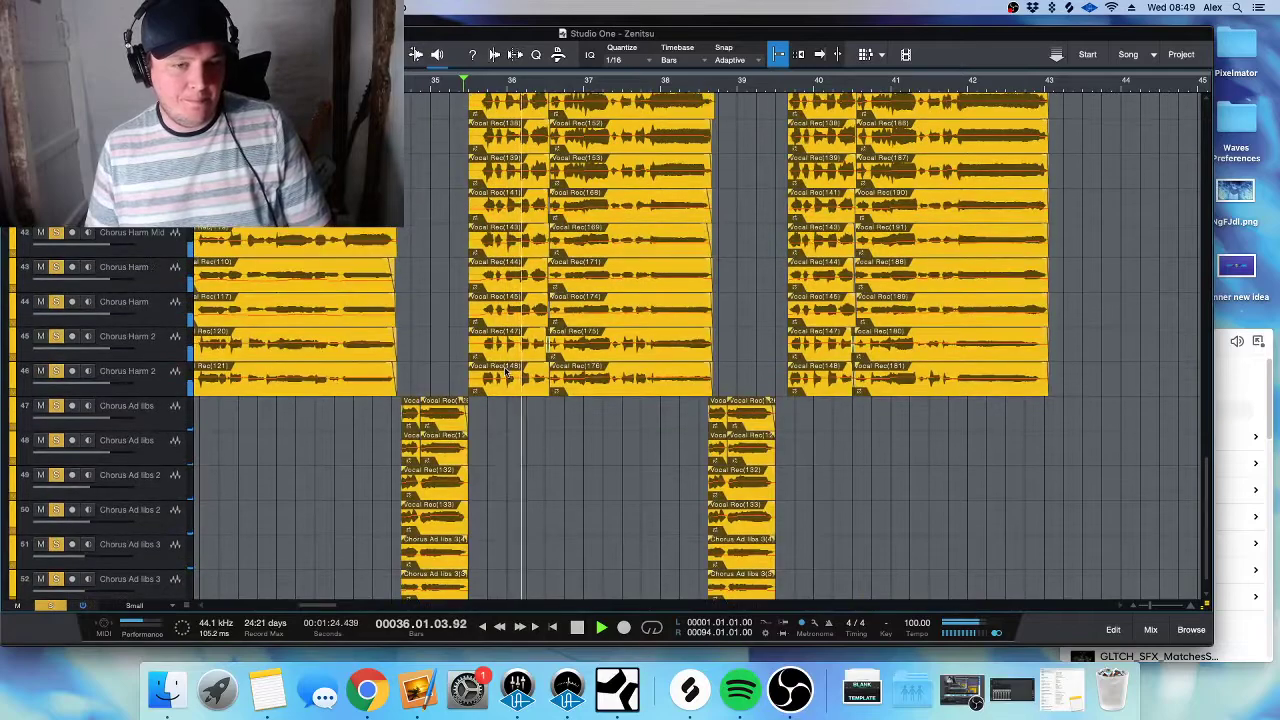
{"action": "scroll", "coordinate": [502, 377], "scroll_direction": "up", "scroll_amount": 1}
{"action": "left_click", "coordinate": [178, 405]}
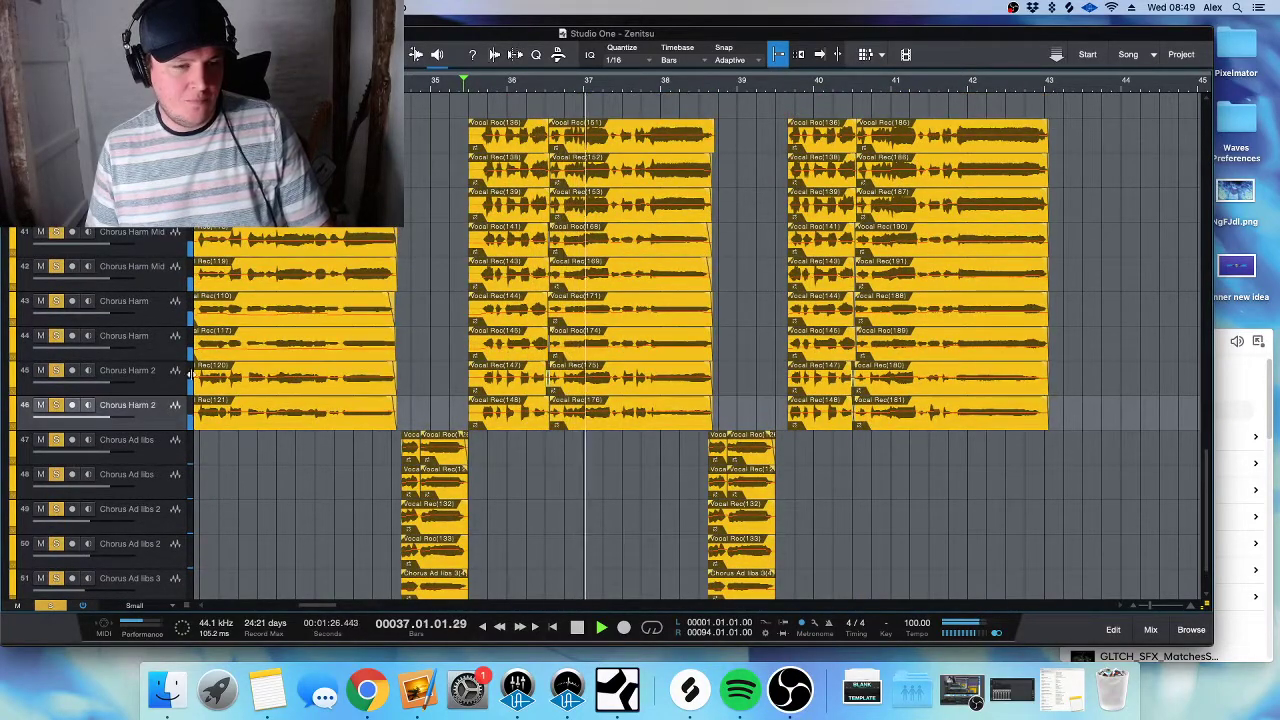
- Pan the two Main Chorus Dub tracks to L40 and R40 in the console
{"action": "scroll", "coordinate": [157, 294], "scroll_direction": "up", "scroll_amount": 1}
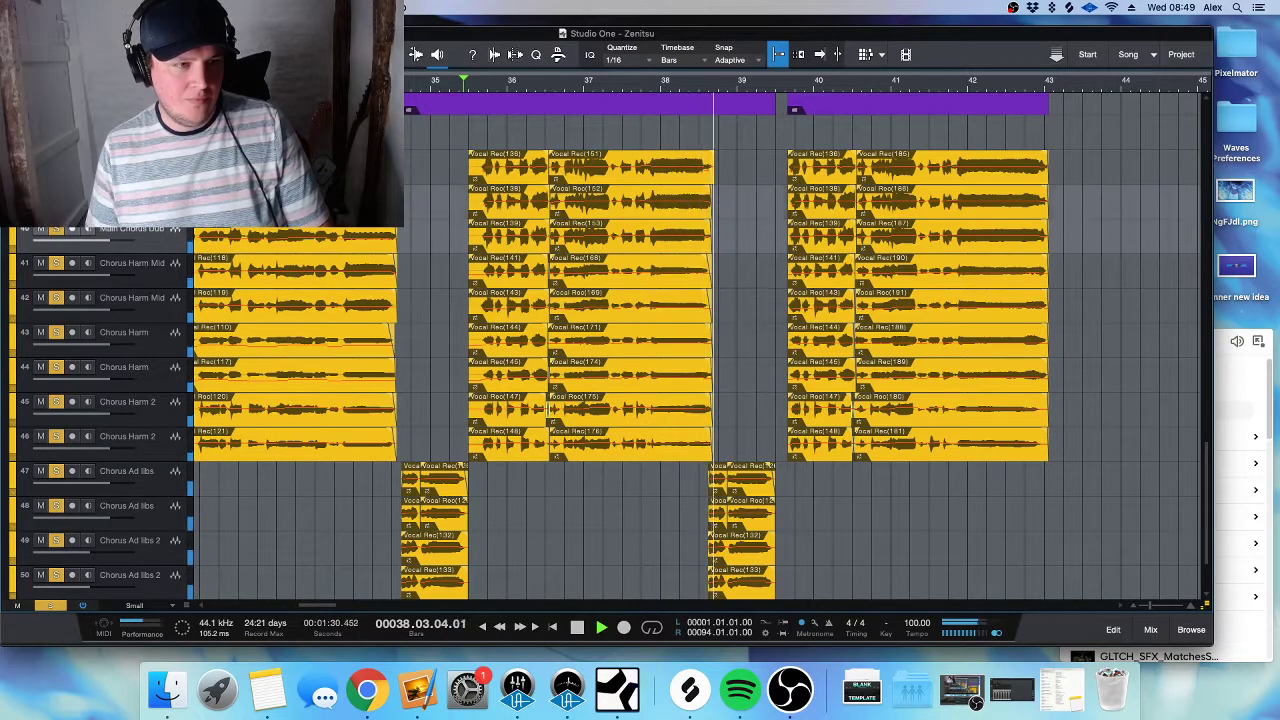
{"action": "key", "text": "F3"}
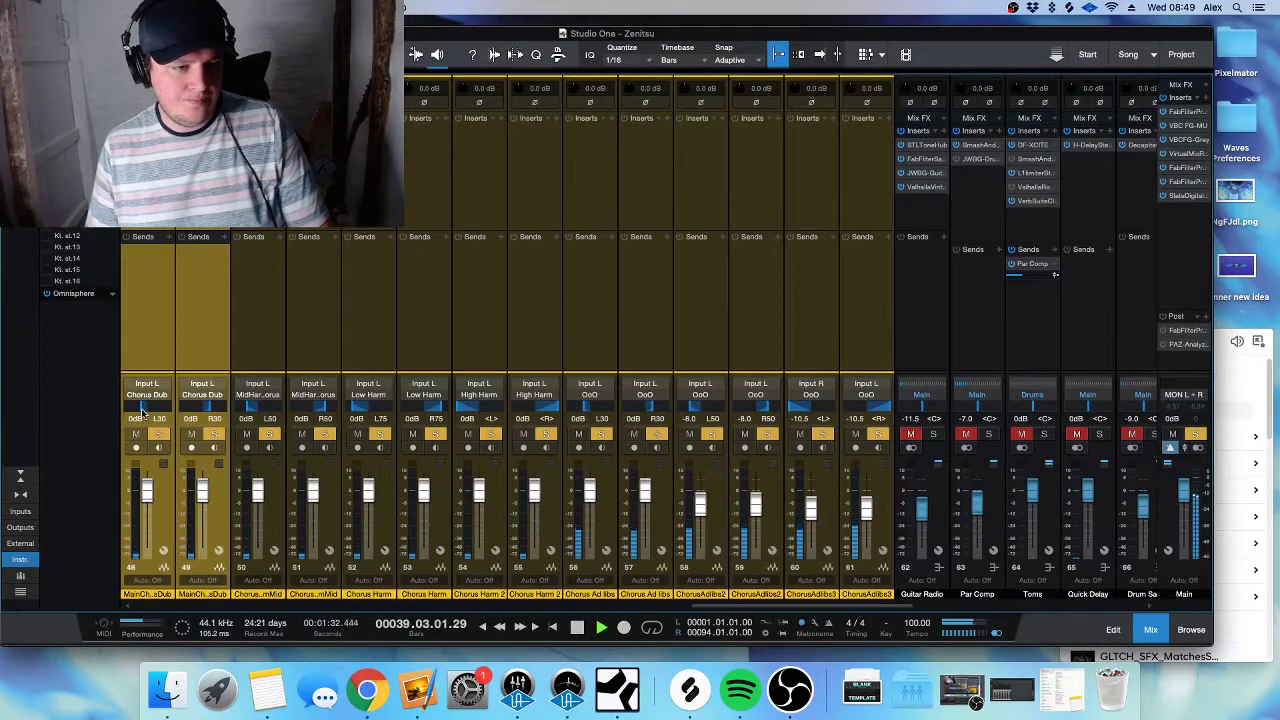
{"action": "left_click_drag", "start_coordinate": [150, 410], "coordinate": [133, 413]}
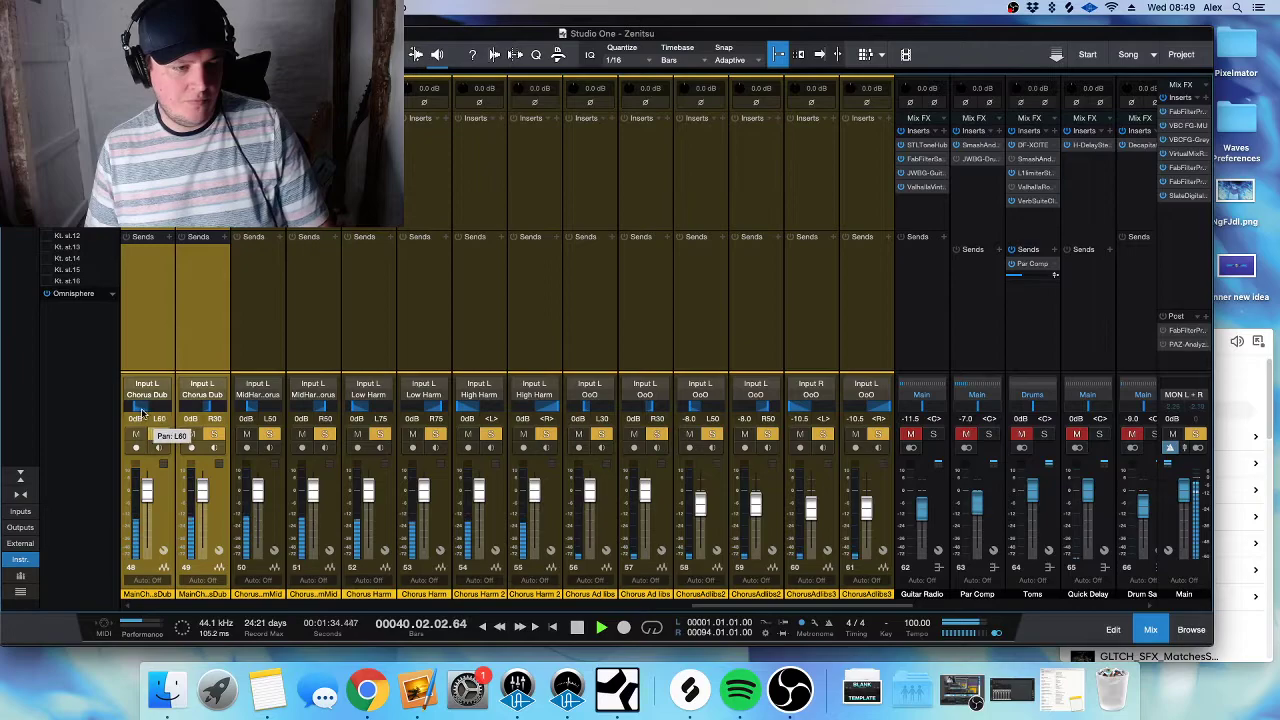
{"action": "left_click_drag", "start_coordinate": [233, 413], "coordinate": [217, 410]}
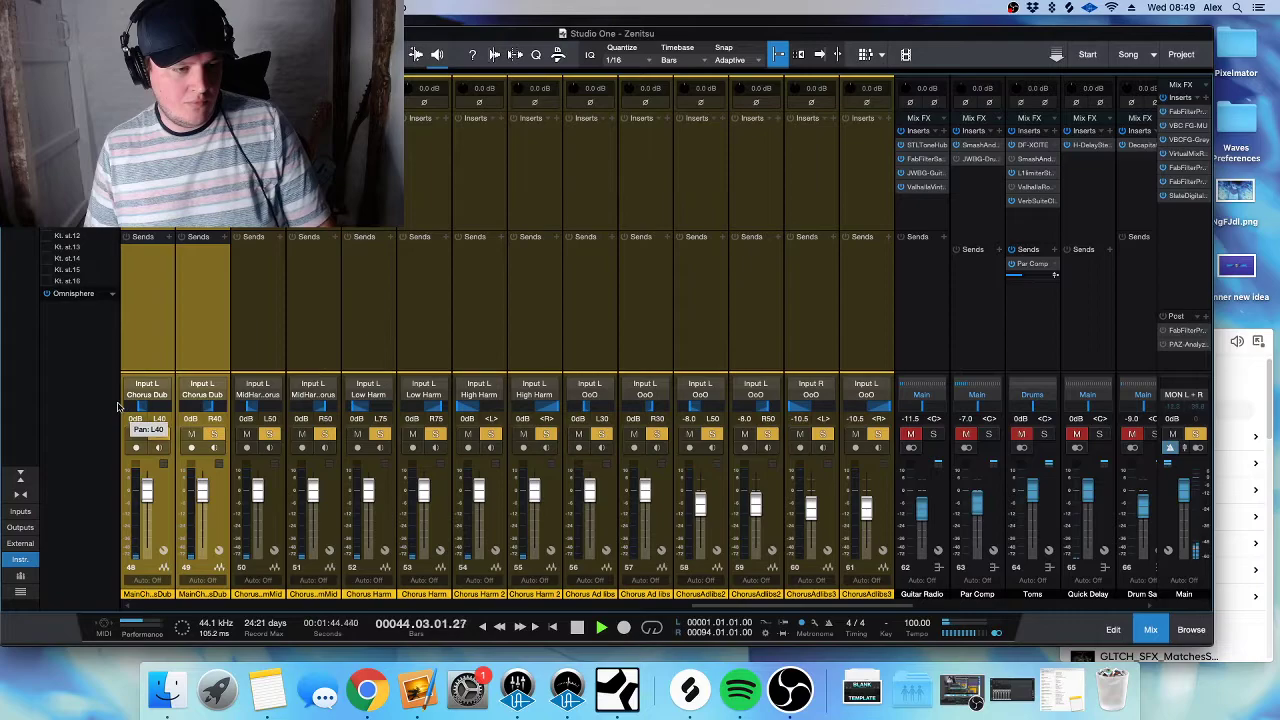
- Play the soloed chorus from about bar 36 with the new dub panning and look across the vocal channels in the console
{"action": "key", "text": "space"}
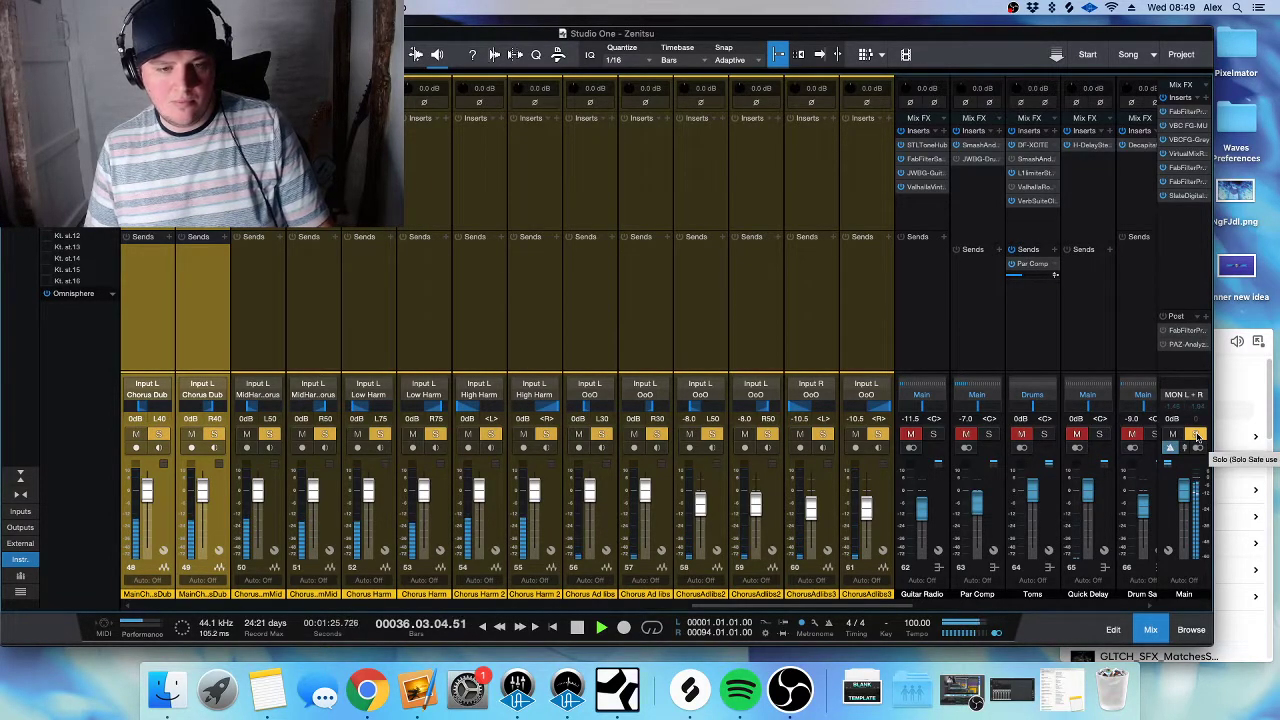
{"action": "left_click_drag", "start_coordinate": [730, 612], "coordinate": [641, 602]}
{"action": "left_click_drag", "start_coordinate": [770, 610], "coordinate": [735, 610]}
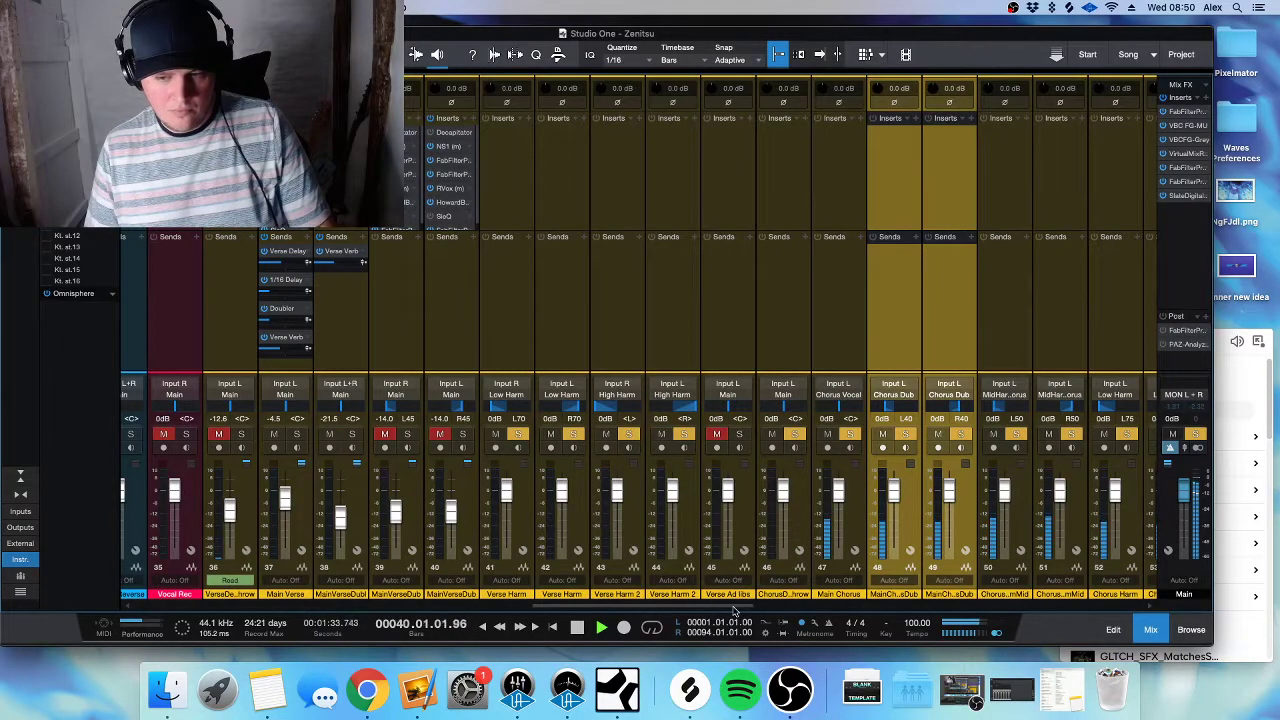
{"action": "left_click_drag", "start_coordinate": [735, 610], "coordinate": [1277, 612]}
- Bring all chorus sections into view in the arrangement and play the soloed vocals from the first chorus near bar 27
{"action": "key", "text": "F3"}
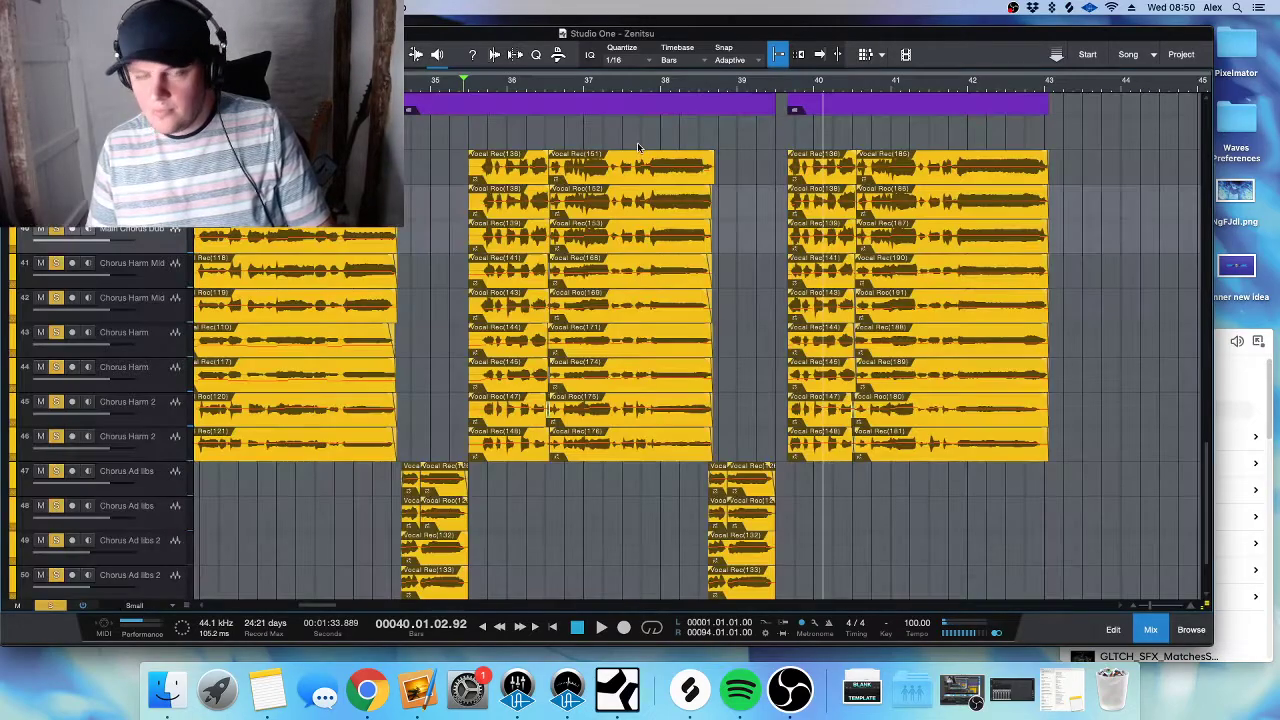
{"action": "scroll", "coordinate": [430, 136], "scroll_direction": "up", "scroll_amount": 1}
{"action": "scroll", "coordinate": [430, 136], "scroll_direction": "left", "scroll_amount": 3}
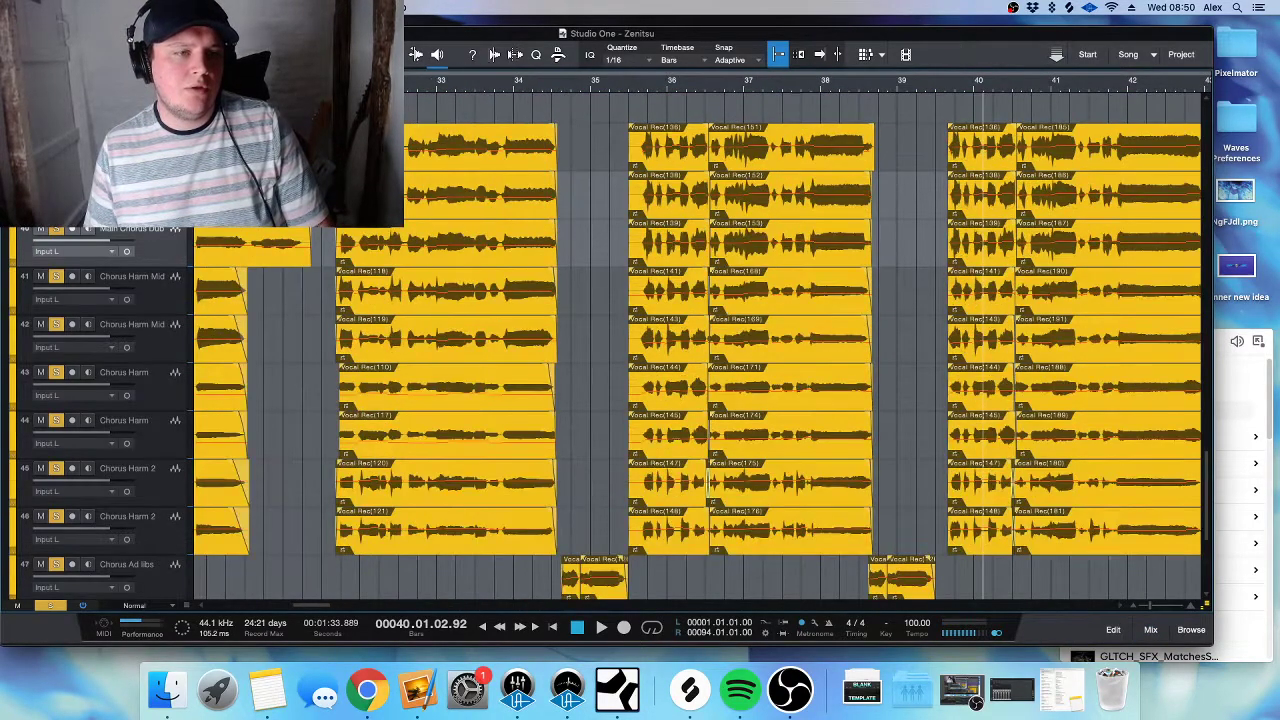
{"action": "scroll", "coordinate": [430, 136], "scroll_direction": "down", "scroll_amount": 2}
{"action": "scroll", "coordinate": [430, 136], "scroll_direction": "left", "scroll_amount": 3}
{"action": "scroll", "coordinate": [478, 150], "scroll_direction": "down", "scroll_amount": 3}
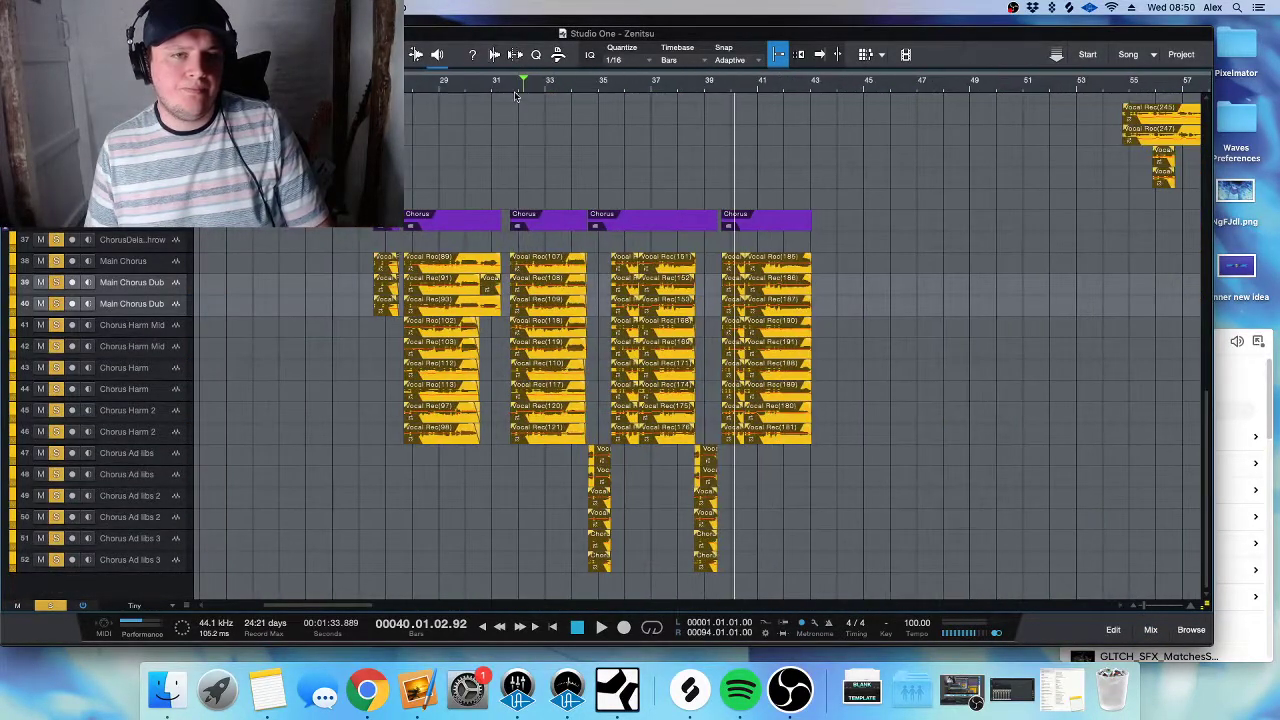
{"action": "key", "text": "space"}
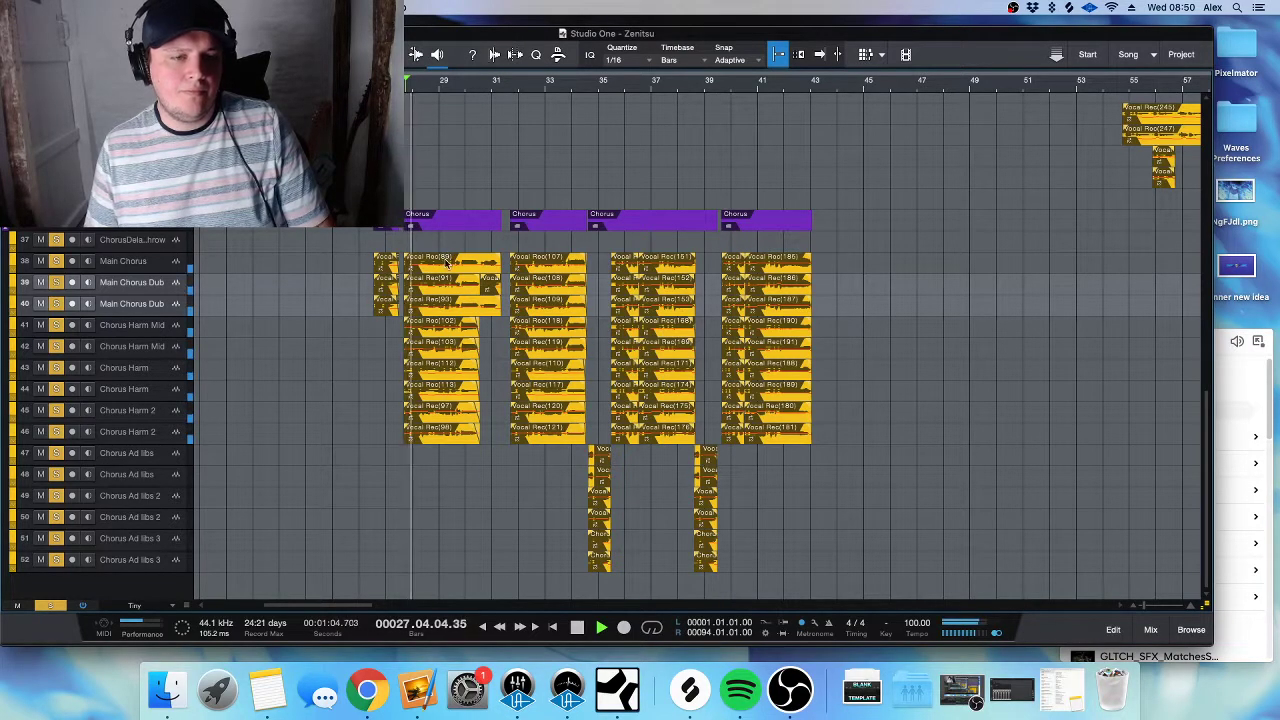
- Set the Low Harm bus fader to -8.5 dB and the High Harm bus fader to -6.4 dB during playback
{"action": "key", "text": "F3"}
{"action": "scroll", "coordinate": [1046, 608], "scroll_direction": "right", "scroll_amount": 10}
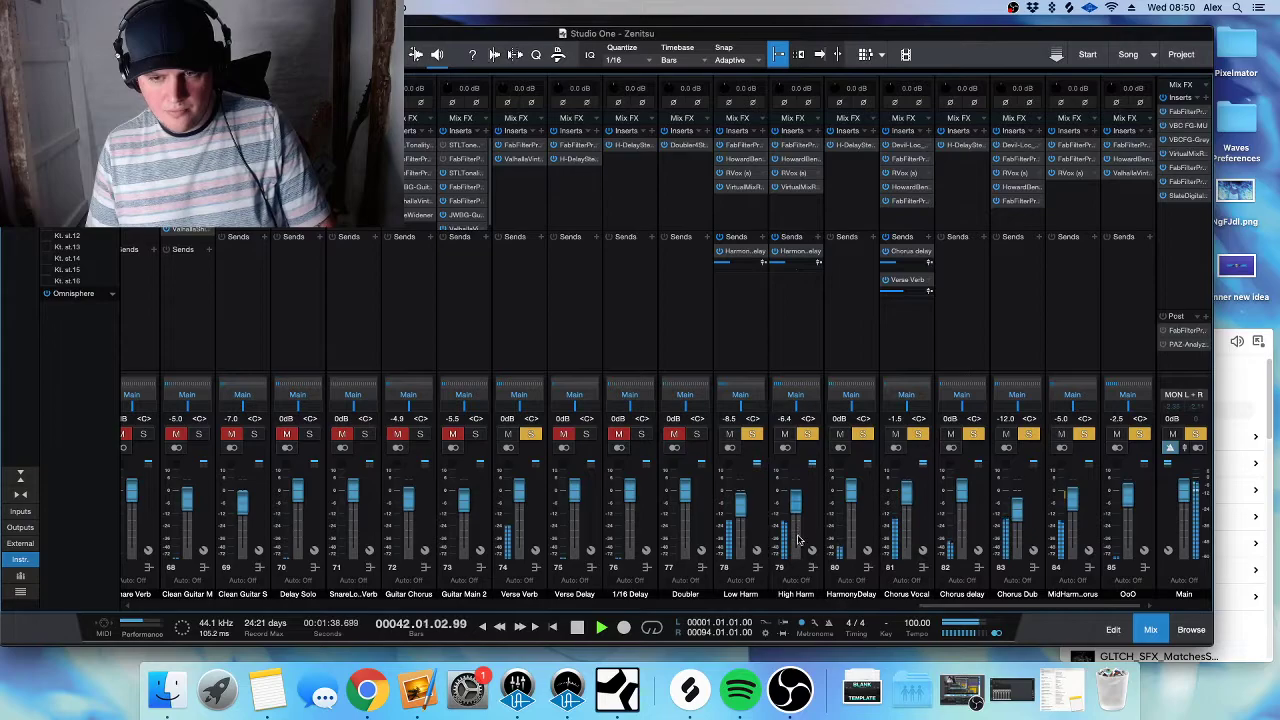
{"action": "key", "text": "F3"}
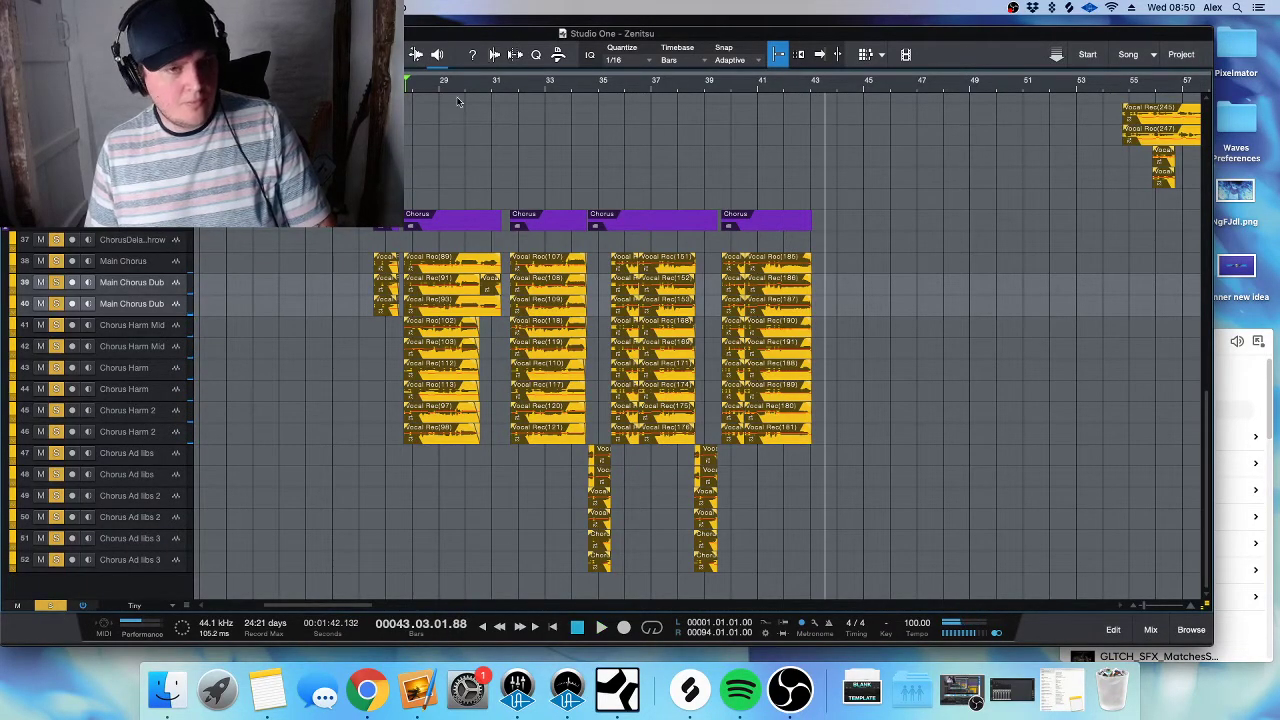
- Clear the chorus solo, play the full mix from the chorus start, and save the song
{"action": "scroll", "coordinate": [408, 85], "scroll_direction": "right", "scroll_amount": 2}
{"action": "key", "text": "space"}
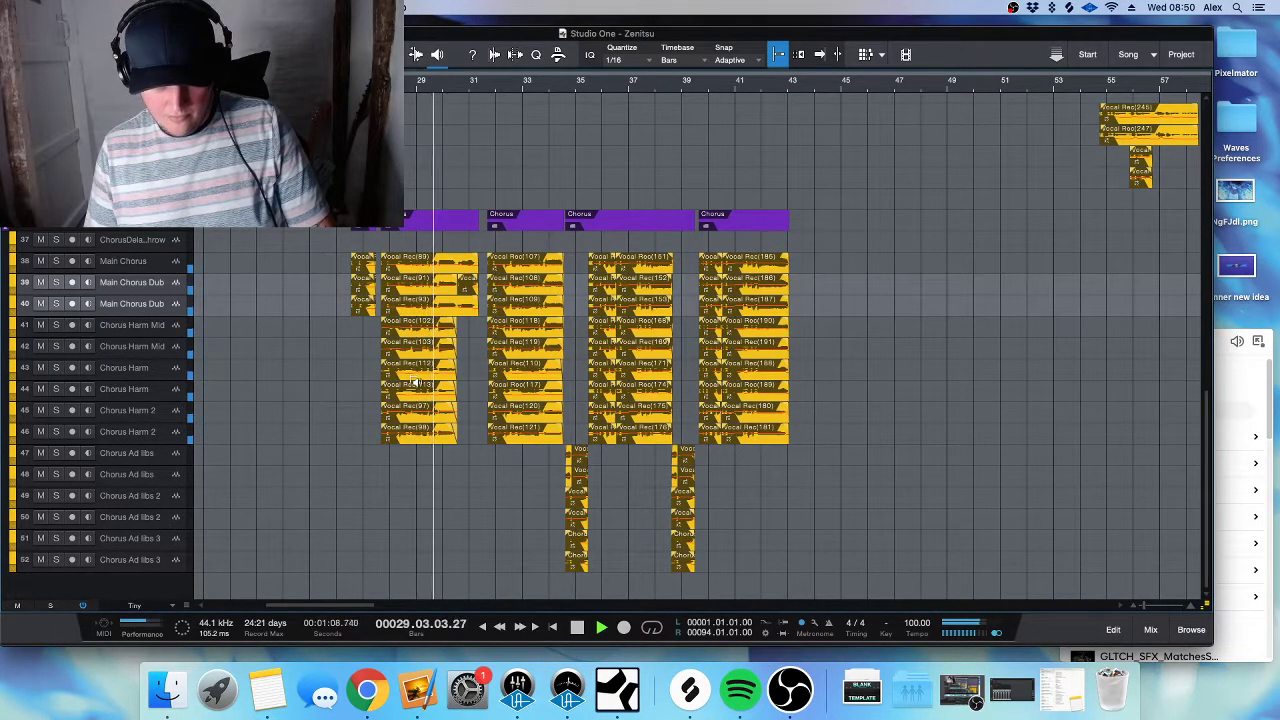
{"action": "key", "text": "shift+w"}
{"action": "key", "text": "shift+w"}
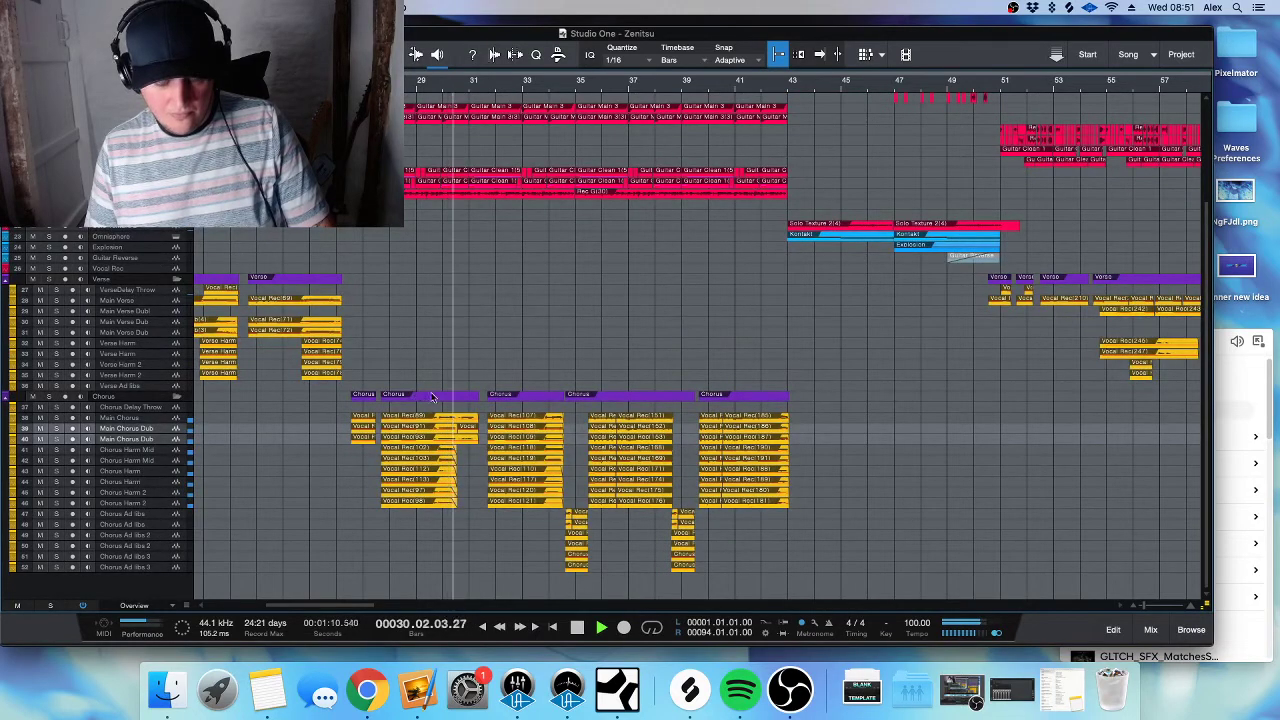
{"action": "key", "text": "cmd+s"}
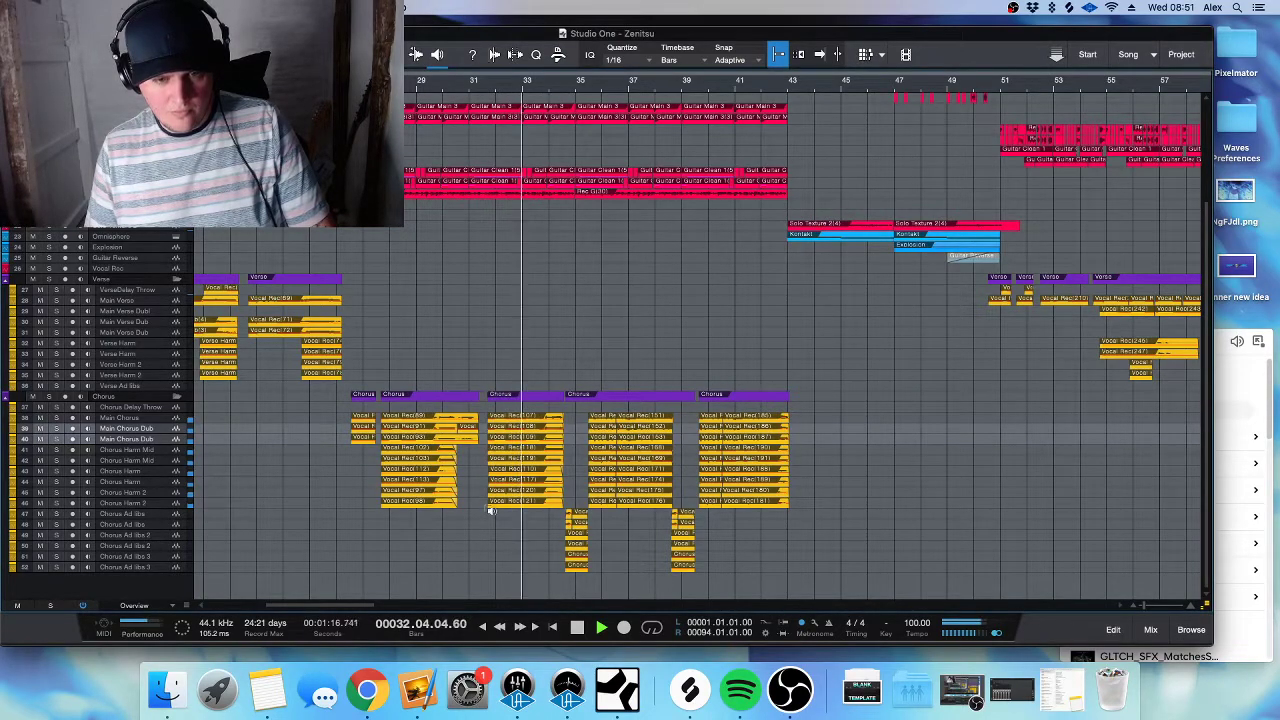
- Examine the chorus vocal and ad lib tracks up close during playback, and return to the overview of the whole arrangement
{"action": "key", "text": "shift+e"}
{"action": "key", "text": "shift+w"}
{"action": "key", "text": "shift+w"}
{"action": "key", "text": "shift+w"}
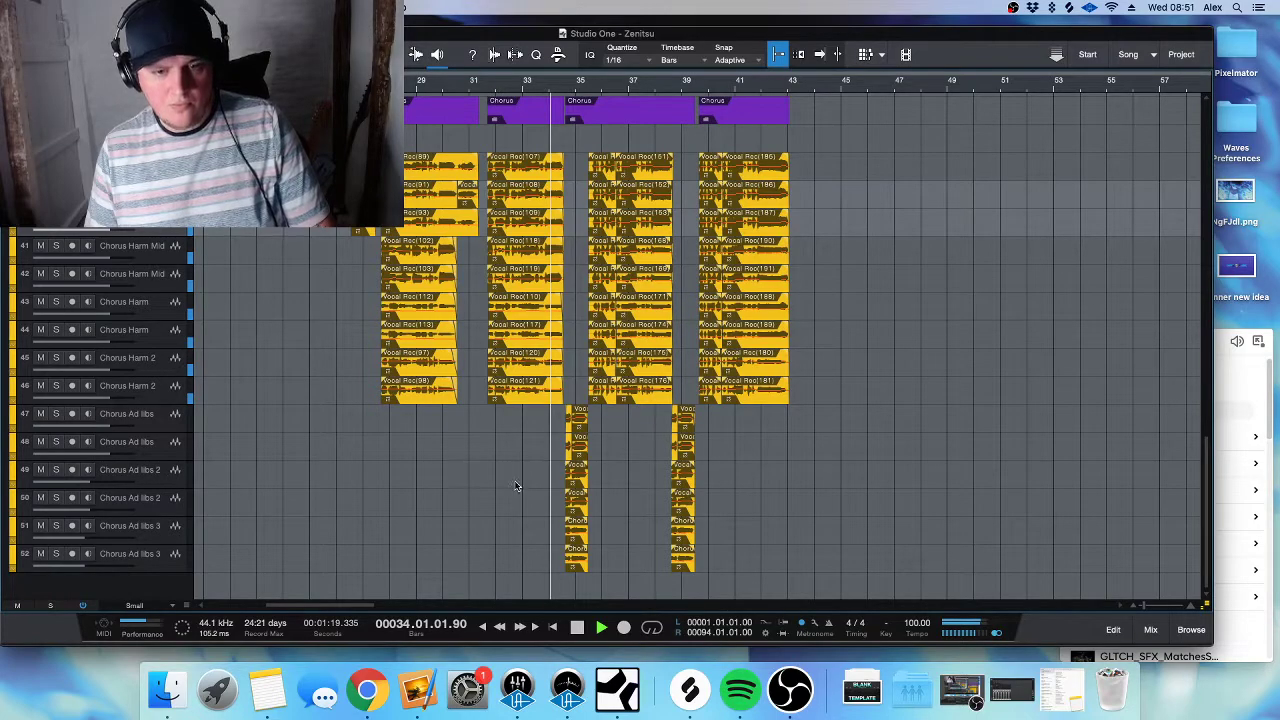
{"action": "key", "text": "ctrl+s"}
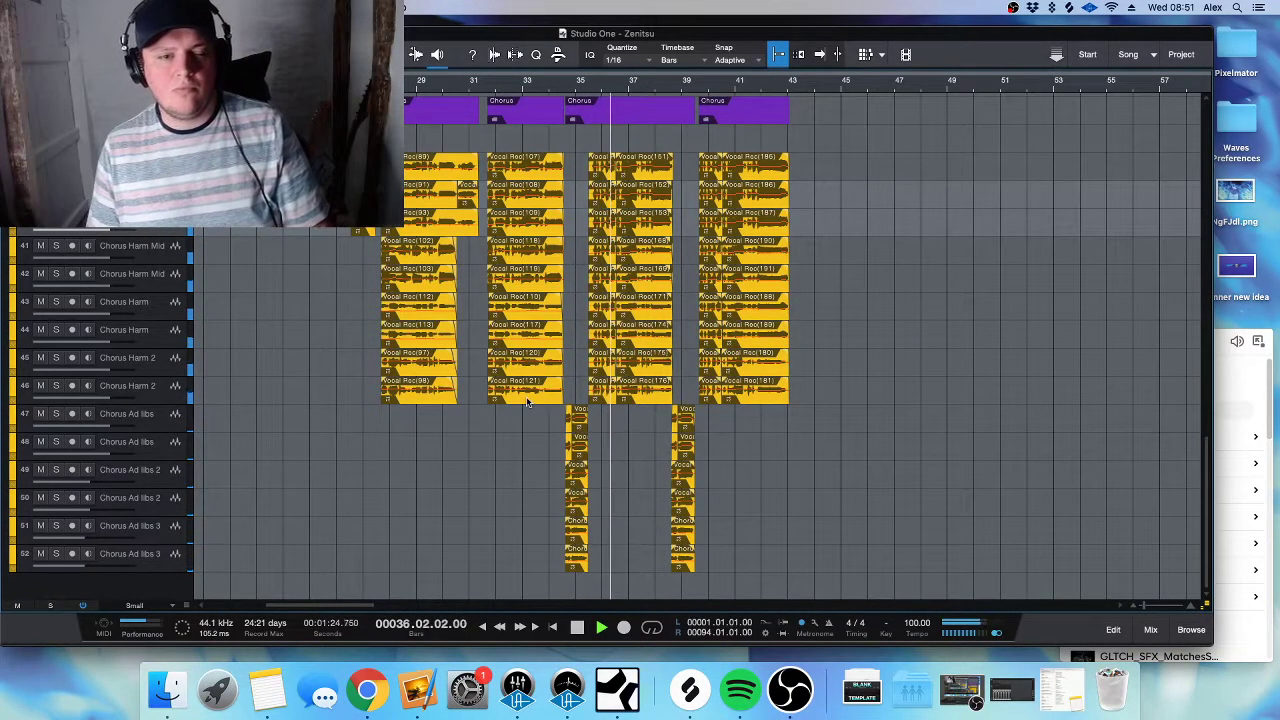
{"action": "key", "text": "shift+w"}
{"action": "key", "text": "shift+w"}
{"action": "key", "text": "shift+w"}
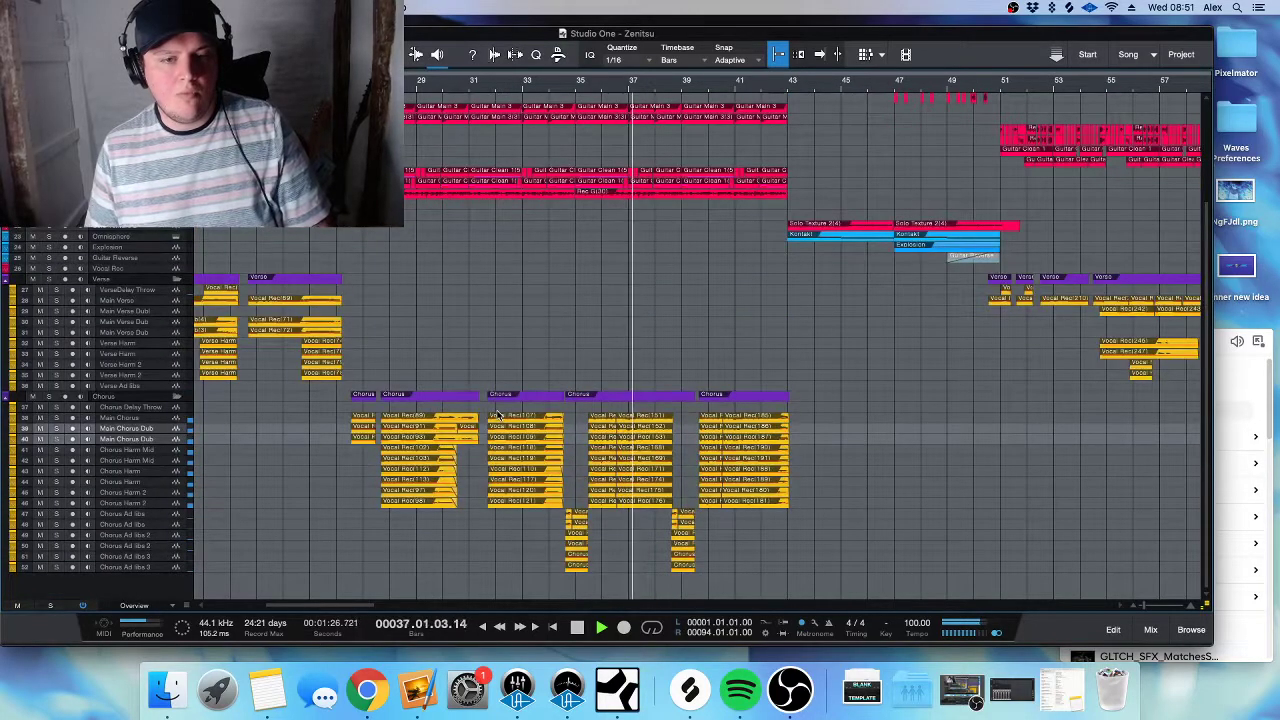
{"action": "key", "text": "w"}
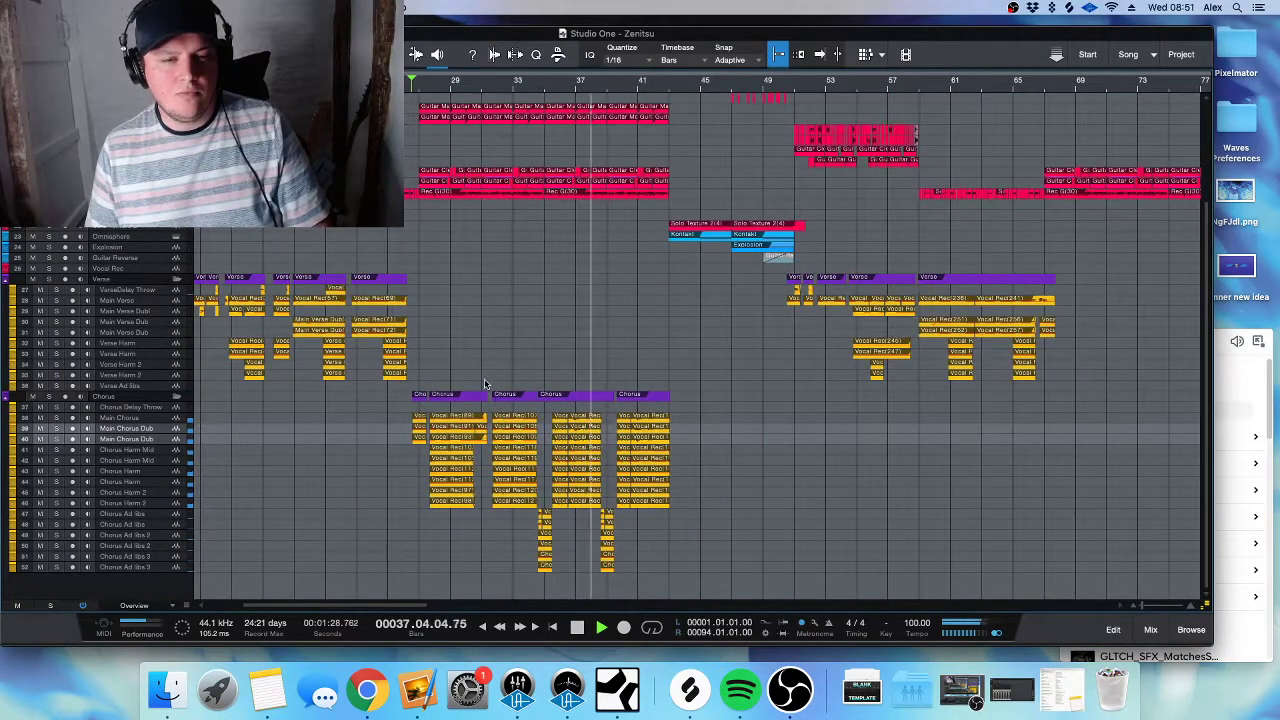
- Play the mix from the end of the chorus at bar 43, skip ahead to about bar 50, and save the song
{"action": "scroll", "coordinate": [485, 383], "scroll_direction": "left", "scroll_amount": 2}
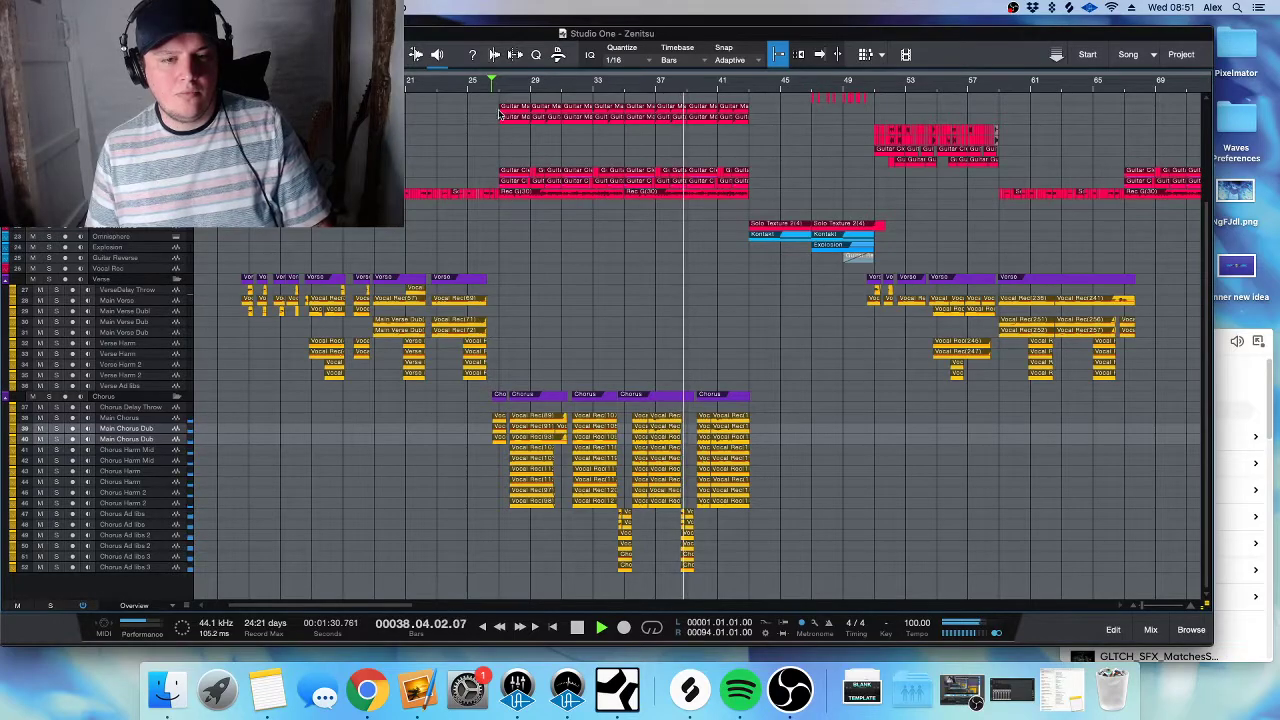
{"action": "left_click", "coordinate": [752, 103]}
{"action": "left_click", "coordinate": [752, 100]}
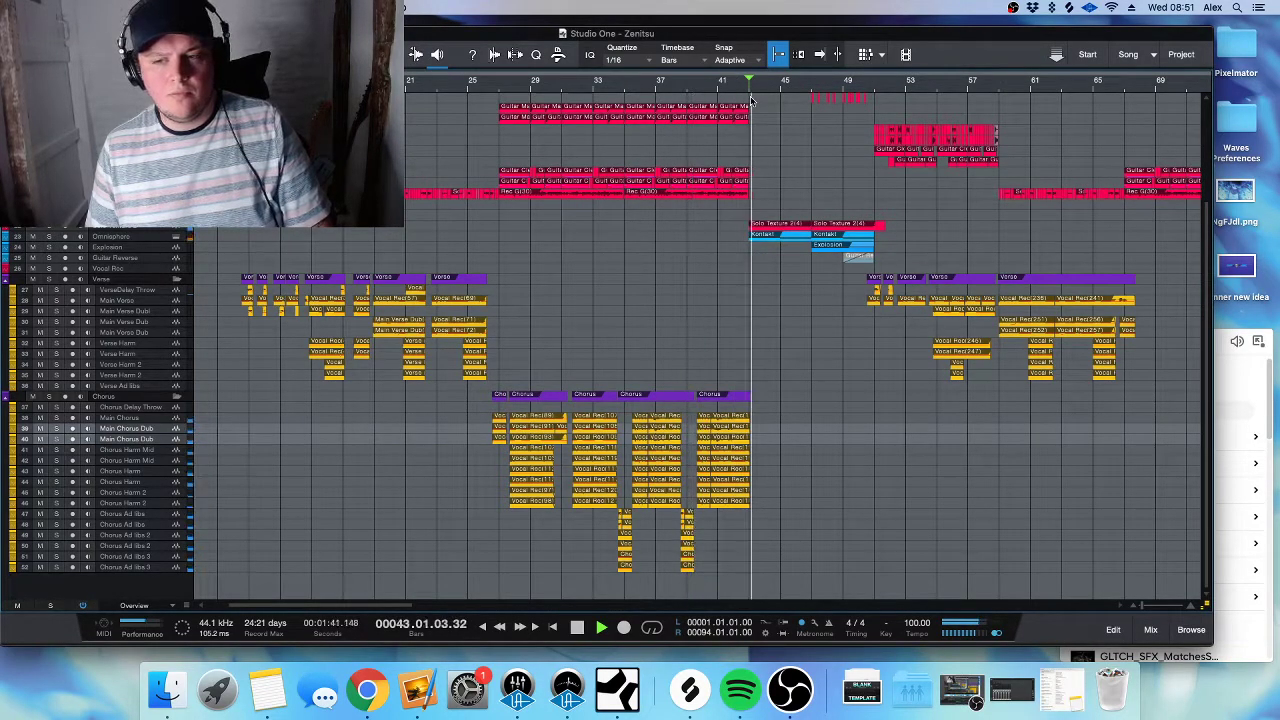
{"action": "left_click", "coordinate": [862, 94]}
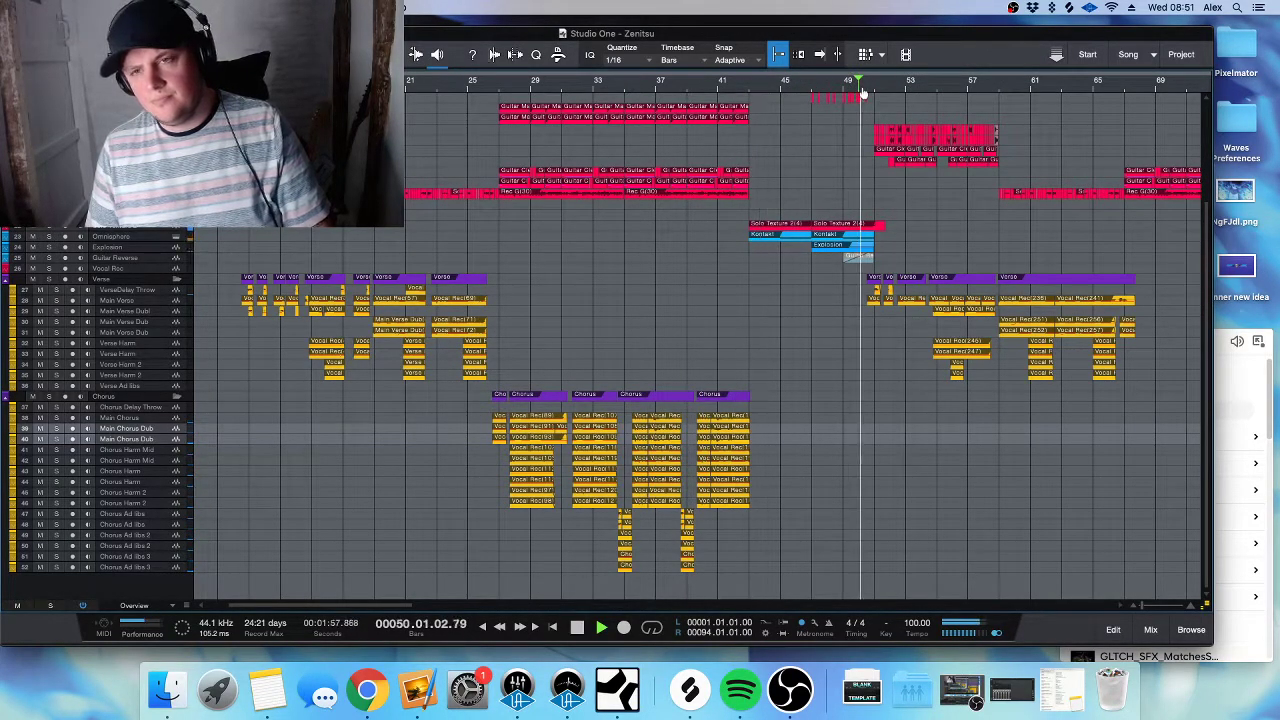
{"action": "key", "text": "super+s"}
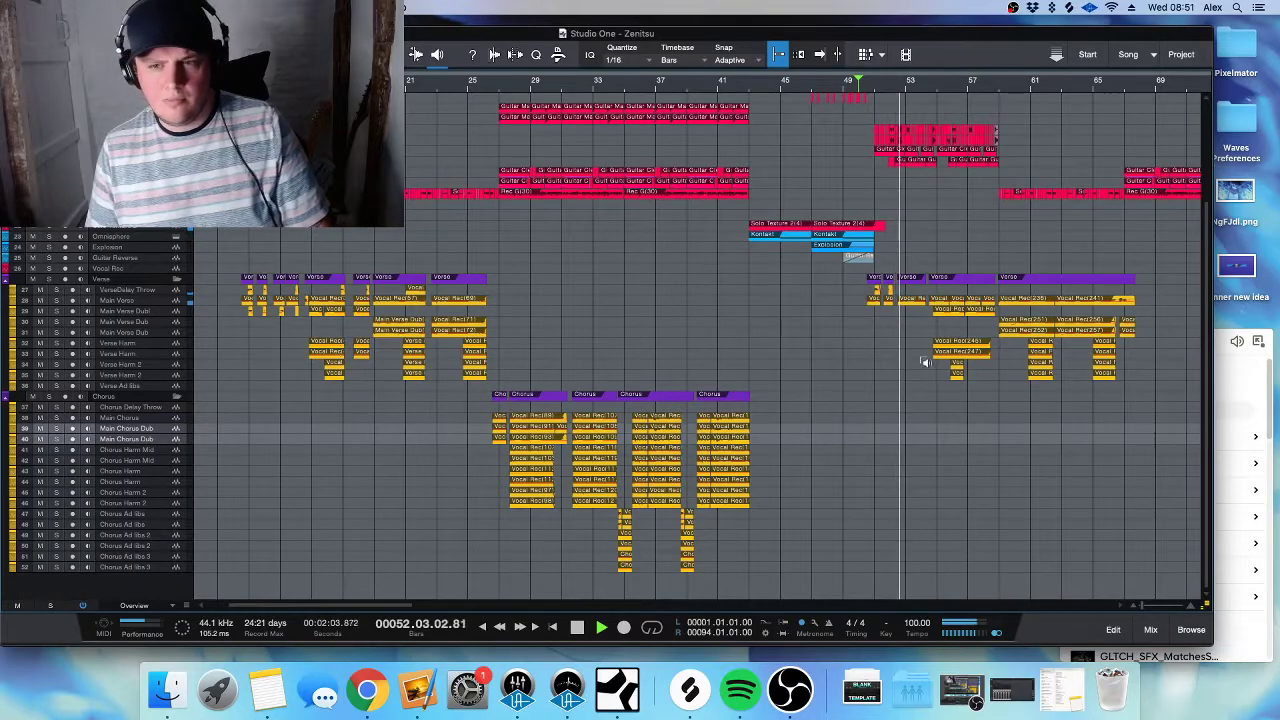
- Examine the second verse's vocal tracks up close while playing them from about bar 50
{"action": "scroll", "coordinate": [918, 395], "scroll_direction": "up", "scroll_amount": 4}
{"action": "scroll", "coordinate": [917, 402], "scroll_direction": "up", "scroll_amount": 10}
{"action": "scroll", "coordinate": [880, 405], "scroll_direction": "right", "scroll_amount": 4}
{"action": "scroll", "coordinate": [600, 443], "scroll_direction": "down", "scroll_amount": 3}
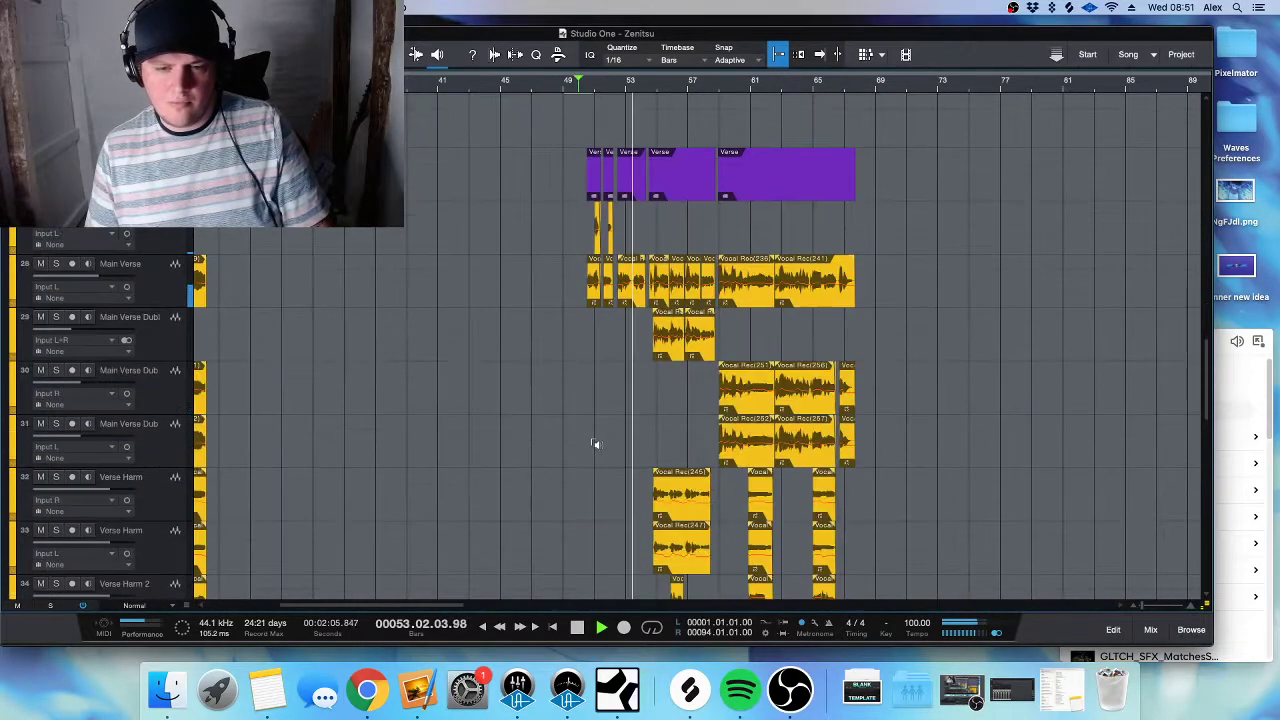
{"action": "scroll", "coordinate": [602, 430], "scroll_direction": "down", "scroll_amount": 3}
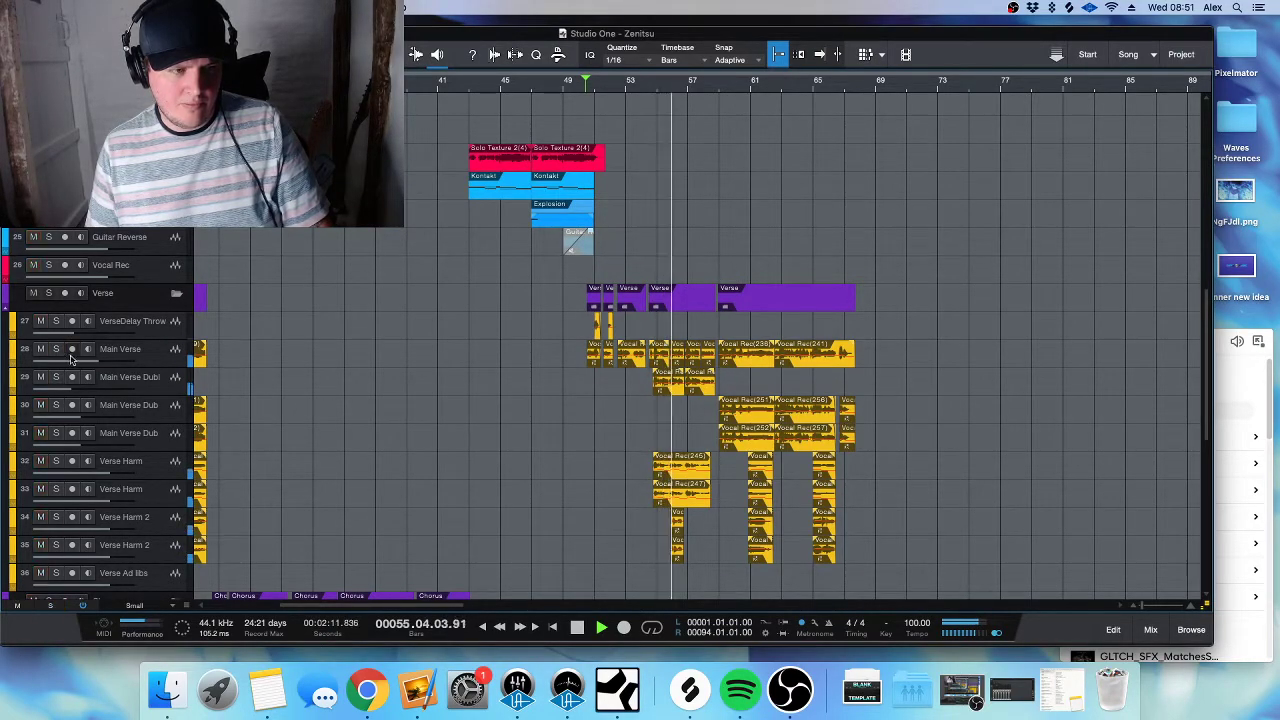
{"action": "key", "text": "space"}
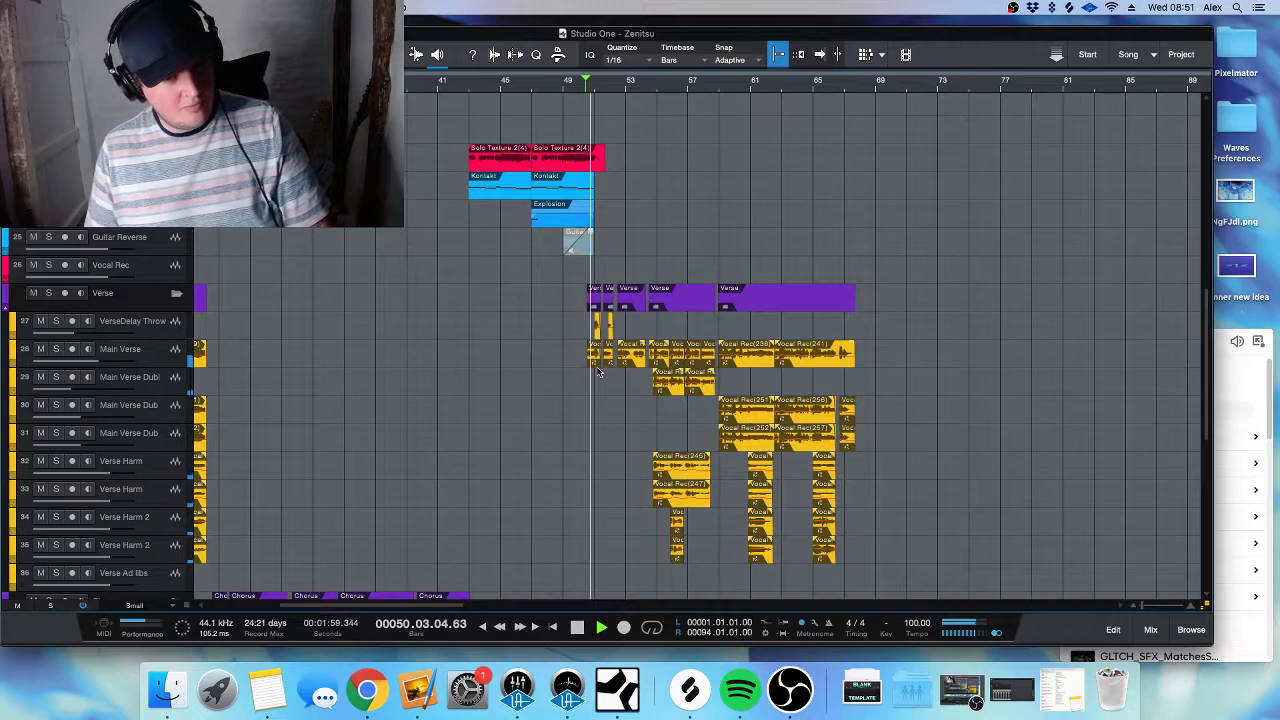
{"action": "key", "text": "space"}
{"action": "key", "text": "z"}
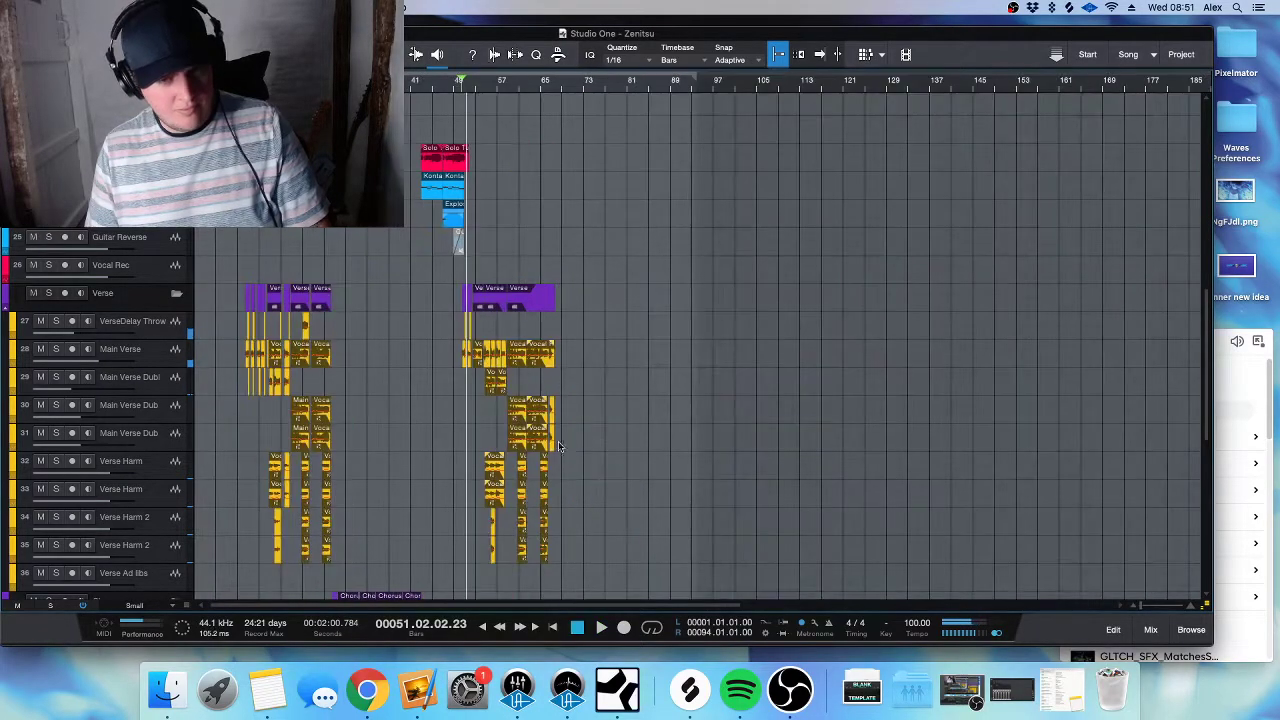
- Play the second verse from about bar 54 and compare its main, dub and harmony vocal tracks with the first verse
{"action": "left_click", "coordinate": [506, 86]}
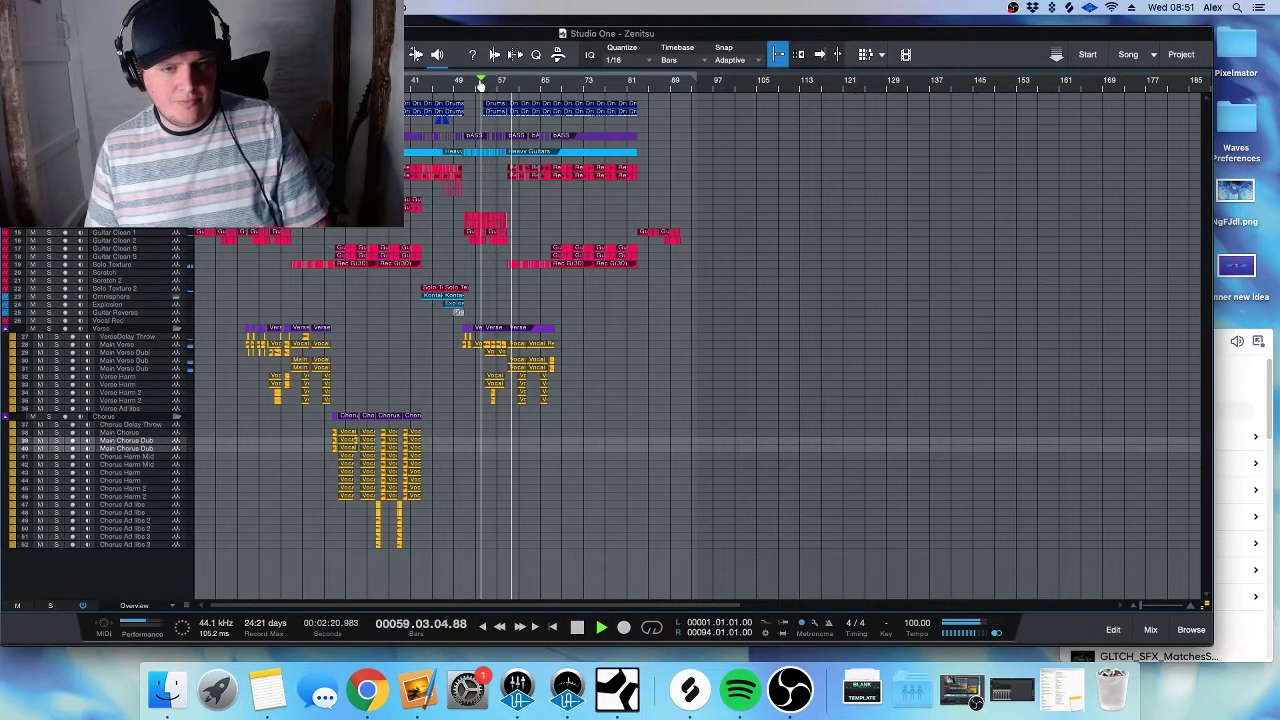
{"action": "left_click", "coordinate": [481, 86]}
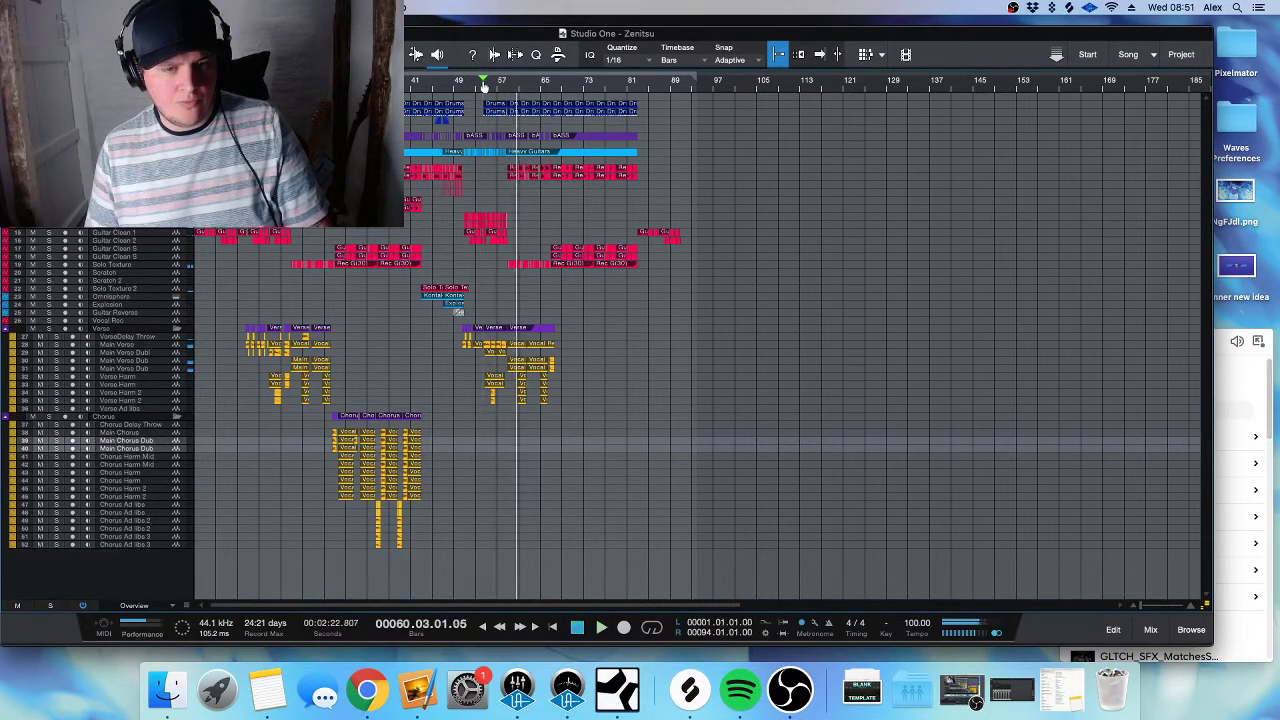
{"action": "scroll", "coordinate": [473, 366], "scroll_direction": "up", "scroll_amount": 5}
{"action": "scroll", "coordinate": [528, 400], "scroll_direction": "up", "scroll_amount": 3}
{"action": "scroll", "coordinate": [565, 412], "scroll_direction": "up", "scroll_amount": 1}
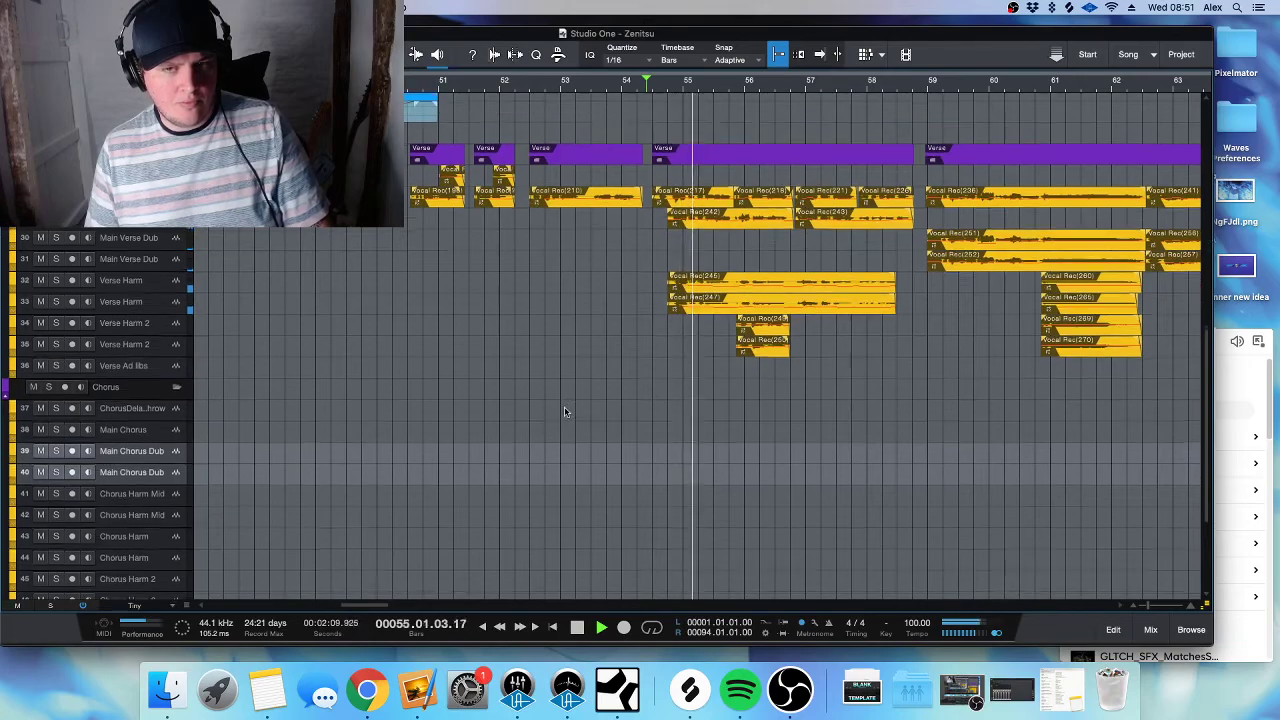
{"action": "scroll", "coordinate": [565, 412], "scroll_direction": "up", "scroll_amount": 3}
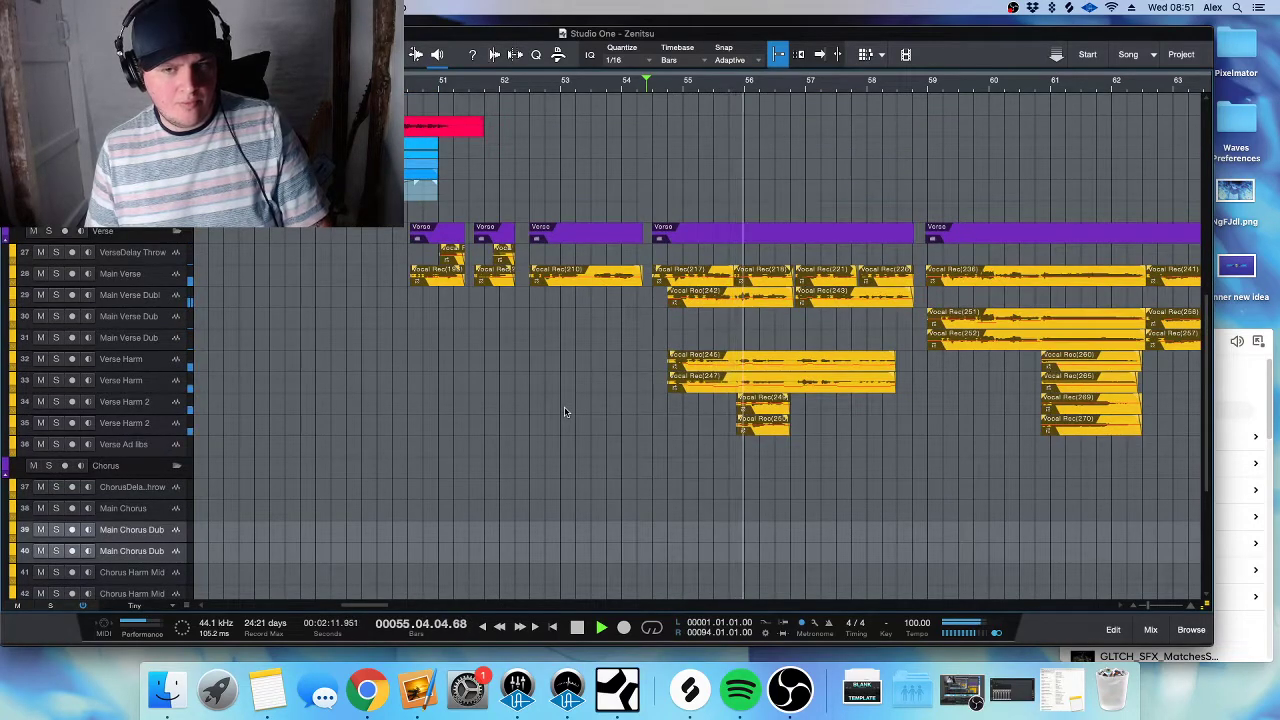
{"action": "scroll", "coordinate": [568, 413], "scroll_direction": "down", "scroll_amount": 4}
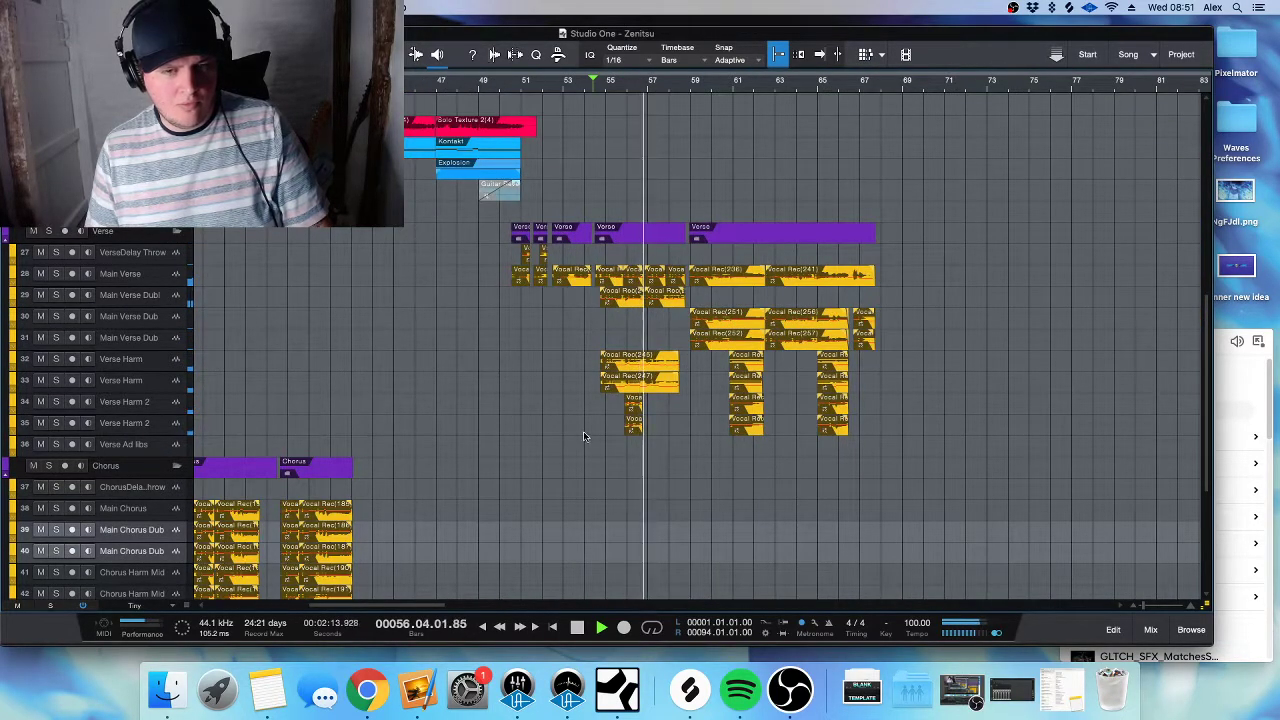
{"action": "scroll", "coordinate": [540, 450], "scroll_direction": "down", "scroll_amount": 4}
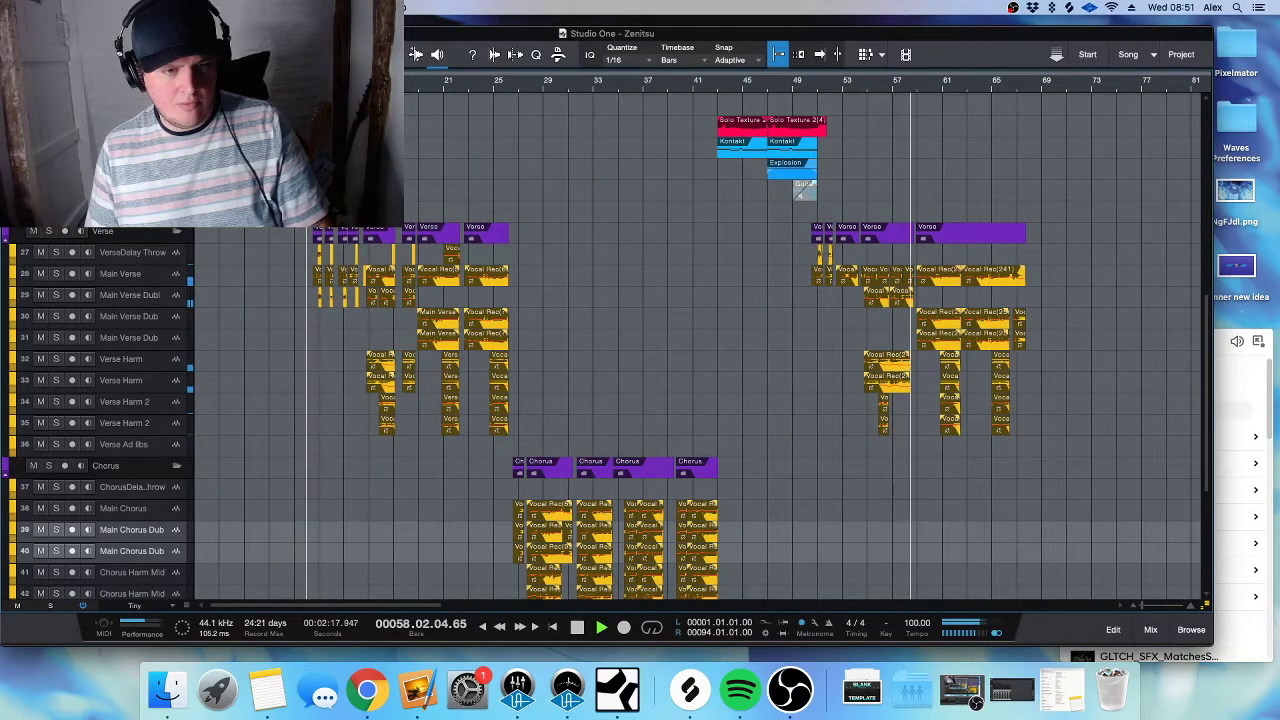
- Listen to the first verse's vocals up close, replaying passages between bars 10 and 15
{"action": "key", "text": "space"}
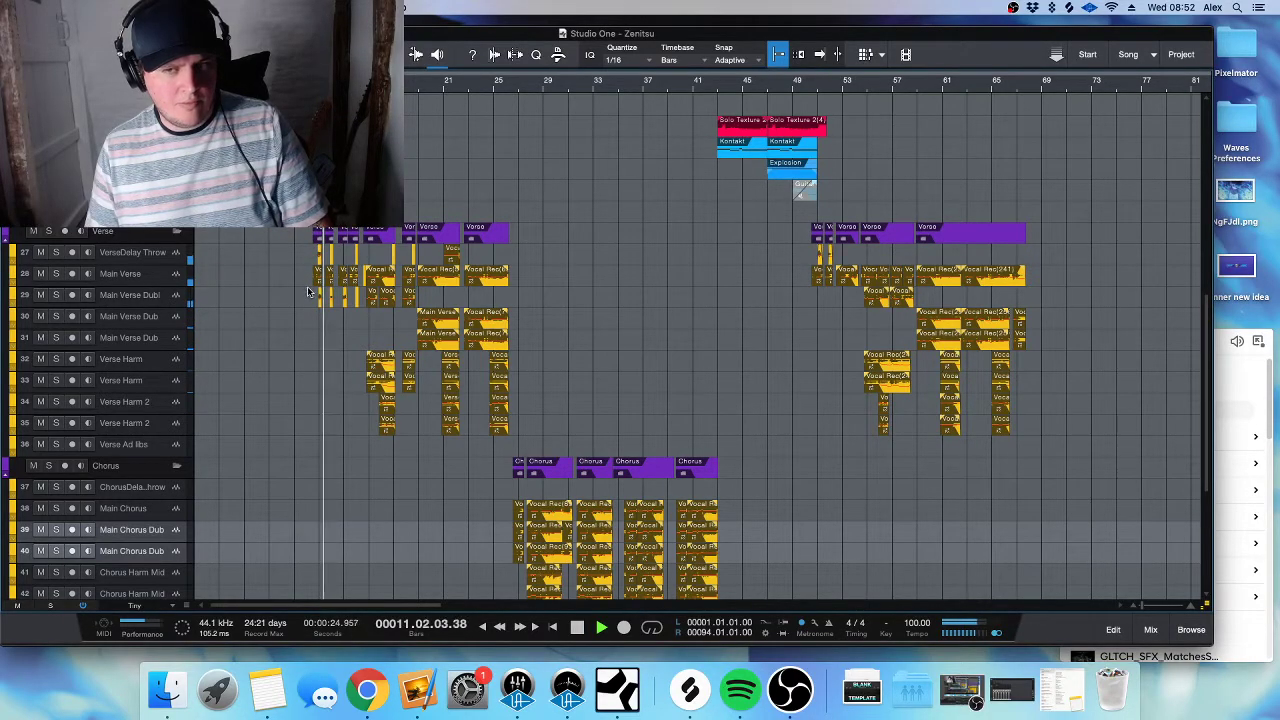
{"action": "key", "text": "e"}
{"action": "key", "text": "e"}
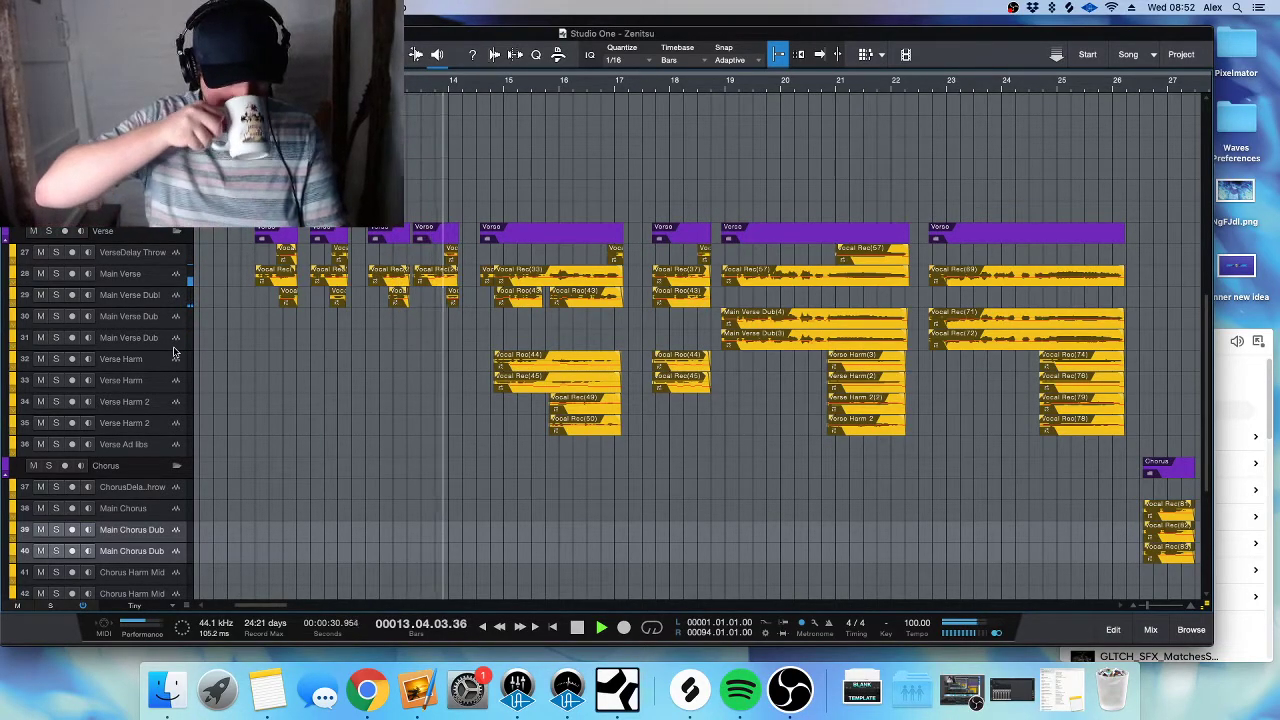
{"action": "key", "text": "space"}
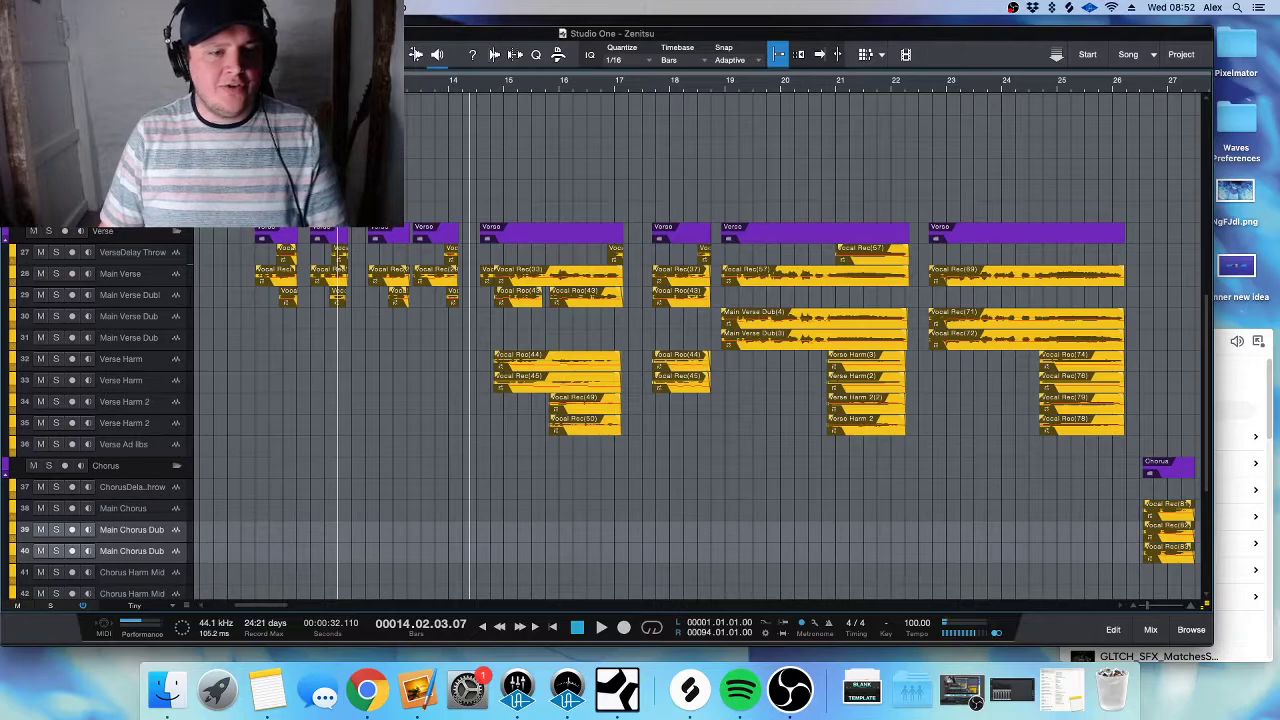
{"action": "left_click", "coordinate": [338, 90]}
{"action": "key", "text": "space"}
{"action": "scroll", "coordinate": [338, 90], "scroll_direction": "left", "scroll_amount": 2}
{"action": "key", "text": "space"}
{"action": "left_click_drag", "start_coordinate": [430, 93], "coordinate": [438, 95]}
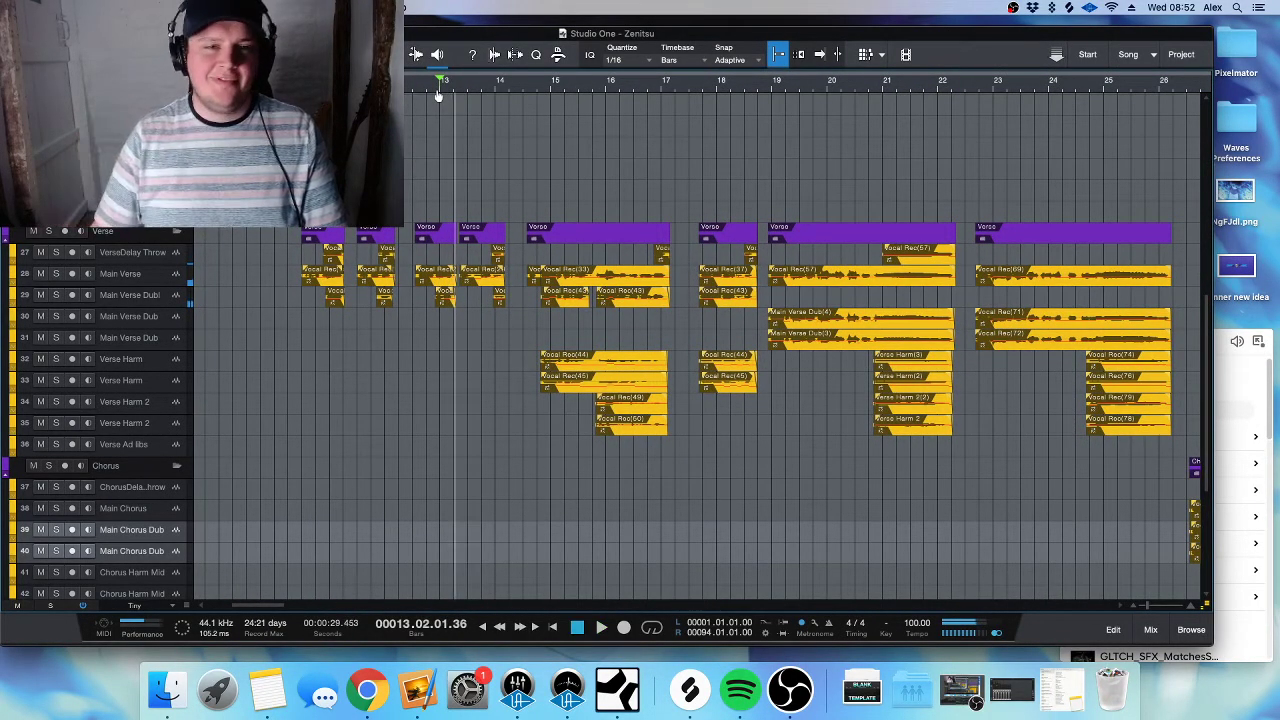
{"action": "left_click", "coordinate": [413, 88]}
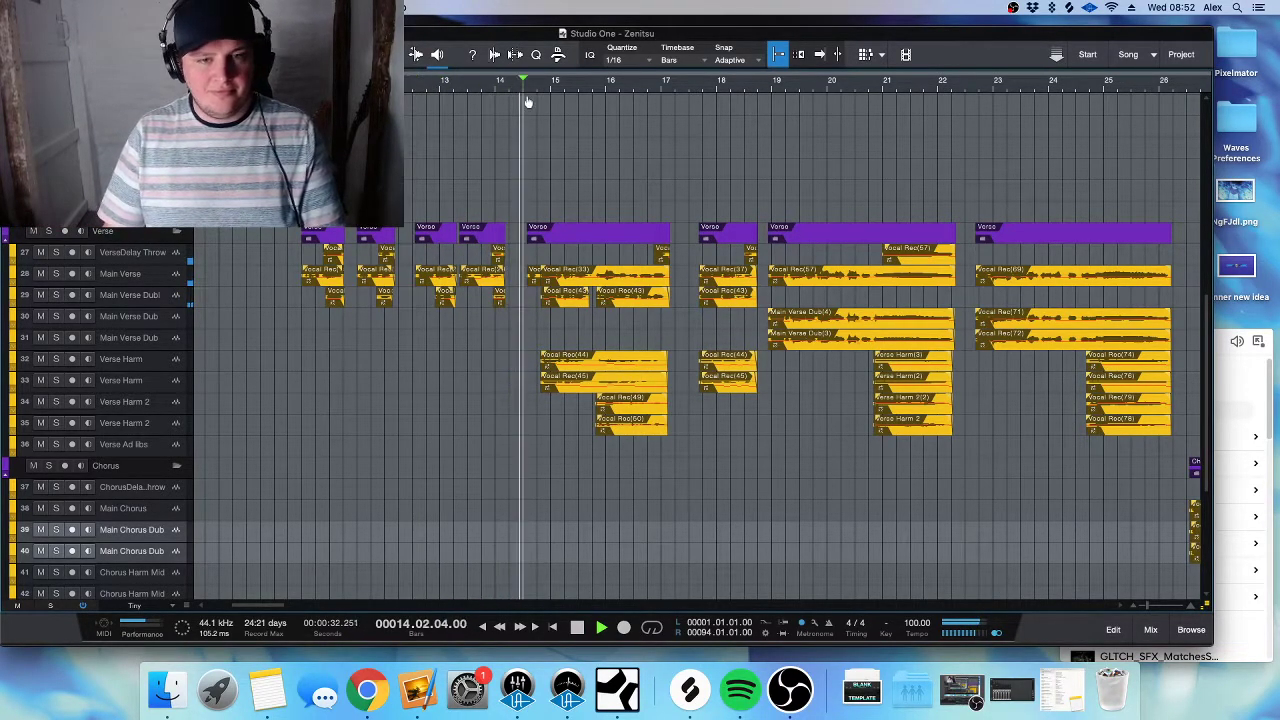
- Set the Low Harm bus fader to -13.0 dB and the High Harm bus fader to -13.7 dB during playback
{"action": "scroll", "coordinate": [421, 380], "scroll_direction": "right", "scroll_amount": 3}
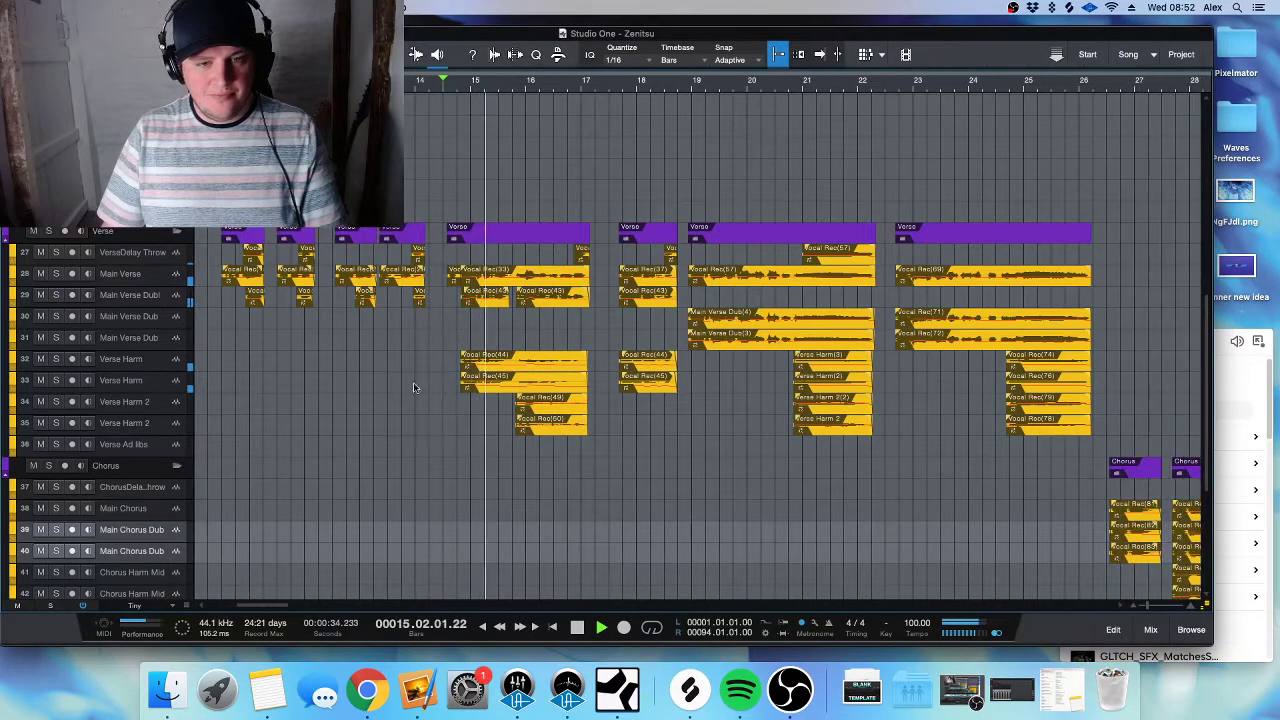
{"action": "key", "text": "F3"}
{"action": "scroll", "coordinate": [826, 607], "scroll_direction": "right", "scroll_amount": 10}
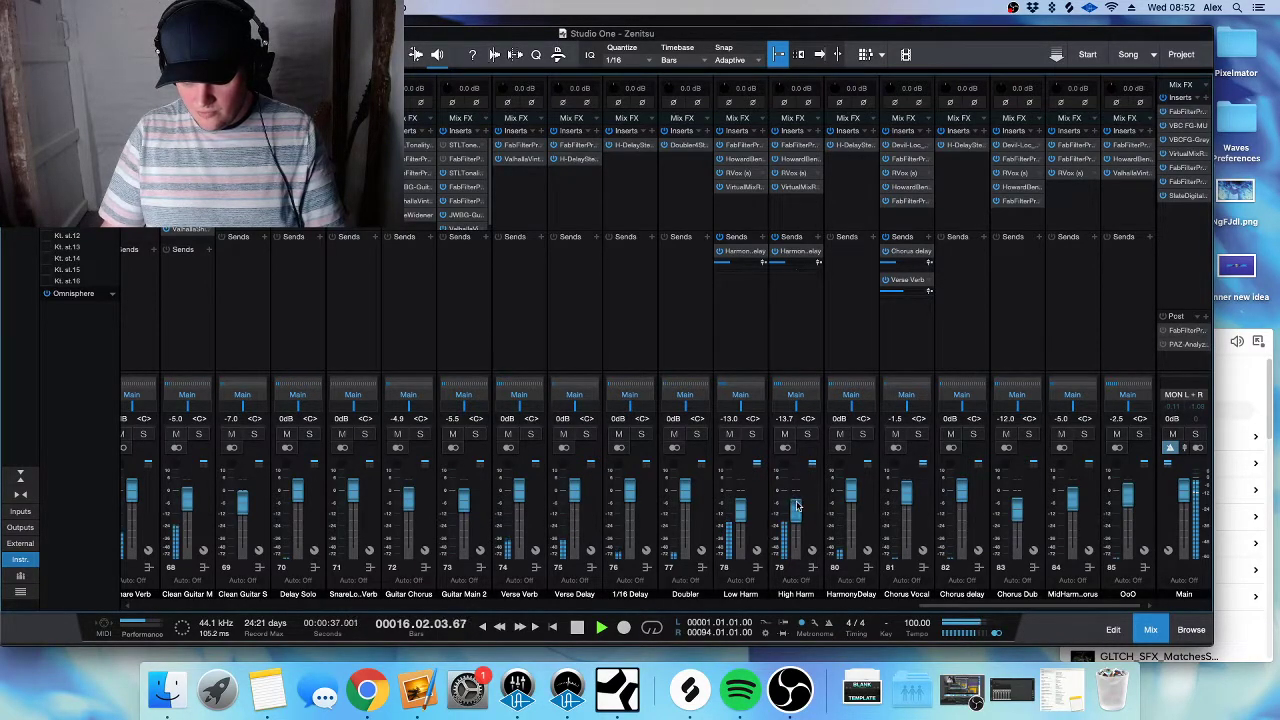
{"action": "key", "text": "F3"}
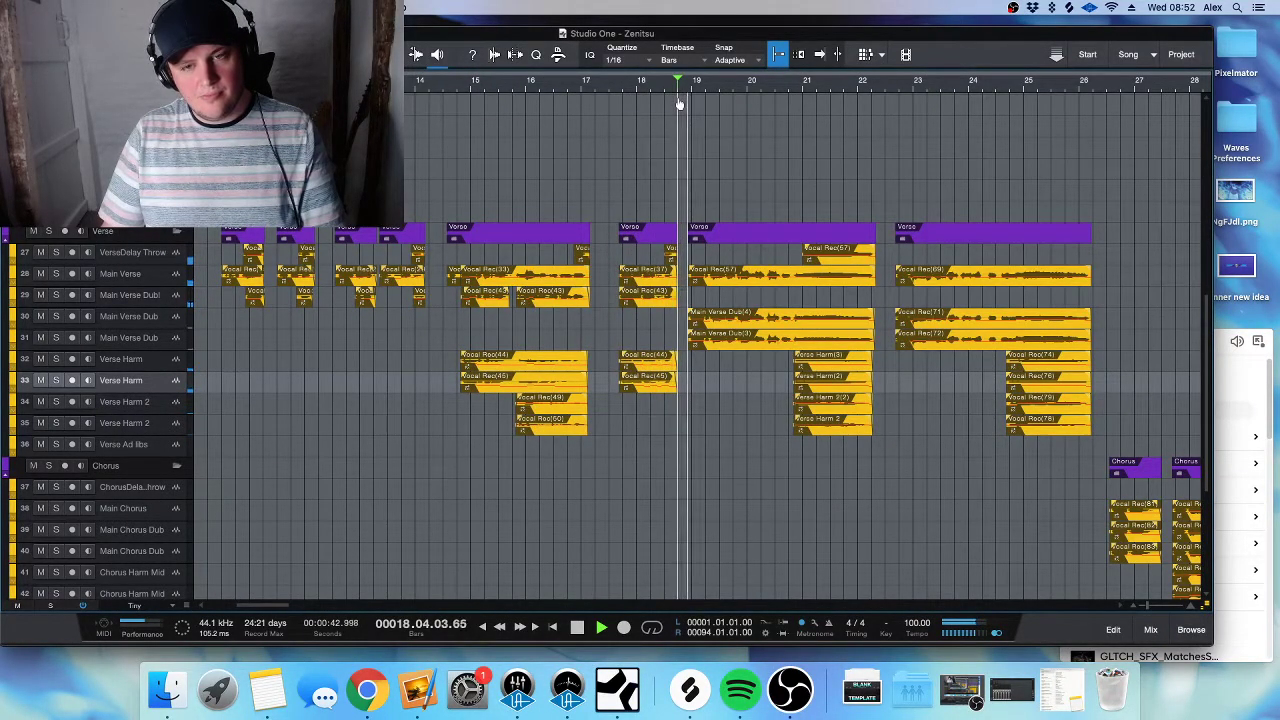
- Move the two Main Verse vocal events between bars 19 and 26 to the Main Chorus track, keeping their timing
{"action": "key", "text": "w"}
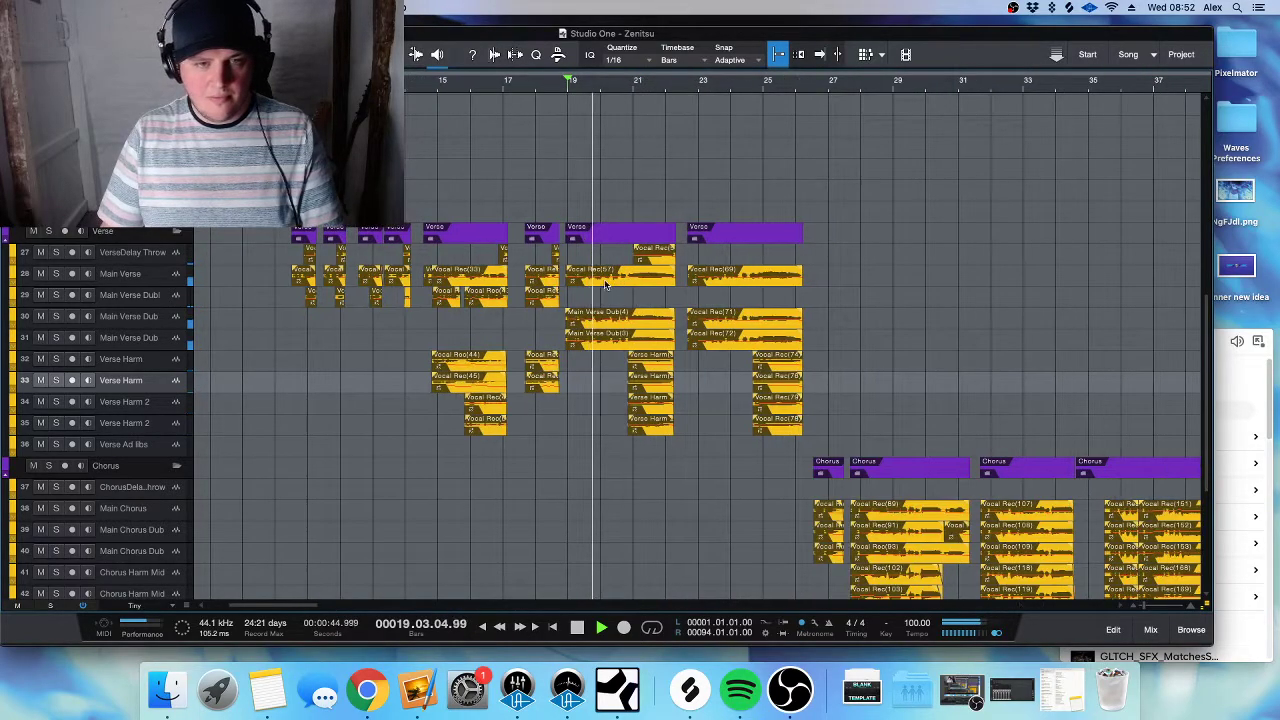
{"action": "key", "text": "F3"}
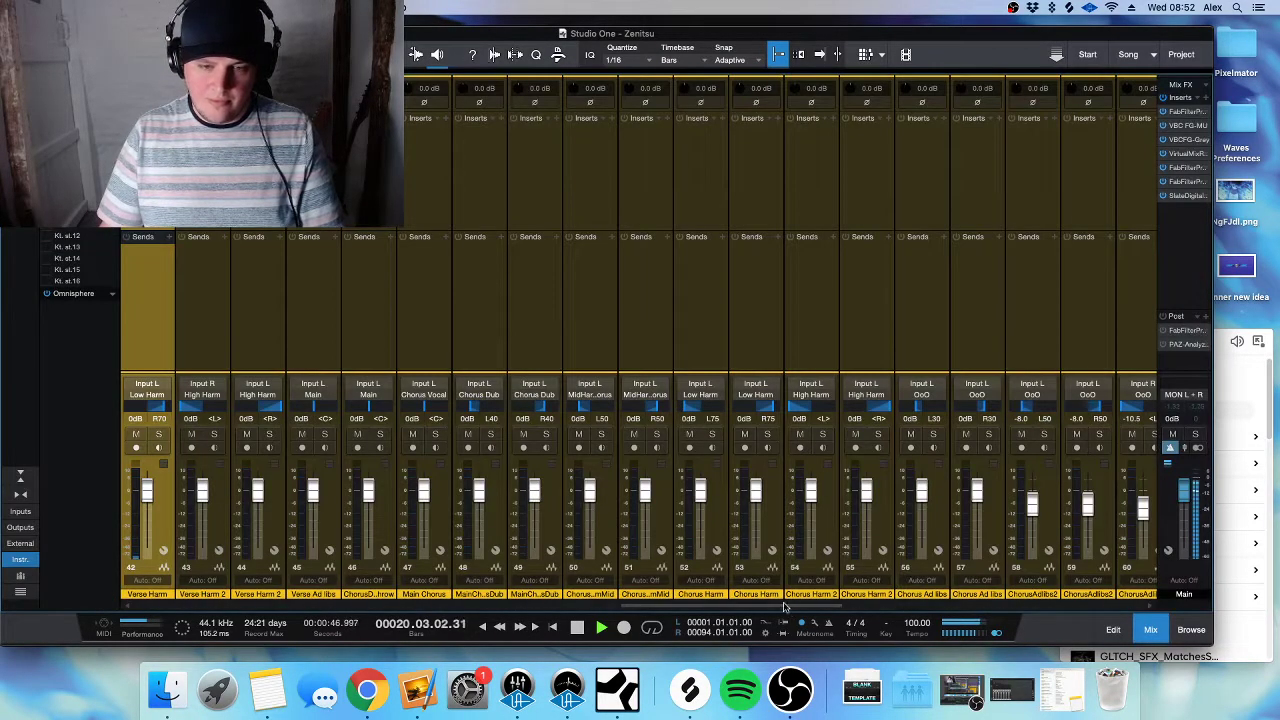
{"action": "scroll", "coordinate": [700, 480], "scroll_direction": "left", "scroll_amount": 10}
{"action": "key", "text": "F3"}
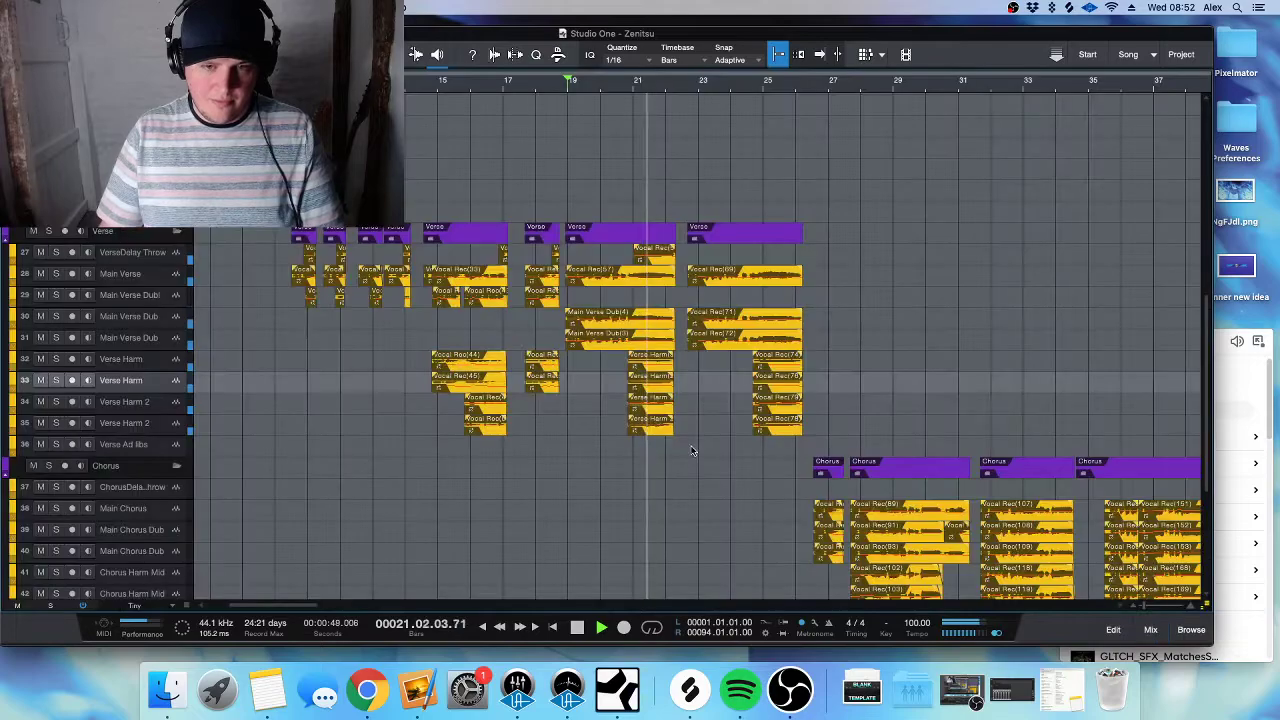
{"action": "scroll", "coordinate": [640, 400], "scroll_direction": "up", "scroll_amount": 2}
{"action": "left_click_drag", "start_coordinate": [845, 310], "coordinate": [616, 474]}
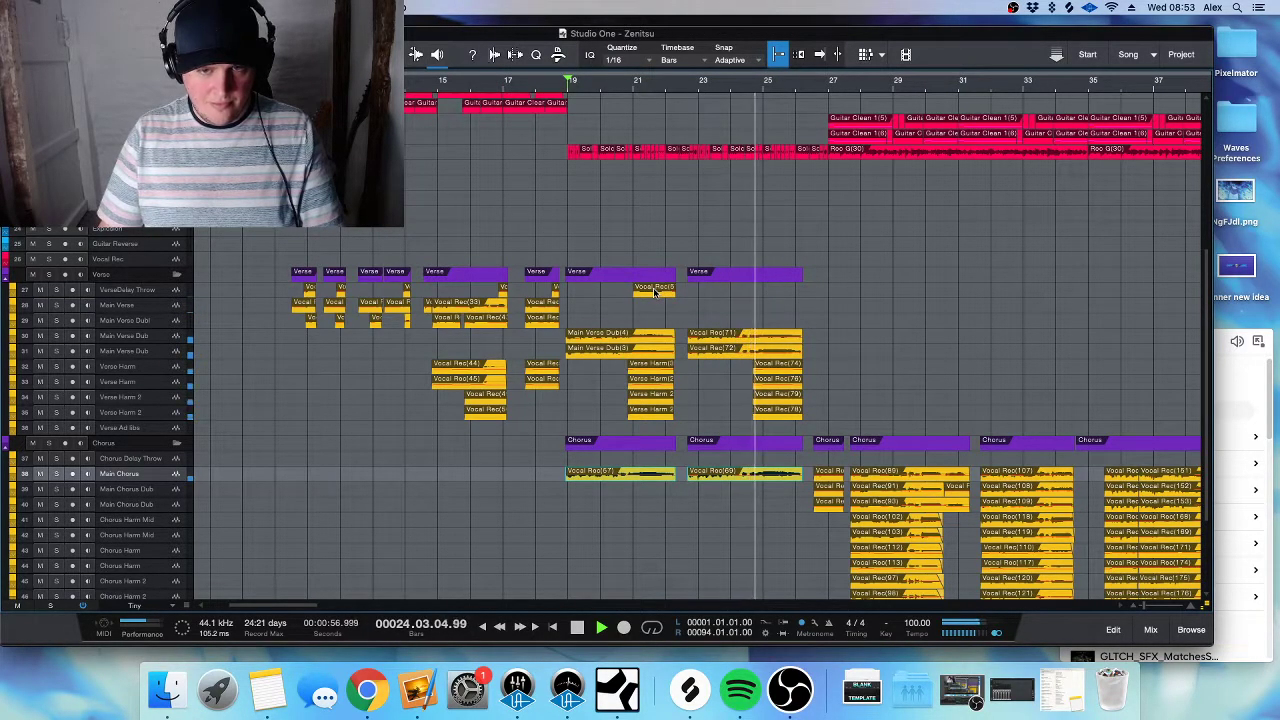
{"action": "scroll", "coordinate": [648, 425], "scroll_direction": "down", "scroll_amount": 2}
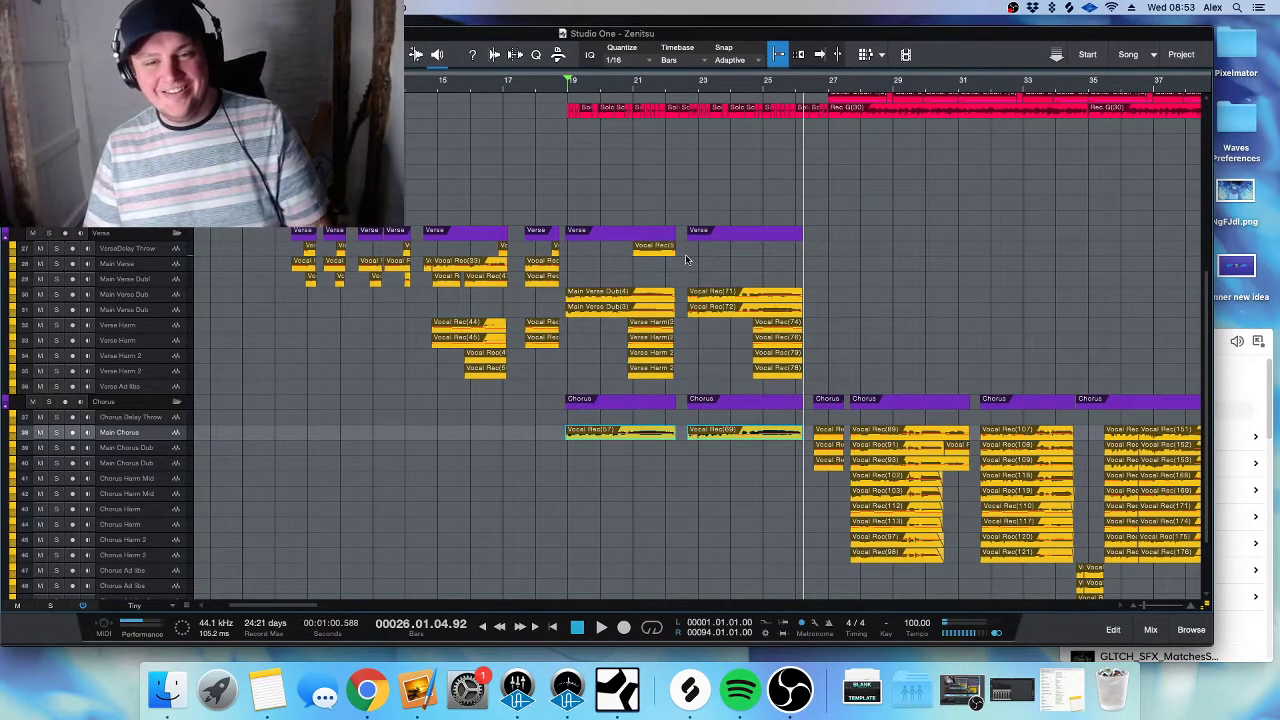
- Move the four Main Verse Dub events between bars 19 and 26 to the two Main Chorus Dub tracks, keeping their timing
{"action": "key", "text": "shift+e"}
{"action": "key", "text": "shift+e"}
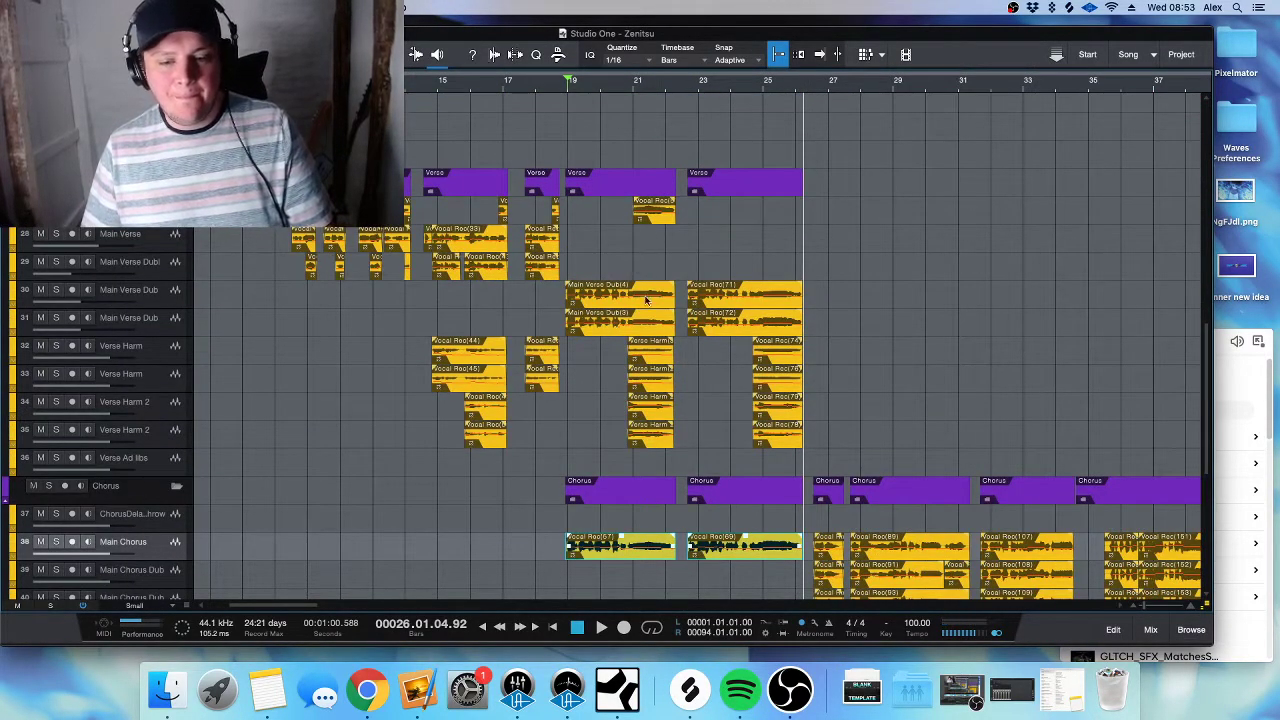
{"action": "key", "text": "space"}
{"action": "key", "text": "space"}
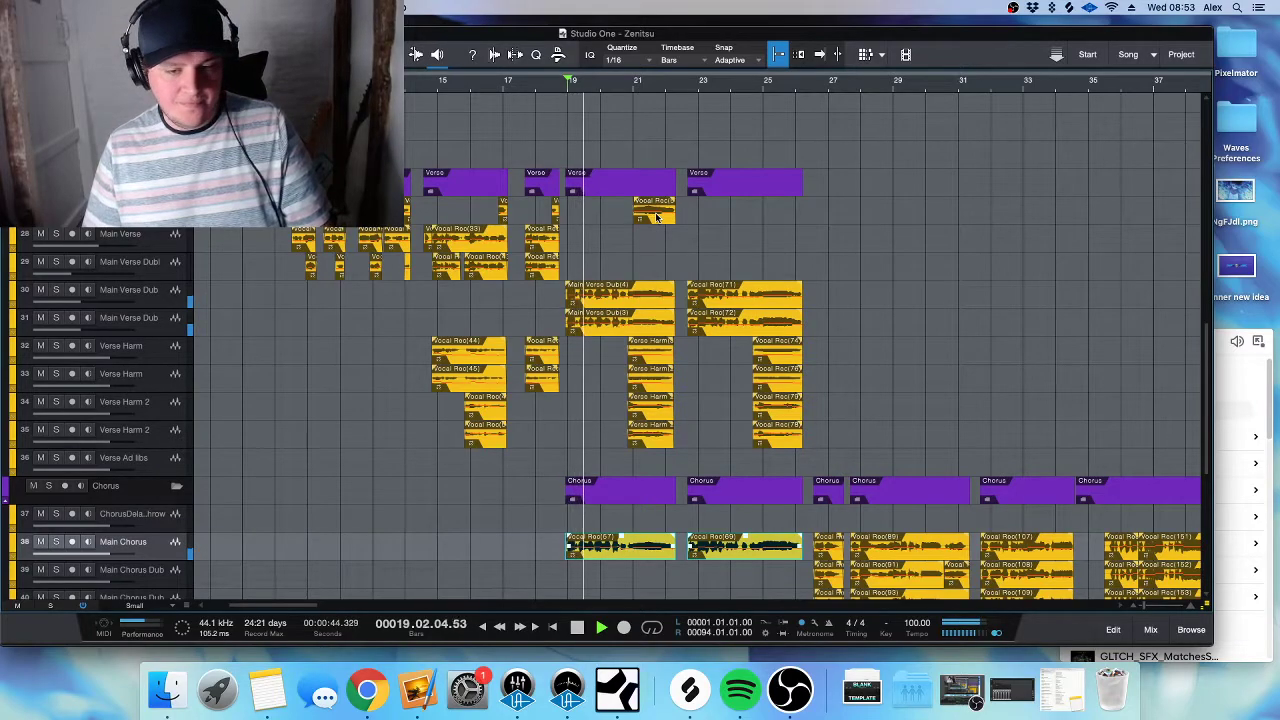
{"action": "key", "text": "shift+w"}
{"action": "key", "text": "shift+e"}
{"action": "key", "text": "shift+e"}
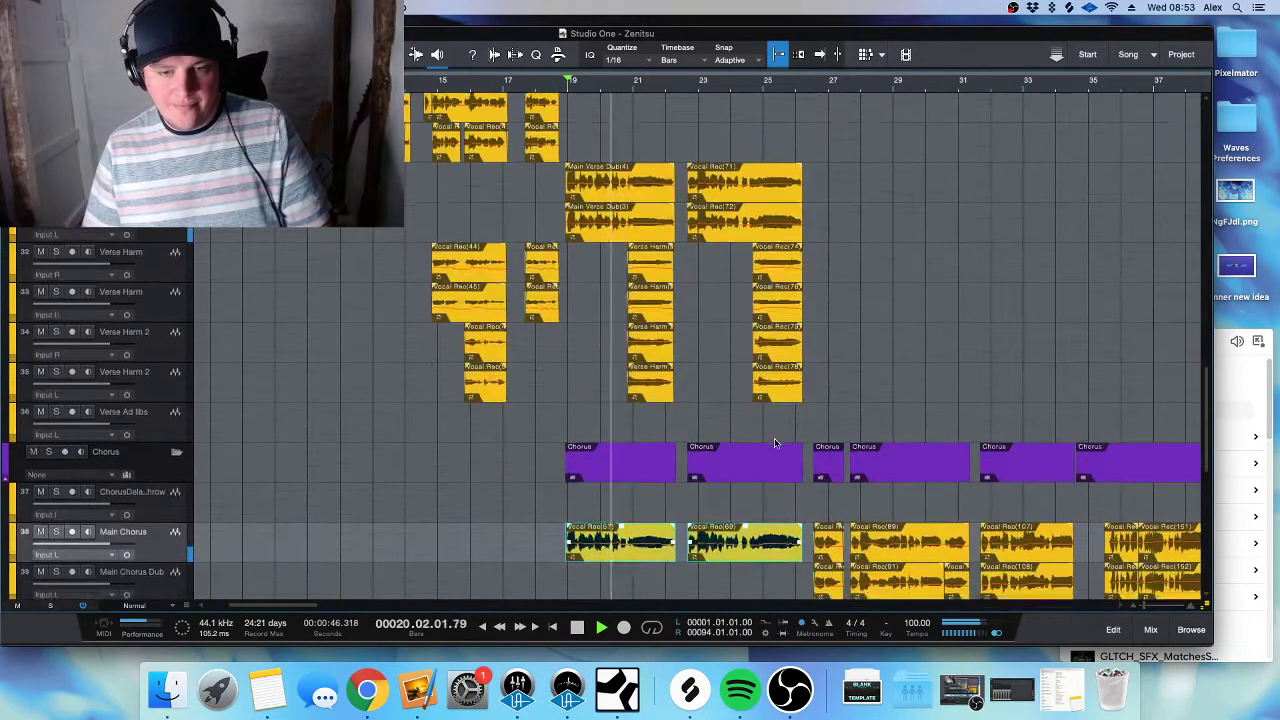
{"action": "scroll", "coordinate": [780, 438], "scroll_direction": "down", "scroll_amount": 1}
{"action": "key", "text": "shift+w"}
{"action": "left_click_drag", "start_coordinate": [831, 277], "coordinate": [617, 546]}
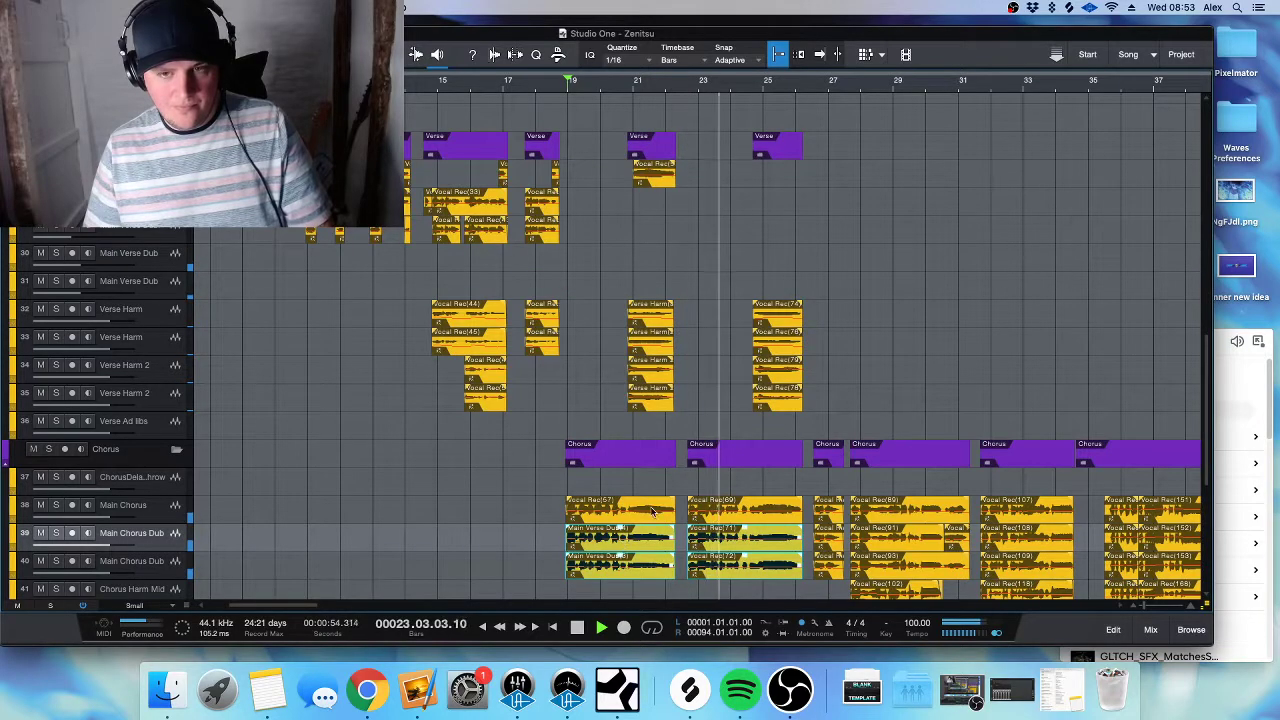
- Move the Verse Harm and Verse Harm 2 events after bar 20 to the Chorus Harm and Chorus Harm 2 tracks, and play from bar 19
{"action": "key", "text": "shift+w"}
{"action": "key", "text": "shift+w"}
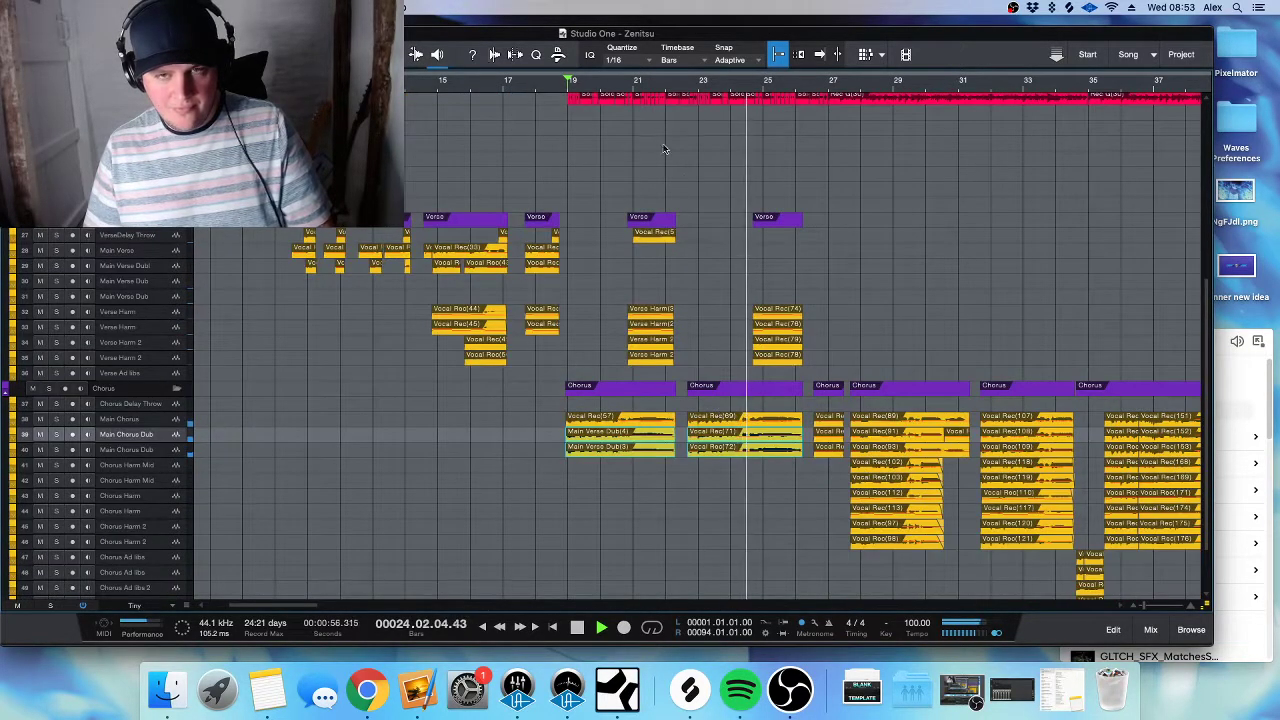
{"action": "left_click_drag", "start_coordinate": [818, 360], "coordinate": [659, 493]}
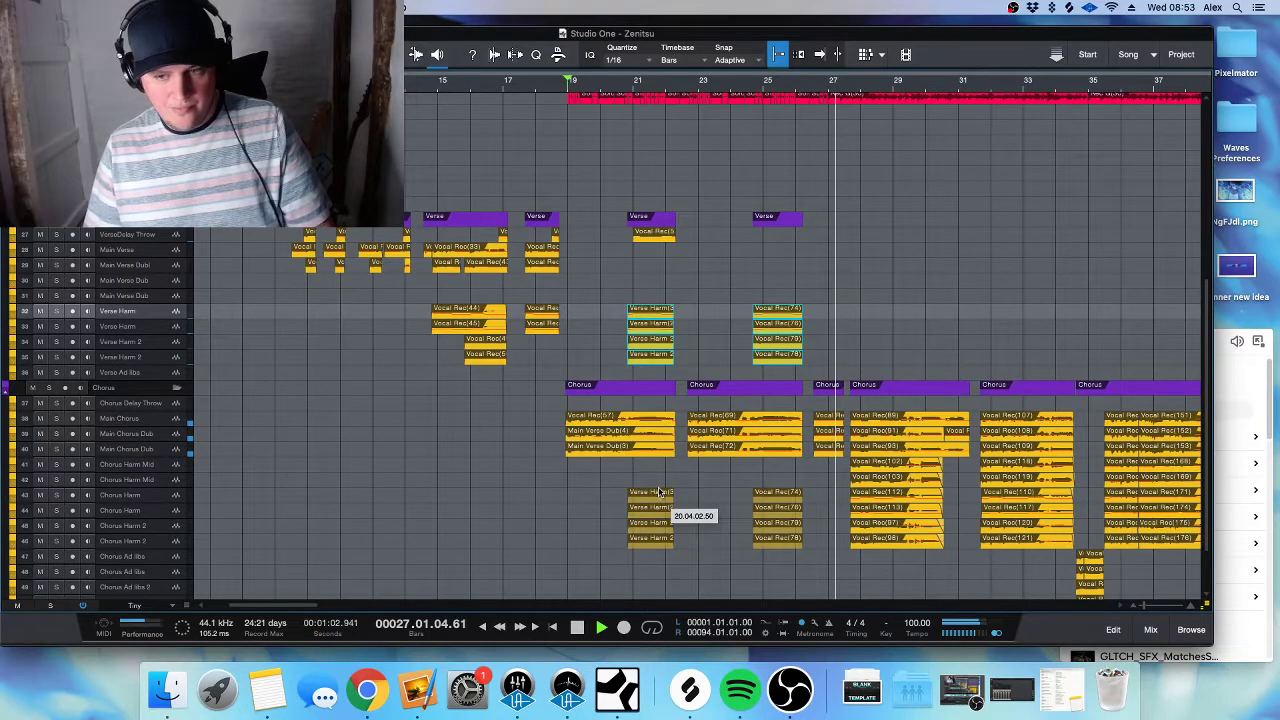
{"action": "left_click_drag", "start_coordinate": [666, 464], "coordinate": [666, 466]}
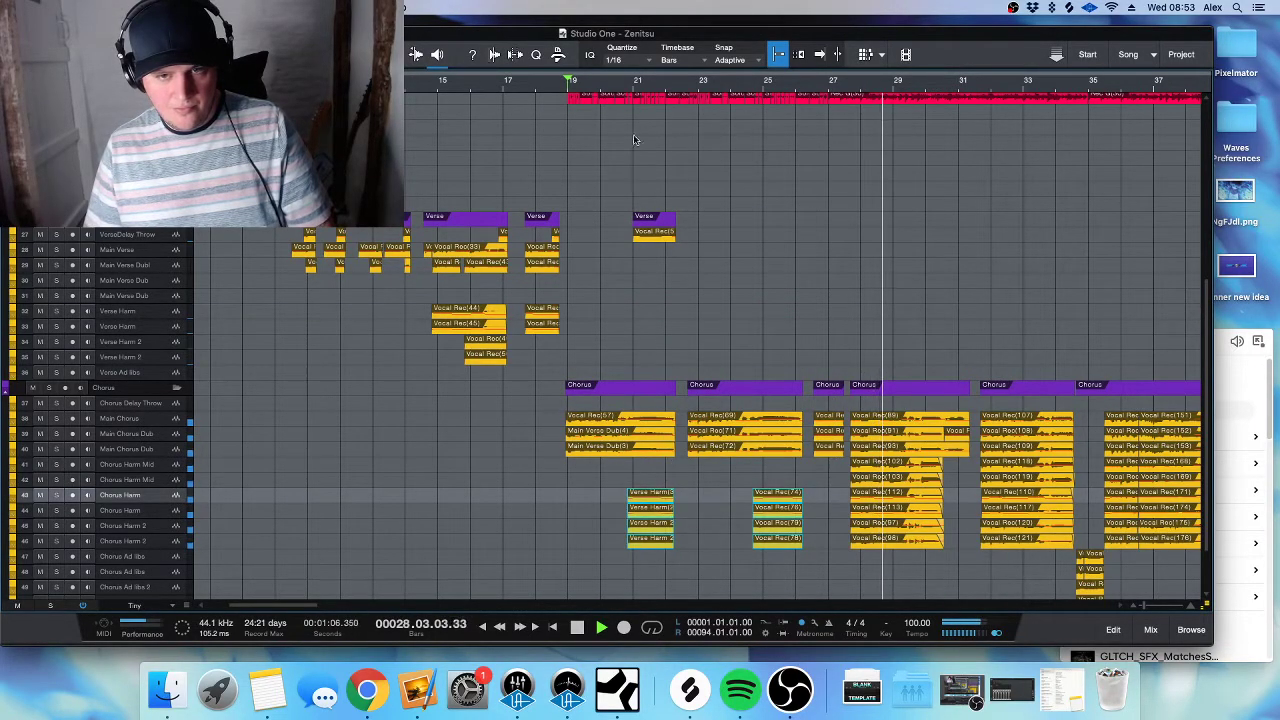
{"action": "left_click", "coordinate": [571, 84]}
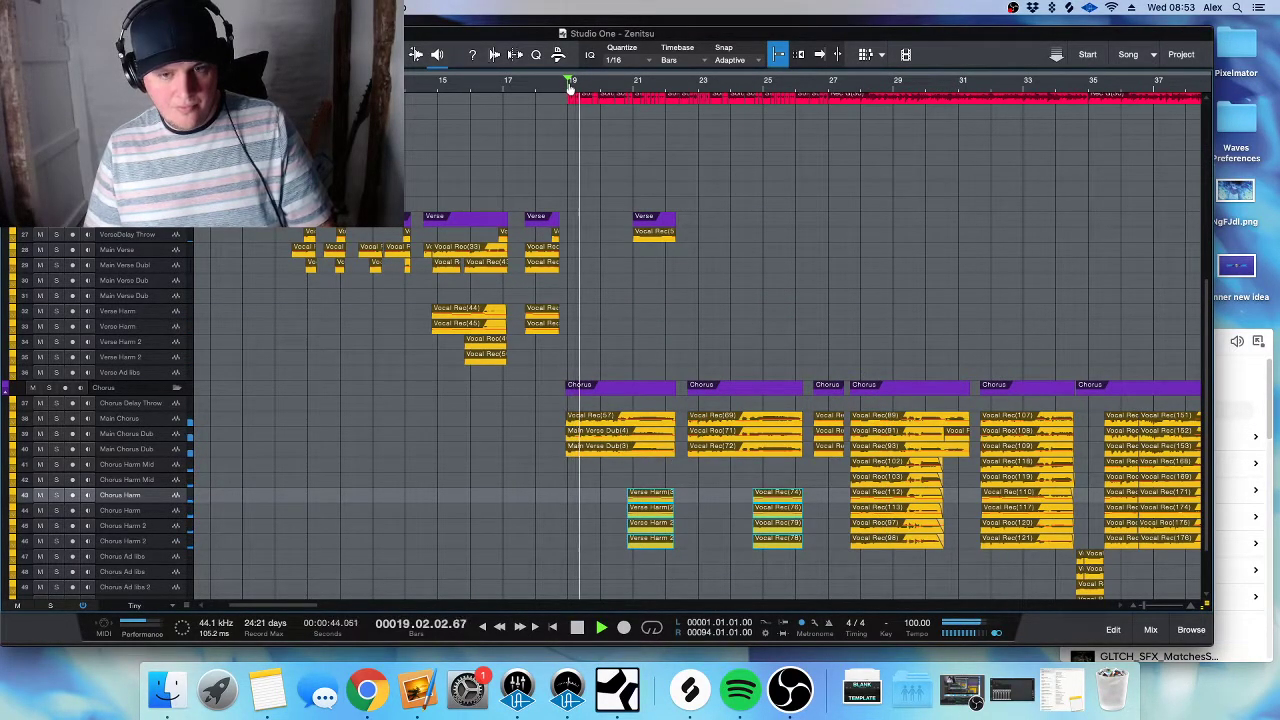
- Save the song and review the moved vocal events on the chorus tracks from bar 19 during playback
{"action": "key", "text": "super+s"}
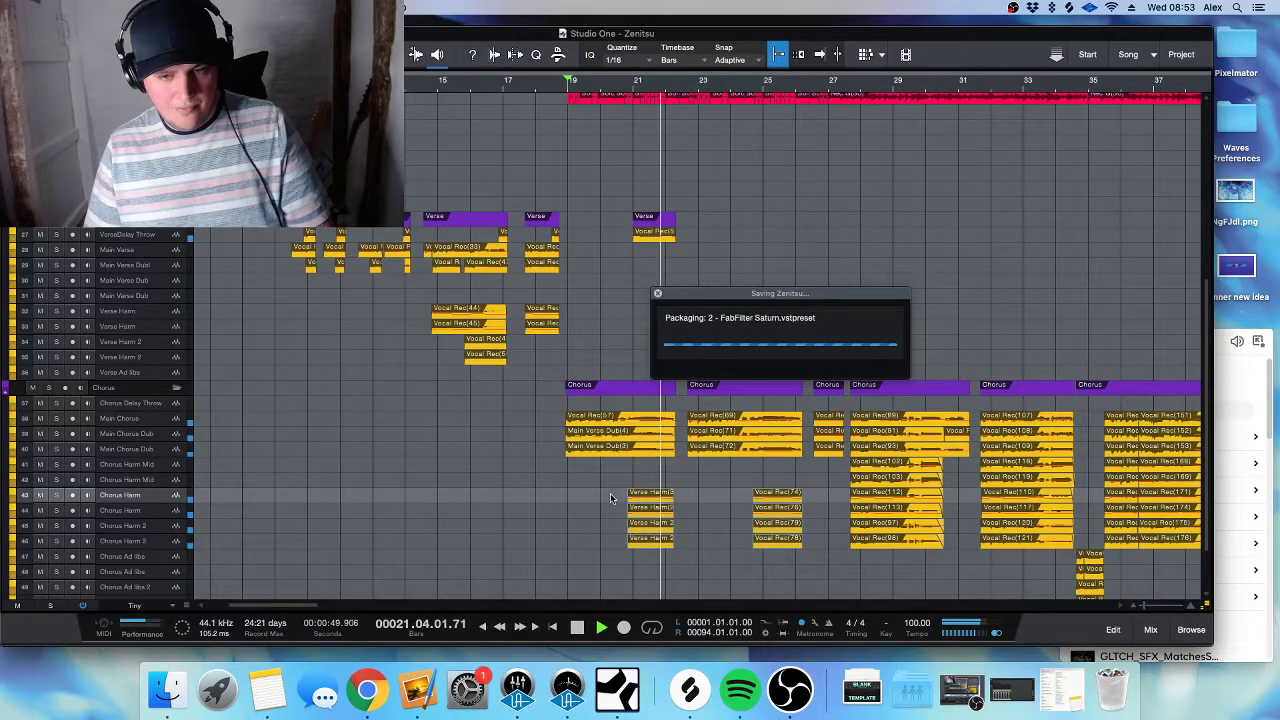
{"action": "scroll", "coordinate": [609, 498], "scroll_direction": "up", "scroll_amount": 5}
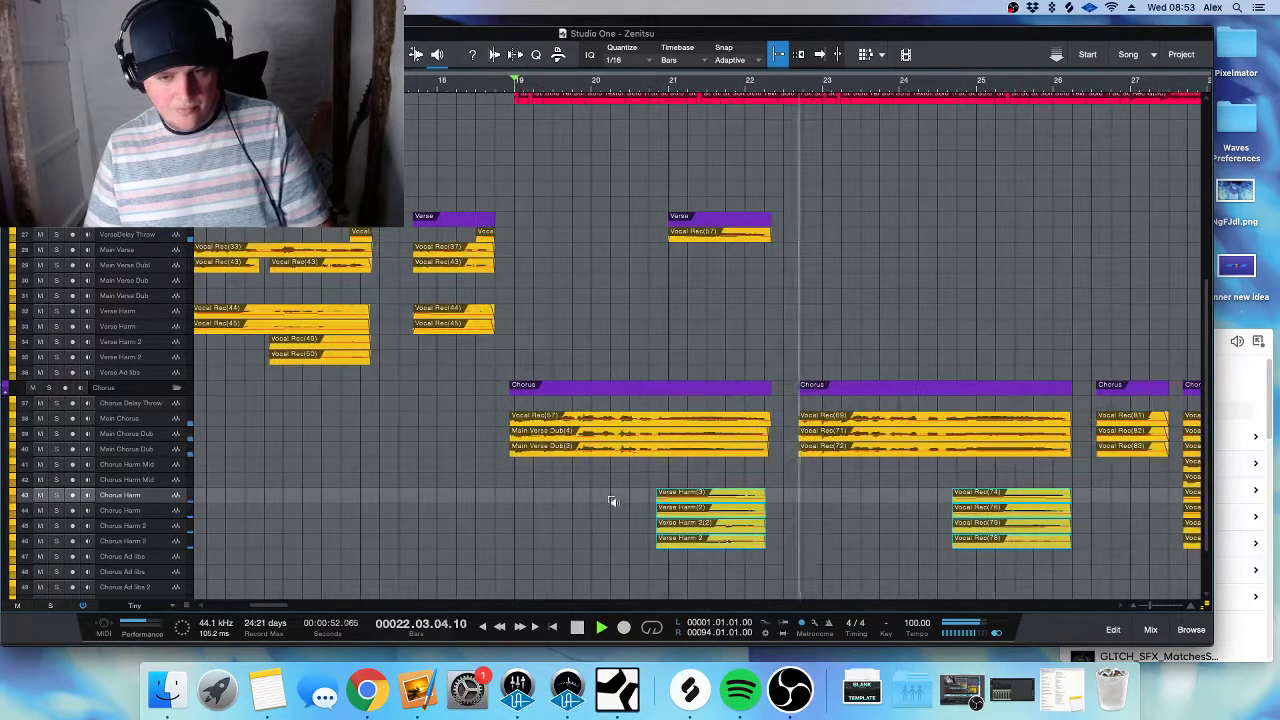
{"action": "scroll", "coordinate": [612, 499], "scroll_direction": "up", "scroll_amount": 5}
{"action": "scroll", "coordinate": [623, 498], "scroll_direction": "up", "scroll_amount": 4}
{"action": "scroll", "coordinate": [623, 500], "scroll_direction": "down", "scroll_amount": 10}
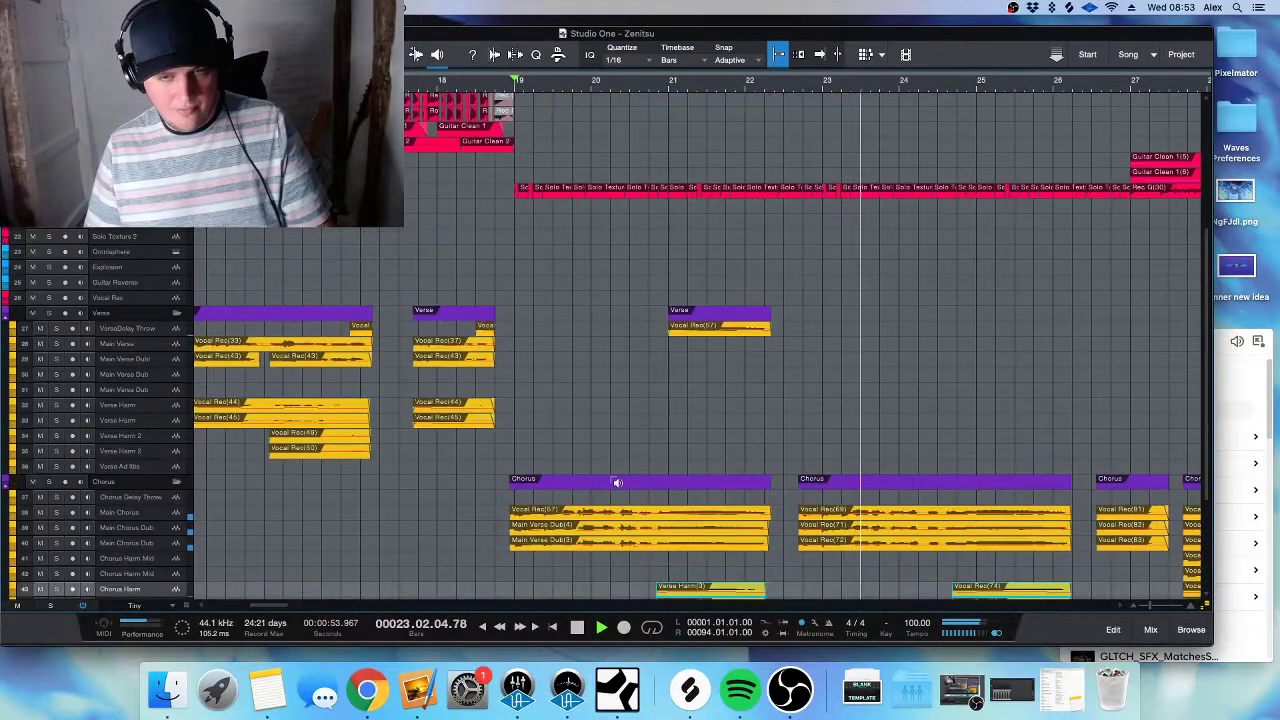
{"action": "scroll", "coordinate": [594, 340], "scroll_direction": "up", "scroll_amount": 4}
{"action": "scroll", "coordinate": [594, 340], "scroll_direction": "up", "scroll_amount": 1}
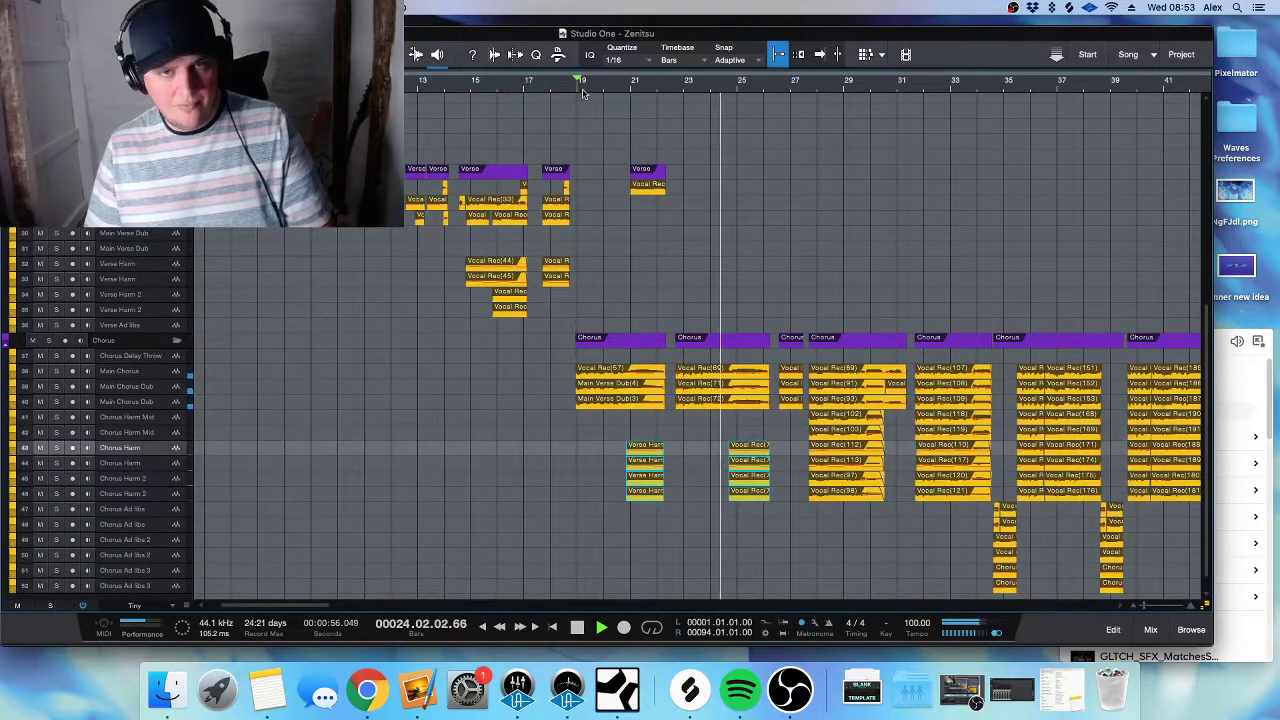
- Play from bar 26 to check the vocals leading into the full chorus, and save the song
{"action": "mouse_move", "coordinate": [568, 88]}
{"action": "left_mouse_down"}
{"action": "mouse_move", "coordinate": [677, 88]}
{"action": "mouse_move", "coordinate": [757, 112]}
{"action": "left_mouse_up"}
{"action": "scroll", "coordinate": [717, 249], "scroll_direction": "up", "scroll_amount": 3}
{"action": "scroll", "coordinate": [717, 266], "scroll_direction": "up", "scroll_amount": 5}
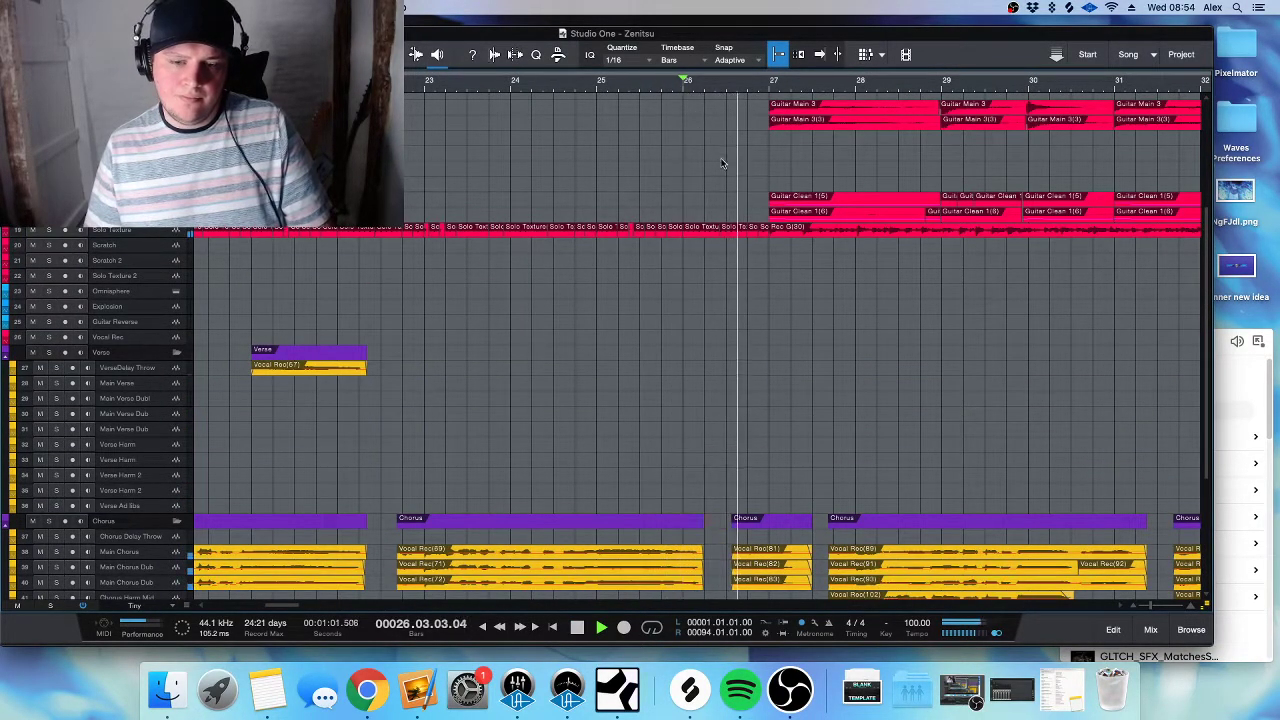
{"action": "scroll", "coordinate": [729, 263], "scroll_direction": "down", "scroll_amount": 5}
{"action": "scroll", "coordinate": [740, 316], "scroll_direction": "down", "scroll_amount": 2}
{"action": "scroll", "coordinate": [745, 340], "scroll_direction": "down", "scroll_amount": 6}
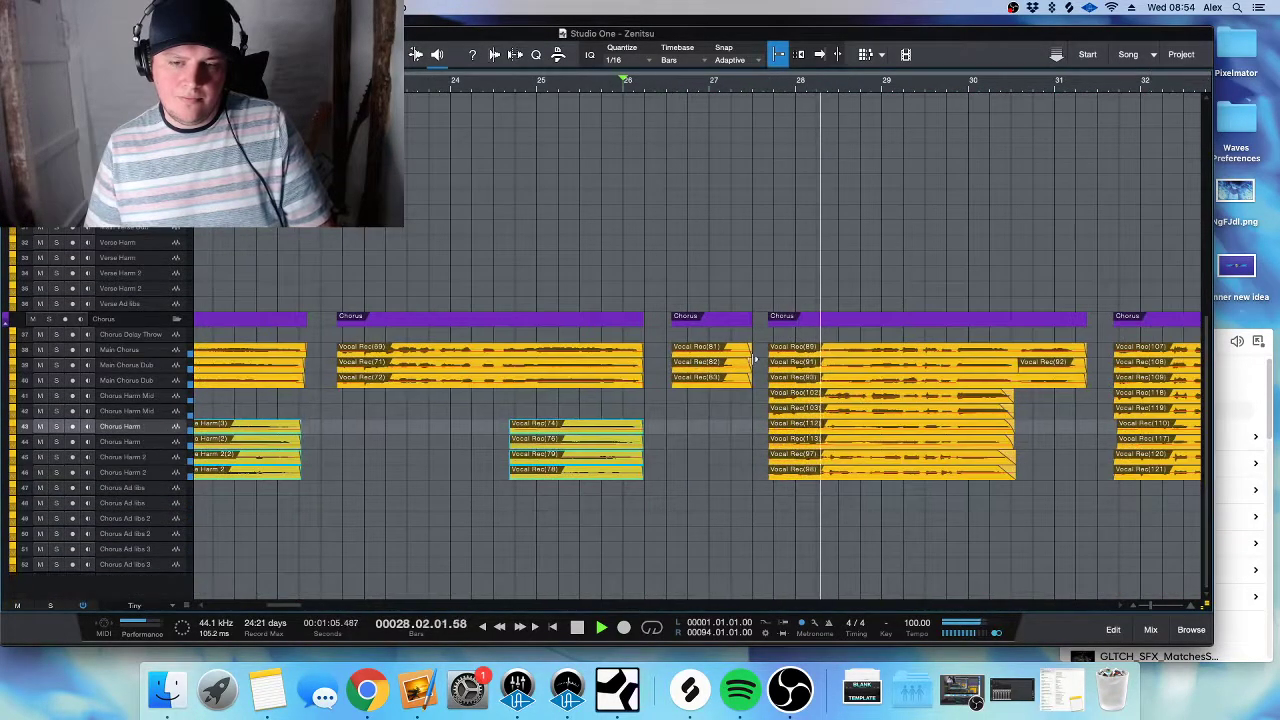
{"action": "scroll", "coordinate": [640, 214], "scroll_direction": "down", "scroll_amount": 4}
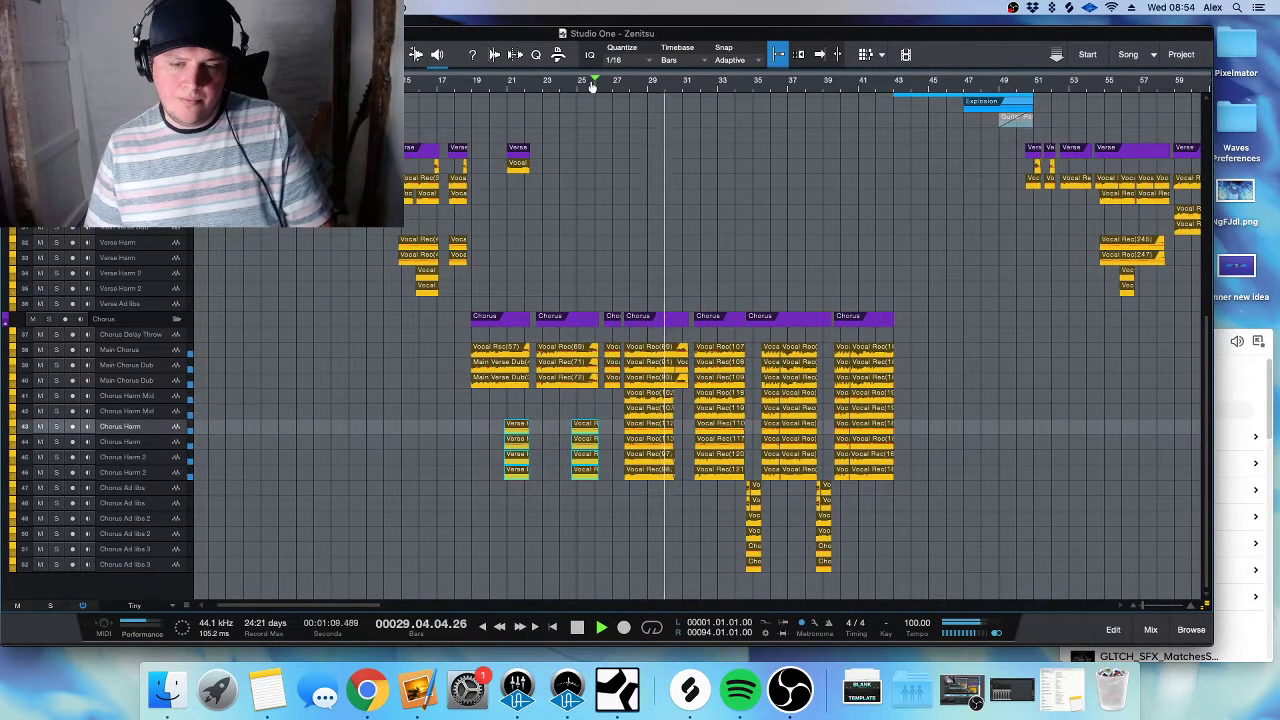
{"action": "key", "text": "super+s"}
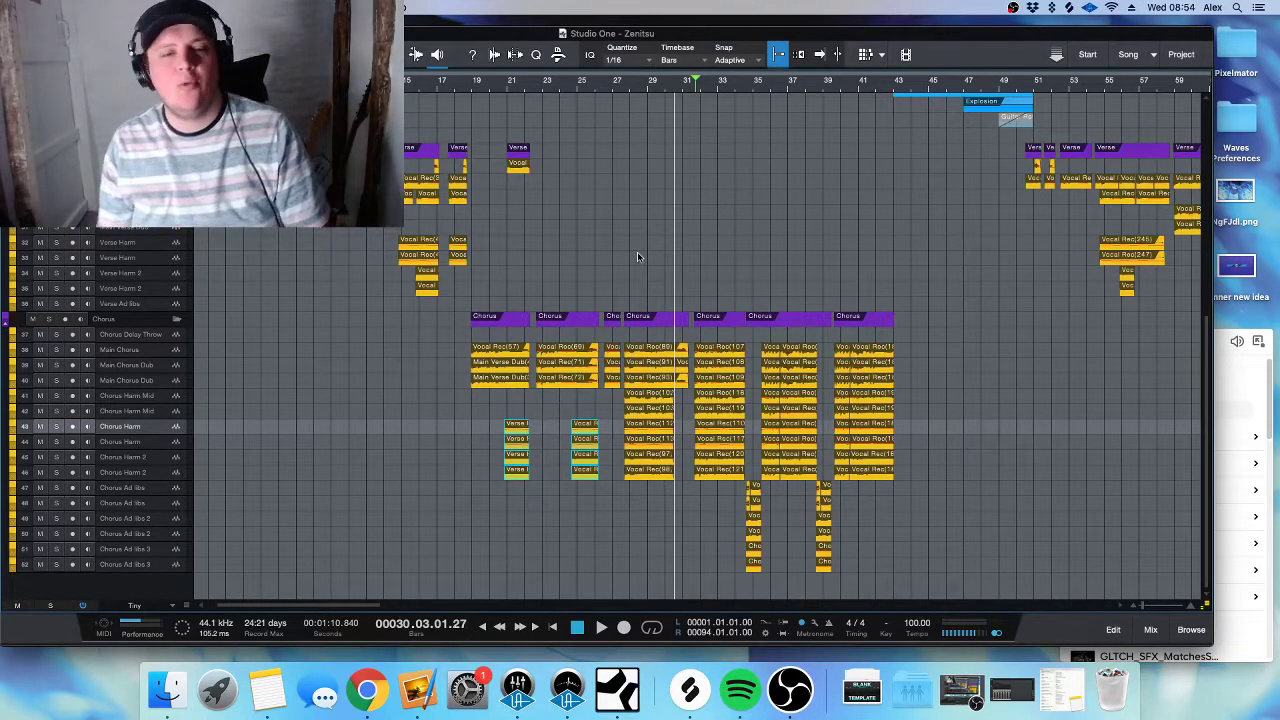
- Play the first verse from about bar 10 and examine its vocal and harmony tracks
{"action": "scroll", "coordinate": [637, 257], "scroll_direction": "up", "scroll_amount": 5}
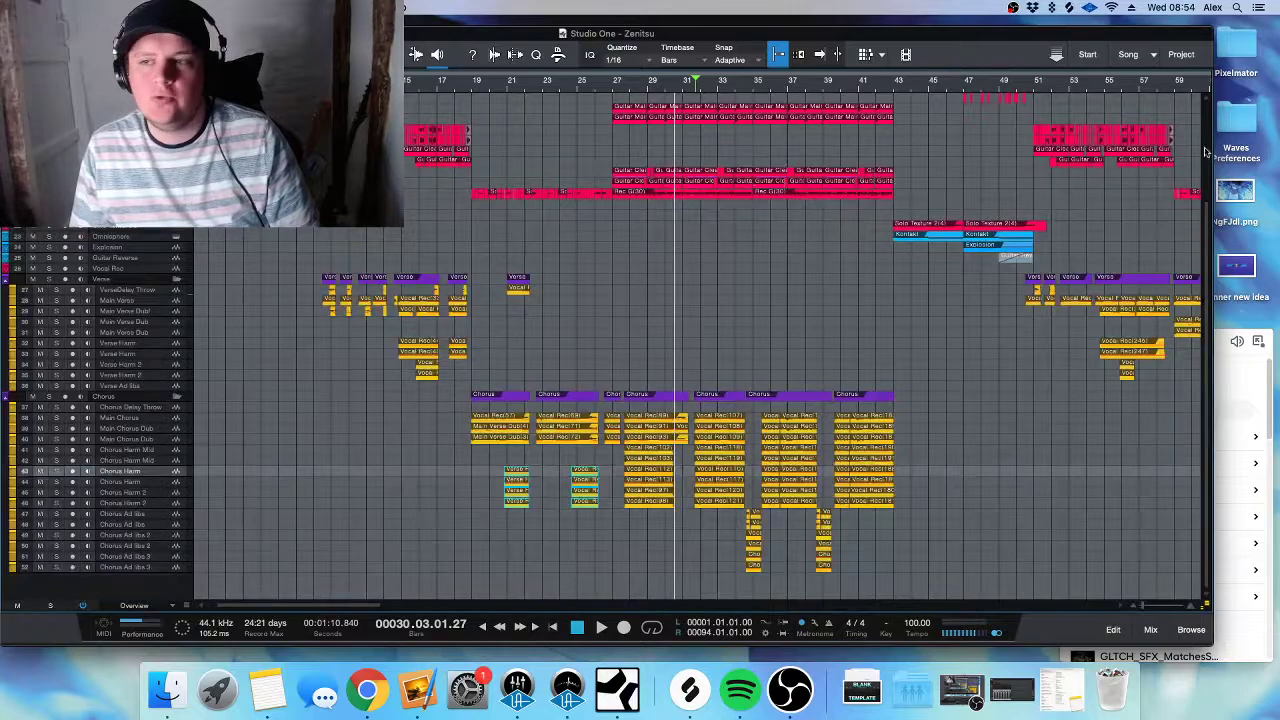
{"action": "key", "text": "F3"}
{"action": "key", "text": "F3"}
{"action": "key", "text": "F3"}
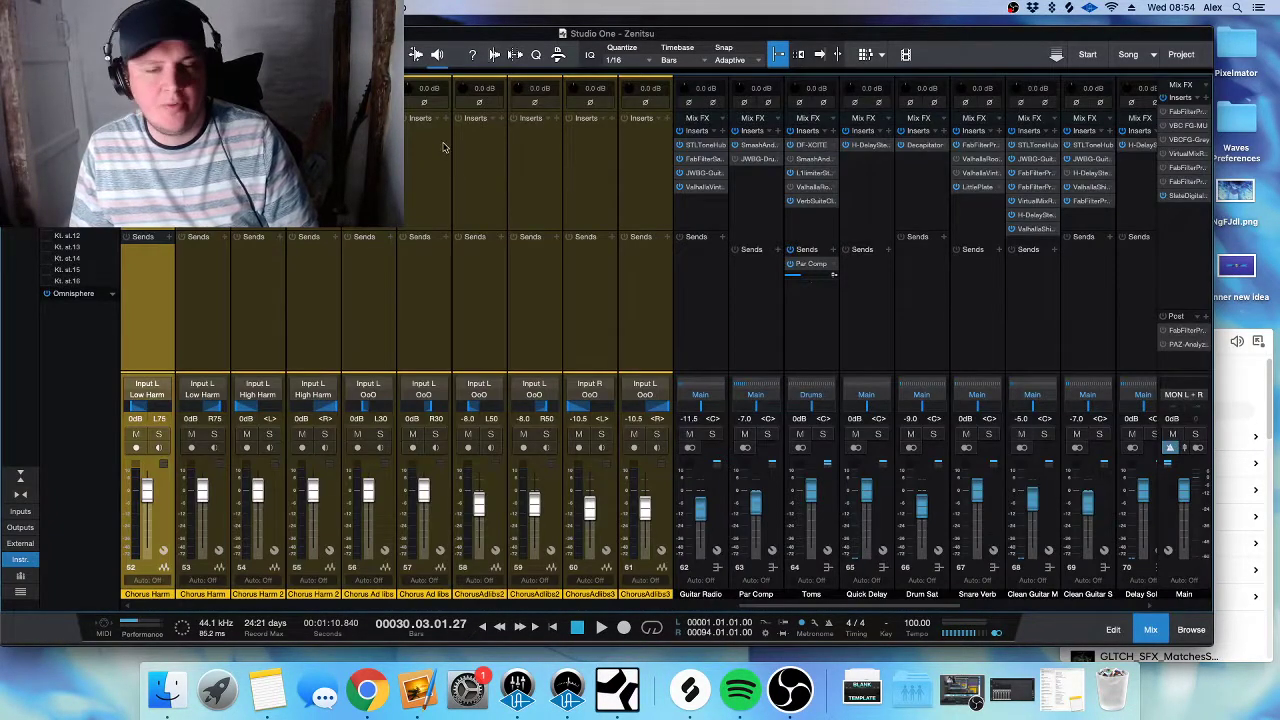
{"action": "key", "text": "F3"}
{"action": "left_click", "coordinate": [320, 250]}
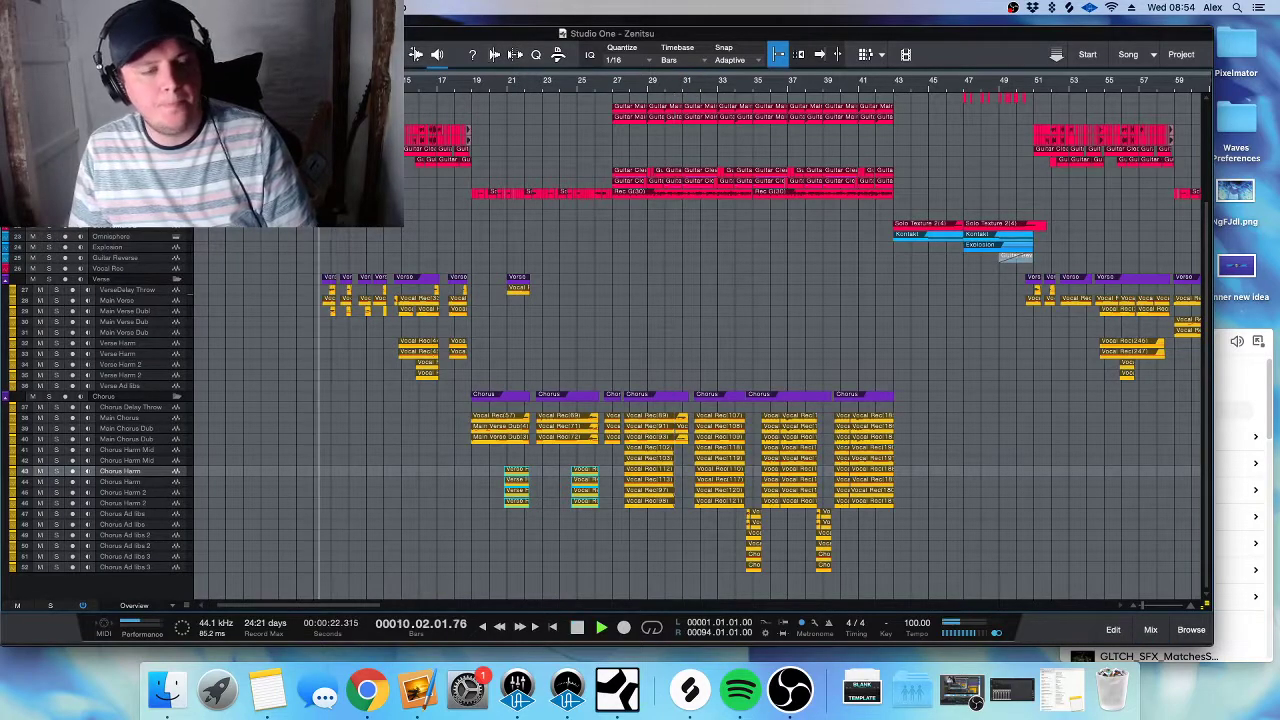
{"action": "scroll", "coordinate": [305, 250], "scroll_direction": "up", "scroll_amount": 5}
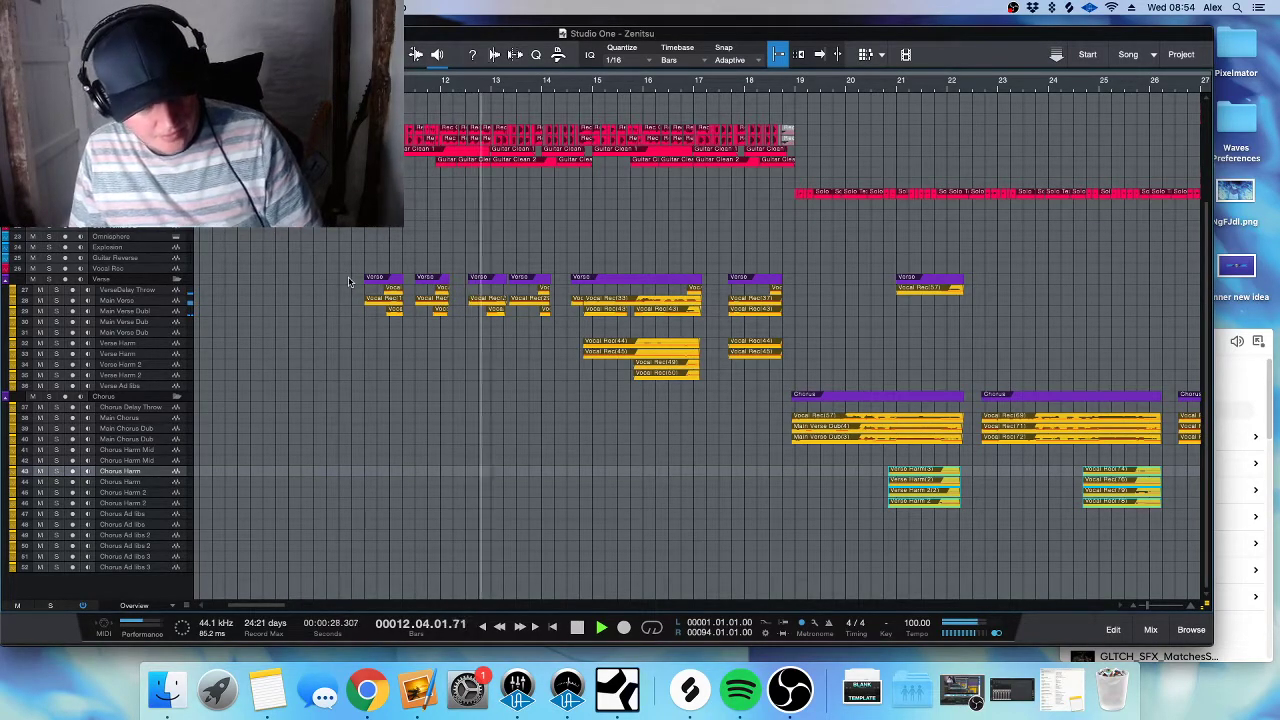
{"action": "scroll", "coordinate": [397, 312], "scroll_direction": "up", "scroll_amount": 3}
{"action": "scroll", "coordinate": [396, 313], "scroll_direction": "down", "scroll_amount": 2}
{"action": "scroll", "coordinate": [396, 313], "scroll_direction": "up", "scroll_amount": 3}
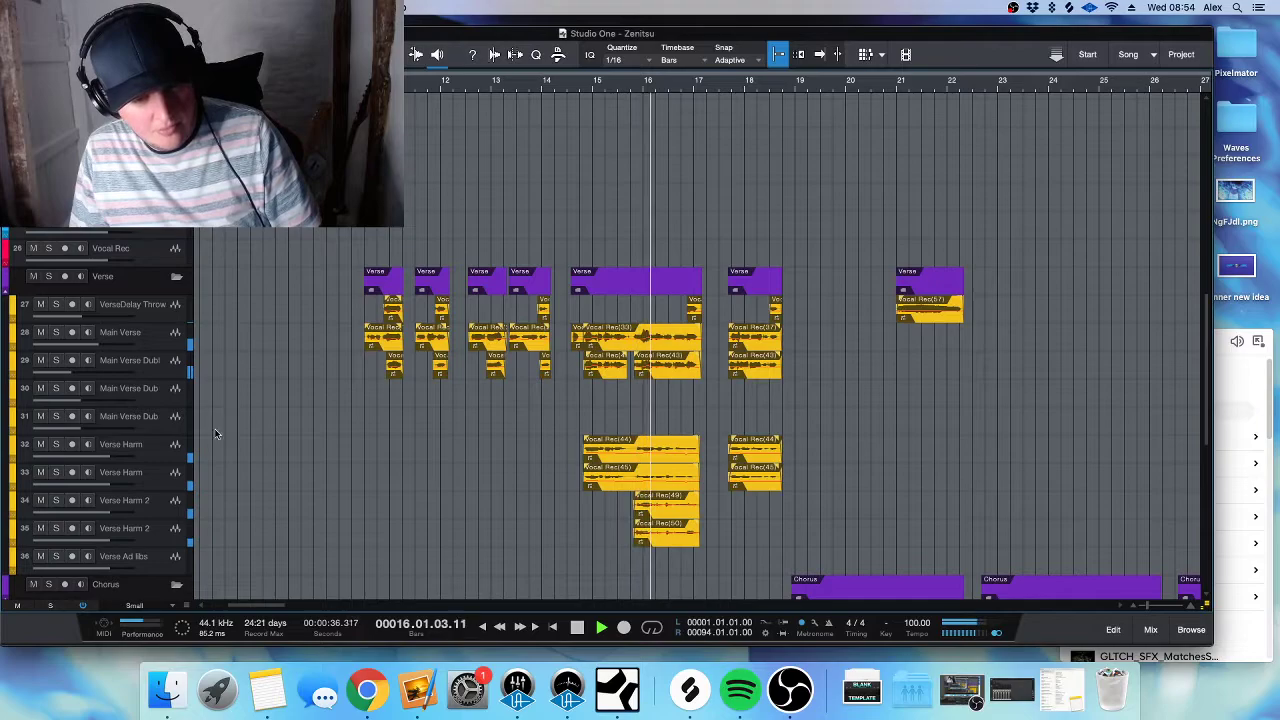
- Mute and unmute the two Verse Harm and two Verse Harm 2 tracks together to compare the verse without harmonies
{"action": "left_click", "coordinate": [143, 533]}
{"action": "left_click", "coordinate": [60, 452], "text": "shift"}
{"action": "left_click", "coordinate": [41, 444]}
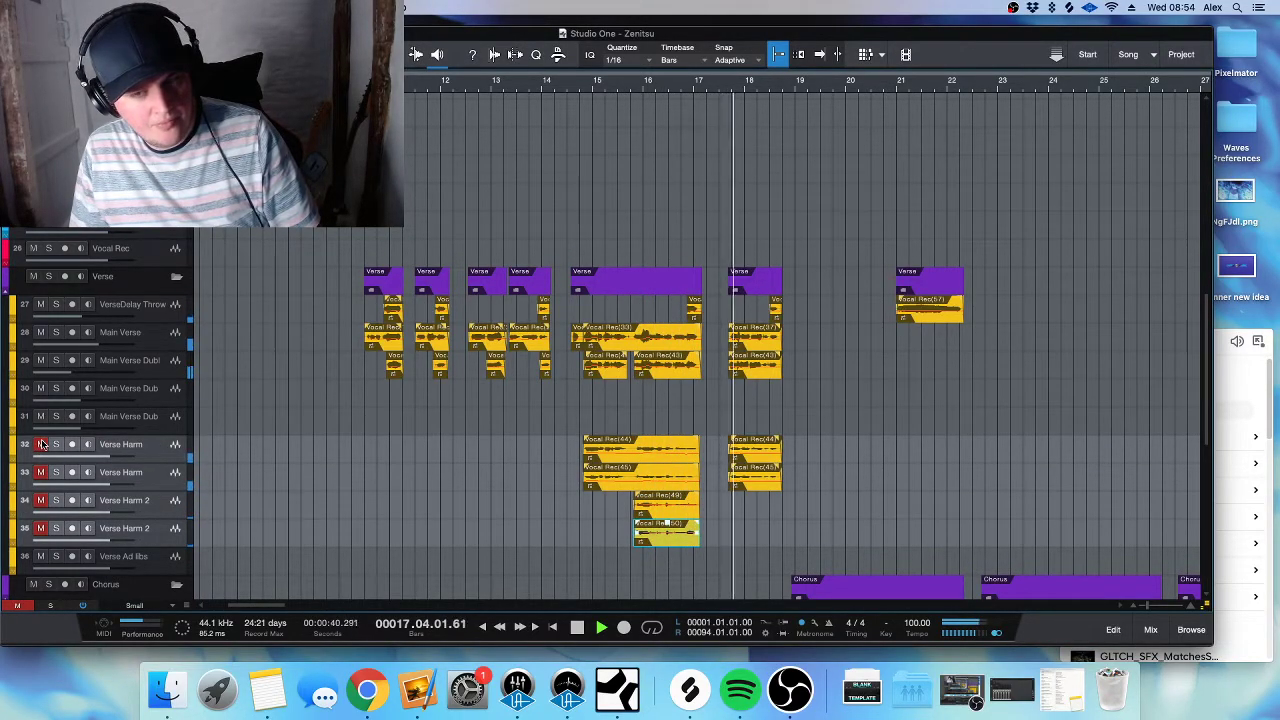
{"action": "left_click", "coordinate": [41, 444]}
- Examine the chorus vocal tracks and their mixer channels during playback, and replay the section from bar 19
{"action": "scroll", "coordinate": [593, 450], "scroll_direction": "down", "scroll_amount": 4}
{"action": "scroll", "coordinate": [600, 455], "scroll_direction": "down", "scroll_amount": 3}
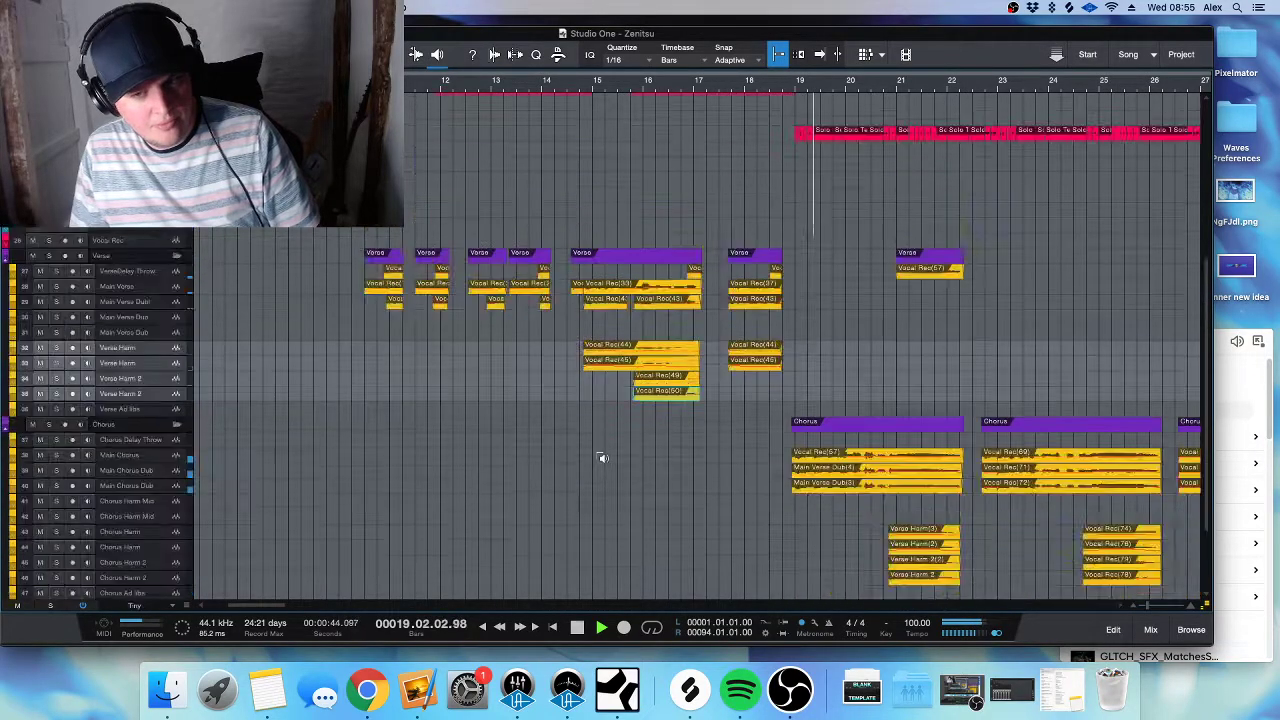
{"action": "scroll", "coordinate": [704, 449], "scroll_direction": "up", "scroll_amount": 4}
{"action": "scroll", "coordinate": [698, 457], "scroll_direction": "down", "scroll_amount": 2}
{"action": "scroll", "coordinate": [698, 457], "scroll_direction": "down", "scroll_amount": 3}
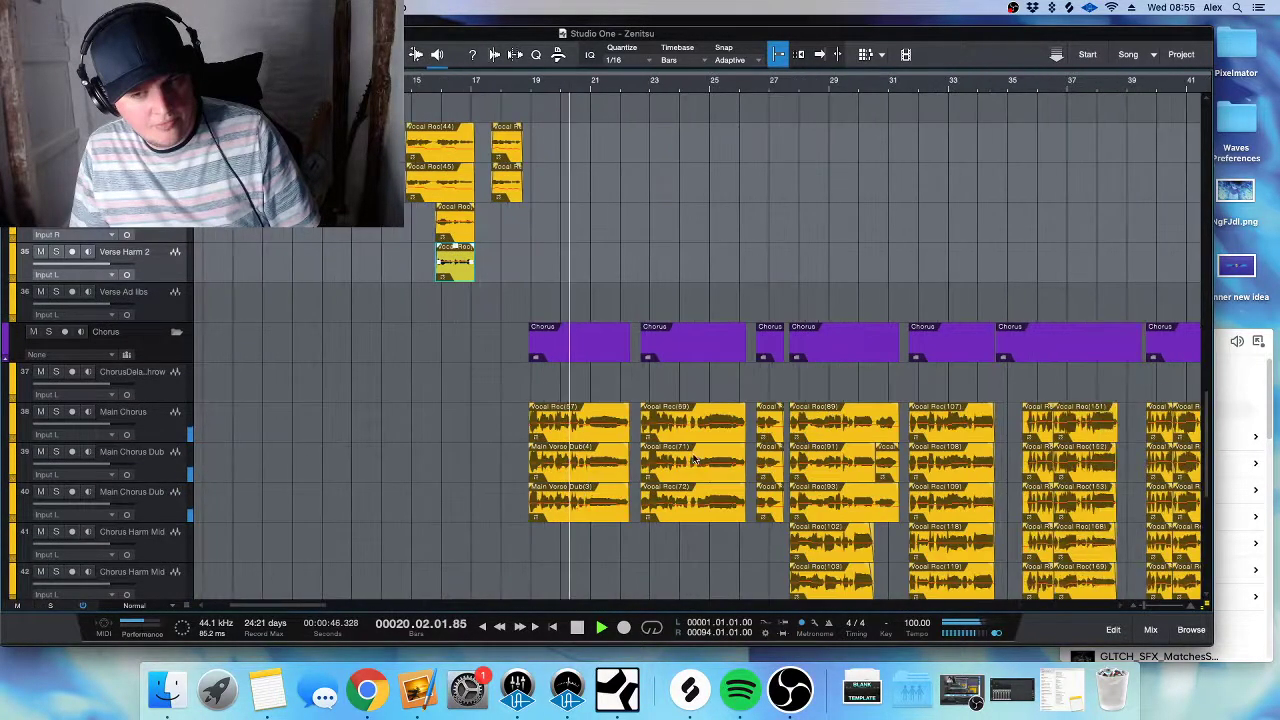
{"action": "scroll", "coordinate": [695, 460], "scroll_direction": "down", "scroll_amount": 3}
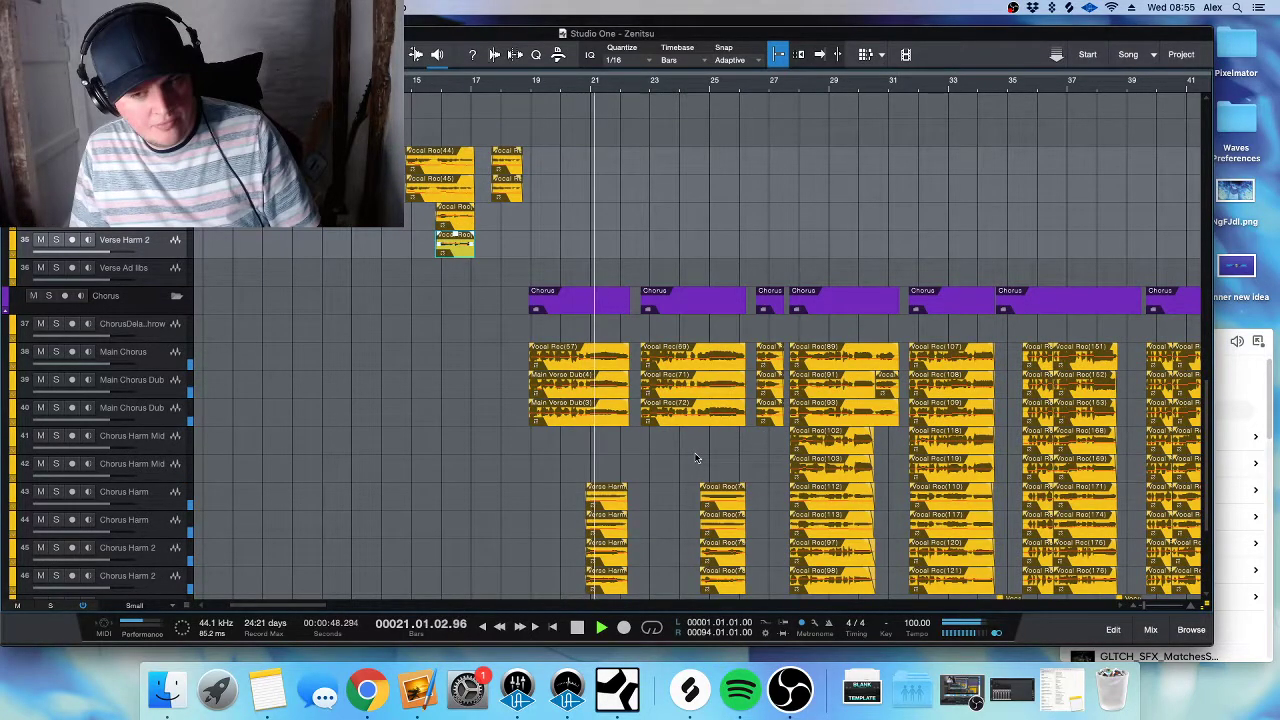
{"action": "left_click", "coordinate": [1150, 628]}
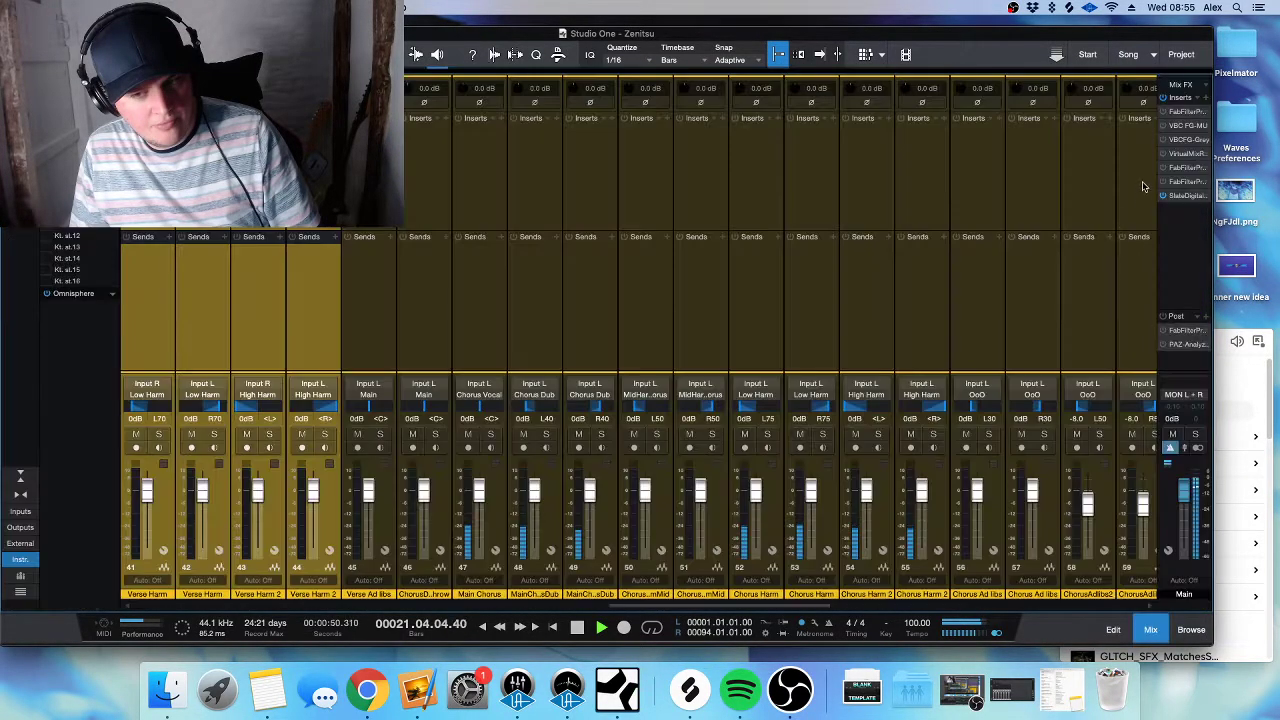
{"action": "key", "text": "F3"}
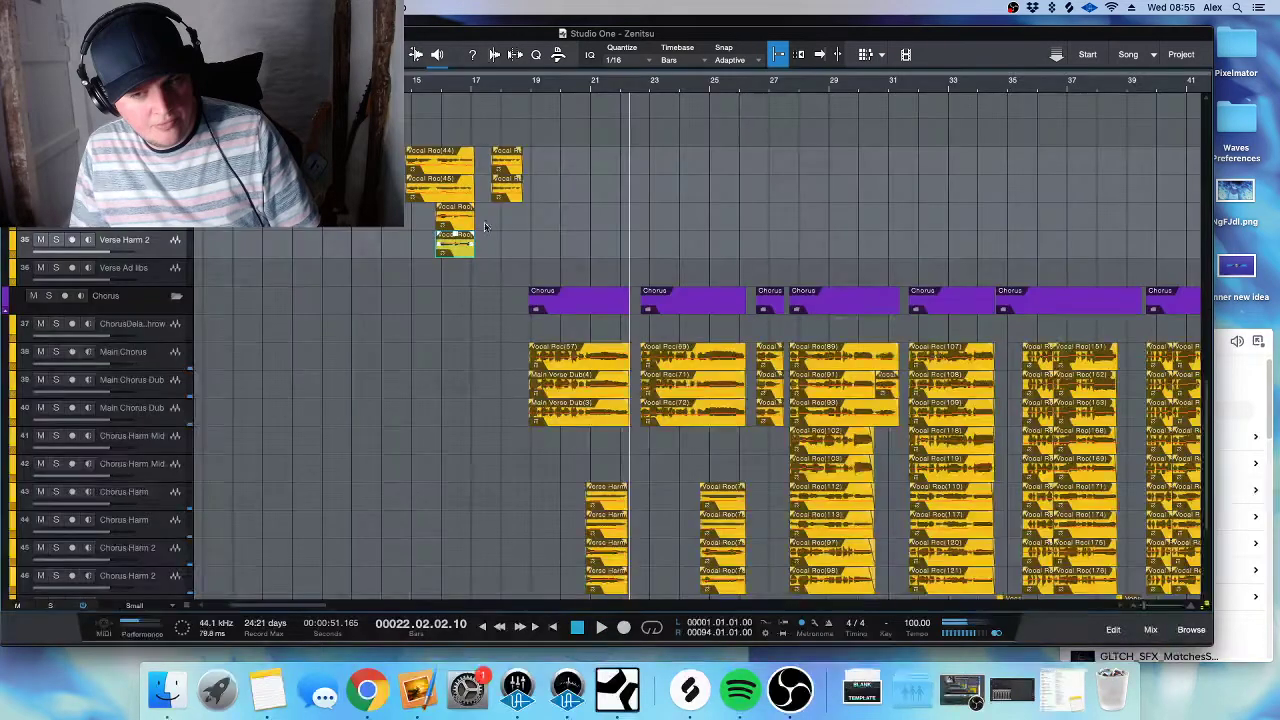
{"action": "left_click", "coordinate": [526, 106]}
{"action": "key", "text": "space"}
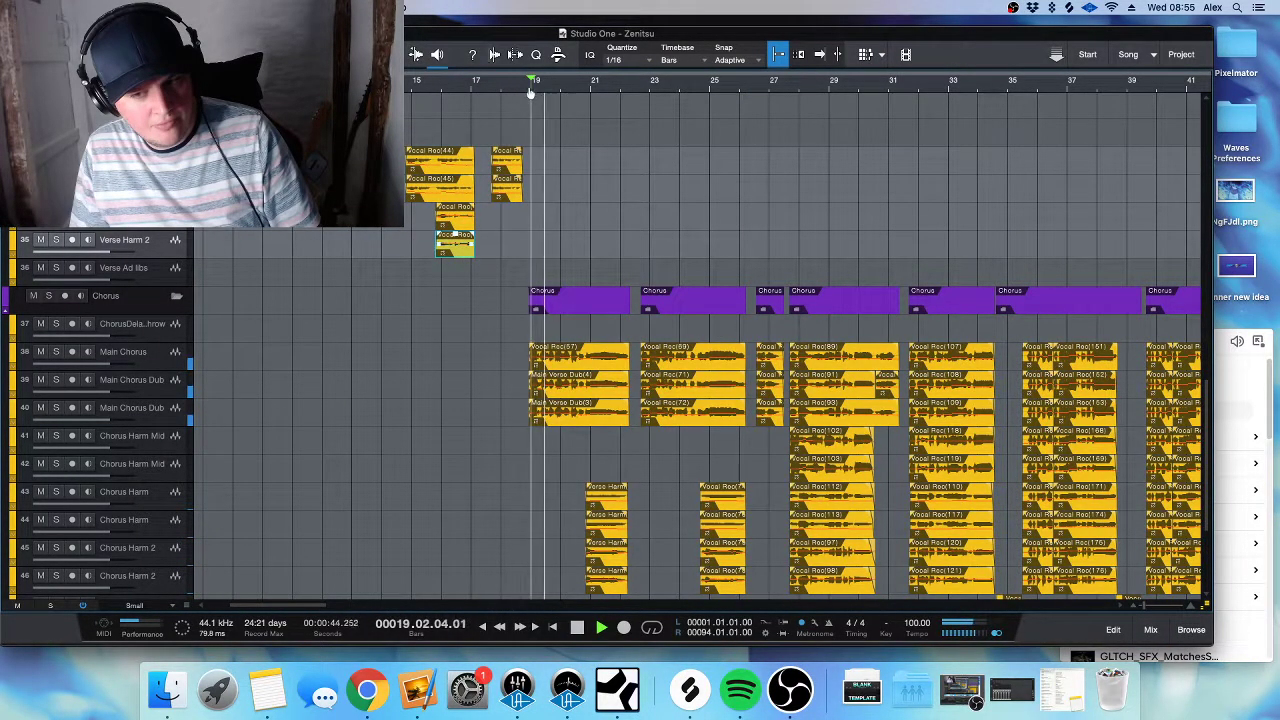
{"action": "scroll", "coordinate": [487, 313], "scroll_direction": "down", "scroll_amount": 1}
- Try the VBC FG-Grey compressor on the Main bus with the other inserts bypassed, playing from bar 19
{"action": "key", "text": "F3"}
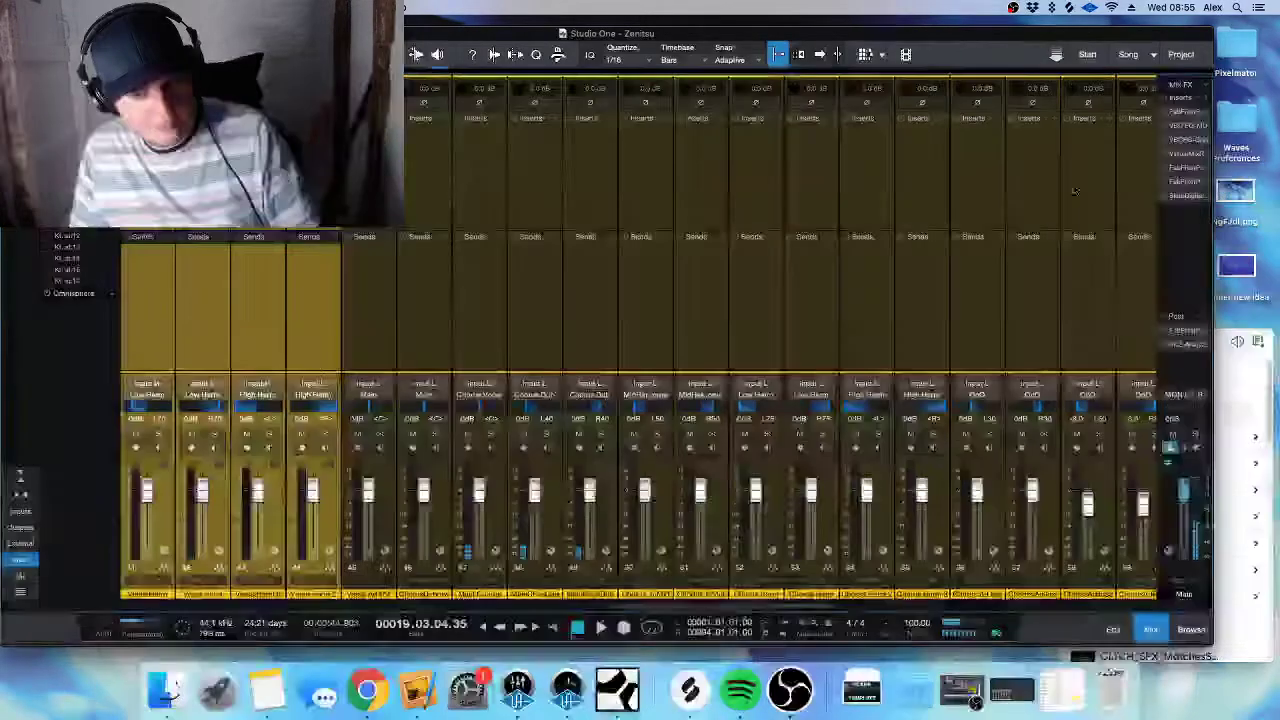
{"action": "left_click", "coordinate": [1196, 139]}
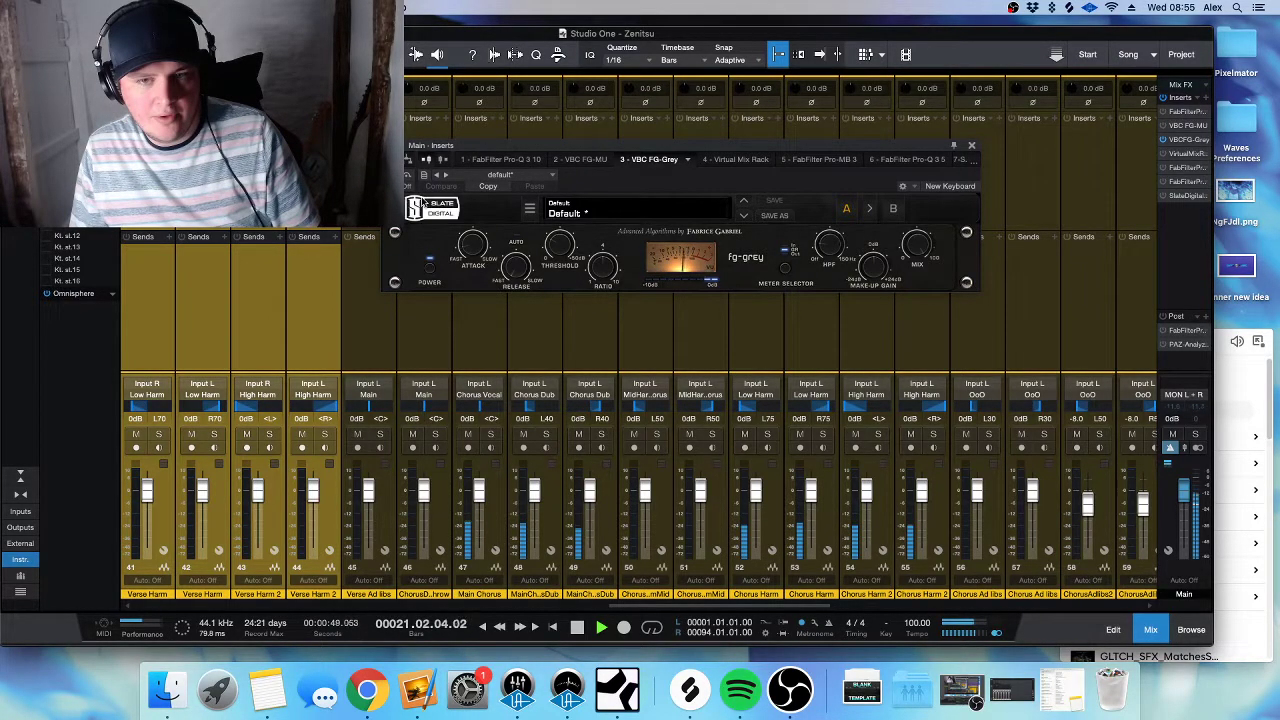
{"action": "left_click", "coordinate": [970, 147]}
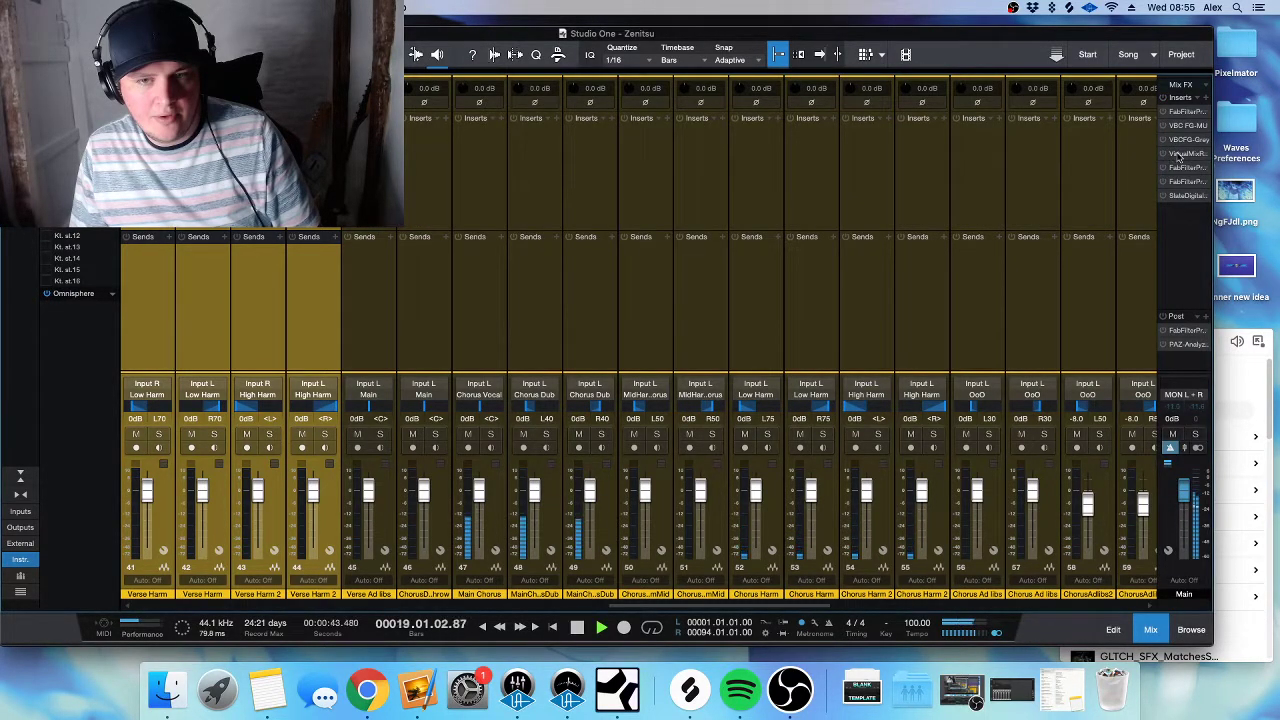
- Enable the Virtual Mix Rack, VBC FG-MU and first FabFilter Pro-Q on the Main bus, setting the Trimmer to about -0.52 dB
{"action": "left_click", "coordinate": [1176, 155]}
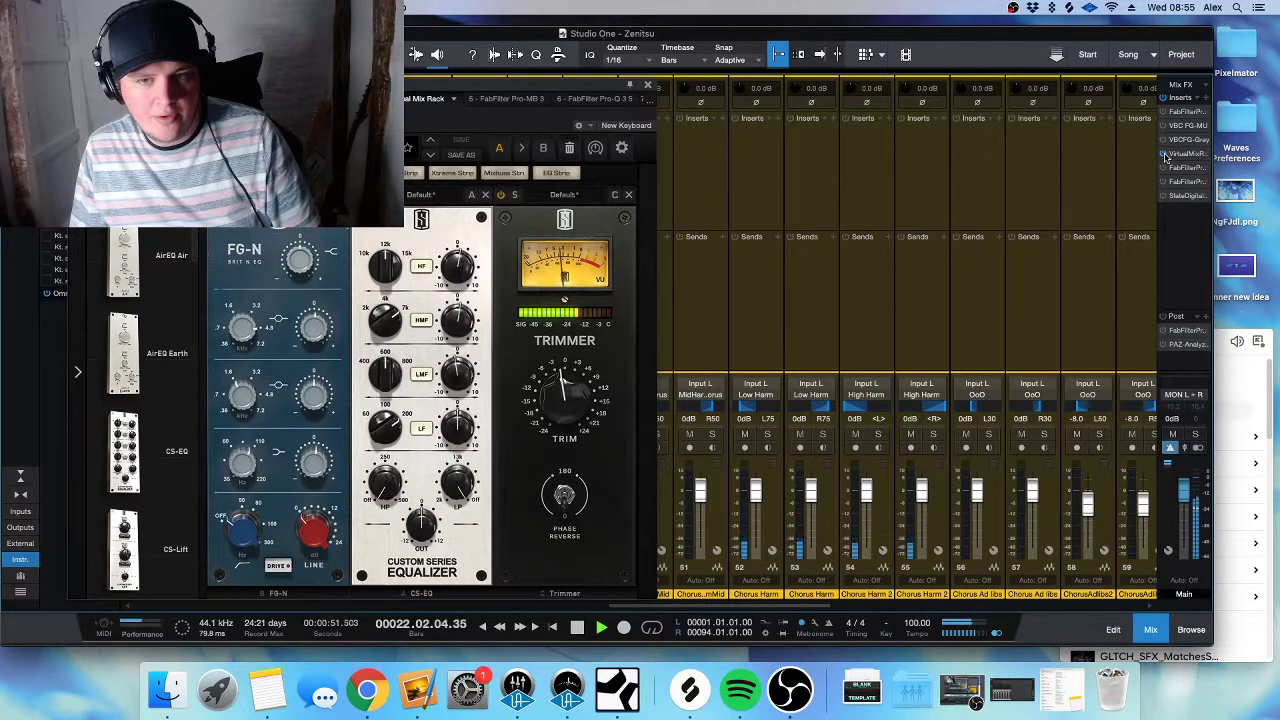
{"action": "left_click_drag", "start_coordinate": [590, 388], "coordinate": [586, 383]}
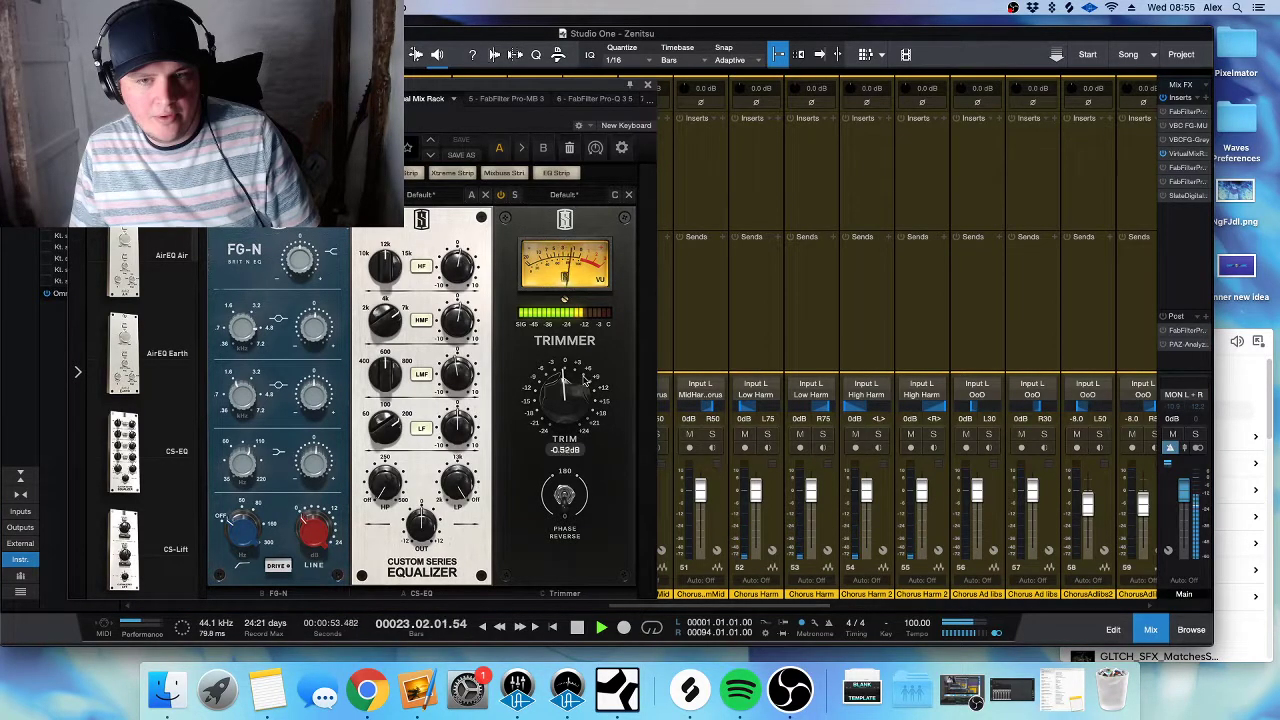
{"action": "left_click", "coordinate": [1183, 126]}
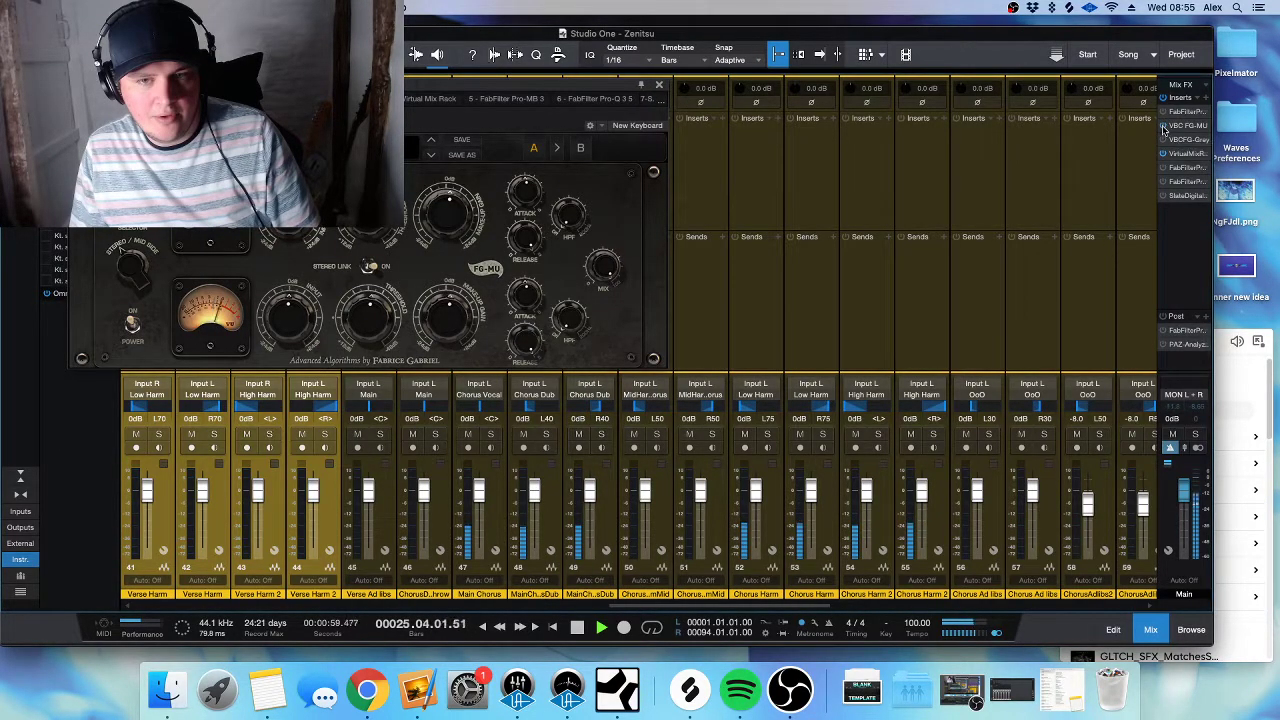
{"action": "left_click", "coordinate": [1184, 113]}
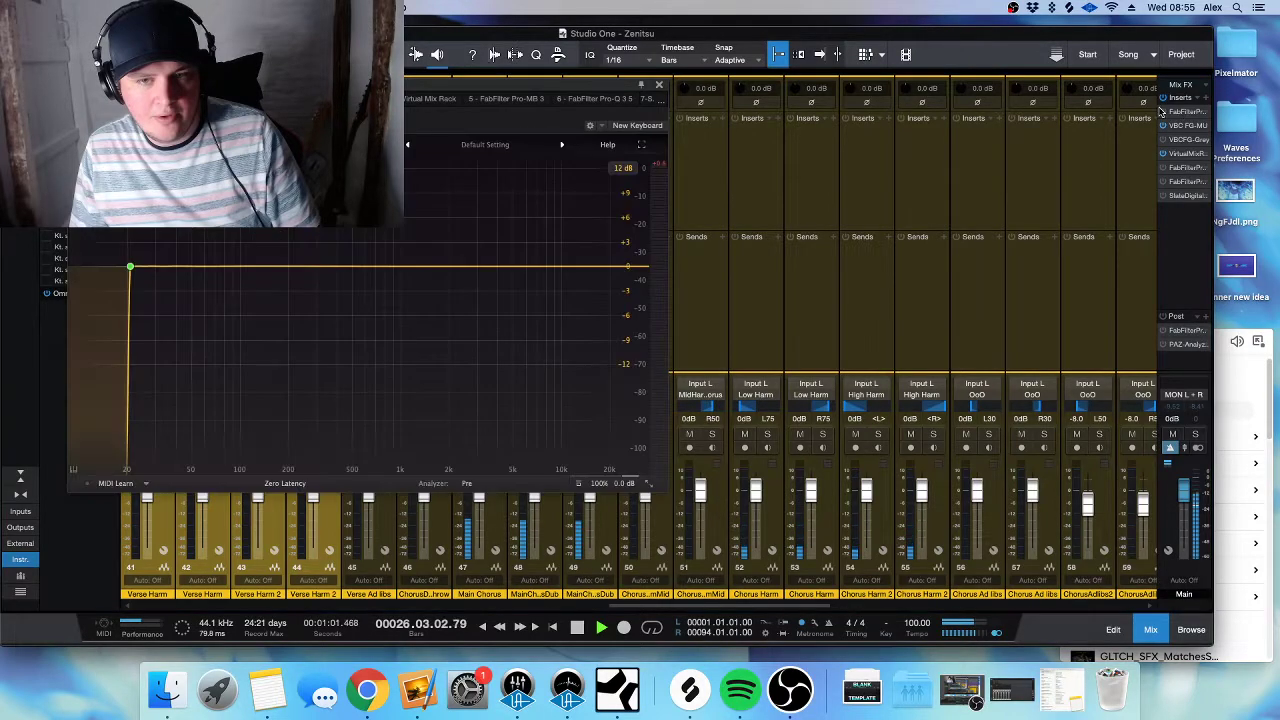
{"action": "left_click", "coordinate": [1180, 112]}
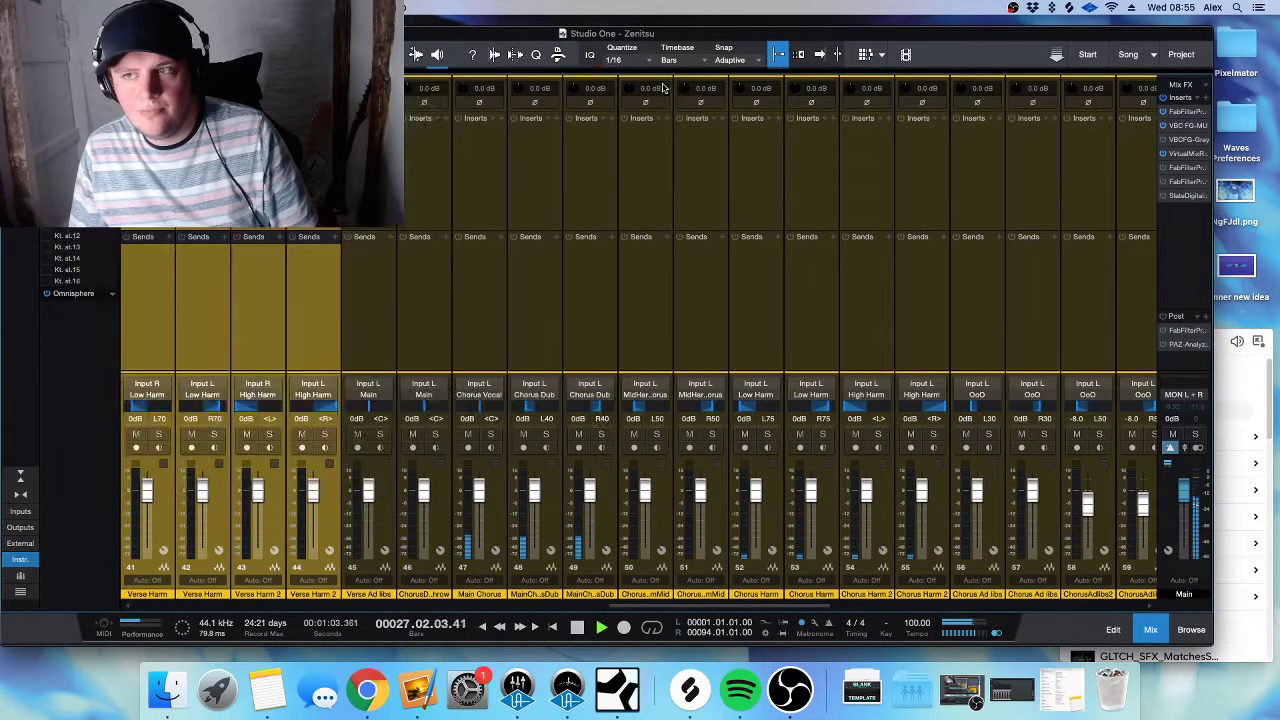
- Enable FabFilter Pro-MB on the Main bus and set its band thresholds to about -19.2 dB (band 1) and -21.8 dB (band 2)
{"action": "left_click", "coordinate": [1180, 168]}
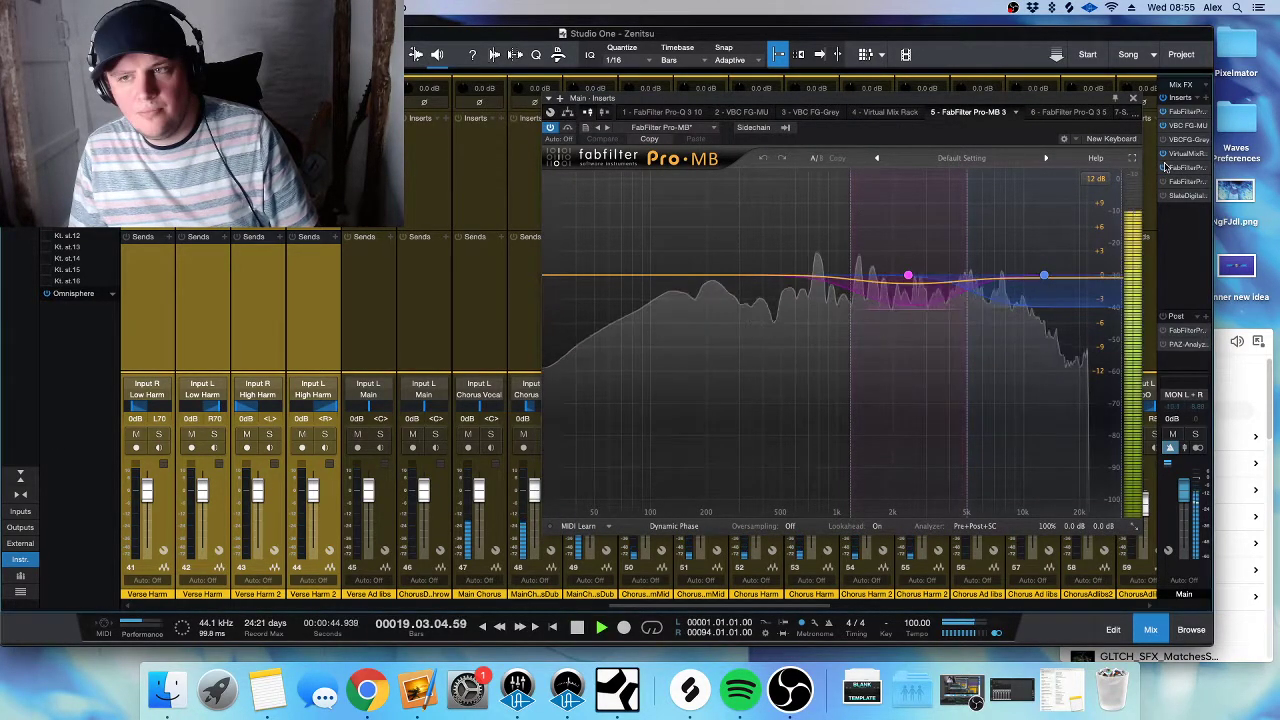
{"action": "left_click", "coordinate": [908, 305]}
{"action": "left_click_drag", "start_coordinate": [805, 438], "coordinate": [779, 415]}
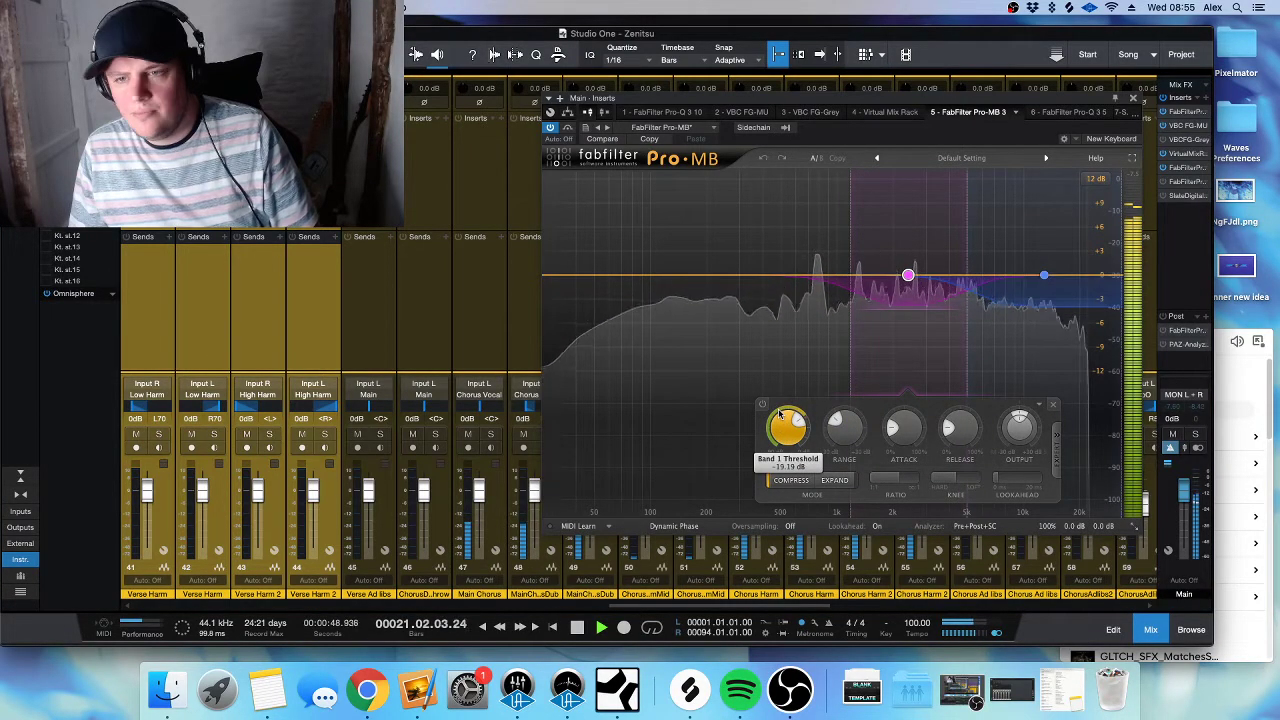
{"action": "left_click", "coordinate": [1044, 277]}
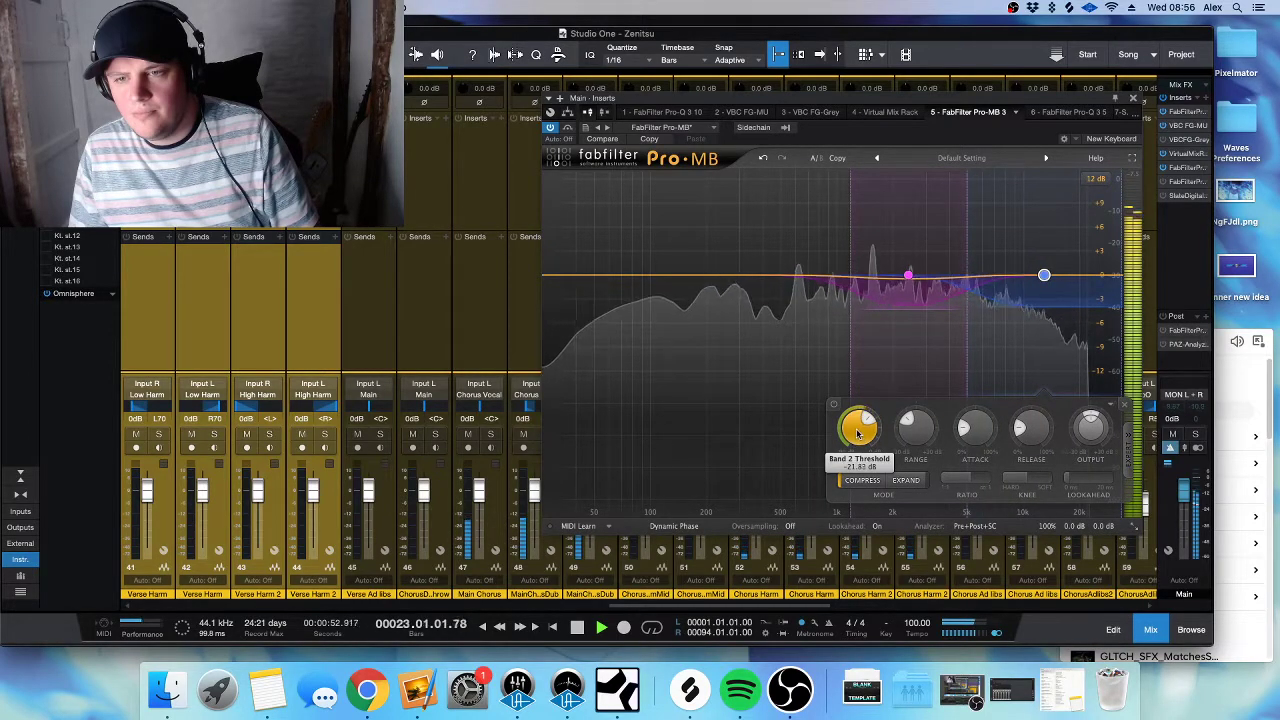
{"action": "left_click", "coordinate": [1137, 99]}
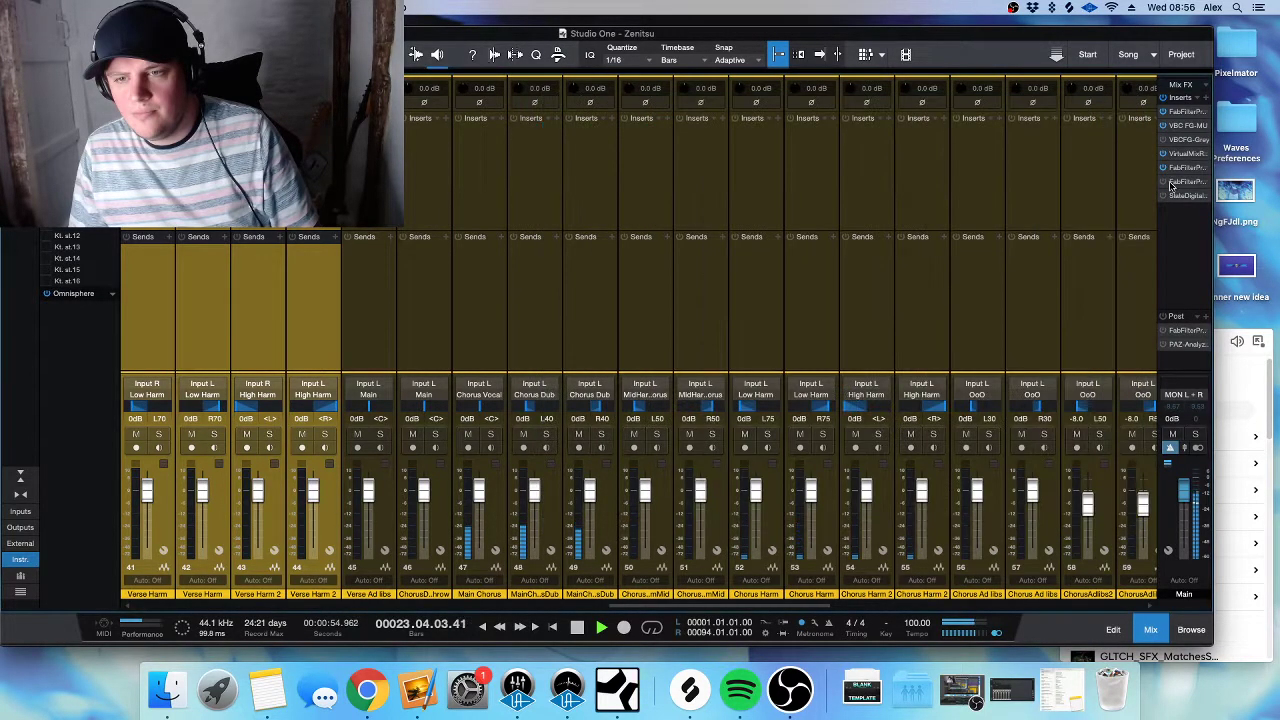
- Enable the second FabFilter Pro-Q 3 and the SlateDigital insert on the Main bus, and show the mixer full screen
{"action": "left_click", "coordinate": [1172, 183]}
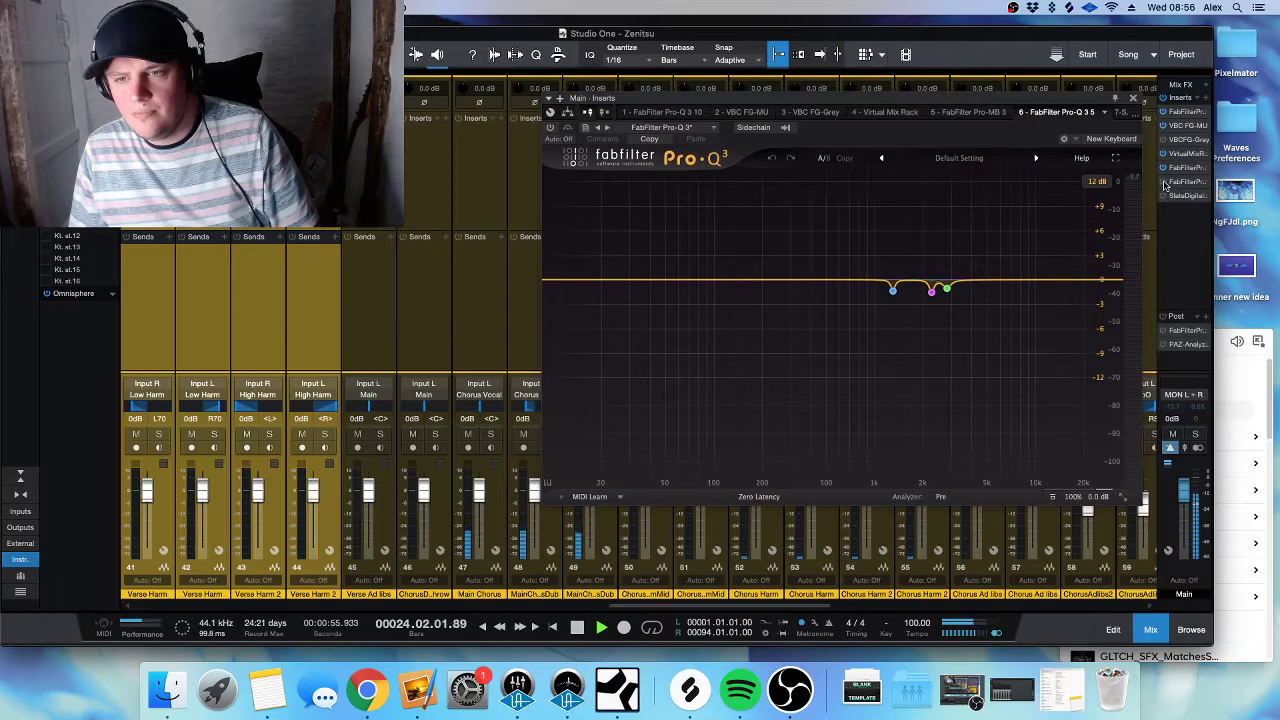
{"action": "left_click", "coordinate": [1137, 99]}
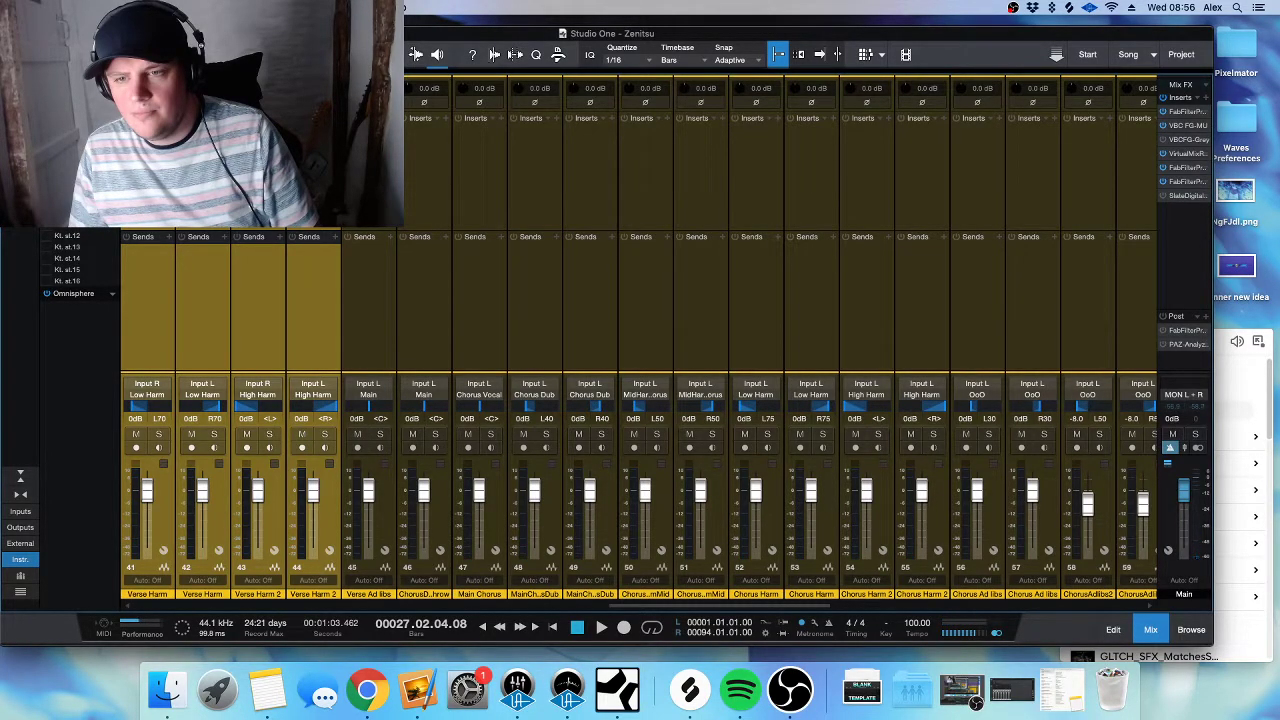
{"action": "key", "text": "ctrl+super+f"}
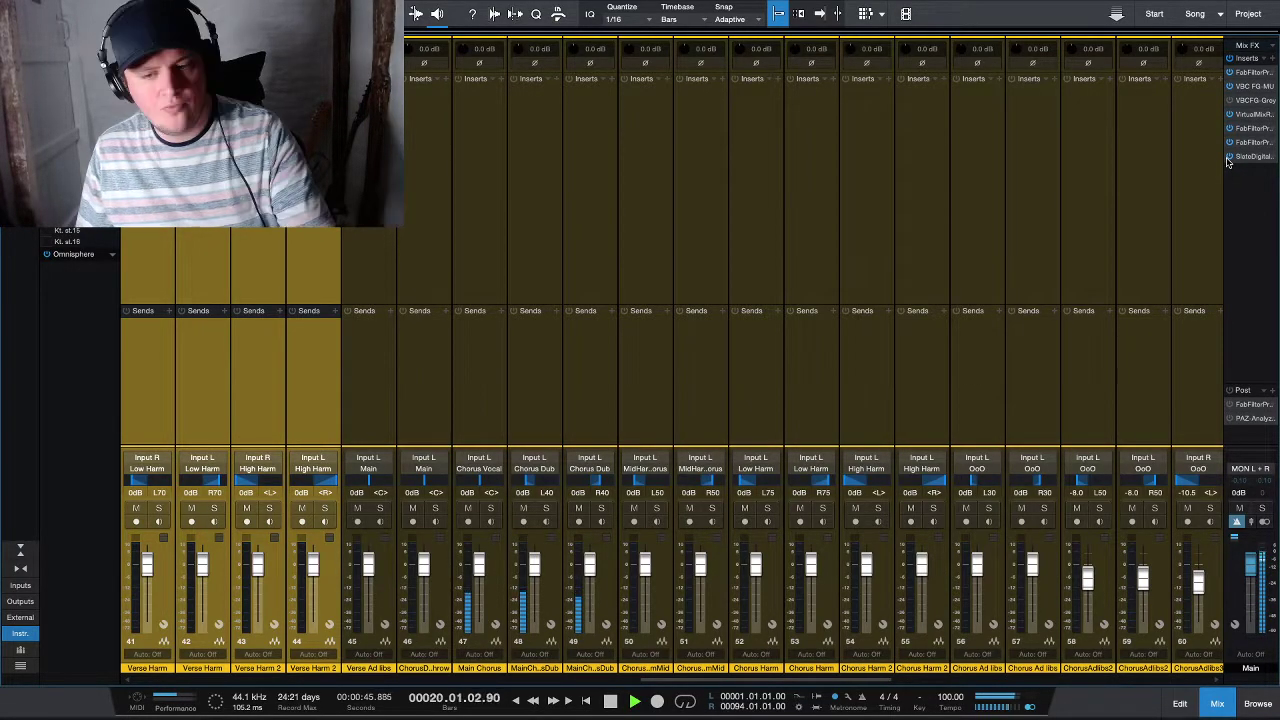
- Select the chorus vocal tracks from Main Chorus to Chorus Harm 2 and bring the effect buses into view in the mixer
{"action": "key", "text": "F3"}
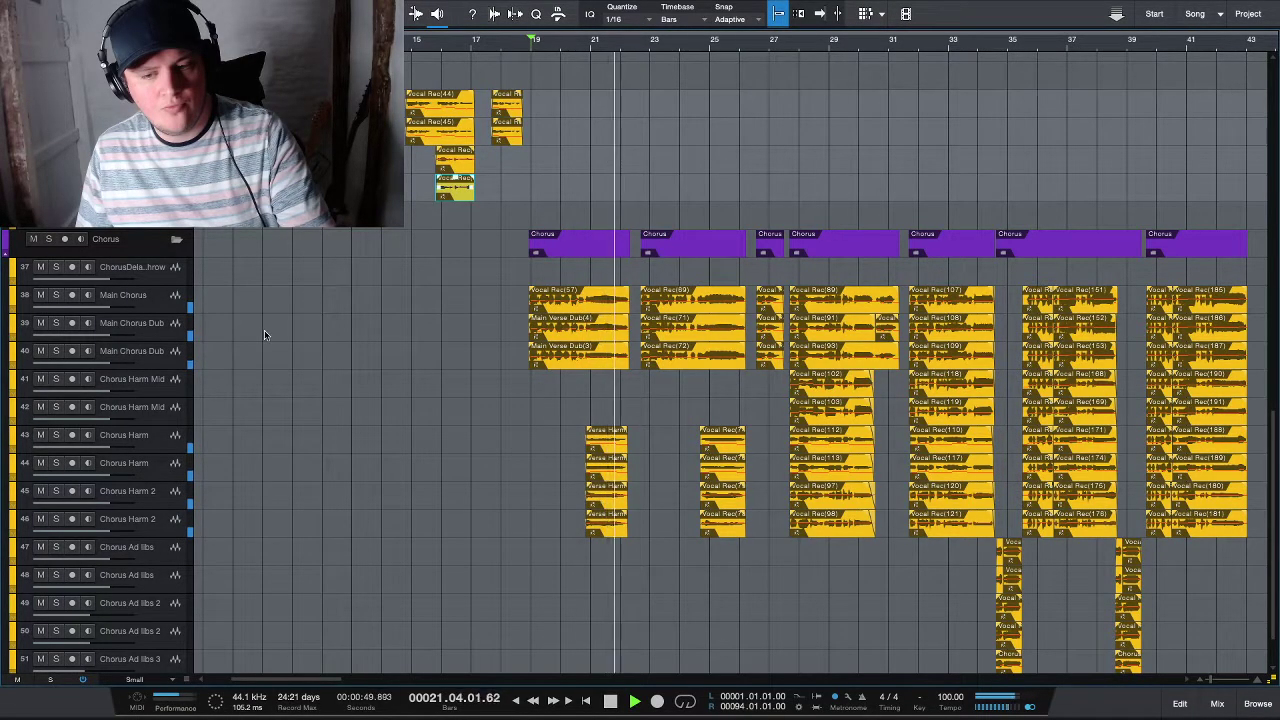
{"action": "left_click", "coordinate": [156, 302]}
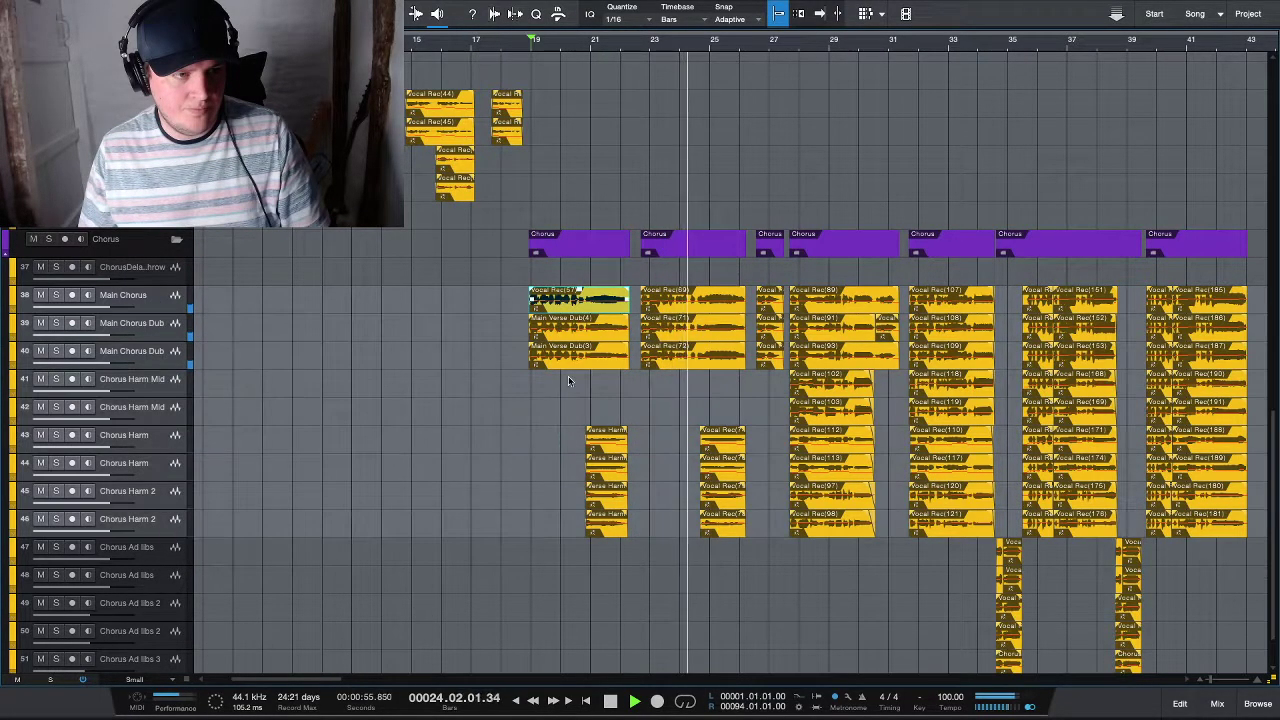
{"action": "key", "text": "F3"}
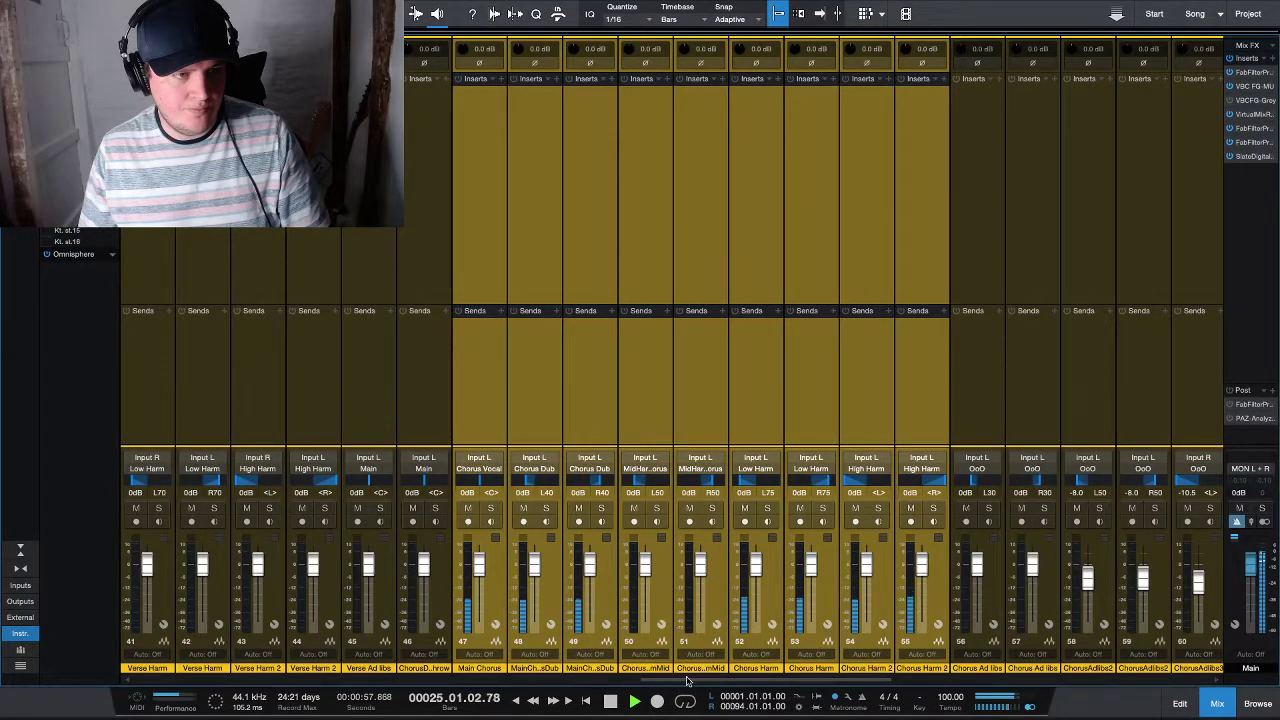
{"action": "left_click_drag", "start_coordinate": [686, 681], "coordinate": [1022, 666]}
{"action": "left_click_drag", "start_coordinate": [1112, 675], "coordinate": [983, 697]}
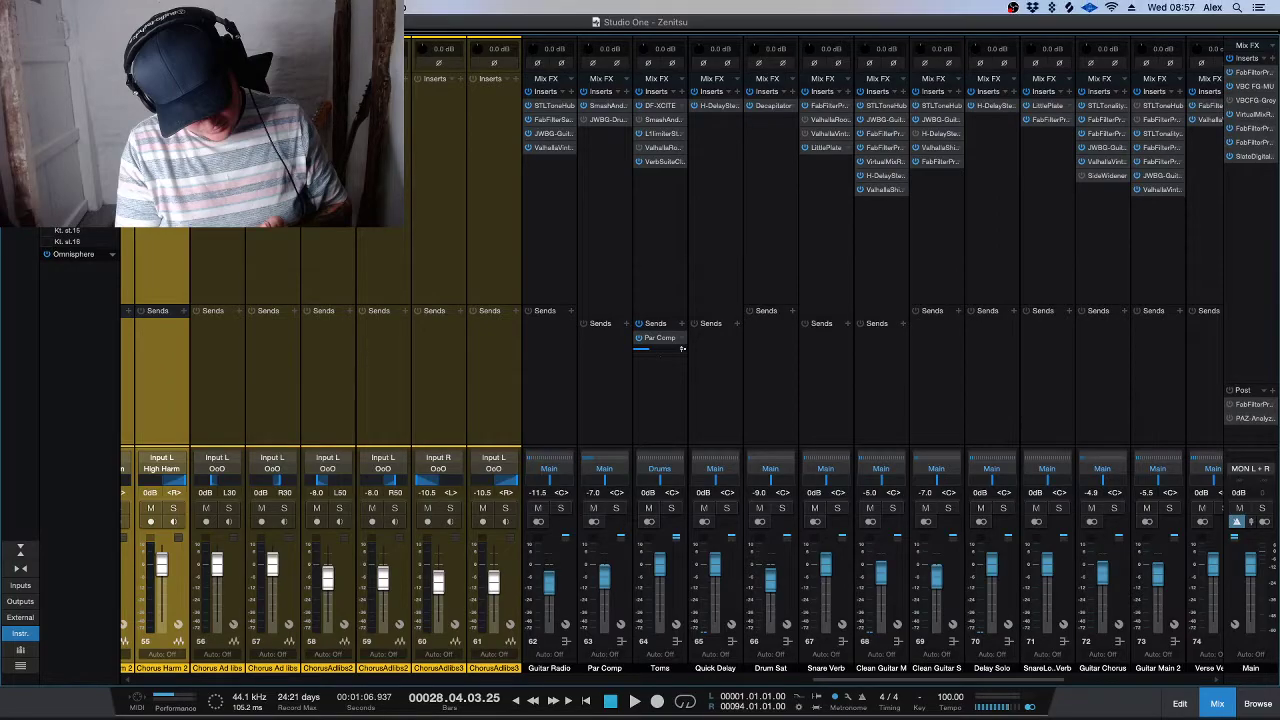
- Leave full screen, switch to OBS, activate the Facecam Full scene and return to the Studio One W/Cam scene
{"action": "left_click", "coordinate": [54, 35]}
{"action": "left_click", "coordinate": [790, 688]}
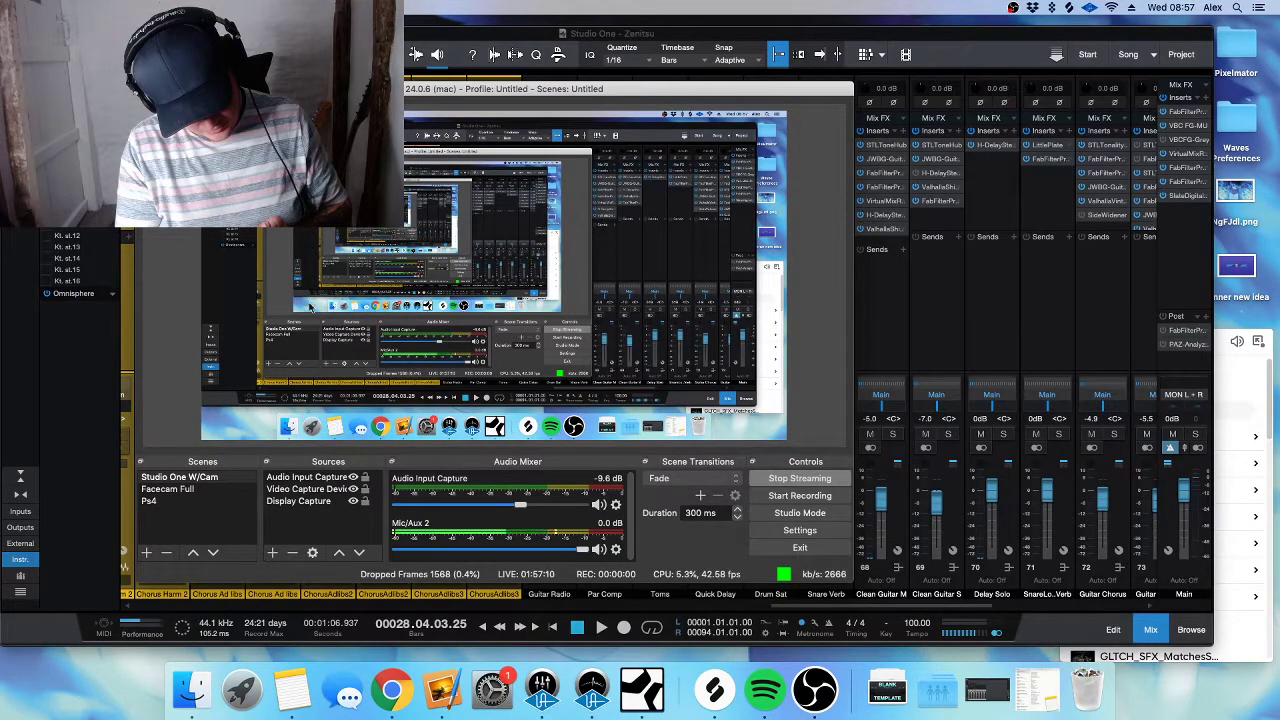
{"action": "left_click", "coordinate": [178, 490]}
{"action": "left_click", "coordinate": [188, 478]}
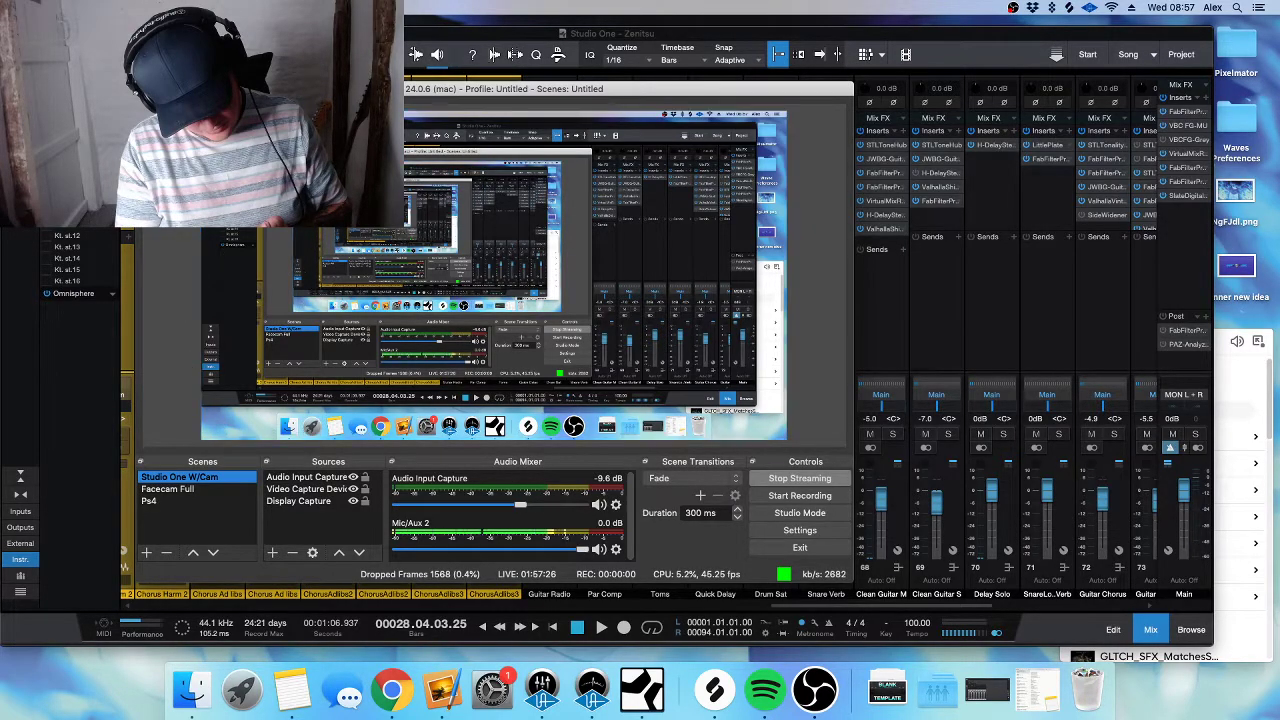
{"action": "key", "text": "super+m"}
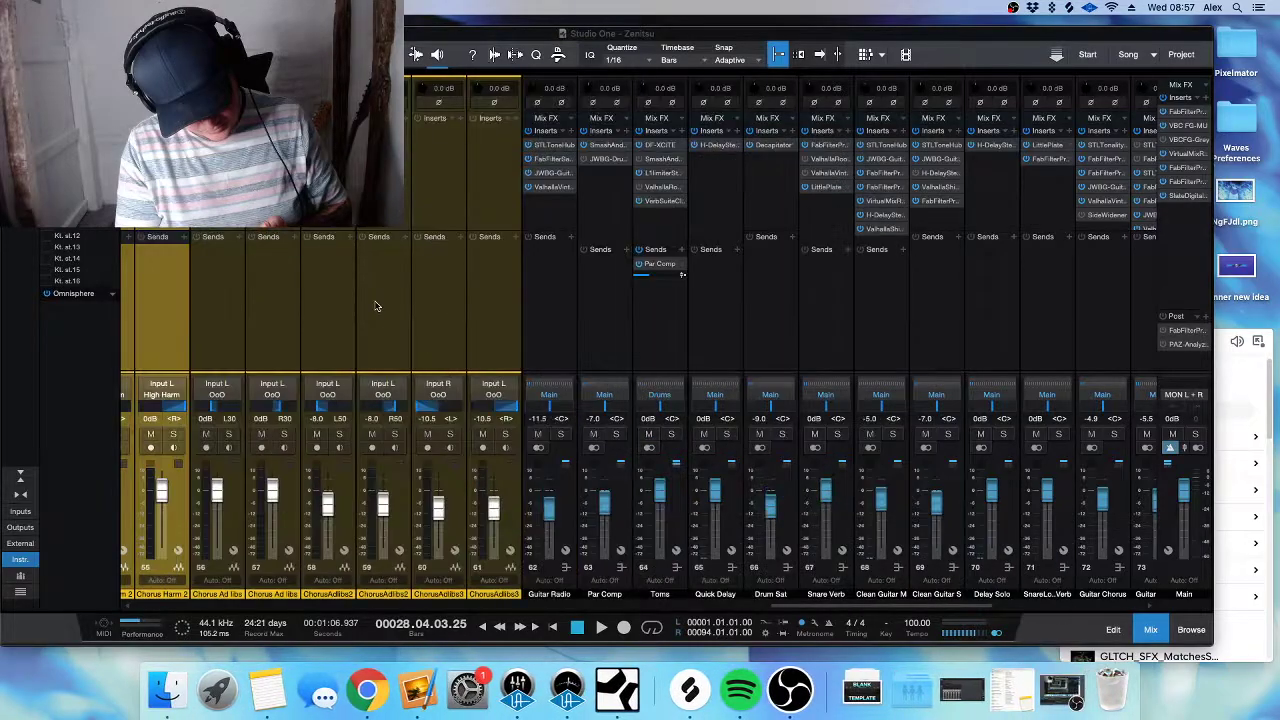
- Return to Studio One and show the arrangement at Overview track height with the instrument, verse and chorus tracks in one view
{"action": "left_click", "coordinate": [808, 331]}
{"action": "key", "text": "F3"}
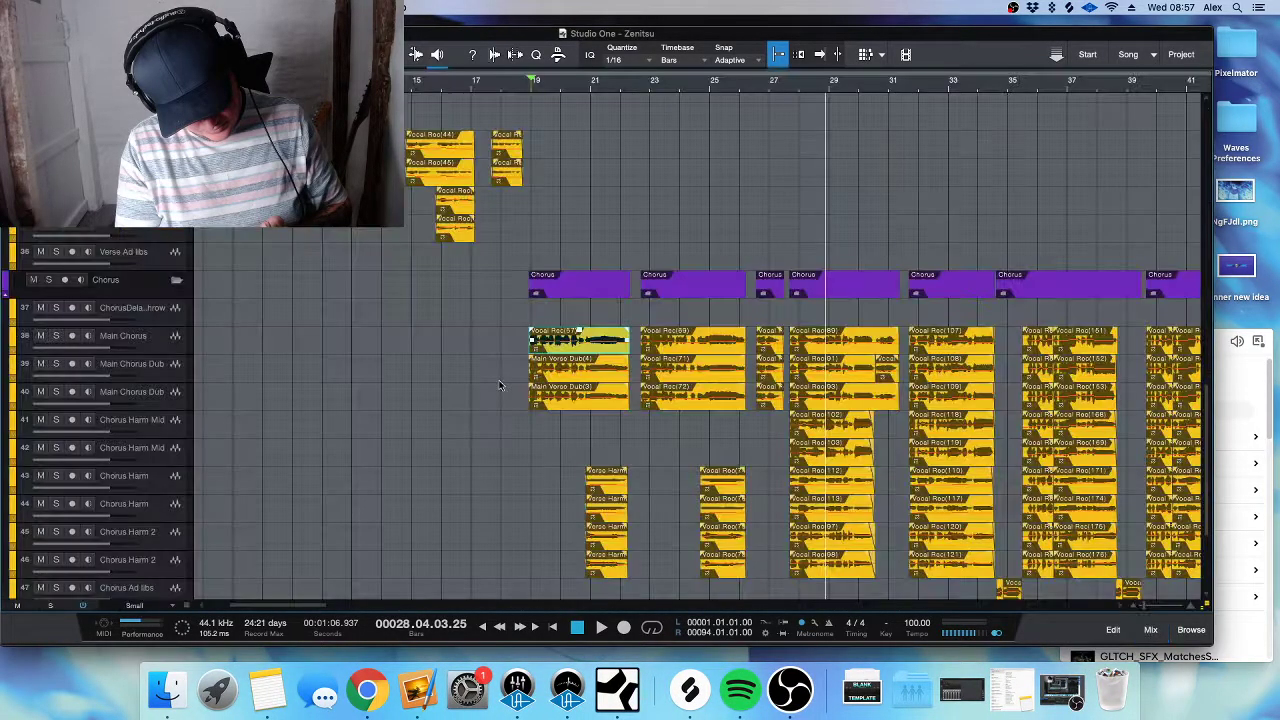
{"action": "scroll", "coordinate": [495, 430], "scroll_direction": "up", "scroll_amount": 5}
{"action": "key", "text": "shift+e"}
{"action": "scroll", "coordinate": [508, 436], "scroll_direction": "down", "scroll_amount": 5}
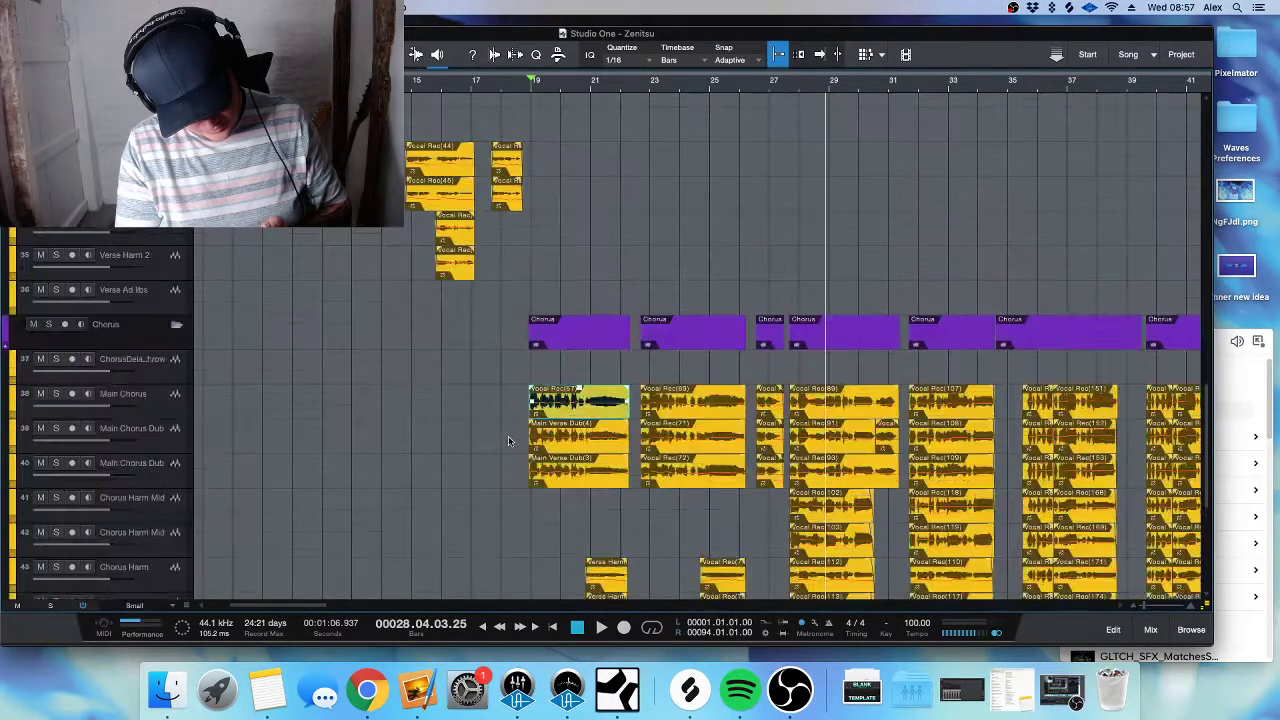
{"action": "key", "text": "z"}
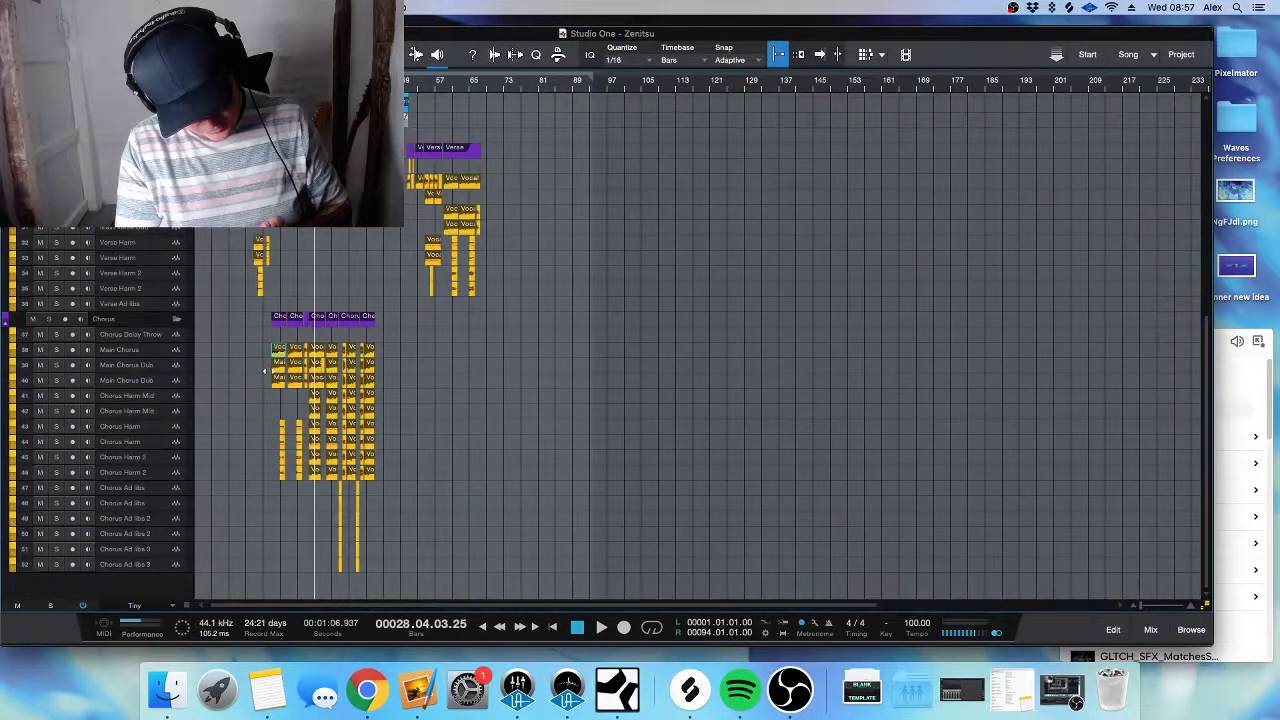
{"action": "key", "text": "z"}
{"action": "scroll", "coordinate": [300, 356], "scroll_direction": "left", "scroll_amount": 3}
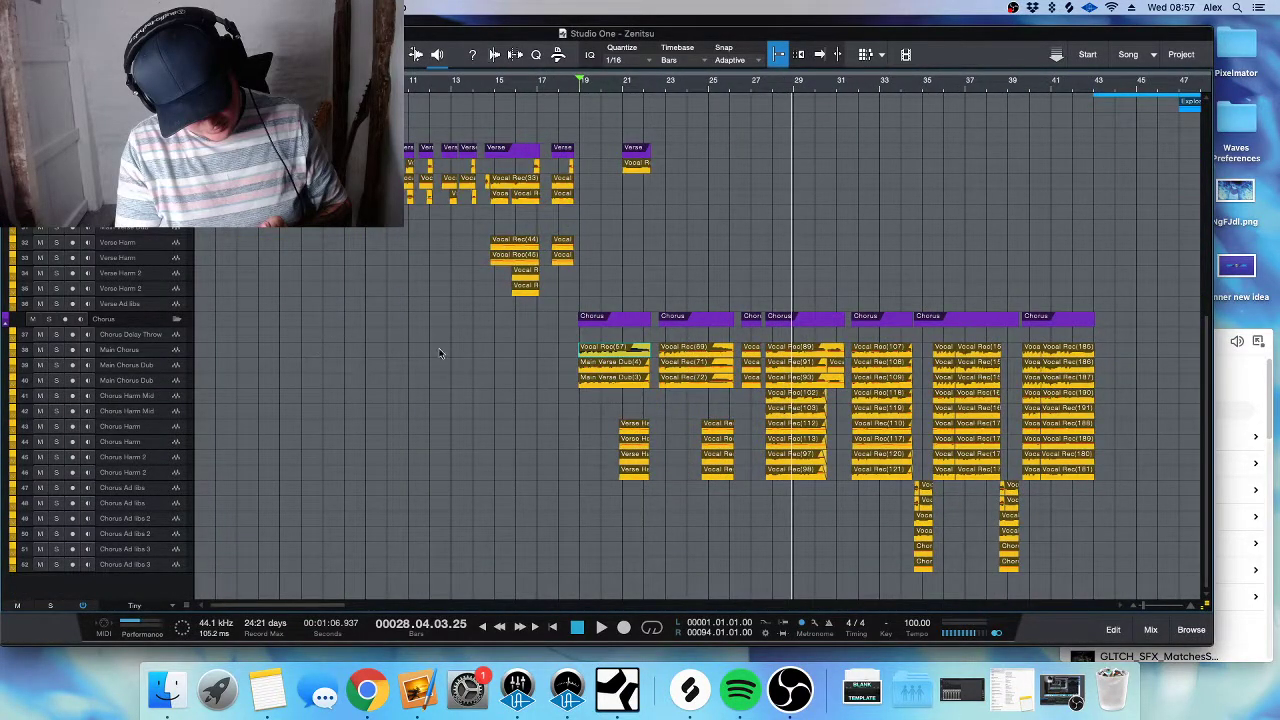
{"action": "key", "text": "e"}
{"action": "key", "text": "shift+e"}
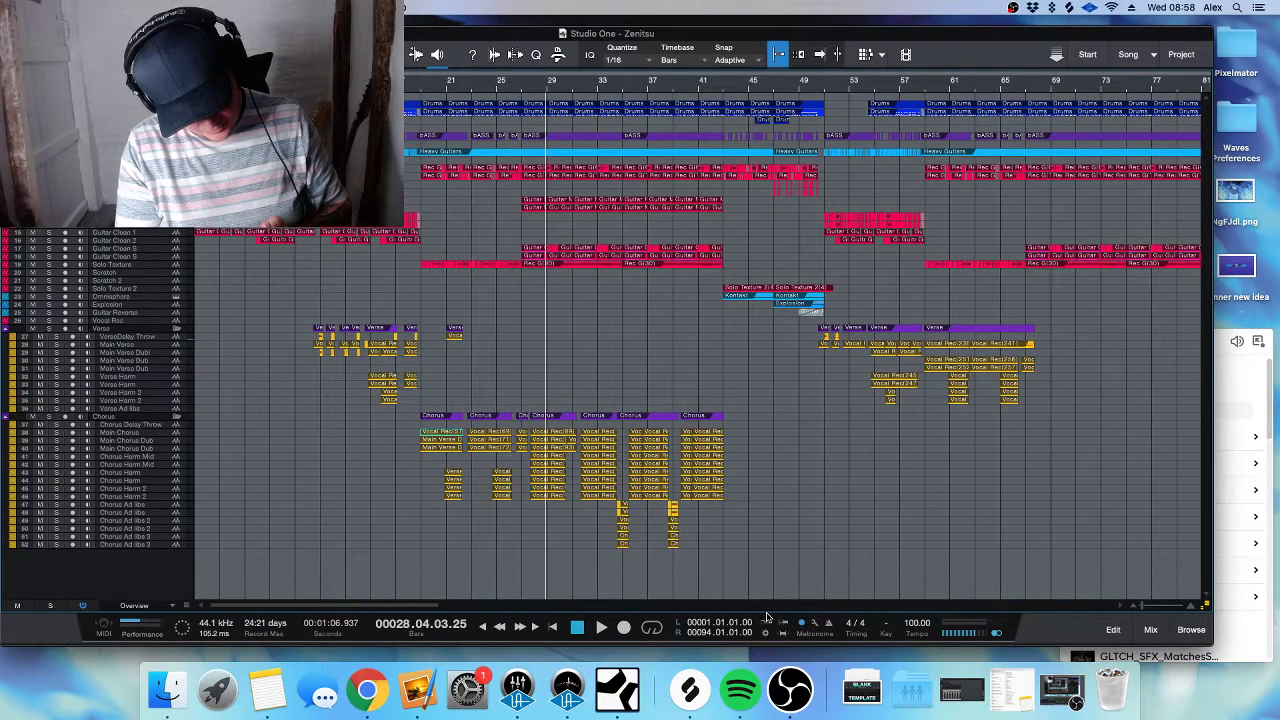
- Switch back to the OBS window with its streaming controls
{"action": "left_click", "coordinate": [779, 703]}
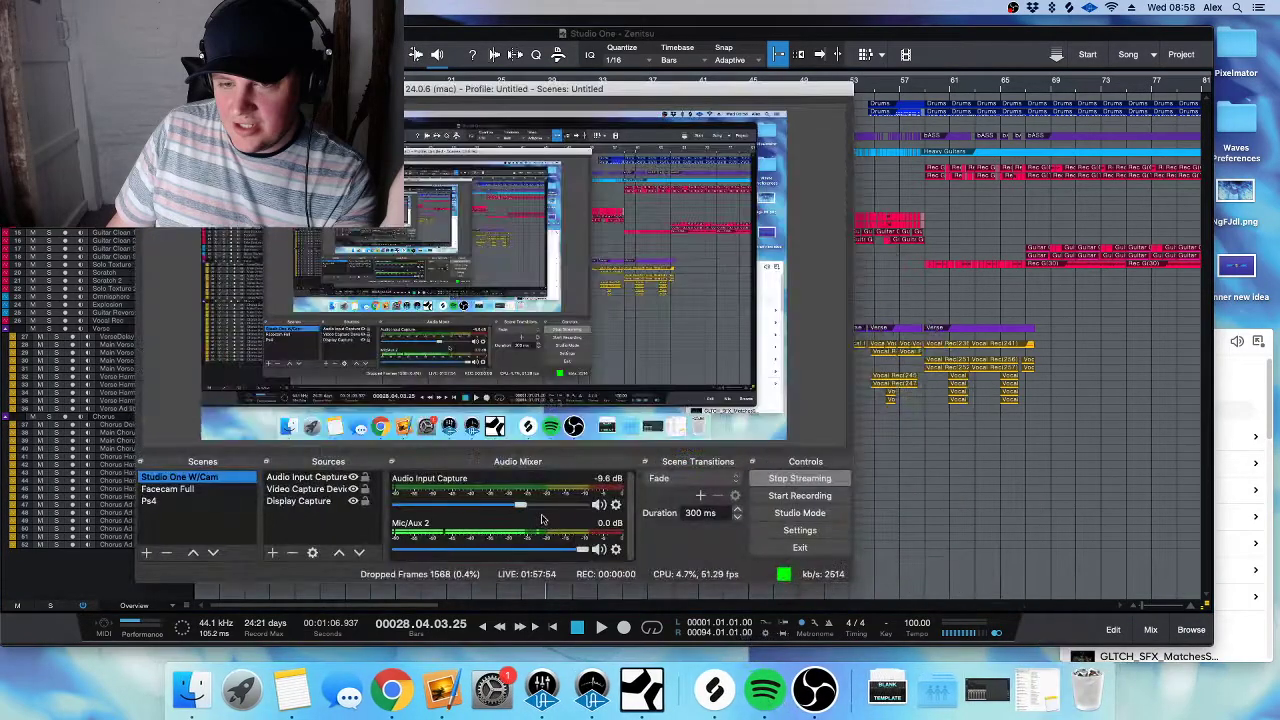